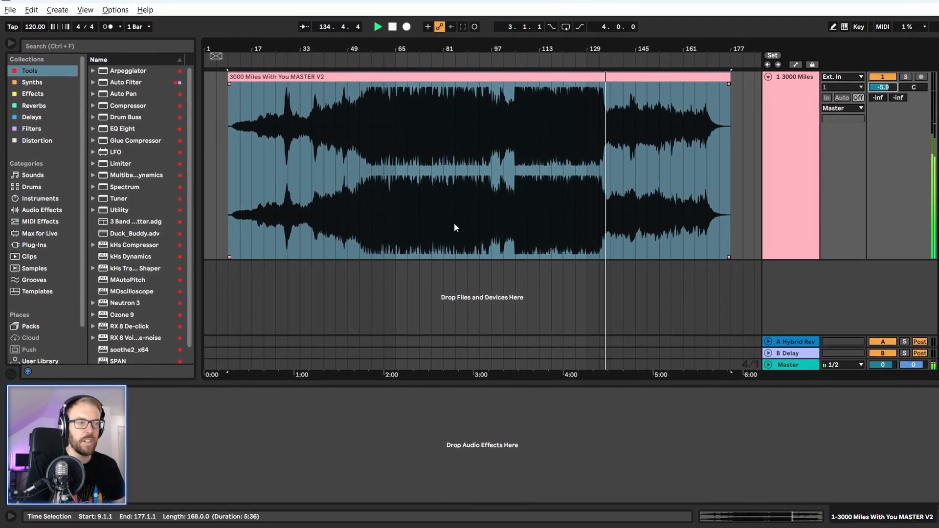
- Lower the volume of the 3000 Miles audio track to -10.1 dB
{"action": "left_click", "coordinate": [794, 118]}
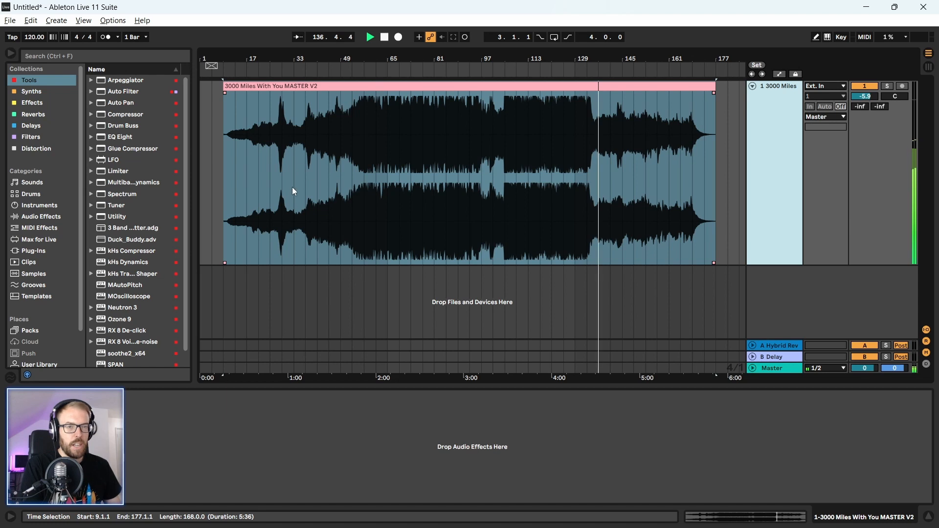
{"action": "left_click", "coordinate": [305, 86]}
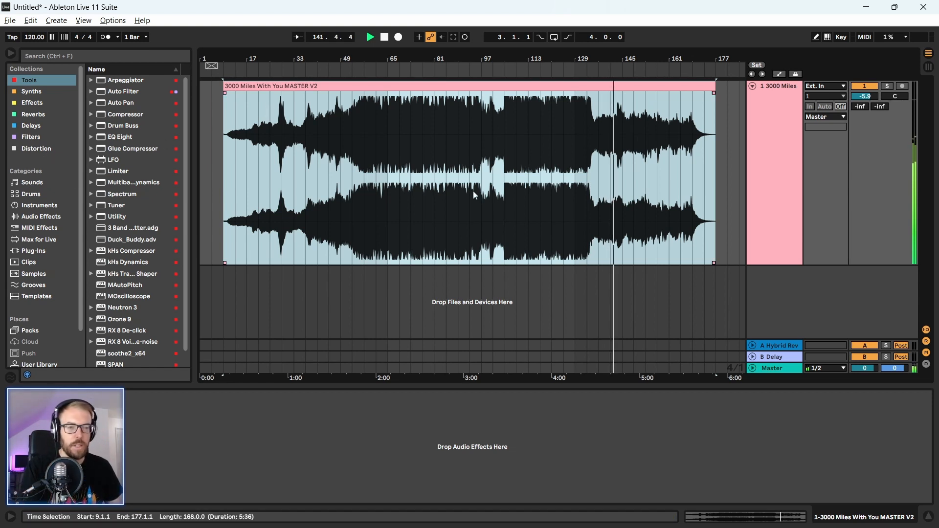
{"action": "left_click_drag", "start_coordinate": [872, 97], "coordinate": [873, 105]}
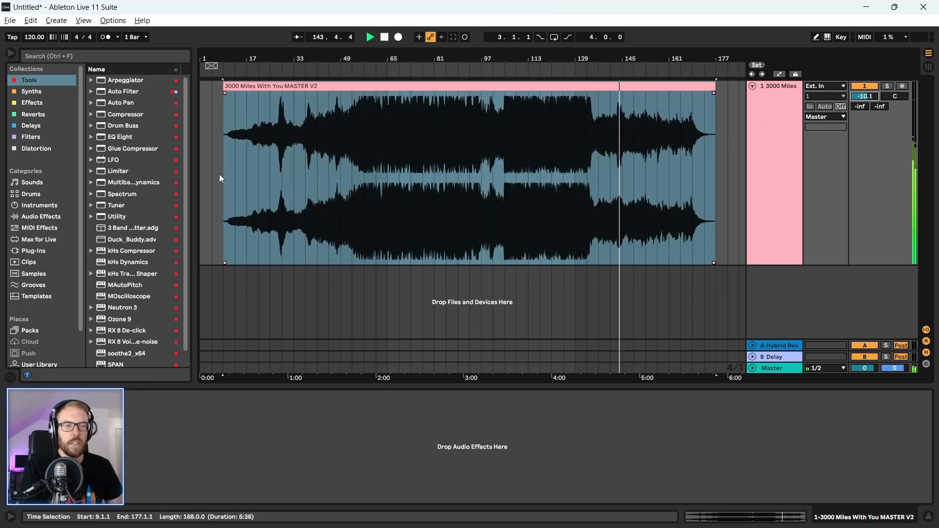
- Add a MIDI track below the audio track, load the Vital synth onto it, and reposition the Vital window
{"action": "left_click", "coordinate": [54, 91]}
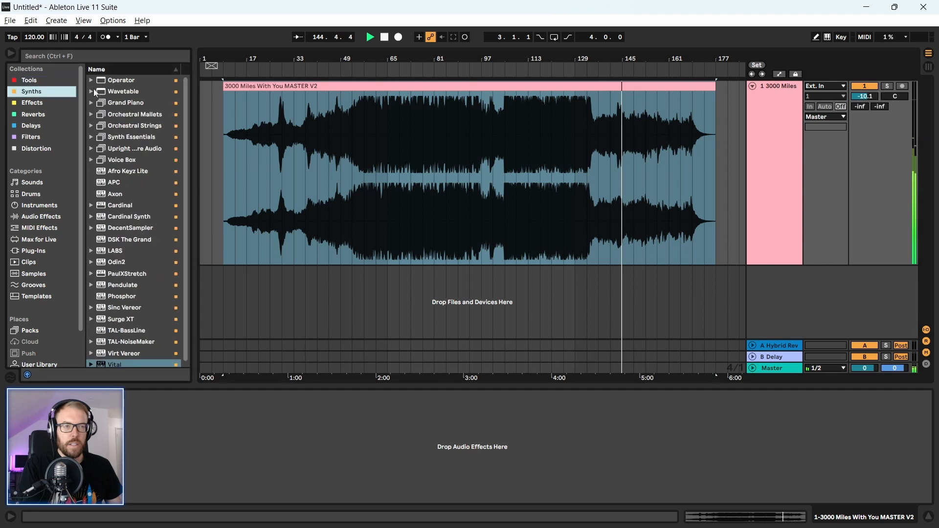
{"action": "scroll", "coordinate": [126, 281], "scroll_direction": "down", "scroll_amount": 1}
{"action": "left_click", "coordinate": [774, 203]}
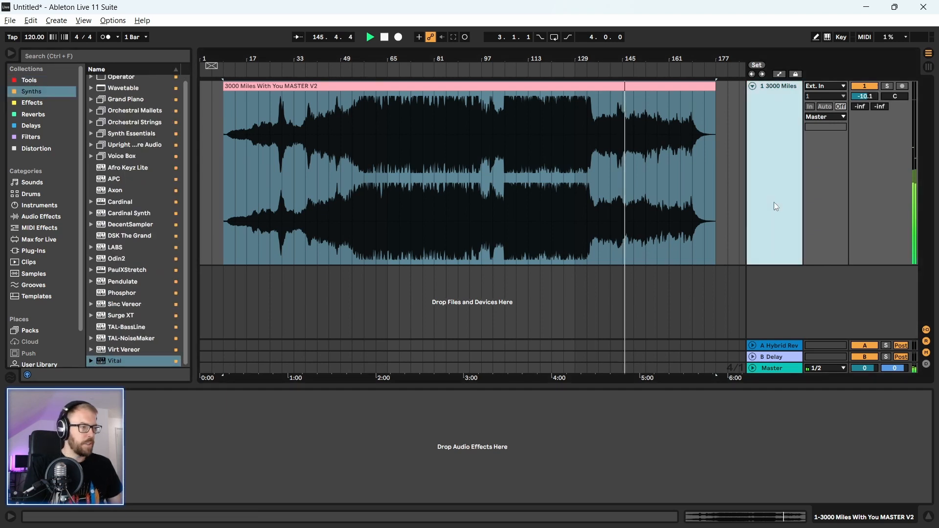
{"action": "key", "text": "ctrl+shift+t"}
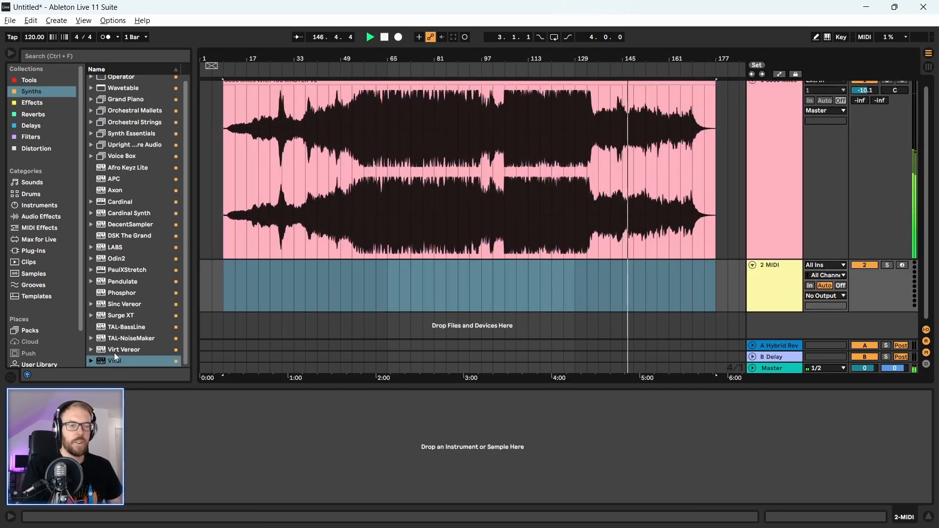
{"action": "left_click_drag", "start_coordinate": [115, 357], "coordinate": [162, 338]}
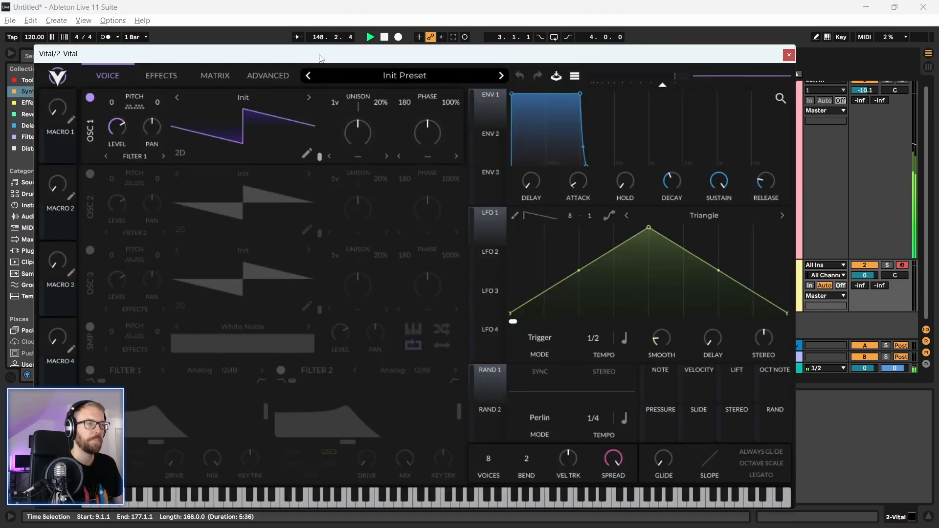
{"action": "left_click_drag", "start_coordinate": [320, 58], "coordinate": [402, 55]}
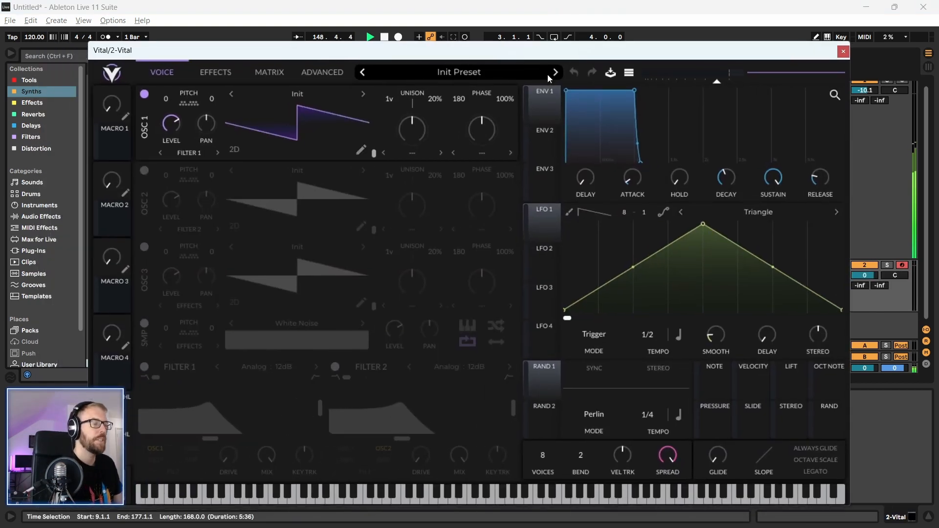
- Close the Vital window and delete the 3000 Miles audio track
{"action": "left_click", "coordinate": [843, 51]}
{"action": "left_click", "coordinate": [663, 160]}
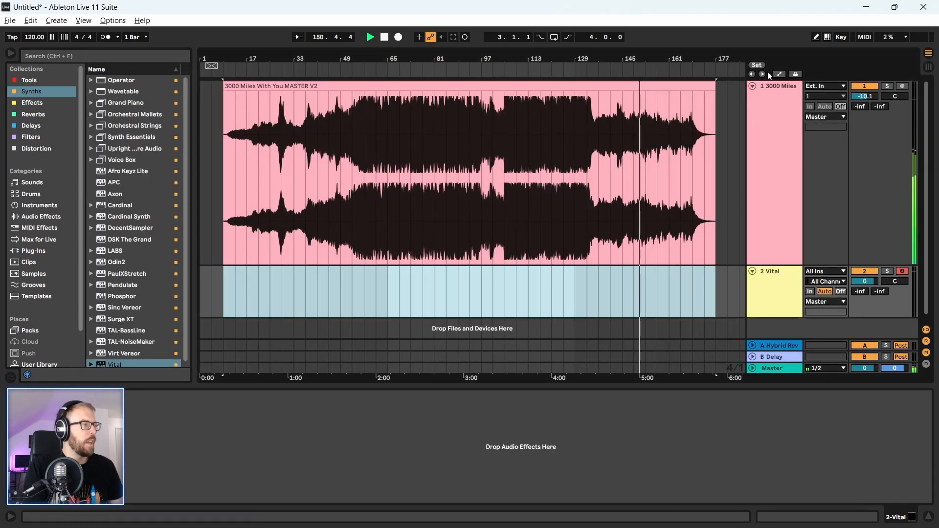
{"action": "left_click", "coordinate": [774, 91]}
{"action": "key", "text": "Delete"}
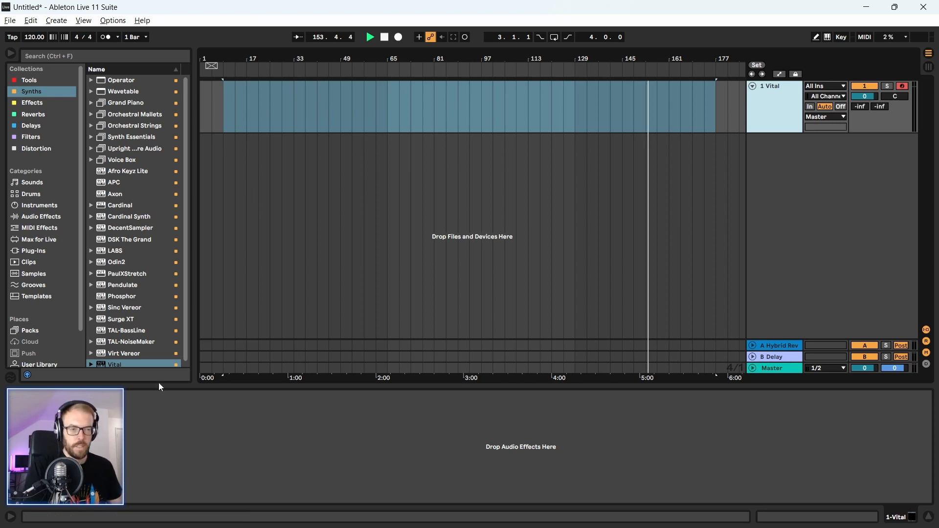
- Enable computer MIDI keyboard input, then open the Vital window again and position it to show the whole synth
{"action": "left_click", "coordinate": [35, 396]}
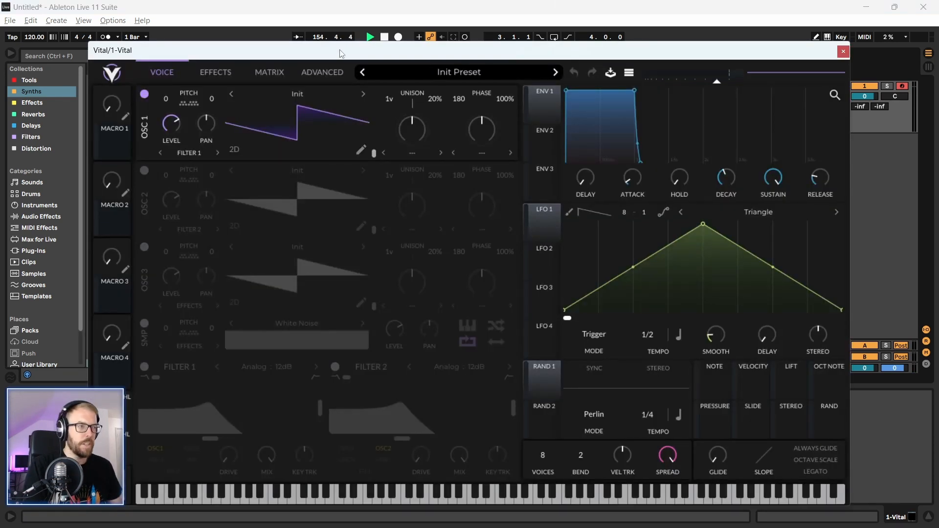
{"action": "left_click_drag", "start_coordinate": [342, 53], "coordinate": [326, 44]}
{"action": "left_click", "coordinate": [827, 41]}
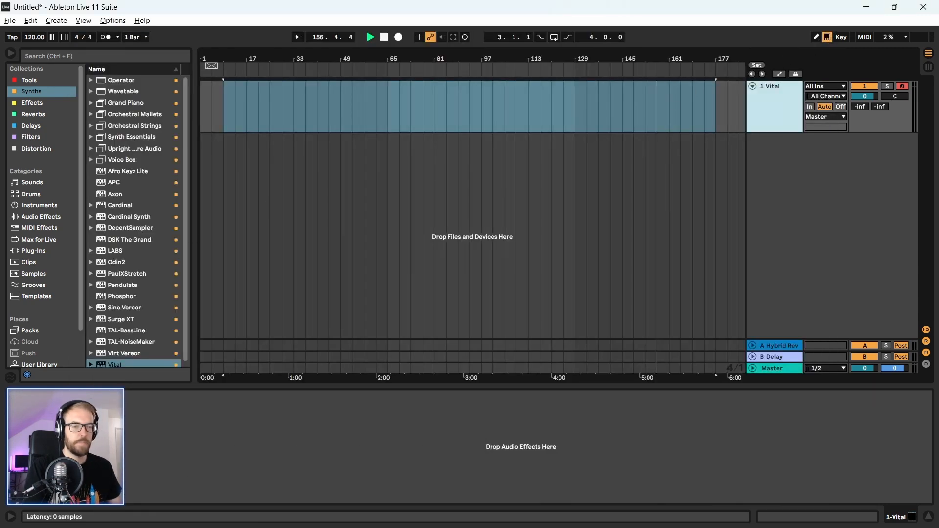
{"action": "left_click", "coordinate": [34, 396]}
{"action": "left_click_drag", "start_coordinate": [324, 44], "coordinate": [336, 34]}
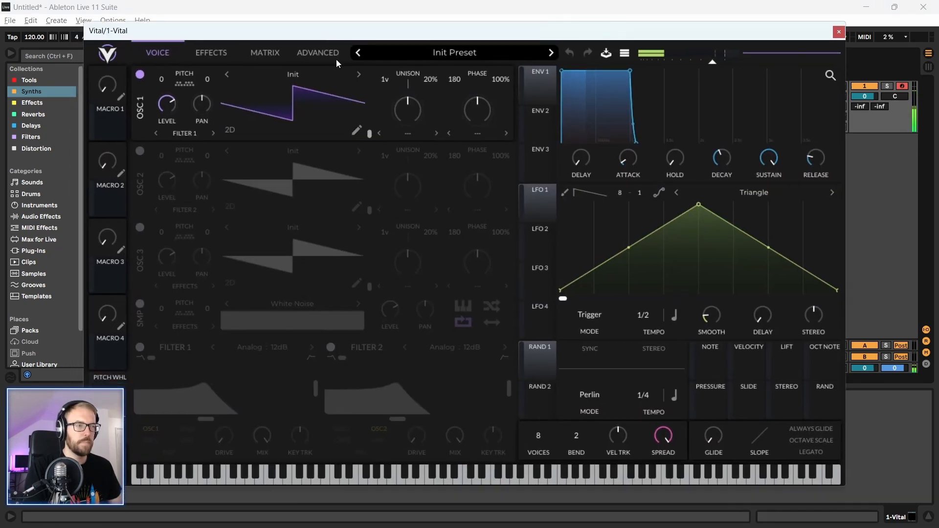
{"action": "left_click", "coordinate": [454, 54]}
{"action": "left_click", "coordinate": [144, 54]}
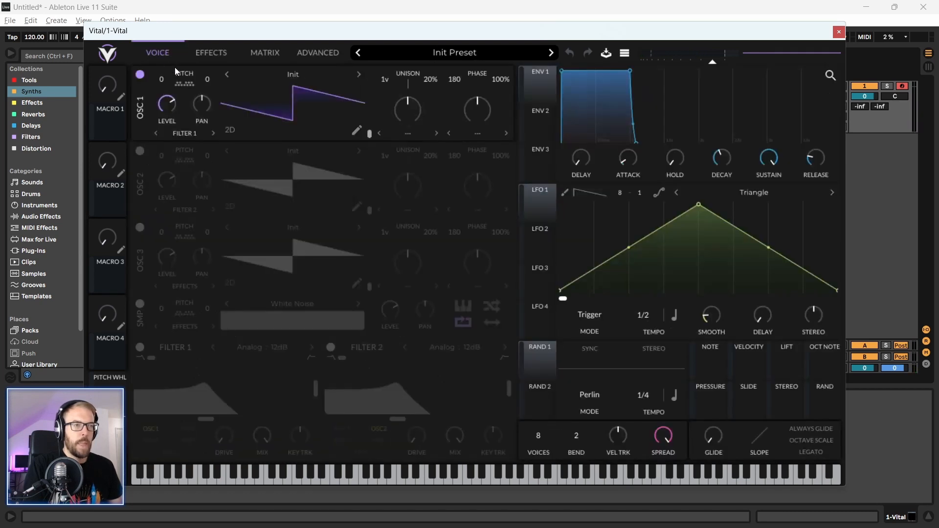
- Browse the wavetable folders for oscillator 1 and load Alternating Harmonics from the Glorkglunk folder
{"action": "left_click", "coordinate": [300, 75]}
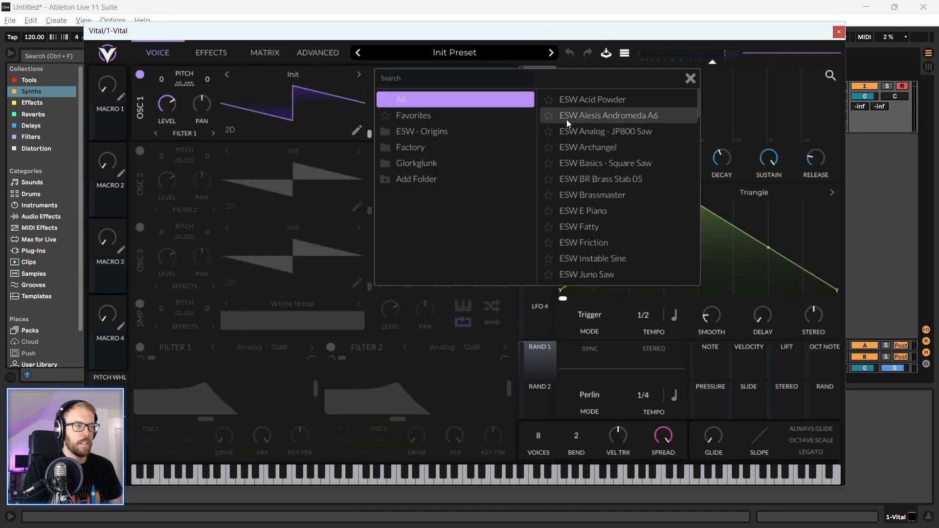
{"action": "left_click", "coordinate": [453, 132]}
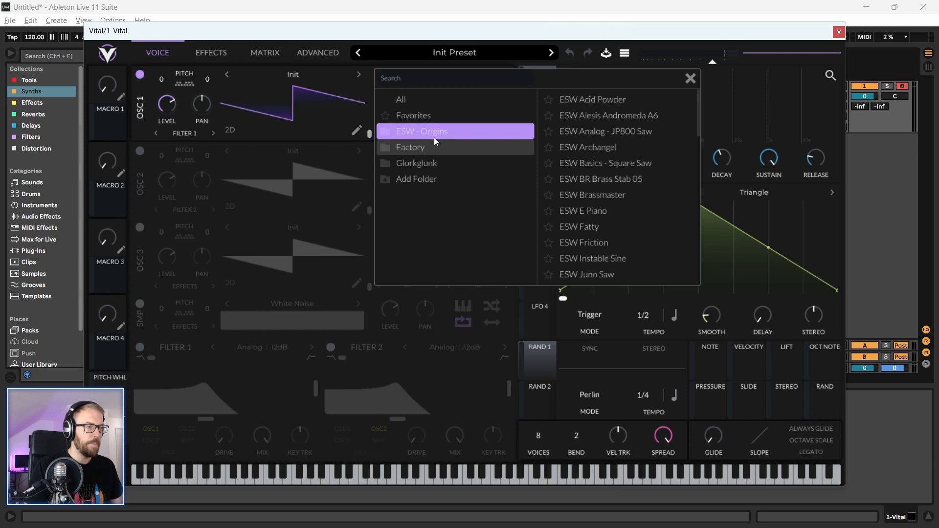
{"action": "left_click", "coordinate": [413, 151]}
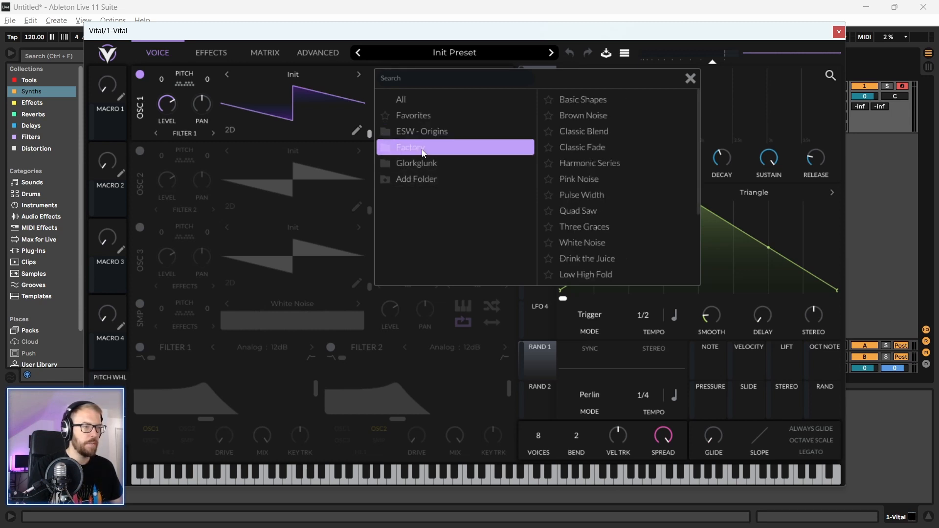
{"action": "scroll", "coordinate": [628, 224], "scroll_direction": "down", "scroll_amount": 2}
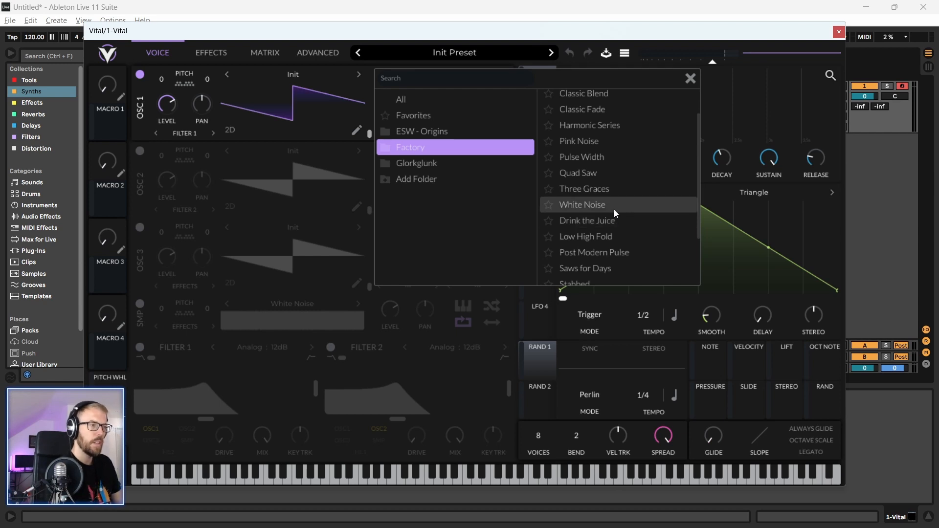
{"action": "scroll", "coordinate": [609, 212], "scroll_direction": "up", "scroll_amount": 2}
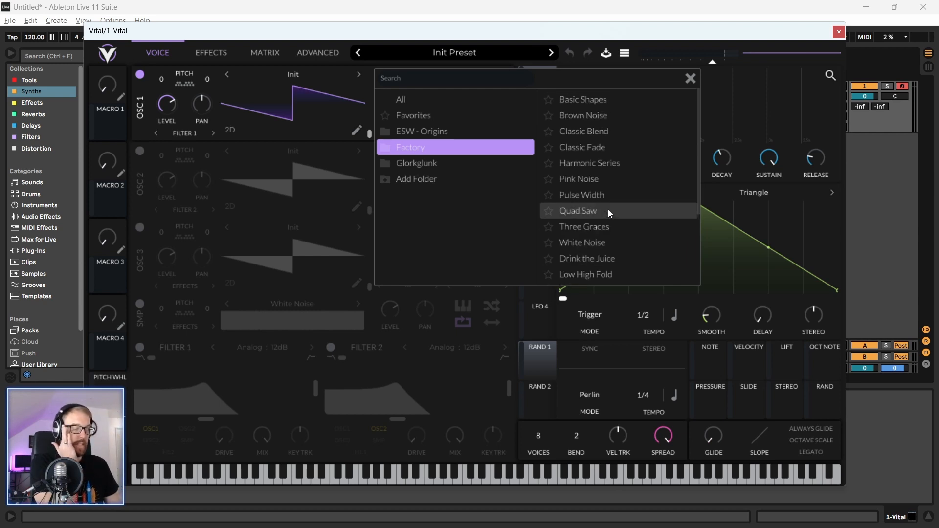
{"action": "scroll", "coordinate": [609, 211], "scroll_direction": "down", "scroll_amount": 6}
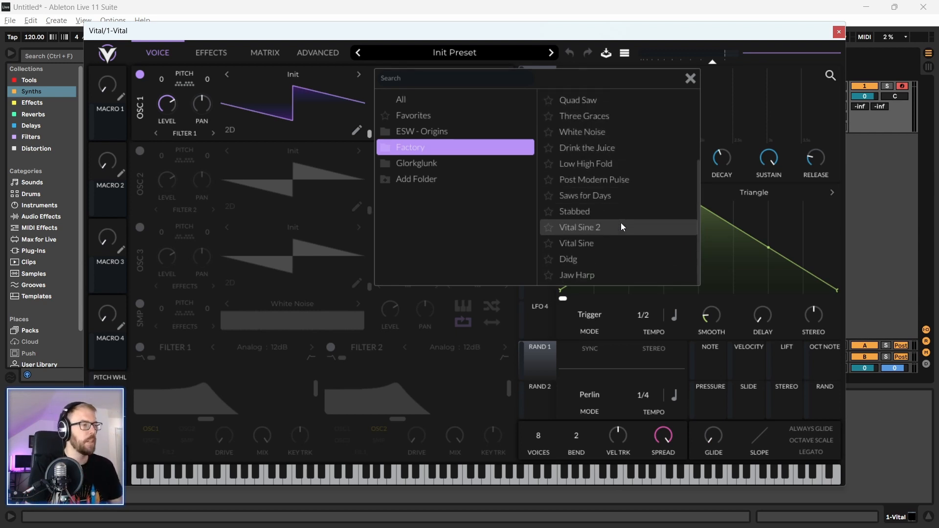
{"action": "left_click", "coordinate": [441, 163]}
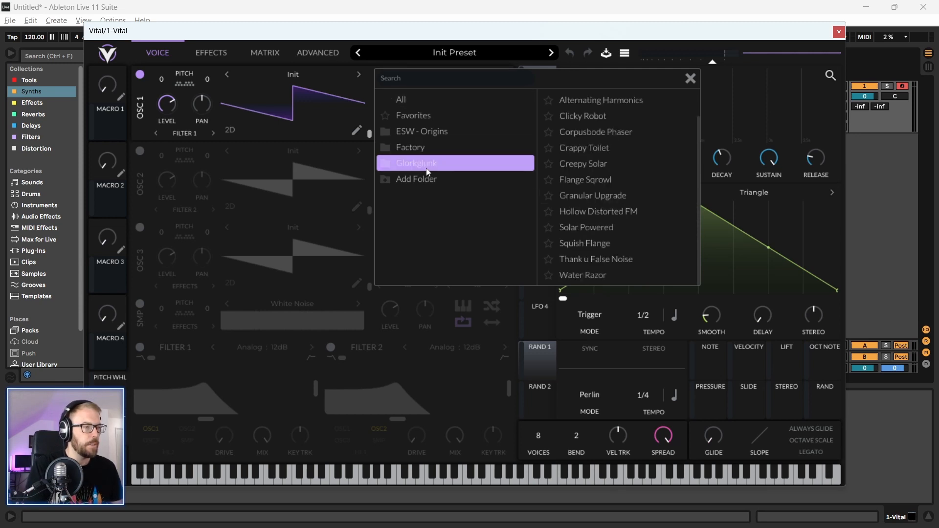
{"action": "left_click", "coordinate": [671, 104]}
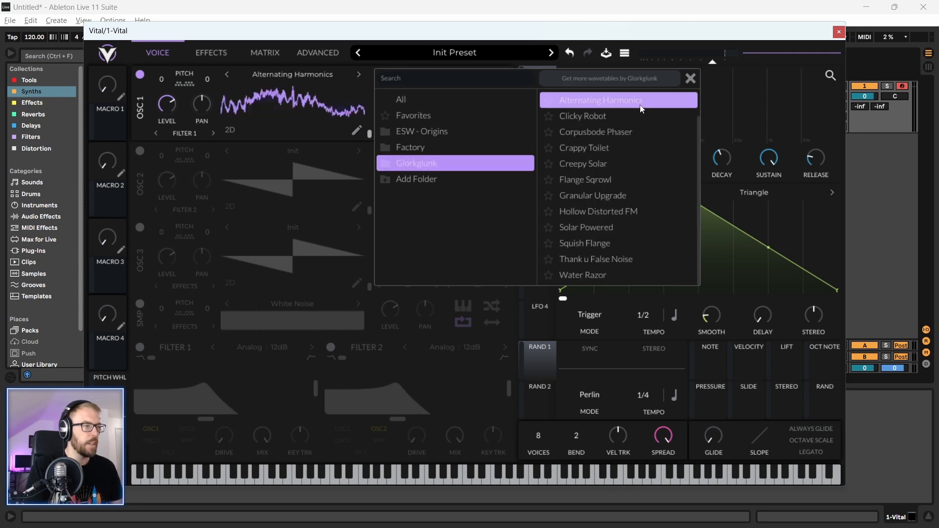
{"action": "left_click", "coordinate": [690, 79]}
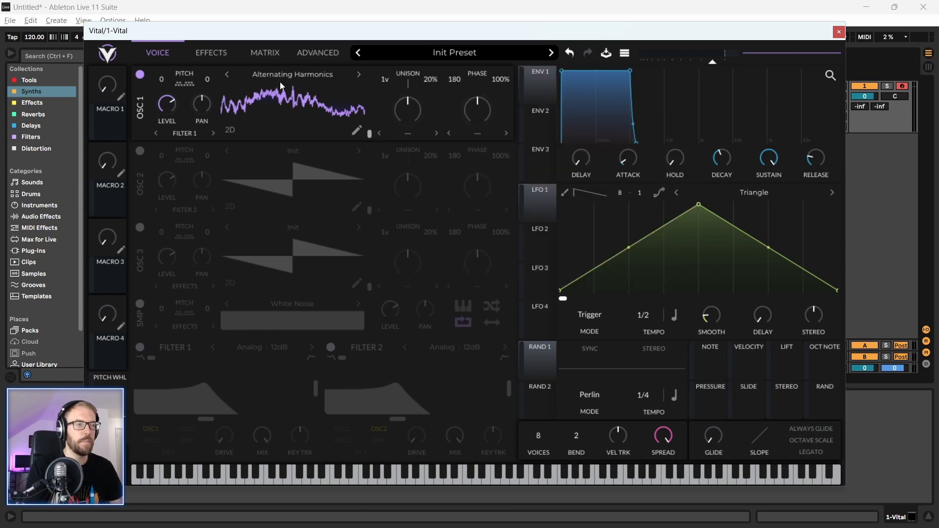
- Set oscillator 1's pitch to -24, raise its wavetable position slightly, and switch its wavetable to Creepy Solar
{"action": "mouse_move", "coordinate": [407, 104]}
{"action": "left_mouse_down"}
{"action": "mouse_move", "coordinate": [409, 120]}
{"action": "mouse_move", "coordinate": [409, 102]}
{"action": "left_mouse_up"}
{"action": "mouse_move", "coordinate": [370, 139]}
{"action": "left_mouse_down"}
{"action": "mouse_move", "coordinate": [369, 74]}
{"action": "mouse_move", "coordinate": [370, 119]}
{"action": "left_mouse_up"}
{"action": "left_click", "coordinate": [359, 74]}
{"action": "left_click", "coordinate": [359, 74]}
{"action": "left_click", "coordinate": [361, 75]}
{"action": "left_click", "coordinate": [359, 74]}
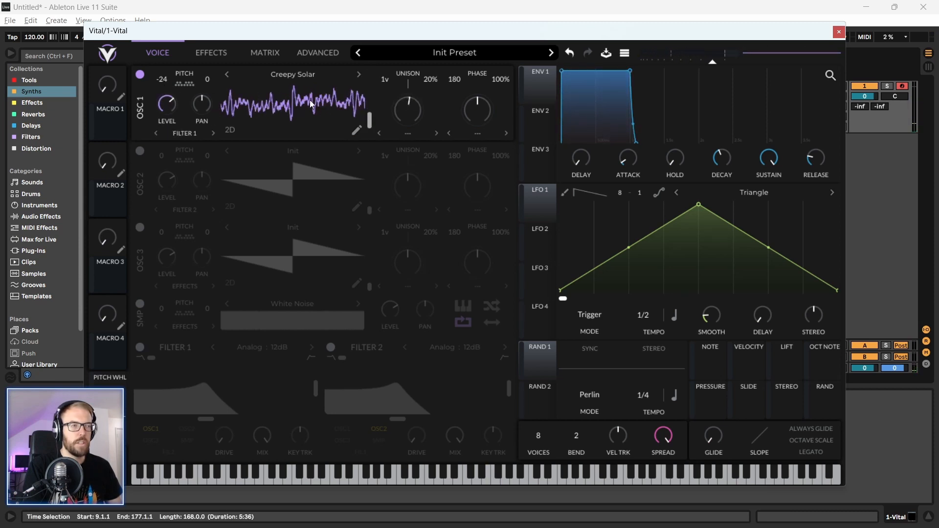
- Sweep oscillator 1's wavetable position up to about frame 143.7 and shift the Vital window slightly
{"action": "mouse_move", "coordinate": [370, 124]}
{"action": "left_mouse_down"}
{"action": "mouse_move", "coordinate": [370, 75]}
{"action": "mouse_move", "coordinate": [373, 122]}
{"action": "left_mouse_up"}
{"action": "left_click_drag", "start_coordinate": [469, 34], "coordinate": [463, 33]}
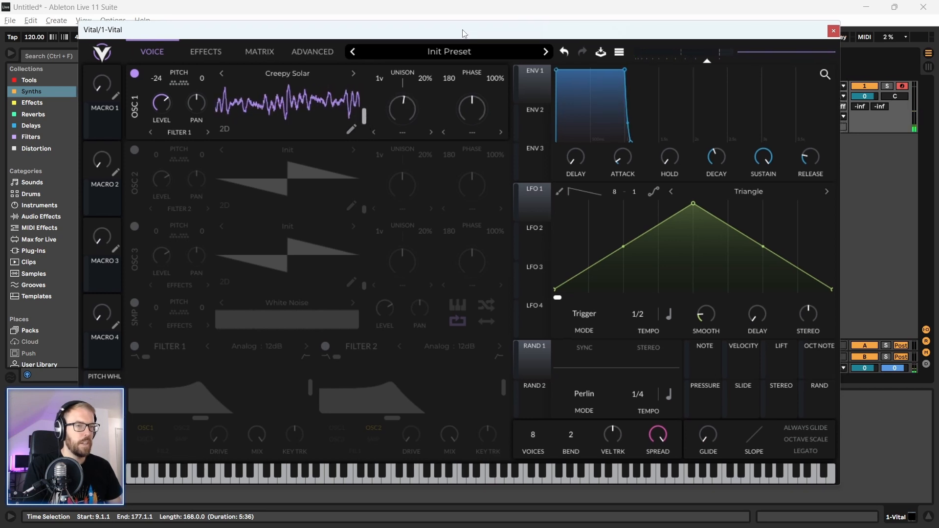
{"action": "left_click_drag", "start_coordinate": [364, 116], "coordinate": [367, 93]}
- Examine oscillator 1's waveform in the 3D and spectral displays while moving the wavetable position, and return to the 2D display
{"action": "left_click", "coordinate": [225, 130]}
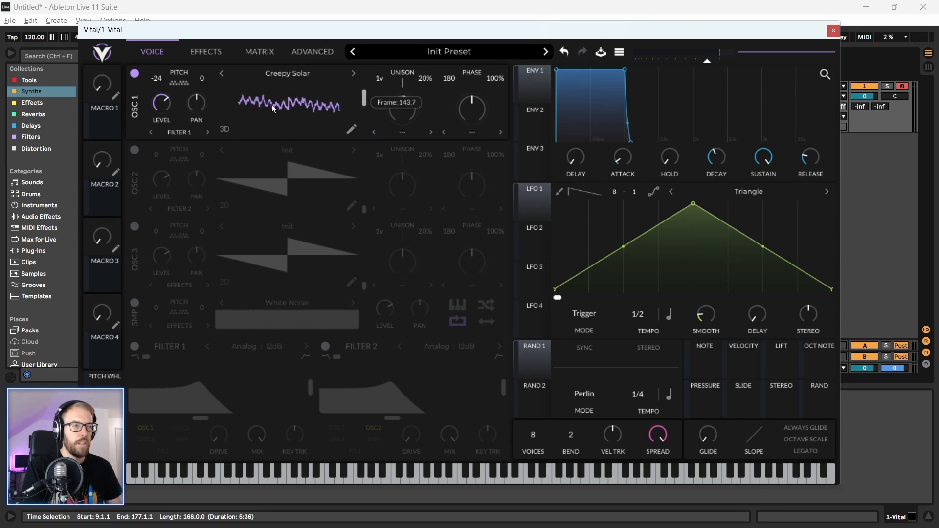
{"action": "left_click", "coordinate": [225, 131]}
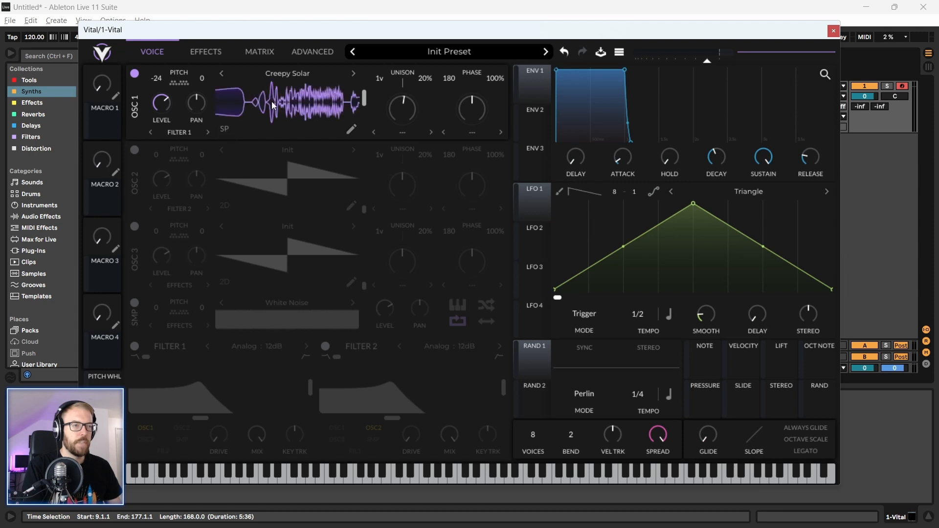
{"action": "left_click", "coordinate": [226, 132]}
{"action": "left_click", "coordinate": [225, 132]}
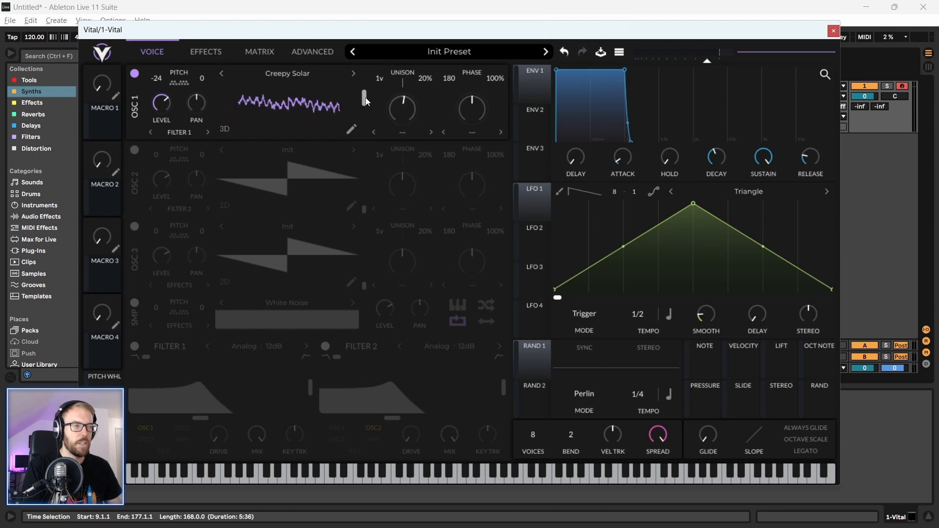
{"action": "mouse_move", "coordinate": [366, 101]}
{"action": "left_mouse_down"}
{"action": "mouse_move", "coordinate": [372, 71]}
{"action": "mouse_move", "coordinate": [376, 152]}
{"action": "mouse_move", "coordinate": [370, 93]}
{"action": "left_mouse_up"}
{"action": "left_click", "coordinate": [228, 134]}
{"action": "left_click", "coordinate": [230, 134]}
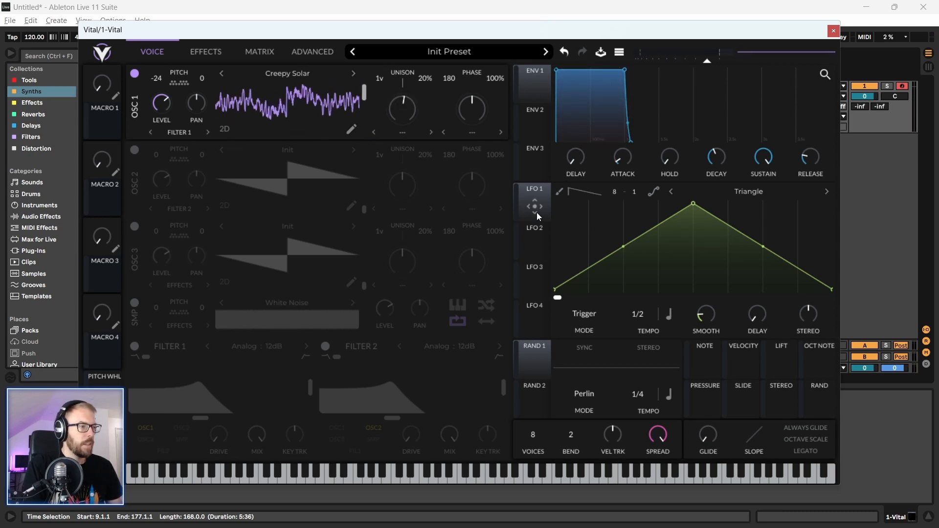
- Assign LFO 1 to oscillator 1's wavetable position and set the LFO mode to Sync
{"action": "left_click_drag", "start_coordinate": [533, 210], "coordinate": [367, 131]}
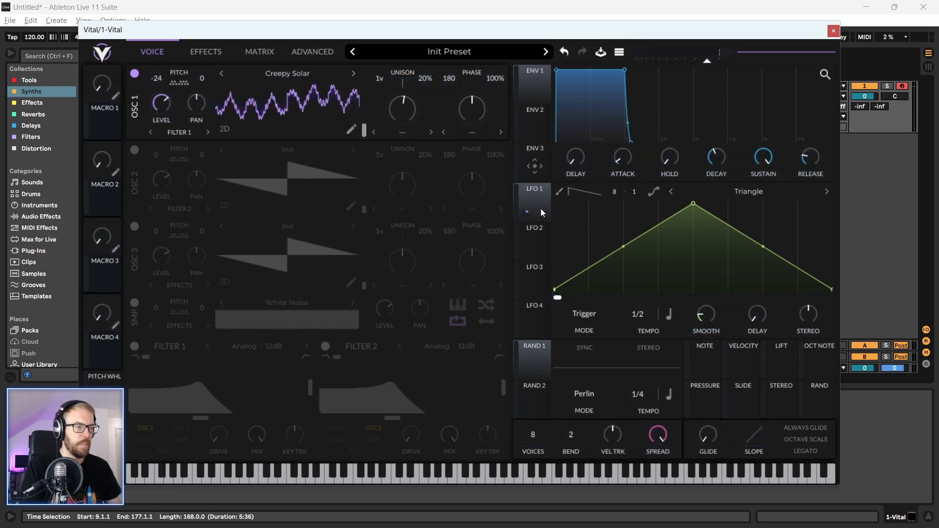
{"action": "left_click", "coordinate": [584, 315]}
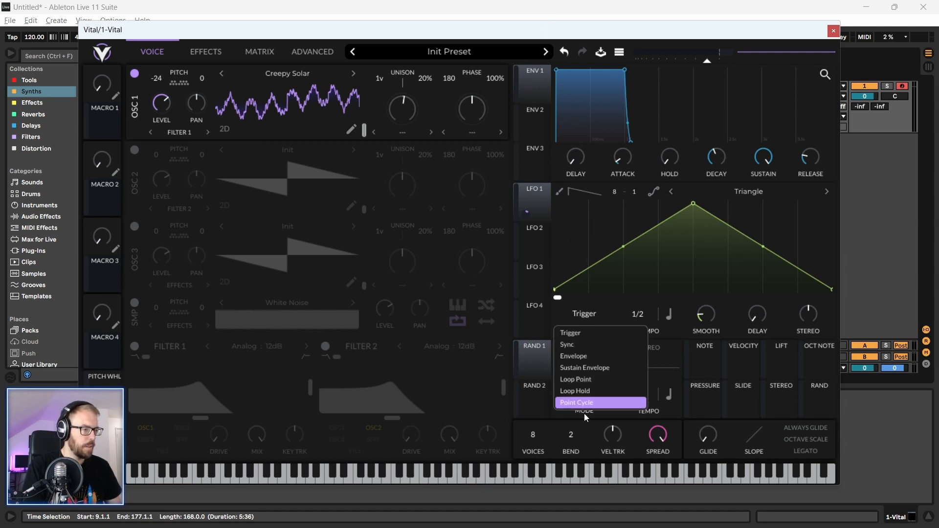
{"action": "left_click", "coordinate": [583, 344]}
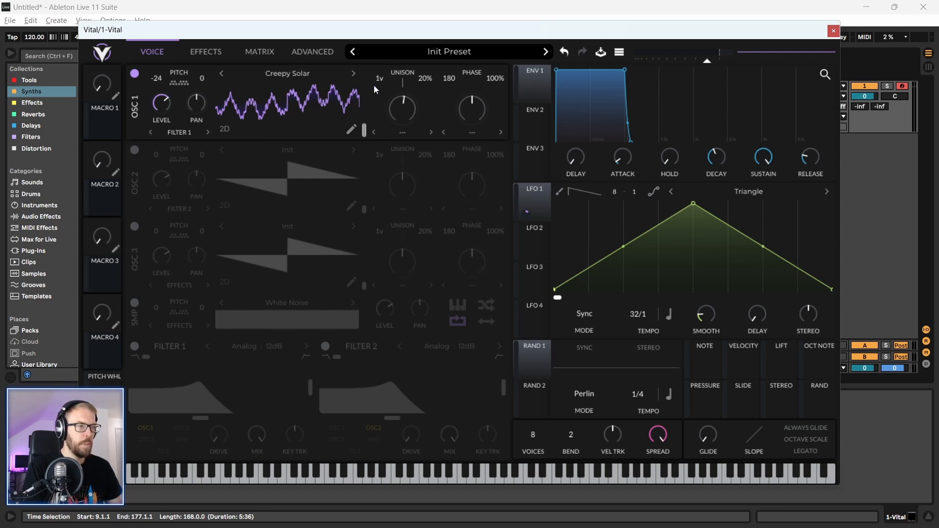
- Move the Vital window lower and set LFO 1's tempo to 2/1
{"action": "left_click_drag", "start_coordinate": [420, 34], "coordinate": [426, 52]}
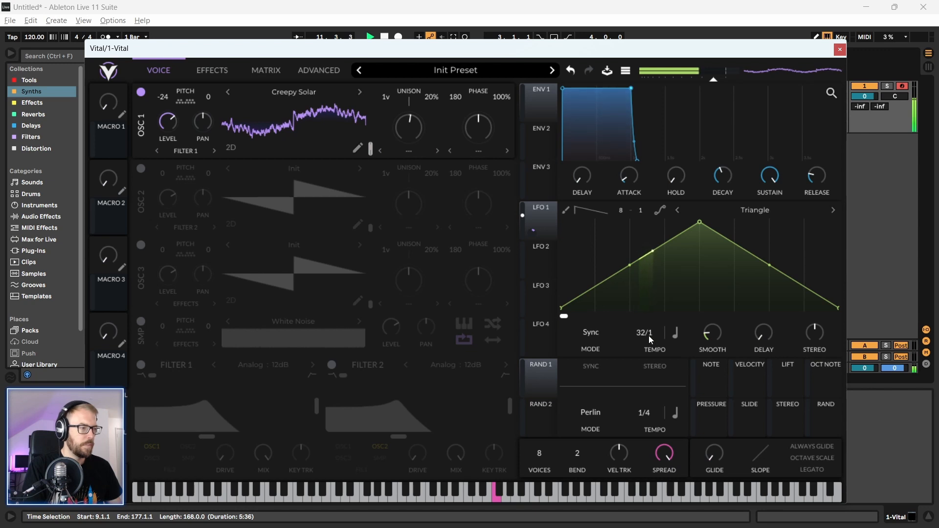
{"action": "left_click_drag", "start_coordinate": [651, 310], "coordinate": [652, 295]}
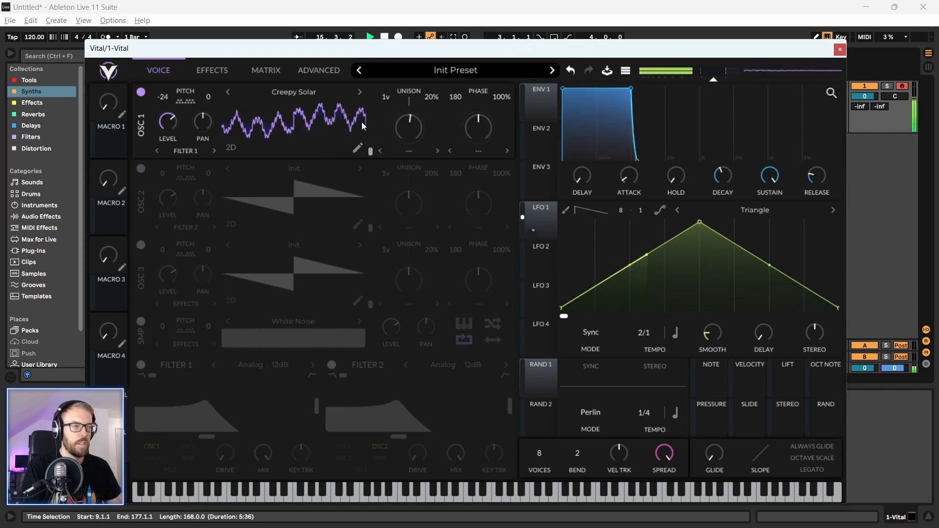
{"action": "mouse_move", "coordinate": [361, 125]}
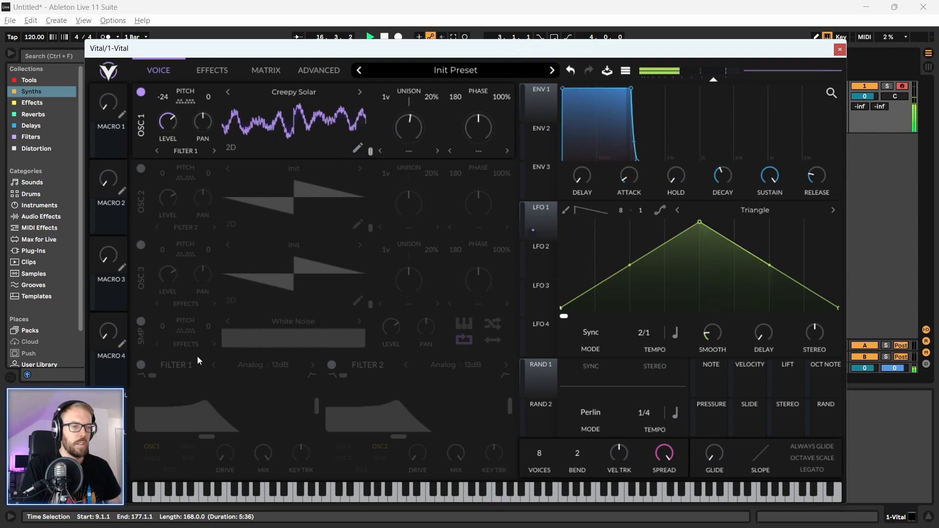
- Enable filter 1, raise its cutoff slightly above the default and lower its resonance a little
{"action": "left_click", "coordinate": [139, 367]}
{"action": "left_click_drag", "start_coordinate": [203, 437], "coordinate": [216, 437]}
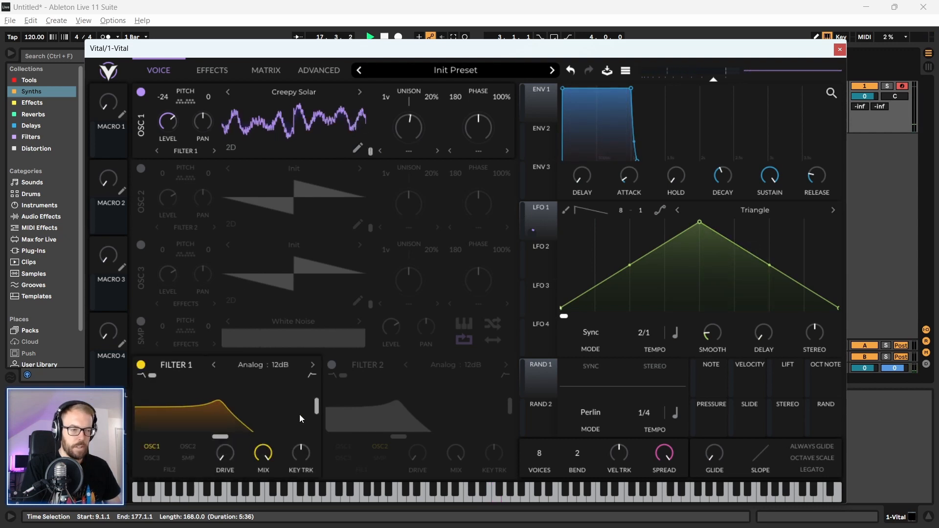
{"action": "left_click_drag", "start_coordinate": [317, 405], "coordinate": [319, 409]}
{"action": "left_click_drag", "start_coordinate": [221, 436], "coordinate": [245, 434]}
{"action": "left_click_drag", "start_coordinate": [316, 413], "coordinate": [317, 415]}
{"action": "left_click_drag", "start_coordinate": [238, 450], "coordinate": [207, 468]}
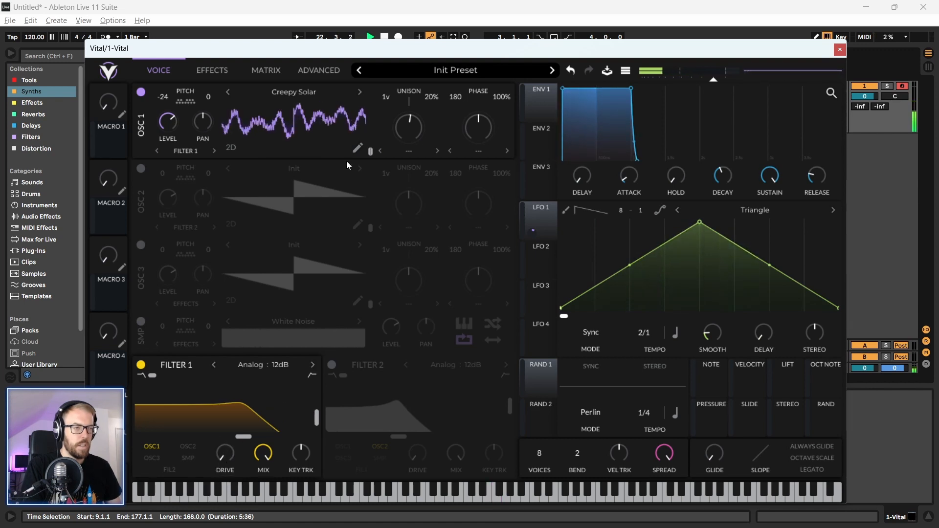
{"action": "left_click_drag", "start_coordinate": [371, 153], "coordinate": [374, 148]}
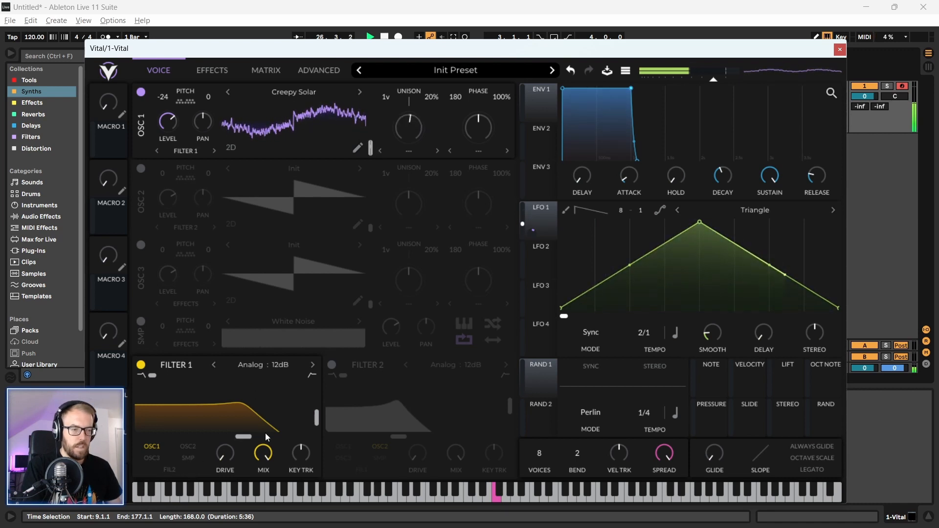
{"action": "left_click_drag", "start_coordinate": [249, 438], "coordinate": [231, 439]}
- Set oscillator 1's unison to 2 voices with 2% detune and reshape envelope 1 with a short decay, zero sustain and longer release
{"action": "left_click_drag", "start_coordinate": [210, 49], "coordinate": [199, 47]}
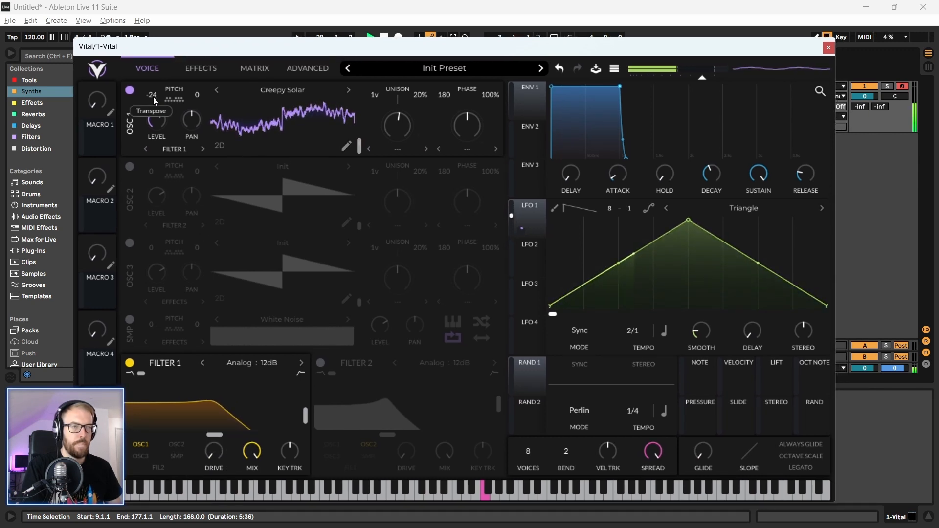
{"action": "double_click", "coordinate": [154, 93]}
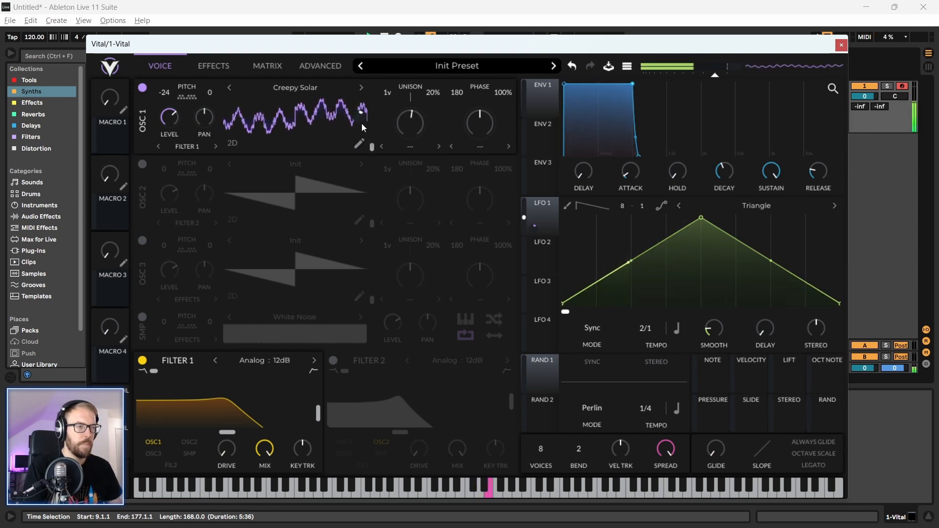
{"action": "left_click_drag", "start_coordinate": [362, 122], "coordinate": [365, 120]}
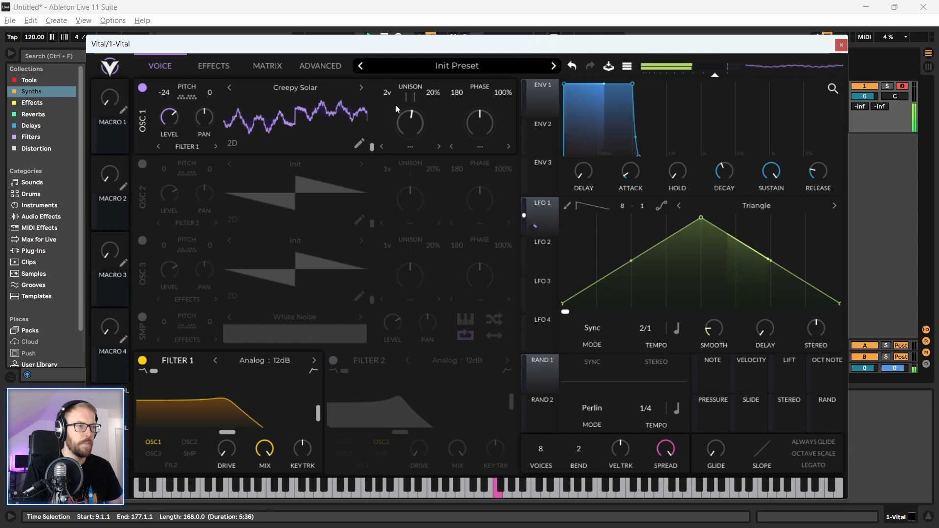
{"action": "left_click_drag", "start_coordinate": [434, 92], "coordinate": [433, 119]}
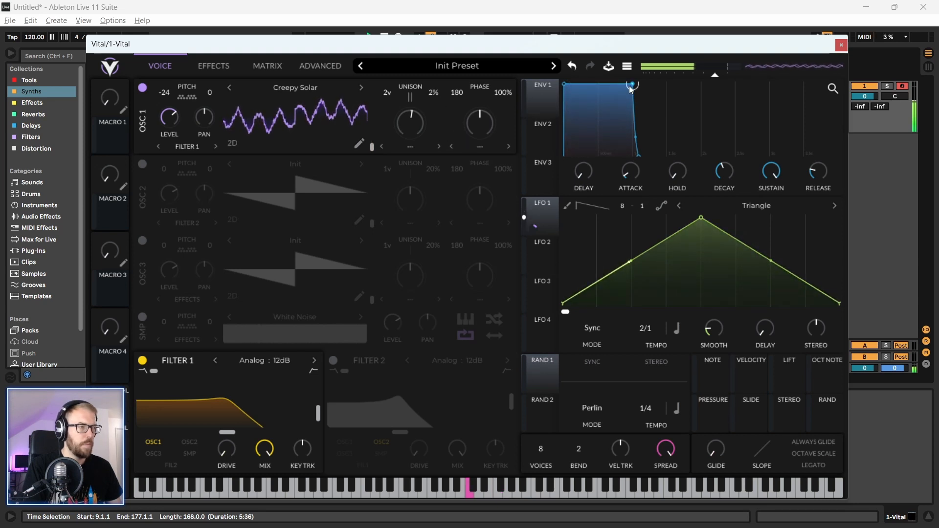
{"action": "left_click_drag", "start_coordinate": [632, 87], "coordinate": [810, 147]}
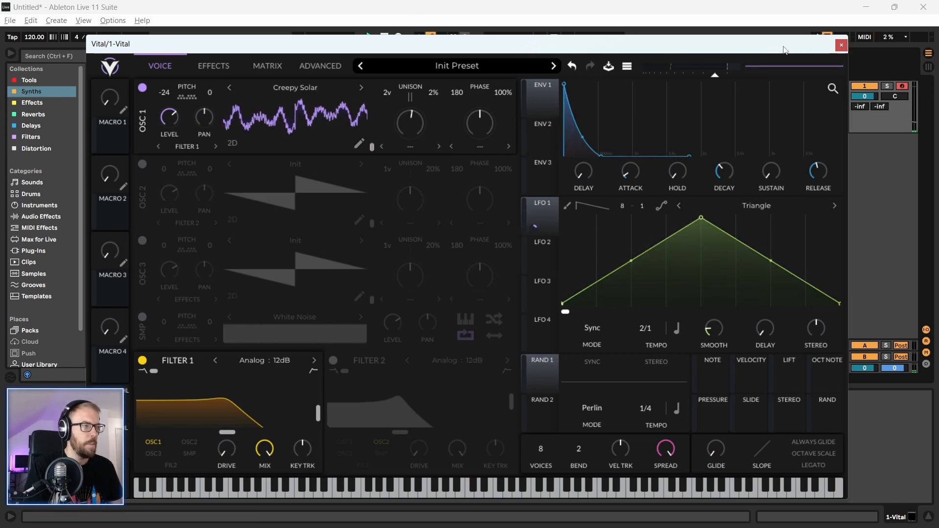
{"action": "left_click", "coordinate": [841, 45]}
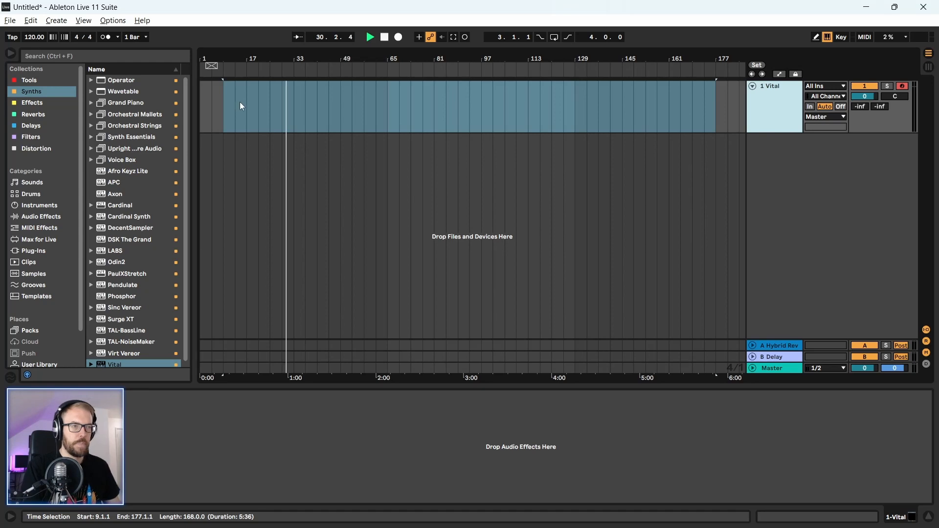
- Insert an empty four-bar MIDI clip at bar 17 of the Vital track and enlarge its note editor
{"action": "left_click", "coordinate": [258, 118]}
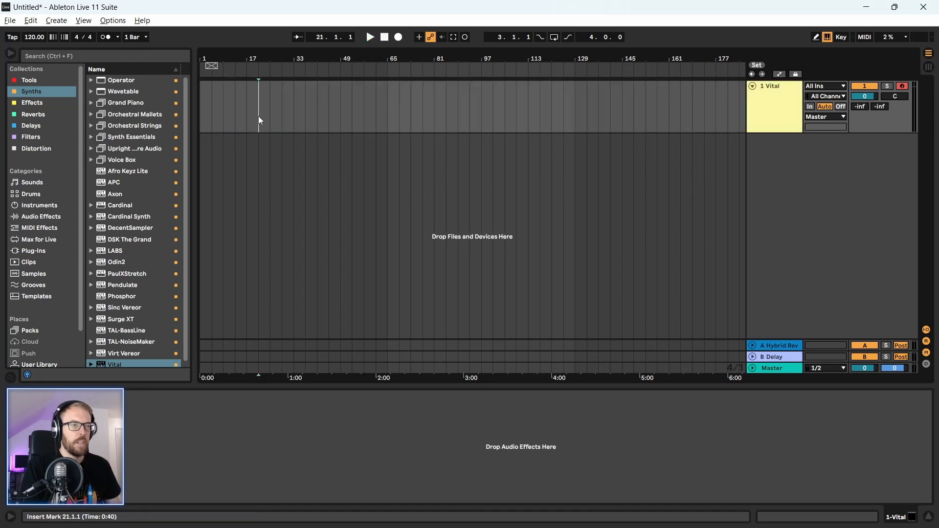
{"action": "left_click", "coordinate": [258, 131], "text": "shift"}
{"action": "key", "text": "ctrl+shift+m"}
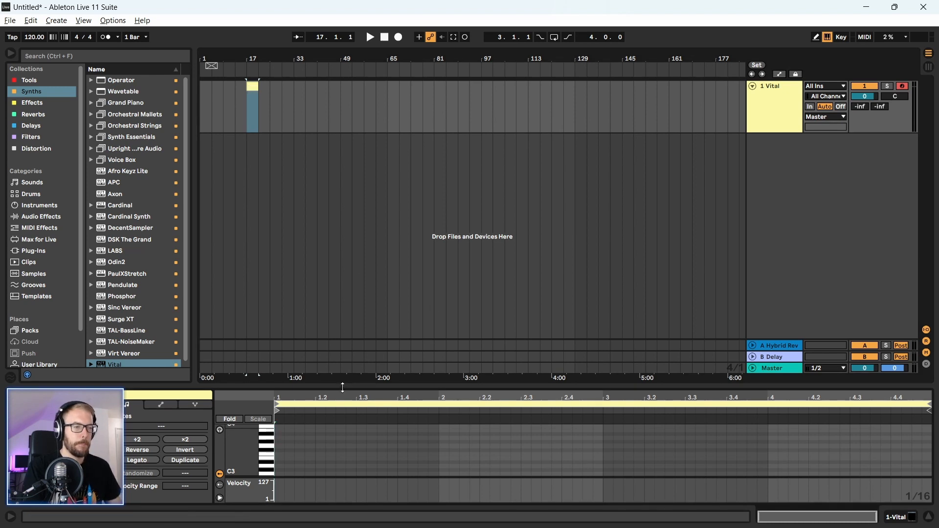
{"action": "left_click_drag", "start_coordinate": [344, 387], "coordinate": [347, 290]}
- Add Filter Delay from the Delays collection to the Vital track
{"action": "left_click", "coordinate": [62, 57]}
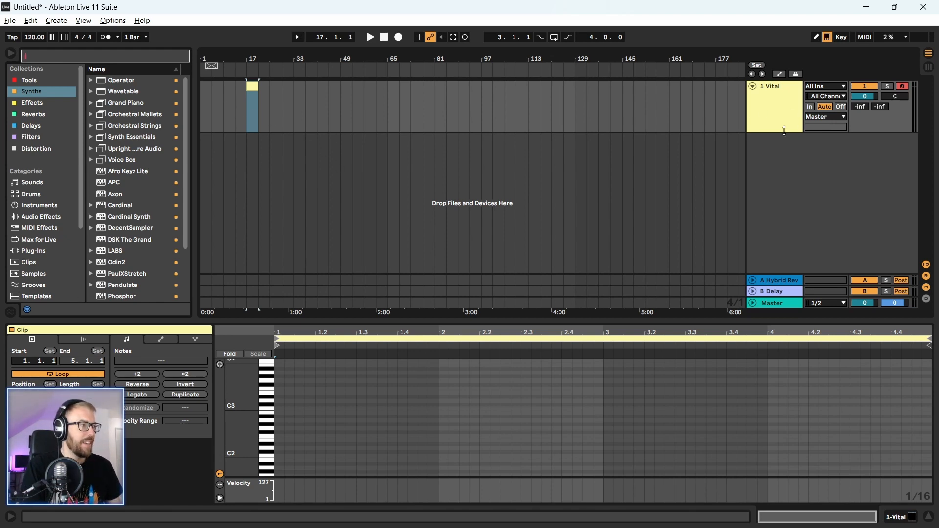
{"action": "left_click", "coordinate": [754, 113]}
{"action": "scroll", "coordinate": [116, 243], "scroll_direction": "down", "scroll_amount": 3}
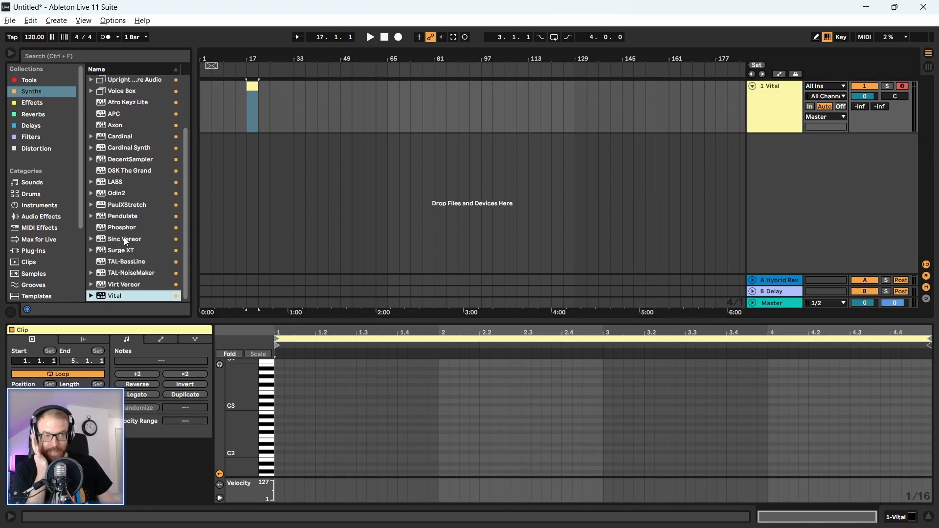
{"action": "left_click", "coordinate": [32, 127]}
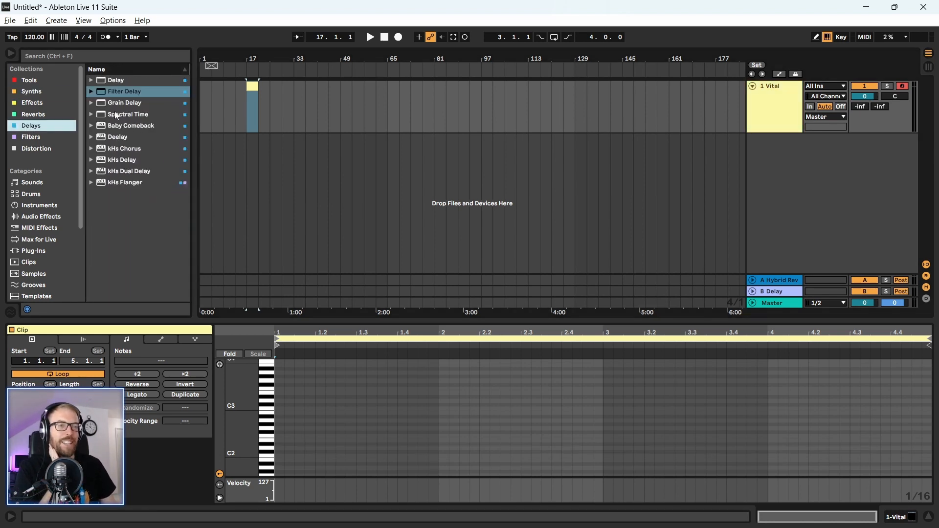
{"action": "left_click_drag", "start_coordinate": [122, 93], "coordinate": [326, 126]}
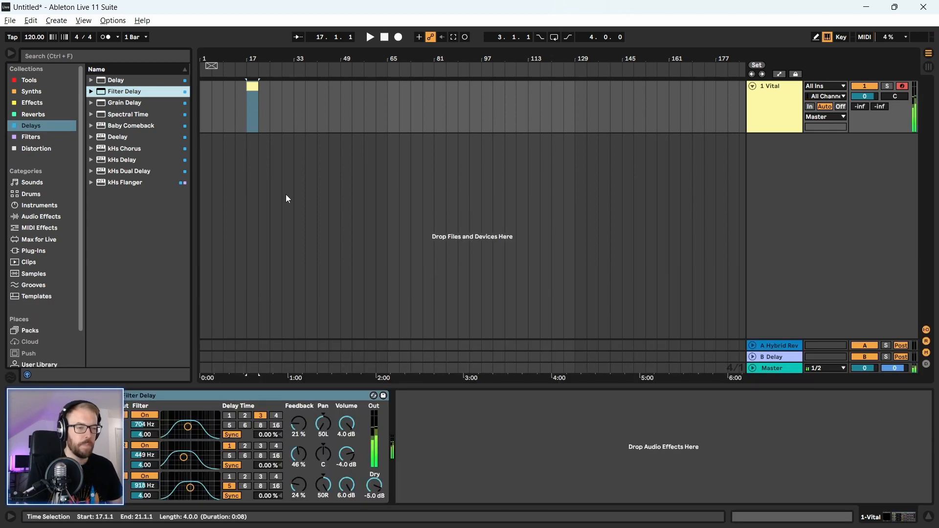
- Turn off Filter Delay's middle delay line and set the dry level to -8.9 dB
{"action": "left_click", "coordinate": [145, 446]}
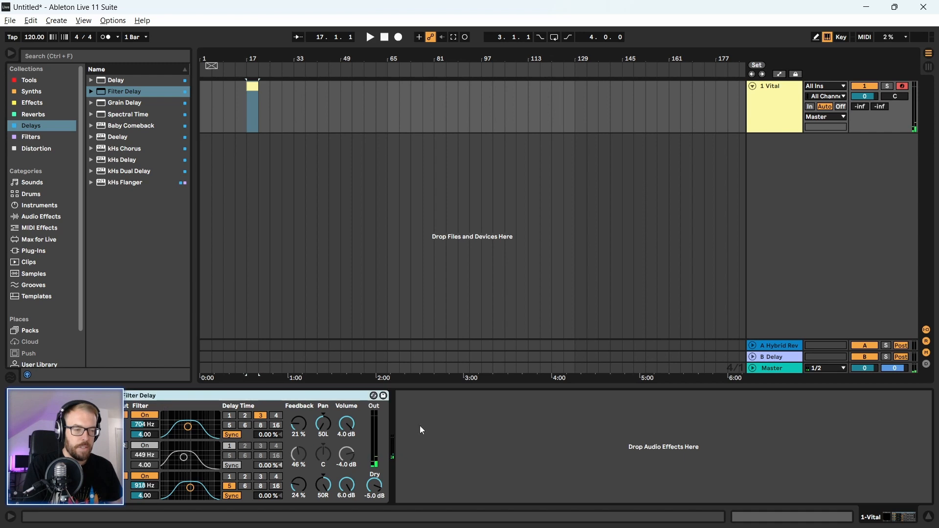
{"action": "left_click_drag", "start_coordinate": [373, 491], "coordinate": [373, 523]}
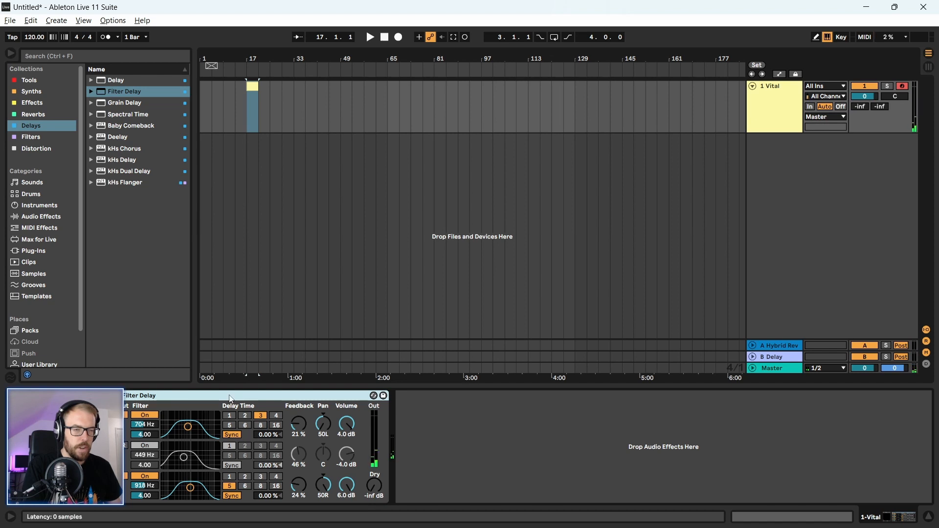
{"action": "left_click_drag", "start_coordinate": [374, 485], "coordinate": [374, 476]}
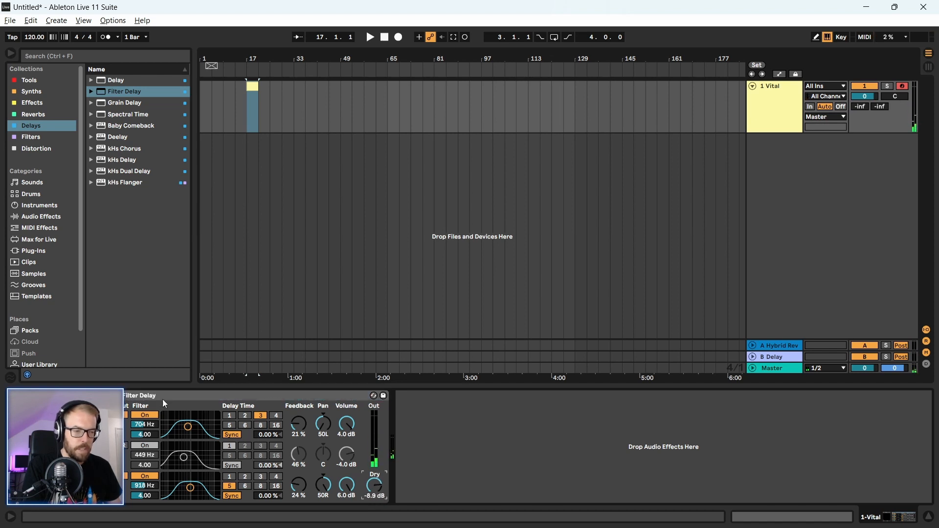
- Set Filter Delay's first line to 43% feedback and delay time 4, and its third line to 44% feedback and delay time 8
{"action": "left_click_drag", "start_coordinate": [299, 424], "coordinate": [299, 407]}
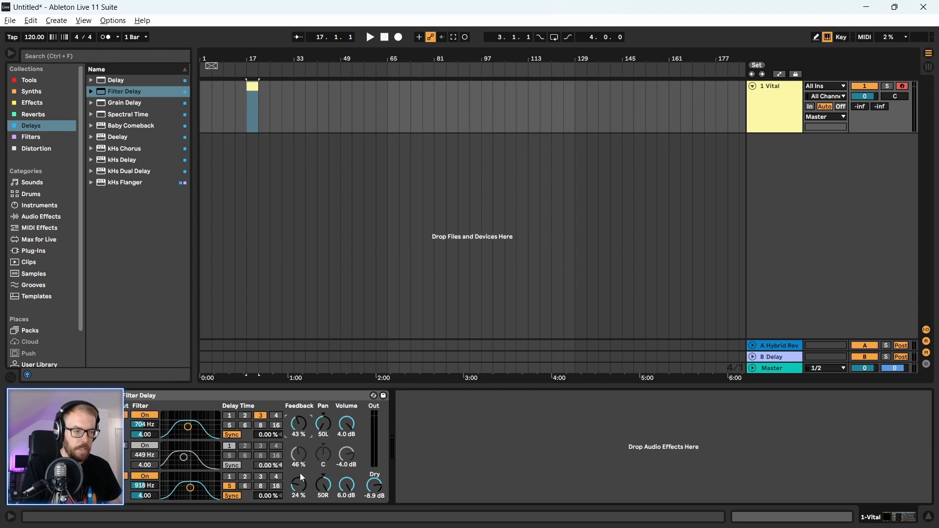
{"action": "left_click_drag", "start_coordinate": [299, 484], "coordinate": [298, 482]}
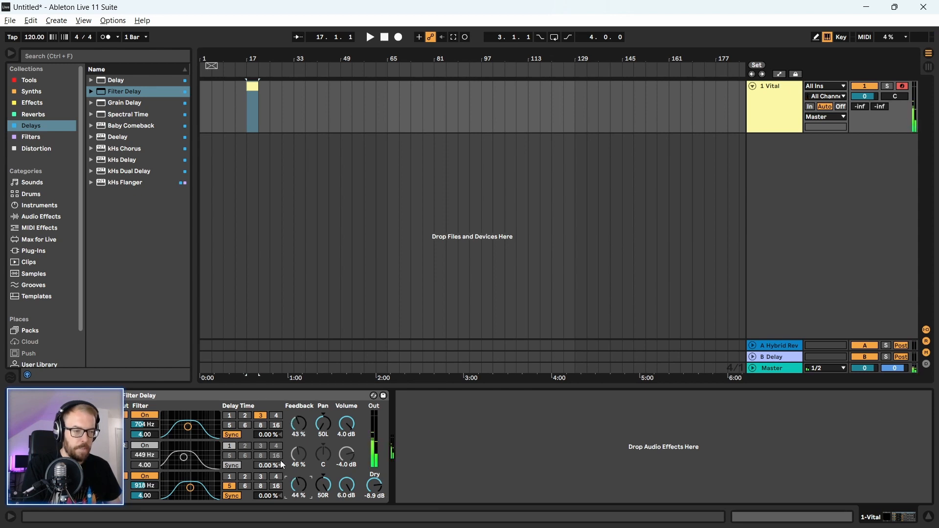
{"action": "left_click", "coordinate": [281, 416]}
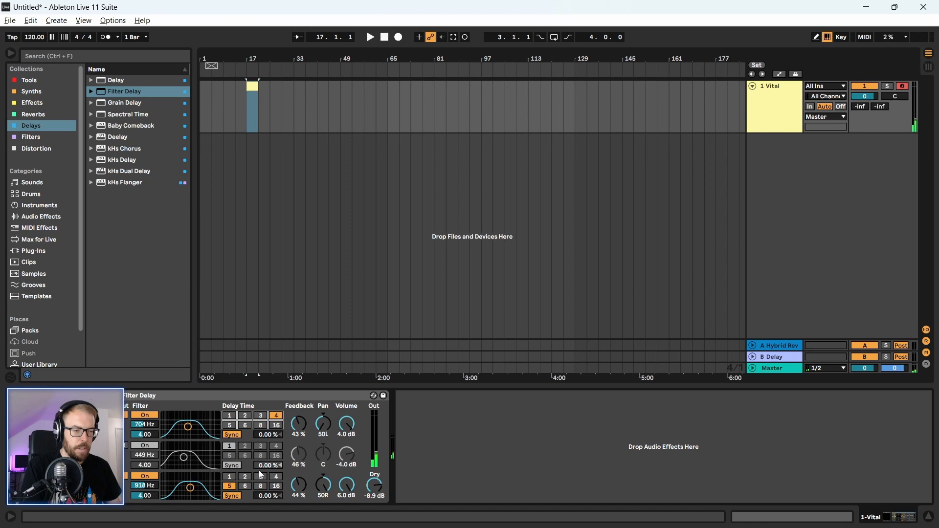
{"action": "left_click", "coordinate": [261, 486]}
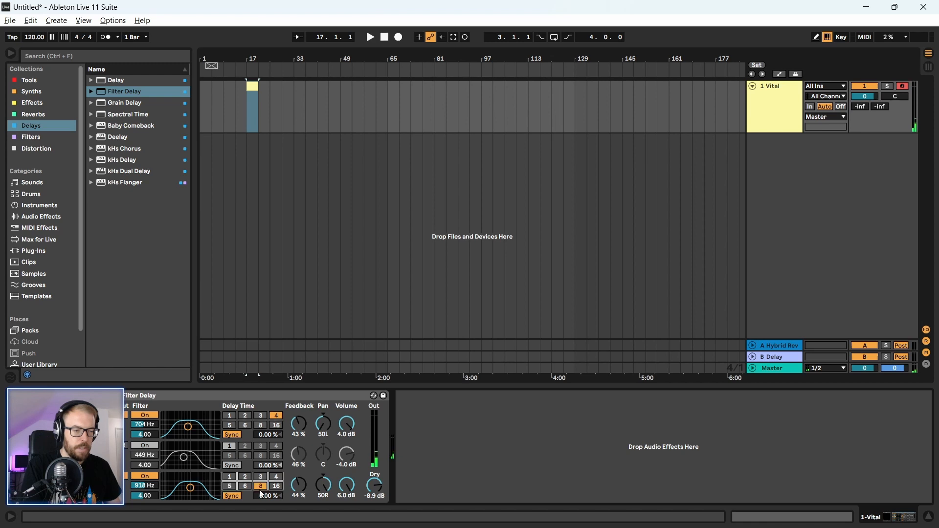
{"action": "left_click", "coordinate": [205, 394]}
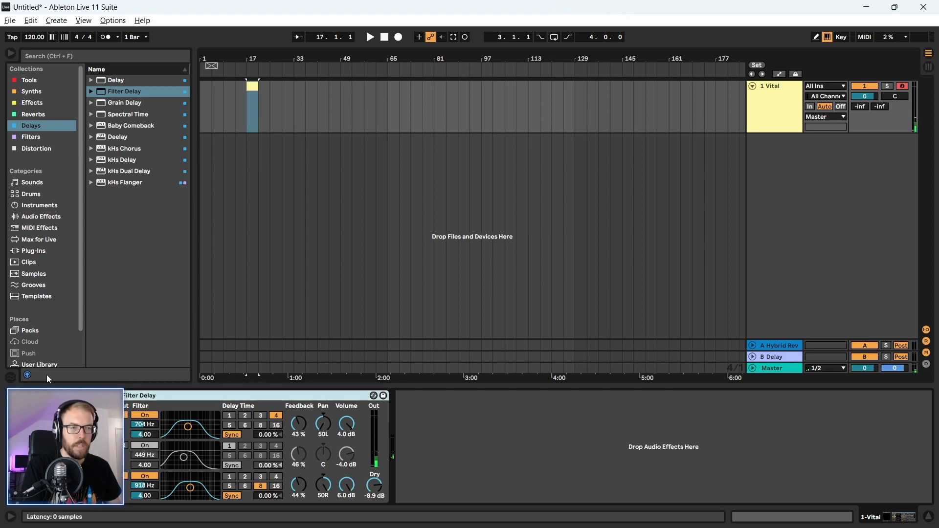
- Reopen Vital, raise its master volume slightly and oscillator 1's level to about 0.66, and close its window
{"action": "left_click", "coordinate": [32, 396]}
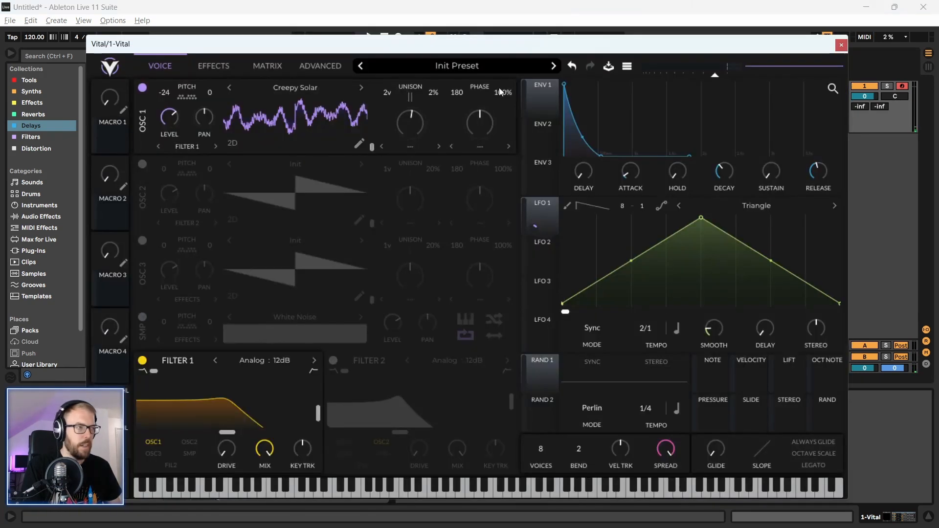
{"action": "left_click_drag", "start_coordinate": [715, 76], "coordinate": [723, 76]}
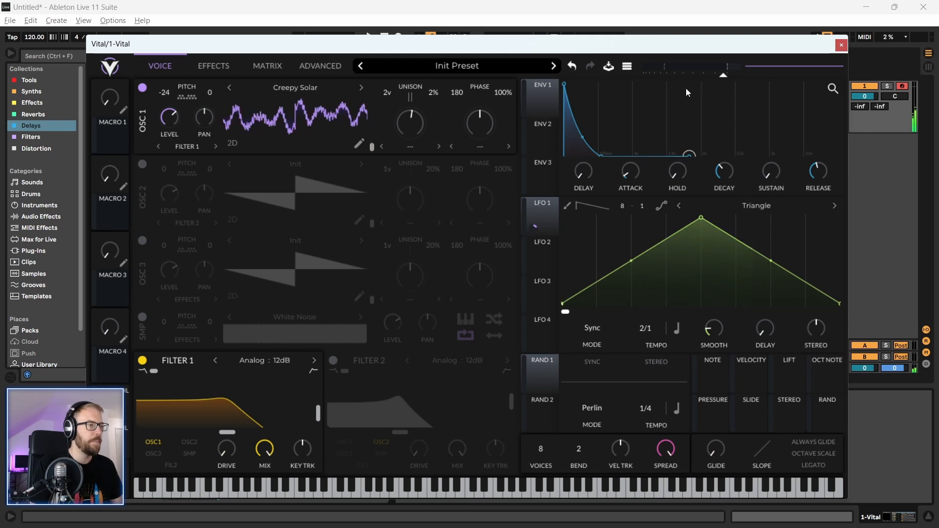
{"action": "mouse_move", "coordinate": [166, 119]}
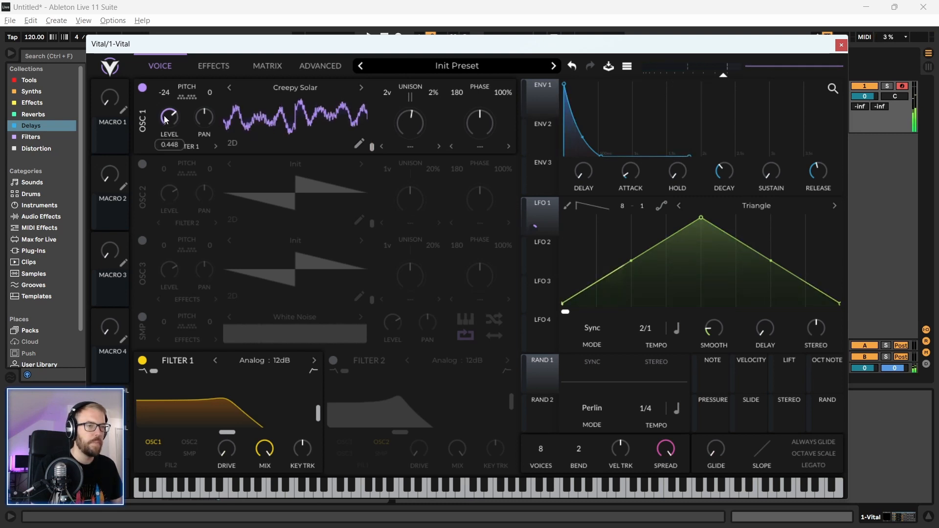
{"action": "left_click_drag", "start_coordinate": [167, 116], "coordinate": [170, 102]}
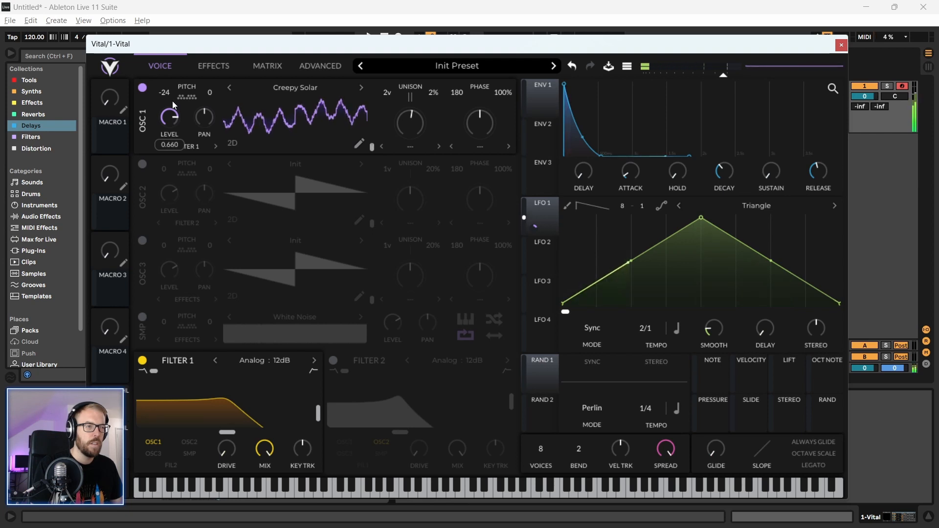
{"action": "left_click_drag", "start_coordinate": [172, 100], "coordinate": [172, 102]}
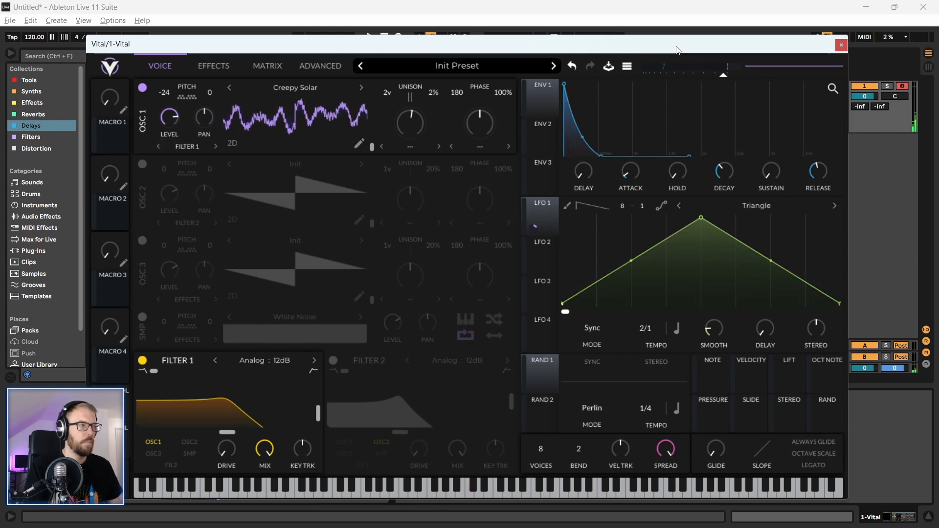
{"action": "left_click_drag", "start_coordinate": [724, 51], "coordinate": [726, 45]}
{"action": "left_click", "coordinate": [844, 39]}
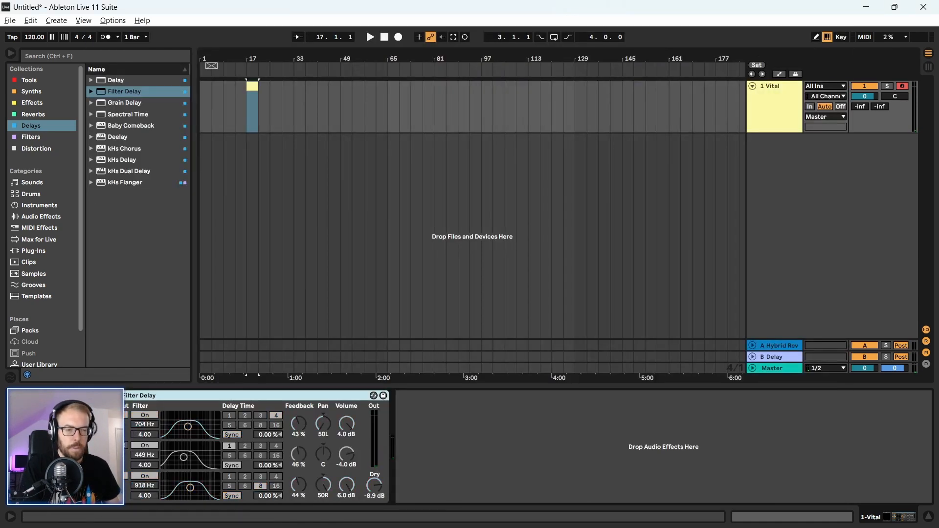
- Open the MIDI clip at bar 17 and enlarge its note editor to show more octaves
{"action": "double_click", "coordinate": [253, 86]}
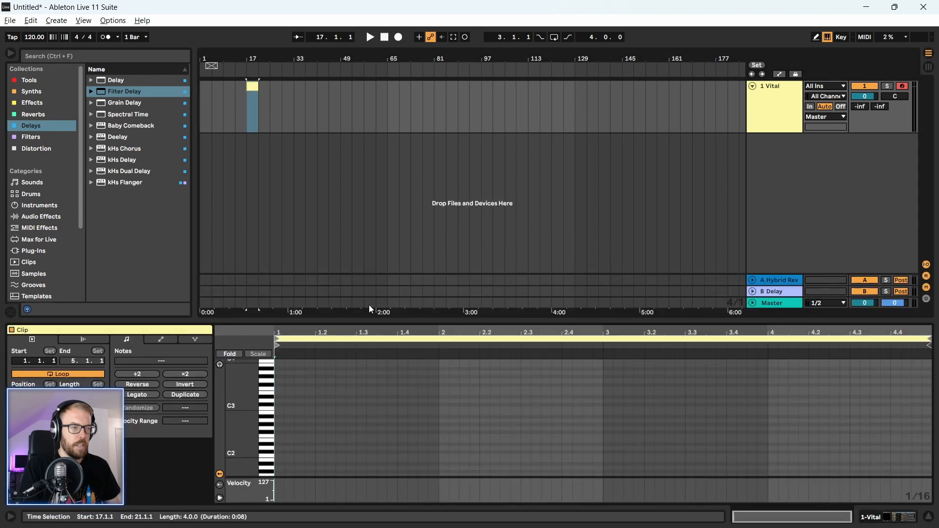
{"action": "left_click_drag", "start_coordinate": [354, 322], "coordinate": [353, 238]}
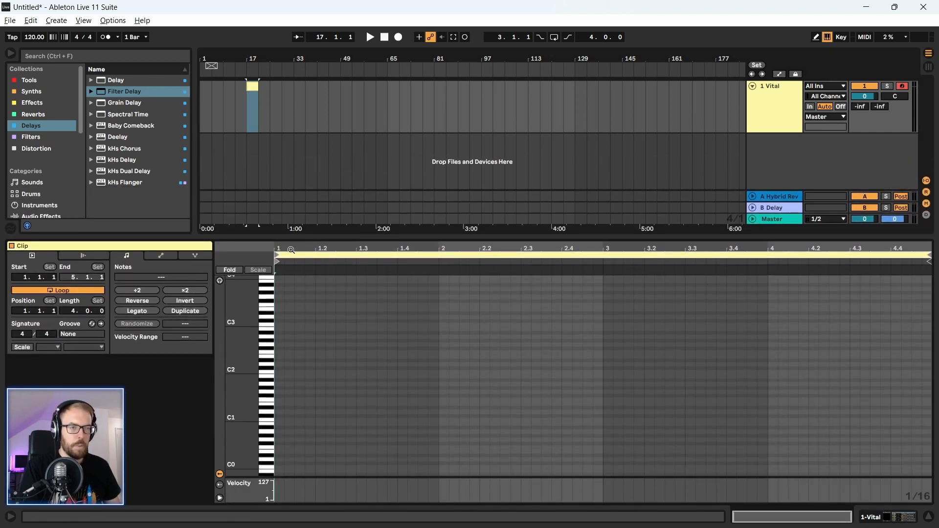
- Add Corpus from the Reverbs collection after Filter Delay on the Vital track
{"action": "left_click", "coordinate": [34, 81]}
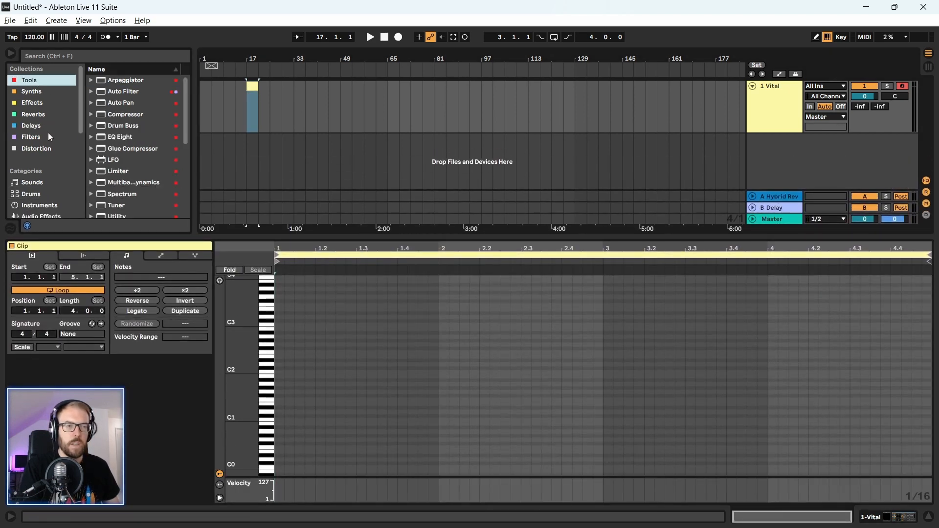
{"action": "left_click", "coordinate": [34, 115]}
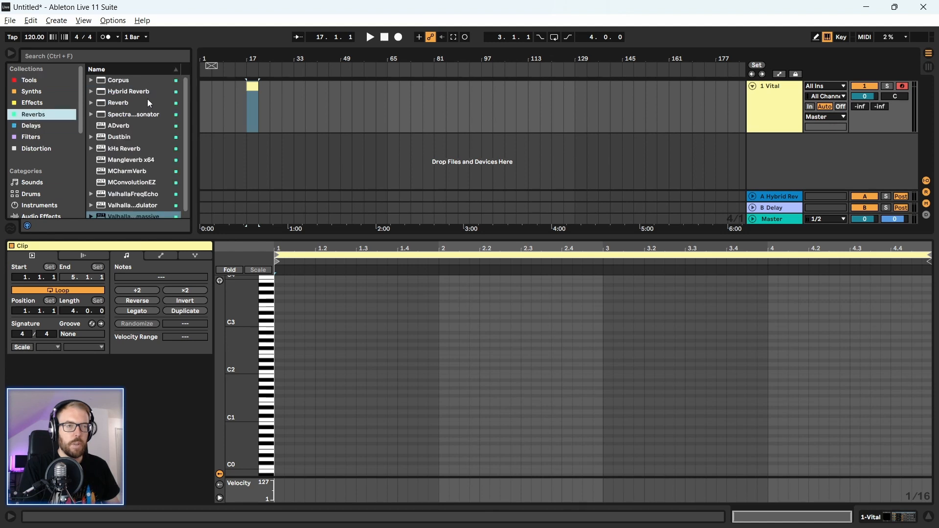
{"action": "scroll", "coordinate": [141, 184], "scroll_direction": "down", "scroll_amount": 1}
{"action": "scroll", "coordinate": [146, 156], "scroll_direction": "up", "scroll_amount": 1}
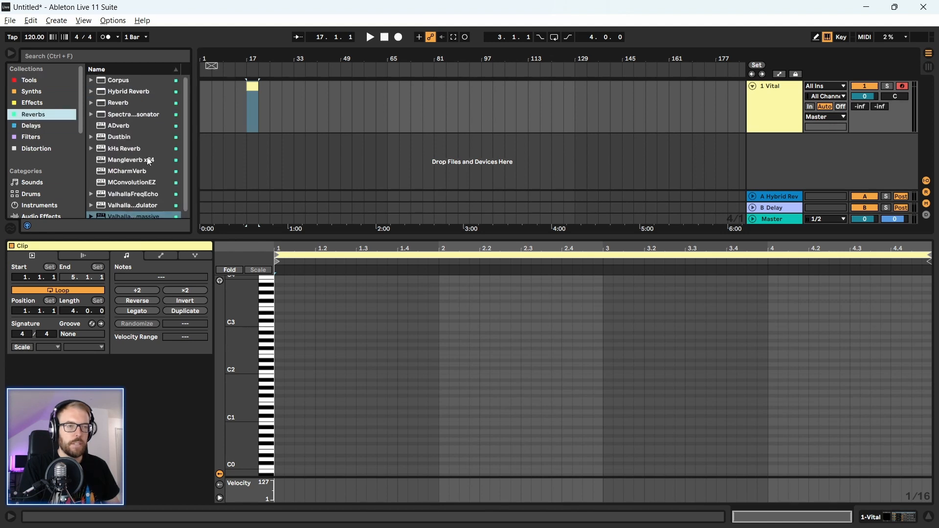
{"action": "left_click", "coordinate": [121, 79]}
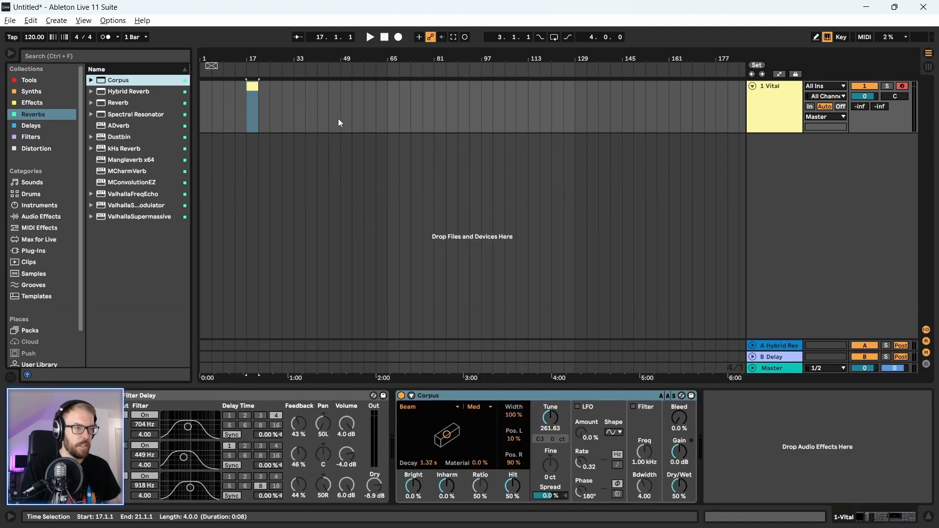
- Audition the Pipe, Beam and Marimba resonator types in Corpus
{"action": "double_click", "coordinate": [771, 121]}
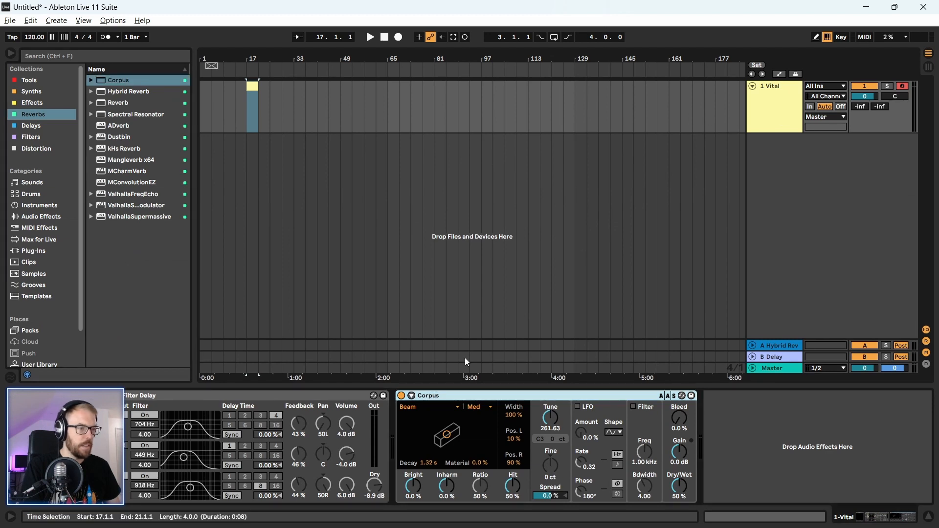
{"action": "left_click", "coordinate": [439, 409]}
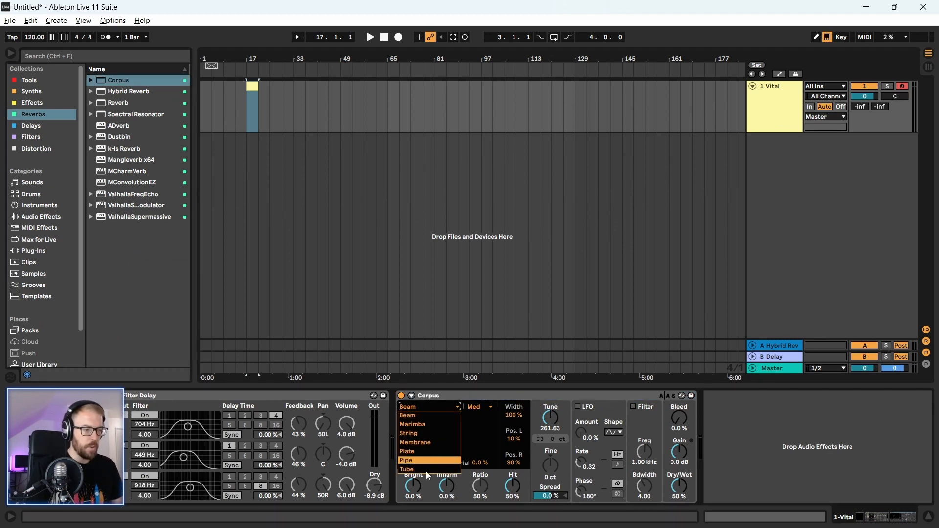
{"action": "left_click", "coordinate": [421, 461]}
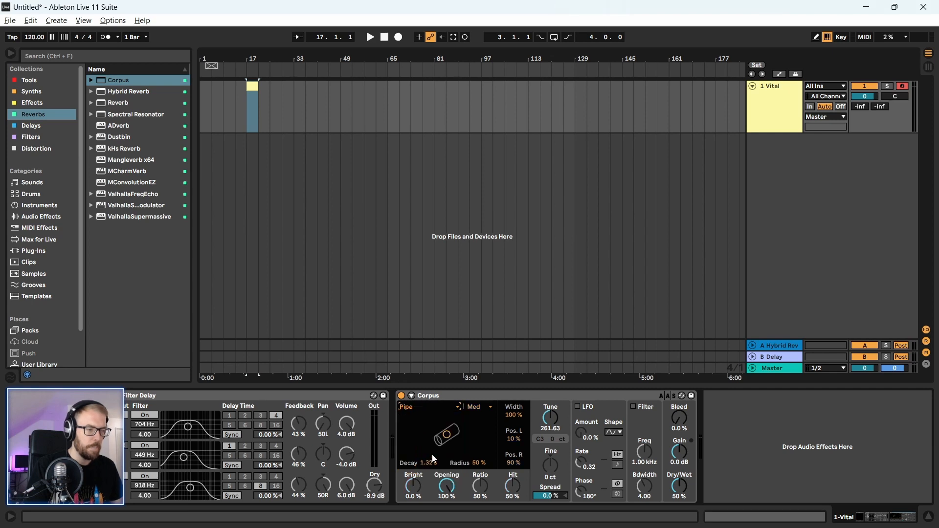
{"action": "left_click", "coordinate": [427, 408]}
{"action": "left_click", "coordinate": [427, 417]}
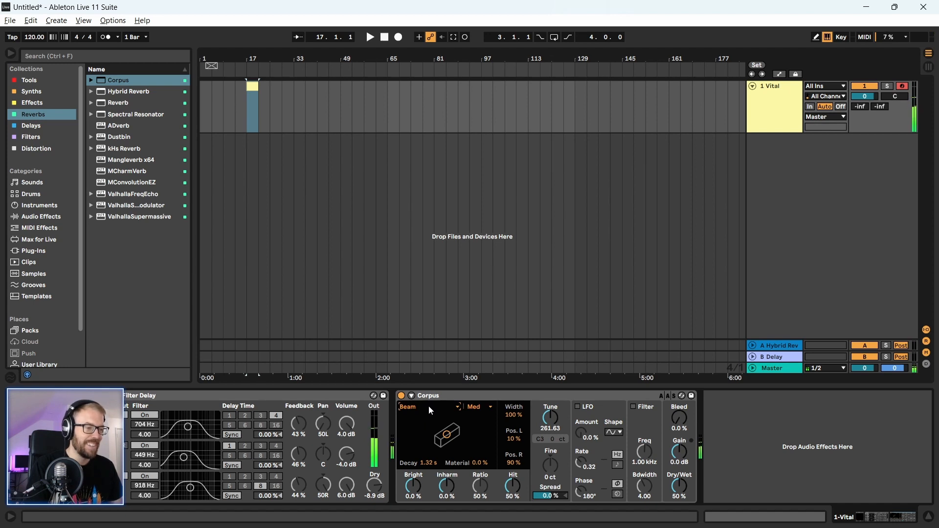
{"action": "left_click", "coordinate": [428, 407]}
{"action": "left_click", "coordinate": [432, 424]}
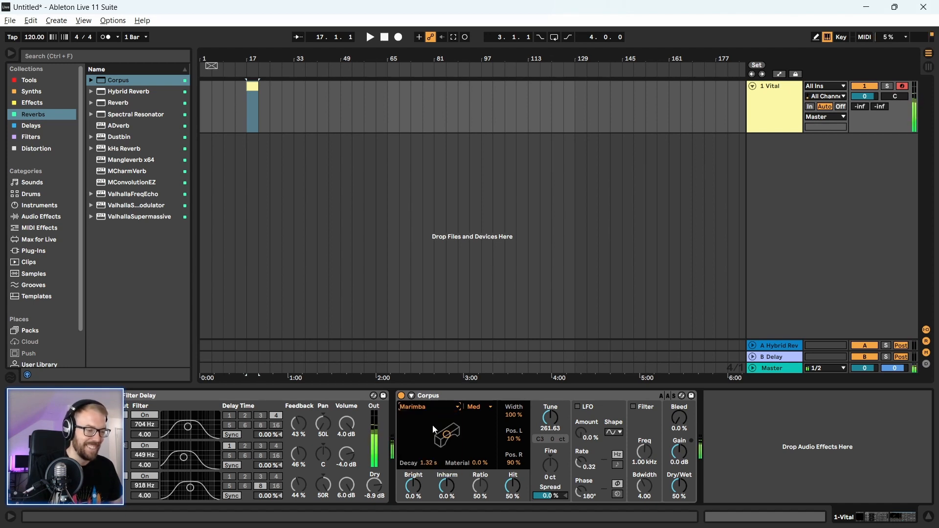
- Set Corpus's resonator type to String
{"action": "left_click", "coordinate": [441, 433]}
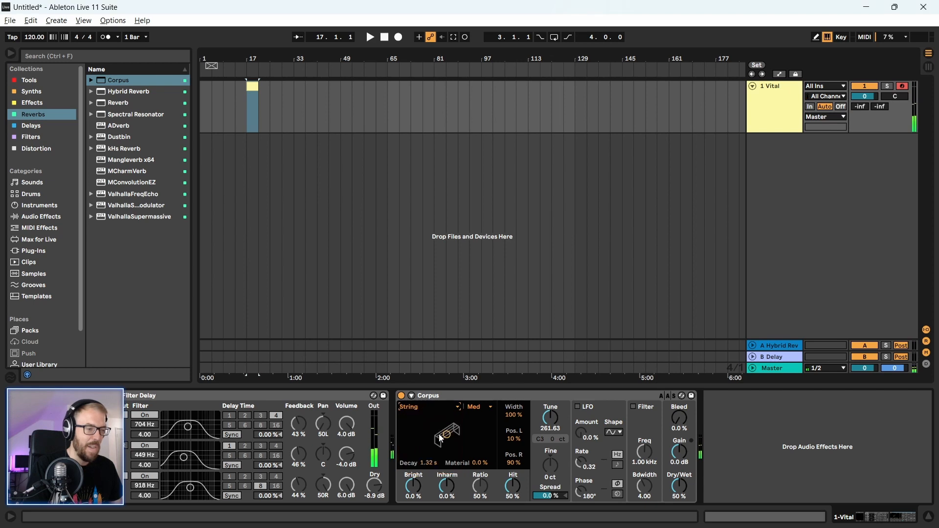
{"action": "left_click", "coordinate": [431, 411]}
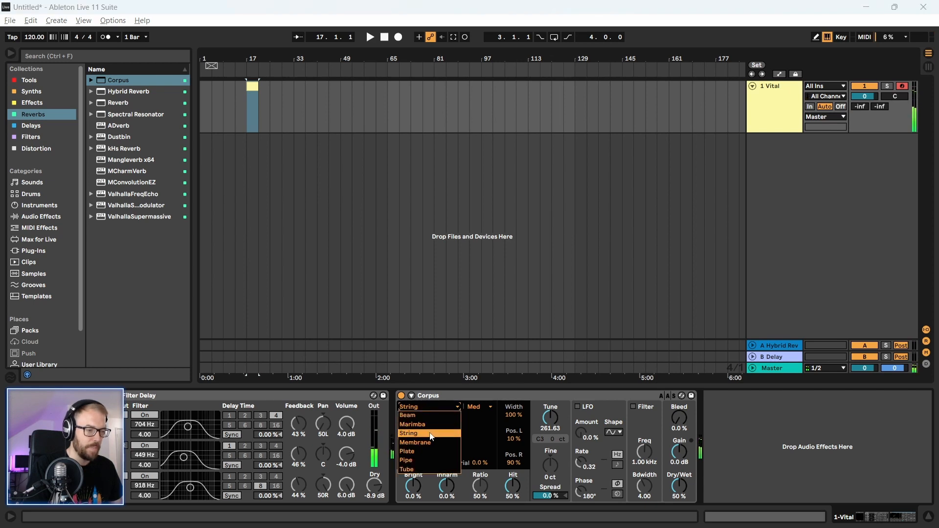
{"action": "left_click", "coordinate": [431, 433]}
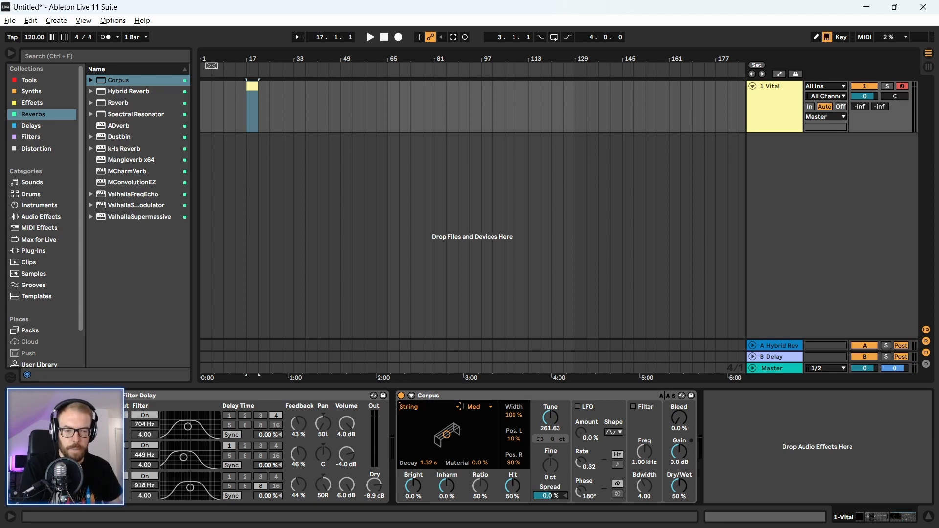
- Show the Info View and look through Corpus's presets in the Reverbs collection
{"action": "left_click", "coordinate": [12, 519]}
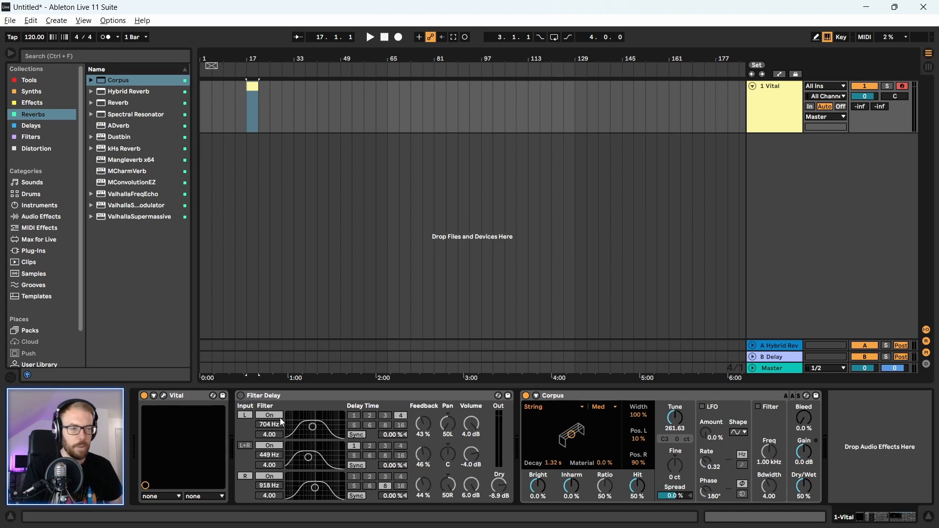
{"action": "left_click", "coordinate": [766, 393]}
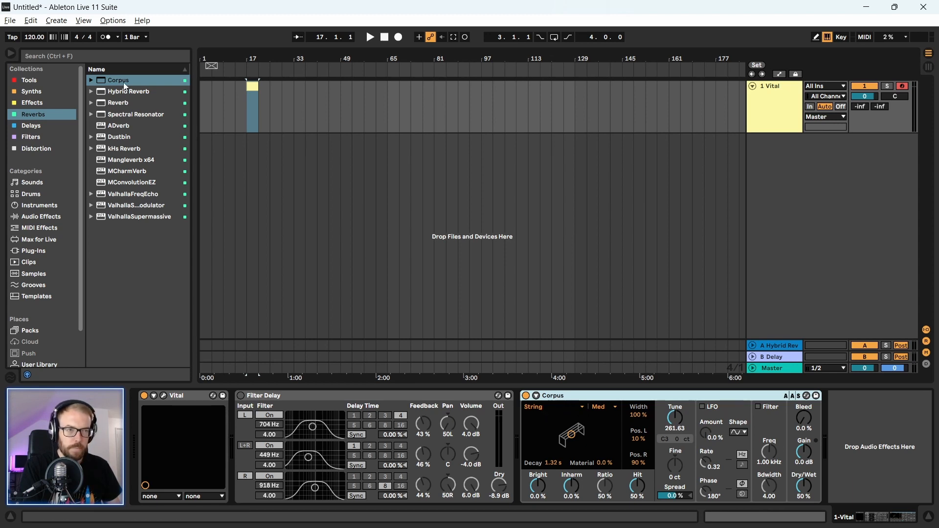
{"action": "left_click", "coordinate": [91, 81]}
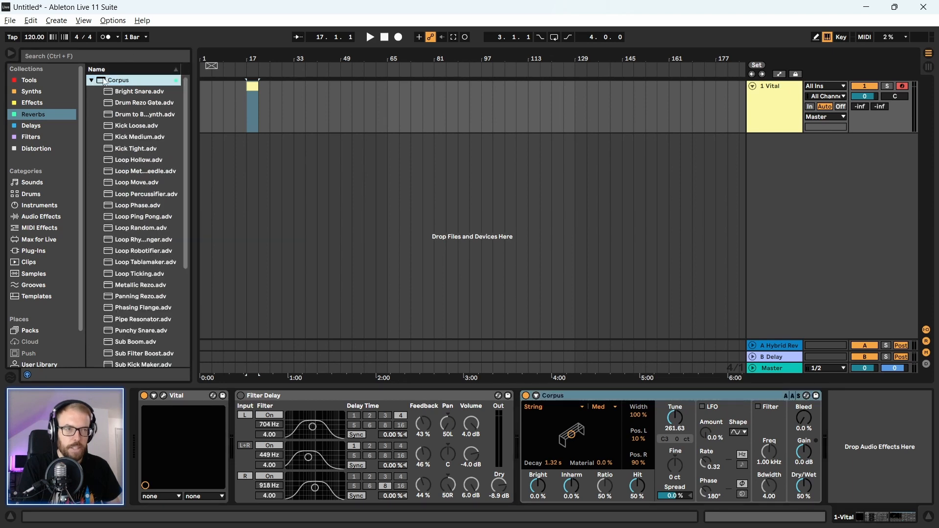
{"action": "left_click", "coordinate": [91, 81]}
{"action": "left_click", "coordinate": [676, 395]}
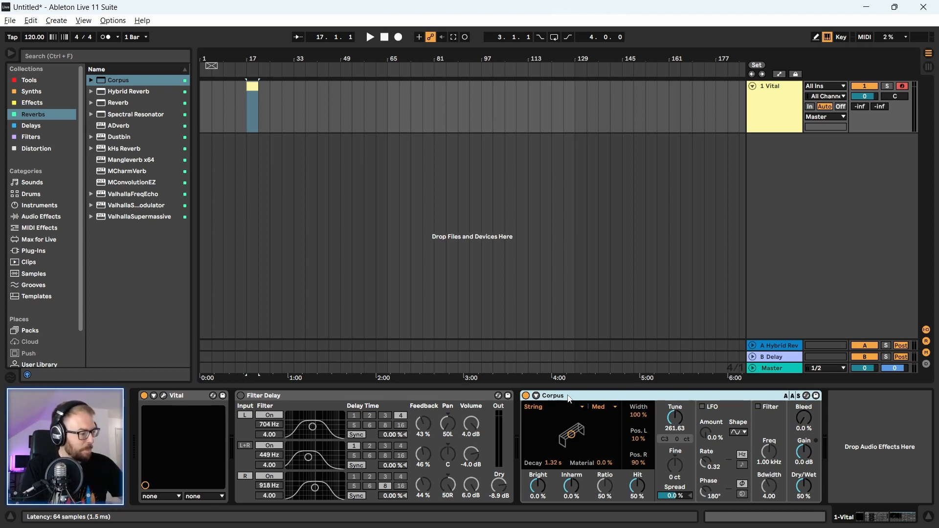
- Open the MIDI clip at bar 17 in the note editor and turn on the MIDI editor's note preview
{"action": "key", "text": "space"}
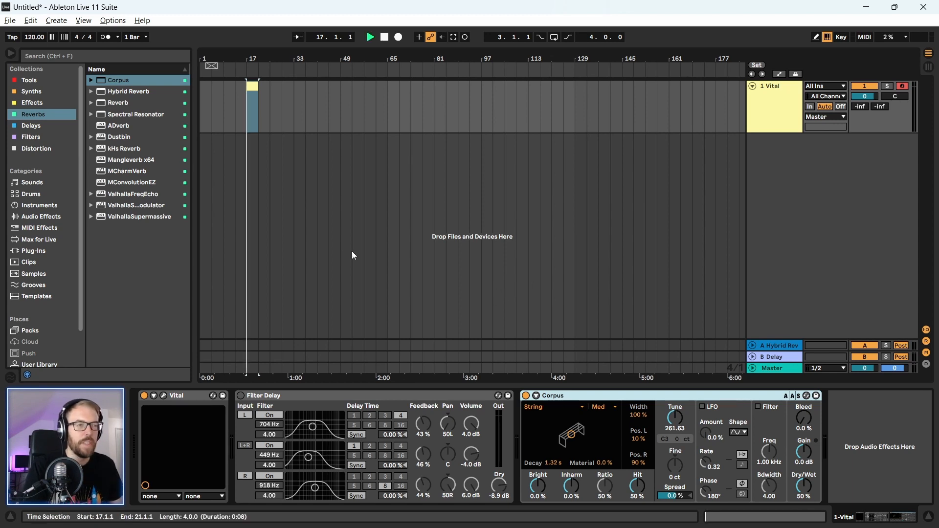
{"action": "key", "text": "space"}
{"action": "left_click_drag", "start_coordinate": [254, 59], "coordinate": [343, 81]}
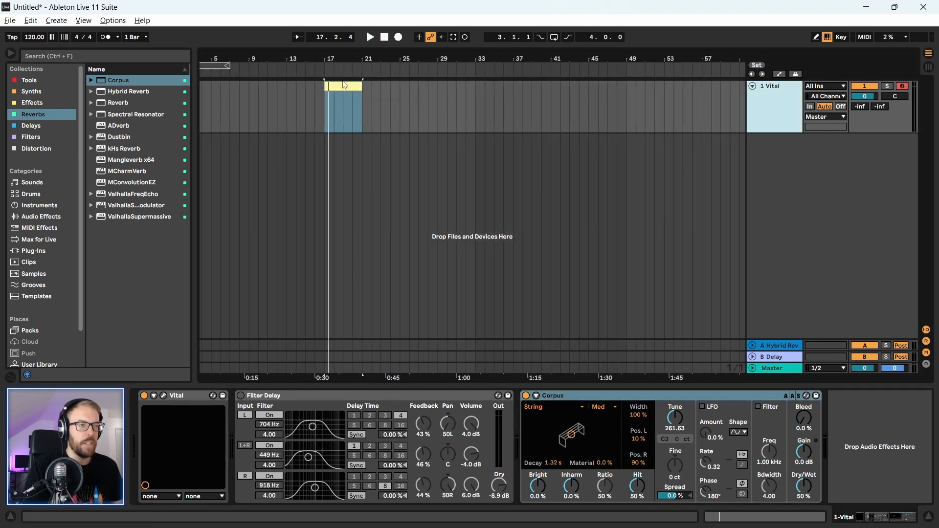
{"action": "double_click", "coordinate": [345, 86]}
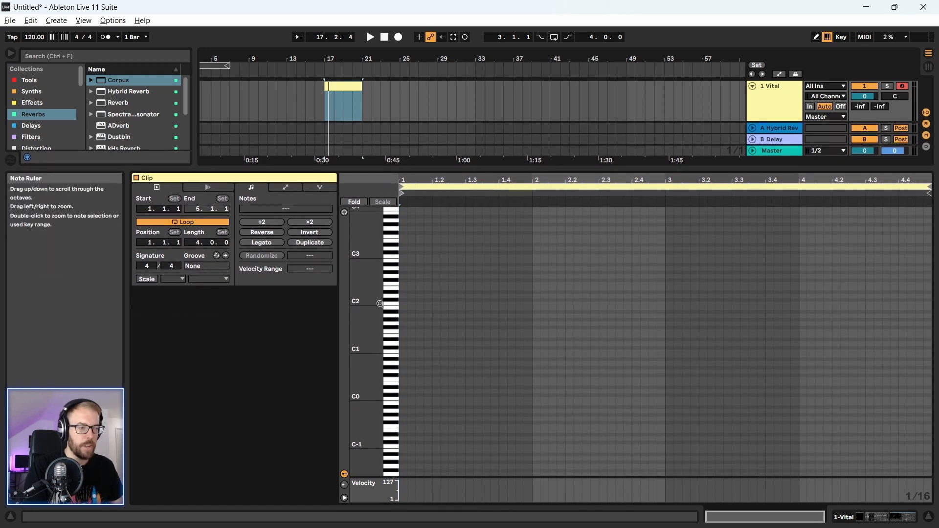
{"action": "left_click", "coordinate": [344, 213]}
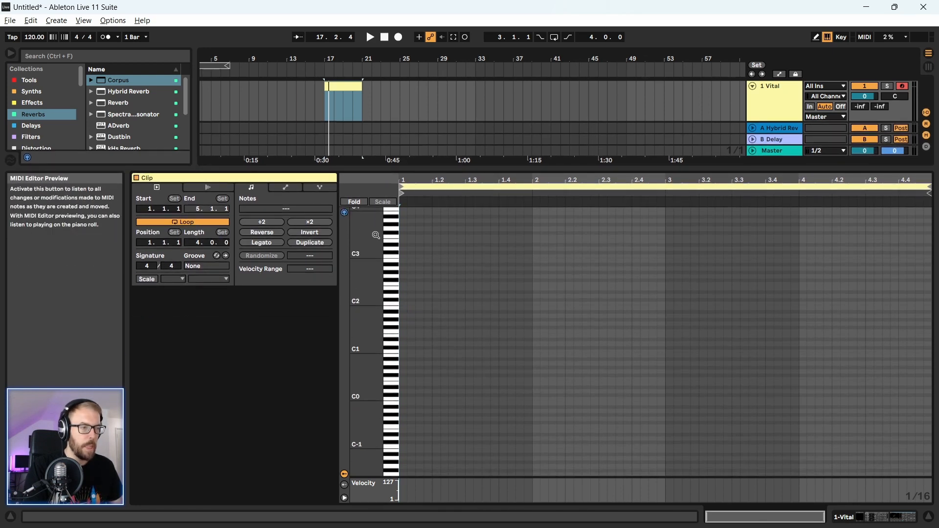
- Audition piano-roll keys around C1 and C2, and add a sixteenth-note C1 at the start of the clip
{"action": "left_click", "coordinate": [392, 301]}
{"action": "scroll", "coordinate": [385, 353], "scroll_direction": "down", "scroll_amount": 1}
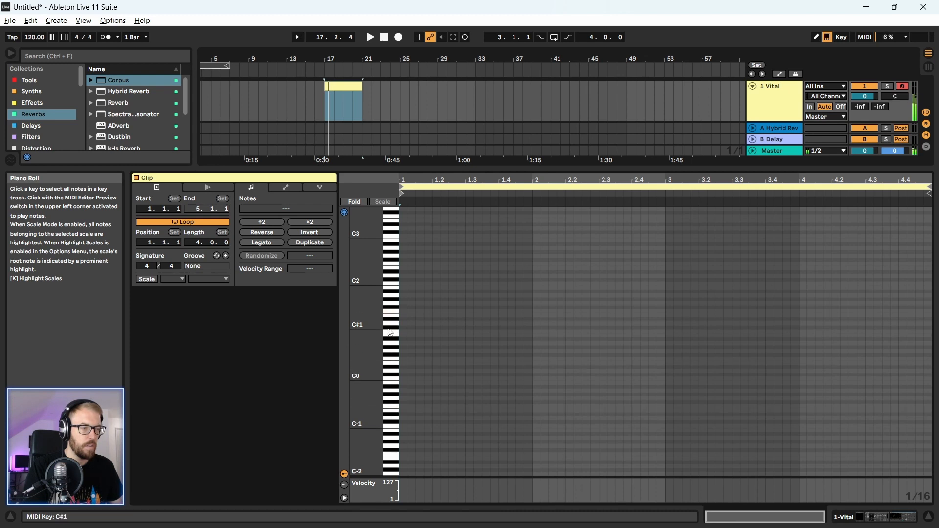
{"action": "scroll", "coordinate": [391, 323], "scroll_direction": "up", "scroll_amount": 1}
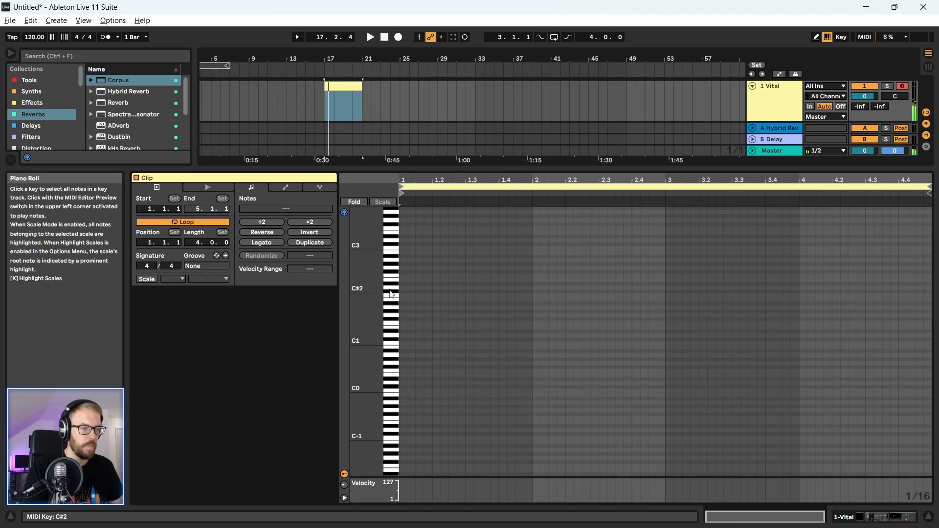
{"action": "left_click_drag", "start_coordinate": [390, 290], "coordinate": [394, 337]}
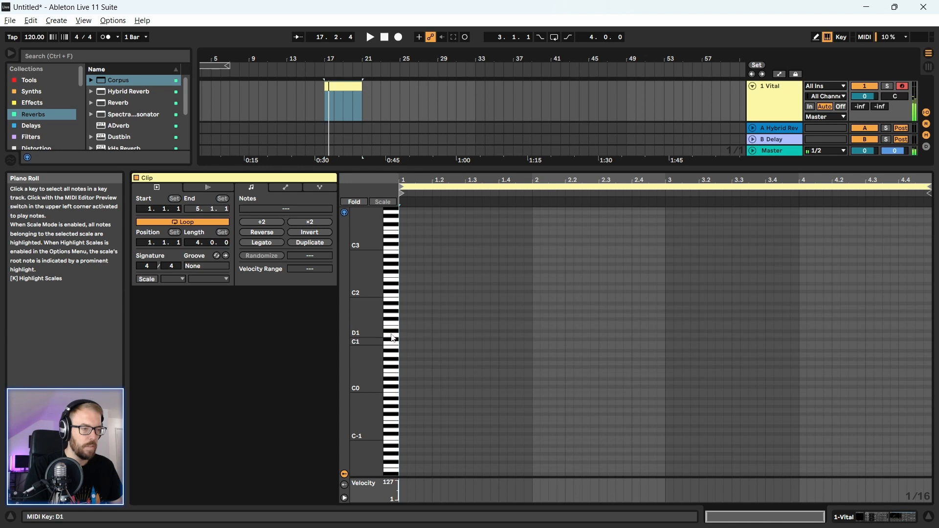
{"action": "left_click", "coordinate": [393, 358]}
{"action": "left_click", "coordinate": [397, 362]}
{"action": "left_click", "coordinate": [399, 357]}
{"action": "left_click", "coordinate": [398, 345]}
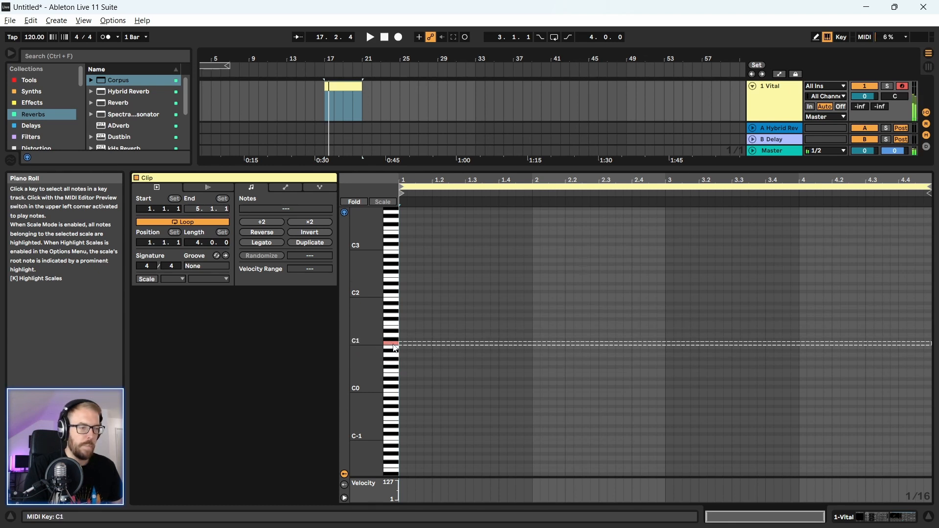
{"action": "left_click", "coordinate": [398, 347]}
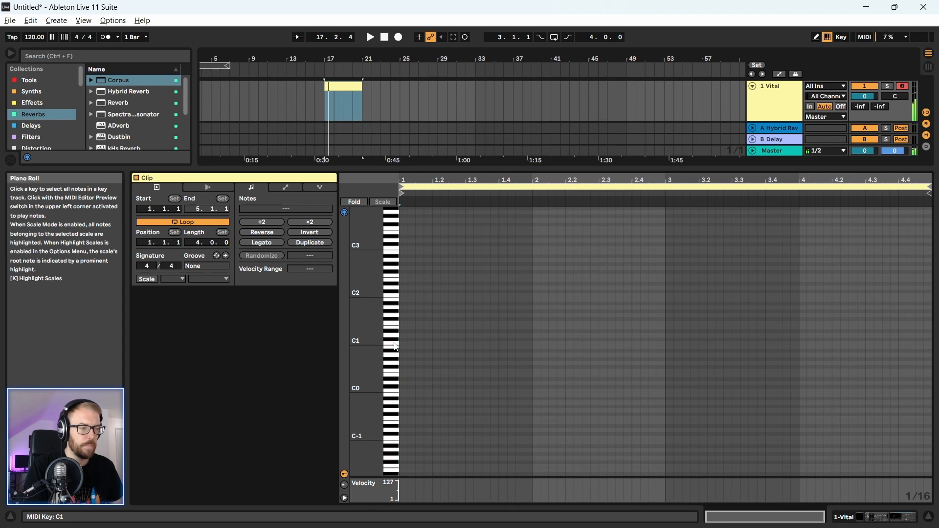
{"action": "left_click", "coordinate": [404, 343]}
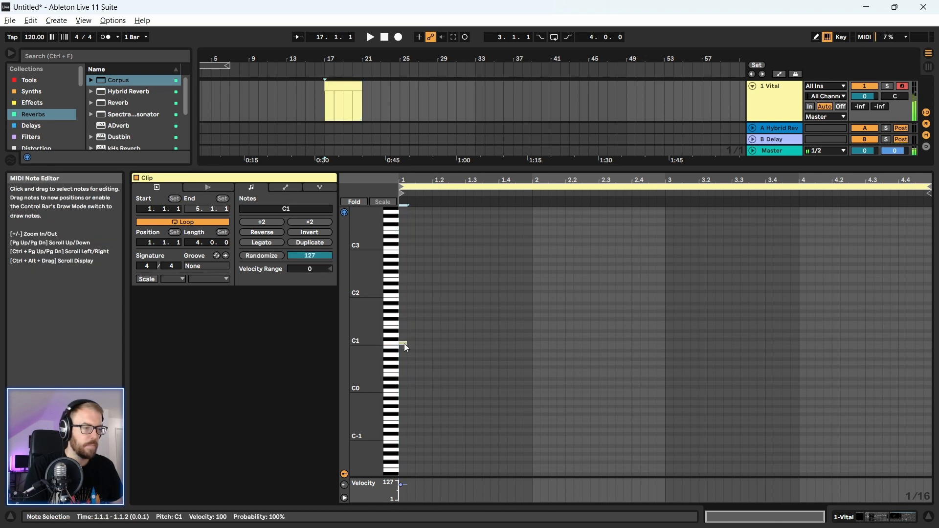
- Delete Filter Delay from the Vital track's device chain
{"action": "left_click", "coordinate": [774, 96]}
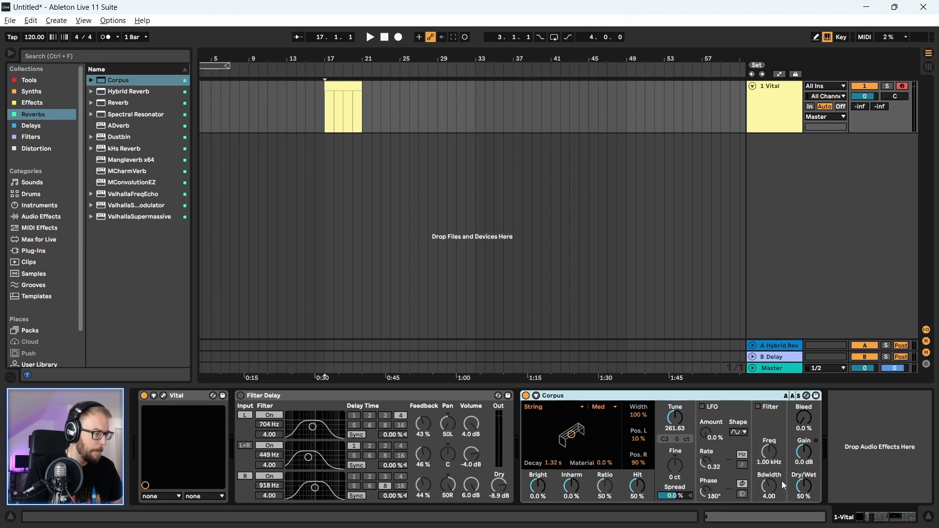
{"action": "left_click", "coordinate": [446, 396]}
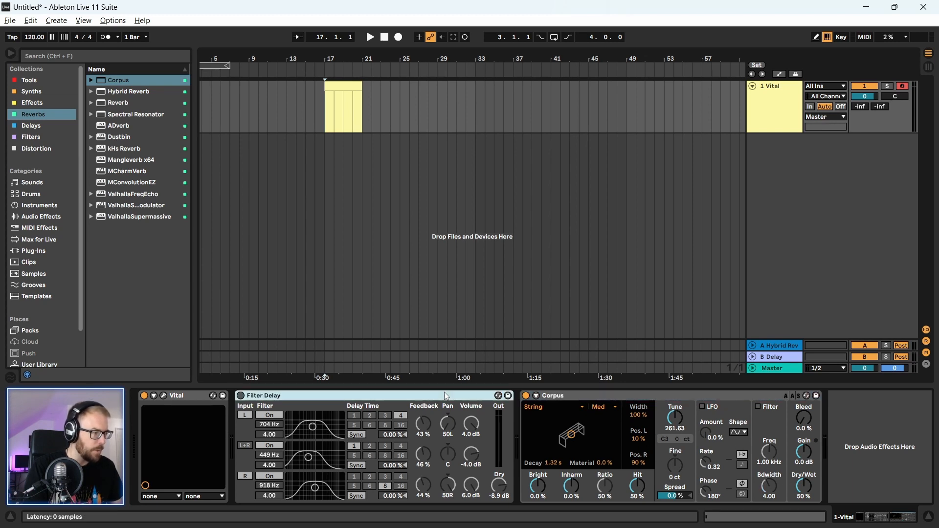
{"action": "key", "text": "Delete"}
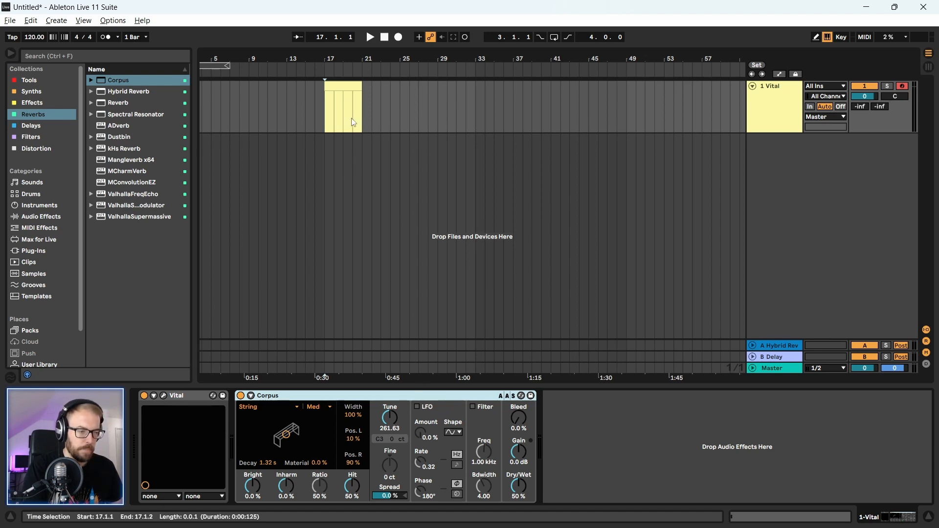
- Set Corpus's Tune to 86.12 Hz, close to F1, and play the clip
{"action": "left_click_drag", "start_coordinate": [393, 423], "coordinate": [393, 413]}
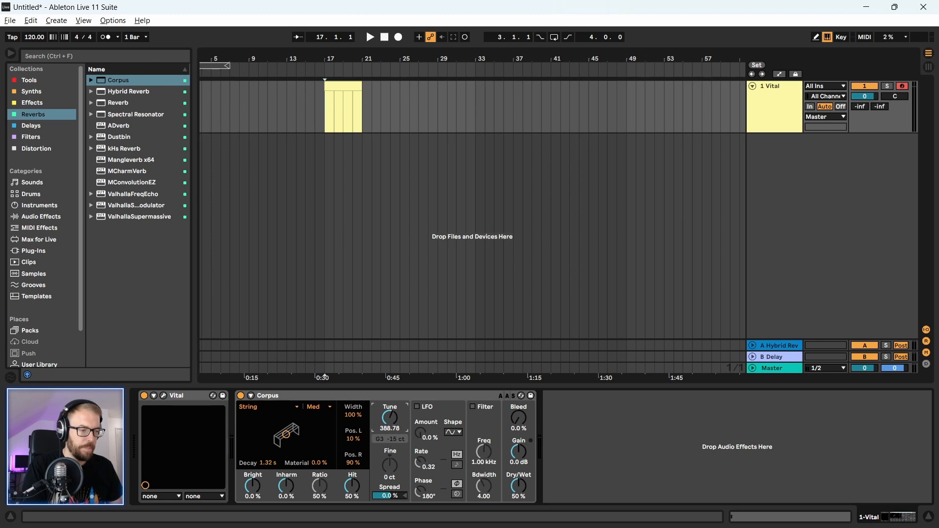
{"action": "key", "text": "Up"}
{"action": "key", "text": "Up"}
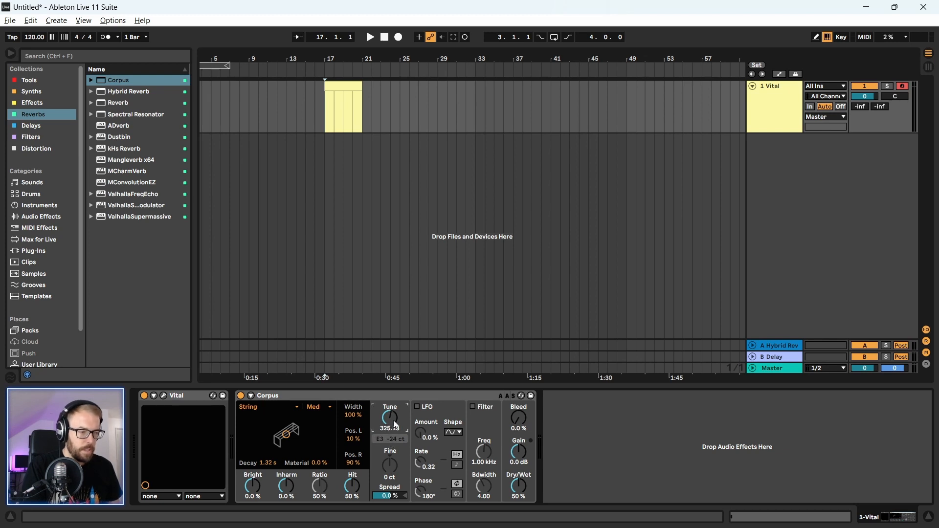
{"action": "key", "text": "Down"}
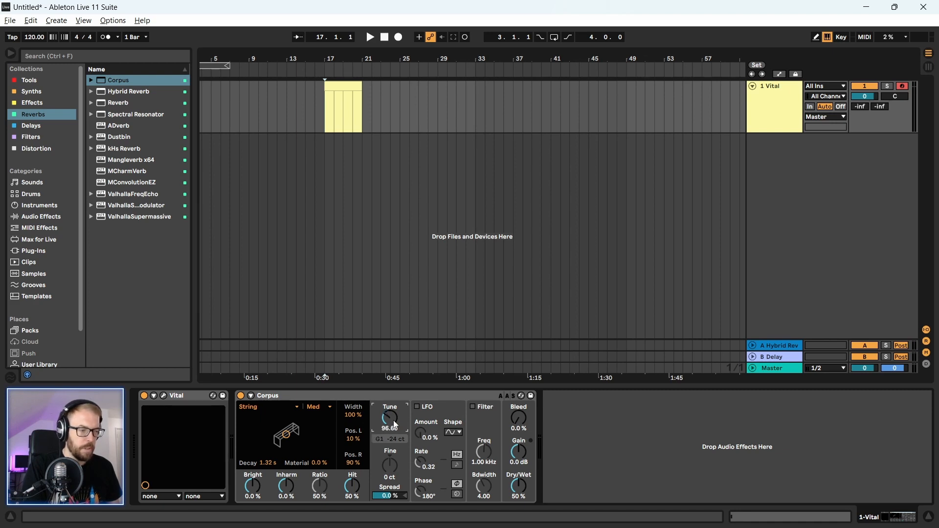
{"action": "key", "text": "space"}
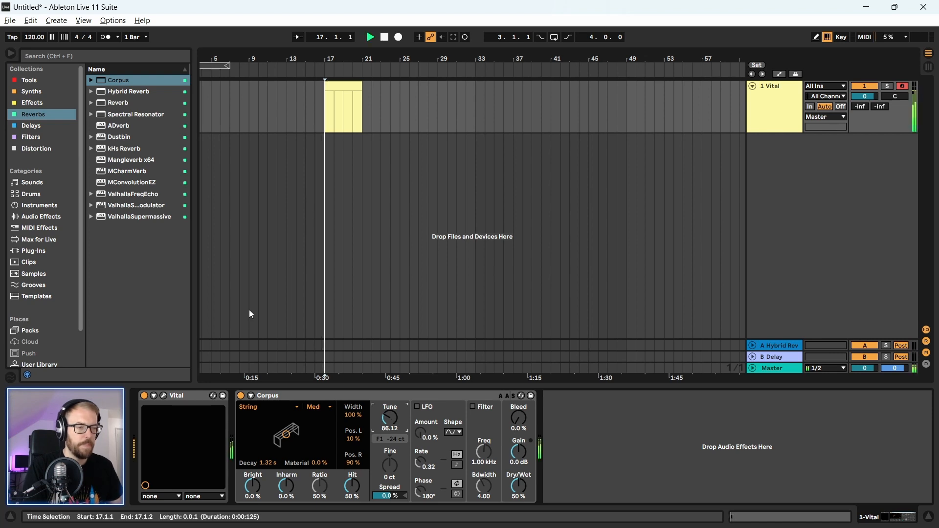
{"action": "key", "text": "space"}
- Replace the C1 note at the start of the bar 17 clip with a sixteenth-note F1 and play it
{"action": "double_click", "coordinate": [344, 105]}
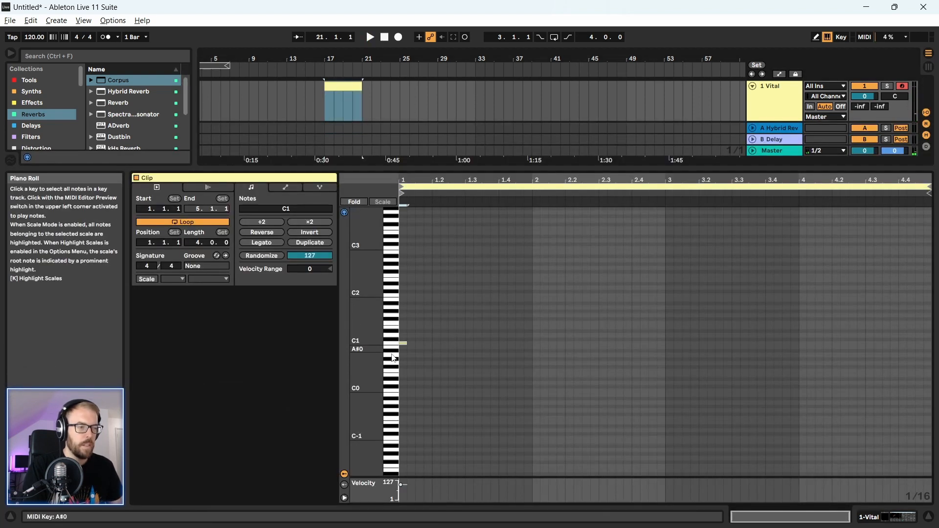
{"action": "left_click", "coordinate": [392, 323]}
{"action": "left_click", "coordinate": [392, 313]}
{"action": "left_click", "coordinate": [393, 323]}
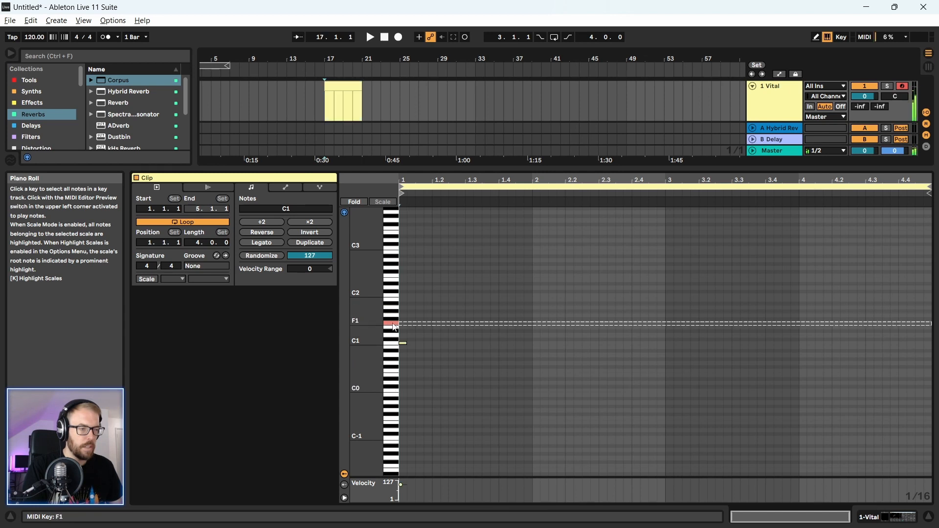
{"action": "double_click", "coordinate": [401, 323]}
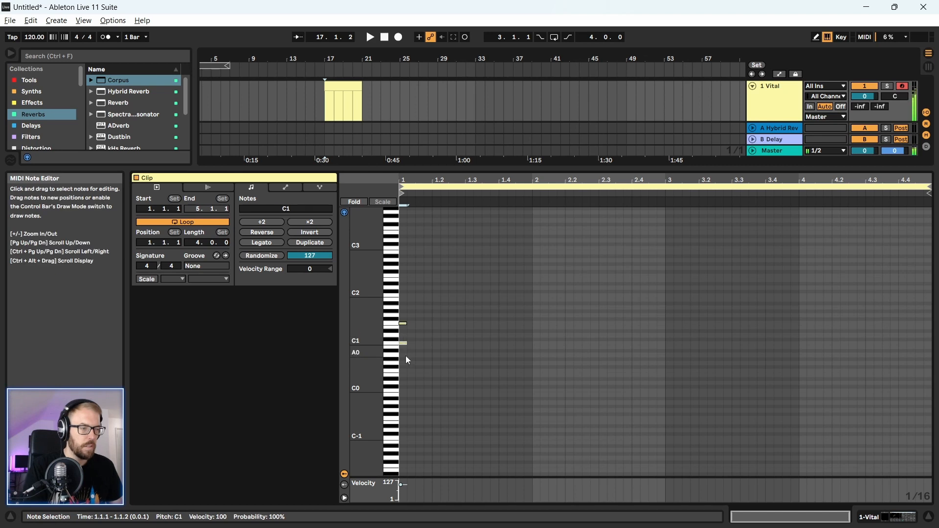
{"action": "key", "text": "Delete"}
{"action": "key", "text": "space"}
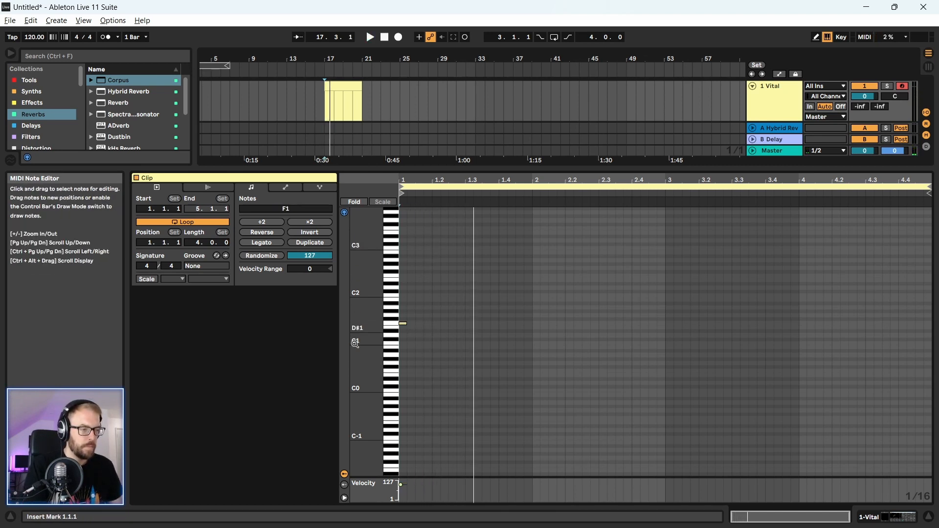
- Transpose the F1 note up one octave to F2 and play the clip
{"action": "left_click_drag", "start_coordinate": [435, 312], "coordinate": [398, 343]}
{"action": "key", "text": "shift+Up"}
{"action": "key", "text": "space"}
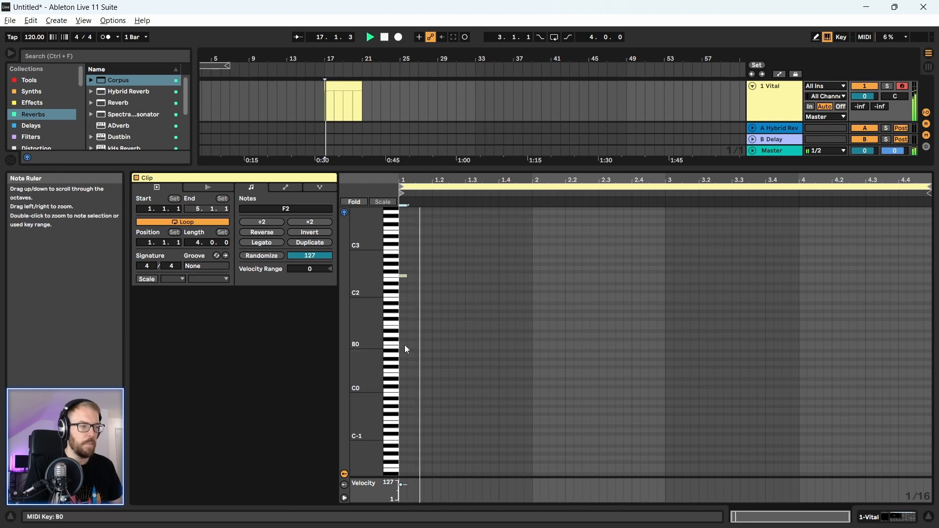
{"action": "key", "text": "space"}
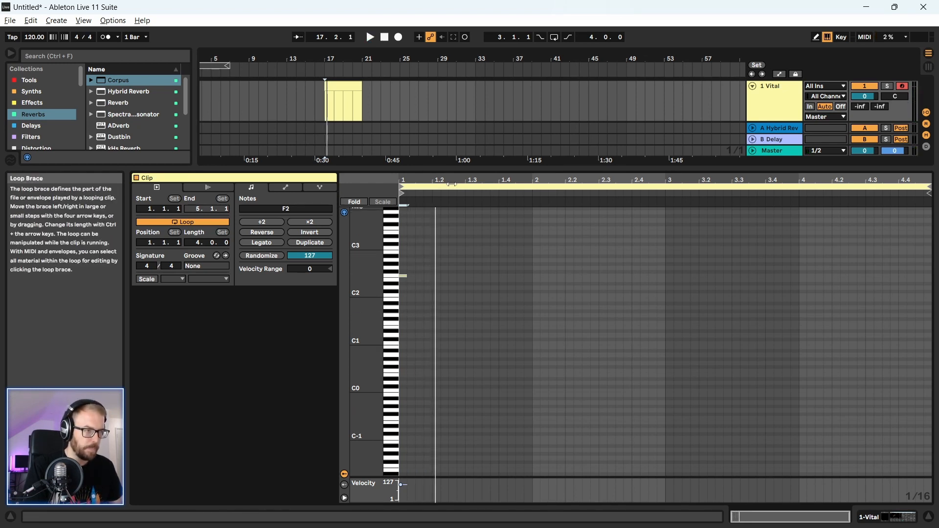
- Play the clip and add a second sixteenth-note F2 at the start of its bar 3
{"action": "left_click_drag", "start_coordinate": [452, 181], "coordinate": [526, 230]}
{"action": "key", "text": "space"}
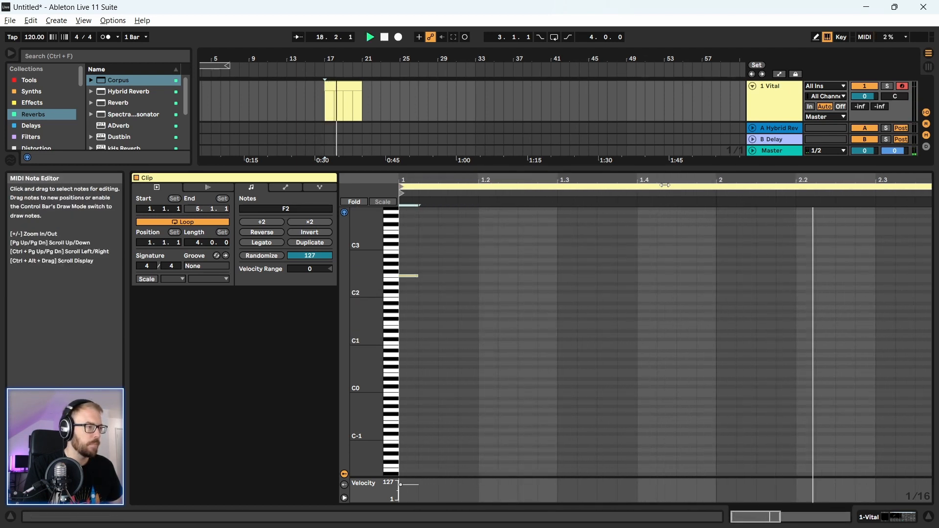
{"action": "left_click_drag", "start_coordinate": [631, 180], "coordinate": [612, 140]}
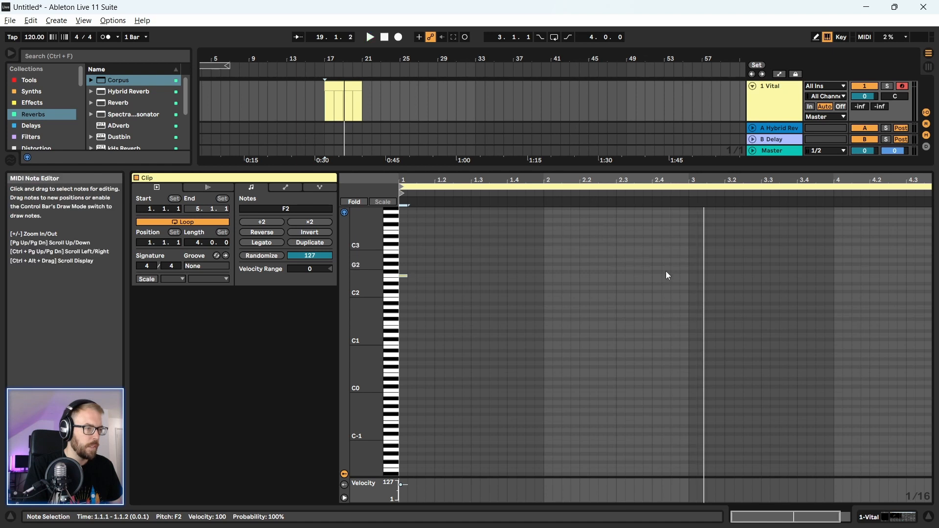
{"action": "double_click", "coordinate": [694, 276]}
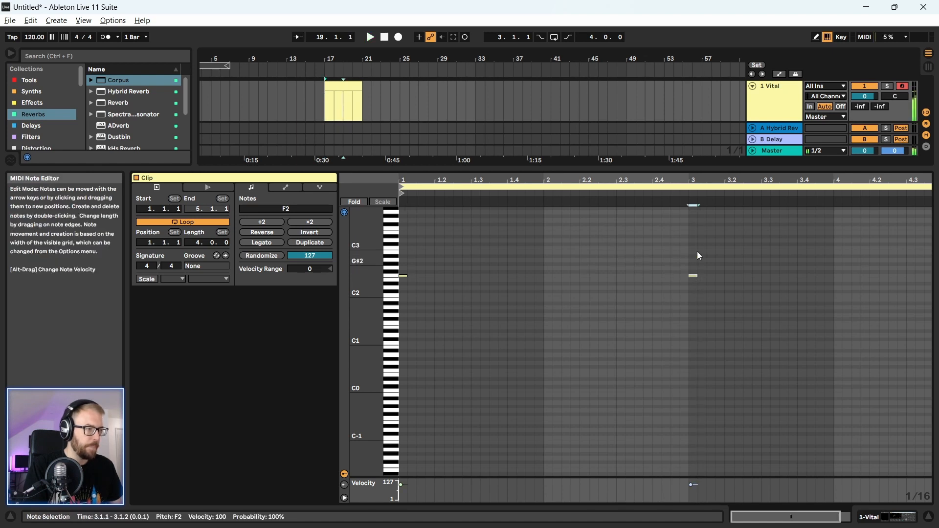
- Loop the arrangement over the four-bar Vital clip from bar 17 to 21 and start playback
{"action": "left_click_drag", "start_coordinate": [700, 169], "coordinate": [689, 516]}
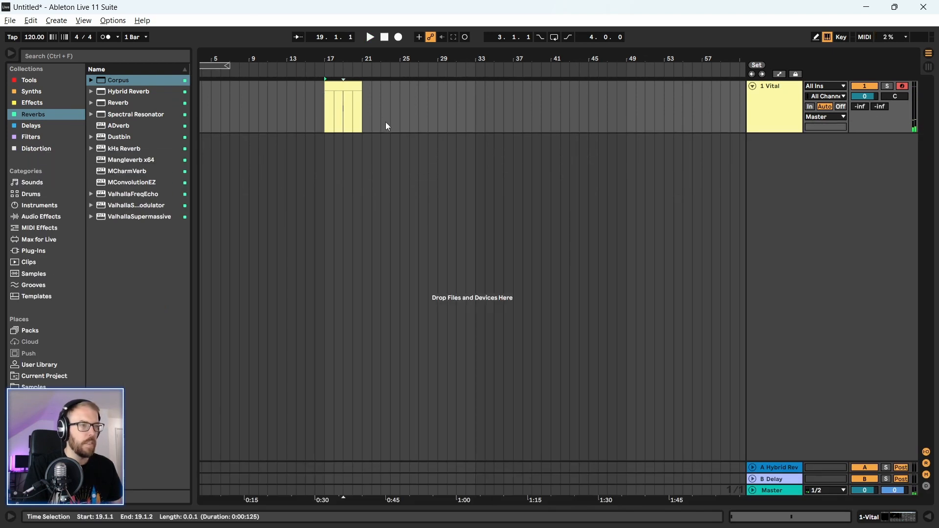
{"action": "left_click", "coordinate": [357, 85]}
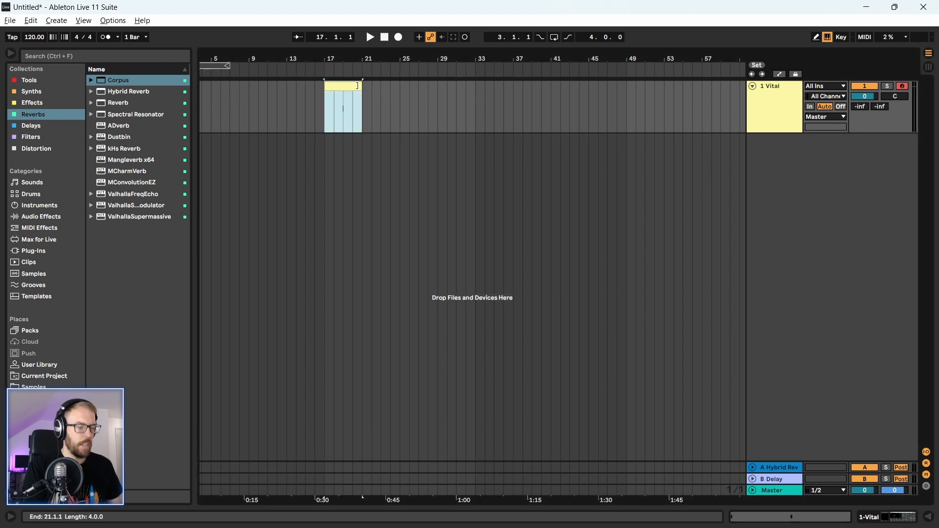
{"action": "key", "text": "ctrl+l"}
{"action": "key", "text": "space"}
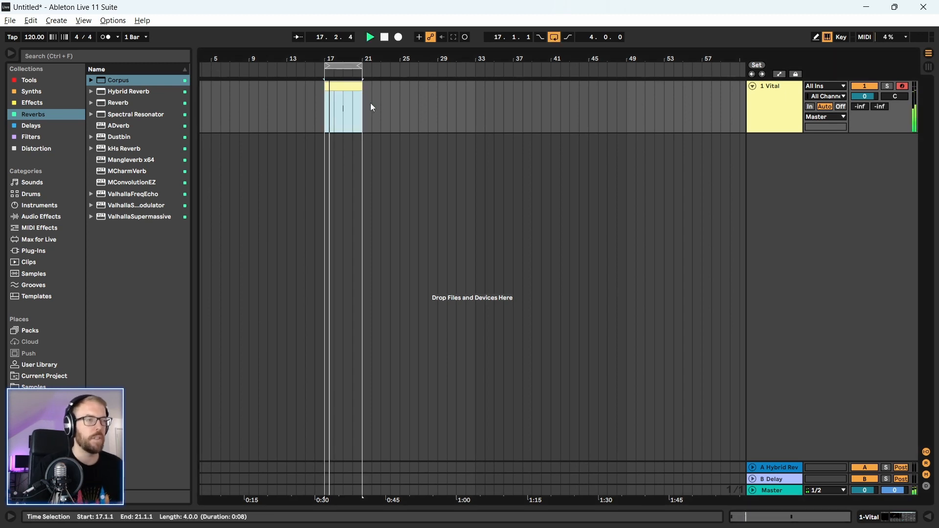
- Add Hybrid Reverb from the Reverbs collection after Corpus on the Vital track and play the loop
{"action": "left_click", "coordinate": [782, 99]}
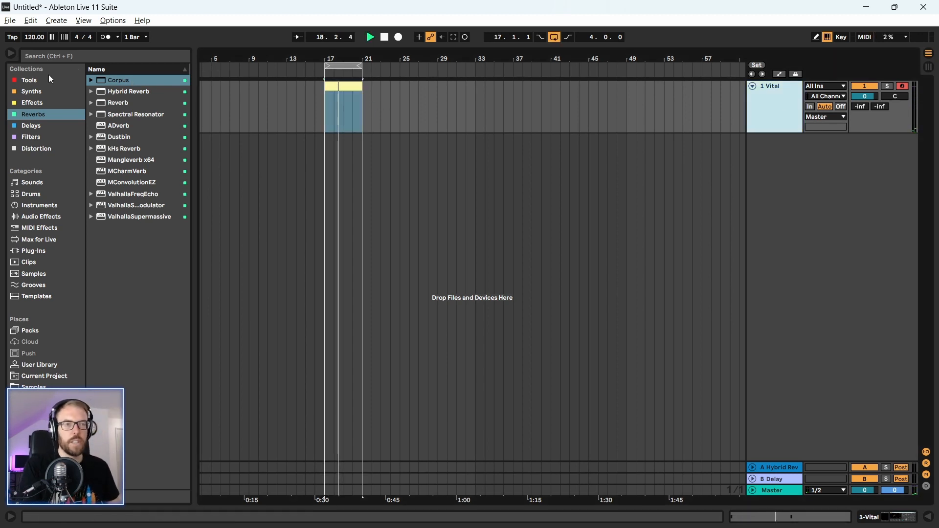
{"action": "left_click", "coordinate": [30, 82]}
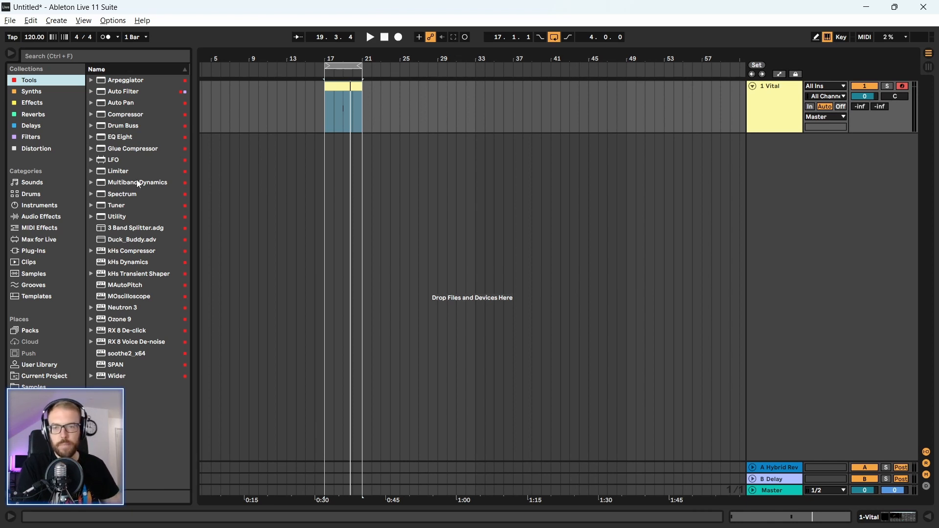
{"action": "left_click", "coordinate": [102, 58]}
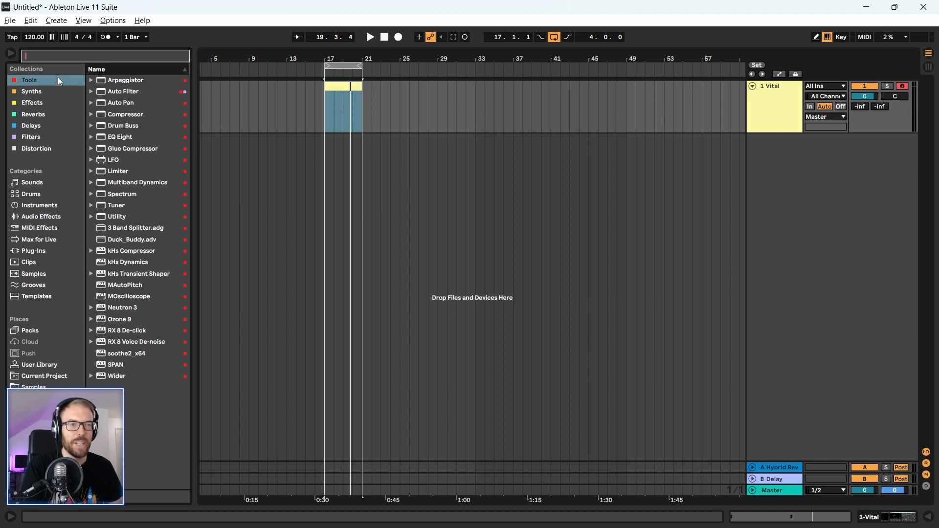
{"action": "left_click", "coordinate": [41, 115]}
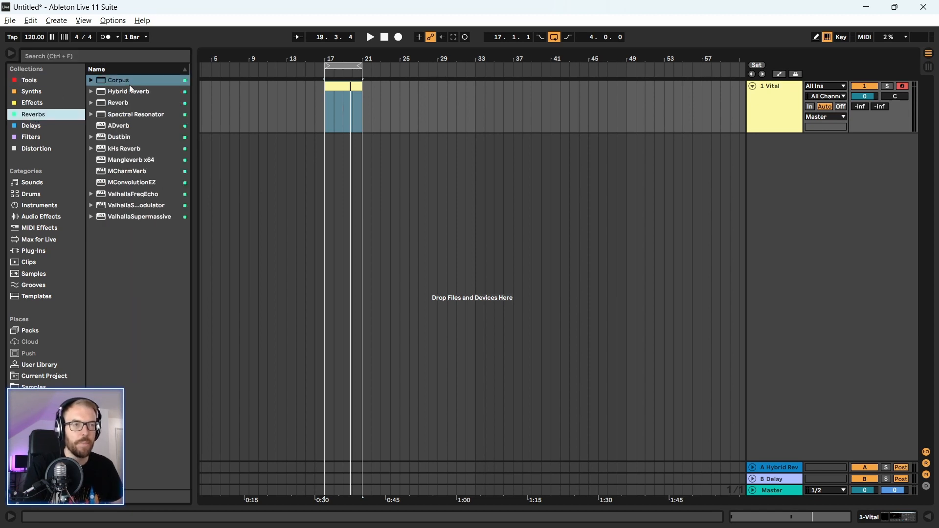
{"action": "left_click", "coordinate": [113, 104]}
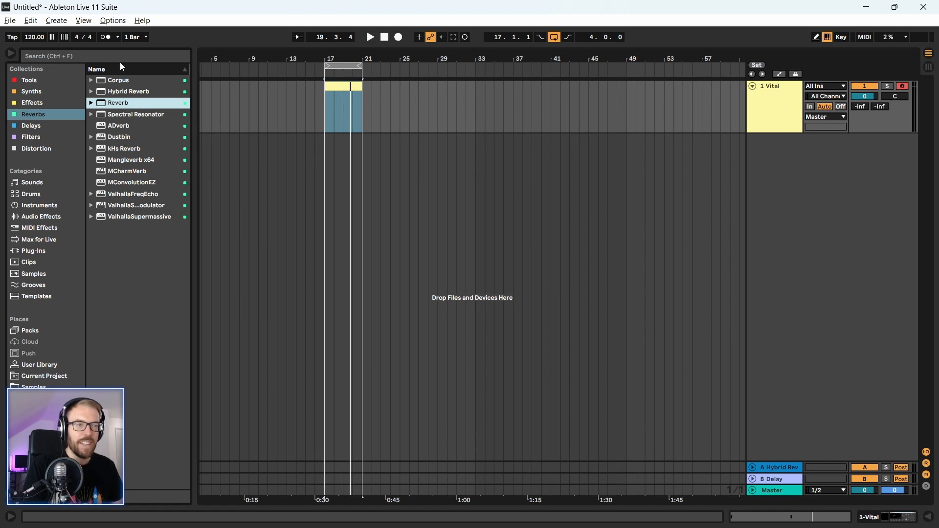
{"action": "left_click_drag", "start_coordinate": [125, 92], "coordinate": [367, 119]}
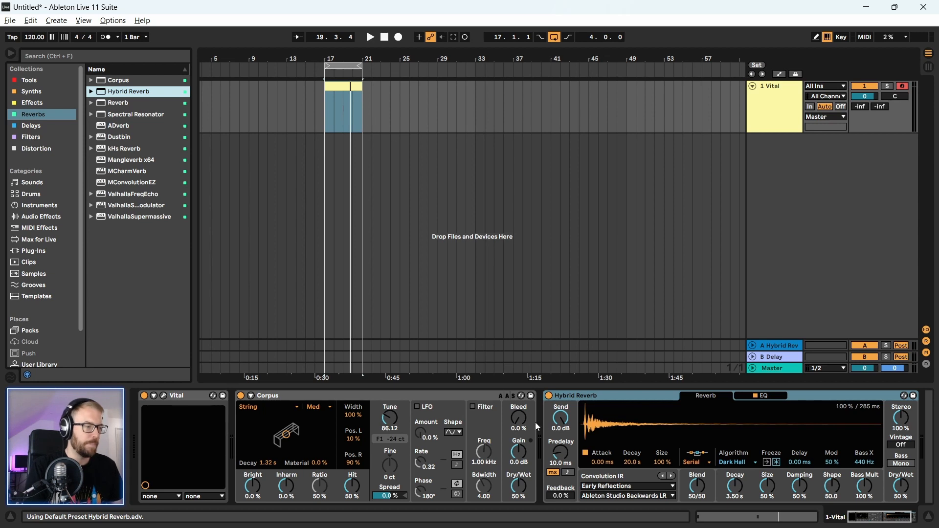
{"action": "key", "text": "space"}
- Set Hybrid Reverb's Blend to 0/100 so only the algorithmic reverb is used
{"action": "left_click", "coordinate": [736, 463]}
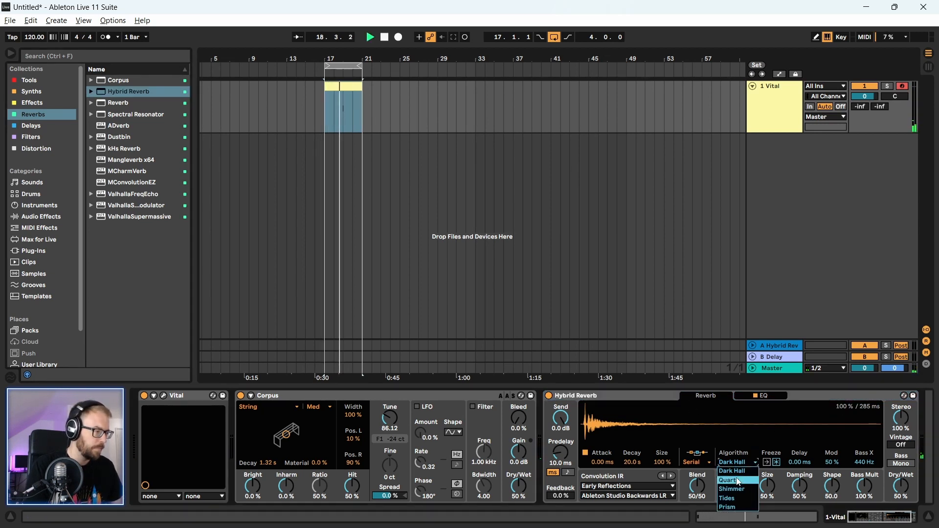
{"action": "left_click", "coordinate": [639, 476]}
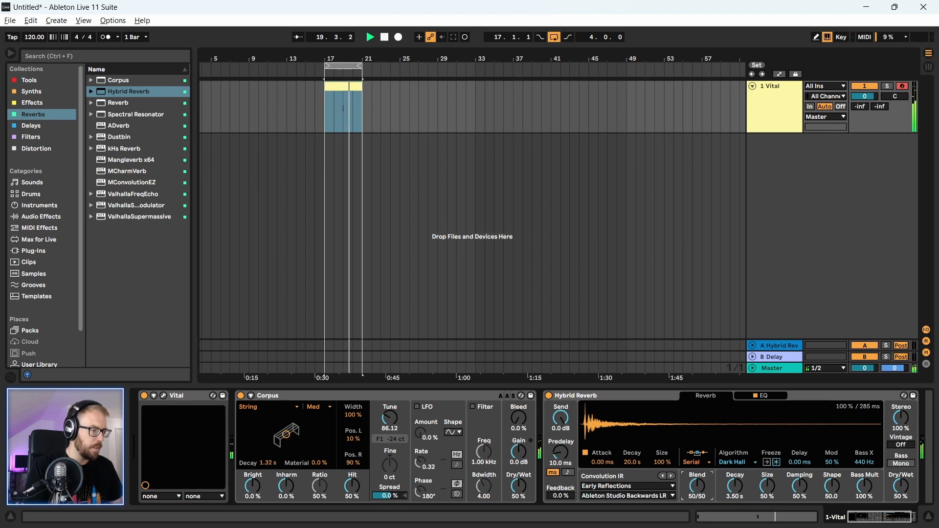
{"action": "left_click_drag", "start_coordinate": [698, 489], "coordinate": [736, 414]}
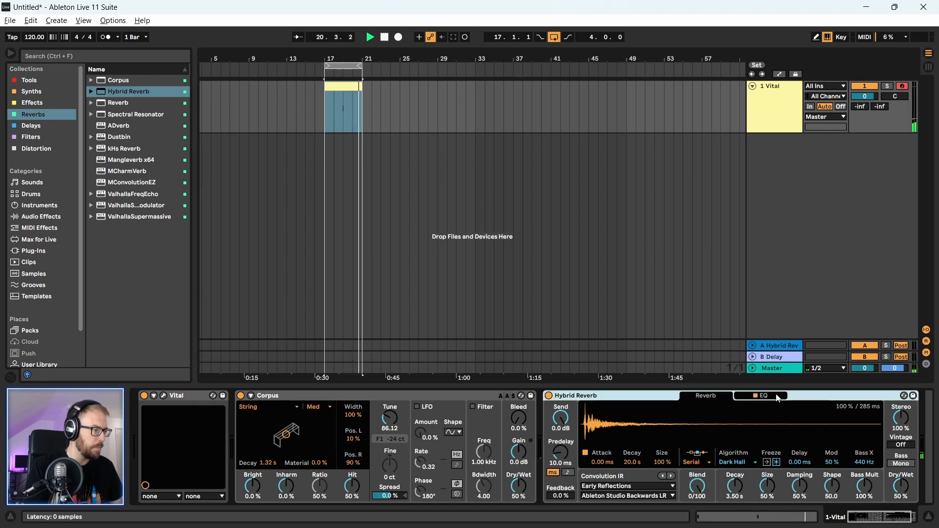
{"action": "left_click", "coordinate": [776, 394]}
{"action": "left_click", "coordinate": [685, 398]}
- Audition Hybrid Reverb's Shimmer, Quartz and Tides algorithms, and choose Prism
{"action": "left_click", "coordinate": [729, 463]}
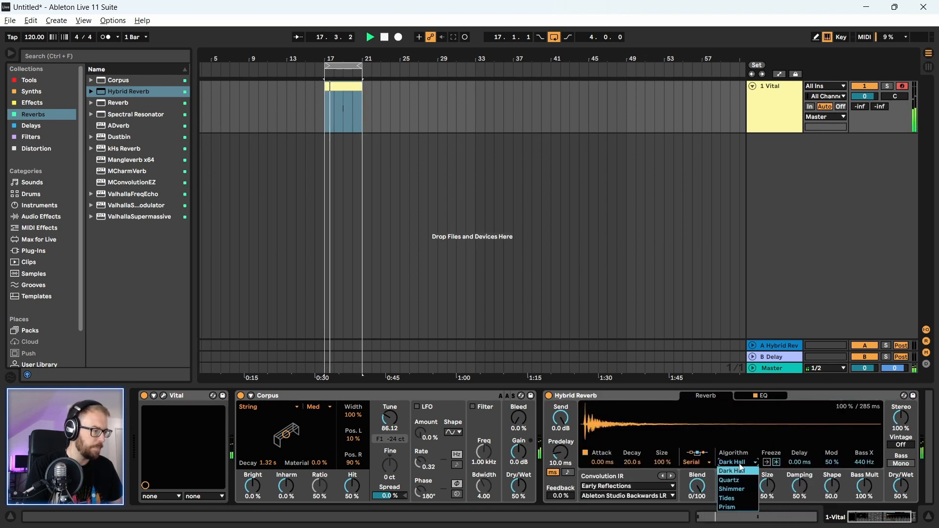
{"action": "left_click", "coordinate": [745, 490]}
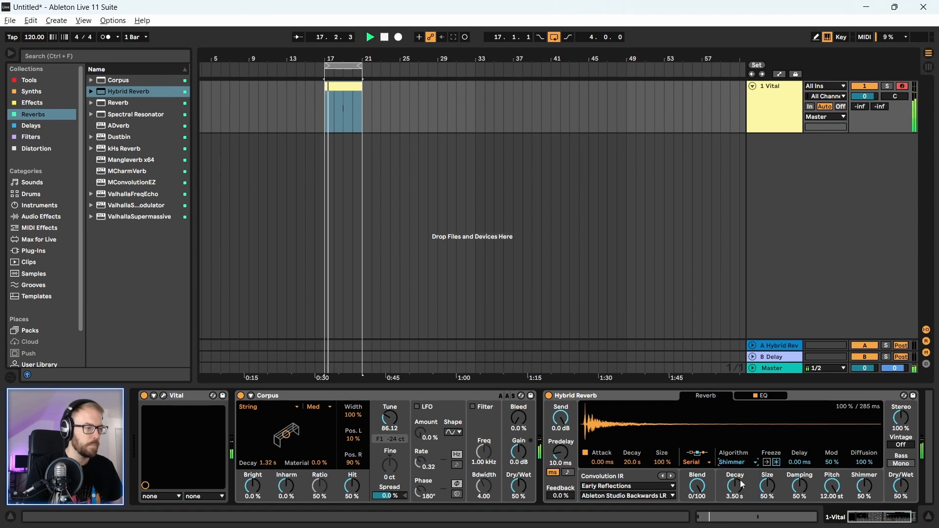
{"action": "left_click", "coordinate": [738, 463]}
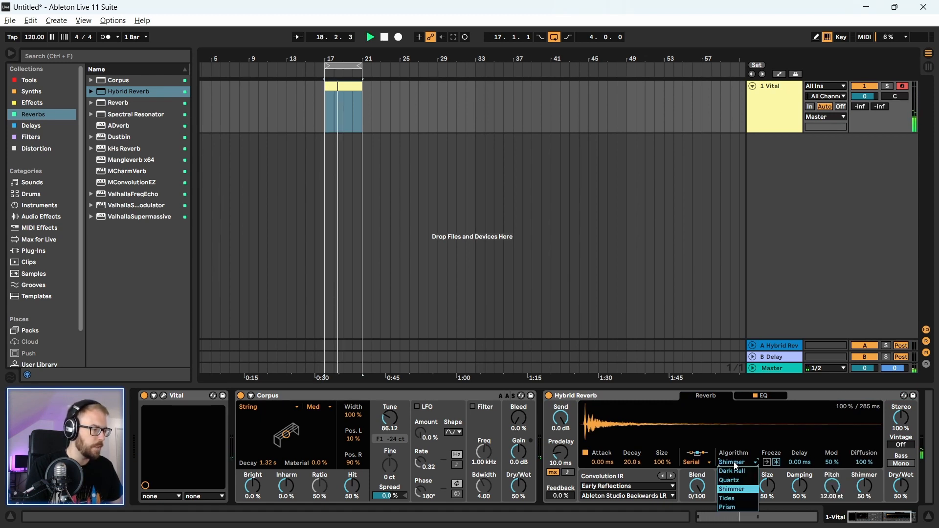
{"action": "left_click", "coordinate": [744, 480]}
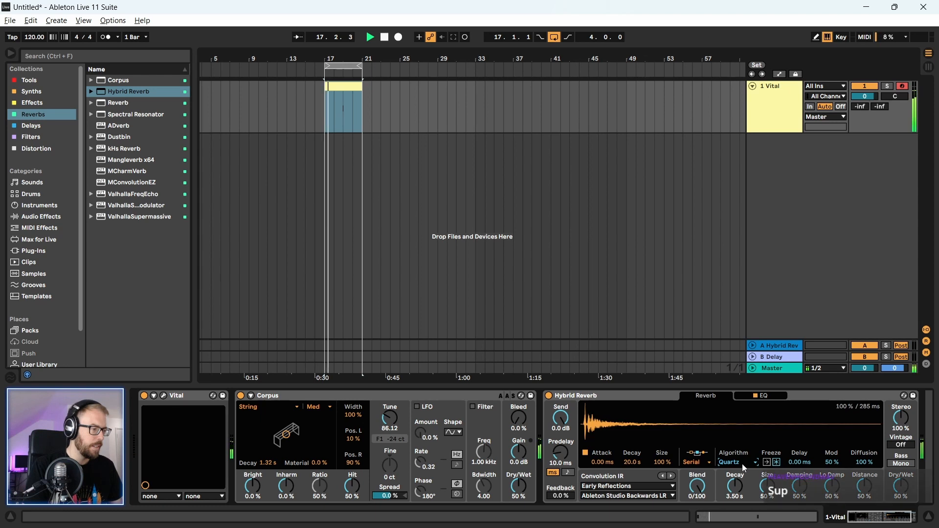
{"action": "left_click", "coordinate": [742, 464]}
{"action": "left_click", "coordinate": [740, 489]}
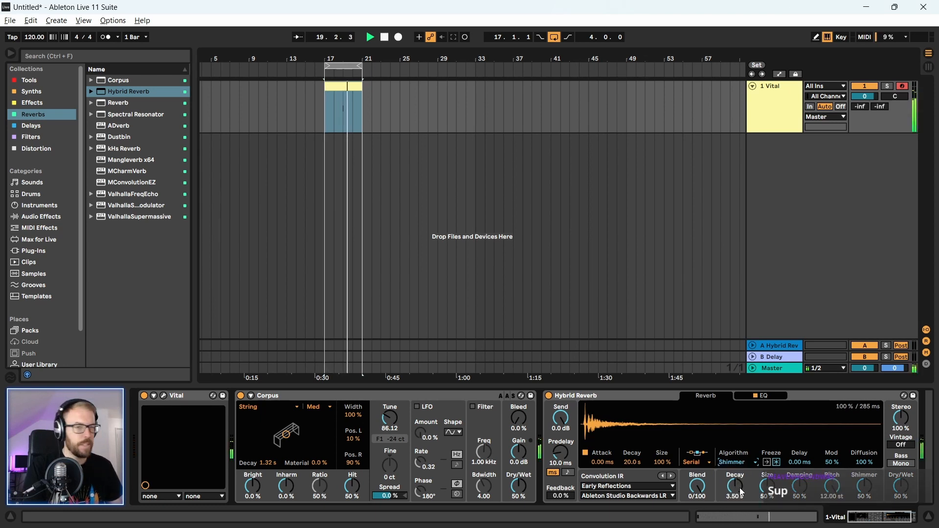
{"action": "left_click", "coordinate": [739, 462]}
{"action": "left_click", "coordinate": [742, 500]}
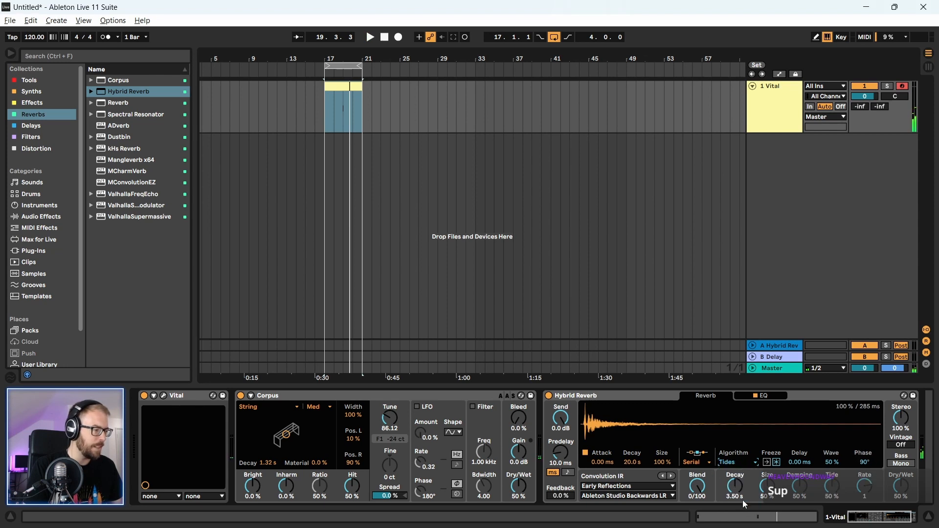
{"action": "left_click", "coordinate": [737, 462]}
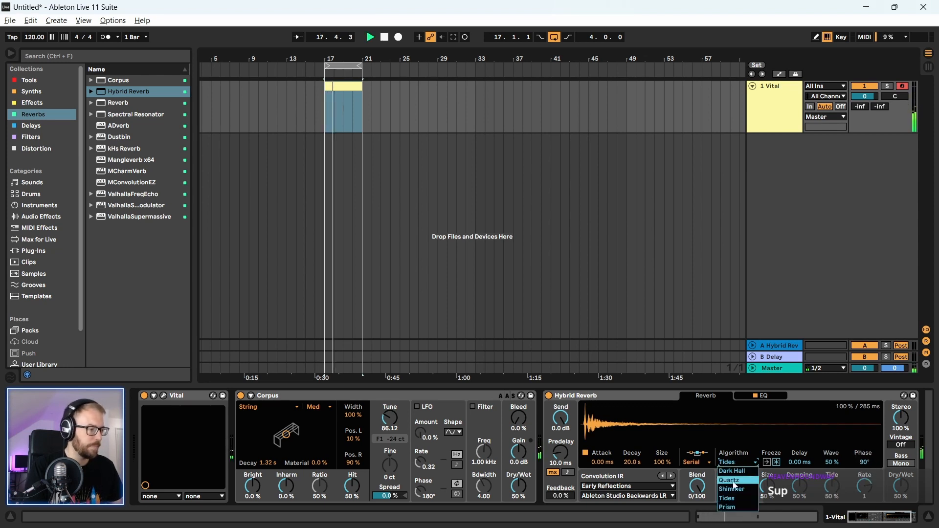
{"action": "left_click", "coordinate": [737, 505]}
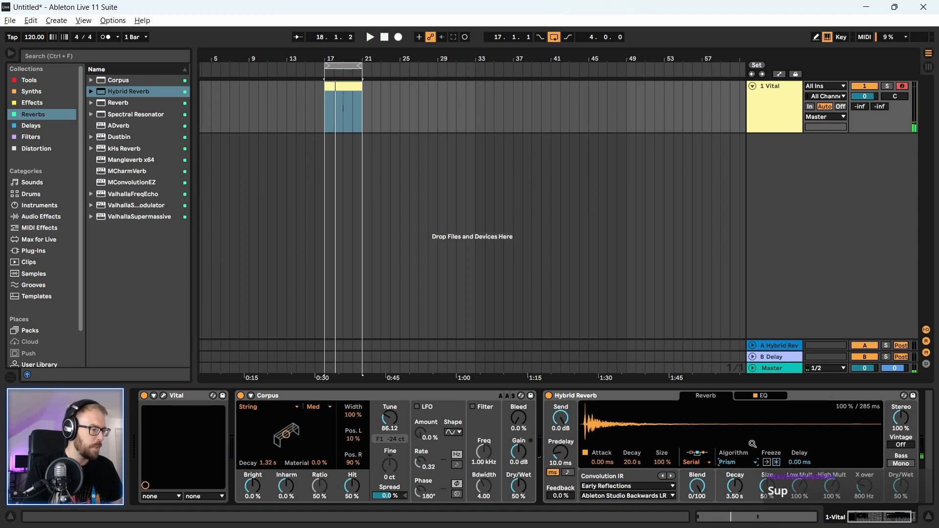
- Shape Hybrid Reverb's EQ with a low cut at 137 Hz and a high shelf boosted 12 dB at 1.38 kHz
{"action": "left_click", "coordinate": [775, 394]}
{"action": "left_click_drag", "start_coordinate": [818, 443], "coordinate": [772, 412]}
{"action": "key", "text": "space"}
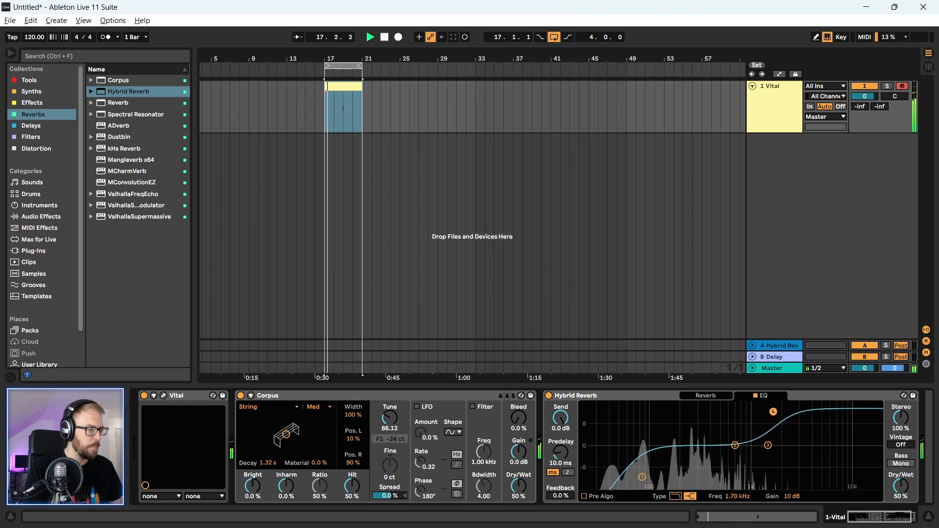
{"action": "left_click_drag", "start_coordinate": [642, 477], "coordinate": [671, 477]}
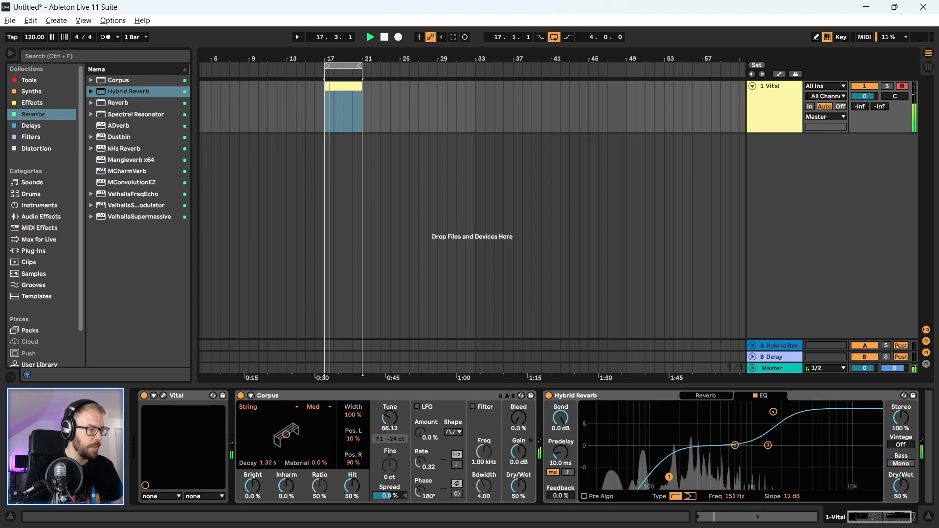
{"action": "left_click_drag", "start_coordinate": [675, 480], "coordinate": [667, 482]}
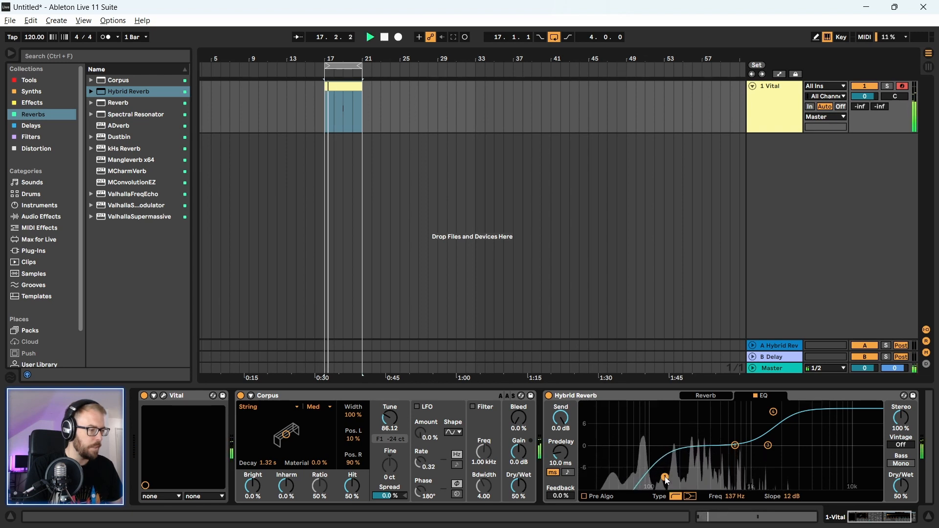
{"action": "left_click_drag", "start_coordinate": [780, 418], "coordinate": [765, 407]}
- Insert EQ Eight between Corpus and Hybrid Reverb and switch off its band 1 low cut
{"action": "left_click", "coordinate": [30, 79]}
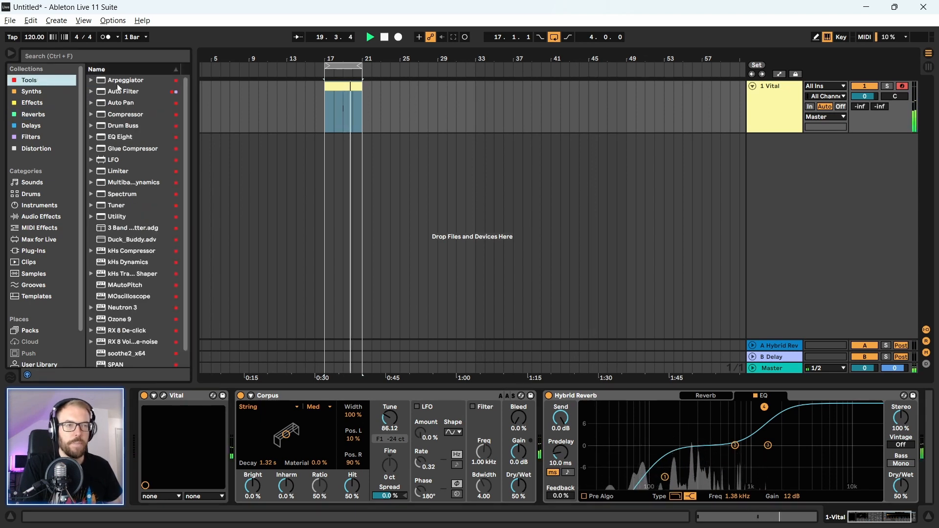
{"action": "mouse_move", "coordinate": [120, 137]}
{"action": "left_mouse_down"}
{"action": "mouse_move", "coordinate": [227, 443]}
{"action": "mouse_move", "coordinate": [548, 419]}
{"action": "left_mouse_up"}
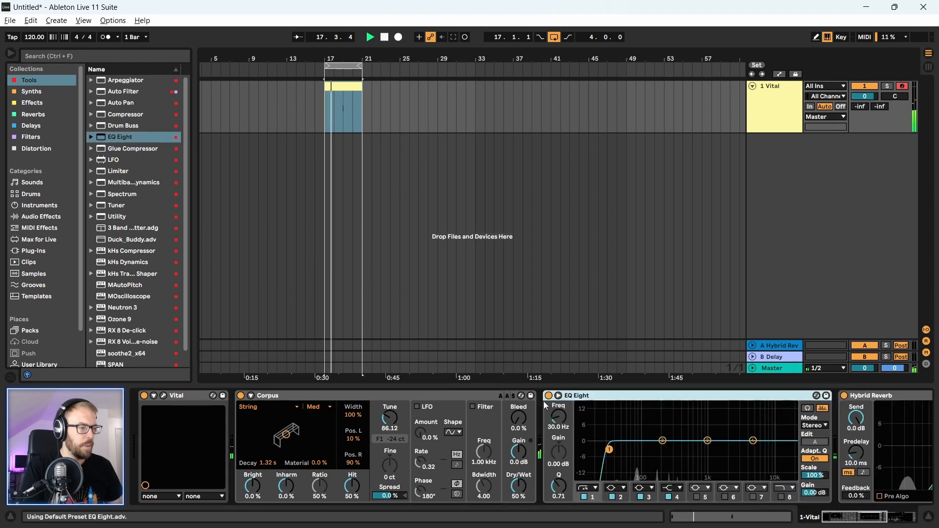
{"action": "left_click", "coordinate": [585, 497]}
- Boost EQ Eight's band 3 by 6.57 dB at 2.35 kHz with a wide Q of 0.29
{"action": "left_click_drag", "start_coordinate": [708, 441], "coordinate": [737, 424]}
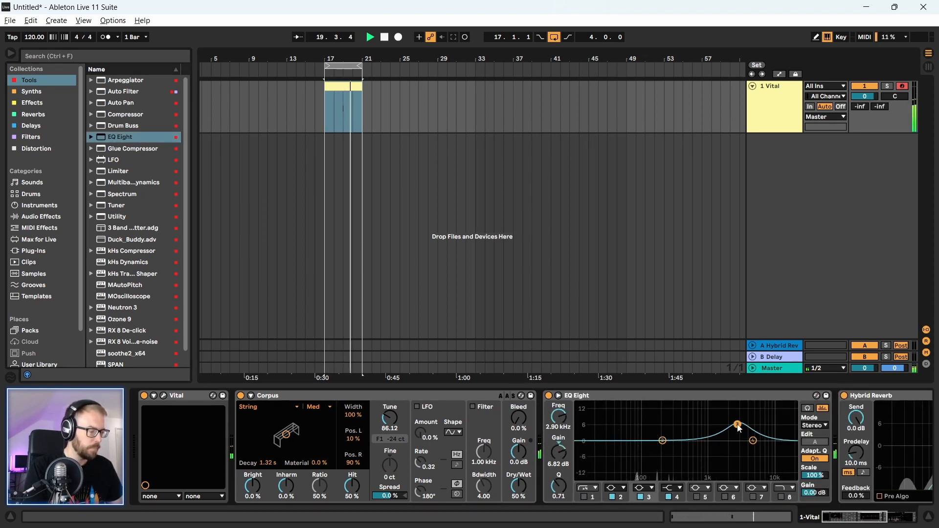
{"action": "left_click_drag", "start_coordinate": [559, 486], "coordinate": [559, 505]}
{"action": "left_click_drag", "start_coordinate": [737, 424], "coordinate": [732, 424]}
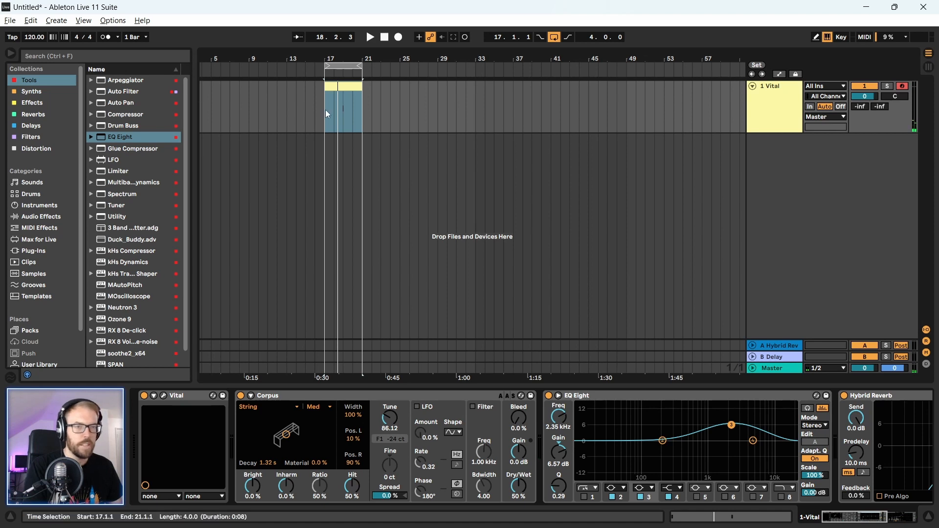
- Open Vital, assign Envelope 2 to oscillator 1's phase, and shape Envelope 2 into a short decay with low sustain
{"action": "left_click", "coordinate": [351, 85]}
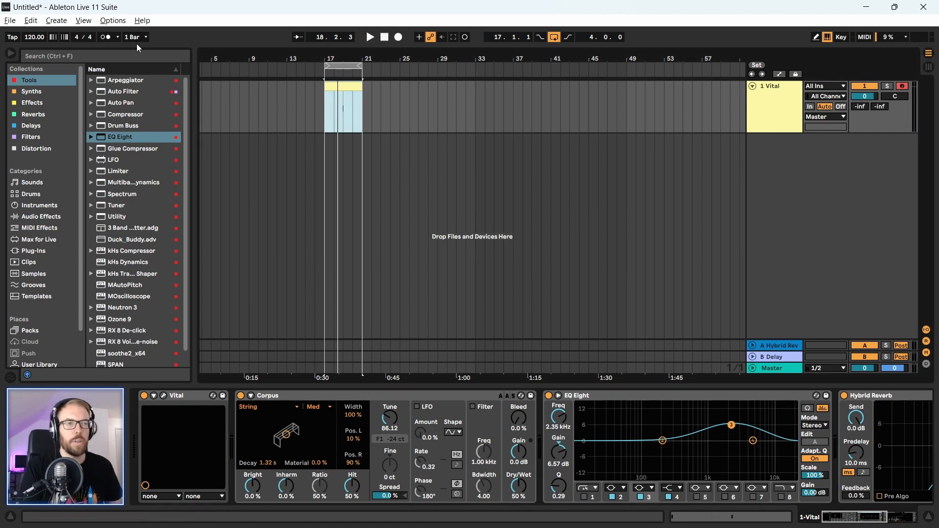
{"action": "left_click", "coordinate": [799, 109]}
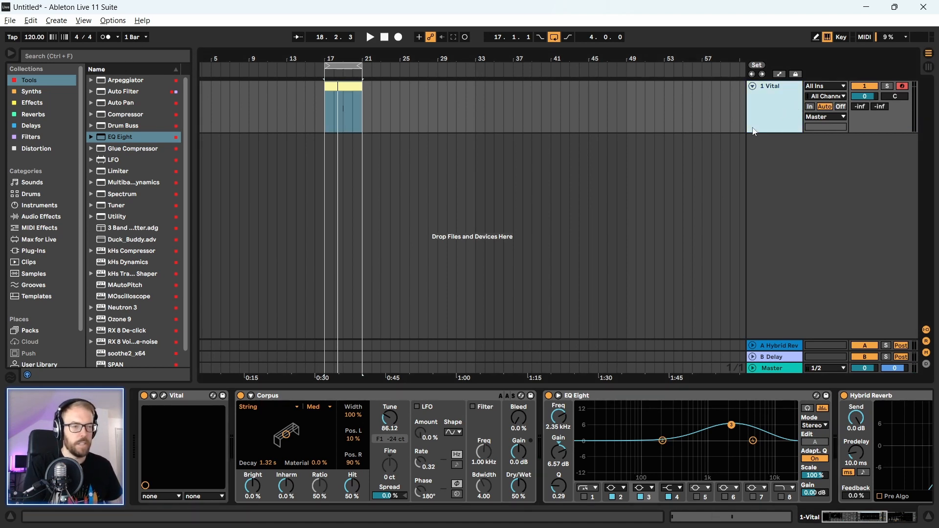
{"action": "left_click", "coordinate": [164, 395]}
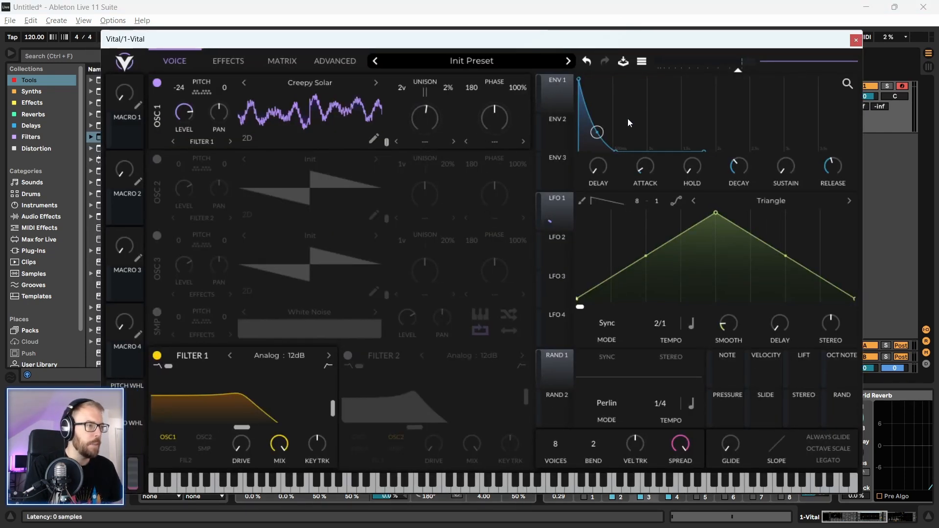
{"action": "mouse_move", "coordinate": [559, 137]}
{"action": "left_click_drag", "start_coordinate": [560, 131], "coordinate": [497, 118]}
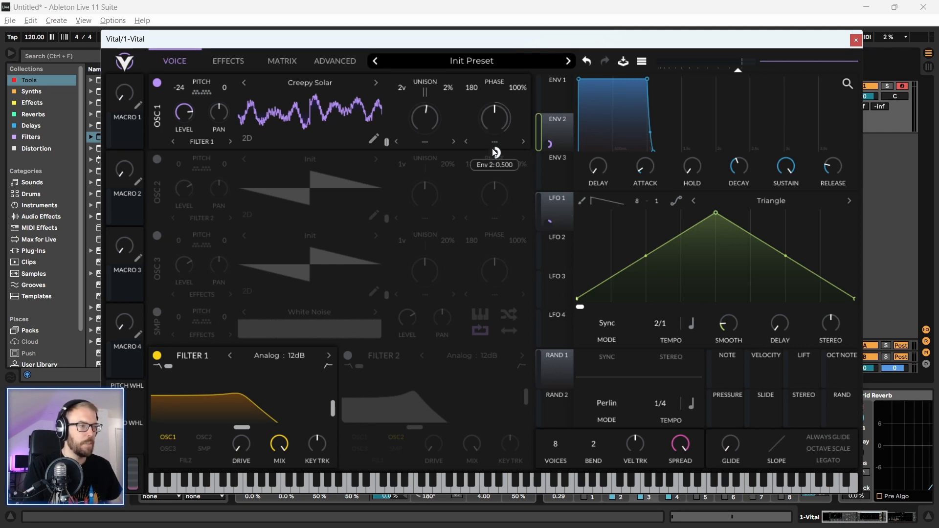
{"action": "left_click_drag", "start_coordinate": [646, 81], "coordinate": [601, 146]}
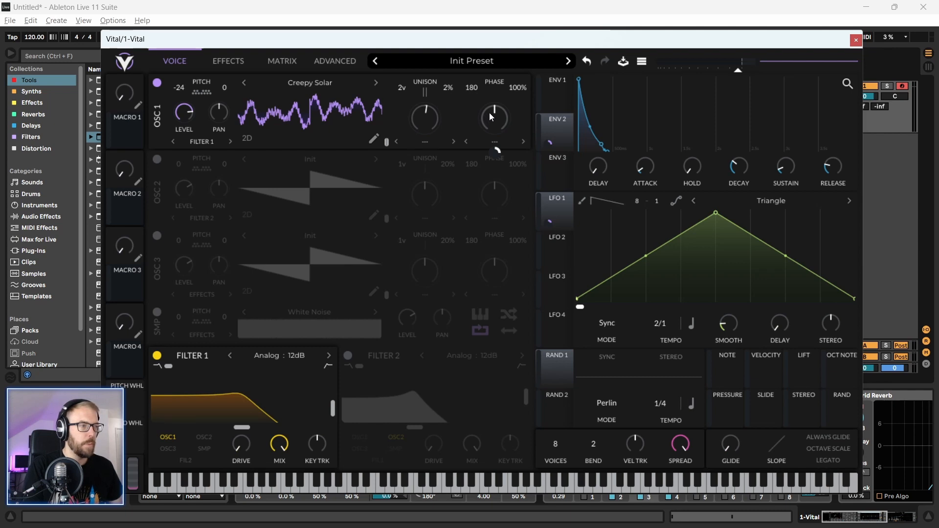
- Give oscillator 1 two unison voices and Sync distortion, and reduce Envelope 2's modulation amount on the sync knob
{"action": "left_click", "coordinate": [517, 142]}
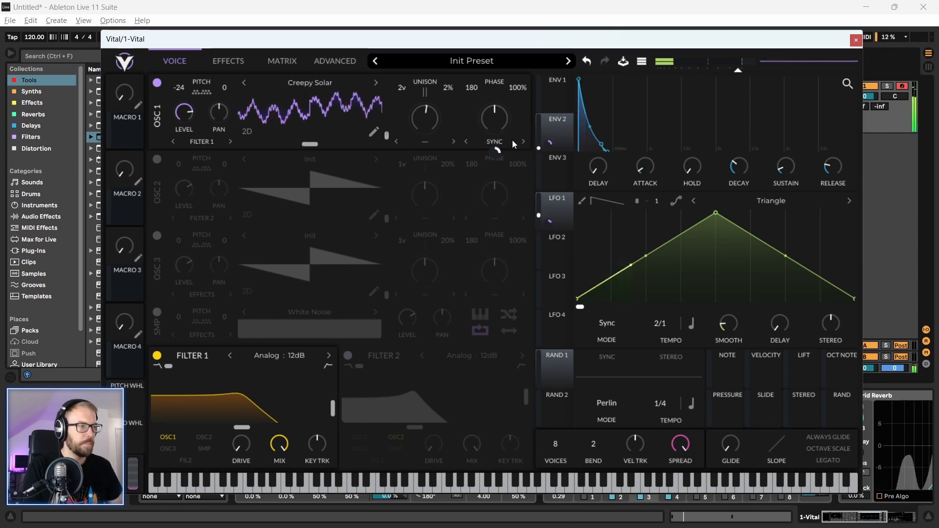
{"action": "mouse_move", "coordinate": [495, 155]}
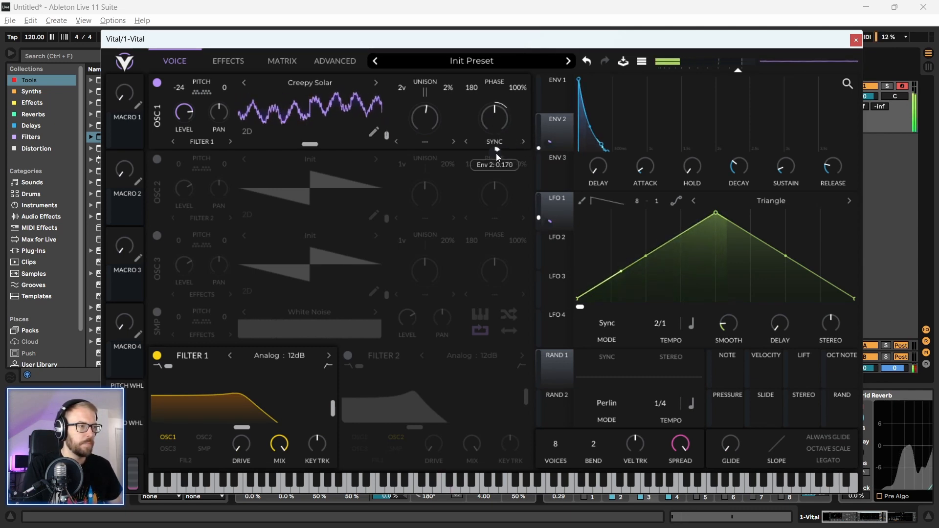
{"action": "left_click_drag", "start_coordinate": [497, 154], "coordinate": [499, 149]}
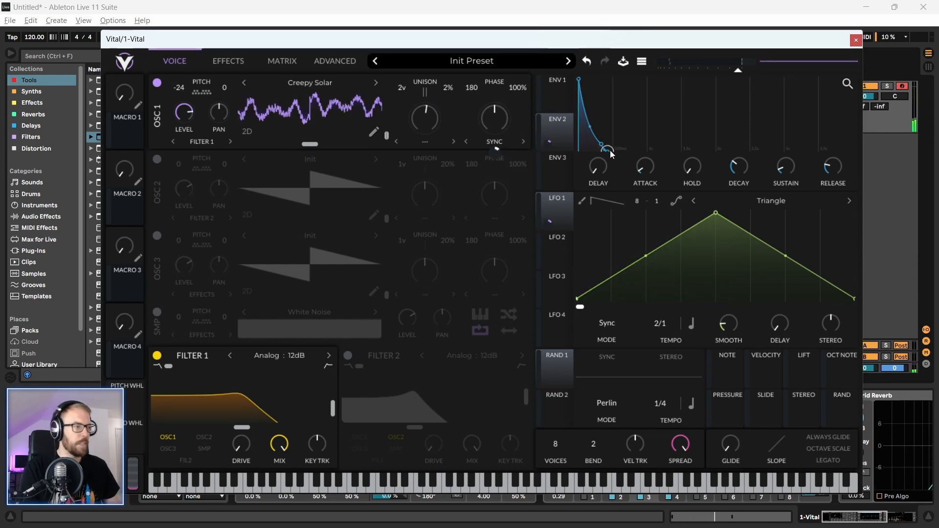
- Save the Vital patch as a preset named Plonk with the SFX style
{"action": "left_click_drag", "start_coordinate": [476, 38], "coordinate": [479, 39]}
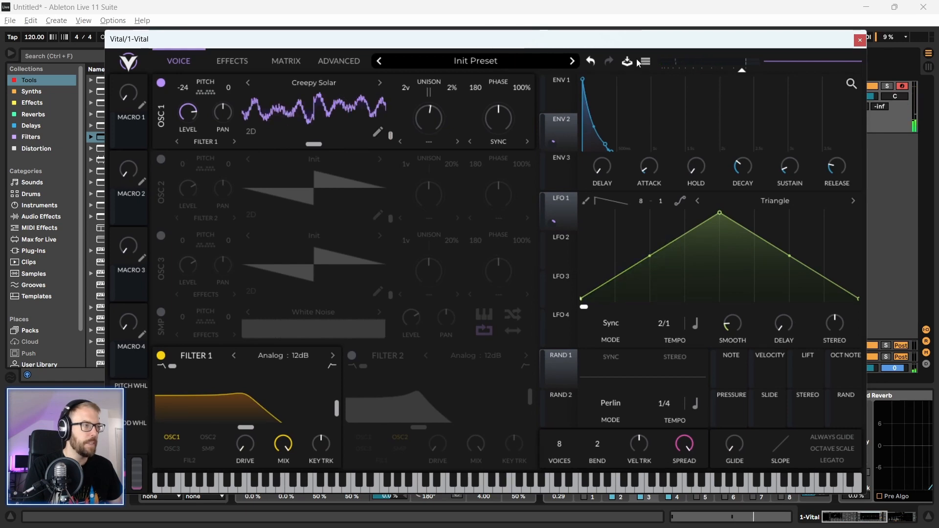
{"action": "left_click_drag", "start_coordinate": [629, 44], "coordinate": [622, 45]}
{"action": "left_click", "coordinate": [623, 59]}
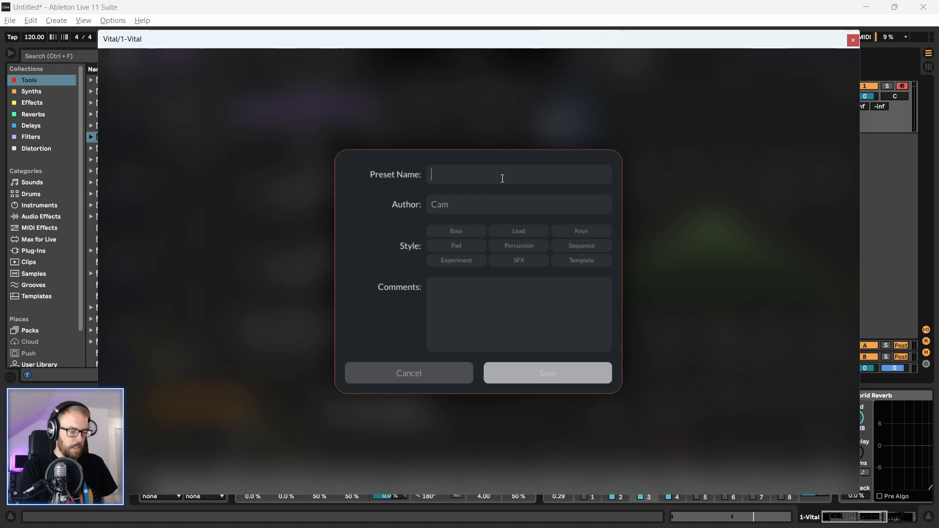
{"action": "type", "text": "Plonk"}
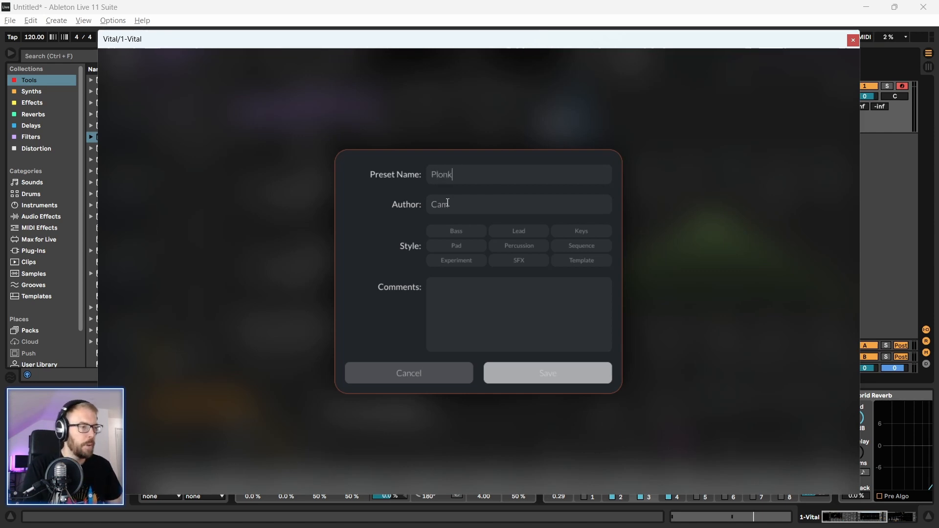
{"action": "left_click", "coordinate": [522, 263]}
{"action": "left_click", "coordinate": [552, 377]}
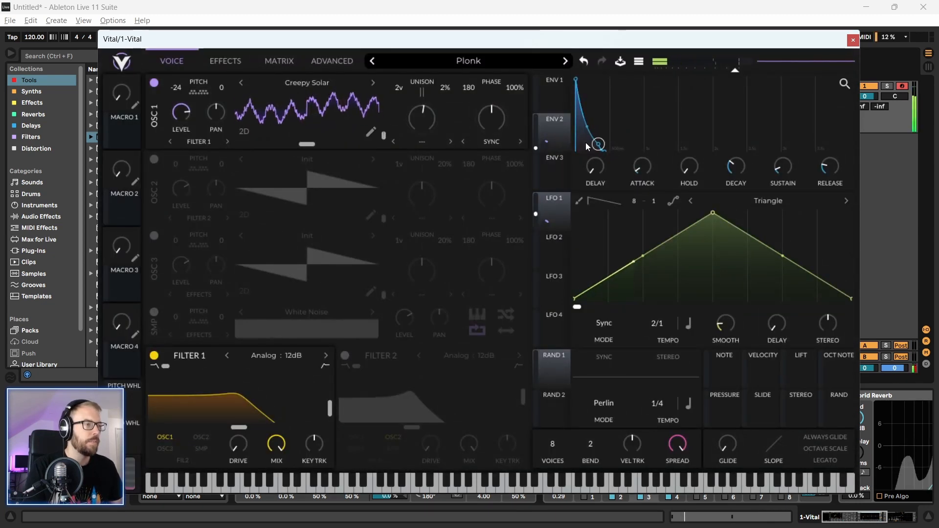
- Set oscillator 1's sync amount slightly above centre while the loop plays and close the Vital window
{"action": "left_click_drag", "start_coordinate": [490, 116], "coordinate": [492, 83]}
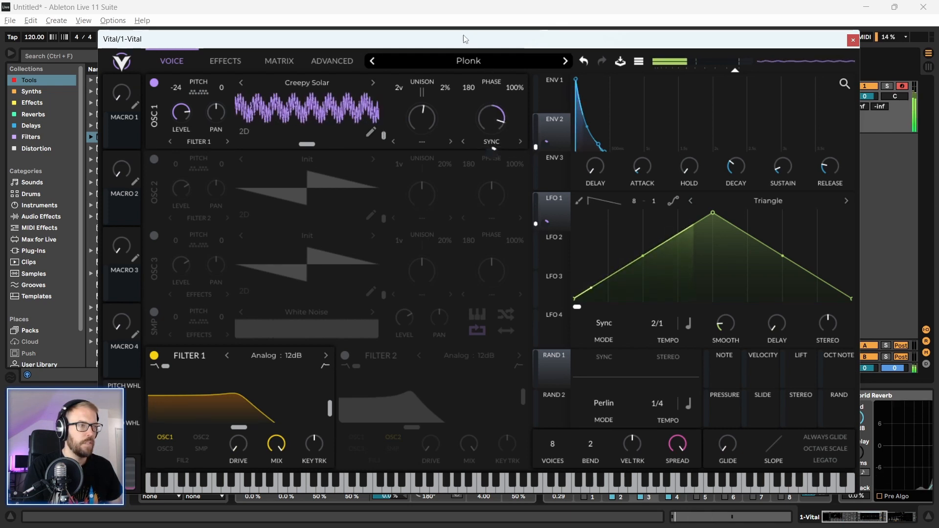
{"action": "left_click_drag", "start_coordinate": [463, 34], "coordinate": [473, 40]}
{"action": "mouse_move", "coordinate": [503, 116]}
{"action": "left_mouse_down"}
{"action": "mouse_move", "coordinate": [503, 149]}
{"action": "mouse_move", "coordinate": [506, 127]}
{"action": "left_mouse_up"}
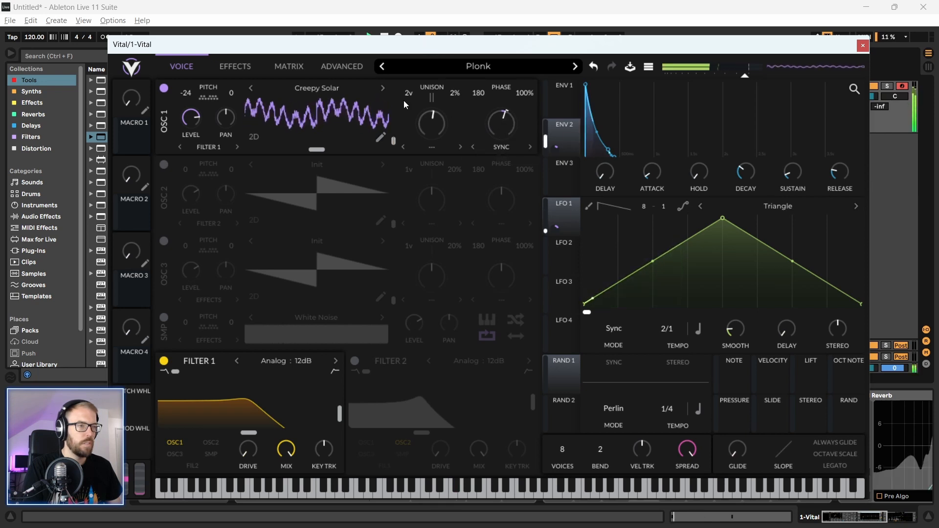
{"action": "left_click_drag", "start_coordinate": [366, 44], "coordinate": [336, 41]}
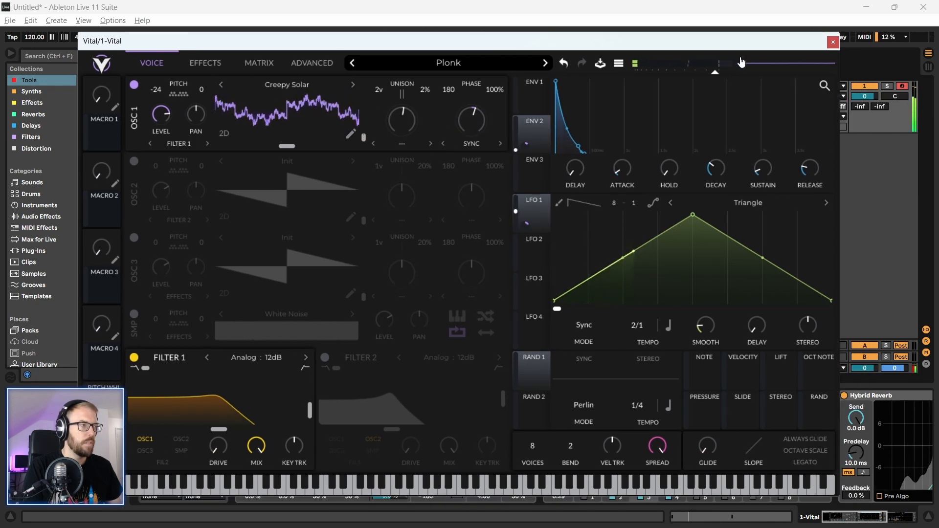
{"action": "left_click", "coordinate": [836, 42]}
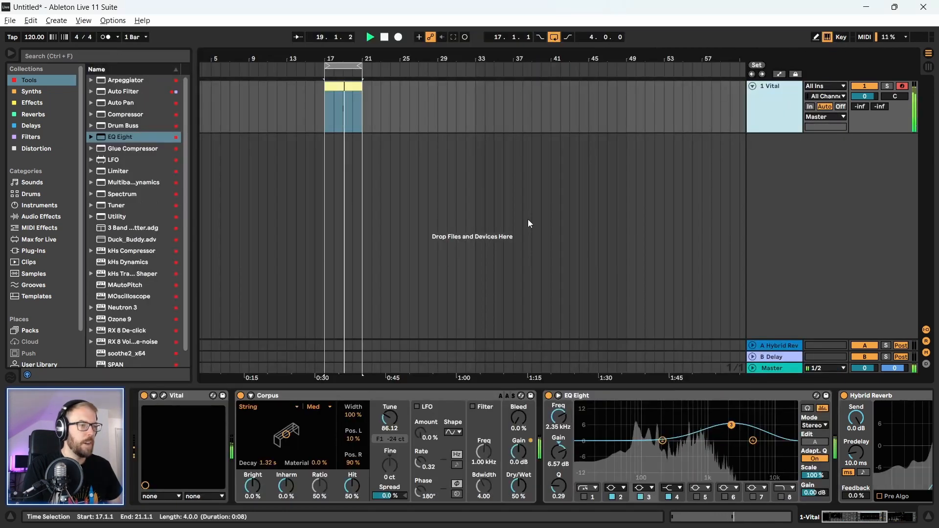
- Audition the looped clip through the full device chain, restarting playback to judge the sound and level
{"action": "key", "text": "space"}
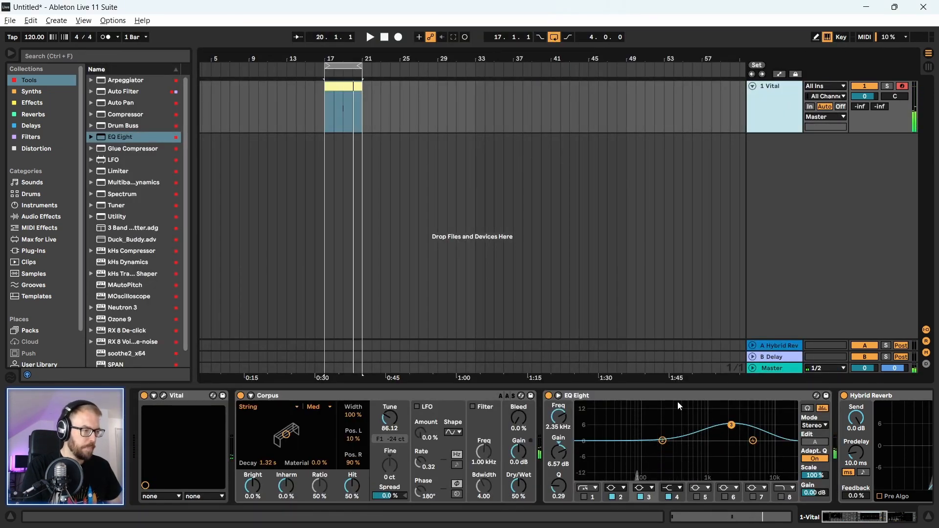
{"action": "key", "text": "space"}
{"action": "mouse_move", "coordinate": [851, 517]}
{"action": "left_mouse_down"}
{"action": "mouse_move", "coordinate": [880, 519]}
{"action": "mouse_move", "coordinate": [831, 519]}
{"action": "left_mouse_up"}
{"action": "key", "text": "space"}
{"action": "key", "text": "space"}
{"action": "key", "text": "space"}
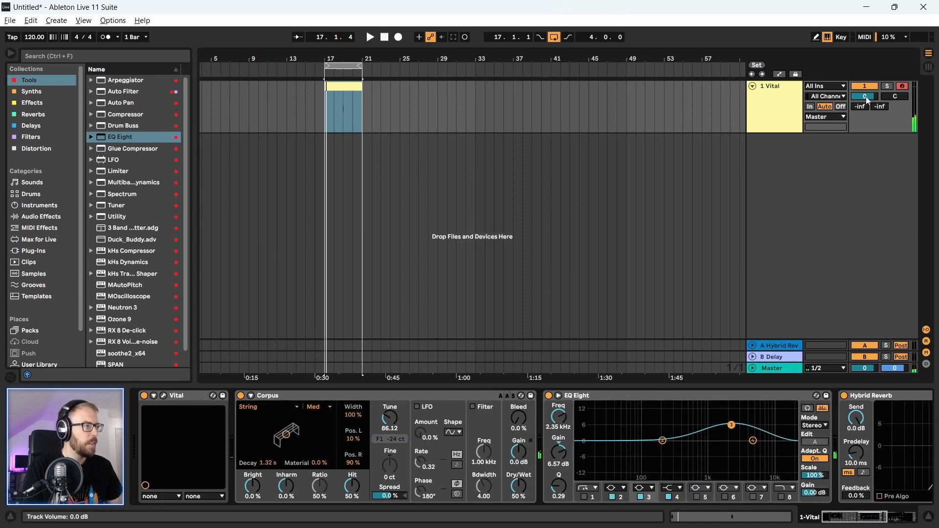
- Reset oscillator 1's level in Vital and set the Vital track's volume to -7.0 dB
{"action": "left_click", "coordinate": [164, 397]}
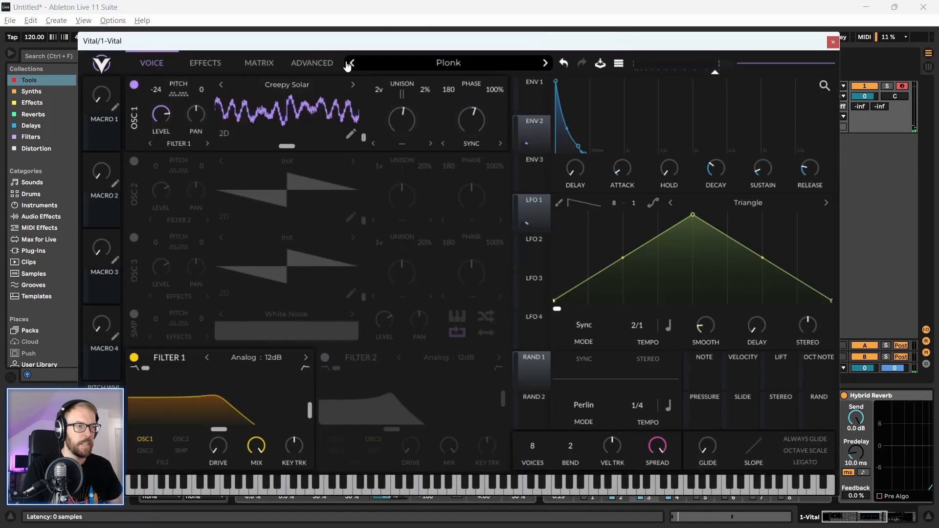
{"action": "double_click", "coordinate": [157, 120]}
{"action": "left_click_drag", "start_coordinate": [268, 45], "coordinate": [256, 44]}
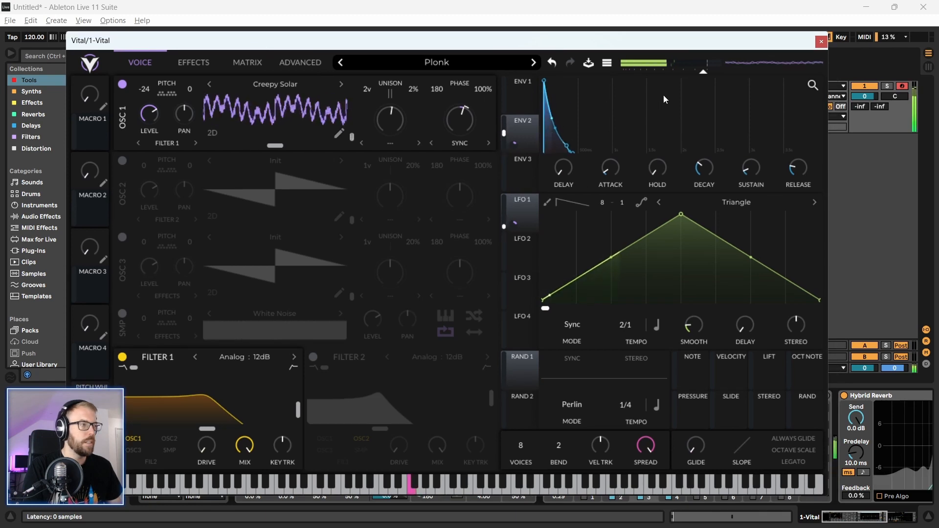
{"action": "left_click", "coordinate": [821, 42]}
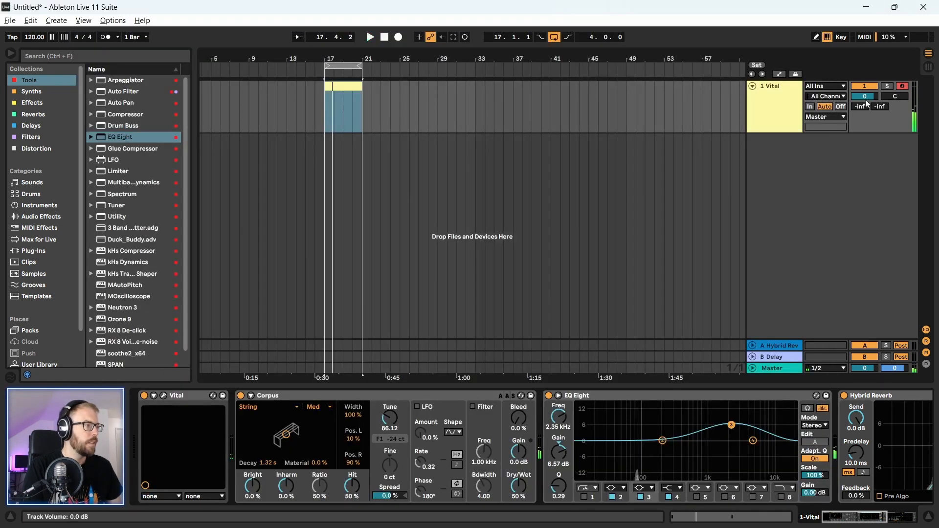
{"action": "left_click_drag", "start_coordinate": [866, 99], "coordinate": [866, 104]}
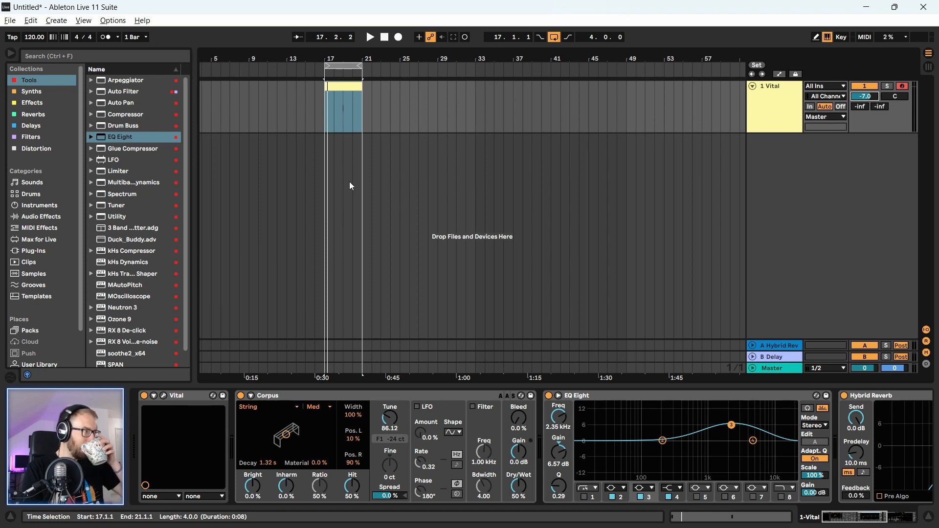
- Play the loop and fine-tune oscillator 1's sync amount in Vital
{"action": "key", "text": "space"}
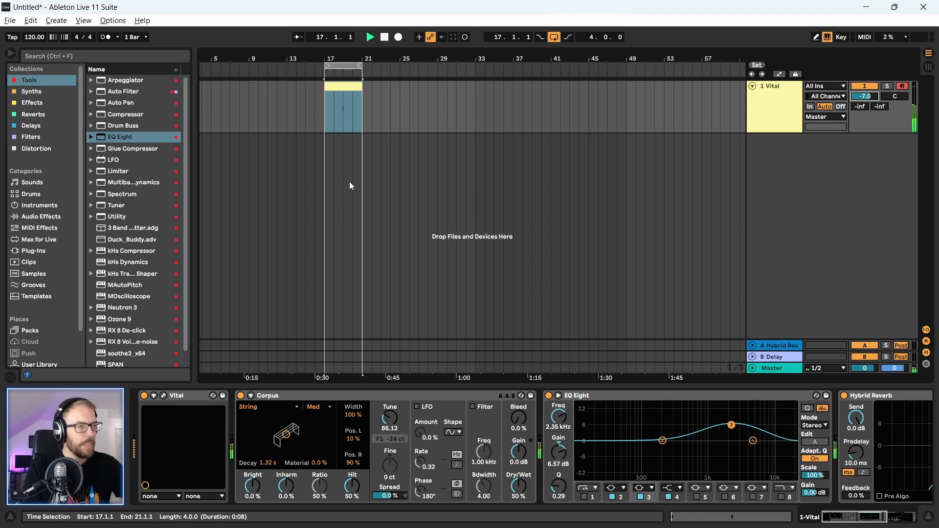
{"action": "left_click", "coordinate": [164, 396]}
{"action": "left_click_drag", "start_coordinate": [455, 124], "coordinate": [463, 121]}
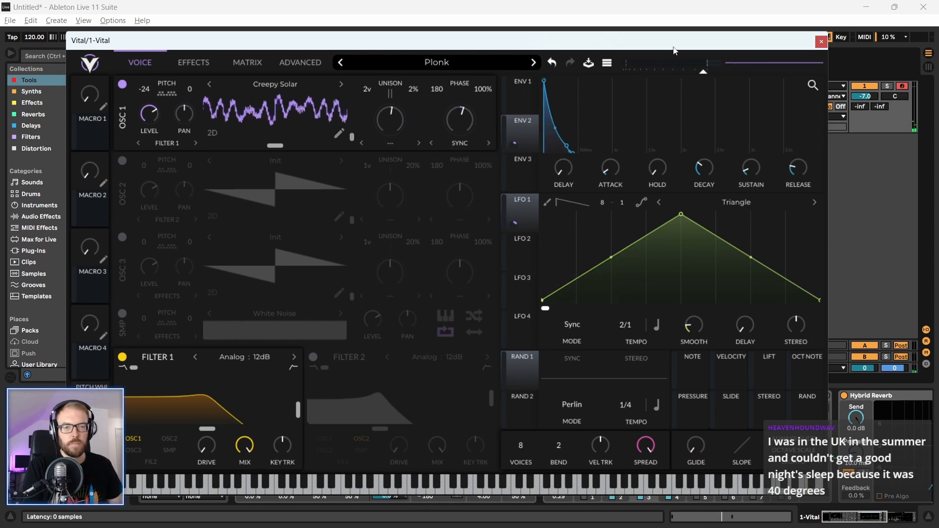
{"action": "left_click", "coordinate": [821, 42]}
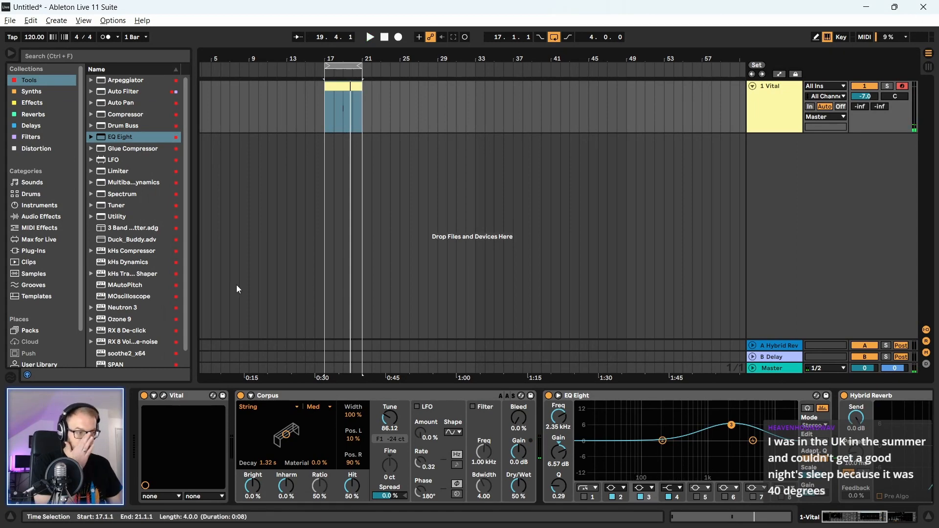
- Show Hybrid Reverb's reverb settings and set its Dry/Wet to 32% while the loop plays
{"action": "left_click", "coordinate": [896, 516]}
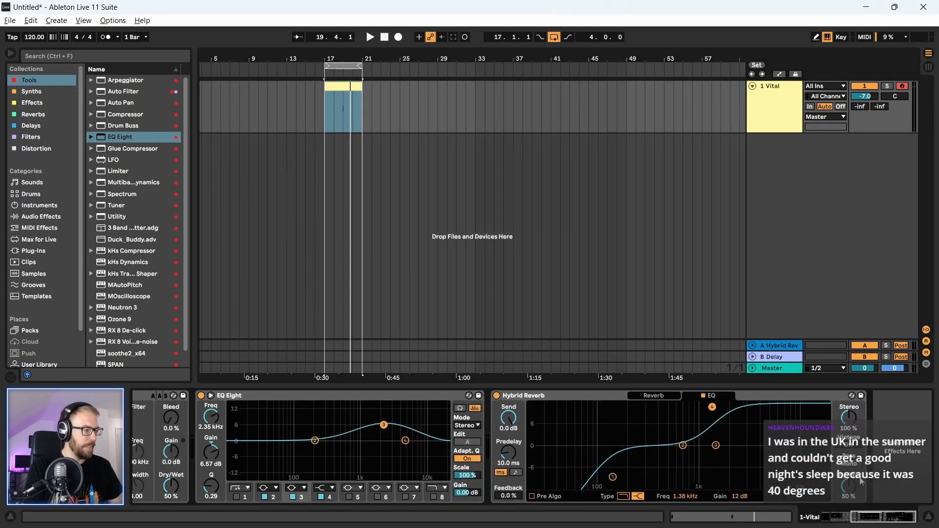
{"action": "left_click", "coordinate": [654, 396]}
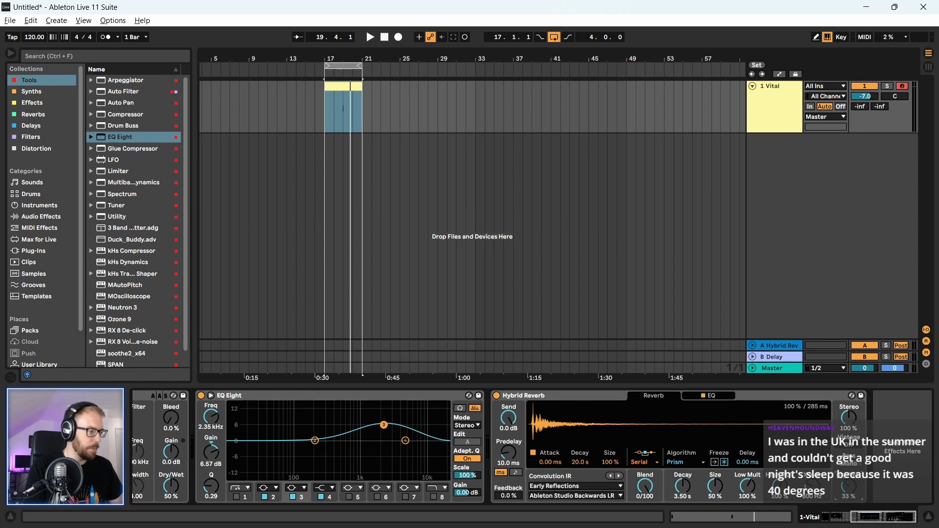
{"action": "key", "text": "space"}
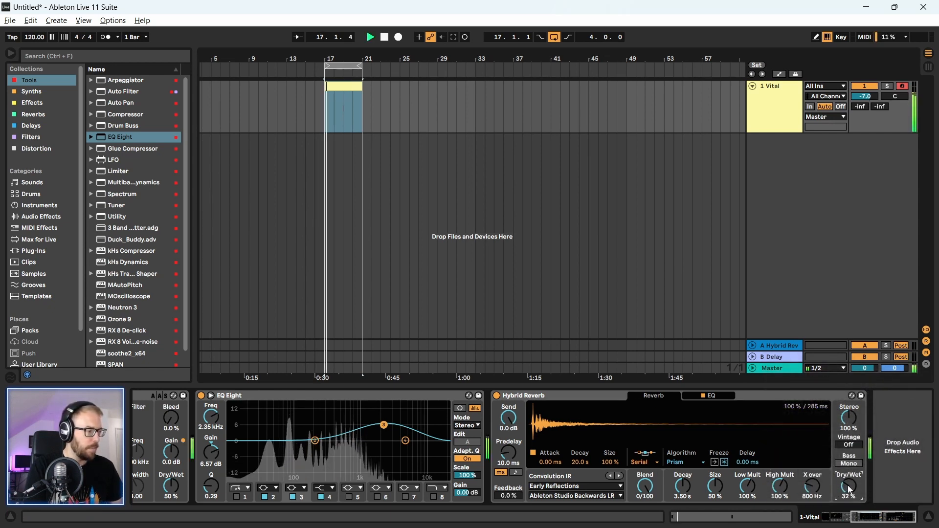
{"action": "left_click", "coordinate": [893, 510]}
- Open Vital, try different release times on Envelope 1, and settle on a slightly shortened release
{"action": "left_click", "coordinate": [178, 400]}
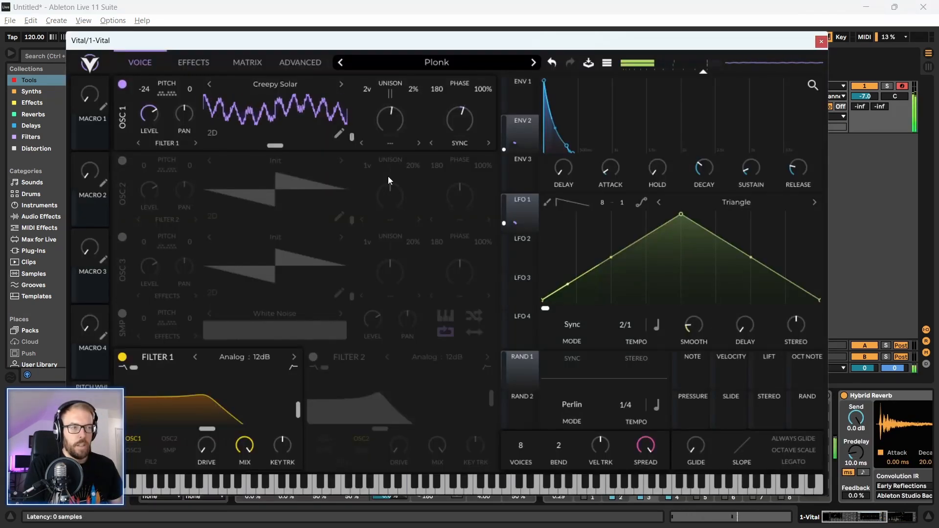
{"action": "left_click", "coordinate": [514, 96]}
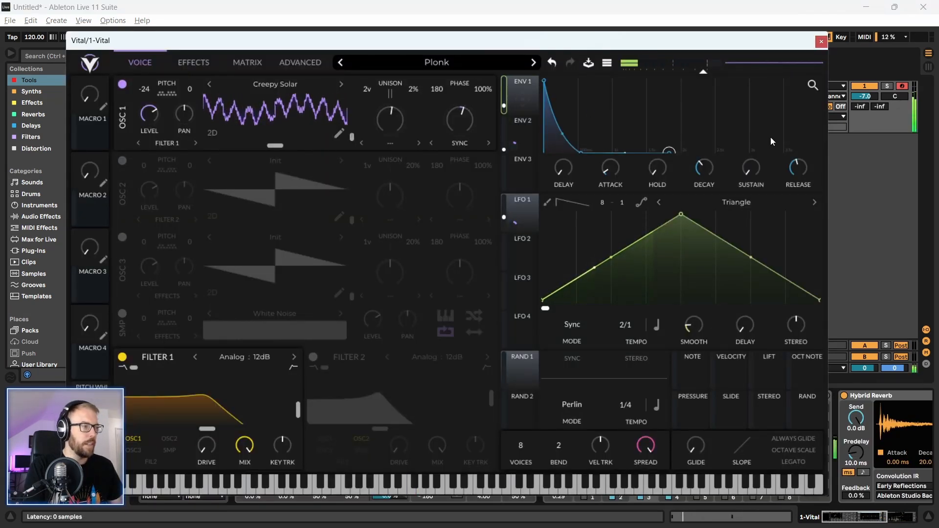
{"action": "mouse_move", "coordinate": [796, 171]}
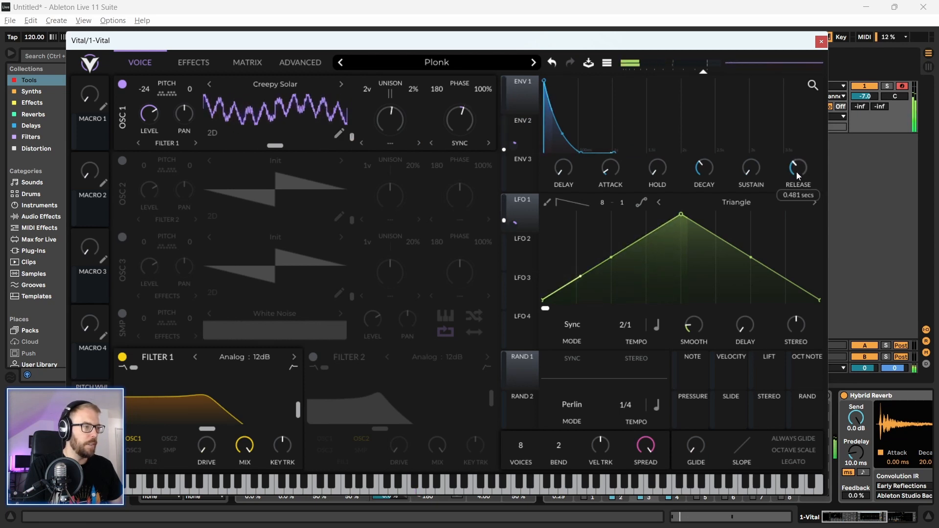
{"action": "left_click_drag", "start_coordinate": [796, 172], "coordinate": [799, 177]}
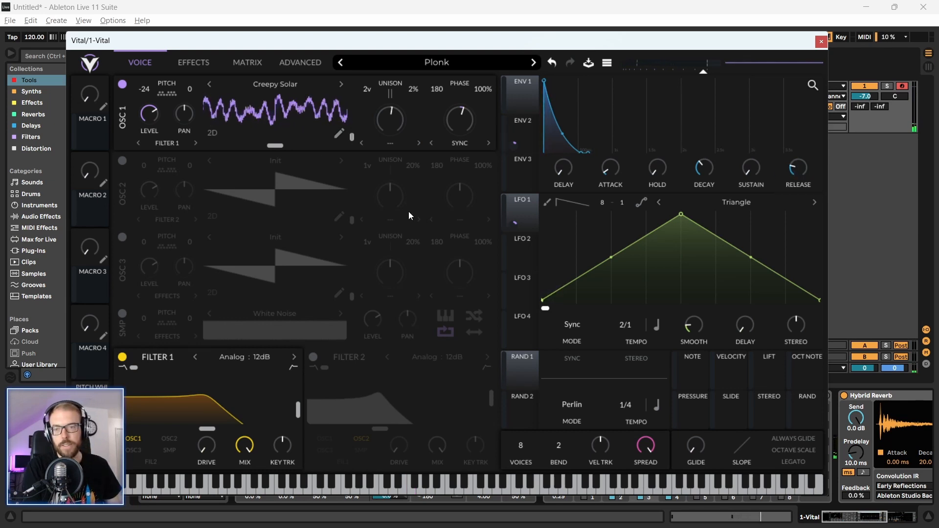
{"action": "left_click_drag", "start_coordinate": [438, 43], "coordinate": [448, 43]}
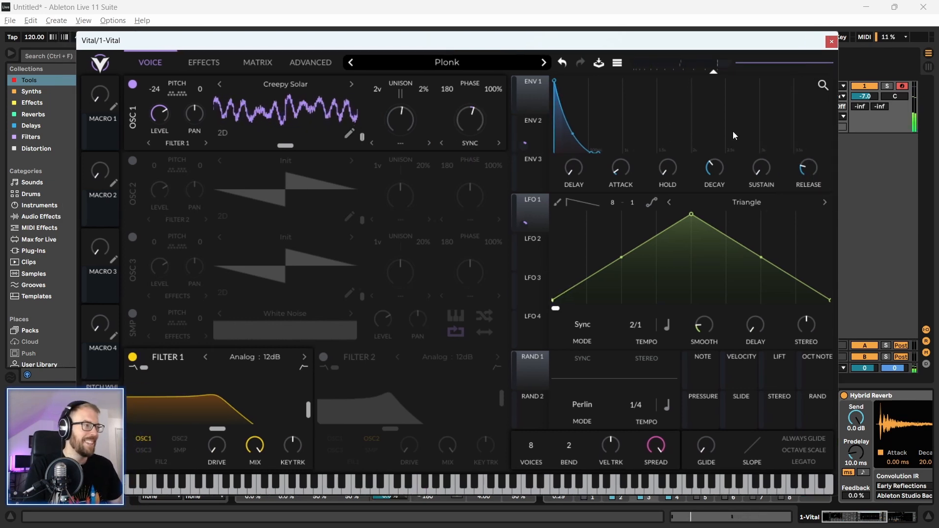
{"action": "mouse_move", "coordinate": [805, 167]}
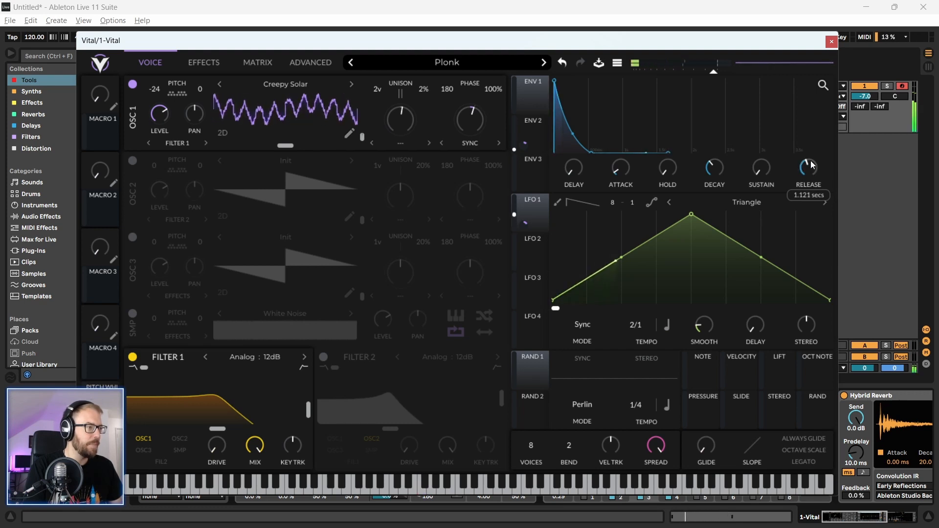
{"action": "left_click_drag", "start_coordinate": [811, 161], "coordinate": [811, 163]}
{"action": "left_click_drag", "start_coordinate": [653, 40], "coordinate": [663, 44]}
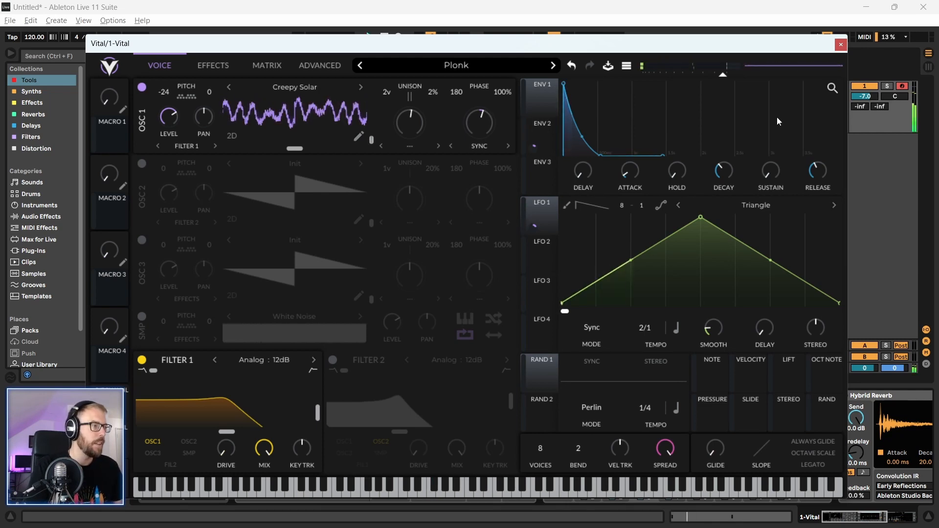
{"action": "left_click", "coordinate": [841, 44]}
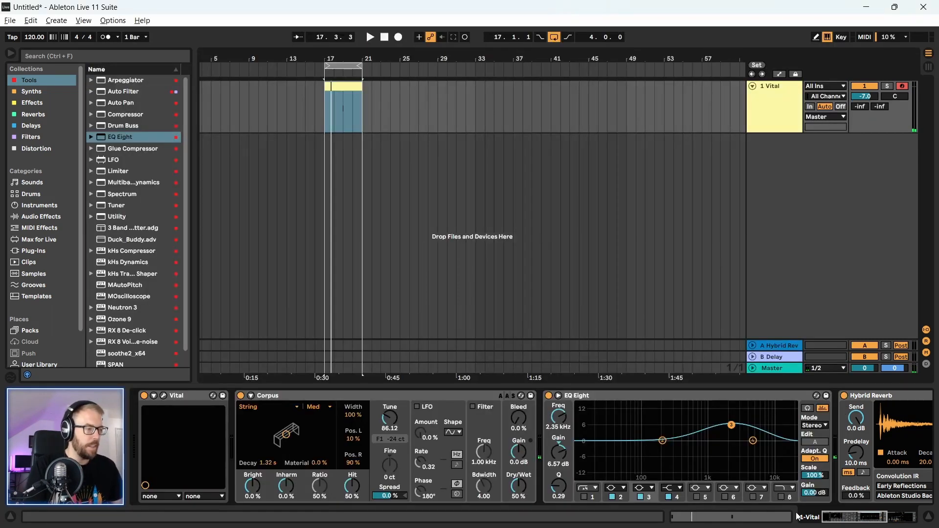
- Enable EQ Eight's band 1 as a gentle-slope low cut at 39.1 Hz with a Q of 0.69 and audition it
{"action": "left_click_drag", "start_coordinate": [843, 517], "coordinate": [851, 517]}
{"action": "left_click", "coordinate": [505, 497]}
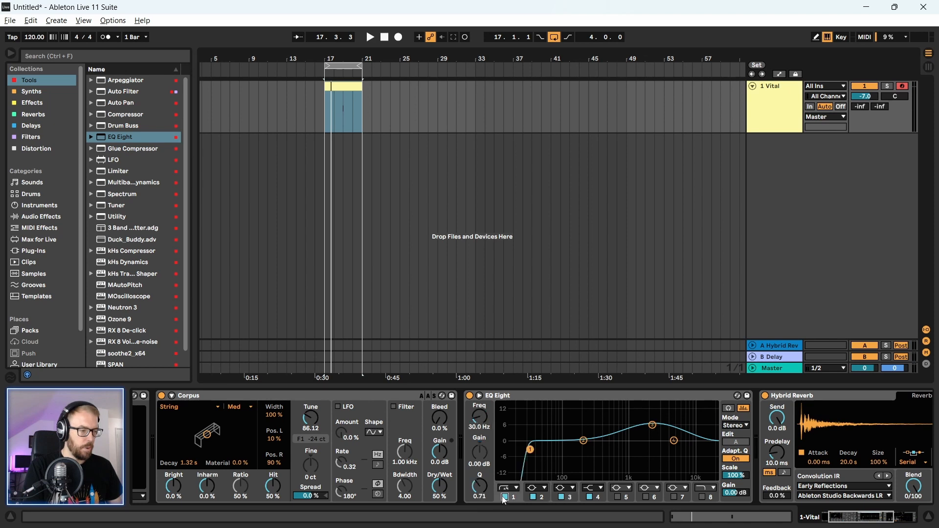
{"action": "left_click", "coordinate": [514, 488]}
{"action": "left_click", "coordinate": [510, 434]}
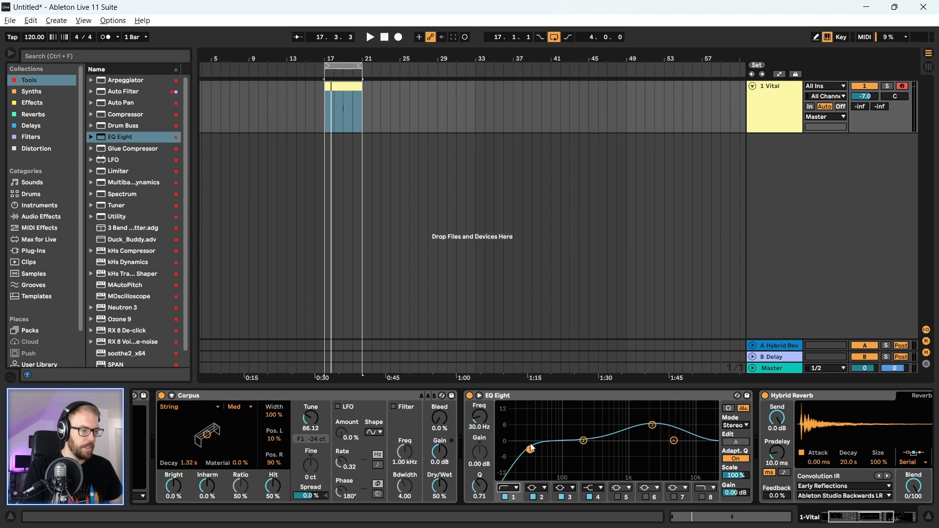
{"action": "key", "text": "space"}
{"action": "left_click_drag", "start_coordinate": [531, 449], "coordinate": [537, 450]}
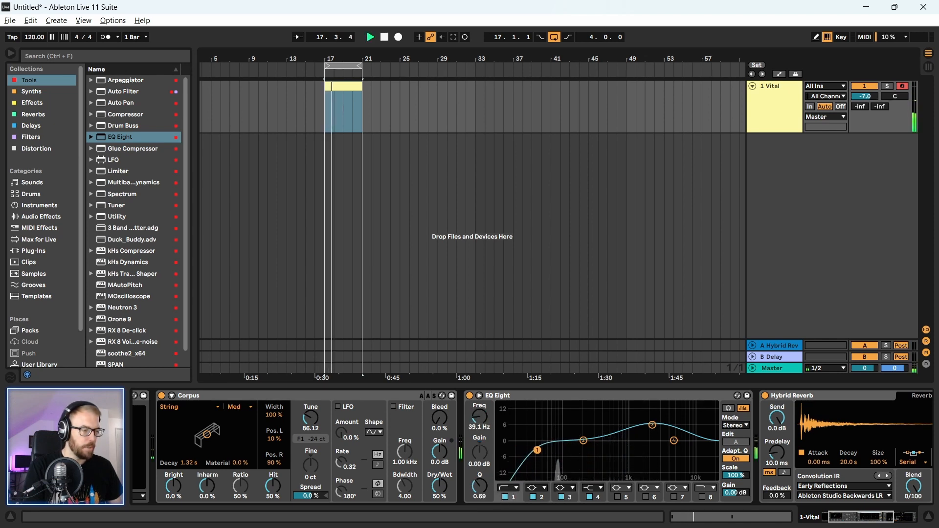
{"action": "key", "text": "space"}
{"action": "key", "text": "space"}
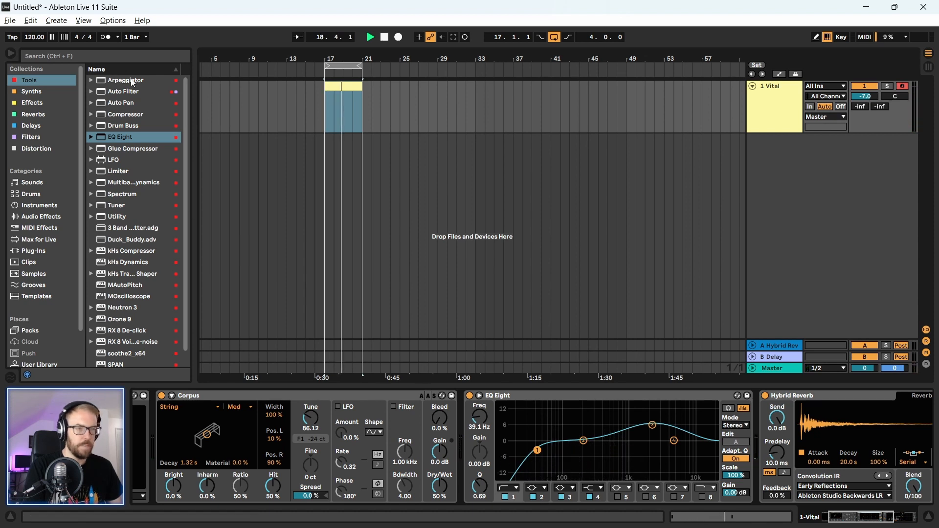
{"action": "key", "text": "Up"}
{"action": "key", "text": "Up"}
{"action": "key", "text": "Return"}
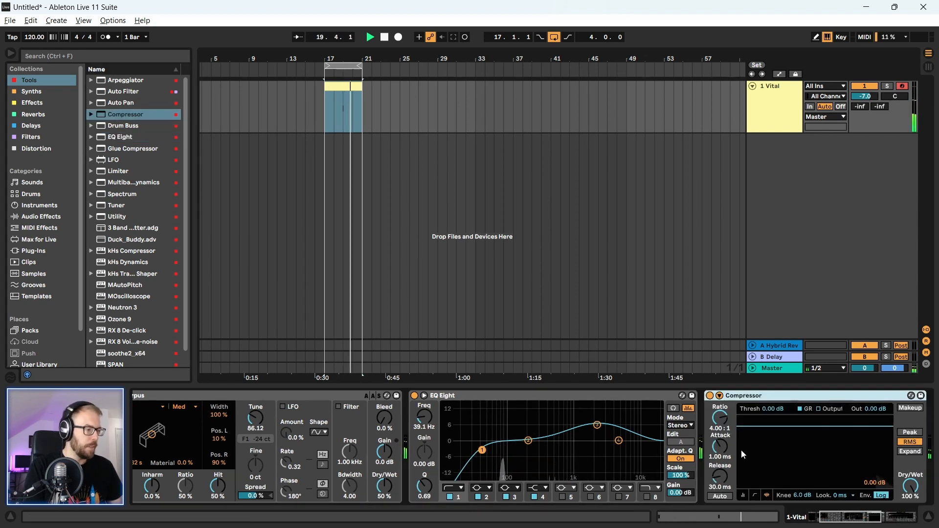
{"action": "left_click", "coordinate": [745, 394]}
{"action": "key", "text": "Delete"}
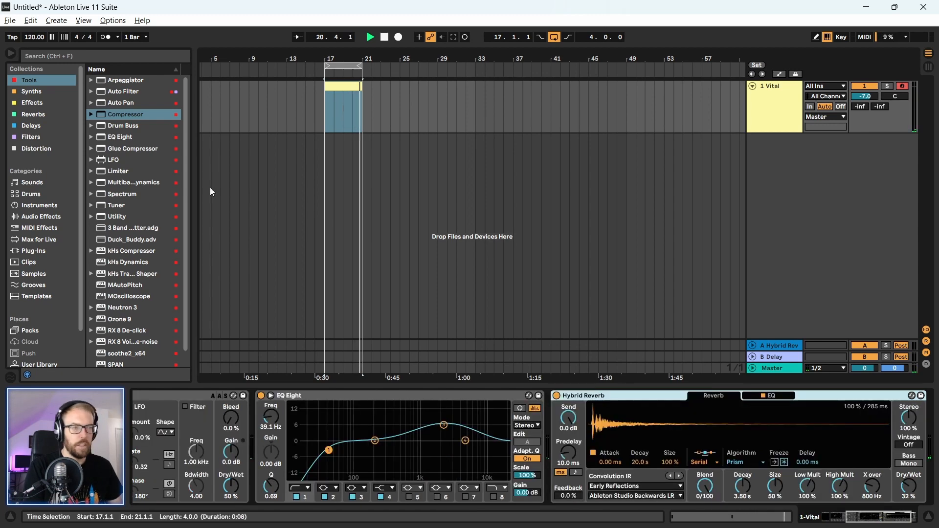
- Insert Multiband Dynamics between EQ Eight and Hybrid Reverb and begin compressing the low band's peaks while the loop plays
{"action": "mouse_move", "coordinate": [133, 183]}
{"action": "left_mouse_down"}
{"action": "mouse_move", "coordinate": [389, 288]}
{"action": "mouse_move", "coordinate": [566, 458]}
{"action": "left_mouse_up"}
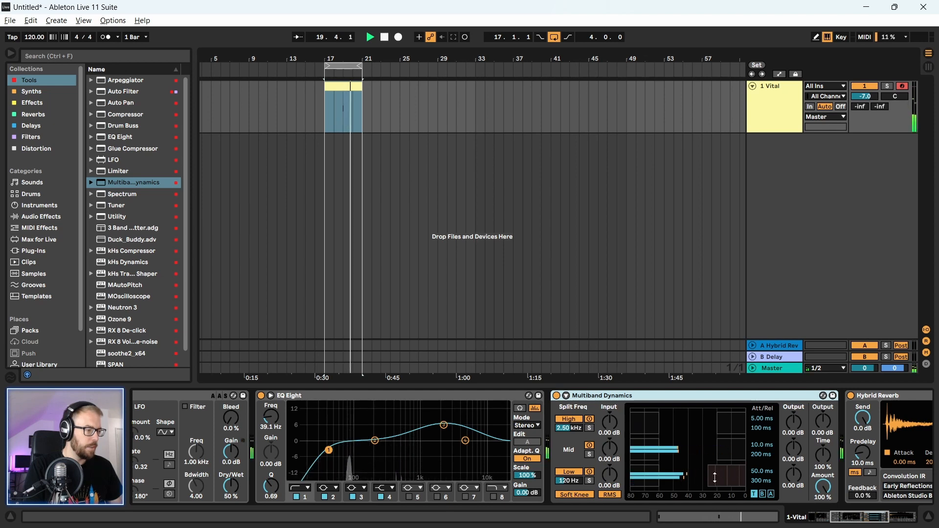
{"action": "key", "text": "space"}
{"action": "key", "text": "space"}
{"action": "key", "text": "space"}
{"action": "key", "text": "space"}
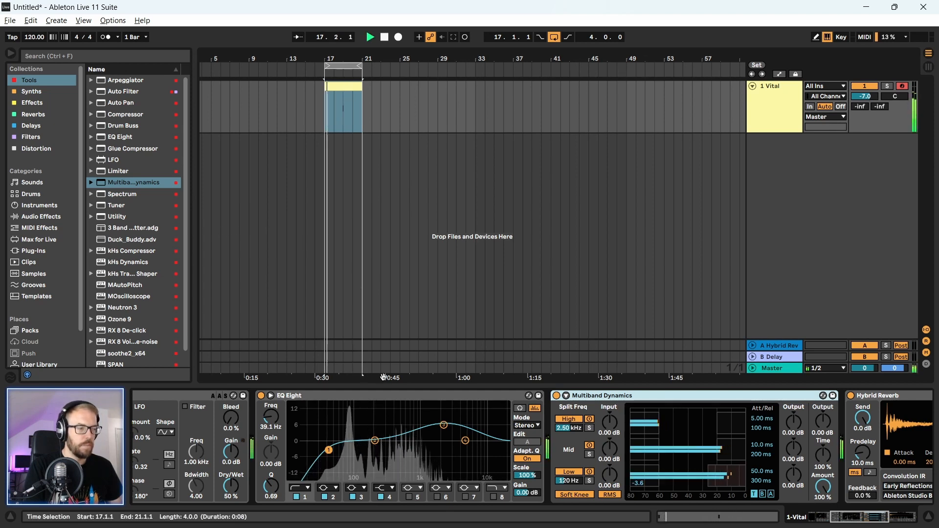
- Try different upper thresholds and compression amounts on Multiband Dynamics' low band while replaying the loop's opening
{"action": "key", "text": "space"}
{"action": "key", "text": "space"}
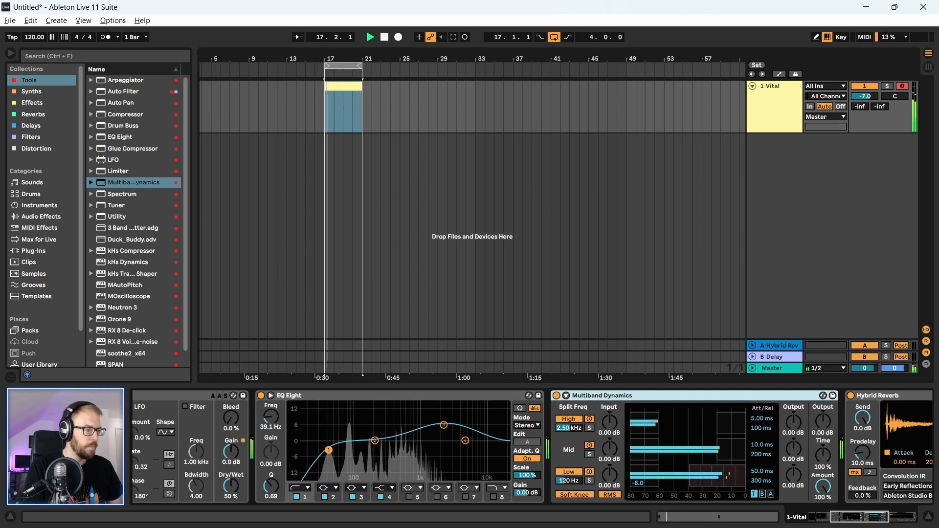
{"action": "key", "text": "space"}
{"action": "key", "text": "space"}
{"action": "key", "text": "space"}
{"action": "key", "text": "space"}
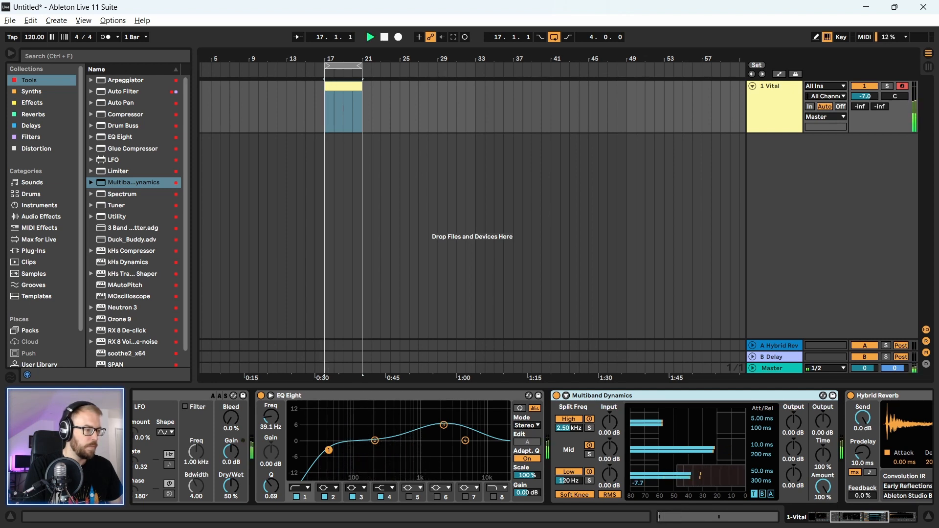
{"action": "key", "text": "space"}
{"action": "key", "text": "space"}
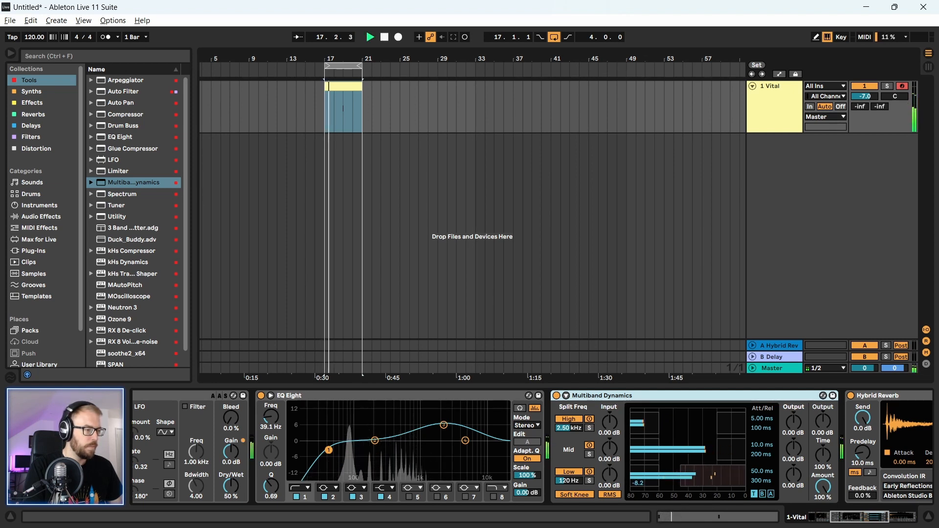
{"action": "key", "text": "space"}
{"action": "key", "text": "space"}
{"action": "key", "text": "space"}
{"action": "key", "text": "space"}
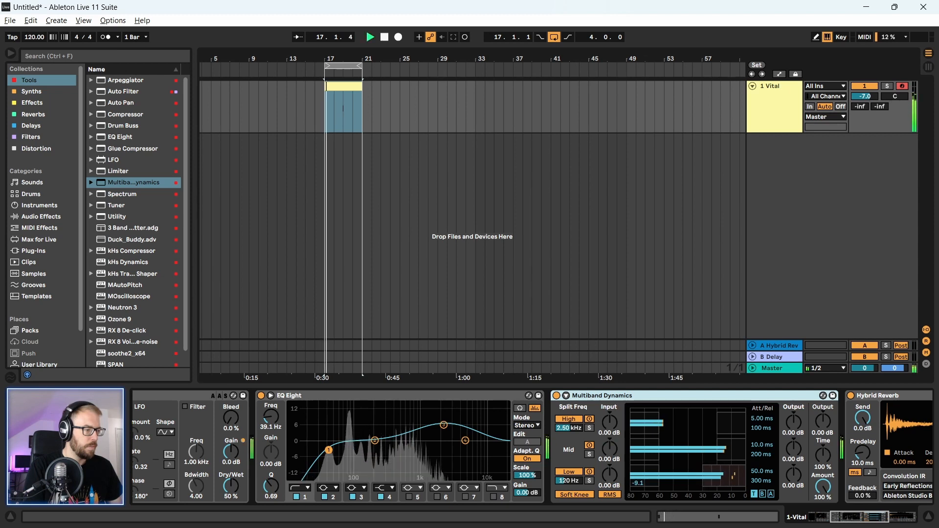
{"action": "key", "text": "space"}
{"action": "key", "text": "space"}
{"action": "key", "text": "space"}
{"action": "key", "text": "space"}
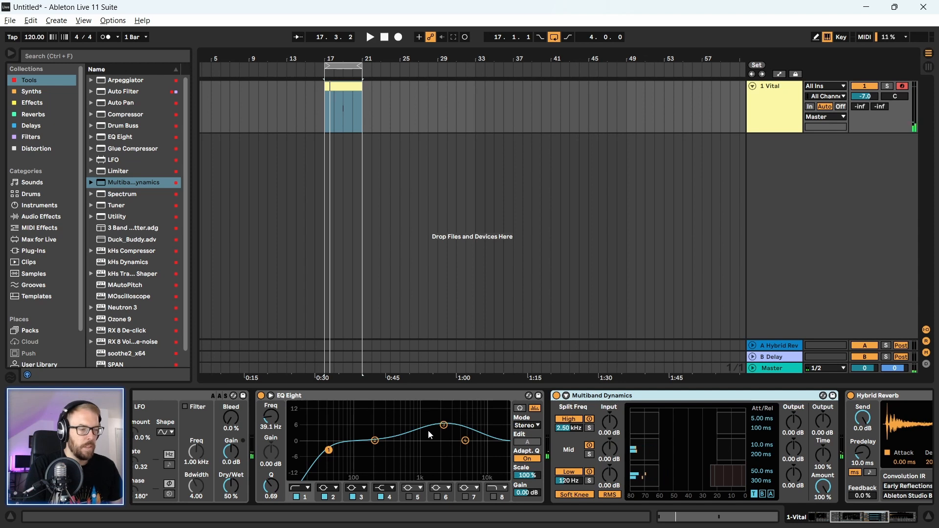
- Duplicate the EQ Eight and switch the copy to M/S mode for editing the side signal
{"action": "left_click", "coordinate": [328, 398]}
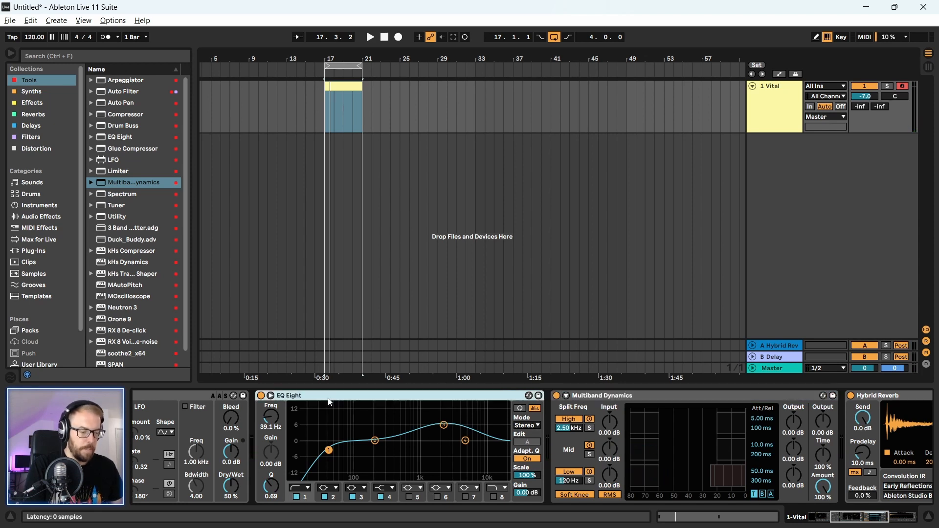
{"action": "key", "text": "ctrl+d"}
{"action": "left_click", "coordinate": [830, 442]}
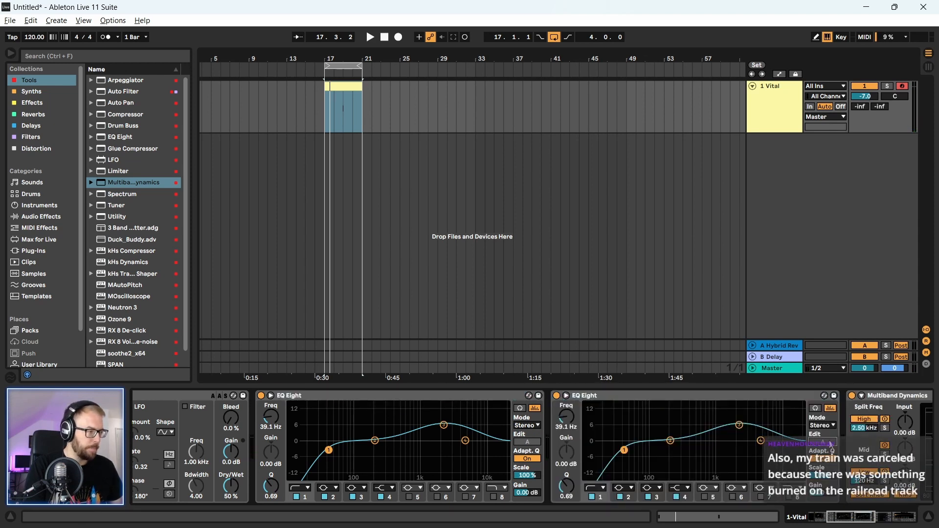
{"action": "left_click", "coordinate": [829, 450]}
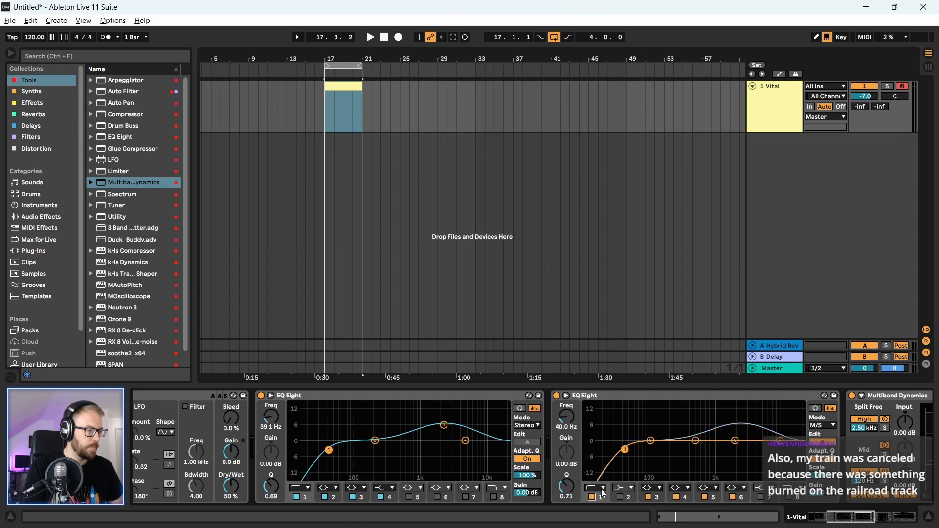
- Set band 1's low cut on the duplicate EQ Eight's side signal to 114 Hz with a Q of 0.53 and audition it
{"action": "left_click_drag", "start_coordinate": [625, 450], "coordinate": [654, 454]}
{"action": "key", "text": "space"}
{"action": "key", "text": "space"}
{"action": "key", "text": "space"}
{"action": "left_click", "coordinate": [602, 395]}
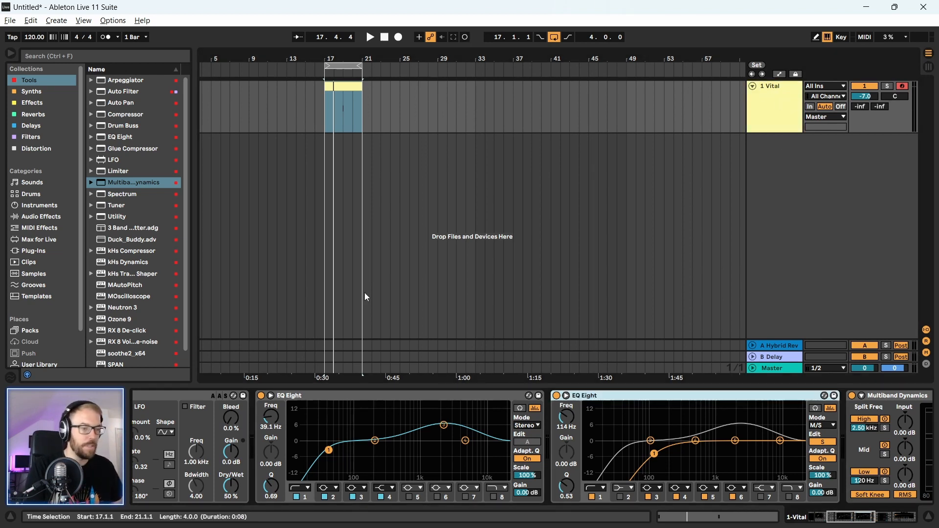
- Open Vital, examine how Envelope 2 modulates oscillator 1's sync amount while auditioning the loop, and close the plug-in
{"action": "left_click_drag", "start_coordinate": [853, 518], "coordinate": [834, 518]}
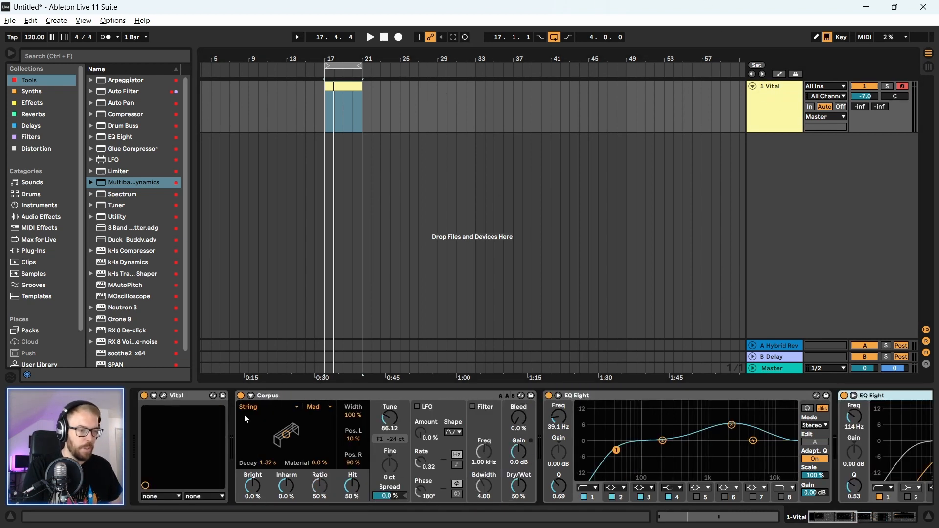
{"action": "left_click", "coordinate": [199, 401]}
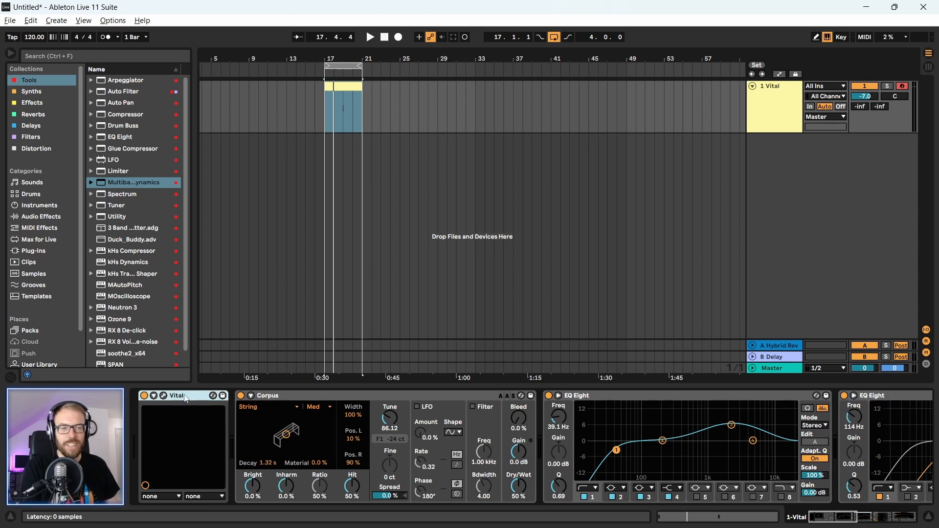
{"action": "left_click", "coordinate": [165, 398]}
{"action": "mouse_move", "coordinate": [335, 49]}
{"action": "left_mouse_down"}
{"action": "mouse_move", "coordinate": [326, 44]}
{"action": "mouse_move", "coordinate": [346, 43]}
{"action": "left_mouse_up"}
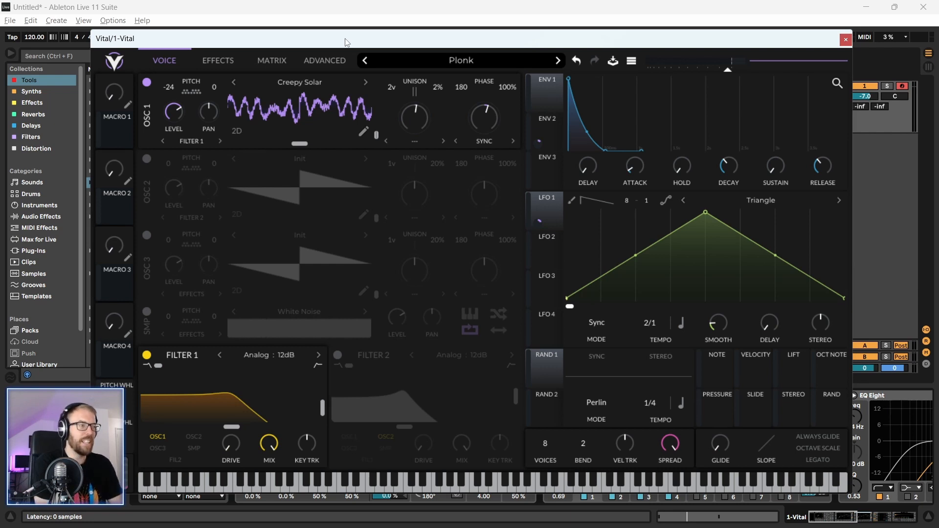
{"action": "left_click_drag", "start_coordinate": [341, 36], "coordinate": [328, 38]}
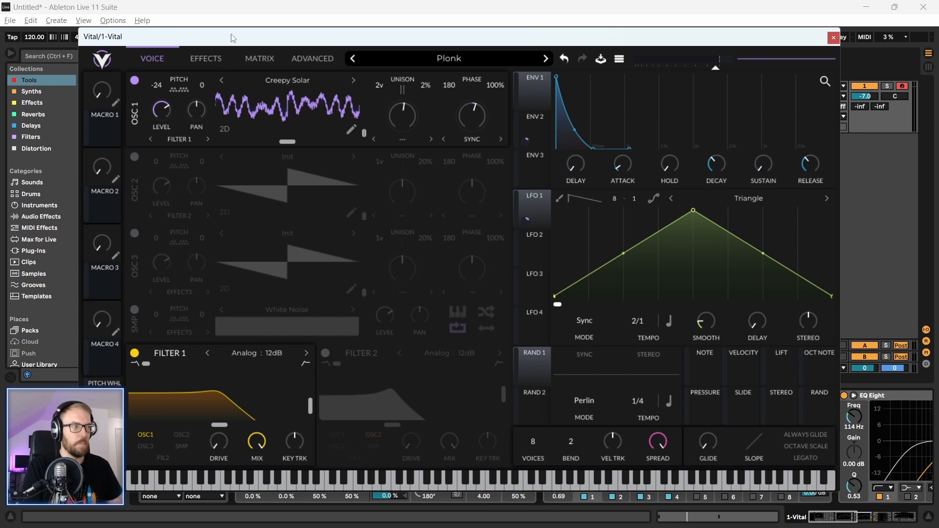
{"action": "left_click_drag", "start_coordinate": [476, 117], "coordinate": [473, 126]}
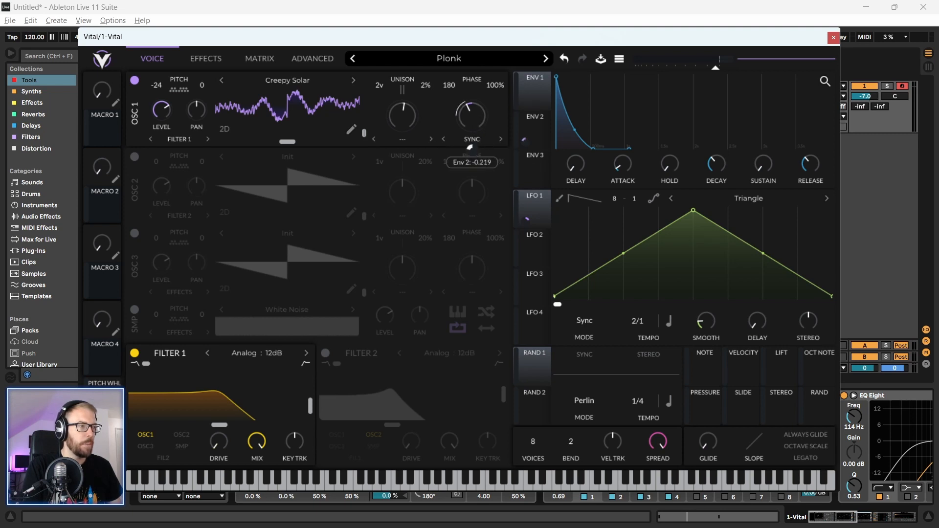
{"action": "mouse_move", "coordinate": [473, 122]}
{"action": "left_mouse_down"}
{"action": "mouse_move", "coordinate": [474, 104]}
{"action": "mouse_move", "coordinate": [474, 114]}
{"action": "left_mouse_up"}
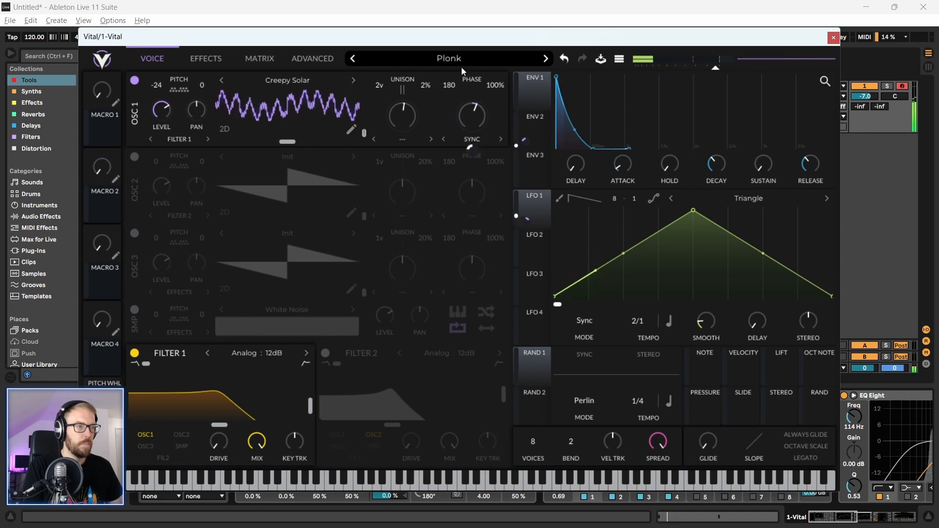
{"action": "left_click_drag", "start_coordinate": [436, 32], "coordinate": [439, 29]}
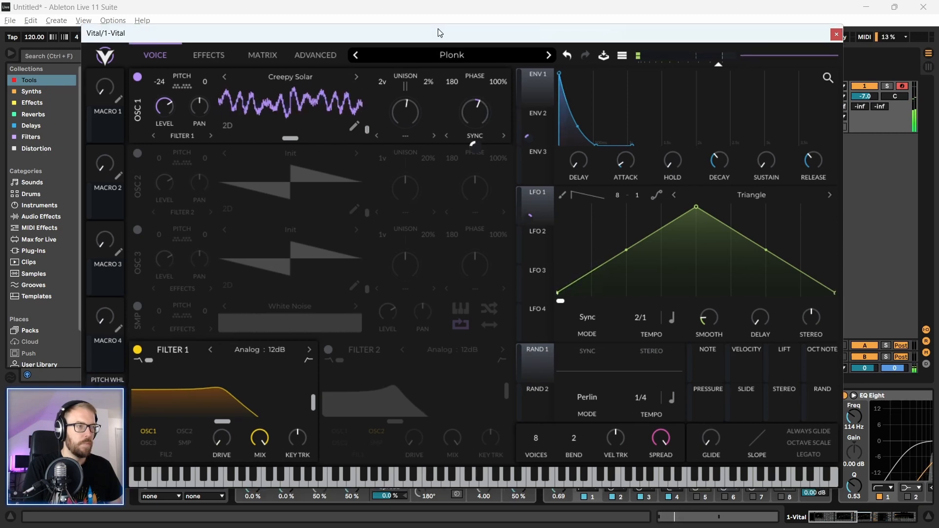
{"action": "left_click", "coordinate": [837, 35]}
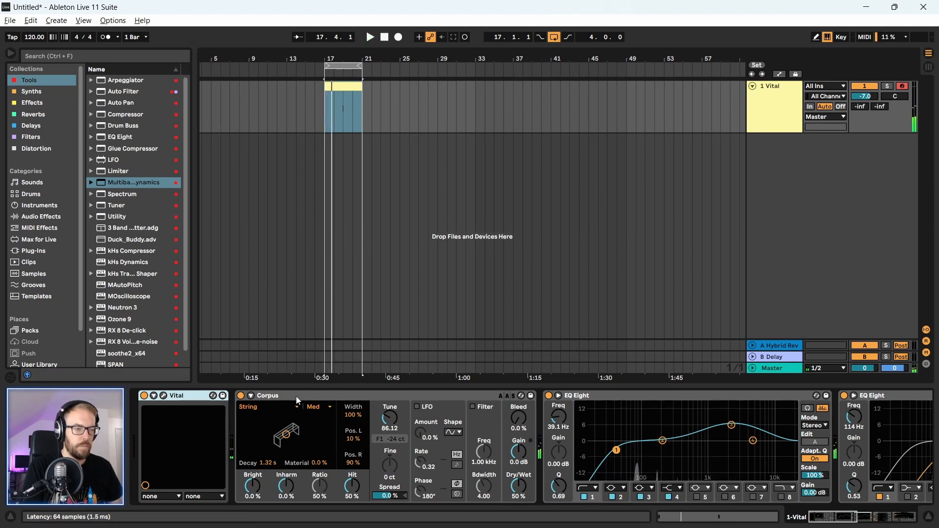
- Lower Corpus's Dry/Wet to 0% and replay the loop's opening several times to hear the dry sound
{"action": "key", "text": "space"}
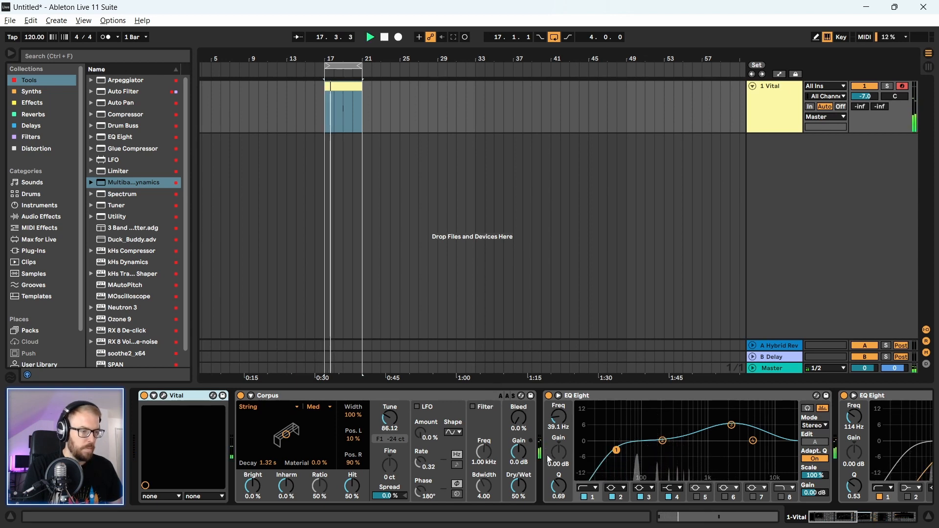
{"action": "left_click_drag", "start_coordinate": [521, 489], "coordinate": [521, 518]}
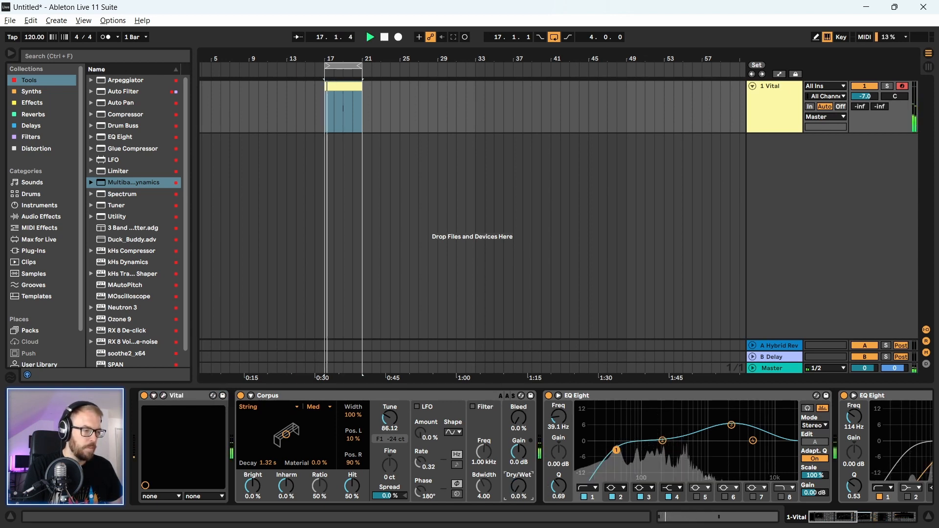
{"action": "key", "text": "space"}
{"action": "key", "text": "space"}
{"action": "key", "text": "space"}
{"action": "key", "text": "space"}
{"action": "key", "text": "space"}
{"action": "key", "text": "space"}
{"action": "key", "text": "space"}
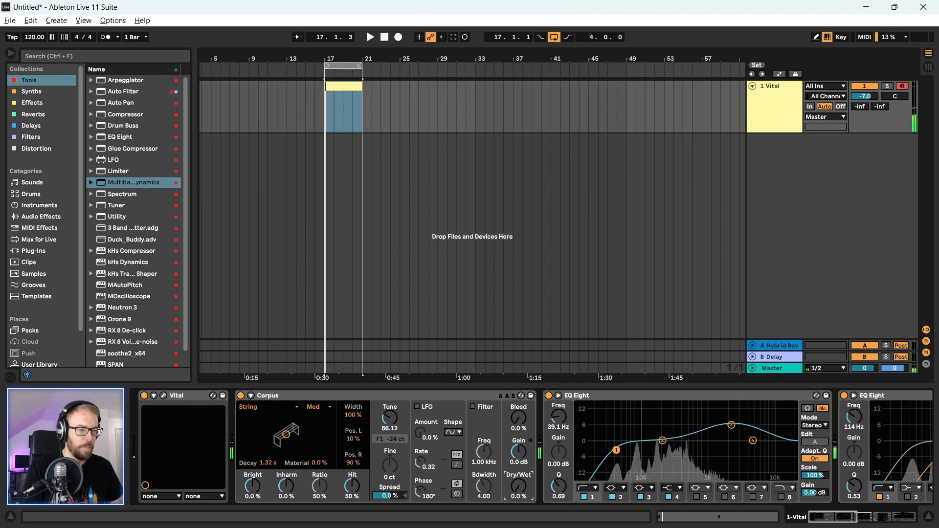
- Sweep Corpus's Dry/Wet up to 100% while replaying the loop and settle on 53%
{"action": "left_click_drag", "start_coordinate": [518, 488], "coordinate": [518, 439]}
{"action": "key", "text": "space"}
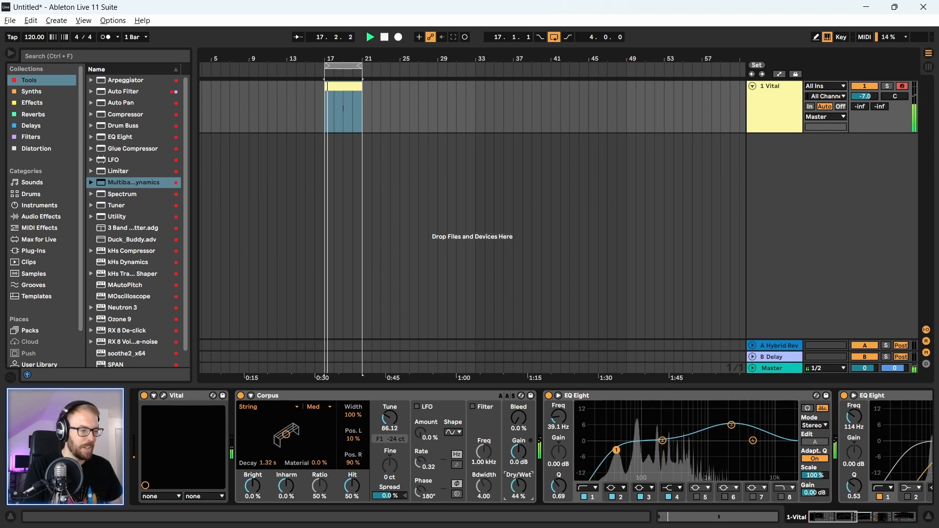
{"action": "key", "text": "space"}
{"action": "key", "text": "space"}
{"action": "left_click_drag", "start_coordinate": [518, 487], "coordinate": [518, 468]}
{"action": "key", "text": "space"}
{"action": "key", "text": "space"}
{"action": "key", "text": "space"}
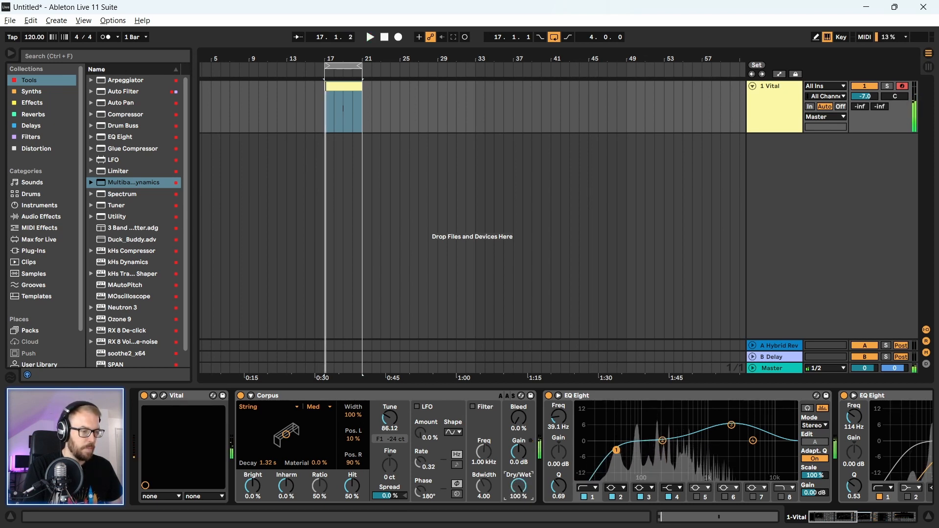
{"action": "key", "text": "space"}
{"action": "key", "text": "space"}
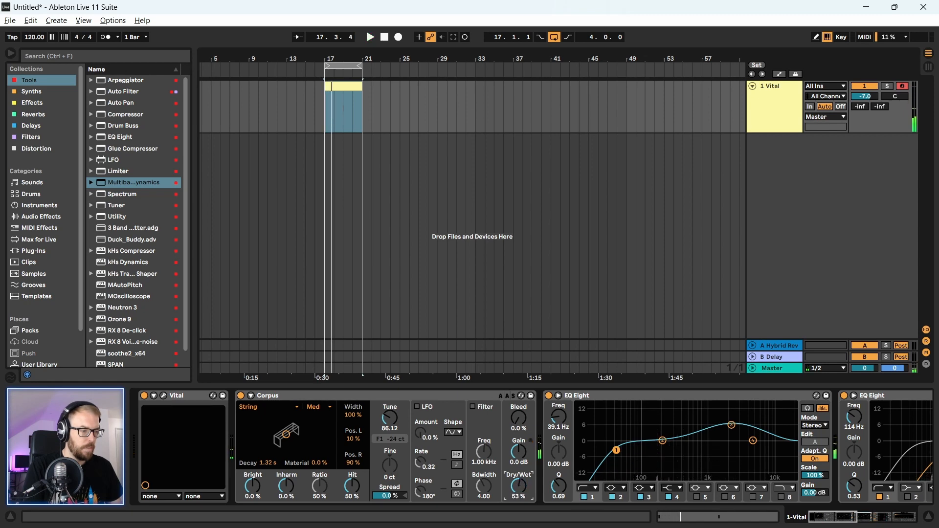
{"action": "key", "text": "space"}
{"action": "left_click_drag", "start_coordinate": [518, 487], "coordinate": [518, 517]}
{"action": "key", "text": "space"}
{"action": "key", "text": "space"}
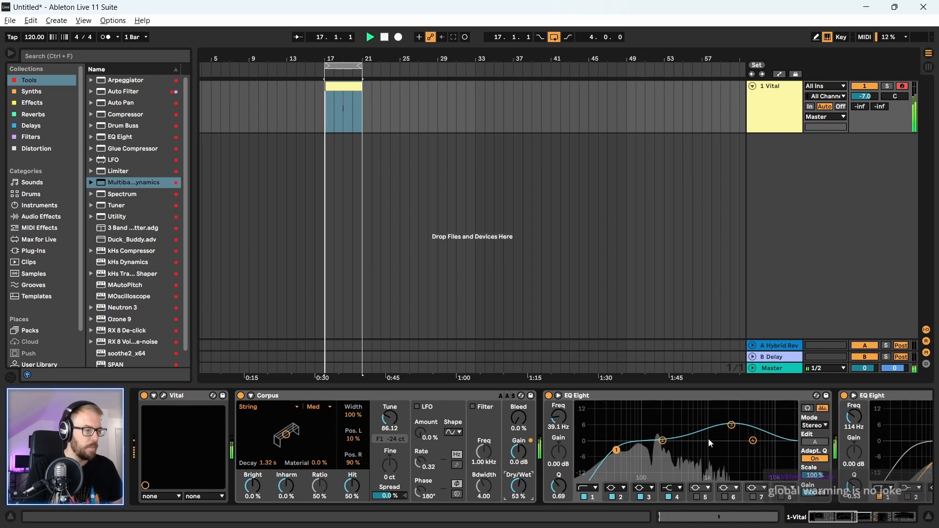
- Check Hybrid Reverb's EQ curve, return to its reverb settings, and set Decay to 3.00 s and Dry/Wet to 40%
{"action": "left_click_drag", "start_coordinate": [838, 519], "coordinate": [874, 513]}
{"action": "scroll", "coordinate": [874, 479], "scroll_direction": "down", "scroll_amount": 5}
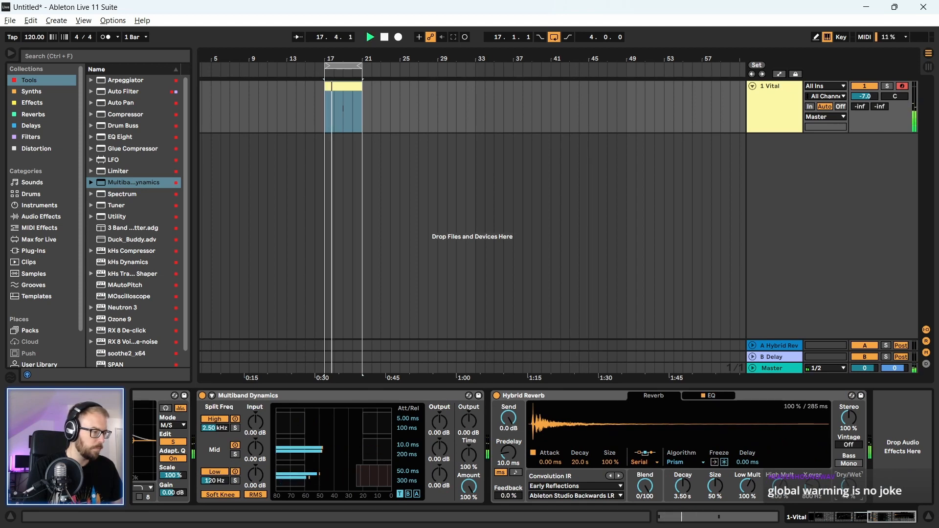
{"action": "left_click", "coordinate": [711, 397]}
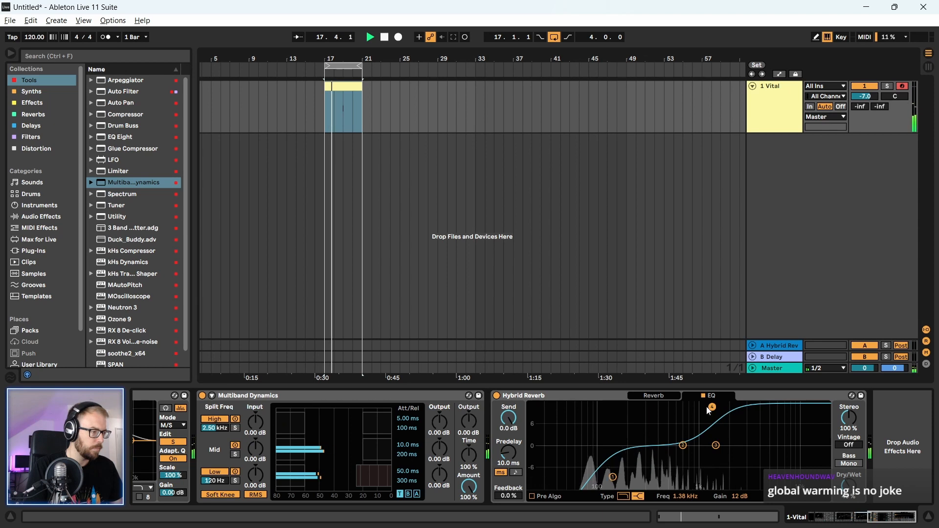
{"action": "left_click", "coordinate": [678, 399]}
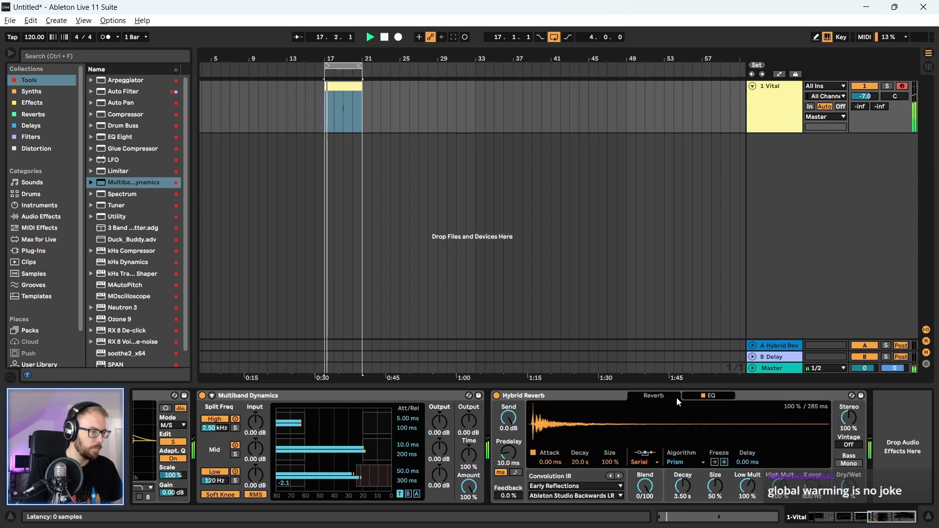
{"action": "left_click", "coordinate": [681, 489]}
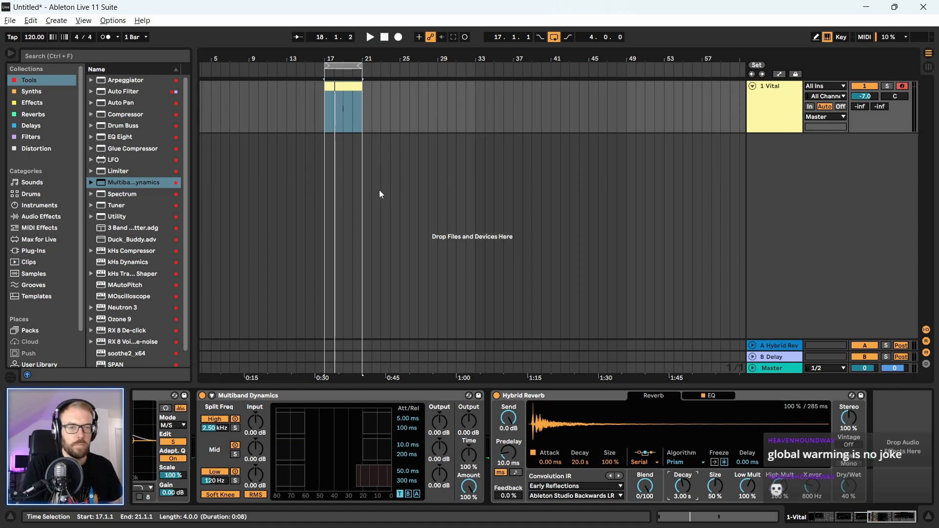
- Start saving the Live Set and go to the Ableton folder inside Dropbox > Cam
{"action": "key", "text": "ctrl+s"}
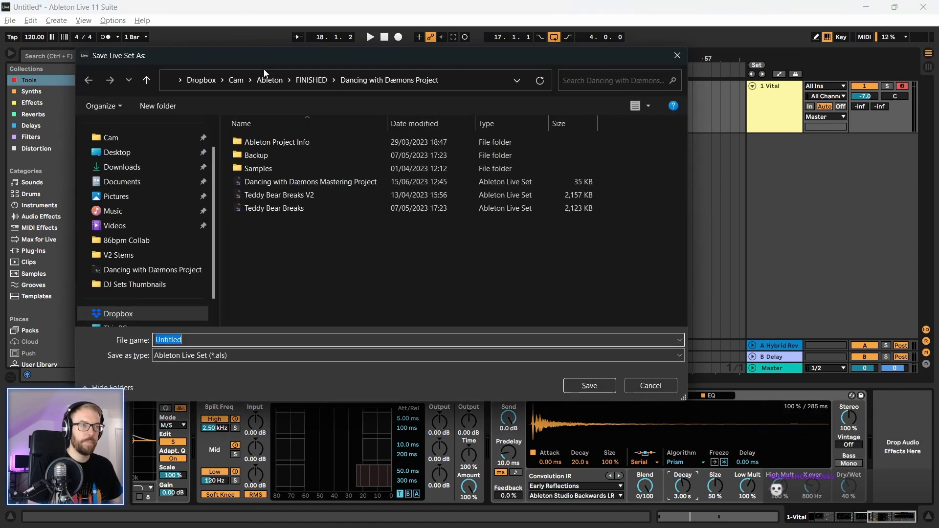
{"action": "left_click_drag", "start_coordinate": [438, 62], "coordinate": [459, 67]}
{"action": "left_click", "coordinate": [292, 86]}
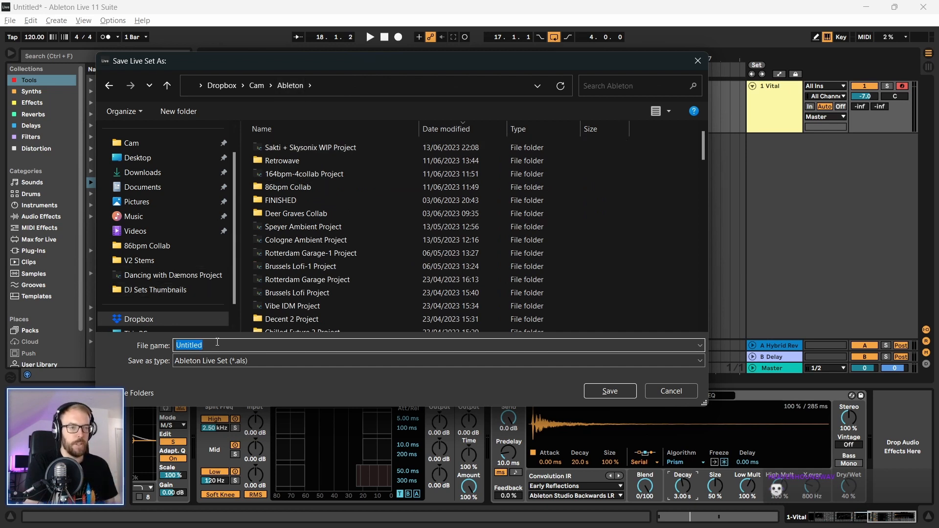
- Try to save the Live Set under the name "Chilled Tune?"
{"action": "type", "text": "Chil"}
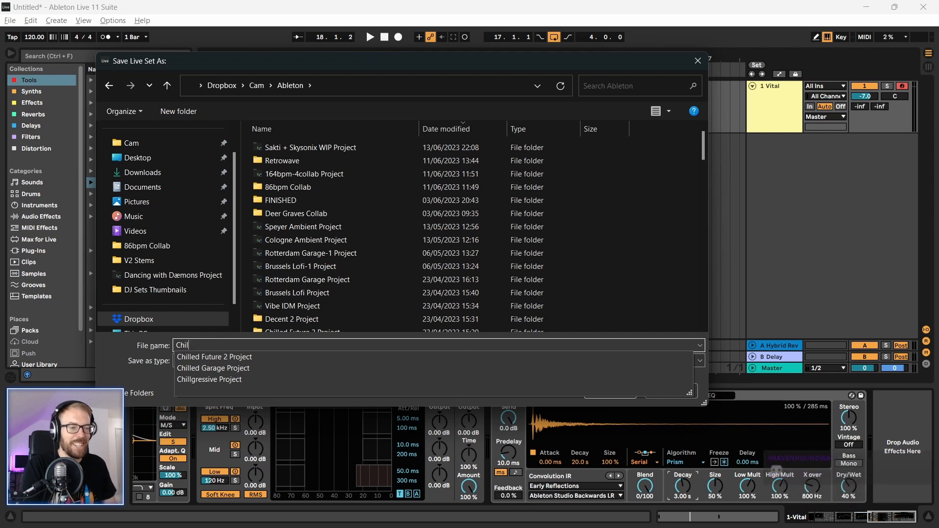
{"action": "type", "text": "led Tune"}
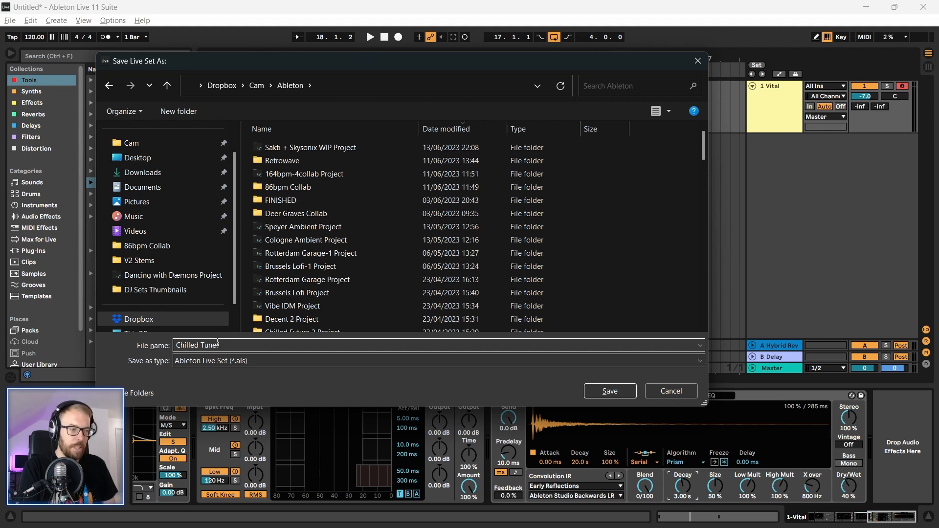
{"action": "type", "text": "?"}
{"action": "left_click", "coordinate": [611, 395]}
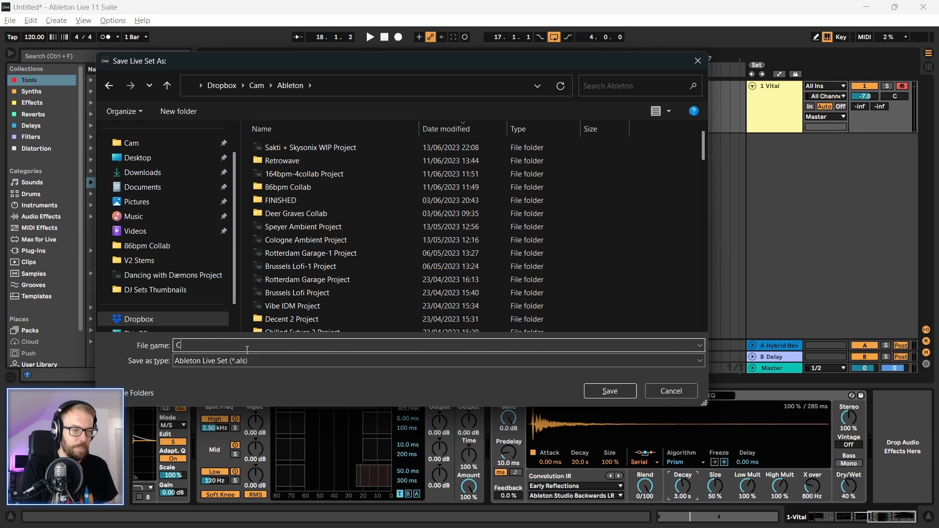
- Save the Live Set as "Dubby thing" and play the loop
{"action": "type", "text": "Dubby thing"}
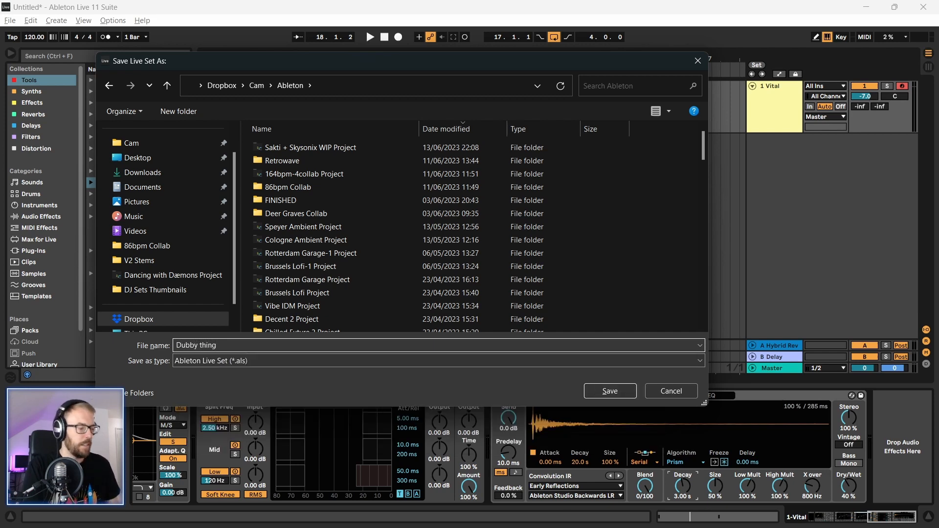
{"action": "key", "text": "Return"}
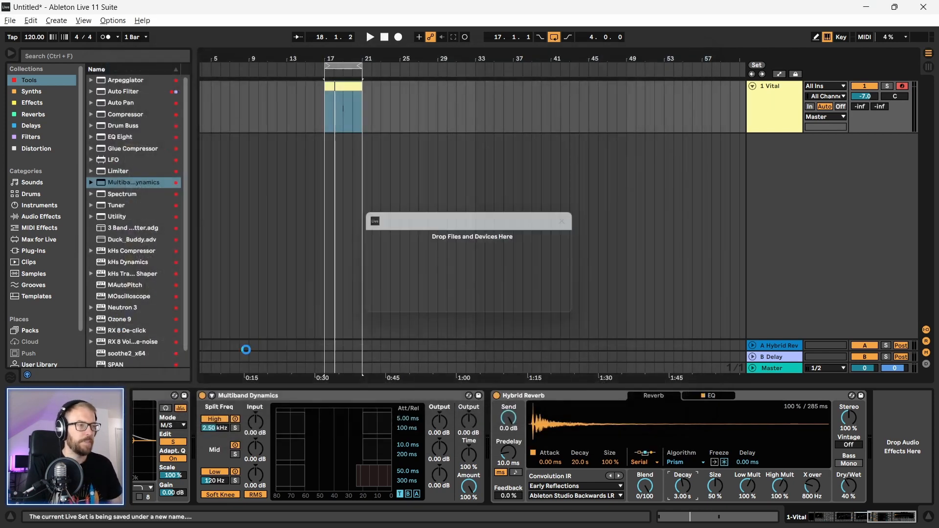
{"action": "key", "text": "space"}
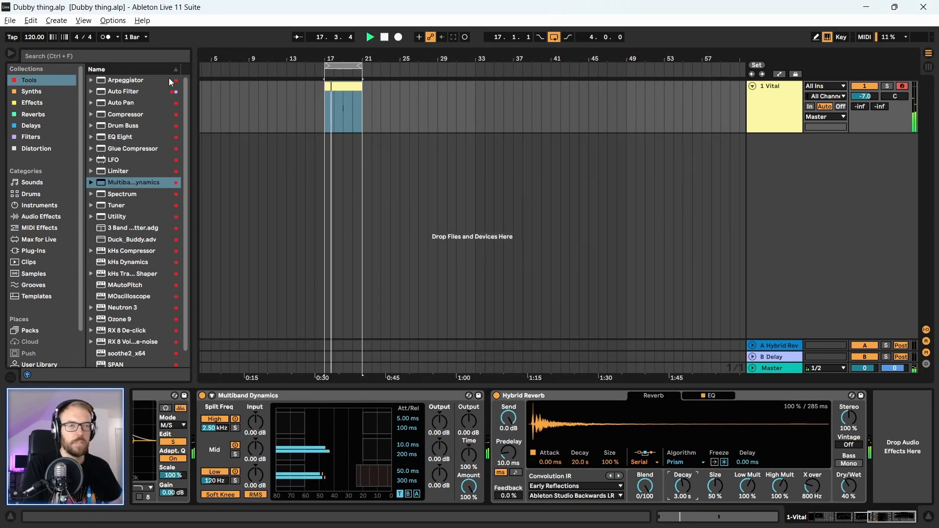
- Add Spectral Time from the Delays collection after Hybrid Reverb and play the loop
{"action": "left_click", "coordinate": [41, 104]}
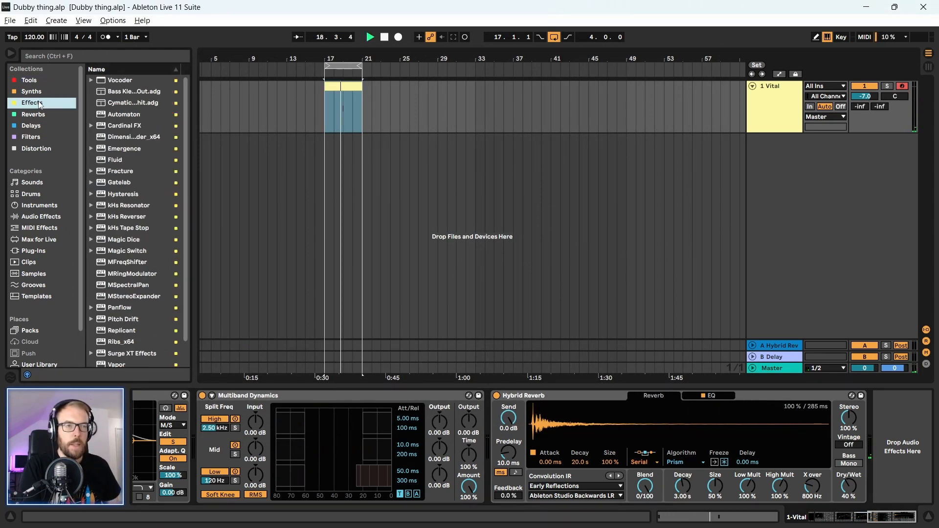
{"action": "left_click", "coordinate": [38, 126]}
{"action": "key", "text": "Right"}
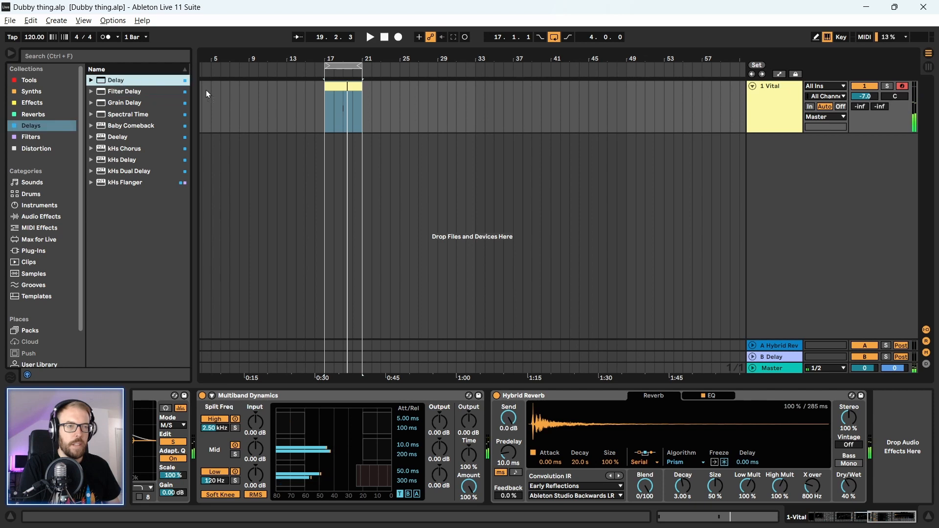
{"action": "left_click", "coordinate": [121, 114]}
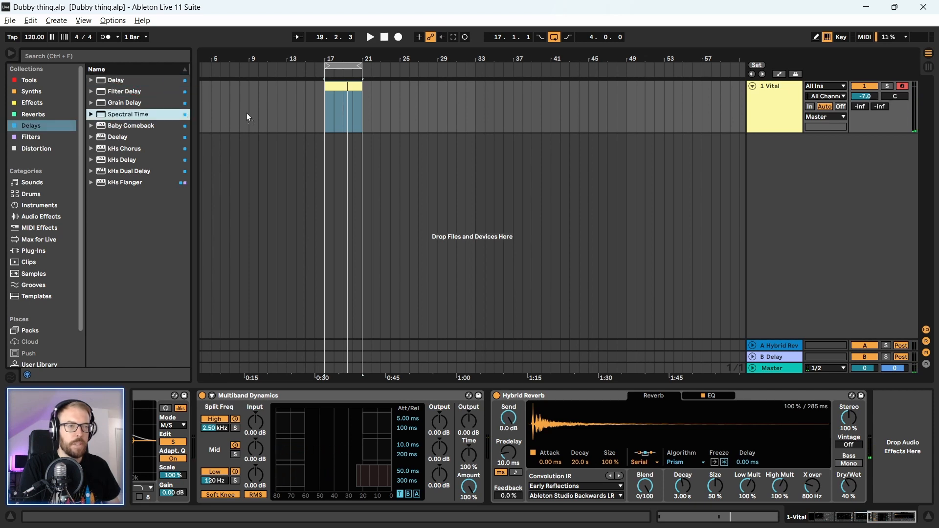
{"action": "key", "text": "space"}
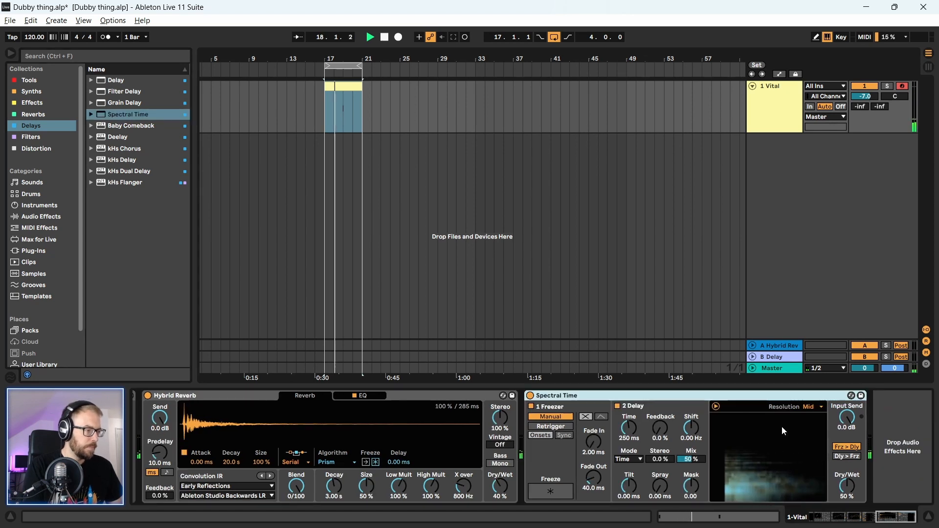
- Audition Spectral Time at 100% wet, setting its delay Feedback to 55%, Dry/Wet to 45% and Spray to 209 ms
{"action": "left_click_drag", "start_coordinate": [849, 491], "coordinate": [850, 464]}
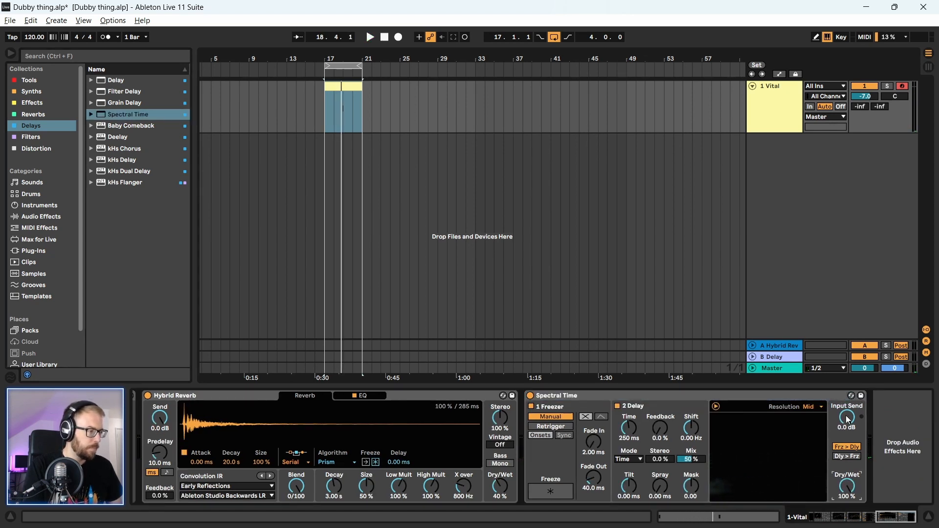
{"action": "left_click_drag", "start_coordinate": [661, 428], "coordinate": [660, 402]}
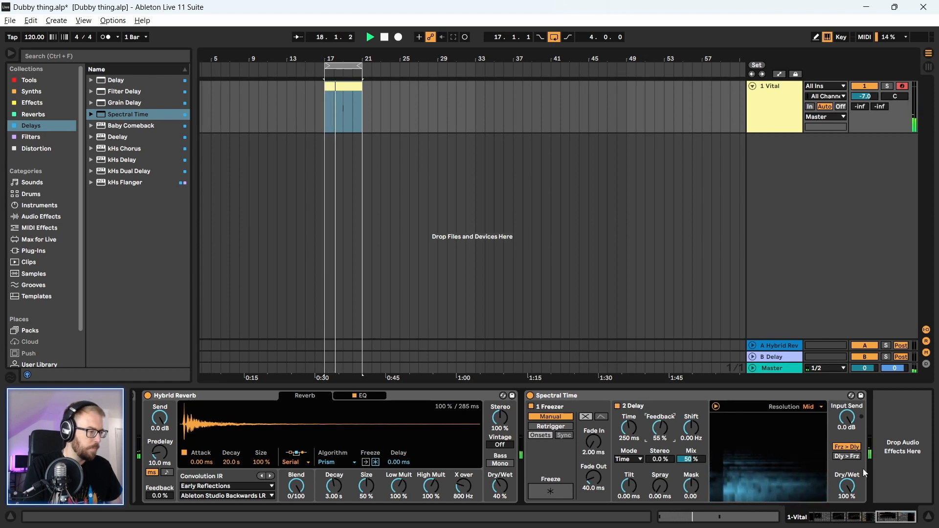
{"action": "left_click_drag", "start_coordinate": [847, 487], "coordinate": [848, 516]}
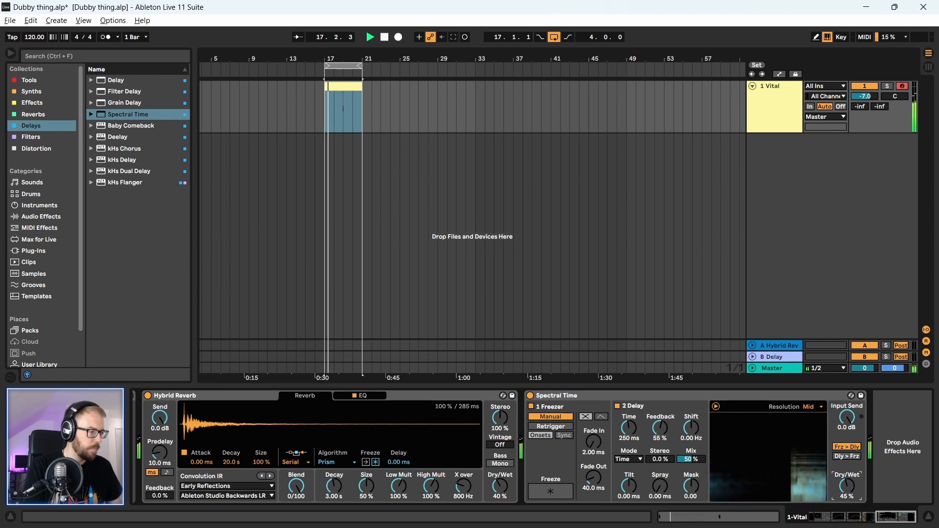
{"action": "left_click_drag", "start_coordinate": [660, 485], "coordinate": [660, 471]}
{"action": "left_click", "coordinate": [644, 404]}
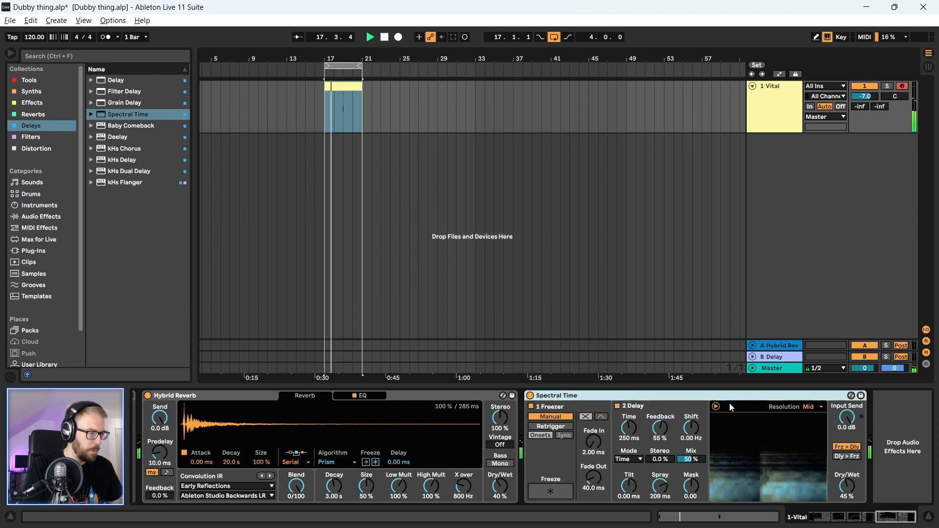
- Compare the loop with Spectral Time's Delay section off and on, and switch off its Freezer section
{"action": "left_click", "coordinate": [617, 407]}
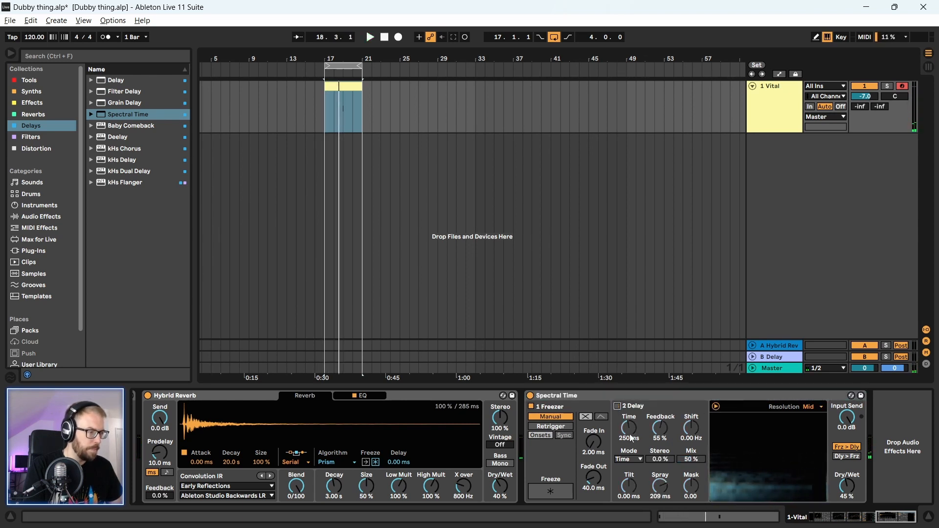
{"action": "left_click", "coordinate": [618, 406]}
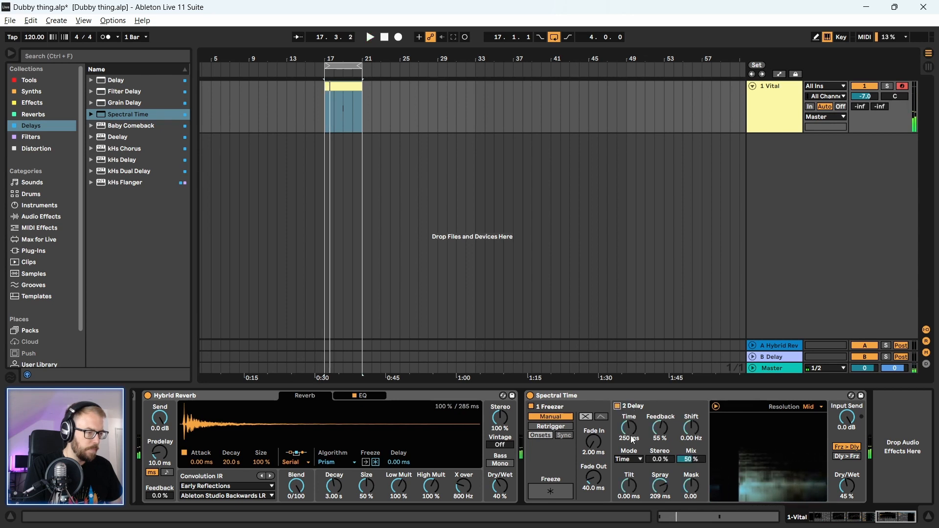
{"action": "key", "text": "space"}
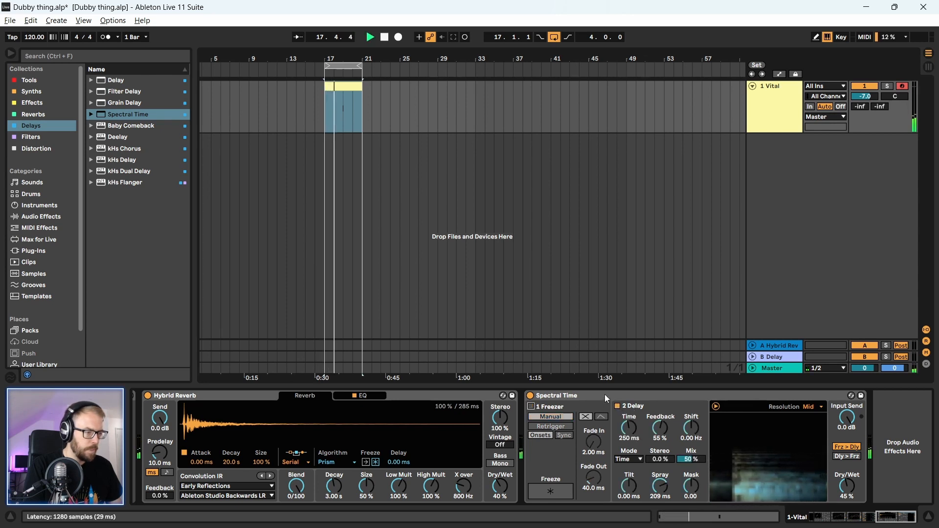
{"action": "left_click", "coordinate": [532, 407]}
- Set Spectral Time's delay Time to 915 ms and Shift to 46.4 Hz
{"action": "mouse_move", "coordinate": [630, 434]}
{"action": "left_mouse_down"}
{"action": "mouse_move", "coordinate": [631, 411]}
{"action": "mouse_move", "coordinate": [632, 432]}
{"action": "left_mouse_up"}
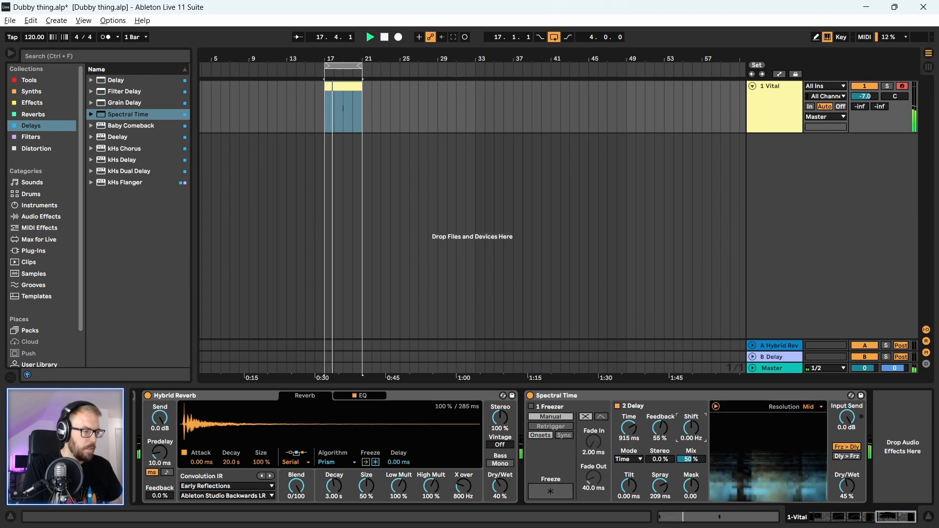
{"action": "mouse_move", "coordinate": [691, 428]}
{"action": "left_mouse_down"}
{"action": "mouse_move", "coordinate": [692, 454]}
{"action": "mouse_move", "coordinate": [696, 421]}
{"action": "left_mouse_up"}
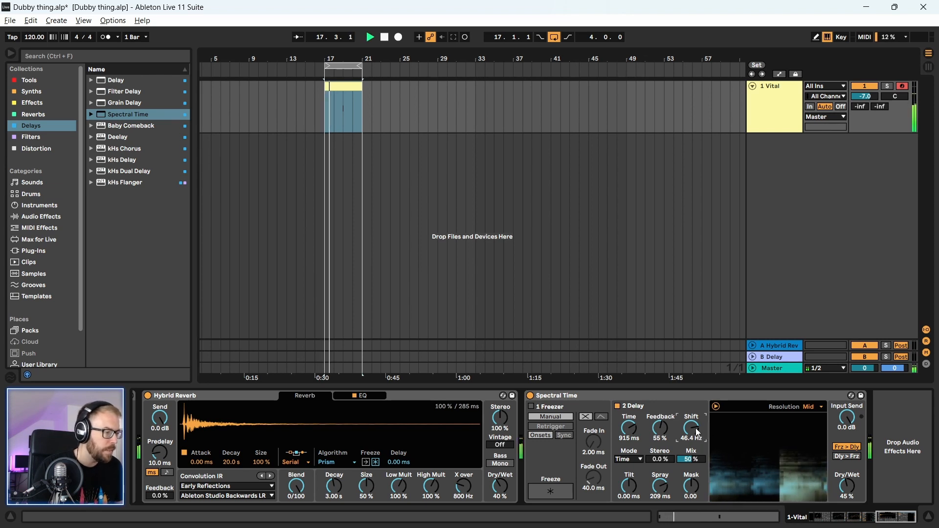
{"action": "left_click", "coordinate": [683, 406]}
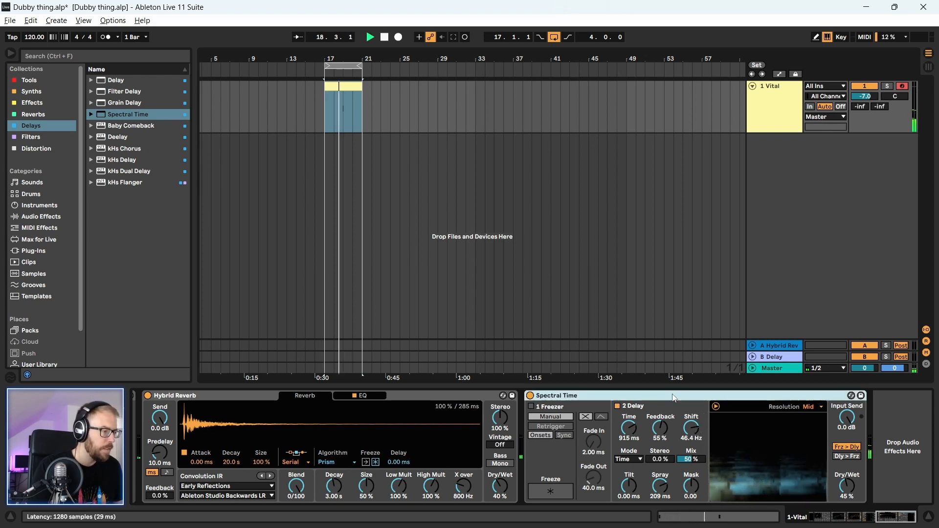
- Switch Spectral Time's delay Mode to 16th with Time at 3 and replay the loop
{"action": "left_click", "coordinate": [628, 459]}
{"action": "left_click", "coordinate": [636, 477]}
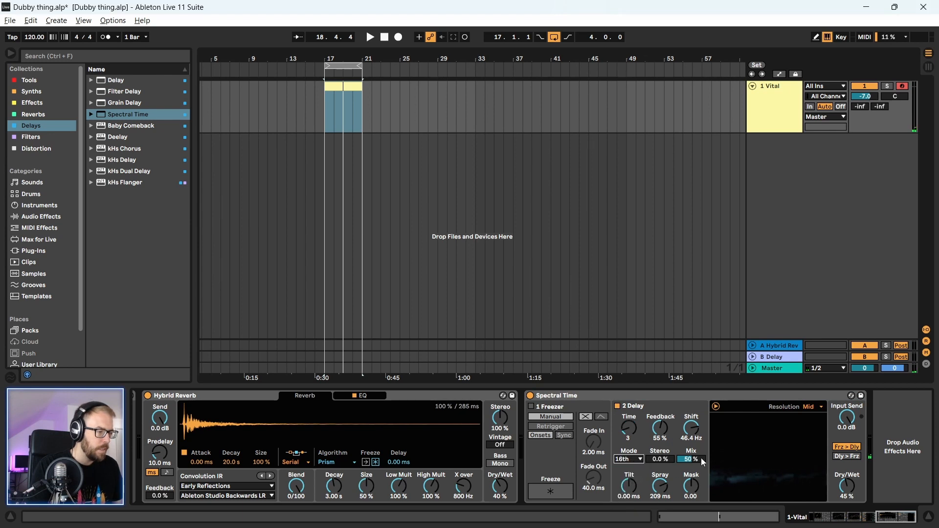
{"action": "right_click", "coordinate": [692, 429]}
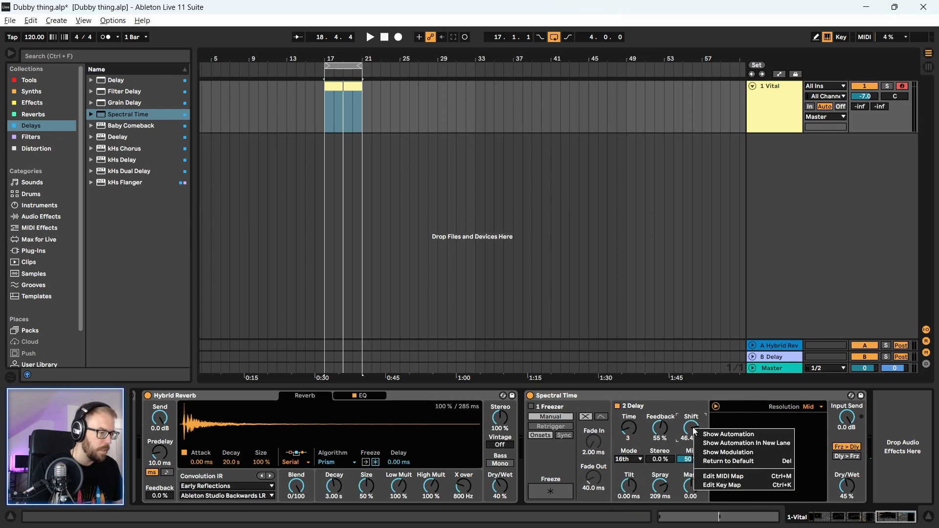
{"action": "left_click", "coordinate": [691, 406]}
{"action": "key", "text": "space"}
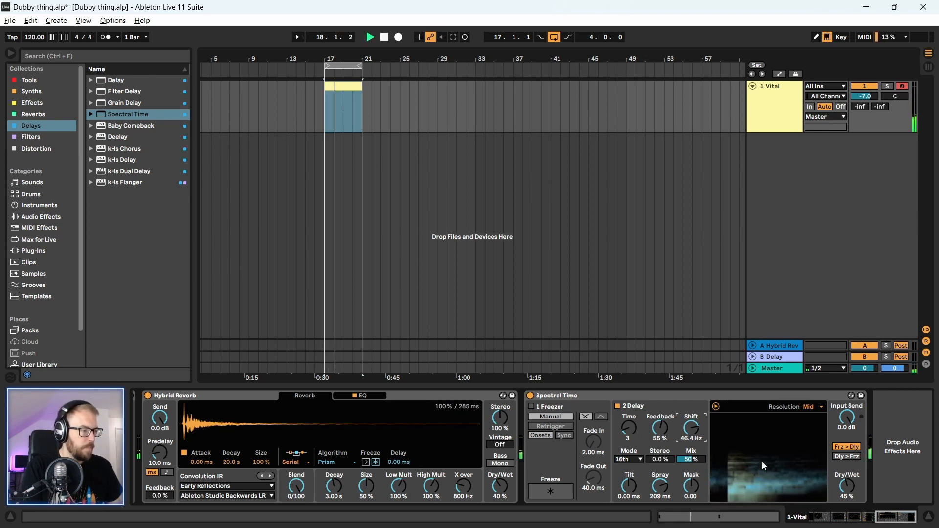
- Raise Spectral Time's delay Feedback to 63% and its Dry/Wet to 76%
{"action": "left_click_drag", "start_coordinate": [650, 431], "coordinate": [651, 432]}
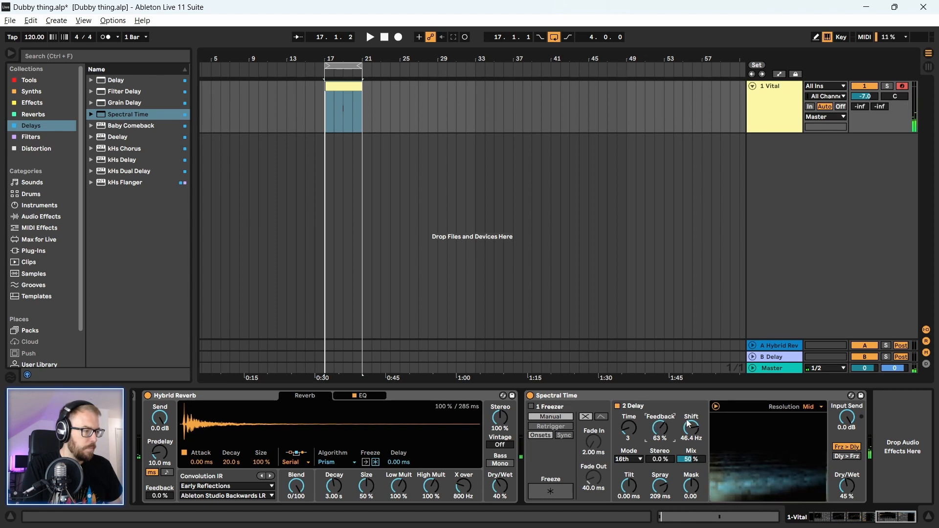
{"action": "left_click", "coordinate": [723, 440]}
{"action": "left_click_drag", "start_coordinate": [848, 486], "coordinate": [848, 479]}
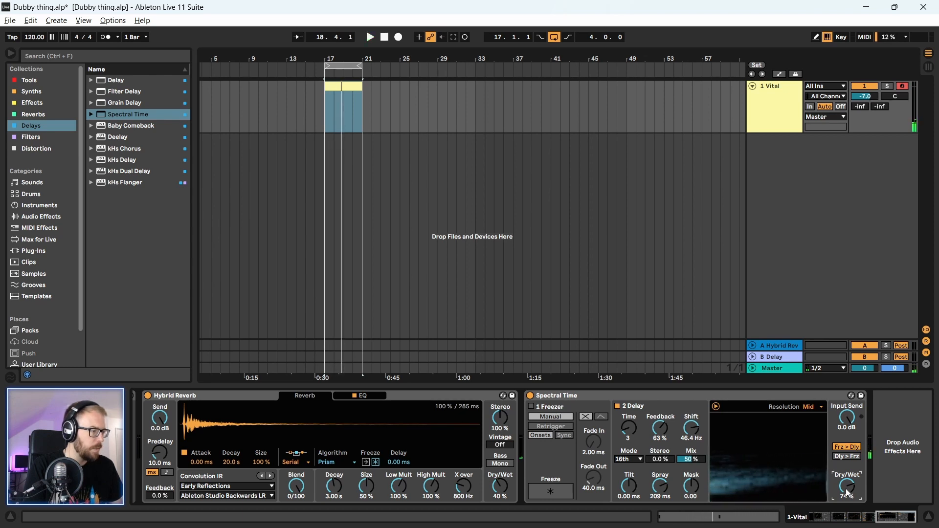
{"action": "left_click_drag", "start_coordinate": [848, 465], "coordinate": [848, 463]}
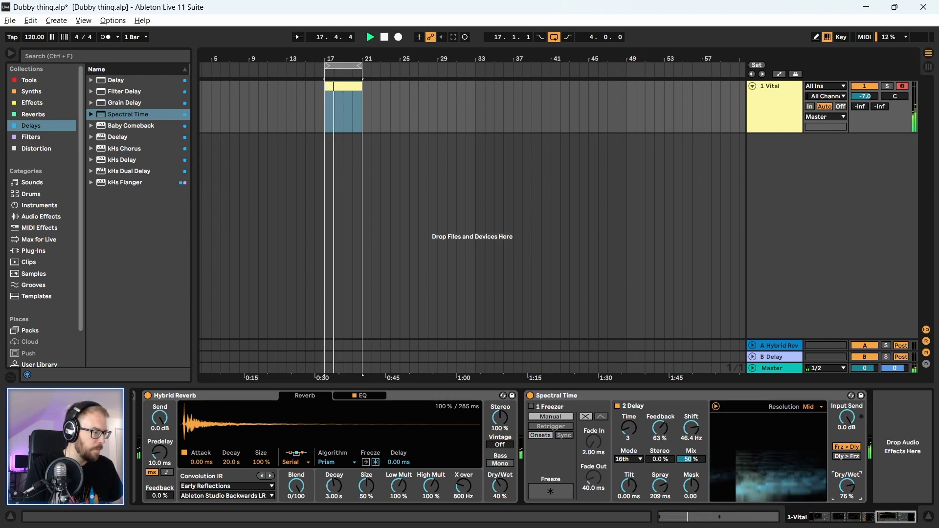
- Route Spectral Time as Dly > Frz, enable its Freezer section and replay the loop
{"action": "key", "text": "space"}
{"action": "left_click", "coordinate": [847, 457]}
{"action": "left_click", "coordinate": [531, 407]}
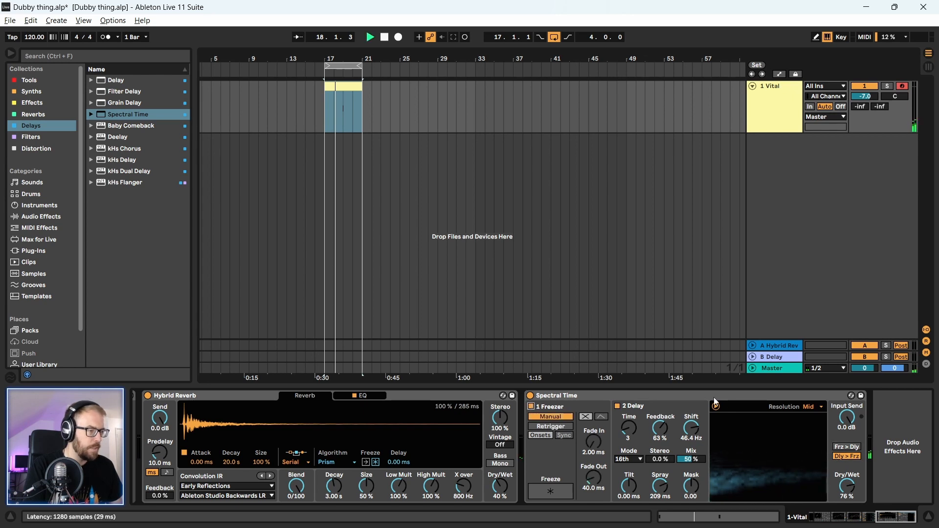
{"action": "key", "text": "space"}
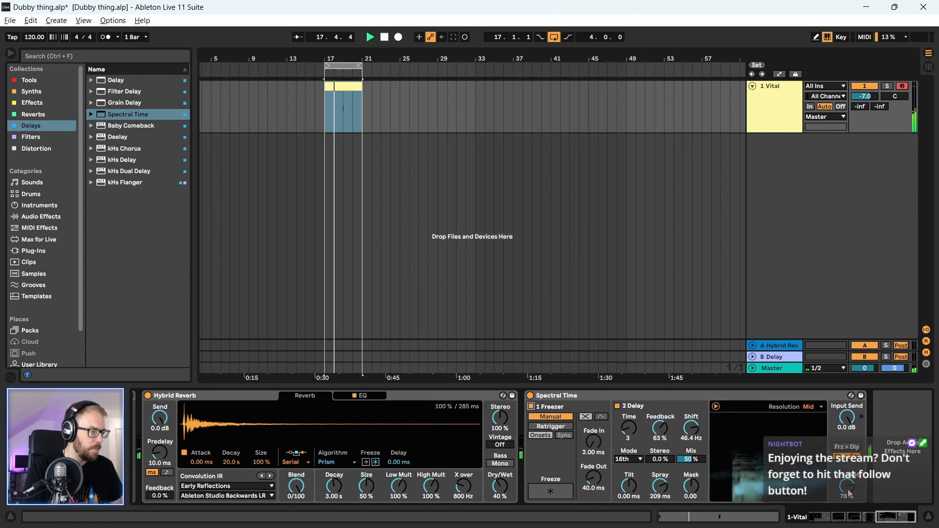
- Set the Freezer to Retrigger with 41% Sensitivity, activate Freeze and audition the loop several times
{"action": "left_click", "coordinate": [557, 427]}
{"action": "mouse_move", "coordinate": [551, 461]}
{"action": "left_mouse_down"}
{"action": "mouse_move", "coordinate": [555, 430]}
{"action": "mouse_move", "coordinate": [554, 461]}
{"action": "left_mouse_up"}
{"action": "left_click", "coordinate": [551, 492]}
{"action": "key", "text": "space"}
{"action": "key", "text": "space"}
{"action": "key", "text": "space"}
{"action": "key", "text": "space"}
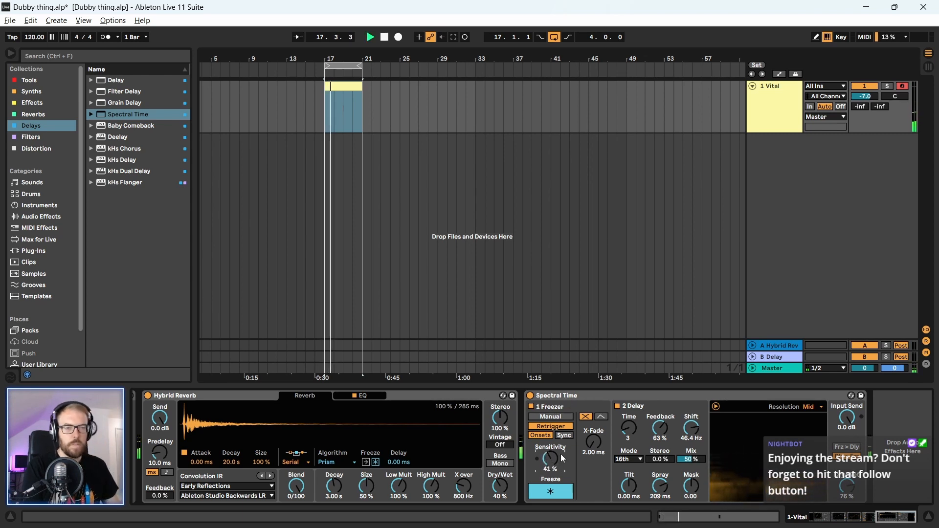
{"action": "key", "text": "space"}
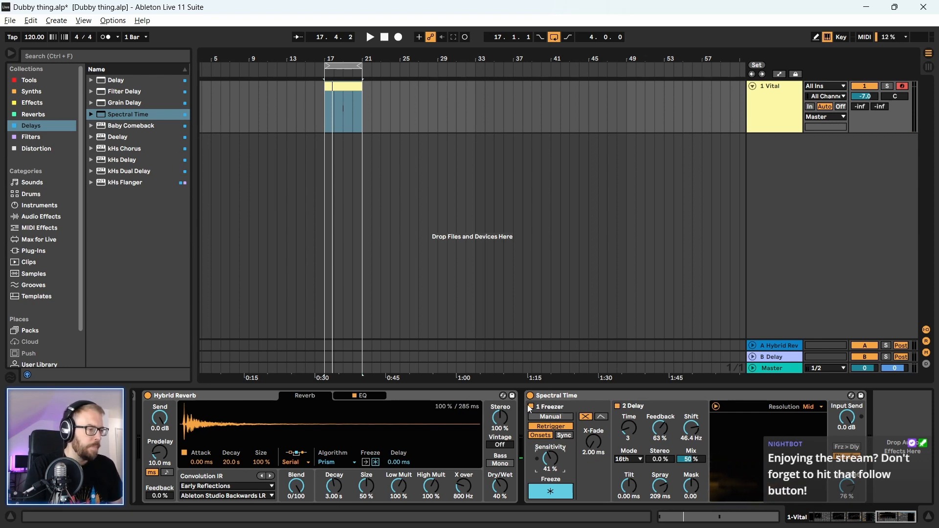
- Switch off the Freezer section and set Spectral Time's Resolution to Ultra while the loop plays
{"action": "left_click", "coordinate": [530, 406]}
{"action": "key", "text": "space"}
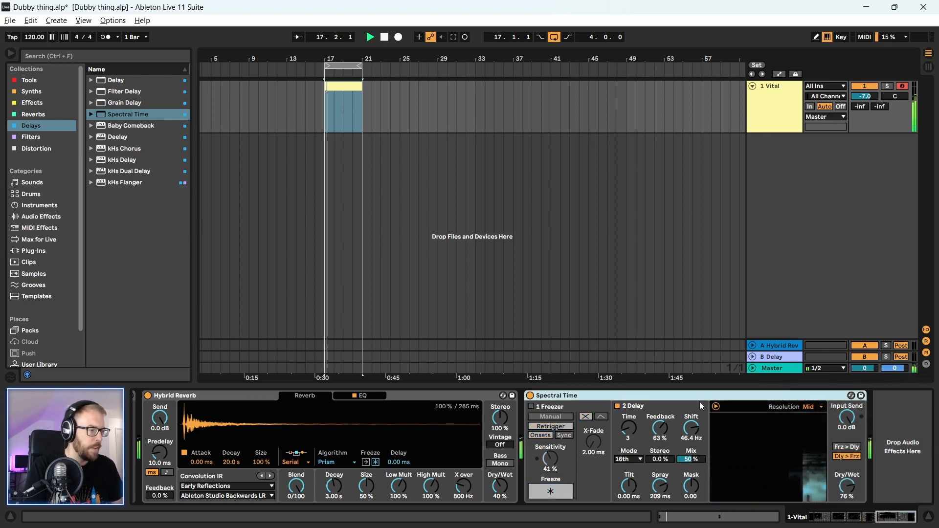
{"action": "left_click", "coordinate": [813, 409]}
{"action": "left_click", "coordinate": [813, 444]}
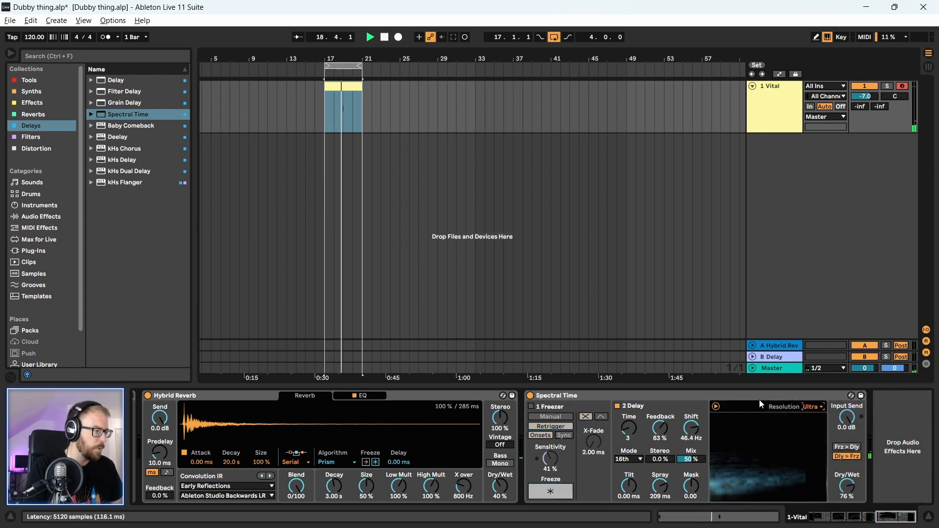
{"action": "left_click", "coordinate": [765, 399]}
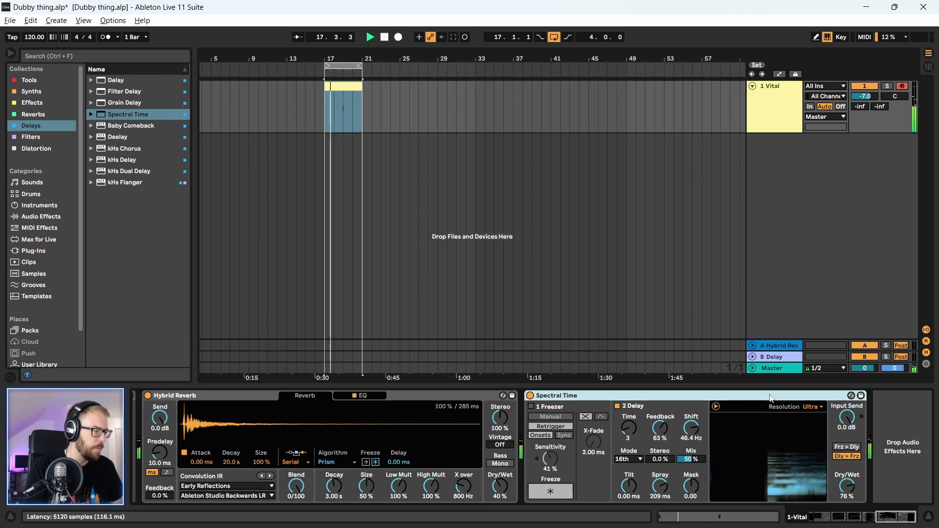
- Lower Spectral Time's Resolution through High to Mid while the loop plays, briefly collapsing and expanding its spectrogram display
{"action": "left_click", "coordinate": [812, 406]}
{"action": "left_click", "coordinate": [813, 429]}
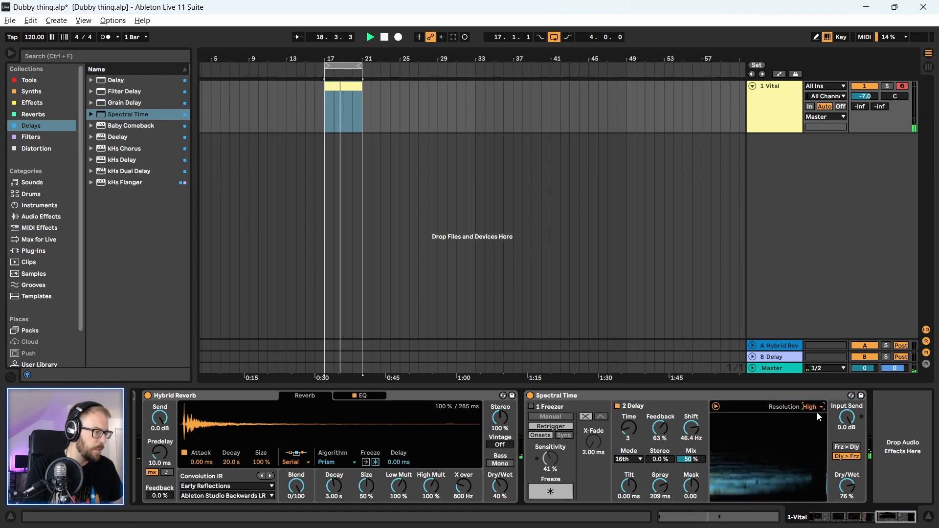
{"action": "left_click", "coordinate": [716, 407]}
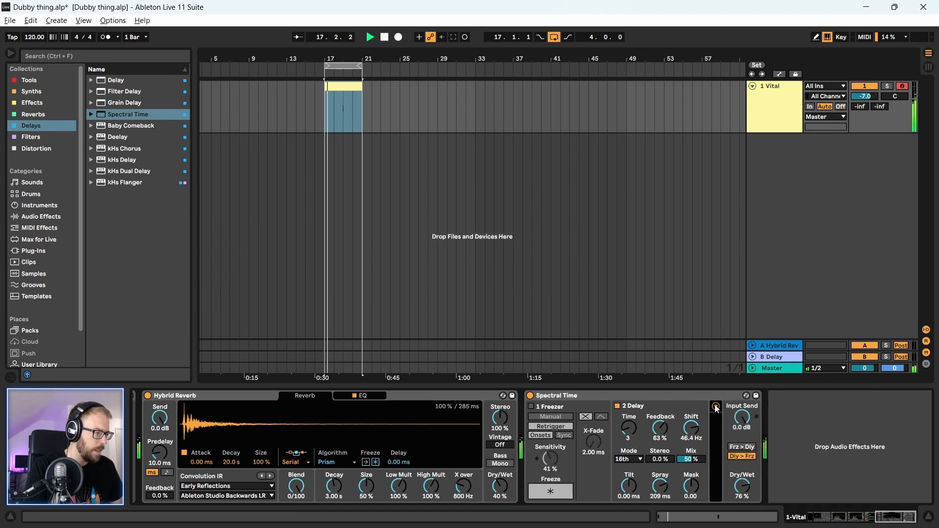
{"action": "left_click", "coordinate": [716, 407]}
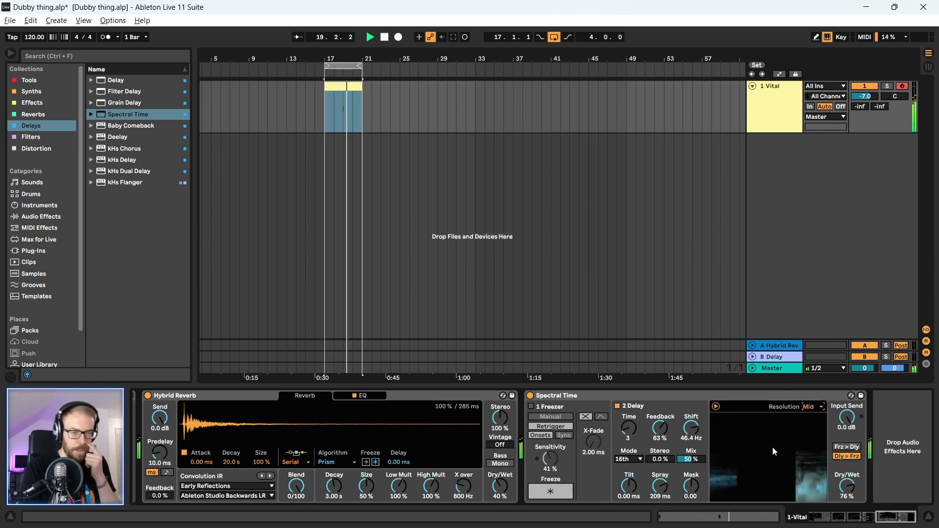
{"action": "left_click", "coordinate": [725, 399]}
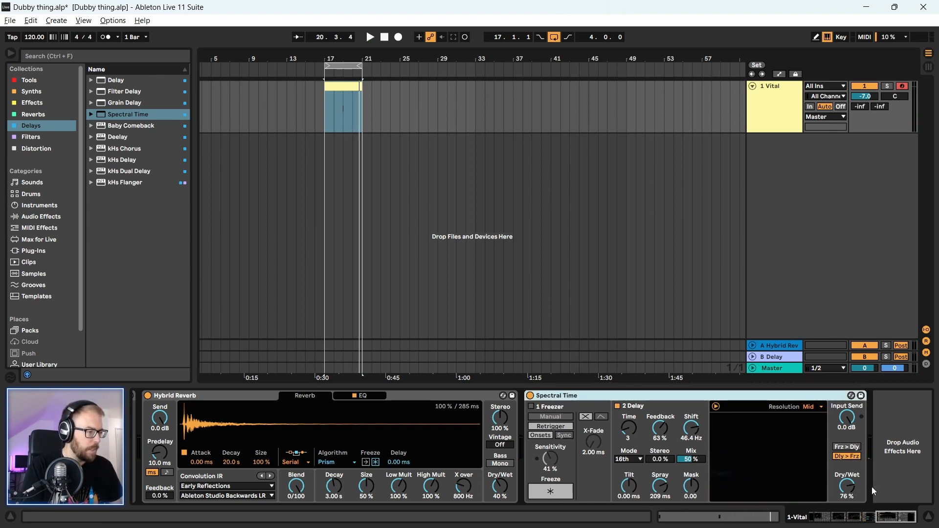
- Set Spectral Time's Dry/Wet to 67% and its delay Feedback to 76% while auditioning the loop
{"action": "left_click_drag", "start_coordinate": [847, 486], "coordinate": [847, 484]}
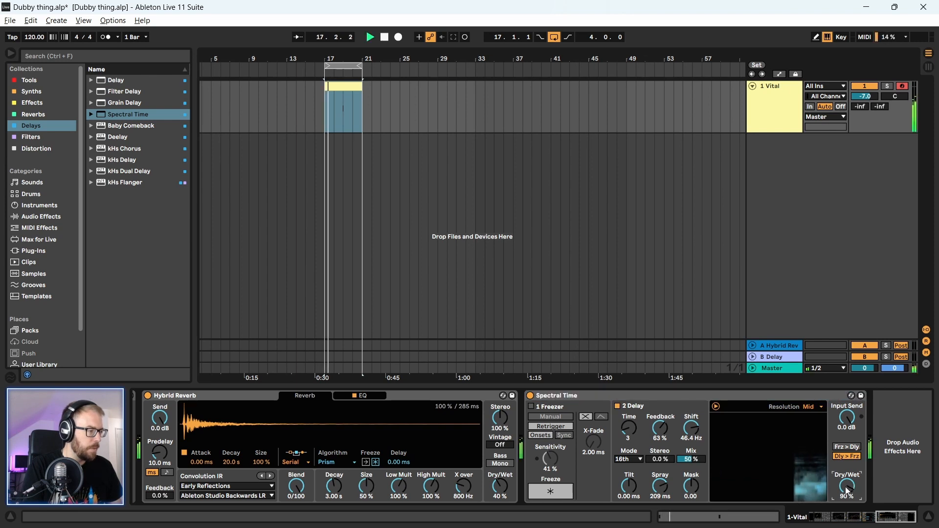
{"action": "left_click_drag", "start_coordinate": [847, 491], "coordinate": [847, 513]}
{"action": "left_click_drag", "start_coordinate": [661, 430], "coordinate": [660, 413]}
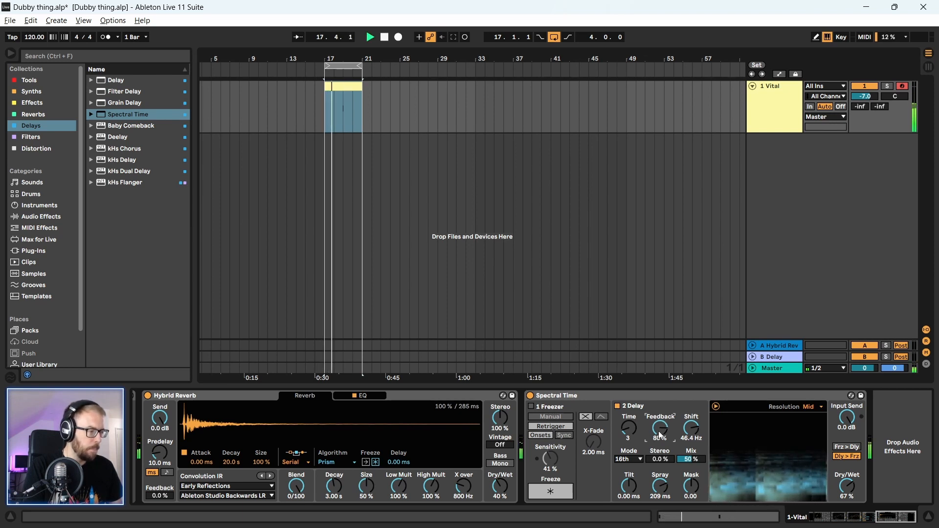
{"action": "left_click", "coordinate": [577, 396]}
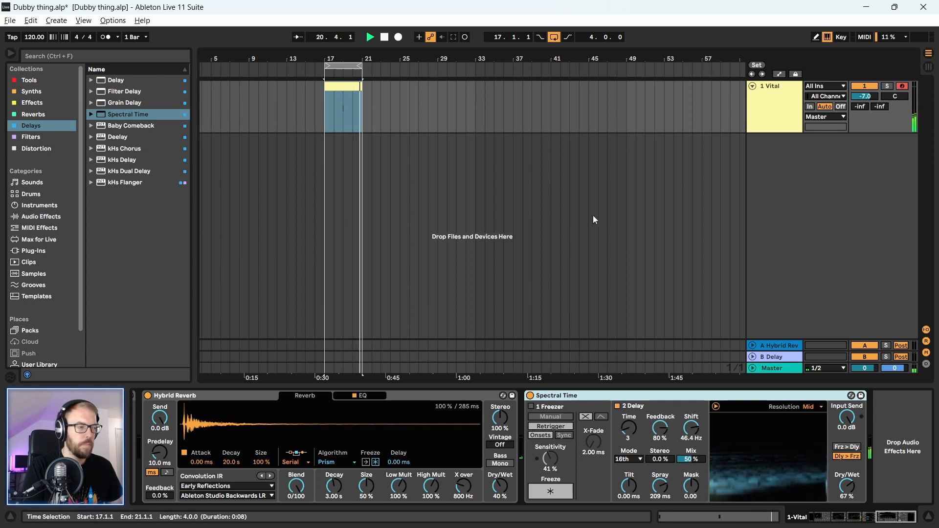
{"action": "left_click_drag", "start_coordinate": [660, 429], "coordinate": [661, 433]}
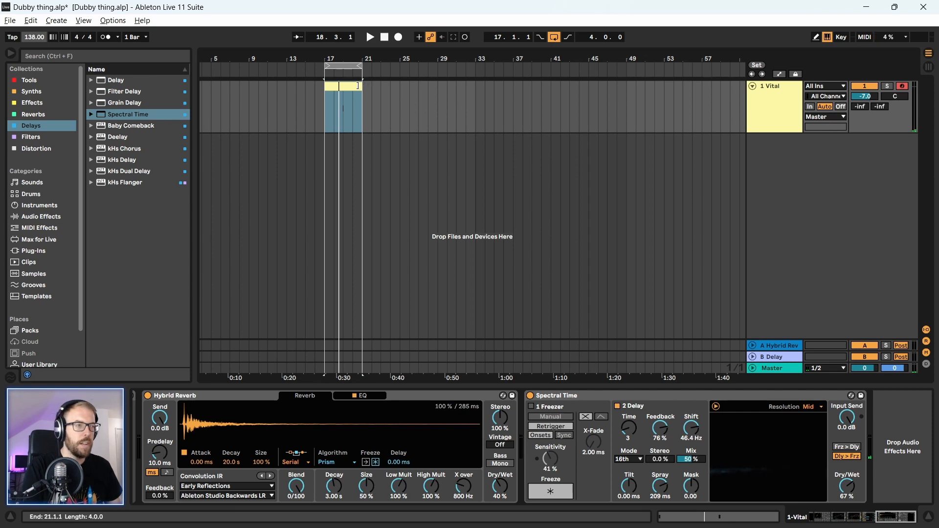
- Extend the Vital track's MIDI clip to bar 33, loop its full 16 bars and audition it
{"action": "left_click_drag", "start_coordinate": [360, 86], "coordinate": [477, 86]}
{"action": "left_click_drag", "start_coordinate": [418, 60], "coordinate": [537, 66]}
{"action": "left_click", "coordinate": [483, 89]}
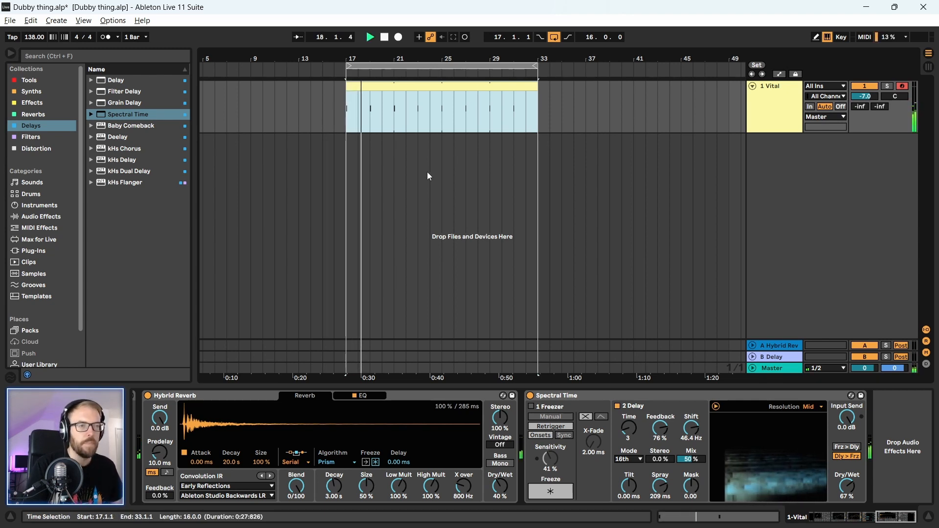
{"action": "key", "text": "space"}
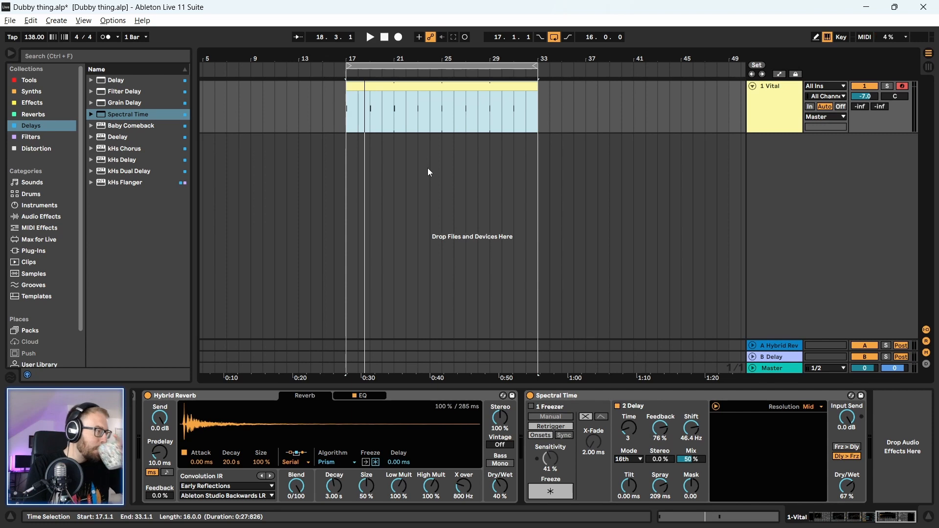
{"action": "key", "text": "space"}
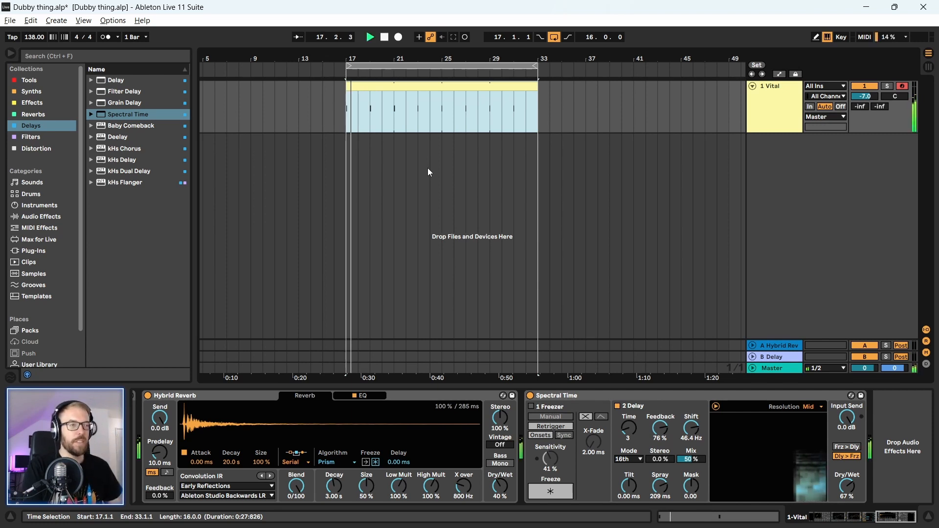
{"action": "scroll", "coordinate": [400, 83], "scroll_direction": "up", "scroll_amount": 2}
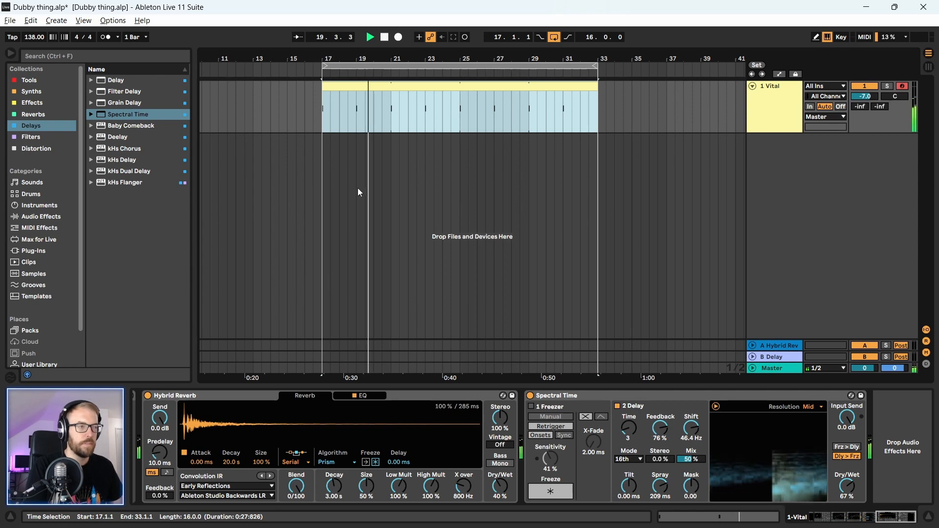
{"action": "key", "text": "space"}
- Try removing the F2 note at the start of bar 3 in the clip, and play the result
{"action": "left_click", "coordinate": [360, 88]}
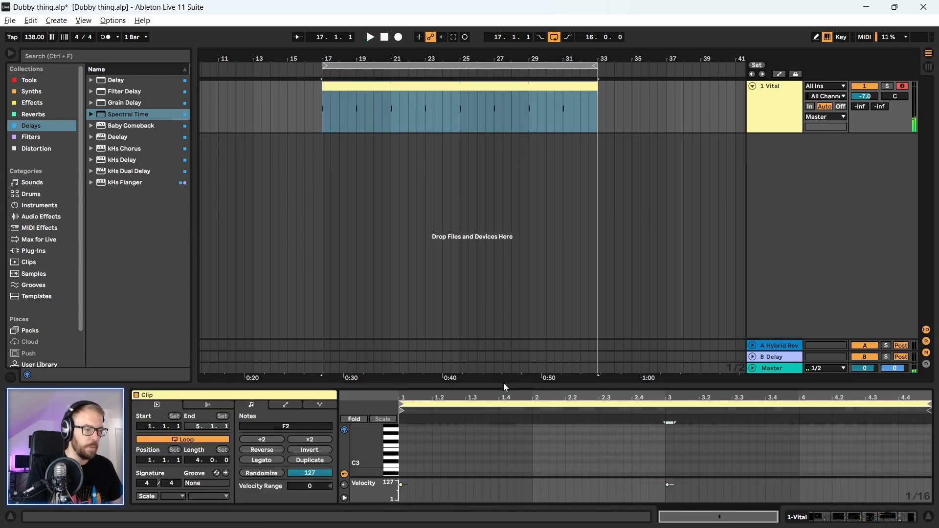
{"action": "left_click_drag", "start_coordinate": [503, 383], "coordinate": [504, 169]}
{"action": "left_click_drag", "start_coordinate": [573, 256], "coordinate": [775, 362]}
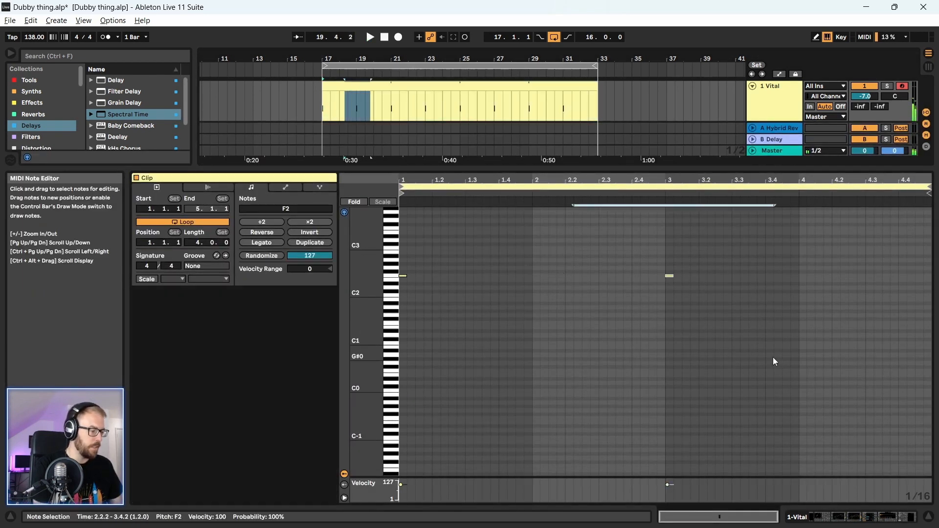
{"action": "key", "text": "Delete"}
{"action": "left_click_drag", "start_coordinate": [453, 169], "coordinate": [465, 385]}
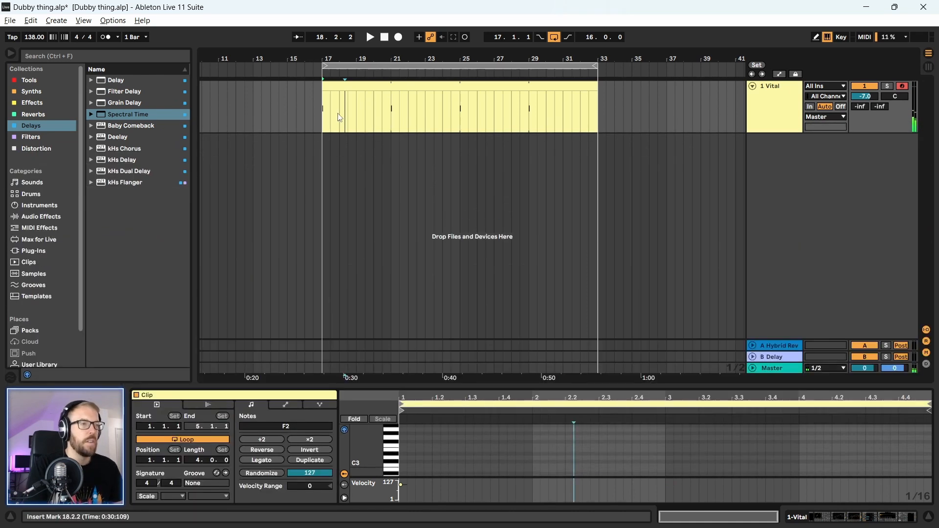
{"action": "key", "text": "space"}
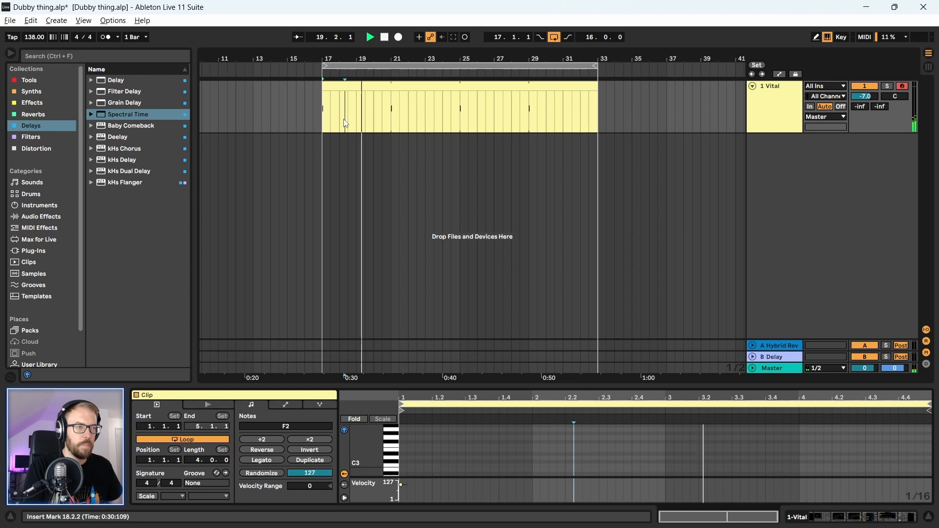
- Restore the F2 note at the start of bar 3 in the clip and hide the note editor
{"action": "left_click", "coordinate": [360, 85]}
{"action": "key", "text": "space"}
{"action": "left_click_drag", "start_coordinate": [630, 387], "coordinate": [644, 193]}
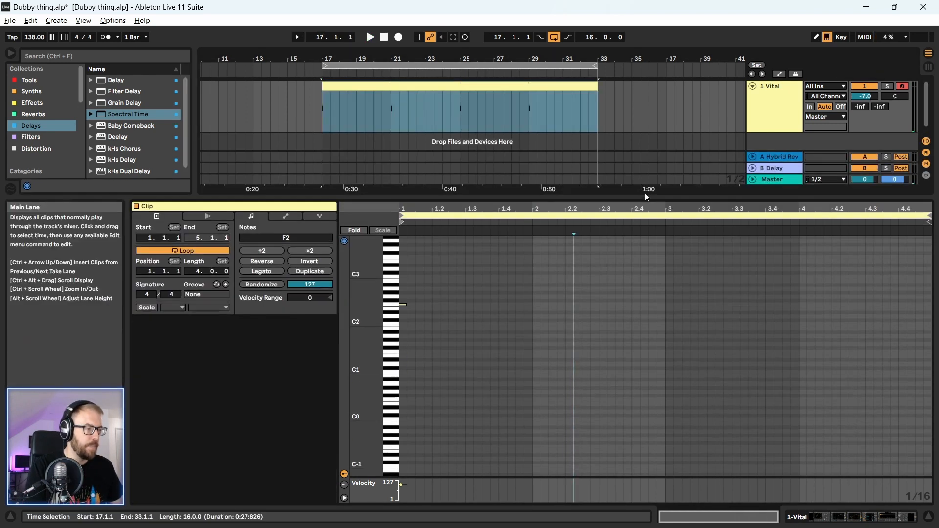
{"action": "left_click_drag", "start_coordinate": [366, 303], "coordinate": [380, 303]}
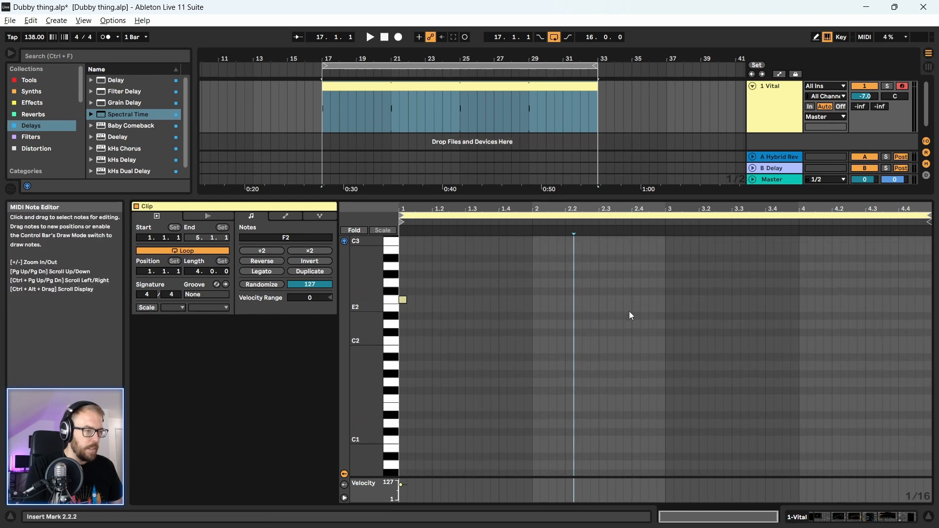
{"action": "key", "text": "space"}
{"action": "left_click_drag", "start_coordinate": [651, 196], "coordinate": [688, 524]}
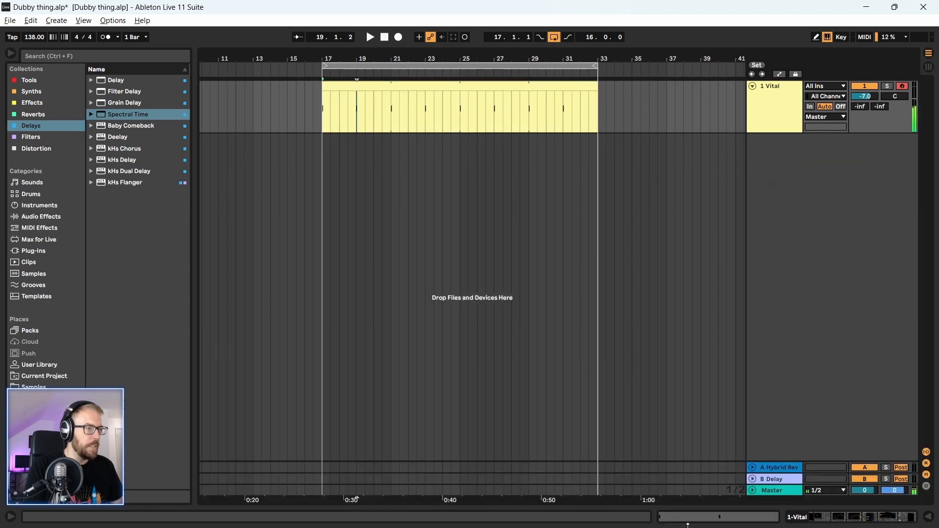
- Save the Live Set with the extended clip
{"action": "left_click", "coordinate": [279, 118]}
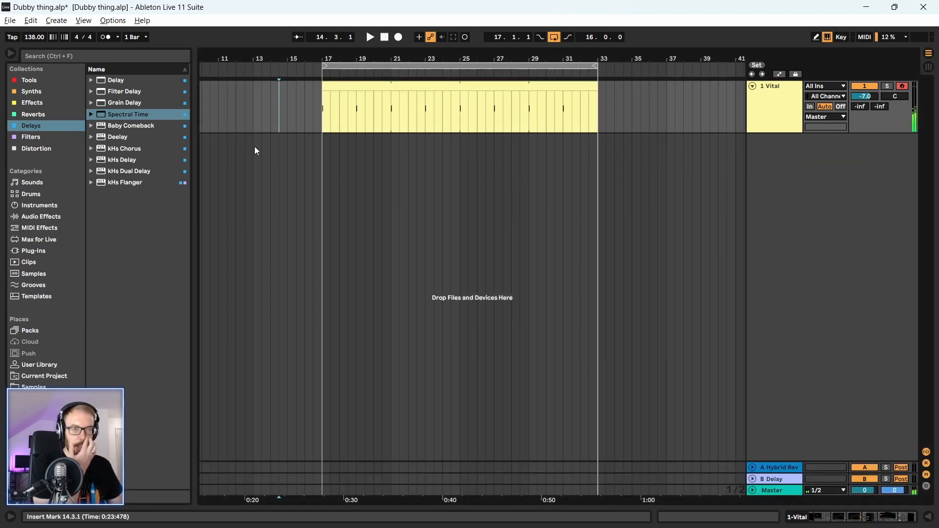
{"action": "left_click", "coordinate": [91, 58]}
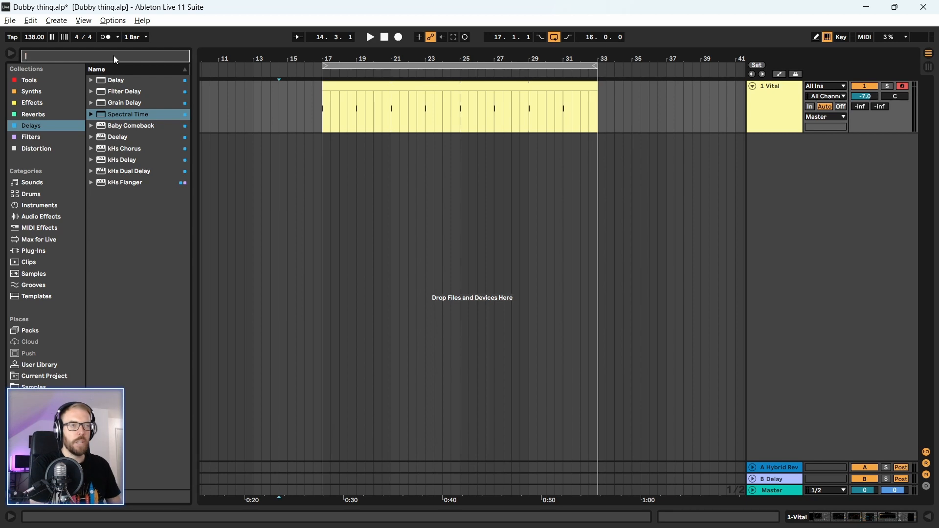
{"action": "left_click", "coordinate": [467, 204]}
{"action": "key", "text": "ctrl+s"}
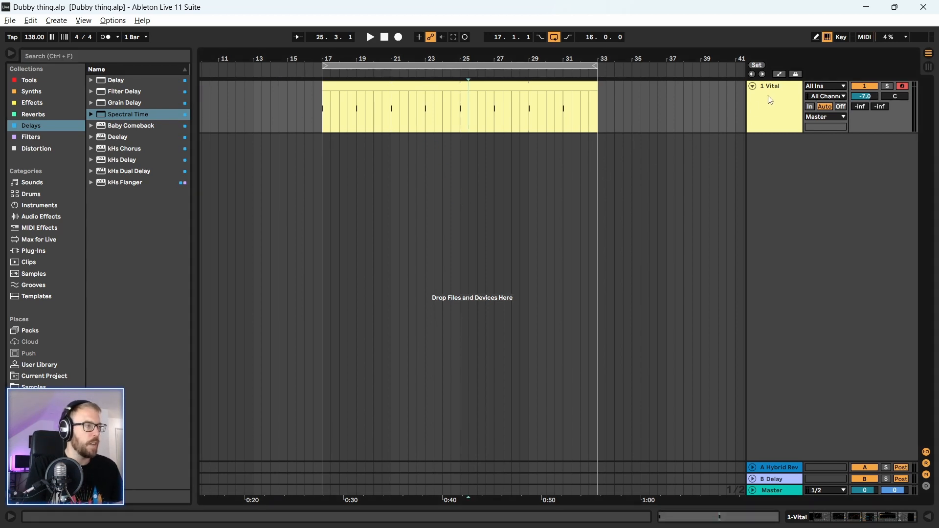
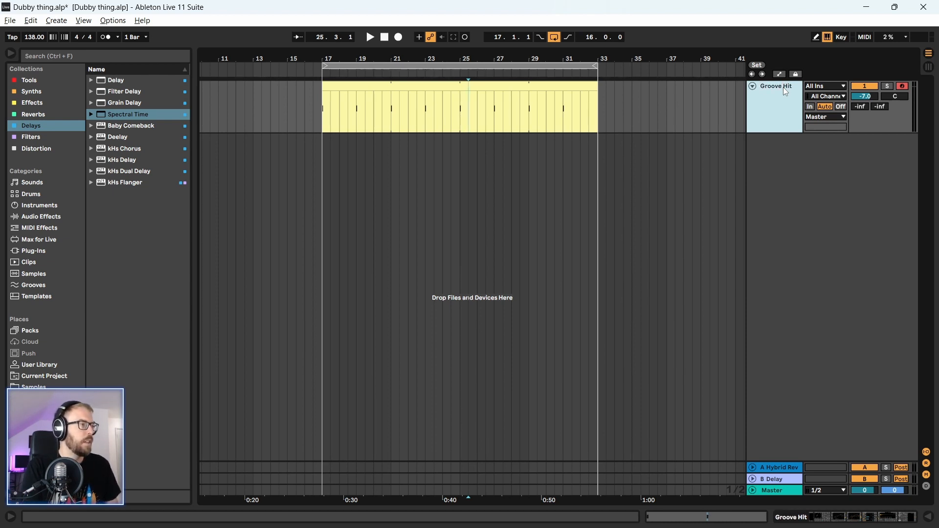
- Add a new MIDI track, search the whole browser library for "dub" and widen the browser to show full file names
{"action": "key", "text": "ctrl+shift+t"}
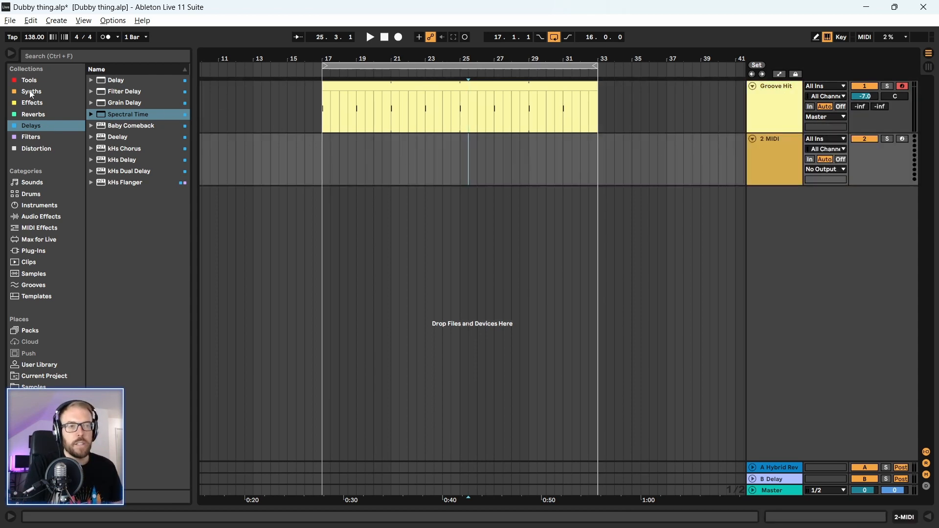
{"action": "left_click", "coordinate": [36, 54]}
{"action": "type", "text": "dubl"}
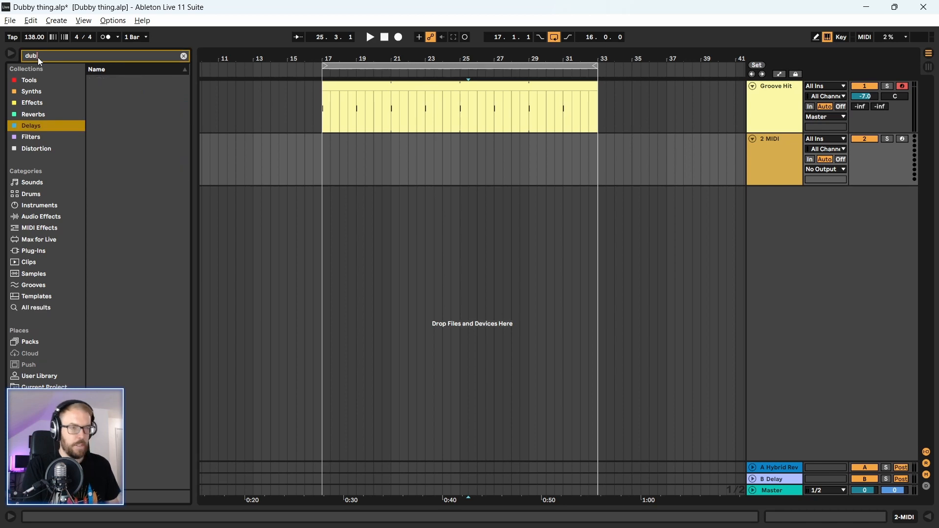
{"action": "left_click", "coordinate": [27, 308]}
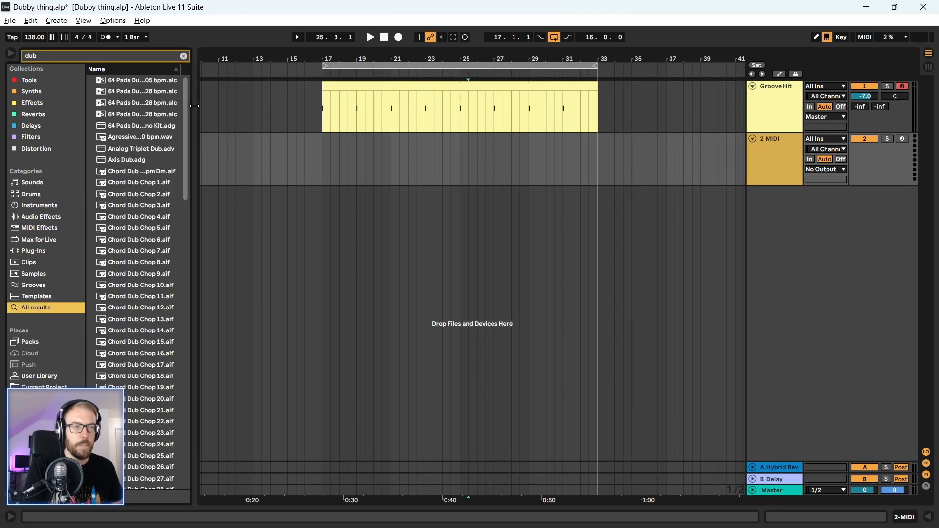
{"action": "left_click_drag", "start_coordinate": [194, 107], "coordinate": [295, 134]}
- Preview the 64 Pads Dub Techno Kit groove clips, comparing groove 02 and groove 03 at 128 bpm
{"action": "left_click", "coordinate": [150, 84]}
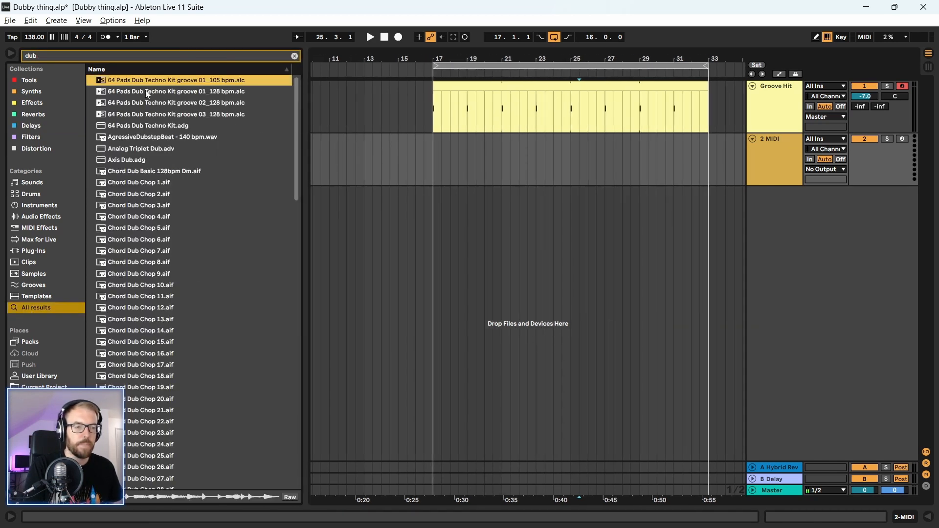
{"action": "left_click", "coordinate": [145, 91]}
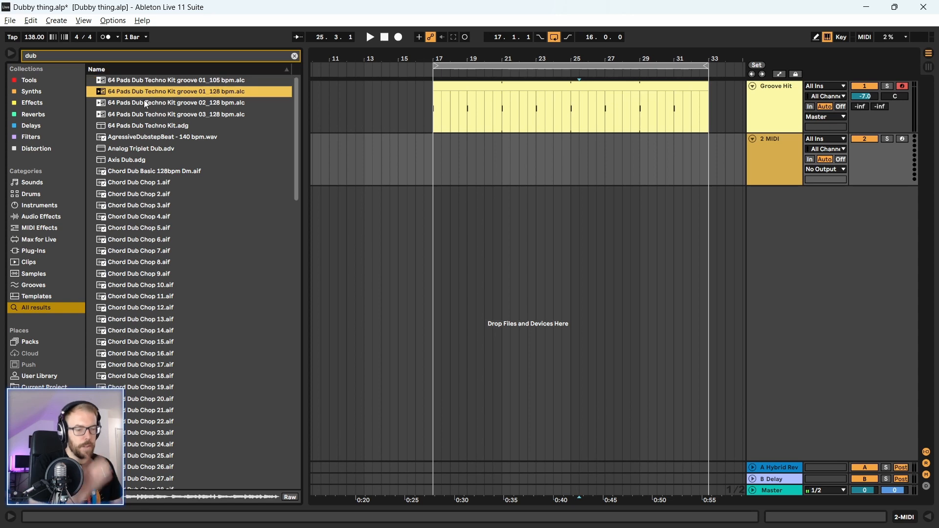
{"action": "left_click", "coordinate": [146, 103]}
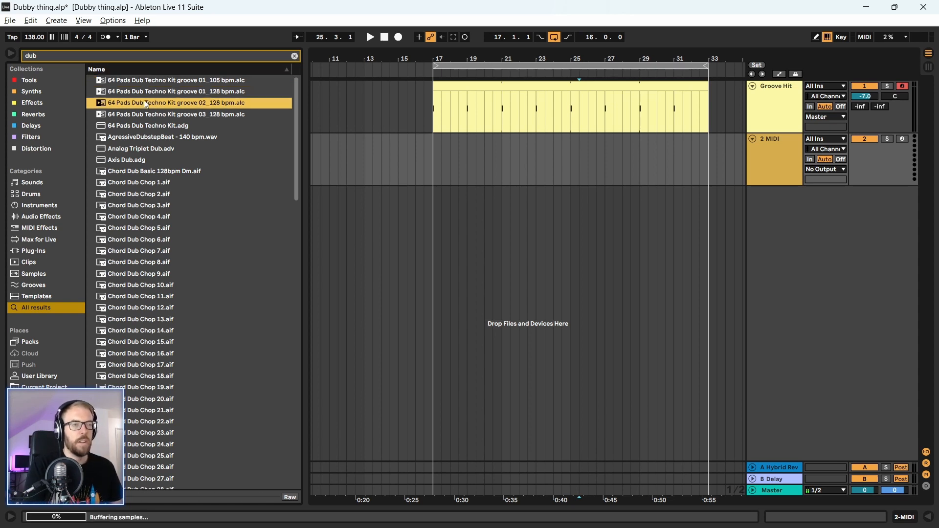
{"action": "left_click", "coordinate": [145, 116]}
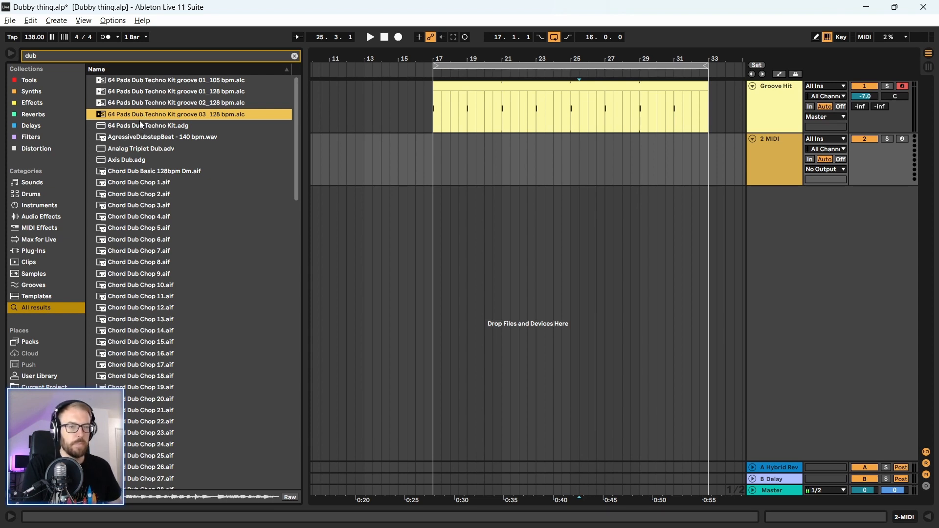
{"action": "left_click", "coordinate": [136, 125]}
{"action": "left_click", "coordinate": [141, 111]}
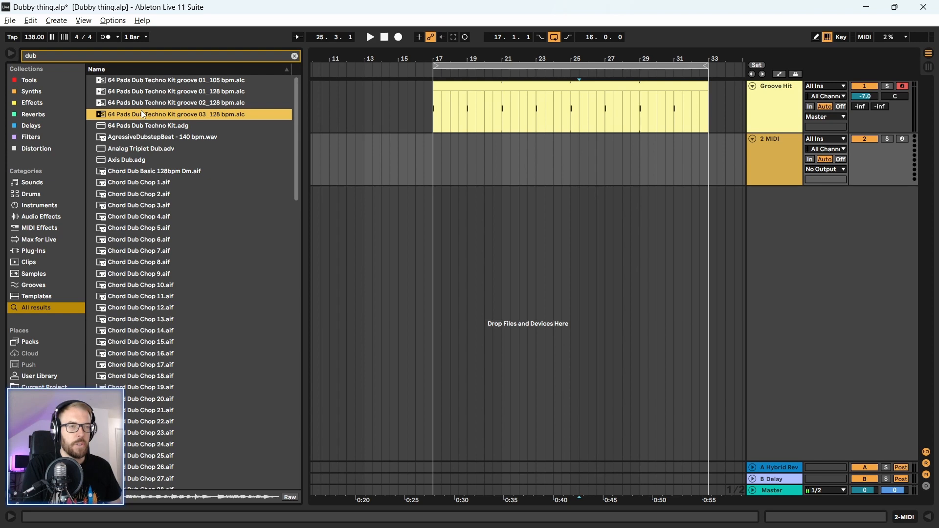
{"action": "left_click", "coordinate": [144, 103]}
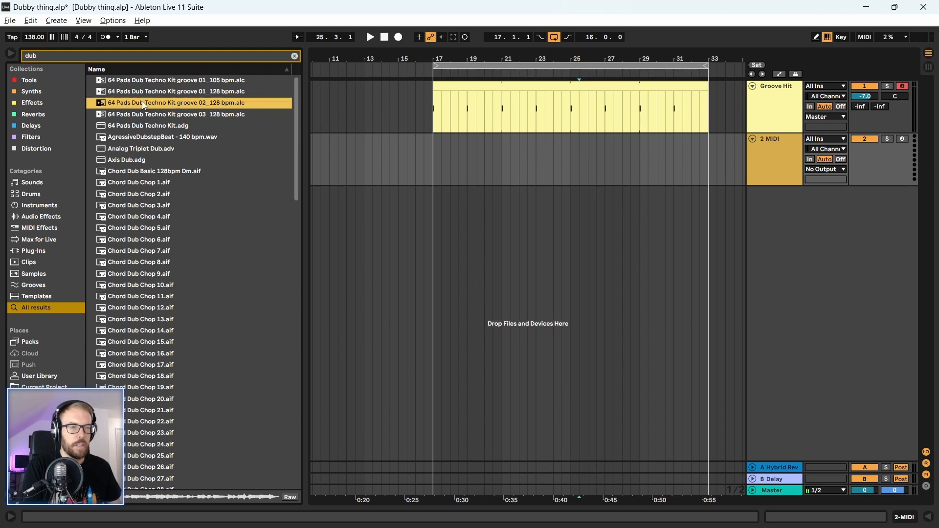
{"action": "left_click", "coordinate": [142, 115]}
- Preview several of the Chord Dub Chop samples in the search results, including Chop 1 and Chop 22
{"action": "left_click", "coordinate": [133, 188]}
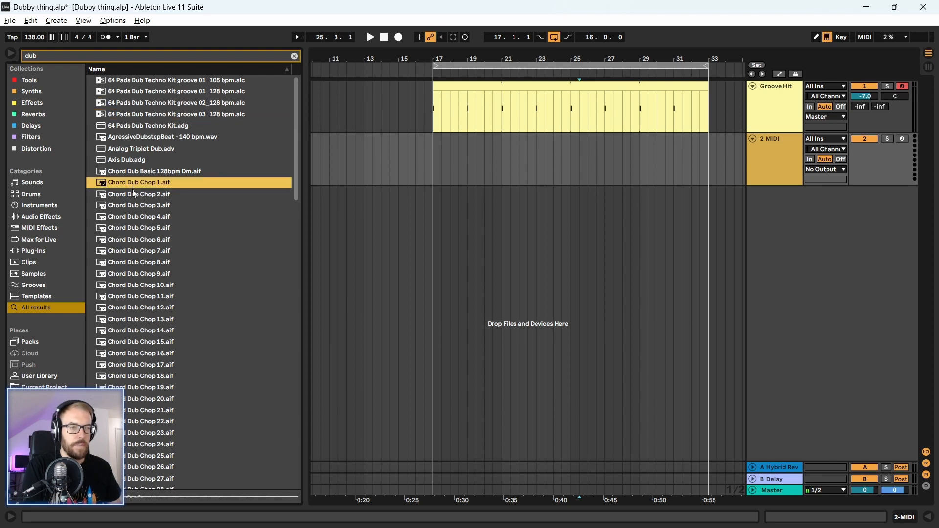
{"action": "left_click", "coordinate": [132, 262]}
{"action": "scroll", "coordinate": [134, 269], "scroll_direction": "down", "scroll_amount": 5}
{"action": "left_click", "coordinate": [134, 269]}
{"action": "scroll", "coordinate": [133, 268], "scroll_direction": "down", "scroll_amount": 6}
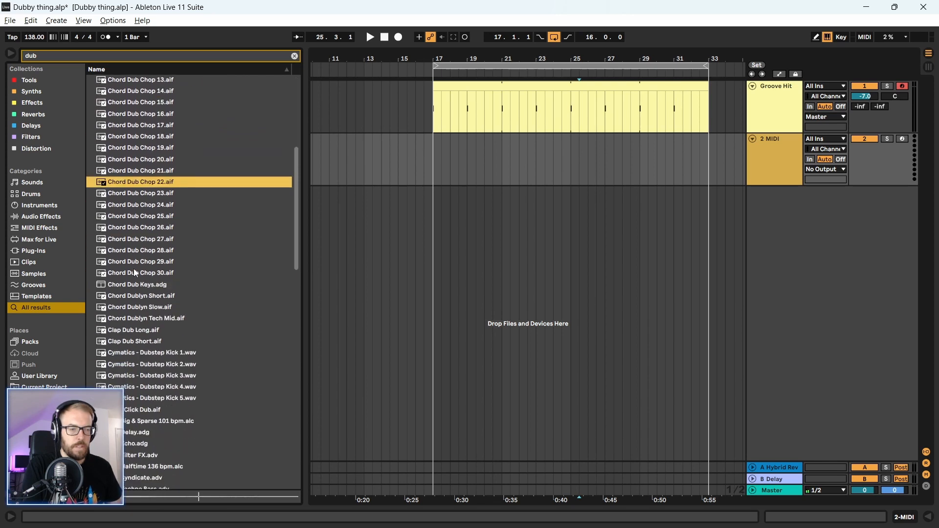
{"action": "scroll", "coordinate": [134, 269], "scroll_direction": "down", "scroll_amount": 1}
- Preview the Cymatics Dubstep Kick samples, comparing kicks 1, 4 and 5
{"action": "left_click", "coordinate": [154, 233]}
{"action": "scroll", "coordinate": [154, 233], "scroll_direction": "down", "scroll_amount": 2}
{"action": "left_click", "coordinate": [151, 187]}
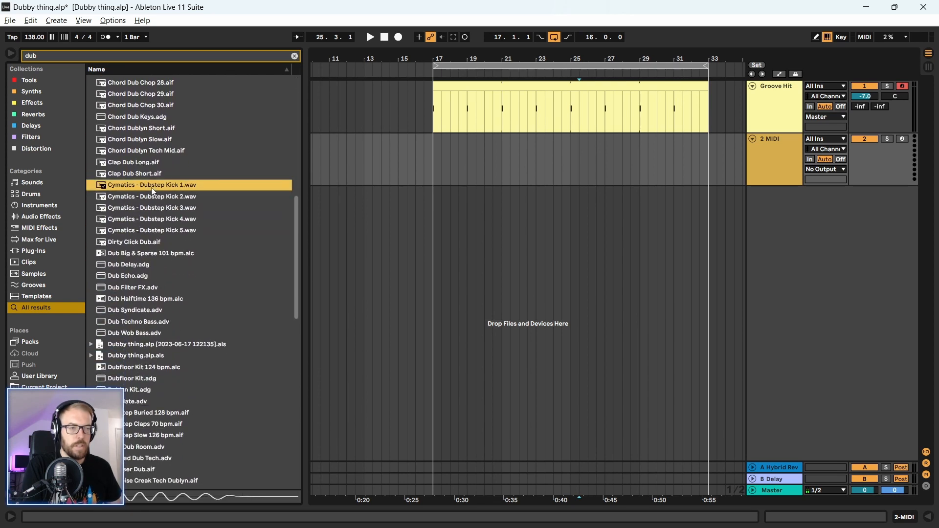
{"action": "left_click", "coordinate": [148, 219]}
{"action": "left_click", "coordinate": [148, 231]}
{"action": "scroll", "coordinate": [132, 255], "scroll_direction": "down", "scroll_amount": 3}
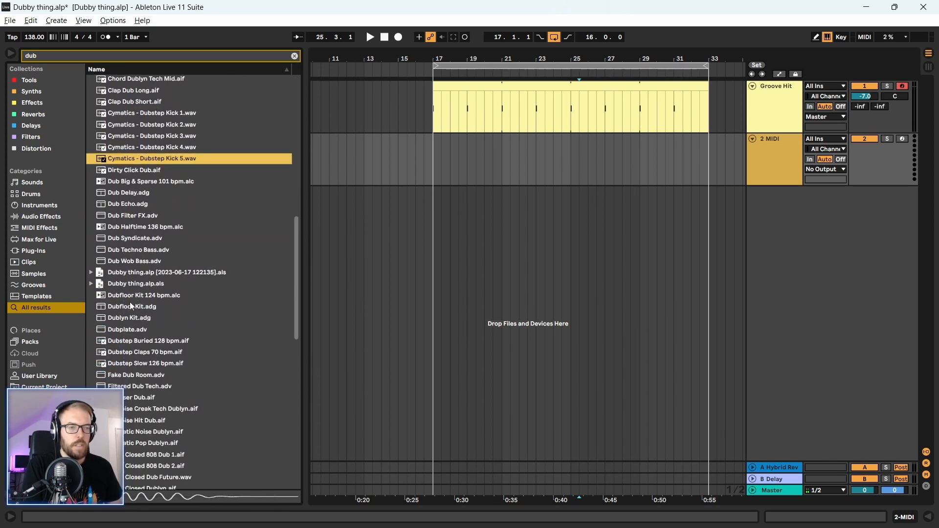
{"action": "scroll", "coordinate": [115, 218], "scroll_direction": "down", "scroll_amount": 2}
{"action": "scroll", "coordinate": [130, 163], "scroll_direction": "down", "scroll_amount": 5}
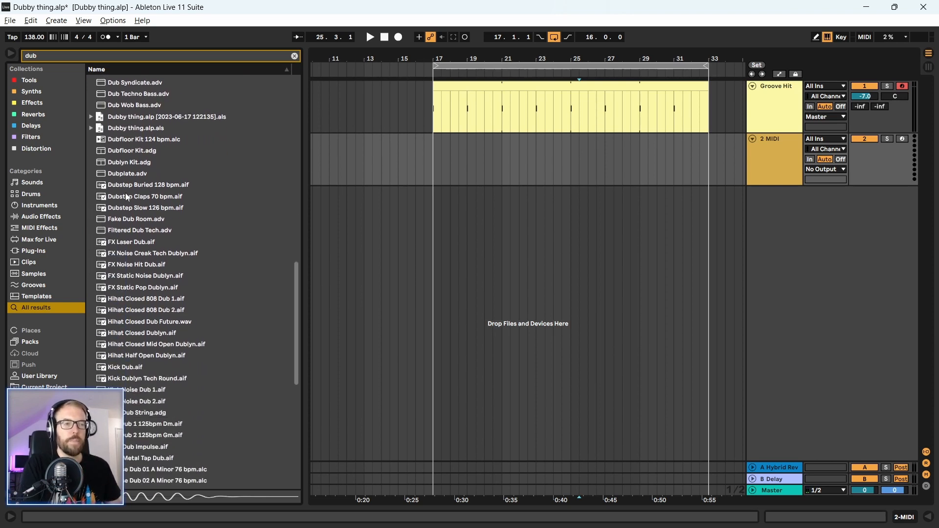
- Preview Dubstep Claps, the MPE Dub String rack, Phrase Dub 03 and Progression Dub 01
{"action": "left_click", "coordinate": [125, 194]}
{"action": "scroll", "coordinate": [142, 270], "scroll_direction": "down", "scroll_amount": 2}
{"action": "left_click", "coordinate": [129, 216]}
{"action": "scroll", "coordinate": [129, 242], "scroll_direction": "down", "scroll_amount": 2}
{"action": "left_click", "coordinate": [126, 304]}
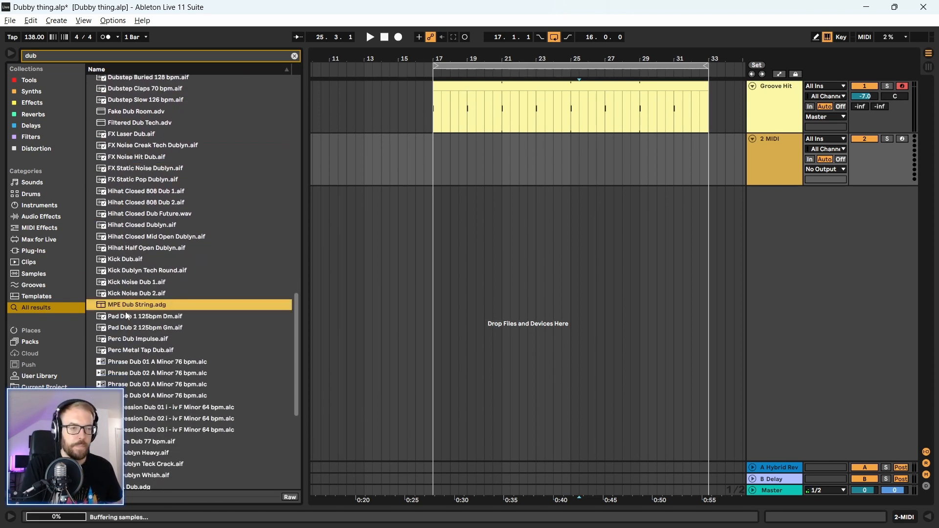
{"action": "scroll", "coordinate": [131, 289], "scroll_direction": "down", "scroll_amount": 2}
{"action": "scroll", "coordinate": [125, 319], "scroll_direction": "down", "scroll_amount": 2}
{"action": "scroll", "coordinate": [145, 277], "scroll_direction": "down", "scroll_amount": 2}
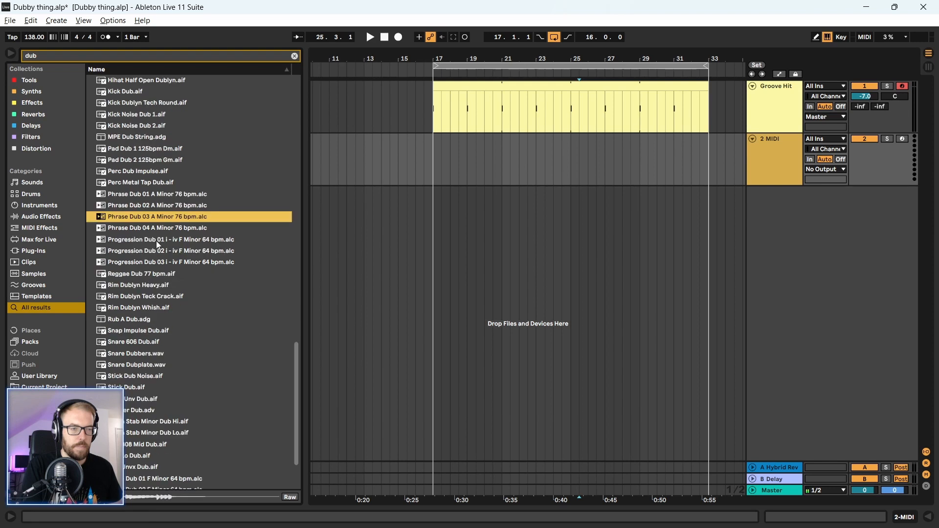
{"action": "left_click", "coordinate": [135, 241]}
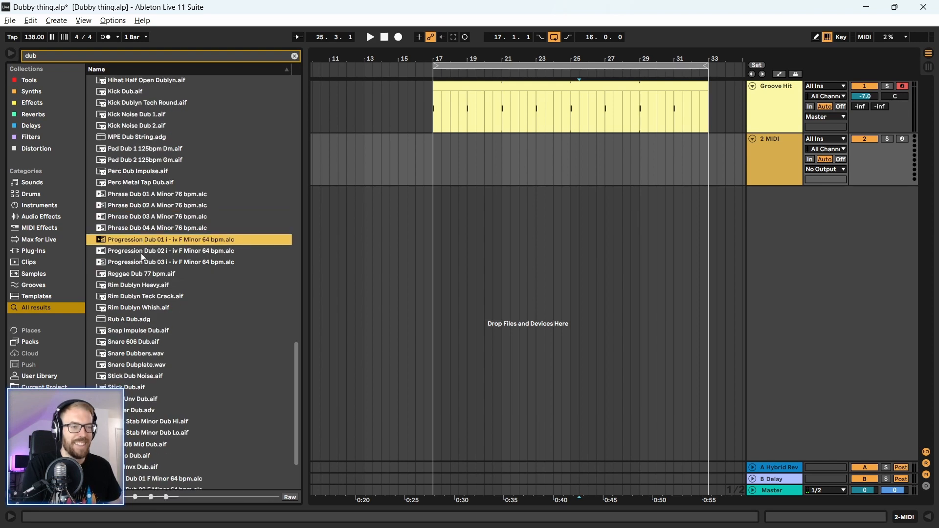
- Preview the Snare 606 Dub and Stick Dub Noise samples
{"action": "scroll", "coordinate": [140, 252], "scroll_direction": "down", "scroll_amount": 2}
{"action": "scroll", "coordinate": [131, 235], "scroll_direction": "down", "scroll_amount": 1}
{"action": "left_click", "coordinate": [126, 268]}
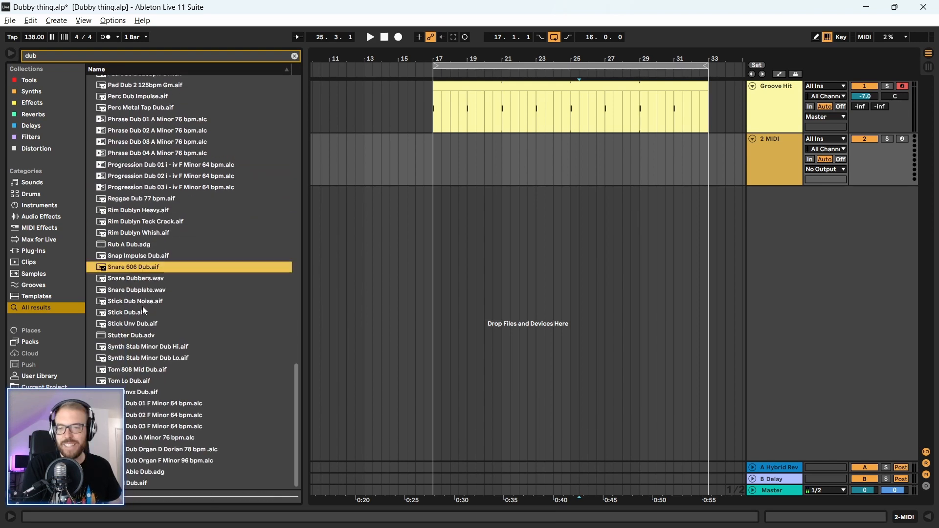
{"action": "left_click", "coordinate": [137, 302]}
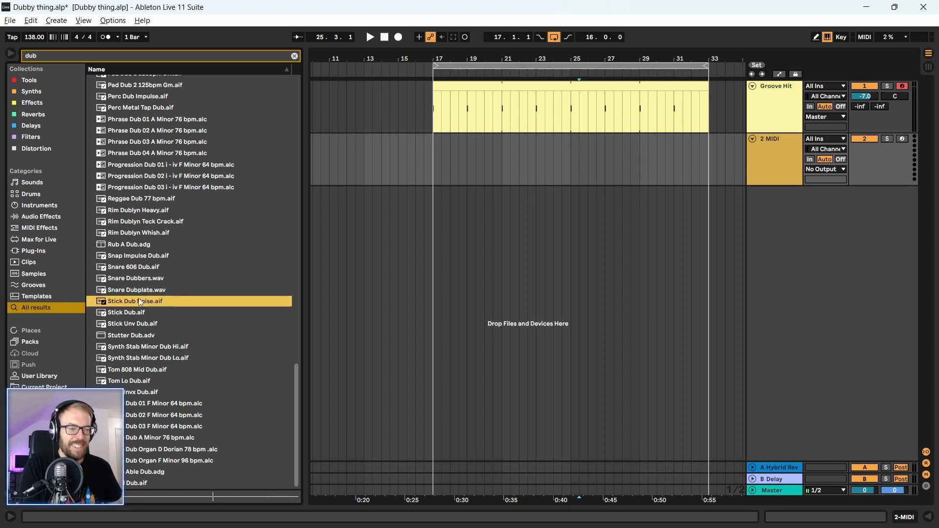
- Preview the F Minor dub and Dub Organ clips at the end of the results, plus Synth Stab Minor Dub Lo
{"action": "left_click", "coordinate": [161, 416]}
{"action": "left_click", "coordinate": [154, 426]}
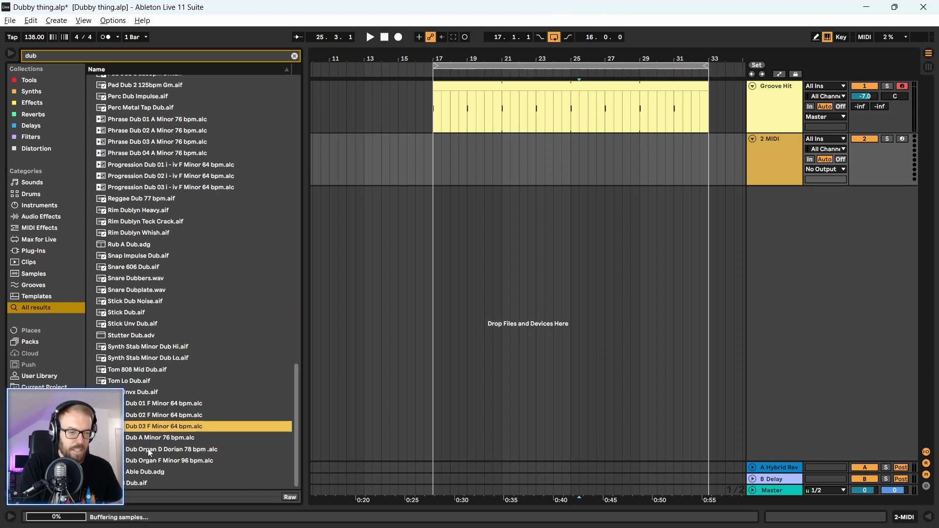
{"action": "left_click", "coordinate": [148, 449]}
{"action": "left_click", "coordinate": [146, 461]}
{"action": "left_click", "coordinate": [142, 484]}
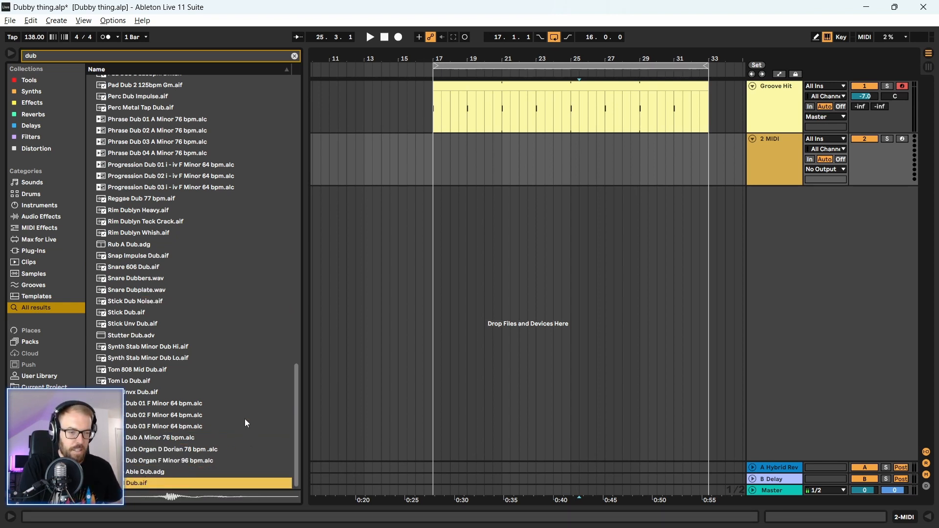
{"action": "left_click", "coordinate": [201, 381]}
{"action": "left_click", "coordinate": [175, 357]}
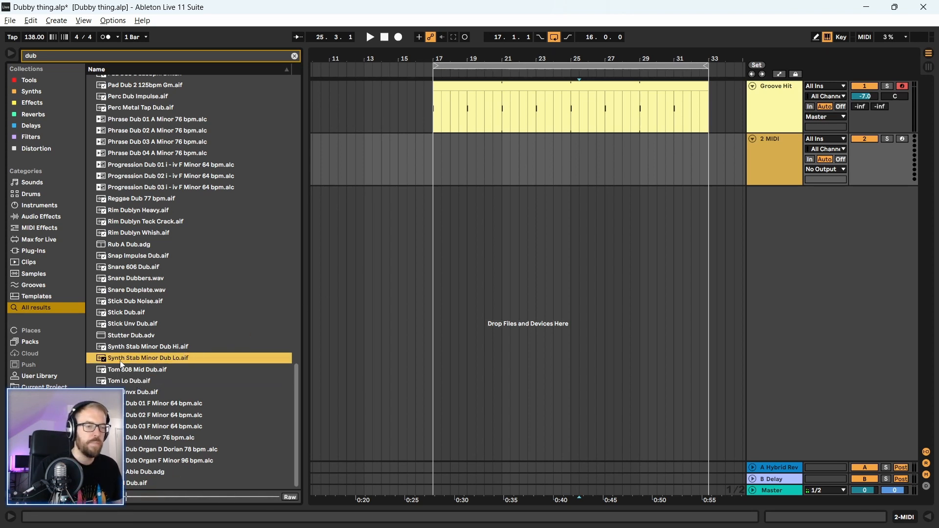
{"action": "left_click_drag", "start_coordinate": [122, 357], "coordinate": [143, 351]}
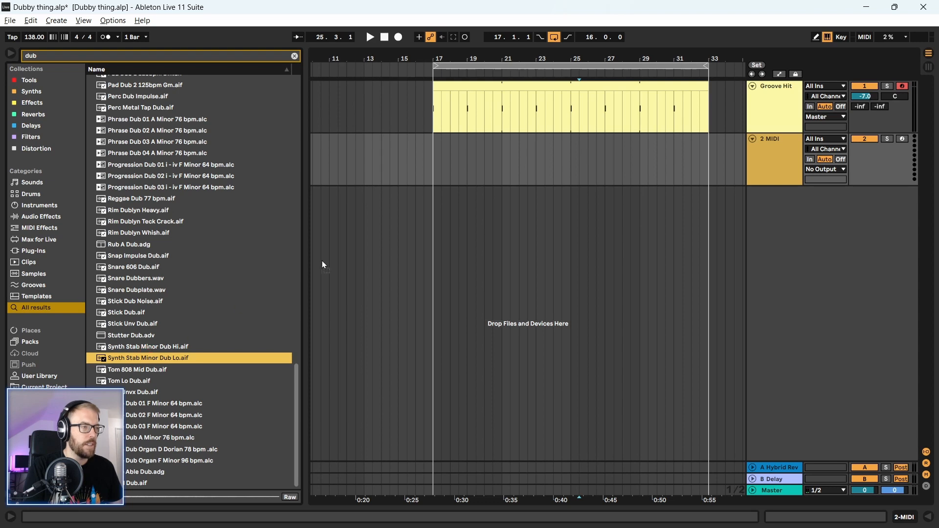
{"action": "left_click_drag", "start_coordinate": [493, 152], "coordinate": [460, 154]}
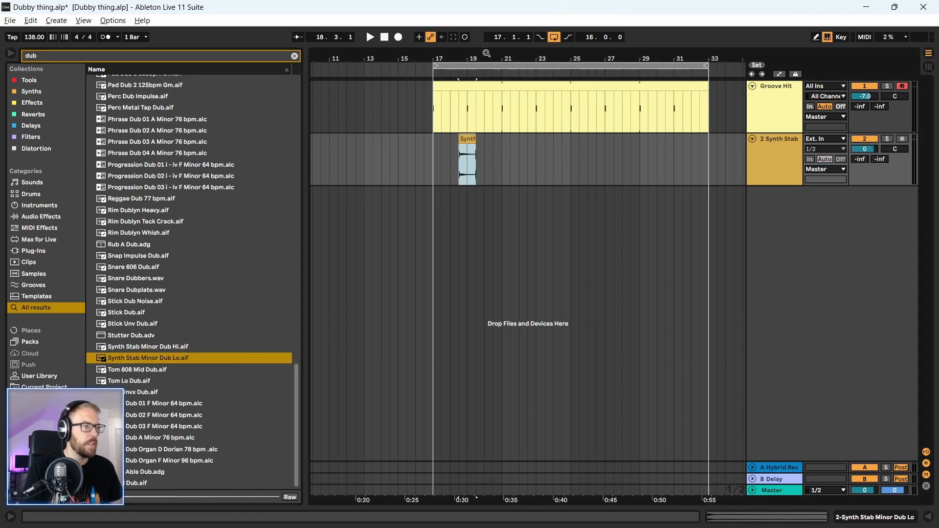
{"action": "left_click_drag", "start_coordinate": [486, 53], "coordinate": [487, 68]}
{"action": "left_click", "coordinate": [782, 154]}
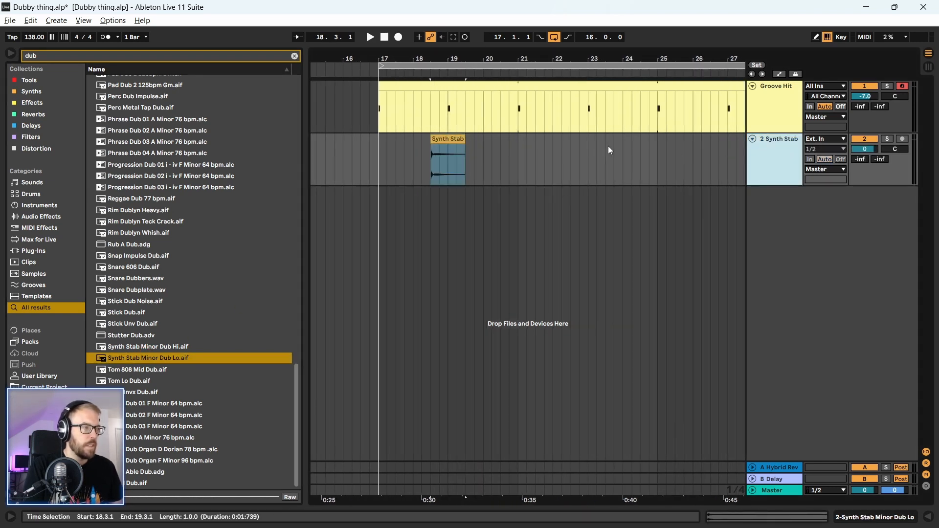
{"action": "key", "text": "ctrl+z"}
- Load Synth Stab Minor Dub Lo.aif as a sampler instrument on the empty second MIDI track
{"action": "double_click", "coordinate": [786, 152]}
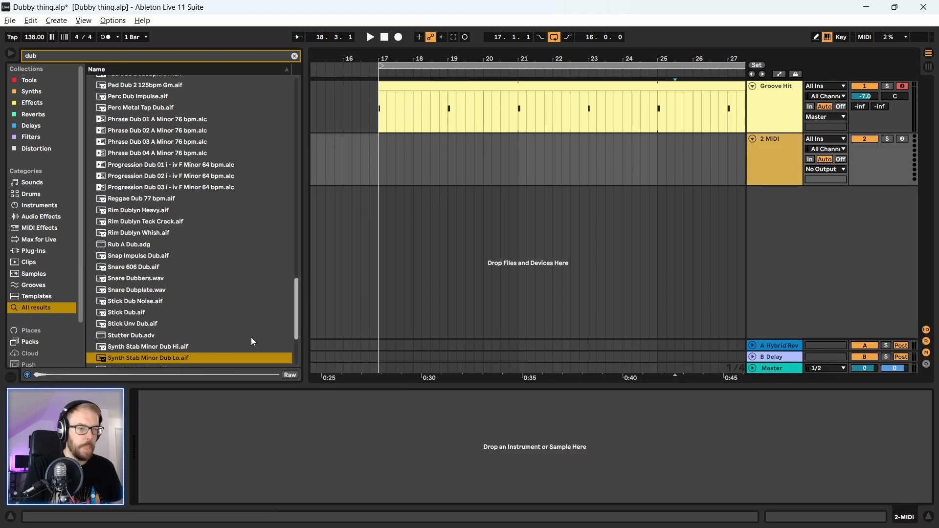
{"action": "left_click_drag", "start_coordinate": [120, 360], "coordinate": [185, 443]}
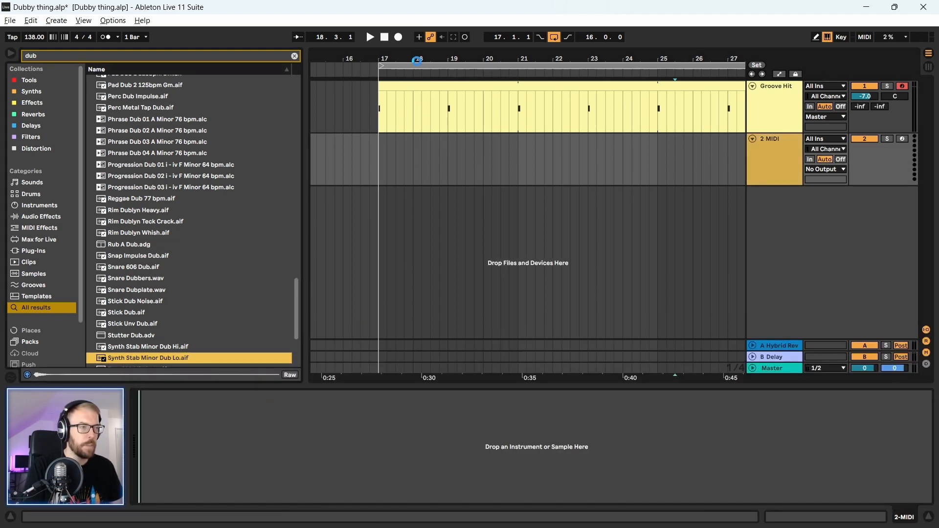
{"action": "left_click_drag", "start_coordinate": [417, 54], "coordinate": [405, 56]}
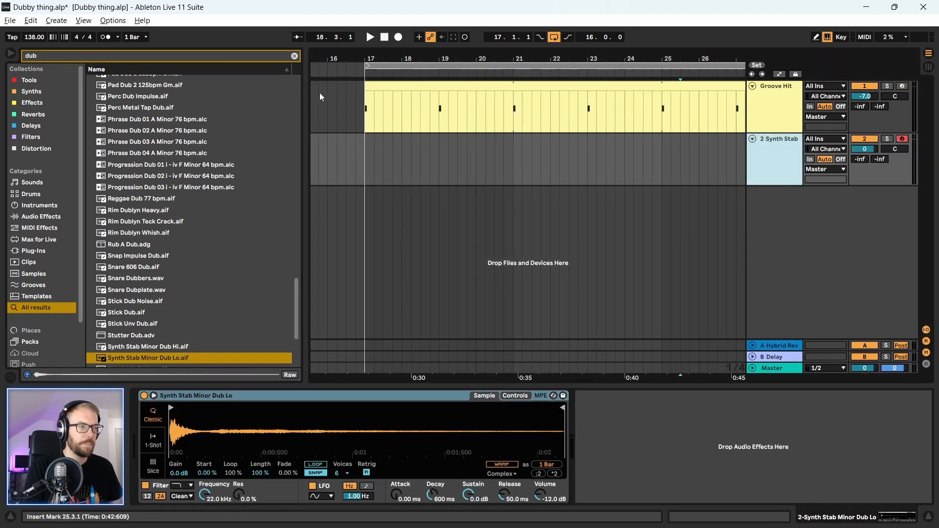
- Narrow the browser and insert an empty four-bar MIDI clip on the Synth Stab track from bar 17 to bar 21
{"action": "left_click_drag", "start_coordinate": [305, 103], "coordinate": [191, 112]}
{"action": "left_click_drag", "start_coordinate": [291, 55], "coordinate": [561, 179]}
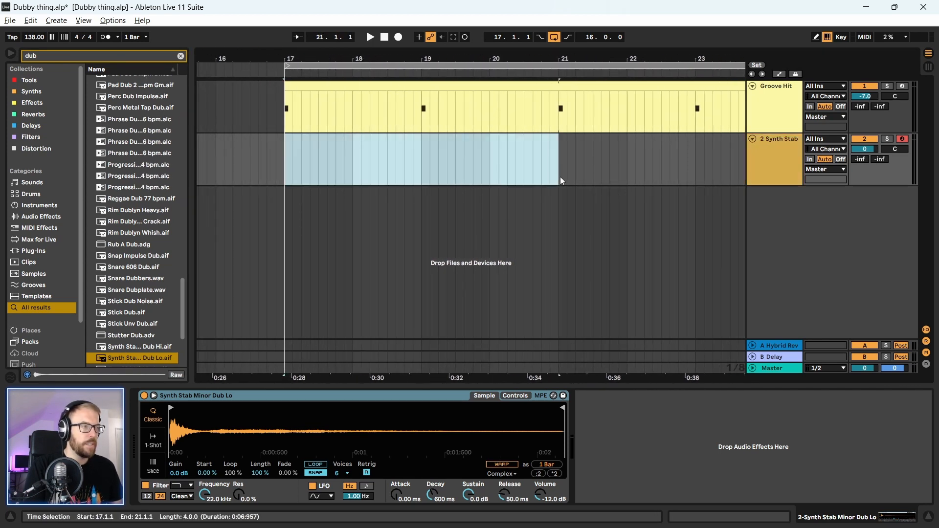
{"action": "key", "text": "ctrl+shift+m"}
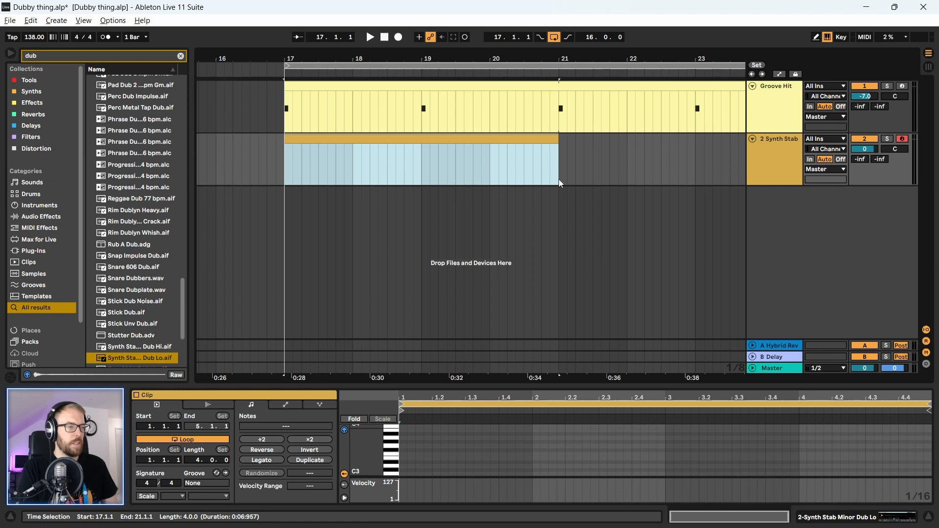
{"action": "double_click", "coordinate": [480, 139]}
{"action": "double_click", "coordinate": [754, 159]}
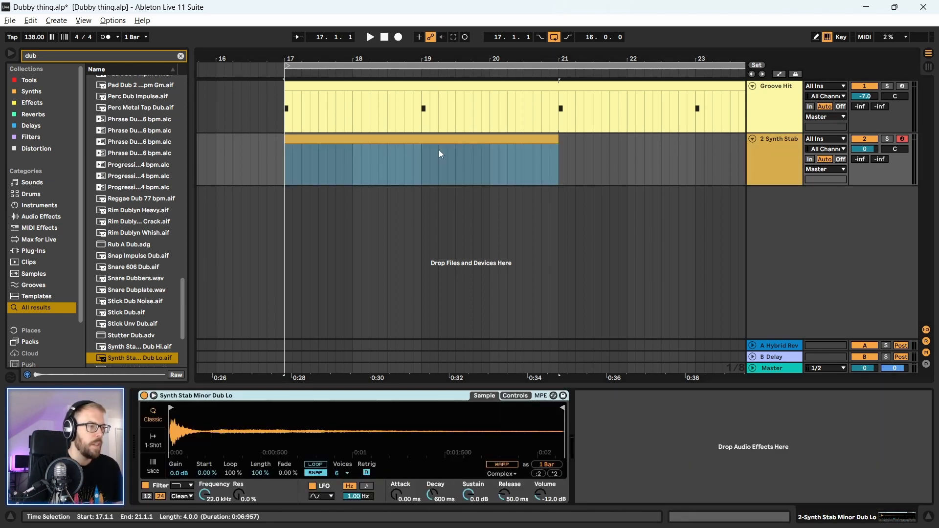
- Add a C3 note filling the first bar of the Synth Stab clip and play it back
{"action": "double_click", "coordinate": [331, 142]}
{"action": "left_click_drag", "start_coordinate": [390, 386], "coordinate": [390, 138]}
{"action": "double_click", "coordinate": [403, 237]}
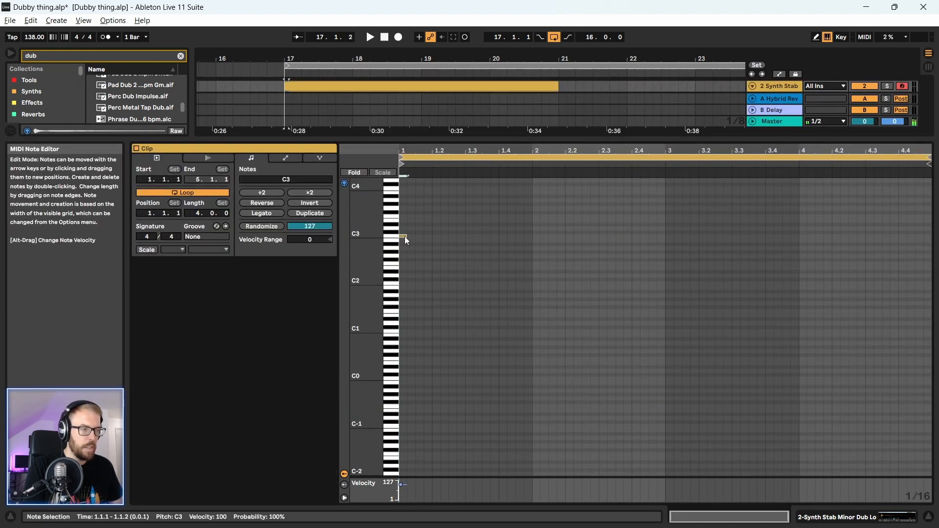
{"action": "left_click_drag", "start_coordinate": [408, 236], "coordinate": [532, 236]}
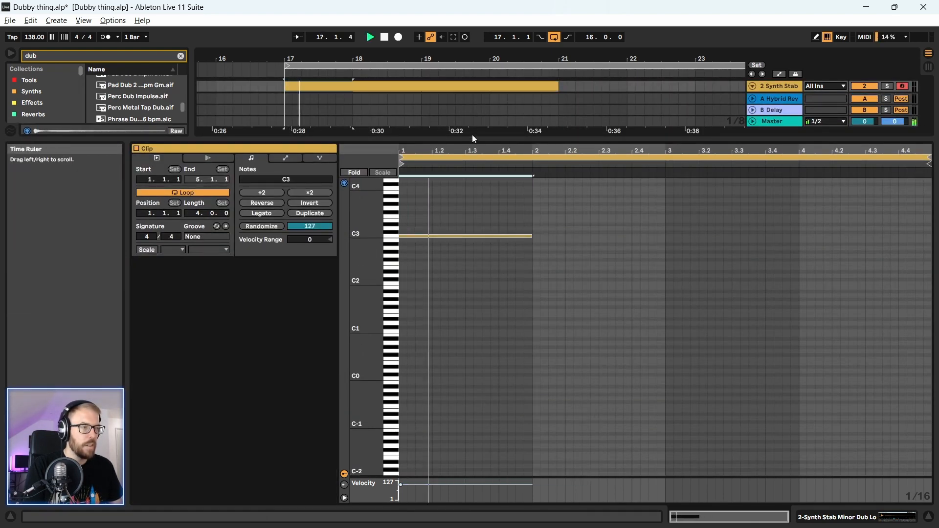
{"action": "key", "text": "ctrl+alt+l"}
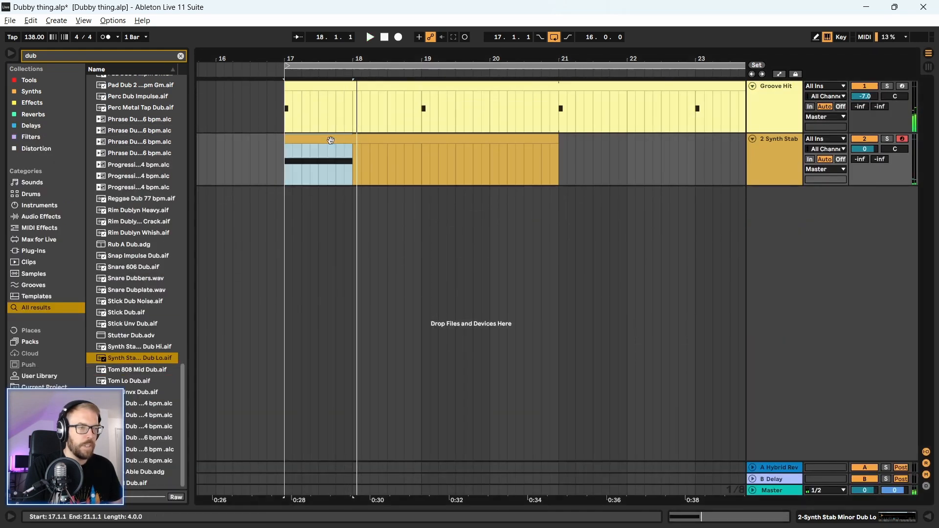
{"action": "double_click", "coordinate": [332, 140]}
{"action": "left_click", "coordinate": [389, 170]}
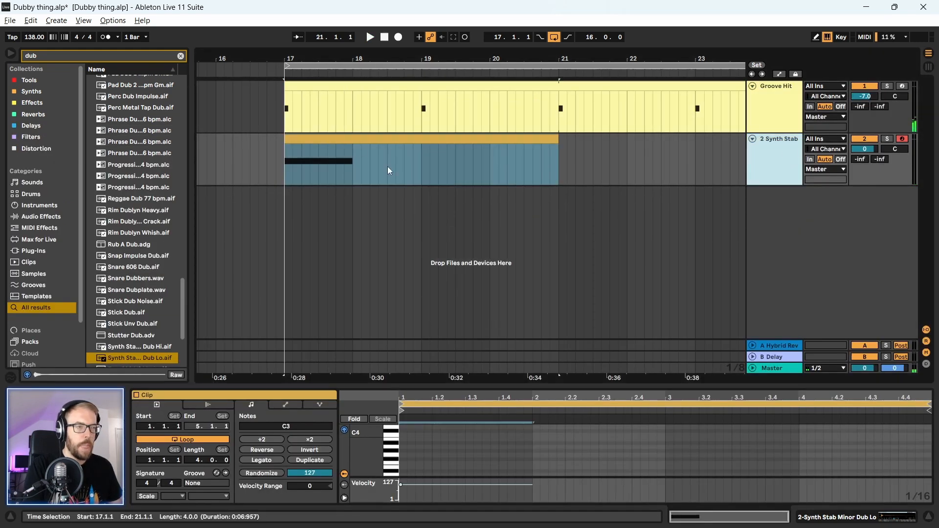
- Transpose the Synth Stab sampler to -9 st by ear, checking it against the Groove Hit during playback
{"action": "double_click", "coordinate": [308, 140]}
{"action": "left_click", "coordinate": [769, 142]}
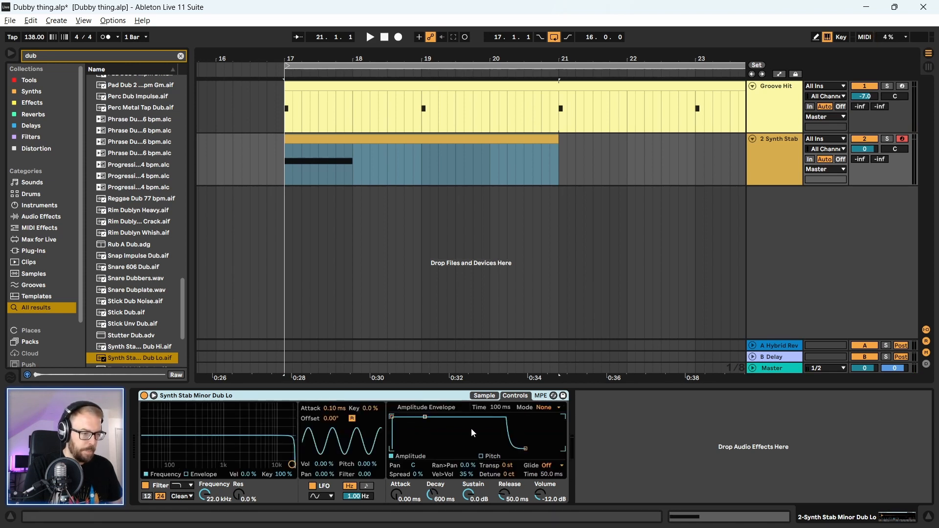
{"action": "left_click", "coordinate": [508, 465]}
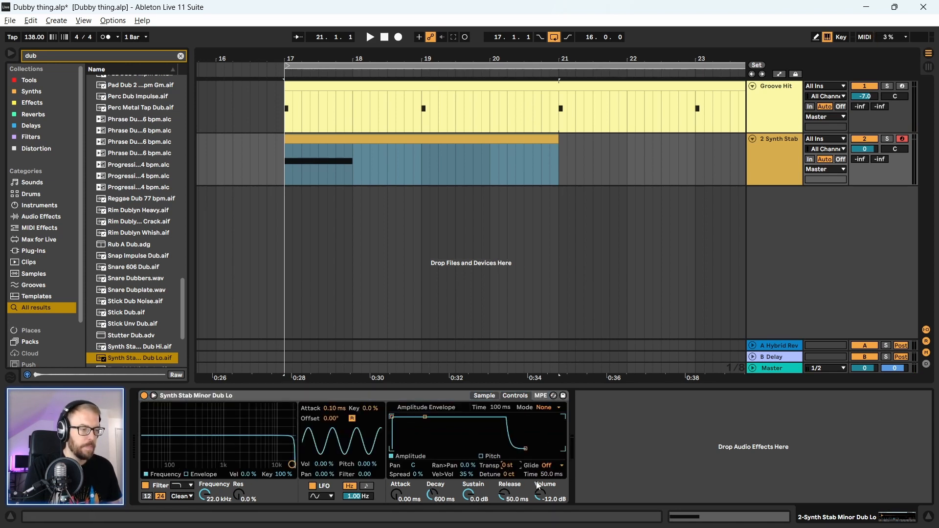
{"action": "key", "text": "space"}
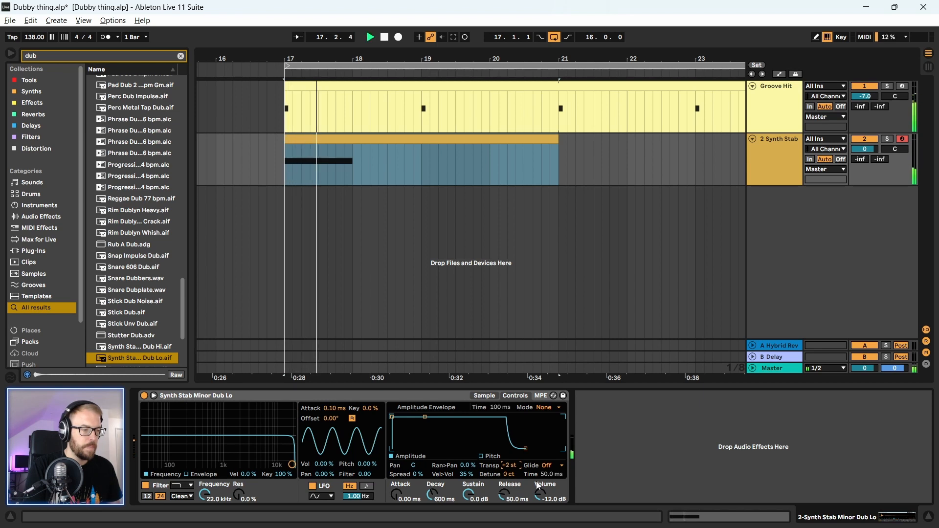
{"action": "key", "text": "Down"}
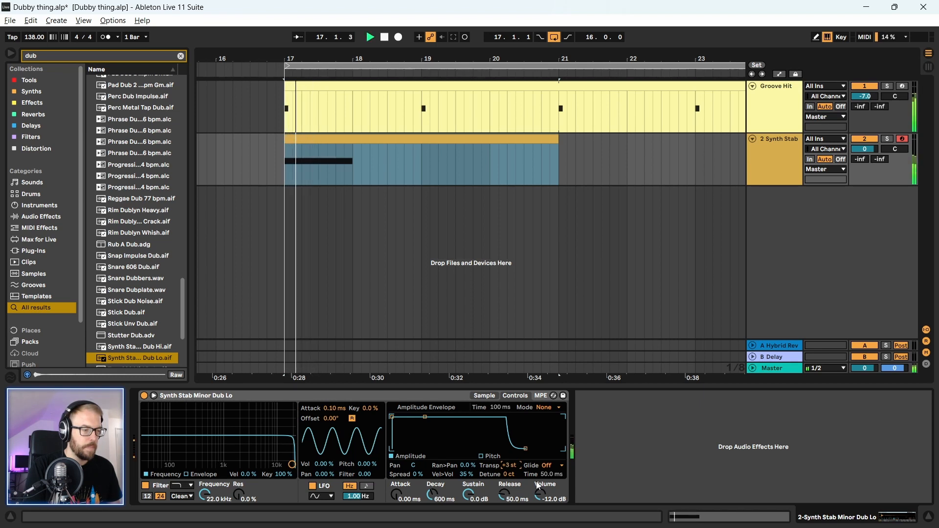
{"action": "key", "text": "space"}
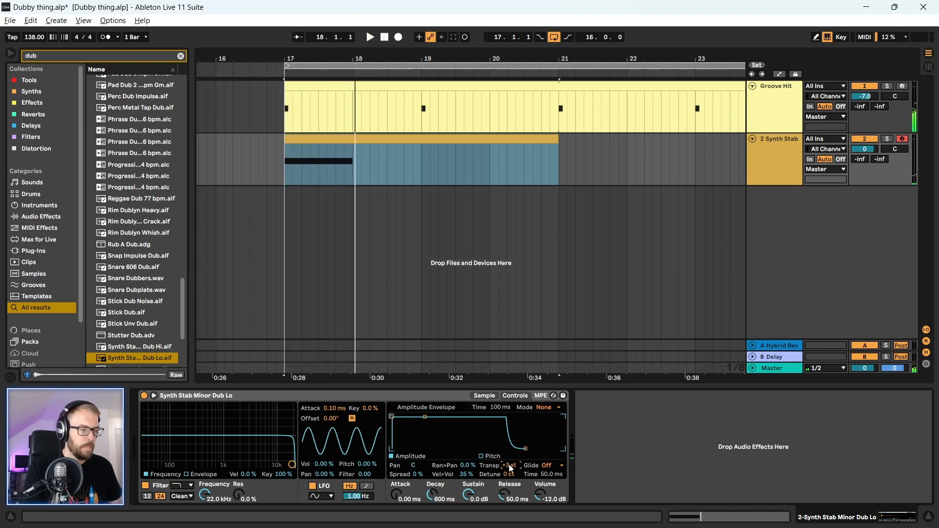
{"action": "key", "text": "space"}
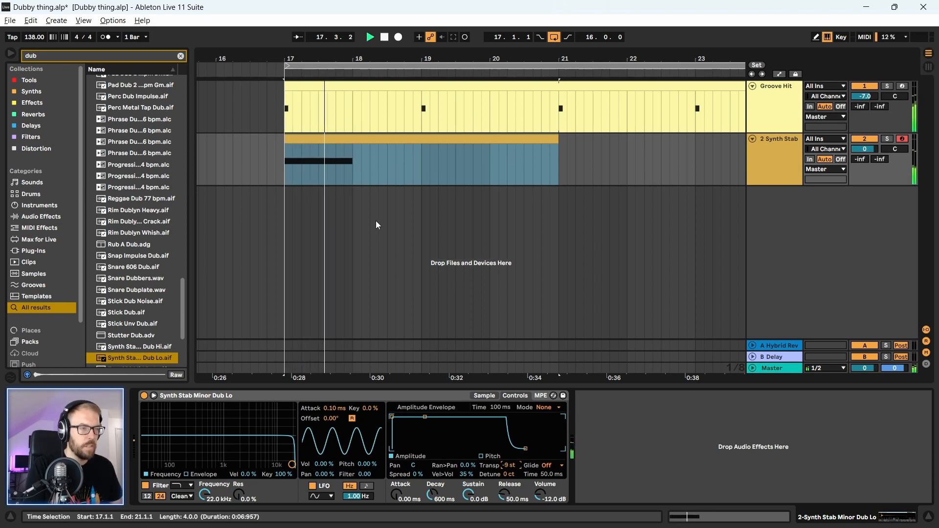
- Raise the Synth Stab sampler's volume to -4.57 dB and listen to it in the mix
{"action": "key", "text": "space"}
{"action": "mouse_move", "coordinate": [544, 494]}
{"action": "left_mouse_down"}
{"action": "mouse_move", "coordinate": [544, 474]}
{"action": "mouse_move", "coordinate": [539, 502]}
{"action": "left_mouse_up"}
{"action": "key", "text": "space"}
{"action": "key", "text": "space"}
{"action": "key", "text": "space"}
{"action": "key", "text": "space"}
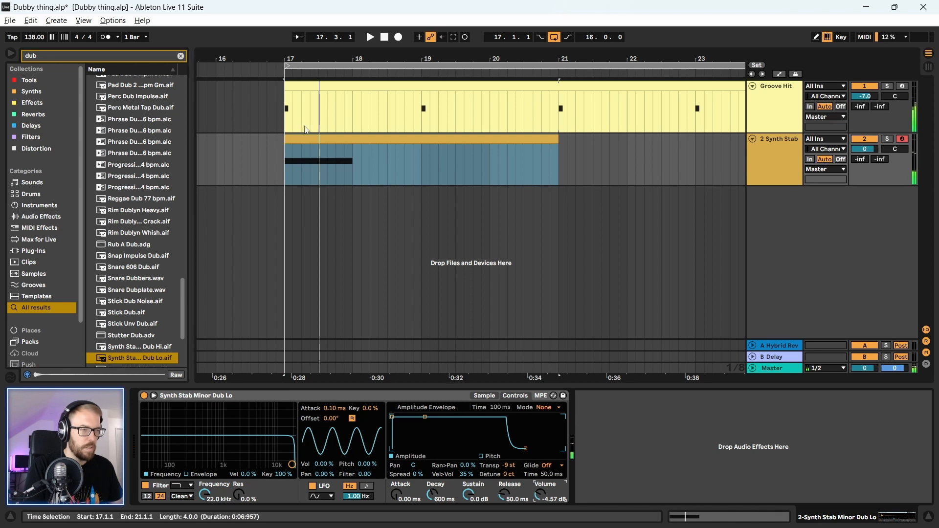
- Move the Synth Stab clip to start at bar 18, shorten it to three beats and play from bar 17
{"action": "left_click_drag", "start_coordinate": [313, 138], "coordinate": [377, 139]}
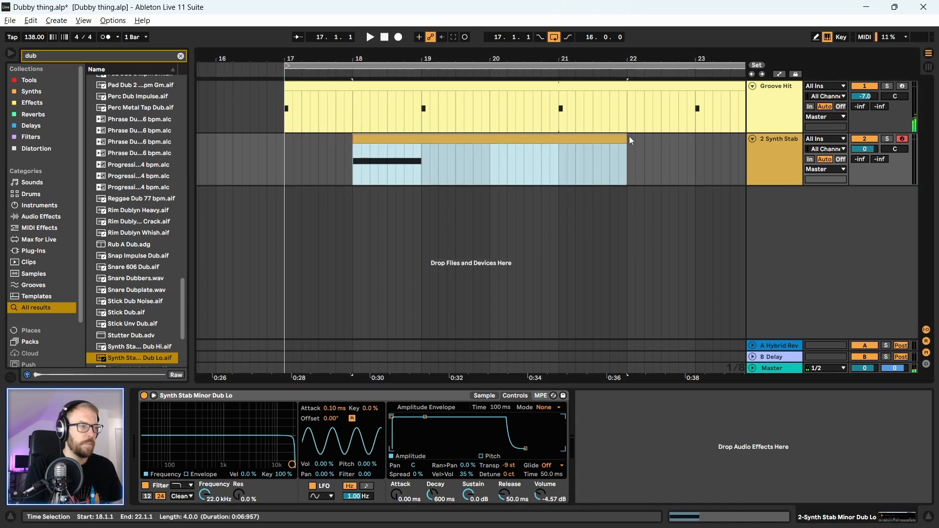
{"action": "left_click_drag", "start_coordinate": [631, 140], "coordinate": [405, 140]}
{"action": "left_click", "coordinate": [285, 166]}
{"action": "key", "text": "space"}
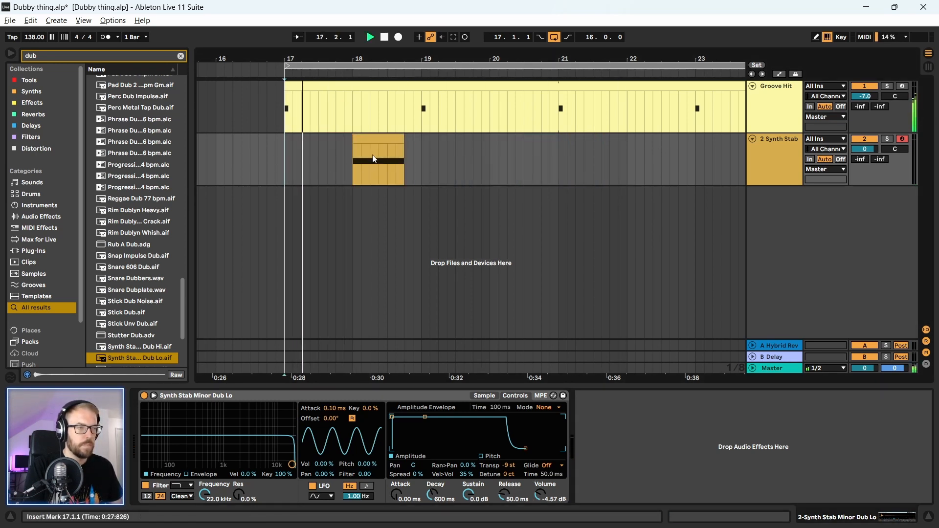
- Extend the Synth Stab clip to end at bar 19, solo the Synth Stab track and listen to the clip
{"action": "left_click", "coordinate": [374, 145]}
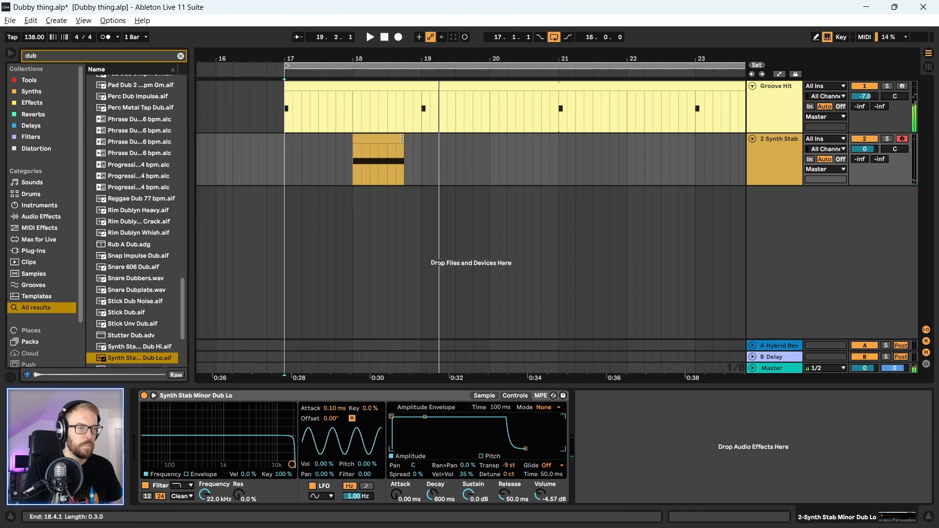
{"action": "left_click_drag", "start_coordinate": [402, 138], "coordinate": [422, 139]}
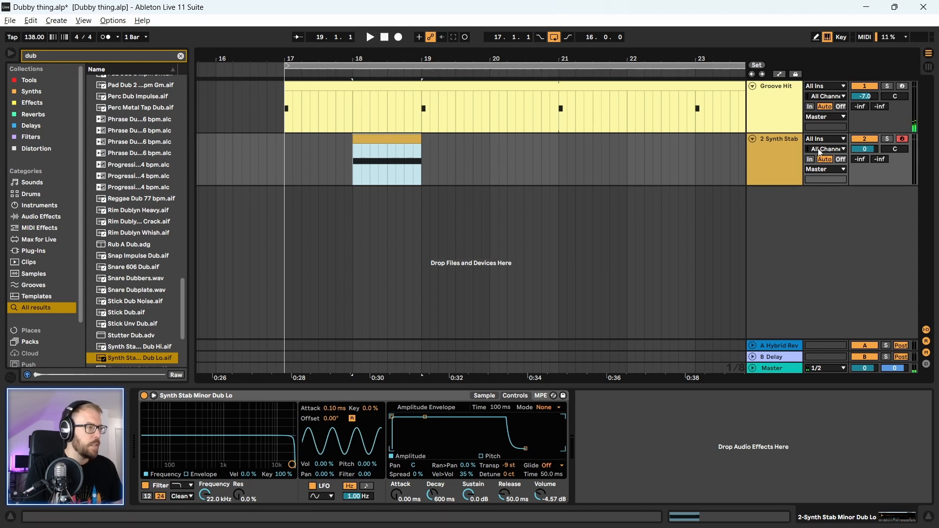
{"action": "left_click", "coordinate": [889, 140]}
{"action": "left_click", "coordinate": [407, 140]}
{"action": "key", "text": "space"}
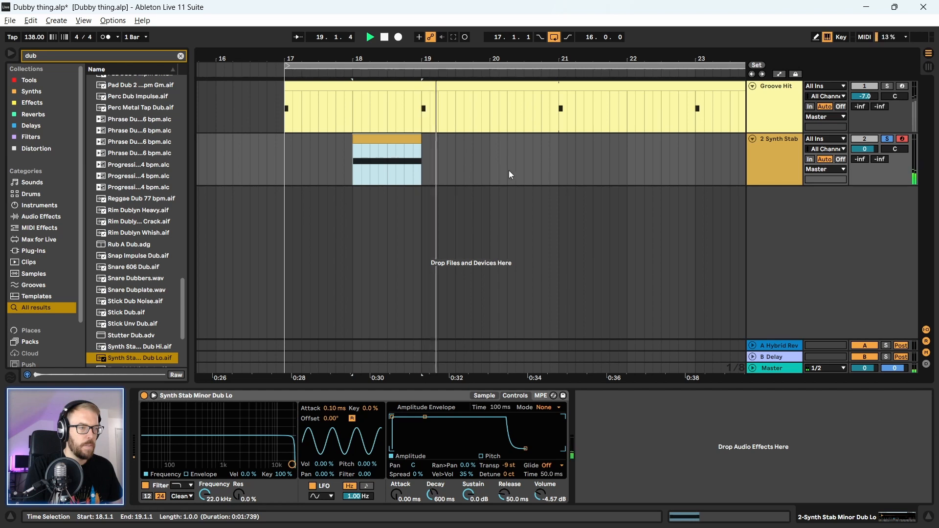
{"action": "key", "text": "space"}
- Extend the Synth Stab clip to end at bar 21, play it and show the sampler's sample waveform
{"action": "left_click_drag", "start_coordinate": [421, 154], "coordinate": [560, 155]}
{"action": "key", "text": "space"}
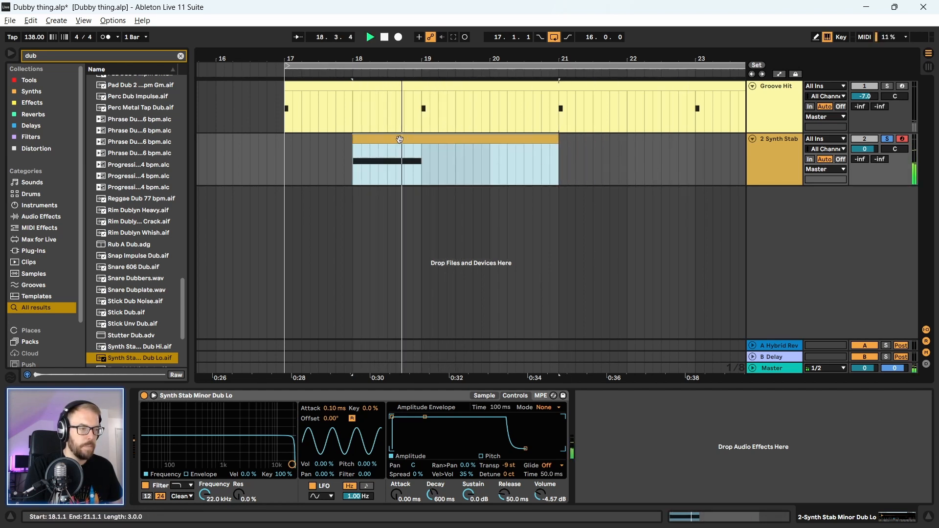
{"action": "left_click", "coordinate": [485, 396]}
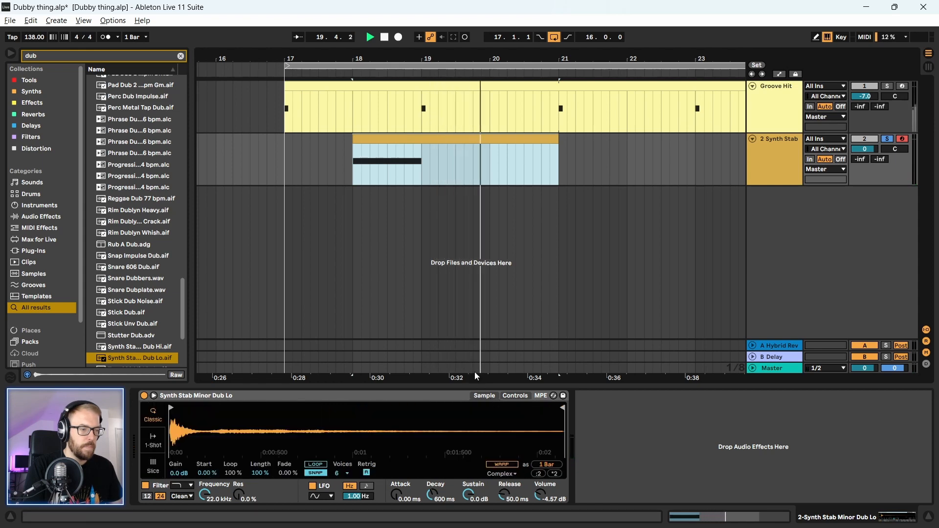
{"action": "key", "text": "space"}
- Lengthen the C3 note in the Synth Stab clip to end at 3.4.4 and play it back with the sampler's waveform in view
{"action": "double_click", "coordinate": [412, 141]}
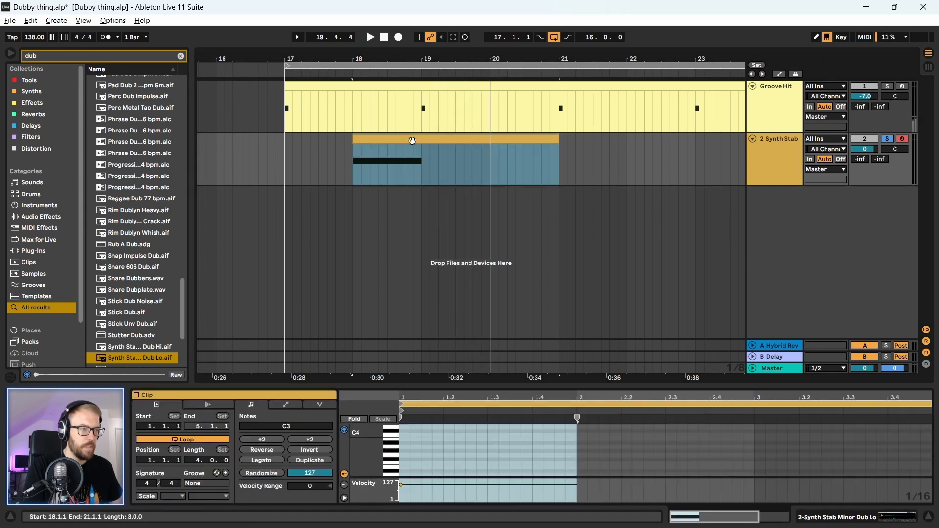
{"action": "left_click_drag", "start_coordinate": [545, 387], "coordinate": [544, 164]}
{"action": "left_click", "coordinate": [556, 259]}
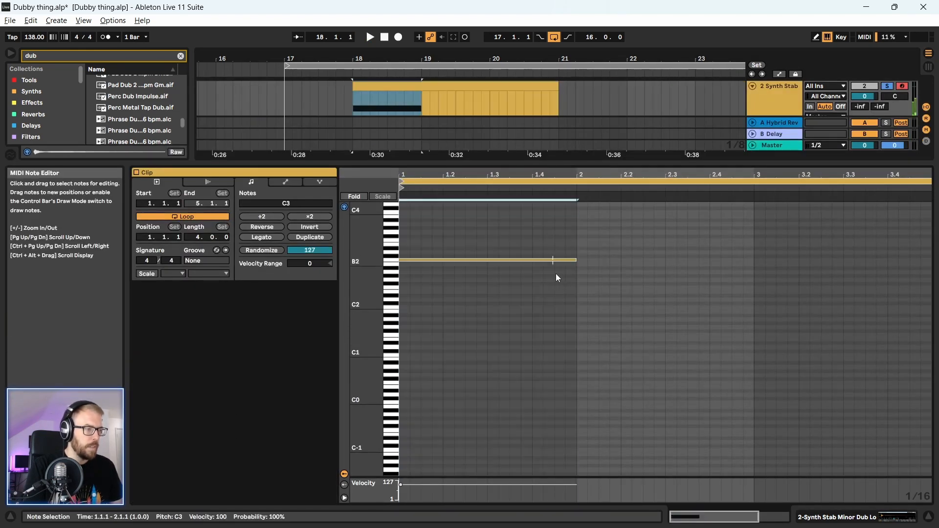
{"action": "left_click_drag", "start_coordinate": [575, 260], "coordinate": [711, 259]}
{"action": "left_click_drag", "start_coordinate": [789, 264], "coordinate": [921, 260]}
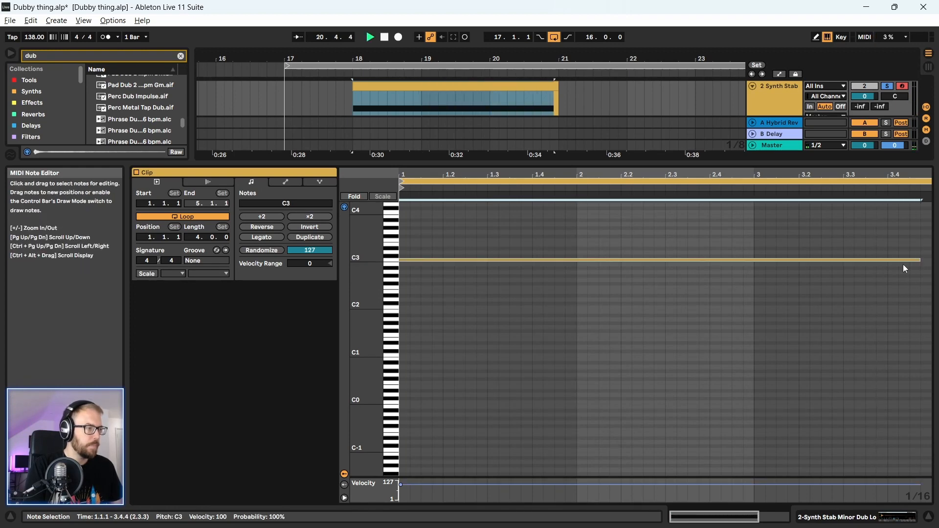
{"action": "key", "text": "space"}
{"action": "left_click_drag", "start_coordinate": [595, 163], "coordinate": [595, 350]}
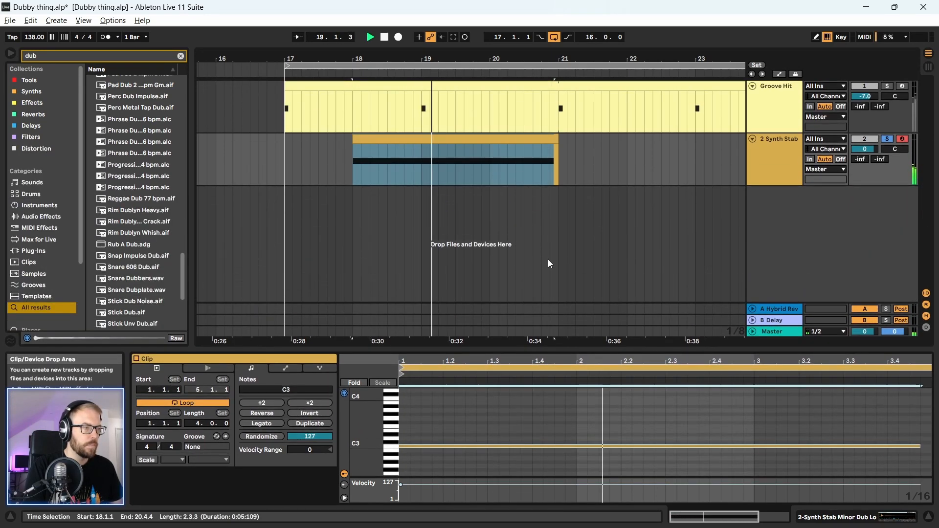
{"action": "left_click", "coordinate": [776, 151]}
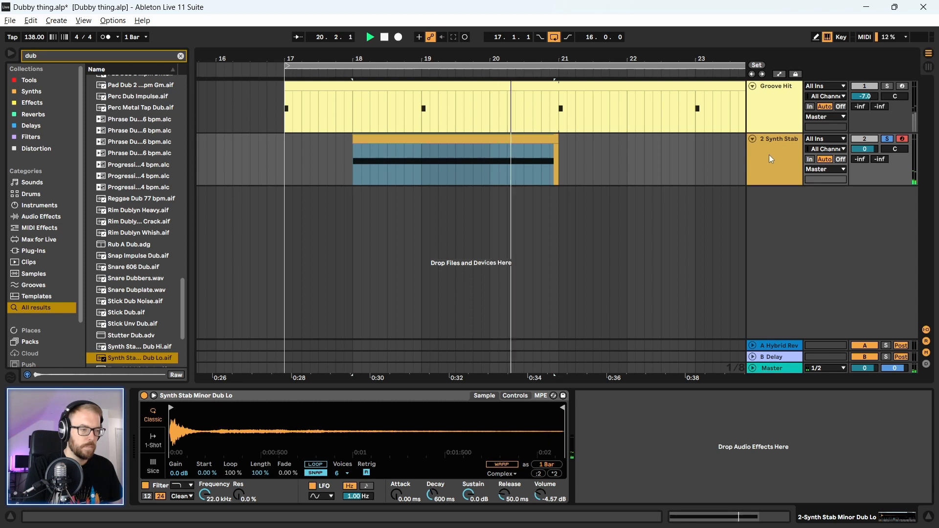
- Insert an audio track with its input set to Resampling, arm it and record the soloed Synth Stab from bar 18
{"action": "left_click", "coordinate": [460, 143]}
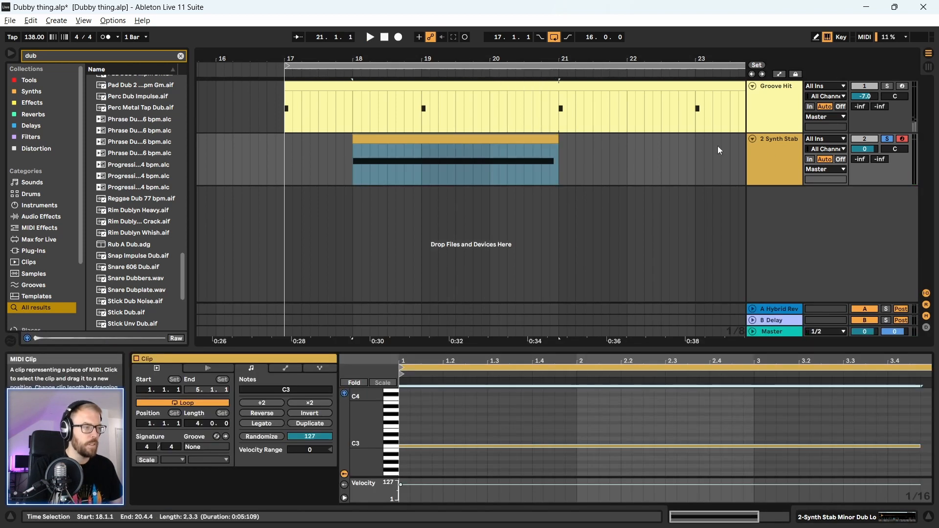
{"action": "key", "text": "ctrl+t"}
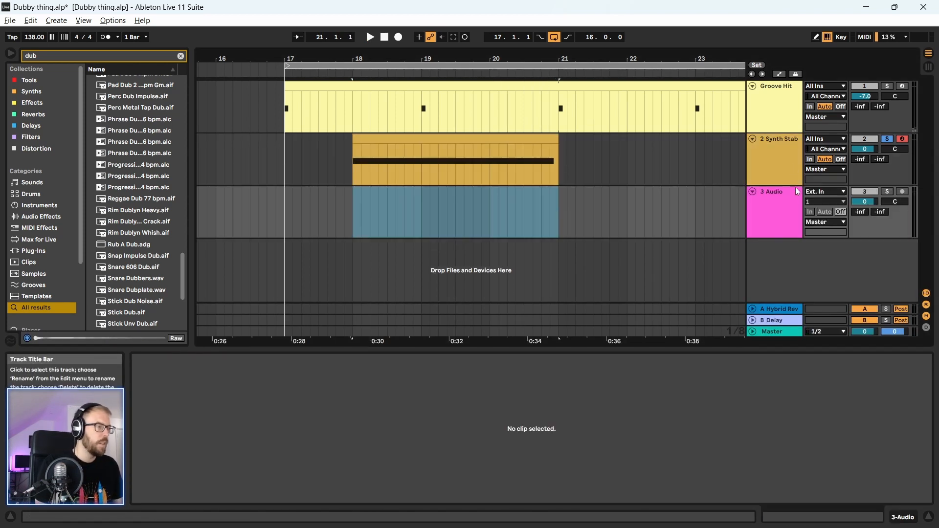
{"action": "left_click", "coordinate": [826, 191]}
{"action": "left_click", "coordinate": [826, 210]}
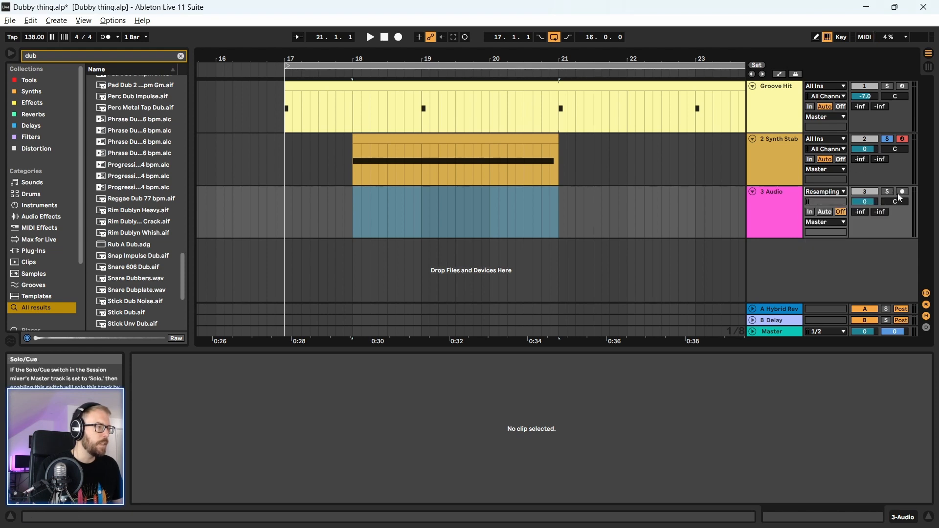
{"action": "left_click", "coordinate": [398, 38]}
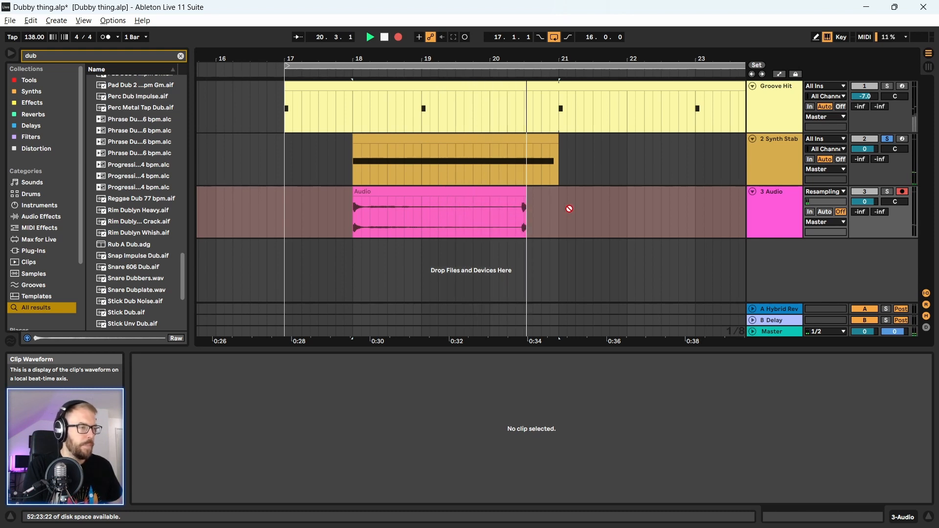
{"action": "key", "text": "space"}
- Unsolo, mute and fold the Synth Stab track, colour it dark grey and assign the track colour to its clips
{"action": "left_click", "coordinate": [516, 147]}
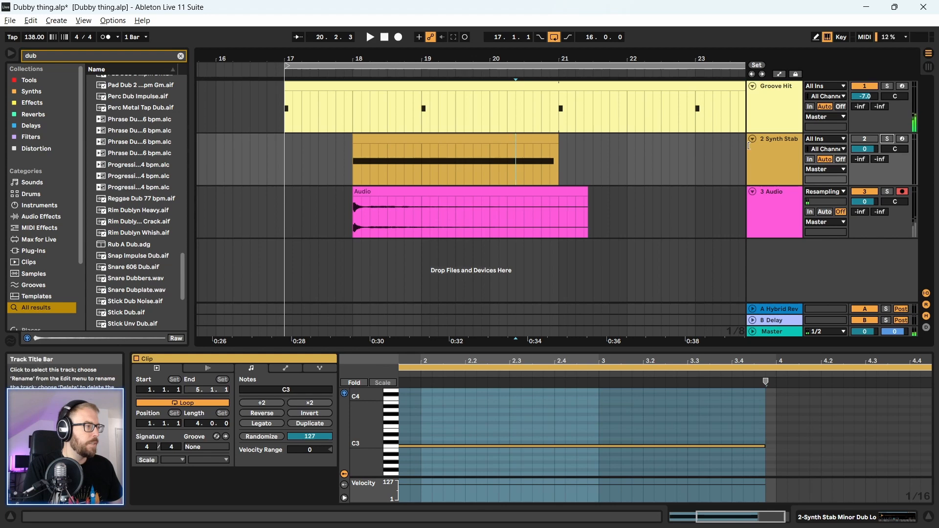
{"action": "left_click", "coordinate": [753, 138]}
{"action": "right_click", "coordinate": [776, 138]}
{"action": "left_click", "coordinate": [920, 372]}
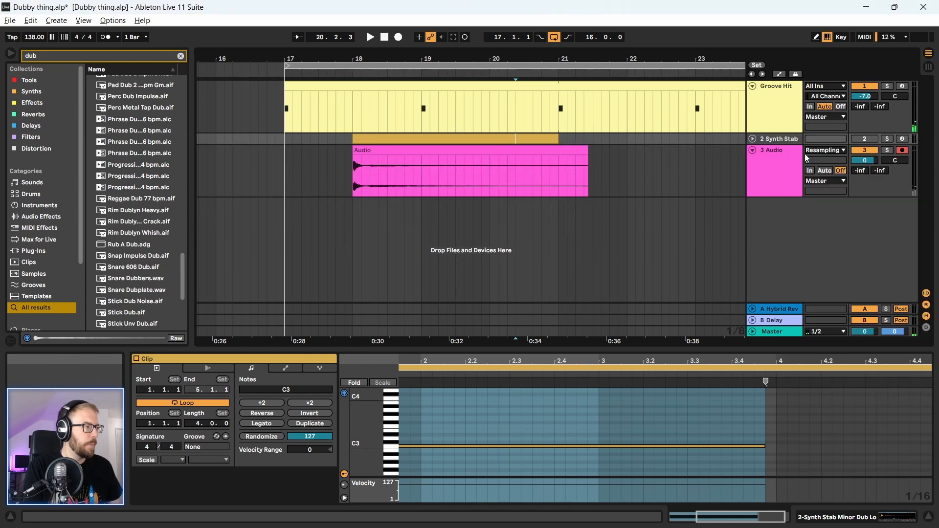
{"action": "right_click", "coordinate": [774, 139]}
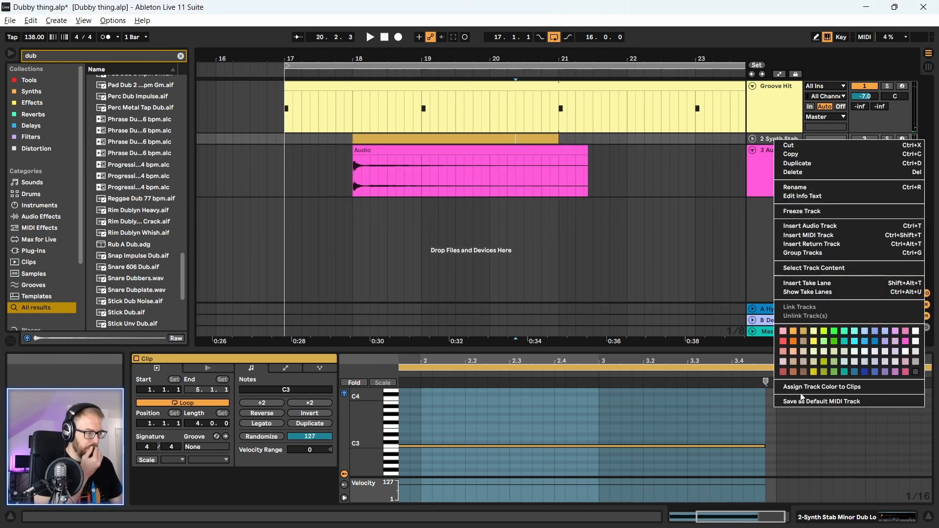
{"action": "left_click", "coordinate": [822, 387]}
- Select the recorded audio clip and rename its track Dub Chord
{"action": "left_click", "coordinate": [372, 173]}
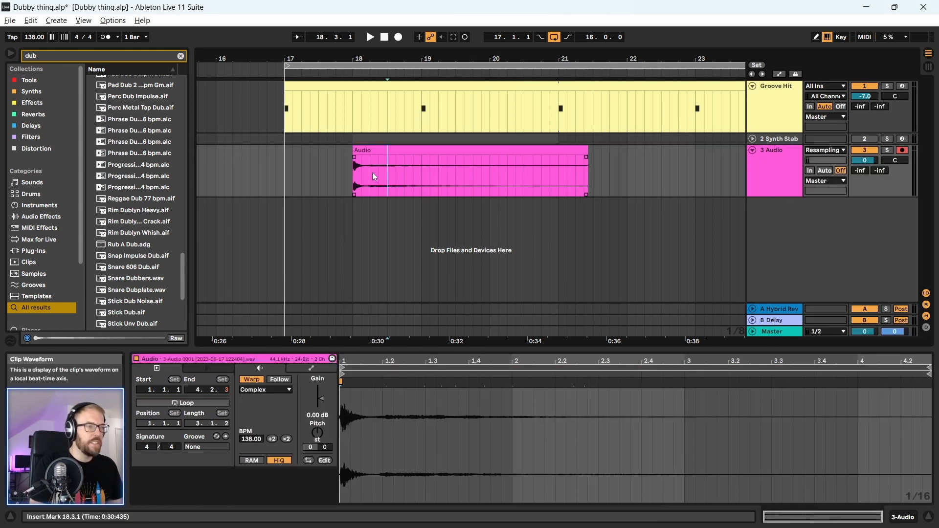
{"action": "left_click", "coordinate": [385, 147]}
{"action": "left_click", "coordinate": [784, 153]}
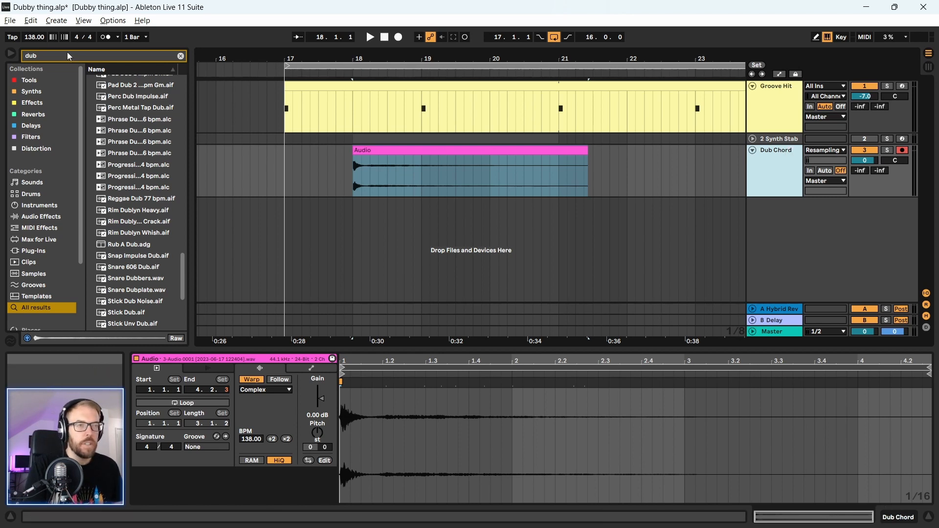
- Search the browser for "delay", add the Delay effect to the Dub Chord track and listen to the result
{"action": "left_click_drag", "start_coordinate": [67, 55], "coordinate": [12, 56]}
{"action": "type", "text": "delay"}
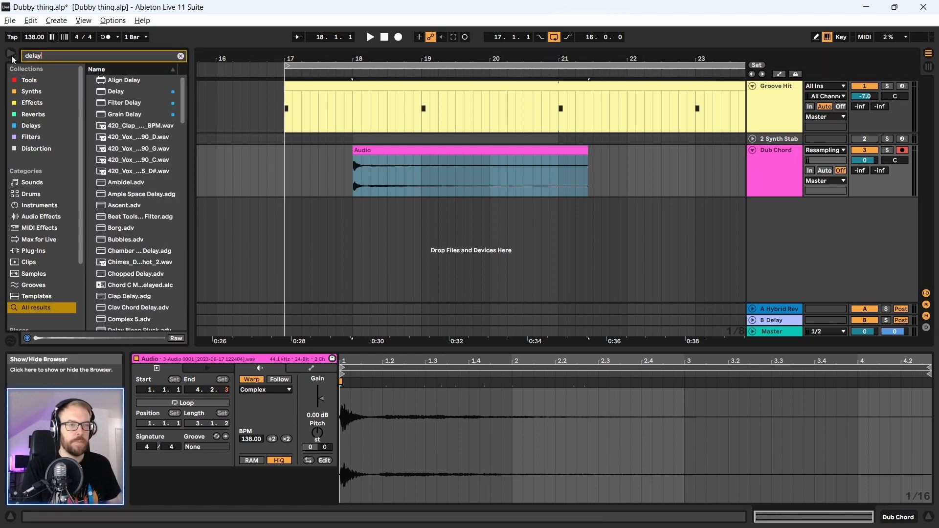
{"action": "left_click_drag", "start_coordinate": [126, 92], "coordinate": [416, 147]}
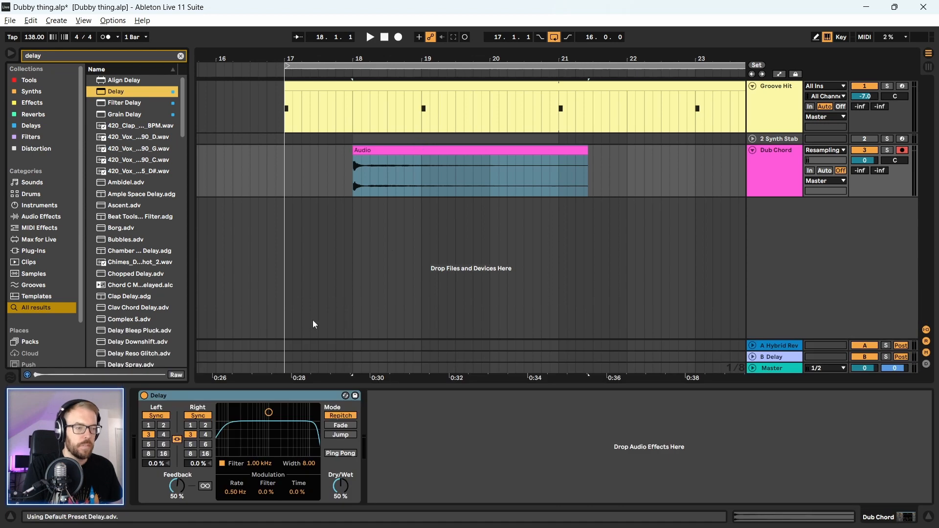
{"action": "key", "text": "space"}
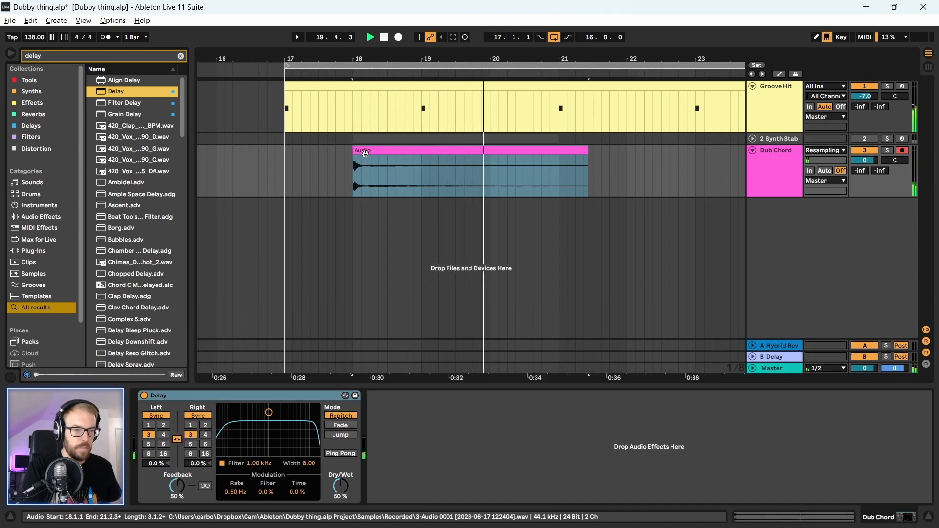
{"action": "key", "text": "space"}
- Move the Dub Chord clip to start at 17.2.1 and play the arrangement from bar 17
{"action": "left_click_drag", "start_coordinate": [405, 151], "coordinate": [354, 156]}
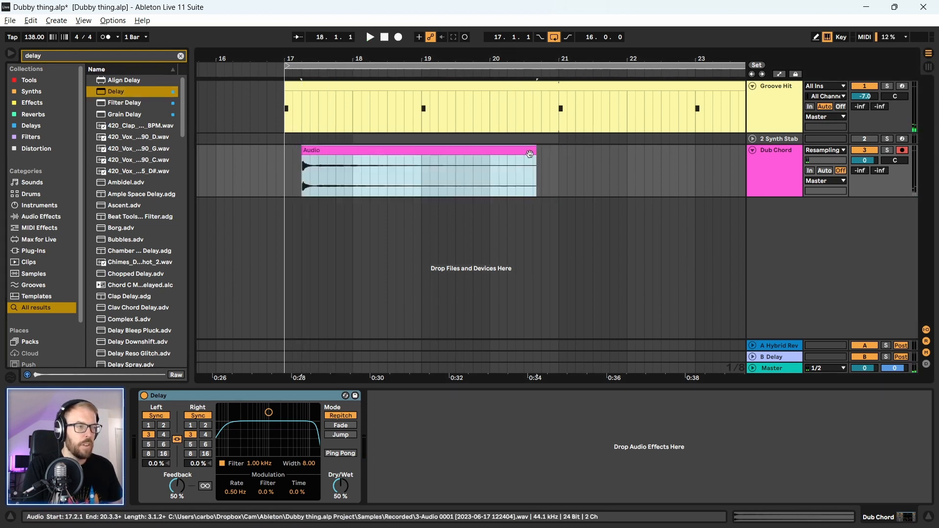
{"action": "left_click", "coordinate": [283, 191]}
{"action": "key", "text": "space"}
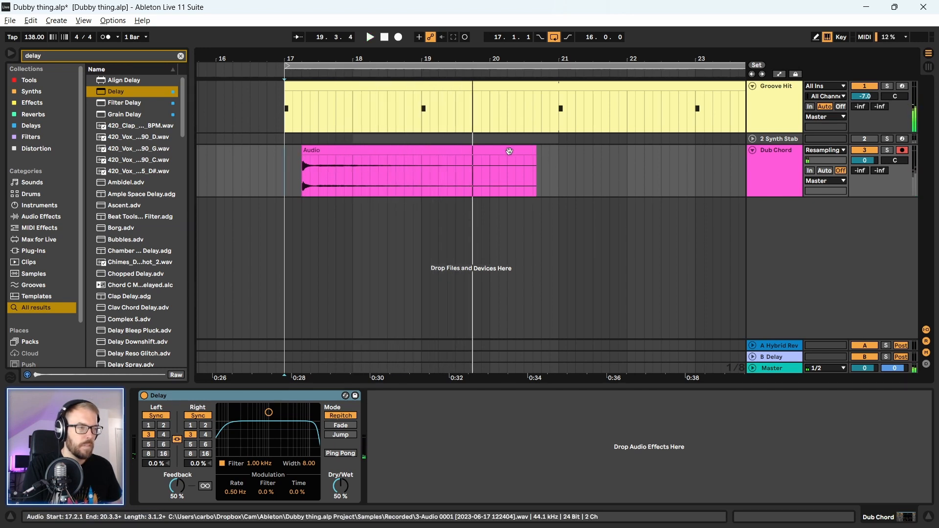
- Add a very short fade-in at the start of the Dub Chord clip and play it back
{"action": "left_click_drag", "start_coordinate": [403, 53], "coordinate": [384, 36]}
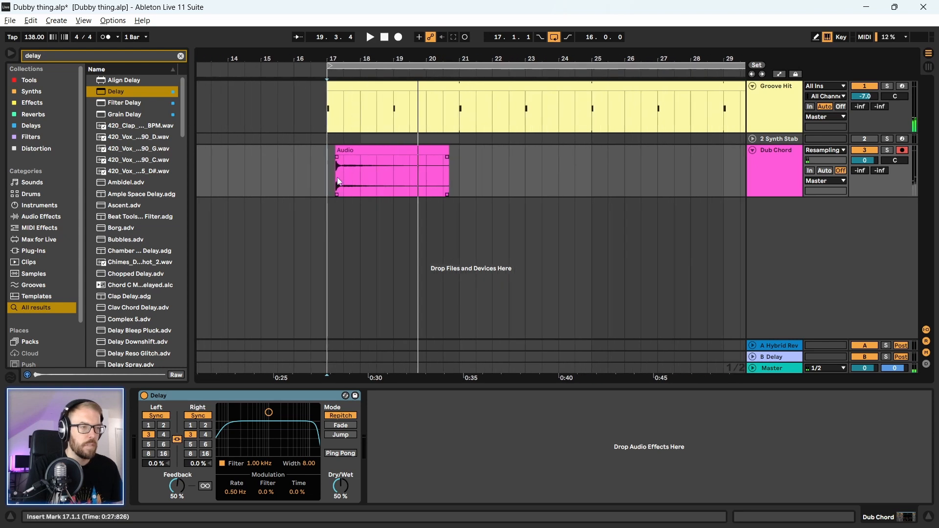
{"action": "left_click", "coordinate": [349, 150]}
{"action": "left_click_drag", "start_coordinate": [330, 60], "coordinate": [331, 57]}
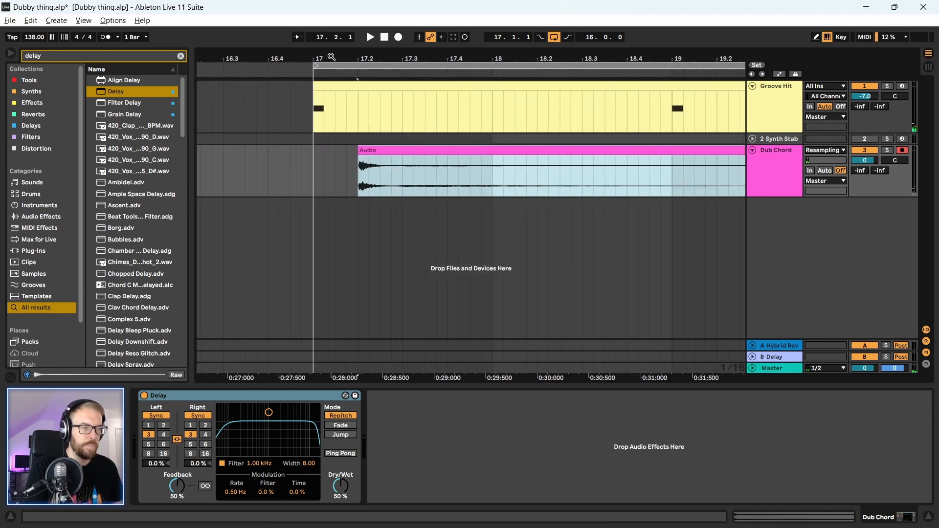
{"action": "left_click", "coordinate": [361, 162]}
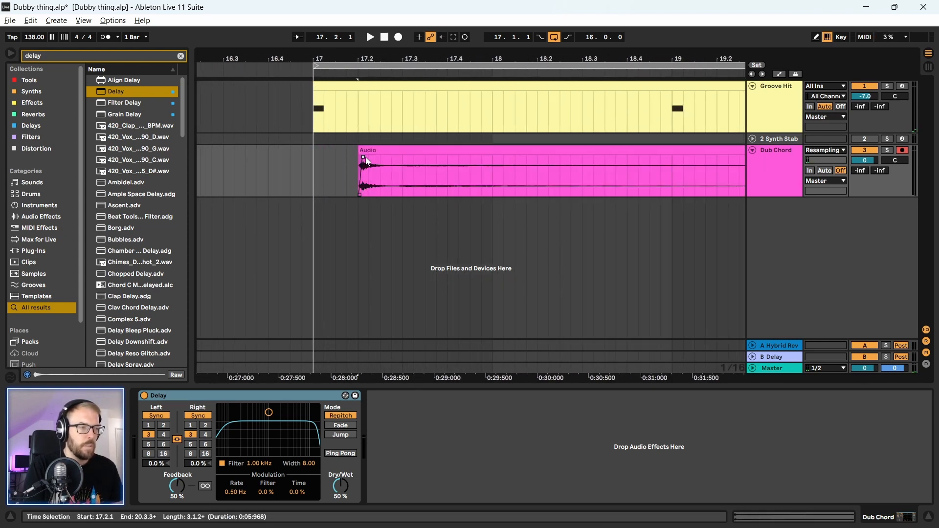
{"action": "left_click", "coordinate": [366, 161]}
{"action": "key", "text": "space"}
{"action": "key", "text": "minus"}
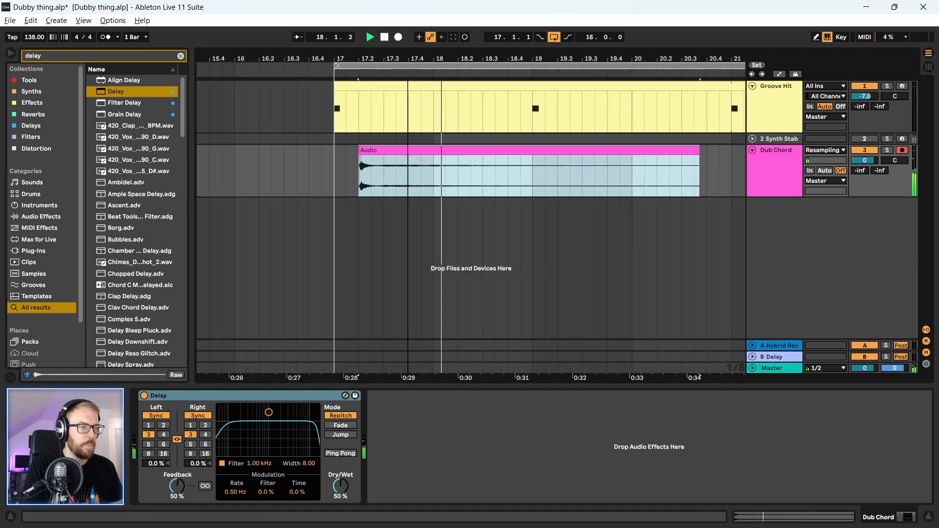
{"action": "key", "text": "minus"}
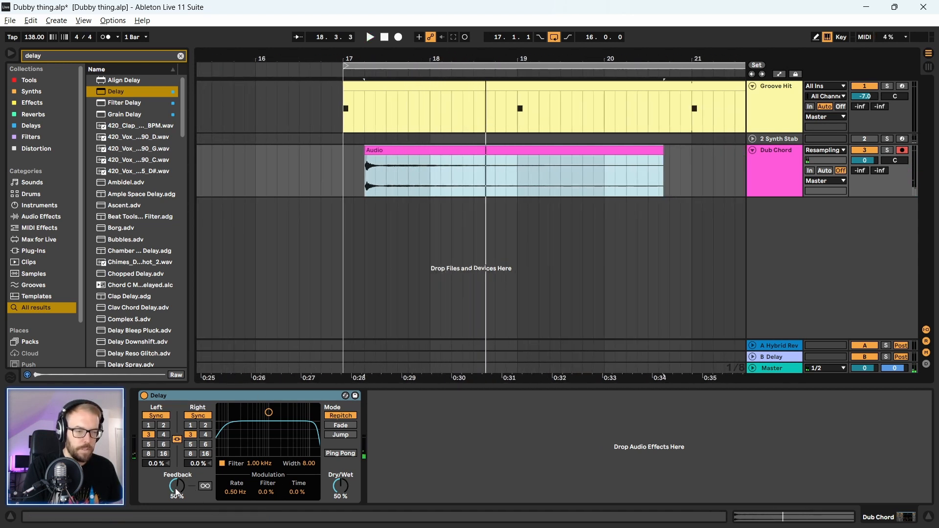
- Set the Delay's feedback to 72 % and both synced delay times to 4 sixteenths, then listen from bar 17
{"action": "left_click_drag", "start_coordinate": [176, 493], "coordinate": [176, 478]}
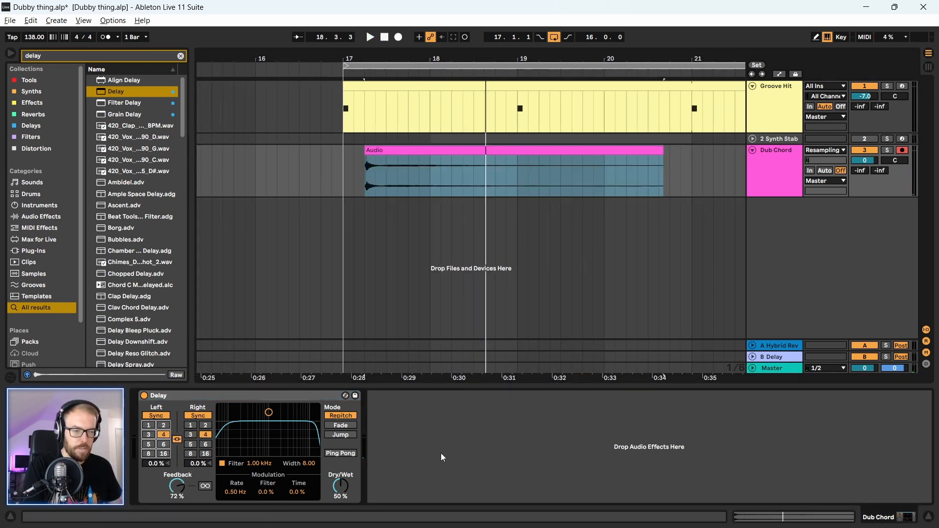
{"action": "key", "text": "space"}
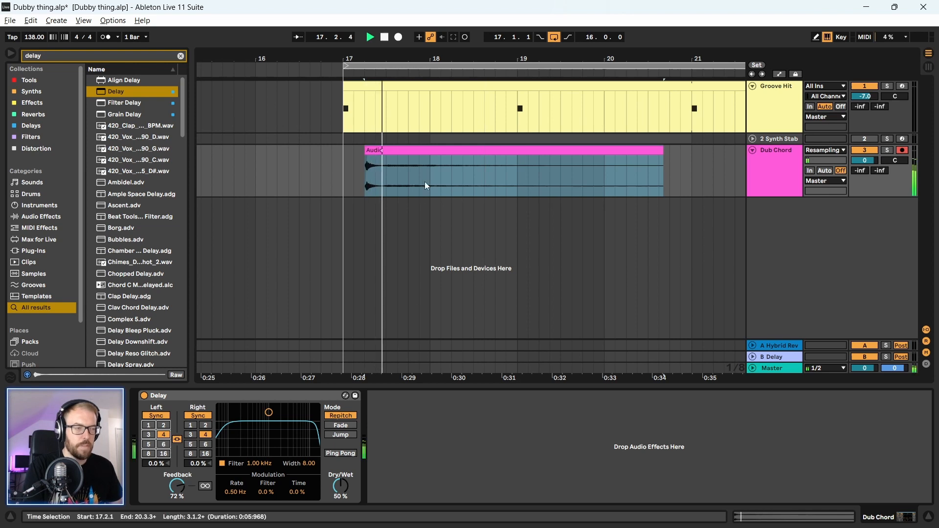
{"action": "left_click", "coordinate": [344, 193]}
{"action": "key", "text": "space"}
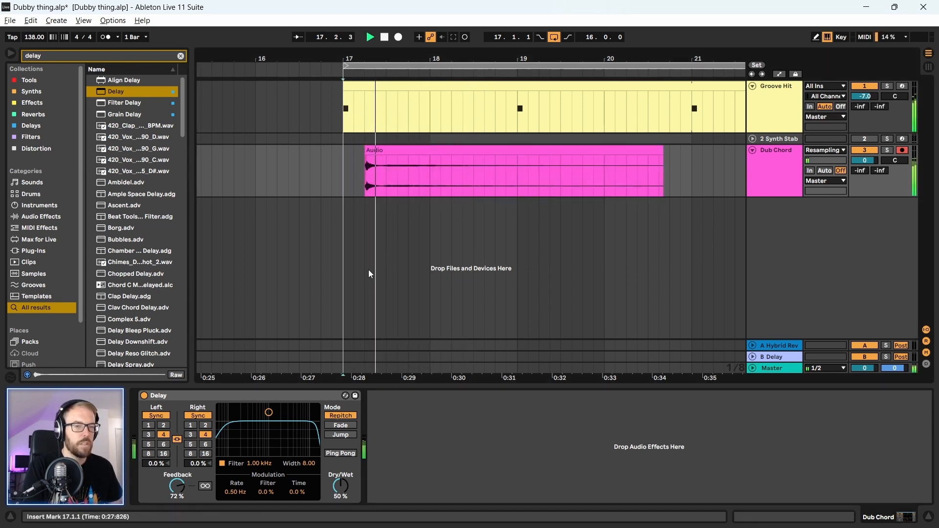
{"action": "key", "text": "space"}
- Shorten the Dub Chord clip to end at 18.1.1, add a long fade-out to it and play it back
{"action": "left_click_drag", "start_coordinate": [401, 58], "coordinate": [353, 46]}
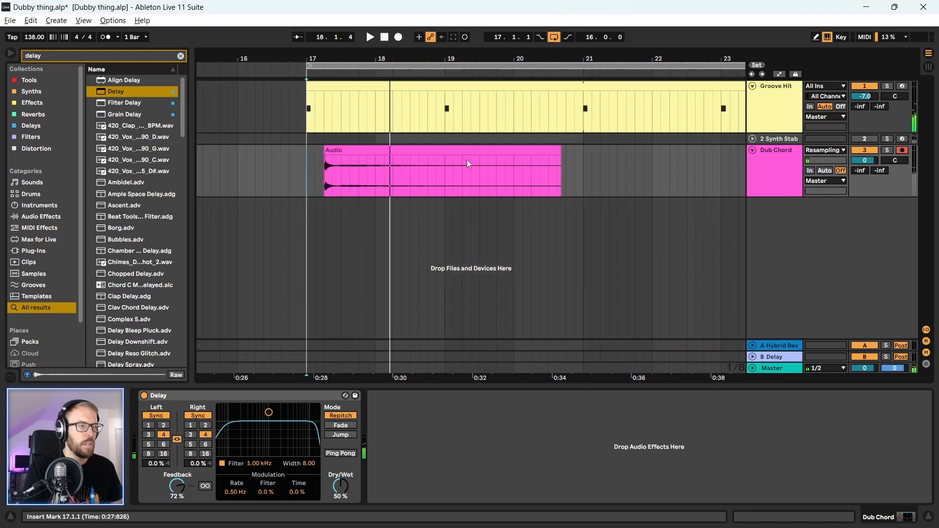
{"action": "double_click", "coordinate": [412, 152]}
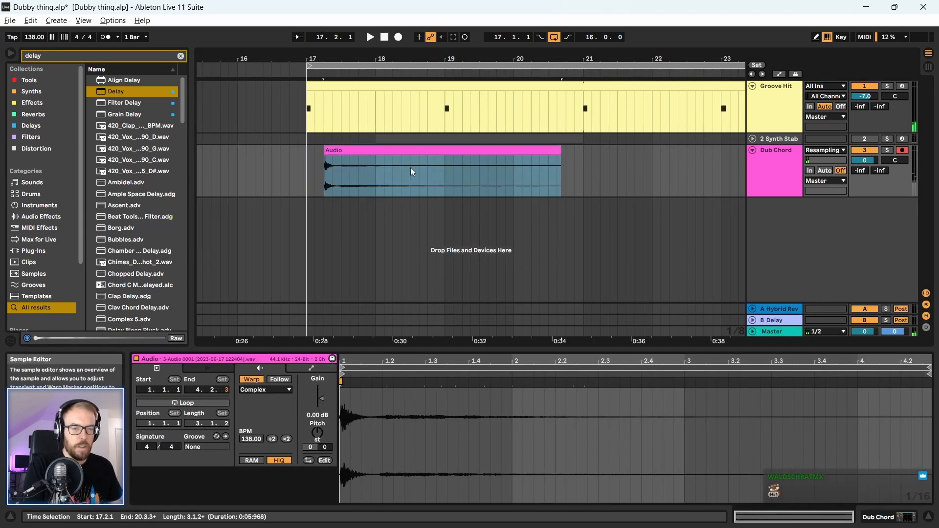
{"action": "left_click", "coordinate": [788, 172]}
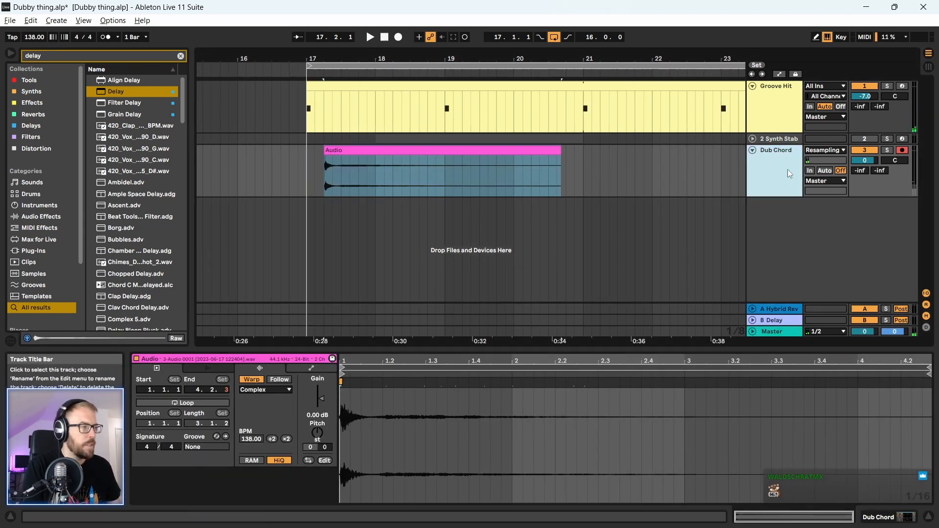
{"action": "left_click", "coordinate": [371, 149]}
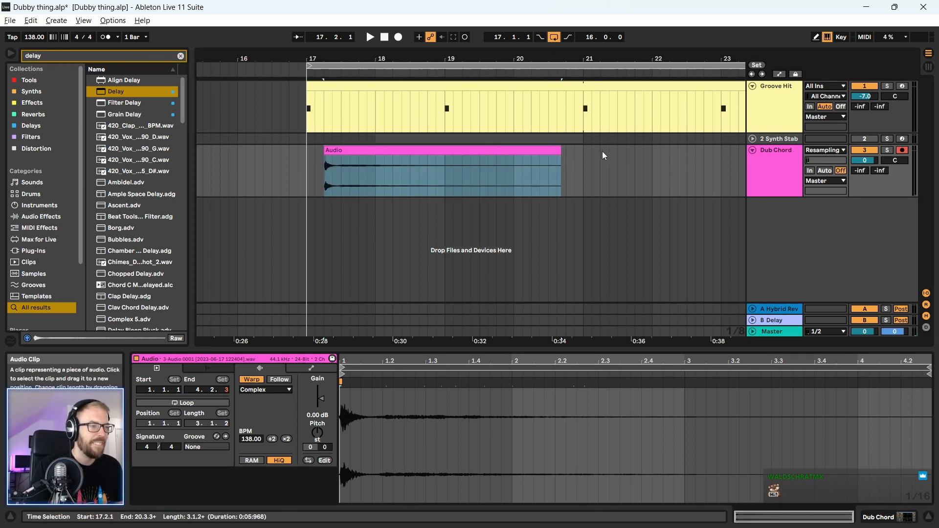
{"action": "key", "text": "space"}
{"action": "left_click", "coordinate": [779, 154]}
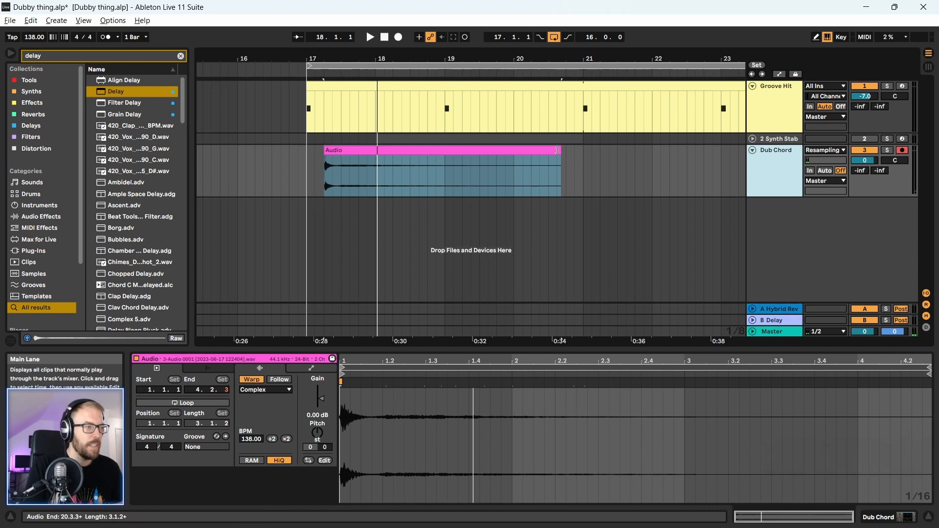
{"action": "left_click_drag", "start_coordinate": [557, 151], "coordinate": [340, 148]}
{"action": "key", "text": "space"}
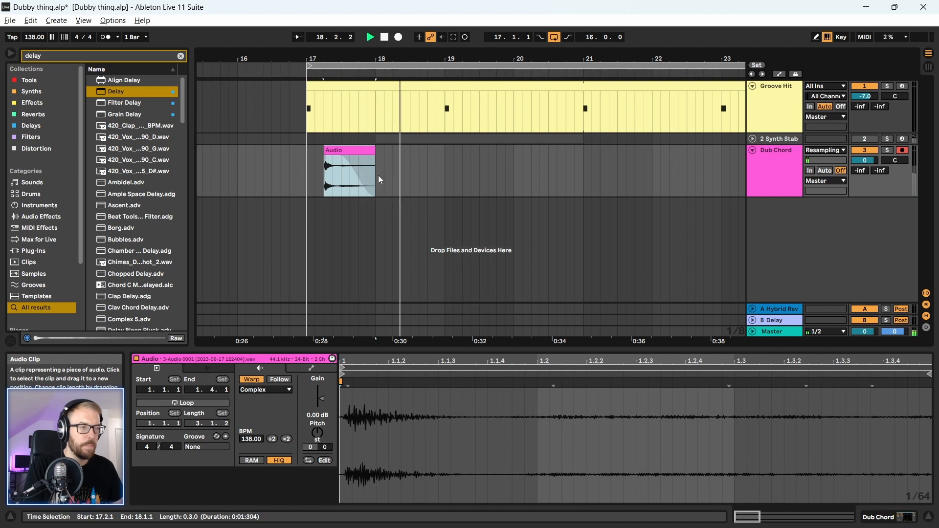
- Set both synced delay times of the Dub Chord track's Delay to 8 sixteenths and listen from bar 17
{"action": "left_click", "coordinate": [781, 161]}
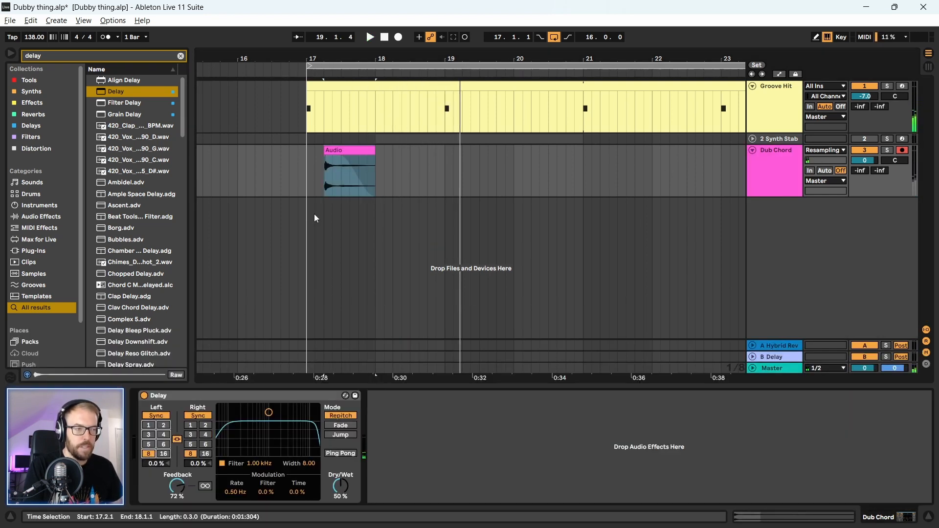
{"action": "left_click", "coordinate": [342, 151]}
{"action": "key", "text": "space"}
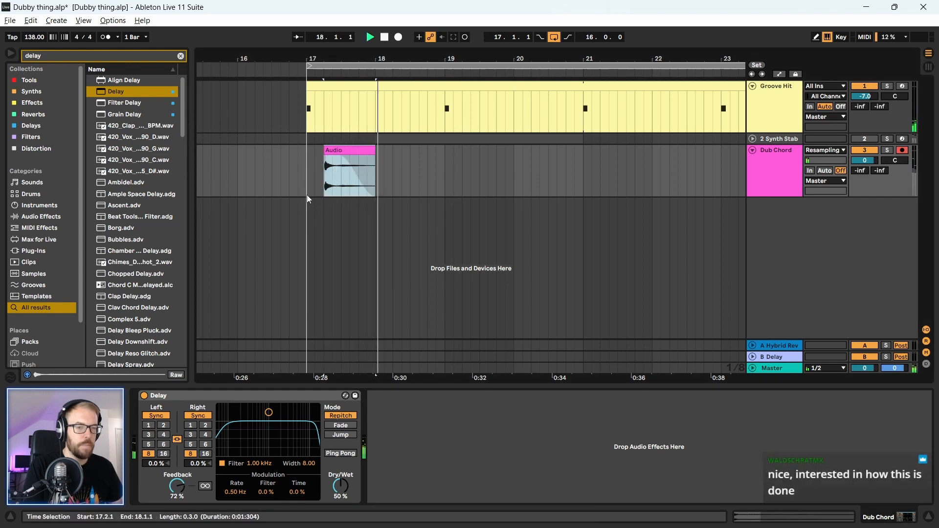
{"action": "left_click", "coordinate": [305, 183]}
{"action": "key", "text": "space"}
{"action": "key", "text": "space"}
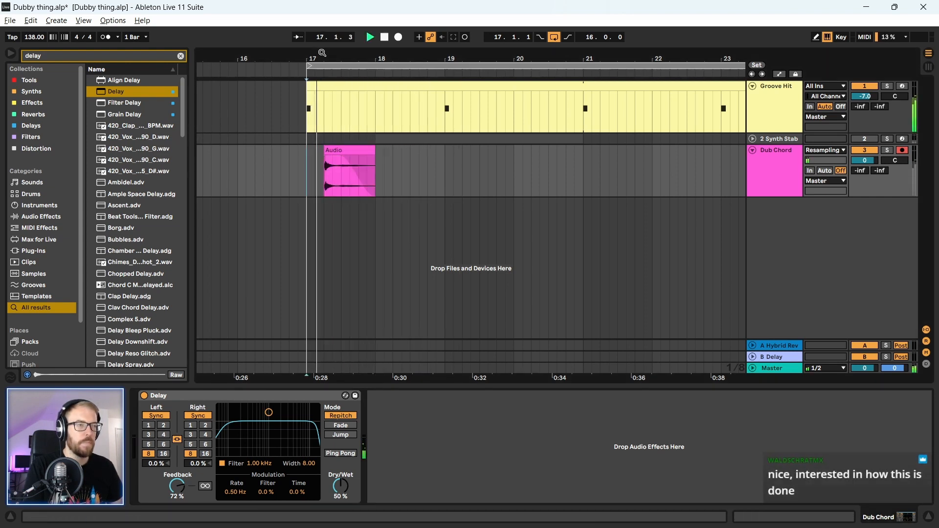
- Move the Dub Chord clip to start at bar 18 and play the arrangement from bar 17
{"action": "left_click_drag", "start_coordinate": [322, 53], "coordinate": [322, 62]}
{"action": "key", "text": "space"}
{"action": "left_click_drag", "start_coordinate": [345, 152], "coordinate": [405, 162]}
{"action": "left_click", "coordinate": [304, 182]}
{"action": "key", "text": "space"}
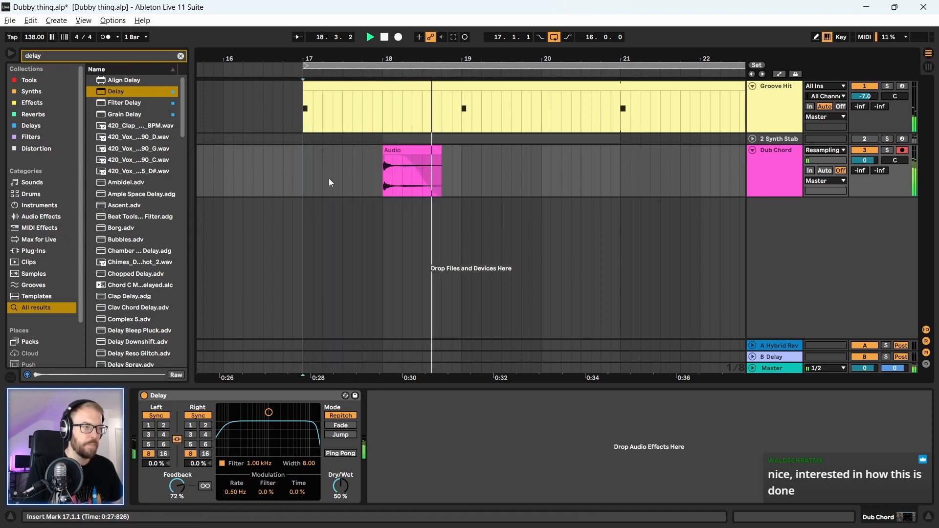
{"action": "key", "text": "space"}
- Place a copy of the Dub Chord clip at bar 20
{"action": "left_click", "coordinate": [396, 150]}
{"action": "left_click_drag", "start_coordinate": [391, 59], "coordinate": [287, 50]}
- Try duplicating the three-bar Dub Chord section from bar 17 to 20 twice and undo both duplications
{"action": "left_click_drag", "start_coordinate": [291, 152], "coordinate": [247, 187]}
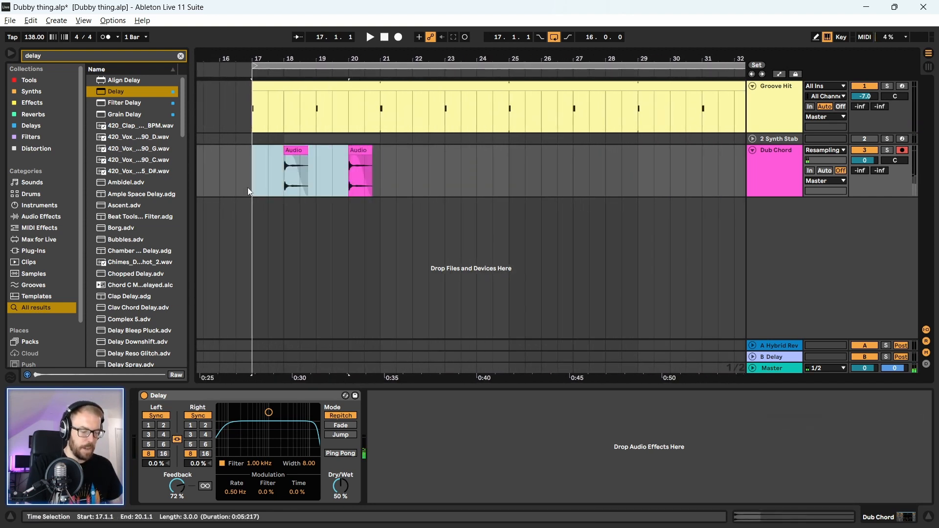
{"action": "key", "text": "ctrl+d"}
{"action": "key", "text": "ctrl+d"}
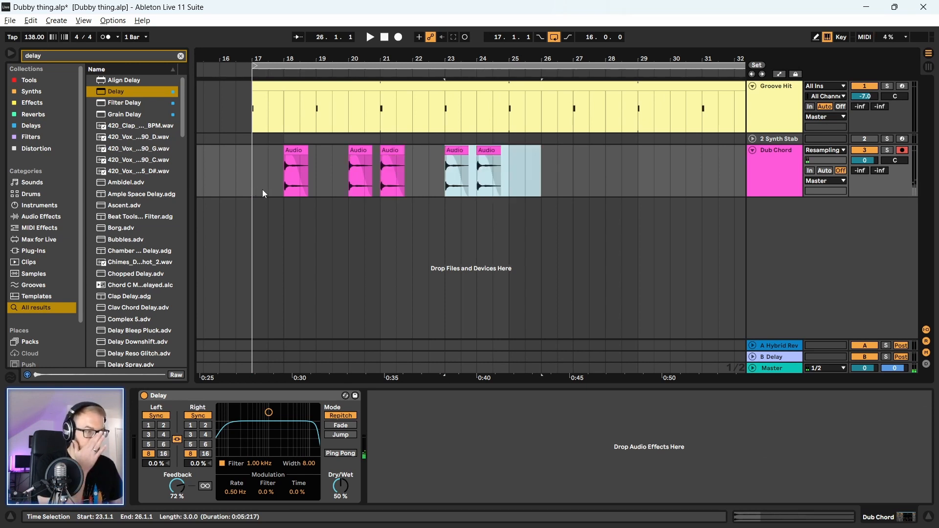
{"action": "key", "text": "ctrl+z"}
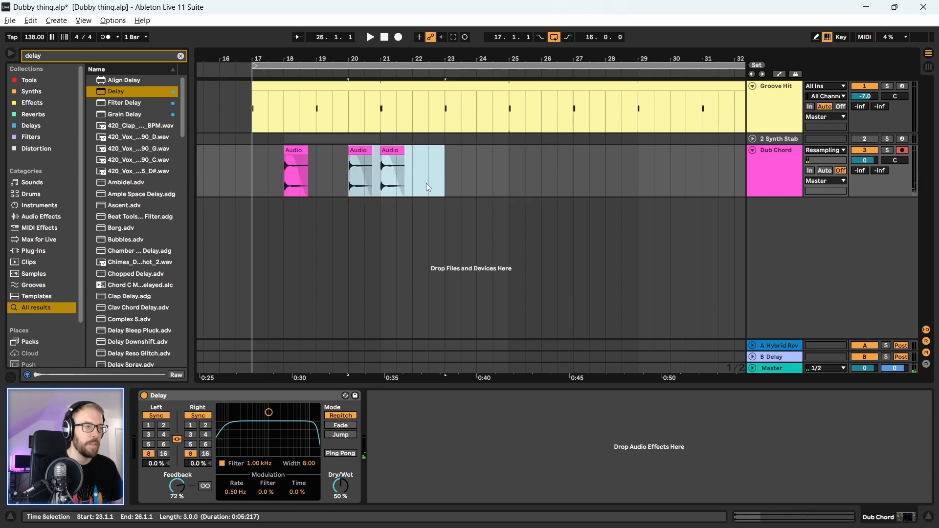
{"action": "key", "text": "ctrl+z"}
- Repeat the four-bar Dub Chord section from bar 17 to 21 until it fills the loop up to bar 33, and play it back
{"action": "left_click_drag", "start_coordinate": [379, 189], "coordinate": [255, 193]}
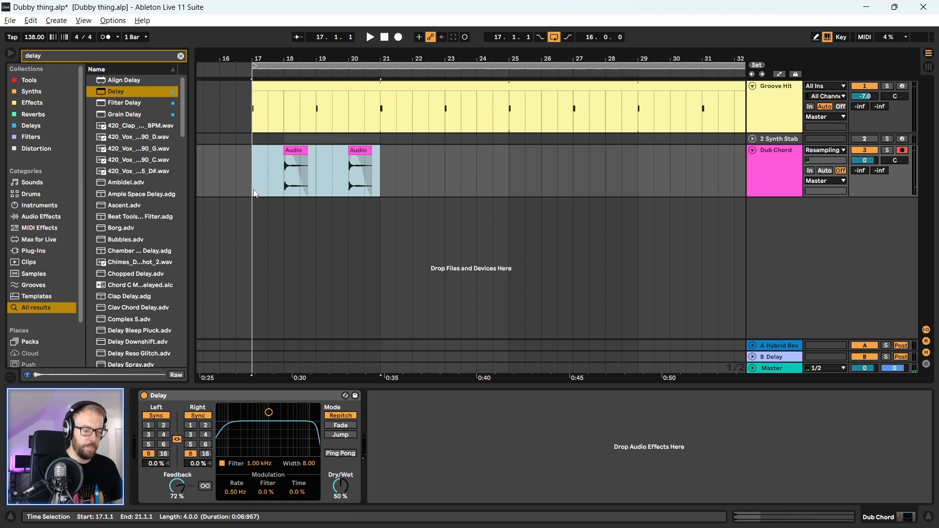
{"action": "key", "text": "ctrl+d"}
{"action": "key", "text": "ctrl+d"}
{"action": "left_click_drag", "start_coordinate": [326, 73], "coordinate": [293, 59]}
{"action": "key", "text": "ctrl+d"}
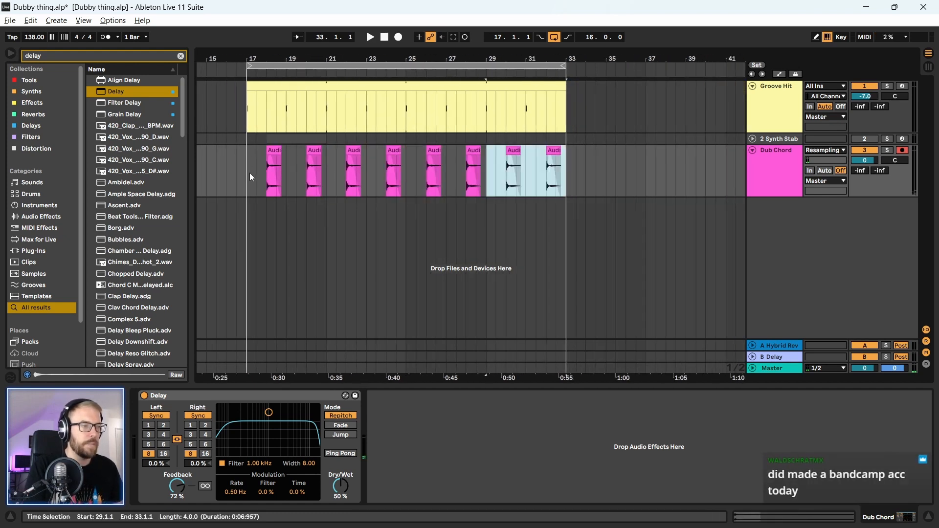
{"action": "left_click", "coordinate": [252, 177]}
{"action": "key", "text": "space"}
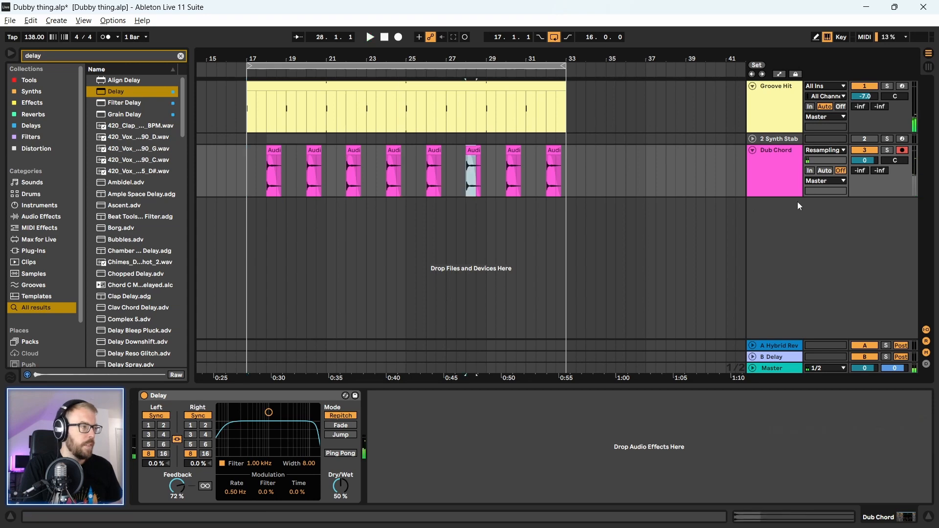
{"action": "left_click", "coordinate": [788, 168]}
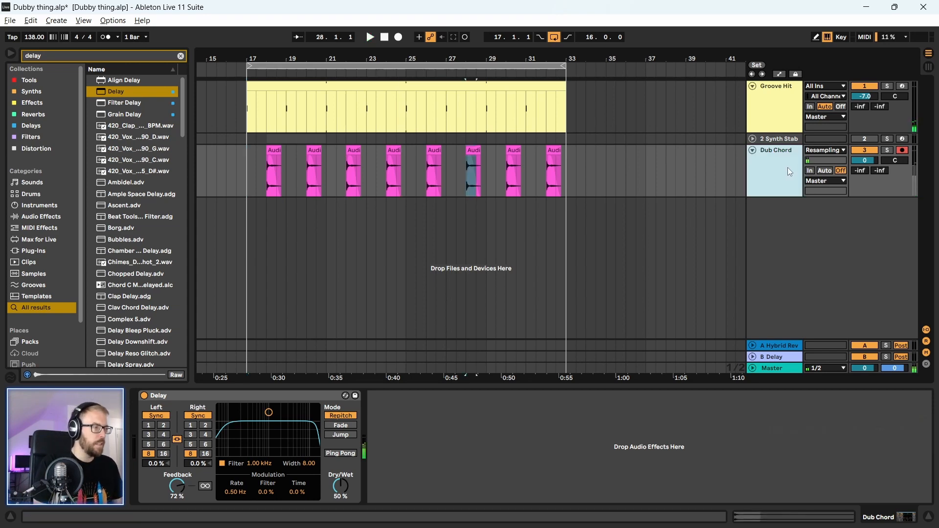
{"action": "key", "text": "ctrl+shift+r"}
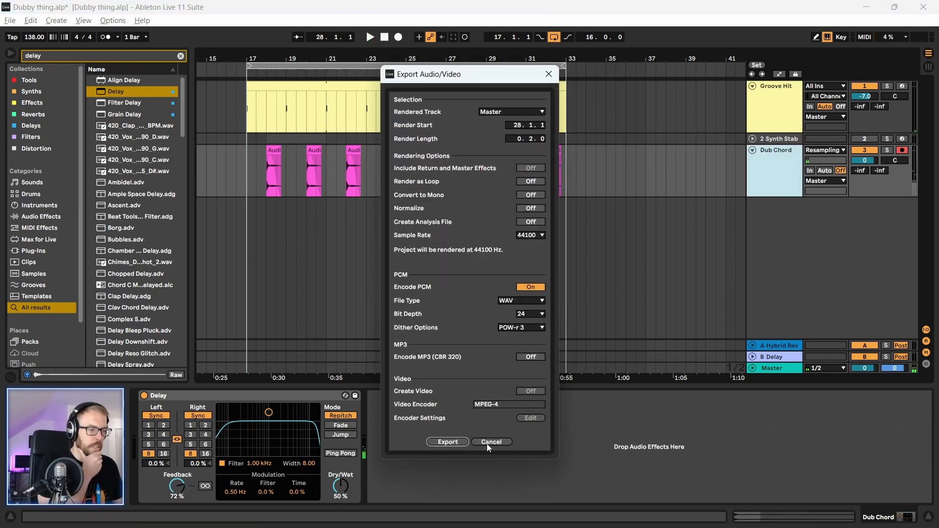
{"action": "left_click", "coordinate": [488, 442]}
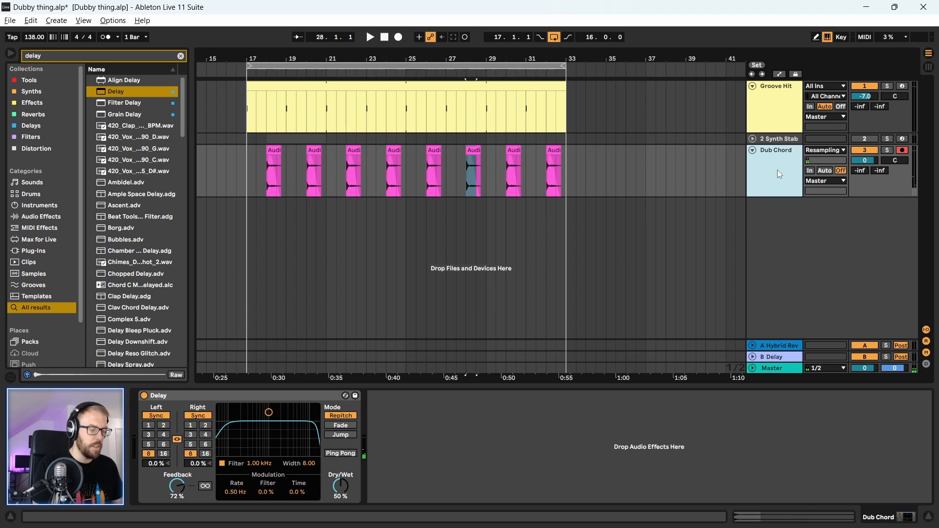
- Add an audio track below Dub Chord with its input set to Resampling, arm it for recording, and solo Dub Chord
{"action": "key", "text": "ctrl+t"}
{"action": "left_click", "coordinate": [825, 205]}
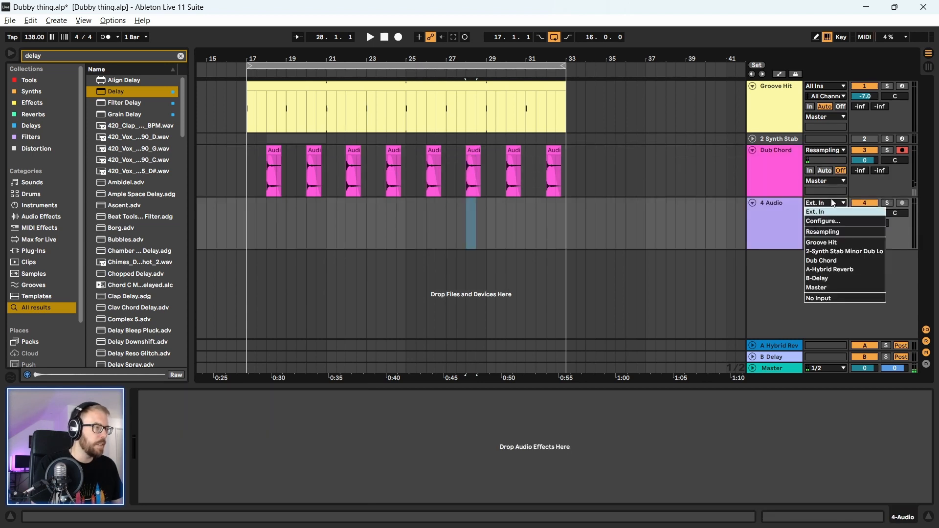
{"action": "left_click", "coordinate": [822, 226]}
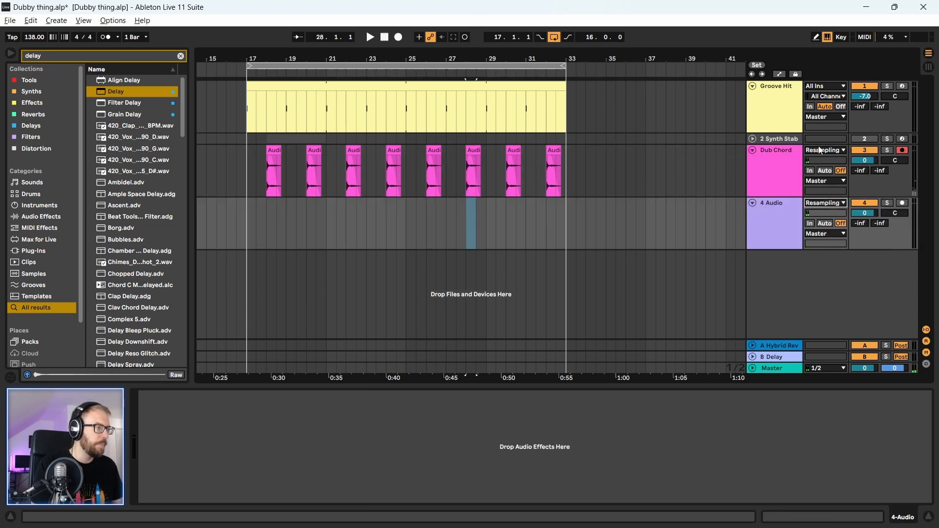
{"action": "left_click", "coordinate": [902, 203]}
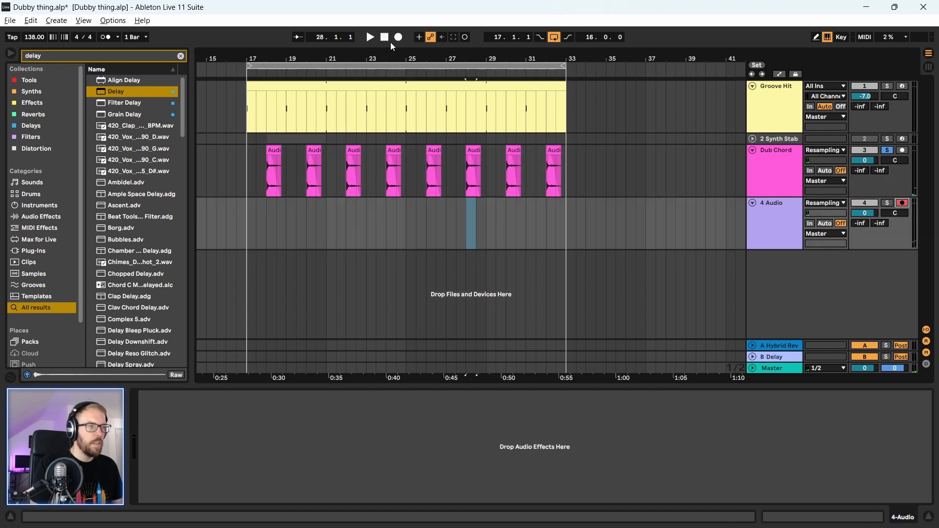
- Record the soloed Dub Chord output onto the 4 Audio track from bar 18 to about the middle of bar 24
{"action": "left_click", "coordinate": [283, 189]}
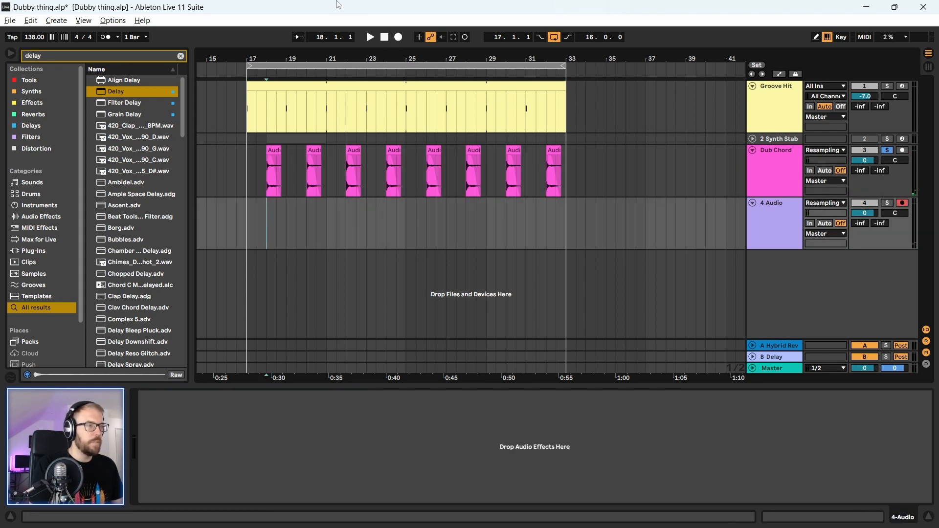
{"action": "left_click", "coordinate": [400, 38]}
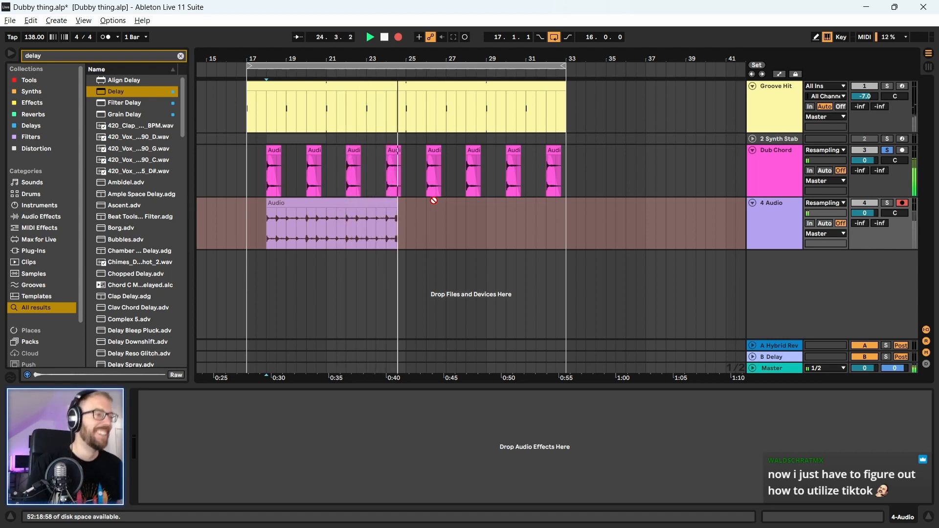
{"action": "key", "text": "space"}
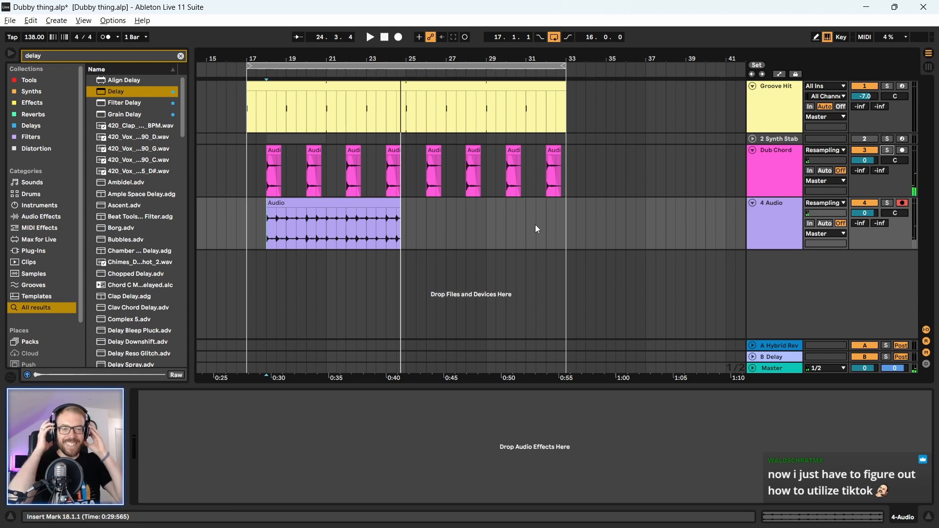
- Shorten the recorded clip on 4 Audio to two bars and place it from bar 17 to 19
{"action": "left_click", "coordinate": [298, 205]}
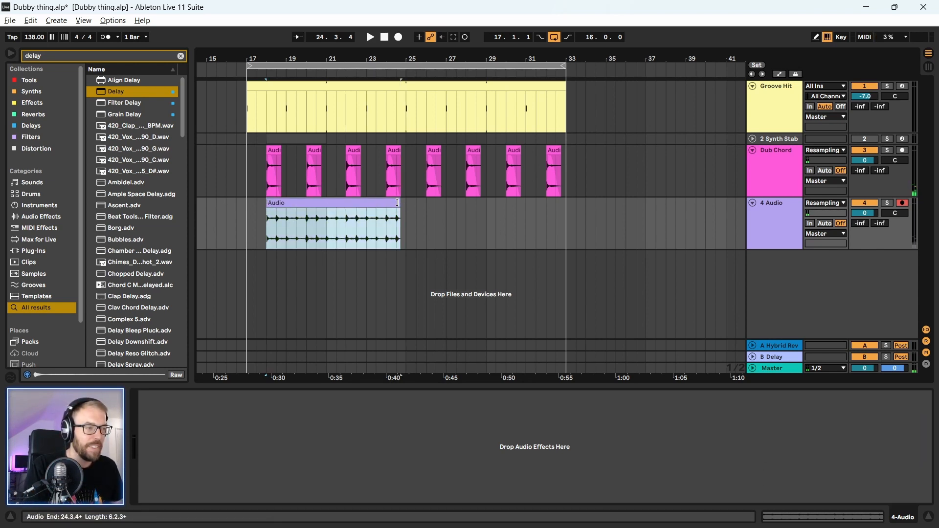
{"action": "left_click_drag", "start_coordinate": [397, 202], "coordinate": [270, 207]}
- Deactivate all the Dub Chord clips between bars 17 and 33 and collapse the Dub Chord track
{"action": "left_click_drag", "start_coordinate": [258, 170], "coordinate": [576, 170]}
{"action": "key", "text": "0"}
{"action": "left_click", "coordinate": [449, 231]}
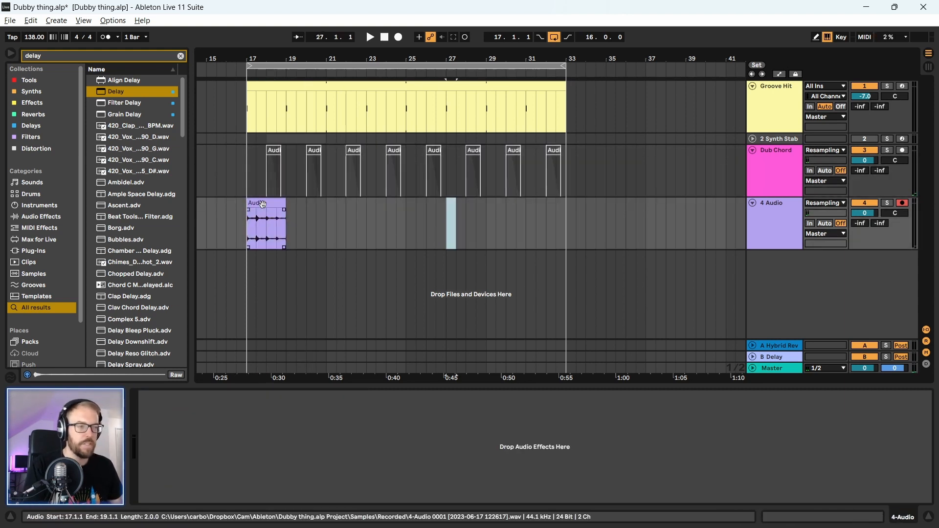
{"action": "left_click", "coordinate": [268, 204]}
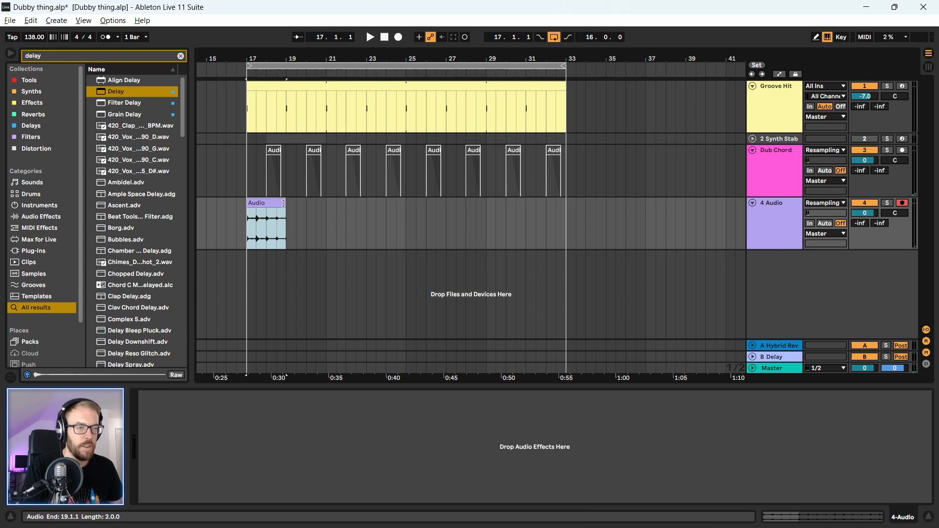
{"action": "left_click", "coordinate": [754, 151]}
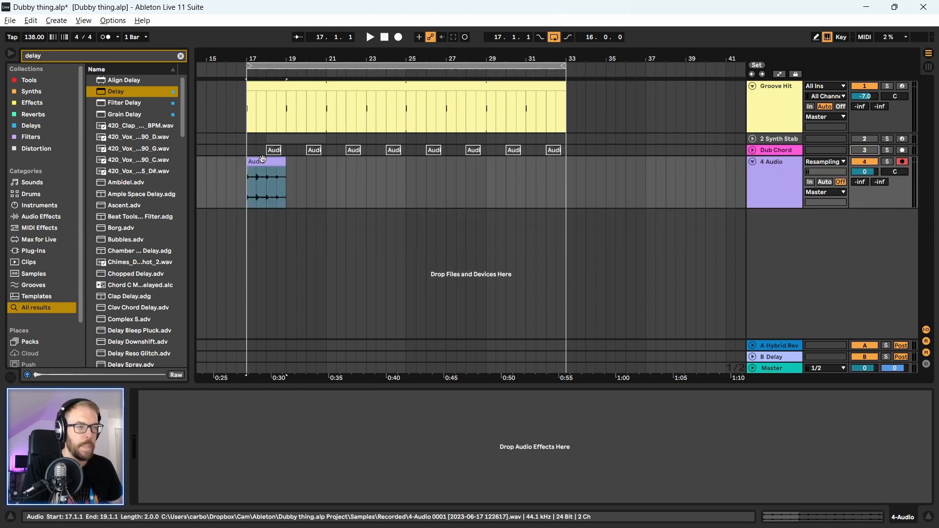
- Play the two-bar resampled clip on 4 Audio from bar 17 together with the Groove Hit track
{"action": "key", "text": "space"}
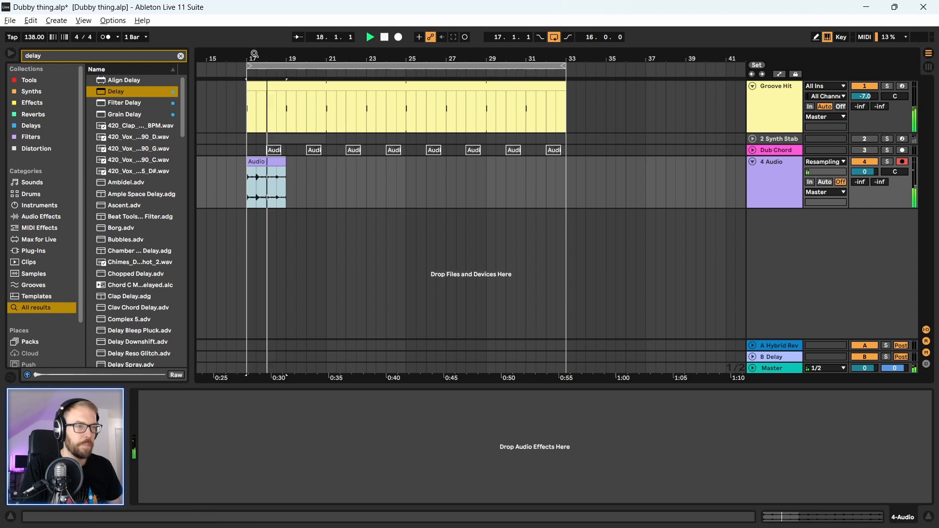
{"action": "left_click_drag", "start_coordinate": [254, 56], "coordinate": [321, 103]}
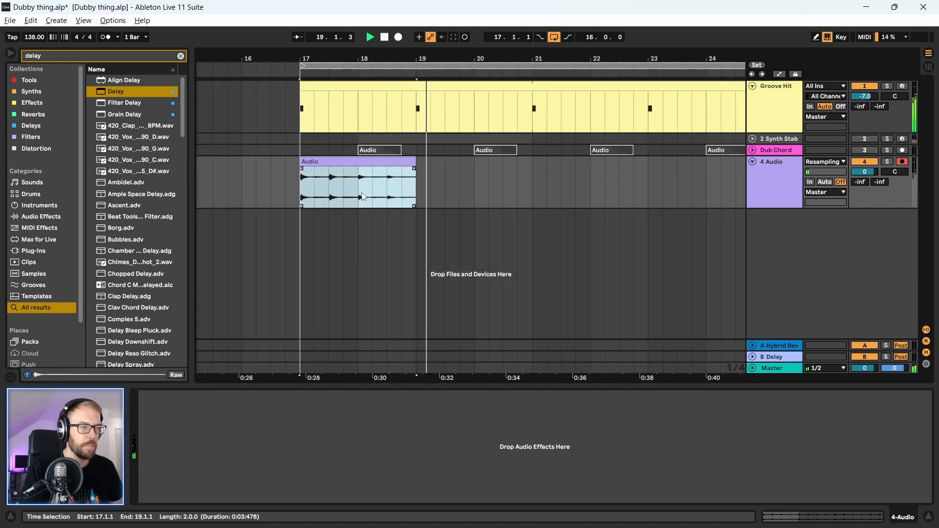
{"action": "key", "text": "space"}
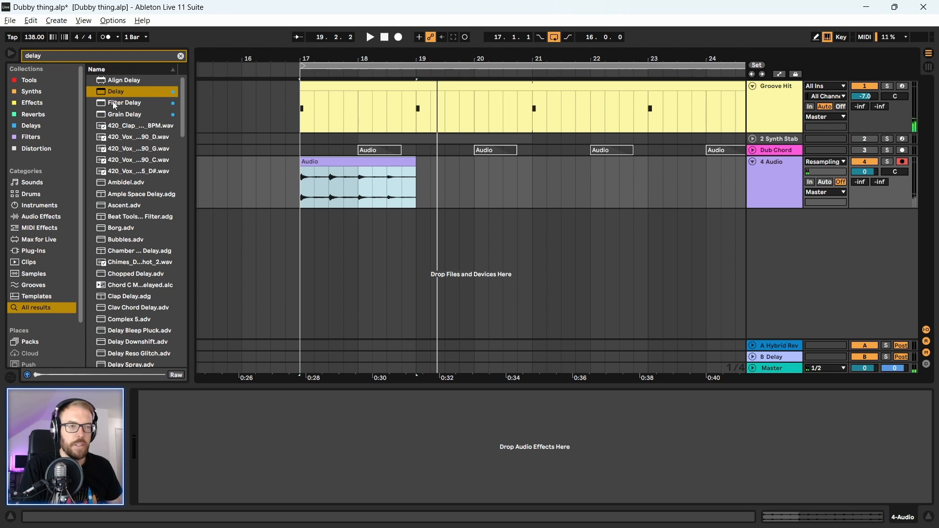
- Add the Grain Delay effect to the 4 Audio track and listen to it from bar 17
{"action": "left_click", "coordinate": [114, 113]}
{"action": "left_click_drag", "start_coordinate": [332, 192], "coordinate": [338, 190]}
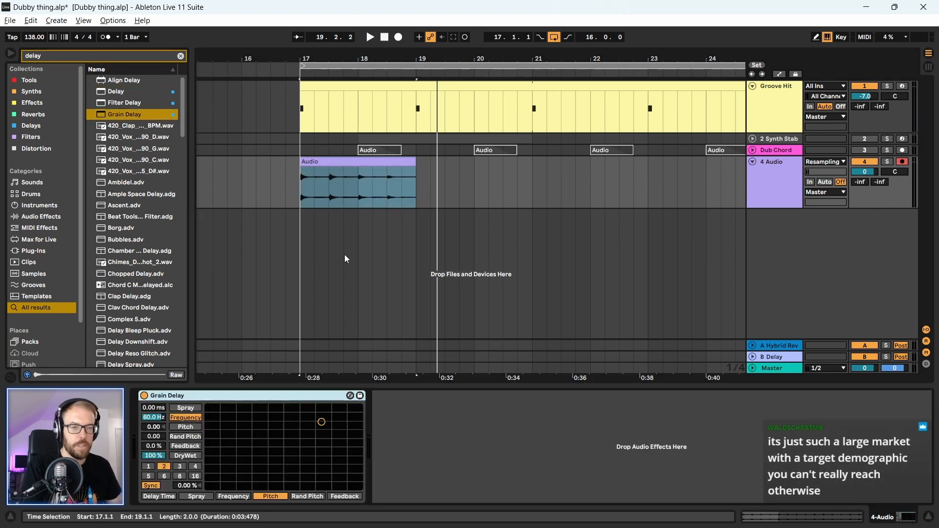
{"action": "key", "text": "space"}
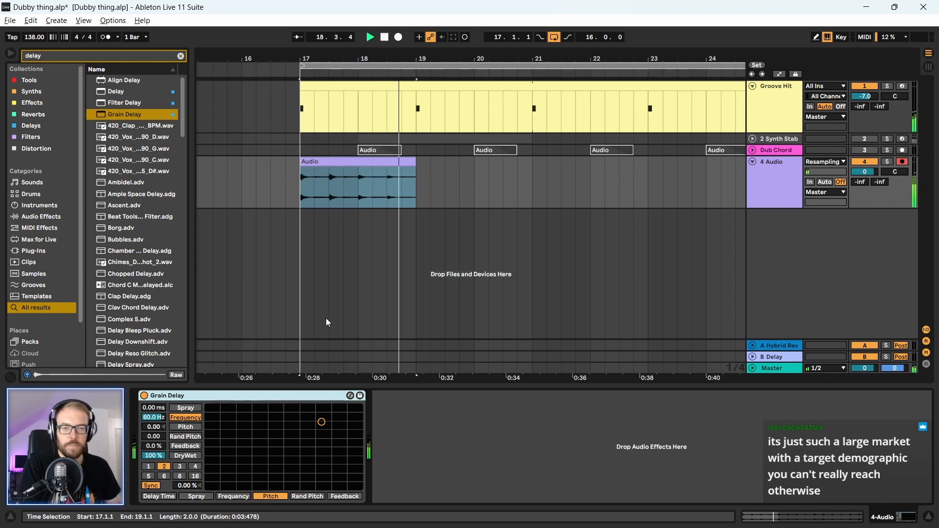
{"action": "key", "text": "space"}
- Solo the 4 Audio track and play its clip from bar 17
{"action": "left_click", "coordinate": [360, 162]}
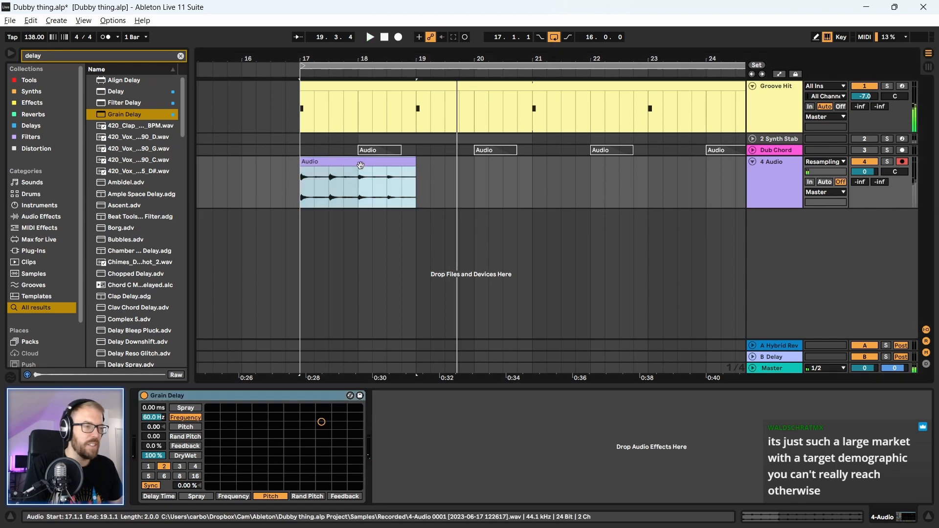
{"action": "left_click", "coordinate": [888, 162]}
{"action": "key", "text": "space"}
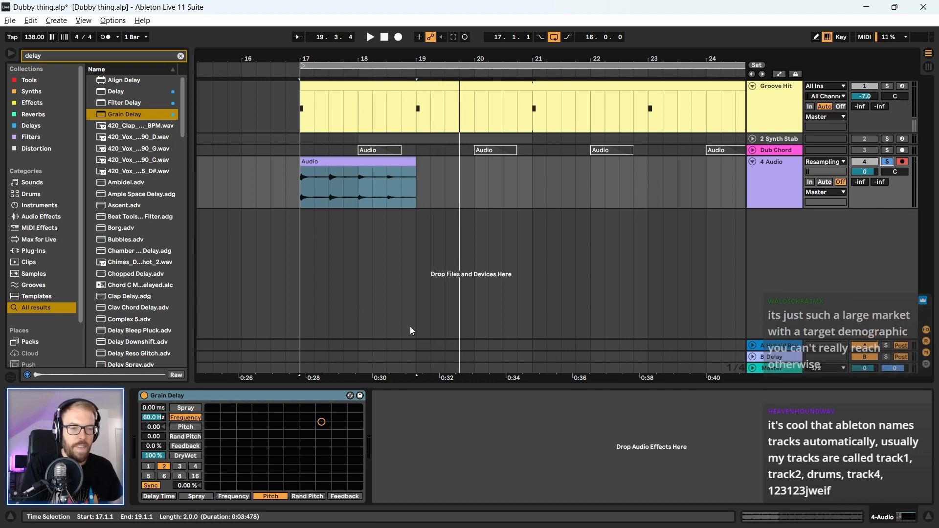
- Set the Grain Delay's Frequency to 111 Hz and its Pitch to 12.0
{"action": "left_click_drag", "start_coordinate": [321, 422], "coordinate": [311, 413]}
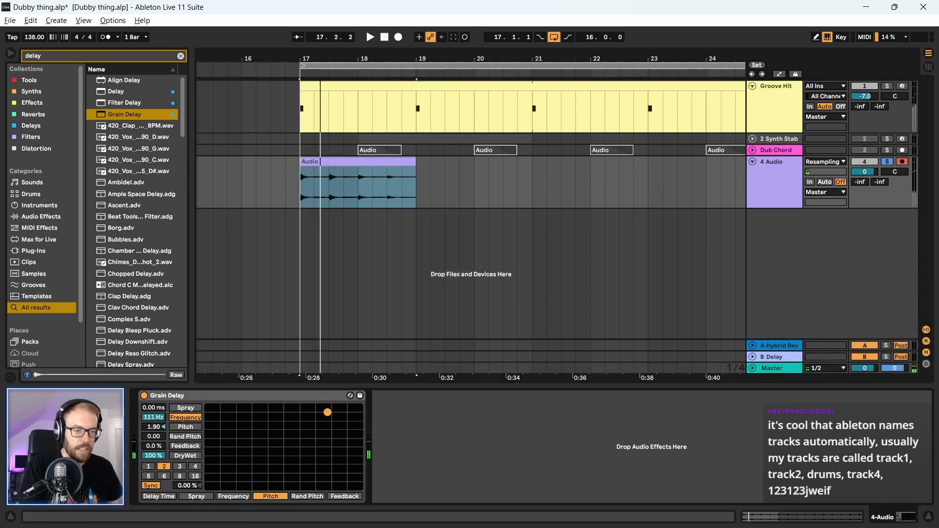
{"action": "left_click_drag", "start_coordinate": [160, 430], "coordinate": [160, 415]}
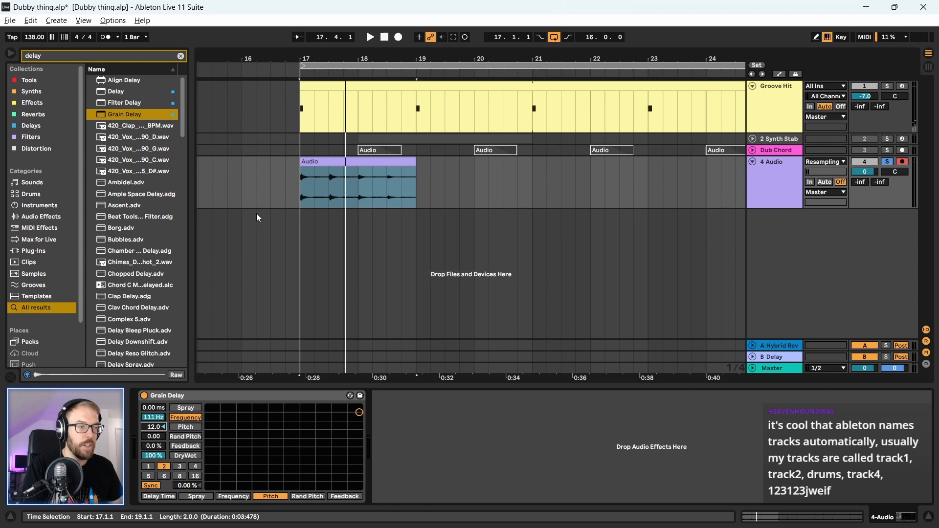
- Extend the 4 Audio clip to four bars, ending at bar 21, and play it from bar 17
{"action": "left_click", "coordinate": [314, 162]}
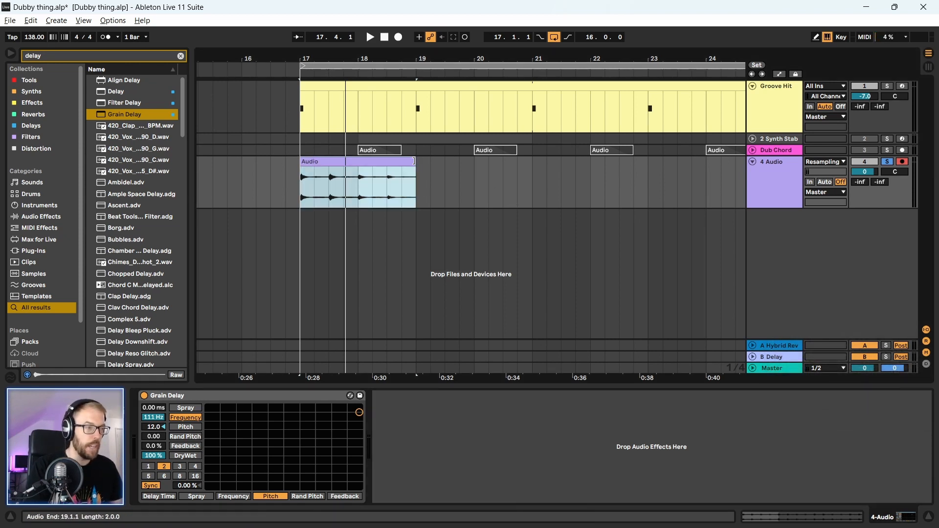
{"action": "left_click_drag", "start_coordinate": [414, 161], "coordinate": [543, 169]}
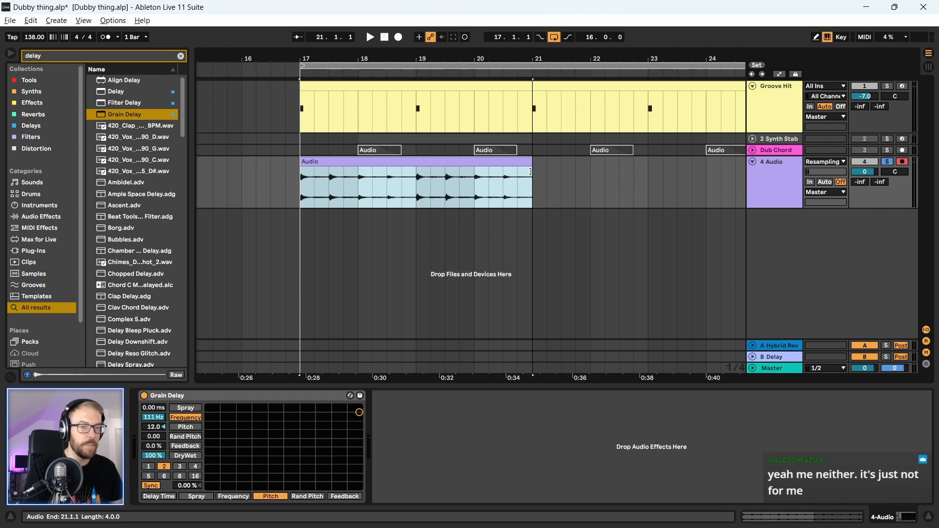
{"action": "key", "text": "space"}
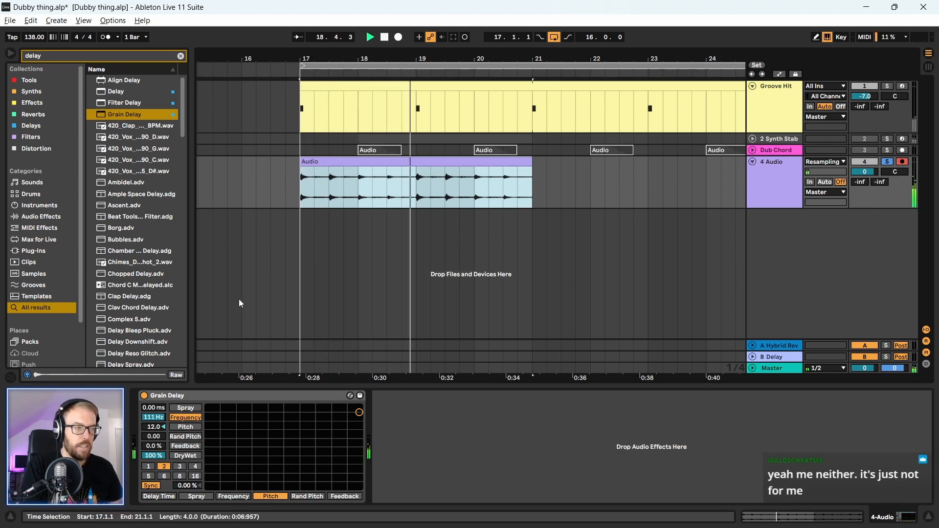
{"action": "key", "text": "space"}
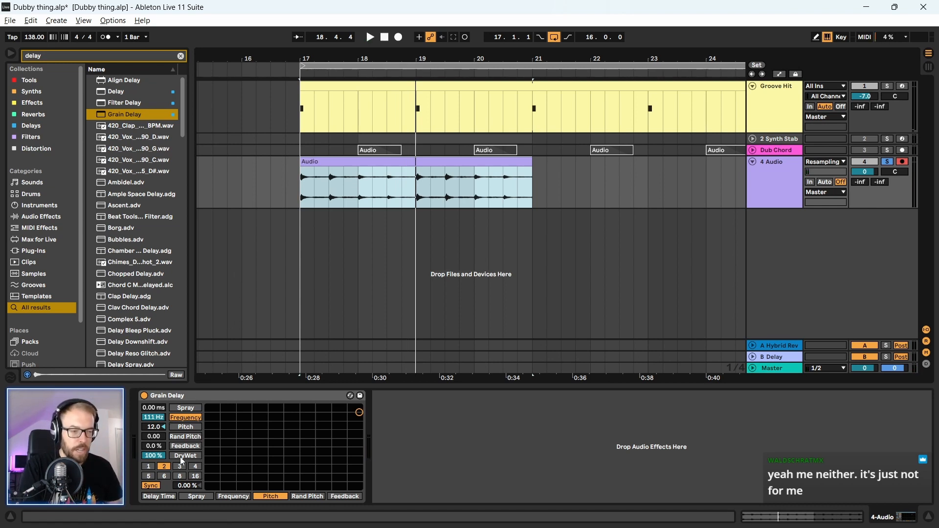
- Set the Grain Delay's Dry/Wet to 42% and listen to the mix from bar 17
{"action": "left_click_drag", "start_coordinate": [158, 460], "coordinate": [158, 476]}
{"action": "key", "text": "space"}
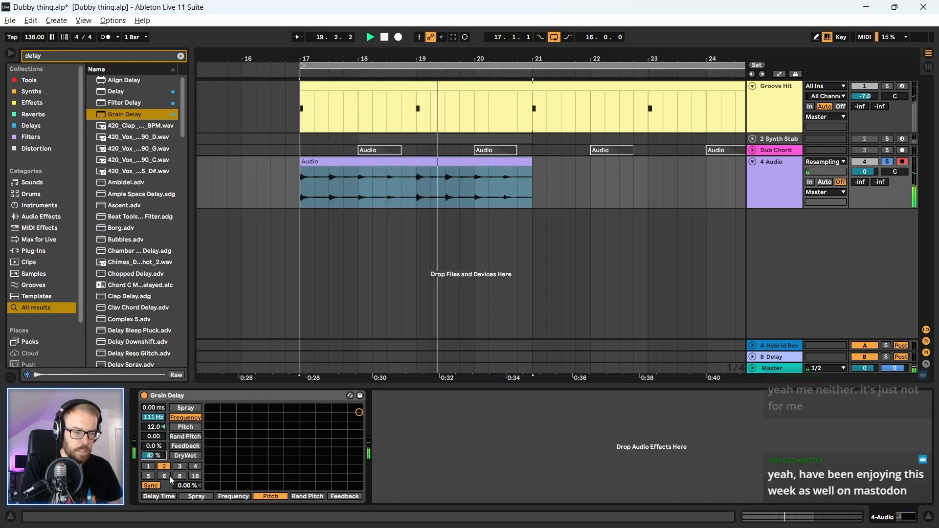
{"action": "key", "text": "space"}
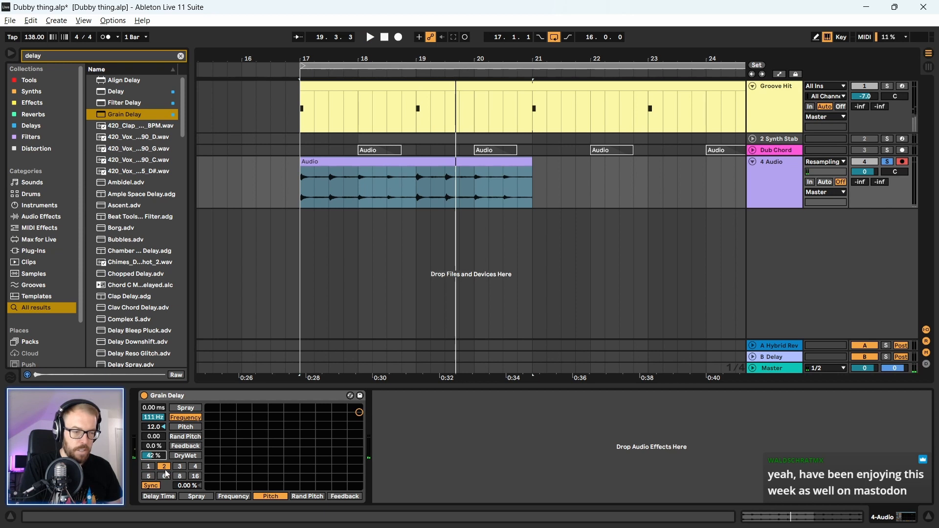
- Set the Grain Delay's beat delay to 6 and its Frequency to 13.2 Hz while auditioning the clip from bar 17
{"action": "key", "text": "space"}
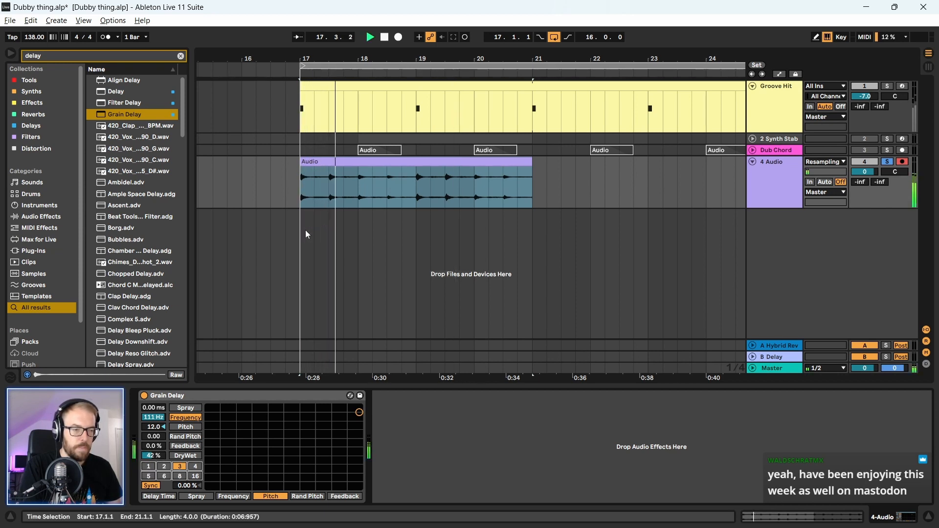
{"action": "key", "text": "space"}
{"action": "key", "text": "space"}
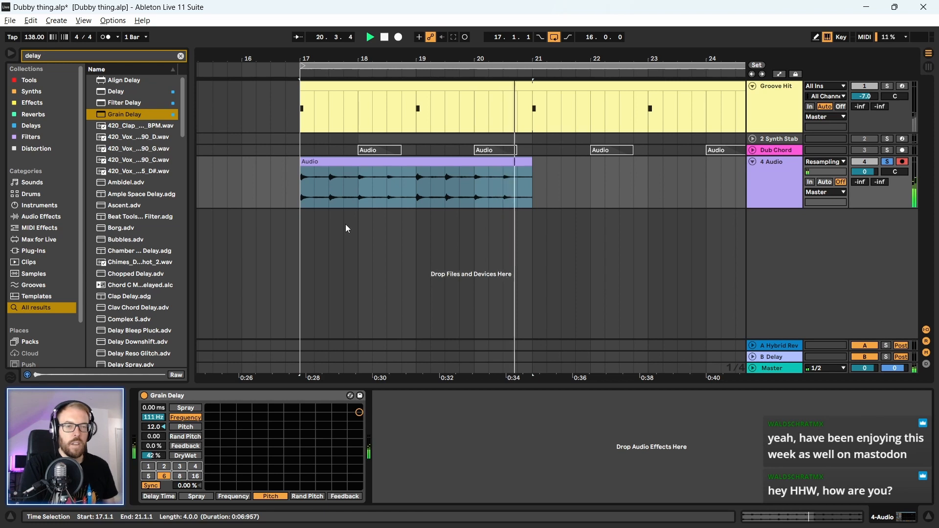
{"action": "key", "text": "space"}
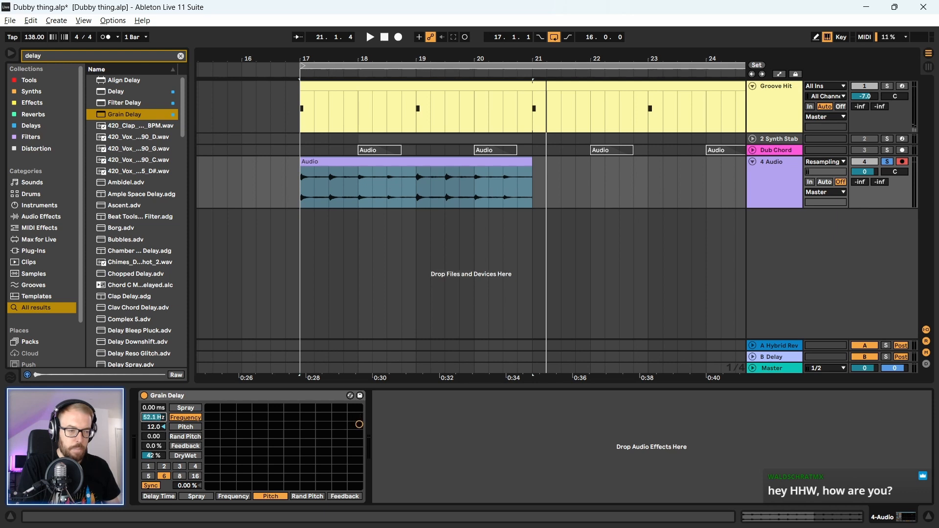
{"action": "key", "text": "space"}
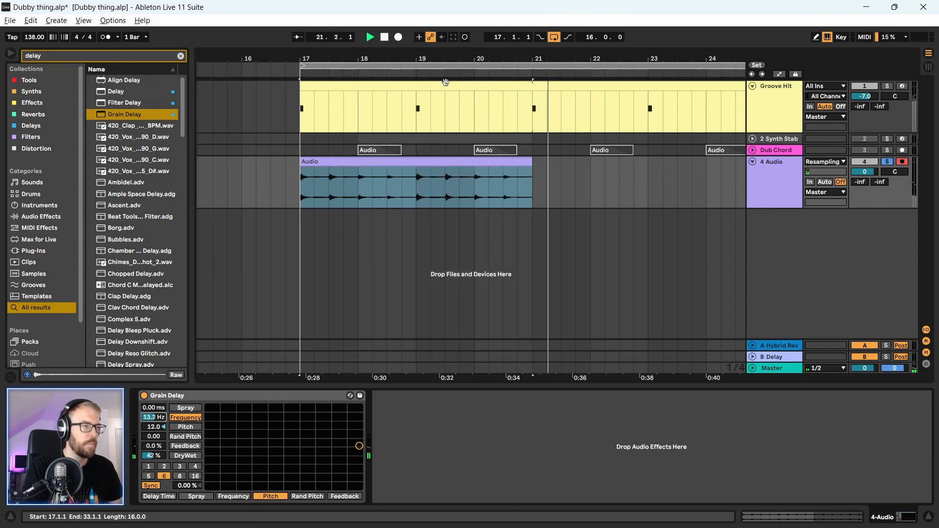
{"action": "key", "text": "space"}
- Duplicate the four-bar 4 Audio clip three times up to bar 33 and play it unsoloed from bar 17
{"action": "left_click_drag", "start_coordinate": [455, 58], "coordinate": [354, 39]}
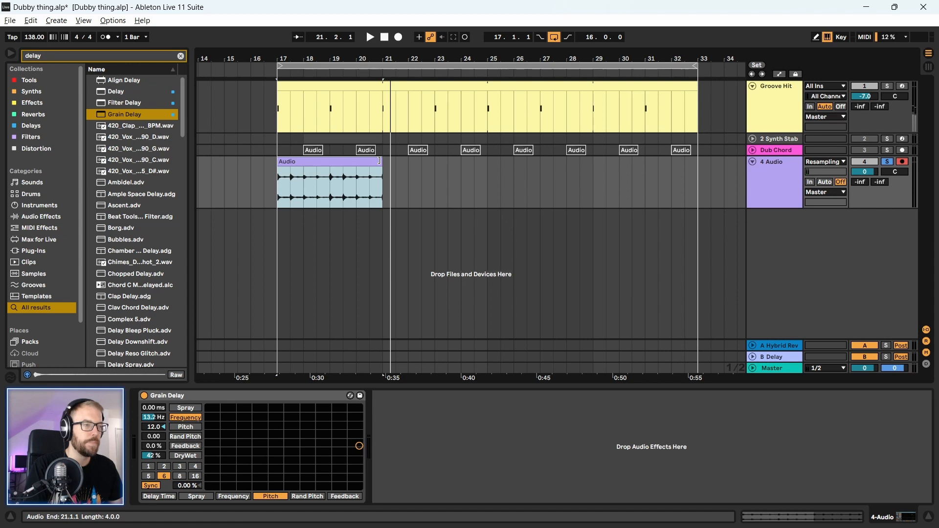
{"action": "key", "text": "ctrl+d"}
{"action": "key", "text": "ctrl+d"}
{"action": "key", "text": "ctrl+d"}
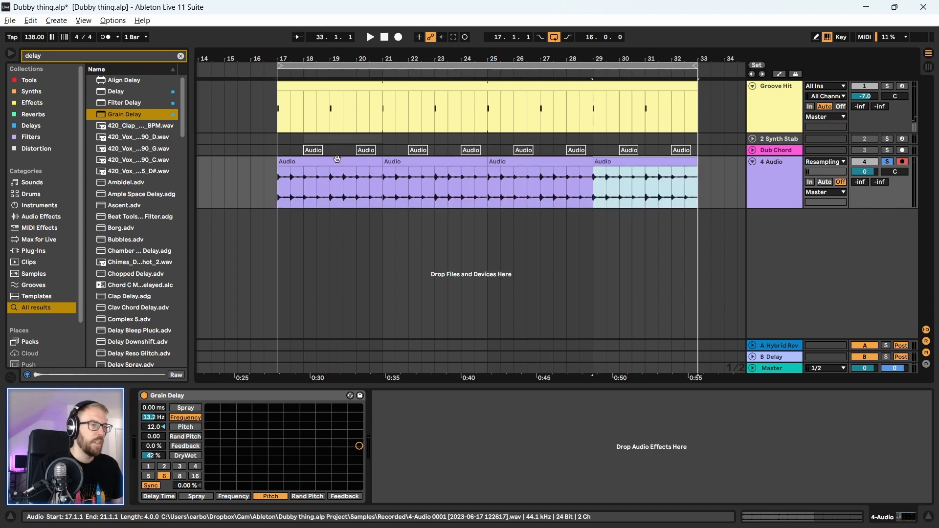
{"action": "left_click", "coordinate": [337, 159]}
{"action": "key", "text": "space"}
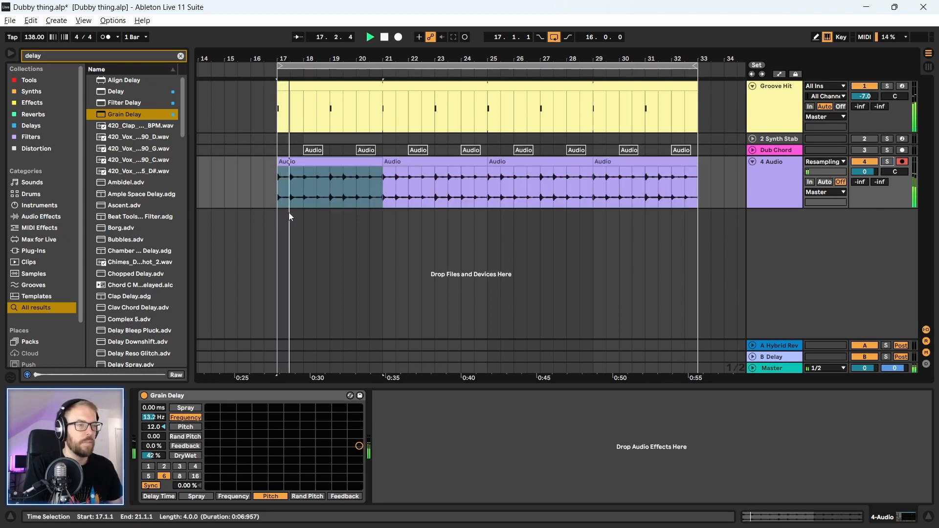
- Delete the note at the start of bar 3 in the Groove Hit clip
{"action": "left_click_drag", "start_coordinate": [327, 58], "coordinate": [298, 48]}
{"action": "key", "text": "space"}
{"action": "double_click", "coordinate": [310, 85]}
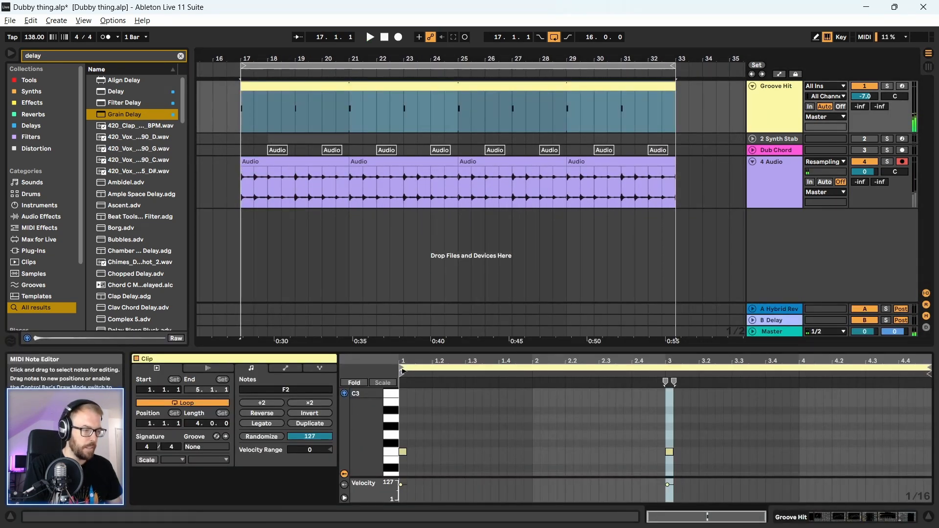
{"action": "left_click_drag", "start_coordinate": [557, 387], "coordinate": [719, 482]}
{"action": "key", "text": "Delete"}
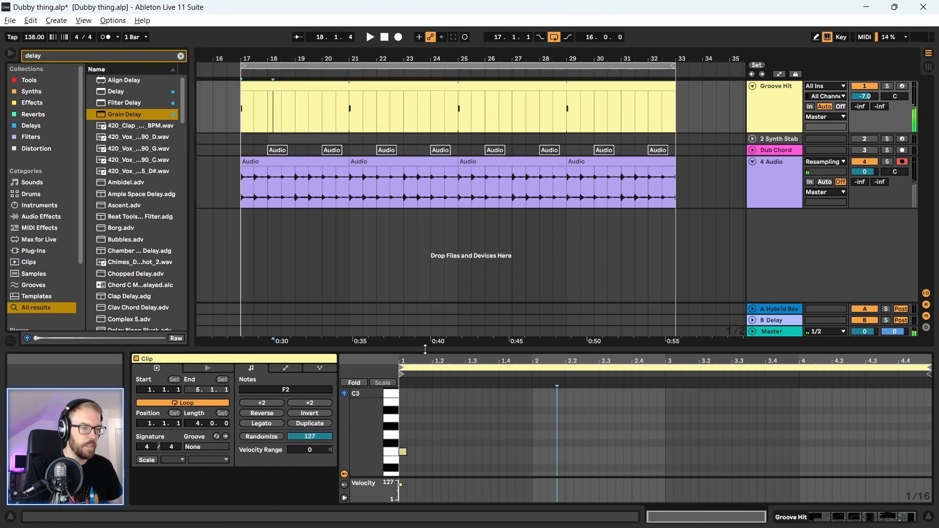
{"action": "left_click_drag", "start_coordinate": [424, 349], "coordinate": [356, 375]}
- Listen to the full arrangement with the reduced Groove Hit pattern and the repeated 4 Audio clips
{"action": "left_click", "coordinate": [297, 96]}
{"action": "key", "text": "space"}
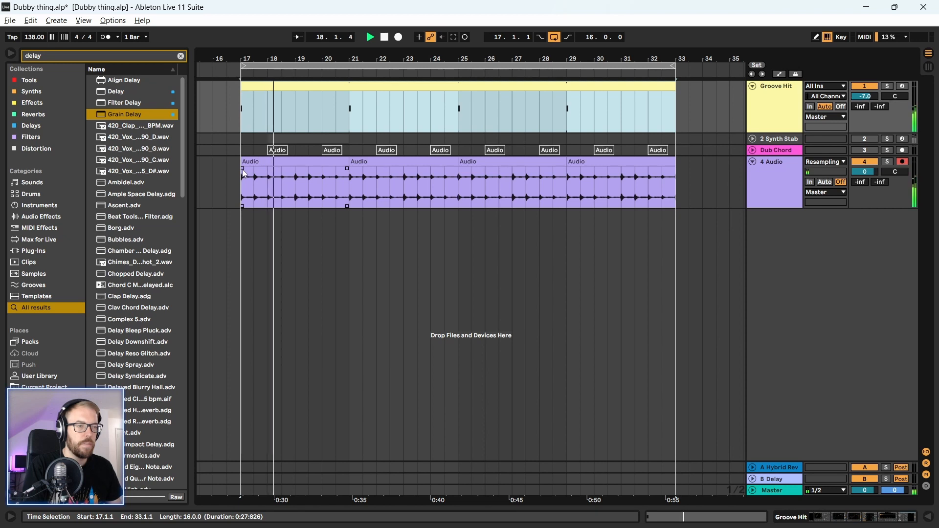
{"action": "left_click", "coordinate": [320, 167]}
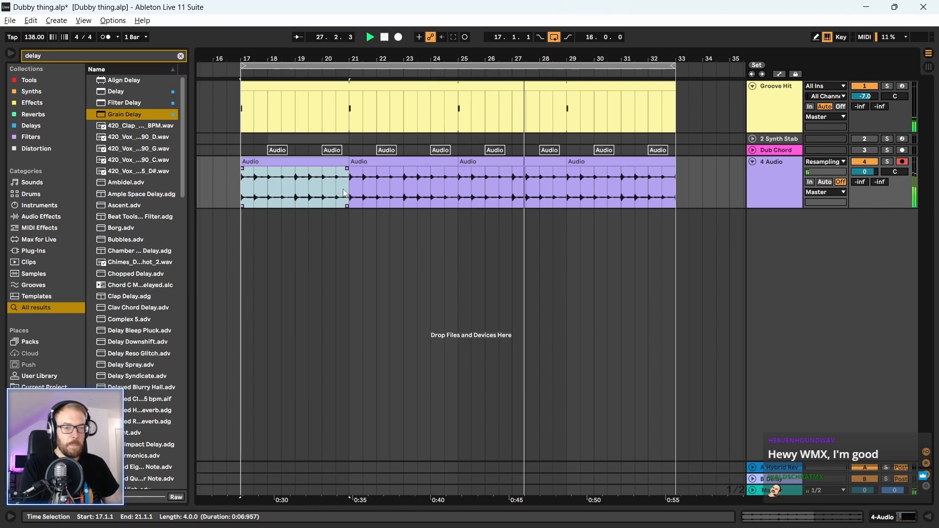
- Search the browser for "pad" and widen it so the full file names can be read
{"action": "left_click", "coordinate": [180, 56]}
{"action": "type", "text": "pad"}
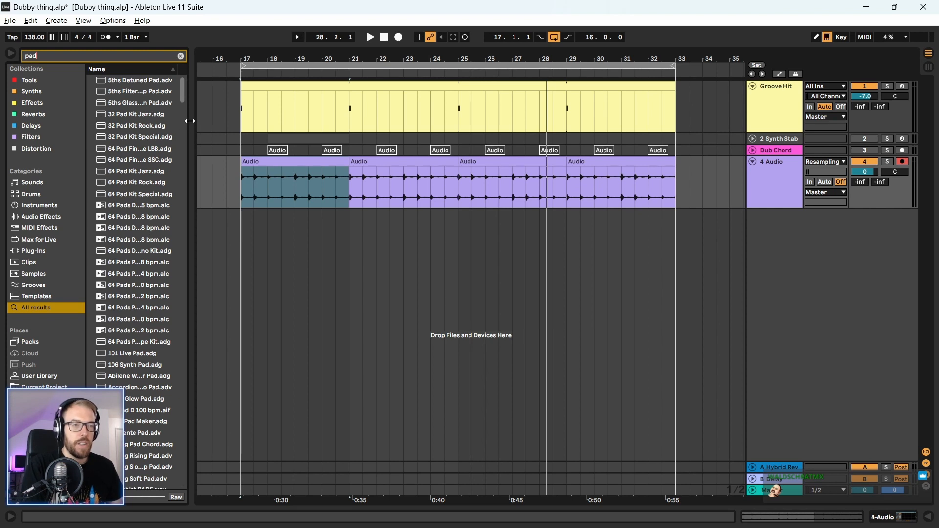
{"action": "left_click_drag", "start_coordinate": [191, 134], "coordinate": [282, 134]}
{"action": "scroll", "coordinate": [158, 368], "scroll_direction": "down", "scroll_amount": 3}
{"action": "left_click", "coordinate": [166, 225]}
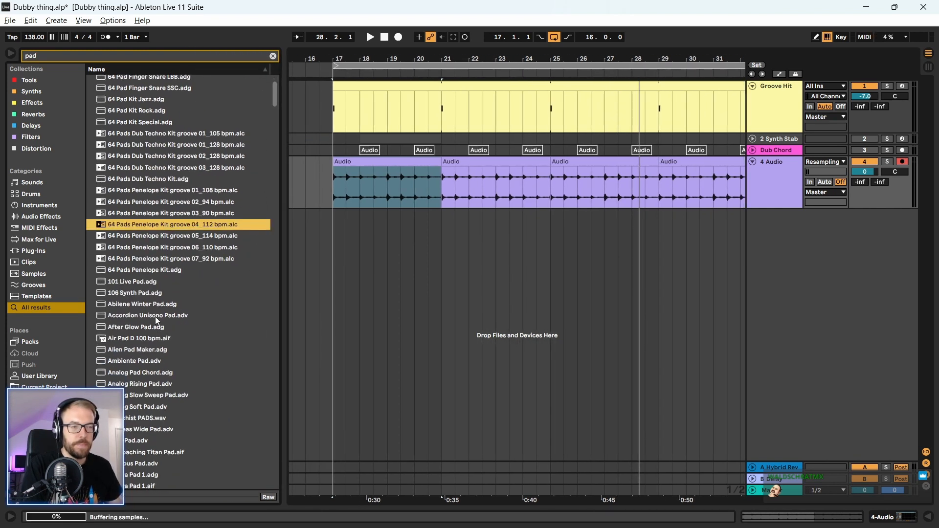
- Preview several pad presets in the results, including AtmosPad.adg and Aroura Pad 2.adg
{"action": "scroll", "coordinate": [148, 331], "scroll_direction": "down", "scroll_amount": 6}
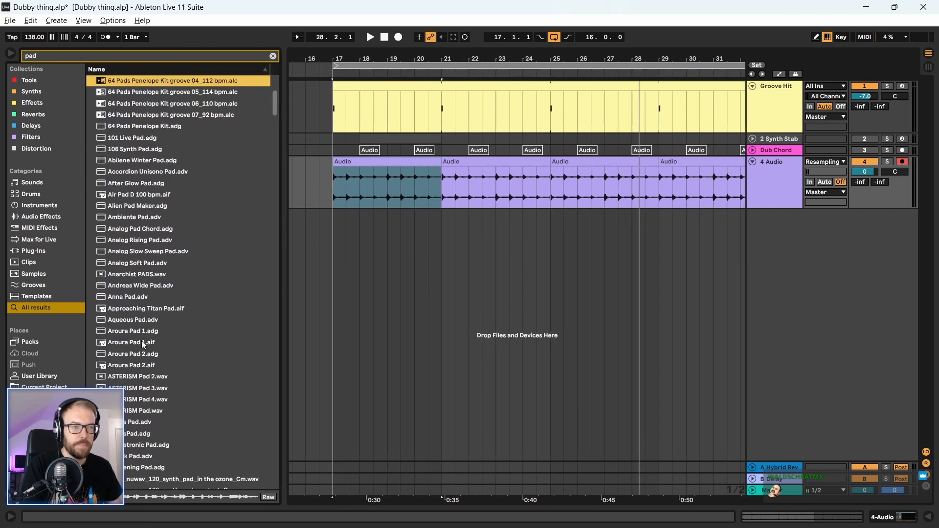
{"action": "left_click", "coordinate": [142, 296]}
{"action": "scroll", "coordinate": [133, 373], "scroll_direction": "down", "scroll_amount": 5}
{"action": "left_click", "coordinate": [134, 374]}
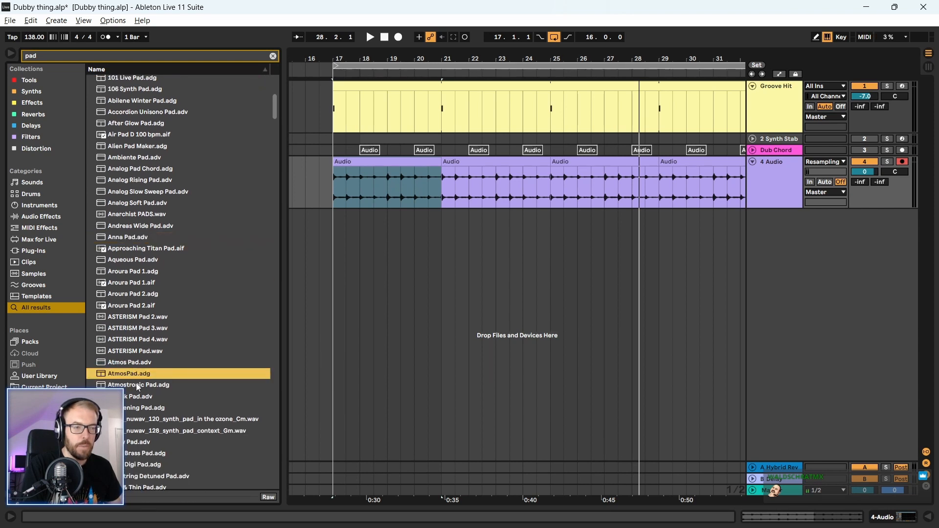
{"action": "scroll", "coordinate": [137, 383], "scroll_direction": "down", "scroll_amount": 1}
{"action": "left_click", "coordinate": [140, 281]}
{"action": "left_click", "coordinate": [147, 262]}
{"action": "left_click", "coordinate": [138, 282]}
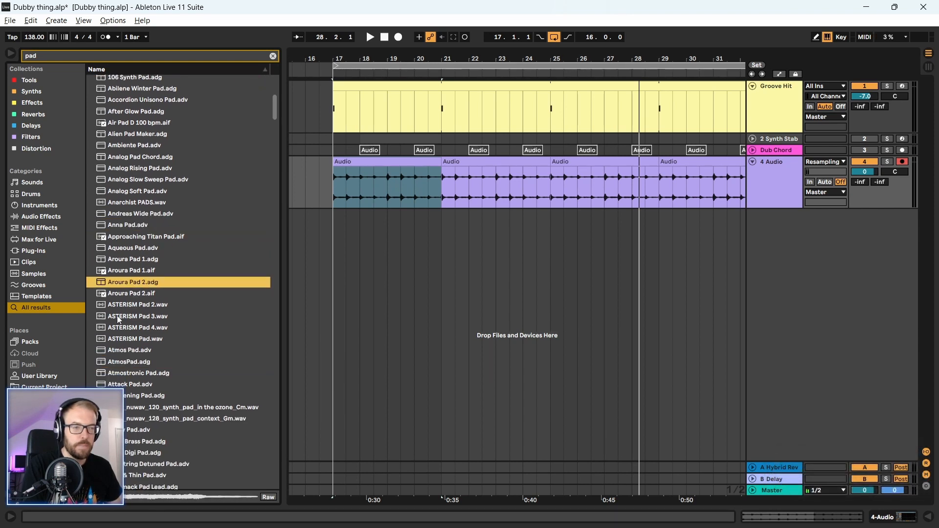
{"action": "scroll", "coordinate": [131, 352], "scroll_direction": "down", "scroll_amount": 1}
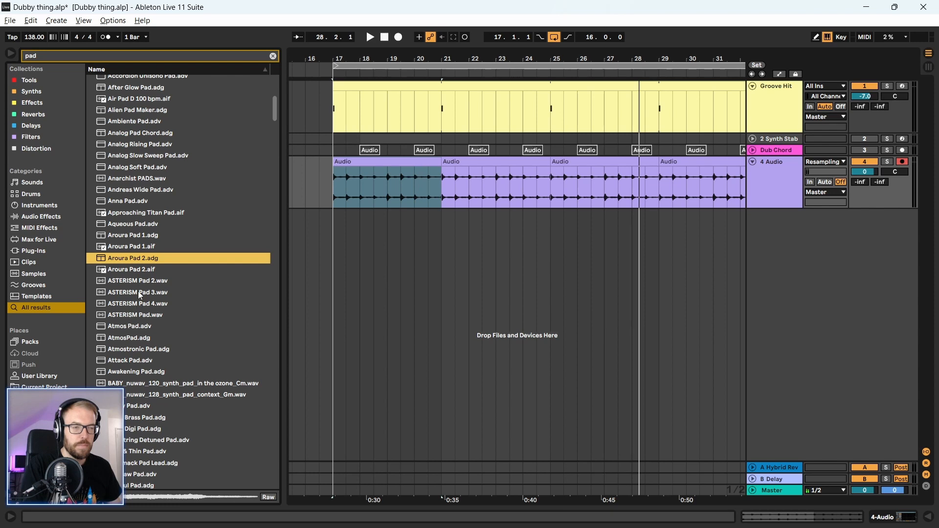
- Load Aroura Pad 2.adg on a new track below 4 Audio and remove the empty 5 Audio track
{"action": "left_click", "coordinate": [780, 178]}
{"action": "key", "text": "ctrl+t"}
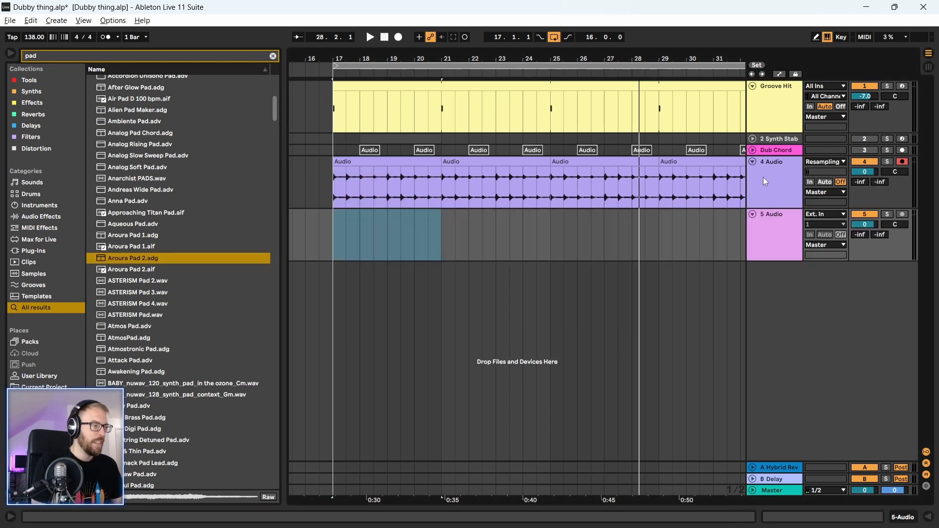
{"action": "left_click_drag", "start_coordinate": [133, 259], "coordinate": [498, 268]}
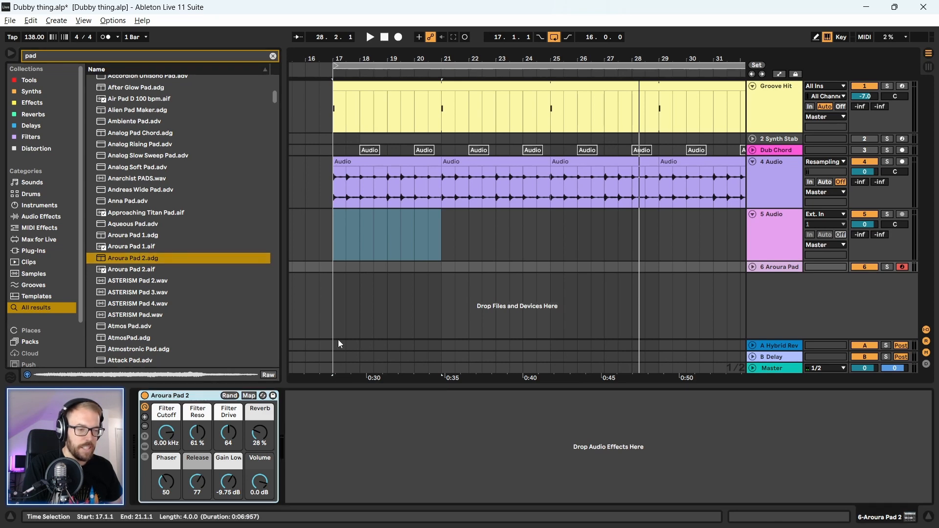
{"action": "left_click_drag", "start_coordinate": [285, 83], "coordinate": [198, 83]}
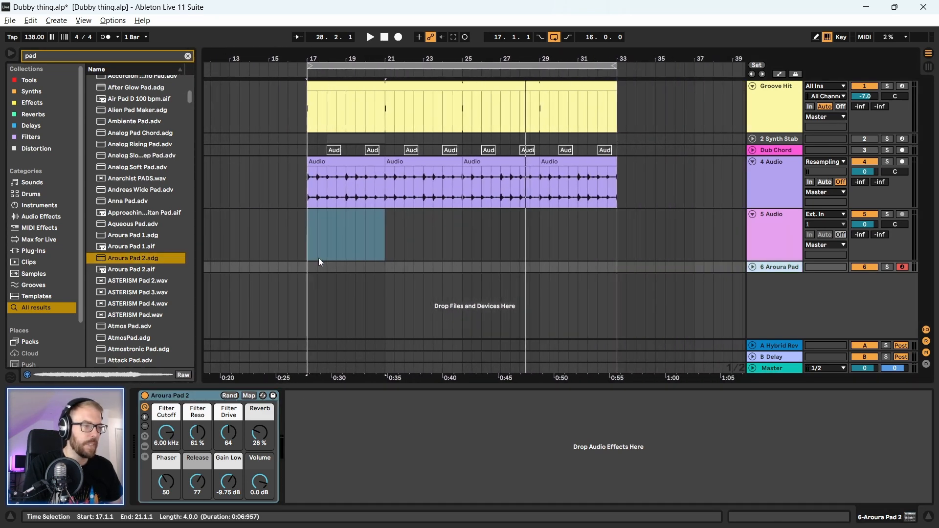
{"action": "left_click", "coordinate": [307, 255]}
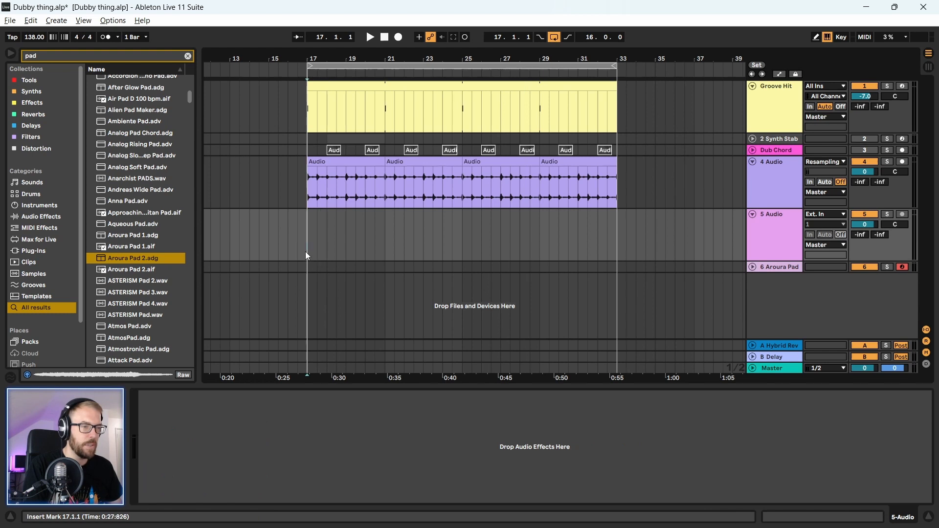
{"action": "left_click", "coordinate": [754, 268]}
{"action": "key", "text": "Delete"}
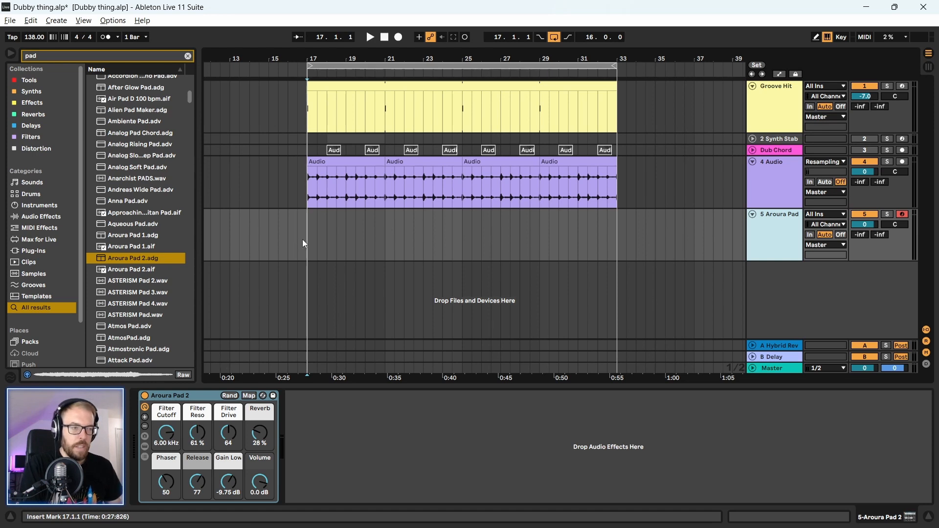
{"action": "left_click_drag", "start_coordinate": [304, 254], "coordinate": [388, 257]}
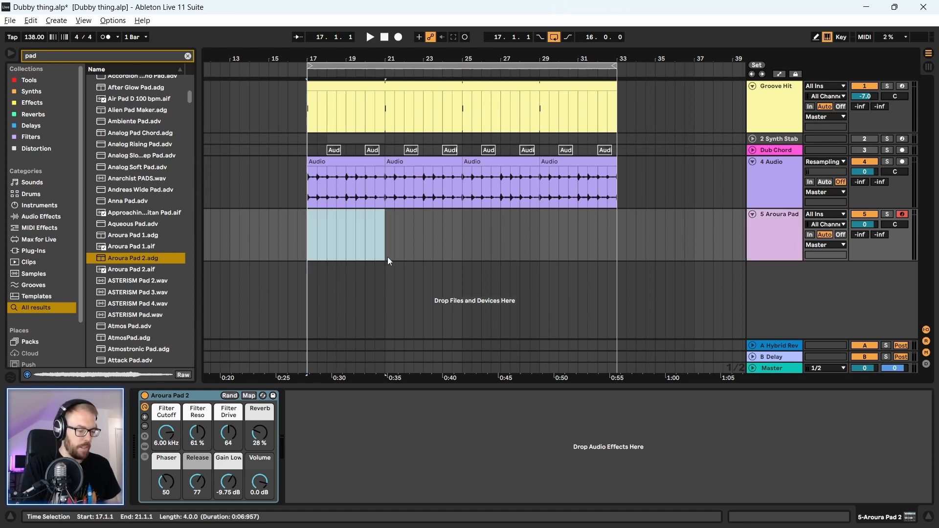
{"action": "key", "text": "ctrl+shift+m"}
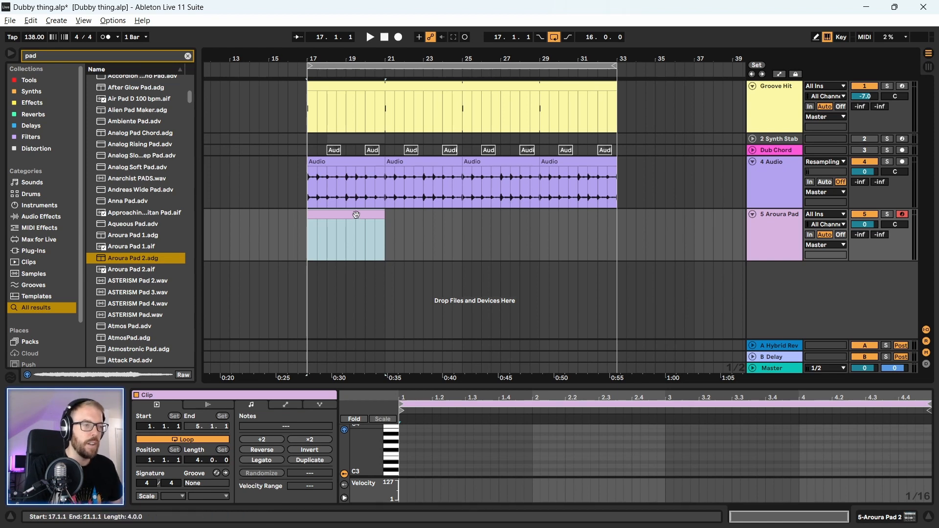
{"action": "left_click_drag", "start_coordinate": [386, 214], "coordinate": [346, 218]}
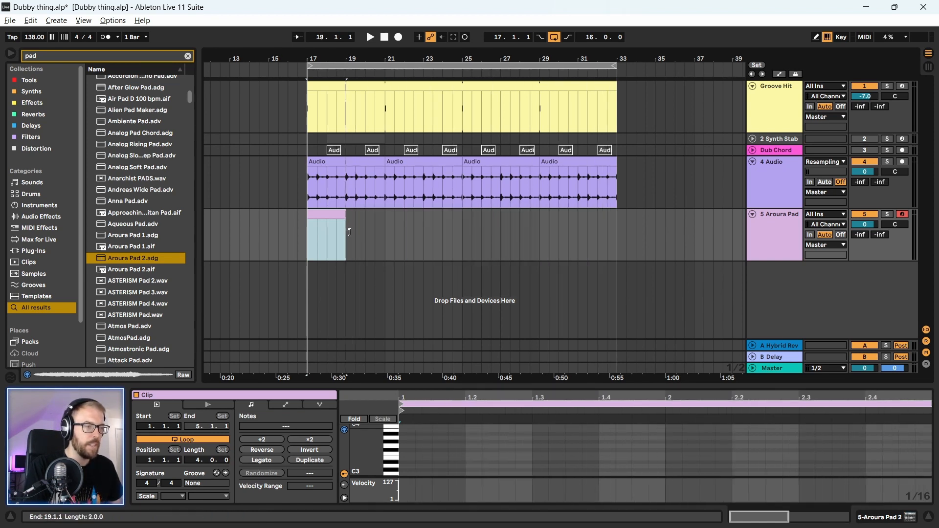
{"action": "left_click_drag", "start_coordinate": [450, 239], "coordinate": [345, 247]}
{"action": "left_click_drag", "start_coordinate": [463, 239], "coordinate": [306, 251]}
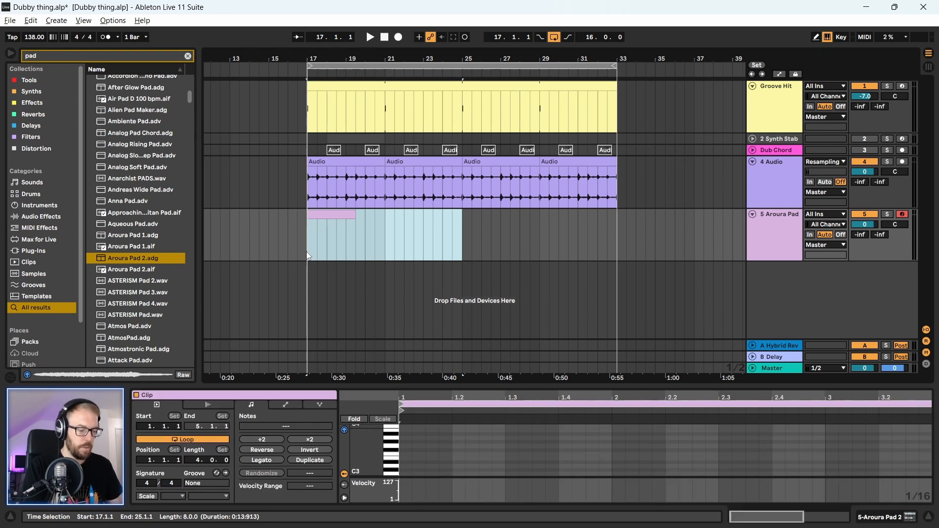
{"action": "left_click", "coordinate": [333, 216]}
{"action": "key", "text": "Delete"}
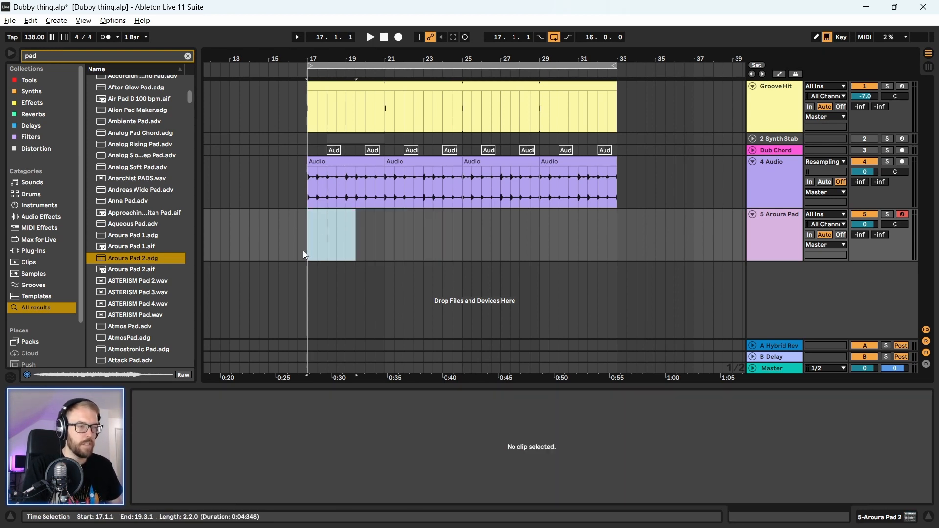
- Insert an eight-bar MIDI clip on the Aroura Pad track from bar 17 and repeat it up to bar 33
{"action": "left_click_drag", "start_coordinate": [304, 251], "coordinate": [463, 243]}
{"action": "key", "text": "ctrl+shift+m"}
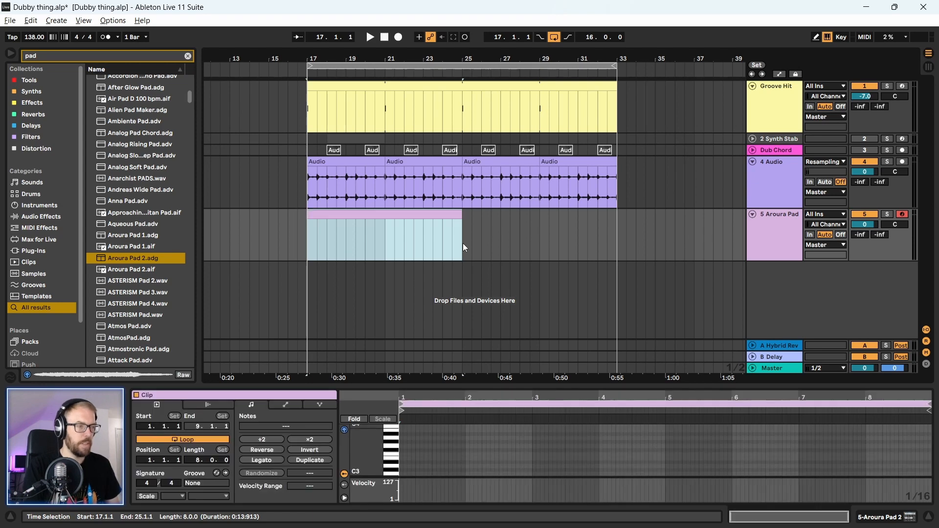
{"action": "key", "text": "ctrl+d"}
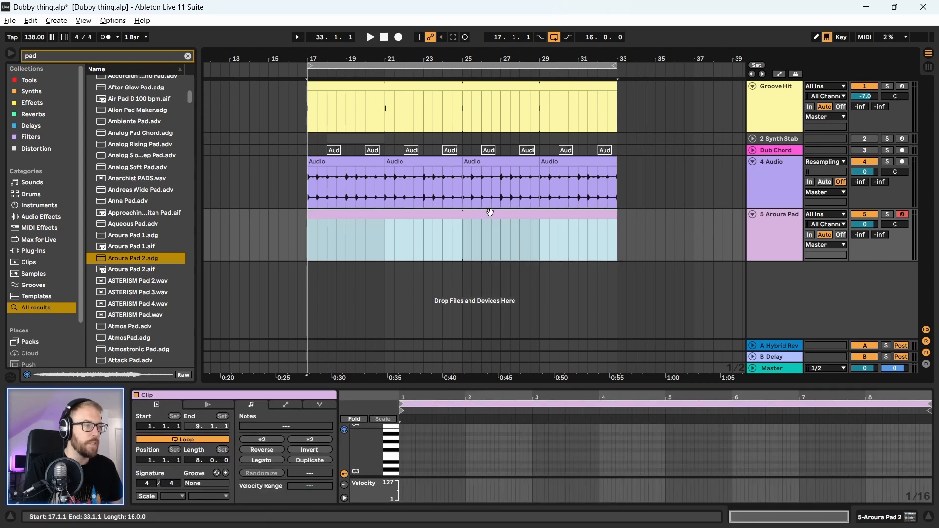
{"action": "left_click", "coordinate": [373, 240]}
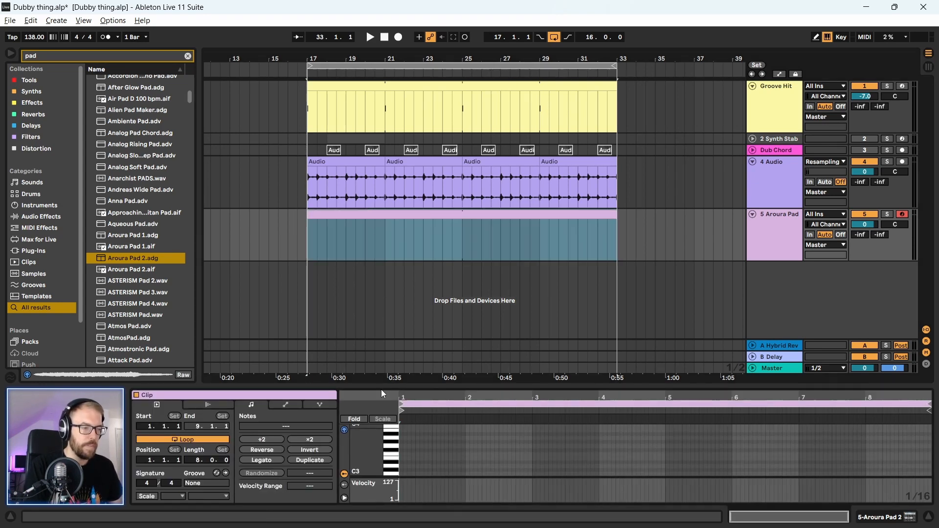
- Add an F-1 note spanning all eight bars of the Aroura Pad clip and open the clip's notes during playback
{"action": "left_click_drag", "start_coordinate": [380, 386], "coordinate": [374, 206]}
{"action": "key", "text": "space"}
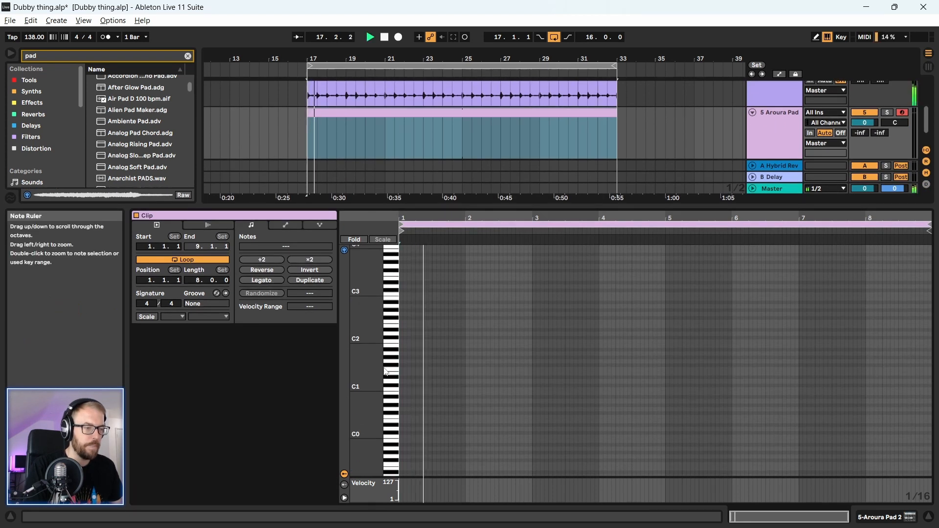
{"action": "key", "text": "space"}
{"action": "scroll", "coordinate": [393, 399], "scroll_direction": "down", "scroll_amount": 3}
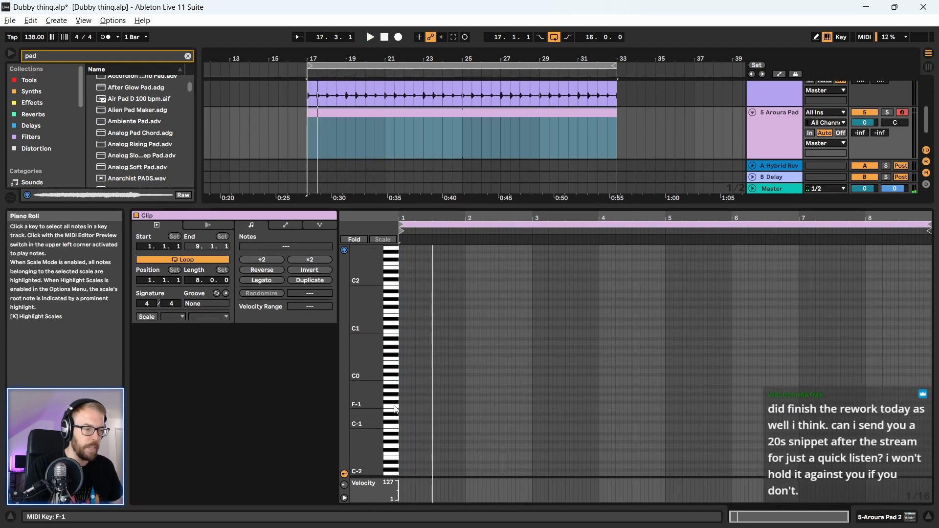
{"action": "double_click", "coordinate": [401, 406]}
{"action": "left_click_drag", "start_coordinate": [403, 406], "coordinate": [719, 406]}
{"action": "key", "text": "space"}
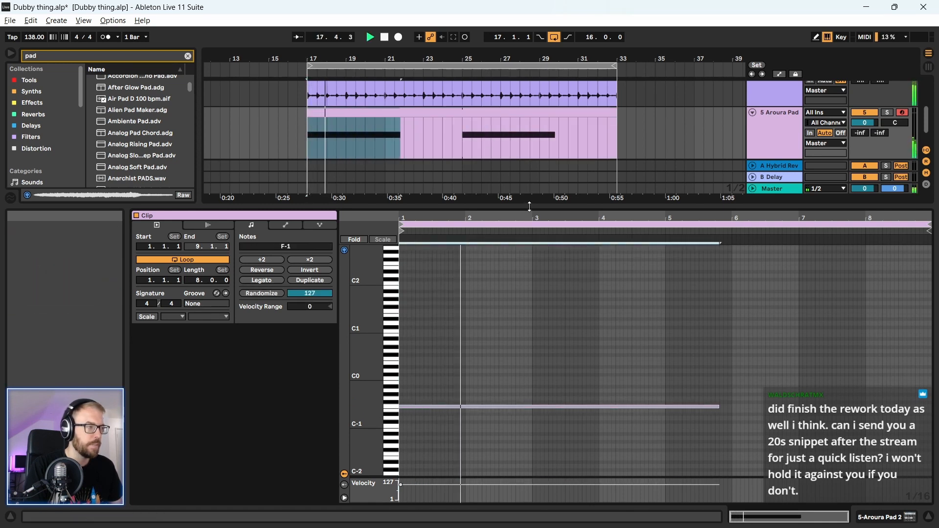
{"action": "left_click_drag", "start_coordinate": [720, 407], "coordinate": [932, 412]}
{"action": "left_click_drag", "start_coordinate": [723, 207], "coordinate": [677, 342]}
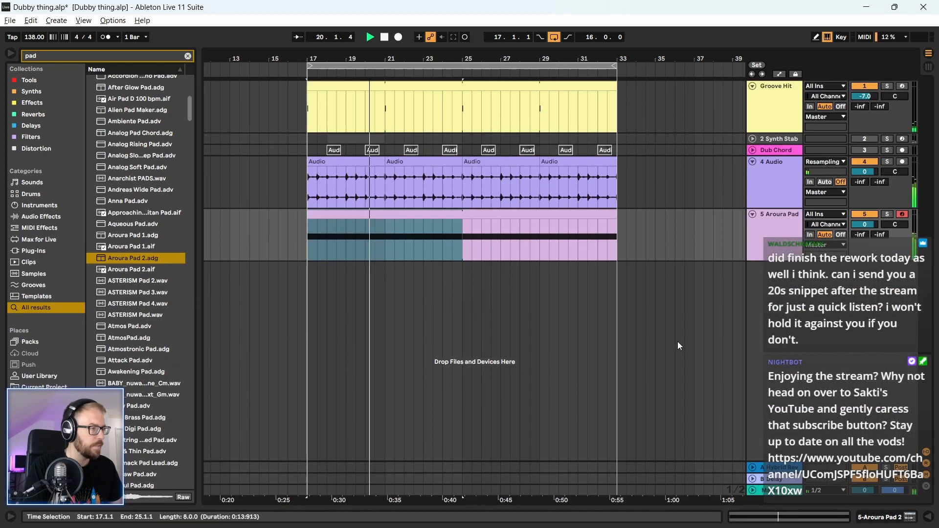
{"action": "double_click", "coordinate": [443, 225]}
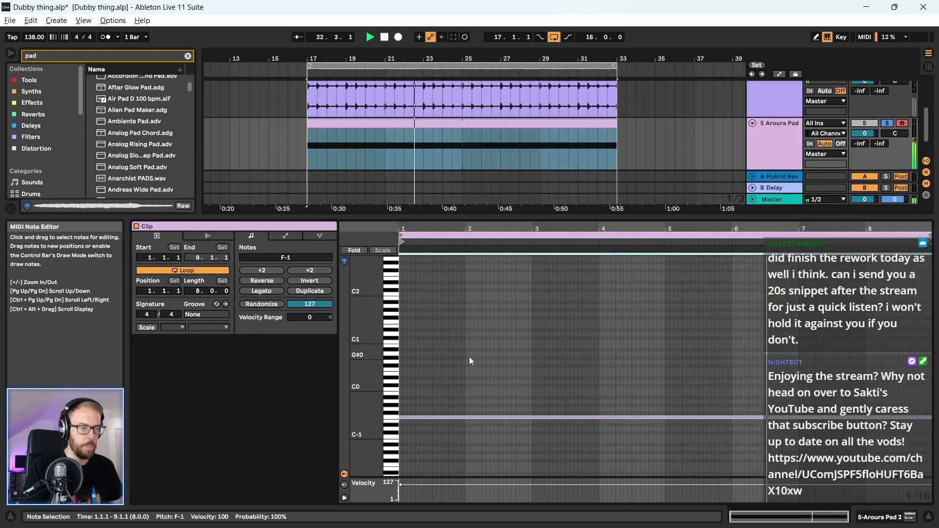
- Transpose the Aroura Pad clip's eight-bar note up one octave to F0, audition it, and shrink the note editor to reveal all tracks
{"action": "left_click_drag", "start_coordinate": [471, 324], "coordinate": [820, 457]}
{"action": "key", "text": "shift+Up"}
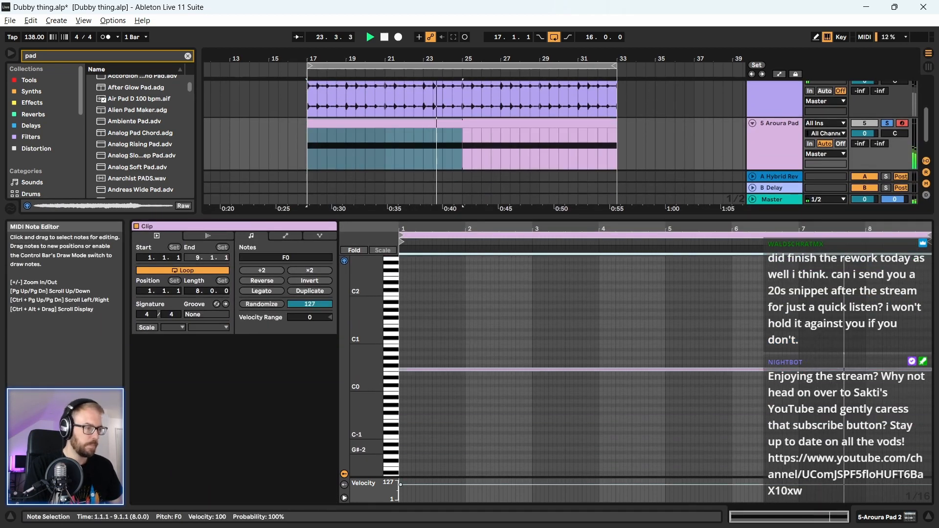
{"action": "key", "text": "space"}
{"action": "key", "text": "space"}
{"action": "left_click", "coordinate": [600, 312]}
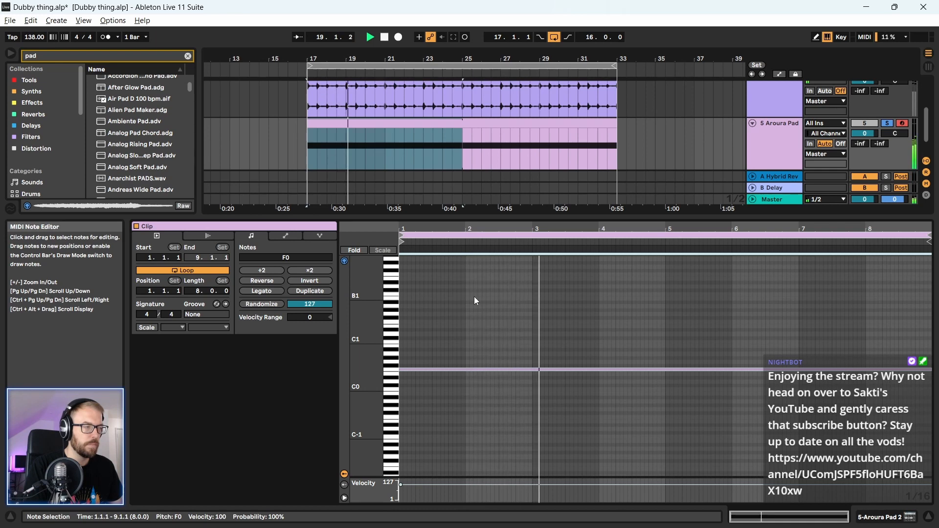
{"action": "left_click_drag", "start_coordinate": [484, 217], "coordinate": [483, 384]}
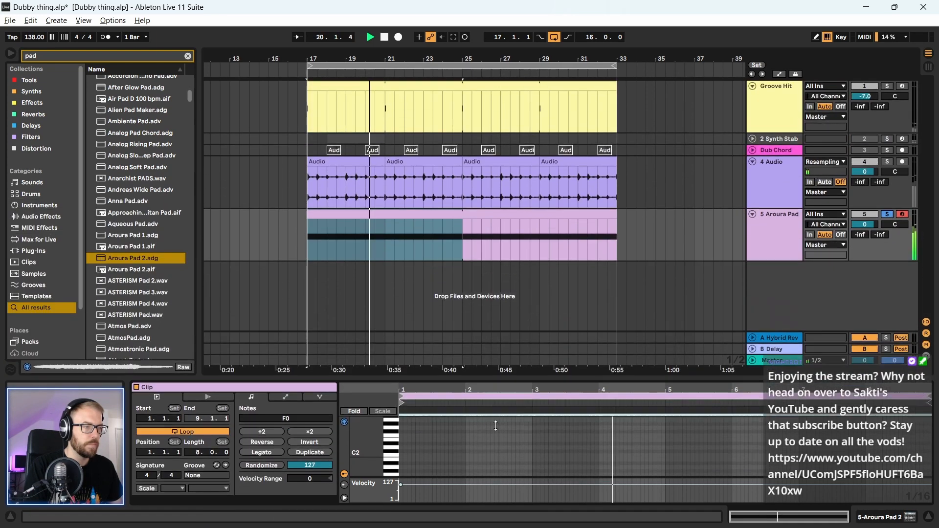
- Turn off solo on the Aroura Pad track and lower its volume to -3.9 dB while the loop plays
{"action": "left_click", "coordinate": [751, 228]}
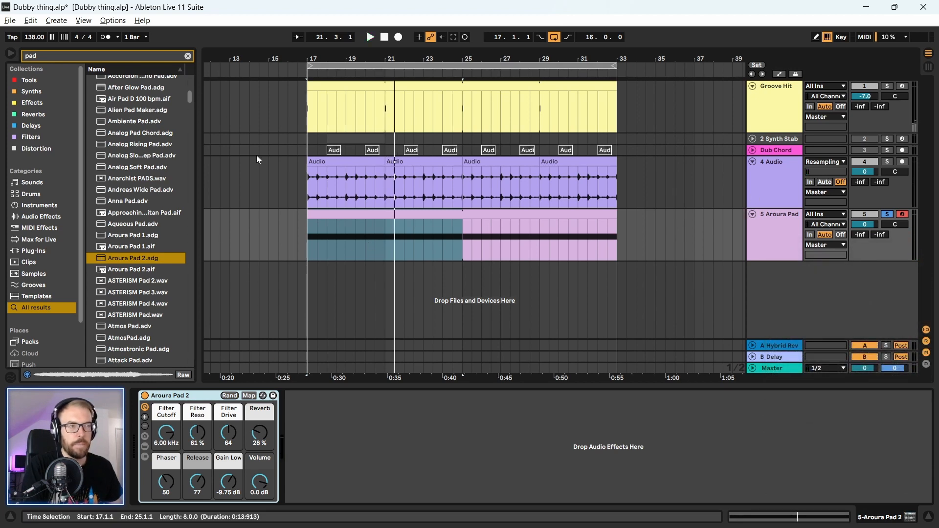
{"action": "key", "text": "space"}
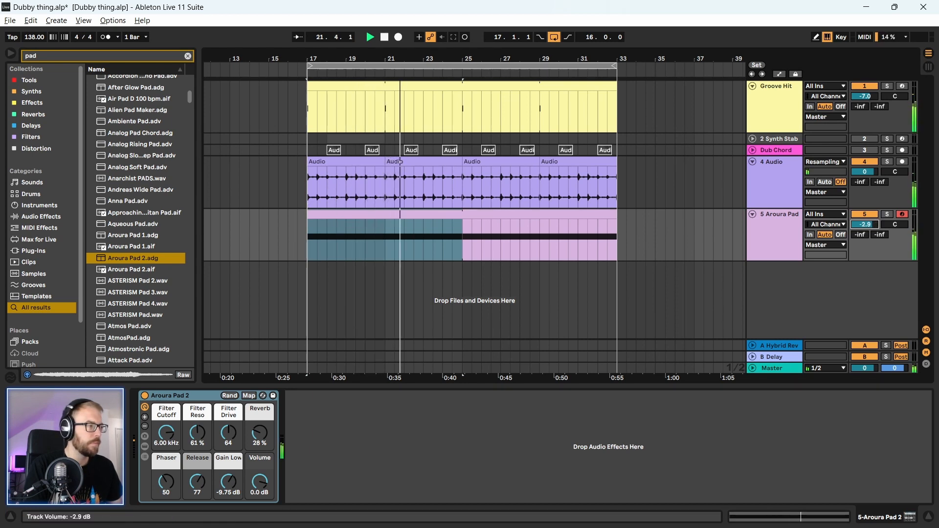
{"action": "left_click_drag", "start_coordinate": [864, 225], "coordinate": [865, 235]}
{"action": "left_click", "coordinate": [755, 223]}
{"action": "key", "text": "space"}
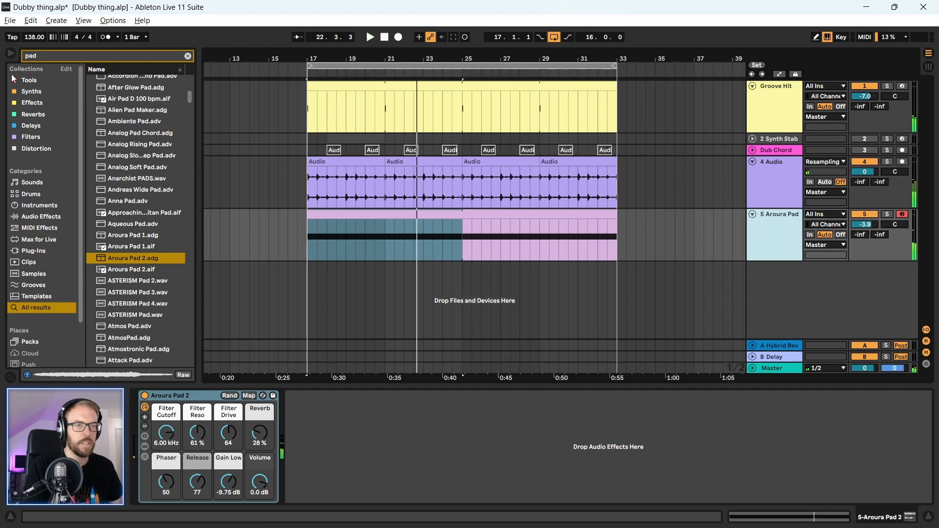
- Add an EQ Eight from the Tools collection to the Aroura Pad track and set band 1 to a low cut at 72.6 Hz, Q 0.38
{"action": "left_click", "coordinate": [12, 79]}
{"action": "left_click", "coordinate": [188, 56]}
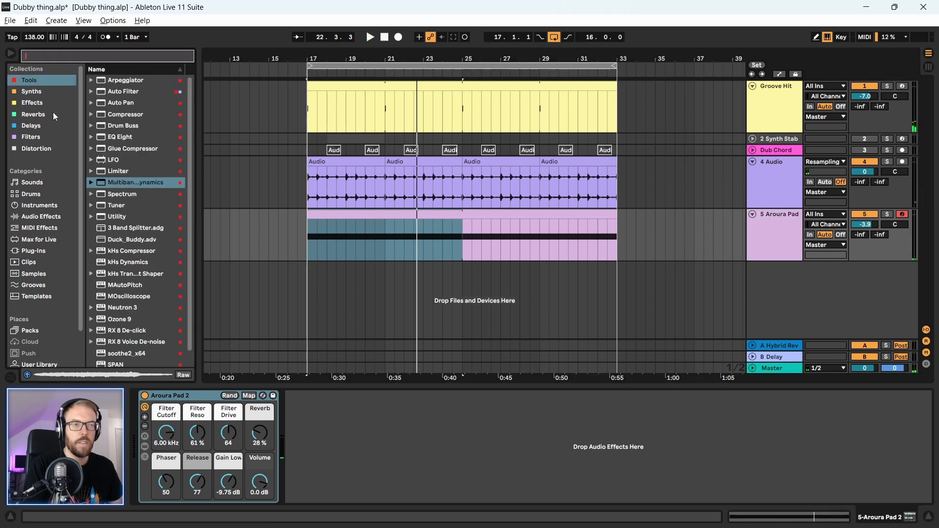
{"action": "left_click_drag", "start_coordinate": [120, 137], "coordinate": [371, 244]}
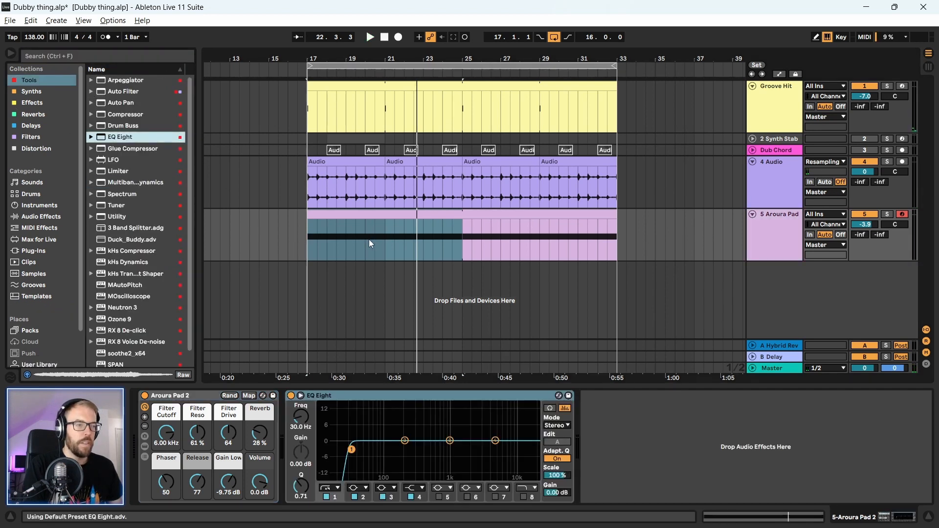
{"action": "left_click", "coordinate": [338, 488]}
{"action": "left_click", "coordinate": [329, 428]}
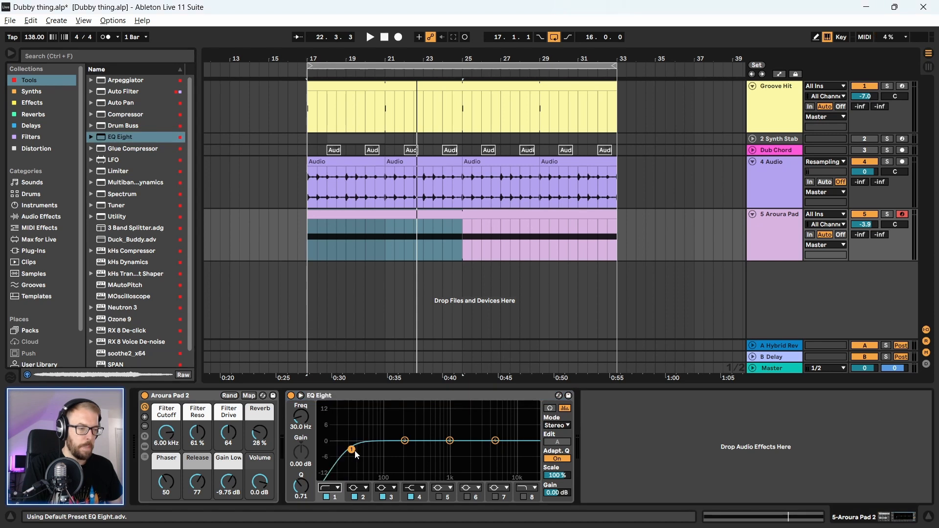
{"action": "left_click_drag", "start_coordinate": [351, 450], "coordinate": [375, 459]}
{"action": "key", "text": "space"}
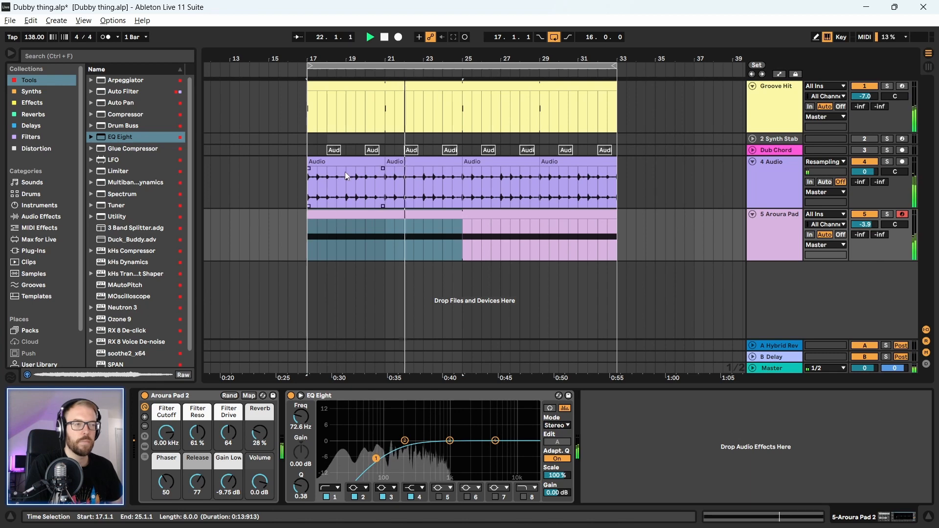
- Select all four audio clips on the 4 Audio track with their clip properties open
{"action": "left_click", "coordinate": [359, 159]}
{"action": "left_click", "coordinate": [359, 160]}
{"action": "left_click", "coordinate": [571, 161], "text": "shift"}
{"action": "key", "text": "space"}
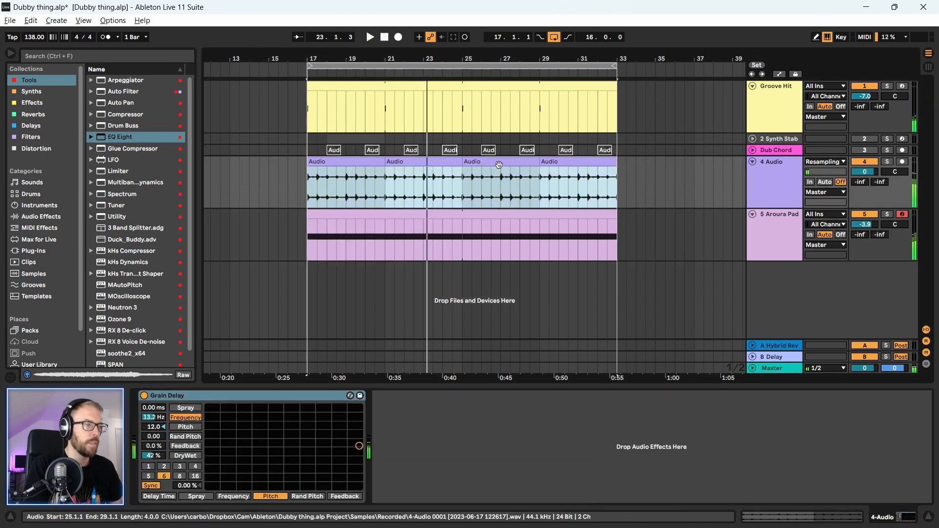
{"action": "double_click", "coordinate": [363, 164]}
{"action": "left_click", "coordinate": [362, 164]}
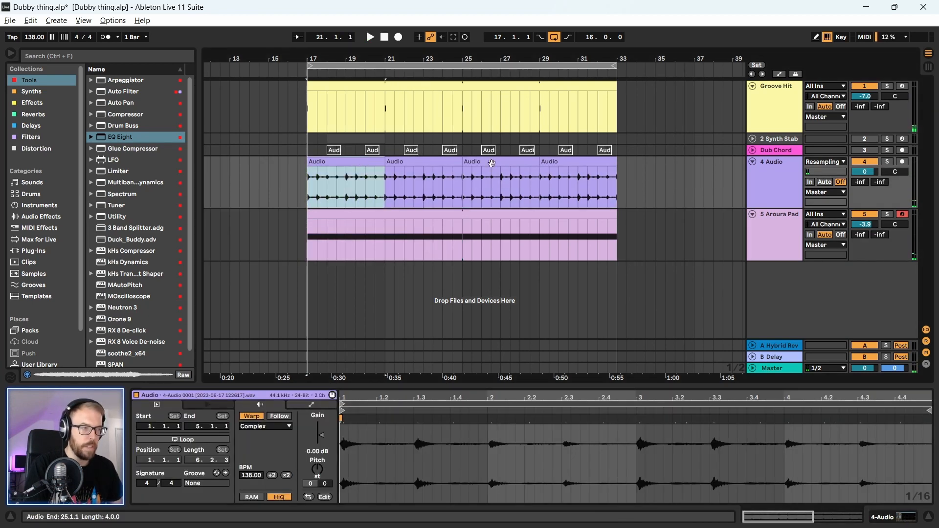
{"action": "left_click", "coordinate": [563, 162], "text": "shift"}
- Try turning off warping for the four selected 4 Audio clips, and undo the change
{"action": "left_click", "coordinate": [257, 419]}
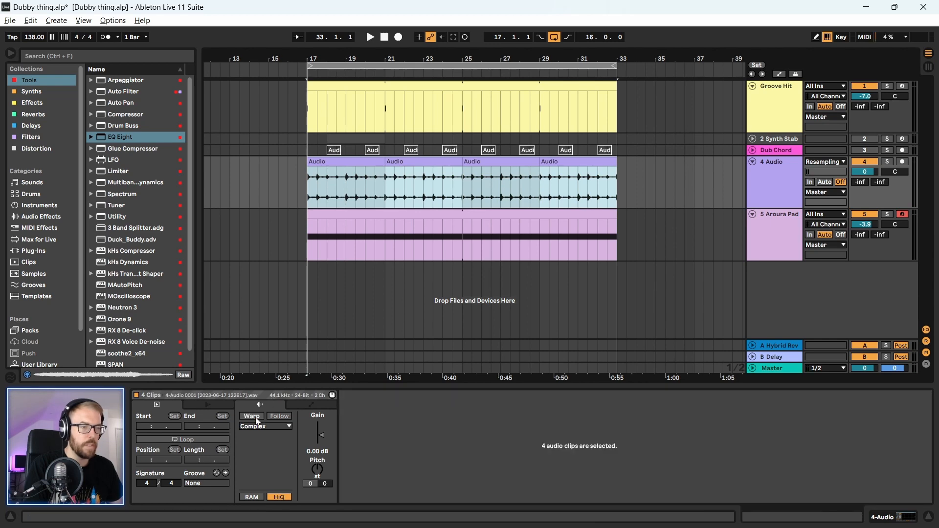
{"action": "left_click", "coordinate": [341, 182]}
{"action": "left_click", "coordinate": [554, 162], "text": "shift"}
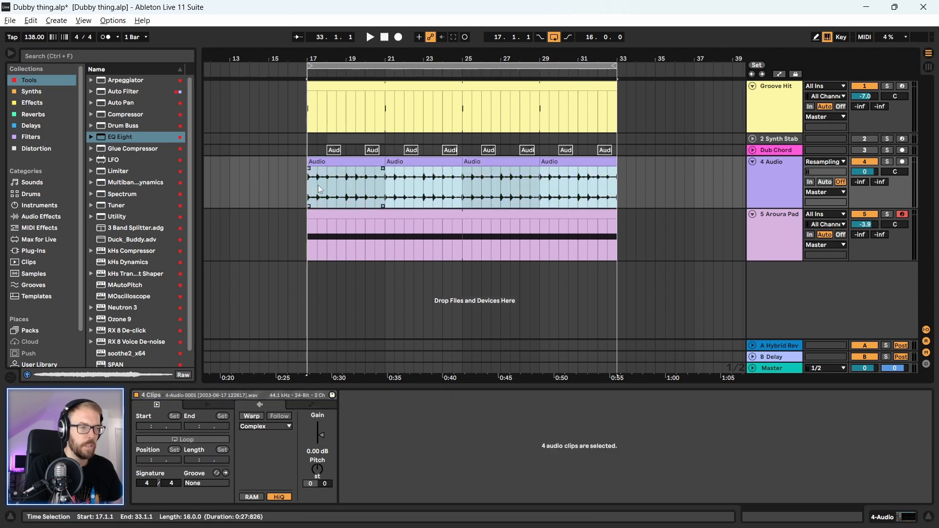
{"action": "key", "text": "ctrl+z"}
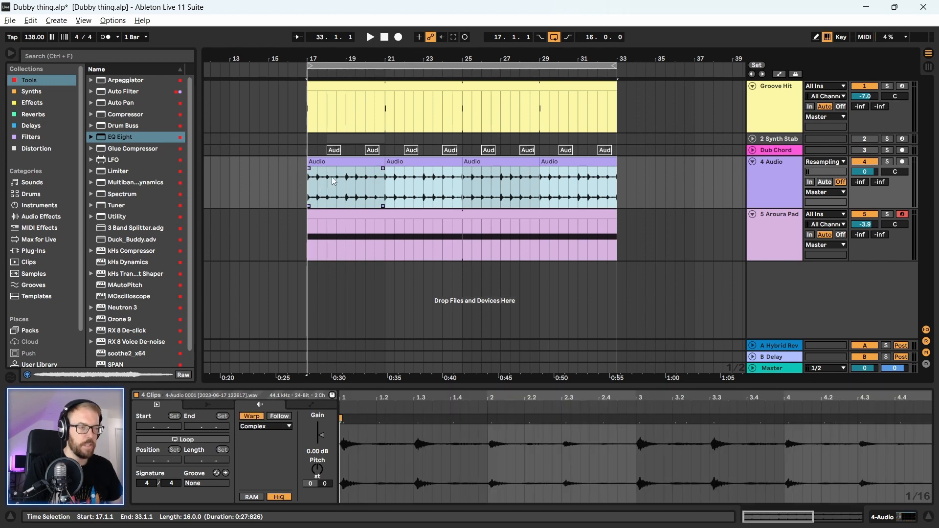
- Transpose the four 4 Audio clips down 12 semitones and play the loop with the track's Grain Delay shown
{"action": "left_click", "coordinate": [319, 470]}
{"action": "key", "text": "space"}
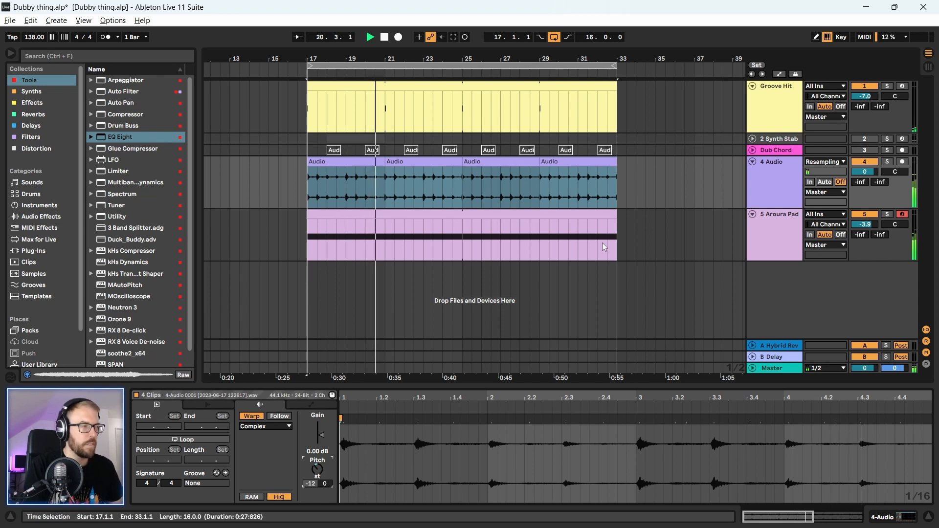
{"action": "left_click", "coordinate": [776, 166]}
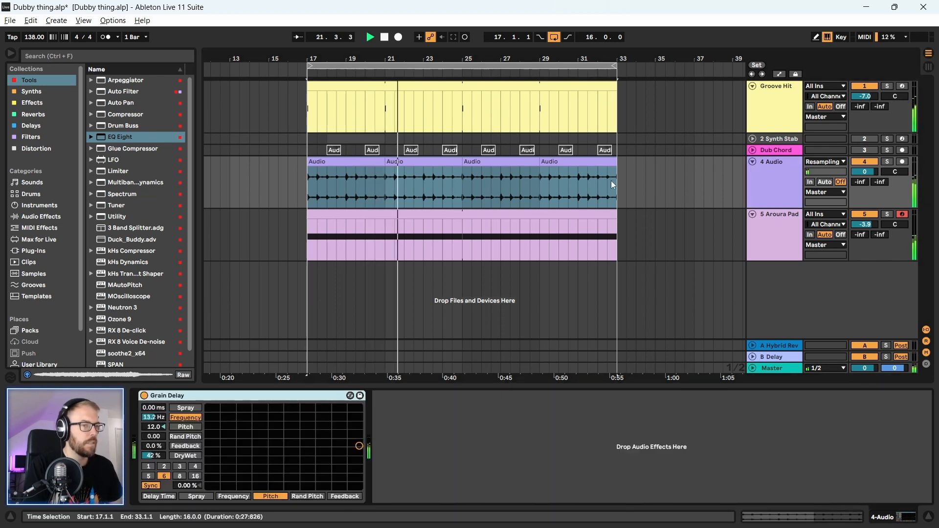
{"action": "left_click", "coordinate": [383, 190]}
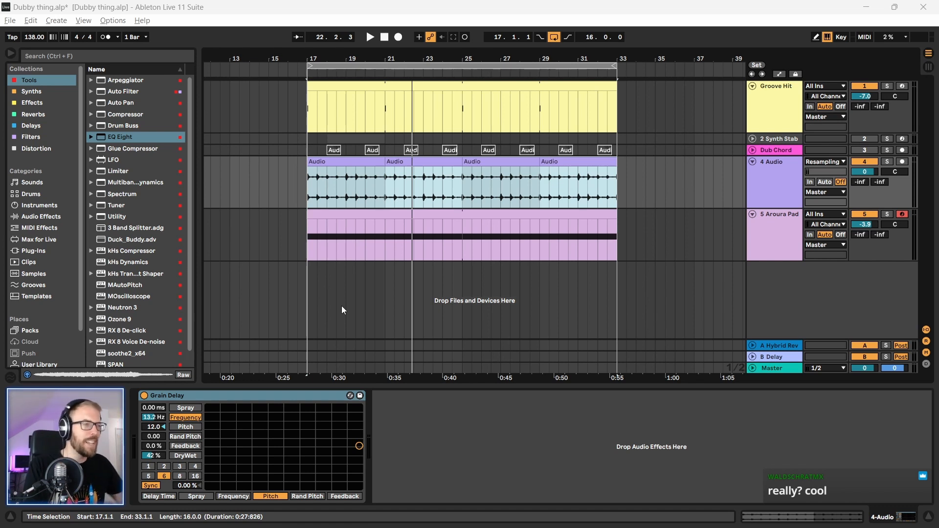
- Place the insert marker at 17.1.1 on the Aroura Pad track and play the loop from there
{"action": "left_click", "coordinate": [308, 244]}
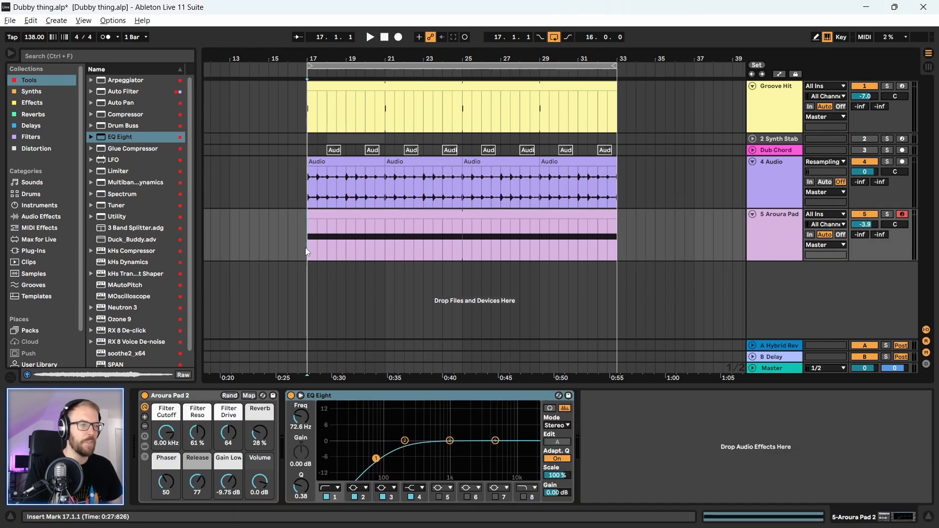
{"action": "left_click_drag", "start_coordinate": [306, 248], "coordinate": [679, 257]}
{"action": "left_click", "coordinate": [757, 232]}
{"action": "left_click", "coordinate": [375, 241]}
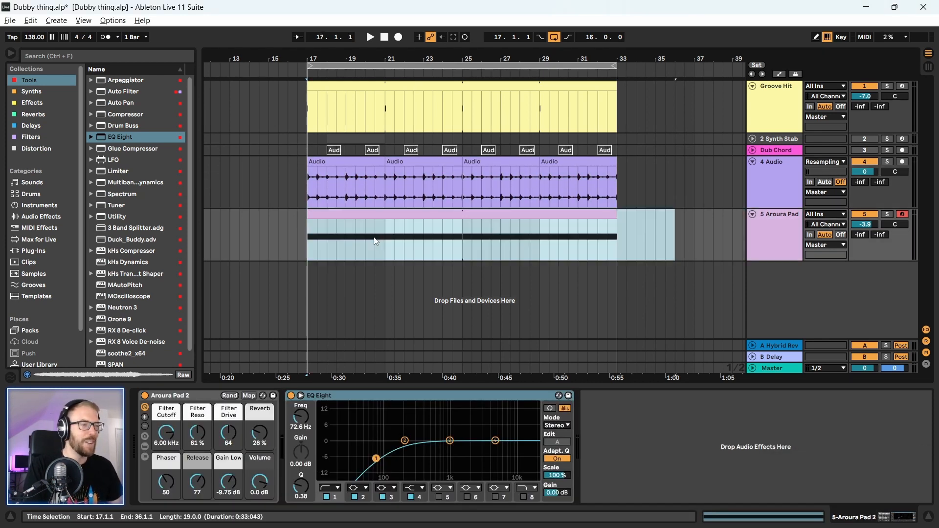
{"action": "left_click", "coordinate": [344, 214]}
{"action": "left_click", "coordinate": [326, 247]}
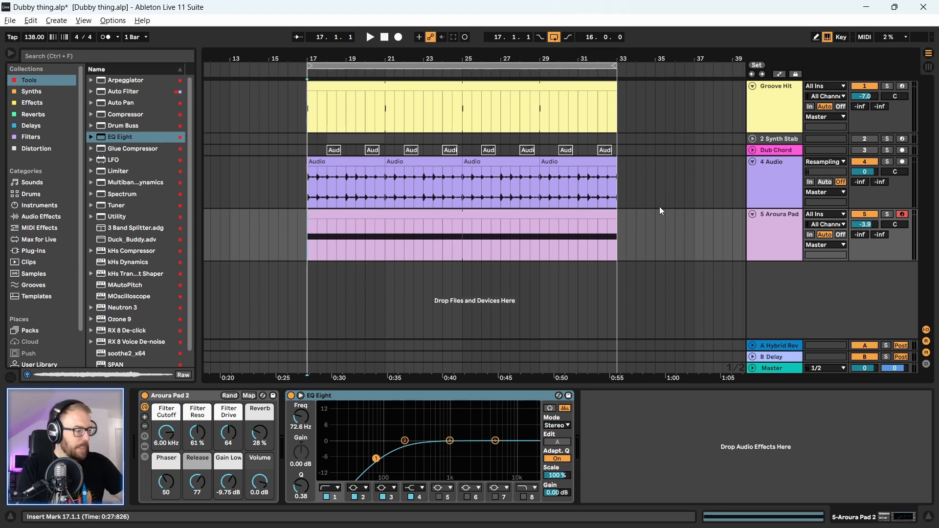
{"action": "key", "text": "space"}
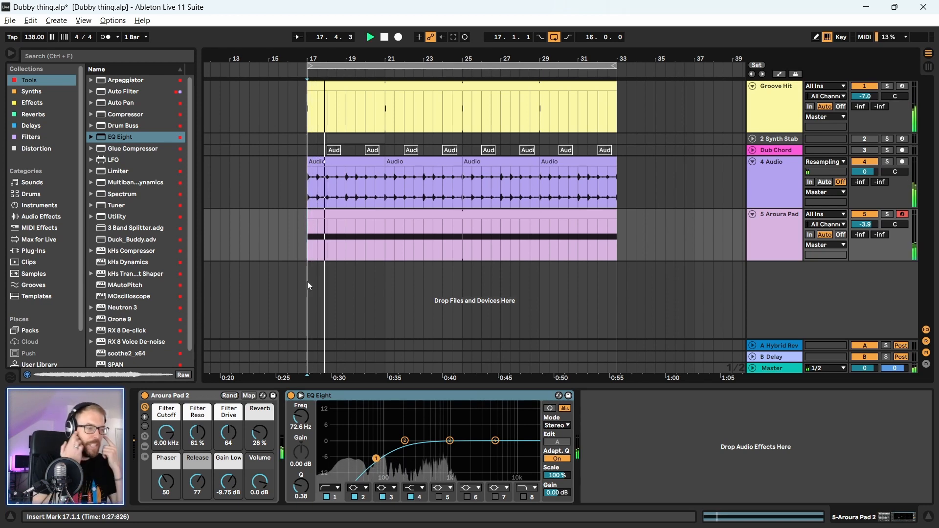
- Add an EQ Eight after the Grain Delay on 4 Audio and set band 1 to a low cut at 132 Hz, Q 0.47
{"action": "left_click", "coordinate": [777, 176]}
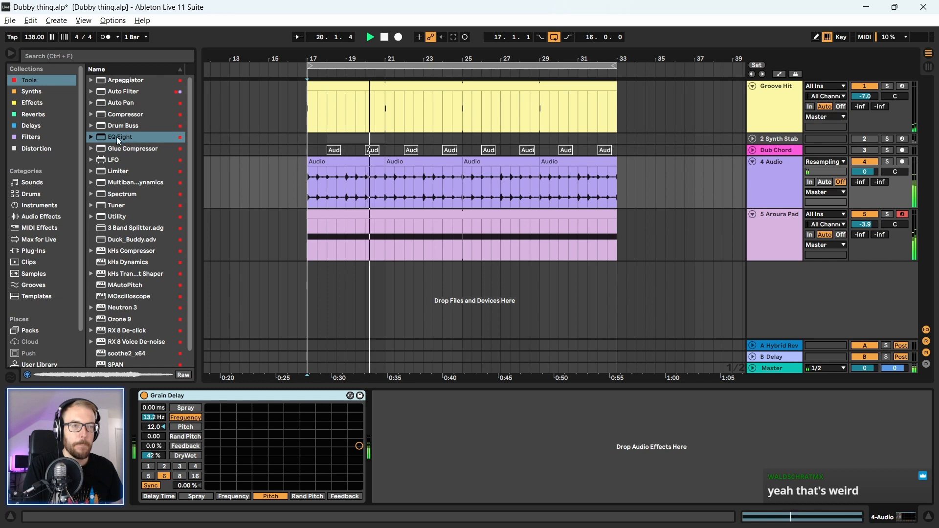
{"action": "left_click_drag", "start_coordinate": [116, 138], "coordinate": [505, 435]}
{"action": "left_click", "coordinate": [418, 488]}
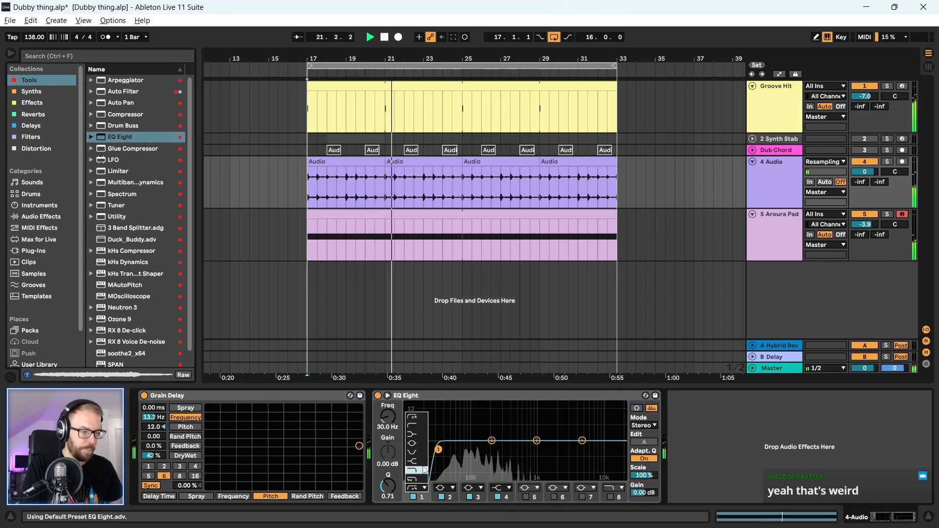
{"action": "left_click", "coordinate": [416, 426]}
{"action": "left_click_drag", "start_coordinate": [439, 450], "coordinate": [480, 455]}
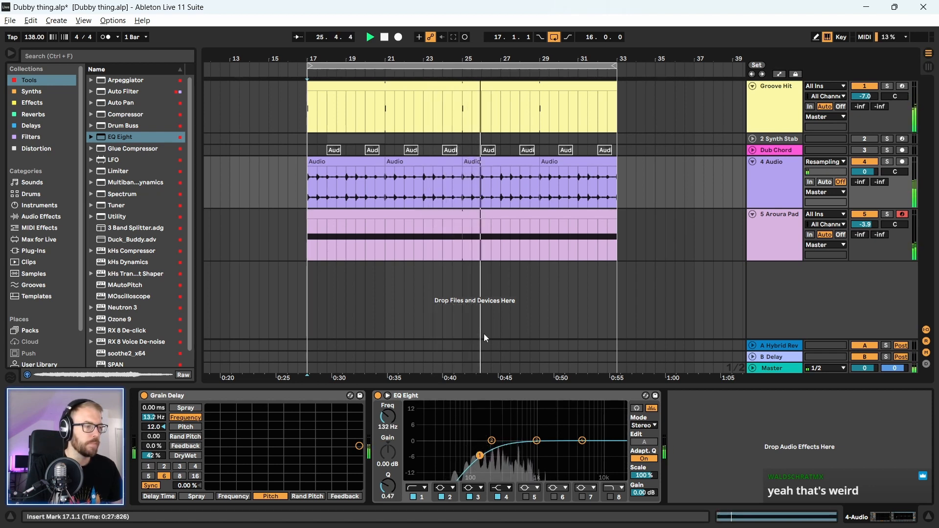
- Select the four 4 Audio clips together and raise their clip gain to 2.25 dB
{"action": "left_click", "coordinate": [675, 181]}
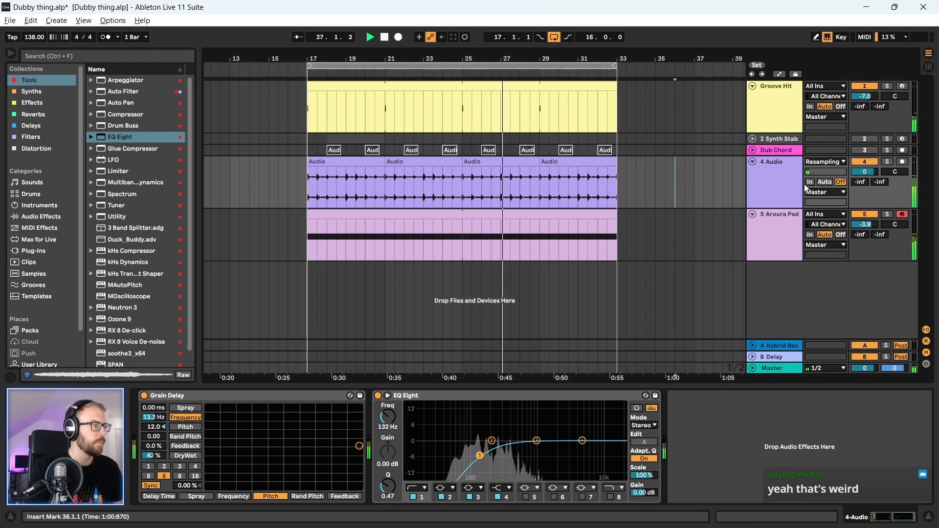
{"action": "left_click_drag", "start_coordinate": [665, 184], "coordinate": [239, 184]}
{"action": "key", "text": "space"}
{"action": "key", "text": "shift+Tab"}
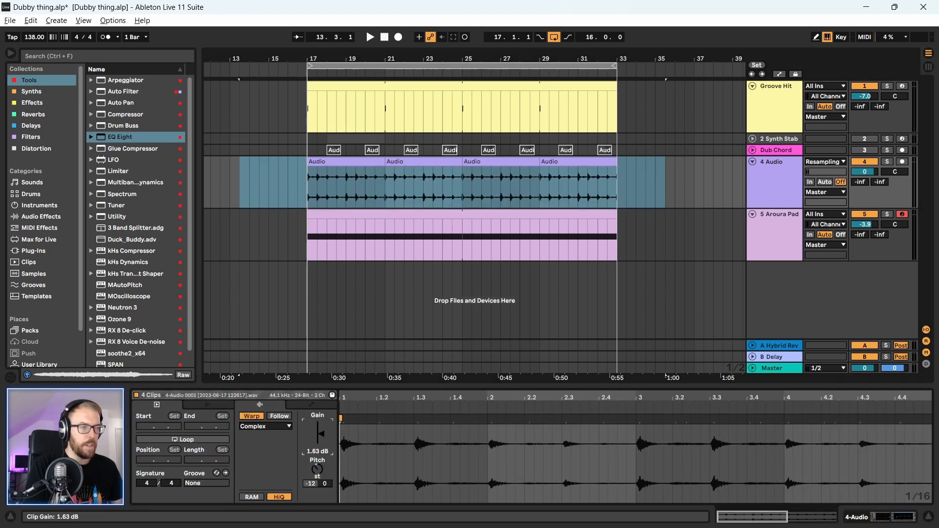
{"action": "key", "text": "space"}
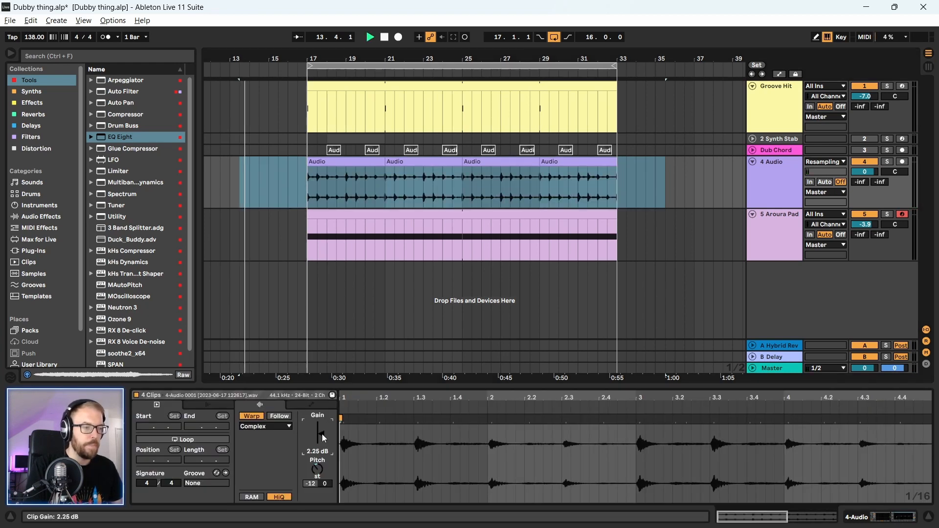
- Raise the first 4 Audio clip's gain to 2.50 dB while listening to the loop
{"action": "left_click", "coordinate": [329, 162]}
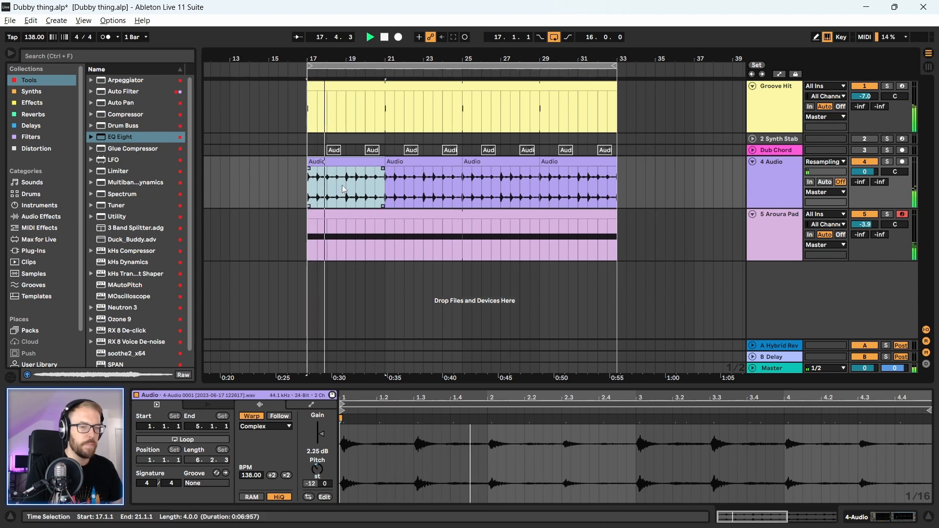
{"action": "left_click", "coordinate": [321, 435]}
{"action": "left_click_drag", "start_coordinate": [321, 434], "coordinate": [321, 433]}
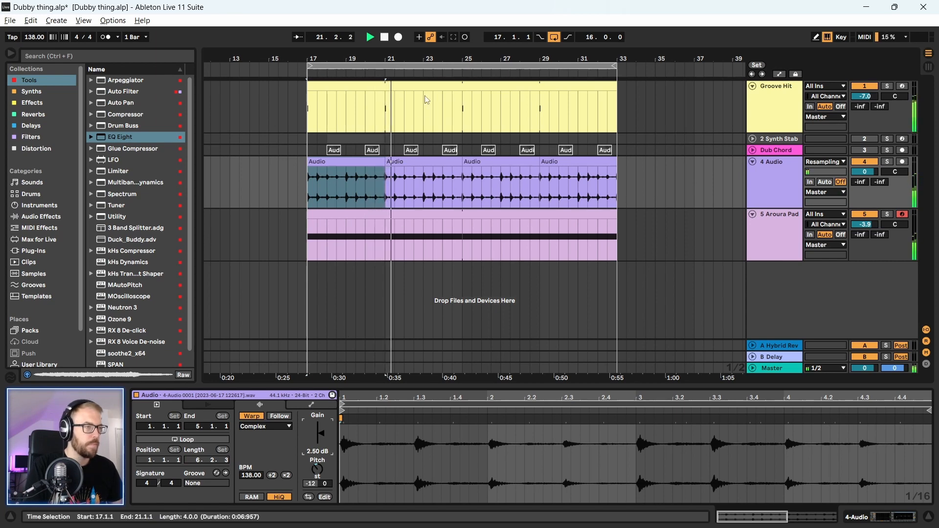
- Show the Aroura Pad track's devices during loop playback and save the project
{"action": "left_click_drag", "start_coordinate": [430, 57], "coordinate": [356, 263]}
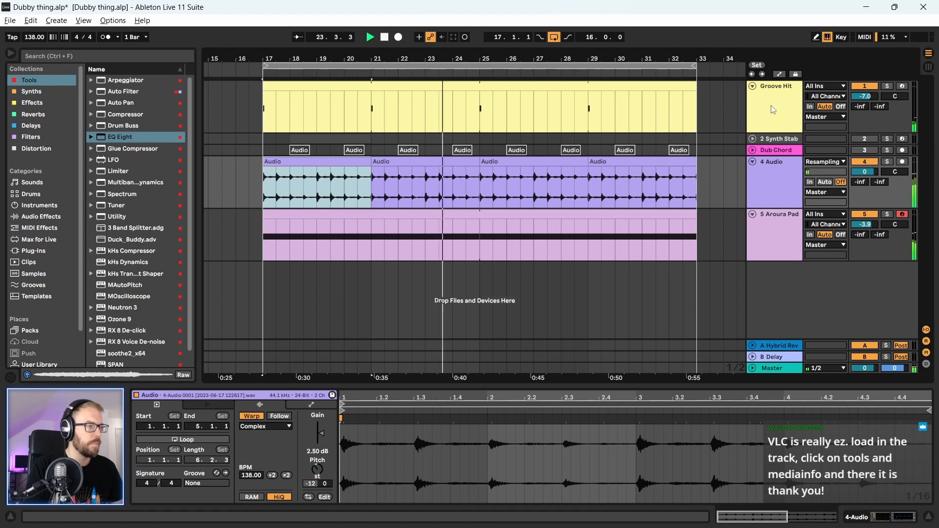
{"action": "left_click_drag", "start_coordinate": [470, 58], "coordinate": [431, 49]}
{"action": "left_click", "coordinate": [788, 231]}
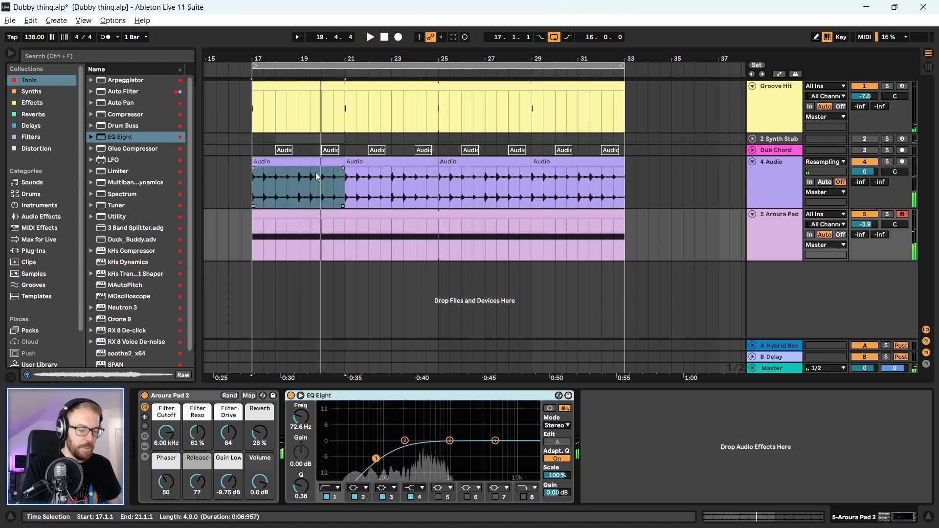
{"action": "key", "text": "ctrl+s"}
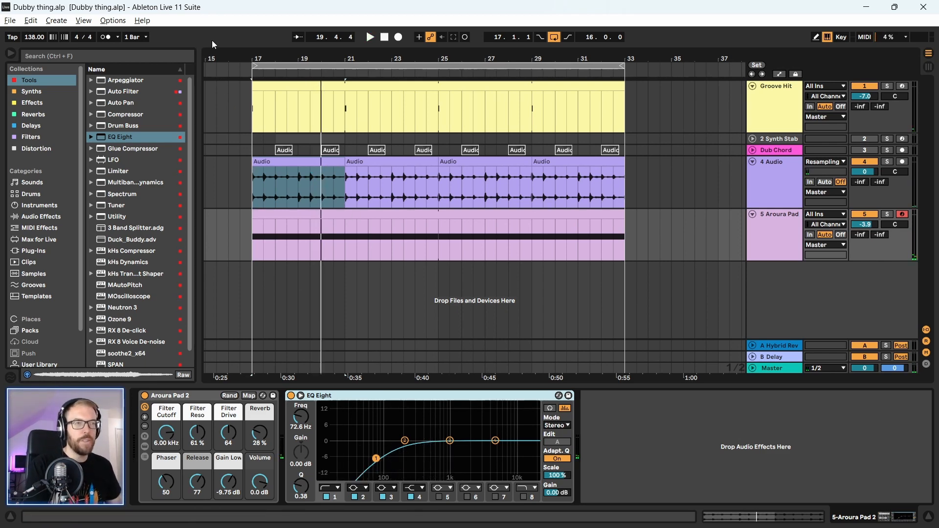
- Search the browser for "dub" across all results and widen the results list to read the full file names
{"action": "left_click_drag", "start_coordinate": [224, 56], "coordinate": [224, 63]}
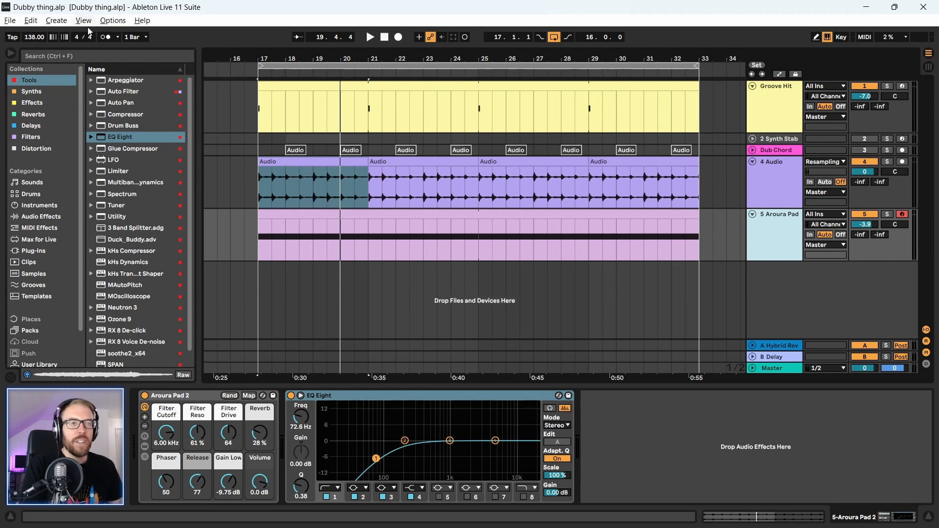
{"action": "left_click", "coordinate": [50, 57]}
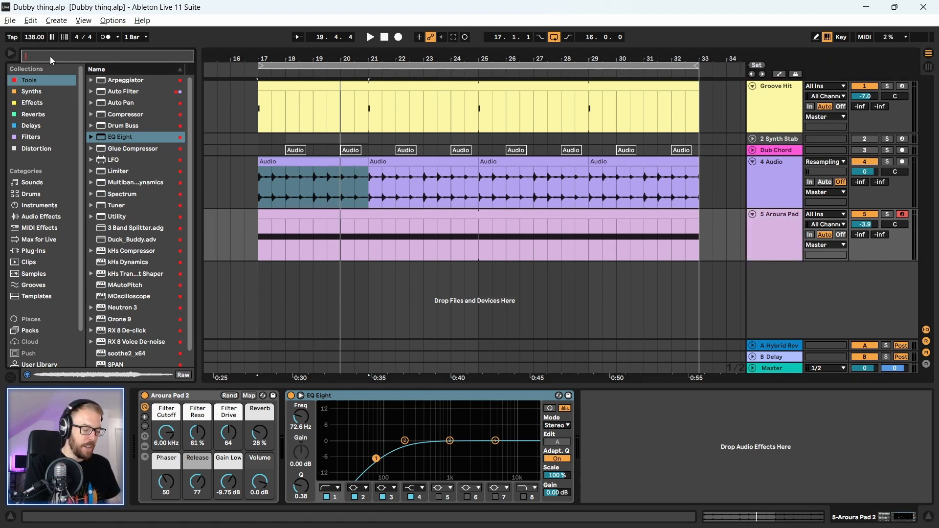
{"action": "type", "text": "dub"}
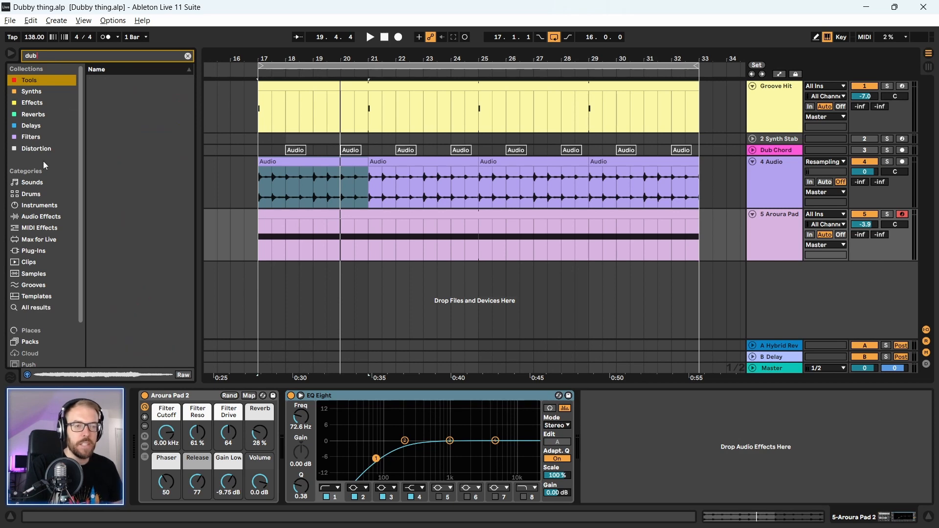
{"action": "left_click", "coordinate": [36, 308]}
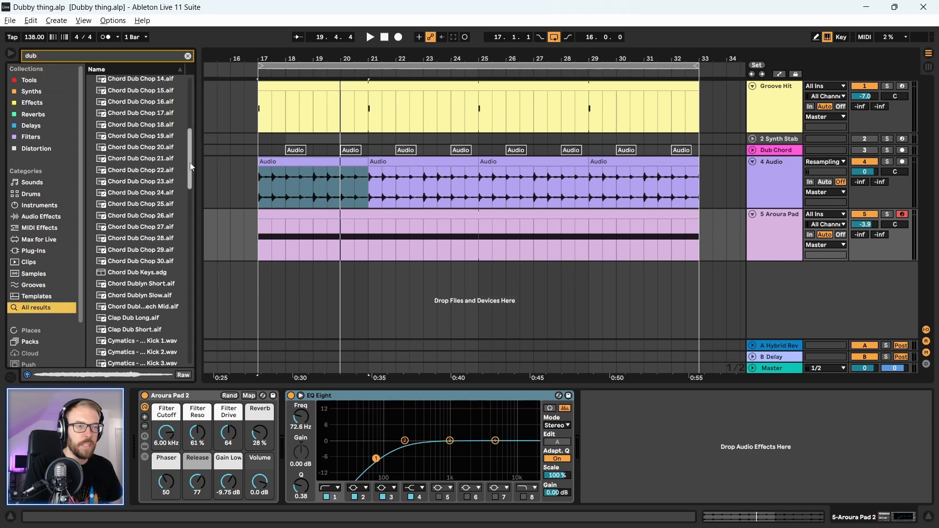
{"action": "left_click", "coordinate": [140, 83]}
{"action": "left_click_drag", "start_coordinate": [196, 86], "coordinate": [342, 112]}
- Audition the 128 bpm 64 Pads Dub Techno Kit grooves 01, 02 and 03 along with the 105 bpm groove
{"action": "left_click", "coordinate": [151, 104]}
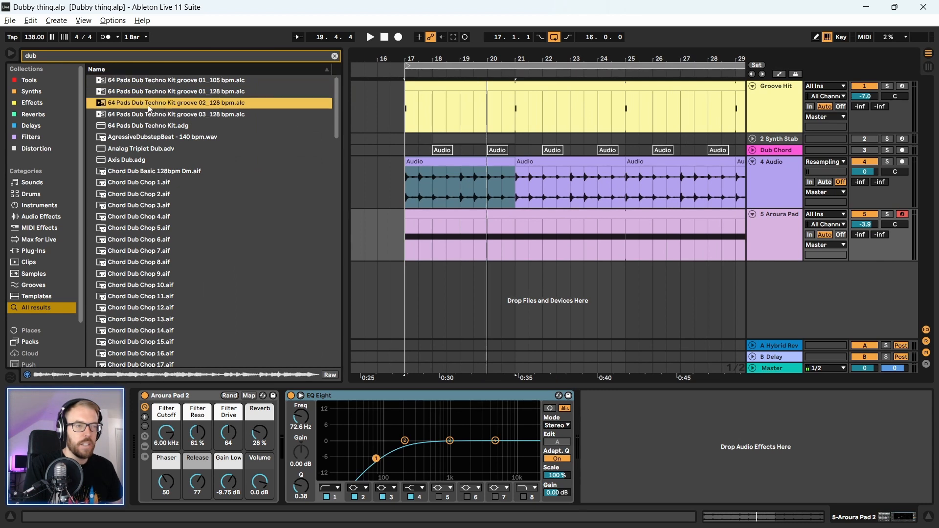
{"action": "left_click", "coordinate": [148, 116]}
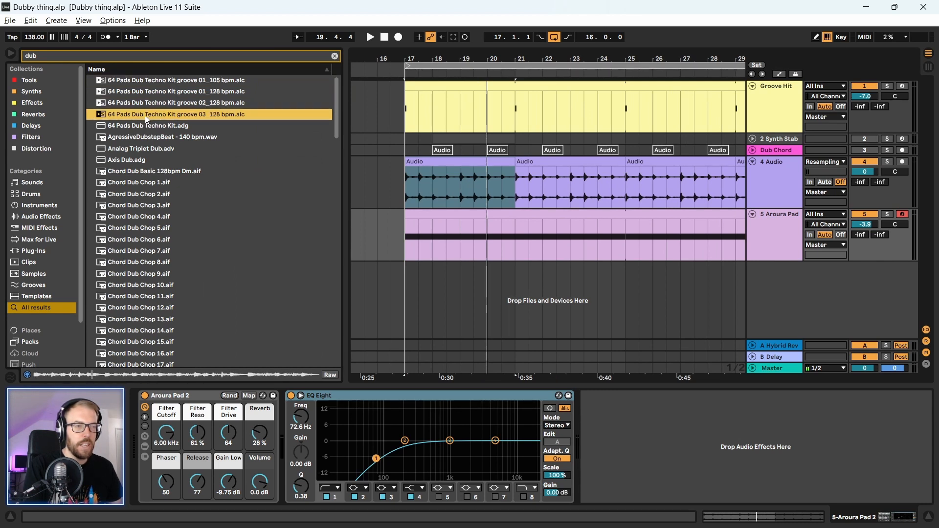
{"action": "left_click", "coordinate": [153, 93]}
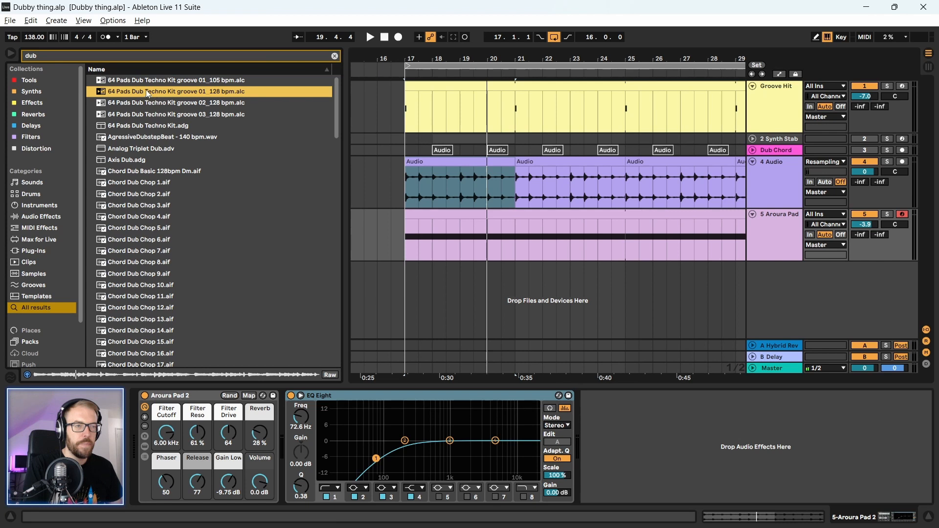
{"action": "left_click", "coordinate": [141, 116]}
{"action": "left_click", "coordinate": [143, 127]}
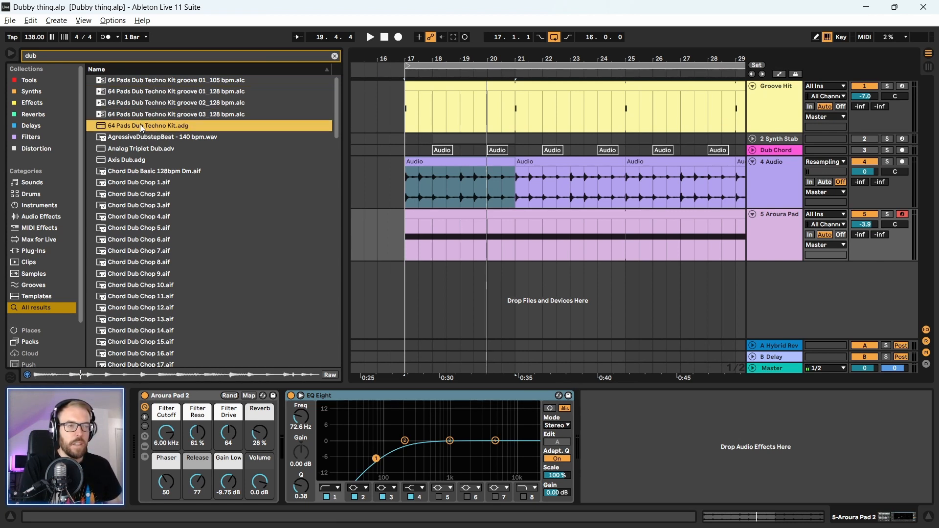
{"action": "left_click", "coordinate": [148, 115]}
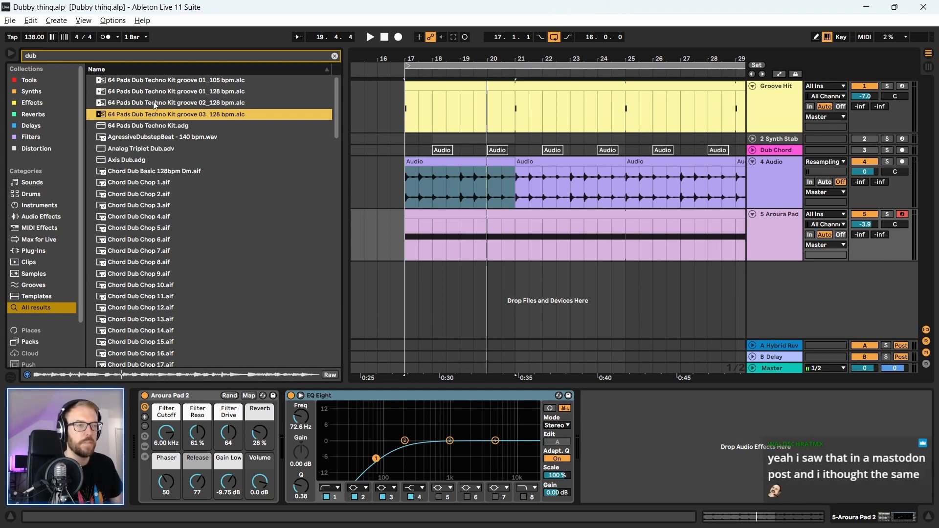
{"action": "left_click", "coordinate": [159, 79]}
{"action": "left_click", "coordinate": [149, 114]}
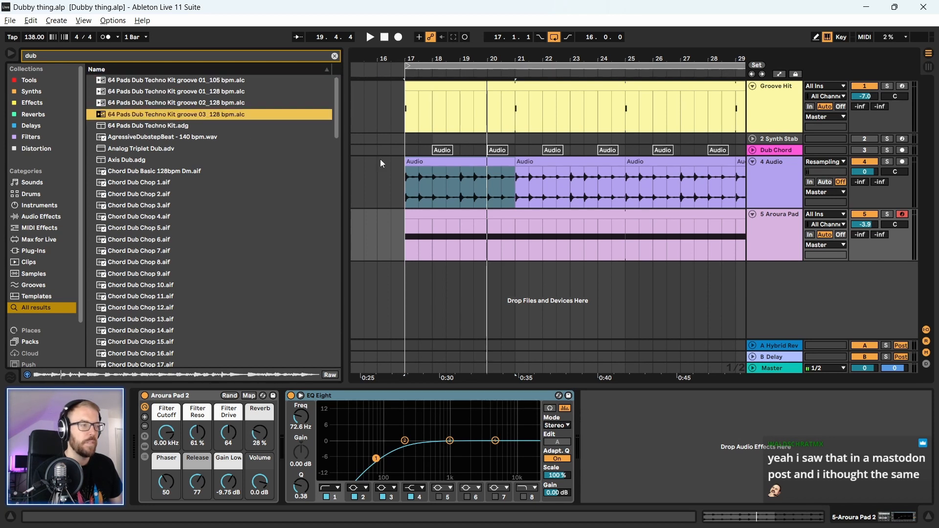
- Load 64 Pads Dub Techno Kit groove 03_128 bpm on a new track below Aroura Pad and move its clip to bar 17
{"action": "left_click", "coordinate": [786, 231]}
{"action": "key", "text": "ctrl+t"}
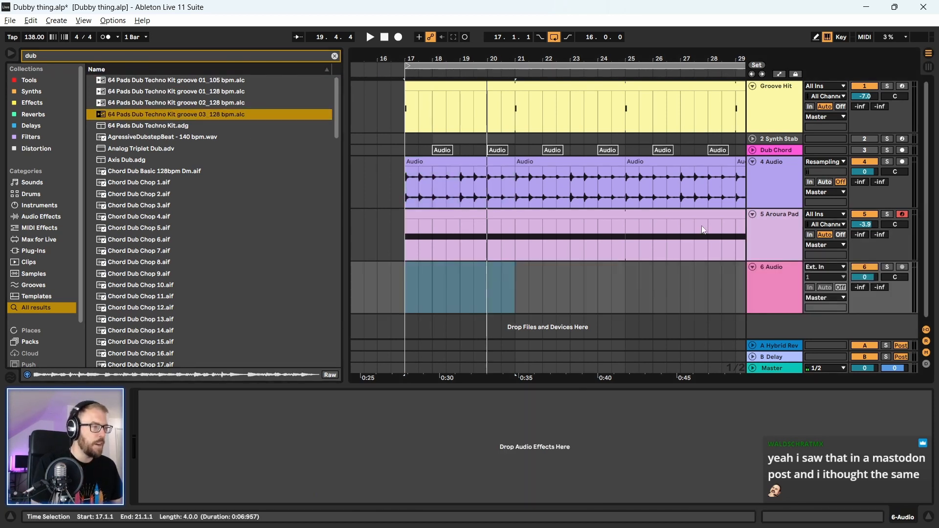
{"action": "left_click", "coordinate": [125, 112]}
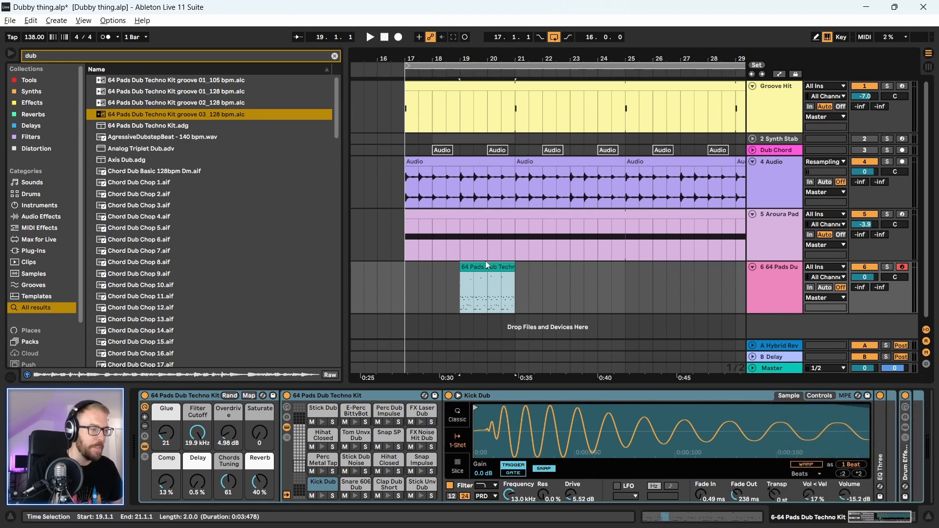
{"action": "left_click_drag", "start_coordinate": [477, 267], "coordinate": [423, 268]}
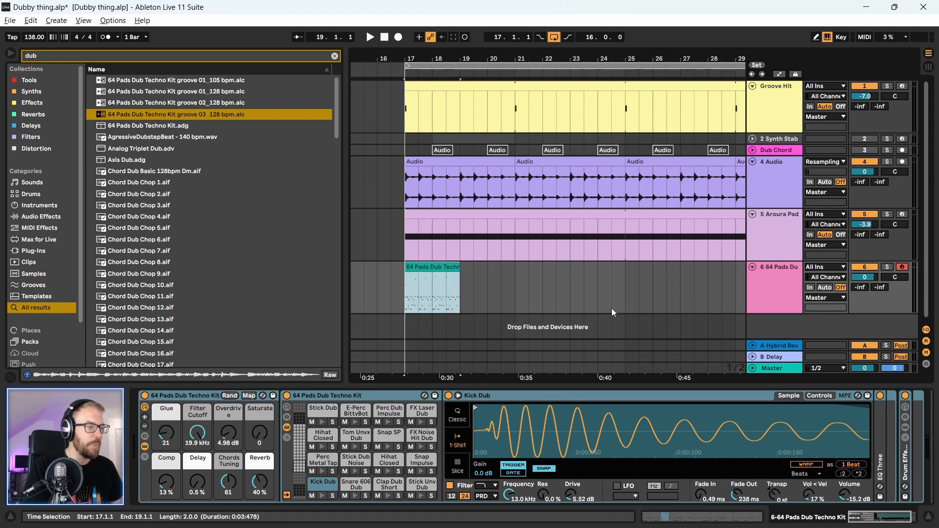
- Play the loop with the new groove and extend the groove clip to bar 21
{"action": "key", "text": "space"}
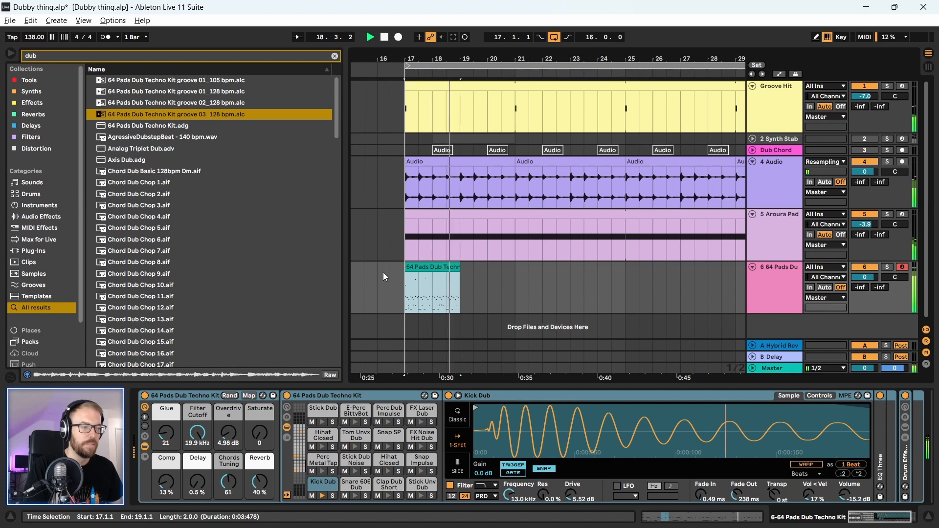
{"action": "key", "text": "space"}
{"action": "left_click_drag", "start_coordinate": [458, 267], "coordinate": [514, 267]}
- Select all notes in the groove clip and stretch them ×2 to half tempo, comparing with ÷2 and playing the result
{"action": "double_click", "coordinate": [484, 267]}
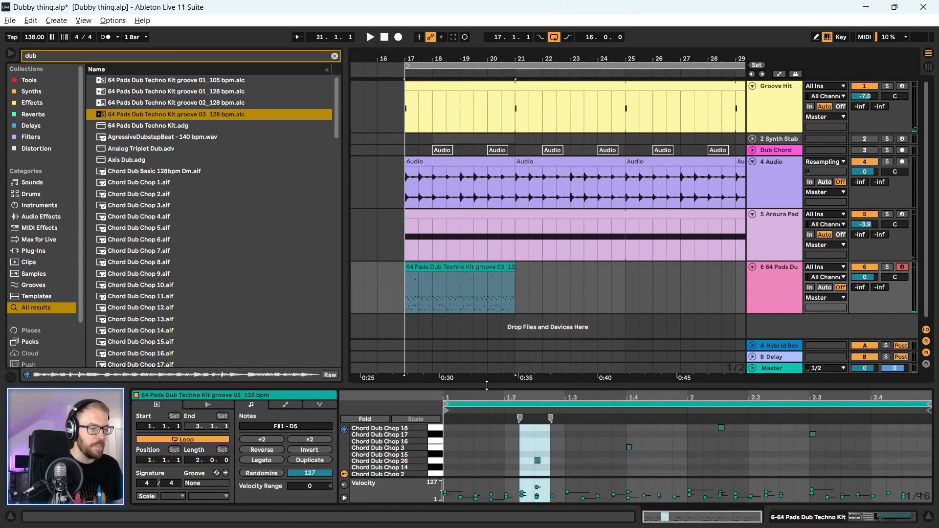
{"action": "left_click_drag", "start_coordinate": [488, 386], "coordinate": [499, 56]}
{"action": "left_click", "coordinate": [482, 218]}
{"action": "key", "text": "ctrl+a"}
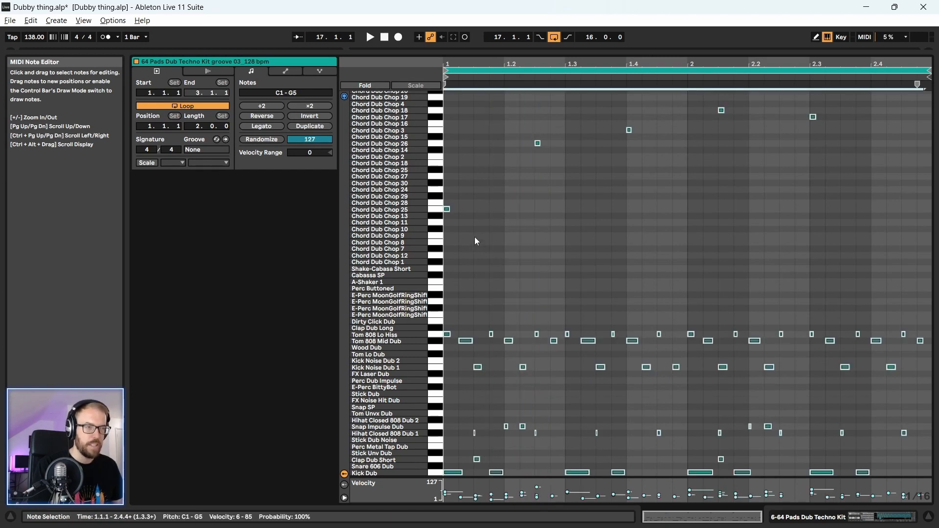
{"action": "left_click", "coordinate": [300, 108]}
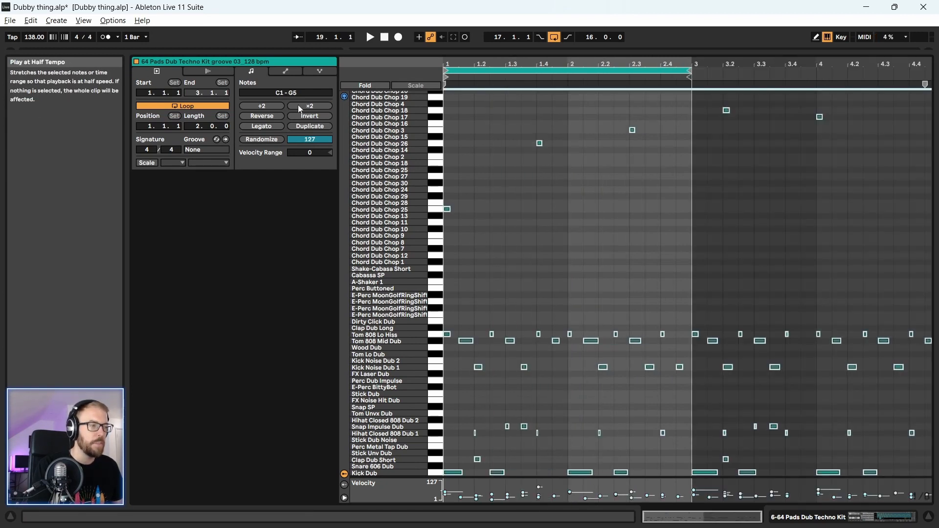
{"action": "left_click", "coordinate": [274, 107]}
{"action": "left_click", "coordinate": [275, 107]}
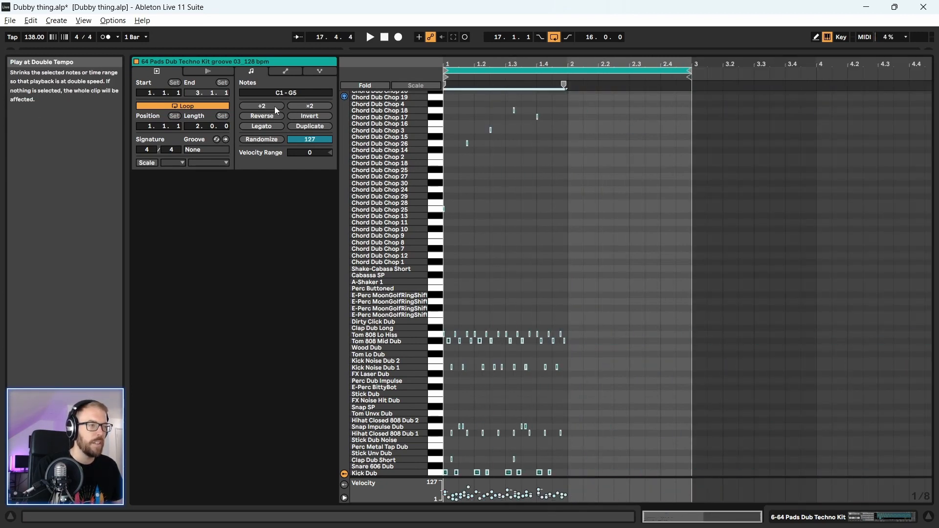
{"action": "left_click", "coordinate": [303, 109]}
{"action": "left_click", "coordinate": [303, 109]}
{"action": "key", "text": "space"}
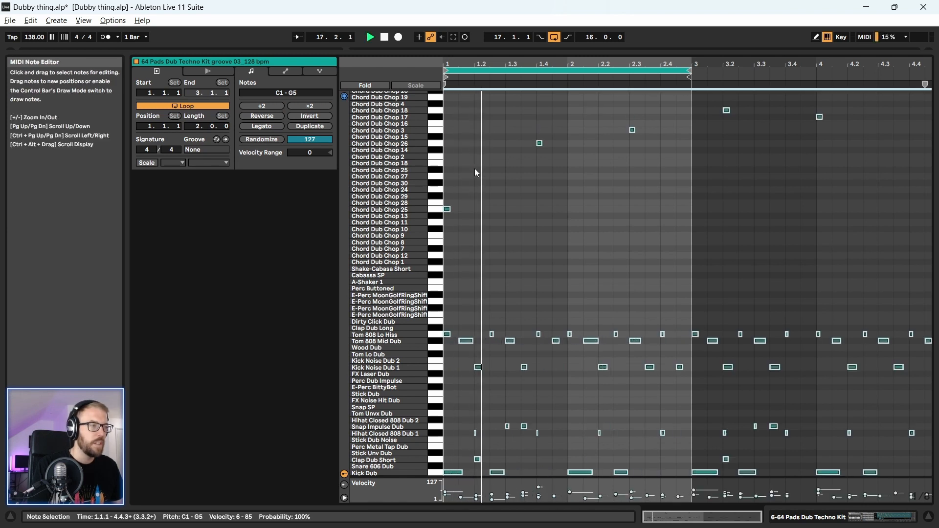
{"action": "key", "text": "space"}
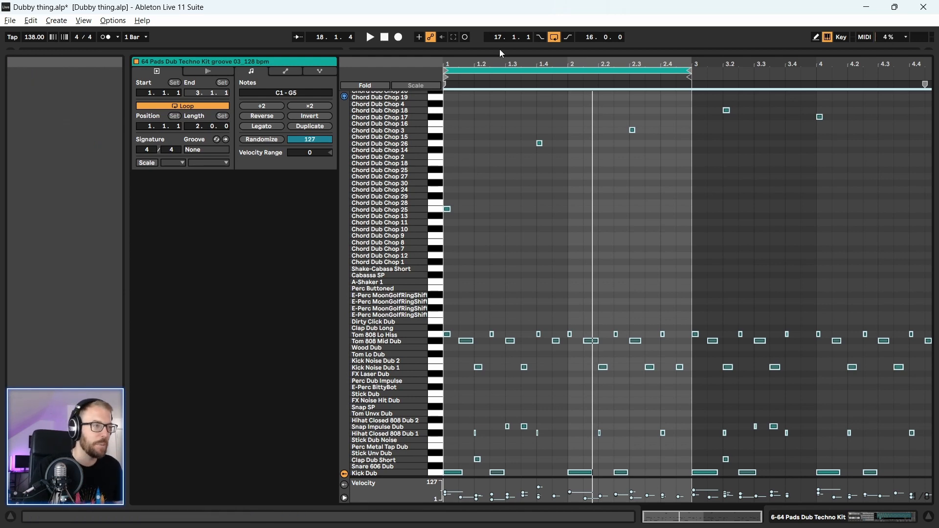
- Play the stretched groove clip in the arrangement and solo the 64 Pads Dub track
{"action": "left_click_drag", "start_coordinate": [500, 49], "coordinate": [494, 521]}
{"action": "left_click", "coordinate": [449, 269]}
{"action": "key", "text": "space"}
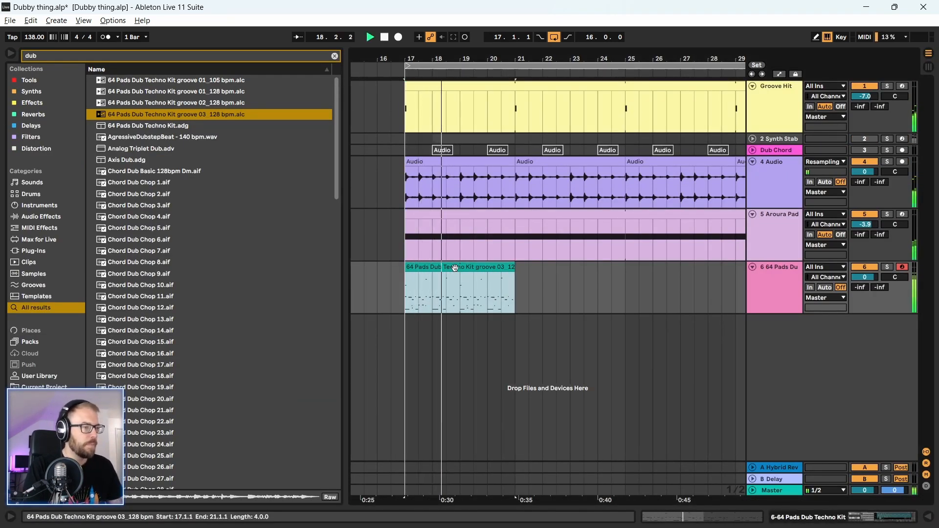
{"action": "double_click", "coordinate": [514, 308]}
{"action": "left_click_drag", "start_coordinate": [535, 386], "coordinate": [536, 270]}
{"action": "key", "text": "space"}
{"action": "double_click", "coordinate": [776, 195]}
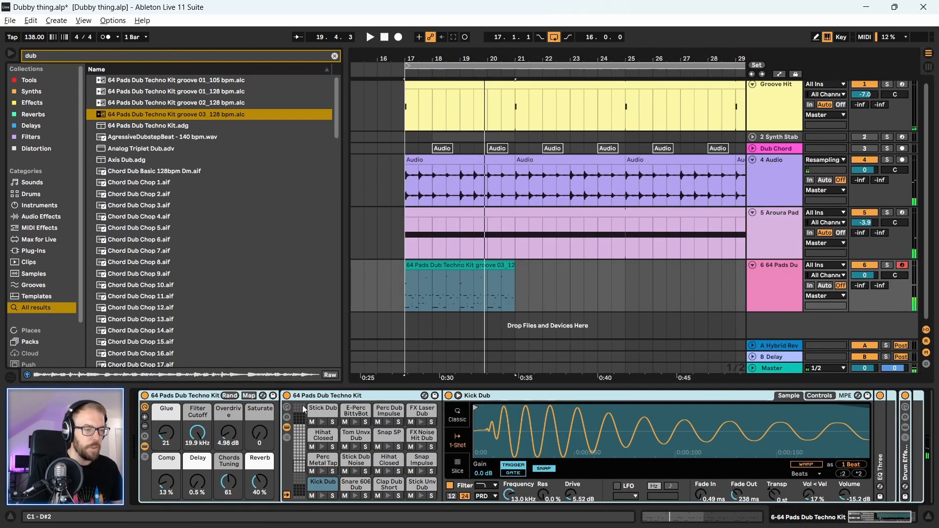
{"action": "left_click", "coordinate": [442, 266]}
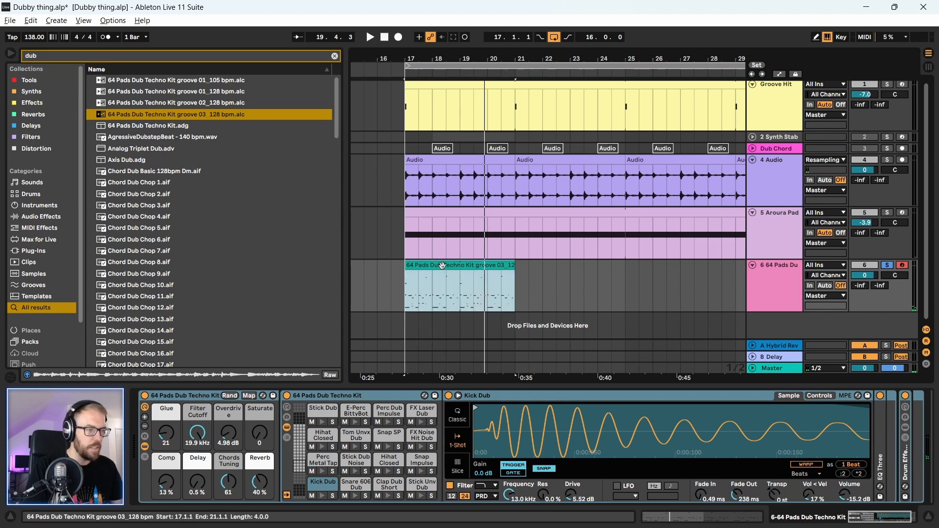
- Delete the Chord Dub Chop 25 note at the start of the groove clip, playing the soloed groove to check
{"action": "double_click", "coordinate": [442, 265]}
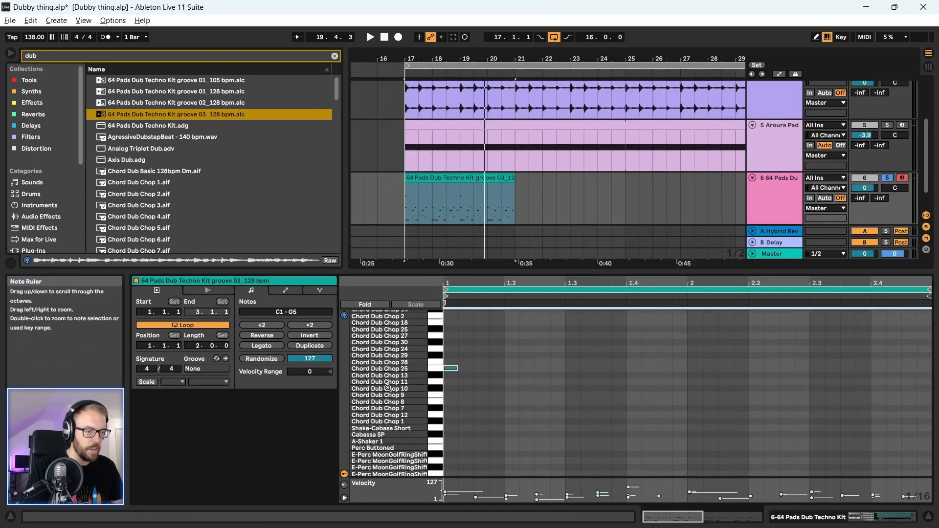
{"action": "key", "text": "space"}
{"action": "scroll", "coordinate": [411, 390], "scroll_direction": "down", "scroll_amount": 4}
{"action": "scroll", "coordinate": [415, 391], "scroll_direction": "up", "scroll_amount": 3}
{"action": "key", "text": "space"}
{"action": "left_click_drag", "start_coordinate": [476, 332], "coordinate": [433, 348]}
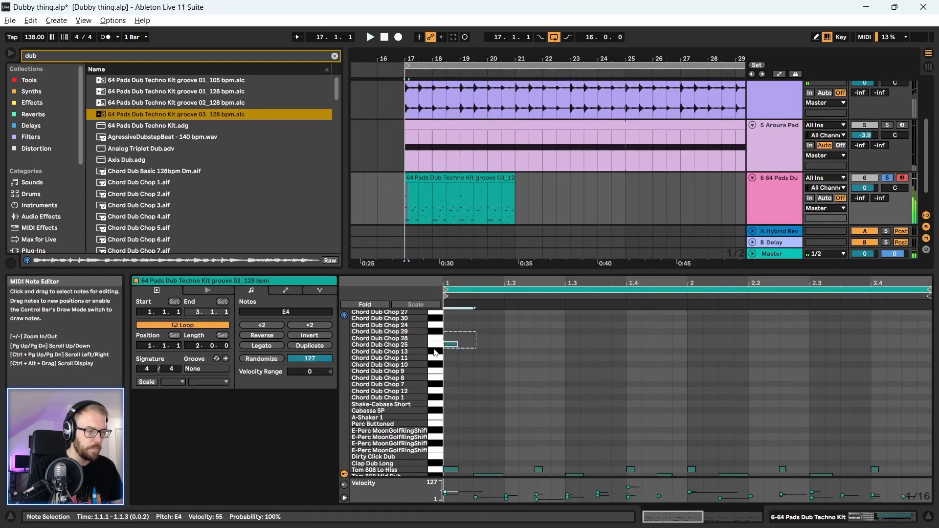
{"action": "left_click", "coordinate": [436, 354]}
{"action": "scroll", "coordinate": [549, 412], "scroll_direction": "up", "scroll_amount": 1}
{"action": "key", "text": "space"}
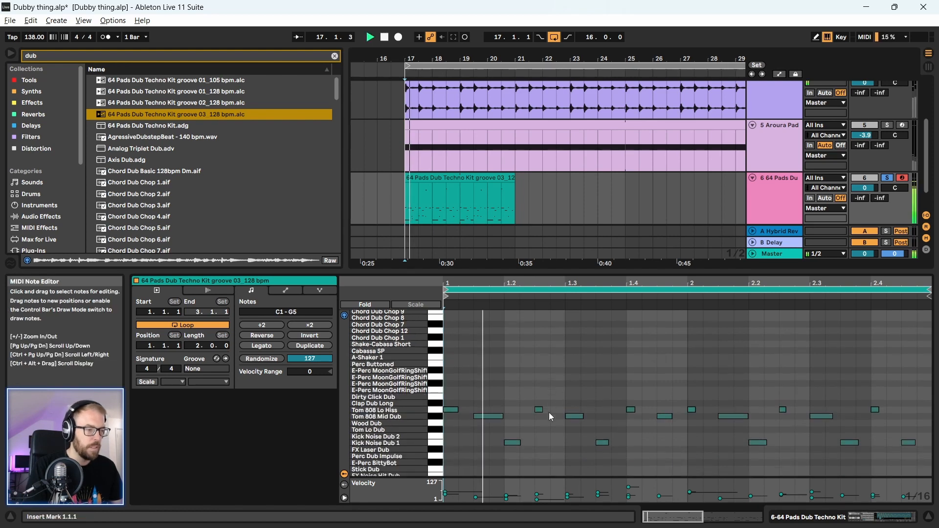
- Delete the remaining Chord Dub Chop notes from the groove clip's two-bar loop
{"action": "scroll", "coordinate": [614, 383], "scroll_direction": "up", "scroll_amount": 3}
{"action": "key", "text": "space"}
{"action": "left_click_drag", "start_coordinate": [597, 327], "coordinate": [727, 392]}
{"action": "key", "text": "Delete"}
{"action": "left_click_drag", "start_coordinate": [766, 324], "coordinate": [887, 361]}
{"action": "key", "text": "Delete"}
{"action": "scroll", "coordinate": [600, 430], "scroll_direction": "down", "scroll_amount": 6}
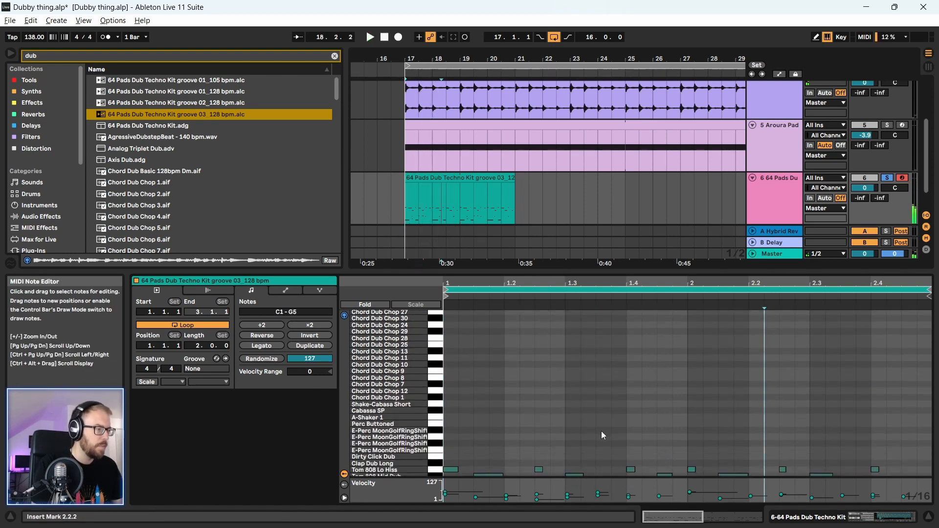
{"action": "scroll", "coordinate": [606, 430], "scroll_direction": "up", "scroll_amount": 1}
- Play the soloed groove while examining its drum notes in the enlarged editor, and show the track's devices
{"action": "key", "text": "space"}
{"action": "scroll", "coordinate": [577, 415], "scroll_direction": "down", "scroll_amount": 8}
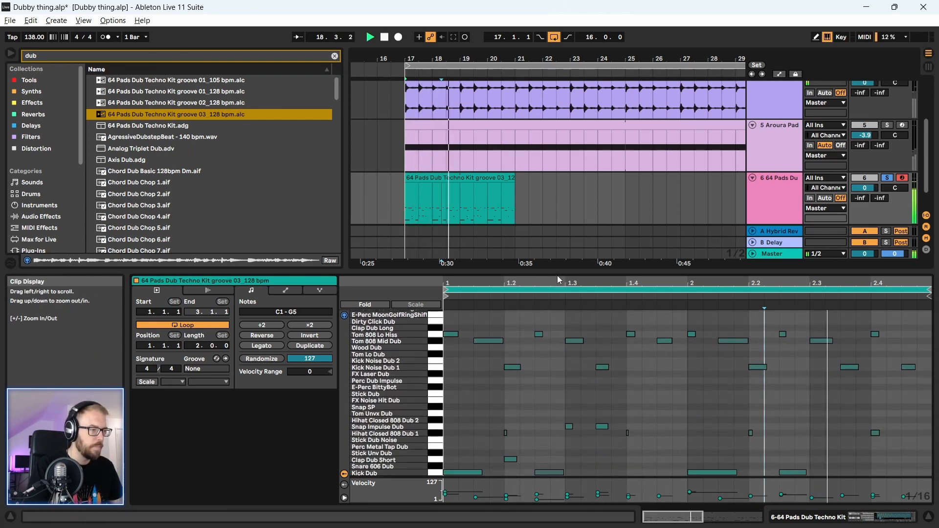
{"action": "left_click_drag", "start_coordinate": [556, 274], "coordinate": [545, 171]}
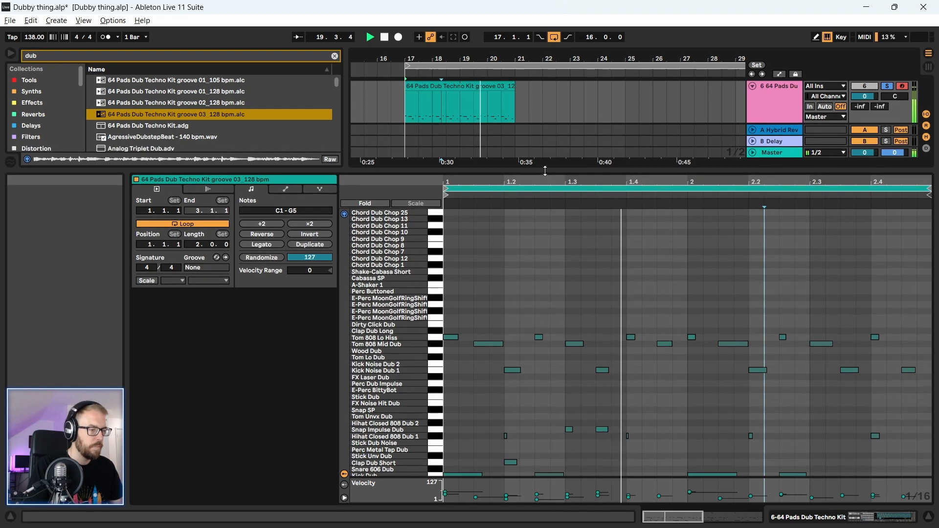
{"action": "key", "text": "space"}
{"action": "double_click", "coordinate": [799, 107]}
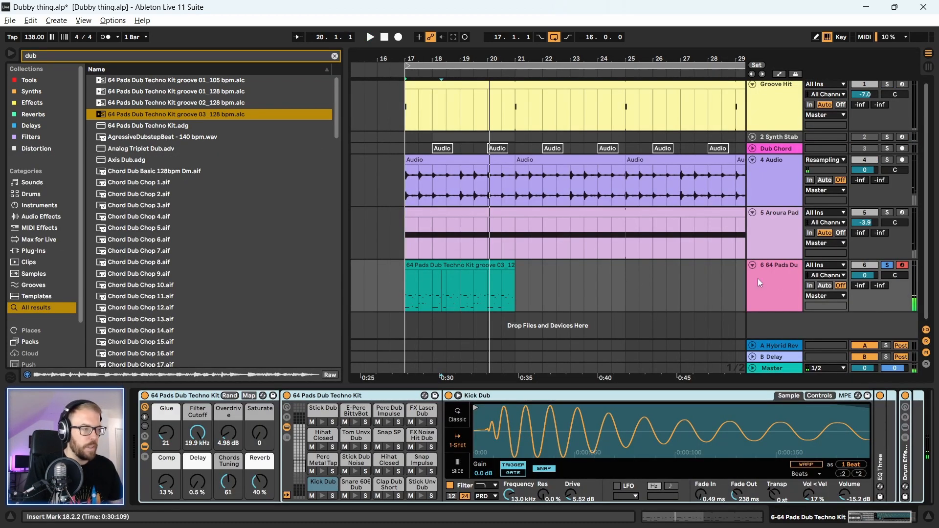
{"action": "left_click", "coordinate": [451, 306]}
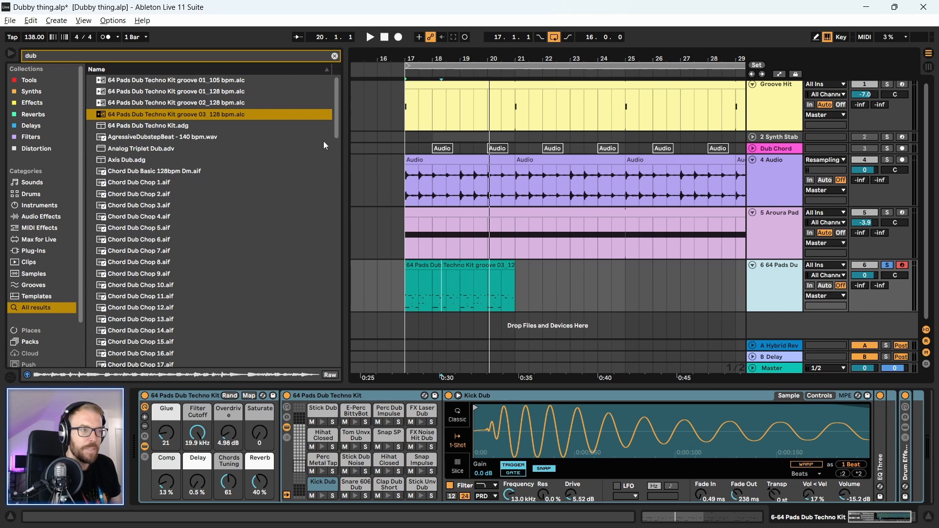
- Narrow the browser and play the soloed groove clip from bar 17
{"action": "left_click_drag", "start_coordinate": [345, 148], "coordinate": [266, 171]}
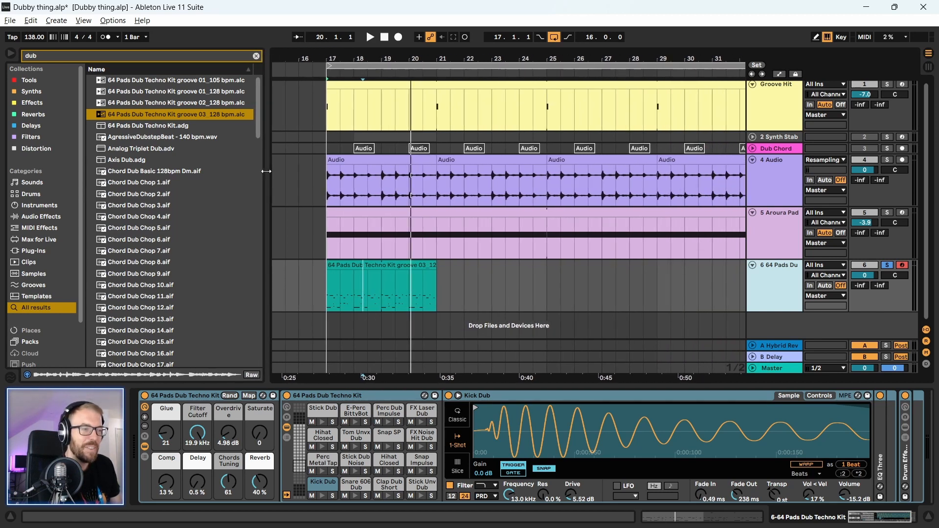
{"action": "left_click", "coordinate": [342, 267]}
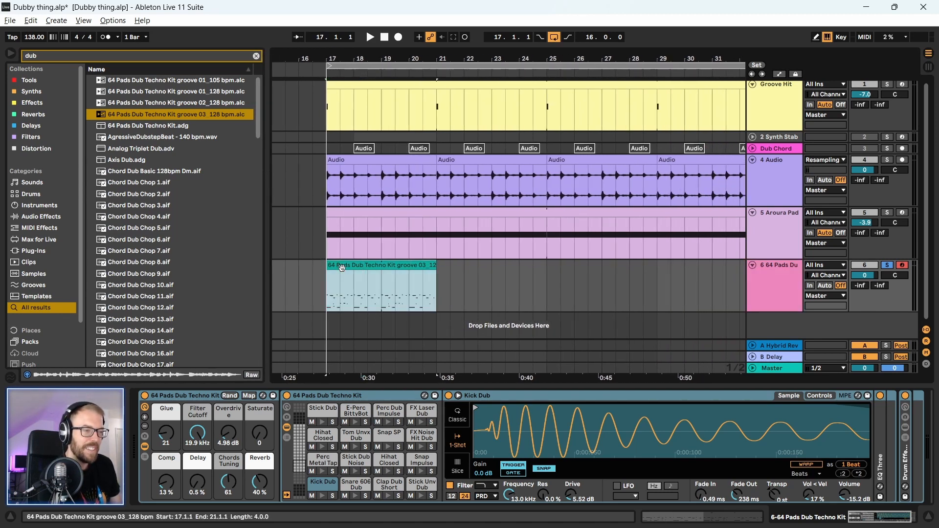
{"action": "key", "text": "space"}
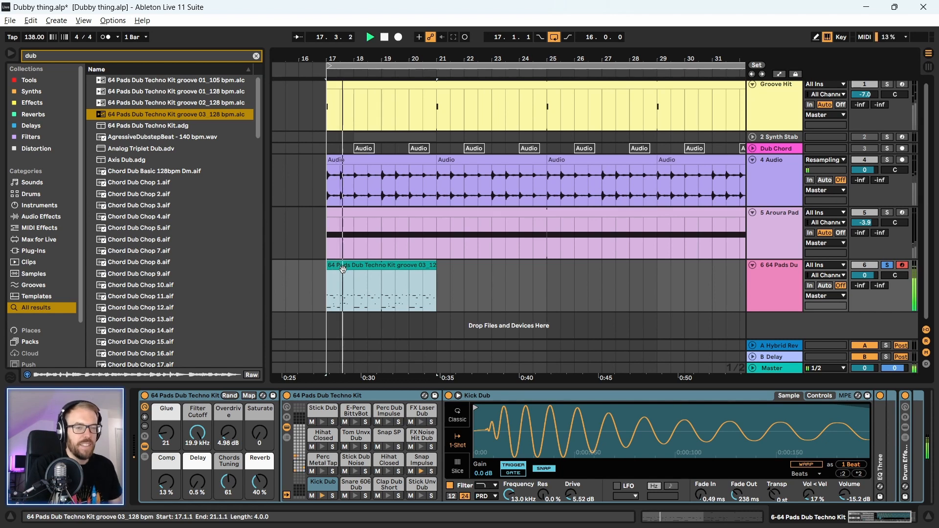
{"action": "key", "text": "space"}
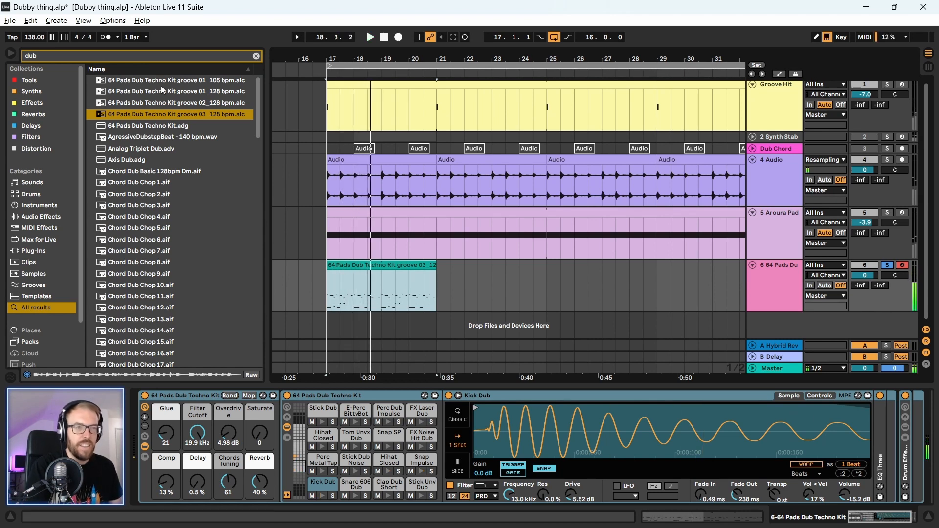
- Add EQ Eight to the groove track with band 1 as a low cut at 102 Hz, and play the soloed groove
{"action": "left_click", "coordinate": [256, 57]}
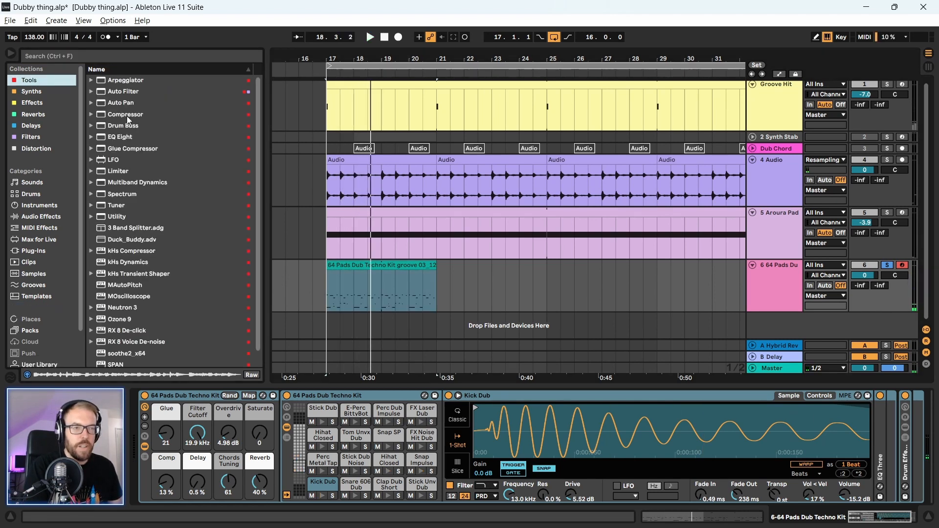
{"action": "left_click_drag", "start_coordinate": [125, 137], "coordinate": [410, 310]}
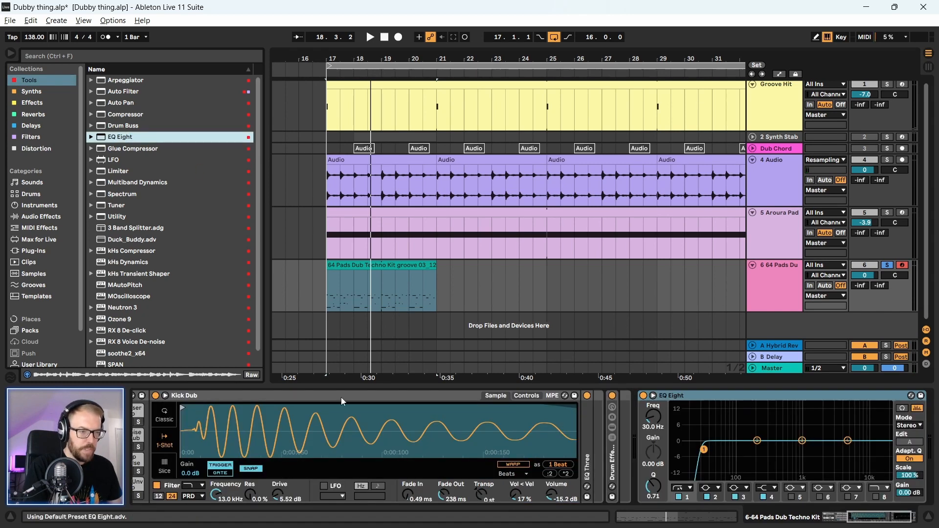
{"action": "left_click", "coordinate": [684, 490]}
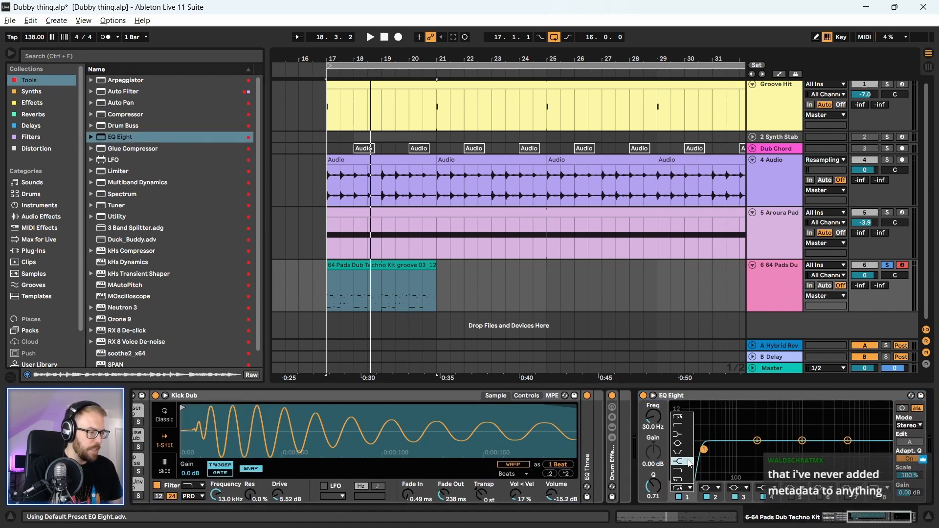
{"action": "left_click", "coordinate": [684, 428]}
{"action": "left_click_drag", "start_coordinate": [705, 449], "coordinate": [739, 452]}
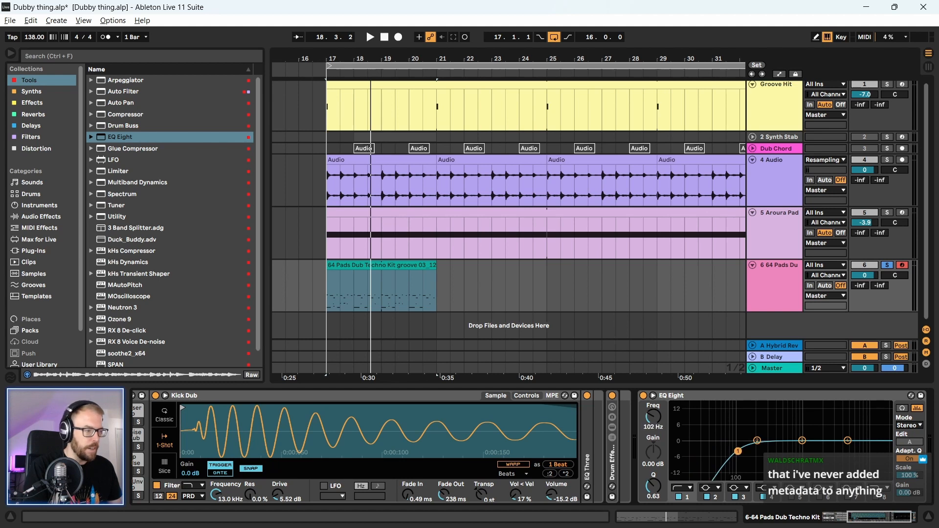
{"action": "key", "text": "space"}
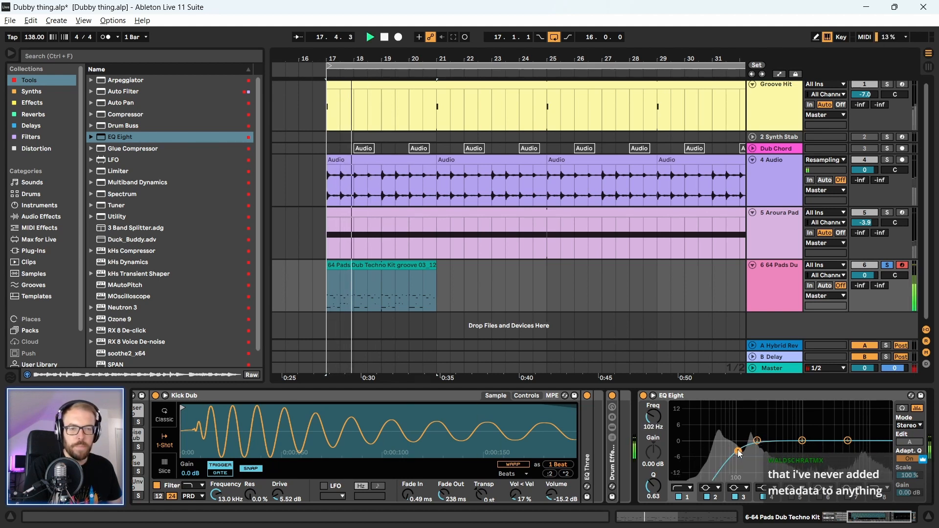
{"action": "key", "text": "space"}
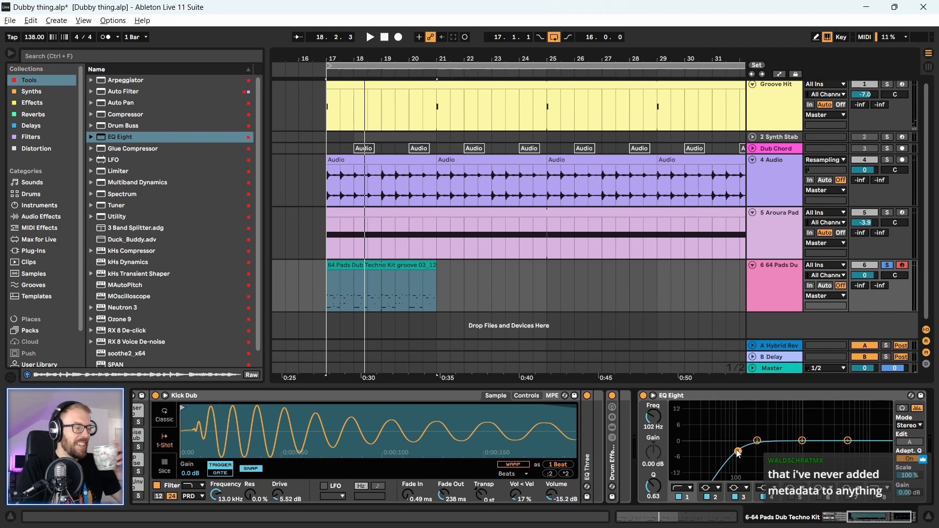
{"action": "key", "text": "space"}
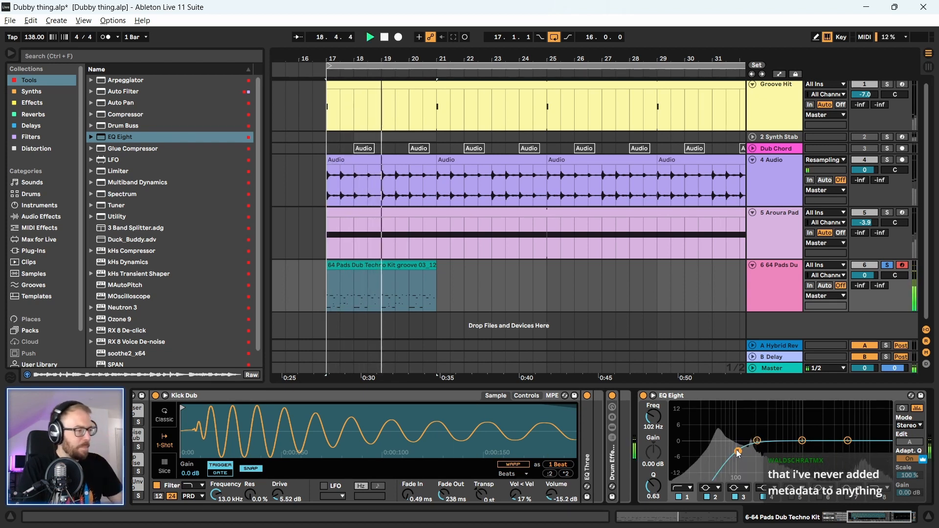
{"action": "key", "text": "space"}
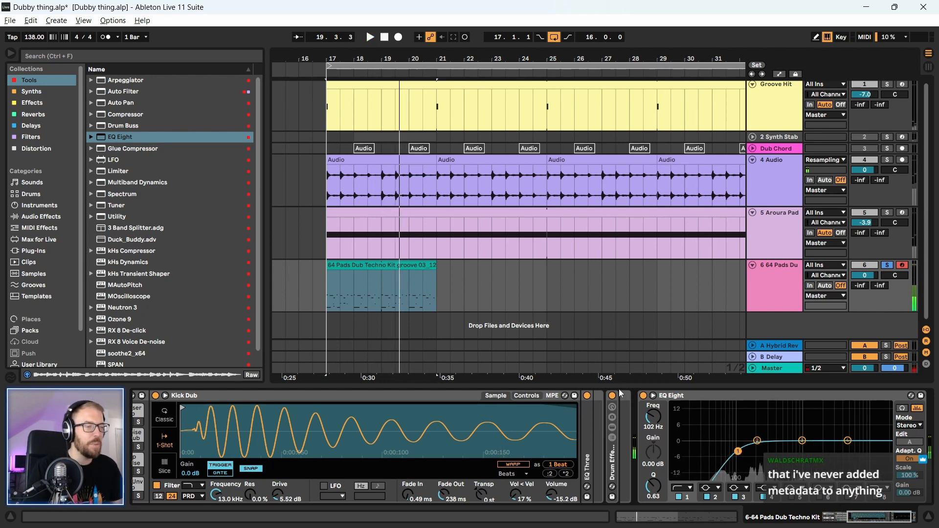
- Open the groove clip in a widened note editor and examine the drum notes across its first four bars
{"action": "double_click", "coordinate": [367, 266]}
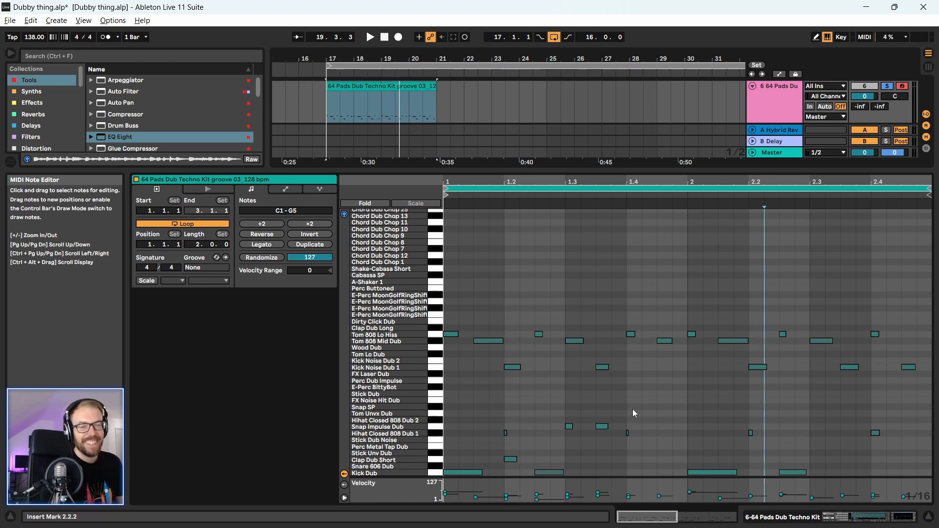
{"action": "left_click_drag", "start_coordinate": [530, 183], "coordinate": [528, 172]}
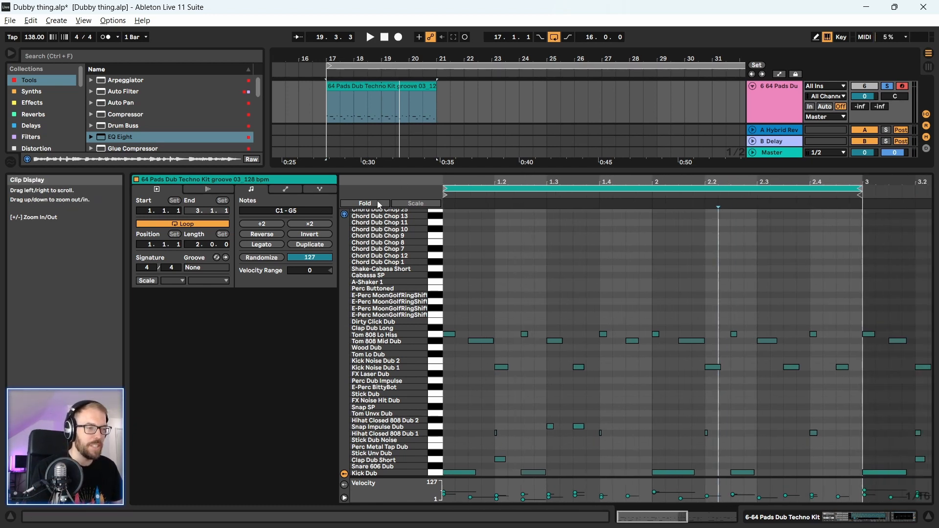
{"action": "left_click_drag", "start_coordinate": [338, 232], "coordinate": [239, 232]}
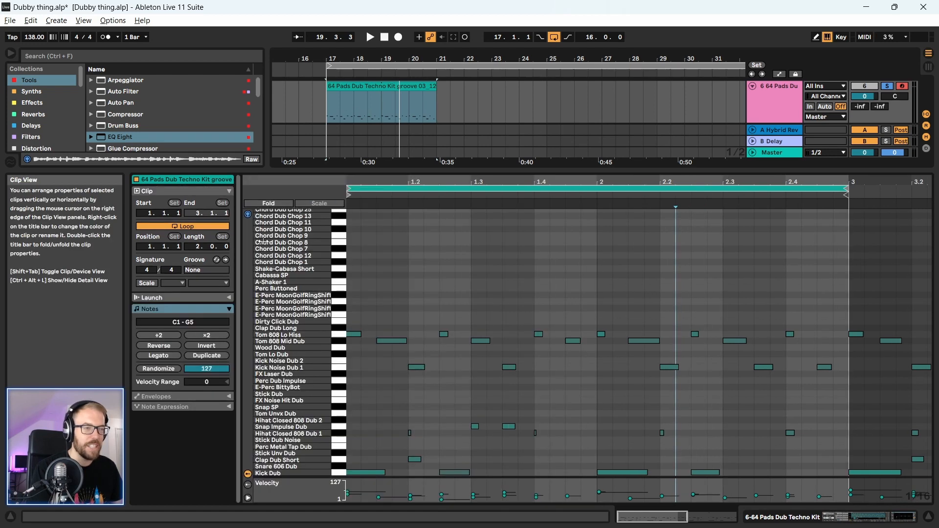
{"action": "left_click_drag", "start_coordinate": [384, 182], "coordinate": [377, 166]}
{"action": "left_click", "coordinate": [394, 210]}
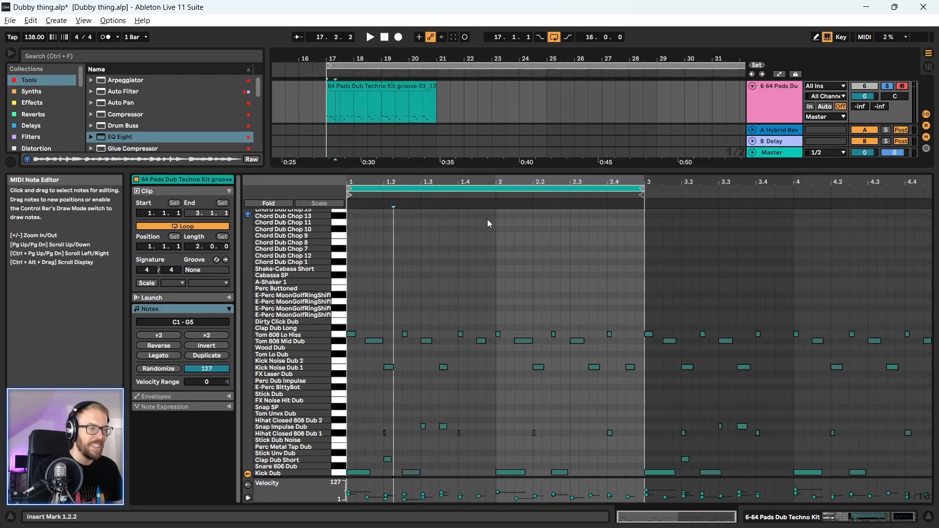
{"action": "left_click_drag", "start_coordinate": [394, 210], "coordinate": [358, 215]}
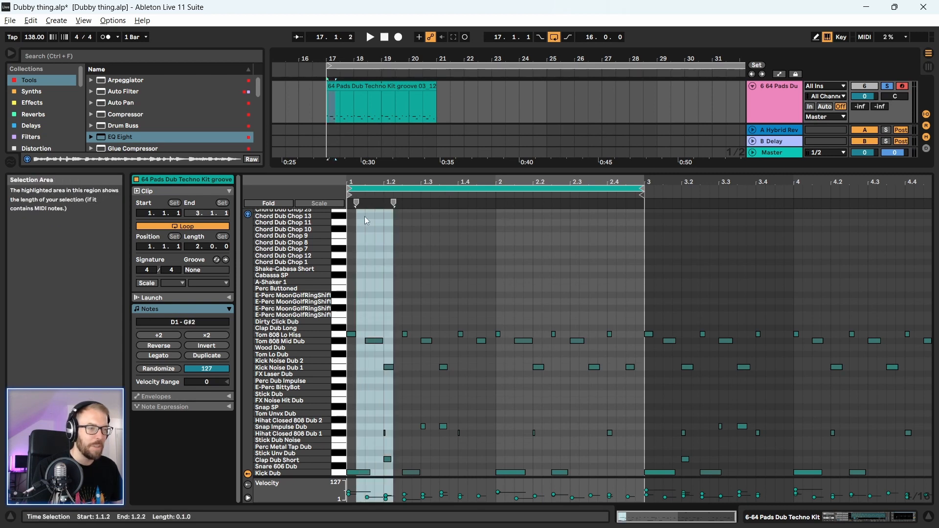
{"action": "left_click", "coordinate": [376, 229]}
{"action": "left_click_drag", "start_coordinate": [402, 257], "coordinate": [393, 279]}
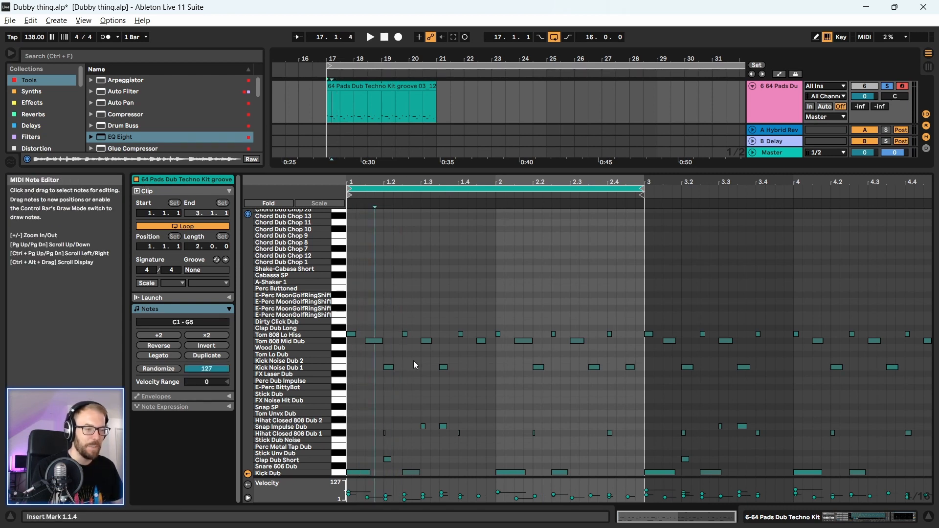
- Delete the Clap Dub Short note at beat 1.2 of the groove clip and play the soloed groove to check
{"action": "left_click", "coordinate": [389, 367]}
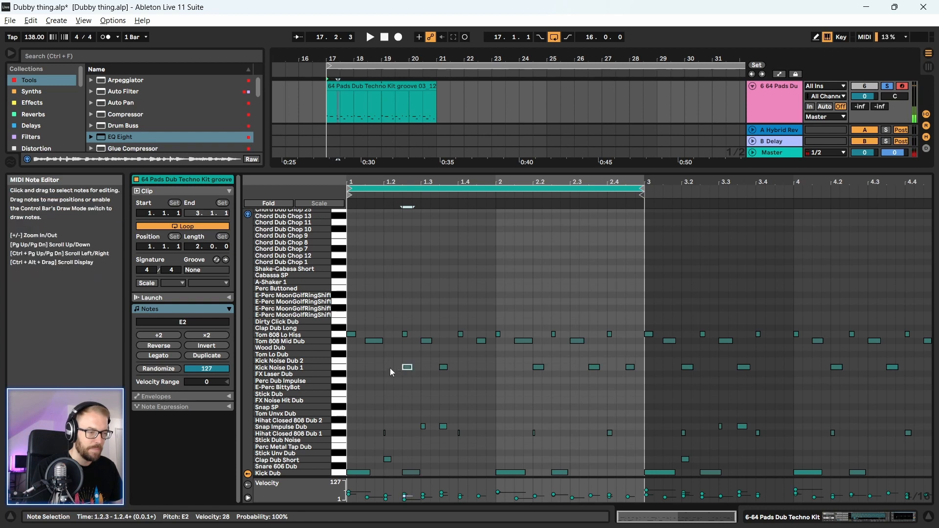
{"action": "left_click_drag", "start_coordinate": [376, 419], "coordinate": [395, 460]}
{"action": "key", "text": "Delete"}
{"action": "key", "text": "space"}
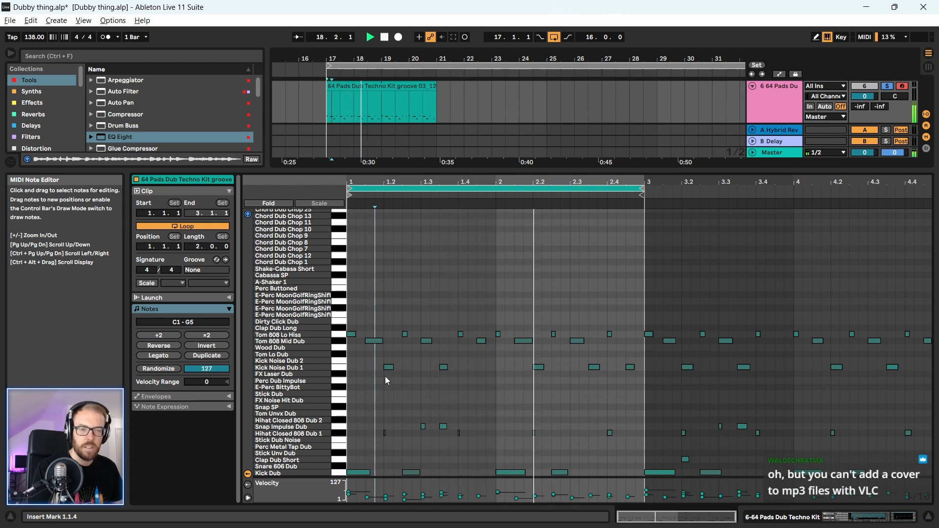
{"action": "key", "text": "space"}
- Delete the Hihat Closed 808 Dub 1 and Kick Dub notes from the groove clip's two-bar loop, and play it to check
{"action": "left_click_drag", "start_coordinate": [373, 435], "coordinate": [633, 439]}
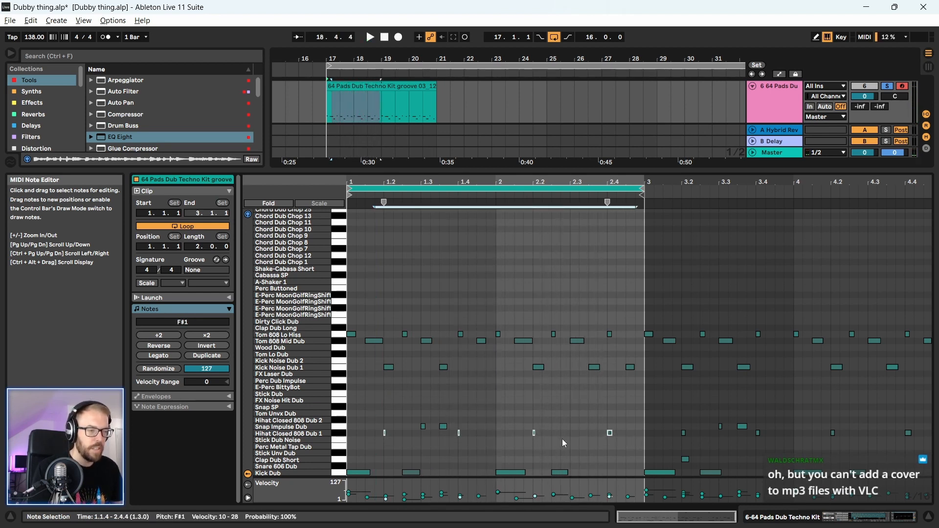
{"action": "key", "text": "Delete"}
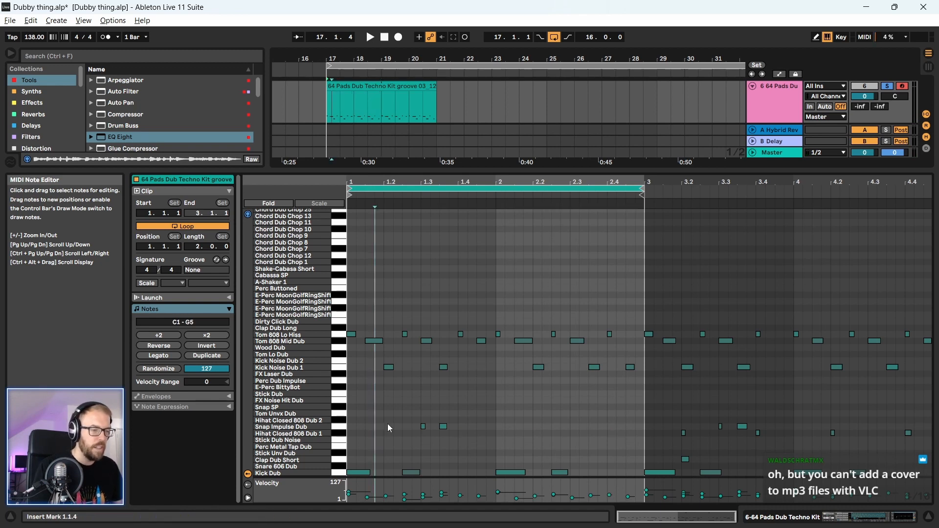
{"action": "key", "text": "space"}
{"action": "left_click_drag", "start_coordinate": [361, 445], "coordinate": [621, 498]}
{"action": "key", "text": "Delete"}
{"action": "key", "text": "space"}
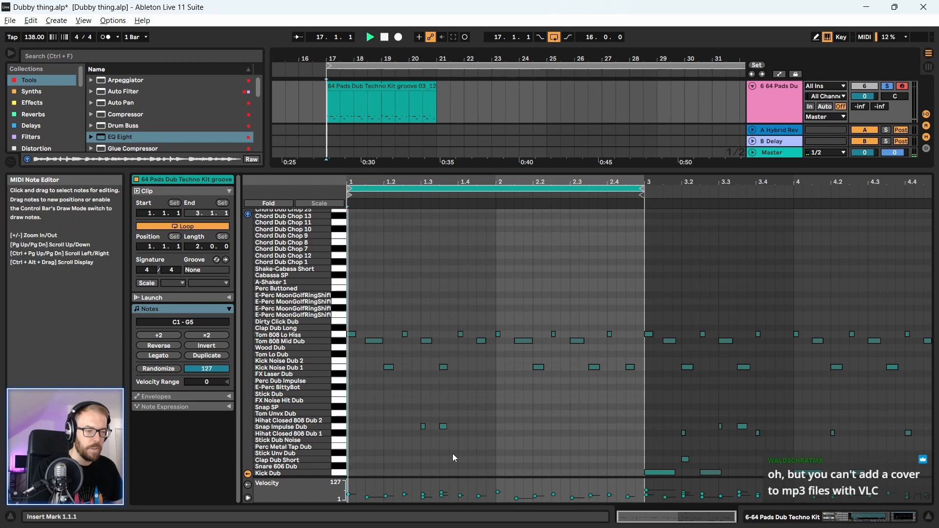
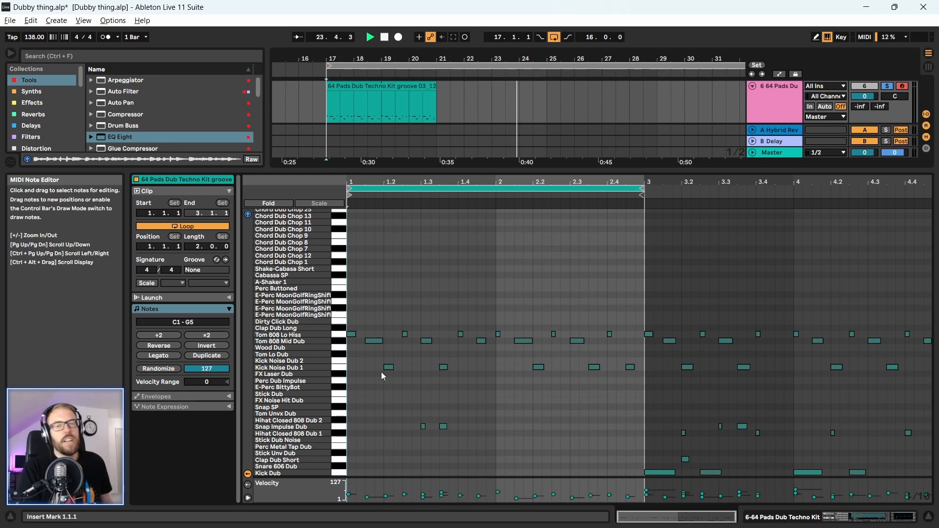
{"action": "key", "text": "space"}
{"action": "key", "text": "space"}
{"action": "key", "text": "space"}
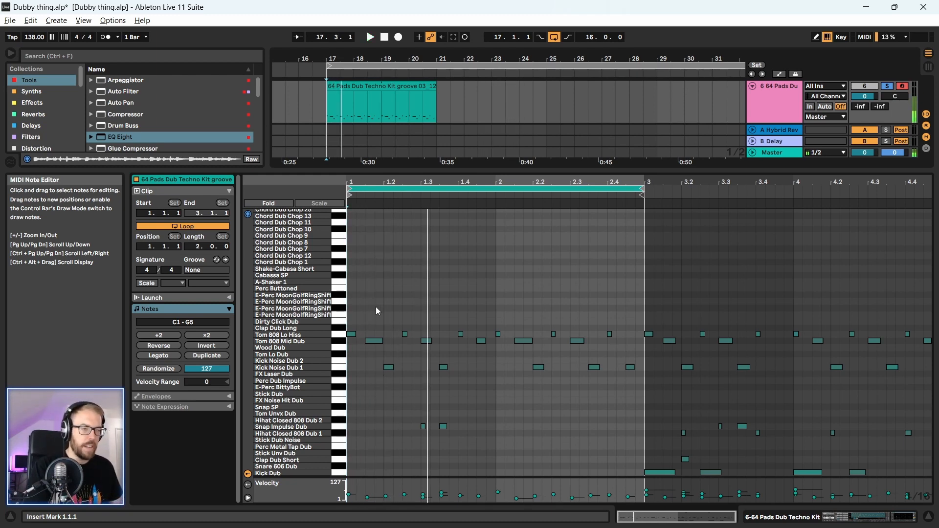
- Enlarge the drum rows and audition the kit sounds around Tom Lo Dub, FX Laser Dub and E-Perc BittyBot
{"action": "left_click_drag", "start_coordinate": [305, 320], "coordinate": [317, 269]}
{"action": "left_click_drag", "start_coordinate": [292, 363], "coordinate": [297, 365]}
{"action": "scroll", "coordinate": [450, 398], "scroll_direction": "down", "scroll_amount": 2}
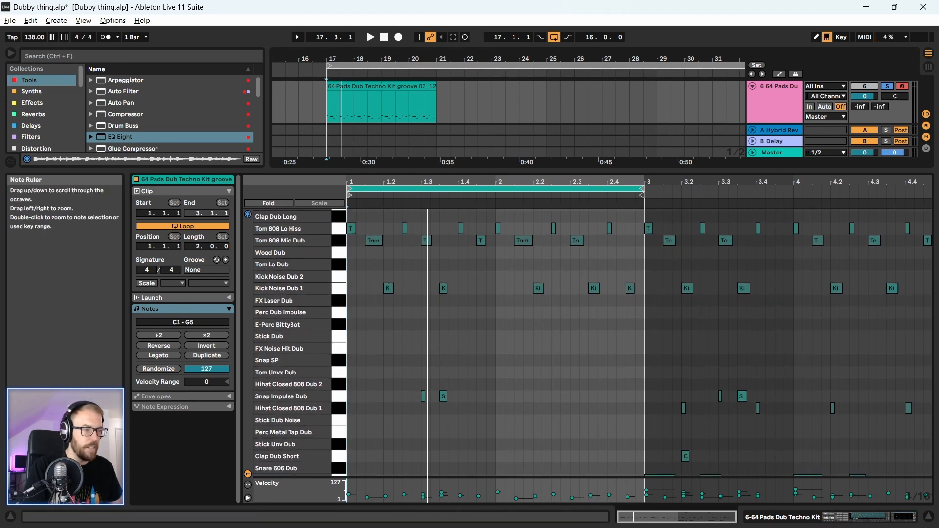
{"action": "left_click", "coordinate": [340, 267]}
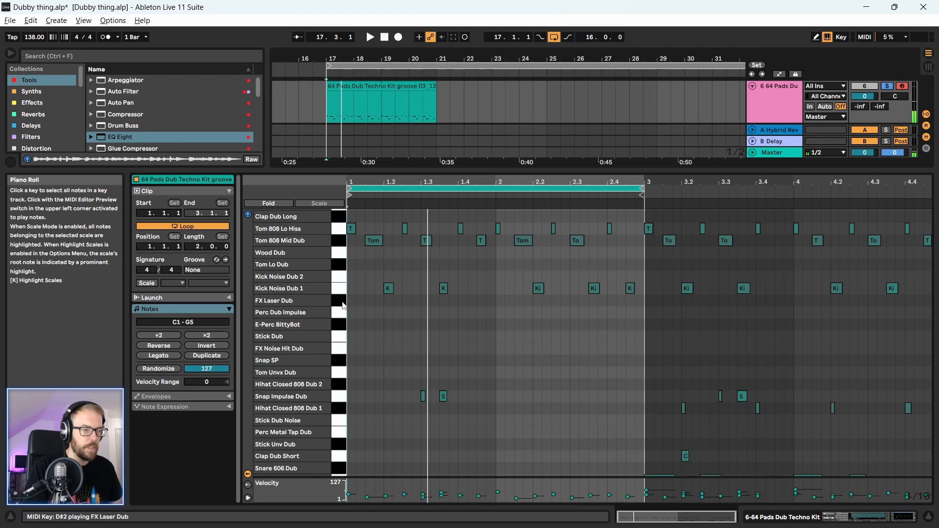
{"action": "left_click", "coordinate": [343, 326]}
{"action": "left_click", "coordinate": [344, 344]}
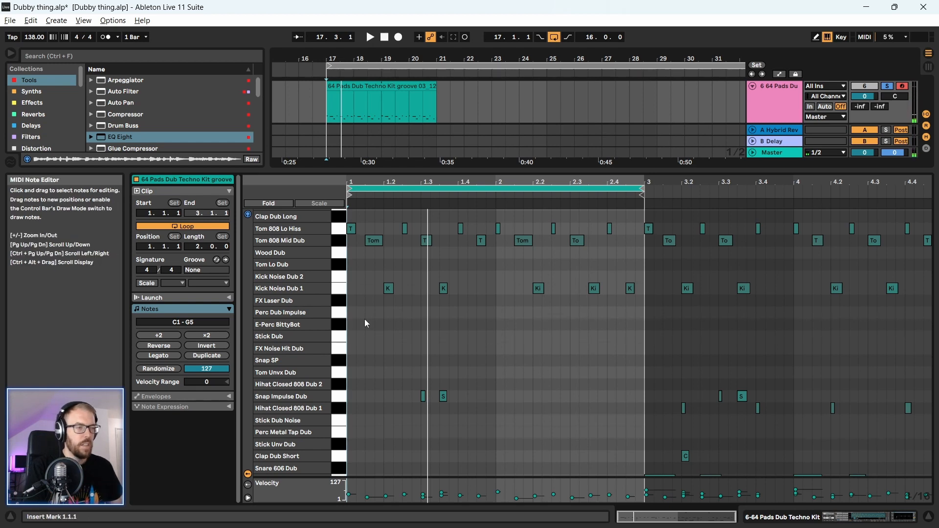
- Add an E-Perc BittyBot note at 1.1.2 with velocity 34, and play the groove to check
{"action": "left_click_drag", "start_coordinate": [364, 180], "coordinate": [365, 182]}
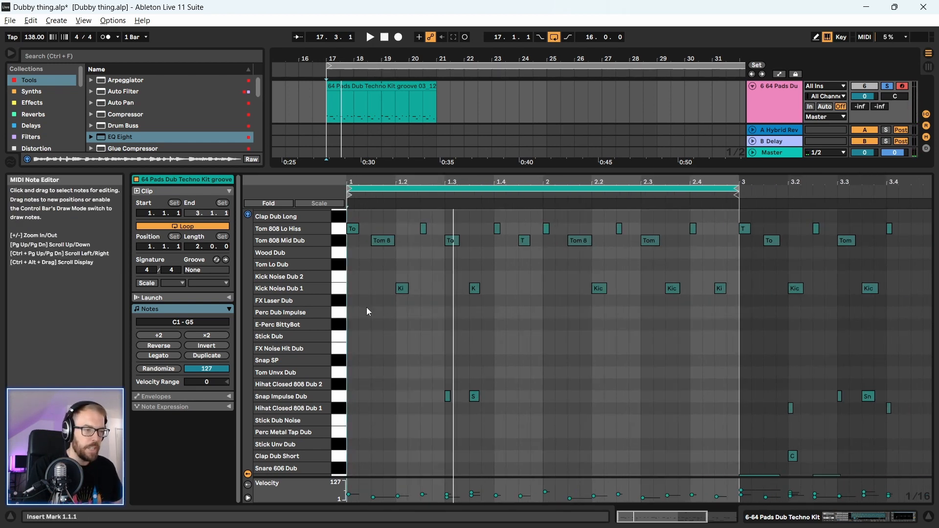
{"action": "double_click", "coordinate": [365, 325]}
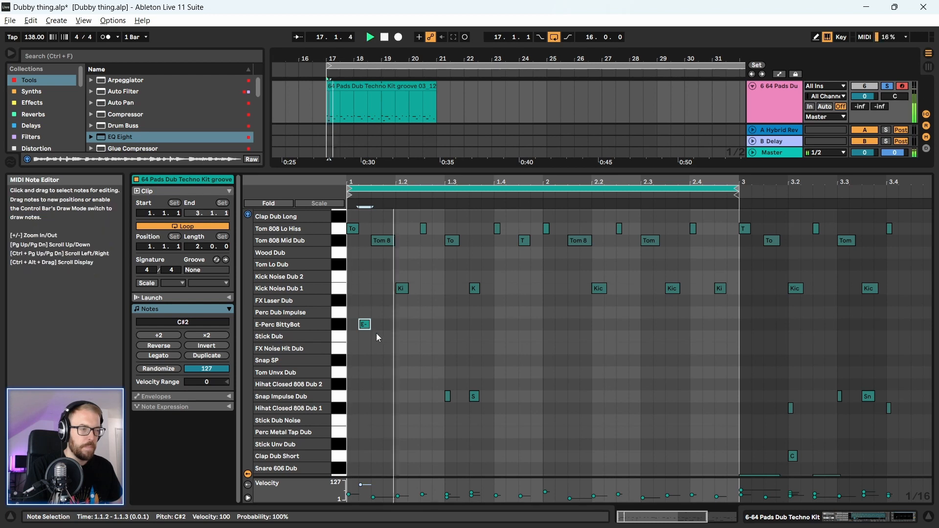
{"action": "mouse_move", "coordinate": [368, 327]}
{"action": "left_mouse_down"}
{"action": "mouse_move", "coordinate": [353, 327]}
{"action": "mouse_move", "coordinate": [369, 328]}
{"action": "left_mouse_up"}
{"action": "key", "text": "space"}
{"action": "key", "text": "space"}
{"action": "key", "text": "space"}
{"action": "key", "text": "space"}
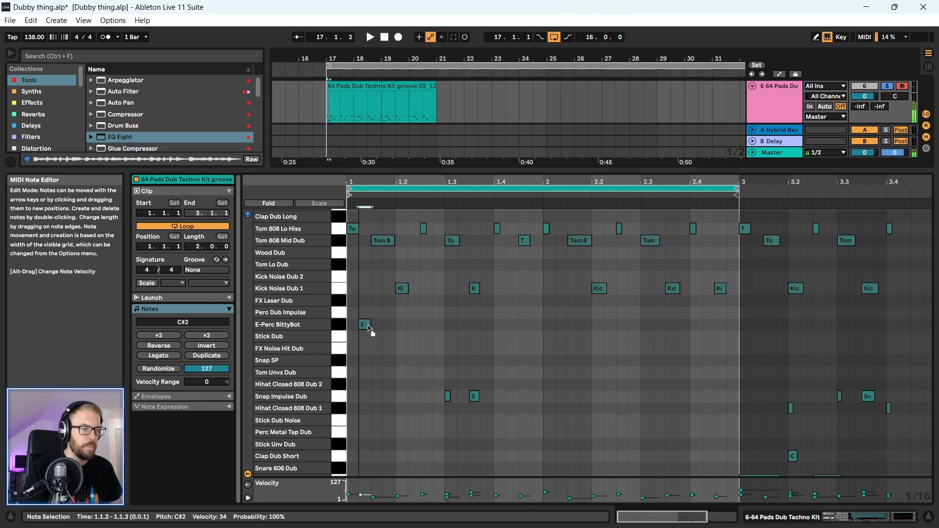
- Add a second E-Perc BittyBot note at 1.2.1, and shift the pair one sixteenth earlier to 1.1.1 and 1.1.4
{"action": "double_click", "coordinate": [401, 327]}
{"action": "key", "text": "space"}
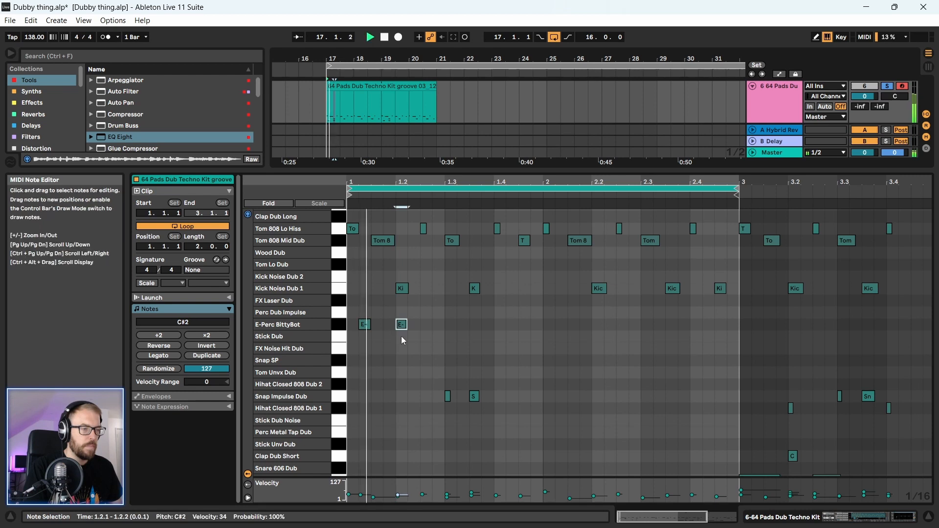
{"action": "left_click", "coordinate": [438, 329]}
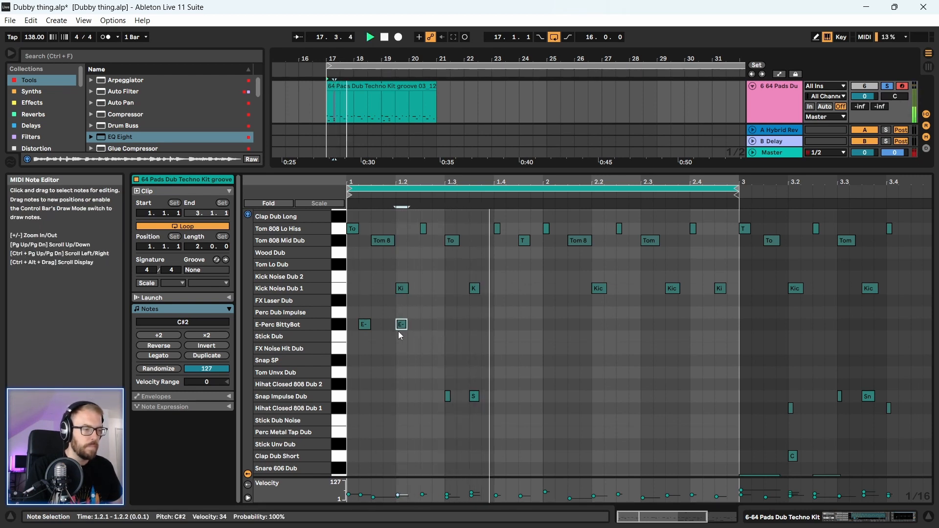
{"action": "key", "text": "space"}
{"action": "left_click_drag", "start_coordinate": [397, 336], "coordinate": [357, 327]}
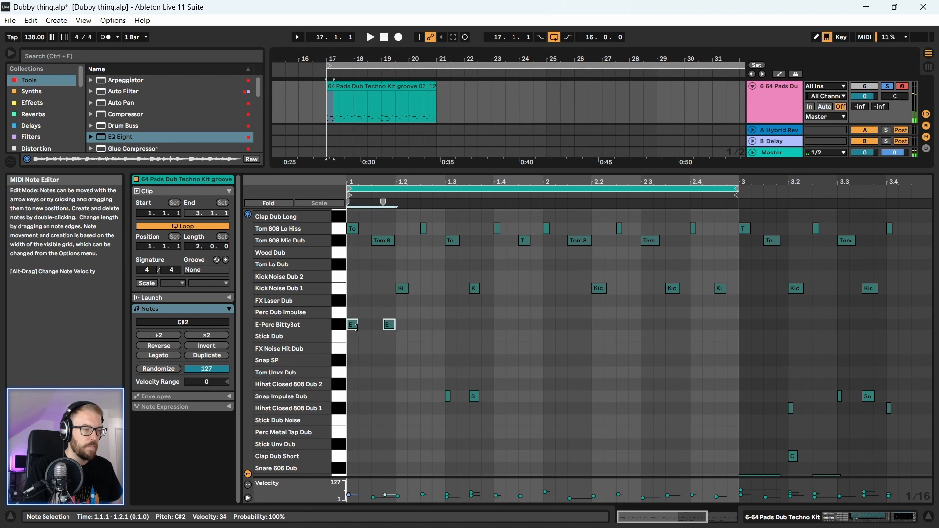
{"action": "double_click", "coordinate": [425, 324]}
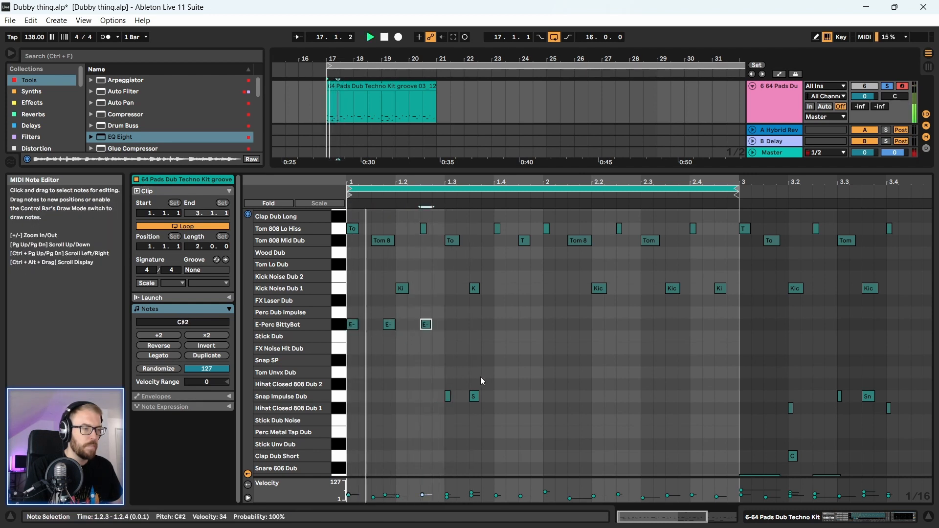
{"action": "key", "text": "space"}
{"action": "left_click_drag", "start_coordinate": [439, 311], "coordinate": [412, 348]}
{"action": "key", "text": "Delete"}
- Move the E-Perc BittyBot pair to 1.1.3 and 1.2.2, and copy it into bar 2 at 2.1.3 and 2.2.2
{"action": "left_click_drag", "start_coordinate": [425, 304], "coordinate": [346, 332]}
{"action": "left_click_drag", "start_coordinate": [354, 327], "coordinate": [381, 330]}
{"action": "key", "text": "space"}
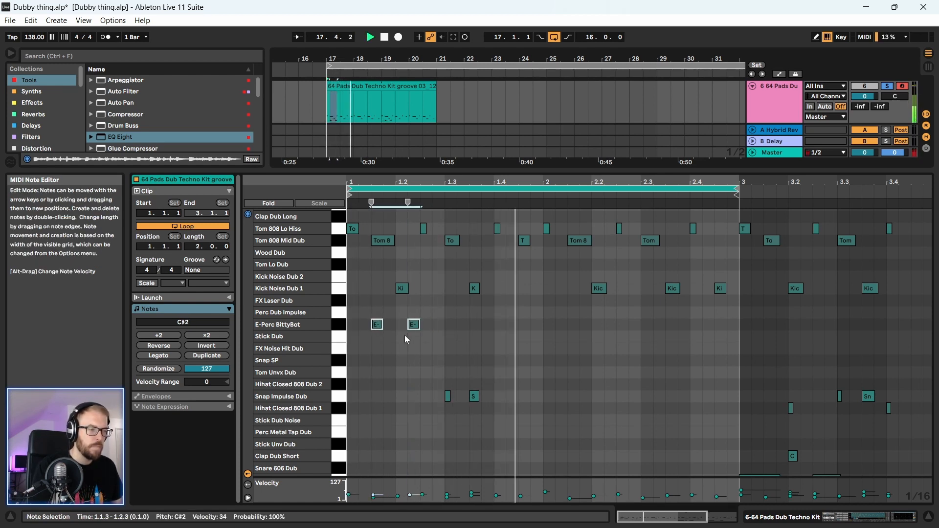
{"action": "left_click_drag", "start_coordinate": [377, 342], "coordinate": [376, 339]}
{"action": "left_click_drag", "start_coordinate": [376, 325], "coordinate": [560, 329]}
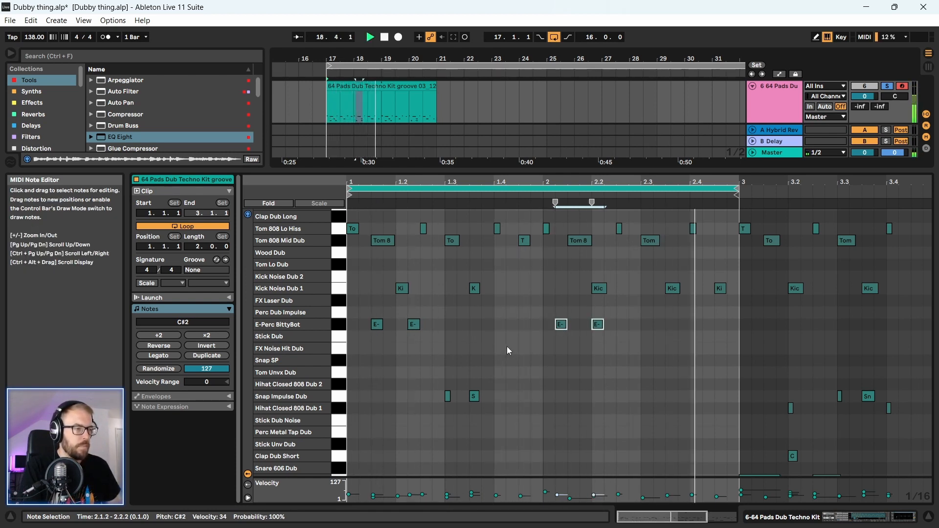
{"action": "mouse_move", "coordinate": [559, 325]}
{"action": "left_mouse_down"}
{"action": "mouse_move", "coordinate": [582, 325]}
{"action": "mouse_move", "coordinate": [574, 328]}
{"action": "left_mouse_up"}
{"action": "left_click", "coordinate": [547, 401]}
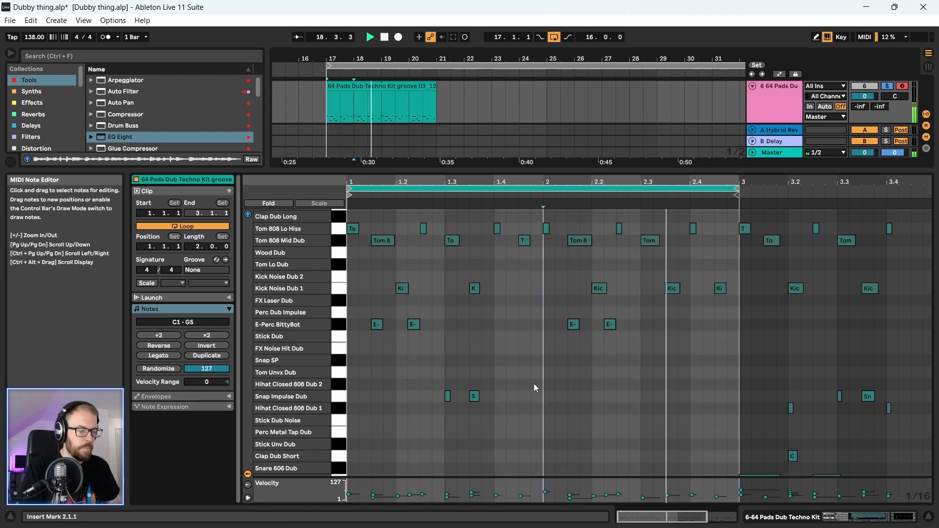
{"action": "left_click_drag", "start_coordinate": [489, 336], "coordinate": [426, 421]}
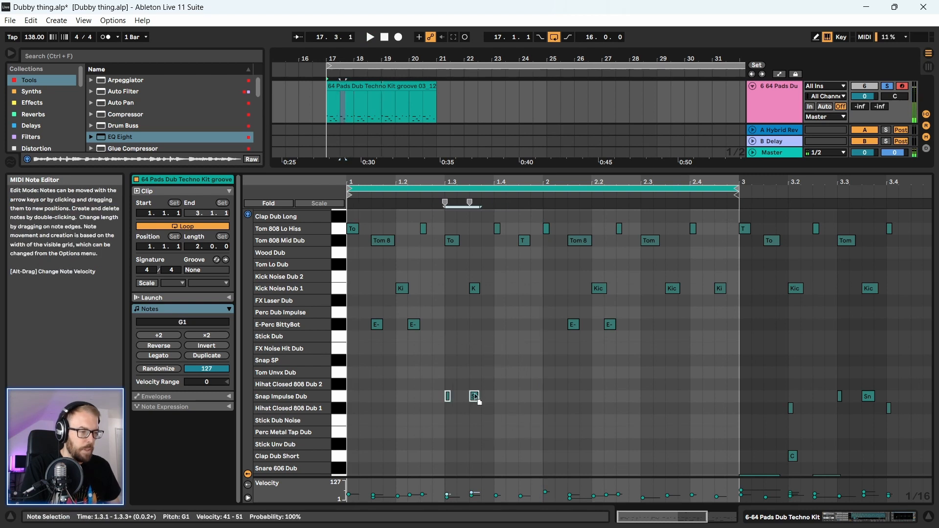
{"action": "left_click_drag", "start_coordinate": [474, 398], "coordinate": [673, 402]}
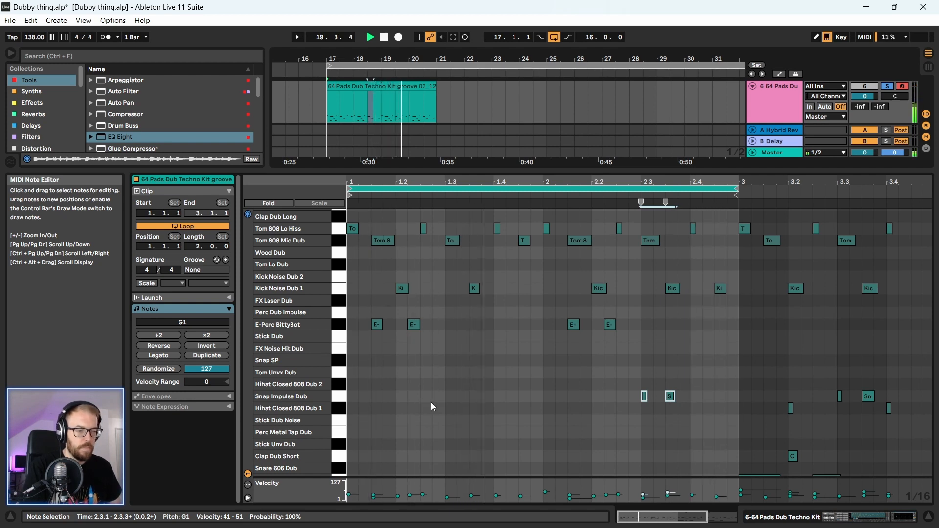
{"action": "scroll", "coordinate": [421, 405], "scroll_direction": "down", "scroll_amount": 1}
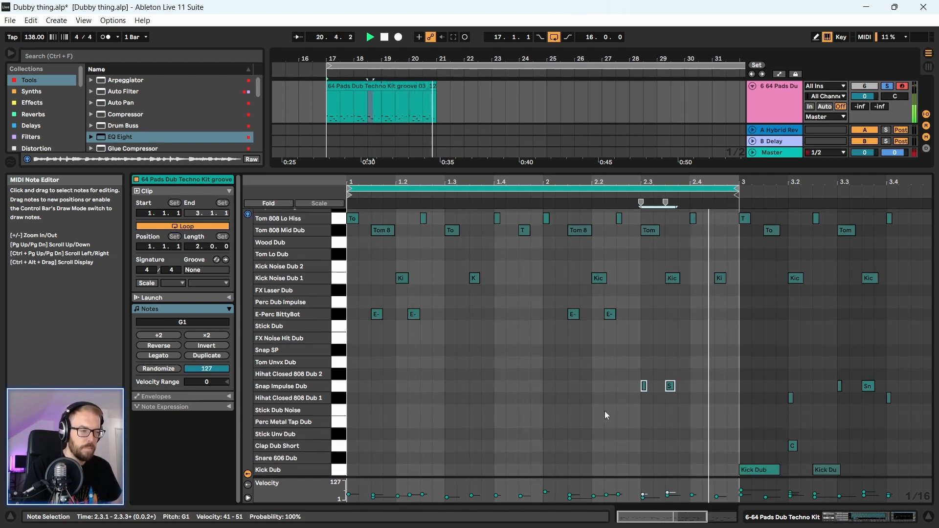
{"action": "key", "text": "space"}
{"action": "left_click_drag", "start_coordinate": [671, 386], "coordinate": [477, 397]}
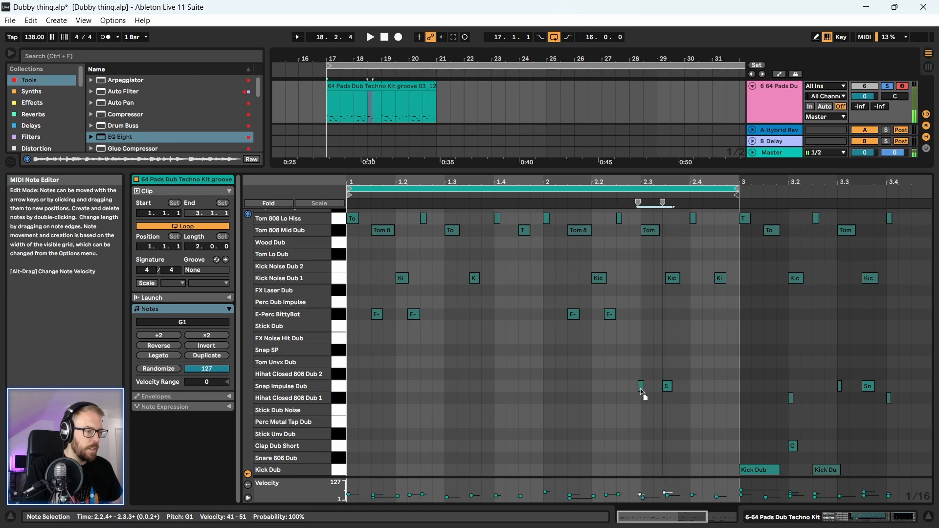
- Audition Stick Dub Noise and Stick Unv Dub, and add Stick Unv Dub notes at 2.3.1 and 2.3.4
{"action": "double_click", "coordinate": [282, 423]}
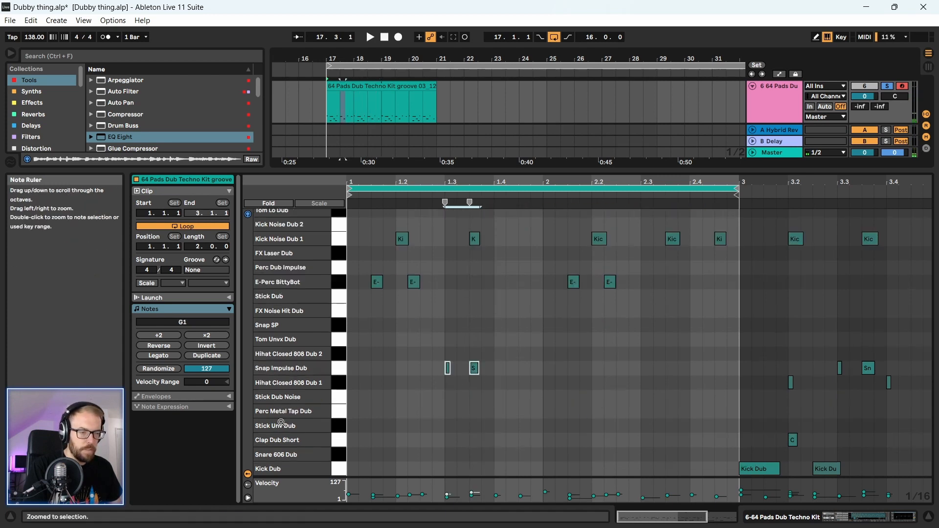
{"action": "left_click", "coordinate": [337, 397]}
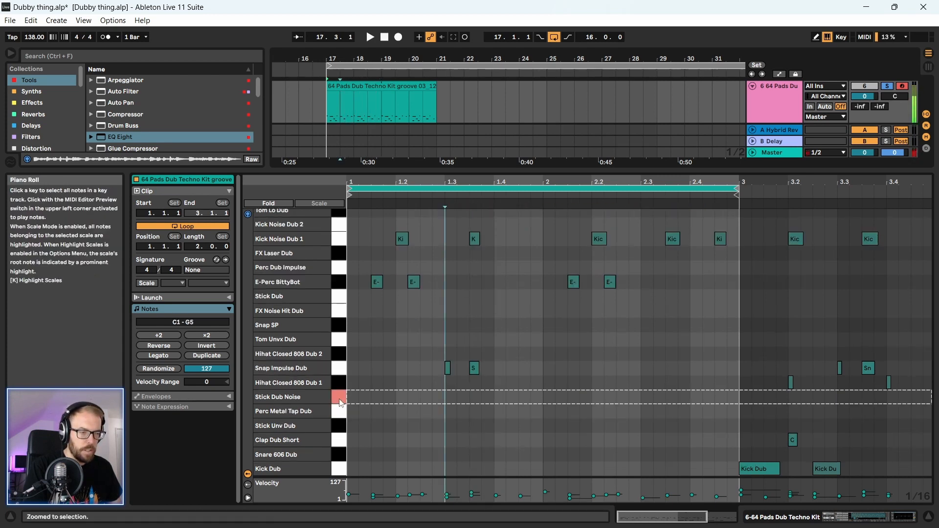
{"action": "left_click", "coordinate": [337, 426]}
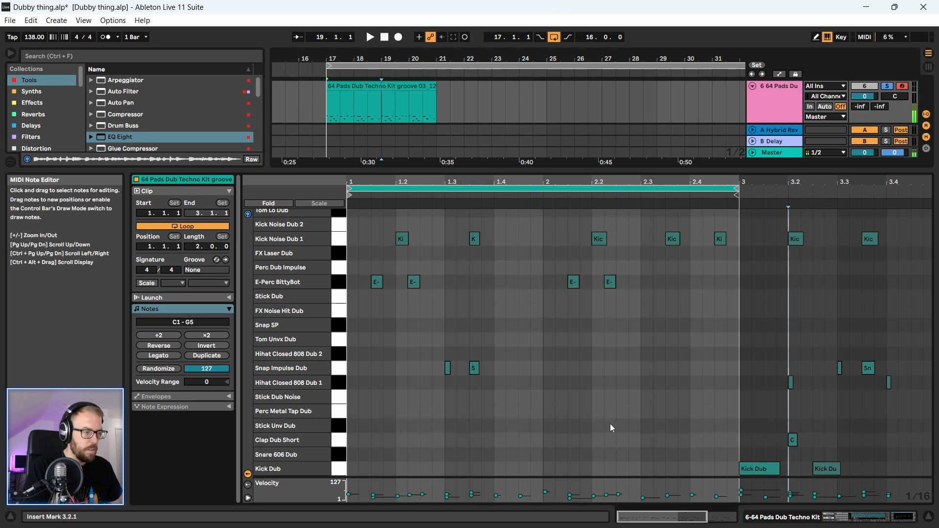
{"action": "double_click", "coordinate": [646, 426]}
{"action": "double_click", "coordinate": [684, 426]}
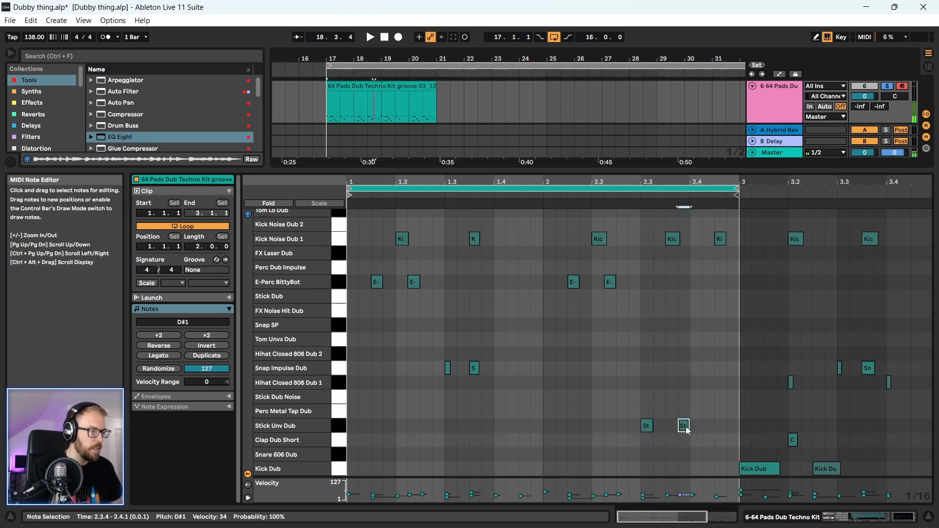
- Play the groove and raise the velocity of the two Stick Unv Dub notes together
{"action": "key", "text": "space"}
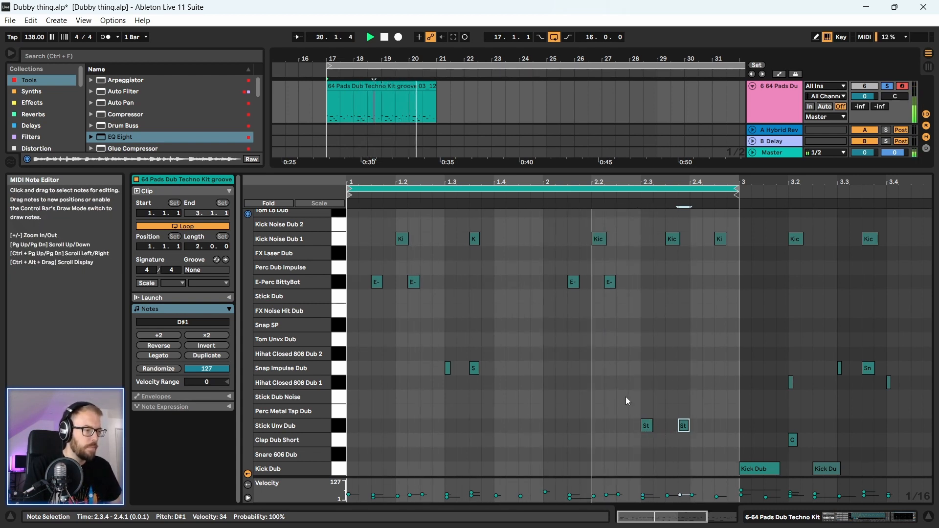
{"action": "left_click_drag", "start_coordinate": [622, 399], "coordinate": [704, 448]}
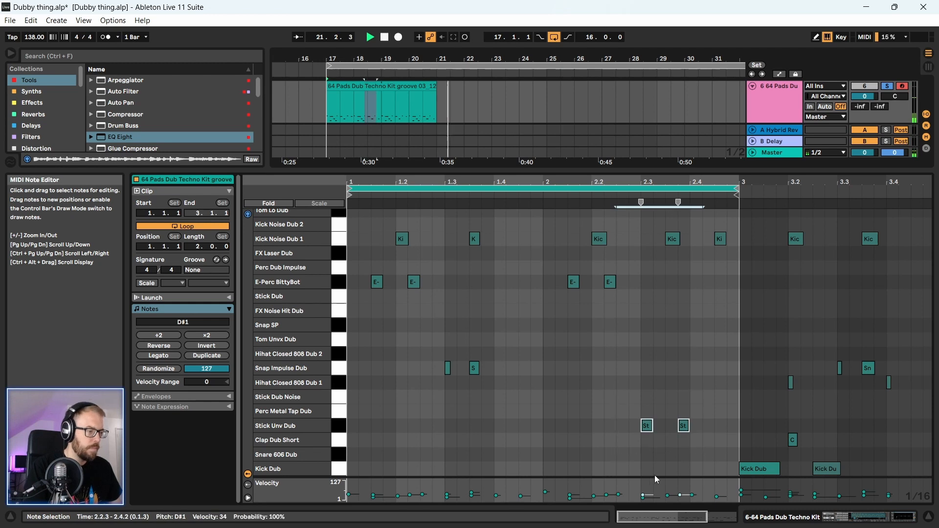
{"action": "left_click_drag", "start_coordinate": [650, 433], "coordinate": [649, 426]}
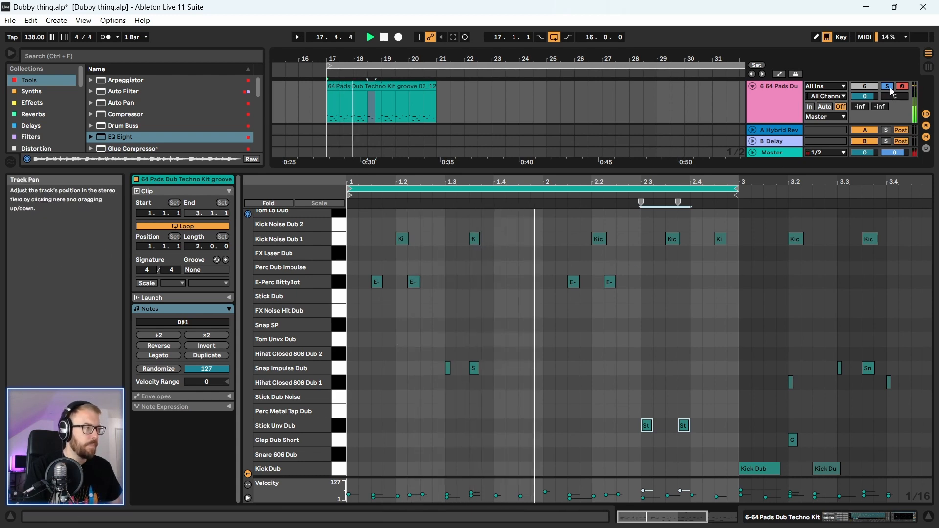
- Return to the arrangement with the percussion track unsoloed, and extend its groove clip to 33.1.1
{"action": "left_click_drag", "start_coordinate": [730, 170], "coordinate": [711, 386]}
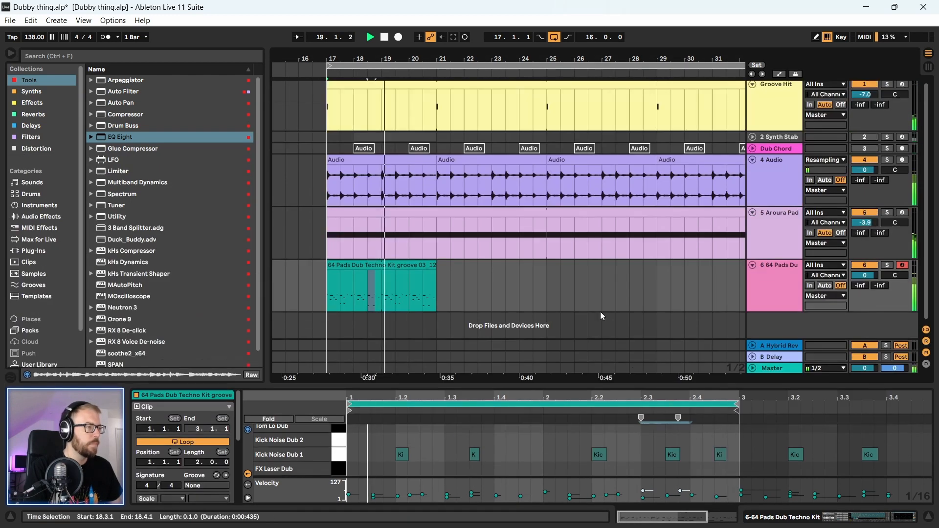
{"action": "left_click_drag", "start_coordinate": [435, 266], "coordinate": [546, 267]}
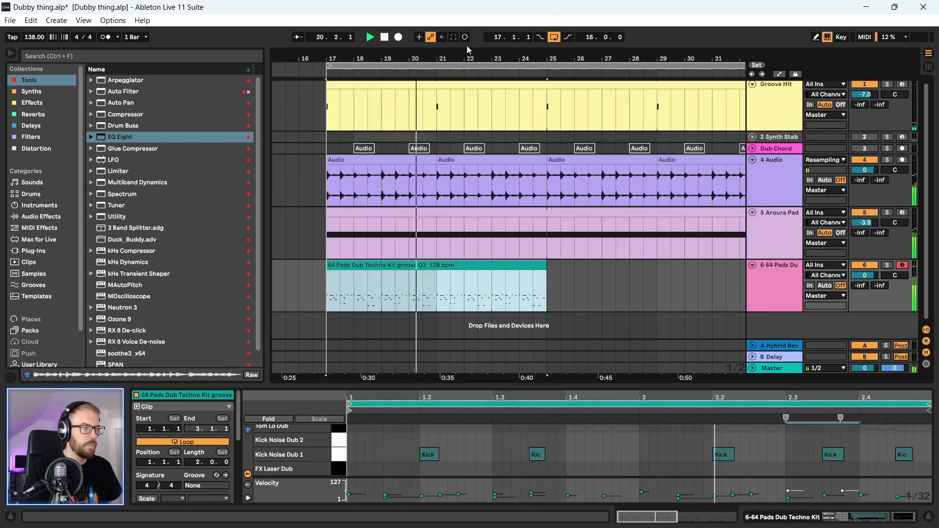
{"action": "left_click_drag", "start_coordinate": [467, 55], "coordinate": [423, 30]}
{"action": "left_click_drag", "start_coordinate": [455, 266], "coordinate": [525, 265]}
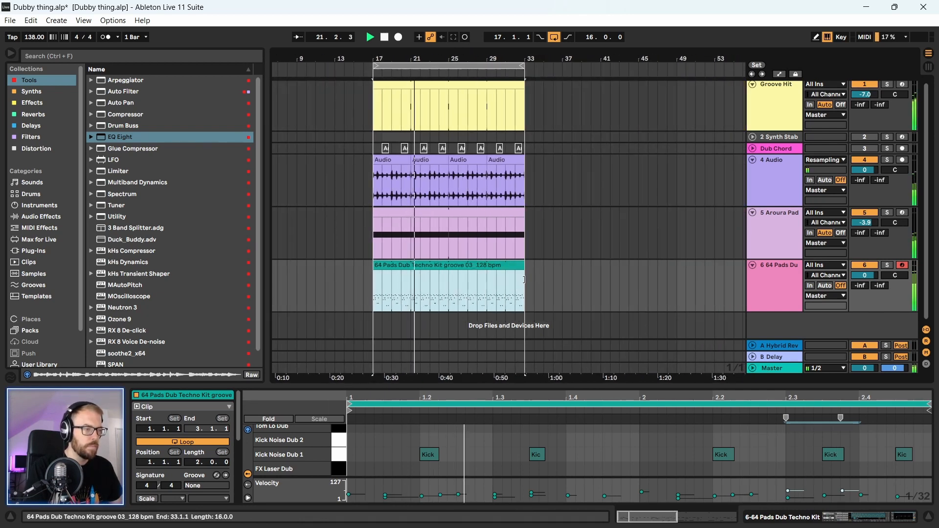
- Lower the velocities of the two Snap Impulse Dub notes in bar 1 to 10 and 12, and play the groove
{"action": "left_click", "coordinate": [792, 278]}
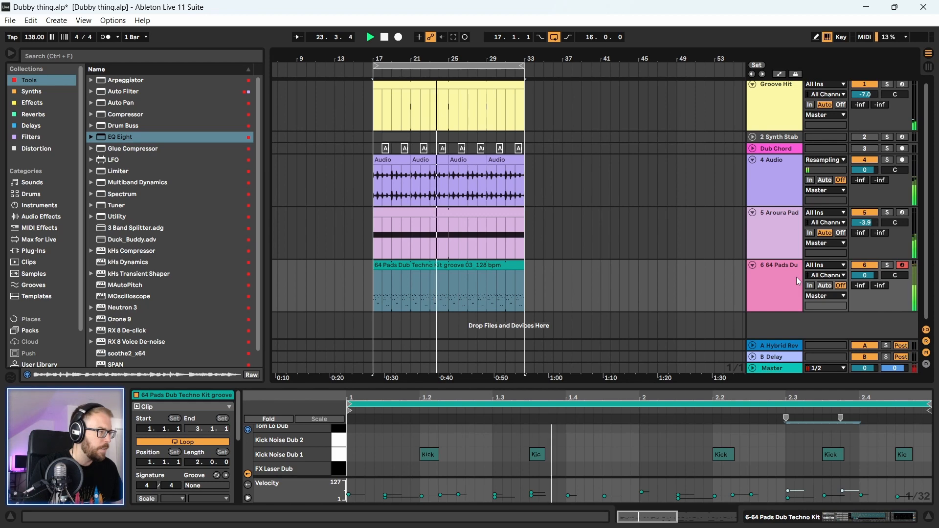
{"action": "left_click", "coordinate": [796, 273]}
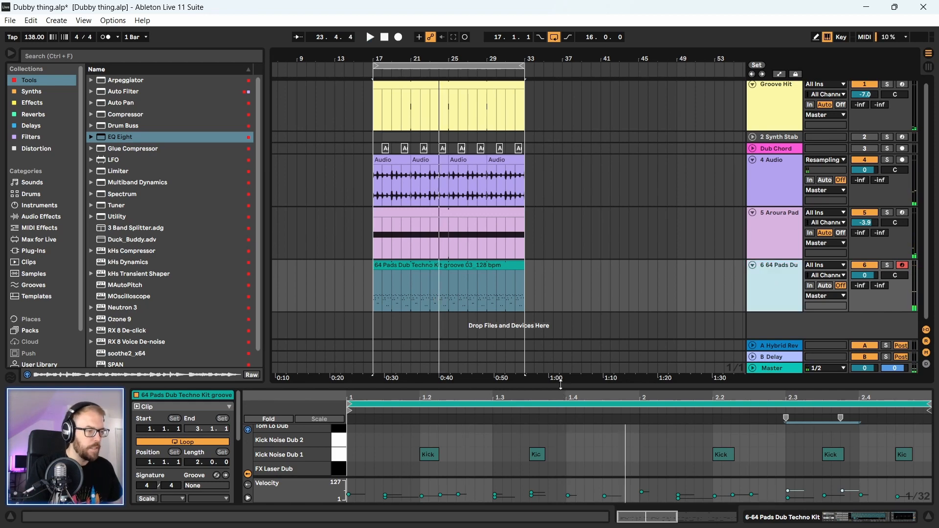
{"action": "left_click_drag", "start_coordinate": [561, 385], "coordinate": [563, 112]}
{"action": "left_click_drag", "start_coordinate": [603, 347], "coordinate": [469, 392]}
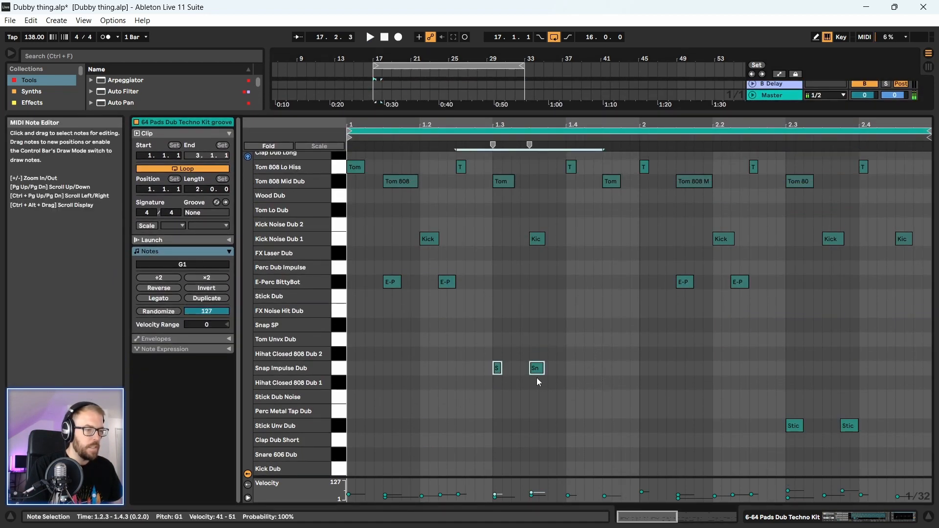
{"action": "left_click_drag", "start_coordinate": [536, 369], "coordinate": [536, 379]}
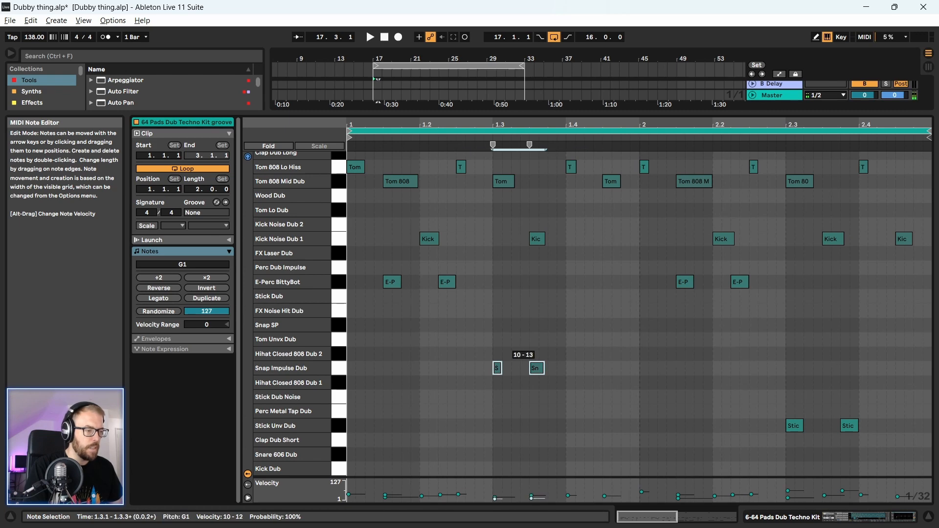
{"action": "key", "text": "space"}
- Listen to the groove with the full arrangement, and raise the velocities of the two Snap Impulse Dub notes
{"action": "left_click_drag", "start_coordinate": [550, 112], "coordinate": [550, 386]}
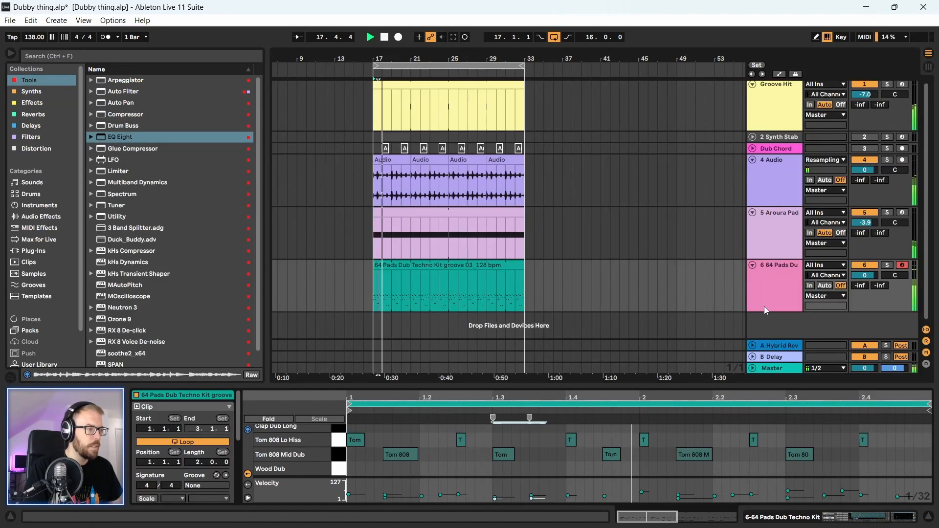
{"action": "left_click_drag", "start_coordinate": [644, 387], "coordinate": [638, 104]}
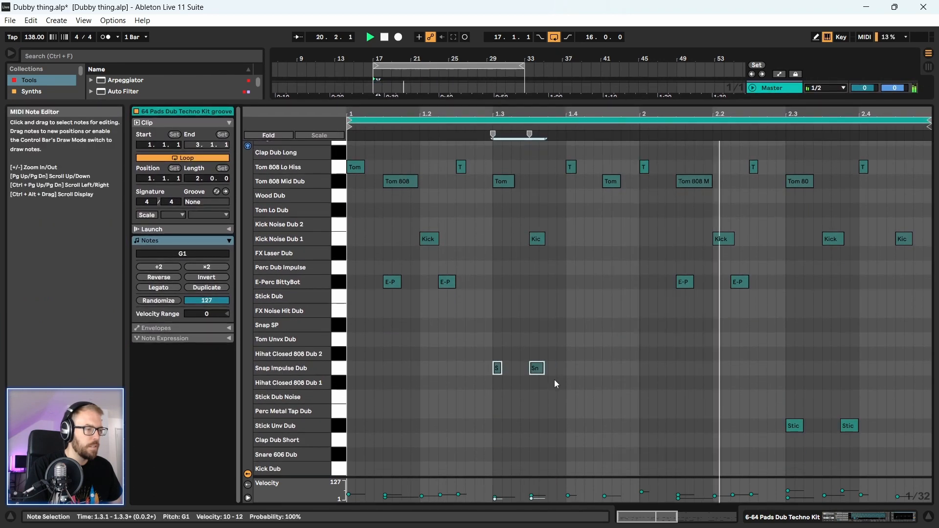
{"action": "left_click_drag", "start_coordinate": [539, 370], "coordinate": [539, 344]}
{"action": "key", "text": "space"}
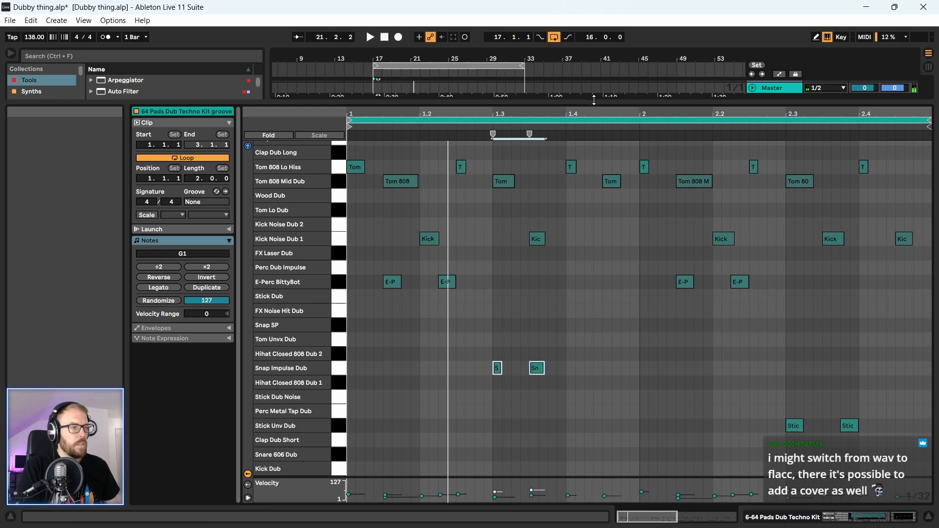
- Add Multiband Dynamics after EQ Eight on the 64 Pads Dub percussion track
{"action": "left_click_drag", "start_coordinate": [594, 104], "coordinate": [567, 524]}
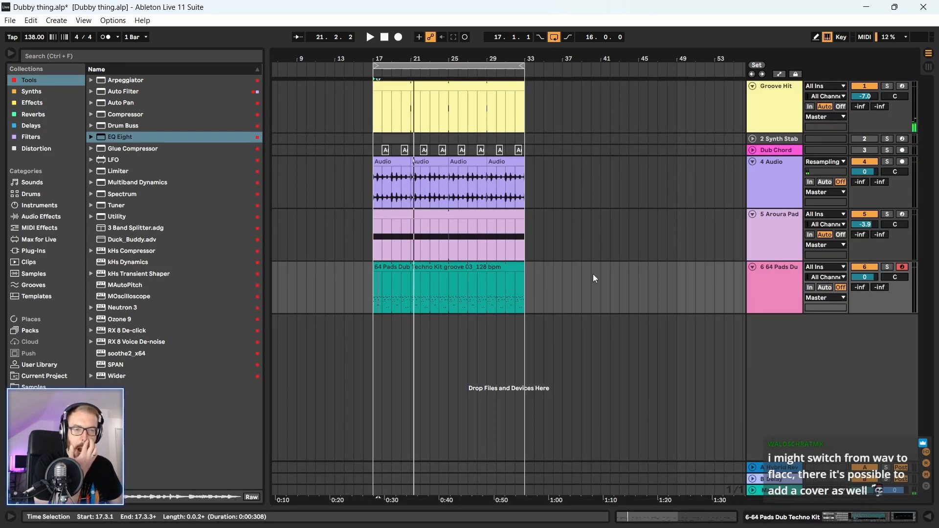
{"action": "double_click", "coordinate": [784, 281]}
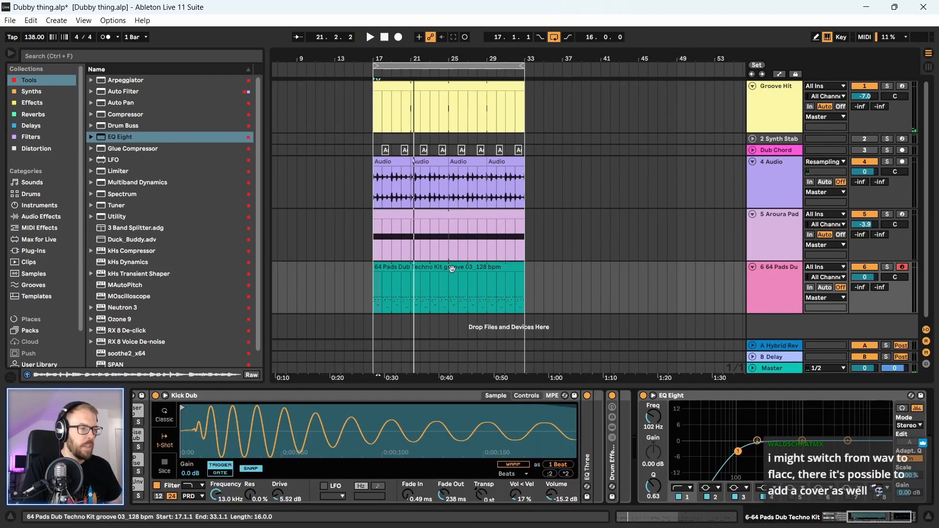
{"action": "left_click", "coordinate": [451, 268]}
{"action": "left_click", "coordinate": [771, 282]}
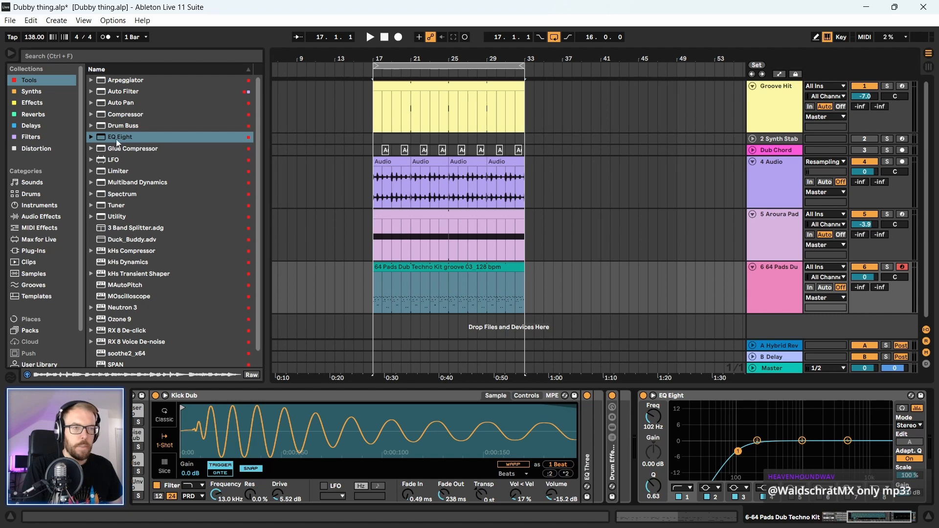
{"action": "left_click_drag", "start_coordinate": [124, 184], "coordinate": [905, 470]}
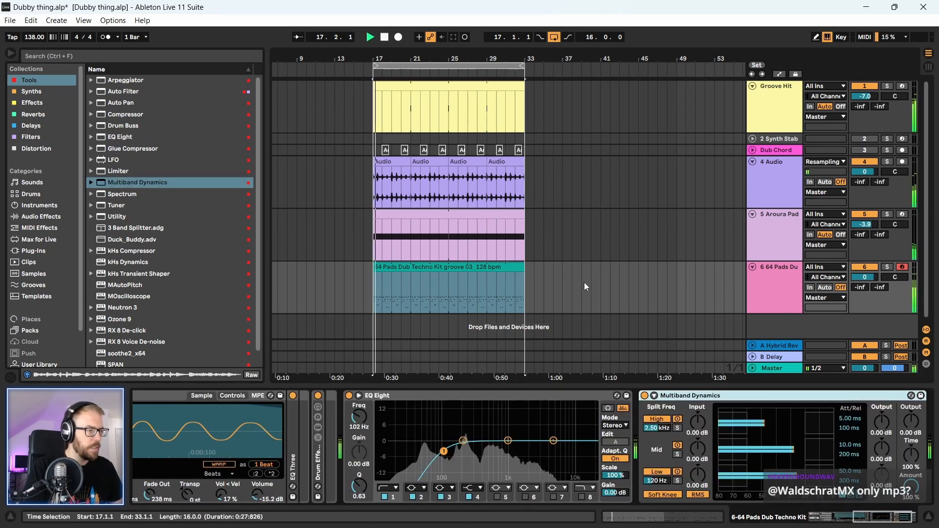
- Solo the 64 Pads Dub percussion track and set its volume to -1.5 dB
{"action": "left_click", "coordinate": [887, 267]}
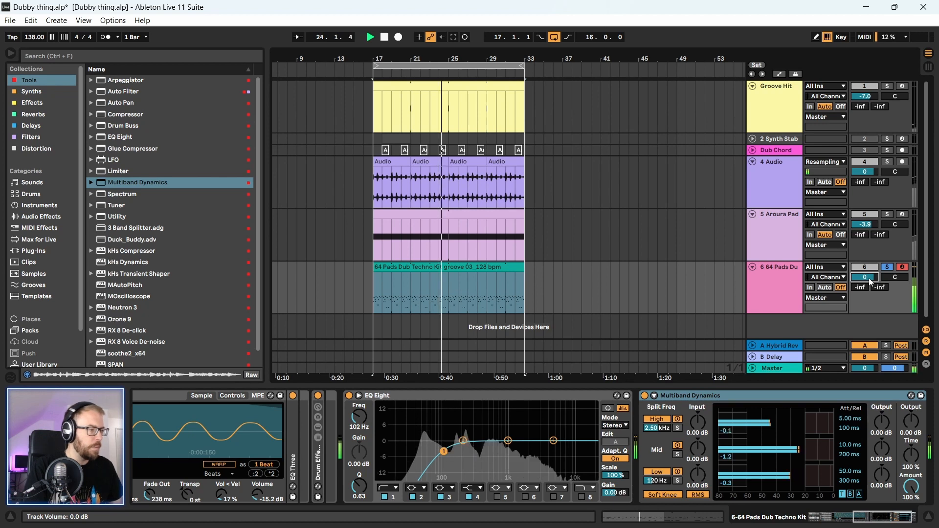
{"action": "left_click_drag", "start_coordinate": [870, 281], "coordinate": [870, 289]}
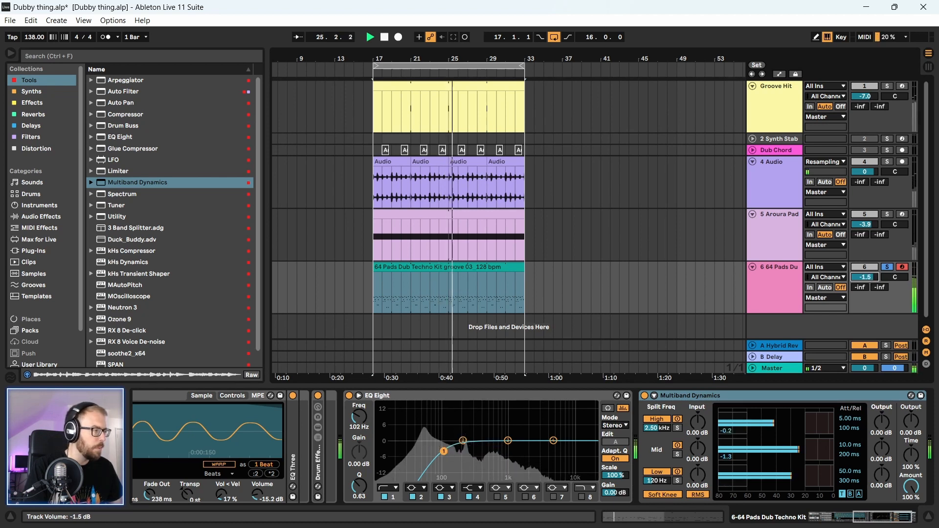
{"action": "left_click", "coordinate": [783, 299]}
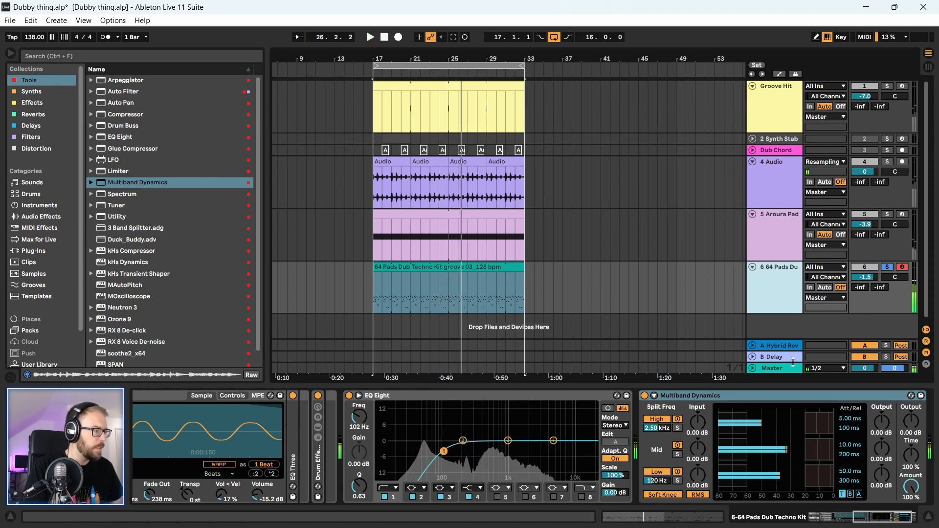
- Show the Snap Impulse Dub pad's sample device in the dub techno drum rack
{"action": "left_click_drag", "start_coordinate": [891, 526], "coordinate": [566, 514]}
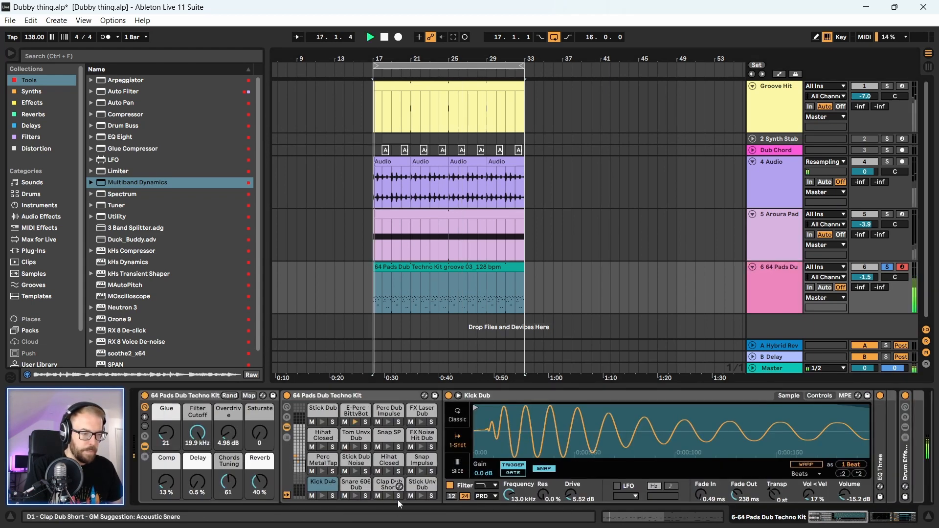
{"action": "left_click", "coordinate": [424, 466]}
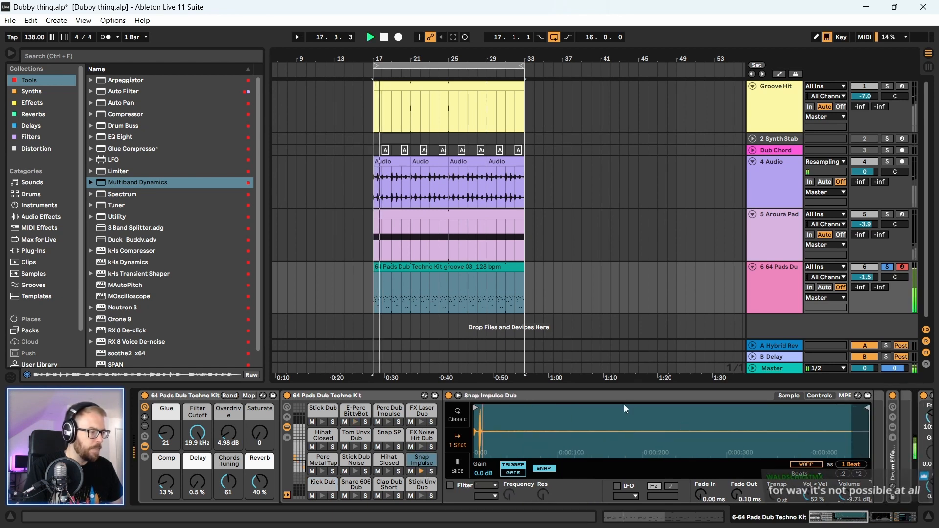
{"action": "left_click", "coordinate": [633, 395]}
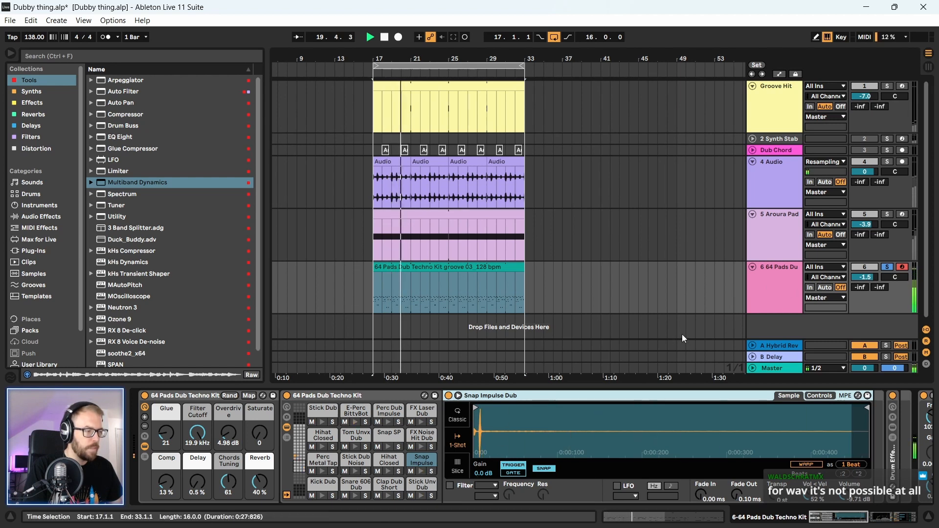
- Unfold the drum effects rack and look through its devices from EQ Eight to Limiter
{"action": "left_click", "coordinate": [894, 473]}
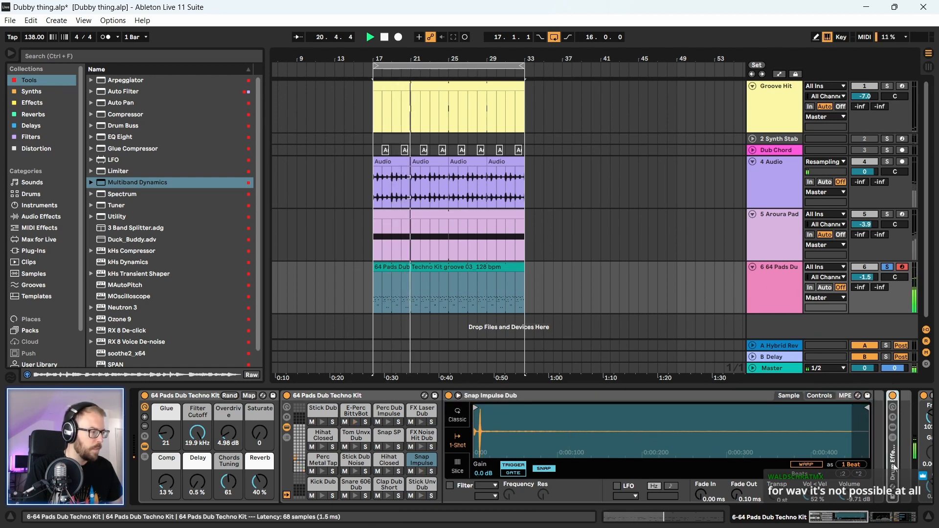
{"action": "double_click", "coordinate": [893, 473]}
{"action": "left_click", "coordinate": [890, 519]}
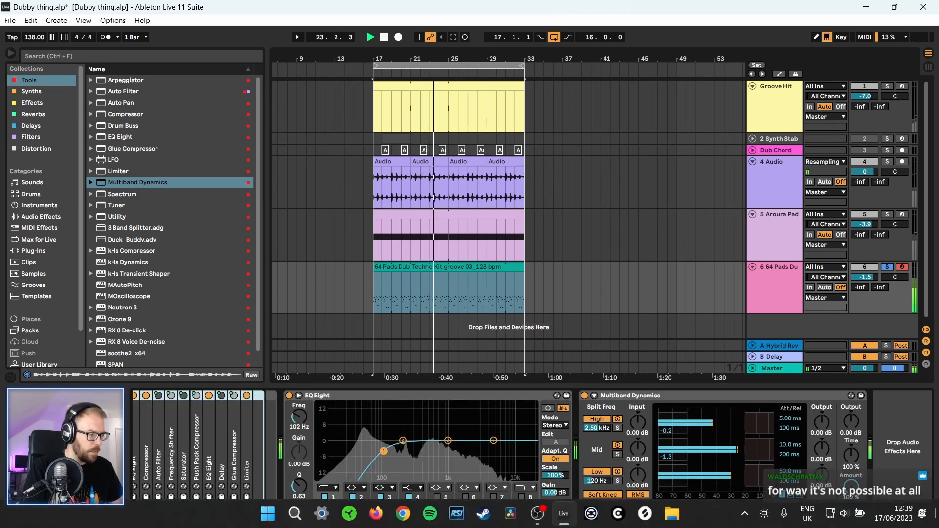
{"action": "left_click", "coordinate": [840, 522]}
{"action": "left_click", "coordinate": [840, 523]}
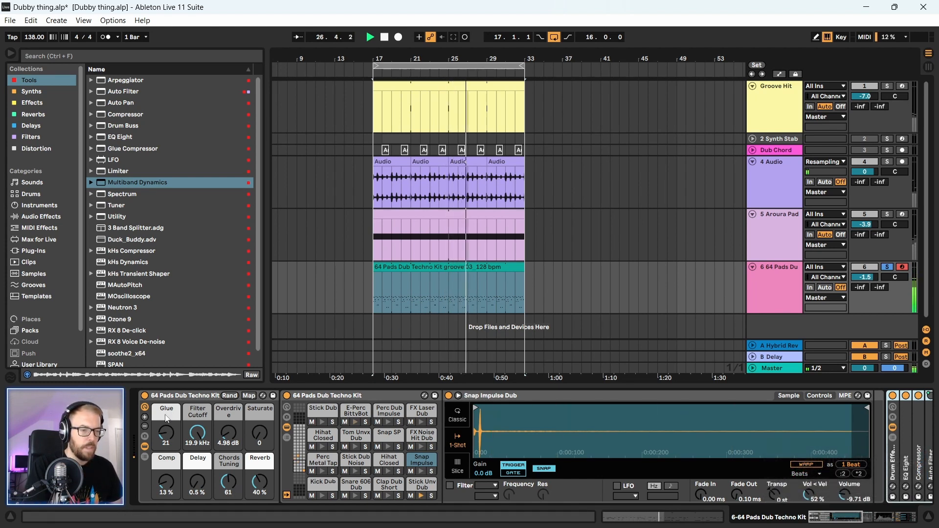
{"action": "key", "text": "space"}
{"action": "left_click", "coordinate": [864, 522]}
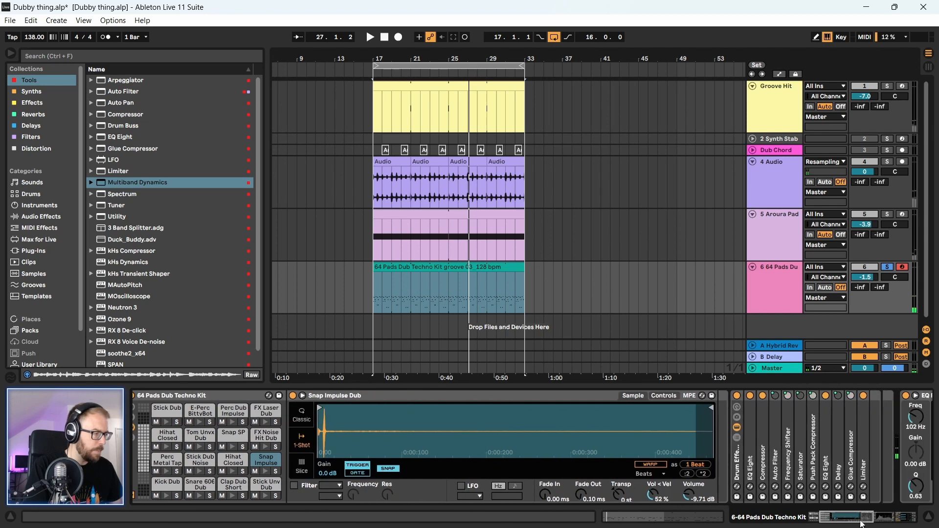
- Unfold the Glue Compressor and remove the drum kit's Macro 1 mapping to the Drum Effects Glue control
{"action": "double_click", "coordinate": [853, 458]}
{"action": "left_click_drag", "start_coordinate": [848, 522], "coordinate": [413, 517]}
{"action": "right_click", "coordinate": [168, 437]}
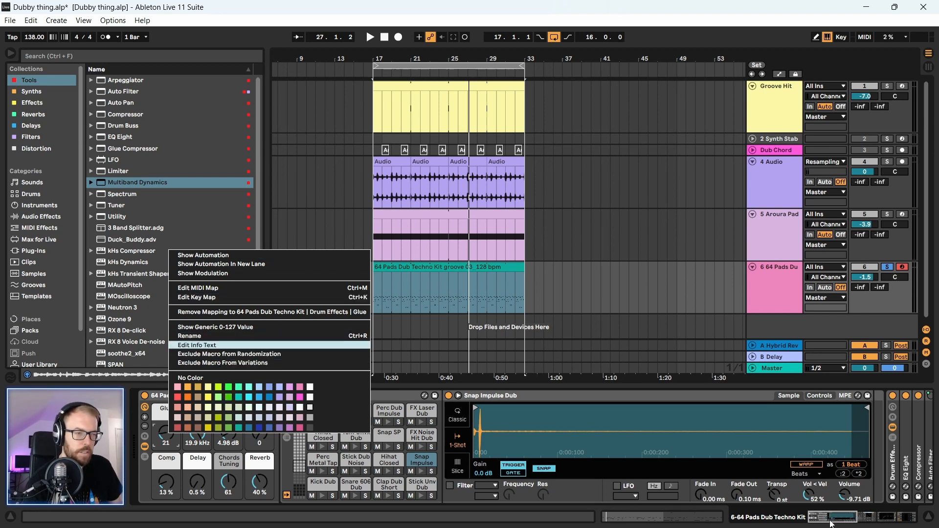
{"action": "left_click", "coordinate": [319, 313]}
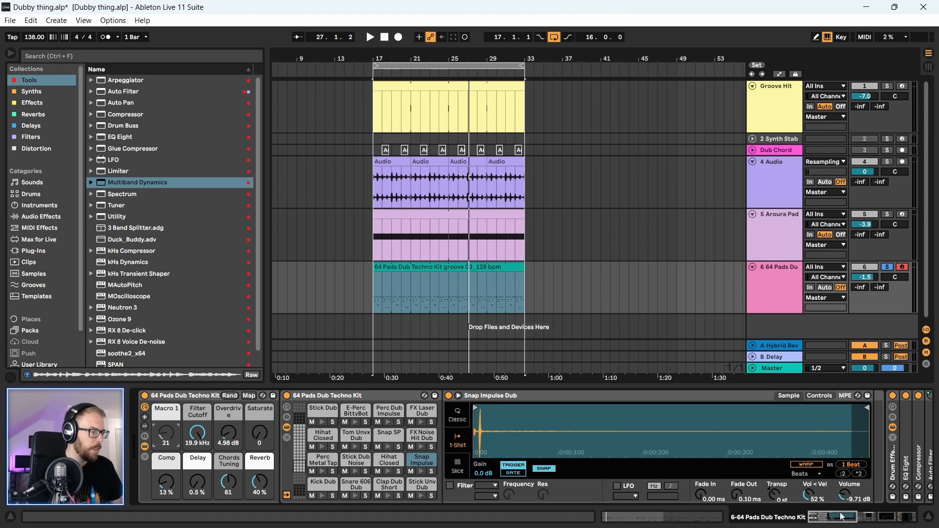
- Unmap the Glue Compressor's on/off switch, threshold and makeup from the Glue macro, with the loop playing
{"action": "left_click_drag", "start_coordinate": [843, 517], "coordinate": [887, 520]}
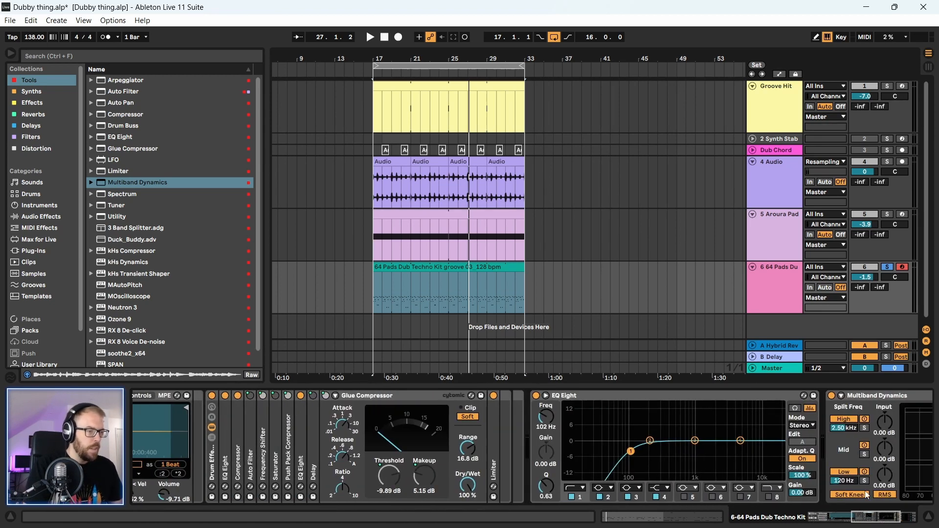
{"action": "right_click", "coordinate": [325, 397]}
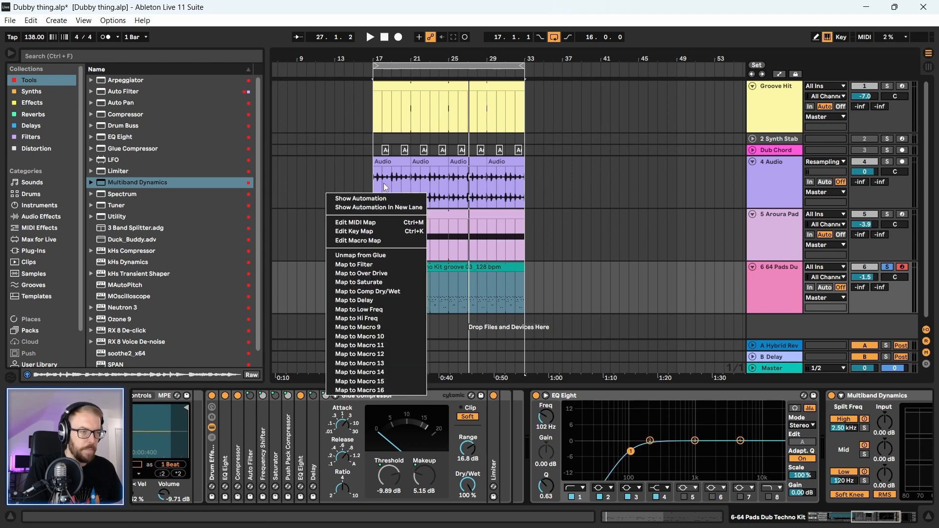
{"action": "left_click", "coordinate": [393, 255]}
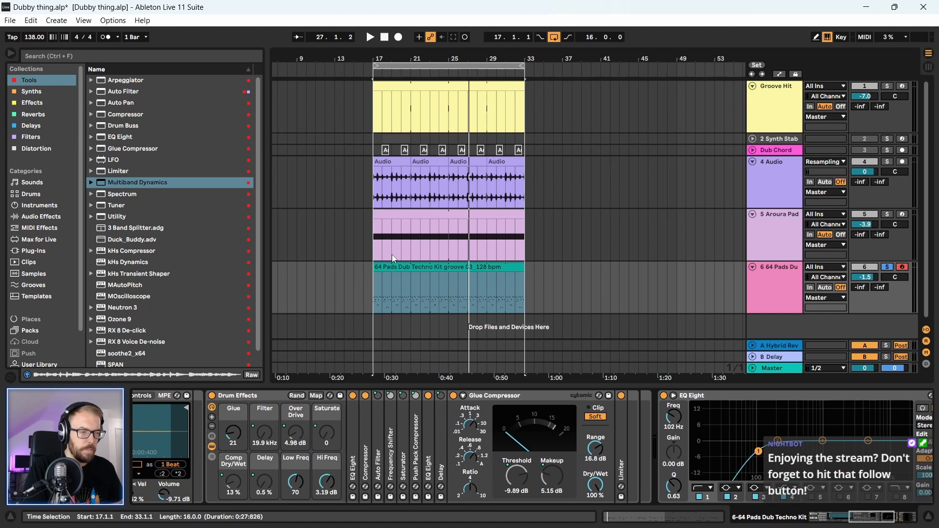
{"action": "left_click", "coordinate": [491, 403]}
{"action": "key", "text": "space"}
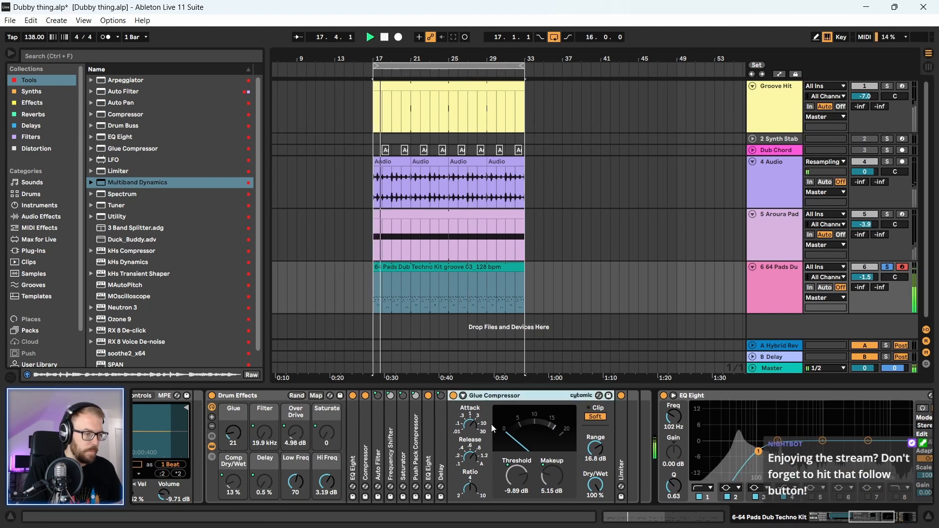
{"action": "right_click", "coordinate": [516, 479]}
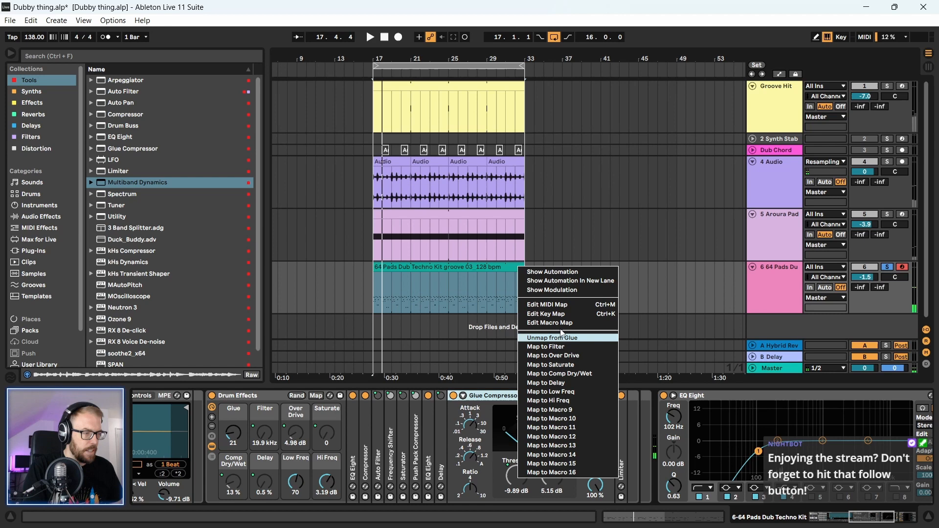
{"action": "left_click", "coordinate": [539, 338]}
{"action": "right_click", "coordinate": [556, 474]}
{"action": "left_click", "coordinate": [592, 331]}
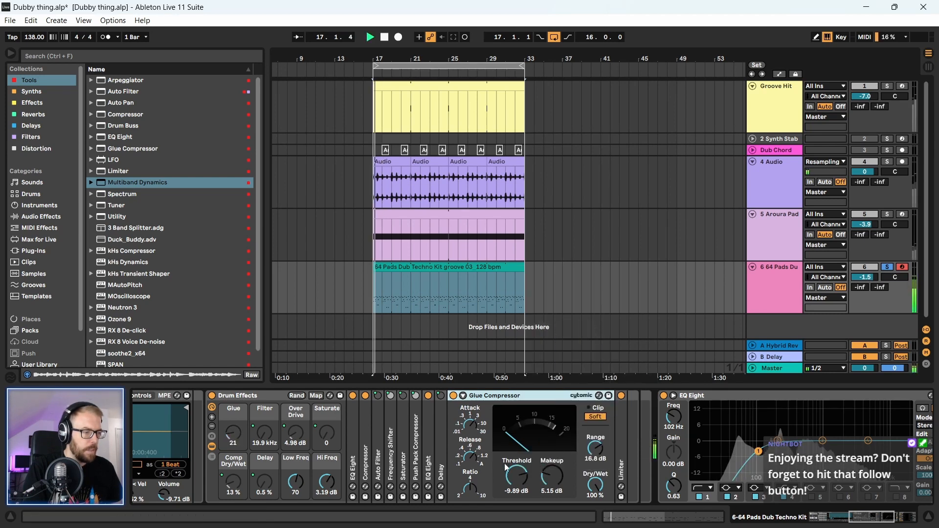
- Set the Glue Compressor's threshold to -21.9 dB and its makeup to 3.49 dB
{"action": "left_click_drag", "start_coordinate": [864, 521], "coordinate": [735, 525]}
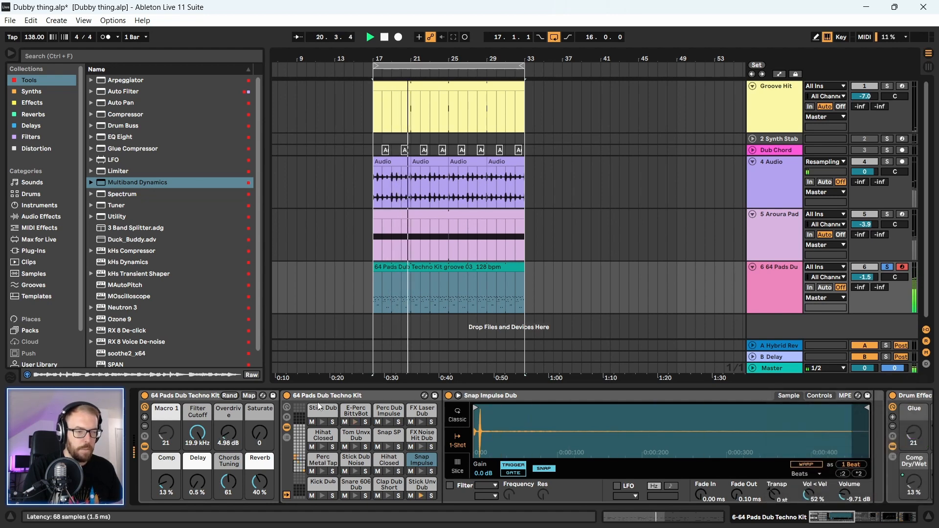
{"action": "left_click_drag", "start_coordinate": [829, 518], "coordinate": [859, 522]}
{"action": "left_click", "coordinate": [553, 407]}
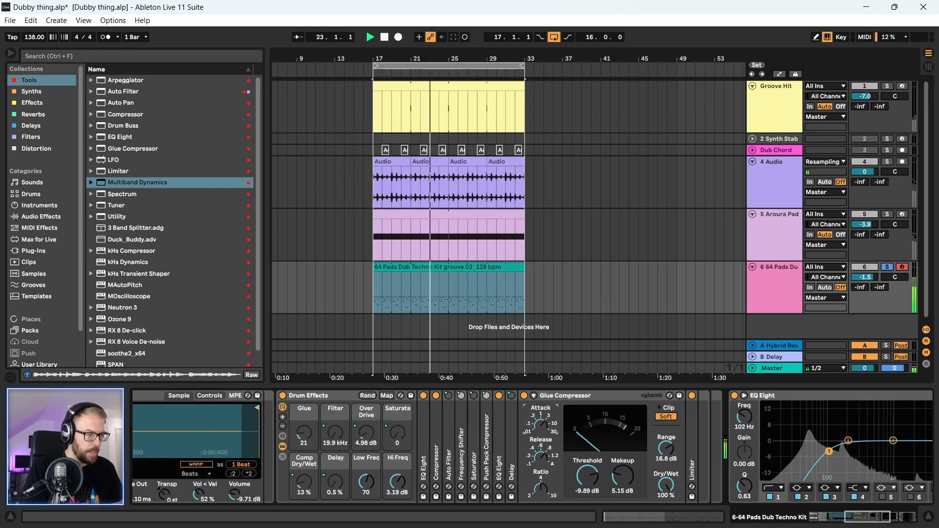
{"action": "left_click", "coordinate": [557, 399]}
{"action": "left_click_drag", "start_coordinate": [587, 476], "coordinate": [588, 502]}
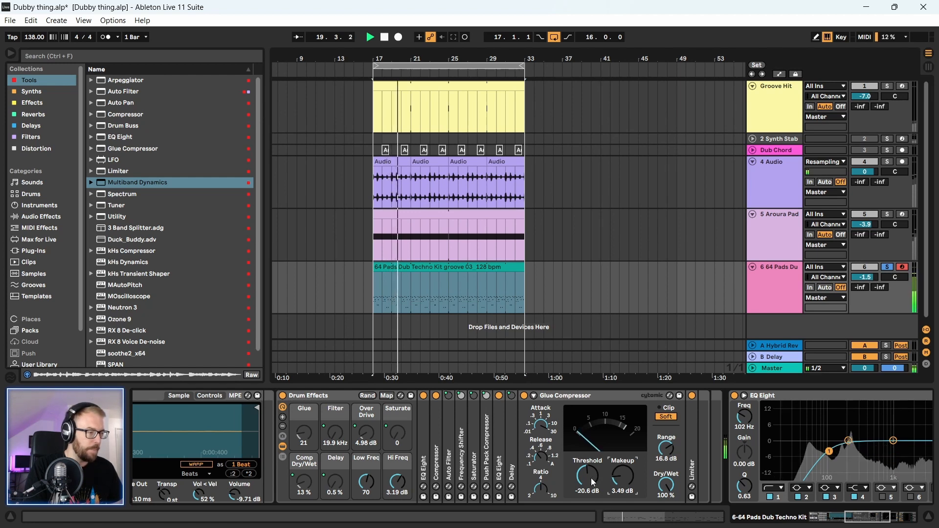
{"action": "left_click_drag", "start_coordinate": [591, 477], "coordinate": [591, 482]}
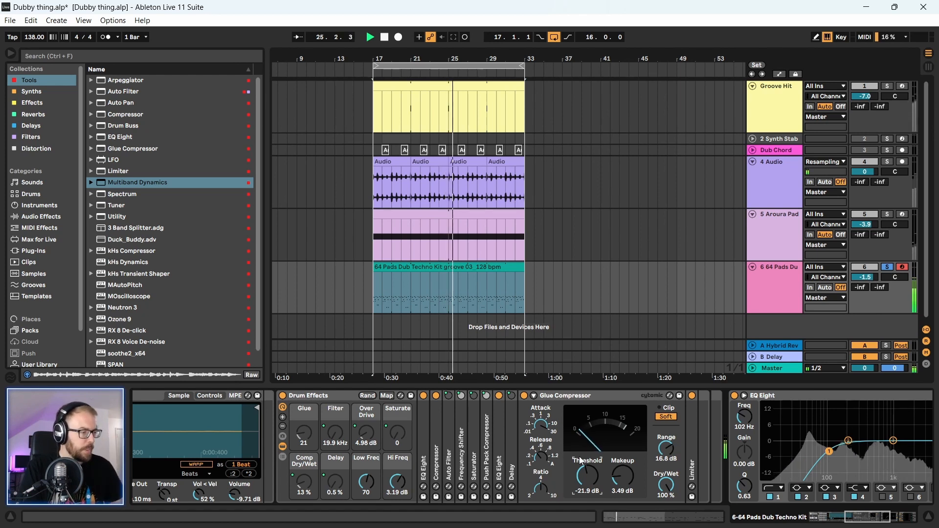
- Move the Limiter out of the drum effects rack to just before EQ Eight and set its gain to 5.60 dB
{"action": "double_click", "coordinate": [692, 436]}
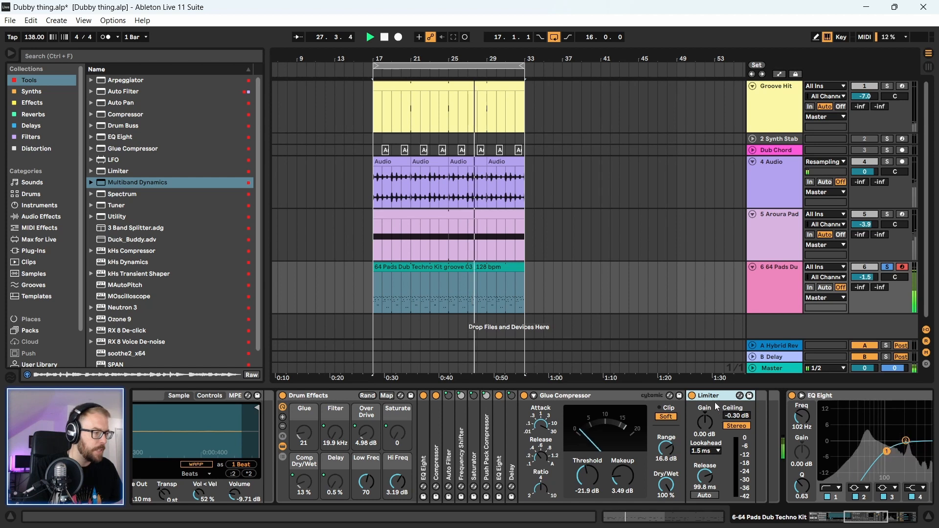
{"action": "left_click_drag", "start_coordinate": [709, 396], "coordinate": [780, 402]}
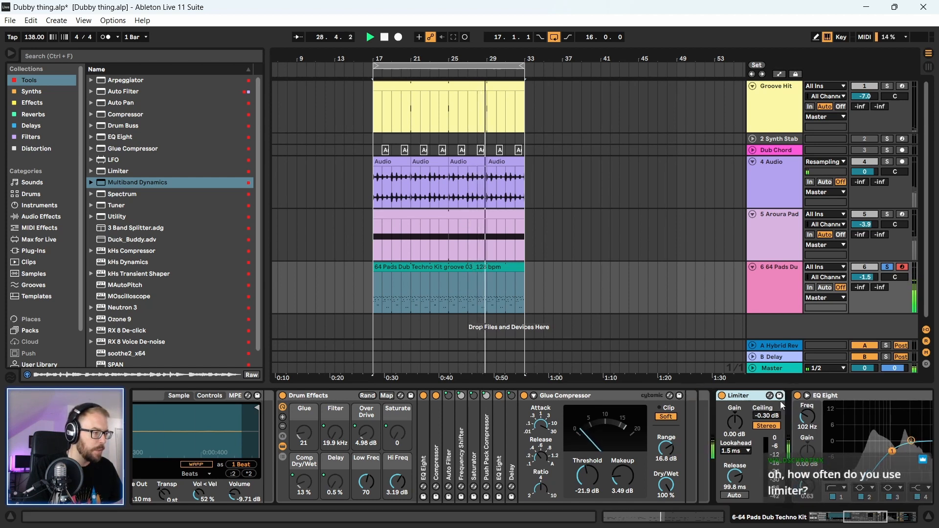
{"action": "left_click_drag", "start_coordinate": [735, 422], "coordinate": [734, 417]}
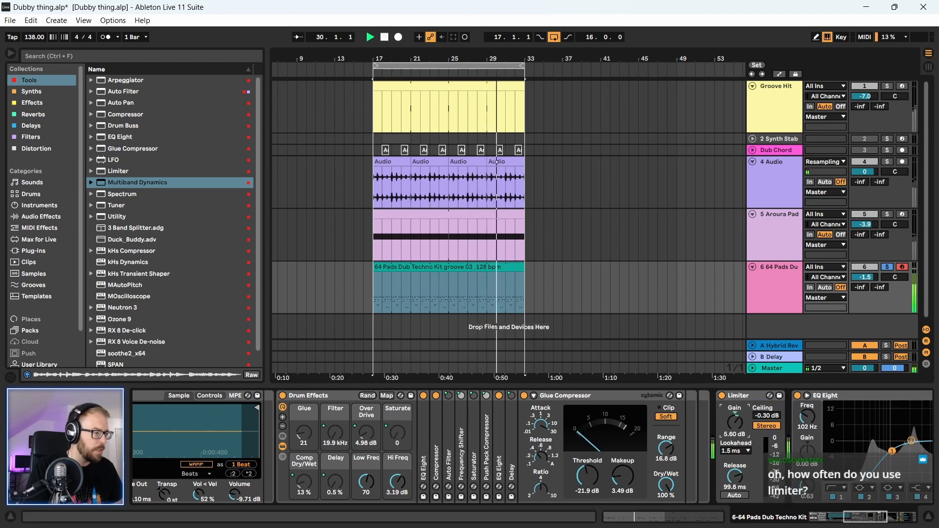
{"action": "key", "text": "Return"}
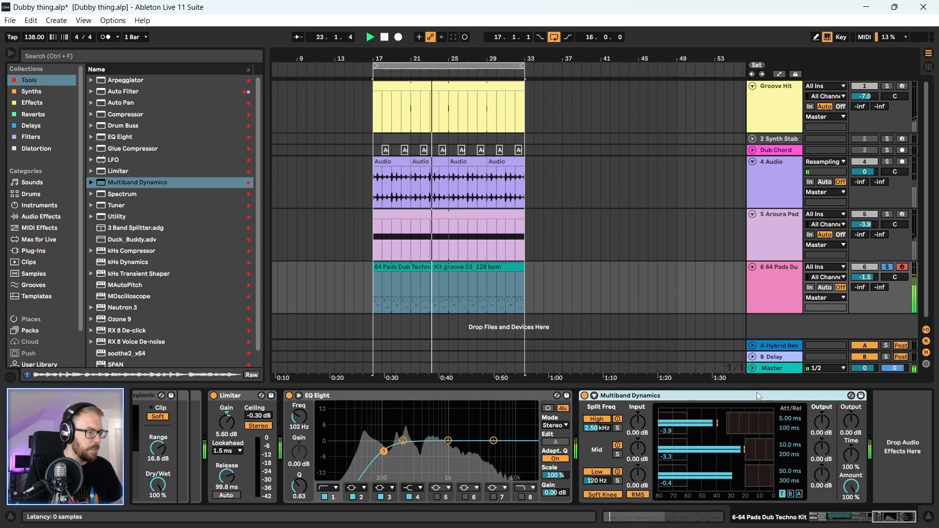
- Unsolo the 64 Pads Dub percussion track and replay the loop with all tracks sounding
{"action": "left_click", "coordinate": [887, 267]}
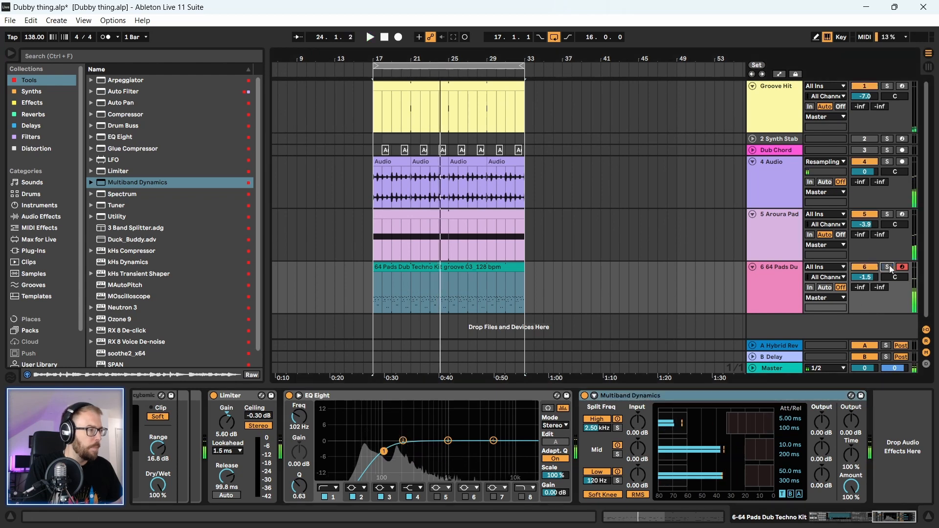
{"action": "key", "text": "space"}
{"action": "key", "text": "space"}
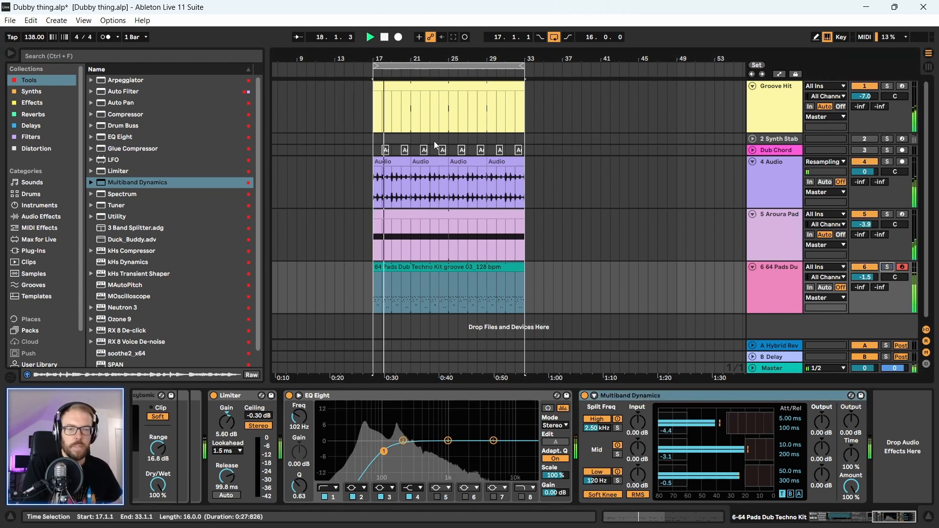
{"action": "left_click_drag", "start_coordinate": [427, 55], "coordinate": [428, 63]}
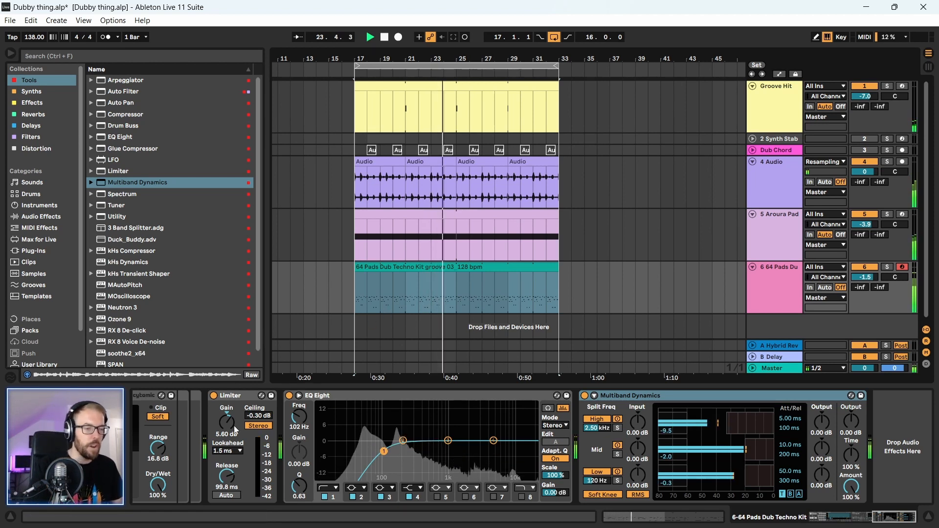
{"action": "left_click", "coordinate": [225, 397]}
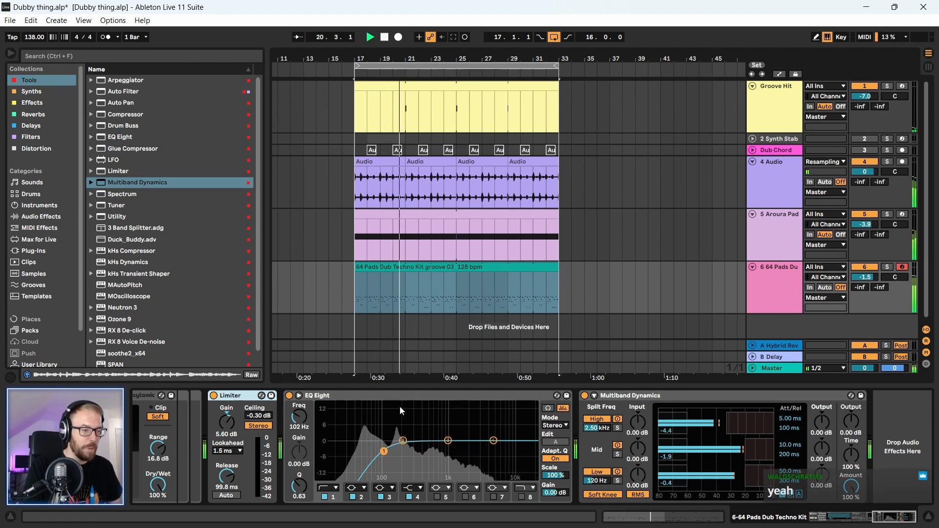
- Open the 64 Pads Dub Techno Kit groove clip in an enlarged note editor and extend its loop to 4 bars
{"action": "left_click", "coordinate": [784, 269]}
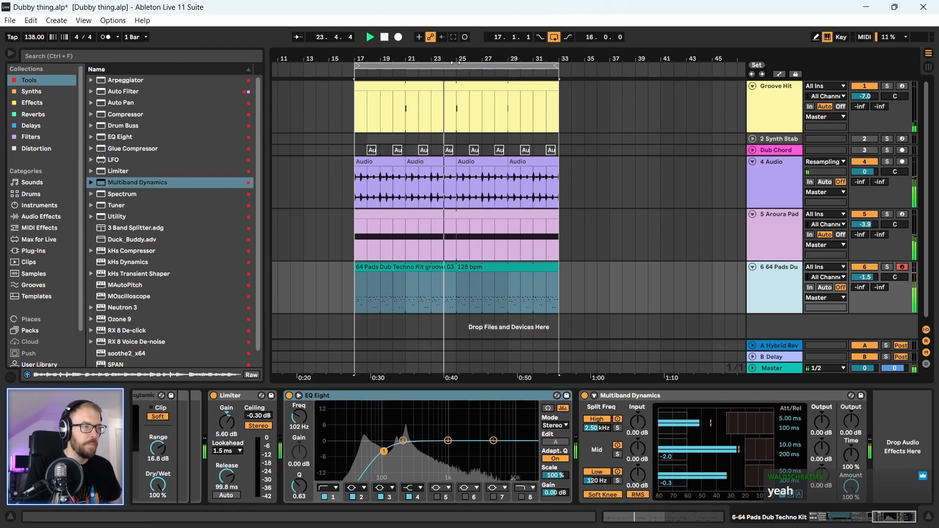
{"action": "left_click_drag", "start_coordinate": [456, 63], "coordinate": [455, 78]}
{"action": "left_click", "coordinate": [428, 268]}
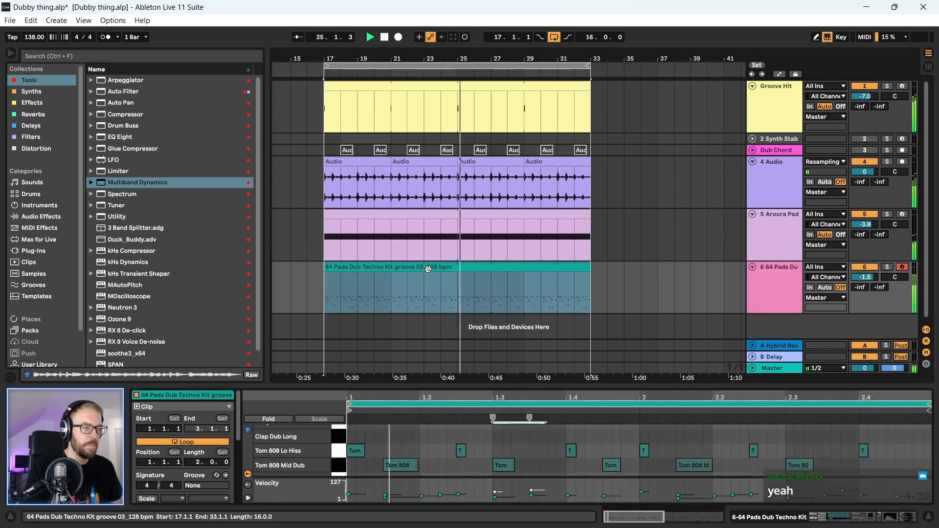
{"action": "left_click_drag", "start_coordinate": [484, 387], "coordinate": [484, 88]}
{"action": "key", "text": "space"}
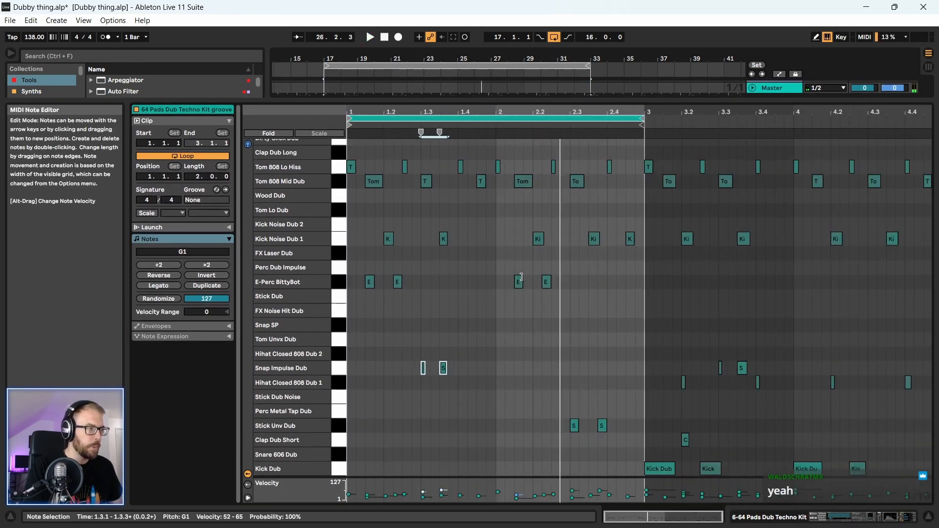
{"action": "left_click_drag", "start_coordinate": [642, 118], "coordinate": [903, 132]}
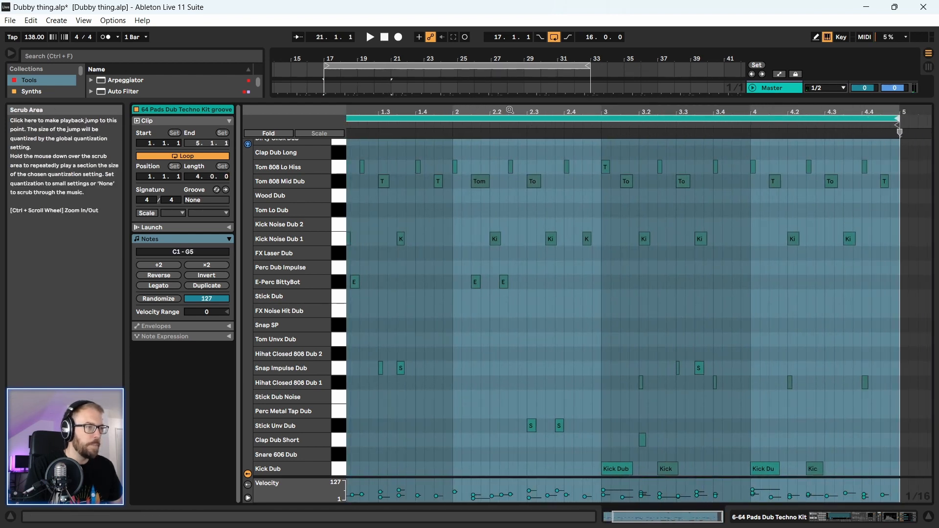
{"action": "key", "text": "space"}
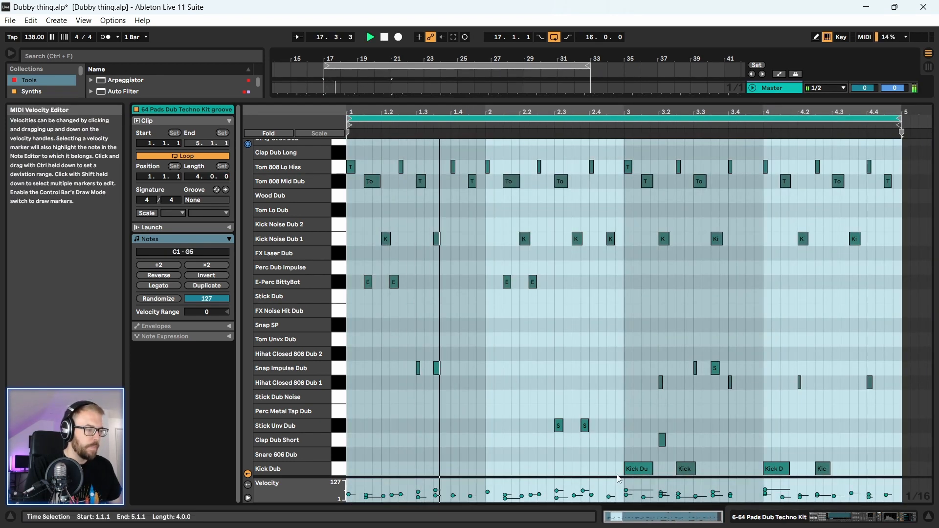
- Delete the Kick Dub, Clap Dub Short, Hihat Closed 808 Dub 1 and Snap Impulse Dub notes in bars 3 and 4
{"action": "left_click_drag", "start_coordinate": [624, 434], "coordinate": [875, 480]}
{"action": "left_click_drag", "start_coordinate": [667, 348], "coordinate": [814, 397]}
{"action": "left_click_drag", "start_coordinate": [611, 343], "coordinate": [898, 398]}
{"action": "key", "text": "Delete"}
- Delete the Chord Dub Chop notes in the second half of the groove clip
{"action": "scroll", "coordinate": [856, 363], "scroll_direction": "up", "scroll_amount": 10}
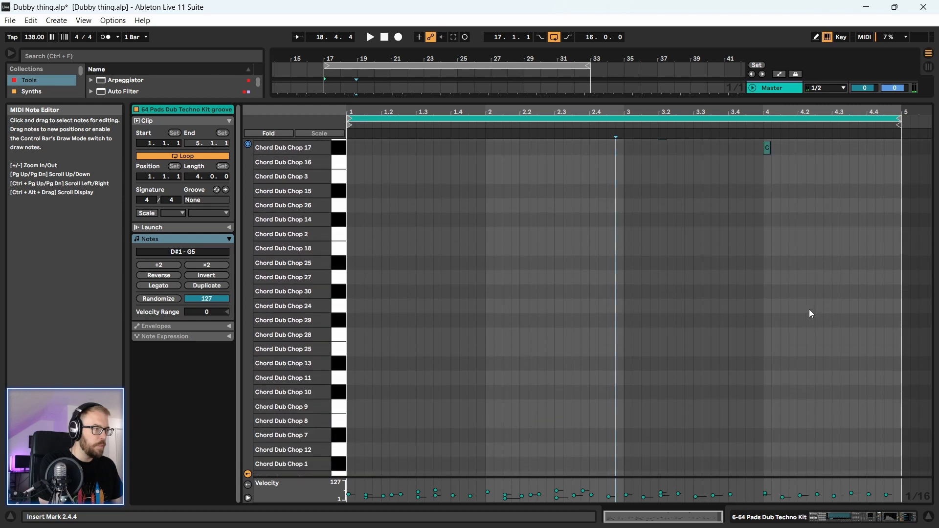
{"action": "scroll", "coordinate": [809, 309], "scroll_direction": "up", "scroll_amount": 5}
{"action": "left_click_drag", "start_coordinate": [805, 225], "coordinate": [589, 306]}
{"action": "key", "text": "Delete"}
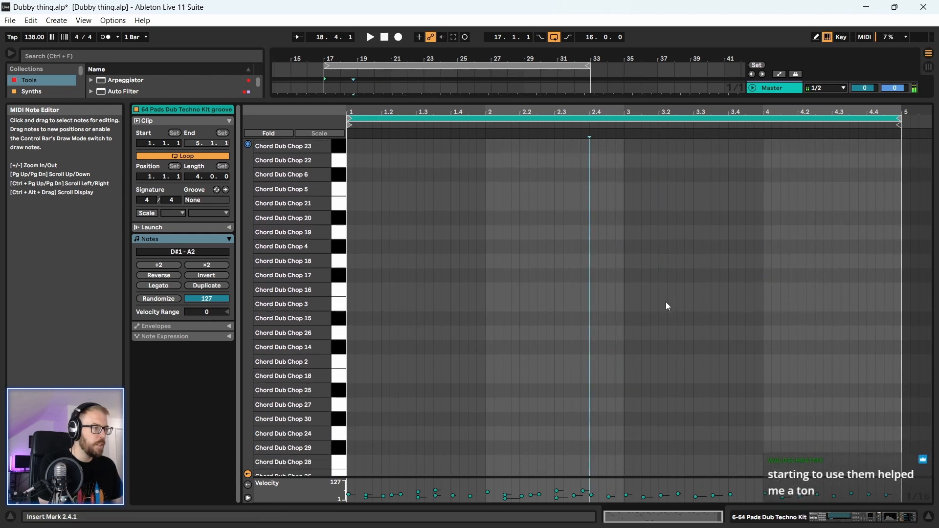
- Lower the velocities of the two Snap Impulse Dub notes in bar 1 to 39 and 49, and play the clip
{"action": "scroll", "coordinate": [679, 249], "scroll_direction": "down", "scroll_amount": 10}
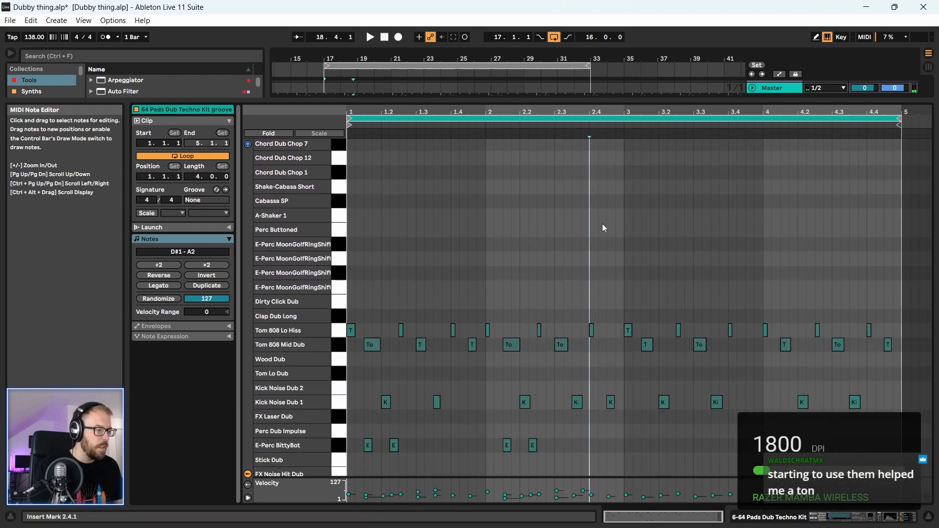
{"action": "scroll", "coordinate": [595, 252], "scroll_direction": "down", "scroll_amount": 6}
{"action": "left_click", "coordinate": [658, 390]}
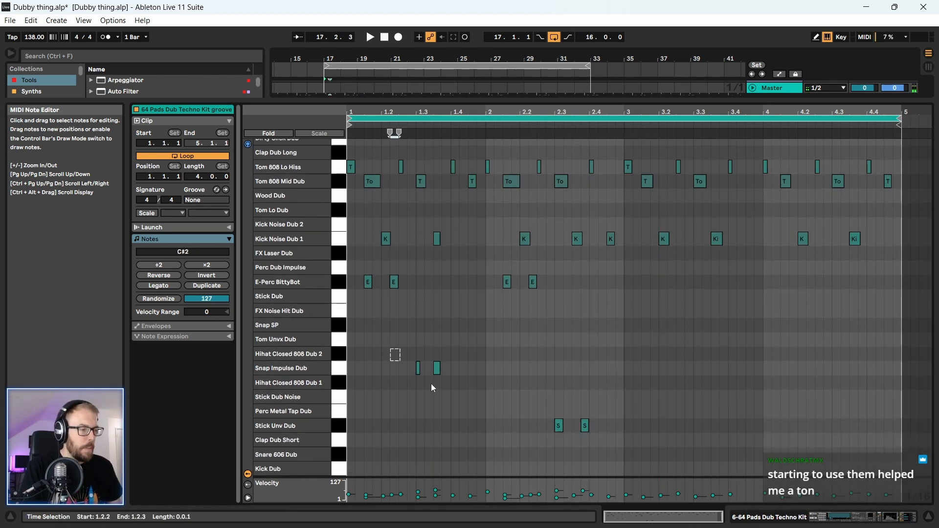
{"action": "left_click_drag", "start_coordinate": [515, 385], "coordinate": [599, 449]}
{"action": "left_click_drag", "start_coordinate": [458, 365], "coordinate": [409, 375]}
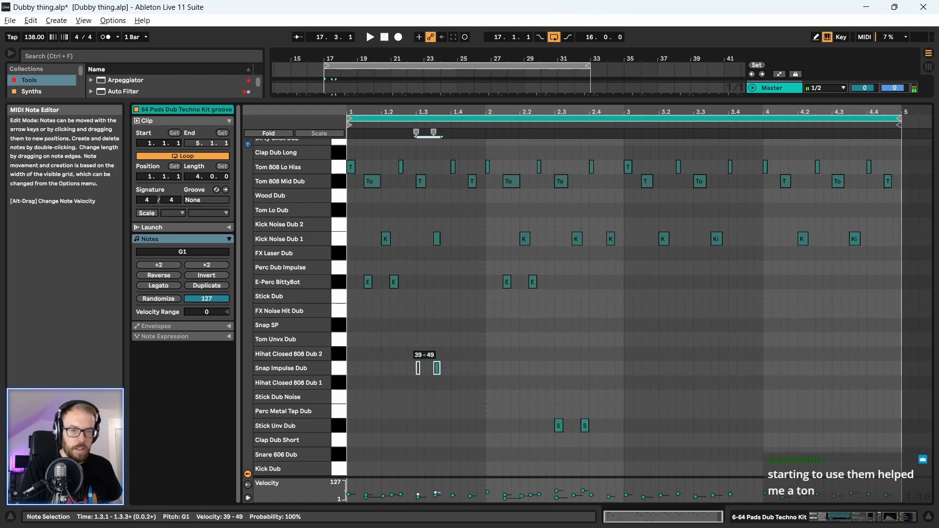
{"action": "left_click", "coordinate": [504, 366]}
{"action": "key", "text": "space"}
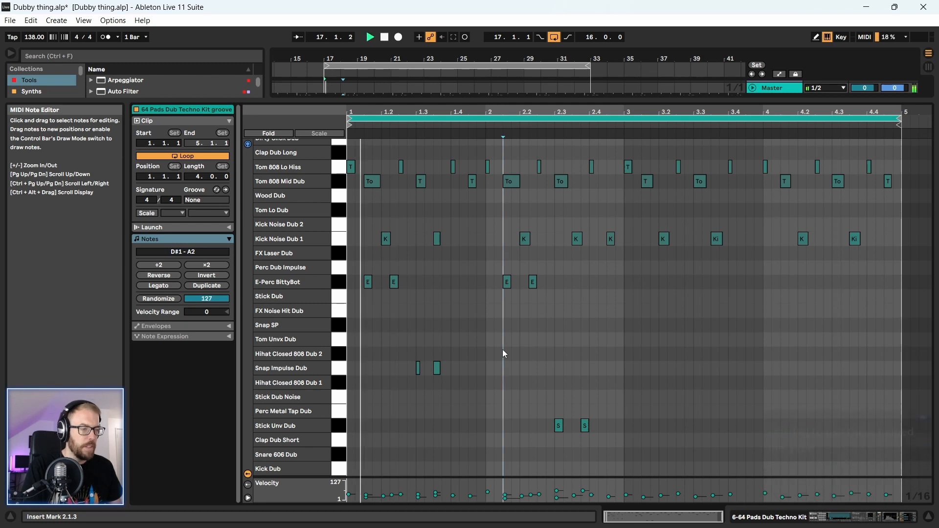
{"action": "key", "text": "space"}
- Copy the two bar 1 Snap Impulse Dub notes to beat 4.3, delete the originals and play the groove
{"action": "left_click_drag", "start_coordinate": [531, 360], "coordinate": [364, 388]}
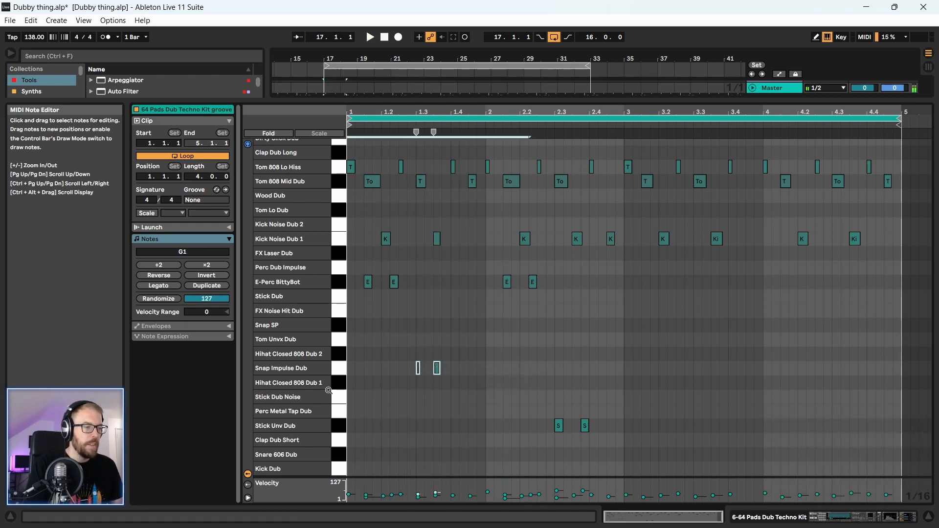
{"action": "left_click_drag", "start_coordinate": [437, 370], "coordinate": [856, 379]}
{"action": "left_click_drag", "start_coordinate": [482, 356], "coordinate": [389, 384]}
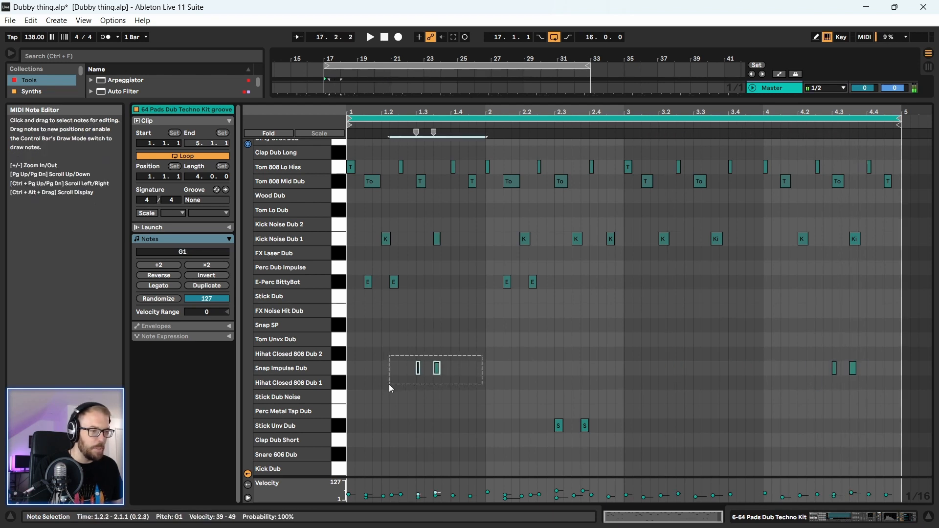
{"action": "key", "text": "Delete"}
{"action": "key", "text": "space"}
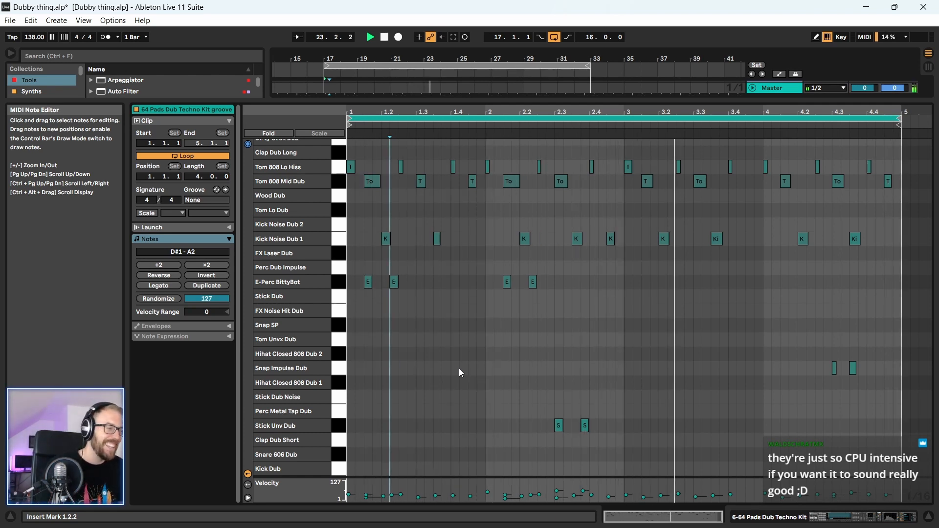
{"action": "left_click_drag", "start_coordinate": [469, 112], "coordinate": [473, 120]}
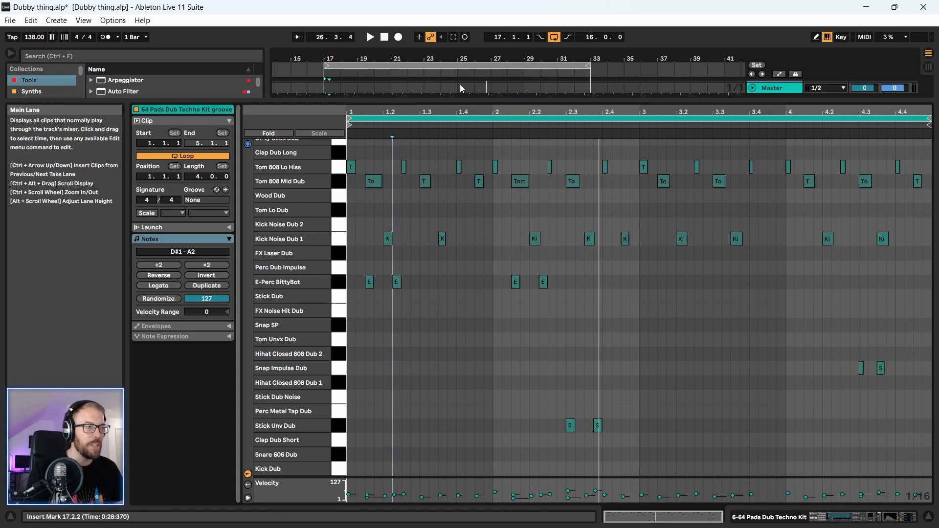
- Hide the clip detail view to reveal all tracks in the arrangement and play the loop from bar 17
{"action": "left_click_drag", "start_coordinate": [458, 99], "coordinate": [433, 279]}
{"action": "left_click", "coordinate": [341, 160]}
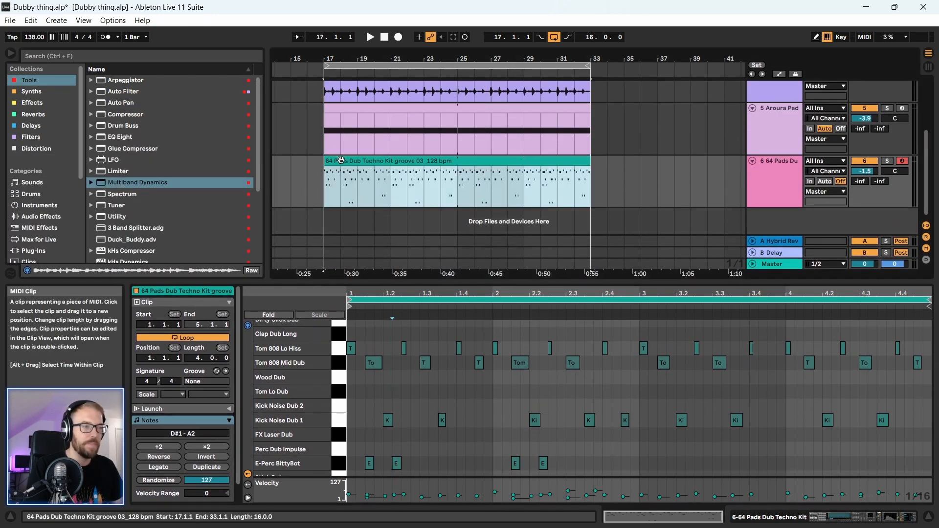
{"action": "key", "text": "space"}
{"action": "left_click", "coordinate": [789, 175]}
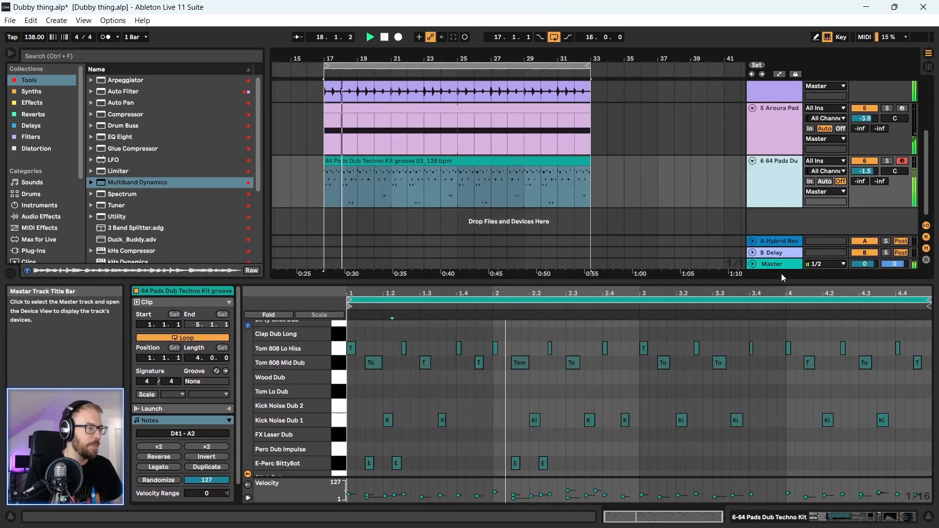
{"action": "left_click_drag", "start_coordinate": [780, 282], "coordinate": [779, 344]}
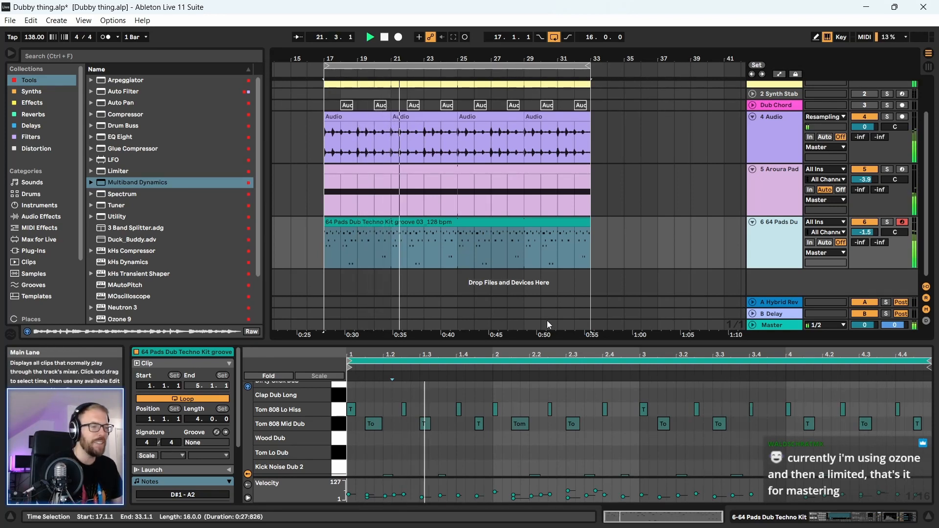
{"action": "left_click_drag", "start_coordinate": [523, 341], "coordinate": [563, 375]}
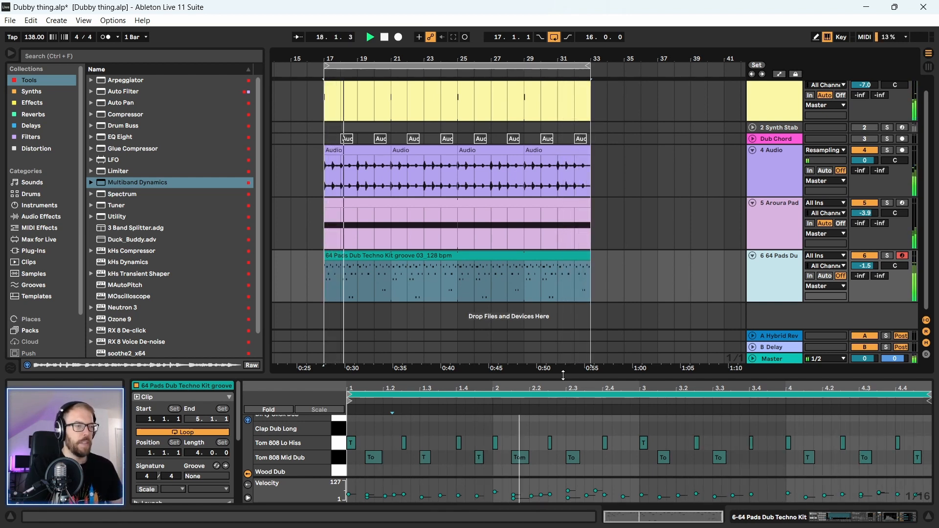
{"action": "left_click_drag", "start_coordinate": [547, 378], "coordinate": [547, 521]}
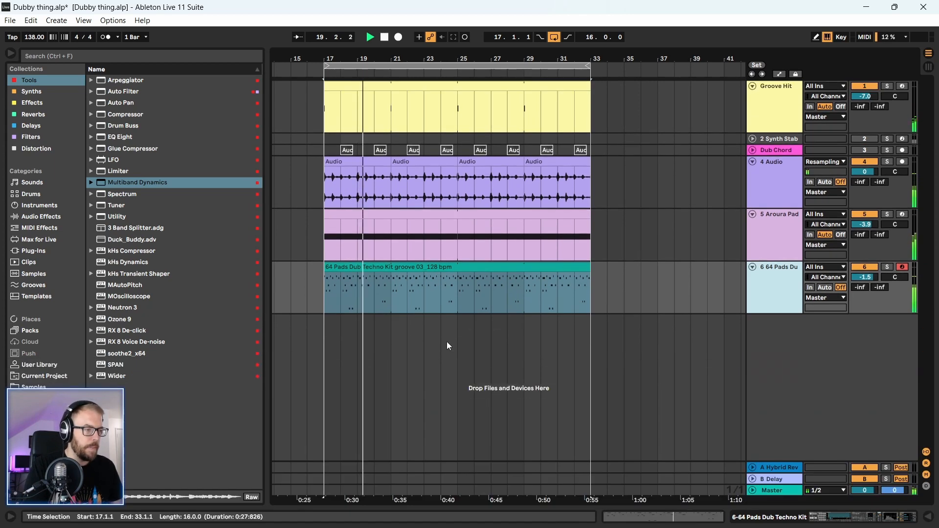
{"action": "key", "text": "space"}
{"action": "left_click", "coordinate": [432, 274]}
{"action": "left_click", "coordinate": [59, 56]}
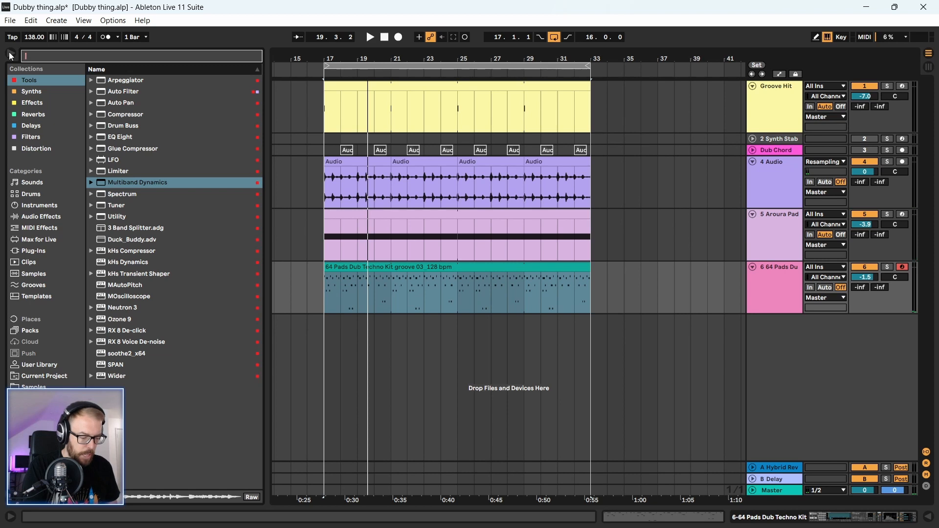
{"action": "type", "text": "magic"}
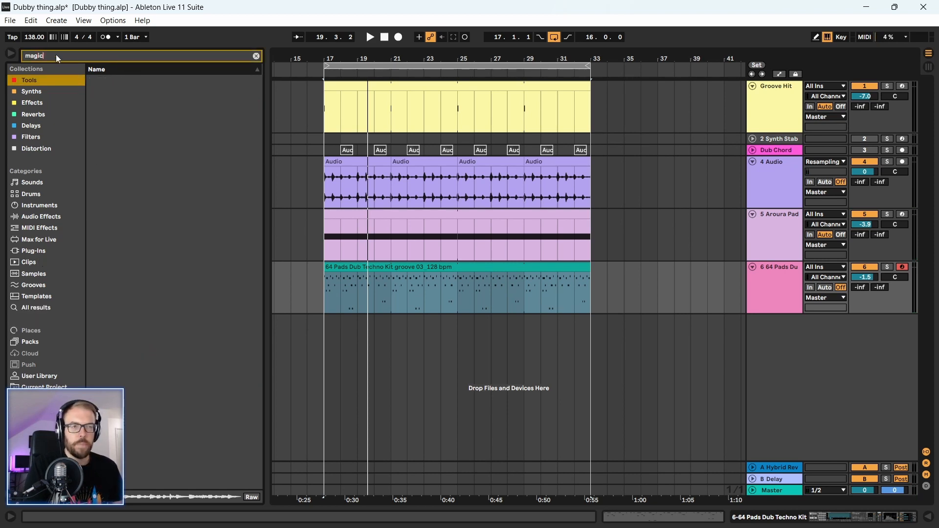
{"action": "key", "text": "BackSpace"}
{"action": "key", "text": "BackSpace"}
{"action": "key", "text": "BackSpace"}
{"action": "key", "text": "BackSpace"}
{"action": "key", "text": "BackSpace"}
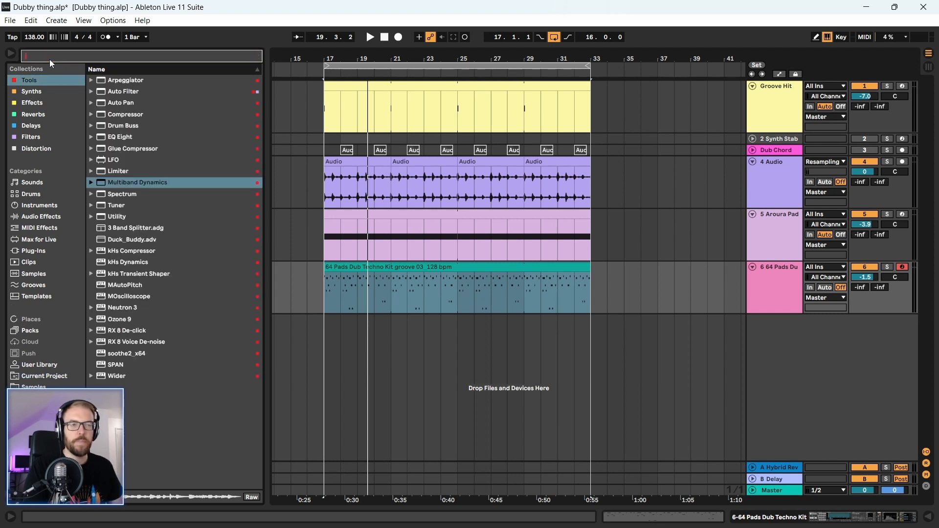
- Add the Hysteresis effect to the 64 Pads Dub Techno Kit track, then solo and play that track
{"action": "left_click", "coordinate": [32, 103]}
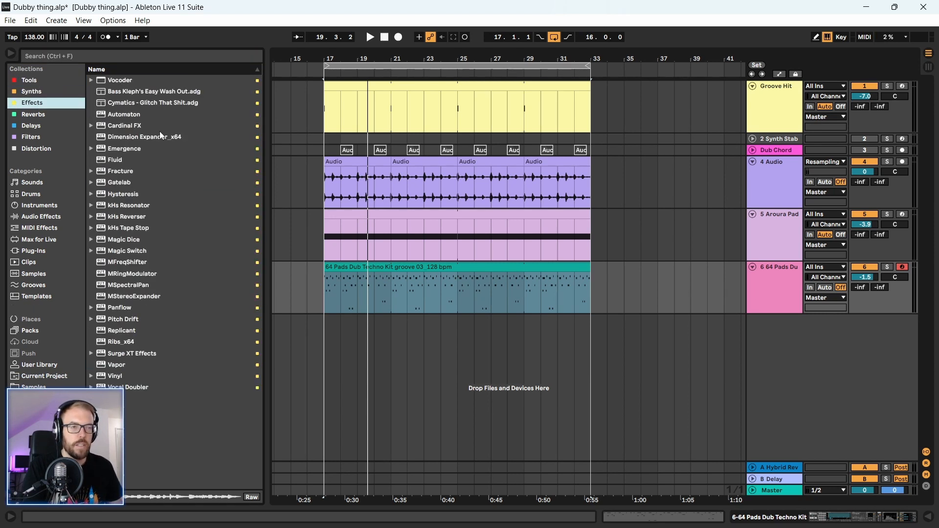
{"action": "left_click_drag", "start_coordinate": [124, 197], "coordinate": [435, 276]}
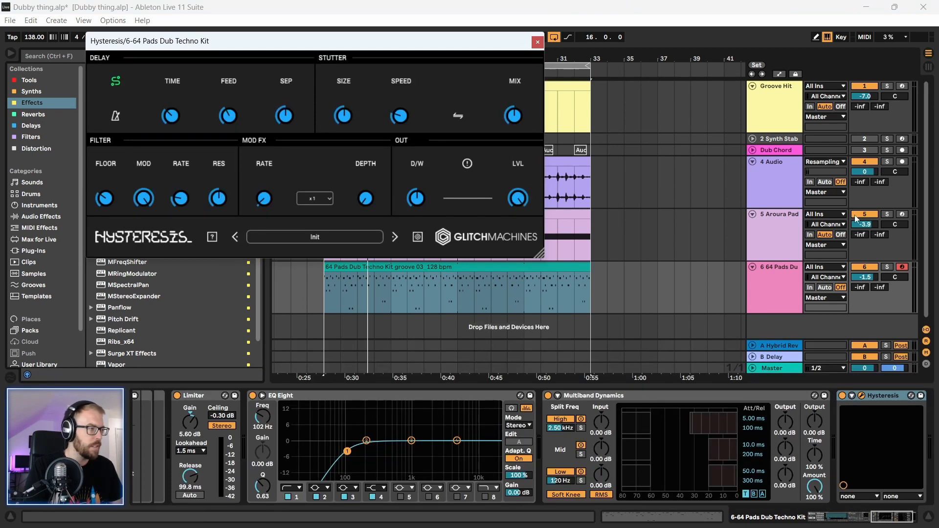
{"action": "left_click", "coordinate": [887, 267]}
{"action": "key", "text": "space"}
{"action": "left_click_drag", "start_coordinate": [355, 46], "coordinate": [365, 56]}
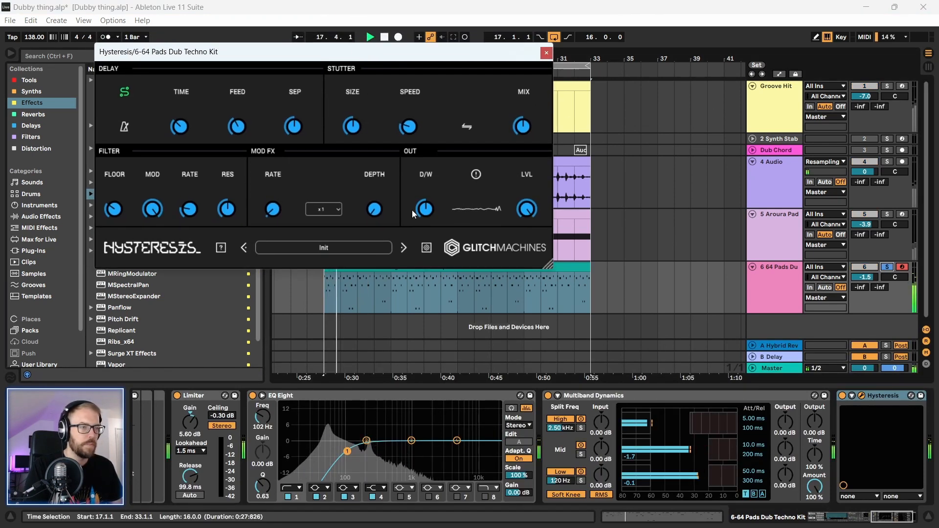
- Load the 80sDrum preset in Hysteresis and randomize its parameters repeatedly while the groove plays
{"action": "left_click", "coordinate": [404, 248]}
{"action": "left_click", "coordinate": [221, 248]}
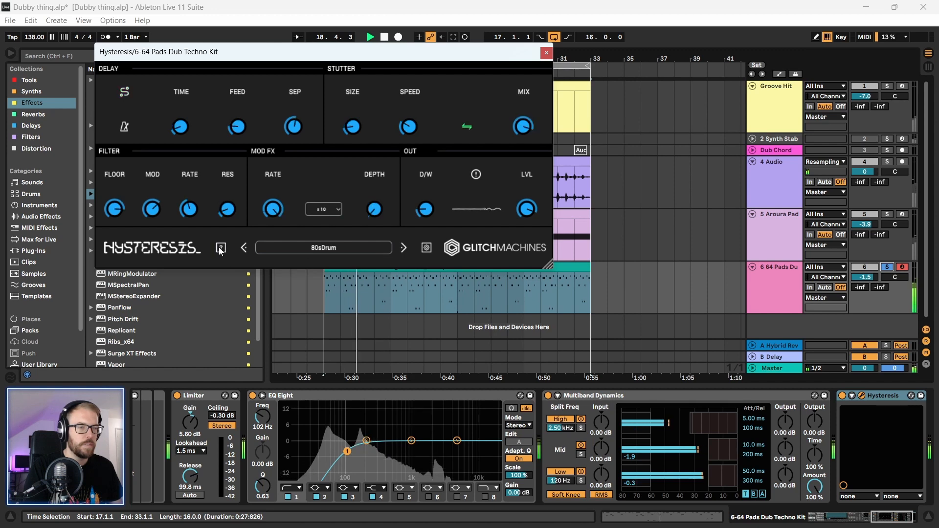
{"action": "left_click", "coordinate": [220, 248]}
{"action": "left_click", "coordinate": [220, 248]}
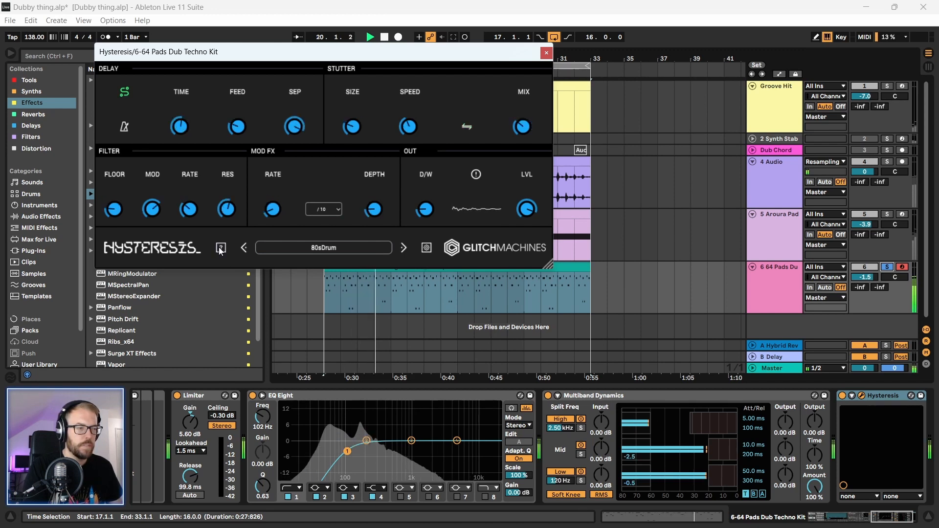
{"action": "left_click", "coordinate": [221, 248]}
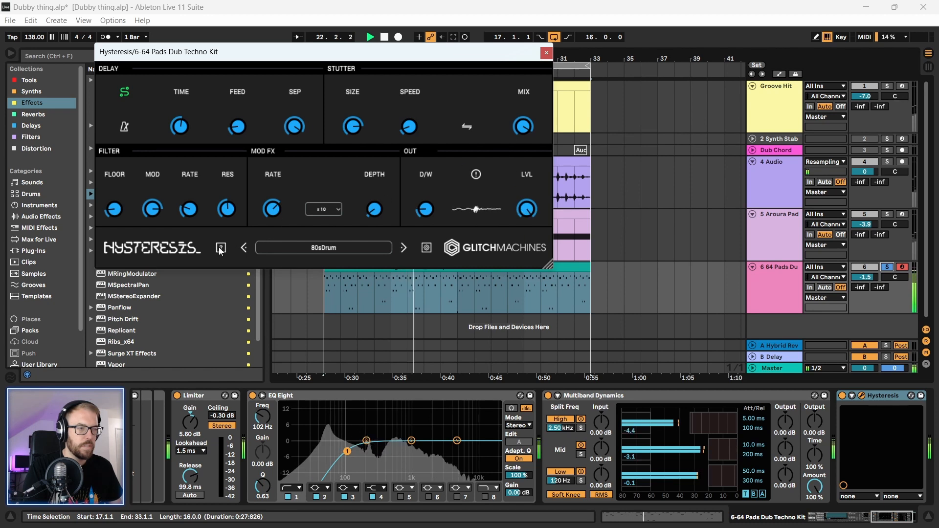
{"action": "left_click", "coordinate": [221, 248]}
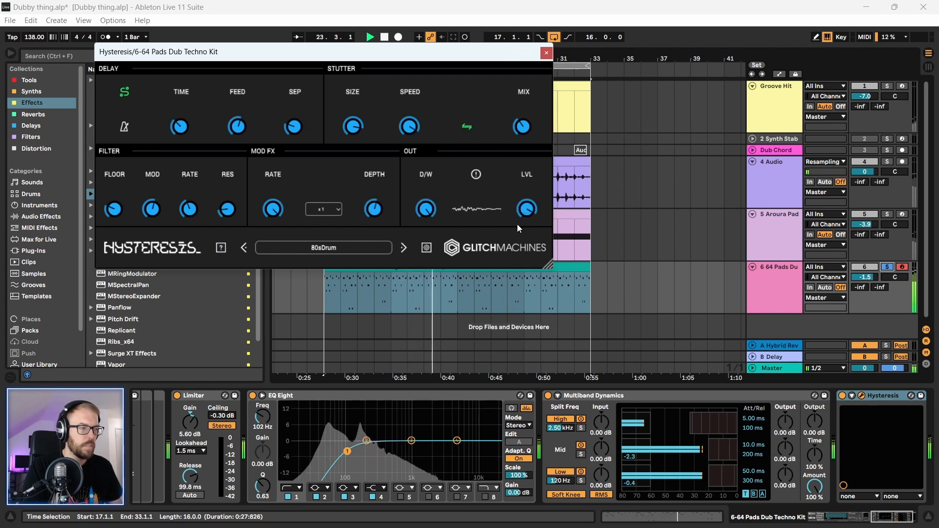
{"action": "left_click", "coordinate": [222, 247]}
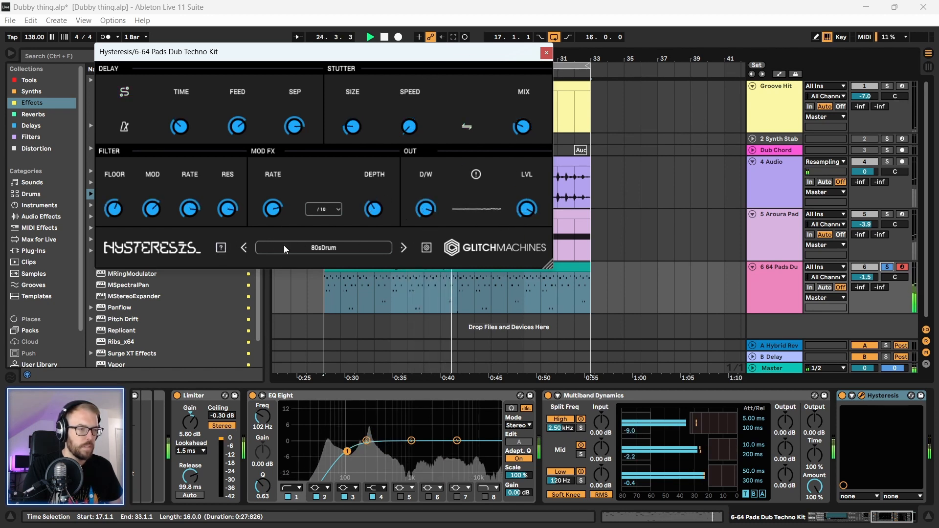
{"action": "left_click", "coordinate": [219, 250]}
{"action": "left_click", "coordinate": [221, 249]}
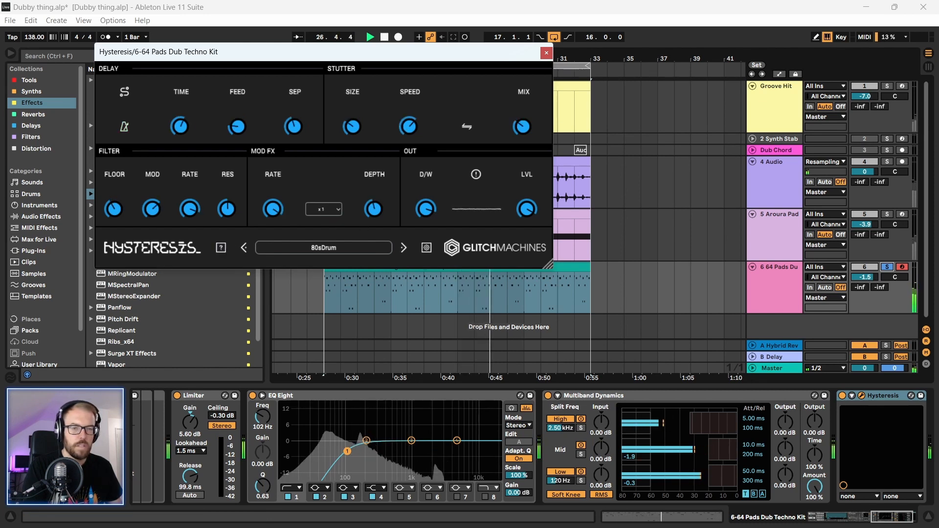
{"action": "left_click", "coordinate": [221, 248]}
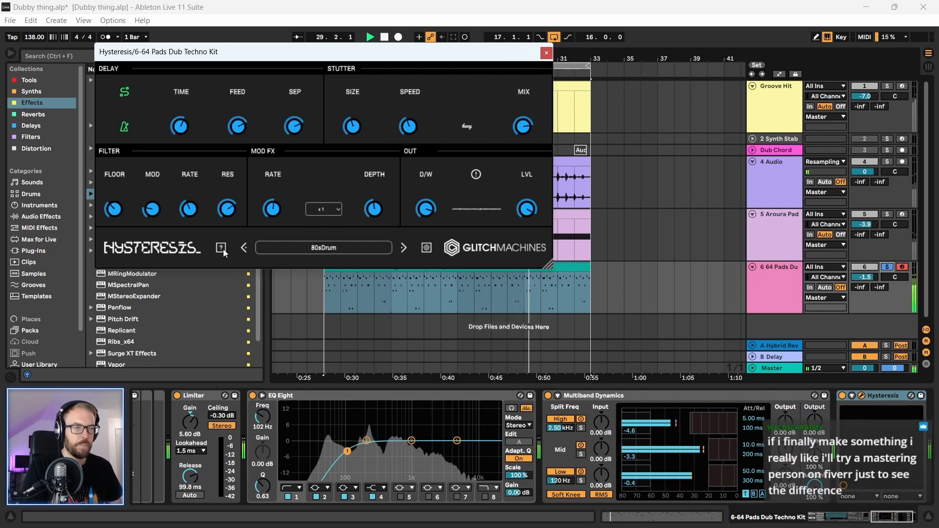
- Raise the Hysteresis dry/wet mix and output level to maximum and close the plug-in window
{"action": "left_click_drag", "start_coordinate": [271, 51], "coordinate": [291, 53]}
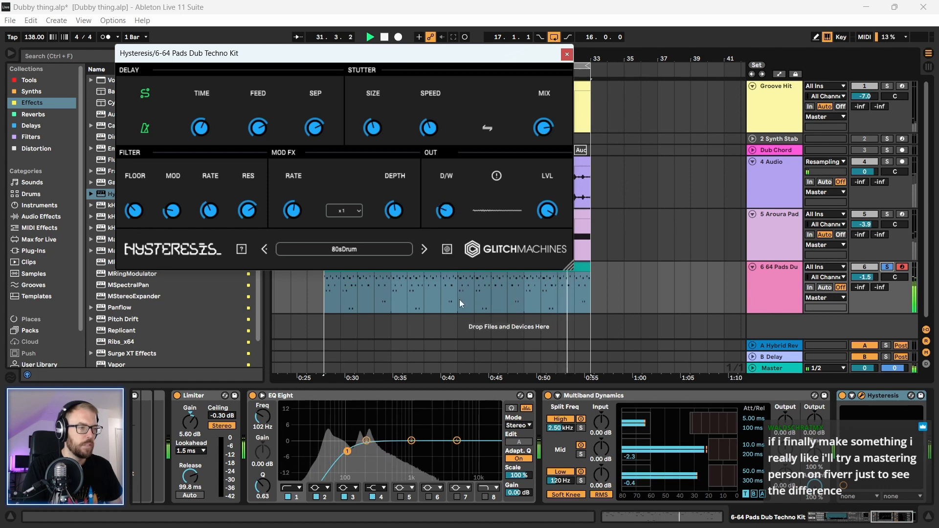
{"action": "left_click_drag", "start_coordinate": [459, 300], "coordinate": [458, 181]}
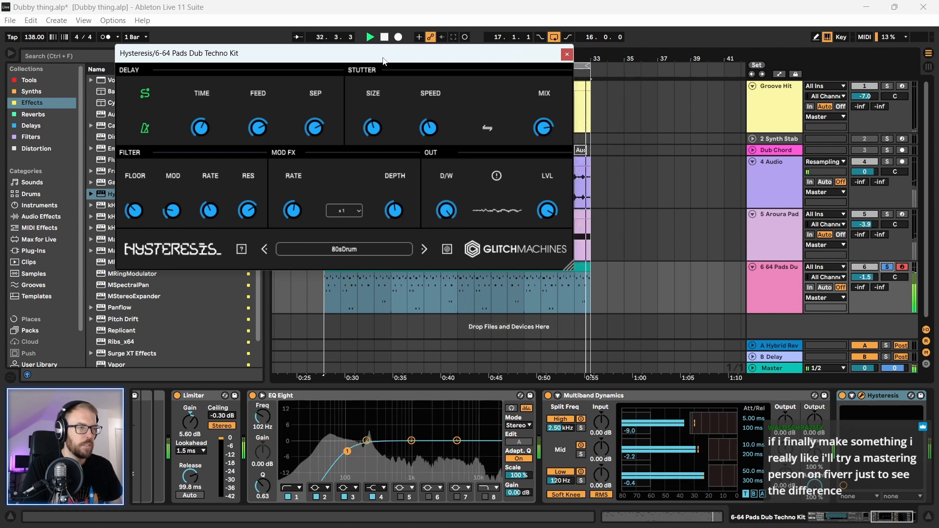
{"action": "left_click_drag", "start_coordinate": [383, 61], "coordinate": [395, 61]}
{"action": "left_click_drag", "start_coordinate": [563, 276], "coordinate": [575, 104]}
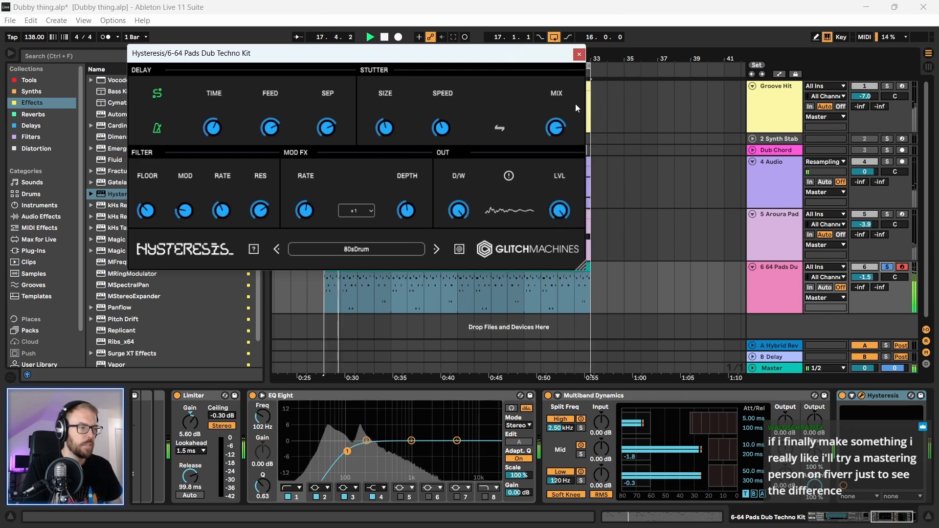
{"action": "left_click_drag", "start_coordinate": [437, 52], "coordinate": [451, 51]}
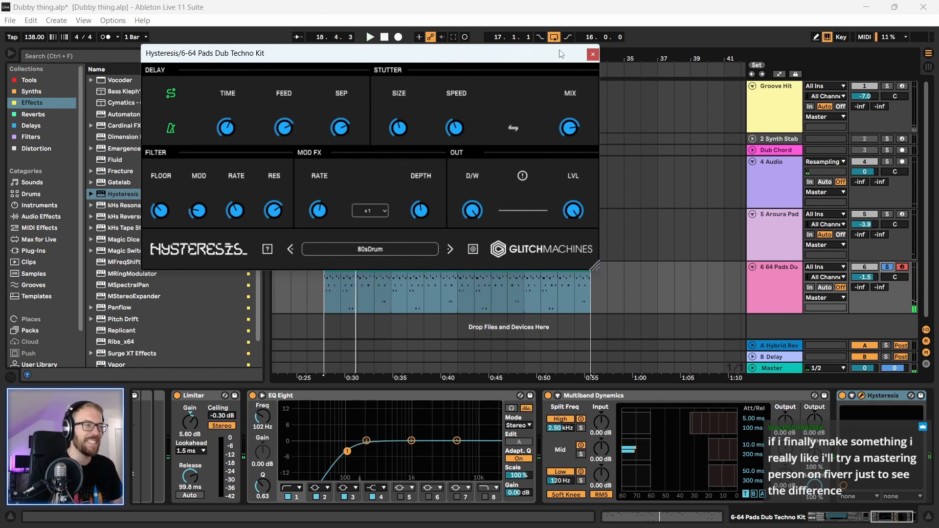
{"action": "left_click", "coordinate": [593, 55]}
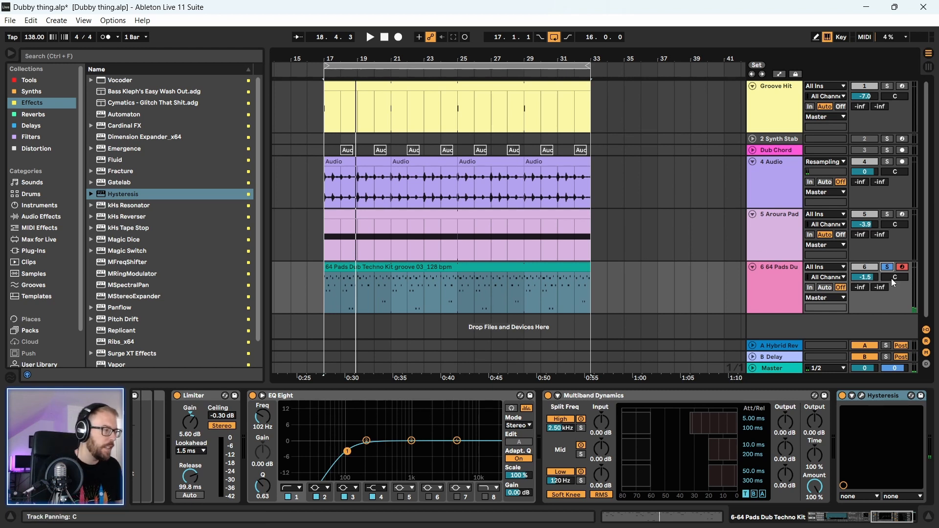
- Insert an audio track below the dub techno kit track and set its input to Resampling
{"action": "left_click", "coordinate": [781, 270]}
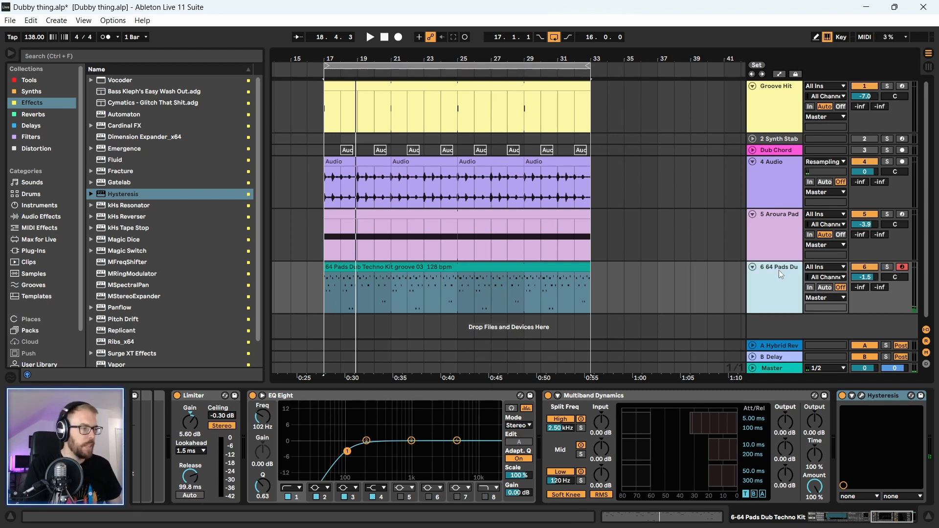
{"action": "key", "text": "ctrl+t"}
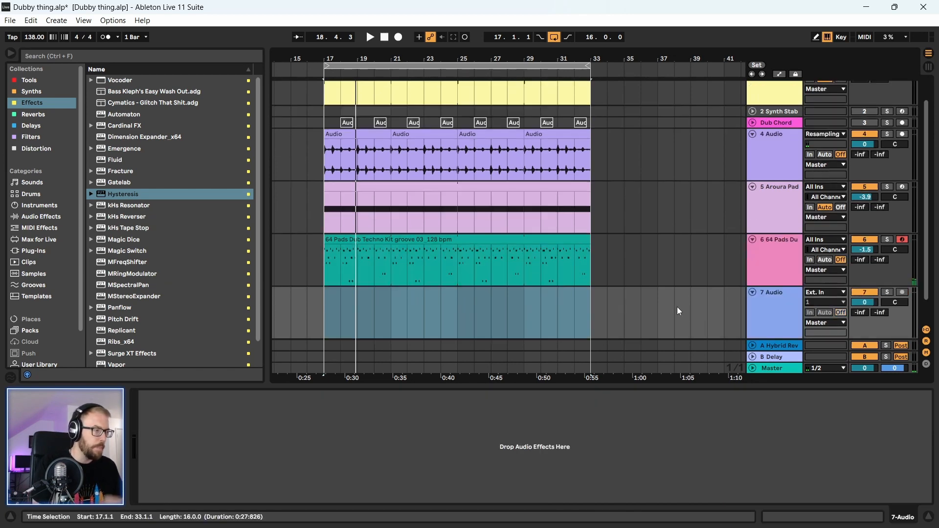
{"action": "left_click", "coordinate": [825, 268]}
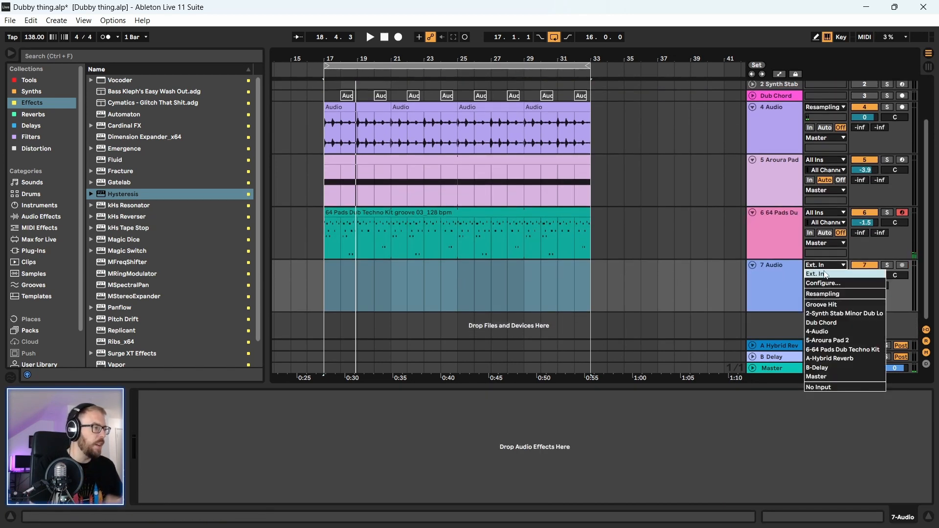
{"action": "left_click", "coordinate": [828, 292]}
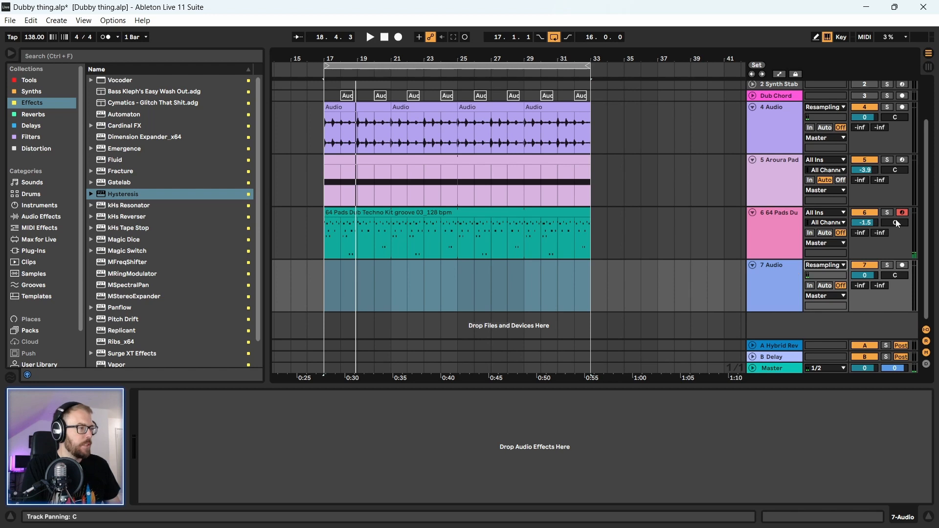
- Solo the dub techno kit track, arm the new audio track and record the processed groove from bar 17 to about bar 24
{"action": "left_click", "coordinate": [356, 213]}
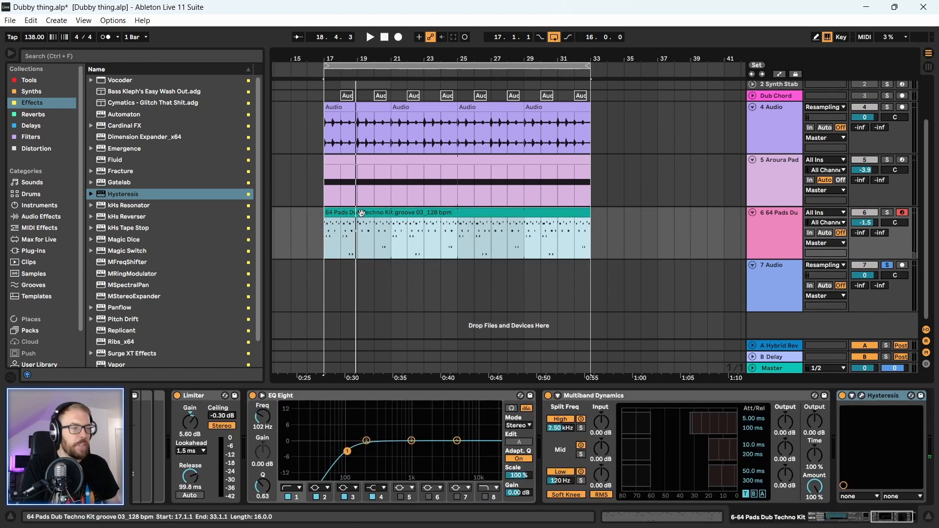
{"action": "left_click", "coordinate": [888, 213]}
{"action": "left_click", "coordinate": [900, 266]}
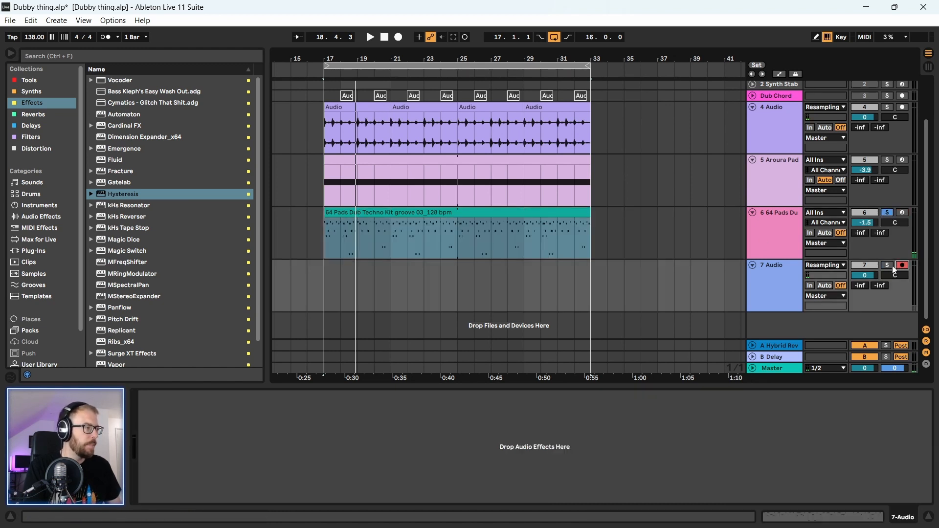
{"action": "left_click", "coordinate": [398, 37]}
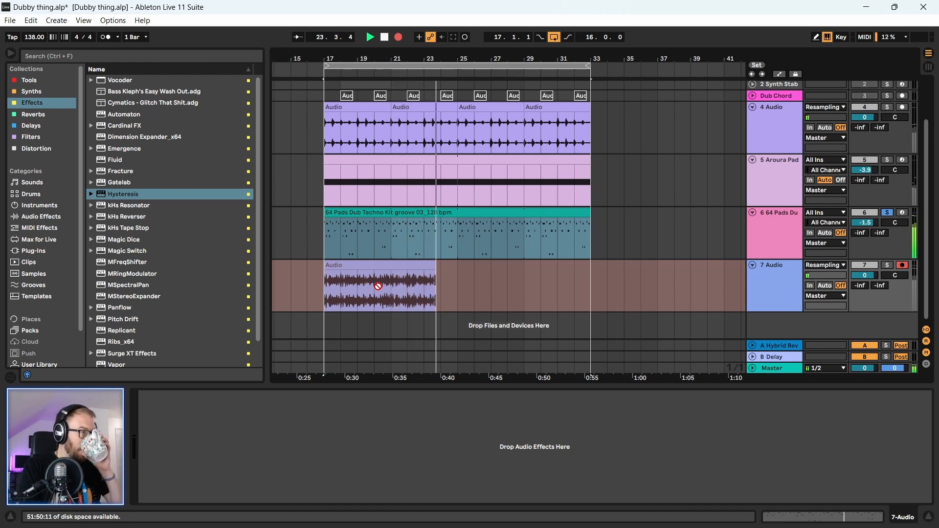
{"action": "key", "text": "space"}
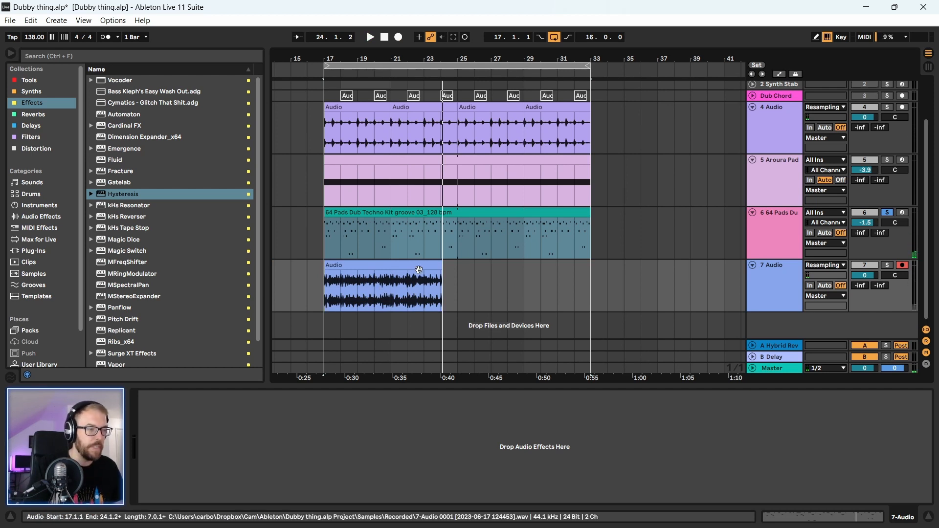
- Trim the recorded clip to about four bars, ending at bar 21, and duplicate it to fill the loop up to bar 33
{"action": "left_click_drag", "start_coordinate": [442, 267], "coordinate": [392, 267]}
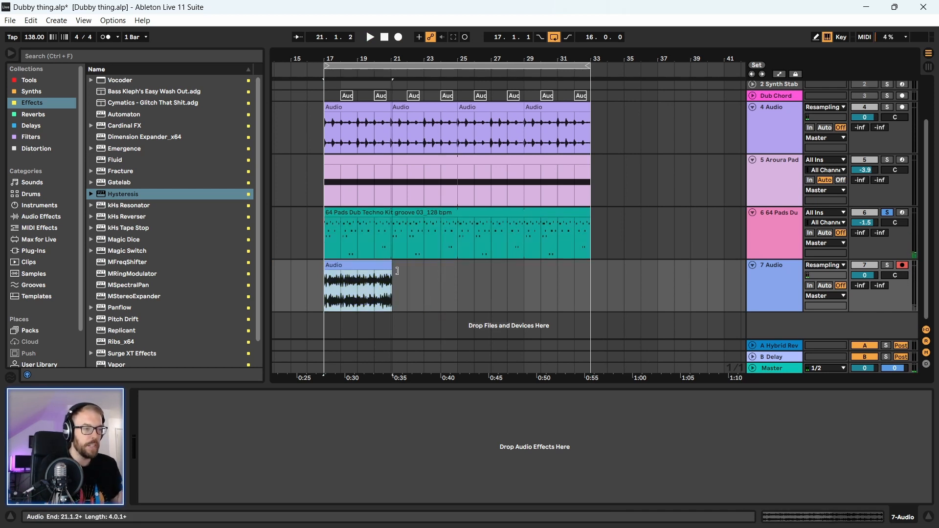
{"action": "left_click", "coordinate": [889, 214]}
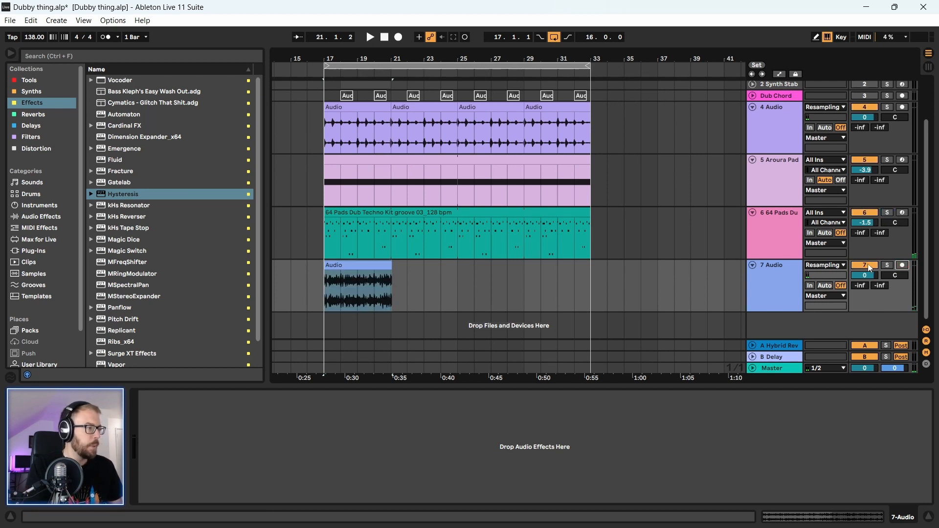
{"action": "left_click", "coordinate": [340, 264]}
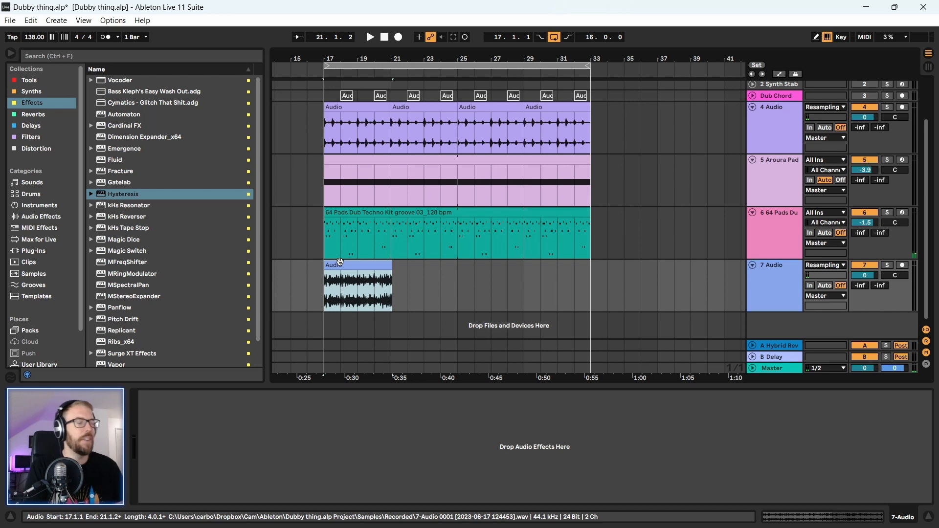
{"action": "left_click_drag", "start_coordinate": [352, 265], "coordinate": [544, 266]}
{"action": "left_click_drag", "start_coordinate": [323, 287], "coordinate": [395, 297]}
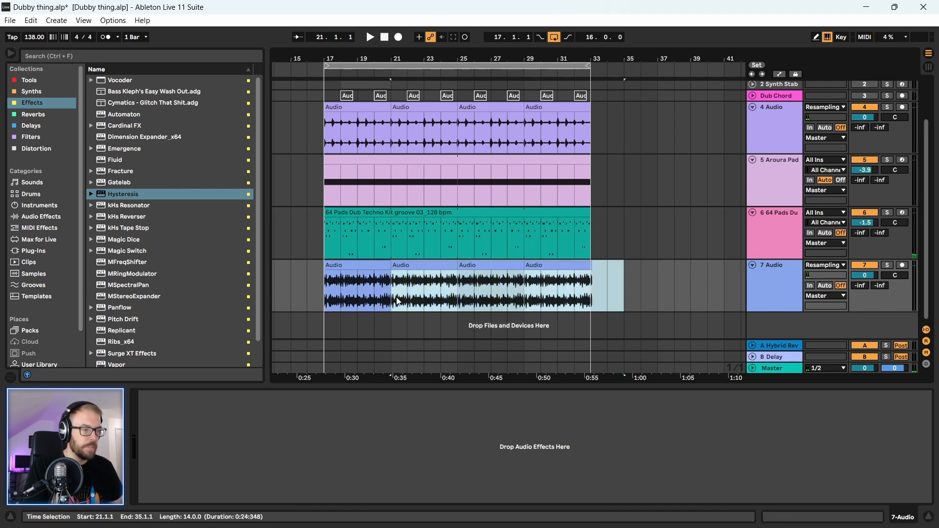
- Replace the copies after bar 21 with three duplicates of the four-bar resampled clip, filling bars 17 to 33, and select that range
{"action": "key", "text": "Delete"}
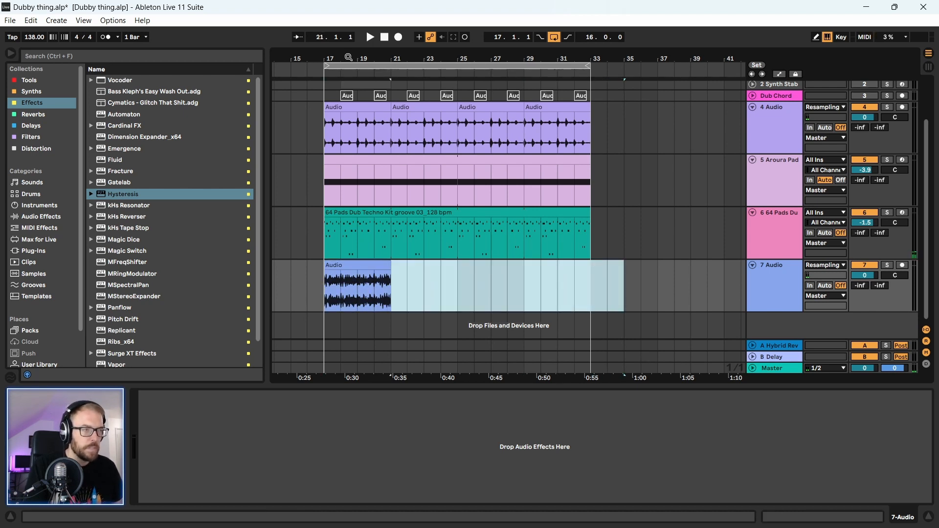
{"action": "left_click_drag", "start_coordinate": [348, 57], "coordinate": [342, 39]}
{"action": "left_click", "coordinate": [351, 267]}
{"action": "key", "text": "ctrl+d"}
{"action": "key", "text": "ctrl+d"}
{"action": "key", "text": "ctrl+d"}
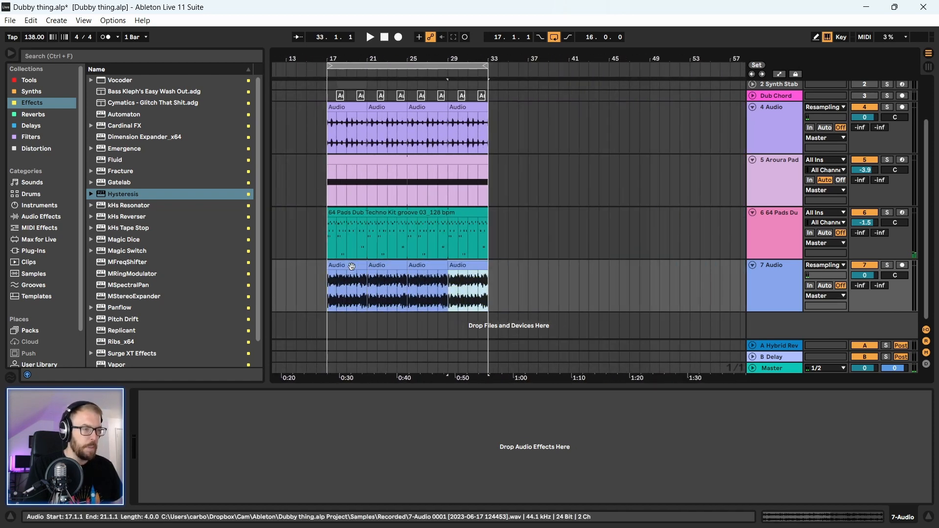
{"action": "left_click", "coordinate": [326, 308]}
{"action": "left_click_drag", "start_coordinate": [326, 308], "coordinate": [487, 303]}
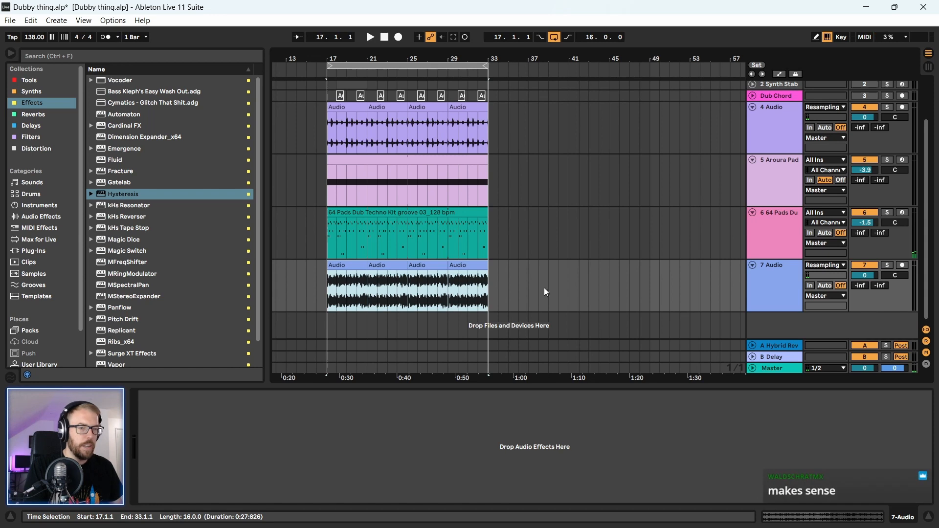
- Load the Gatelab effect onto the 7 Audio track and close its plug-in window
{"action": "left_click", "coordinate": [785, 292]}
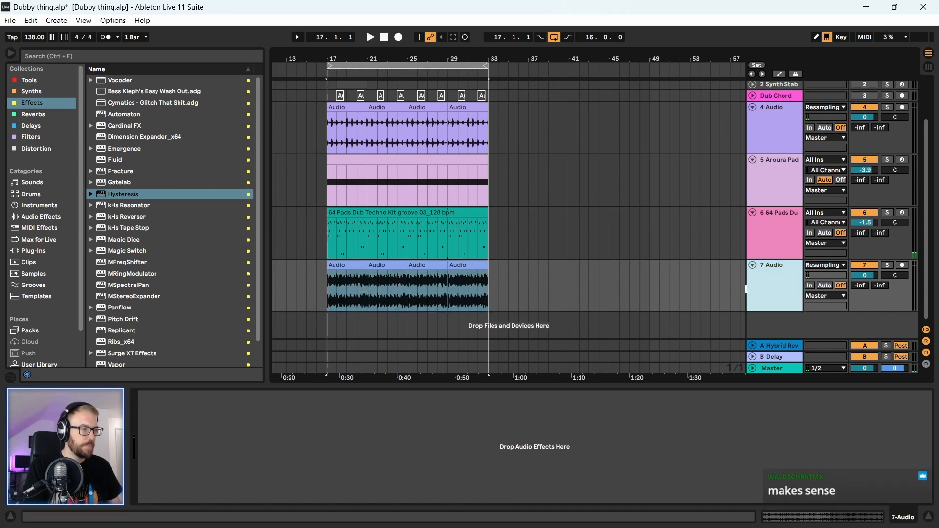
{"action": "left_click", "coordinate": [97, 183]}
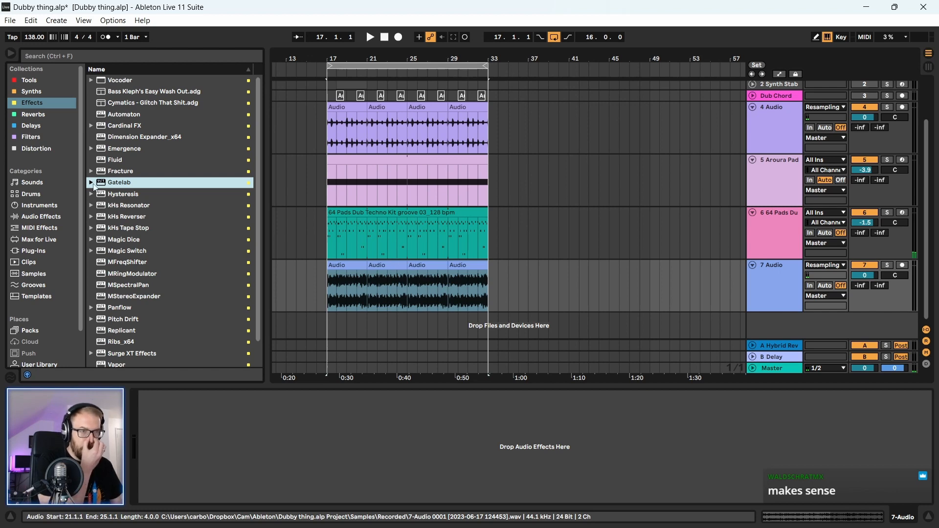
{"action": "key", "text": "Return"}
{"action": "left_click_drag", "start_coordinate": [374, 55], "coordinate": [363, 46]}
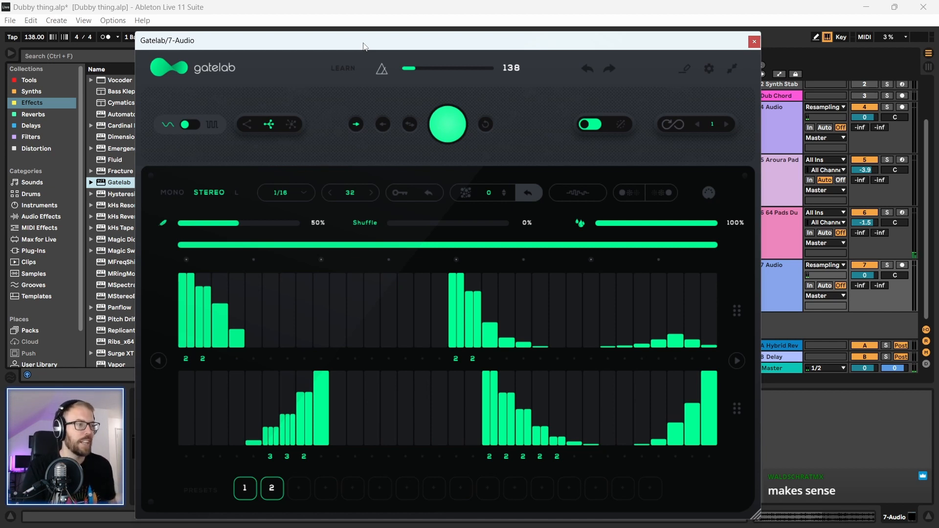
{"action": "left_click_drag", "start_coordinate": [364, 47], "coordinate": [329, 33]}
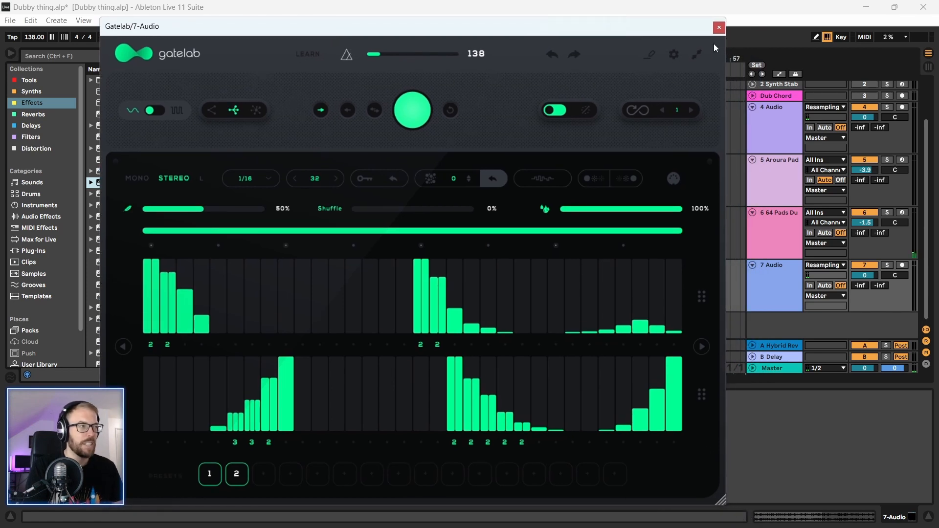
{"action": "left_click", "coordinate": [719, 28]}
- Select the four resampled clips, play the loop with the 7 Audio track soloed and reopen the Gatelab window
{"action": "left_click", "coordinate": [339, 264]}
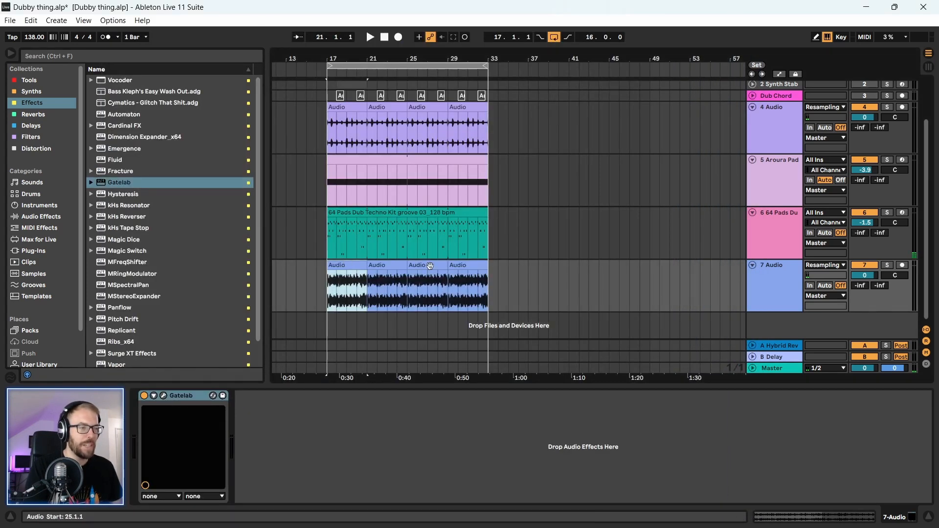
{"action": "left_click", "coordinate": [471, 268], "text": "shift"}
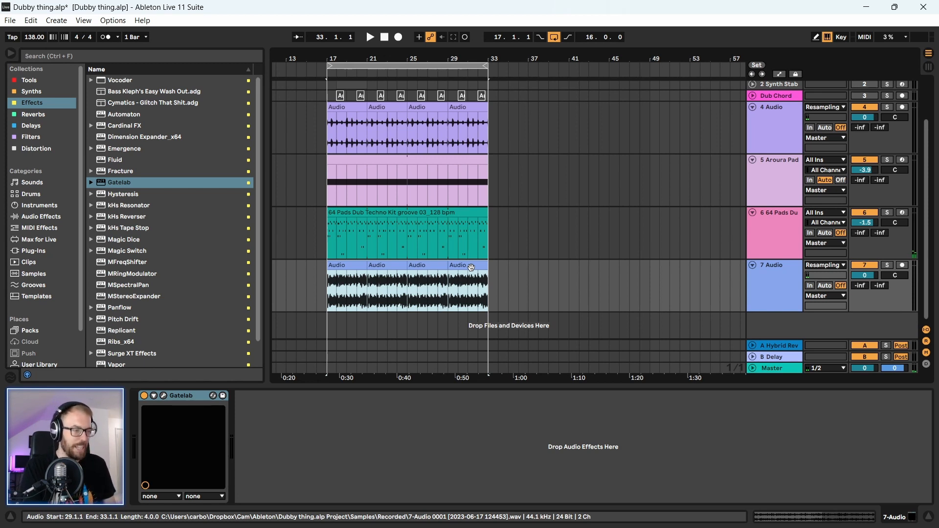
{"action": "key", "text": "space"}
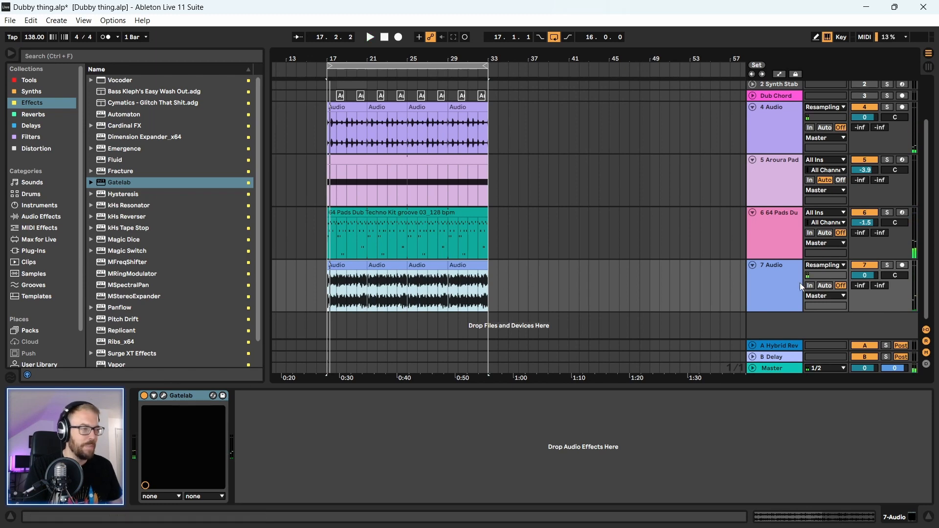
{"action": "left_click", "coordinate": [888, 264]}
{"action": "left_click", "coordinate": [164, 395]}
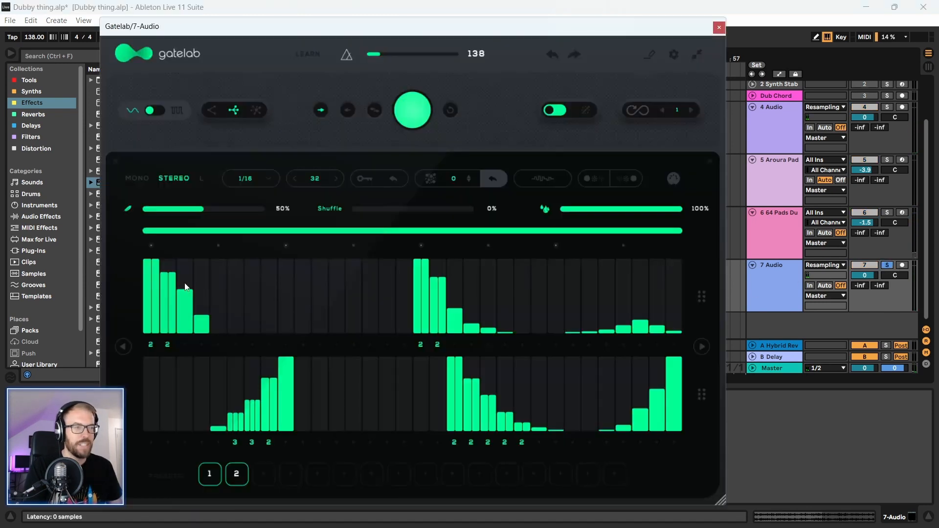
{"action": "left_click_drag", "start_coordinate": [225, 31], "coordinate": [237, 28]}
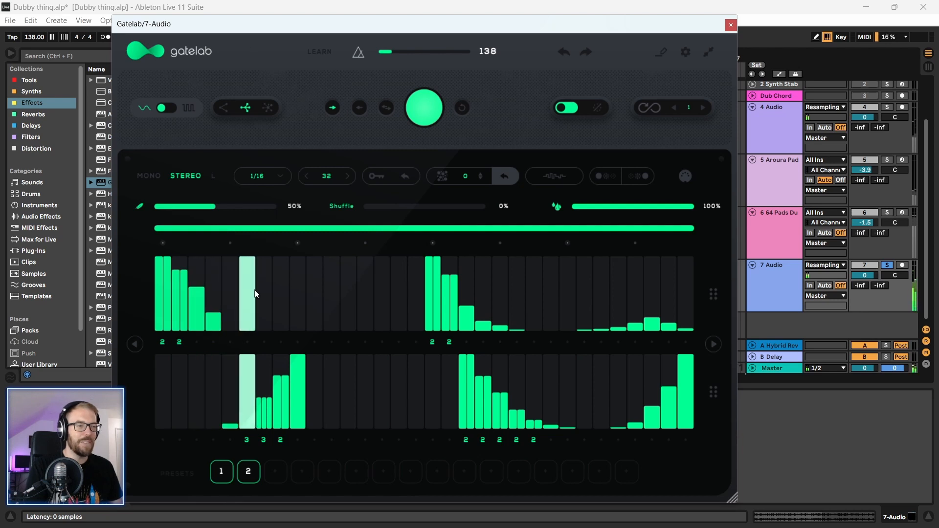
- Remove all the 2 and 3 subdivisions from the gate steps in both Gatelab lanes
{"action": "mouse_move", "coordinate": [164, 344]}
{"action": "left_mouse_down"}
{"action": "mouse_move", "coordinate": [168, 436]}
{"action": "mouse_move", "coordinate": [201, 452]}
{"action": "left_mouse_up"}
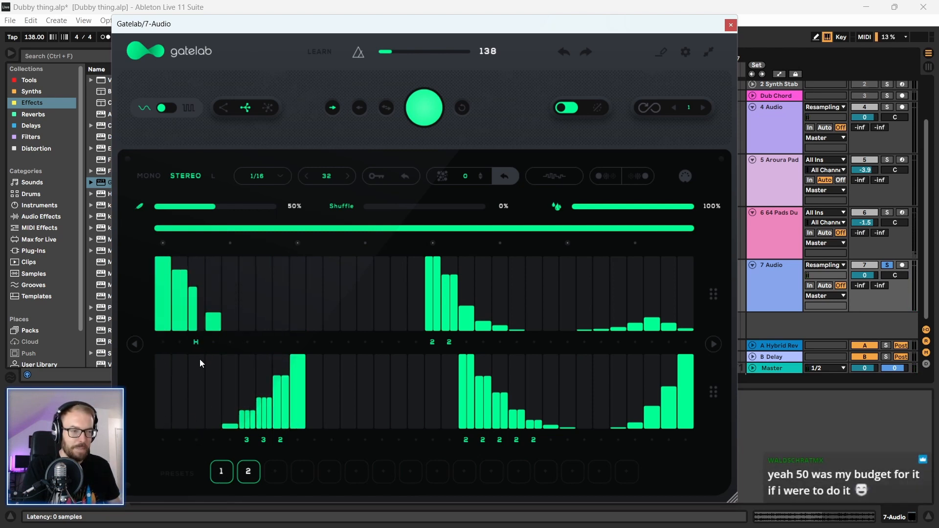
{"action": "left_click_drag", "start_coordinate": [200, 360], "coordinate": [198, 381]}
{"action": "left_click_drag", "start_coordinate": [247, 440], "coordinate": [254, 511]}
{"action": "left_click", "coordinate": [281, 439]}
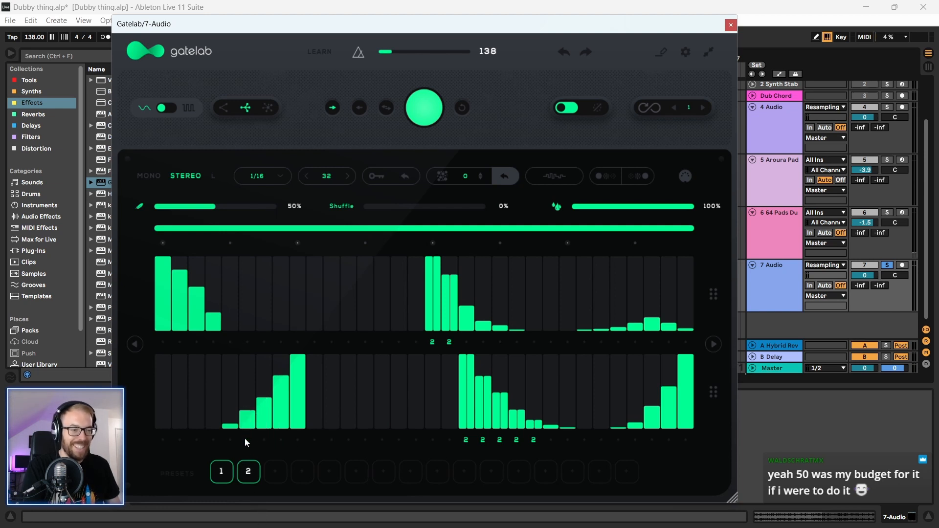
{"action": "left_click", "coordinate": [432, 342]}
{"action": "left_click", "coordinate": [432, 345]}
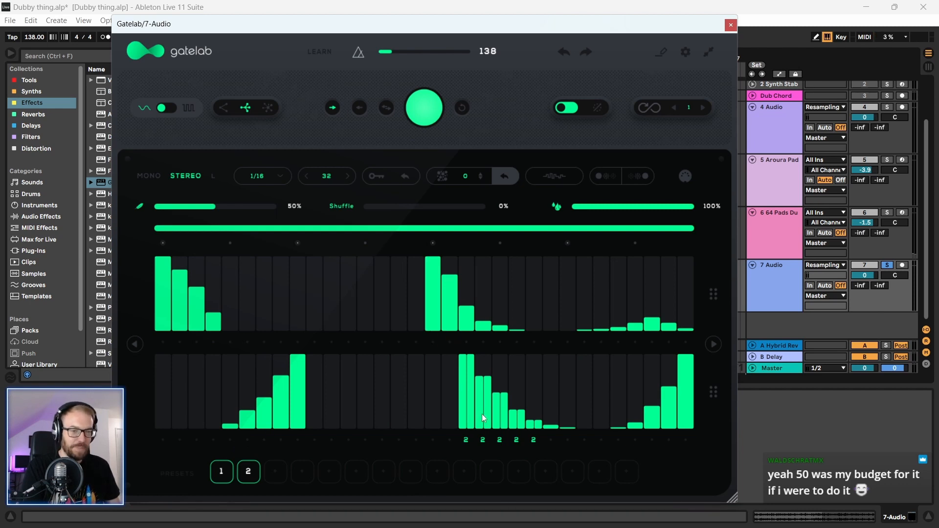
{"action": "left_click", "coordinate": [467, 442]}
{"action": "left_click", "coordinate": [467, 441]}
{"action": "left_click", "coordinate": [483, 440]}
{"action": "left_click", "coordinate": [483, 440]}
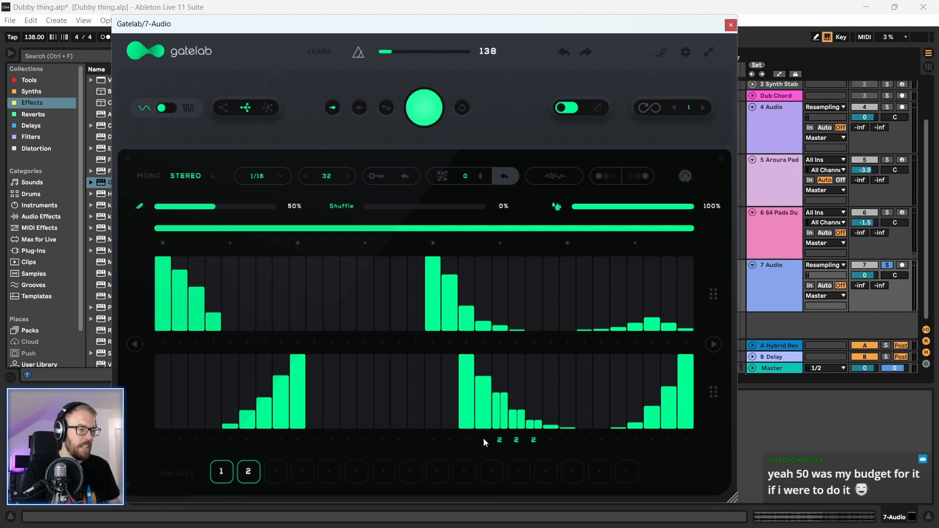
{"action": "left_click", "coordinate": [499, 440]}
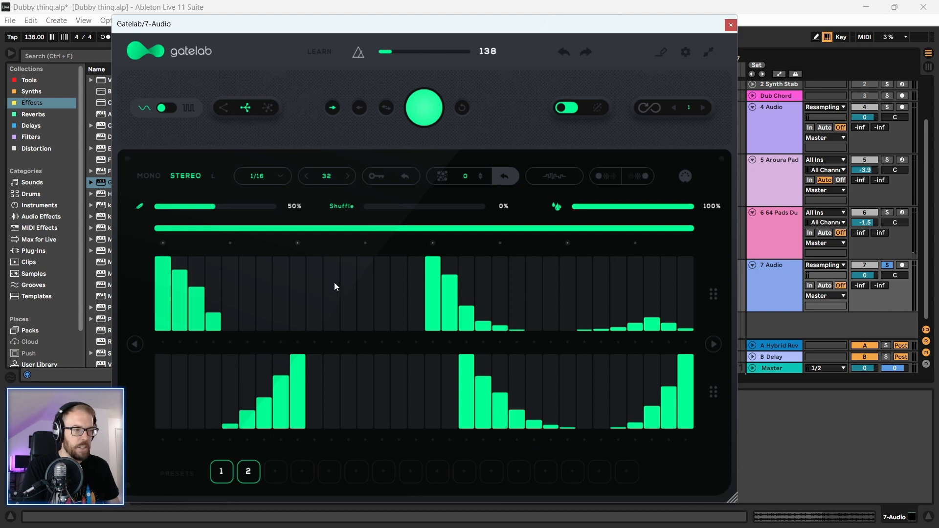
- Clear the ramped gate steps, keeping only steps 1, 3, 17 and 19 in the upper lane and 9, 19 and 22 in the lower lane
{"action": "left_click_drag", "start_coordinate": [183, 326], "coordinate": [181, 360]}
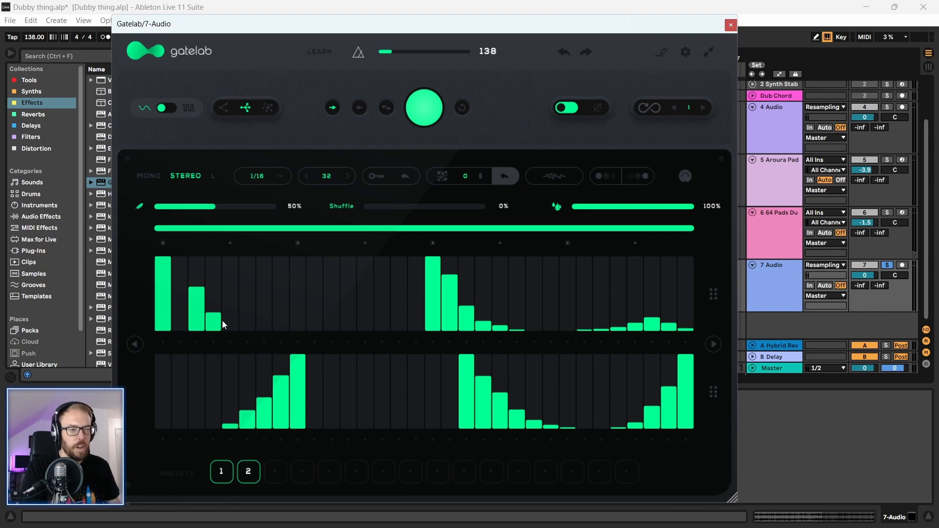
{"action": "left_click_drag", "start_coordinate": [226, 399], "coordinate": [228, 470]}
{"action": "left_click_drag", "start_coordinate": [253, 368], "coordinate": [252, 471]}
{"action": "left_click_drag", "start_coordinate": [285, 405], "coordinate": [285, 461]}
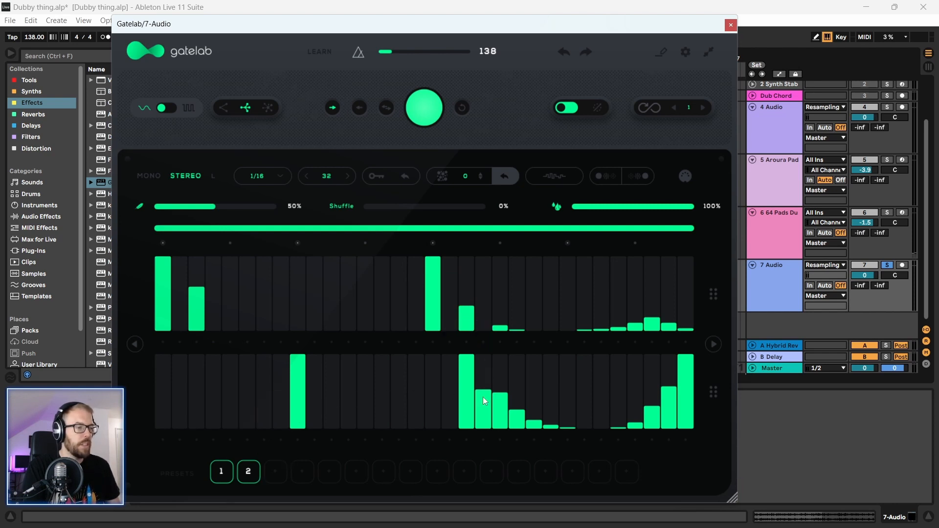
{"action": "left_click_drag", "start_coordinate": [500, 327], "coordinate": [499, 349]}
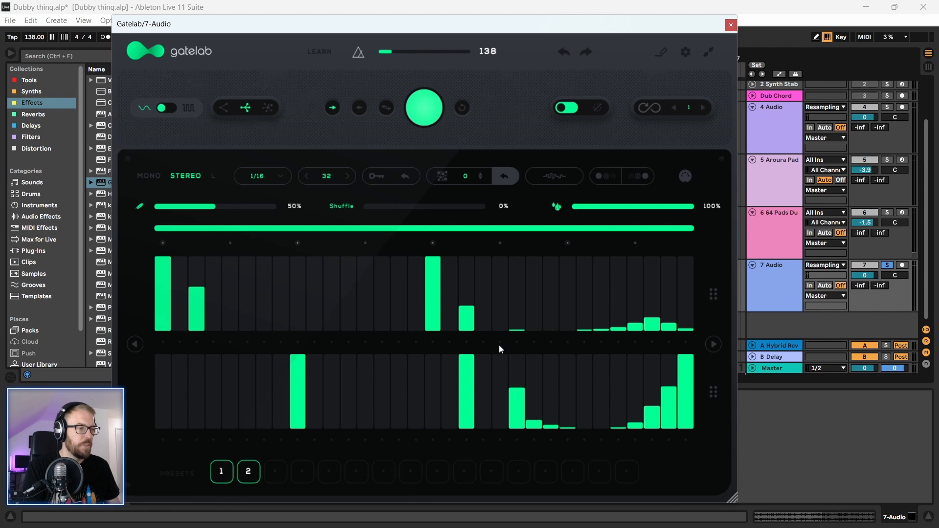
{"action": "left_click_drag", "start_coordinate": [588, 348], "coordinate": [698, 383]}
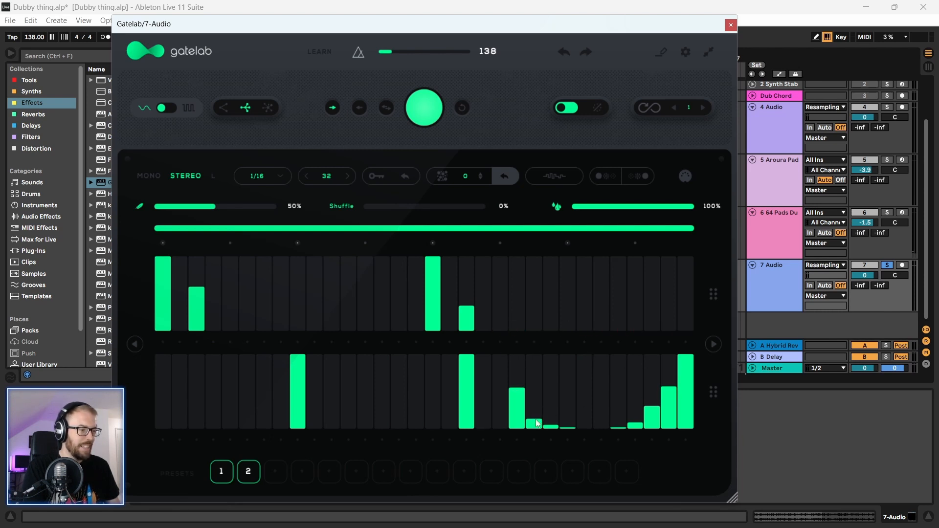
{"action": "left_click_drag", "start_coordinate": [537, 424], "coordinate": [713, 466]}
- Add upper-lane gate steps at 6, 8, 12, 22, 26 and 30, and lower-lane gate steps at 4, 13, 24 and 31
{"action": "left_click", "coordinate": [587, 296]}
{"action": "left_click", "coordinate": [653, 289]}
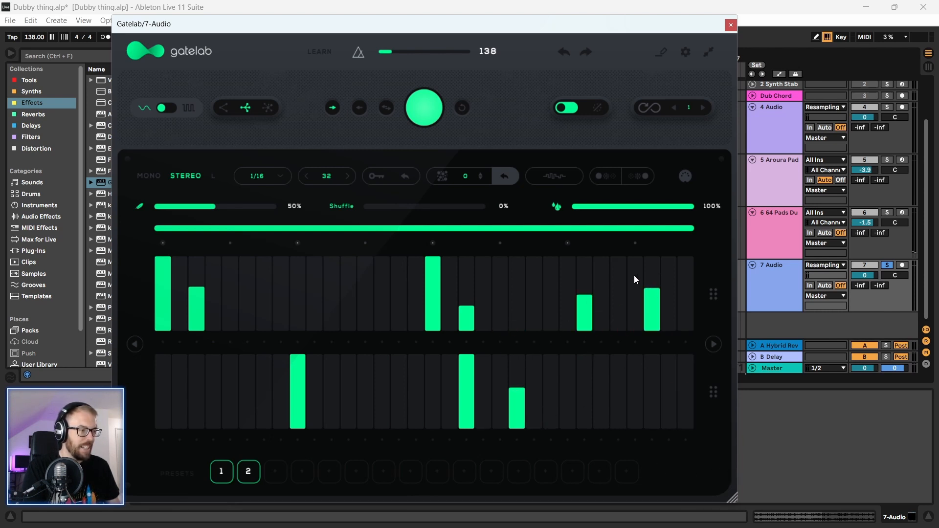
{"action": "left_click", "coordinate": [349, 284]}
{"action": "left_click", "coordinate": [280, 280]}
{"action": "left_click", "coordinate": [247, 304]}
{"action": "left_click", "coordinate": [213, 389]}
{"action": "left_click", "coordinate": [365, 388]}
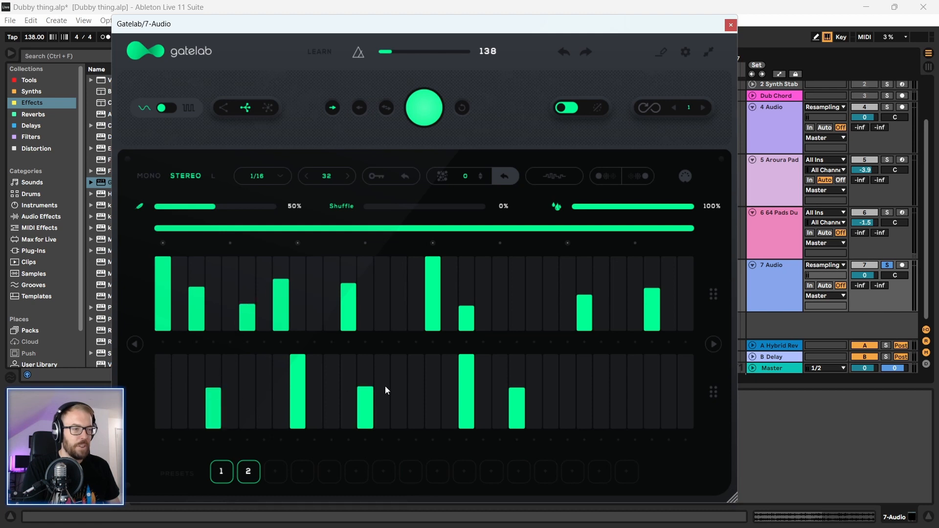
{"action": "left_click", "coordinate": [550, 387]}
{"action": "left_click", "coordinate": [670, 387]}
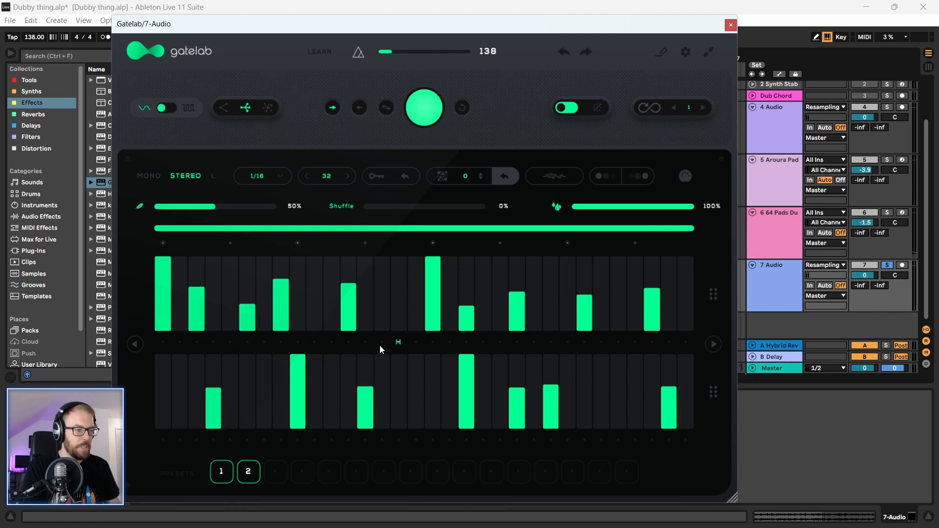
- Add lower-lane gate steps 1, 6, 11, 15, 27 and 28, add upper-lane steps 11, 14, 28 and 32, and remove upper-lane step 12
{"action": "left_click", "coordinate": [399, 379]}
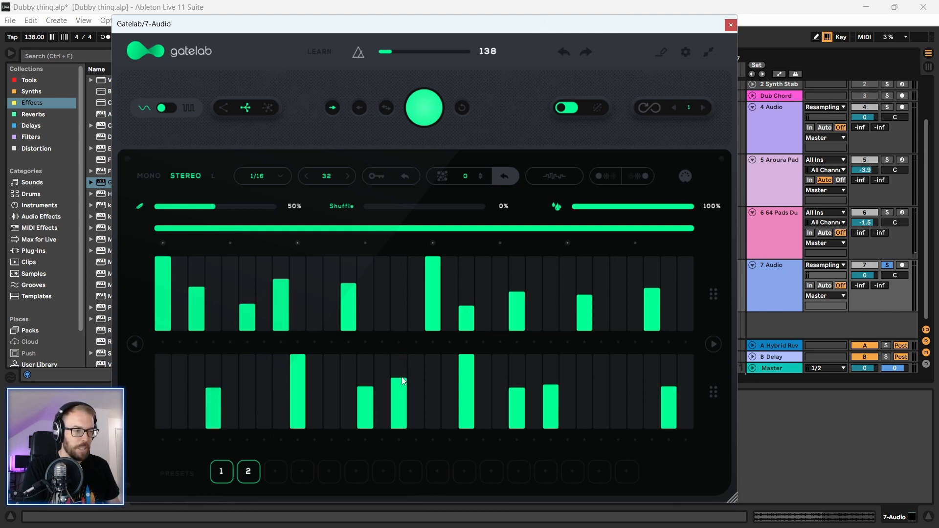
{"action": "left_click_drag", "start_coordinate": [600, 378], "coordinate": [618, 377]}
{"action": "left_click", "coordinate": [618, 287]}
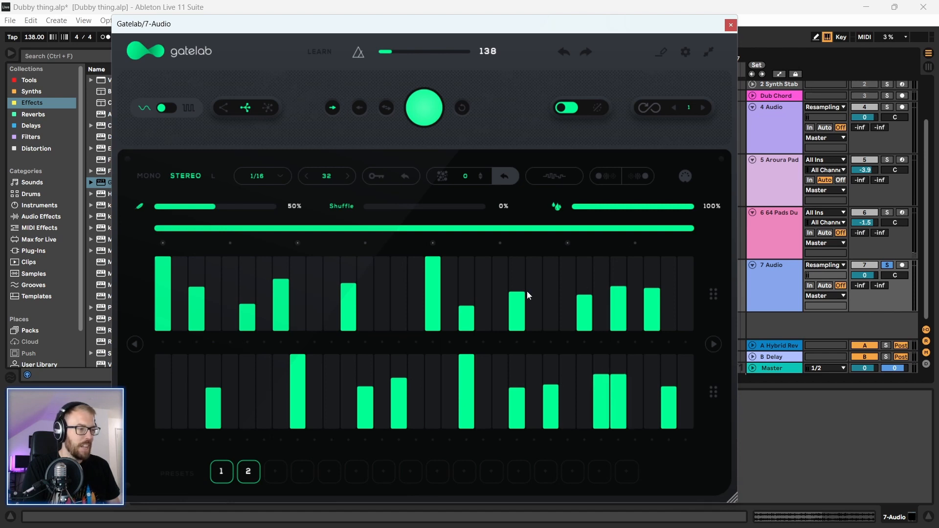
{"action": "left_click", "coordinate": [162, 362]}
{"action": "left_click", "coordinate": [247, 373]}
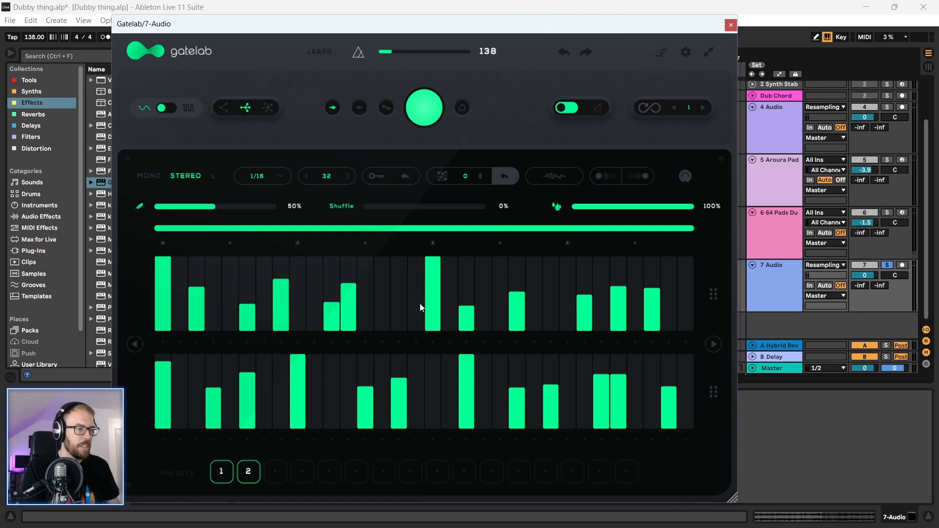
{"action": "left_click", "coordinate": [684, 280]}
{"action": "left_click", "coordinate": [332, 384]}
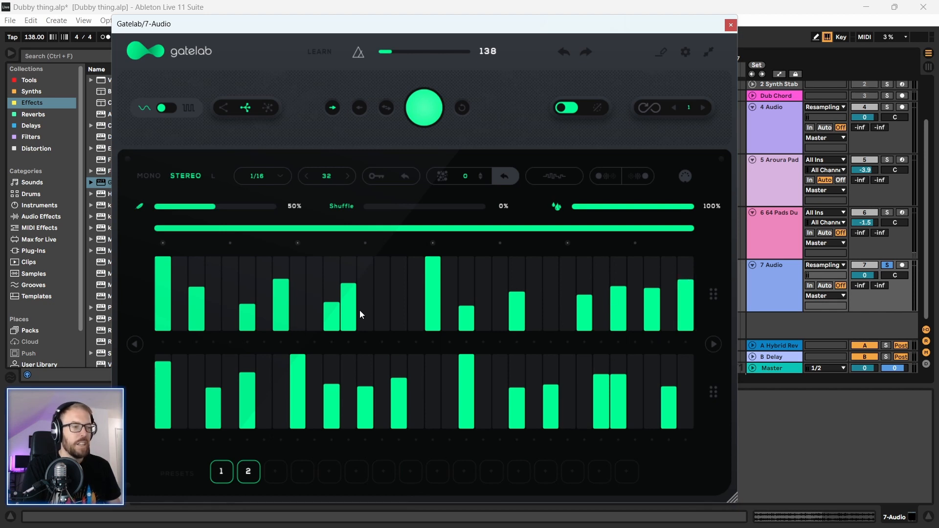
{"action": "left_click", "coordinate": [388, 278]}
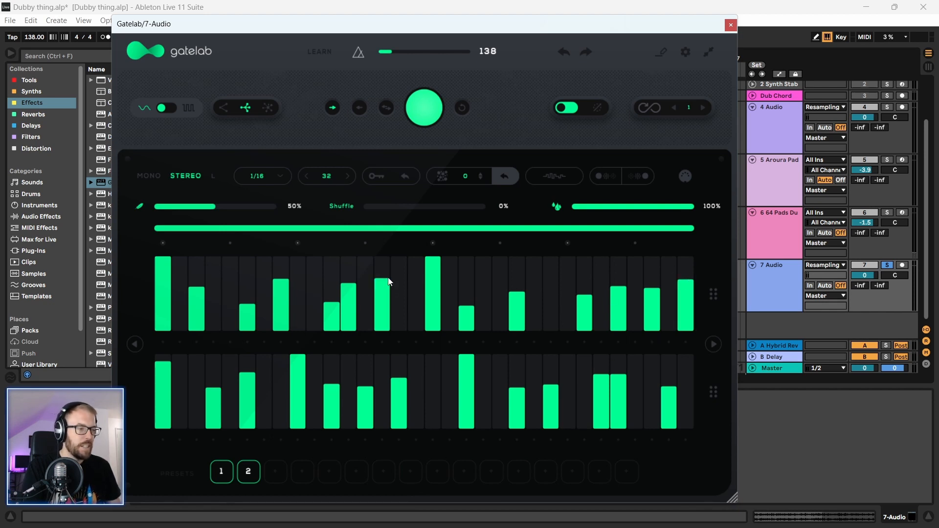
{"action": "left_click", "coordinate": [354, 314]}
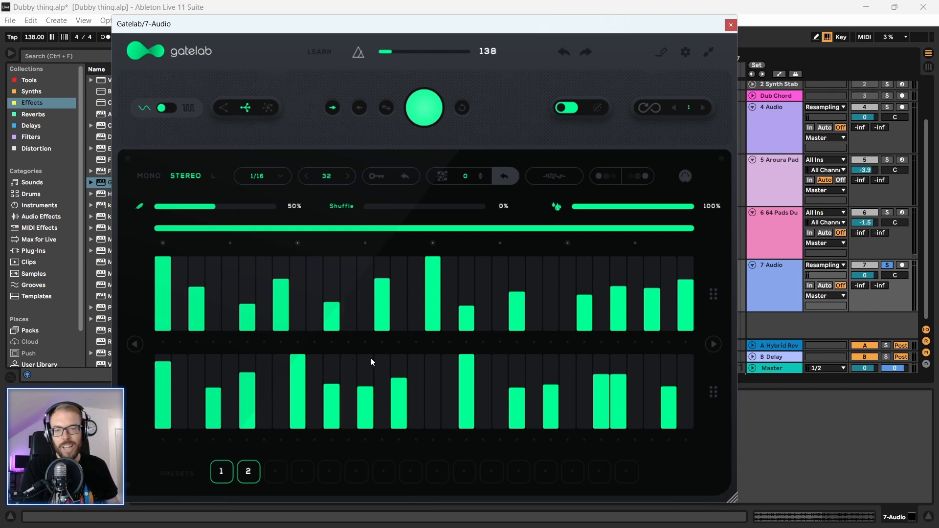
- Play the pattern, shift the early gates onto steps 3 and 5 in both lanes, and shorten the active pattern to the first four steps
{"action": "key", "text": "space"}
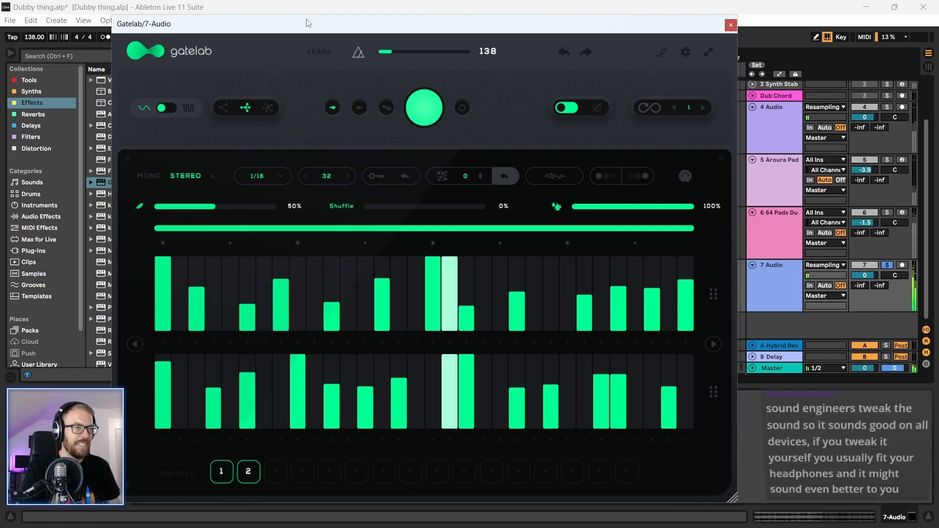
{"action": "left_click_drag", "start_coordinate": [307, 23], "coordinate": [322, 28]}
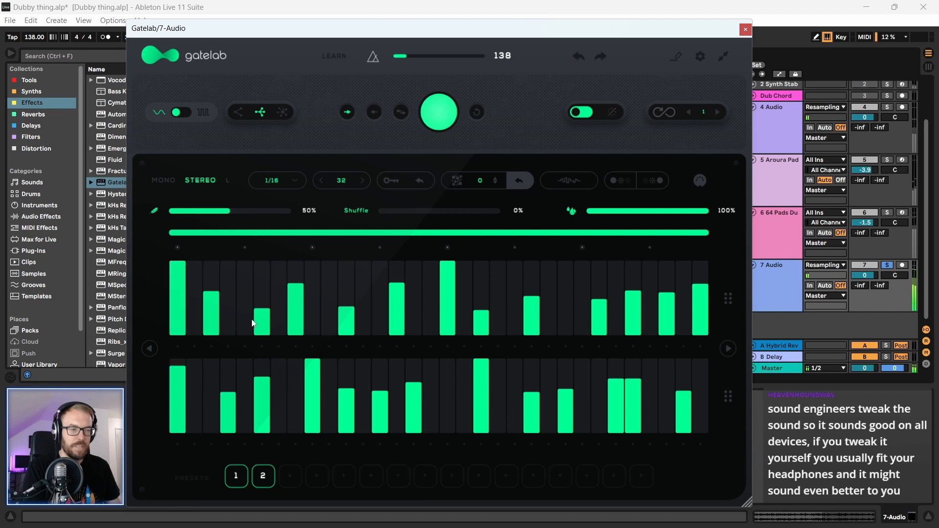
{"action": "left_click", "coordinate": [242, 286]}
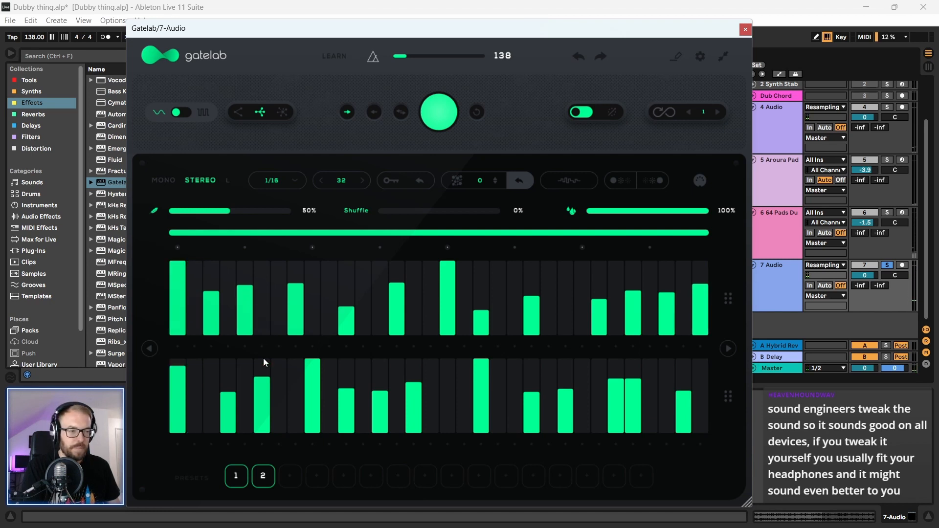
{"action": "left_click", "coordinate": [208, 376]}
{"action": "left_click", "coordinate": [249, 386]}
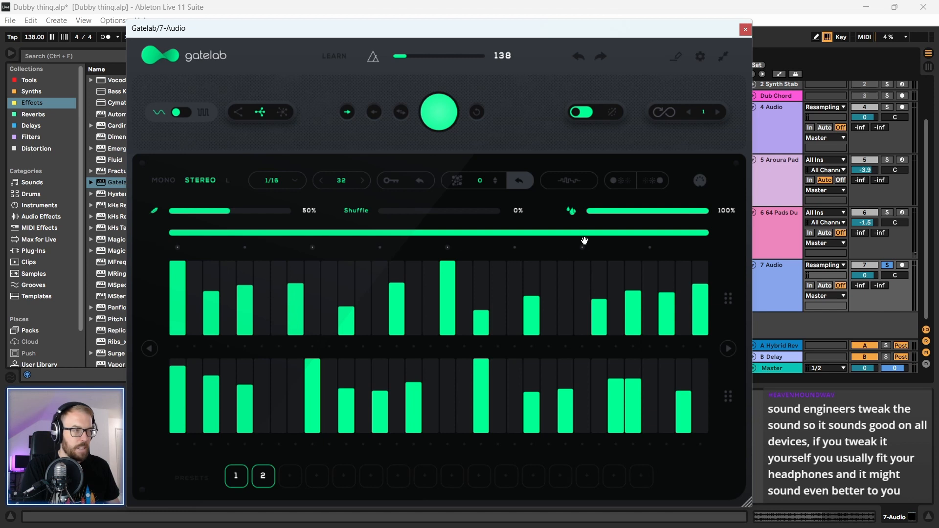
{"action": "left_click_drag", "start_coordinate": [700, 235], "coordinate": [235, 257]}
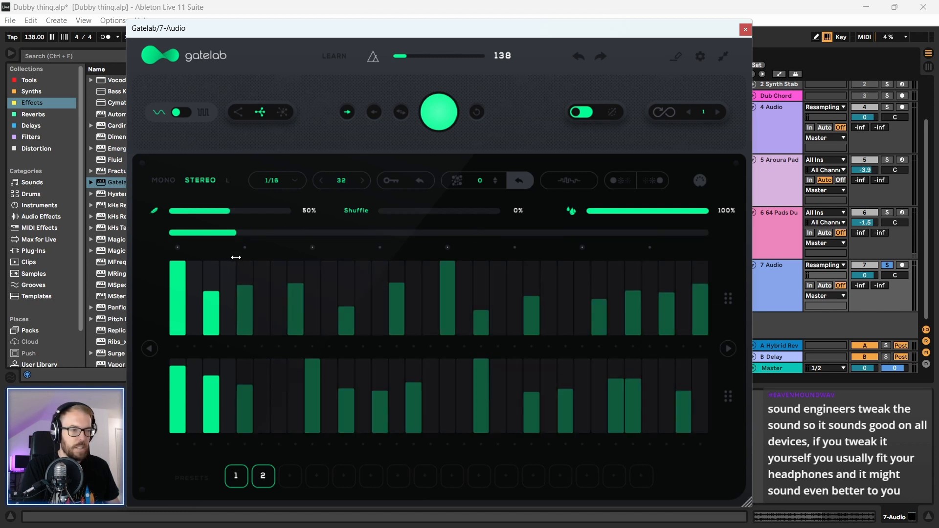
- Play the gated groove, extend the active pattern to eight steps, and clear gate steps 3 and 5 in both lanes plus upper-lane step 8
{"action": "key", "text": "space"}
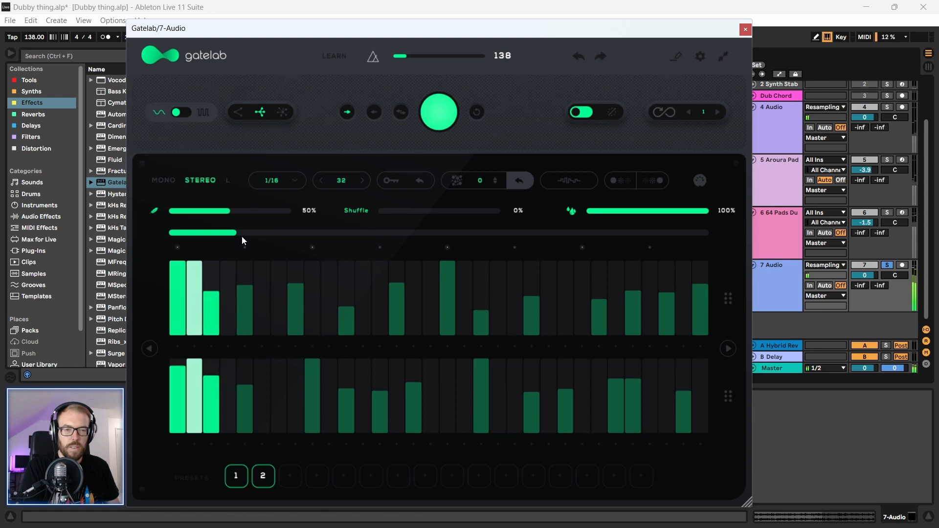
{"action": "left_click_drag", "start_coordinate": [237, 233], "coordinate": [300, 245]}
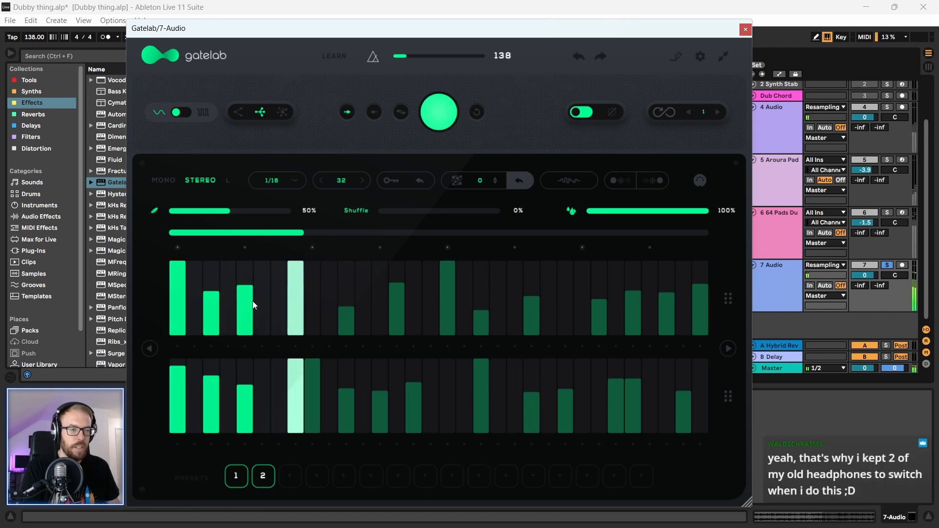
{"action": "left_click_drag", "start_coordinate": [244, 333], "coordinate": [236, 404]}
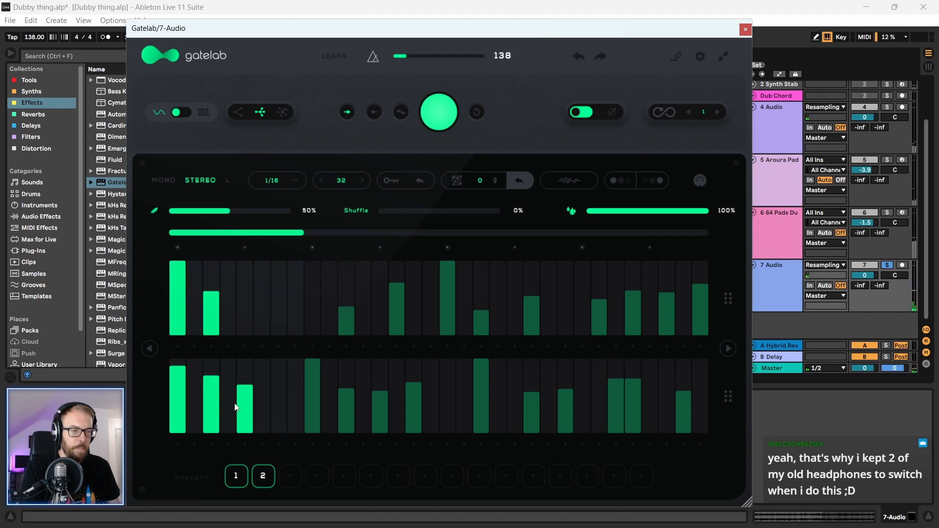
{"action": "left_click_drag", "start_coordinate": [210, 332], "coordinate": [210, 405]}
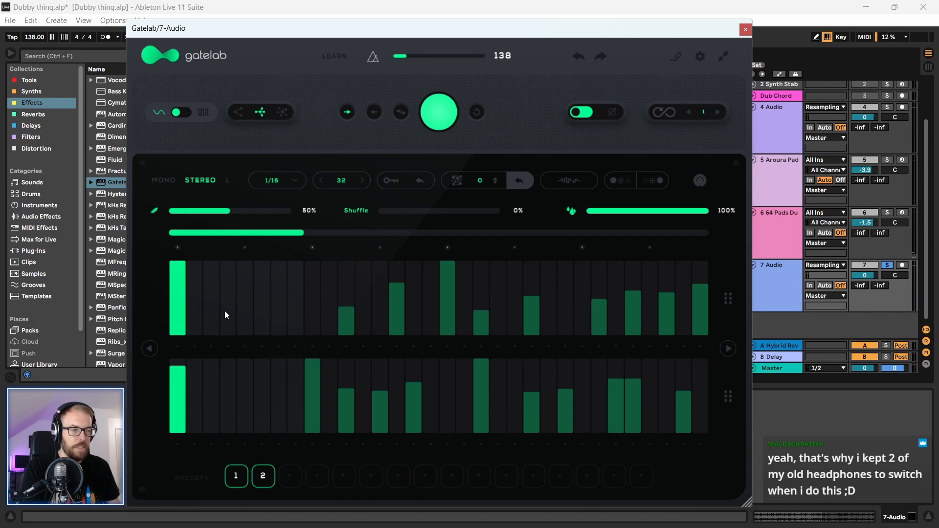
- Add gate steps at 4 and 7 in both lanes, with step 7 lower than step 4, and play the pattern
{"action": "left_click_drag", "start_coordinate": [226, 389], "coordinate": [229, 382]}
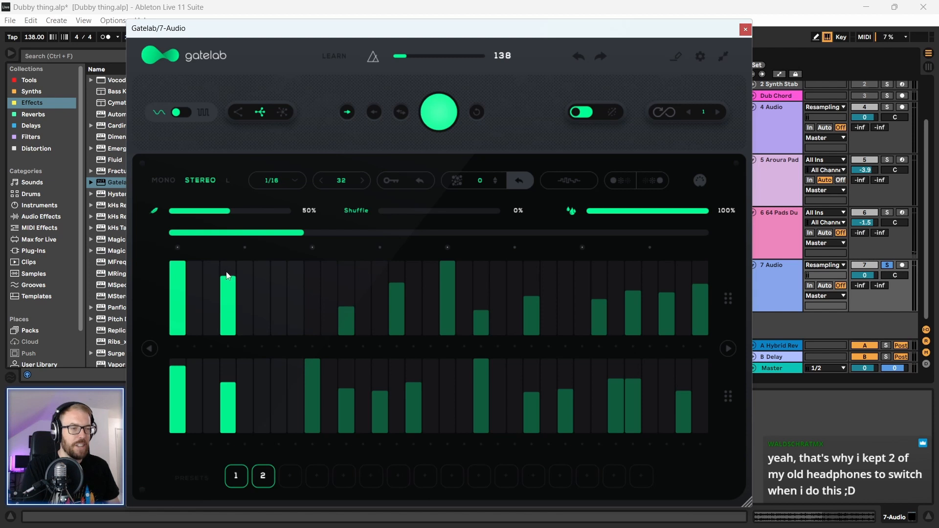
{"action": "mouse_move", "coordinate": [261, 320]}
{"action": "left_mouse_down"}
{"action": "mouse_move", "coordinate": [264, 304]}
{"action": "mouse_move", "coordinate": [279, 342]}
{"action": "mouse_move", "coordinate": [282, 299]}
{"action": "left_mouse_up"}
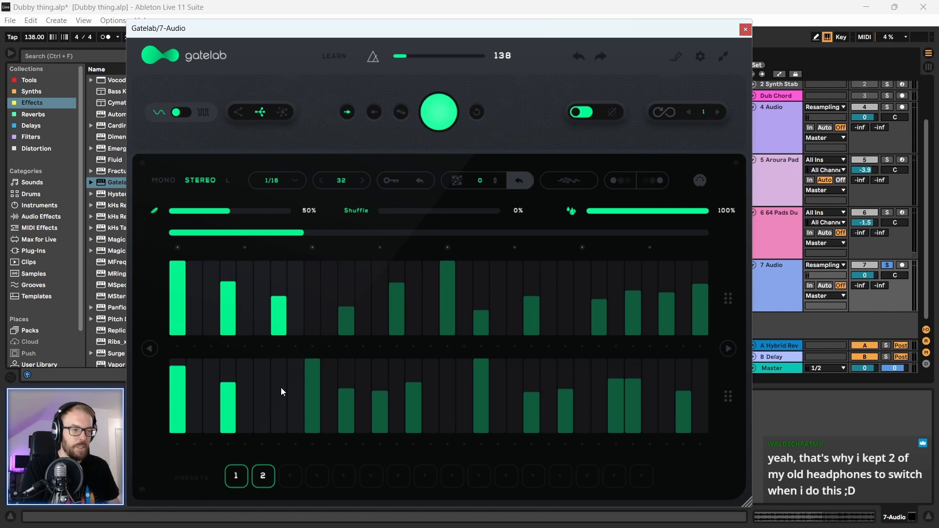
{"action": "left_click_drag", "start_coordinate": [281, 391], "coordinate": [281, 402]}
{"action": "key", "text": "space"}
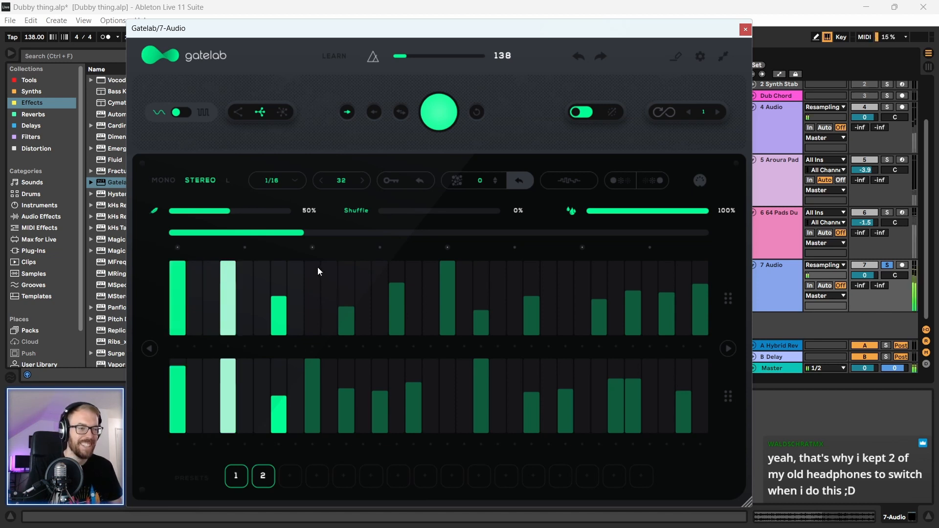
- Close the Gatelab window and lower the 7 Audio track's volume to -7.3 dB
{"action": "left_click_drag", "start_coordinate": [480, 29], "coordinate": [492, 40]}
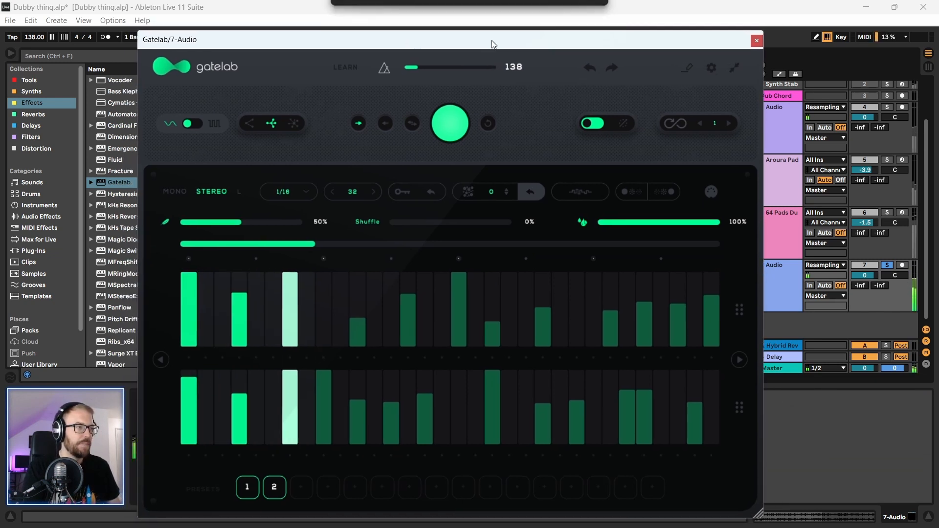
{"action": "left_click", "coordinate": [756, 41]}
{"action": "left_click_drag", "start_coordinate": [865, 275], "coordinate": [873, 281]}
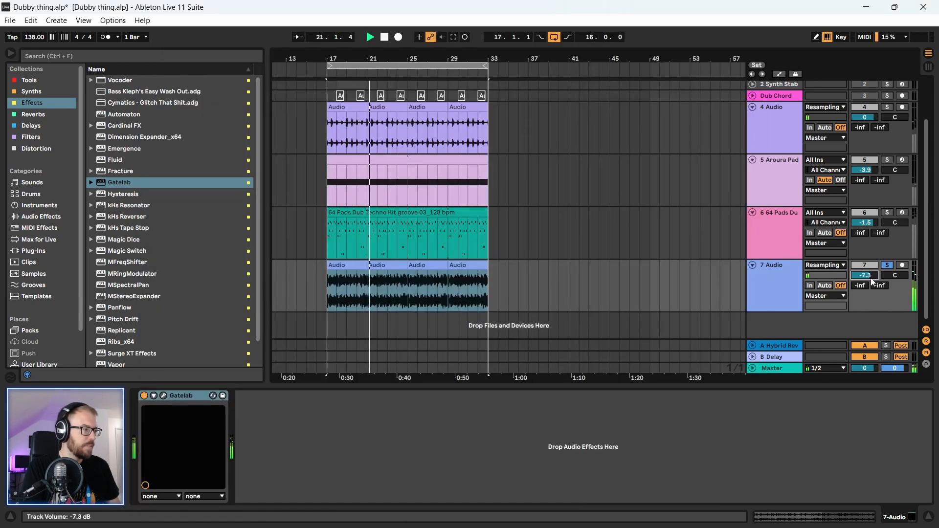
- Solo the 64 Pads Dub Techno Kit track, open its Hysteresis effect and randomize the effect's settings
{"action": "left_click", "coordinate": [776, 267]}
{"action": "left_click", "coordinate": [712, 234]}
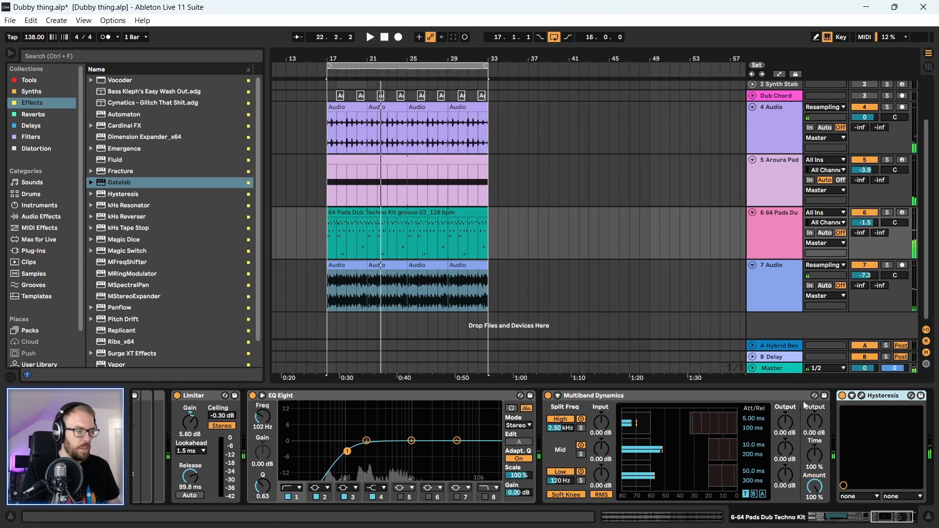
{"action": "left_click", "coordinate": [864, 397]}
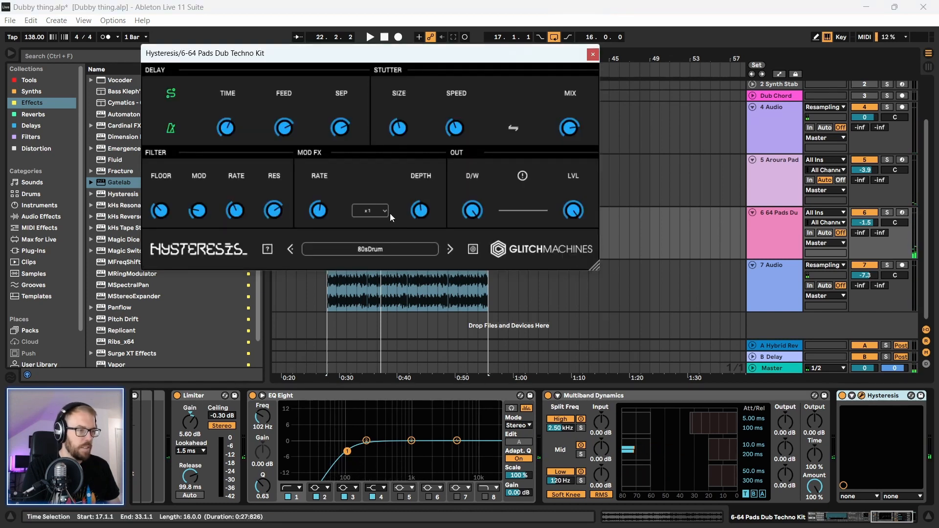
{"action": "left_click", "coordinate": [268, 249]}
{"action": "left_click", "coordinate": [887, 213]}
{"action": "left_click", "coordinate": [303, 54]}
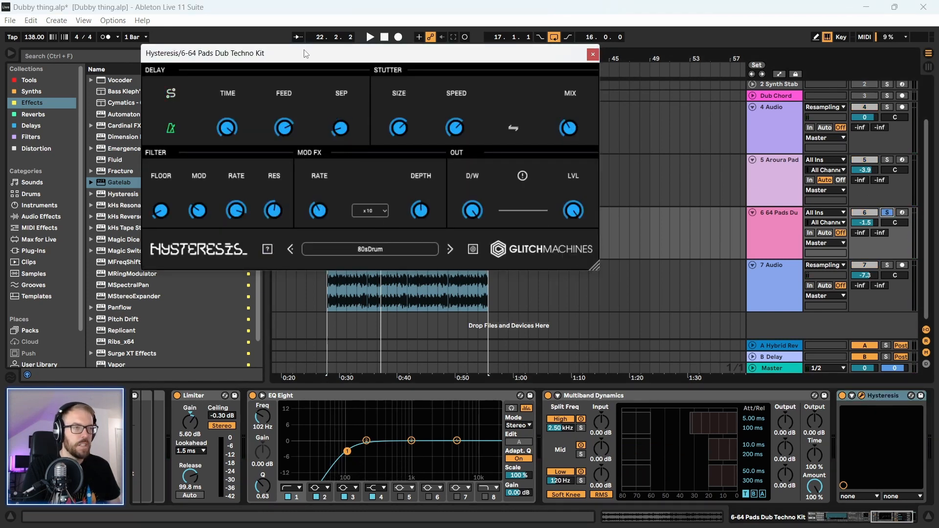
{"action": "left_click_drag", "start_coordinate": [307, 54], "coordinate": [333, 73]}
- Play the soloed percussion and keep randomizing the Hysteresis settings while auditioning each variation
{"action": "key", "text": "space"}
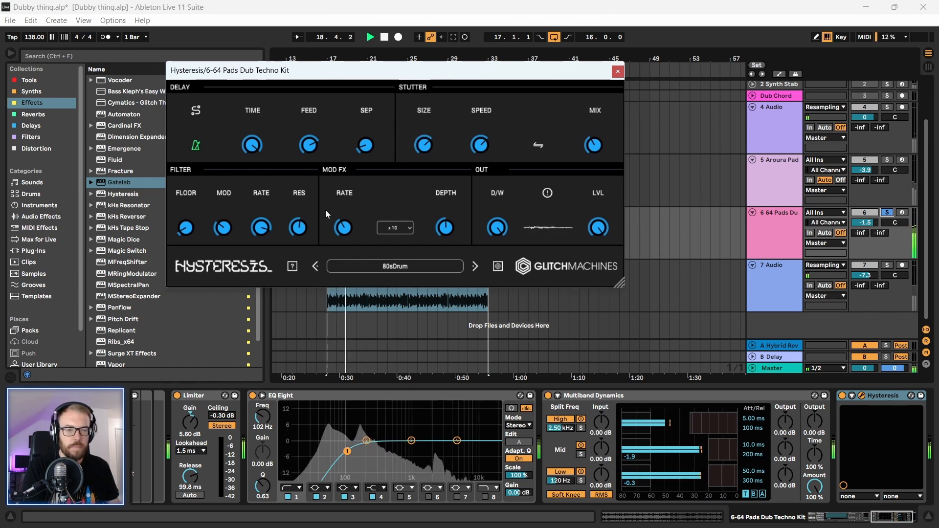
{"action": "left_click", "coordinate": [292, 268]}
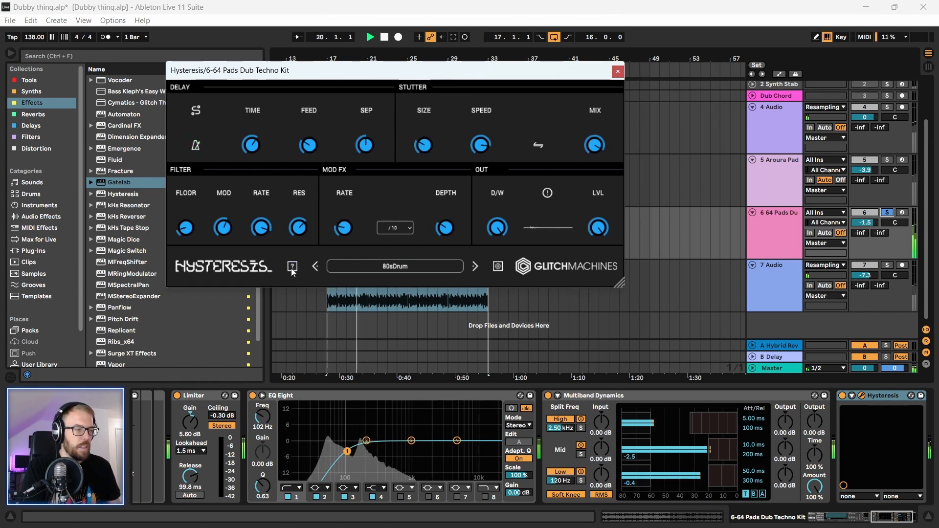
{"action": "left_click", "coordinate": [293, 268]}
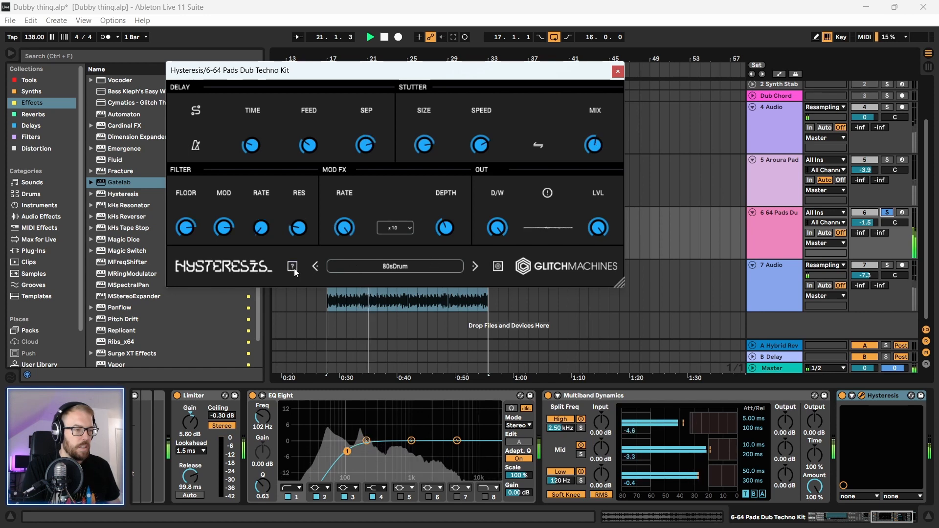
{"action": "left_click", "coordinate": [293, 269]}
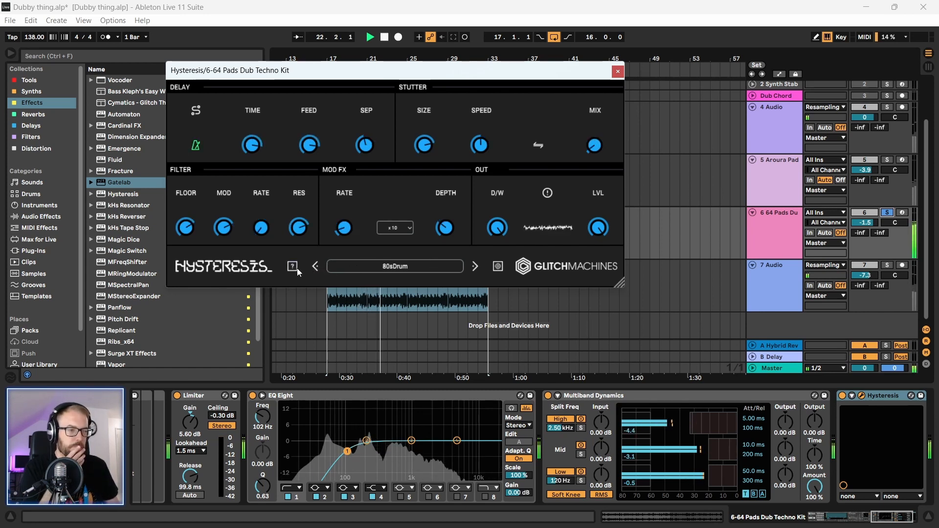
{"action": "left_click", "coordinate": [294, 269]}
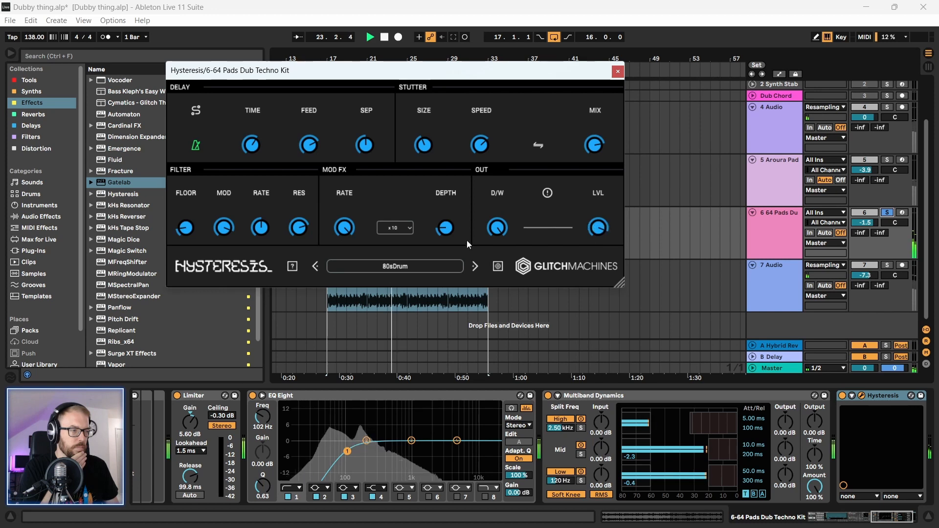
{"action": "left_click", "coordinate": [293, 267]}
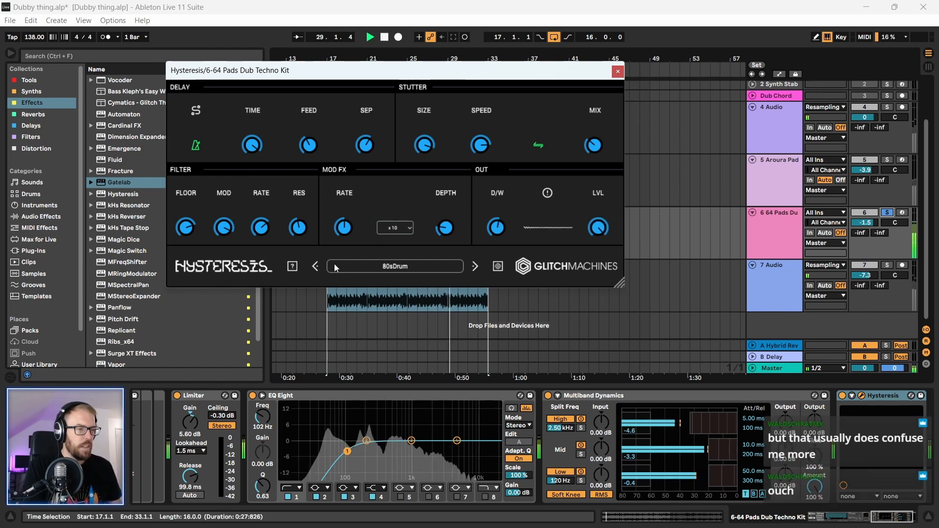
{"action": "left_click", "coordinate": [292, 267]}
{"action": "left_click_drag", "start_coordinate": [347, 77], "coordinate": [327, 82]}
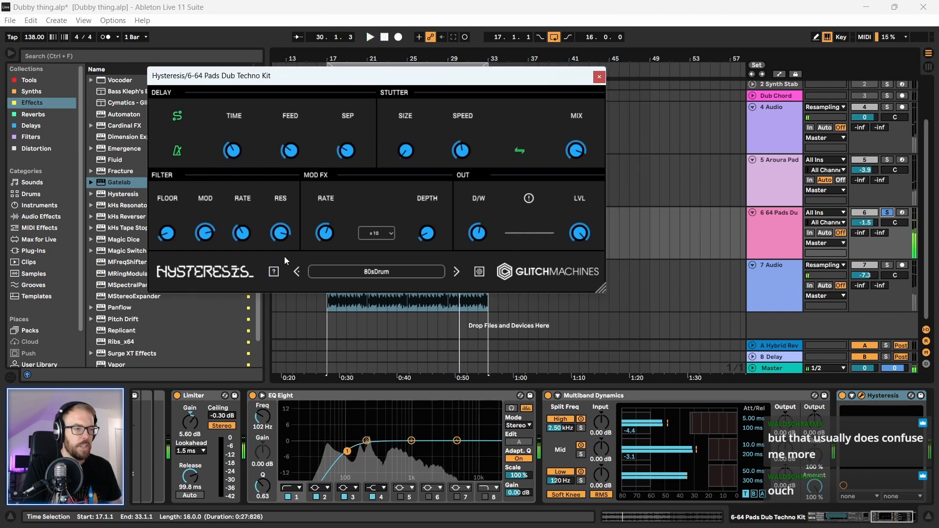
{"action": "key", "text": "space"}
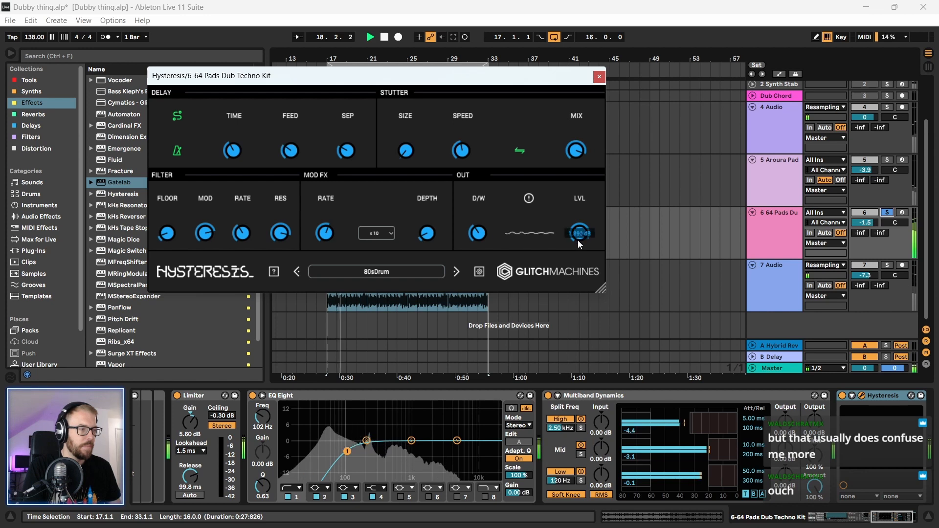
- Lower the Hysteresis dry/wet mix, fine-tune its output level while listening, and close the effect window
{"action": "left_click_drag", "start_coordinate": [477, 81], "coordinate": [518, 94]}
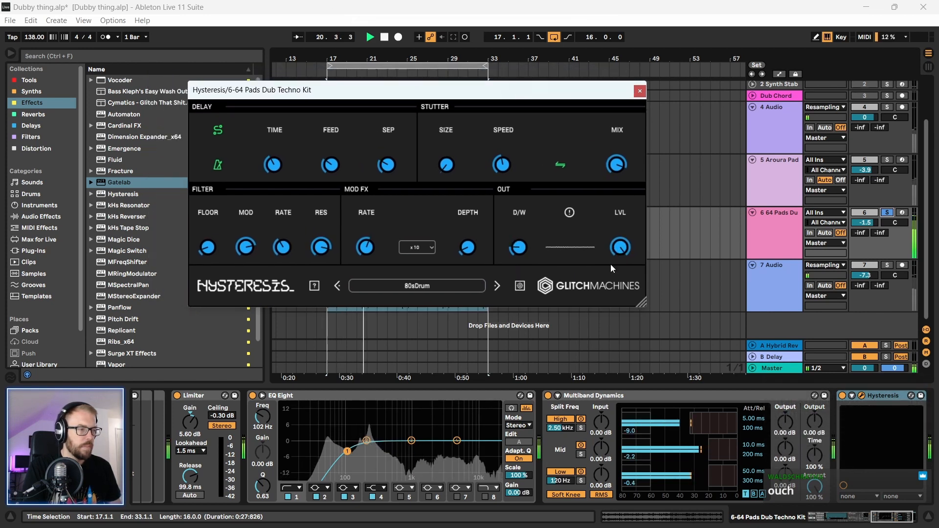
{"action": "left_click_drag", "start_coordinate": [619, 249], "coordinate": [628, 283]}
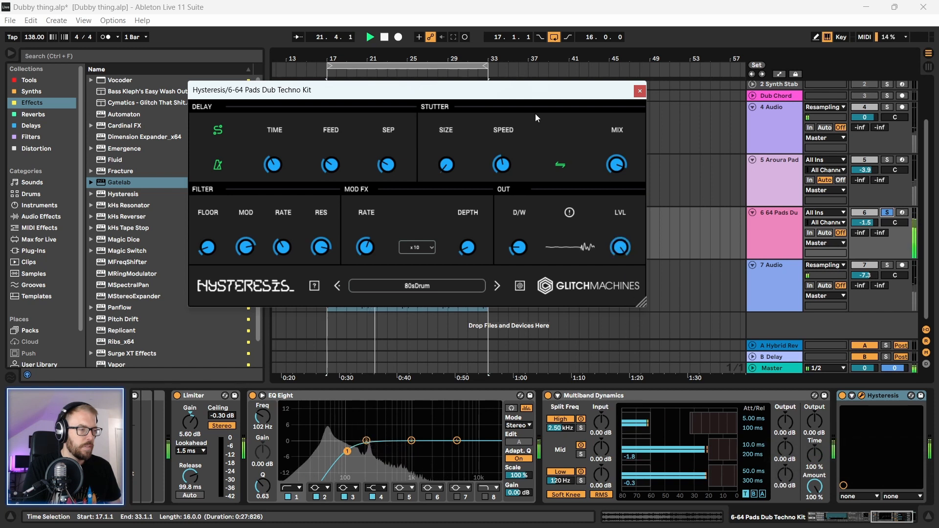
{"action": "left_click_drag", "start_coordinate": [536, 90], "coordinate": [547, 87]}
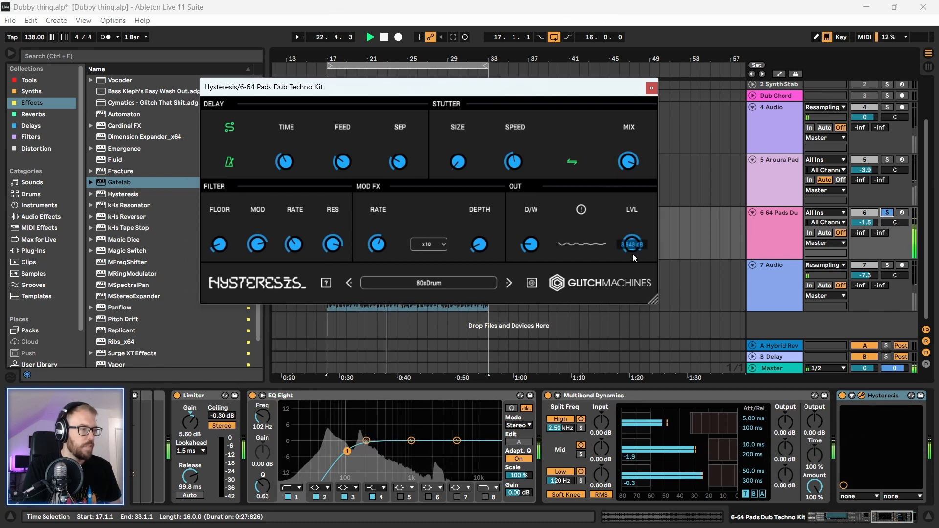
{"action": "left_click_drag", "start_coordinate": [429, 92], "coordinate": [427, 102]}
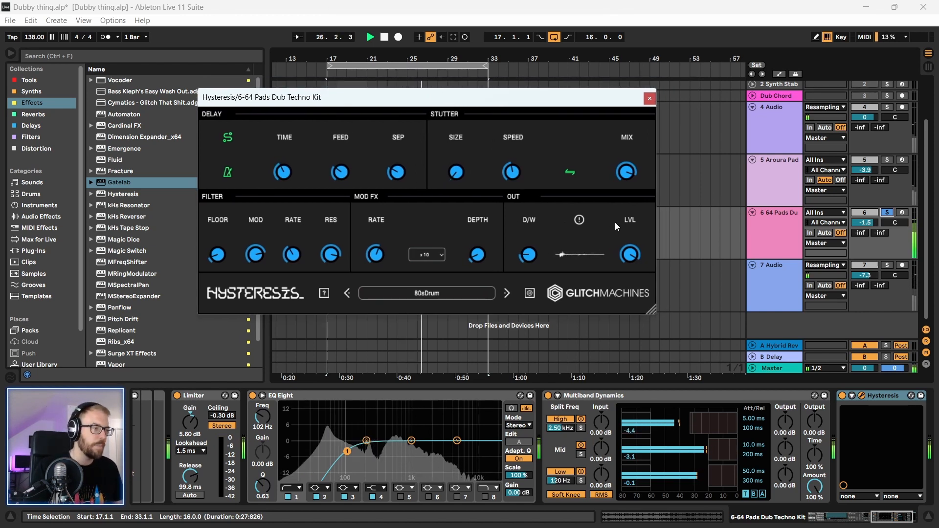
{"action": "mouse_move", "coordinate": [630, 259]}
{"action": "left_mouse_down"}
{"action": "mouse_move", "coordinate": [632, 269]}
{"action": "mouse_move", "coordinate": [633, 242]}
{"action": "mouse_move", "coordinate": [633, 255]}
{"action": "left_mouse_up"}
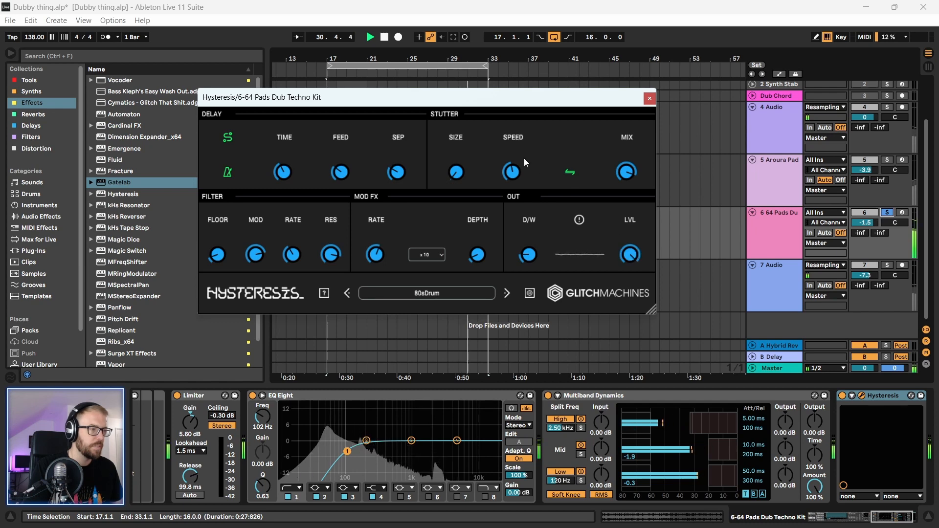
{"action": "left_click_drag", "start_coordinate": [455, 97], "coordinate": [471, 97]}
{"action": "left_click", "coordinate": [665, 96]}
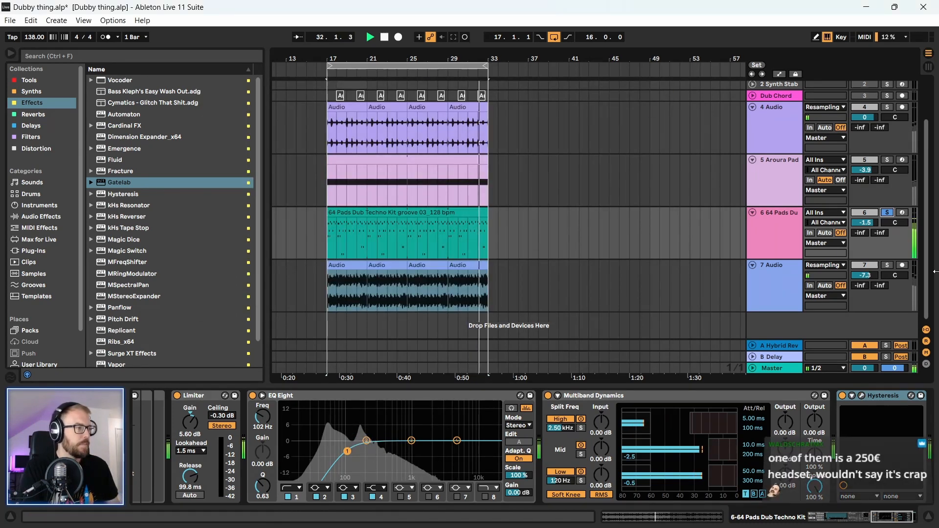
- Play the full mix with the percussion track unsoloed, collapse all expanded tracks and fit the loop into view
{"action": "key", "text": "space"}
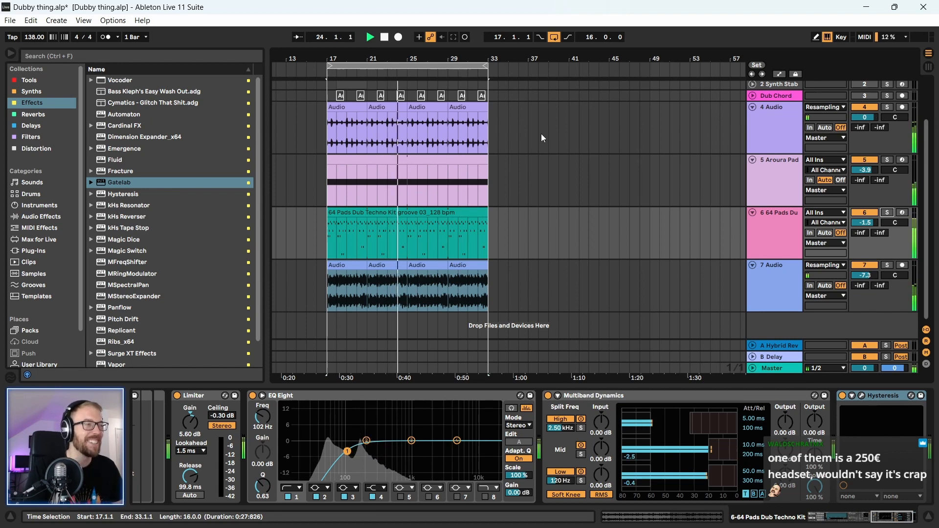
{"action": "scroll", "coordinate": [541, 134], "scroll_direction": "up", "scroll_amount": 3}
{"action": "left_click", "coordinate": [753, 161]}
{"action": "left_click", "coordinate": [753, 173]}
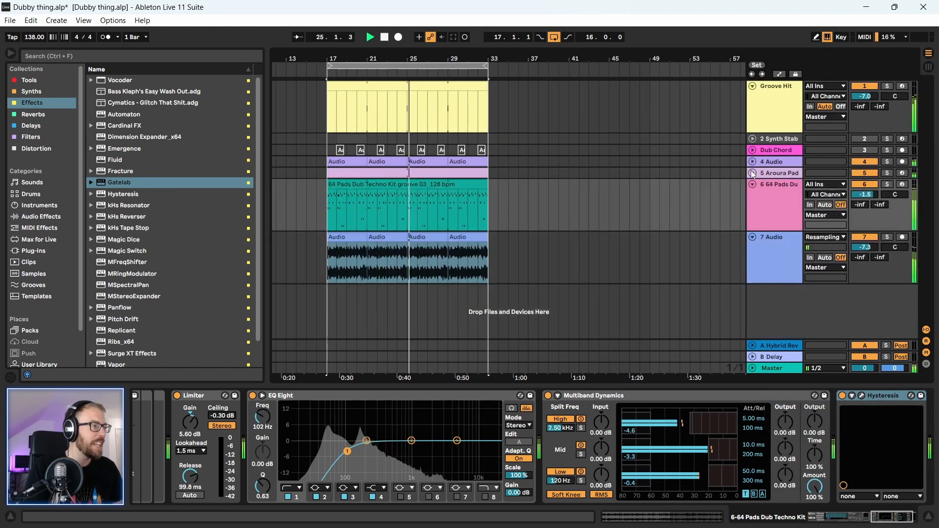
{"action": "left_click", "coordinate": [752, 184]}
{"action": "left_click", "coordinate": [753, 196]}
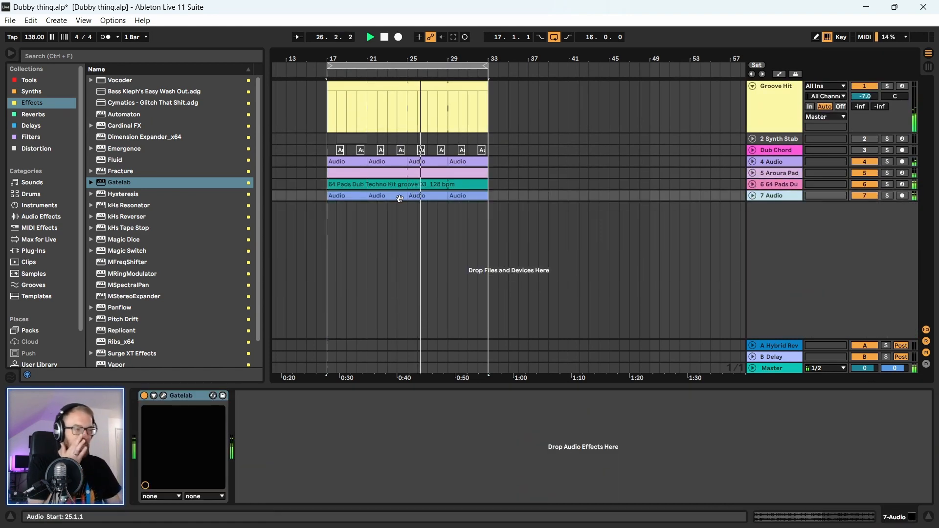
{"action": "left_click", "coordinate": [519, 139]}
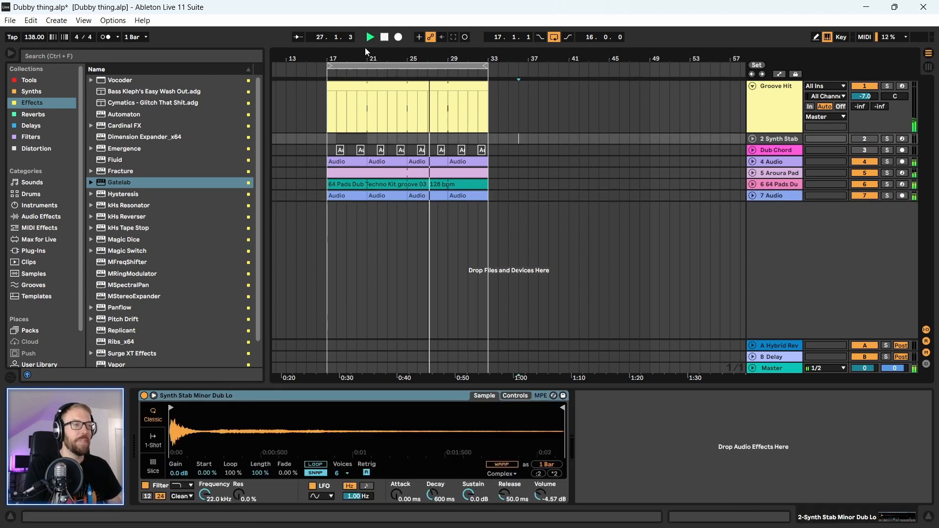
{"action": "left_click", "coordinate": [753, 86]}
{"action": "left_click_drag", "start_coordinate": [318, 58], "coordinate": [336, 82]}
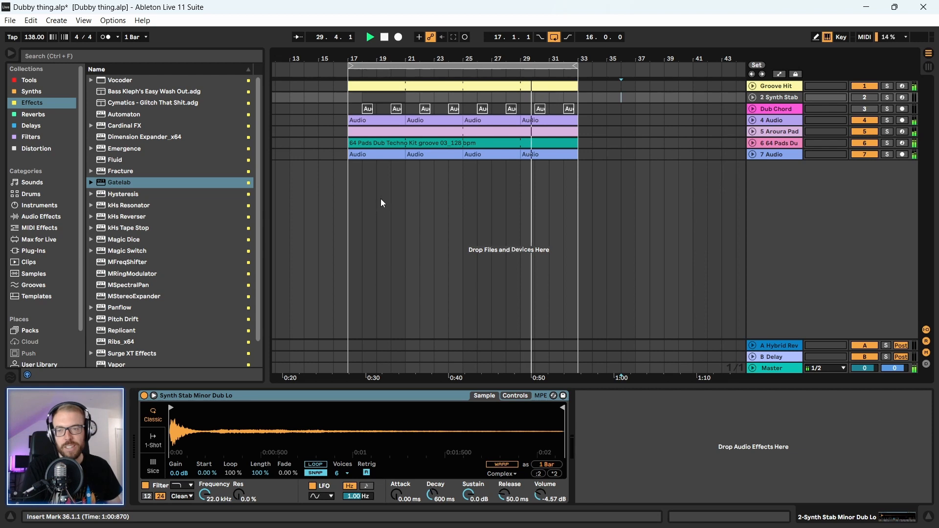
{"action": "left_click_drag", "start_coordinate": [468, 58], "coordinate": [469, 61]}
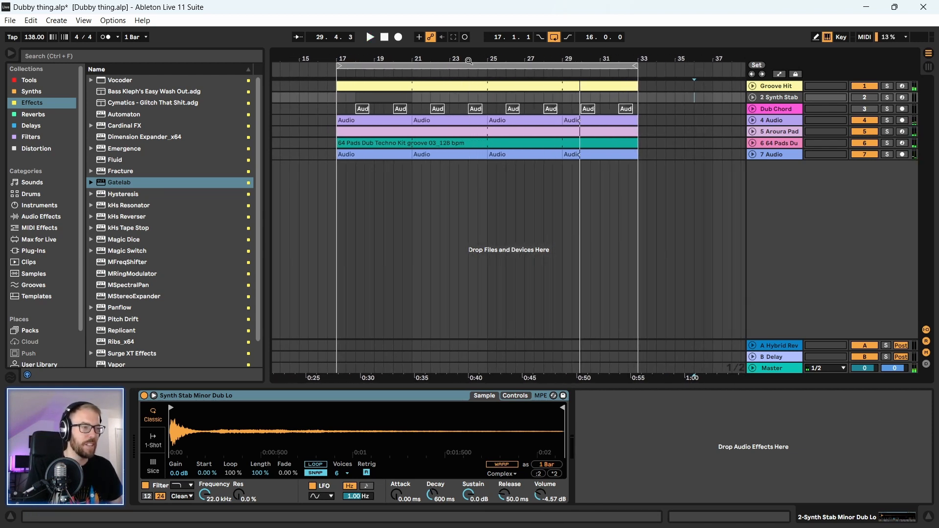
- Play from bar 17, reopen Gatelab on the 7 Audio track and extend the active pattern to 17 steps
{"action": "left_click", "coordinate": [339, 155]}
{"action": "key", "text": "space"}
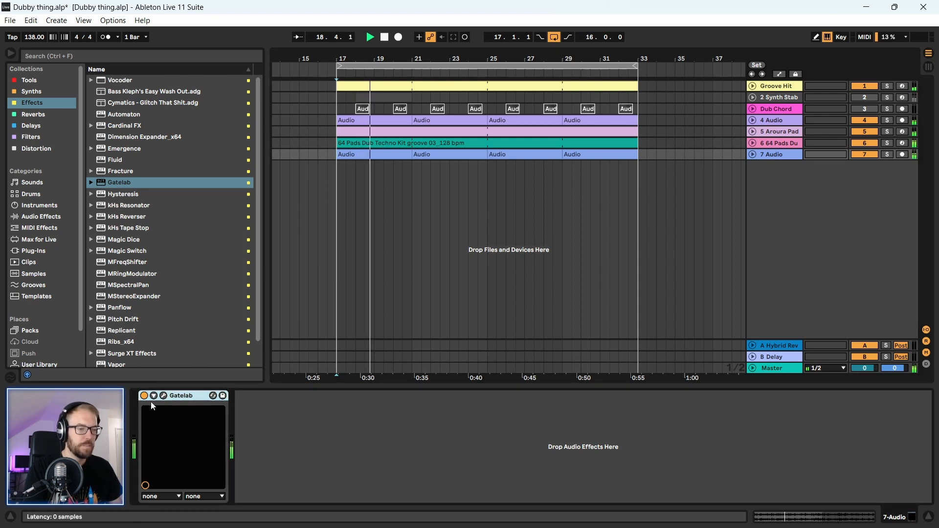
{"action": "left_click", "coordinate": [164, 397]}
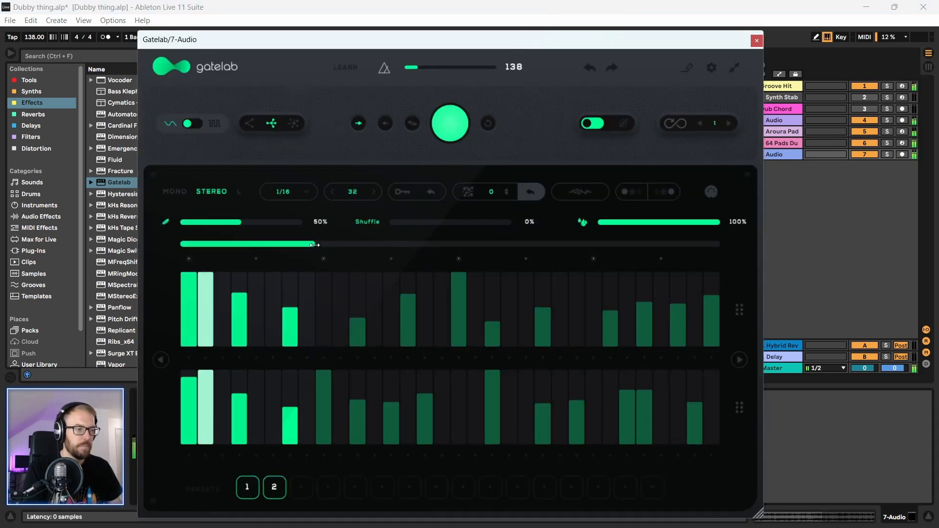
{"action": "left_click_drag", "start_coordinate": [315, 246], "coordinate": [467, 250]}
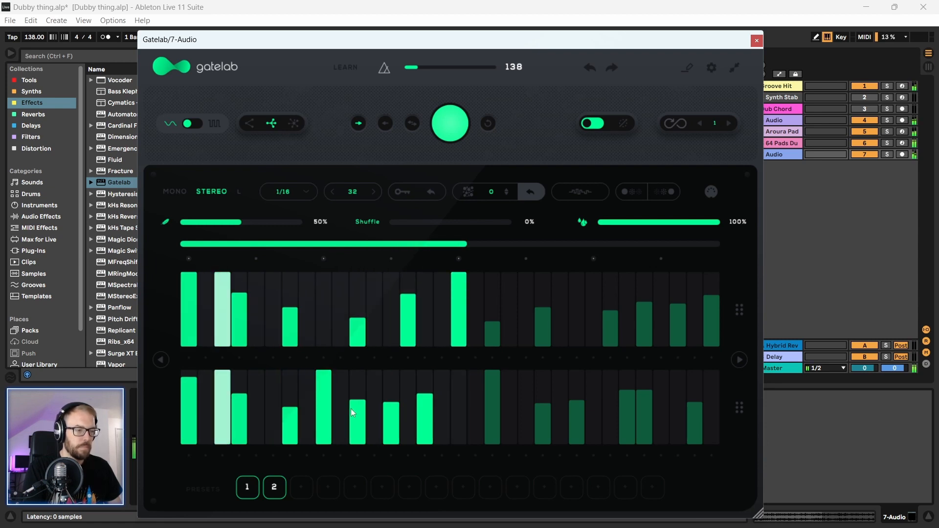
- Add upper-lane gate step 10 and clear steps 11, 14 and 17 in the upper lane and 9, 11 and 13 in the lower lane
{"action": "left_click", "coordinate": [322, 418]}
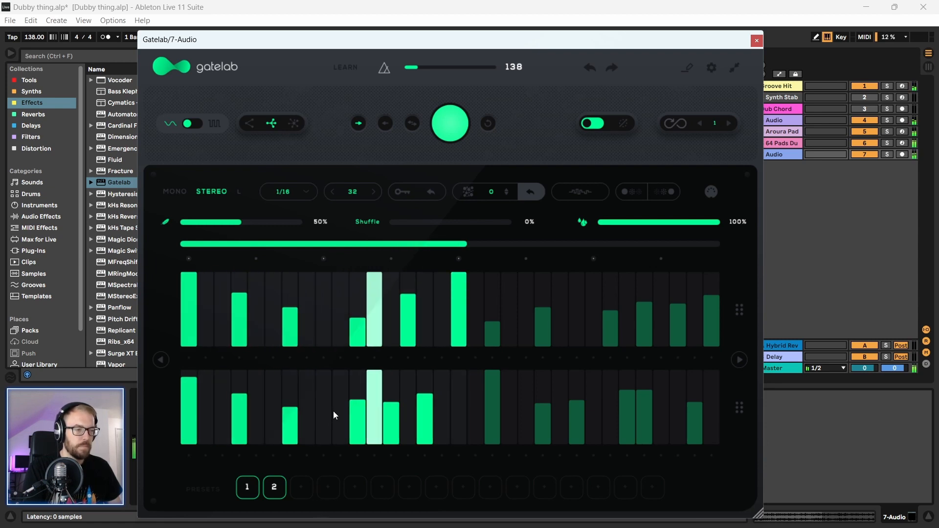
{"action": "left_click", "coordinate": [341, 315]}
{"action": "left_click_drag", "start_coordinate": [339, 314], "coordinate": [344, 324]}
{"action": "left_click", "coordinate": [357, 333]}
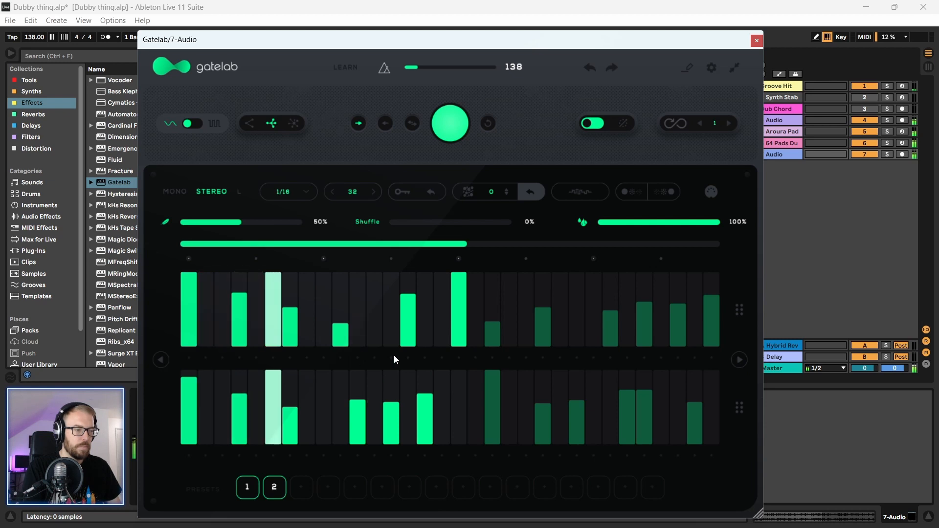
{"action": "left_click", "coordinate": [408, 341]}
{"action": "left_click", "coordinate": [459, 340]}
{"action": "left_click_drag", "start_coordinate": [354, 424], "coordinate": [363, 489]}
{"action": "left_click_drag", "start_coordinate": [391, 425], "coordinate": [411, 495]}
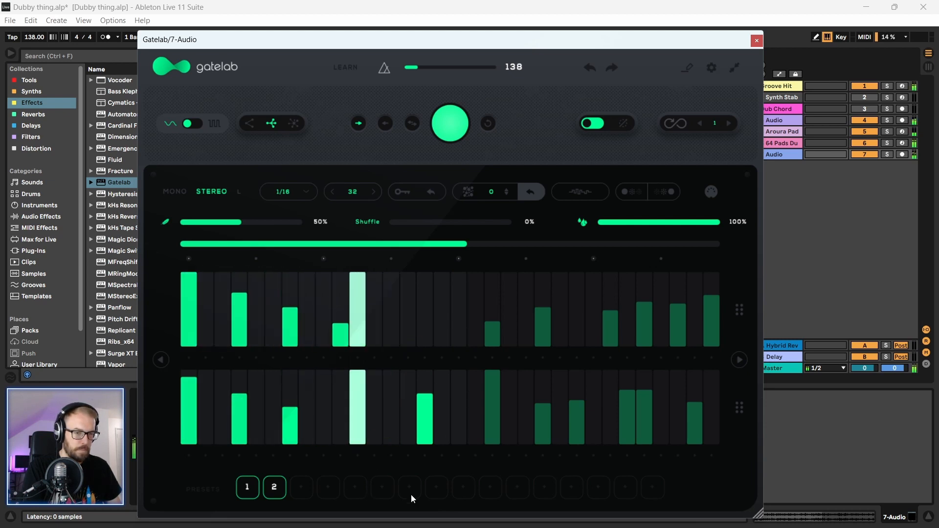
- Shape both Gatelab lanes into a fading pattern with a hit on every third step, down to step 16
{"action": "left_click_drag", "start_coordinate": [427, 428], "coordinate": [426, 475]}
{"action": "left_click", "coordinate": [341, 420]}
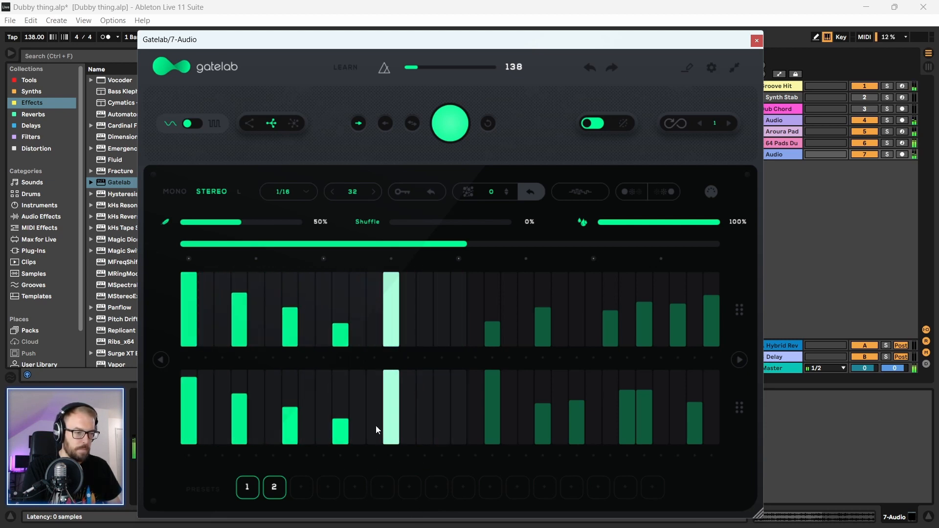
{"action": "left_click", "coordinate": [392, 431]}
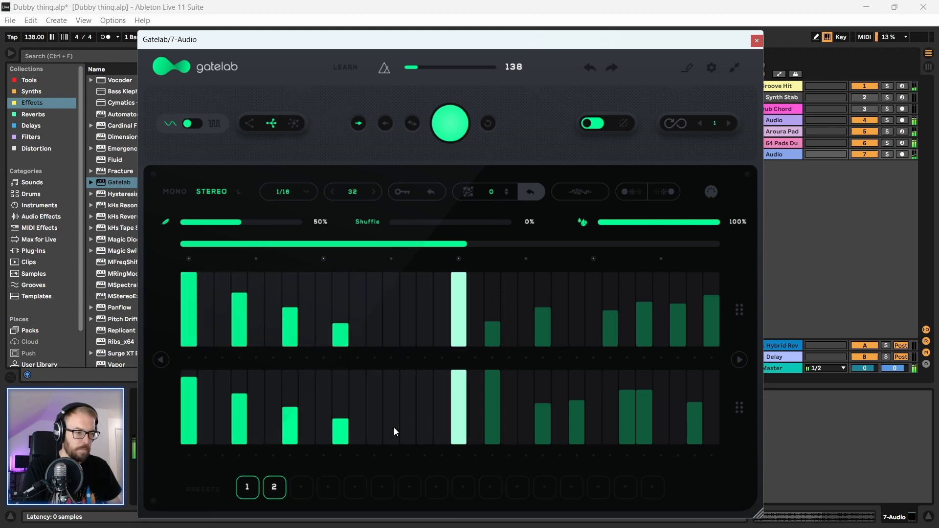
{"action": "left_click", "coordinate": [446, 437]}
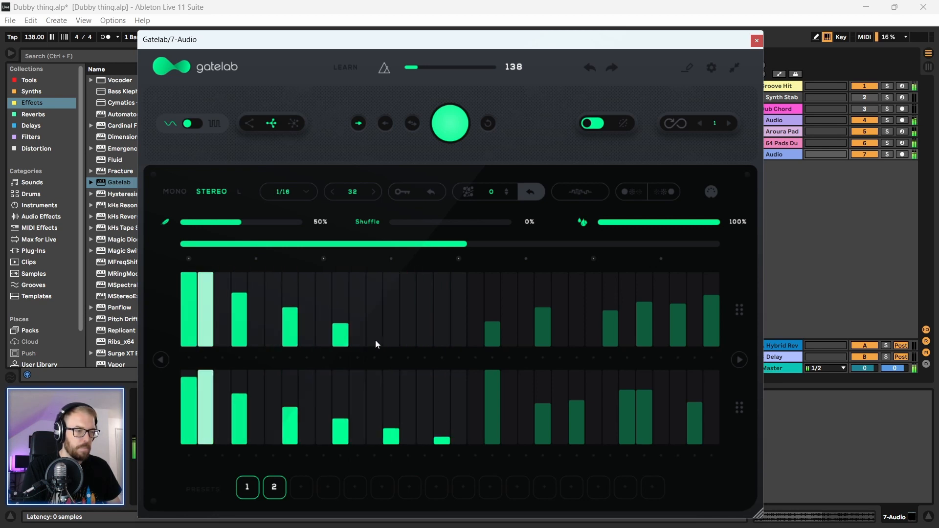
{"action": "left_click", "coordinate": [391, 338]}
{"action": "left_click", "coordinate": [444, 337]}
{"action": "left_click", "coordinate": [439, 341]}
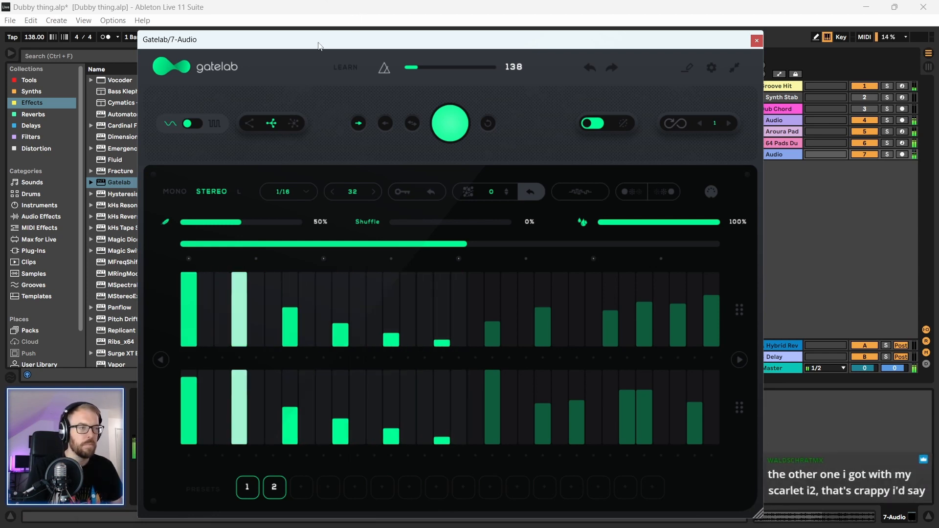
{"action": "left_click_drag", "start_coordinate": [317, 45], "coordinate": [321, 42]}
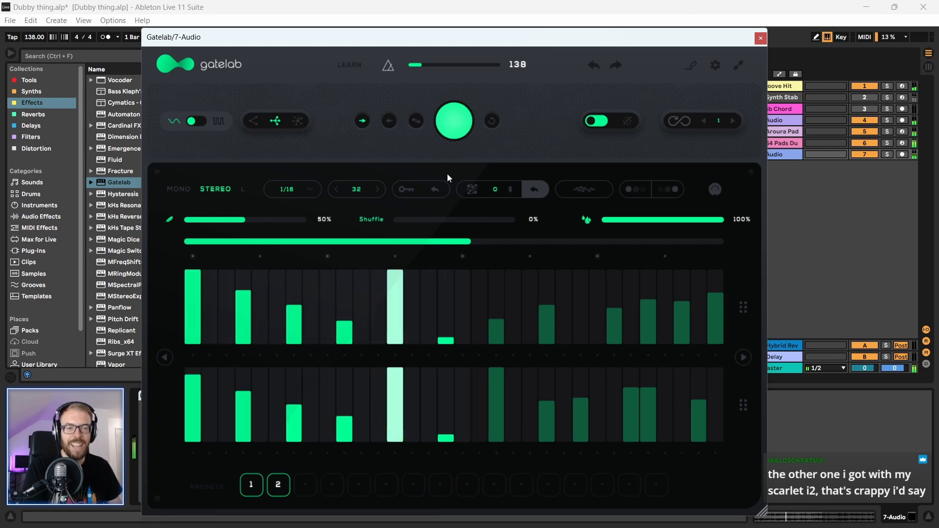
{"action": "left_click_drag", "start_coordinate": [354, 44], "coordinate": [345, 35]}
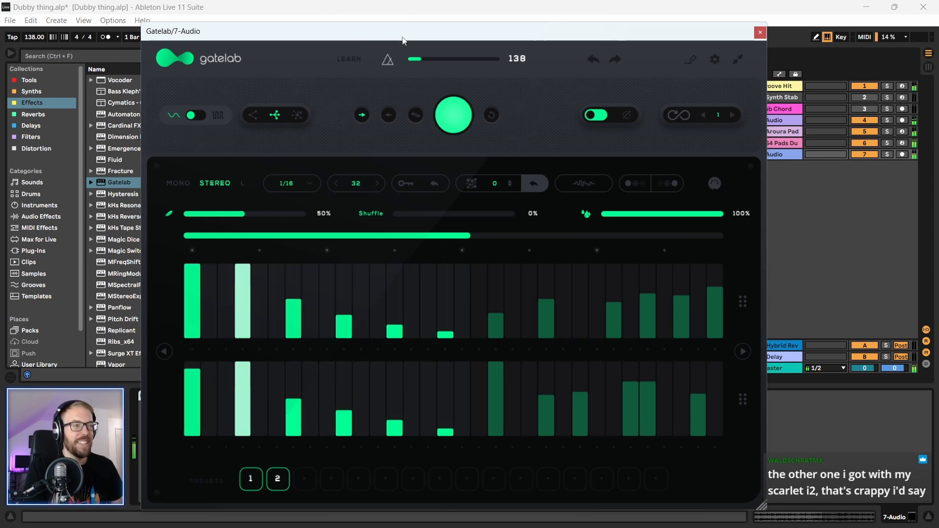
{"action": "left_click_drag", "start_coordinate": [402, 37], "coordinate": [379, 35]}
{"action": "left_click_drag", "start_coordinate": [655, 35], "coordinate": [666, 39]}
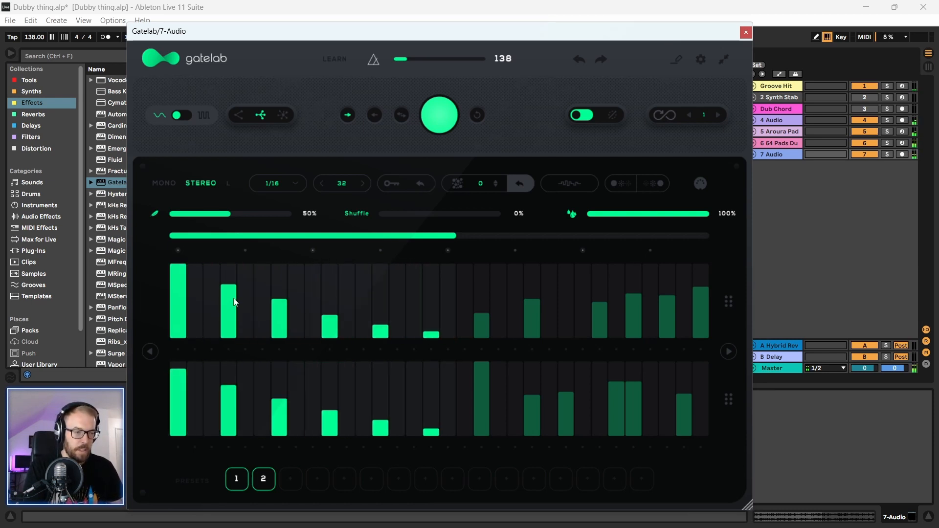
- Clear the active gate steps after the first and redraw low, medium and low hits on steps 5, 9 and 13 in both lanes
{"action": "left_click_drag", "start_coordinate": [234, 302], "coordinate": [578, 414]}
{"action": "left_click_drag", "start_coordinate": [235, 402], "coordinate": [537, 361]}
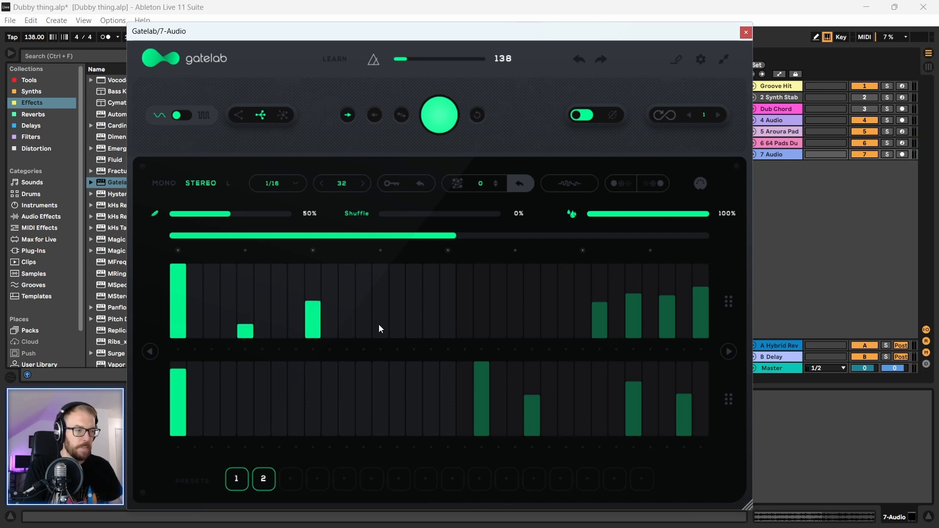
{"action": "left_click", "coordinate": [314, 396]}
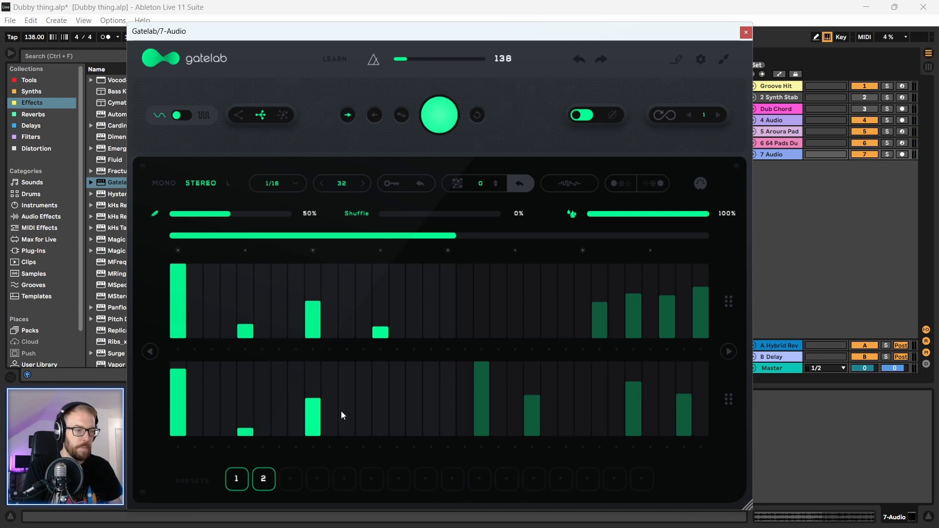
{"action": "key", "text": "space"}
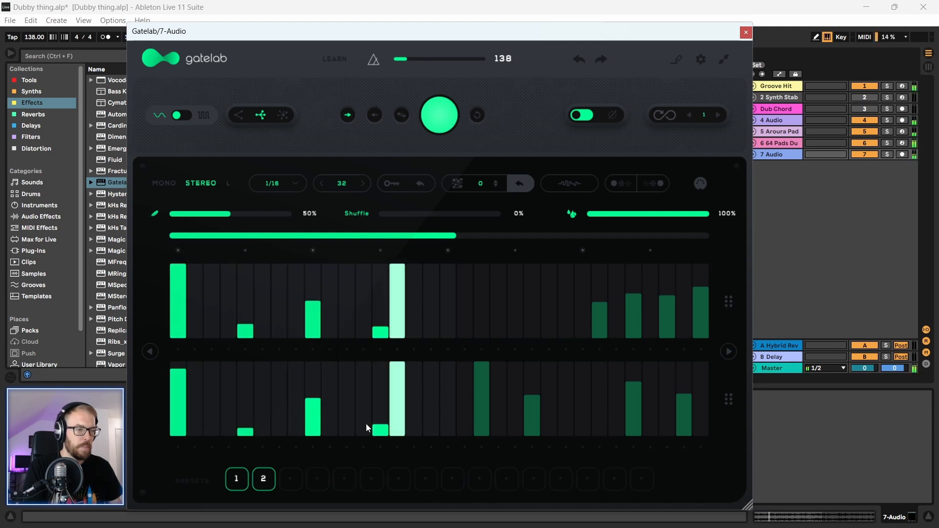
{"action": "left_click", "coordinate": [246, 413]}
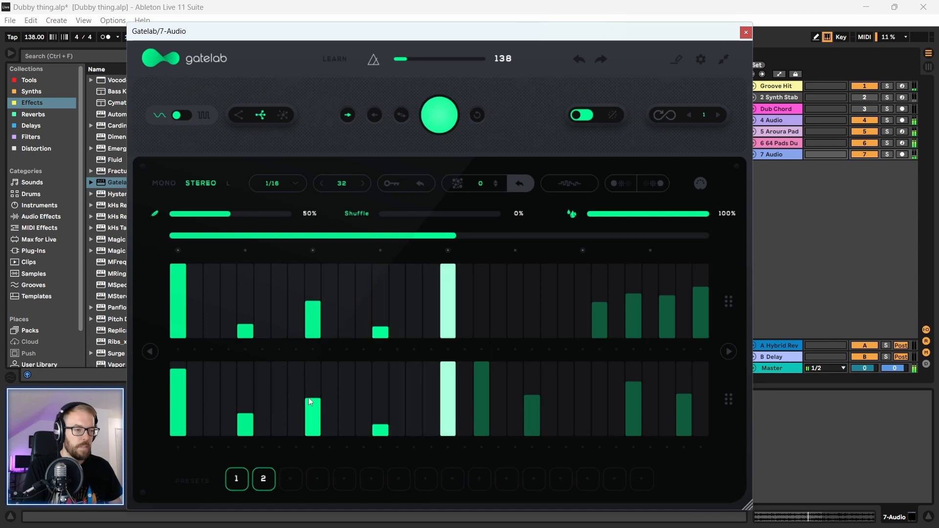
{"action": "left_click", "coordinate": [245, 422]}
- Audition randomized gate patterns, set the pattern randomization amount back to 0, and close the Gatelab window
{"action": "left_click_drag", "start_coordinate": [398, 31], "coordinate": [421, 32]}
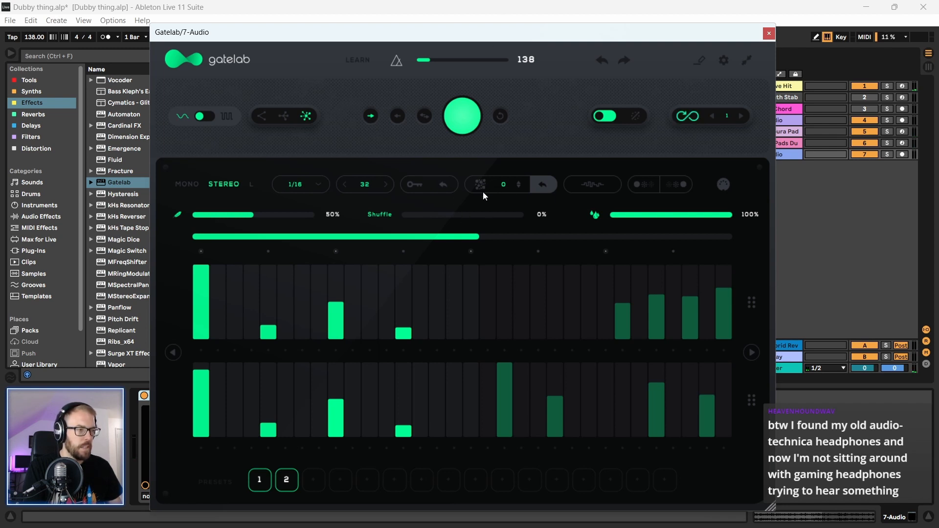
{"action": "key", "text": "space"}
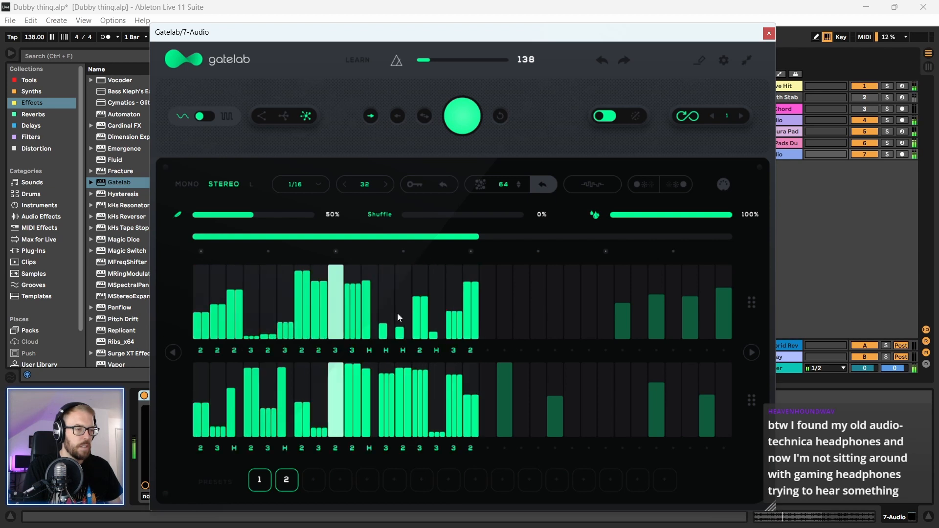
{"action": "left_click_drag", "start_coordinate": [360, 35], "coordinate": [336, 34]}
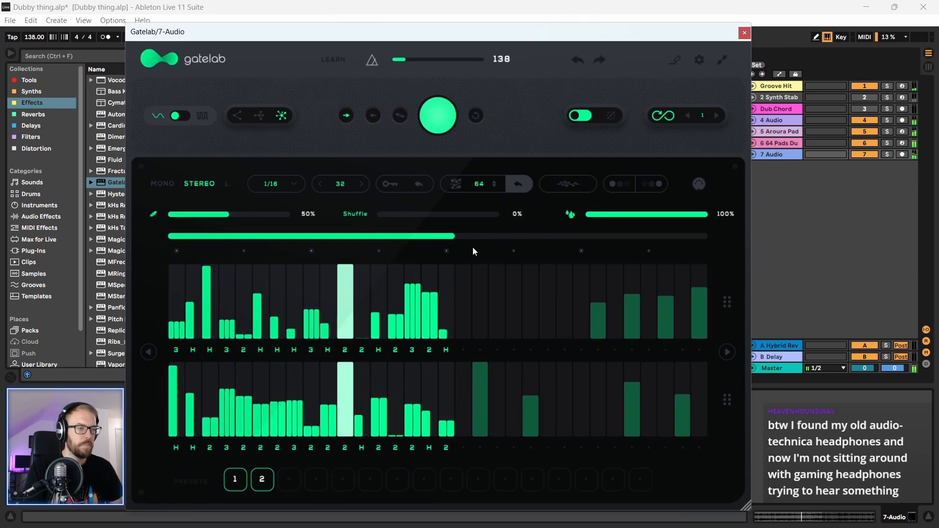
{"action": "left_click_drag", "start_coordinate": [480, 185], "coordinate": [466, 468]}
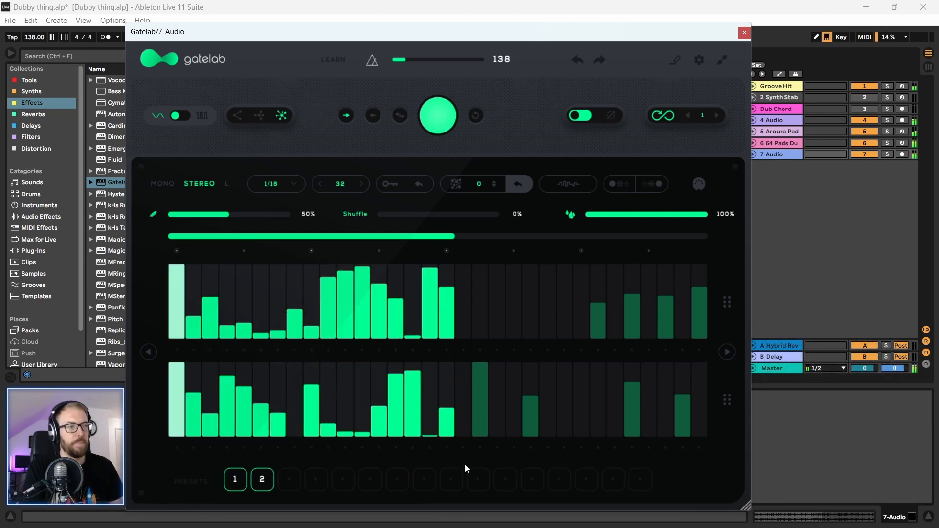
{"action": "left_click_drag", "start_coordinate": [346, 34], "coordinate": [370, 34]}
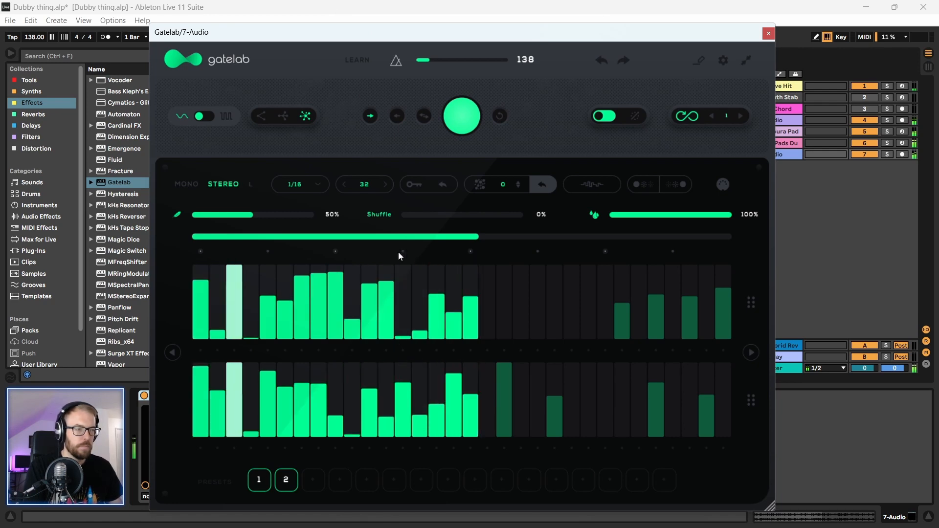
{"action": "left_click", "coordinate": [769, 33]}
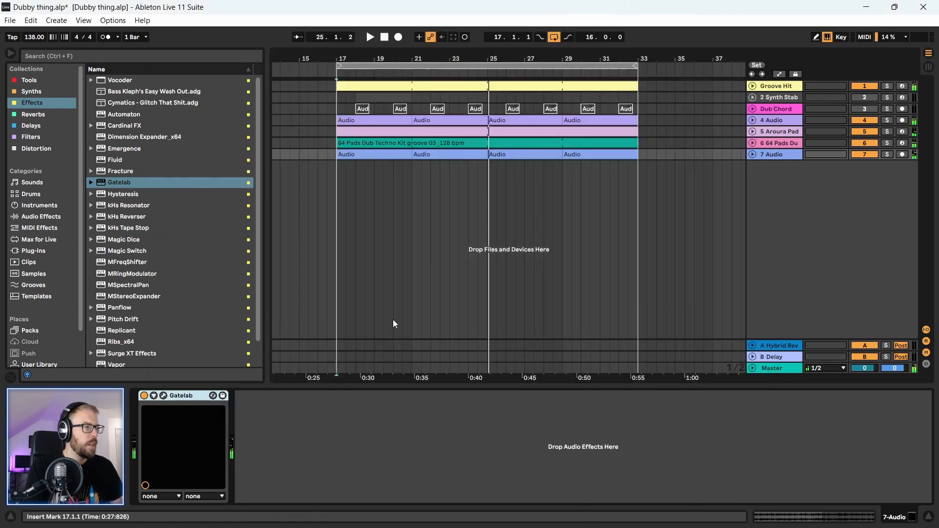
- Unfold the 7 Audio track and delete its audio from bar 21 onward
{"action": "left_click", "coordinate": [753, 154]}
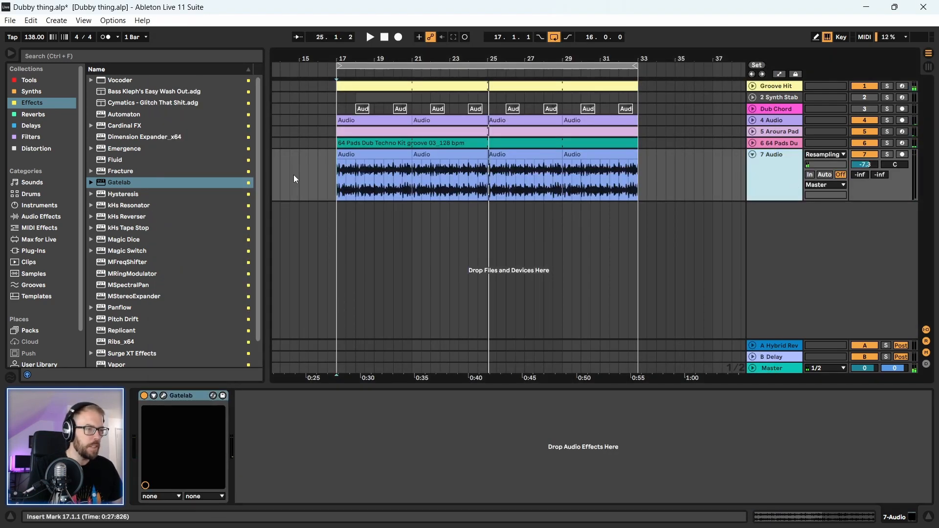
{"action": "left_click_drag", "start_coordinate": [668, 167], "coordinate": [411, 188]}
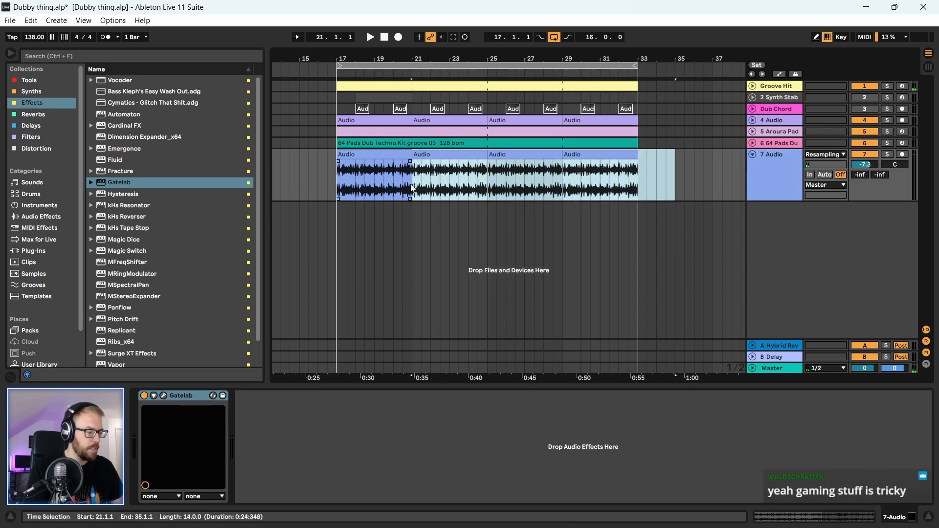
{"action": "key", "text": "Delete"}
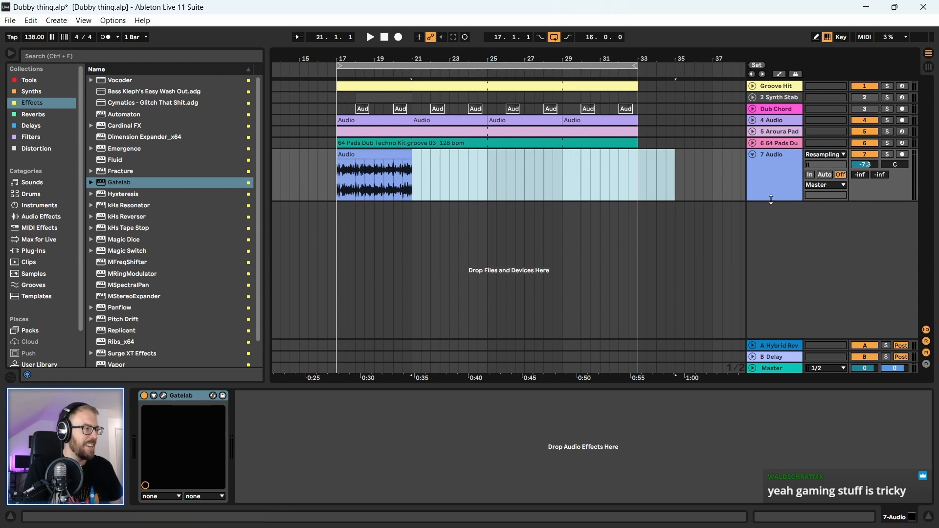
- Make the 7 Audio track taller and solo it
{"action": "left_click_drag", "start_coordinate": [769, 199], "coordinate": [780, 253]}
{"action": "left_click_drag", "start_coordinate": [354, 55], "coordinate": [378, 99]}
{"action": "left_click", "coordinate": [887, 154]}
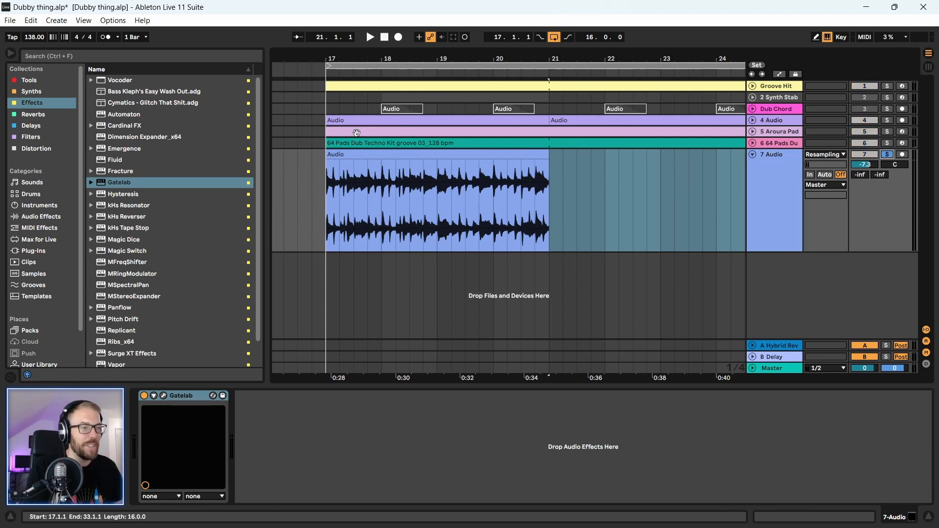
- Loop the arrangement over the remaining four-bar clip on 7 Audio from bar 17 and play it
{"action": "left_click", "coordinate": [343, 155]}
{"action": "left_click_drag", "start_coordinate": [370, 58], "coordinate": [384, 123]}
{"action": "left_click", "coordinate": [386, 156]}
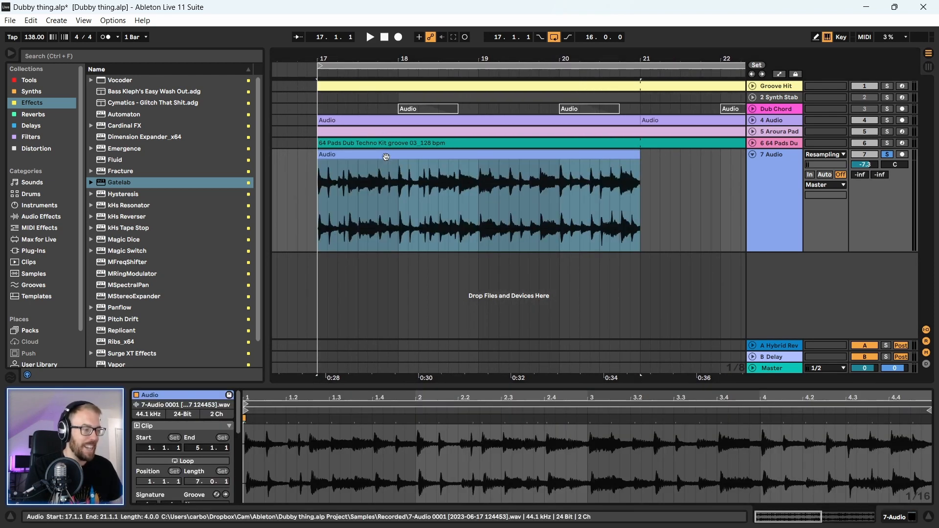
{"action": "key", "text": "ctrl+l"}
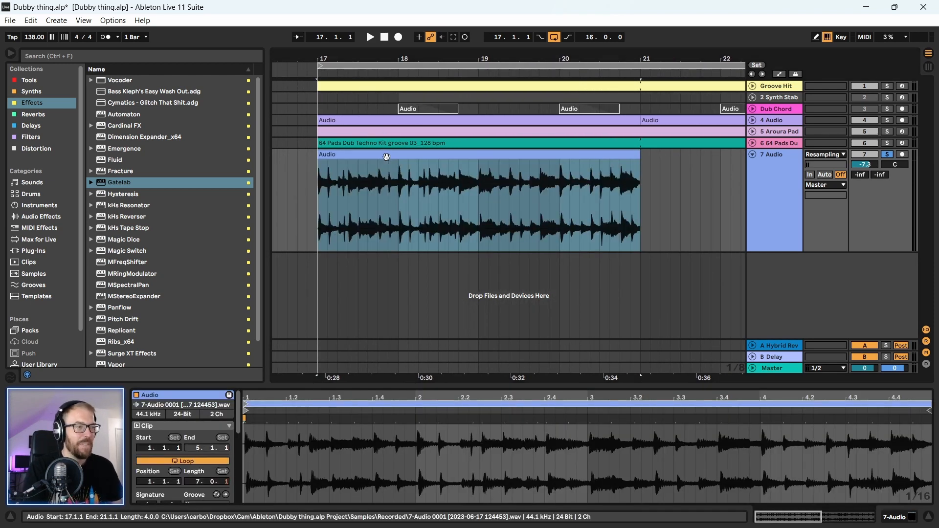
{"action": "left_click", "coordinate": [387, 156]}
{"action": "key", "text": "ctrl+l"}
{"action": "key", "text": "space"}
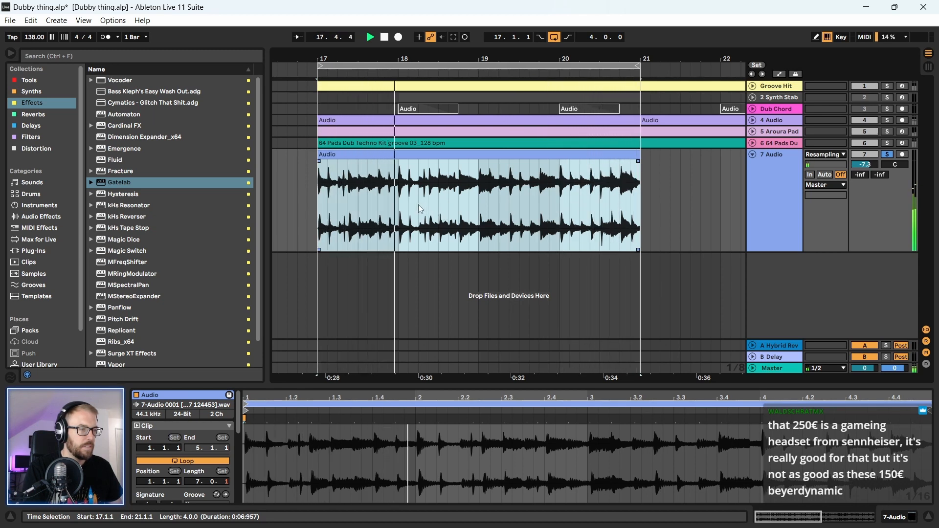
- Stop playback and cut the 7 Audio clip down to the single beat between 18.4.1 and 19.1.1
{"action": "left_click_drag", "start_coordinate": [471, 58], "coordinate": [471, 66]}
{"action": "key", "text": "space"}
{"action": "left_click_drag", "start_coordinate": [458, 231], "coordinate": [301, 236]}
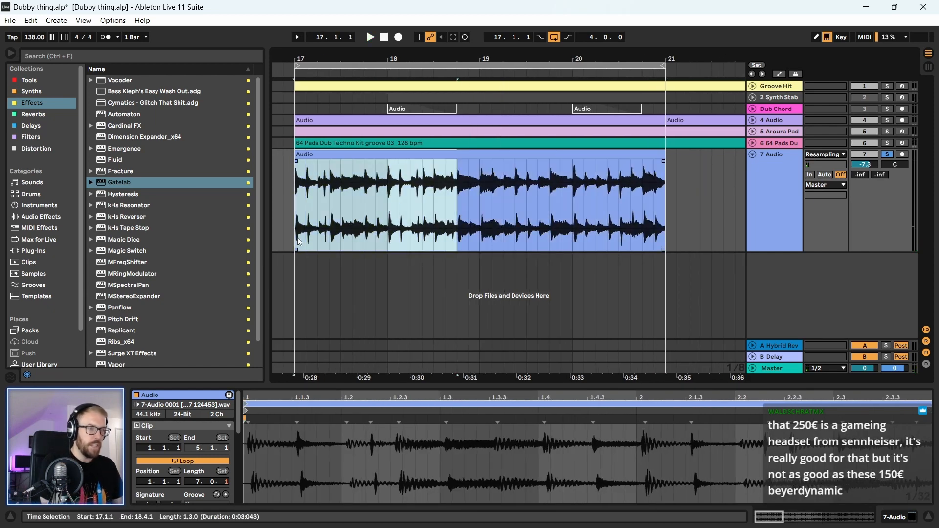
{"action": "key", "text": "Delete"}
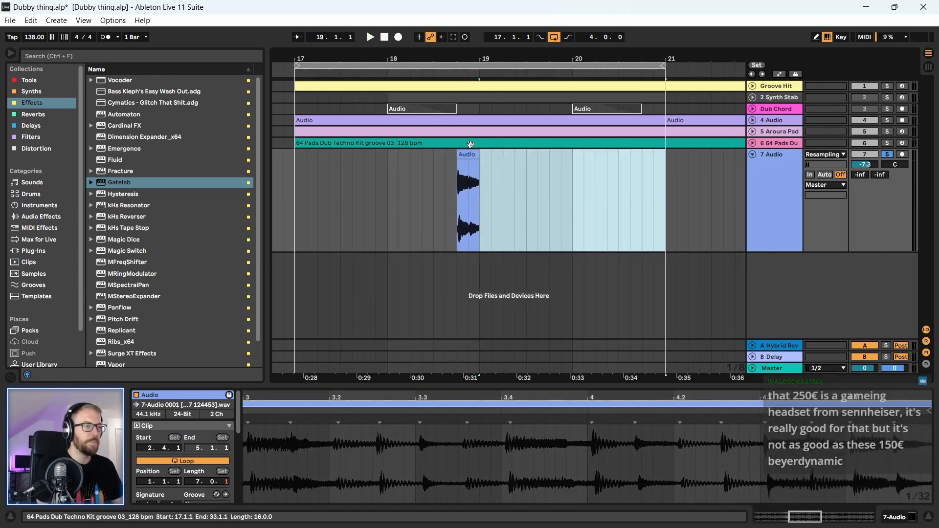
- Move the one-beat slice to 18.1.1, unsolo its track and play the mix from bar 17
{"action": "left_click_drag", "start_coordinate": [471, 180], "coordinate": [400, 182]}
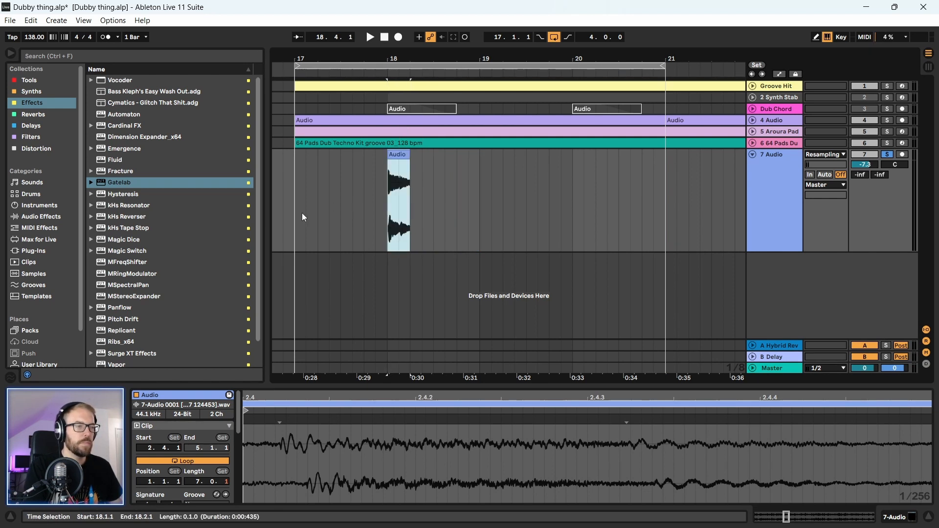
{"action": "left_click", "coordinate": [303, 217]}
{"action": "key", "text": "space"}
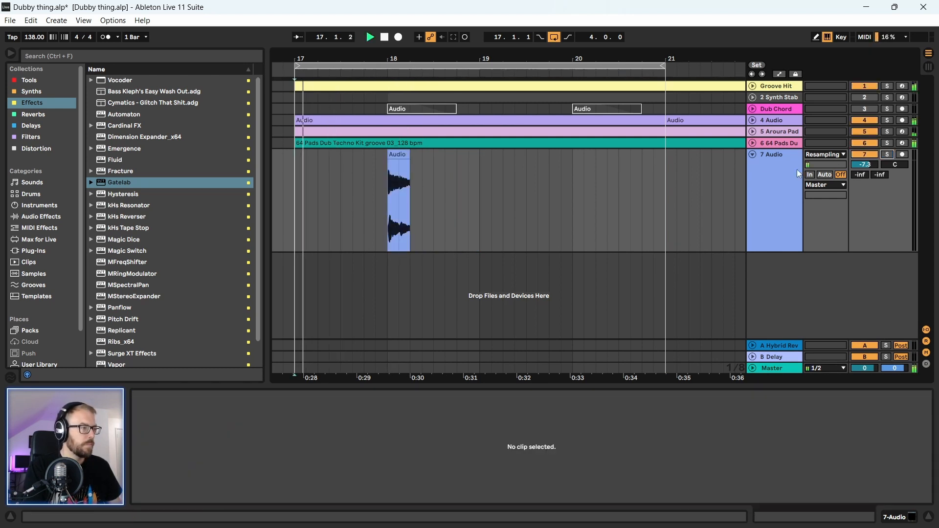
{"action": "left_click_drag", "start_coordinate": [336, 59], "coordinate": [353, 62]}
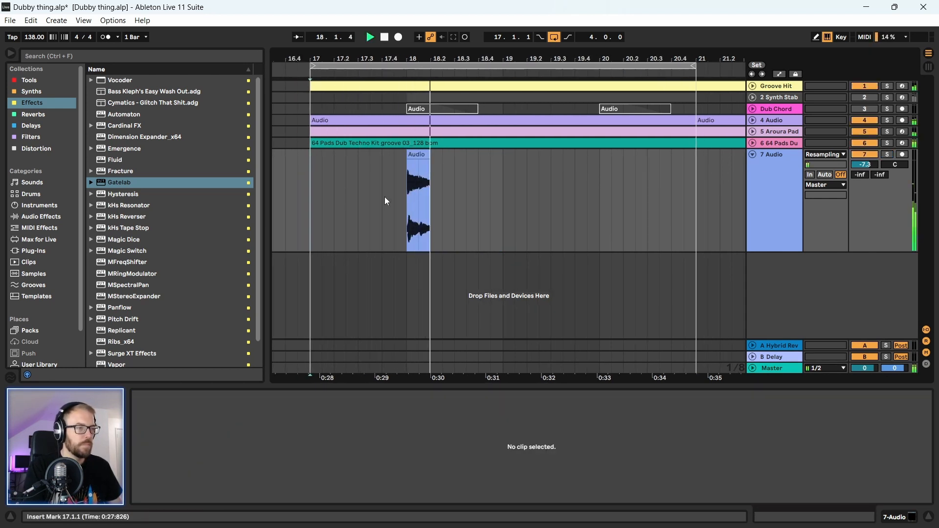
- Consolidate the one-beat slice into its own audio clip and reverse it
{"action": "left_click", "coordinate": [422, 155]}
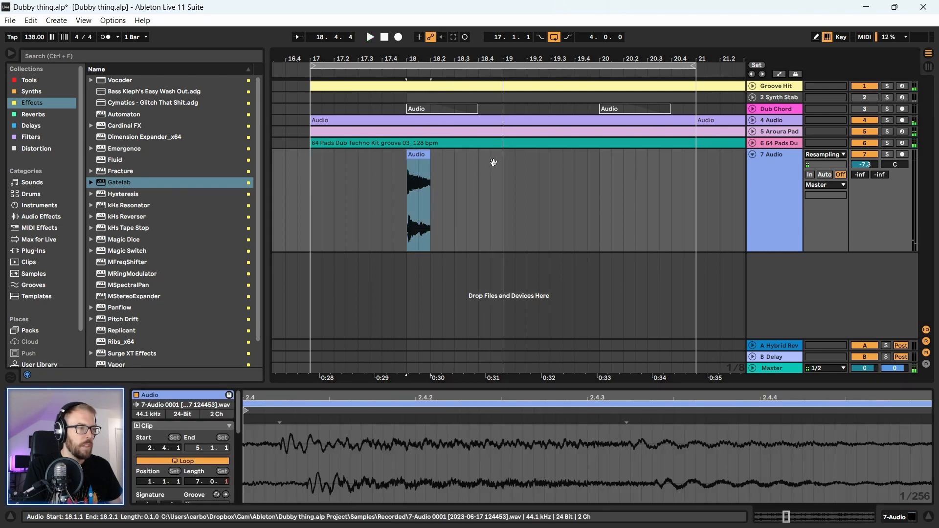
{"action": "left_click", "coordinate": [426, 154]}
{"action": "key", "text": "ctrl+j"}
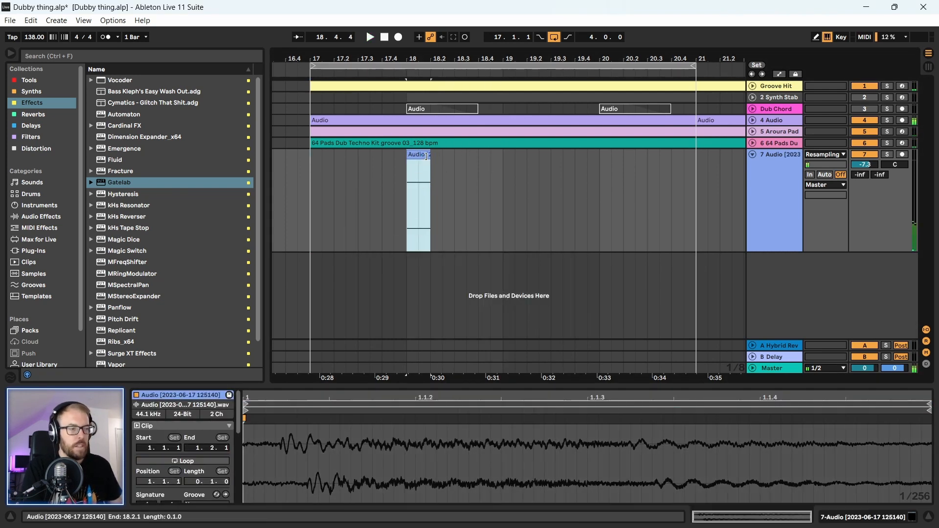
{"action": "scroll", "coordinate": [192, 436], "scroll_direction": "down", "scroll_amount": 5}
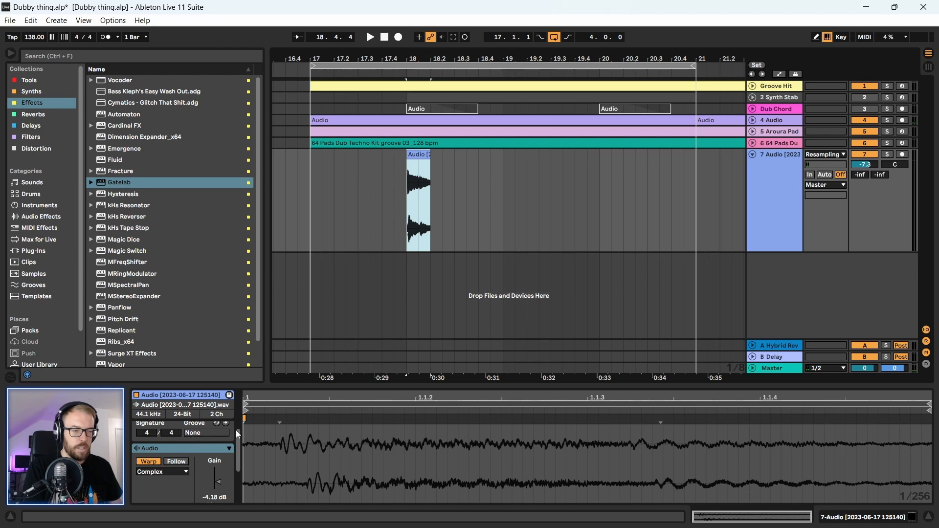
{"action": "left_click_drag", "start_coordinate": [242, 423], "coordinate": [297, 426]}
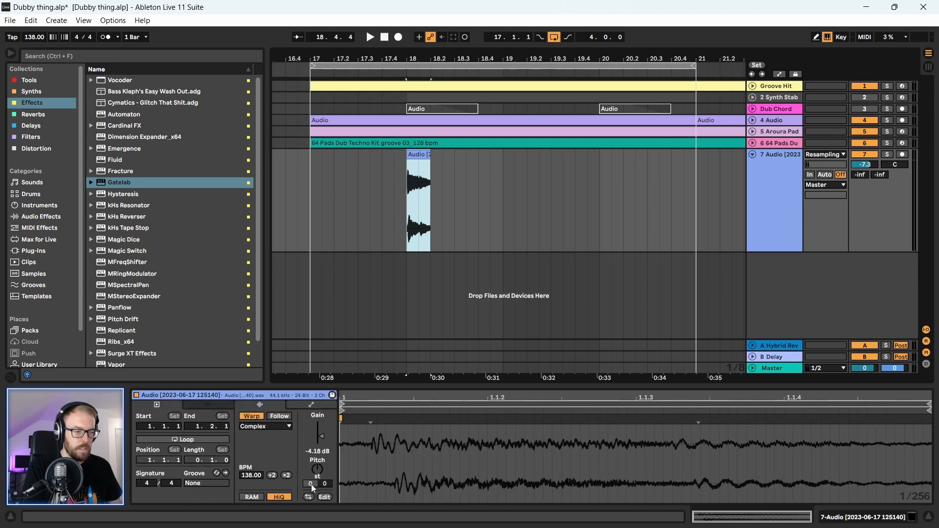
{"action": "left_click", "coordinate": [308, 497]}
- Move the reversed clip to the last beat before bar 19, audition it, and trim and align its end to 19.1.1
{"action": "left_click_drag", "start_coordinate": [420, 154], "coordinate": [492, 155]}
{"action": "key", "text": "space"}
{"action": "left_click_drag", "start_coordinate": [500, 58], "coordinate": [522, 101]}
{"action": "key", "text": "space"}
{"action": "left_click_drag", "start_coordinate": [532, 156], "coordinate": [495, 157]}
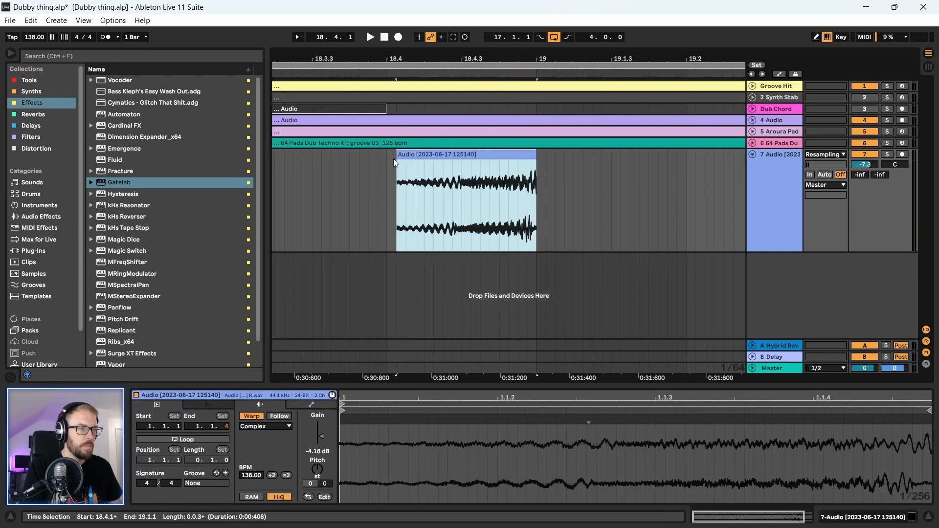
- Add a fade-in across the full length of the reversed clip and play it back
{"action": "left_click_drag", "start_coordinate": [398, 162], "coordinate": [534, 162]}
{"action": "left_click", "coordinate": [480, 155]}
{"action": "key", "text": "space"}
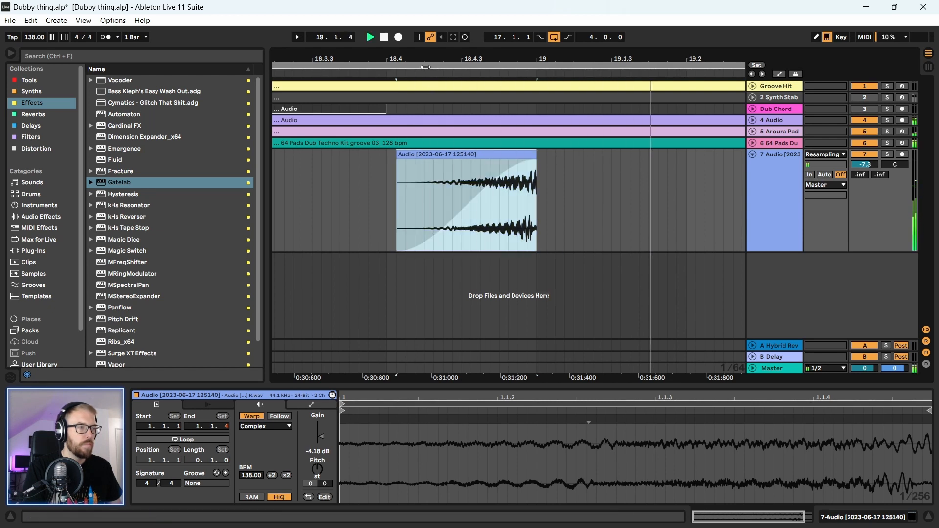
- Move the reversed clip to the last beat before bar 21 and play it in the loop
{"action": "left_click_drag", "start_coordinate": [592, 58], "coordinate": [440, 15]}
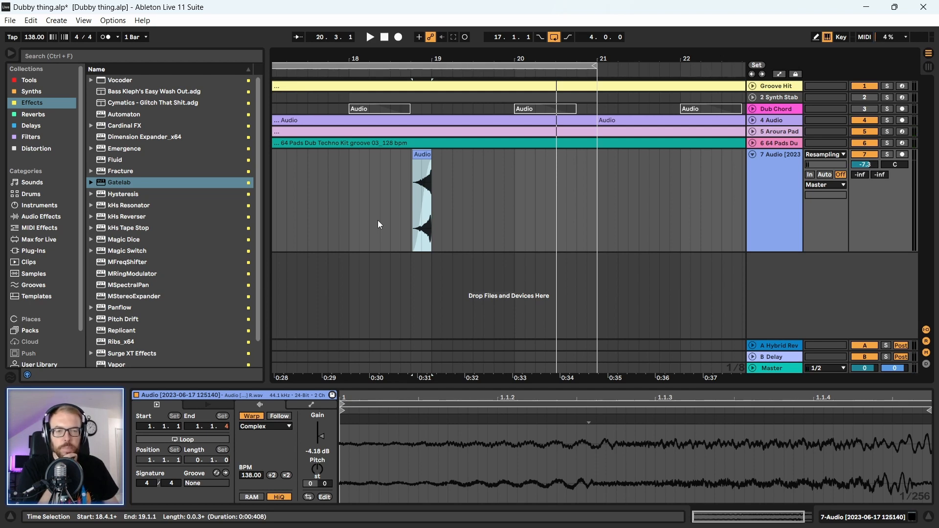
{"action": "left_click", "coordinate": [373, 172]}
{"action": "left_click", "coordinate": [424, 154]}
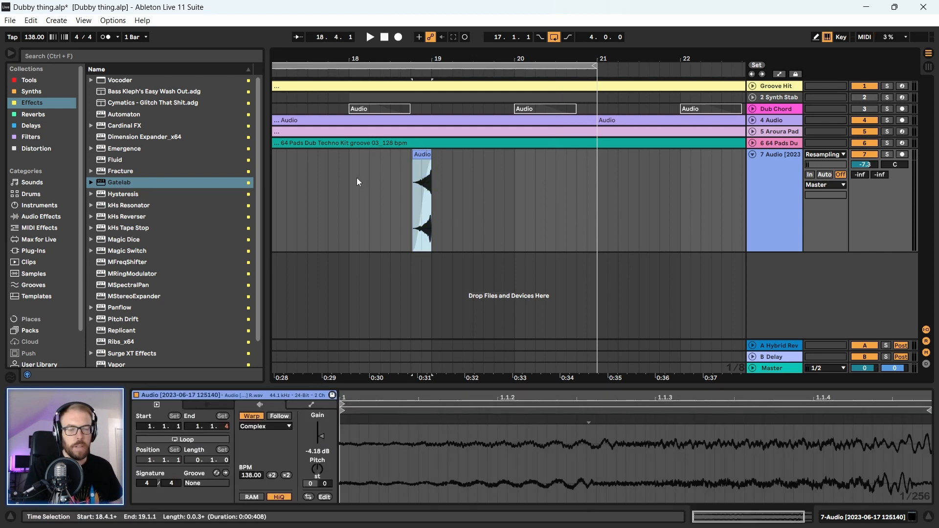
{"action": "left_click_drag", "start_coordinate": [362, 50], "coordinate": [411, 44]}
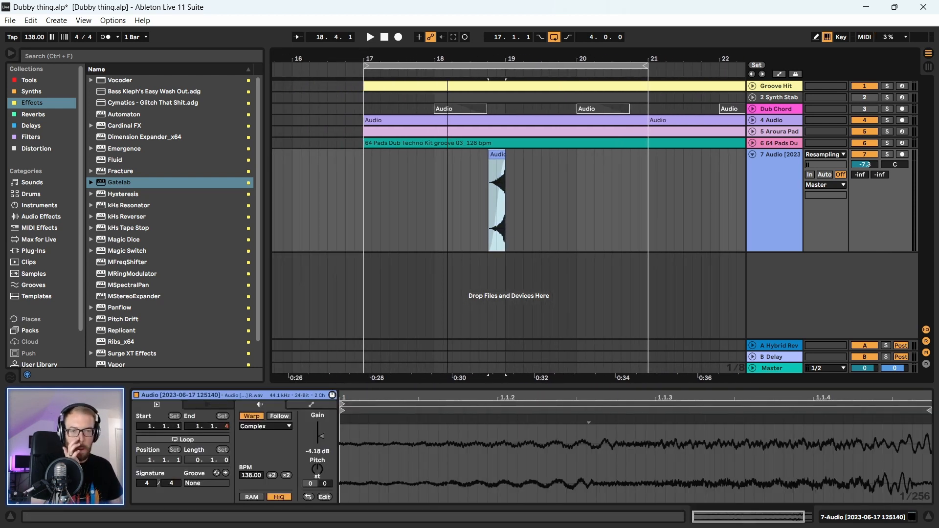
{"action": "left_click", "coordinate": [371, 221]}
{"action": "left_click_drag", "start_coordinate": [497, 155], "coordinate": [641, 164]}
{"action": "left_click_drag", "start_coordinate": [617, 55], "coordinate": [538, 55]}
{"action": "key", "text": "space"}
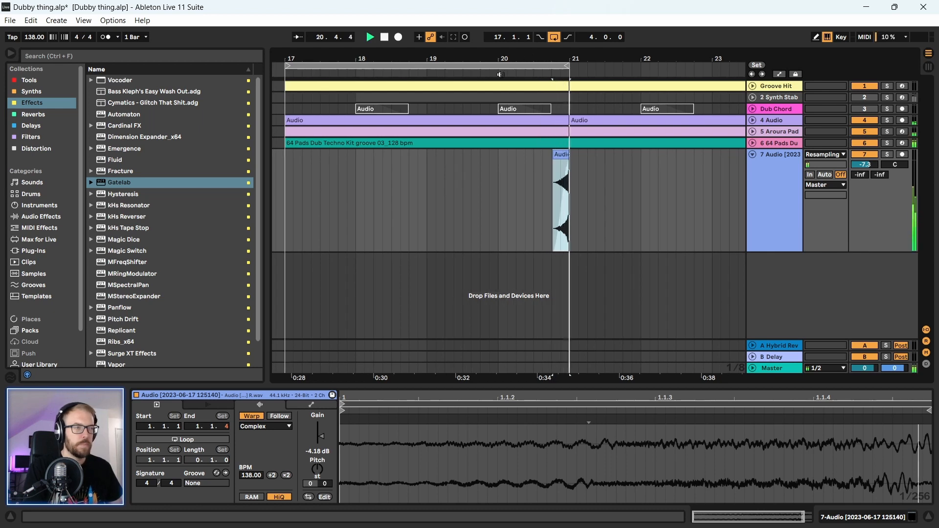
{"action": "key", "text": "space"}
{"action": "left_click", "coordinate": [59, 51]}
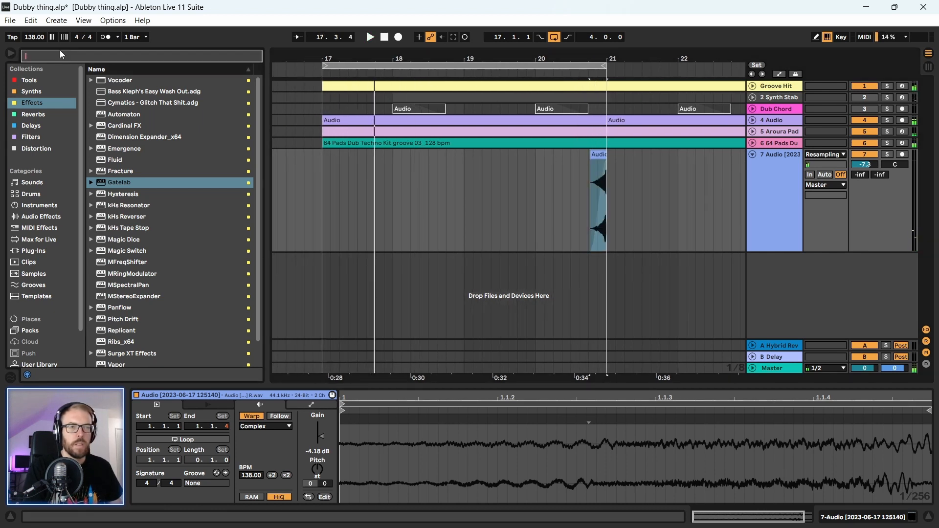
{"action": "type", "text": "rever"}
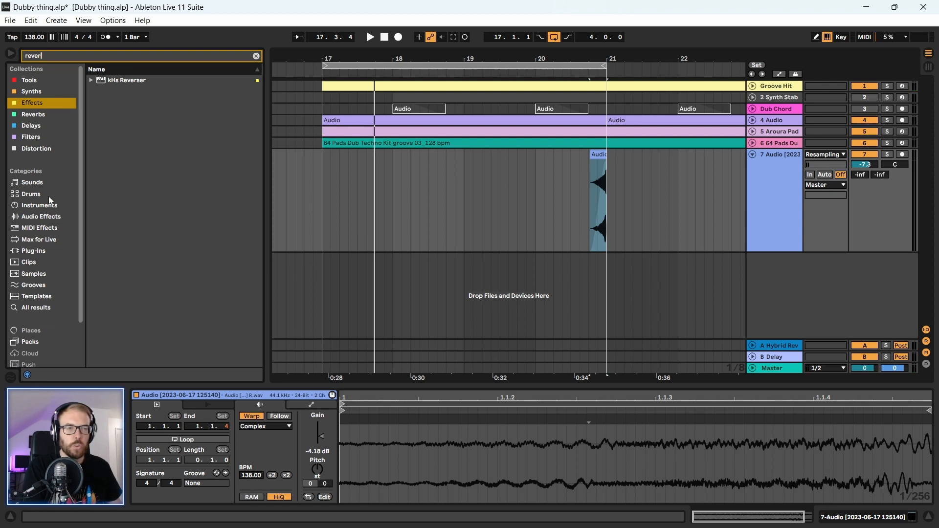
{"action": "left_click", "coordinate": [256, 57]}
- Search the browser for echo, add the Echo effect to the resampled track after Gatelab, and audition the track soloed
{"action": "left_click", "coordinate": [60, 55]}
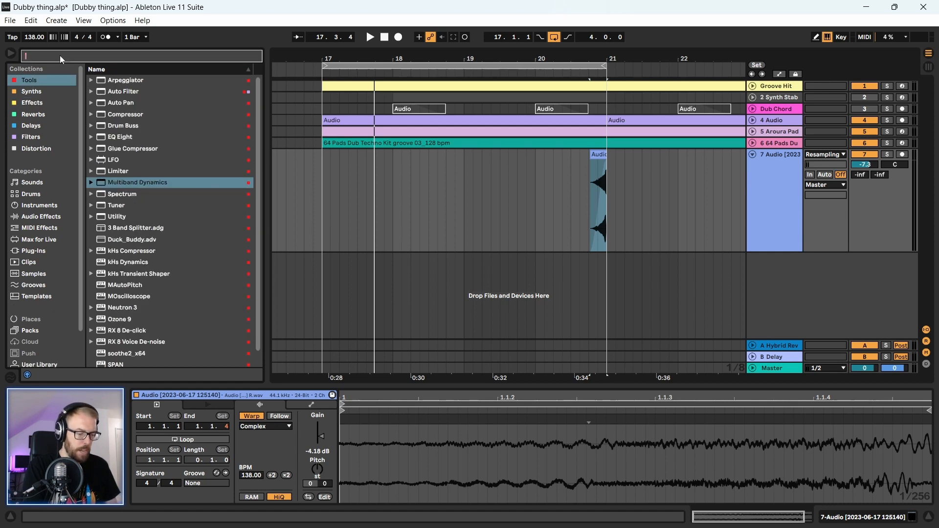
{"action": "type", "text": "echo"}
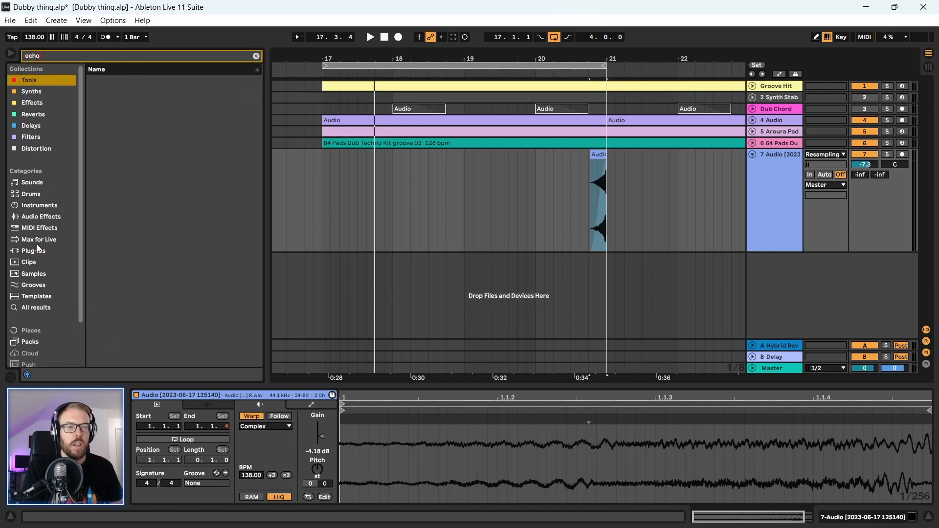
{"action": "left_click", "coordinate": [119, 81]}
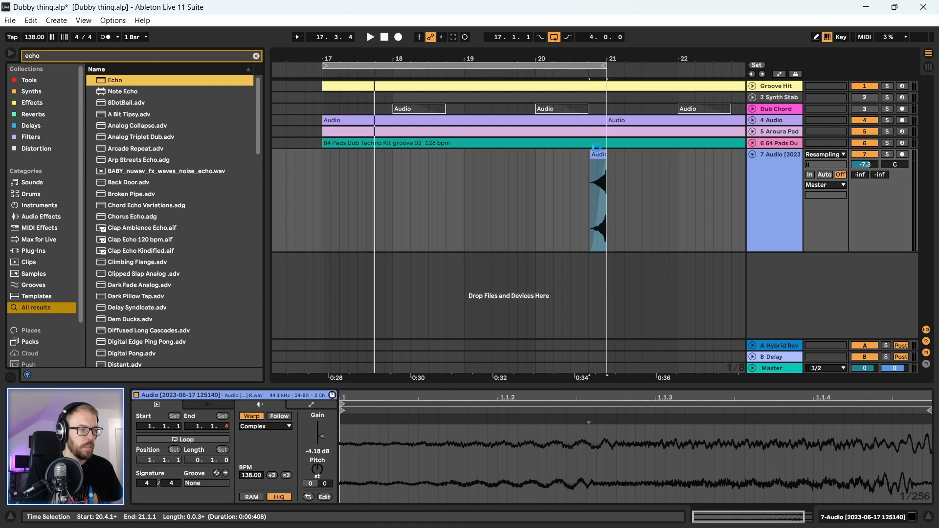
{"action": "left_click", "coordinate": [593, 154]}
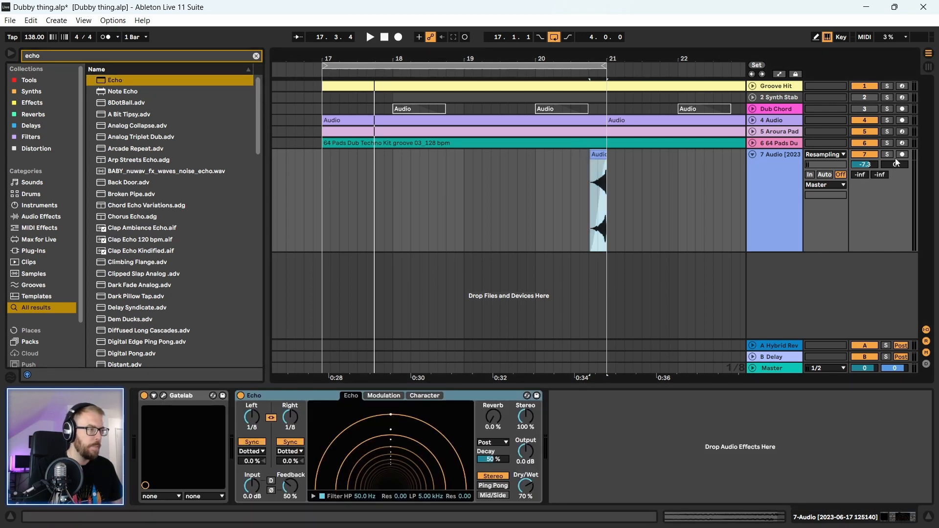
{"action": "left_click", "coordinate": [888, 154]}
{"action": "key", "text": "space"}
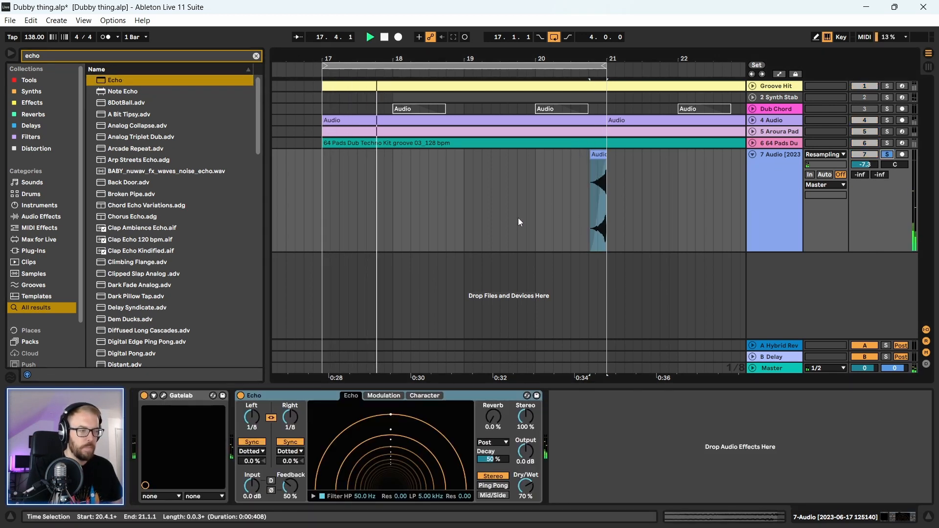
{"action": "key", "text": "space"}
- Add EQ Eight after Echo and turn its first band into a low cut at about 186 Hz
{"action": "left_click", "coordinate": [33, 83]}
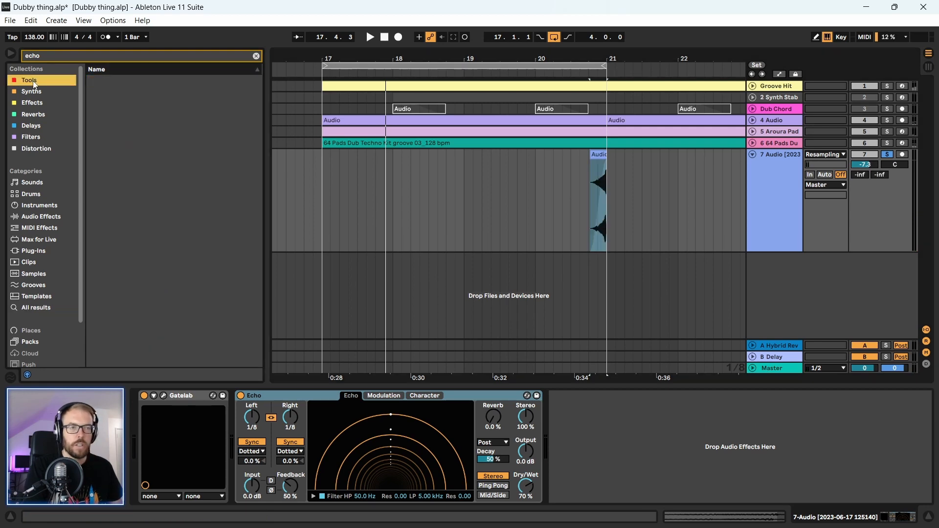
{"action": "left_click", "coordinate": [256, 56]}
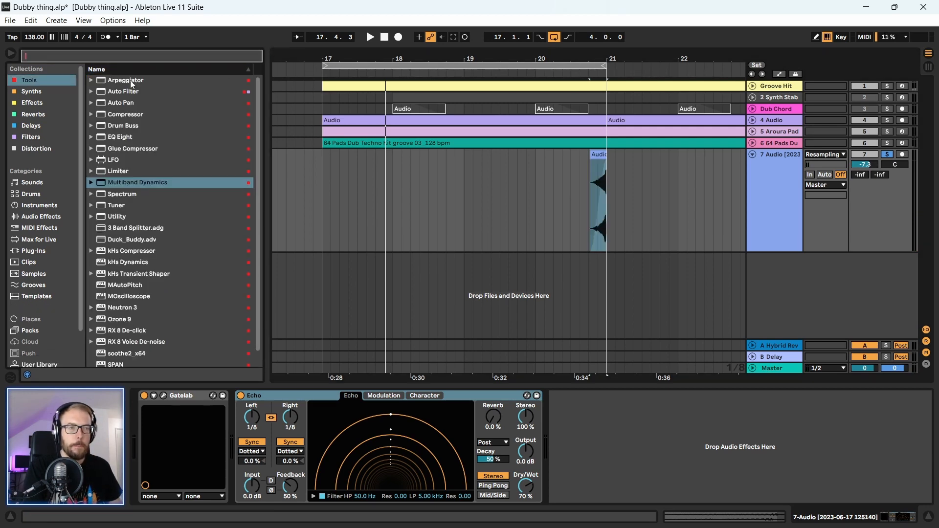
{"action": "left_click", "coordinate": [46, 80]}
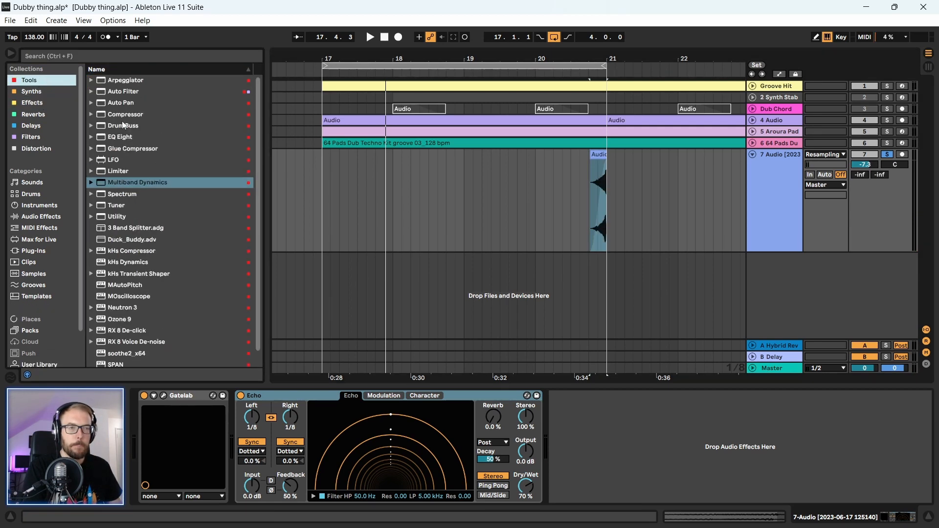
{"action": "left_click_drag", "start_coordinate": [122, 139], "coordinate": [667, 454]}
{"action": "left_click", "coordinate": [600, 488]}
{"action": "left_click", "coordinate": [594, 429]}
- Play the soloed track several times to judge the reversed clip through Echo and EQ Eight
{"action": "key", "text": "space"}
{"action": "key", "text": "space"}
{"action": "key", "text": "space"}
{"action": "key", "text": "space"}
{"action": "key", "text": "space"}
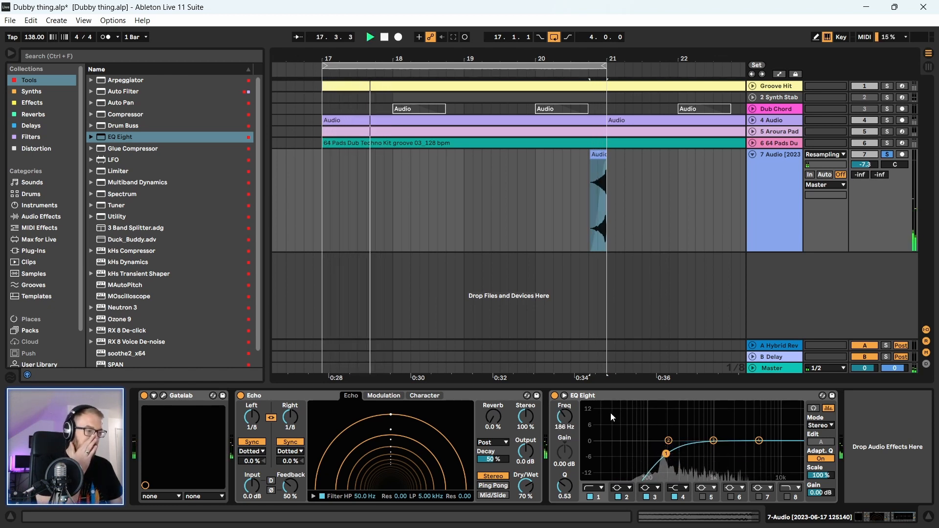
{"action": "left_click", "coordinate": [626, 398]}
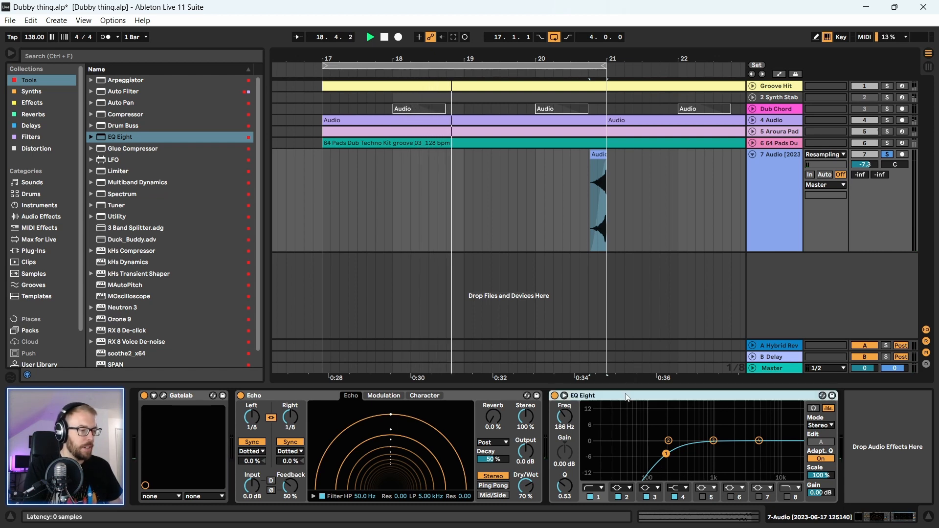
{"action": "key", "text": "space"}
{"action": "key", "text": "space"}
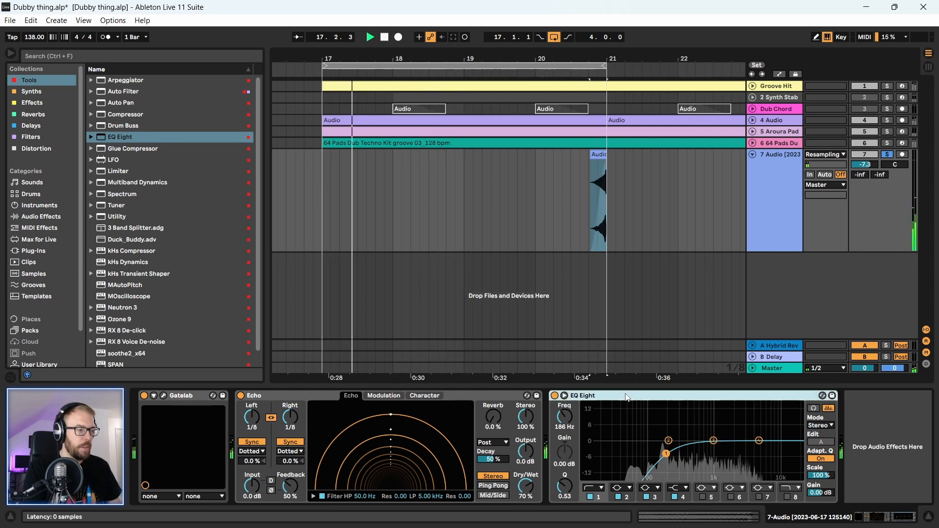
{"action": "left_click", "coordinate": [597, 195]}
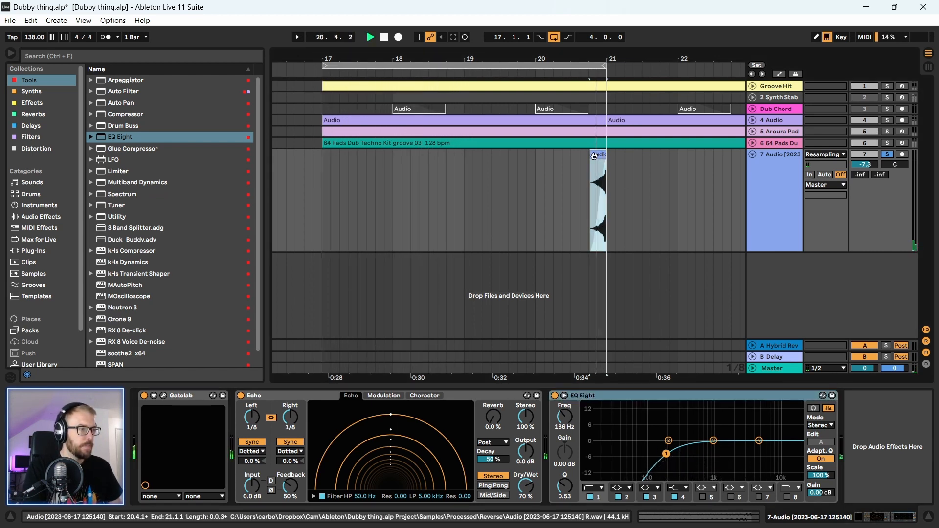
{"action": "key", "text": "space"}
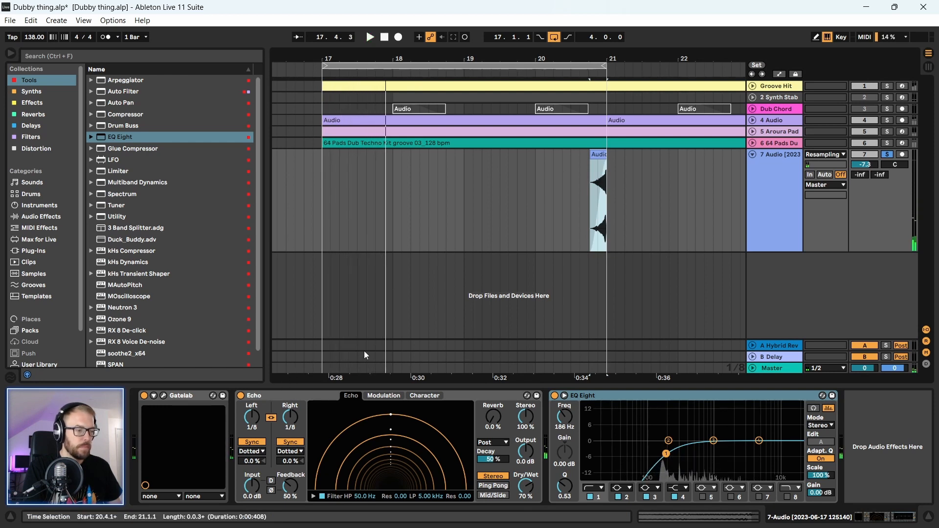
- Raise Echo's Dry/Wet to 75%, unsolo the track and play the full mix
{"action": "left_click_drag", "start_coordinate": [526, 489], "coordinate": [526, 485]}
{"action": "key", "text": "space"}
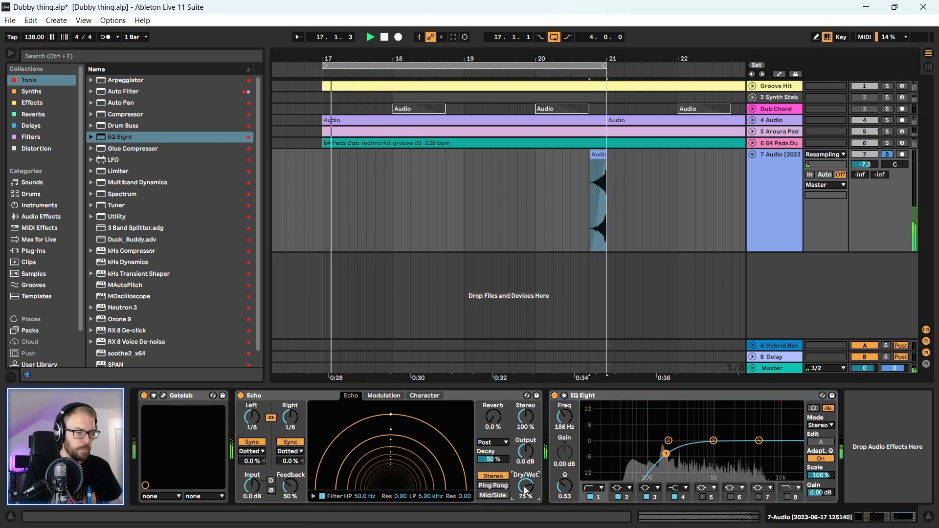
{"action": "key", "text": "space"}
{"action": "left_click", "coordinate": [887, 155]}
{"action": "key", "text": "space"}
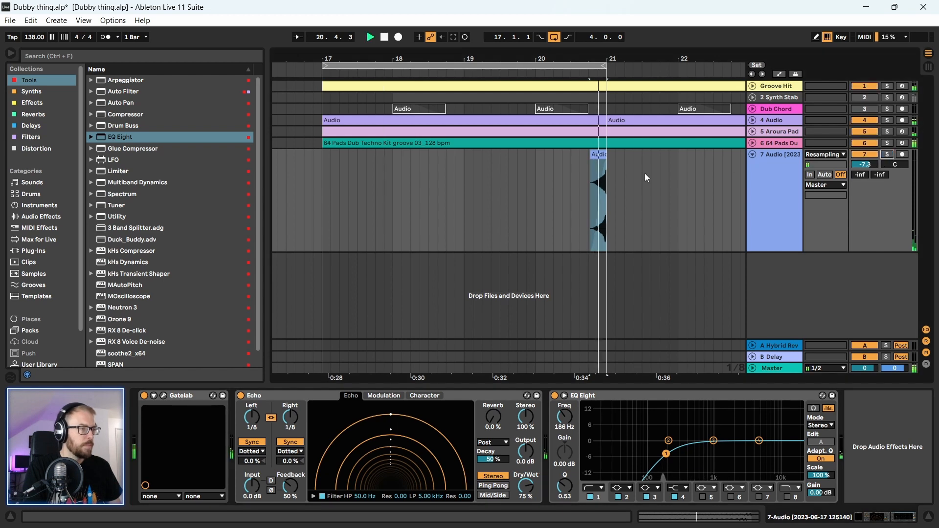
{"action": "scroll", "coordinate": [444, 184], "scroll_direction": "down", "scroll_amount": 1}
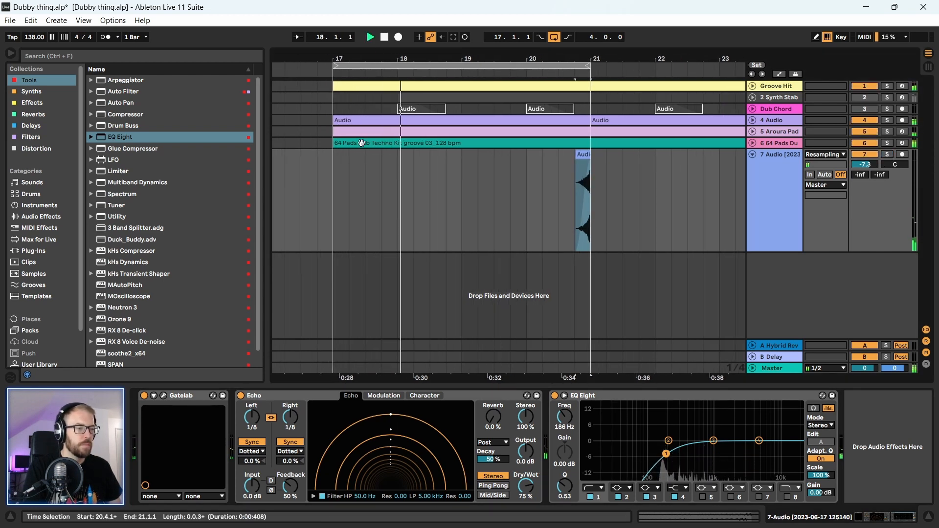
- Set Echo's linked left and right delay times to 1/4 and its Dry/Wet to 44%, checking them in playback
{"action": "key", "text": "space"}
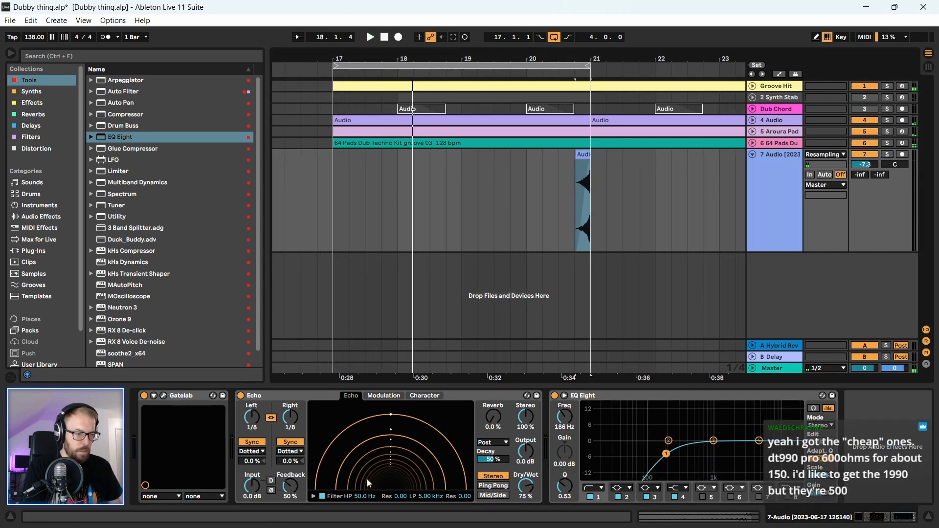
{"action": "left_click_drag", "start_coordinate": [291, 422], "coordinate": [291, 413]}
{"action": "key", "text": "space"}
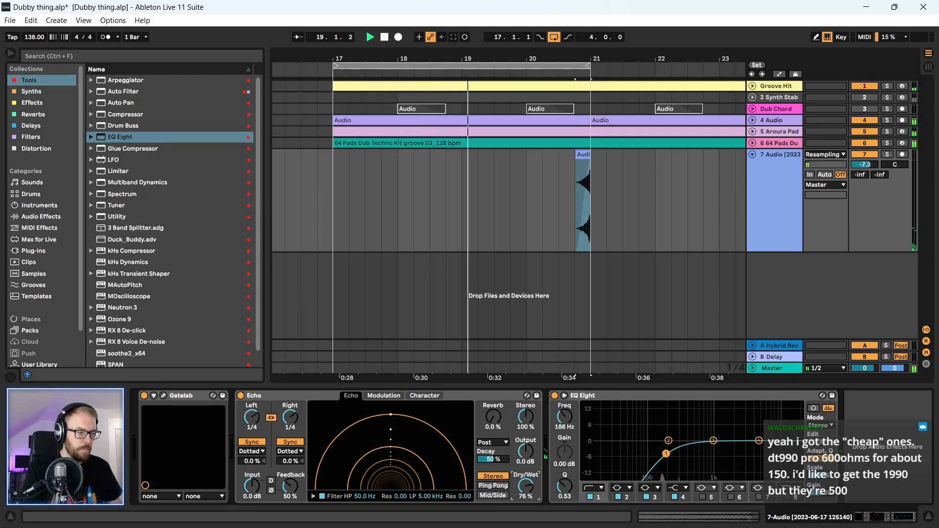
{"action": "left_click_drag", "start_coordinate": [527, 486], "coordinate": [526, 507]}
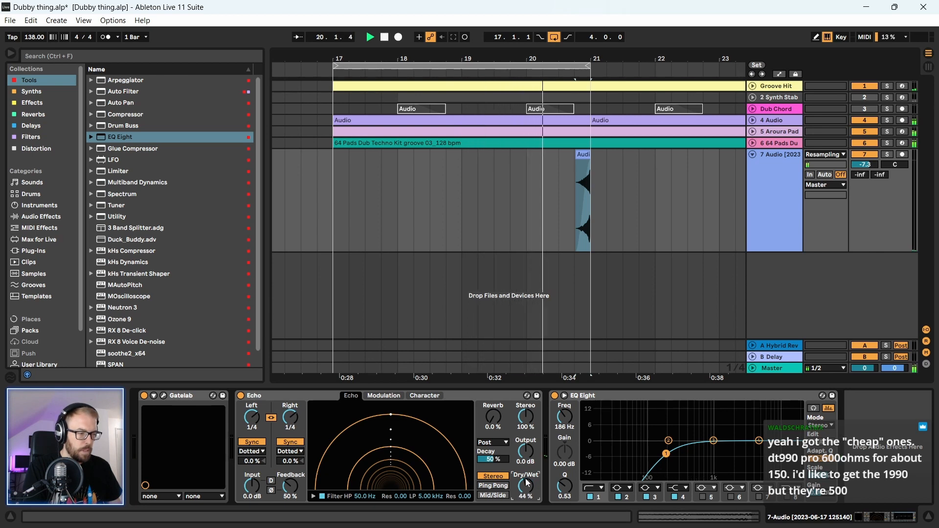
{"action": "key", "text": "space"}
{"action": "key", "text": "space"}
- Raise Echo's Feedback to 106% and its Dry/Wet to 65%
{"action": "left_click_drag", "start_coordinate": [277, 474], "coordinate": [277, 451]}
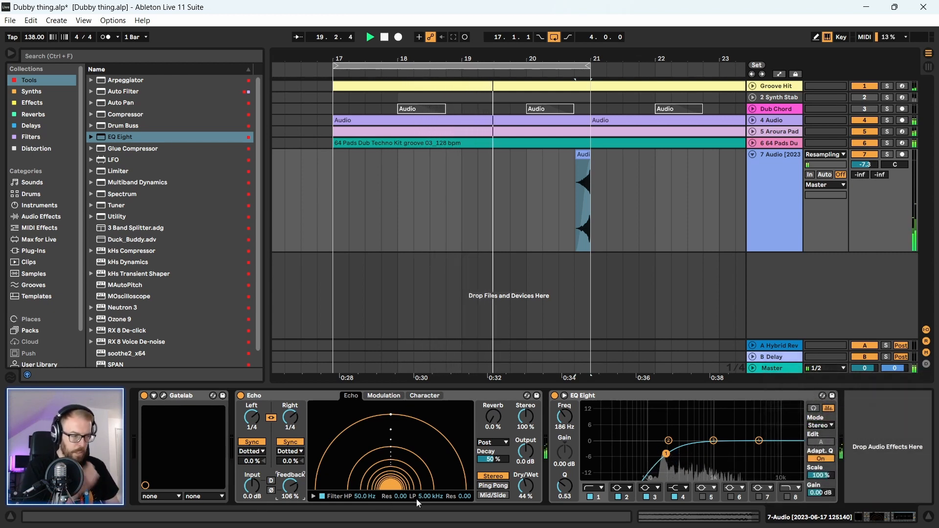
{"action": "key", "text": "space"}
{"action": "left_click_drag", "start_coordinate": [522, 489], "coordinate": [522, 491]}
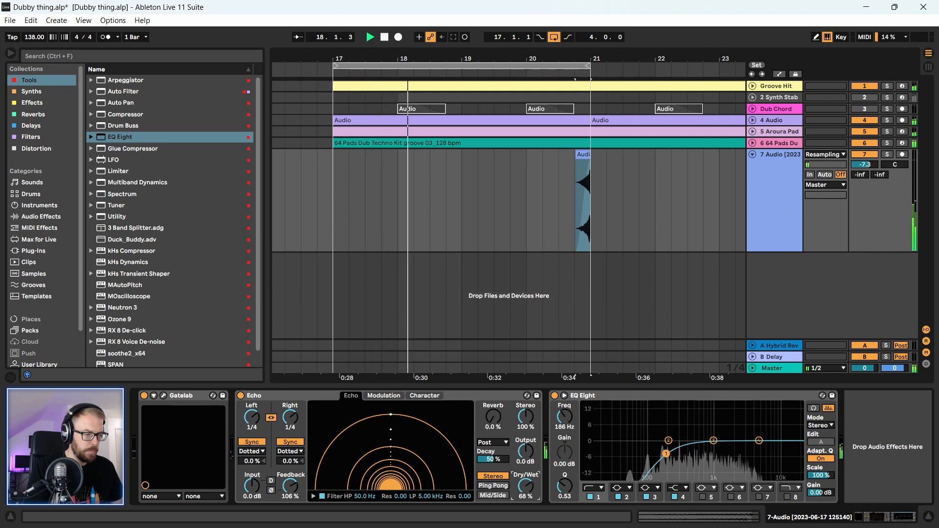
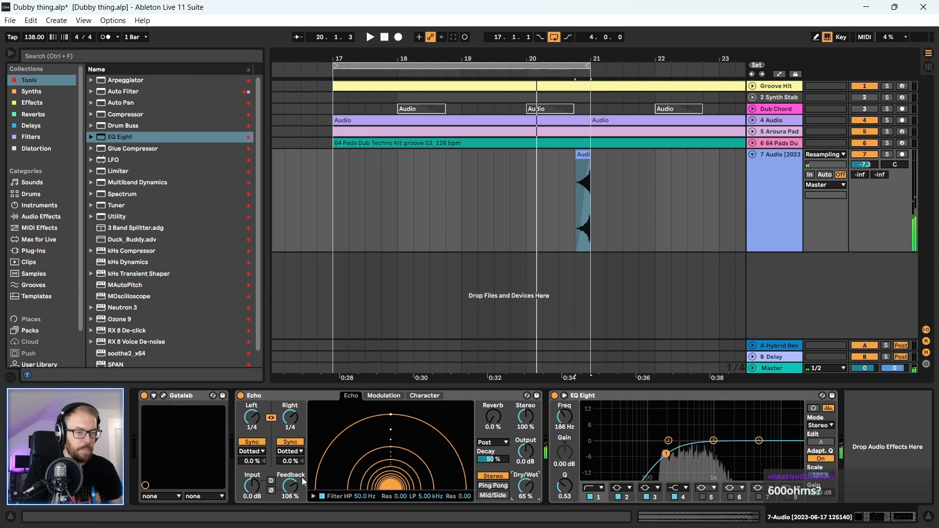
- Lower Echo's Feedback to 81% and play the mix
{"action": "left_click_drag", "start_coordinate": [296, 487], "coordinate": [297, 504]}
{"action": "key", "text": "space"}
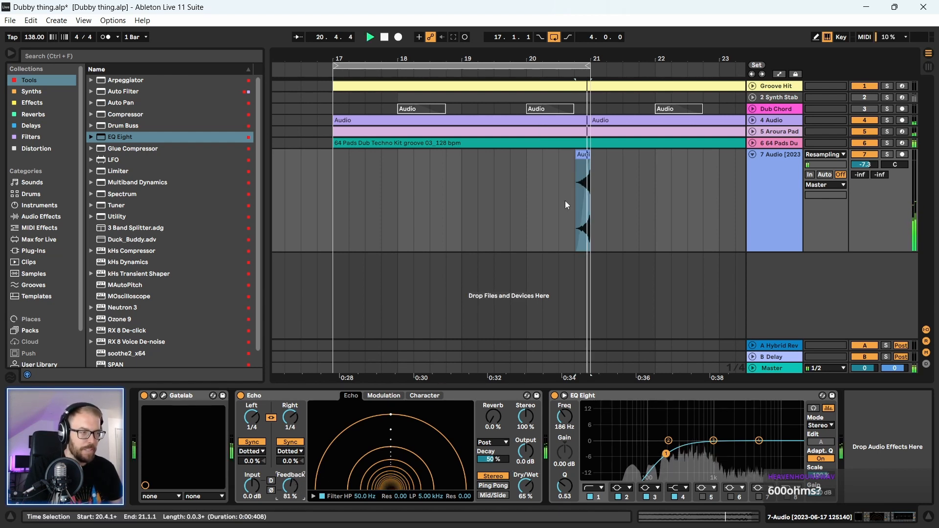
{"action": "scroll", "coordinate": [435, 195], "scroll_direction": "down", "scroll_amount": 2}
{"action": "scroll", "coordinate": [399, 202], "scroll_direction": "down", "scroll_amount": 1}
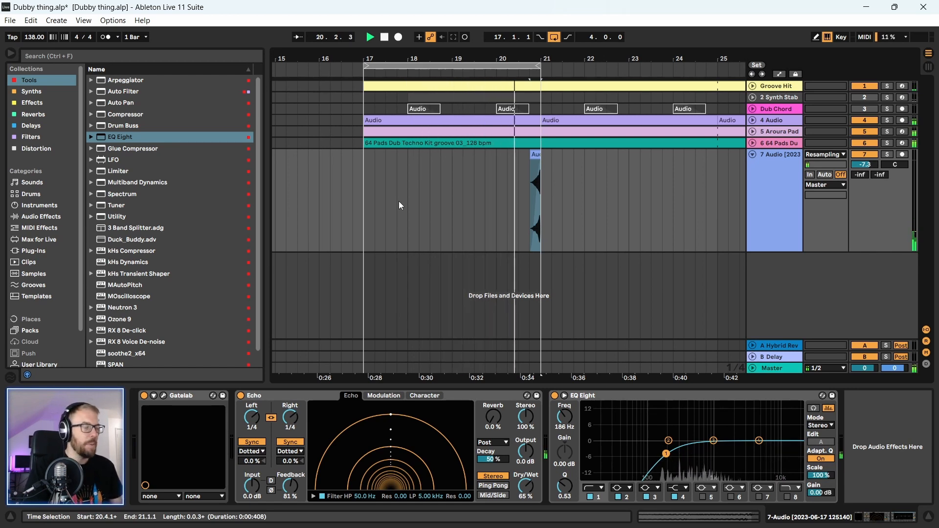
- Loop the time range from 17.1.1 to 21.1.1, play it and select the reversed clip
{"action": "key", "text": "space"}
{"action": "left_click", "coordinate": [555, 39]}
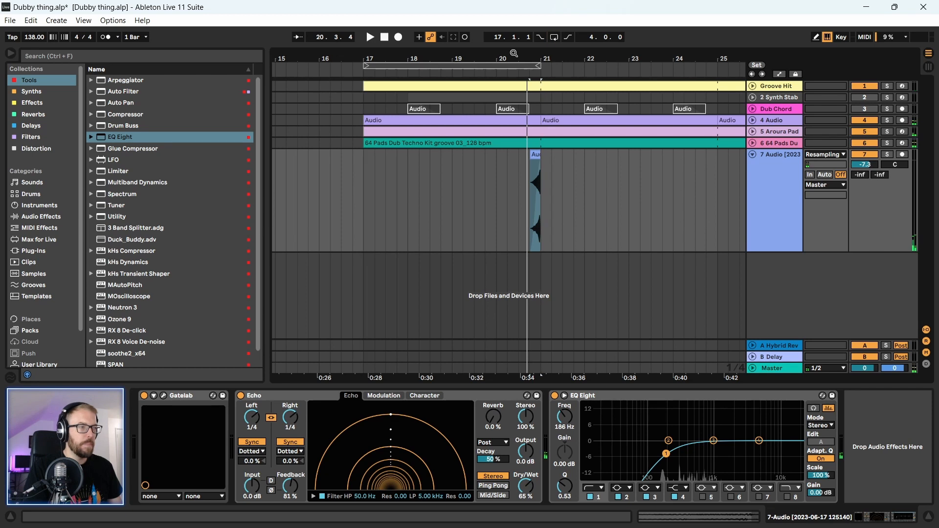
{"action": "left_click_drag", "start_coordinate": [513, 53], "coordinate": [526, 71]}
{"action": "left_click_drag", "start_coordinate": [334, 195], "coordinate": [564, 207]}
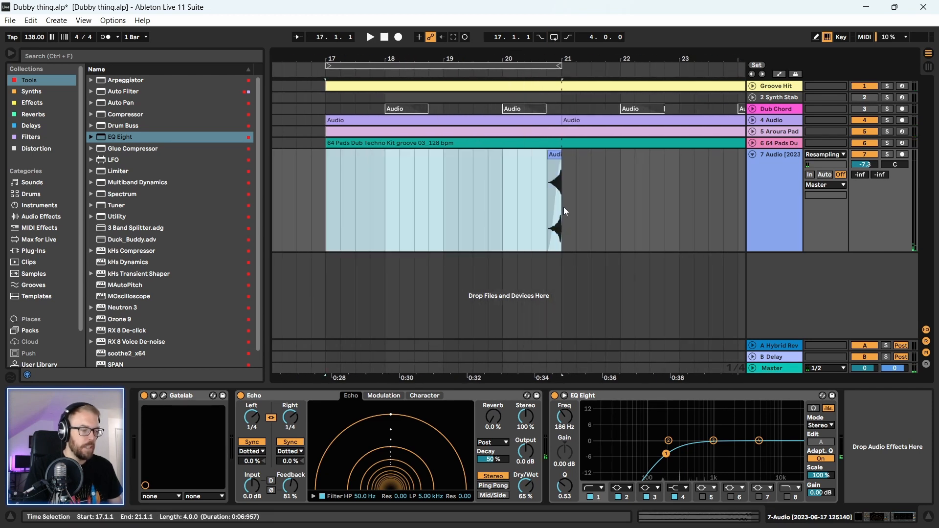
{"action": "key", "text": "ctrl+l"}
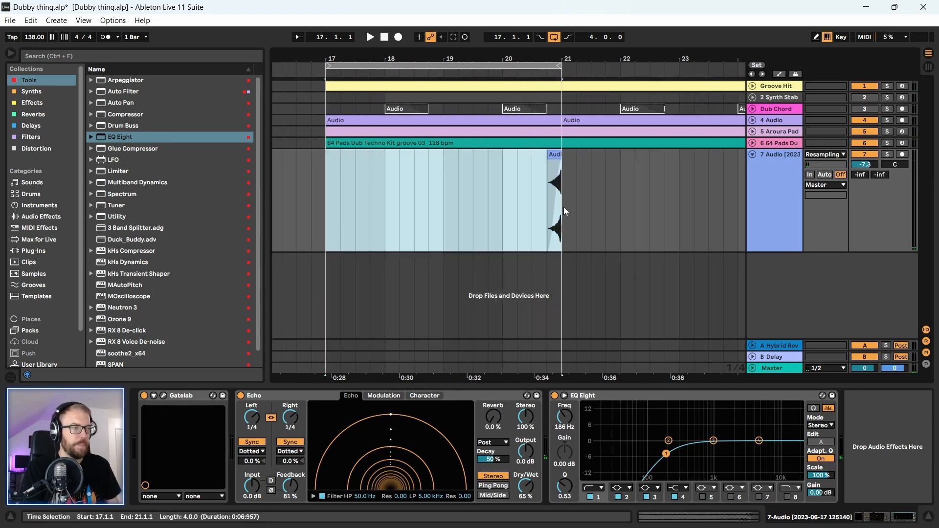
{"action": "key", "text": "space"}
{"action": "left_click", "coordinate": [555, 154]}
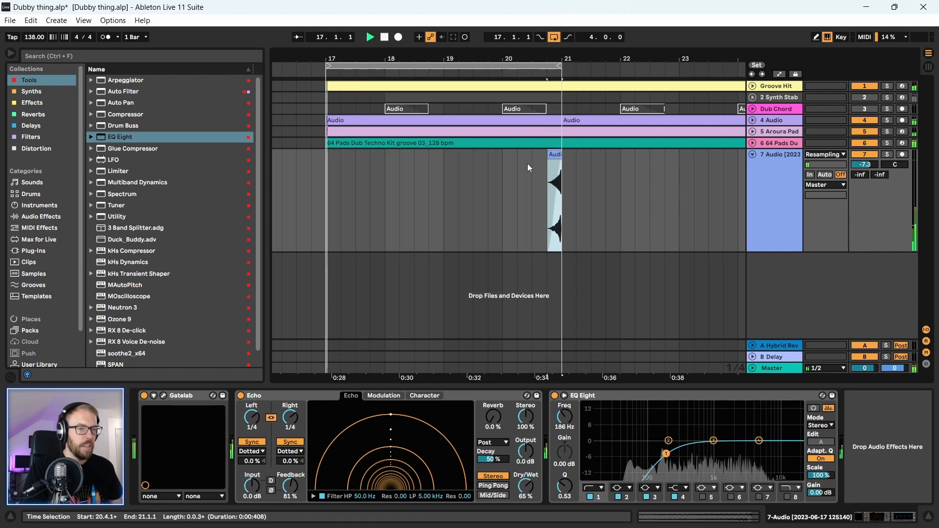
{"action": "left_click_drag", "start_coordinate": [384, 58], "coordinate": [348, 31]}
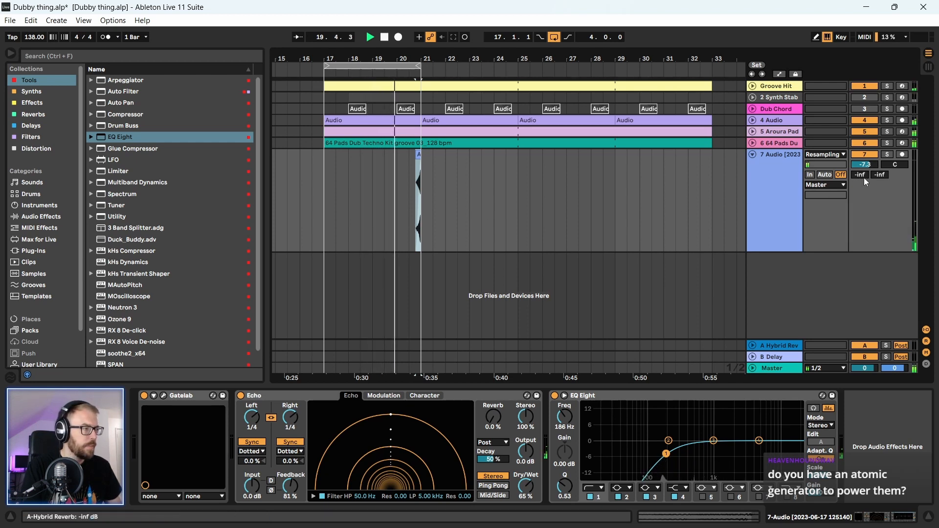
- Set the resampled audio track's volume to -6.0 dB, rename the track Wide Echo and play the loop
{"action": "left_click_drag", "start_coordinate": [865, 165], "coordinate": [865, 159]}
{"action": "double_click", "coordinate": [785, 158]}
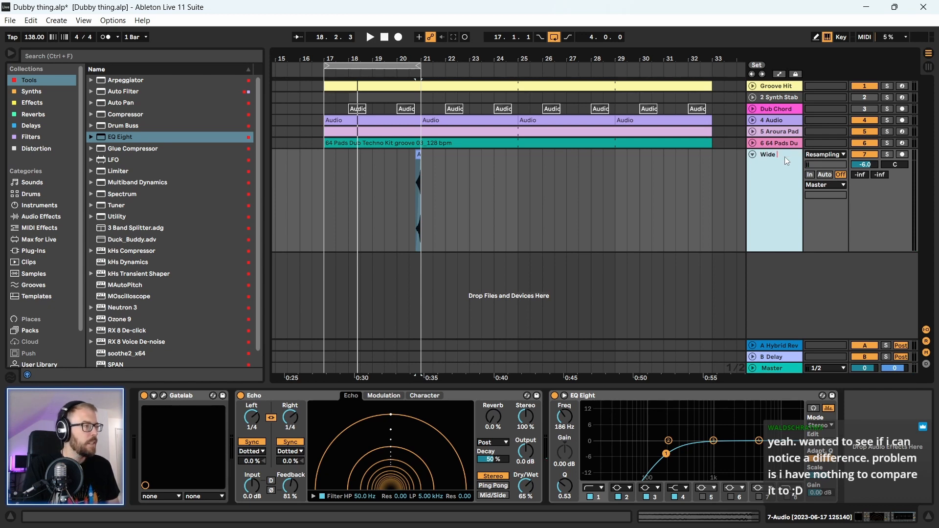
{"action": "type", "text": "o"}
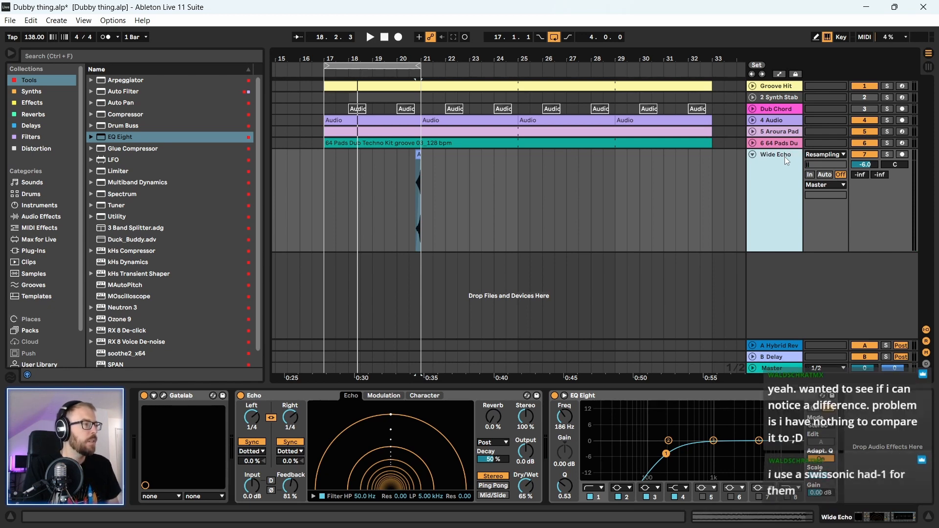
{"action": "key", "text": "Return"}
{"action": "key", "text": "space"}
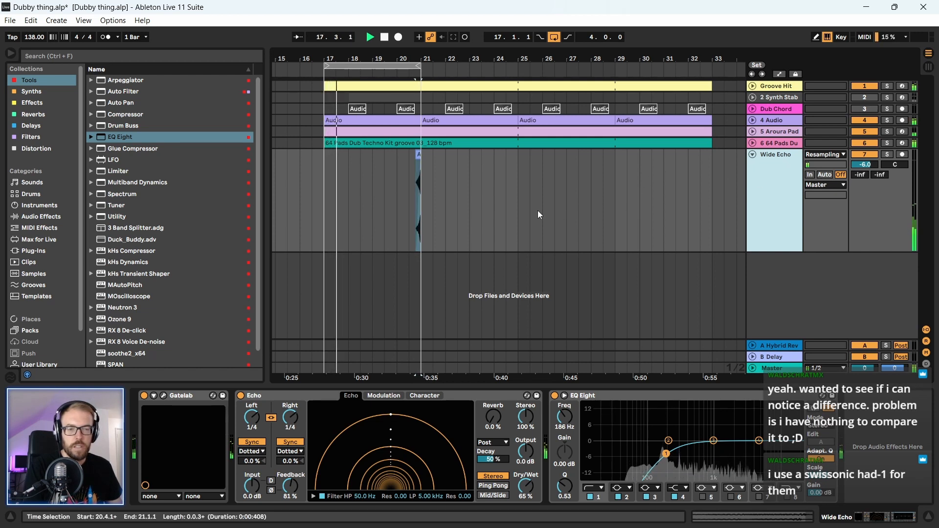
- Replay the loop around the reversed clip and raise the Wide Echo track's volume to about -2.8 dB
{"action": "left_click", "coordinate": [418, 153]}
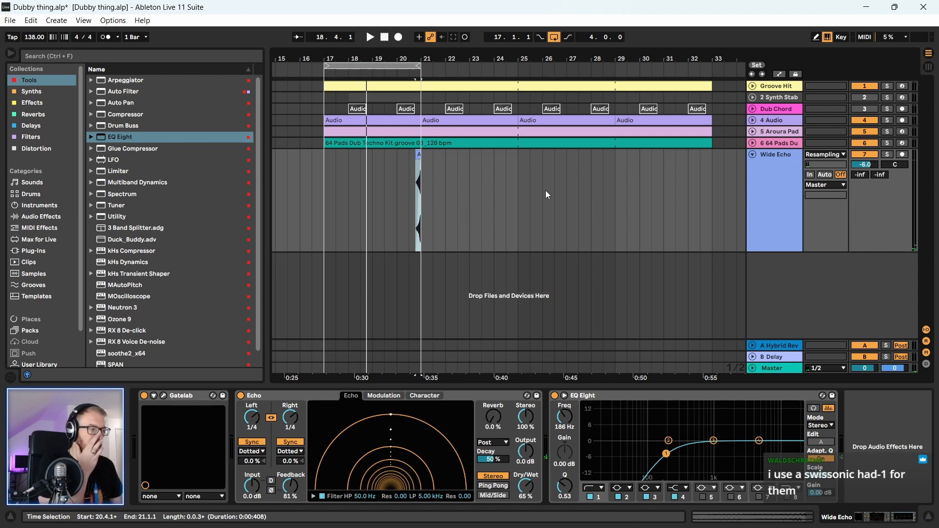
{"action": "key", "text": "space"}
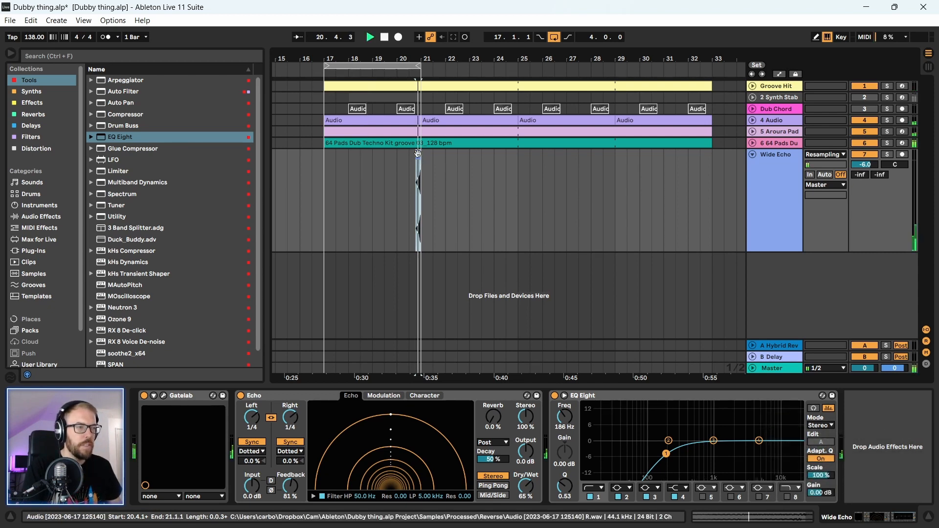
{"action": "left_click_drag", "start_coordinate": [400, 57], "coordinate": [424, 66]}
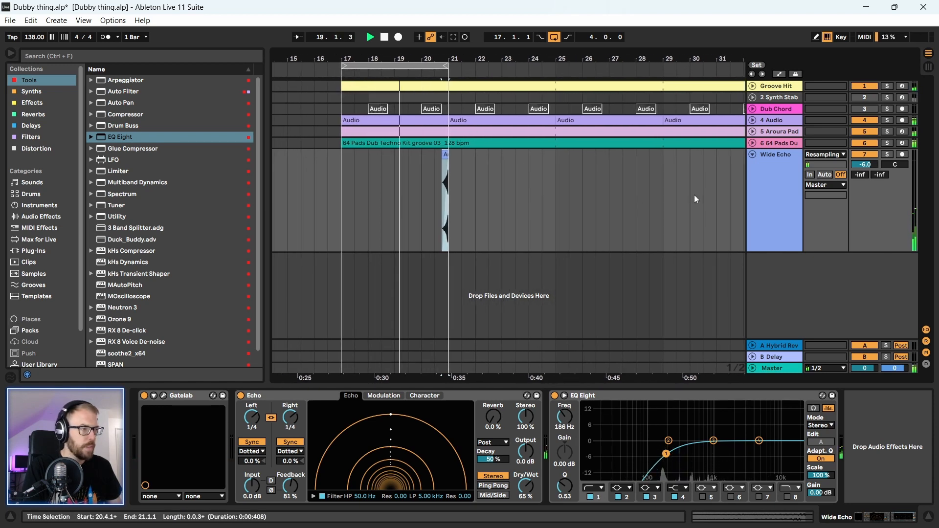
{"action": "left_click_drag", "start_coordinate": [858, 170], "coordinate": [870, 167]}
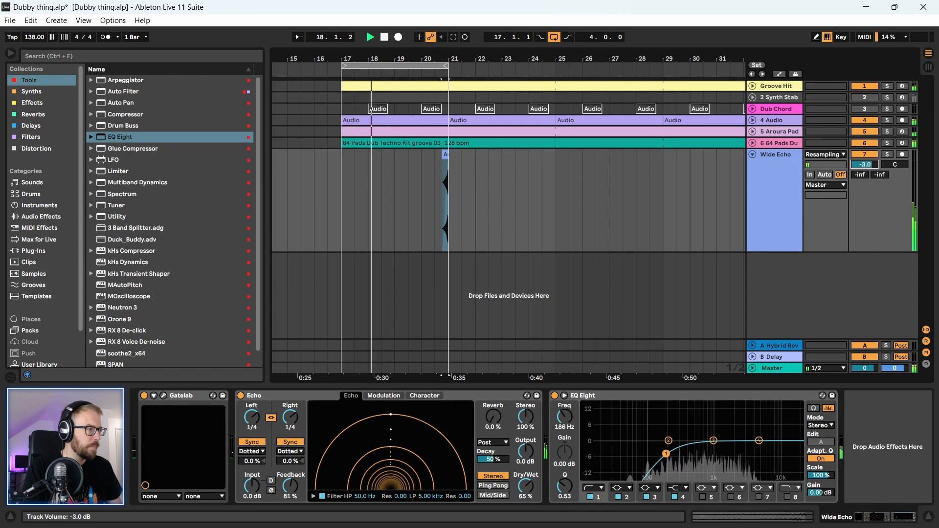
- Select the tracks from 2 Synth Stab down through the 64 Pads drum track and unfold them to show their clip contents
{"action": "left_click", "coordinate": [778, 144]}
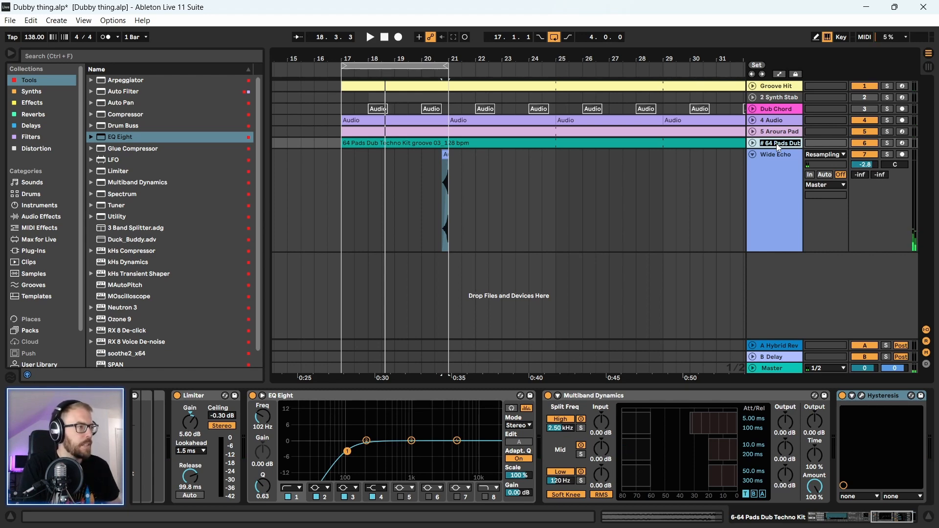
{"action": "left_click", "coordinate": [784, 108]}
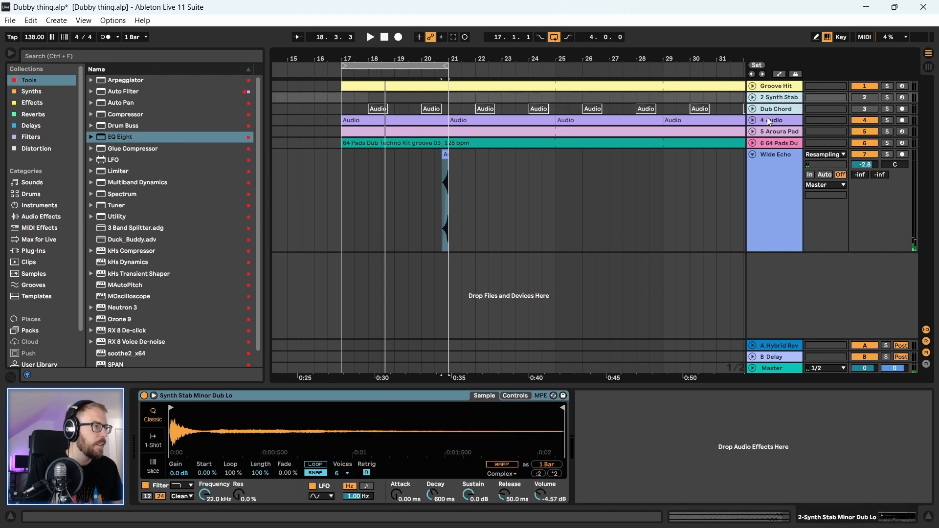
{"action": "left_click", "coordinate": [753, 144]}
{"action": "left_click", "coordinate": [765, 123]}
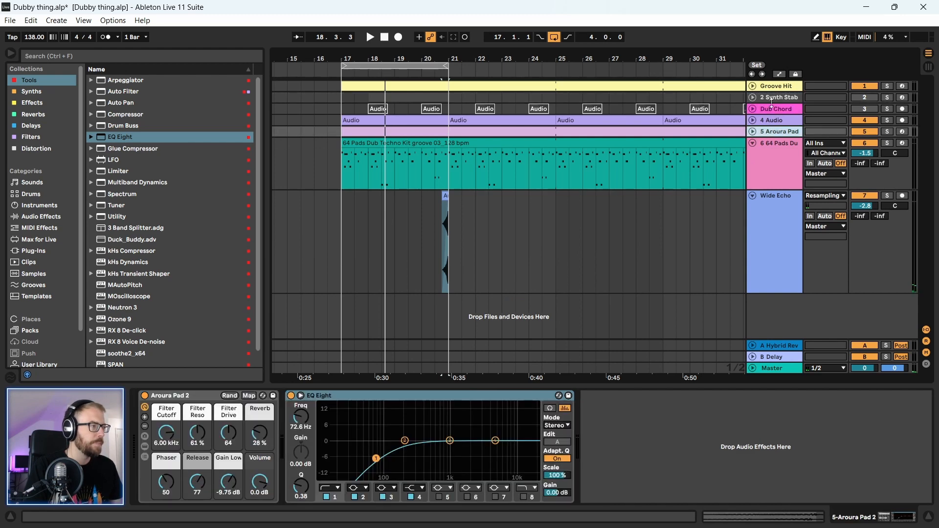
{"action": "left_click", "coordinate": [759, 101]}
{"action": "left_click", "coordinate": [754, 160]}
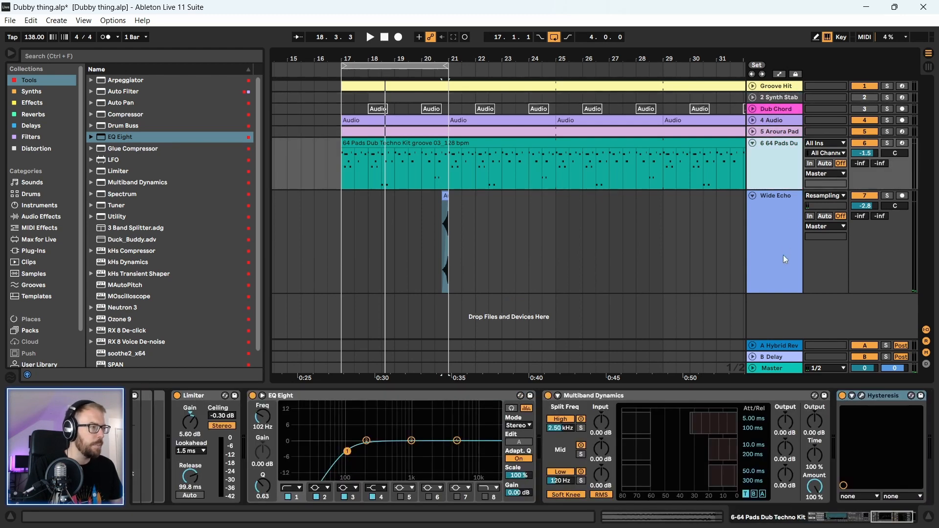
{"action": "left_click", "coordinate": [783, 254]}
{"action": "left_click", "coordinate": [779, 153]}
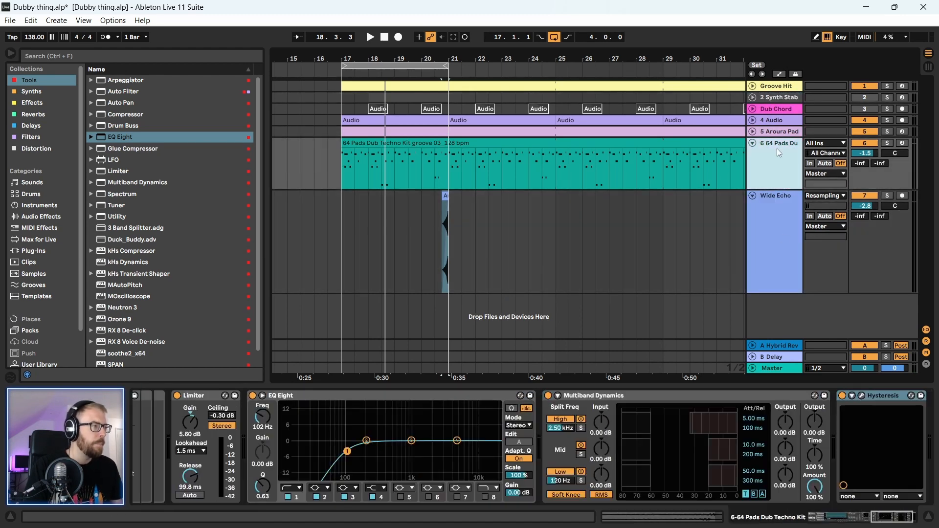
{"action": "left_click", "coordinate": [781, 100]}
{"action": "left_click", "coordinate": [752, 120], "text": "alt"}
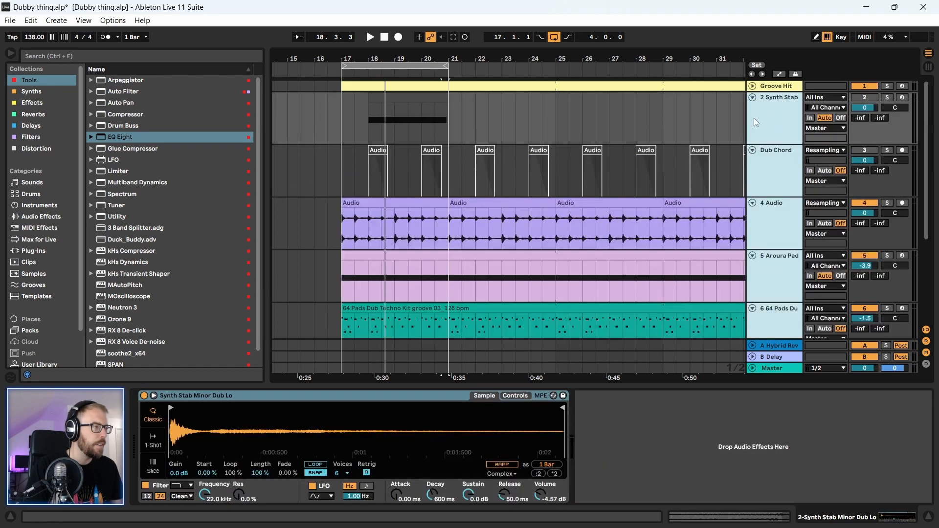
- Recolour the Dub Chord track dark grey and fold both it and the Synth Stab track
{"action": "left_click", "coordinate": [770, 153]}
{"action": "key", "text": "Up"}
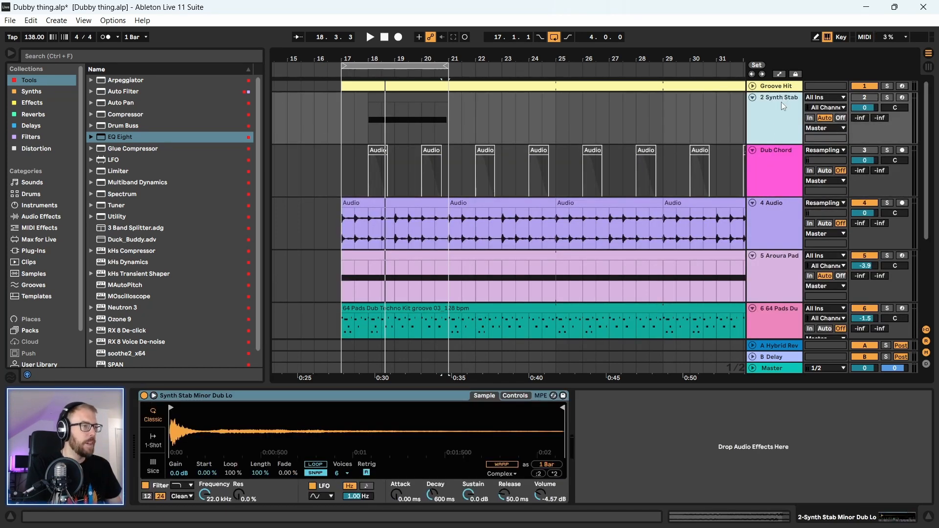
{"action": "right_click", "coordinate": [770, 150]}
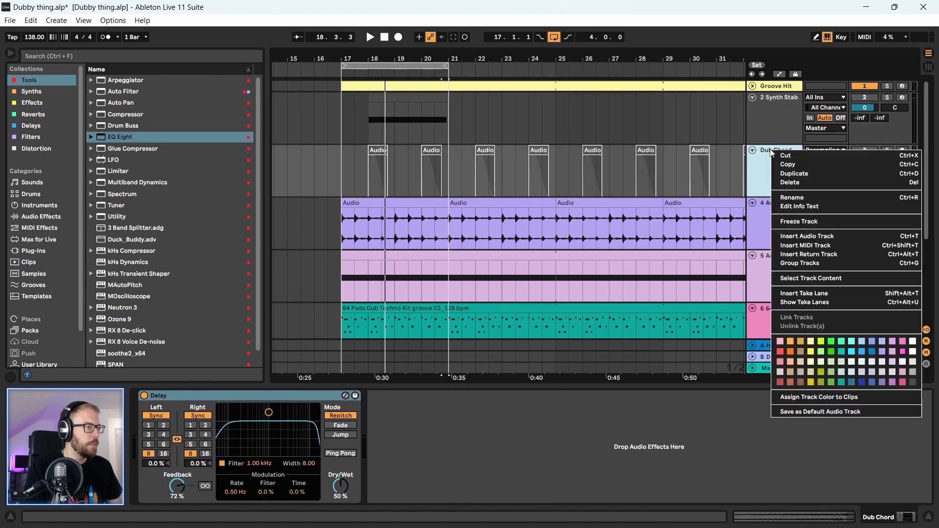
{"action": "left_click", "coordinate": [918, 381]}
{"action": "left_click", "coordinate": [753, 150]}
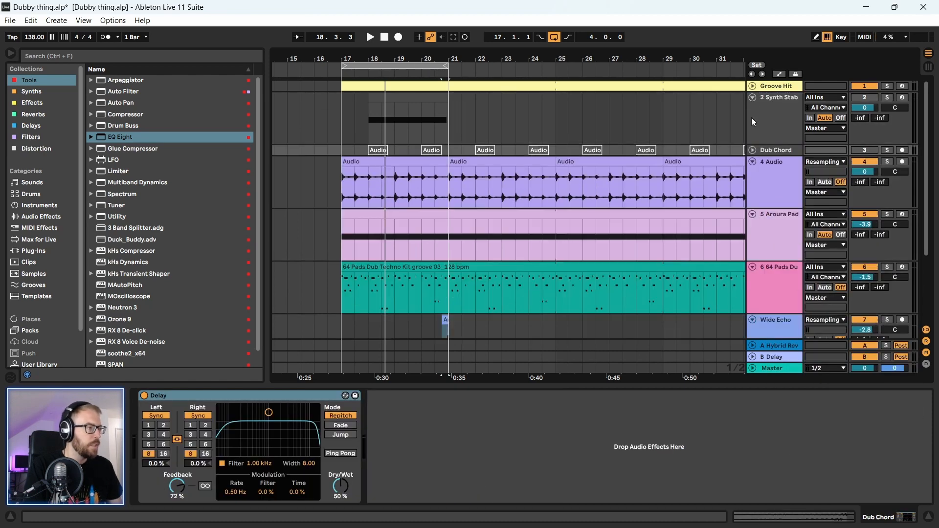
{"action": "left_click", "coordinate": [753, 97]}
- Rename track 4 as Delay Groove, the Aroura Pad track as Pad and the 64 Pads track as Dub Tops
{"action": "left_click", "coordinate": [779, 123]}
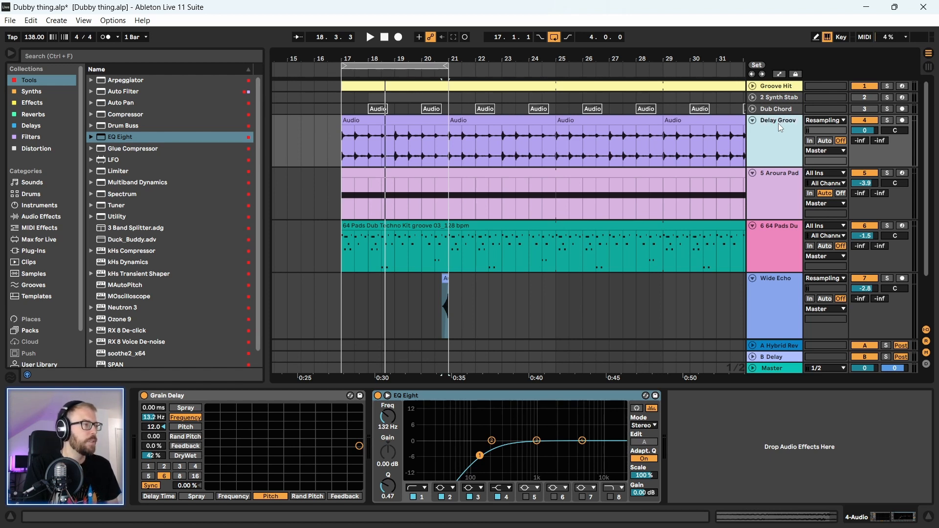
{"action": "left_click", "coordinate": [788, 175]}
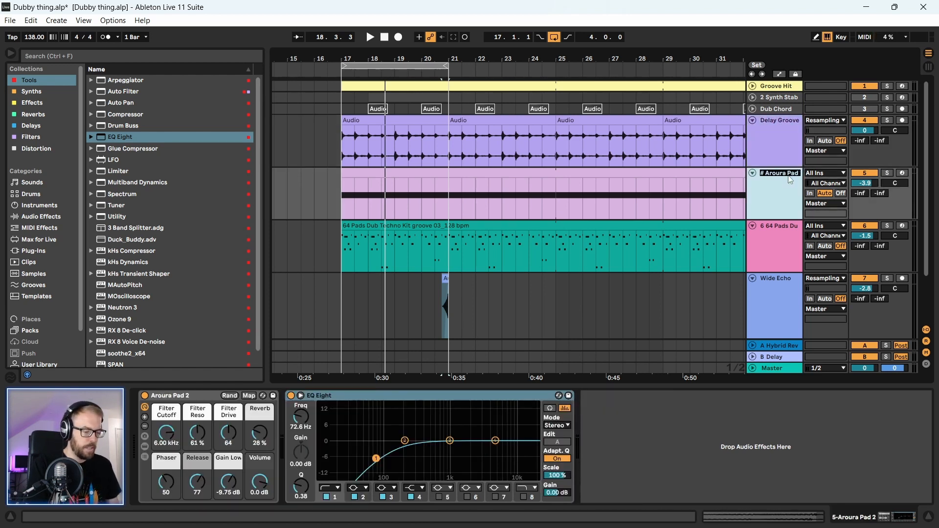
{"action": "left_click", "coordinate": [773, 229]}
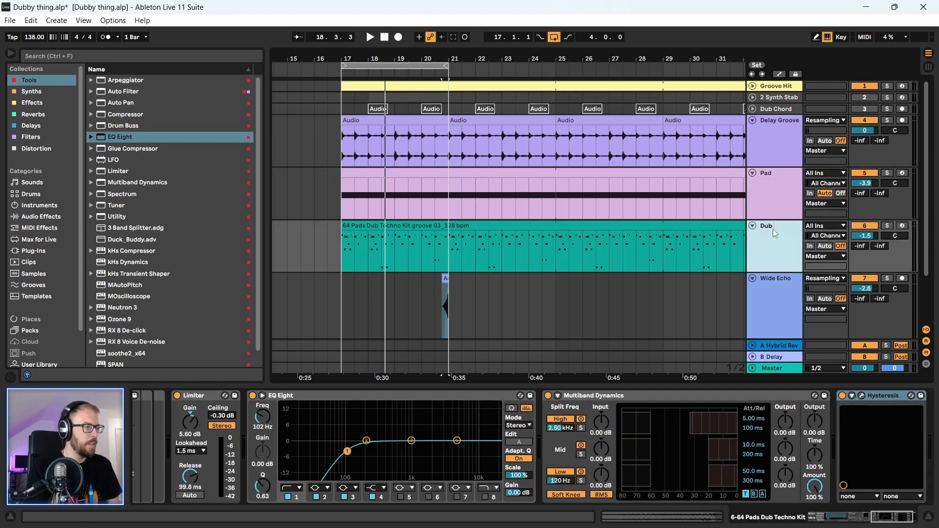
{"action": "type", "text": "Dub Tops"}
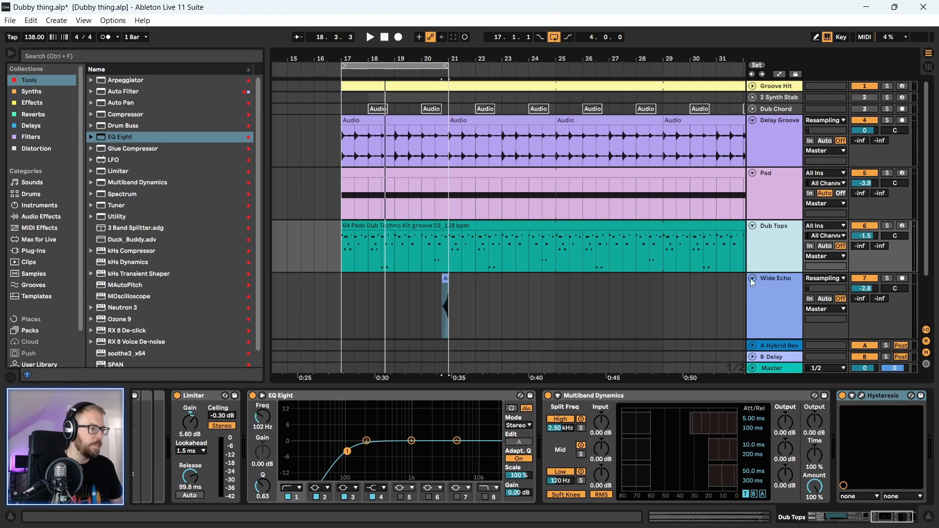
- Listen to the loop, stop it and trim the start of the Dub Tops clip to 21.1.1
{"action": "key", "text": "space"}
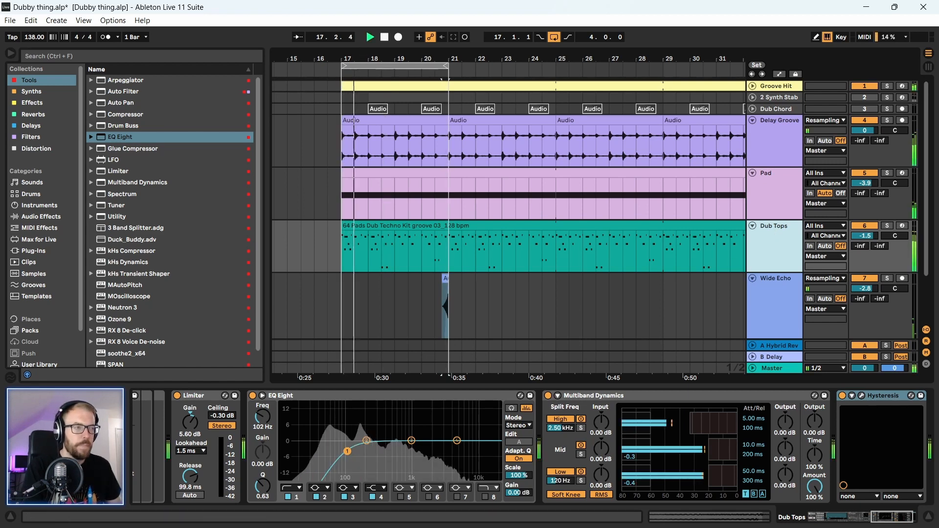
{"action": "left_click_drag", "start_coordinate": [347, 59], "coordinate": [346, 93]}
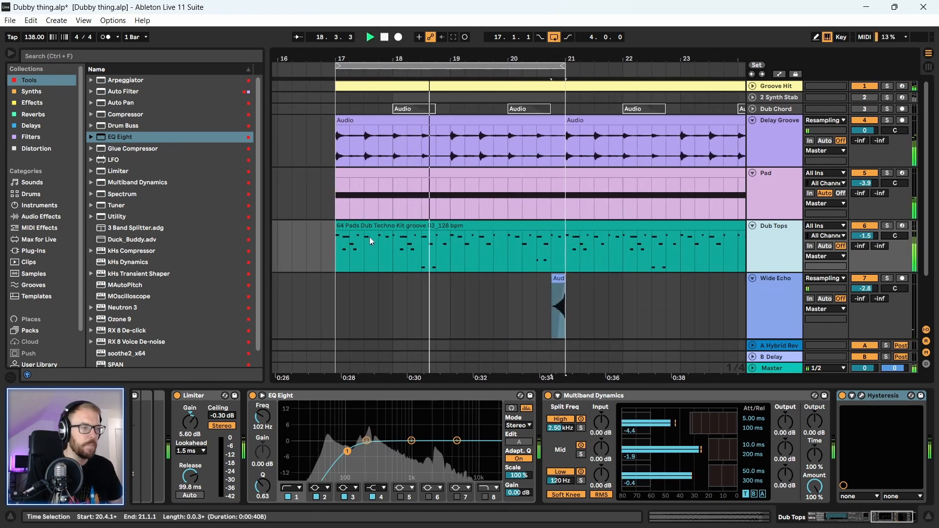
{"action": "left_click_drag", "start_coordinate": [403, 59], "coordinate": [352, 23]}
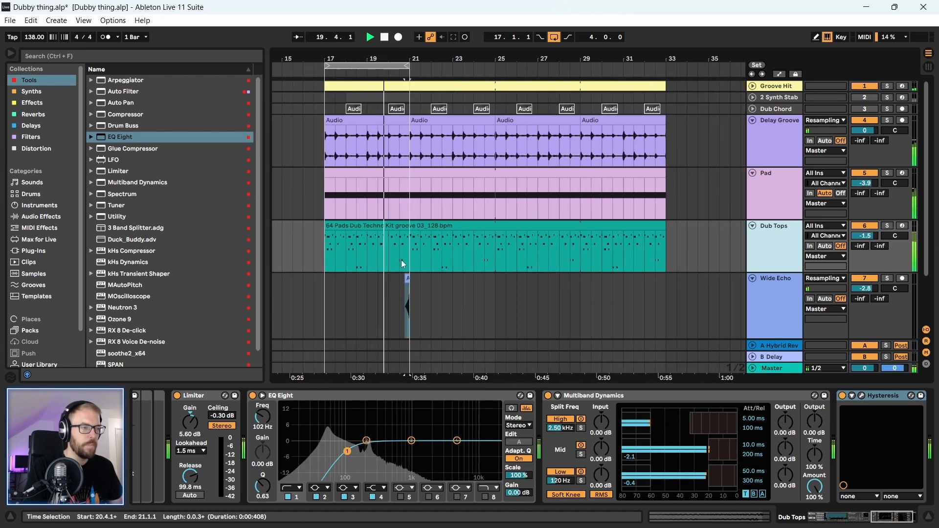
{"action": "key", "text": "space"}
{"action": "left_click", "coordinate": [435, 299]}
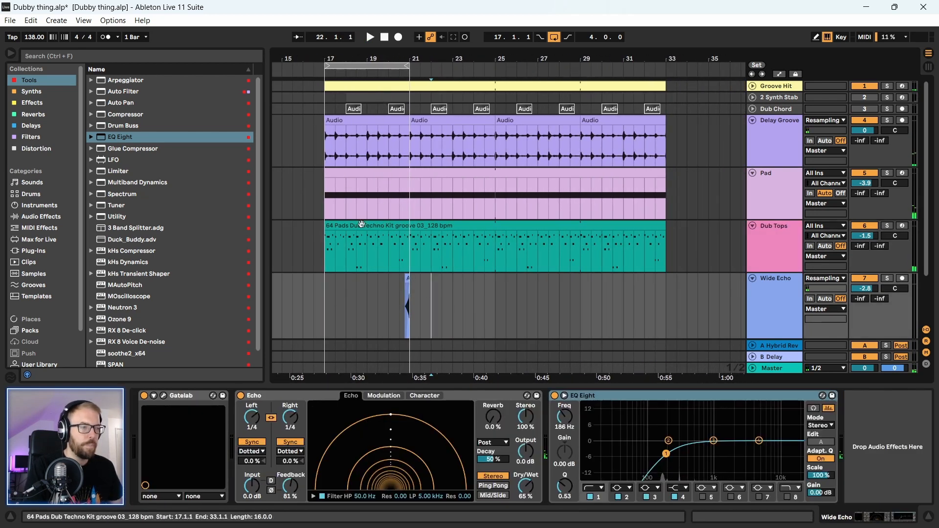
{"action": "left_click", "coordinate": [327, 225]}
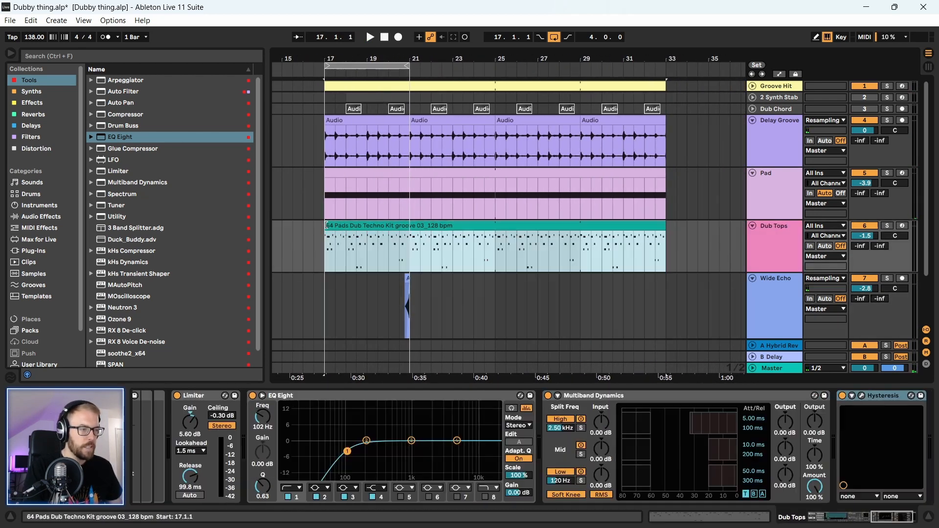
{"action": "left_click_drag", "start_coordinate": [326, 226], "coordinate": [408, 232]}
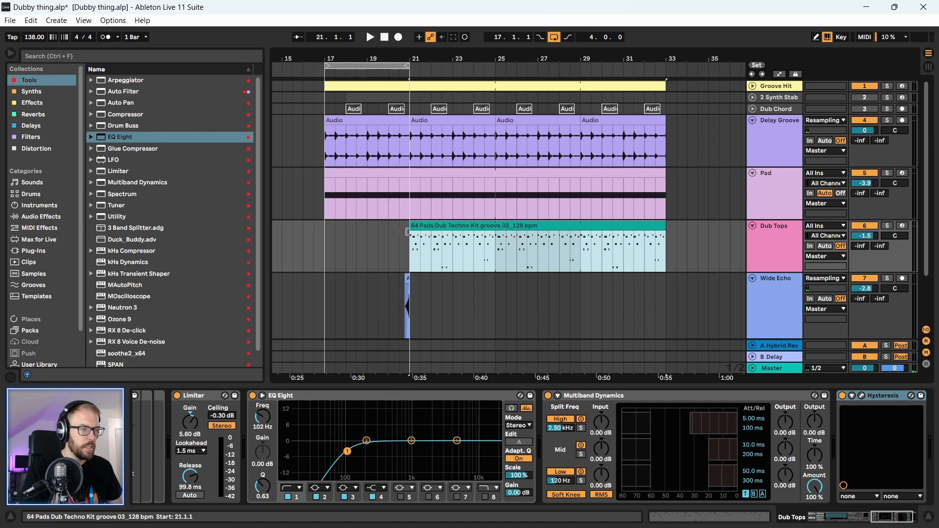
- Turn off arrangement looping and play from 17.1.1
{"action": "left_click", "coordinate": [553, 37]}
{"action": "left_click_drag", "start_coordinate": [468, 61], "coordinate": [514, 59]}
{"action": "left_click", "coordinate": [374, 275]}
{"action": "key", "text": "space"}
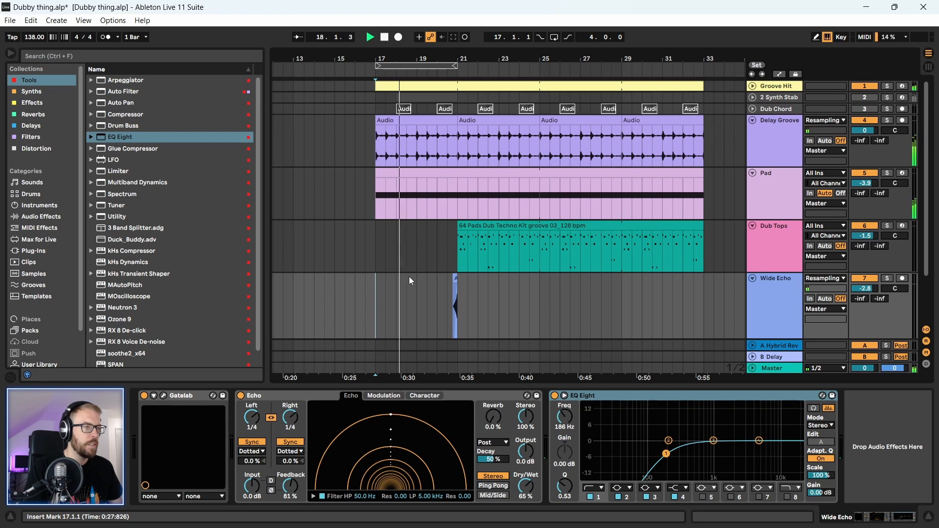
- Trim the start of the Dub Tops clip to 25.1.1 while the arrangement plays
{"action": "scroll", "coordinate": [409, 277], "scroll_direction": "down", "scroll_amount": 1}
{"action": "scroll", "coordinate": [475, 54], "scroll_direction": "down", "scroll_amount": 2}
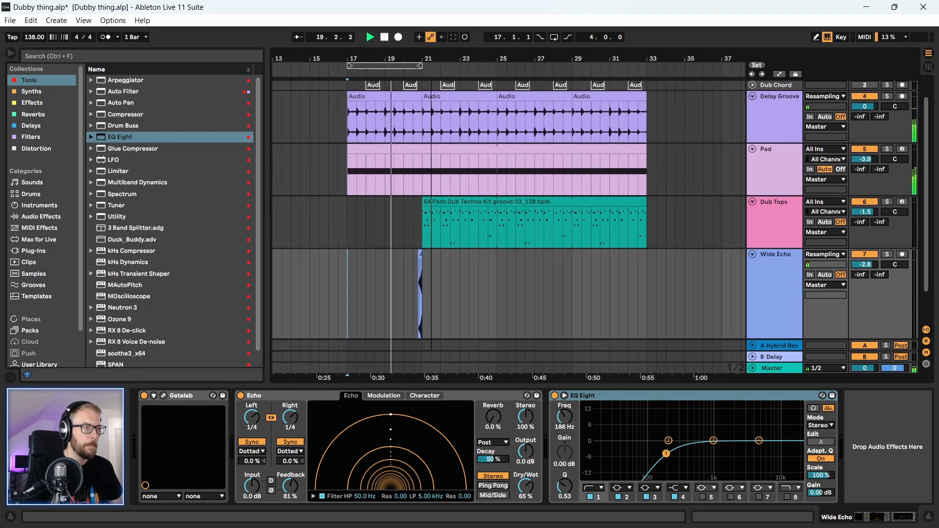
{"action": "left_click", "coordinate": [474, 201]}
{"action": "left_click_drag", "start_coordinate": [474, 201], "coordinate": [488, 201]}
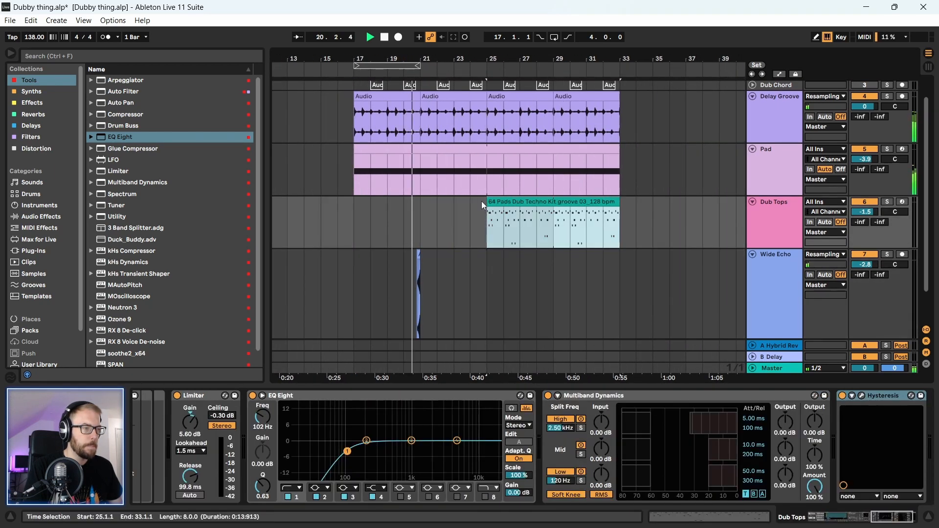
- Duplicate the Wide Echo range from 17.1.1 to 21.1.1 so a second reversed clip leads into 25.1.1
{"action": "scroll", "coordinate": [494, 202], "scroll_direction": "up", "scroll_amount": 1}
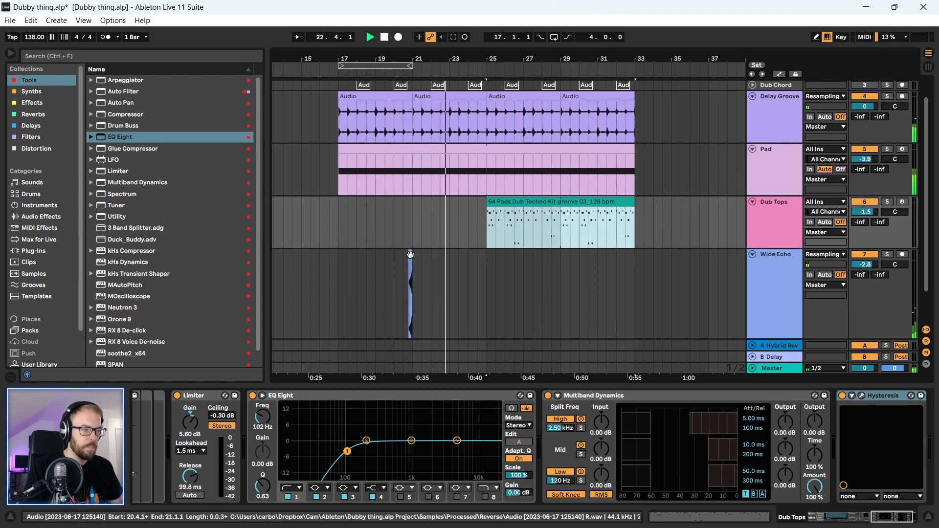
{"action": "left_click_drag", "start_coordinate": [335, 308], "coordinate": [397, 323]}
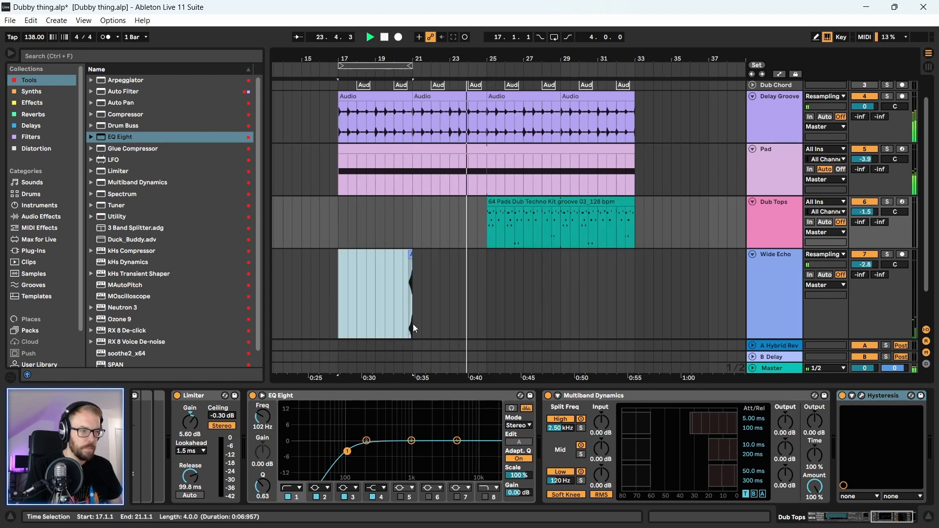
{"action": "left_click", "coordinate": [413, 324]}
{"action": "left_click_drag", "start_coordinate": [502, 52], "coordinate": [488, 65]}
- Loop the range from 25.1.1 to 33.1.1 over the Dub Tops clip, play it briefly and stop
{"action": "left_click_drag", "start_coordinate": [471, 300], "coordinate": [655, 235]}
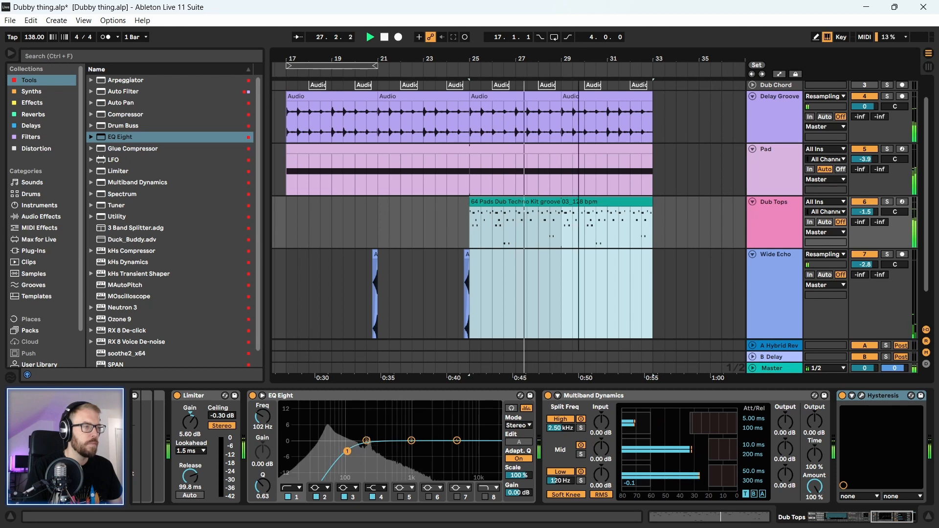
{"action": "left_click_drag", "start_coordinate": [585, 60], "coordinate": [586, 58]}
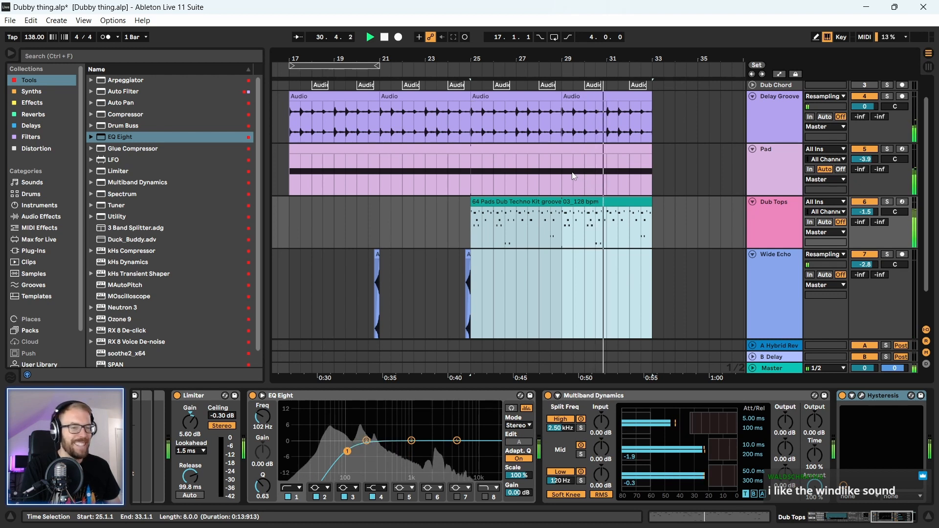
{"action": "mouse_move", "coordinate": [477, 224]}
{"action": "left_mouse_down"}
{"action": "mouse_move", "coordinate": [658, 234]}
{"action": "mouse_move", "coordinate": [474, 239]}
{"action": "left_mouse_up"}
{"action": "key", "text": "space"}
{"action": "key", "text": "ctrl+l"}
{"action": "key", "text": "space"}
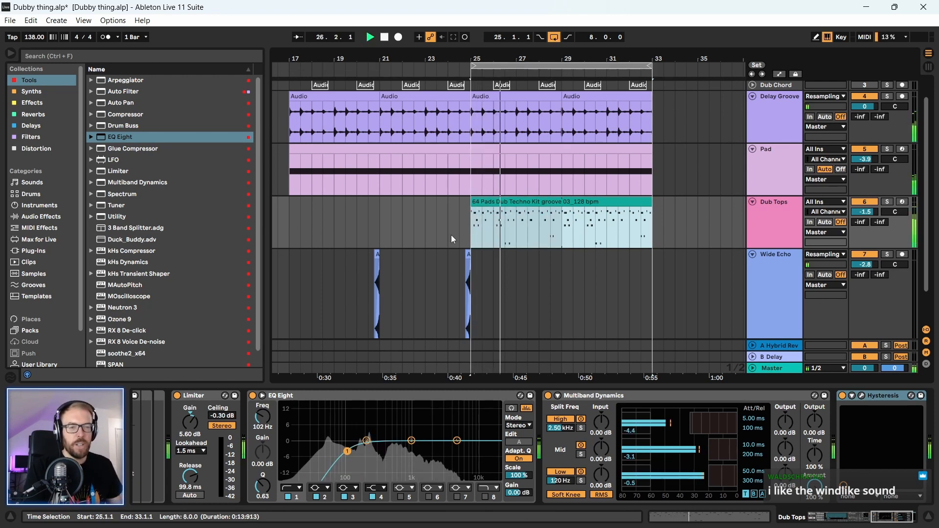
{"action": "key", "text": "space"}
{"action": "left_click_drag", "start_coordinate": [389, 56], "coordinate": [395, 34]}
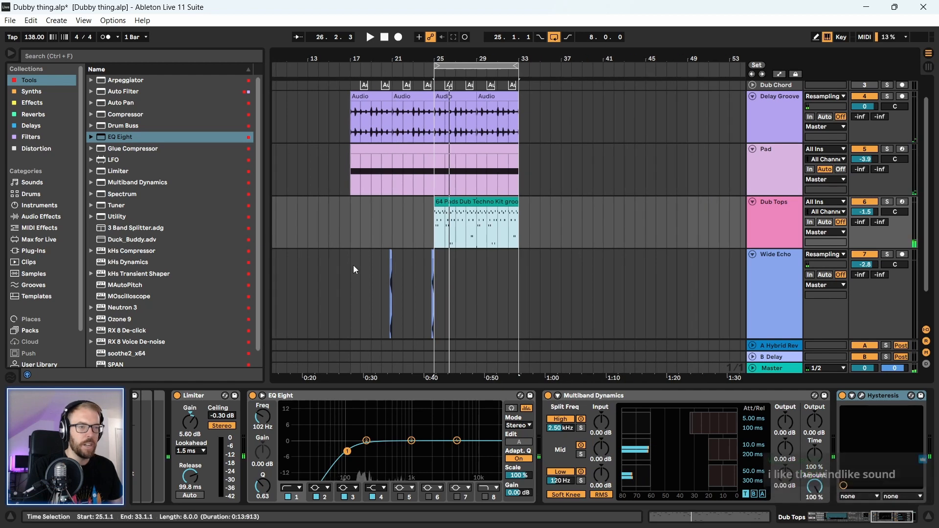
- Extend the Dub Tops, Pad, Delay Groove and Groove Hit parts to 41.1.1, duplicating the Delay Groove clips
{"action": "scroll", "coordinate": [482, 198], "scroll_direction": "up", "scroll_amount": 2}
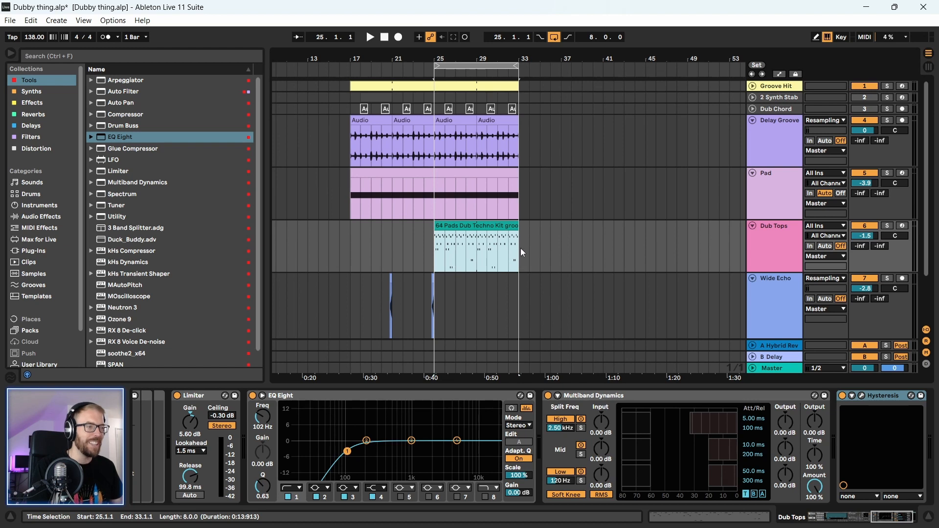
{"action": "left_click_drag", "start_coordinate": [515, 227], "coordinate": [603, 235]}
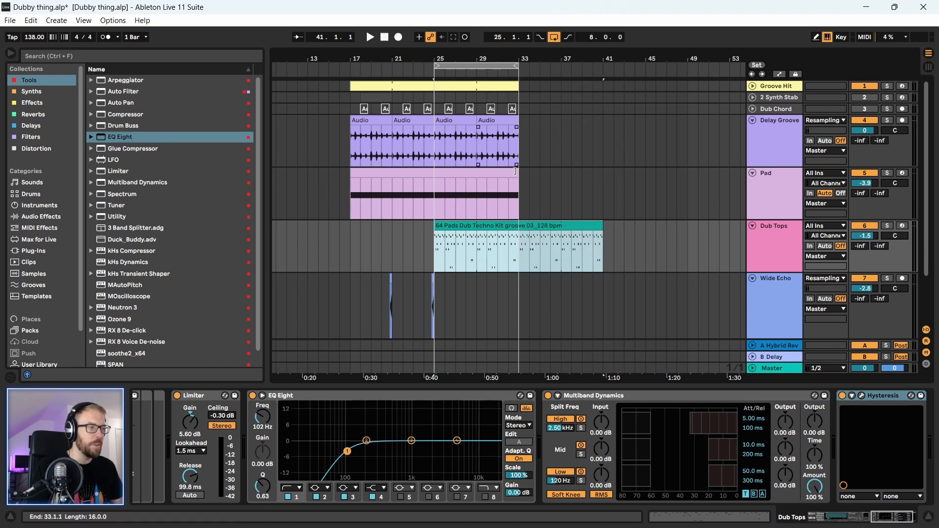
{"action": "left_click_drag", "start_coordinate": [515, 171], "coordinate": [603, 171]}
{"action": "left_click_drag", "start_coordinate": [518, 122], "coordinate": [437, 89]}
{"action": "key", "text": "ctrl+d"}
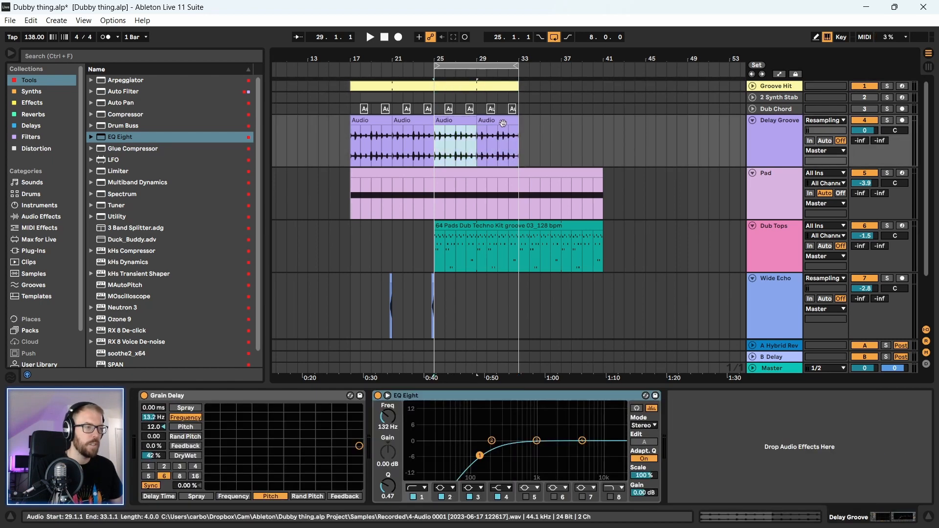
{"action": "left_click_drag", "start_coordinate": [511, 86], "coordinate": [600, 91]}
- Loop the arrangement range from 33.1.1 to 41.1.1 and play it
{"action": "left_click_drag", "start_coordinate": [521, 114], "coordinate": [599, 113]}
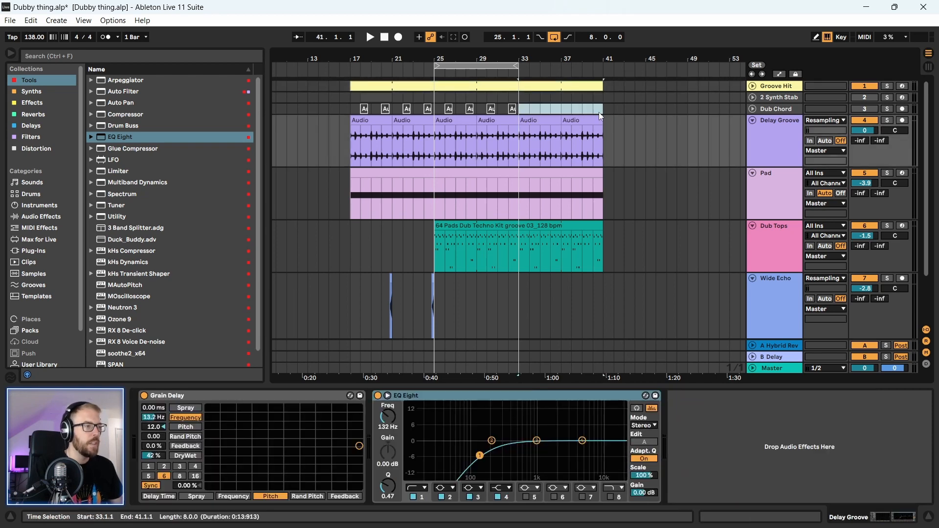
{"action": "key", "text": "ctrl+l"}
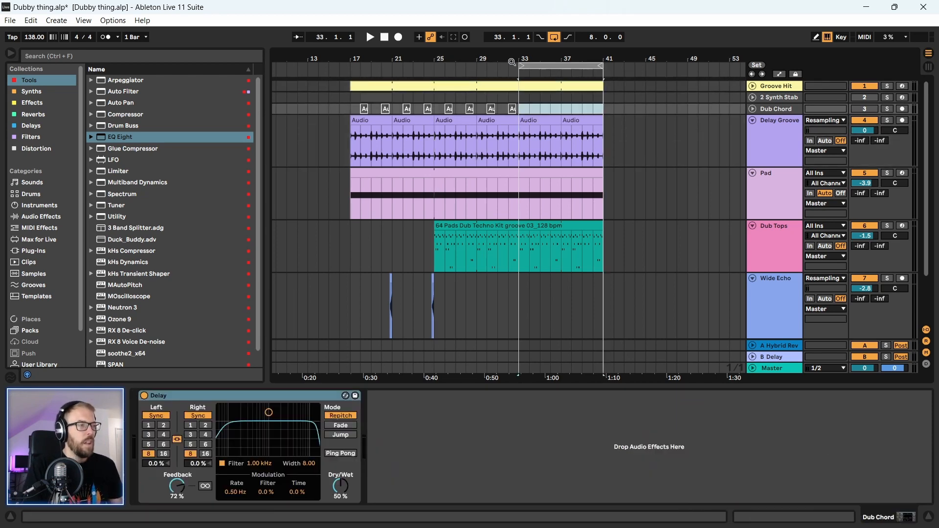
{"action": "key", "text": "space"}
{"action": "left_click", "coordinate": [46, 55]}
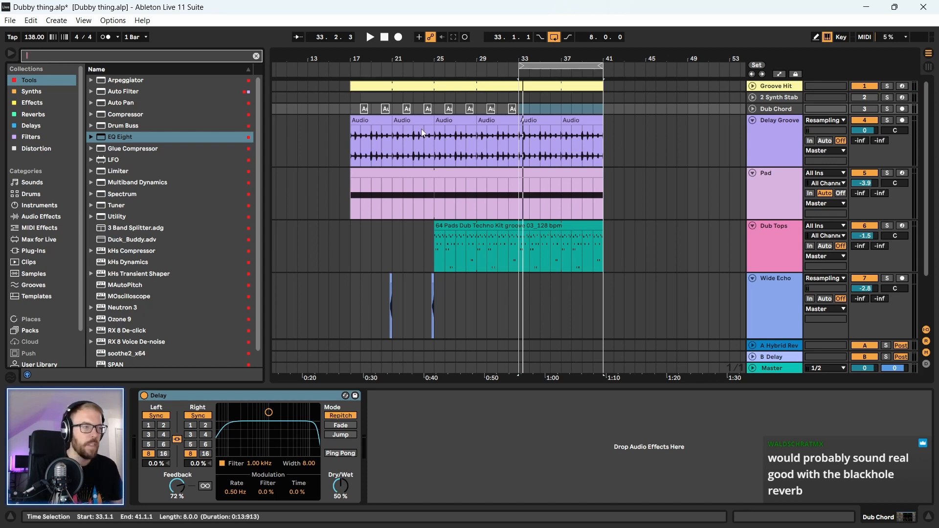
{"action": "left_click", "coordinate": [522, 204]}
{"action": "key", "text": "space"}
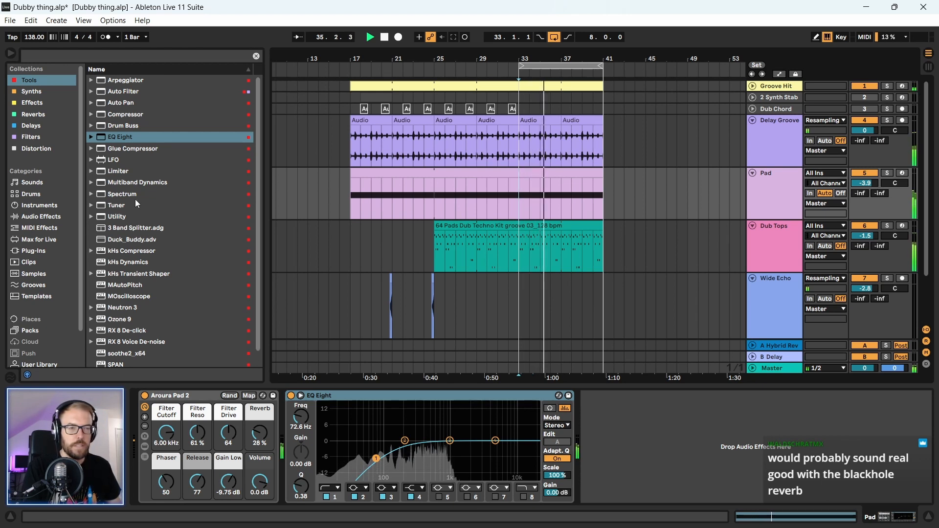
- Save the set, place the insert marker at bar 29 on Wide Echo and stop playback
{"action": "left_click", "coordinate": [51, 56]}
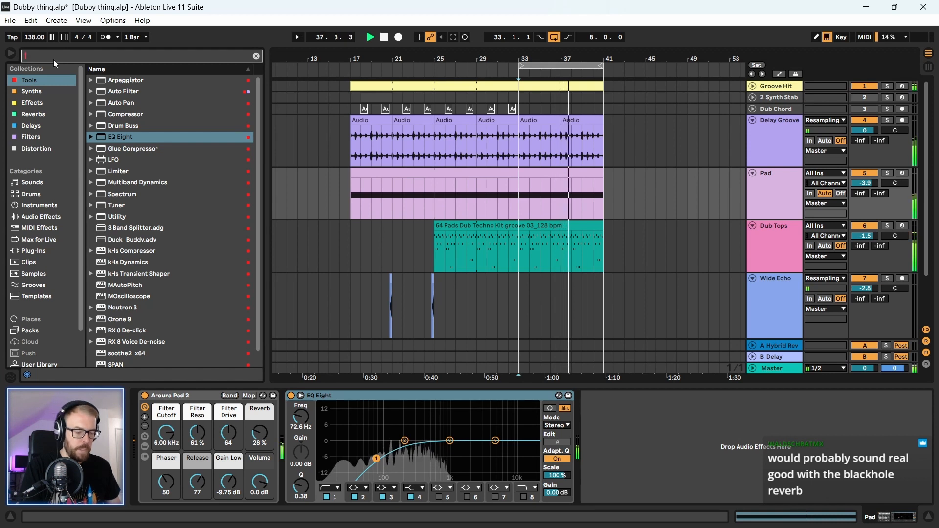
{"action": "key", "text": "ctrl+s"}
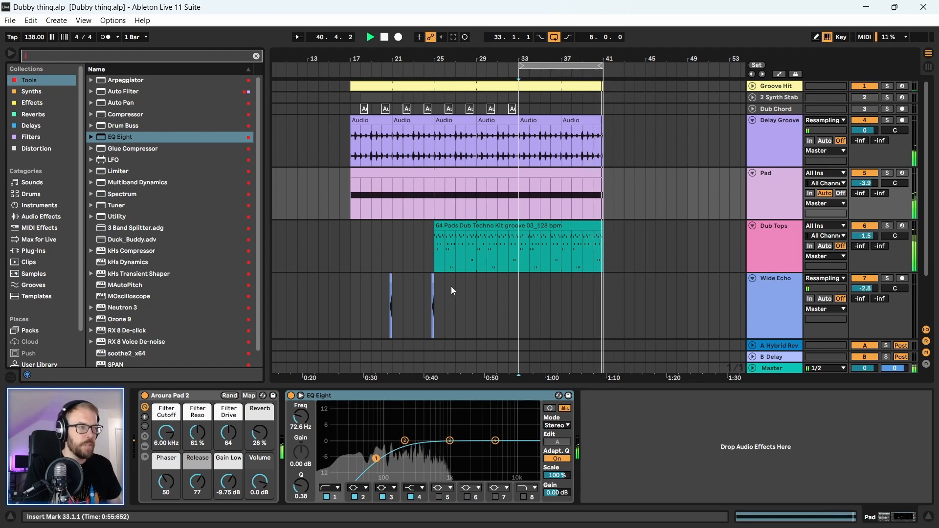
{"action": "left_click", "coordinate": [476, 303]}
{"action": "key", "text": "space"}
- Search the browser for "tonal", widen the file list and look through the matching samples
{"action": "left_click", "coordinate": [106, 55]}
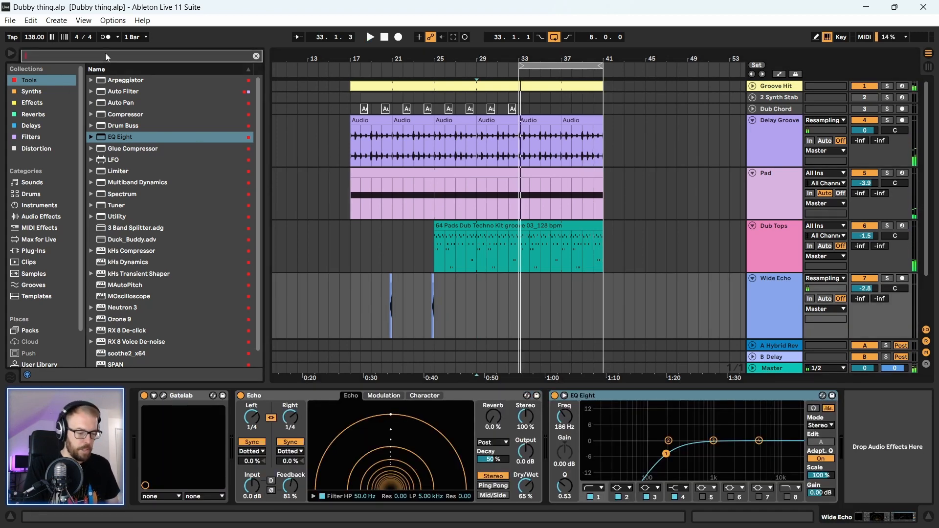
{"action": "type", "text": "tonal"}
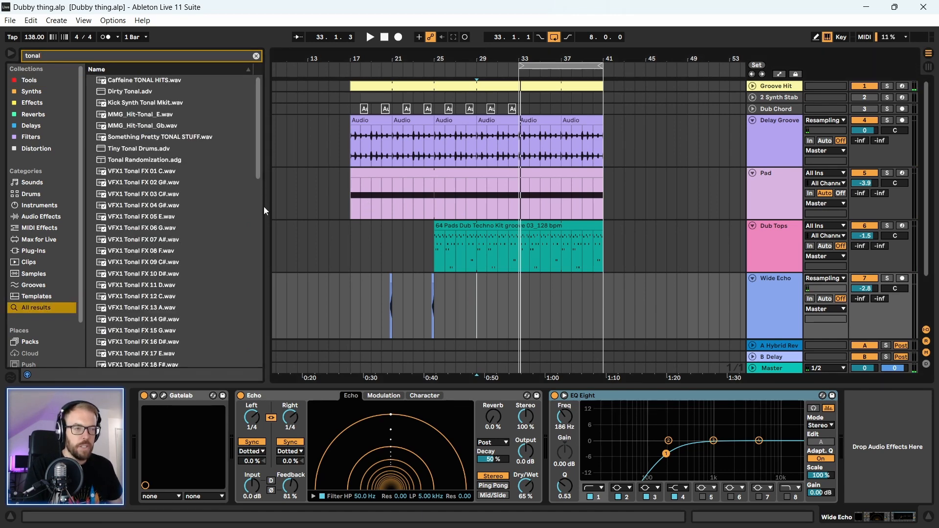
{"action": "left_click_drag", "start_coordinate": [264, 210], "coordinate": [338, 210]}
{"action": "scroll", "coordinate": [213, 296], "scroll_direction": "down", "scroll_amount": 4}
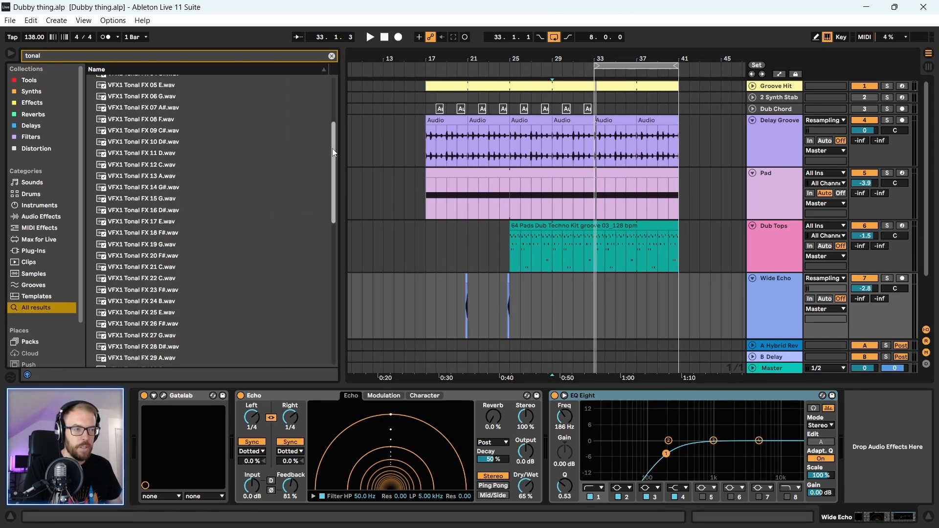
{"action": "scroll", "coordinate": [327, 310], "scroll_direction": "down", "scroll_amount": 8}
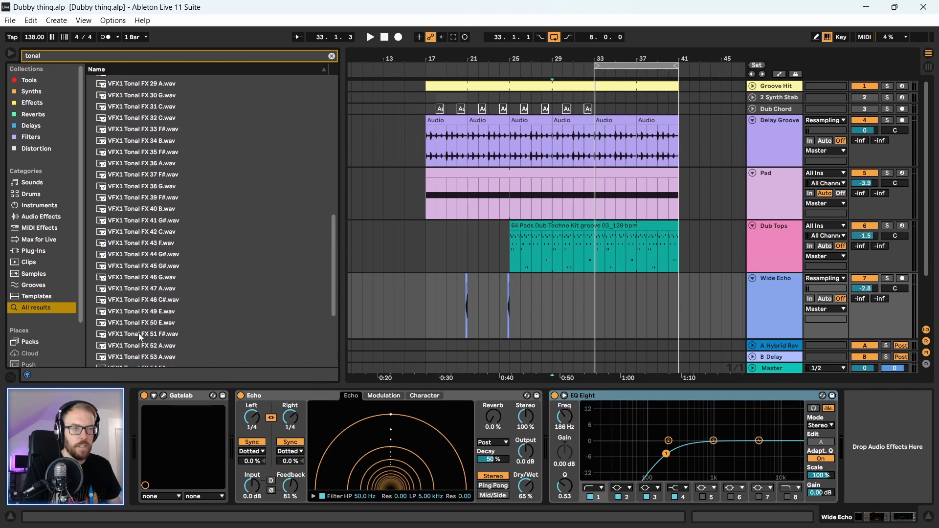
{"action": "scroll", "coordinate": [146, 252], "scroll_direction": "up", "scroll_amount": 12}
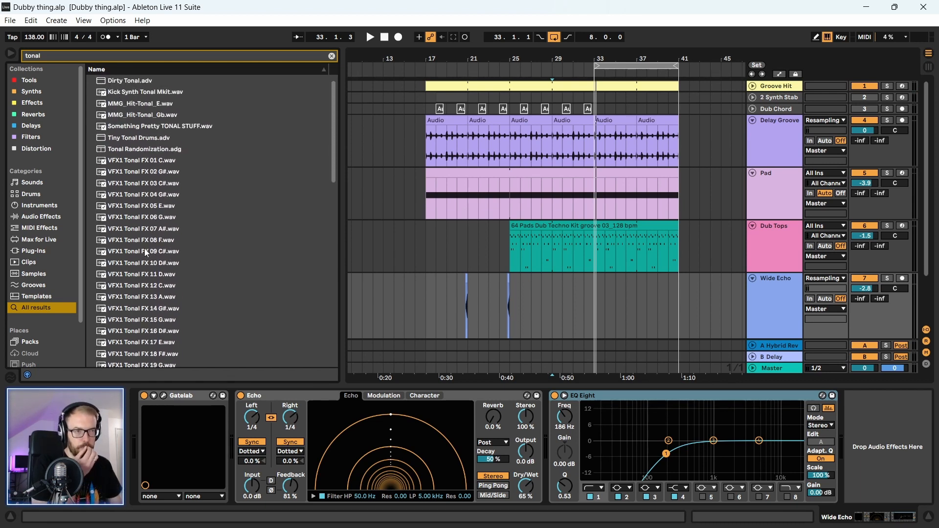
{"action": "scroll", "coordinate": [146, 253], "scroll_direction": "up", "scroll_amount": 1}
- Audition the VFX1 Tonal FX samples 02 G#, 04 G#, 05 E and 08 F
{"action": "left_click", "coordinate": [152, 185]}
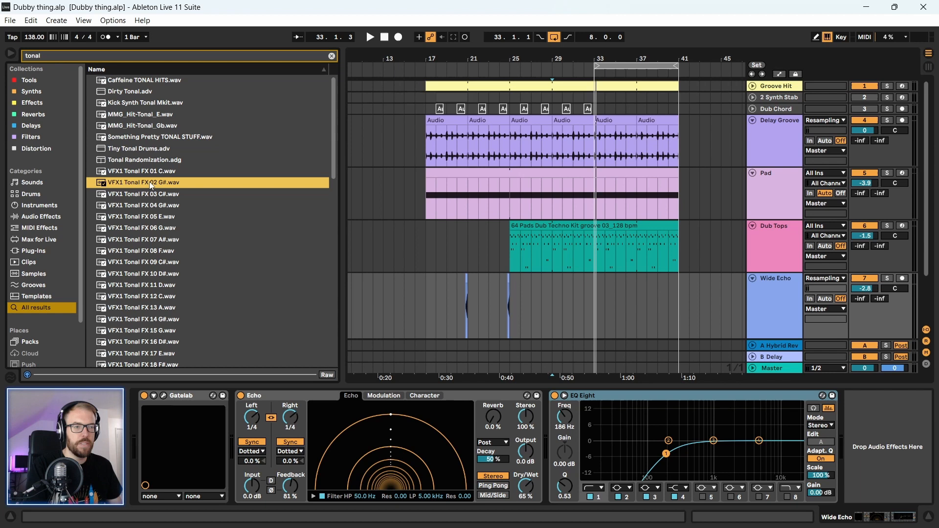
{"action": "left_click", "coordinate": [138, 209]}
{"action": "left_click", "coordinate": [135, 220]}
{"action": "scroll", "coordinate": [135, 230], "scroll_direction": "down", "scroll_amount": 3}
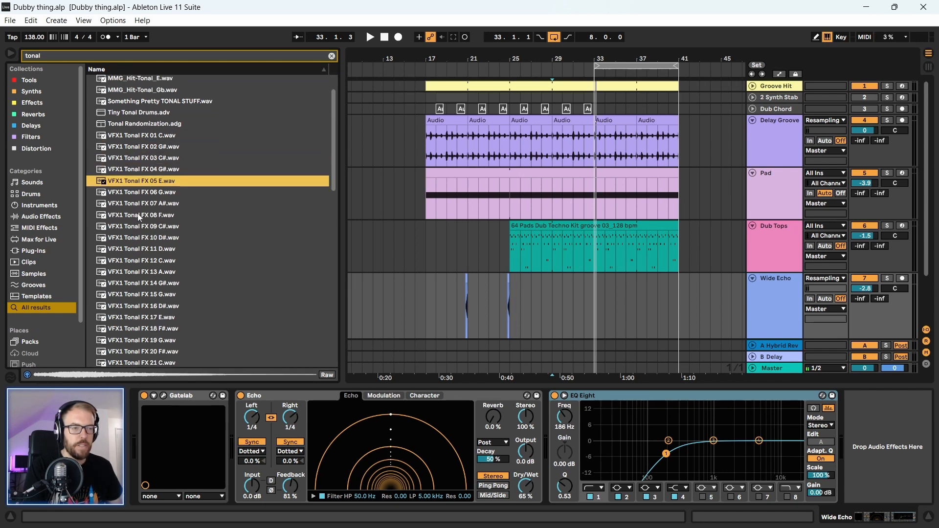
{"action": "left_click", "coordinate": [140, 215]}
{"action": "scroll", "coordinate": [123, 254], "scroll_direction": "down", "scroll_amount": 2}
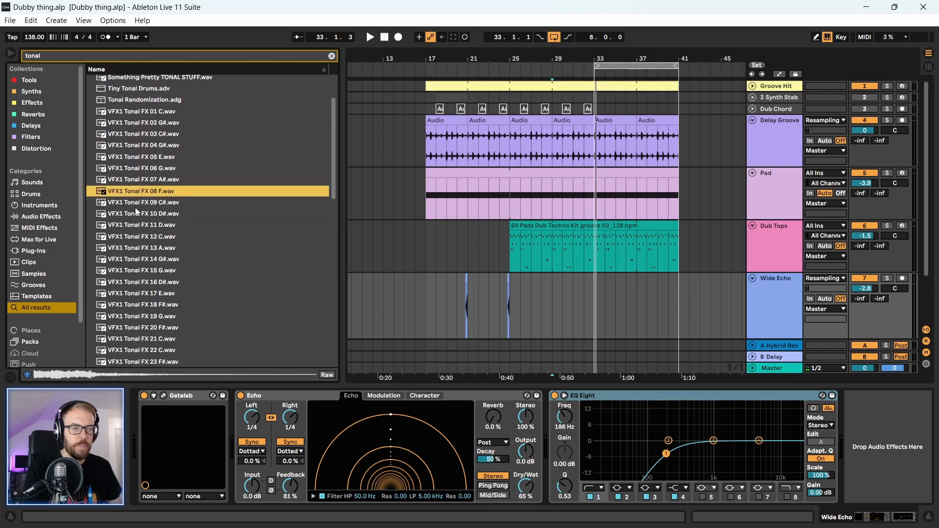
- Insert an audio track below Wide Echo and place VFX1 Tonal FX 08 F.wav on it at 25.1.1
{"action": "left_click_drag", "start_coordinate": [543, 240], "coordinate": [118, 197]}
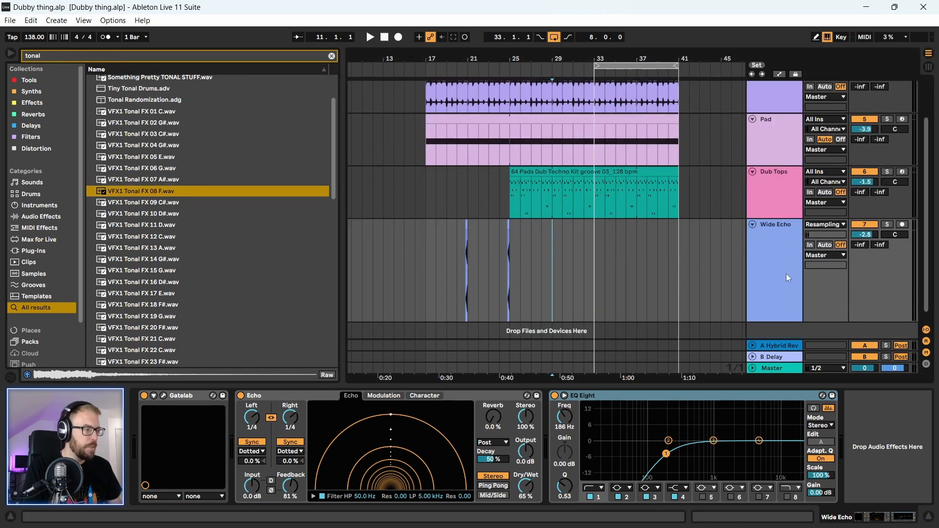
{"action": "left_click", "coordinate": [784, 274]}
{"action": "key", "text": "ctrl+t"}
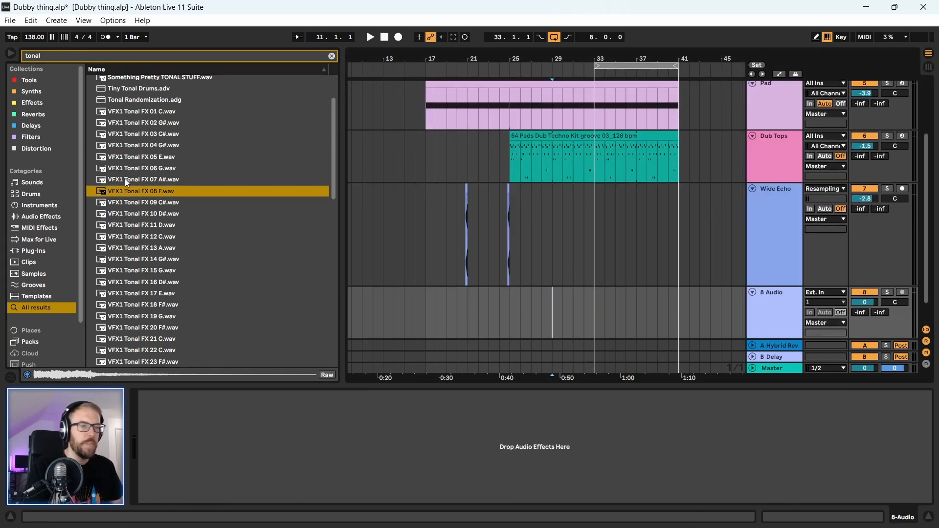
{"action": "left_click_drag", "start_coordinate": [122, 192], "coordinate": [515, 315]}
- Lower the VFX1 Tonal track's volume to -16.0 dB while playing its clip from 25.1.1
{"action": "left_click_drag", "start_coordinate": [869, 302], "coordinate": [865, 312]}
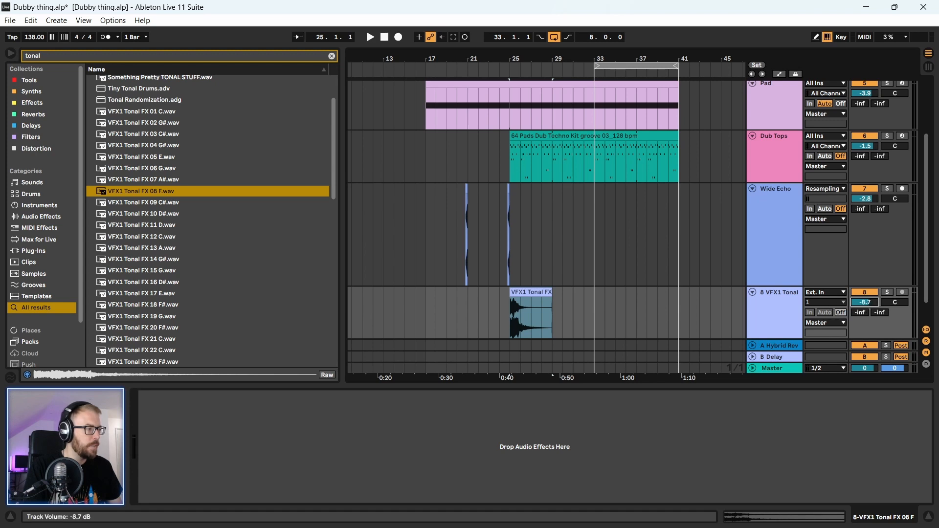
{"action": "left_click", "coordinate": [531, 315]}
{"action": "key", "text": "space"}
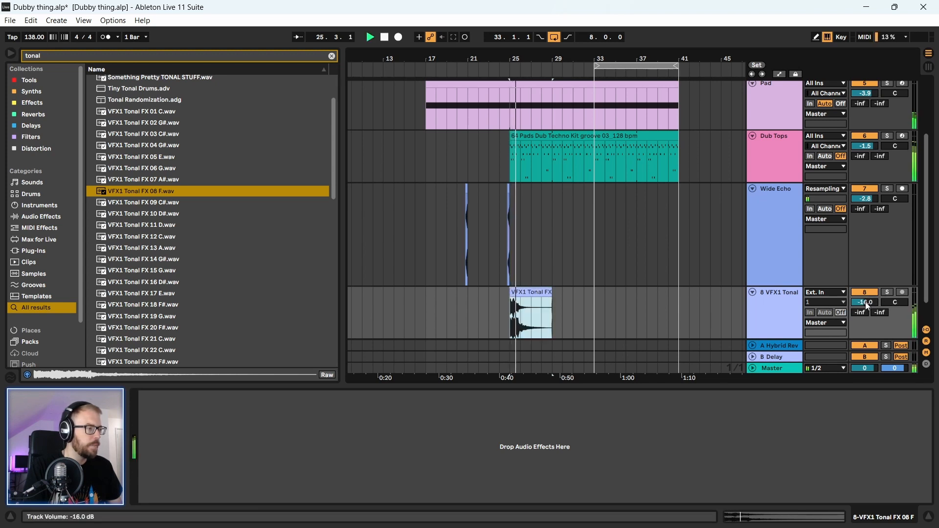
- Clear the browser search, add a MIDI track below VFX1 Tonal and load the tonal clip into it as a playable sample
{"action": "left_click", "coordinate": [331, 56]}
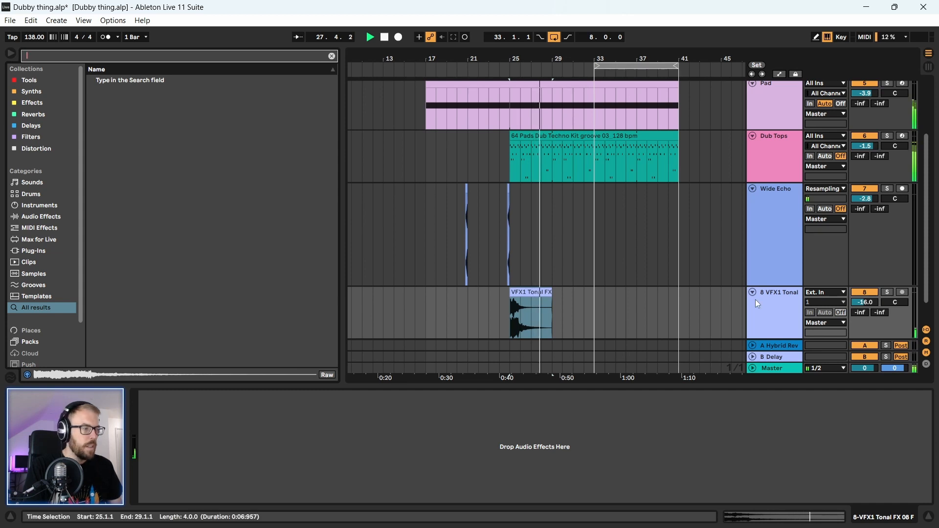
{"action": "left_click", "coordinate": [776, 309]}
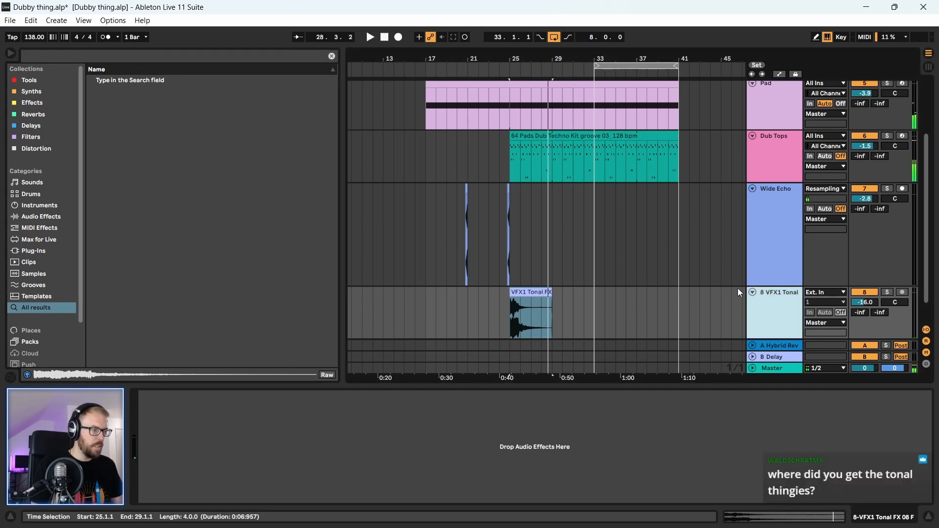
{"action": "key", "text": "ctrl+shift+t"}
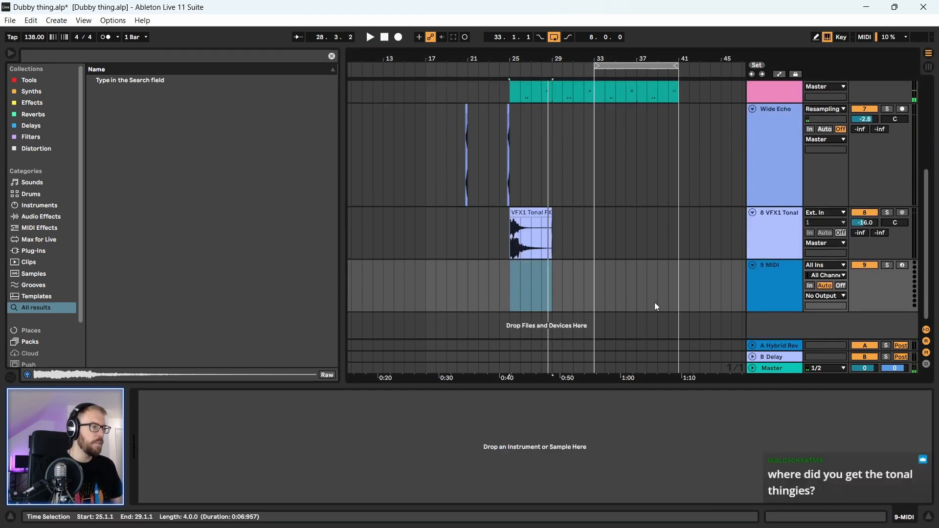
{"action": "left_click", "coordinate": [531, 214]}
{"action": "left_click_drag", "start_coordinate": [532, 214], "coordinate": [622, 438]}
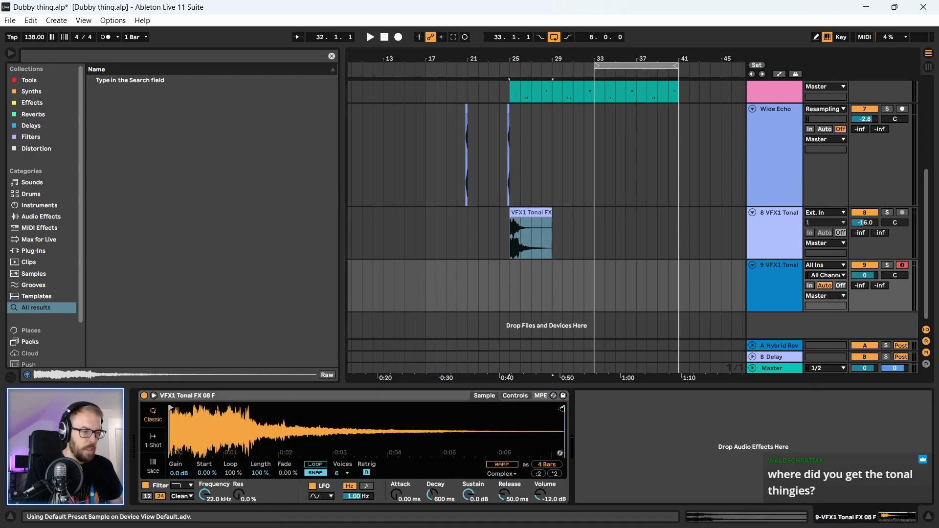
- Set the sampler to 1-Shot, narrow the sample region to a short slice around 0:01 and briefly play from 25.1.1
{"action": "left_click_drag", "start_coordinate": [565, 409], "coordinate": [389, 410]}
{"action": "left_click", "coordinate": [160, 426]}
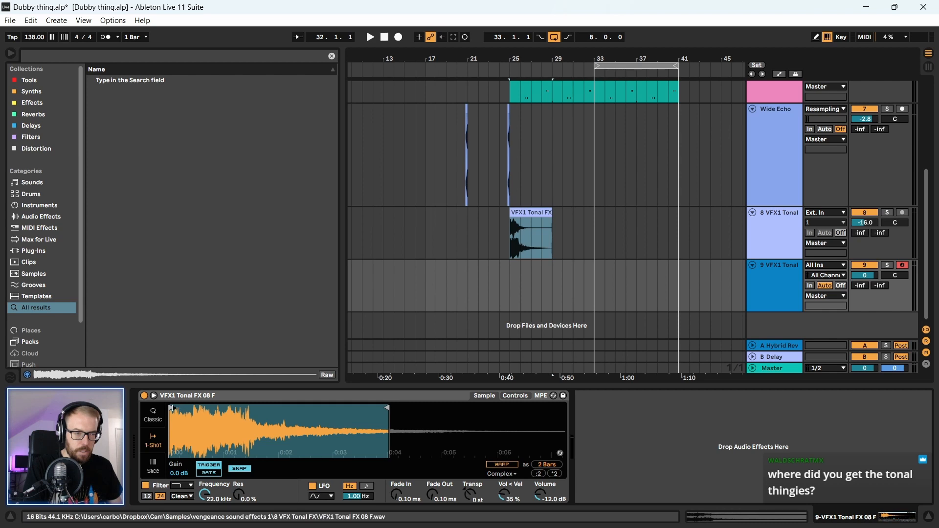
{"action": "left_click_drag", "start_coordinate": [175, 409], "coordinate": [216, 410]}
{"action": "left_click_drag", "start_coordinate": [387, 409], "coordinate": [245, 409]}
{"action": "left_click", "coordinate": [512, 288]}
{"action": "key", "text": "space"}
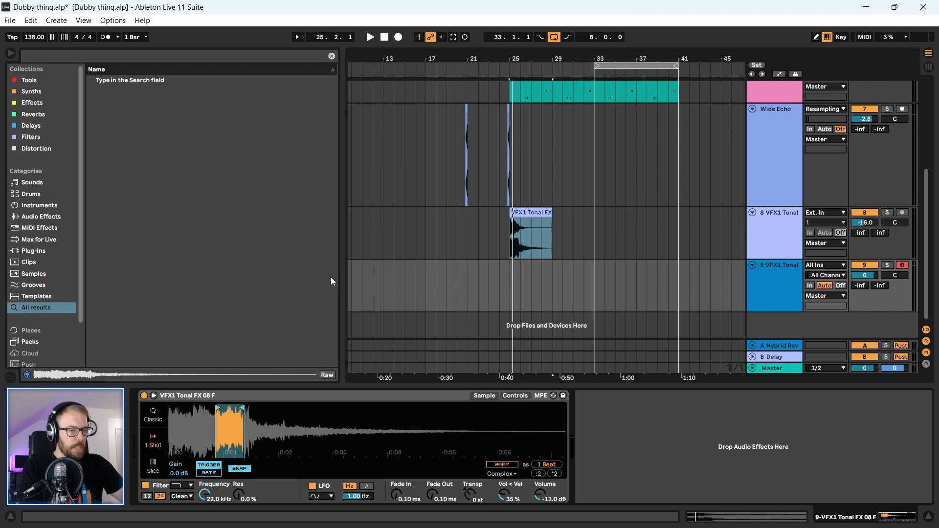
- Deactivate the VFX1 Tonal FX 08 F clip on the audio track and select the sampler track below it
{"action": "left_click_drag", "start_coordinate": [534, 60], "coordinate": [474, 208]}
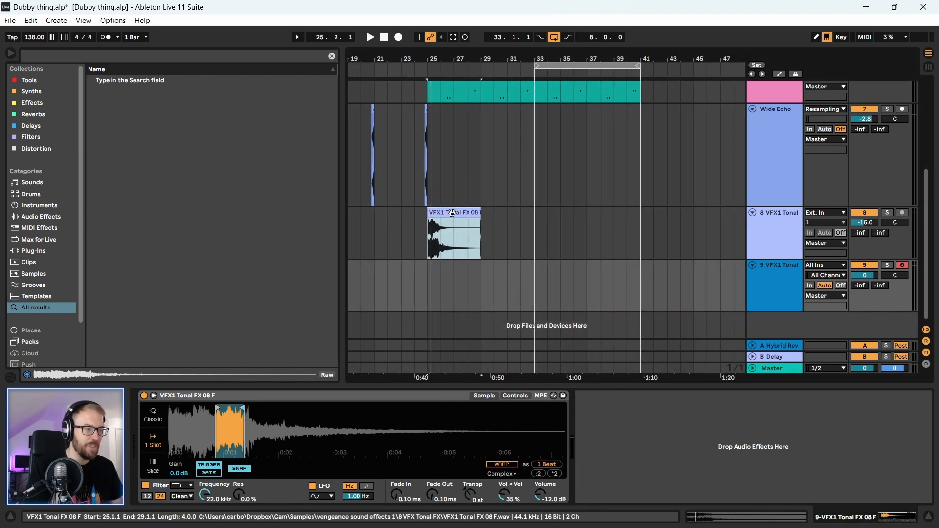
{"action": "left_click", "coordinate": [452, 213]}
{"action": "key", "text": "0"}
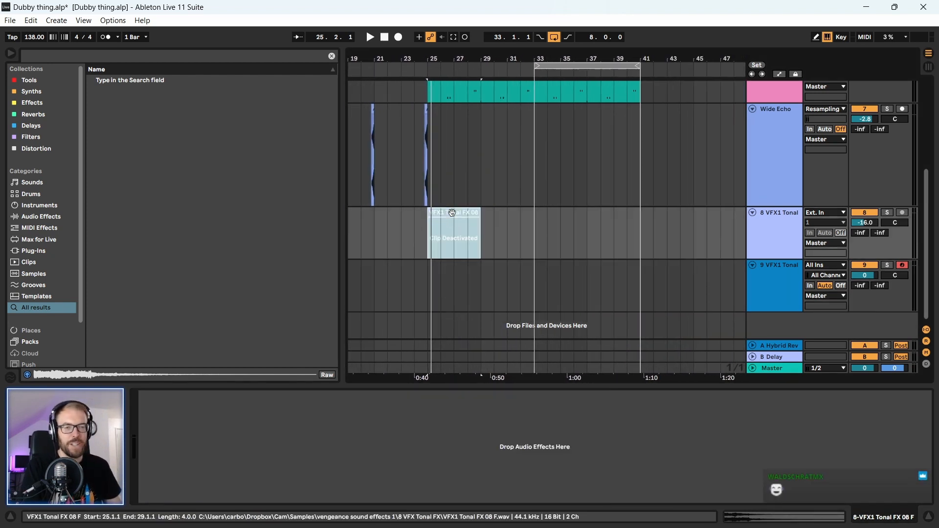
{"action": "left_click", "coordinate": [778, 269]}
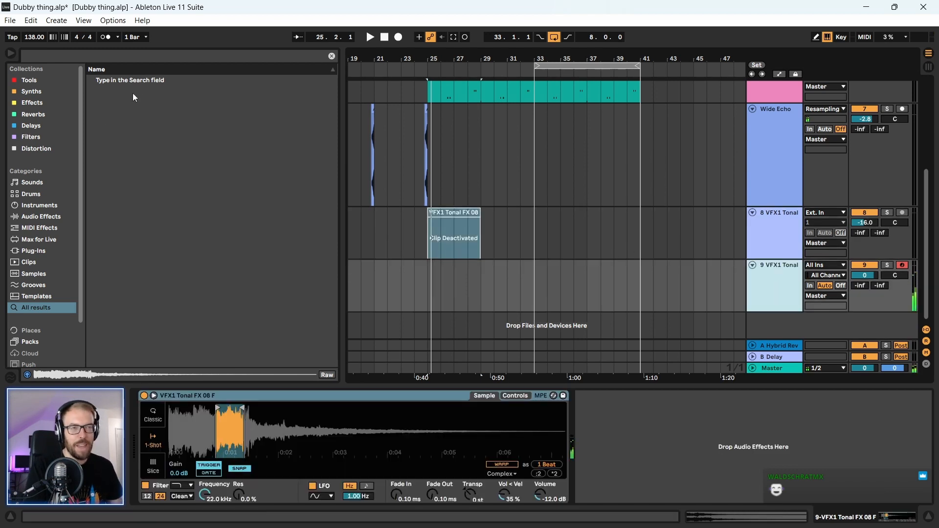
- Look through the Tools and Effects collections for an effect to use on the sampler track
{"action": "left_click_drag", "start_coordinate": [341, 98], "coordinate": [178, 132]}
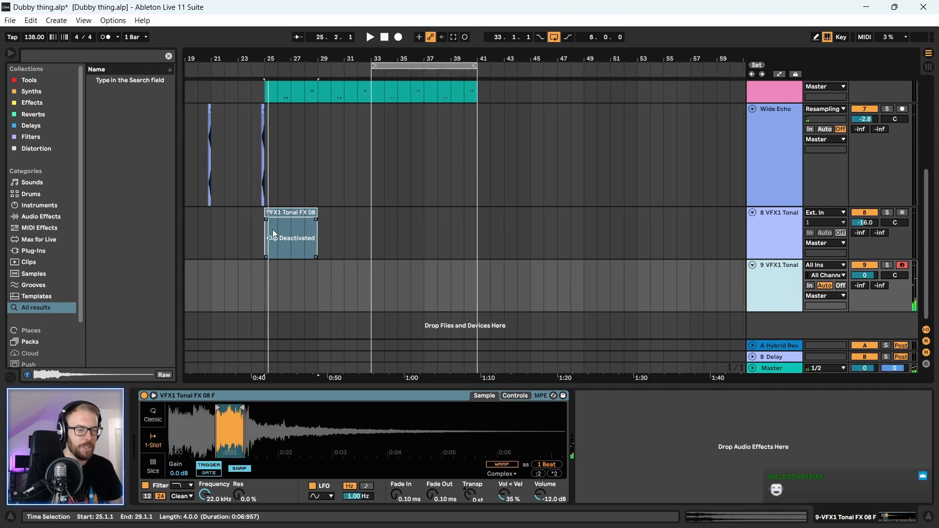
{"action": "left_click", "coordinate": [30, 82]}
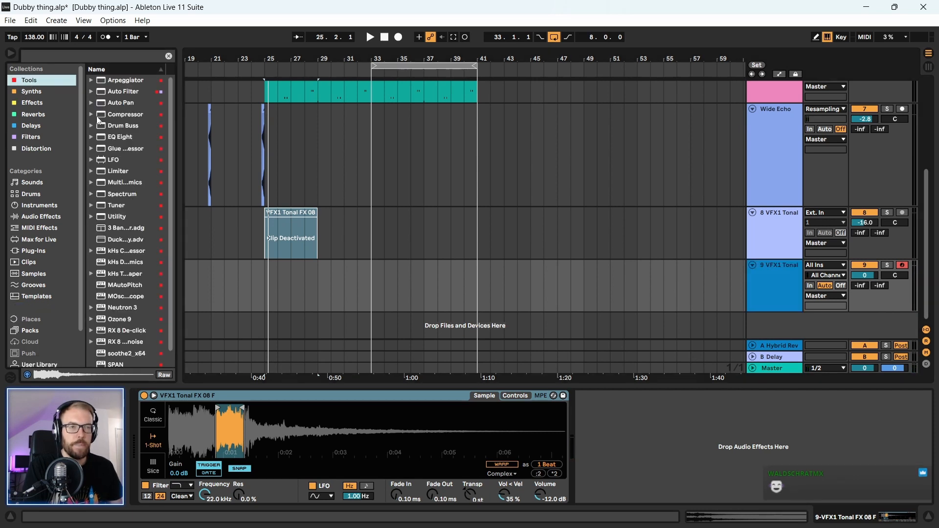
{"action": "left_click", "coordinate": [73, 56]}
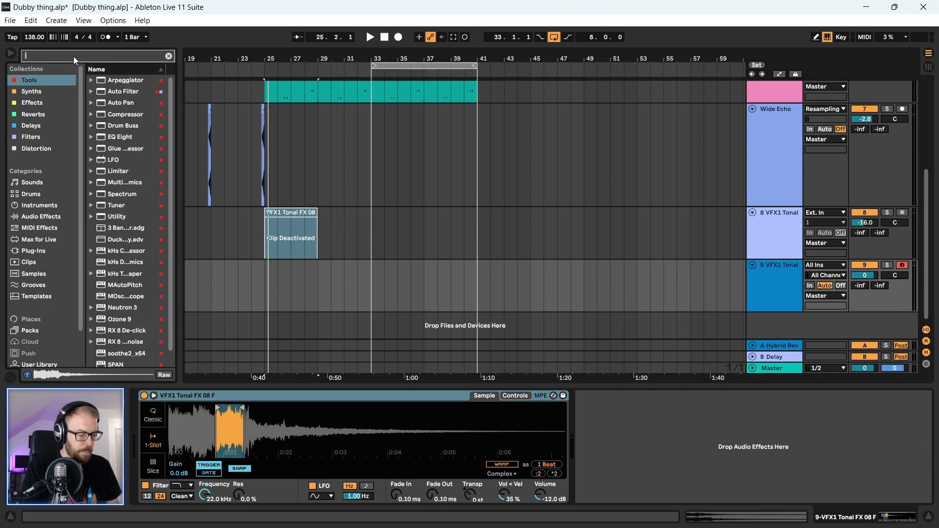
{"action": "left_click", "coordinate": [63, 103]}
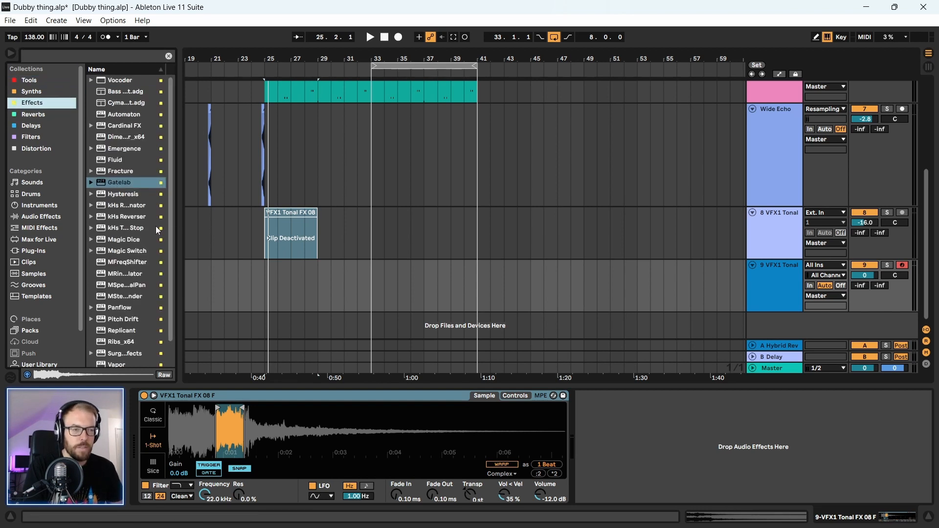
{"action": "left_click_drag", "start_coordinate": [178, 212], "coordinate": [271, 212]}
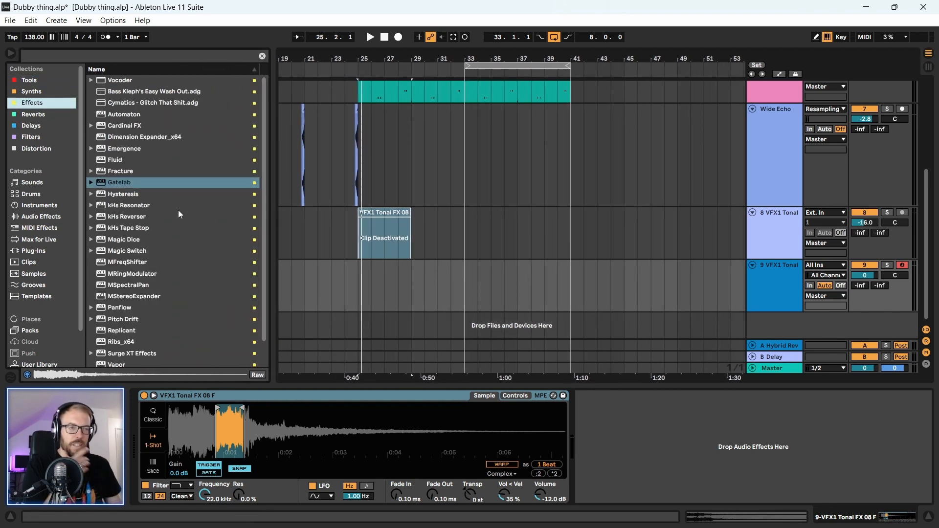
{"action": "scroll", "coordinate": [178, 214], "scroll_direction": "down", "scroll_amount": 2}
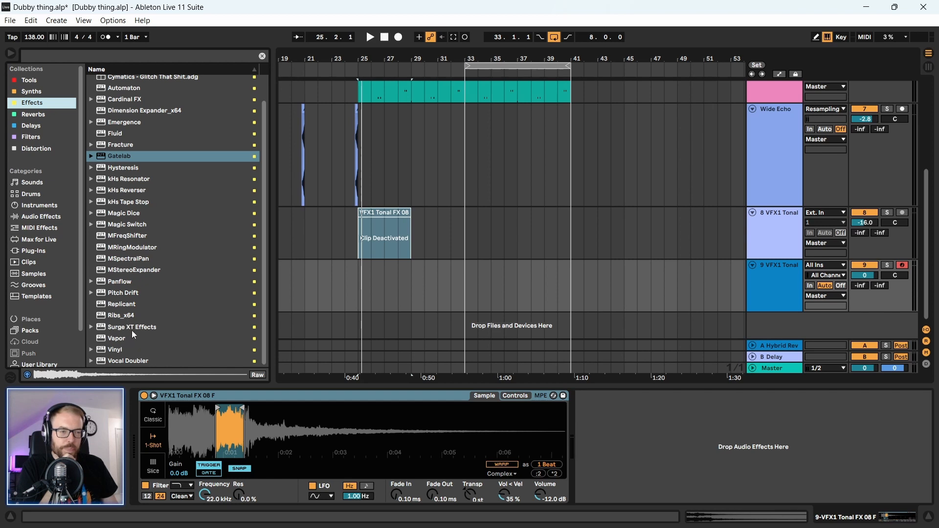
{"action": "scroll", "coordinate": [125, 254], "scroll_direction": "up", "scroll_amount": 2}
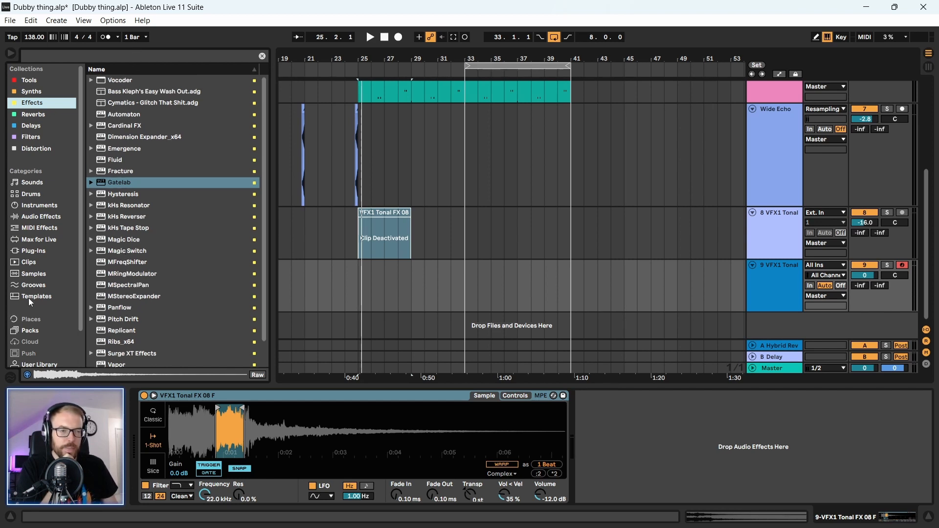
- Browse the plug-ins and the audio effect categories, examining the EQ & Filters and Delay & Loop devices
{"action": "left_click", "coordinate": [34, 251]}
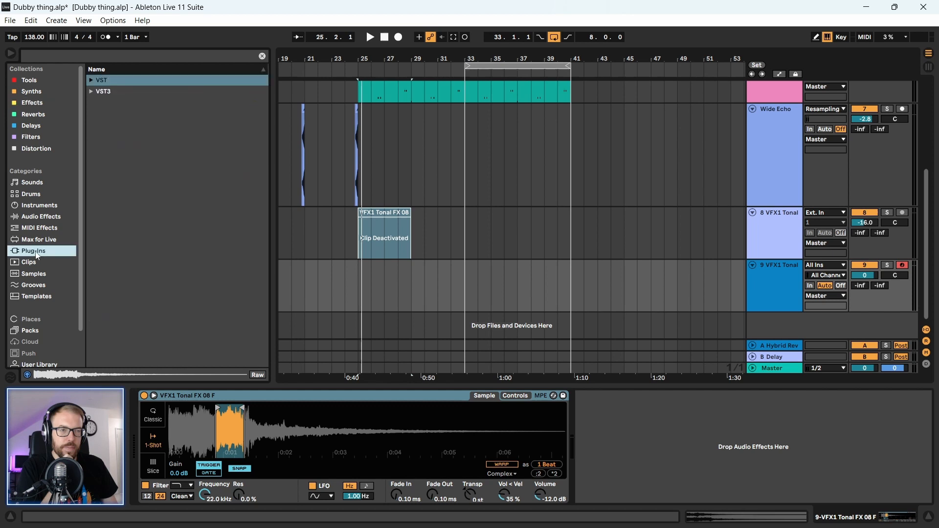
{"action": "left_click", "coordinate": [30, 81]}
{"action": "left_click", "coordinate": [39, 208]}
{"action": "left_click", "coordinate": [40, 217]}
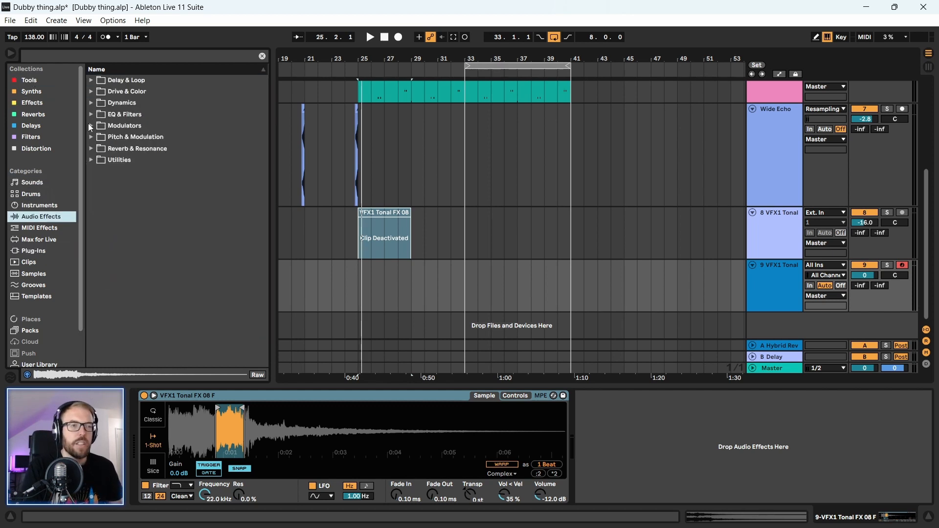
{"action": "left_click", "coordinate": [120, 128]}
{"action": "left_click", "coordinate": [91, 116]}
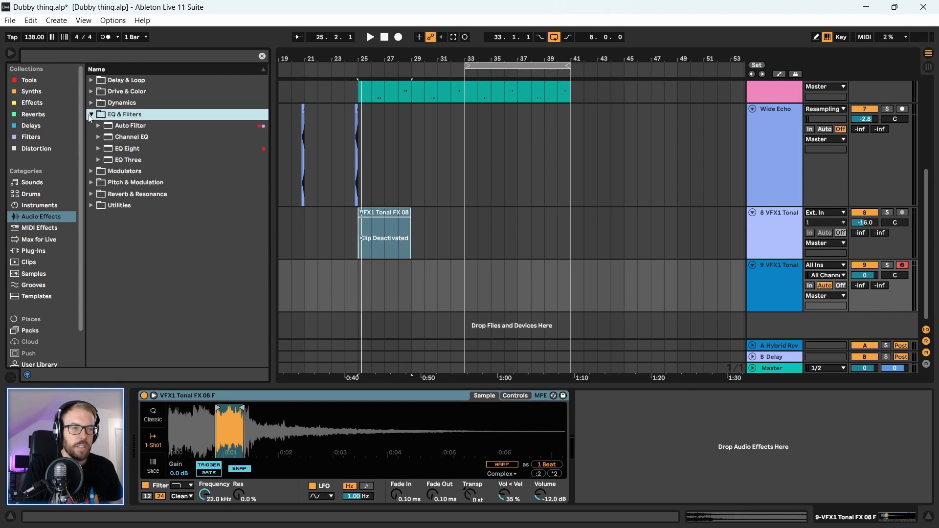
{"action": "left_click", "coordinate": [91, 102]}
{"action": "left_click", "coordinate": [90, 91]}
{"action": "left_click", "coordinate": [91, 80]}
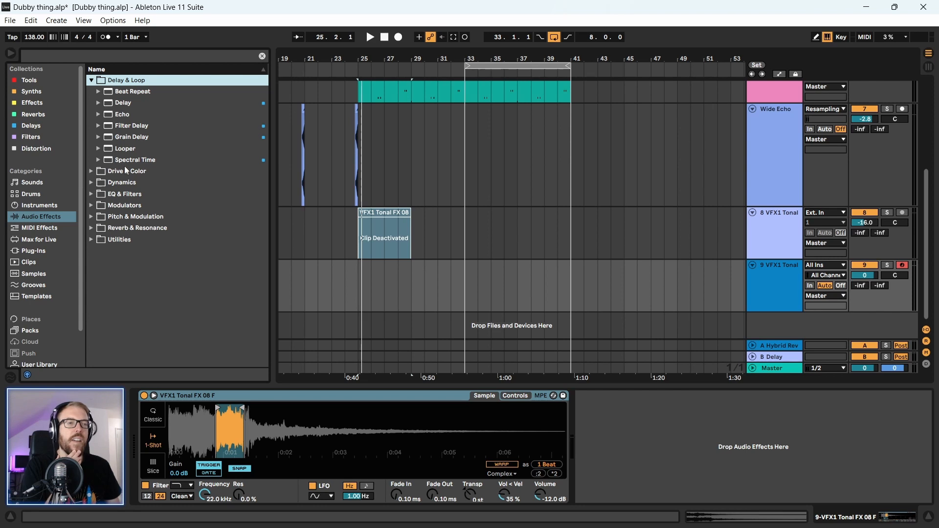
- Add Spectral Time from Delay & Loop after the sampler and delete it again
{"action": "left_click_drag", "start_coordinate": [132, 163], "coordinate": [383, 216]}
{"action": "left_click_drag", "start_coordinate": [636, 425], "coordinate": [654, 446]}
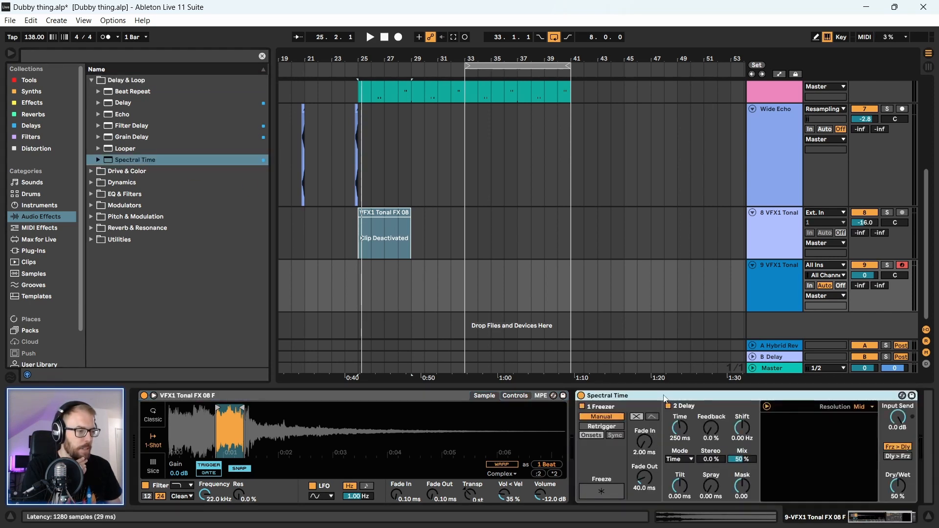
{"action": "key", "text": "Delete"}
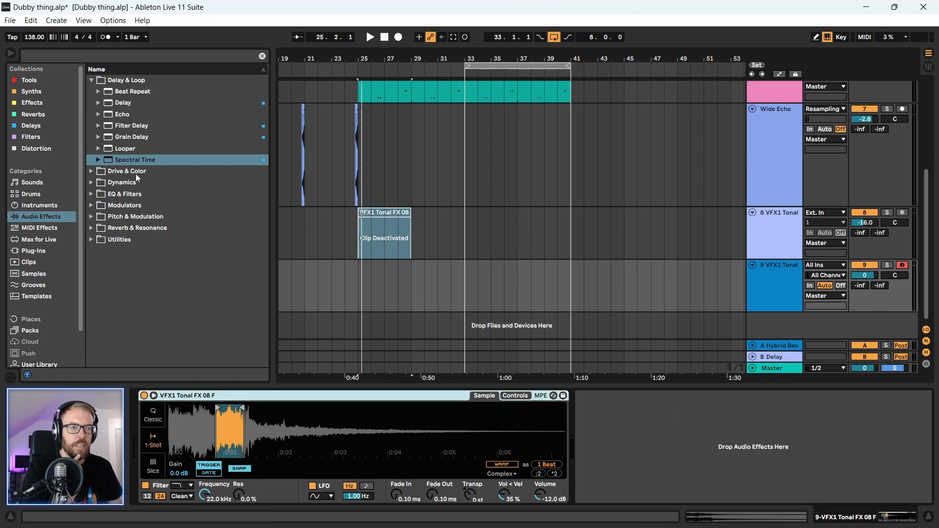
- Add Grain Delay from the Delays collection after the sampler on the VFX1 Tonal sampler track
{"action": "left_click", "coordinate": [35, 126]}
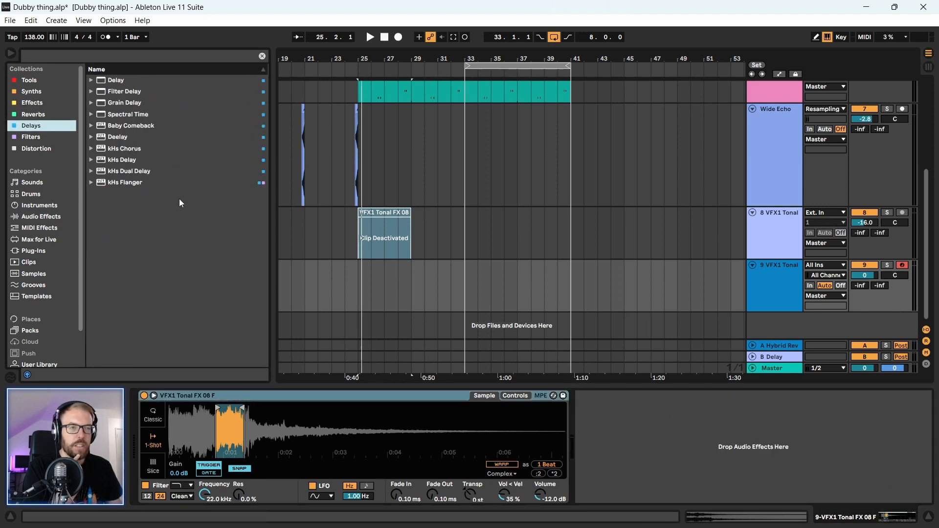
{"action": "left_click", "coordinate": [120, 117]}
{"action": "left_click_drag", "start_coordinate": [636, 425], "coordinate": [128, 105]}
{"action": "left_click_drag", "start_coordinate": [670, 461], "coordinate": [670, 460]}
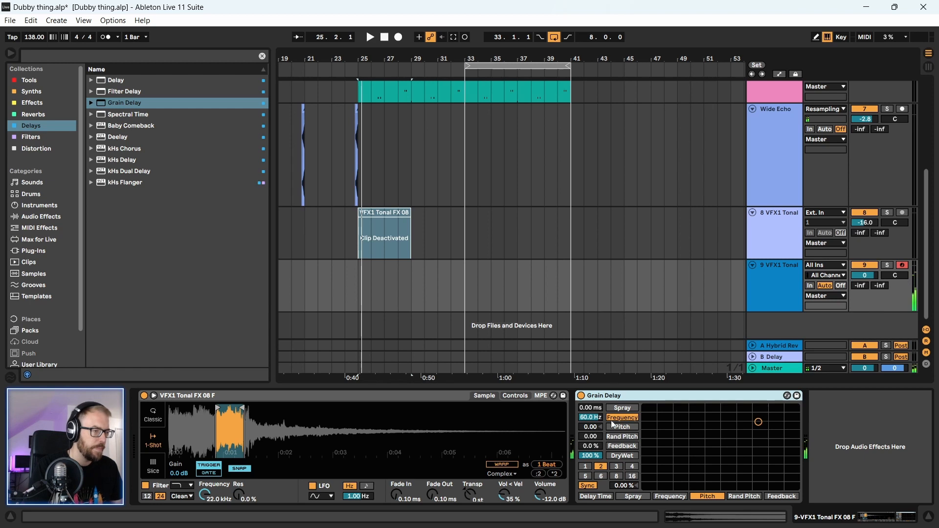
- Solo the sampler track and set Grain Delay to 18.8 Hz, pitch 9.38, random pitch 59.9, feedback 83%, dry/wet 26% and delay time 3
{"action": "left_click", "coordinate": [888, 265]}
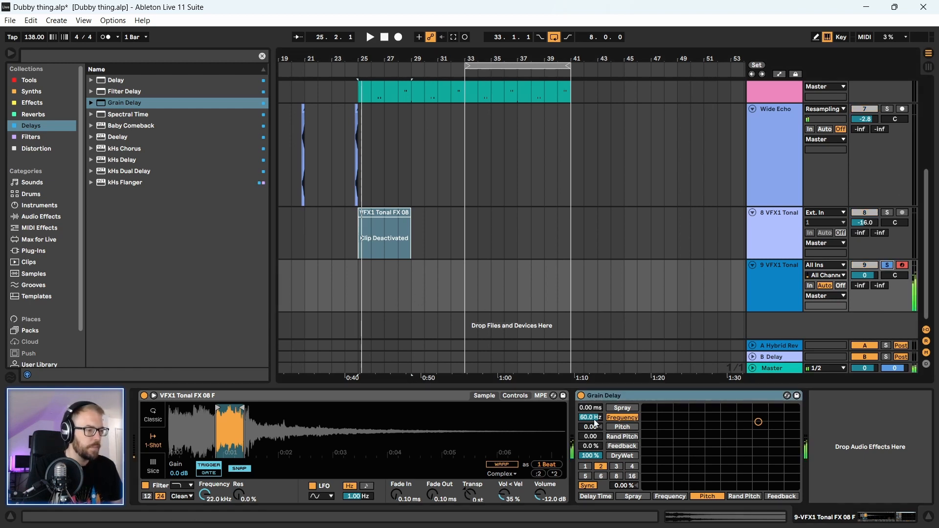
{"action": "left_click_drag", "start_coordinate": [595, 428], "coordinate": [595, 406]}
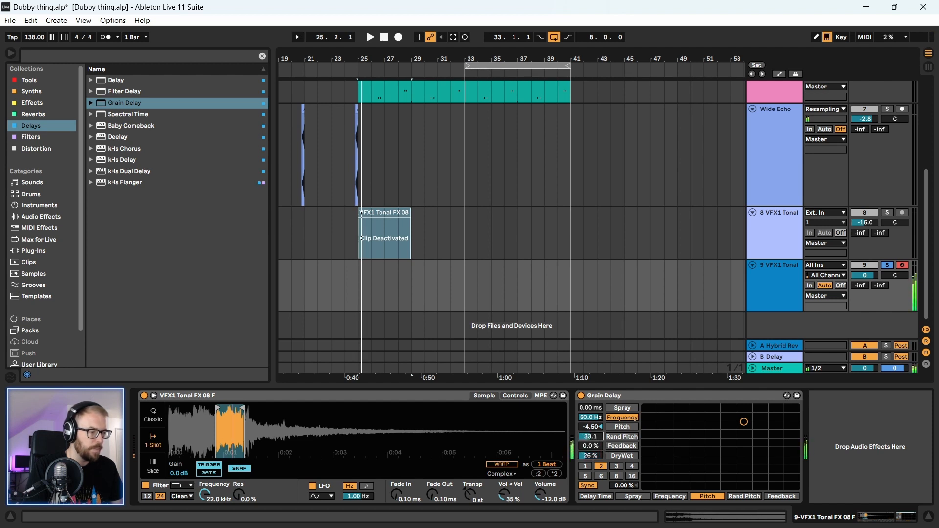
{"action": "left_click", "coordinate": [615, 469]}
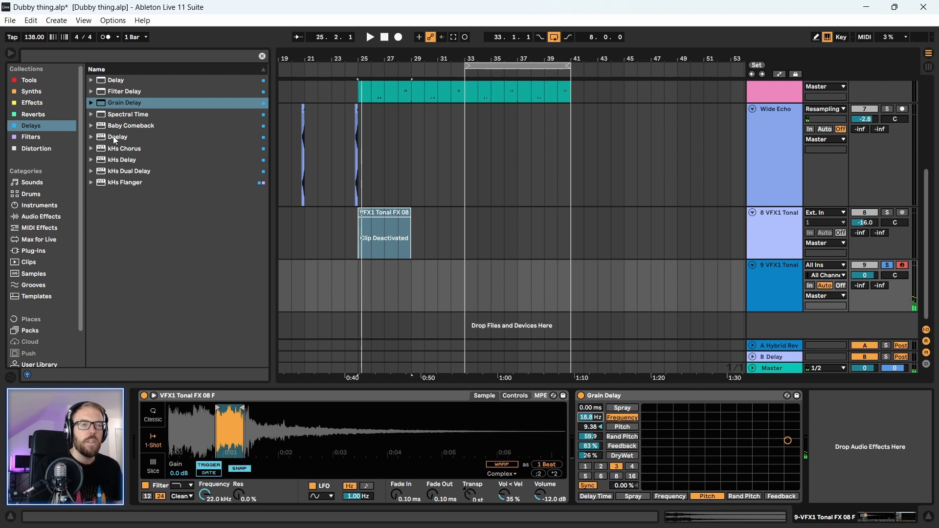
- Add Spectral Time at the end of the sampler track's device chain and delete Grain Delay
{"action": "left_click", "coordinate": [118, 114]}
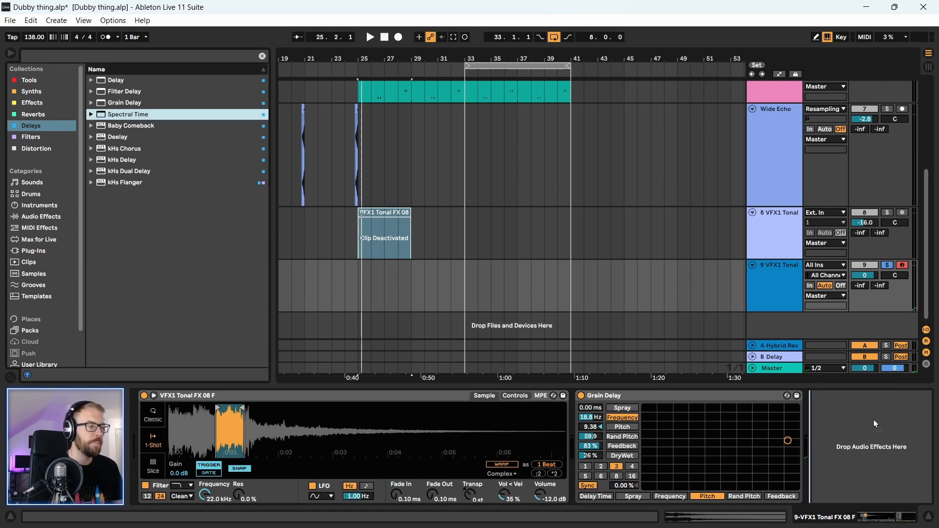
{"action": "left_click_drag", "start_coordinate": [876, 423], "coordinate": [876, 425]}
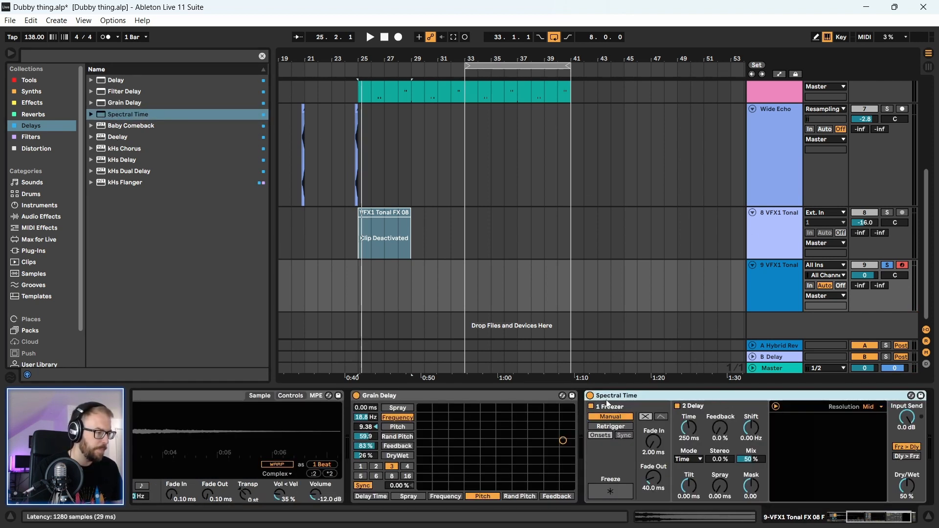
{"action": "left_click", "coordinate": [515, 401]}
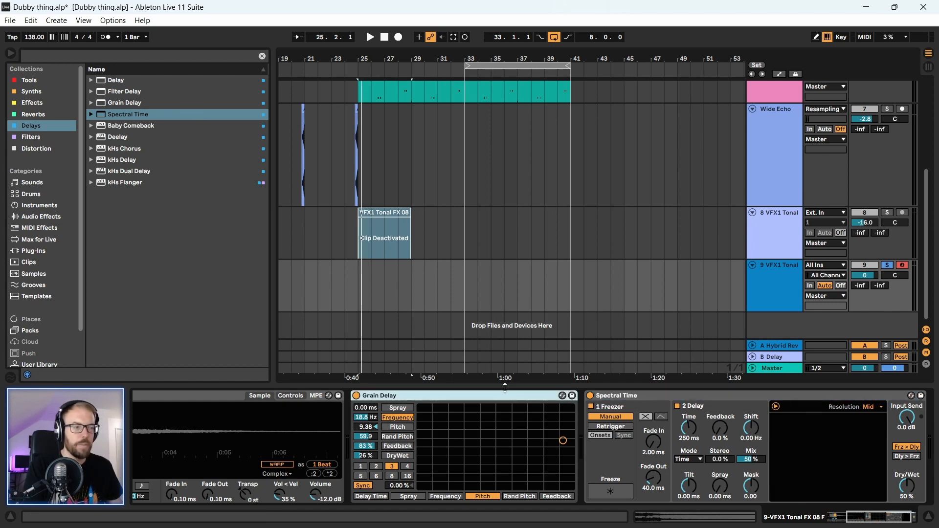
{"action": "key", "text": "Delete"}
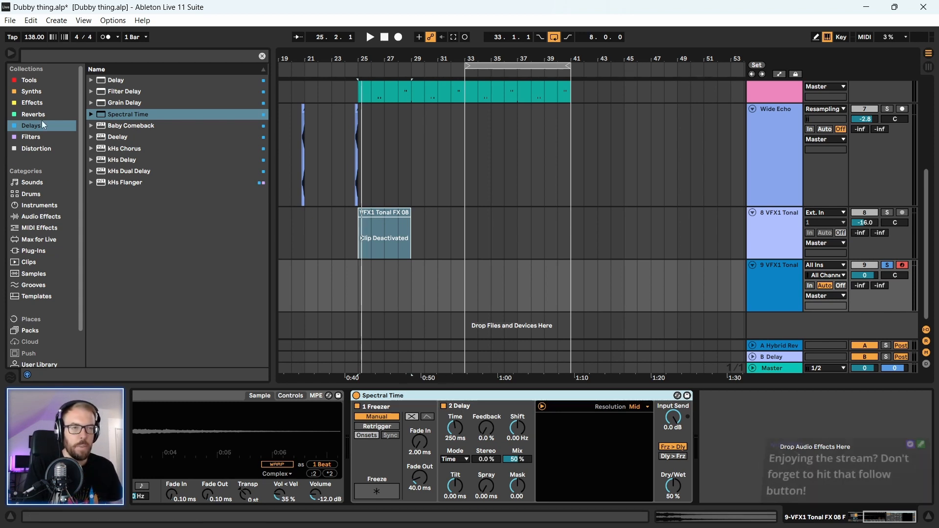
- Find the Spectral Time presets in the Delays collection and add Freezer Fading after the existing Spectral Time
{"action": "left_click", "coordinate": [30, 81]}
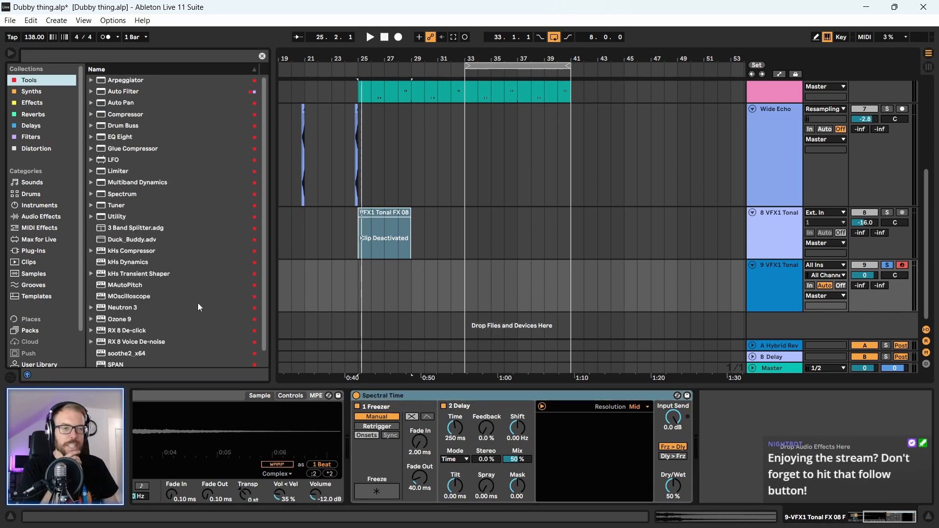
{"action": "scroll", "coordinate": [171, 200], "scroll_direction": "down", "scroll_amount": 1}
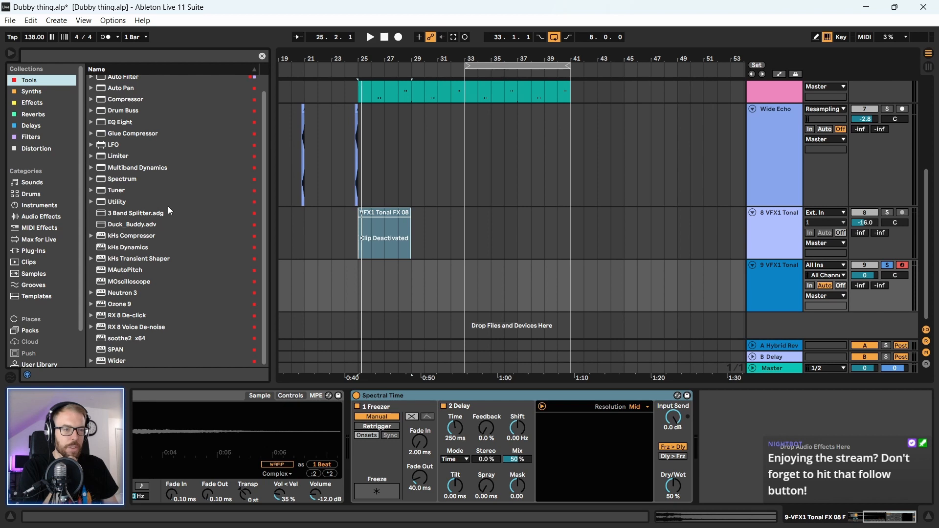
{"action": "scroll", "coordinate": [168, 210], "scroll_direction": "up", "scroll_amount": 1}
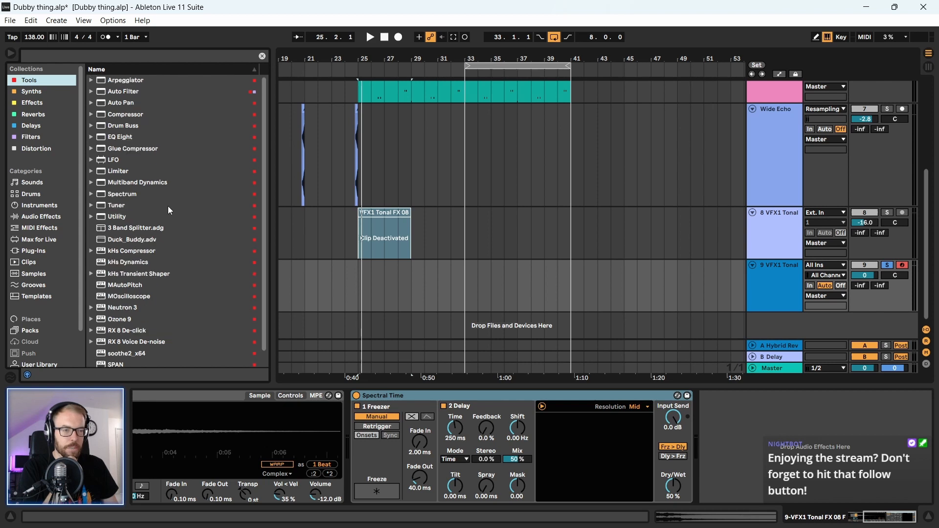
{"action": "left_click", "coordinate": [35, 126]}
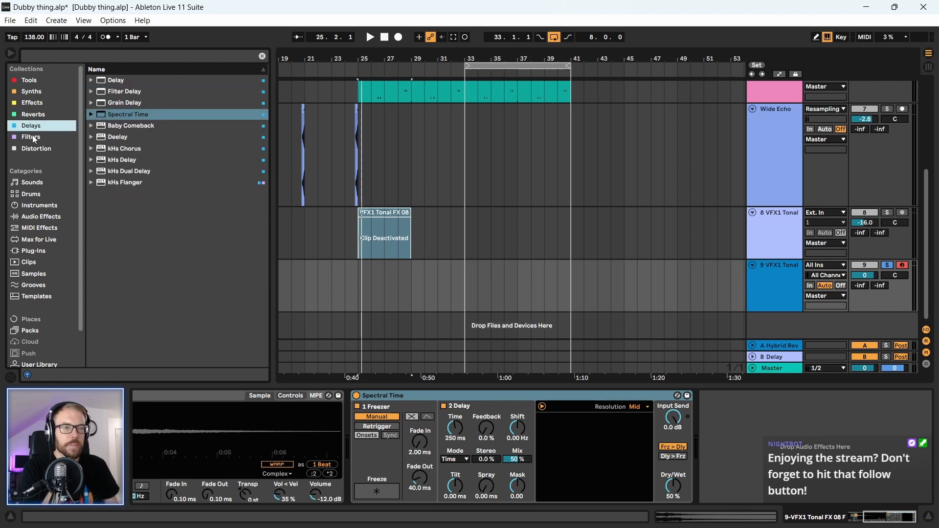
{"action": "left_click", "coordinate": [91, 115]}
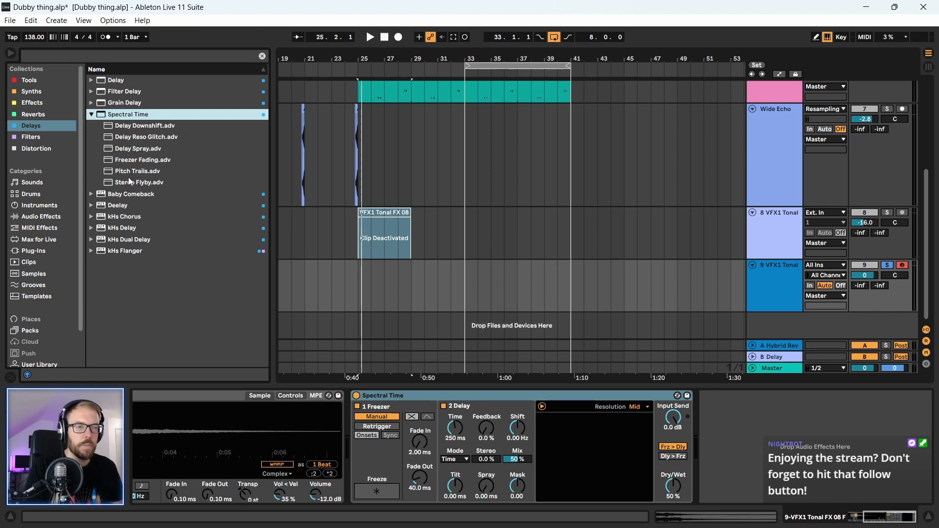
{"action": "left_click_drag", "start_coordinate": [128, 163], "coordinate": [736, 413]}
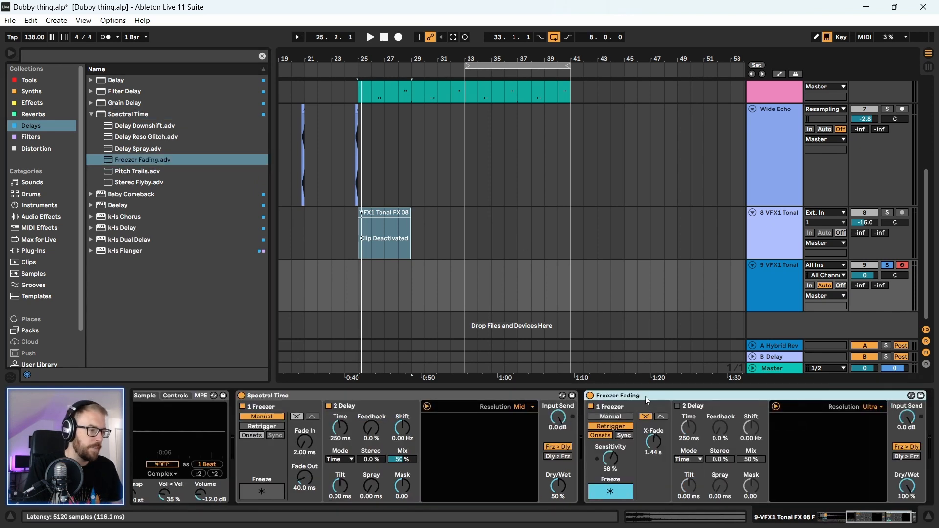
- Audition Freezer Fading during playback with its Dry/Wet lowered to 37%, and delete the device
{"action": "key", "text": "space"}
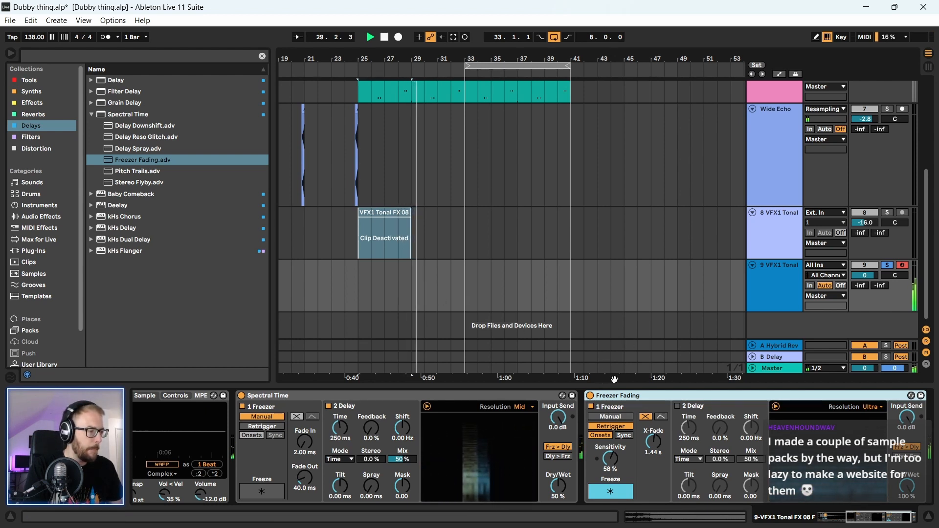
{"action": "left_click_drag", "start_coordinate": [907, 486], "coordinate": [907, 521]}
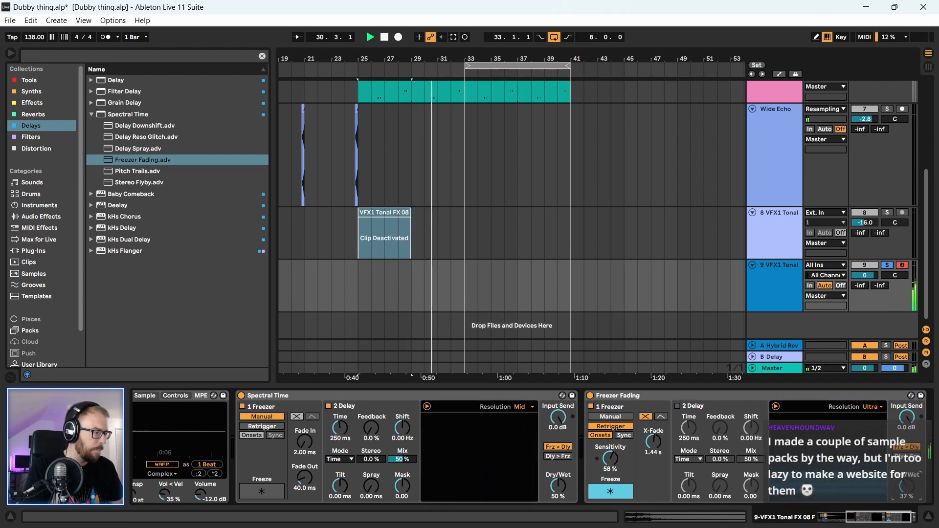
{"action": "left_click", "coordinate": [416, 396]}
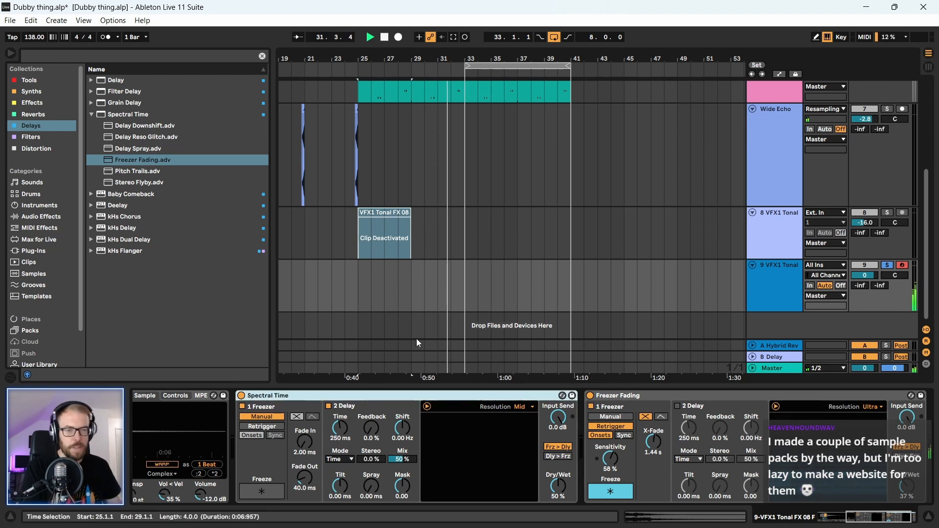
{"action": "left_click", "coordinate": [639, 395]}
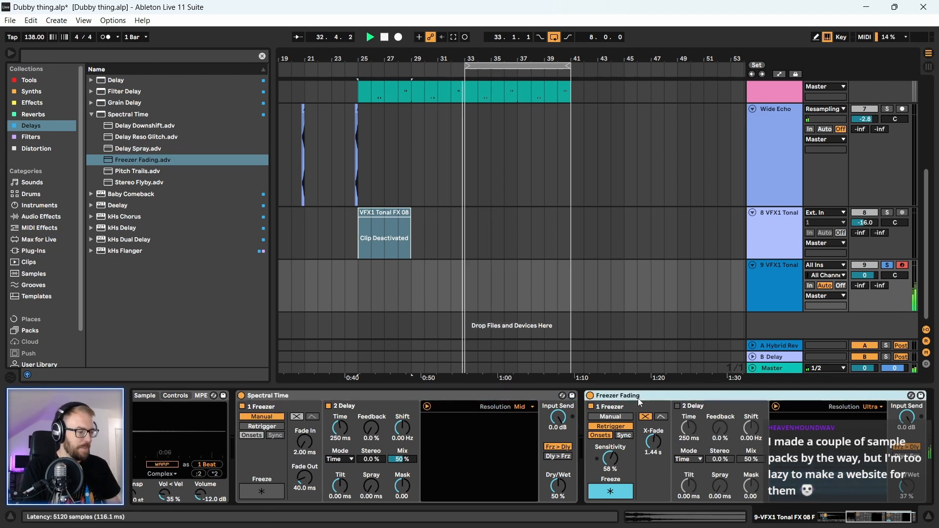
{"action": "key", "text": "Delete"}
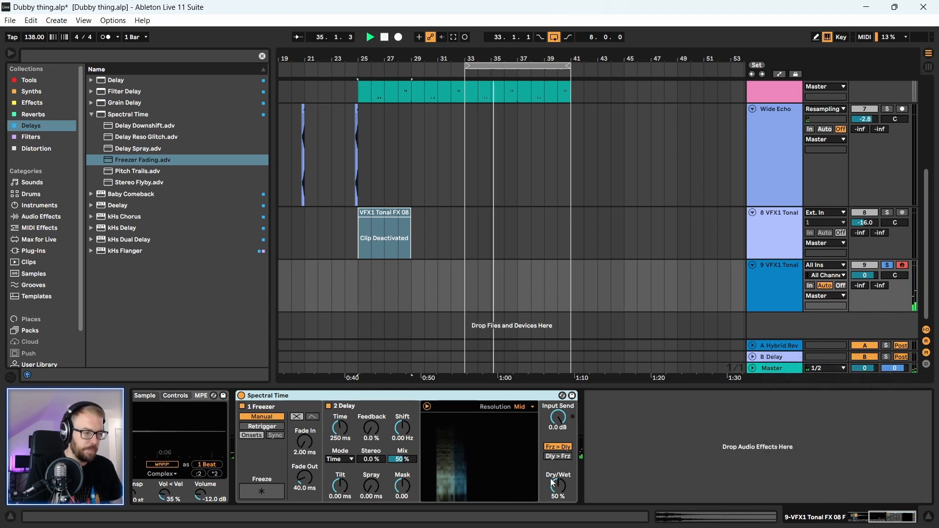
- Set Spectral Time's Dry/Wet to 47%, its delay frequency shift to 400 Hz and its delay mode to Notes
{"action": "left_click_drag", "start_coordinate": [558, 486], "coordinate": [548, 488]}
{"action": "left_click_drag", "start_coordinate": [402, 429], "coordinate": [403, 373]}
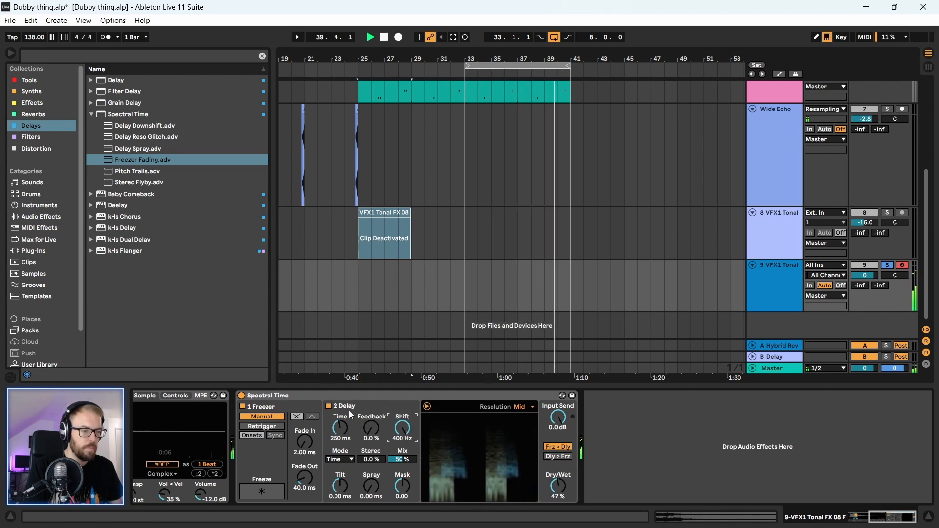
{"action": "left_click", "coordinate": [339, 459]}
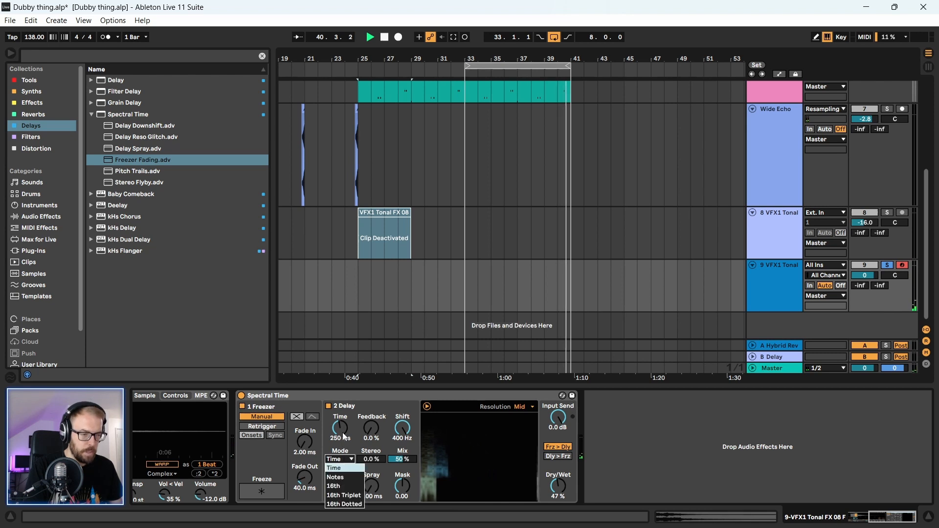
{"action": "left_click", "coordinate": [338, 477]}
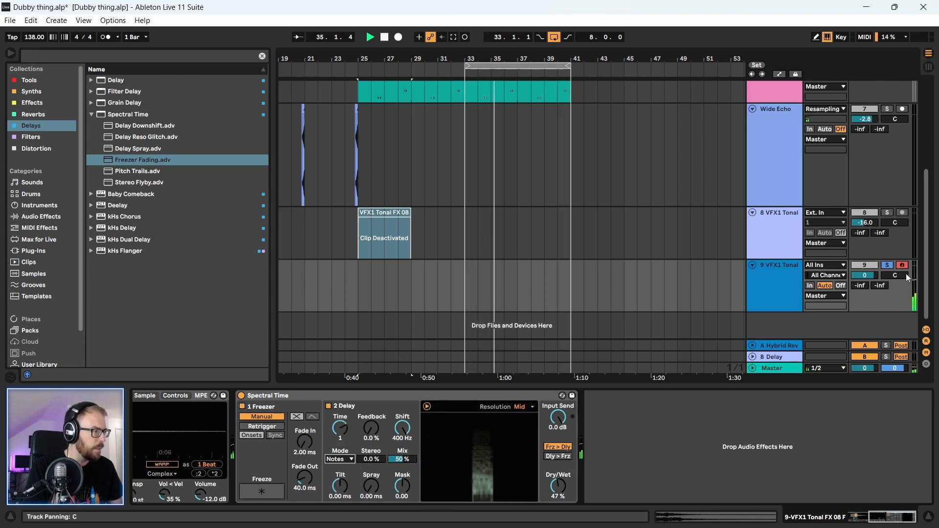
- Pan the solo sampler track to 17L and set Spectral Time's delay time to 1/8
{"action": "left_click_drag", "start_coordinate": [896, 276], "coordinate": [895, 281]}
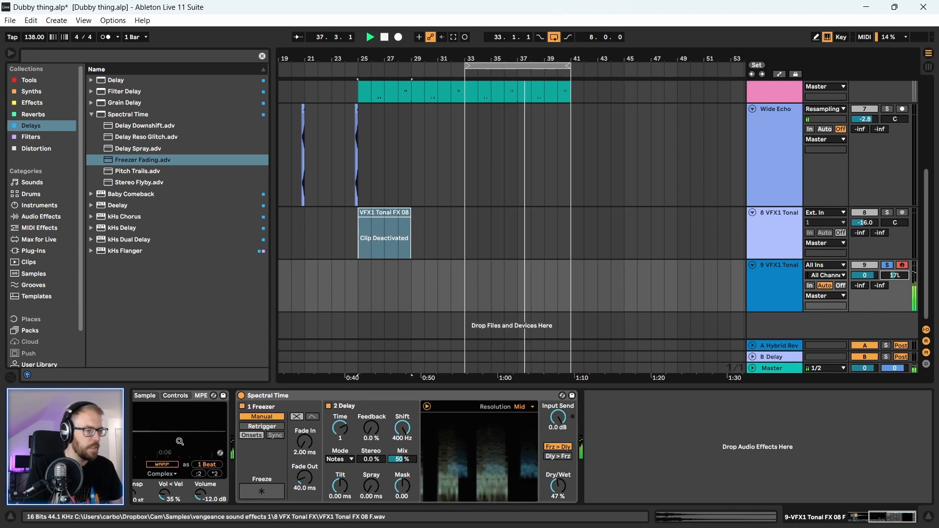
{"action": "left_click", "coordinate": [362, 419]}
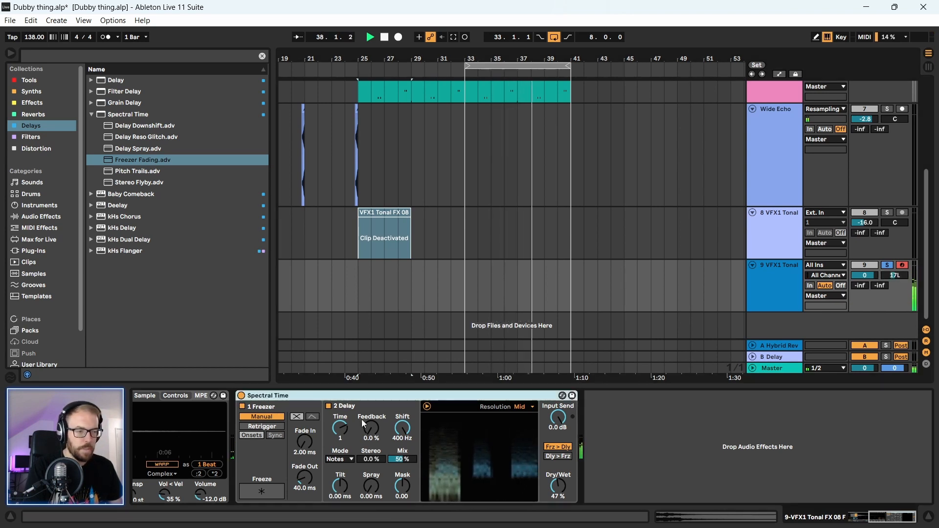
{"action": "left_click", "coordinate": [339, 431]}
{"action": "left_click_drag", "start_coordinate": [339, 431], "coordinate": [340, 457]}
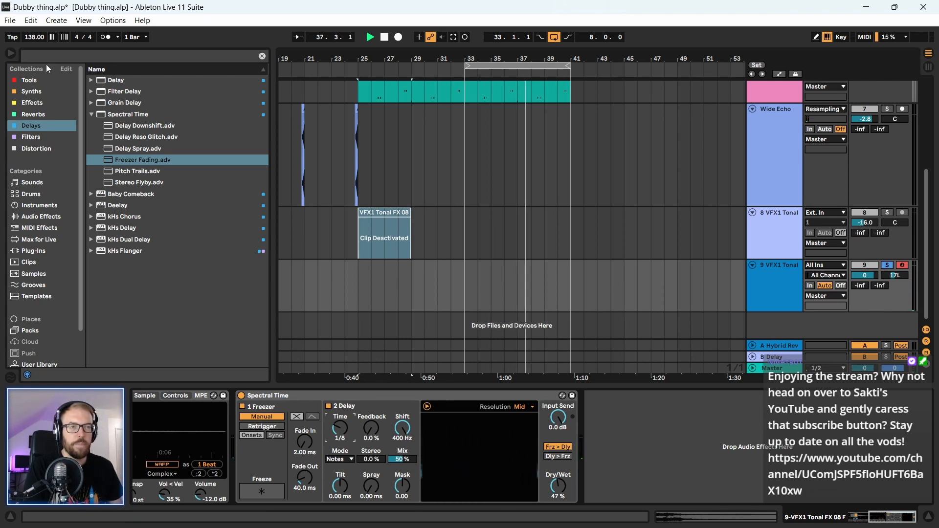
- Add Auto Filter from the Tools collection after Spectral Time, with its frequency at 2.83 kHz and resonance at 19%
{"action": "left_click", "coordinate": [38, 82]}
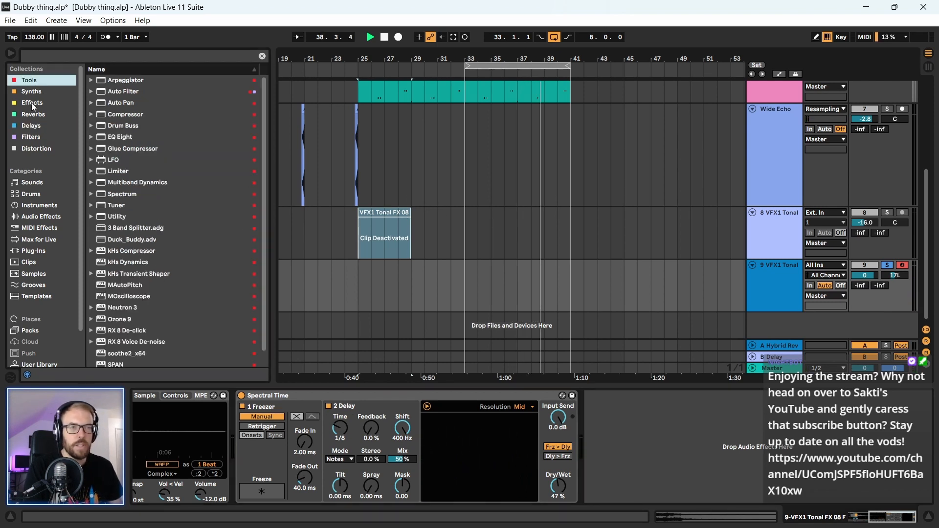
{"action": "left_click", "coordinate": [132, 103]}
{"action": "left_click", "coordinate": [122, 93]}
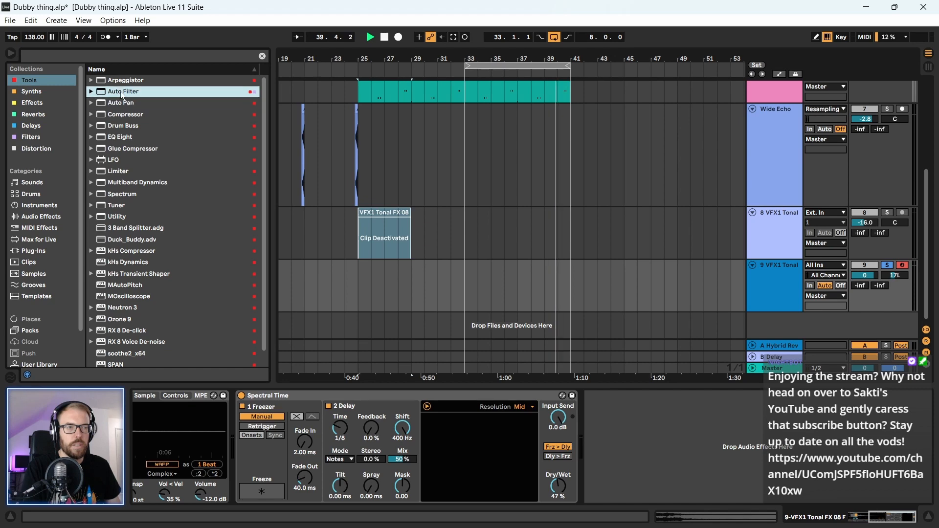
{"action": "left_click_drag", "start_coordinate": [124, 94], "coordinate": [671, 423]}
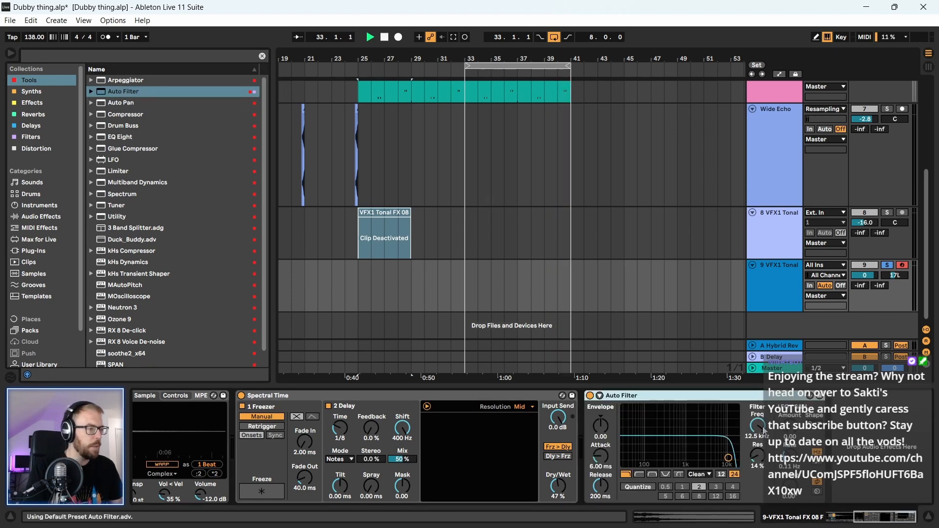
{"action": "left_click_drag", "start_coordinate": [763, 428], "coordinate": [758, 460]}
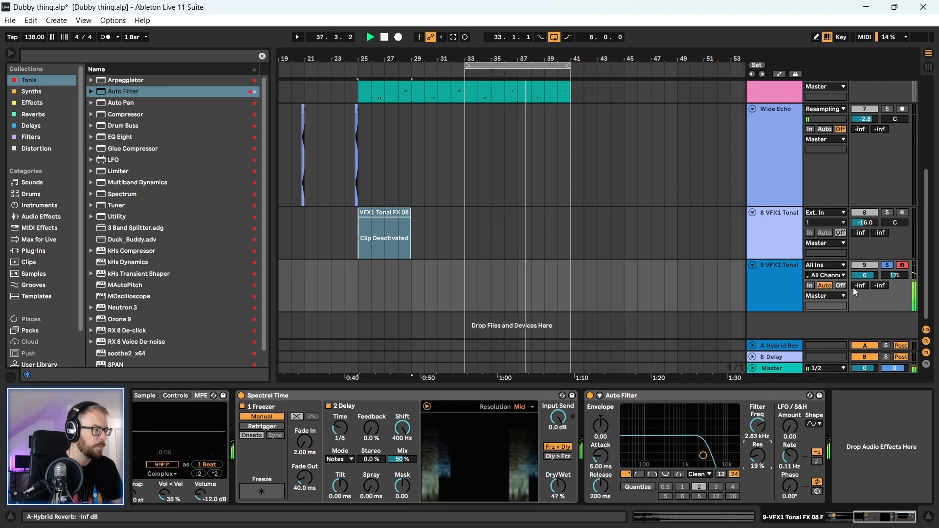
- Unsolo the sampler track and create an empty eight-bar MIDI clip on it from bar 33 to bar 41
{"action": "left_click", "coordinate": [887, 266]}
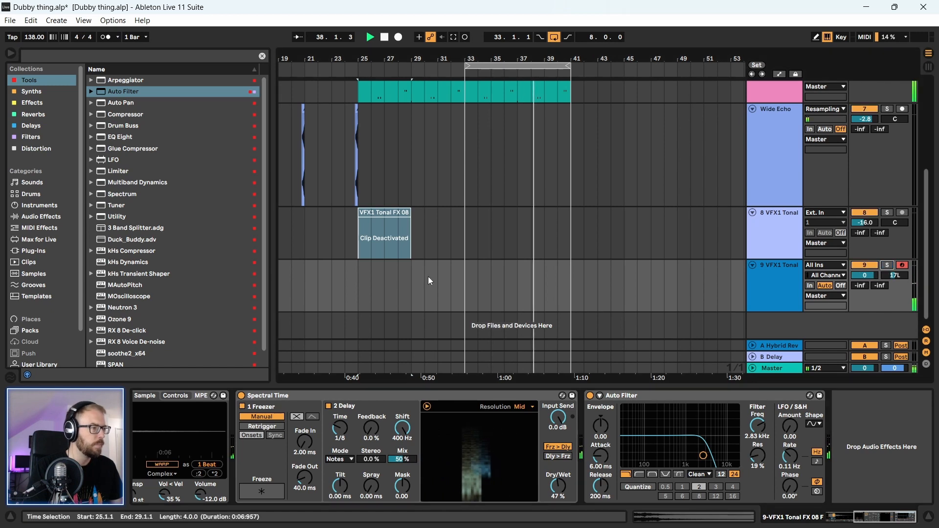
{"action": "left_click", "coordinate": [469, 294]}
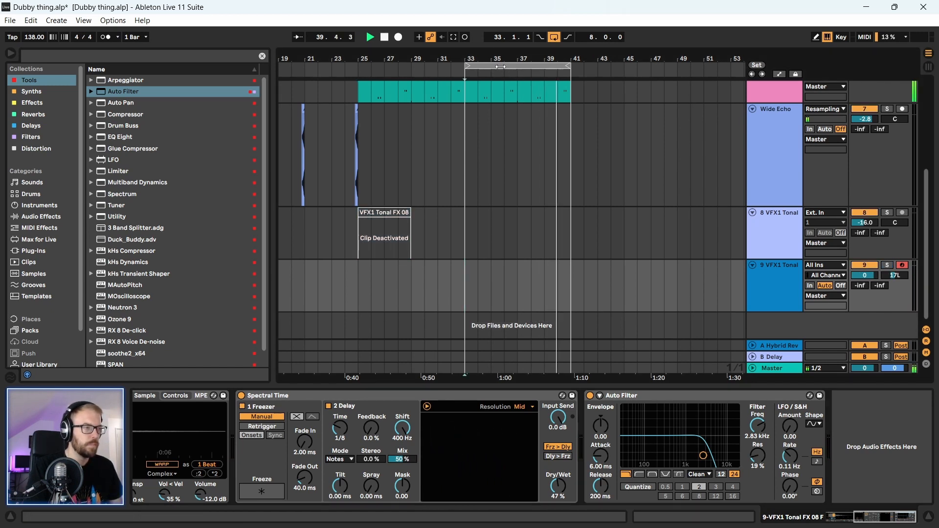
{"action": "left_click_drag", "start_coordinate": [466, 286], "coordinate": [566, 301]}
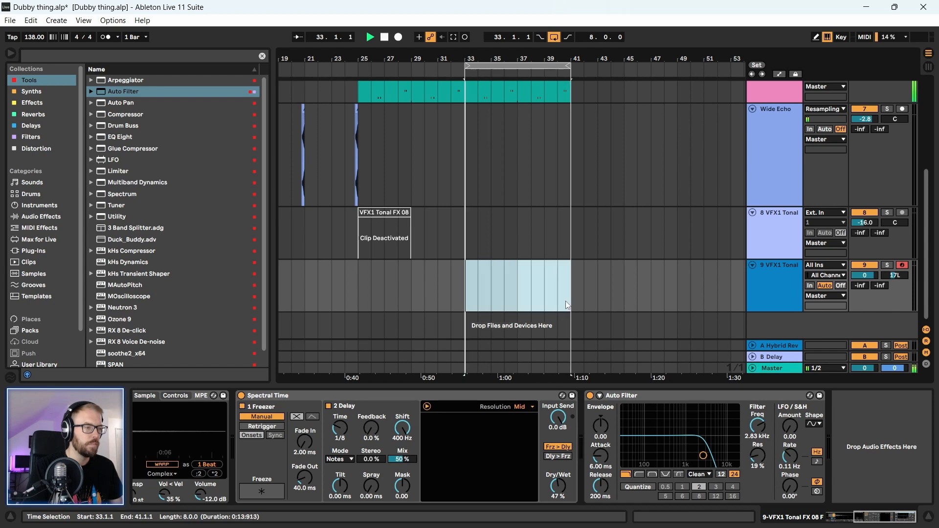
{"action": "key", "text": "ctrl+shift+m"}
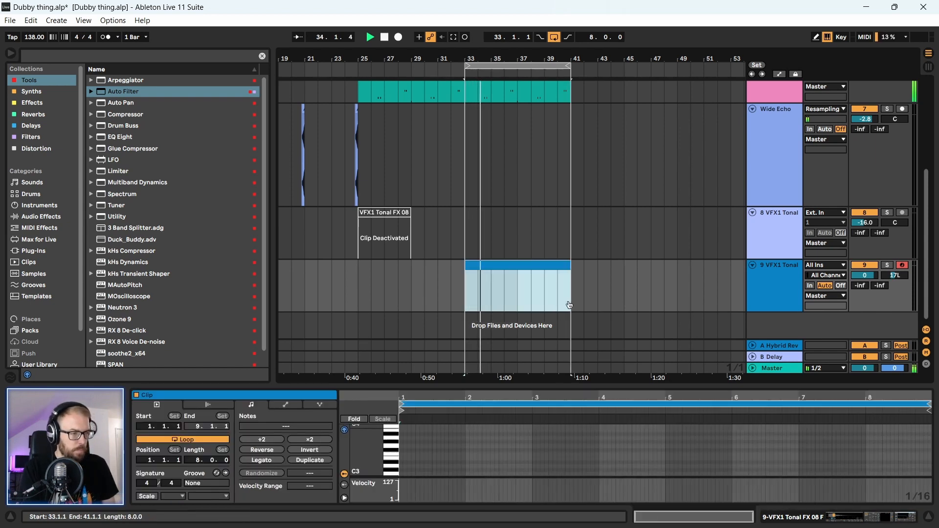
- Open the new MIDI clip in the note editor and enlarge the editor's height
{"action": "left_click", "coordinate": [488, 267]}
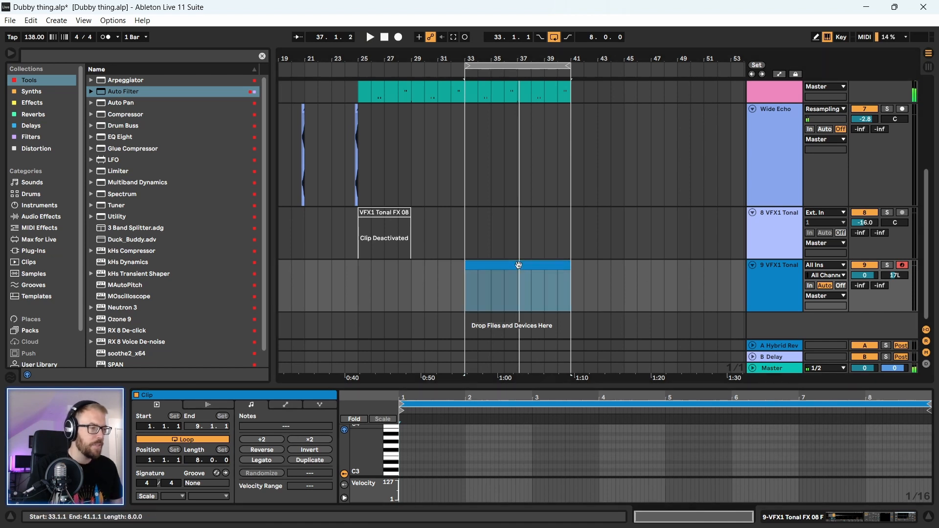
{"action": "key", "text": "ctrl+alt+l"}
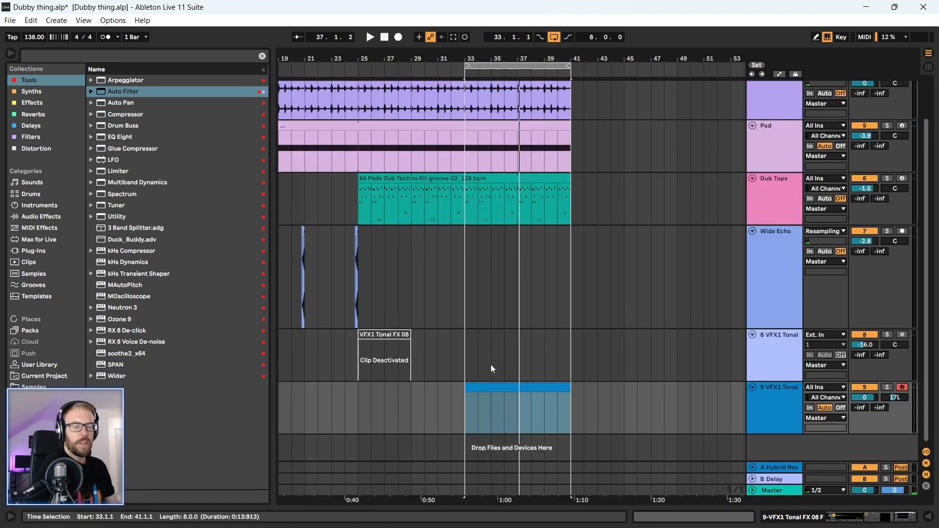
{"action": "double_click", "coordinate": [494, 393]}
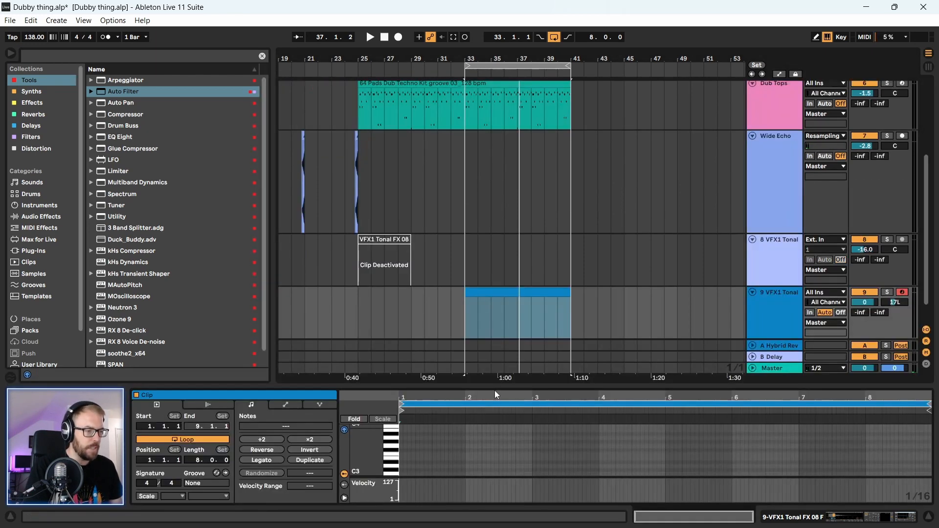
{"action": "left_click", "coordinate": [774, 322]}
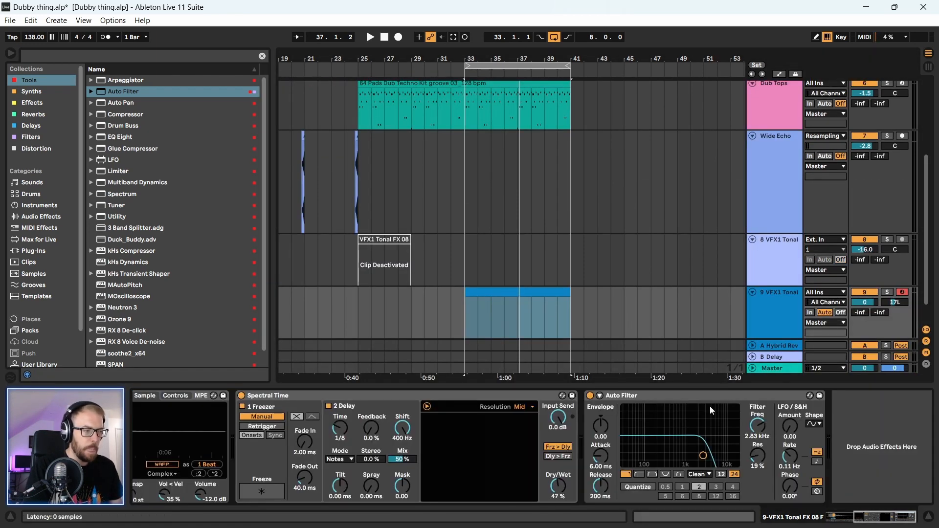
{"action": "left_click", "coordinate": [527, 294]}
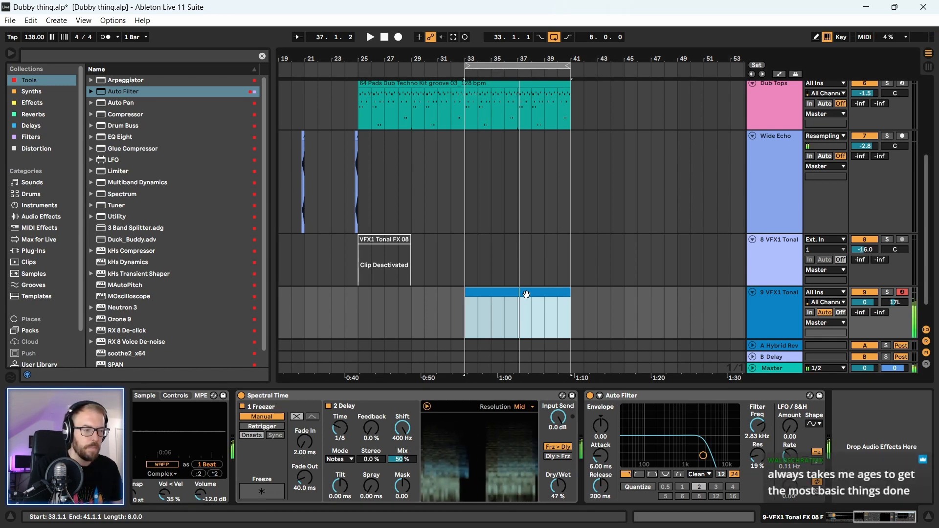
{"action": "left_click", "coordinate": [475, 292]}
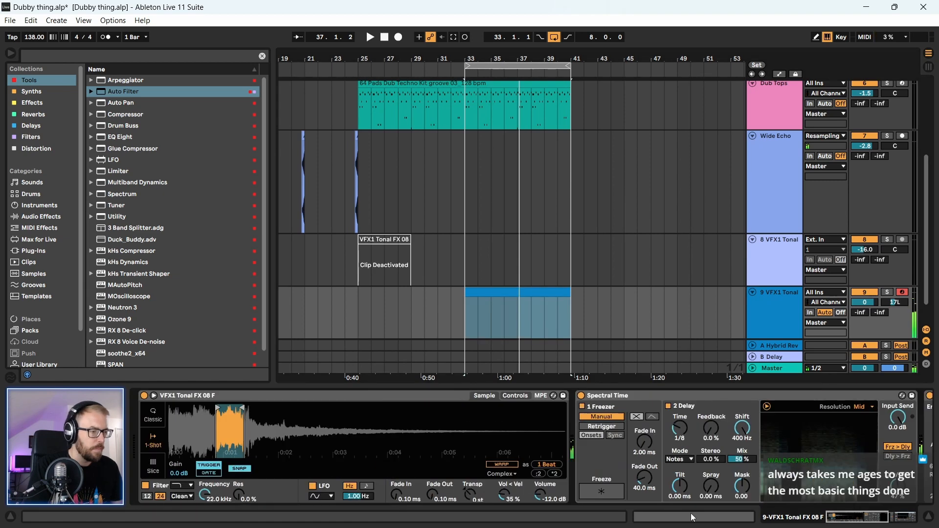
{"action": "double_click", "coordinate": [476, 293]}
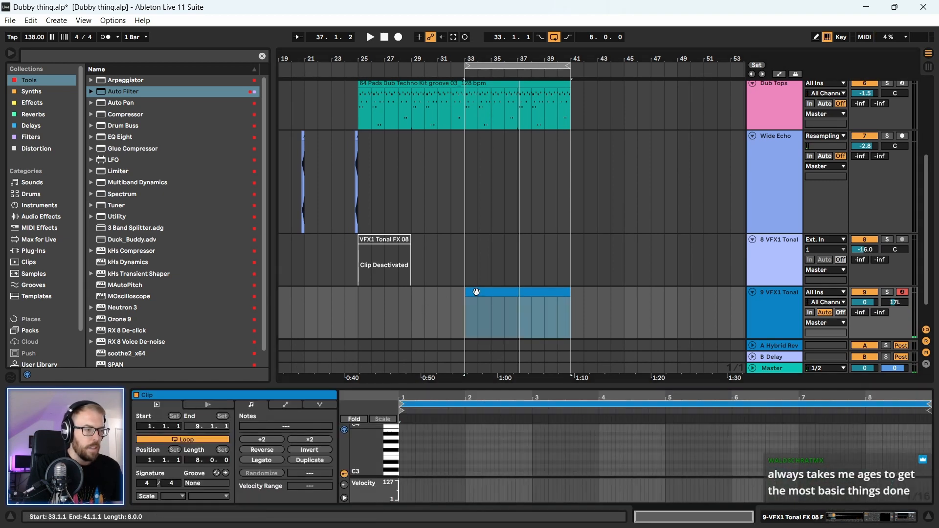
{"action": "left_click_drag", "start_coordinate": [423, 378], "coordinate": [422, 250]}
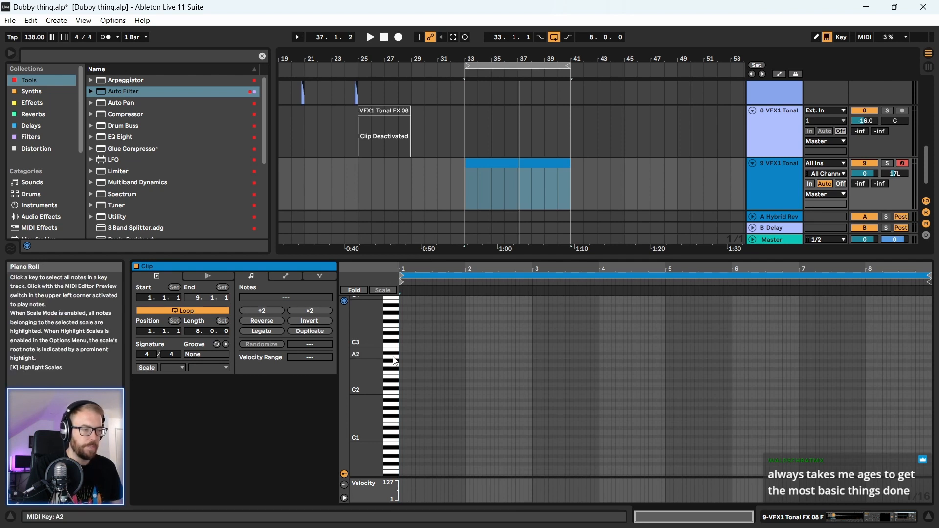
- Audition the sampler at different pitches along the clip's piano roll, from the lowest octaves up to F4
{"action": "key", "text": "space"}
{"action": "scroll", "coordinate": [383, 397], "scroll_direction": "down", "scroll_amount": 1}
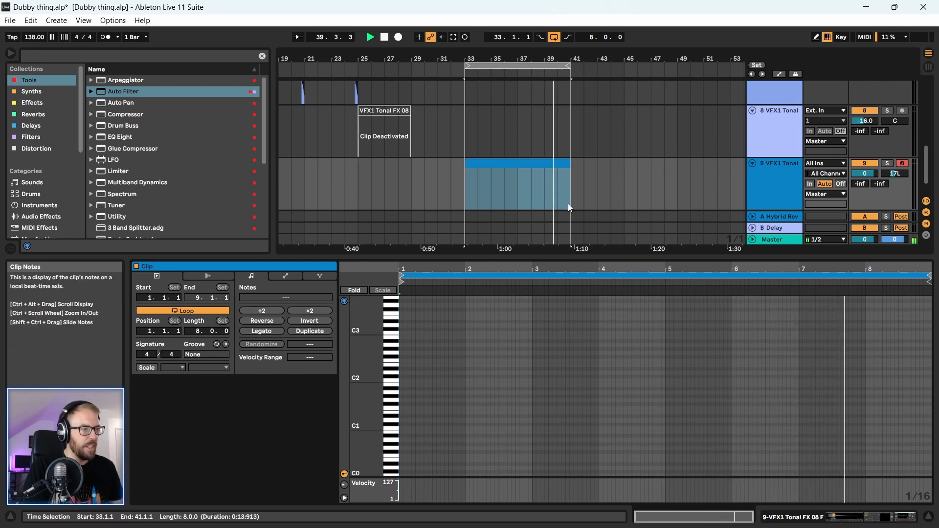
{"action": "left_click_drag", "start_coordinate": [363, 378], "coordinate": [390, 331]}
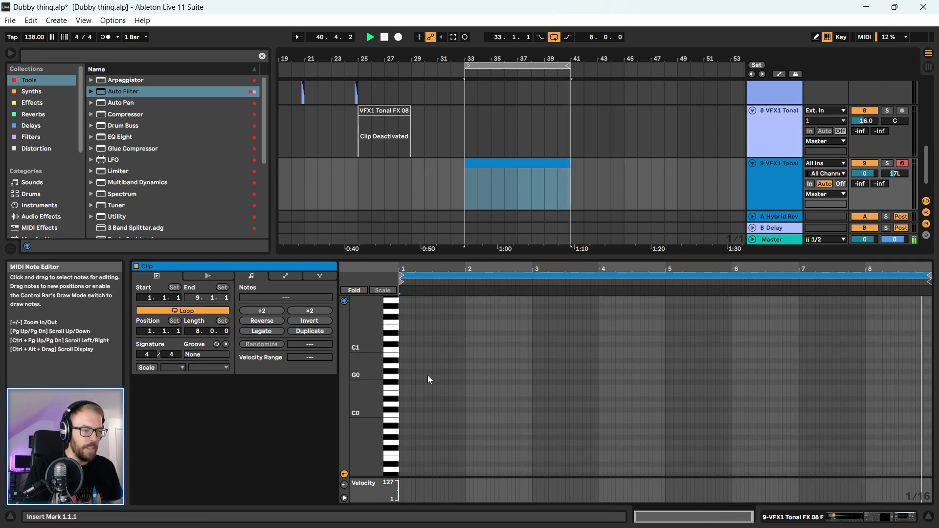
{"action": "key", "text": "space"}
{"action": "scroll", "coordinate": [391, 387], "scroll_direction": "down", "scroll_amount": 1}
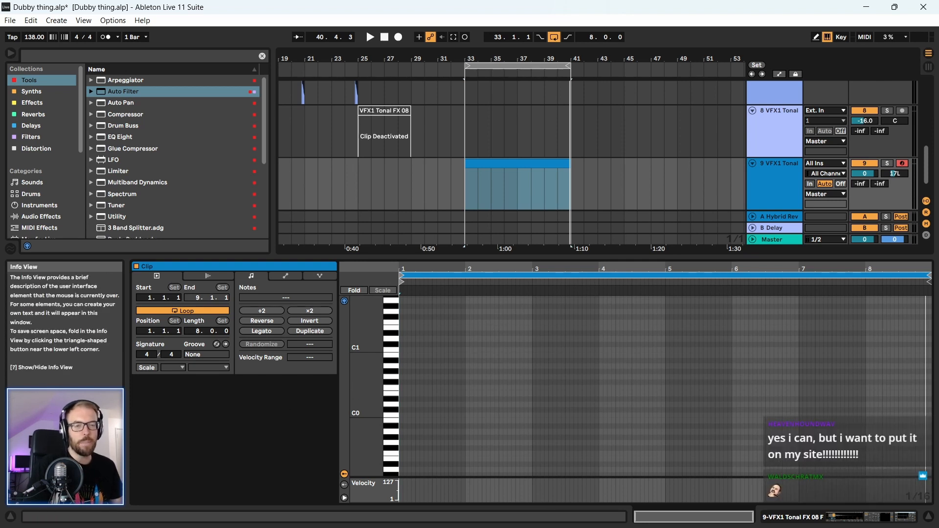
{"action": "key", "text": "space"}
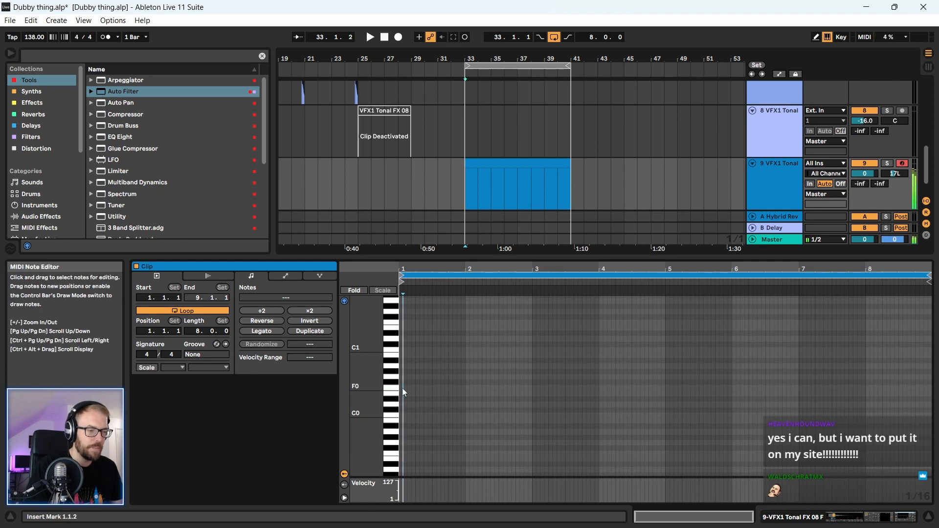
{"action": "scroll", "coordinate": [395, 377], "scroll_direction": "up", "scroll_amount": 3}
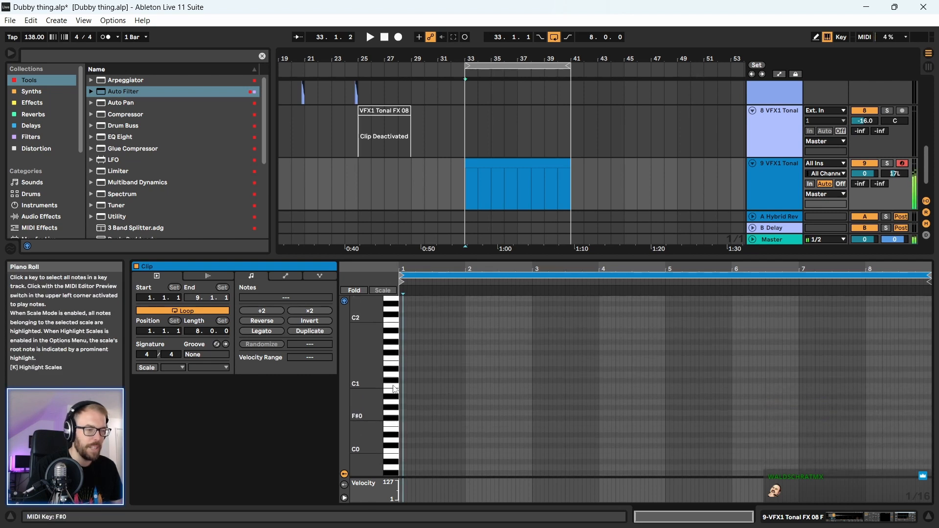
{"action": "scroll", "coordinate": [396, 353], "scroll_direction": "up", "scroll_amount": 2}
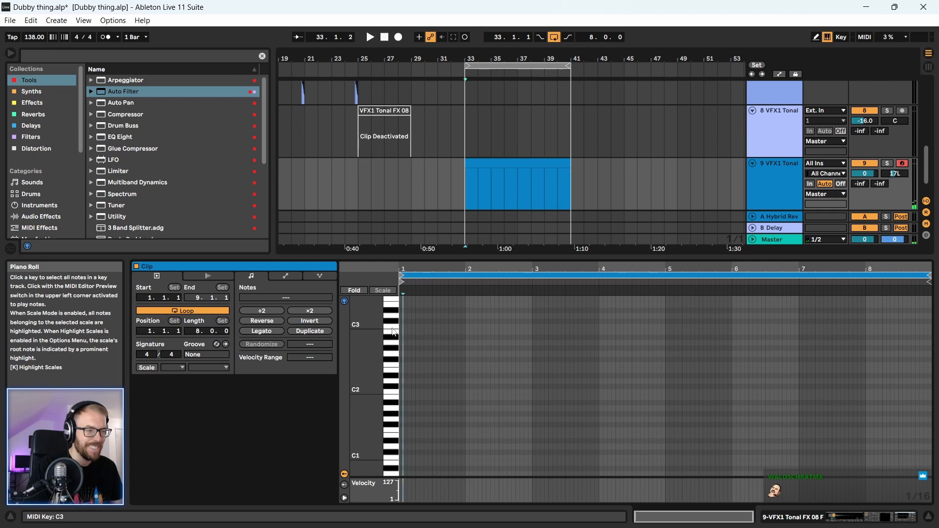
{"action": "scroll", "coordinate": [392, 331], "scroll_direction": "up", "scroll_amount": 2}
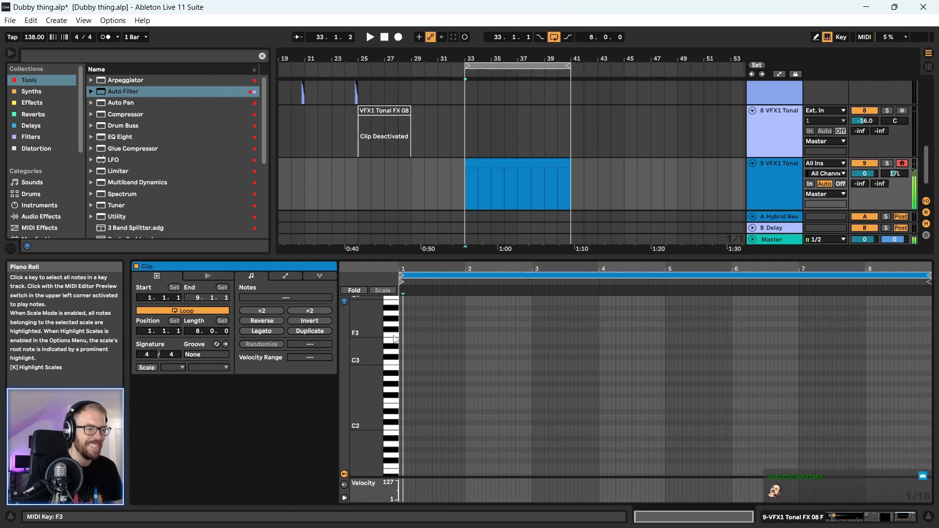
{"action": "scroll", "coordinate": [396, 339], "scroll_direction": "up", "scroll_amount": 3}
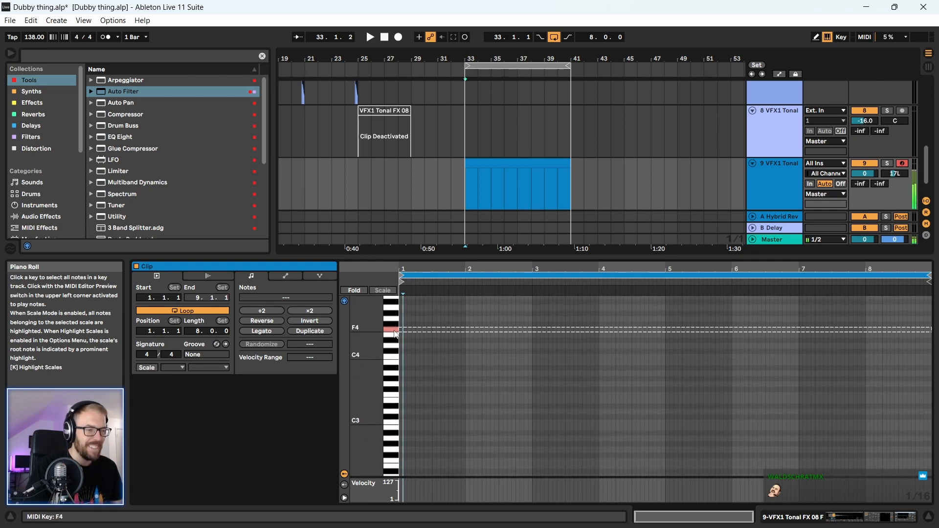
- Add an F4 note at the start of the clip and lengthen it to one beat while the loop plays
{"action": "double_click", "coordinate": [401, 330]}
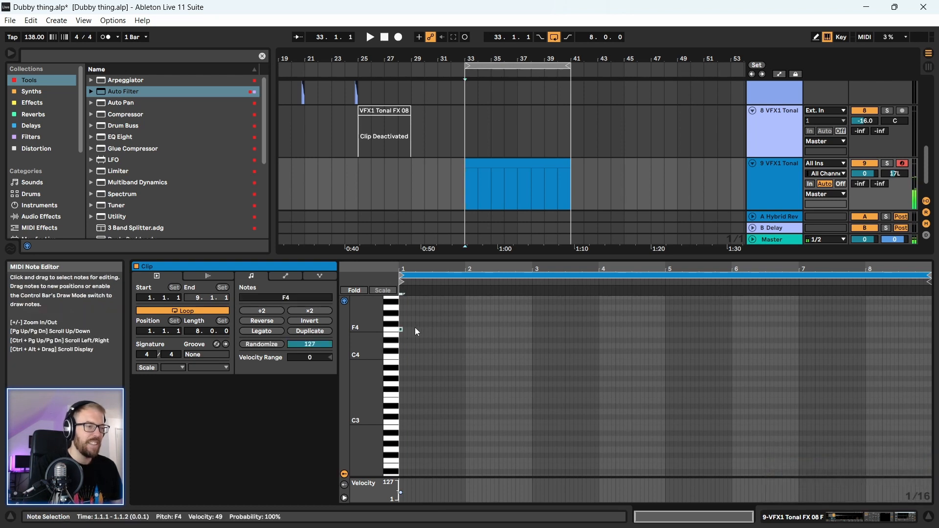
{"action": "key", "text": "space"}
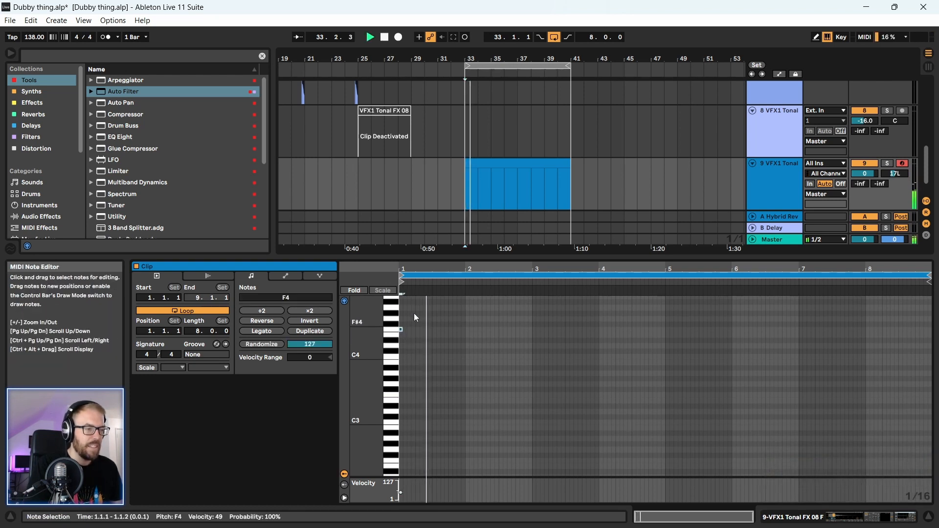
{"action": "left_click_drag", "start_coordinate": [409, 269], "coordinate": [410, 281]}
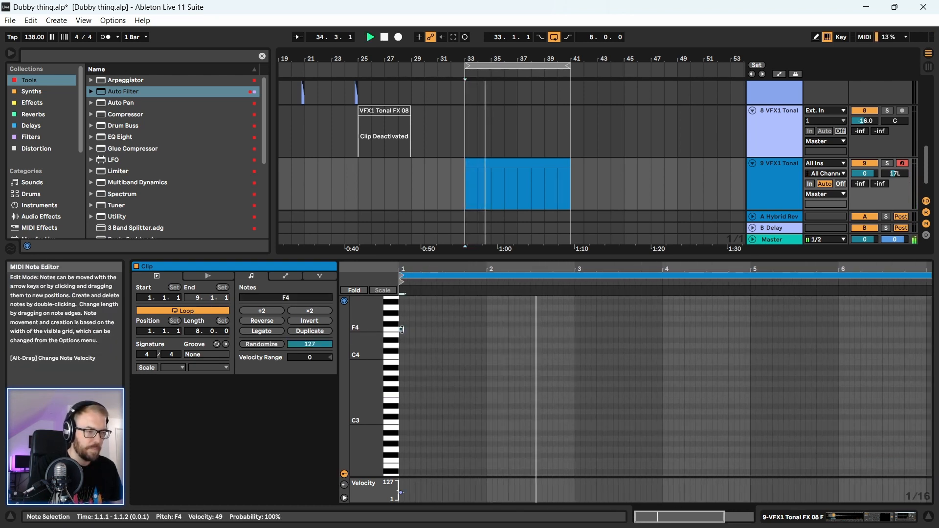
{"action": "left_click_drag", "start_coordinate": [402, 330], "coordinate": [420, 342]}
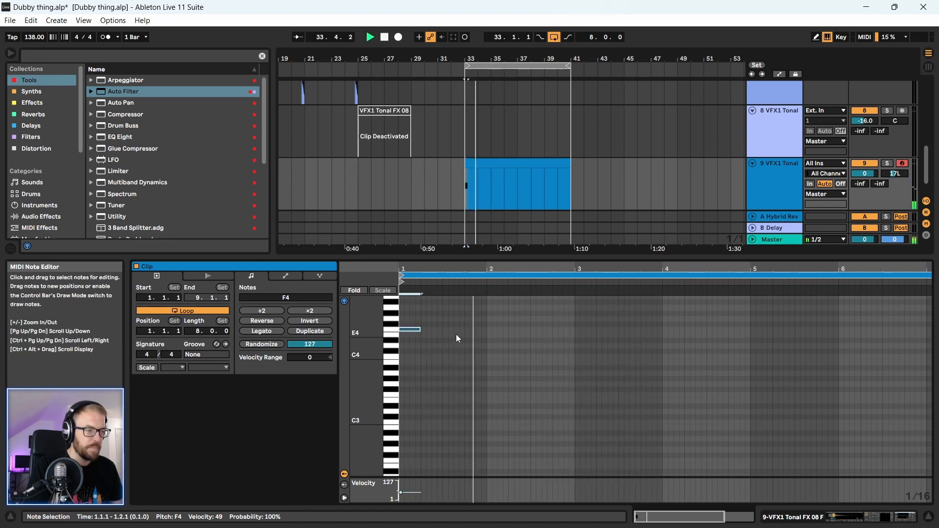
{"action": "scroll", "coordinate": [477, 355], "scroll_direction": "up", "scroll_amount": 2}
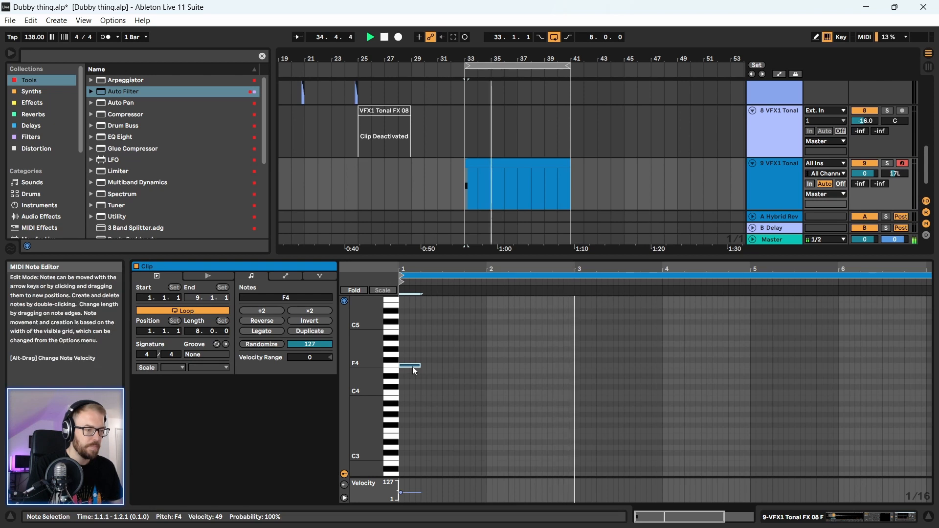
- Open the Dub Tops groove clip in an enlarged note editor and select all of its Tom 808 Mid Dub notes
{"action": "scroll", "coordinate": [444, 380], "scroll_direction": "down", "scroll_amount": 1}
{"action": "scroll", "coordinate": [497, 358], "scroll_direction": "down", "scroll_amount": 2}
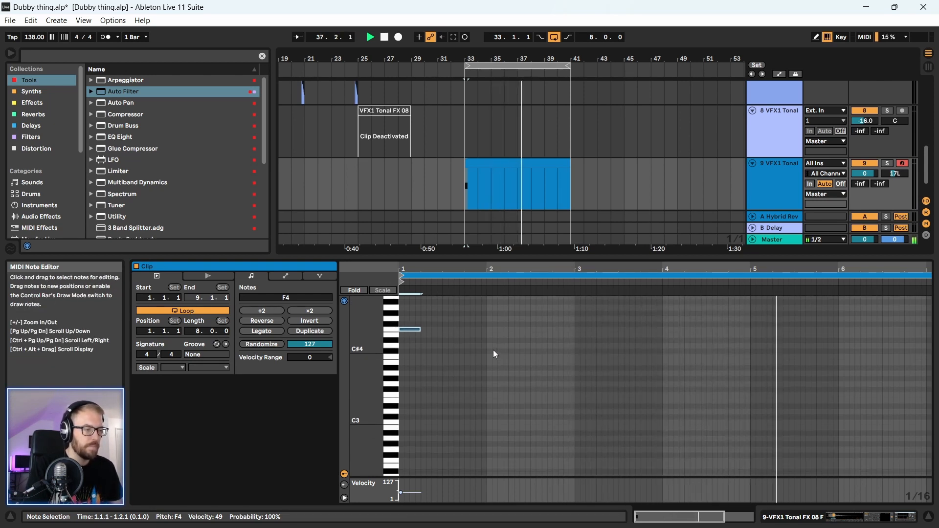
{"action": "left_click_drag", "start_coordinate": [523, 258], "coordinate": [667, 508]}
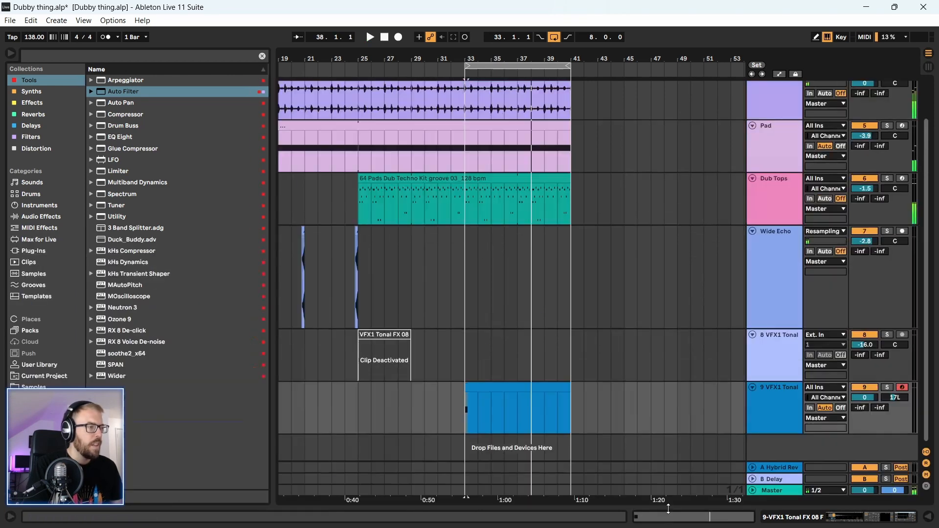
{"action": "scroll", "coordinate": [767, 339], "scroll_direction": "up", "scroll_amount": 3}
{"action": "double_click", "coordinate": [776, 230]}
{"action": "left_click", "coordinate": [489, 228]}
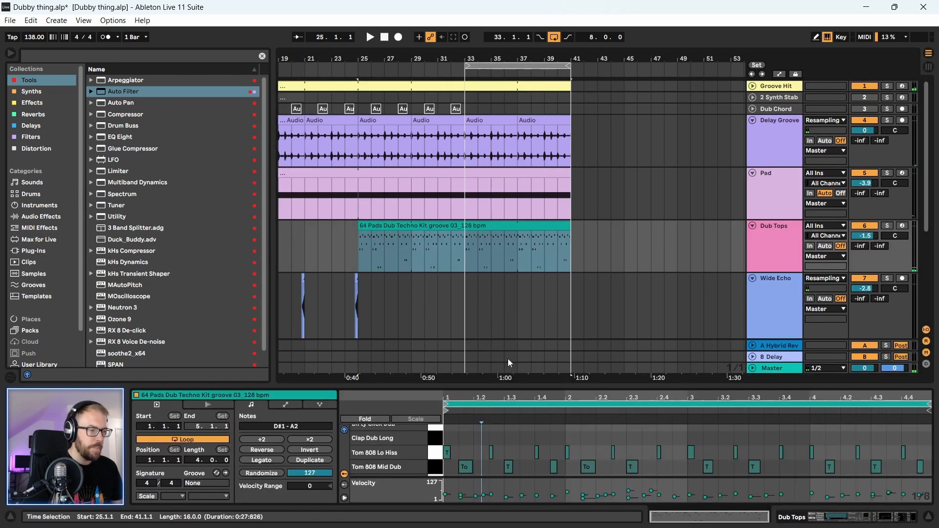
{"action": "left_click_drag", "start_coordinate": [512, 385], "coordinate": [502, 161]}
{"action": "left_click", "coordinate": [480, 300]}
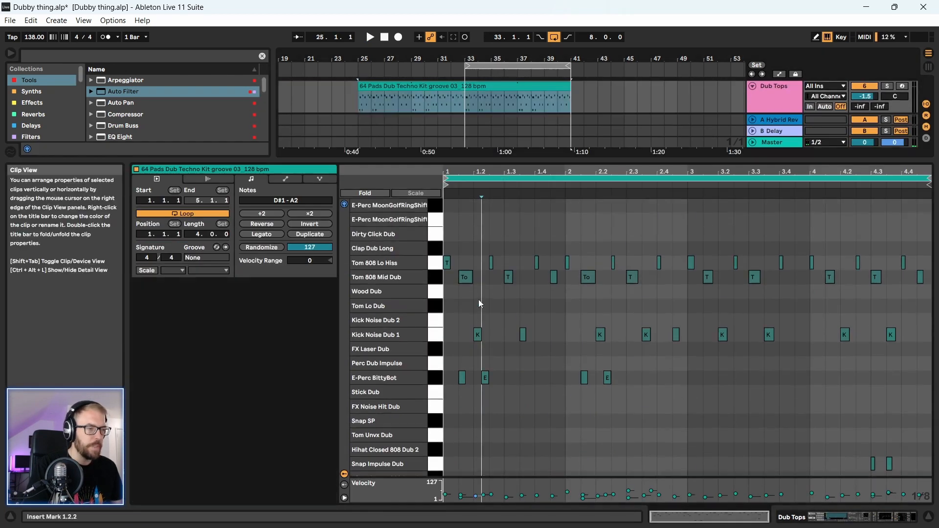
{"action": "left_click", "coordinate": [416, 277]}
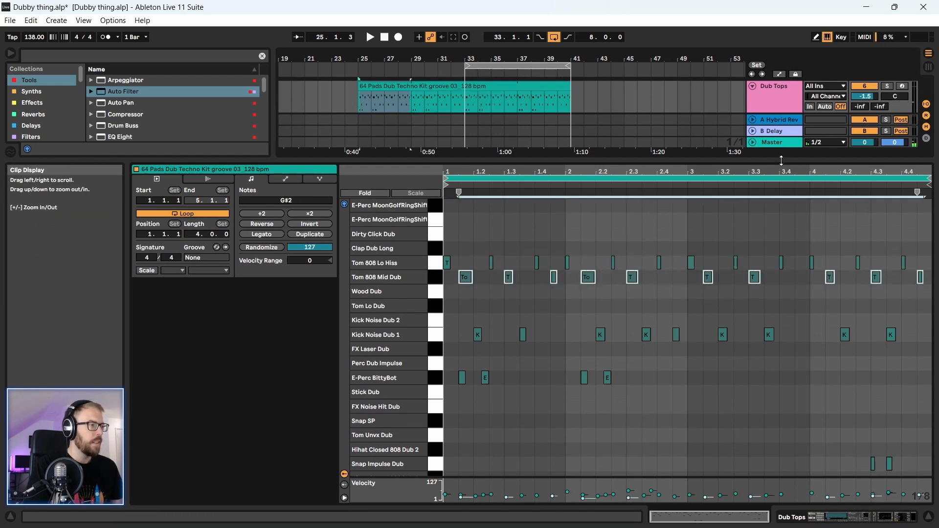
- Show the Dub Tops track's devices and add a Tuner at the end of its chain
{"action": "left_click_drag", "start_coordinate": [781, 160], "coordinate": [778, 242]}
{"action": "double_click", "coordinate": [765, 103]}
{"action": "scroll", "coordinate": [122, 357], "scroll_direction": "down", "scroll_amount": 1}
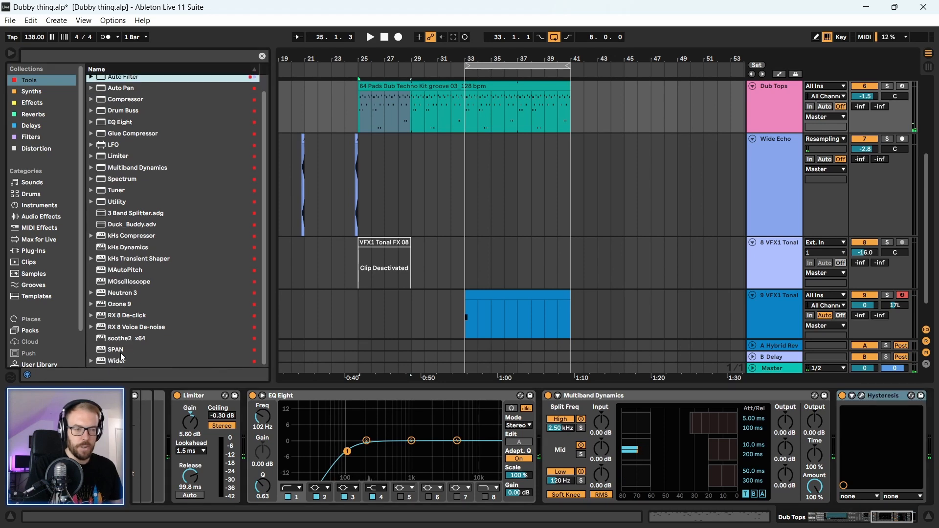
{"action": "left_click", "coordinate": [121, 192]}
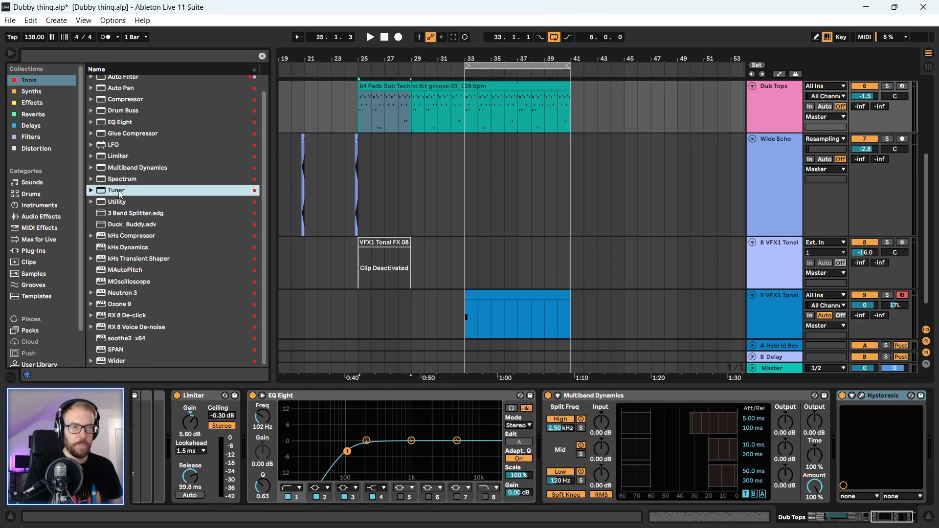
{"action": "left_click", "coordinate": [886, 520]}
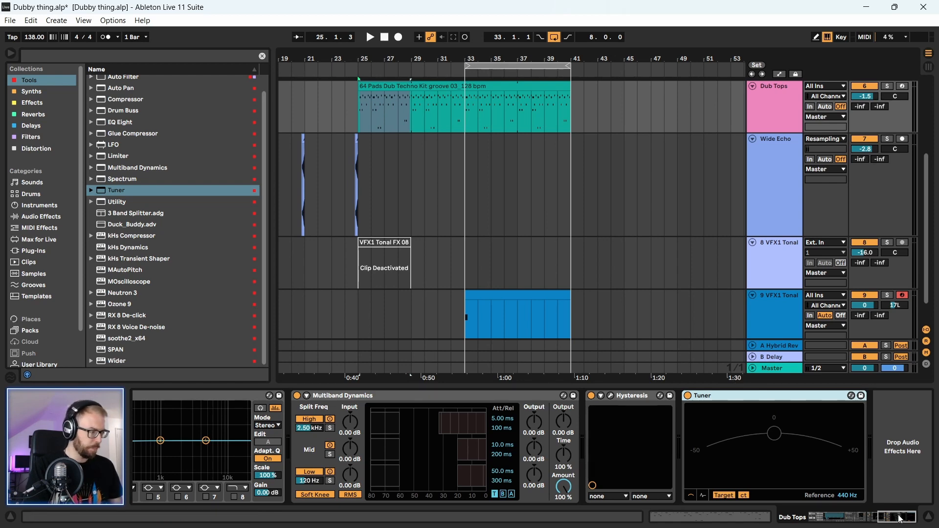
- Collapse the Drum Effects rack, Limiter, EQ Eight, Multiband Dynamics and Hysteresis in the Dub Tops device chain
{"action": "left_click_drag", "start_coordinate": [900, 520], "coordinate": [856, 525]}
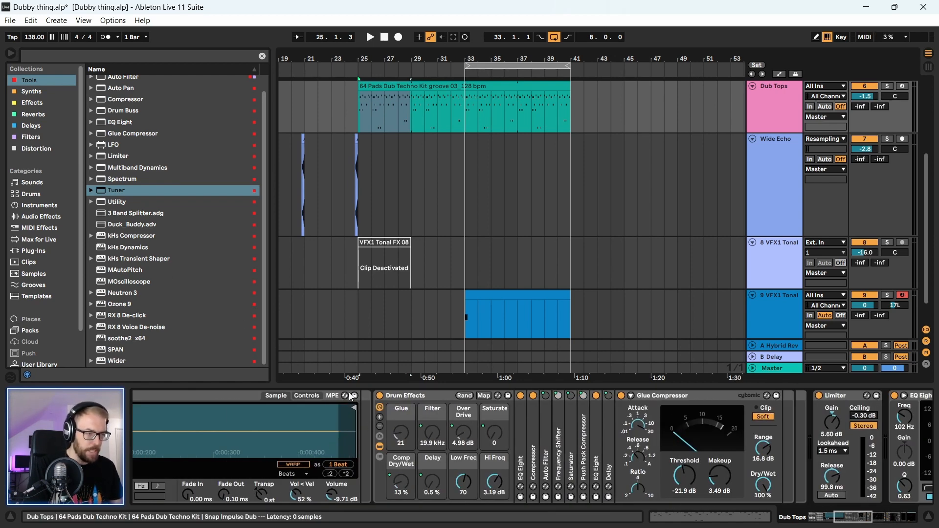
{"action": "double_click", "coordinate": [398, 397]}
{"action": "double_click", "coordinate": [425, 397]}
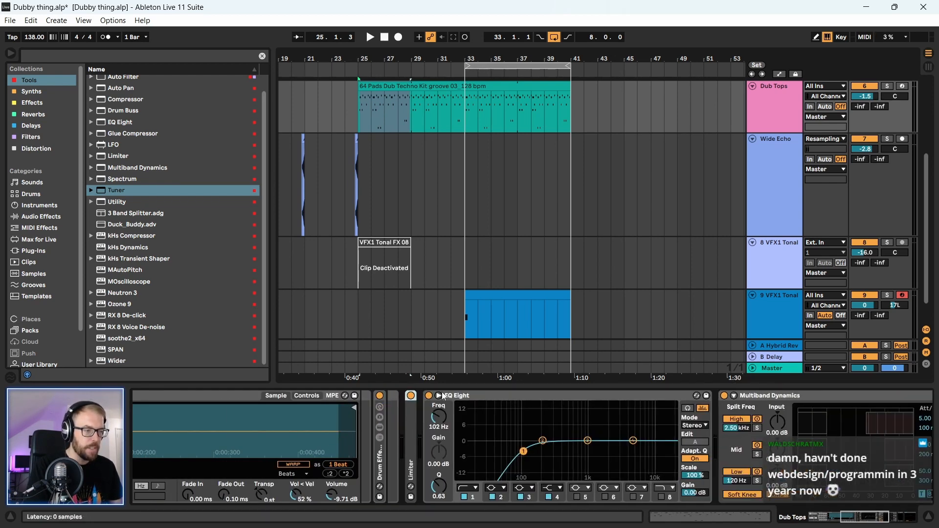
{"action": "double_click", "coordinate": [443, 396]}
{"action": "double_click", "coordinate": [475, 396]}
{"action": "double_click", "coordinate": [505, 396]}
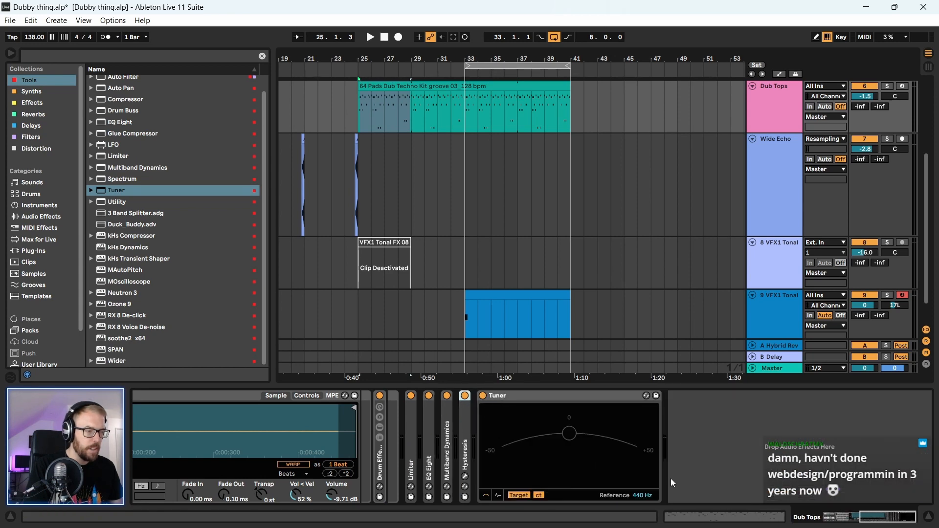
- Solo the Tom 808 Mid Dub pad in the Dub Tops drum rack and play it to read its pitch on the Tuner
{"action": "left_click_drag", "start_coordinate": [898, 522], "coordinate": [876, 525]}
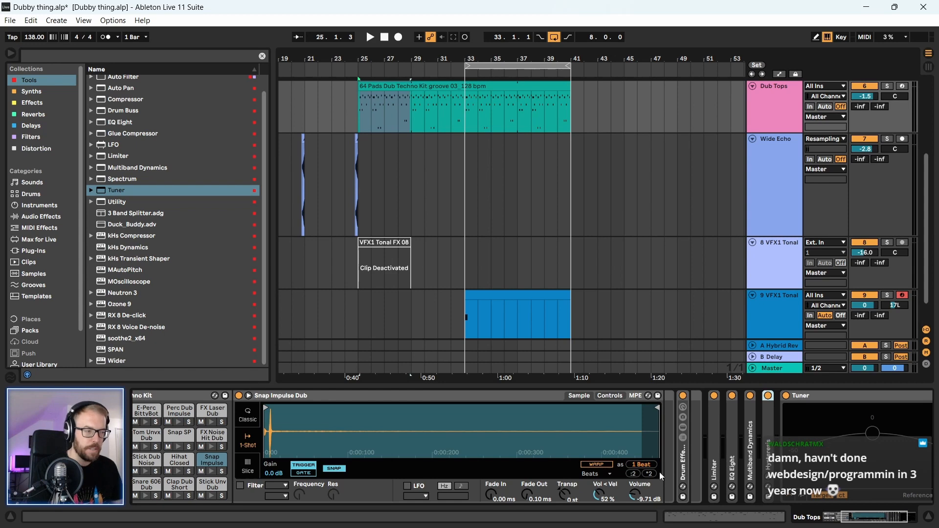
{"action": "left_click_drag", "start_coordinate": [856, 520], "coordinate": [840, 520]}
{"action": "key", "text": "space"}
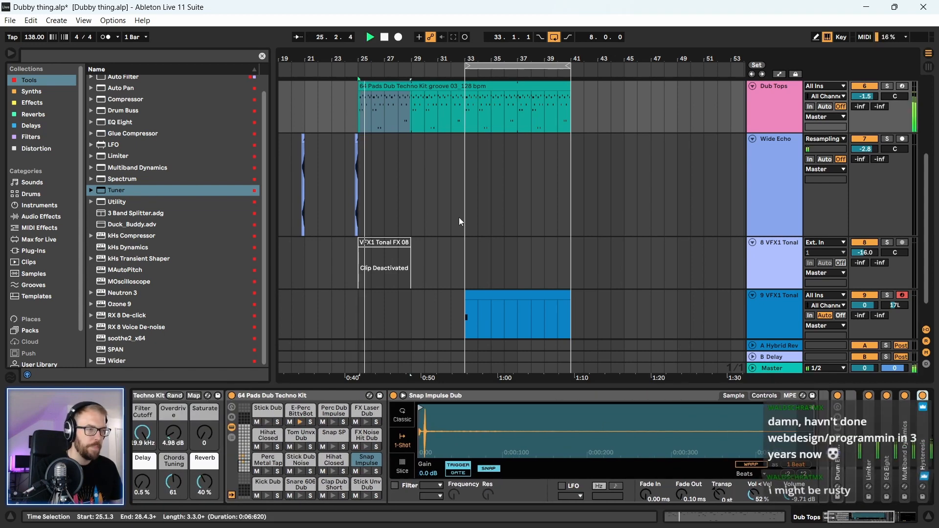
{"action": "left_click_drag", "start_coordinate": [876, 520], "coordinate": [856, 519]}
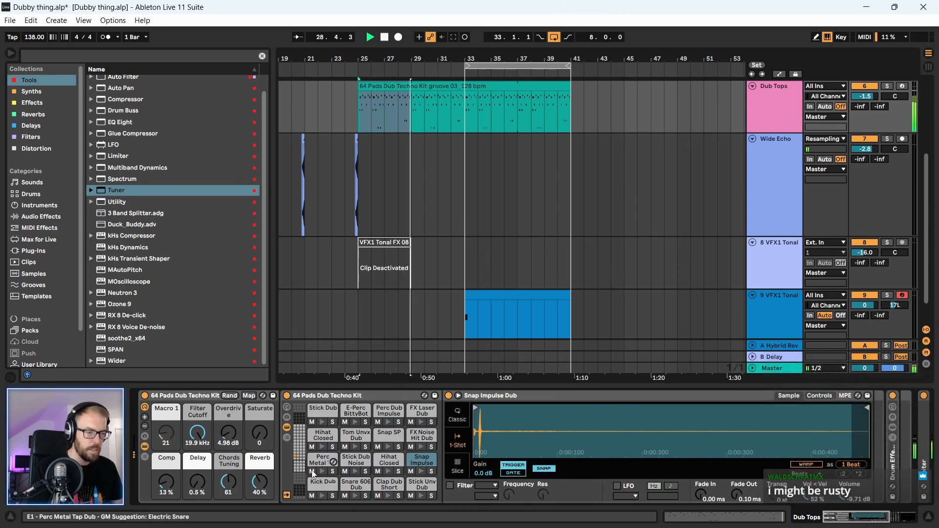
{"action": "left_click", "coordinate": [300, 477]}
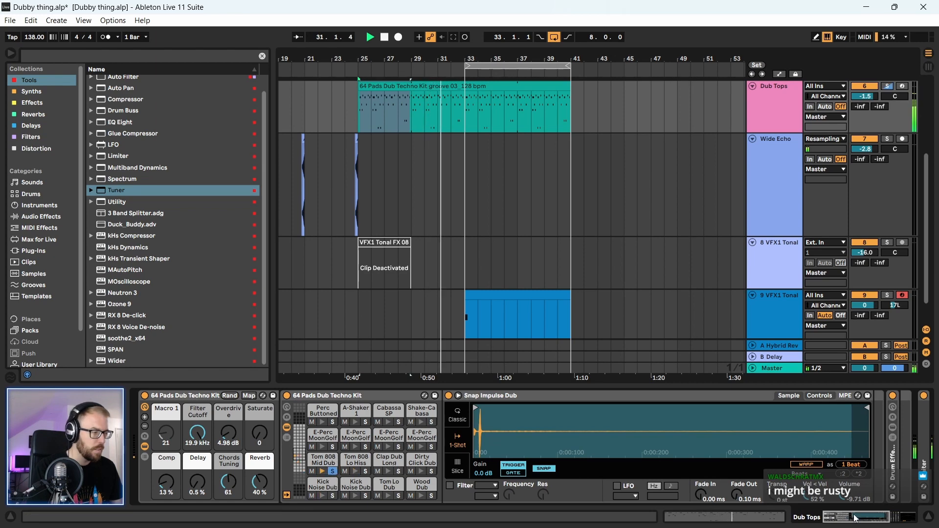
{"action": "left_click_drag", "start_coordinate": [876, 517], "coordinate": [917, 514]}
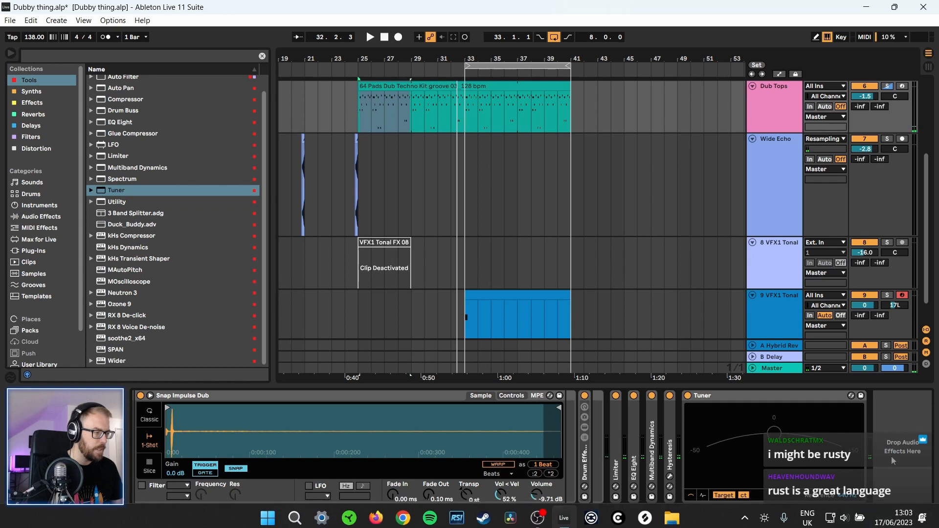
{"action": "left_click", "coordinate": [883, 497]}
{"action": "left_click_drag", "start_coordinate": [876, 517], "coordinate": [872, 519]}
{"action": "key", "text": "space"}
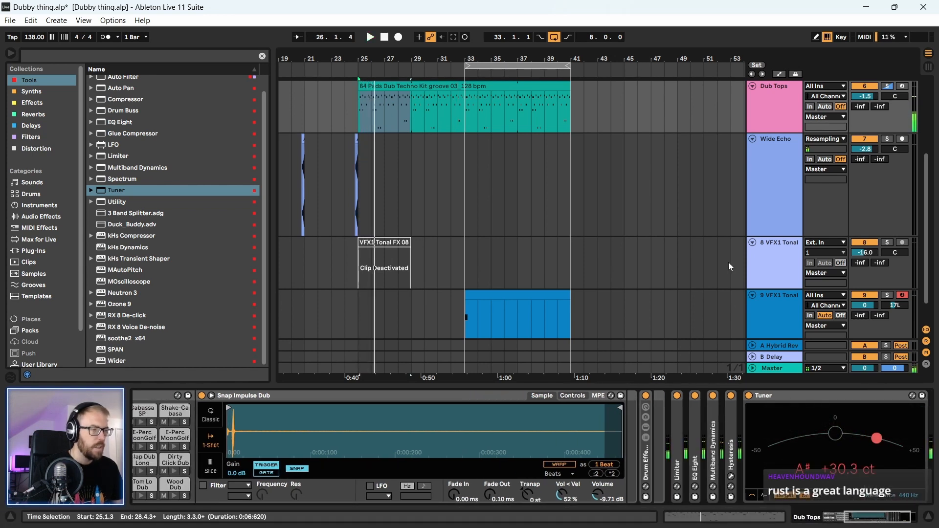
- Select the tonal FX sampler track and open its MIDI clip at bar 33 in the note editor
{"action": "left_click", "coordinate": [784, 181]}
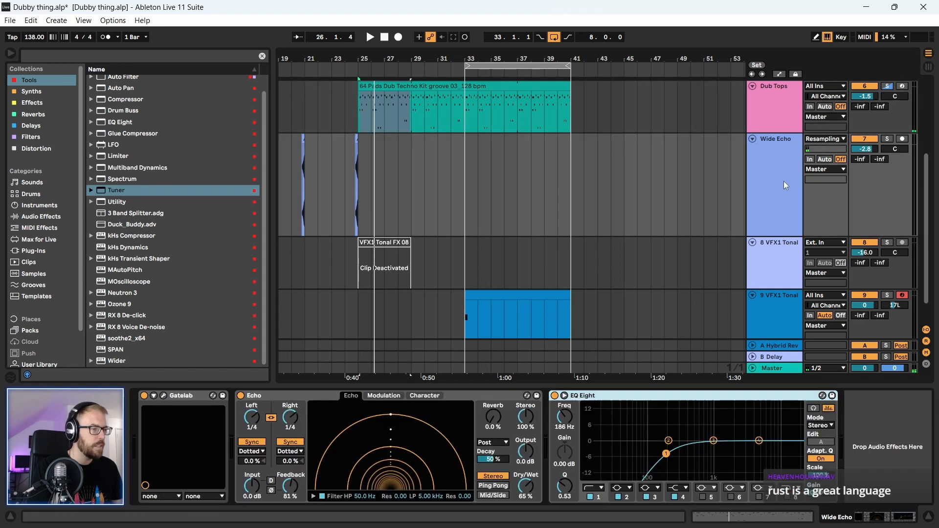
{"action": "scroll", "coordinate": [782, 309], "scroll_direction": "down", "scroll_amount": 1}
{"action": "left_click", "coordinate": [781, 309]}
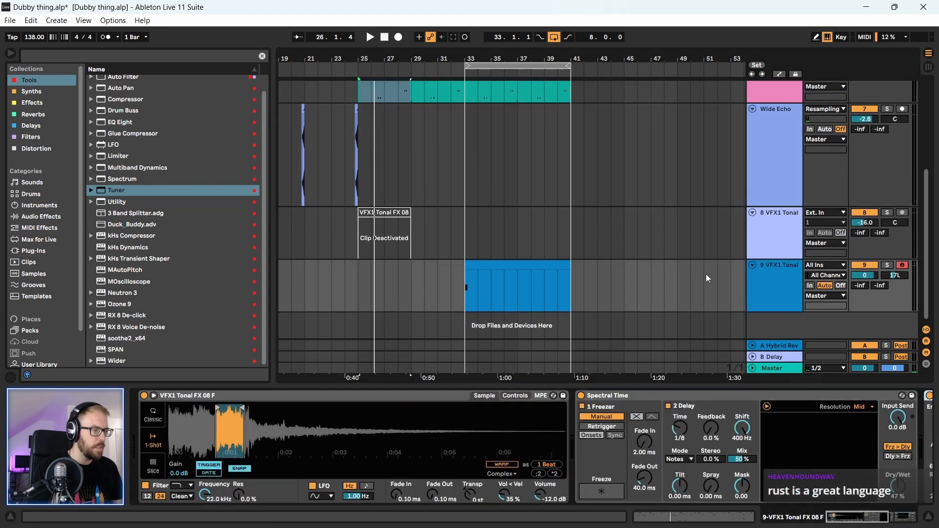
{"action": "double_click", "coordinate": [519, 264]}
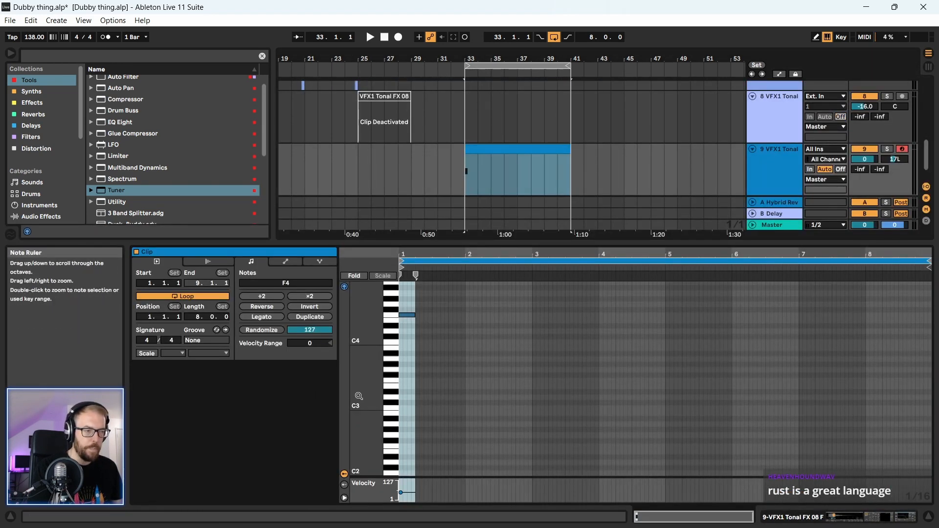
- Enable the clip's scale mode as F Minor and fold the piano roll to the notes of that scale
{"action": "left_click", "coordinate": [145, 354]}
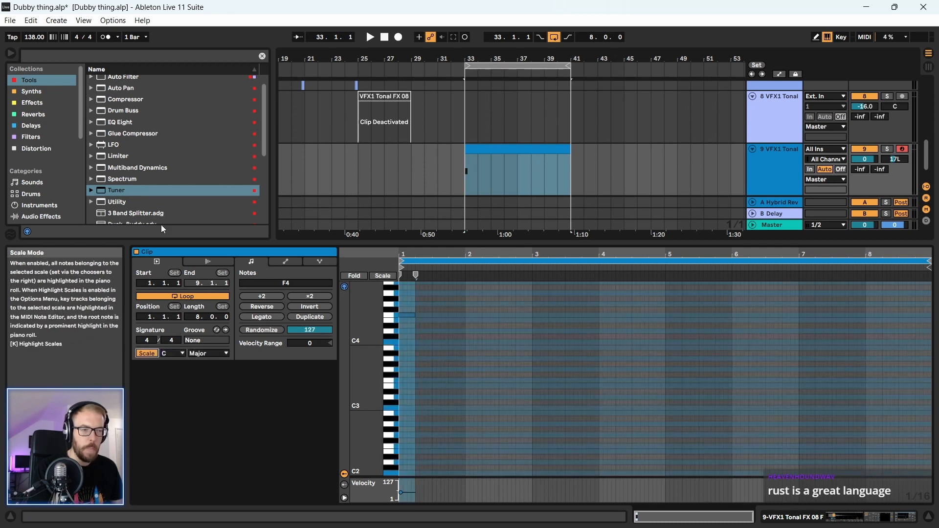
{"action": "left_click", "coordinate": [165, 358]}
{"action": "left_click", "coordinate": [173, 401]}
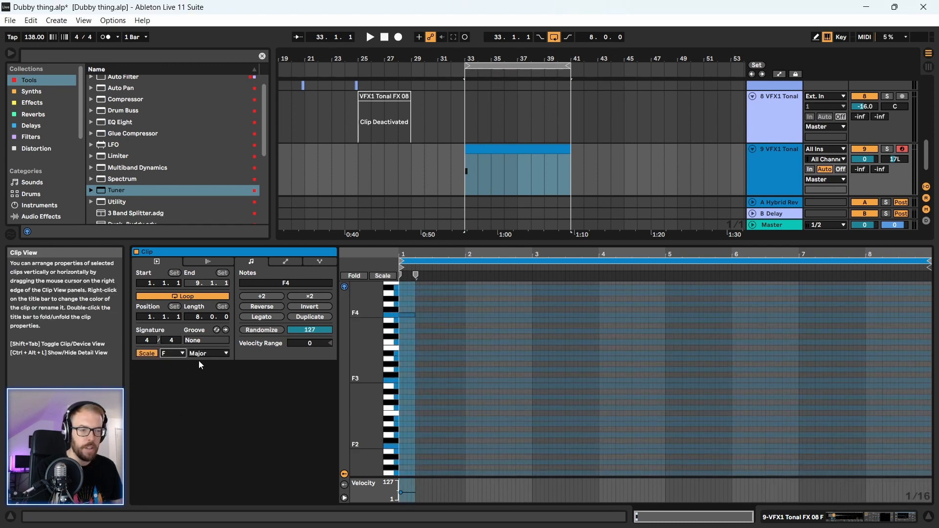
{"action": "left_click", "coordinate": [199, 357]}
{"action": "left_click", "coordinate": [198, 48]}
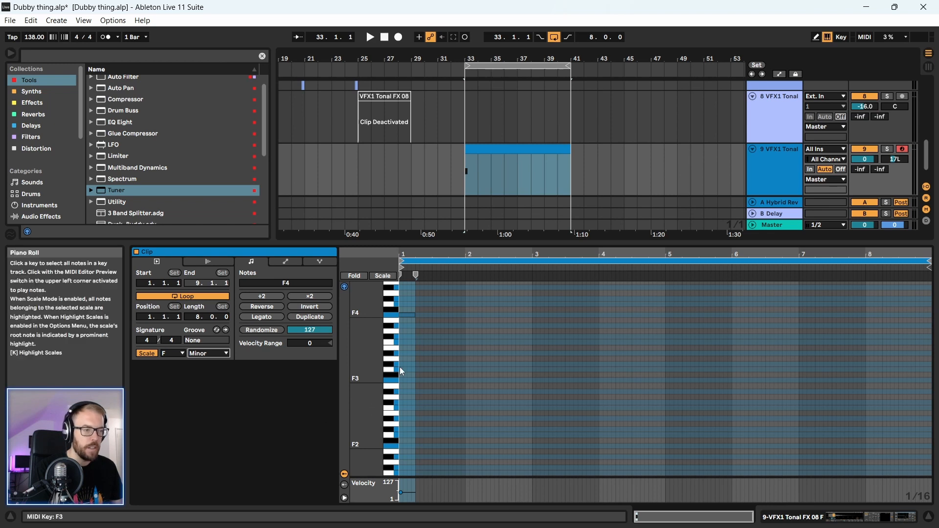
{"action": "left_click", "coordinate": [382, 276]}
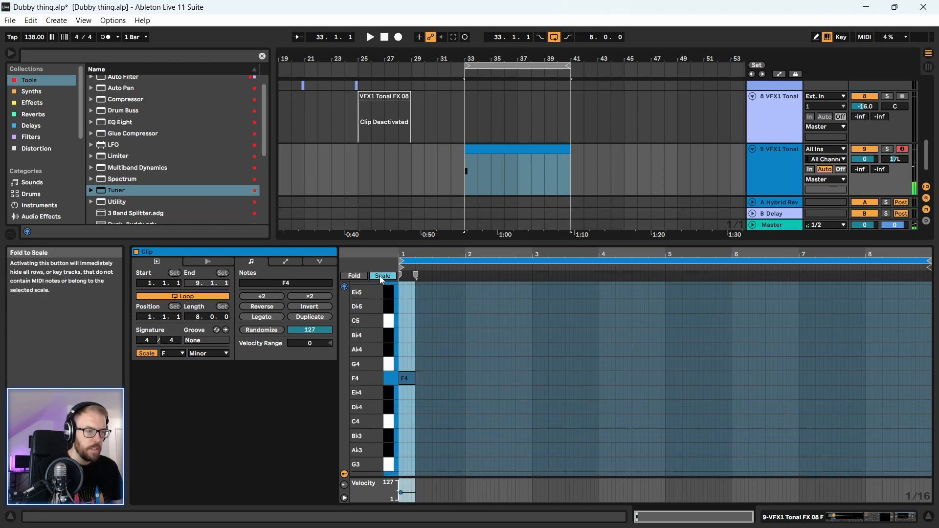
{"action": "left_click_drag", "start_coordinate": [373, 361], "coordinate": [372, 361]}
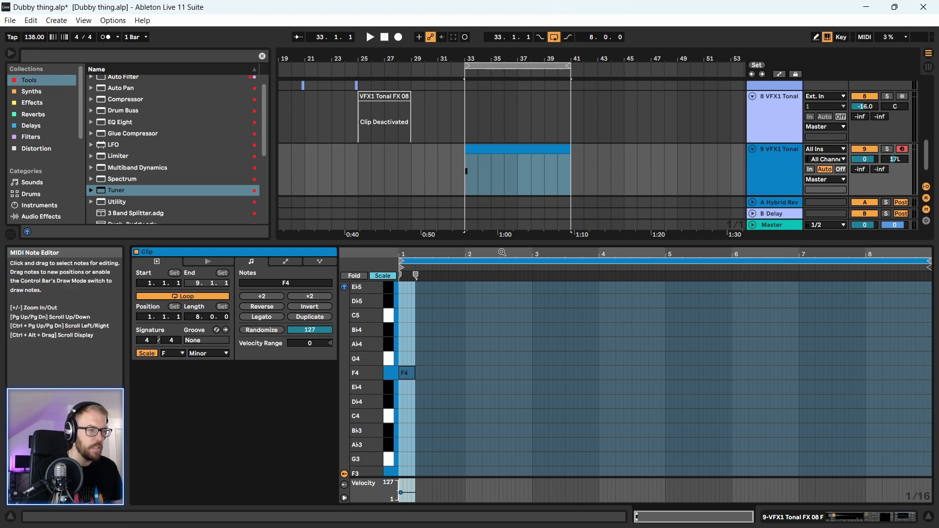
- Return to the Dub Tops track and show the Tom 808 Mid Dub pad's sampler while the loop plays
{"action": "left_click_drag", "start_coordinate": [503, 243], "coordinate": [503, 264]}
{"action": "scroll", "coordinate": [673, 173], "scroll_direction": "up", "scroll_amount": 3}
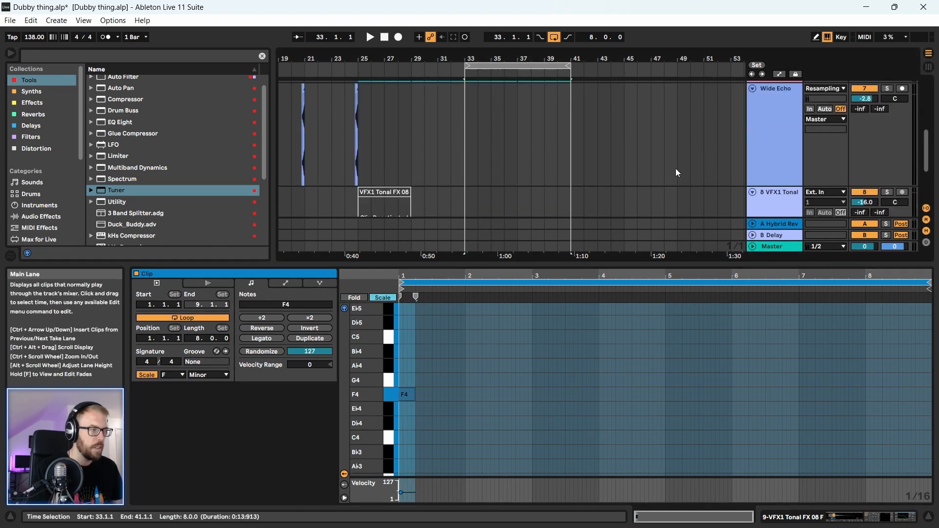
{"action": "scroll", "coordinate": [677, 172], "scroll_direction": "up", "scroll_amount": 5}
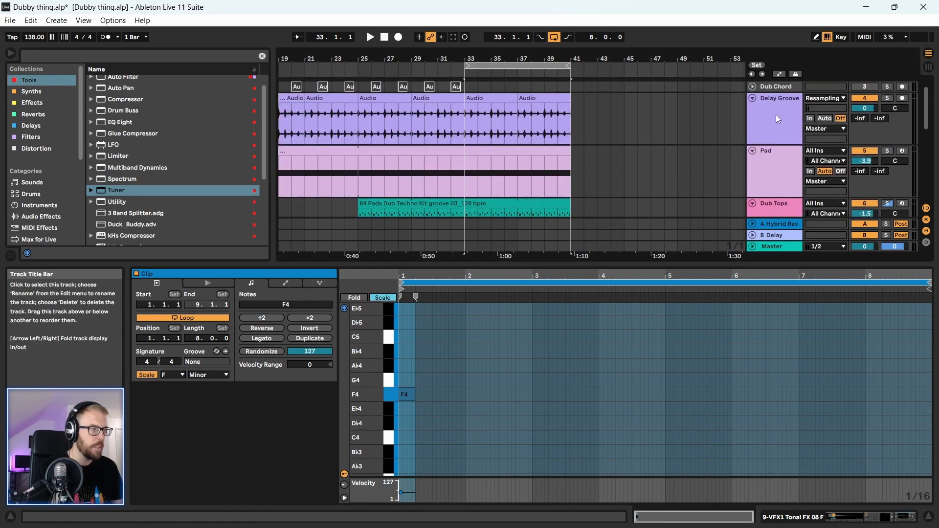
{"action": "left_click", "coordinate": [778, 118]}
{"action": "left_click", "coordinate": [775, 223]}
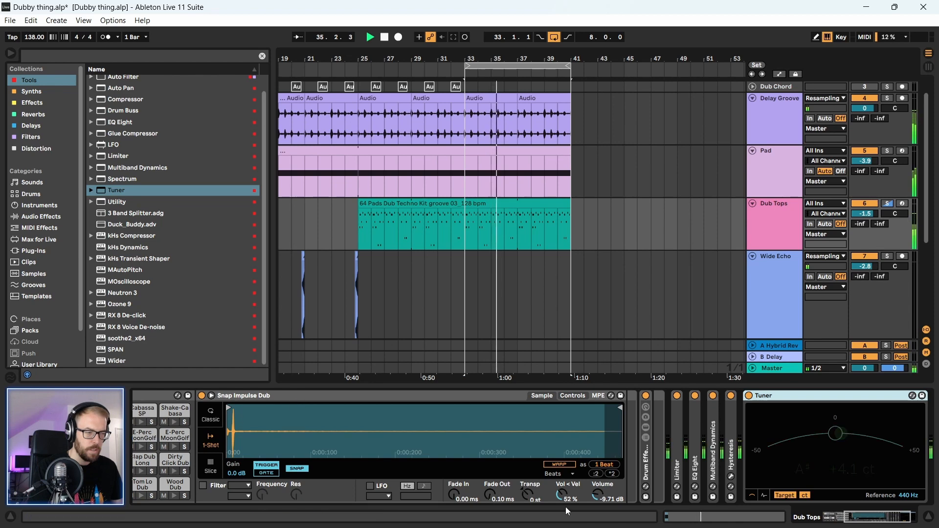
{"action": "scroll", "coordinate": [382, 482], "scroll_direction": "left", "scroll_amount": 5}
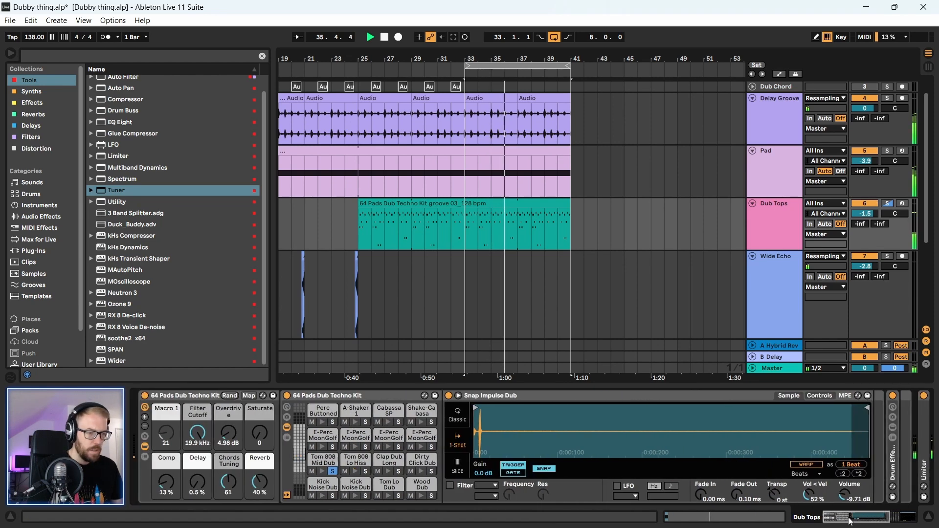
{"action": "double_click", "coordinate": [322, 466]}
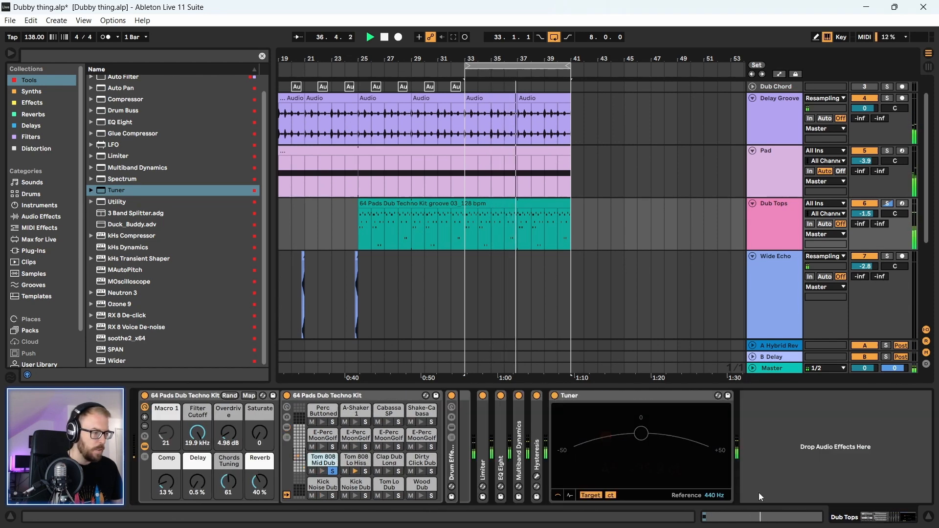
{"action": "double_click", "coordinate": [311, 465]}
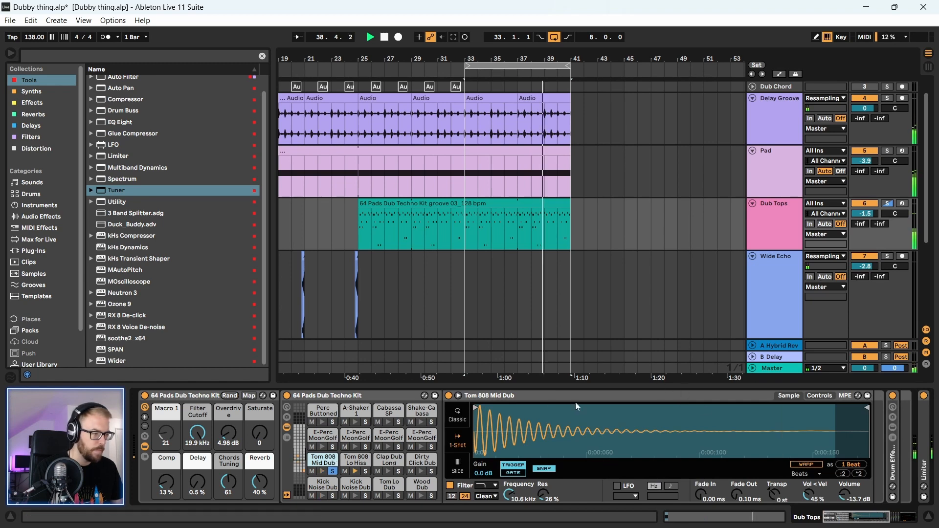
- Tune the Tom 808 Mid Dub sampler with a transpose of -2 st and a detune of -4 ct
{"action": "scroll", "coordinate": [577, 406], "scroll_direction": "right", "scroll_amount": 5}
{"action": "left_click", "coordinate": [601, 395]}
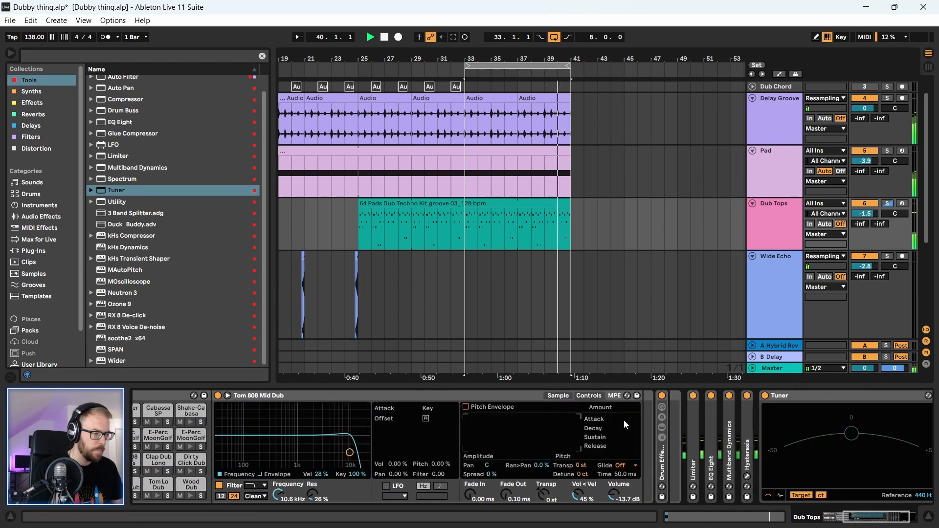
{"action": "left_click_drag", "start_coordinate": [585, 473], "coordinate": [584, 513]}
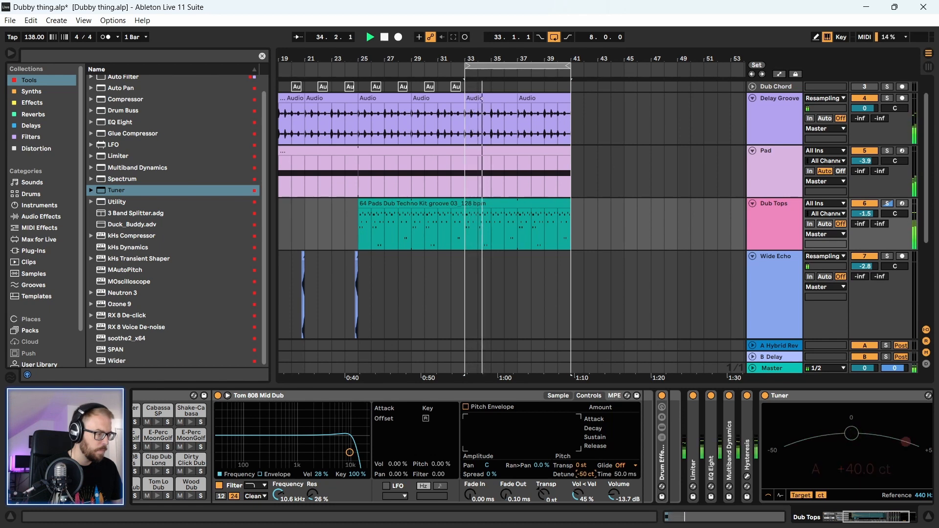
{"action": "left_click_drag", "start_coordinate": [582, 466], "coordinate": [582, 471]}
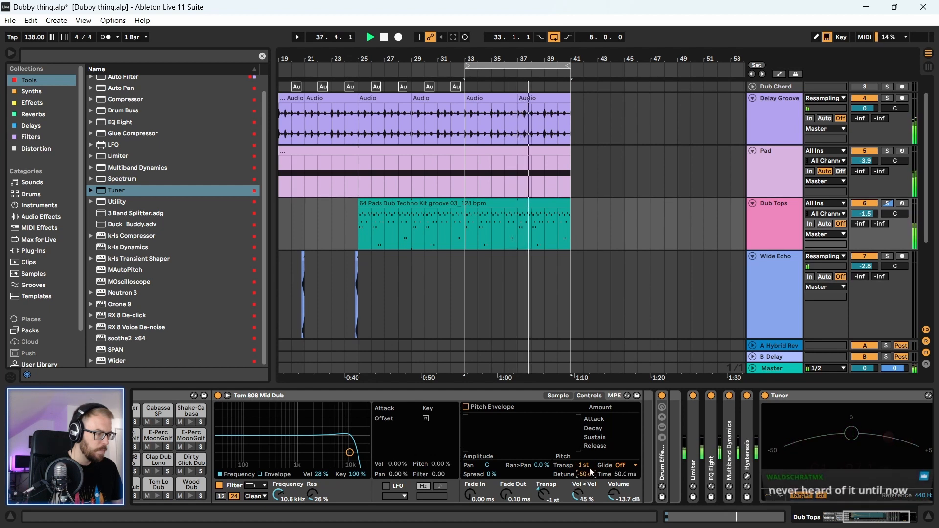
{"action": "mouse_move", "coordinate": [589, 468]}
{"action": "left_mouse_down"}
{"action": "mouse_move", "coordinate": [589, 475]}
{"action": "mouse_move", "coordinate": [588, 458]}
{"action": "left_mouse_up"}
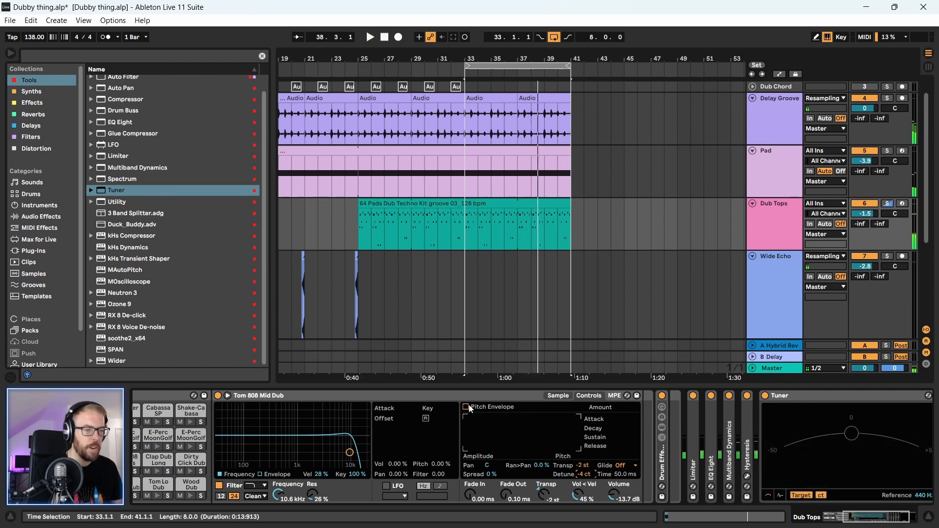
- Open the tonal FX sampler track's MIDI clip at bar 33, audition the A♭4 key and go back to the track's devices
{"action": "left_click_drag", "start_coordinate": [873, 520], "coordinate": [861, 519]}
{"action": "left_click", "coordinate": [774, 106]}
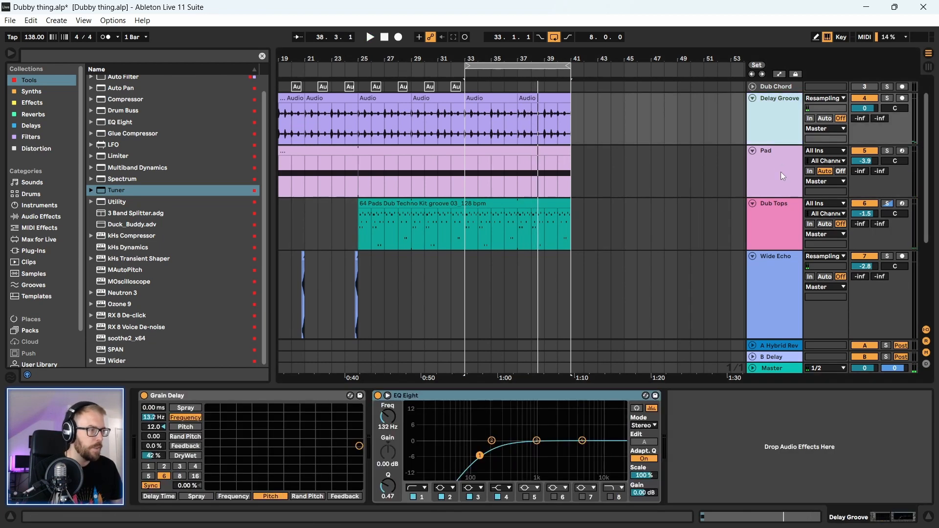
{"action": "left_click", "coordinate": [782, 173]}
{"action": "left_click", "coordinate": [778, 274]}
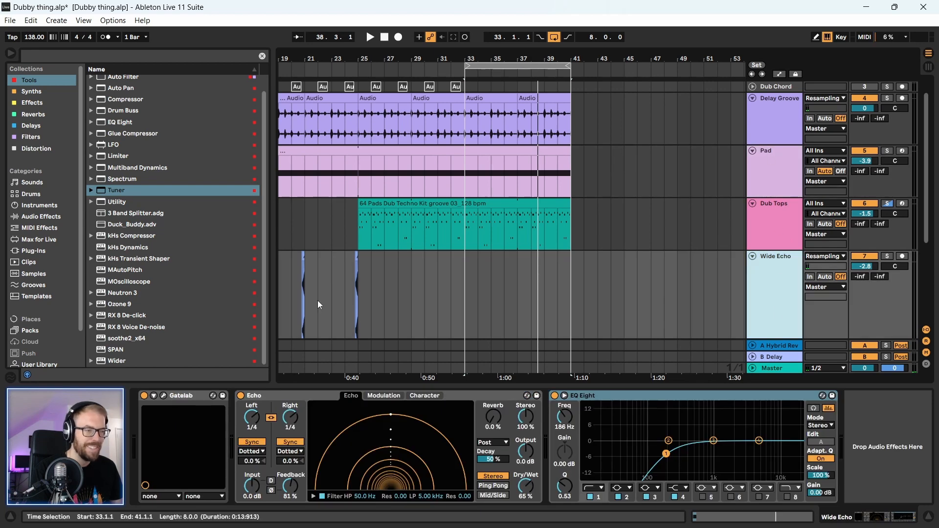
{"action": "scroll", "coordinate": [767, 269], "scroll_direction": "down", "scroll_amount": 4}
{"action": "left_click", "coordinate": [779, 314]}
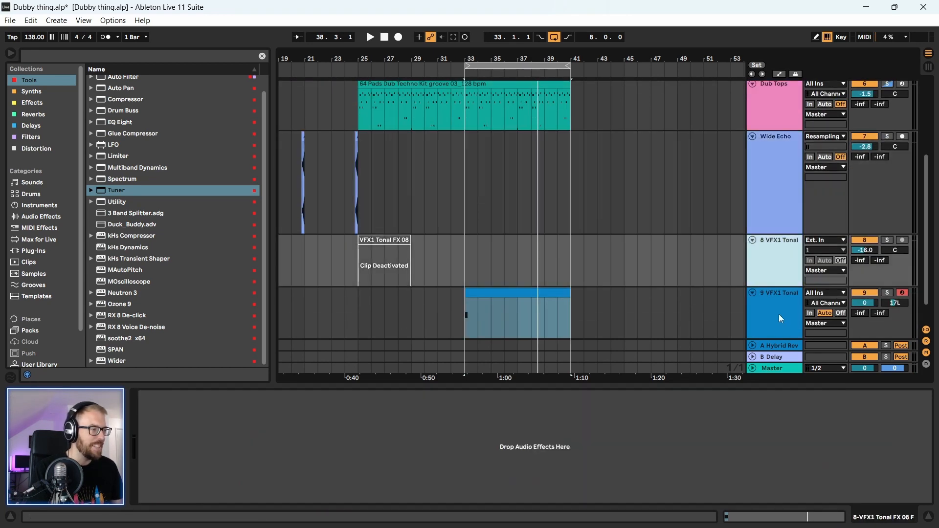
{"action": "scroll", "coordinate": [779, 314], "scroll_direction": "down", "scroll_amount": 1}
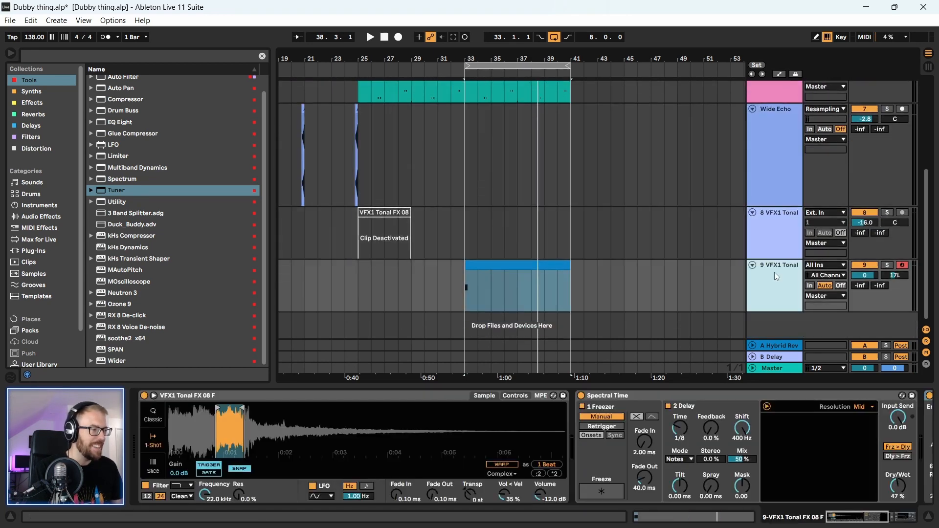
{"action": "double_click", "coordinate": [518, 264]}
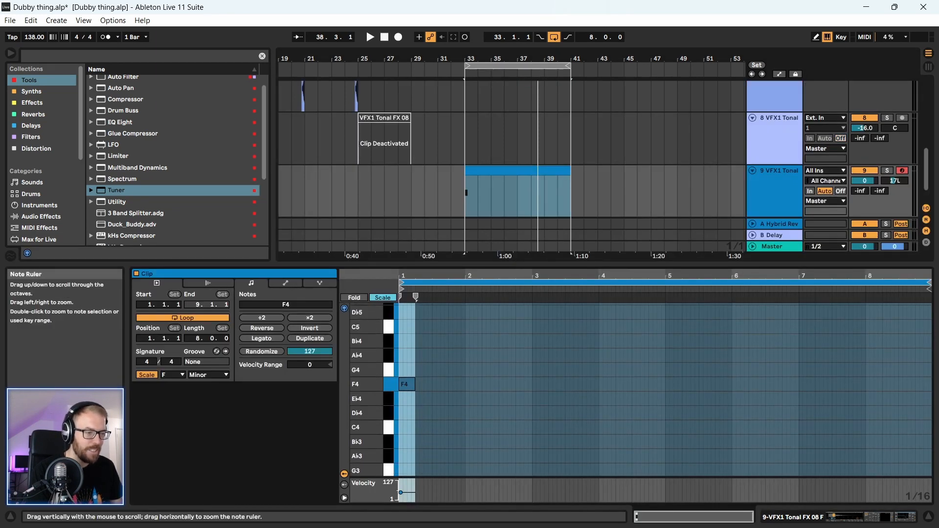
{"action": "left_click_drag", "start_coordinate": [372, 384], "coordinate": [371, 379]}
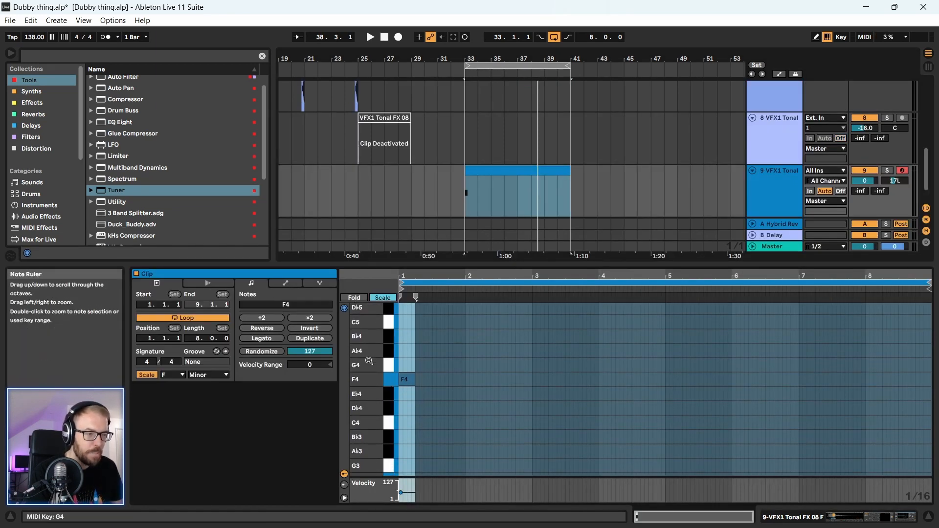
{"action": "left_click", "coordinate": [391, 352]}
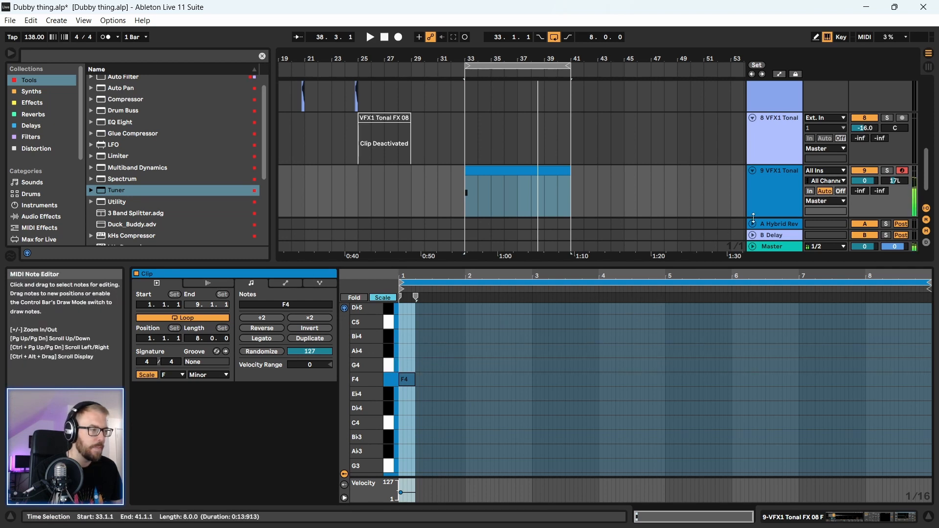
{"action": "left_click", "coordinate": [794, 175]}
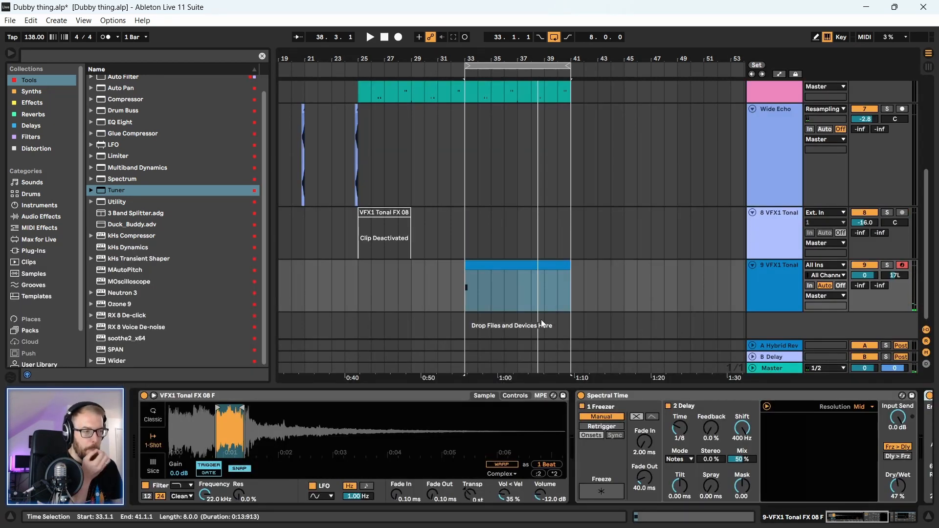
- Return to the Dub Tops track's drum kit devices and play the loop from bar 33
{"action": "scroll", "coordinate": [611, 221], "scroll_direction": "up", "scroll_amount": 2}
{"action": "left_click", "coordinate": [826, 105]}
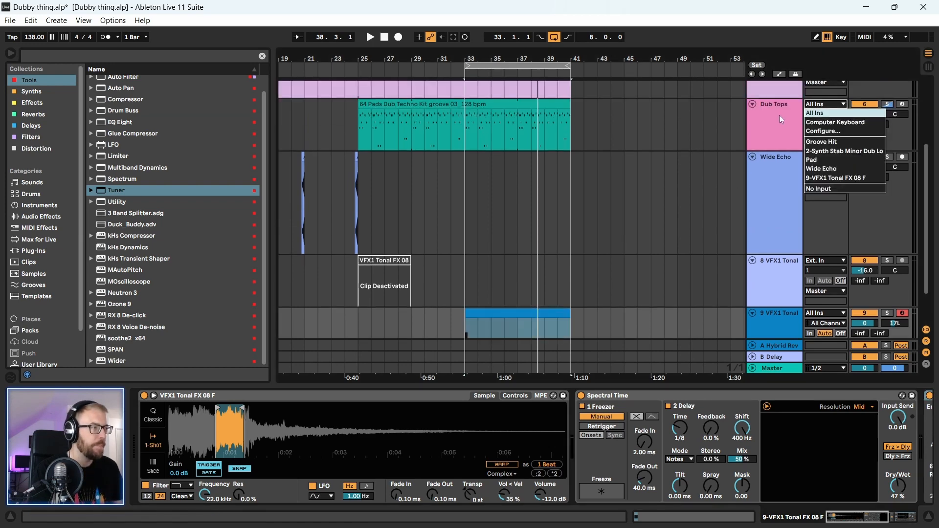
{"action": "left_click", "coordinate": [778, 118]}
{"action": "scroll", "coordinate": [764, 195], "scroll_direction": "up", "scroll_amount": 3}
{"action": "scroll", "coordinate": [768, 146], "scroll_direction": "up", "scroll_amount": 2}
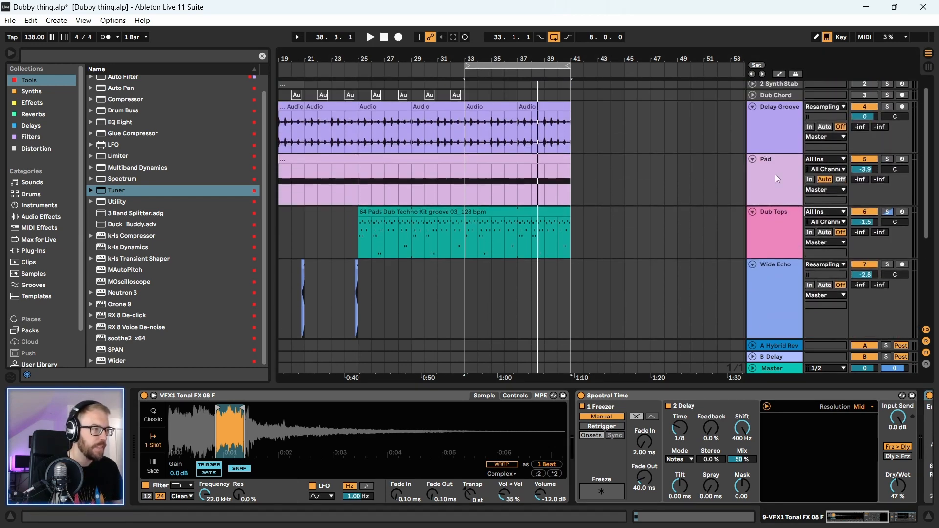
{"action": "left_click", "coordinate": [775, 176]}
{"action": "left_click", "coordinate": [769, 221]}
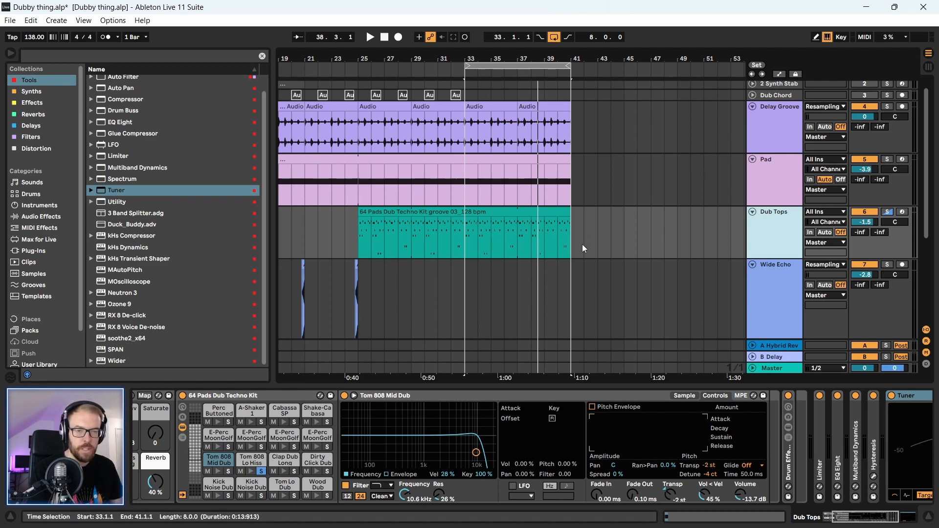
{"action": "key", "text": "space"}
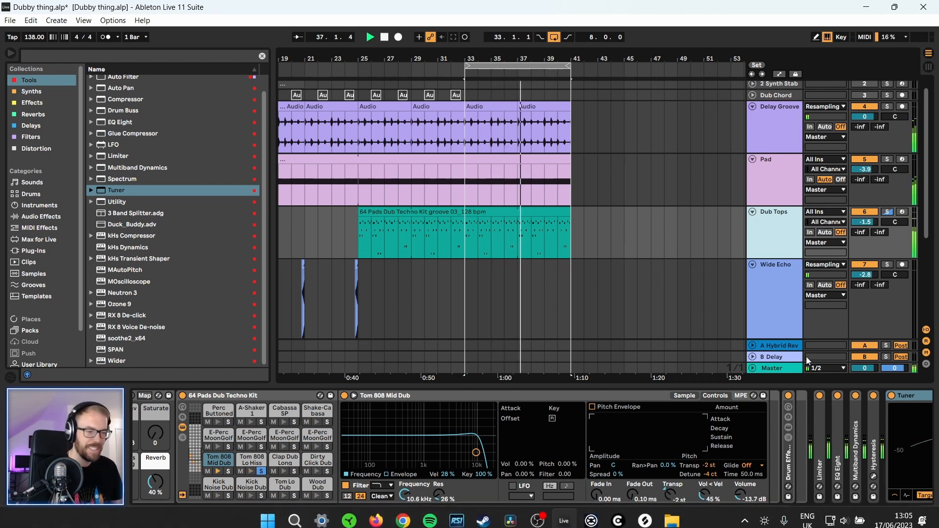
- Replay the loop while checking the soloed tom's pitch on the Dub Tops Tuner
{"action": "left_click", "coordinate": [906, 518]}
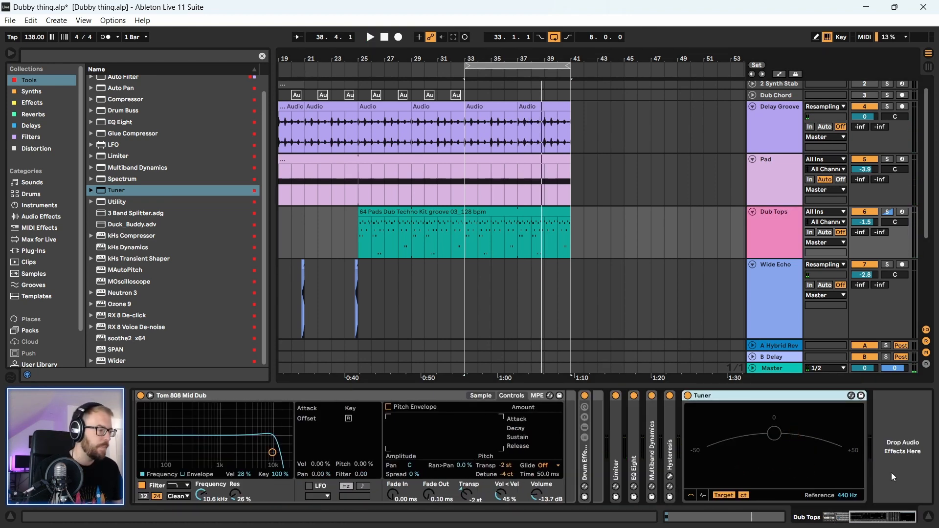
{"action": "key", "text": "space"}
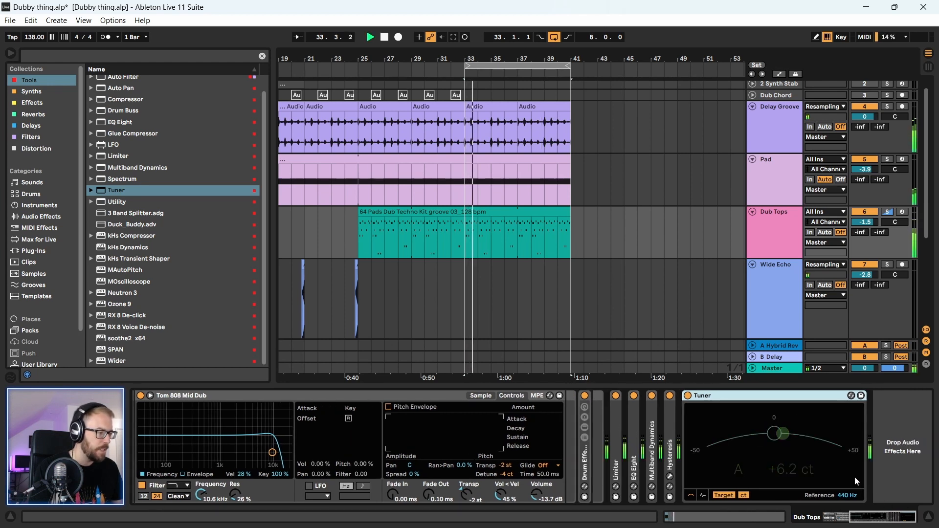
{"action": "key", "text": "space"}
{"action": "key", "text": "space"}
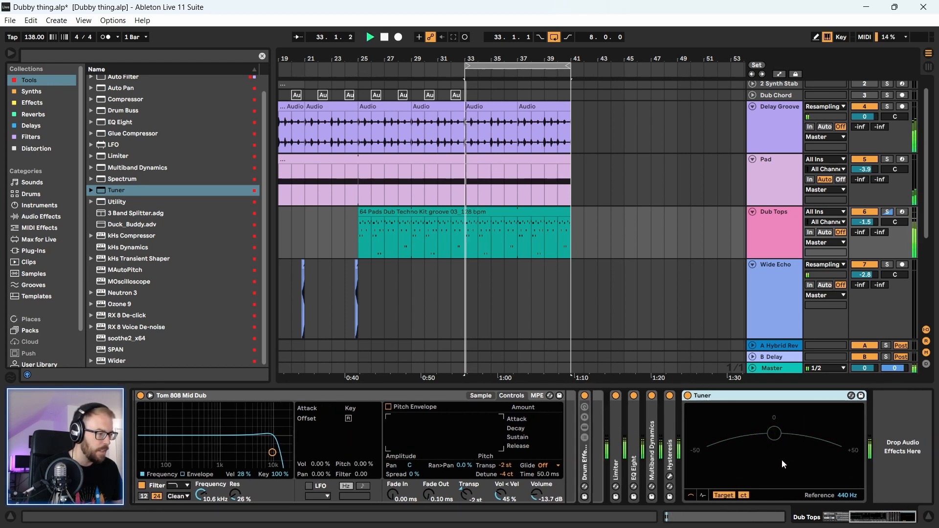
{"action": "key", "text": "space"}
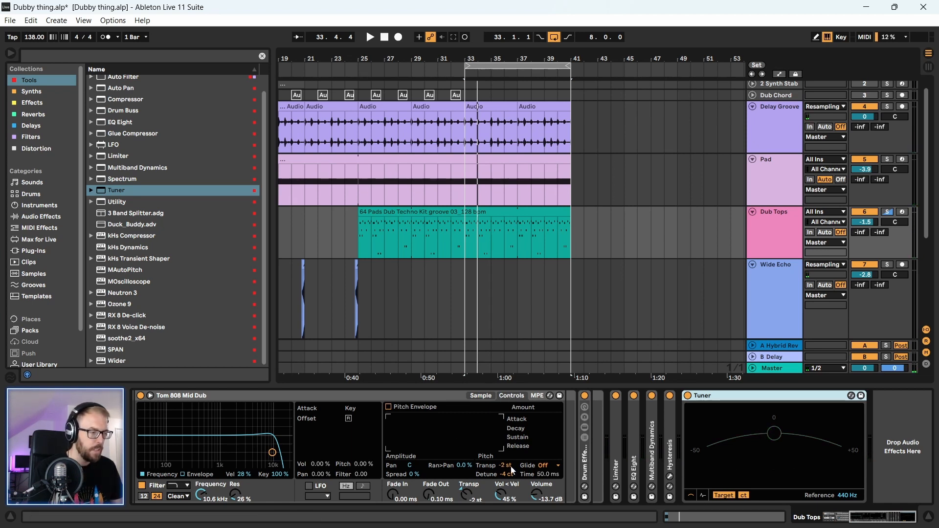
- Show the Tom 808 Lo Hiss pad's sampler pitch controls alongside the Tuner and start the loop
{"action": "left_click_drag", "start_coordinate": [865, 517], "coordinate": [852, 524]}
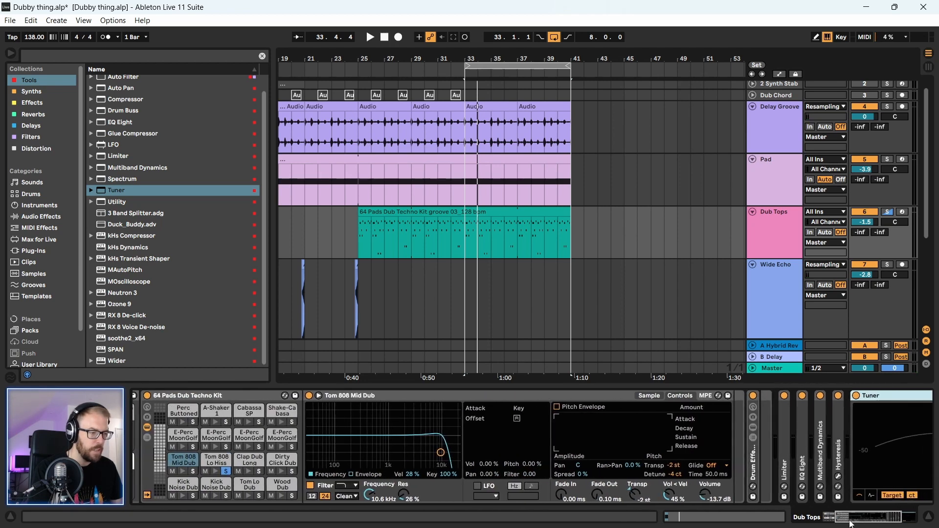
{"action": "left_click", "coordinate": [222, 465]}
{"action": "left_click", "coordinate": [680, 396]}
{"action": "left_click", "coordinate": [899, 521]}
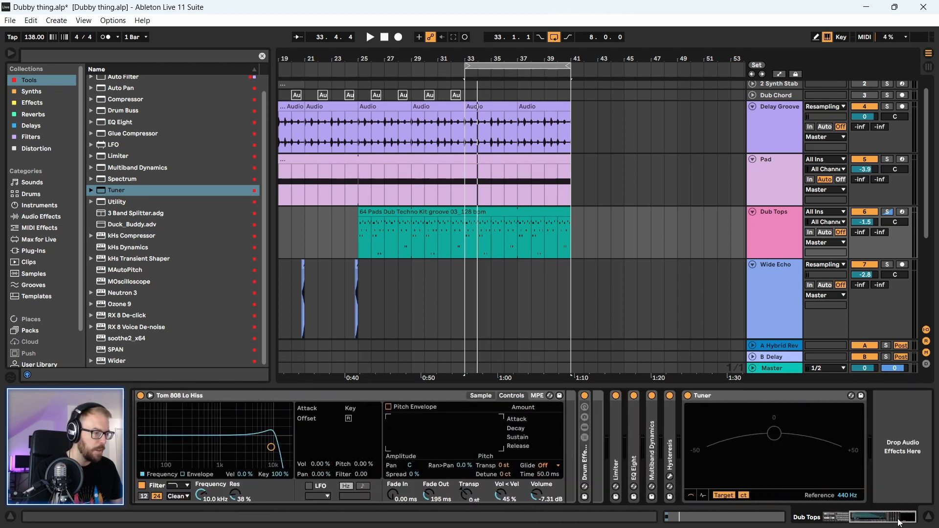
{"action": "key", "text": "space"}
- Tune the Tom 808 Lo Hiss sampler with a transpose of -4 st and a detune of -12 ct
{"action": "left_click_drag", "start_coordinate": [506, 471], "coordinate": [507, 474]}
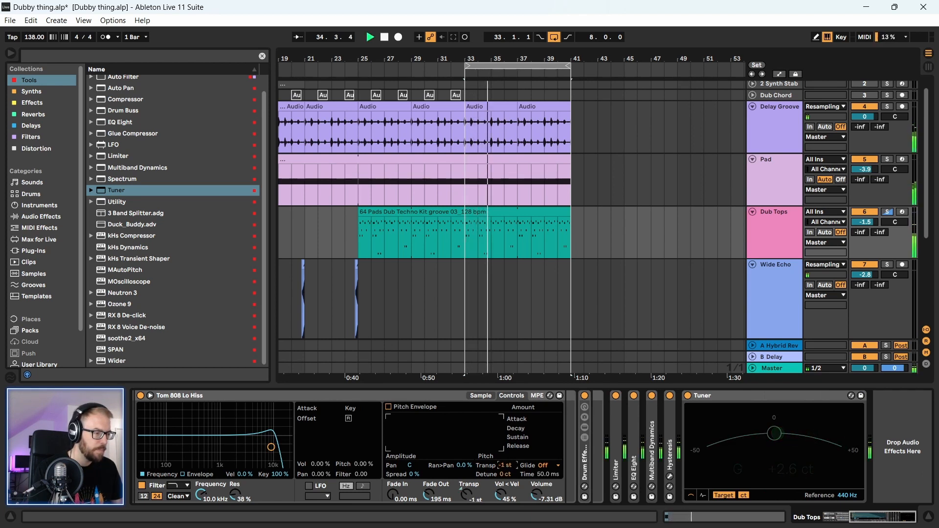
{"action": "left_click_drag", "start_coordinate": [508, 474], "coordinate": [509, 471]}
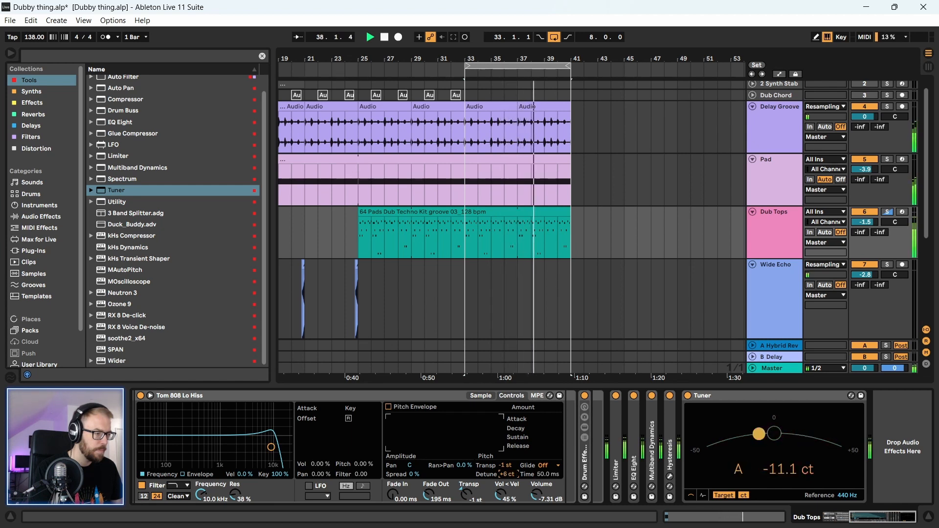
{"action": "left_click_drag", "start_coordinate": [507, 474], "coordinate": [507, 478]}
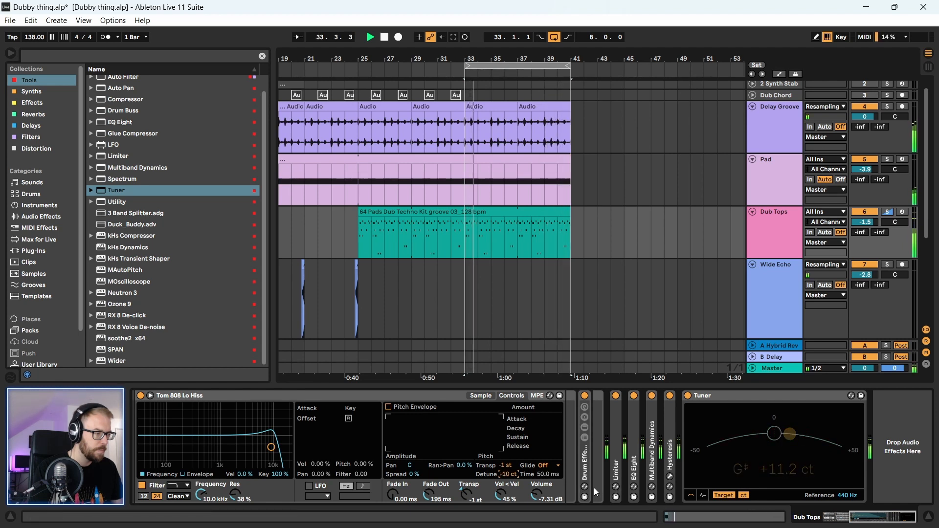
{"action": "left_click", "coordinate": [509, 465]}
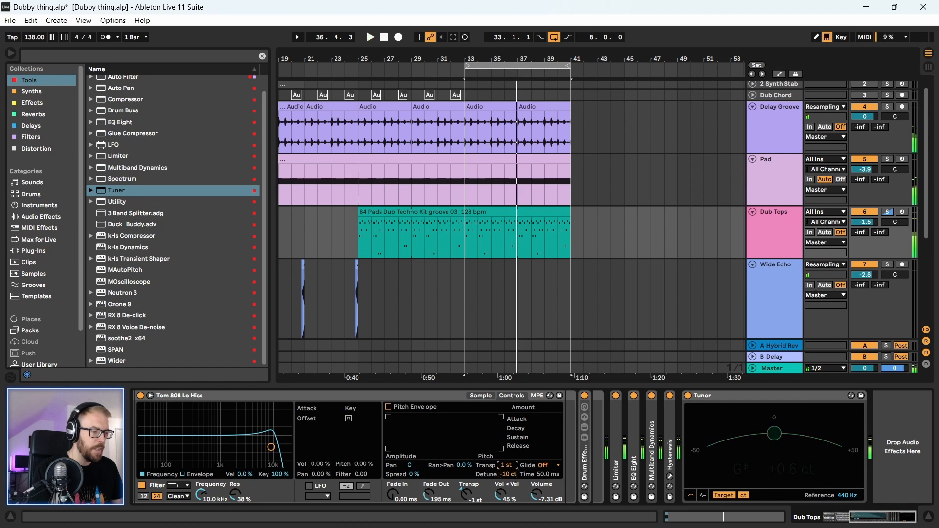
{"action": "key", "text": "space"}
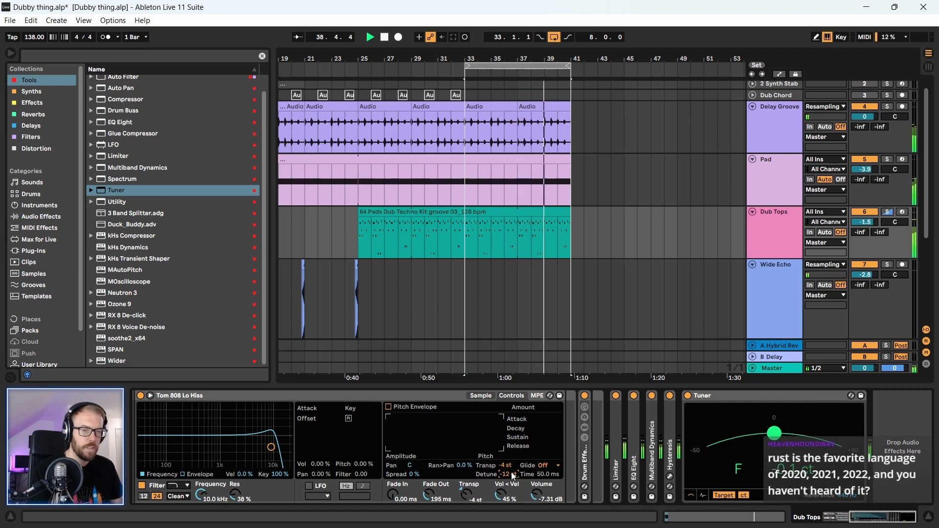
{"action": "key", "text": "space"}
- Select the Tom 808 Mid Dub pad and solo it in place of Tom 808 Lo Hiss while the loop plays
{"action": "left_click", "coordinate": [689, 521]}
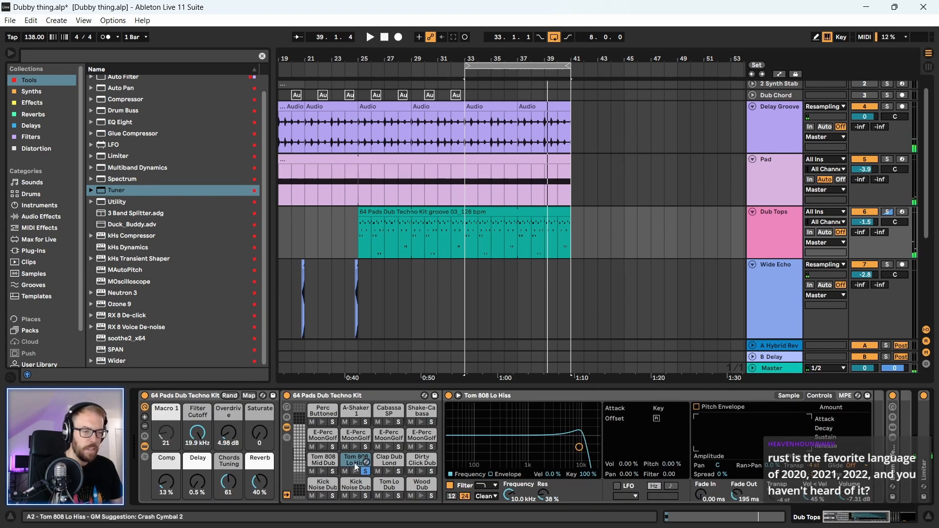
{"action": "left_click", "coordinate": [334, 463]}
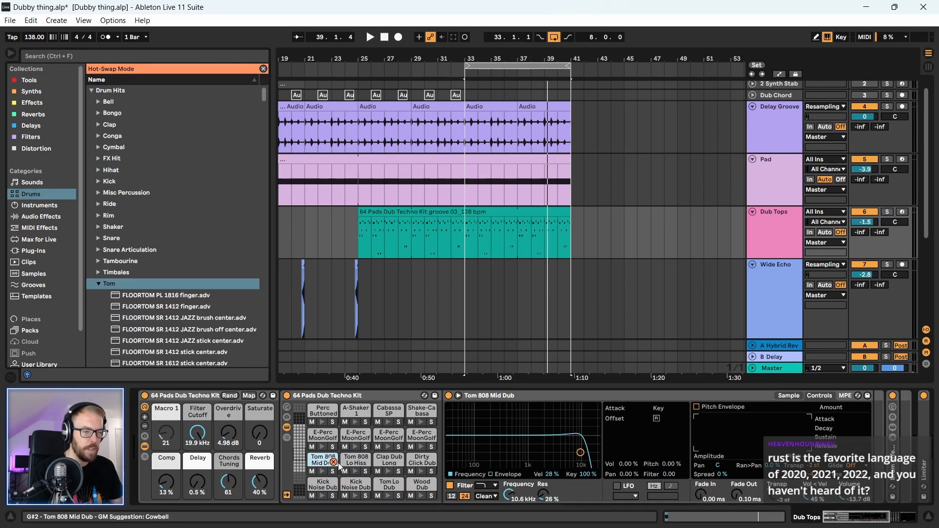
{"action": "key", "text": "space"}
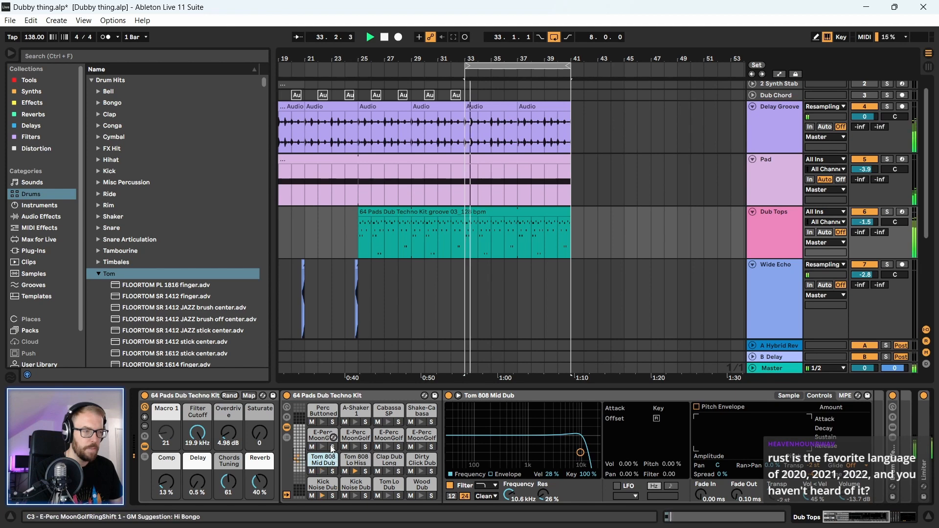
{"action": "left_click", "coordinate": [482, 398]}
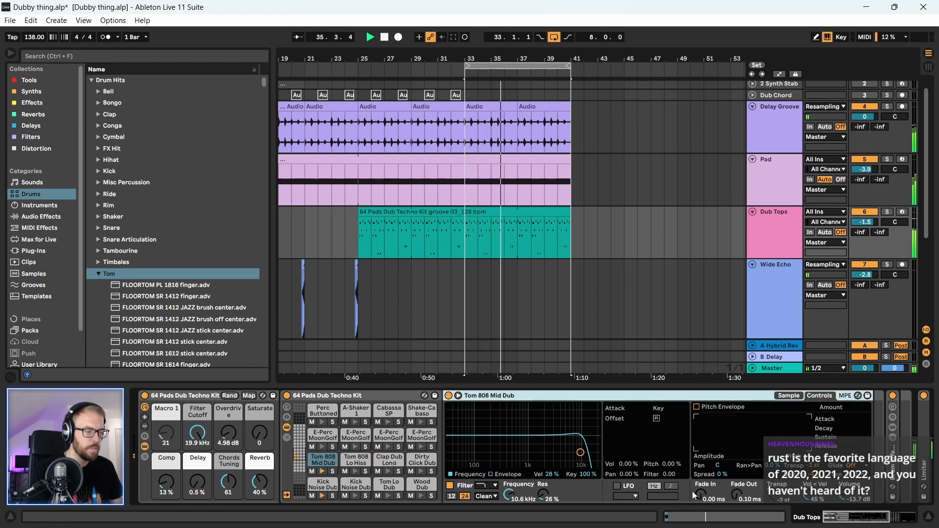
{"action": "left_click", "coordinate": [852, 522]}
{"action": "left_click_drag", "start_coordinate": [851, 521], "coordinate": [757, 522]}
{"action": "left_click", "coordinate": [332, 472]}
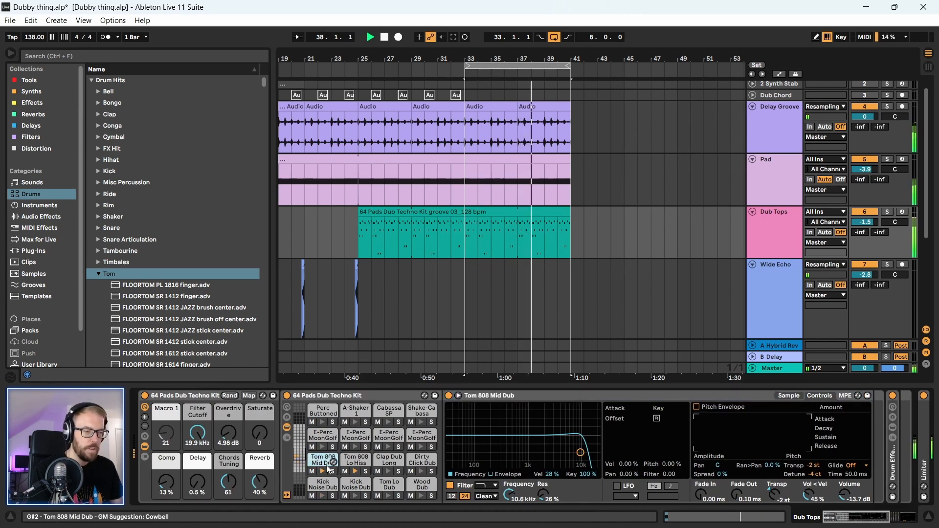
- Retune the Tom 808 Mid Dub sampler to a transpose of -5 st and a detune of -13 ct, and stop playback
{"action": "left_click", "coordinate": [870, 524]}
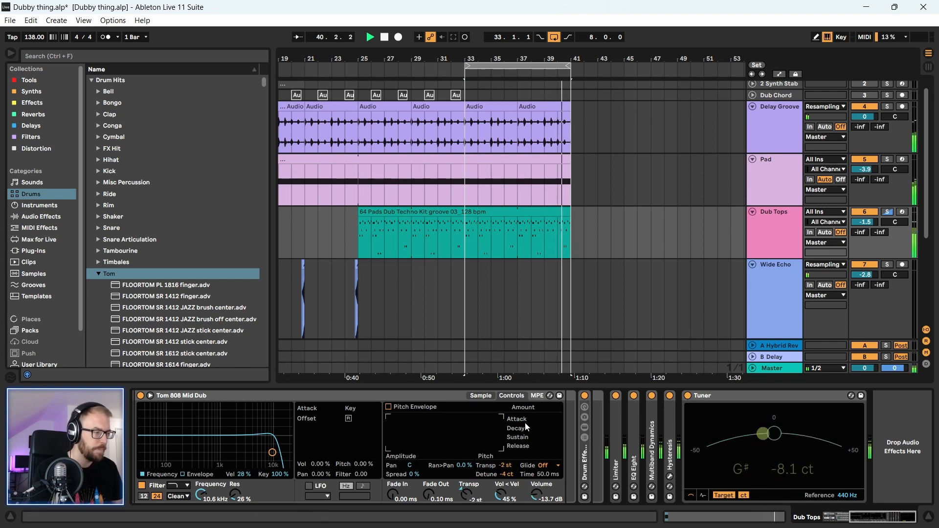
{"action": "left_click_drag", "start_coordinate": [507, 466], "coordinate": [506, 473]}
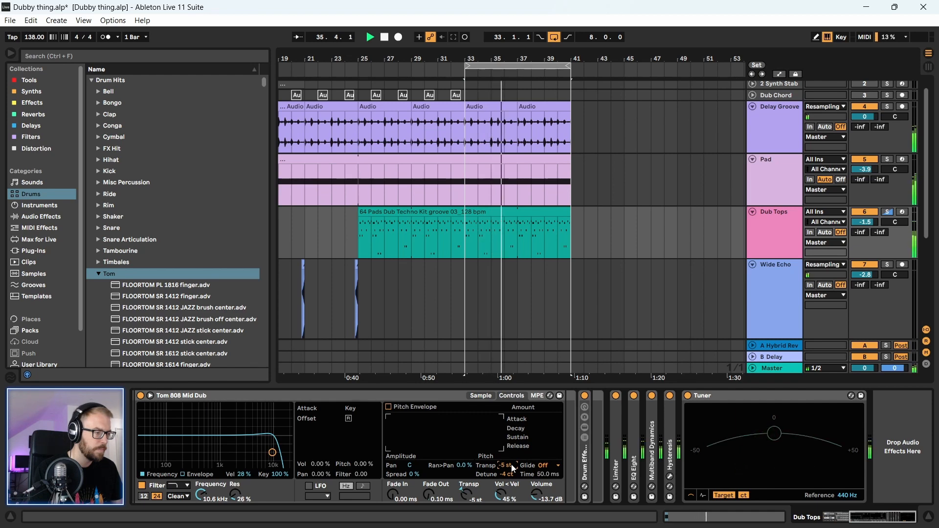
{"action": "left_click_drag", "start_coordinate": [881, 517], "coordinate": [851, 517]}
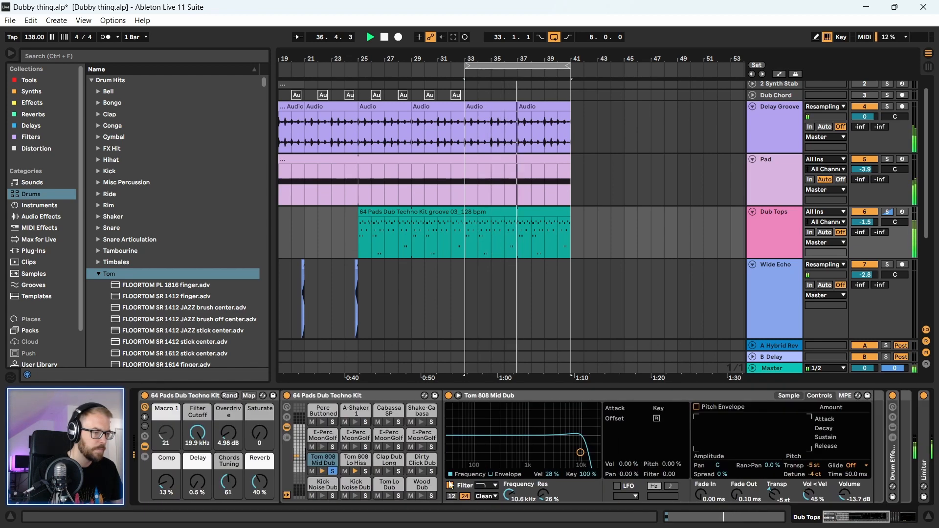
{"action": "scroll", "coordinate": [874, 503], "scroll_direction": "down", "scroll_amount": 5}
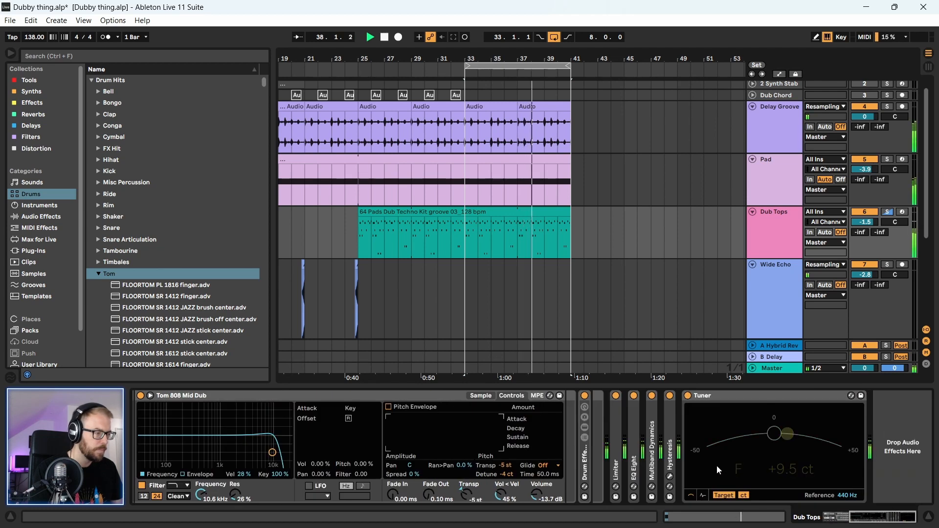
{"action": "left_click_drag", "start_coordinate": [509, 473], "coordinate": [508, 481]}
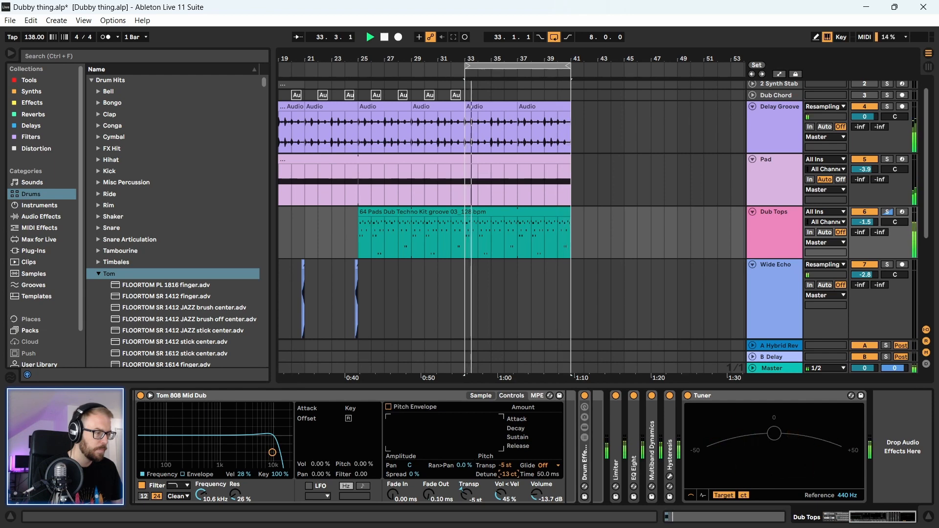
{"action": "key", "text": "space"}
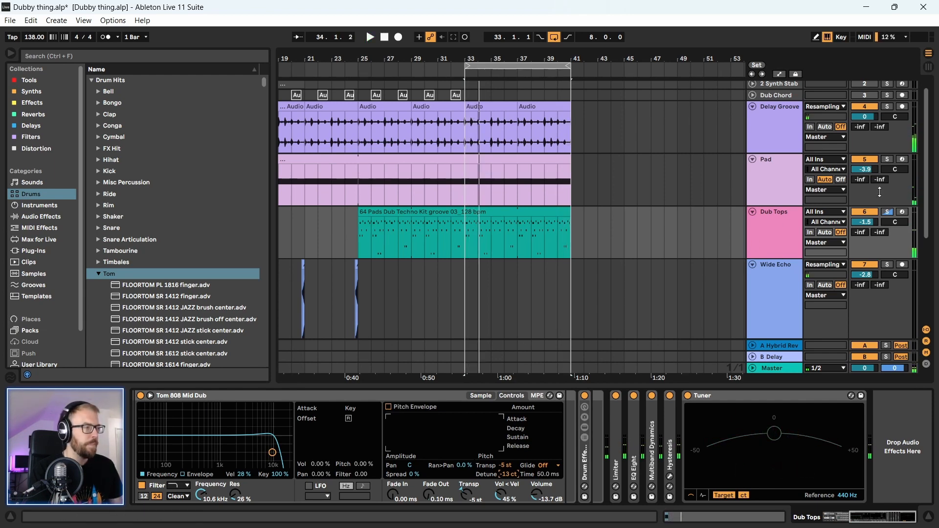
{"action": "left_click", "coordinate": [869, 517]}
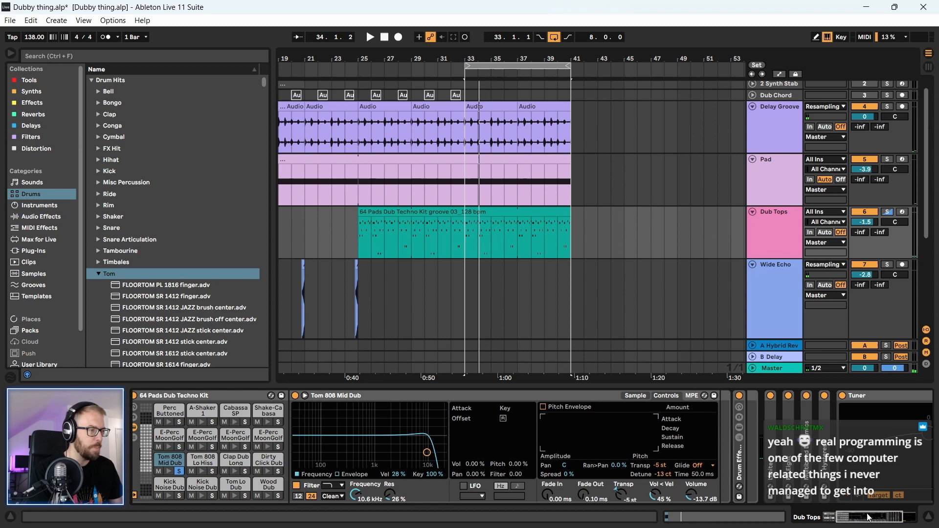
- Solo the Dub Tops track and play its clip from bar 25
{"action": "left_click", "coordinate": [530, 215]}
{"action": "key", "text": "space"}
{"action": "left_click", "coordinate": [887, 213]}
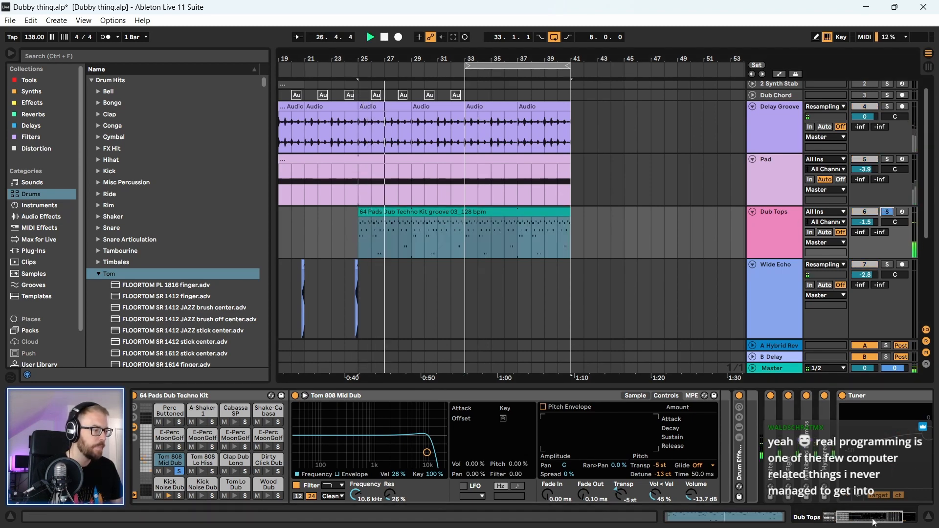
- Solo the Tom 808 Lo Hiss pad in place of Tom 808 Mid Dub and show its sampler
{"action": "scroll", "coordinate": [439, 470], "scroll_direction": "left", "scroll_amount": 3}
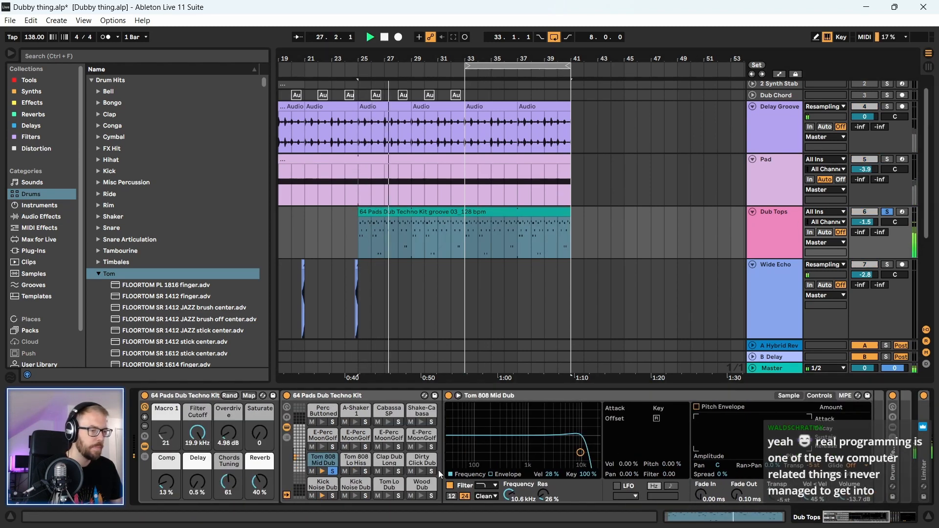
{"action": "left_click", "coordinate": [365, 472]}
{"action": "left_click", "coordinate": [333, 471]}
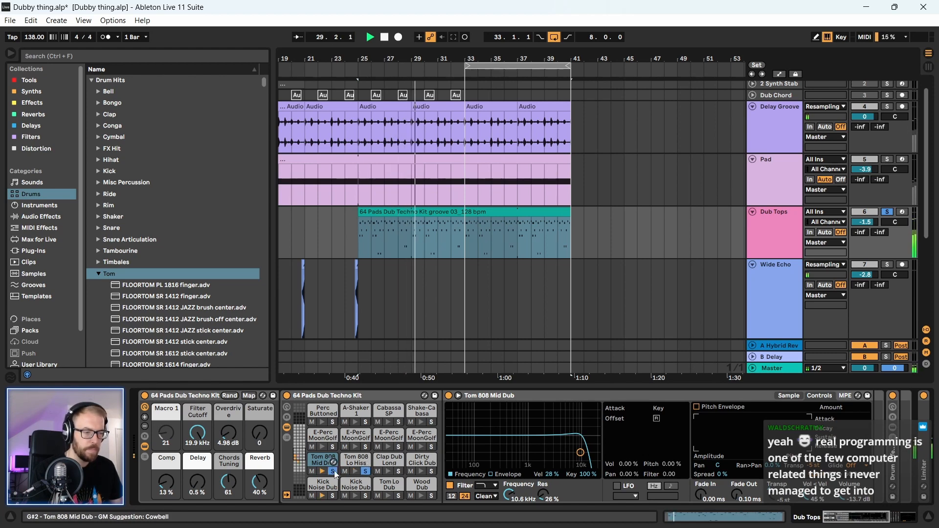
{"action": "mouse_move", "coordinate": [844, 517]}
{"action": "left_mouse_down"}
{"action": "mouse_move", "coordinate": [875, 522]}
{"action": "mouse_move", "coordinate": [859, 521]}
{"action": "left_mouse_up"}
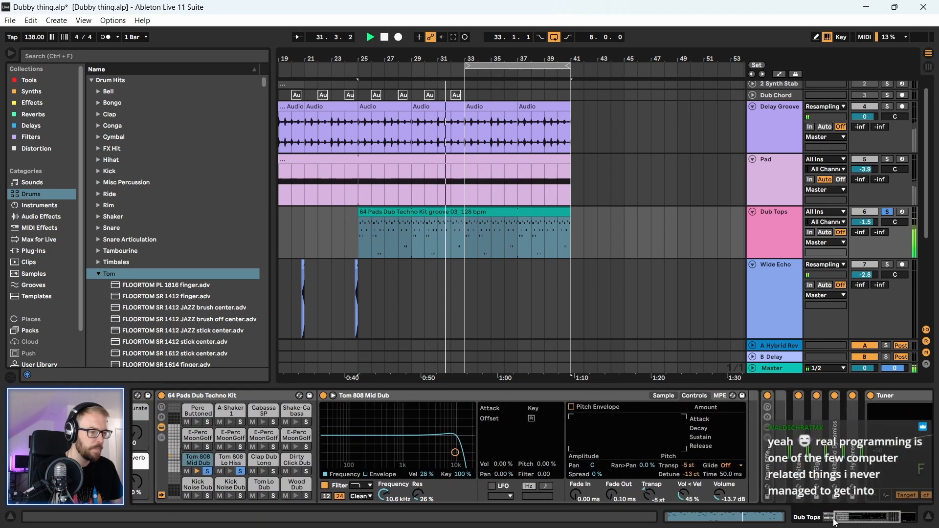
{"action": "left_click", "coordinate": [231, 463]}
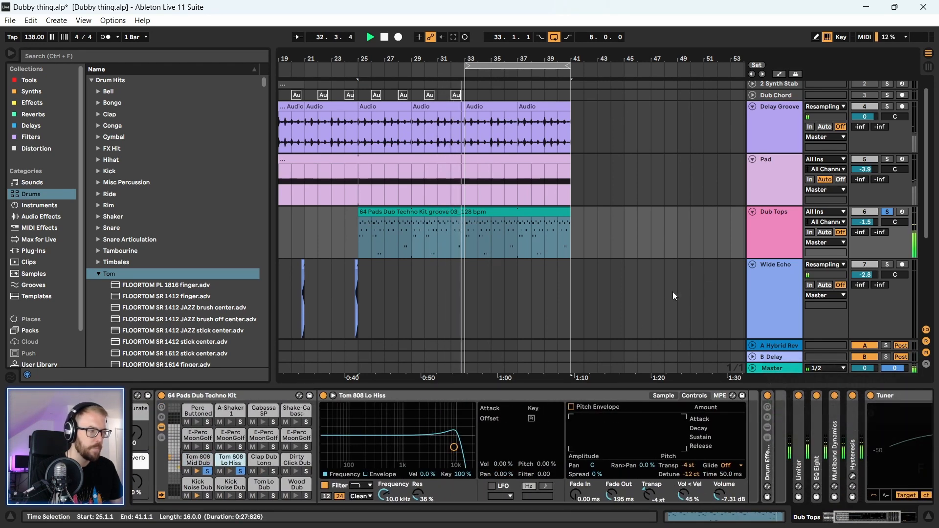
- Set the Tom 808 Lo Hiss sampler's detune to -2 ct, checking its pitch against the Tuner
{"action": "scroll", "coordinate": [787, 226], "scroll_direction": "up", "scroll_amount": 1}
{"action": "left_click", "coordinate": [786, 226]}
{"action": "scroll", "coordinate": [788, 216], "scroll_direction": "down", "scroll_amount": 14}
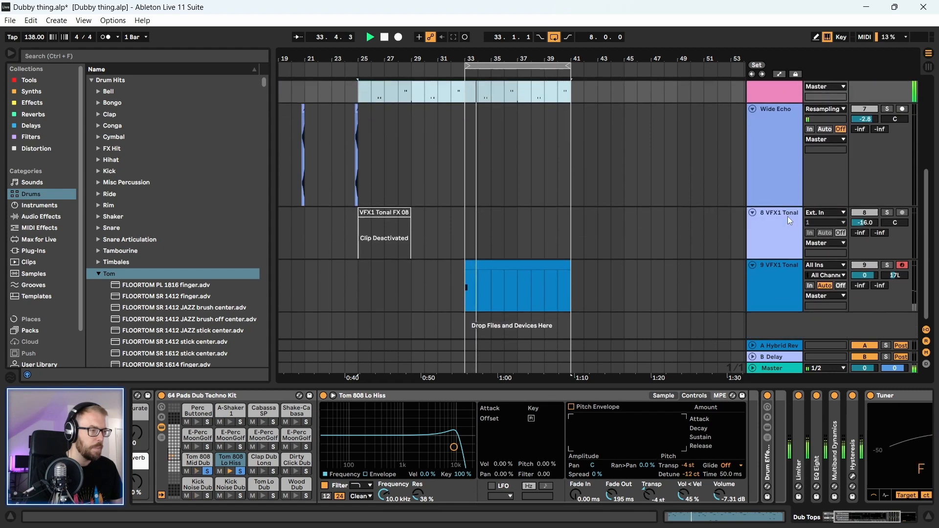
{"action": "scroll", "coordinate": [788, 217], "scroll_direction": "up", "scroll_amount": 11}
{"action": "scroll", "coordinate": [787, 216], "scroll_direction": "up", "scroll_amount": 3}
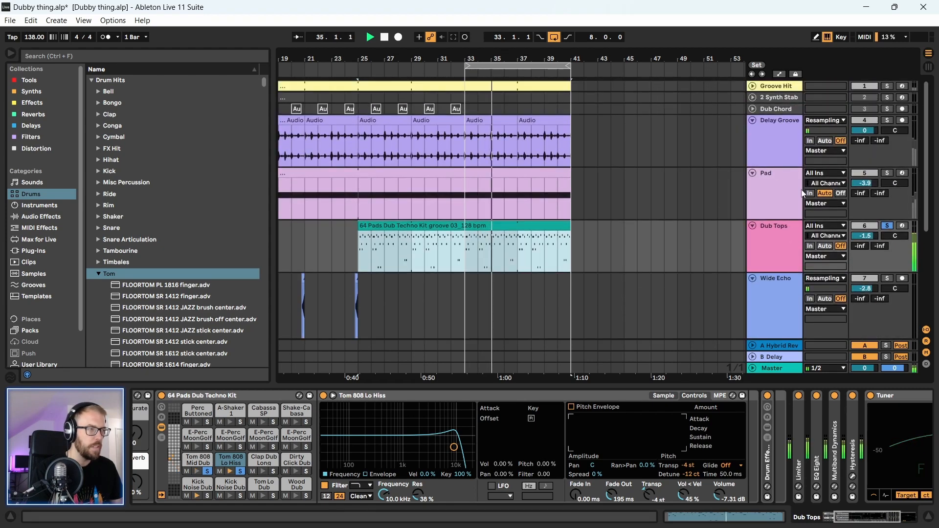
{"action": "left_click", "coordinate": [888, 87]}
{"action": "scroll", "coordinate": [680, 237], "scroll_direction": "down", "scroll_amount": 12}
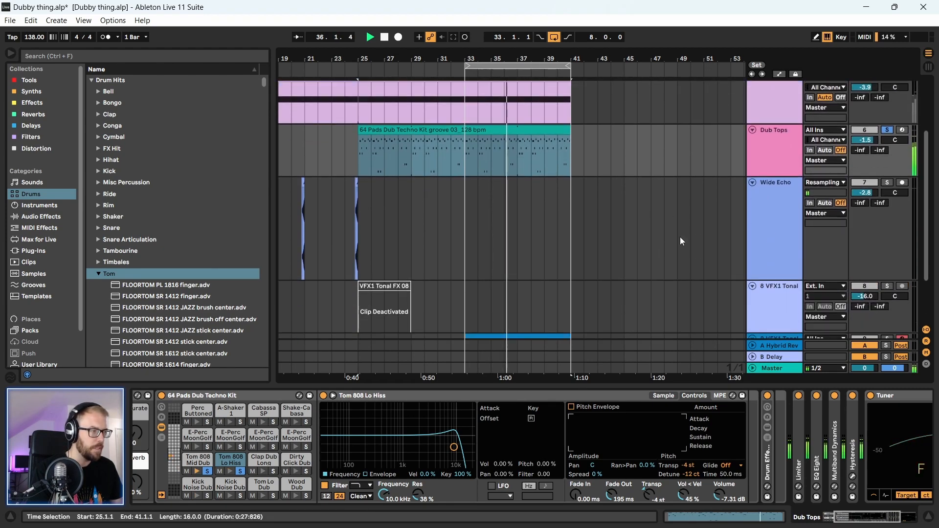
{"action": "scroll", "coordinate": [772, 204], "scroll_direction": "up", "scroll_amount": 5}
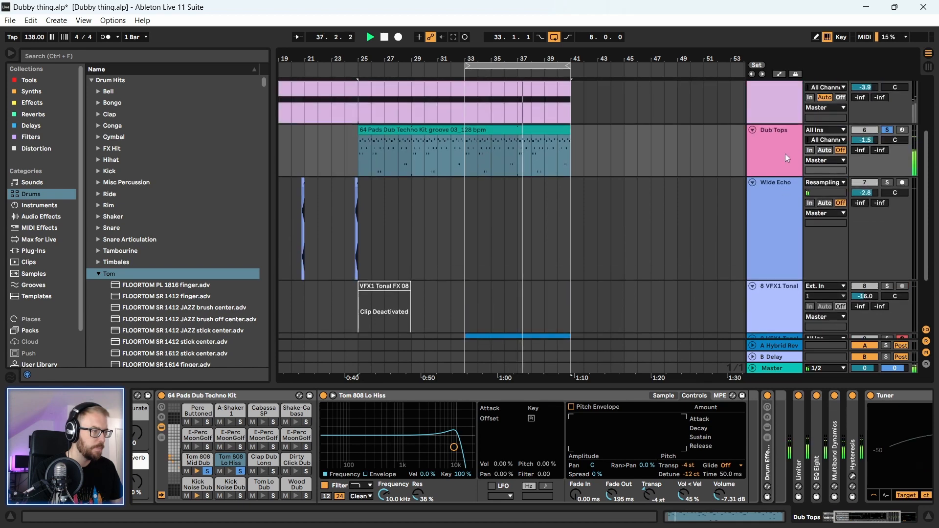
{"action": "left_click", "coordinate": [862, 522]}
{"action": "left_click_drag", "start_coordinate": [862, 519], "coordinate": [858, 519]}
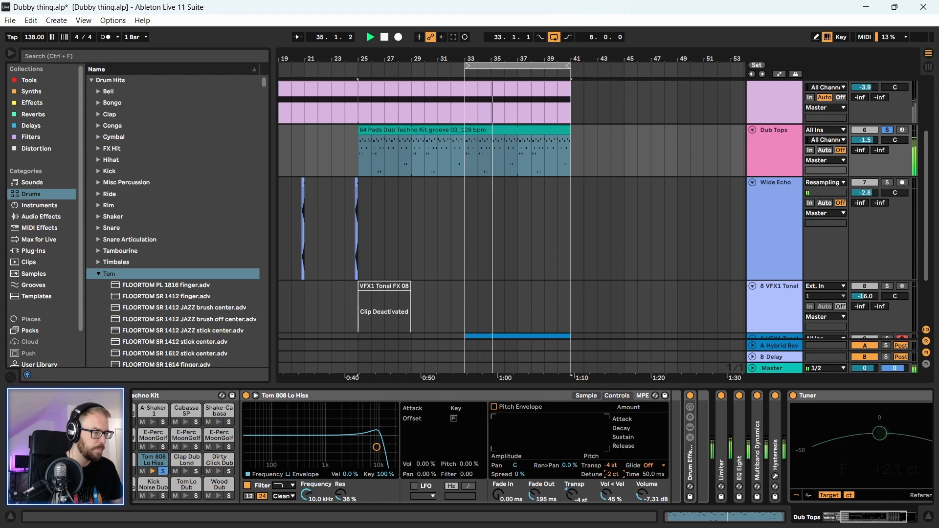
- Set the Tom 808 Mid Dub sampler's detune to -10 ct while checking the Tuner, and stop playback
{"action": "scroll", "coordinate": [612, 477], "scroll_direction": "left", "scroll_amount": 4}
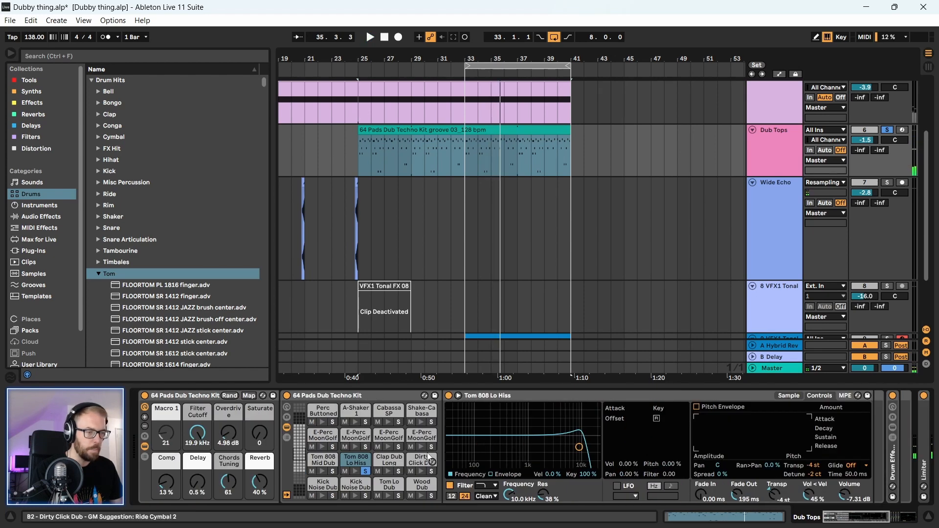
{"action": "left_click", "coordinate": [317, 463]}
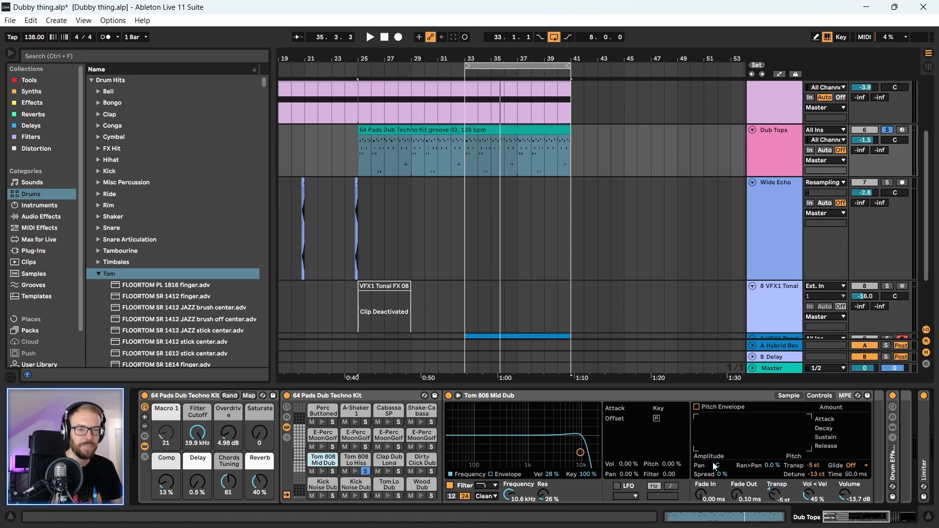
{"action": "key", "text": "space"}
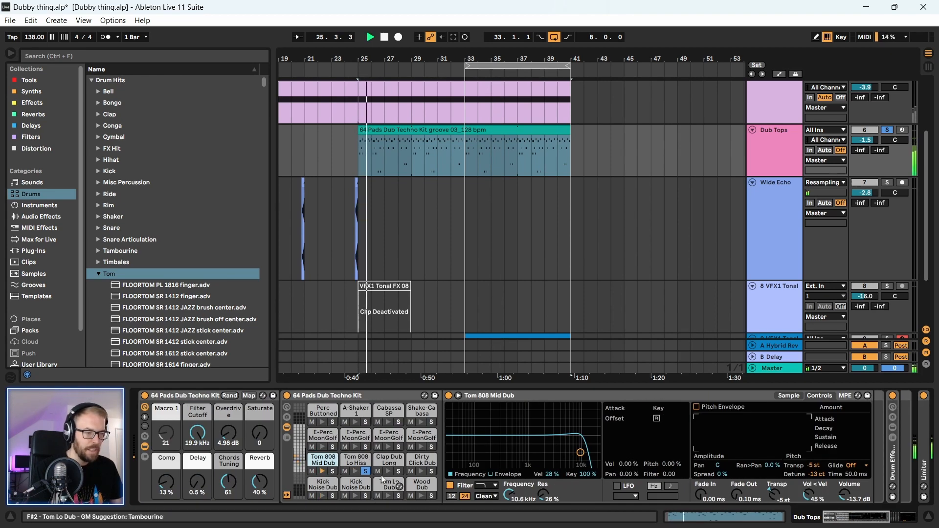
{"action": "left_click", "coordinate": [915, 519]}
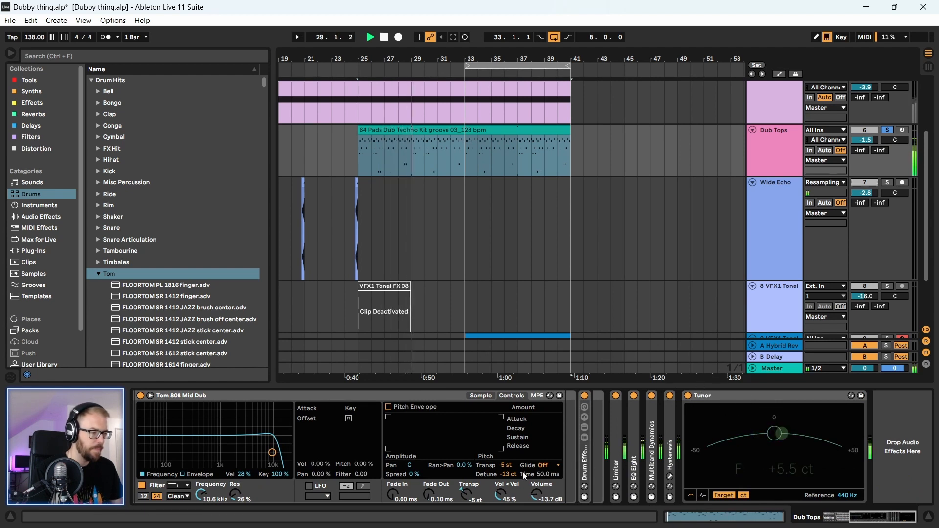
{"action": "left_click_drag", "start_coordinate": [508, 475], "coordinate": [508, 471]}
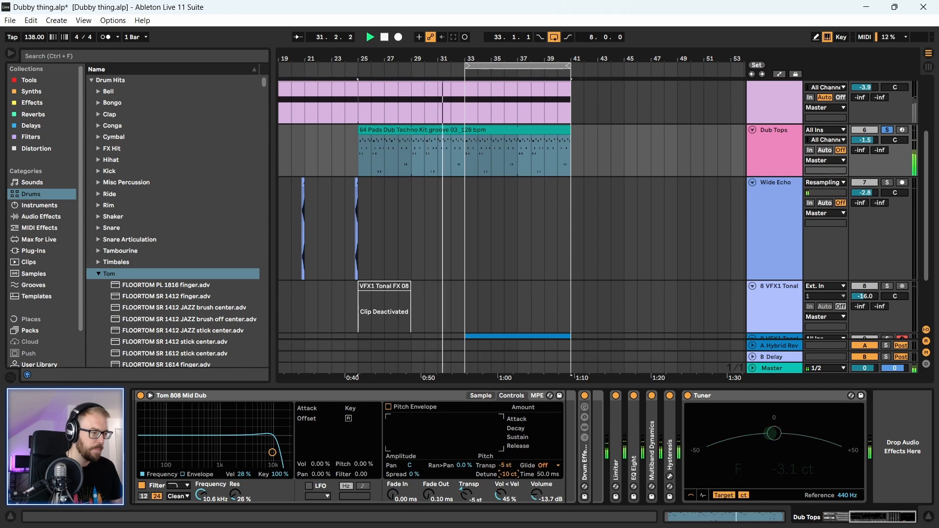
{"action": "key", "text": "space"}
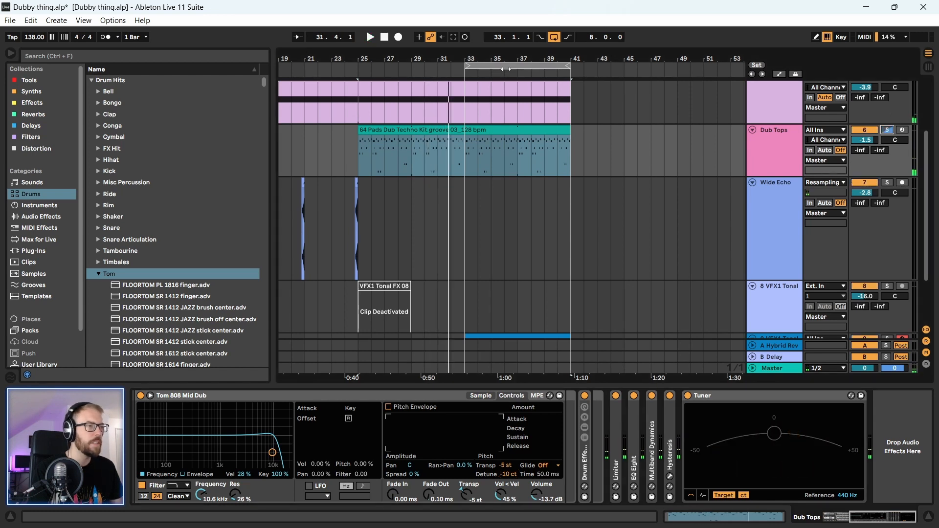
- Play the full mix from bar 33 with the Tom 808 Mid Dub pad's solo turned off
{"action": "scroll", "coordinate": [505, 69], "scroll_direction": "down", "scroll_amount": 2}
{"action": "left_click", "coordinate": [494, 130]}
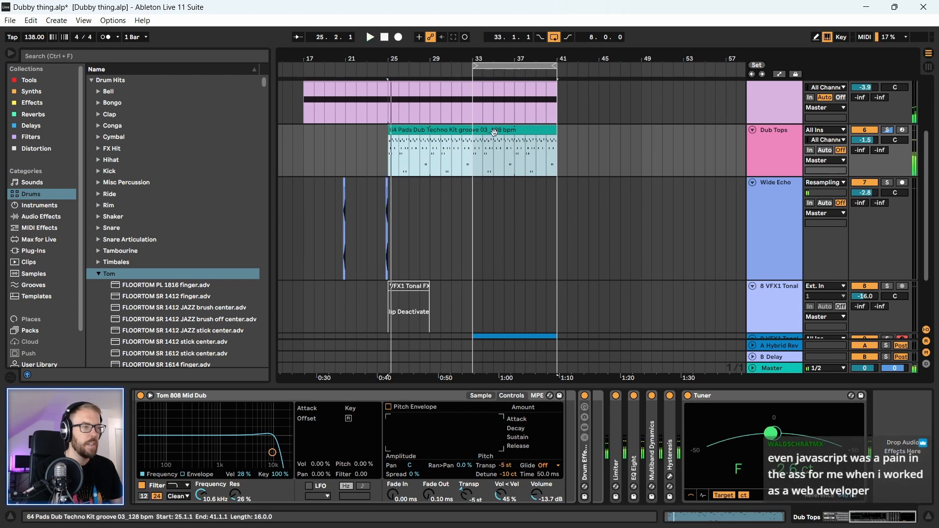
{"action": "left_click", "coordinate": [472, 175]}
{"action": "key", "text": "space"}
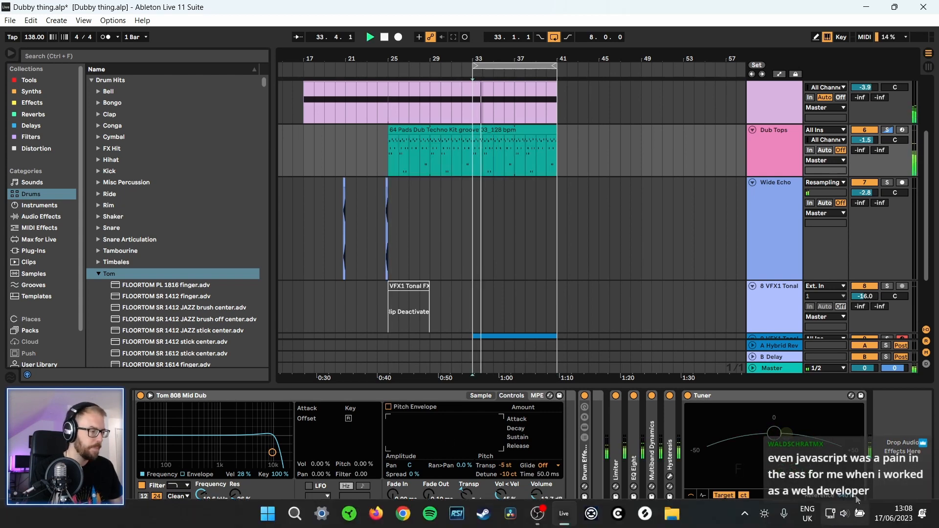
{"action": "left_click_drag", "start_coordinate": [866, 517], "coordinate": [830, 517]}
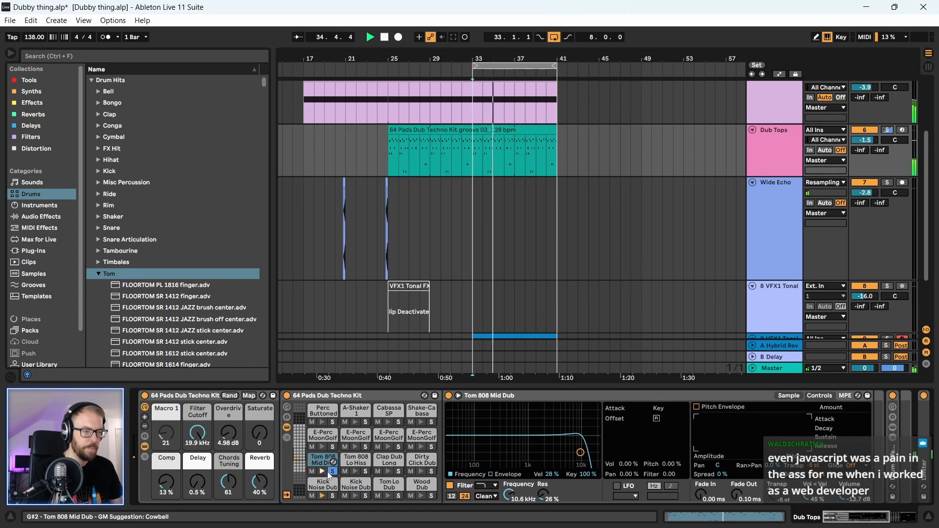
{"action": "left_click", "coordinate": [356, 394]}
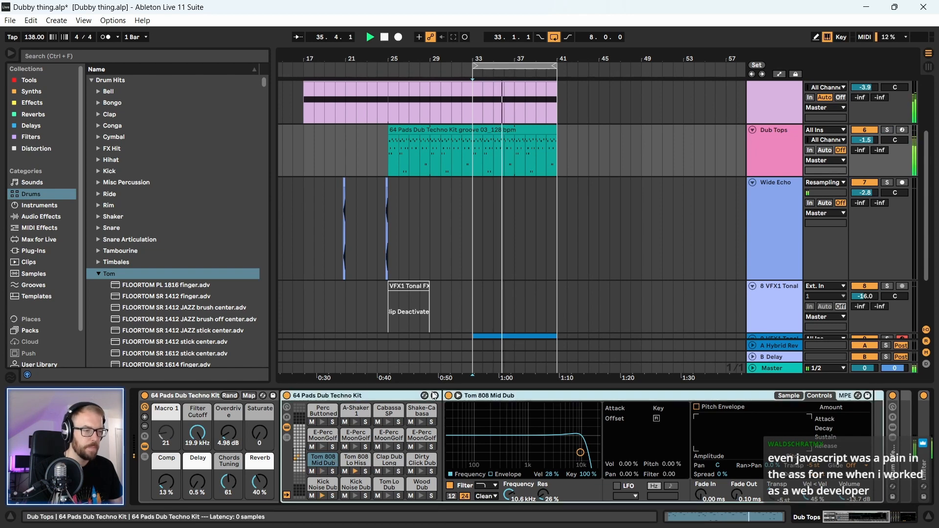
{"action": "left_click", "coordinate": [544, 396]}
{"action": "left_click_drag", "start_coordinate": [885, 517], "coordinate": [914, 515]}
{"action": "left_click", "coordinate": [761, 397]}
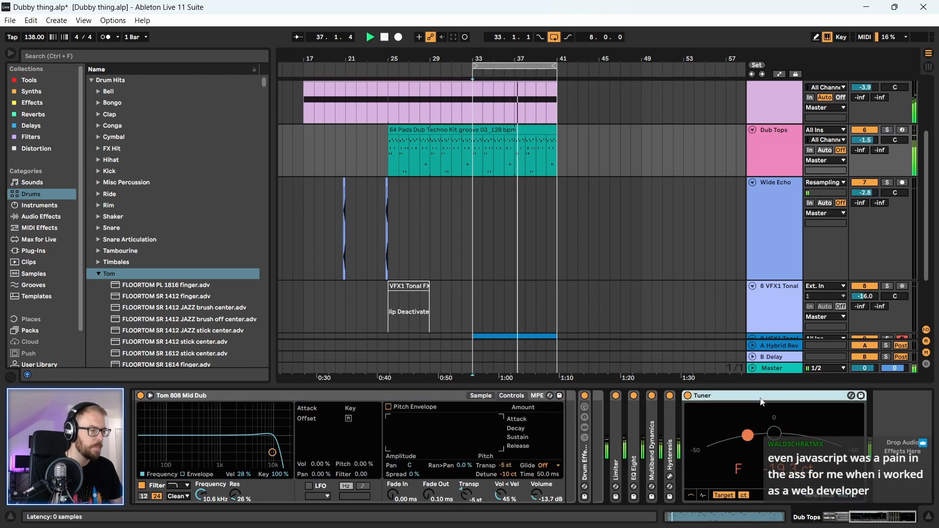
- Open the Dub Tops clip's notes and enlarge the note editor to show all its drum lanes
{"action": "left_click_drag", "start_coordinate": [535, 59], "coordinate": [497, 80]}
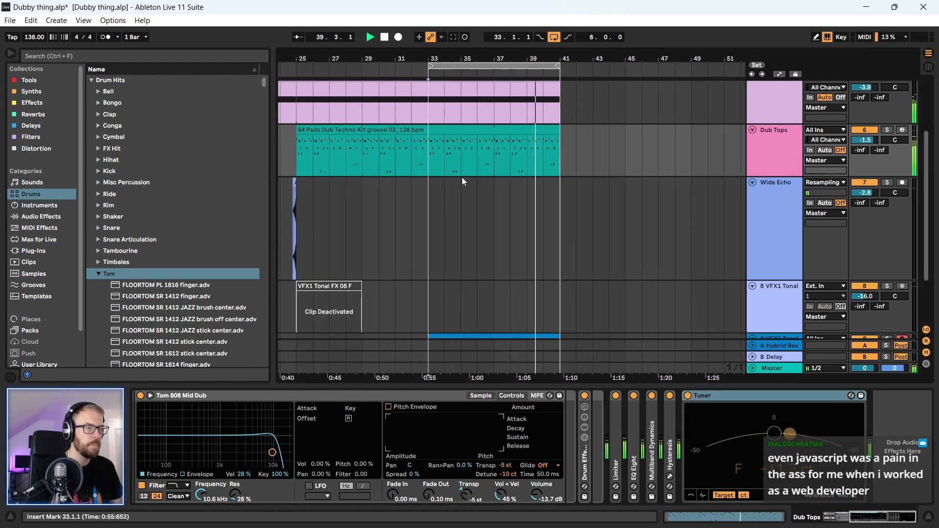
{"action": "left_click", "coordinate": [473, 128]}
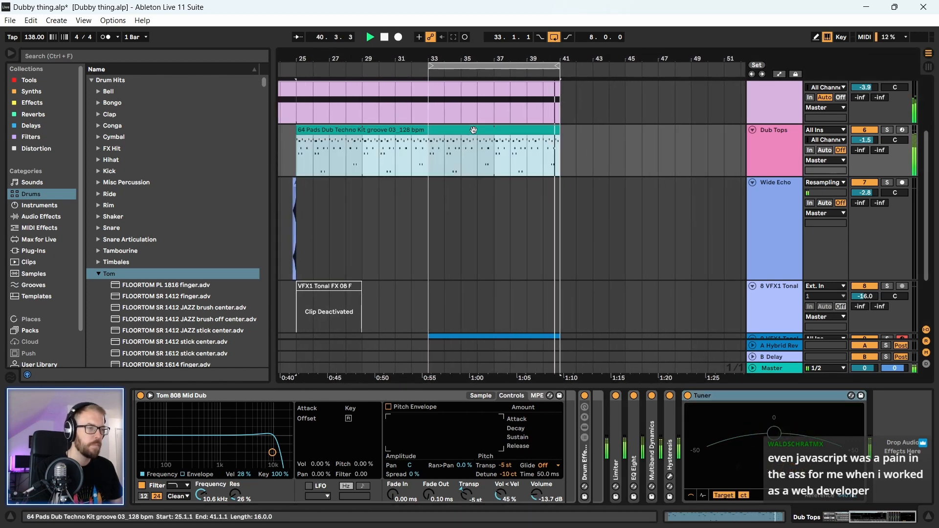
{"action": "double_click", "coordinate": [474, 130]}
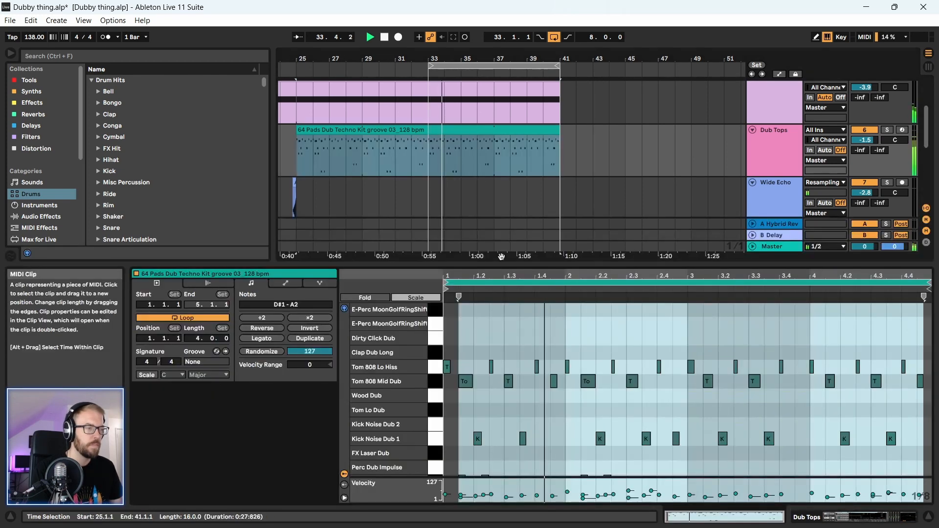
{"action": "left_click_drag", "start_coordinate": [532, 264], "coordinate": [532, 98]}
{"action": "left_click", "coordinate": [556, 375]}
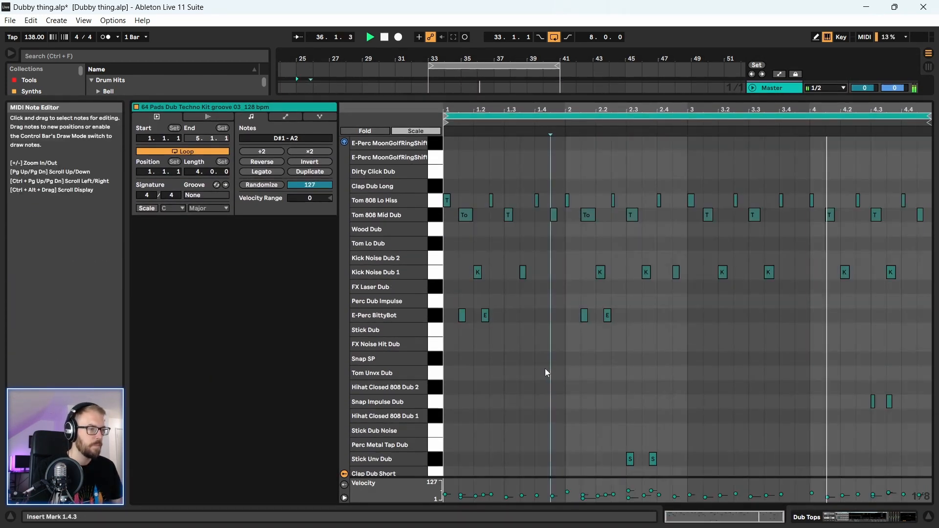
{"action": "scroll", "coordinate": [545, 369], "scroll_direction": "down", "scroll_amount": 1}
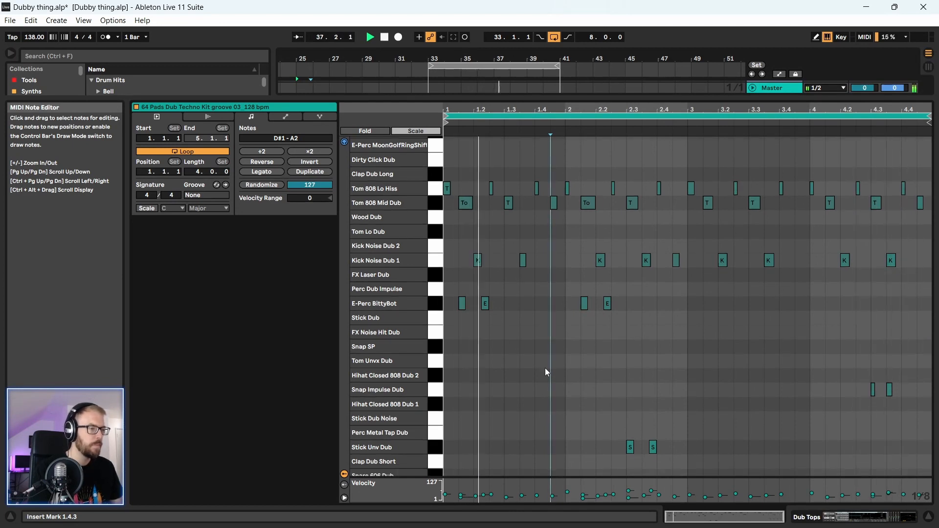
- Select the Kick Noise Dub 1 notes from beat 1.3 onward and listen to the clip from bar 25
{"action": "key", "text": "space"}
{"action": "left_click_drag", "start_coordinate": [471, 254], "coordinate": [910, 269]}
{"action": "key", "text": "space"}
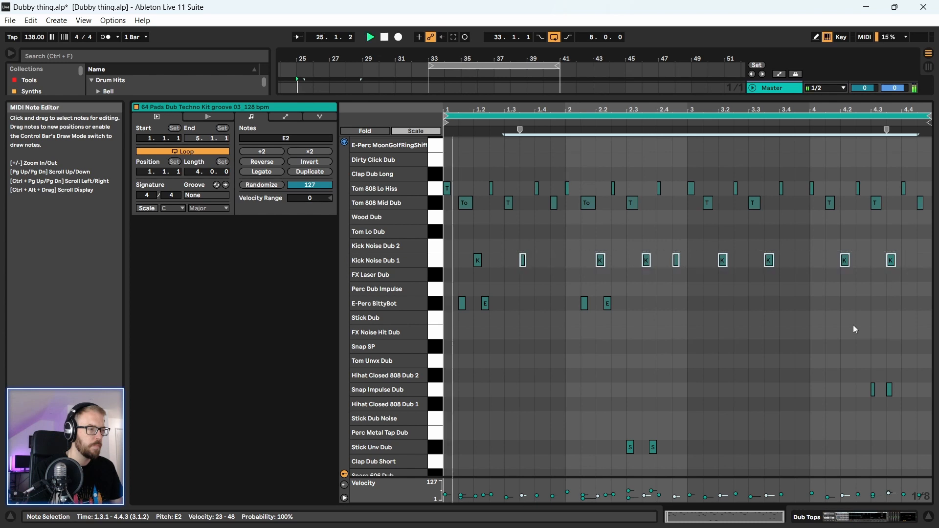
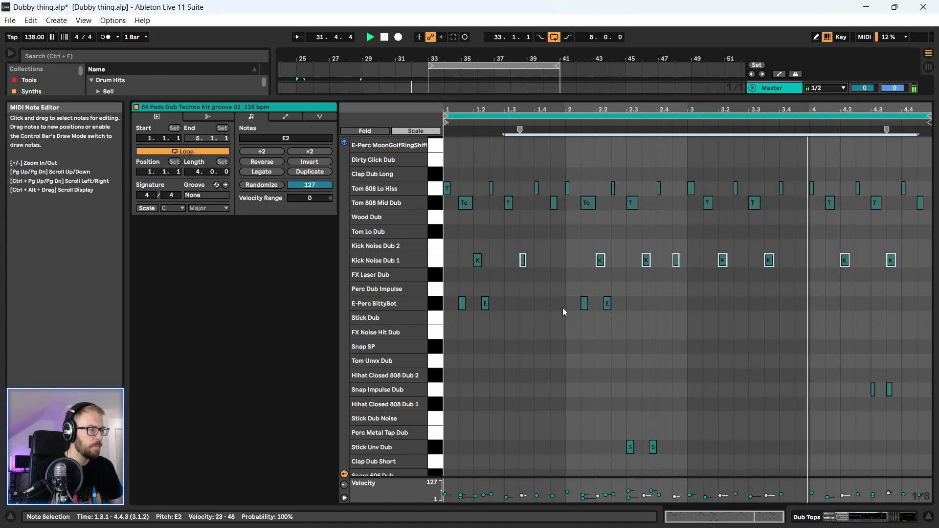
{"action": "key", "text": "space"}
- Duplicate the pair of E-Perc BittyBot notes from the clip's second bar into its third and fourth bars, and play the result
{"action": "left_click_drag", "start_coordinate": [626, 304], "coordinate": [691, 304]}
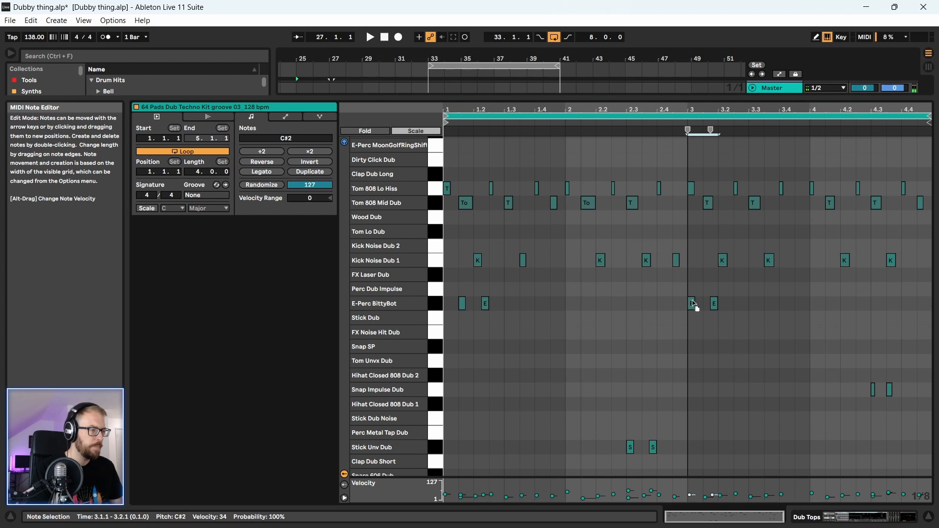
{"action": "key", "text": "ctrl+z"}
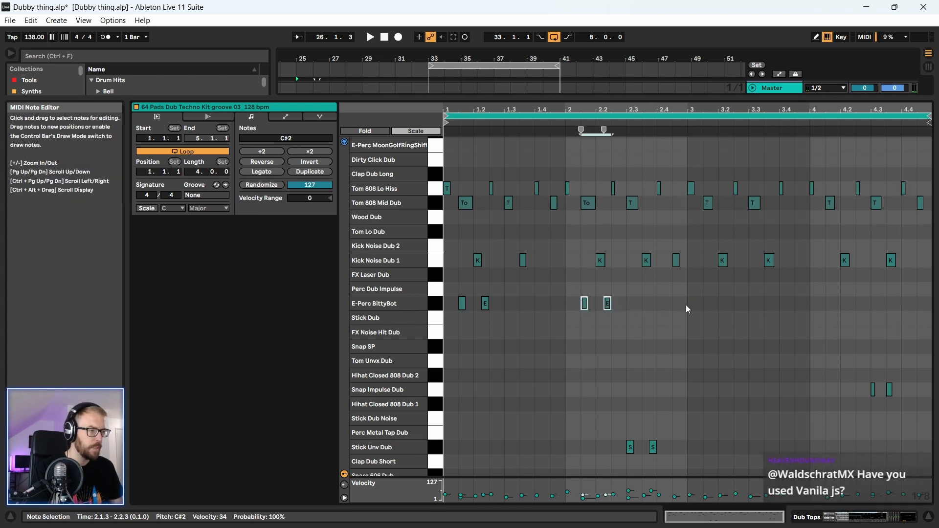
{"action": "key", "text": "ctrl+d"}
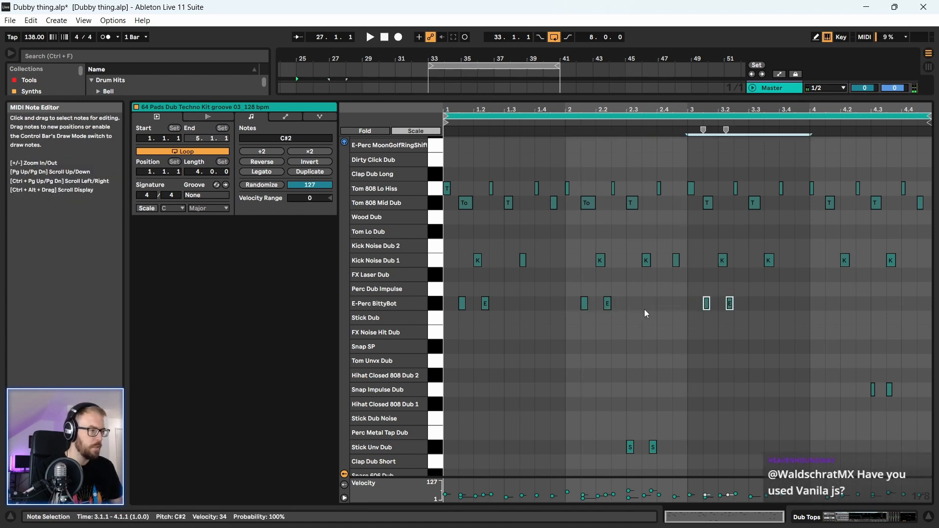
{"action": "key", "text": "space"}
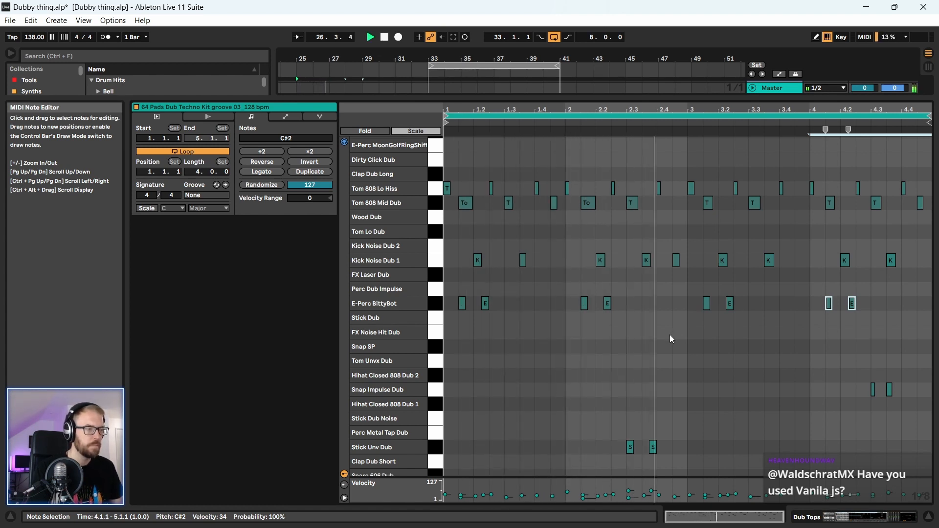
- Delete the E-Perc BittyBot notes from the clip's second and fourth bars
{"action": "key", "text": "space"}
{"action": "left_click_drag", "start_coordinate": [640, 295], "coordinate": [546, 316]}
{"action": "key", "text": "Delete"}
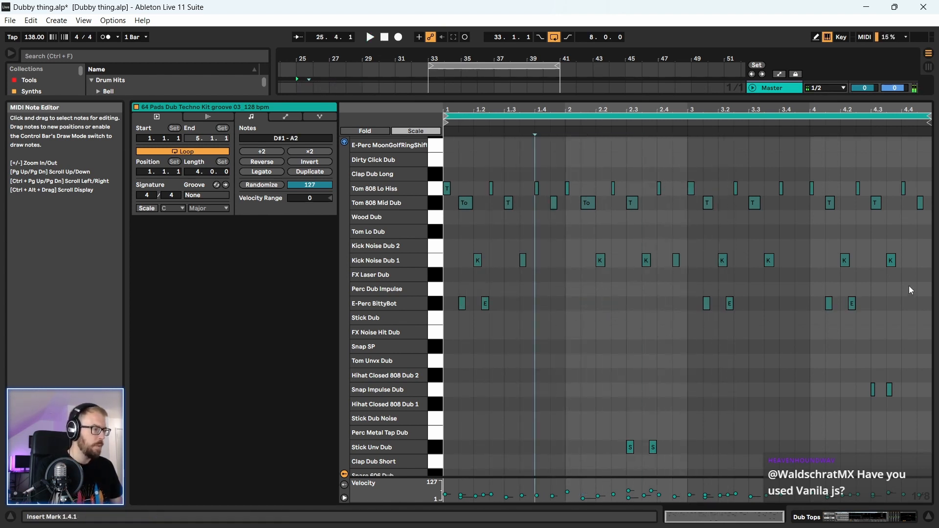
{"action": "left_click", "coordinate": [687, 226]}
- Start playback and collapse the note editor to return to the full arrangement
{"action": "key", "text": "space"}
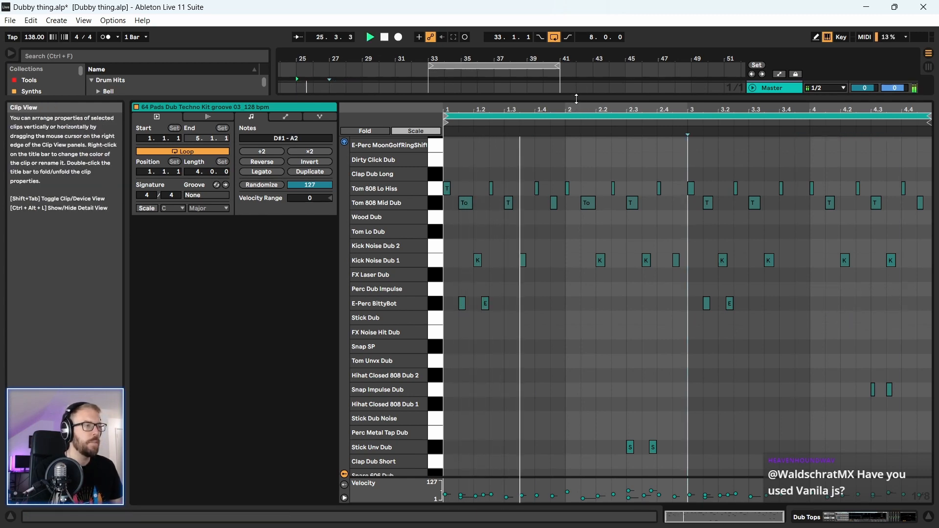
{"action": "left_click_drag", "start_coordinate": [519, 98], "coordinate": [519, 507]}
{"action": "left_click_drag", "start_coordinate": [358, 58], "coordinate": [425, 45]}
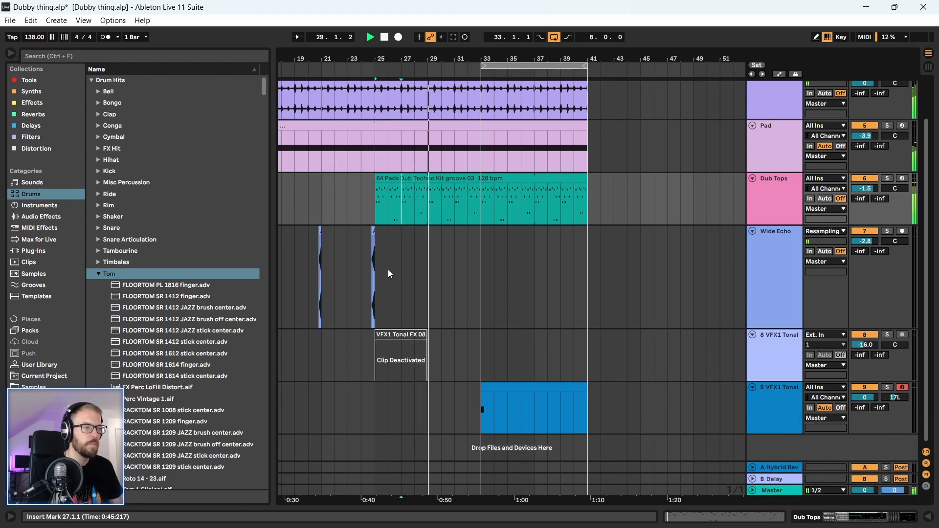
- Open the Dub Tops clip's notes and move the last Snap Impulse Dub note to 4.3.4
{"action": "double_click", "coordinate": [424, 190]}
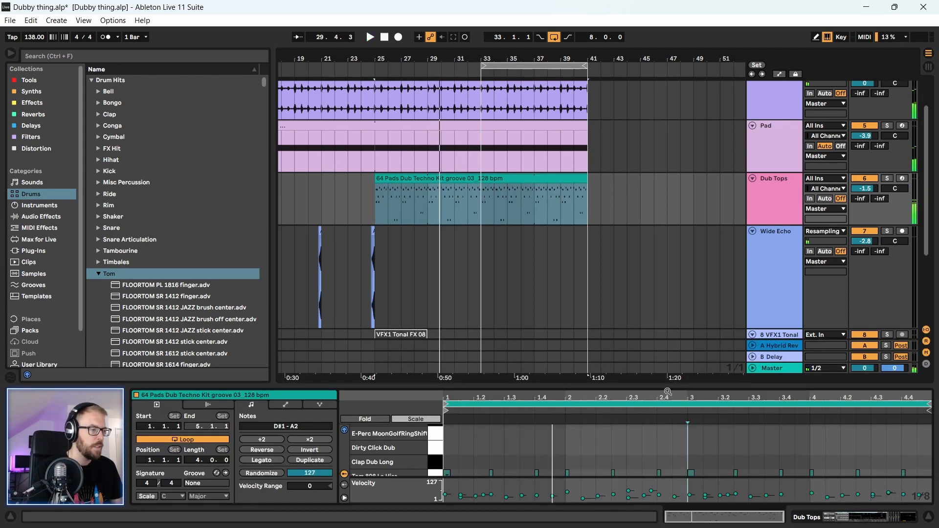
{"action": "left_click_drag", "start_coordinate": [668, 391], "coordinate": [668, 117]}
{"action": "scroll", "coordinate": [812, 291], "scroll_direction": "down", "scroll_amount": 3}
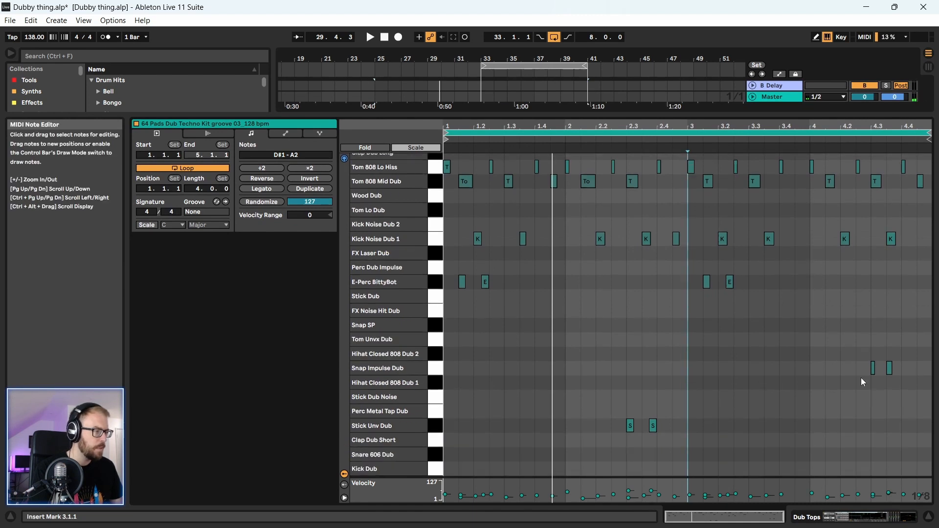
{"action": "left_click", "coordinate": [890, 368]}
{"action": "key", "text": "space"}
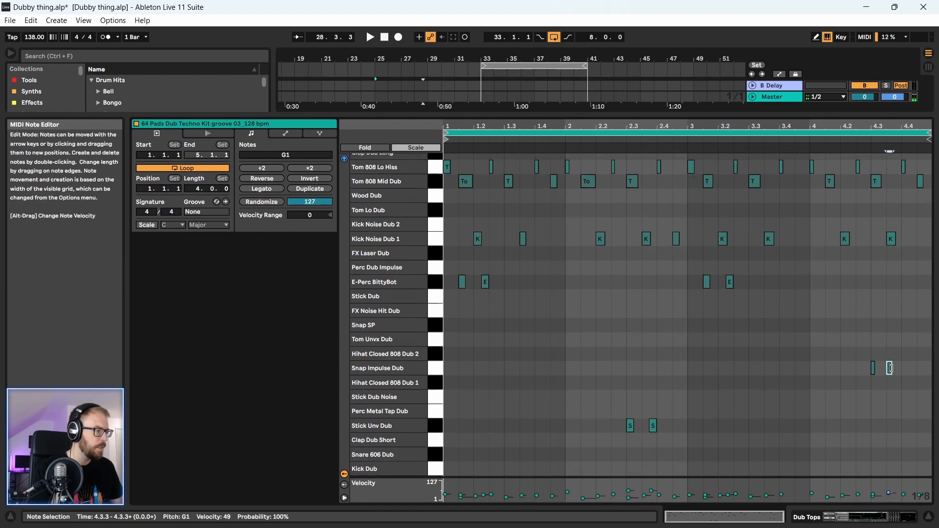
{"action": "left_click_drag", "start_coordinate": [891, 369], "coordinate": [895, 369]}
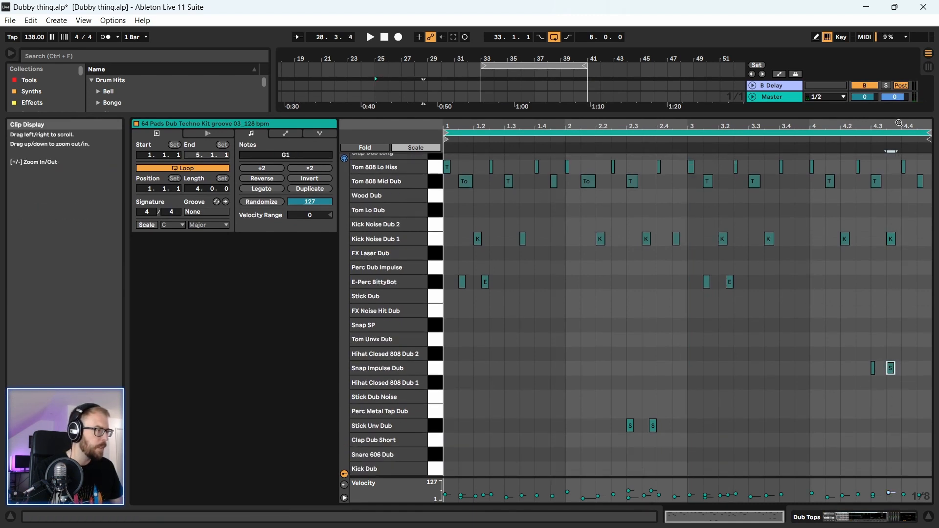
{"action": "left_click_drag", "start_coordinate": [891, 137], "coordinate": [891, 176]}
{"action": "left_click_drag", "start_coordinate": [837, 369], "coordinate": [855, 369]}
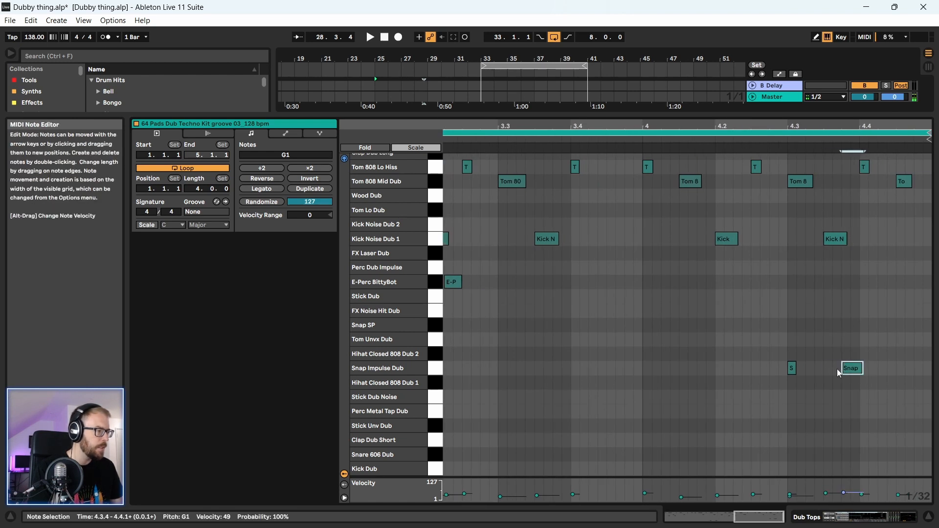
- Play the Dub Tops clip from 4.2.2 to audition the moved snap, and return to the full arrangement
{"action": "left_click", "coordinate": [786, 307]}
{"action": "key", "text": "space"}
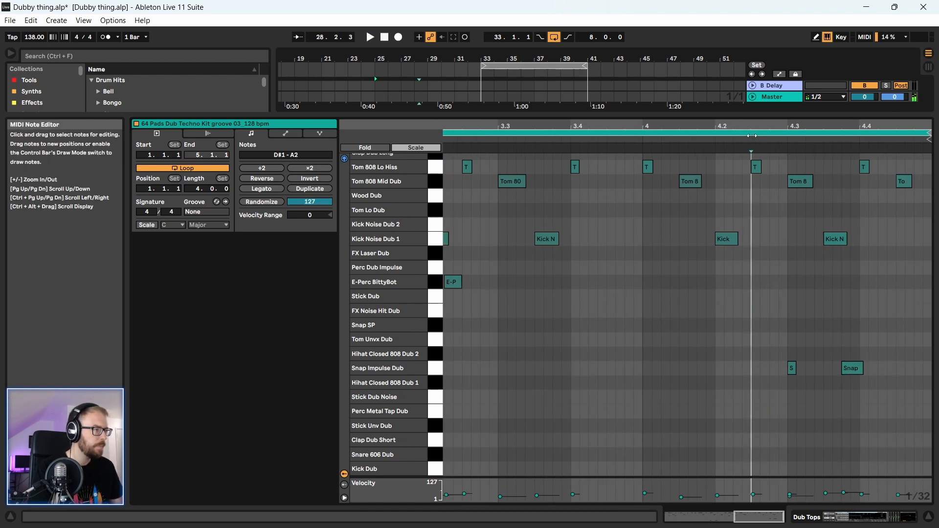
{"action": "left_click", "coordinate": [744, 140]}
{"action": "left_click_drag", "start_coordinate": [745, 127], "coordinate": [747, 74]}
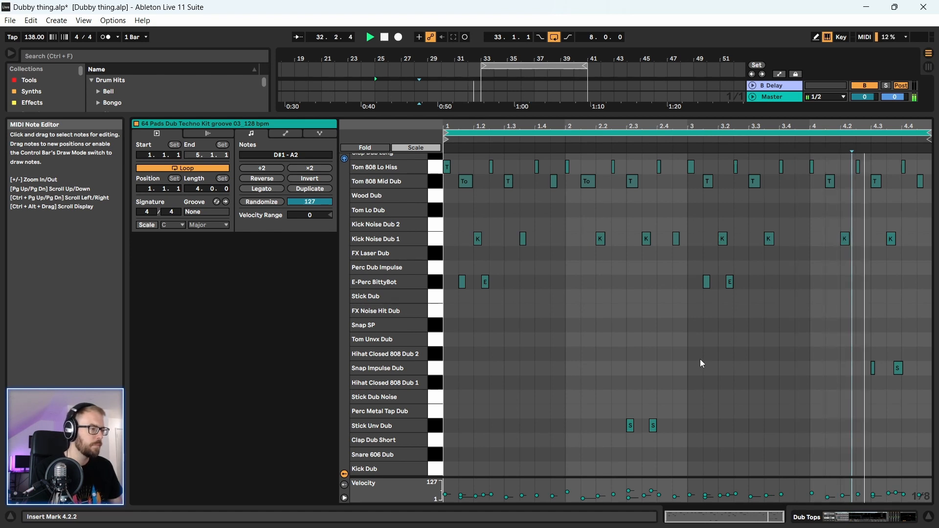
{"action": "left_click", "coordinate": [900, 368]}
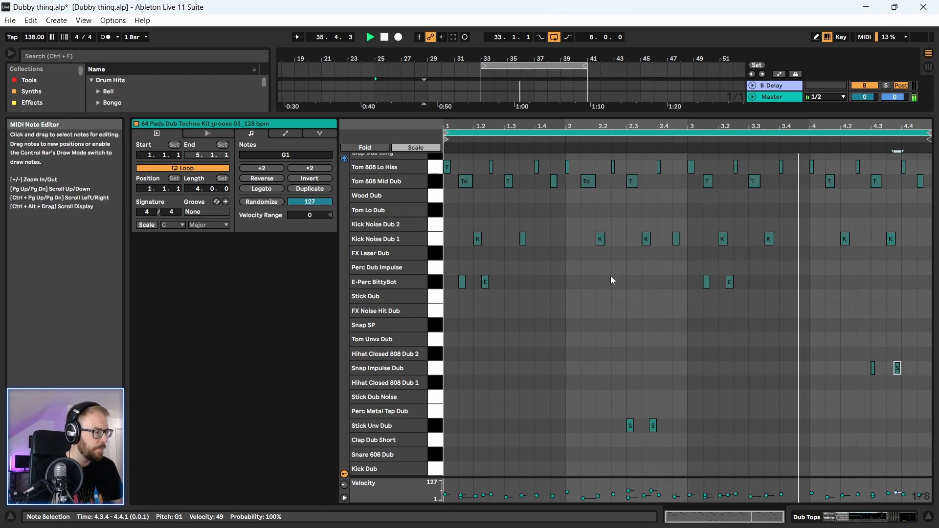
{"action": "left_click_drag", "start_coordinate": [604, 116], "coordinate": [611, 477]}
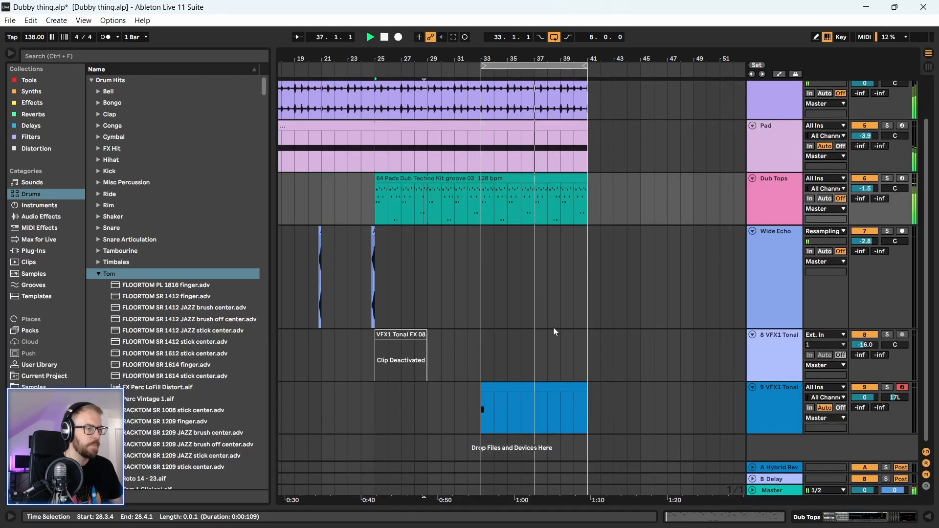
- Reopen the Dub Tops clip and collapse the Tom folder in the Drums browser
{"action": "double_click", "coordinate": [529, 199]}
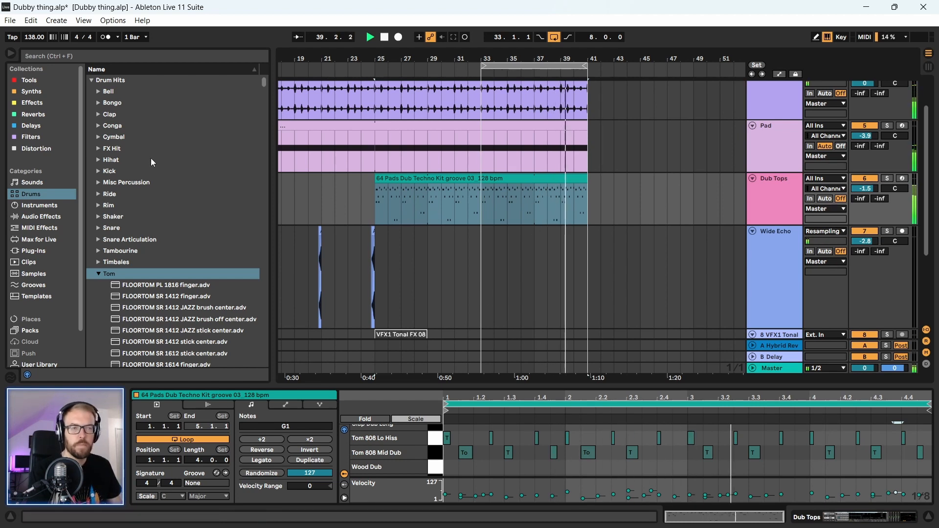
{"action": "left_click", "coordinate": [99, 274]}
{"action": "scroll", "coordinate": [139, 271], "scroll_direction": "down", "scroll_amount": 2}
{"action": "scroll", "coordinate": [126, 185], "scroll_direction": "up", "scroll_amount": 2}
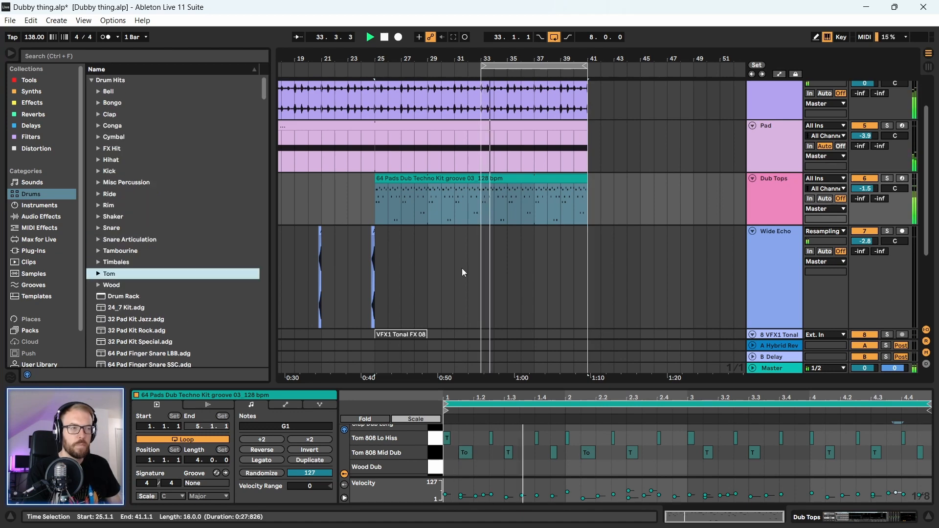
- Play the tonal FX sampler clip at bar 33 with its track soloed, and open its notes
{"action": "scroll", "coordinate": [480, 284], "scroll_direction": "down", "scroll_amount": 3}
{"action": "left_click", "coordinate": [503, 264]}
{"action": "key", "text": "space"}
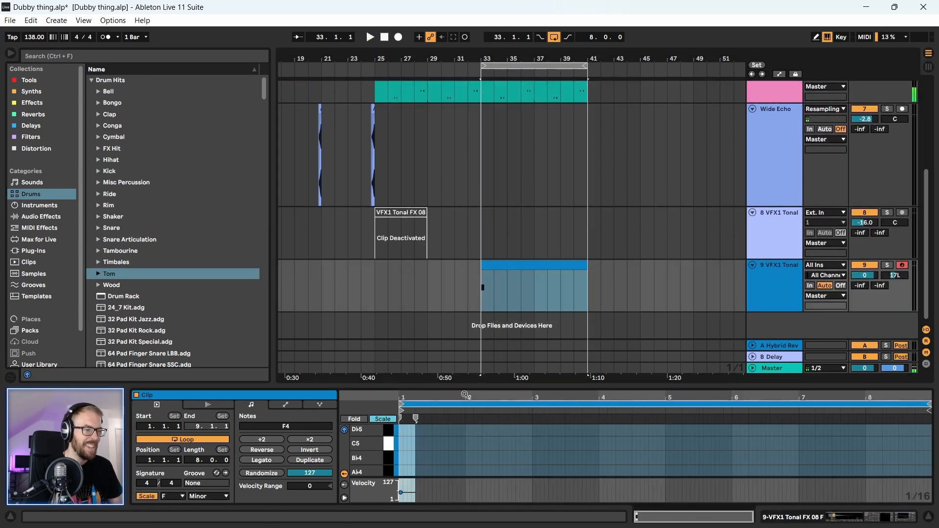
{"action": "left_click_drag", "start_coordinate": [473, 386], "coordinate": [480, 274]}
{"action": "double_click", "coordinate": [771, 212]}
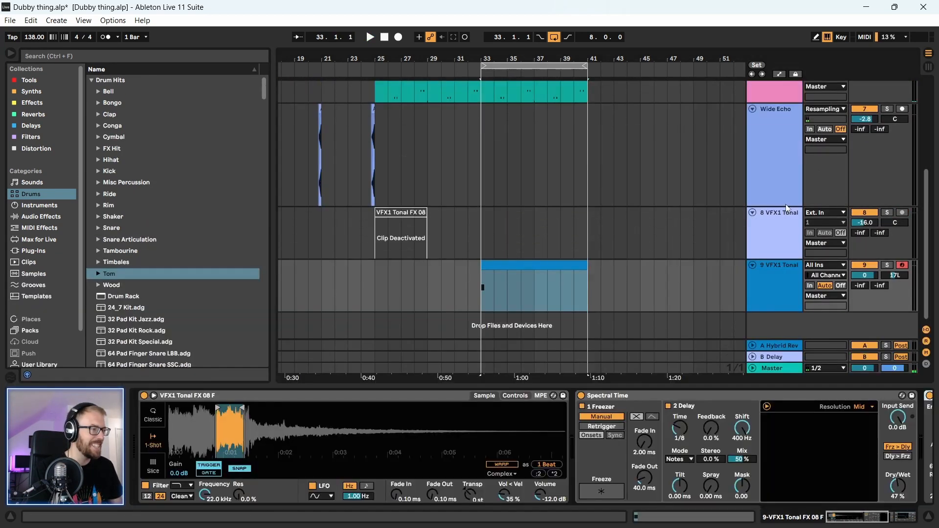
{"action": "left_click", "coordinate": [504, 266]}
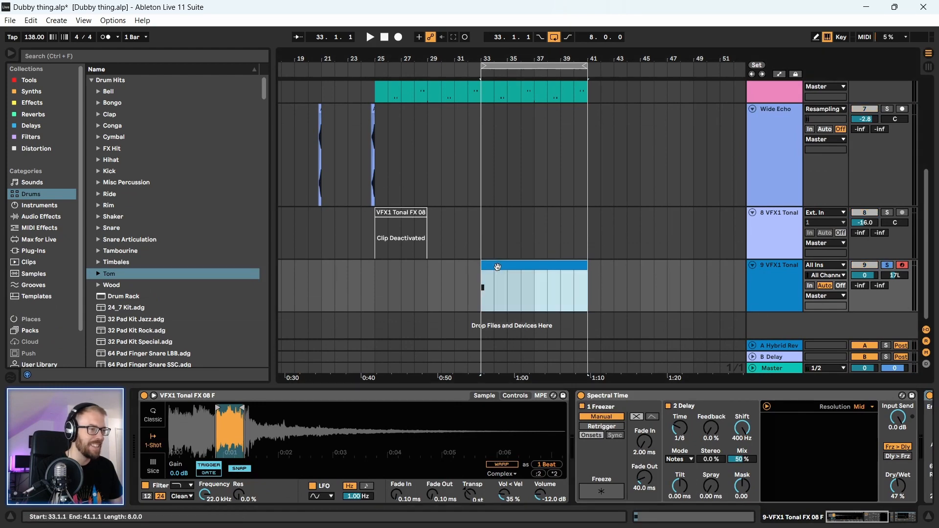
{"action": "key", "text": "space"}
{"action": "double_click", "coordinate": [516, 266]}
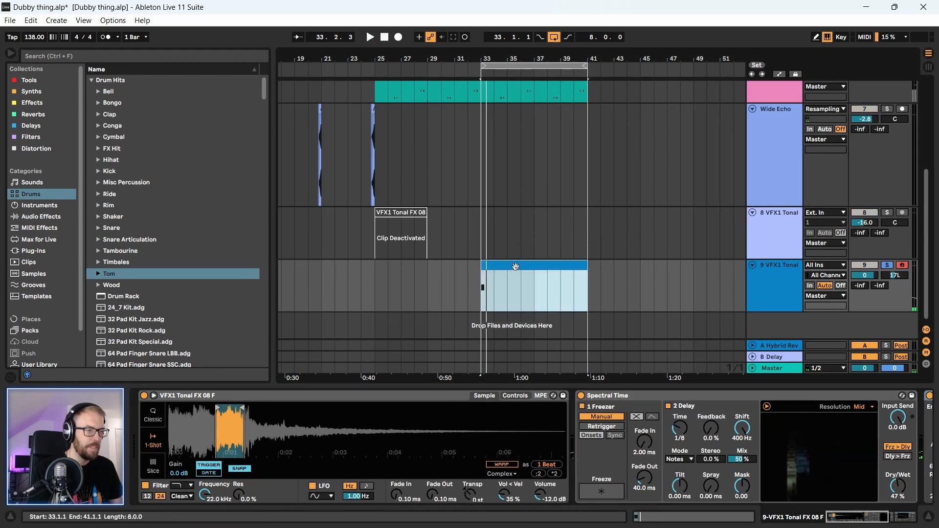
- Transpose the tonal FX sampler clip's opening note down an octave to F3
{"action": "left_click_drag", "start_coordinate": [427, 362], "coordinate": [405, 419]}
{"action": "key", "text": "shift+Down"}
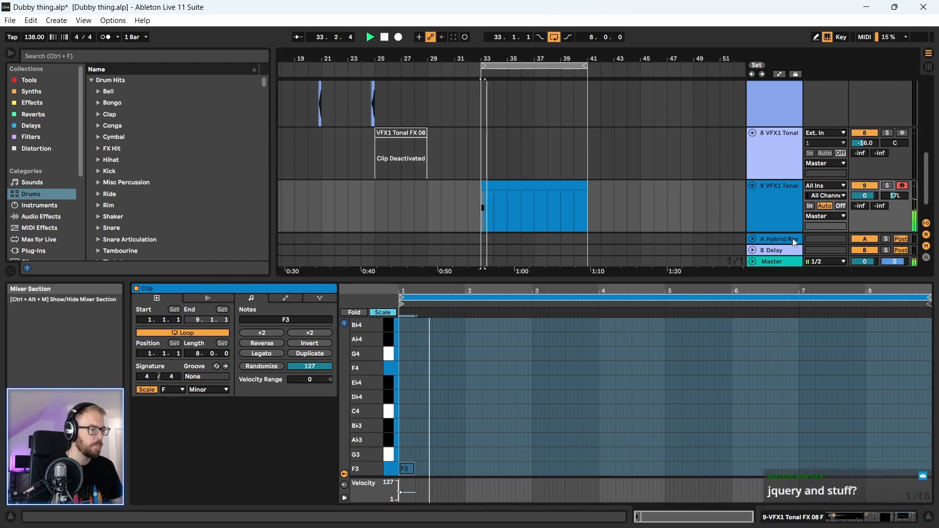
{"action": "left_click_drag", "start_coordinate": [533, 274], "coordinate": [524, 145]}
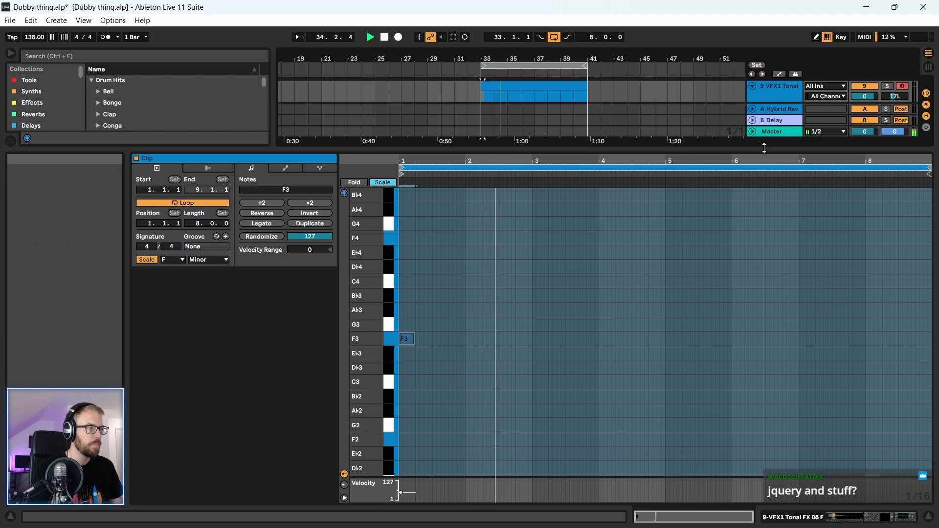
{"action": "left_click_drag", "start_coordinate": [767, 148], "coordinate": [767, 384]}
- Lower the Auto Filter frequency on the tonal FX sampler track to 1.96 kHz during playback
{"action": "left_click", "coordinate": [772, 284]}
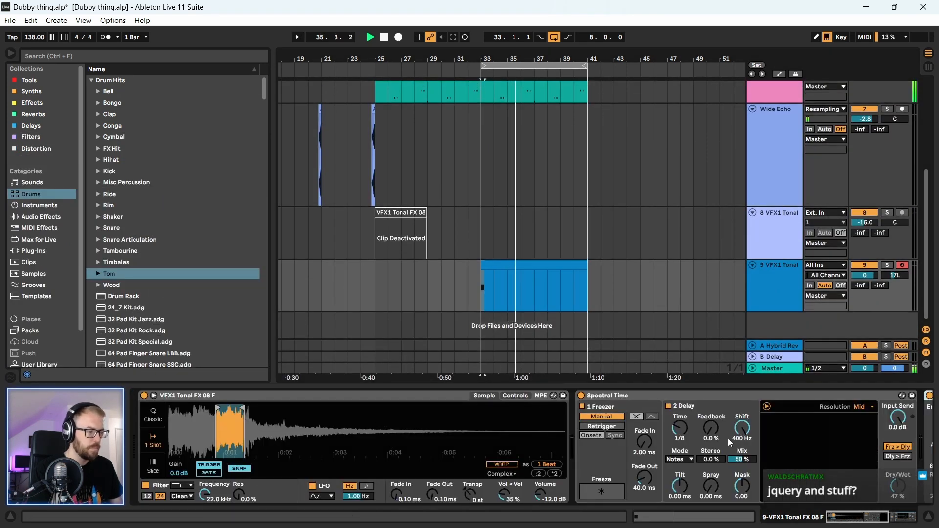
{"action": "left_click_drag", "start_coordinate": [851, 517], "coordinate": [878, 518]}
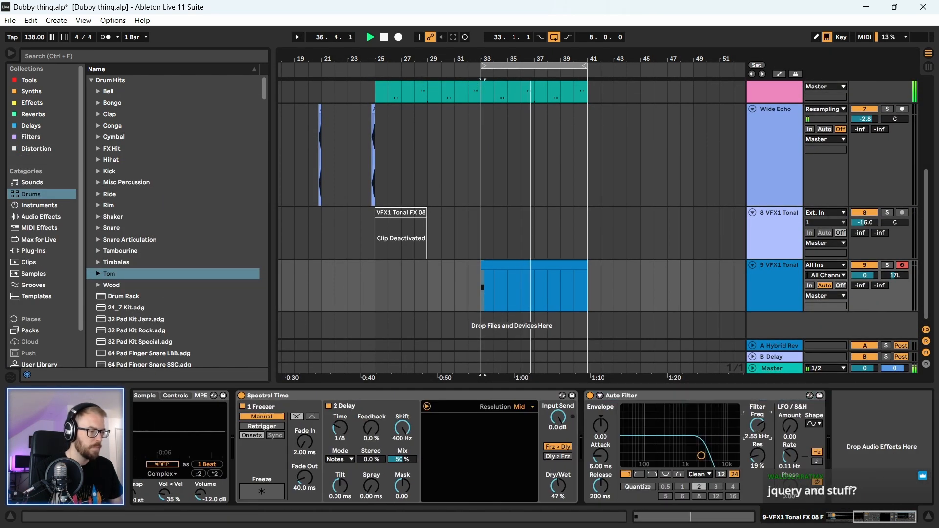
{"action": "key", "text": "space"}
{"action": "key", "text": "space"}
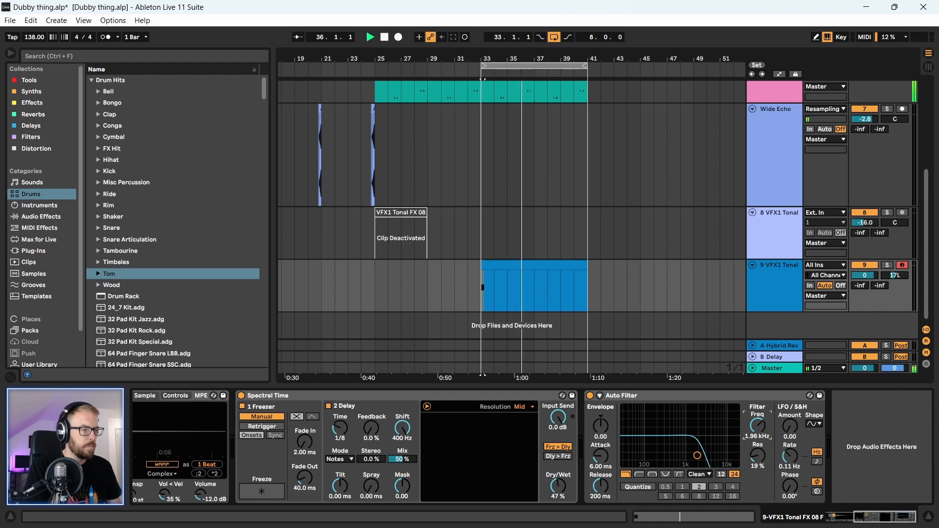
- Replay the tonal FX sampler clip from bar 33 and reopen its notes
{"action": "key", "text": "space"}
{"action": "key", "text": "space"}
{"action": "left_click", "coordinate": [502, 266]}
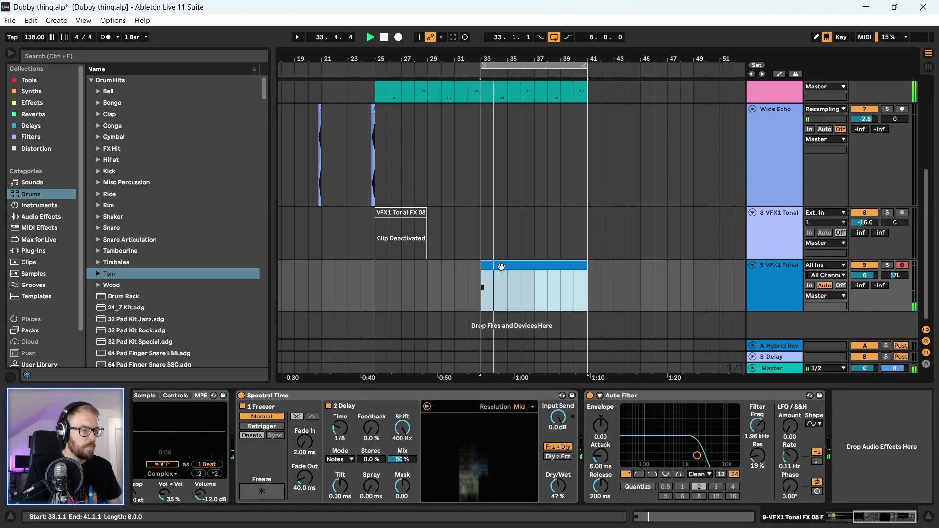
{"action": "double_click", "coordinate": [502, 267]}
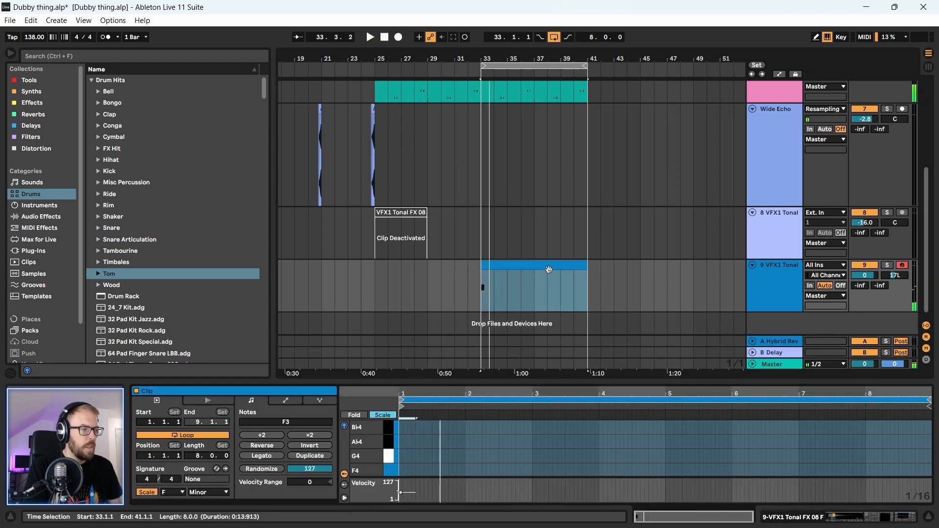
{"action": "left_click", "coordinate": [507, 264]}
- Show the Synths collection and insert a new MIDI track below the tonal FX sampler track
{"action": "left_click", "coordinate": [84, 56]}
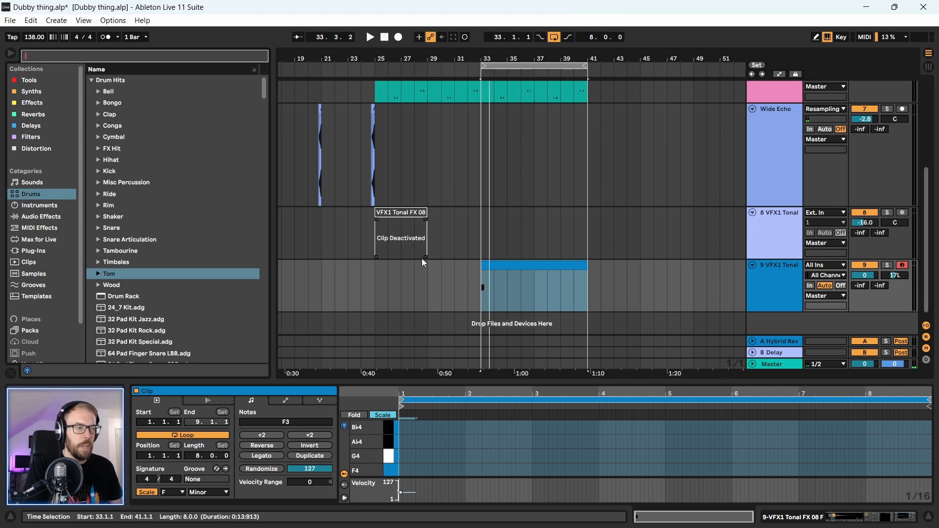
{"action": "left_click", "coordinate": [792, 266]}
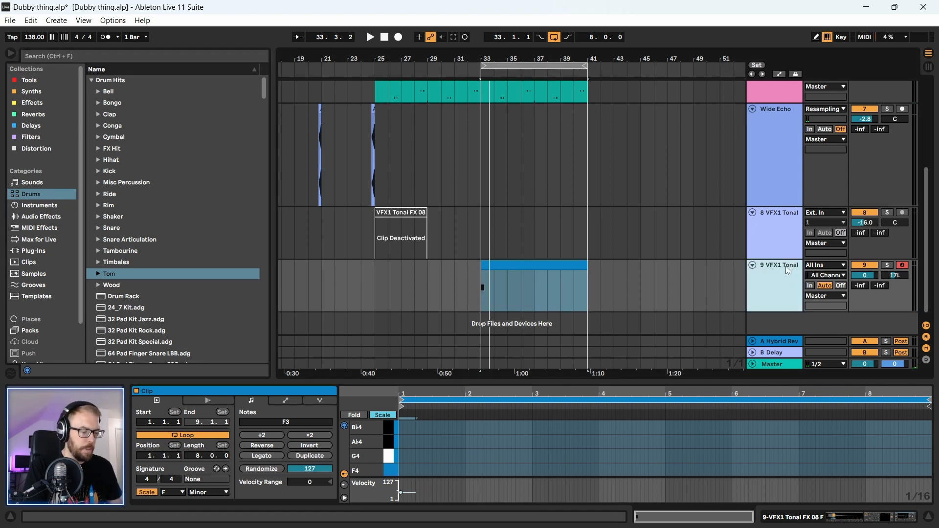
{"action": "left_click", "coordinate": [39, 96]}
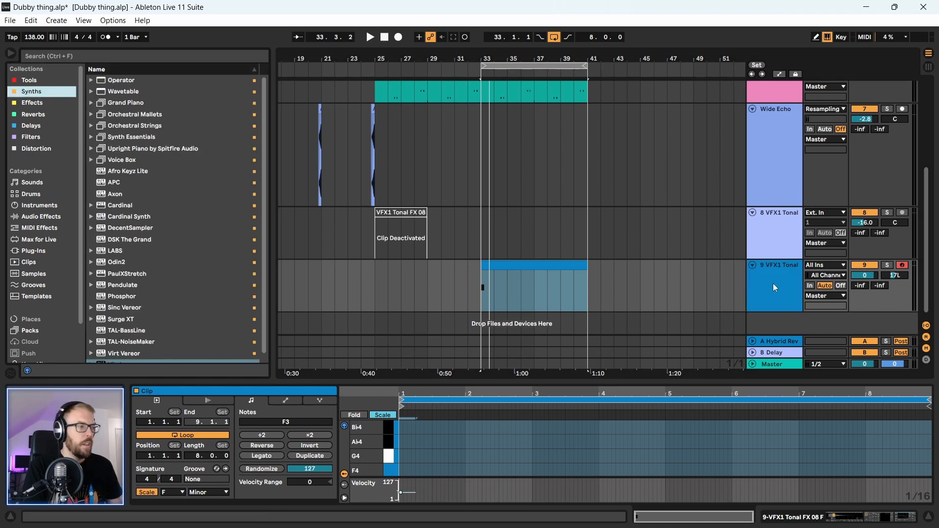
{"action": "left_click", "coordinate": [825, 296]}
{"action": "left_click", "coordinate": [787, 290]}
{"action": "key", "text": "ctrl+shift+t"}
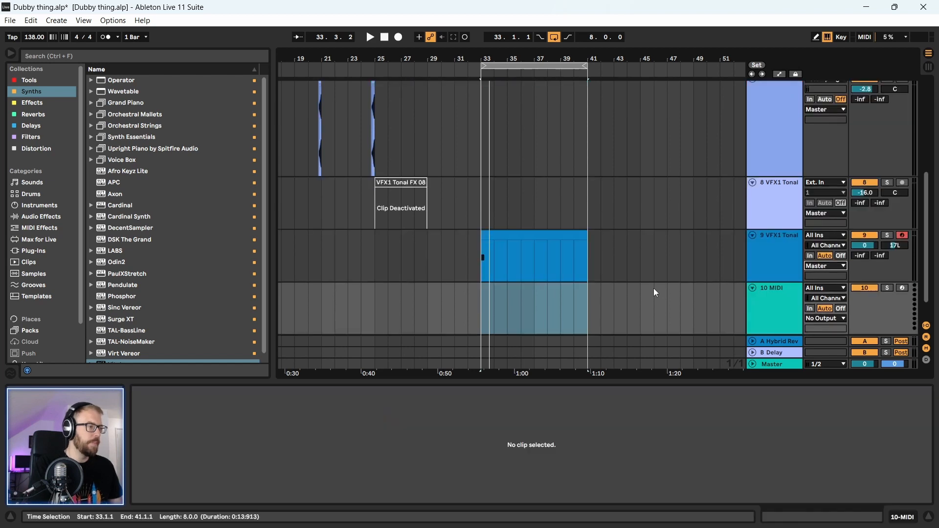
- Load Operator onto the new MIDI track and set its envelope to 135 ms decay with sustain at -inf dB
{"action": "scroll", "coordinate": [656, 292], "scroll_direction": "down", "scroll_amount": 1}
{"action": "left_click_drag", "start_coordinate": [121, 80], "coordinate": [506, 303]}
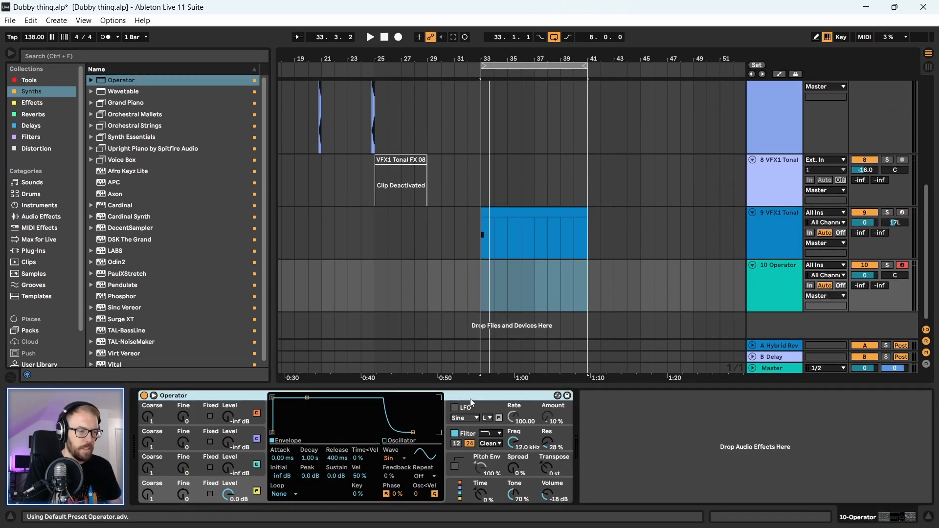
{"action": "key", "text": "space"}
{"action": "left_click_drag", "start_coordinate": [307, 398], "coordinate": [298, 432]}
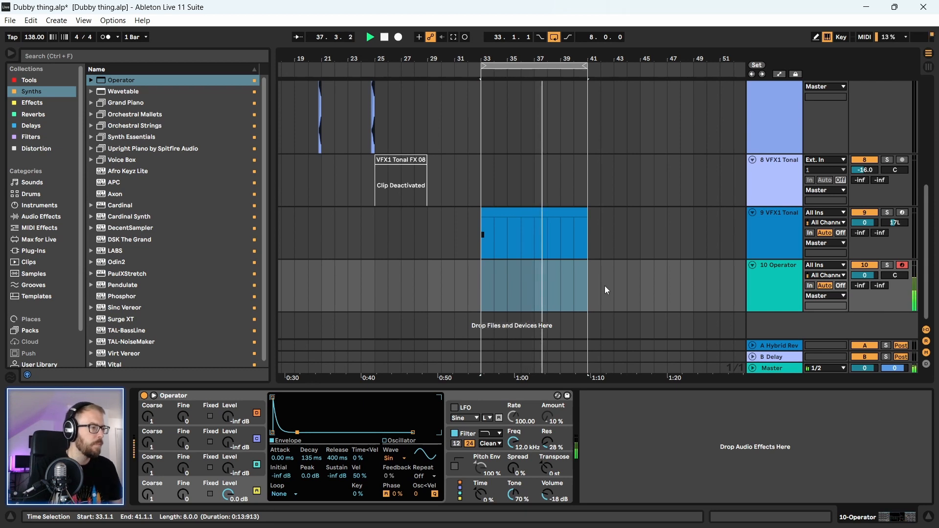
{"action": "left_click", "coordinate": [573, 306], "text": "shift"}
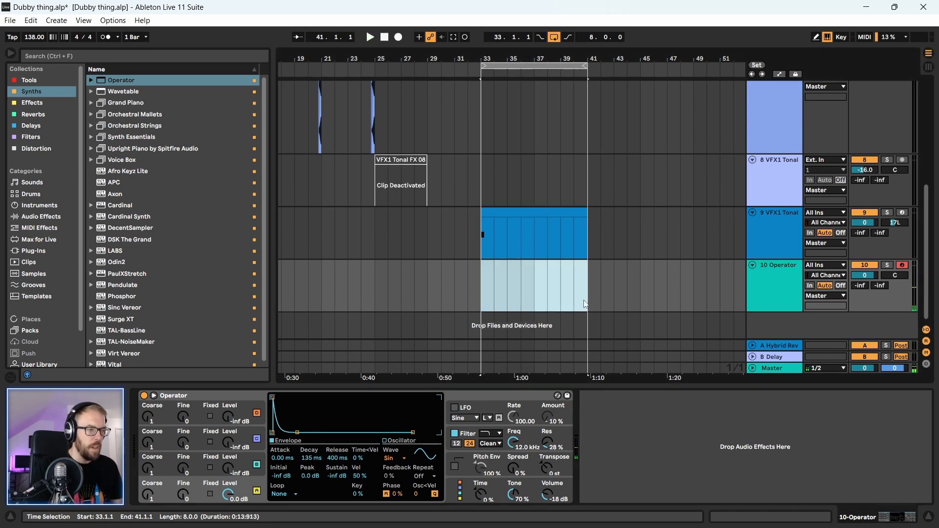
{"action": "key", "text": "ctrl+shift+m"}
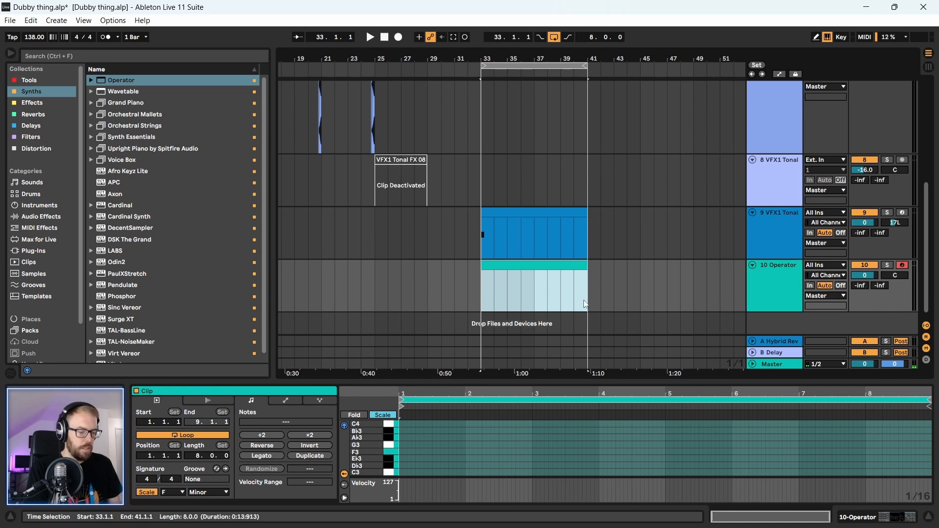
{"action": "key", "text": "ctrl+z"}
- Create a one-bar MIDI clip at bar 33 on the Operator track and extend it as a loop to bar 40
{"action": "left_click_drag", "start_coordinate": [487, 297], "coordinate": [495, 301]}
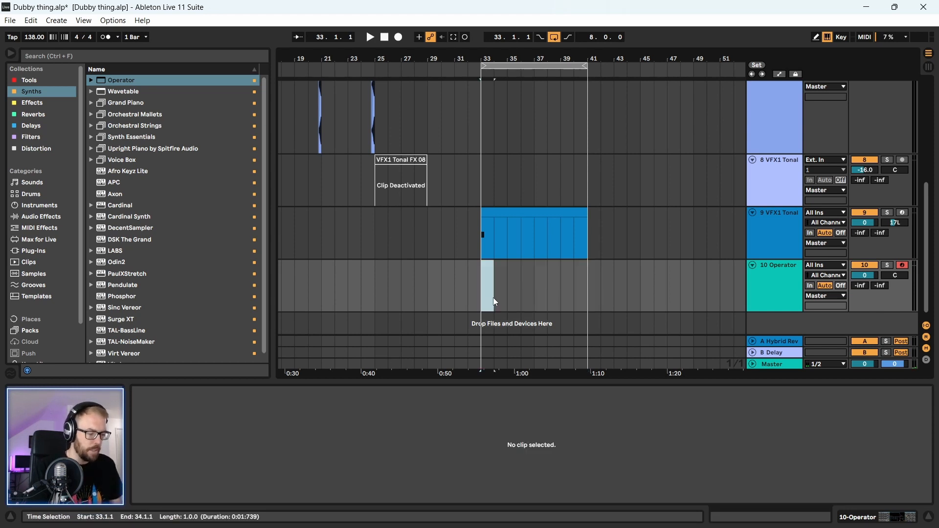
{"action": "key", "text": "ctrl+shift+m"}
{"action": "left_click_drag", "start_coordinate": [491, 265], "coordinate": [577, 272]}
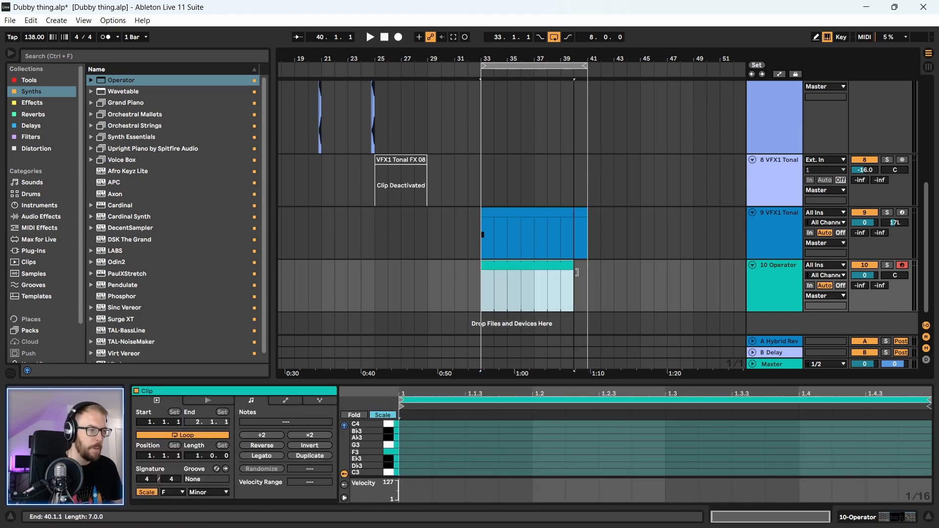
- Add a sixteenth-length C3 note to the Operator clip and place it at 1.1.3 during playback
{"action": "key", "text": "space"}
{"action": "left_click_drag", "start_coordinate": [531, 383], "coordinate": [530, 96]}
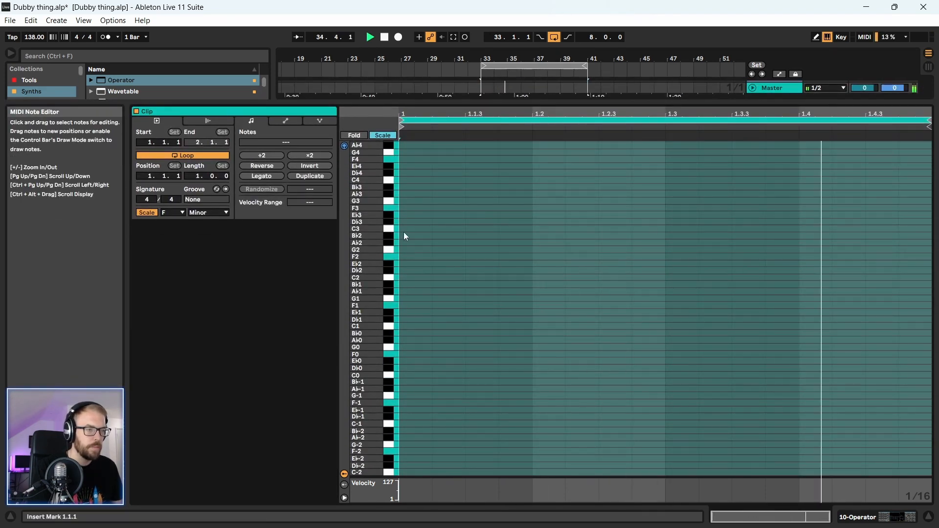
{"action": "double_click", "coordinate": [407, 228]}
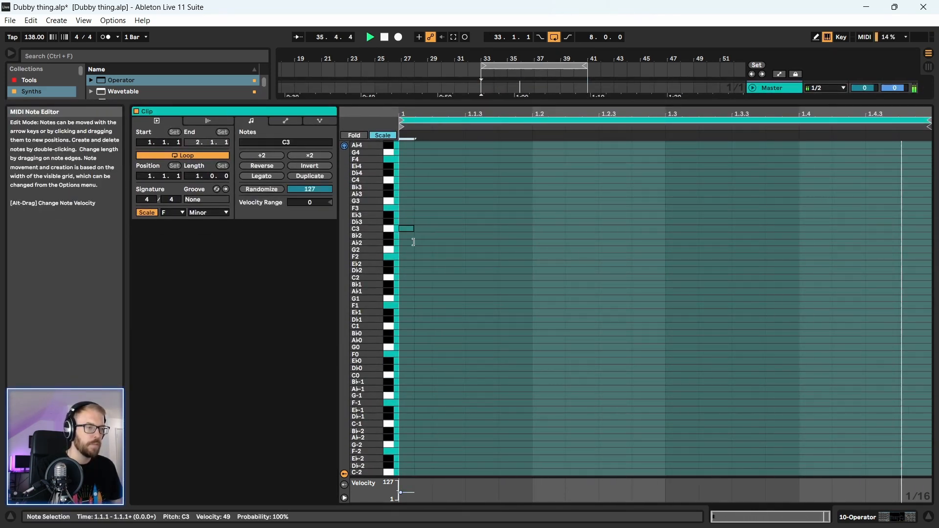
{"action": "left_click_drag", "start_coordinate": [410, 229], "coordinate": [474, 233]}
{"action": "key", "text": "space"}
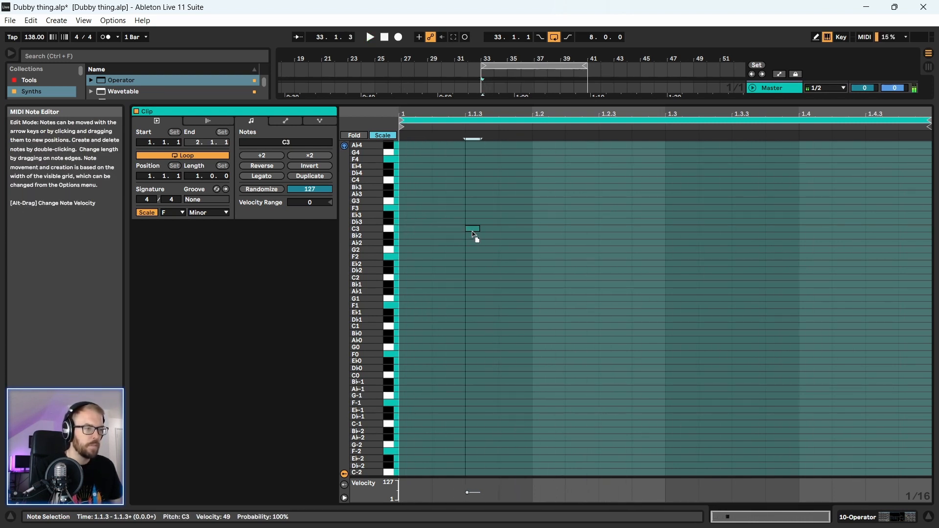
- Add sixteenth-length C3 notes at 1.2.2, 1.3.2 and 1.4.2 in the Operator clip with playback running
{"action": "key", "text": "space"}
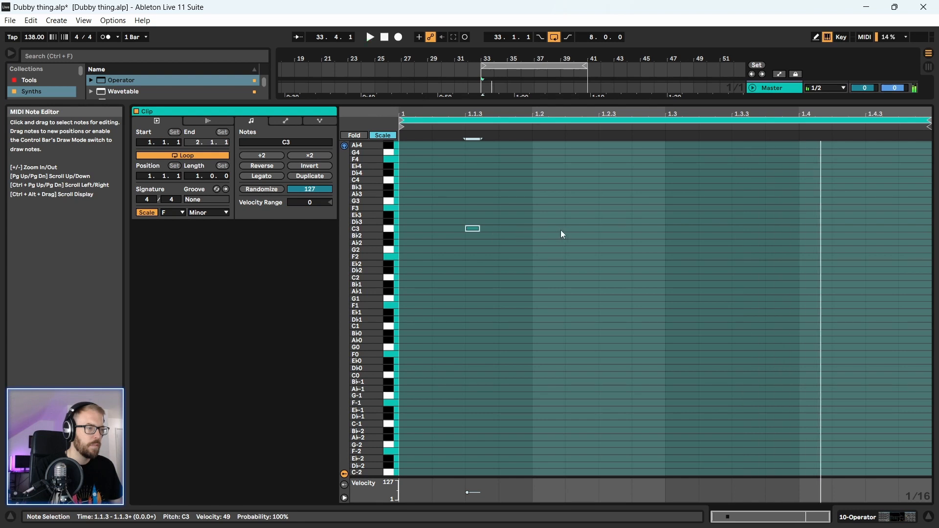
{"action": "double_click", "coordinate": [575, 228]}
{"action": "key", "text": "space"}
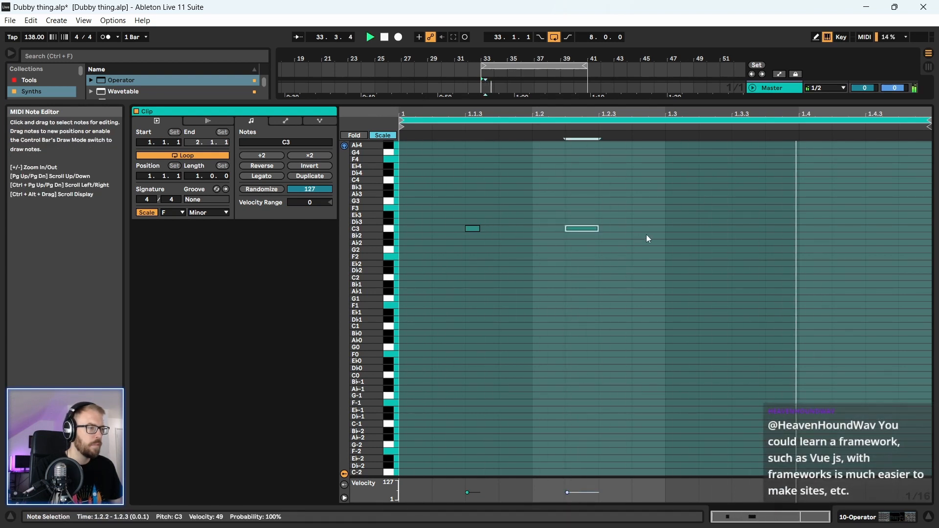
{"action": "double_click", "coordinate": [708, 229]}
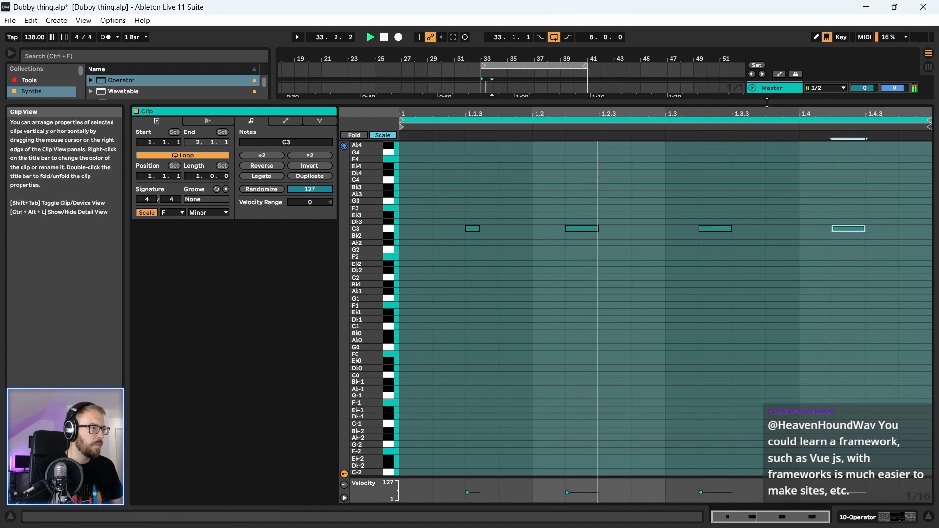
- Enlarge the arrangement area and lengthen the C3 note at 1.1.3 to a full sixteenth
{"action": "left_click_drag", "start_coordinate": [788, 102], "coordinate": [788, 298]}
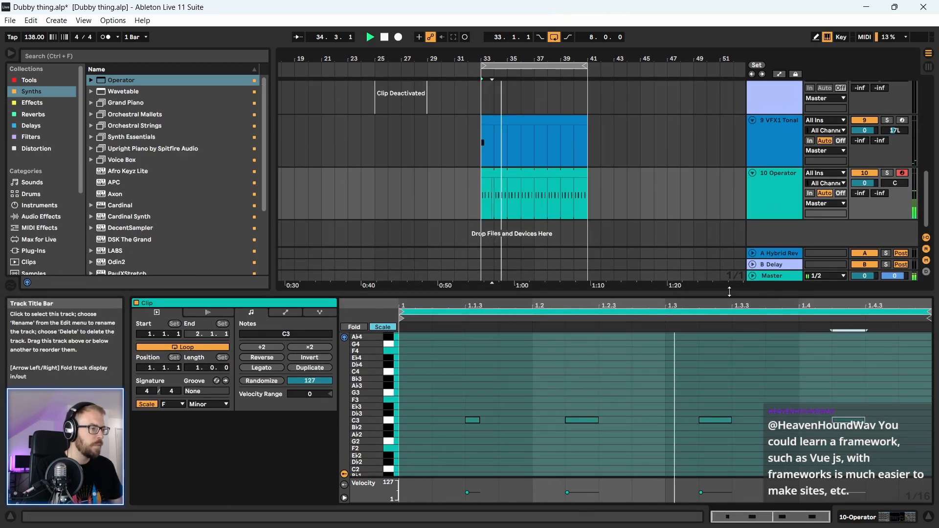
{"action": "scroll", "coordinate": [515, 391], "scroll_direction": "down", "scroll_amount": 1}
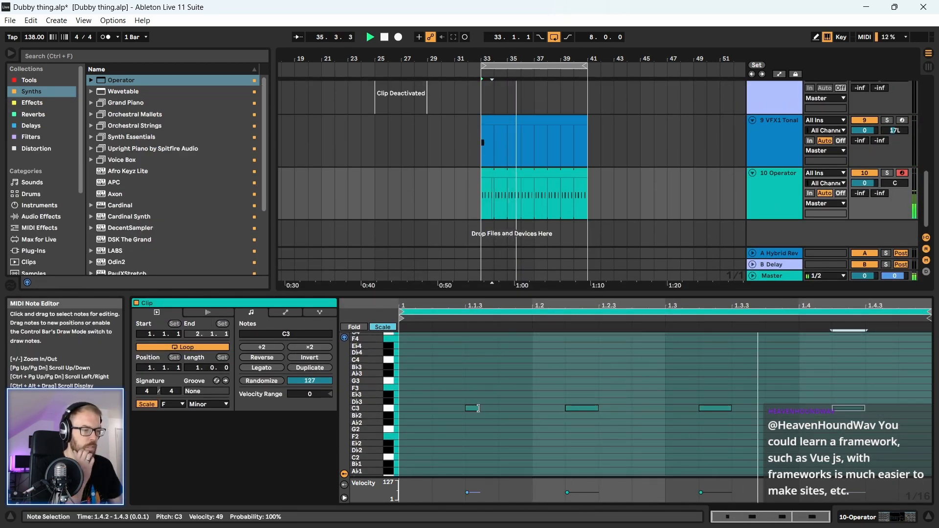
{"action": "left_click_drag", "start_coordinate": [480, 408], "coordinate": [498, 414]}
- Give the clip editor less height and move the Operator track up to directly below the Wide Echo track
{"action": "left_click_drag", "start_coordinate": [508, 295], "coordinate": [509, 319]}
{"action": "scroll", "coordinate": [734, 225], "scroll_direction": "up", "scroll_amount": 3}
{"action": "scroll", "coordinate": [770, 225], "scroll_direction": "down", "scroll_amount": 1}
{"action": "scroll", "coordinate": [763, 225], "scroll_direction": "up", "scroll_amount": 1}
{"action": "scroll", "coordinate": [759, 247], "scroll_direction": "down", "scroll_amount": 1}
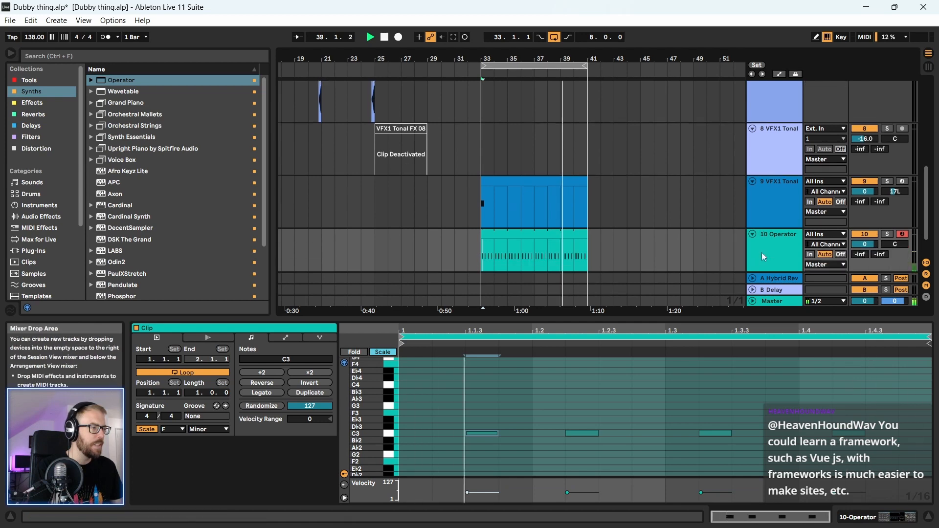
{"action": "left_click", "coordinate": [776, 237]}
{"action": "left_click_drag", "start_coordinate": [777, 237], "coordinate": [762, 107]}
{"action": "scroll", "coordinate": [698, 181], "scroll_direction": "up", "scroll_amount": 2}
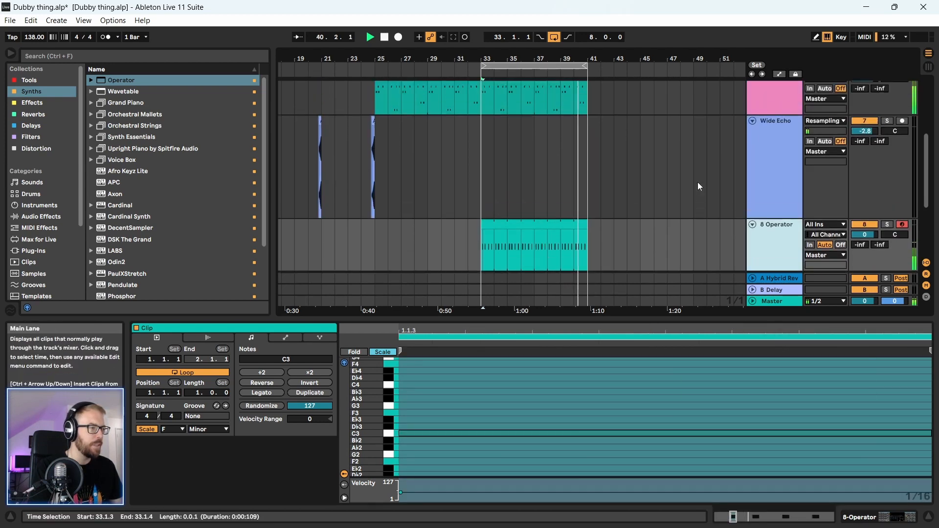
- Move the Operator track directly above the Wide Echo track in the arrangement
{"action": "left_click_drag", "start_coordinate": [776, 145], "coordinate": [778, 153]}
{"action": "scroll", "coordinate": [694, 180], "scroll_direction": "up", "scroll_amount": 3}
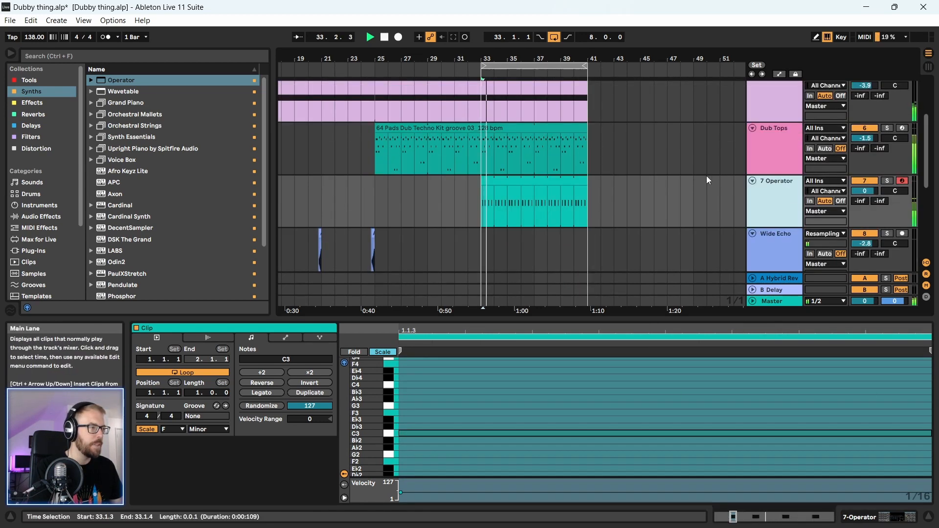
{"action": "scroll", "coordinate": [685, 206], "scroll_direction": "down", "scroll_amount": 2}
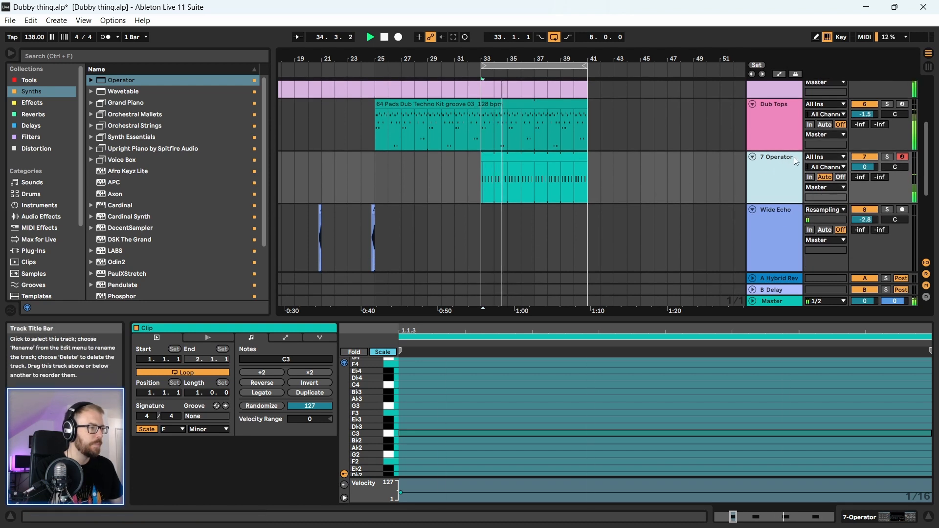
{"action": "left_click_drag", "start_coordinate": [427, 62], "coordinate": [426, 60]}
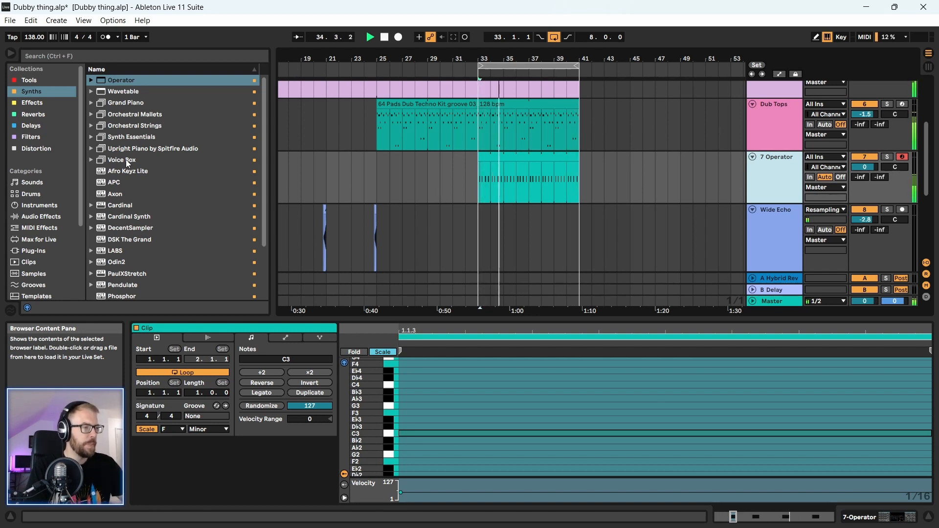
- Stop playback and move the VFX1 Tonal track up to directly above the Delay Groove track
{"action": "left_click", "coordinate": [507, 318]}
{"action": "key", "text": "space"}
{"action": "left_click_drag", "start_coordinate": [790, 390], "coordinate": [775, 146]}
{"action": "scroll", "coordinate": [779, 138], "scroll_direction": "up", "scroll_amount": 3}
- Delete the deactivated Synth Stab and Dub Chord tracks and unfold the Groove Hit track
{"action": "left_click", "coordinate": [787, 99]}
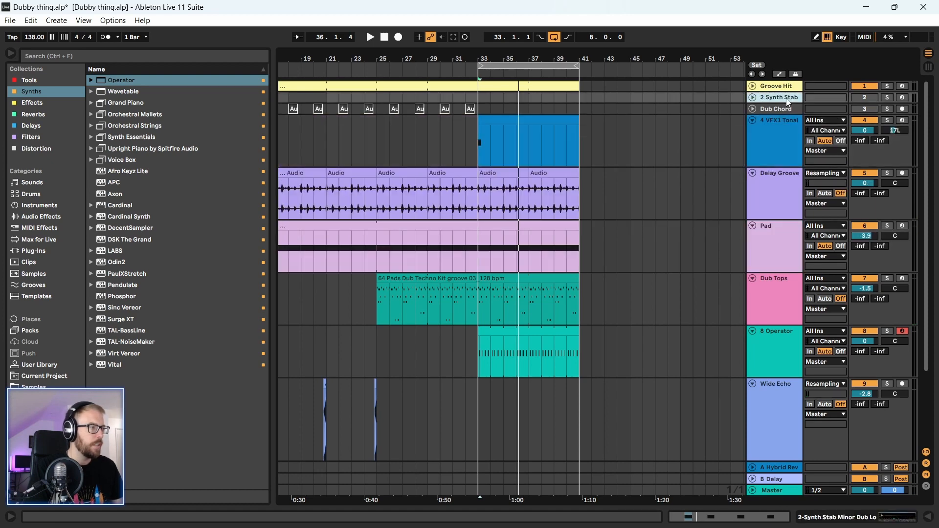
{"action": "left_click", "coordinate": [789, 110]}
{"action": "key", "text": "Delete"}
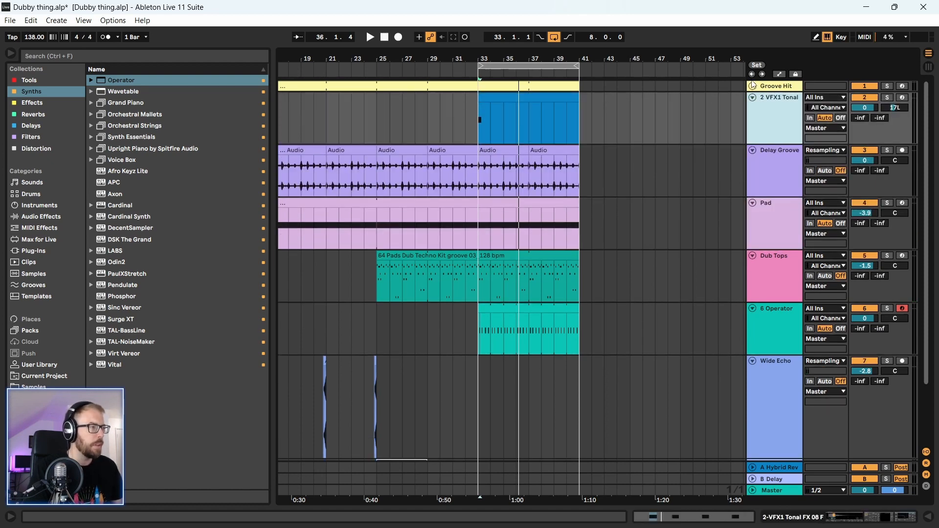
{"action": "left_click", "coordinate": [753, 86]}
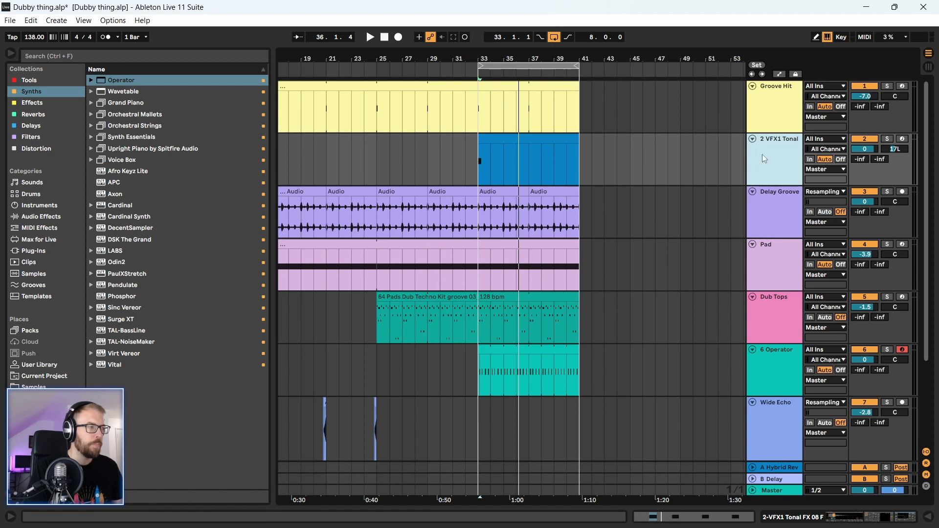
- Solo the VFX1 Tonal track and audition its clip from bar 33
{"action": "left_click", "coordinate": [682, 156]}
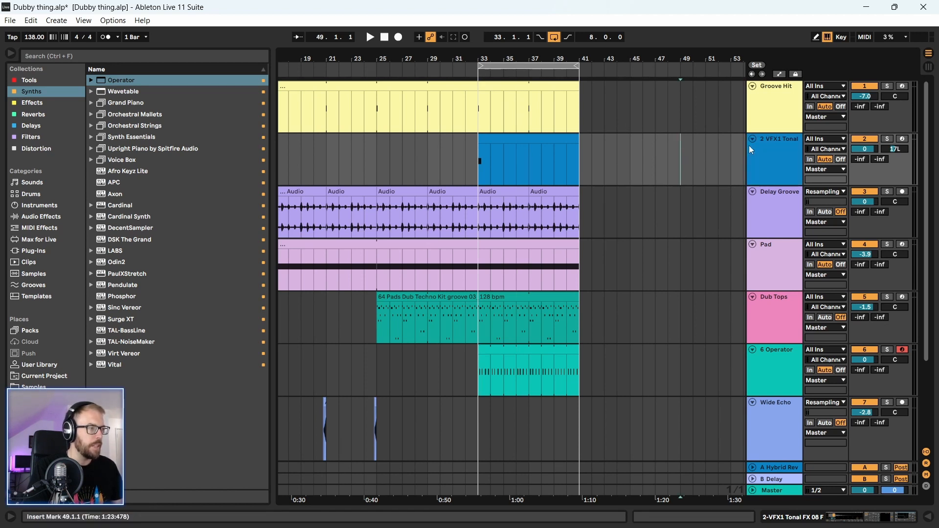
{"action": "left_click", "coordinate": [776, 150]}
{"action": "left_click", "coordinate": [774, 143]}
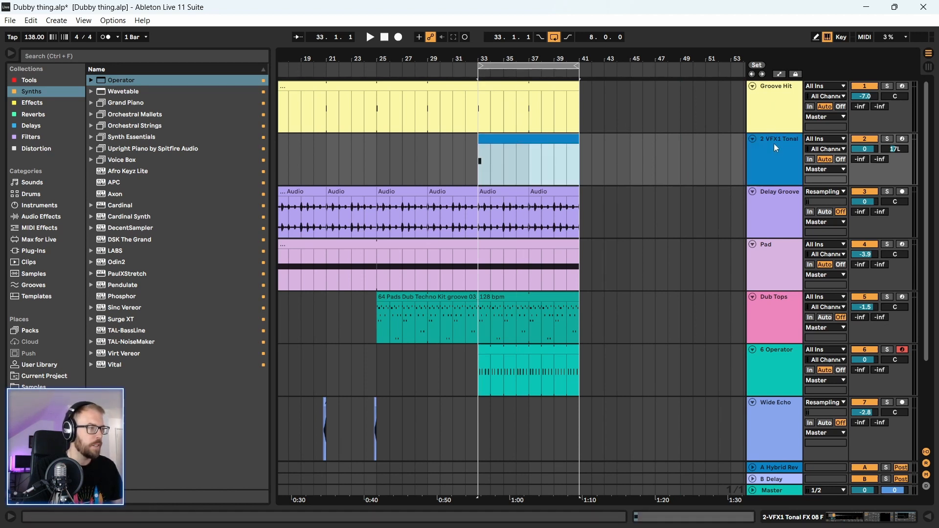
{"action": "left_click", "coordinate": [887, 140]}
{"action": "key", "text": "space"}
{"action": "key", "text": "space"}
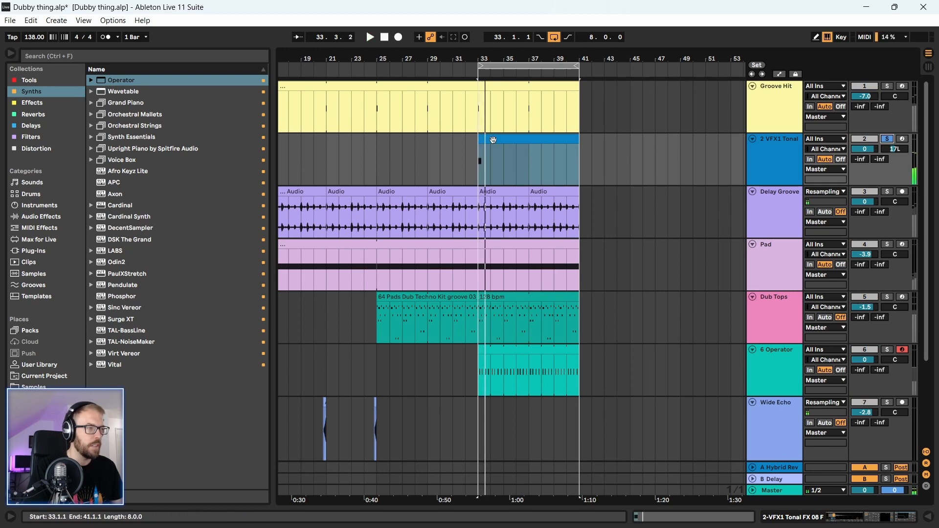
- Load ValhallaSupermassive from the Reverbs collection onto the VFX1 Tonal track
{"action": "double_click", "coordinate": [493, 140]}
{"action": "left_click", "coordinate": [29, 80]}
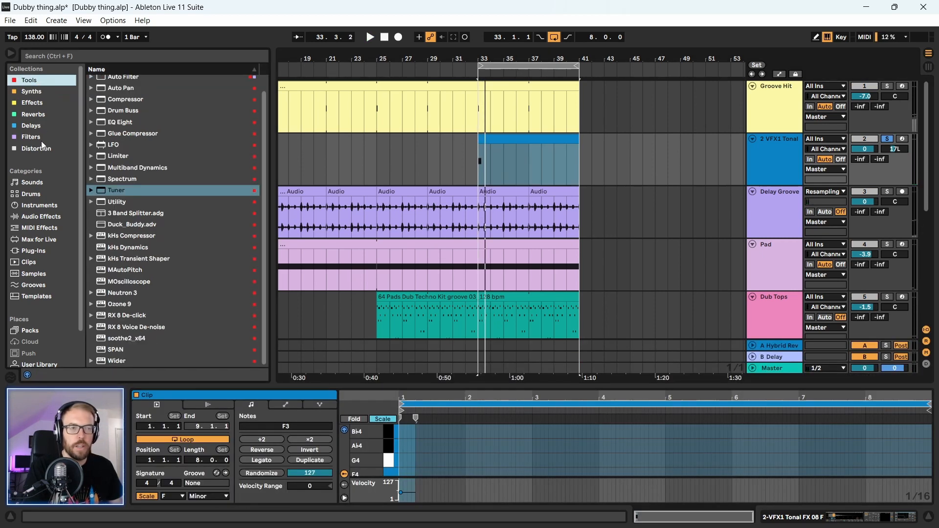
{"action": "left_click", "coordinate": [36, 116]}
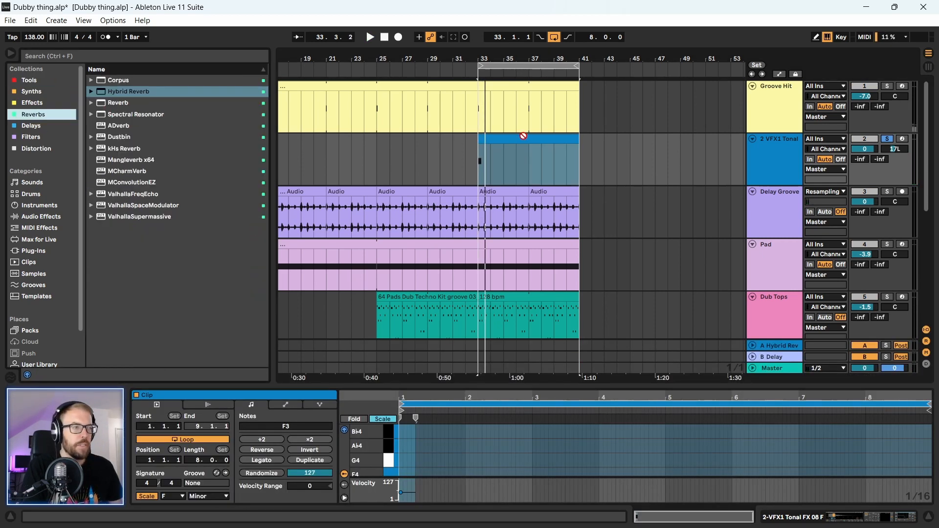
{"action": "left_click", "coordinate": [126, 218]}
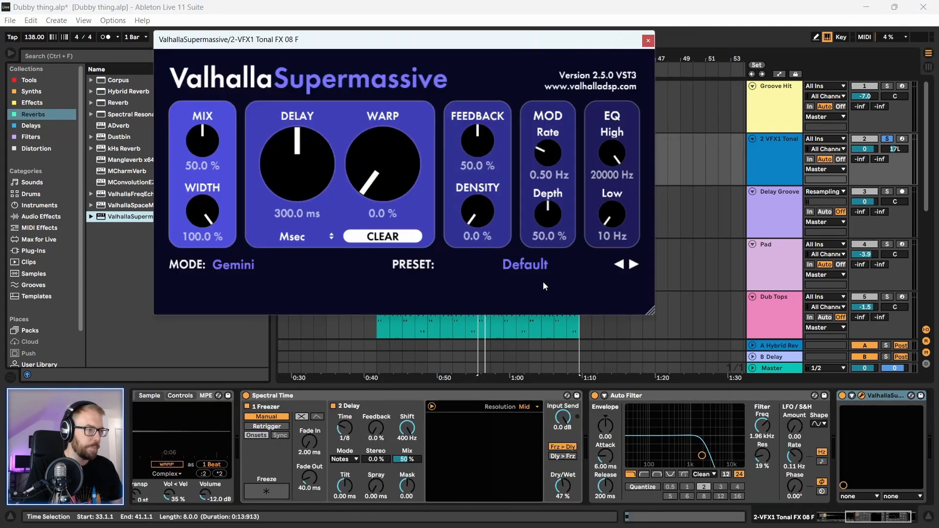
- Load the Going Wide preset from the medium reverbs in ValhallaSupermassive
{"action": "left_click", "coordinate": [525, 264]}
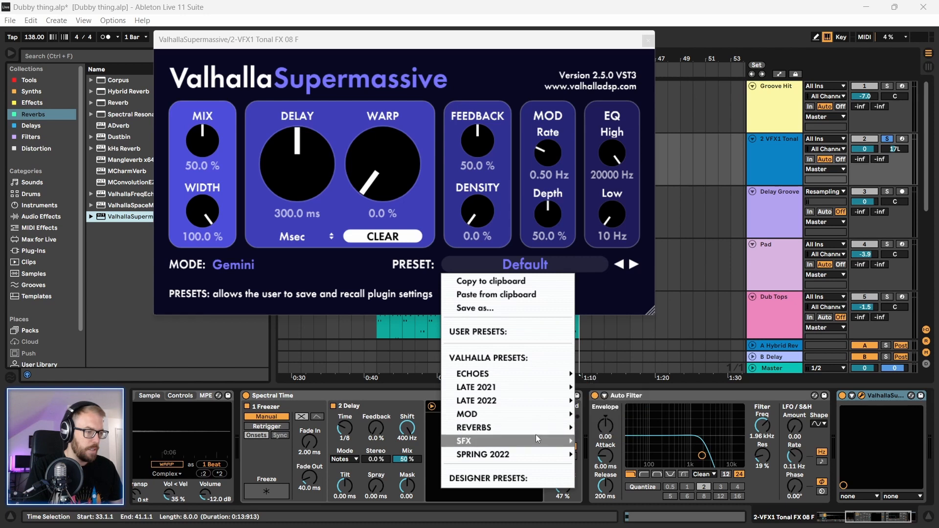
{"action": "mouse_move", "coordinate": [538, 427]}
{"action": "mouse_move", "coordinate": [629, 398]}
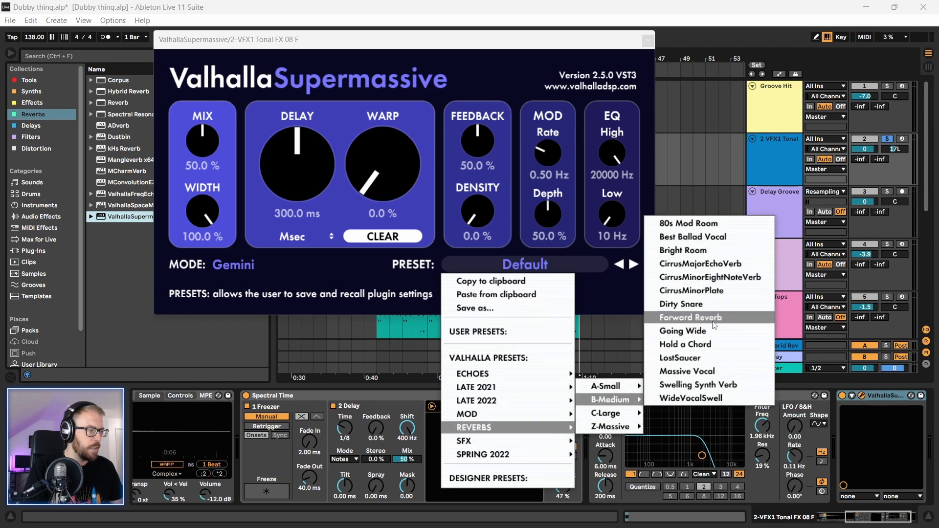
{"action": "left_click", "coordinate": [718, 332]}
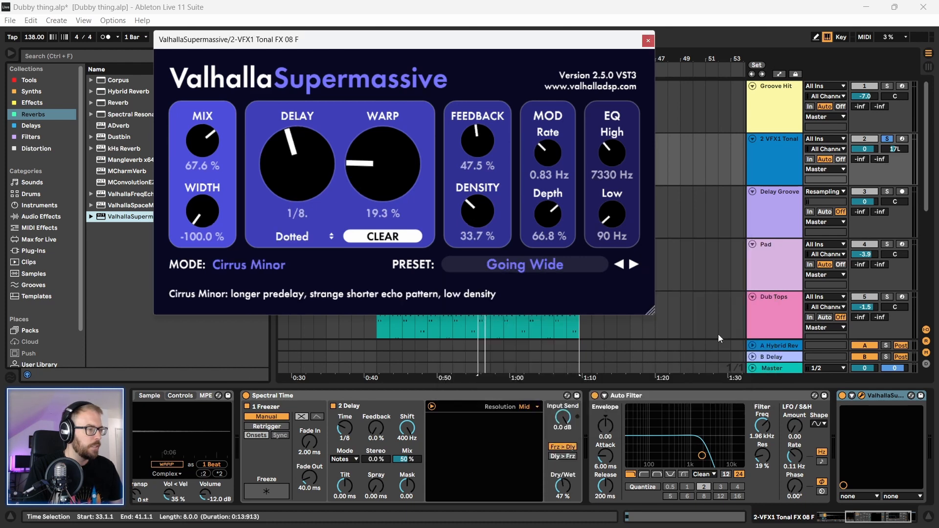
{"action": "left_click_drag", "start_coordinate": [636, 40], "coordinate": [610, 61]}
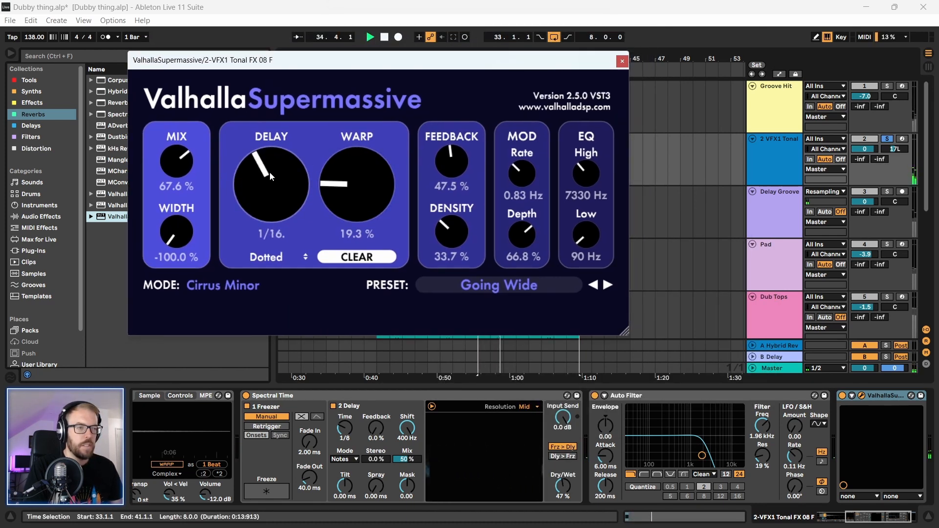
- Shorten the ValhallaSupermassive delay to 40.8 ms in Msec mode and raise its feedback to 73.1 %
{"action": "left_click_drag", "start_coordinate": [269, 172], "coordinate": [307, 272]}
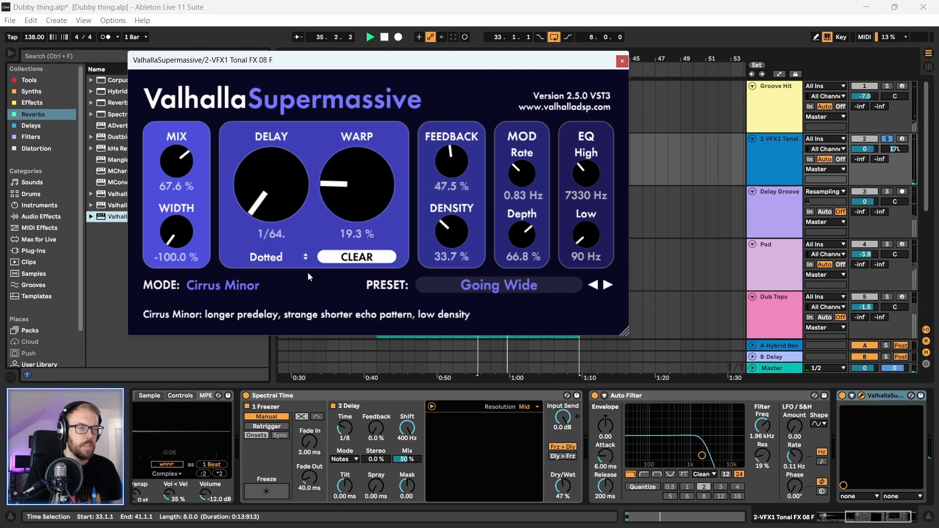
{"action": "left_click", "coordinate": [272, 263]}
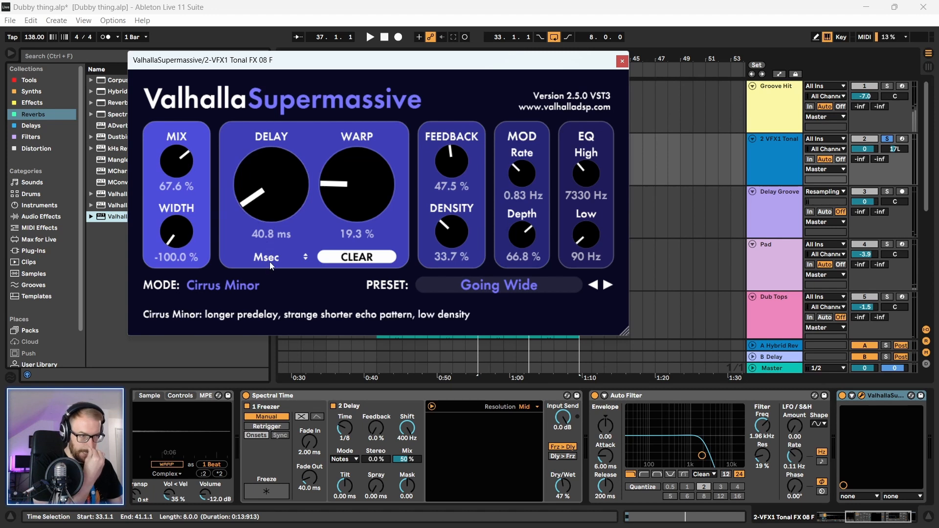
{"action": "key", "text": "space"}
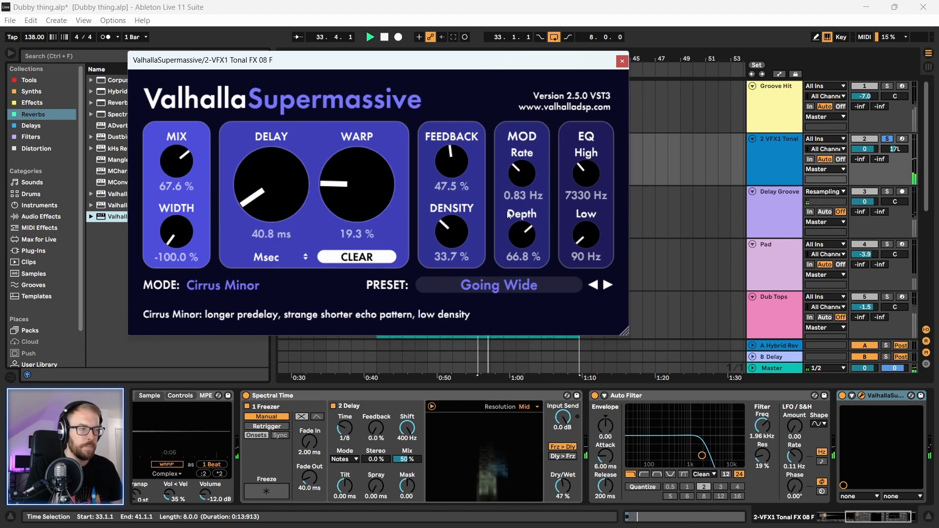
{"action": "left_click_drag", "start_coordinate": [451, 162], "coordinate": [451, 142]}
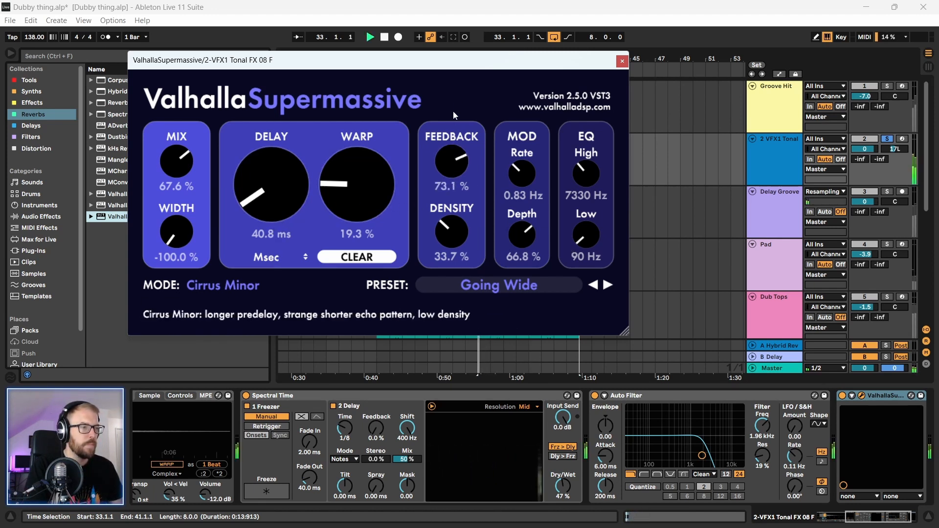
{"action": "left_click_drag", "start_coordinate": [464, 63], "coordinate": [477, 80]}
{"action": "left_click", "coordinate": [634, 78]}
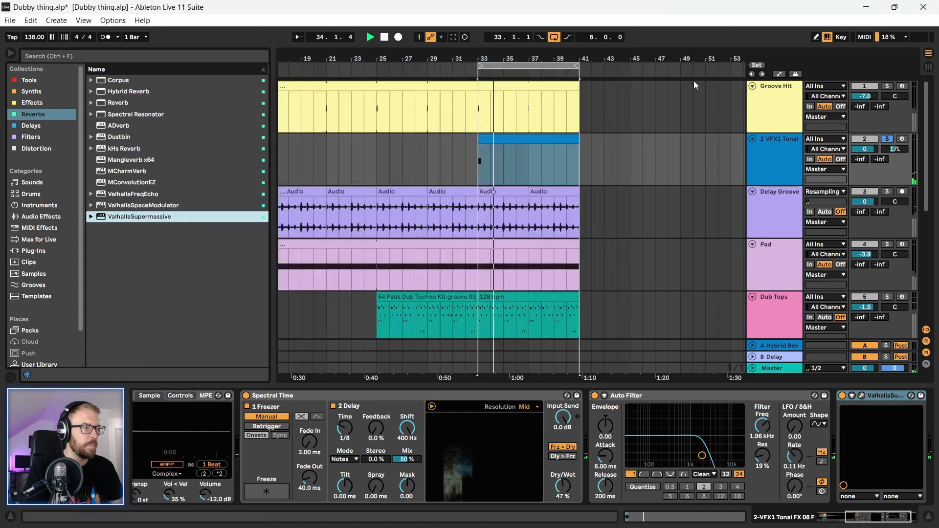
- Take the VFX1 Tonal track out of solo and restart playback with the full mix
{"action": "key", "text": "space"}
{"action": "left_click", "coordinate": [888, 139]}
{"action": "key", "text": "space"}
- Duplicate bars 33 to 37 of the VFX1 Tonal clip so the section repeats from bar 37
{"action": "left_click_drag", "start_coordinate": [573, 63], "coordinate": [582, 97]}
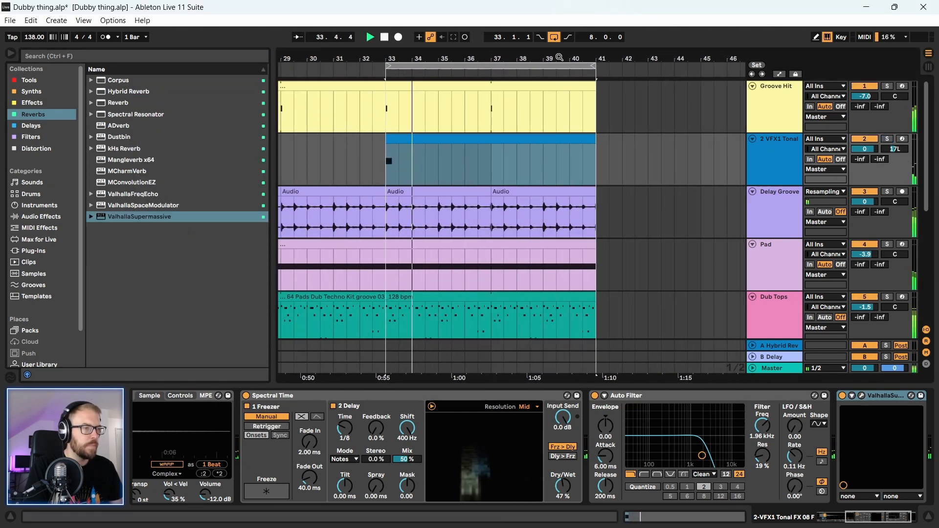
{"action": "left_click", "coordinate": [438, 140]}
{"action": "left_click", "coordinate": [492, 162]}
{"action": "left_click_drag", "start_coordinate": [492, 162], "coordinate": [387, 162]}
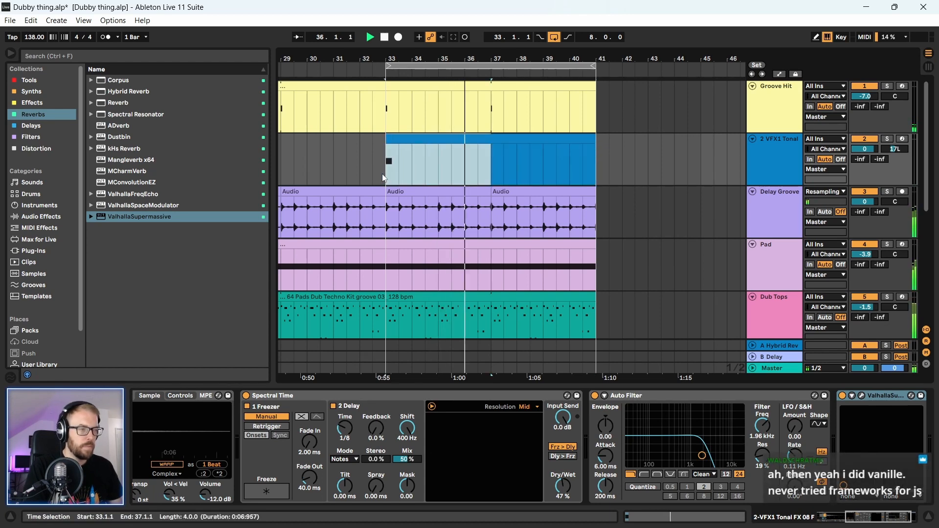
{"action": "key", "text": "ctrl+d"}
{"action": "scroll", "coordinate": [340, 215], "scroll_direction": "down", "scroll_amount": 2}
{"action": "scroll", "coordinate": [339, 213], "scroll_direction": "down", "scroll_amount": 2}
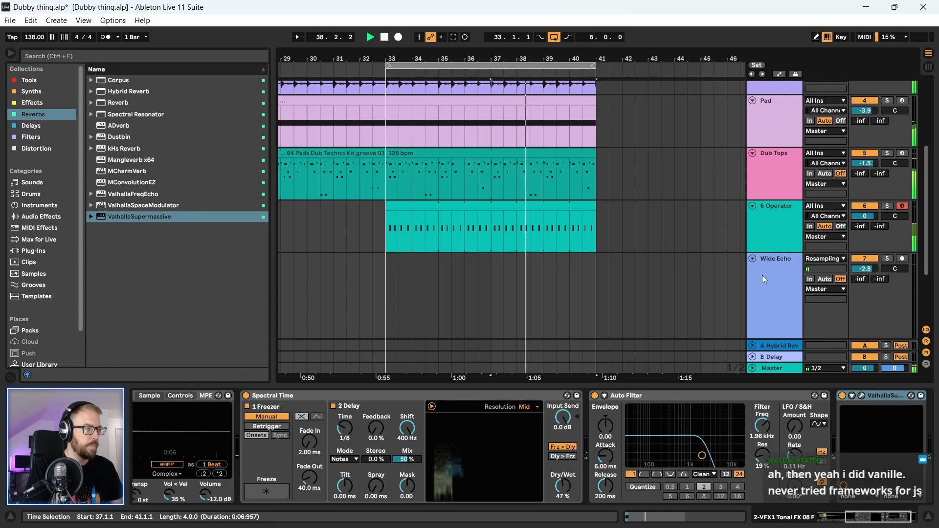
{"action": "left_click", "coordinate": [774, 264]}
{"action": "scroll", "coordinate": [768, 220], "scroll_direction": "down", "scroll_amount": 3}
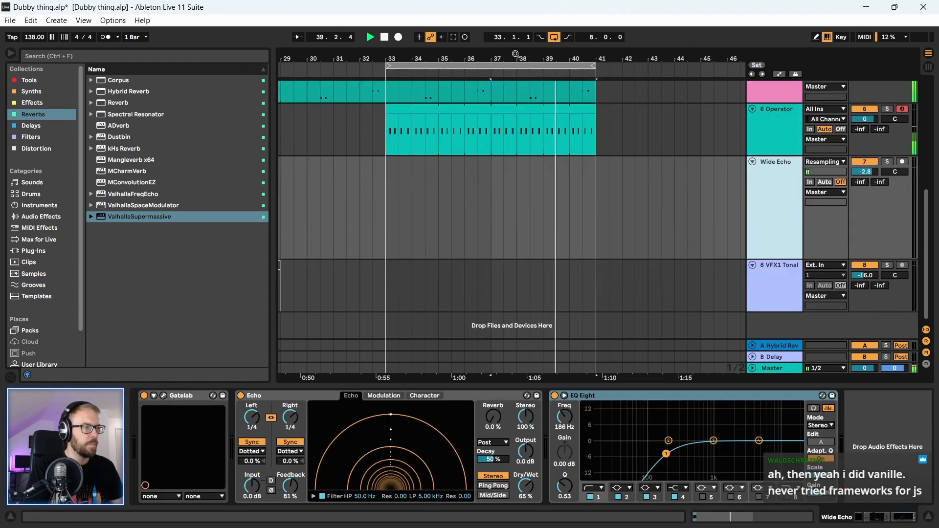
{"action": "key", "text": "plus"}
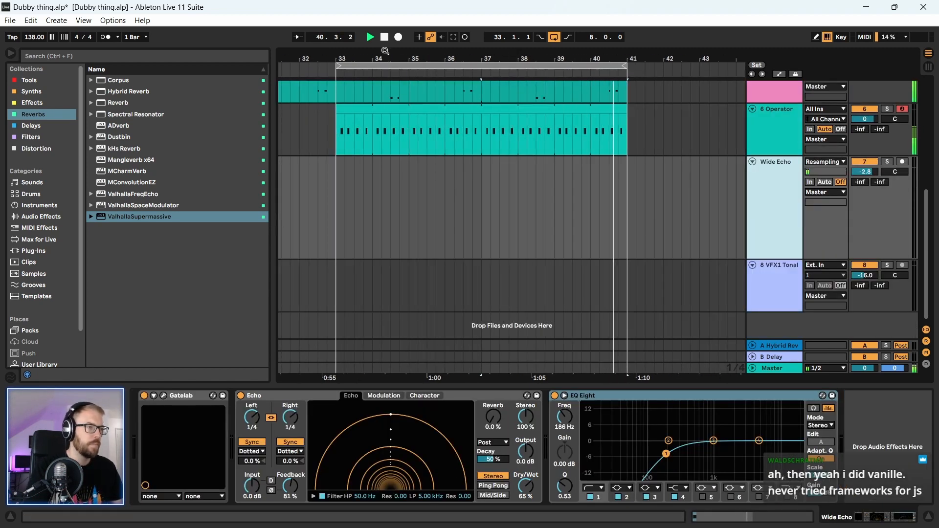
{"action": "key", "text": "minus"}
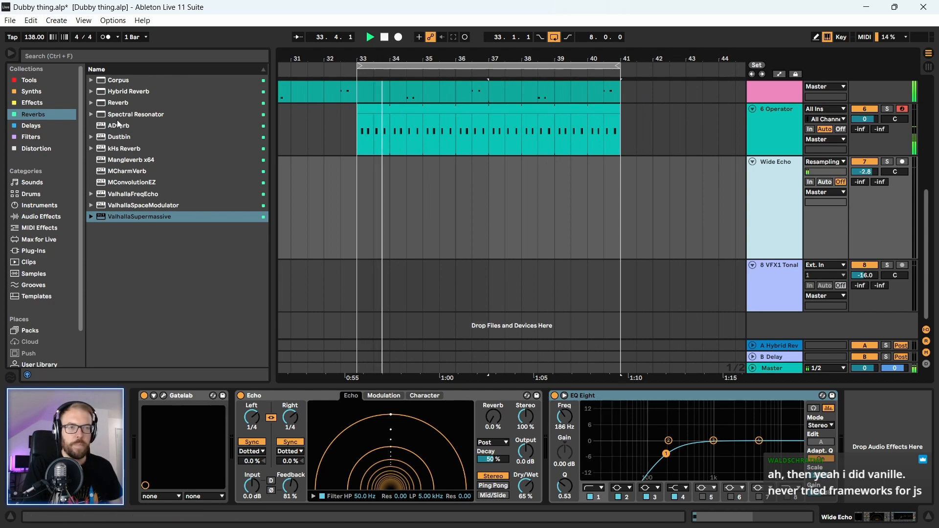
{"action": "scroll", "coordinate": [713, 216], "scroll_direction": "up", "scroll_amount": 5}
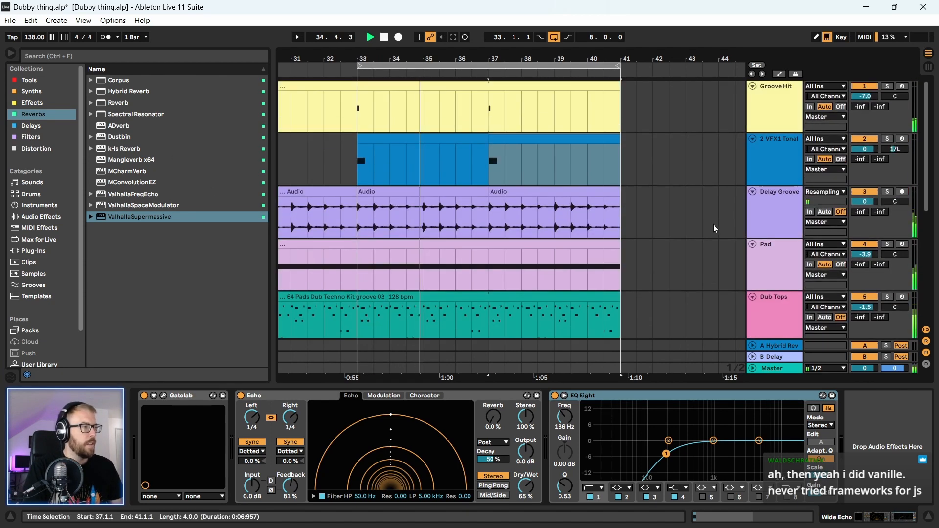
- Solo the VFX1 Tonal track and switch off the Spectral Time device in its chain
{"action": "key", "text": "space"}
{"action": "left_click", "coordinate": [399, 140]}
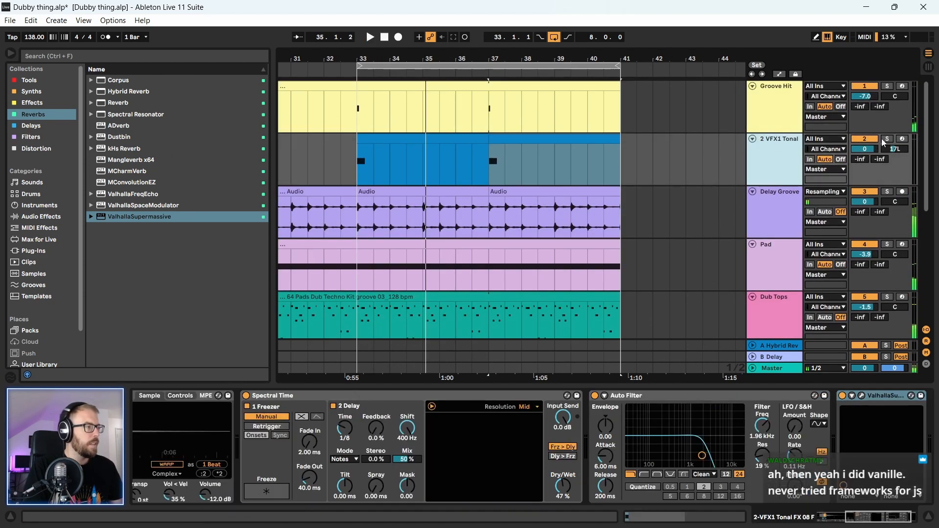
{"action": "double_click", "coordinate": [398, 140]}
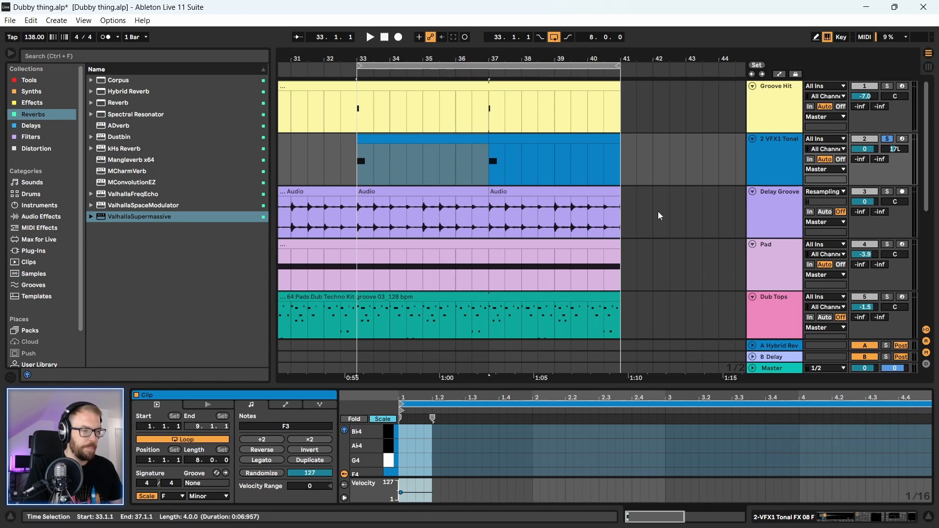
{"action": "key", "text": "shift+Tab"}
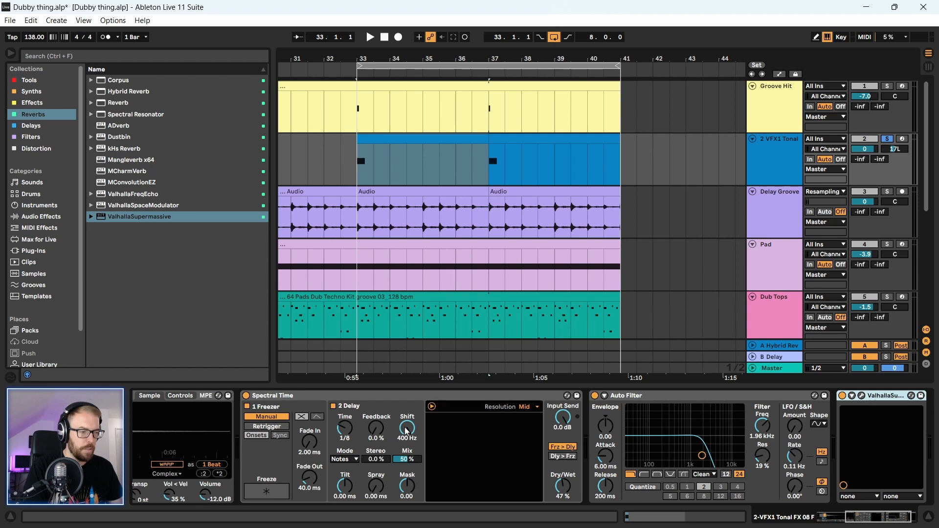
{"action": "left_click", "coordinate": [246, 396]}
- Audition the VFX1 Tonal clip from bar 33 in solo, and unsolo the track to hear it in the full mix
{"action": "left_click", "coordinate": [385, 138]}
{"action": "key", "text": "space"}
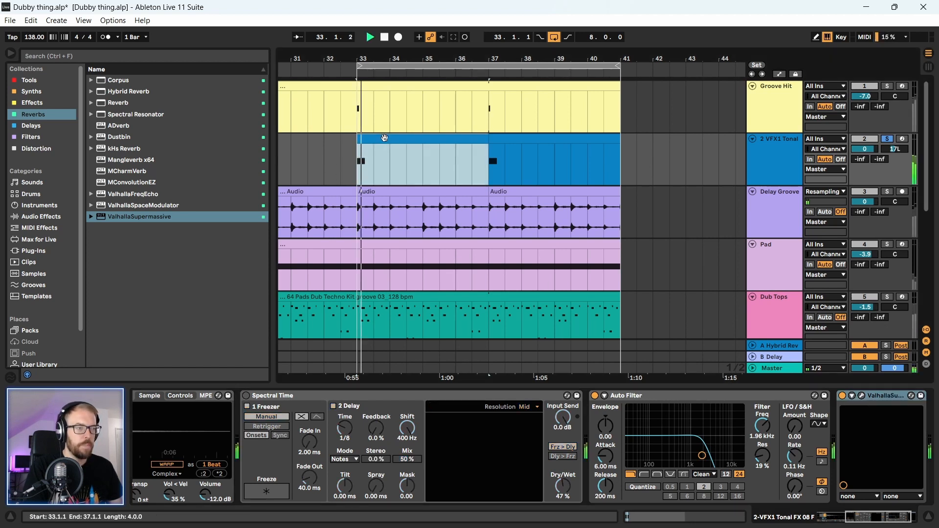
{"action": "key", "text": "space"}
{"action": "left_click", "coordinate": [887, 139]}
{"action": "key", "text": "space"}
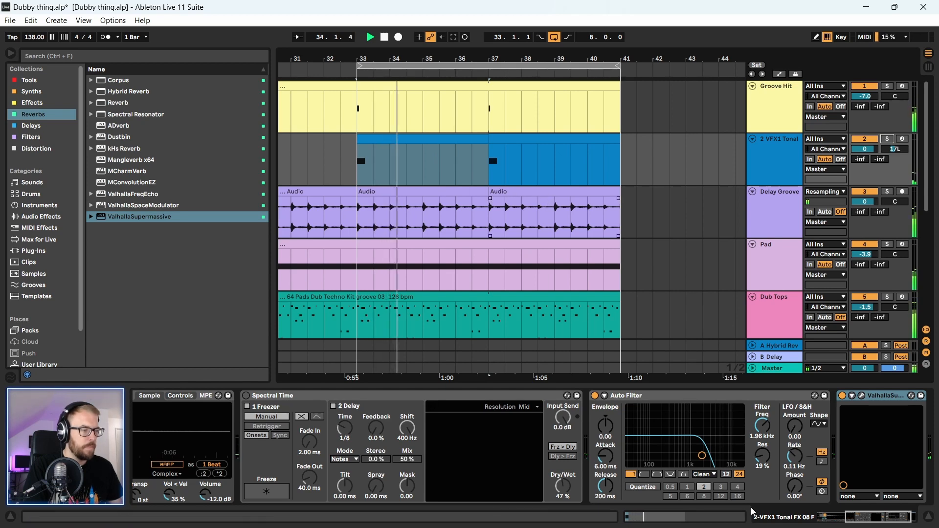
- Extend the sample's end point in the VFX1 Tonal sampler to about 4 seconds
{"action": "left_click", "coordinate": [876, 519]}
{"action": "left_click_drag", "start_coordinate": [874, 521], "coordinate": [802, 524]}
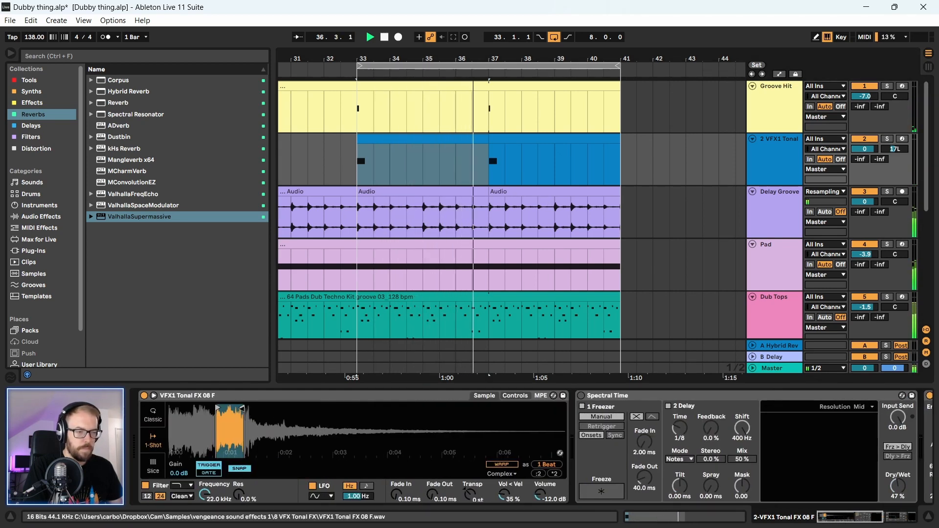
{"action": "mouse_move", "coordinate": [243, 414]}
{"action": "left_mouse_down"}
{"action": "mouse_move", "coordinate": [440, 416]}
{"action": "mouse_move", "coordinate": [399, 416]}
{"action": "left_mouse_up"}
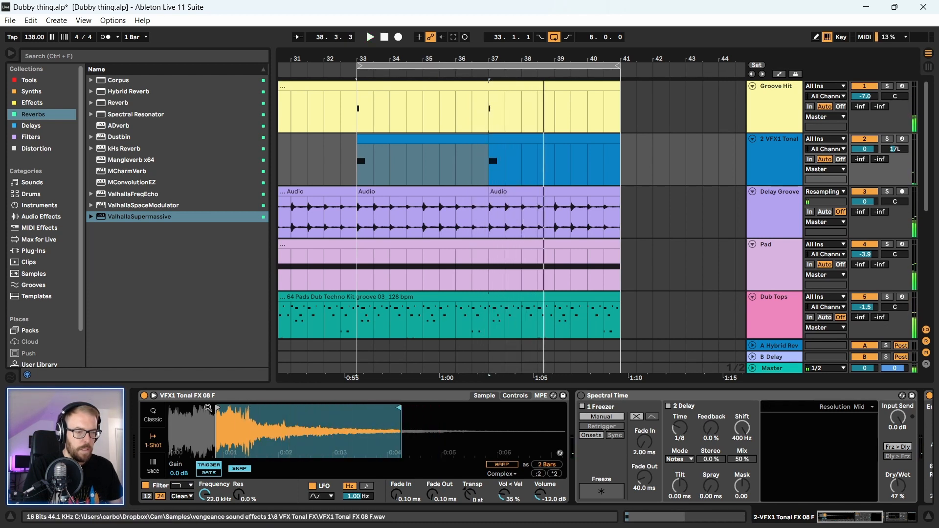
- Move the VFX1 Tonal sample's start to about 1.4 seconds, solo the track, and trim the sample's end to just under 4 seconds
{"action": "left_click_drag", "start_coordinate": [218, 408], "coordinate": [269, 410]}
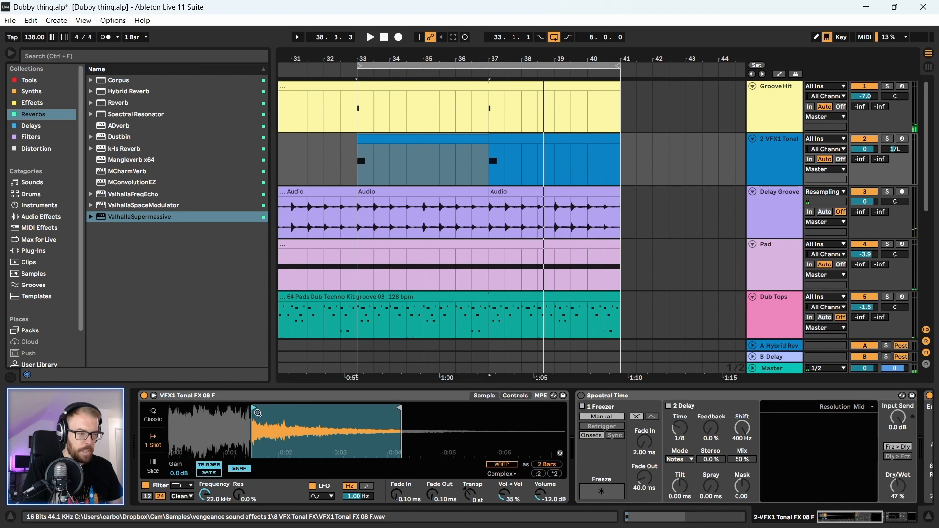
{"action": "left_click", "coordinate": [888, 140]}
{"action": "key", "text": "space"}
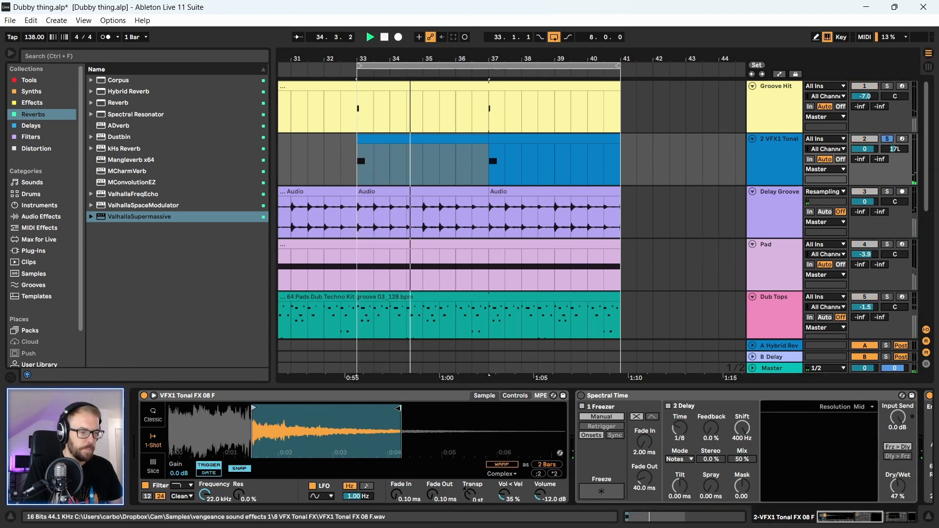
{"action": "left_click_drag", "start_coordinate": [399, 408], "coordinate": [391, 408]}
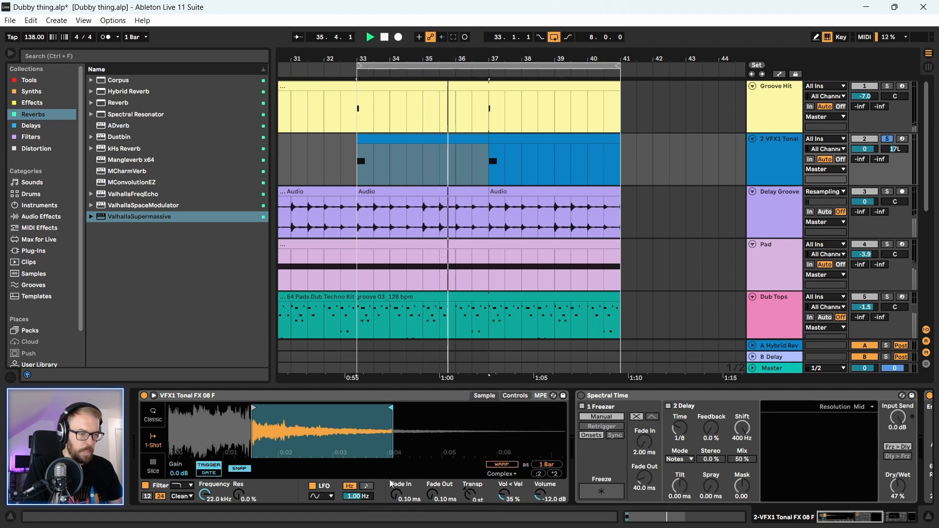
- Switch the VFX1 Tonal sampler to Classic mode, enable looping, and set the loop fade to 41.4 %
{"action": "left_click", "coordinate": [153, 416]}
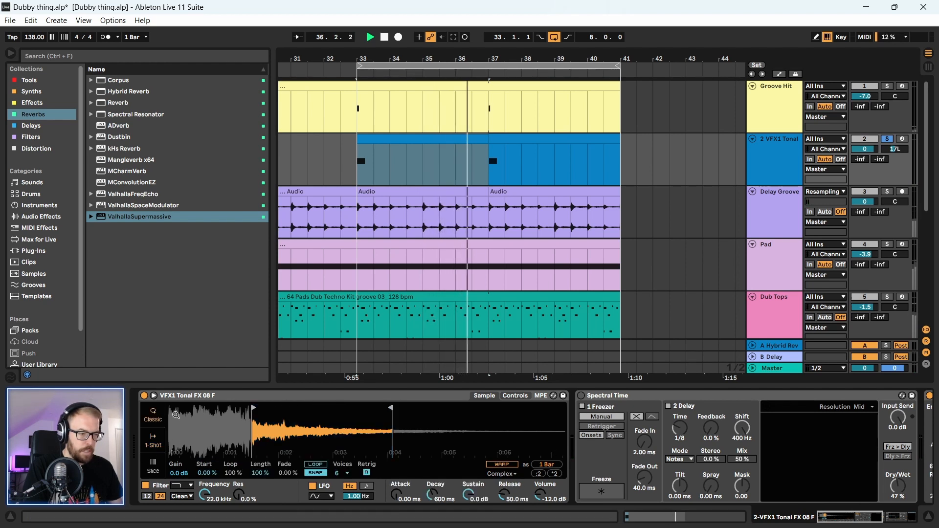
{"action": "left_click", "coordinate": [322, 466]}
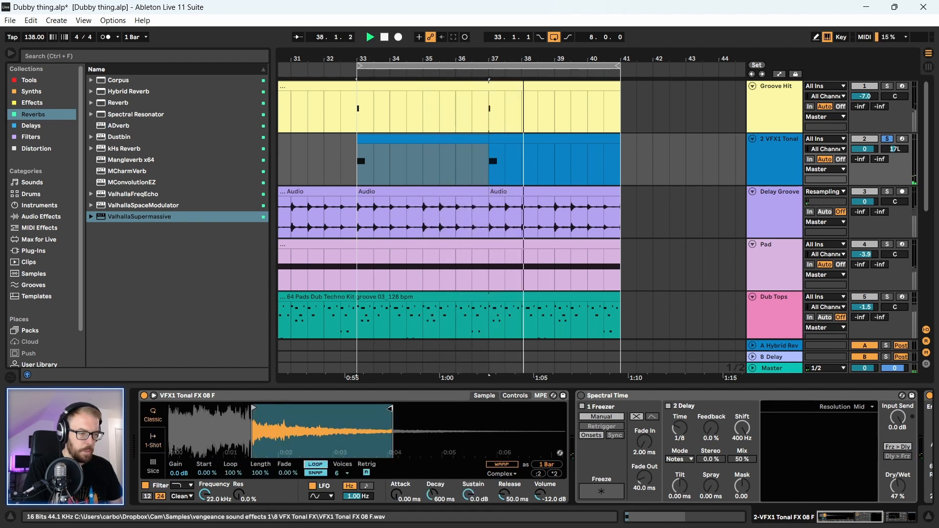
{"action": "mouse_move", "coordinate": [284, 473]}
{"action": "left_mouse_down"}
{"action": "mouse_move", "coordinate": [285, 441]}
{"action": "mouse_move", "coordinate": [284, 456]}
{"action": "left_mouse_up"}
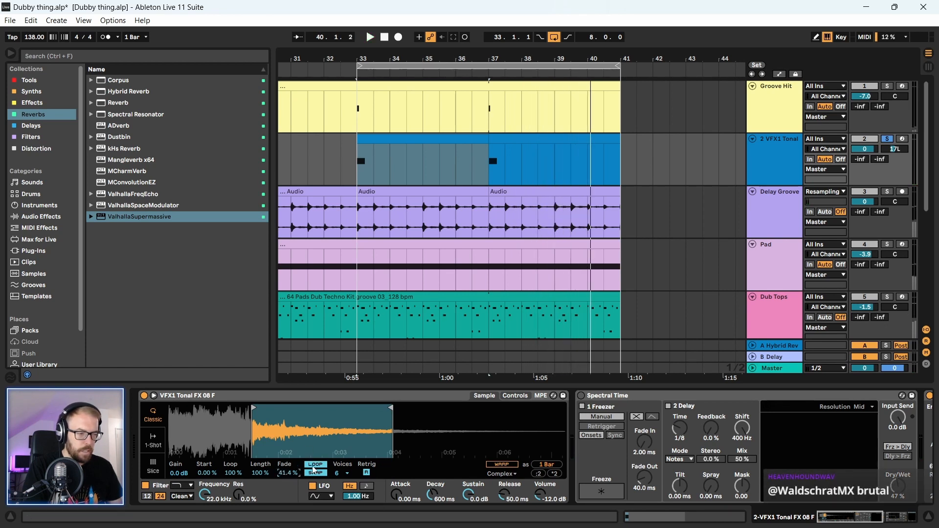
- Toggle the sample's warping and try the Slice and 1-Shot playback modes, returning to Classic
{"action": "left_click", "coordinate": [502, 464]}
{"action": "left_click", "coordinate": [501, 465]}
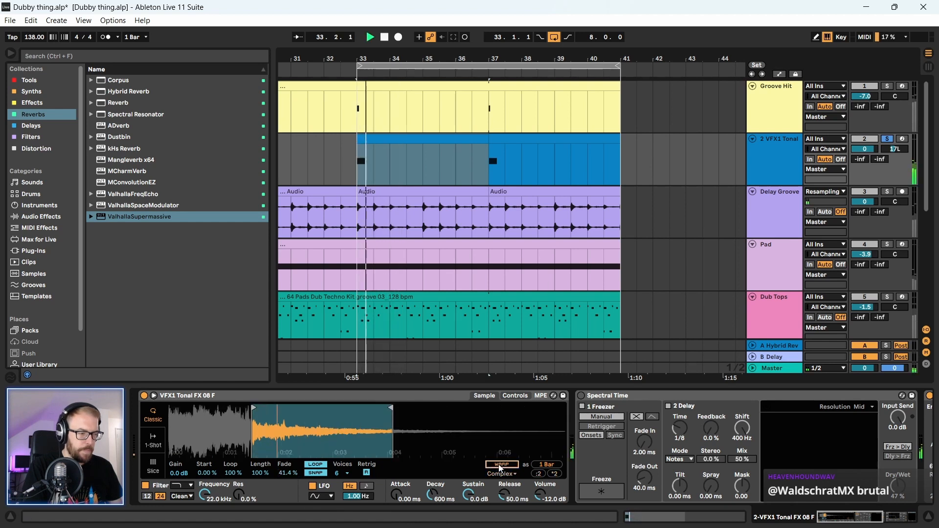
{"action": "left_click", "coordinate": [153, 467]}
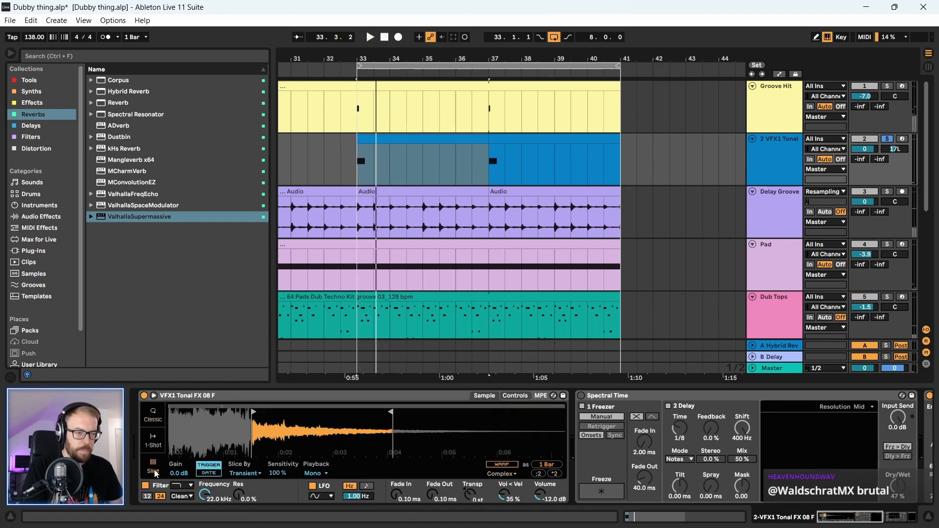
{"action": "left_click", "coordinate": [153, 443]}
{"action": "left_click", "coordinate": [153, 415]}
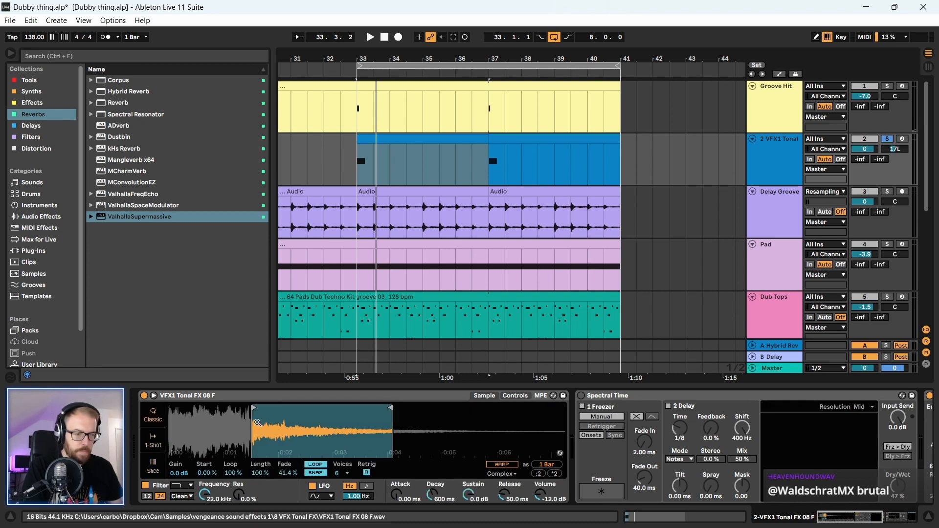
- Try a sample Start of 40.6 % while auditioning, and restore Start to 0 %
{"action": "left_click_drag", "start_coordinate": [207, 473], "coordinate": [207, 451]}
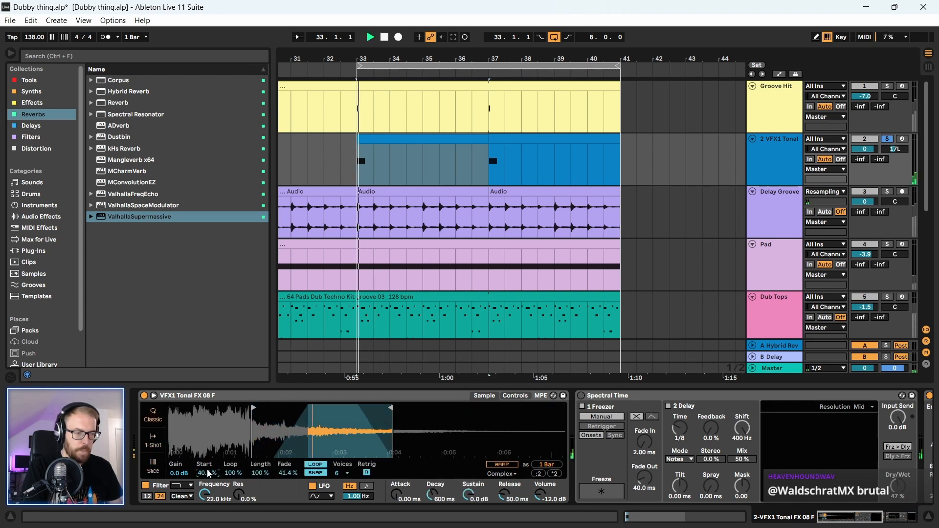
{"action": "key", "text": "space"}
{"action": "key", "text": "space"}
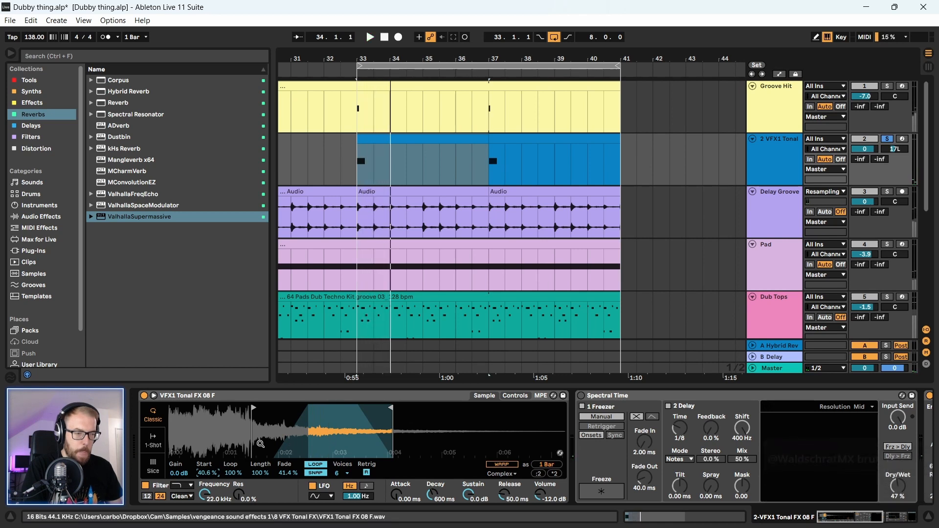
{"action": "left_click_drag", "start_coordinate": [283, 453], "coordinate": [283, 454]}
{"action": "left_click_drag", "start_coordinate": [207, 473], "coordinate": [207, 494]}
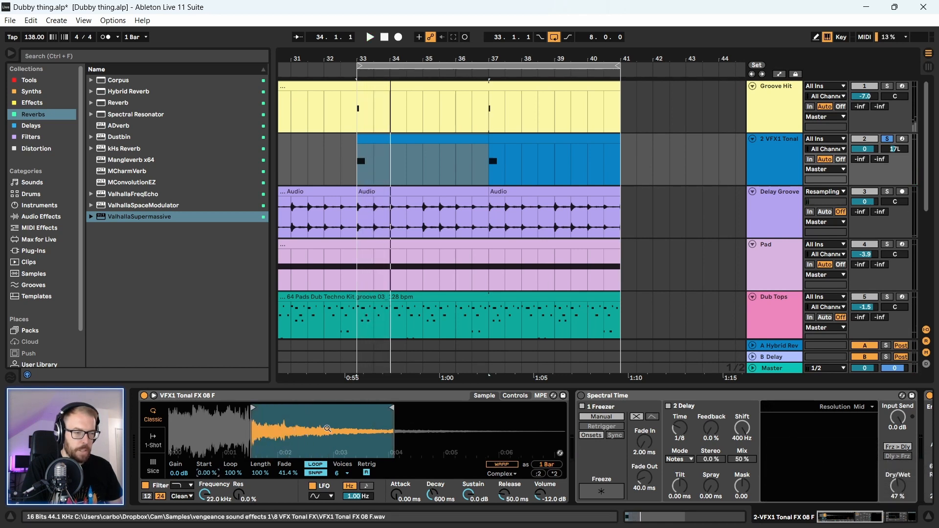
- Audition the looped sample and set the sampler's Decay to 3.36 s and Sustain to -1.6 dB
{"action": "key", "text": "space"}
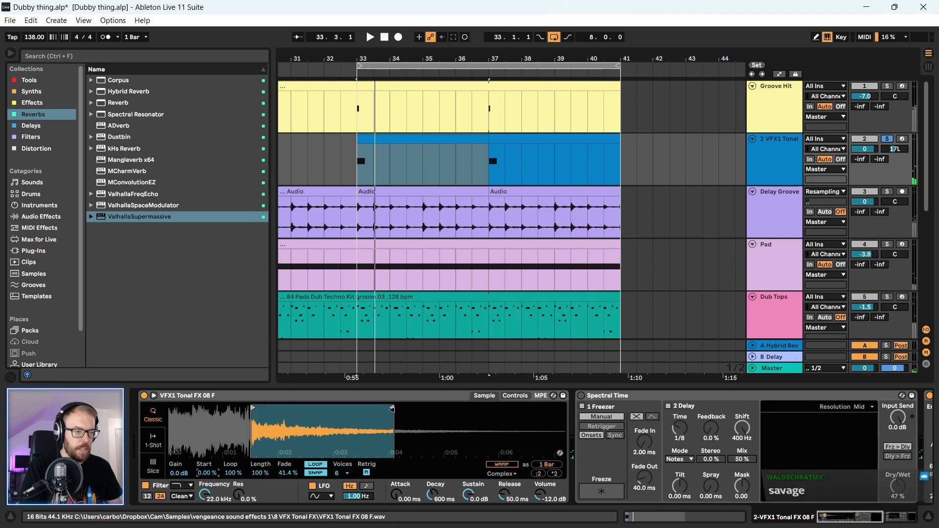
{"action": "left_click_drag", "start_coordinate": [380, 419], "coordinate": [380, 424]}
{"action": "key", "text": "space"}
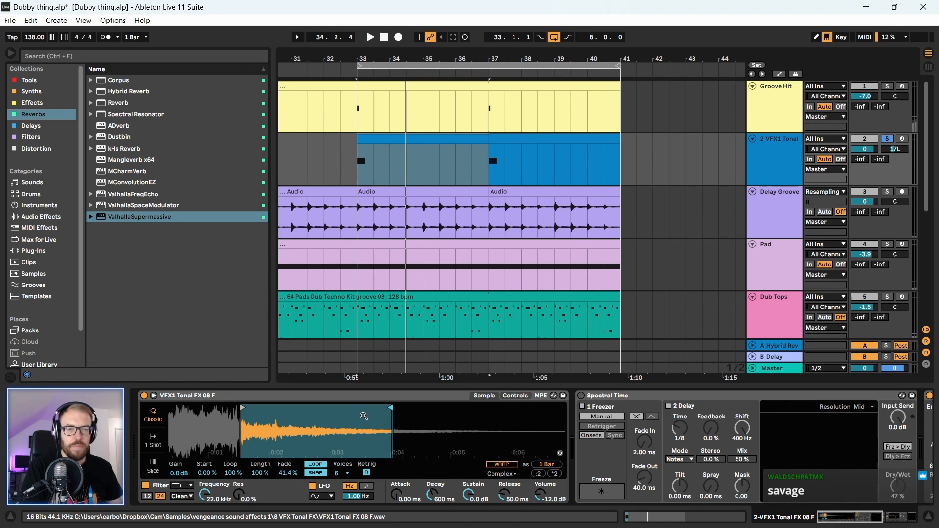
{"action": "key", "text": "space"}
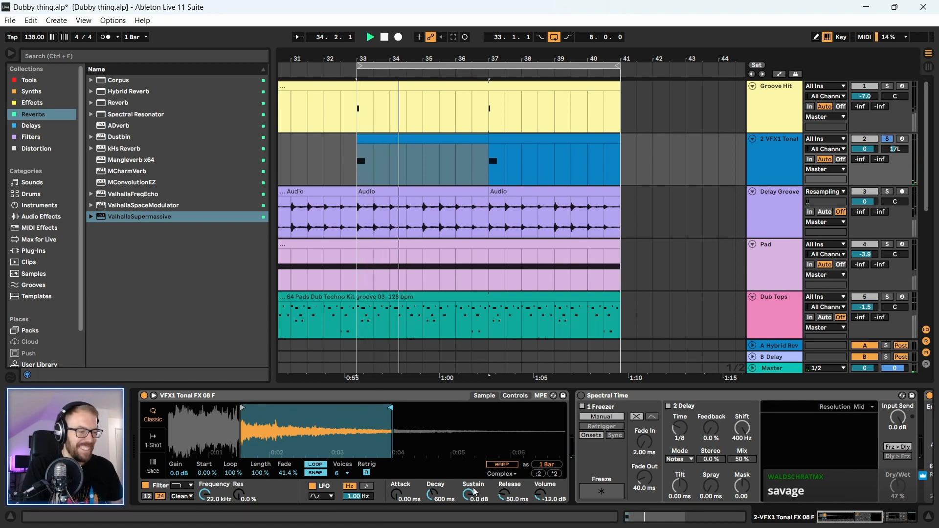
{"action": "key", "text": "space"}
{"action": "mouse_move", "coordinate": [432, 495]}
{"action": "left_mouse_down"}
{"action": "mouse_move", "coordinate": [432, 514]}
{"action": "mouse_move", "coordinate": [436, 492]}
{"action": "left_mouse_up"}
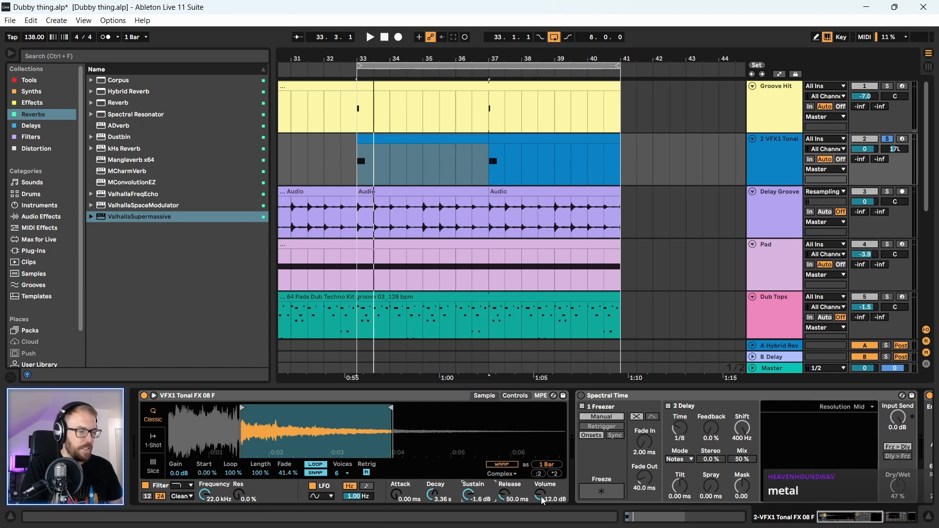
- Raise the sampler's Volume to -5.14 dB and play the VFX1 Tonal sound from bar 33, unsoloing it to hear the full mix
{"action": "left_click_drag", "start_coordinate": [541, 496], "coordinate": [541, 487]}
{"action": "key", "text": "space"}
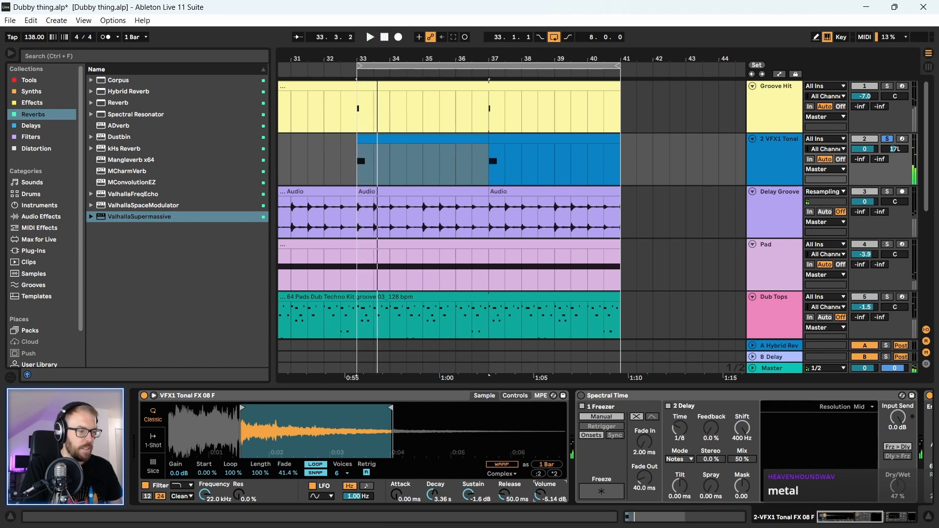
{"action": "key", "text": "space"}
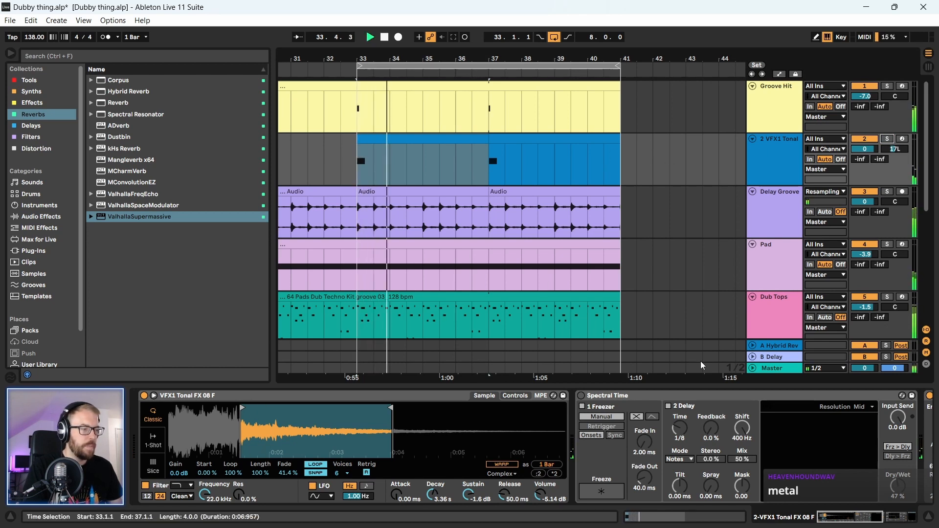
- Delete the Spectral Time device and set ValhallaSupermassive on VFX1 Tonal to 77.9 % feedback and 75.2 % mix
{"action": "left_click", "coordinate": [595, 399]}
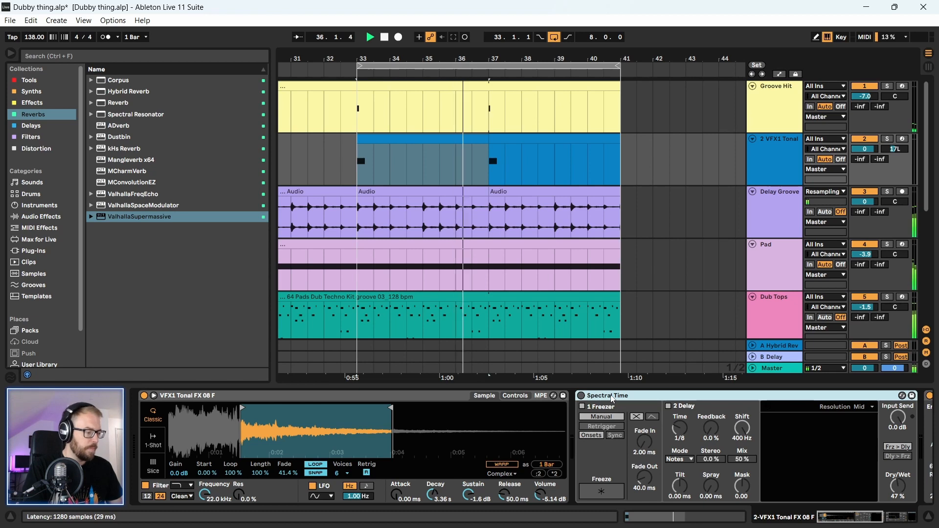
{"action": "key", "text": "Delete"}
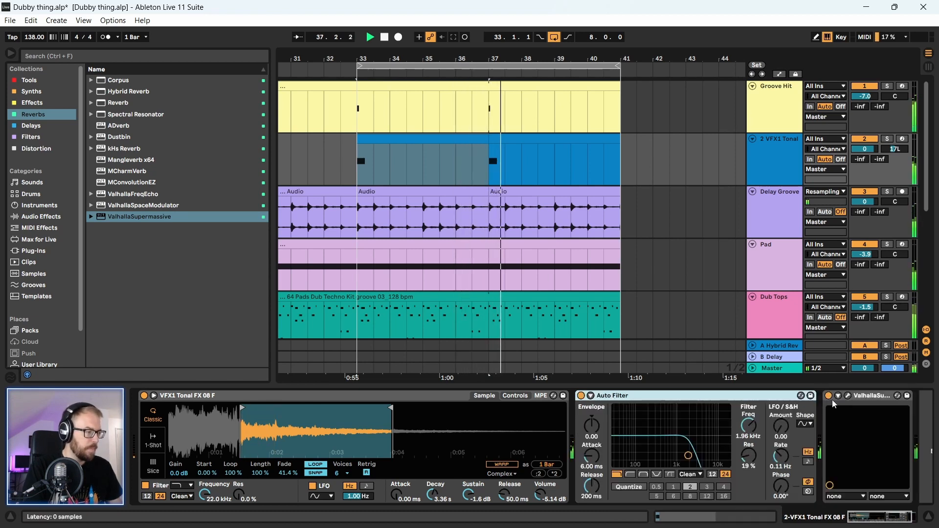
{"action": "left_click", "coordinate": [849, 397]}
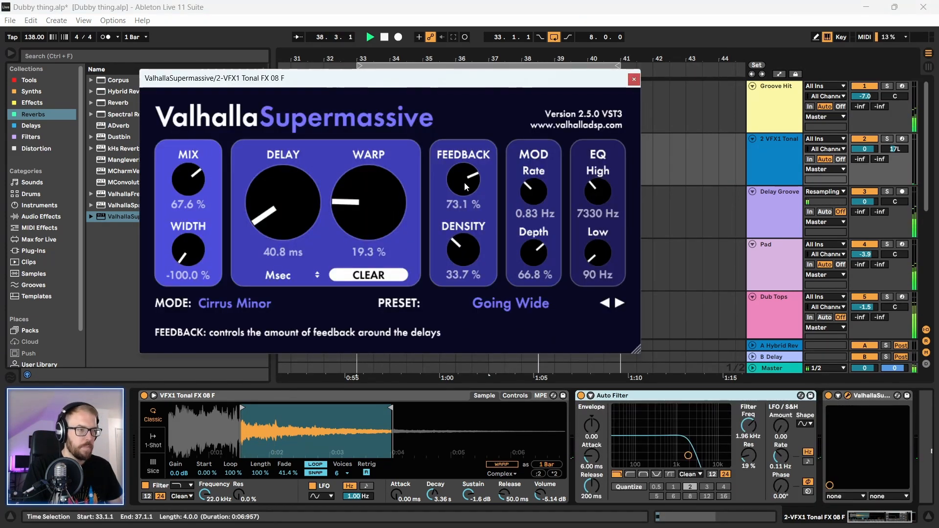
{"action": "left_click_drag", "start_coordinate": [465, 186], "coordinate": [464, 178]}
{"action": "left_click_drag", "start_coordinate": [181, 178], "coordinate": [183, 169]}
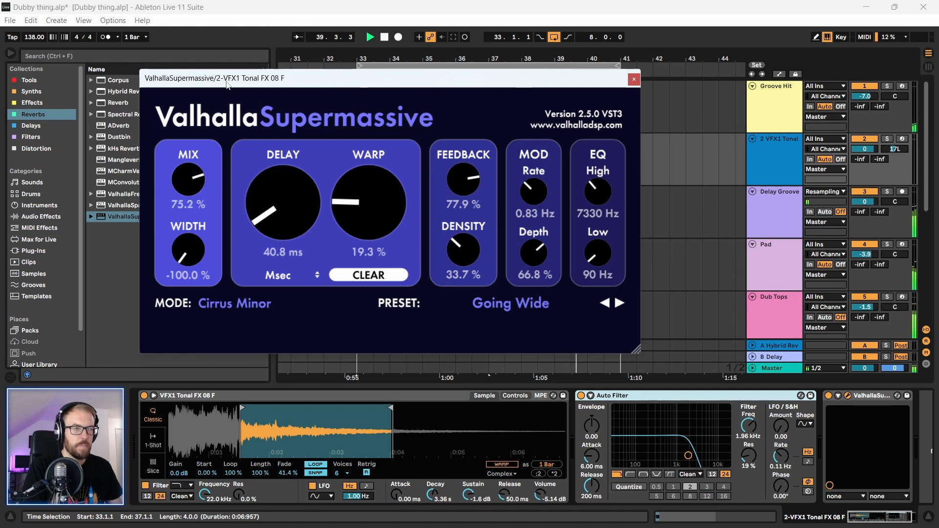
- Uncover the VFX1 Tonal sampler behind the reverb window and raise its Volume to 2.29 dB
{"action": "left_click_drag", "start_coordinate": [227, 84], "coordinate": [291, 143]}
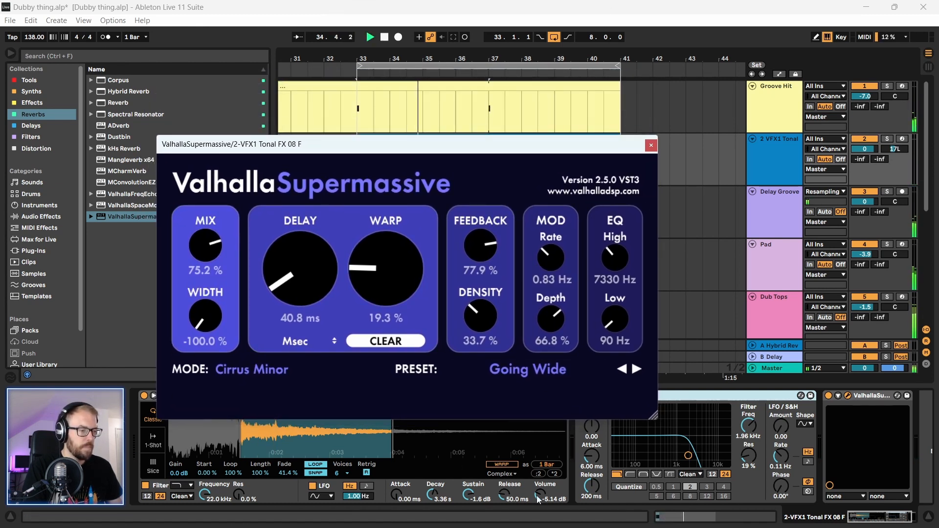
{"action": "left_click_drag", "start_coordinate": [540, 495], "coordinate": [540, 490]}
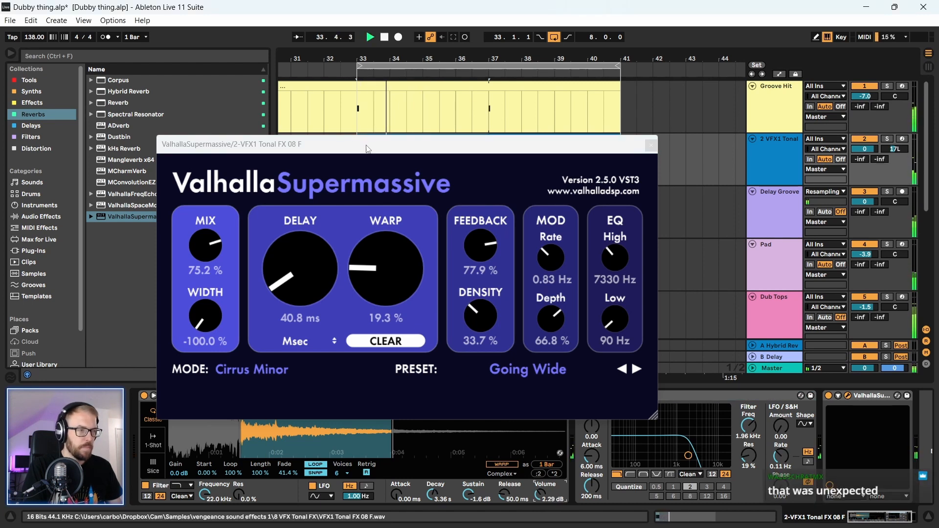
{"action": "left_click_drag", "start_coordinate": [391, 143], "coordinate": [439, 112]}
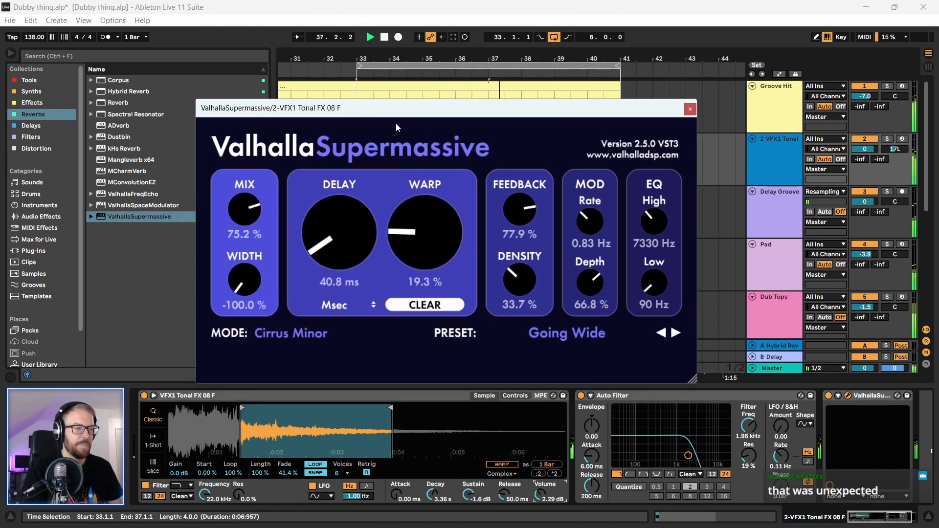
- Rebalance ValhallaSupermassive to a mix of 58.4 % and a feedback of 87.5 %
{"action": "left_click_drag", "start_coordinate": [249, 224], "coordinate": [249, 230]}
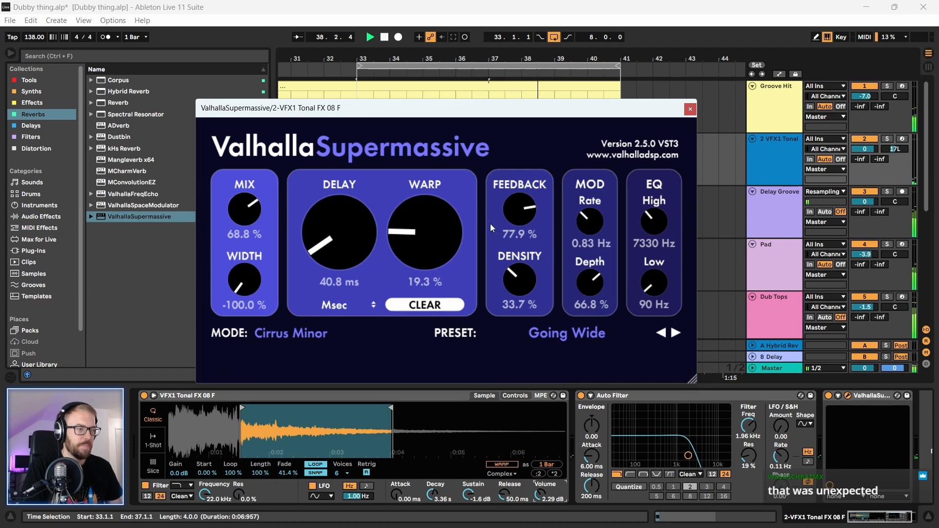
{"action": "left_click_drag", "start_coordinate": [519, 216], "coordinate": [517, 208]}
{"action": "left_click_drag", "start_coordinate": [249, 216], "coordinate": [249, 226]}
{"action": "left_click_drag", "start_coordinate": [524, 218], "coordinate": [523, 213]}
{"action": "left_click_drag", "start_coordinate": [251, 216], "coordinate": [251, 218]}
- Set ValhallaSupermassive's Warp to 11.3 %, restart playback to check it, and close the plug-in window
{"action": "left_click_drag", "start_coordinate": [425, 234], "coordinate": [387, 115]}
{"action": "left_click_drag", "start_coordinate": [404, 222], "coordinate": [398, 314]}
{"action": "key", "text": "space"}
{"action": "left_click_drag", "start_coordinate": [420, 105], "coordinate": [401, 96]}
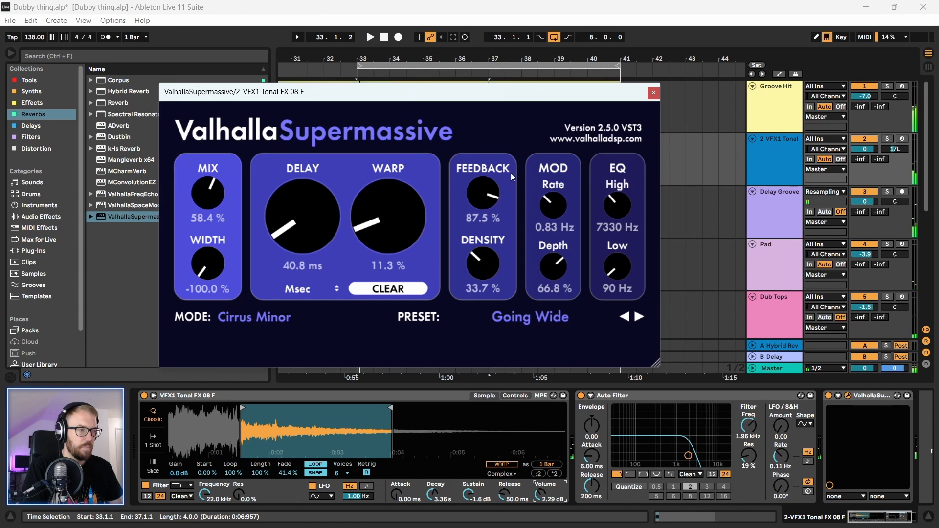
{"action": "left_click", "coordinate": [654, 93]}
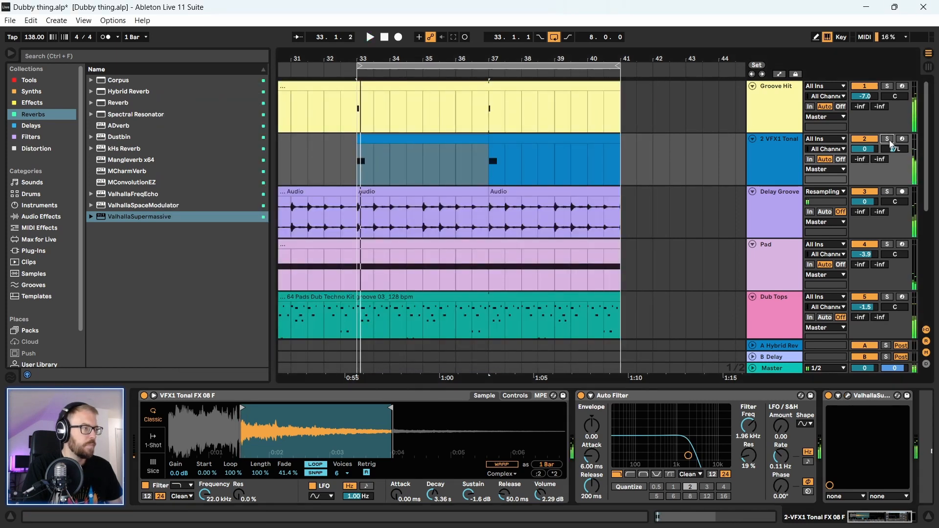
- Solo the VFX1 Tonal track and add the Dustbin reverb plug-in after ValhallaSupermassive
{"action": "left_click", "coordinate": [887, 139]}
{"action": "key", "text": "space"}
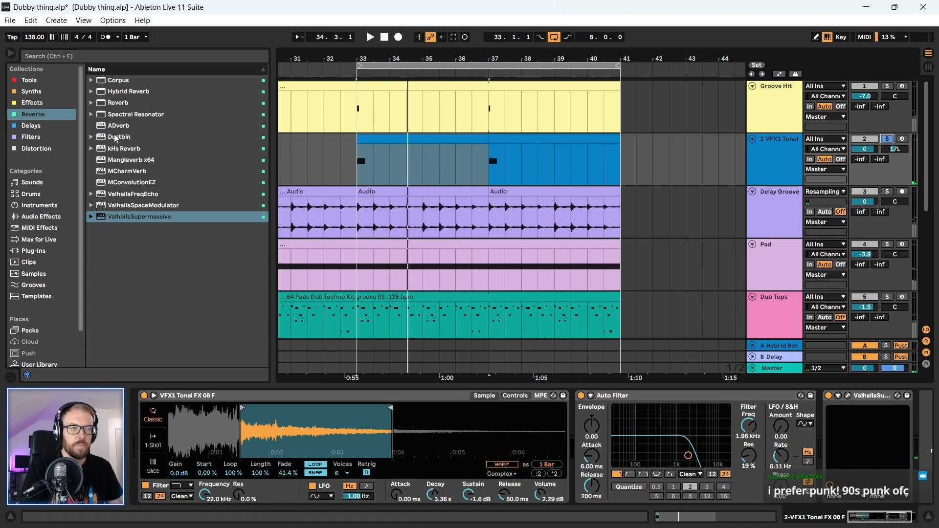
{"action": "left_click_drag", "start_coordinate": [116, 138], "coordinate": [447, 163]}
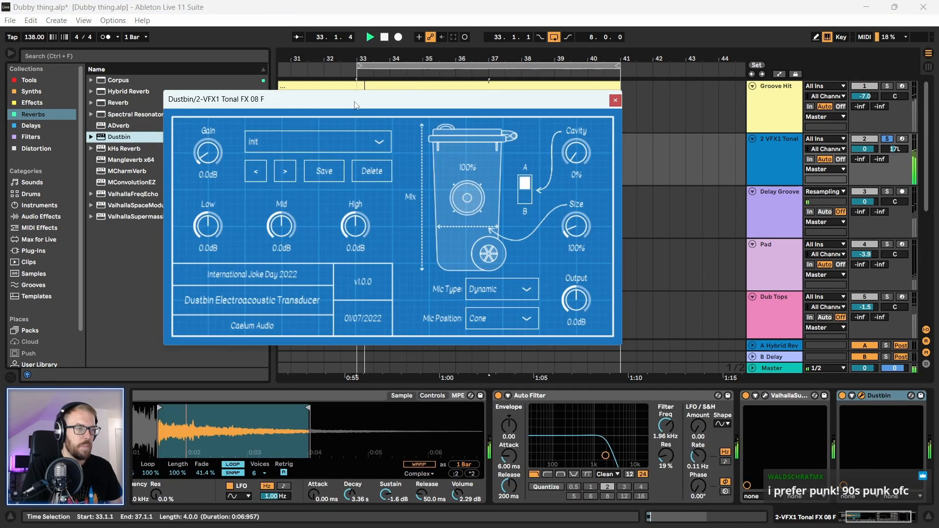
{"action": "left_click_drag", "start_coordinate": [355, 105], "coordinate": [339, 99]}
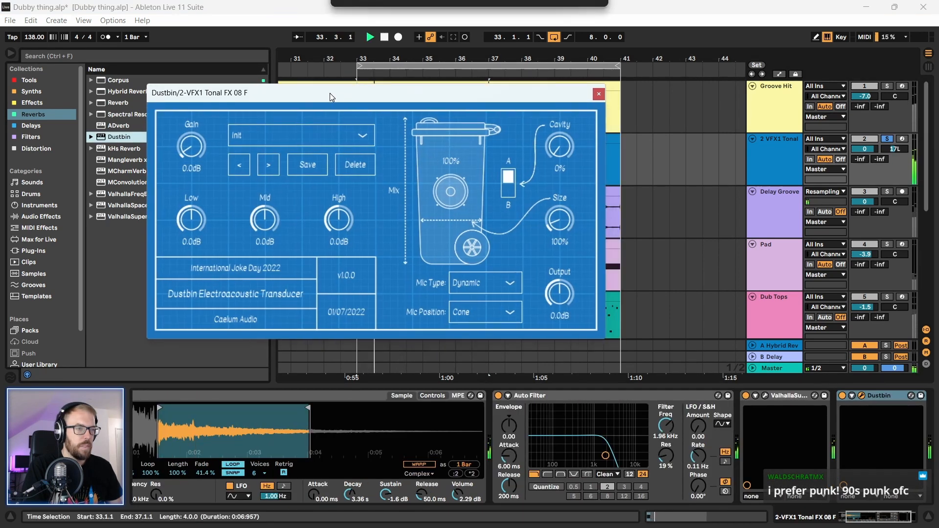
- Audition Dustbin's presets during playback, load Hazardous Kicks and close the plug-in window
{"action": "left_click", "coordinate": [352, 136]}
{"action": "left_click", "coordinate": [350, 199]}
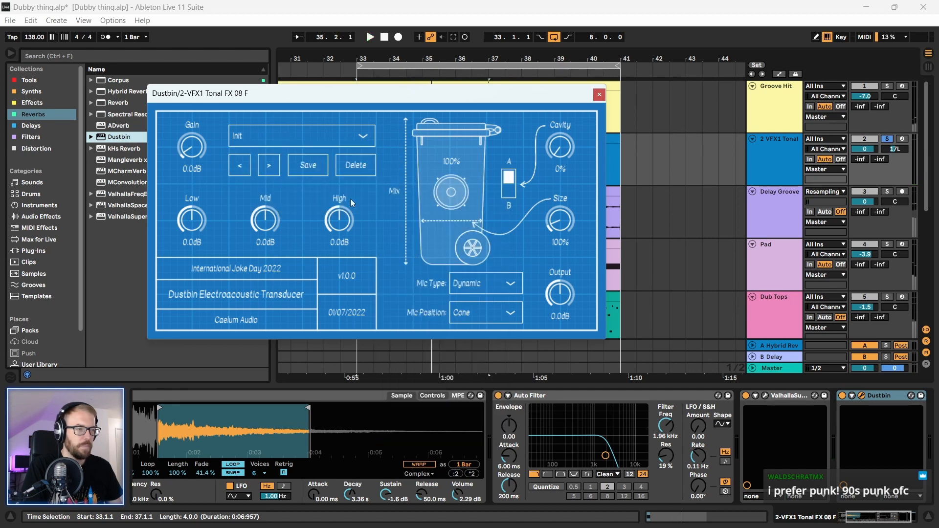
{"action": "left_click", "coordinate": [272, 169]}
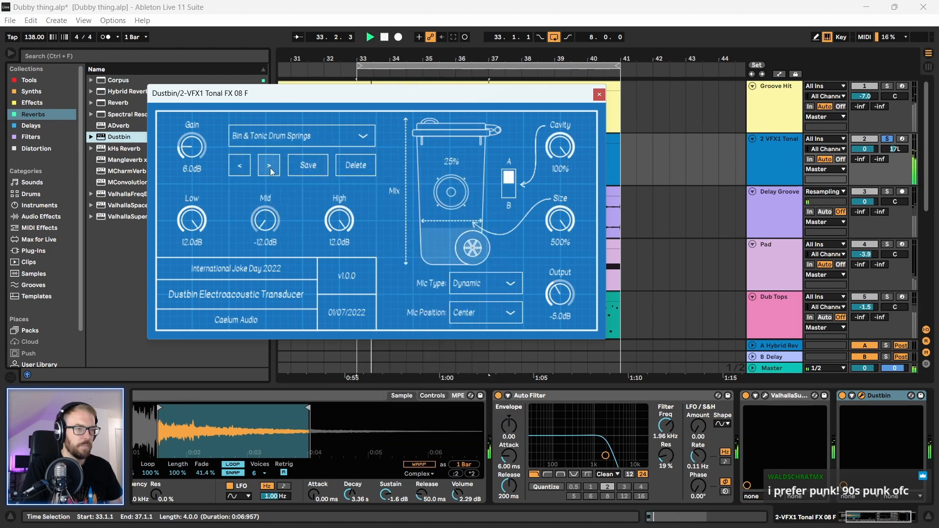
{"action": "left_click", "coordinate": [270, 169]}
{"action": "left_click", "coordinate": [271, 167]}
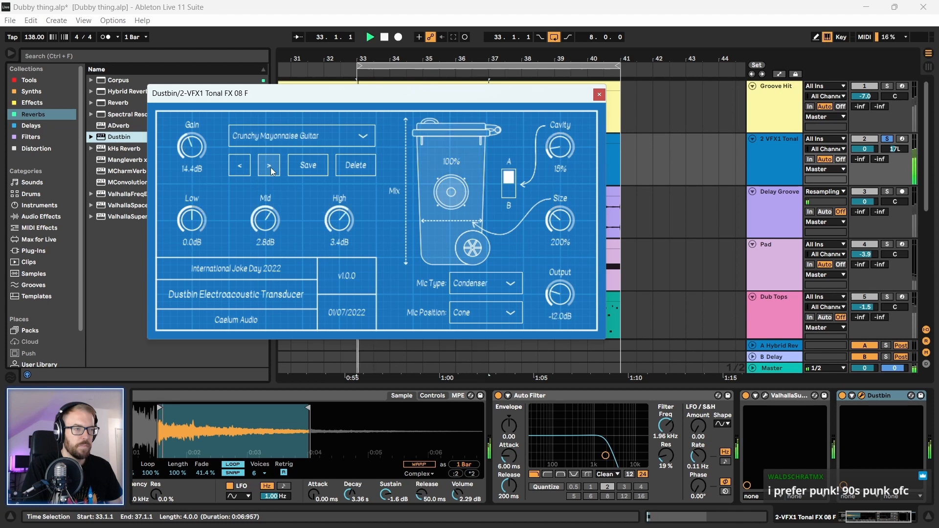
{"action": "left_click", "coordinate": [271, 168]}
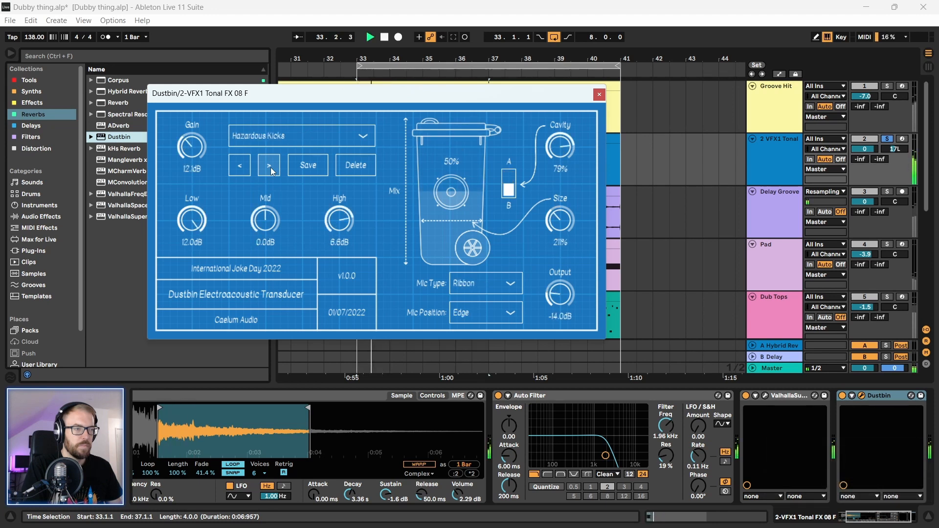
{"action": "left_click", "coordinate": [271, 167]}
{"action": "key", "text": "space"}
{"action": "key", "text": "space"}
{"action": "left_click", "coordinate": [242, 166]}
{"action": "key", "text": "space"}
{"action": "key", "text": "space"}
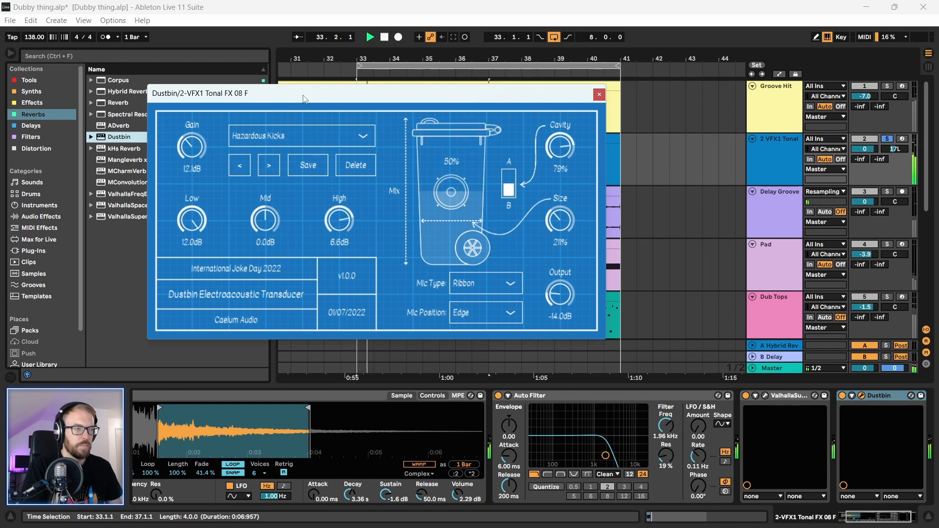
{"action": "left_click", "coordinate": [599, 95]}
- Add EQ Eight after Dustbin and set its first band to a gentler low cut at 126 Hz with a Q of 0.56
{"action": "left_click_drag", "start_coordinate": [892, 515], "coordinate": [864, 516]}
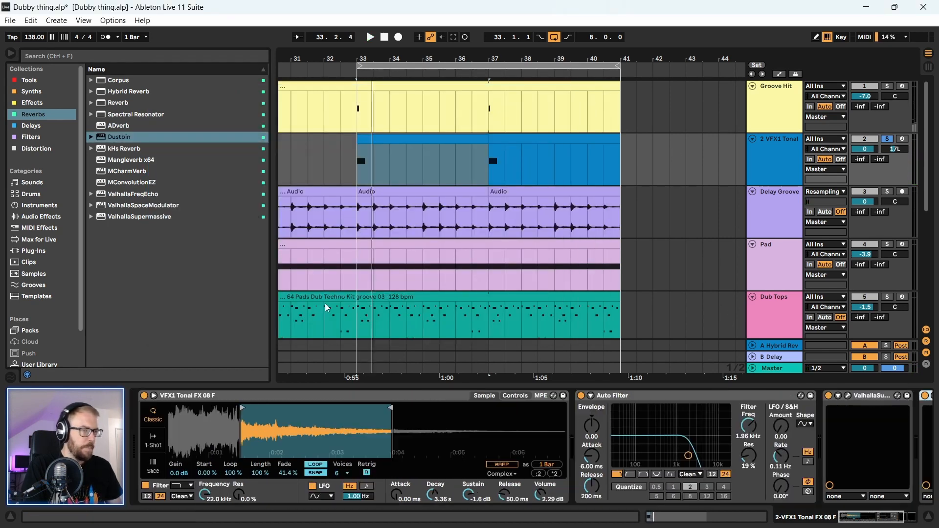
{"action": "left_click", "coordinate": [29, 80]}
{"action": "left_click_drag", "start_coordinate": [121, 122], "coordinate": [924, 455]}
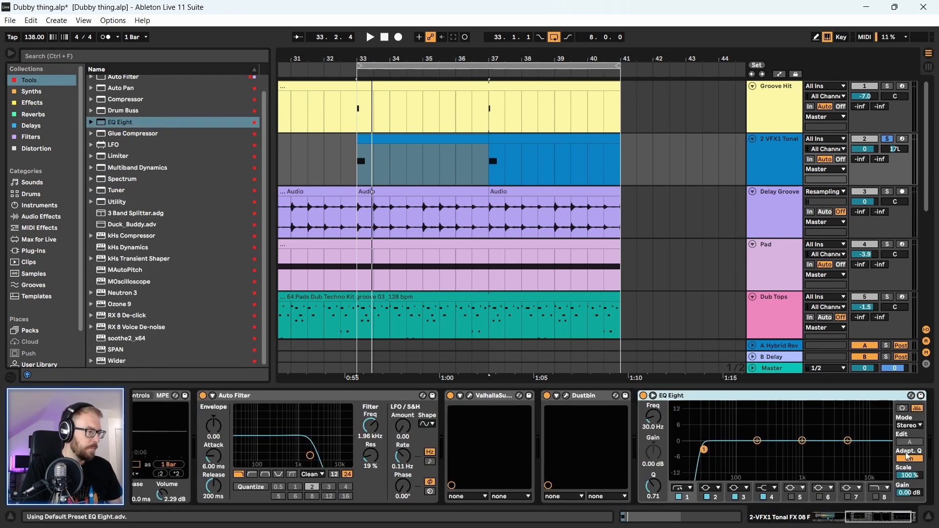
{"action": "left_click", "coordinate": [688, 488]}
{"action": "left_click", "coordinate": [683, 427]}
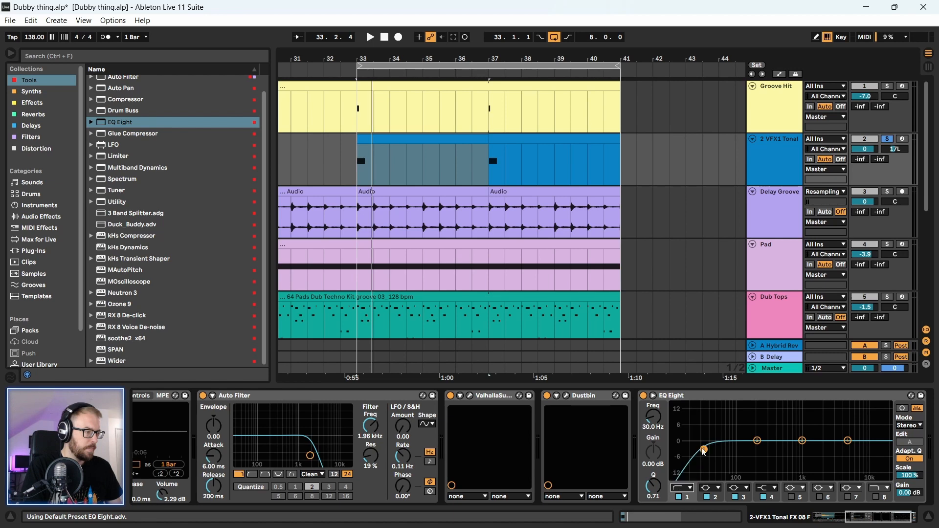
{"action": "key", "text": "space"}
{"action": "left_click_drag", "start_coordinate": [704, 450], "coordinate": [744, 453]}
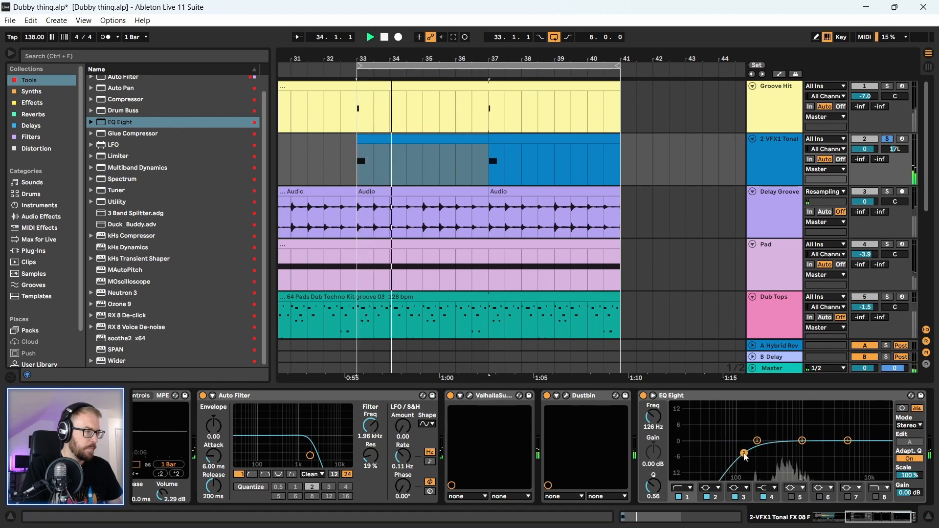
- Raise ValhallaSupermassive's feedback to 93.1 %, close its window and take the VFX1 Tonal track out of solo
{"action": "left_click", "coordinate": [566, 396]}
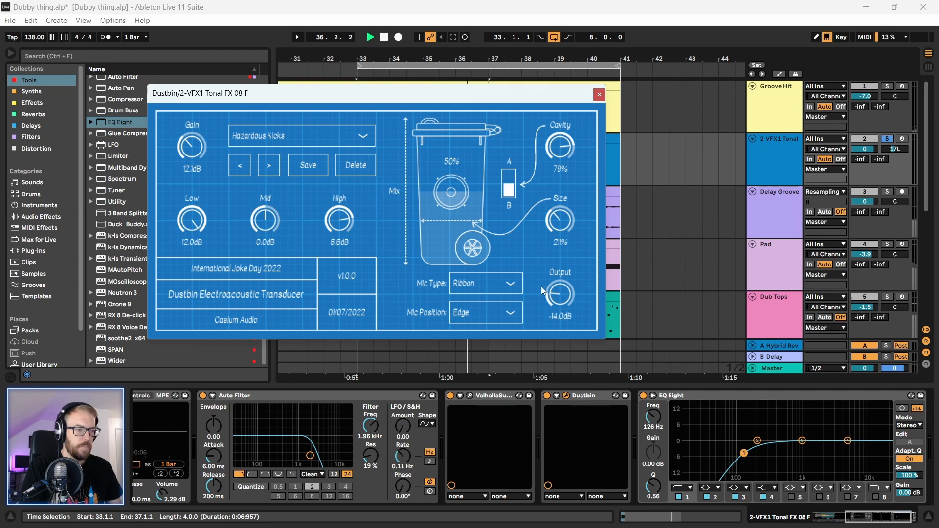
{"action": "left_click", "coordinate": [600, 96]}
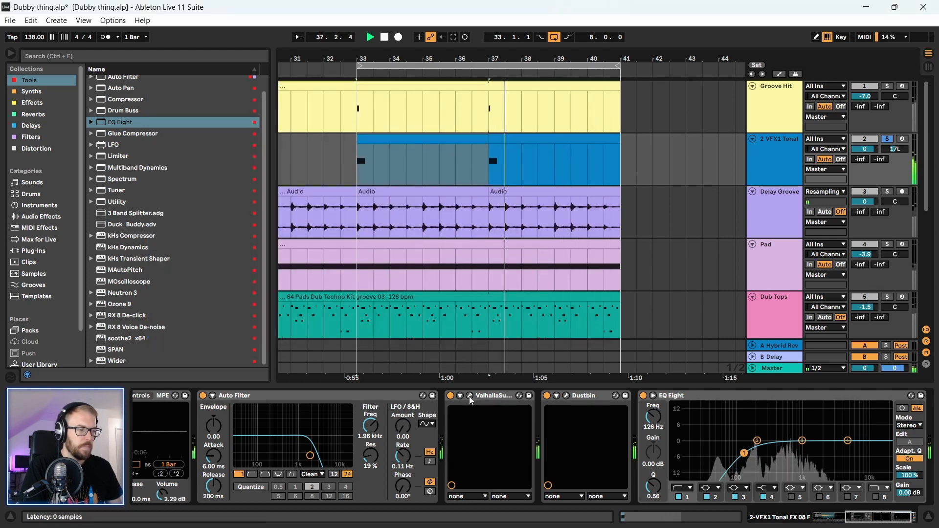
{"action": "left_click", "coordinate": [469, 397]}
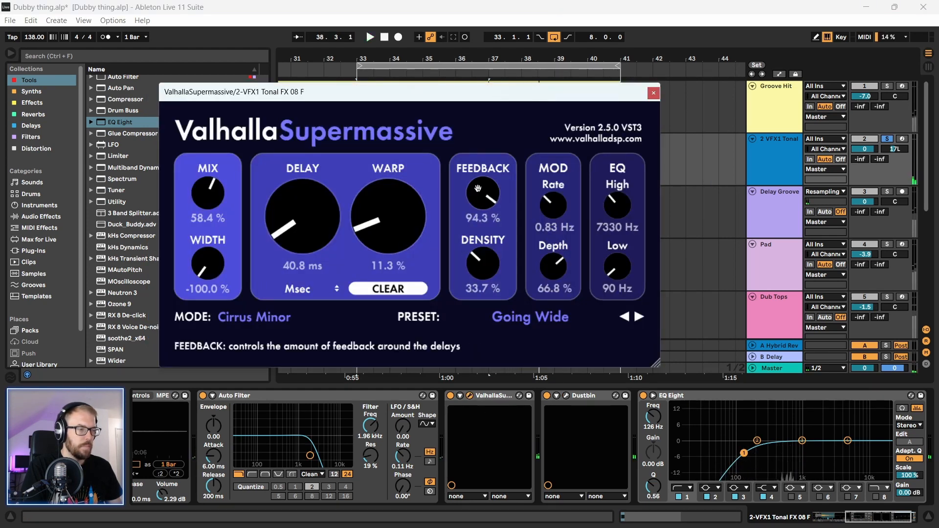
{"action": "key", "text": "space"}
{"action": "left_click_drag", "start_coordinate": [478, 189], "coordinate": [478, 191]}
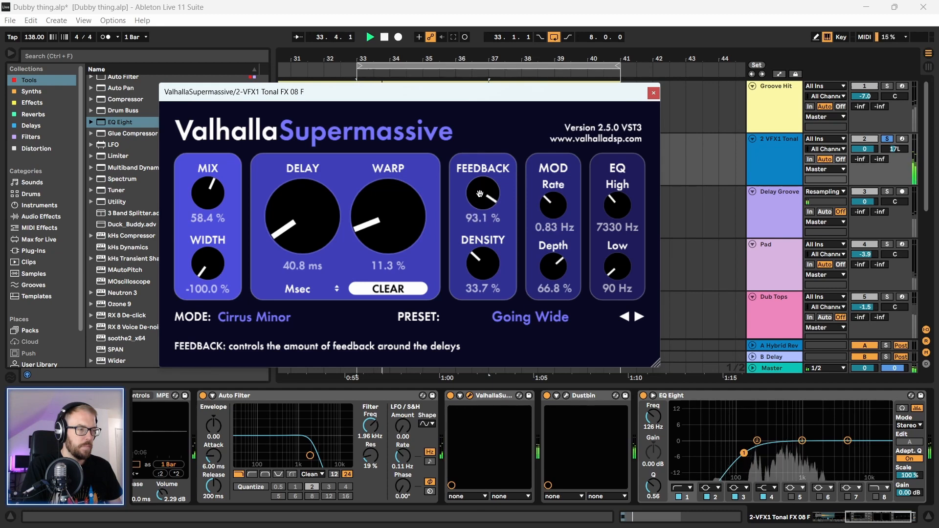
{"action": "left_click", "coordinate": [653, 93]}
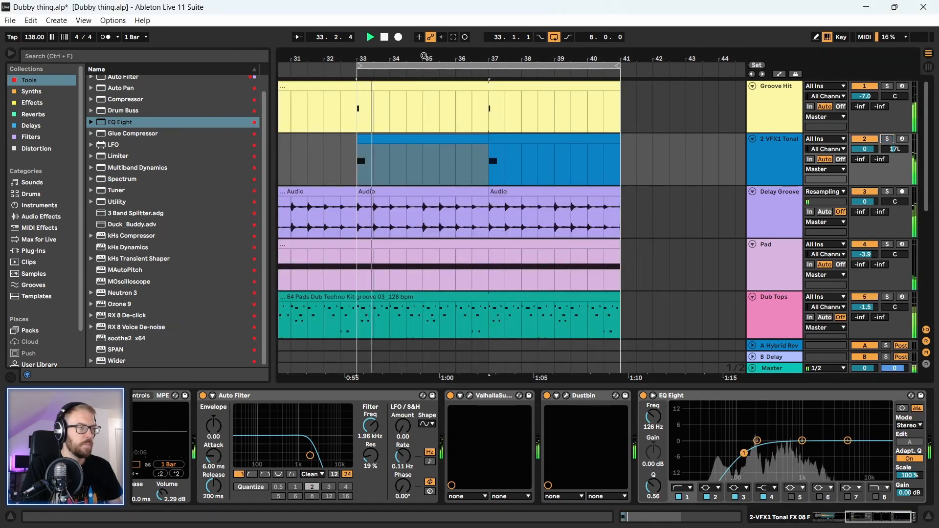
- Examine the clip layout across the whole arrangement while all tracks play together
{"action": "left_click_drag", "start_coordinate": [425, 56], "coordinate": [426, 62]}
{"action": "scroll", "coordinate": [321, 162], "scroll_direction": "down", "scroll_amount": 1}
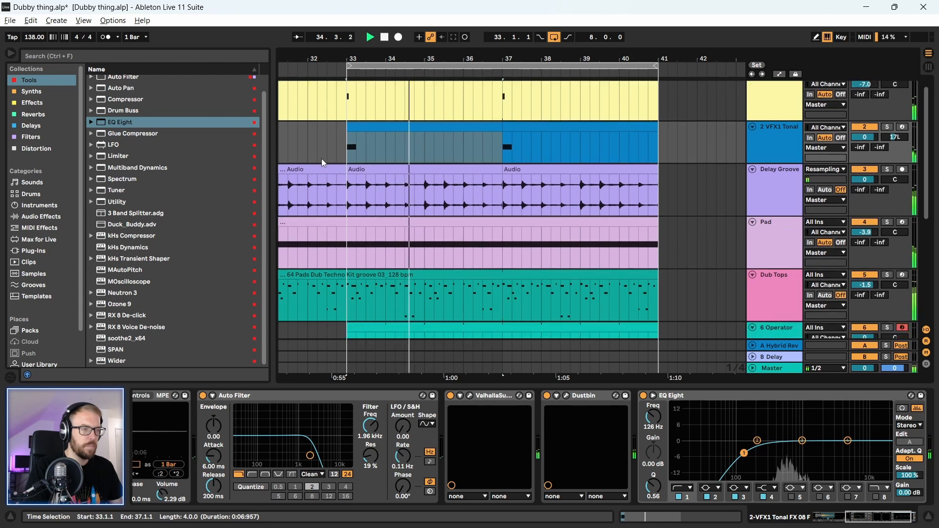
{"action": "scroll", "coordinate": [322, 158], "scroll_direction": "down", "scroll_amount": 2}
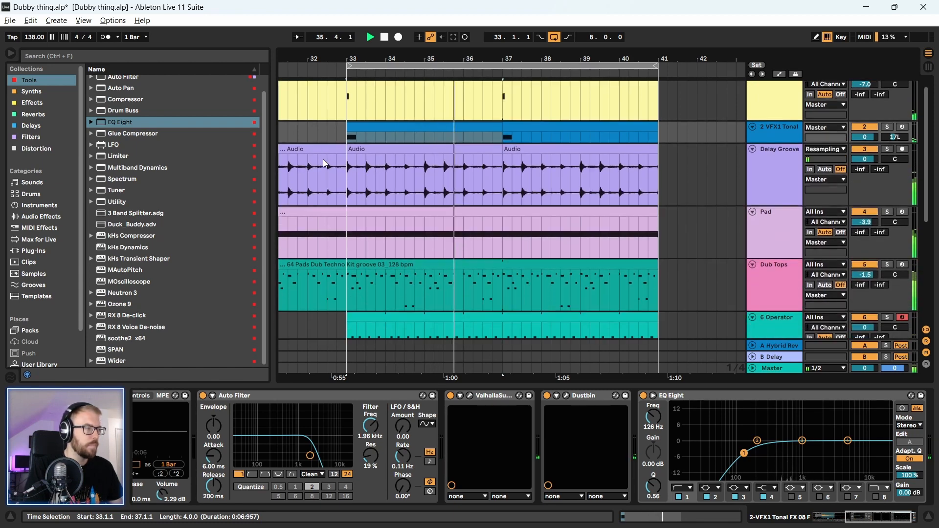
{"action": "scroll", "coordinate": [323, 162], "scroll_direction": "down", "scroll_amount": 1}
{"action": "scroll", "coordinate": [683, 189], "scroll_direction": "down", "scroll_amount": 5}
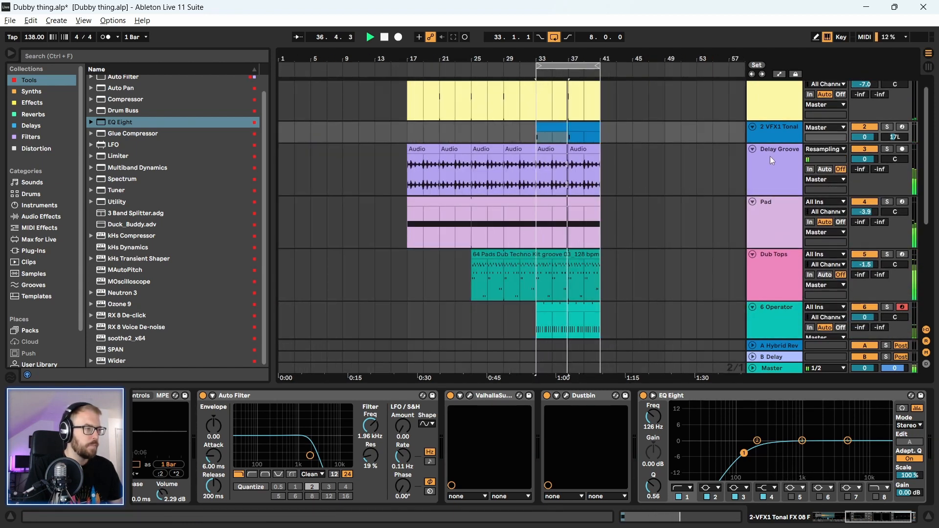
{"action": "scroll", "coordinate": [641, 180], "scroll_direction": "up", "scroll_amount": 2}
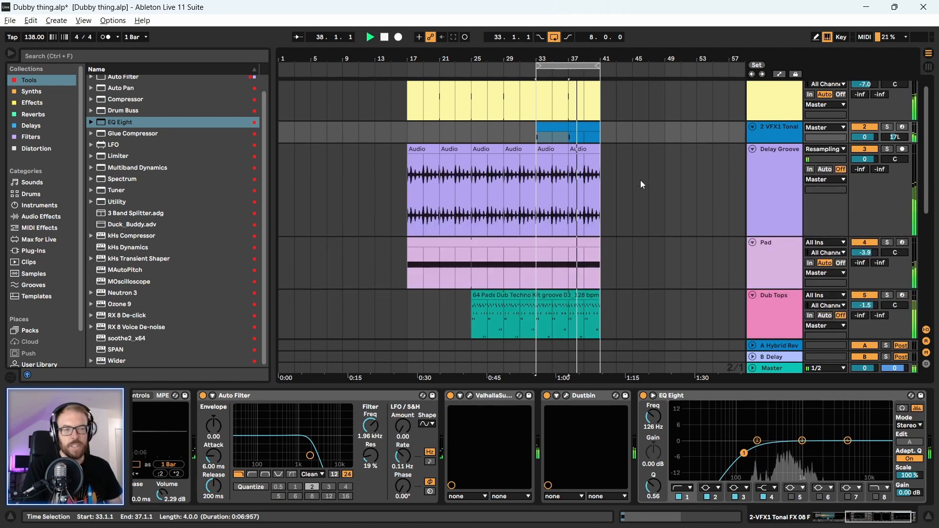
{"action": "scroll", "coordinate": [633, 184], "scroll_direction": "up", "scroll_amount": 4}
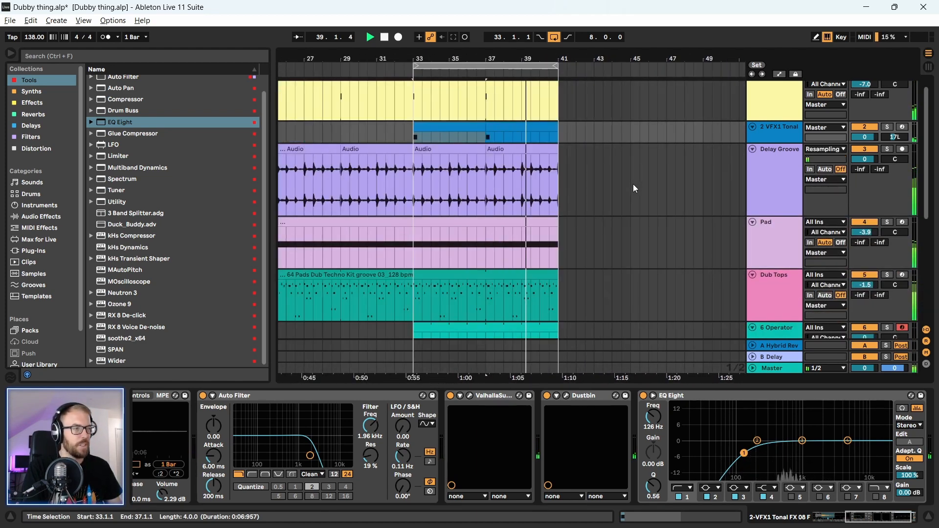
{"action": "scroll", "coordinate": [633, 184], "scroll_direction": "down", "scroll_amount": 3}
{"action": "scroll", "coordinate": [454, 158], "scroll_direction": "up", "scroll_amount": 10}
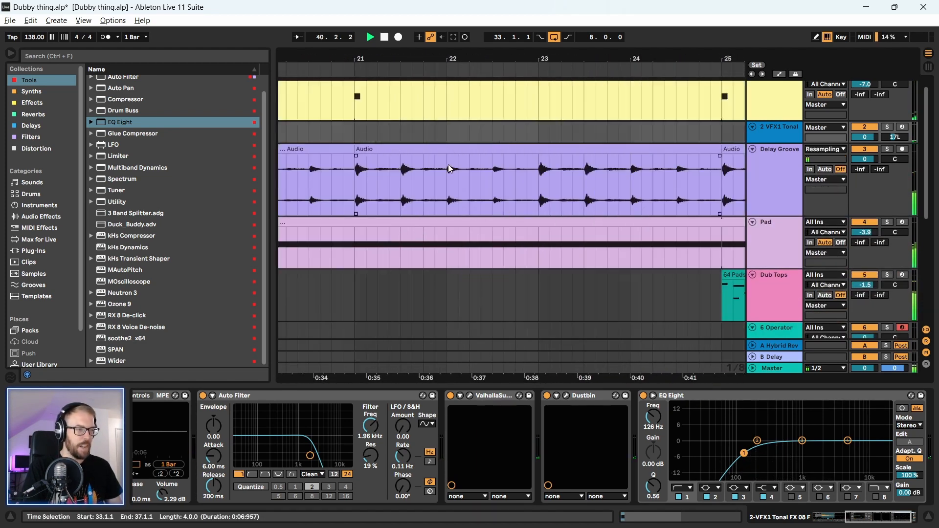
{"action": "scroll", "coordinate": [454, 159], "scroll_direction": "down", "scroll_amount": 10}
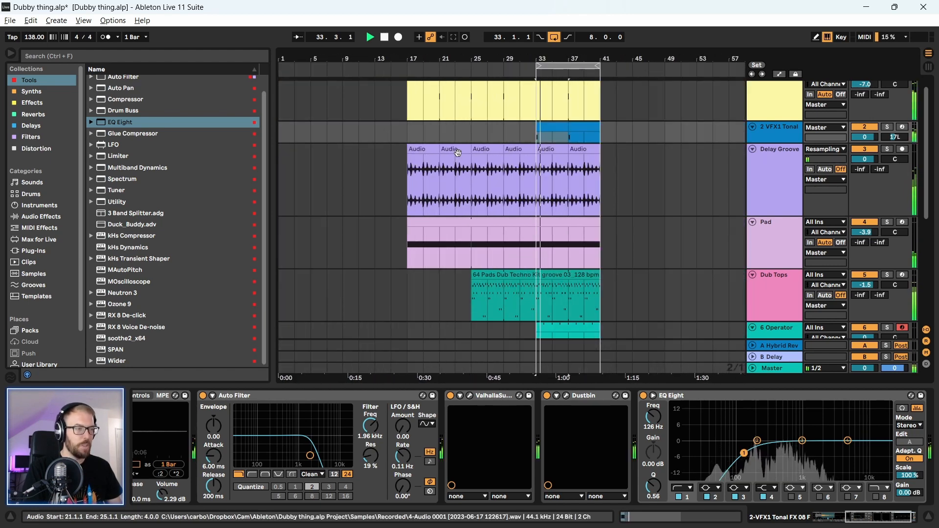
- Fold the Delay Groove, Pad, VFX1 Tonal and Groove Hit tracks to make room in the arrangement
{"action": "scroll", "coordinate": [459, 154], "scroll_direction": "up", "scroll_amount": 2}
{"action": "scroll", "coordinate": [459, 156], "scroll_direction": "down", "scroll_amount": 2}
{"action": "scroll", "coordinate": [459, 157], "scroll_direction": "up", "scroll_amount": 2}
{"action": "scroll", "coordinate": [459, 157], "scroll_direction": "down", "scroll_amount": 5}
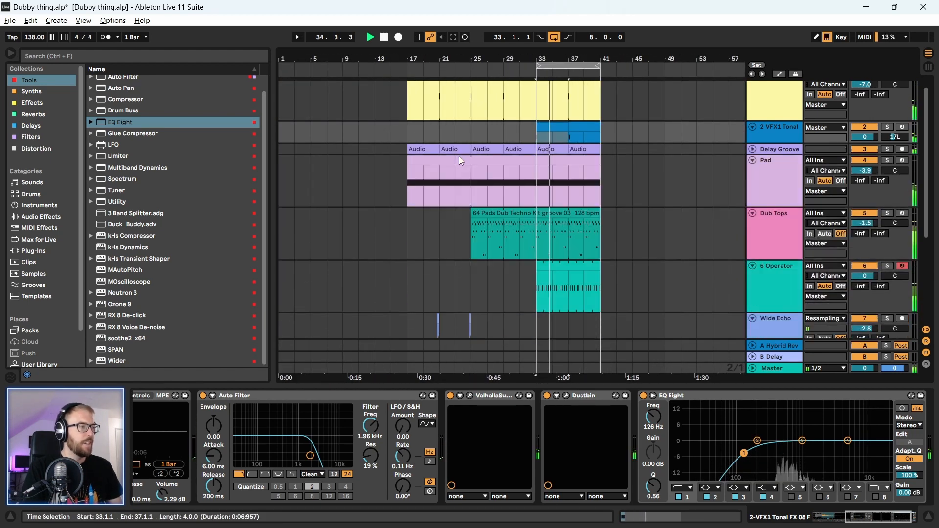
{"action": "scroll", "coordinate": [459, 157], "scroll_direction": "up", "scroll_amount": 5}
{"action": "scroll", "coordinate": [459, 157], "scroll_direction": "down", "scroll_amount": 2}
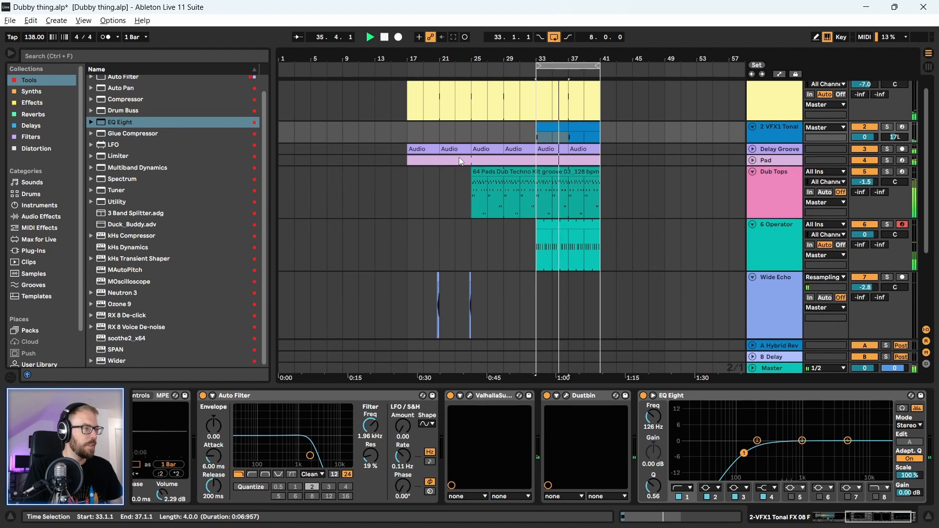
{"action": "scroll", "coordinate": [459, 157], "scroll_direction": "up", "scroll_amount": 1}
{"action": "scroll", "coordinate": [459, 157], "scroll_direction": "down", "scroll_amount": 1}
{"action": "left_click", "coordinate": [753, 127]}
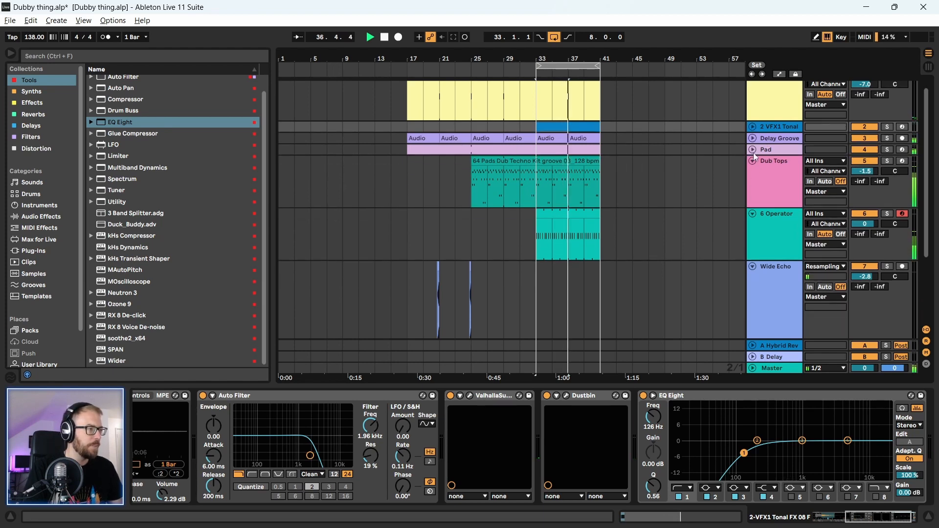
{"action": "scroll", "coordinate": [751, 180], "scroll_direction": "up", "scroll_amount": 1}
{"action": "left_click", "coordinate": [753, 86]}
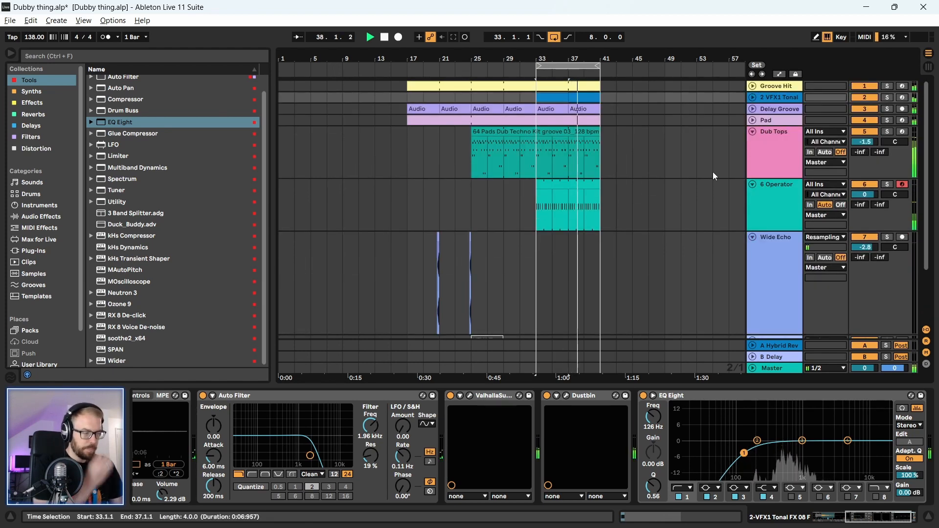
- Stop playback and search the browser for "kick" across all results
{"action": "left_click_drag", "start_coordinate": [621, 58], "coordinate": [622, 104]}
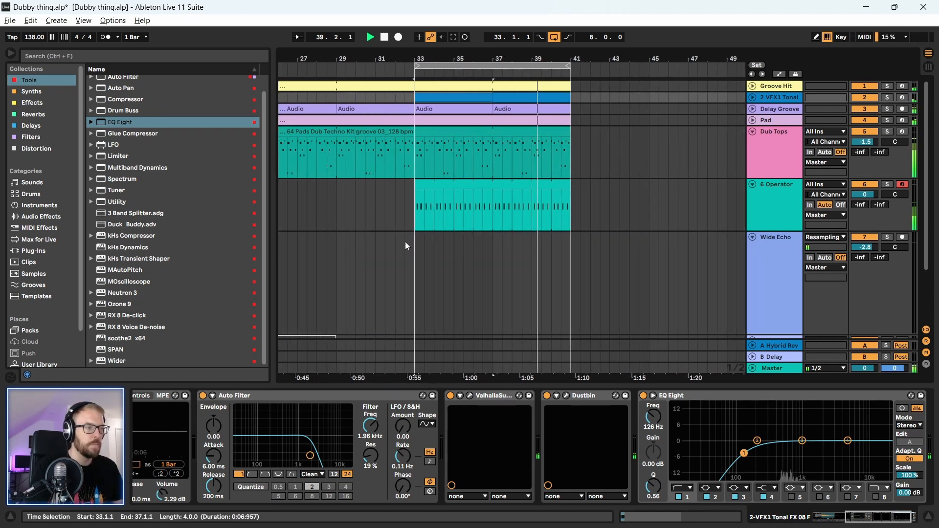
{"action": "scroll", "coordinate": [374, 267], "scroll_direction": "down", "scroll_amount": 5}
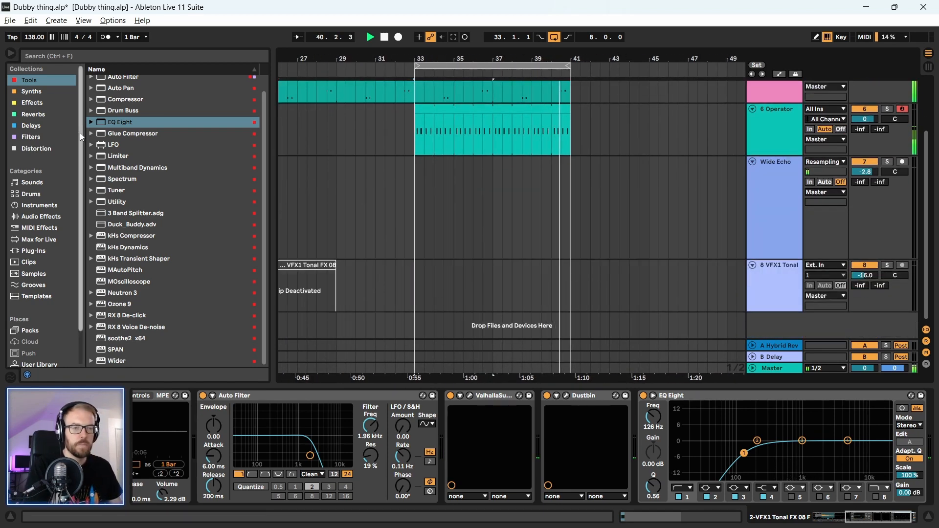
{"action": "left_click", "coordinate": [40, 55]}
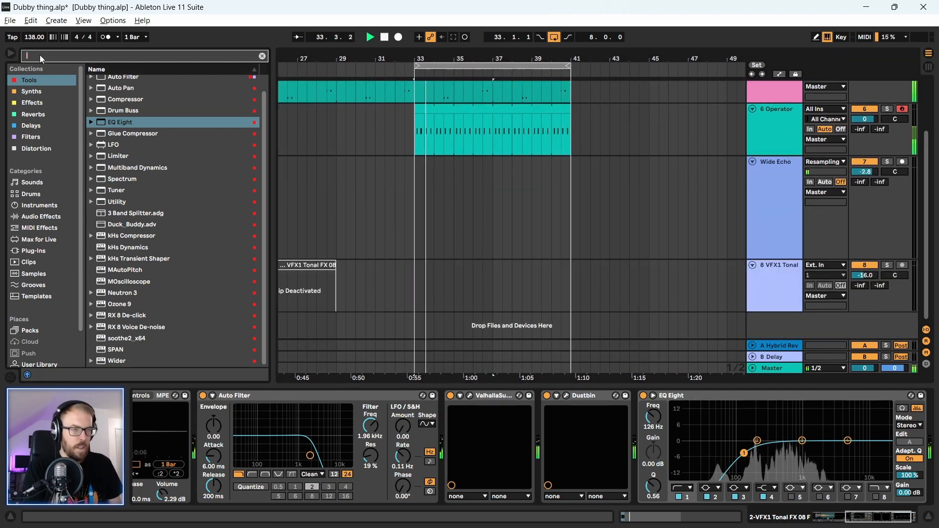
{"action": "left_click", "coordinate": [486, 201]}
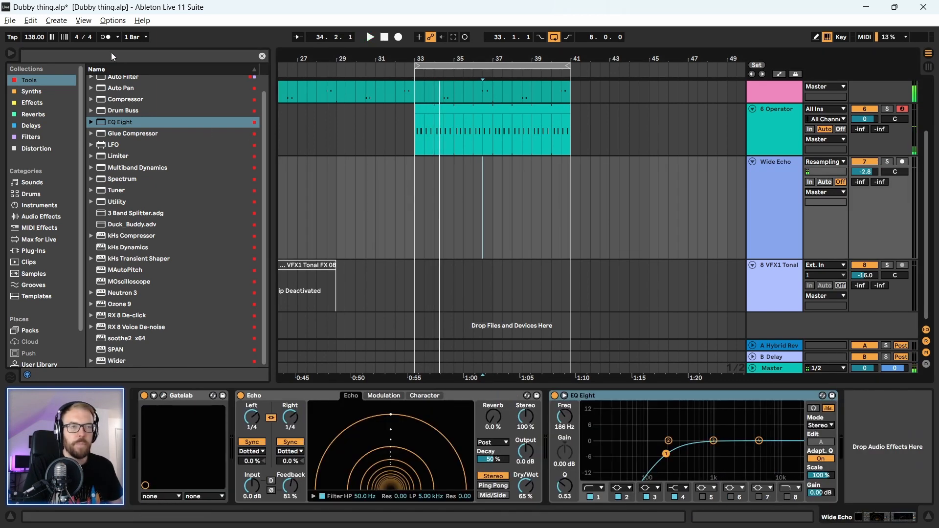
{"action": "type", "text": "kick"}
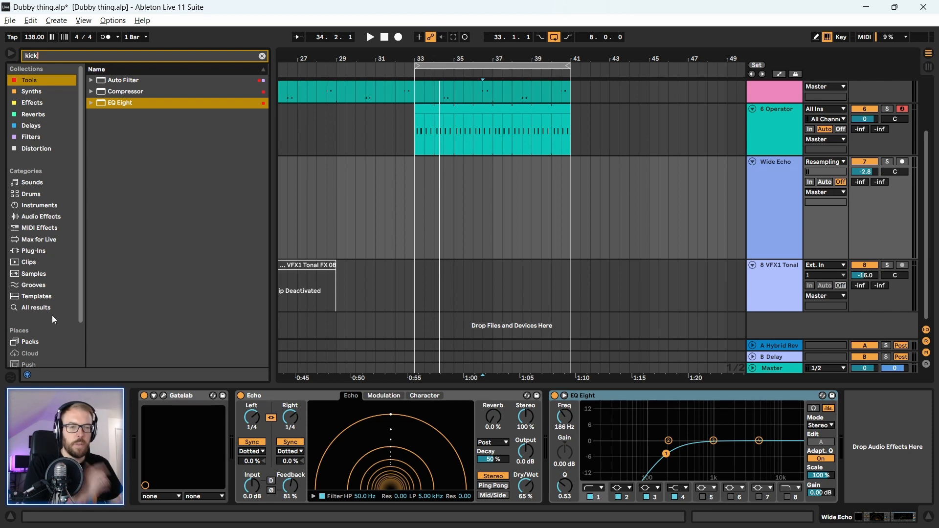
{"action": "left_click", "coordinate": [42, 307]}
- Audition kick samples in the search results, from the Mr. Bill kicks through the 808 tones to Kick 909 Air.aif
{"action": "left_click", "coordinate": [131, 239]}
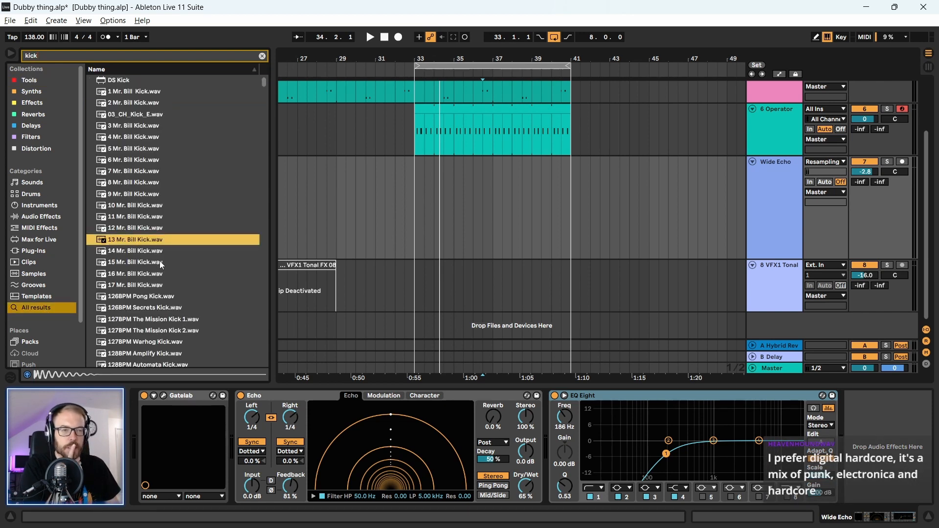
{"action": "scroll", "coordinate": [155, 274], "scroll_direction": "down", "scroll_amount": 3}
{"action": "left_click_drag", "start_coordinate": [266, 85], "coordinate": [262, 157]}
{"action": "left_click", "coordinate": [225, 223]}
{"action": "scroll", "coordinate": [222, 244], "scroll_direction": "down", "scroll_amount": 1}
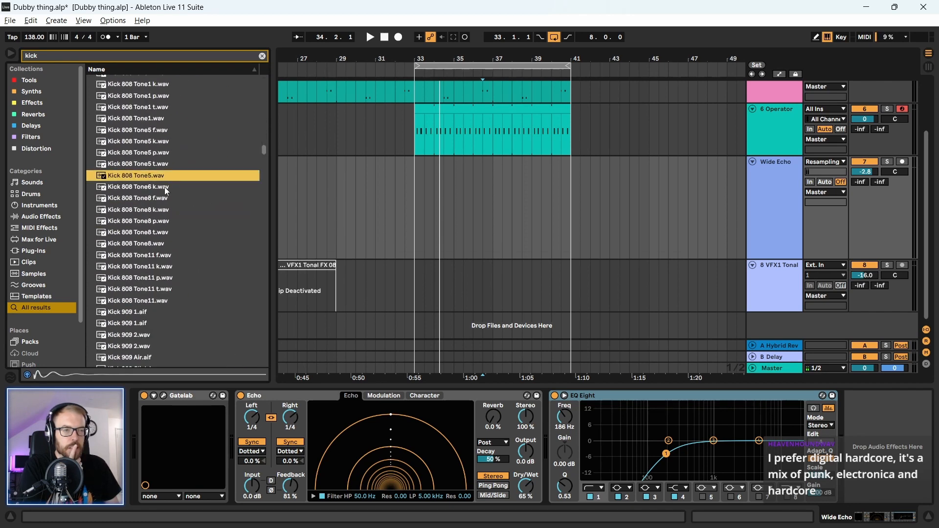
{"action": "left_click", "coordinate": [164, 119]}
{"action": "scroll", "coordinate": [165, 123], "scroll_direction": "up", "scroll_amount": 2}
{"action": "left_click", "coordinate": [165, 147]}
{"action": "scroll", "coordinate": [163, 159], "scroll_direction": "up", "scroll_amount": 1}
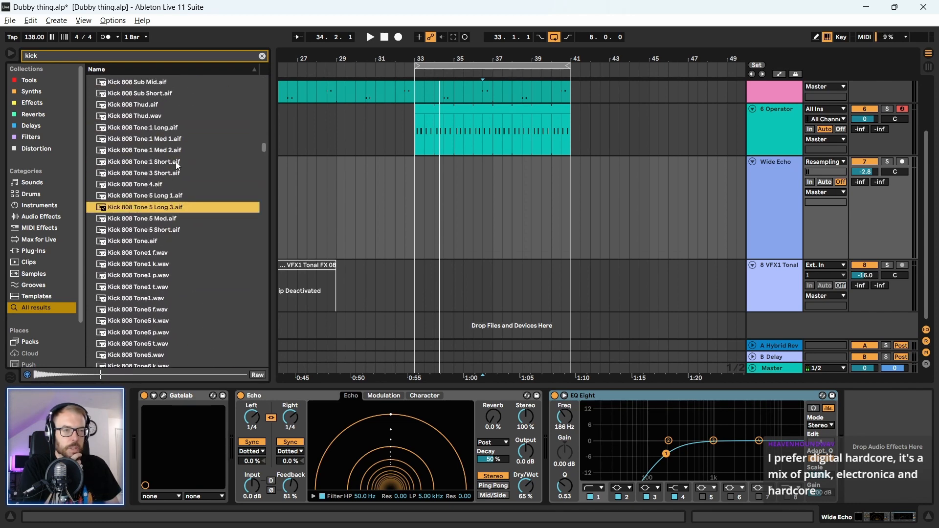
{"action": "left_click", "coordinate": [160, 142]}
{"action": "scroll", "coordinate": [150, 258], "scroll_direction": "down", "scroll_amount": 3}
{"action": "left_click", "coordinate": [150, 250]}
{"action": "scroll", "coordinate": [151, 253], "scroll_direction": "down", "scroll_amount": 4}
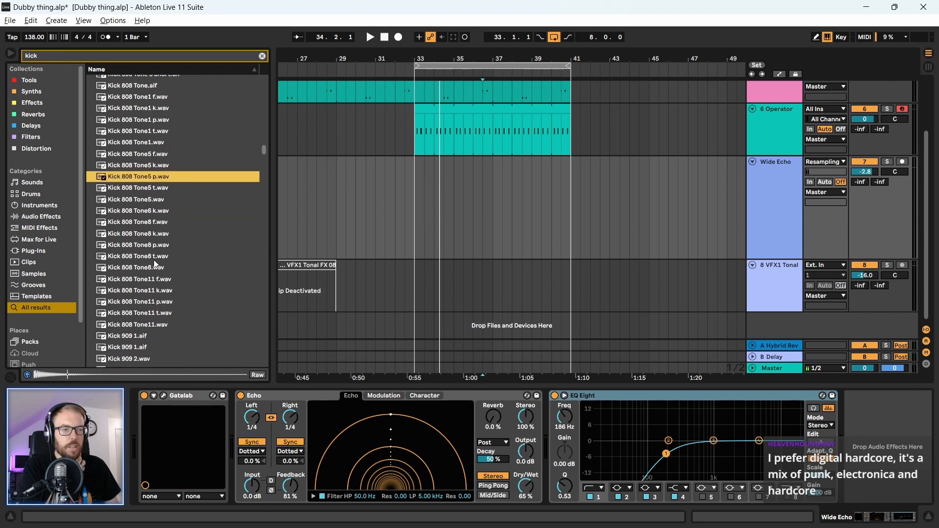
{"action": "left_click", "coordinate": [152, 257]}
{"action": "scroll", "coordinate": [151, 260], "scroll_direction": "down", "scroll_amount": 4}
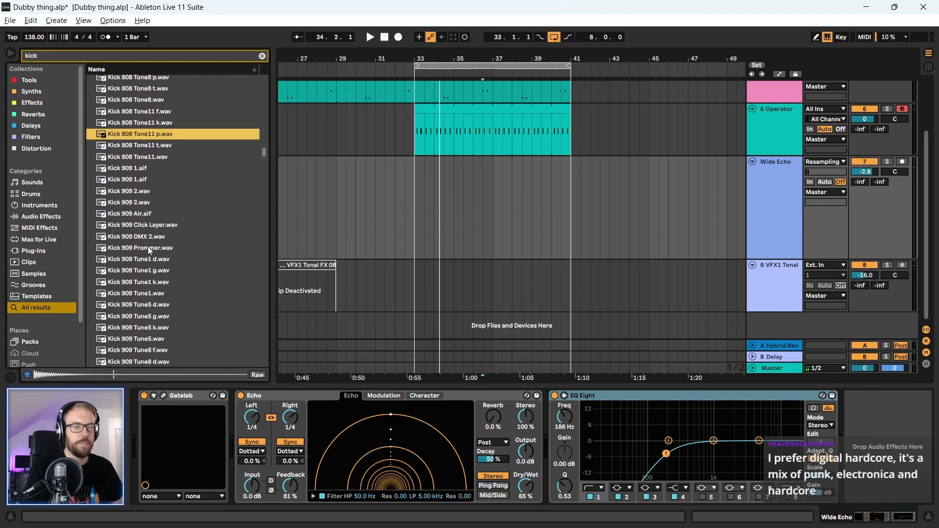
{"action": "left_click", "coordinate": [149, 215]}
{"action": "scroll", "coordinate": [148, 296], "scroll_direction": "down", "scroll_amount": 6}
{"action": "scroll", "coordinate": [141, 166], "scroll_direction": "up", "scroll_amount": 3}
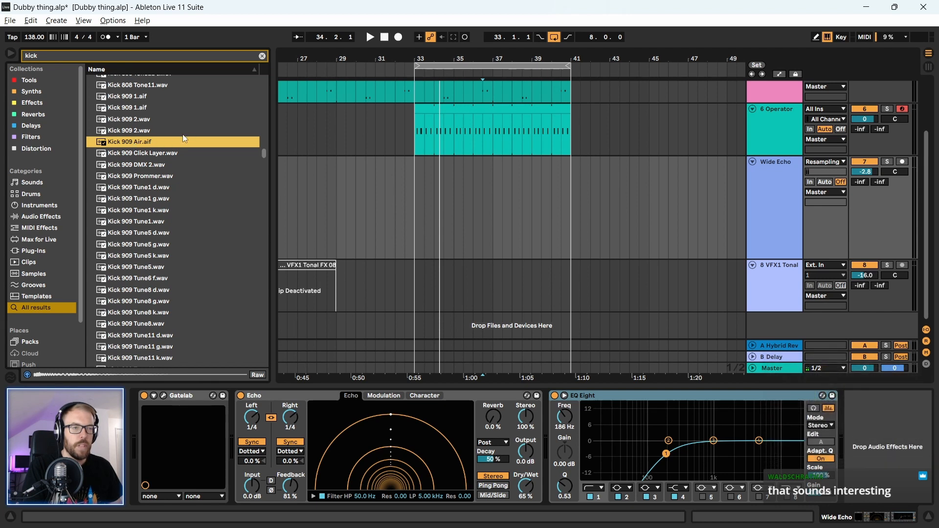
{"action": "left_click", "coordinate": [766, 190]}
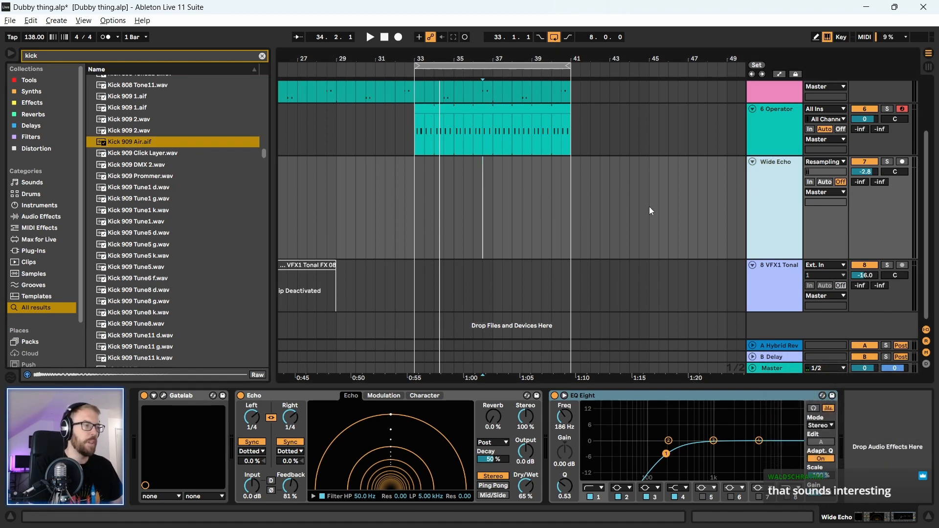
{"action": "key", "text": "ctrl+t"}
{"action": "left_click_drag", "start_coordinate": [164, 143], "coordinate": [435, 453]}
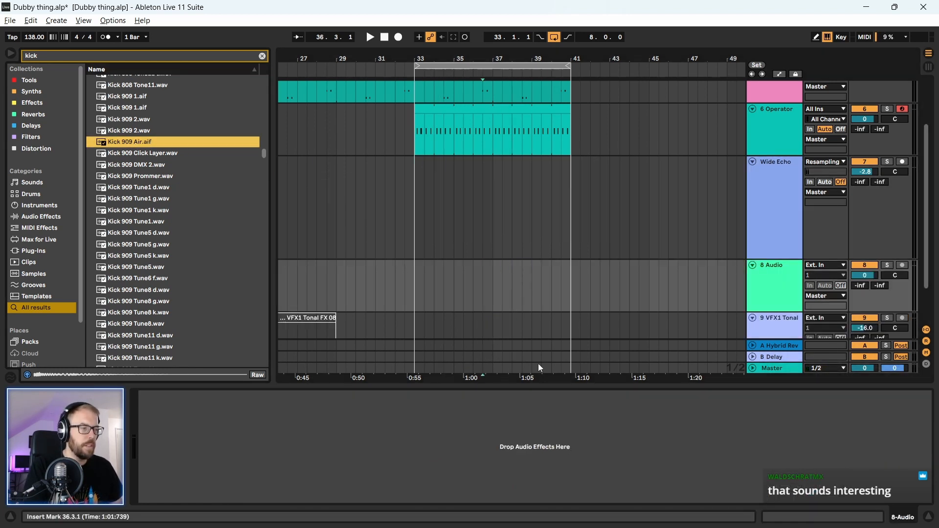
{"action": "left_click", "coordinate": [773, 280]}
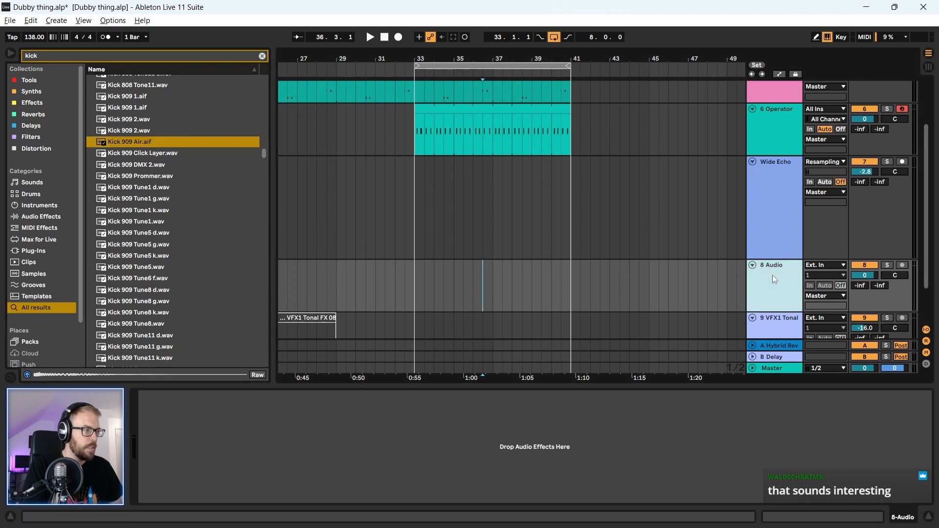
{"action": "key", "text": "Delete"}
- Insert a MIDI track below Wide Echo, load Kick 909 Air.aif onto it as its instrument and briefly test playback
{"action": "left_click", "coordinate": [780, 236]}
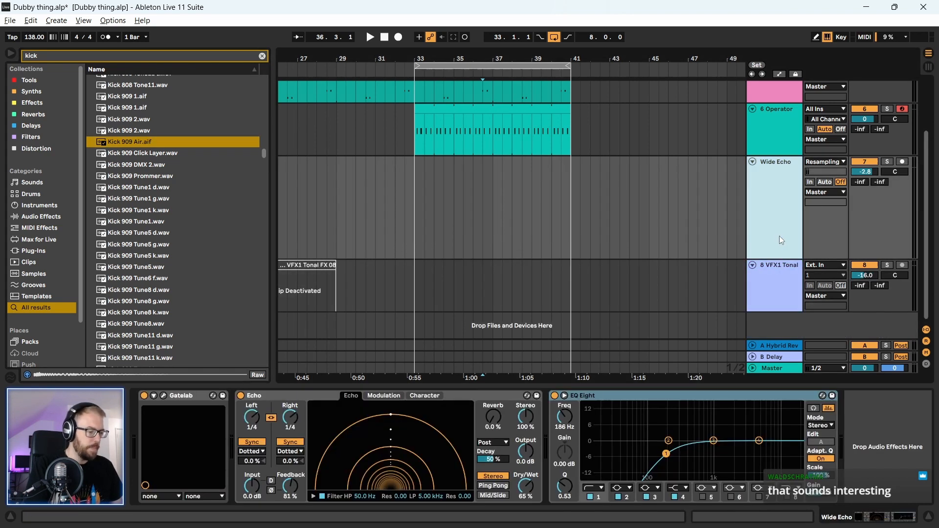
{"action": "key", "text": "ctrl+shift+t"}
{"action": "left_click_drag", "start_coordinate": [132, 142], "coordinate": [292, 469]}
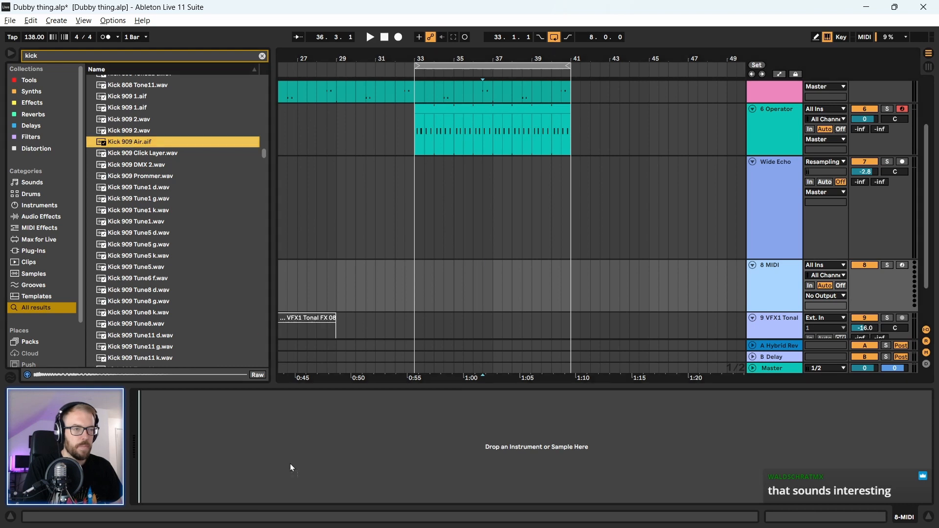
{"action": "key", "text": "space"}
{"action": "key", "text": "space"}
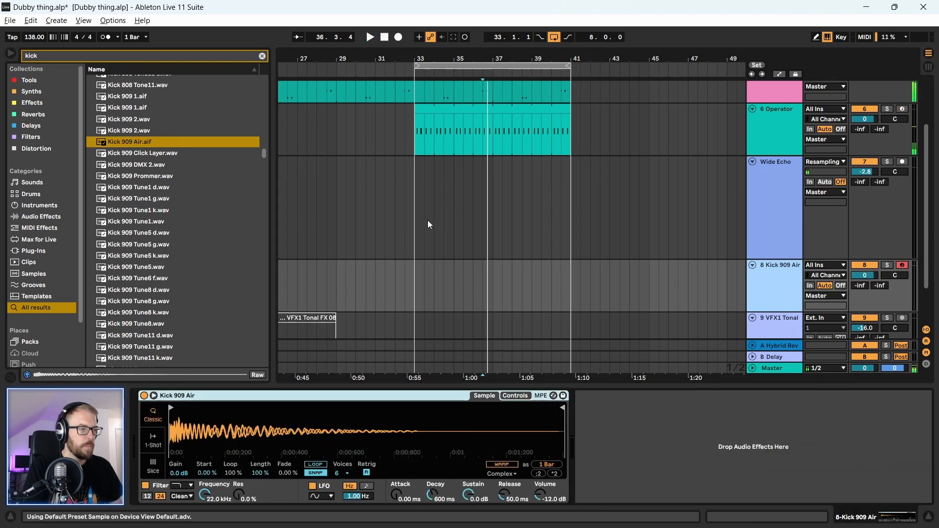
- Create a one-bar looped MIDI clip at bar 33 on the Kick 909 Air track and extend it to bar 41
{"action": "left_click", "coordinate": [416, 244]}
{"action": "left_click", "coordinate": [790, 274]}
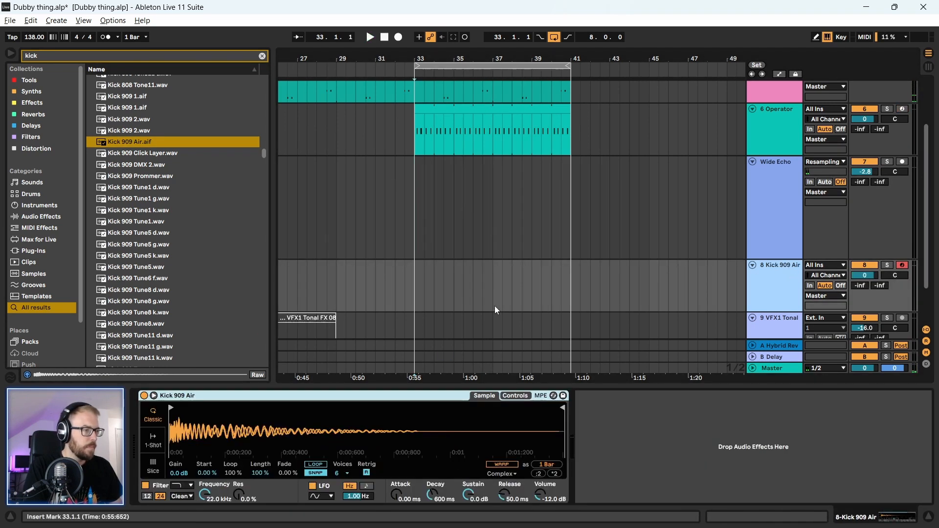
{"action": "left_click_drag", "start_coordinate": [415, 300], "coordinate": [439, 310]}
{"action": "key", "text": "ctrl+shift+m"}
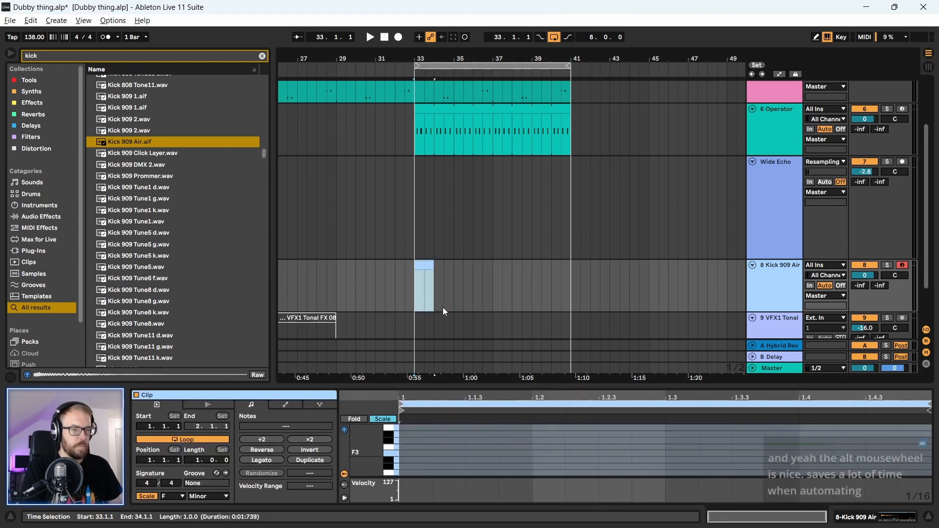
{"action": "left_click_drag", "start_coordinate": [431, 264], "coordinate": [573, 270]}
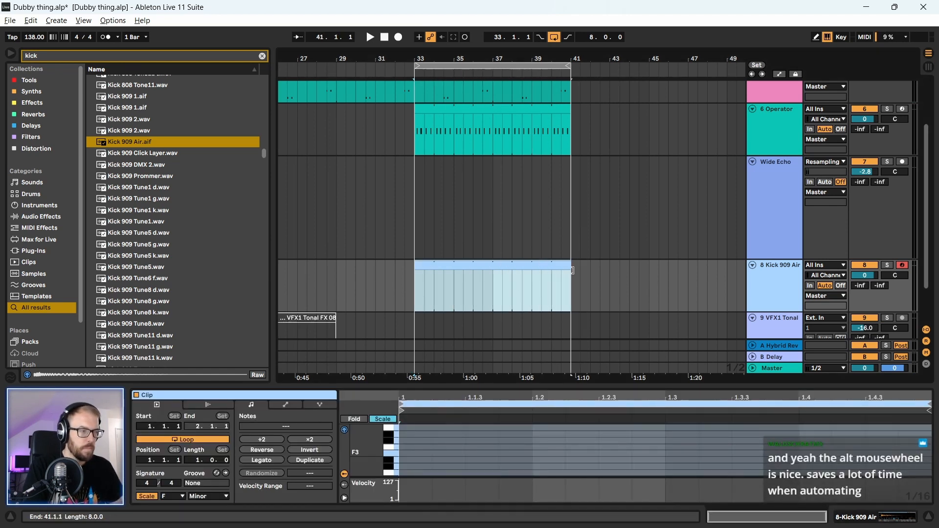
- Play the loop from bar 33 while viewing the Kick 909 Air track's sampler device
{"action": "key", "text": "space"}
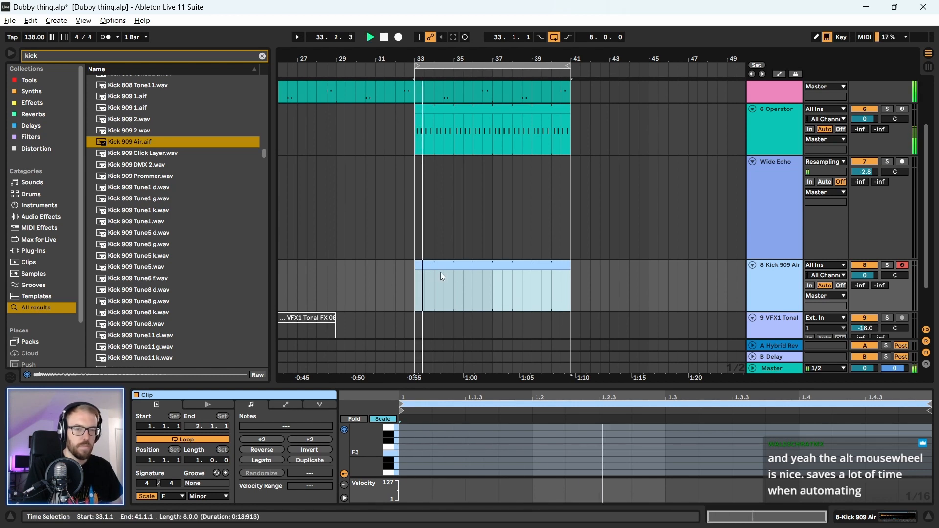
{"action": "left_click", "coordinate": [469, 266]}
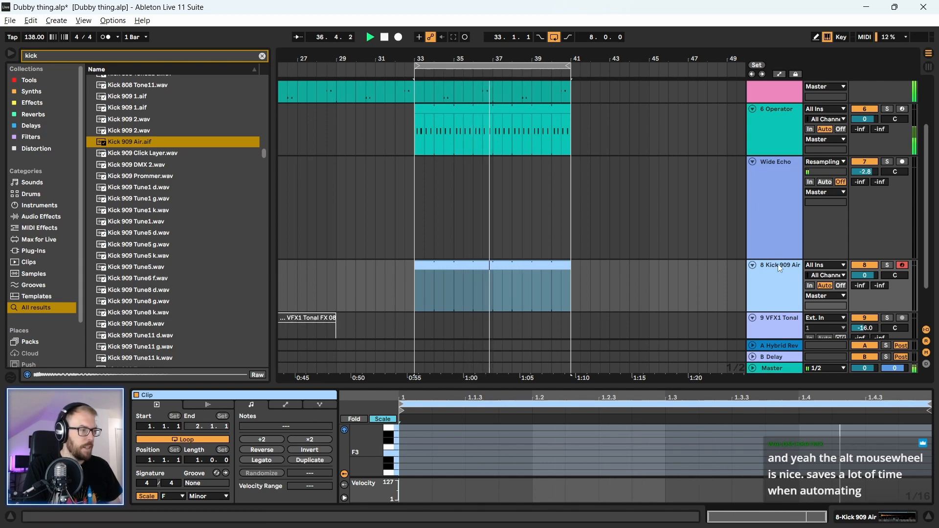
{"action": "key", "text": "shift+Tab"}
{"action": "scroll", "coordinate": [474, 222], "scroll_direction": "up", "scroll_amount": 5}
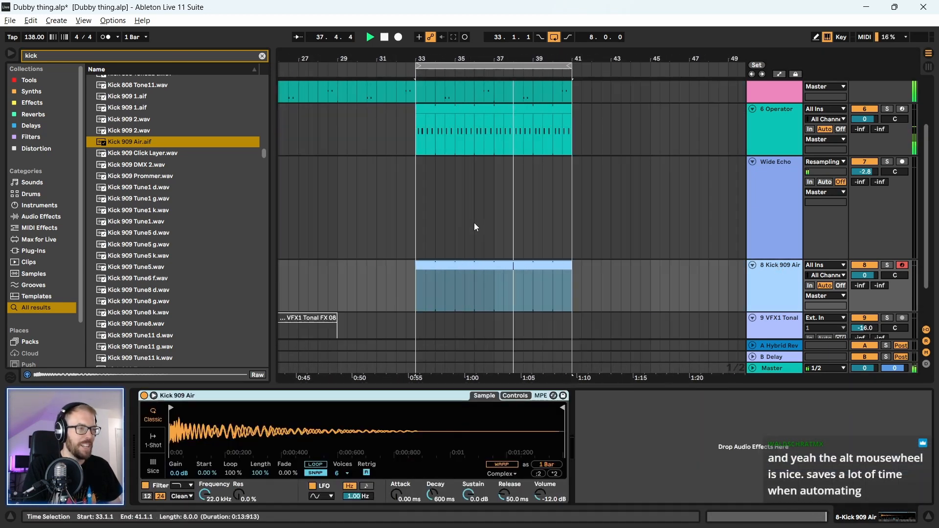
{"action": "scroll", "coordinate": [475, 222], "scroll_direction": "down", "scroll_amount": 5}
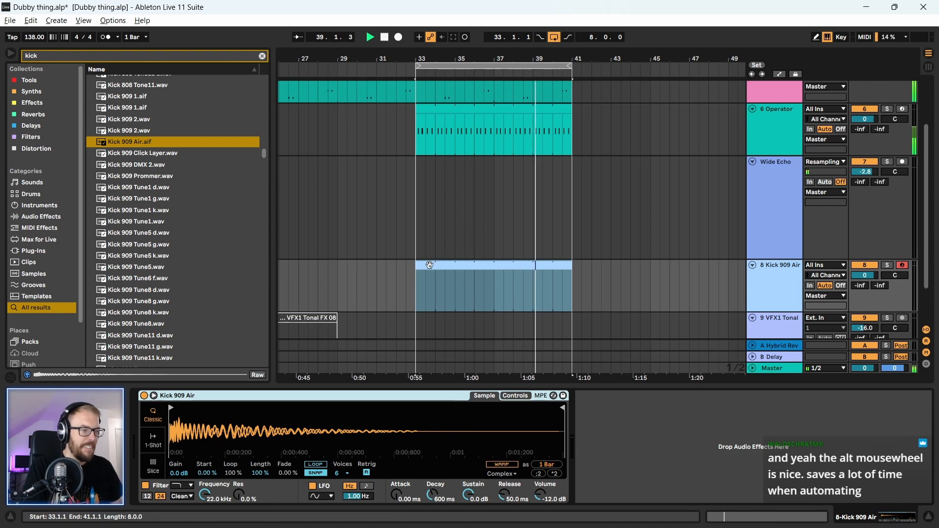
{"action": "key", "text": "space"}
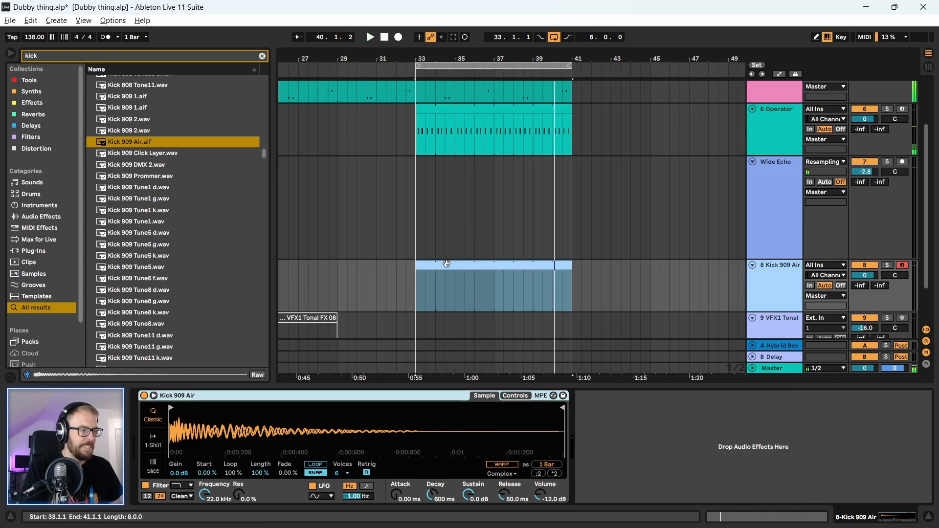
- Open the kick clip in an enlarged note editor and add a C3 note on its first beat
{"action": "double_click", "coordinate": [446, 265]}
{"action": "left_click_drag", "start_coordinate": [479, 387], "coordinate": [479, 163]}
{"action": "key", "text": "space"}
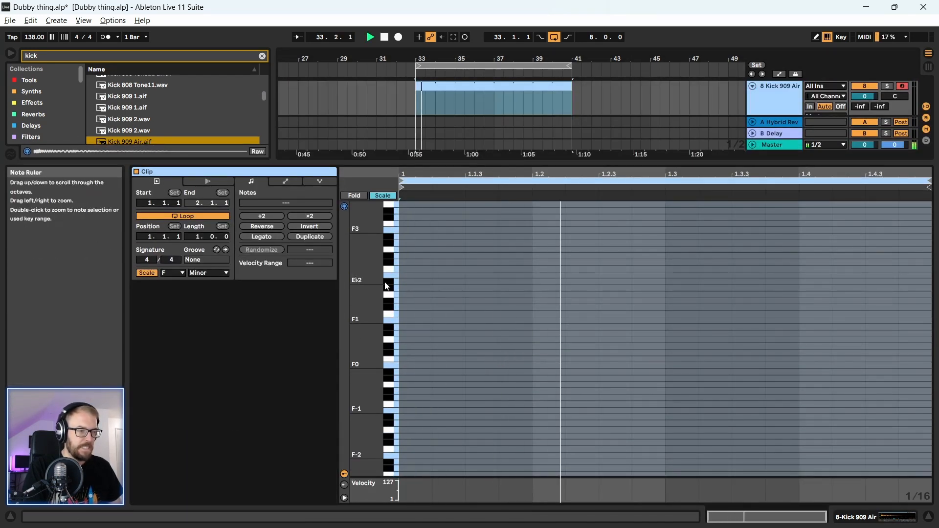
{"action": "scroll", "coordinate": [394, 264], "scroll_direction": "up", "scroll_amount": 3}
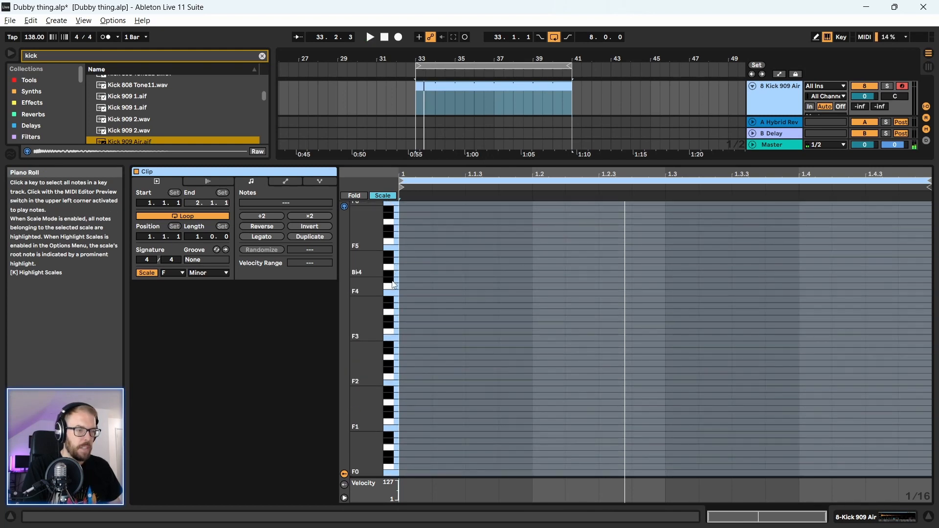
{"action": "left_click_drag", "start_coordinate": [368, 279], "coordinate": [369, 304]}
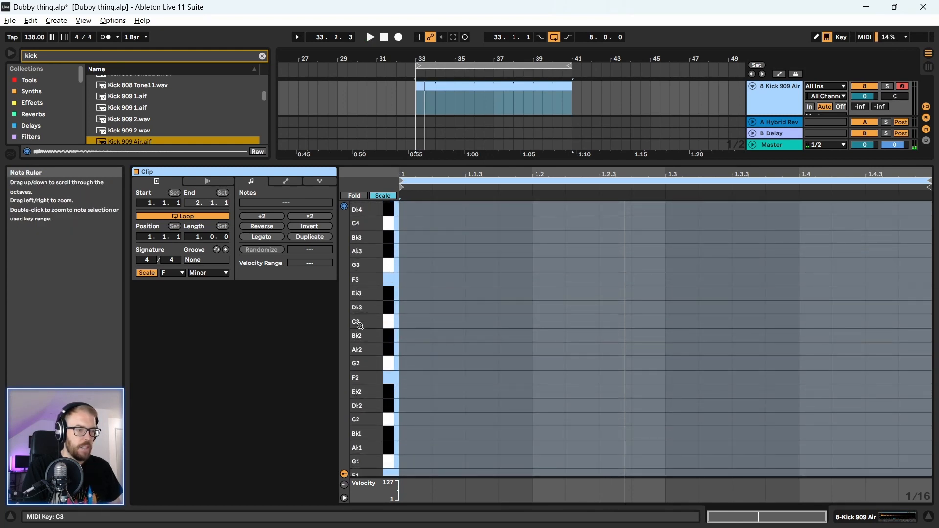
{"action": "key", "text": "space"}
{"action": "double_click", "coordinate": [409, 321]}
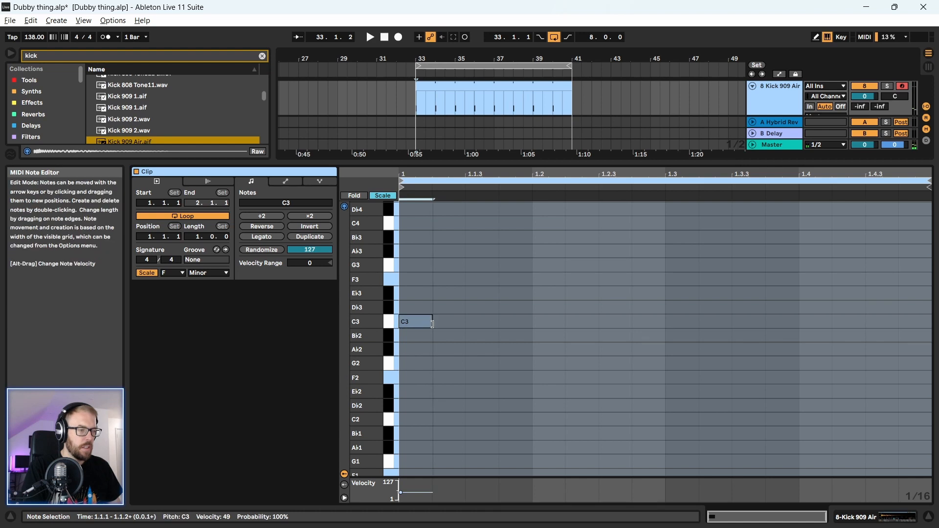
- Raise the C3 note's velocity to 127 and place a copy of the note at 1.2.3 during playback
{"action": "key", "text": "space"}
{"action": "left_click_drag", "start_coordinate": [418, 324], "coordinate": [418, 312]}
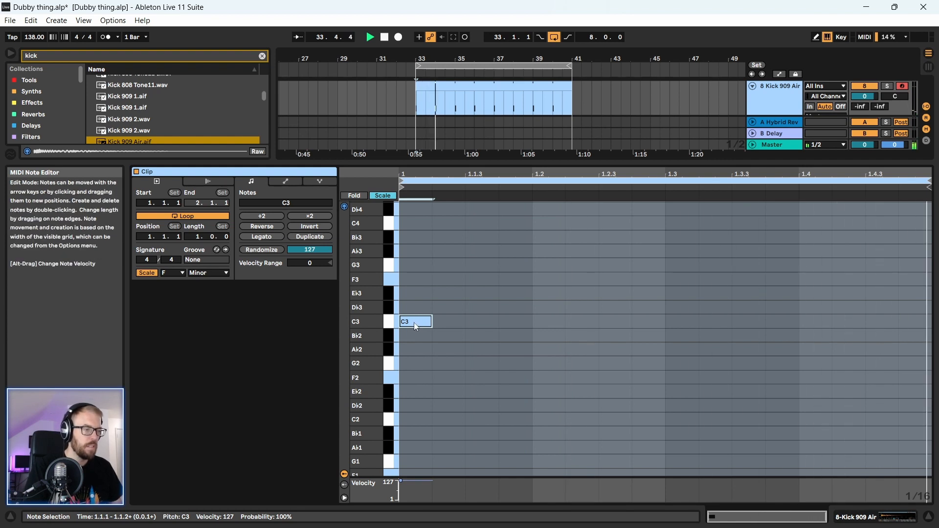
{"action": "left_click_drag", "start_coordinate": [428, 319], "coordinate": [614, 327]}
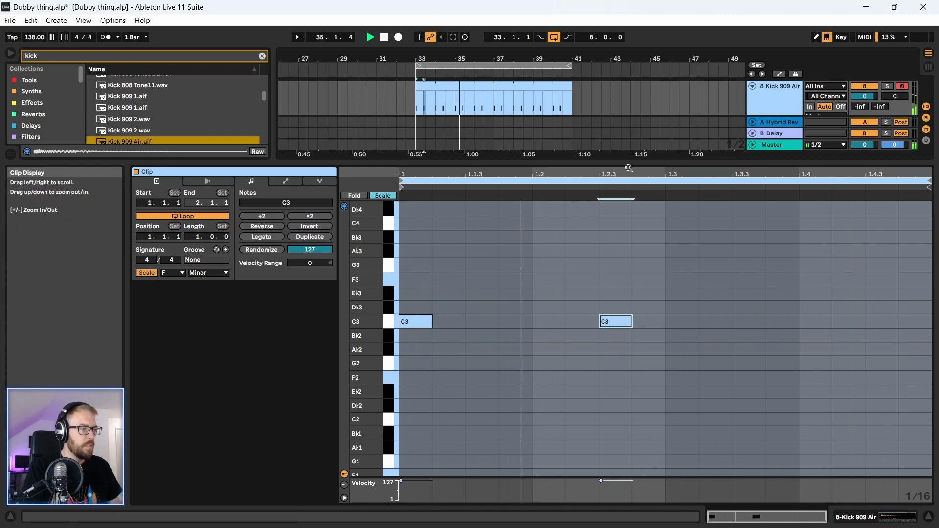
- Solo the Kick 909 Air track, lengthen both C3 notes to one beat each and play the result
{"action": "left_click_drag", "start_coordinate": [629, 163], "coordinate": [671, 209]}
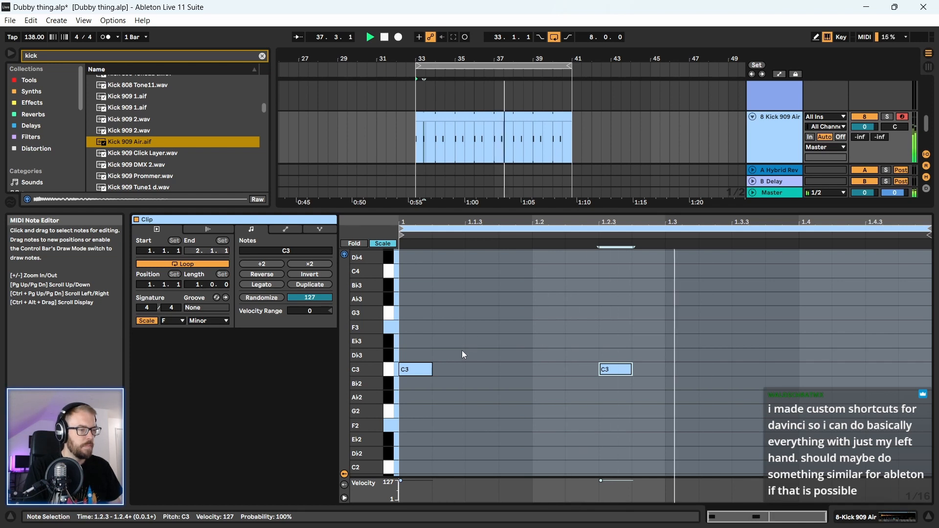
{"action": "left_click", "coordinate": [888, 118]}
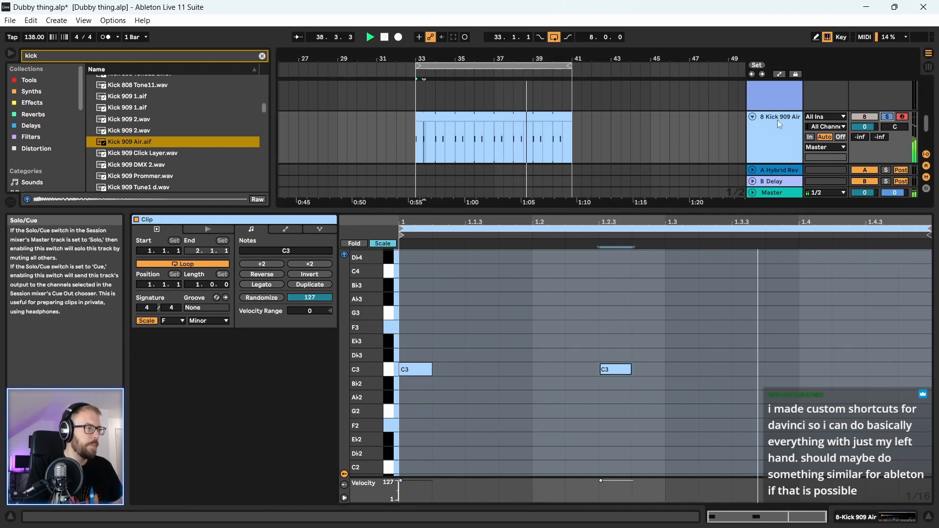
{"action": "key", "text": "space"}
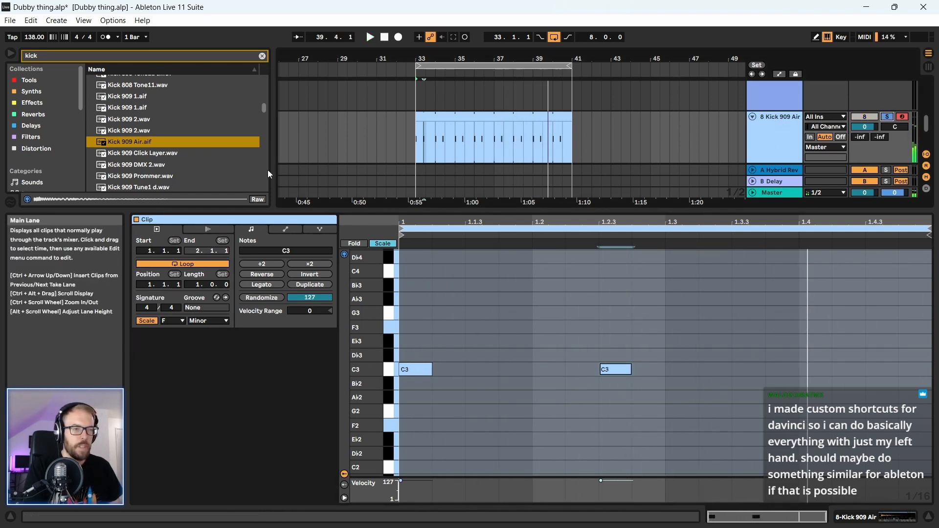
{"action": "left_click_drag", "start_coordinate": [419, 315], "coordinate": [733, 372]}
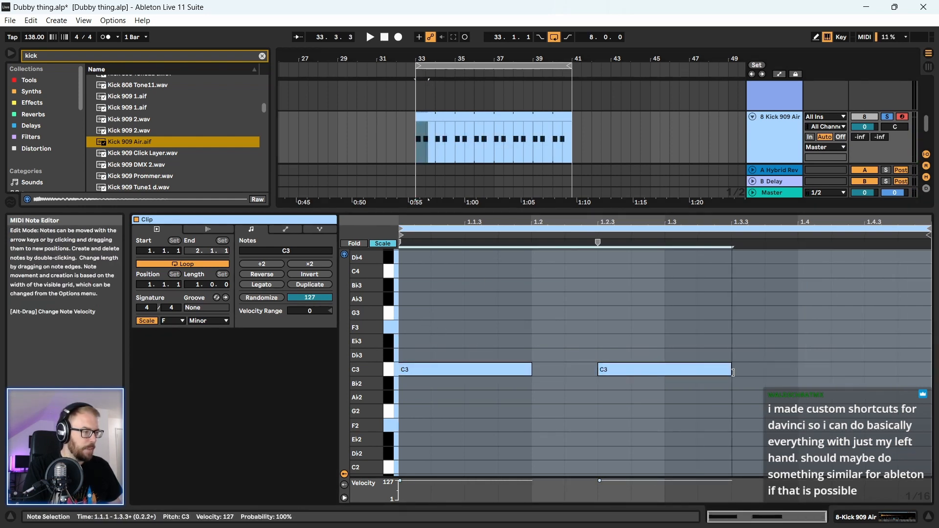
{"action": "key", "text": "space"}
{"action": "left_click", "coordinate": [486, 272]}
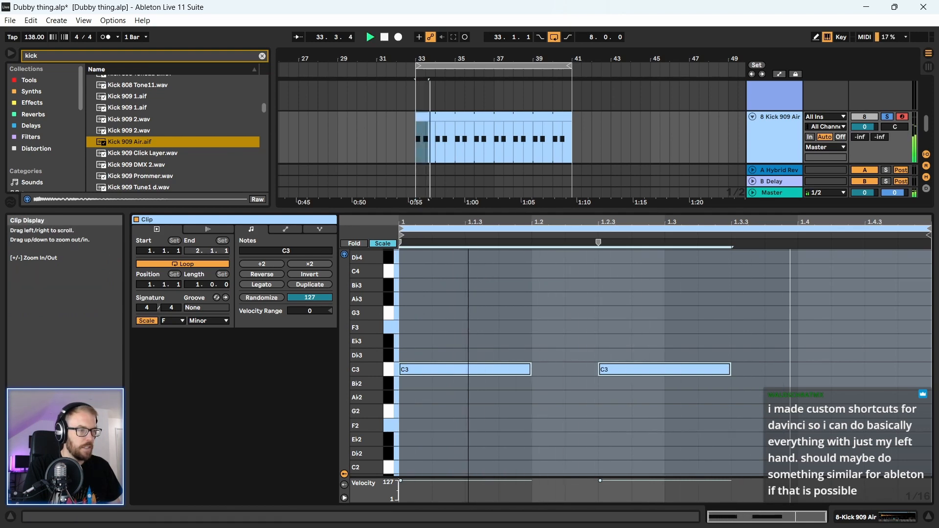
{"action": "key", "text": "space"}
- Collapse the note editor, take the Kick 909 Air track out of solo and play it with all tracks
{"action": "left_click_drag", "start_coordinate": [468, 214], "coordinate": [493, 499]}
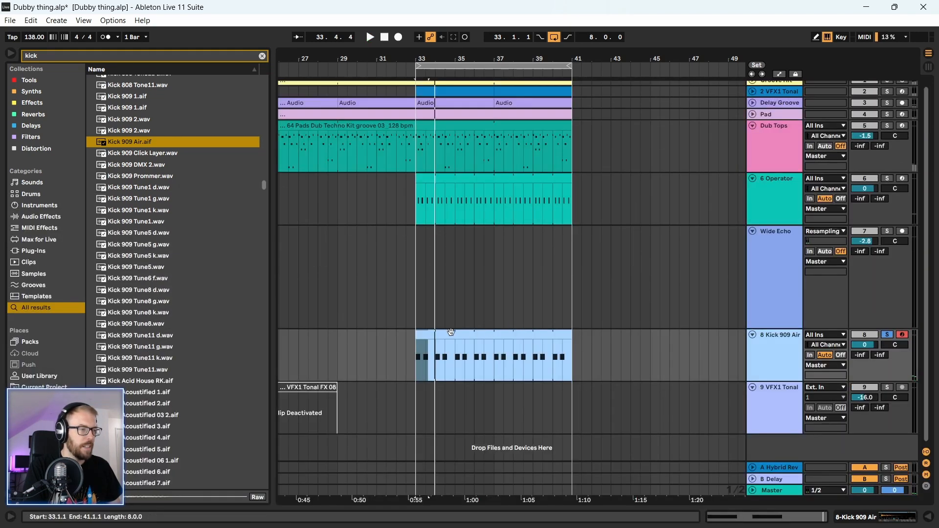
{"action": "left_click", "coordinate": [440, 339]}
{"action": "left_click", "coordinate": [888, 335]}
{"action": "key", "text": "space"}
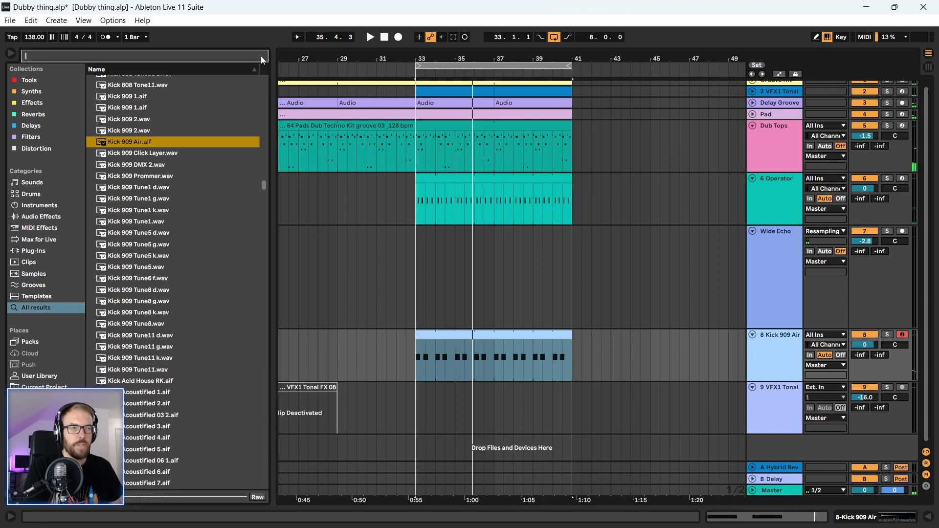
- Clear the kick search and add Auto Filter from the Tools collection after the Kick 909 Air sampler
{"action": "left_click", "coordinate": [45, 81]}
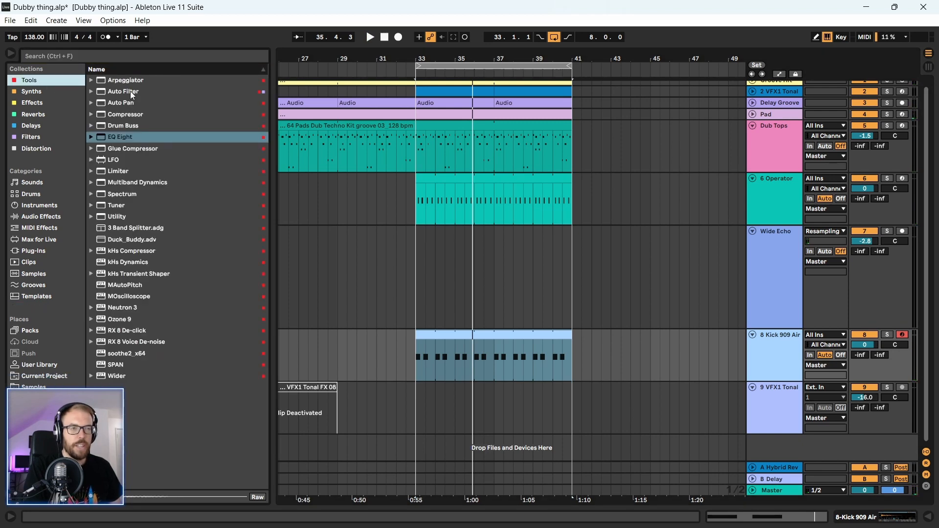
{"action": "left_click_drag", "start_coordinate": [130, 91], "coordinate": [395, 269]}
{"action": "left_click_drag", "start_coordinate": [474, 348], "coordinate": [475, 349]}
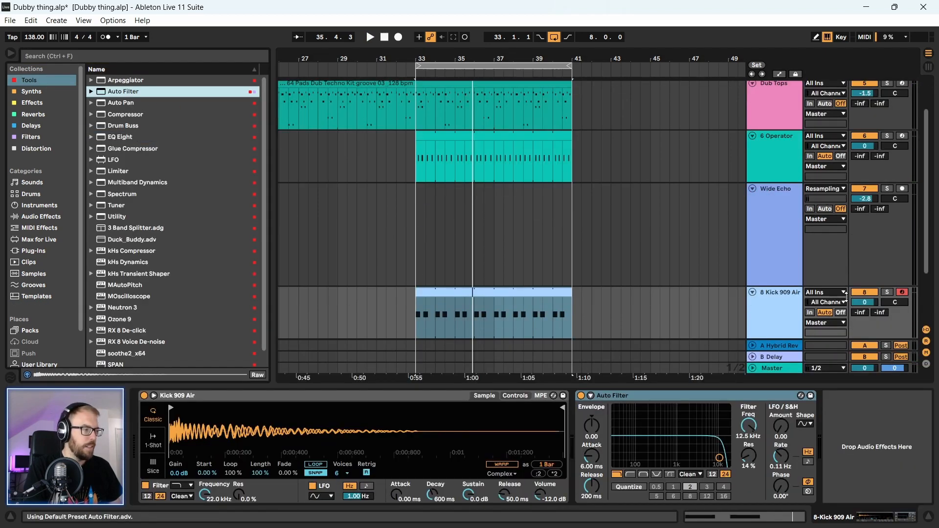
- Set the Auto Filter frequency on the Kick 909 Air track to 497 Hz, checking it in playback, and save the set
{"action": "left_click_drag", "start_coordinate": [749, 426], "coordinate": [749, 473]}
{"action": "key", "text": "space"}
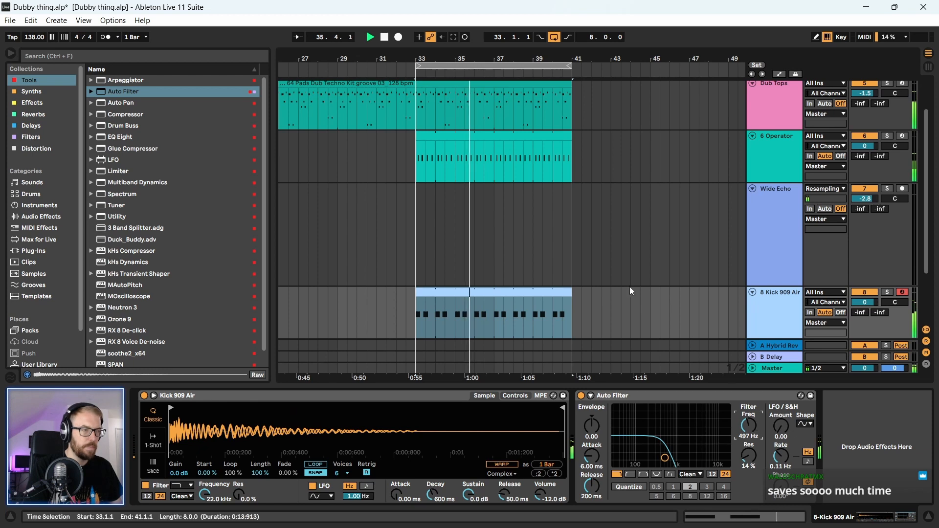
{"action": "scroll", "coordinate": [397, 283], "scroll_direction": "down", "scroll_amount": 2}
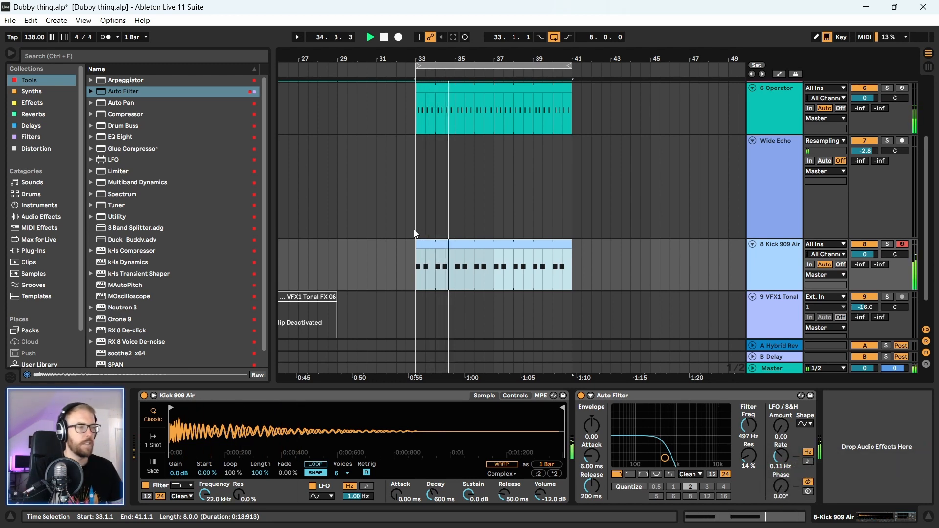
{"action": "left_click_drag", "start_coordinate": [476, 57], "coordinate": [475, 70]}
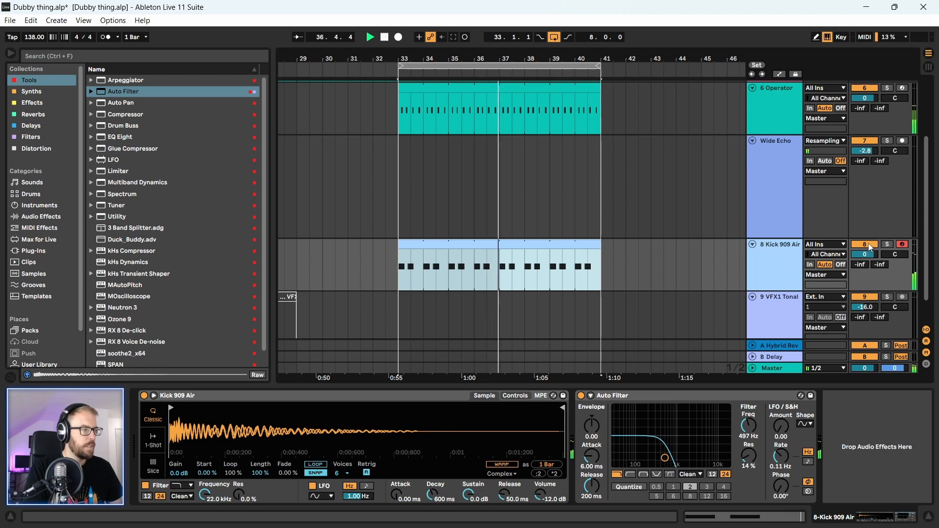
{"action": "left_click", "coordinate": [762, 254]}
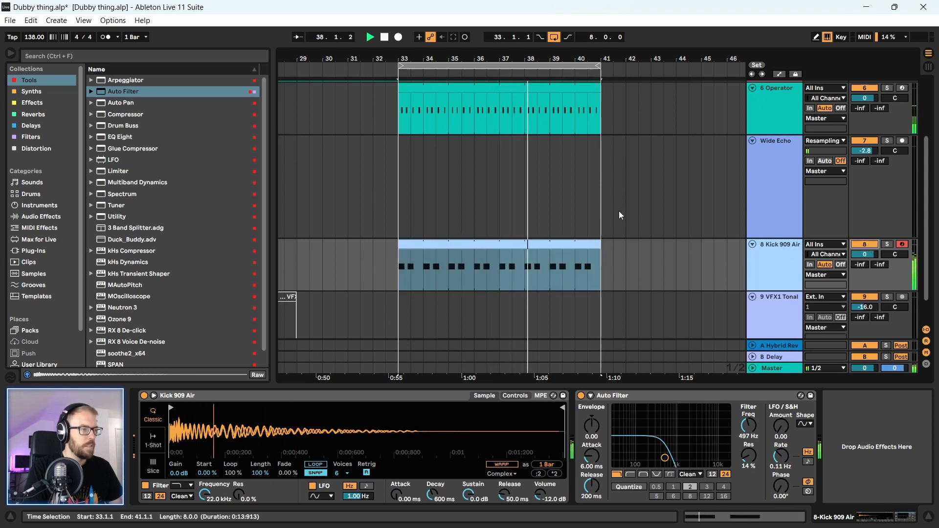
{"action": "left_click_drag", "start_coordinate": [480, 57], "coordinate": [464, 65]}
{"action": "key", "text": "space"}
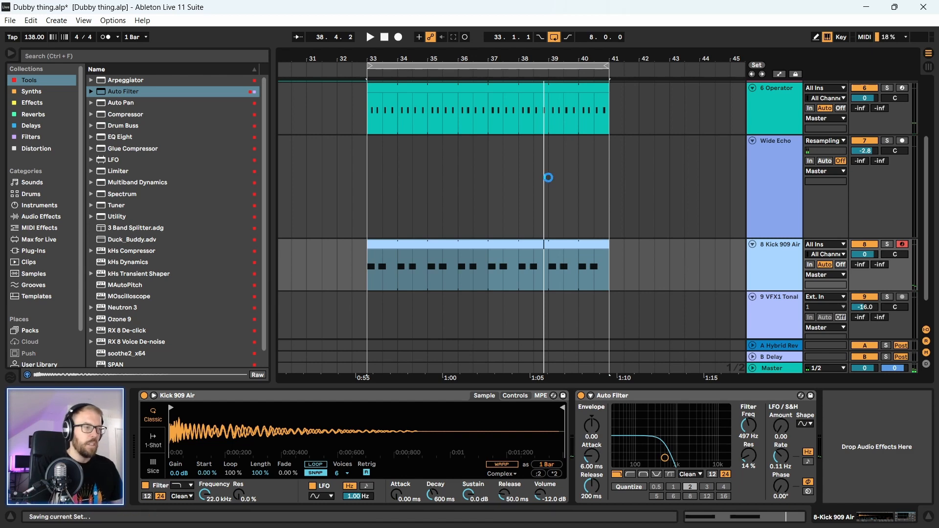
- Collapse the Dub Tops, 6 Operator and Wide Echo tracks, play the arrangement from bar 17 and save the set
{"action": "left_click_drag", "start_coordinate": [550, 55], "coordinate": [468, 41]}
{"action": "scroll", "coordinate": [445, 171], "scroll_direction": "up", "scroll_amount": 3}
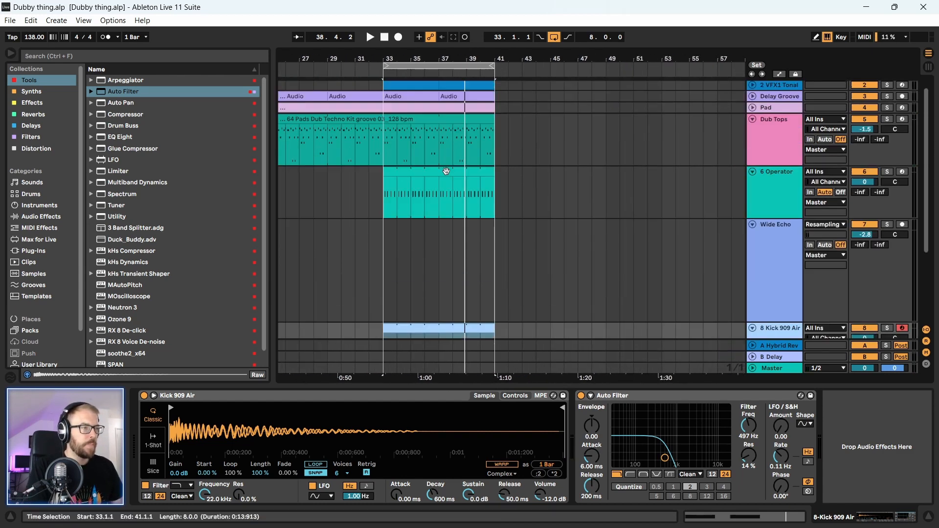
{"action": "left_click", "coordinate": [754, 133]}
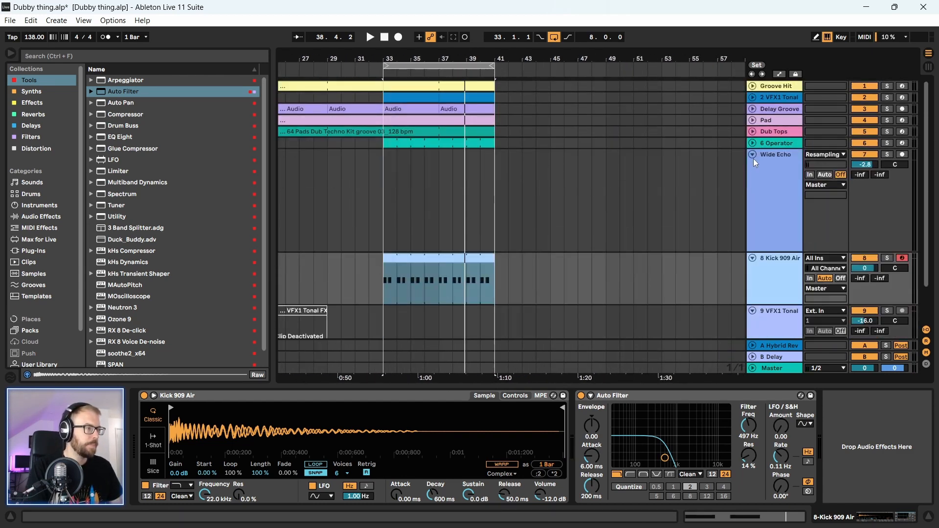
{"action": "left_click_drag", "start_coordinate": [329, 53], "coordinate": [442, 154]}
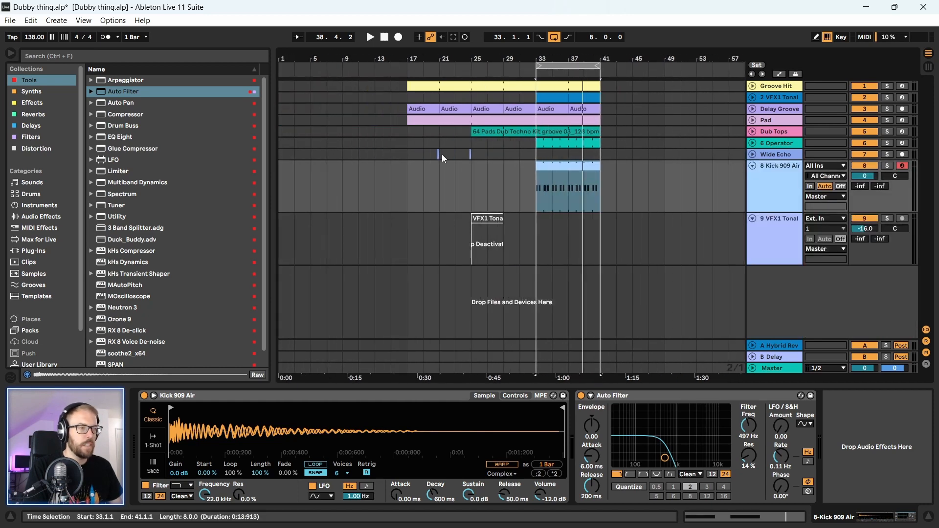
{"action": "left_click", "coordinate": [414, 223]}
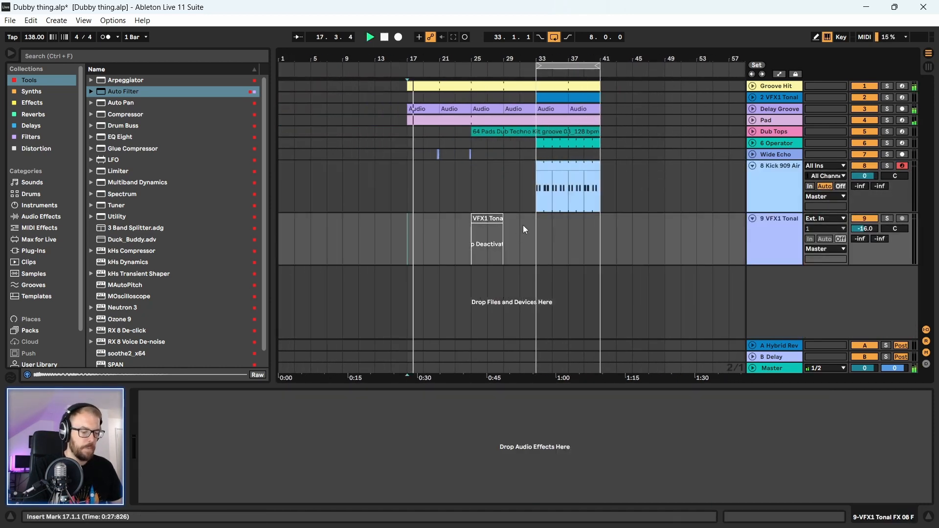
{"action": "key", "text": "ctrl+s"}
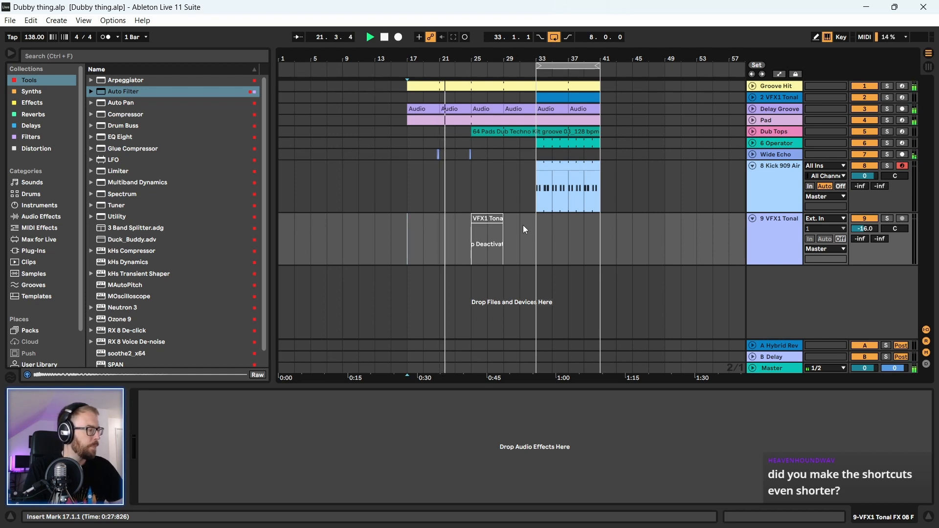
- Expand the Wide Echo track with its devices shown and select 20.1.1 to 27.1.1 around its two echo clips
{"action": "left_click", "coordinate": [753, 155]}
{"action": "left_click", "coordinate": [772, 156]}
{"action": "left_click_drag", "start_coordinate": [456, 52], "coordinate": [456, 93]}
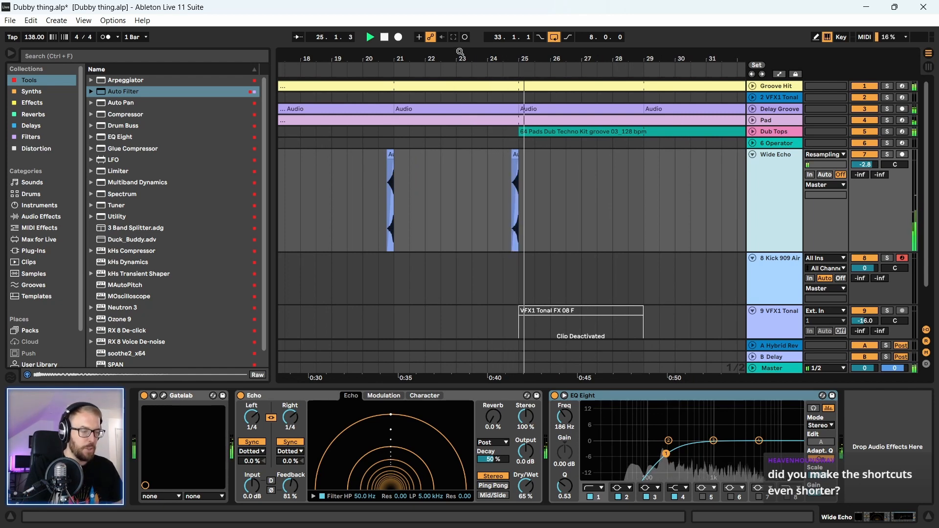
{"action": "left_click_drag", "start_coordinate": [428, 52], "coordinate": [382, 23]}
{"action": "key", "text": "space"}
{"action": "left_click_drag", "start_coordinate": [363, 172], "coordinate": [455, 192]}
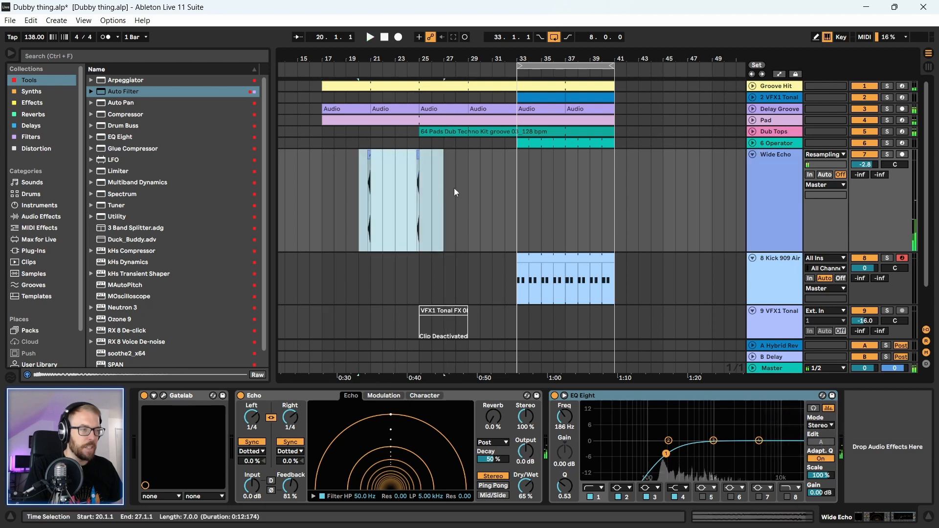
- Try shaping Wide Echo's highs in EQ Eight during playback, with band 4 off and a band 8 high cut at 1.74 kHz
{"action": "left_click", "coordinate": [781, 190]}
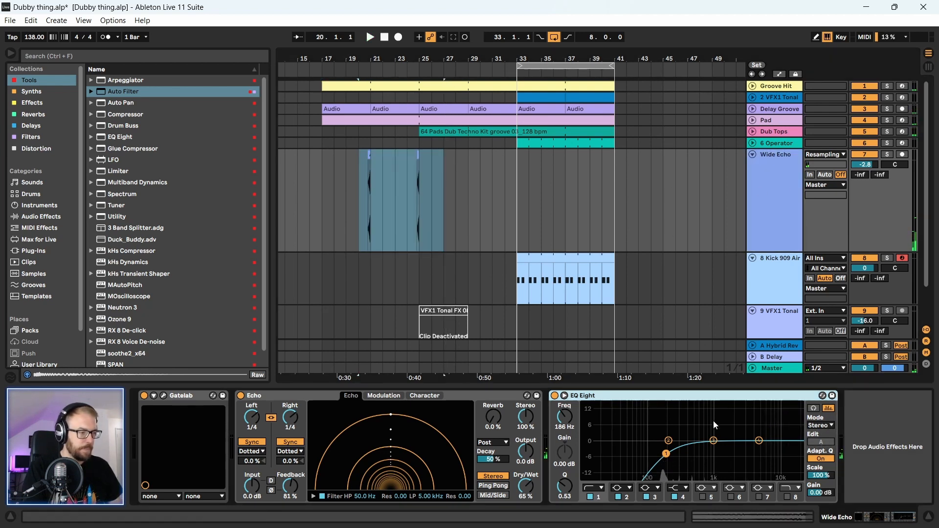
{"action": "left_click_drag", "start_coordinate": [758, 443], "coordinate": [741, 456]}
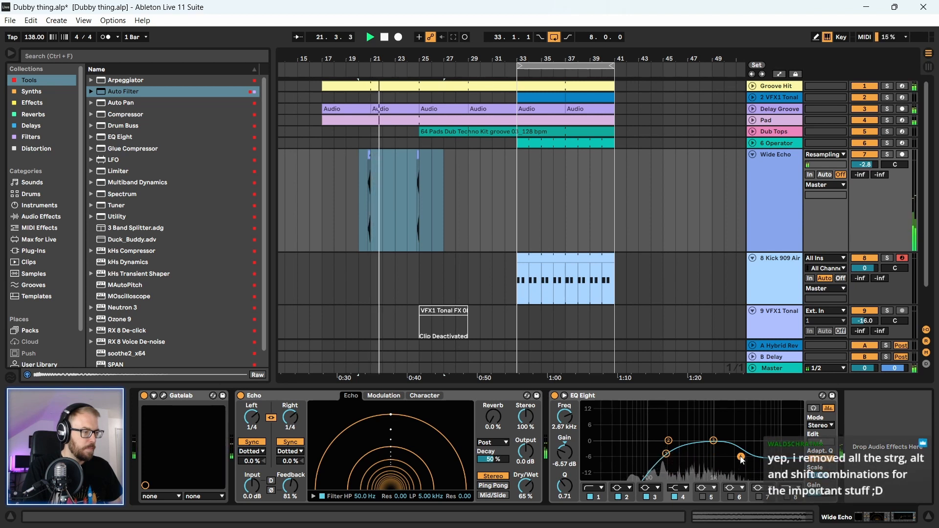
{"action": "left_click", "coordinate": [787, 497]}
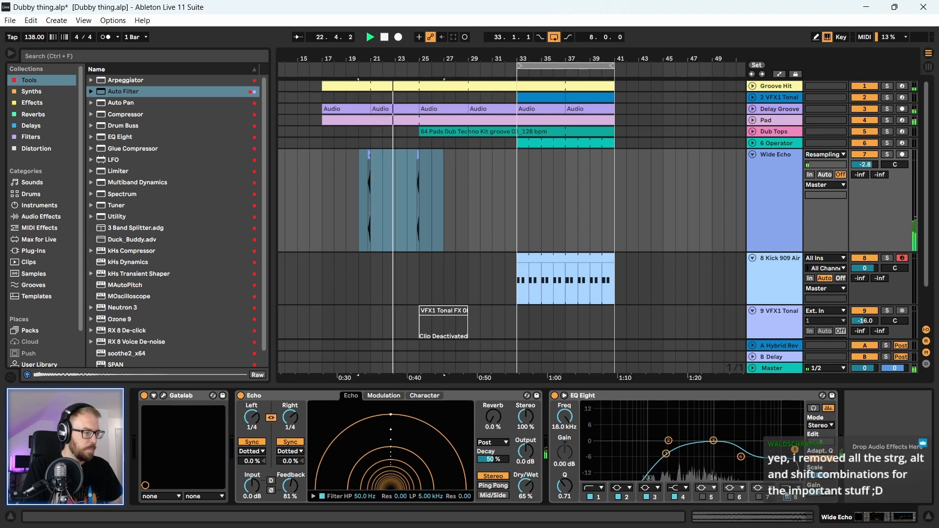
{"action": "left_click", "coordinate": [675, 497]}
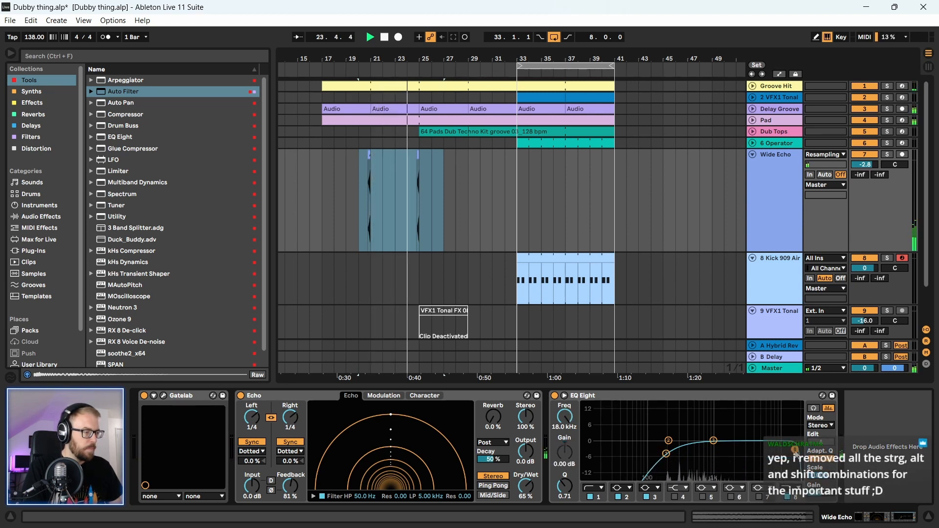
{"action": "left_click_drag", "start_coordinate": [723, 444], "coordinate": [725, 445]}
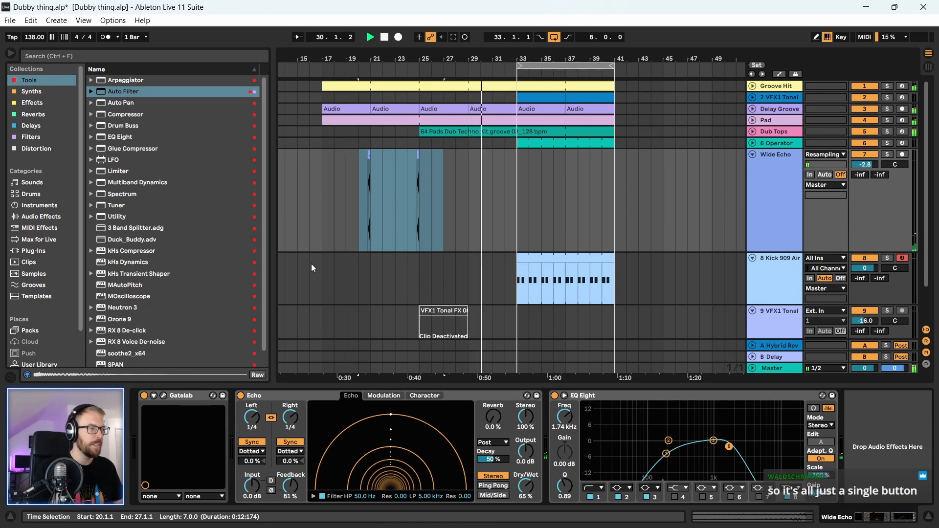
{"action": "key", "text": "space"}
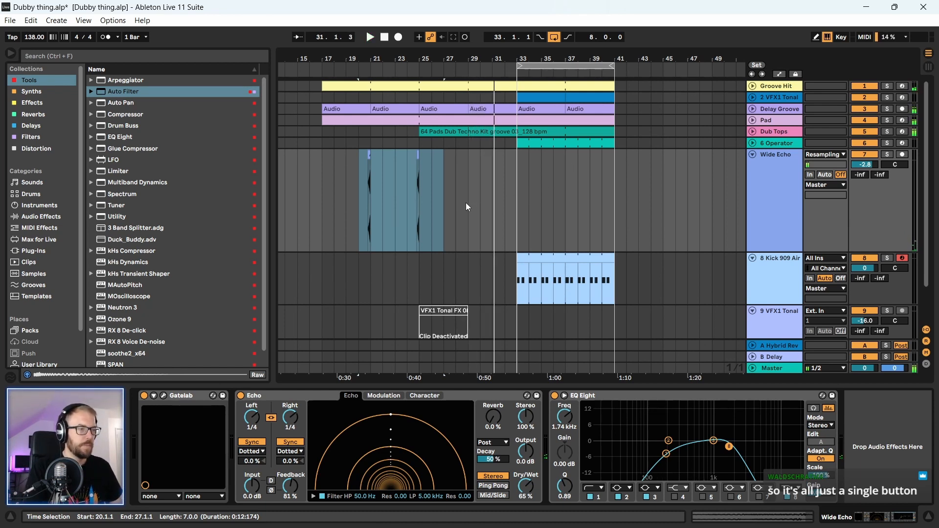
- Duplicate the Wide Echo section from bar 21 to 25 twice, up to bar 33, and set the track volume to 0 dB
{"action": "left_click_drag", "start_coordinate": [466, 201], "coordinate": [378, 209]}
{"action": "left_click", "coordinate": [377, 210]}
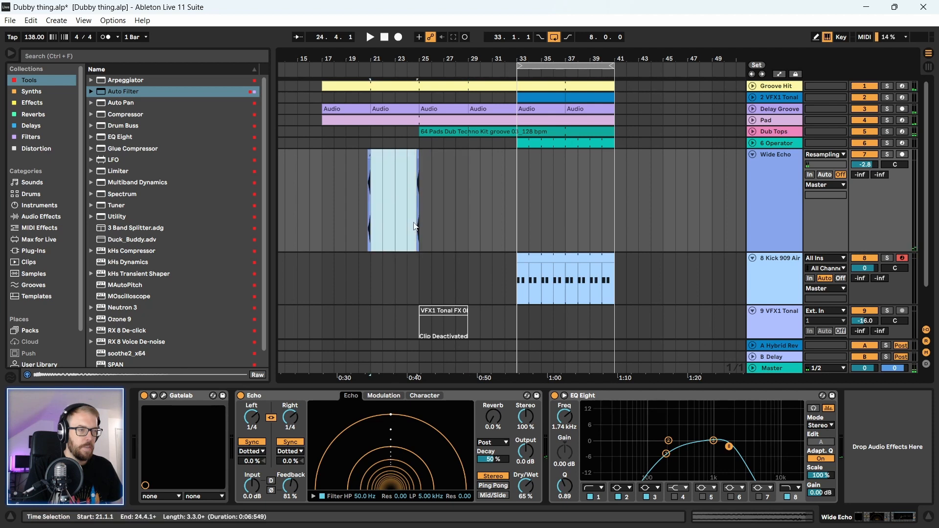
{"action": "key", "text": "ctrl+d"}
{"action": "key", "text": "ctrl+d"}
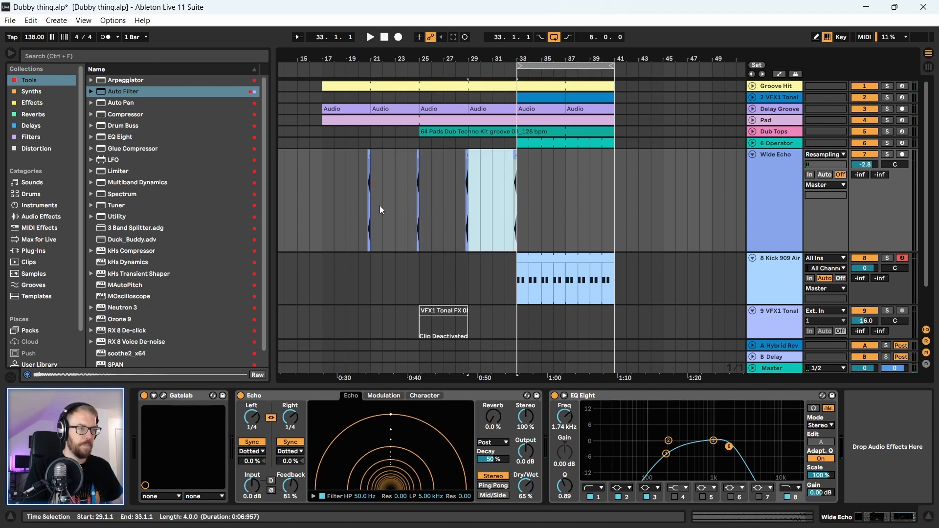
{"action": "left_click", "coordinate": [360, 209]}
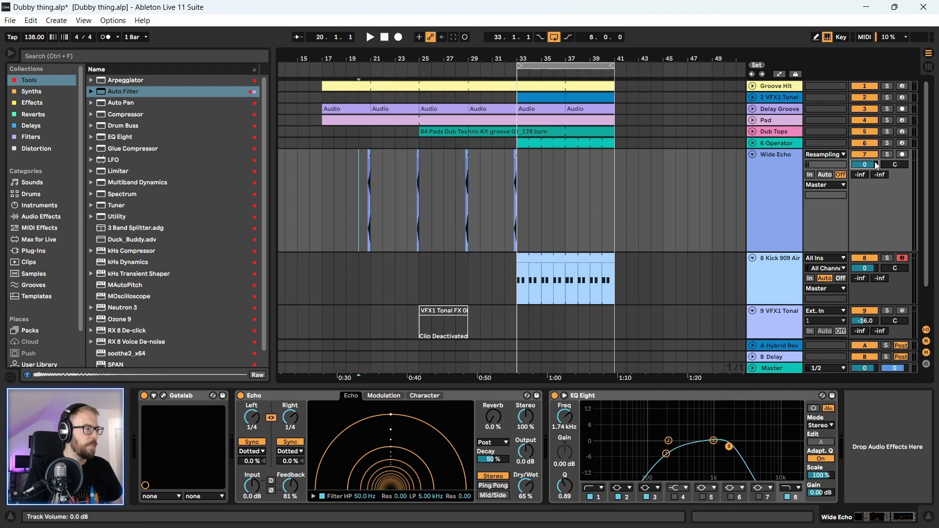
- Turn off EQ Eight's band 8 on Wide Echo and add an Auto Filter after it with the frequency at 1.28 kHz
{"action": "left_click_drag", "start_coordinate": [368, 58], "coordinate": [368, 88]}
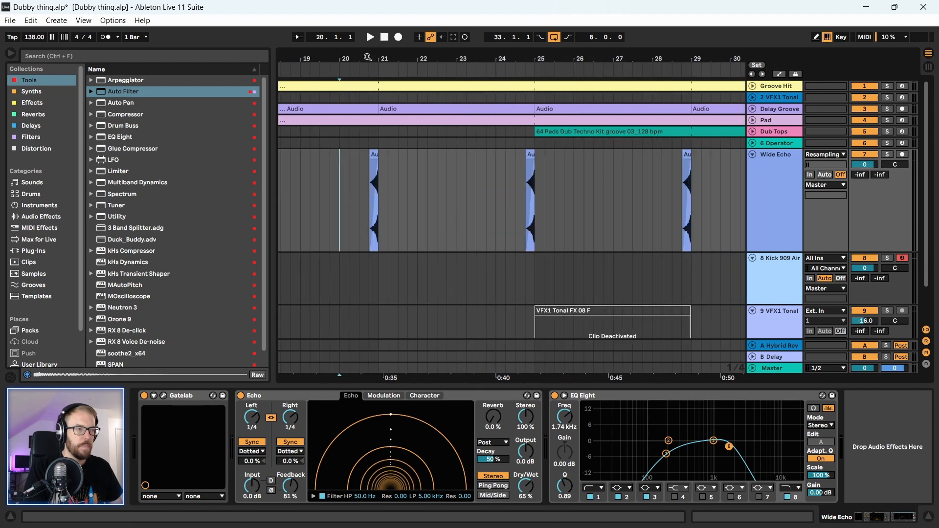
{"action": "left_click", "coordinate": [375, 154]}
{"action": "key", "text": "space"}
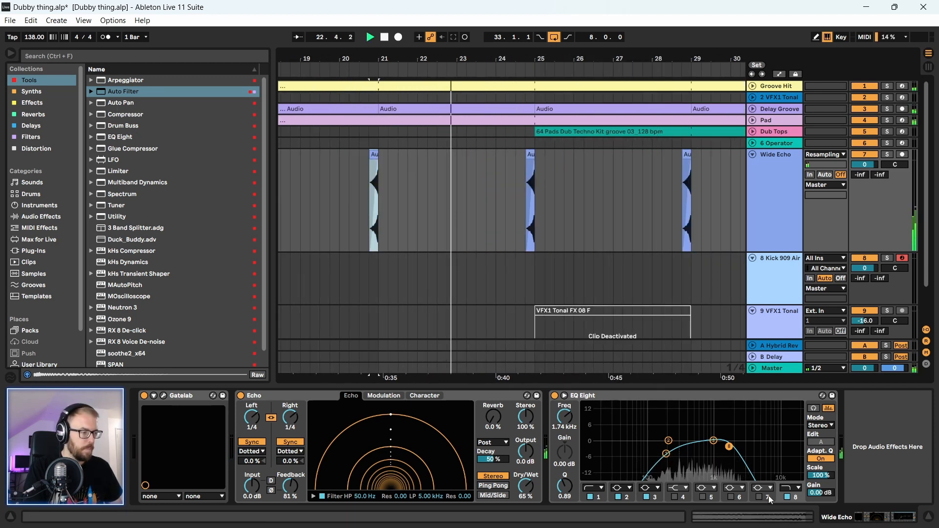
{"action": "left_click", "coordinate": [788, 497]}
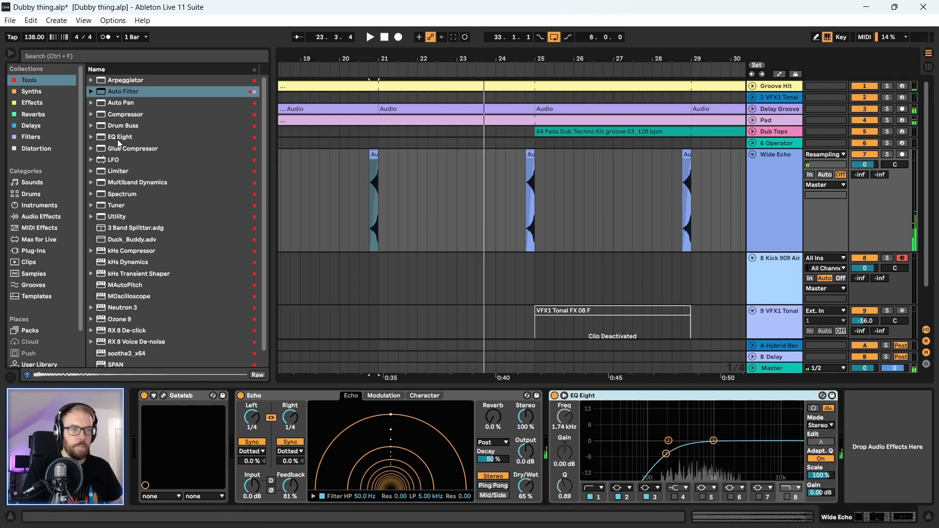
{"action": "left_click_drag", "start_coordinate": [122, 91], "coordinate": [860, 465]}
{"action": "key", "text": "space"}
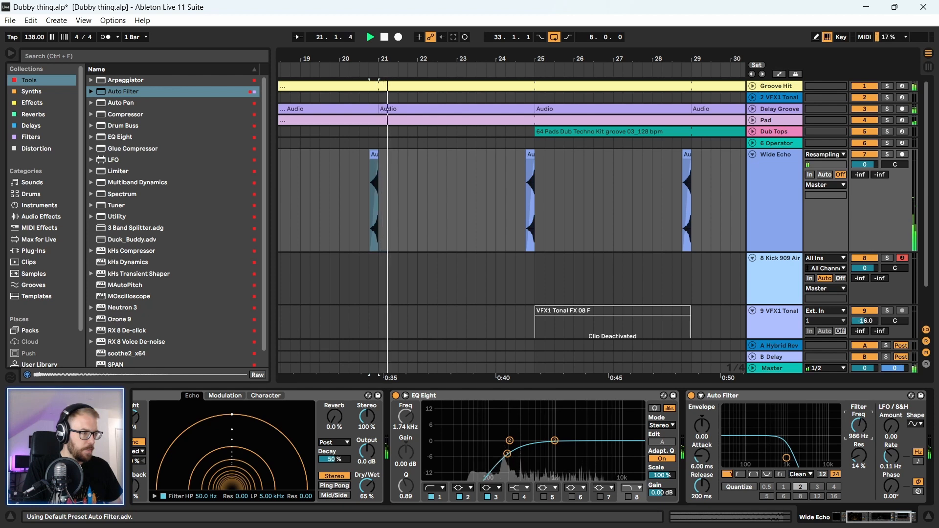
{"action": "left_click_drag", "start_coordinate": [859, 426], "coordinate": [860, 422]}
{"action": "key", "text": "space"}
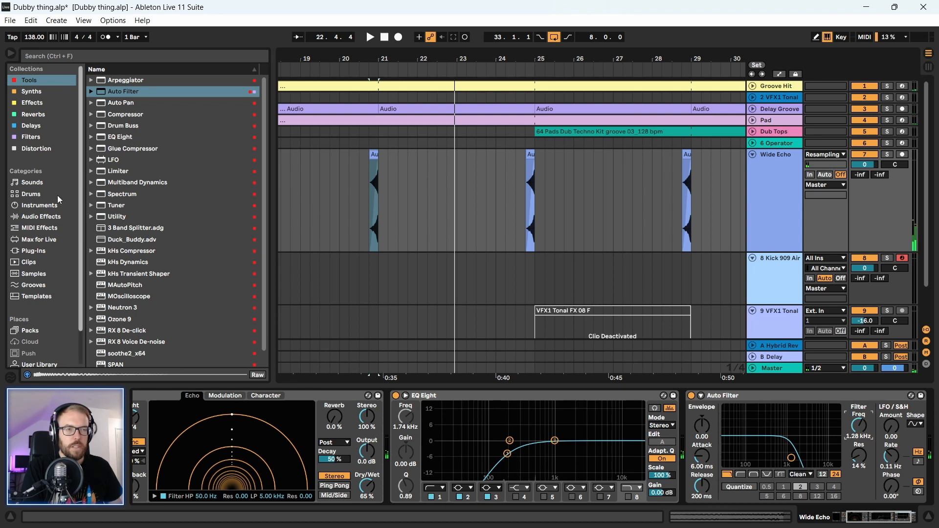
- Insert Saturator from the Distortion collection between EQ Eight and Auto Filter with 5.71 dB drive, keeping the Analog Clip curve
{"action": "left_click", "coordinate": [35, 148]}
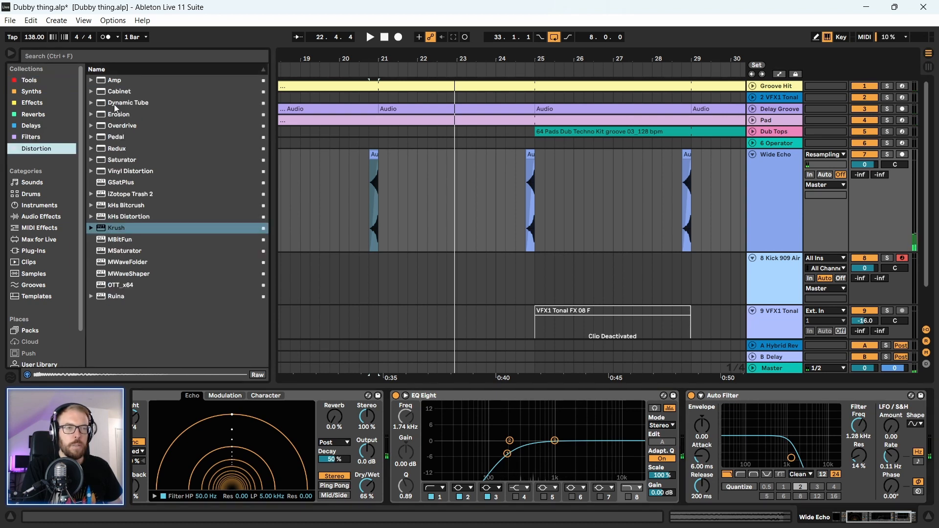
{"action": "left_click_drag", "start_coordinate": [121, 159], "coordinate": [700, 408]}
{"action": "key", "text": "space"}
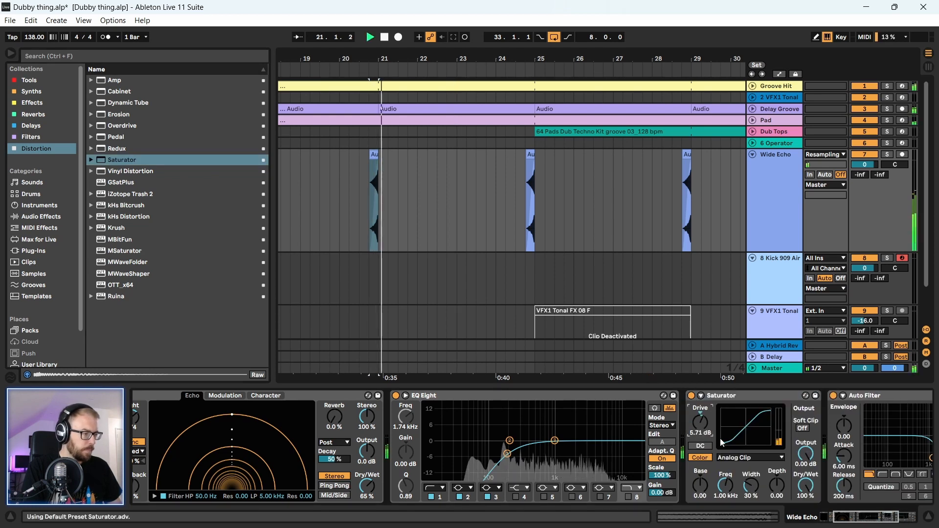
{"action": "left_click", "coordinate": [743, 457]}
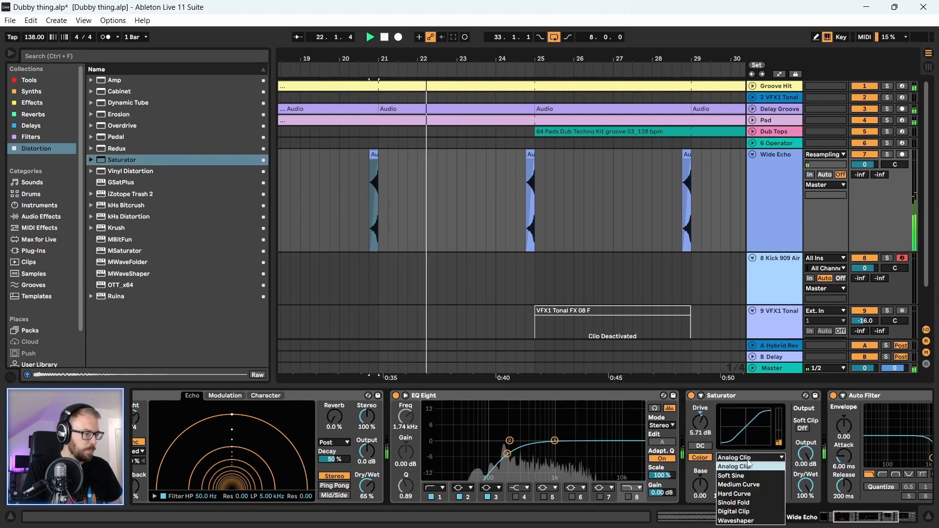
{"action": "left_click", "coordinate": [764, 398]}
{"action": "left_click_drag", "start_coordinate": [887, 516], "coordinate": [908, 512]}
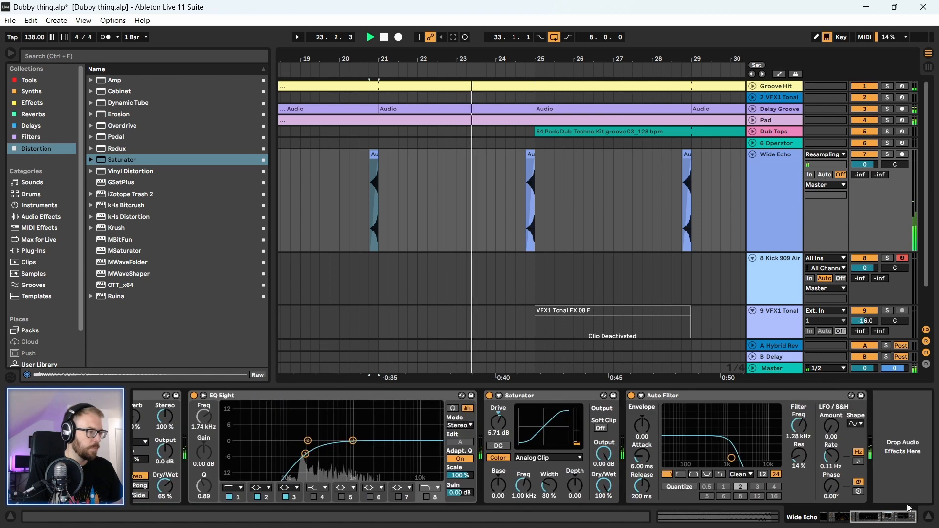
- Place the insert marker at 37.1.1 on the Wide Echo track and save the set
{"action": "left_click_drag", "start_coordinate": [553, 59], "coordinate": [395, 29]}
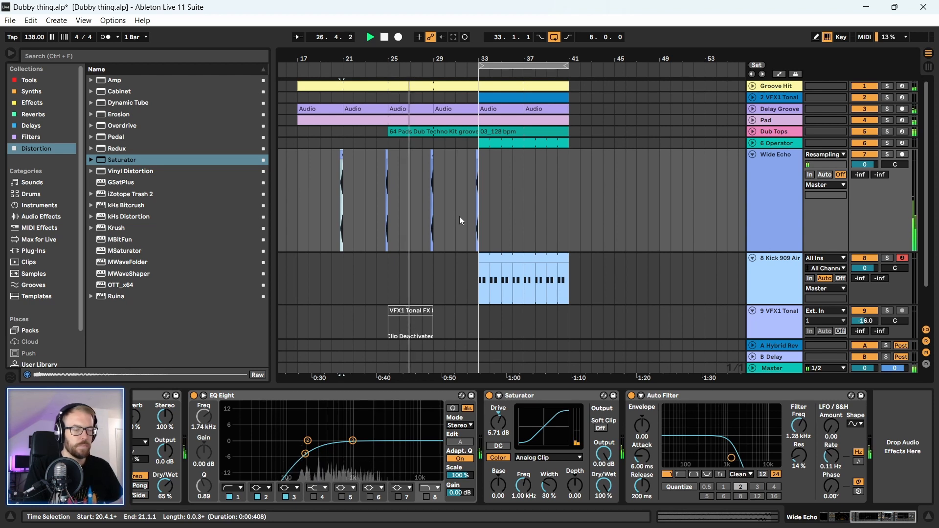
{"action": "left_click", "coordinate": [524, 218]}
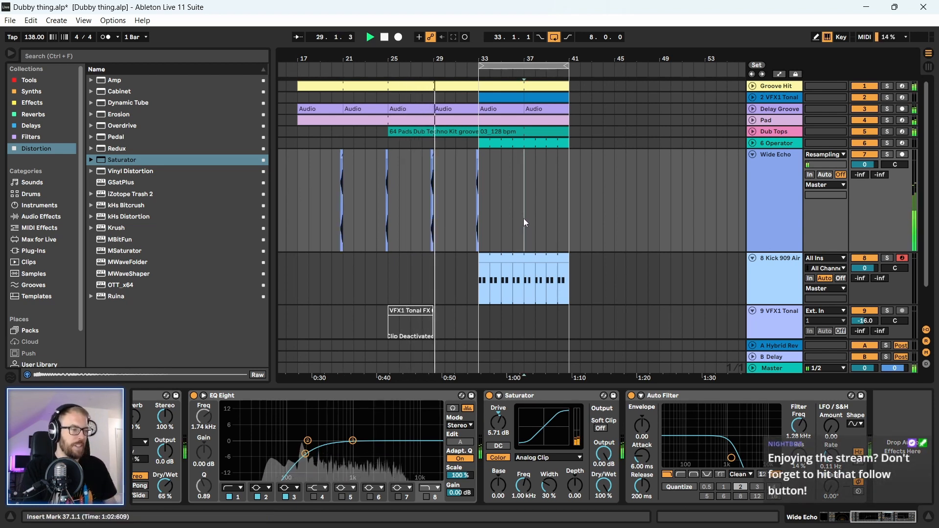
{"action": "key", "text": "ctrl+s"}
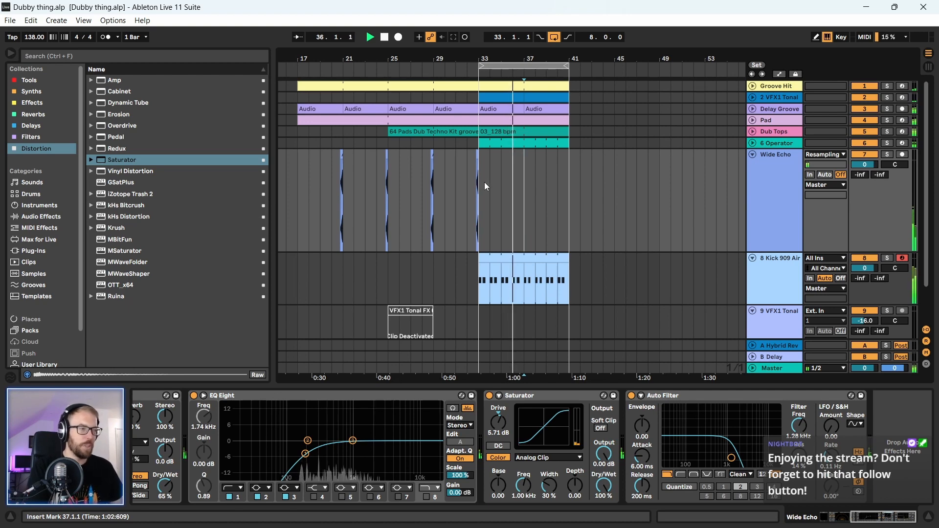
{"action": "left_click_drag", "start_coordinate": [519, 58], "coordinate": [419, 222]}
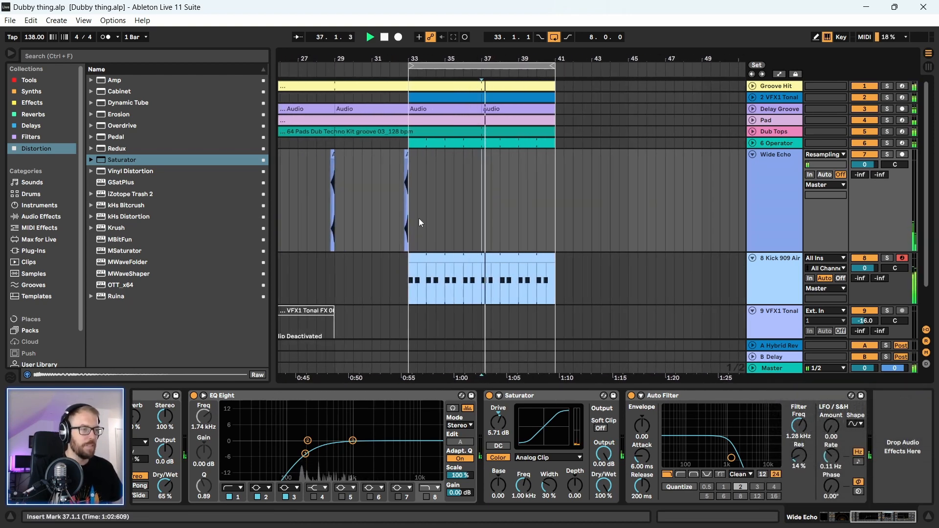
{"action": "scroll", "coordinate": [387, 266], "scroll_direction": "down", "scroll_amount": 3}
{"action": "scroll", "coordinate": [386, 266], "scroll_direction": "up", "scroll_amount": 2}
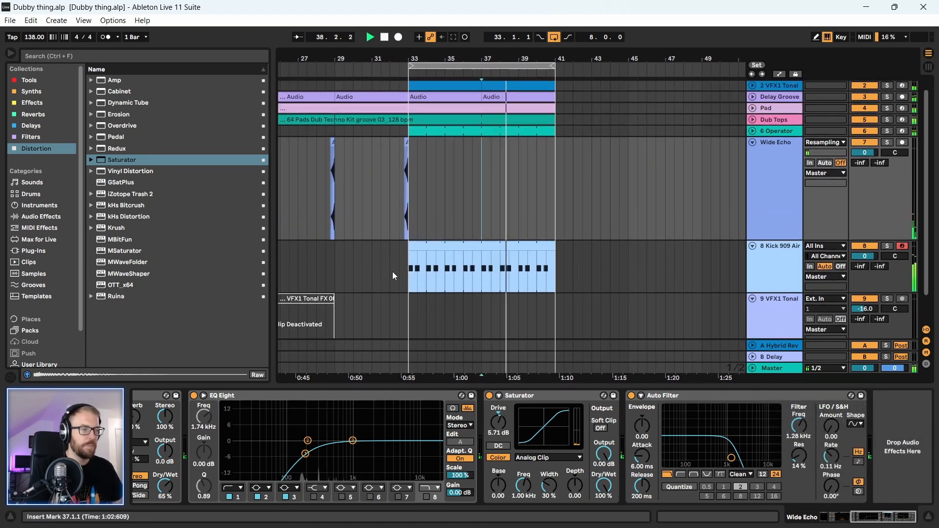
- Audition the Kick 909 Air track in solo over bars 33 to 41 and compare it with the full mix
{"action": "left_click", "coordinate": [773, 259]}
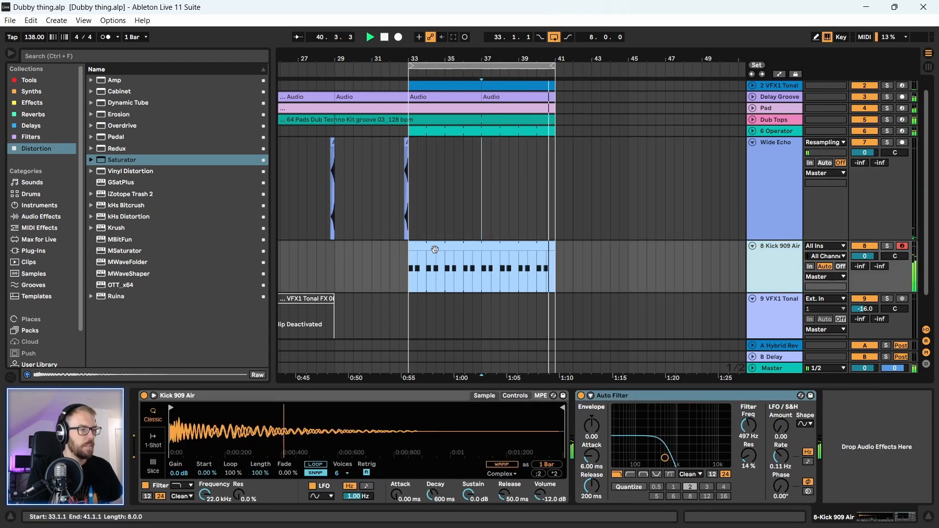
{"action": "left_click", "coordinate": [552, 258]}
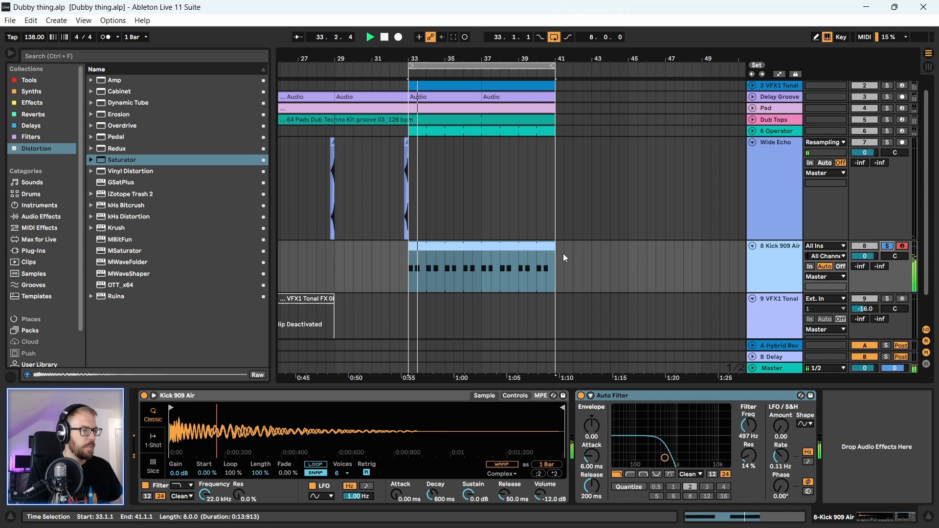
{"action": "left_click", "coordinate": [440, 246]}
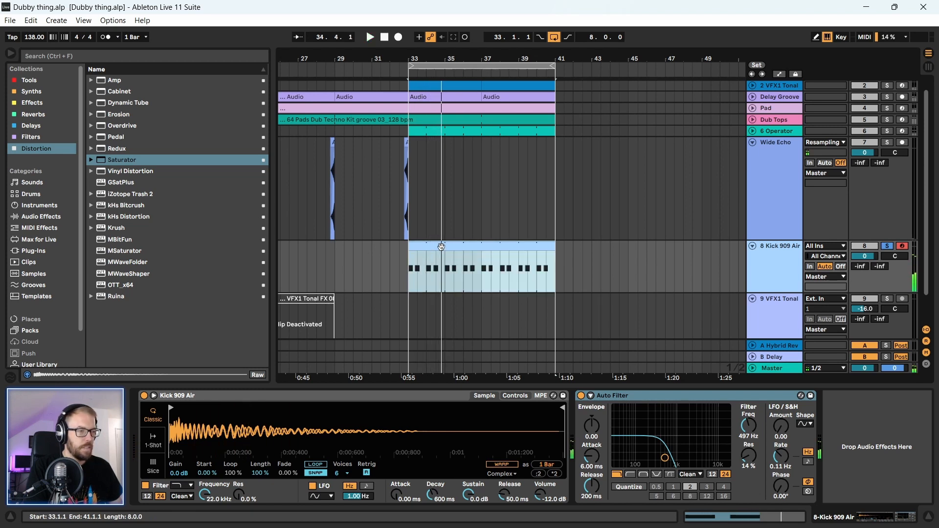
{"action": "left_click", "coordinate": [776, 253]}
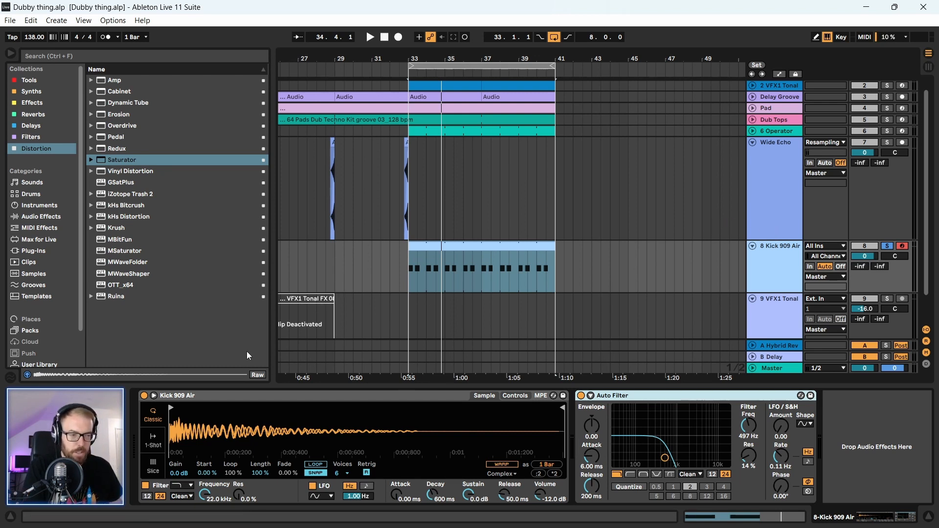
{"action": "left_click", "coordinate": [867, 248]}
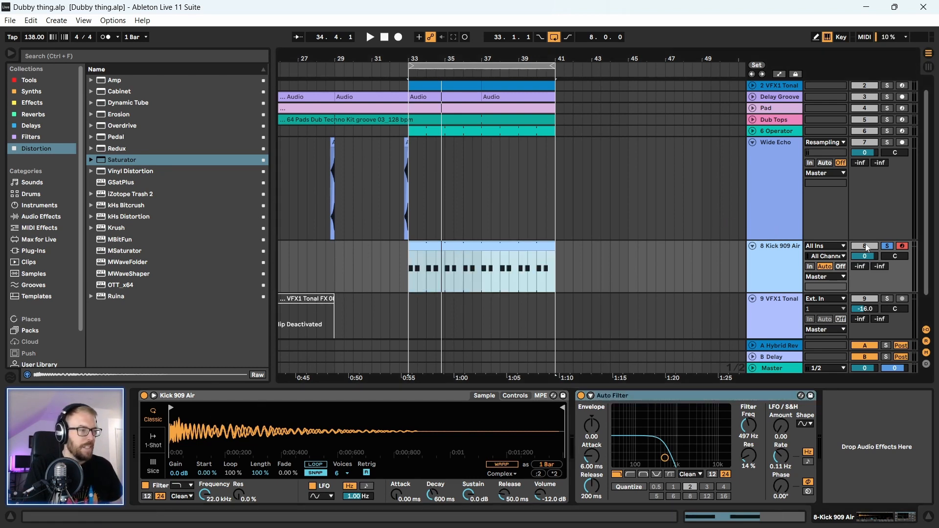
{"action": "left_click", "coordinate": [483, 242]}
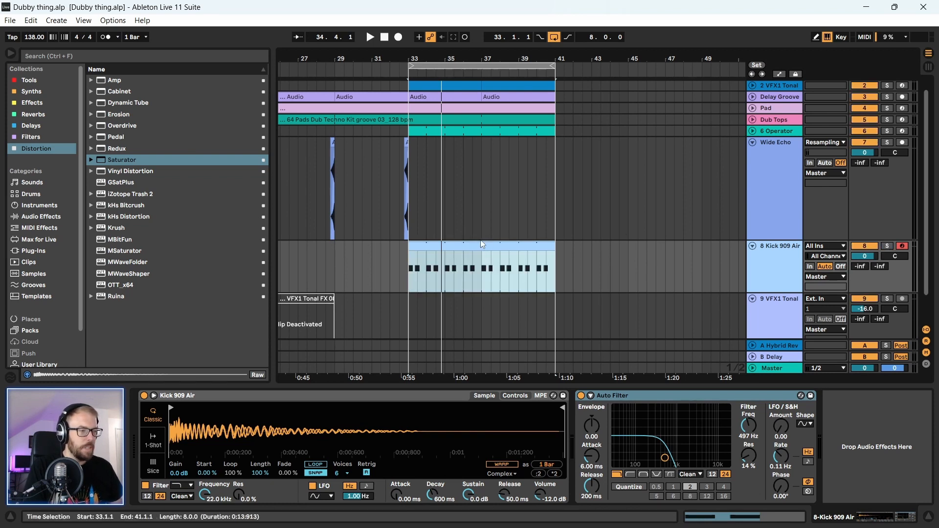
{"action": "key", "text": "space"}
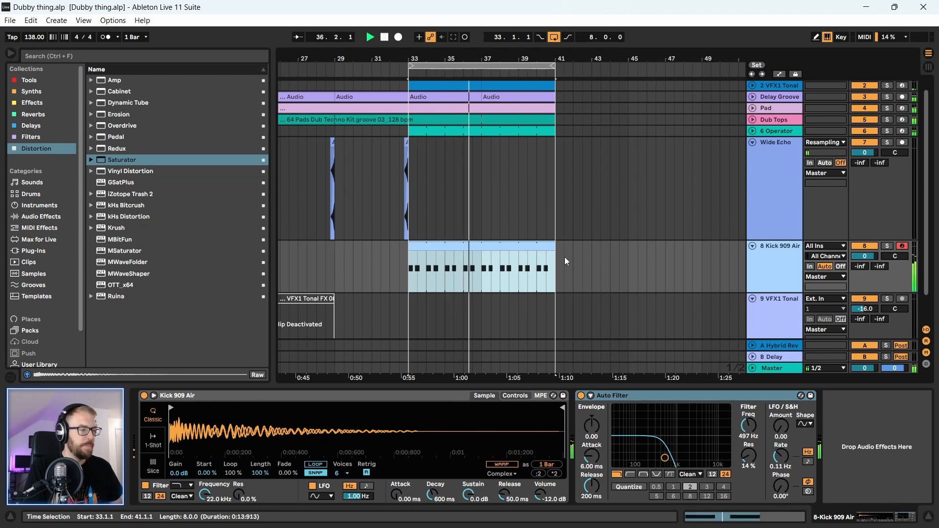
- Listen to the loop with the Kick 909 Air part and look through the Tools and Synths collections
{"action": "left_click", "coordinate": [354, 270]}
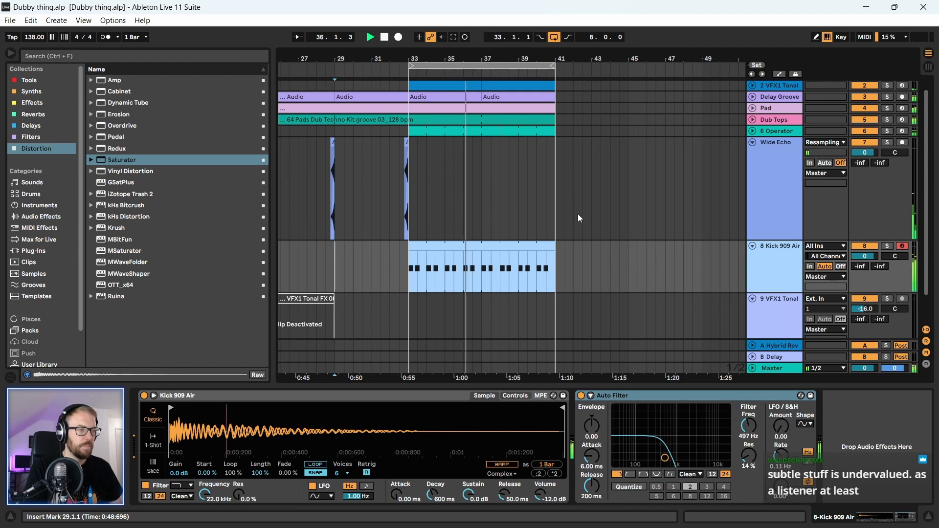
{"action": "left_click", "coordinate": [771, 252]}
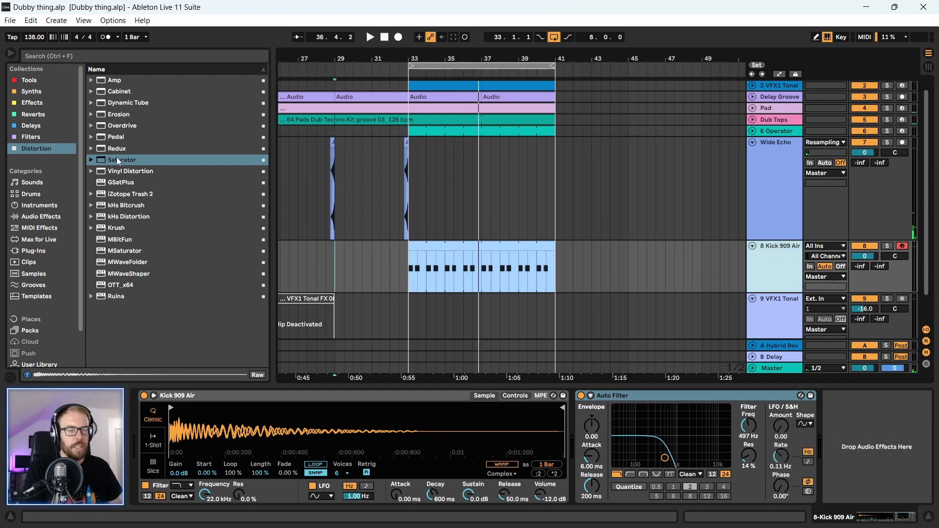
{"action": "left_click", "coordinate": [43, 80]}
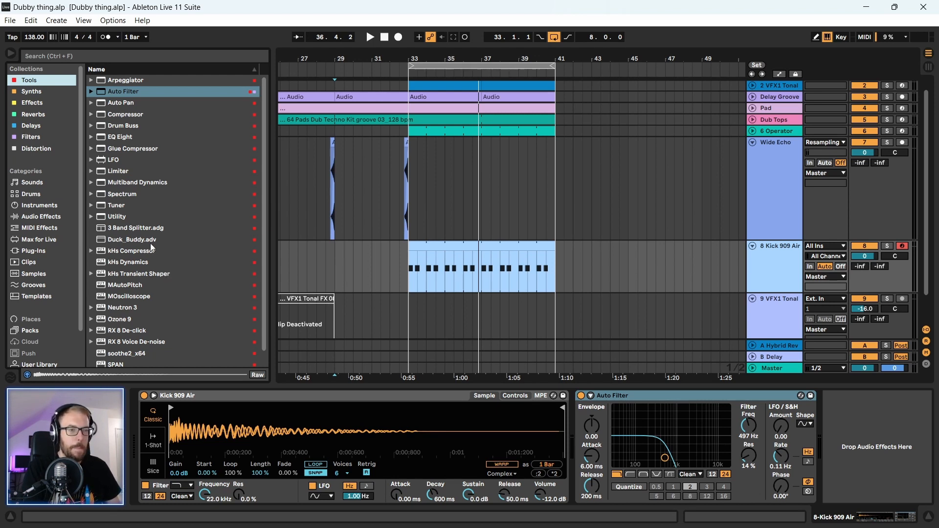
{"action": "scroll", "coordinate": [150, 243], "scroll_direction": "down", "scroll_amount": 1}
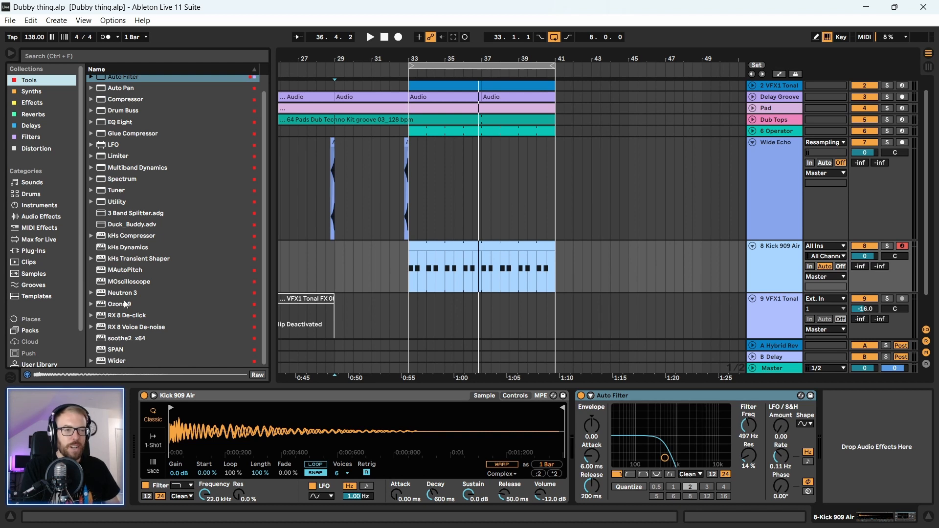
{"action": "left_click", "coordinate": [412, 266]}
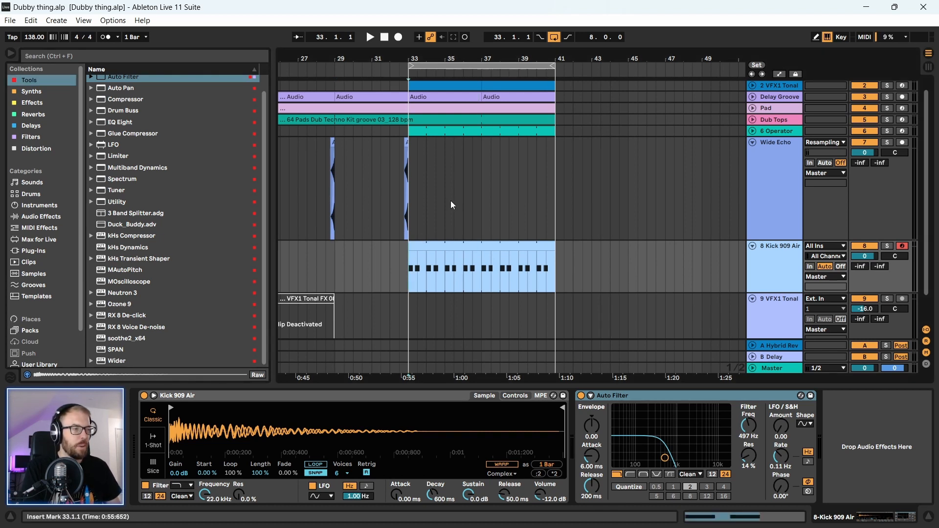
{"action": "key", "text": "space"}
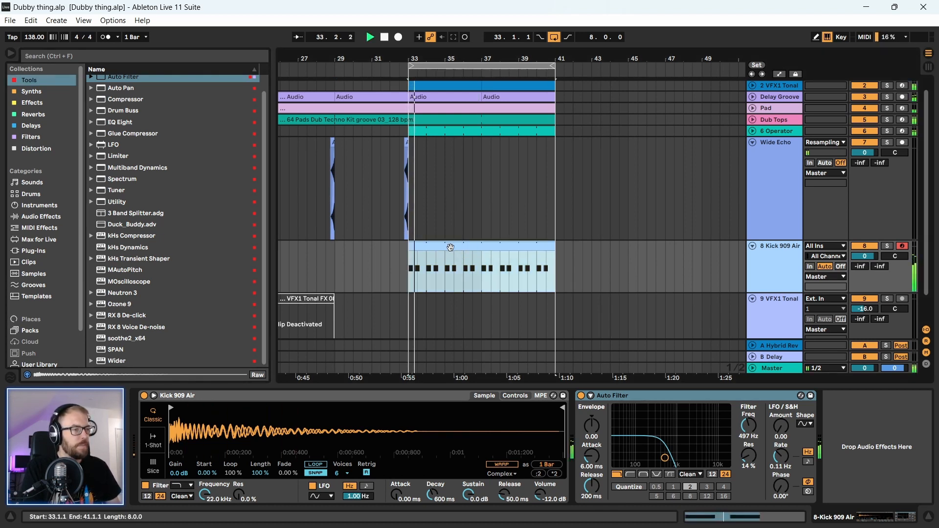
{"action": "left_click", "coordinate": [32, 92]}
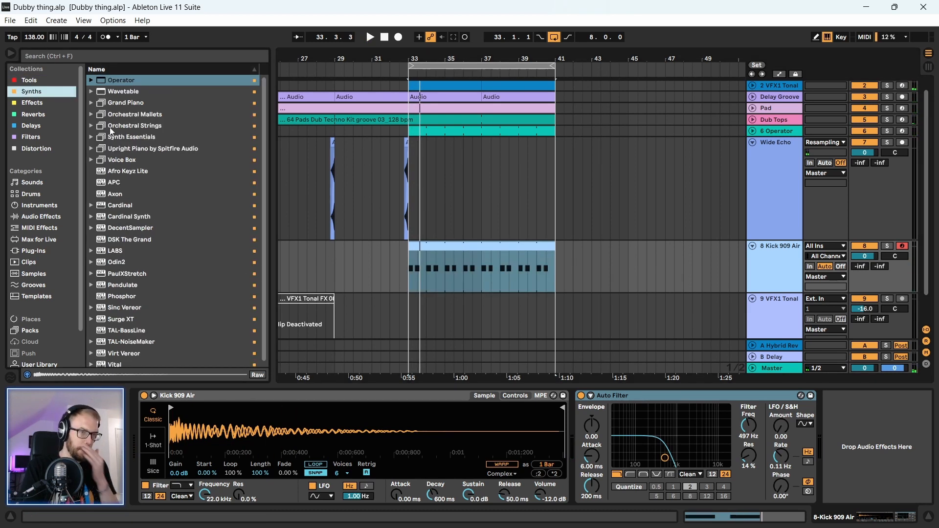
{"action": "scroll", "coordinate": [121, 210], "scroll_direction": "down", "scroll_amount": 1}
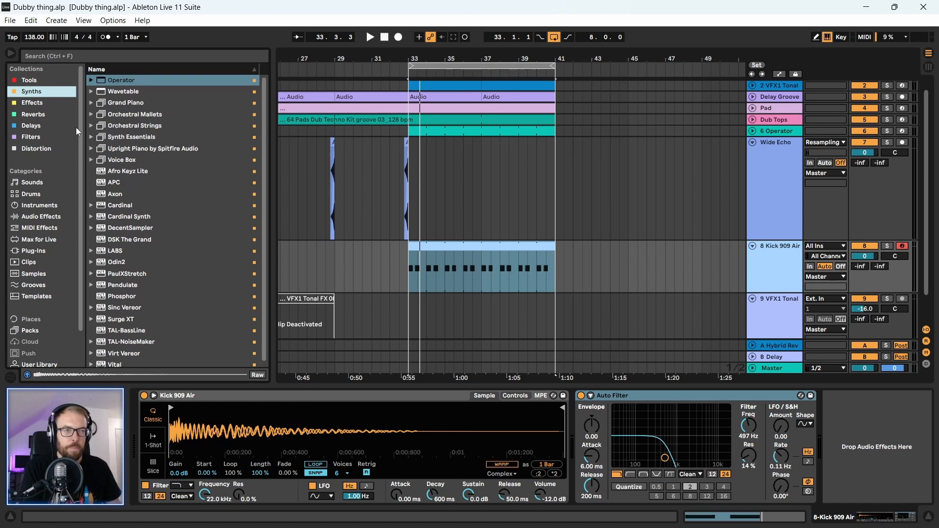
- Add EQ Eight from the Tools collection after Auto Filter on Kick 909 Air and set its mode to M/S
{"action": "left_click", "coordinate": [30, 80]}
{"action": "left_click", "coordinate": [133, 123]}
{"action": "left_click_drag", "start_coordinate": [133, 126], "coordinate": [853, 419]}
{"action": "left_click", "coordinate": [909, 426]}
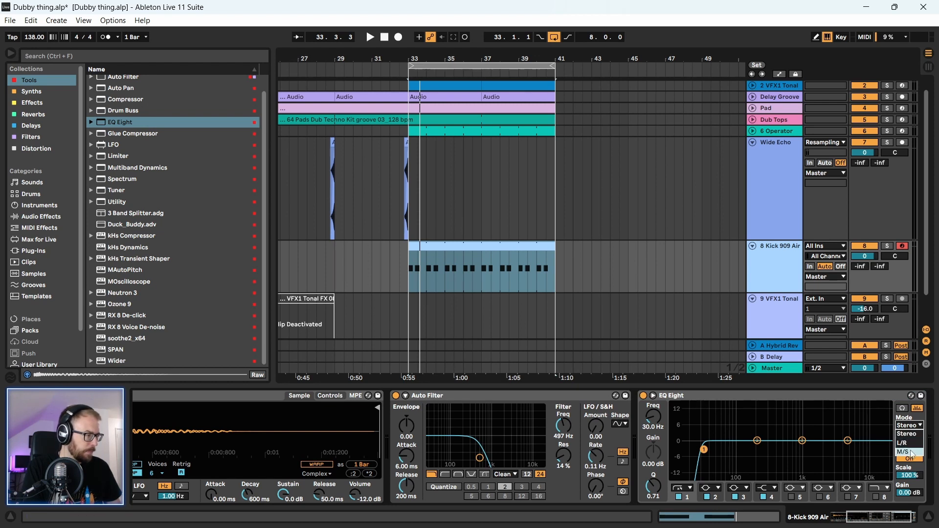
{"action": "left_click", "coordinate": [912, 452]}
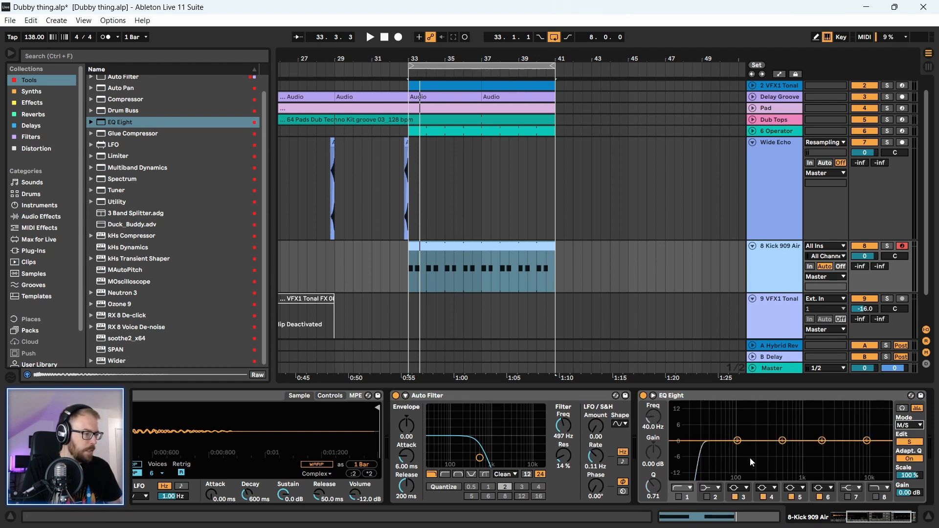
{"action": "left_click", "coordinate": [910, 426]}
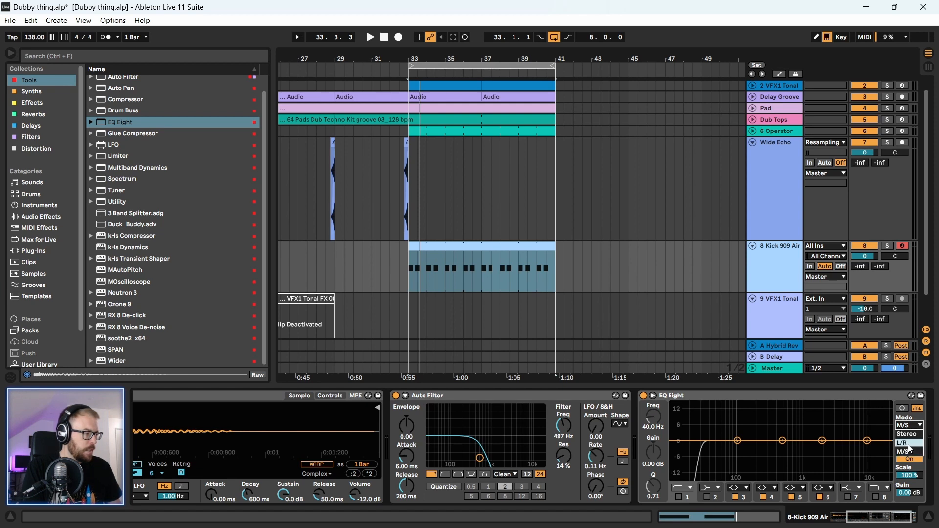
- Turn on band 1 as a low cut in EQ Eight's side channel and set its frequency to 323 Hz
{"action": "left_click", "coordinate": [687, 488]}
{"action": "left_click", "coordinate": [687, 489]}
{"action": "left_click", "coordinate": [679, 498]}
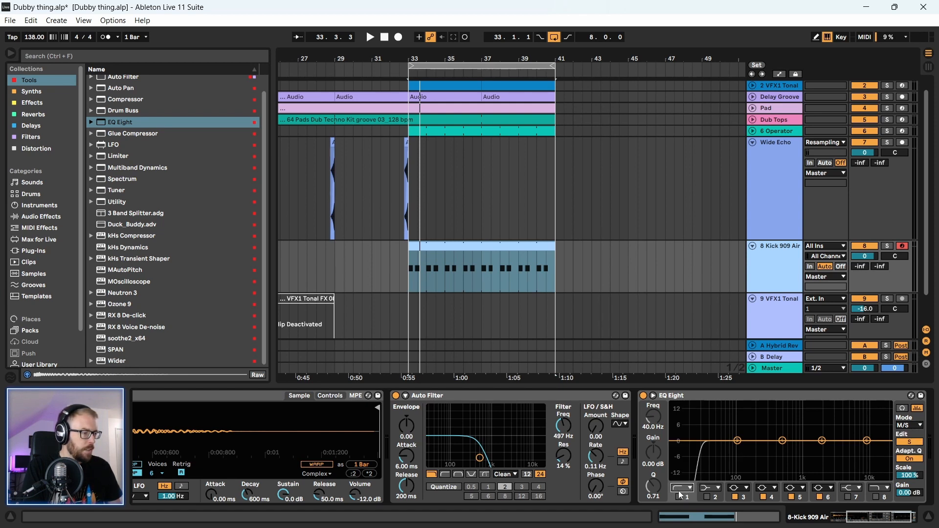
{"action": "left_click", "coordinate": [679, 495]}
{"action": "key", "text": "space"}
{"action": "left_click_drag", "start_coordinate": [712, 449], "coordinate": [771, 450]}
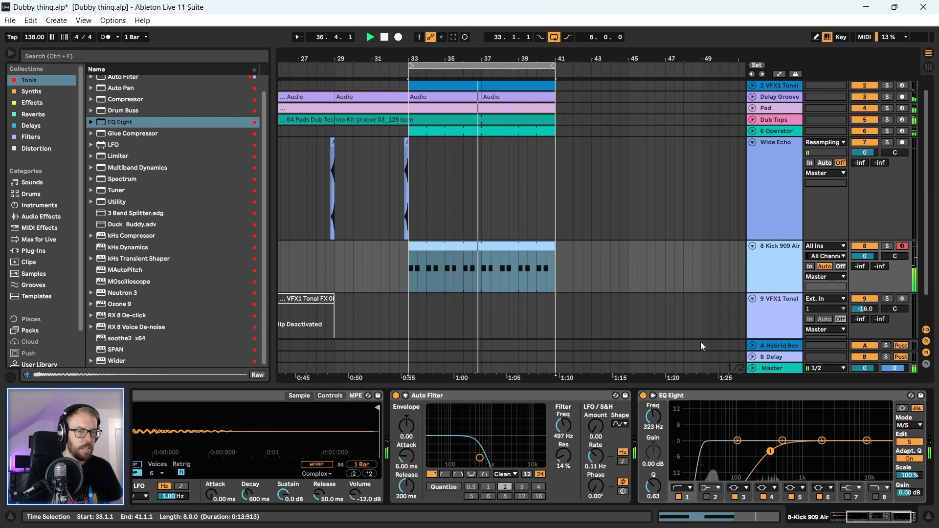
- Switch EQ Eight to editing the mid channel and turn off its band 1
{"action": "left_click", "coordinate": [911, 442]}
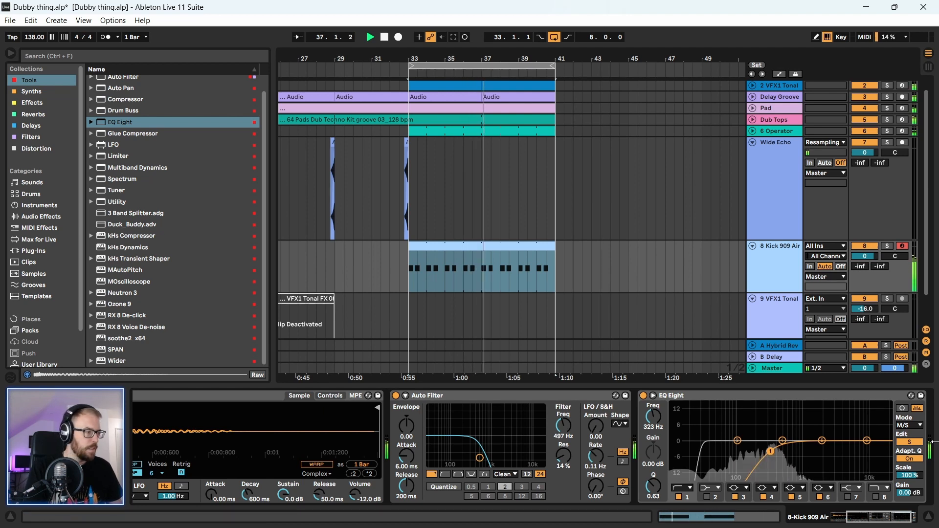
{"action": "left_click", "coordinate": [678, 497]}
{"action": "left_click", "coordinate": [692, 400]}
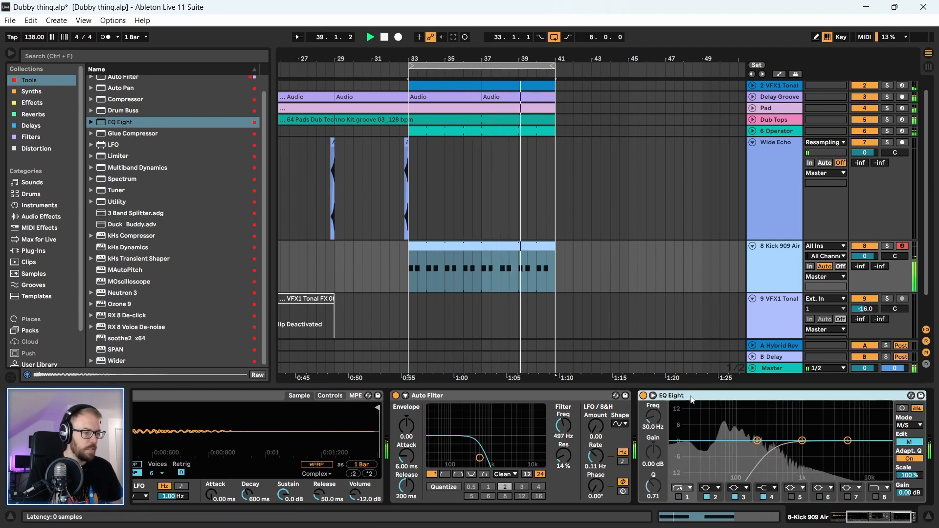
- Move the Kick 909 Air track directly above Wide Echo and rename it Sub Kick
{"action": "left_click_drag", "start_coordinate": [492, 59], "coordinate": [493, 78]}
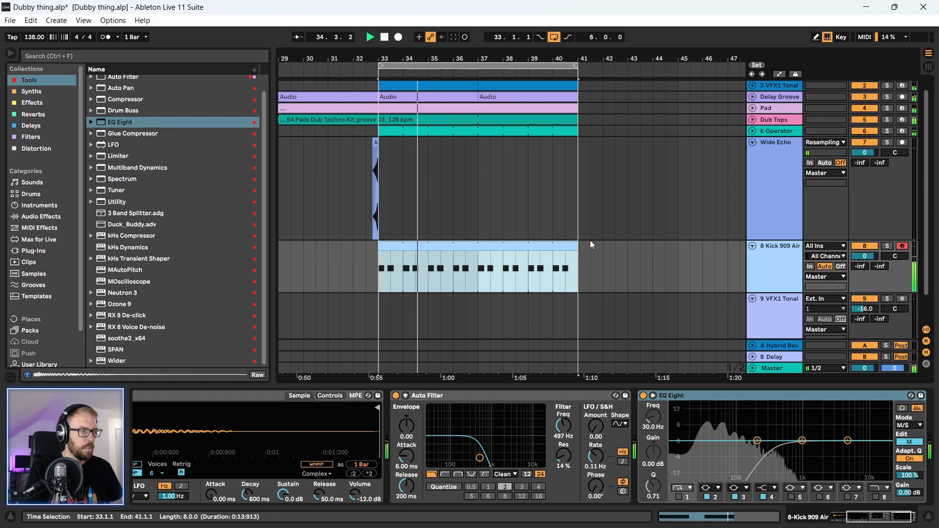
{"action": "scroll", "coordinate": [691, 264], "scroll_direction": "up", "scroll_amount": 1}
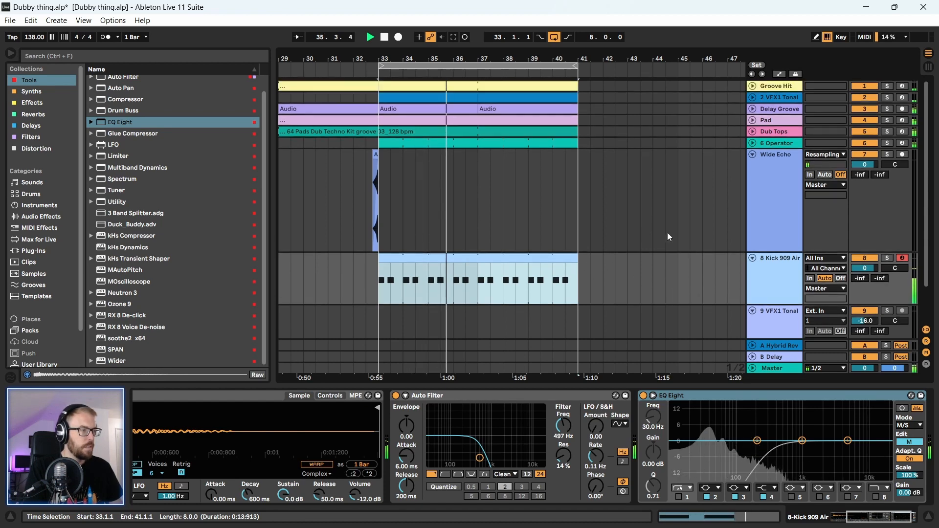
{"action": "left_click", "coordinate": [780, 164]}
{"action": "key", "text": "space"}
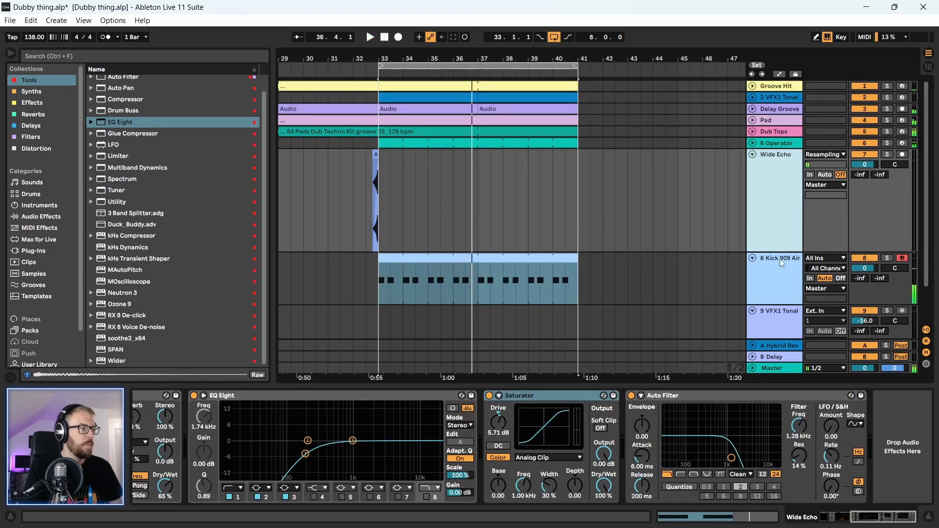
{"action": "left_click", "coordinate": [784, 262]}
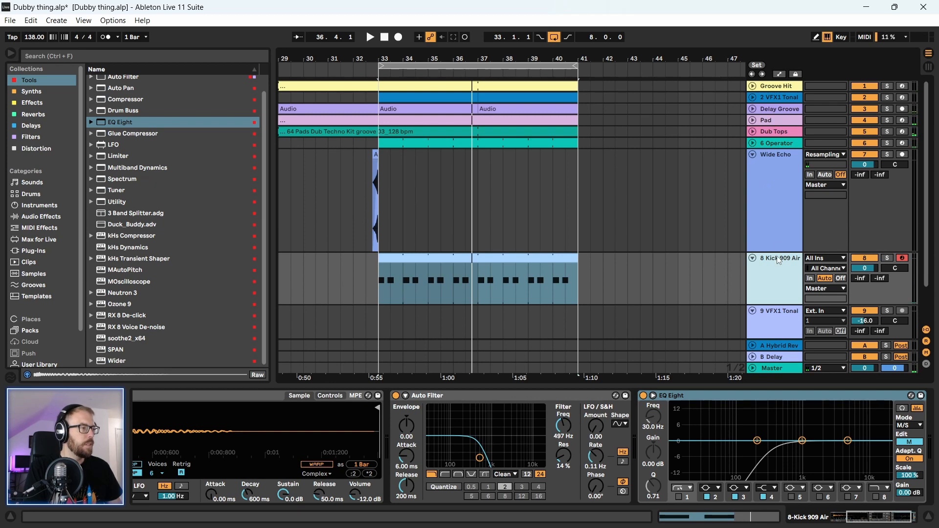
{"action": "left_click_drag", "start_coordinate": [779, 259], "coordinate": [771, 160]}
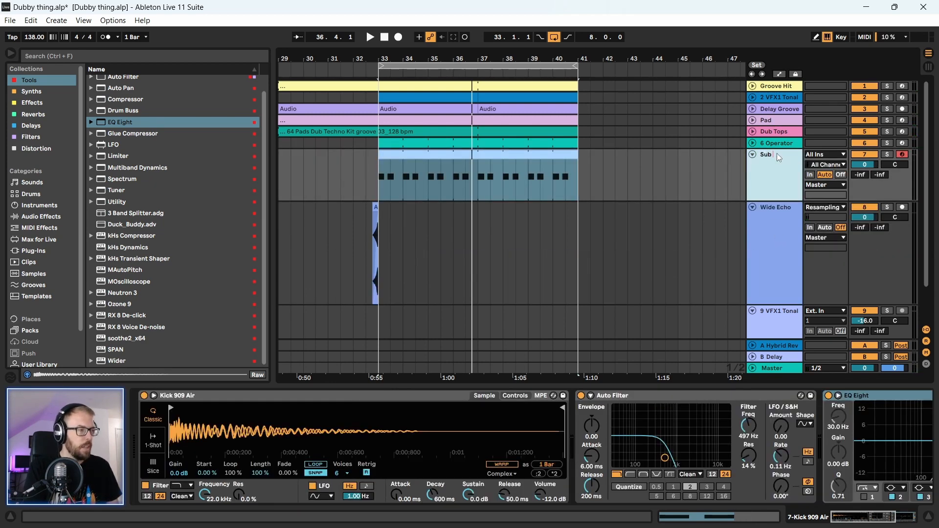
{"action": "type", "text": "ick"}
{"action": "key", "text": "Return"}
- Rename the 6 Operator track Tonal Tom and group Dub Tops, Tonal Tom and Sub Kick as Drum Group
{"action": "left_click", "coordinate": [775, 145]}
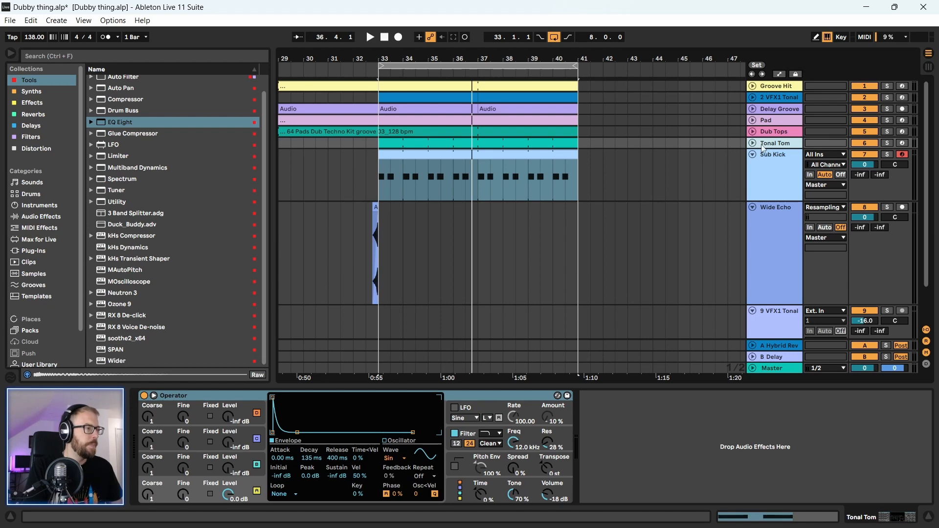
{"action": "left_click", "coordinate": [778, 132]}
{"action": "key", "text": "ctrl+g"}
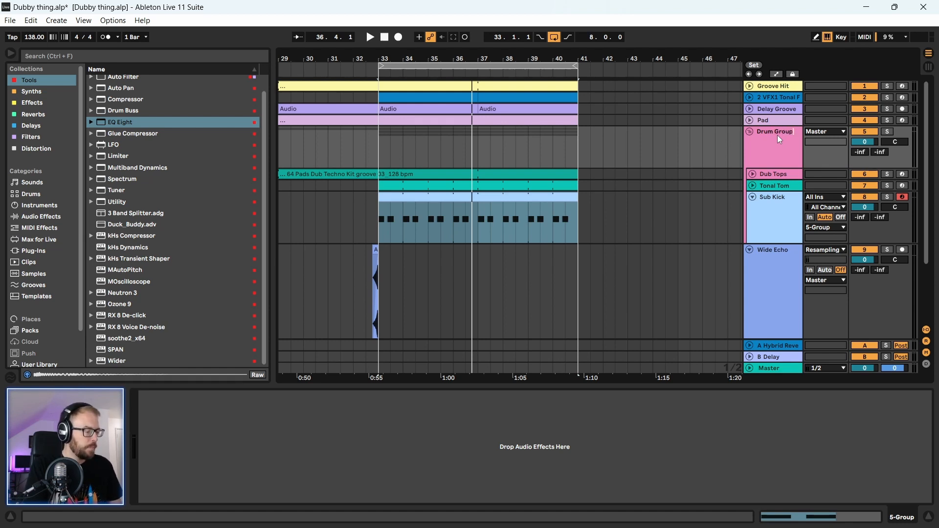
{"action": "key", "text": "Return"}
- Add Drum Buss from the Tools collection to the Drum Group
{"action": "scroll", "coordinate": [113, 167], "scroll_direction": "up", "scroll_amount": 1}
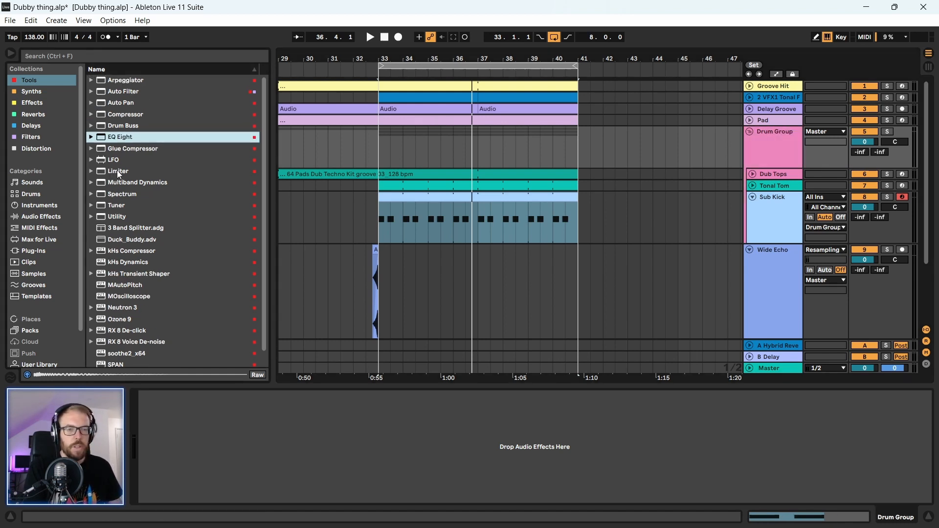
{"action": "left_click_drag", "start_coordinate": [121, 127], "coordinate": [741, 156]}
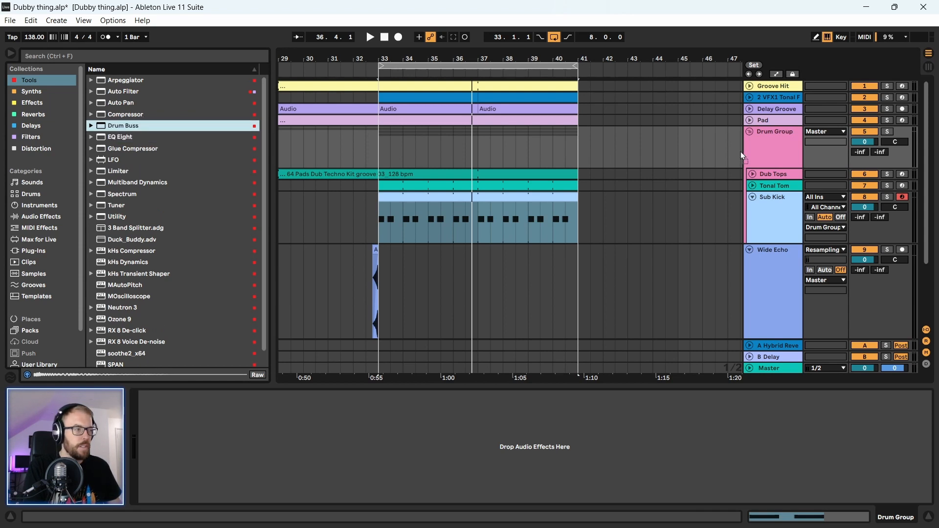
{"action": "left_click", "coordinate": [171, 396]}
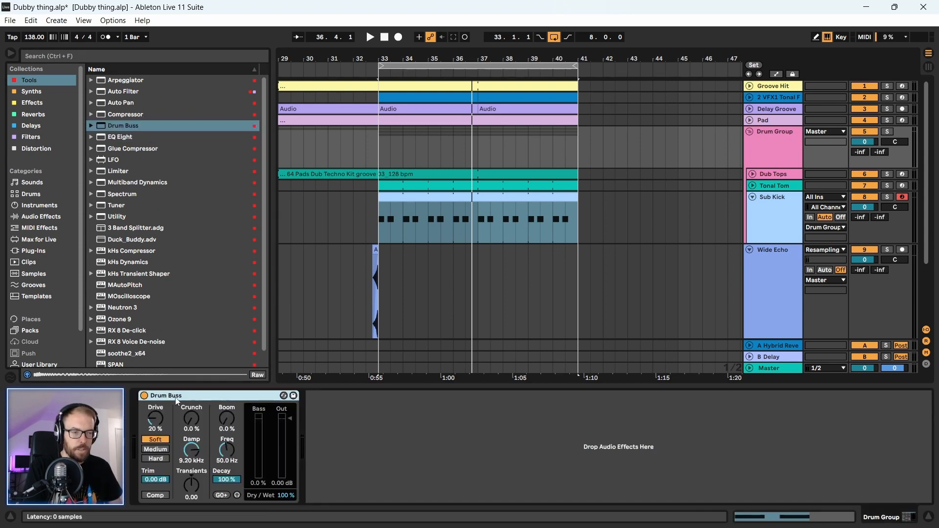
- Solo the Drum Group during playback and set Drum Buss's Drive to 56 % and Damp to 20.0 kHz
{"action": "key", "text": "space"}
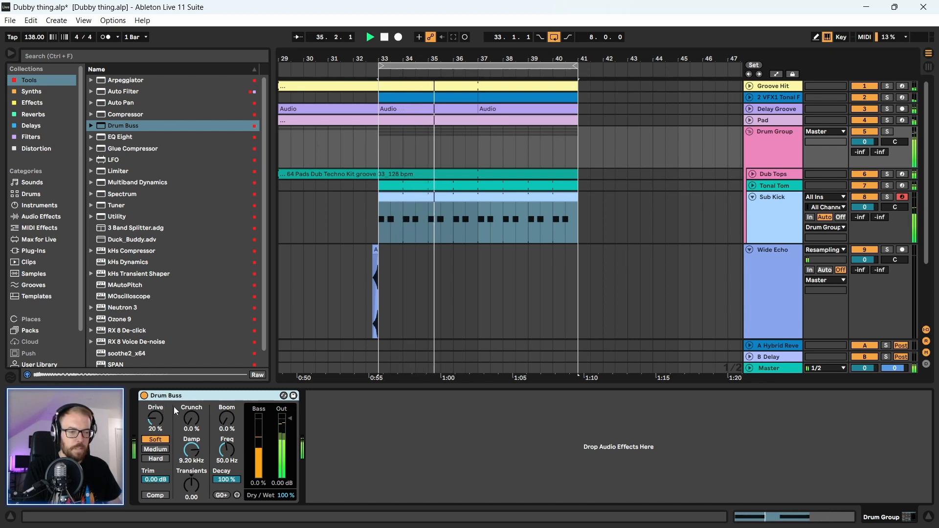
{"action": "left_click", "coordinate": [887, 132]}
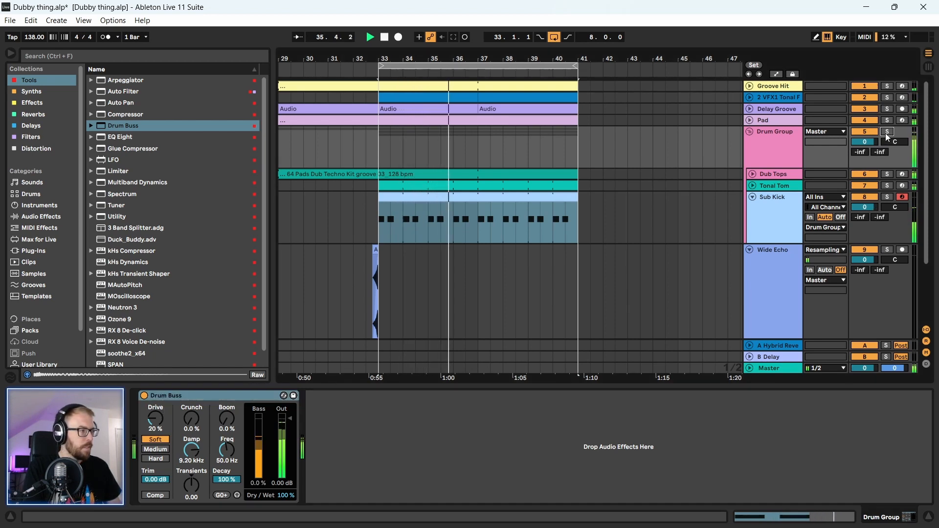
{"action": "left_click", "coordinate": [166, 397]}
{"action": "left_click_drag", "start_coordinate": [153, 425], "coordinate": [153, 382]}
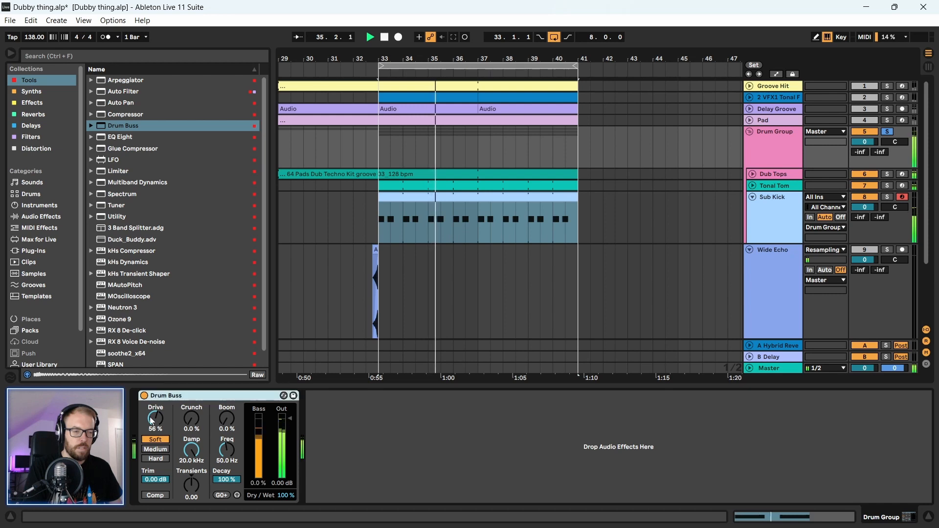
- Set Drum Buss's boom frequency to 45.6 Hz and Decay to 0.0 %, audition the result and save the set
{"action": "left_click_drag", "start_coordinate": [227, 450], "coordinate": [228, 511]}
{"action": "left_click", "coordinate": [223, 395]}
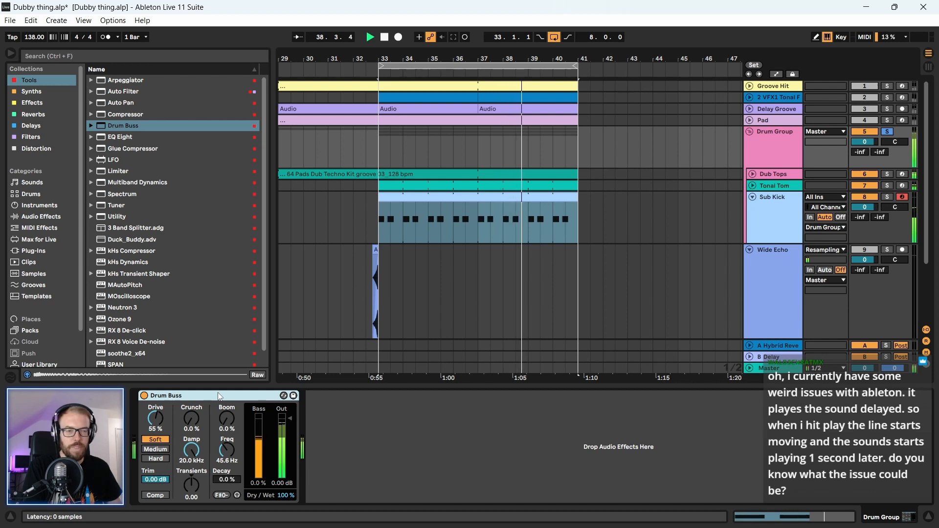
{"action": "left_click_drag", "start_coordinate": [230, 472], "coordinate": [230, 431]}
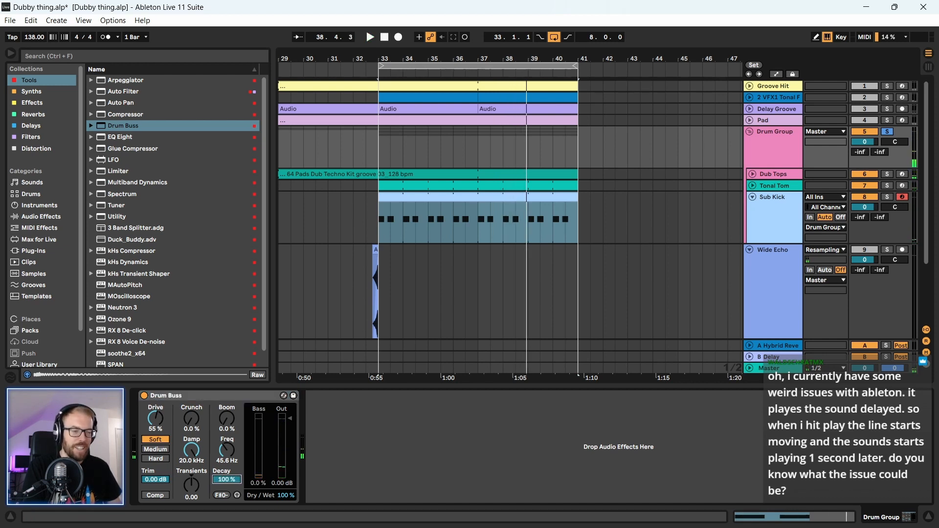
{"action": "key", "text": "space"}
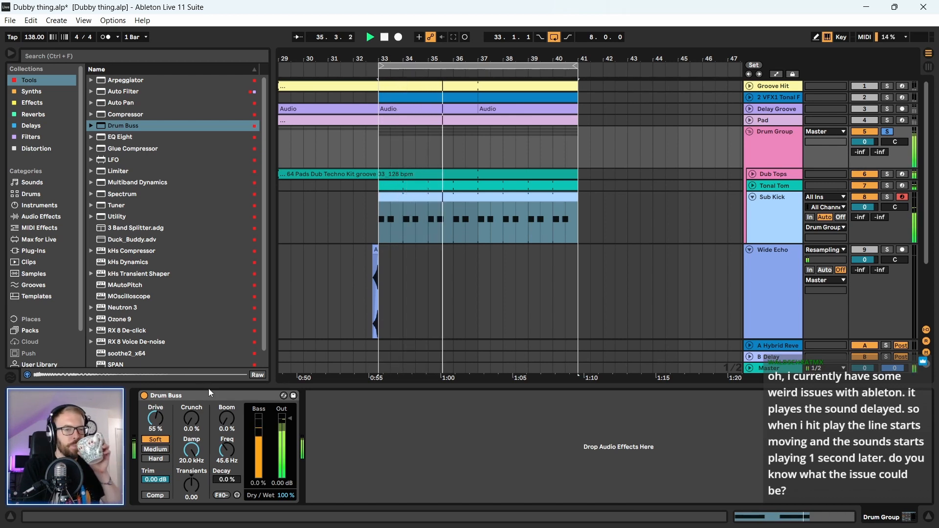
{"action": "key", "text": "space"}
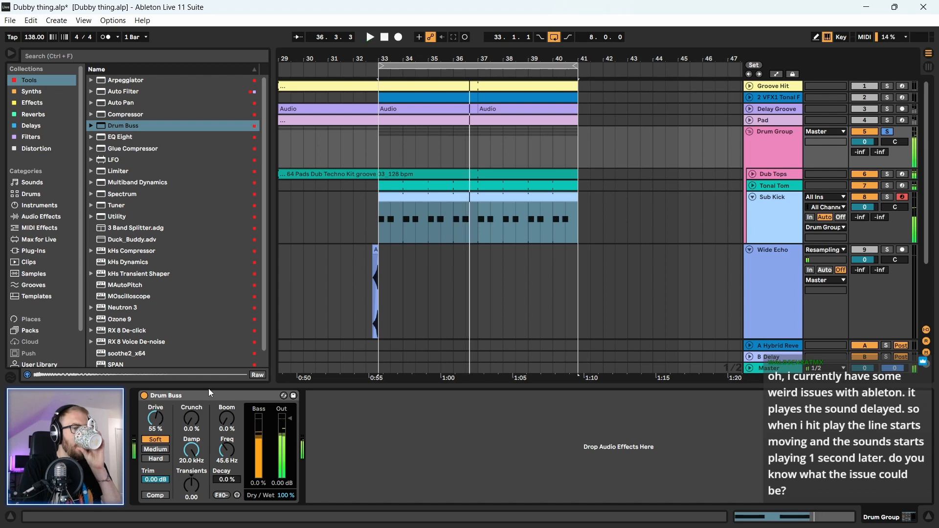
{"action": "key", "text": "ctrl+s"}
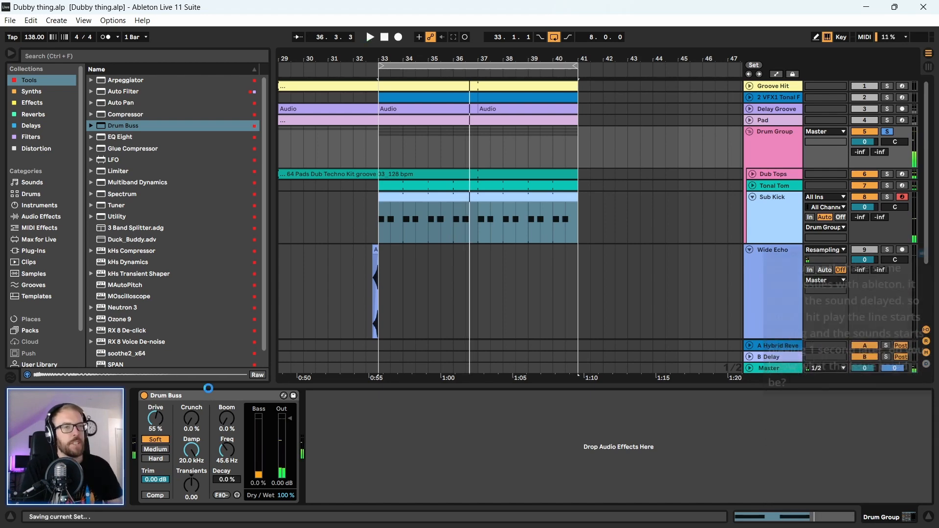
- Open the audio preferences to examine the latency settings, re-enter 4096 samples as the Output Buffer Size and close them
{"action": "left_click", "coordinate": [117, 20]}
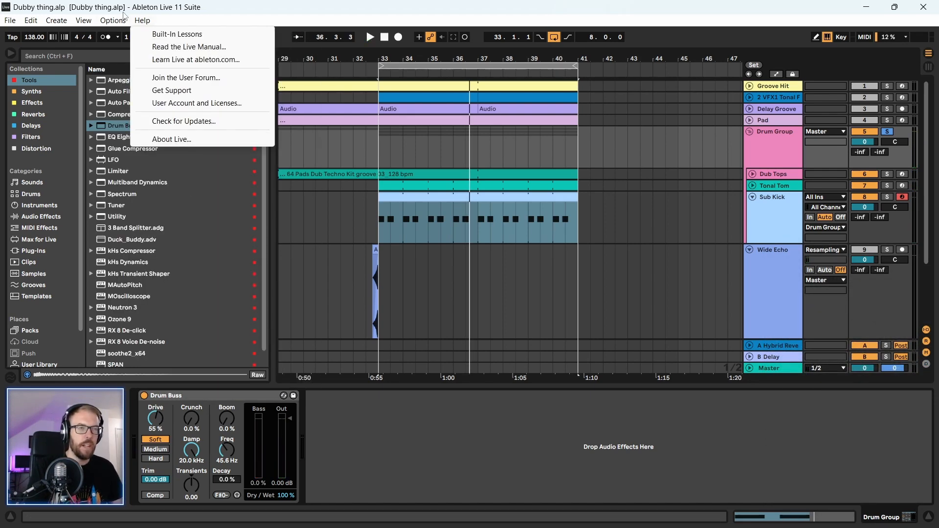
{"action": "left_click", "coordinate": [157, 387]}
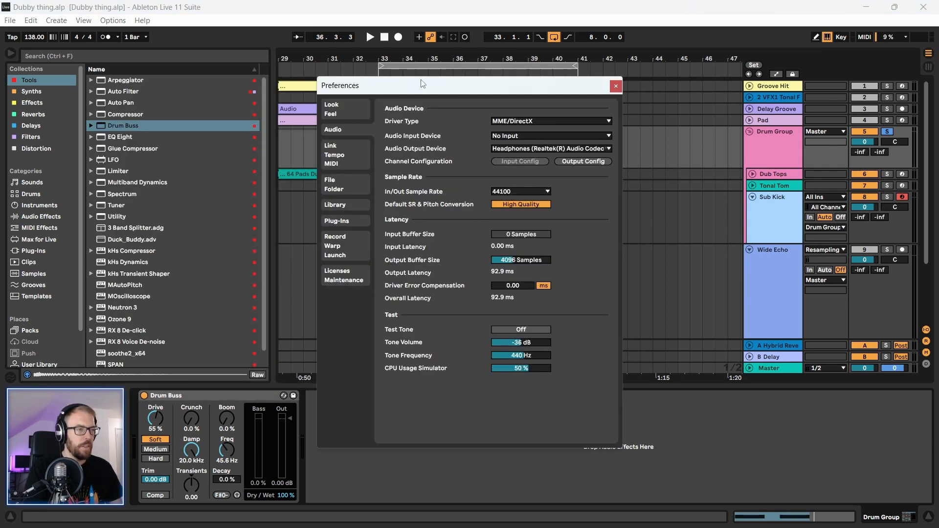
{"action": "left_click_drag", "start_coordinate": [422, 84], "coordinate": [330, 74]}
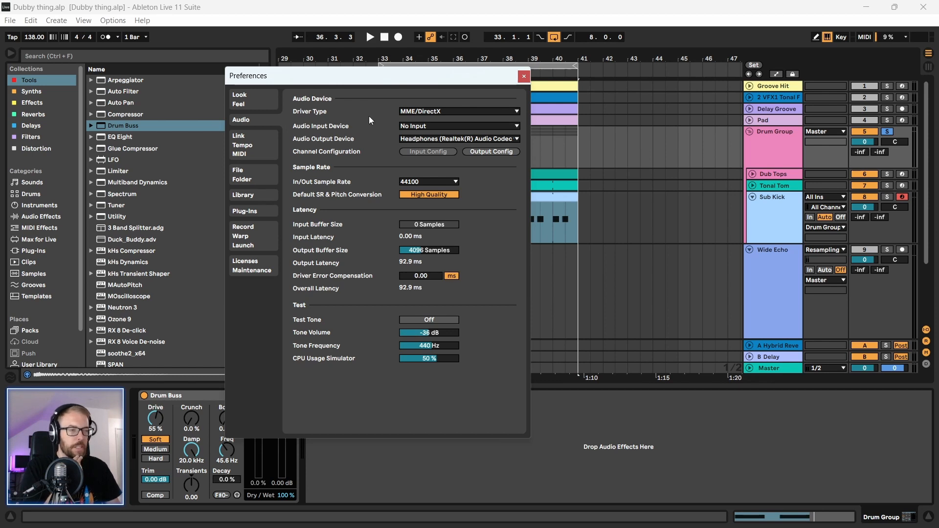
{"action": "left_click_drag", "start_coordinate": [357, 79], "coordinate": [345, 78]}
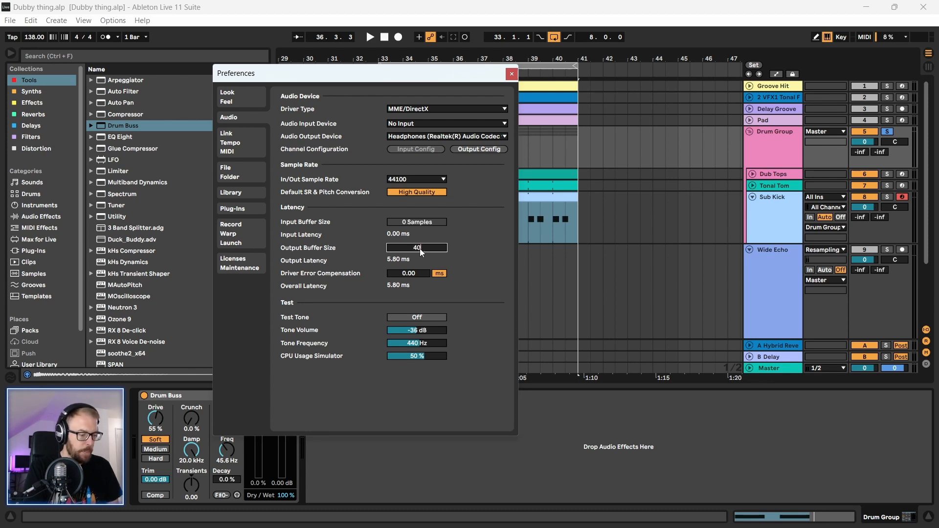
{"action": "key", "text": "Return"}
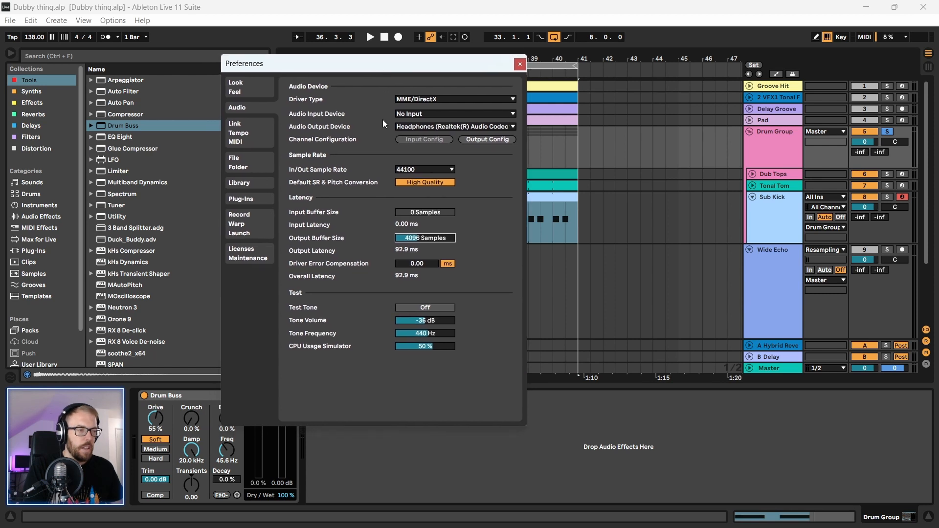
{"action": "left_click_drag", "start_coordinate": [418, 268], "coordinate": [418, 272]}
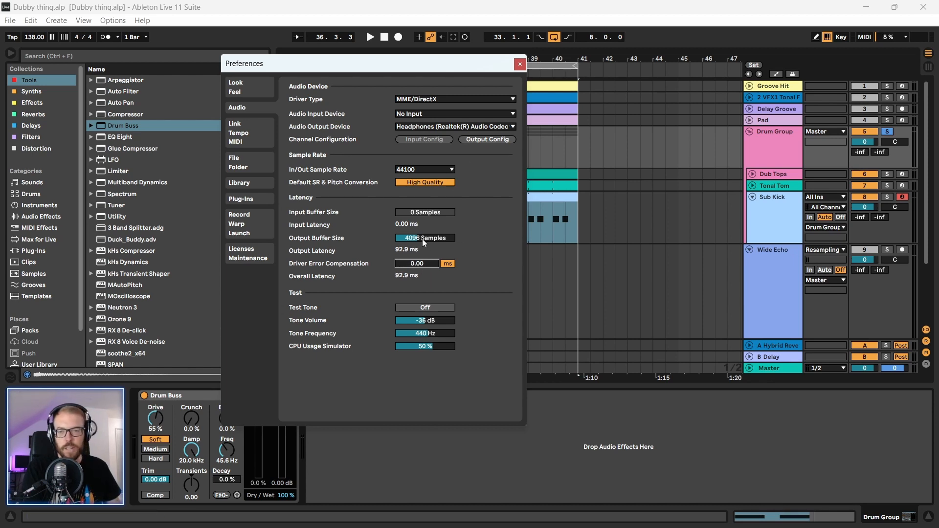
{"action": "left_click", "coordinate": [520, 65]}
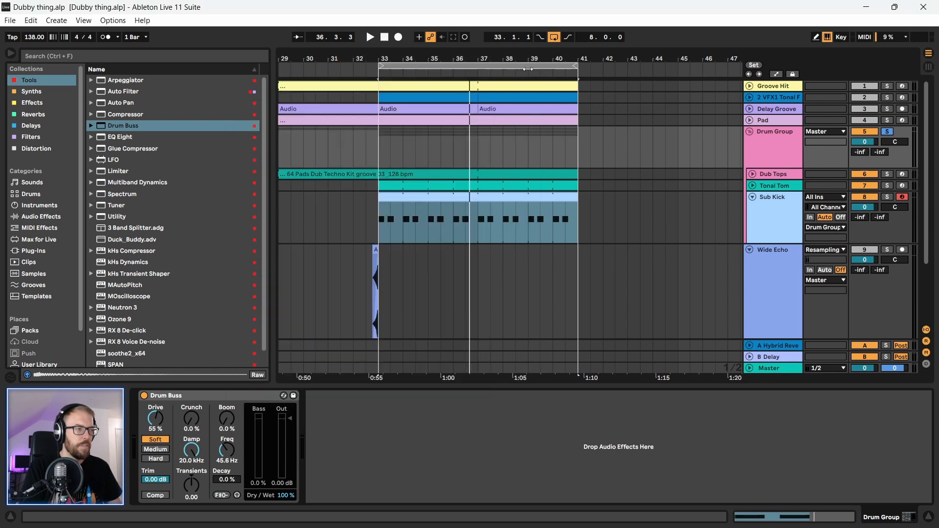
- Play the loop from bar 33 and unsolo the Drum Group to hear it with all tracks
{"action": "left_click", "coordinate": [382, 157]}
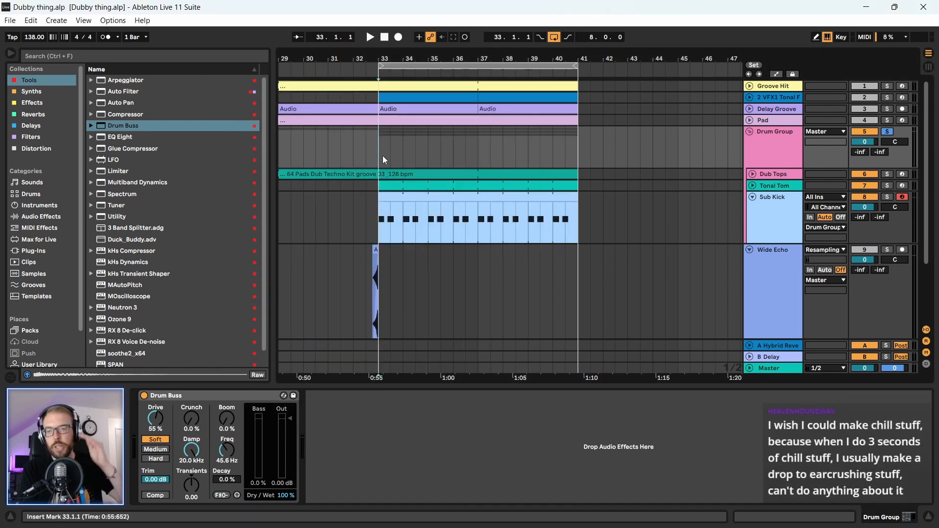
{"action": "key", "text": "space"}
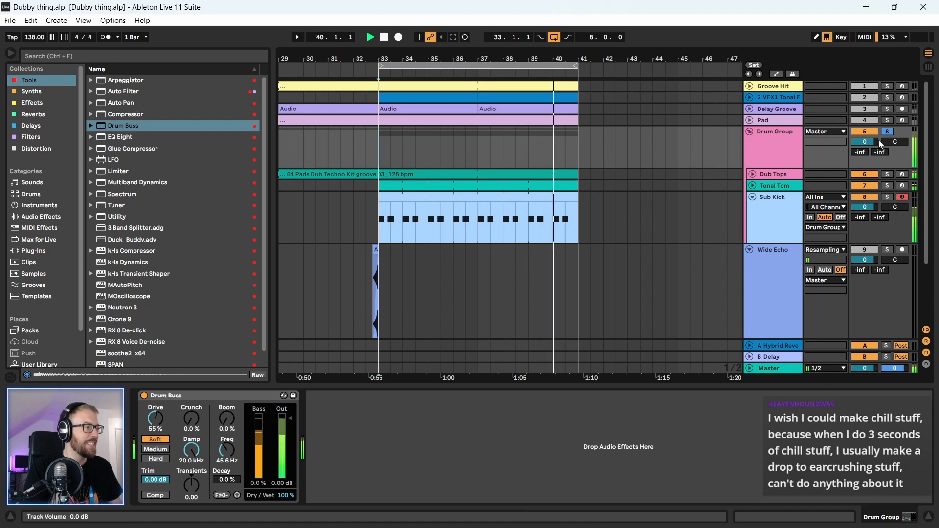
{"action": "key", "text": "space"}
{"action": "left_click", "coordinate": [888, 132]}
{"action": "key", "text": "space"}
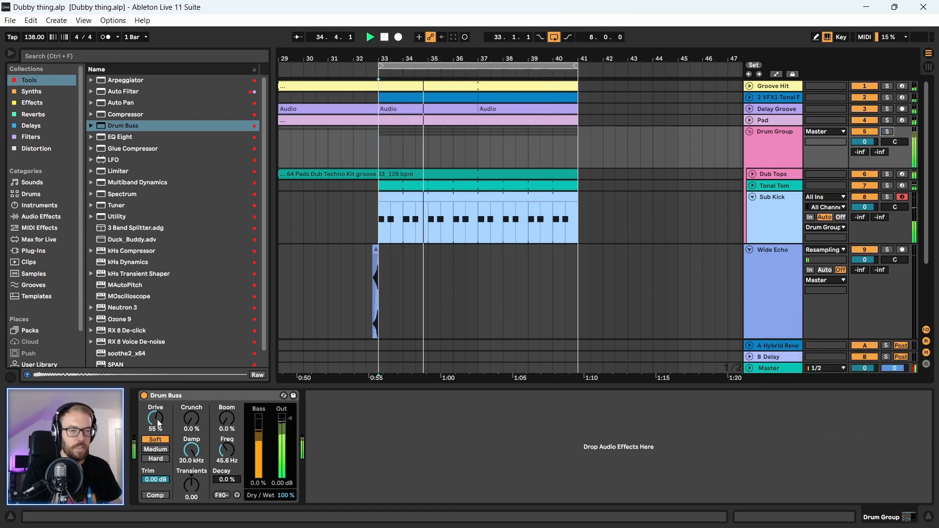
- Compare Drum Buss's Hard and Soft distortion types during playback, keep Soft and set Drive to 41 %
{"action": "left_click_drag", "start_coordinate": [152, 419], "coordinate": [155, 421]}
{"action": "left_click", "coordinate": [157, 459]}
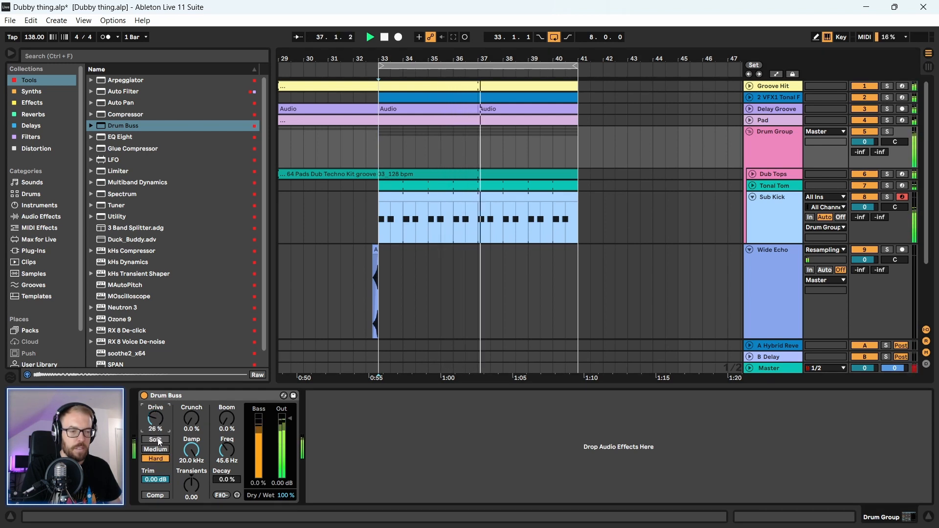
{"action": "left_click", "coordinate": [155, 439]}
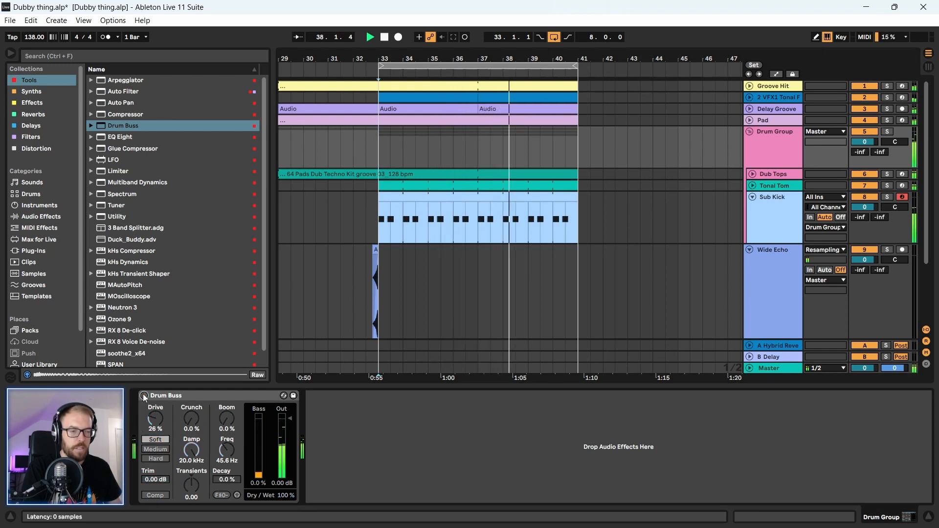
{"action": "left_click_drag", "start_coordinate": [155, 421], "coordinate": [156, 413]}
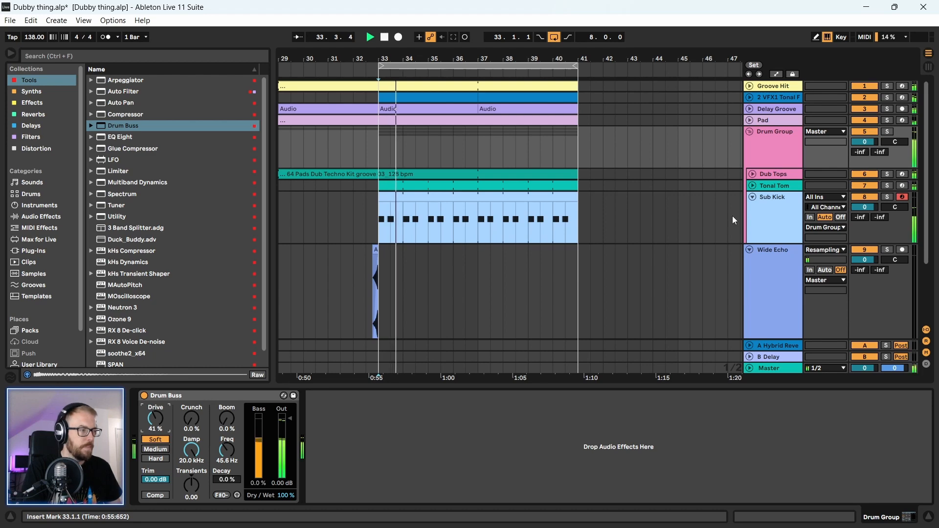
- Solo Sub Kick and add a second EQ Eight at the end of its chain, with band 2 at 160 Hz and -4.59 dB
{"action": "left_click", "coordinate": [785, 204]}
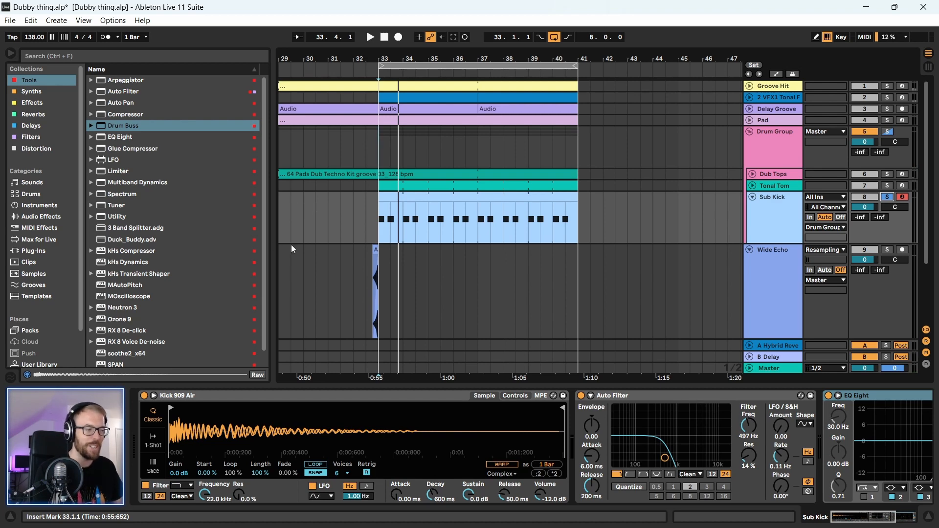
{"action": "left_click", "coordinate": [849, 516]}
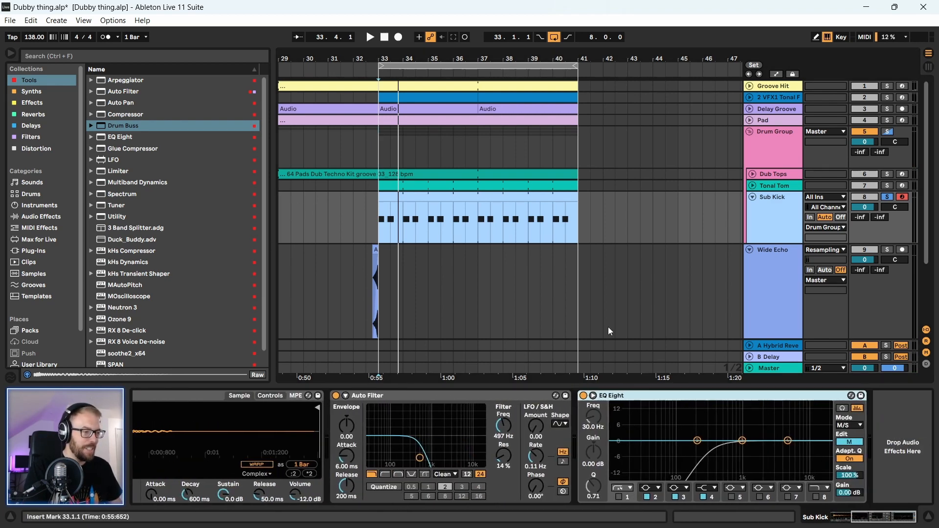
{"action": "double_click", "coordinate": [371, 396]}
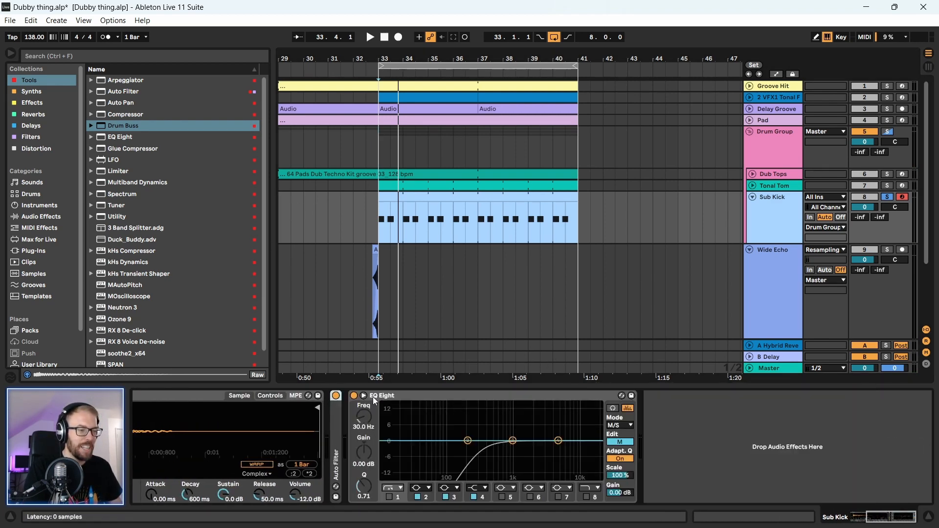
{"action": "double_click", "coordinate": [371, 397]}
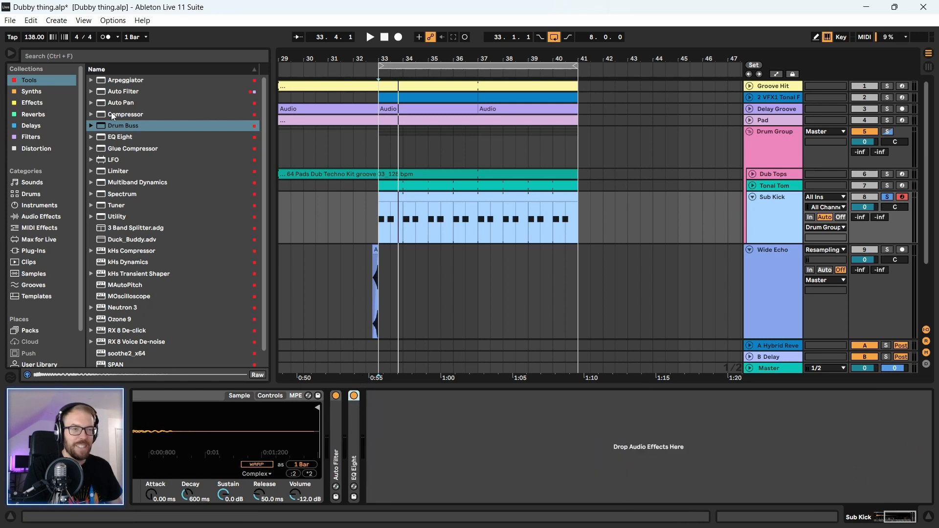
{"action": "left_click_drag", "start_coordinate": [118, 139], "coordinate": [479, 452]}
{"action": "key", "text": "space"}
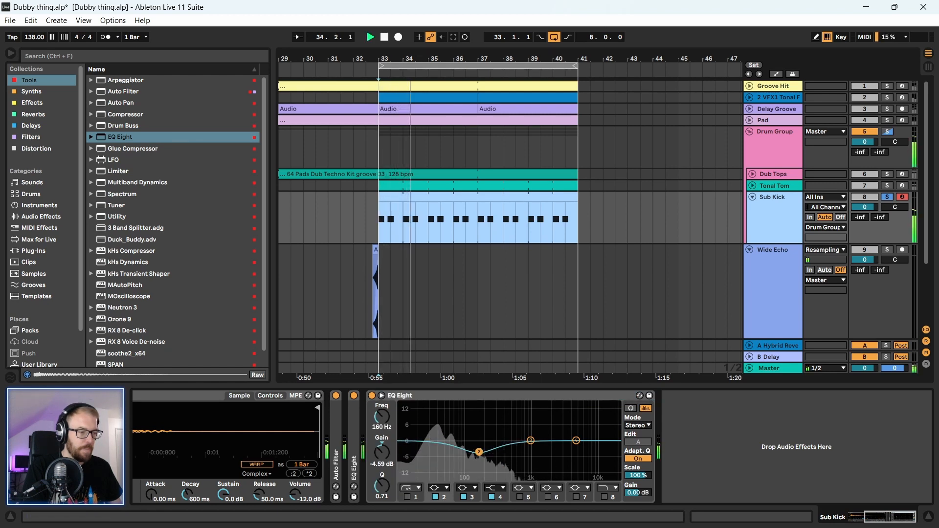
- Unsolo Sub Kick and set band 2 of its new EQ Eight to 178 Hz and -4.34 dB, comparing with the band off
{"action": "left_click", "coordinate": [888, 197]}
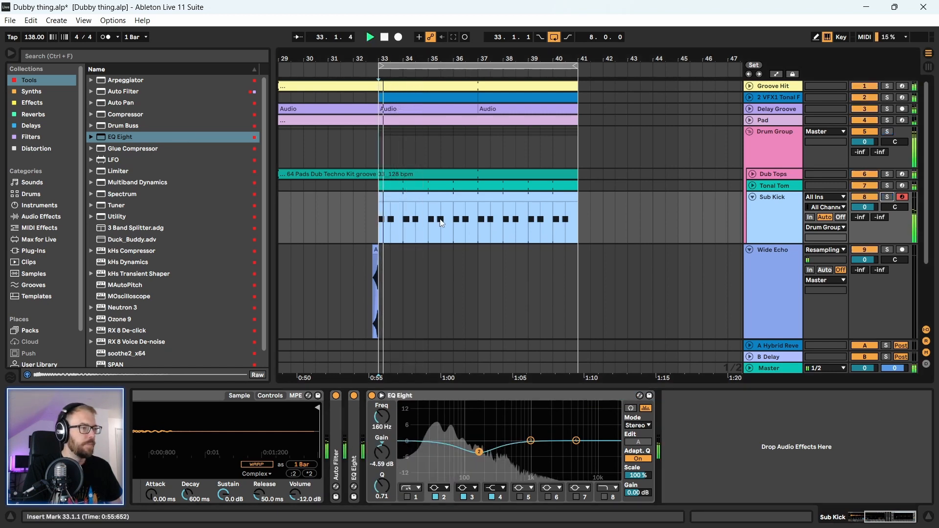
{"action": "left_click", "coordinate": [442, 394]}
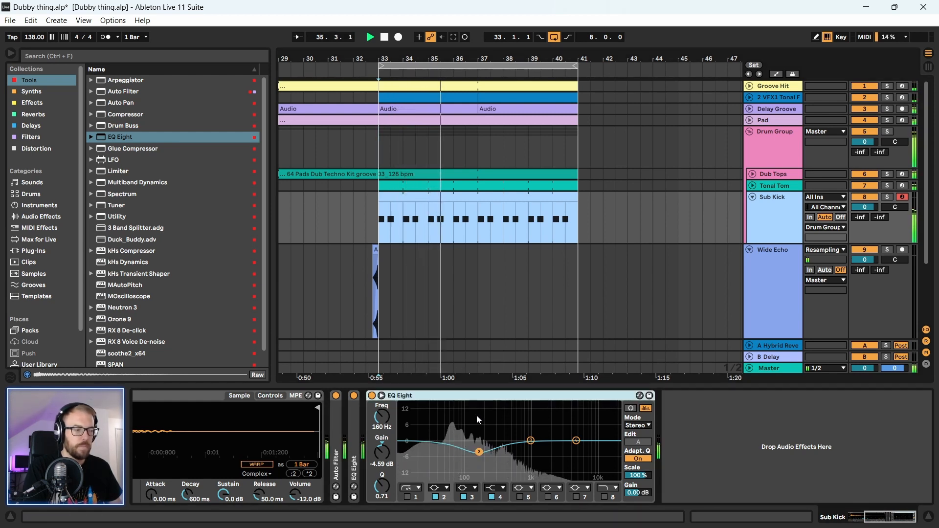
{"action": "left_click_drag", "start_coordinate": [479, 452], "coordinate": [483, 451]}
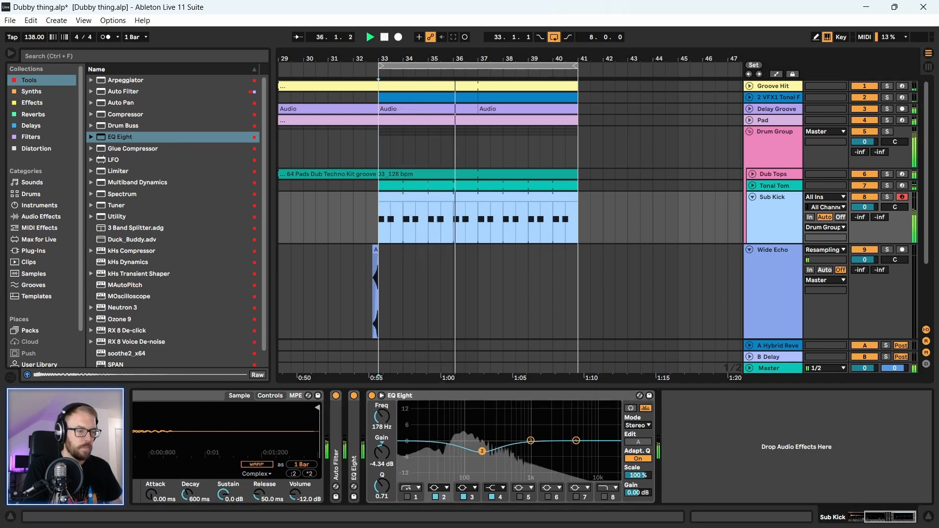
{"action": "left_click", "coordinate": [435, 497]}
{"action": "left_click", "coordinate": [435, 497]}
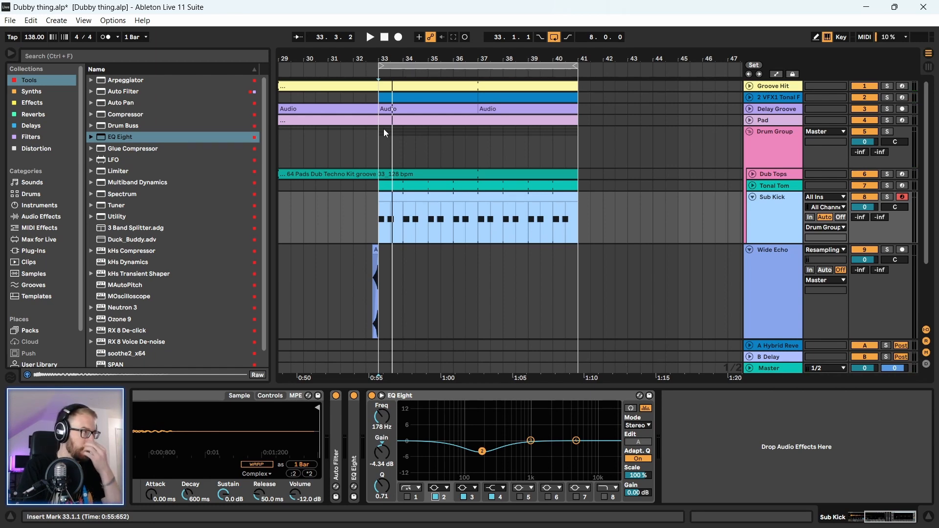
{"action": "key", "text": "space"}
- Narrow the browser to widen the arrangement and play the full loop from bar 33
{"action": "left_click", "coordinate": [378, 286]}
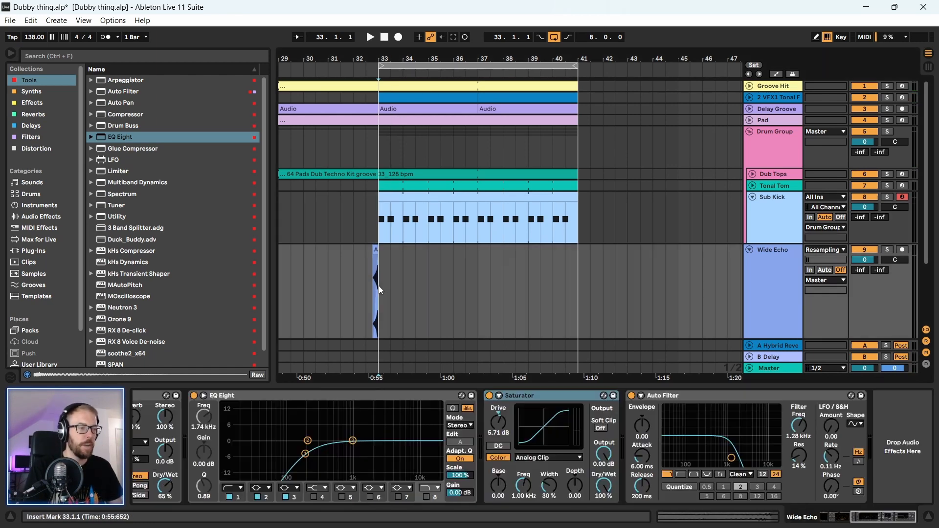
{"action": "scroll", "coordinate": [436, 94], "scroll_direction": "up", "scroll_amount": 2}
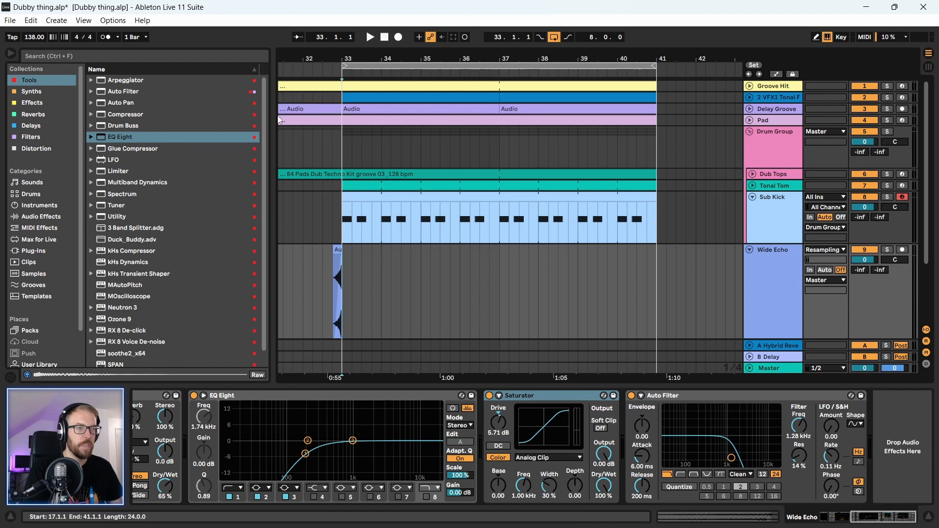
{"action": "left_click_drag", "start_coordinate": [270, 123], "coordinate": [204, 116]}
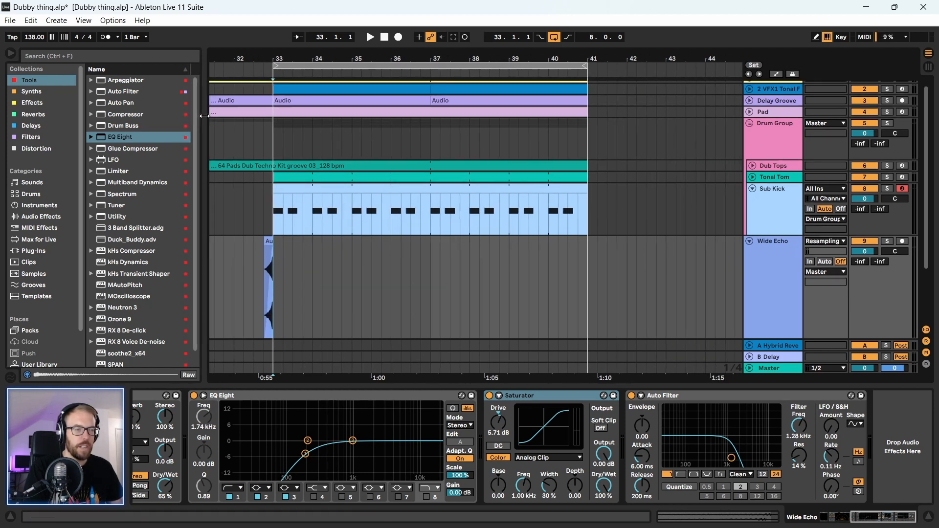
{"action": "left_click_drag", "start_coordinate": [296, 60], "coordinate": [370, 60]}
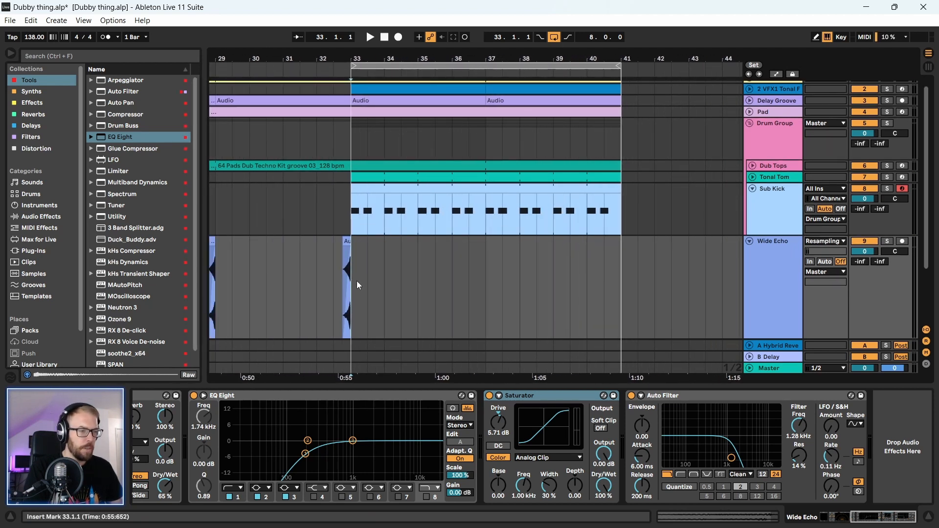
{"action": "key", "text": "space"}
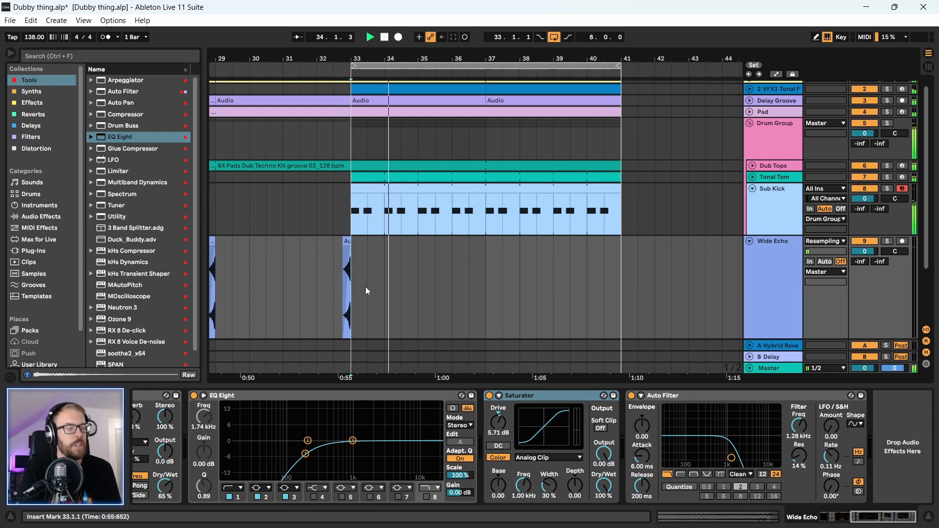
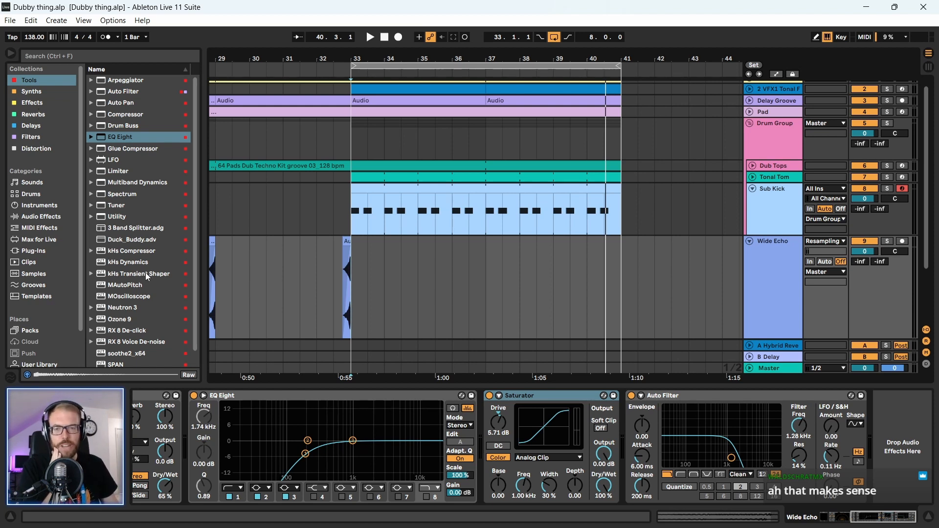
{"action": "scroll", "coordinate": [353, 298], "scroll_direction": "up", "scroll_amount": 1}
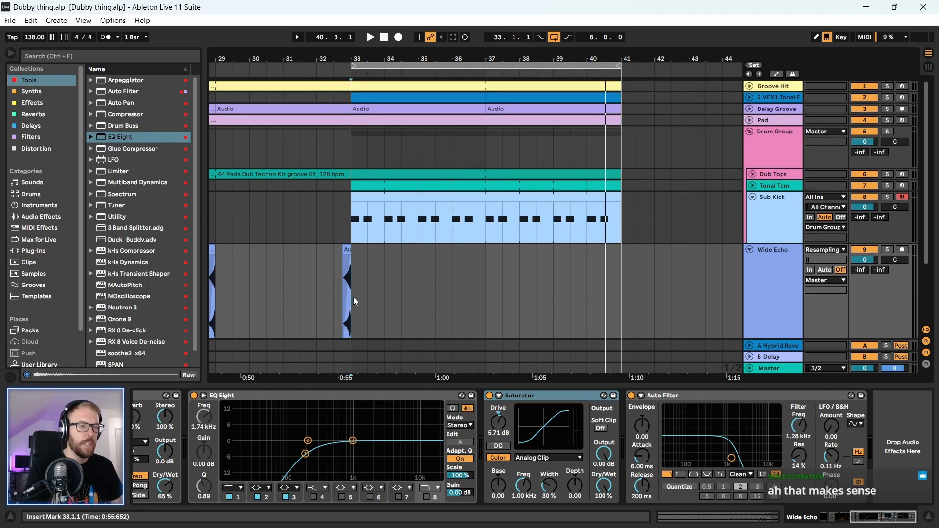
{"action": "key", "text": "space"}
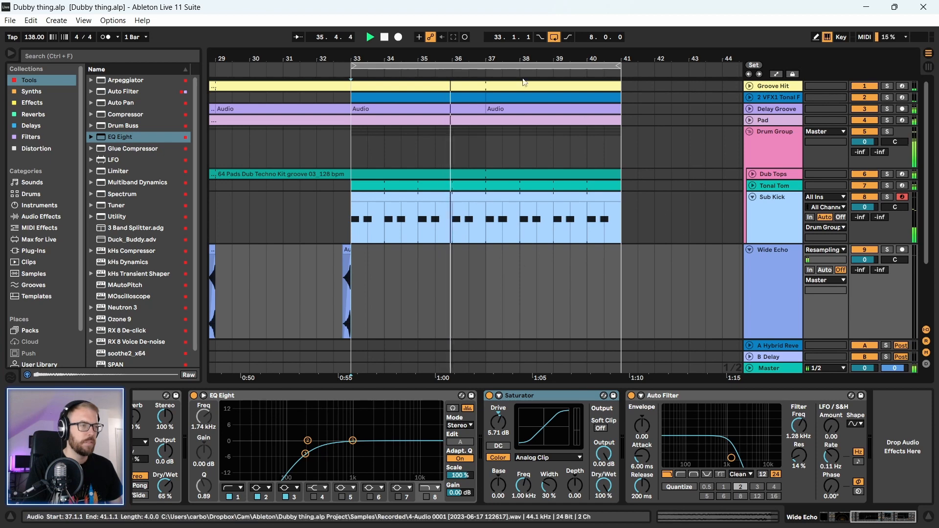
- Bring up the Drum Group's Drum Buss during playback and stop the song
{"action": "key", "text": "minus"}
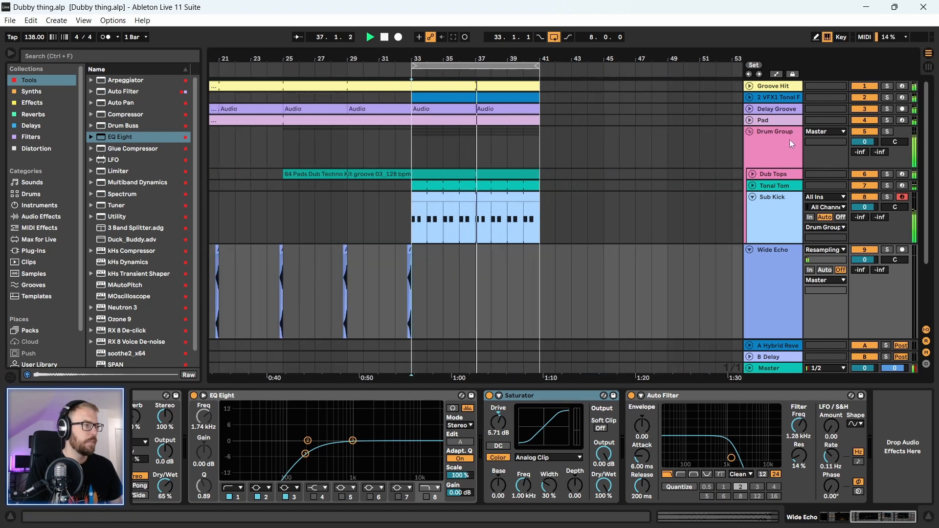
{"action": "left_click", "coordinate": [776, 128]}
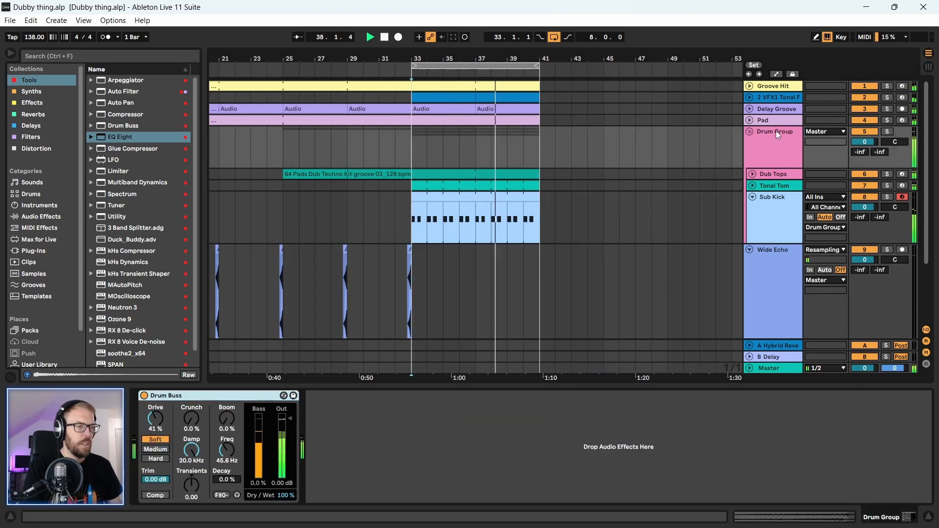
{"action": "key", "text": "space"}
{"action": "left_click", "coordinate": [777, 139]}
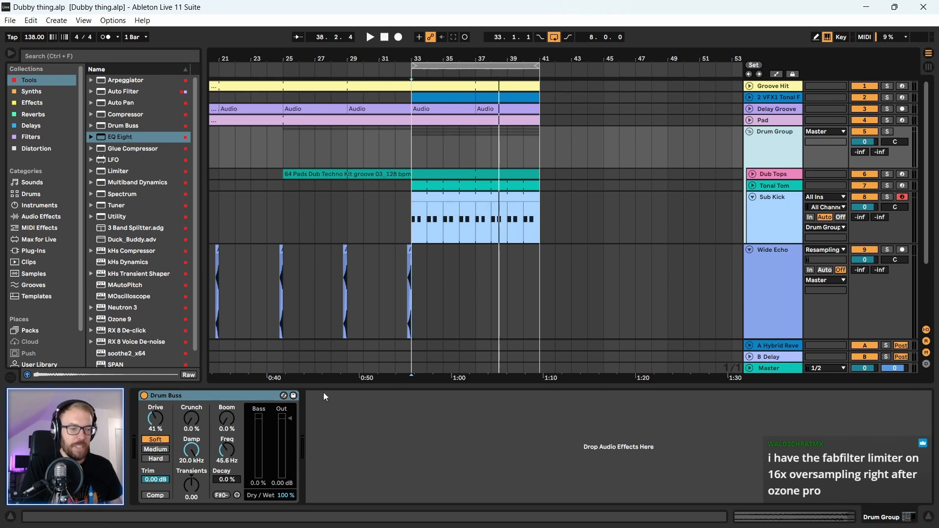
- Open Dub Tops' drum rack and show the Snap Impulse pad's Simpler device
{"action": "left_click", "coordinate": [770, 176]}
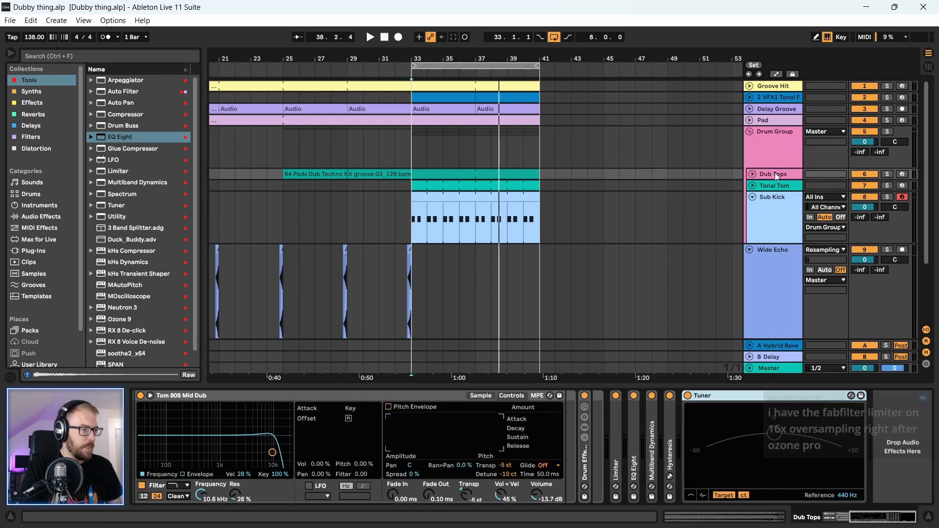
{"action": "left_click_drag", "start_coordinate": [906, 523], "coordinate": [873, 522]}
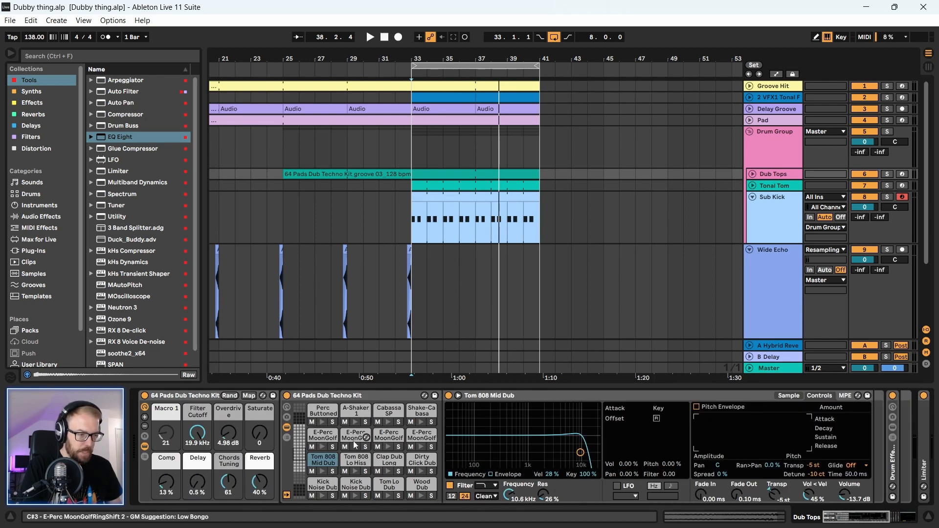
{"action": "scroll", "coordinate": [342, 455], "scroll_direction": "down", "scroll_amount": 6}
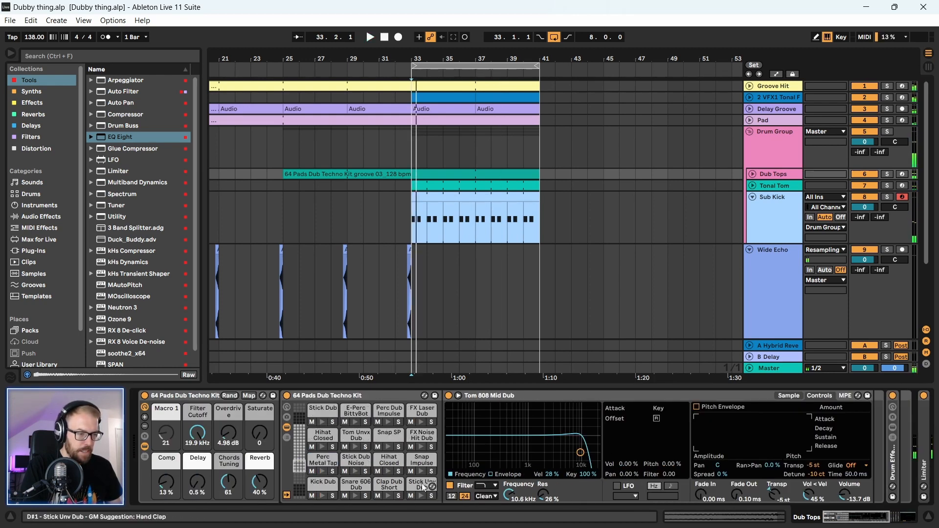
{"action": "left_click", "coordinate": [422, 473]}
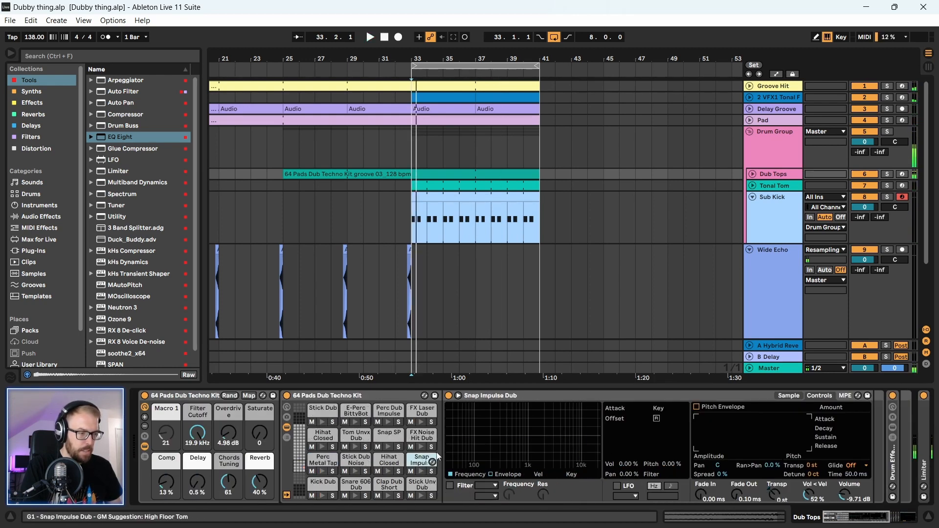
{"action": "double_click", "coordinate": [417, 465]}
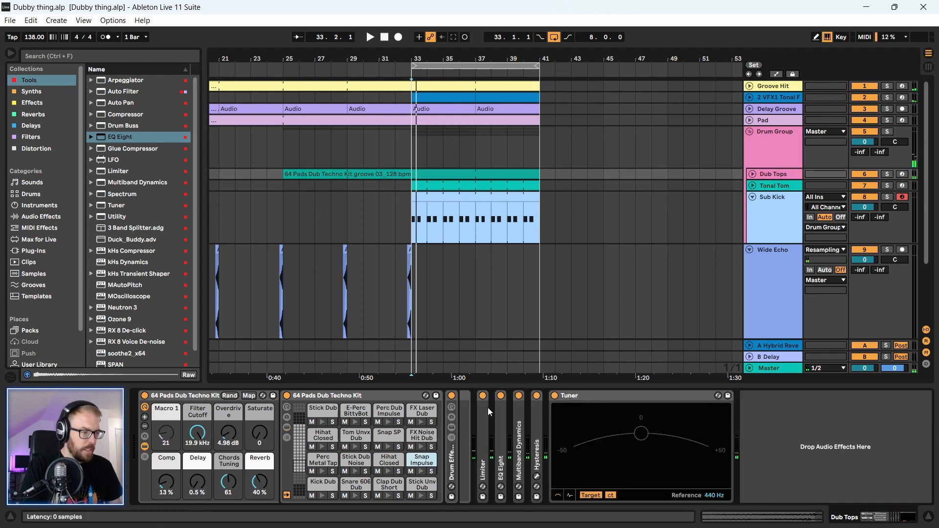
{"action": "left_click", "coordinate": [418, 458]}
{"action": "left_click", "coordinate": [673, 398]}
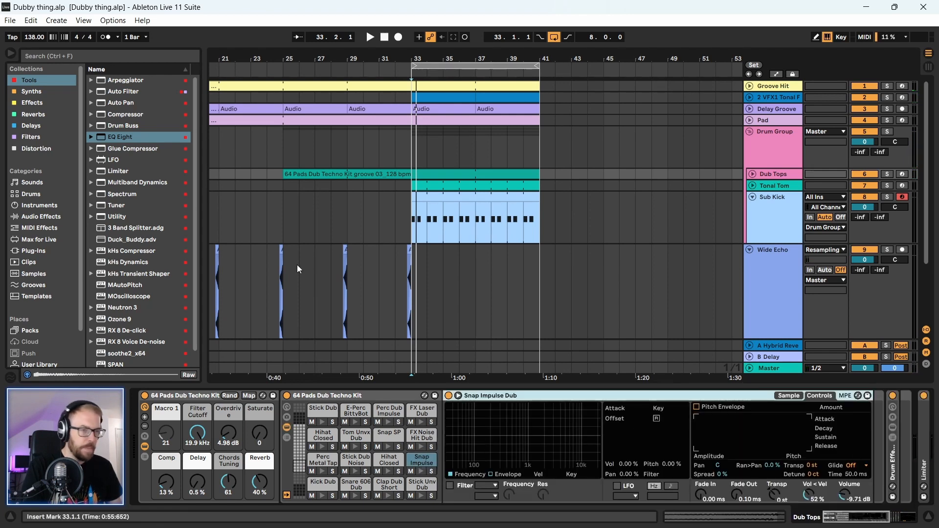
- Add an EQ Eight after Snap Impulse Dub with band 1 off and band 5 on at 11.4 kHz and -5.58 dB
{"action": "left_click_drag", "start_coordinate": [117, 141], "coordinate": [847, 447]}
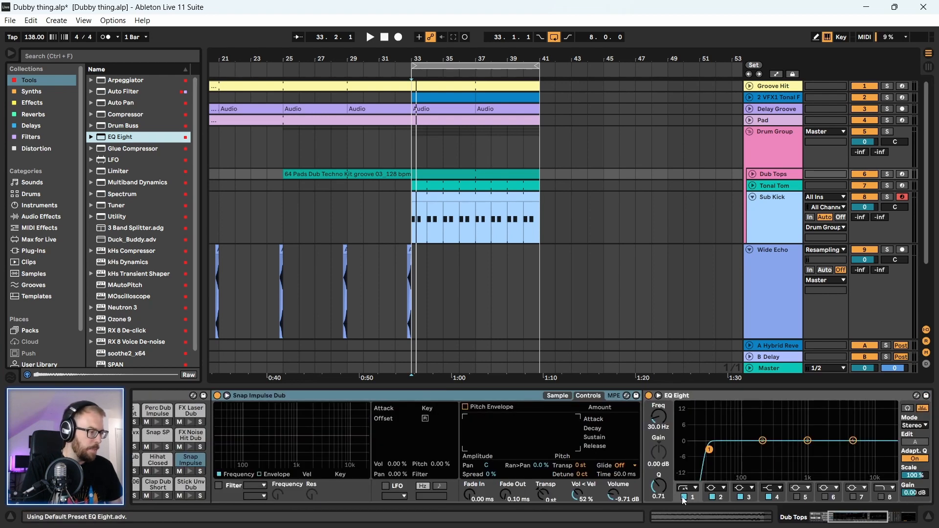
{"action": "left_click", "coordinate": [799, 497]}
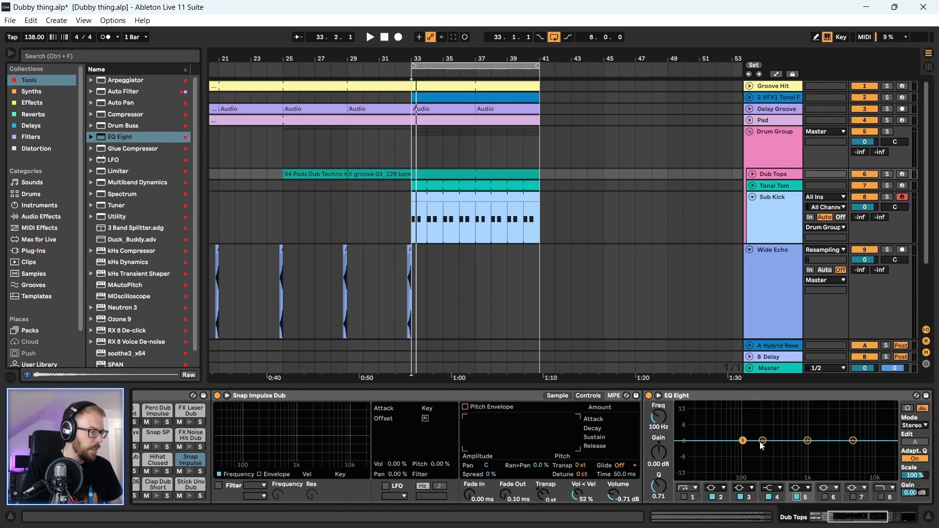
{"action": "left_click_drag", "start_coordinate": [744, 440], "coordinate": [875, 454]}
{"action": "key", "text": "space"}
{"action": "key", "text": "space"}
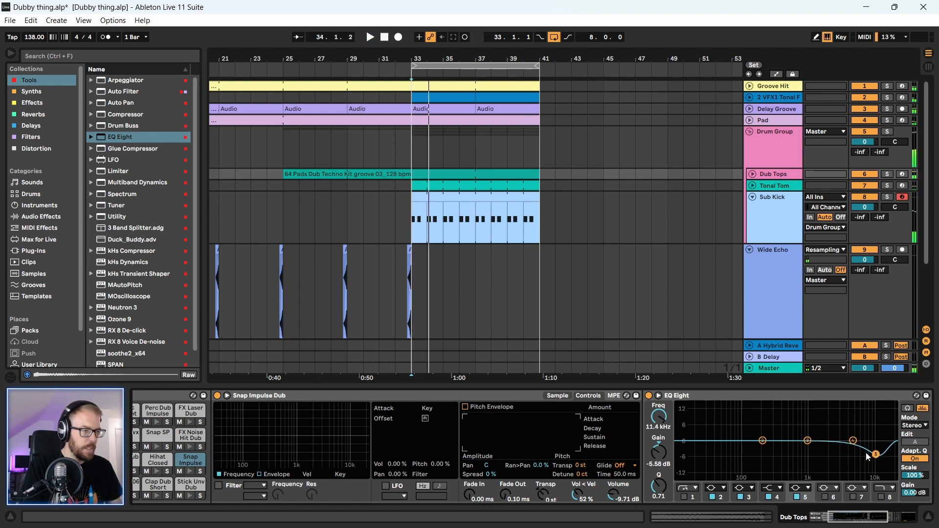
- Unfold Dub Tops, audition from 34.3 and set band 5 of Snap Impulse's EQ Eight to 10.7 kHz and -6.57 dB
{"action": "left_click", "coordinate": [753, 175]}
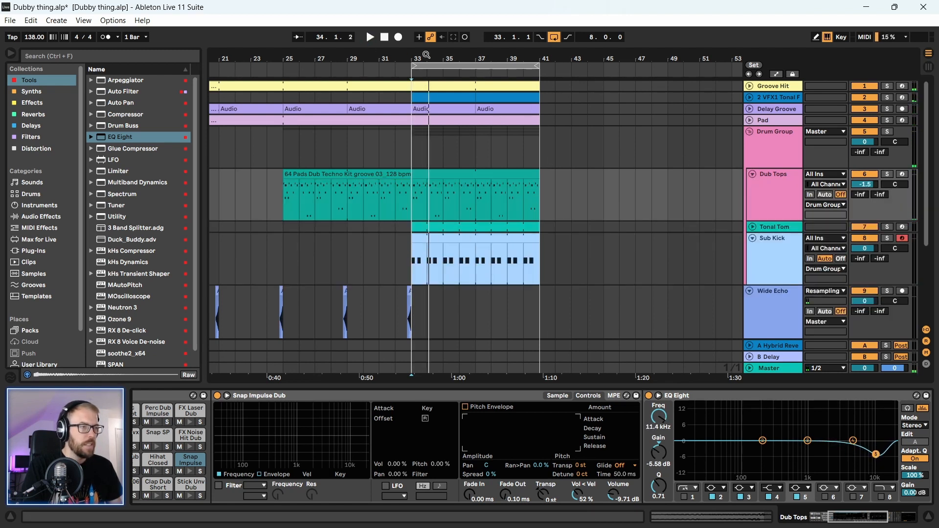
{"action": "left_click_drag", "start_coordinate": [427, 55], "coordinate": [424, 161]}
{"action": "left_click", "coordinate": [396, 206]}
{"action": "key", "text": "space"}
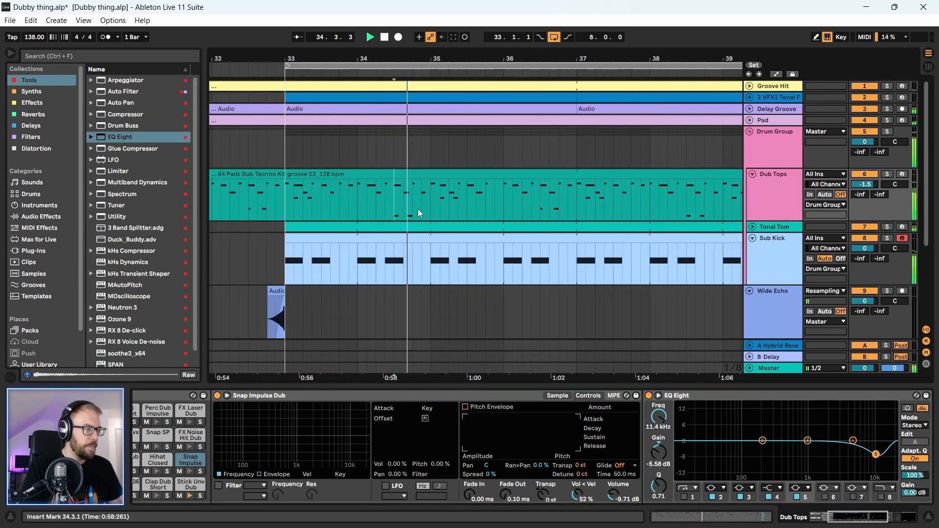
{"action": "key", "text": "space"}
{"action": "key", "text": "space"}
{"action": "key", "text": "space"}
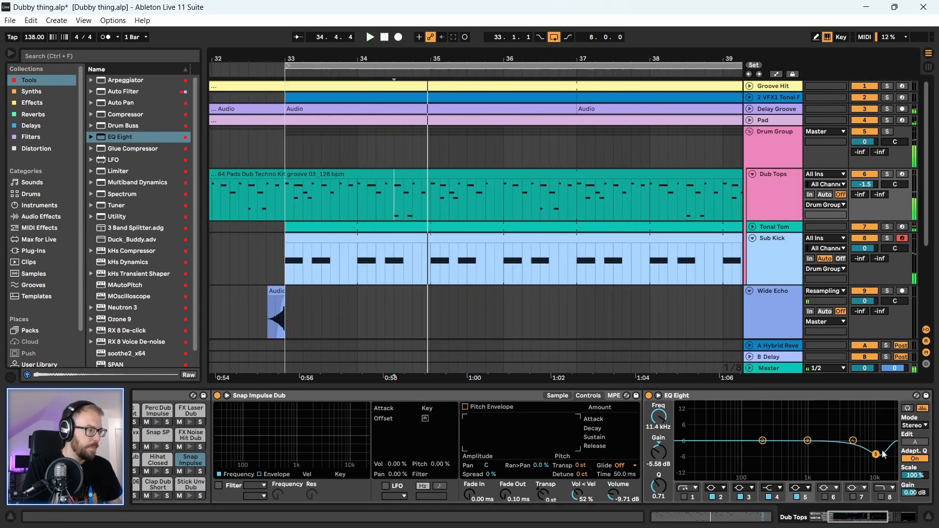
{"action": "key", "text": "space"}
{"action": "mouse_move", "coordinate": [876, 454]}
{"action": "left_mouse_down"}
{"action": "mouse_move", "coordinate": [875, 441]}
{"action": "mouse_move", "coordinate": [875, 457]}
{"action": "left_mouse_up"}
{"action": "key", "text": "space"}
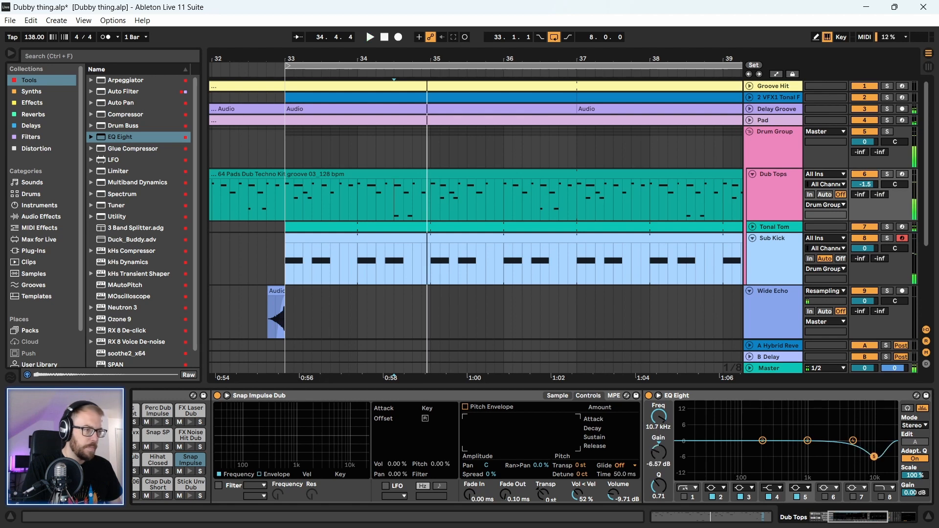
- Audition from 36.3 and set the Snap Impulse EQ's band 5 gain to -7.81 dB, comparing with the band off
{"action": "left_click", "coordinate": [541, 213]}
{"action": "key", "text": "space"}
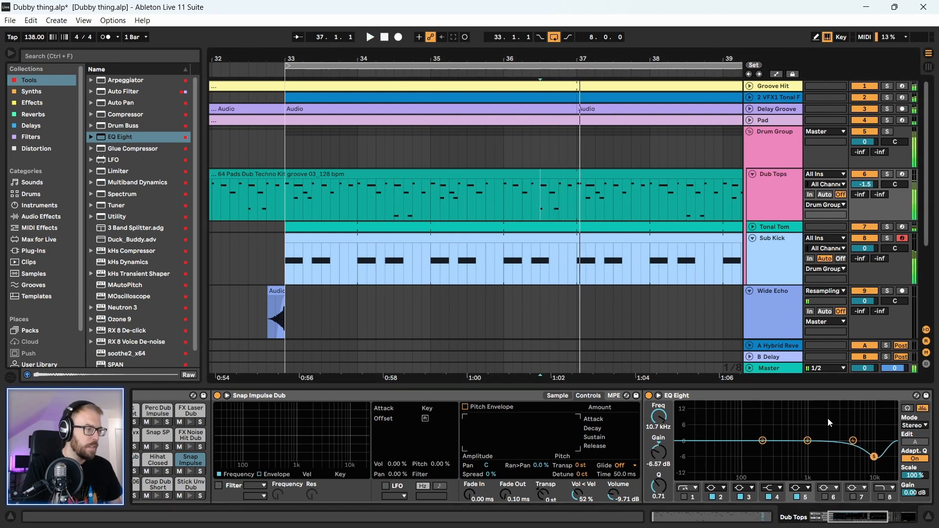
{"action": "key", "text": "space"}
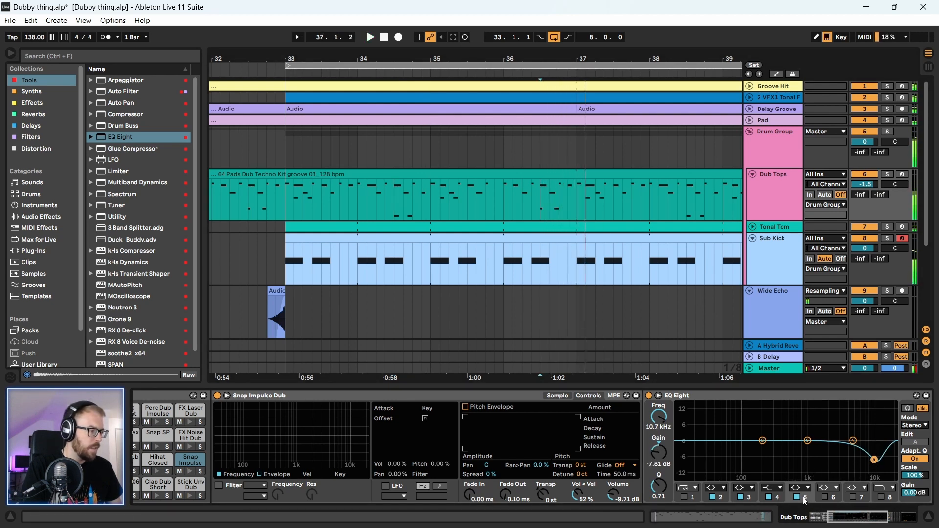
{"action": "left_click", "coordinate": [799, 497]}
{"action": "left_click", "coordinate": [799, 497]}
{"action": "key", "text": "space"}
{"action": "key", "text": "space"}
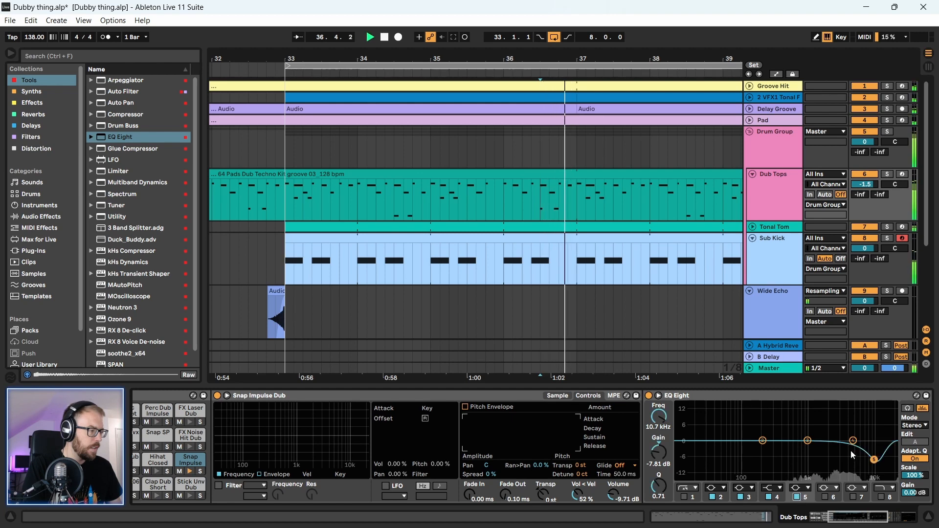
{"action": "key", "text": "space"}
- Fold Snap Impulse's EQ Eight and play the full loop from bar 33
{"action": "left_click", "coordinate": [810, 400]}
{"action": "left_click_drag", "start_coordinate": [469, 55], "coordinate": [369, 22]}
{"action": "left_click", "coordinate": [325, 195]}
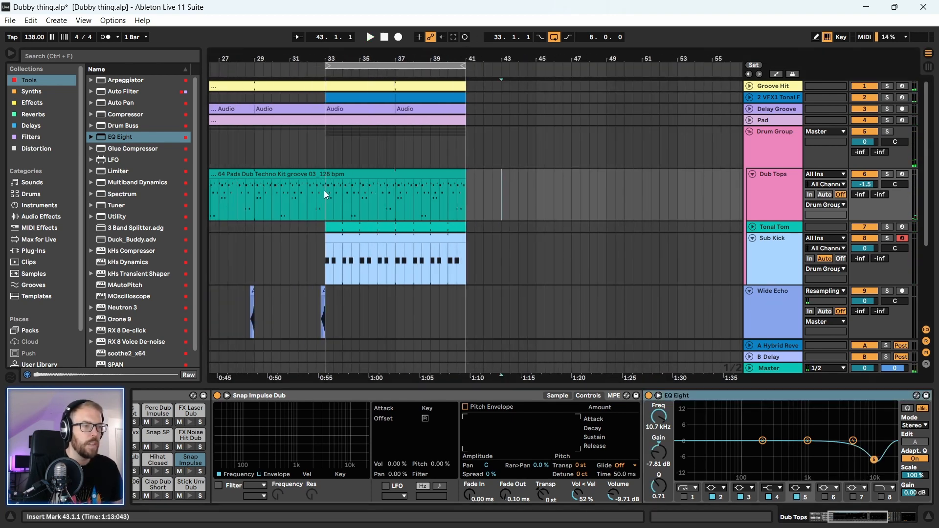
{"action": "double_click", "coordinate": [767, 398]}
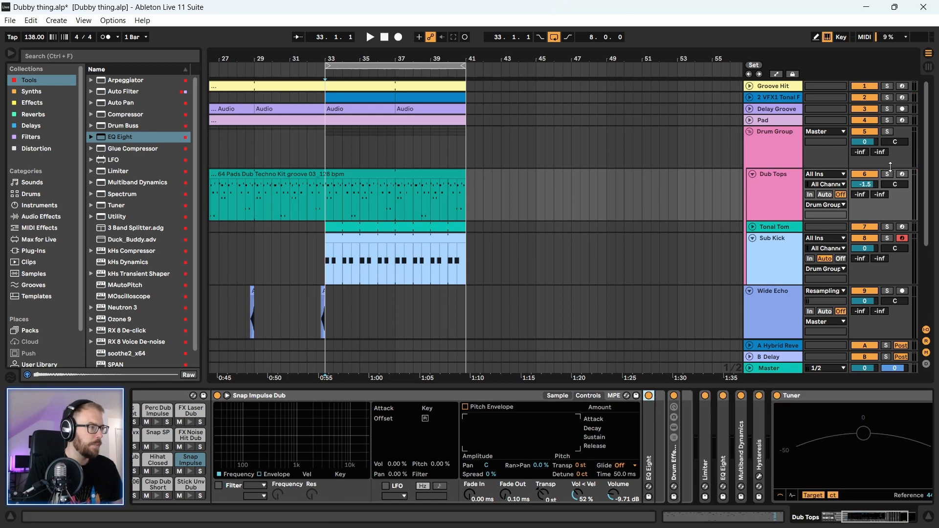
{"action": "key", "text": "space"}
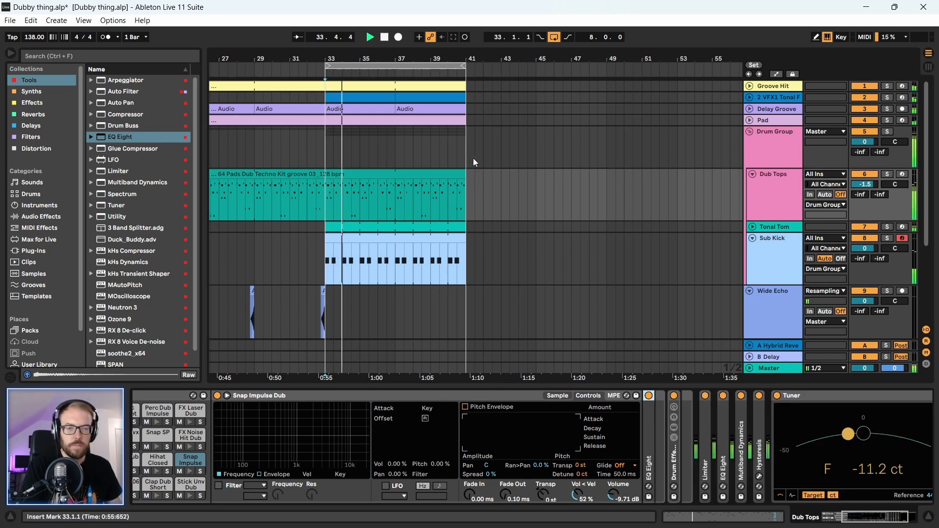
{"action": "left_click_drag", "start_coordinate": [381, 57], "coordinate": [431, 68]}
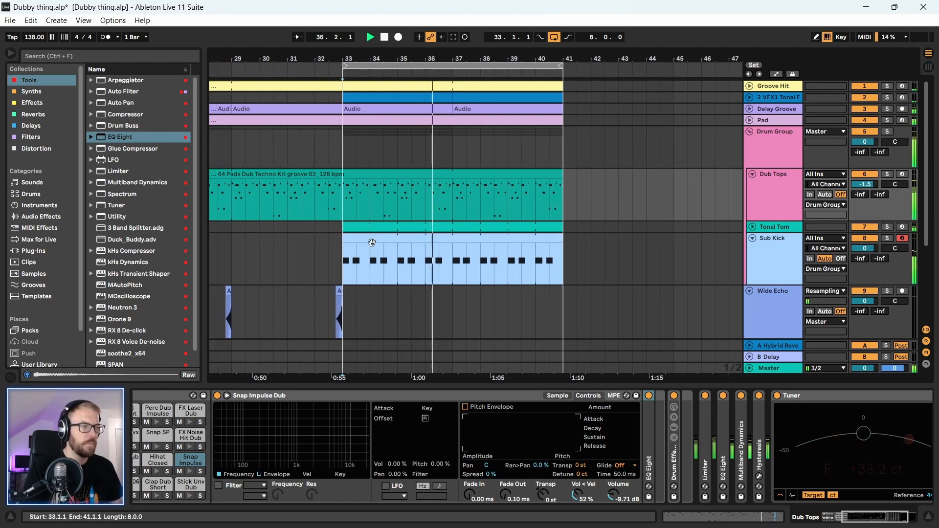
{"action": "left_click", "coordinate": [776, 180]}
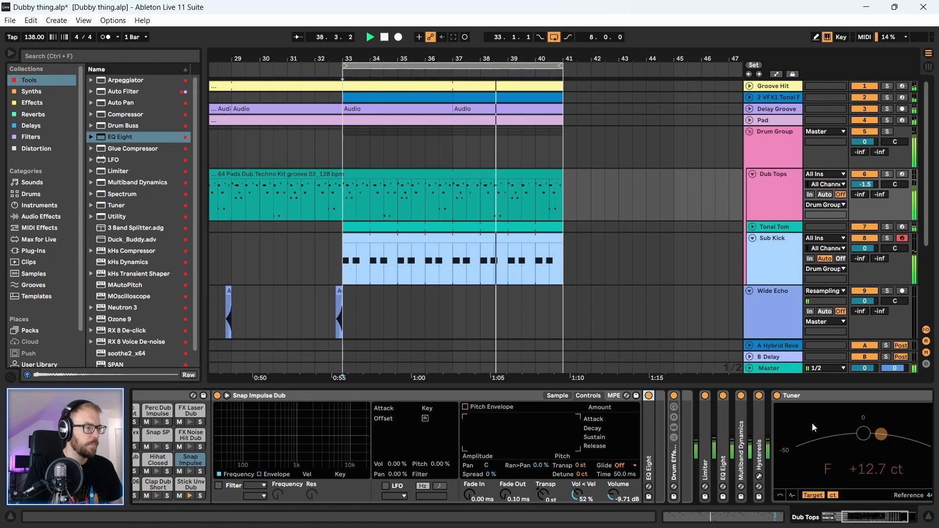
- Set the Tom 808 Lo Hiss pad's volume to -9.31 dB in the Dub Tops rack
{"action": "scroll", "coordinate": [812, 423], "scroll_direction": "left", "scroll_amount": 5}
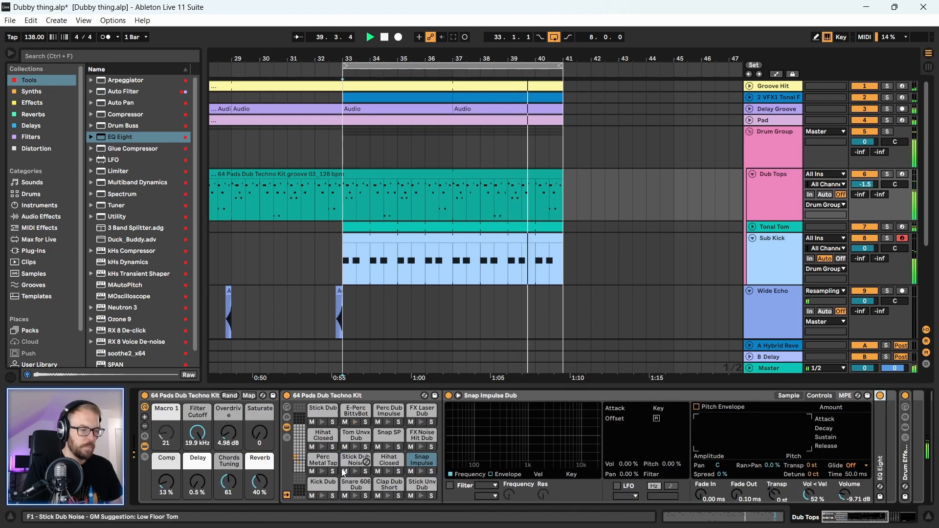
{"action": "scroll", "coordinate": [323, 463], "scroll_direction": "up", "scroll_amount": 4}
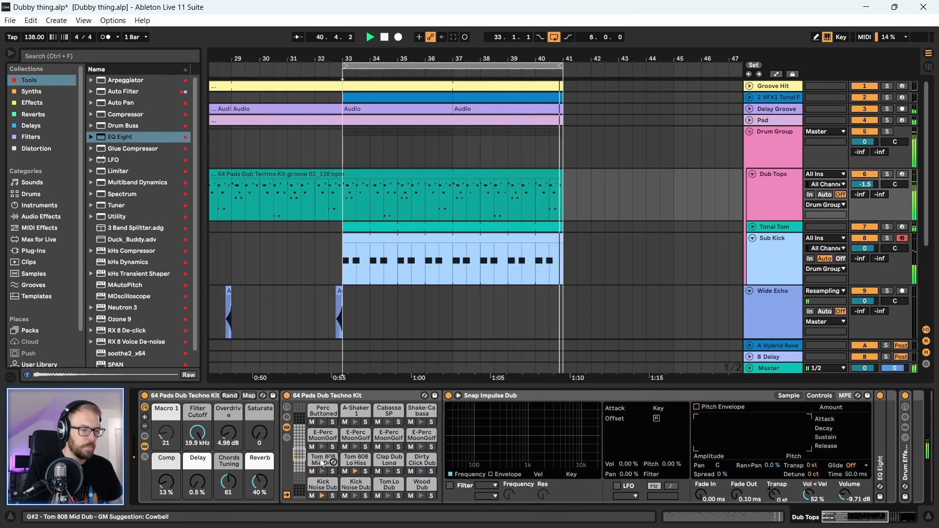
{"action": "left_click", "coordinate": [323, 460]}
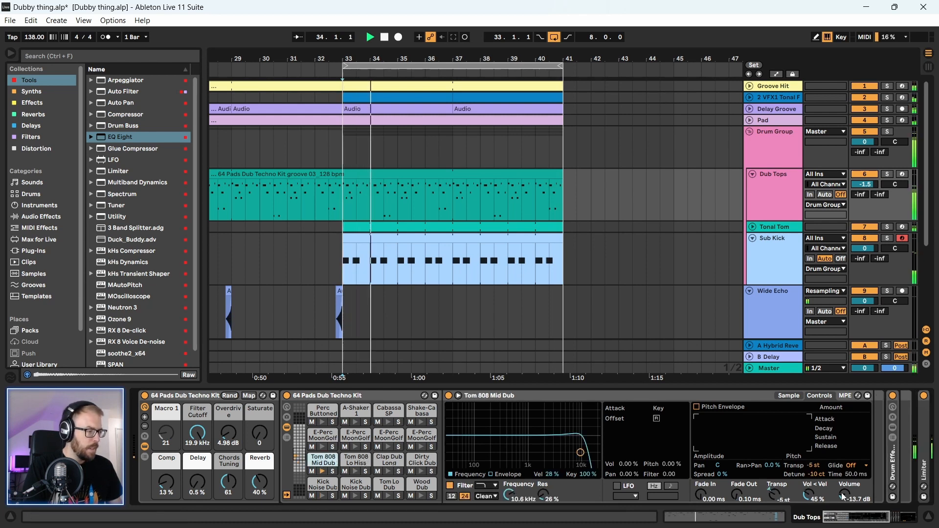
{"action": "left_click", "coordinate": [356, 461]}
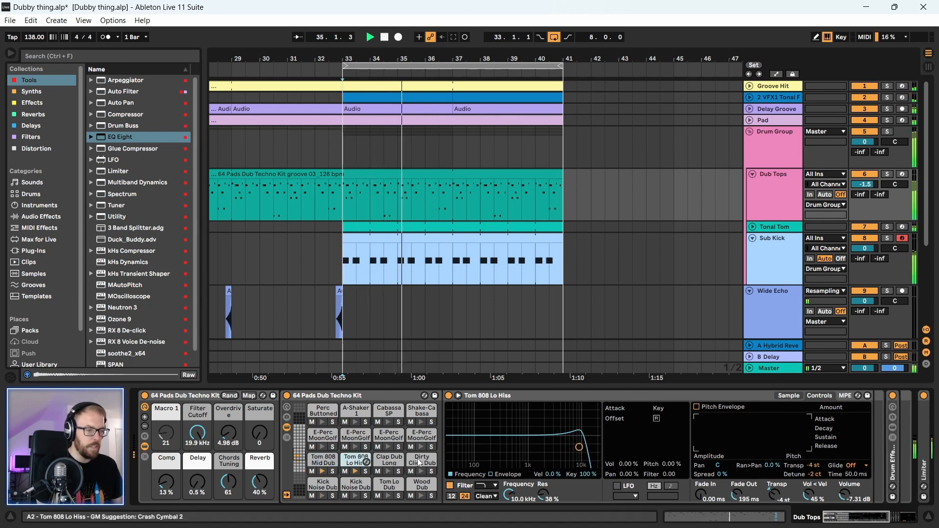
{"action": "left_click_drag", "start_coordinate": [842, 495], "coordinate": [842, 500]}
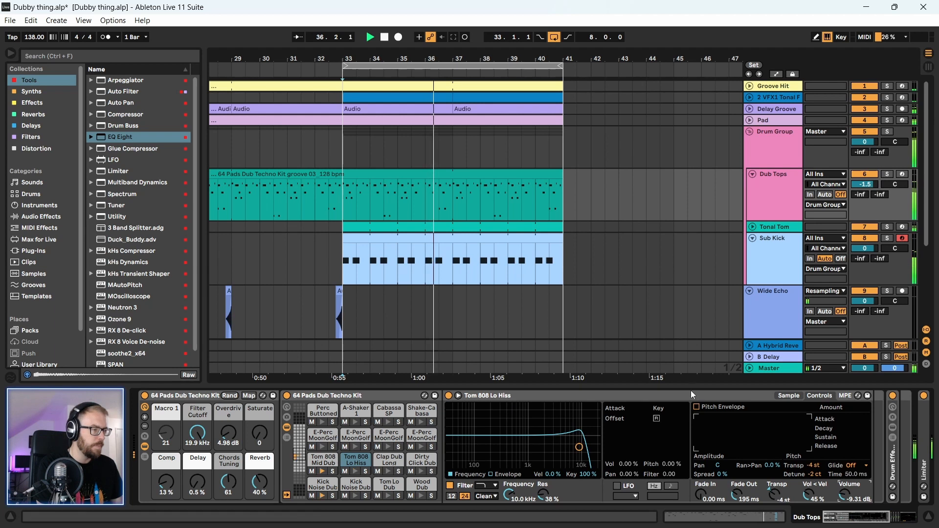
- Set the Tom 808 Mid Dub pad's volume to -17.7 dB in the Dub Tops rack
{"action": "left_click", "coordinate": [322, 460]}
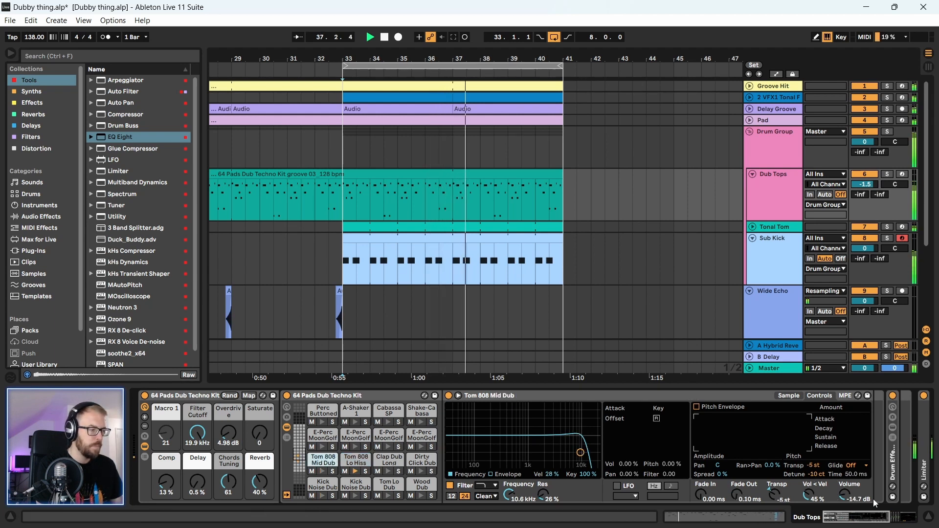
{"action": "left_click", "coordinate": [844, 497]}
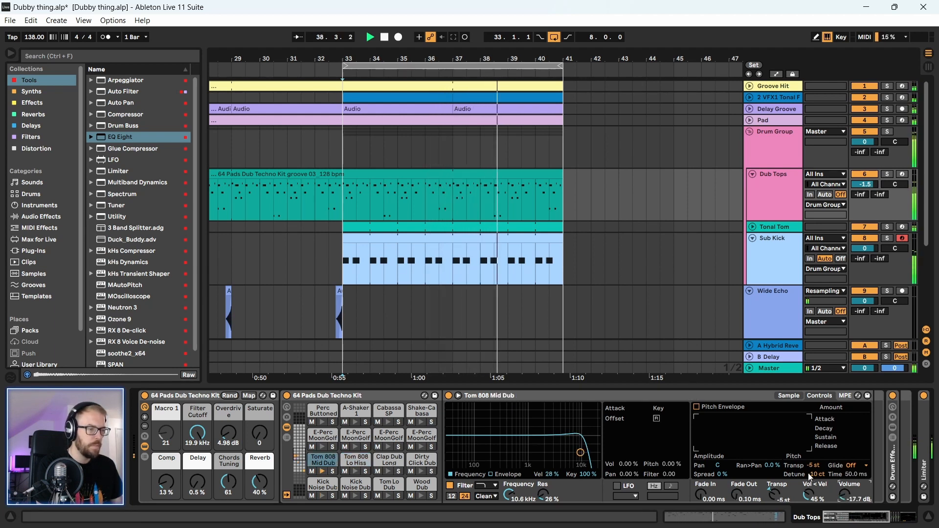
{"action": "left_click", "coordinate": [696, 398]}
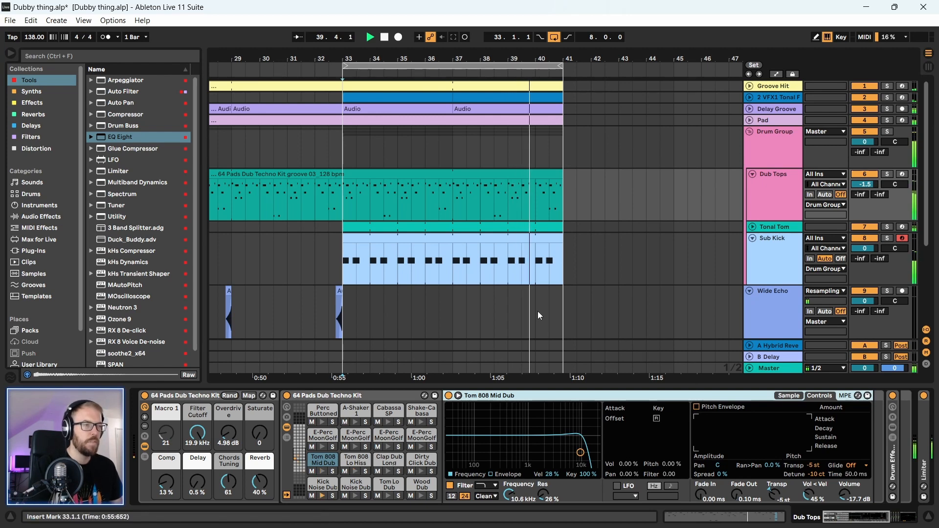
- Listen to the loop while reviewing Dub Tops' remaining pads and effects and the lower tracks
{"action": "left_click_drag", "start_coordinate": [414, 56], "coordinate": [412, 64]}
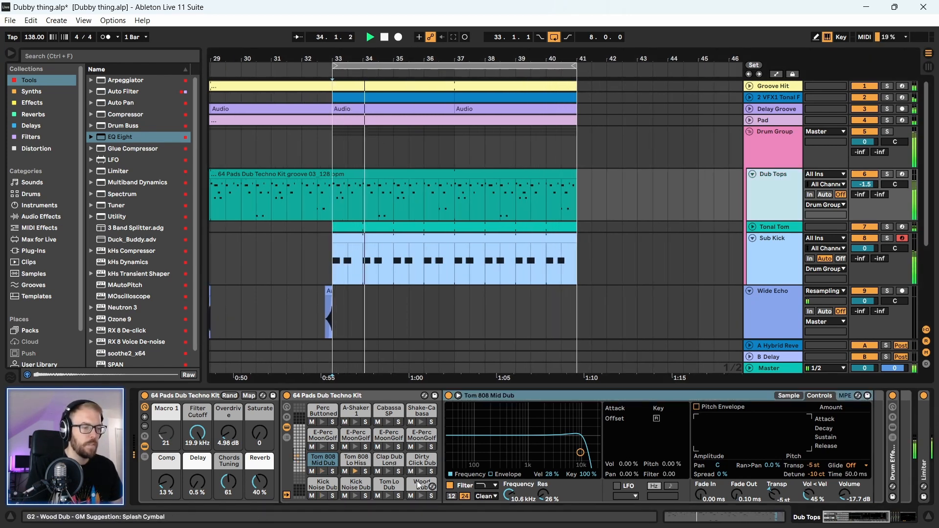
{"action": "scroll", "coordinate": [536, 485], "scroll_direction": "down", "scroll_amount": 5}
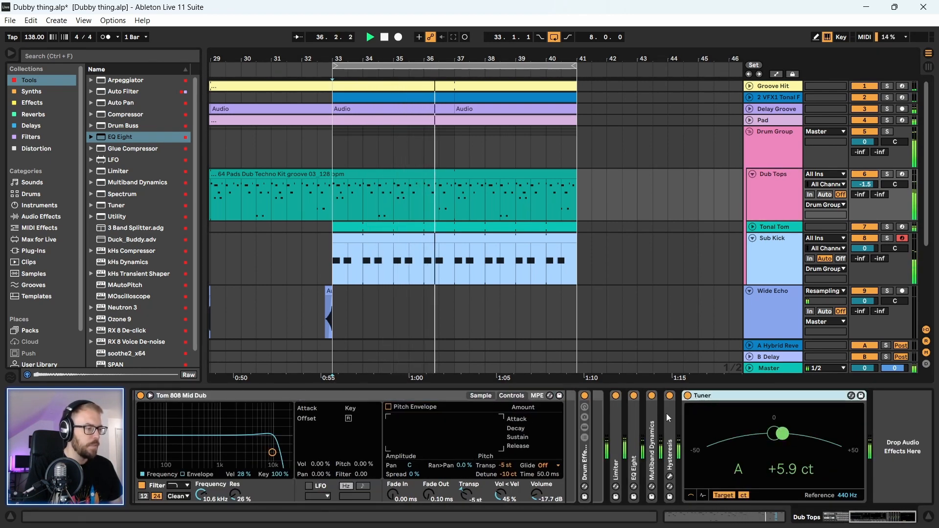
{"action": "scroll", "coordinate": [503, 295], "scroll_direction": "down", "scroll_amount": 3}
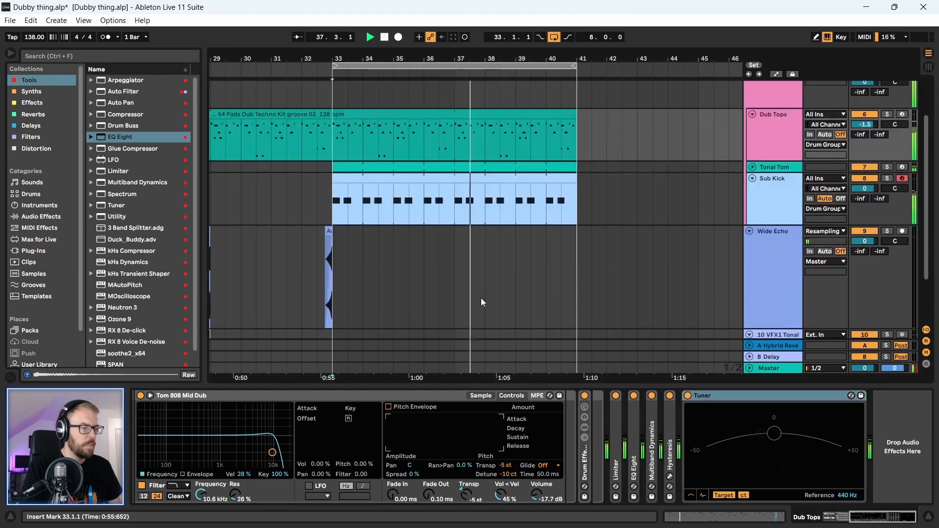
- Stop playback and save the set
{"action": "scroll", "coordinate": [413, 271], "scroll_direction": "up", "scroll_amount": 3}
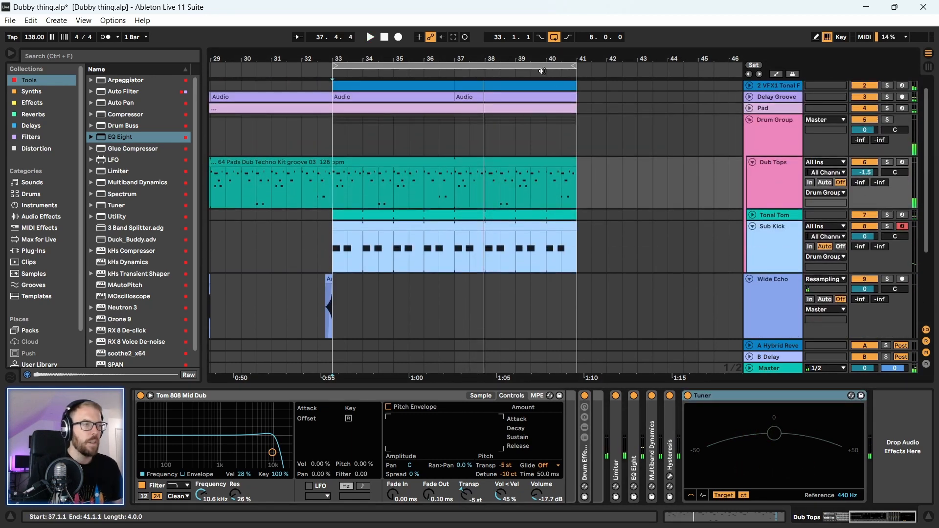
{"action": "left_click_drag", "start_coordinate": [492, 56], "coordinate": [491, 40]}
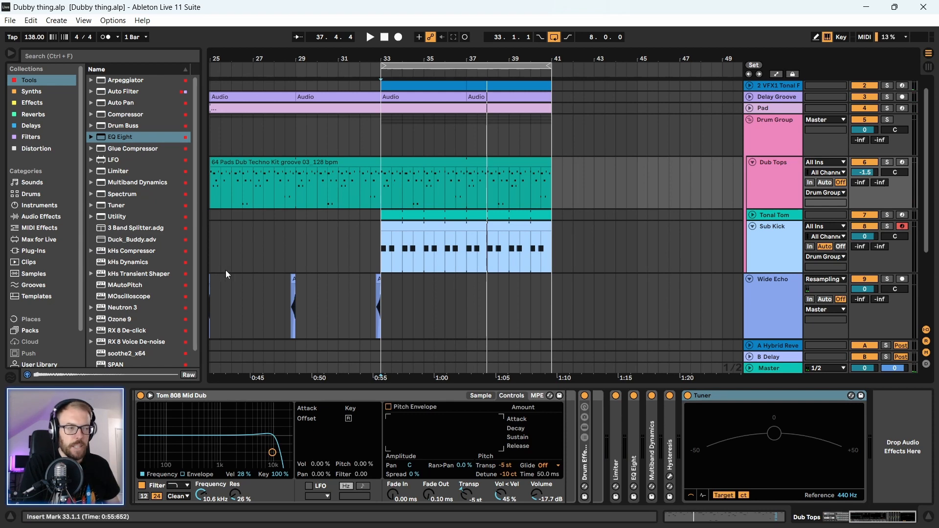
{"action": "left_click_drag", "start_coordinate": [549, 58], "coordinate": [579, 73]}
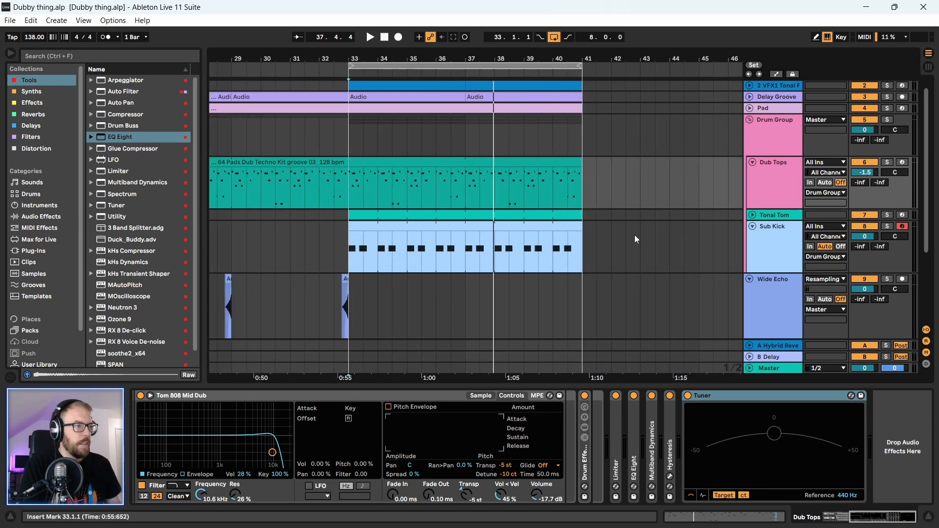
- Duplicate bars 33–41 of all tracks from Groove Hit through Sub Kick directly after the existing section
{"action": "key", "text": "space"}
{"action": "key", "text": "space"}
{"action": "left_click_drag", "start_coordinate": [528, 60], "coordinate": [531, 29]}
{"action": "scroll", "coordinate": [631, 167], "scroll_direction": "up", "scroll_amount": 2}
{"action": "scroll", "coordinate": [579, 287], "scroll_direction": "down", "scroll_amount": 3}
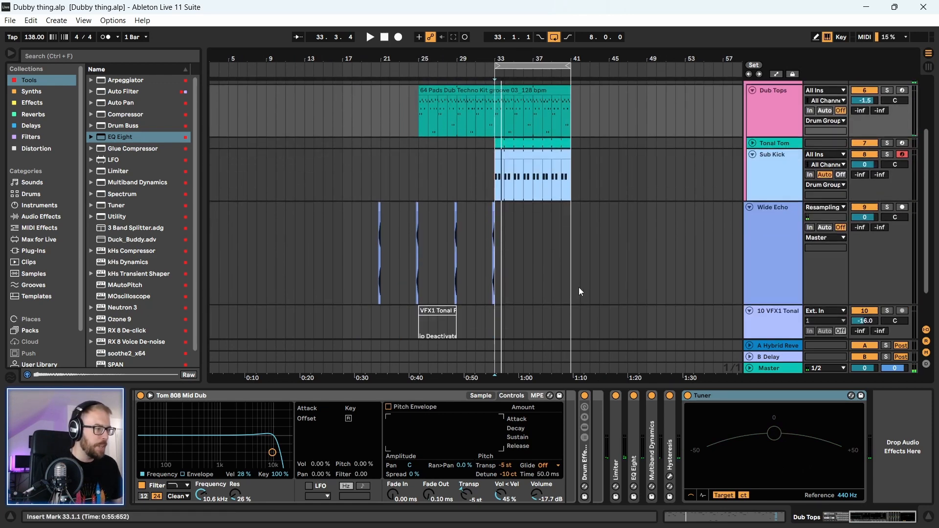
{"action": "scroll", "coordinate": [579, 289], "scroll_direction": "up", "scroll_amount": 3}
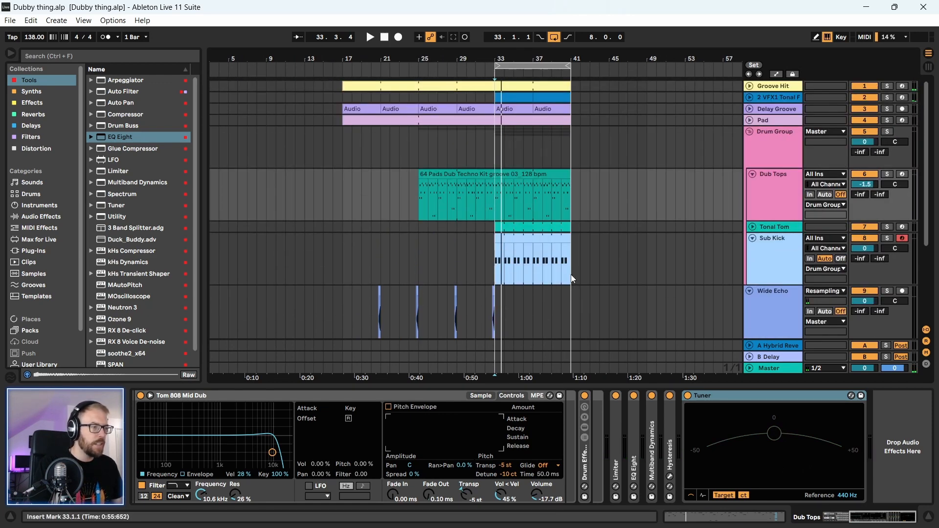
{"action": "left_click", "coordinate": [572, 275]}
{"action": "left_click_drag", "start_coordinate": [569, 254], "coordinate": [494, 89]}
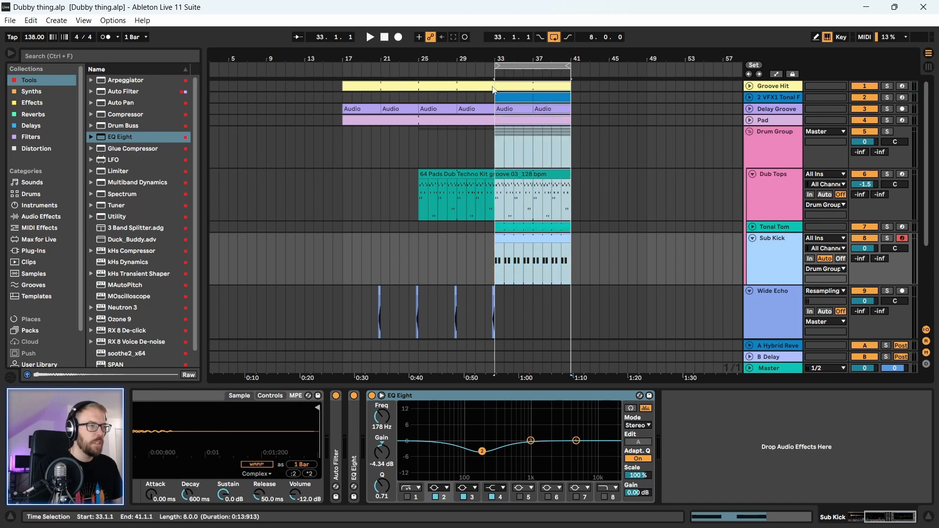
{"action": "key", "text": "ctrl+d"}
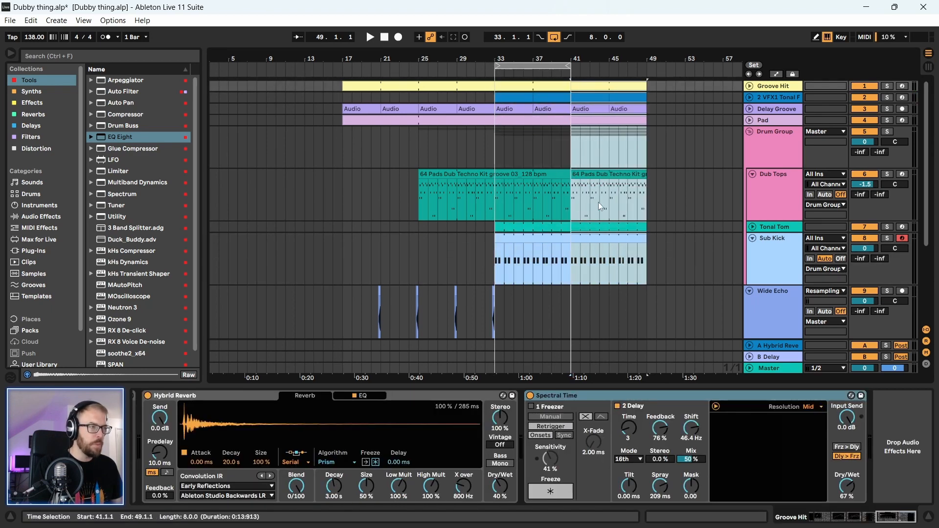
{"action": "left_click", "coordinate": [619, 200]}
{"action": "left_click", "coordinate": [576, 138]}
{"action": "left_click_drag", "start_coordinate": [573, 259], "coordinate": [646, 74]}
{"action": "left_click_drag", "start_coordinate": [344, 86], "coordinate": [645, 310]}
{"action": "key", "text": "ctrl+z"}
{"action": "left_click", "coordinate": [371, 142]}
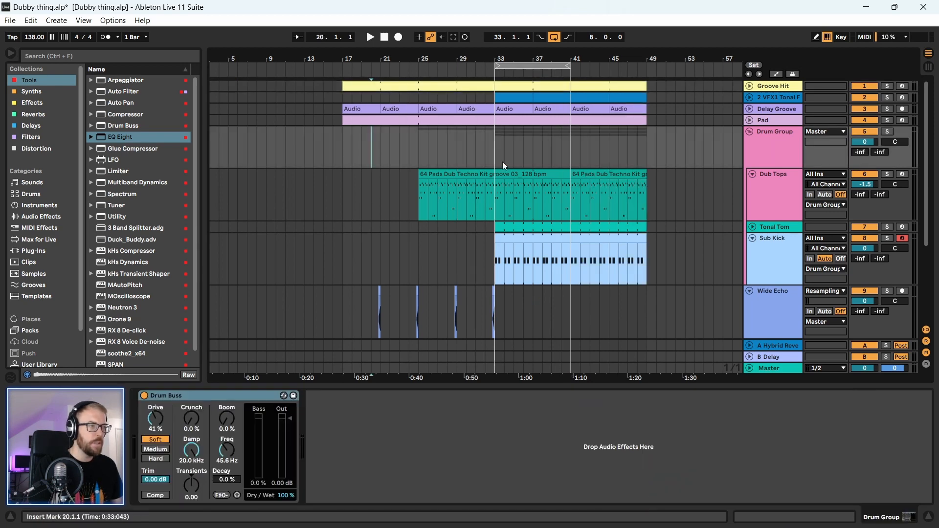
- Set the loop to bars 49–57 and duplicate bars 41–49 of Groove Hit through Sub Kick into that range
{"action": "left_click_drag", "start_coordinate": [533, 74], "coordinate": [652, 56]}
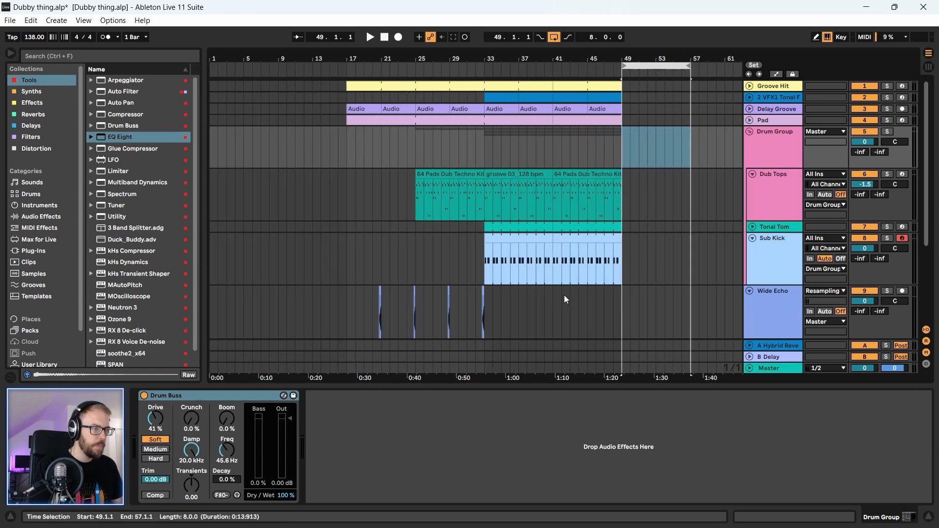
{"action": "left_click", "coordinate": [563, 316]}
{"action": "left_click_drag", "start_coordinate": [553, 316], "coordinate": [621, 106]}
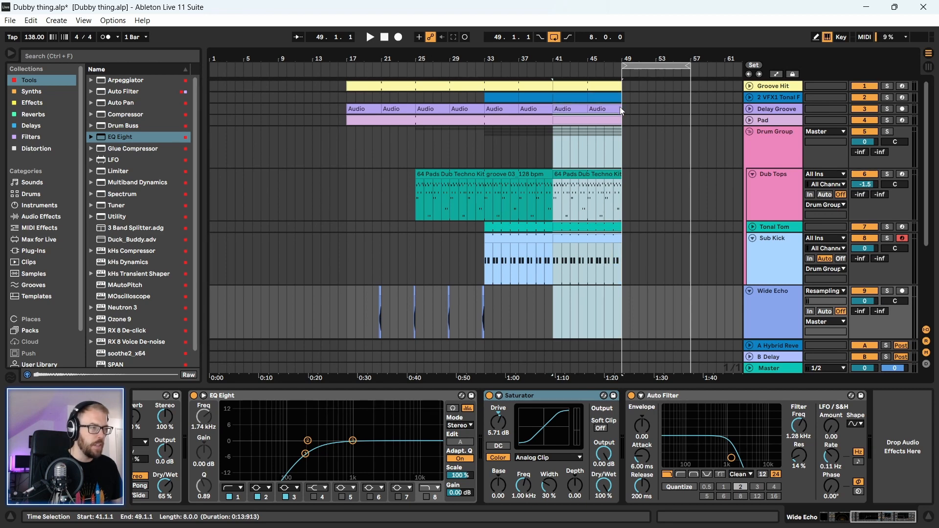
{"action": "left_click", "coordinate": [621, 120]}
{"action": "left_click_drag", "start_coordinate": [620, 260], "coordinate": [553, 85]}
{"action": "key", "text": "ctrl+d"}
- Delete the Pad and Delay Groove clips in bars 49–57
{"action": "left_click", "coordinate": [676, 122]}
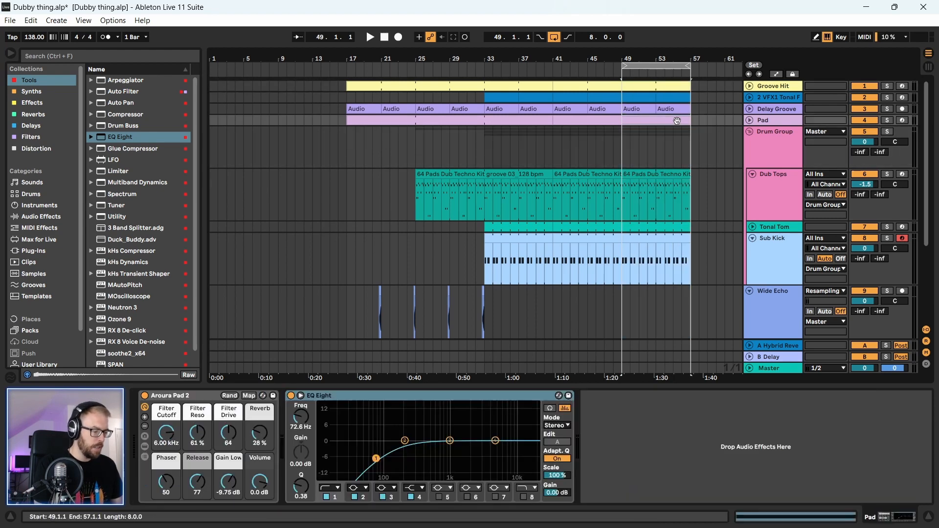
{"action": "left_click", "coordinate": [750, 109]}
{"action": "left_click_drag", "start_coordinate": [707, 117], "coordinate": [624, 130]}
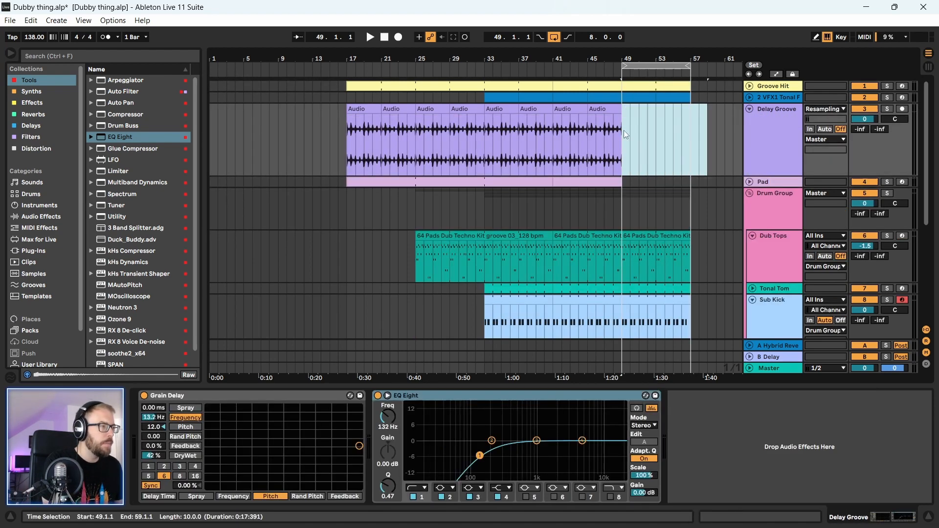
- Play the section from bar 49 and review which tracks are active in it
{"action": "left_click_drag", "start_coordinate": [668, 59], "coordinate": [576, 72]}
{"action": "left_click", "coordinate": [503, 151]}
{"action": "key", "text": "space"}
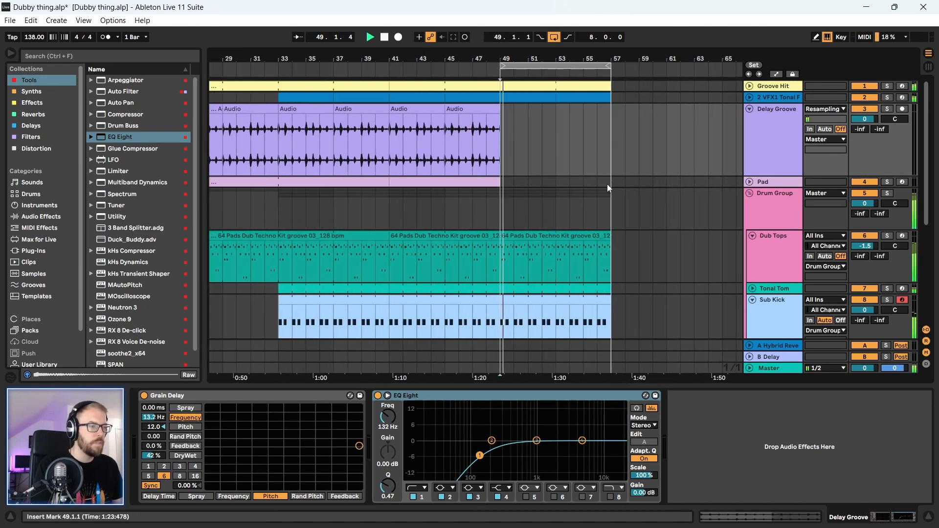
{"action": "scroll", "coordinate": [636, 185], "scroll_direction": "down", "scroll_amount": 2}
{"action": "scroll", "coordinate": [636, 187], "scroll_direction": "down", "scroll_amount": 5}
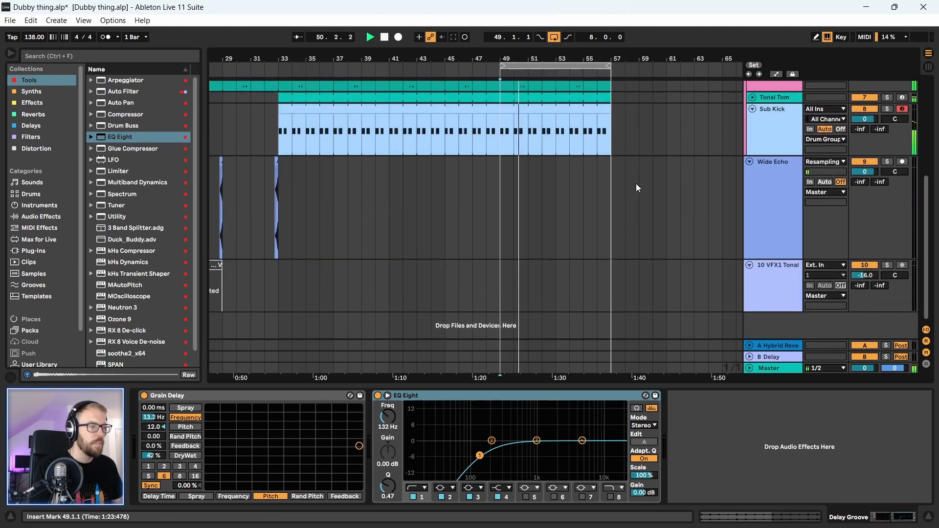
{"action": "scroll", "coordinate": [636, 188], "scroll_direction": "up", "scroll_amount": 2}
{"action": "scroll", "coordinate": [636, 183], "scroll_direction": "up", "scroll_amount": 3}
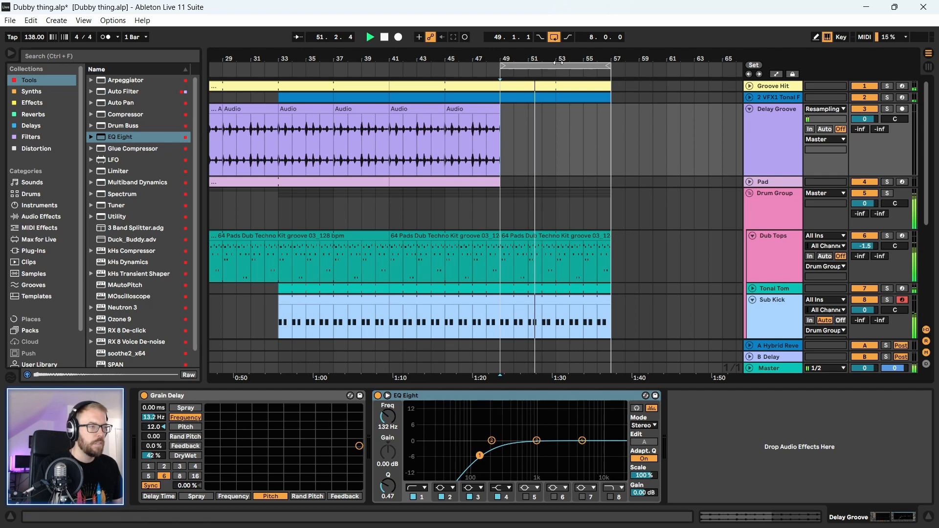
{"action": "scroll", "coordinate": [500, 208], "scroll_direction": "down", "scroll_amount": 4}
- Stop playback and delete the Sub Kick clip in bars 49–57
{"action": "key", "text": "space"}
{"action": "left_click_drag", "start_coordinate": [612, 177], "coordinate": [502, 184]}
{"action": "scroll", "coordinate": [531, 117], "scroll_direction": "up", "scroll_amount": 2}
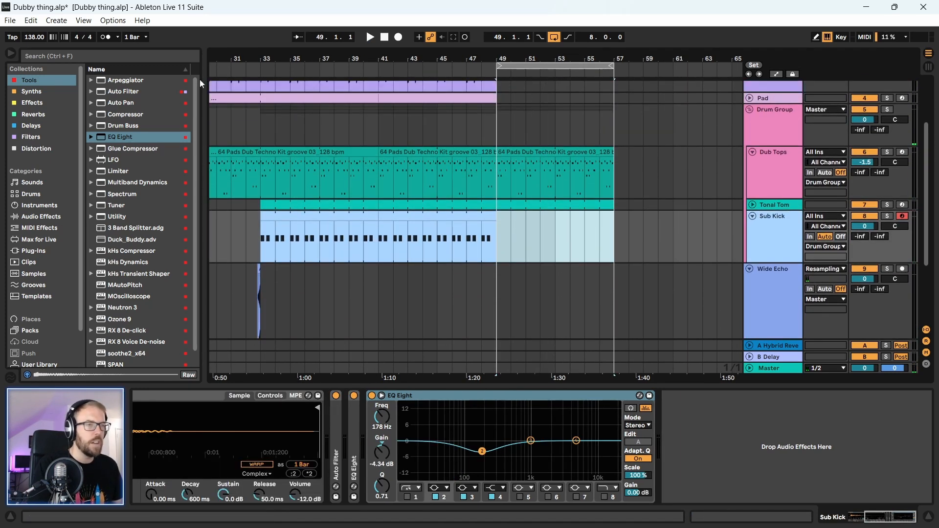
- Search all browser content for "kick" and load 8 Mr. Bill Kick.wav onto a new MIDI track below Sub Kick
{"action": "left_click", "coordinate": [63, 52]}
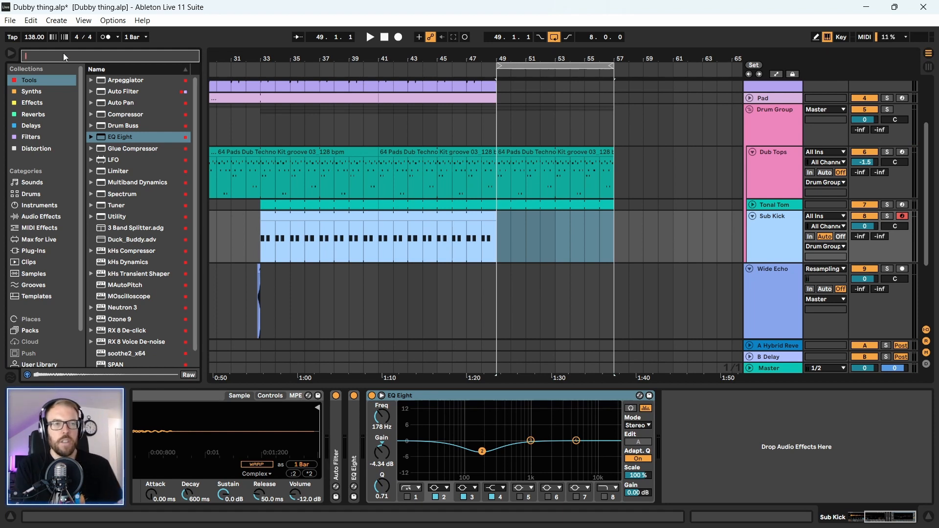
{"action": "type", "text": "kick"}
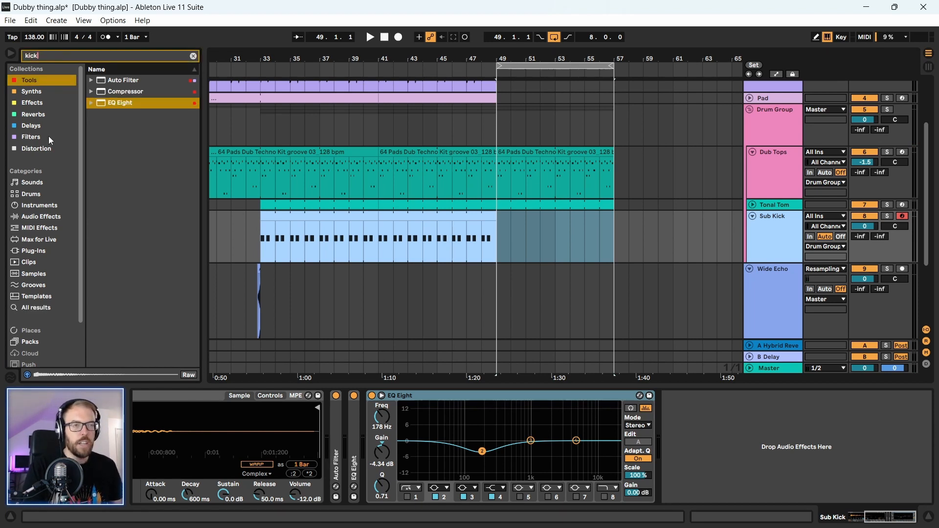
{"action": "left_click", "coordinate": [39, 307]}
{"action": "left_click", "coordinate": [152, 182]}
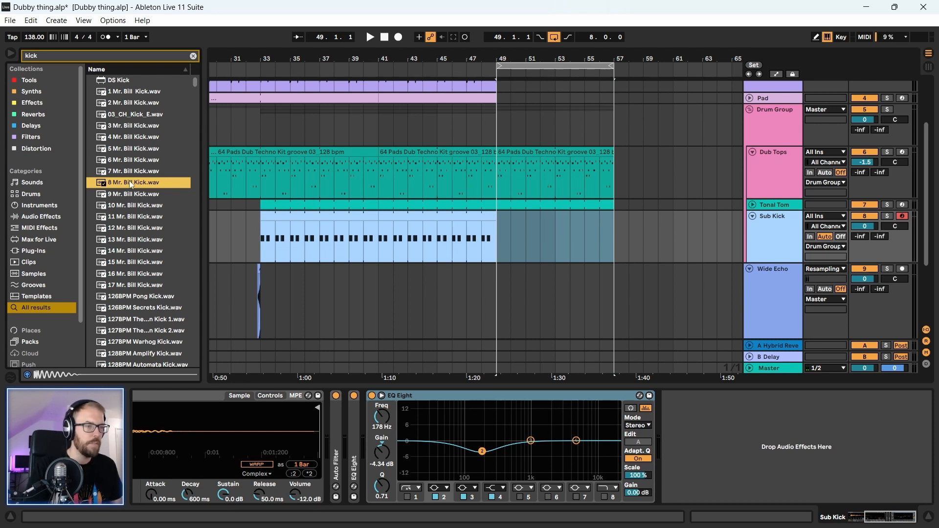
{"action": "left_click", "coordinate": [775, 226]}
{"action": "key", "text": "ctrl+shift+t"}
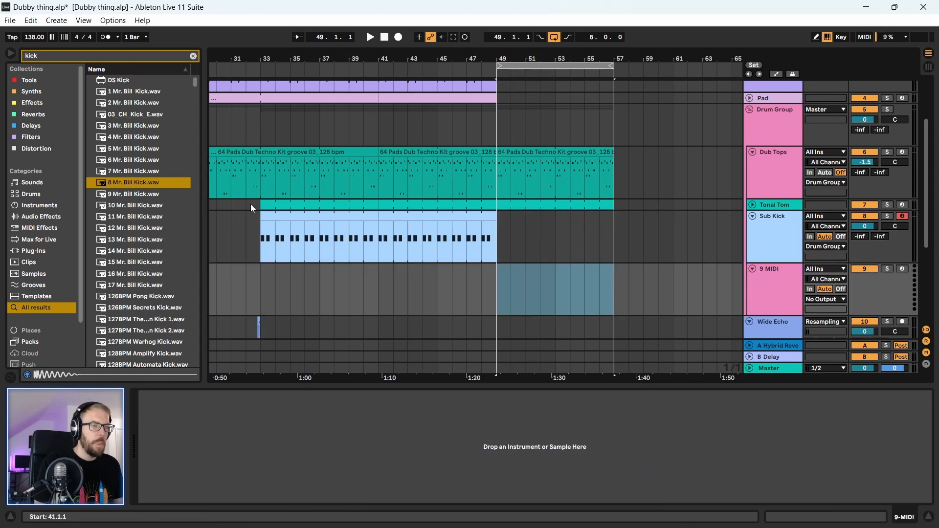
{"action": "left_click_drag", "start_coordinate": [121, 188], "coordinate": [325, 433]}
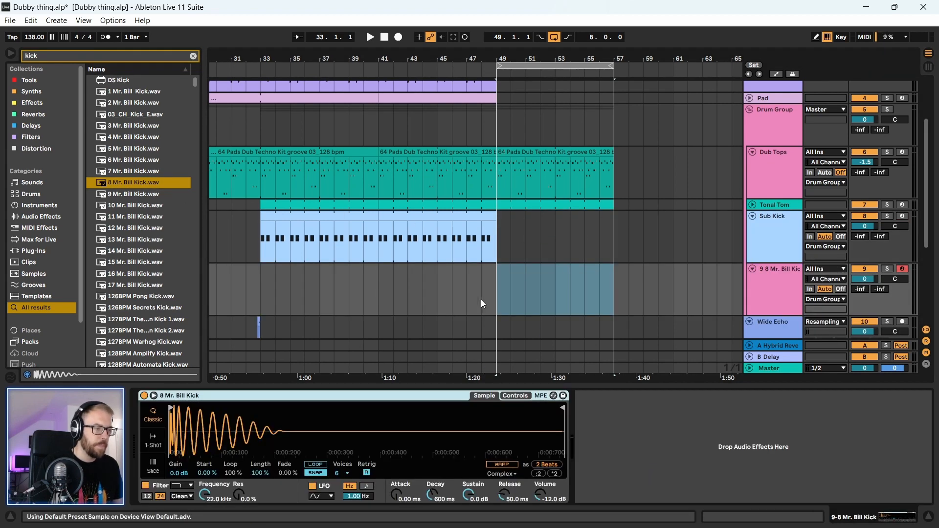
- Copy the Sub Kick clip from bar 33 to bar 49 on the Mr. Bill Kick track and play the loop
{"action": "left_click", "coordinate": [268, 218]}
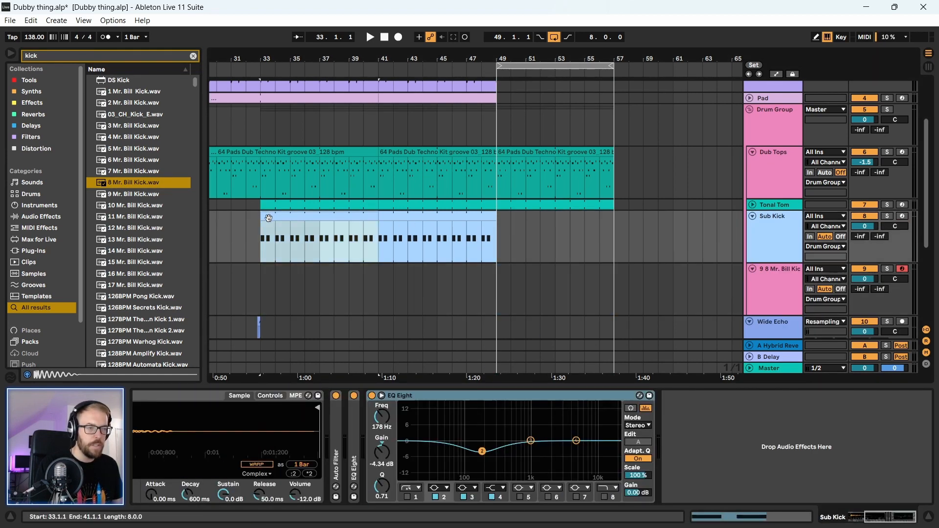
{"action": "left_click_drag", "start_coordinate": [269, 217], "coordinate": [506, 291]}
{"action": "key", "text": "space"}
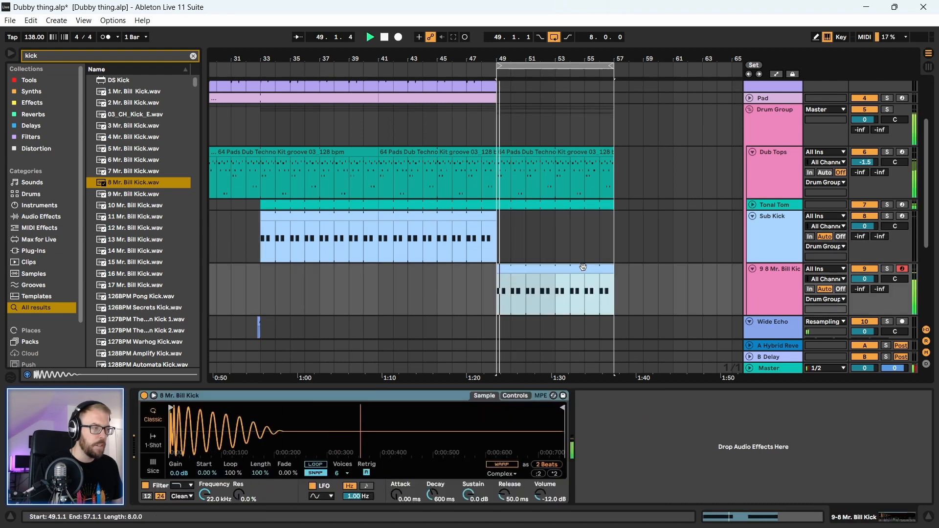
{"action": "left_click_drag", "start_coordinate": [574, 59], "coordinate": [575, 67]}
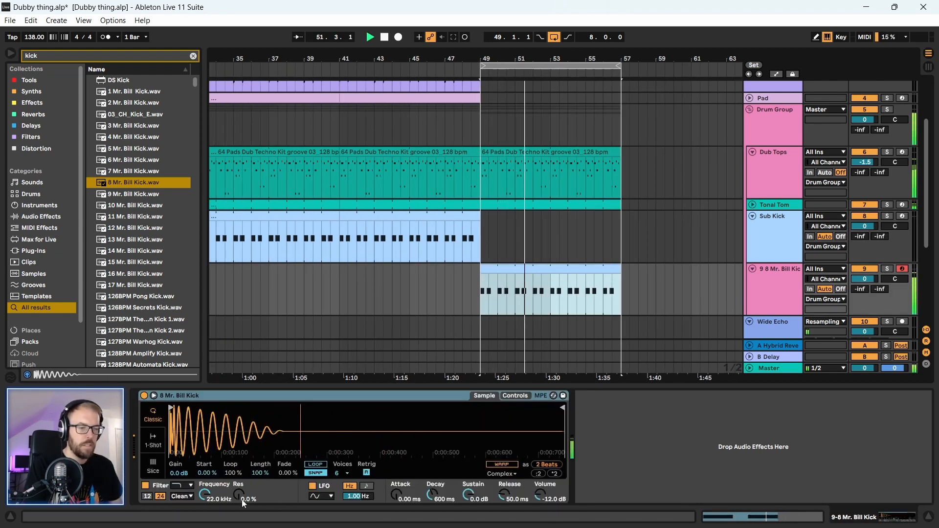
- Switch the Mr. Bill Kick sampler to 1-Shot mode and lower its filter frequency to 5.08 kHz
{"action": "left_click", "coordinate": [154, 441]}
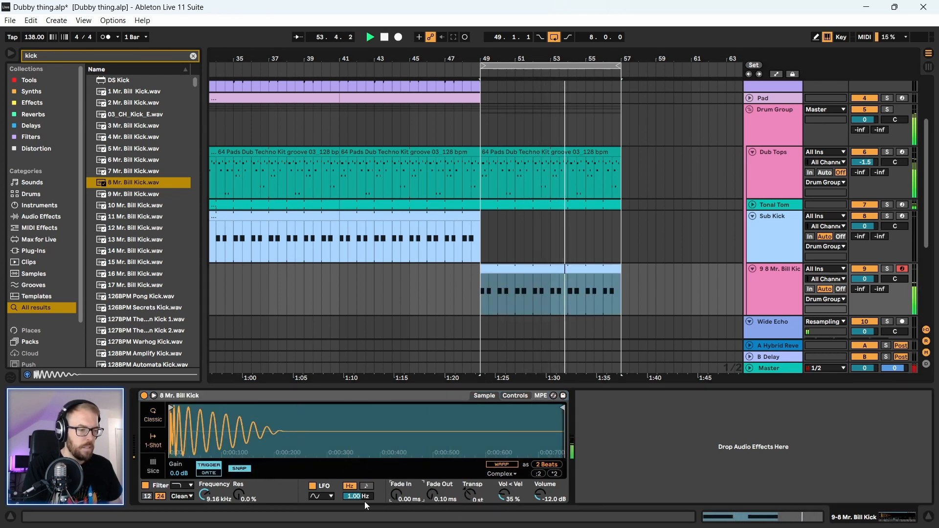
{"action": "left_click_drag", "start_coordinate": [201, 497], "coordinate": [202, 504]}
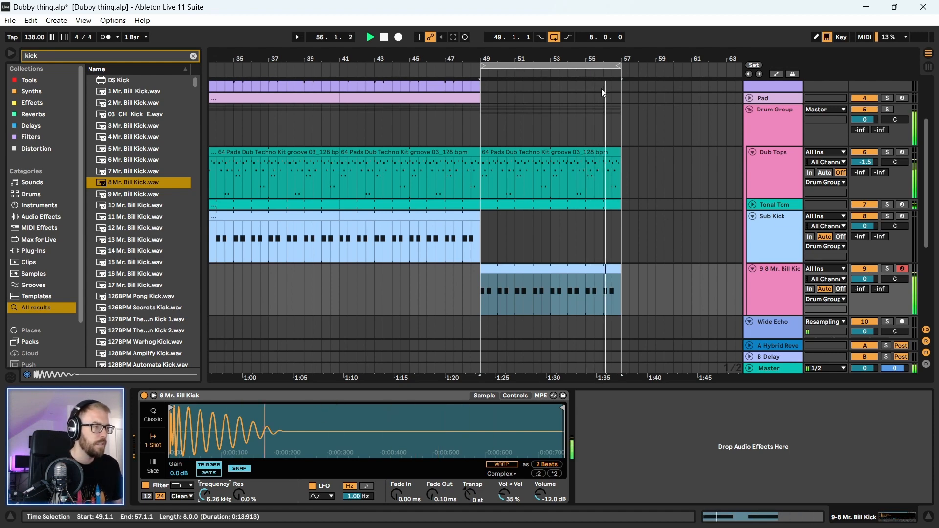
{"action": "left_click_drag", "start_coordinate": [601, 59], "coordinate": [577, 78]}
{"action": "left_click_drag", "start_coordinate": [204, 494], "coordinate": [204, 492]}
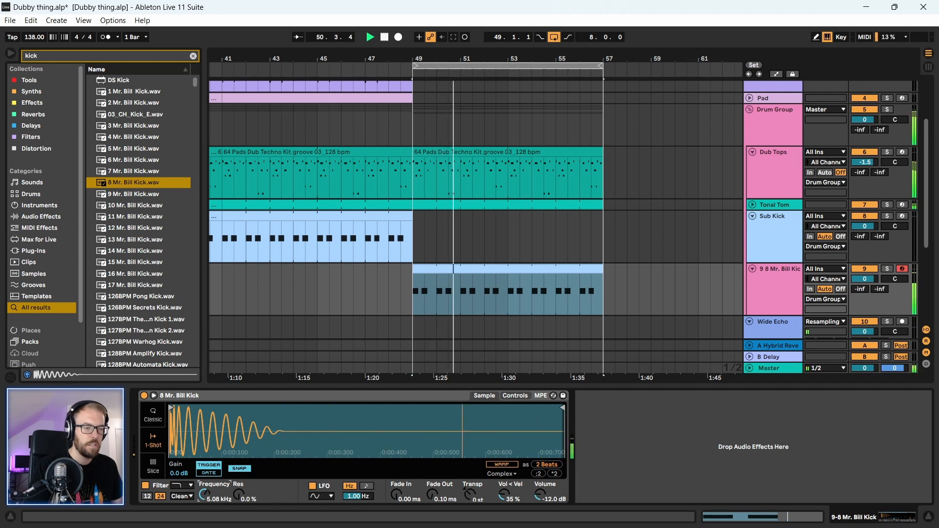
- Search the browser for "techno", widen the results list, and audition an Acid Techno loop and CS Techno Pad 60.aif
{"action": "left_click", "coordinate": [193, 54]}
{"action": "type", "text": "techno"}
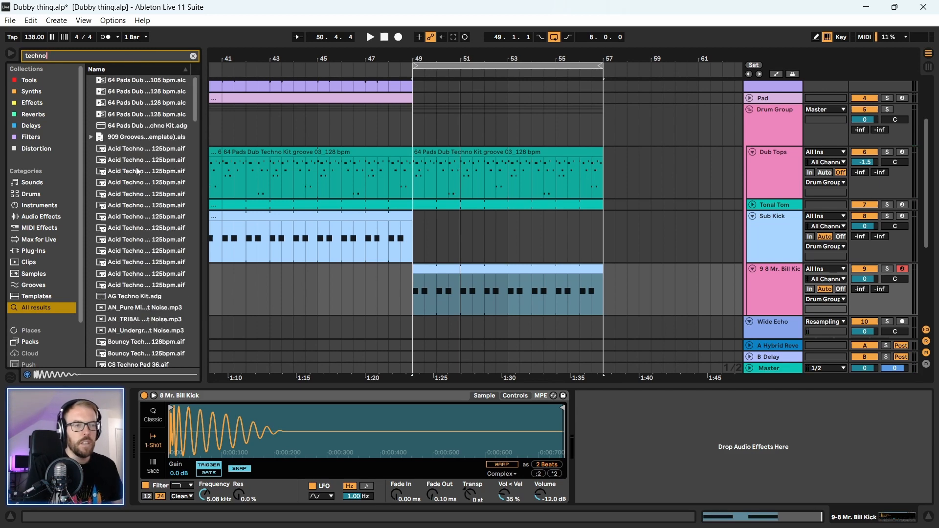
{"action": "left_click", "coordinate": [142, 193]}
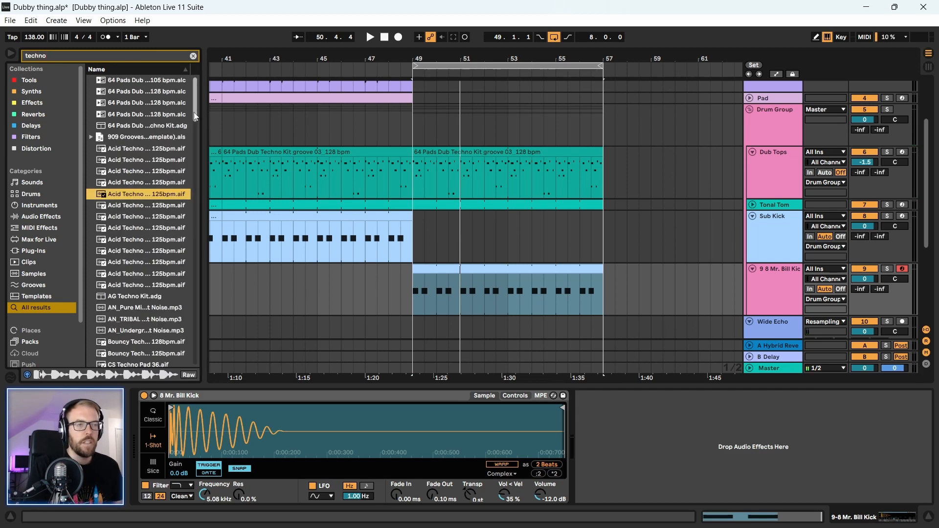
{"action": "left_click_drag", "start_coordinate": [205, 112], "coordinate": [294, 148]}
{"action": "scroll", "coordinate": [210, 266], "scroll_direction": "down", "scroll_amount": 6}
{"action": "left_click_drag", "start_coordinate": [177, 207], "coordinate": [175, 216]}
{"action": "scroll", "coordinate": [176, 275], "scroll_direction": "down", "scroll_amount": 2}
{"action": "left_click", "coordinate": [180, 252]}
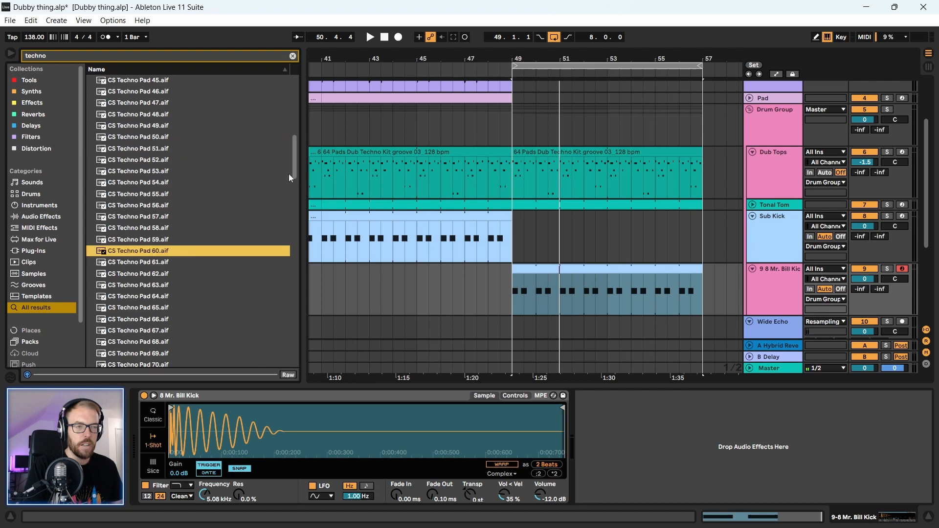
- Go to the end of the techno results and audition Techno Top Loop samples RK 5, 1, 8, 9 and 10
{"action": "left_click_drag", "start_coordinate": [295, 177], "coordinate": [168, 294]}
{"action": "left_click", "coordinate": [168, 294]}
{"action": "scroll", "coordinate": [280, 315], "scroll_direction": "down", "scroll_amount": 1}
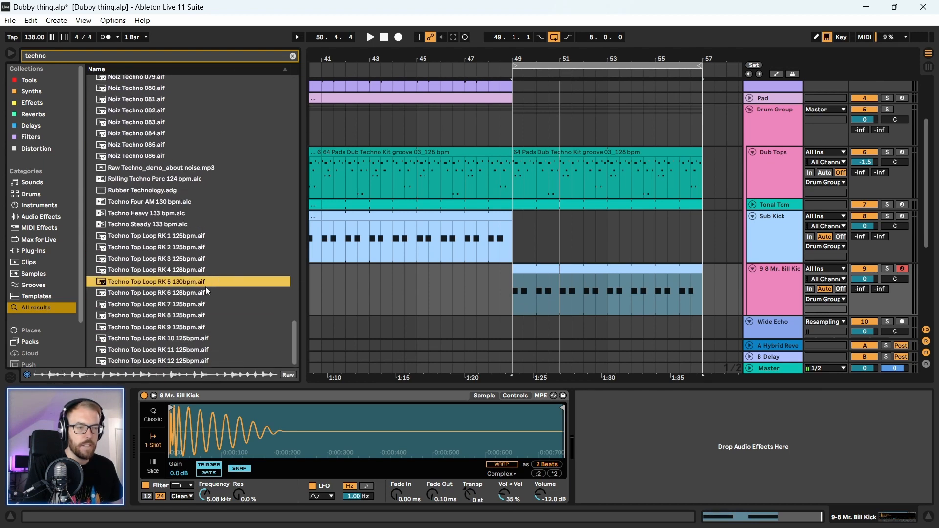
{"action": "left_click", "coordinate": [155, 236]}
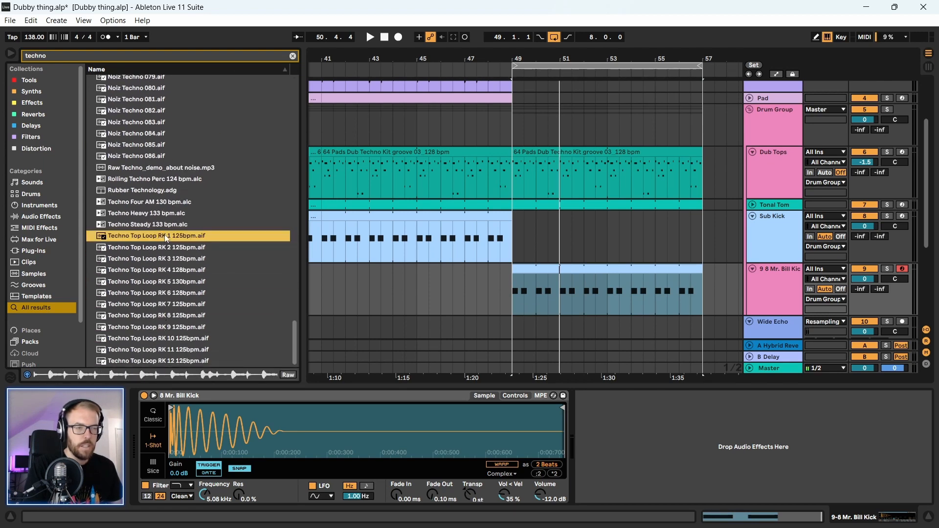
{"action": "left_click", "coordinate": [158, 315]}
{"action": "left_click", "coordinate": [147, 330]}
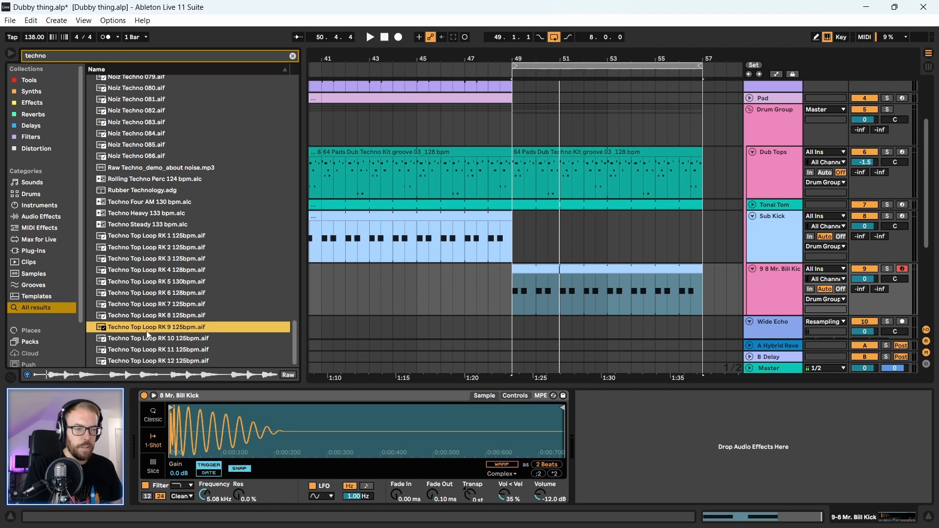
{"action": "left_click", "coordinate": [145, 339]}
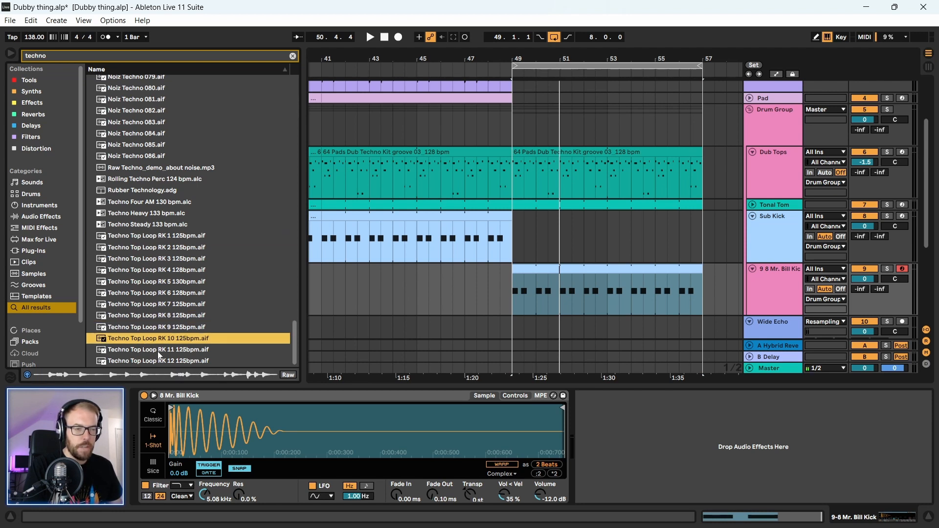
{"action": "mouse_move", "coordinate": [738, 527]}
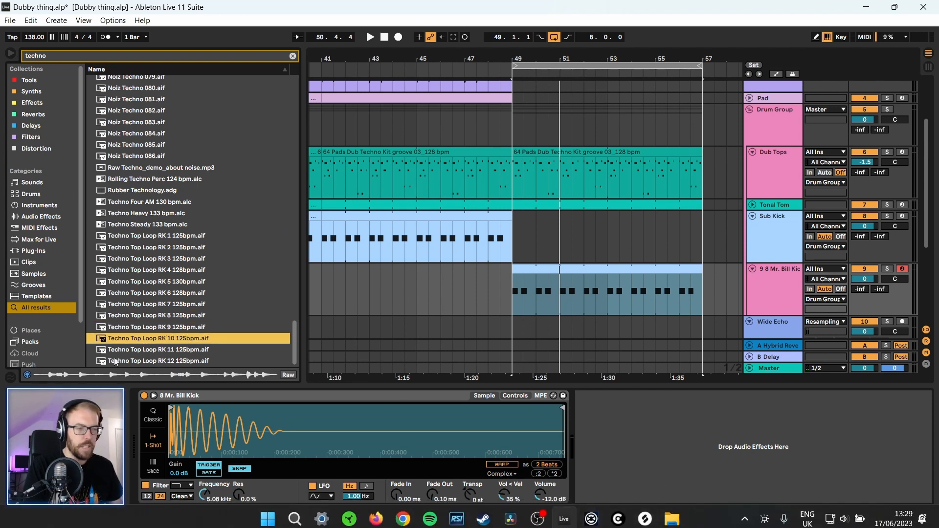
- Audition the Techno Top Loop samples again, working back from RK 5 to RK 1
{"action": "left_click", "coordinate": [163, 295]}
{"action": "left_click", "coordinate": [156, 283]}
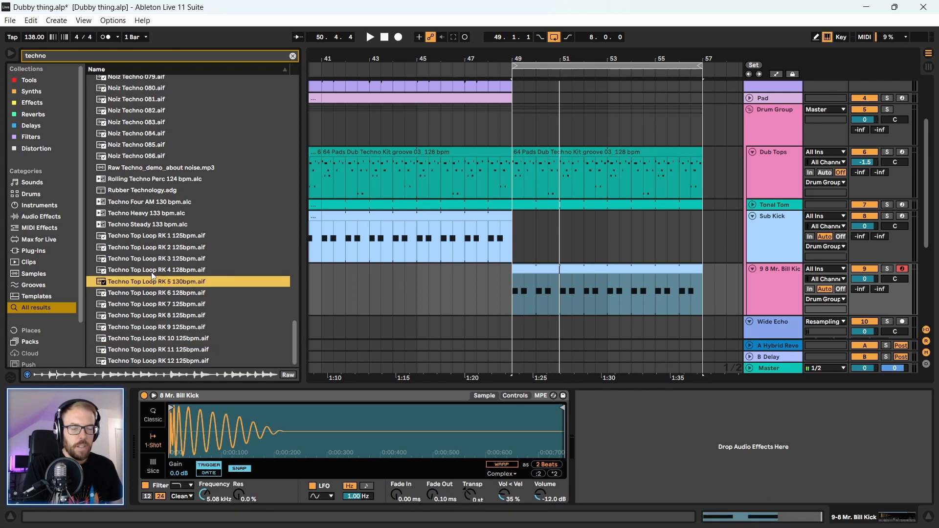
{"action": "left_click", "coordinate": [142, 271]}
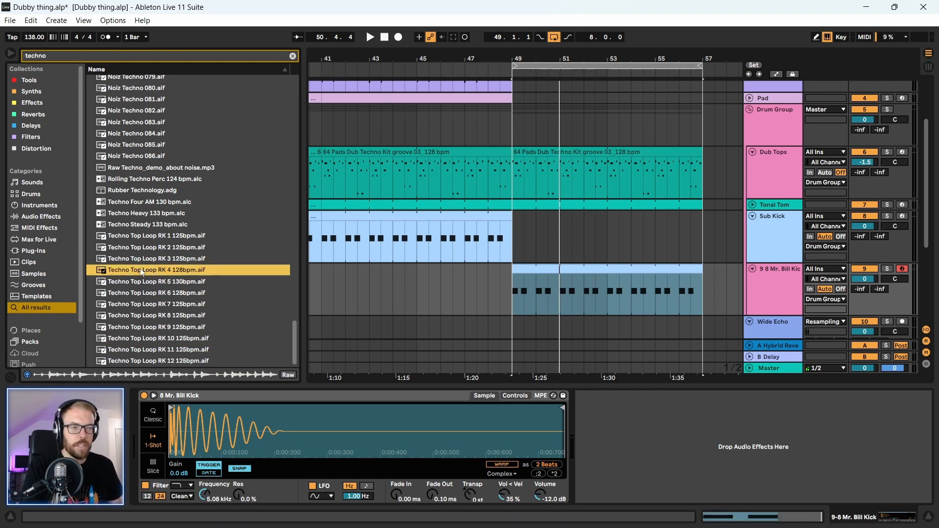
{"action": "left_click", "coordinate": [140, 259]}
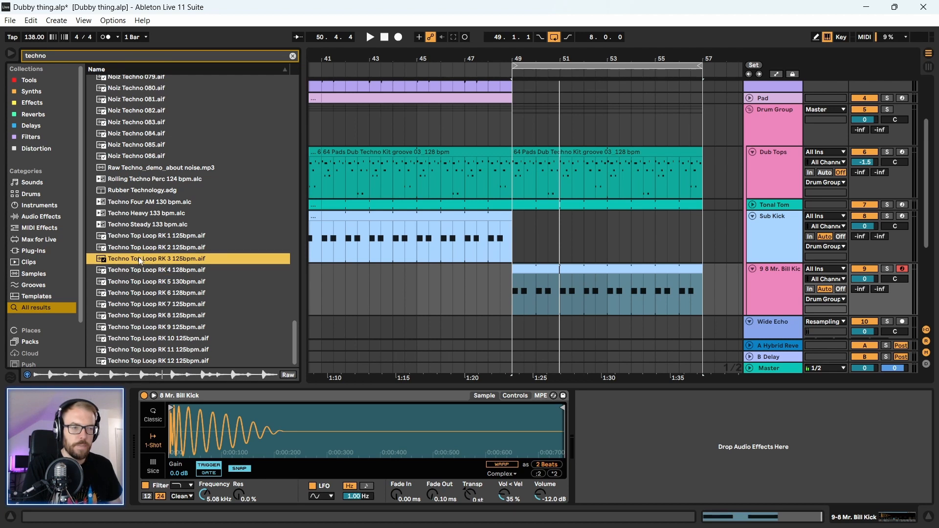
{"action": "left_click", "coordinate": [140, 252]}
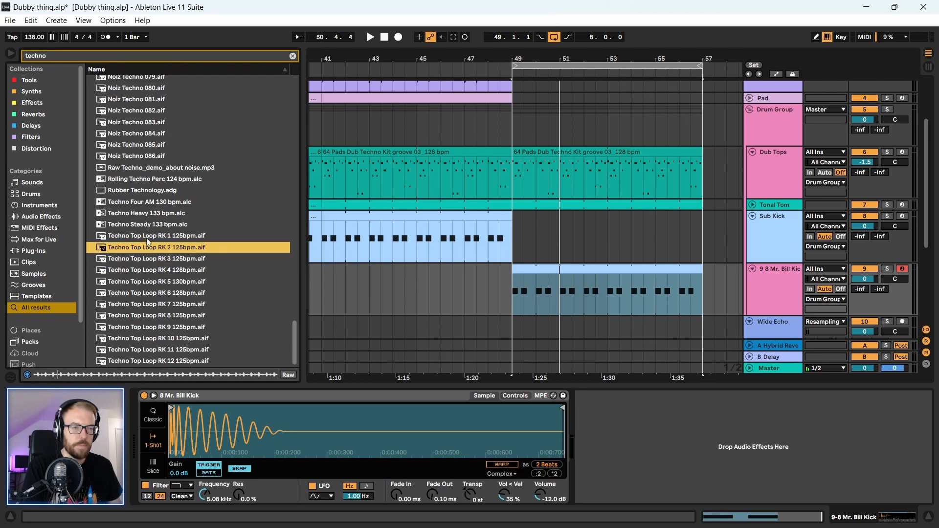
{"action": "left_click", "coordinate": [149, 236]}
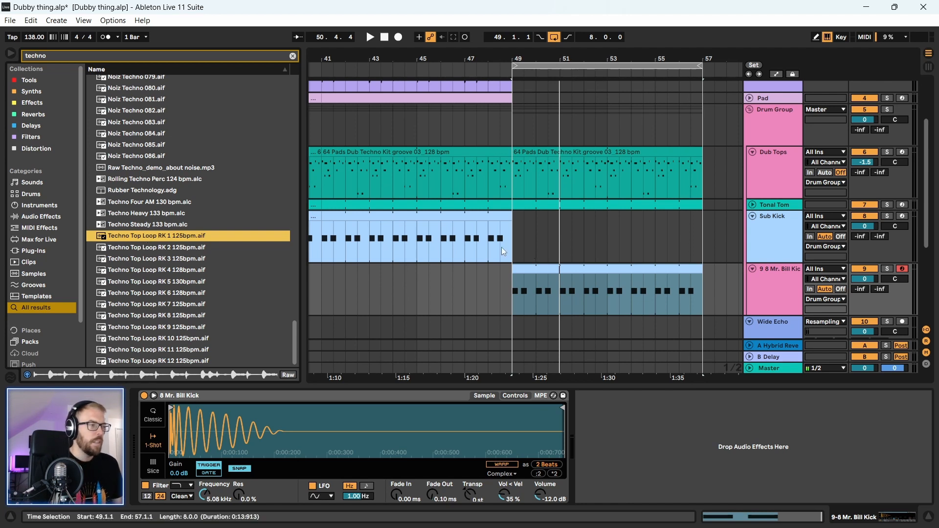
- Add an audio track below the Mr. Bill Kick track, place Techno Top Loop RK 1 125bpm.aif at bar 49 and play it
{"action": "left_click", "coordinate": [783, 282]}
{"action": "key", "text": "ctrl+t"}
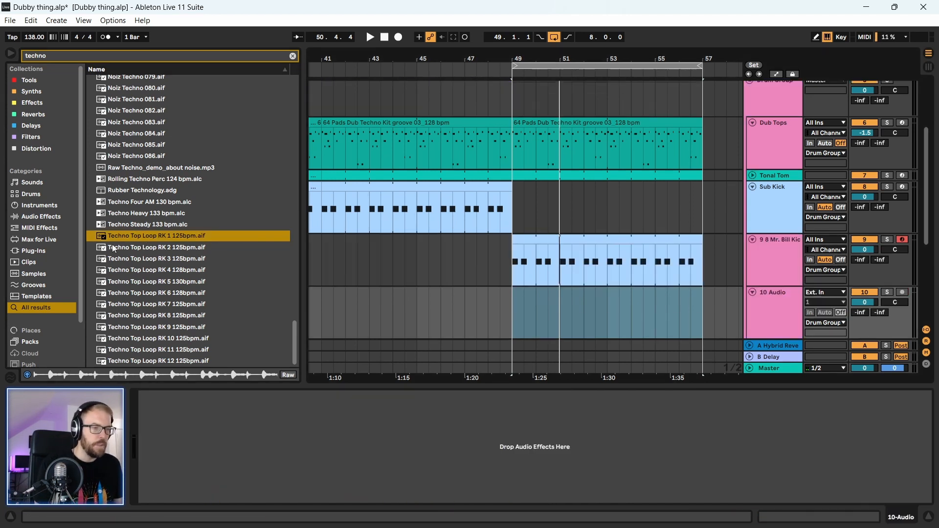
{"action": "left_click_drag", "start_coordinate": [125, 237], "coordinate": [528, 291]}
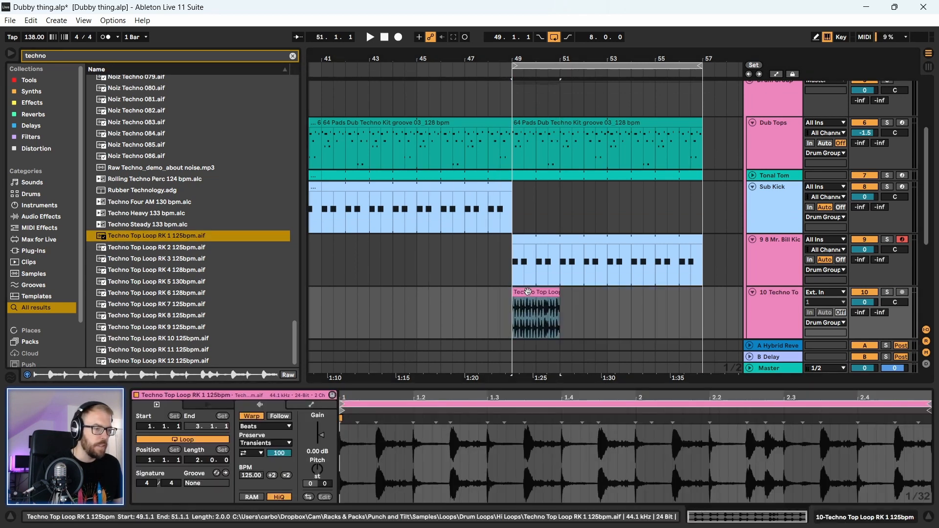
{"action": "key", "text": "space"}
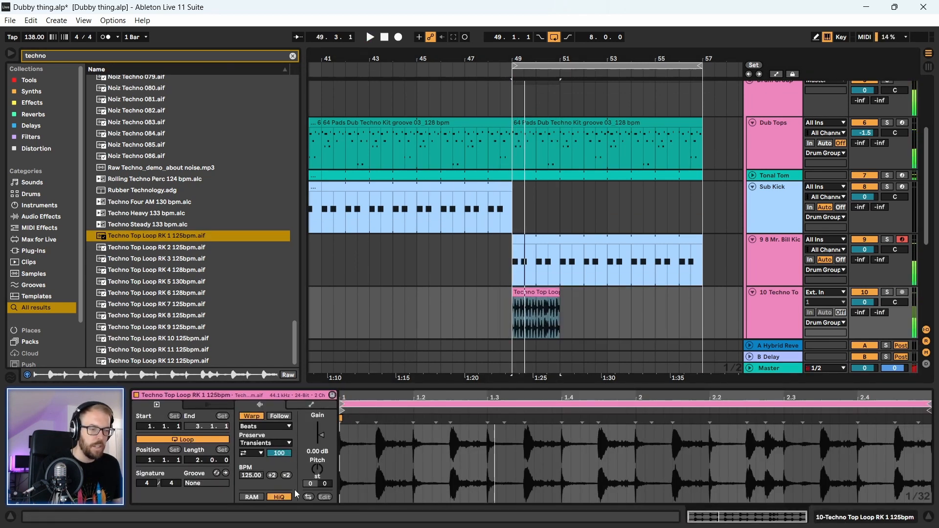
- Lower the Techno Top Loop track's volume to -13.4 dB and extend its looped clip to bar 57
{"action": "scroll", "coordinate": [694, 312], "scroll_direction": "down", "scroll_amount": 2}
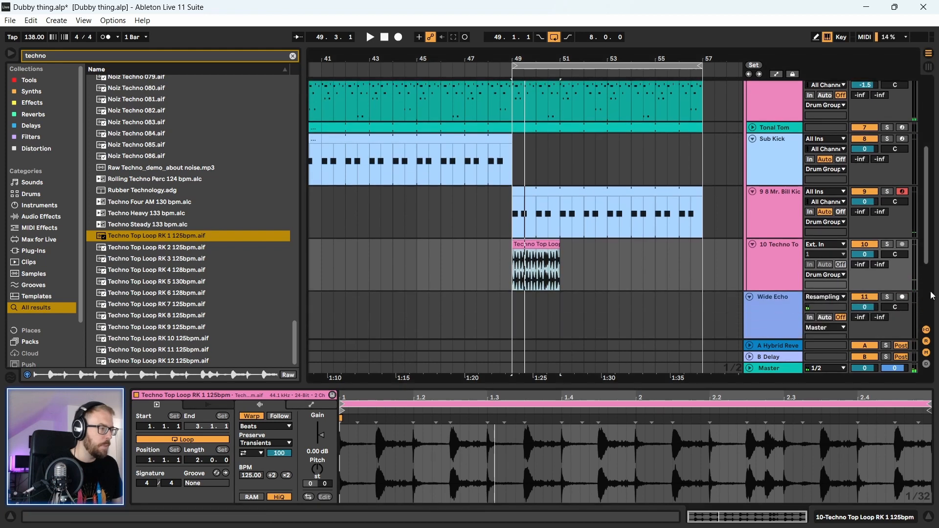
{"action": "left_click_drag", "start_coordinate": [865, 254], "coordinate": [865, 298]}
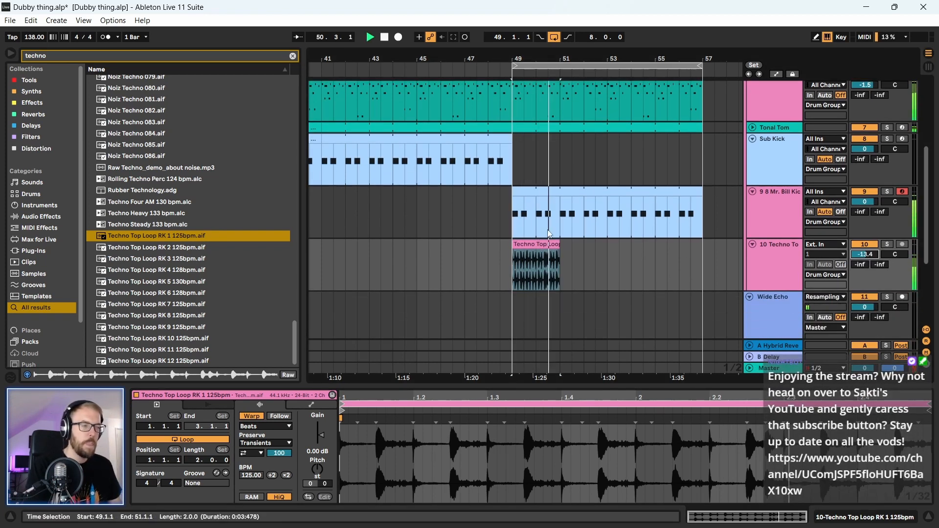
{"action": "left_click_drag", "start_coordinate": [557, 244], "coordinate": [703, 244]}
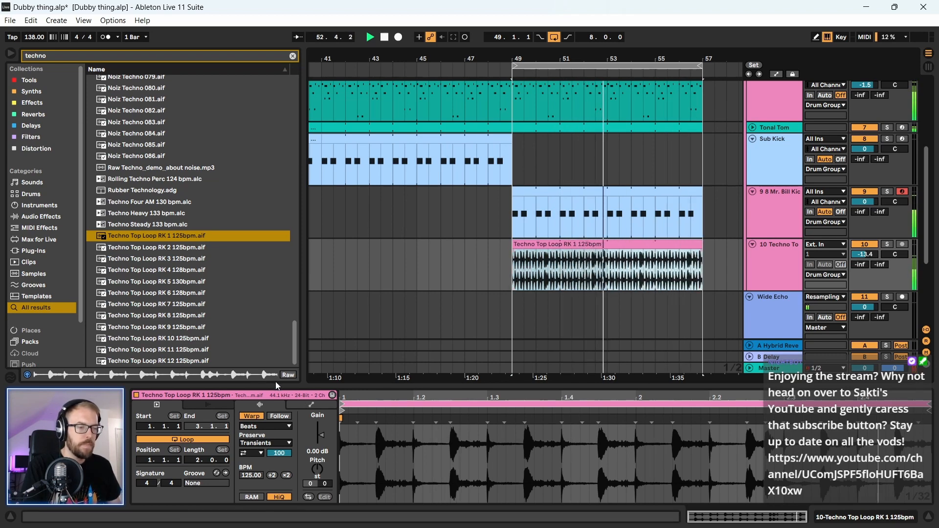
- Transpose the Techno Top Loop RK 1 clip to -13 semitones, set its tempo to 250 BPM and play the loop
{"action": "left_click_drag", "start_coordinate": [312, 482], "coordinate": [312, 485]}
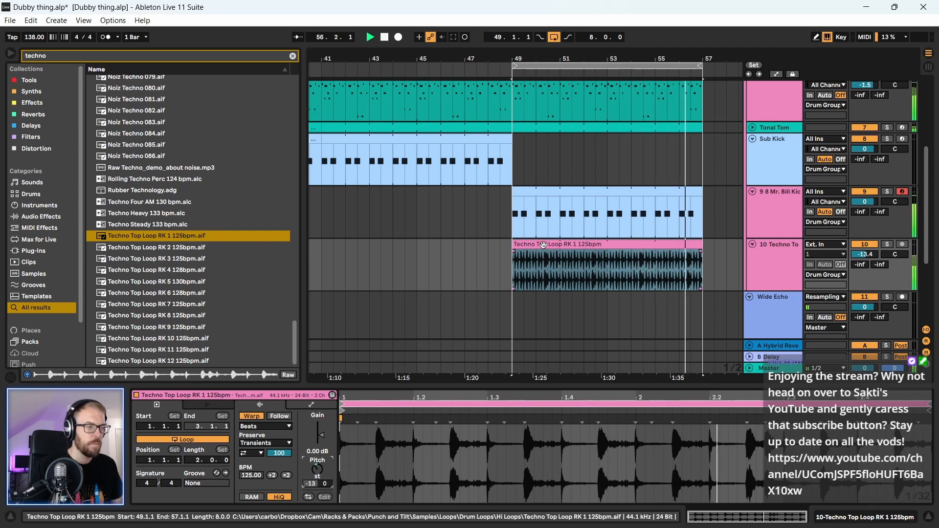
{"action": "left_click_drag", "start_coordinate": [608, 59], "coordinate": [529, 82]}
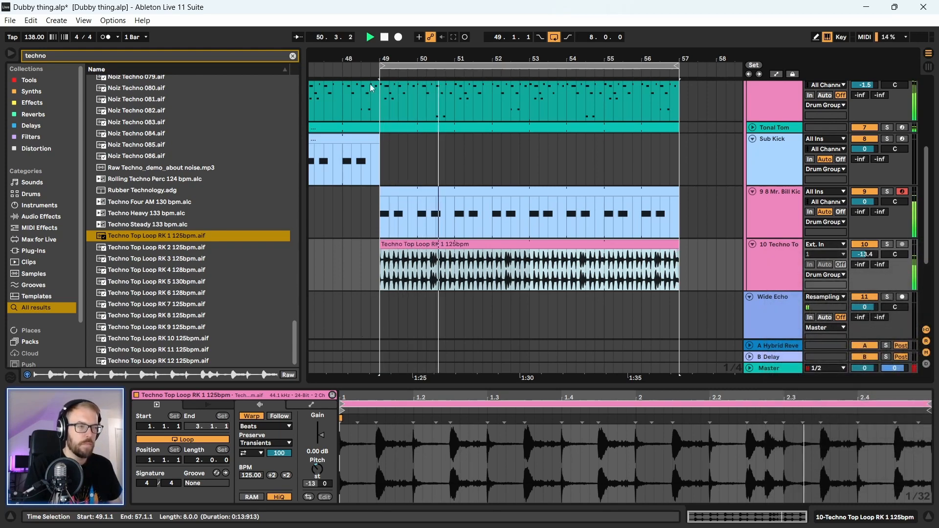
{"action": "left_click_drag", "start_coordinate": [370, 58], "coordinate": [471, 49]}
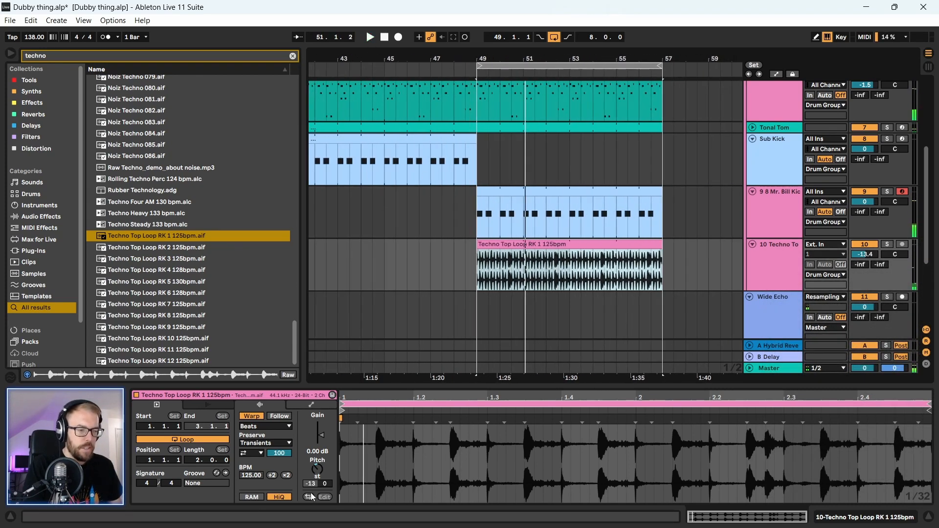
{"action": "left_click", "coordinate": [387, 219]}
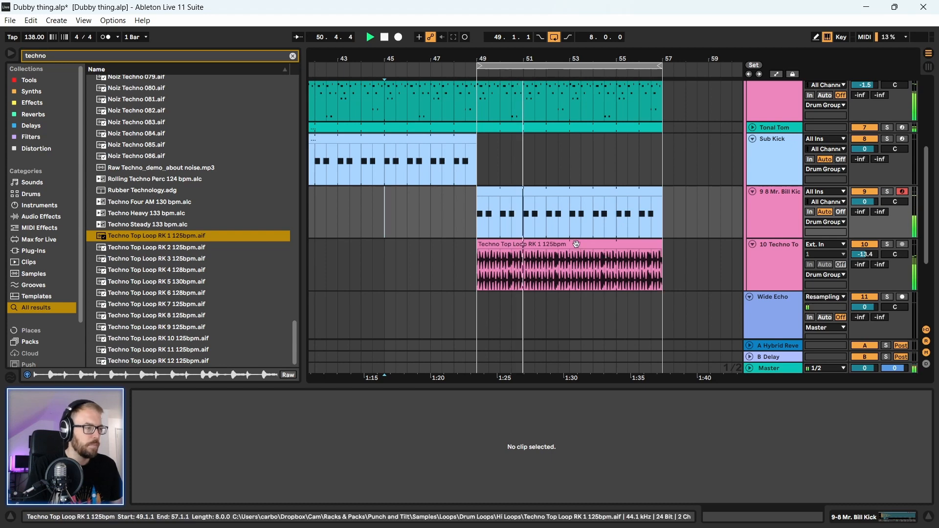
{"action": "left_click", "coordinate": [545, 258]}
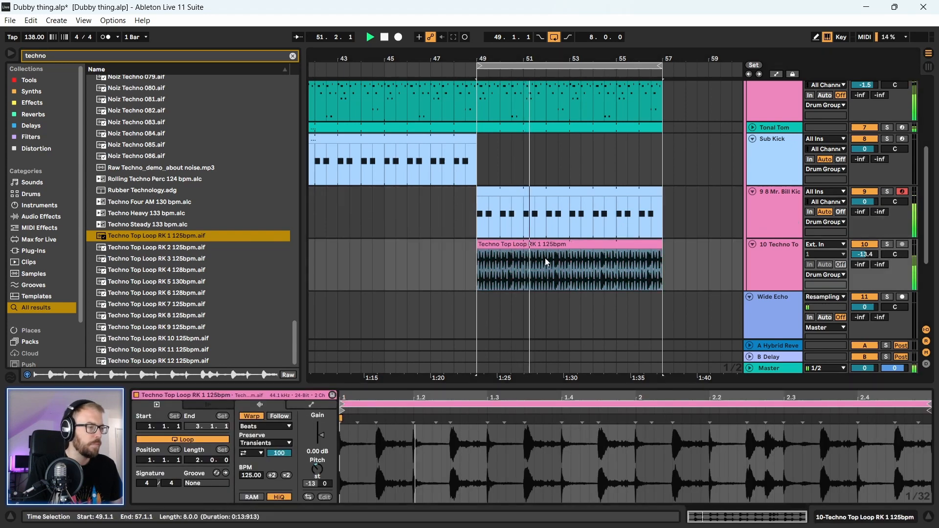
{"action": "left_click", "coordinate": [287, 476]}
{"action": "key", "text": "space"}
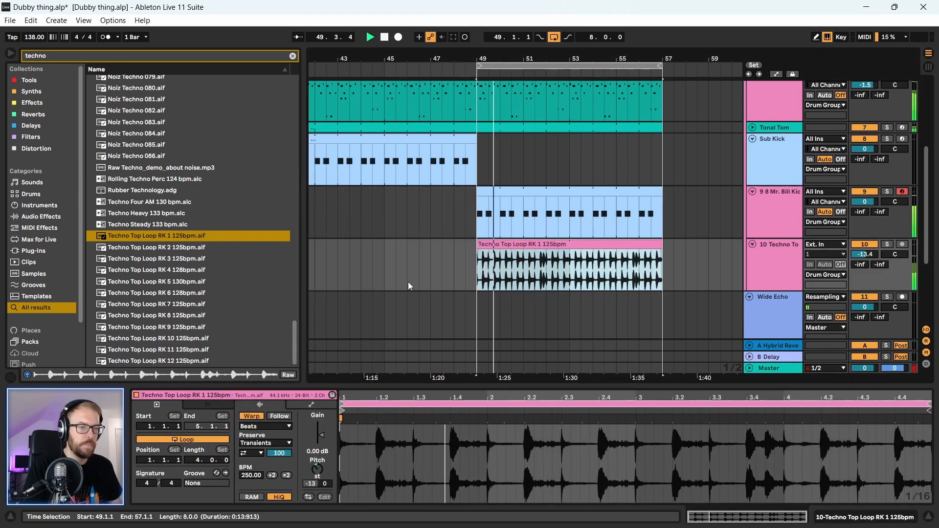
- Audition alternative Techno Top Loop samples from RK 2 through RK 12 in the browser
{"action": "left_click", "coordinate": [213, 247]}
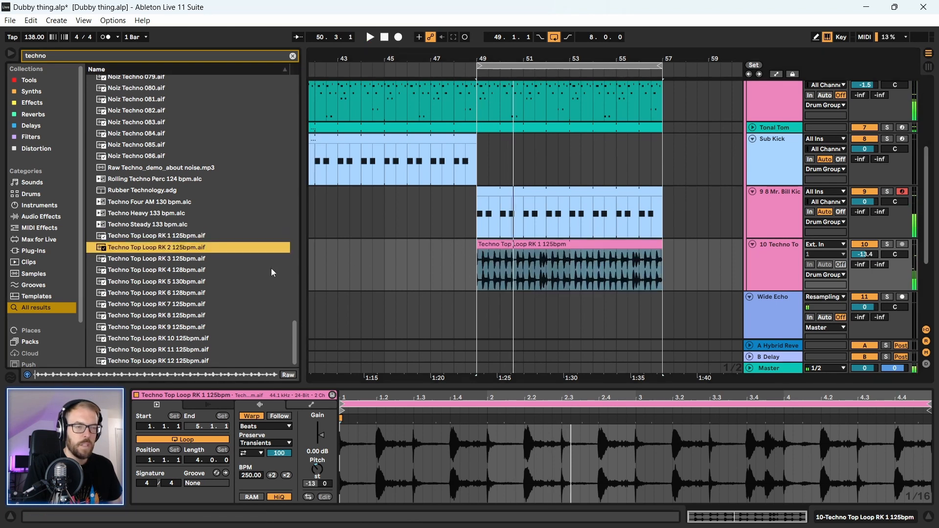
{"action": "key", "text": "Down"}
{"action": "key", "text": "Down"}
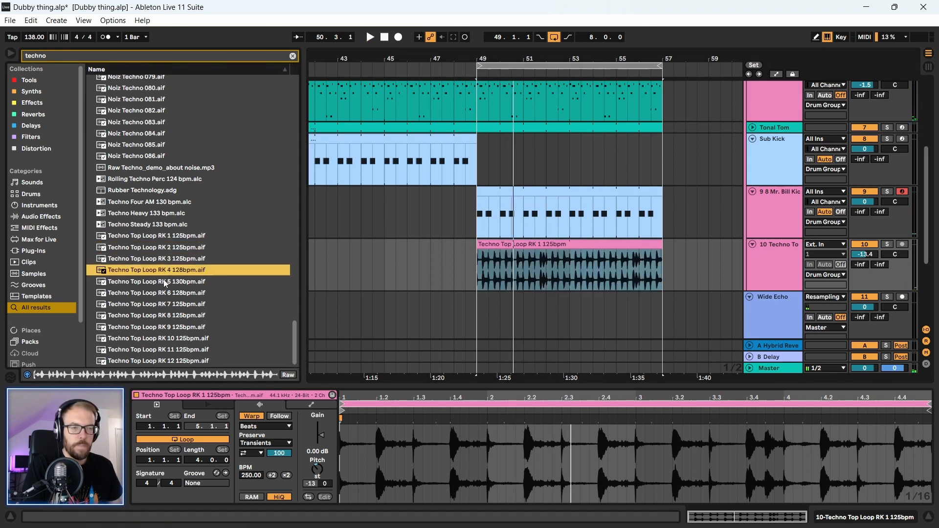
{"action": "key", "text": "Down"}
{"action": "left_click", "coordinate": [162, 269]}
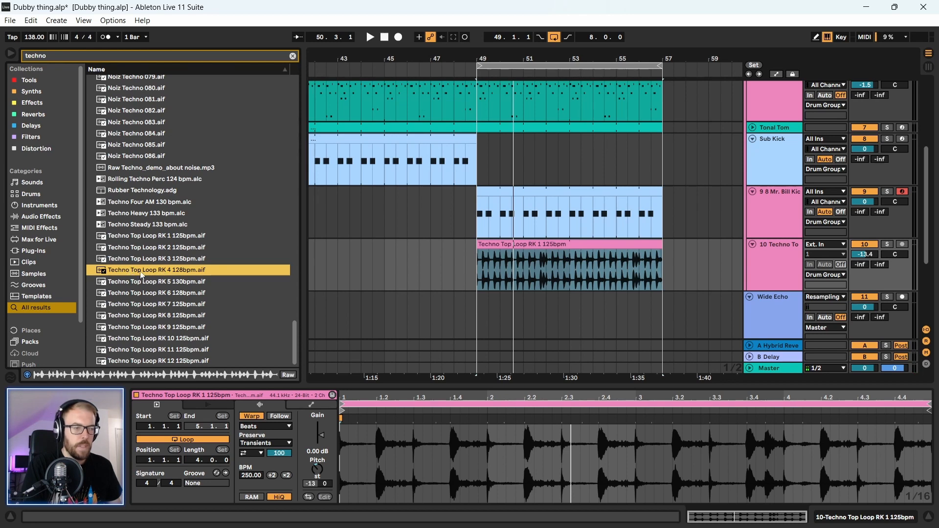
{"action": "left_click", "coordinate": [122, 303]}
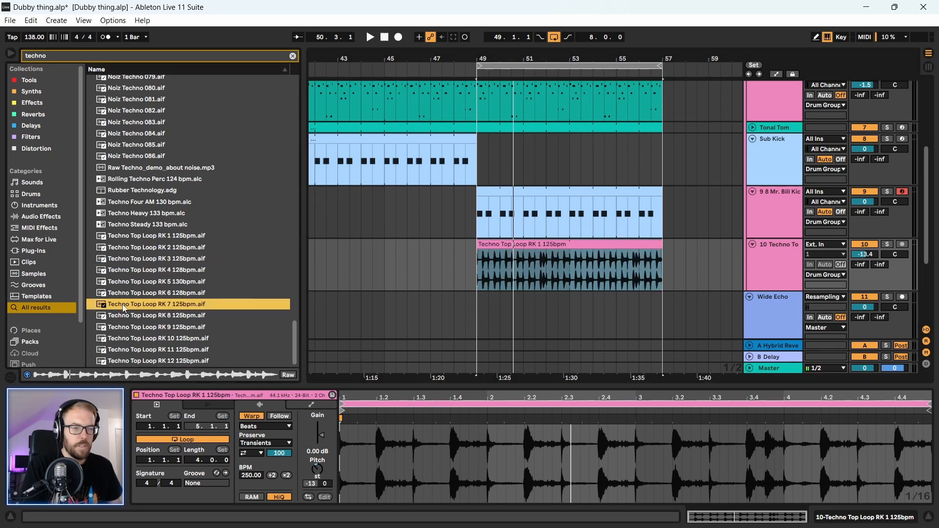
{"action": "left_click", "coordinate": [125, 315]}
{"action": "left_click", "coordinate": [147, 327]}
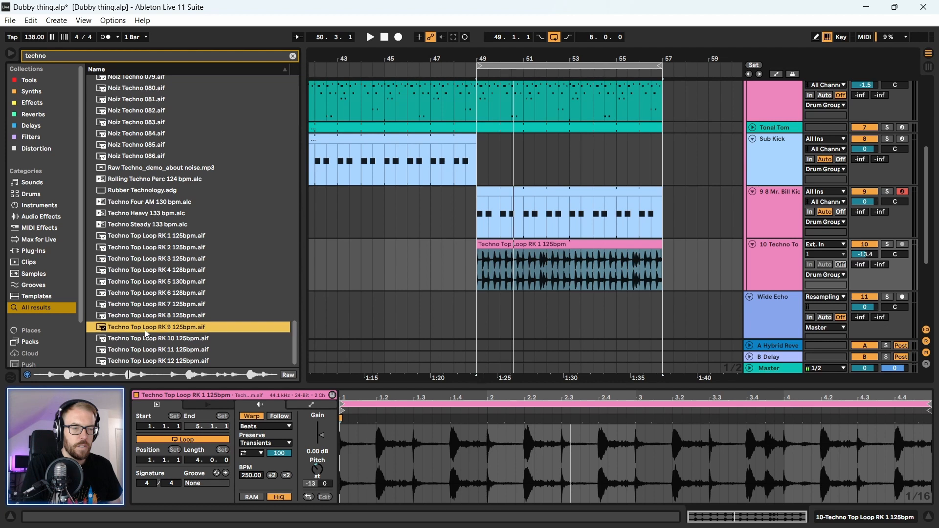
{"action": "left_click", "coordinate": [146, 340]}
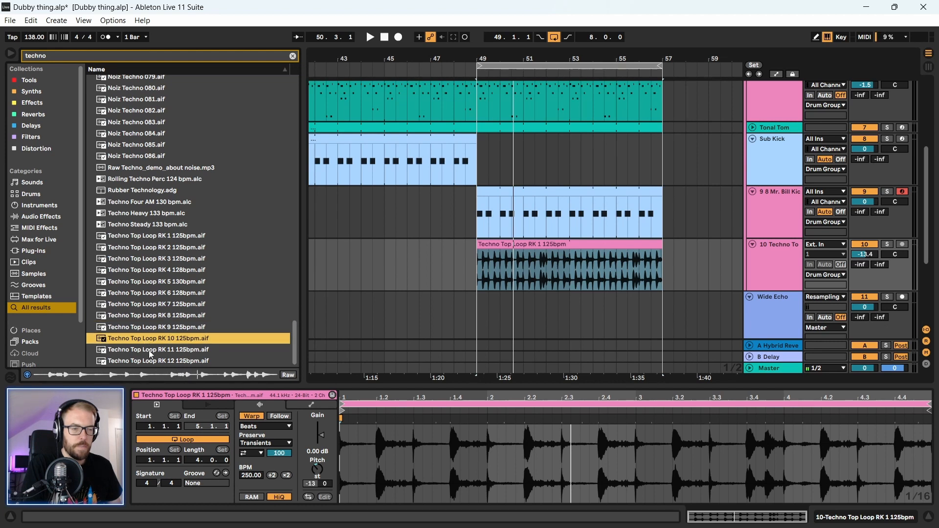
{"action": "left_click", "coordinate": [148, 350]}
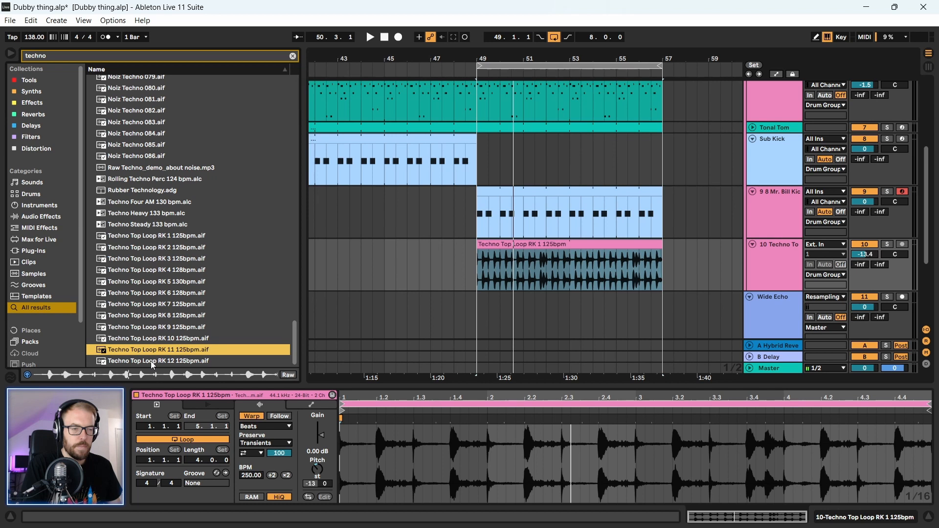
{"action": "left_click", "coordinate": [151, 361]}
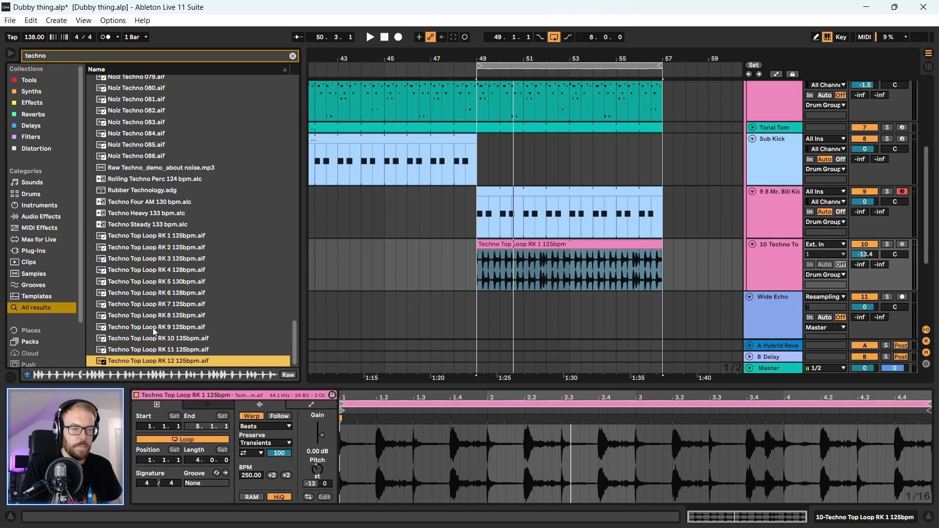
- Replace the RK 1 clip with Techno Top Loop RK 4 128bpm.aif, filling bars 49 to 57
{"action": "left_click", "coordinate": [147, 270]}
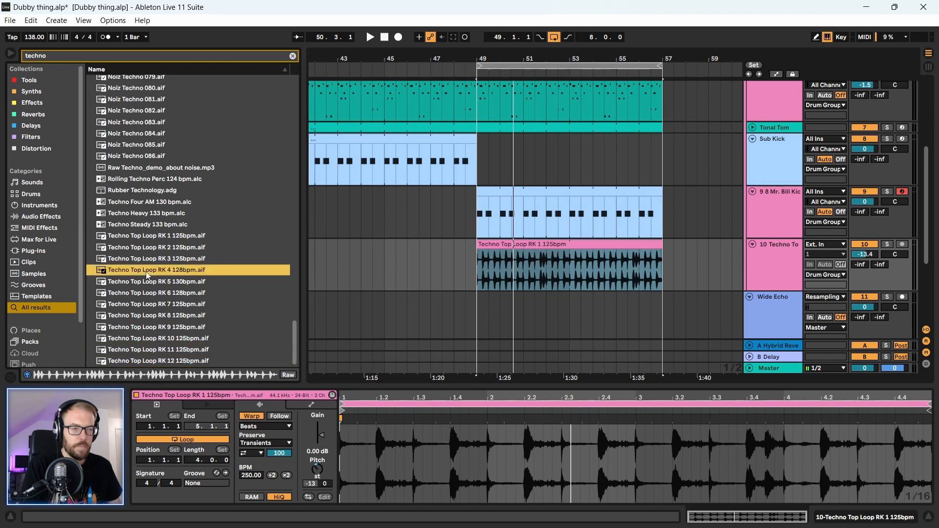
{"action": "left_click_drag", "start_coordinate": [145, 282], "coordinate": [492, 267]}
{"action": "left_click_drag", "start_coordinate": [567, 246], "coordinate": [662, 252]}
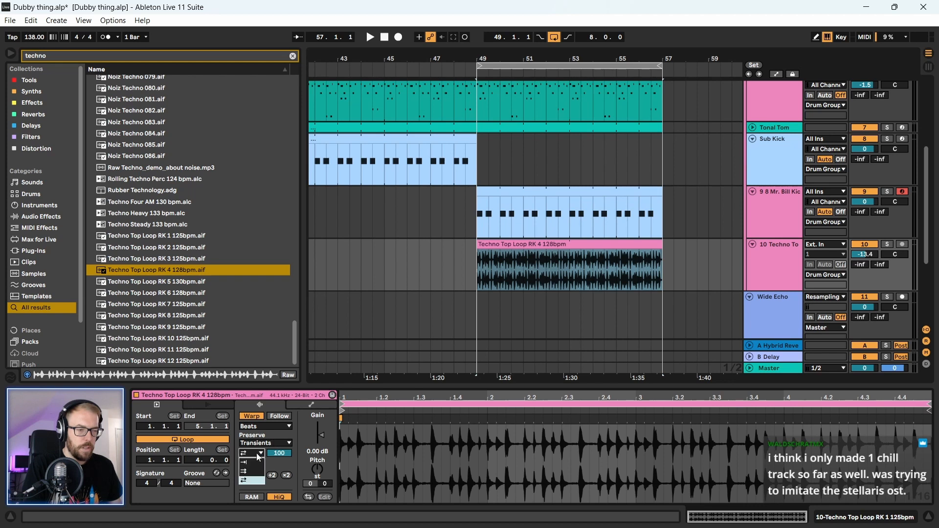
- Turn off transient looping for the RK 4 clip, set its transient envelope to 13 and play the section
{"action": "left_click", "coordinate": [244, 462]}
{"action": "mouse_move", "coordinate": [278, 453]}
{"action": "left_mouse_down"}
{"action": "mouse_move", "coordinate": [278, 463]}
{"action": "mouse_move", "coordinate": [279, 453]}
{"action": "left_mouse_up"}
{"action": "key", "text": "space"}
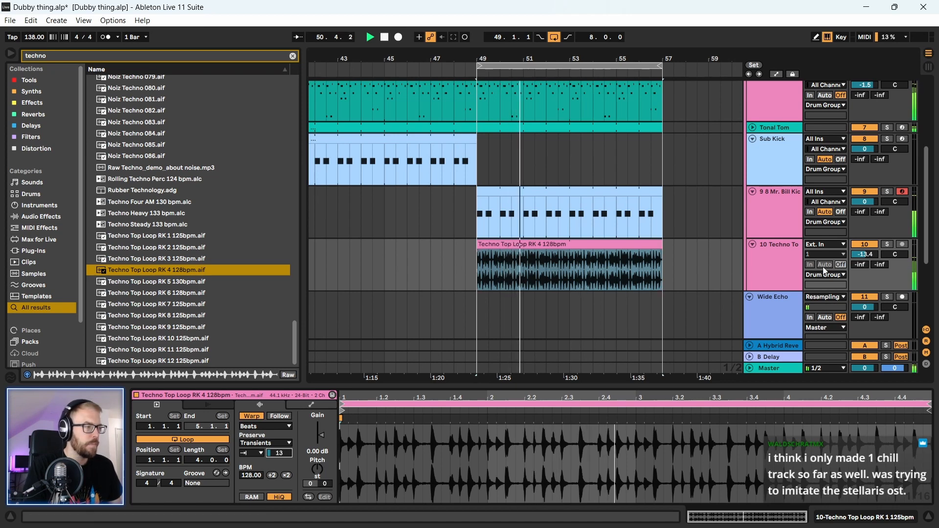
- Solo the Techno Top Loop track to check it alone, unsolo it and listen to the section in the full mix
{"action": "left_click", "coordinate": [888, 245]}
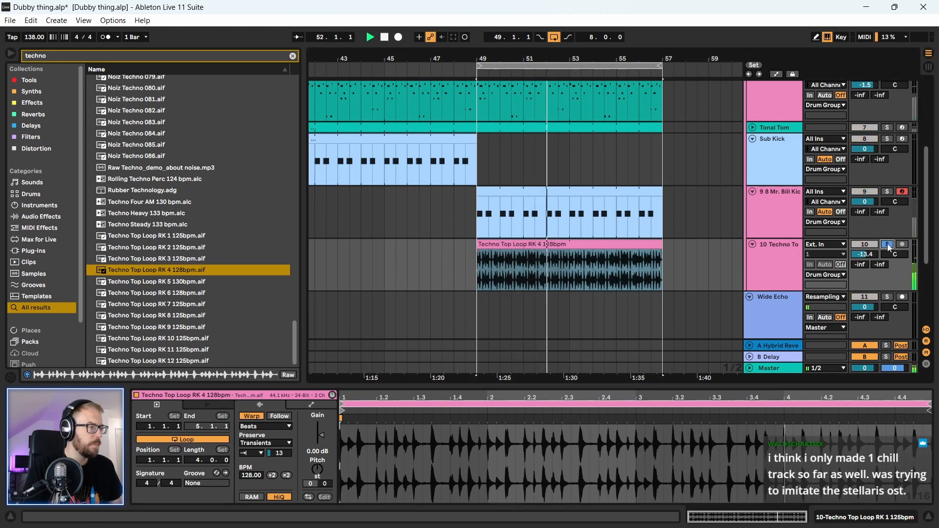
{"action": "left_click", "coordinate": [887, 244]}
{"action": "left_click_drag", "start_coordinate": [565, 58], "coordinate": [484, 75]}
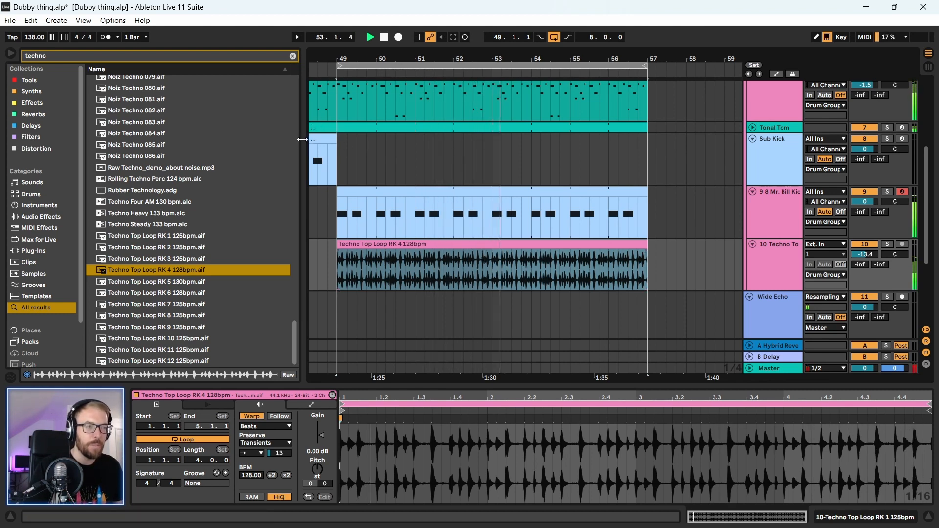
- Narrow the browser to widen the arrangement, fit the Techno Top Loop RK 4 clip to the view and stop playback
{"action": "left_click_drag", "start_coordinate": [303, 165], "coordinate": [253, 164]}
{"action": "left_click", "coordinate": [330, 241]}
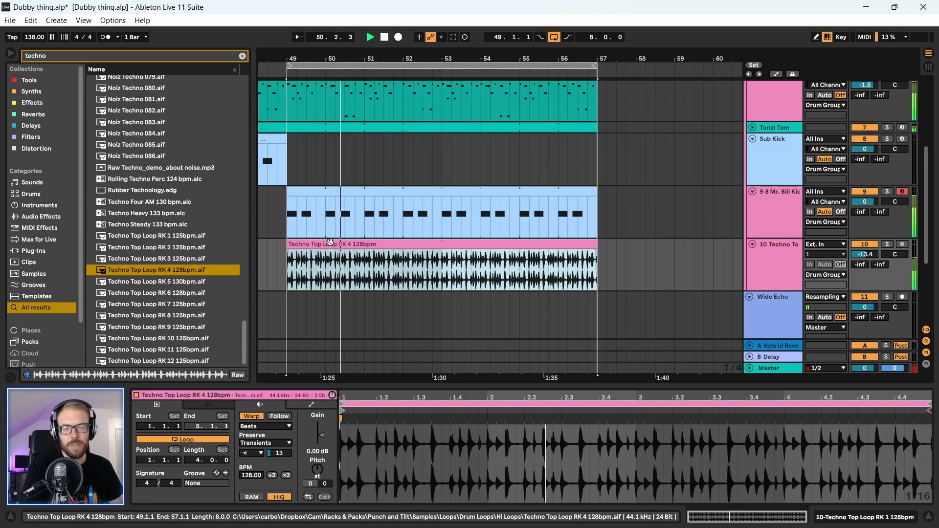
{"action": "key", "text": "z"}
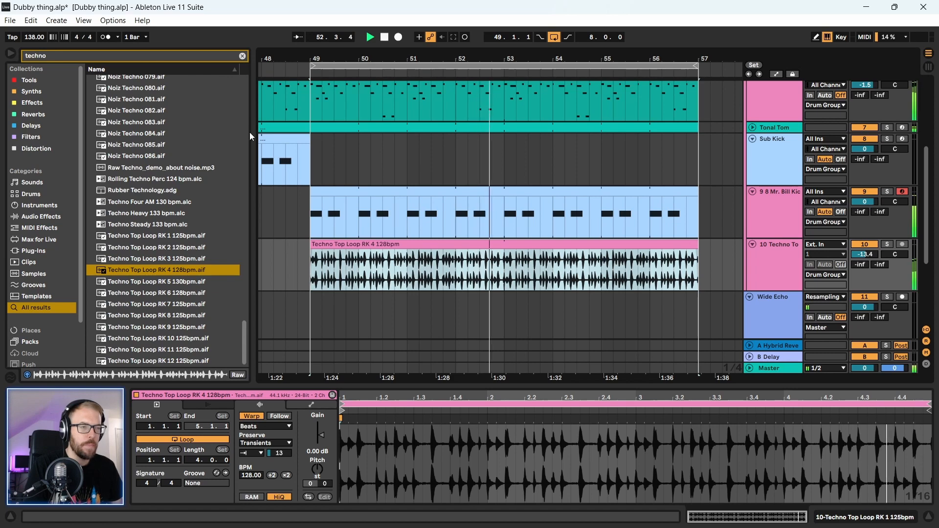
{"action": "left_click_drag", "start_coordinate": [250, 132], "coordinate": [222, 133]}
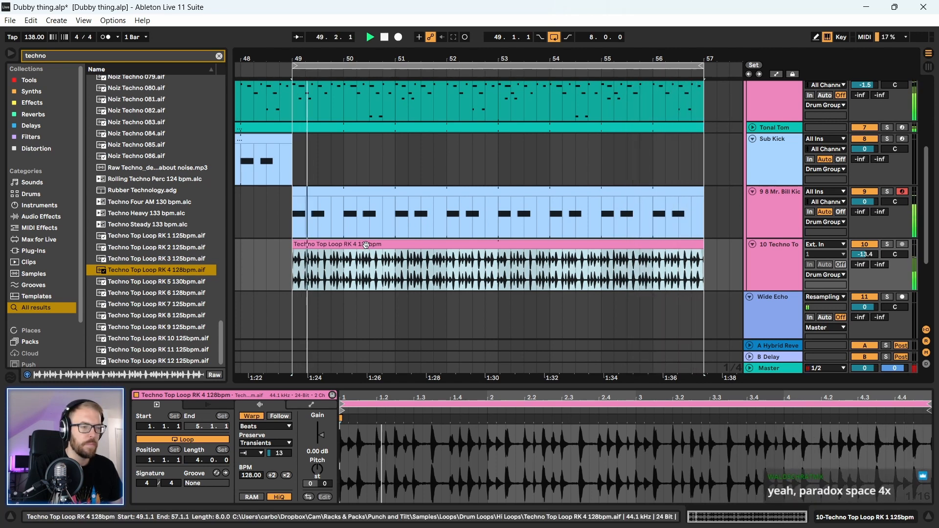
{"action": "key", "text": "space"}
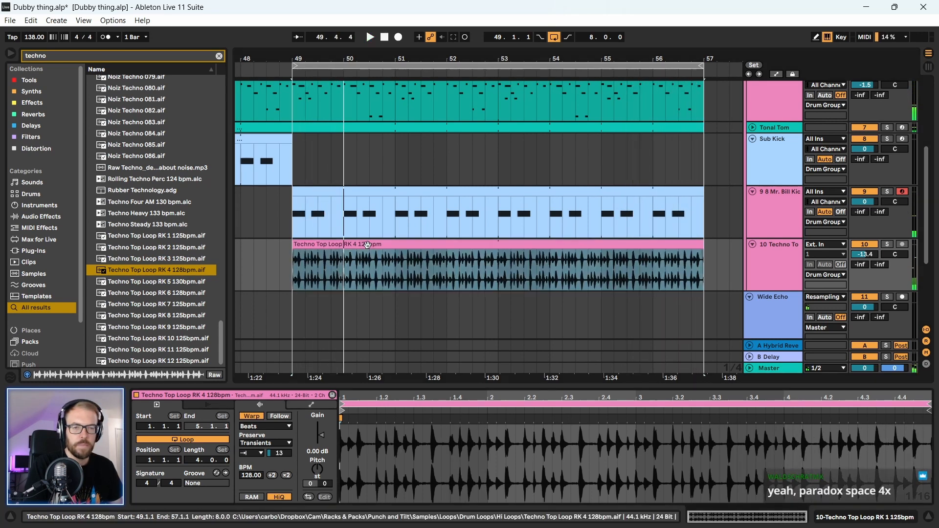
- Examine the opening transients of the Techno Top Loop RK 4 clip in an enlarged waveform display, then collapse that display
{"action": "left_click", "coordinate": [400, 244]}
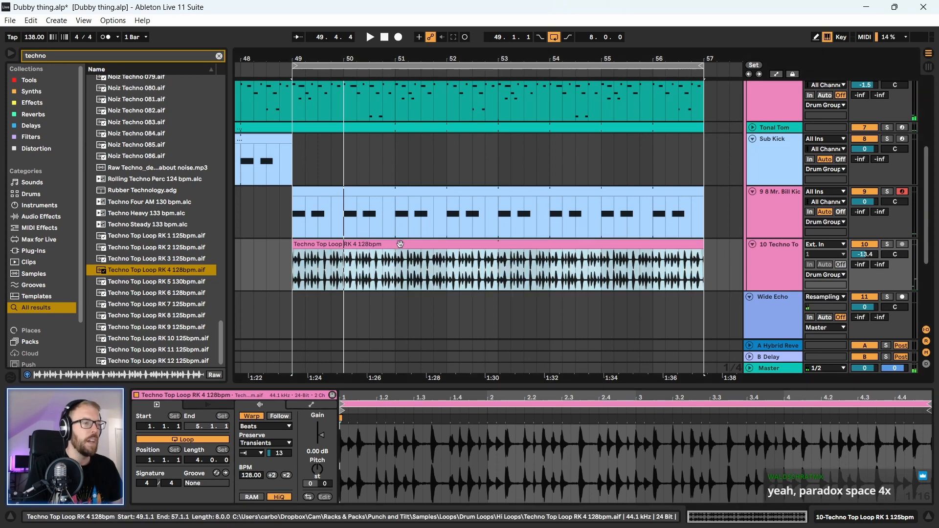
{"action": "double_click", "coordinate": [793, 257]}
{"action": "double_click", "coordinate": [483, 244]}
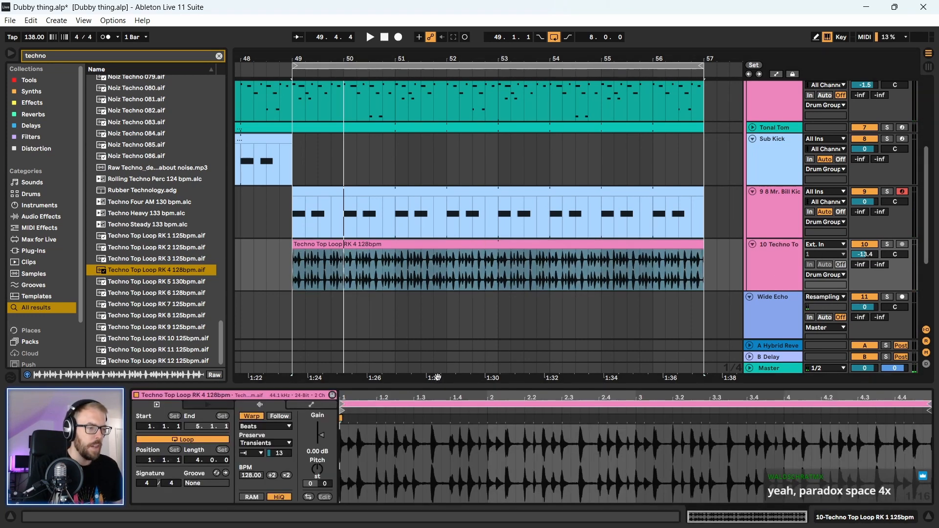
{"action": "left_click_drag", "start_coordinate": [437, 384], "coordinate": [437, 189]}
{"action": "key", "text": "space"}
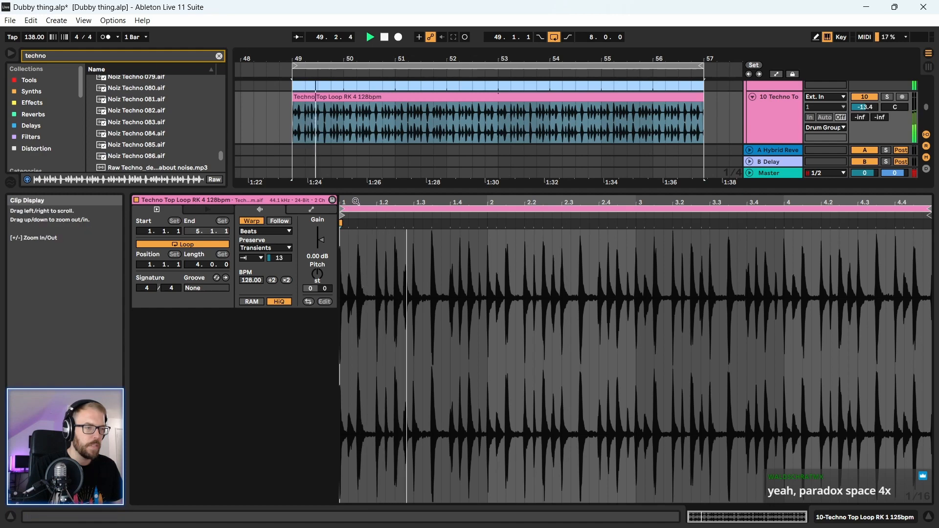
{"action": "key", "text": "space"}
{"action": "left_click_drag", "start_coordinate": [372, 203], "coordinate": [443, 142]}
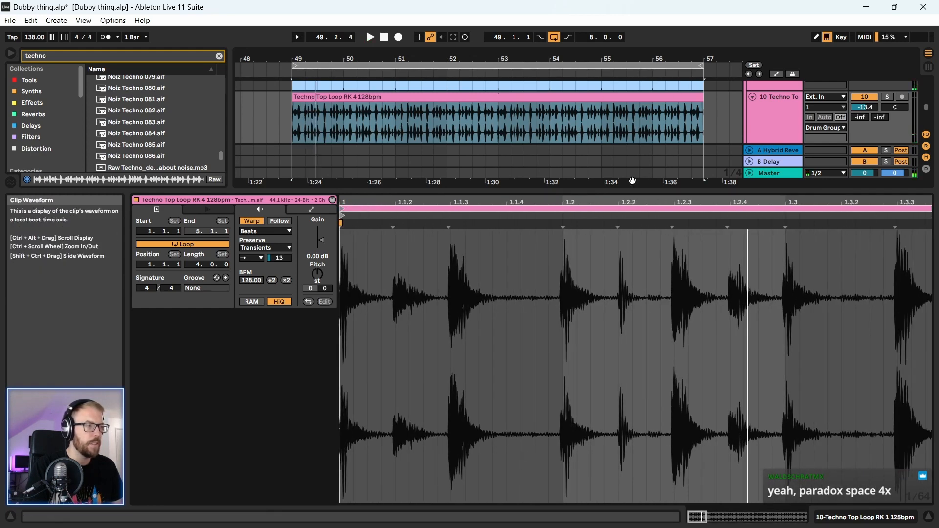
{"action": "left_click_drag", "start_coordinate": [631, 190], "coordinate": [618, 430]}
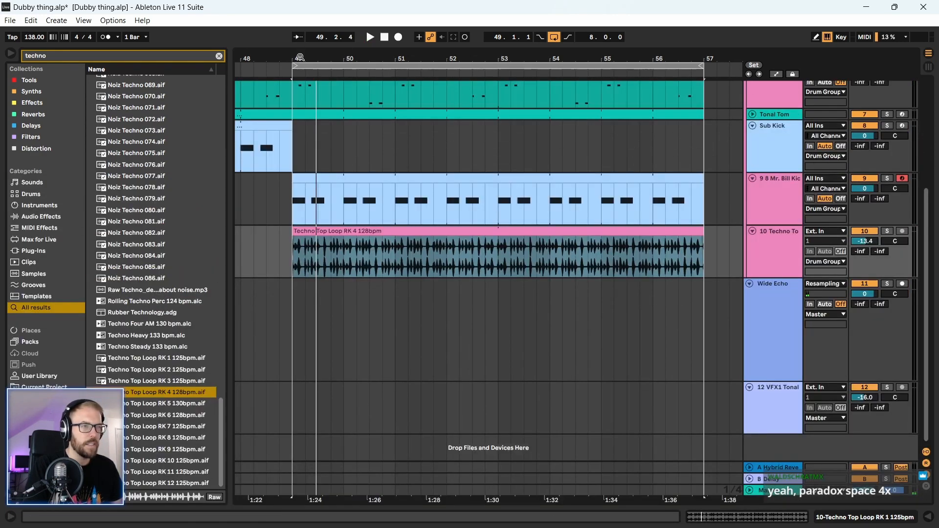
- Solo the Techno Top Loop track and delete the RK 4 clip's audio from 49.1.3 to 49.2.1
{"action": "left_click_drag", "start_coordinate": [300, 57], "coordinate": [596, 377]}
{"action": "left_click", "coordinate": [888, 231]}
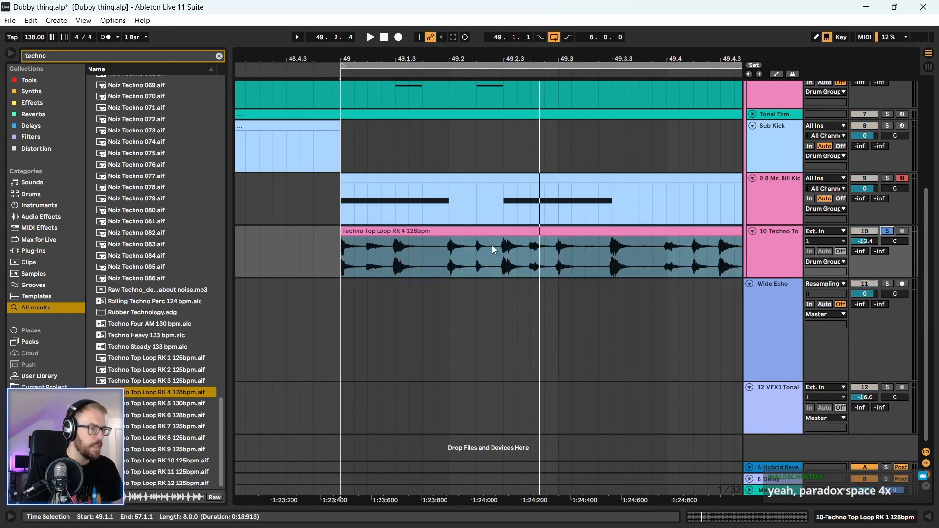
{"action": "key", "text": "space"}
{"action": "key", "text": "space"}
{"action": "left_click_drag", "start_coordinate": [397, 267], "coordinate": [424, 268]}
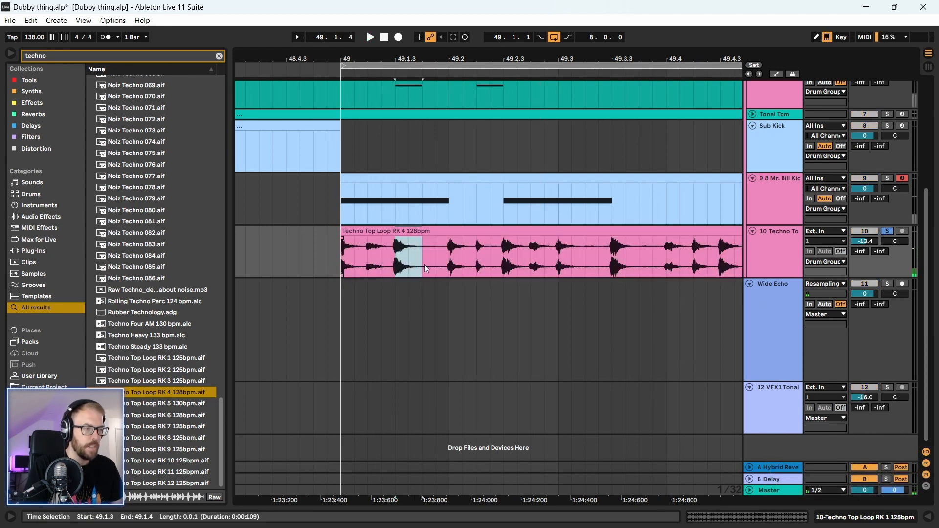
{"action": "key", "text": "Delete"}
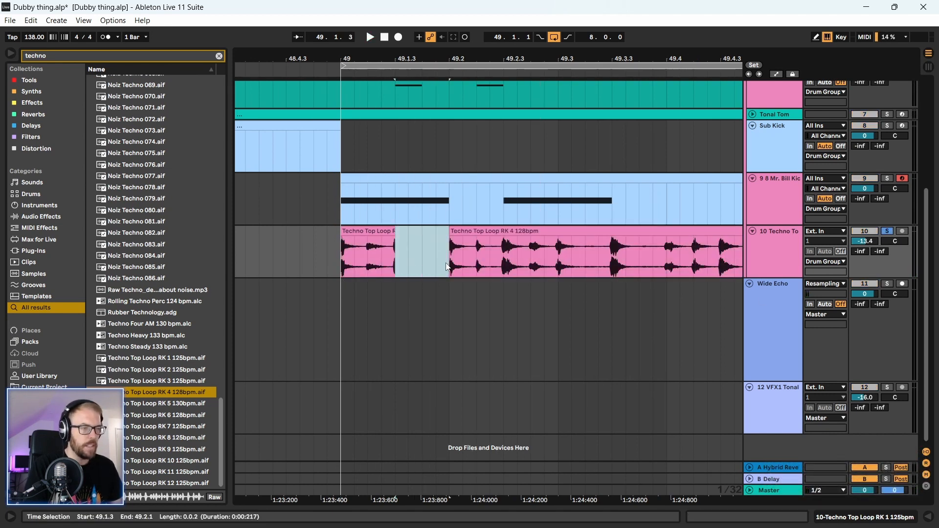
- Play the soloed top loop from bar 49 to check the gap, selecting its first clip fragment
{"action": "key", "text": "space"}
{"action": "key", "text": "space"}
{"action": "left_click", "coordinate": [355, 231]}
{"action": "key", "text": "space"}
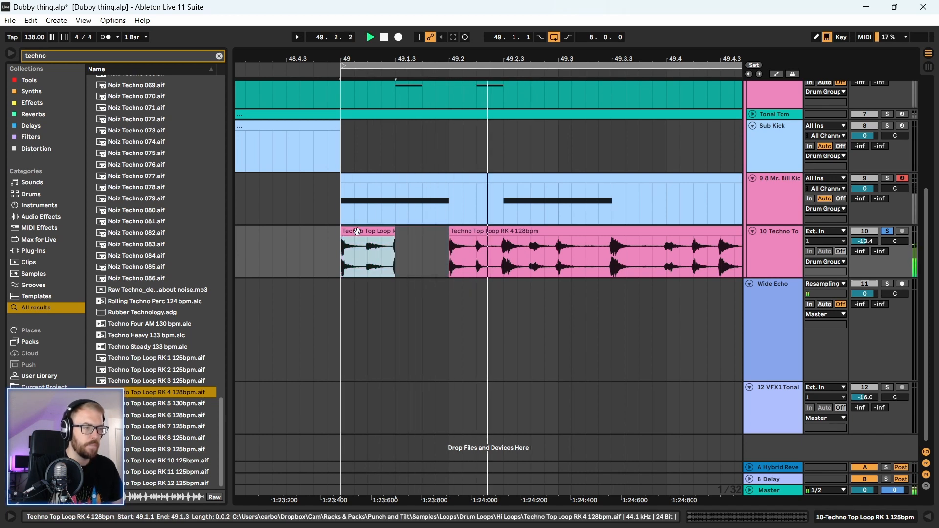
- Add a fade-out over the end of the first Techno Top Loop slice at bar 49 and audition it
{"action": "key", "text": "space"}
{"action": "left_click_drag", "start_coordinate": [395, 243], "coordinate": [373, 243]}
{"action": "key", "text": "space"}
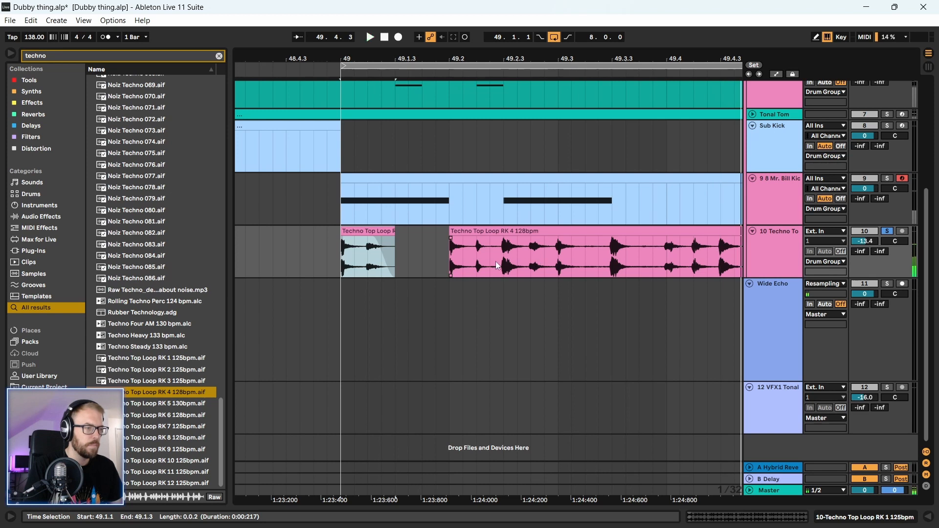
- Delete the Techno Top Loop audio at 49.2.3–49.2.4 and 49.3.3–49.3.4, then play from 49.1.1
{"action": "left_click_drag", "start_coordinate": [505, 269], "coordinate": [513, 269]}
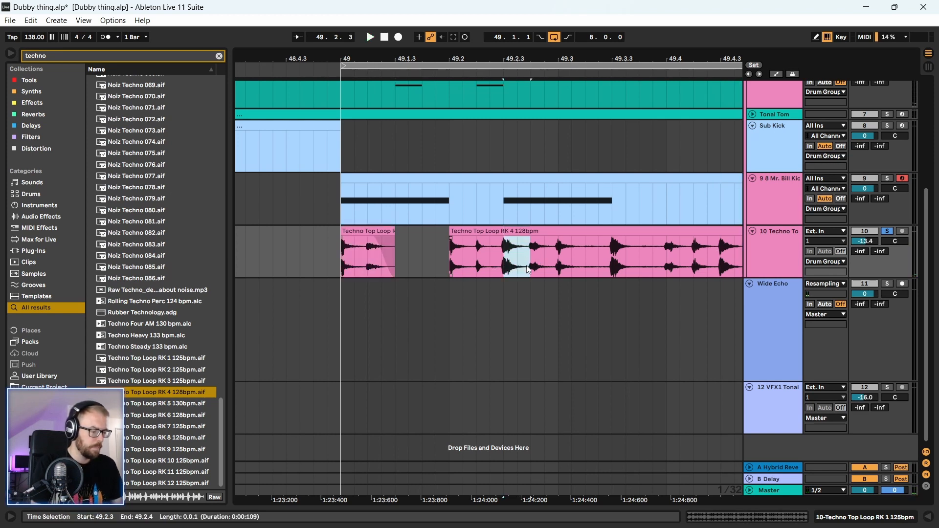
{"action": "key", "text": "Delete"}
{"action": "left_click_drag", "start_coordinate": [614, 271], "coordinate": [635, 273]}
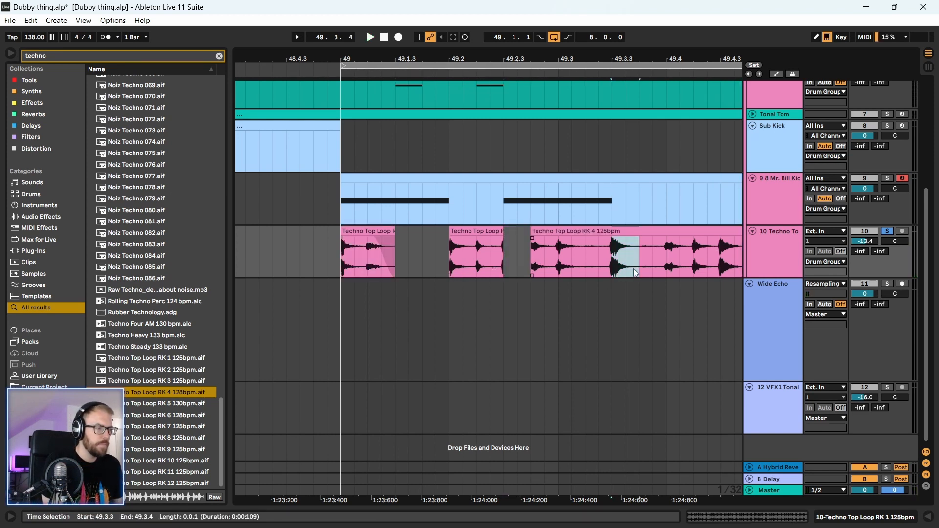
{"action": "key", "text": "Delete"}
{"action": "left_click", "coordinate": [382, 232]}
{"action": "key", "text": "space"}
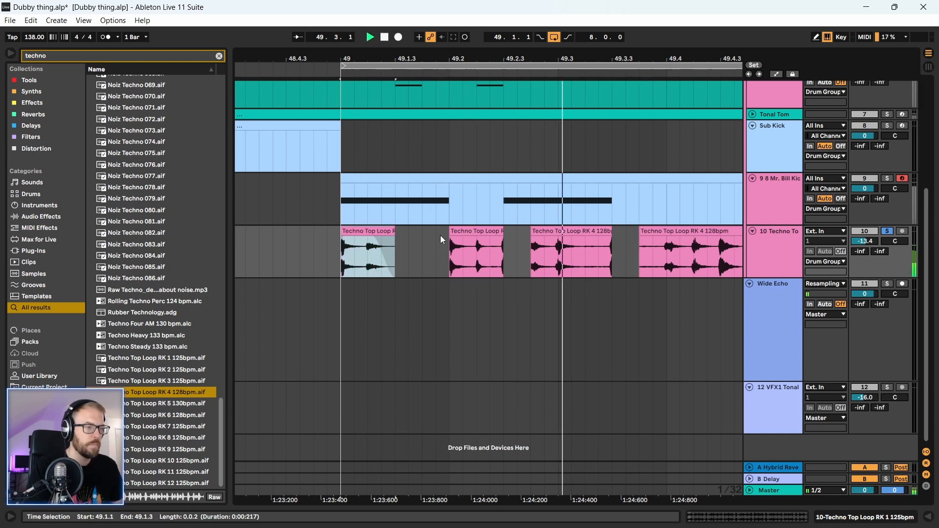
- Extend the second loop slice's start back to 49.1.4 with a fade-in and audition the edit
{"action": "key", "text": "space"}
{"action": "mouse_move", "coordinate": [451, 232]}
{"action": "left_mouse_down"}
{"action": "mouse_move", "coordinate": [424, 235]}
{"action": "mouse_move", "coordinate": [450, 245]}
{"action": "left_mouse_up"}
{"action": "key", "text": "space"}
{"action": "key", "text": "space"}
{"action": "key", "text": "space"}
{"action": "key", "text": "space"}
{"action": "key", "text": "space"}
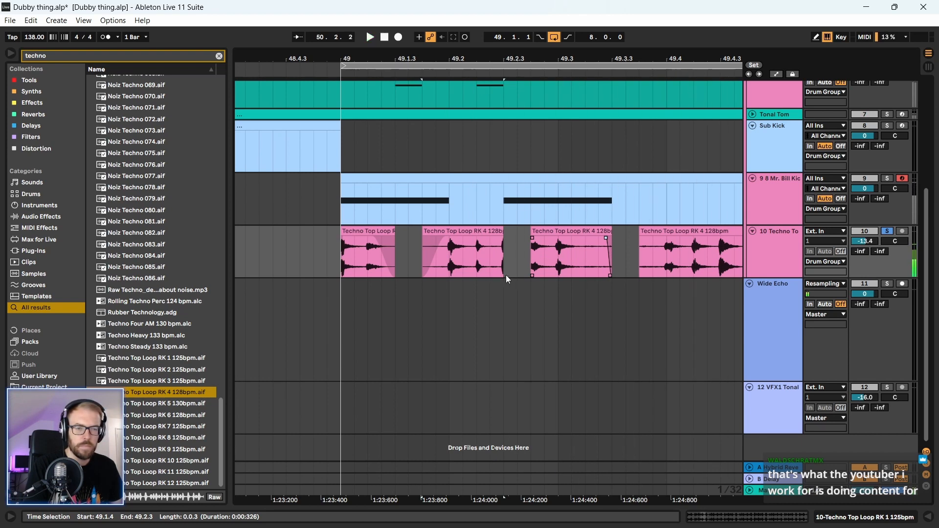
- Play back the chopped Techno Top Loop from 49.1.1 to hear it in context
{"action": "left_click_drag", "start_coordinate": [521, 56], "coordinate": [376, 16]}
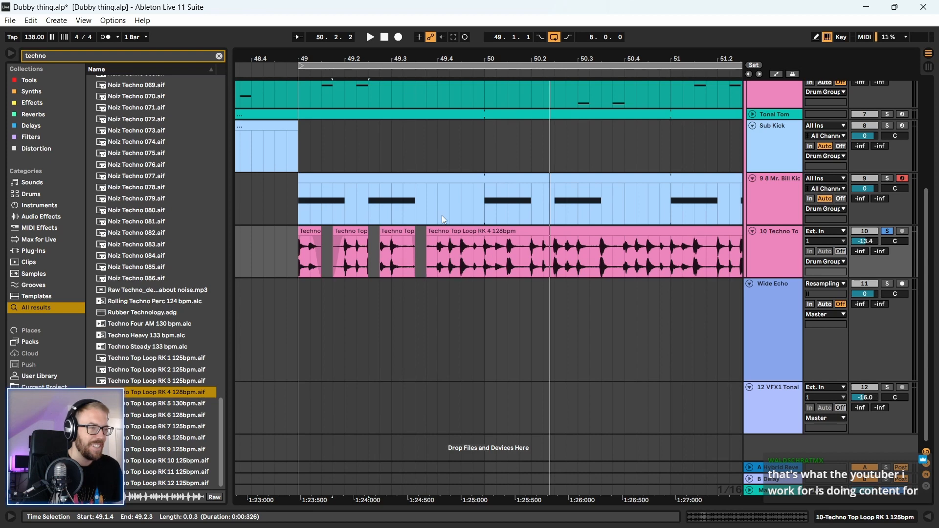
{"action": "left_click_drag", "start_coordinate": [437, 59], "coordinate": [363, 47]}
{"action": "left_click_drag", "start_coordinate": [362, 58], "coordinate": [362, 52]}
{"action": "left_click", "coordinate": [468, 262]}
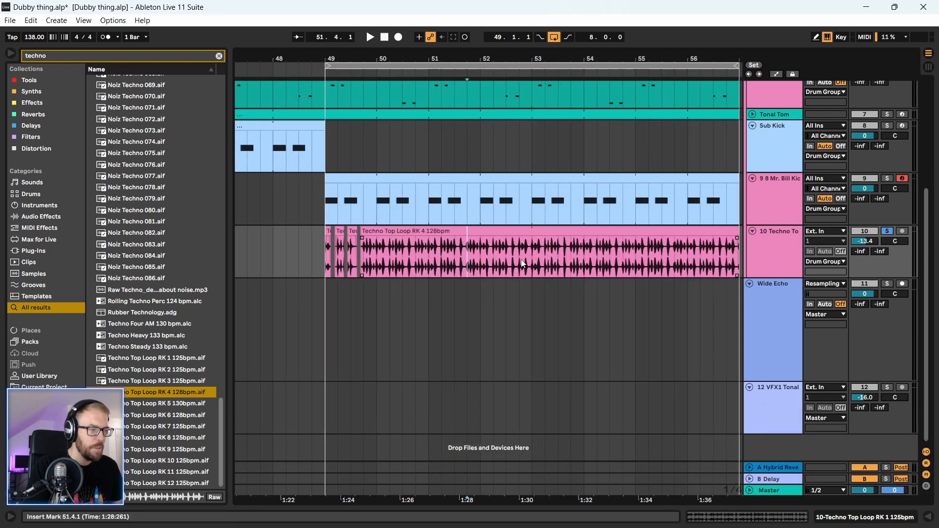
{"action": "left_click", "coordinate": [330, 255]}
{"action": "key", "text": "space"}
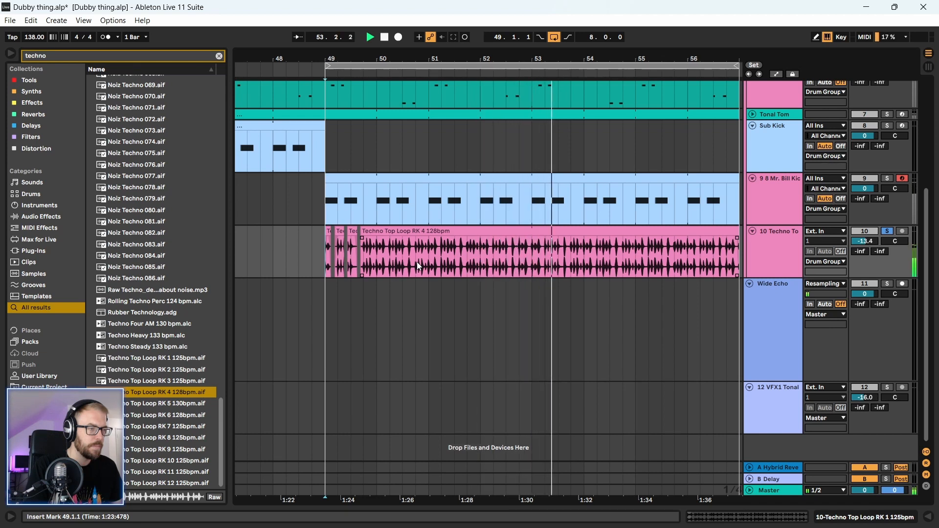
{"action": "key", "text": "space"}
- Delete all remaining Techno Top Loop audio from bar 50 onward
{"action": "left_click_drag", "start_coordinate": [531, 263], "coordinate": [381, 275]}
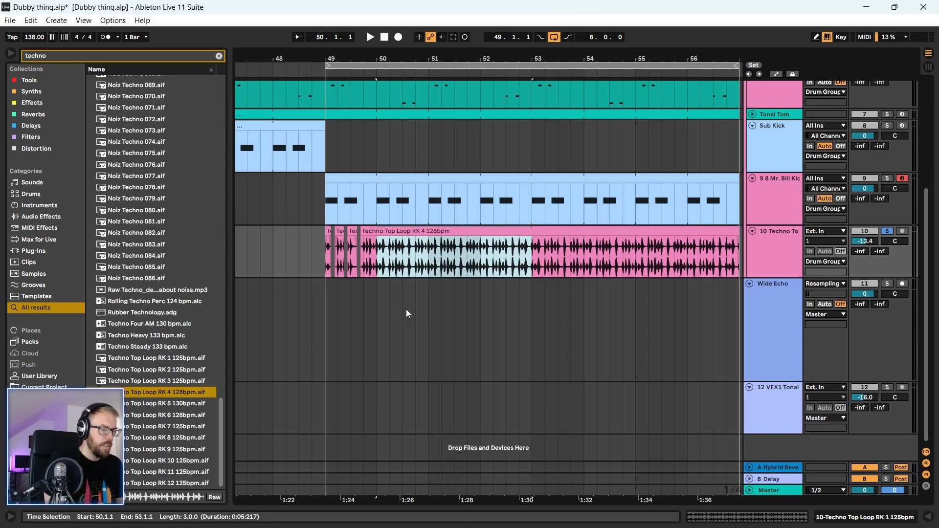
{"action": "key", "text": "Delete"}
{"action": "key", "text": "Delete"}
- Cut the short 1/32 hit at 49.4.3 from the loop and fade out the slice before it
{"action": "left_click_drag", "start_coordinate": [337, 59], "coordinate": [343, 186]}
{"action": "left_click", "coordinate": [617, 267]}
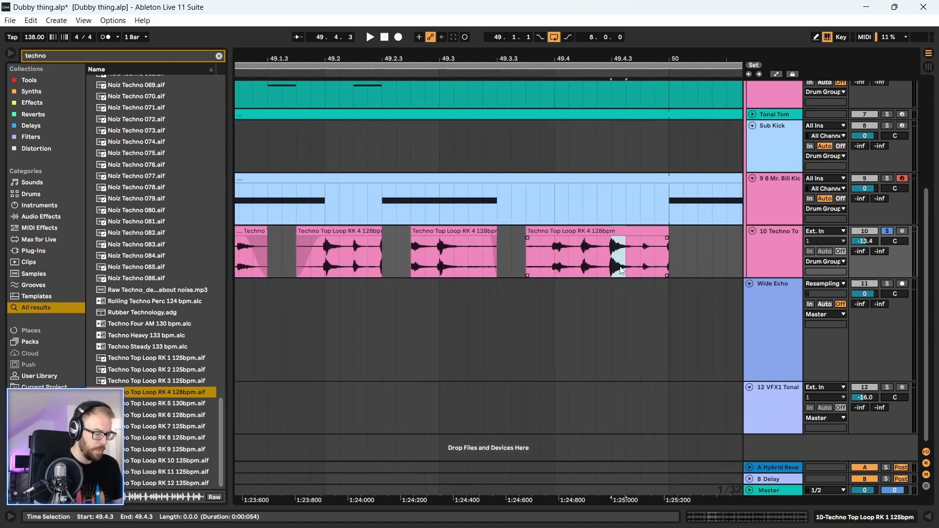
{"action": "key", "text": "Delete"}
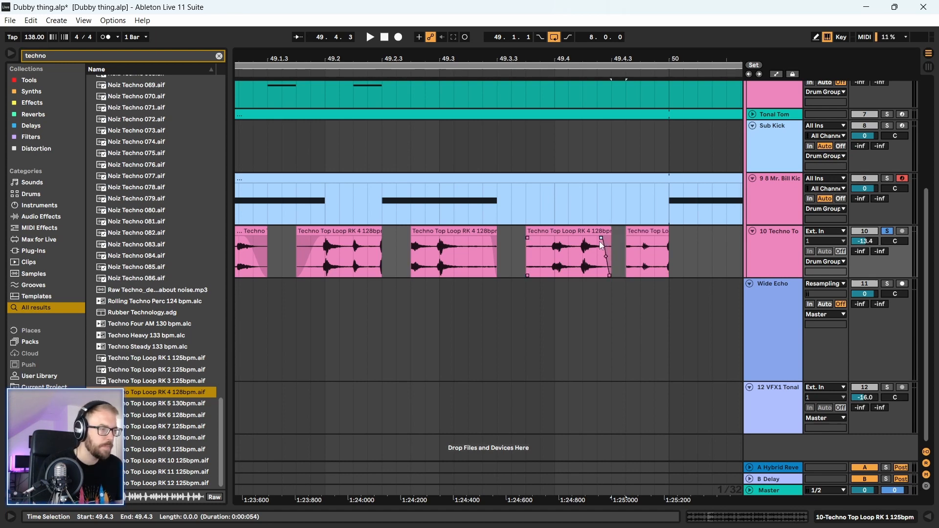
{"action": "left_click", "coordinate": [599, 242]}
{"action": "key", "text": "space"}
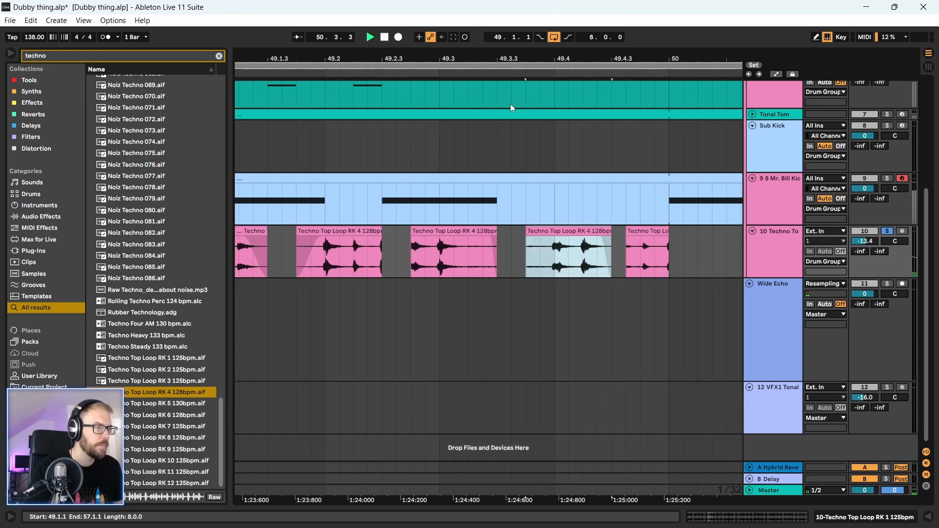
- Loop playback over the slices in bar 49 and unsolo the Techno Top Loop track
{"action": "left_click_drag", "start_coordinate": [486, 59], "coordinate": [486, 20]}
{"action": "left_click", "coordinate": [390, 231]}
{"action": "left_click", "coordinate": [556, 267], "text": "shift"}
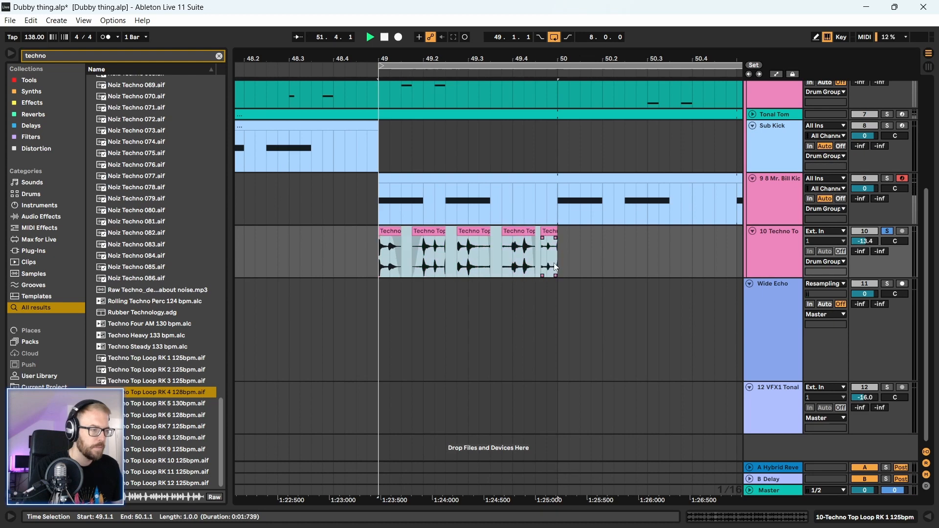
{"action": "key", "text": "ctrl+l"}
{"action": "scroll", "coordinate": [840, 192], "scroll_direction": "up", "scroll_amount": 4}
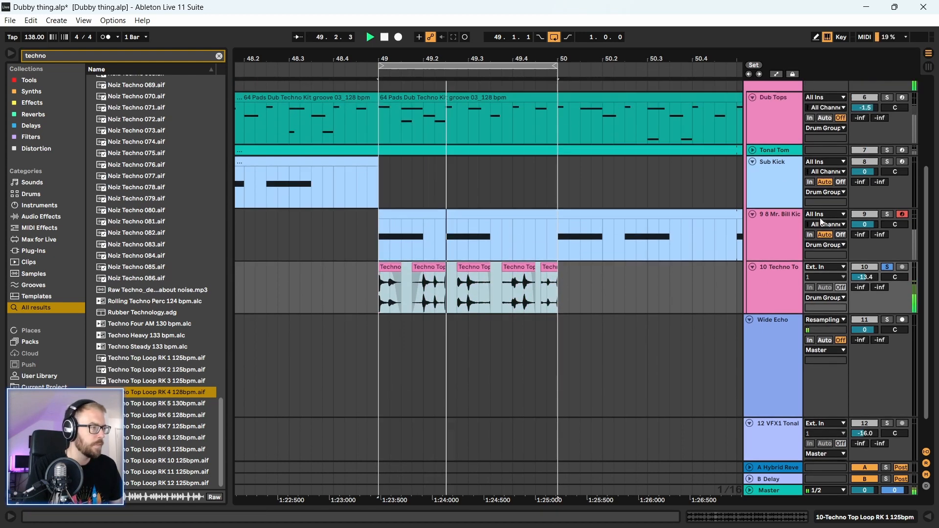
{"action": "scroll", "coordinate": [588, 330], "scroll_direction": "down", "scroll_amount": 2}
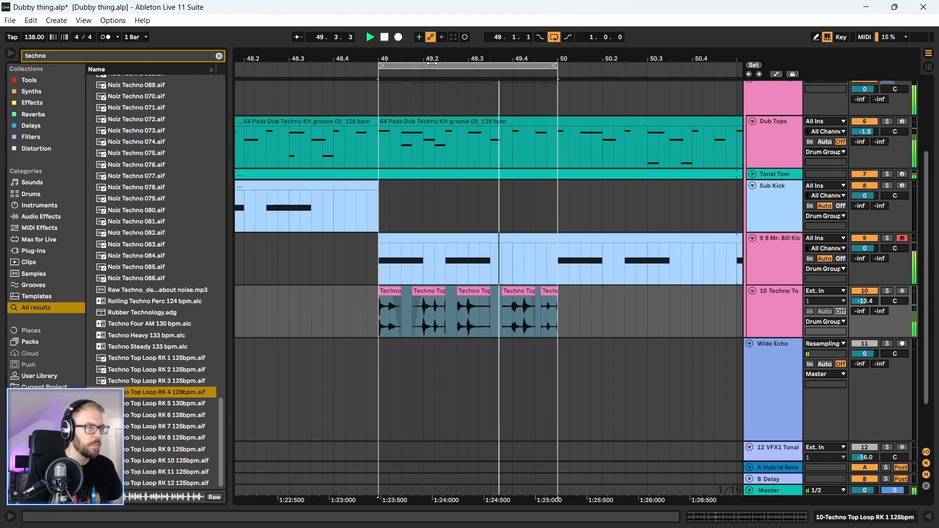
- Lengthen the fade-out at the end of the second loop slice, near 49.2.3, and listen to it
{"action": "key", "text": "z"}
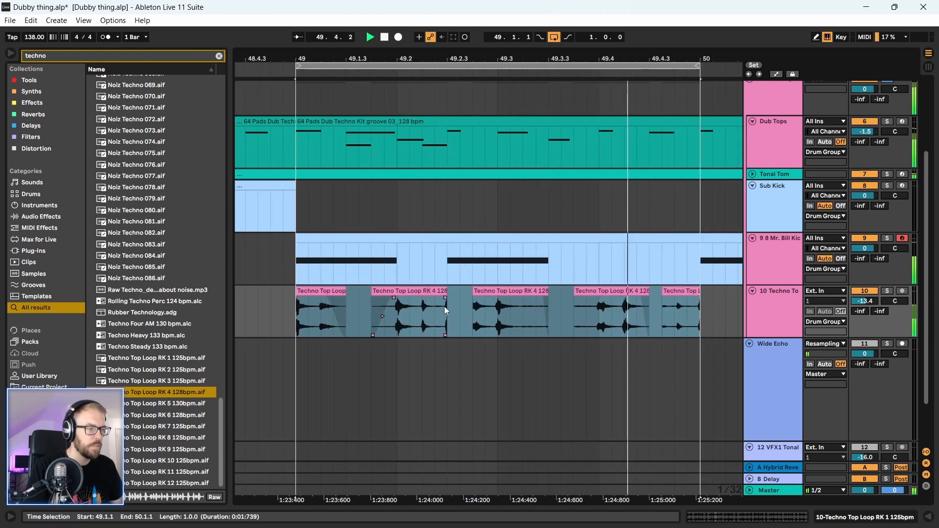
{"action": "left_click_drag", "start_coordinate": [439, 300], "coordinate": [437, 300]}
{"action": "key", "text": "space"}
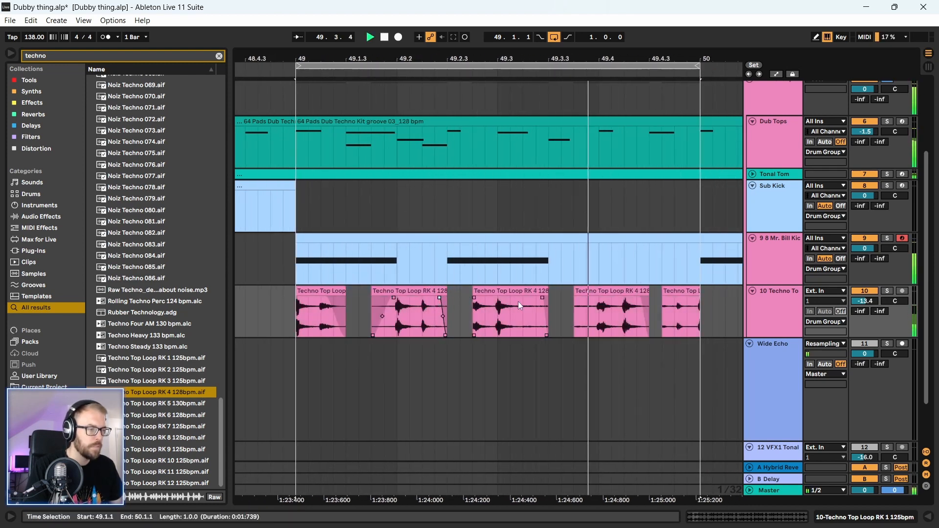
{"action": "key", "text": "space"}
- Solo the Techno Top Loop track and add a fade-out and a fade-in to the last slice before bar 50
{"action": "left_click", "coordinate": [687, 291]}
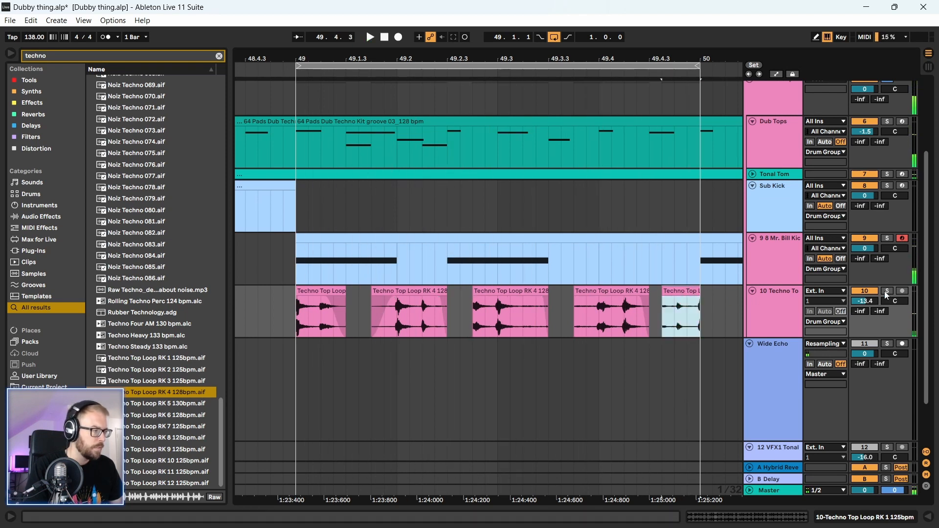
{"action": "left_click", "coordinate": [888, 291]}
{"action": "key", "text": "space"}
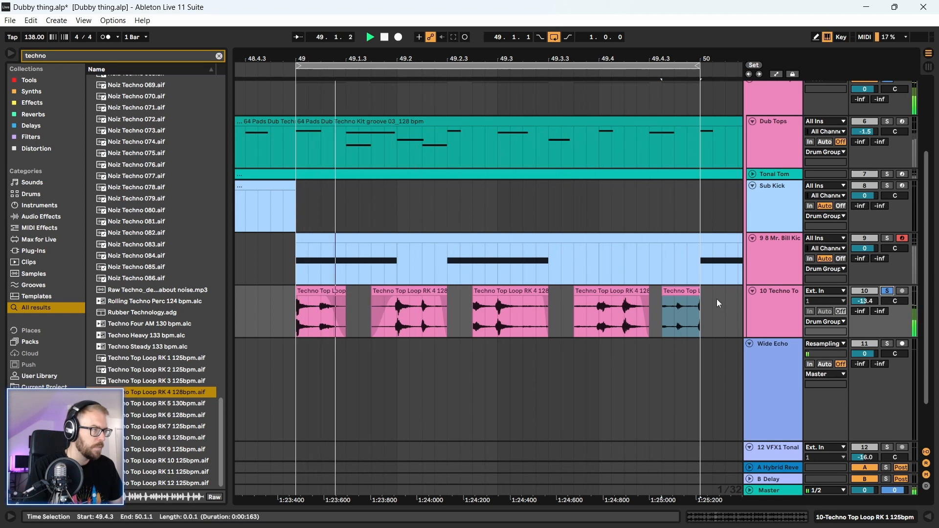
{"action": "key", "text": "space"}
{"action": "left_click_drag", "start_coordinate": [698, 292], "coordinate": [675, 306]}
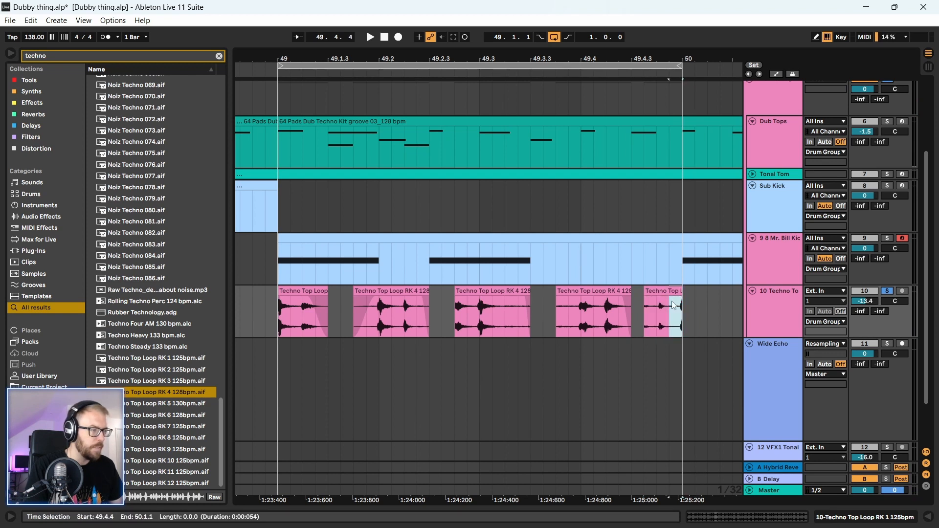
{"action": "left_click", "coordinate": [673, 292]}
{"action": "key", "text": "space"}
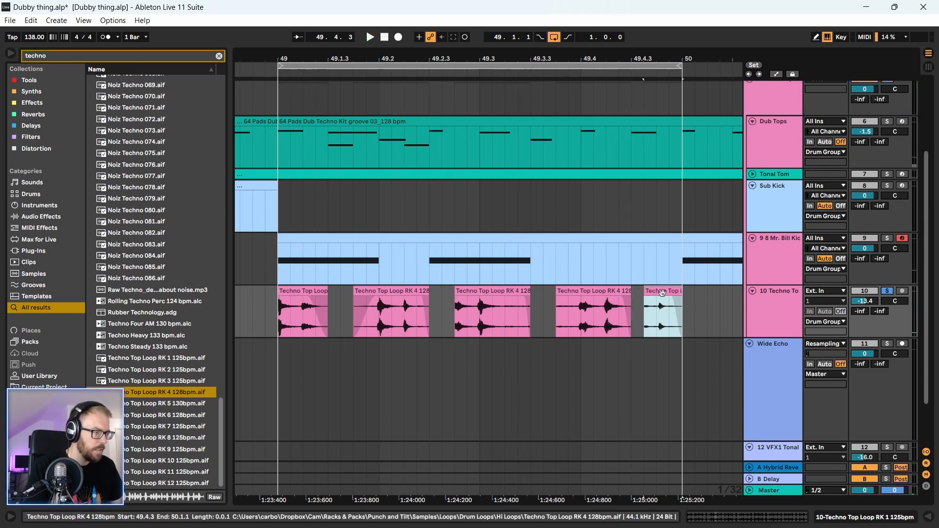
{"action": "left_click", "coordinate": [644, 308]}
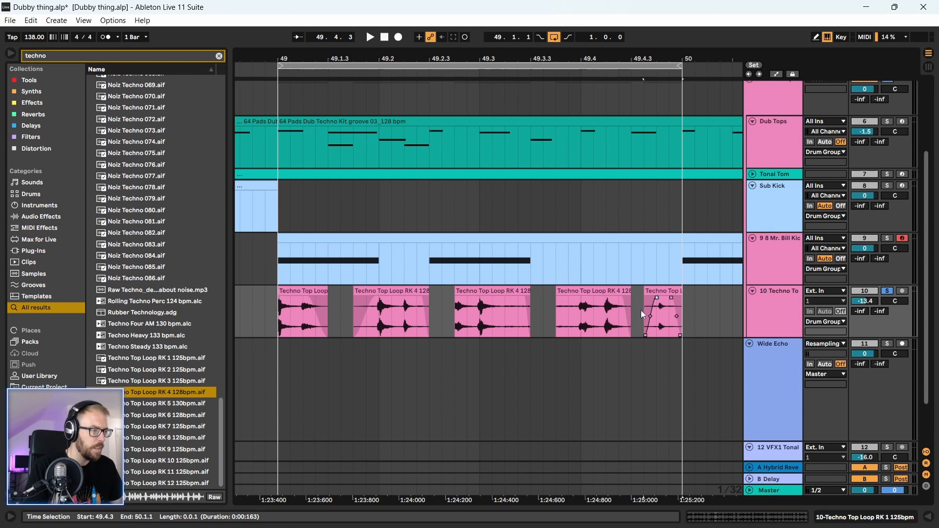
{"action": "mouse_move", "coordinate": [650, 327]}
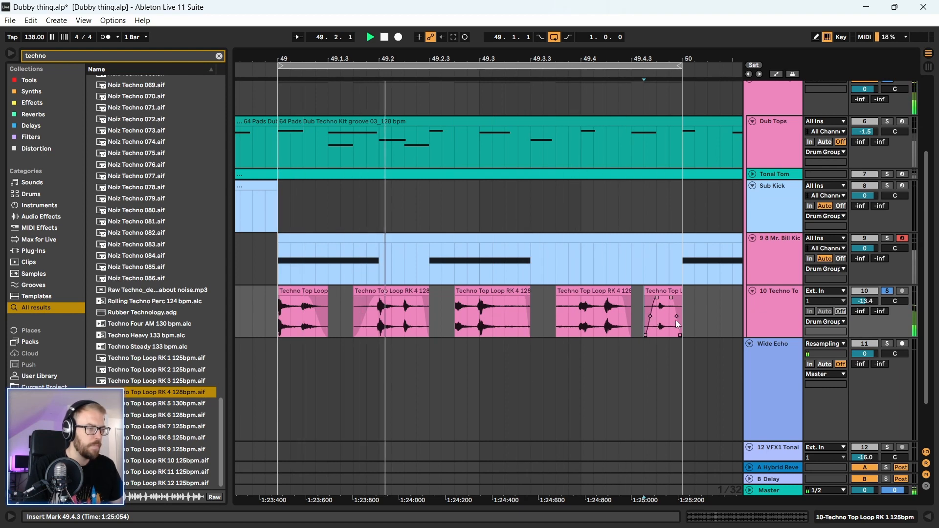
- Duplicate the one-bar pattern of loop slices at bar 49 seven times, filling the track up to bar 57
{"action": "left_click_drag", "start_coordinate": [439, 65], "coordinate": [409, 57]}
{"action": "left_click", "coordinate": [438, 306]}
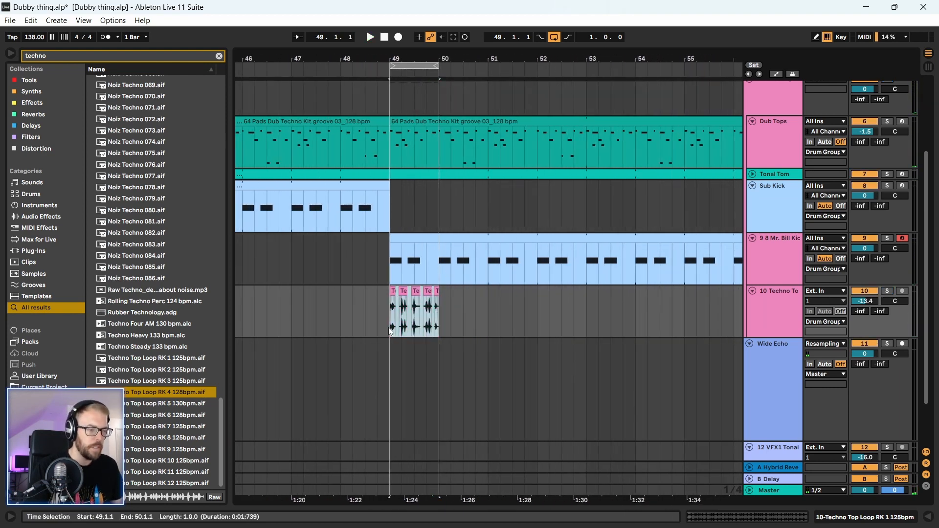
{"action": "key", "text": "ctrl+d"}
{"action": "key", "text": "ctrl+d"}
{"action": "left_click_drag", "start_coordinate": [425, 73], "coordinate": [364, 73]}
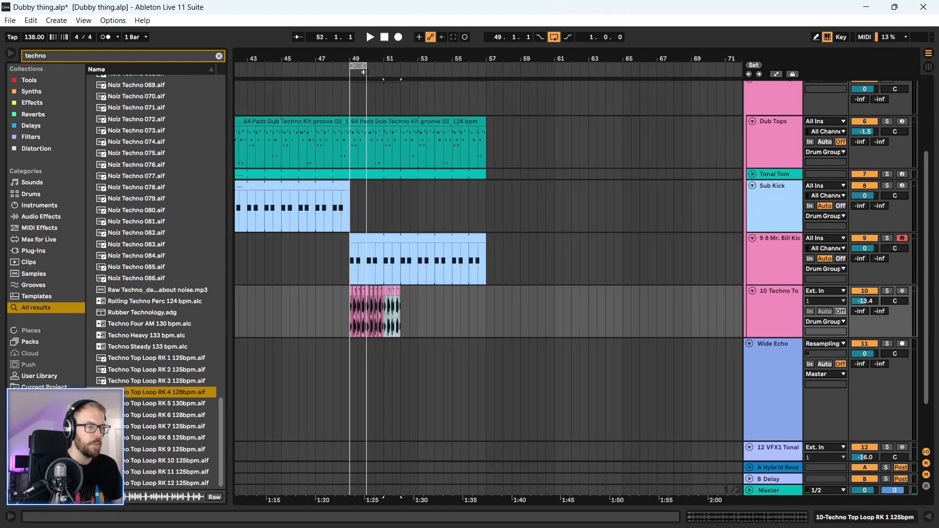
{"action": "key", "text": "ctrl+d"}
{"action": "key", "text": "ctrl+d"}
{"action": "key", "text": "ctrl+d"}
{"action": "key", "text": "ctrl+d"}
{"action": "key", "text": "ctrl+d"}
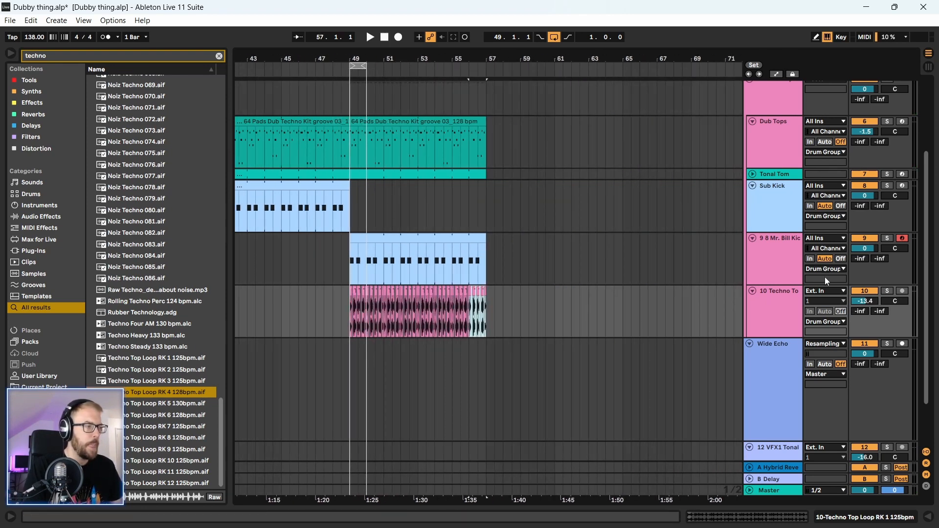
- Extend the playback loop to 8 bars, from bar 49 to bar 57, and play it
{"action": "left_click", "coordinate": [367, 65]}
{"action": "left_click_drag", "start_coordinate": [368, 65], "coordinate": [486, 65]}
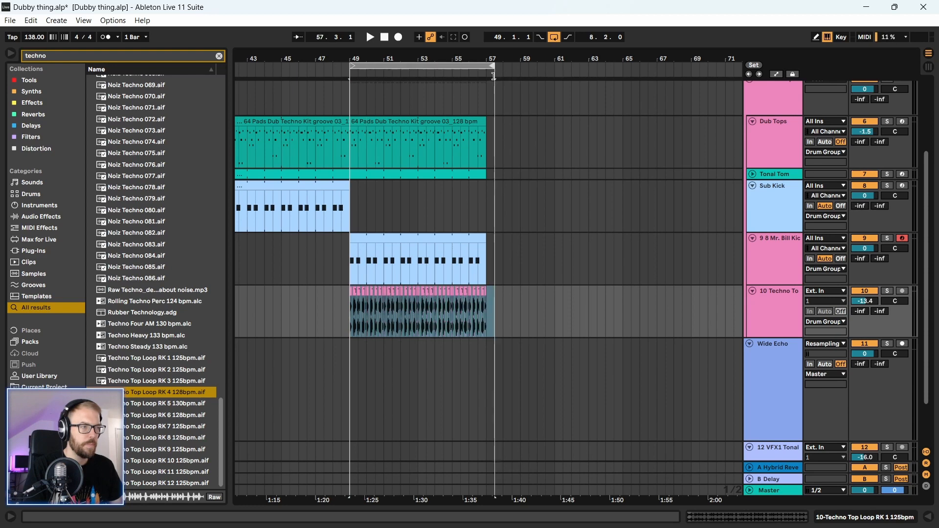
{"action": "key", "text": "space"}
{"action": "left_click_drag", "start_coordinate": [408, 56], "coordinate": [419, 97]}
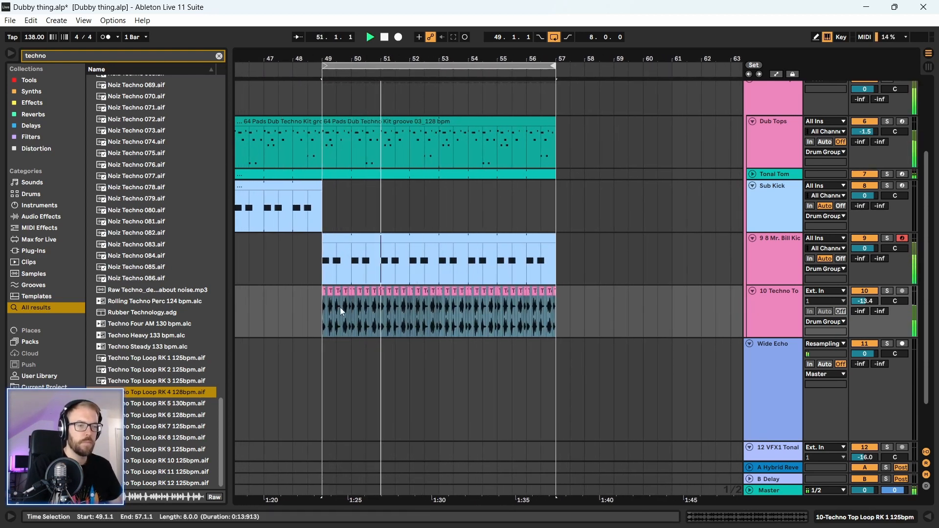
- Show the browser's Tools collection with the techno search text cleared, and stop playback
{"action": "double_click", "coordinate": [778, 313]}
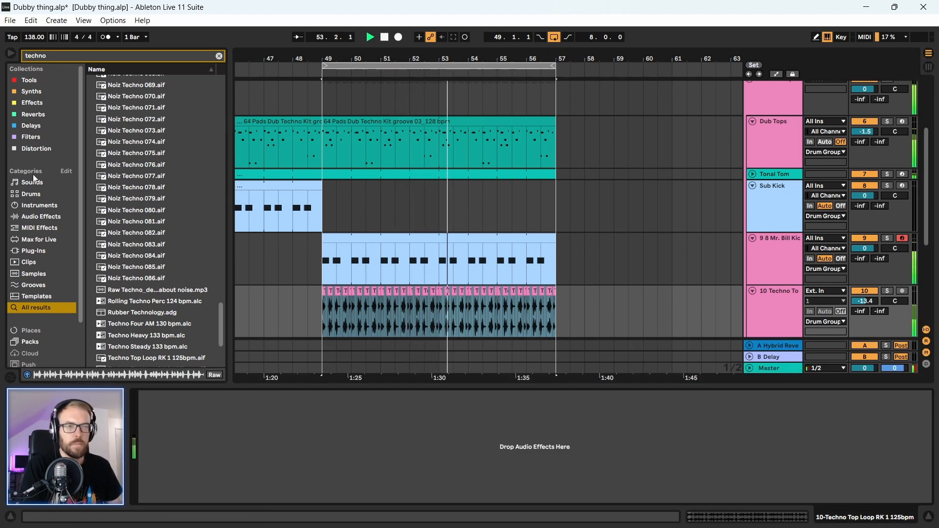
{"action": "left_click", "coordinate": [36, 79]}
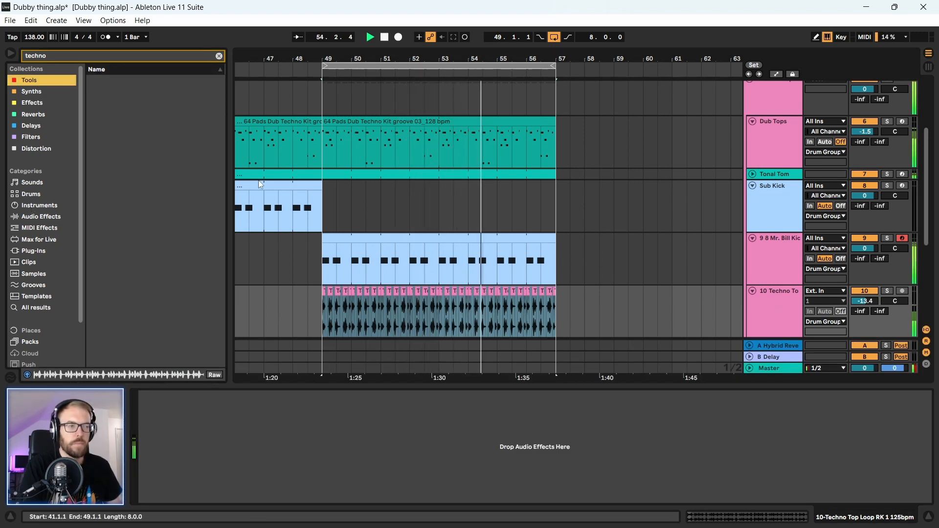
{"action": "left_click", "coordinate": [291, 268]}
{"action": "key", "text": "space"}
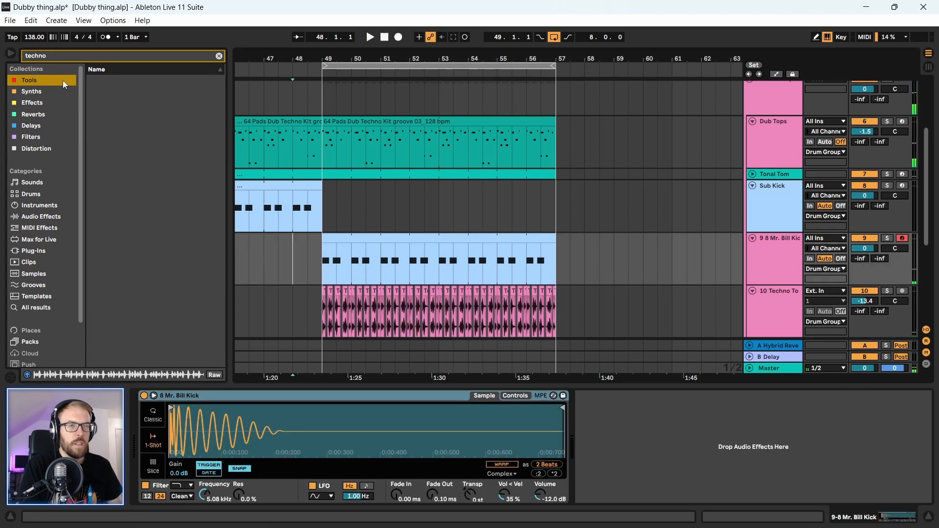
{"action": "left_click", "coordinate": [57, 55]}
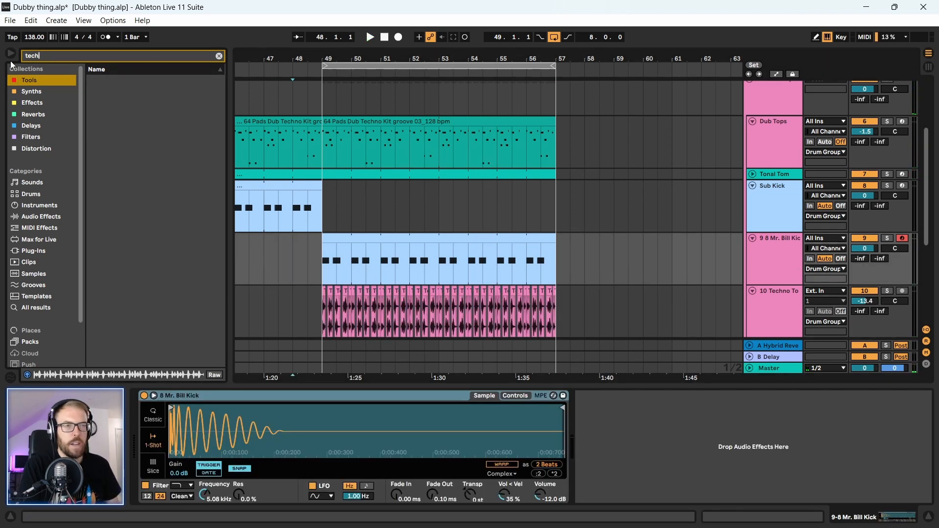
{"action": "key", "text": "BackSpace"}
{"action": "key", "text": "BackSpace"}
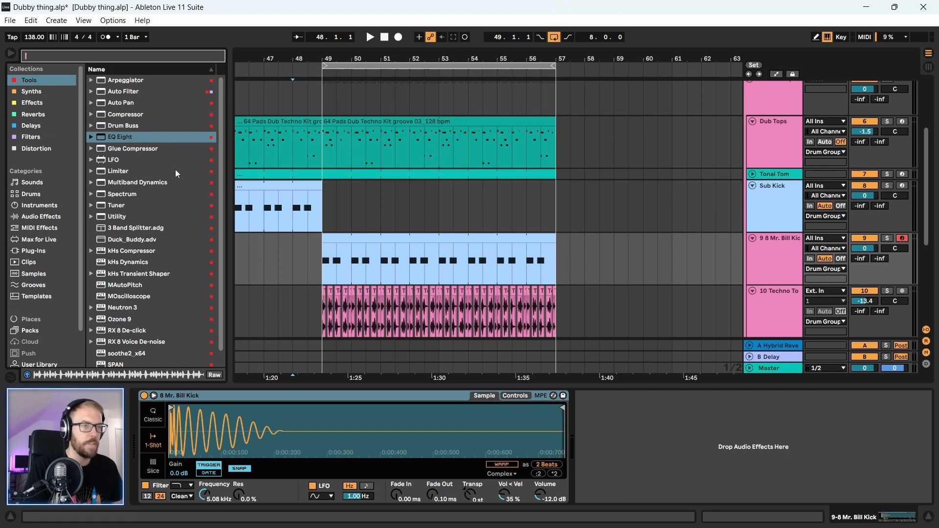
- Collapse the Drum Group in the arrangement
{"action": "scroll", "coordinate": [705, 301], "scroll_direction": "down", "scroll_amount": 2}
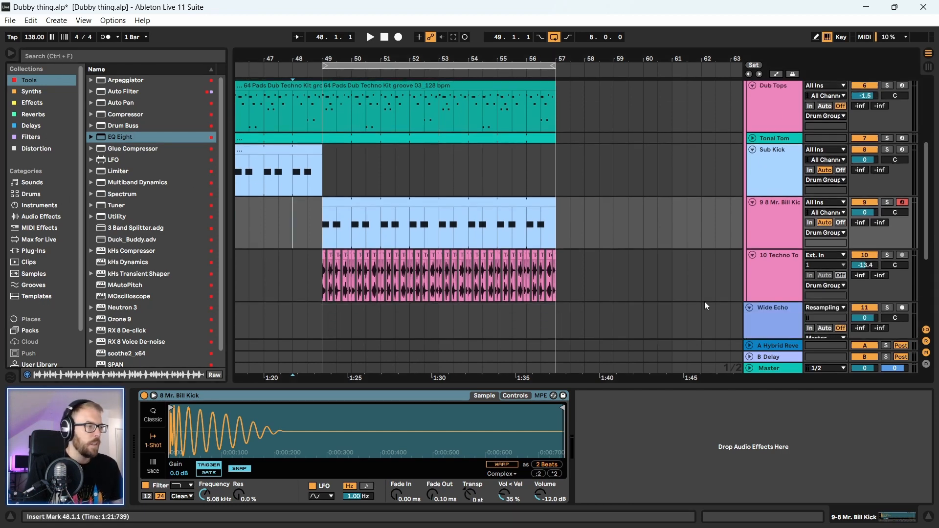
{"action": "scroll", "coordinate": [740, 180], "scroll_direction": "up", "scroll_amount": 3}
{"action": "left_click", "coordinate": [749, 103]}
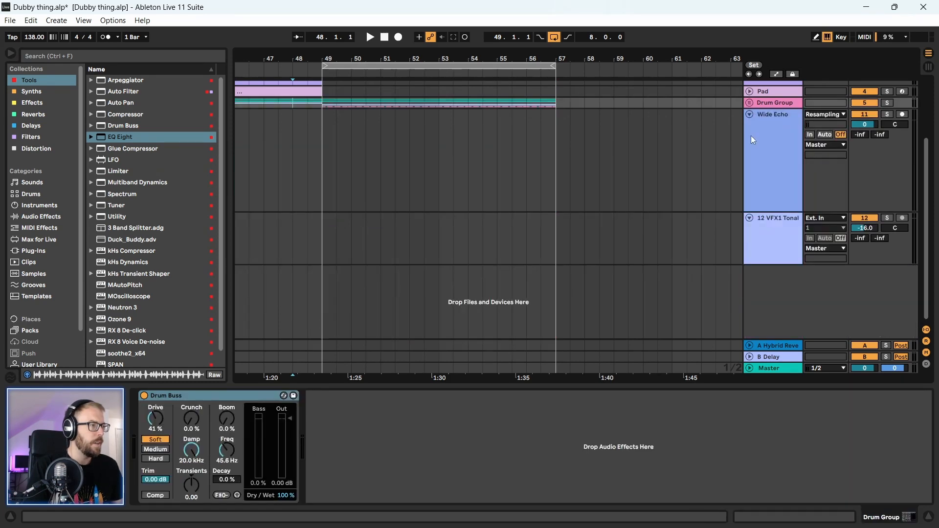
- Move the VFX1 Tonal and Wide Echo tracks up so they sit between the Pad track and the Drum Group
{"action": "scroll", "coordinate": [700, 222], "scroll_direction": "up", "scroll_amount": 3}
{"action": "left_click_drag", "start_coordinate": [778, 206], "coordinate": [776, 191]}
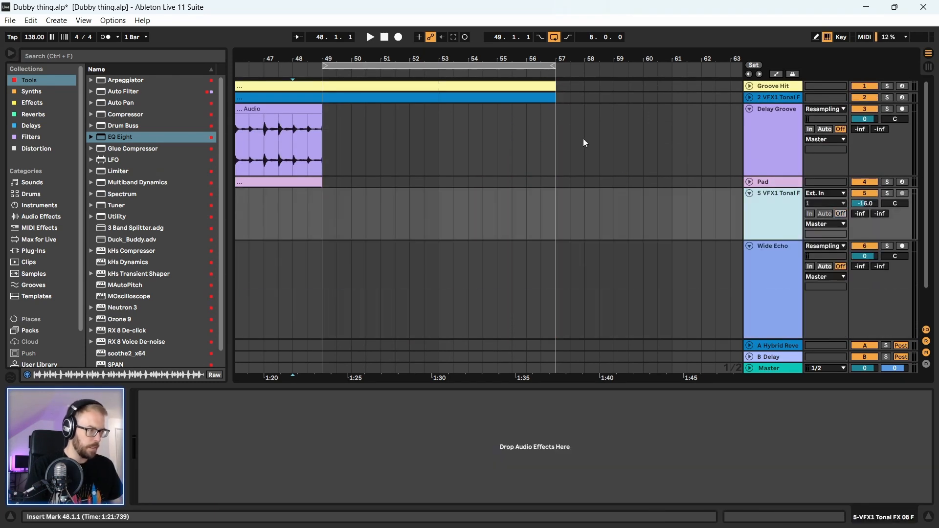
{"action": "scroll", "coordinate": [521, 247], "scroll_direction": "down", "scroll_amount": 3}
{"action": "scroll", "coordinate": [521, 247], "scroll_direction": "down", "scroll_amount": 2}
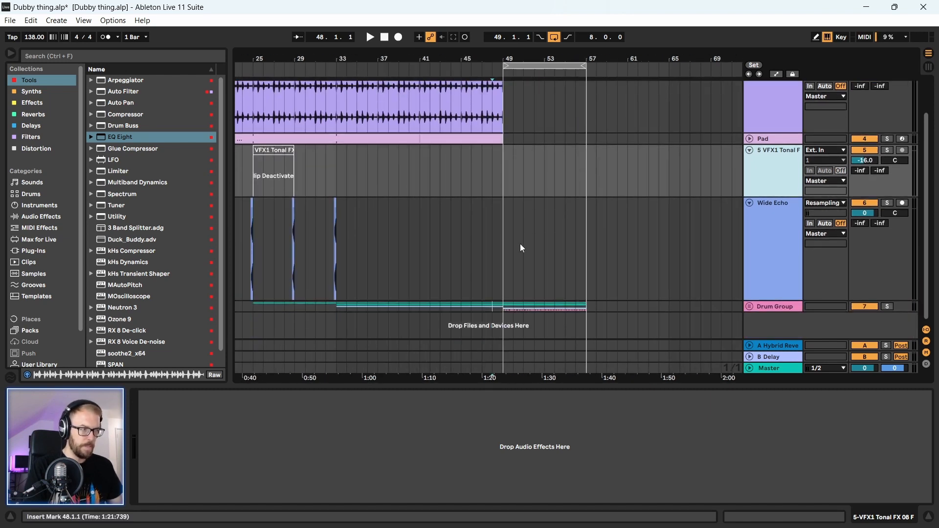
- Move the Drum Group above the Wide Echo track, directly below the VFX1 Tonal track
{"action": "left_click", "coordinate": [778, 202]}
{"action": "scroll", "coordinate": [344, 251], "scroll_direction": "up", "scroll_amount": 2}
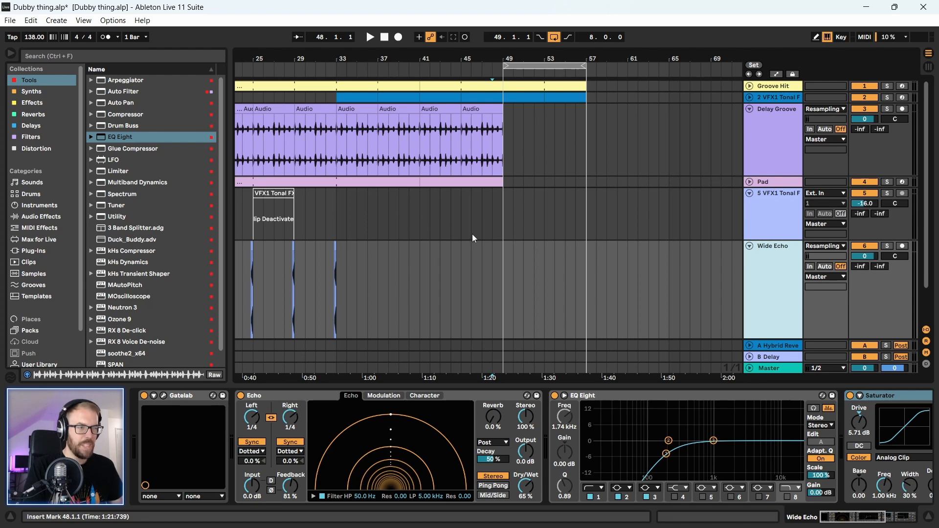
{"action": "scroll", "coordinate": [768, 209], "scroll_direction": "down", "scroll_amount": 2}
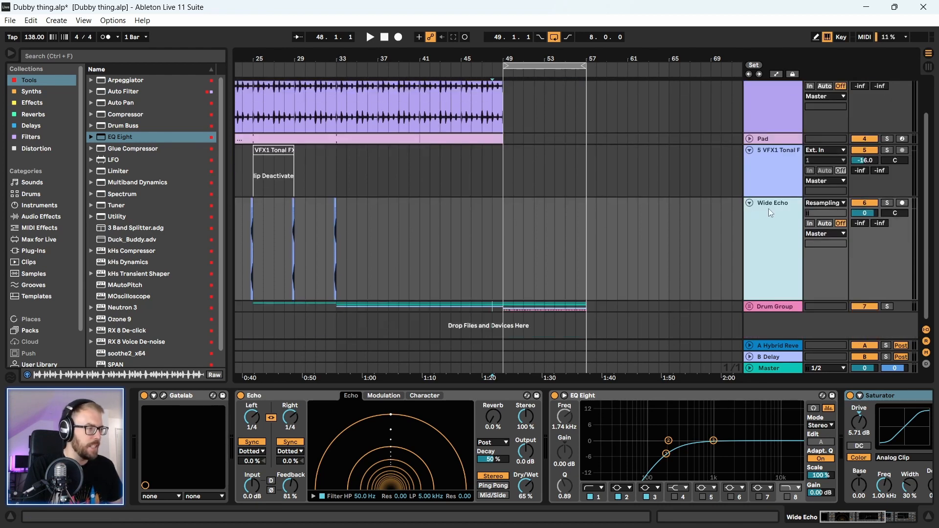
{"action": "left_click_drag", "start_coordinate": [772, 309], "coordinate": [779, 236]}
{"action": "scroll", "coordinate": [780, 236], "scroll_direction": "up", "scroll_amount": 1}
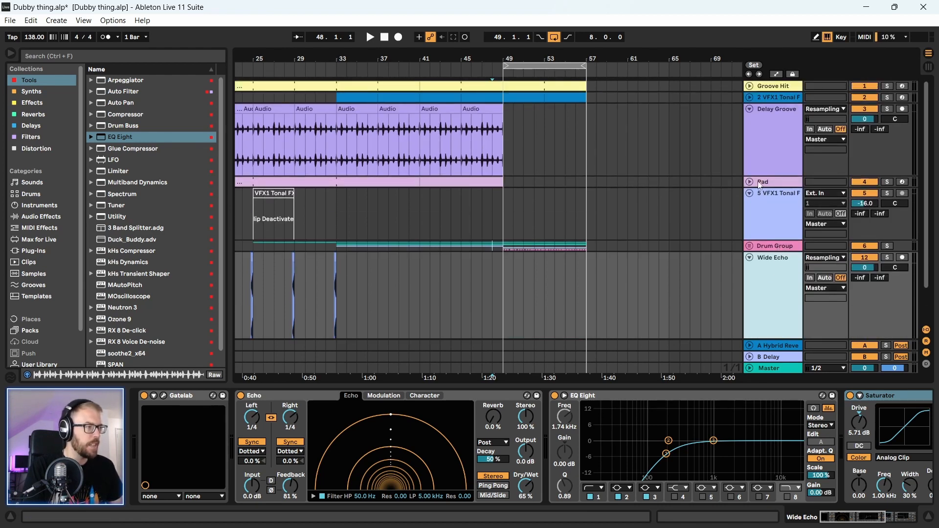
- Group the five tracks from Groove Hit through the VFX1 Tonal track below Pad
{"action": "scroll", "coordinate": [691, 106], "scroll_direction": "down", "scroll_amount": 2}
{"action": "left_click", "coordinate": [777, 89]}
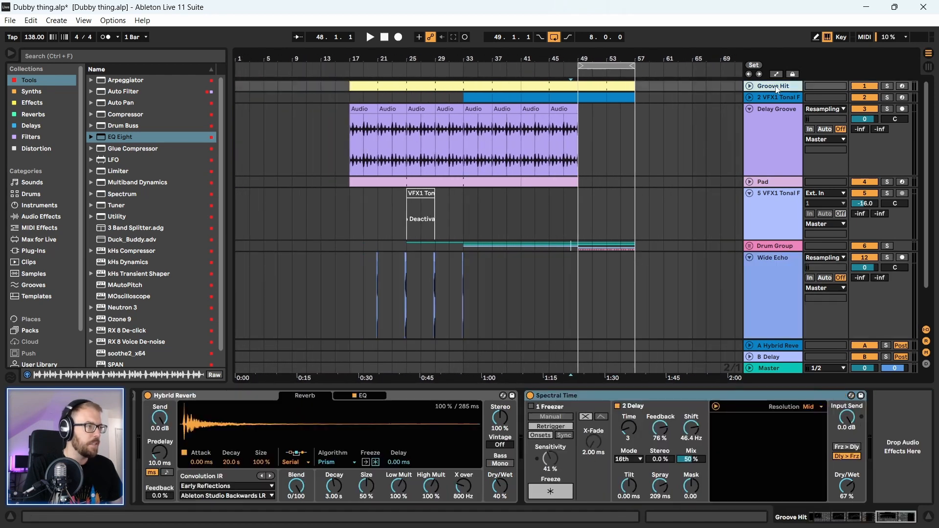
{"action": "left_click", "coordinate": [781, 203]}
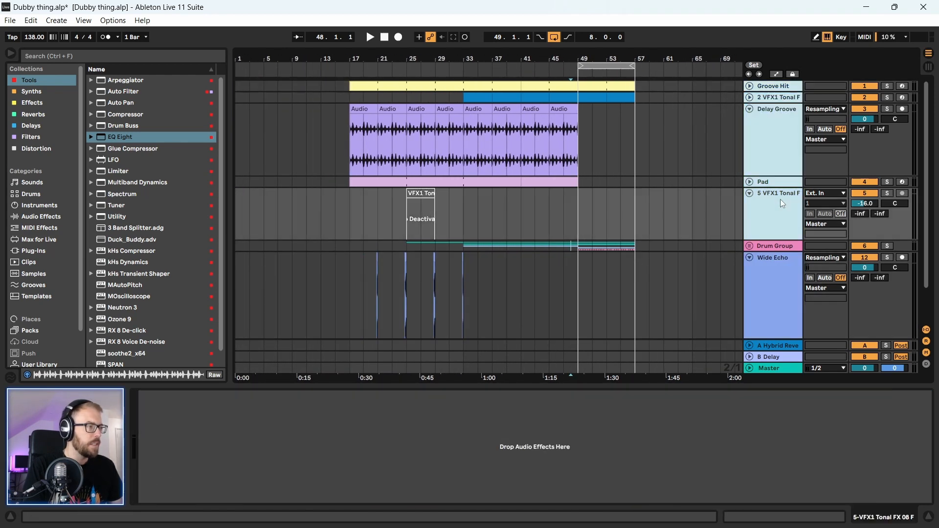
{"action": "key", "text": "ctrl+g"}
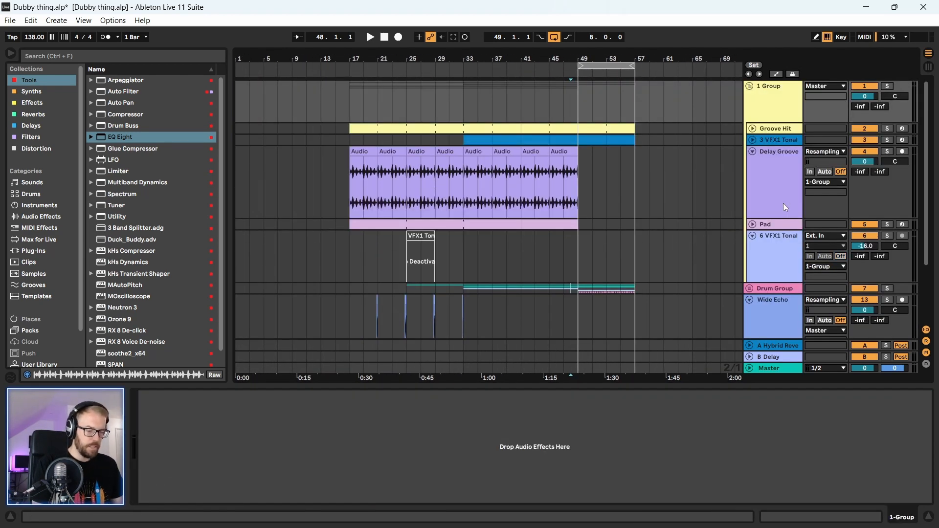
- Name the new group Melodic and fold its Delay Groove and lower VFX1 Tonal tracks
{"action": "key", "text": "ctrl+r"}
{"action": "type", "text": "Melody"}
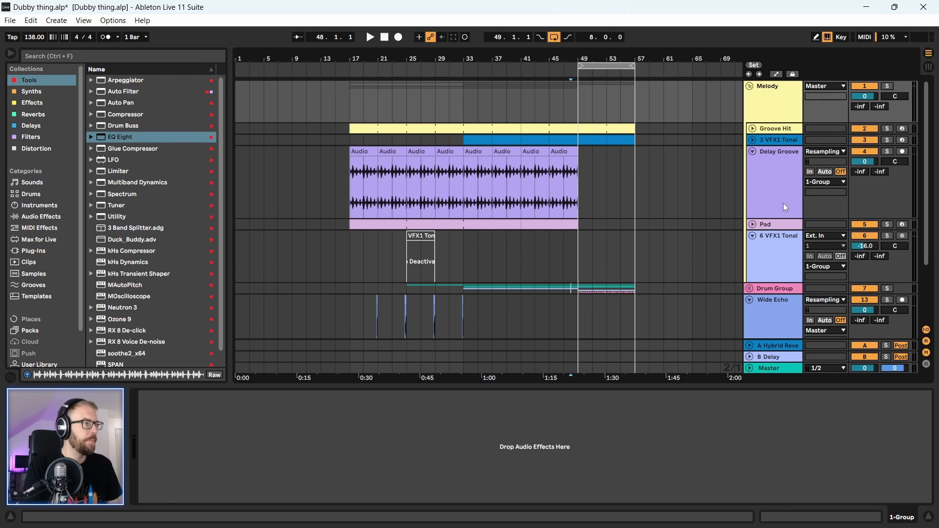
{"action": "key", "text": "BackSpace"}
{"action": "type", "text": "ic"}
{"action": "key", "text": "Return"}
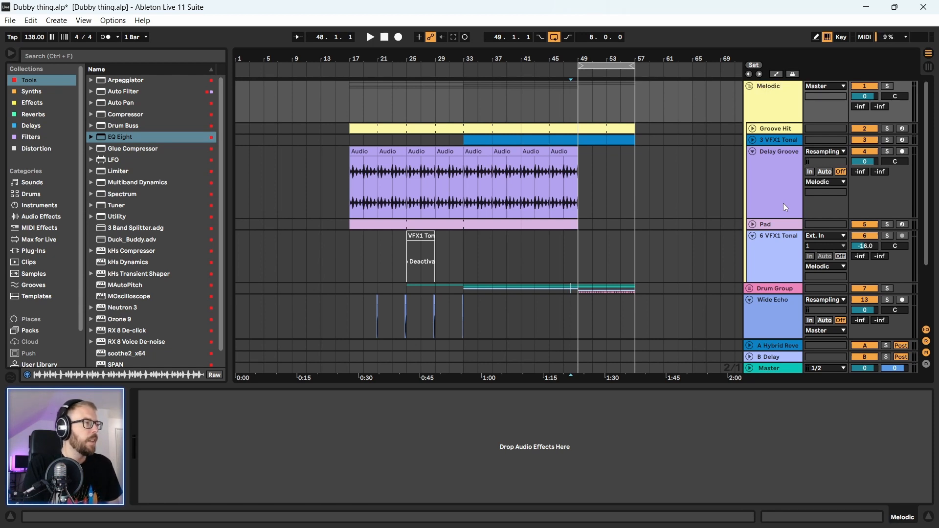
{"action": "left_click", "coordinate": [754, 152]}
{"action": "left_click", "coordinate": [754, 175]}
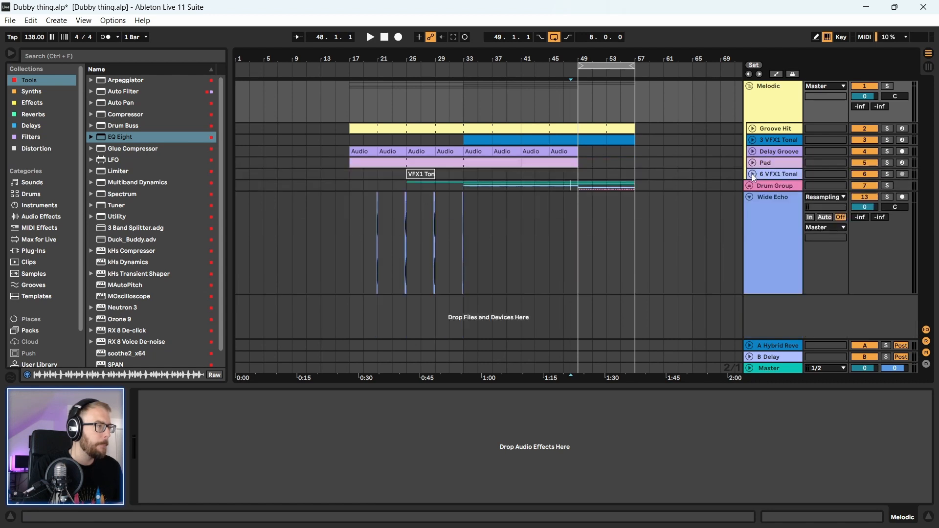
- Put the Wide Echo track into its own group named FX and collapse that group
{"action": "left_click", "coordinate": [779, 200]}
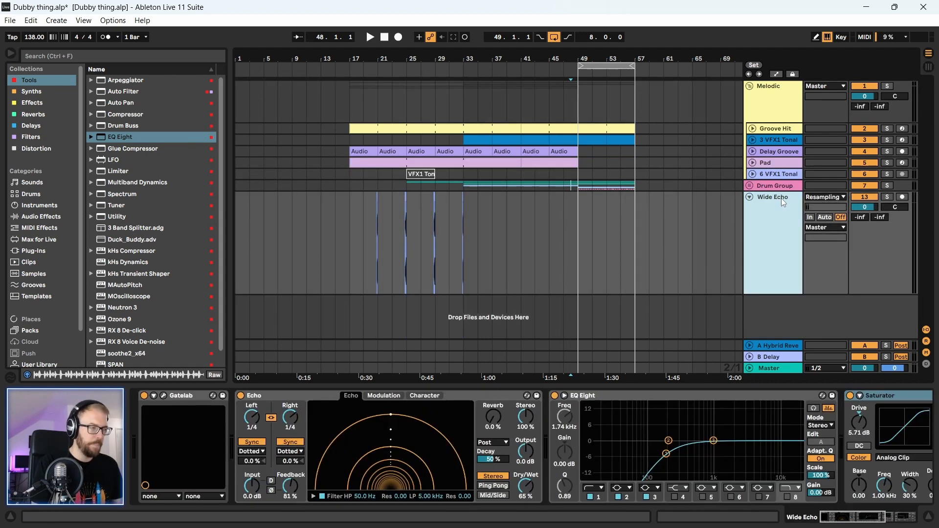
{"action": "key", "text": "ctrl+g"}
{"action": "type", "text": "FX"}
{"action": "key", "text": "Return"}
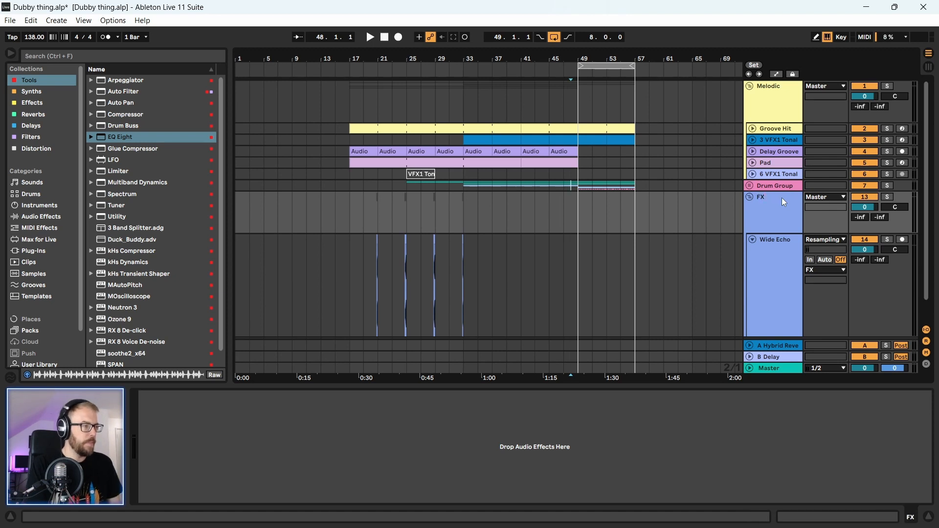
{"action": "left_click", "coordinate": [750, 197]}
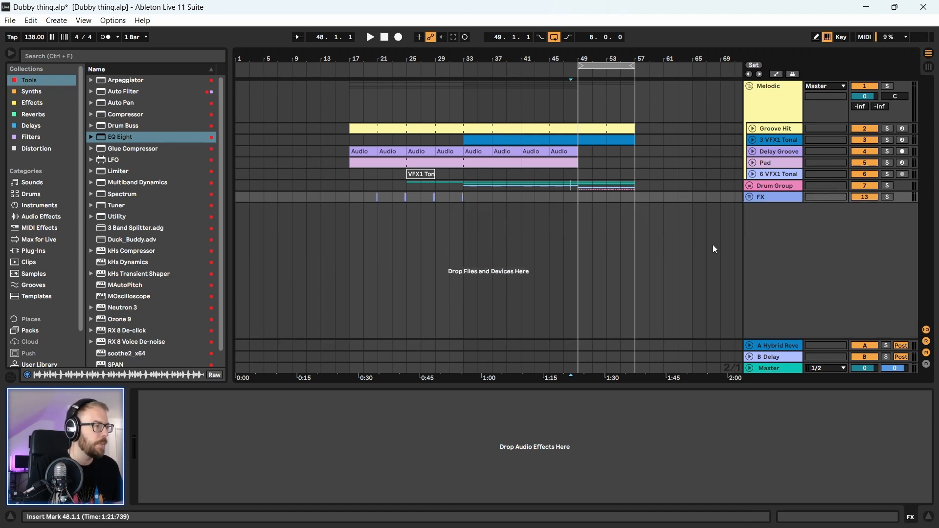
- Play the looped section briefly and insert a new MIDI track below the last VFX1 Tonal track in the Melodic group
{"action": "key", "text": "space"}
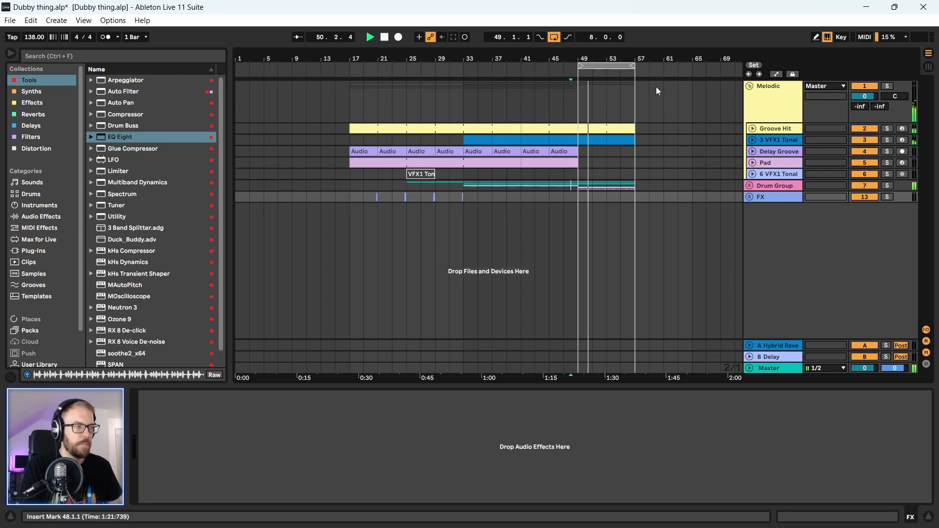
{"action": "left_click_drag", "start_coordinate": [612, 59], "coordinate": [610, 65]}
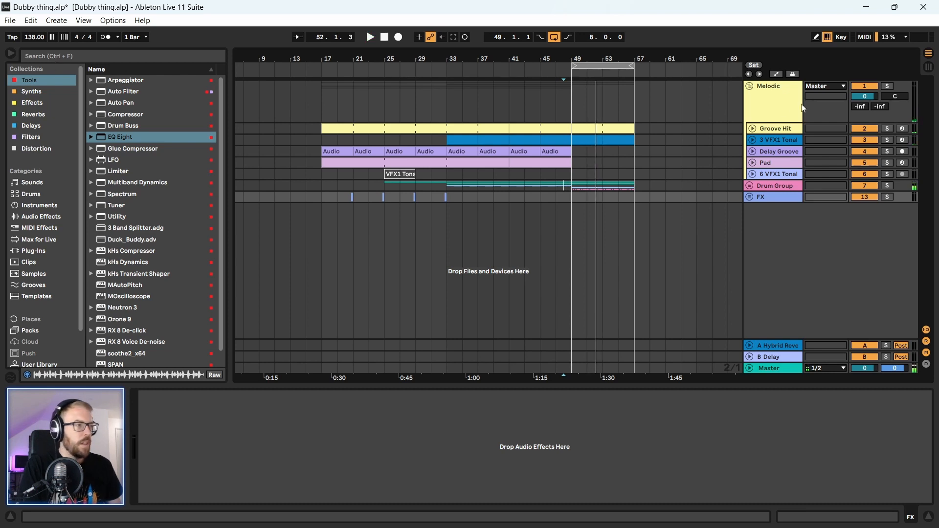
{"action": "left_click", "coordinate": [780, 177]}
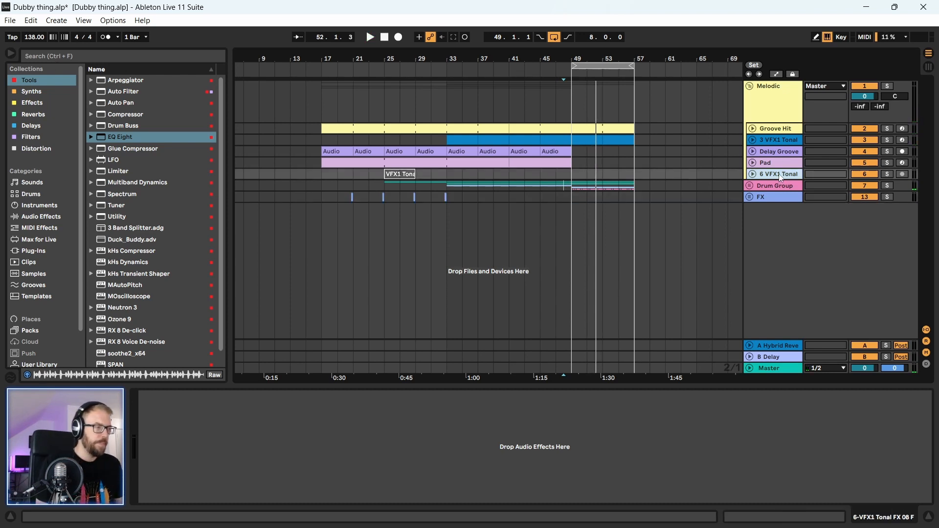
{"action": "key", "text": "ctrl+shift+t"}
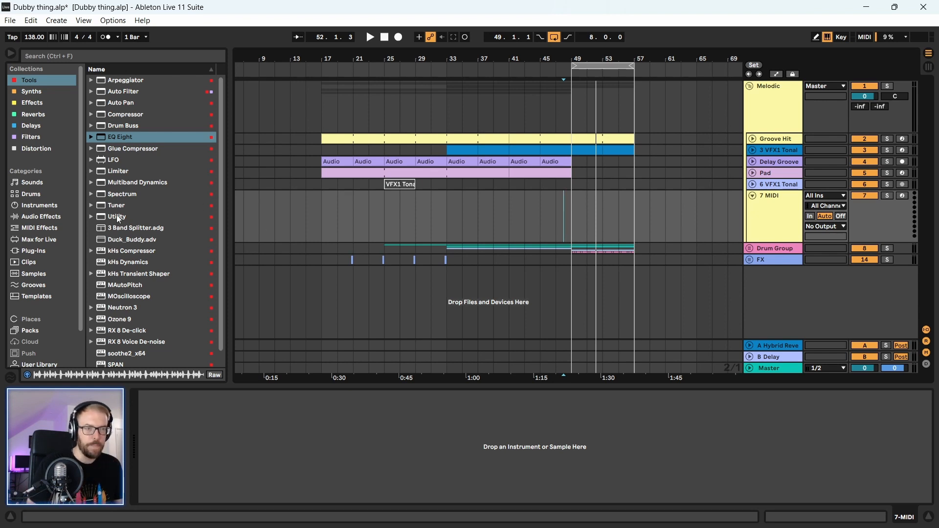
- Load the APC instrument from the Synths collection onto the new MIDI track
{"action": "left_click", "coordinate": [37, 296]}
{"action": "scroll", "coordinate": [34, 270], "scroll_direction": "down", "scroll_amount": 2}
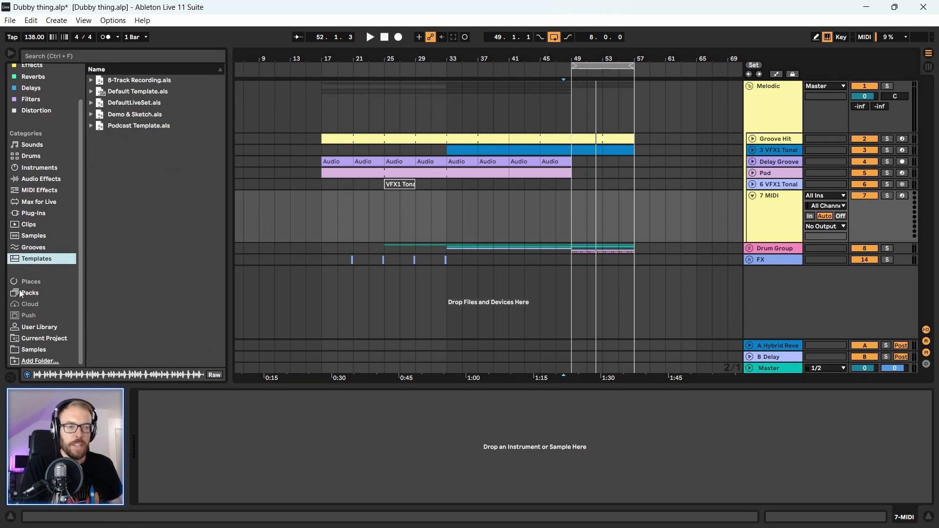
{"action": "scroll", "coordinate": [41, 147], "scroll_direction": "up", "scroll_amount": 2}
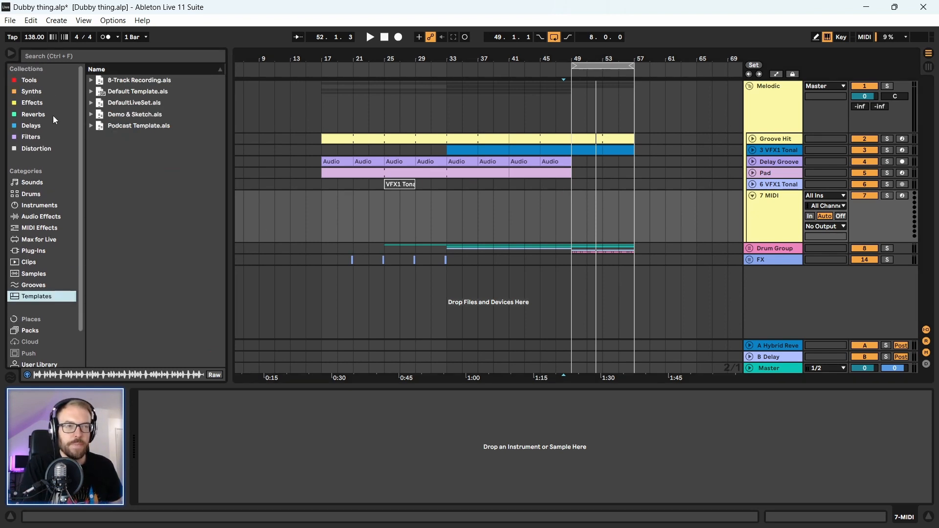
{"action": "left_click", "coordinate": [32, 92]}
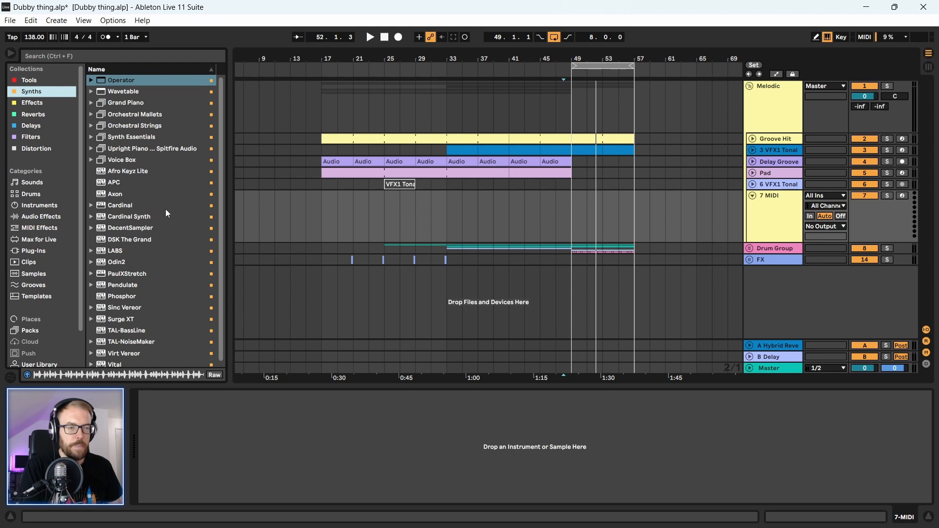
{"action": "scroll", "coordinate": [153, 224], "scroll_direction": "down", "scroll_amount": 1}
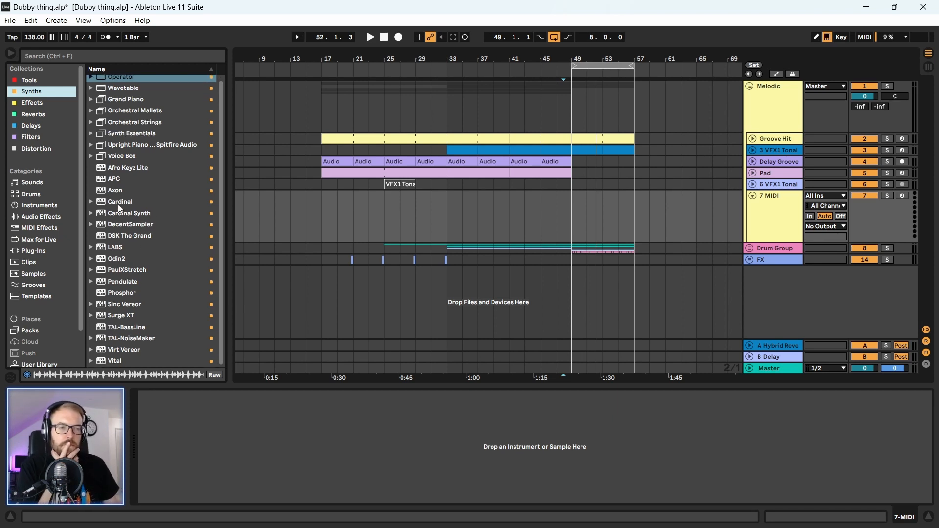
{"action": "double_click", "coordinate": [110, 178]}
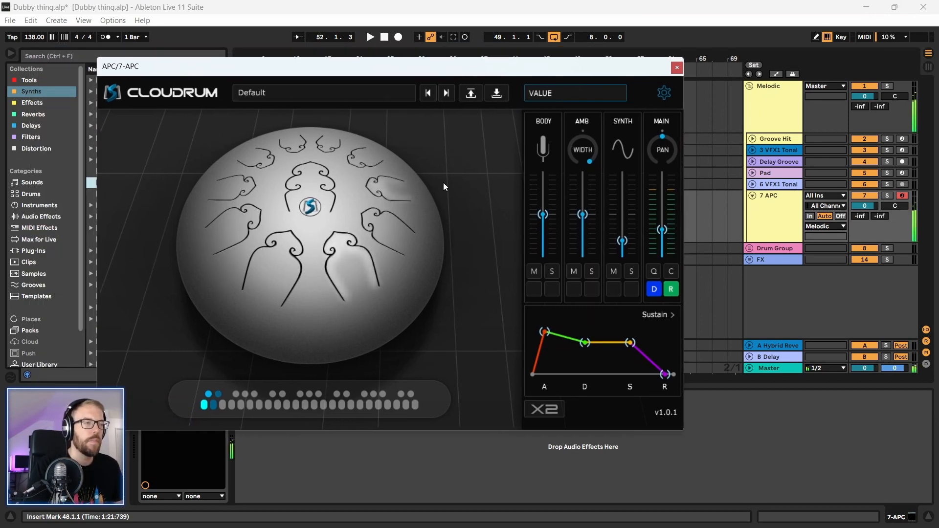
- Audition the Cloudrum presets and settle on Double Mute
{"action": "left_click", "coordinate": [441, 93]}
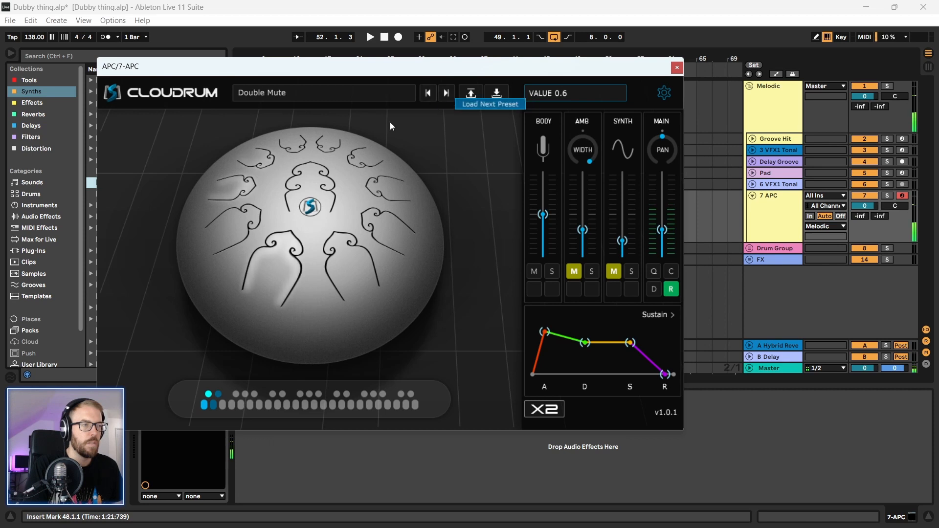
{"action": "left_click", "coordinate": [447, 94]}
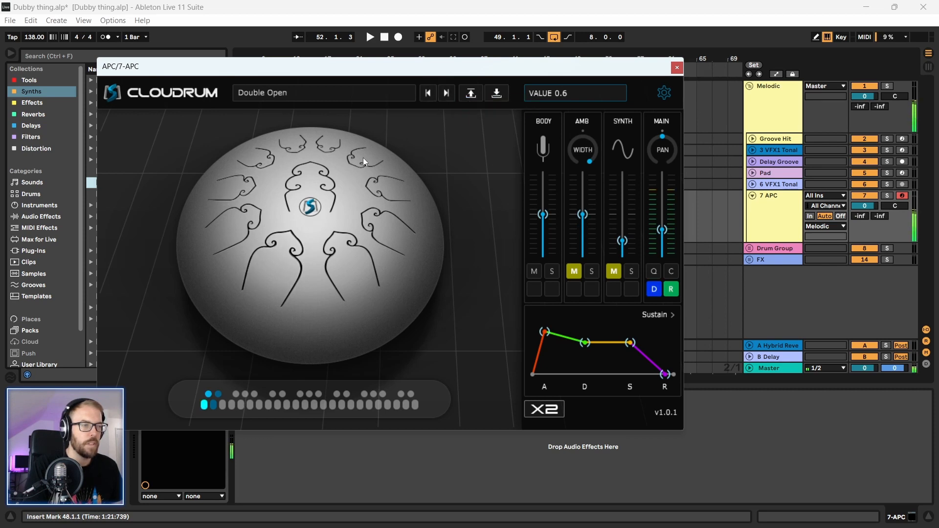
{"action": "left_click", "coordinate": [449, 96]}
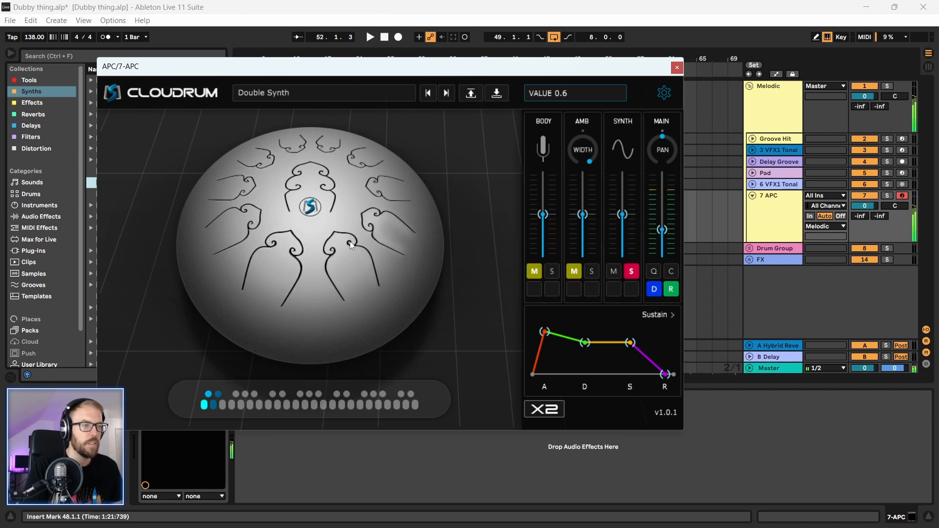
{"action": "left_click", "coordinate": [447, 94]}
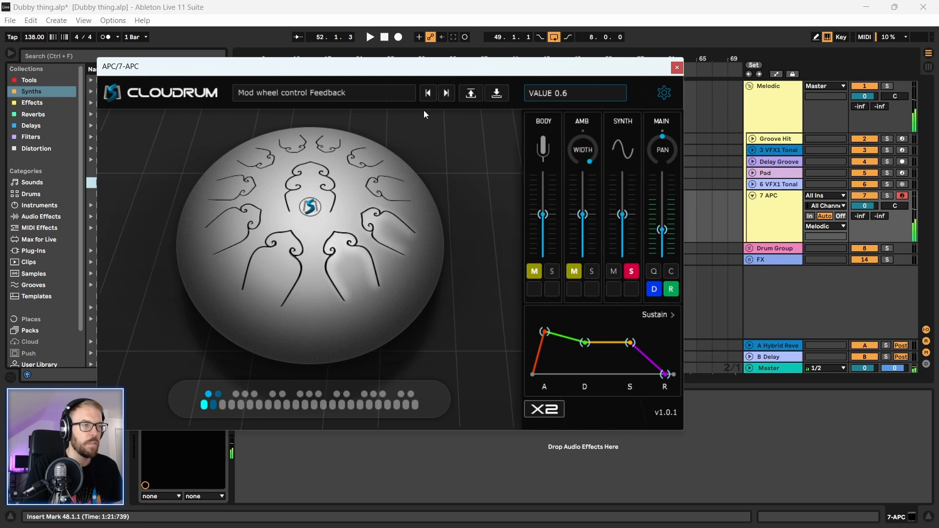
{"action": "left_click", "coordinate": [446, 94]}
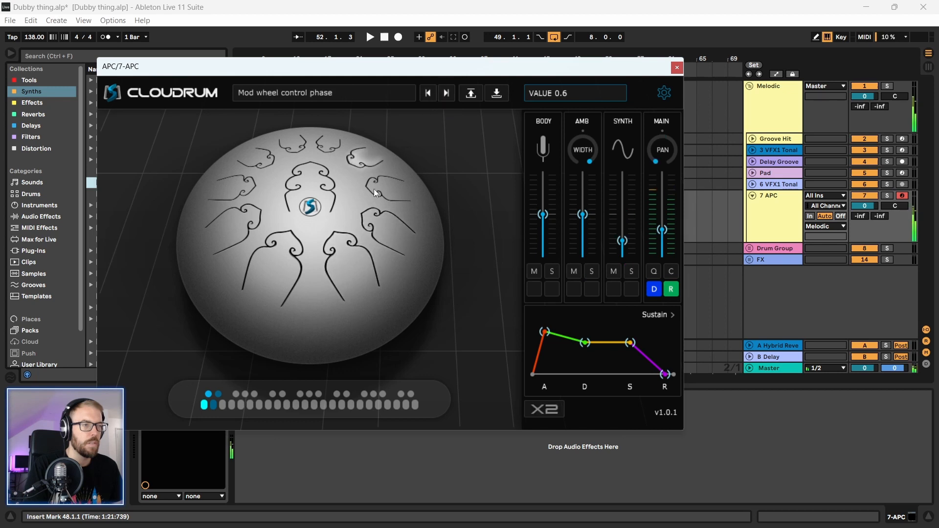
{"action": "left_click", "coordinate": [429, 94]}
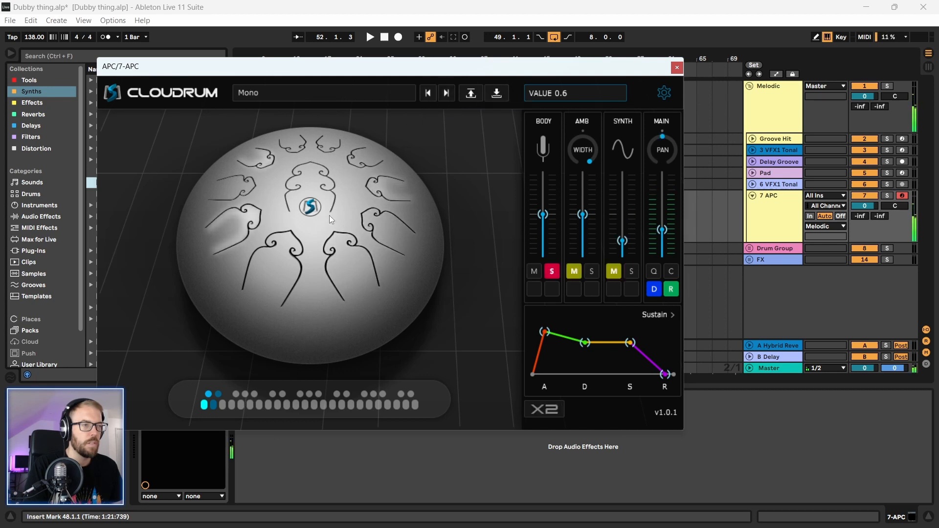
{"action": "left_click", "coordinate": [429, 93]}
{"action": "left_click", "coordinate": [430, 91]}
{"action": "left_click", "coordinate": [430, 92]}
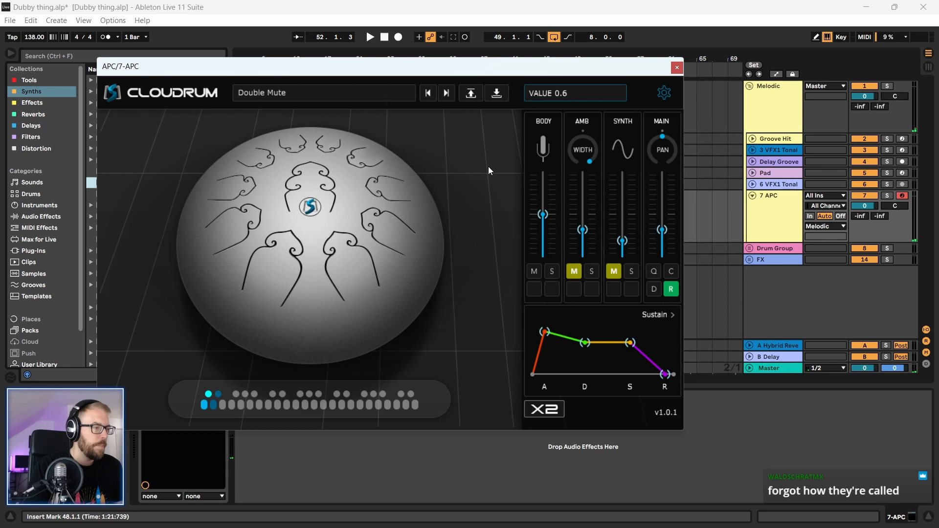
- Try a low note on the Cloudrum keyboard display and close the APC plug-in window
{"action": "left_click", "coordinate": [223, 407]}
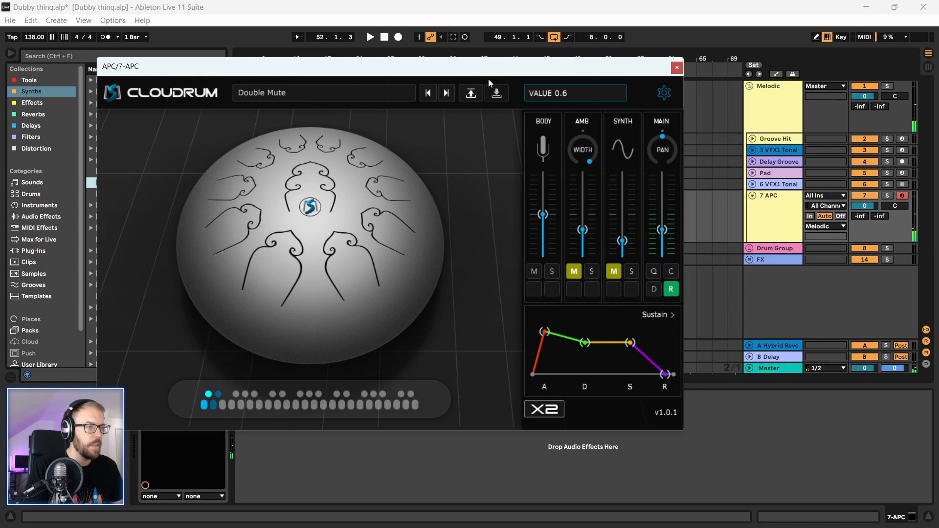
{"action": "left_click_drag", "start_coordinate": [489, 66], "coordinate": [504, 65]}
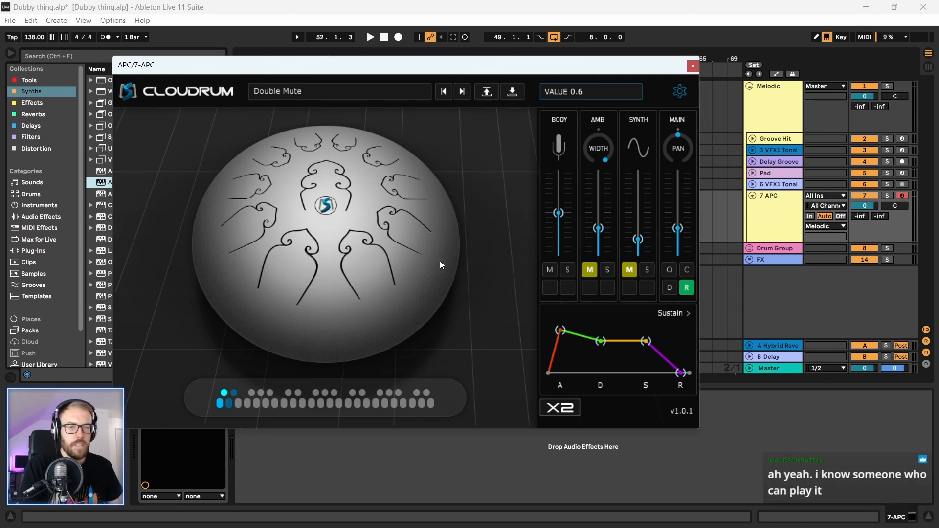
{"action": "left_click", "coordinate": [693, 66]}
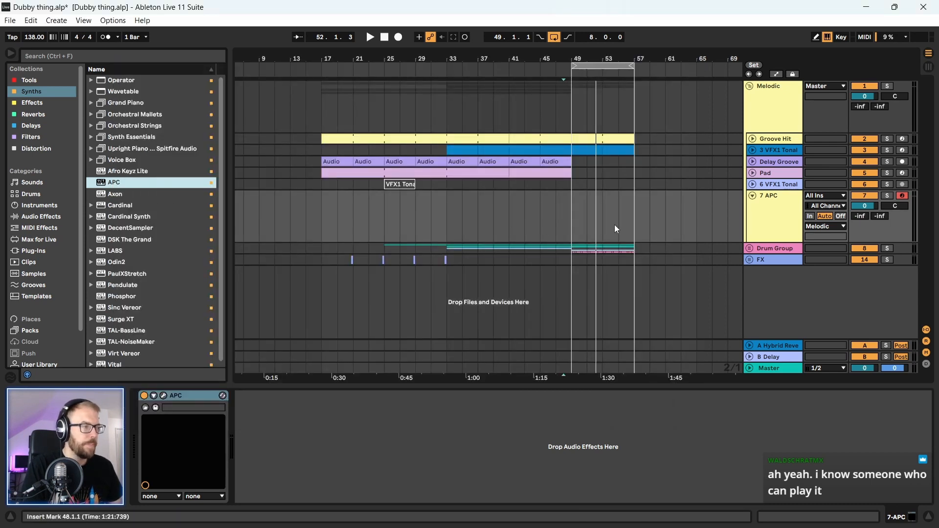
- Create an empty 8-bar MIDI clip on the APC track from bar 49 to bar 57
{"action": "left_click_drag", "start_coordinate": [572, 227], "coordinate": [632, 230]}
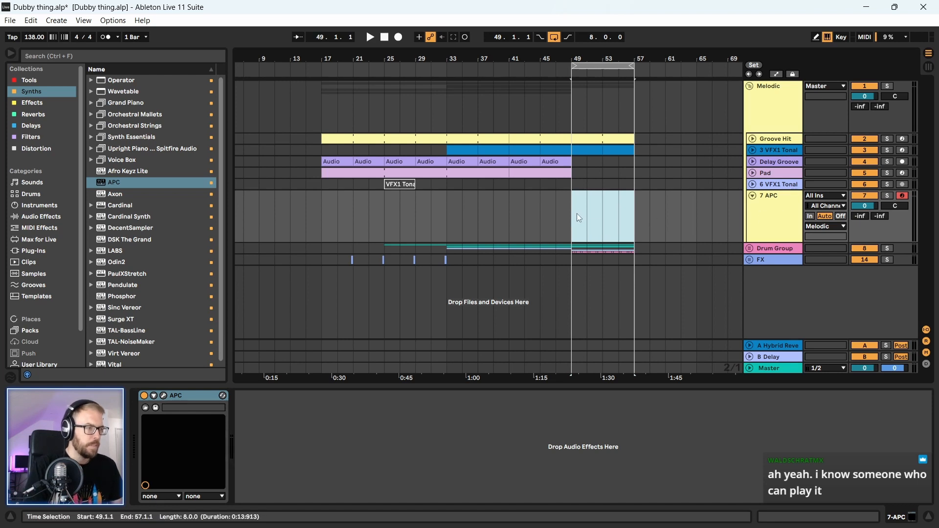
{"action": "key", "text": "ctrl+shift+m"}
{"action": "left_click_drag", "start_coordinate": [622, 59], "coordinate": [604, 89]}
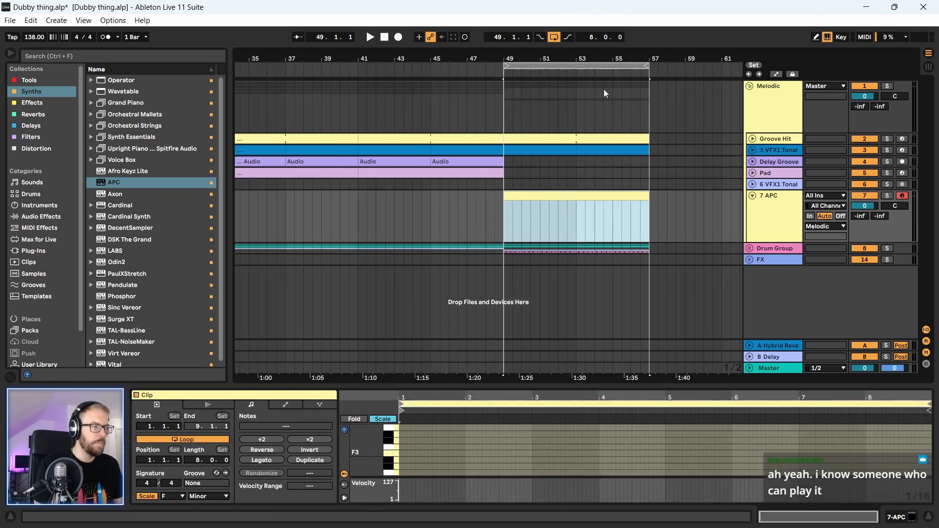
- Enlarge the note editor of the APC clip and magnify its piano roll so the scale notes are readable
{"action": "key", "text": "space"}
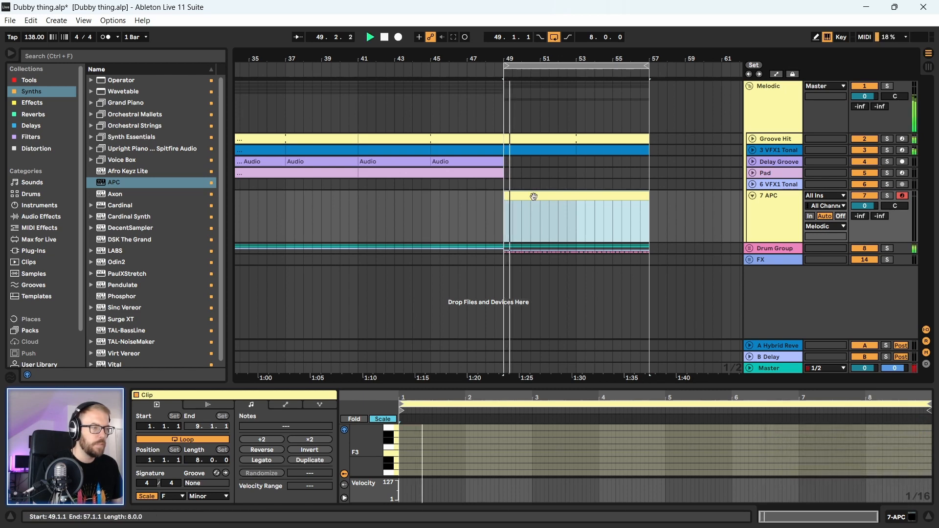
{"action": "left_click_drag", "start_coordinate": [470, 386], "coordinate": [469, 167]}
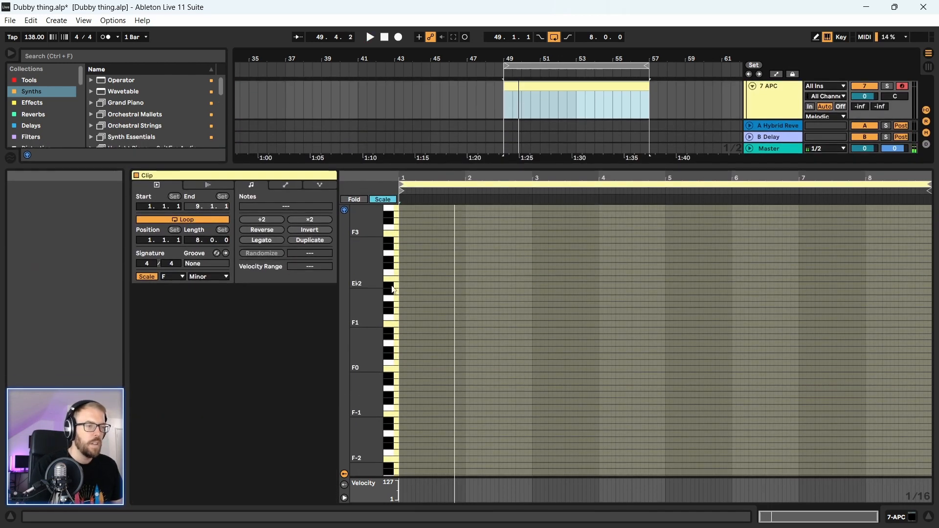
{"action": "key", "text": "space"}
{"action": "left_click_drag", "start_coordinate": [392, 292], "coordinate": [396, 274]}
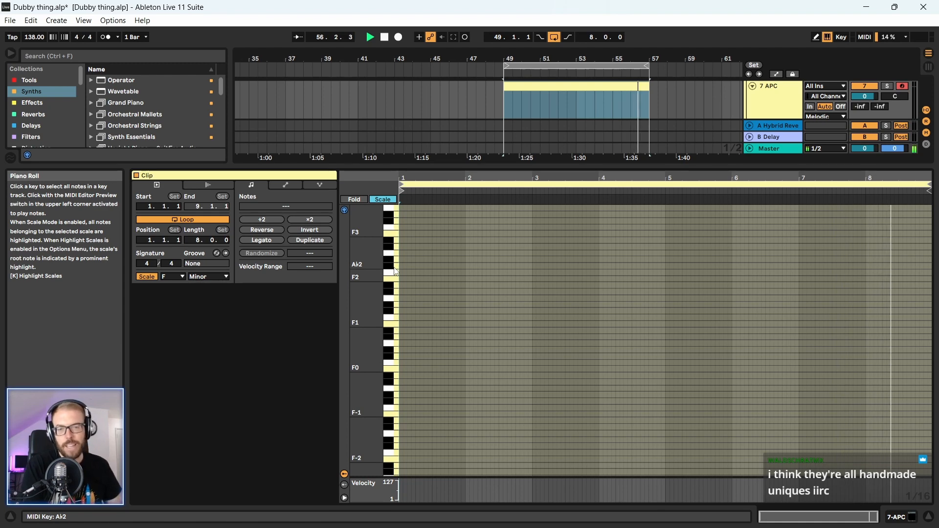
{"action": "left_click_drag", "start_coordinate": [371, 248], "coordinate": [380, 248]}
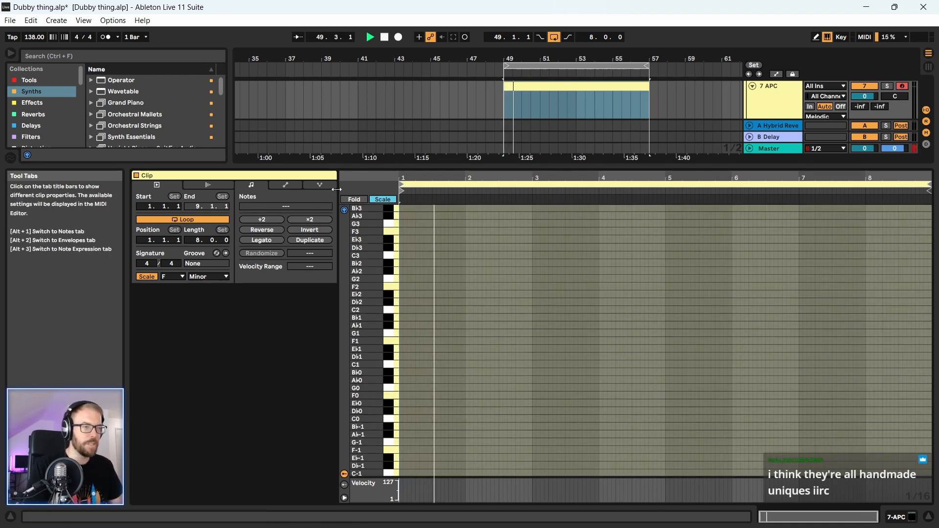
{"action": "left_click_drag", "start_coordinate": [337, 196], "coordinate": [273, 196]}
{"action": "left_click_drag", "start_coordinate": [268, 257], "coordinate": [284, 290]}
{"action": "scroll", "coordinate": [342, 274], "scroll_direction": "up", "scroll_amount": 2}
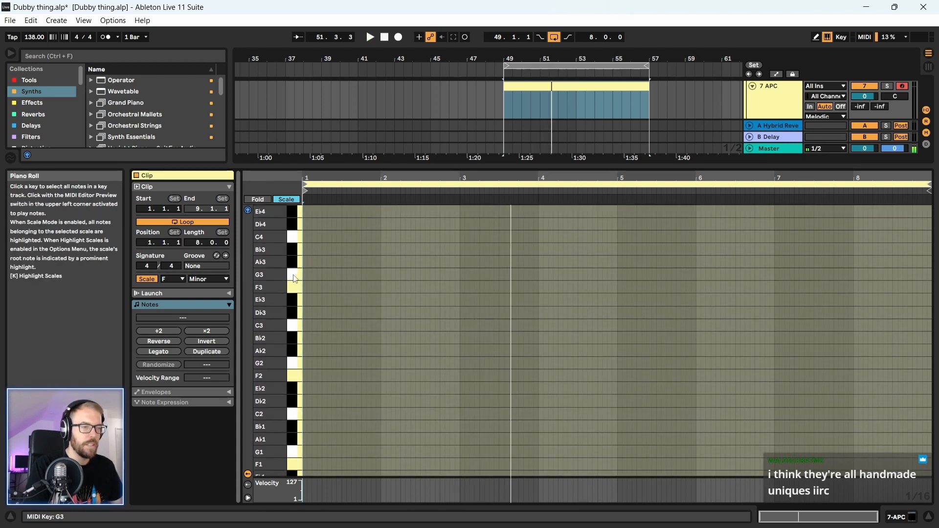
- Play the loop from bar 49 and audition Cloudrum notes around C3 to G3 on the piano roll
{"action": "scroll", "coordinate": [296, 330], "scroll_direction": "down", "scroll_amount": 2}
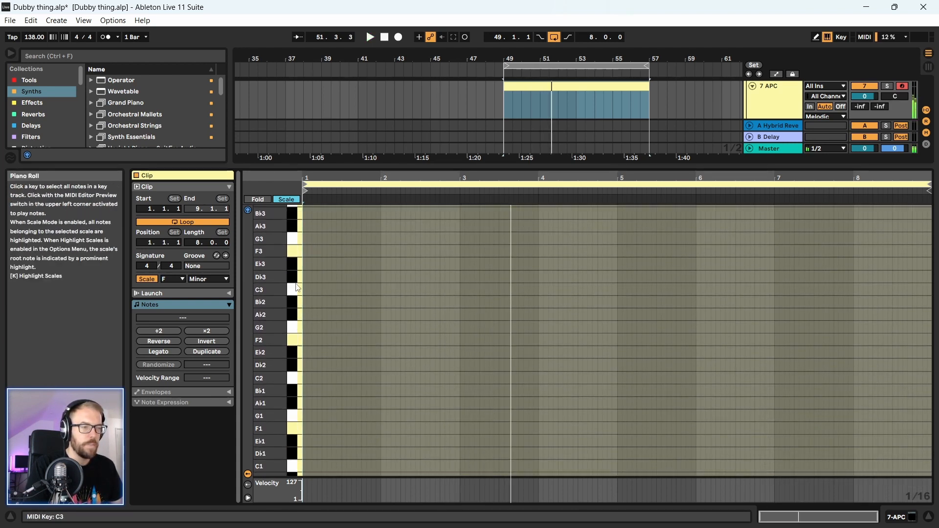
{"action": "key", "text": "space"}
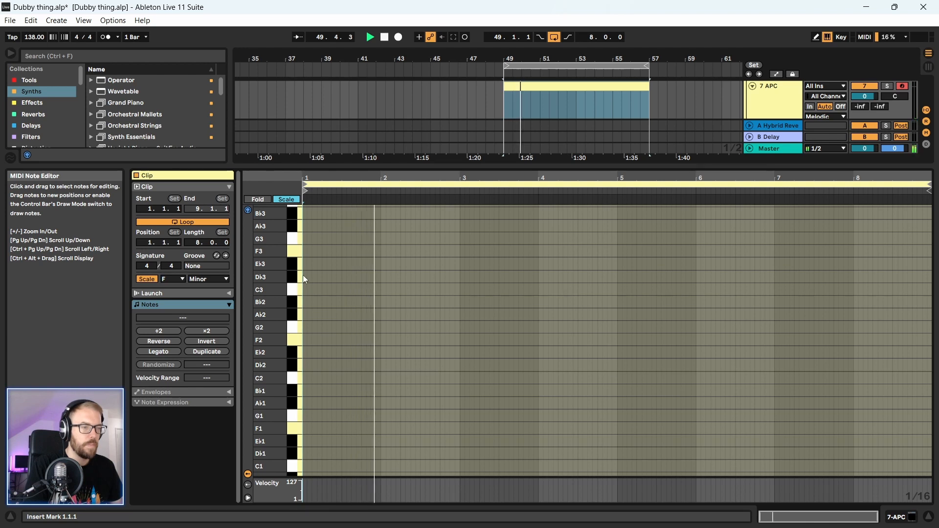
{"action": "key", "text": "space"}
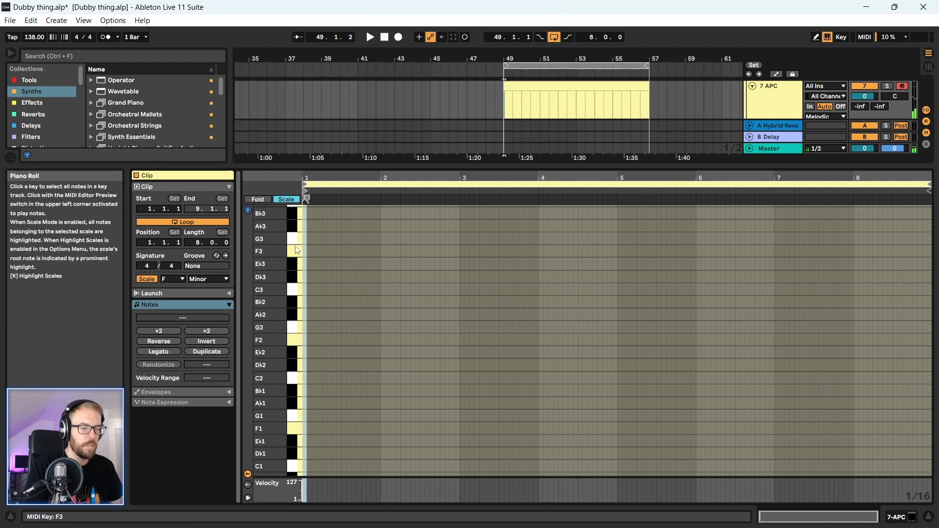
- Add sixteenth notes G3 at 1.3.1, F3 at 1.3.3, D♭3 at 1.4.3 and C3 at 2.1.1, and play them back
{"action": "double_click", "coordinate": [344, 239]}
{"action": "double_click", "coordinate": [353, 251]}
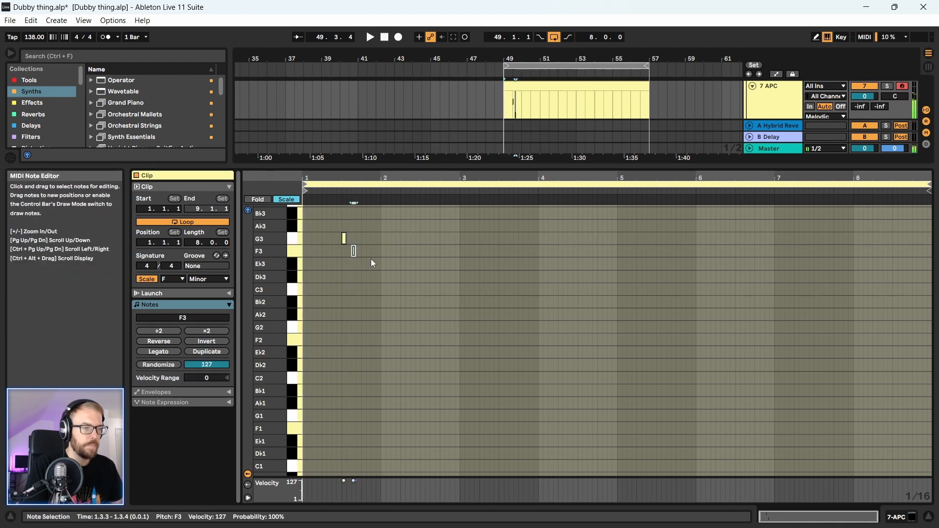
{"action": "double_click", "coordinate": [374, 277]}
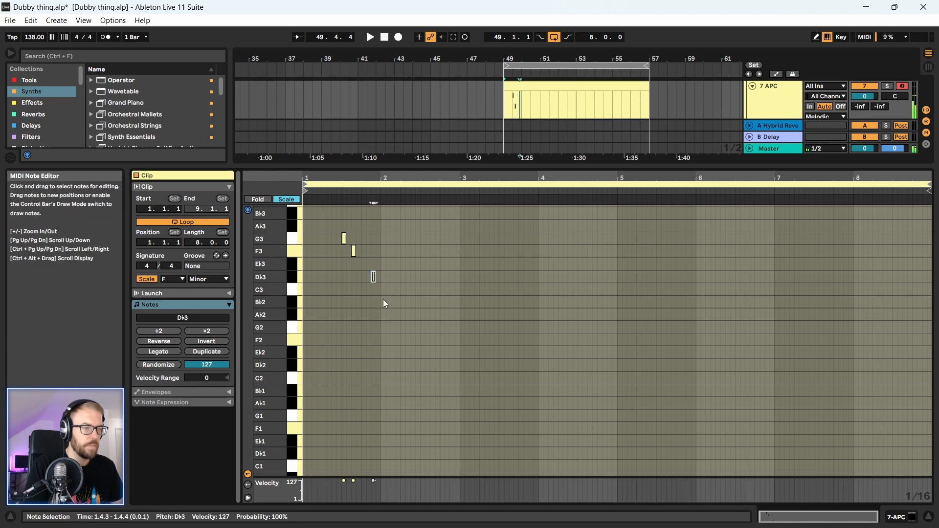
{"action": "double_click", "coordinate": [383, 289]}
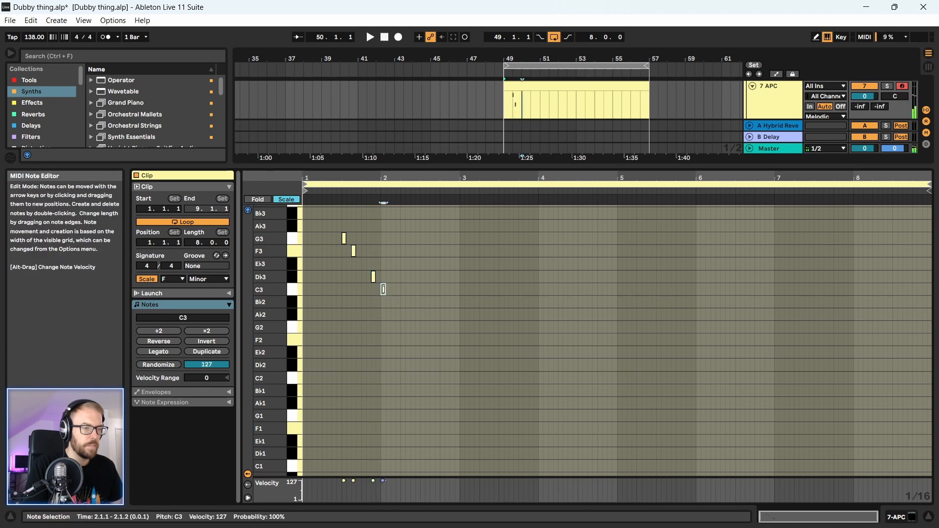
{"action": "key", "text": "space"}
{"action": "mouse_move", "coordinate": [379, 178]}
{"action": "left_mouse_down"}
{"action": "mouse_move", "coordinate": [379, 196]}
{"action": "mouse_move", "coordinate": [379, 188]}
{"action": "left_mouse_up"}
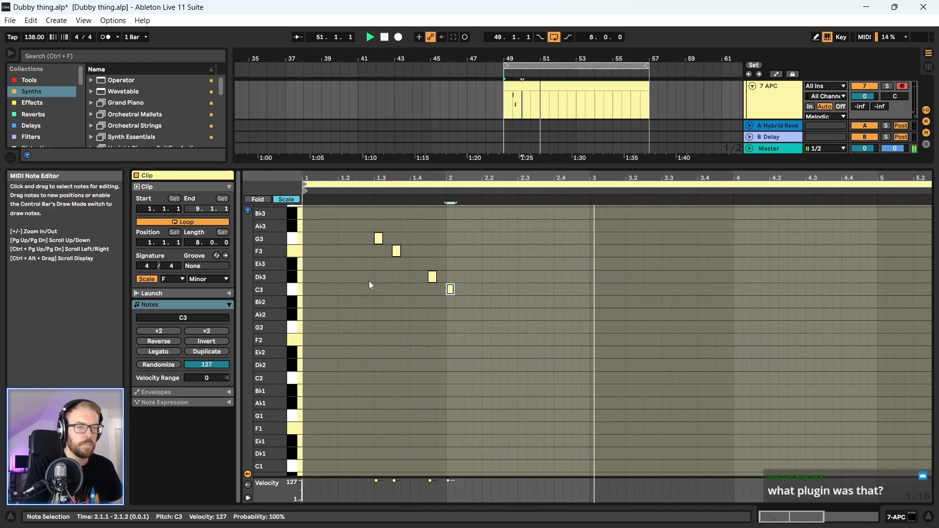
{"action": "key", "text": "space"}
- Open the APC plug-in window to view the Cloudrum instrument and close it again
{"action": "left_click", "coordinate": [761, 99]}
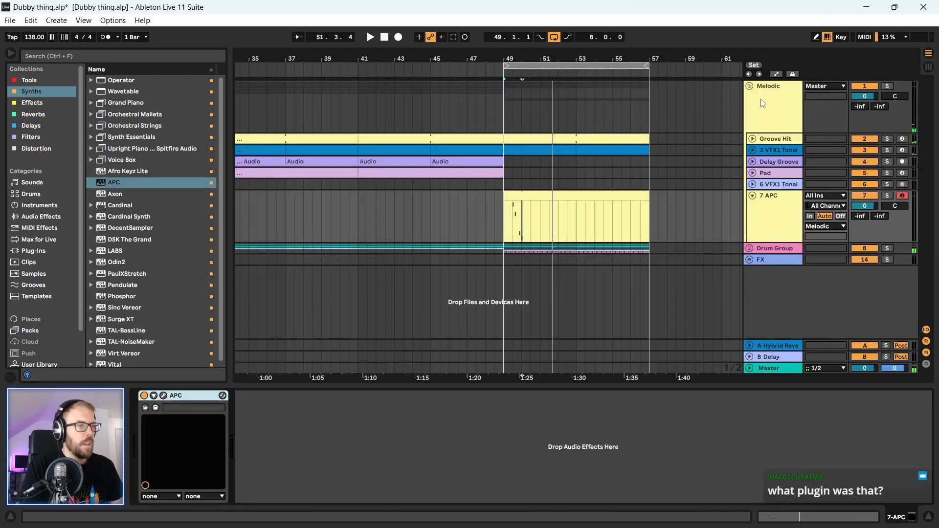
{"action": "left_click", "coordinate": [164, 395]}
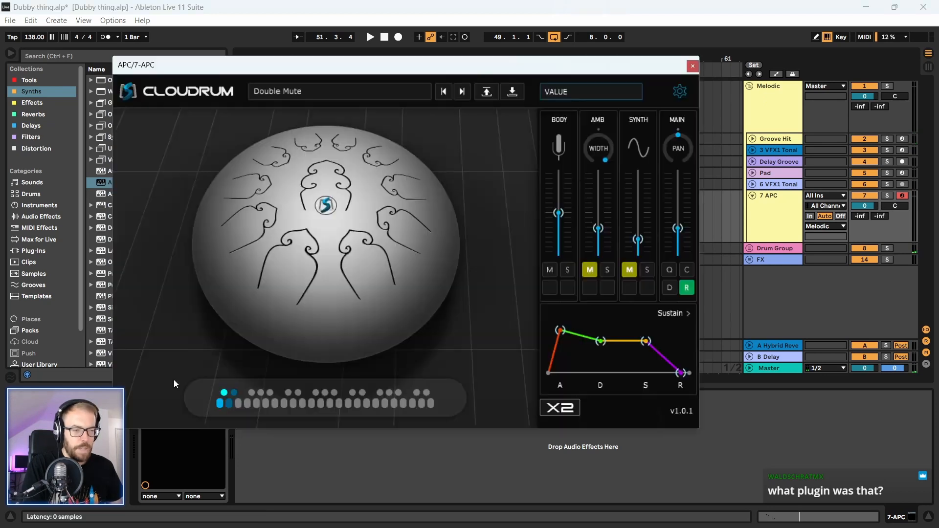
{"action": "mouse_move", "coordinate": [214, 66]}
{"action": "left_mouse_down"}
{"action": "mouse_move", "coordinate": [228, 69]}
{"action": "mouse_move", "coordinate": [219, 80]}
{"action": "left_mouse_up"}
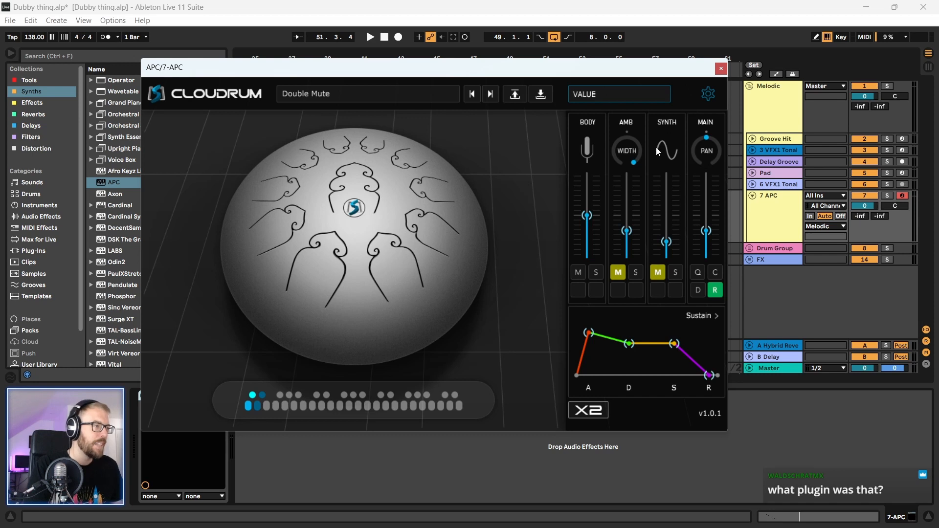
{"action": "left_click", "coordinate": [721, 68]}
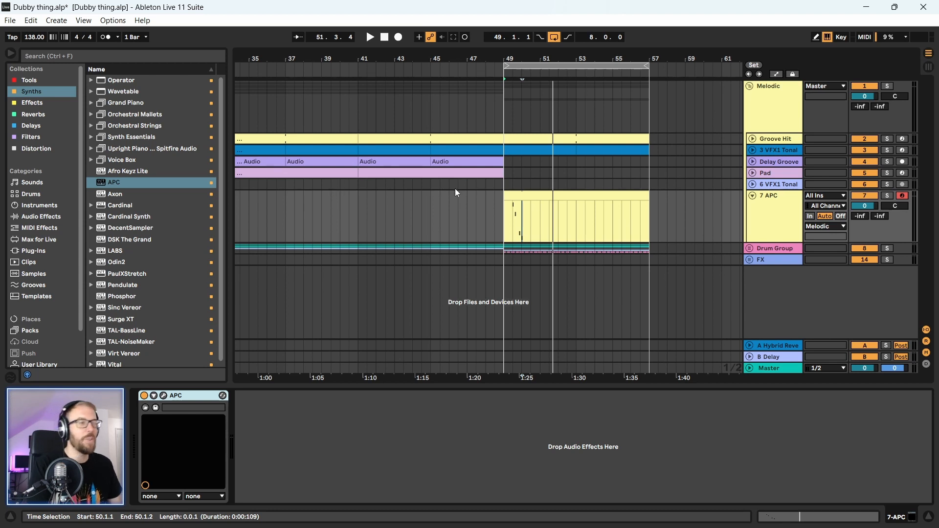
{"action": "left_click", "coordinate": [548, 195]}
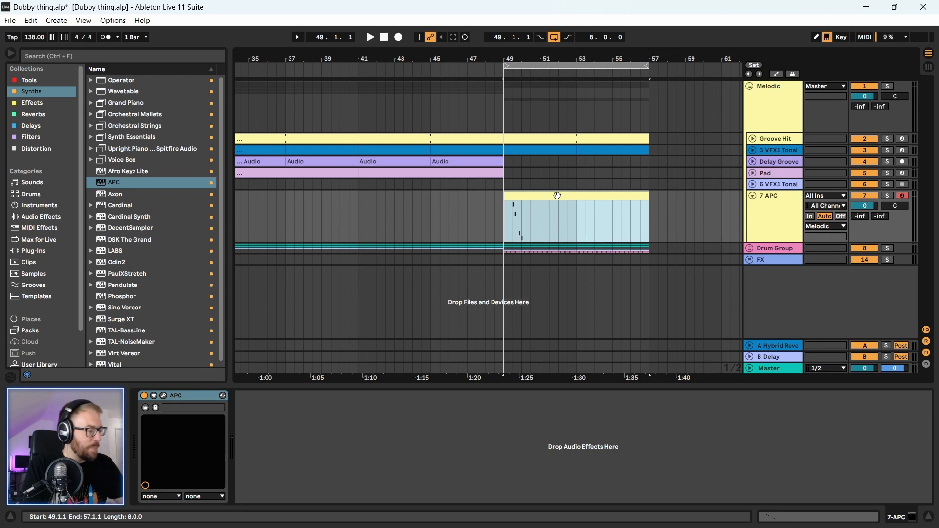
{"action": "left_click", "coordinate": [164, 396]}
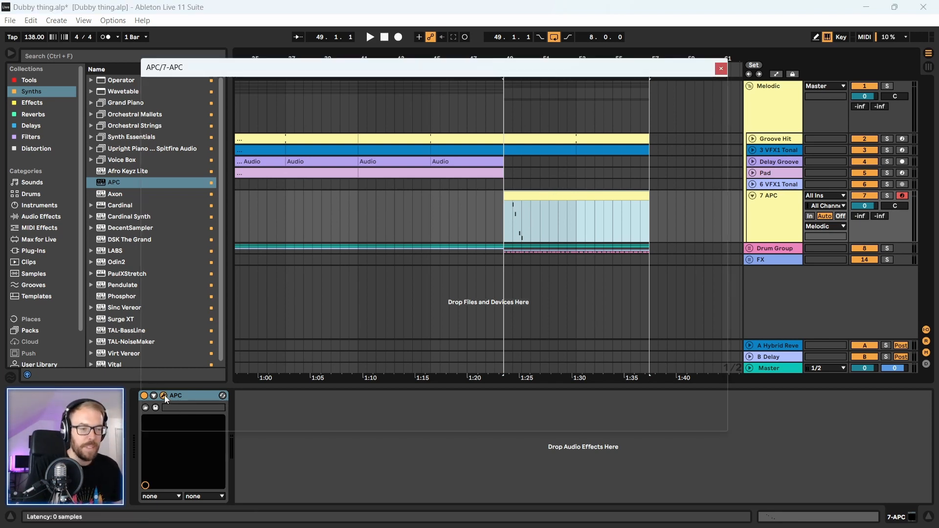
{"action": "left_click", "coordinate": [721, 68]}
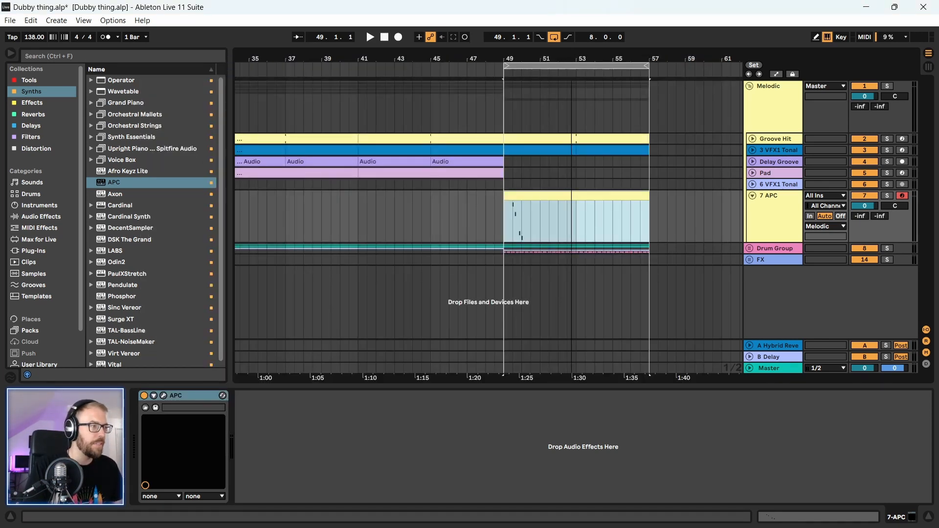
- Reopen the APC clip's notes, move the F3 note to 1.3.4 and play the loop
{"action": "left_click", "coordinate": [636, 65]}
{"action": "key", "text": "z"}
{"action": "double_click", "coordinate": [460, 217]}
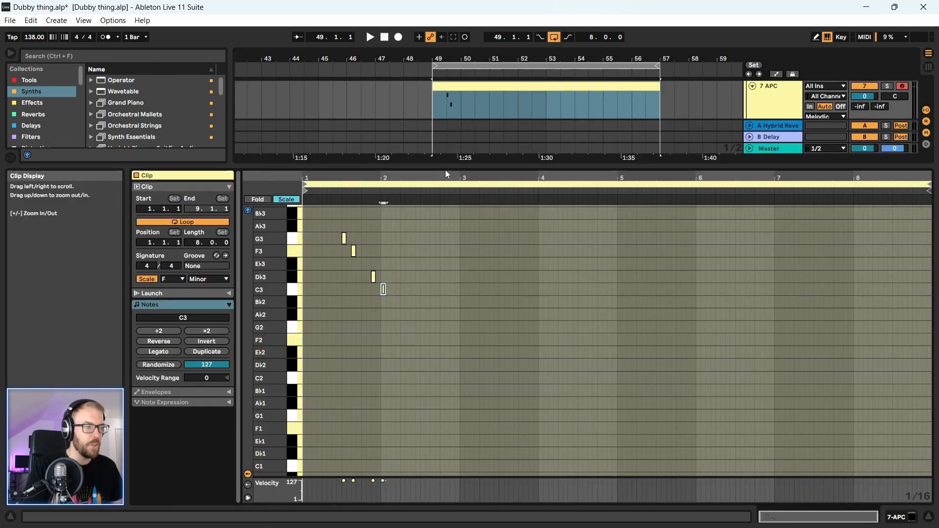
{"action": "left_click_drag", "start_coordinate": [445, 170], "coordinate": [442, 194]}
{"action": "left_click_drag", "start_coordinate": [421, 206], "coordinate": [455, 217]}
{"action": "key", "text": "space"}
{"action": "left_click_drag", "start_coordinate": [369, 281], "coordinate": [375, 281]}
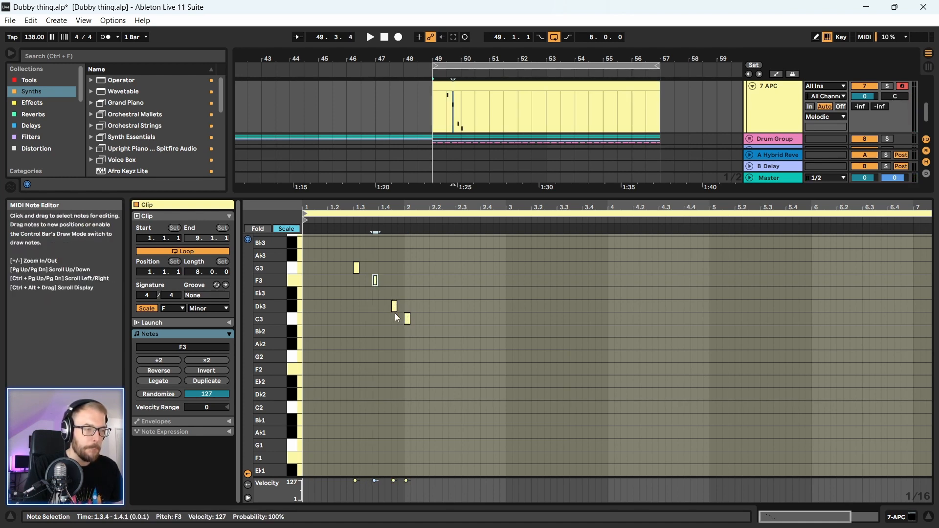
{"action": "key", "text": "space"}
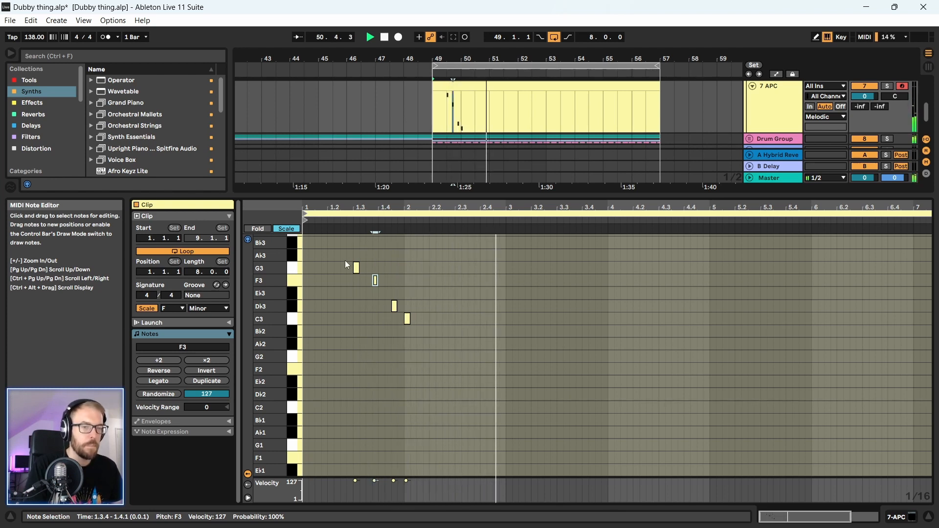
- Try the four-note Cloudrum phrase one octave lower over the loop and return it to C3–G3
{"action": "left_click_drag", "start_coordinate": [345, 260], "coordinate": [468, 341]}
{"action": "key", "text": "shift+Down"}
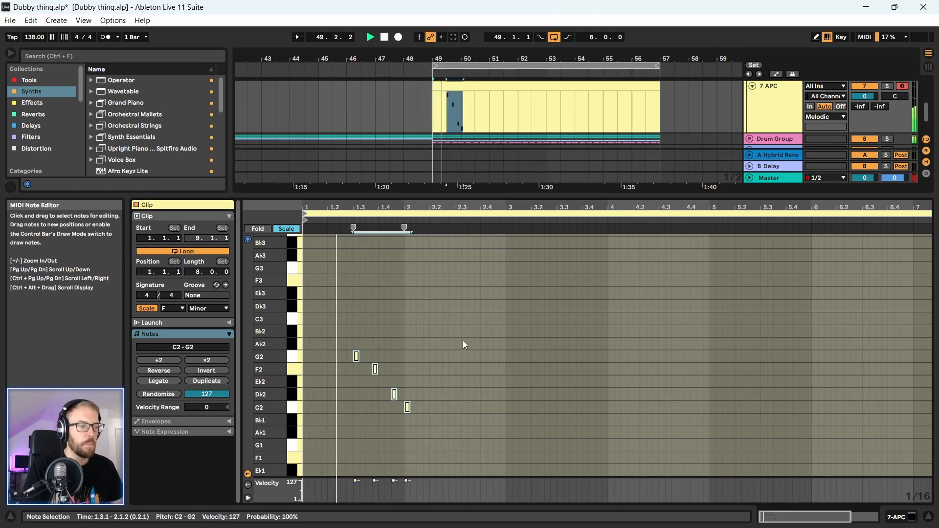
{"action": "key", "text": "shift+Up"}
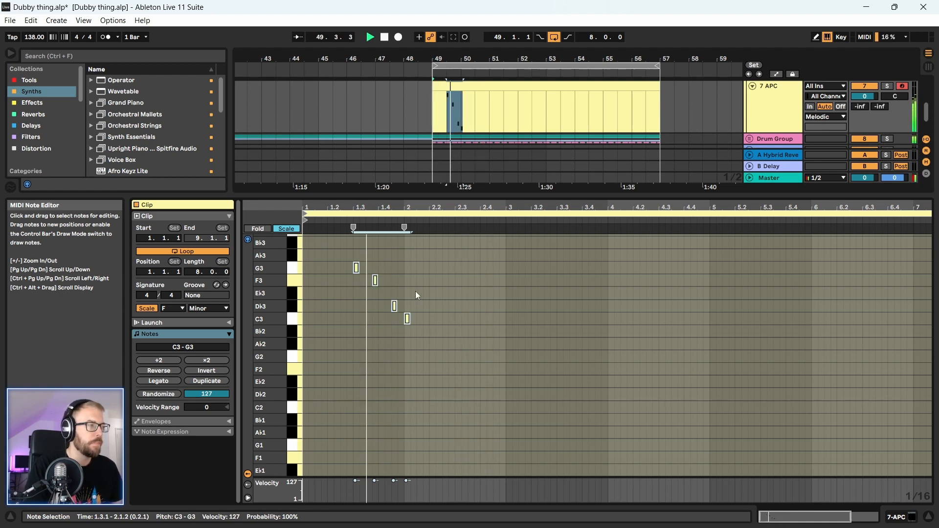
- Hide the note editor, fold the APC track and play the arrangement from bar 49
{"action": "left_click_drag", "start_coordinate": [514, 194], "coordinate": [516, 471]}
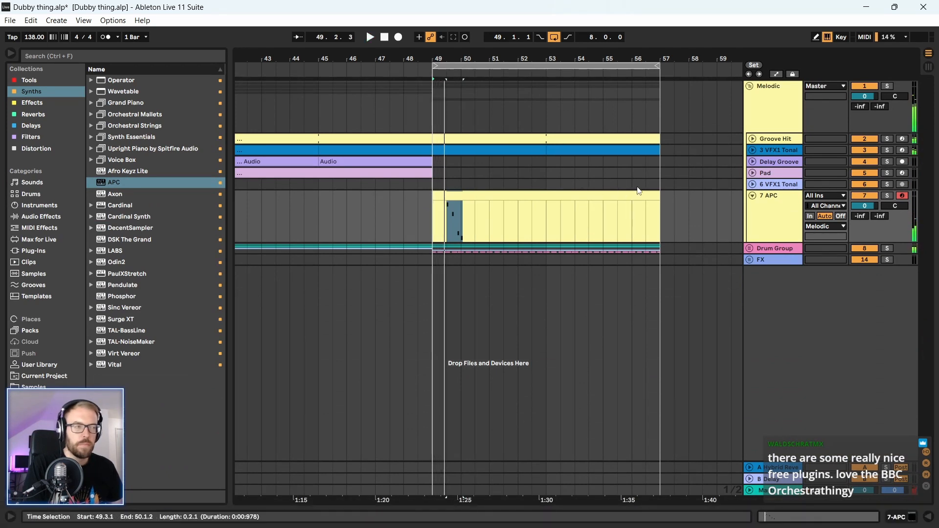
{"action": "left_click", "coordinate": [689, 196]}
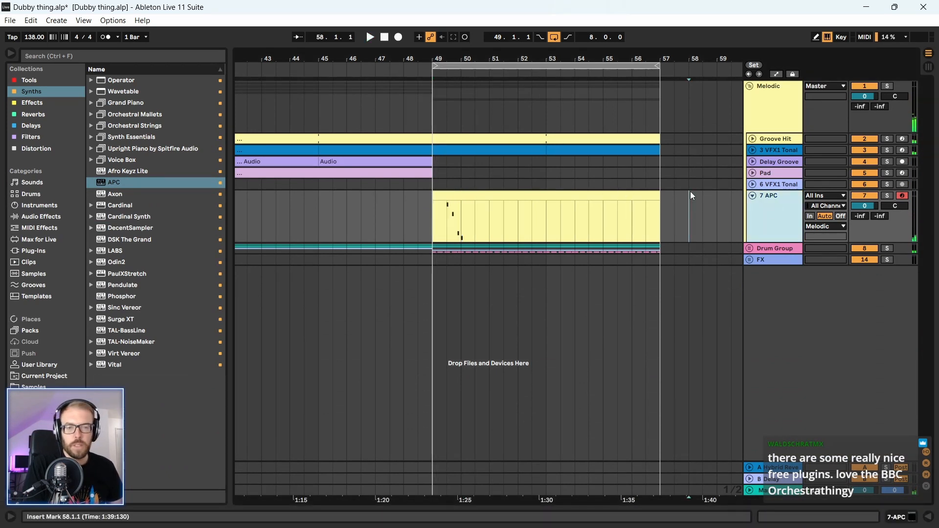
{"action": "left_click", "coordinate": [753, 195]}
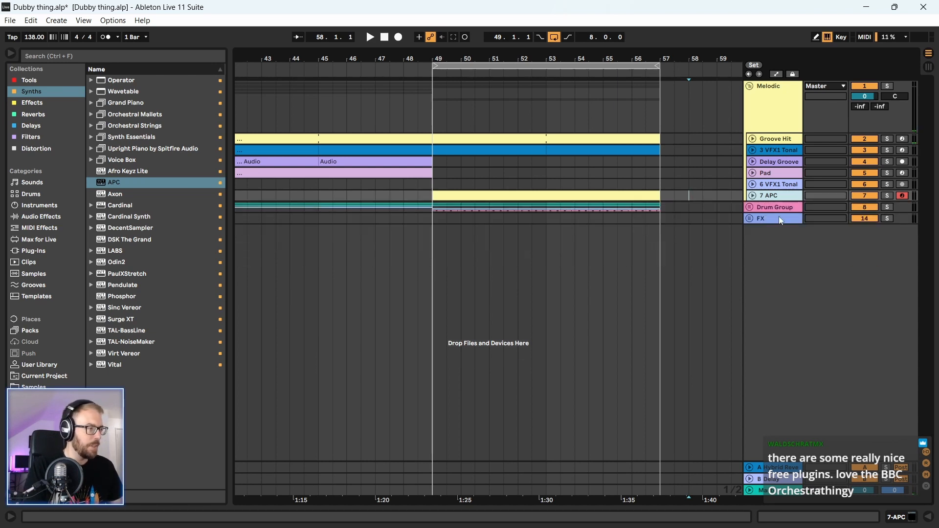
{"action": "left_click", "coordinate": [438, 219]}
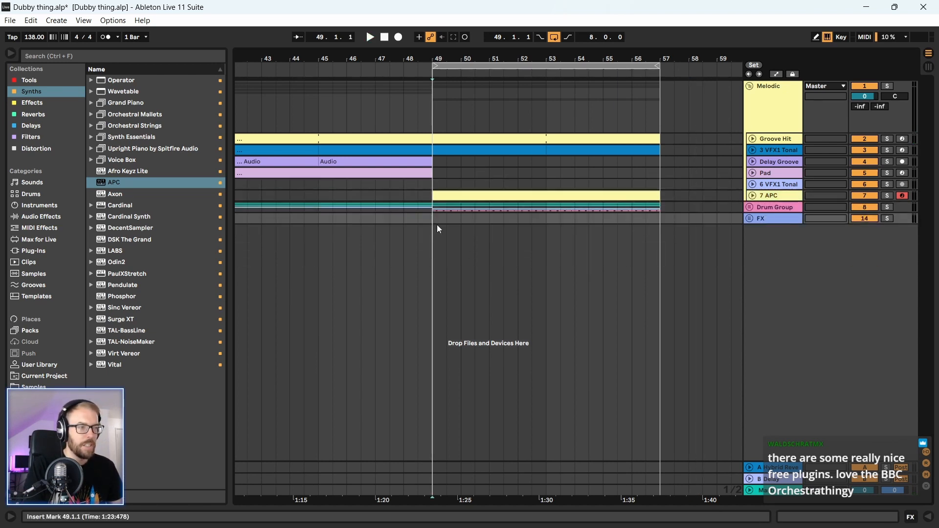
{"action": "key", "text": "space"}
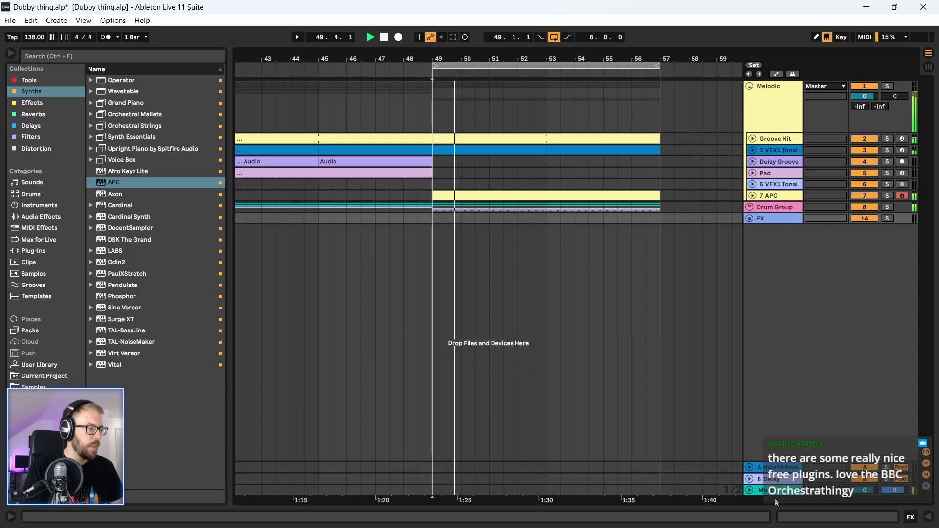
- Select all tracks across the Melodic, Drum and FX groups and lower their volume together, bringing Melodic to -5.0 dB
{"action": "left_click", "coordinate": [750, 86]}
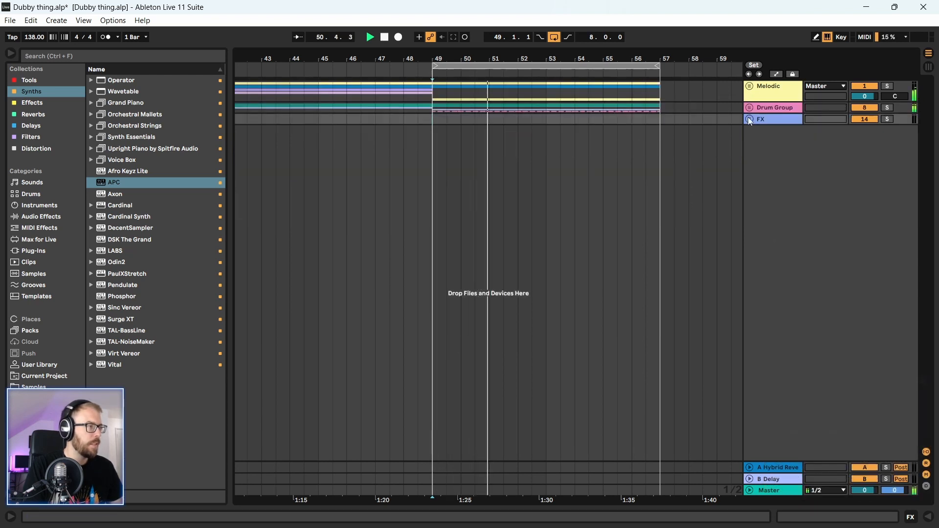
{"action": "left_click", "coordinate": [749, 107]}
{"action": "left_click", "coordinate": [750, 107]}
{"action": "left_click", "coordinate": [764, 89]}
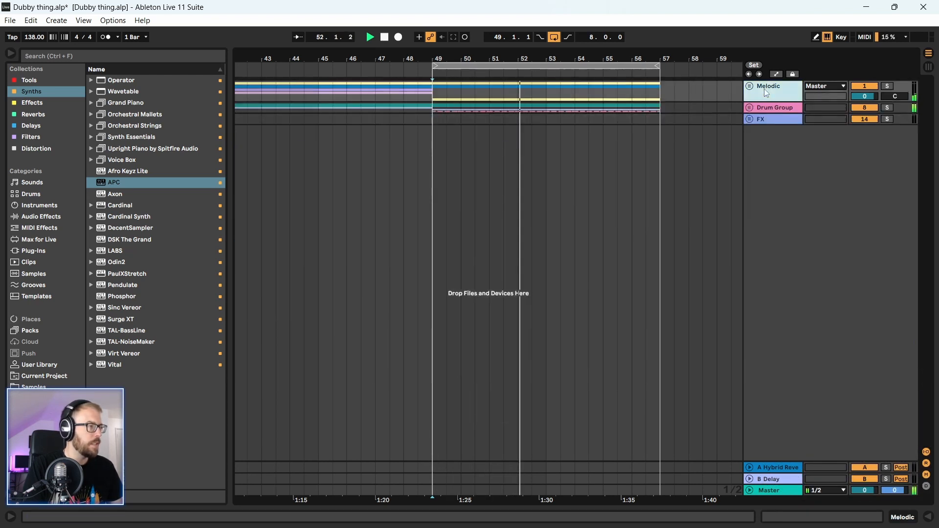
{"action": "left_click", "coordinate": [767, 120]}
{"action": "left_click", "coordinate": [758, 108], "text": "shift"}
{"action": "left_click", "coordinate": [749, 86]}
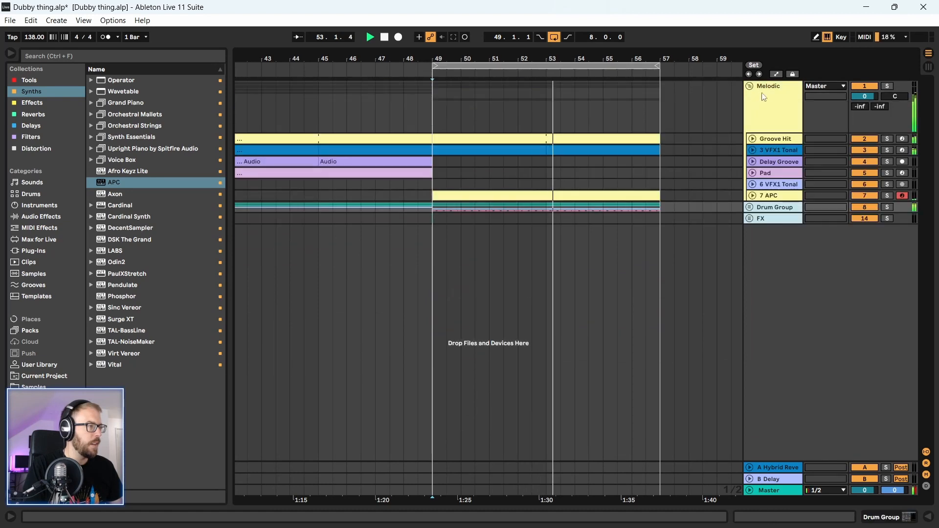
{"action": "left_click_drag", "start_coordinate": [862, 96], "coordinate": [861, 101]}
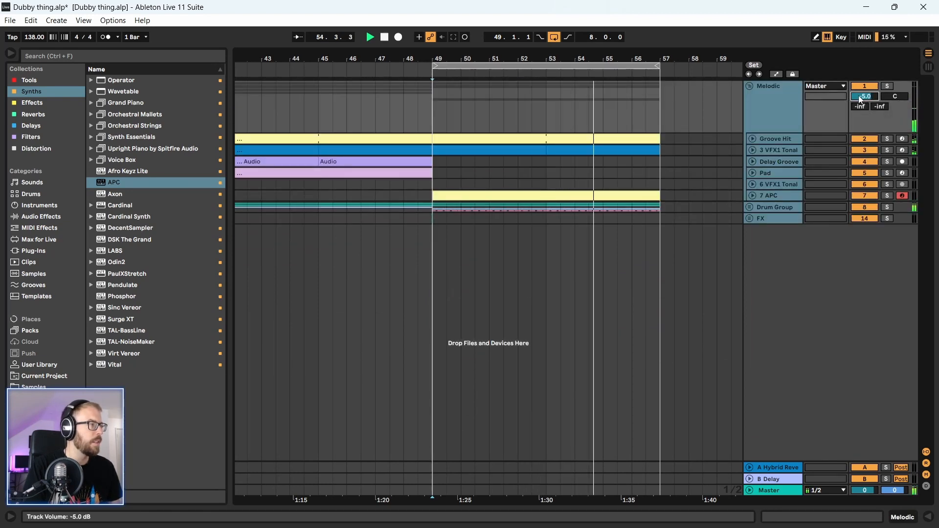
- Focus the arrangement on bars 49–57 and unfold the APC track to show its mixer controls
{"action": "left_click", "coordinate": [439, 185]}
{"action": "left_click_drag", "start_coordinate": [438, 58], "coordinate": [361, 73]}
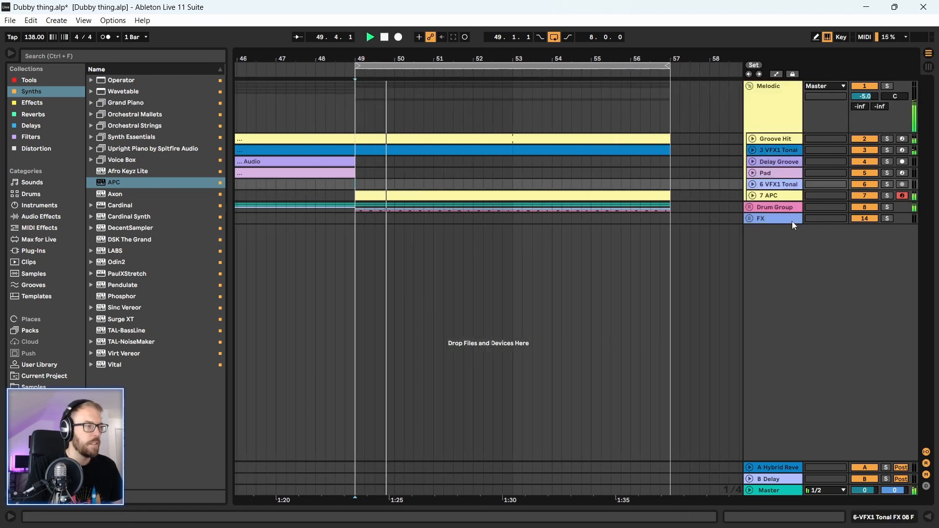
{"action": "left_click", "coordinate": [773, 197]}
{"action": "key", "text": "u"}
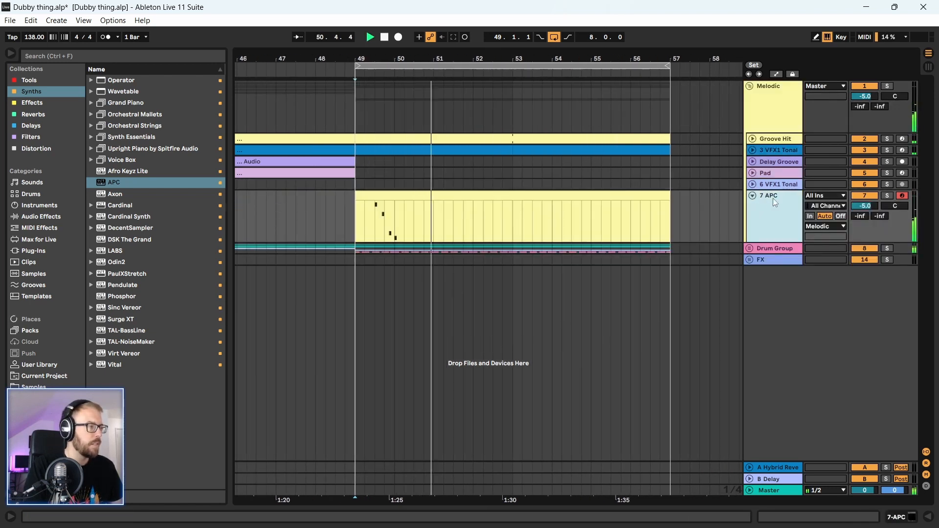
- Reset the APC track's volume to 0 dB, stop playback and open its Cloudrum plug-in window
{"action": "double_click", "coordinate": [772, 198]}
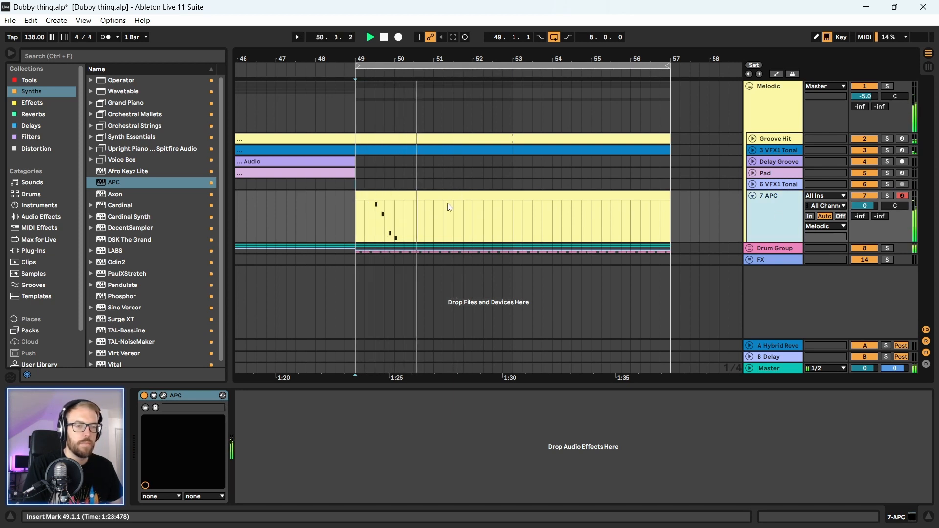
{"action": "key", "text": "space"}
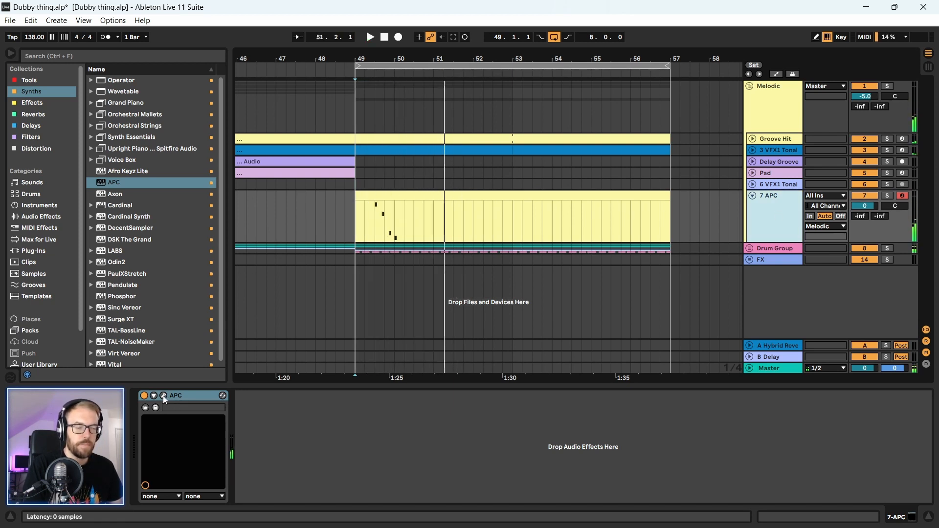
{"action": "left_click", "coordinate": [163, 395]}
{"action": "left_click_drag", "start_coordinate": [216, 62], "coordinate": [253, 57]}
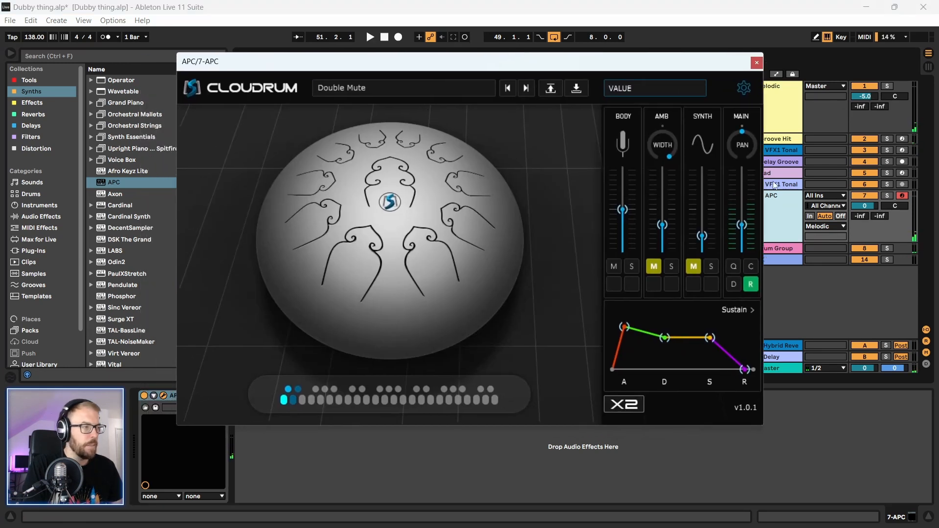
- Shape Cloudrum's envelope over the playing loop, with a release of about 1667 ms and the sustain lowered to -95 dB
{"action": "left_click_drag", "start_coordinate": [744, 371], "coordinate": [729, 371]}
{"action": "left_click_drag", "start_coordinate": [687, 338], "coordinate": [647, 363]}
{"action": "key", "text": "space"}
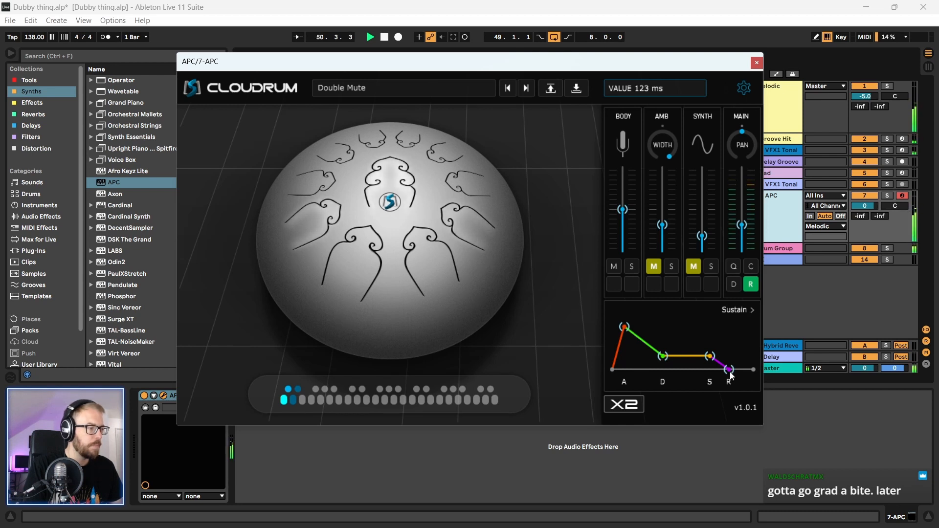
{"action": "left_click_drag", "start_coordinate": [732, 376], "coordinate": [678, 368]}
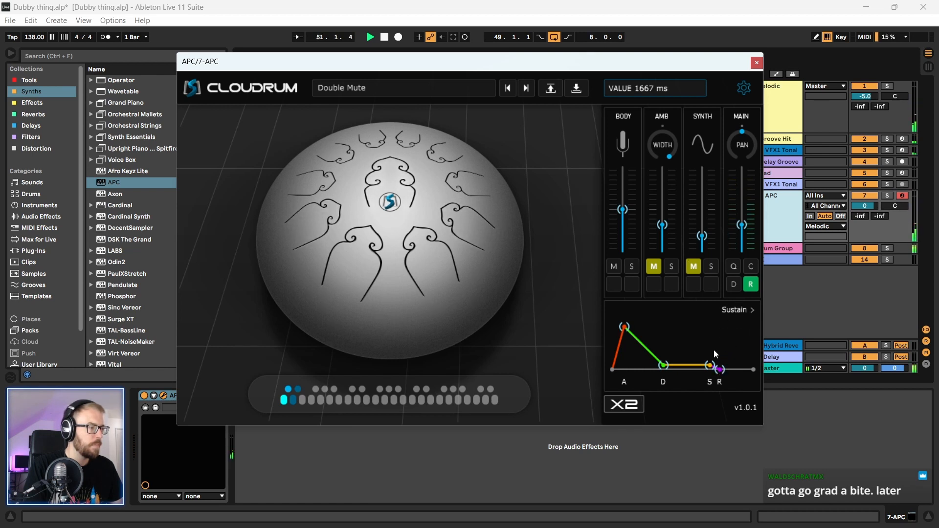
{"action": "left_click_drag", "start_coordinate": [709, 365], "coordinate": [709, 397]}
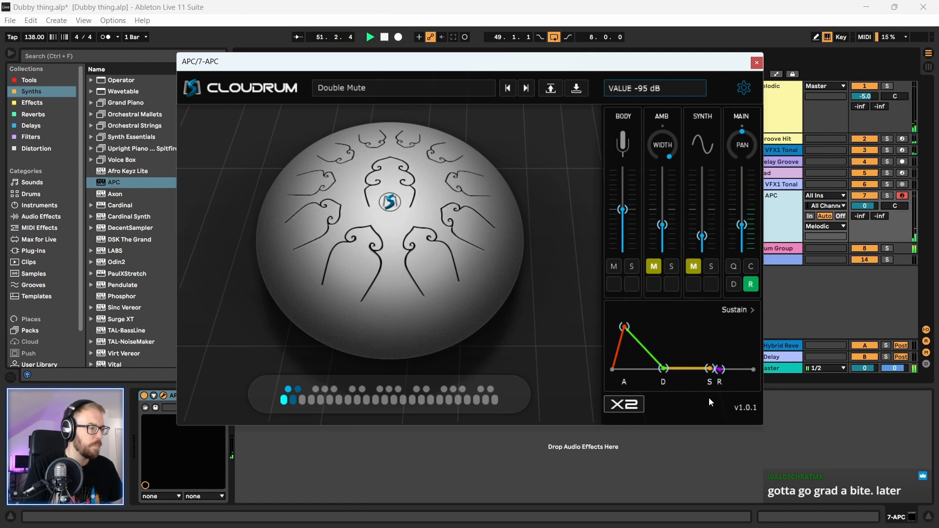
- Solo the APC track and reopen the Cloudrum window clear of the track controls
{"action": "left_click", "coordinate": [756, 63]}
{"action": "left_click", "coordinate": [888, 197]}
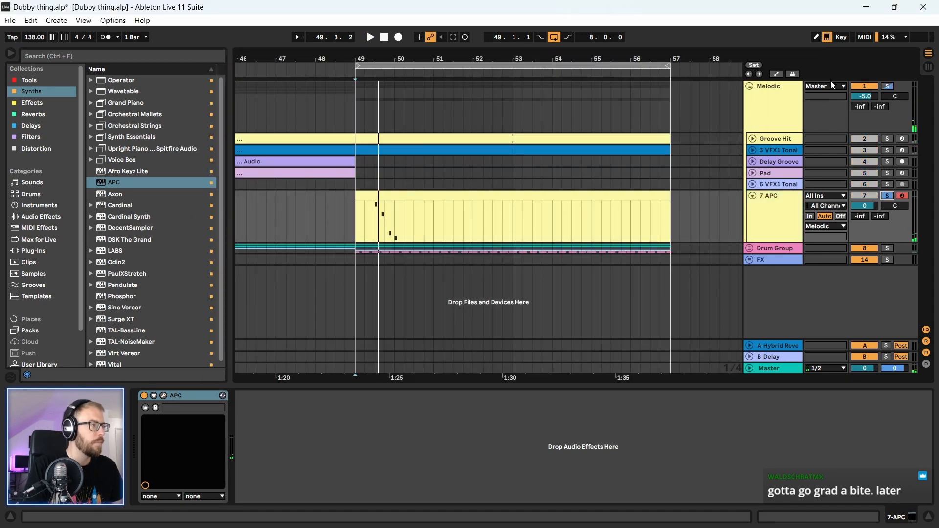
{"action": "left_click", "coordinate": [164, 396]}
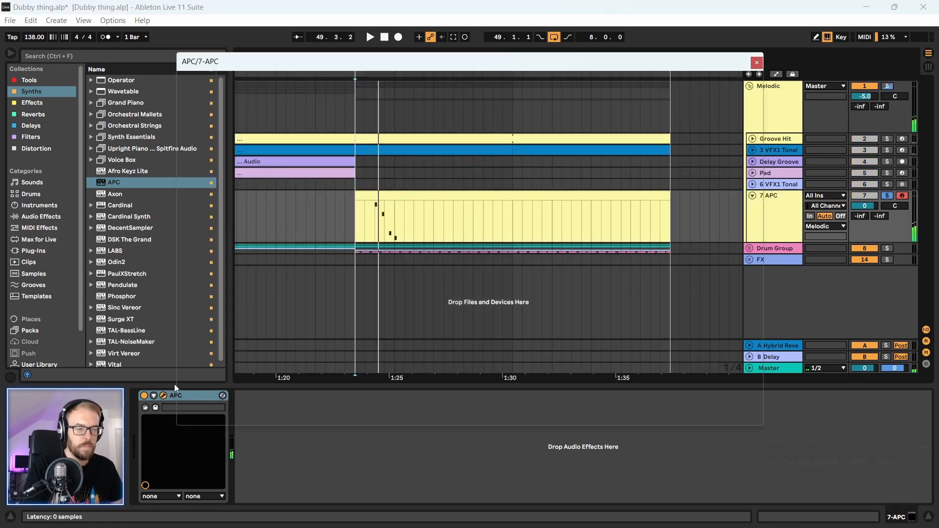
{"action": "left_click_drag", "start_coordinate": [396, 63], "coordinate": [329, 62]}
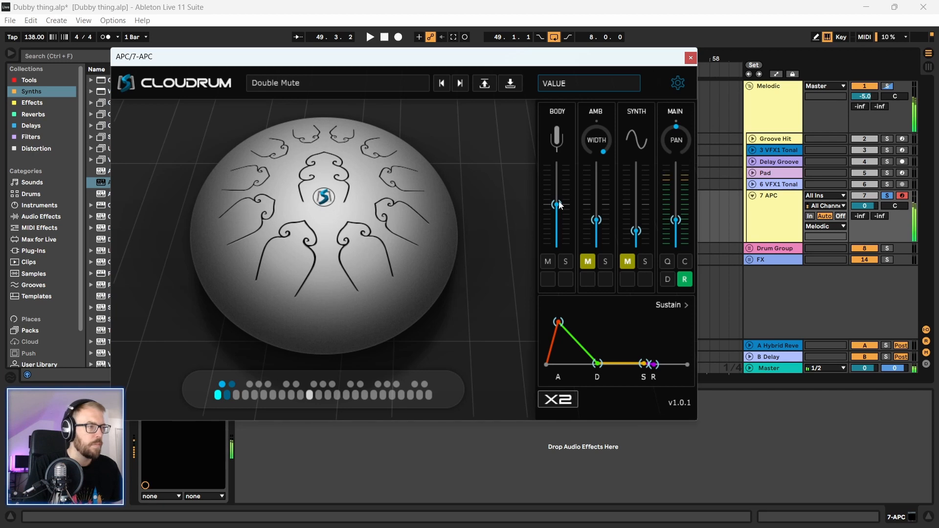
- Unmute Cloudrum's AMB and SYNTH channels, pull the synth level to minimum and raise the ambience level to maximum
{"action": "left_click_drag", "start_coordinate": [596, 220], "coordinate": [638, 157]}
{"action": "left_click", "coordinate": [588, 261]}
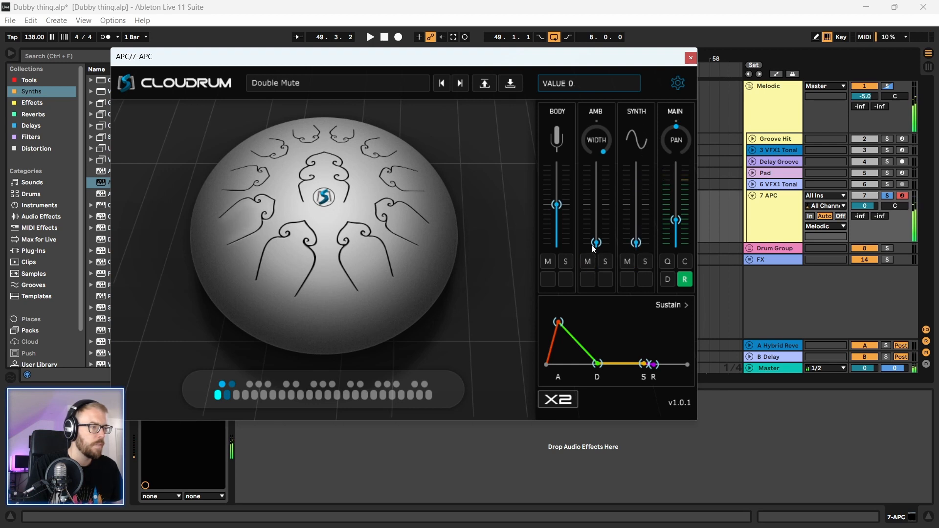
{"action": "left_click_drag", "start_coordinate": [596, 243], "coordinate": [597, 125]}
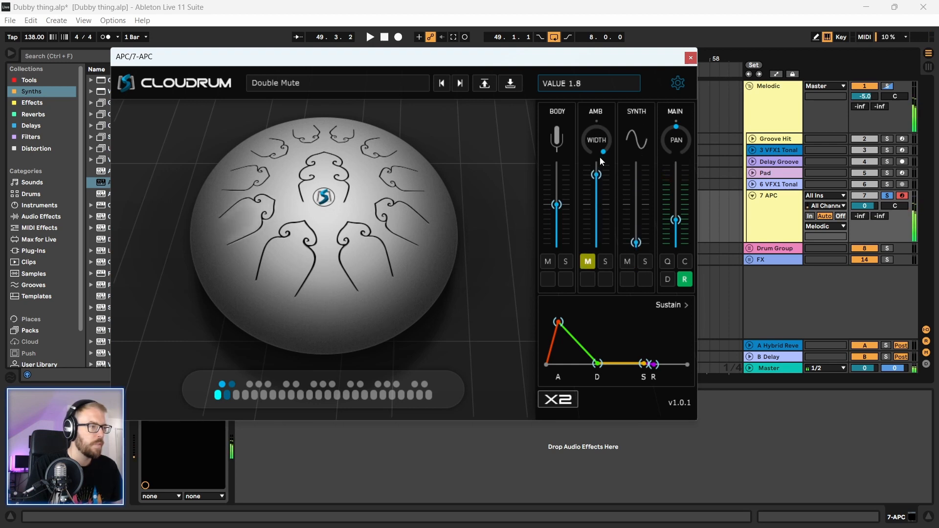
{"action": "left_click_drag", "start_coordinate": [595, 185], "coordinate": [590, 265]}
{"action": "left_click", "coordinate": [592, 262]}
{"action": "left_click", "coordinate": [593, 263]}
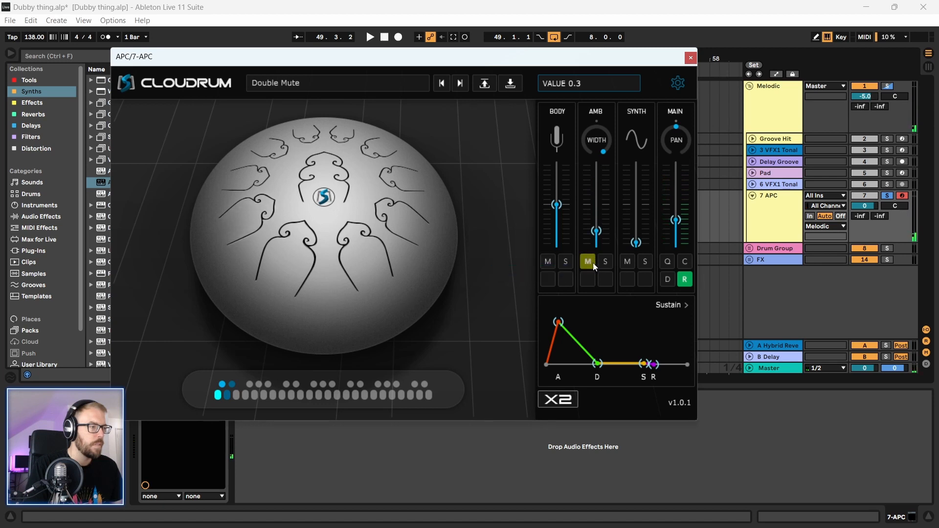
{"action": "left_click", "coordinate": [592, 262]}
{"action": "left_click_drag", "start_coordinate": [596, 231], "coordinate": [593, 92]}
{"action": "left_click_drag", "start_coordinate": [599, 146], "coordinate": [611, 328]}
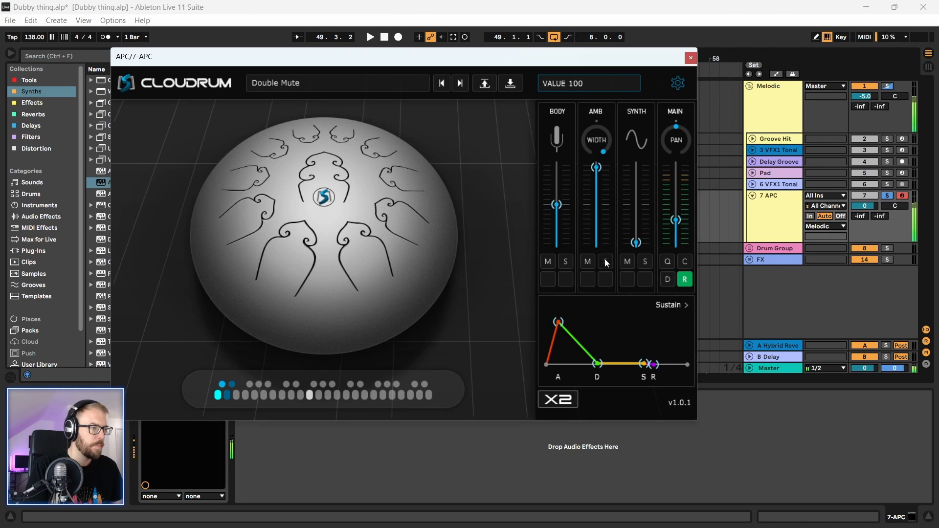
- Examine the delay, 5-band EQ and compressor settings on Cloudrum's main channel
{"action": "left_click", "coordinate": [668, 280]}
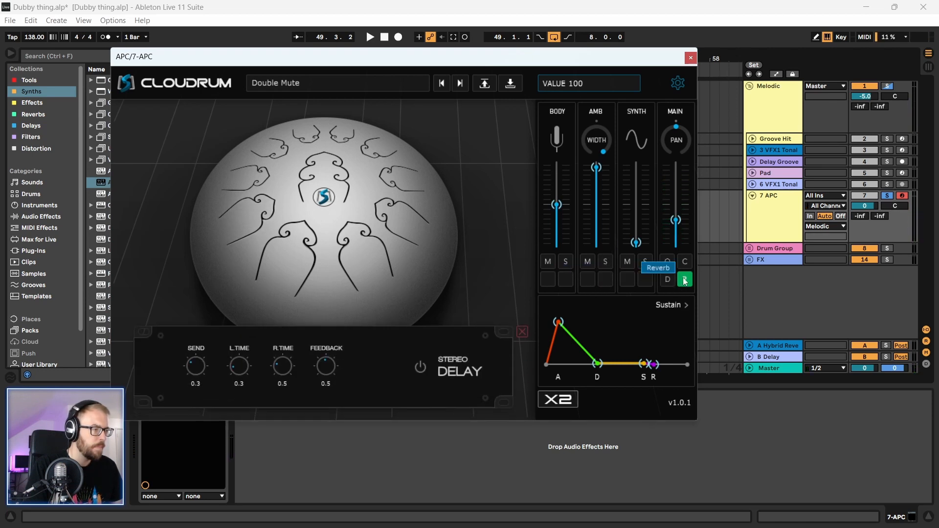
{"action": "left_click", "coordinate": [684, 280]}
{"action": "left_click", "coordinate": [677, 221]}
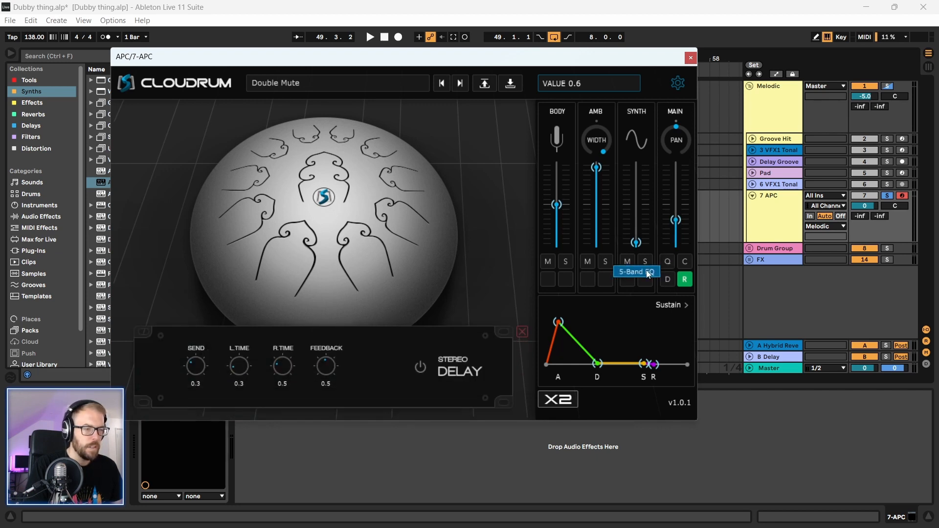
{"action": "left_click", "coordinate": [669, 262]}
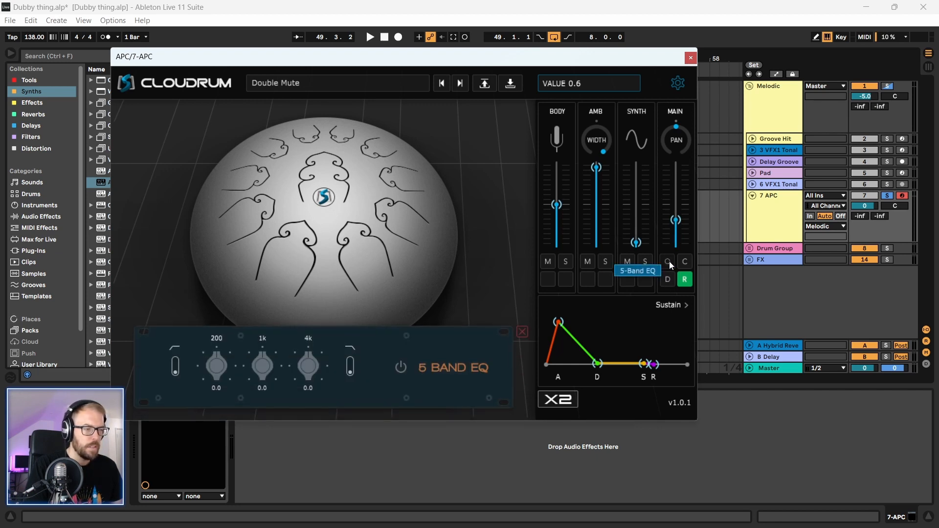
{"action": "left_click", "coordinate": [686, 263]}
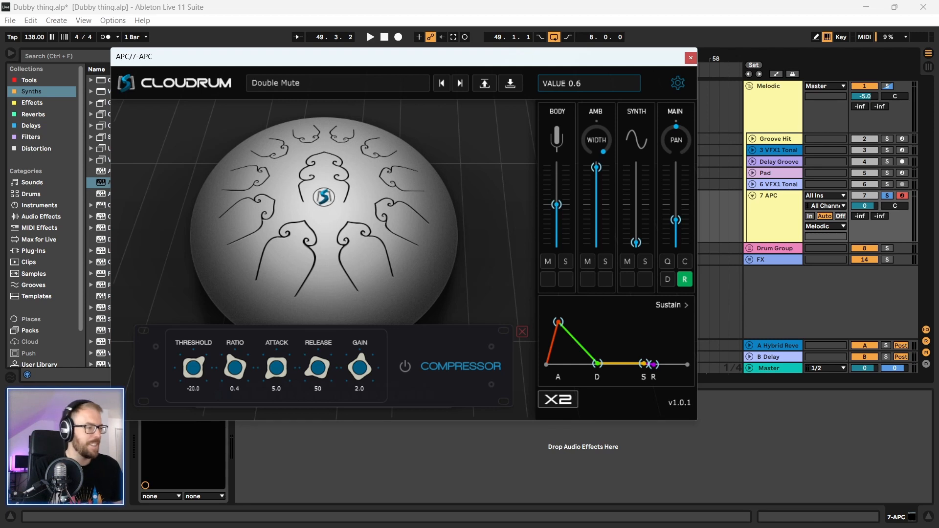
{"action": "mouse_move", "coordinate": [480, 527]}
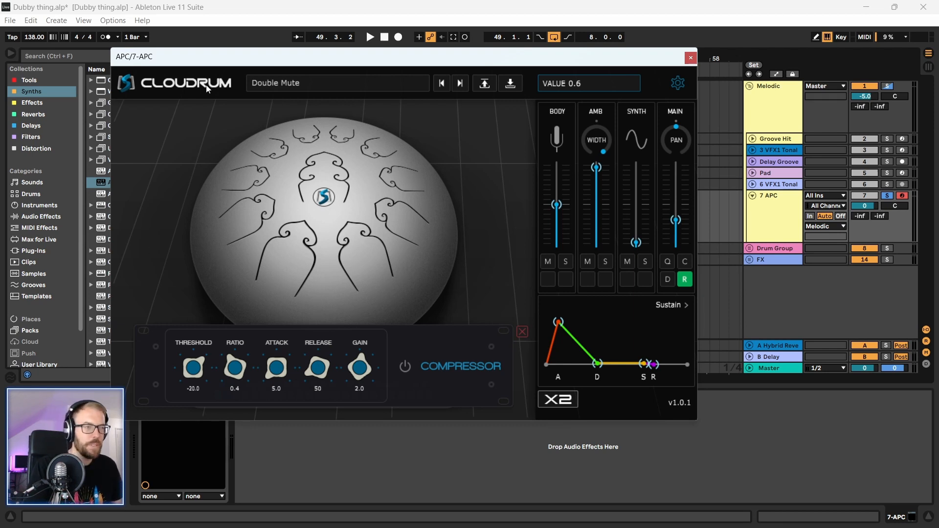
{"action": "left_click_drag", "start_coordinate": [235, 59], "coordinate": [302, 65]}
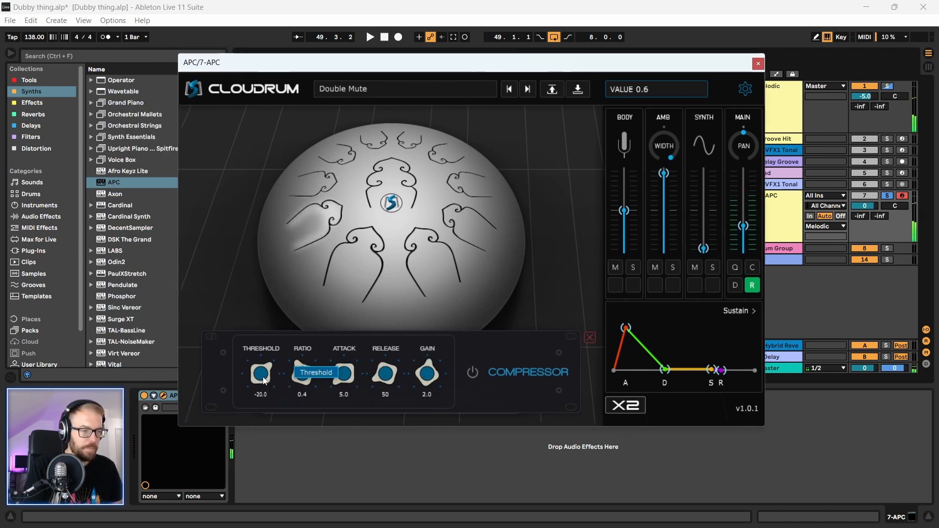
- Set Cloudrum's 5-band EQ to -1.5 at 200 and 7.4 at 1k, and switch on its low cut
{"action": "left_click", "coordinate": [734, 268]}
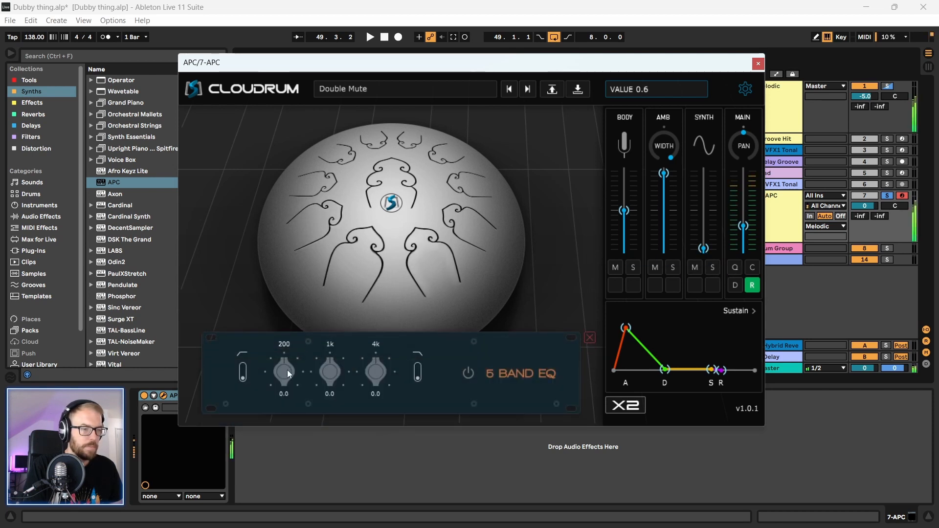
{"action": "left_click_drag", "start_coordinate": [284, 375], "coordinate": [277, 318]}
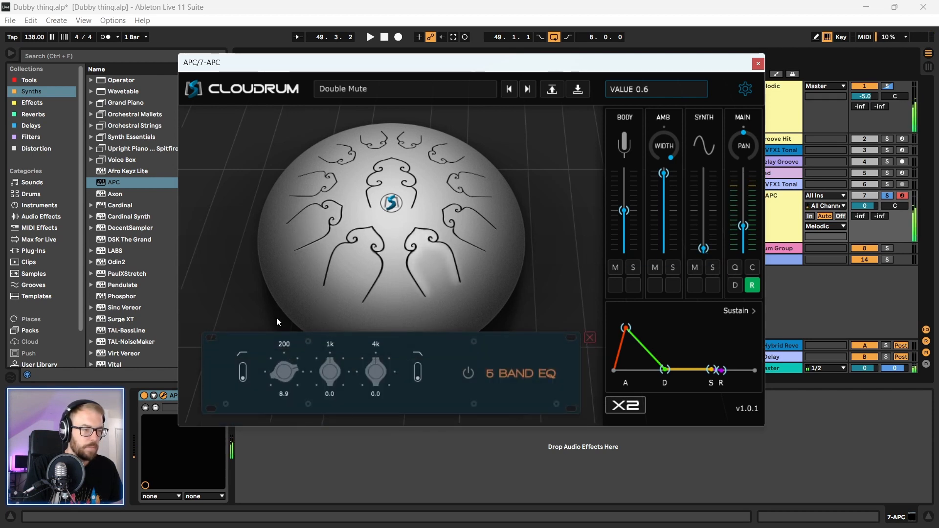
{"action": "left_click_drag", "start_coordinate": [328, 370], "coordinate": [326, 337]}
{"action": "left_click_drag", "start_coordinate": [283, 373], "coordinate": [304, 430]}
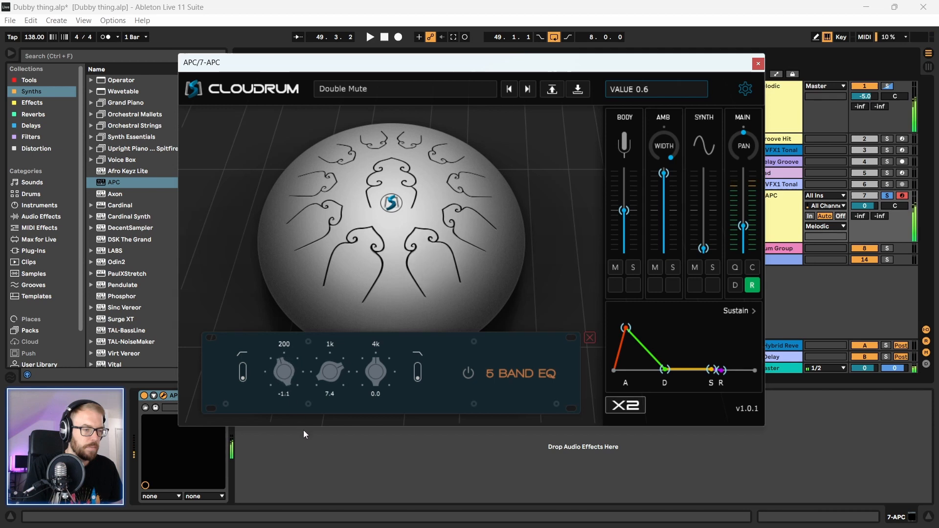
{"action": "left_click", "coordinate": [243, 371]}
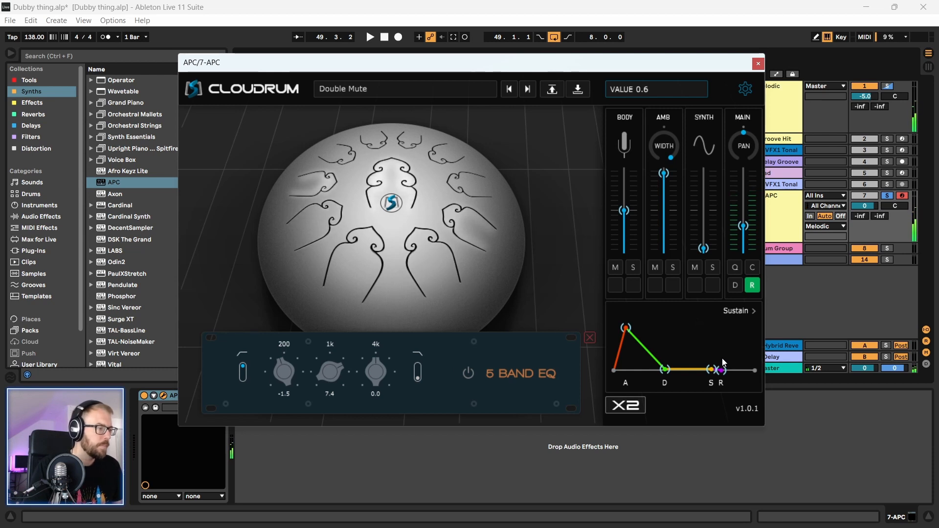
- Shorten Cloudrum's release to 1364 ms, close the plug-in and play the unsoloed loop from bar 49
{"action": "left_click_drag", "start_coordinate": [721, 370], "coordinate": [680, 377]}
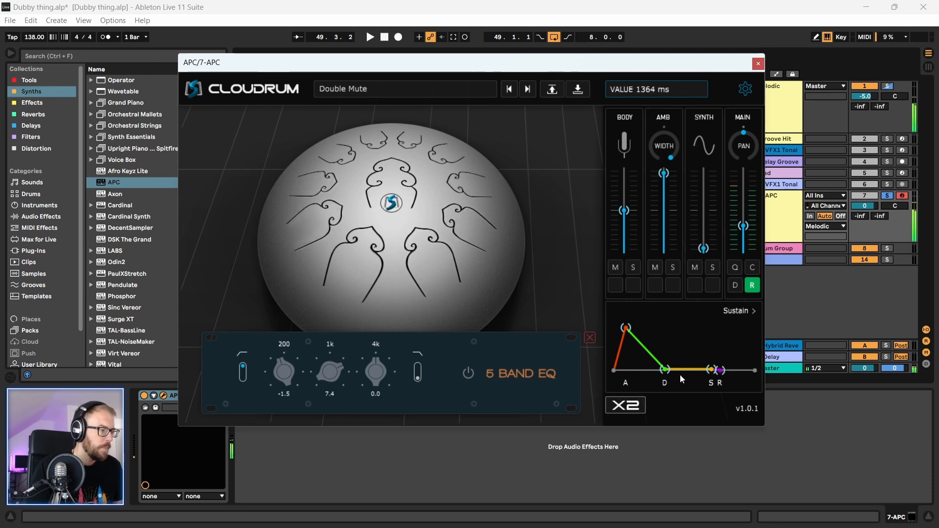
{"action": "left_click", "coordinate": [757, 63]}
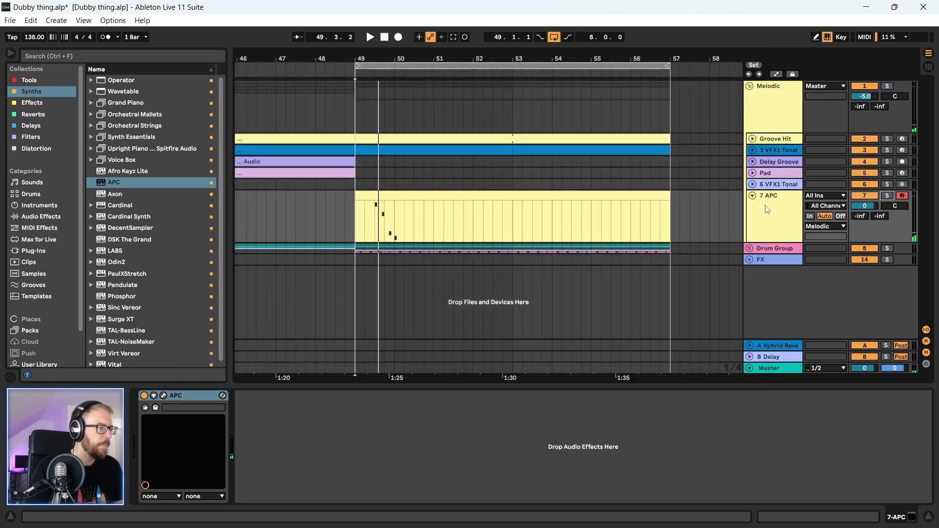
{"action": "key", "text": "space"}
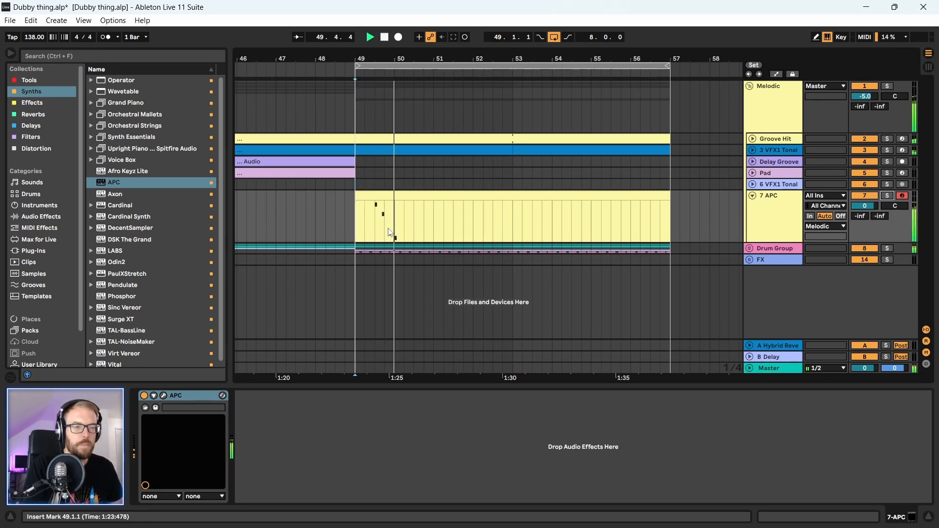
- Start swapping the APC track's instrument and browse the Orchestral Mallets sounds in the Synths collection
{"action": "left_click", "coordinate": [449, 192]}
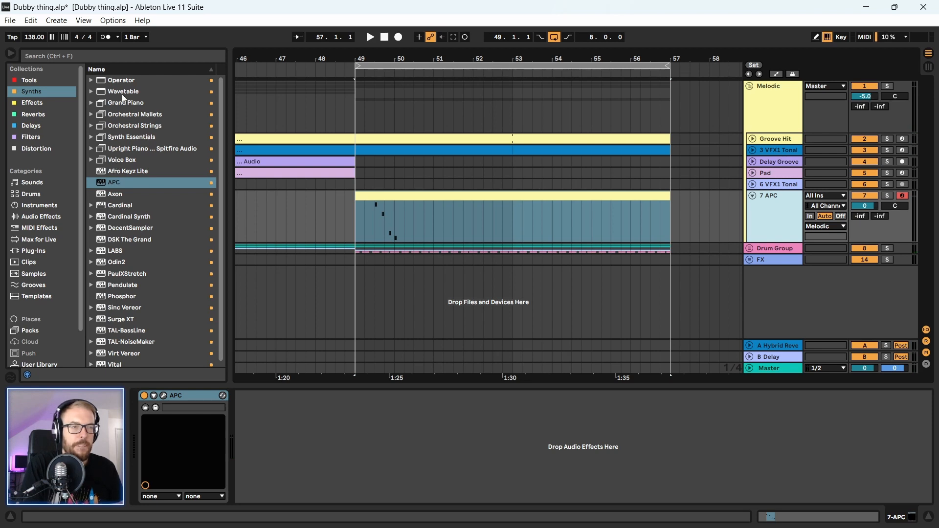
{"action": "left_click", "coordinate": [91, 115]}
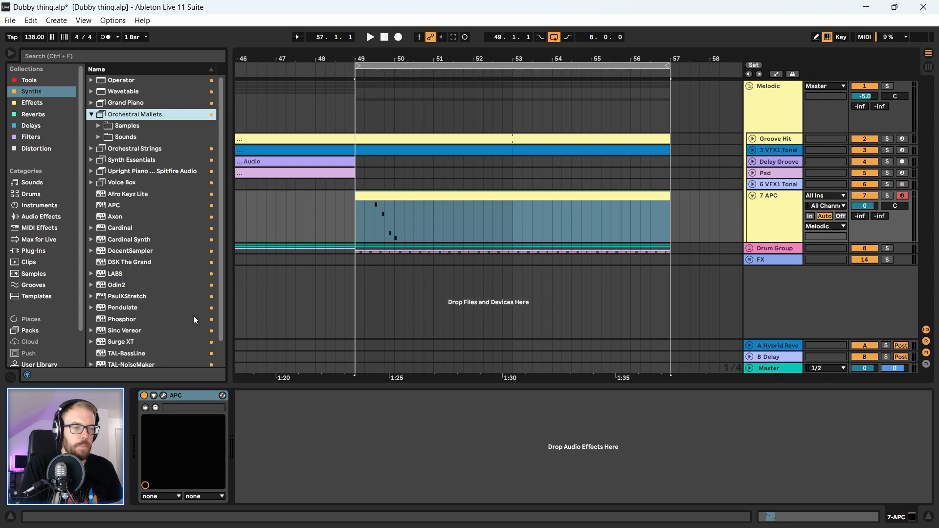
{"action": "left_click", "coordinate": [222, 395]}
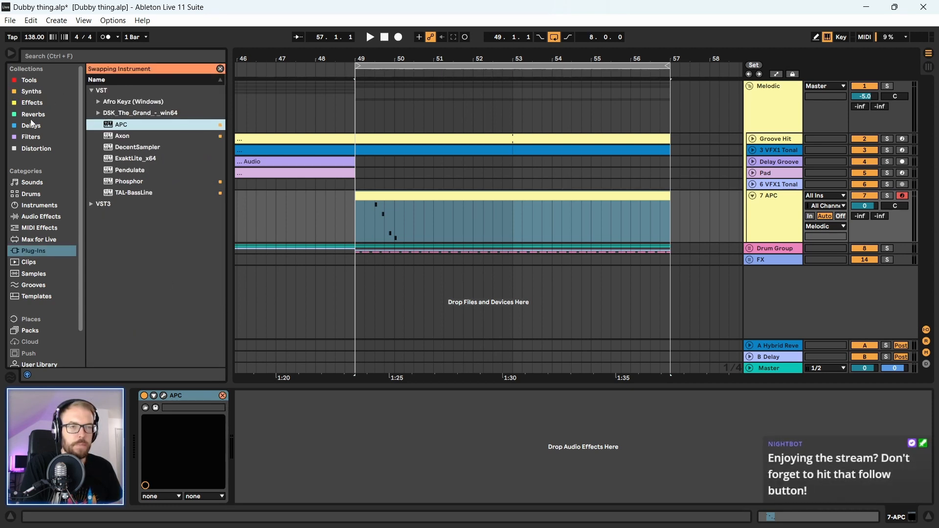
{"action": "left_click", "coordinate": [36, 92]}
{"action": "left_click", "coordinate": [99, 137]}
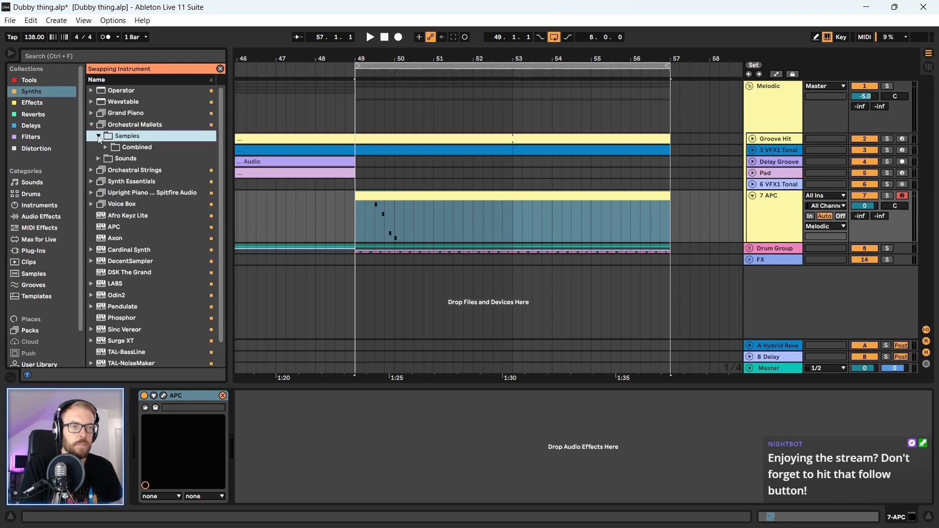
{"action": "left_click", "coordinate": [99, 157]}
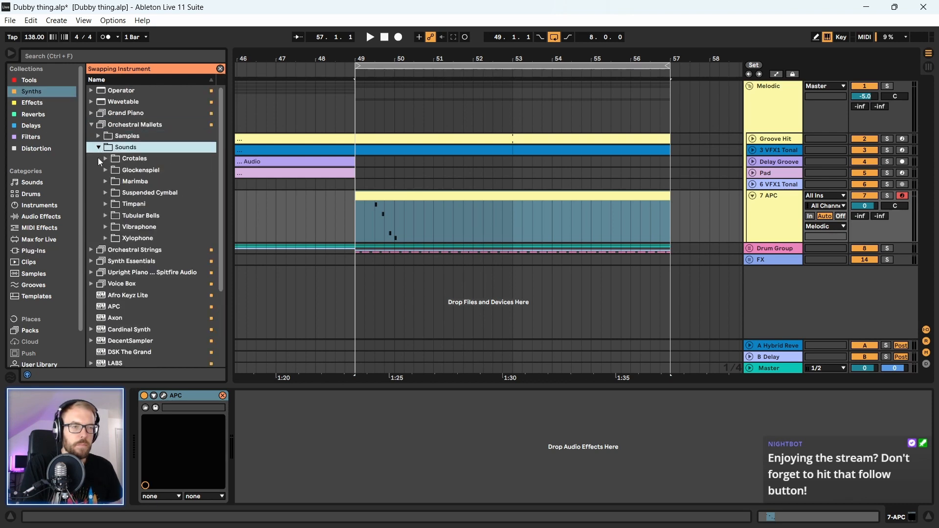
- Replace the APC instrument with the Marimba Cloth Hits preset and play the phrase from bar 49
{"action": "left_click", "coordinate": [139, 183]}
{"action": "left_click", "coordinate": [148, 194]}
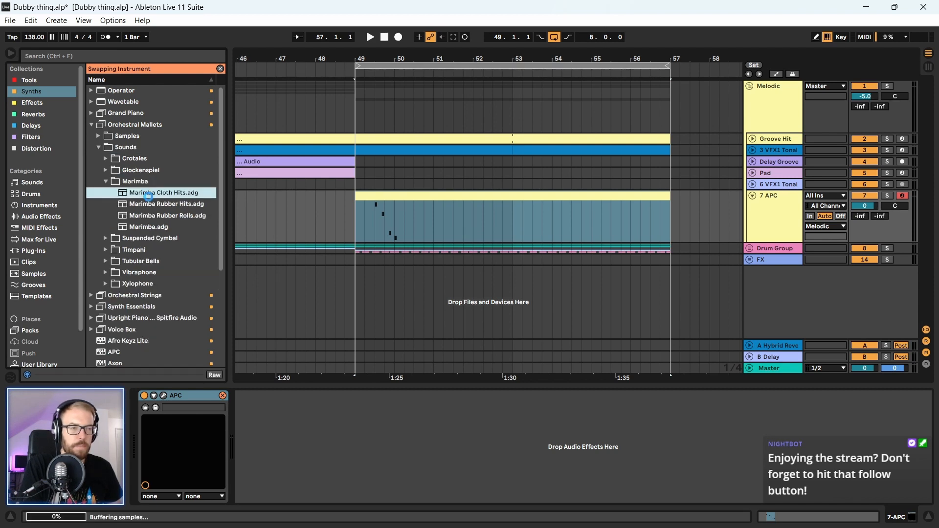
{"action": "key", "text": "space"}
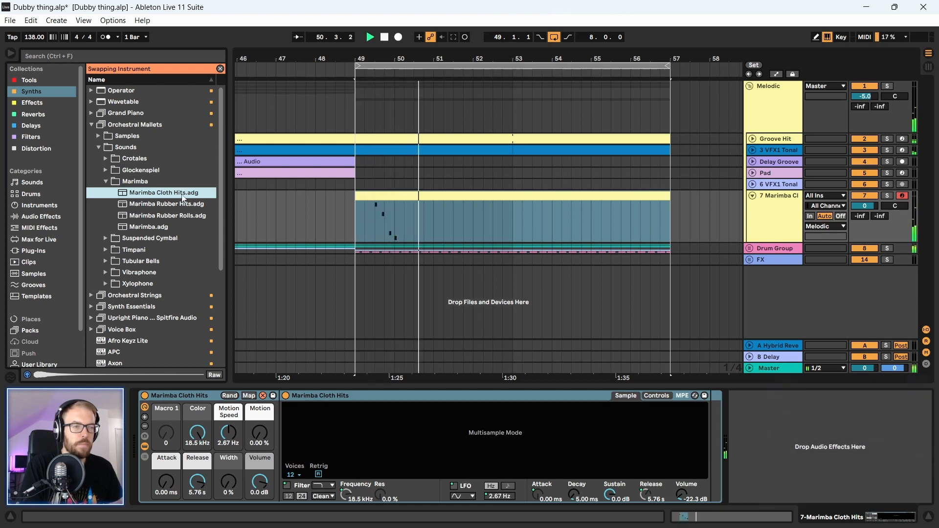
- Try the Crotales preset from Orchestral Mallets on the marimba track and play the phrase from bar 49
{"action": "left_click", "coordinate": [166, 205]}
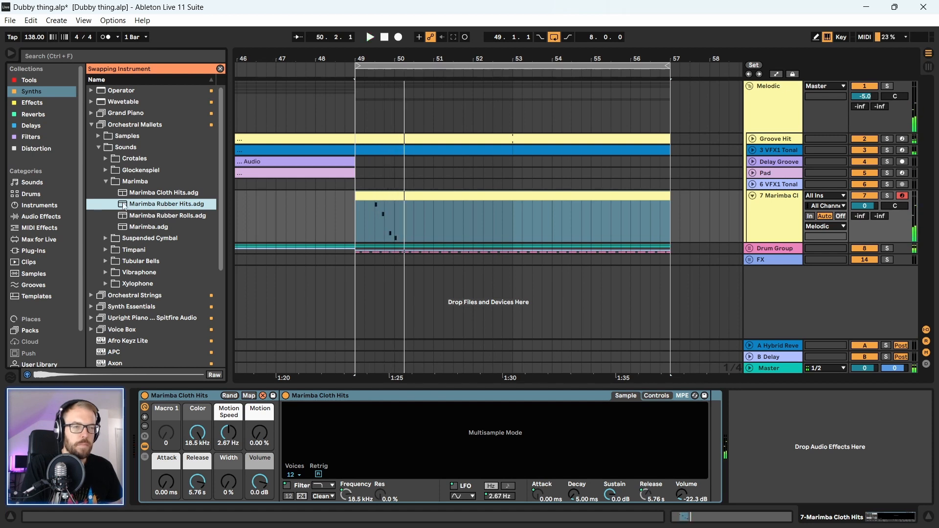
{"action": "left_click", "coordinate": [105, 181]}
{"action": "left_click", "coordinate": [106, 159]}
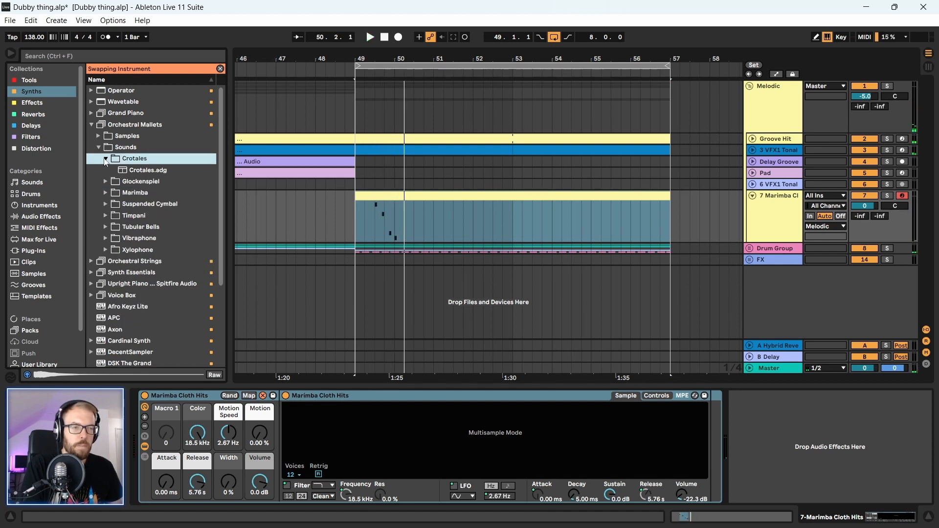
{"action": "left_click", "coordinate": [141, 171]}
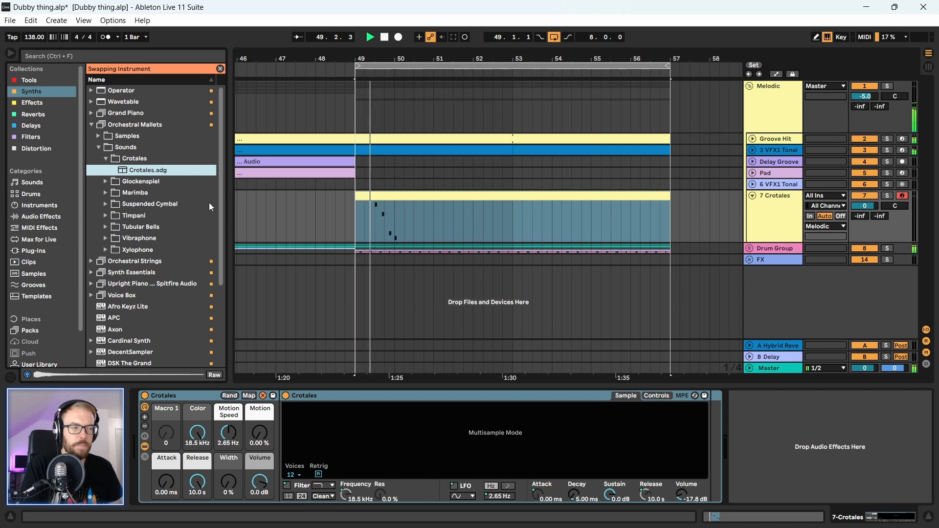
{"action": "left_click", "coordinate": [371, 228]}
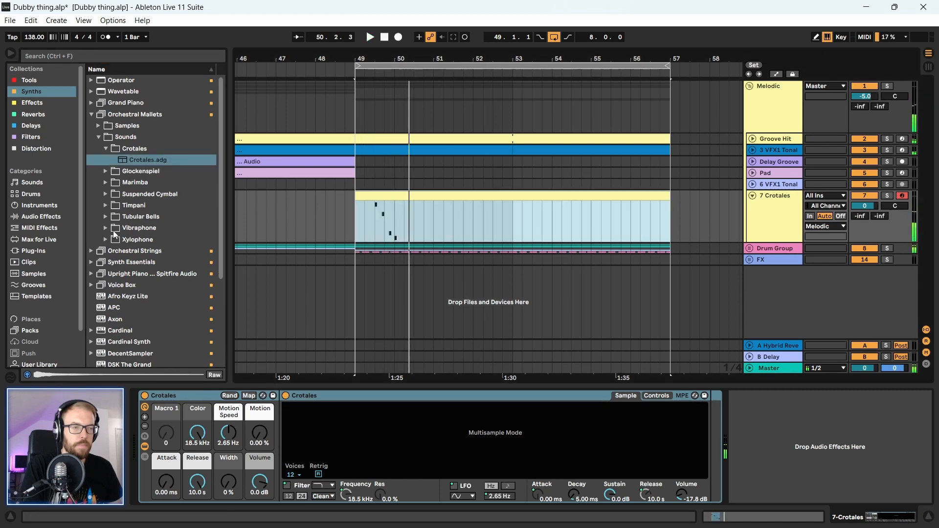
- Look through the other mallet folders, try the Marimba Rubber Hits preset on the Crotales track and play the phrase from bar 49
{"action": "left_click", "coordinate": [108, 240]}
{"action": "left_click", "coordinate": [107, 217]}
{"action": "left_click", "coordinate": [107, 218]}
{"action": "left_click", "coordinate": [106, 217]}
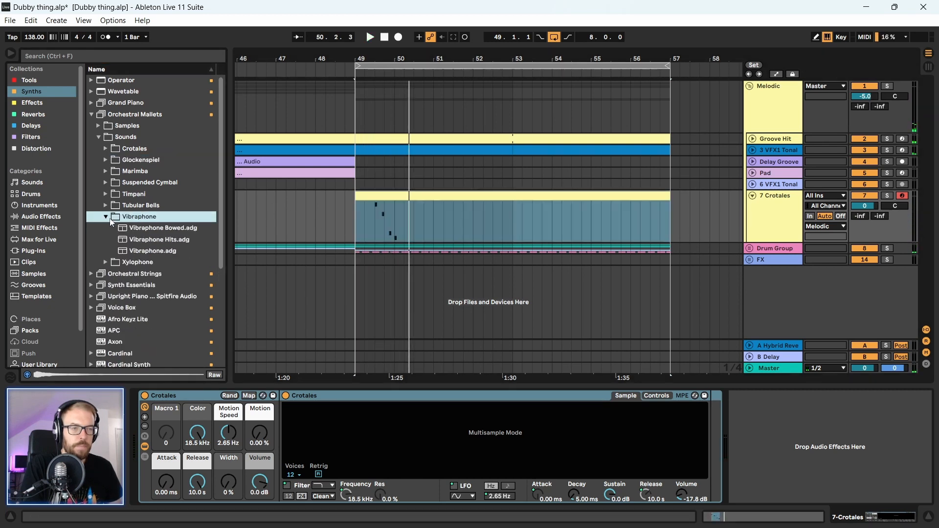
{"action": "left_click", "coordinate": [107, 216]}
{"action": "left_click", "coordinate": [106, 194]}
{"action": "left_click", "coordinate": [106, 183]}
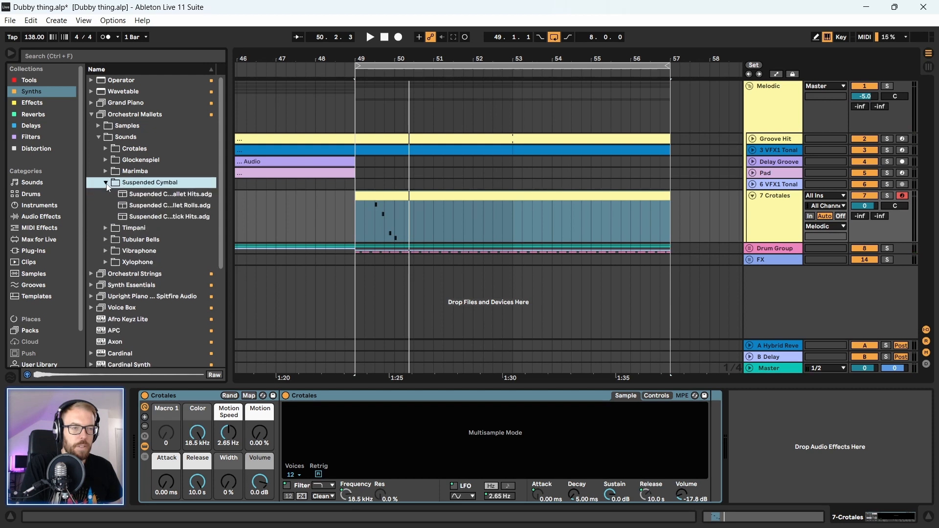
{"action": "left_click", "coordinate": [106, 171]}
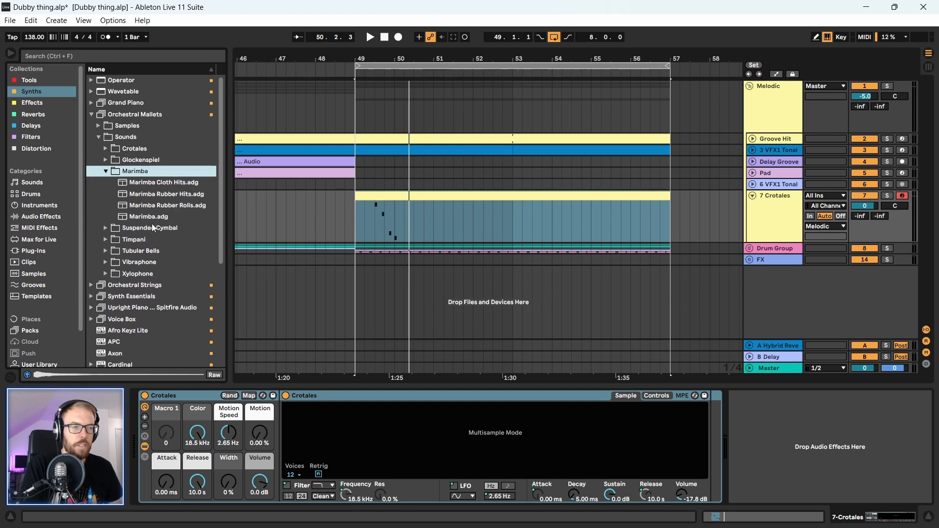
{"action": "double_click", "coordinate": [158, 194]}
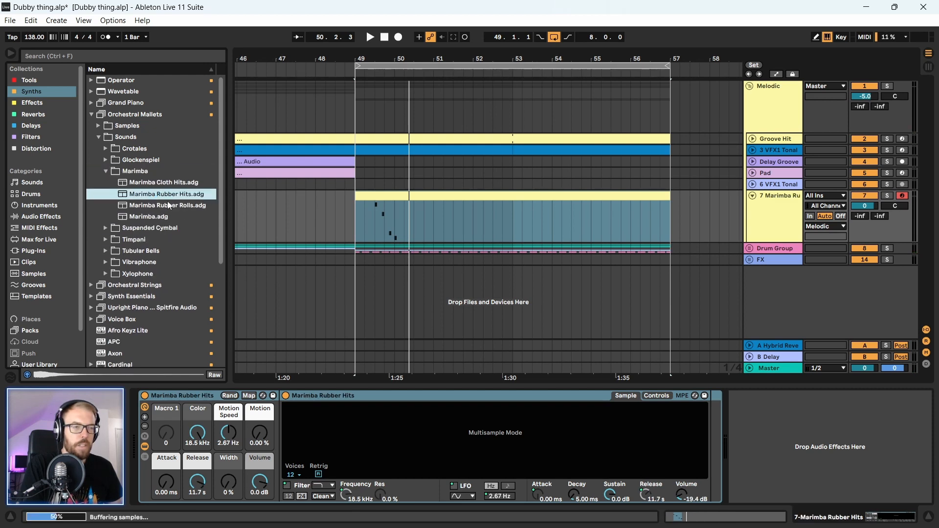
{"action": "key", "text": "space"}
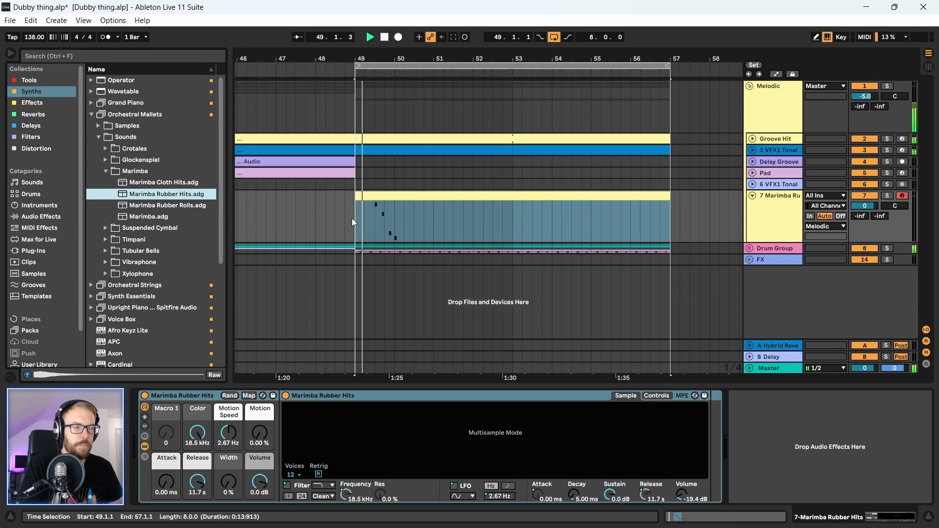
{"action": "left_click", "coordinate": [376, 230]}
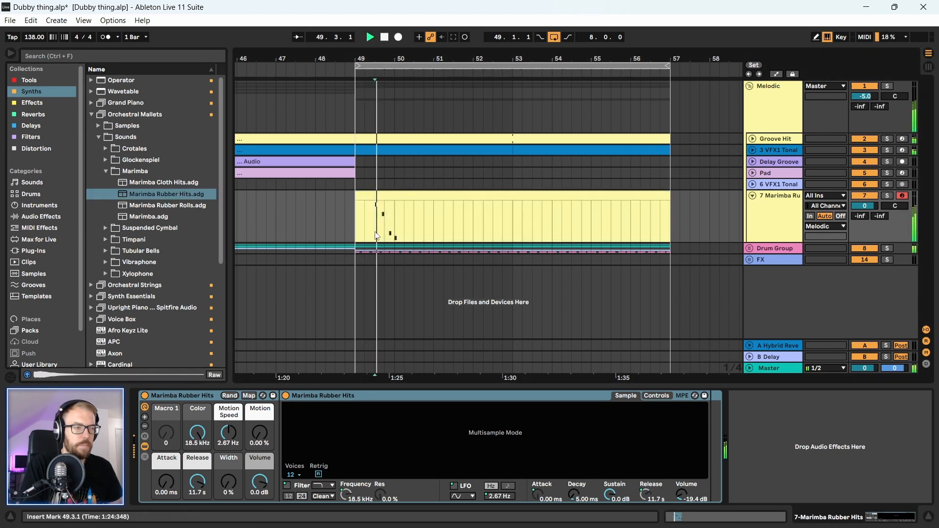
- Load the Marimba Cloth Hits preset on the mallet track again and play the phrase
{"action": "double_click", "coordinate": [155, 183]}
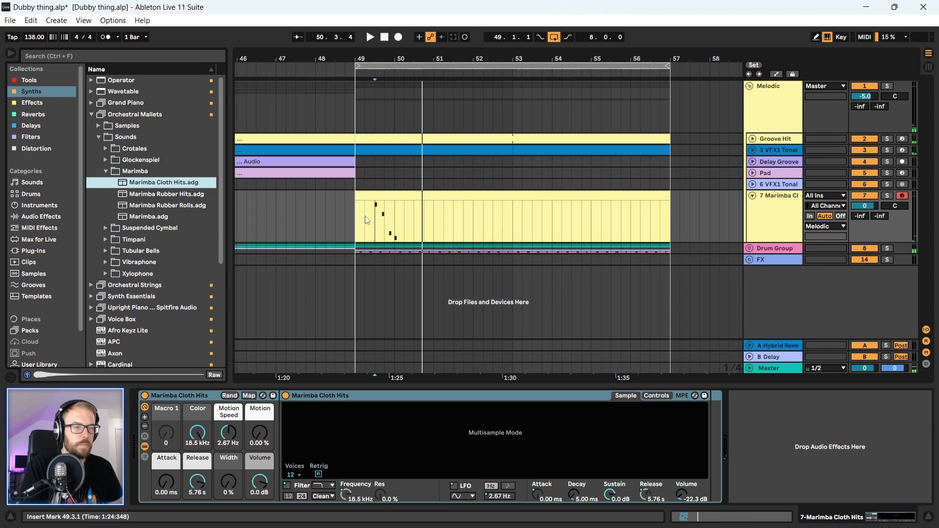
{"action": "key", "text": "space"}
{"action": "key", "text": "space"}
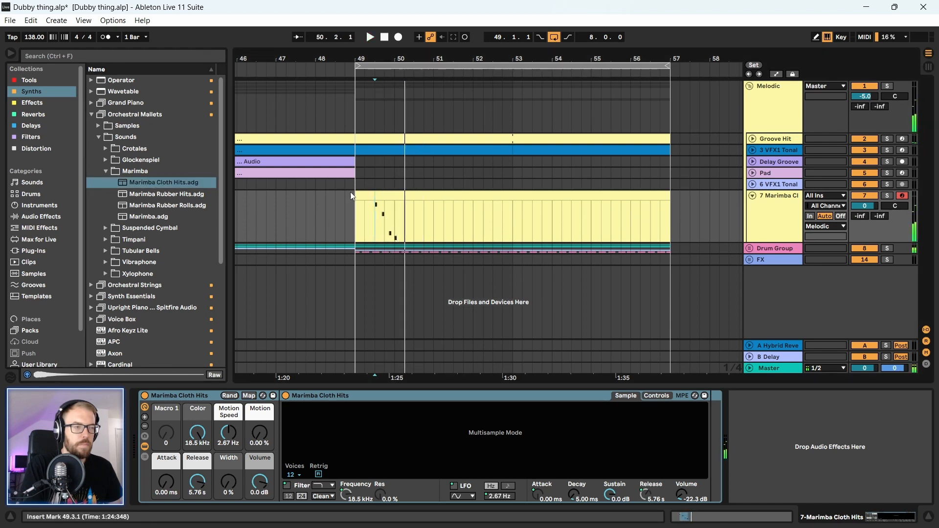
- Audition the marimba track soloed, unsolo it and play it with the full mix
{"action": "left_click", "coordinate": [888, 196]}
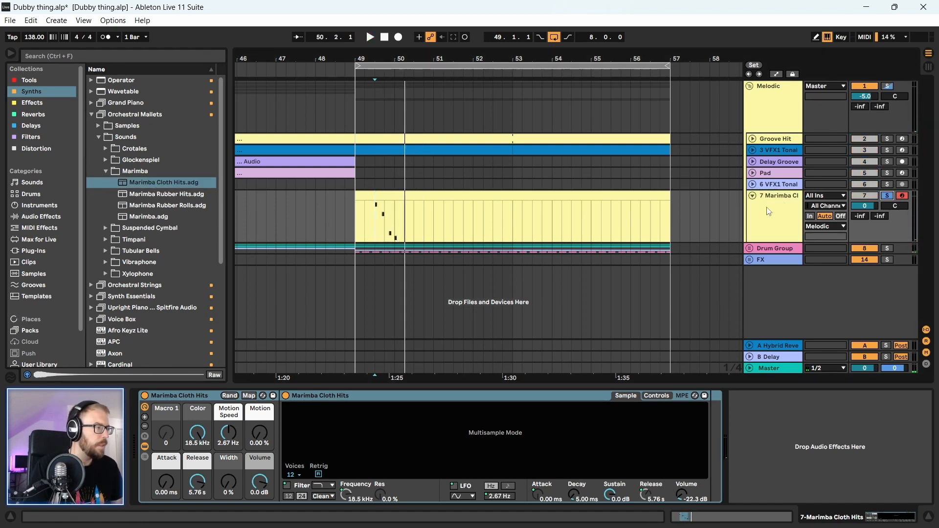
{"action": "left_click", "coordinate": [380, 398]}
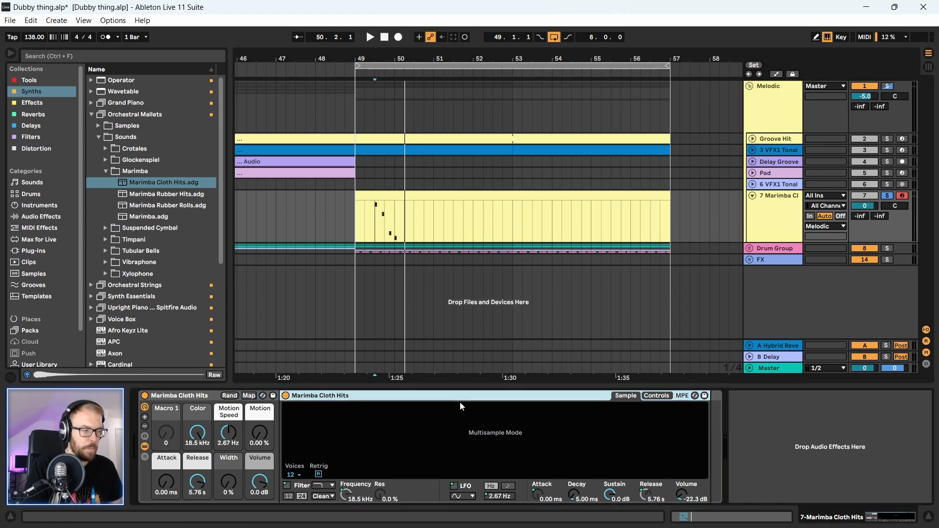
{"action": "key", "text": "space"}
{"action": "key", "text": "space"}
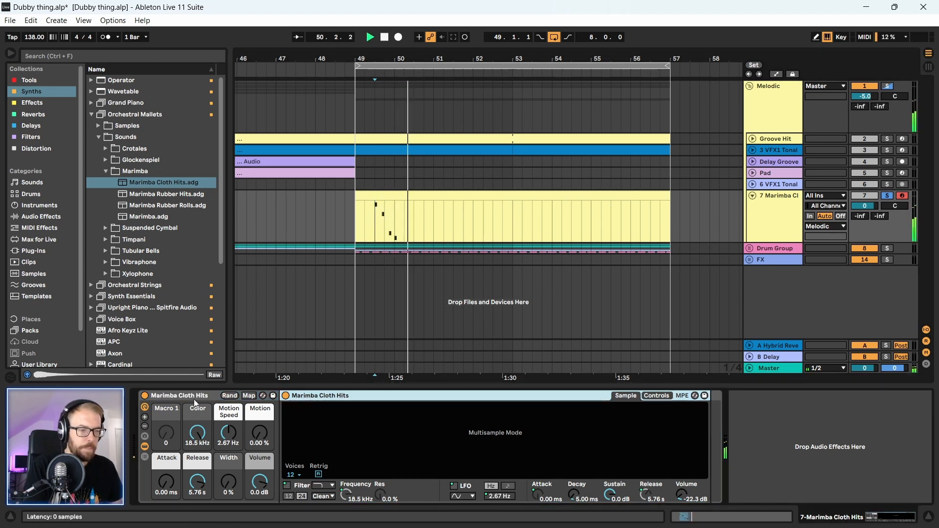
{"action": "left_click", "coordinate": [289, 408]}
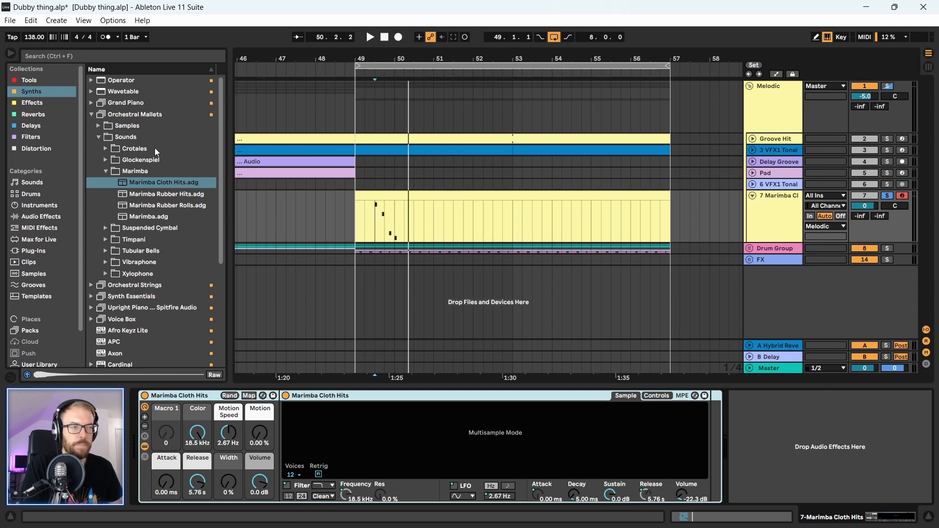
{"action": "left_click", "coordinate": [887, 197]}
{"action": "key", "text": "space"}
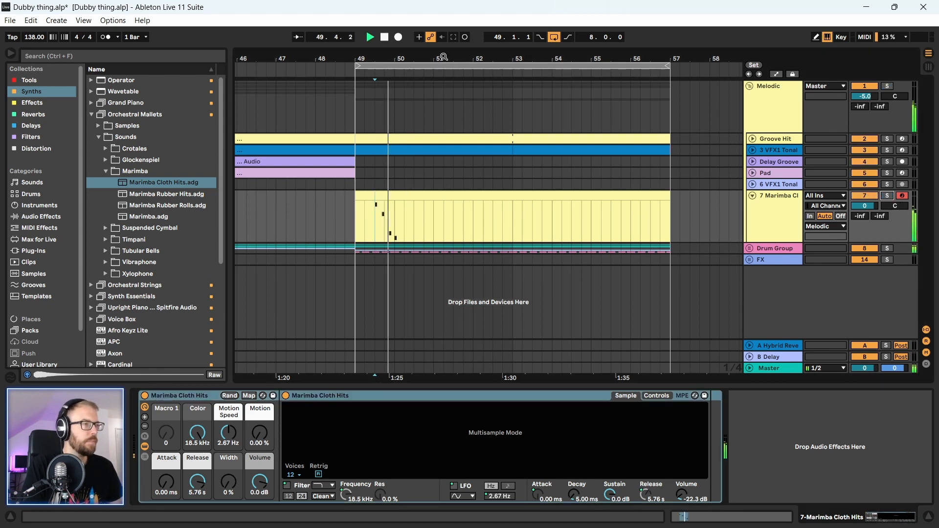
- Deactivate the marimba clip at bars 49–57 and save the set
{"action": "left_click_drag", "start_coordinate": [442, 58], "coordinate": [376, 68]}
{"action": "left_click", "coordinate": [292, 192]}
{"action": "key", "text": "space"}
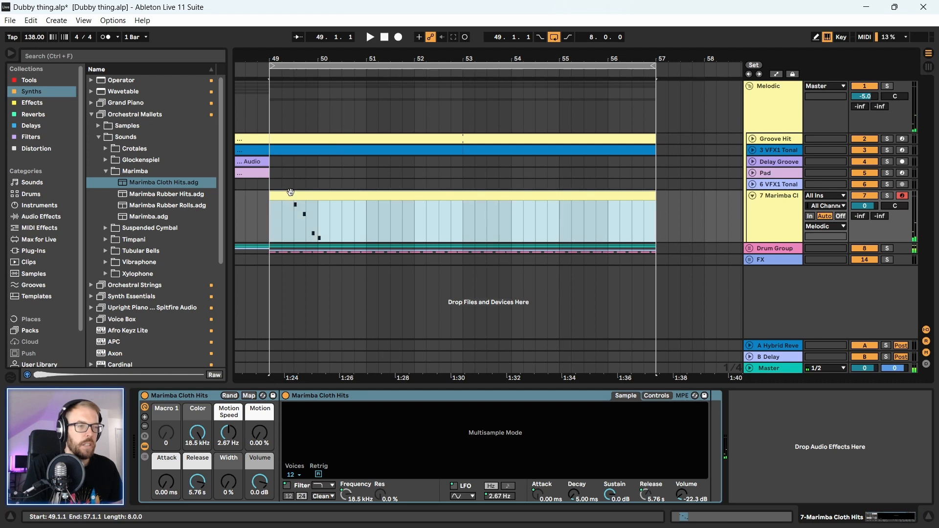
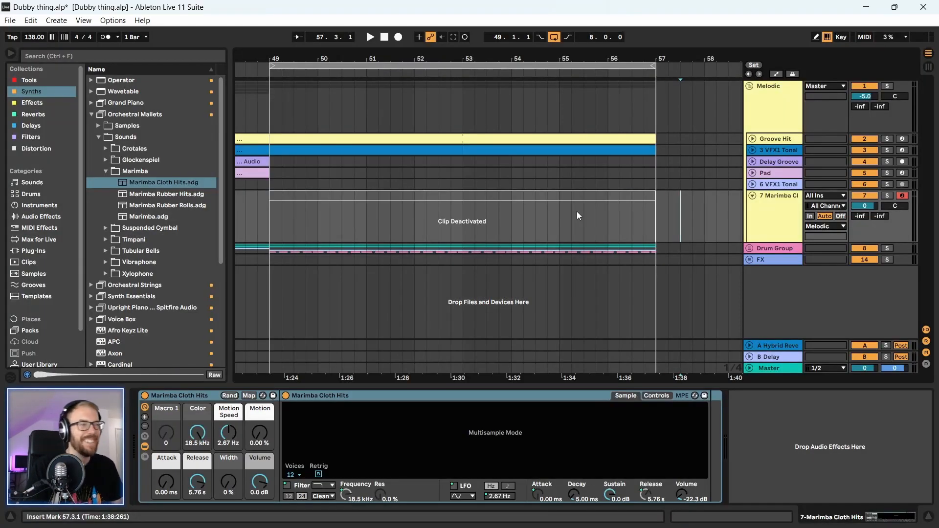
{"action": "left_click", "coordinate": [450, 210]}
{"action": "key", "text": "ctrl+s"}
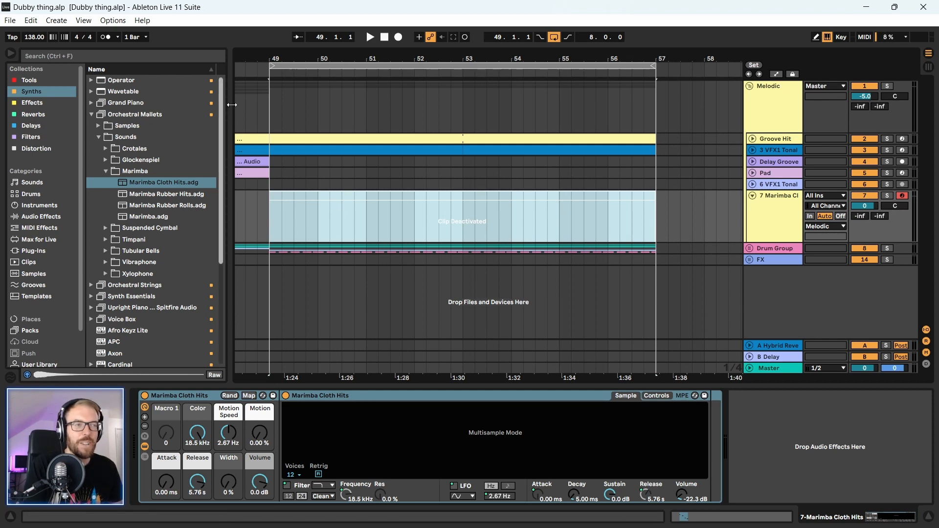
- Insert a MIDI track below the marimba track and load Vital from the Synths collection onto it
{"action": "left_click", "coordinate": [36, 79]}
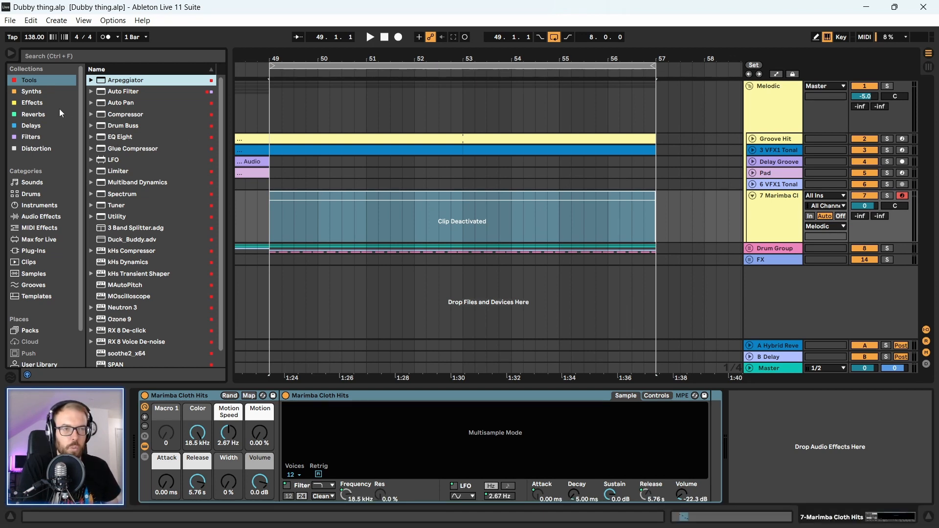
{"action": "left_click", "coordinate": [38, 91]}
{"action": "scroll", "coordinate": [136, 275], "scroll_direction": "down", "scroll_amount": 3}
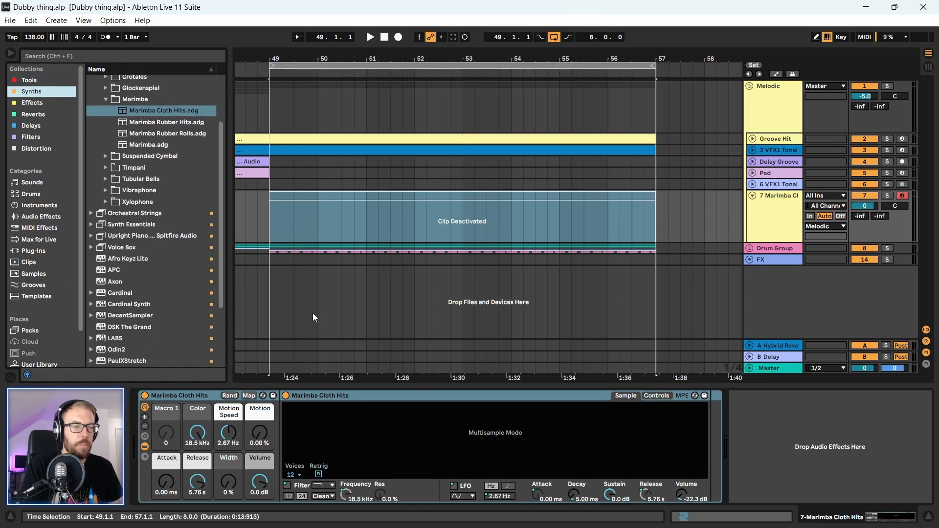
{"action": "scroll", "coordinate": [179, 291], "scroll_direction": "down", "scroll_amount": 3}
{"action": "scroll", "coordinate": [80, 304], "scroll_direction": "down", "scroll_amount": 3}
{"action": "left_click", "coordinate": [783, 206]}
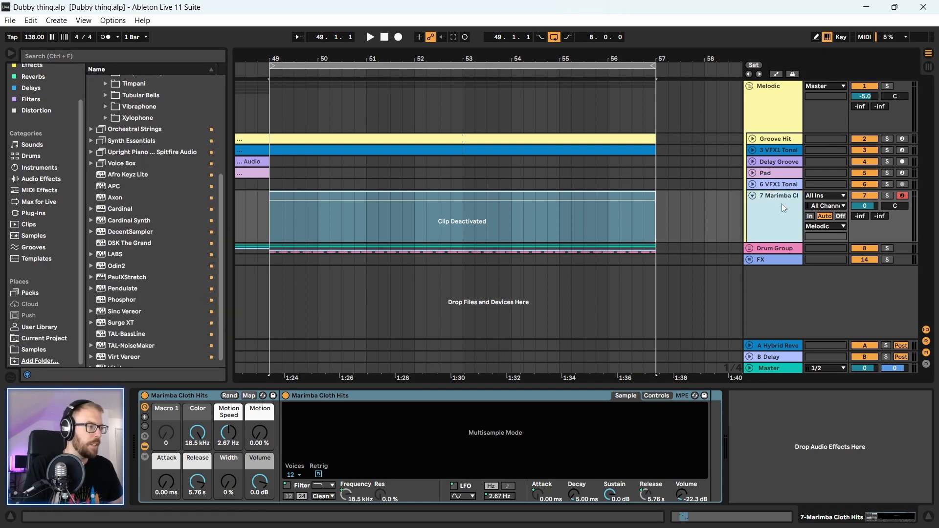
{"action": "key", "text": "ctrl+shift+t"}
{"action": "scroll", "coordinate": [122, 294], "scroll_direction": "down", "scroll_amount": 1}
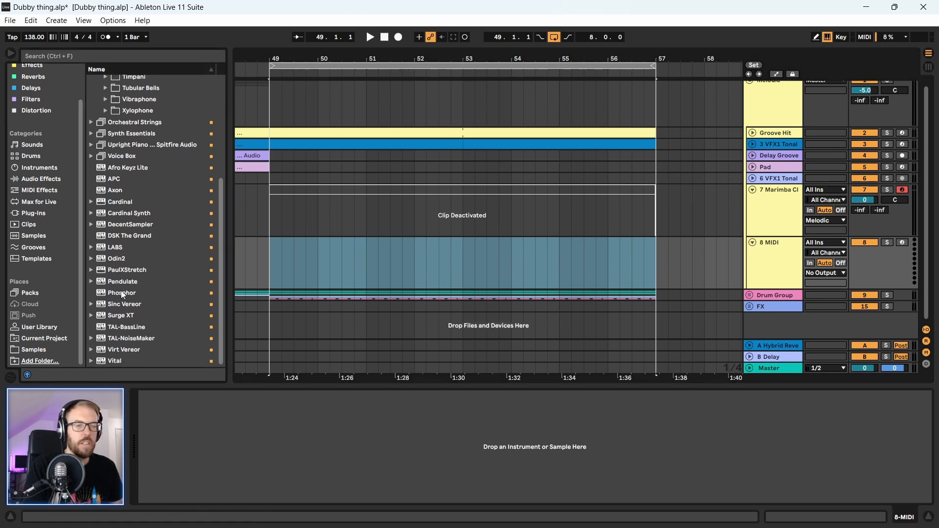
{"action": "left_click_drag", "start_coordinate": [119, 363], "coordinate": [414, 247]}
{"action": "left_click_drag", "start_coordinate": [471, 262], "coordinate": [471, 258]}
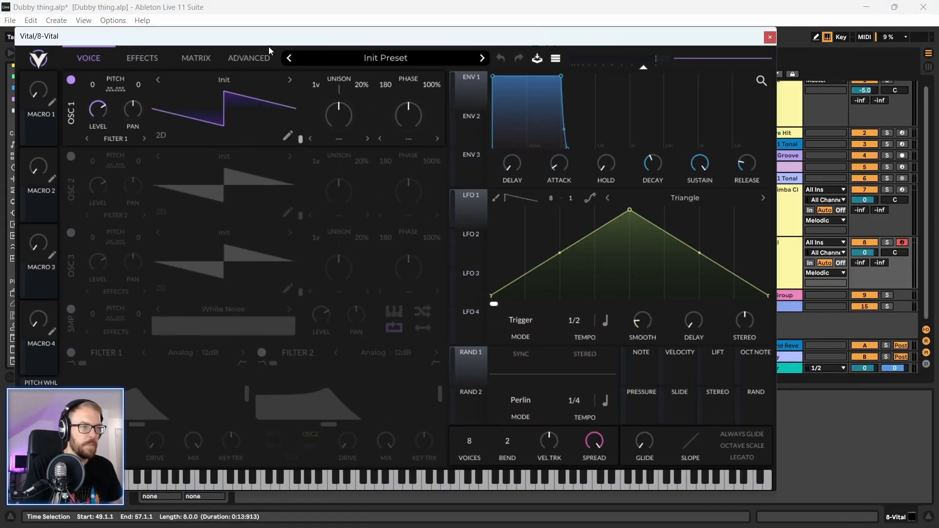
- Filter Vital's preset browser to the Pad style and audition the Sinful Pleasures and PAD - Syrup presets
{"action": "left_click", "coordinate": [389, 59]}
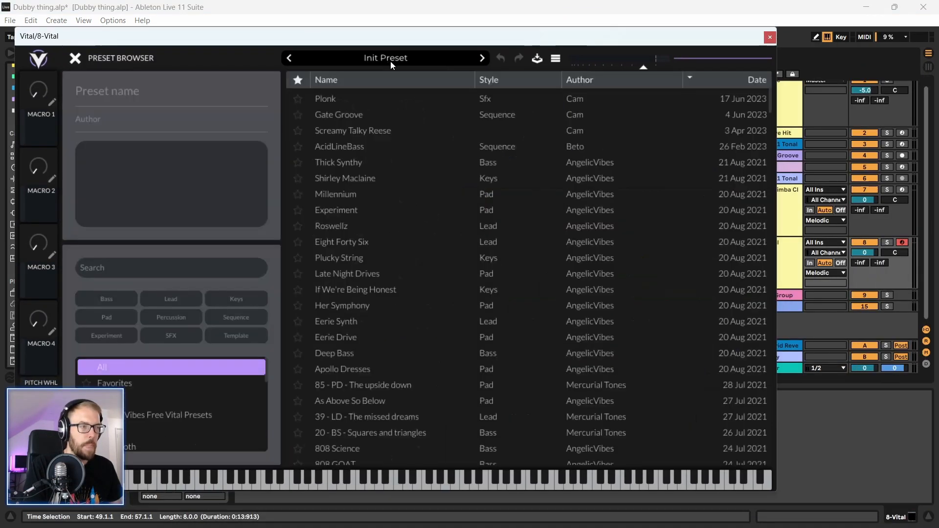
{"action": "left_click", "coordinate": [98, 319]}
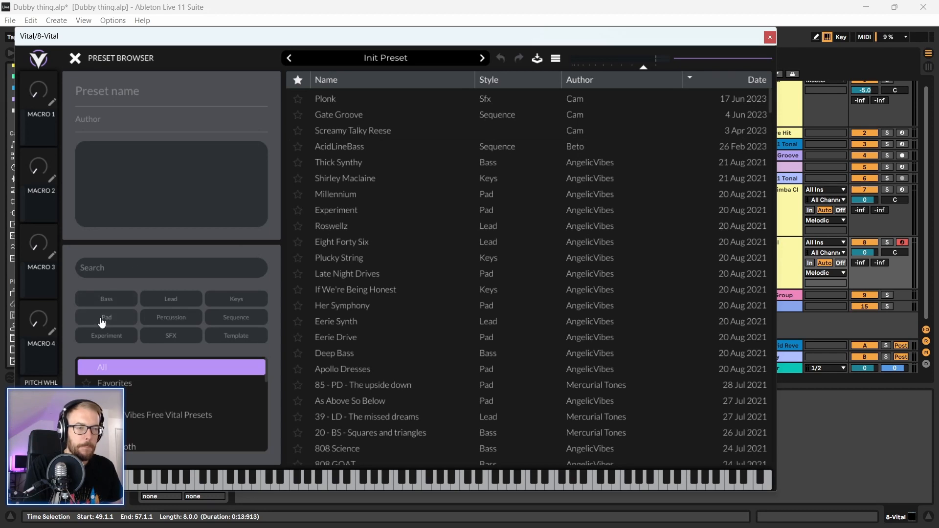
{"action": "left_click", "coordinate": [431, 290]}
{"action": "left_click_drag", "start_coordinate": [351, 38], "coordinate": [361, 24]}
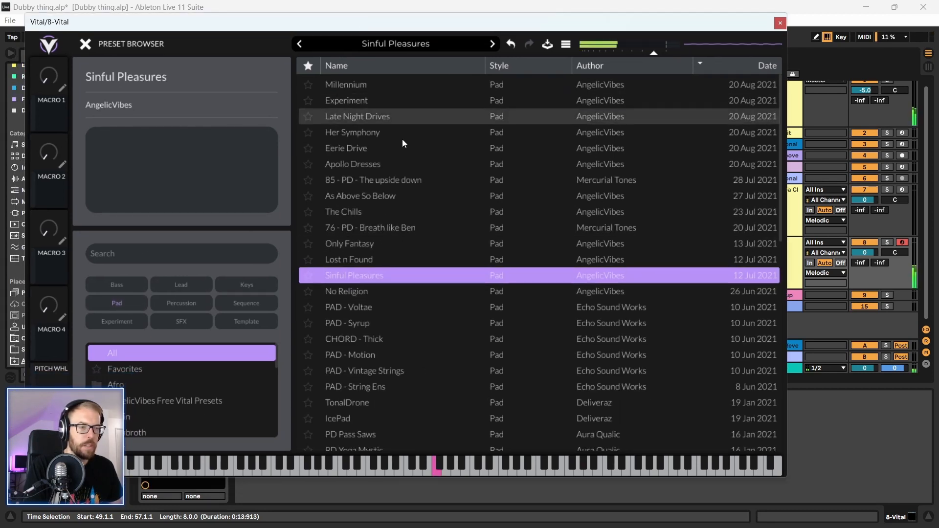
{"action": "left_click", "coordinate": [440, 322]}
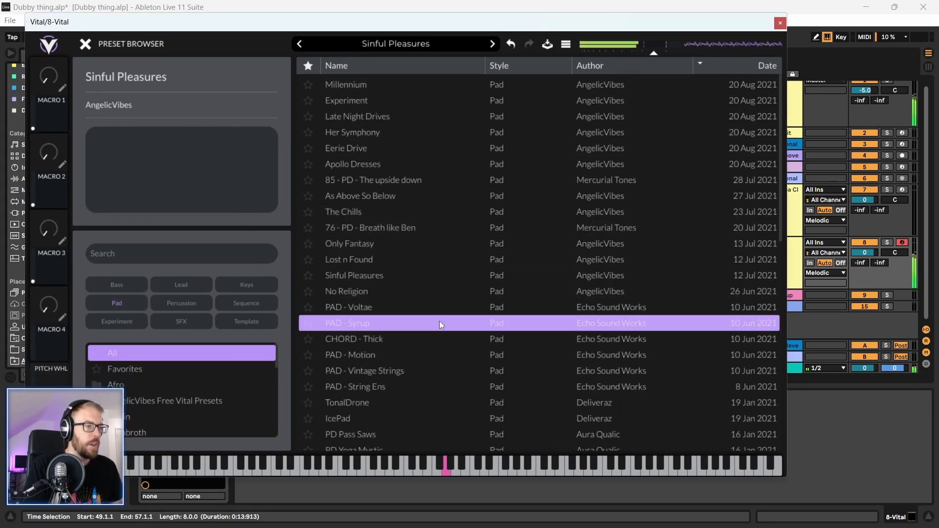
- Load Vital's PD Organic Saws pad preset and close the preset browser
{"action": "scroll", "coordinate": [392, 382], "scroll_direction": "down", "scroll_amount": 3}
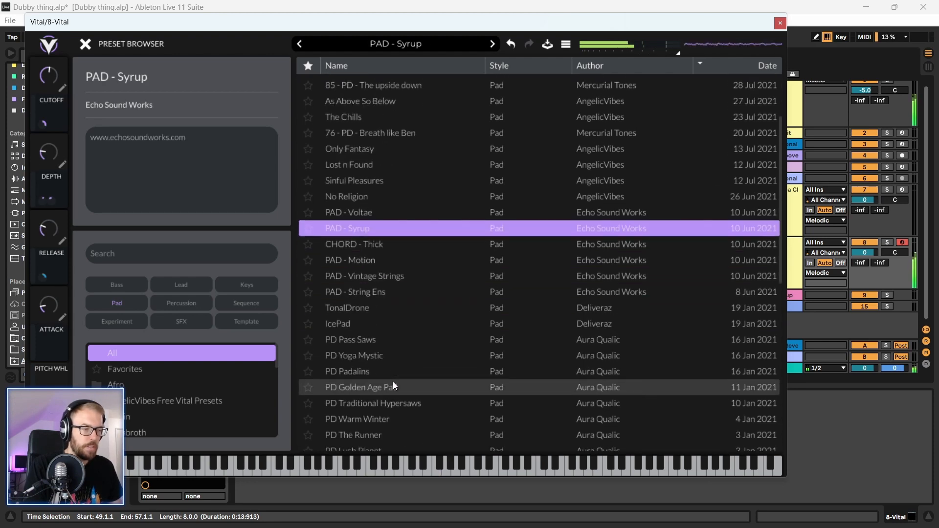
{"action": "left_click", "coordinate": [395, 369]}
{"action": "scroll", "coordinate": [395, 368], "scroll_direction": "down", "scroll_amount": 3}
{"action": "left_click", "coordinate": [404, 373]}
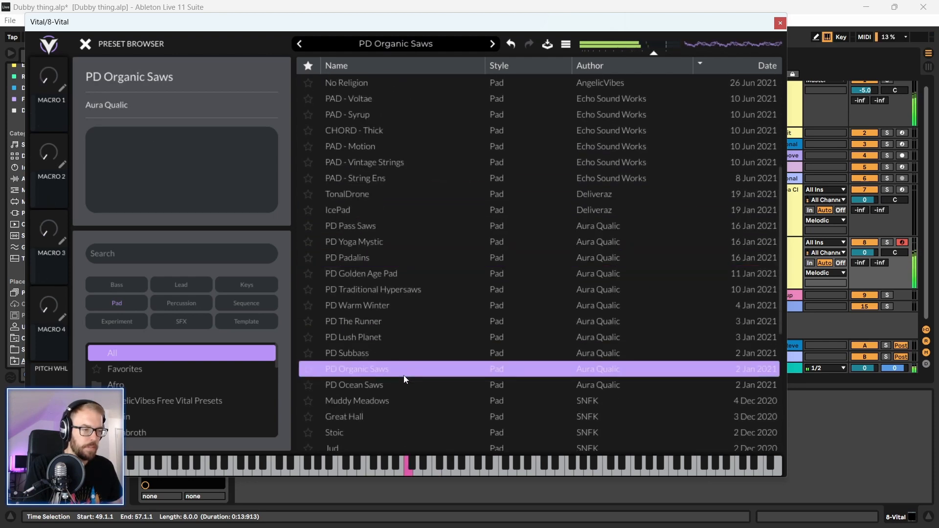
{"action": "scroll", "coordinate": [403, 375], "scroll_direction": "down", "scroll_amount": 5}
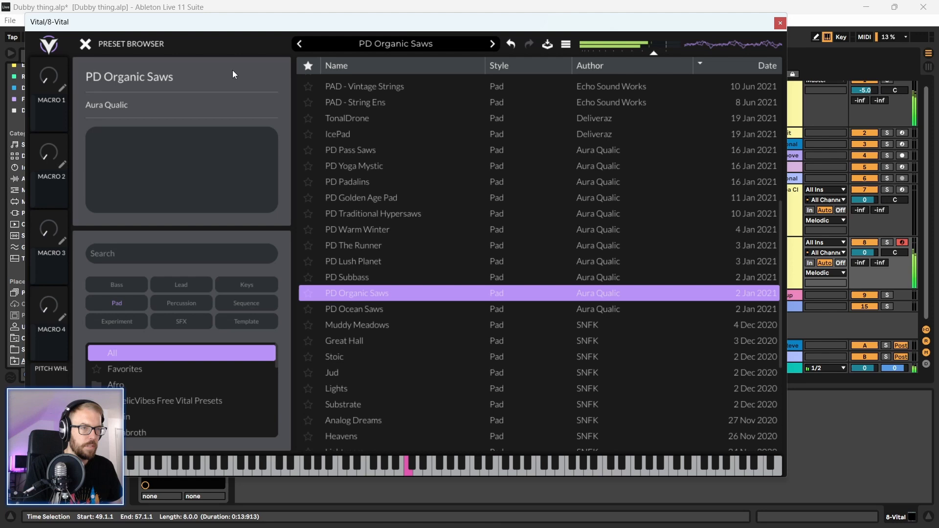
{"action": "left_click", "coordinate": [85, 44]}
- Set LFO 1's paint shape to Up and paint eight rising ramps at about half height across its grid
{"action": "left_click", "coordinate": [555, 195]}
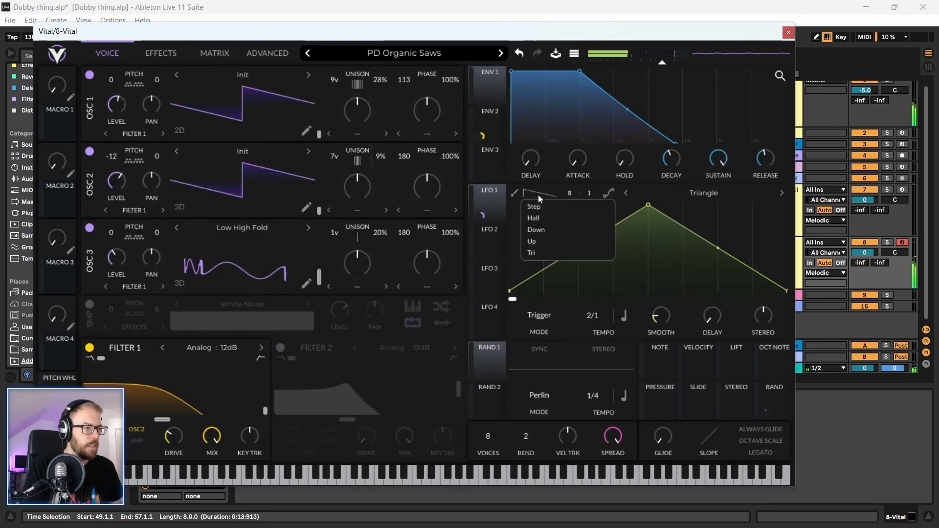
{"action": "left_click", "coordinate": [551, 246]}
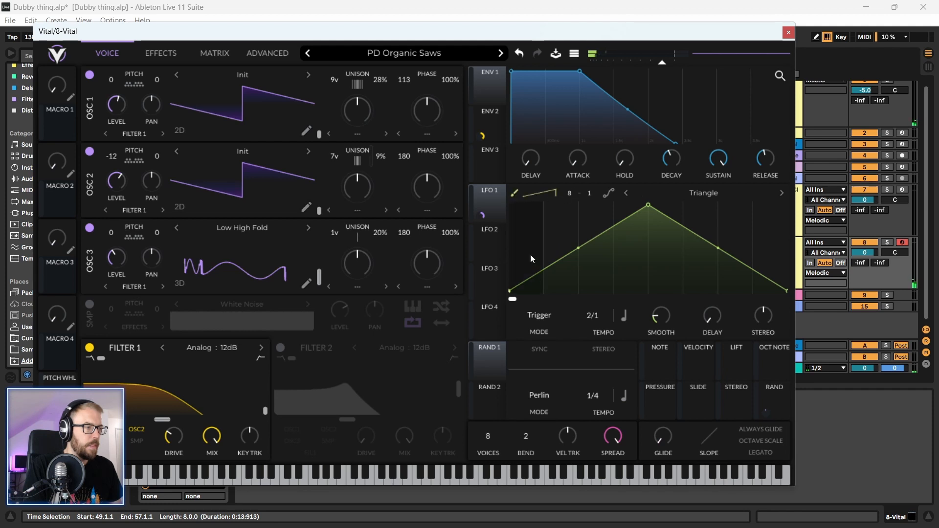
{"action": "left_click_drag", "start_coordinate": [550, 240], "coordinate": [786, 245]}
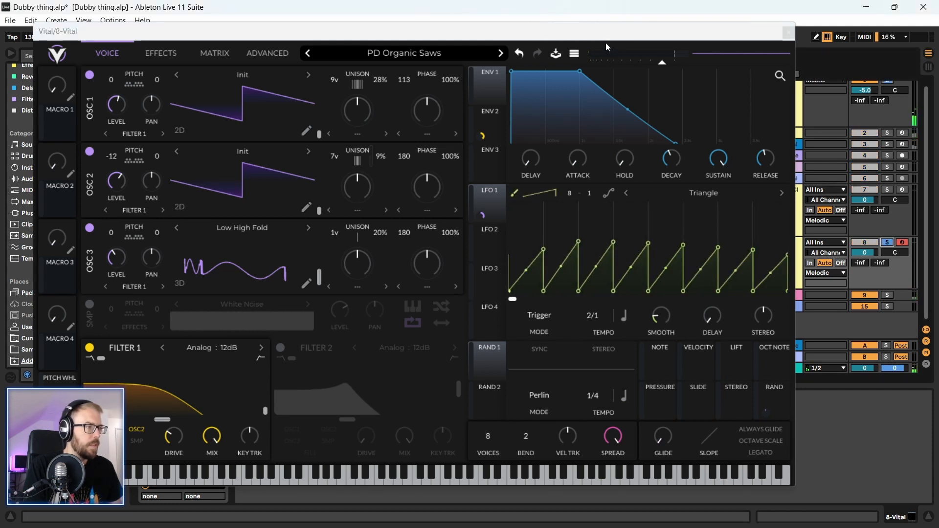
- Close Vital's window and copy the last eight bars of the Pad clip onto the Vital track at bar 49, then start playback
{"action": "left_click_drag", "start_coordinate": [666, 28], "coordinate": [670, 302]}
{"action": "left_click", "coordinate": [792, 309]}
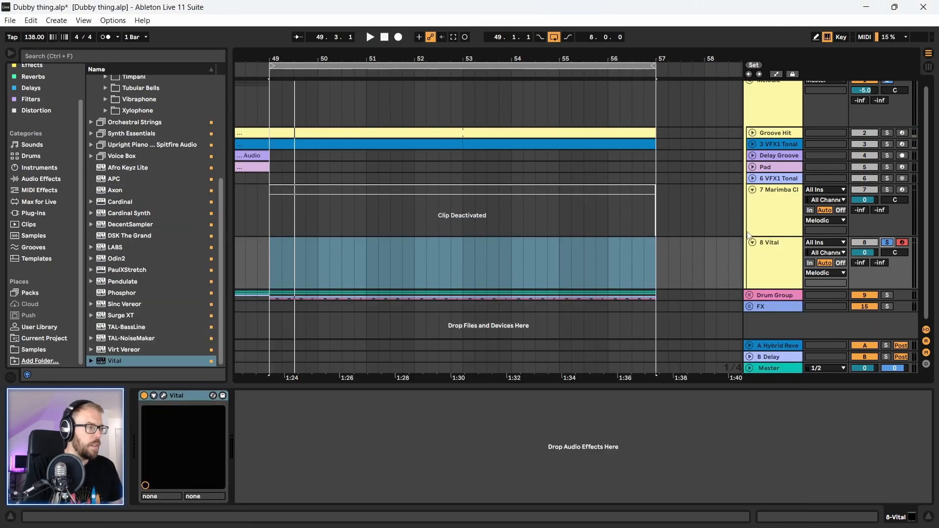
{"action": "left_click", "coordinate": [717, 167]}
{"action": "left_click_drag", "start_coordinate": [323, 58], "coordinate": [475, 29]}
{"action": "left_click", "coordinate": [385, 164]}
{"action": "left_click_drag", "start_coordinate": [385, 164], "coordinate": [489, 274]}
{"action": "key", "text": "space"}
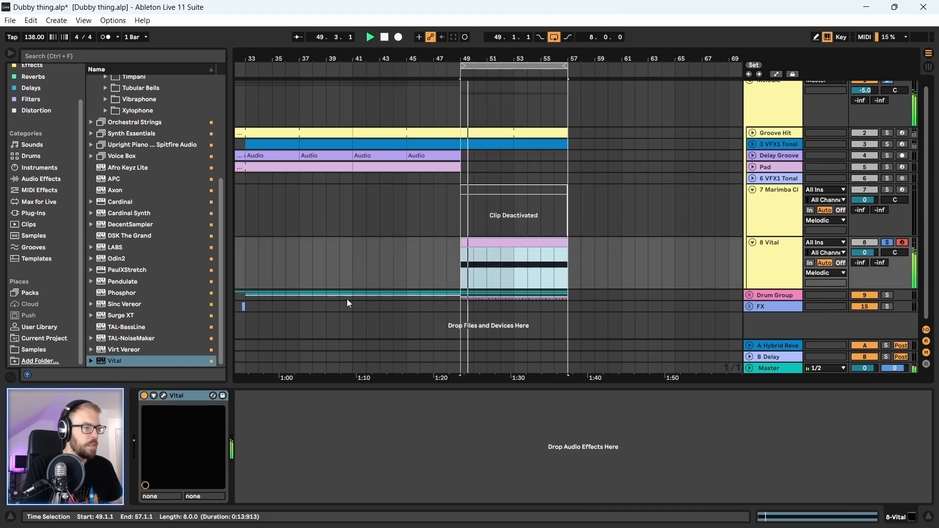
- Reopen Vital and check which effects the pad preset uses before returning to the oscillator page
{"action": "left_click", "coordinate": [163, 395]}
{"action": "left_click_drag", "start_coordinate": [156, 73], "coordinate": [164, 38]}
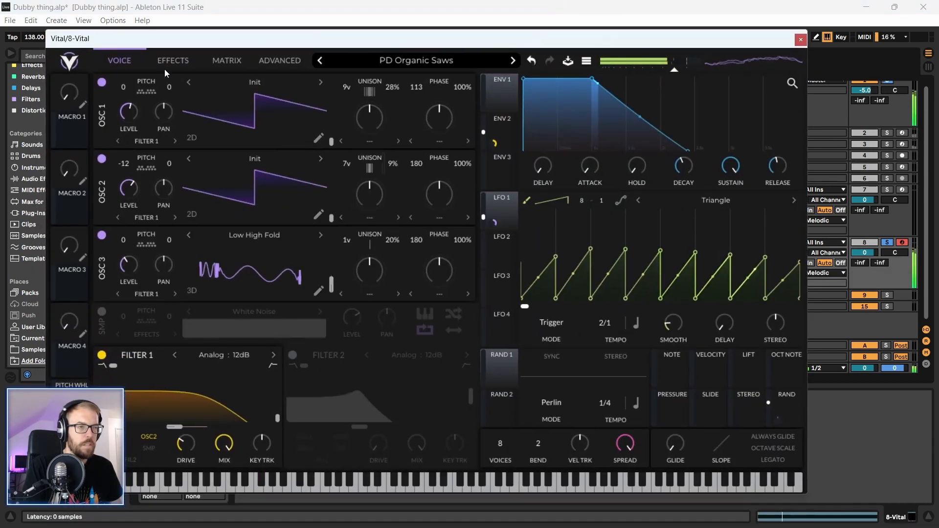
{"action": "left_click", "coordinate": [171, 60]}
{"action": "left_click", "coordinate": [102, 259]}
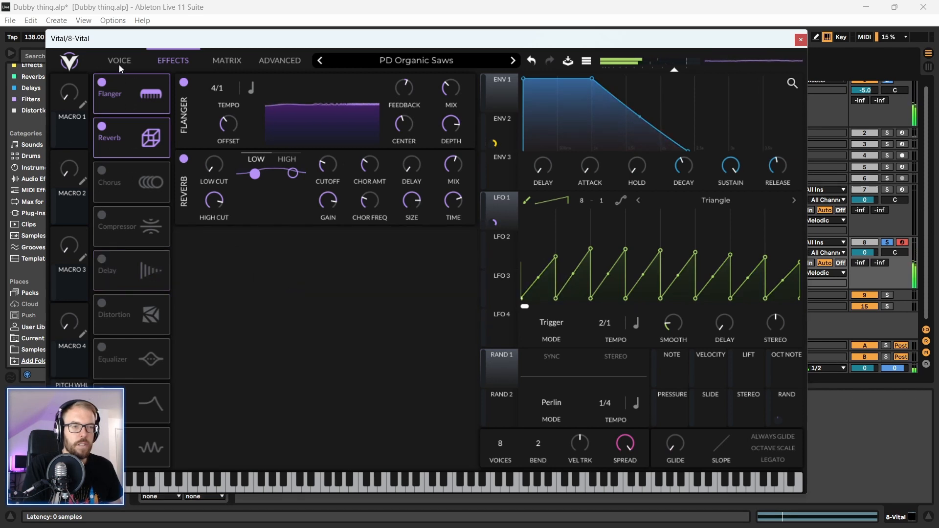
{"action": "left_click_drag", "start_coordinate": [108, 39], "coordinate": [123, 115]}
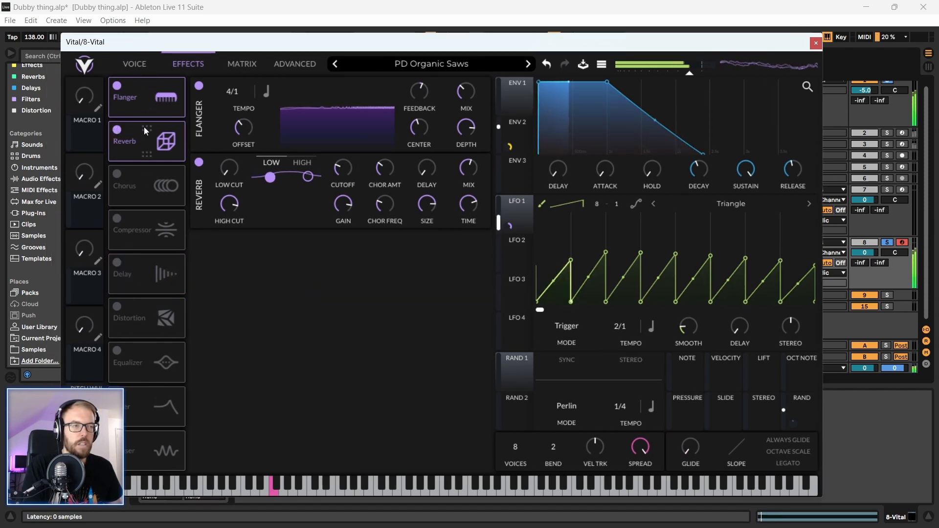
{"action": "left_click_drag", "start_coordinate": [176, 45], "coordinate": [187, 48]}
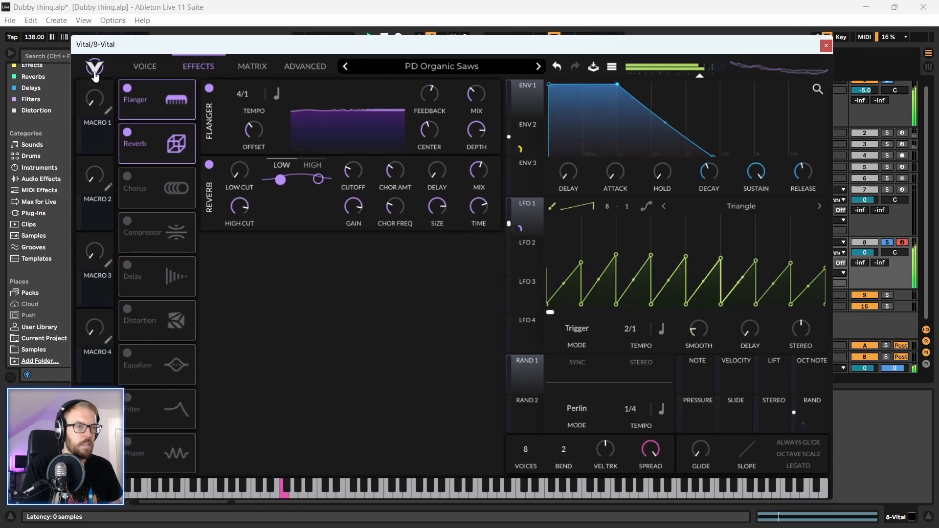
{"action": "left_click", "coordinate": [144, 66]}
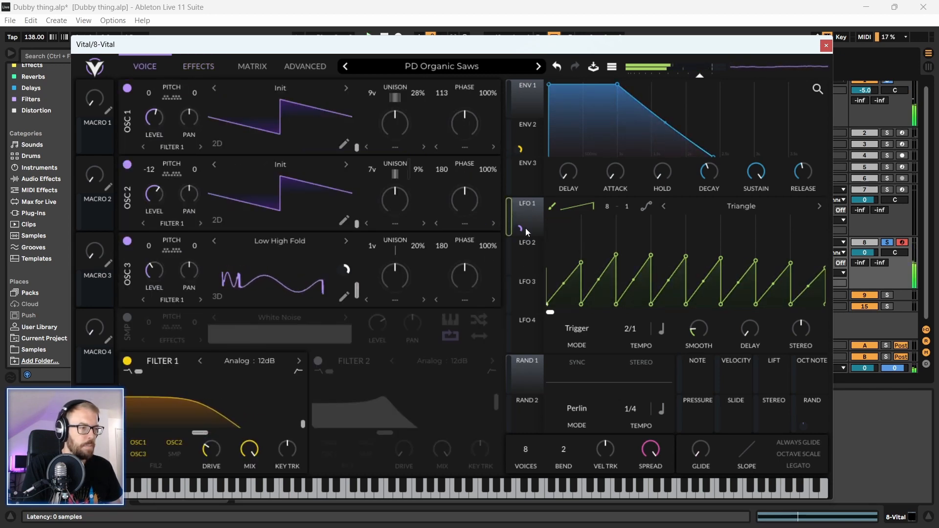
- Map LFO 1 to Filter 1's cutoff and shorten Envelope 1's release
{"action": "left_click_drag", "start_coordinate": [524, 229], "coordinate": [154, 433]}
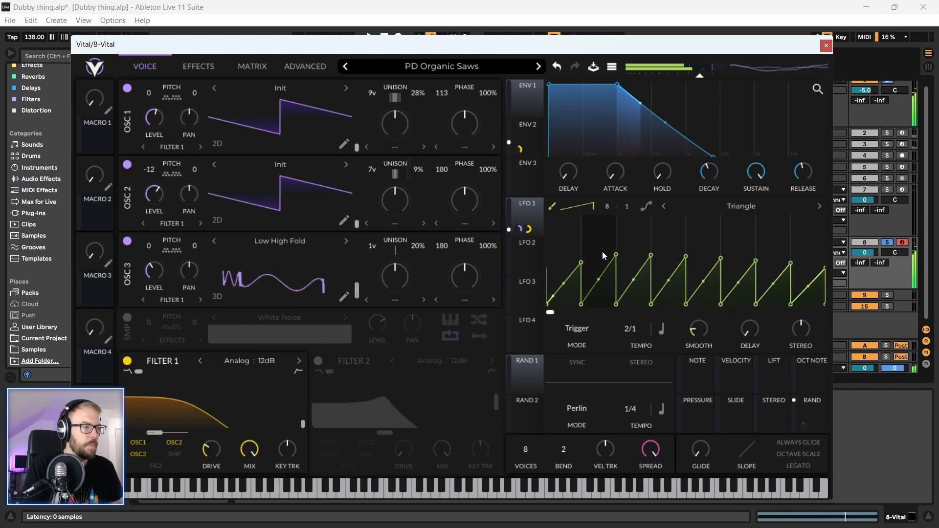
{"action": "left_click_drag", "start_coordinate": [804, 172], "coordinate": [806, 192]}
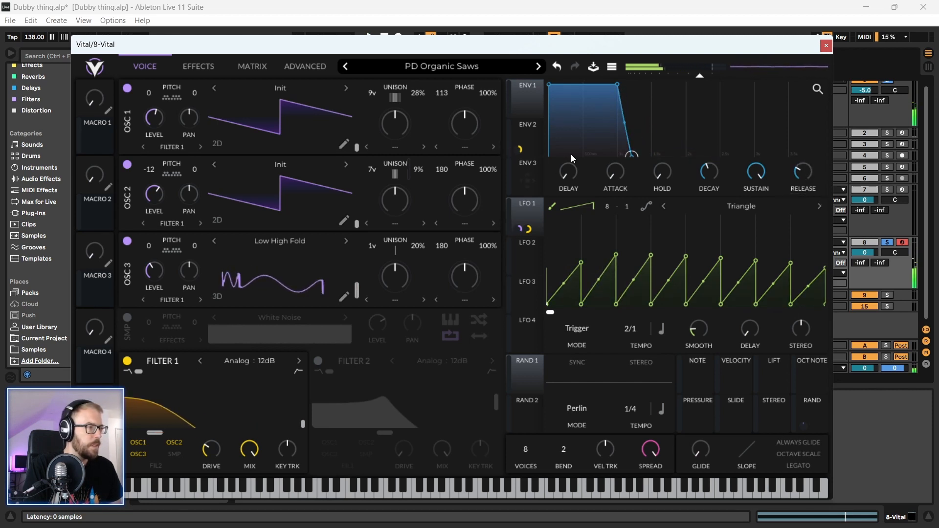
{"action": "key", "text": "space"}
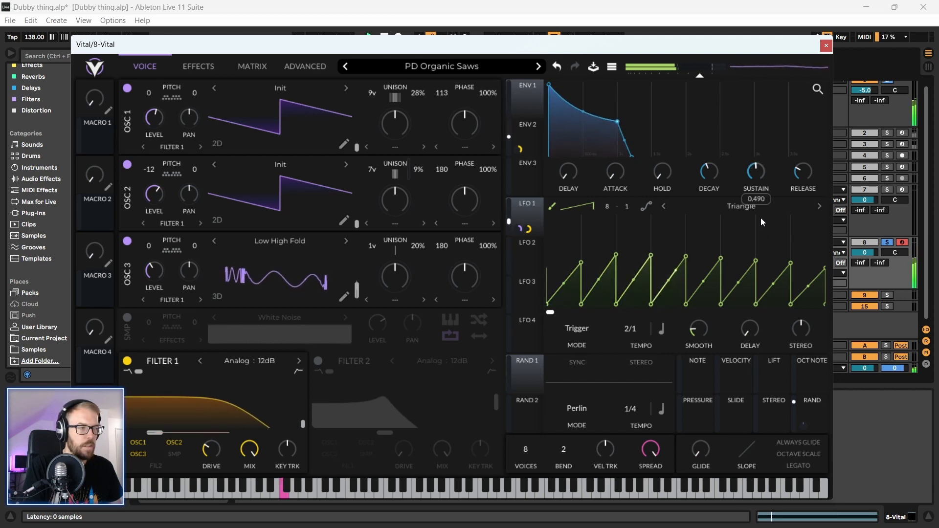
- Raise Filter 1's base cutoff, and set Envelope 1's sustain to full with a slightly longer decay
{"action": "mouse_move", "coordinate": [797, 176]}
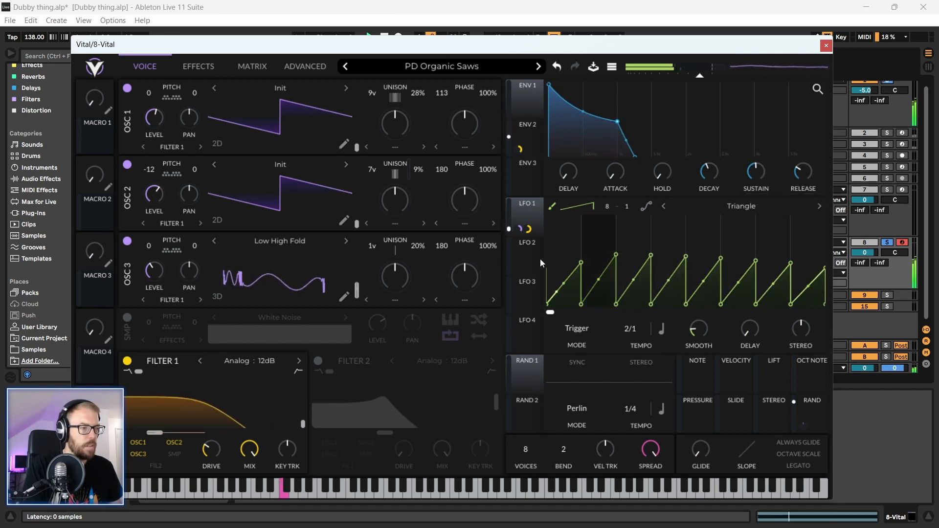
{"action": "left_click_drag", "start_coordinate": [156, 433], "coordinate": [227, 439]}
{"action": "left_click_drag", "start_coordinate": [756, 172], "coordinate": [752, 148]}
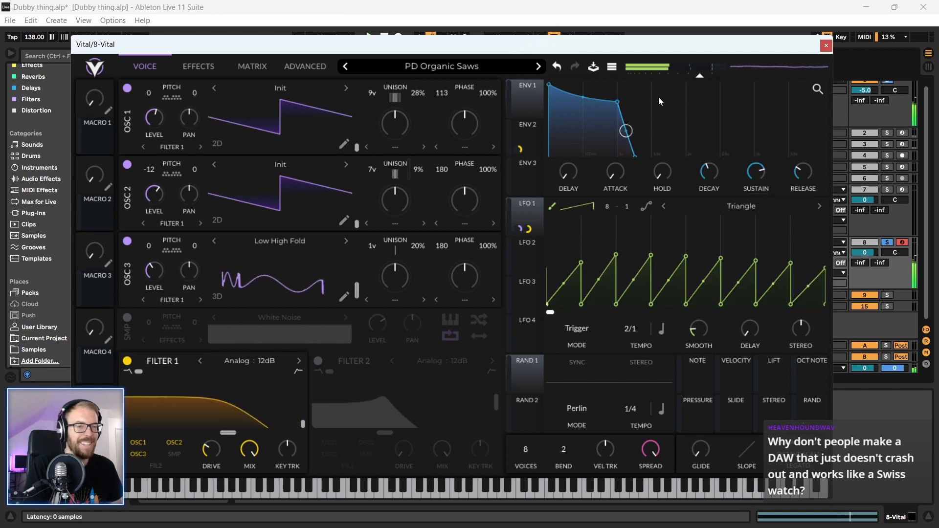
{"action": "left_click_drag", "start_coordinate": [515, 49], "coordinate": [503, 38]}
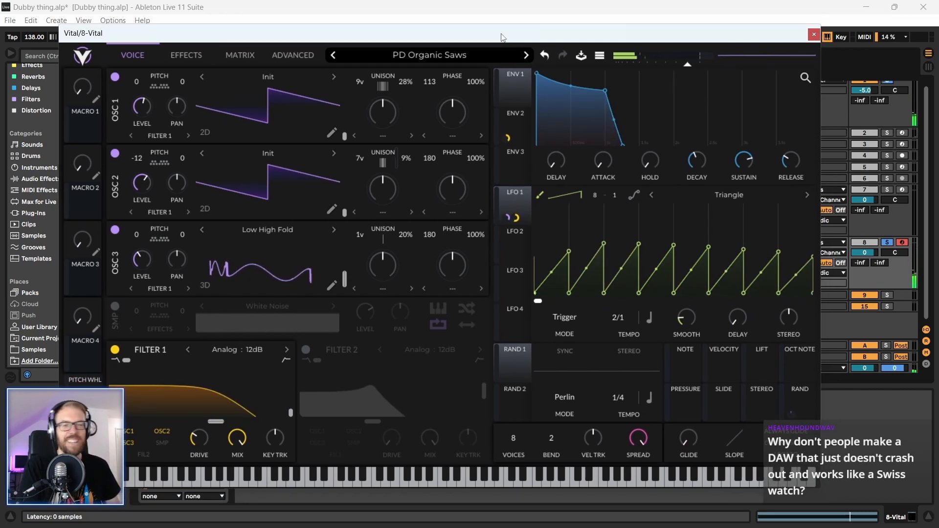
{"action": "left_click_drag", "start_coordinate": [576, 33], "coordinate": [588, 32]}
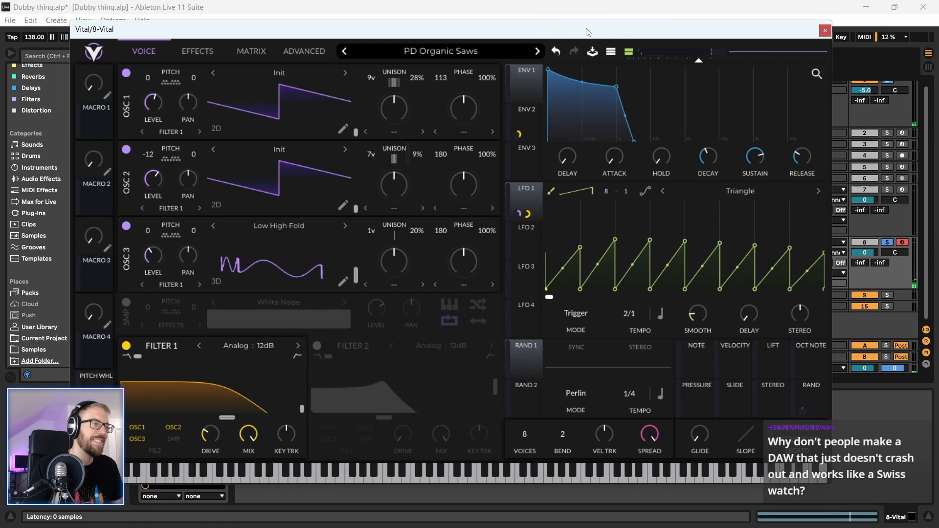
{"action": "left_click_drag", "start_coordinate": [616, 87], "coordinate": [632, 72]}
{"action": "left_click_drag", "start_coordinate": [609, 34], "coordinate": [618, 37]}
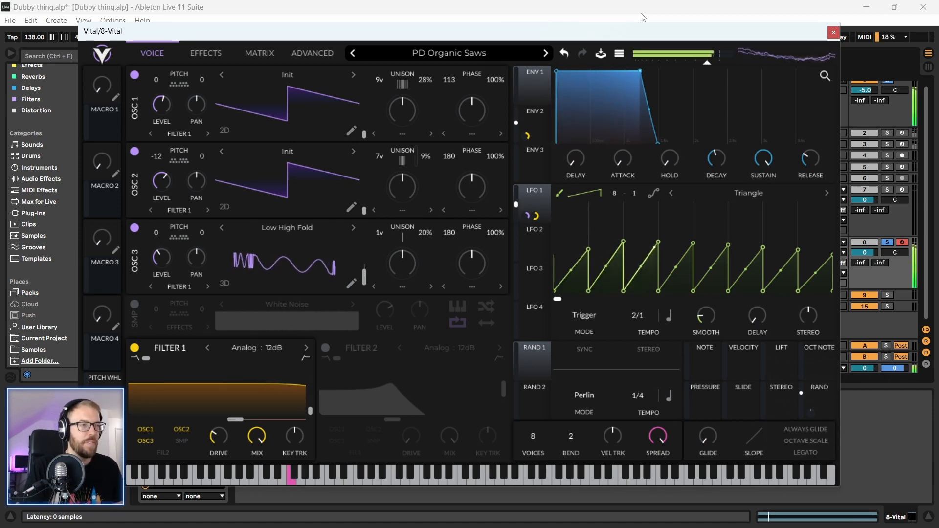
- Reset oscillator 2's transpose to 0
{"action": "left_click_drag", "start_coordinate": [559, 38], "coordinate": [499, 38]}
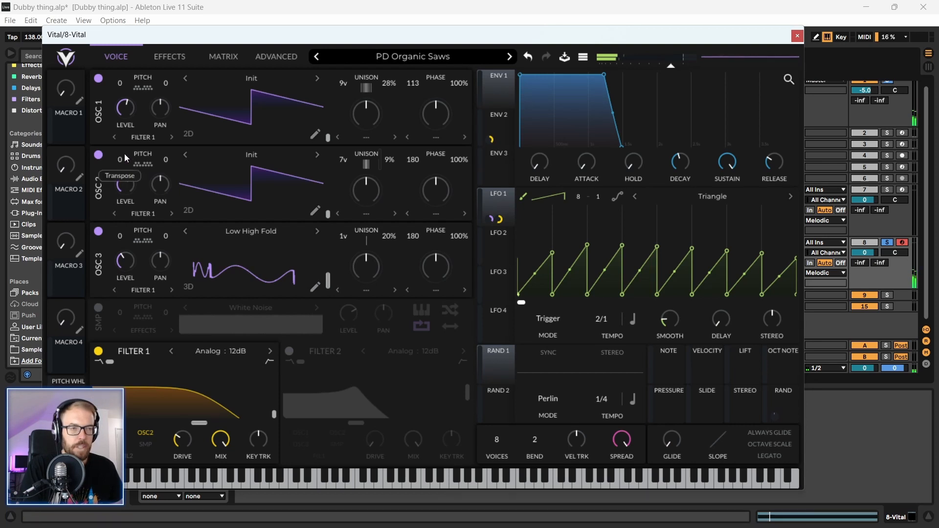
{"action": "double_click", "coordinate": [125, 156]}
{"action": "left_click_drag", "start_coordinate": [178, 36], "coordinate": [195, 40]}
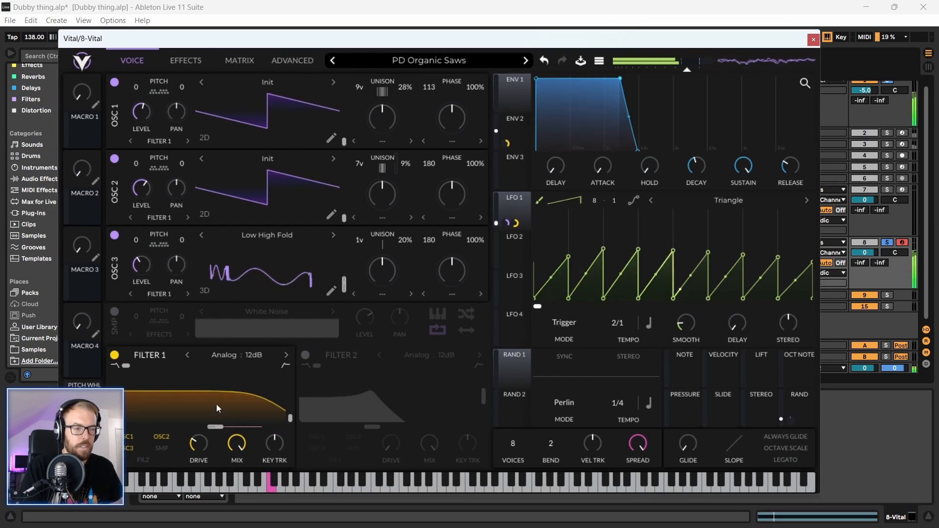
- Lower Filter 1's base cutoff and set Envelope 1's release to 0.169 secs
{"action": "left_click_drag", "start_coordinate": [215, 427], "coordinate": [157, 430]}
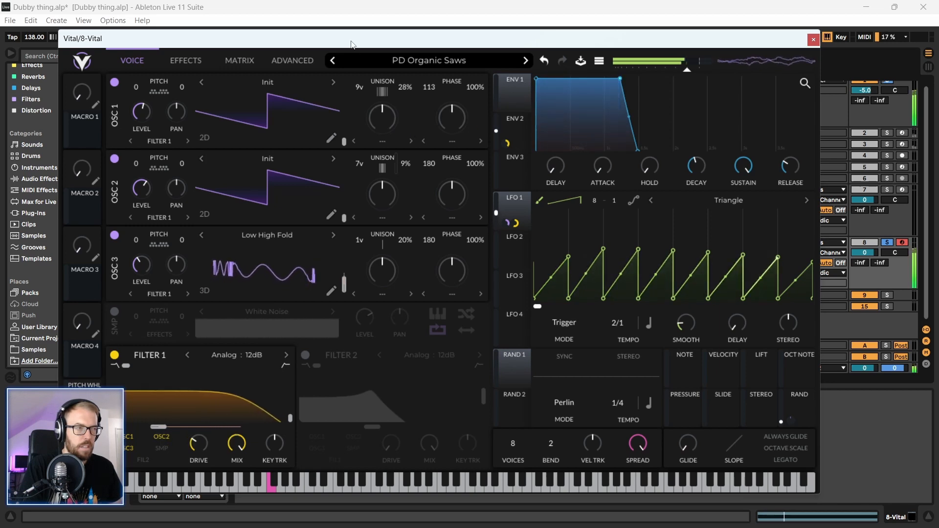
{"action": "left_click_drag", "start_coordinate": [353, 40], "coordinate": [349, 37]}
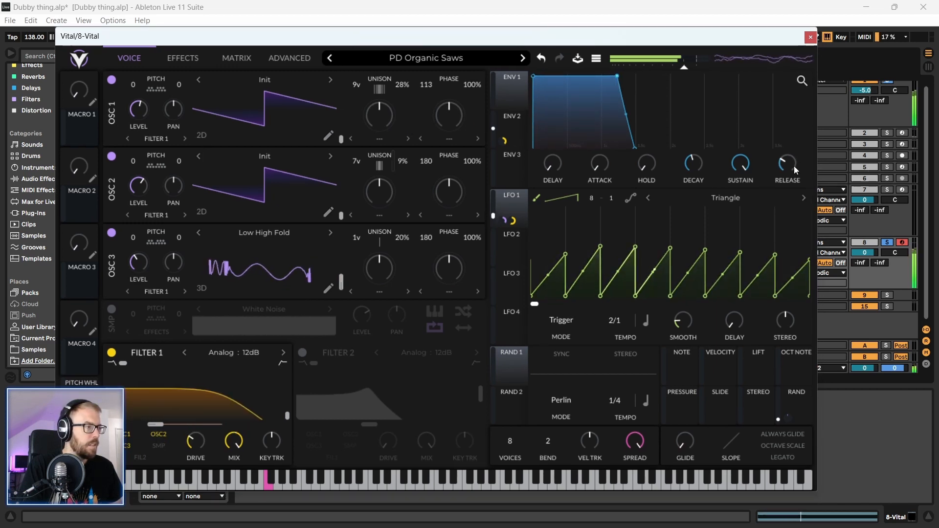
{"action": "mouse_move", "coordinate": [794, 166]}
{"action": "left_mouse_down"}
{"action": "mouse_move", "coordinate": [793, 182]}
{"action": "mouse_move", "coordinate": [789, 167]}
{"action": "left_mouse_up"}
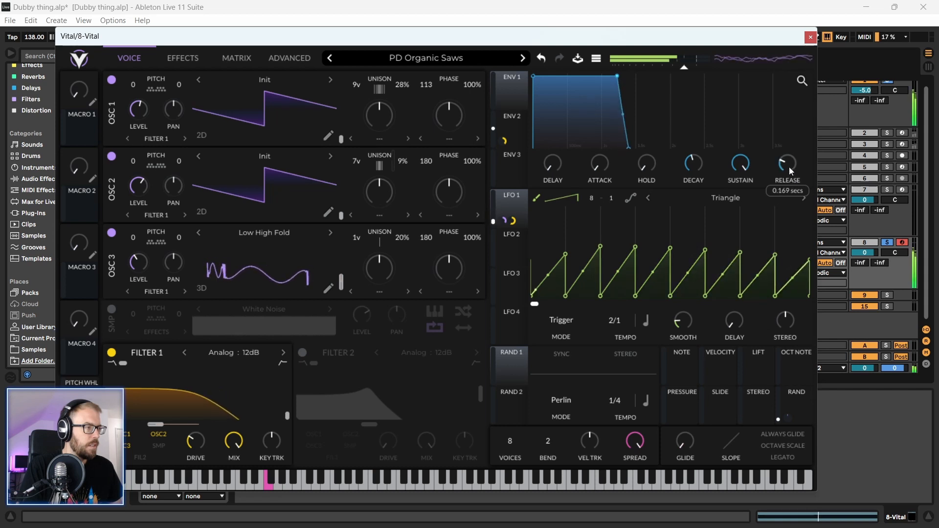
- Disable Vital's Reverb effect, leaving the Flanger on, and close the plug-in window
{"action": "left_click", "coordinate": [182, 59]}
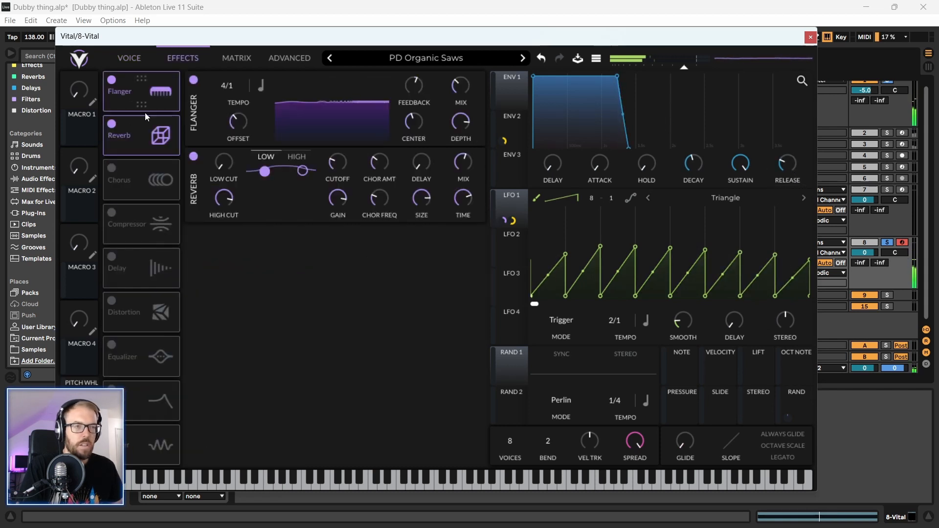
{"action": "left_click", "coordinate": [111, 124]}
{"action": "left_click_drag", "start_coordinate": [210, 43], "coordinate": [223, 43]}
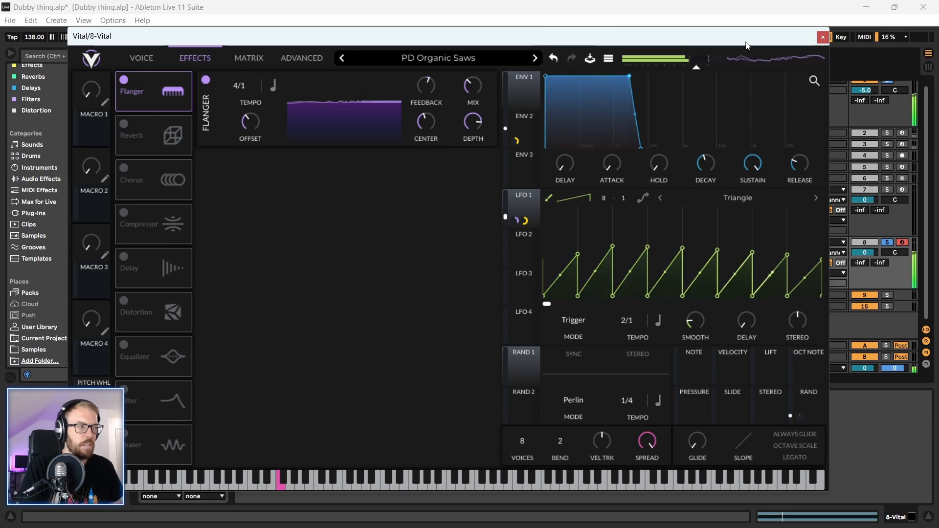
{"action": "left_click", "coordinate": [821, 38]}
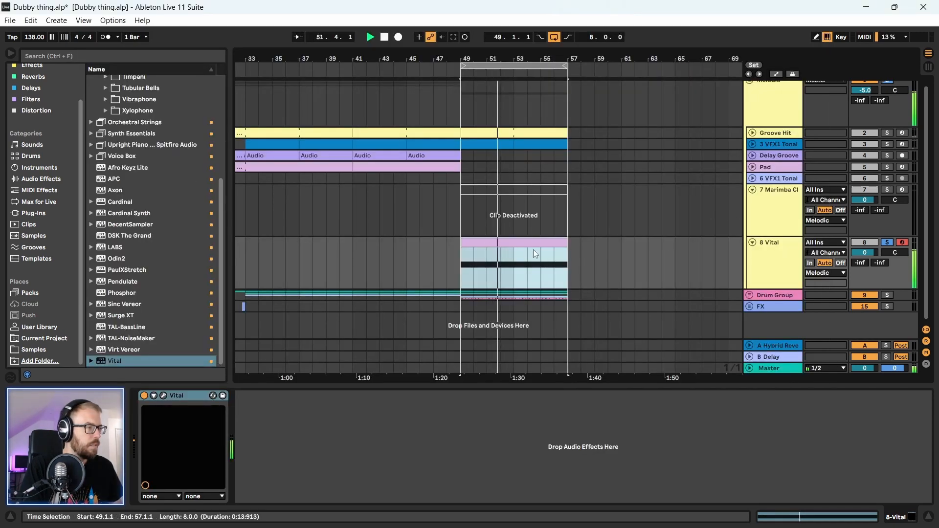
- Take the Vital track out of solo and play the loop from bar 49 with the full mix
{"action": "left_click_drag", "start_coordinate": [430, 55], "coordinate": [431, 48]}
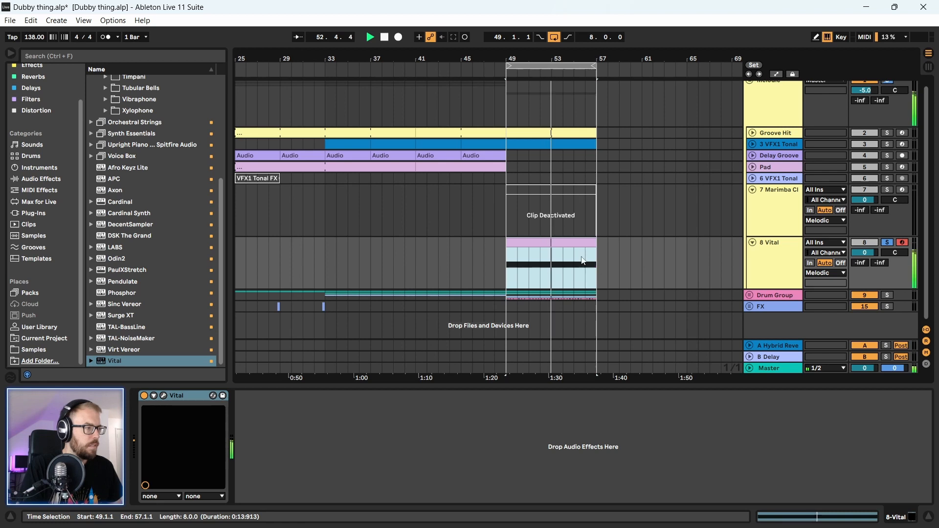
{"action": "key", "text": "space"}
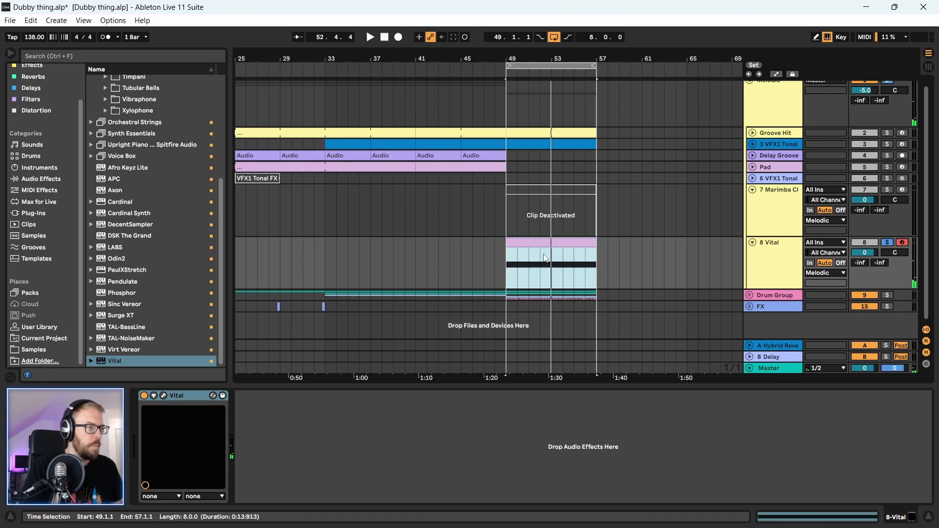
{"action": "left_click", "coordinate": [886, 244]}
{"action": "key", "text": "space"}
{"action": "left_click_drag", "start_coordinate": [570, 56], "coordinate": [526, 71]}
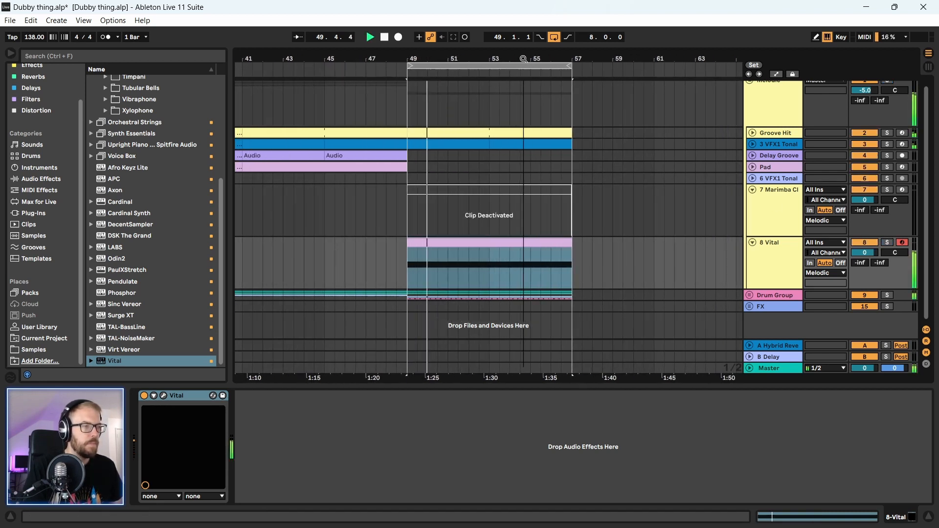
- Reopen Vital and set LFO 1's tempo to 4/1 while the loop plays
{"action": "left_click", "coordinate": [164, 396]}
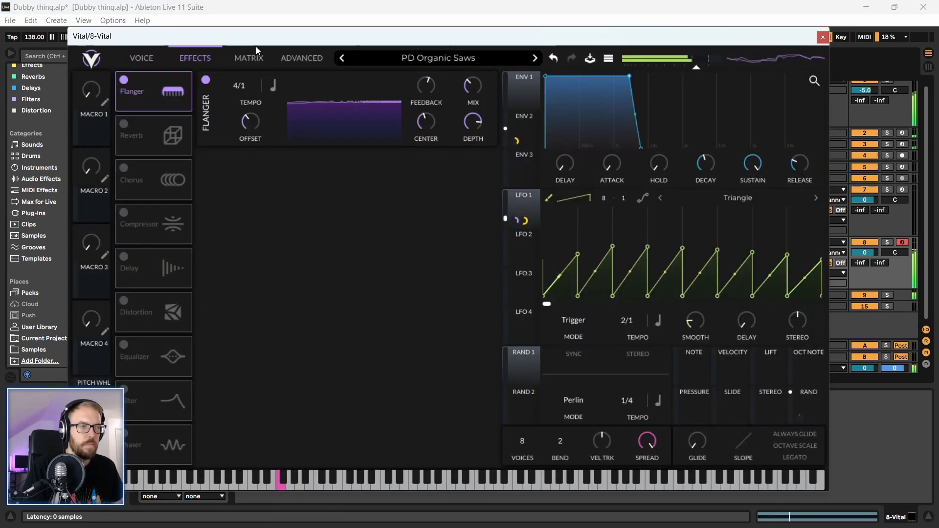
{"action": "left_click_drag", "start_coordinate": [257, 37], "coordinate": [250, 46]}
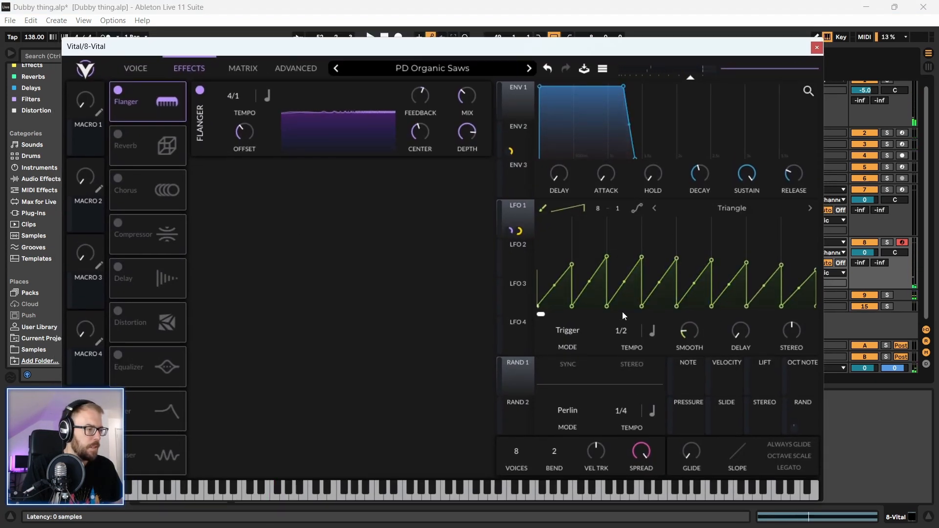
{"action": "key", "text": "space"}
{"action": "left_click_drag", "start_coordinate": [623, 324], "coordinate": [622, 345]}
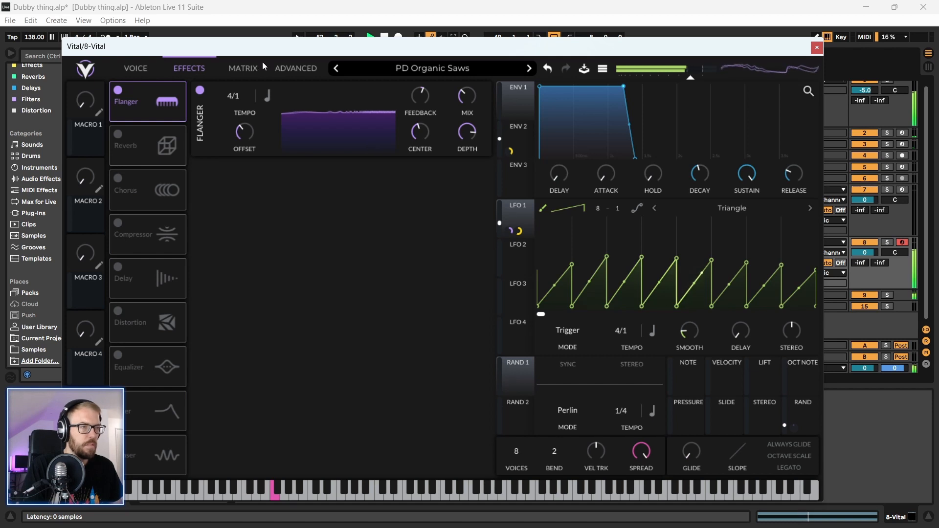
{"action": "left_click_drag", "start_coordinate": [259, 47], "coordinate": [272, 42]}
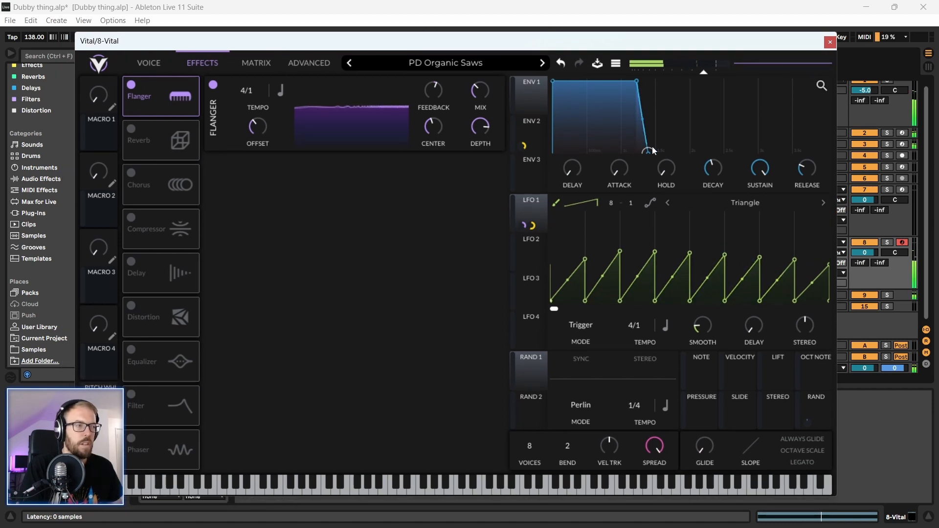
- Adjust the heights of LFO 1's ramps, bend the first three into curves and raise the fourth and fifth peaks
{"action": "left_click", "coordinate": [568, 282]}
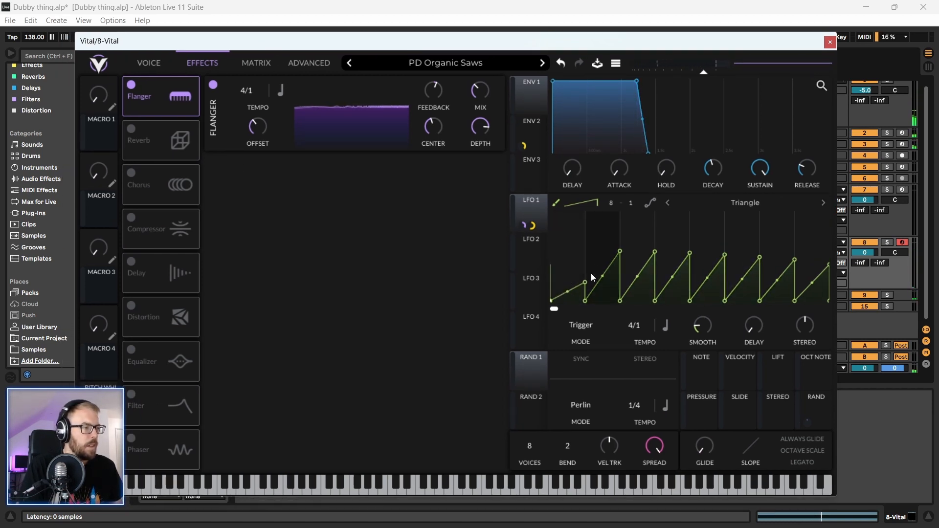
{"action": "left_click", "coordinate": [582, 201]}
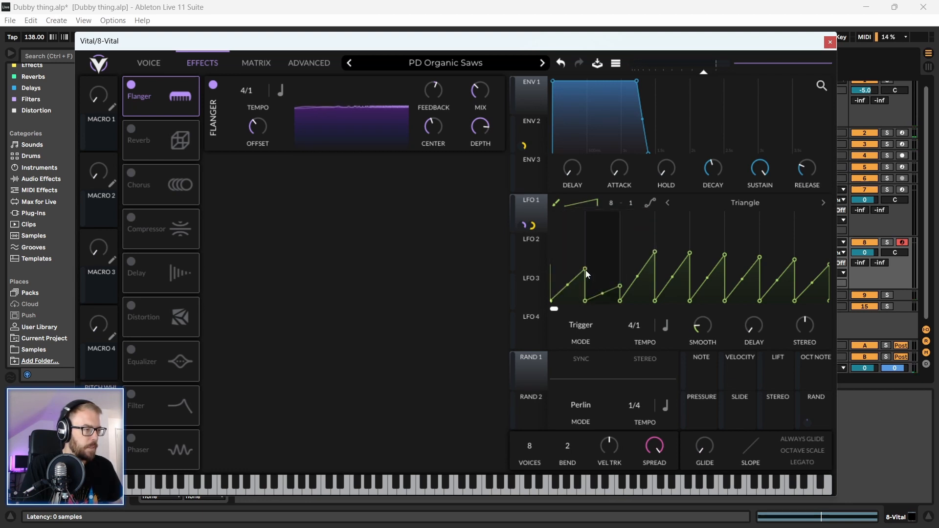
{"action": "mouse_move", "coordinate": [587, 267]}
{"action": "left_mouse_down"}
{"action": "mouse_move", "coordinate": [587, 248]}
{"action": "mouse_move", "coordinate": [600, 239]}
{"action": "mouse_move", "coordinate": [570, 287]}
{"action": "mouse_move", "coordinate": [568, 260]}
{"action": "mouse_move", "coordinate": [588, 260]}
{"action": "left_mouse_up"}
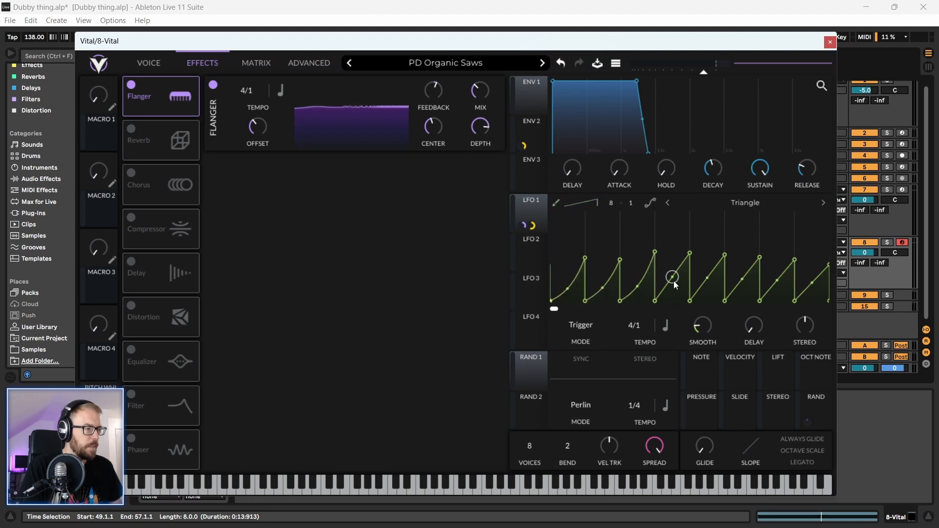
{"action": "left_click", "coordinate": [694, 253], "text": "ctrl"}
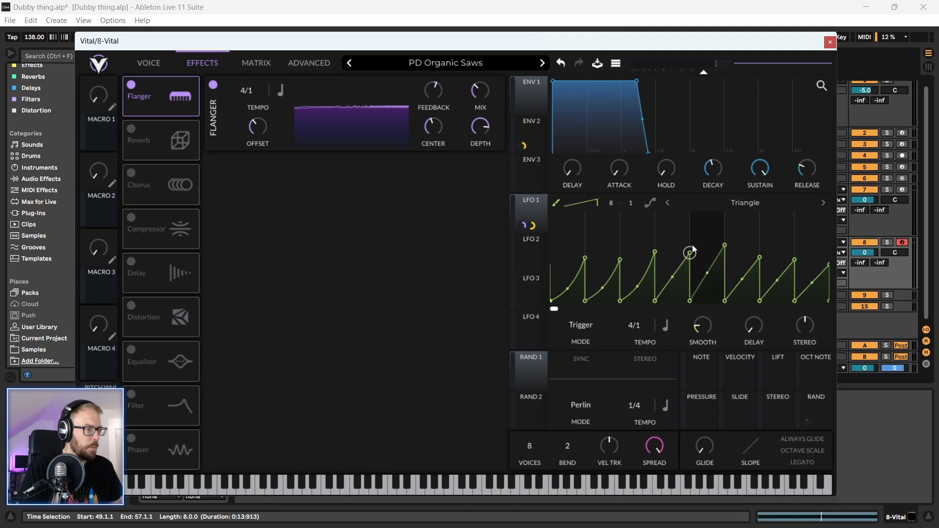
{"action": "left_click_drag", "start_coordinate": [693, 250], "coordinate": [685, 240]}
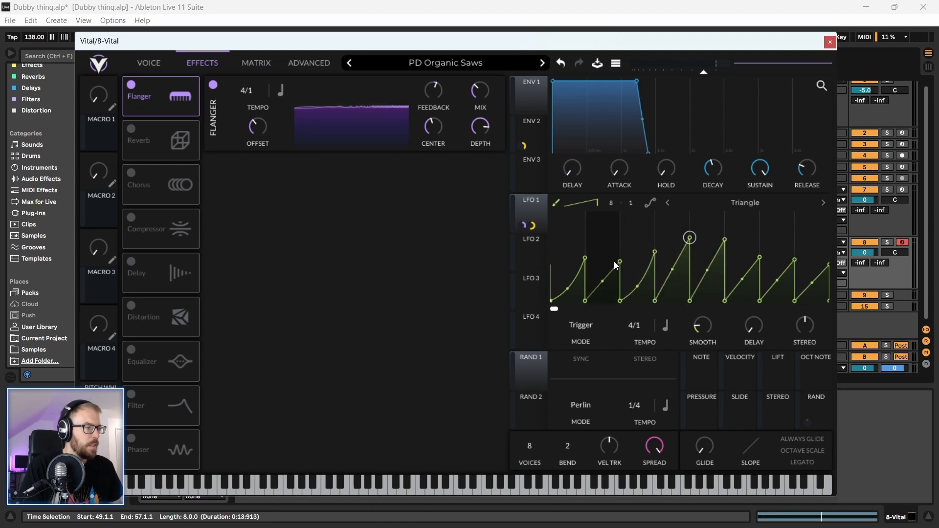
- Redraw LFO 1 as eight ramps with peaks rising from first to last, bend every ramp into a curve, and play the loop
{"action": "left_click_drag", "start_coordinate": [614, 262], "coordinate": [565, 265]}
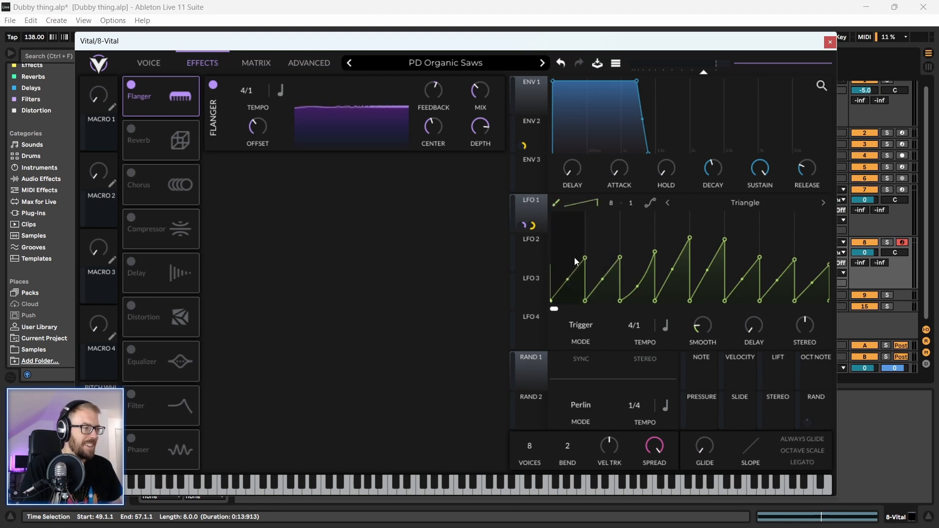
{"action": "mouse_move", "coordinate": [614, 251]}
{"action": "left_mouse_down"}
{"action": "mouse_move", "coordinate": [636, 260]}
{"action": "mouse_move", "coordinate": [572, 271]}
{"action": "left_mouse_up"}
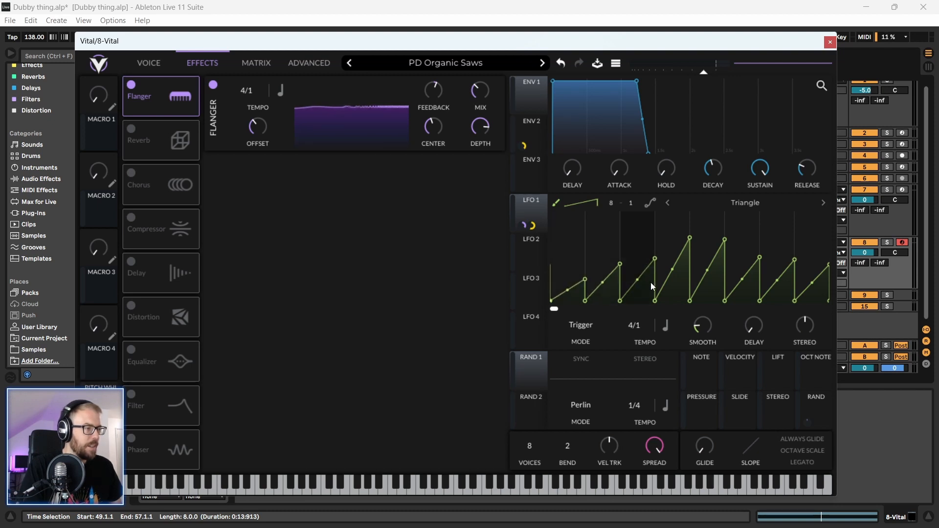
{"action": "mouse_move", "coordinate": [654, 272]}
{"action": "left_mouse_down"}
{"action": "mouse_move", "coordinate": [651, 256]}
{"action": "mouse_move", "coordinate": [674, 248]}
{"action": "mouse_move", "coordinate": [827, 226]}
{"action": "left_mouse_up"}
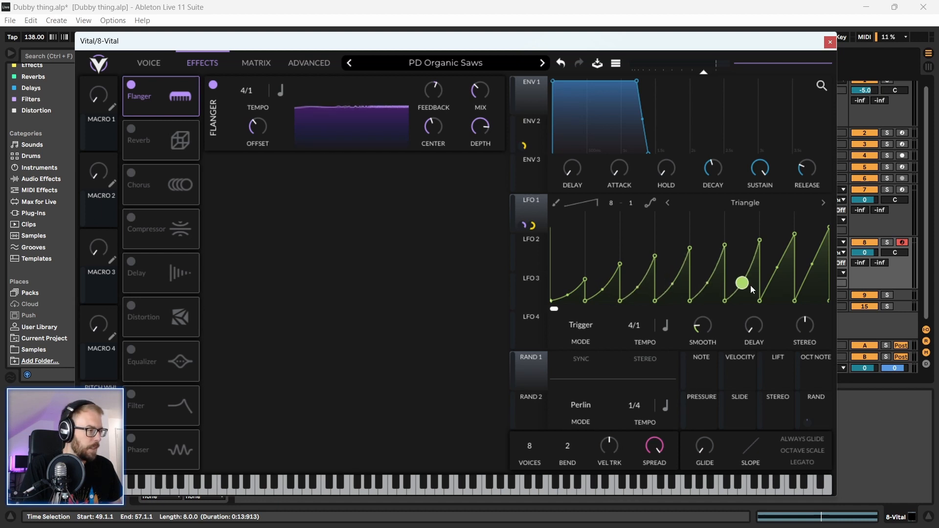
{"action": "left_click_drag", "start_coordinate": [816, 280], "coordinate": [815, 281]}
{"action": "key", "text": "space"}
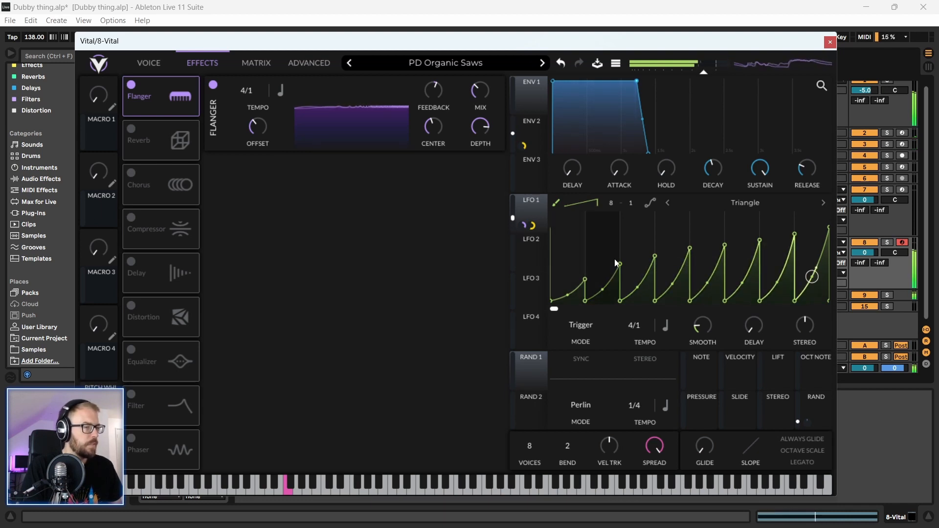
- Show Vital's Voice page, close the plug-in window and solo the Vital track while the loop plays
{"action": "left_click_drag", "start_coordinate": [448, 46], "coordinate": [458, 39]}
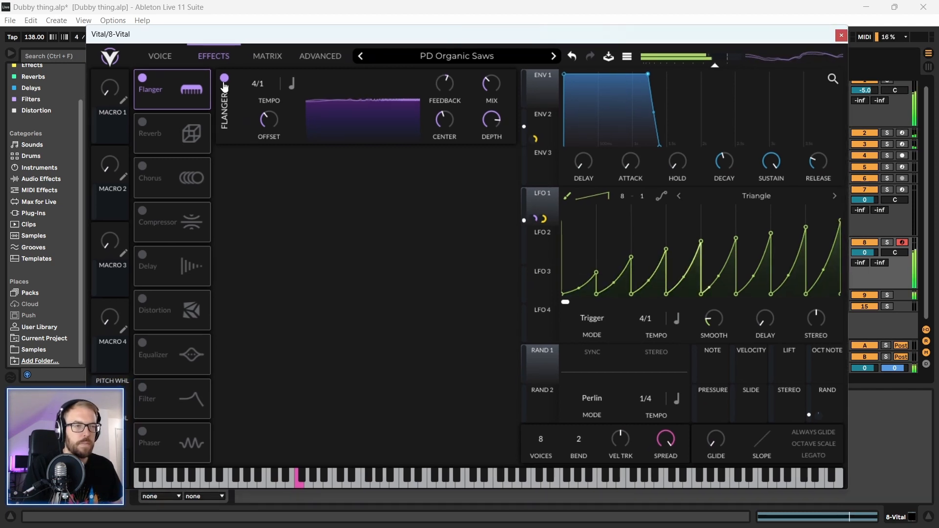
{"action": "left_click_drag", "start_coordinate": [196, 40], "coordinate": [201, 42]}
{"action": "left_click", "coordinate": [172, 61]}
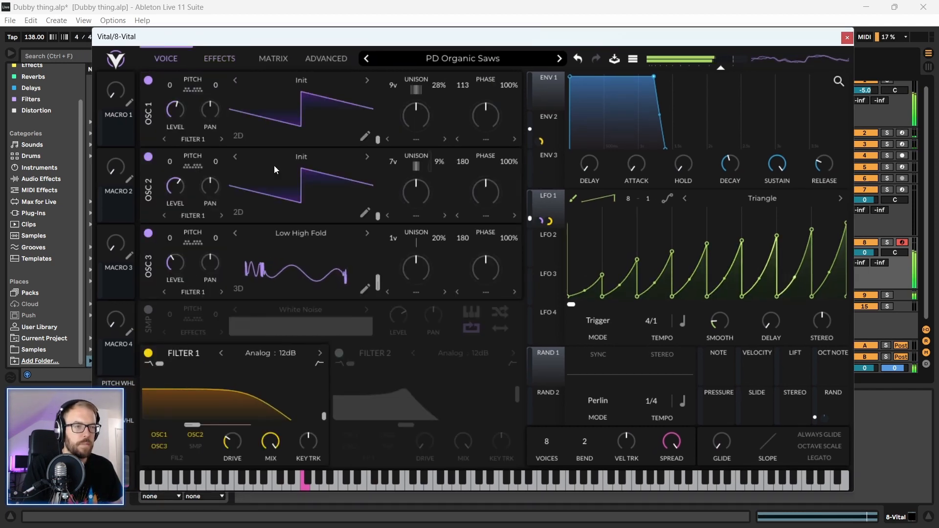
{"action": "left_click", "coordinate": [846, 39]}
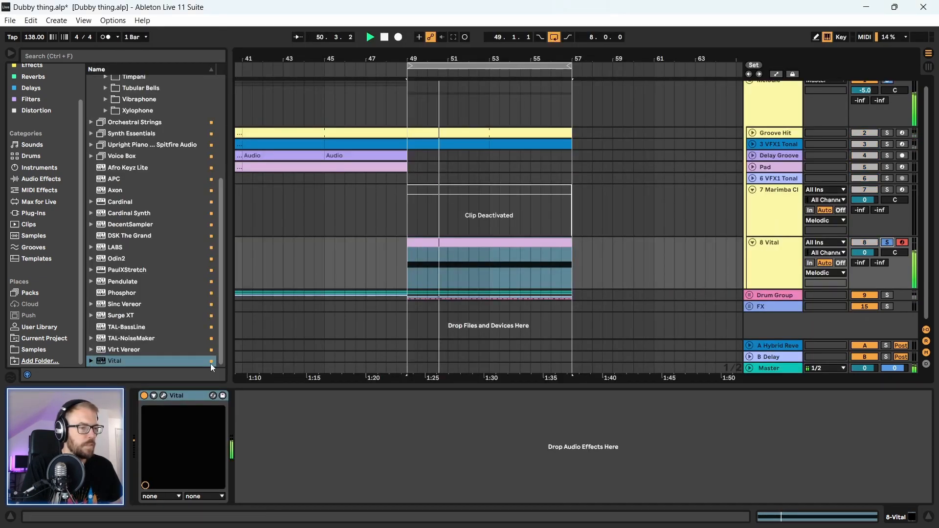
- Reopen Vital to watch LFO 1 moving Filter 1 on the soloed track, stop playback and close the plug-in window
{"action": "left_click", "coordinate": [163, 395]}
{"action": "mouse_move", "coordinate": [155, 36]}
{"action": "left_mouse_down"}
{"action": "mouse_move", "coordinate": [132, 39]}
{"action": "mouse_move", "coordinate": [146, 29]}
{"action": "left_mouse_up"}
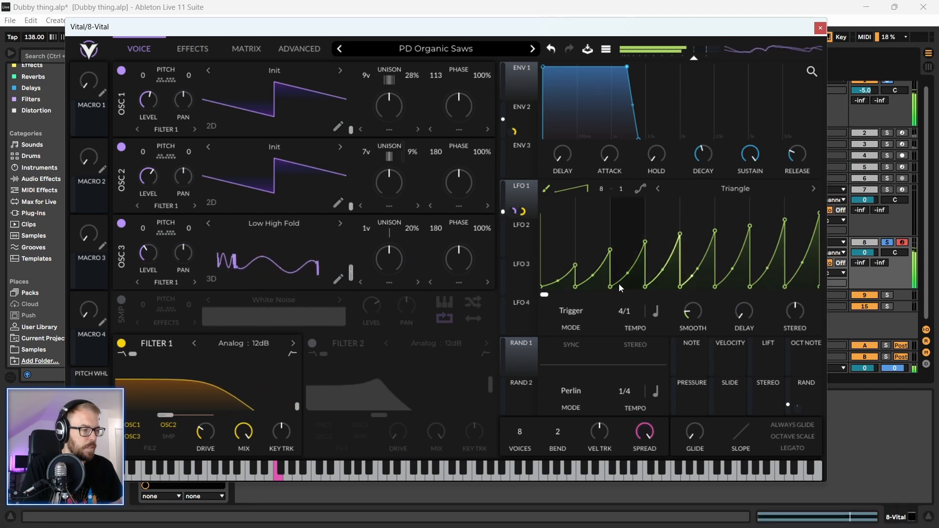
{"action": "left_click_drag", "start_coordinate": [337, 31], "coordinate": [350, 27]}
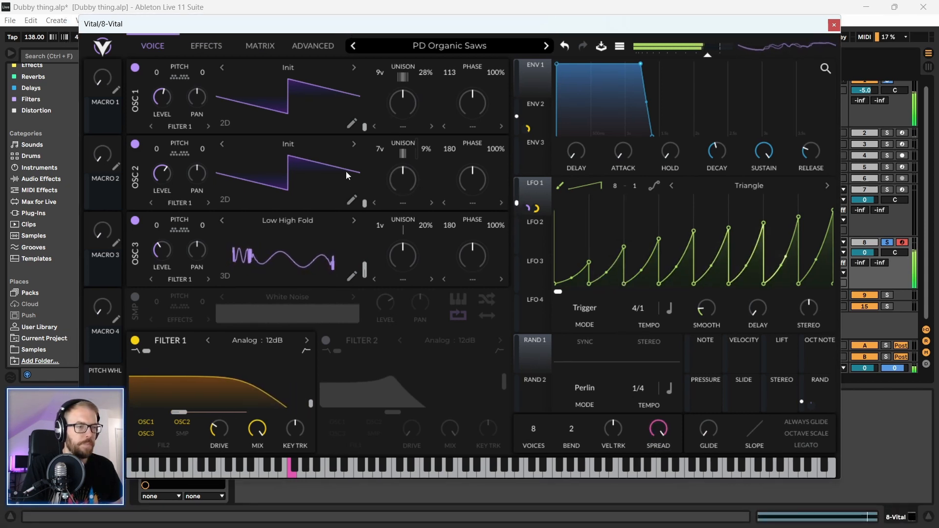
{"action": "left_click_drag", "start_coordinate": [195, 29], "coordinate": [197, 29]}
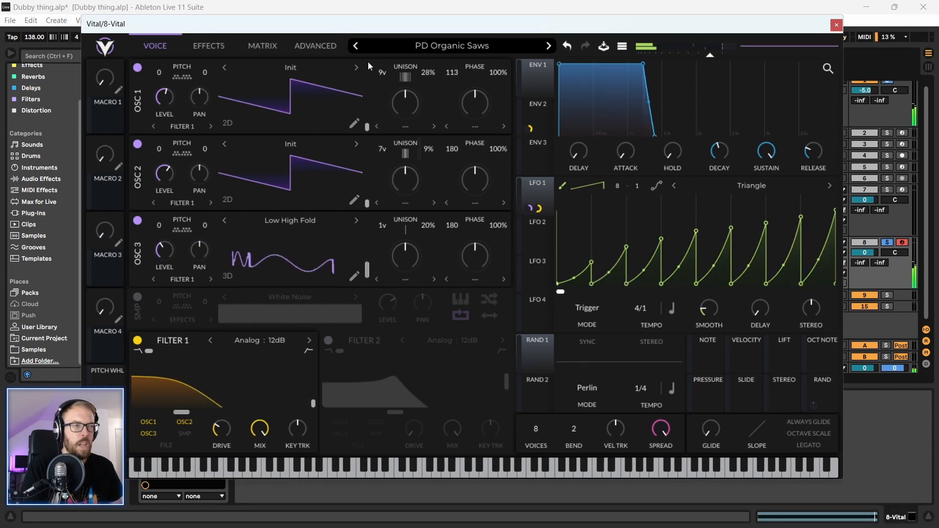
{"action": "left_click", "coordinate": [836, 26]}
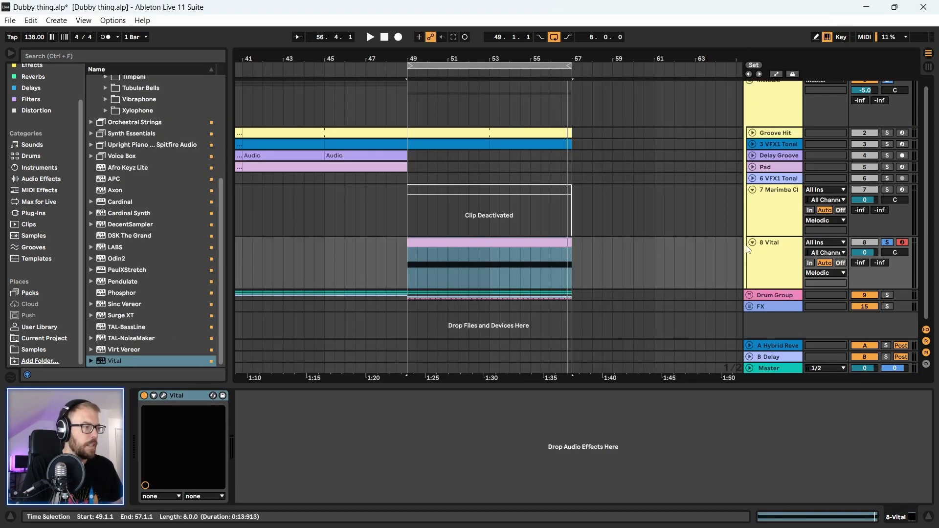
- Take the Vital track out of solo and play the loop from bar 49 to hear the reshaped LFO in the full mix
{"action": "left_click", "coordinate": [769, 245]}
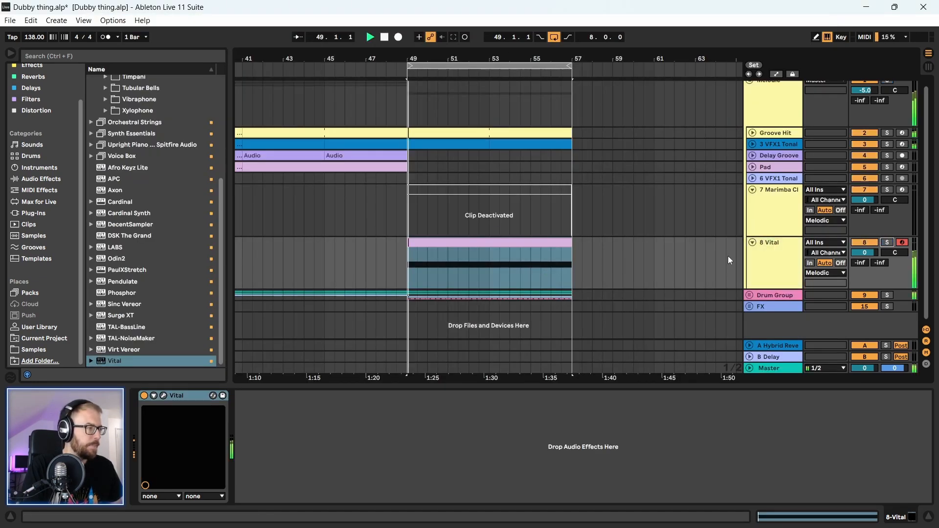
{"action": "key", "text": "space"}
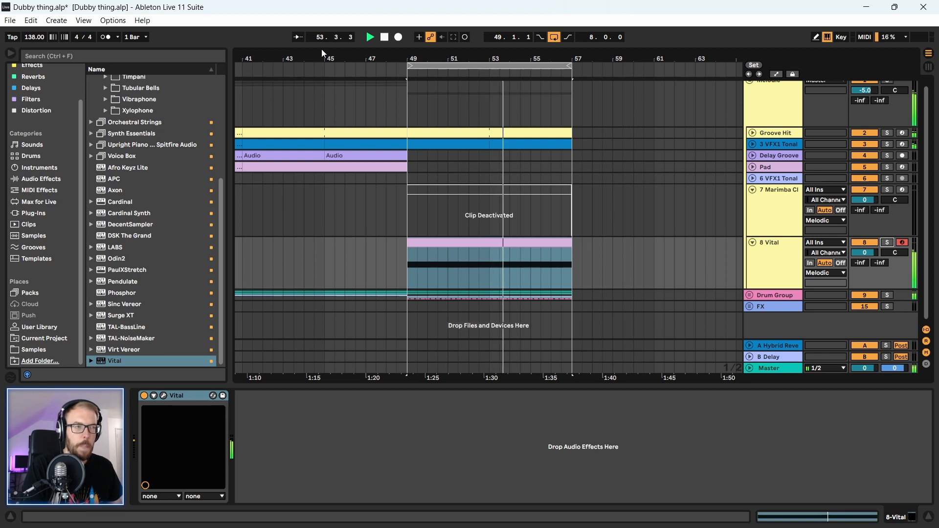
{"action": "left_click_drag", "start_coordinate": [323, 57], "coordinate": [360, 39]}
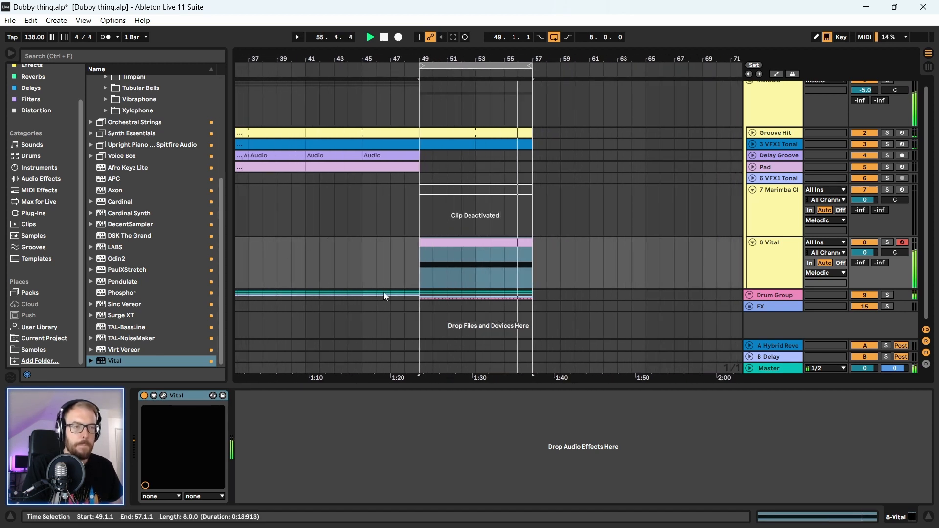
- Reopen Vital to review its oscillators, filter and LFO, stop playback and close the plug-in window
{"action": "left_click", "coordinate": [483, 245]}
{"action": "left_click", "coordinate": [163, 396]}
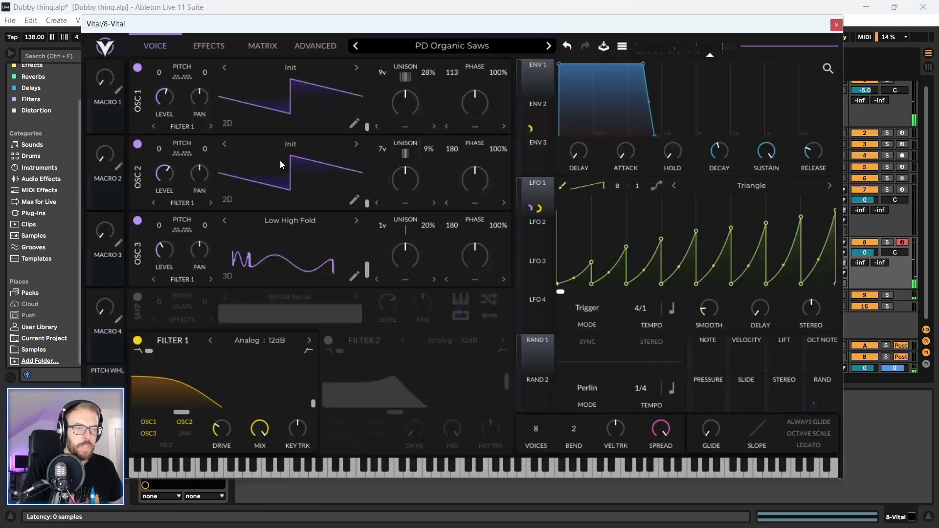
{"action": "left_click_drag", "start_coordinate": [213, 34], "coordinate": [191, 65]}
{"action": "left_click_drag", "start_coordinate": [251, 60], "coordinate": [247, 61]}
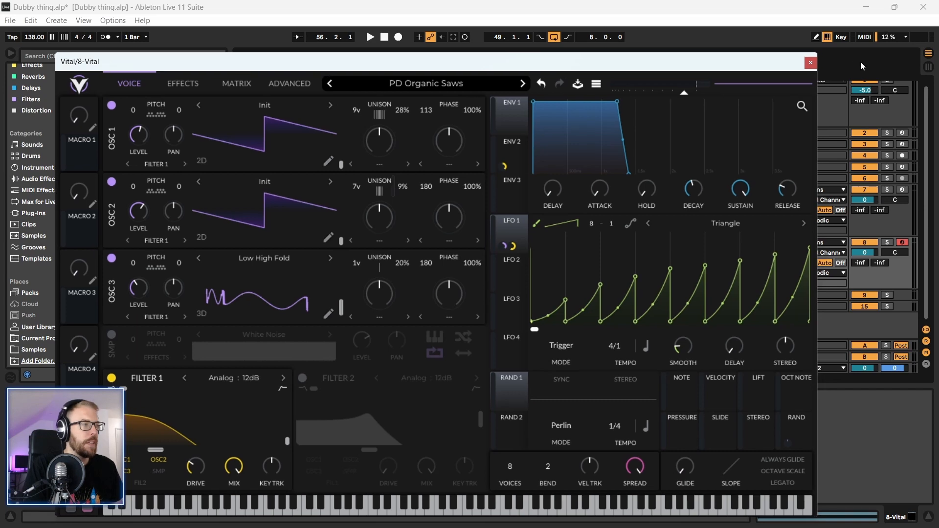
{"action": "left_click", "coordinate": [810, 63]}
- Open the Vital track's MIDI clip for note editing and enlarge the clip editor to show the full octave range
{"action": "left_click", "coordinate": [445, 243]}
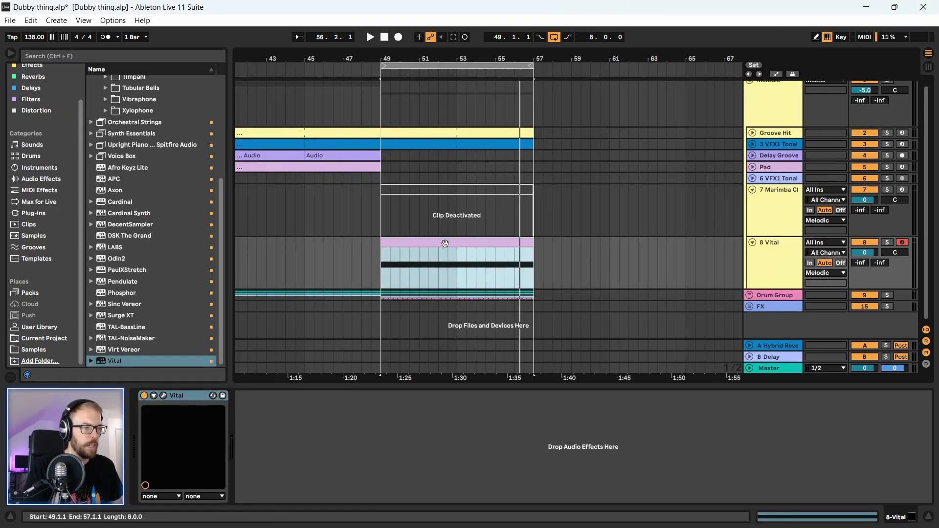
{"action": "double_click", "coordinate": [446, 240]}
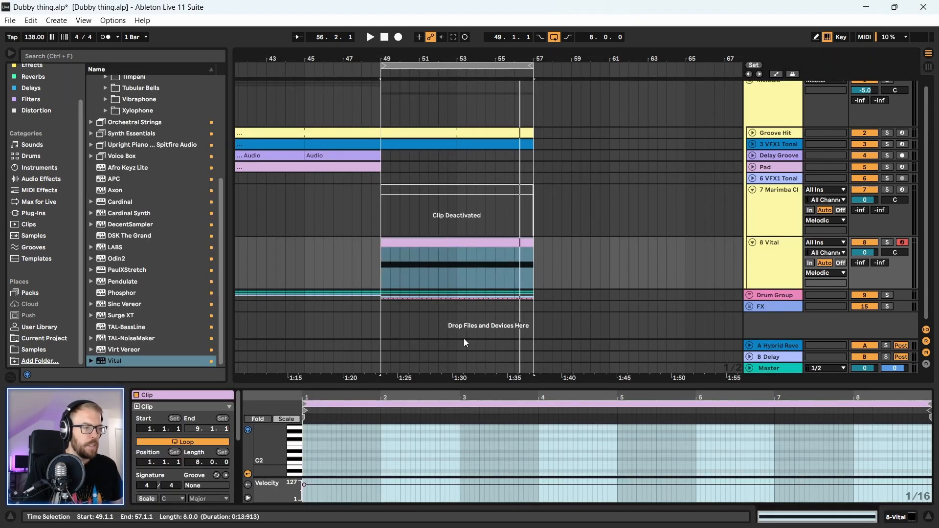
{"action": "double_click", "coordinate": [779, 256]}
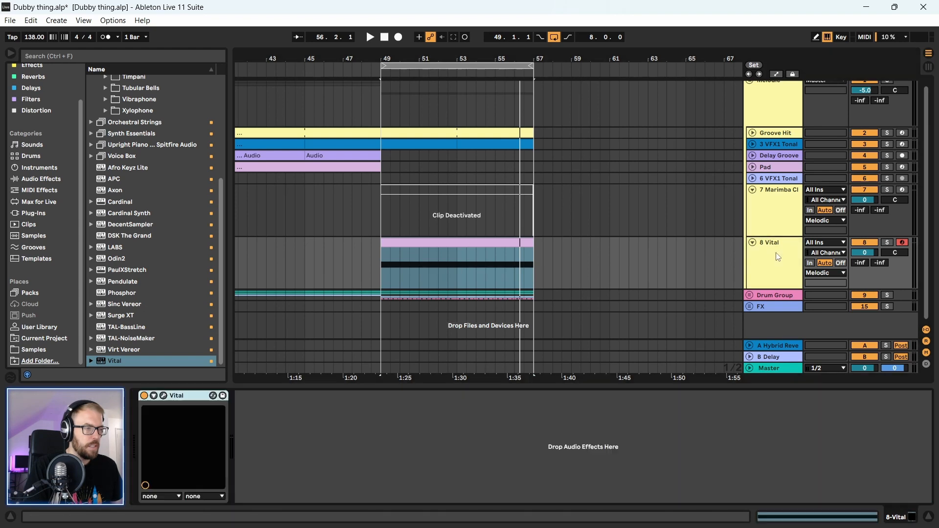
{"action": "double_click", "coordinate": [437, 244]}
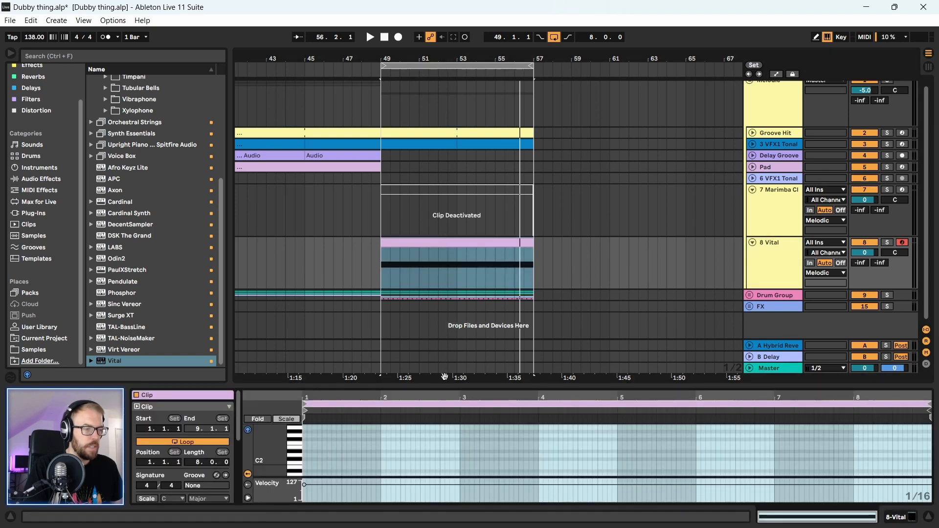
{"action": "left_click_drag", "start_coordinate": [445, 384], "coordinate": [441, 69]}
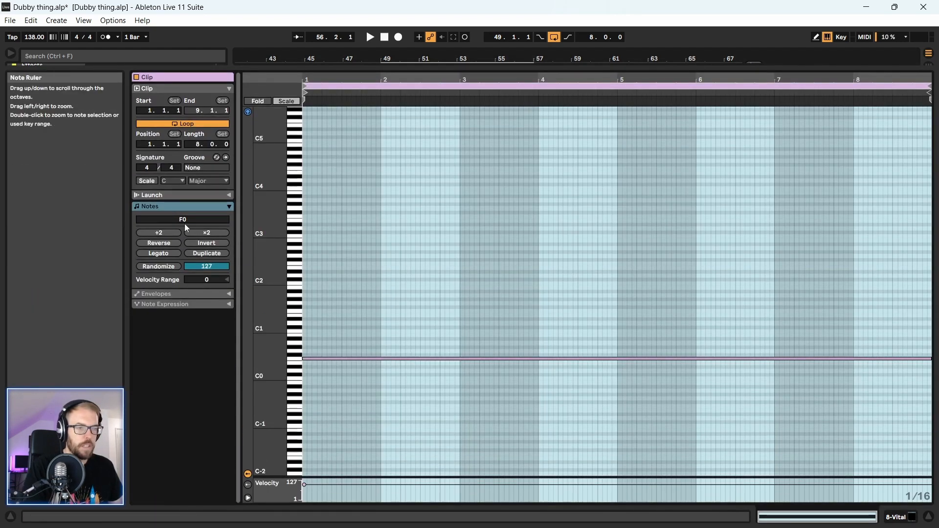
- Turn on the clip's scale and set it to F Minor
{"action": "left_click", "coordinate": [148, 183]}
{"action": "left_click", "coordinate": [166, 182]}
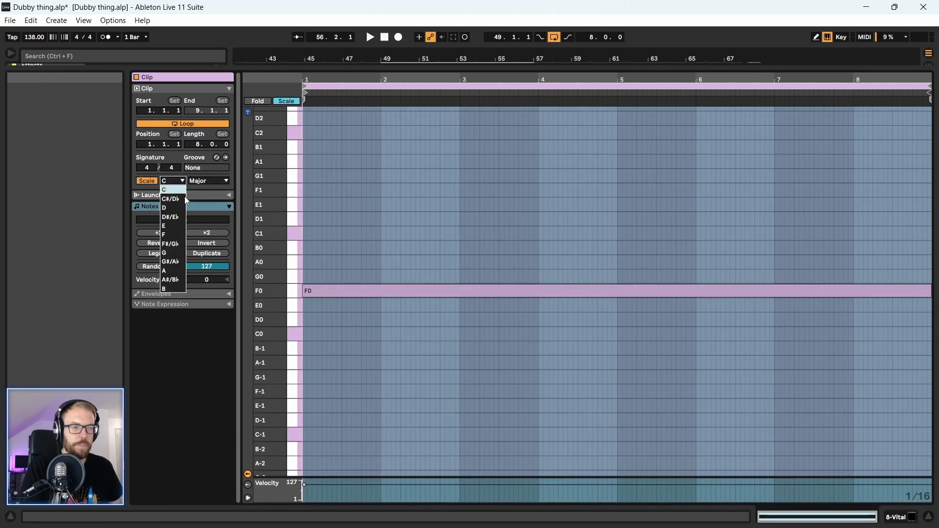
{"action": "left_click", "coordinate": [175, 237]}
{"action": "left_click", "coordinate": [210, 181]}
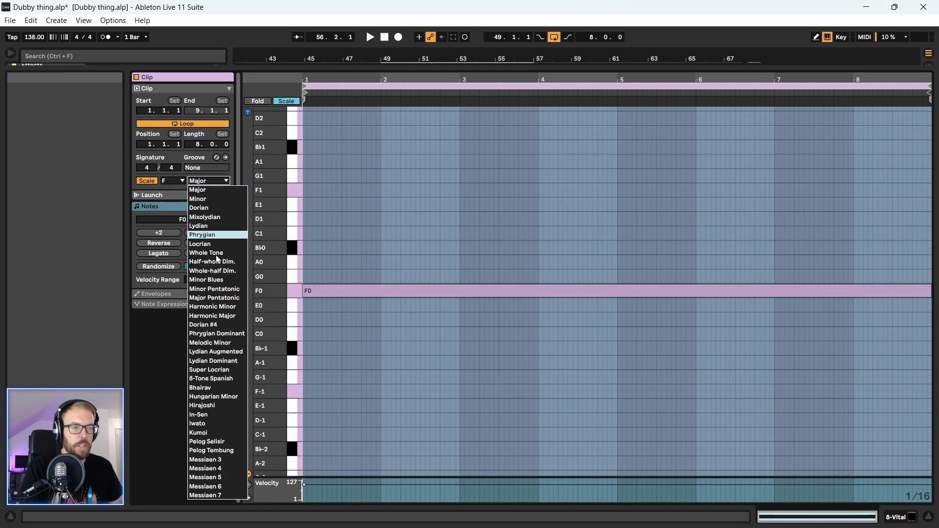
{"action": "left_click", "coordinate": [215, 199]}
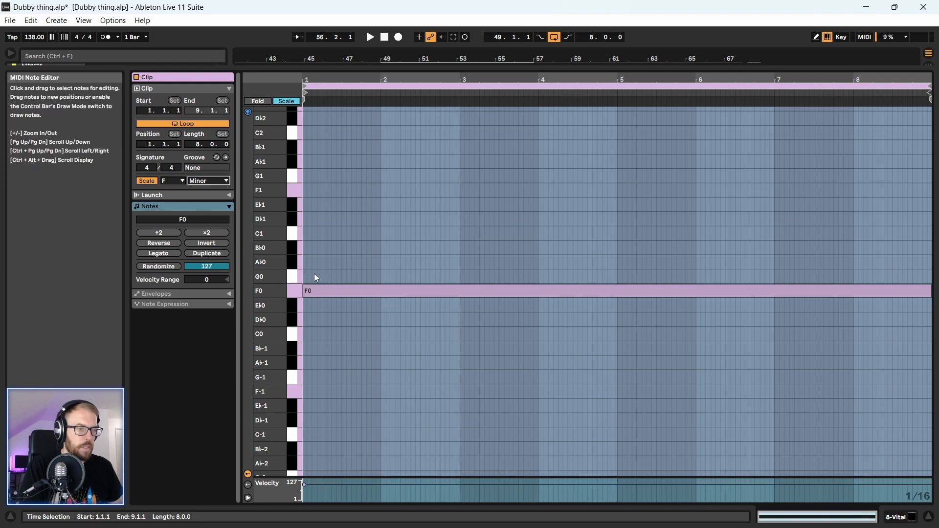
- Copy the F0 note up to A♭0, D♭1 and F1 to form a chord, play it briefly and hide the clip editor
{"action": "left_click_drag", "start_coordinate": [329, 290], "coordinate": [324, 191]}
{"action": "key", "text": "space"}
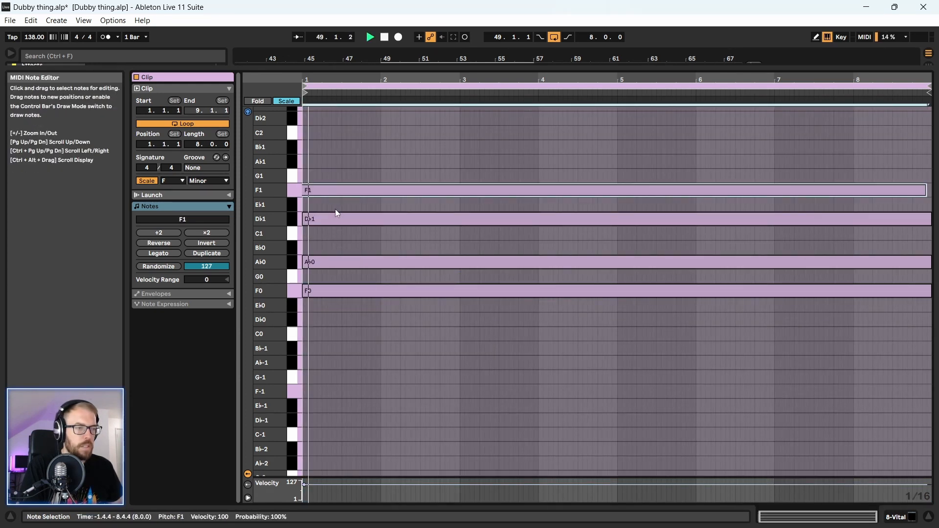
{"action": "key", "text": "space"}
{"action": "key", "text": "ctrl+alt+l"}
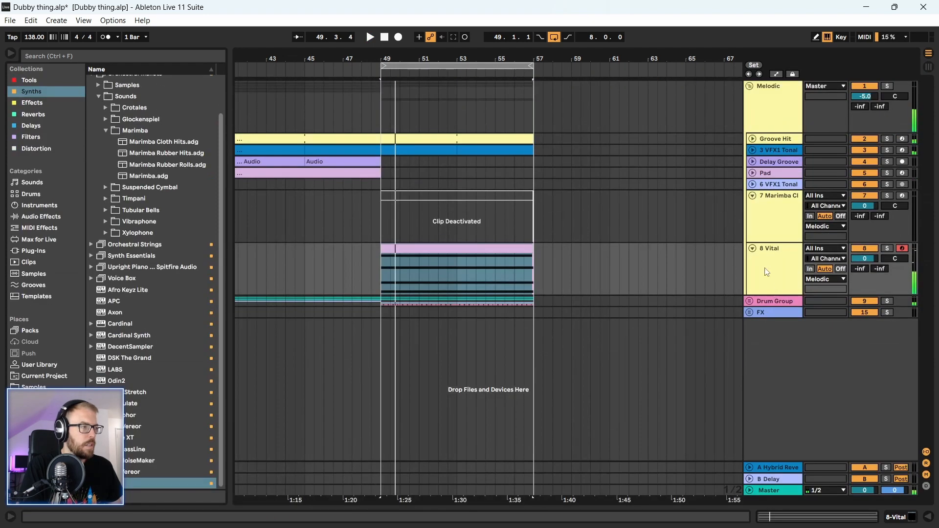
- Add an Arpeggiator from the Tools collection ahead of Vital on the Vital track and play the loop
{"action": "left_click", "coordinate": [43, 82]}
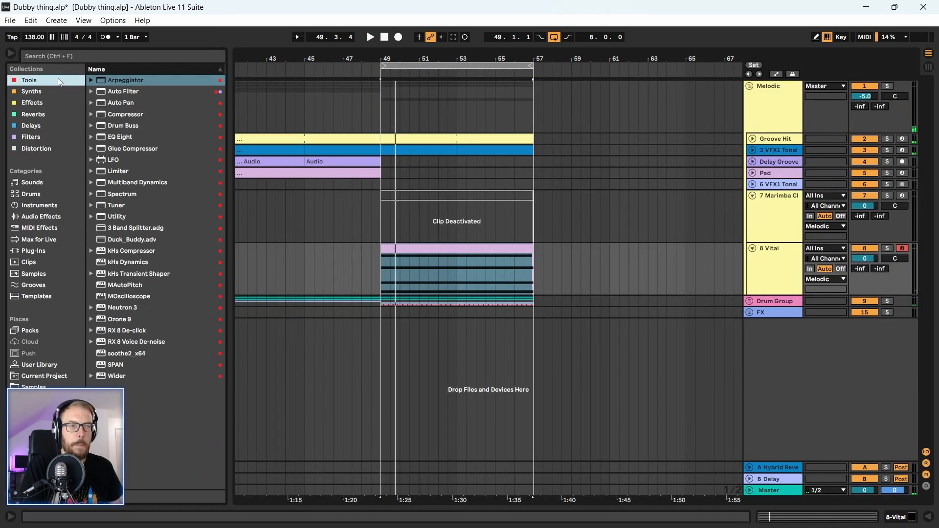
{"action": "left_click_drag", "start_coordinate": [114, 82], "coordinate": [162, 111]}
{"action": "left_click_drag", "start_coordinate": [433, 265], "coordinate": [434, 266]}
{"action": "key", "text": "space"}
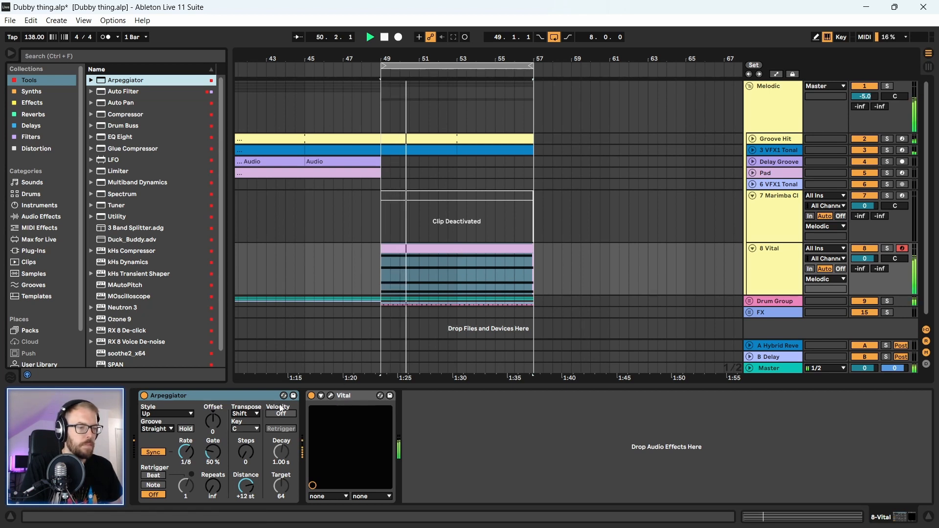
- Try an Arpeggiator rate of 1/2, change it to 1/16 and replay the loop from bar 49
{"action": "key", "text": "space"}
{"action": "left_click_drag", "start_coordinate": [181, 453], "coordinate": [181, 457]}
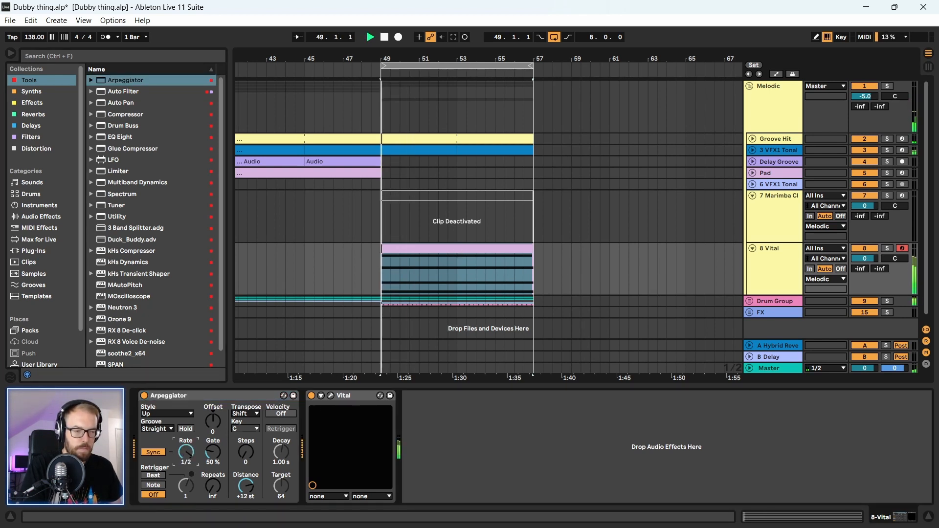
{"action": "key", "text": "space"}
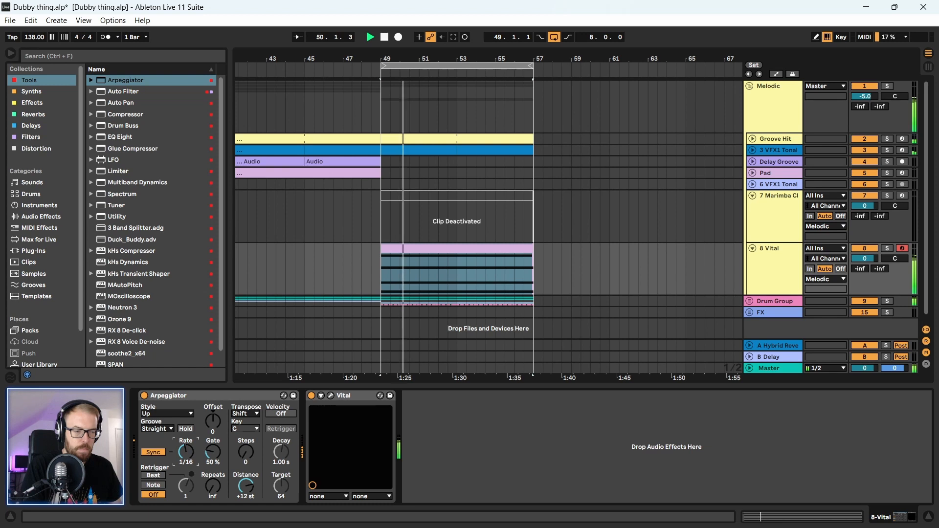
- Try Arpeggiator rates of 1/4 and 1/6 with a gate of 53 %, lowered to 45 %, while playing the loop
{"action": "left_click_drag", "start_coordinate": [212, 451], "coordinate": [186, 444]}
{"action": "key", "text": "space"}
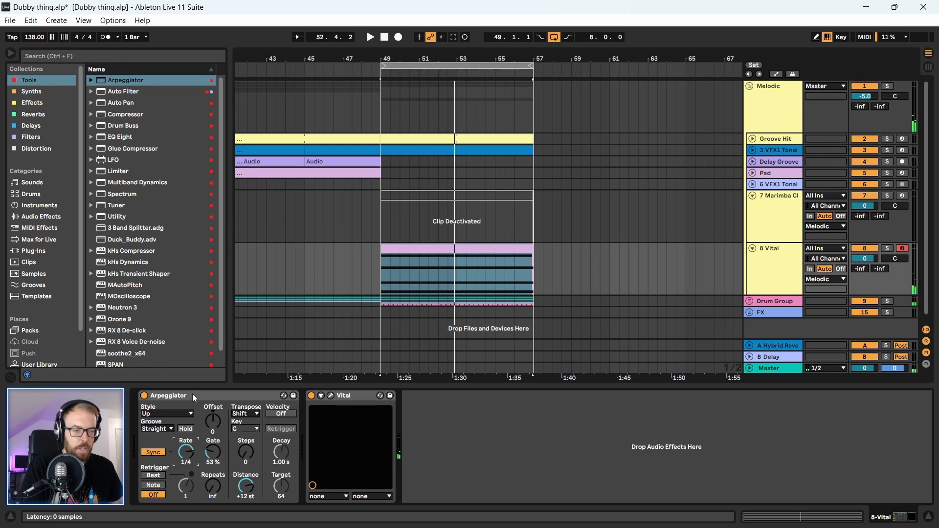
{"action": "key", "text": "space"}
{"action": "left_click", "coordinate": [194, 398]}
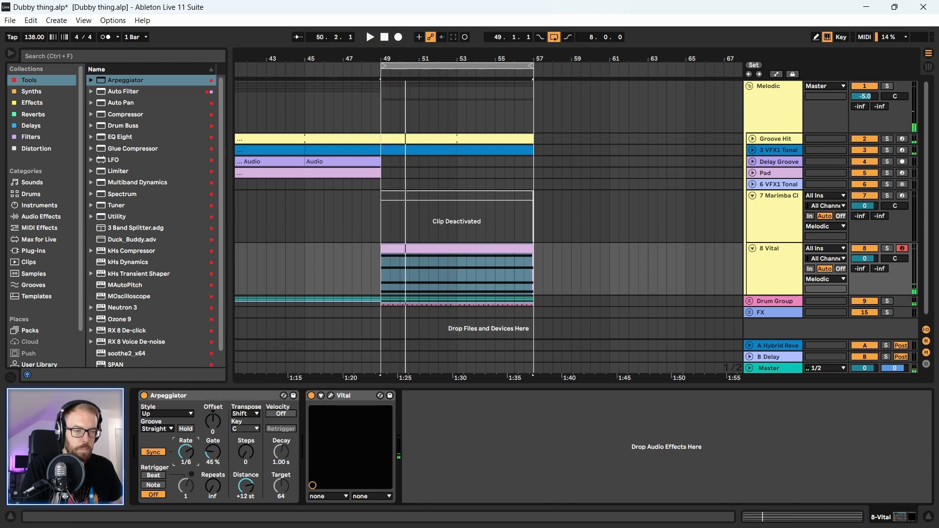
- Set the Arpeggiator groove to Swing 8, the gate to 96 % and the steps to 1 during playback
{"action": "left_click", "coordinate": [158, 430]}
{"action": "left_click", "coordinate": [161, 449]}
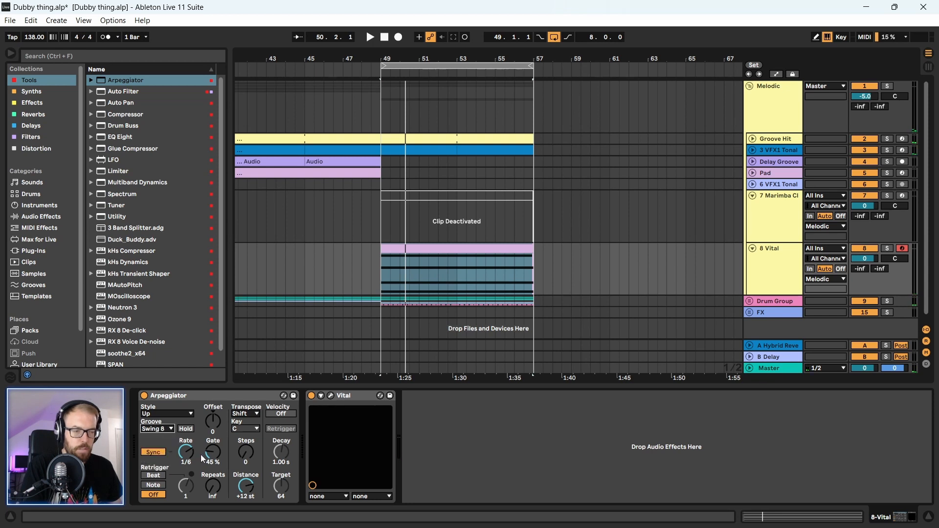
{"action": "left_click_drag", "start_coordinate": [190, 453], "coordinate": [190, 444]}
{"action": "key", "text": "space"}
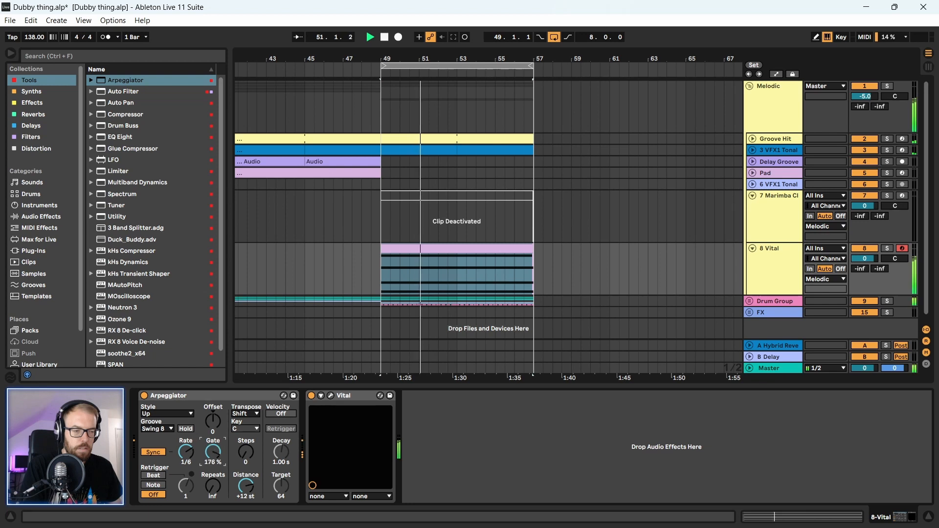
{"action": "left_click_drag", "start_coordinate": [218, 459], "coordinate": [218, 494]}
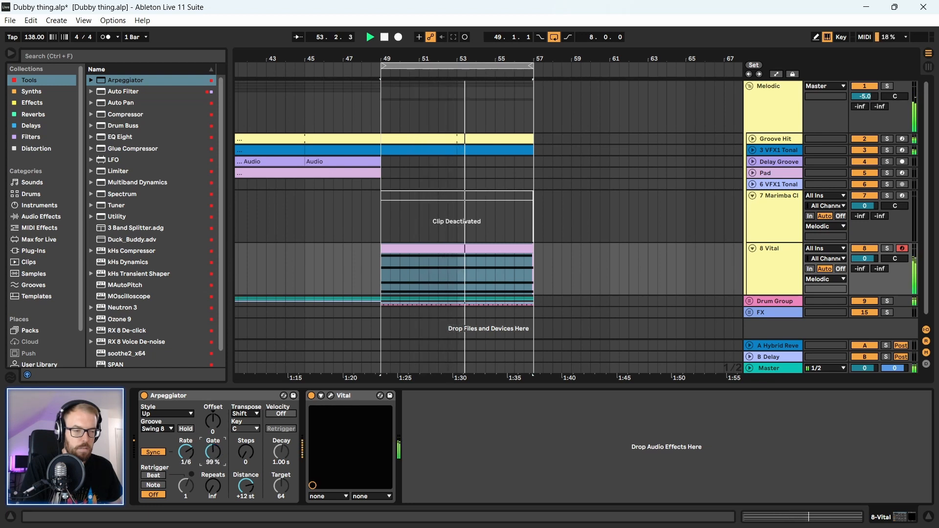
{"action": "left_click_drag", "start_coordinate": [245, 453], "coordinate": [245, 447]}
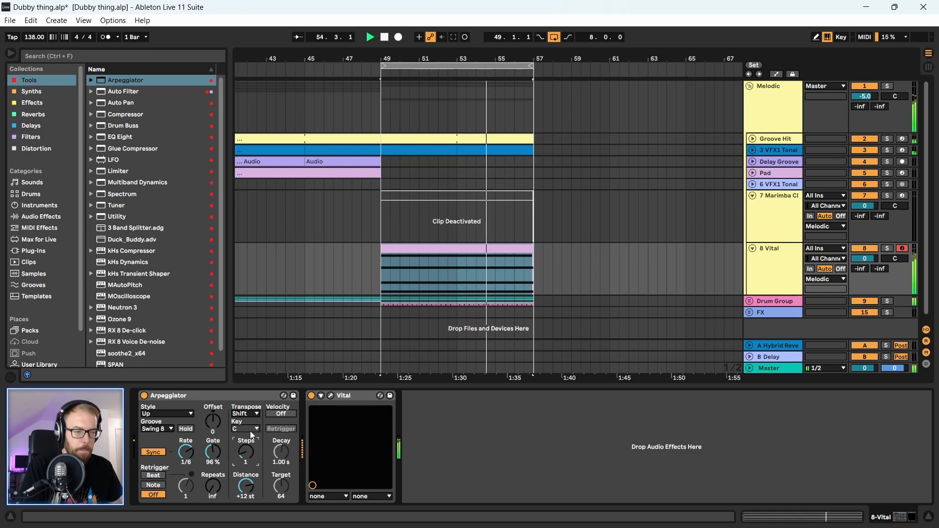
- Open the Vital clip in an enlarged note editor, move the F1 note down to C1 and play the loop
{"action": "double_click", "coordinate": [411, 274]}
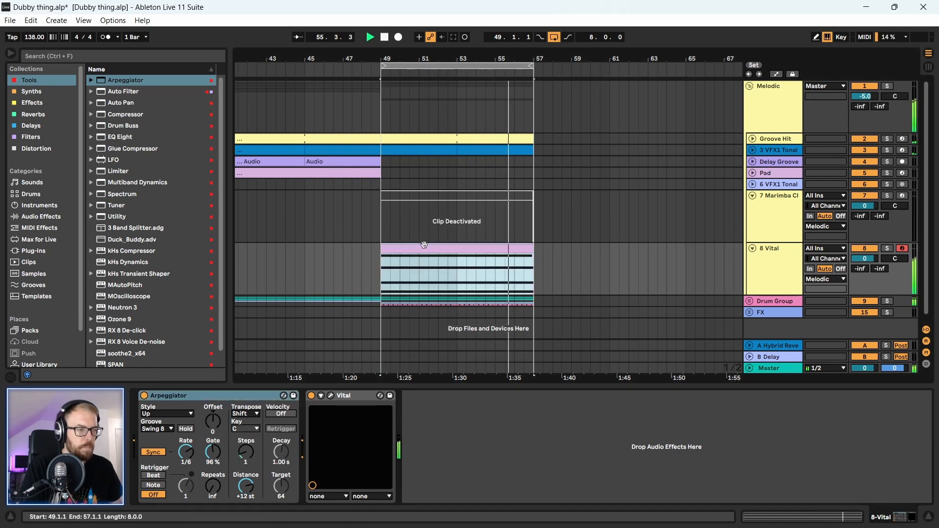
{"action": "left_click_drag", "start_coordinate": [392, 386], "coordinate": [415, 144]}
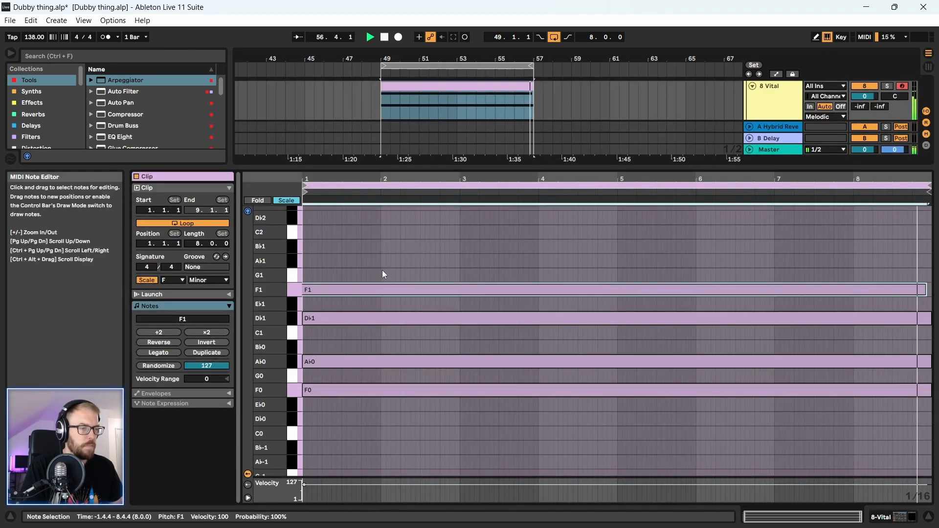
{"action": "key", "text": "space"}
{"action": "left_click_drag", "start_coordinate": [403, 290], "coordinate": [404, 338]}
{"action": "key", "text": "space"}
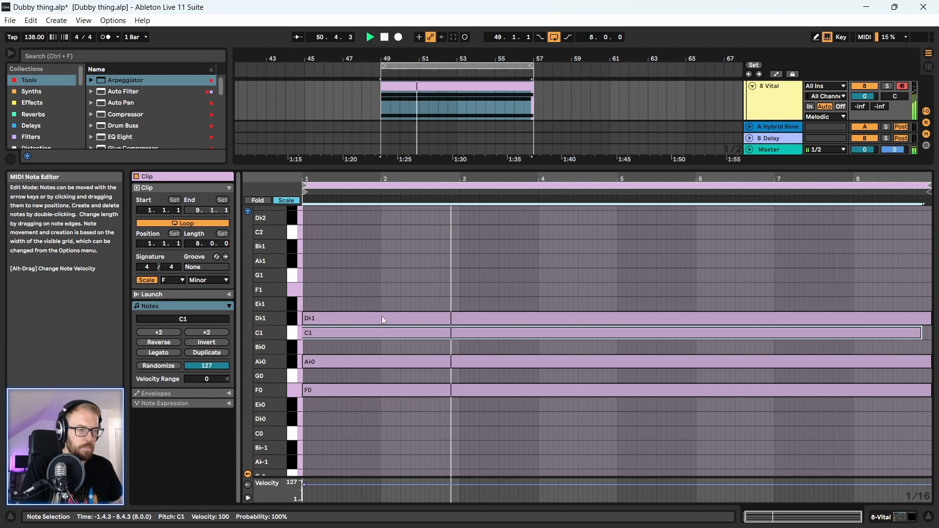
- Regroup the two upper chord notes at B♭0 and G0, align the G0 note with the clip start and play the cluster
{"action": "key", "text": "space"}
{"action": "left_click_drag", "start_coordinate": [379, 316], "coordinate": [386, 377]}
{"action": "key", "text": "space"}
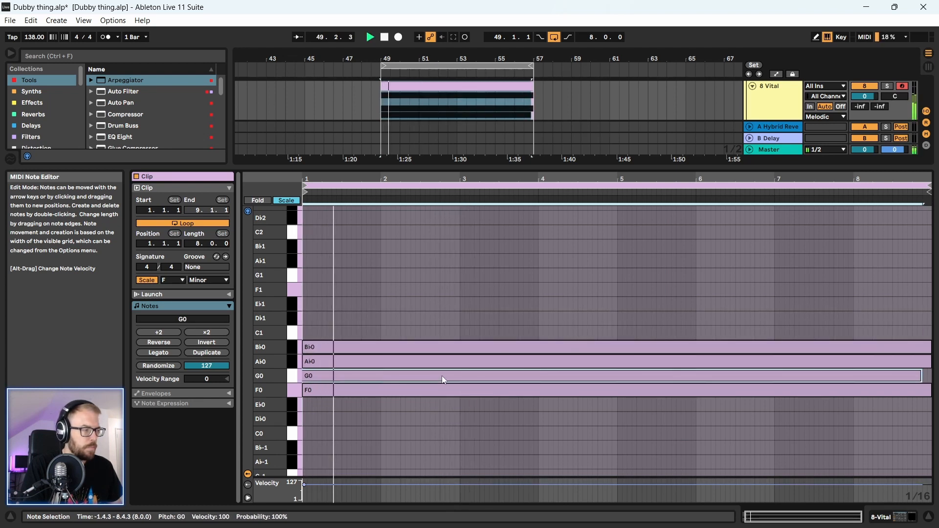
{"action": "left_click_drag", "start_coordinate": [461, 382], "coordinate": [445, 382]}
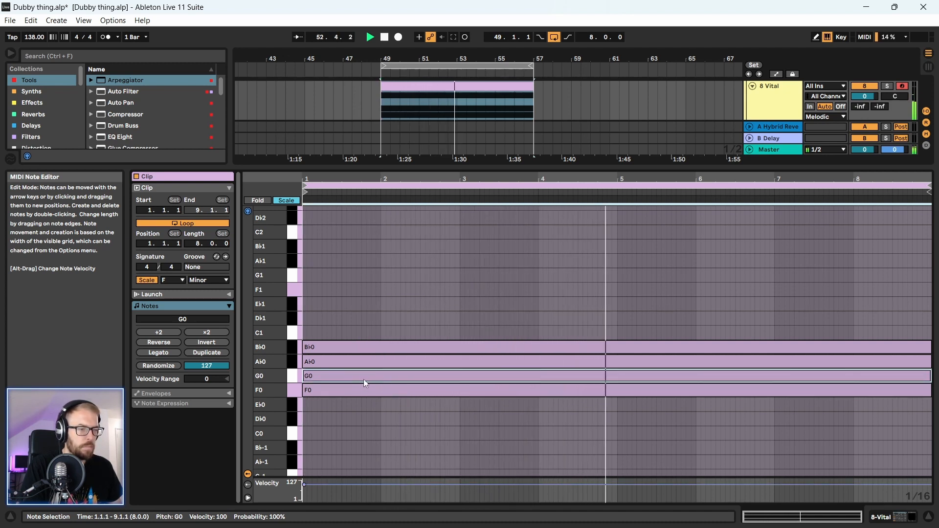
{"action": "left_click_drag", "start_coordinate": [387, 168], "coordinate": [388, 374]}
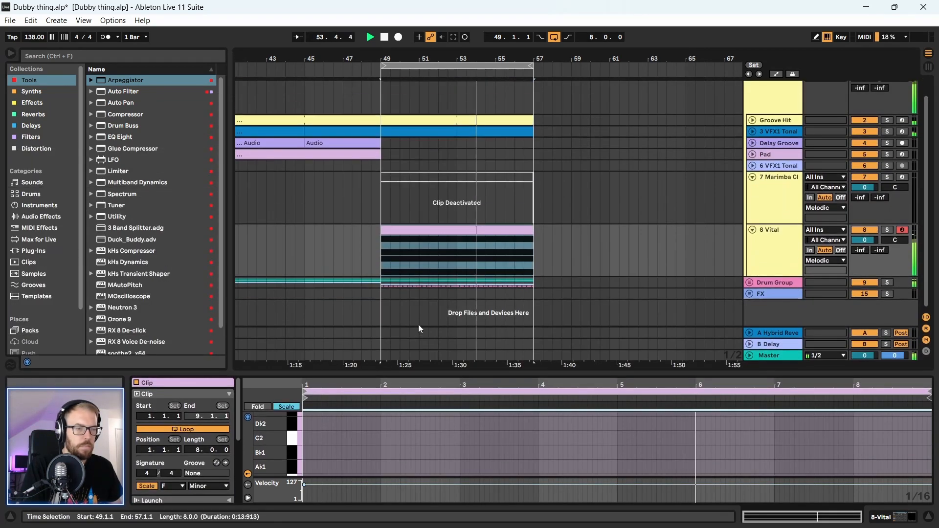
- Show the Vital track's devices and compare the loop with the Arpeggiator switched off and on again
{"action": "left_click", "coordinate": [768, 236]}
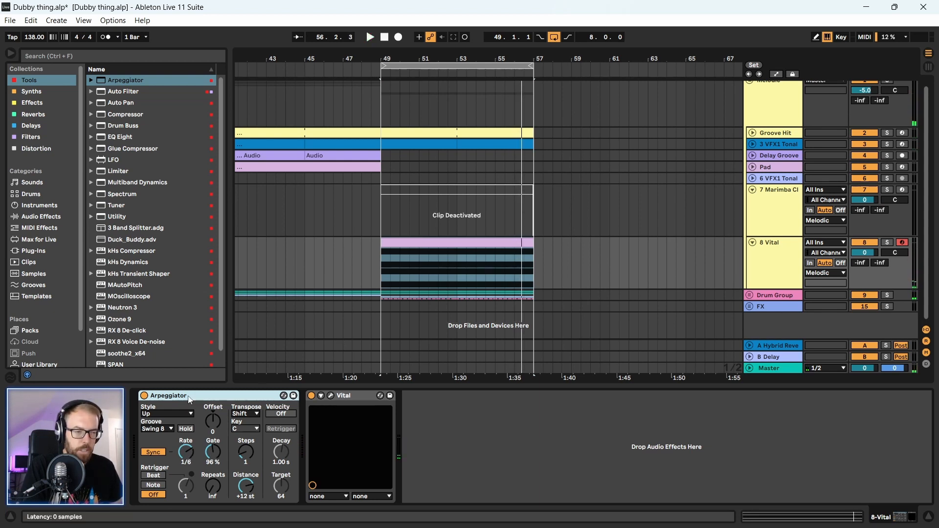
{"action": "key", "text": "space"}
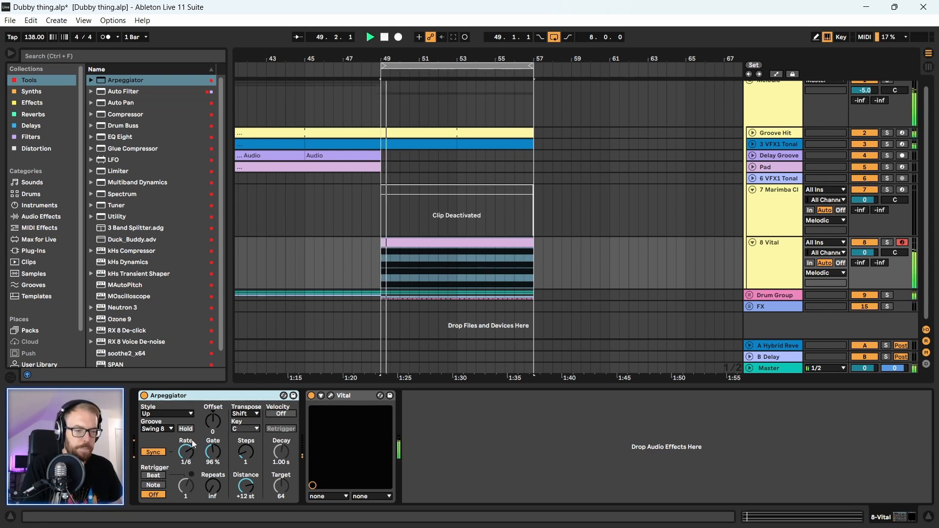
{"action": "left_click", "coordinate": [143, 396]}
{"action": "key", "text": "space"}
{"action": "key", "text": "space"}
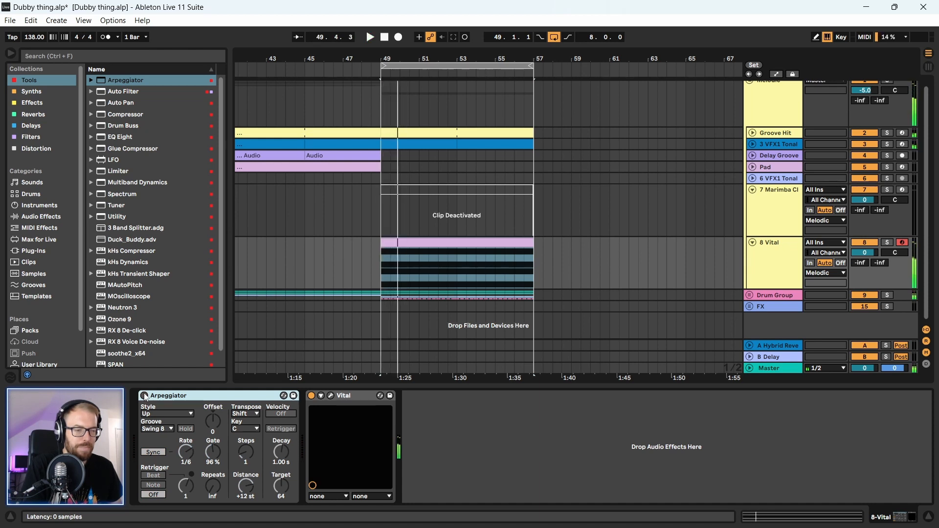
{"action": "left_click", "coordinate": [144, 397]}
{"action": "key", "text": "space"}
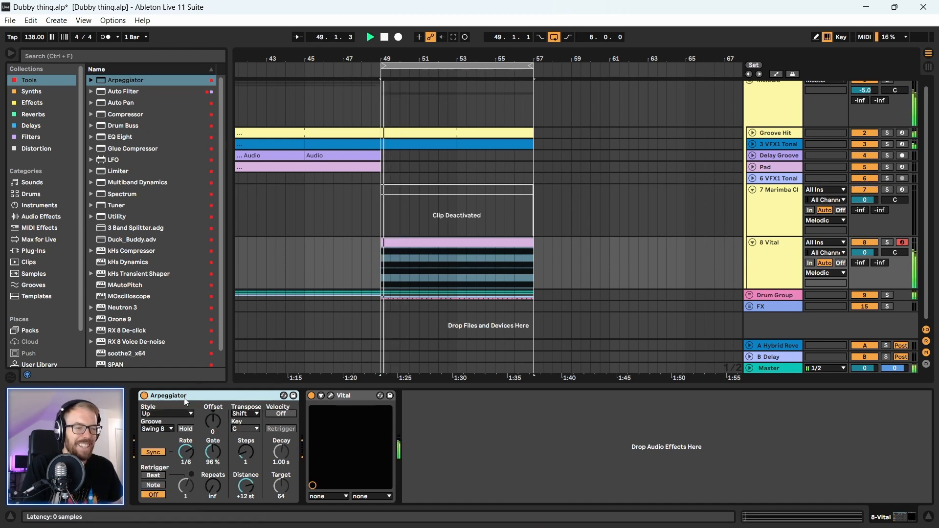
- Slow-step the Arpeggiator rate through 1/8 to 1/12 during playback and set its groove back to Straight
{"action": "left_click_drag", "start_coordinate": [185, 452], "coordinate": [186, 461]}
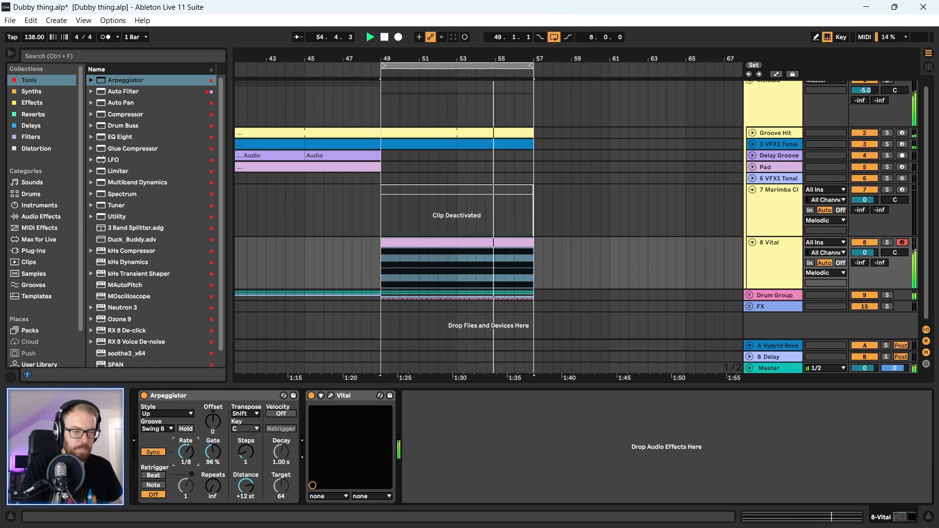
{"action": "left_click_drag", "start_coordinate": [186, 452], "coordinate": [186, 459]}
{"action": "left_click", "coordinate": [187, 395]}
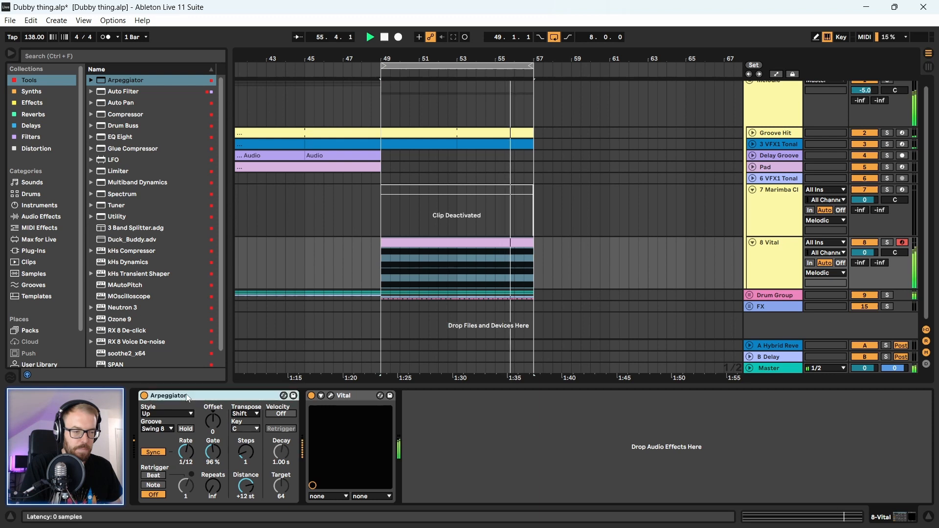
{"action": "left_click", "coordinate": [170, 429]}
{"action": "left_click", "coordinate": [157, 426]}
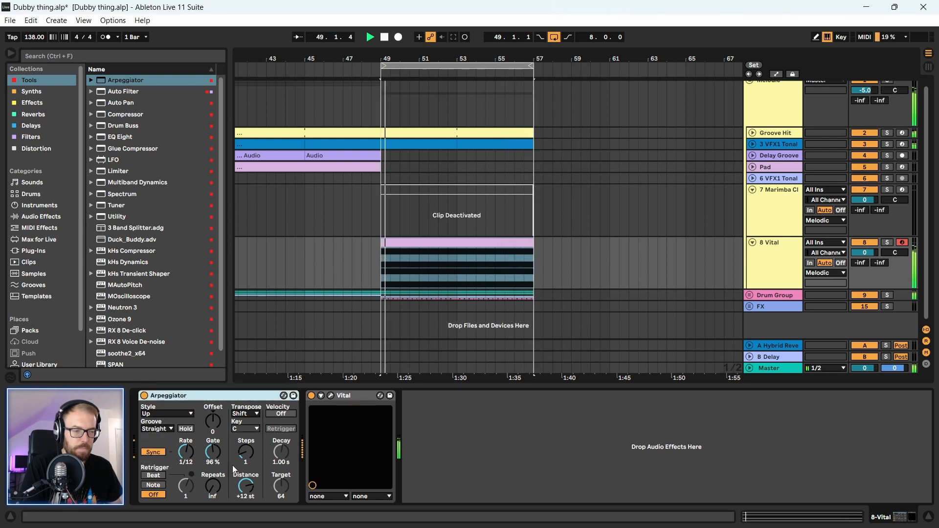
- Lower the Arpeggiator gate to 22 % while the loop plays
{"action": "left_click_drag", "start_coordinate": [212, 453], "coordinate": [213, 462]}
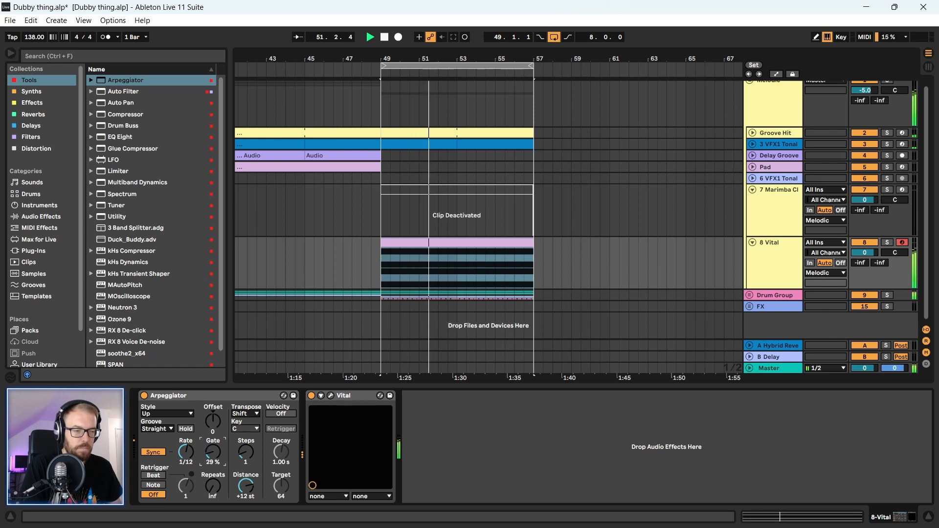
{"action": "left_click_drag", "start_coordinate": [213, 453], "coordinate": [213, 458]}
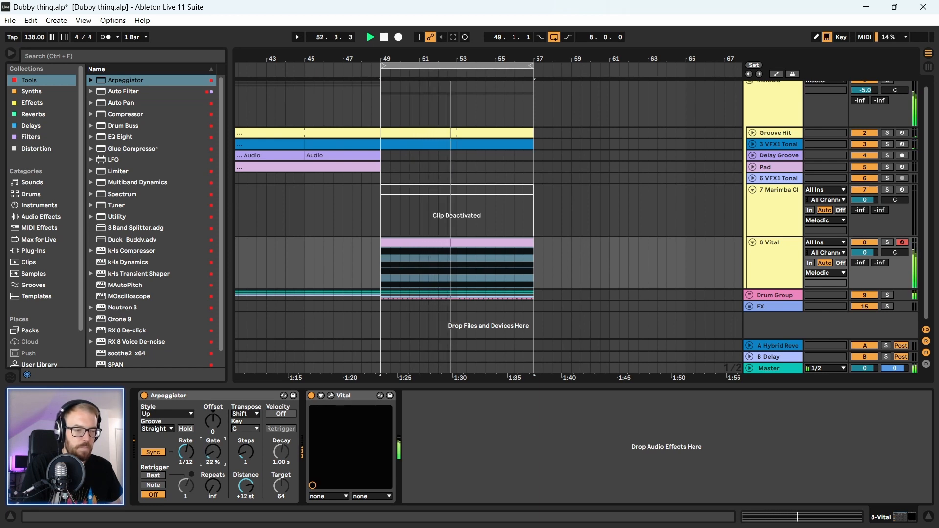
{"action": "left_click", "coordinate": [183, 398]}
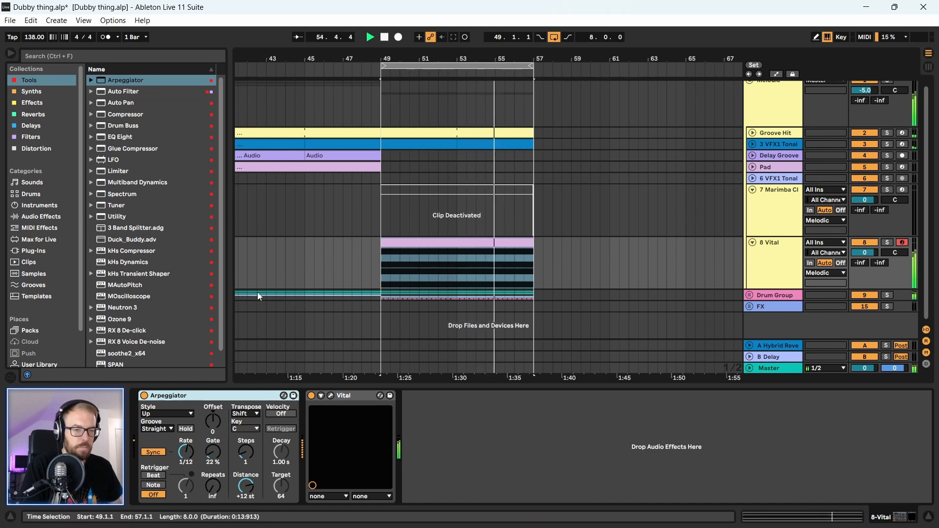
- Try an Arpeggiator rate of 1/6 and change it to 1/4 during playback
{"action": "left_click", "coordinate": [190, 454]}
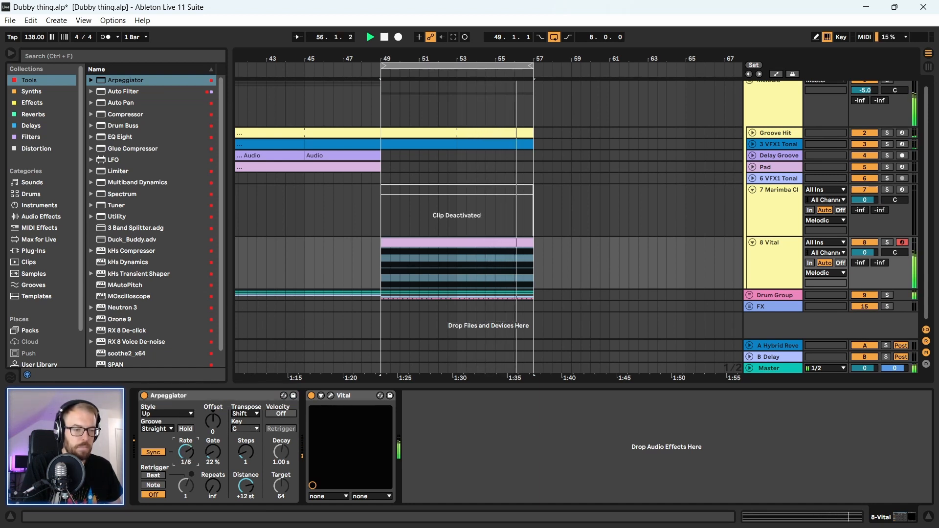
{"action": "left_click", "coordinate": [175, 400]}
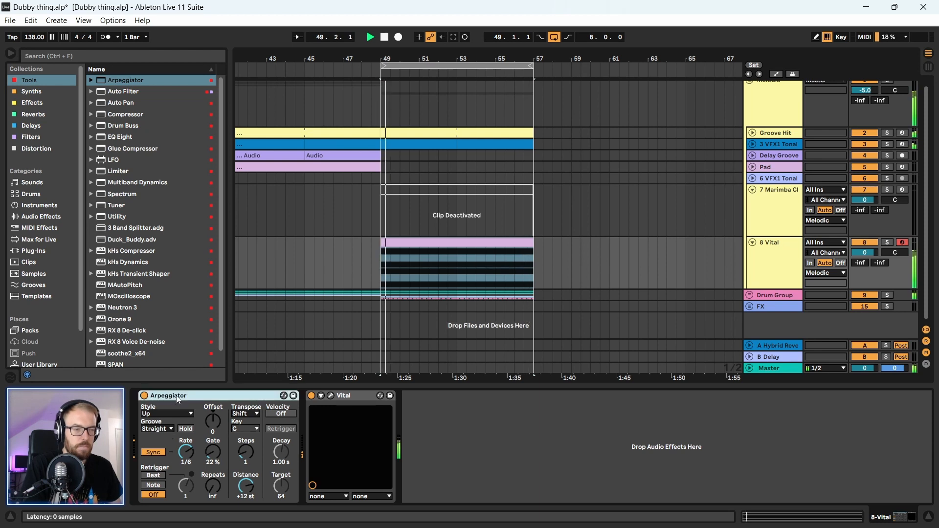
{"action": "left_click", "coordinate": [186, 452]}
{"action": "left_click_drag", "start_coordinate": [186, 452], "coordinate": [186, 446]}
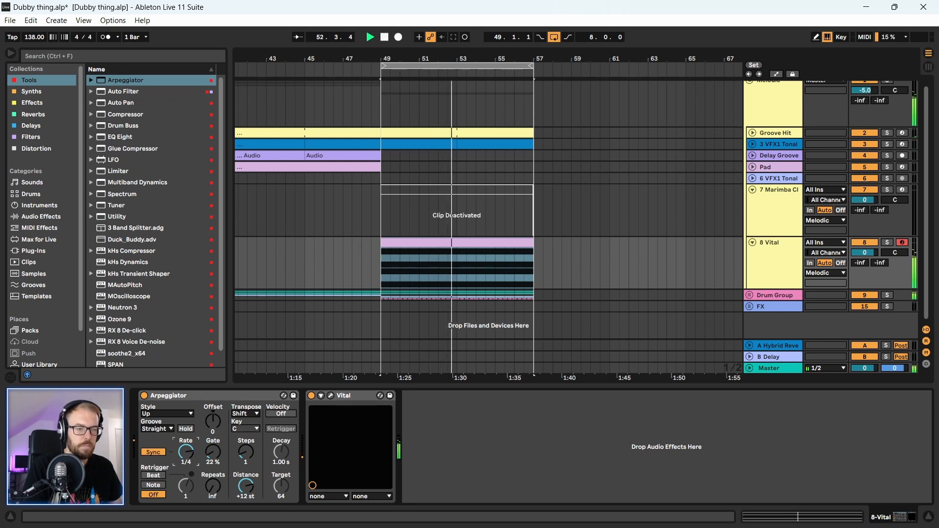
{"action": "left_click", "coordinate": [185, 397]}
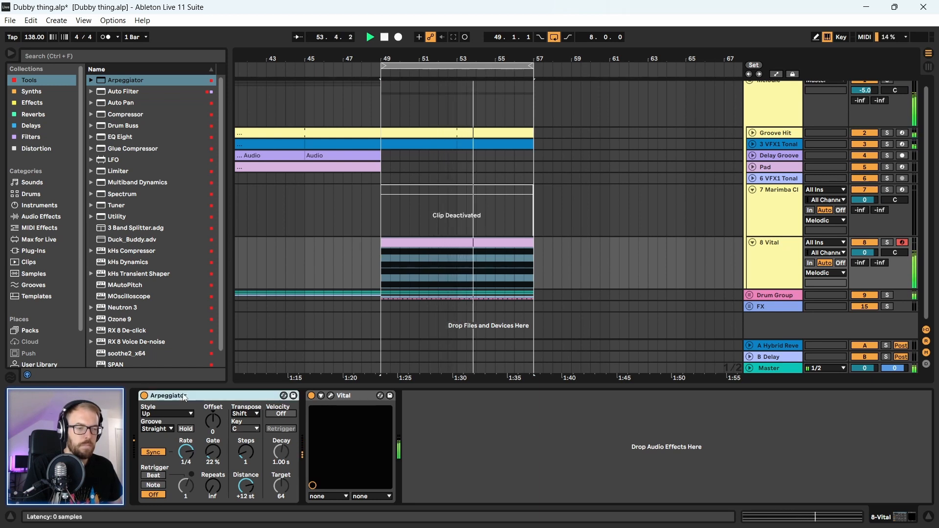
- Reopen the Vital clip's notes, move G0 up to E♭1 and A♭0 up to G1, and play the new chord
{"action": "left_click", "coordinate": [436, 258]}
{"action": "key", "text": "space"}
{"action": "double_click", "coordinate": [443, 243]}
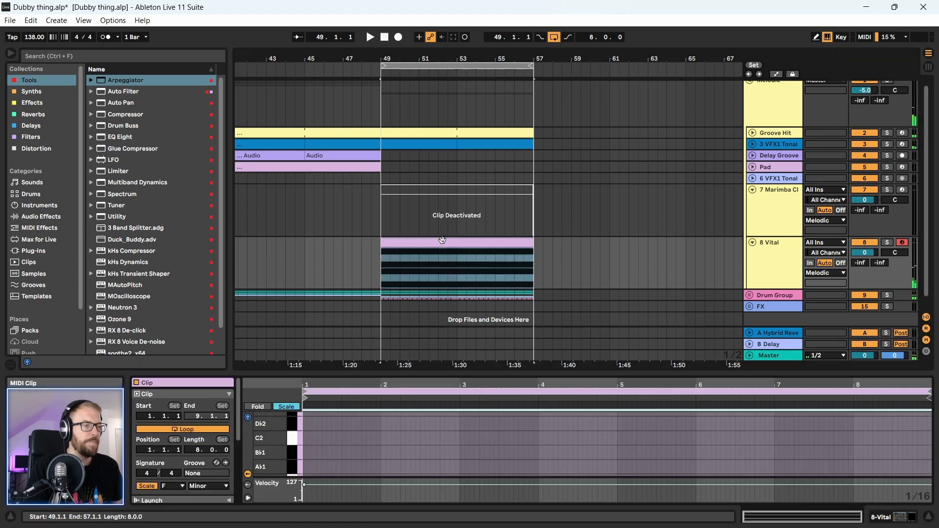
{"action": "left_click_drag", "start_coordinate": [444, 373], "coordinate": [434, 112]}
{"action": "left_click", "coordinate": [325, 338]}
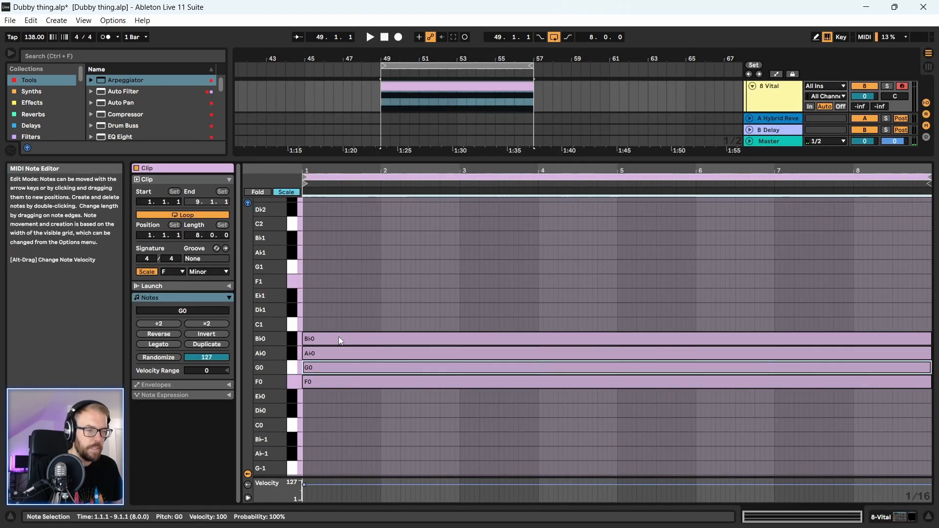
{"action": "left_click_drag", "start_coordinate": [344, 361], "coordinate": [344, 300]}
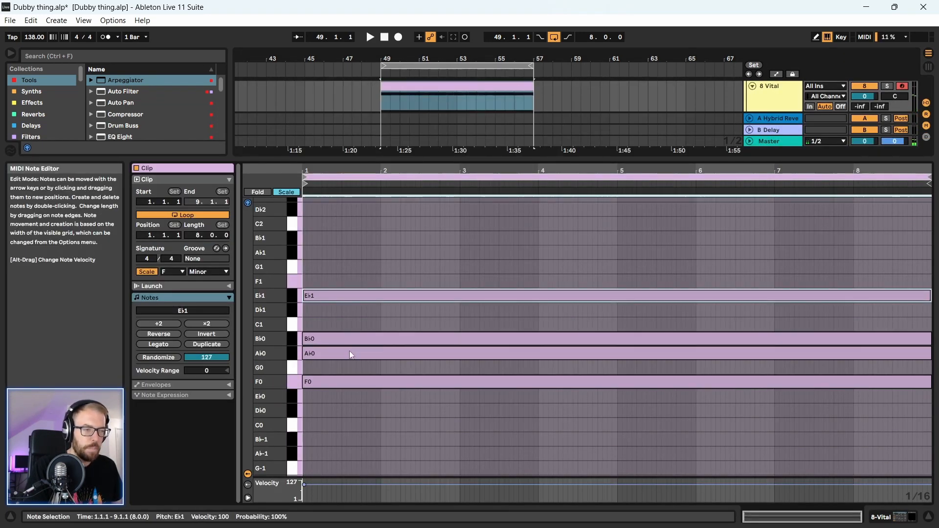
{"action": "left_click_drag", "start_coordinate": [349, 352], "coordinate": [351, 267]}
{"action": "key", "text": "space"}
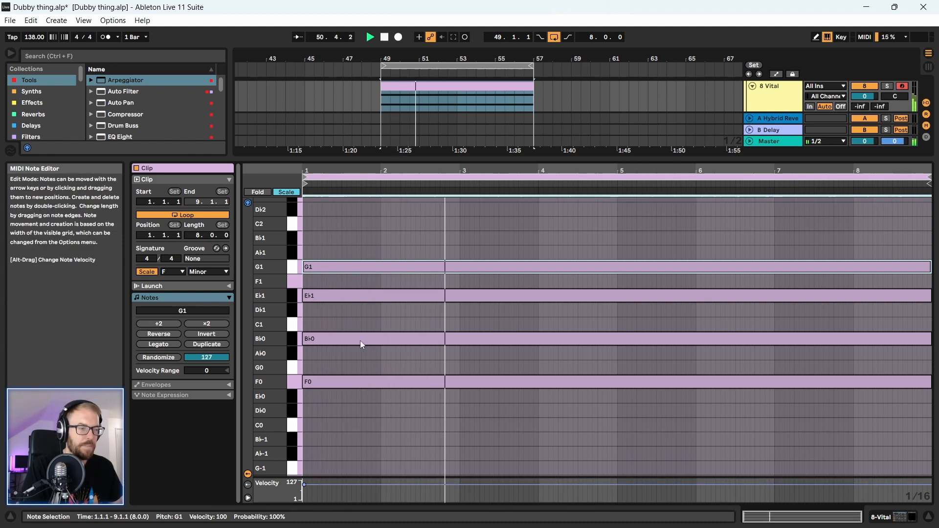
- Delete the B♭0, E♭1 and G1 notes so only F0 remains, and play the loop
{"action": "key", "text": "space"}
{"action": "left_click_drag", "start_coordinate": [370, 265], "coordinate": [447, 368]}
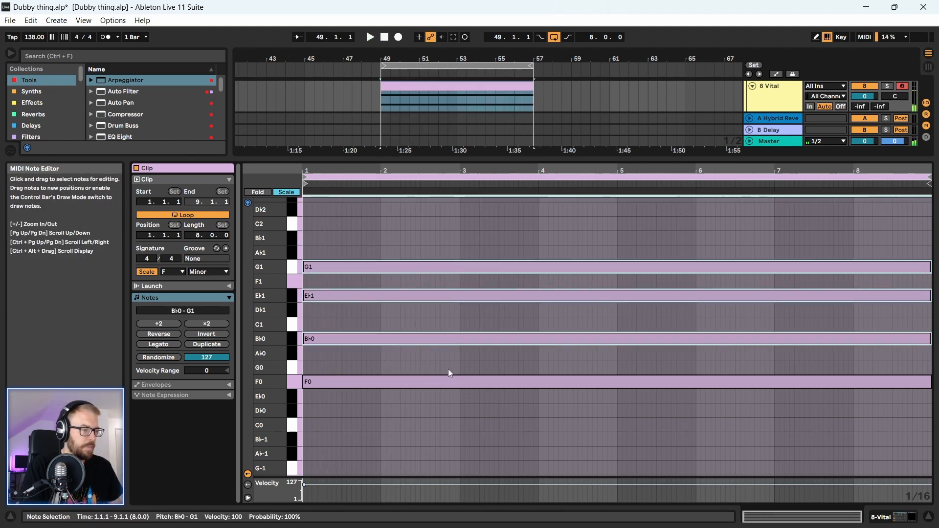
{"action": "key", "text": "Delete"}
{"action": "key", "text": "space"}
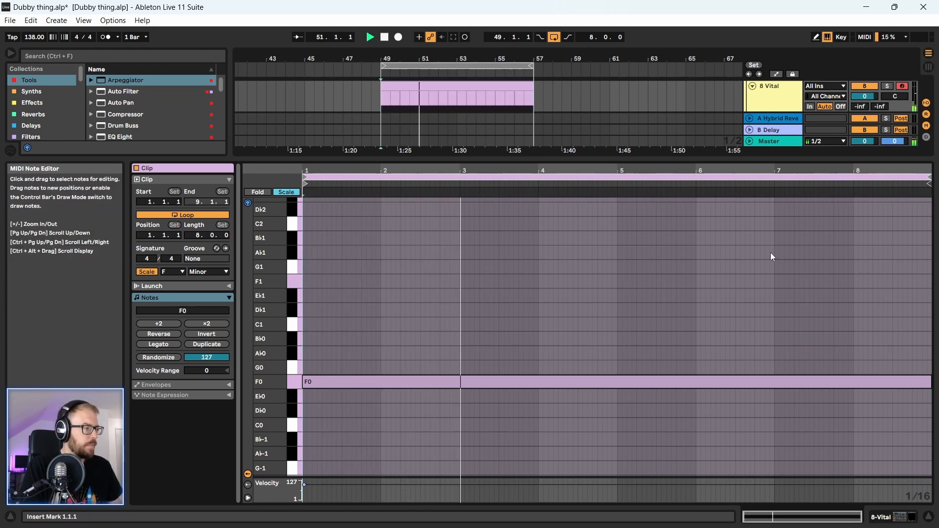
- Hide the clip editor, show the Vital track's devices and set the Arpeggiator rate to 1/8 while playing the loop
{"action": "key", "text": "ctrl+alt+l"}
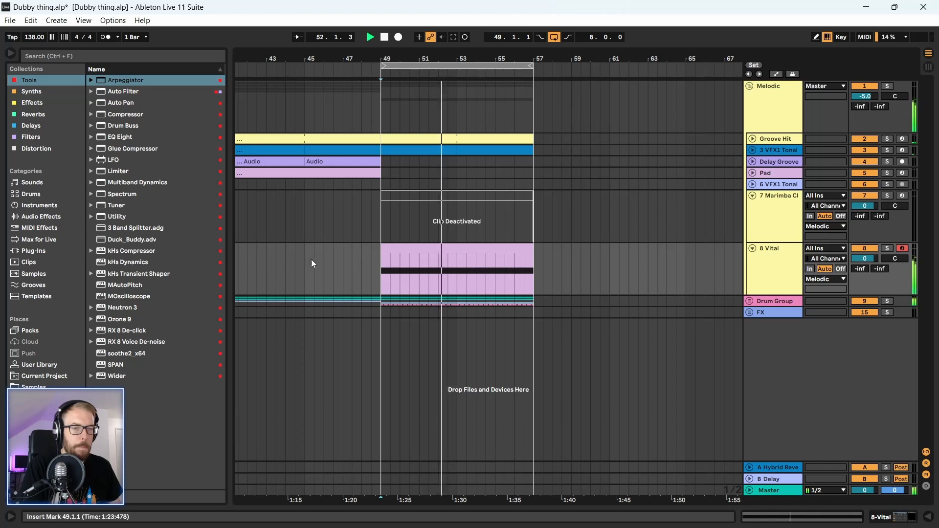
{"action": "key", "text": "space"}
{"action": "double_click", "coordinate": [449, 258]}
{"action": "double_click", "coordinate": [784, 268]}
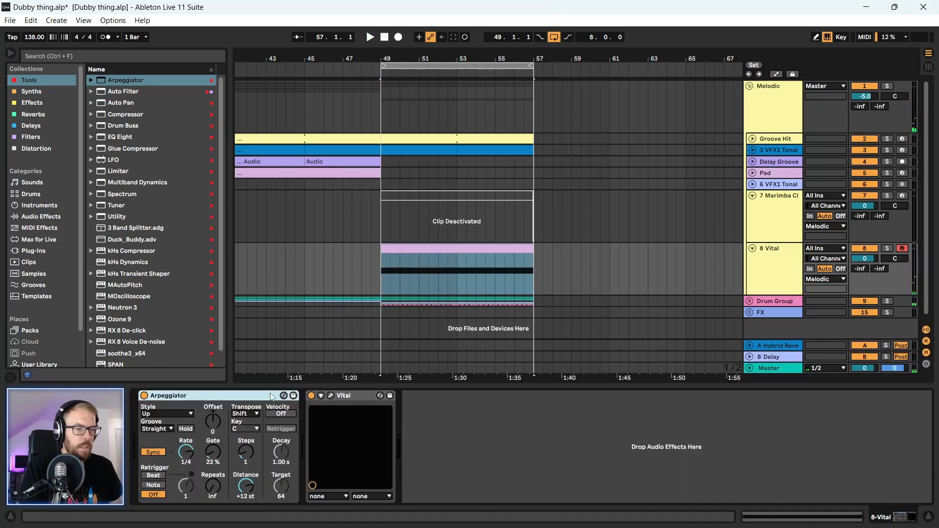
{"action": "left_click", "coordinate": [195, 453]}
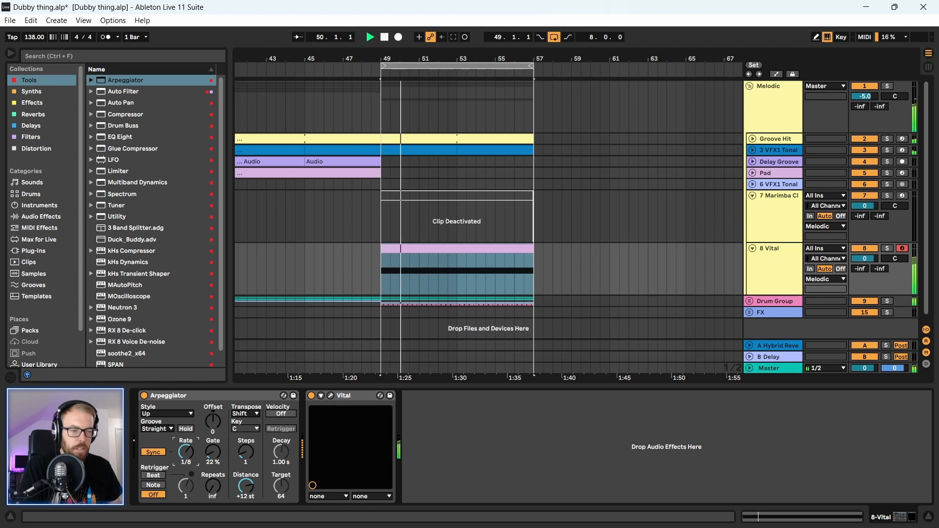
- Try Arpeggiator rates of 1/4, 1/6 and 1/16 on the Vital track while the loop plays
{"action": "left_click_drag", "start_coordinate": [196, 453], "coordinate": [196, 461]}
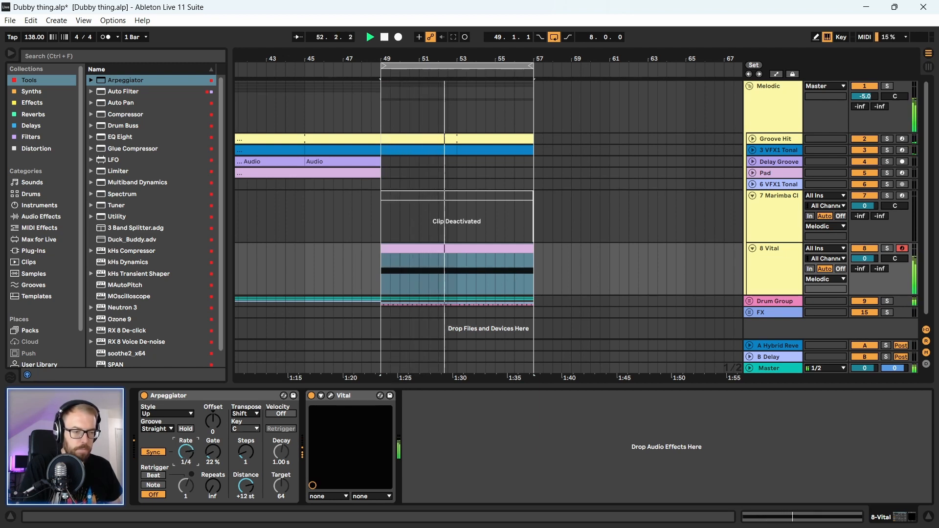
{"action": "left_click", "coordinate": [162, 430]}
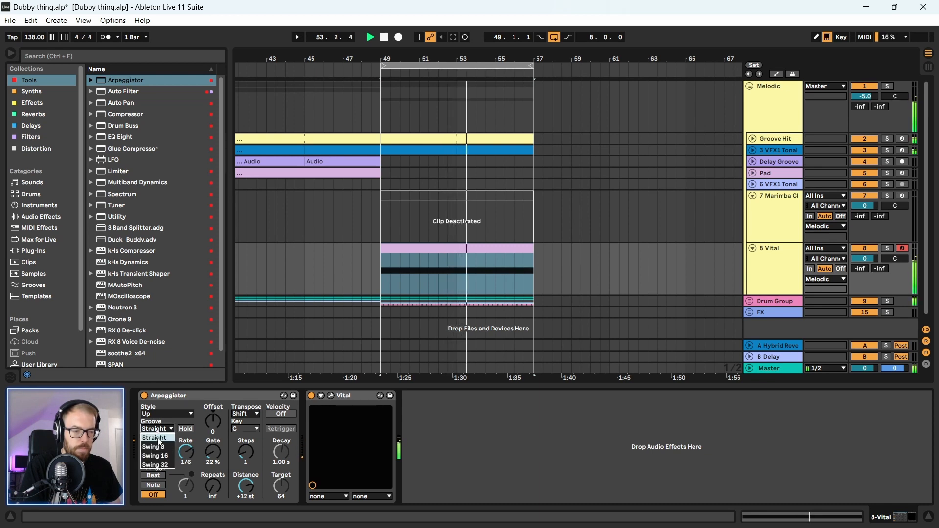
{"action": "left_click", "coordinate": [186, 452]}
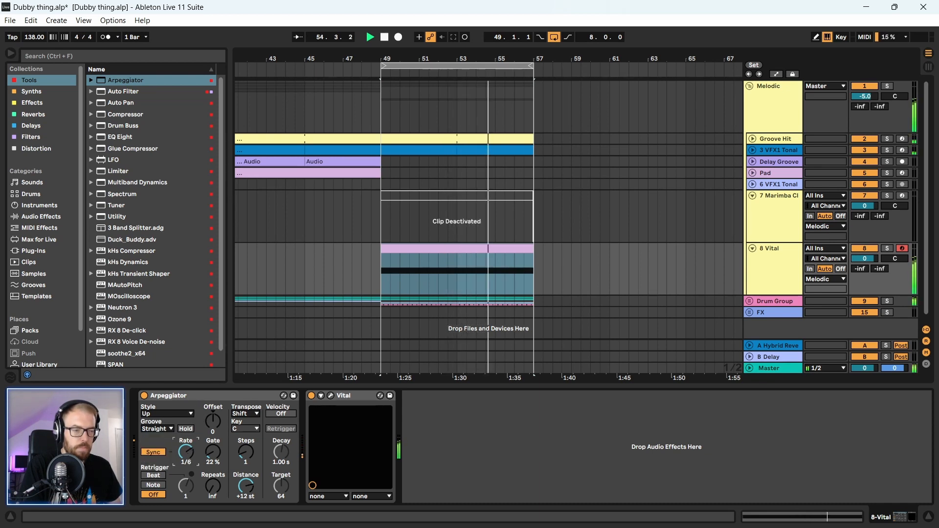
{"action": "mouse_move", "coordinate": [186, 452]}
{"action": "left_mouse_down"}
{"action": "mouse_move", "coordinate": [186, 478]}
{"action": "mouse_move", "coordinate": [186, 459]}
{"action": "left_mouse_up"}
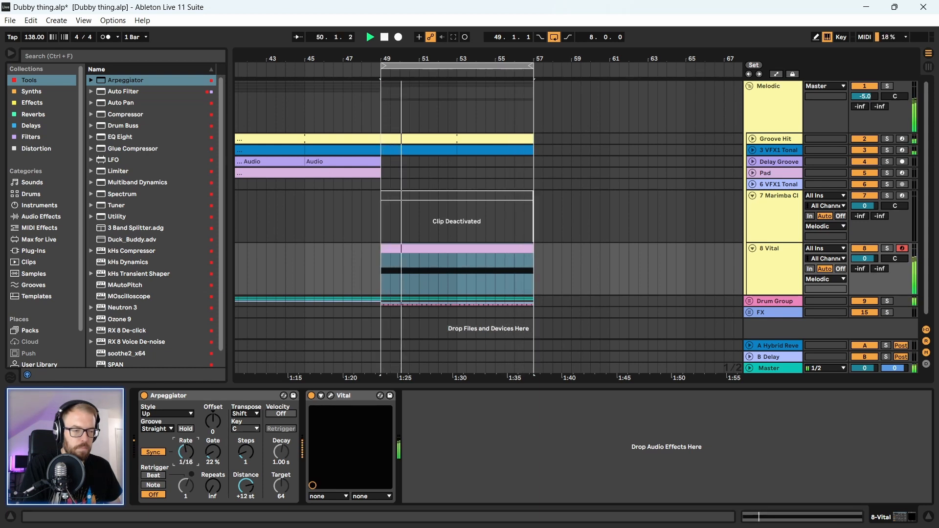
- Bypass the Arpeggiator to hear the Vital part without it, and delete the device
{"action": "left_click", "coordinate": [172, 400]}
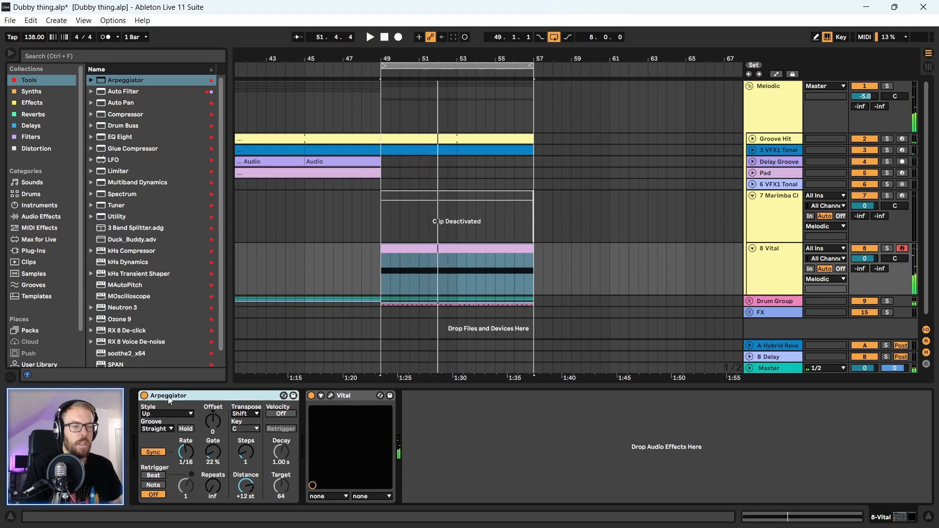
{"action": "left_click", "coordinate": [144, 396]}
{"action": "key", "text": "space"}
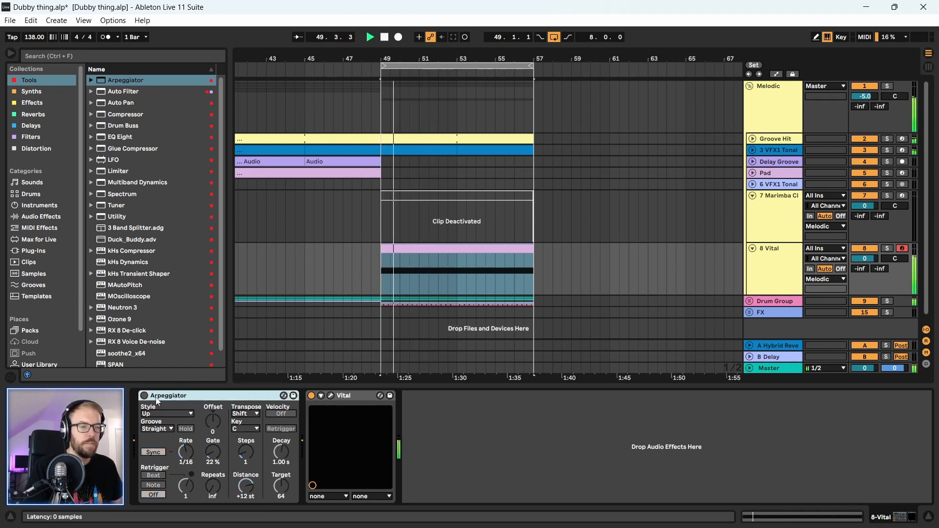
{"action": "key", "text": "Delete"}
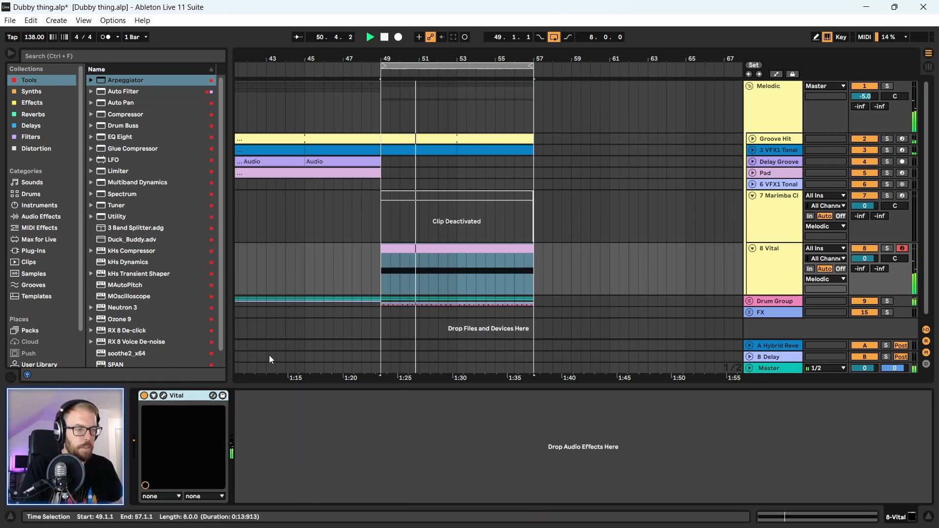
- Play the loop without the Arpeggiator and inspect the Vital synth's patch, closing its window when done
{"action": "key", "text": "space"}
{"action": "left_click", "coordinate": [451, 249]}
{"action": "key", "text": "space"}
{"action": "left_click", "coordinate": [762, 233]}
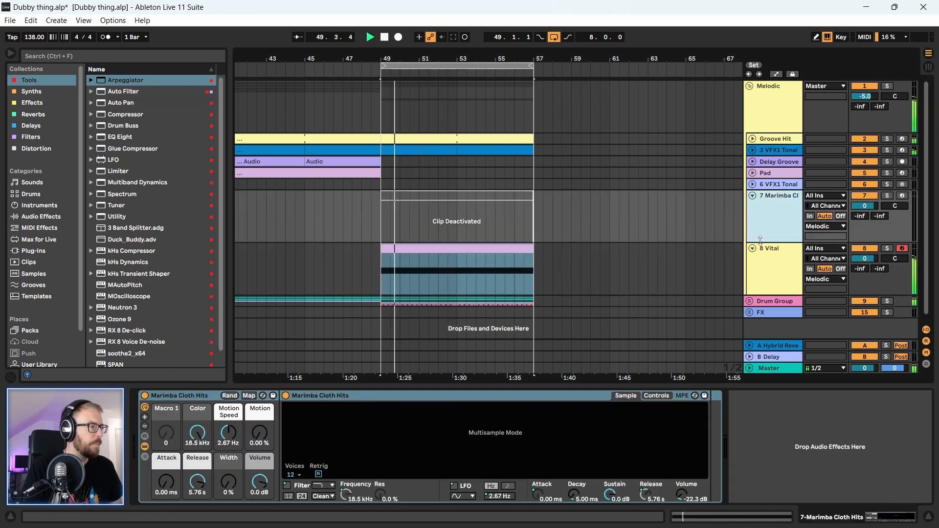
{"action": "left_click", "coordinate": [760, 260]}
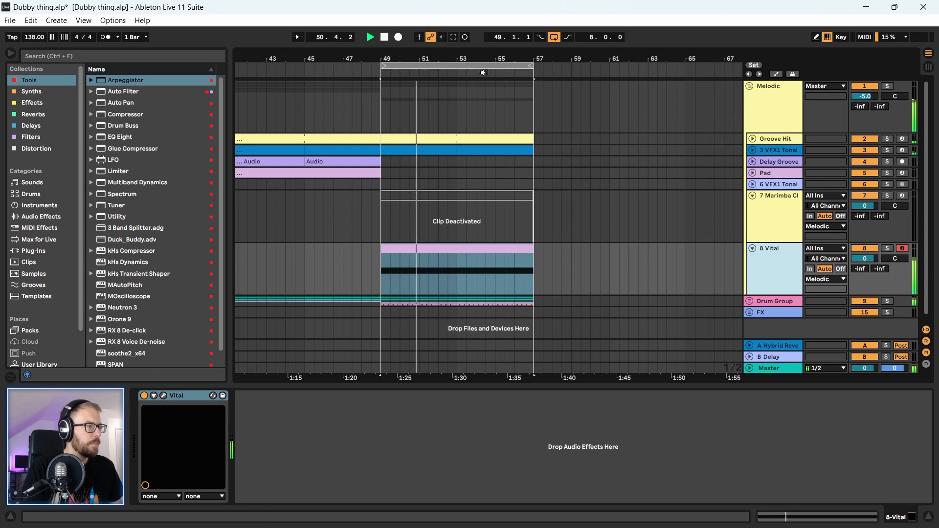
{"action": "left_click_drag", "start_coordinate": [460, 58], "coordinate": [459, 81]}
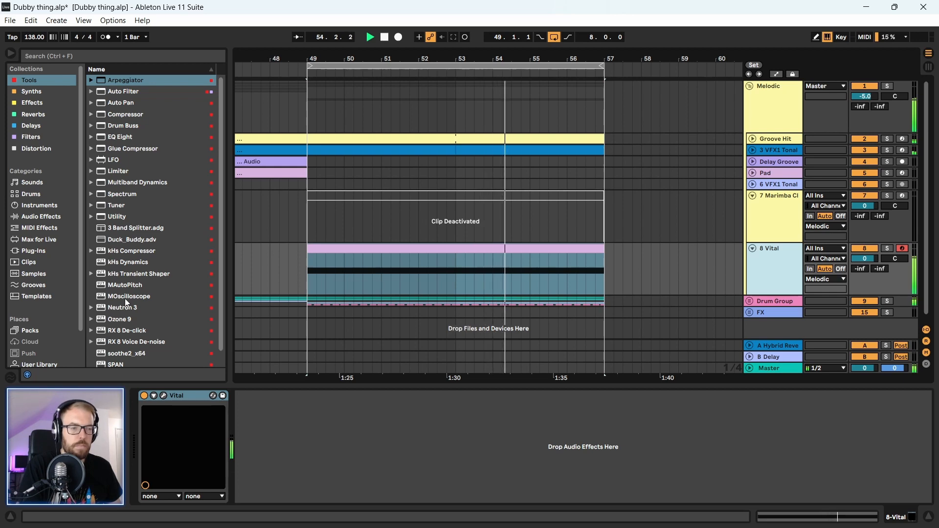
{"action": "scroll", "coordinate": [125, 298], "scroll_direction": "down", "scroll_amount": 1}
{"action": "left_click", "coordinate": [163, 396]}
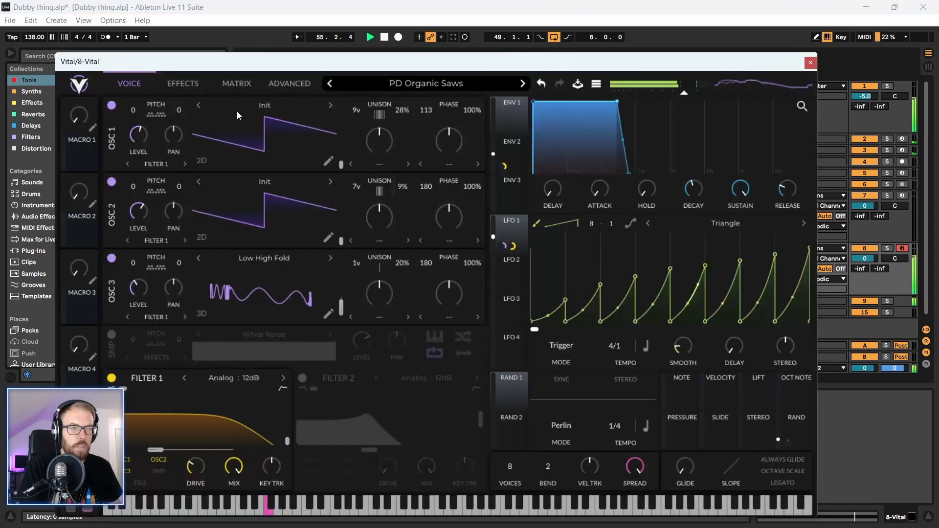
{"action": "left_click_drag", "start_coordinate": [712, 61], "coordinate": [705, 48]}
{"action": "left_click", "coordinate": [803, 50]}
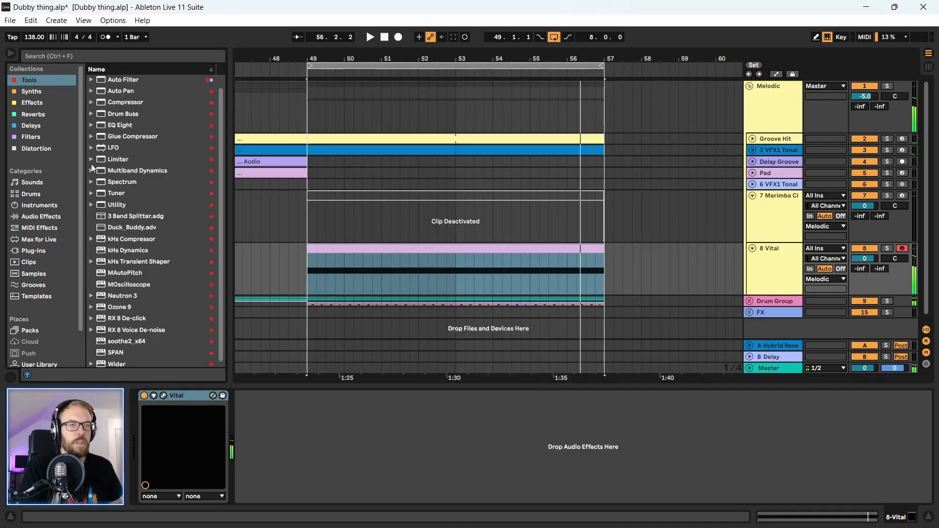
- Add EQ Eight after Vital, switch off its band 1 and start the loop
{"action": "scroll", "coordinate": [116, 113], "scroll_direction": "up", "scroll_amount": 1}
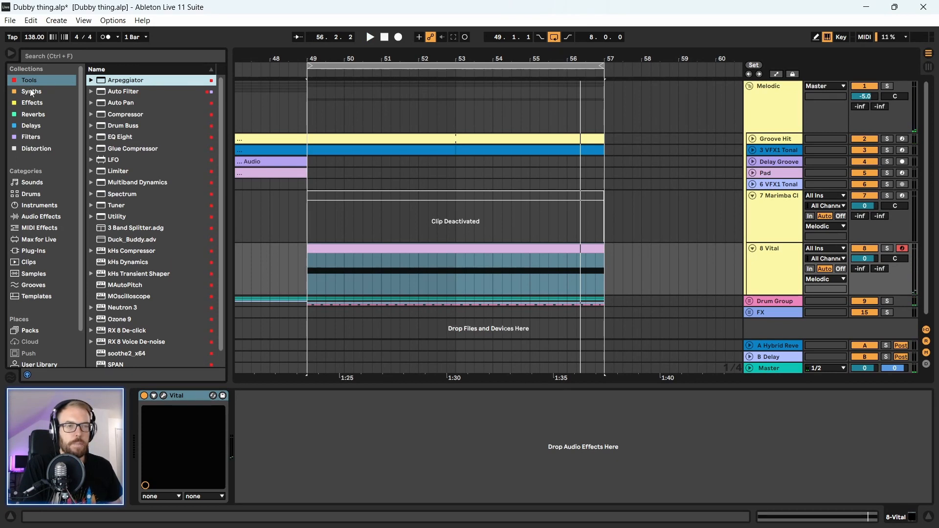
{"action": "left_click_drag", "start_coordinate": [124, 139], "coordinate": [347, 204]}
{"action": "left_click_drag", "start_coordinate": [409, 262], "coordinate": [405, 269]}
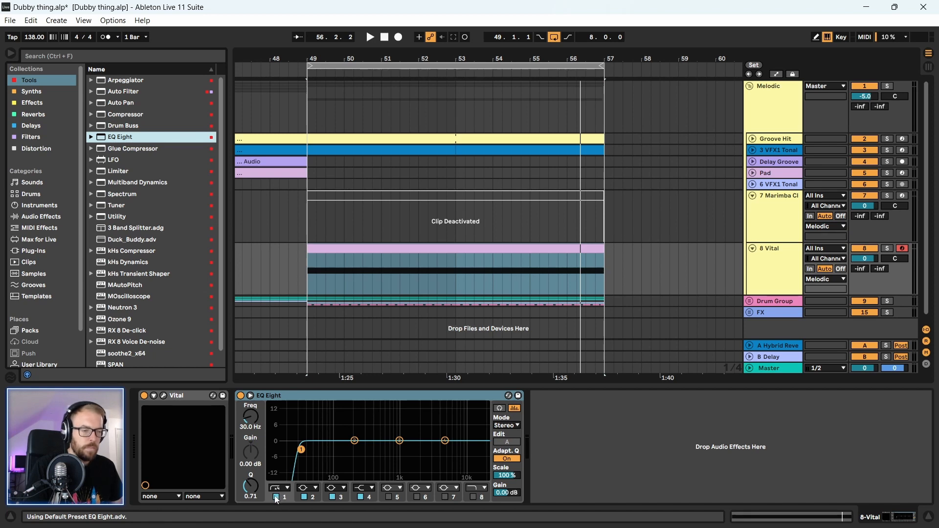
{"action": "key", "text": "space"}
- Solo the Vital track and cut EQ Eight's band 2 by 2.60 dB at 141 Hz during playback
{"action": "left_click_drag", "start_coordinate": [354, 442], "coordinate": [349, 445]}
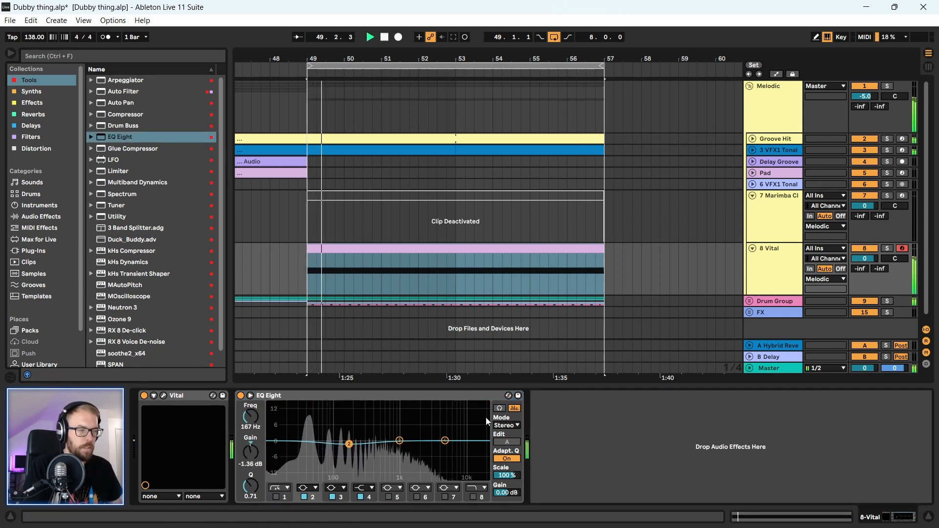
{"action": "left_click", "coordinate": [888, 248]}
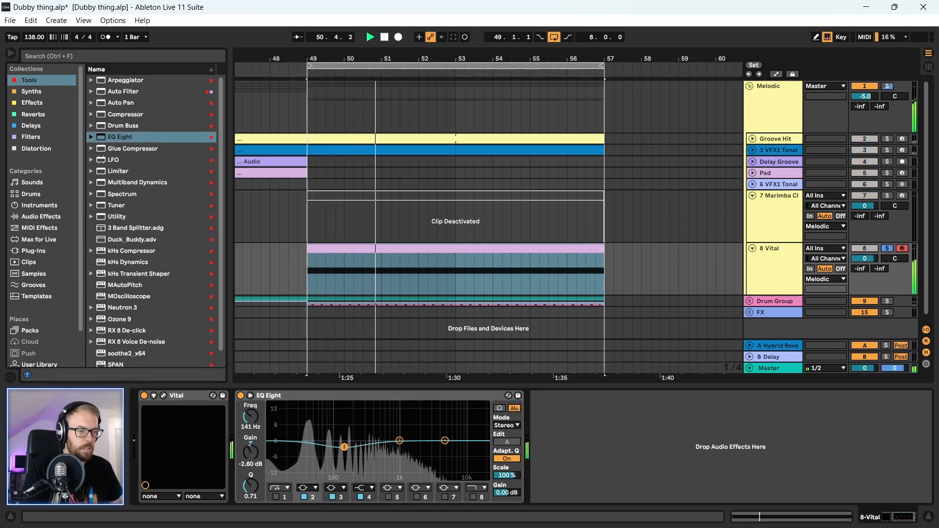
{"action": "left_click_drag", "start_coordinate": [348, 444], "coordinate": [346, 447]}
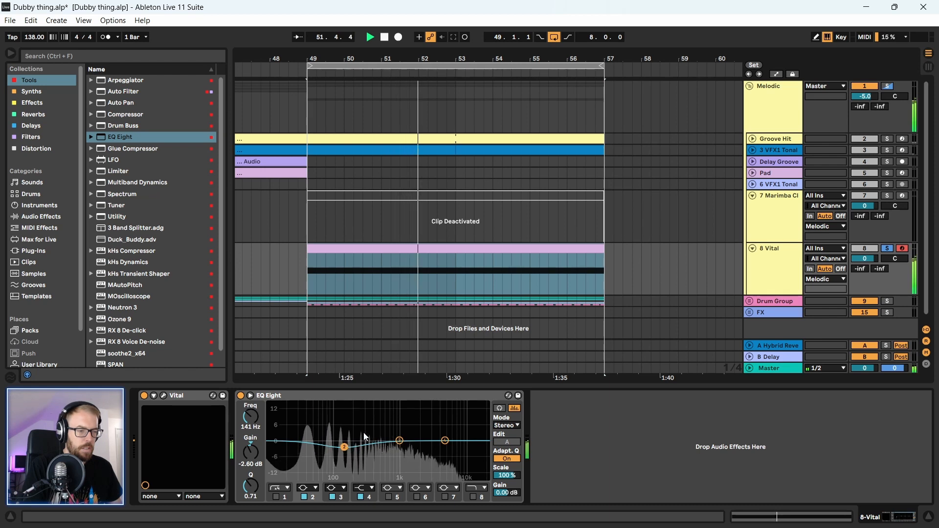
{"action": "key", "text": "space"}
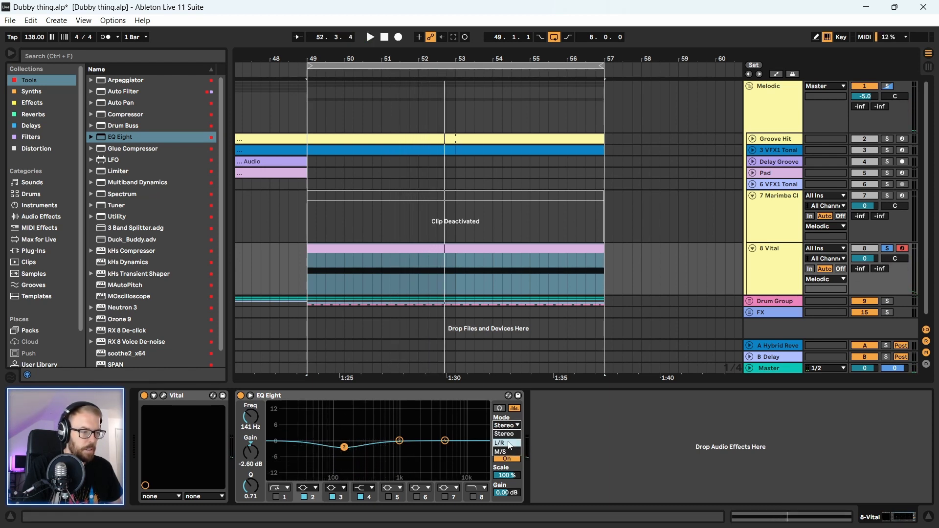
- Switch EQ Eight to M/S mode and enable a band 1 low cut at about 102 Hz on the side signal, returning to mid
{"action": "left_click", "coordinate": [509, 452]}
{"action": "left_click", "coordinate": [506, 443]}
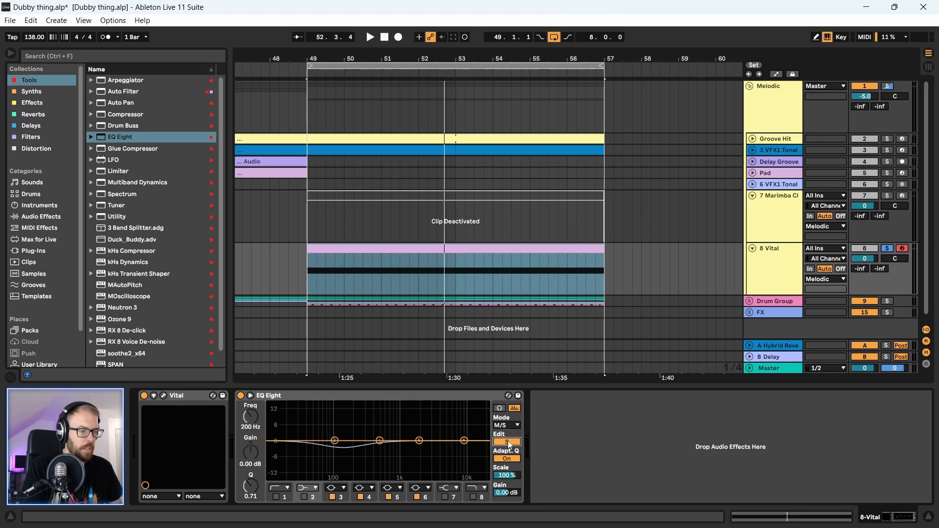
{"action": "left_click", "coordinate": [277, 497]}
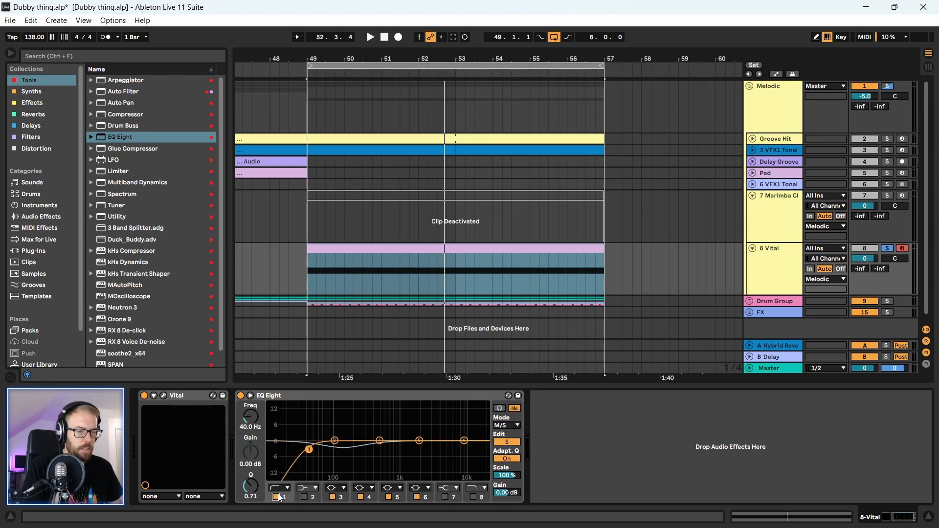
{"action": "key", "text": "space"}
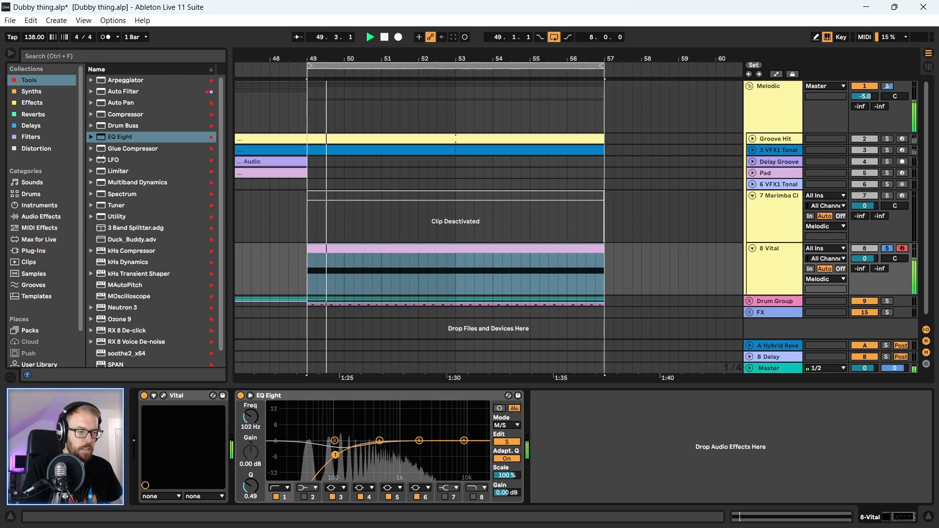
{"action": "left_click", "coordinate": [506, 443]}
{"action": "left_click", "coordinate": [353, 398]}
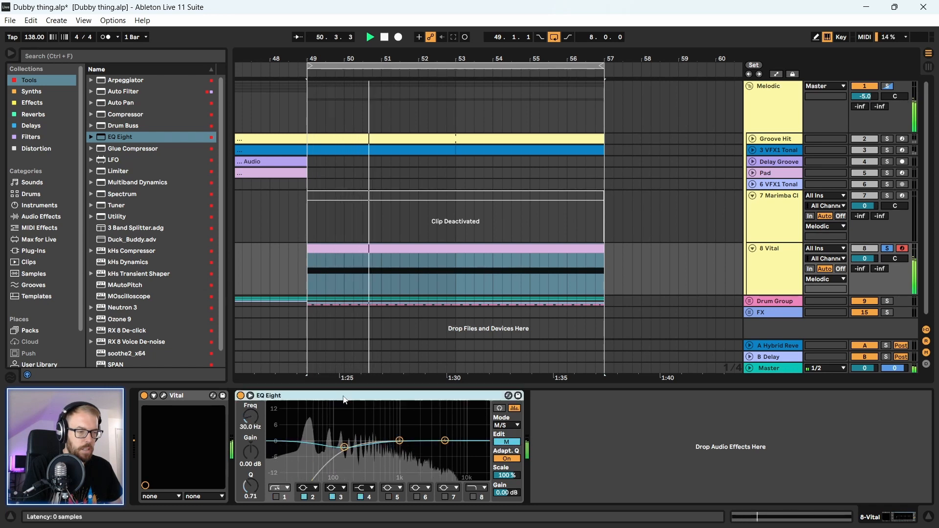
- Unsolo the Vital track, extend the start of its clip back to bar 41 and play from there
{"action": "left_click", "coordinate": [327, 249]}
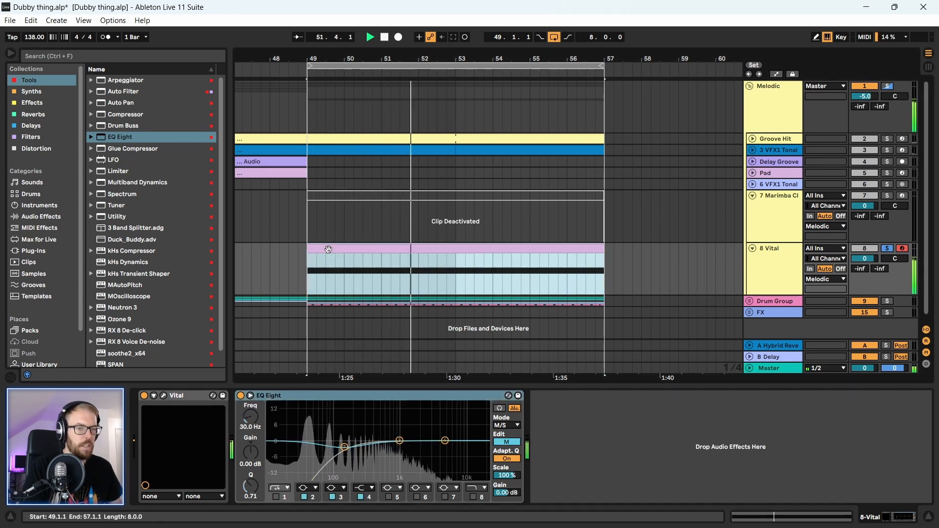
{"action": "left_click", "coordinate": [887, 249]}
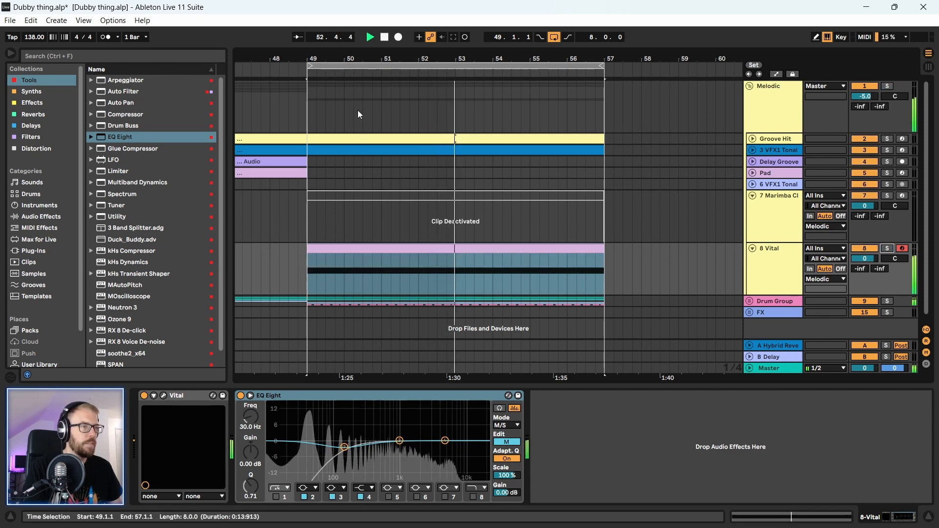
{"action": "left_click_drag", "start_coordinate": [347, 59], "coordinate": [505, 55]}
{"action": "key", "text": "space"}
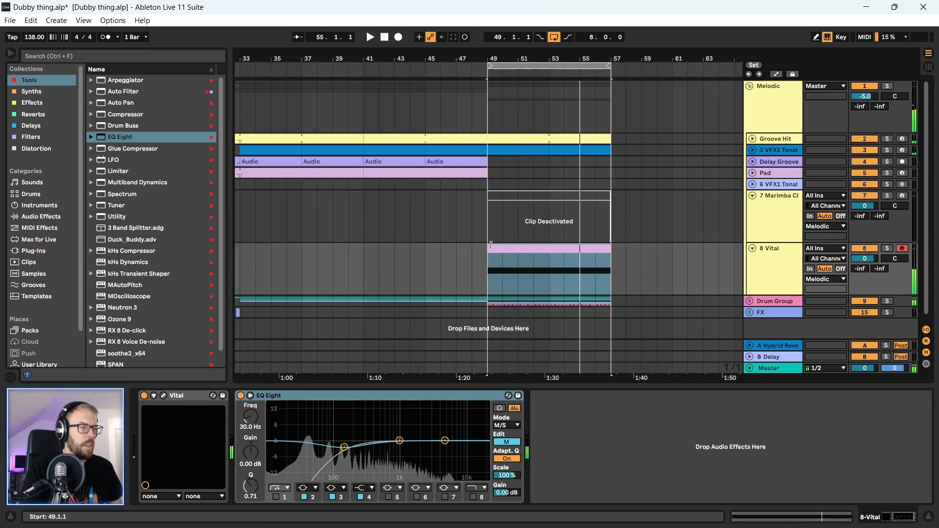
{"action": "left_click_drag", "start_coordinate": [488, 246], "coordinate": [364, 246]}
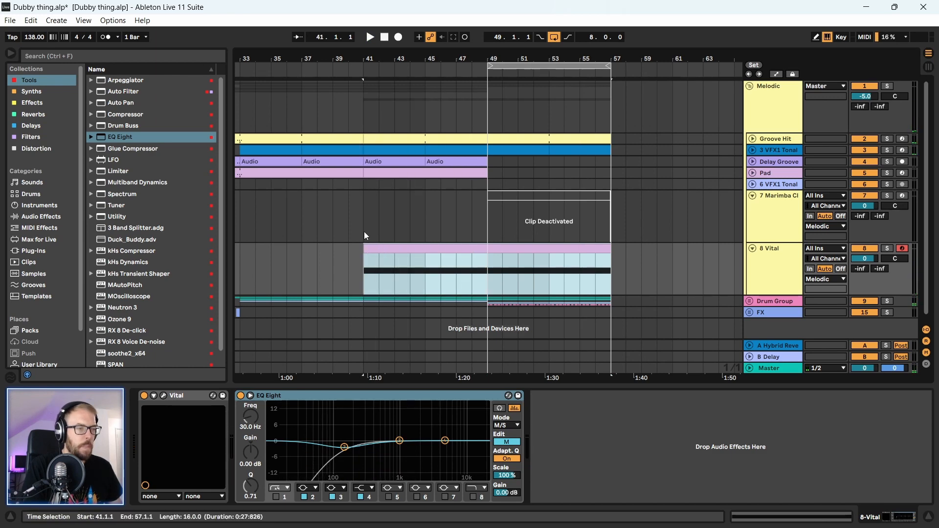
{"action": "left_click", "coordinate": [364, 231]}
{"action": "key", "text": "space"}
- Add Auto Filter after EQ Eight on the Vital track and lower its filter frequency to 382 Hz
{"action": "left_click", "coordinate": [785, 257]}
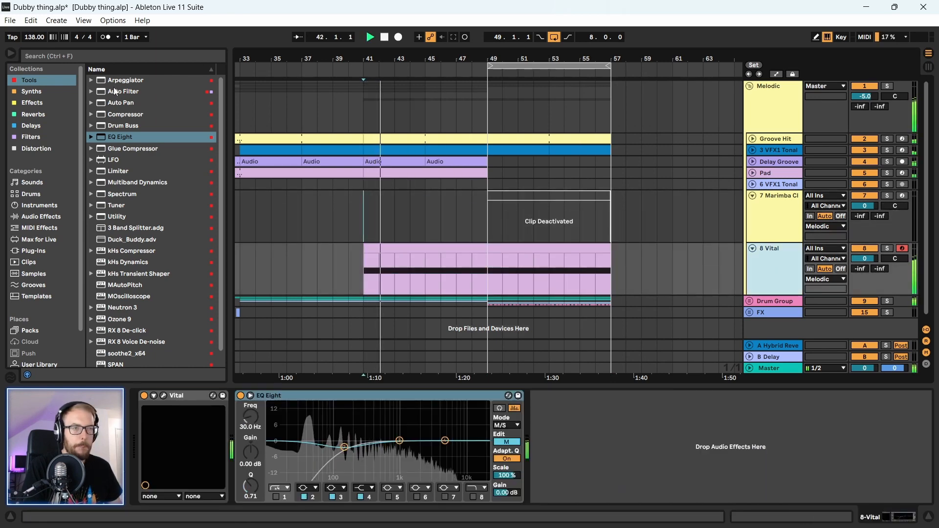
{"action": "left_click_drag", "start_coordinate": [117, 92], "coordinate": [562, 447]}
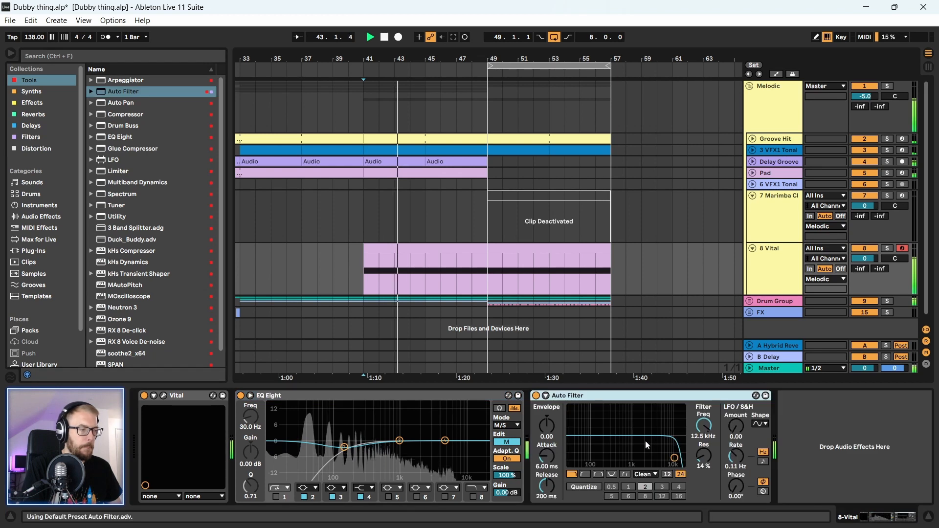
{"action": "key", "text": "space"}
{"action": "left_click_drag", "start_coordinate": [704, 427], "coordinate": [703, 459]}
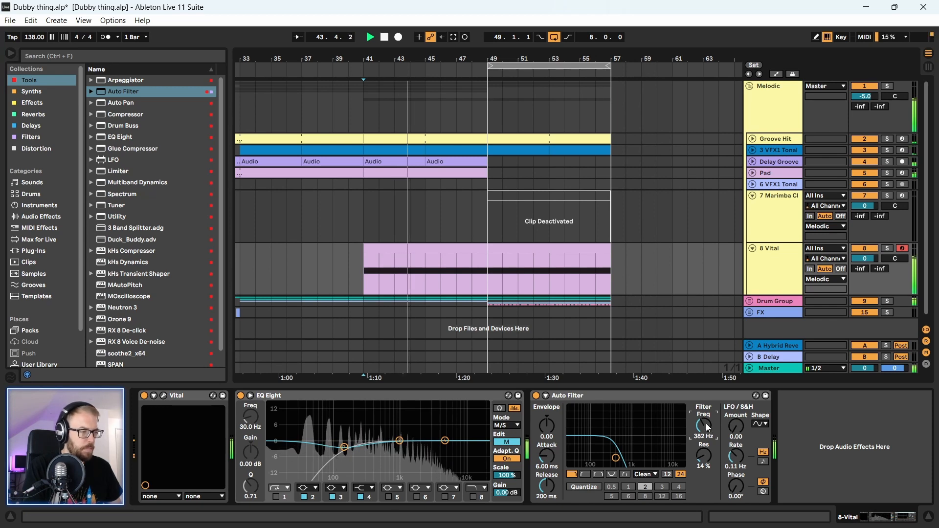
- Show automation and give the Vital track's Auto Filter Frequency its own automation lane
{"action": "left_click", "coordinate": [776, 73]}
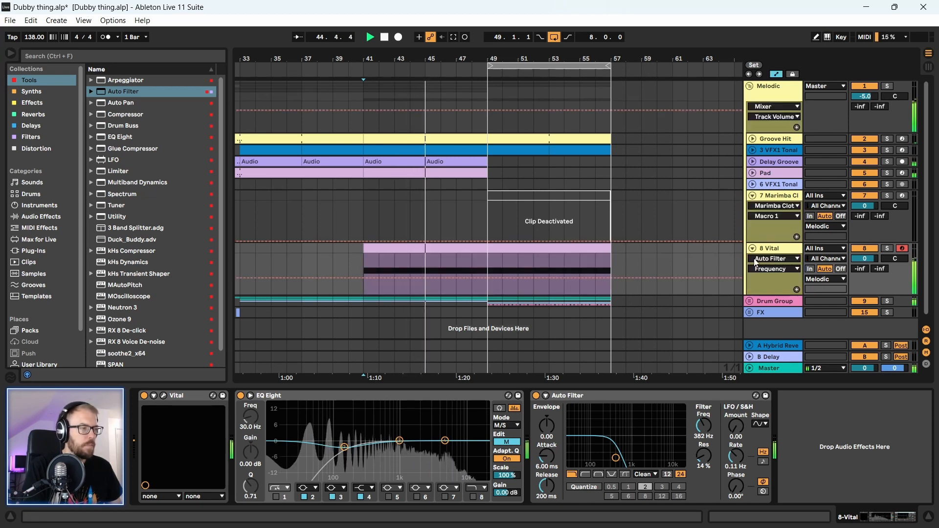
{"action": "left_click", "coordinate": [797, 289]}
{"action": "key", "text": "space"}
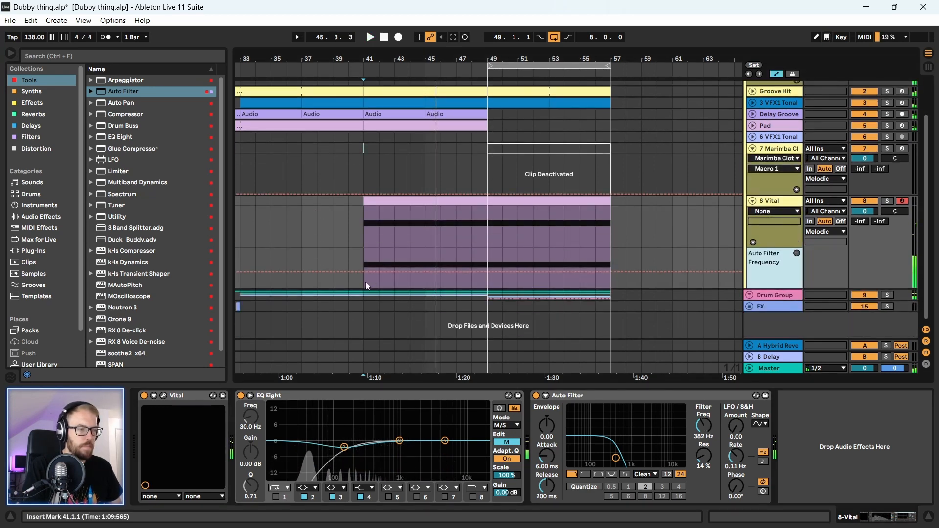
- Draw an Auto Filter Frequency ramp rising from bar 41 to 19.9 kHz at bar 49, and play from bar 41
{"action": "left_click_drag", "start_coordinate": [485, 273], "coordinate": [487, 248]}
{"action": "left_click", "coordinate": [365, 260]}
{"action": "key", "text": "space"}
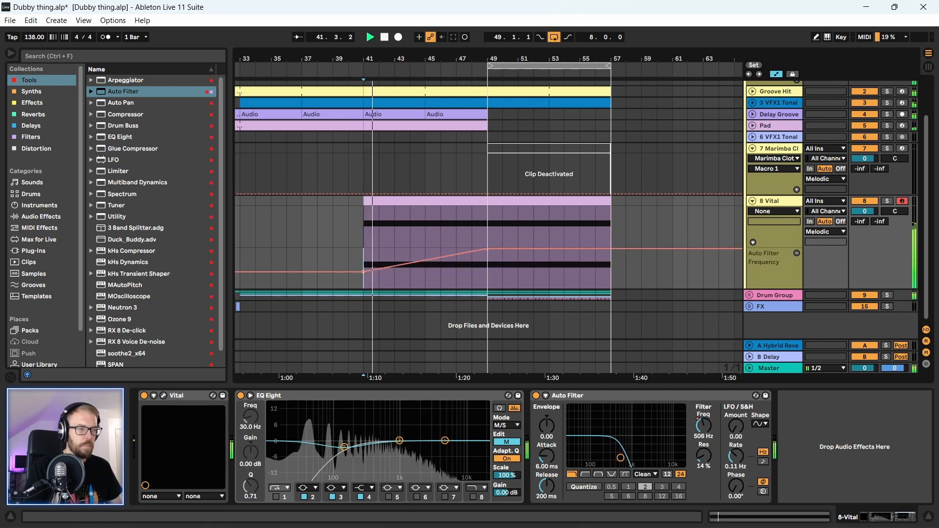
- Listen through the filter rise across the arrangement, reselect the Vital clip and stop playback
{"action": "left_click_drag", "start_coordinate": [398, 51], "coordinate": [489, 32]}
{"action": "left_click", "coordinate": [660, 174]}
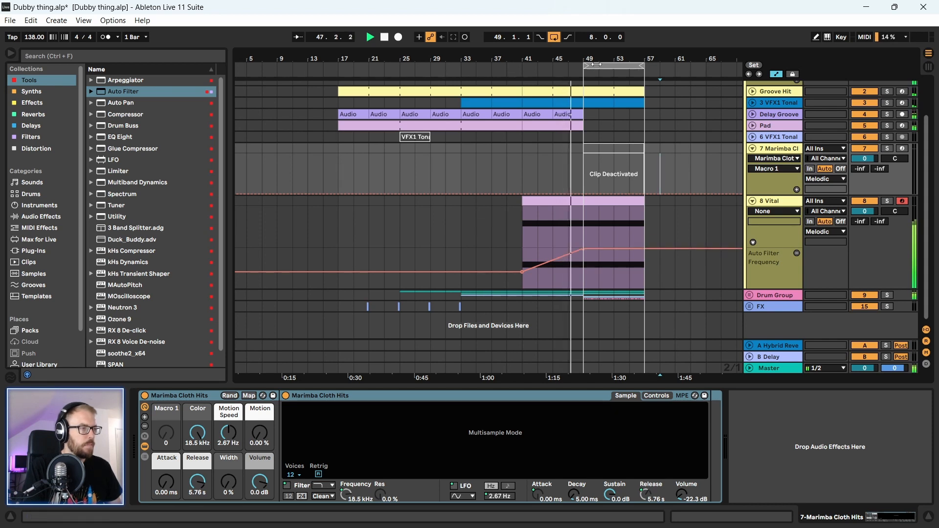
{"action": "scroll", "coordinate": [498, 264], "scroll_direction": "down", "scroll_amount": 2}
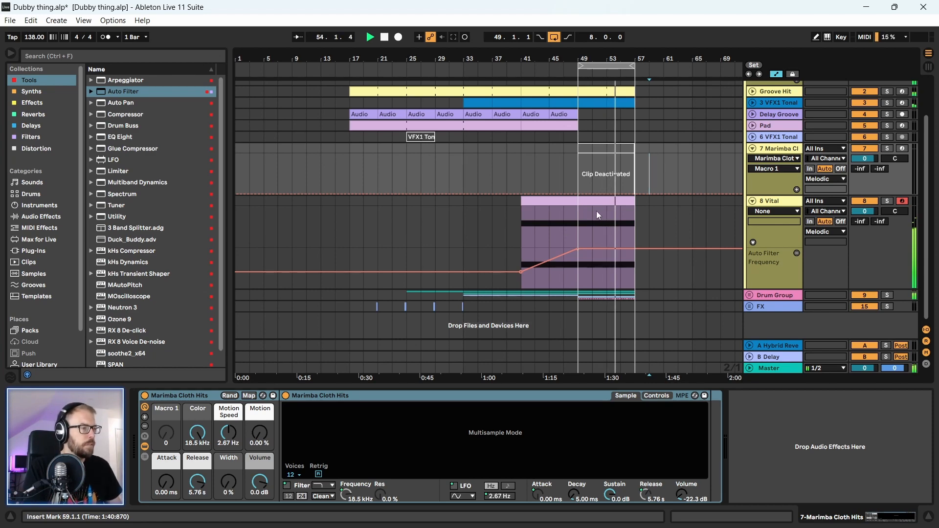
{"action": "left_click", "coordinate": [615, 204]}
{"action": "key", "text": "space"}
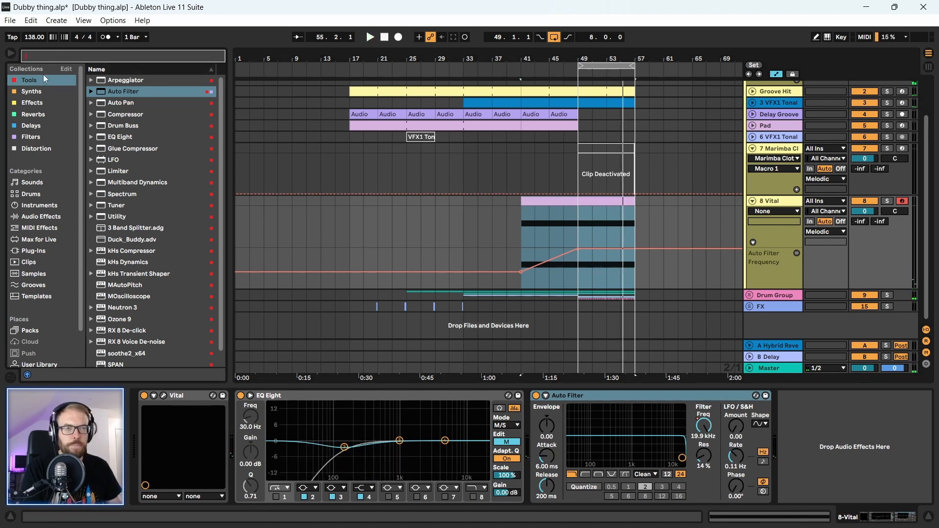
- Open the Vital track's synth and transpose oscillator 1 up 12 semitones
{"action": "left_click", "coordinate": [777, 206]}
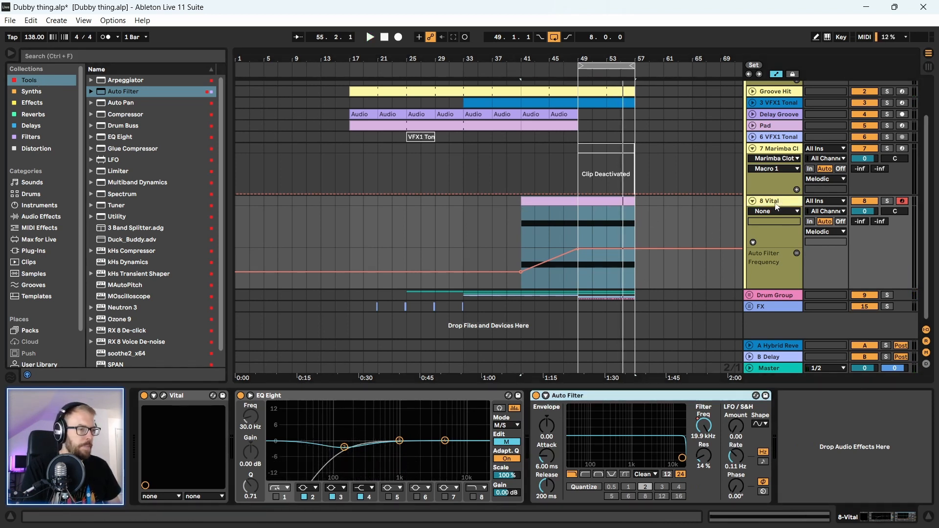
{"action": "left_click", "coordinate": [163, 395]}
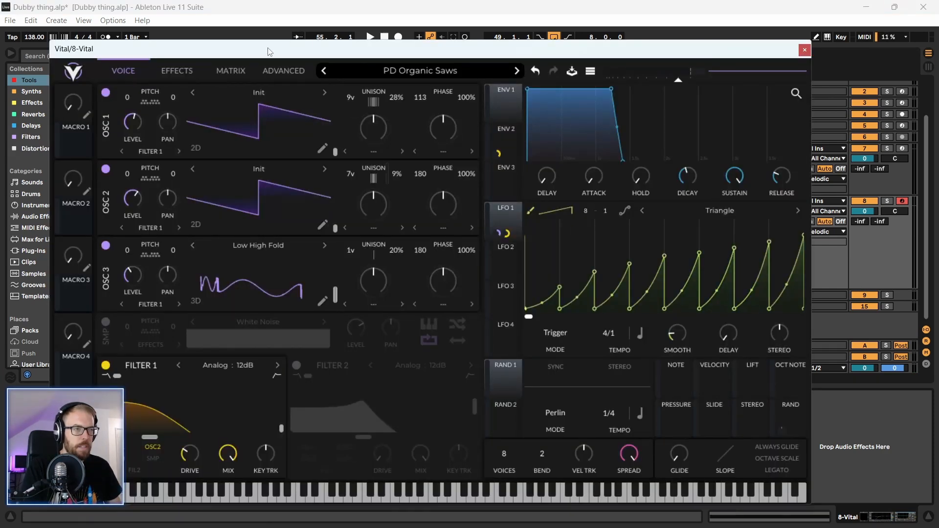
{"action": "left_click_drag", "start_coordinate": [267, 52], "coordinate": [299, 48]}
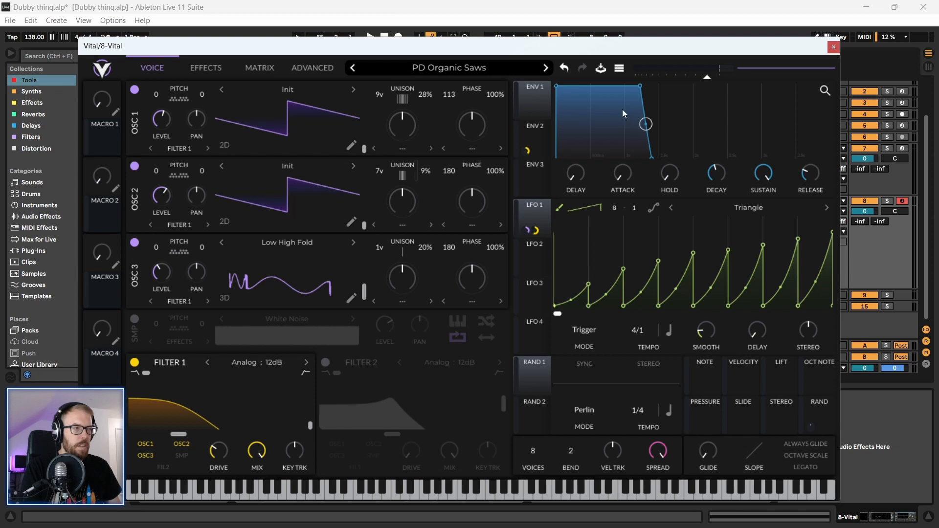
{"action": "left_click", "coordinate": [213, 36]}
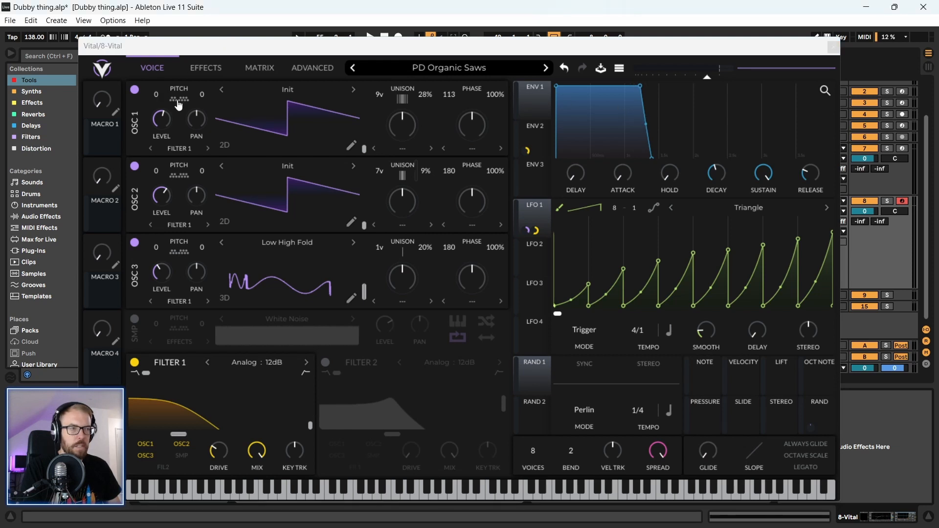
{"action": "left_click", "coordinate": [296, 91]}
{"action": "left_click", "coordinate": [295, 91]}
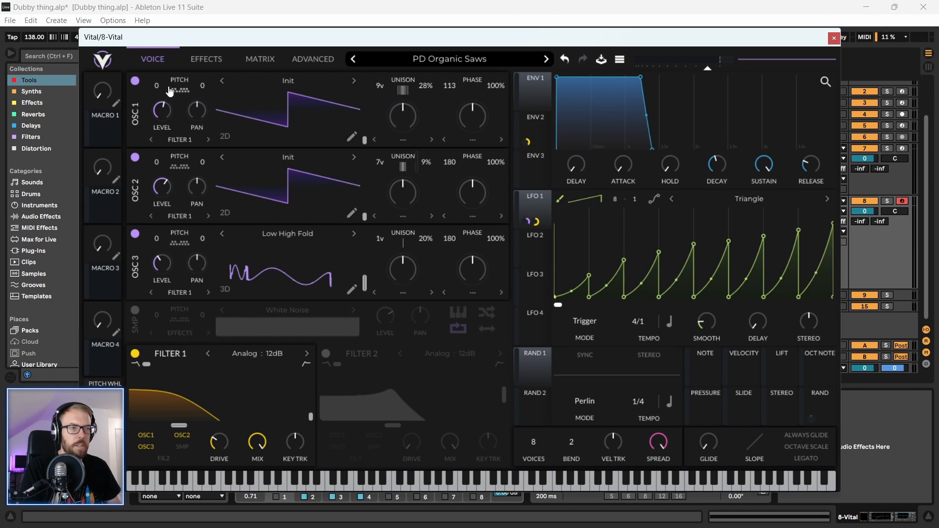
{"action": "scroll", "coordinate": [162, 84], "scroll_direction": "down", "scroll_amount": 12}
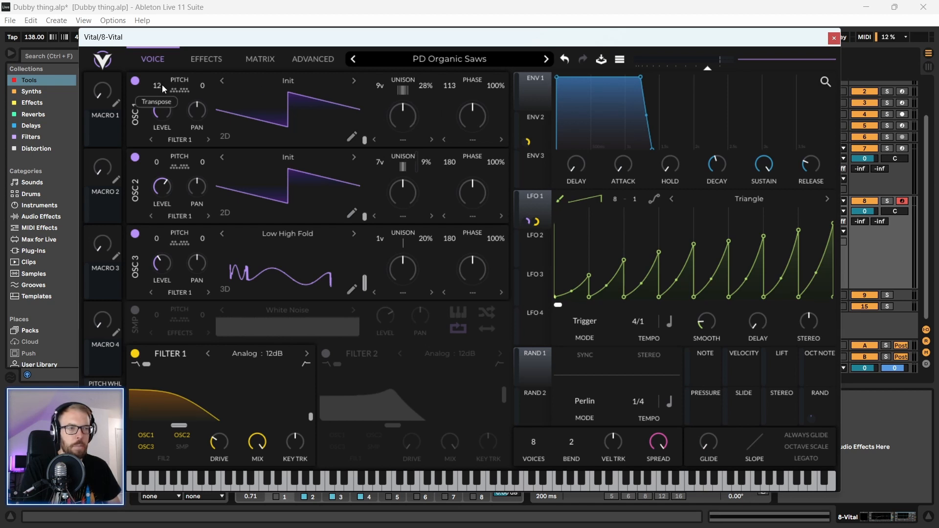
- Audition the transposed Vital part over the eight-bar loop from bar 49, with the synth window kept in view
{"action": "key", "text": "space"}
{"action": "left_click_drag", "start_coordinate": [269, 36], "coordinate": [259, 44]}
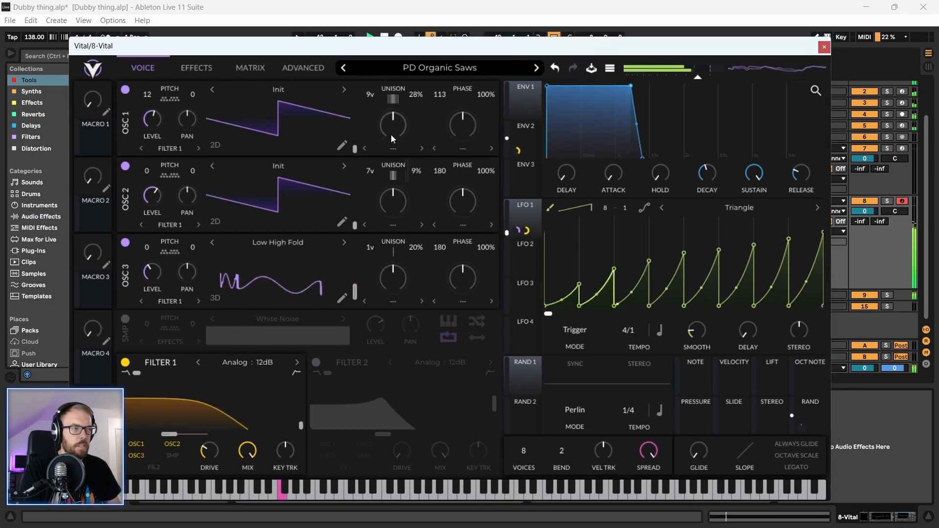
{"action": "left_click_drag", "start_coordinate": [749, 46], "coordinate": [585, 340]}
{"action": "key", "text": "space"}
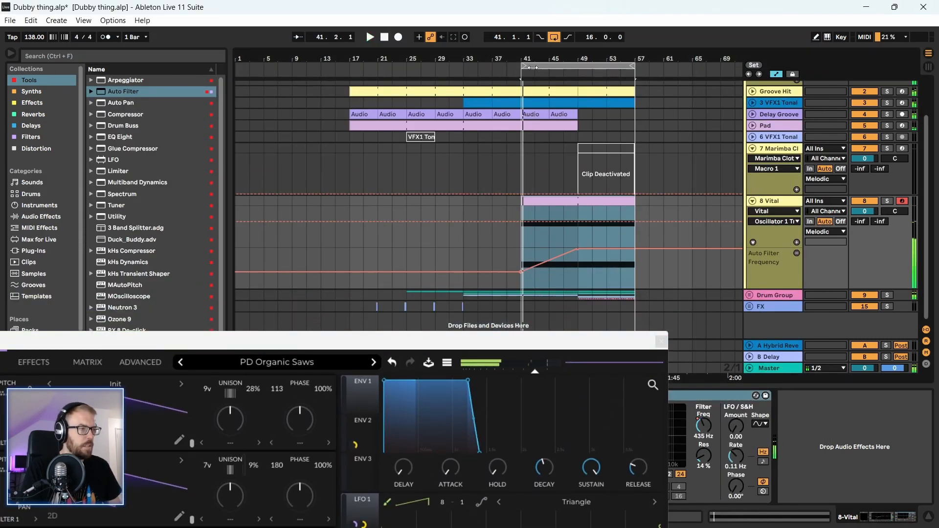
{"action": "left_click_drag", "start_coordinate": [579, 66], "coordinate": [550, 66]}
{"action": "key", "text": "ctrl+z"}
{"action": "key", "text": "space"}
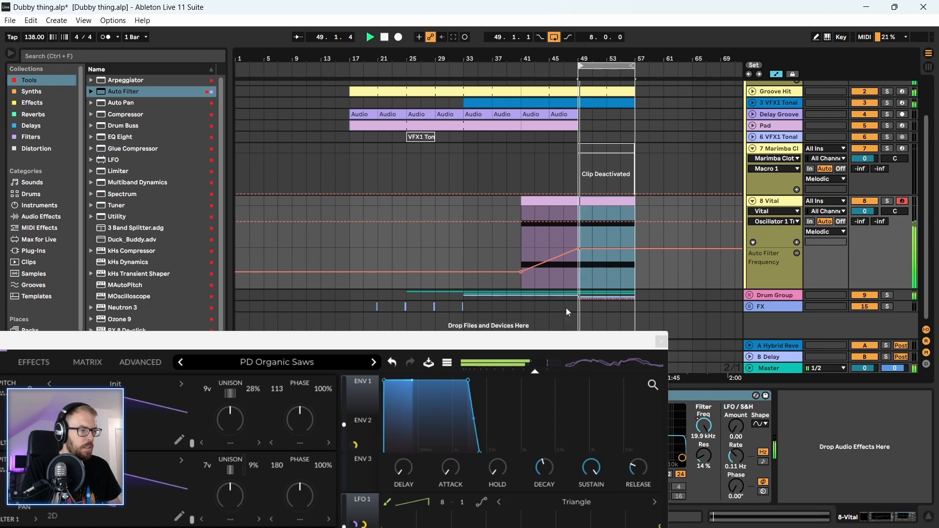
{"action": "left_click_drag", "start_coordinate": [547, 346], "coordinate": [717, 90]}
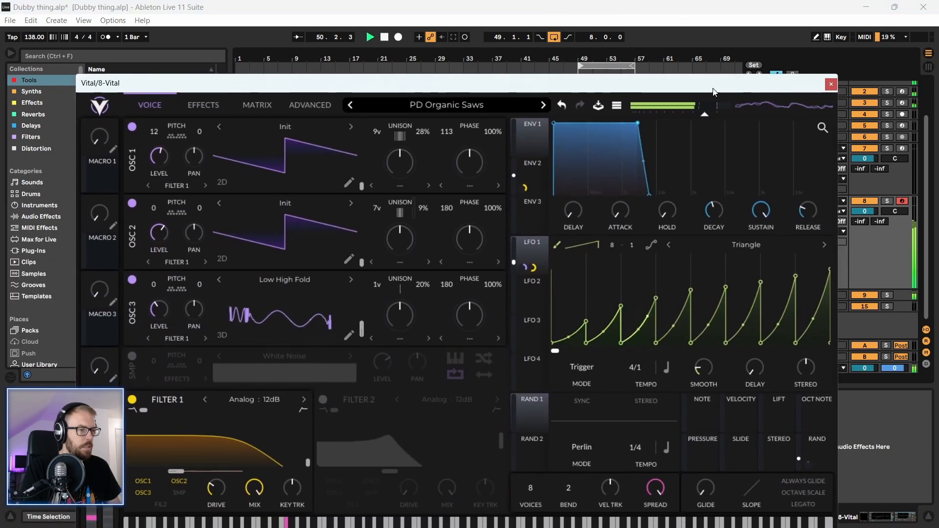
{"action": "left_click_drag", "start_coordinate": [461, 88], "coordinate": [465, 77]}
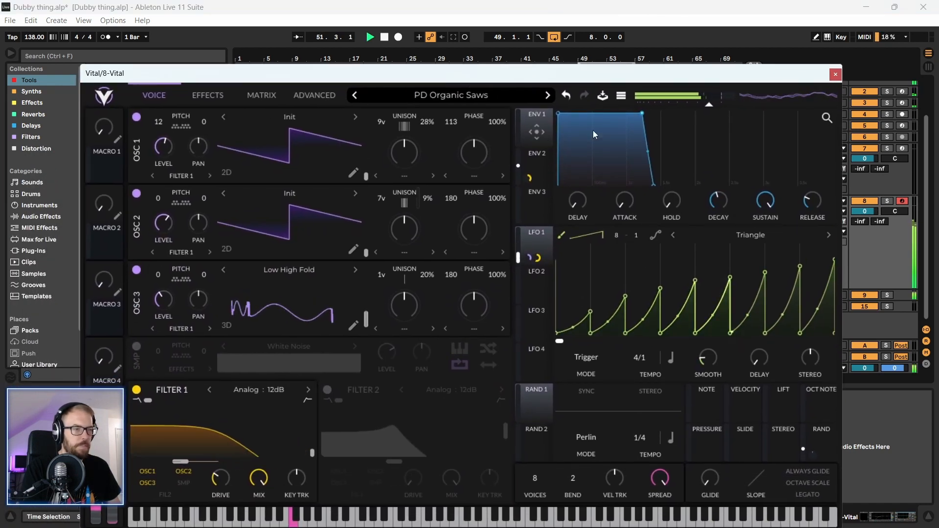
{"action": "left_click_drag", "start_coordinate": [678, 76], "coordinate": [671, 73]}
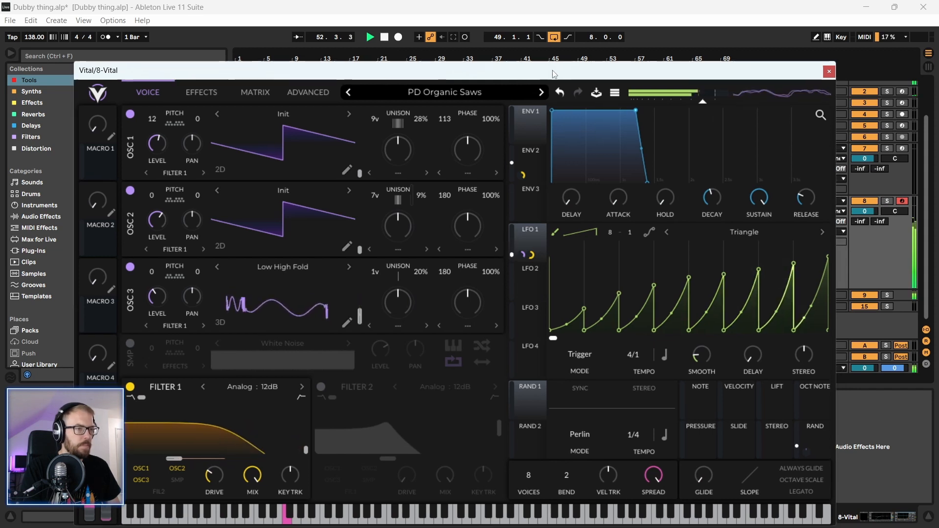
{"action": "key", "text": "space"}
- Try to assign LFO 2 and Envelope 1 as modulation for the disabled Filter 2
{"action": "left_click", "coordinate": [535, 290]}
{"action": "key", "text": "space"}
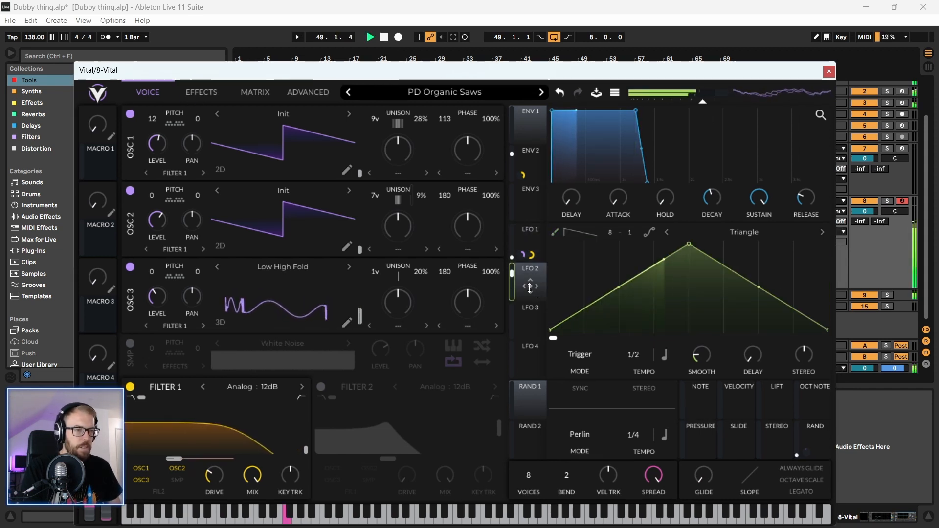
{"action": "key", "text": "space"}
{"action": "left_click_drag", "start_coordinate": [530, 287], "coordinate": [415, 436]}
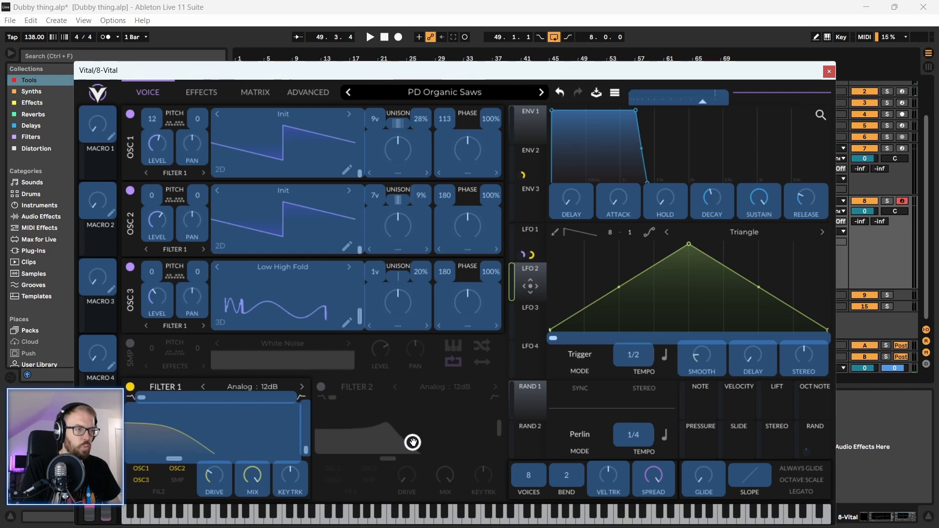
{"action": "left_click_drag", "start_coordinate": [547, 326], "coordinate": [533, 292]}
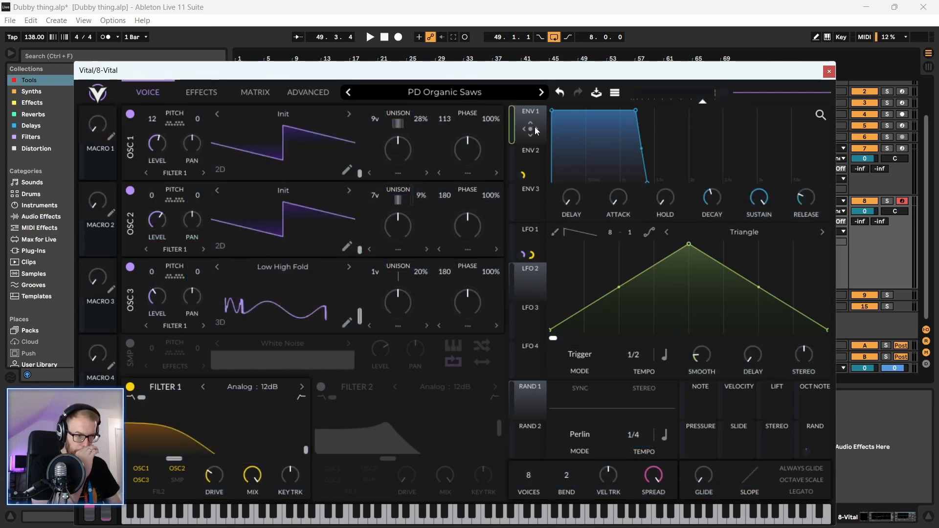
{"action": "left_click_drag", "start_coordinate": [530, 127], "coordinate": [380, 412]}
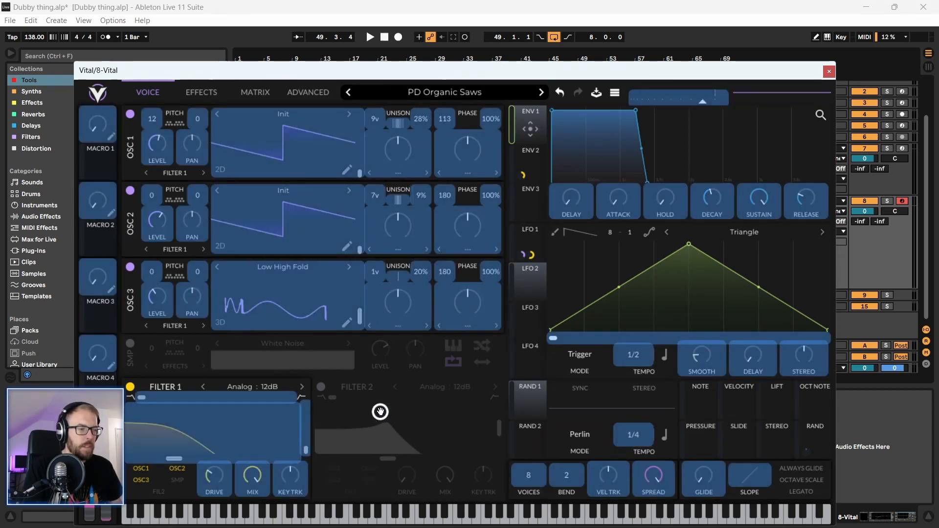
{"action": "left_click_drag", "start_coordinate": [393, 463], "coordinate": [393, 462]}
- Enable Vital's Filter 2 and assign Envelope 3 to modulate its cutoff
{"action": "left_click", "coordinate": [321, 387]}
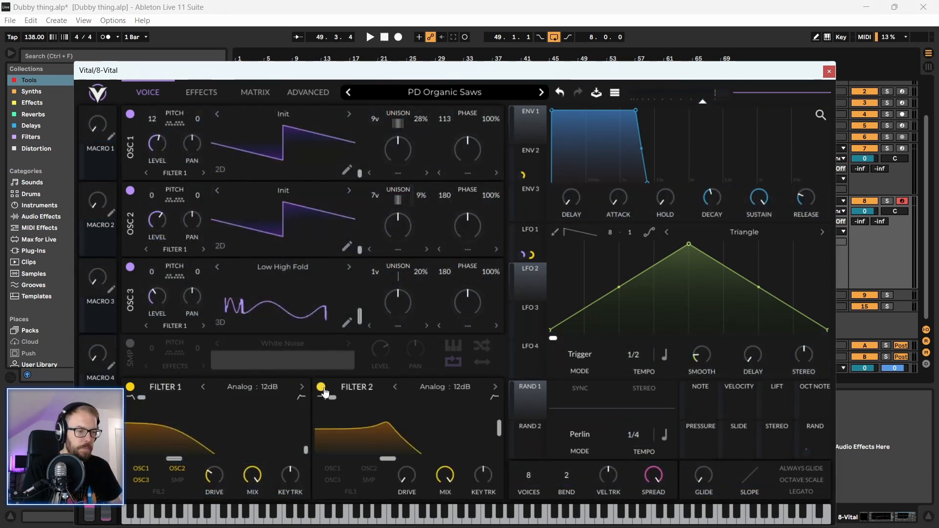
{"action": "mouse_move", "coordinate": [531, 129]}
{"action": "left_mouse_down"}
{"action": "mouse_move", "coordinate": [457, 367]}
{"action": "mouse_move", "coordinate": [403, 448]}
{"action": "mouse_move", "coordinate": [533, 128]}
{"action": "left_mouse_up"}
{"action": "left_click", "coordinate": [539, 153]}
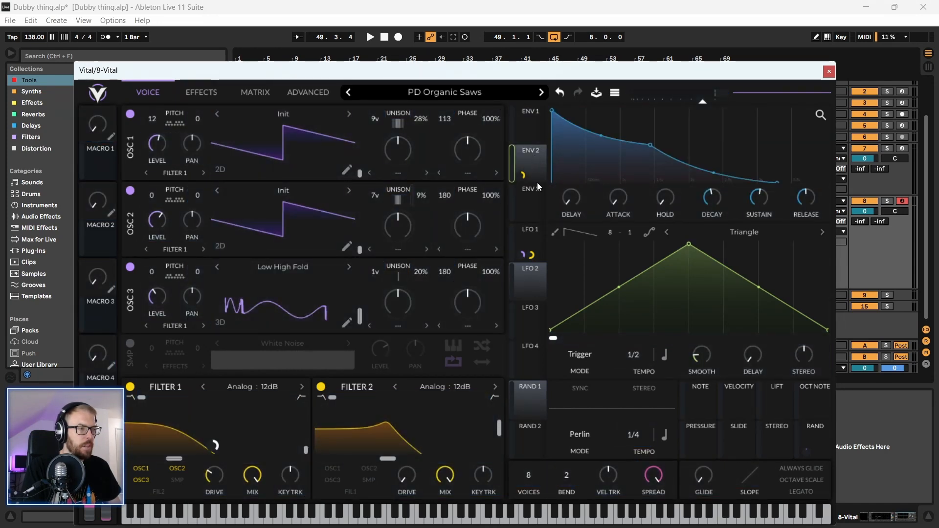
{"action": "left_click", "coordinate": [532, 196]}
{"action": "left_click_drag", "start_coordinate": [527, 207], "coordinate": [405, 480]}
- Shape Envelope 3 into a short, plucky decay with no sustain during playback
{"action": "key", "text": "space"}
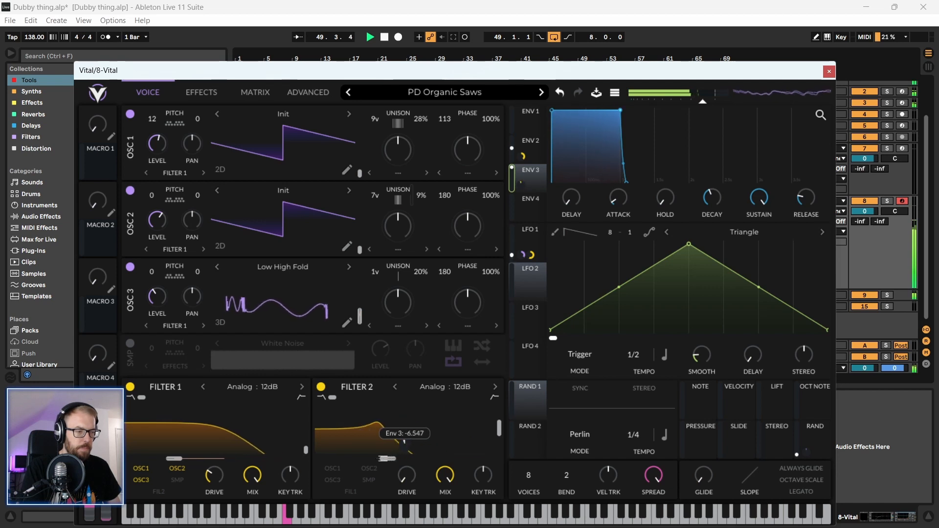
{"action": "left_click_drag", "start_coordinate": [621, 116], "coordinate": [561, 232]}
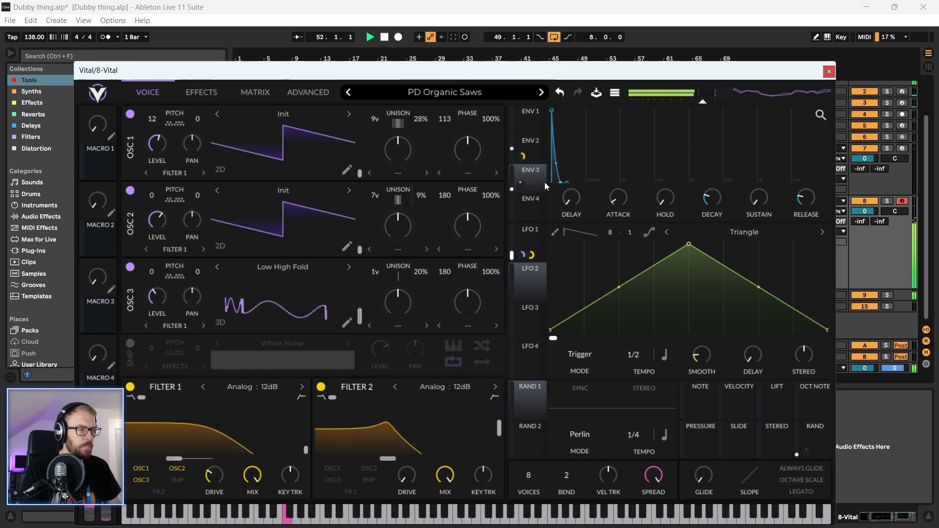
{"action": "mouse_move", "coordinate": [572, 183]}
{"action": "left_mouse_down"}
{"action": "mouse_move", "coordinate": [602, 184]}
{"action": "mouse_move", "coordinate": [572, 181]}
{"action": "left_mouse_up"}
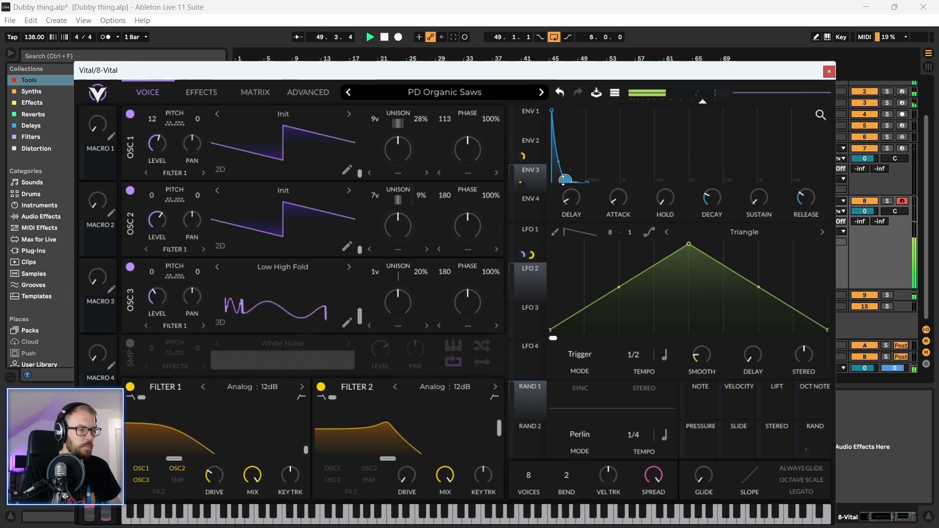
- Raise Filter 2's drive, route oscillators 1, 2 and 3 into it, and set its cutoff to about 40 semitones
{"action": "left_click_drag", "start_coordinate": [392, 460], "coordinate": [477, 456]}
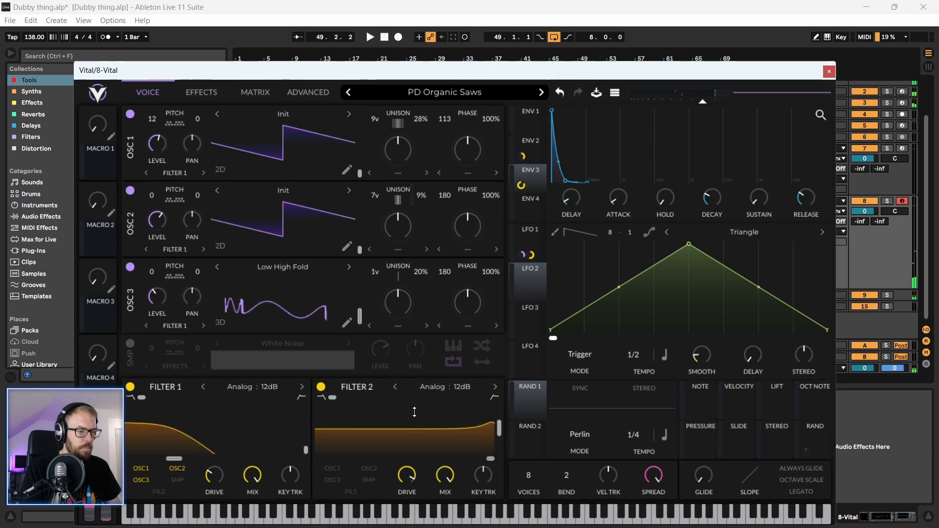
{"action": "left_click", "coordinate": [368, 468]}
{"action": "left_click", "coordinate": [332, 480]}
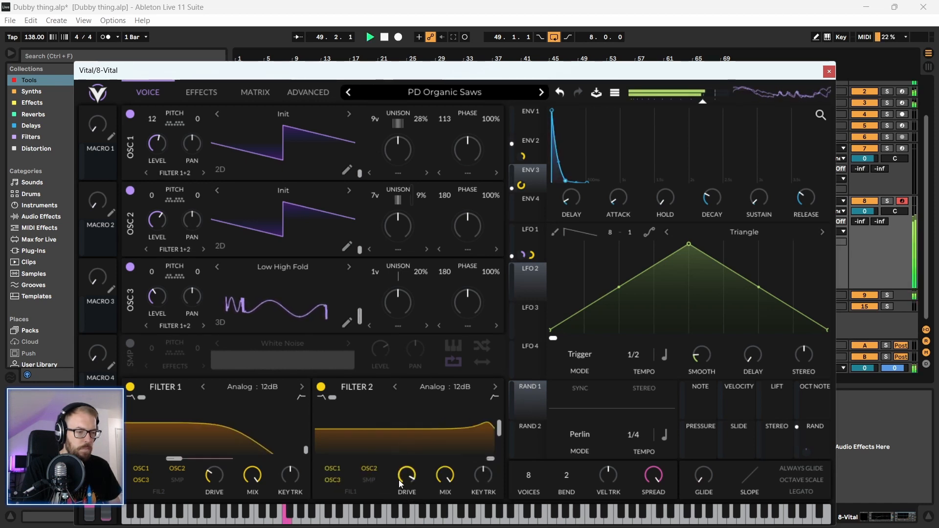
{"action": "left_click_drag", "start_coordinate": [491, 458], "coordinate": [443, 460]}
{"action": "key", "text": "space"}
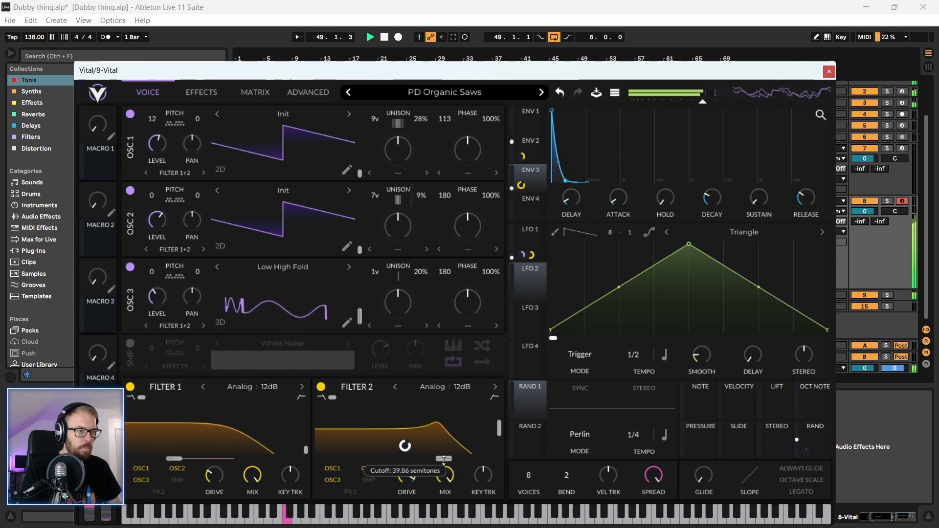
{"action": "key", "text": "space"}
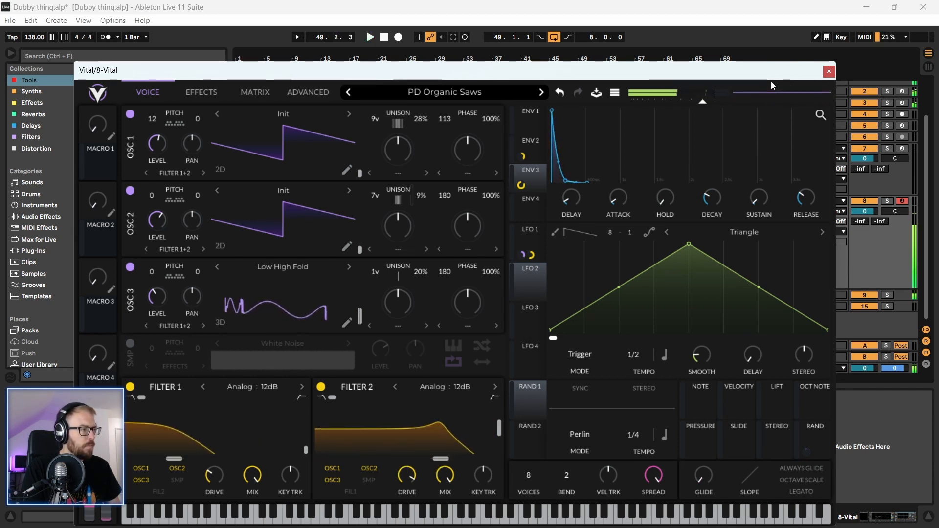
- In the Vital clip's enlarged note editor, shorten the long F0 note to just under two beats and duplicate it at 1.3.1
{"action": "left_click", "coordinate": [828, 71]}
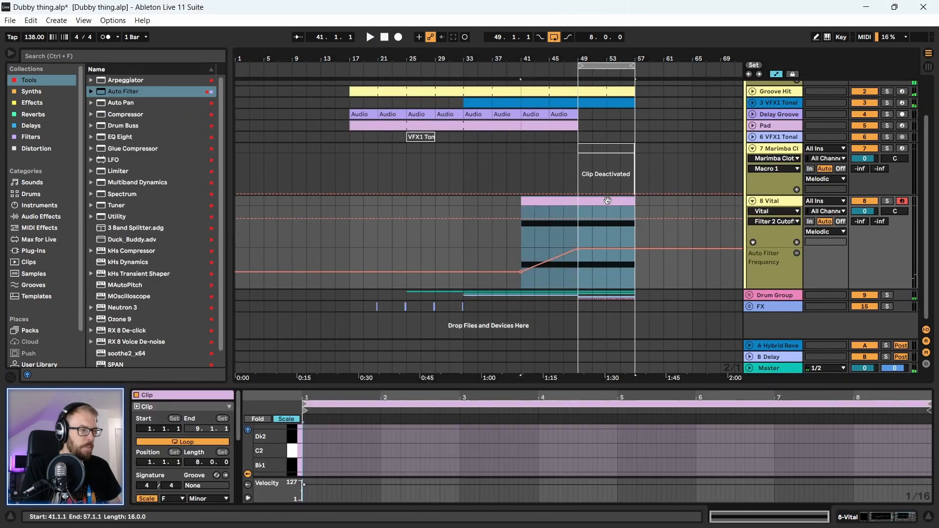
{"action": "left_click", "coordinate": [608, 201]}
{"action": "left_click_drag", "start_coordinate": [484, 385], "coordinate": [483, 177]}
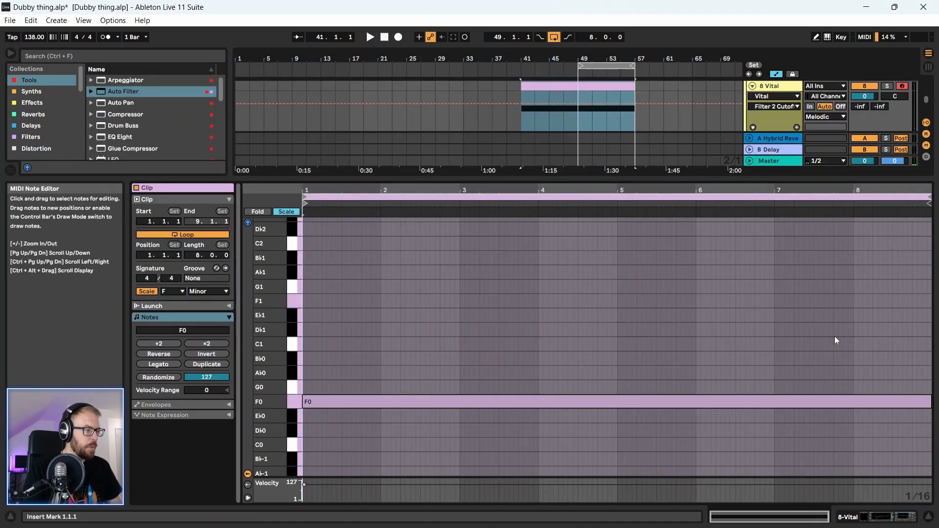
{"action": "left_click", "coordinate": [927, 402]}
{"action": "left_click_drag", "start_coordinate": [930, 399], "coordinate": [310, 407]}
{"action": "key", "text": "space"}
{"action": "key", "text": "space"}
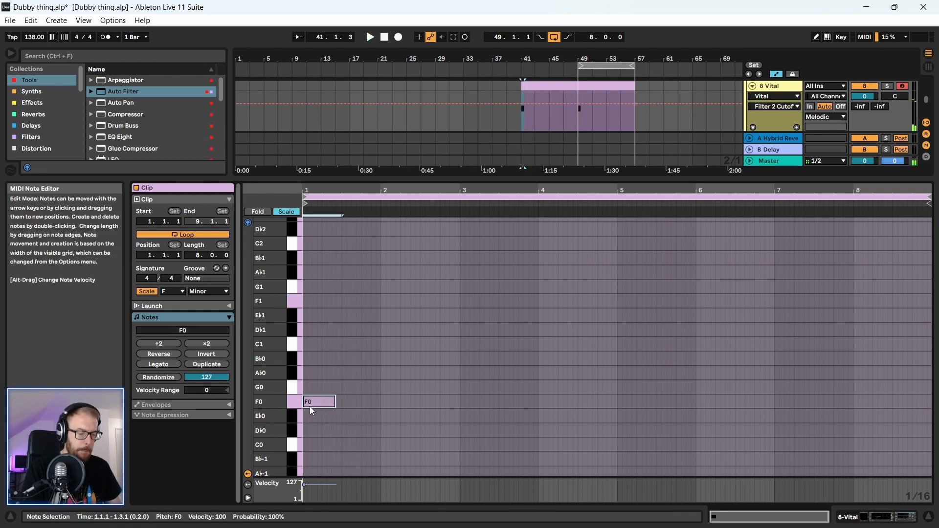
{"action": "key", "text": "ctrl+d"}
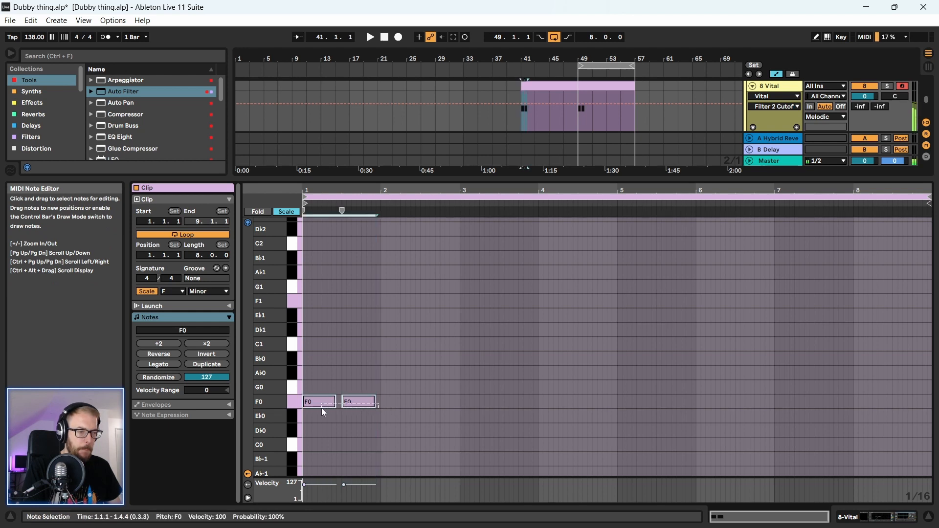
- Try repeating the two F0 notes from a selection shorter than one bar, and undo the extra copies
{"action": "key", "text": "ctrl+d"}
{"action": "key", "text": "ctrl+d"}
{"action": "key", "text": "ctrl+d"}
{"action": "key", "text": "ctrl+d"}
{"action": "key", "text": "ctrl+d"}
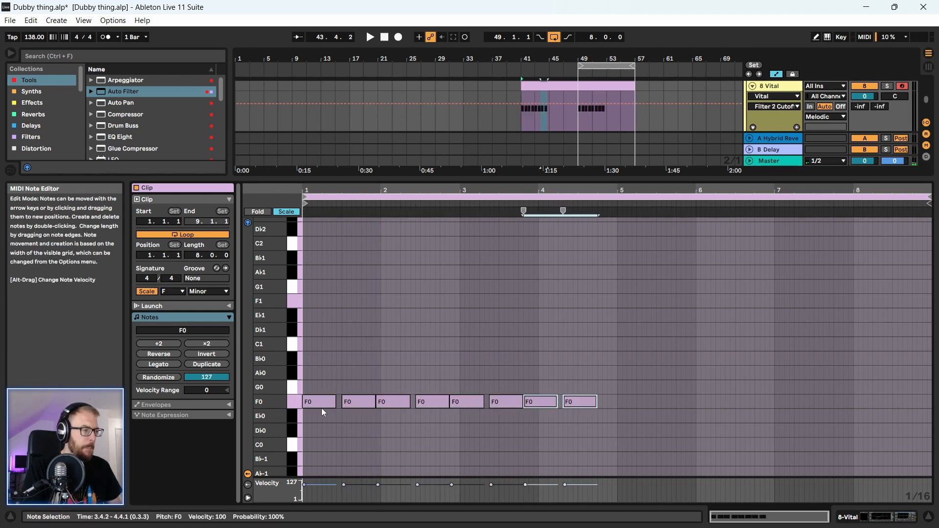
{"action": "key", "text": "ctrl+z"}
{"action": "key", "text": "ctrl+z"}
{"action": "key", "text": "ctrl+z"}
{"action": "key", "text": "ctrl+z"}
{"action": "key", "text": "ctrl+z"}
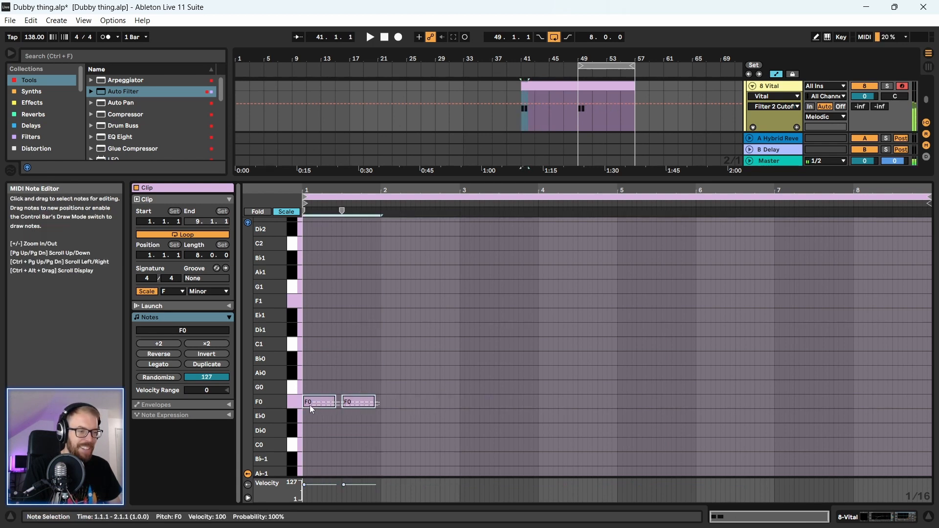
- Duplicate the full one-bar pattern of two F0 notes through bar 8 of the clip and play it back
{"action": "key", "text": "ctrl+d"}
{"action": "key", "text": "ctrl+d"}
{"action": "key", "text": "ctrl+d"}
{"action": "key", "text": "ctrl+d"}
{"action": "key", "text": "ctrl+d"}
{"action": "key", "text": "ctrl+d"}
{"action": "key", "text": "ctrl+d"}
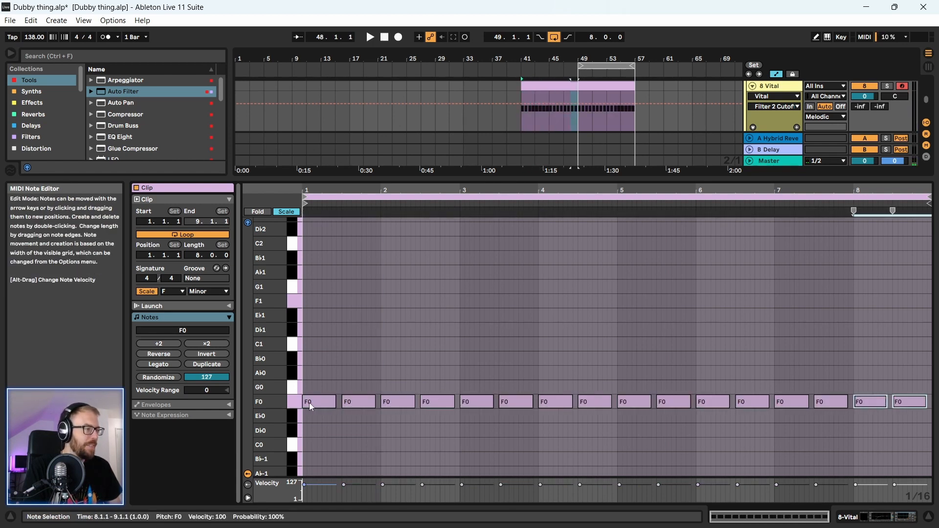
{"action": "key", "text": "space"}
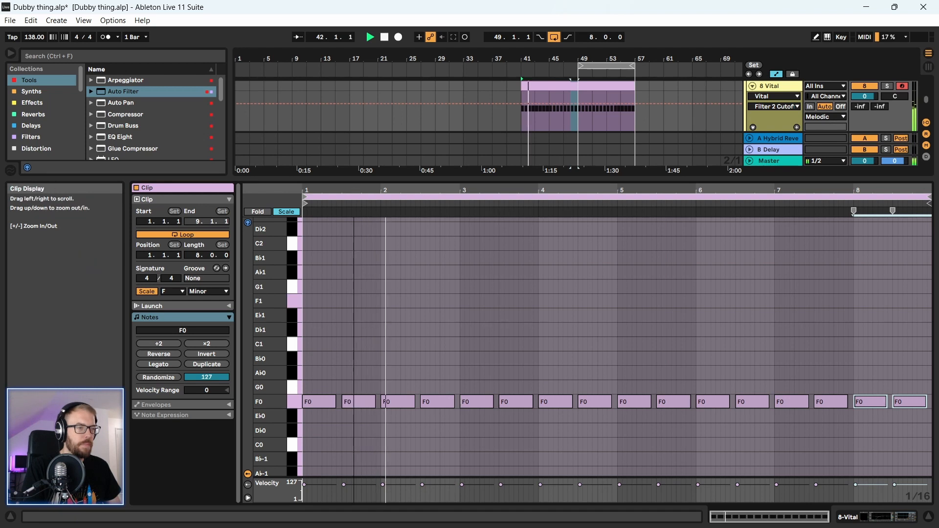
- Stop playback and shorten the clip's first F0 note to about three sixteenths
{"action": "left_click_drag", "start_coordinate": [361, 190], "coordinate": [374, 201]}
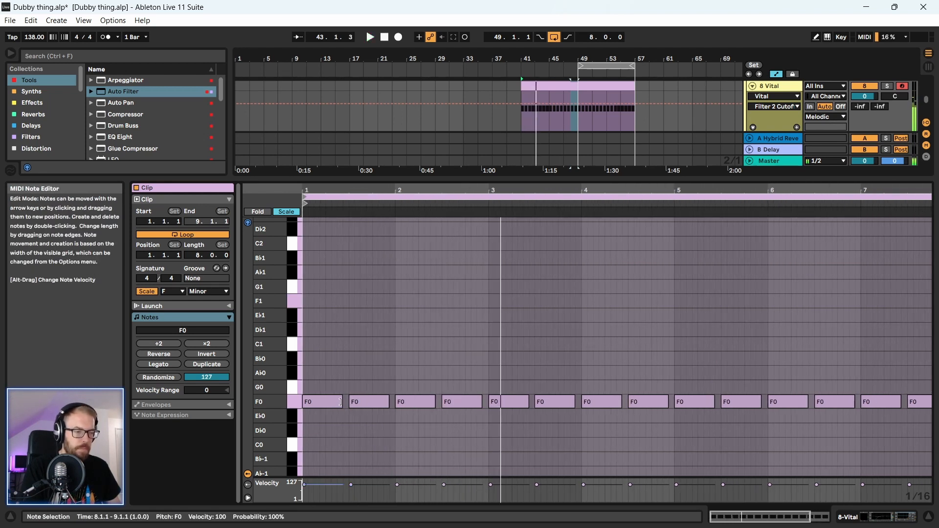
{"action": "key", "text": "space"}
{"action": "left_click_drag", "start_coordinate": [342, 406], "coordinate": [317, 411]}
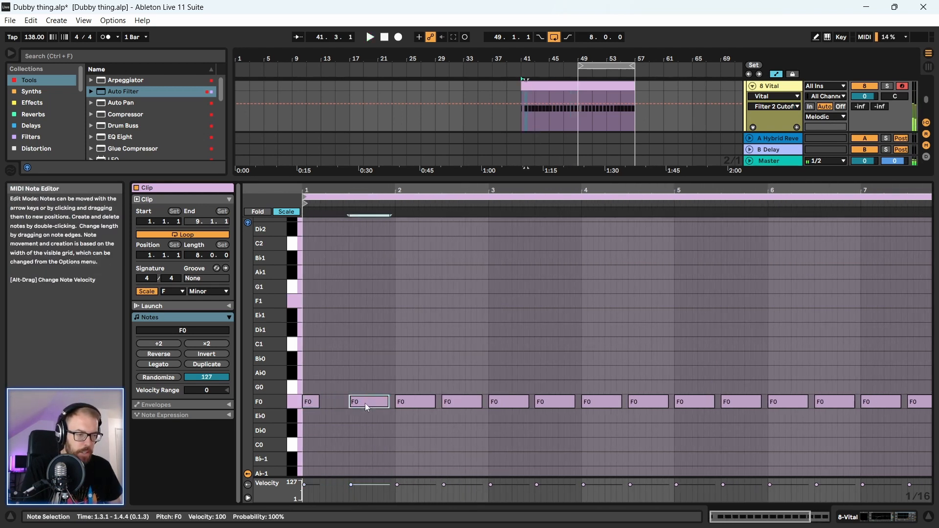
- Rework bar 1 of the Vital clip into two-sixteenth F0 notes starting every three sixteenths, with the last note ending at bar 2
{"action": "left_click_drag", "start_coordinate": [374, 402], "coordinate": [347, 407]}
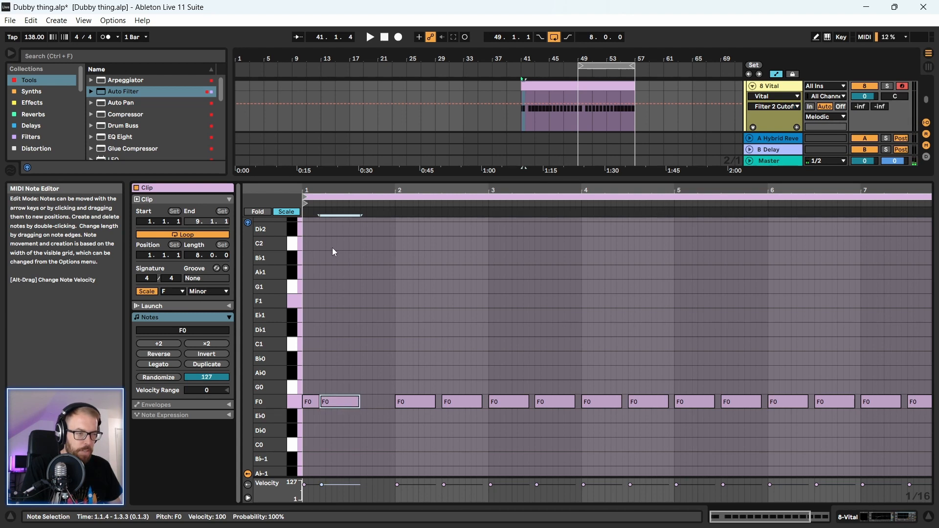
{"action": "left_click_drag", "start_coordinate": [337, 191], "coordinate": [338, 274]}
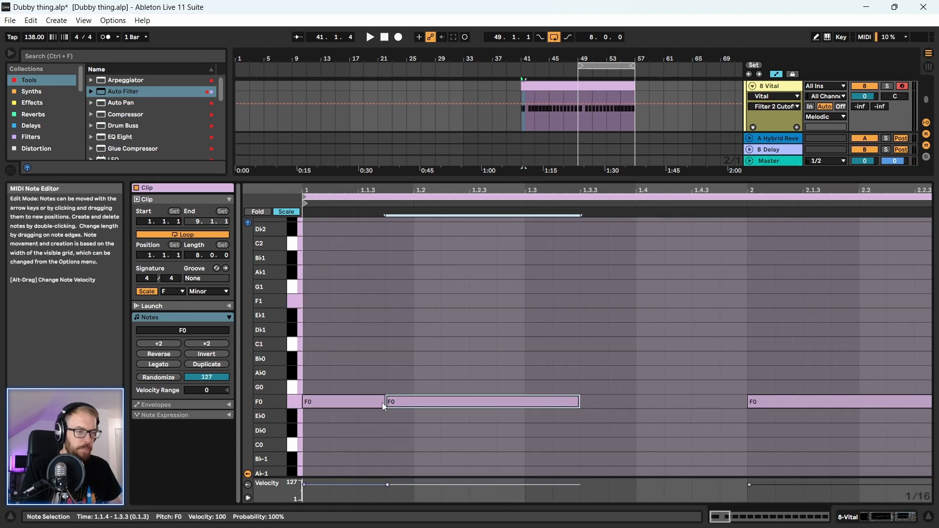
{"action": "left_click_drag", "start_coordinate": [382, 403], "coordinate": [751, 410]}
{"action": "left_click", "coordinate": [421, 404]}
{"action": "key", "text": "Delete"}
{"action": "key", "text": "space"}
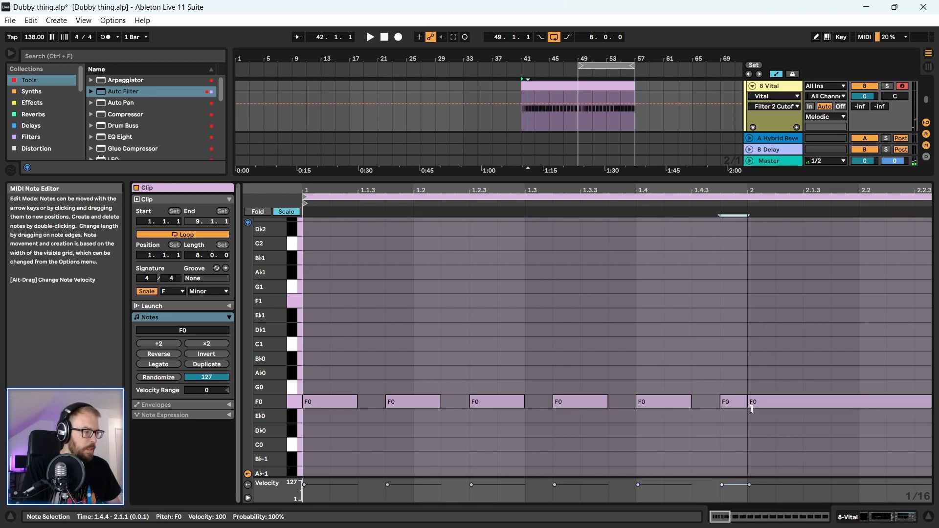
- Play the new rhythm and delete all the old long F0 notes from bar 2 to the end of the clip
{"action": "double_click", "coordinate": [769, 401]}
{"action": "key", "text": "space"}
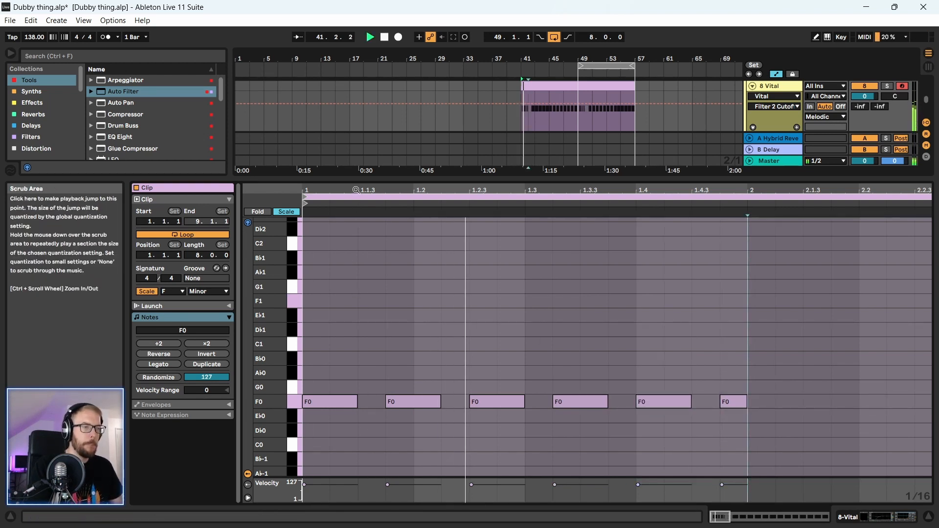
{"action": "left_click_drag", "start_coordinate": [357, 190], "coordinate": [356, 149]}
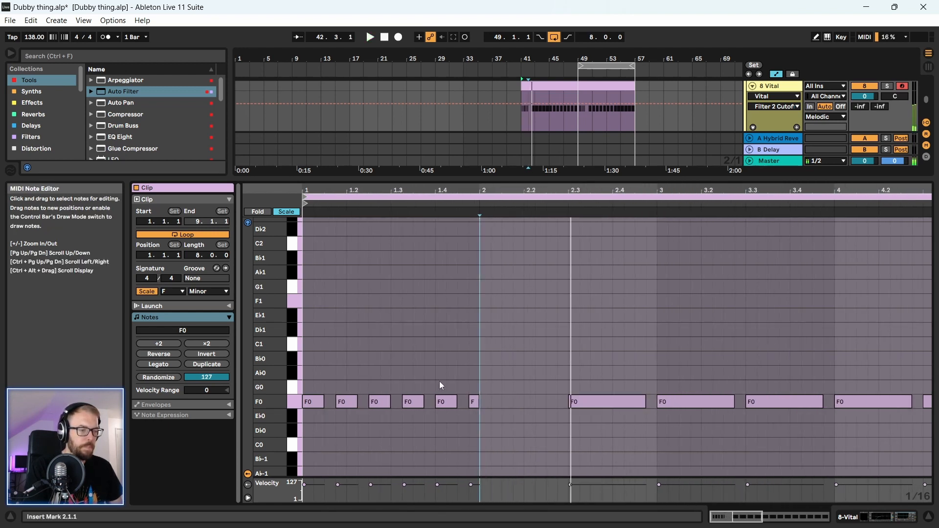
{"action": "left_click_drag", "start_coordinate": [556, 350], "coordinate": [927, 442]}
{"action": "left_click_drag", "start_coordinate": [684, 190], "coordinate": [605, 149]}
{"action": "key", "text": "Delete"}
{"action": "left_click_drag", "start_coordinate": [442, 263], "coordinate": [924, 429]}
{"action": "key", "text": "Delete"}
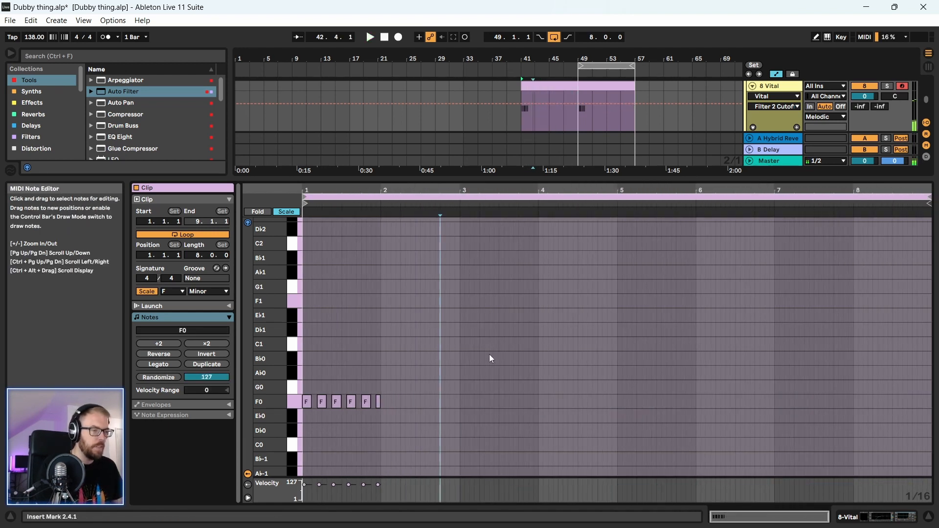
- Transpose all six F0 notes in bar 1 up one octave to F1
{"action": "left_click_drag", "start_coordinate": [489, 355], "coordinate": [485, 356]}
{"action": "left_click_drag", "start_coordinate": [377, 376], "coordinate": [309, 421]}
{"action": "key", "text": "shift+Up"}
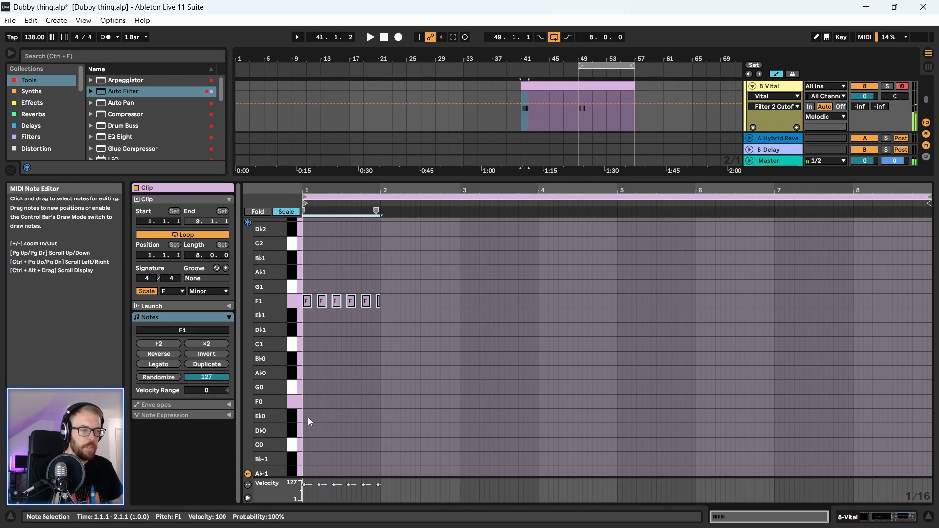
- Duplicate the one-bar F1 note pattern seven times to fill the eight-bar Vital clip, and start playback
{"action": "key", "text": "ctrl+d"}
{"action": "key", "text": "ctrl+d"}
{"action": "key", "text": "ctrl+d"}
{"action": "key", "text": "ctrl+d"}
{"action": "key", "text": "ctrl+d"}
{"action": "key", "text": "ctrl+d"}
{"action": "key", "text": "ctrl+d"}
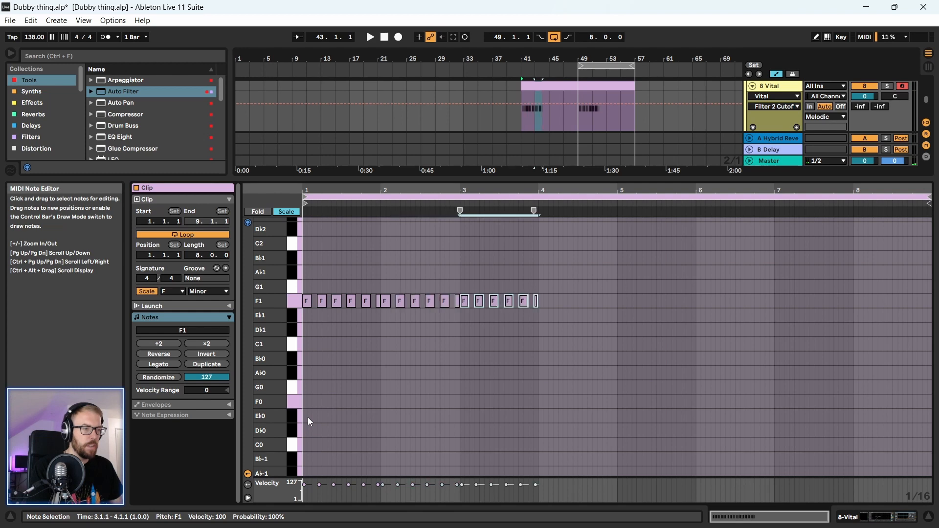
{"action": "key", "text": "space"}
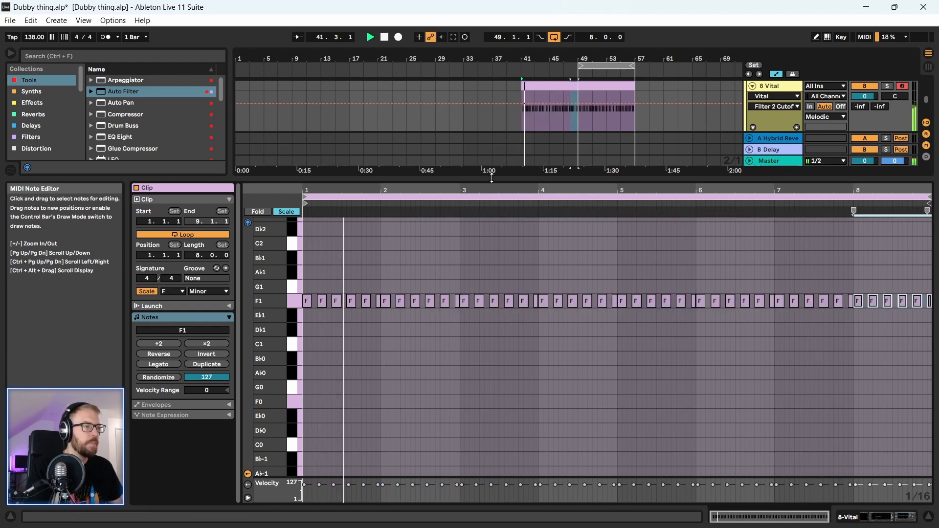
- In track 8's Vital, shape ENV 1 into a short pluck with low sustain and set oscillator 1's transpose to 0
{"action": "left_click_drag", "start_coordinate": [491, 179], "coordinate": [493, 268]}
{"action": "double_click", "coordinate": [775, 88]}
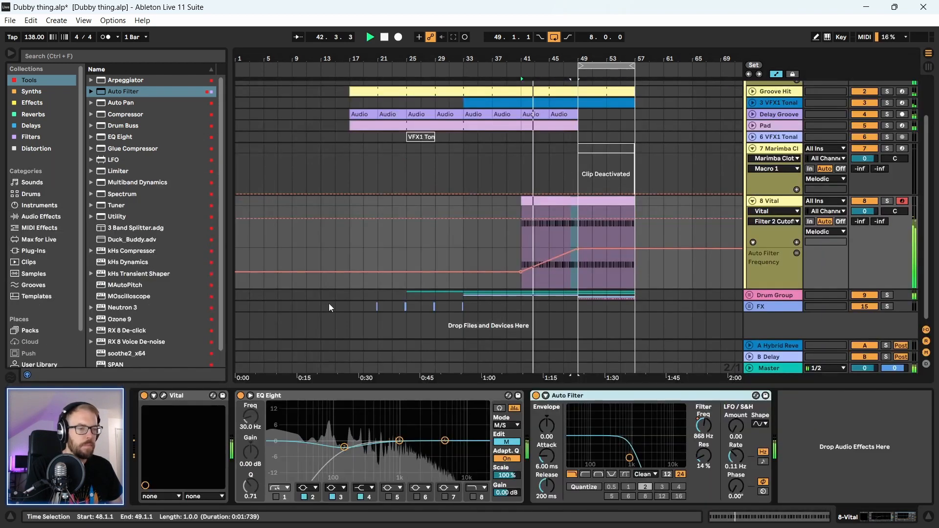
{"action": "left_click", "coordinate": [165, 398]}
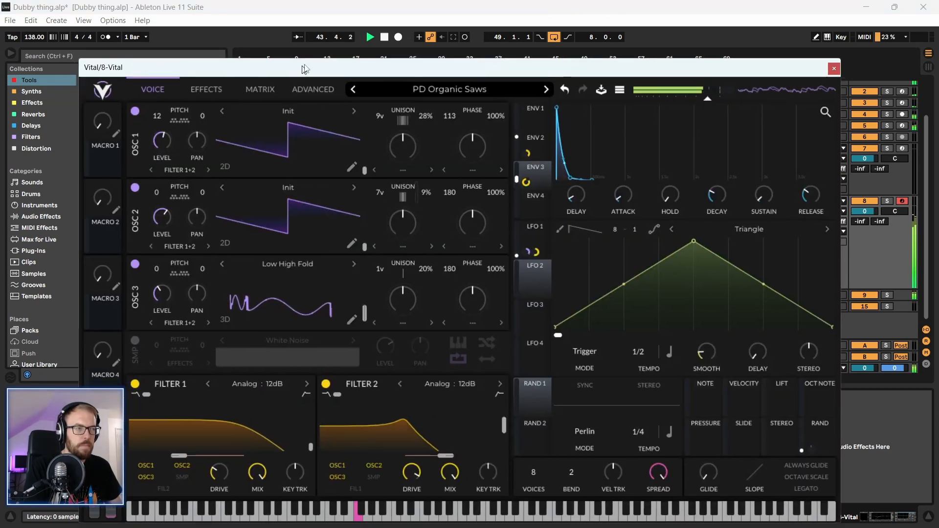
{"action": "left_click", "coordinate": [527, 111]}
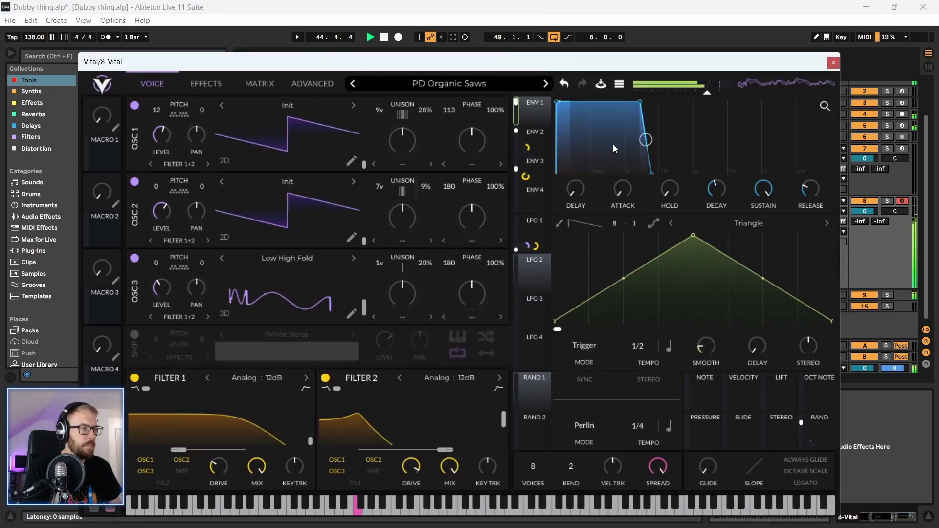
{"action": "left_click_drag", "start_coordinate": [639, 103], "coordinate": [588, 173]}
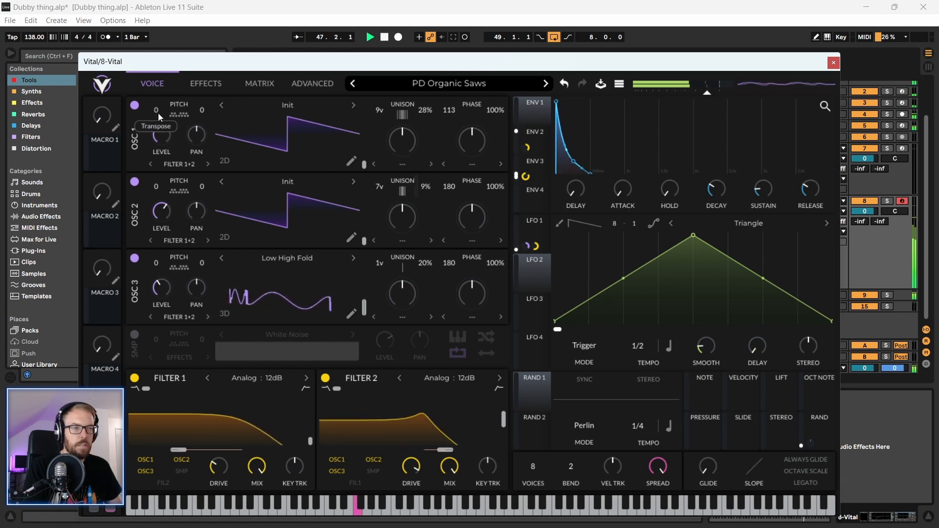
{"action": "left_click_drag", "start_coordinate": [182, 61], "coordinate": [159, 37]}
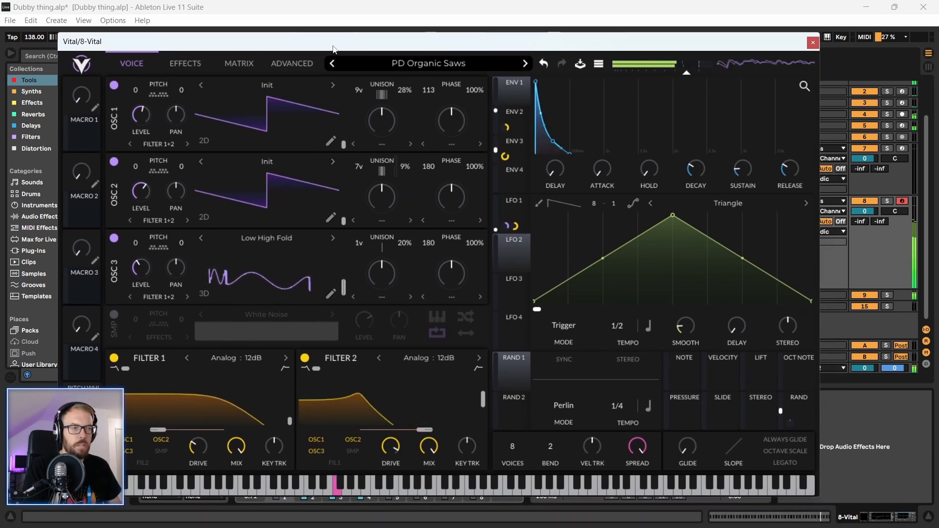
{"action": "left_click_drag", "start_coordinate": [318, 42], "coordinate": [312, 42]}
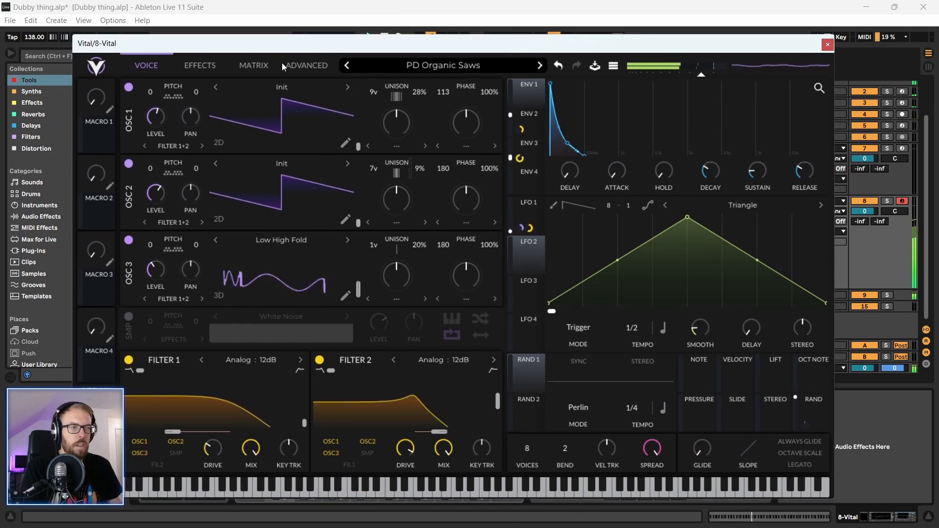
{"action": "left_click_drag", "start_coordinate": [268, 47], "coordinate": [275, 45]}
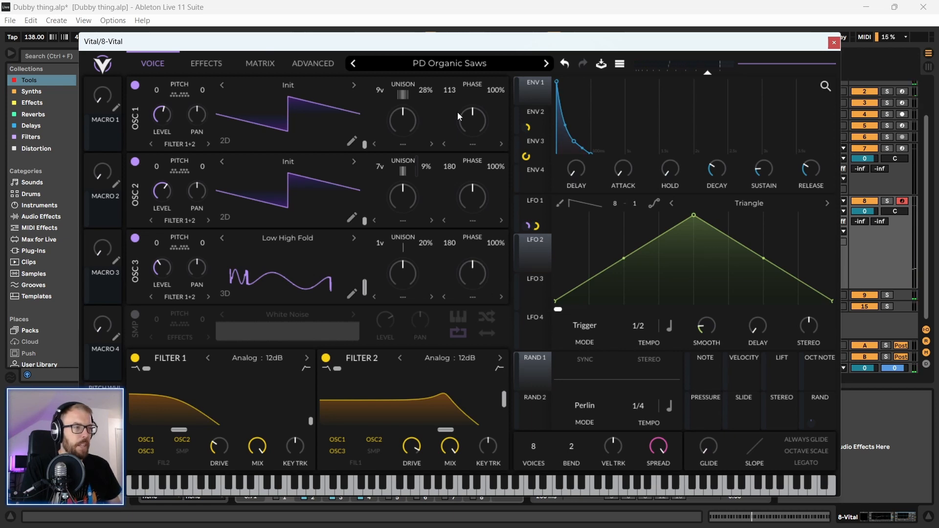
{"action": "left_click", "coordinate": [835, 44]}
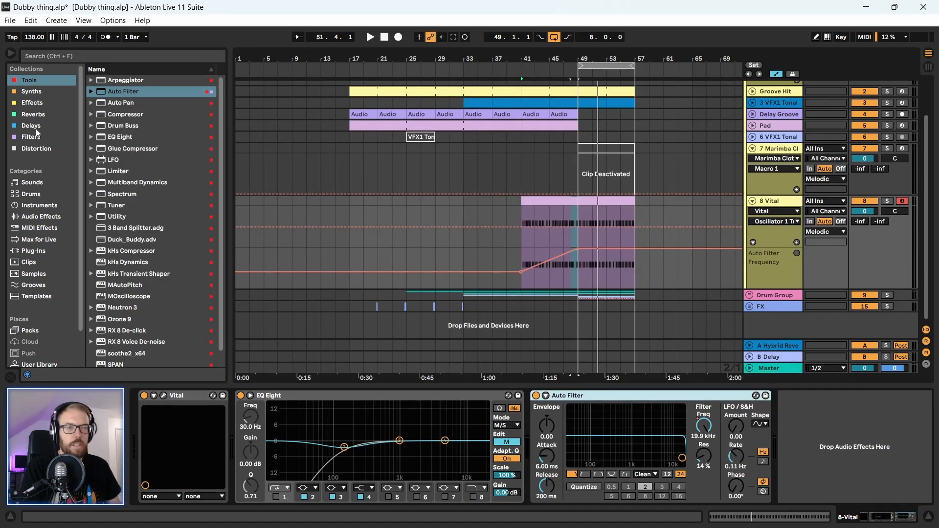
- Add a Saturator from the Distortion collection after the Auto Filter on track 8 and start playback
{"action": "left_click", "coordinate": [36, 148]}
{"action": "left_click_drag", "start_coordinate": [112, 160], "coordinate": [727, 416]}
{"action": "key", "text": "space"}
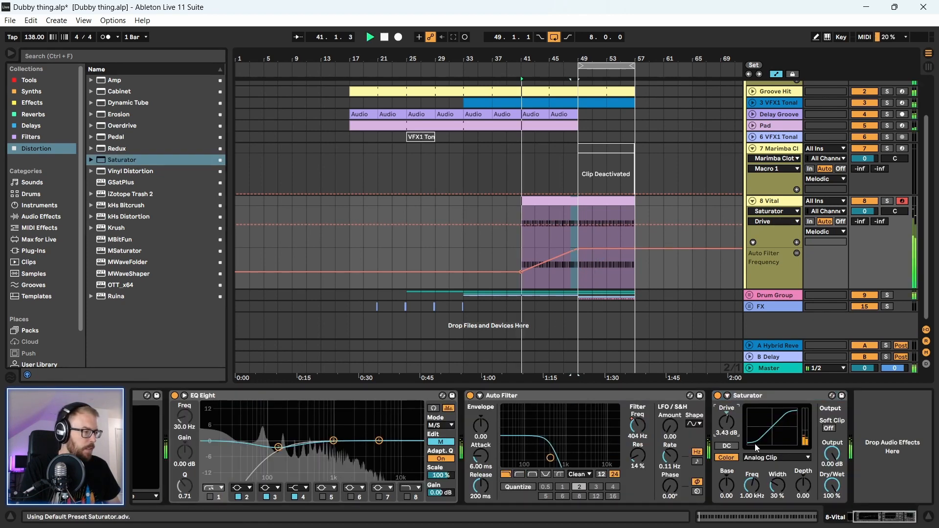
- Set the Saturator to Hard Curve with about 5.1 dB of drive, and lower the Vital track's volume to -0.5 dB
{"action": "left_click", "coordinate": [765, 458]}
{"action": "left_click", "coordinate": [766, 485]}
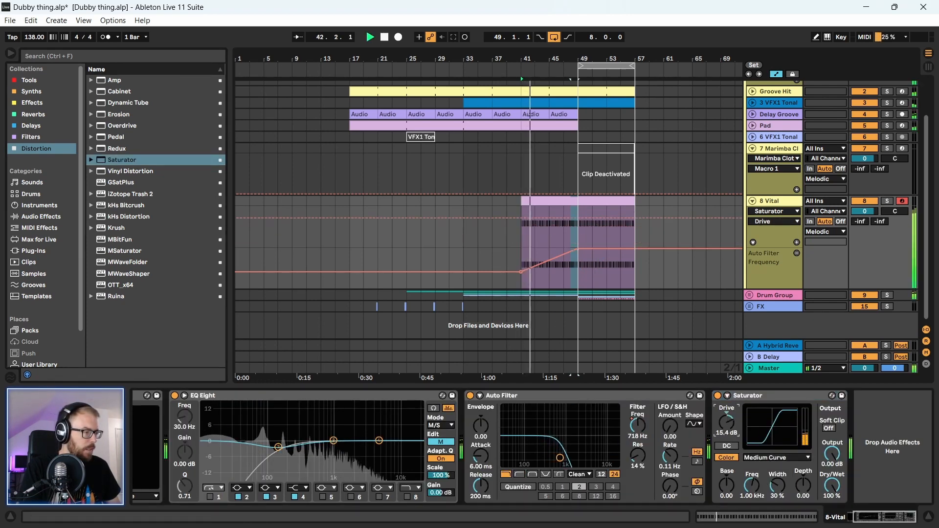
{"action": "mouse_move", "coordinate": [727, 423]}
{"action": "left_mouse_down"}
{"action": "mouse_move", "coordinate": [727, 411]}
{"action": "mouse_move", "coordinate": [729, 437]}
{"action": "left_mouse_up"}
{"action": "left_click", "coordinate": [777, 457]}
{"action": "left_click", "coordinate": [766, 493]}
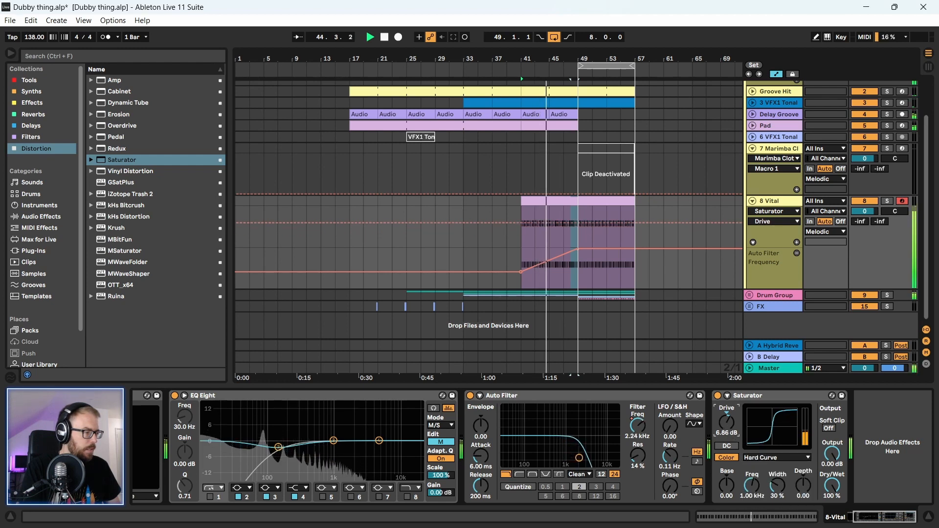
{"action": "left_click_drag", "start_coordinate": [865, 211], "coordinate": [865, 215]}
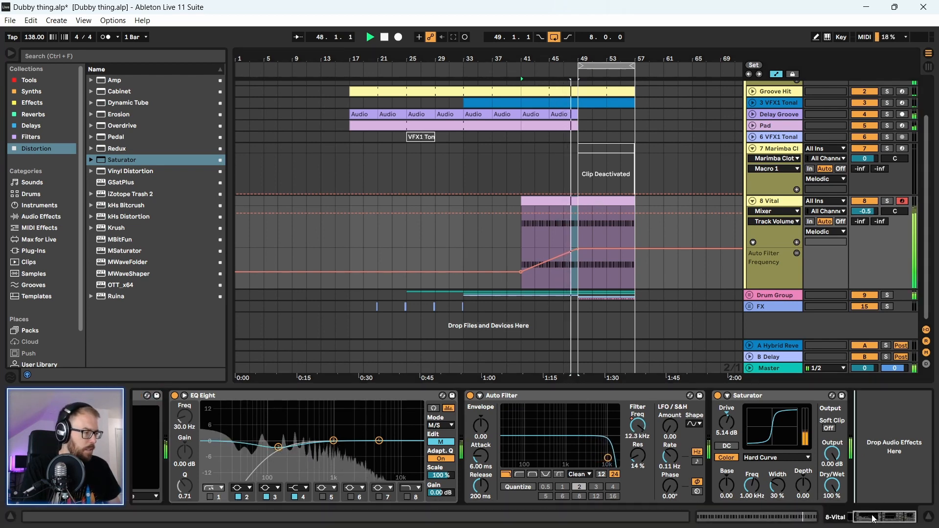
- Reopen Vital, lower Filter 2's cutoff and slightly raise its resonance
{"action": "scroll", "coordinate": [198, 417], "scroll_direction": "up", "scroll_amount": 3}
{"action": "left_click", "coordinate": [166, 395]}
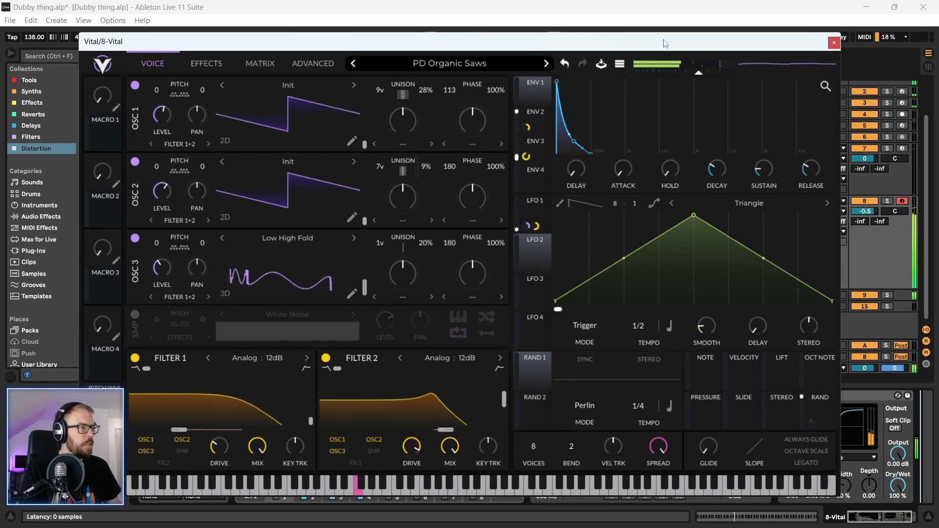
{"action": "left_click_drag", "start_coordinate": [662, 42], "coordinate": [667, 39]}
{"action": "mouse_move", "coordinate": [452, 428]}
{"action": "left_click_drag", "start_coordinate": [451, 428], "coordinate": [398, 427]}
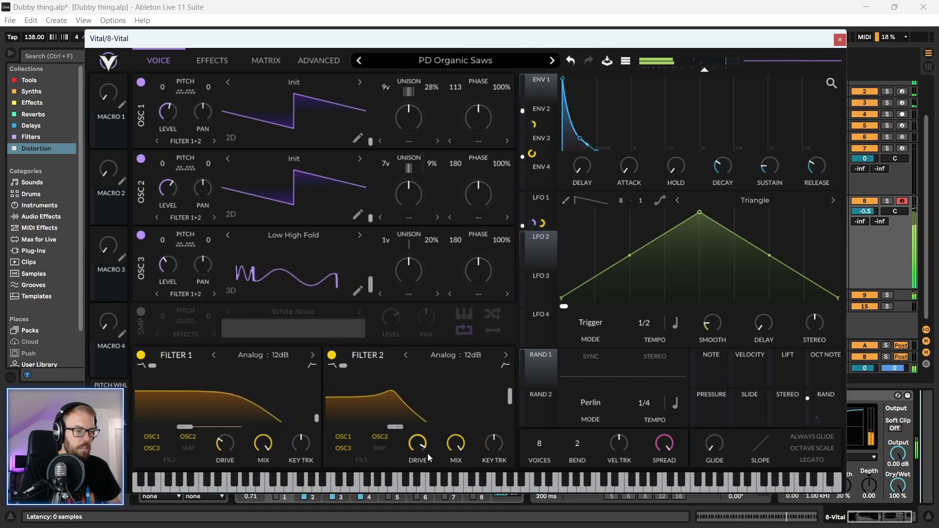
{"action": "mouse_move", "coordinate": [456, 443]}
{"action": "left_mouse_down"}
{"action": "mouse_move", "coordinate": [456, 477]}
{"action": "mouse_move", "coordinate": [455, 426]}
{"action": "left_mouse_up"}
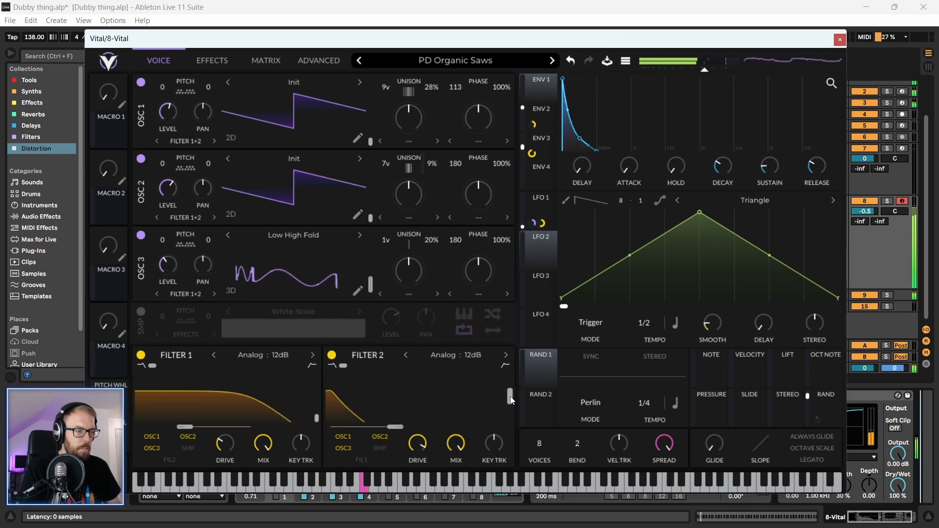
{"action": "mouse_move", "coordinate": [510, 397]}
{"action": "left_mouse_down"}
{"action": "mouse_move", "coordinate": [509, 407]}
{"action": "mouse_move", "coordinate": [510, 395]}
{"action": "left_mouse_up"}
{"action": "mouse_move", "coordinate": [395, 427]}
{"action": "left_mouse_down"}
{"action": "mouse_move", "coordinate": [343, 430]}
{"action": "mouse_move", "coordinate": [393, 428]}
{"action": "left_mouse_up"}
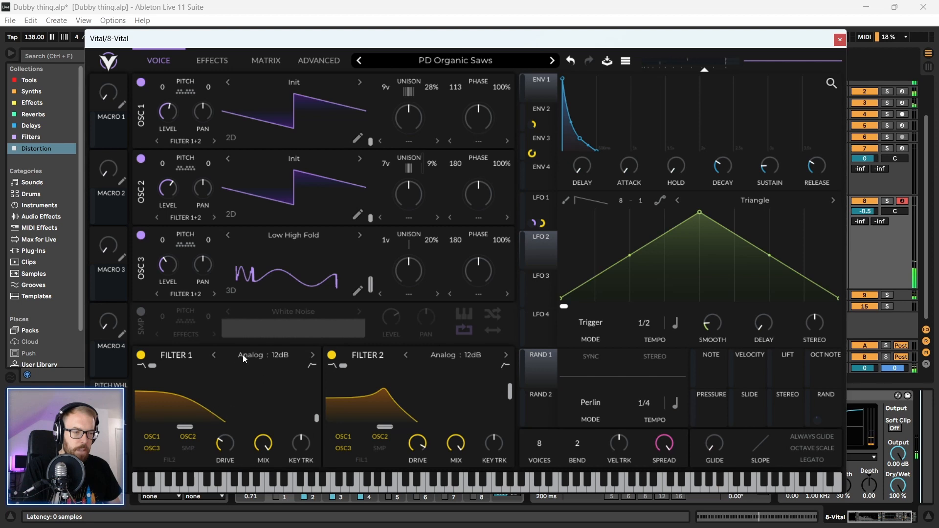
- Try the sound with Filter 1 switched off and sweep Filter 2's cutoff up and back down
{"action": "left_click", "coordinate": [141, 355]}
{"action": "left_click_drag", "start_coordinate": [386, 430], "coordinate": [485, 430]}
{"action": "left_click", "coordinate": [140, 355]}
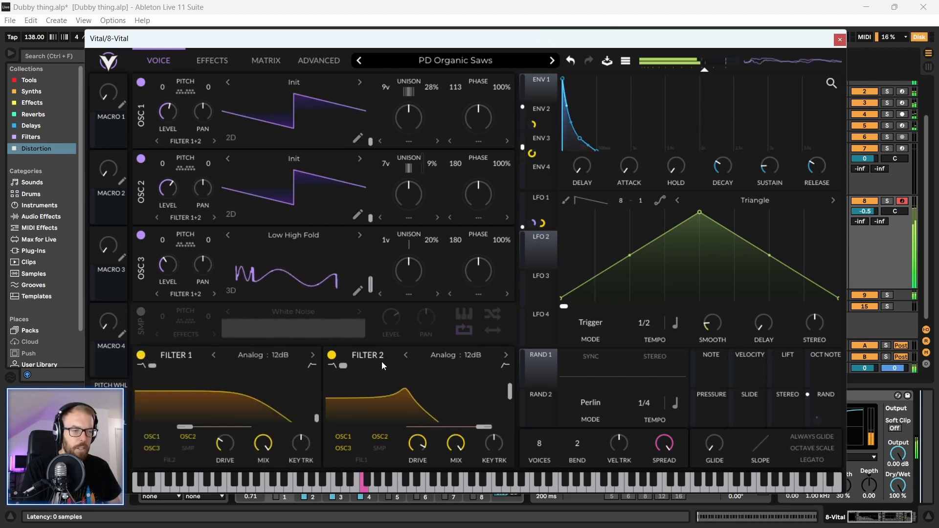
{"action": "left_click_drag", "start_coordinate": [487, 429], "coordinate": [410, 435]}
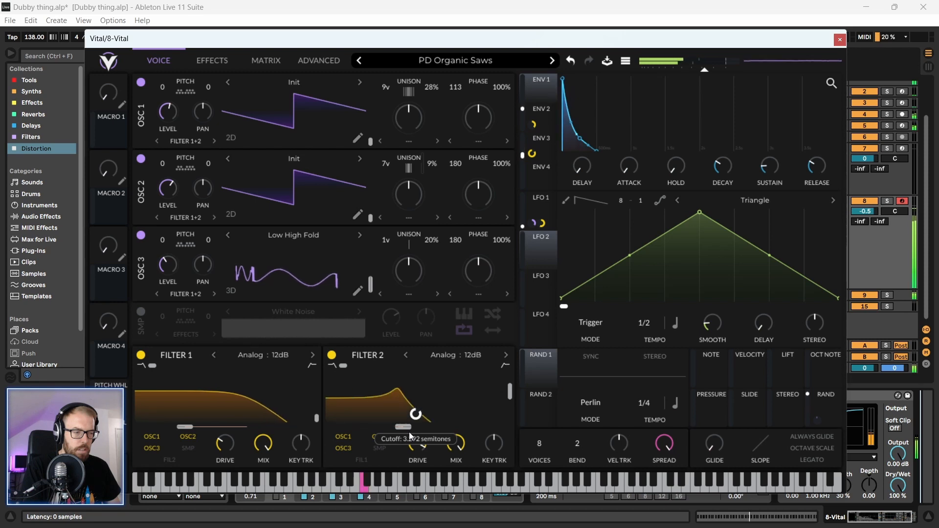
- Route Filter 1's output into Filter 2 and raise Filter 2's cutoff to about 46.4 semitones
{"action": "left_click", "coordinate": [175, 465]}
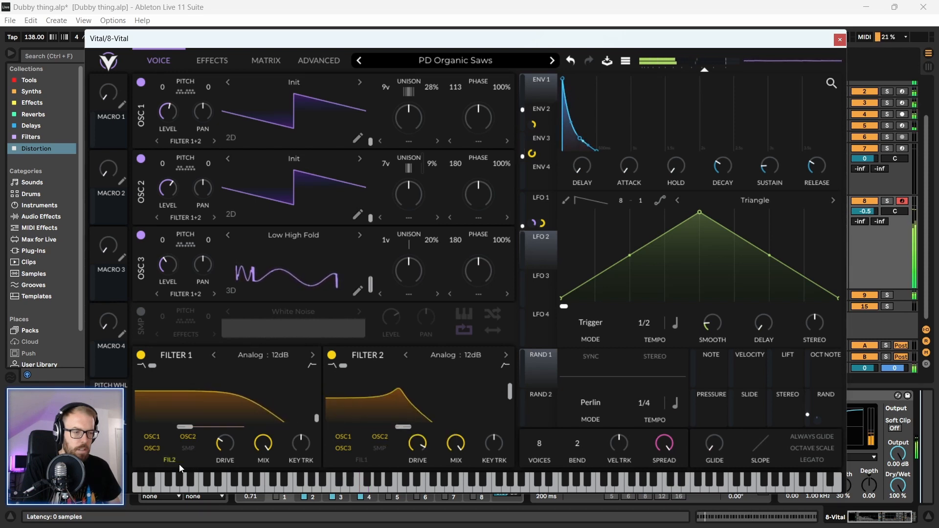
{"action": "left_click_drag", "start_coordinate": [405, 430], "coordinate": [448, 430]}
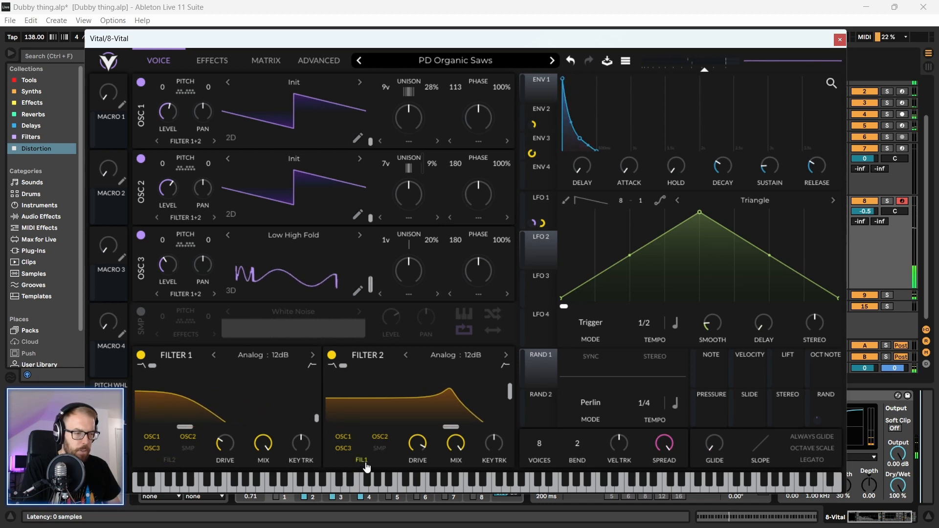
{"action": "mouse_move", "coordinate": [459, 428]}
{"action": "left_mouse_down"}
{"action": "mouse_move", "coordinate": [433, 432]}
{"action": "mouse_move", "coordinate": [471, 427]}
{"action": "left_mouse_up"}
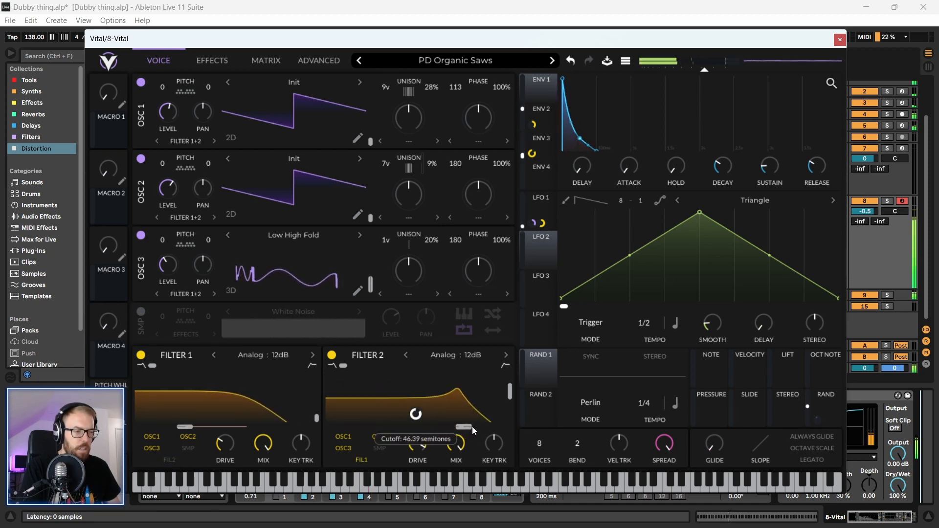
- Set Filter 2's resonance to about 46.5%, its drive to 20 dB and its cutoff to about 52 semitones
{"action": "left_click_drag", "start_coordinate": [360, 36], "coordinate": [347, 32]}
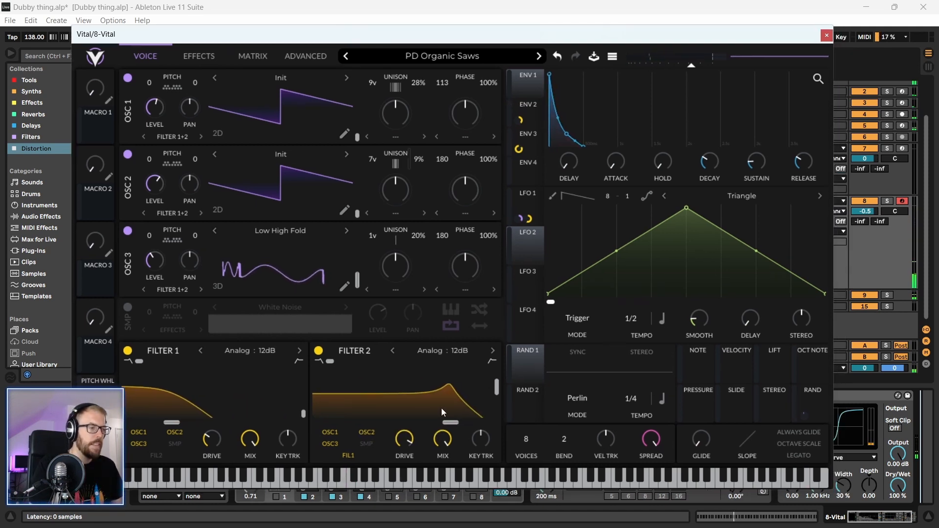
{"action": "left_click_drag", "start_coordinate": [450, 424], "coordinate": [456, 424]}
{"action": "left_click_drag", "start_coordinate": [497, 390], "coordinate": [498, 395]}
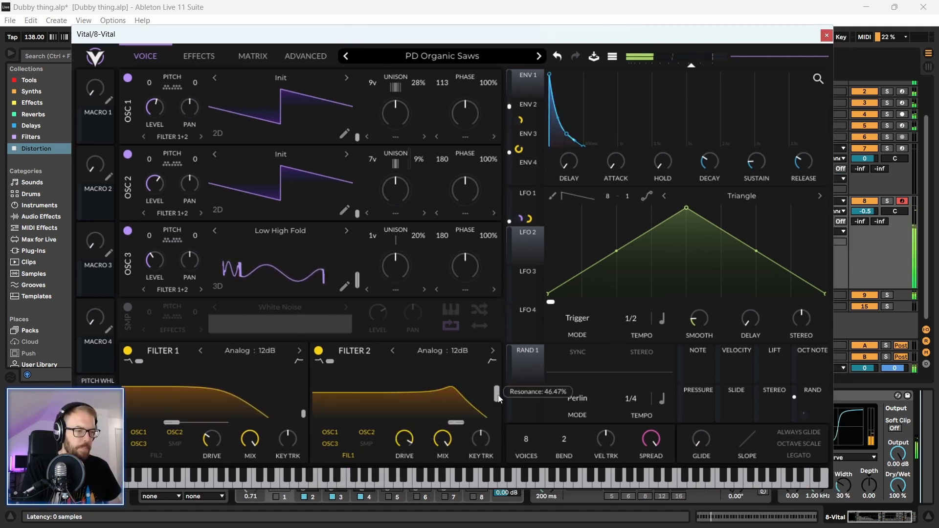
{"action": "left_click_drag", "start_coordinate": [409, 443], "coordinate": [380, 415]}
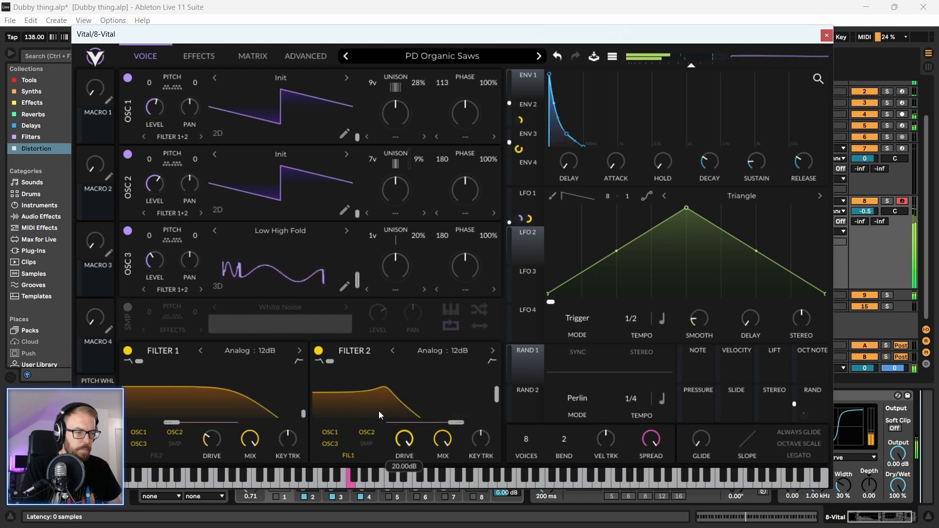
{"action": "left_click_drag", "start_coordinate": [456, 424], "coordinate": [459, 424]}
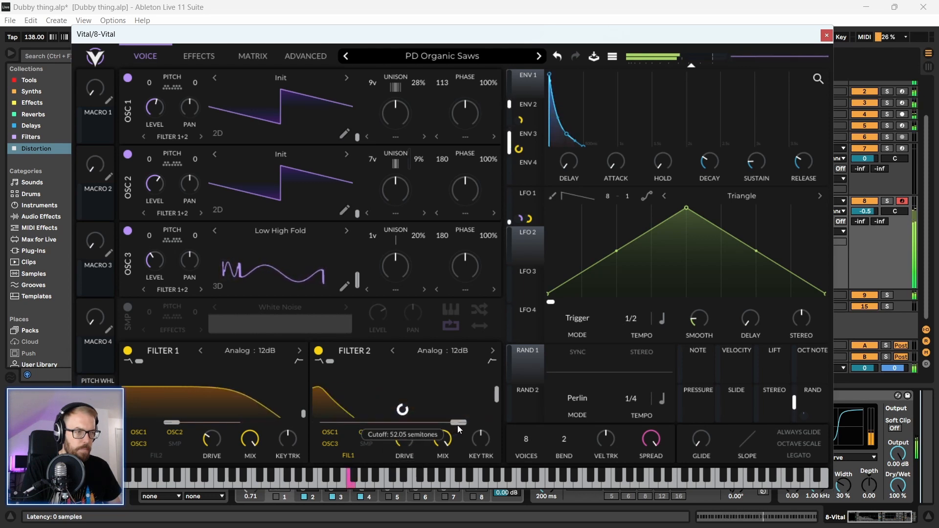
- Pull ENV 1's sustain down to zero, shorten its decay and reduce its release to about 0.009 secs
{"action": "left_click_drag", "start_coordinate": [518, 34], "coordinate": [514, 33]}
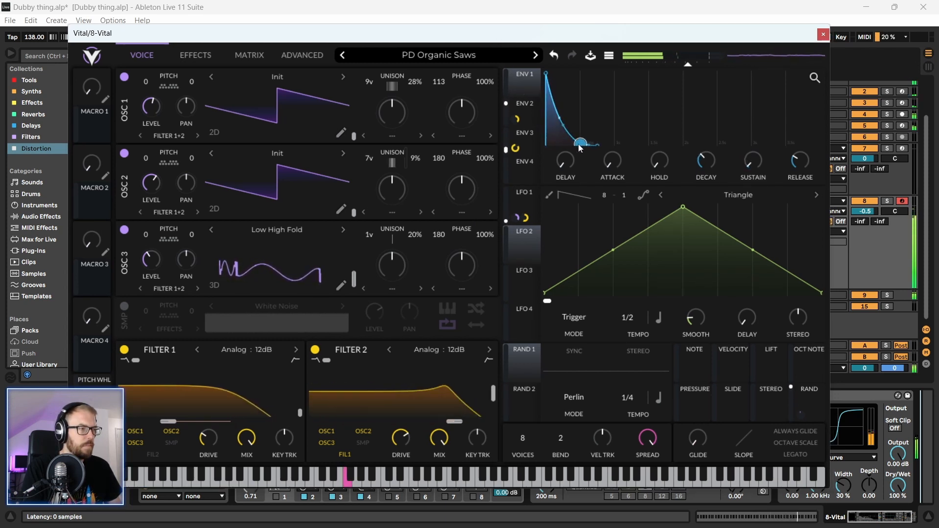
{"action": "left_click_drag", "start_coordinate": [580, 148], "coordinate": [566, 150]}
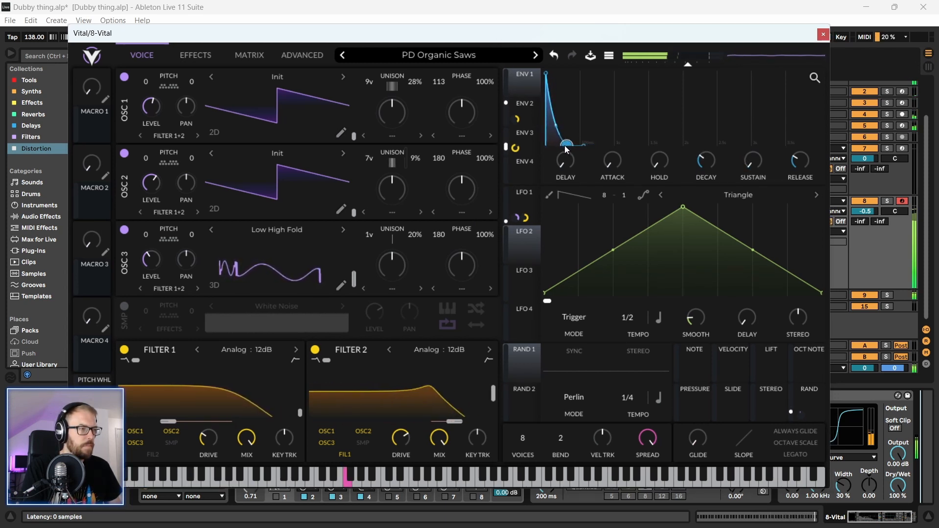
{"action": "mouse_move", "coordinate": [803, 172]}
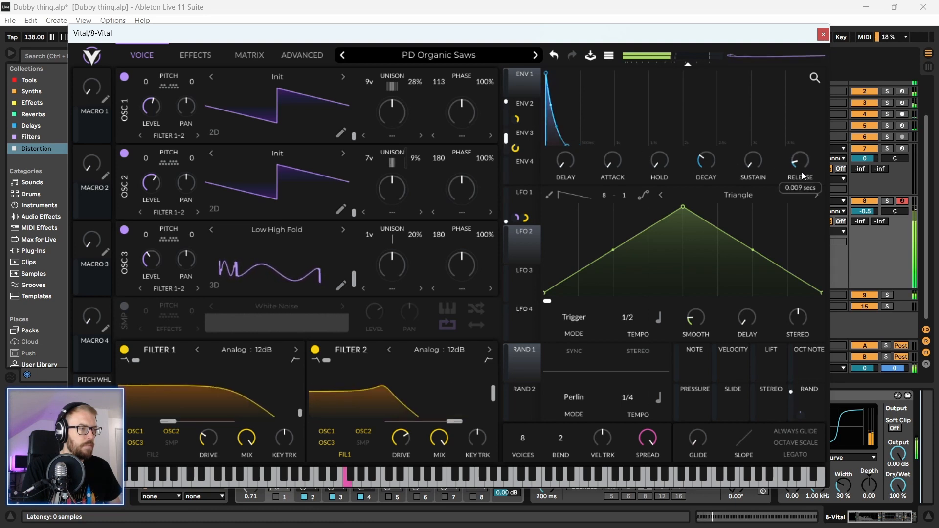
{"action": "left_click_drag", "start_coordinate": [506, 35], "coordinate": [515, 30]}
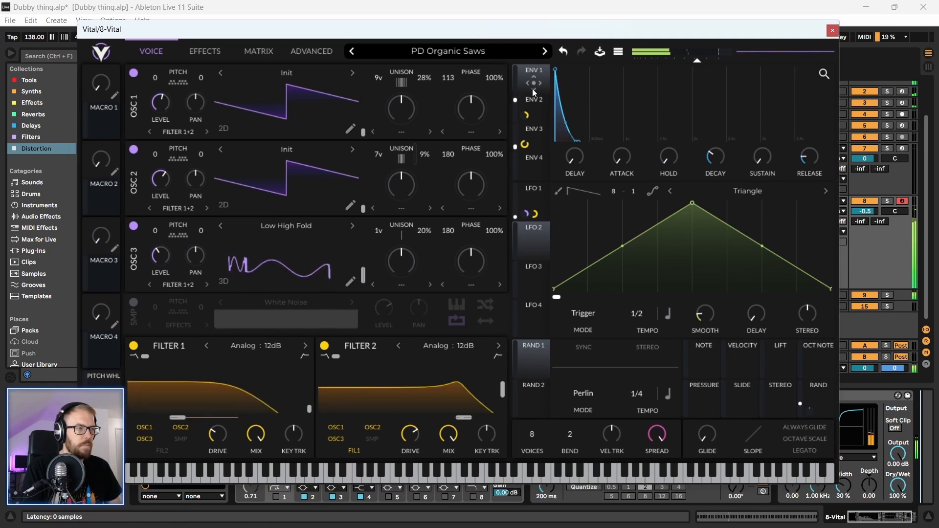
- Raise Filter 1's cutoff, and set Filter 2's drive to about 18.2 dB and its resonance to about 53.5%
{"action": "left_click_drag", "start_coordinate": [185, 421], "coordinate": [213, 421]}
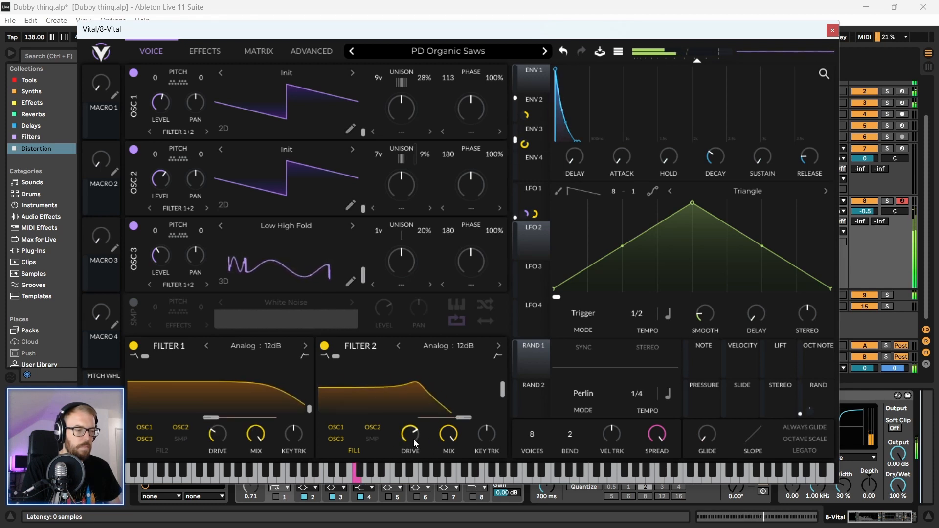
{"action": "left_click_drag", "start_coordinate": [413, 443], "coordinate": [419, 431]}
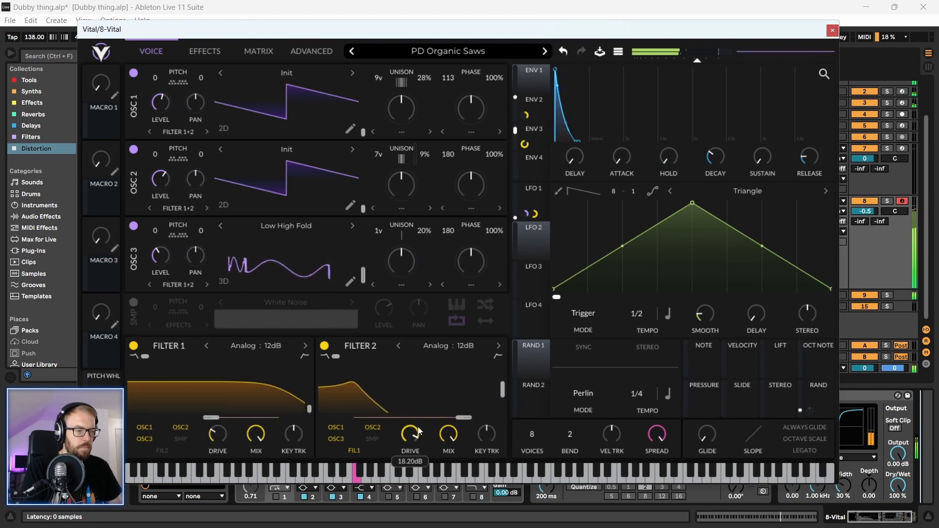
{"action": "left_click_drag", "start_coordinate": [503, 395], "coordinate": [505, 391]}
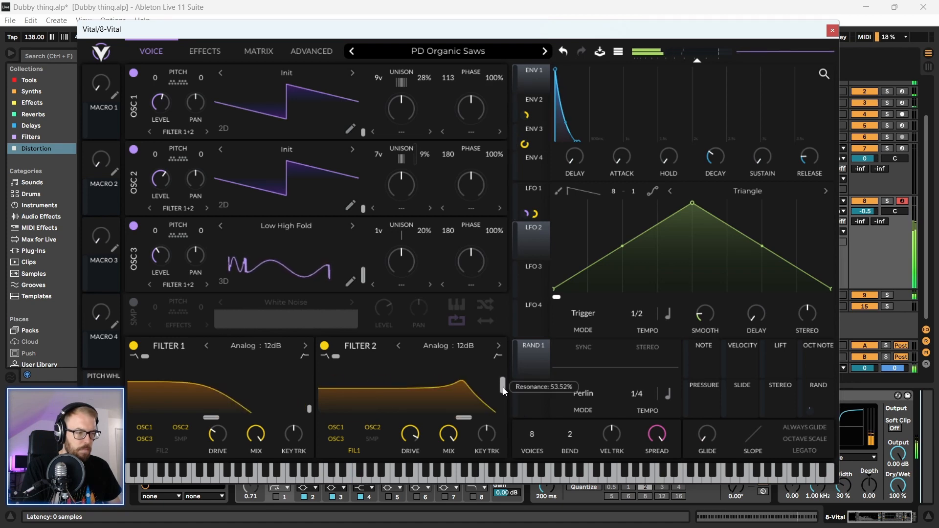
{"action": "left_click_drag", "start_coordinate": [825, 33], "coordinate": [802, 45]}
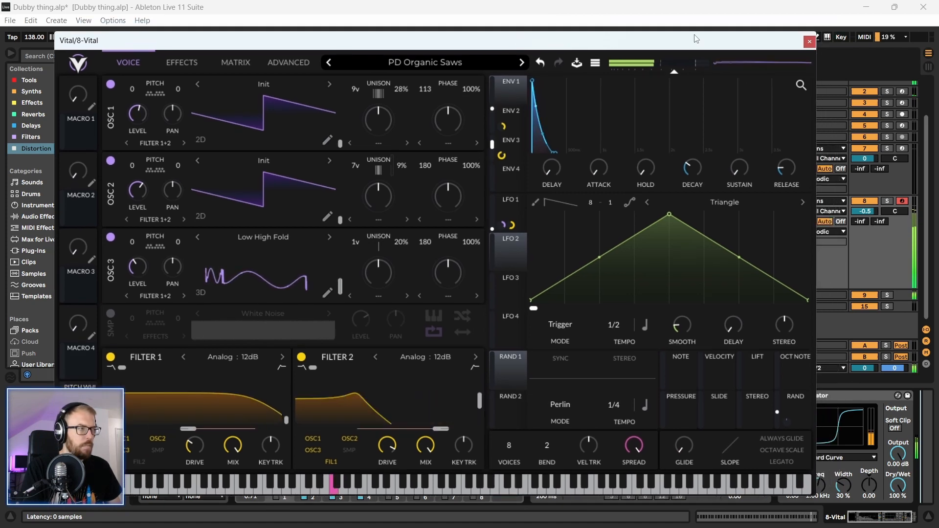
{"action": "left_click", "coordinate": [810, 42]}
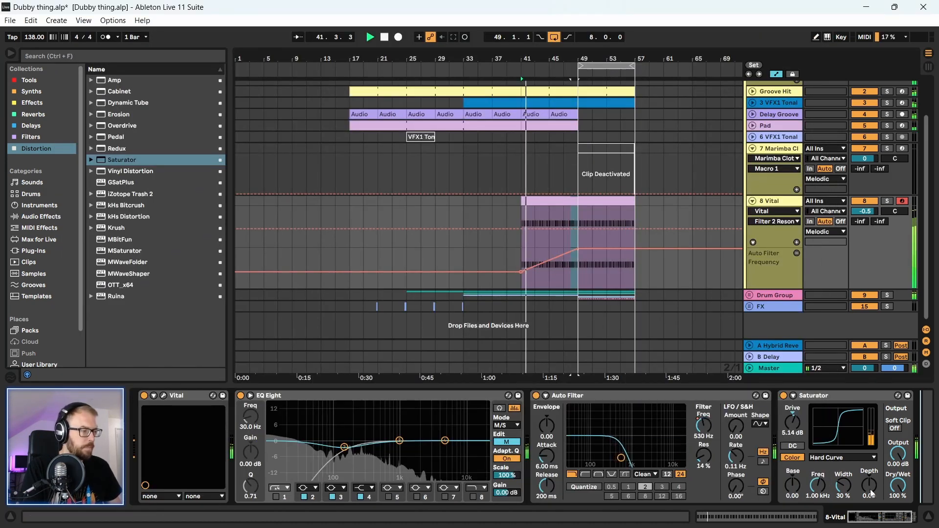
{"action": "left_click_drag", "start_coordinate": [875, 516], "coordinate": [848, 517]}
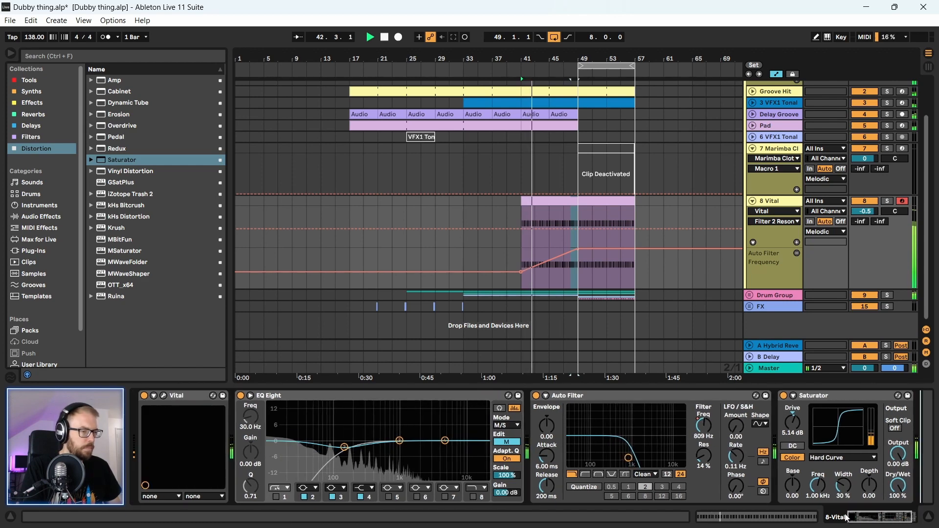
{"action": "left_click", "coordinate": [164, 396]}
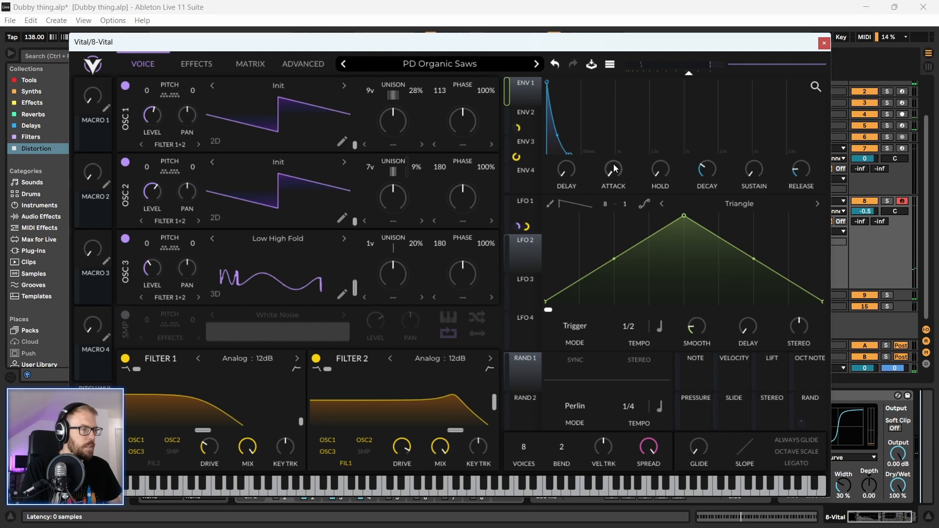
- Raise ENV 3's sustain slightly above zero, lengthen its decay a little and shorten its release
{"action": "left_click", "coordinate": [540, 113]}
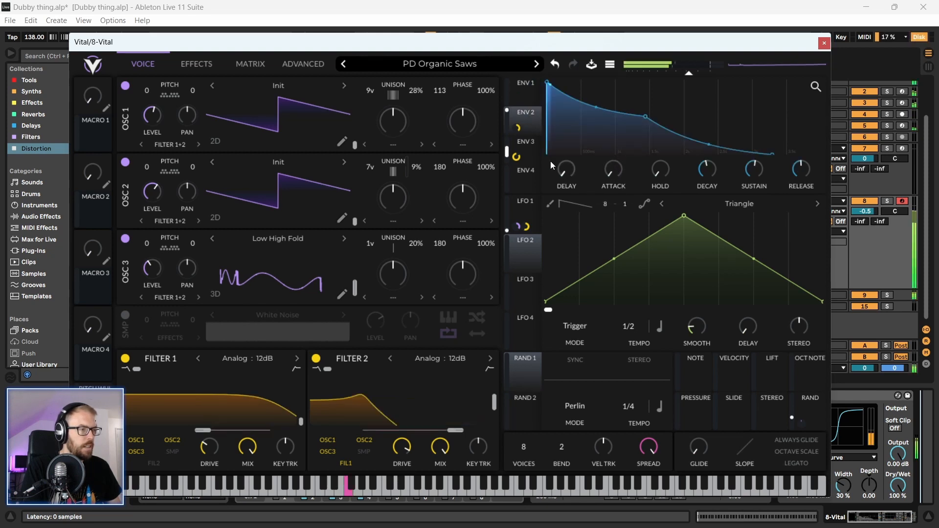
{"action": "left_click", "coordinate": [532, 151]}
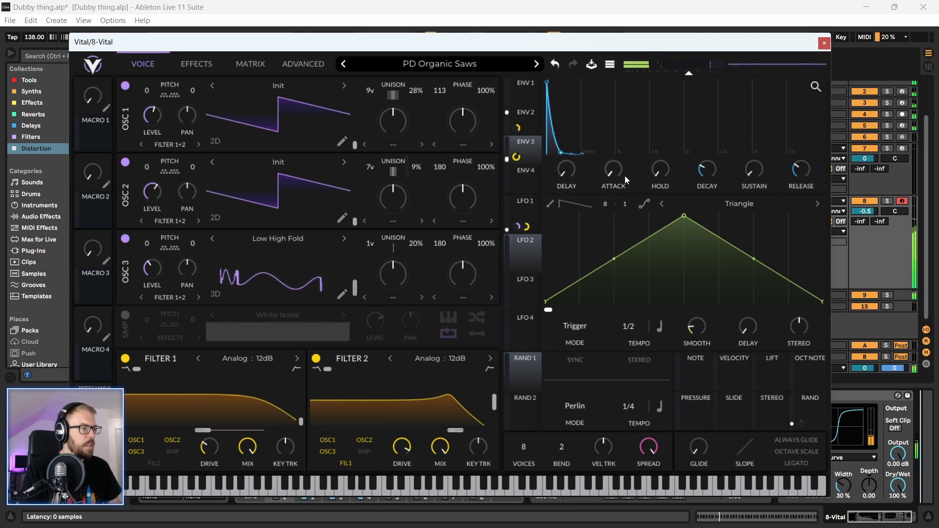
{"action": "left_click_drag", "start_coordinate": [561, 152], "coordinate": [566, 150]}
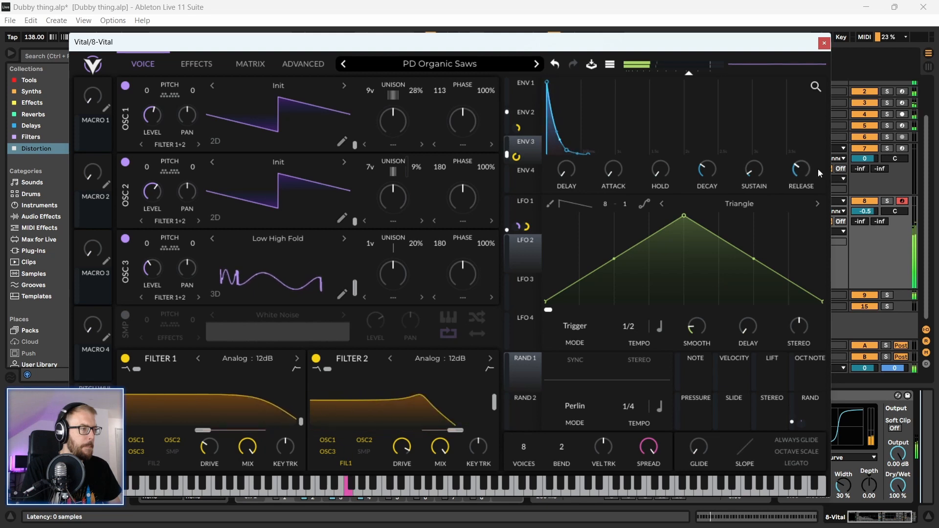
{"action": "left_click_drag", "start_coordinate": [801, 169], "coordinate": [799, 173]}
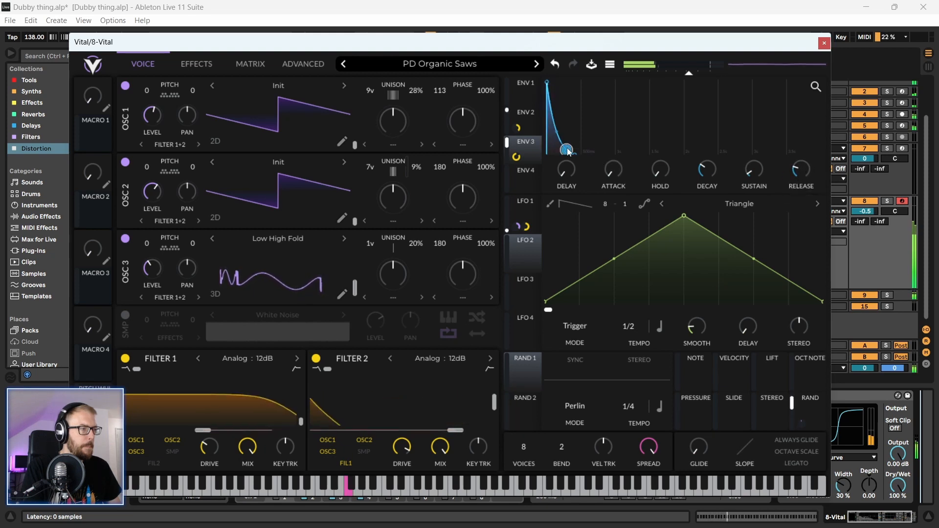
- Raise Filter 2's cutoff and compare the sound with Filter 2 bypassed and enabled
{"action": "left_click_drag", "start_coordinate": [456, 431], "coordinate": [486, 430]}
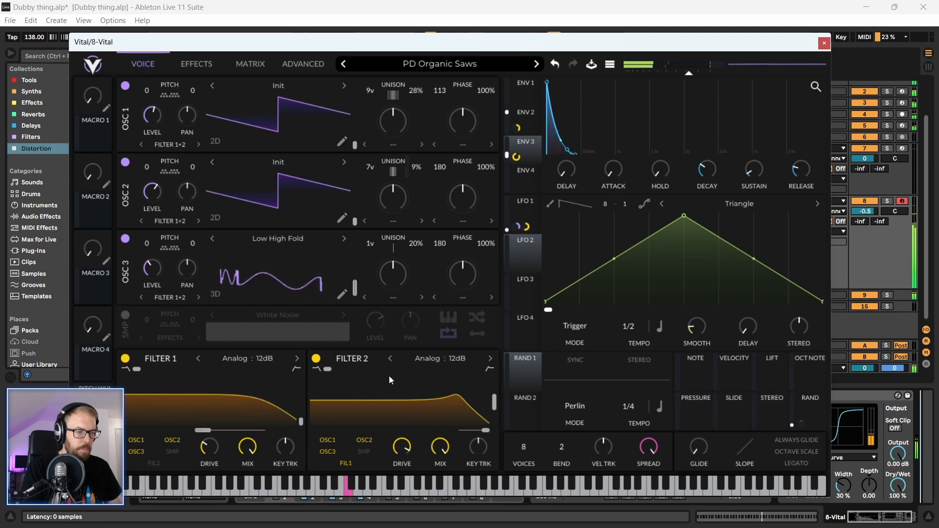
{"action": "left_click", "coordinate": [316, 360]}
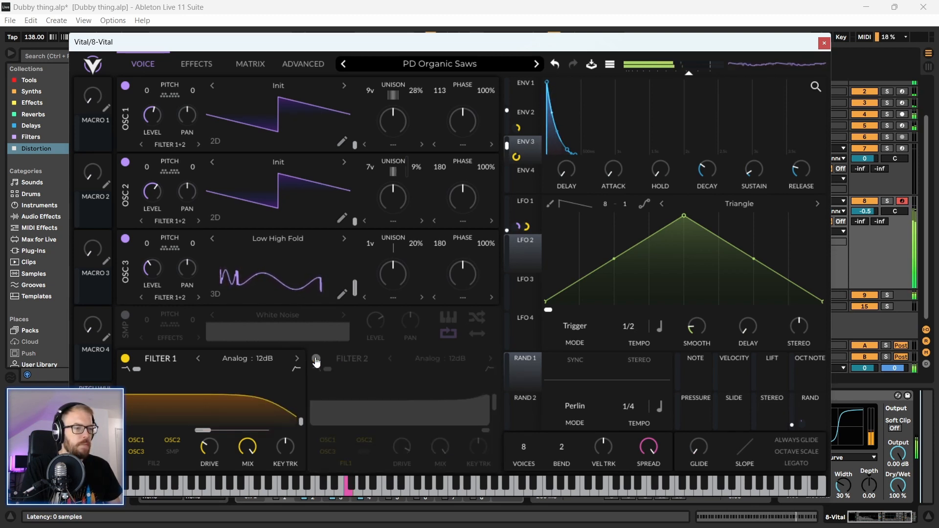
{"action": "left_click", "coordinate": [316, 360]}
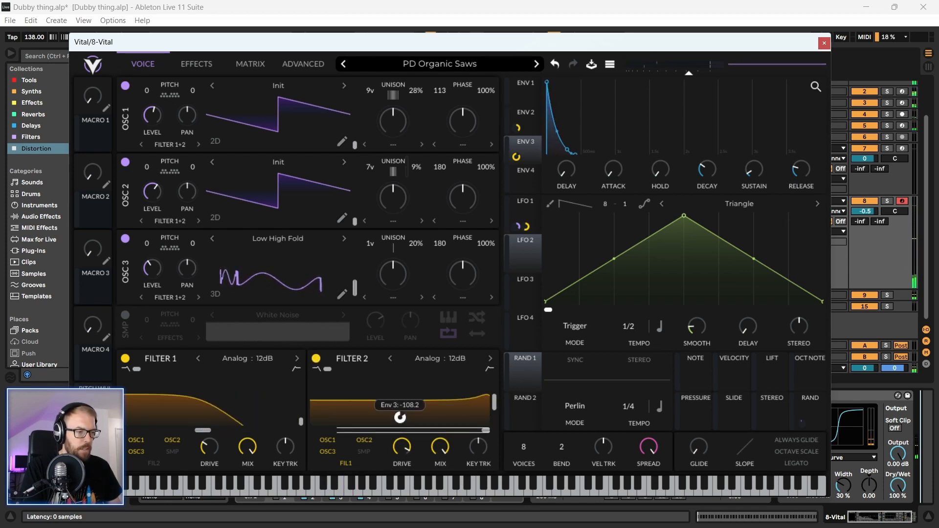
- Reduce ENV 3's negative modulation of Filter 2's cutoff and set the cutoff to about 63.4 semitones
{"action": "left_click_drag", "start_coordinate": [400, 417], "coordinate": [400, 318]}
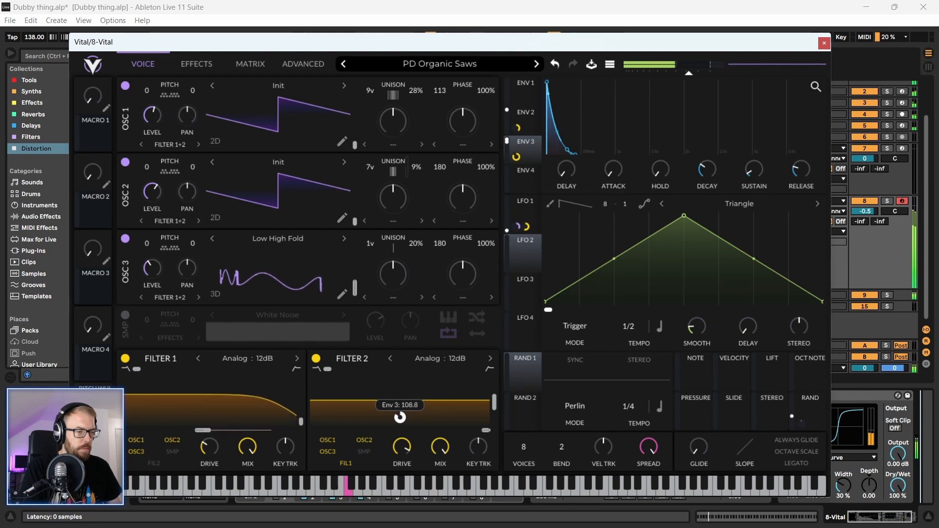
{"action": "left_click_drag", "start_coordinate": [400, 417], "coordinate": [400, 441]}
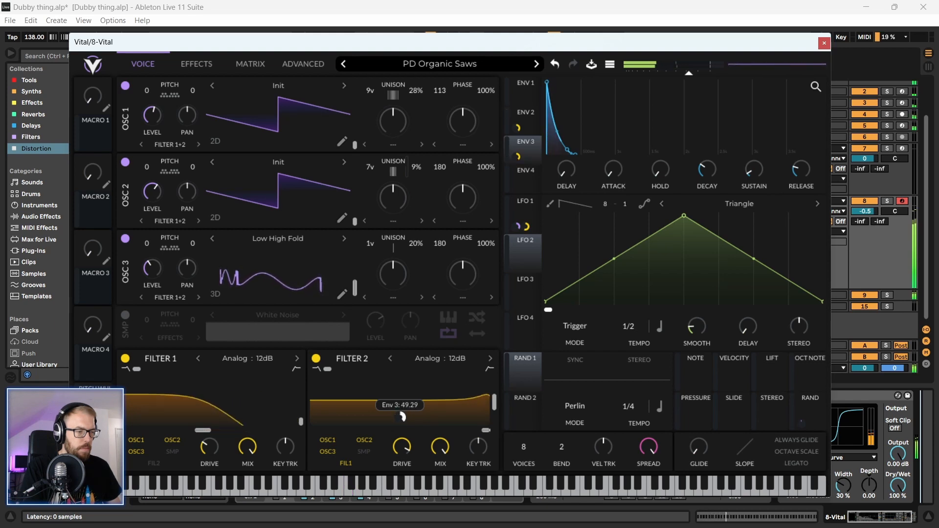
{"action": "mouse_move", "coordinate": [490, 431]}
{"action": "left_mouse_down"}
{"action": "mouse_move", "coordinate": [363, 441]}
{"action": "mouse_move", "coordinate": [480, 431]}
{"action": "left_mouse_up"}
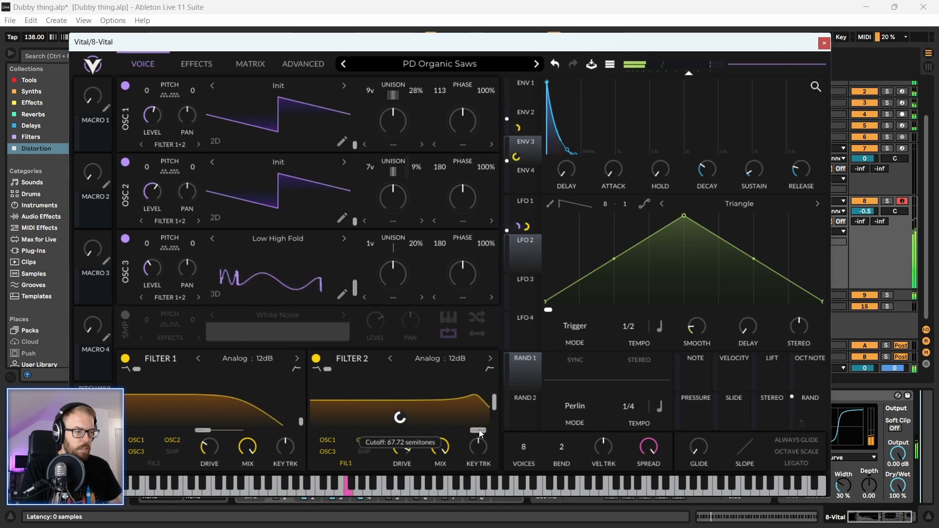
{"action": "left_click_drag", "start_coordinate": [401, 418], "coordinate": [401, 434]}
{"action": "mouse_move", "coordinate": [482, 430]}
{"action": "left_mouse_down"}
{"action": "mouse_move", "coordinate": [433, 431]}
{"action": "mouse_move", "coordinate": [486, 431]}
{"action": "left_mouse_up"}
{"action": "left_click_drag", "start_coordinate": [401, 418], "coordinate": [401, 431]}
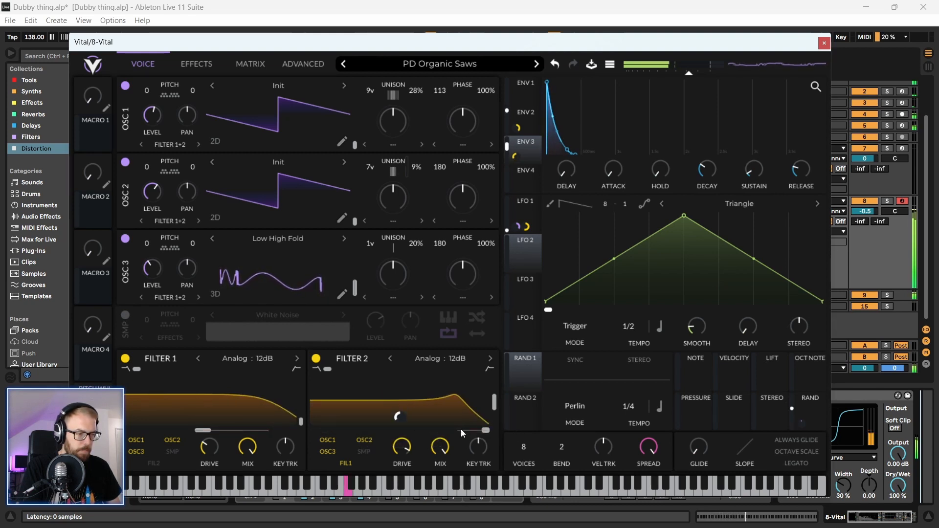
{"action": "mouse_move", "coordinate": [486, 431]}
{"action": "left_mouse_down"}
{"action": "mouse_move", "coordinate": [448, 443]}
{"action": "mouse_move", "coordinate": [471, 435]}
{"action": "left_mouse_up"}
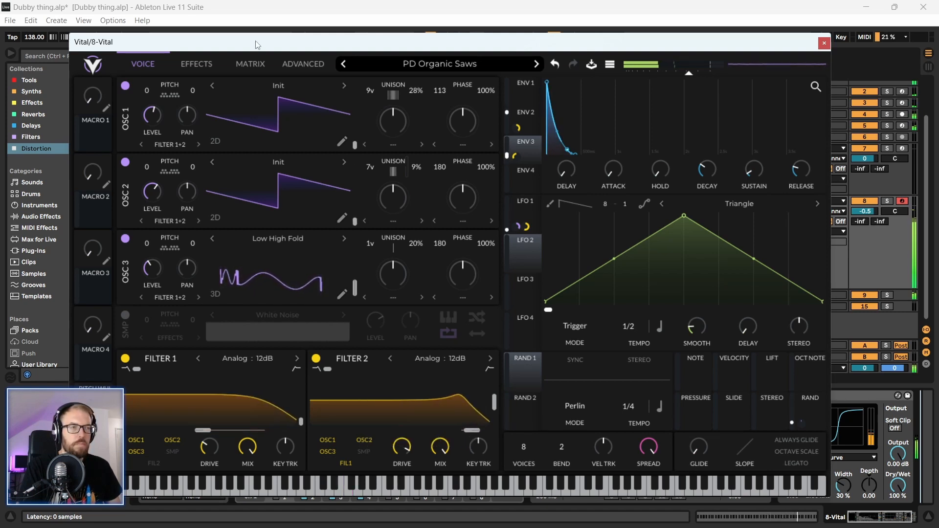
- Enable Vital's built-in reverb, set its mix to about 23.5% and lengthen its reverb time
{"action": "left_click_drag", "start_coordinate": [257, 45], "coordinate": [255, 43]}
{"action": "left_click", "coordinate": [196, 65]}
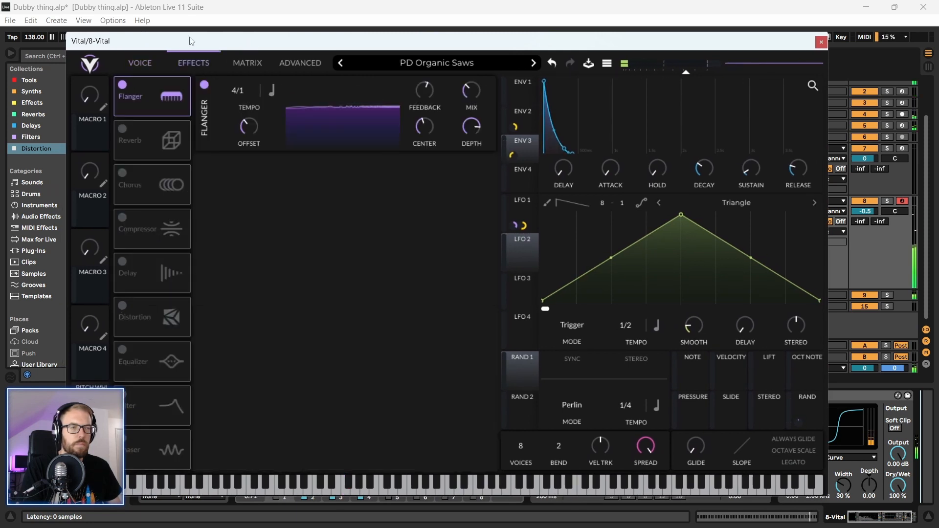
{"action": "left_click_drag", "start_coordinate": [191, 41], "coordinate": [201, 40]}
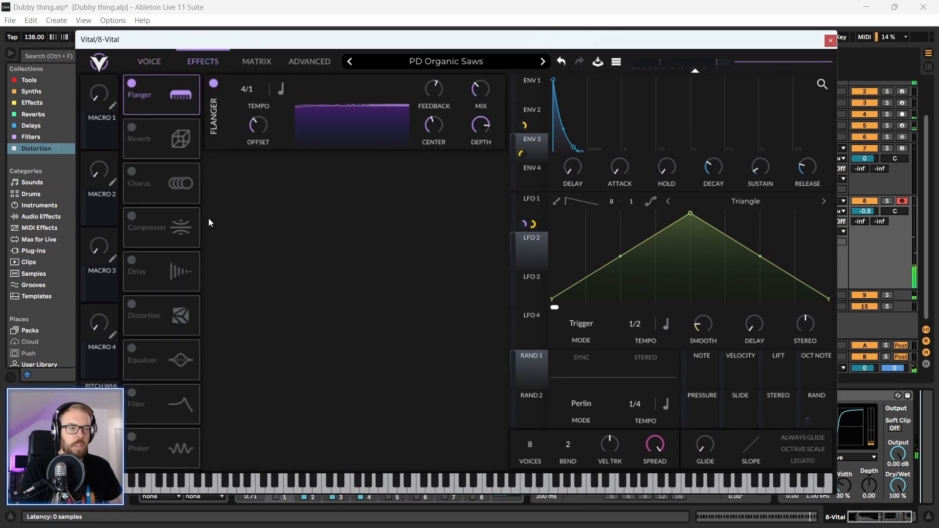
{"action": "left_click", "coordinate": [132, 127]}
{"action": "left_click_drag", "start_coordinate": [157, 46], "coordinate": [167, 48]}
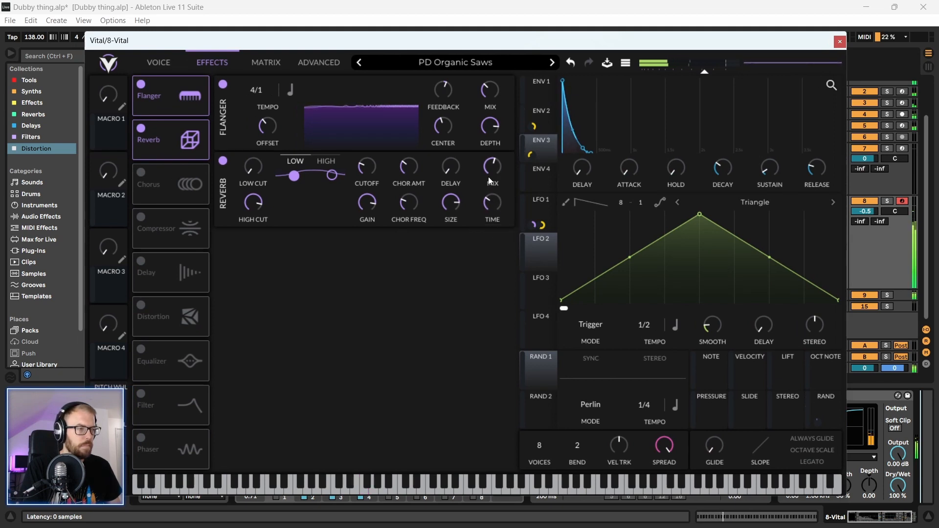
{"action": "left_click_drag", "start_coordinate": [490, 175], "coordinate": [491, 188]}
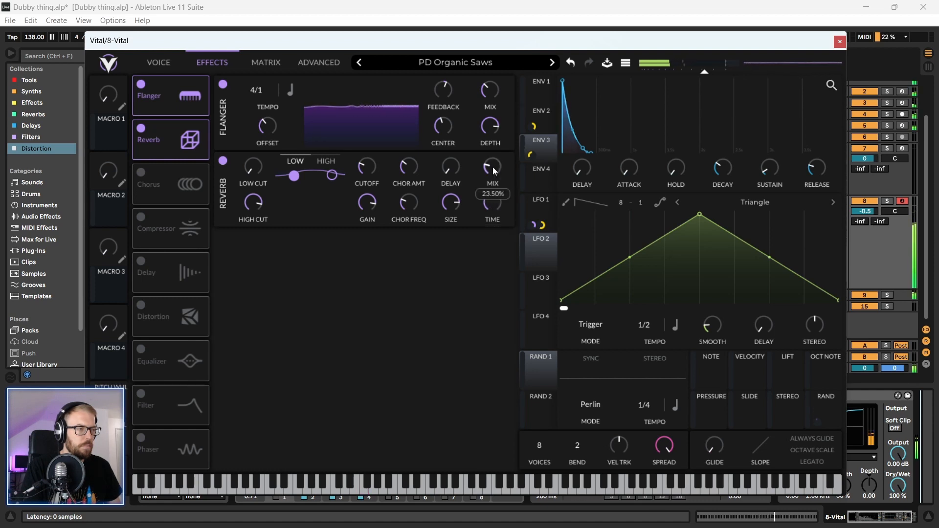
{"action": "left_click_drag", "start_coordinate": [426, 49], "coordinate": [470, 53]}
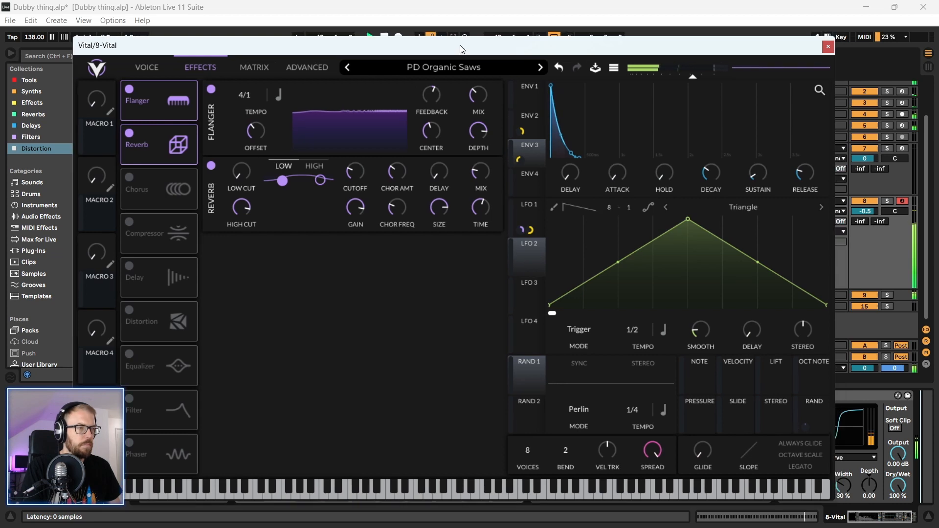
- Lower the cutoffs of Filter 1 and Filter 2
{"action": "left_click", "coordinate": [142, 66]}
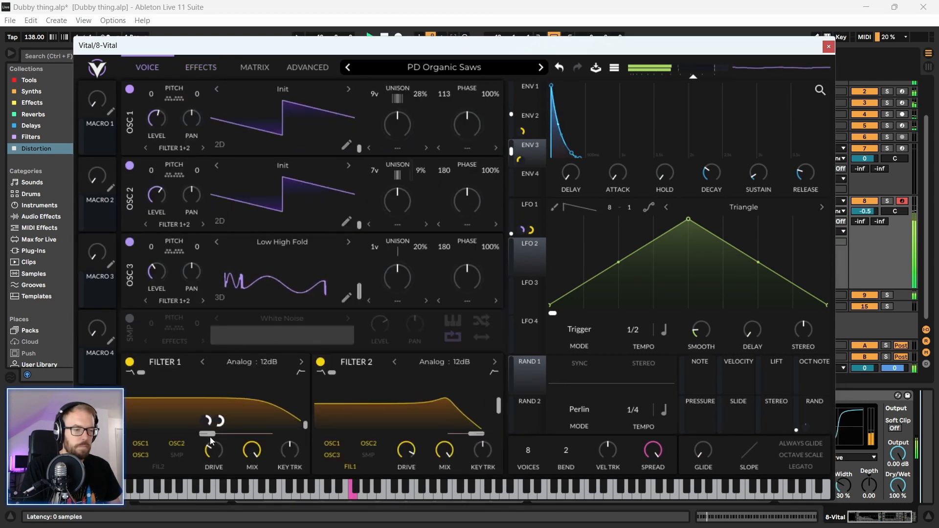
{"action": "left_click_drag", "start_coordinate": [210, 436], "coordinate": [174, 436]}
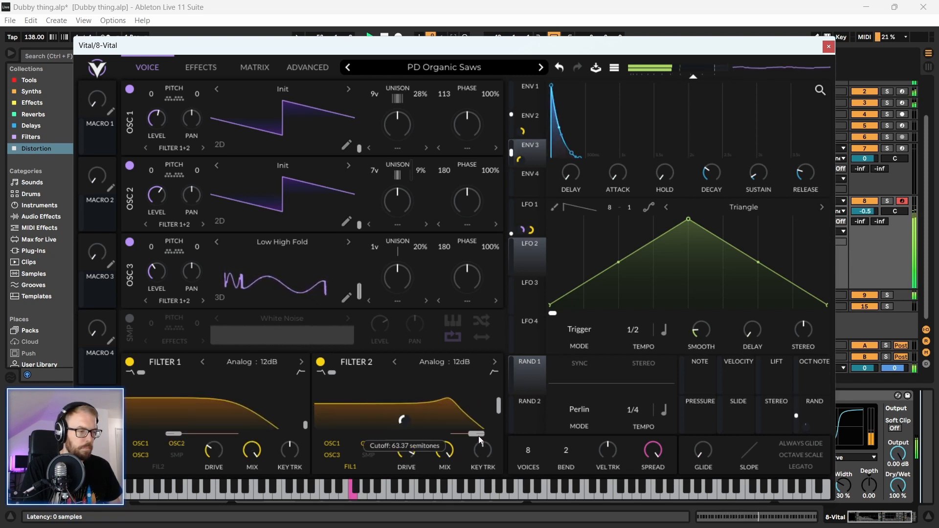
{"action": "left_click_drag", "start_coordinate": [478, 436], "coordinate": [464, 437]}
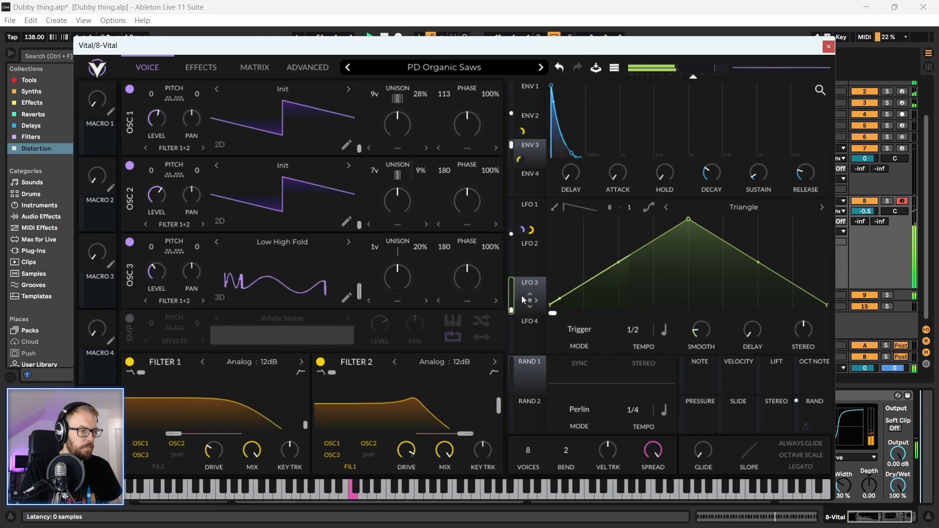
- Redraw LFO 1 as a row of similar-height falling ramps across all eight divisions with the Down brush
{"action": "left_click", "coordinate": [533, 213]}
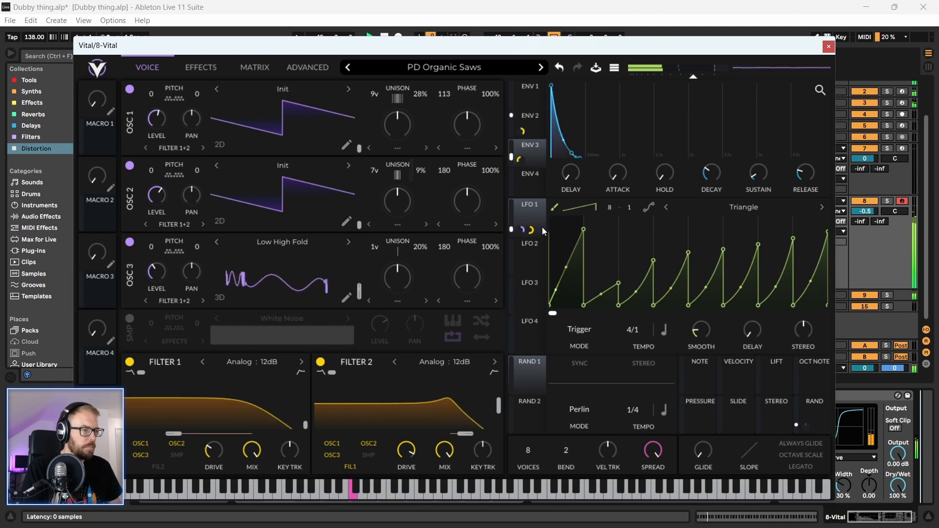
{"action": "left_click_drag", "start_coordinate": [584, 283], "coordinate": [584, 229]}
{"action": "left_click", "coordinate": [582, 208]}
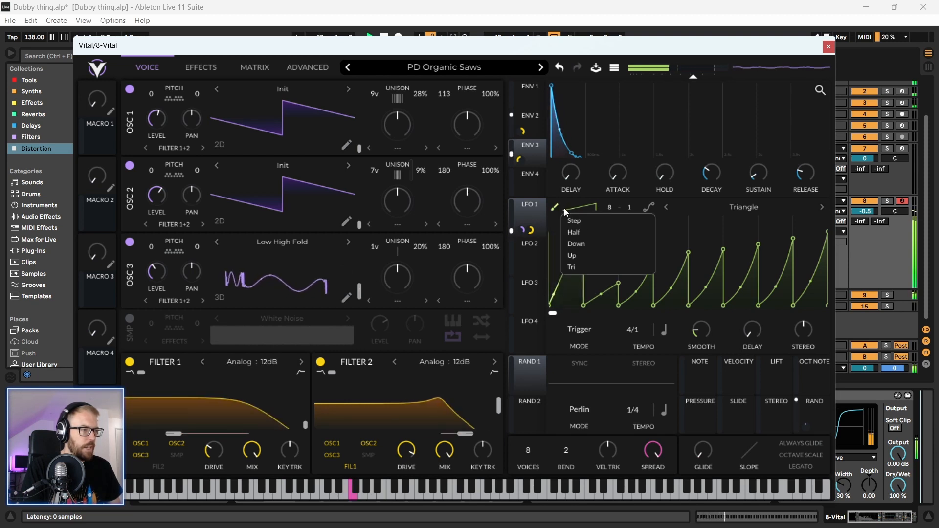
{"action": "left_click", "coordinate": [583, 245]}
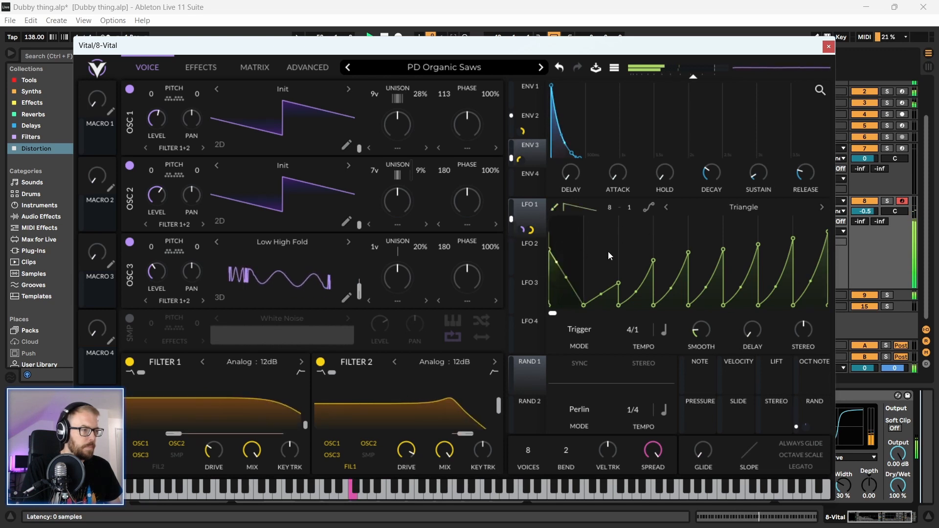
{"action": "left_click_drag", "start_coordinate": [609, 251], "coordinate": [817, 259]}
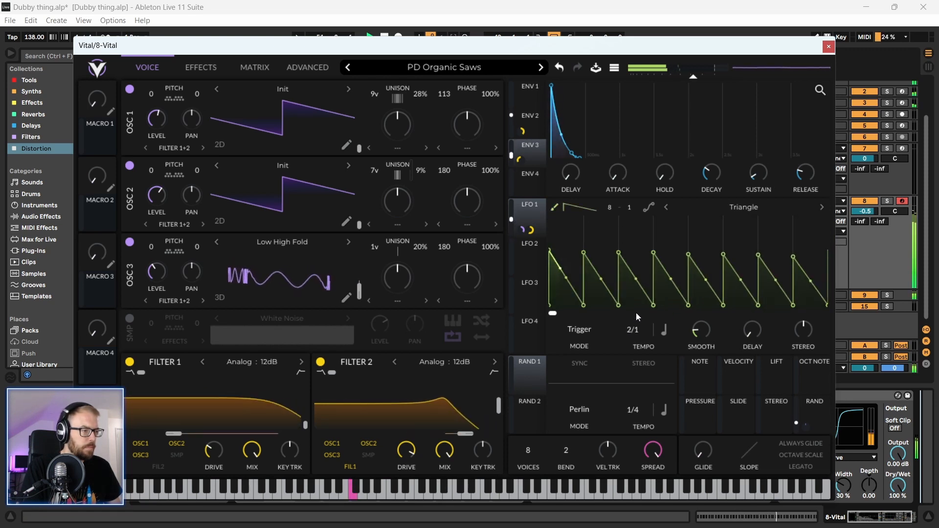
- Raise LFO 1's second peak well above the others and set its tempo to 2/1
{"action": "left_click_drag", "start_coordinate": [636, 313], "coordinate": [632, 275]}
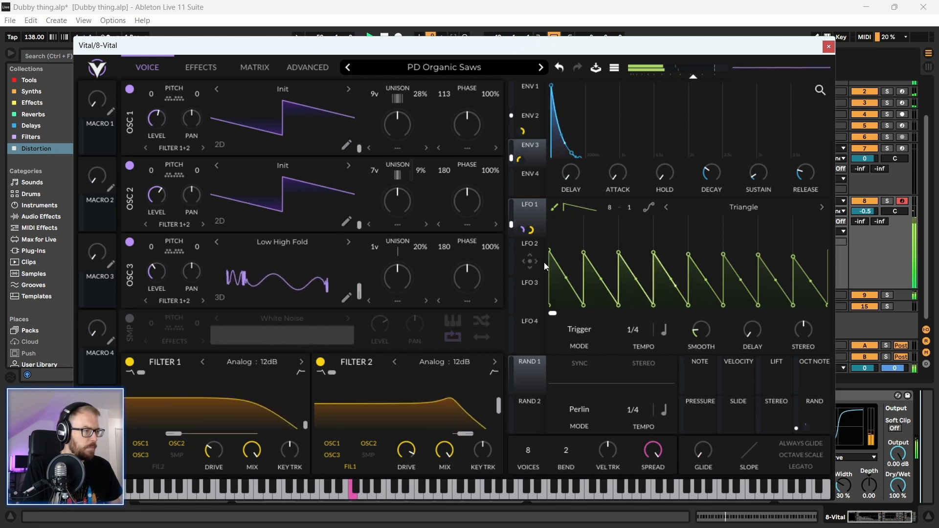
{"action": "left_click_drag", "start_coordinate": [584, 252], "coordinate": [586, 224]}
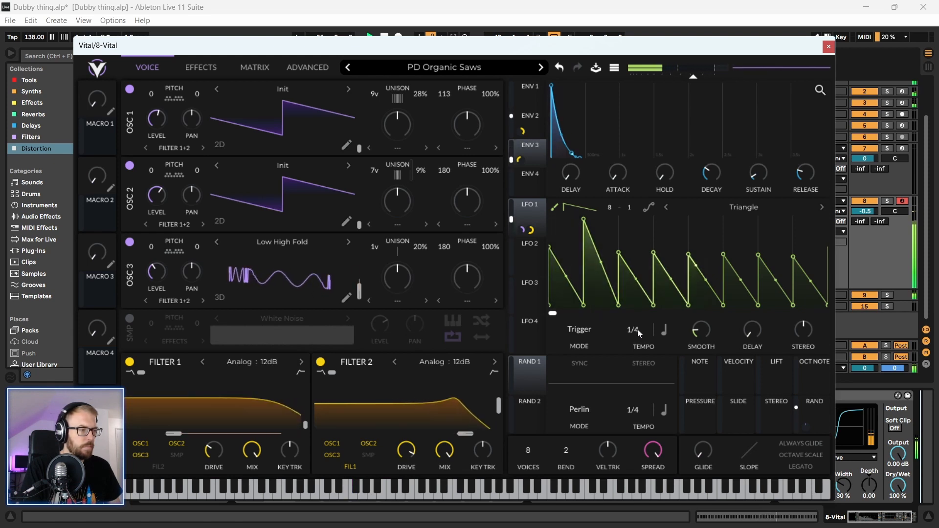
{"action": "left_click_drag", "start_coordinate": [638, 330], "coordinate": [638, 356]}
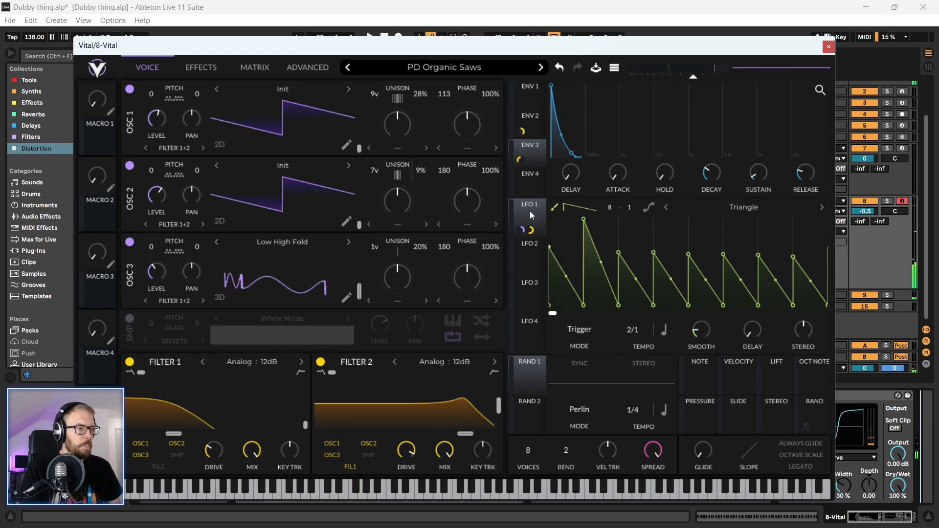
- Set OSC 1 and OSC 2 to Sync wave morphing and modulate both morph amounts with LFO 1, about 0.53 on OSC 1
{"action": "left_click_drag", "start_coordinate": [530, 215], "coordinate": [476, 203]}
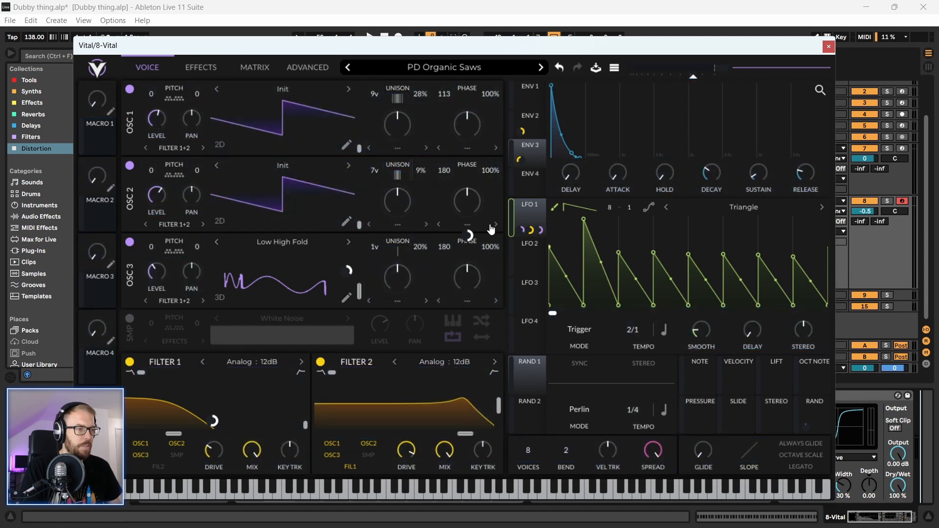
{"action": "key", "text": "space"}
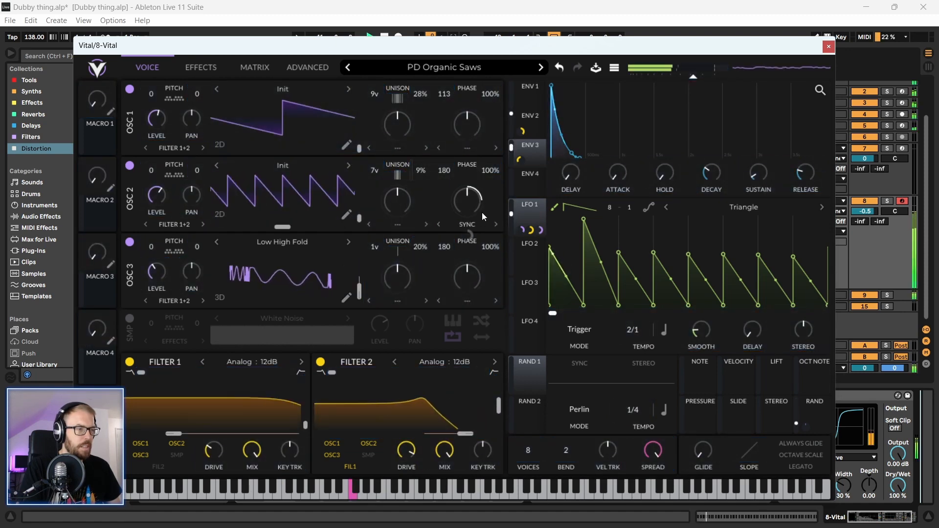
{"action": "left_click_drag", "start_coordinate": [466, 199], "coordinate": [467, 124]}
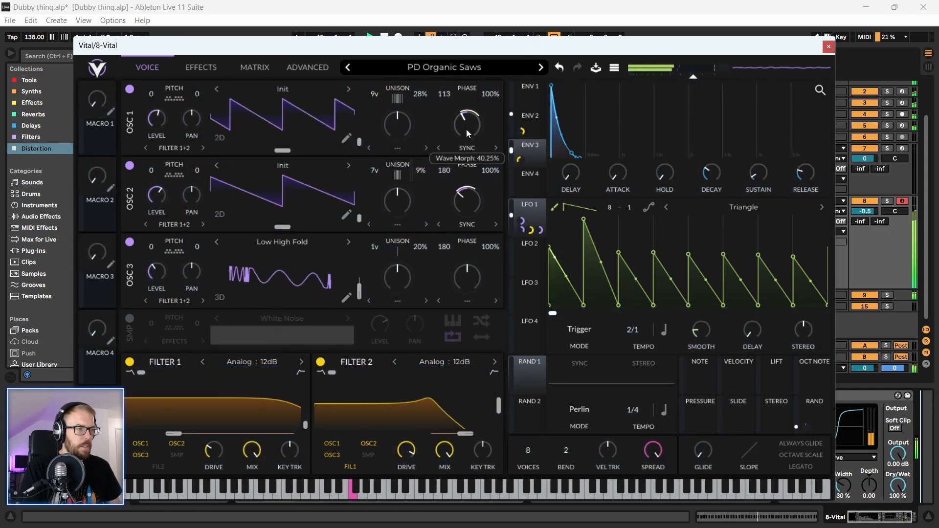
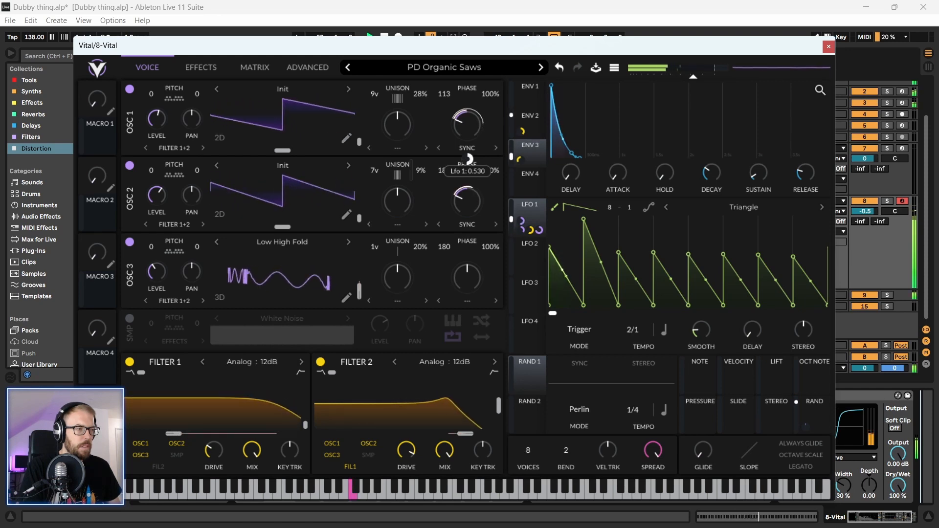
{"action": "left_click_drag", "start_coordinate": [395, 48], "coordinate": [379, 49]}
{"action": "key", "text": "space"}
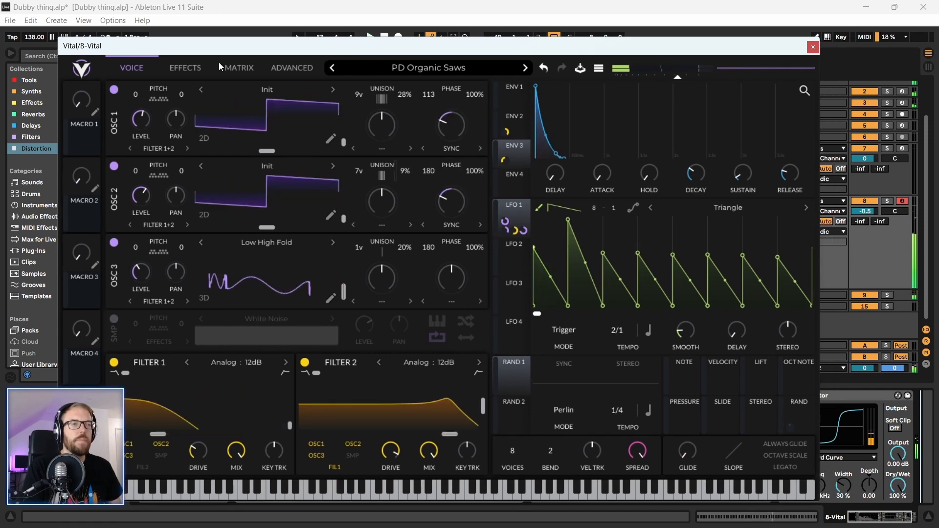
- Solo the Vital track and play its clip from bar 41
{"action": "left_click", "coordinate": [813, 47]}
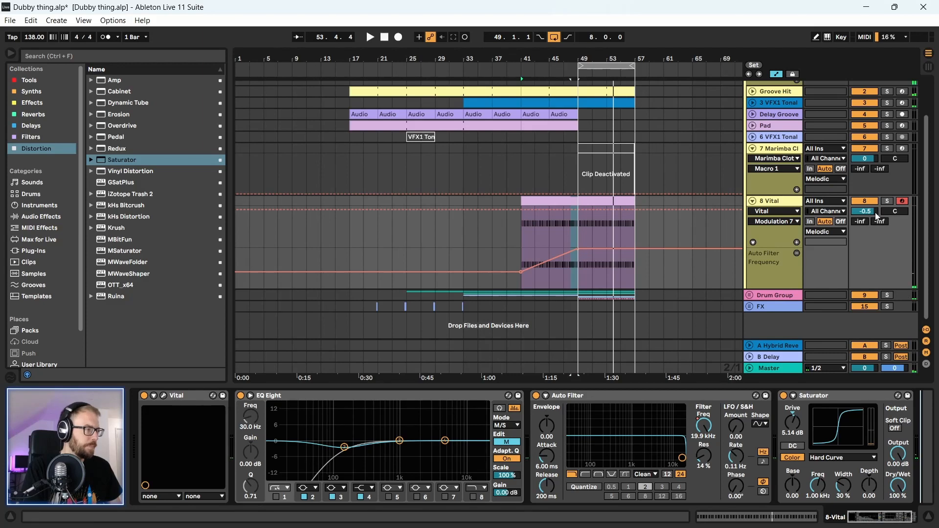
{"action": "left_click", "coordinate": [888, 201]}
{"action": "left_click", "coordinate": [584, 234]}
{"action": "key", "text": "space"}
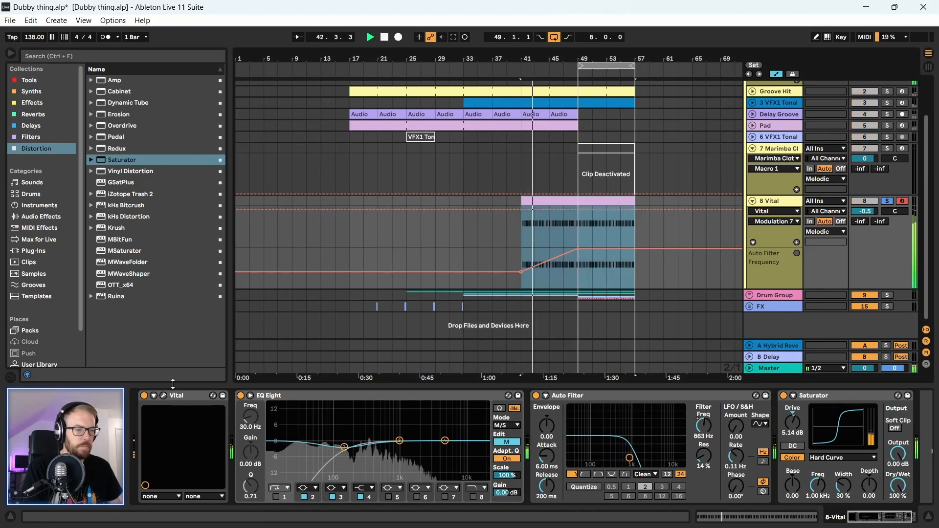
- Shorten the reverb time slightly in Vital's effects
{"action": "left_click", "coordinate": [164, 395]}
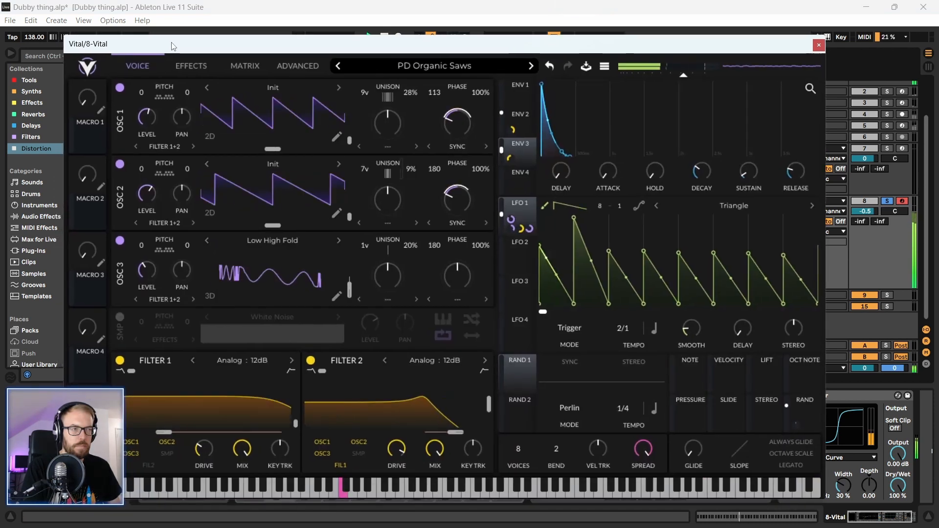
{"action": "left_click", "coordinate": [198, 67]}
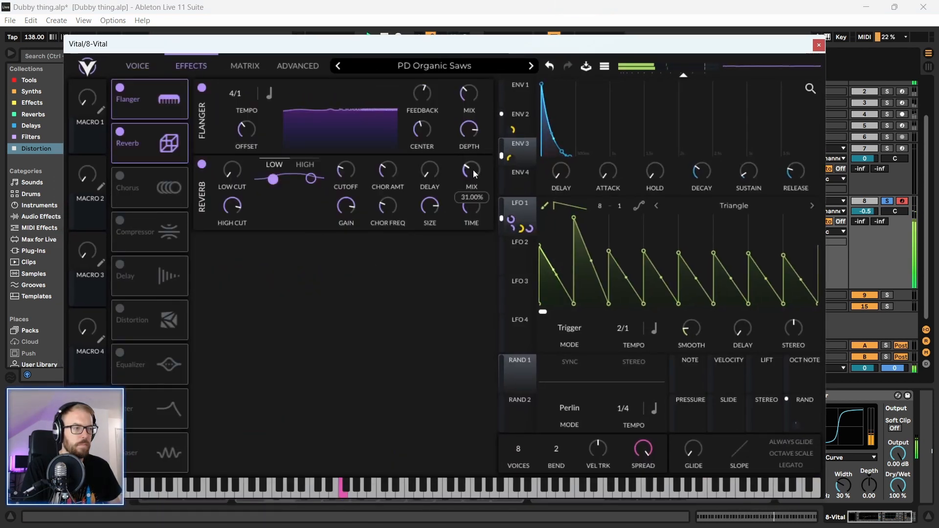
{"action": "left_click_drag", "start_coordinate": [474, 214], "coordinate": [473, 223]}
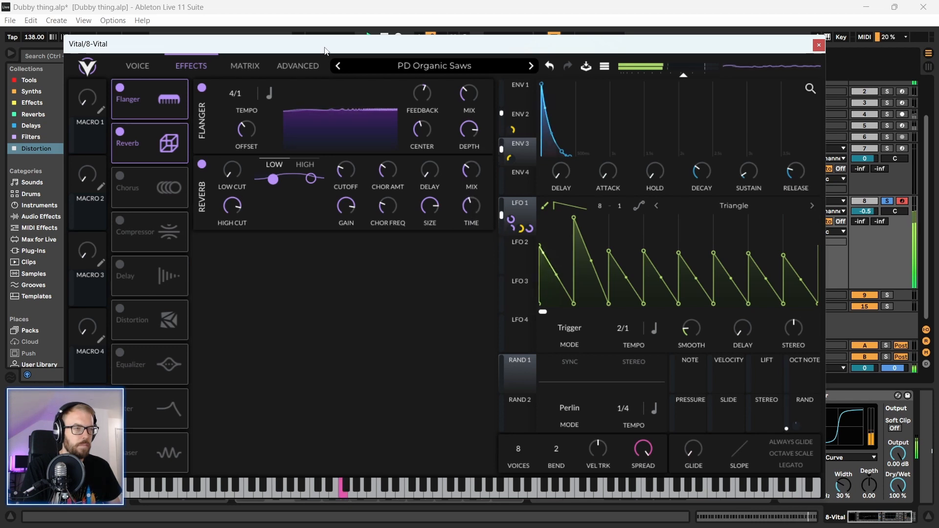
{"action": "left_click_drag", "start_coordinate": [326, 49], "coordinate": [368, 75]}
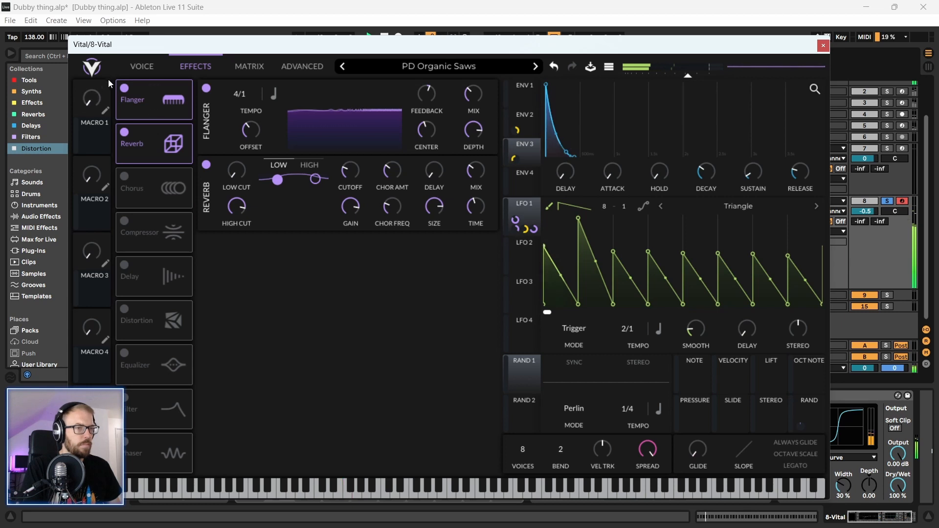
- Enable Vital's sample oscillator and load the ESW Aura 808 - Razor - C sample
{"action": "left_click", "coordinate": [133, 65]}
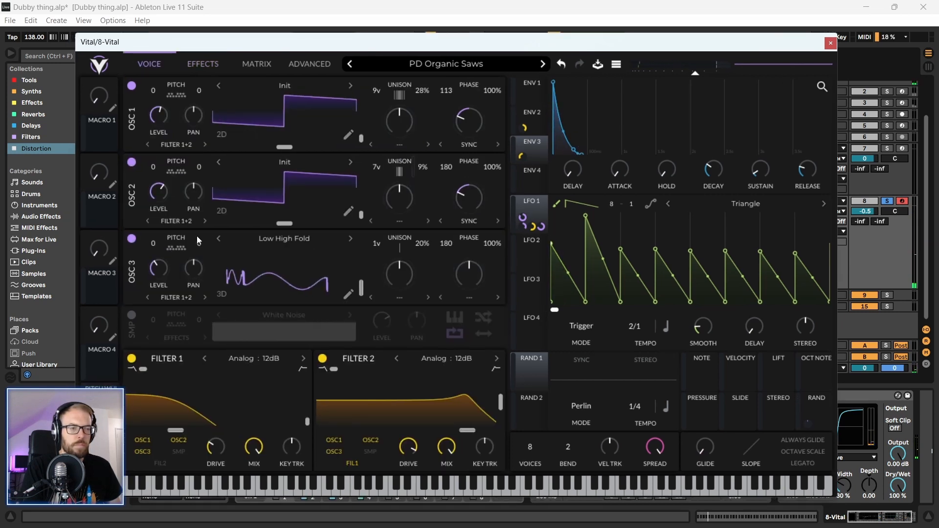
{"action": "left_click", "coordinate": [131, 317]}
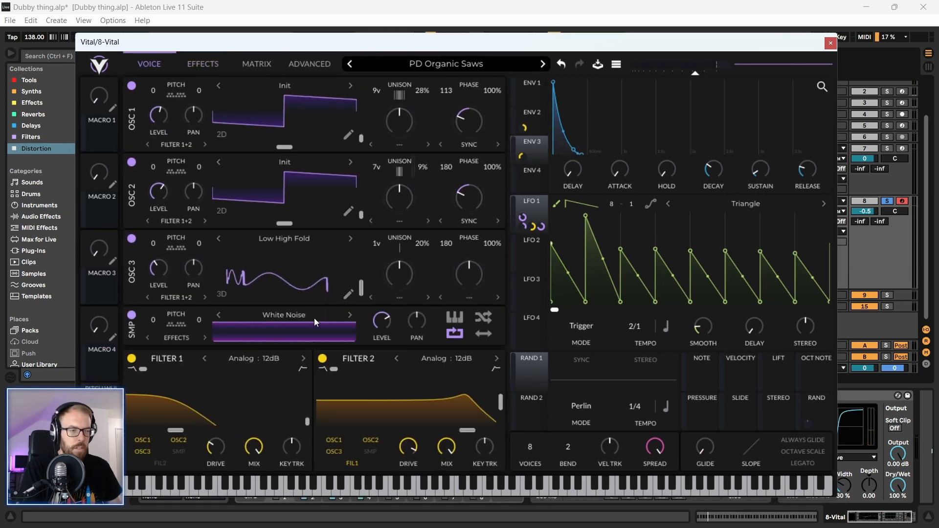
{"action": "left_click", "coordinate": [348, 316]}
{"action": "left_click", "coordinate": [349, 316]}
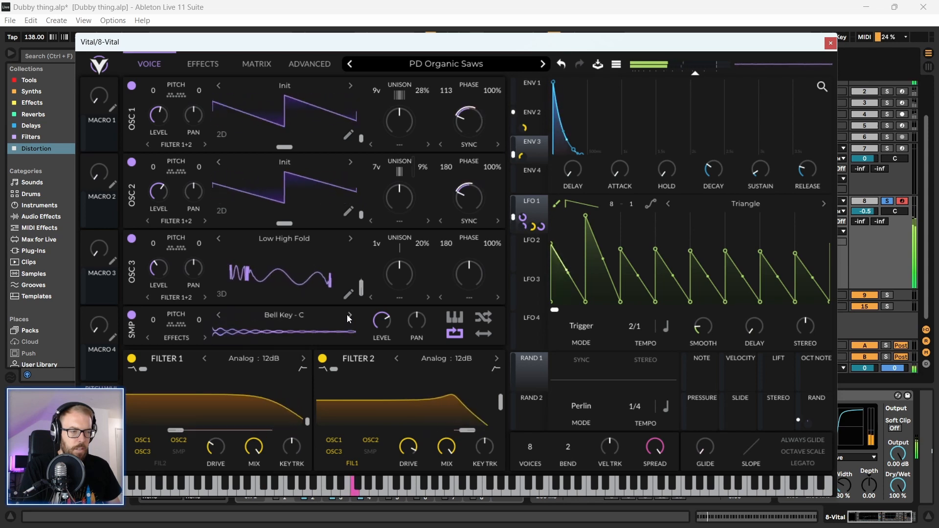
{"action": "left_click", "coordinate": [348, 316]}
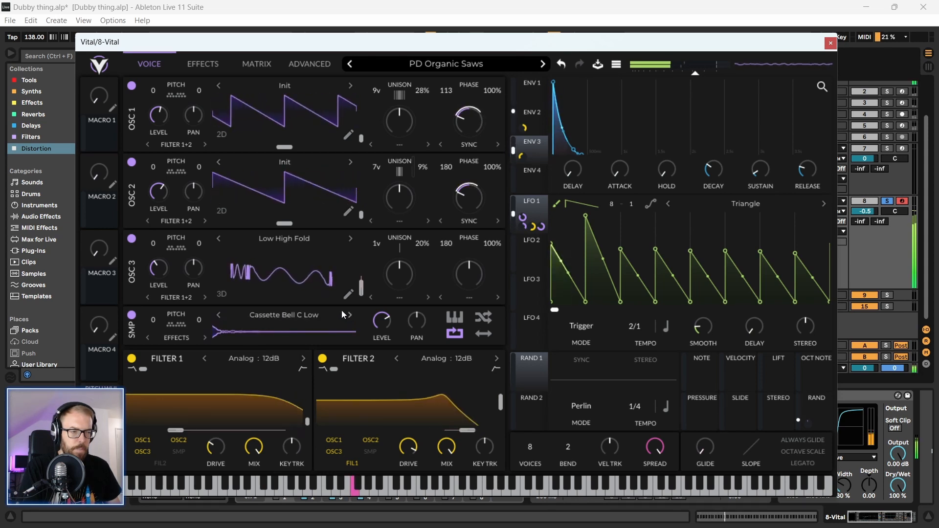
{"action": "left_click", "coordinate": [350, 316]}
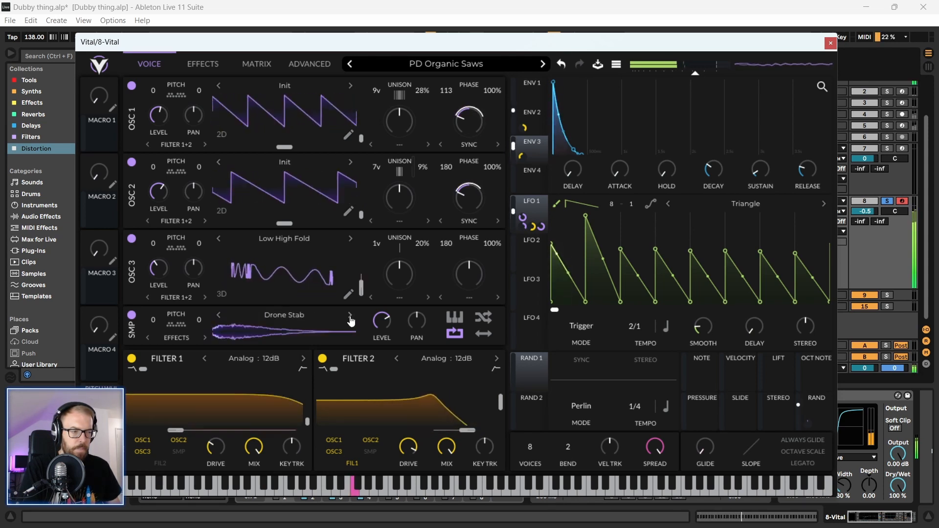
{"action": "left_click", "coordinate": [351, 316]}
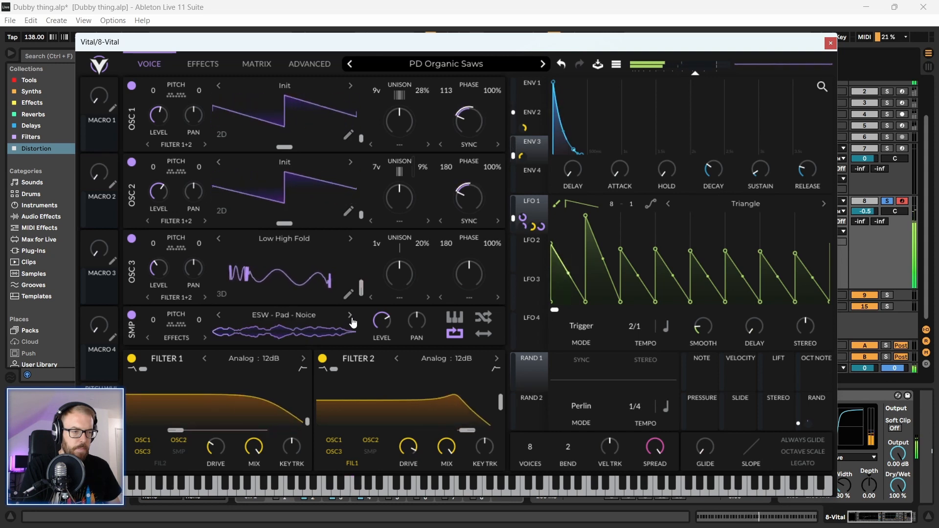
{"action": "left_click", "coordinate": [350, 316]}
{"action": "left_click", "coordinate": [350, 316]}
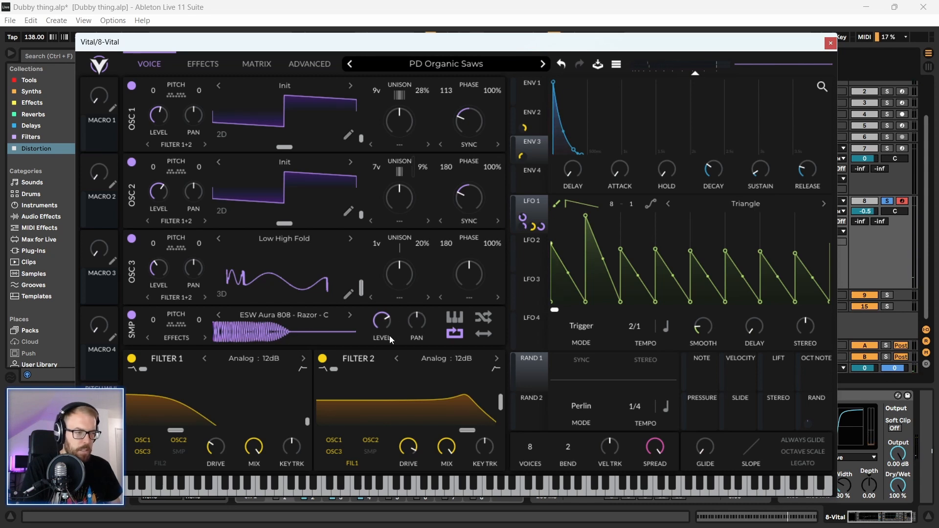
- Transpose the sample oscillator up 24 semitones with its fine tune at 0
{"action": "left_click_drag", "start_coordinate": [162, 319], "coordinate": [204, 298]}
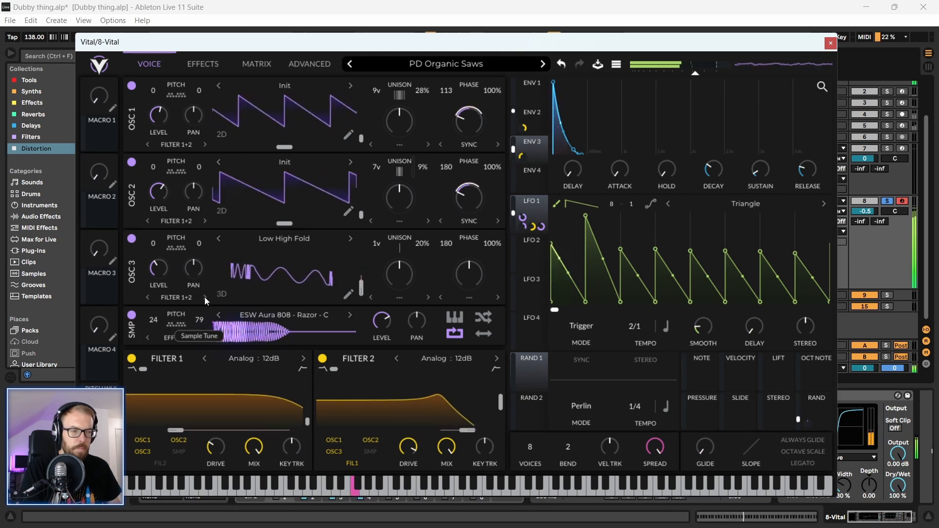
{"action": "double_click", "coordinate": [201, 322]}
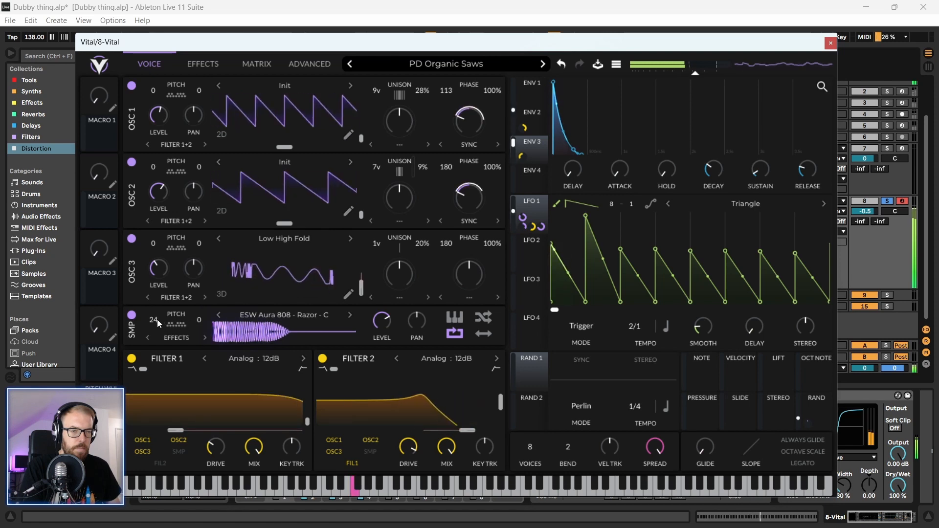
{"action": "left_click_drag", "start_coordinate": [782, 44], "coordinate": [788, 41]}
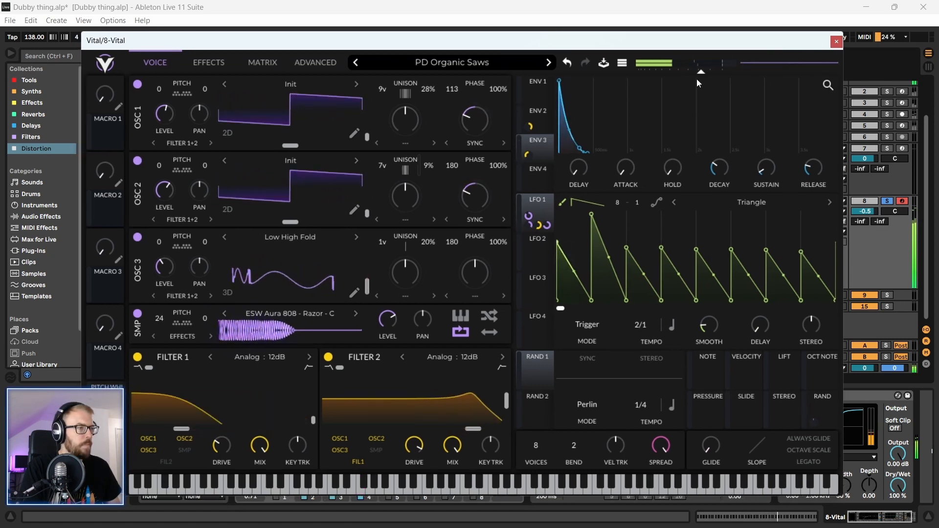
- Reduce LFO 1's modulation of the OSC 1 and OSC 2 sync morphs and unsolo the Vital track
{"action": "mouse_move", "coordinate": [477, 154]}
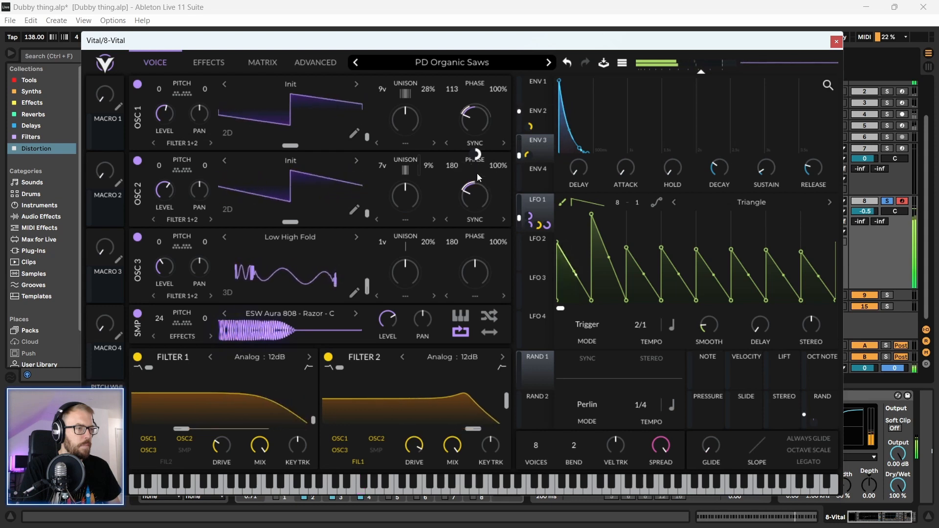
{"action": "left_click_drag", "start_coordinate": [477, 230], "coordinate": [477, 240]}
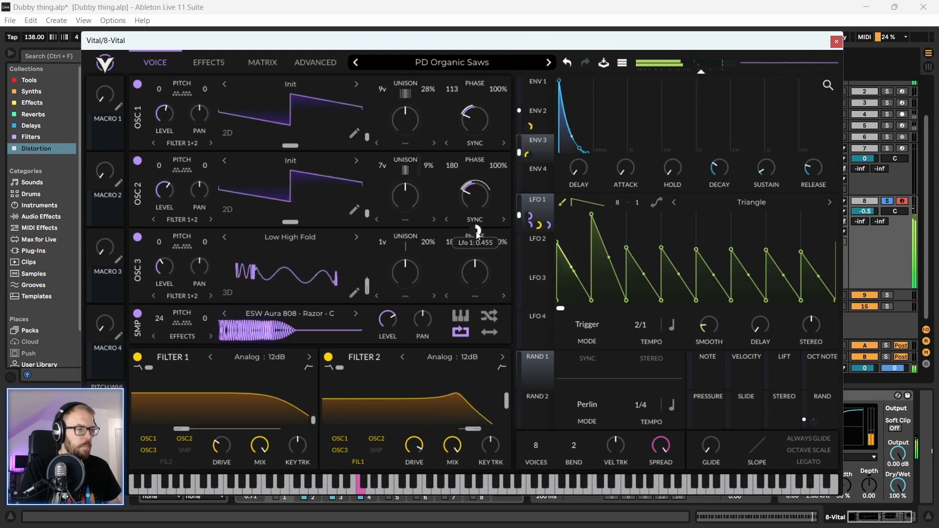
{"action": "left_click", "coordinate": [889, 202]}
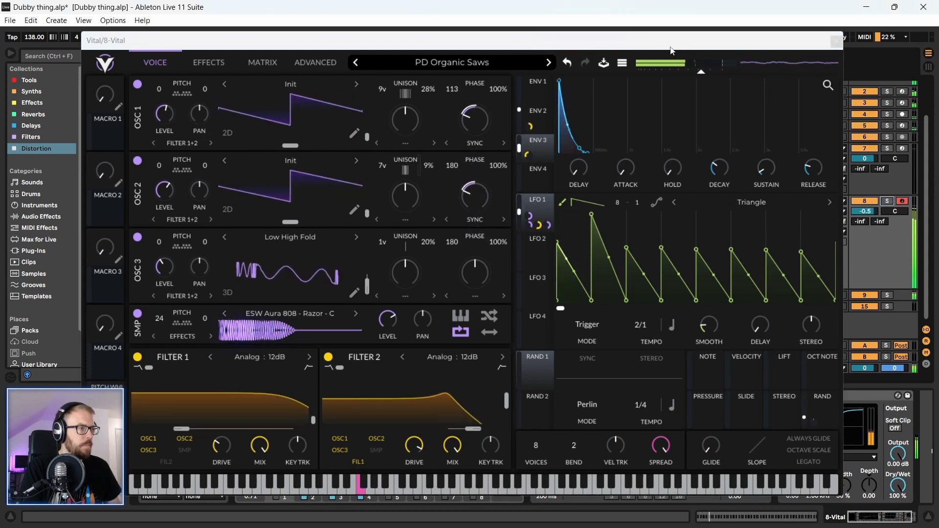
{"action": "mouse_move", "coordinate": [664, 48]}
{"action": "left_mouse_down"}
{"action": "mouse_move", "coordinate": [665, 65]}
{"action": "mouse_move", "coordinate": [659, 59]}
{"action": "left_mouse_up"}
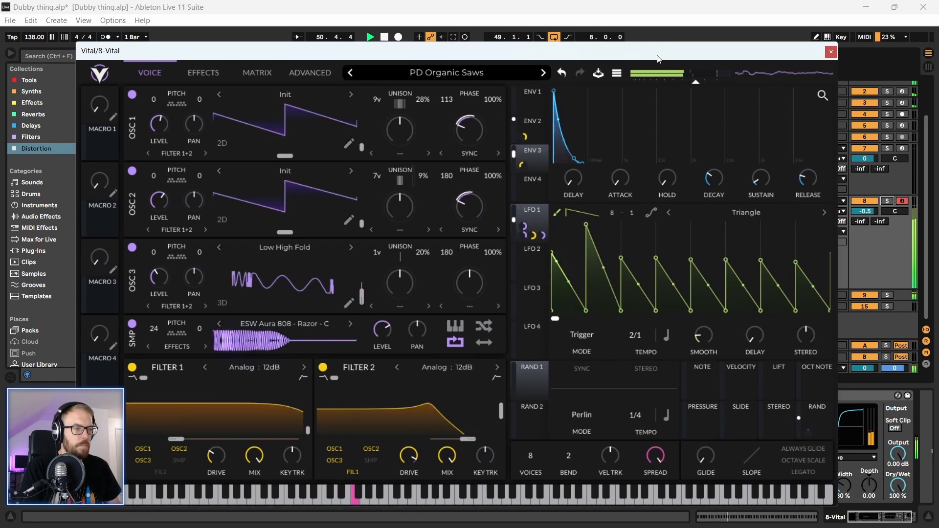
{"action": "left_click_drag", "start_coordinate": [319, 54], "coordinate": [327, 52]}
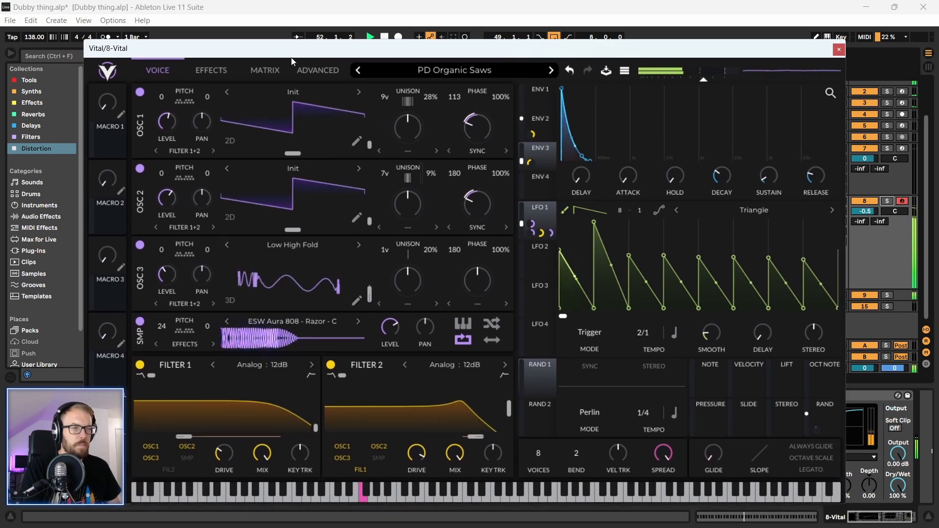
- Lower Filter 2's cutoff to about 44.65 semitones
{"action": "mouse_move", "coordinate": [477, 442]}
{"action": "left_click_drag", "start_coordinate": [476, 439], "coordinate": [444, 440]}
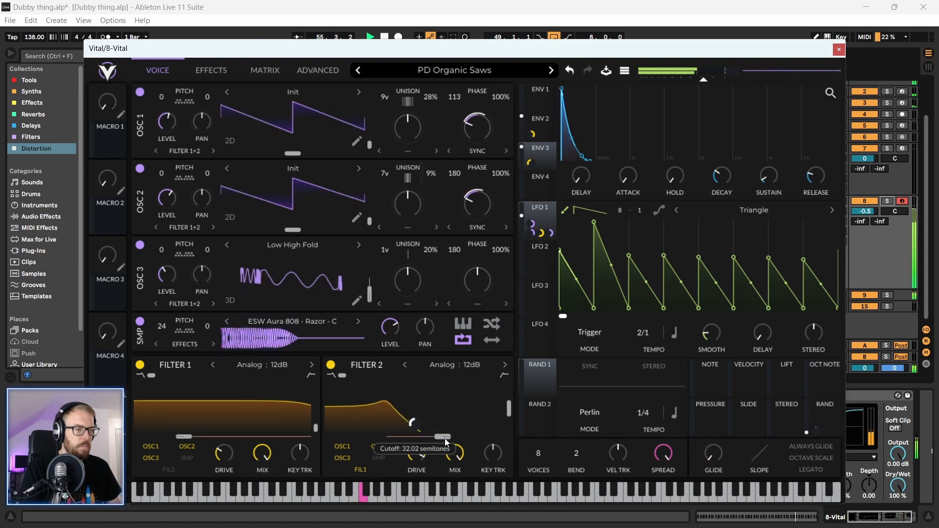
{"action": "mouse_move", "coordinate": [444, 439]}
{"action": "left_mouse_down"}
{"action": "mouse_move", "coordinate": [400, 438]}
{"action": "mouse_move", "coordinate": [460, 441]}
{"action": "left_mouse_up"}
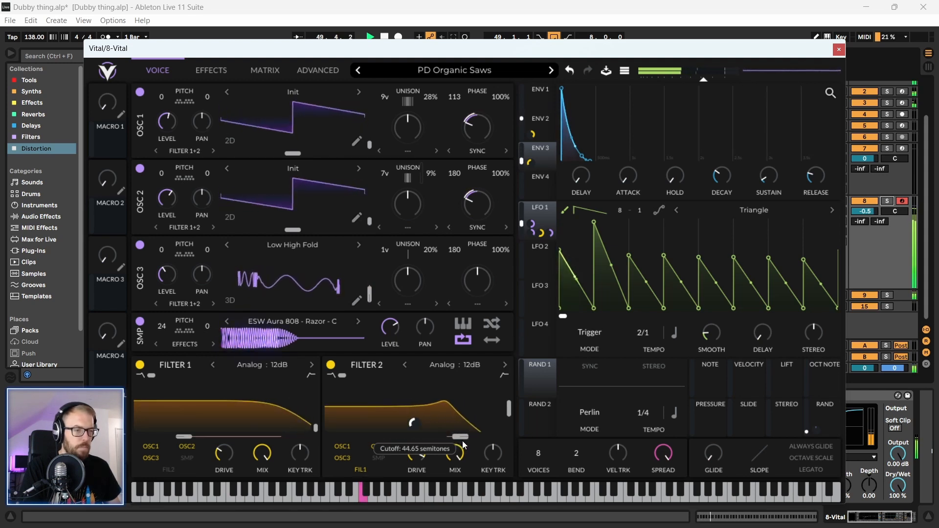
- Lower the sample oscillator's level to about 0.418 and close the Vital window
{"action": "mouse_move", "coordinate": [395, 329]}
{"action": "left_mouse_down"}
{"action": "mouse_move", "coordinate": [395, 376]}
{"action": "mouse_move", "coordinate": [395, 342]}
{"action": "left_mouse_up"}
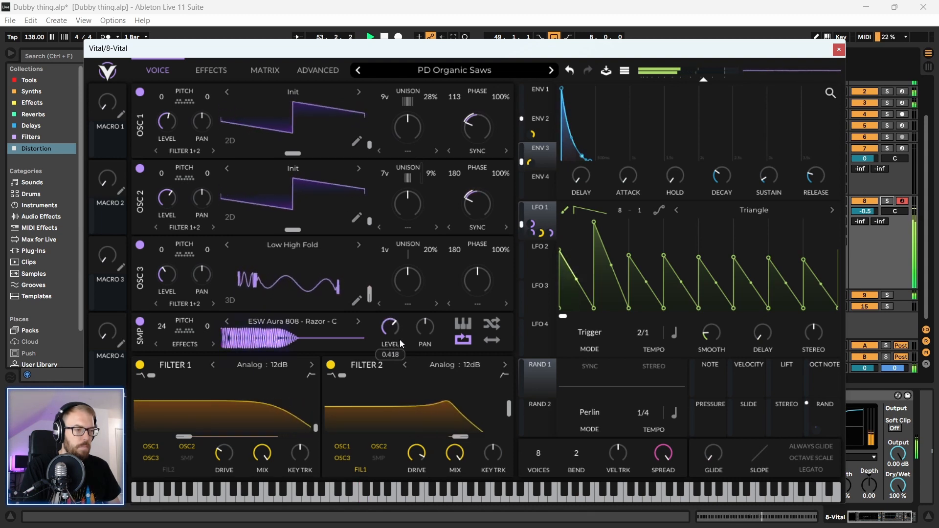
{"action": "left_click_drag", "start_coordinate": [402, 58], "coordinate": [407, 59]}
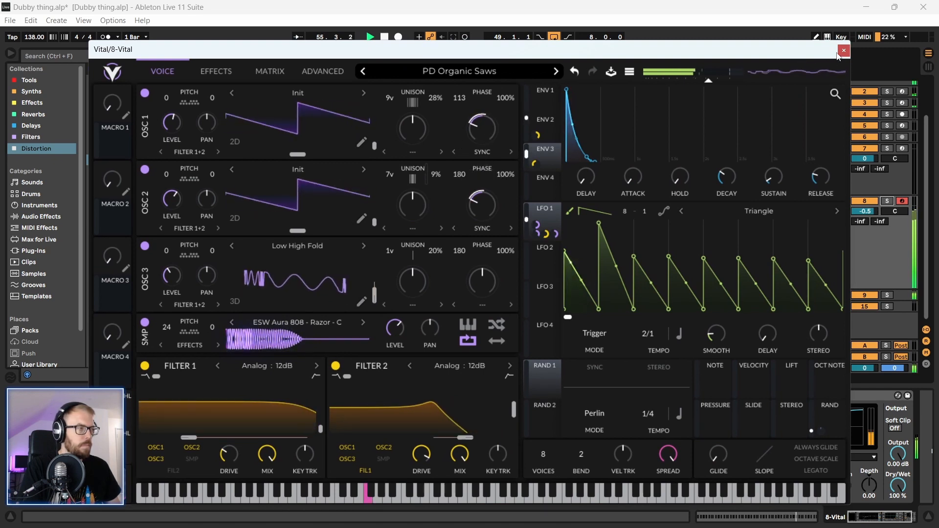
{"action": "left_click", "coordinate": [209, 74]}
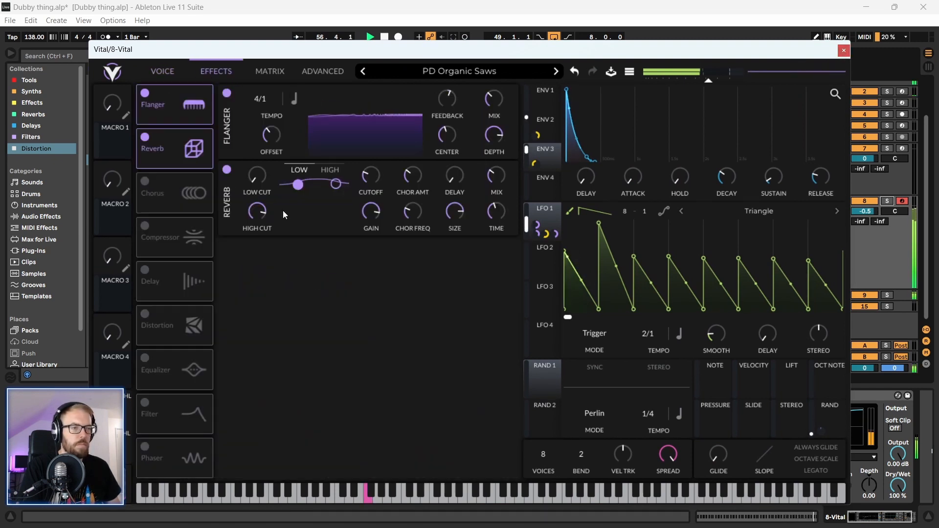
{"action": "left_click", "coordinate": [846, 51]}
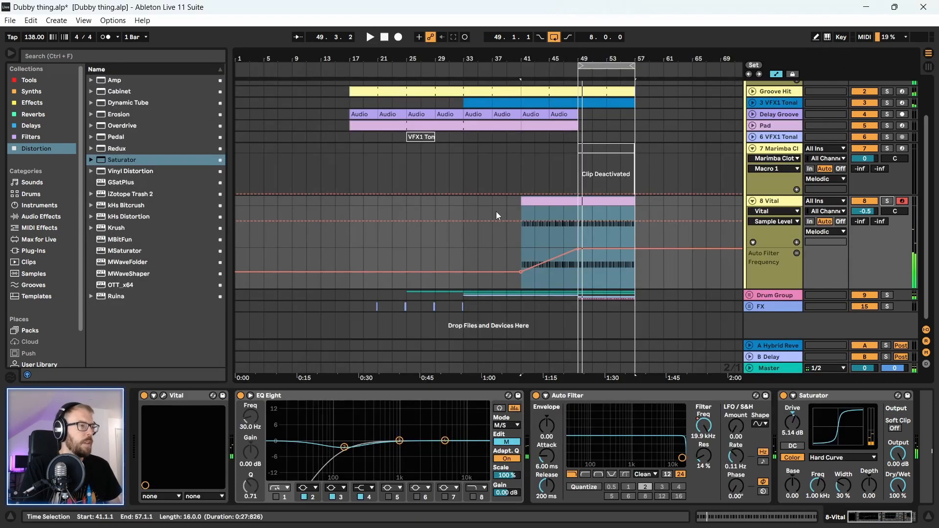
- Ramp the Vital track's Auto Filter frequency automation down from bar 49 to bar 57 and play from bar 49
{"action": "left_click", "coordinate": [47, 56]}
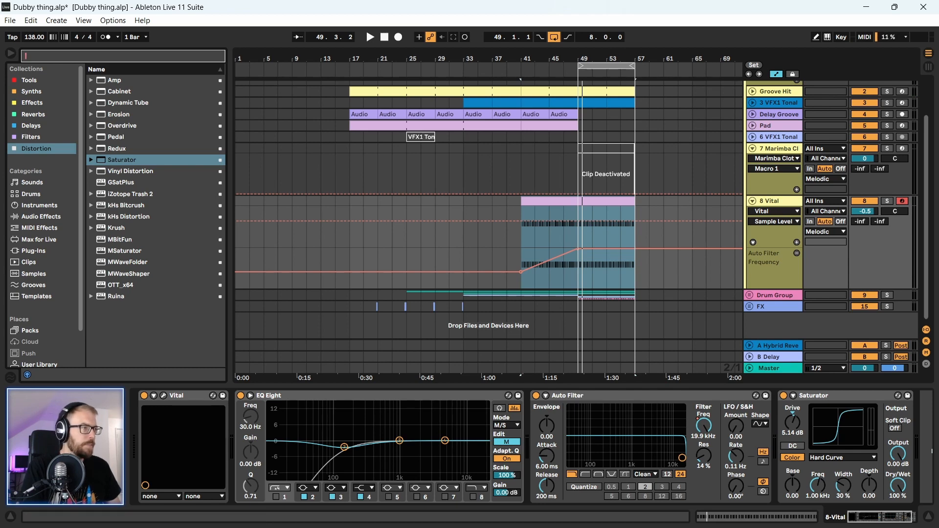
{"action": "left_click_drag", "start_coordinate": [627, 59], "coordinate": [528, 93]}
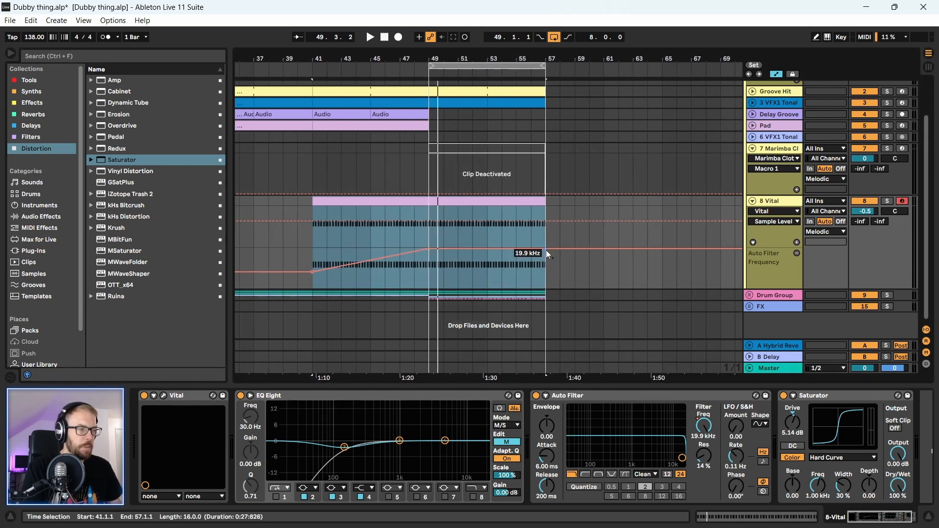
{"action": "left_click_drag", "start_coordinate": [546, 250], "coordinate": [546, 274]}
{"action": "left_click", "coordinate": [435, 277]}
{"action": "key", "text": "space"}
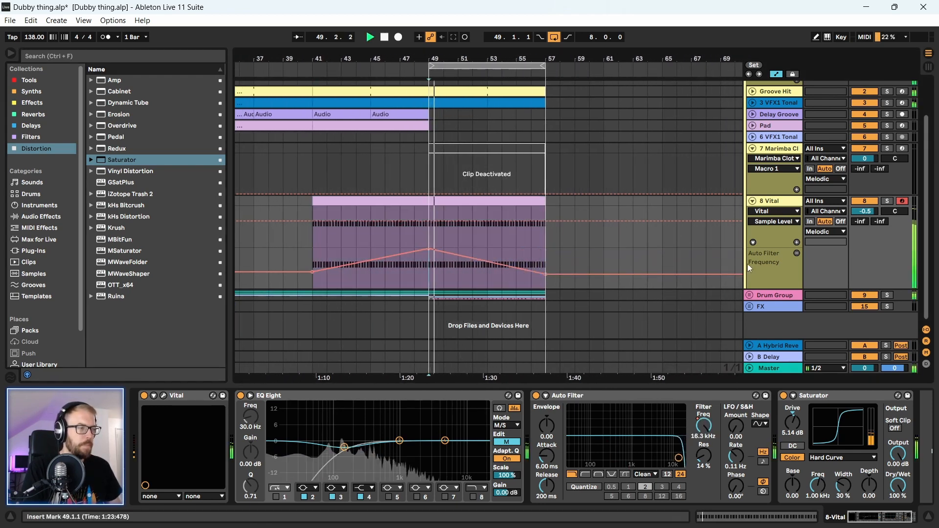
- Raise Auto Filter's resonance to 26% and nudge the frequency automation point at bar 57 slightly upward
{"action": "left_click_drag", "start_coordinate": [484, 55], "coordinate": [481, 68]}
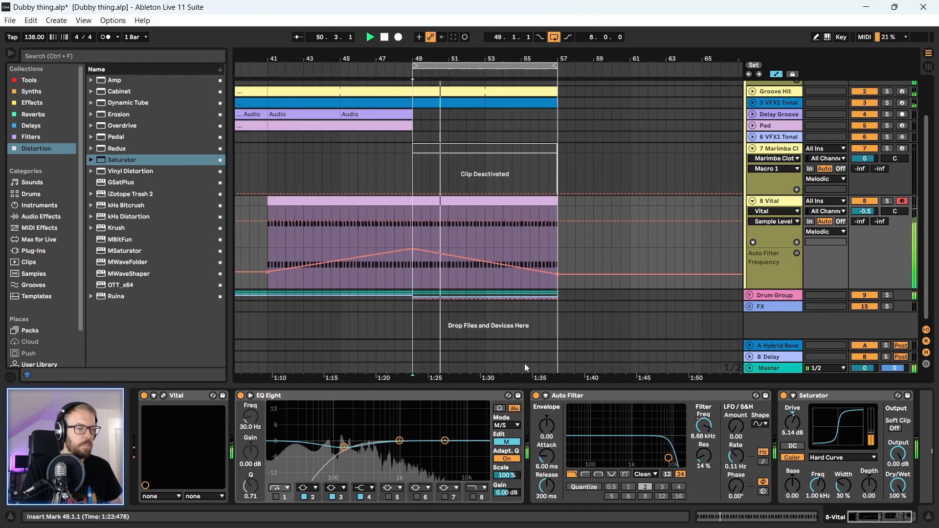
{"action": "left_click_drag", "start_coordinate": [869, 521], "coordinate": [879, 520]}
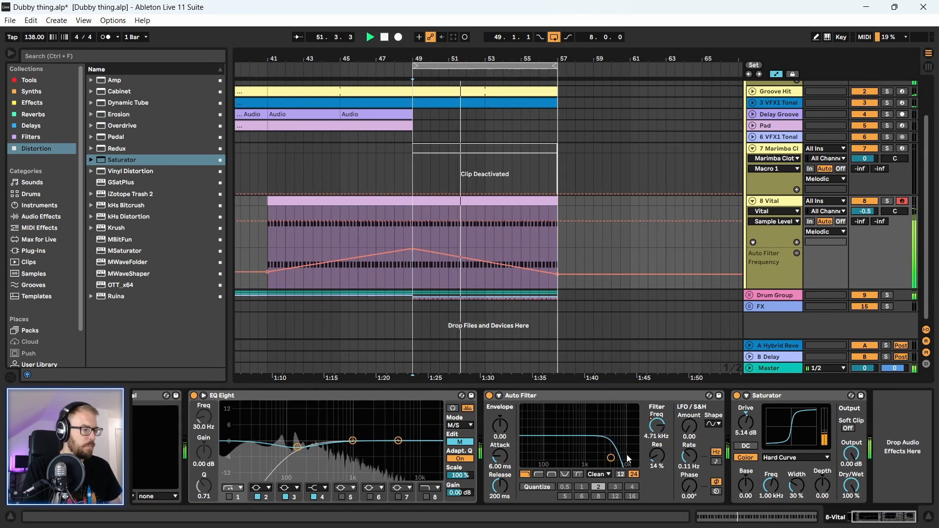
{"action": "left_click_drag", "start_coordinate": [652, 456], "coordinate": [653, 446]}
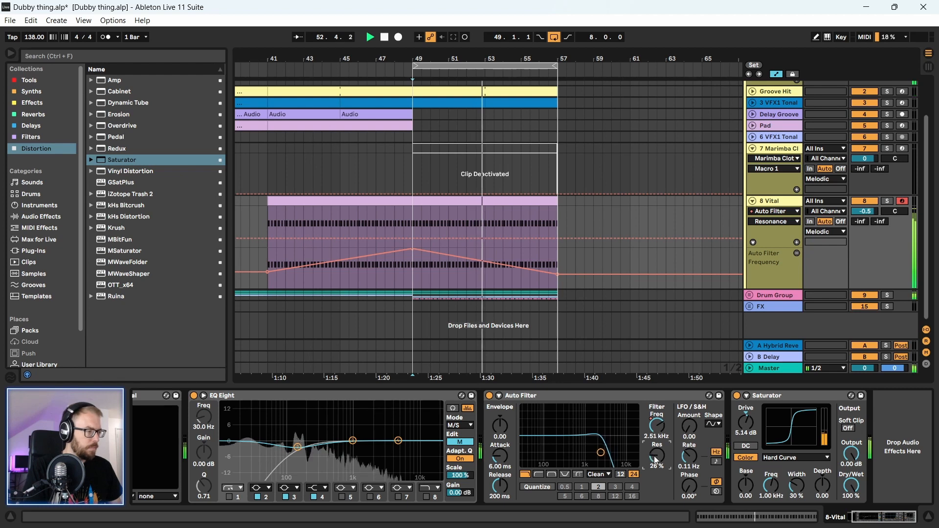
{"action": "left_click", "coordinate": [595, 397]}
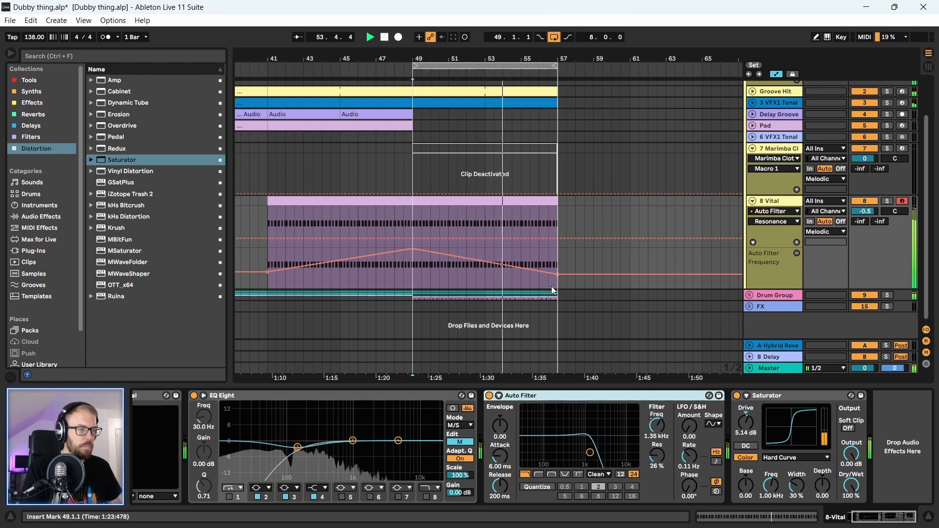
{"action": "left_click_drag", "start_coordinate": [558, 274], "coordinate": [557, 271]}
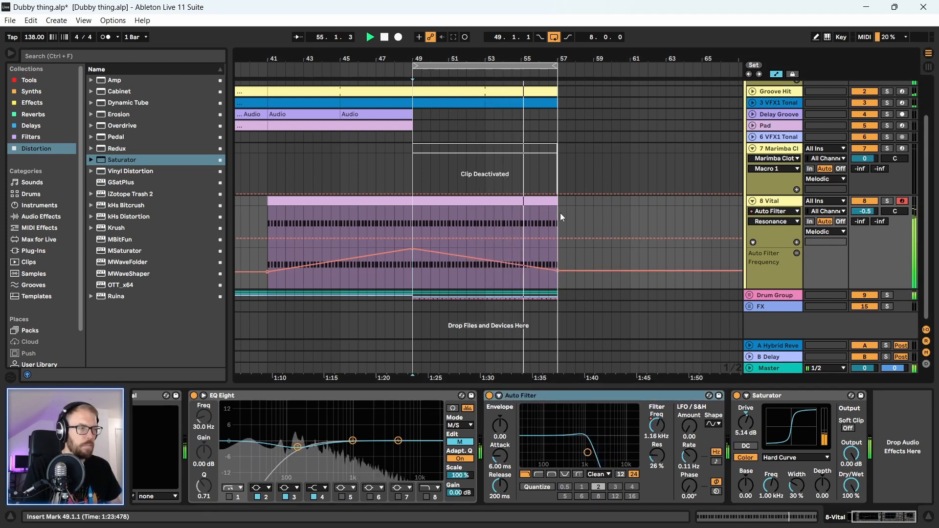
- Duplicate bars 49 to 57 across all tracks and extend the loop to 16 bars, ending at bar 65
{"action": "left_click_drag", "start_coordinate": [568, 58], "coordinate": [479, 60]}
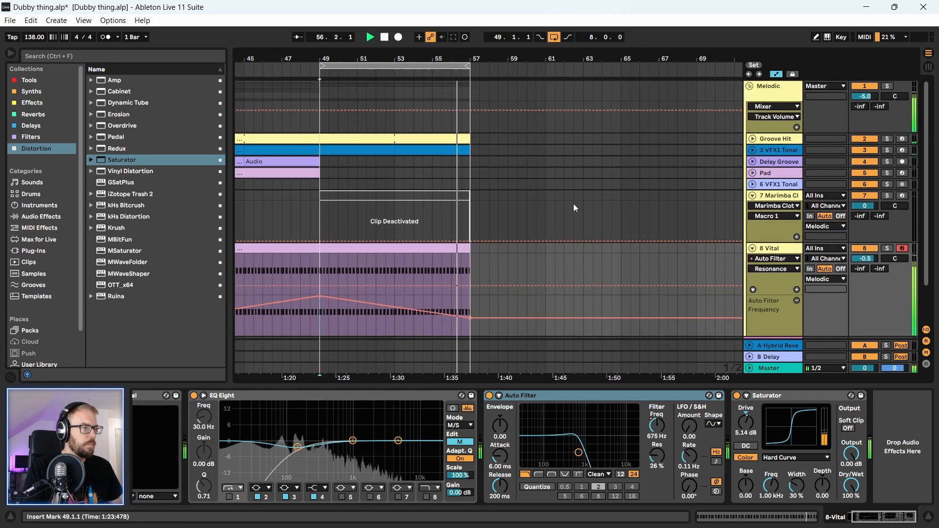
{"action": "key", "text": "a"}
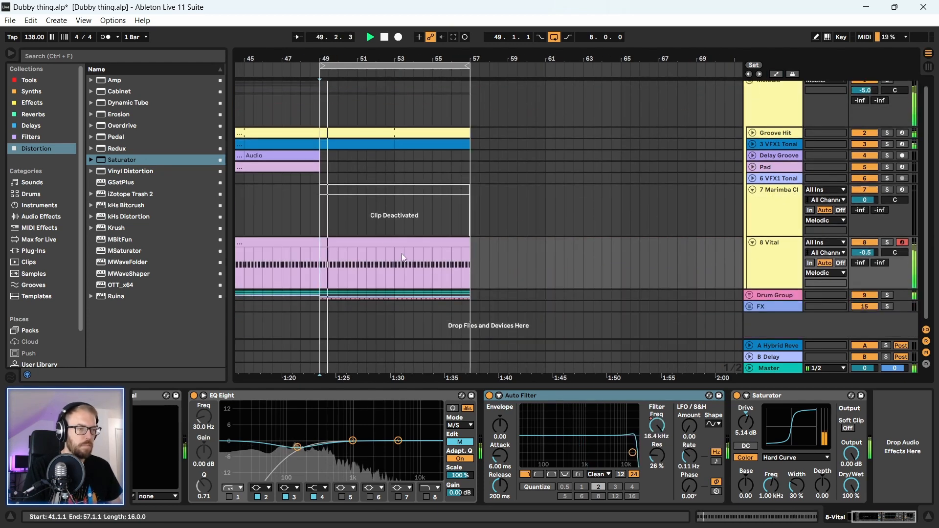
{"action": "key", "text": "space"}
{"action": "left_click_drag", "start_coordinate": [471, 300], "coordinate": [321, 99]}
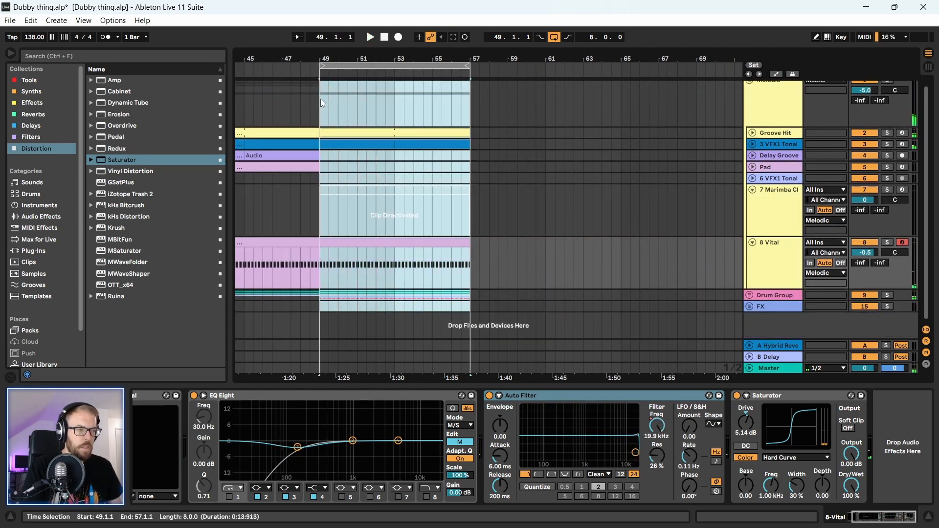
{"action": "key", "text": "ctrl+d"}
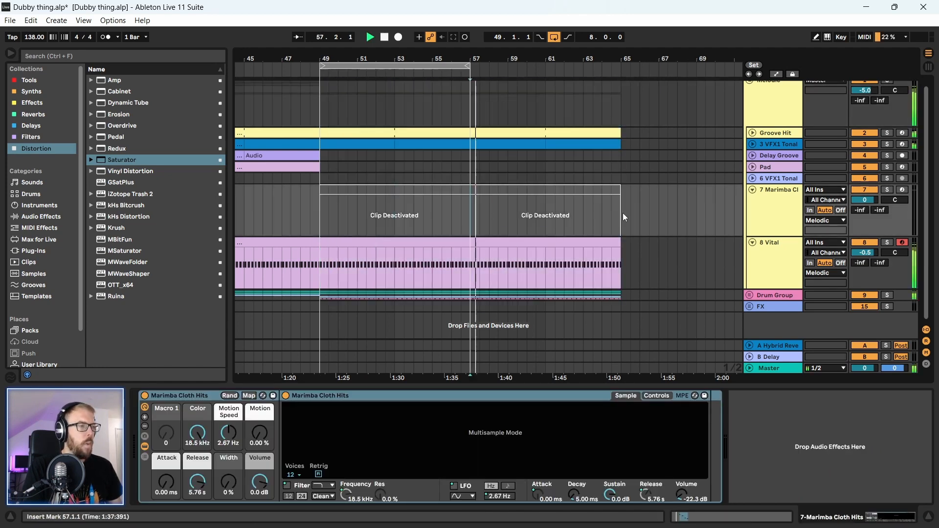
{"action": "left_click_drag", "start_coordinate": [467, 65], "coordinate": [653, 63]}
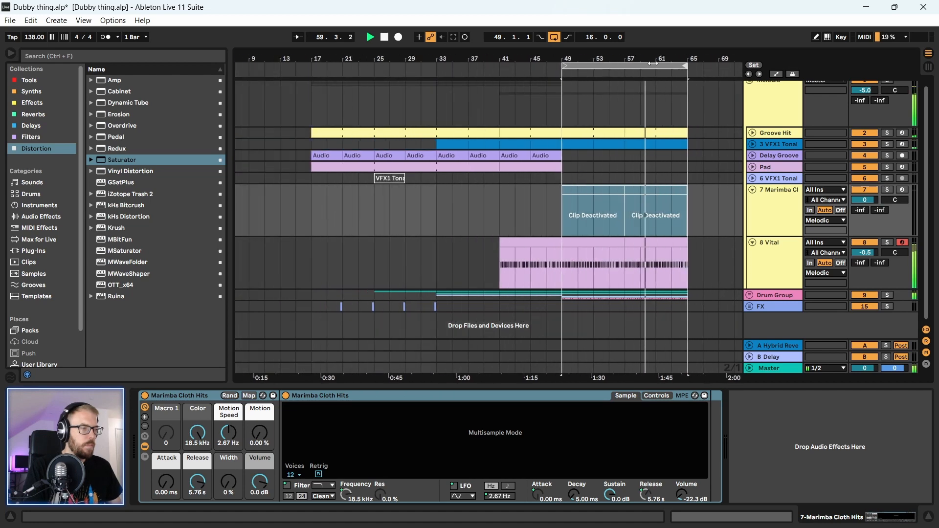
{"action": "key", "text": "space"}
- Reactivate both deactivated clips on the Marimba track, solo the track and play it from bar 49
{"action": "left_click", "coordinate": [591, 191]}
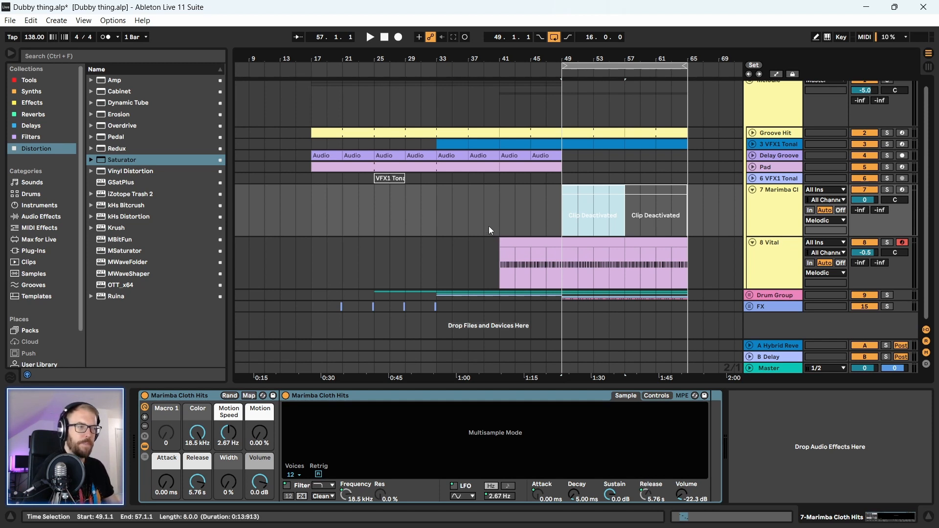
{"action": "left_click", "coordinate": [610, 211]}
{"action": "left_click", "coordinate": [602, 192]}
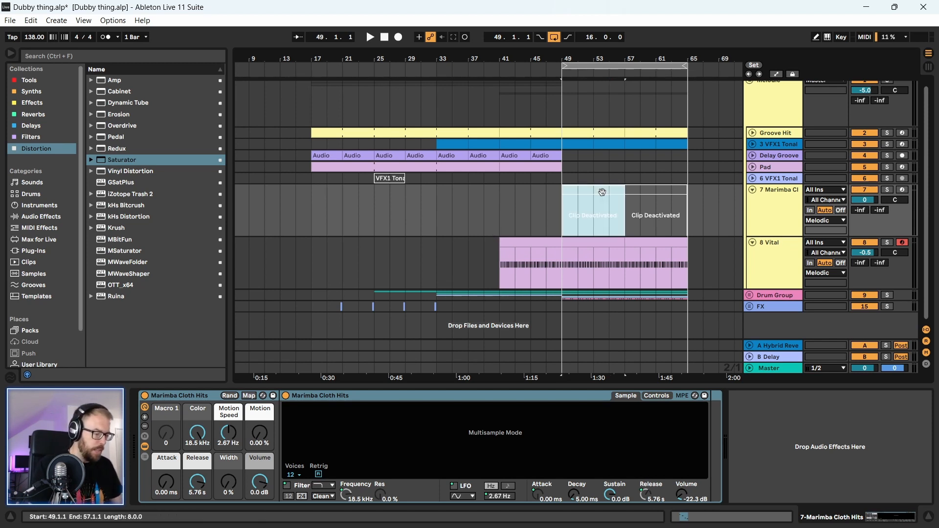
{"action": "key", "text": "ctrl+d"}
{"action": "left_click", "coordinate": [605, 190]}
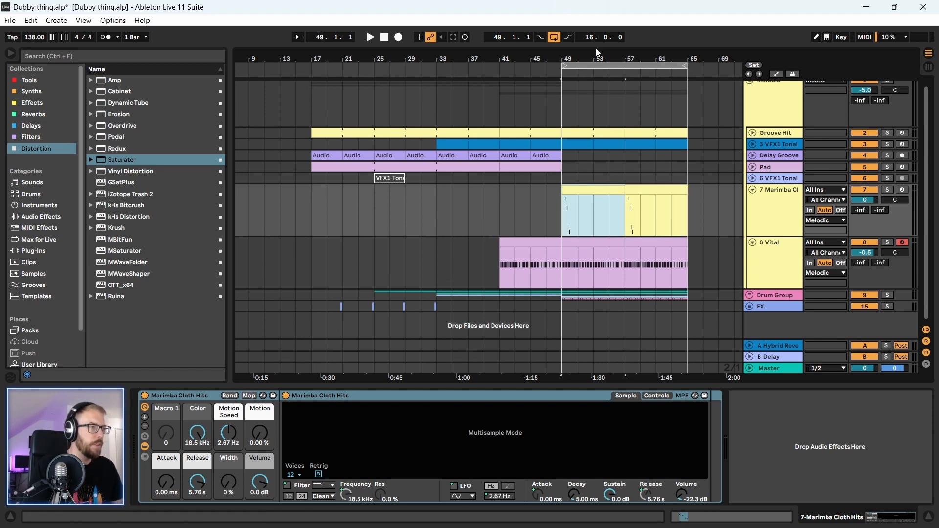
{"action": "left_click_drag", "start_coordinate": [596, 53], "coordinate": [565, 64]}
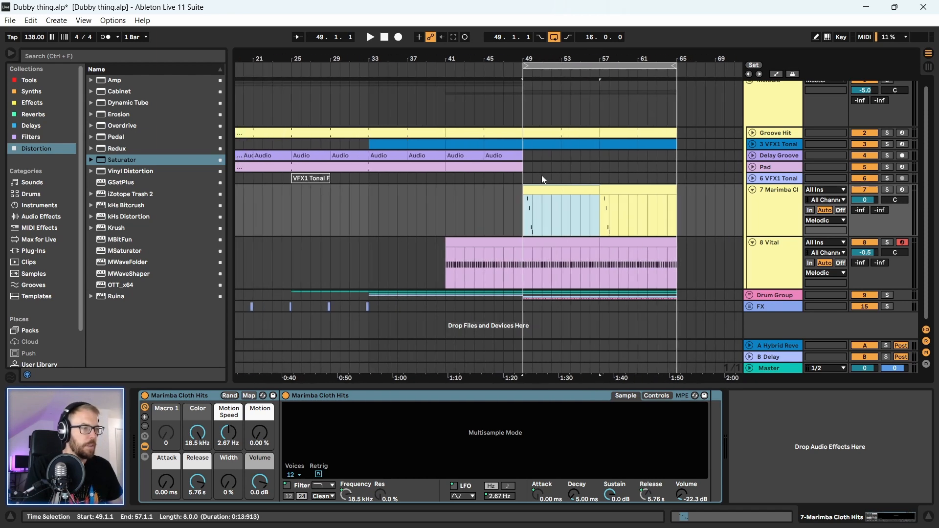
{"action": "left_click", "coordinate": [889, 191]}
{"action": "left_click", "coordinate": [564, 186]}
{"action": "key", "text": "space"}
{"action": "left_click_drag", "start_coordinate": [547, 51], "coordinate": [533, 73]}
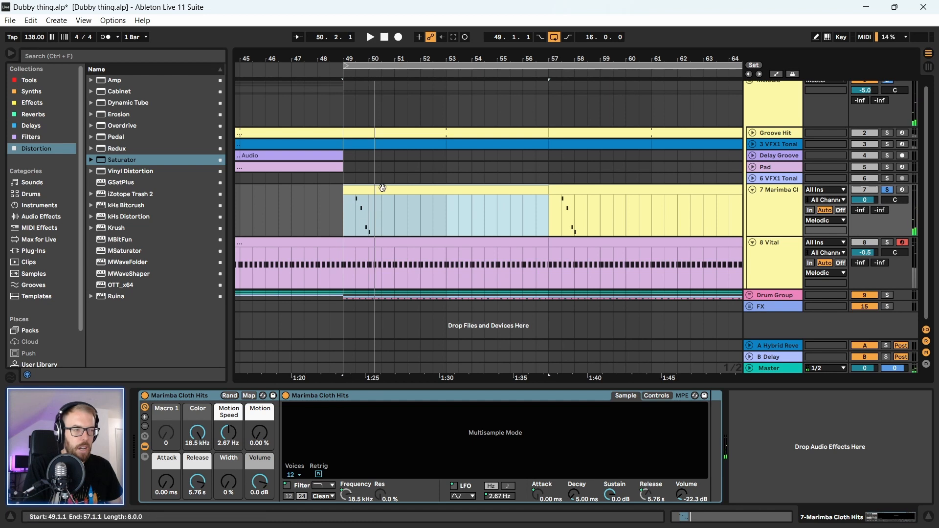
- Delete both Marimba clips between bars 49 and 65
{"action": "key", "text": "Delete"}
{"action": "left_click", "coordinate": [598, 189]}
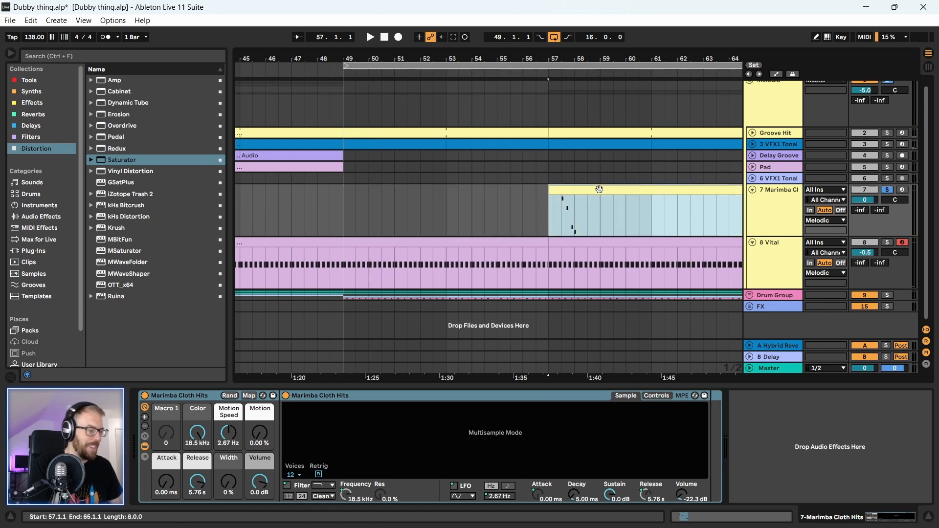
{"action": "key", "text": "Delete"}
- Swap the Marimba Cloth Hits instrument for Faint Object from Wavetable's Percussive presets, previewing some of the others
{"action": "left_click", "coordinate": [797, 195]}
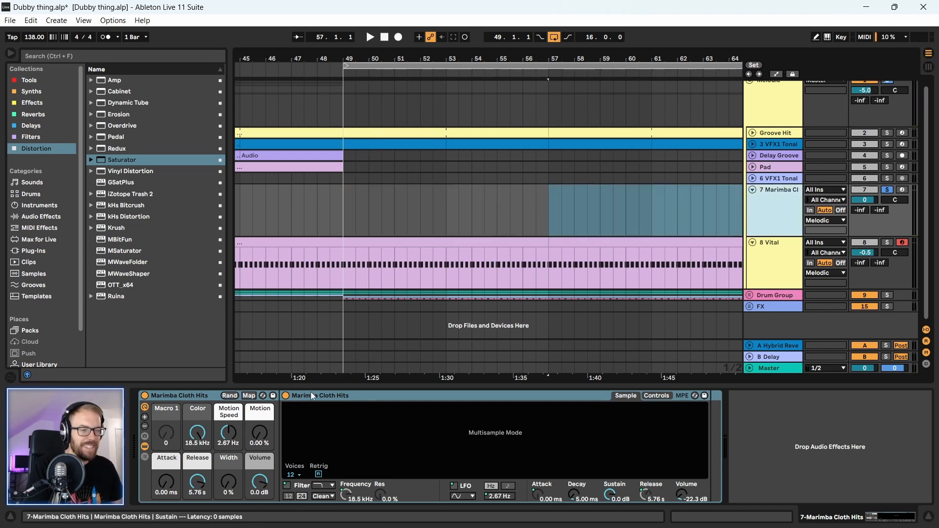
{"action": "left_click", "coordinate": [264, 397]}
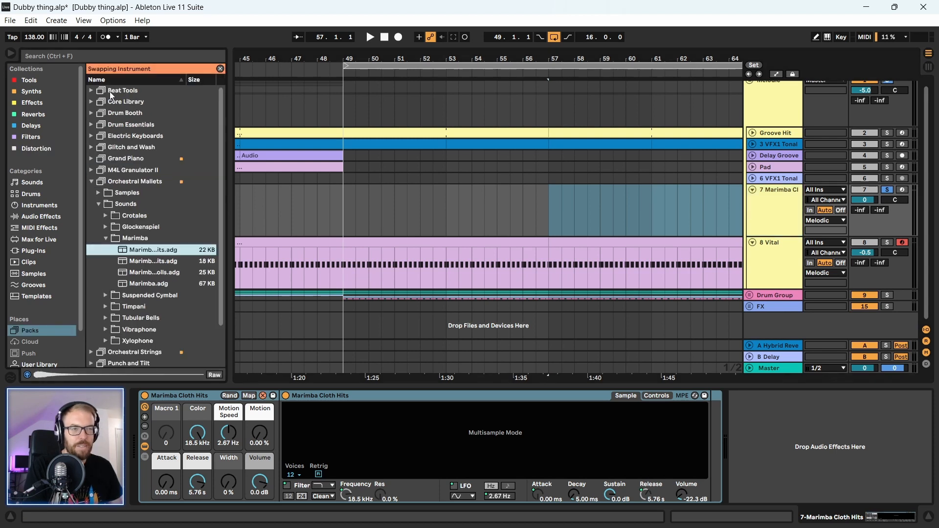
{"action": "left_click", "coordinate": [31, 93]}
{"action": "left_click", "coordinate": [91, 102]}
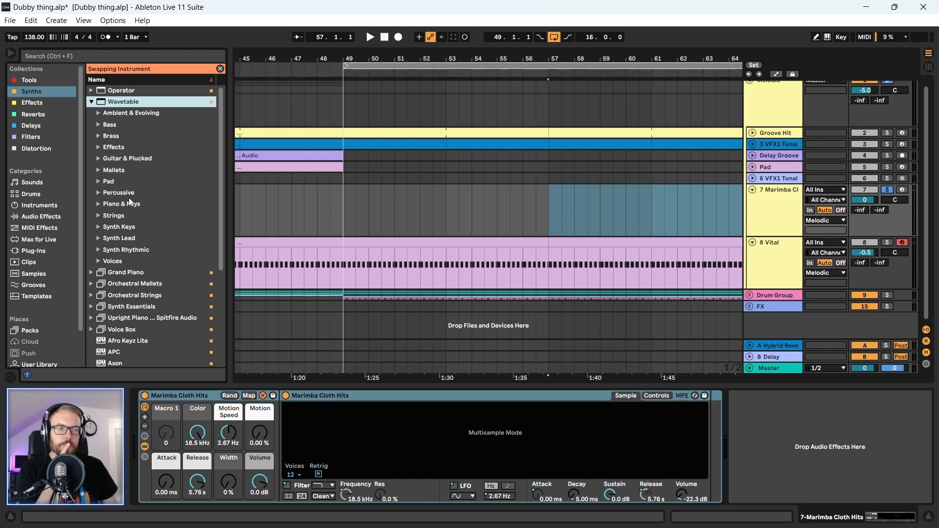
{"action": "left_click", "coordinate": [99, 193]}
{"action": "scroll", "coordinate": [135, 294], "scroll_direction": "down", "scroll_amount": 1}
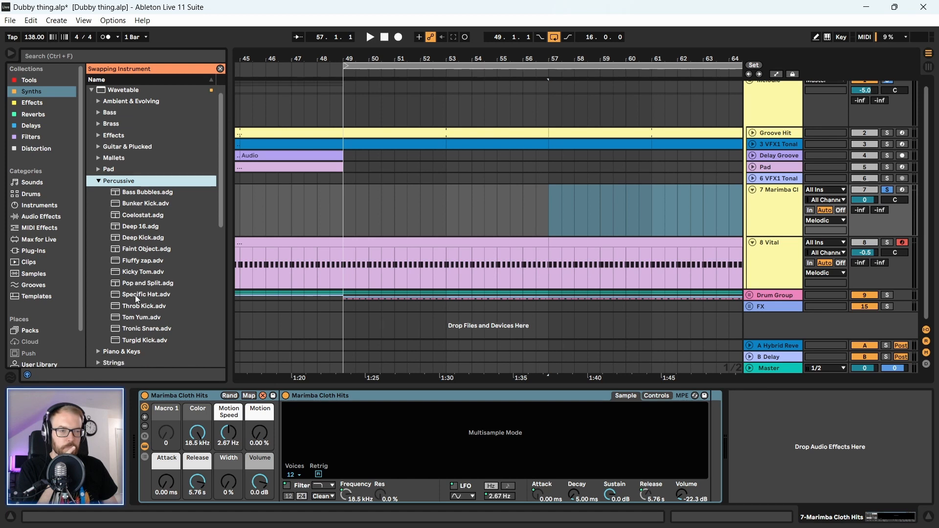
{"action": "left_click", "coordinate": [142, 261]}
{"action": "left_click", "coordinate": [142, 251]}
{"action": "left_click", "coordinate": [141, 241]}
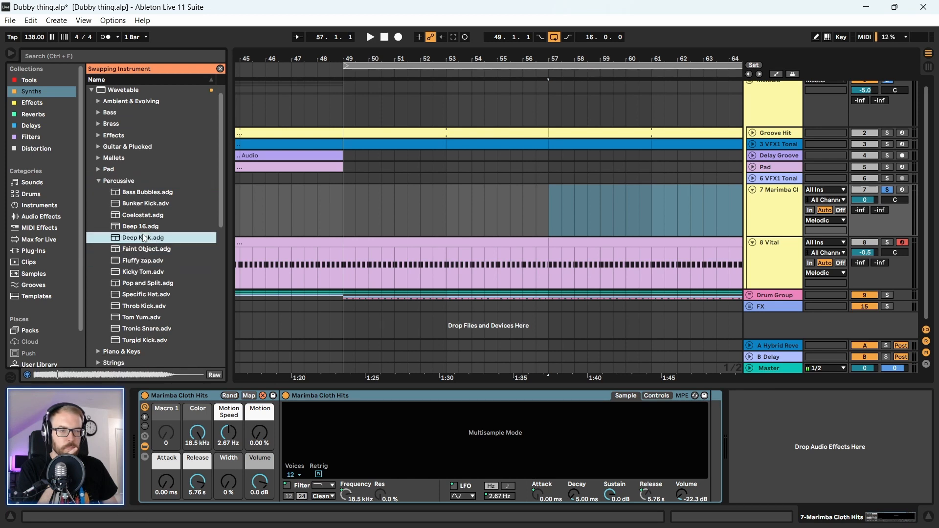
{"action": "left_click", "coordinate": [144, 250]}
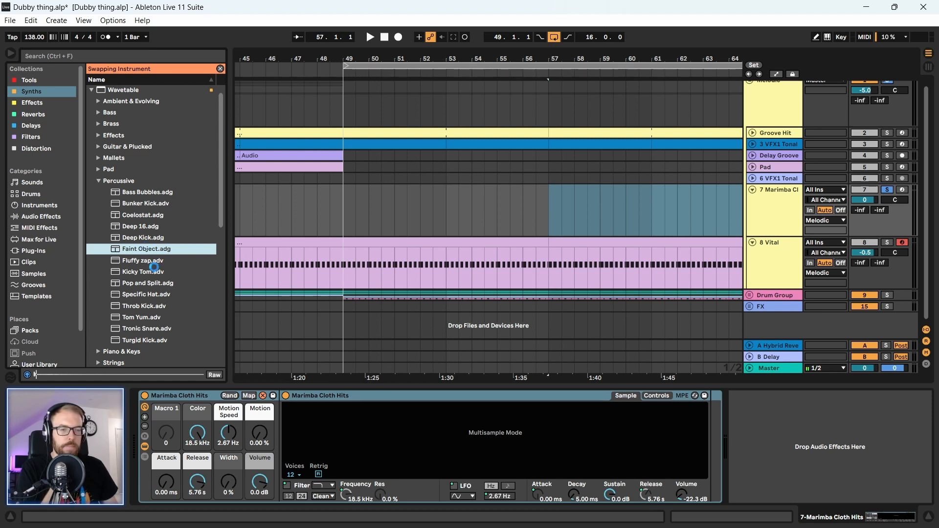
- Play the arrangement from bar 49 and unsolo the Faint Object track
{"action": "key", "text": "space"}
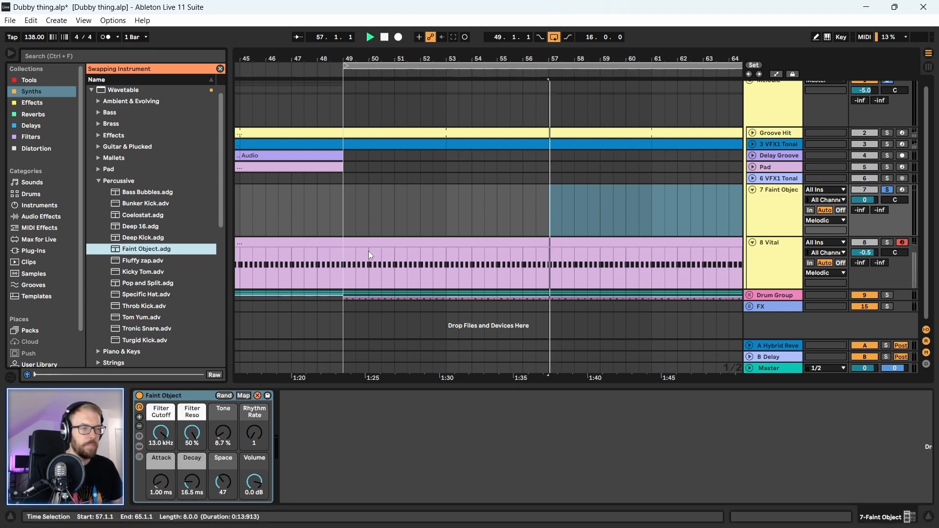
{"action": "left_click", "coordinate": [344, 274]}
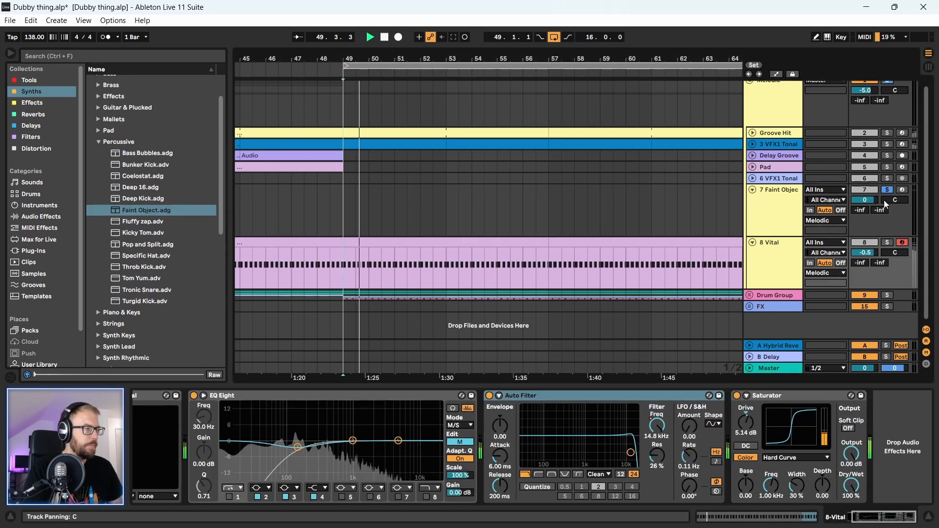
{"action": "key", "text": "space"}
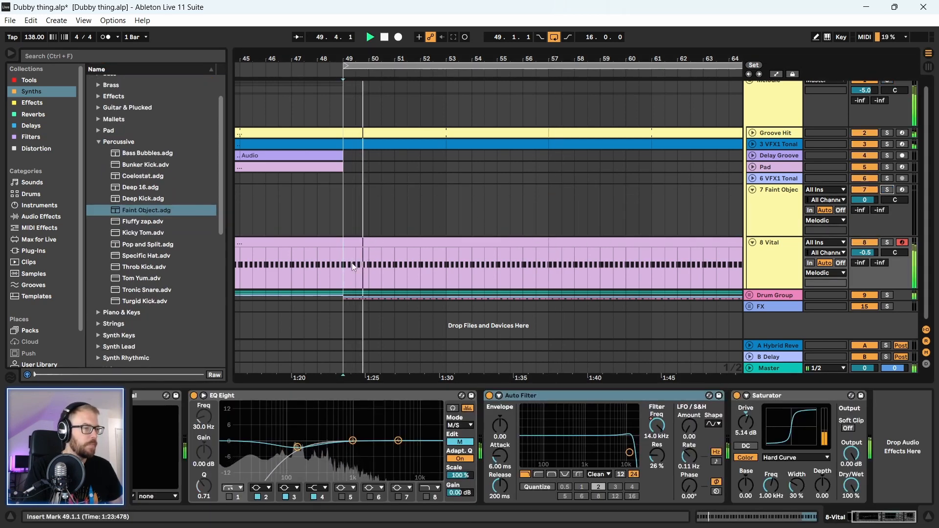
{"action": "left_click_drag", "start_coordinate": [352, 277], "coordinate": [540, 280]}
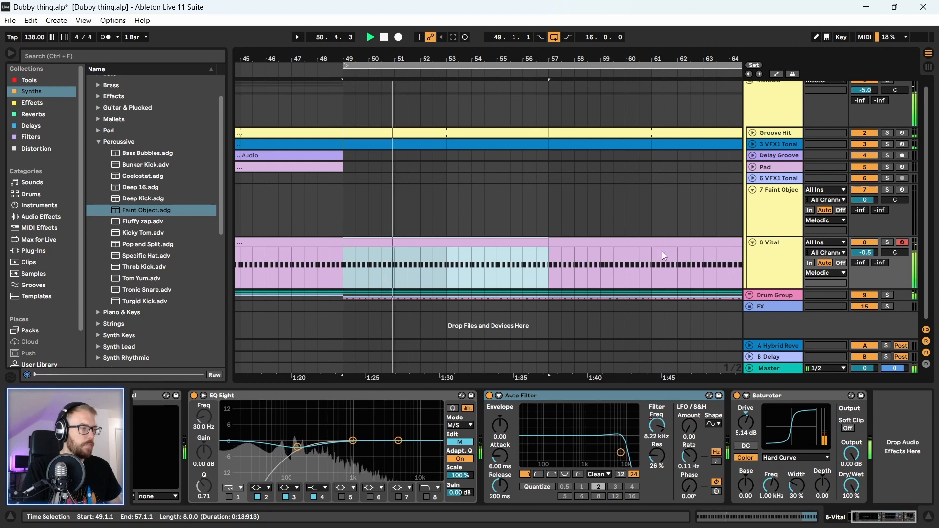
{"action": "left_click", "coordinate": [788, 211]}
{"action": "left_click", "coordinate": [588, 211]}
{"action": "key", "text": "space"}
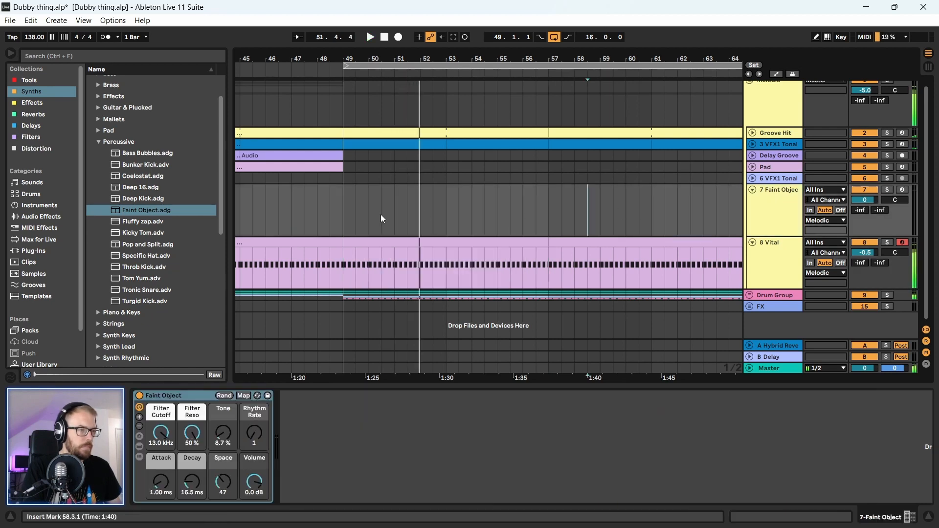
- Insert an empty two-bar MIDI clip at bar 49 on the Faint Object track and extend it to bar 65
{"action": "left_click_drag", "start_coordinate": [348, 222], "coordinate": [396, 226]}
{"action": "key", "text": "ctrl+shift+m"}
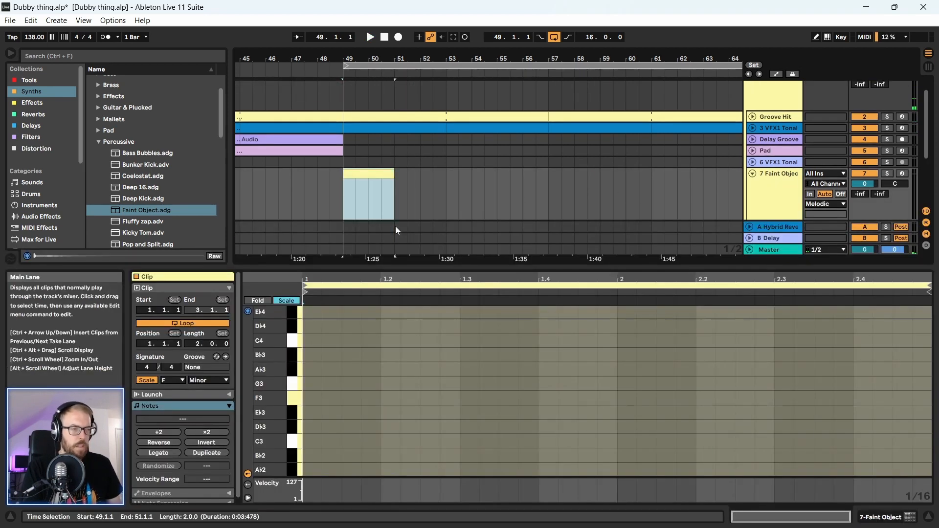
{"action": "left_click_drag", "start_coordinate": [394, 196], "coordinate": [574, 185]}
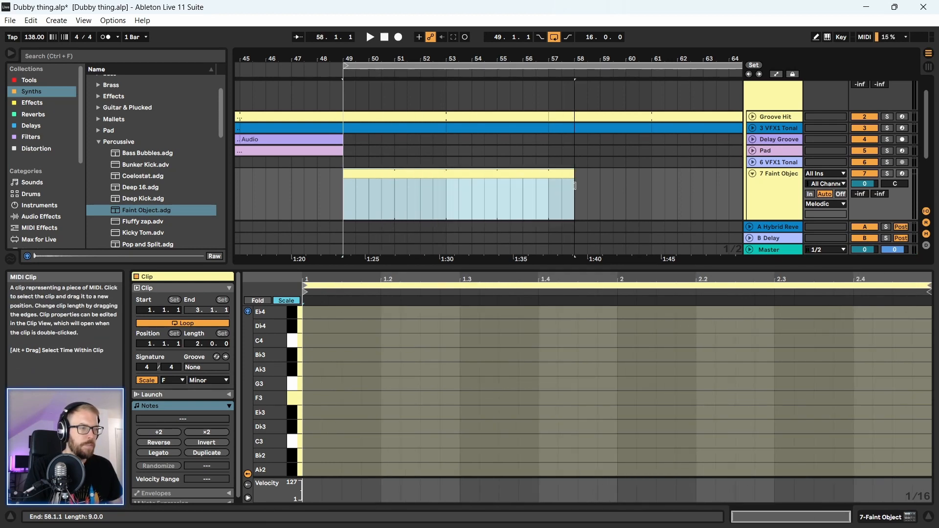
{"action": "left_click_drag", "start_coordinate": [477, 58], "coordinate": [461, 58]}
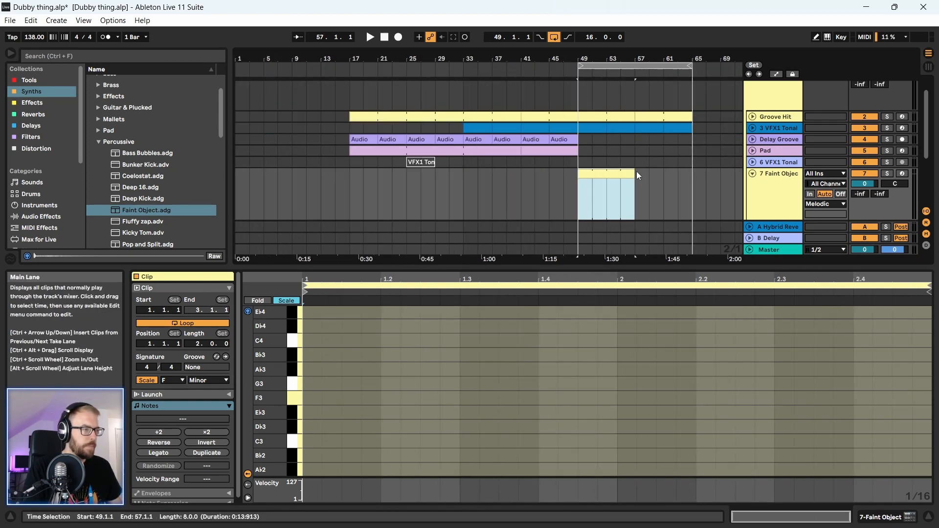
{"action": "left_click_drag", "start_coordinate": [636, 171], "coordinate": [693, 174]}
{"action": "left_click_drag", "start_coordinate": [639, 58], "coordinate": [532, 91]}
{"action": "key", "text": "space"}
- Try notes at the start of the clip, leaving a single sixteenth-note C4 at 1.1.3, and play it
{"action": "double_click", "coordinate": [310, 399]}
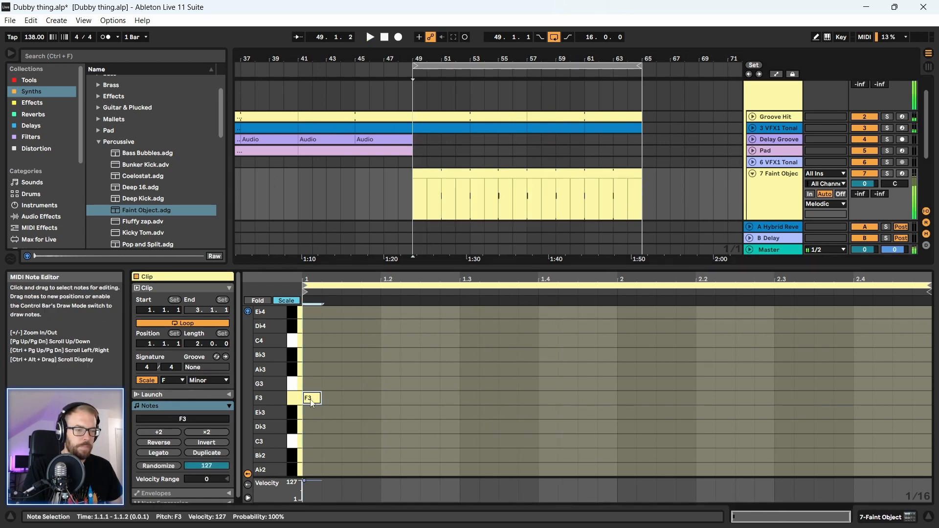
{"action": "double_click", "coordinate": [311, 340]}
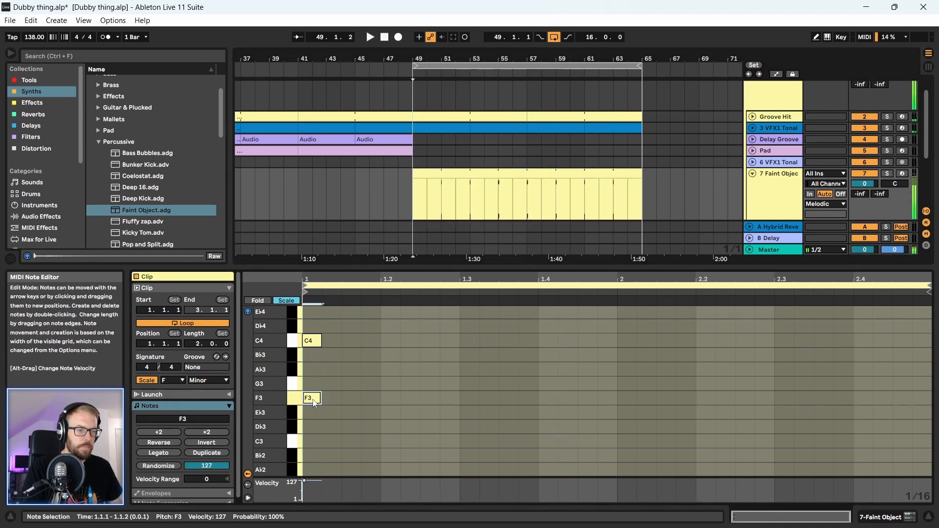
{"action": "left_click_drag", "start_coordinate": [318, 400], "coordinate": [355, 385]}
{"action": "double_click", "coordinate": [338, 401]}
{"action": "scroll", "coordinate": [338, 401], "scroll_direction": "up", "scroll_amount": 2}
{"action": "key", "text": "space"}
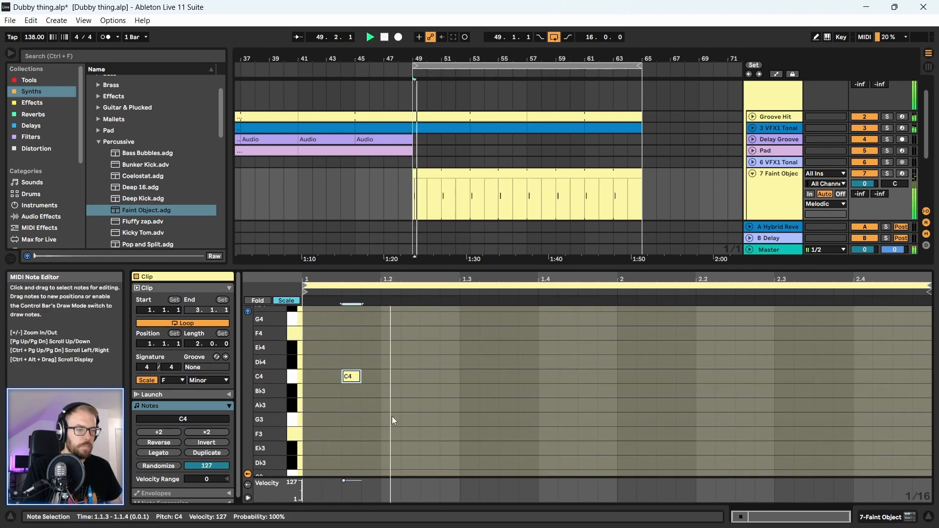
{"action": "key", "text": "space"}
{"action": "scroll", "coordinate": [354, 379], "scroll_direction": "up", "scroll_amount": 1}
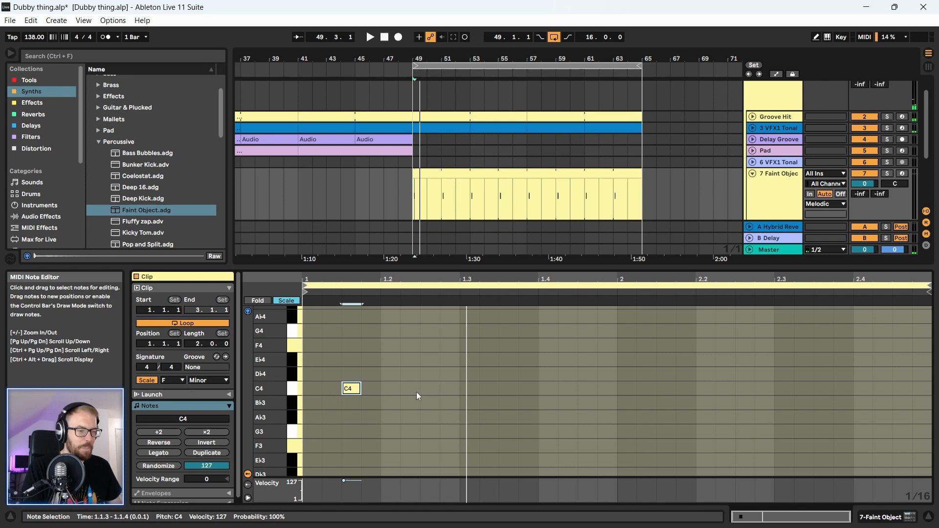
- Listen to the note at 1.1.3 and transpose it down an octave to C3
{"action": "left_click", "coordinate": [353, 388]}
{"action": "key", "text": "space"}
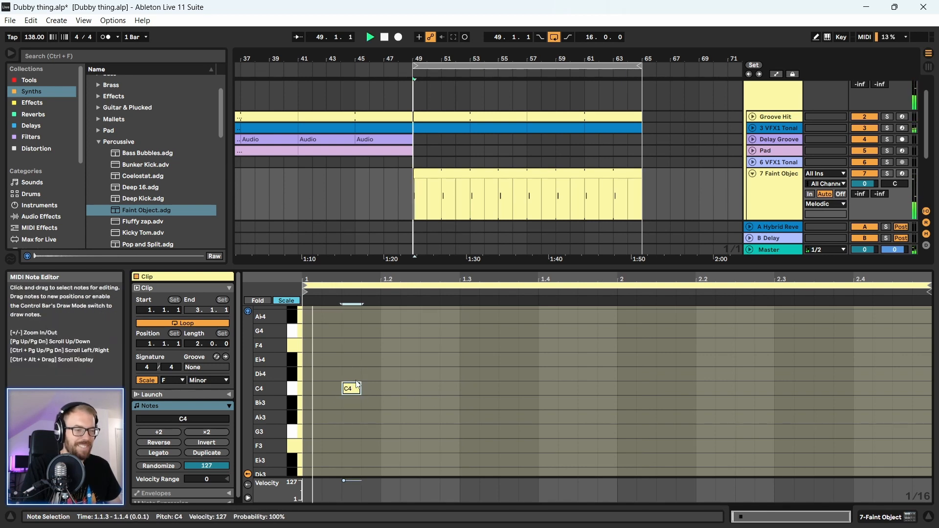
{"action": "key", "text": "shift+Down"}
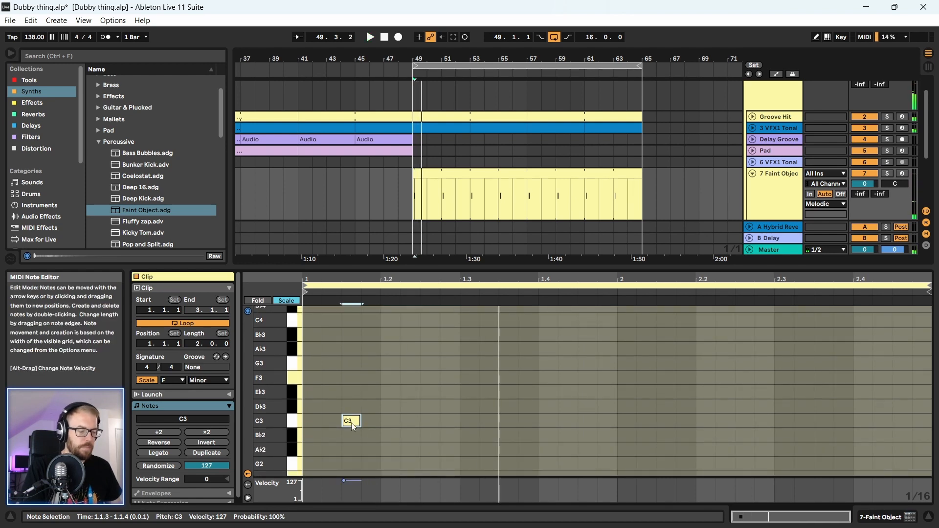
- Copy the C3 note to 1.2.3 and raise the copy to F3
{"action": "key", "text": "space"}
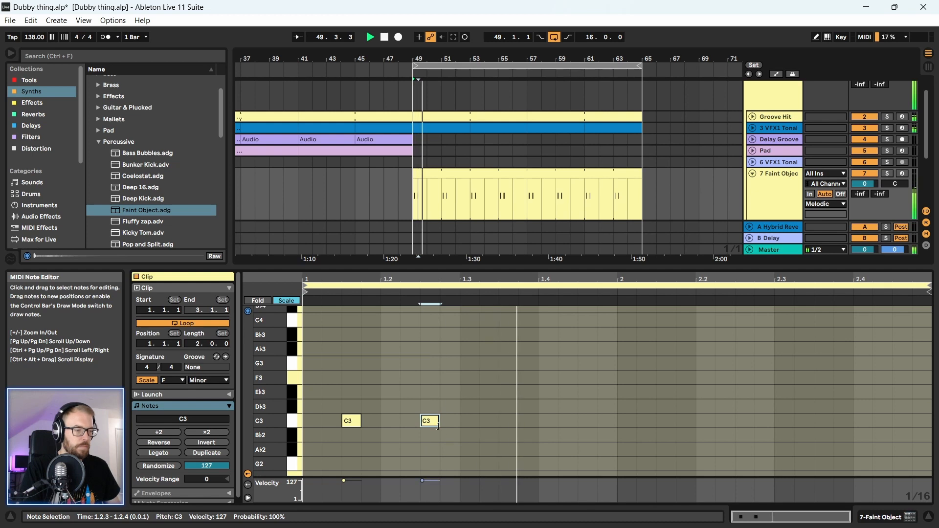
{"action": "left_click_drag", "start_coordinate": [432, 426], "coordinate": [432, 379]}
{"action": "key", "text": "space"}
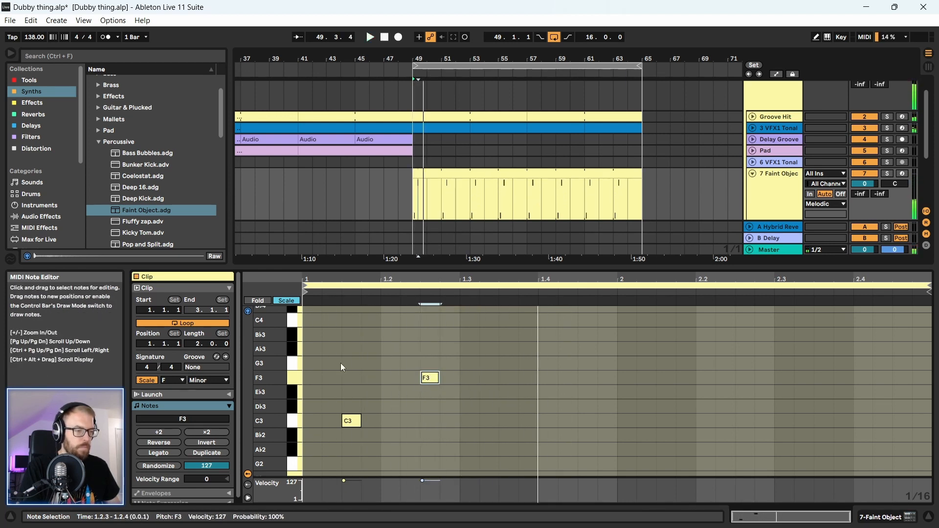
- Copy the C3 and F3 notes so that the new pair starts at 1.3.3, and play the pattern
{"action": "key", "text": "ctrl+a"}
{"action": "left_click_drag", "start_coordinate": [357, 422], "coordinate": [574, 421]}
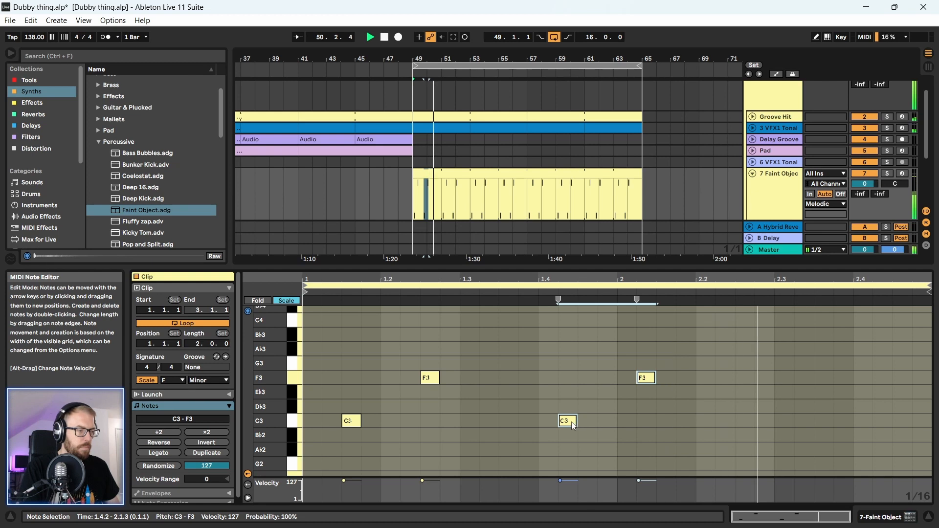
{"action": "key", "text": "space"}
{"action": "left_click_drag", "start_coordinate": [575, 425], "coordinate": [508, 426]}
{"action": "key", "text": "space"}
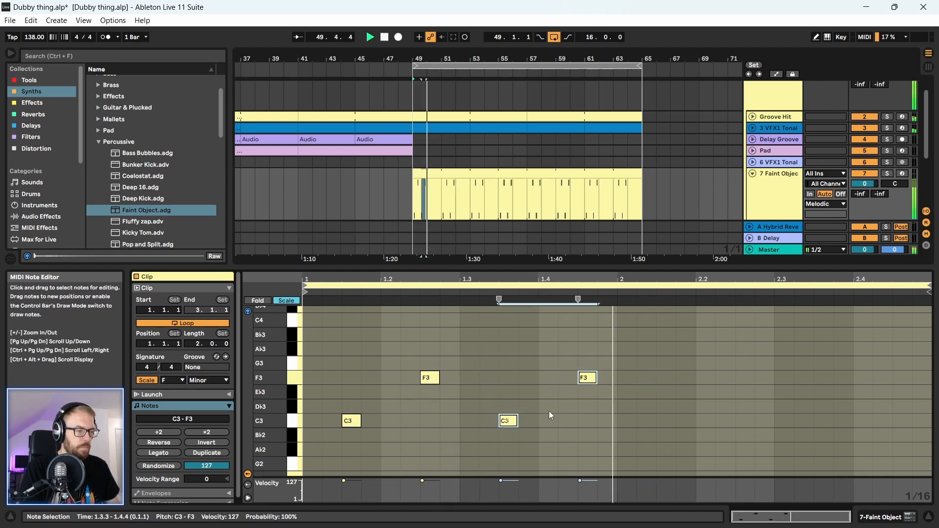
- Transpose all four notes in the clip up an octave to C4 and F4, and listen to the pattern
{"action": "left_click_drag", "start_coordinate": [611, 345], "coordinate": [333, 431]}
{"action": "left_click", "coordinate": [332, 430]}
{"action": "left_click_drag", "start_coordinate": [320, 348], "coordinate": [665, 453]}
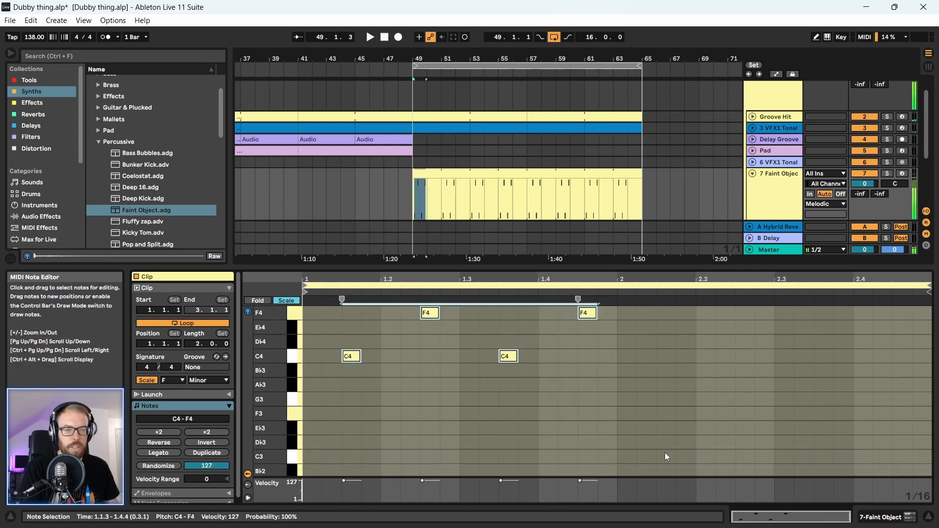
{"action": "key", "text": "shift+Up"}
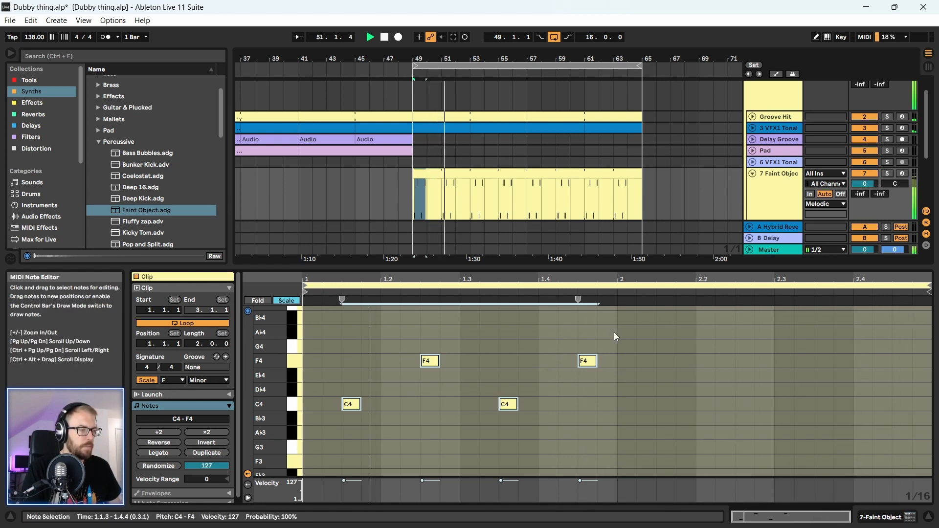
{"action": "key", "text": "space"}
- Move the second C4 and F4 pair so it starts at 2.2.3, and play the pattern
{"action": "left_click_drag", "start_coordinate": [497, 330], "coordinate": [621, 435]}
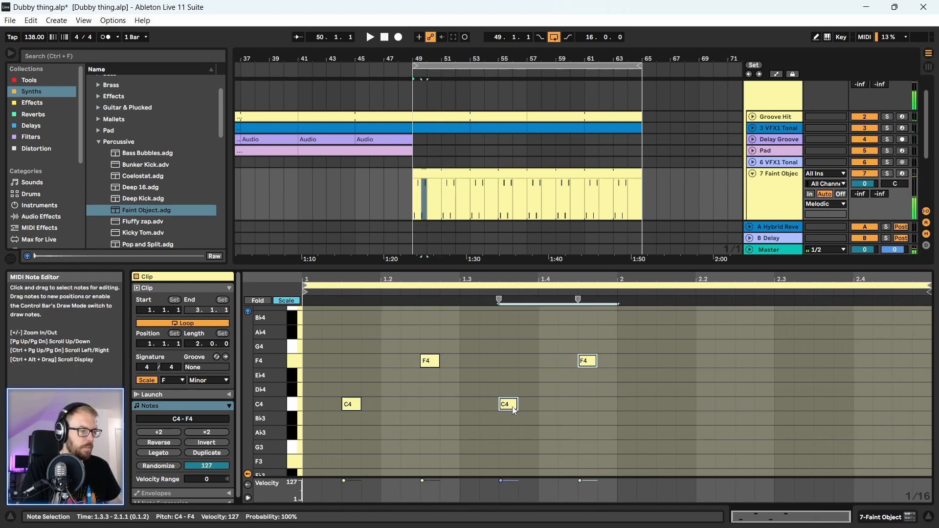
{"action": "left_click_drag", "start_coordinate": [502, 407], "coordinate": [717, 410]}
{"action": "key", "text": "space"}
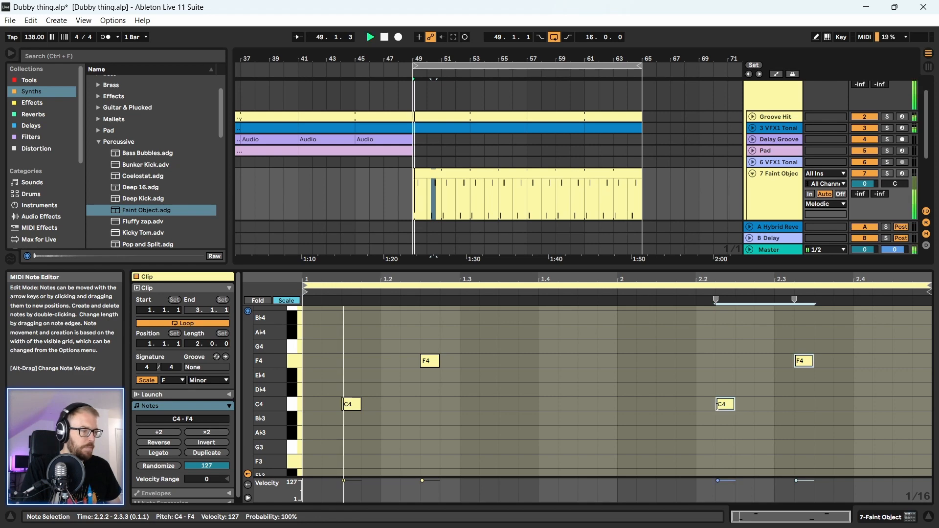
{"action": "key", "text": "Right"}
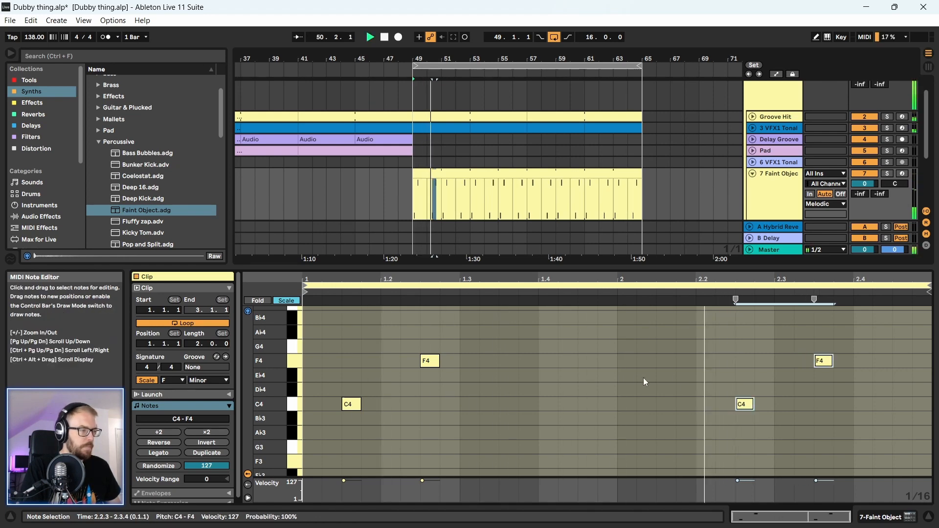
- Shift the first C4 and F4 pair one beat later to start at 1.2.3, and play the pattern
{"action": "left_click_drag", "start_coordinate": [500, 266], "coordinate": [588, 222]}
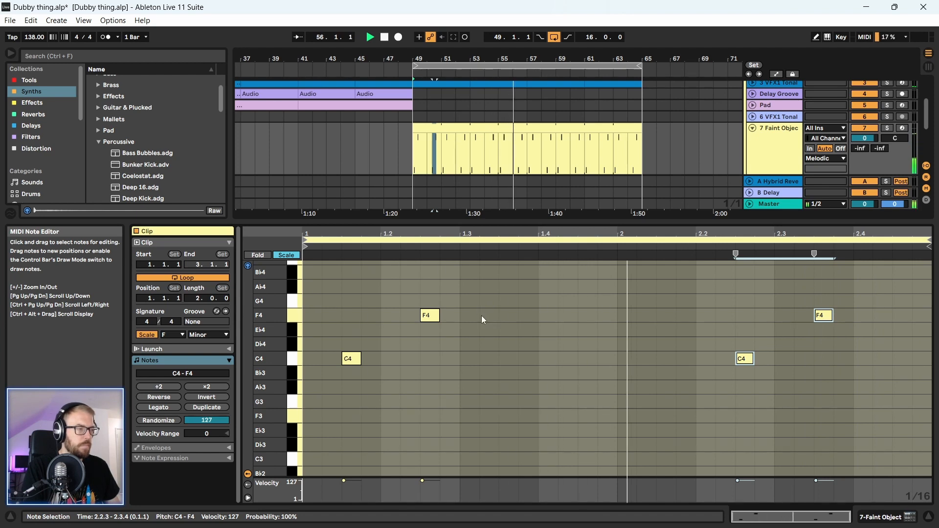
{"action": "left_click", "coordinate": [480, 293]}
{"action": "left_click_drag", "start_coordinate": [443, 341], "coordinate": [317, 409]}
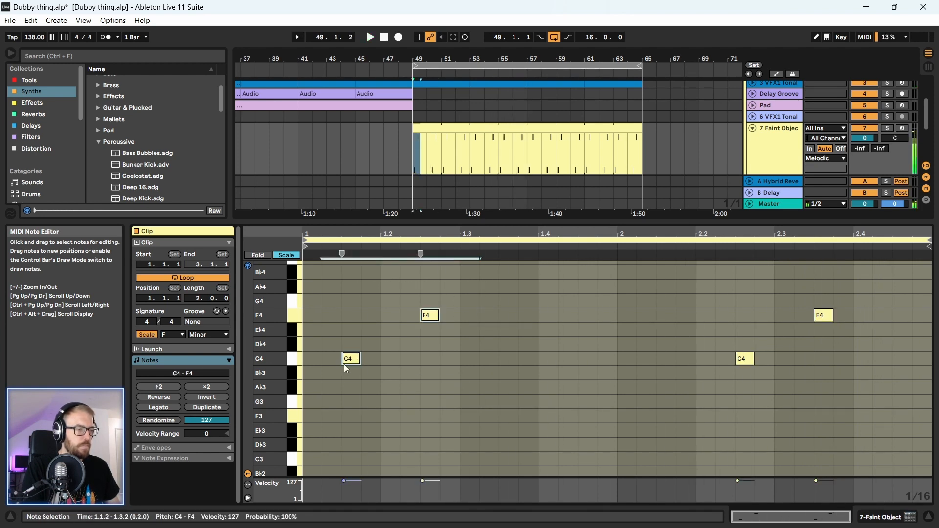
{"action": "left_click_drag", "start_coordinate": [345, 362], "coordinate": [432, 364]}
{"action": "key", "text": "space"}
{"action": "left_click", "coordinate": [577, 374]}
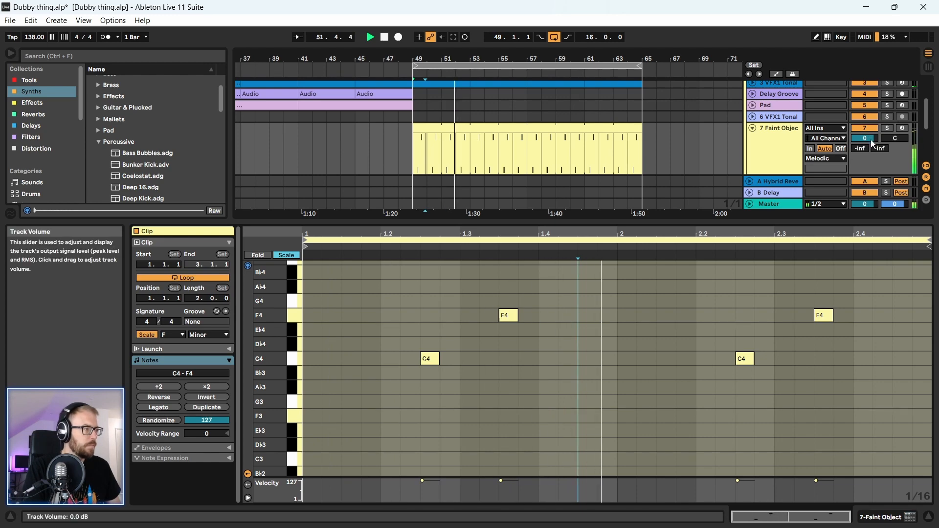
- Lower the Faint Object track's volume to -3.2 dB and solo the track
{"action": "left_click_drag", "start_coordinate": [873, 143], "coordinate": [873, 152]}
{"action": "left_click", "coordinate": [888, 127]}
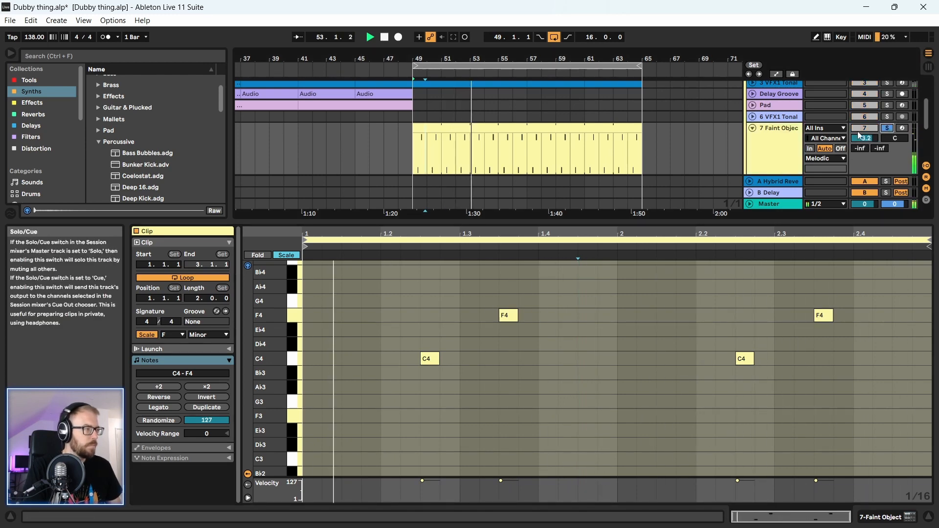
- Add the Magic Dice effect to the Faint Object track, roll a random setting and play the soloed track
{"action": "left_click_drag", "start_coordinate": [248, 223], "coordinate": [249, 525]}
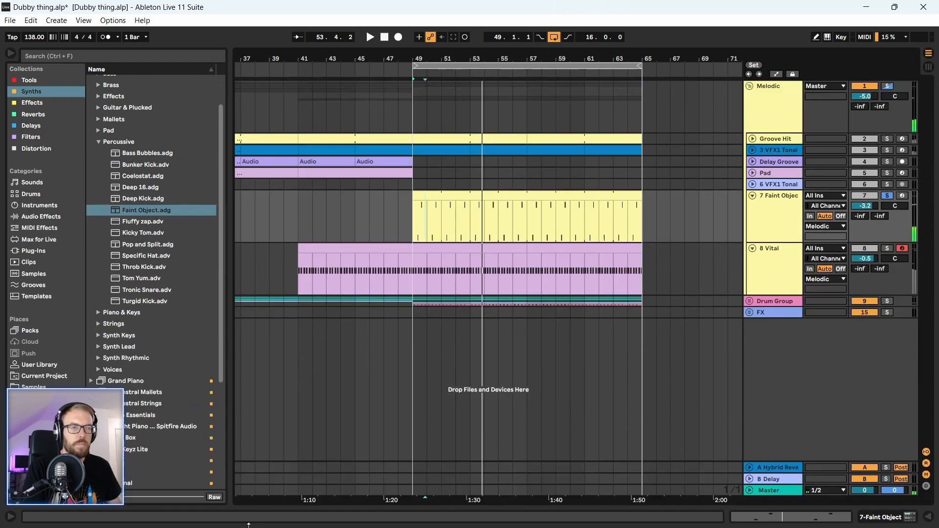
{"action": "left_click", "coordinate": [39, 81]}
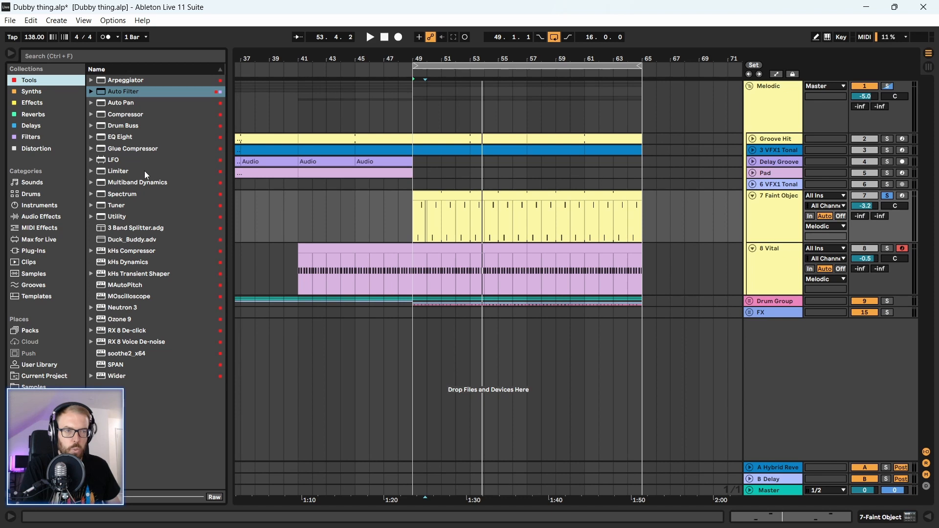
{"action": "left_click", "coordinate": [37, 106]}
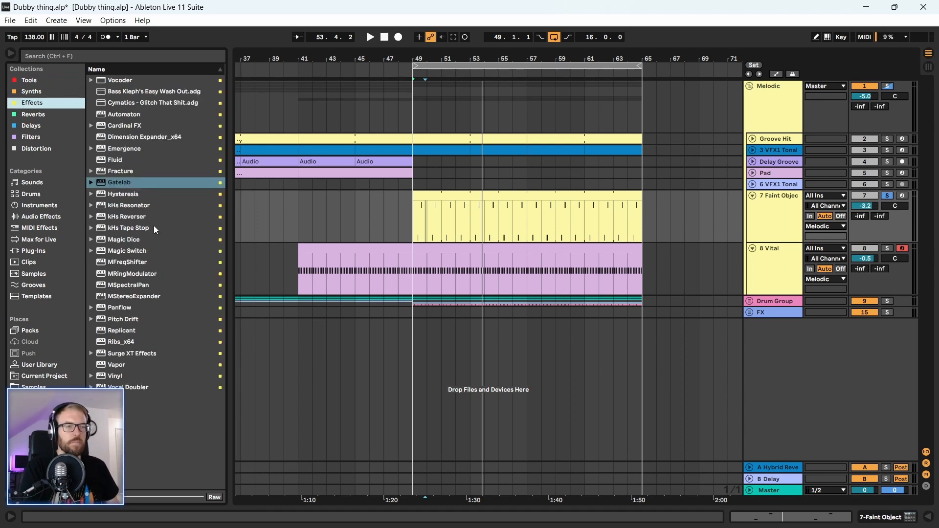
{"action": "left_click_drag", "start_coordinate": [117, 238], "coordinate": [412, 218]}
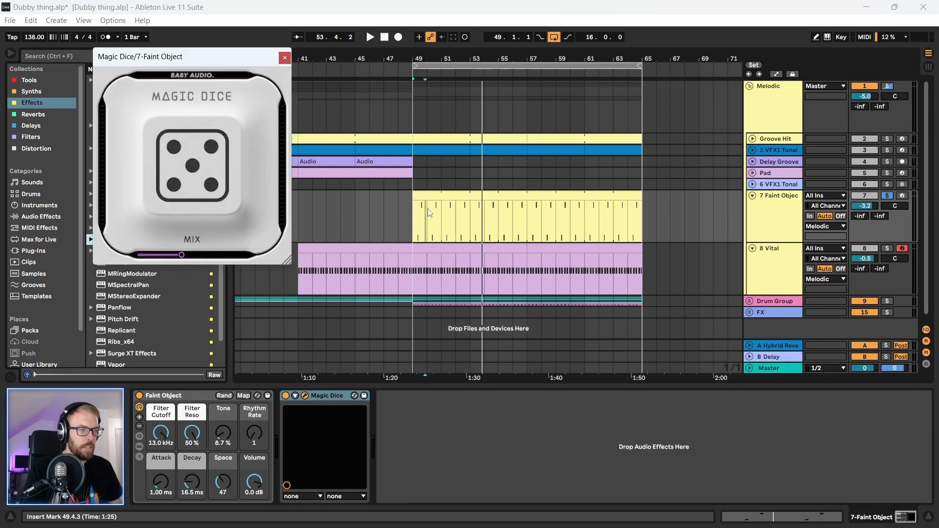
{"action": "left_click", "coordinate": [187, 181]}
{"action": "key", "text": "space"}
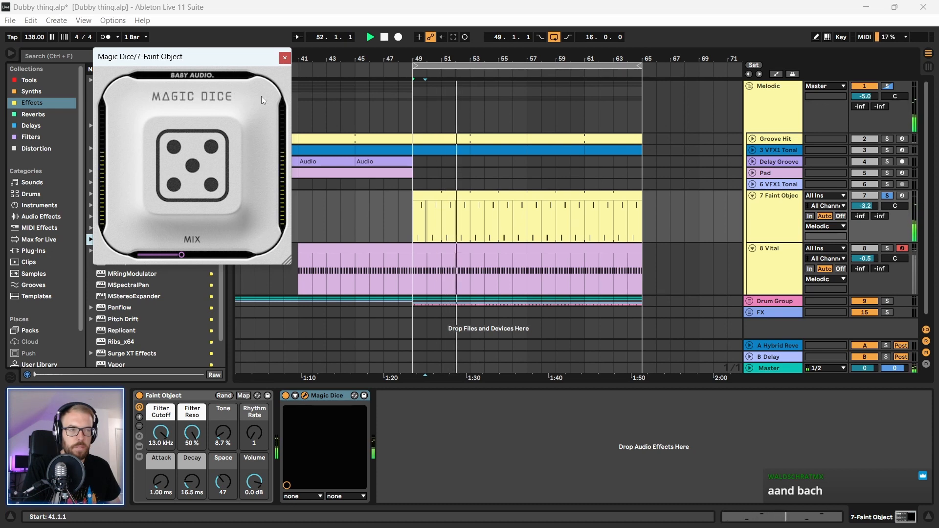
- Close the Magic Dice window, unsolo the Faint Object track and play it with the full mix
{"action": "left_click", "coordinate": [285, 58]}
{"action": "key", "text": "space"}
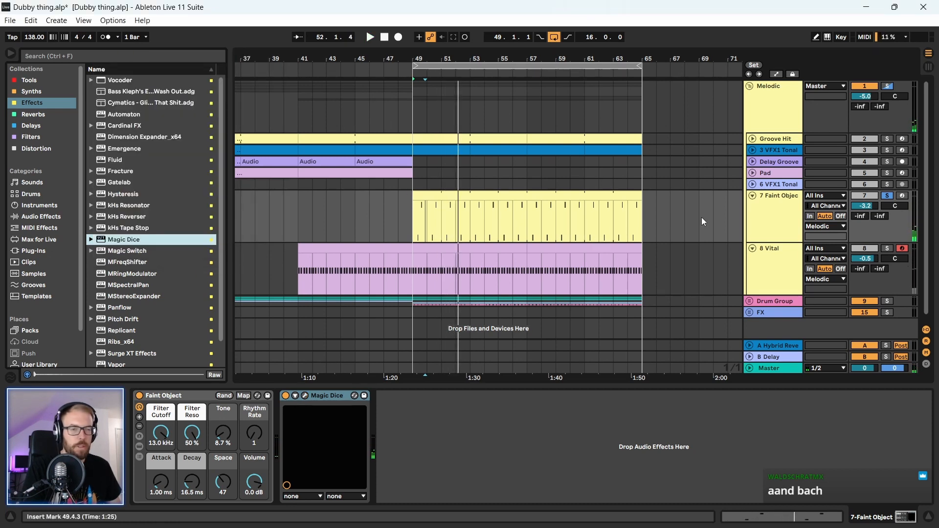
{"action": "left_click", "coordinate": [888, 196]}
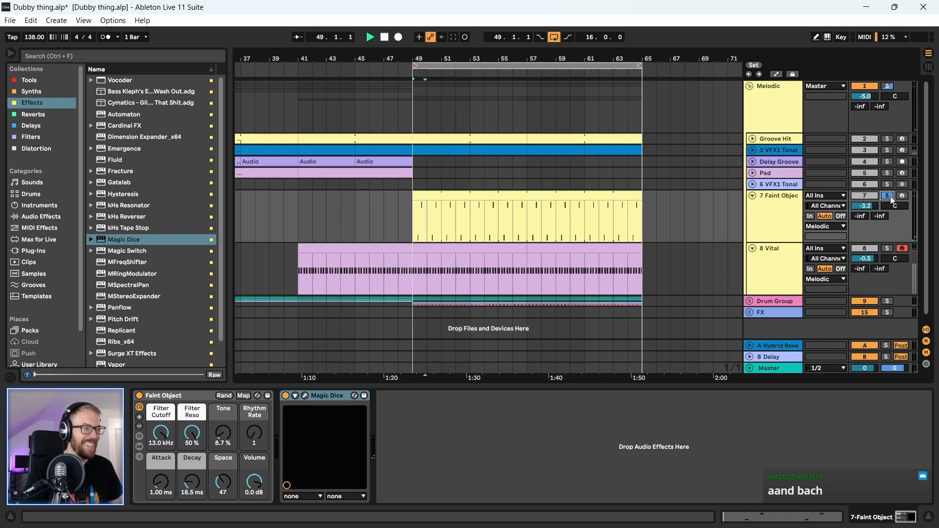
{"action": "left_click", "coordinate": [890, 196]}
{"action": "left_click_drag", "start_coordinate": [513, 59], "coordinate": [468, 72]}
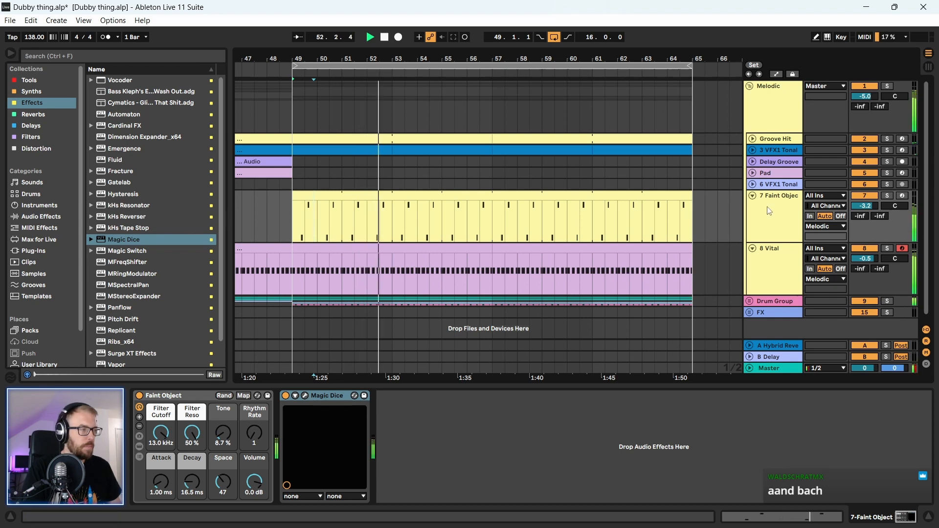
- Adjust Magic Dice's mix amount while the track plays, leaving it slightly above halfway
{"action": "left_click", "coordinate": [305, 395]}
{"action": "left_click_drag", "start_coordinate": [182, 255], "coordinate": [243, 255]}
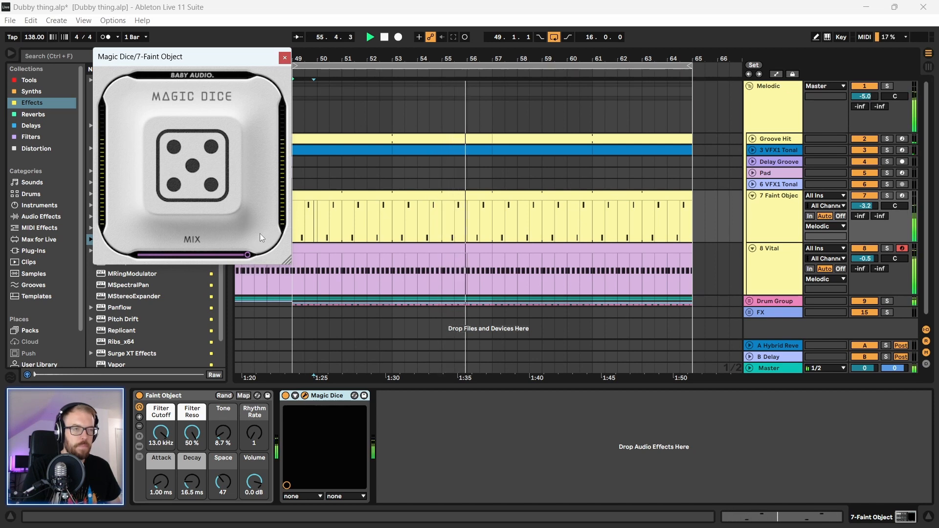
{"action": "left_click_drag", "start_coordinate": [248, 255], "coordinate": [199, 265]}
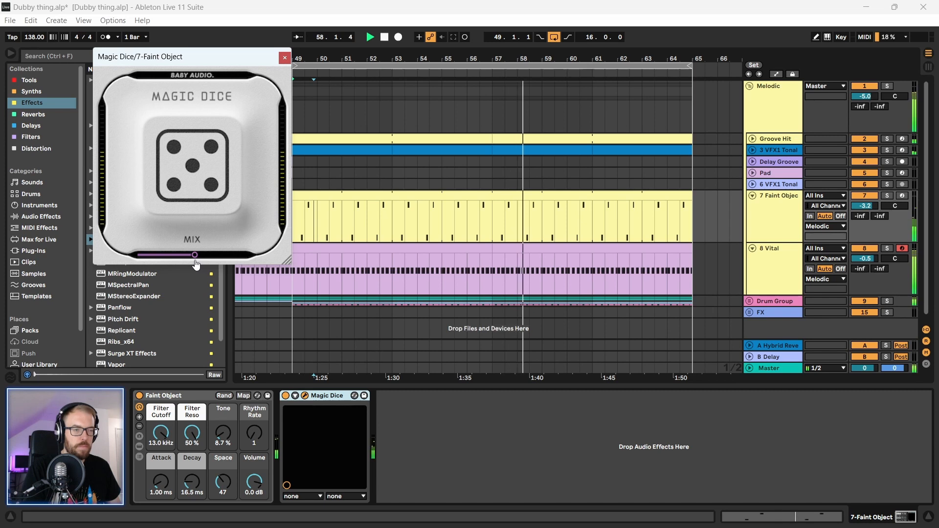
{"action": "left_click", "coordinate": [285, 57]}
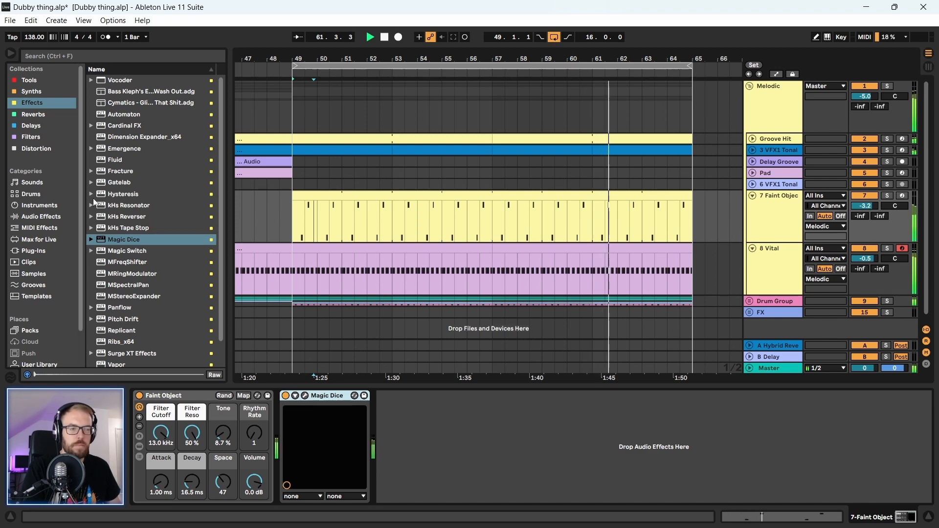
- Raise the Filter 2 cutoff of the Vital synth on track 8 to 41.60 semitones, and stop playback
{"action": "left_click", "coordinate": [791, 258]}
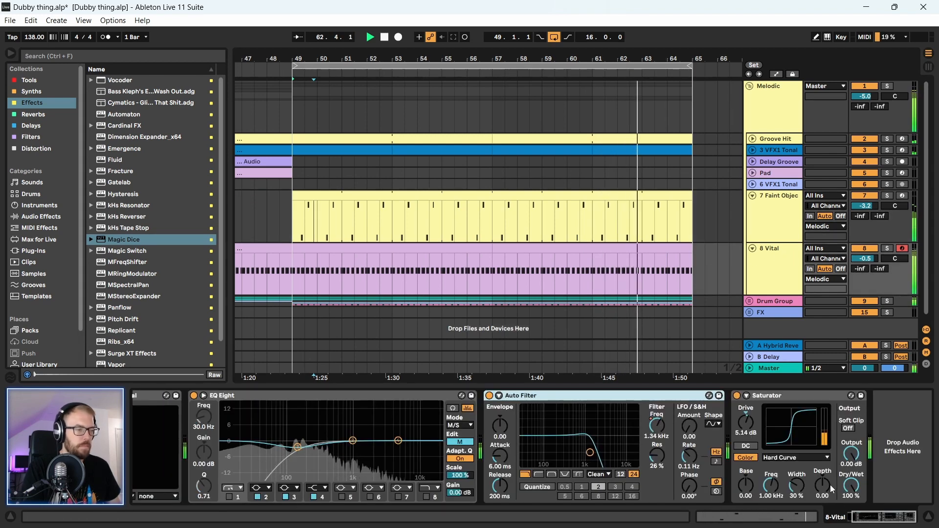
{"action": "left_click", "coordinate": [163, 396]}
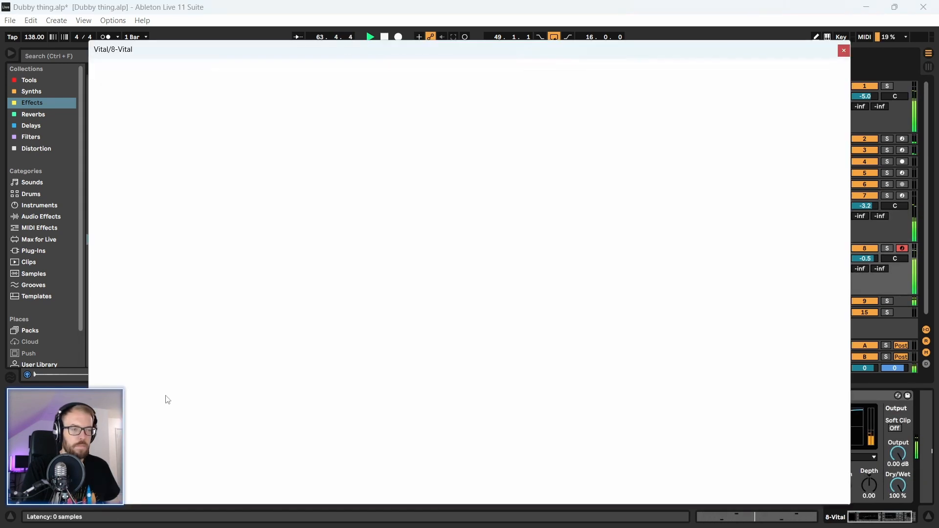
{"action": "left_click", "coordinate": [163, 71]}
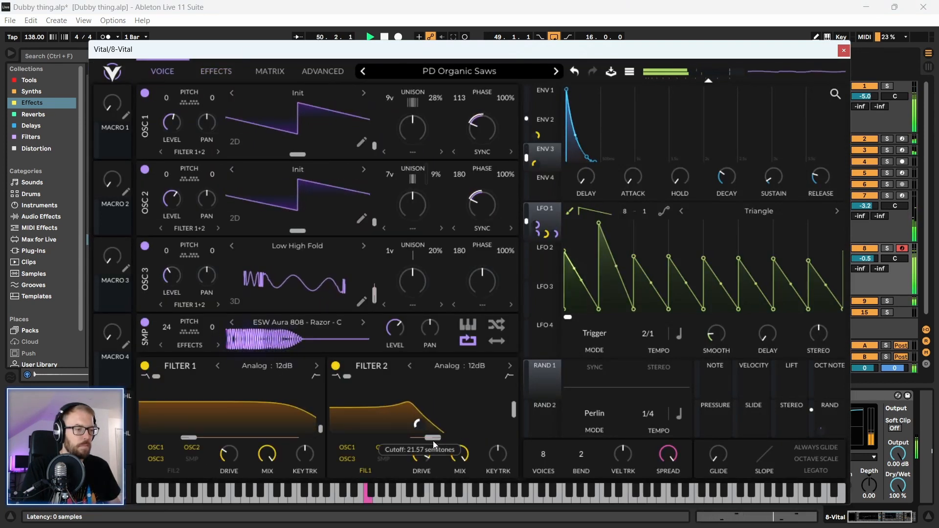
{"action": "left_click_drag", "start_coordinate": [433, 442], "coordinate": [462, 443]}
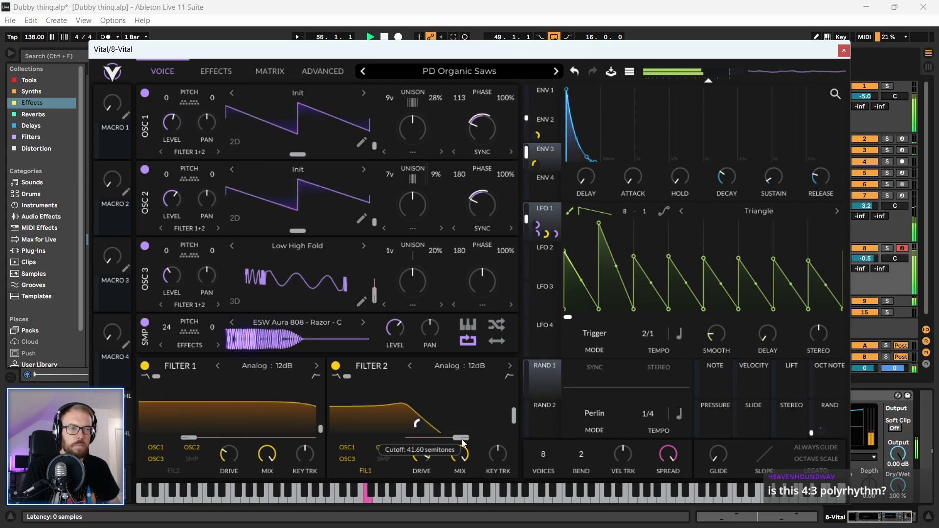
{"action": "left_click_drag", "start_coordinate": [412, 56], "coordinate": [390, 55]}
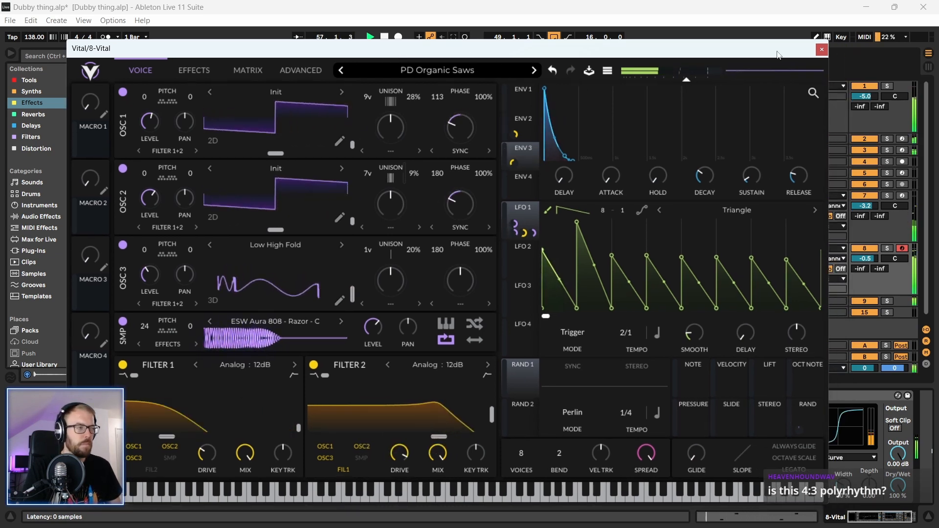
{"action": "key", "text": "space"}
{"action": "left_click", "coordinate": [822, 49]}
{"action": "left_click_drag", "start_coordinate": [456, 55], "coordinate": [454, 45]}
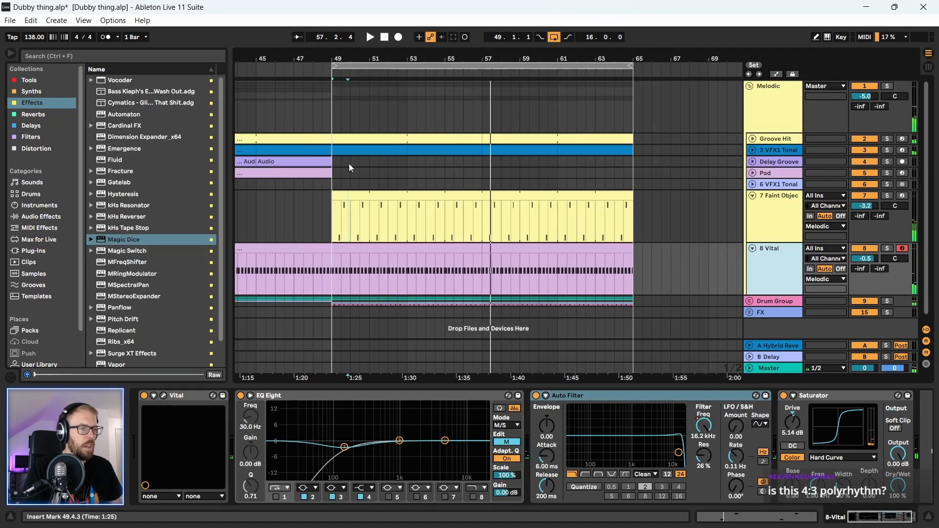
- Add the Krush distortion after Magic Dice on the Faint Object track and load its Bit Crush preset during playback
{"action": "left_click", "coordinate": [333, 224]}
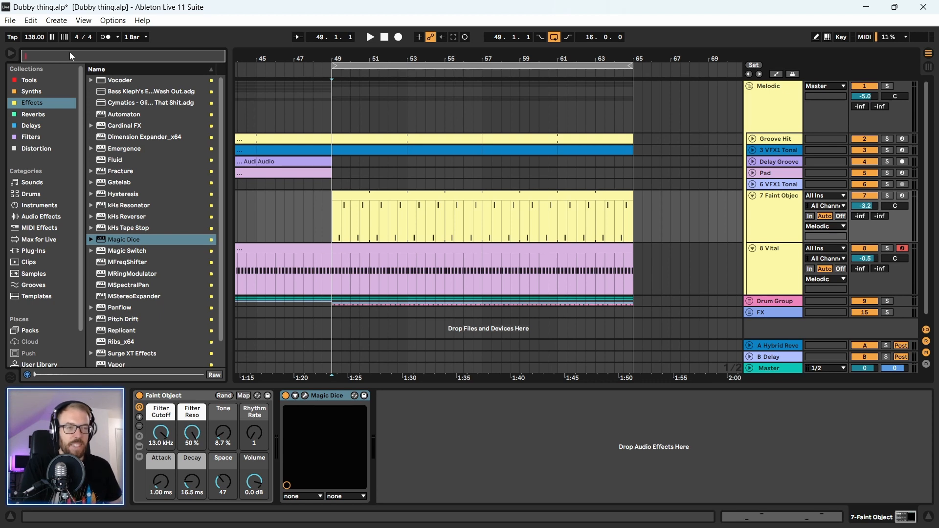
{"action": "left_click", "coordinate": [33, 148]}
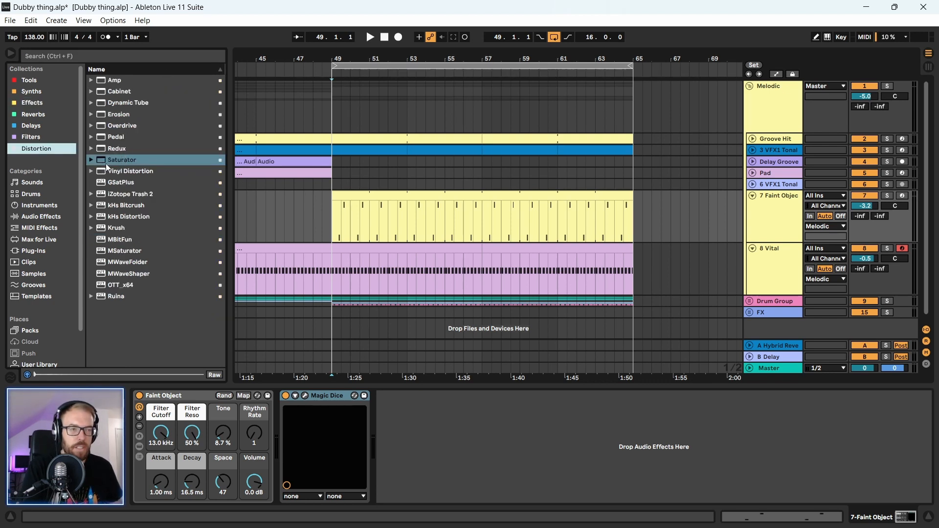
{"action": "mouse_move", "coordinate": [122, 159]}
{"action": "left_mouse_down"}
{"action": "mouse_move", "coordinate": [188, 176]}
{"action": "mouse_move", "coordinate": [120, 159]}
{"action": "left_mouse_up"}
{"action": "double_click", "coordinate": [120, 159]}
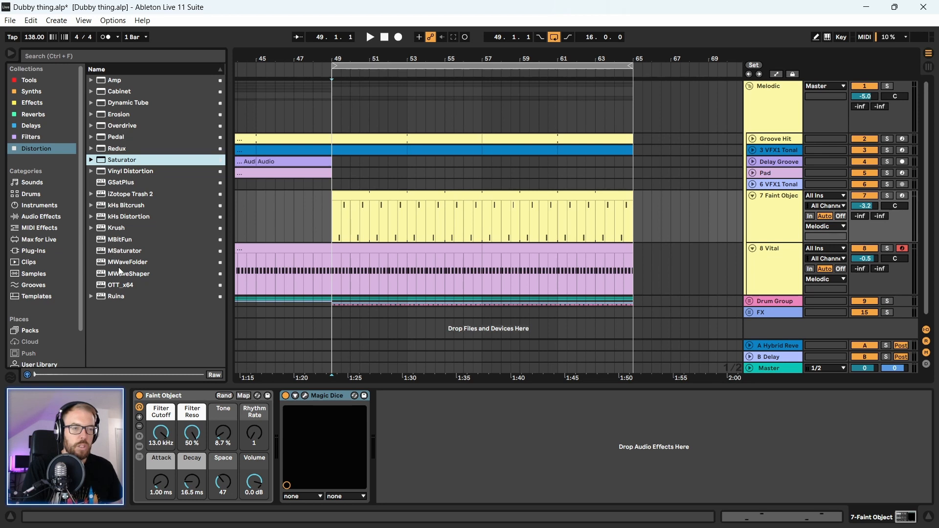
{"action": "left_click", "coordinate": [123, 232]}
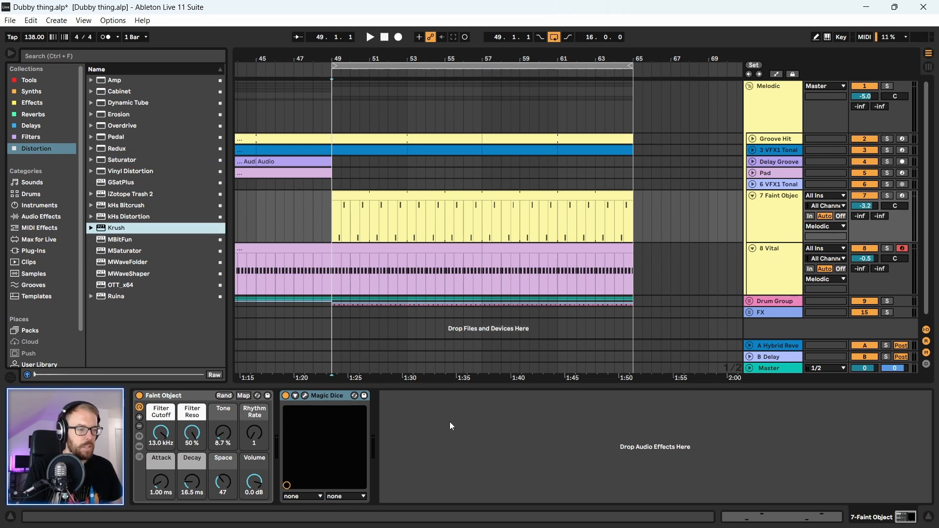
{"action": "key", "text": "Return"}
{"action": "key", "text": "space"}
{"action": "left_click_drag", "start_coordinate": [249, 77], "coordinate": [274, 76]}
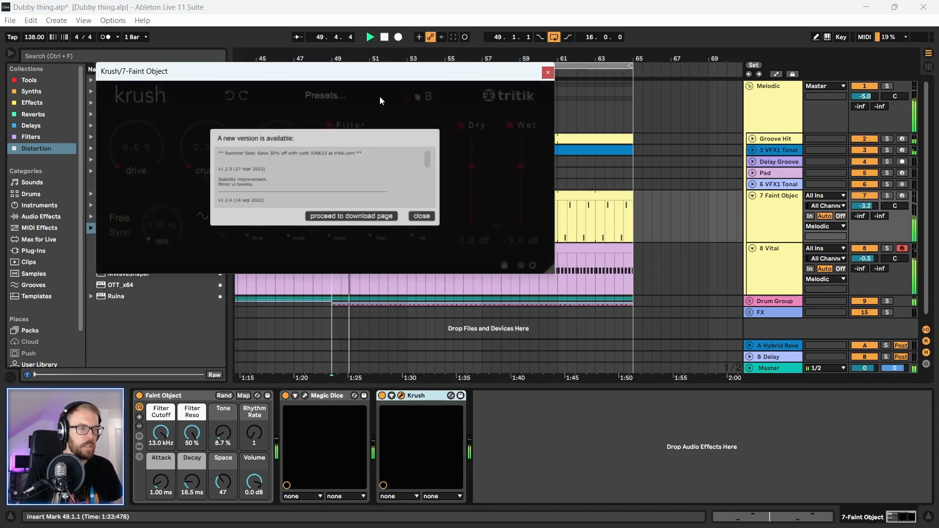
{"action": "left_click", "coordinate": [422, 216]}
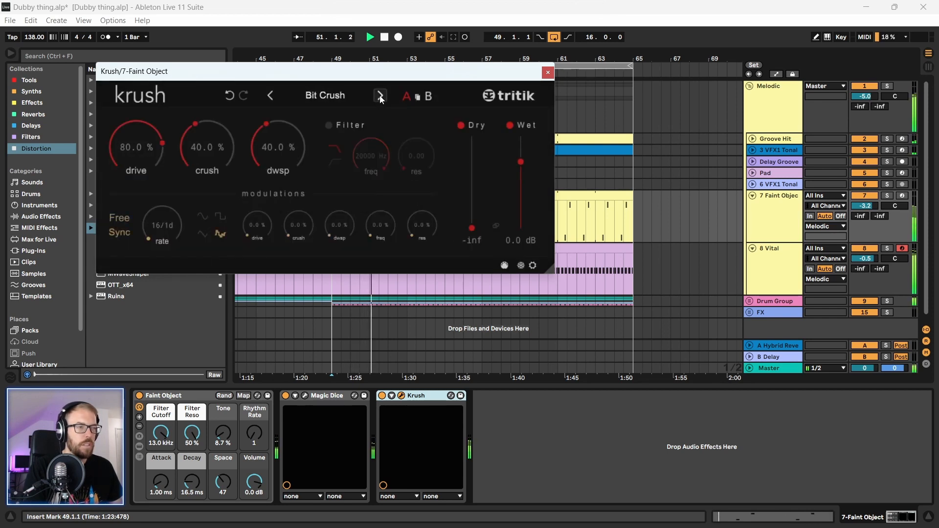
- Enable Krush's filter and lower its cutoff frequency to 8096 Hz
{"action": "left_click_drag", "start_coordinate": [328, 77], "coordinate": [336, 86]}
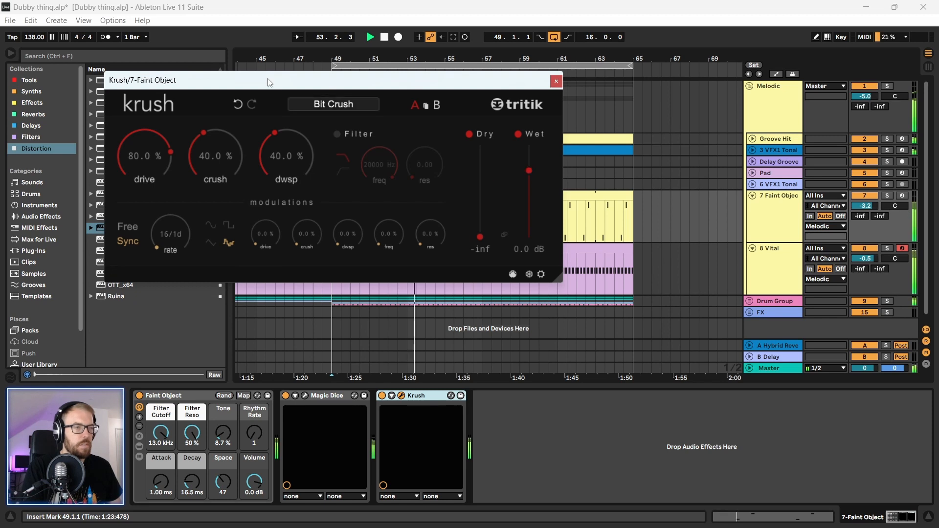
{"action": "left_click_drag", "start_coordinate": [266, 78], "coordinate": [277, 78]}
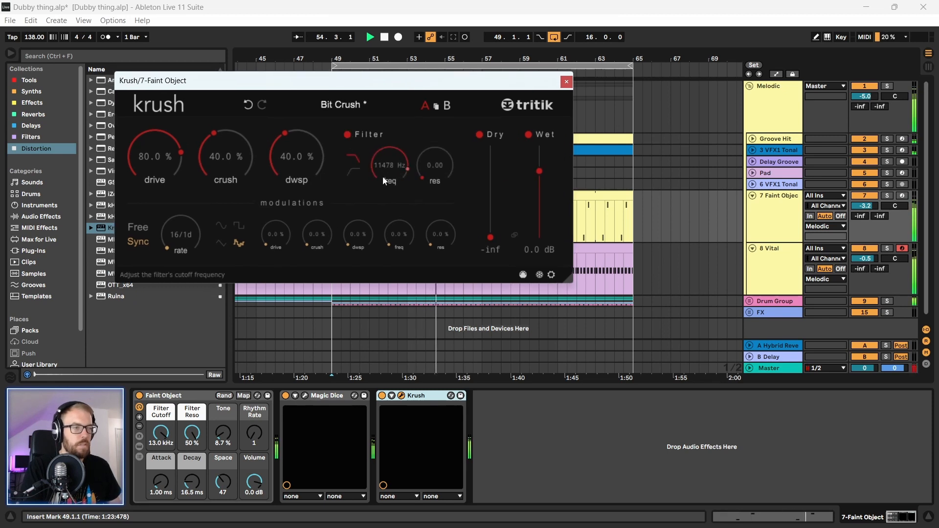
{"action": "mouse_move", "coordinate": [384, 181]}
{"action": "left_mouse_down"}
{"action": "mouse_move", "coordinate": [383, 215]}
{"action": "mouse_move", "coordinate": [374, 177]}
{"action": "left_mouse_up"}
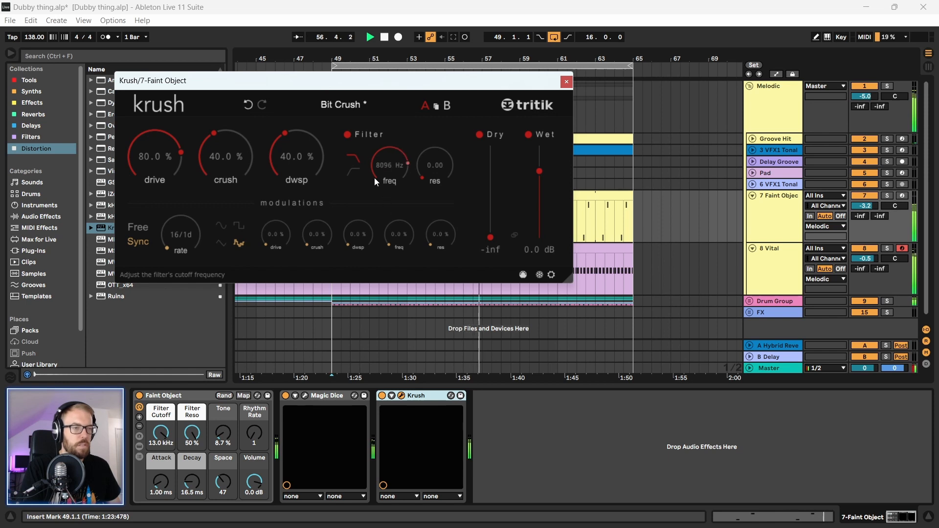
- Audition Krush's presets on the Faint Object track during playback, choose Punch, and close the plug-in window
{"action": "left_click", "coordinate": [399, 103]}
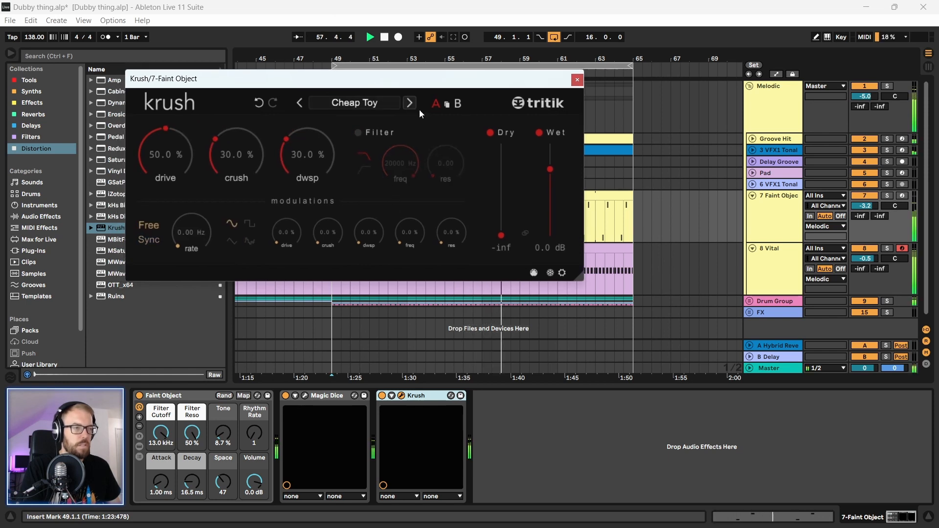
{"action": "left_click", "coordinate": [410, 104]}
{"action": "left_click", "coordinate": [410, 102]}
{"action": "left_click", "coordinate": [416, 102]}
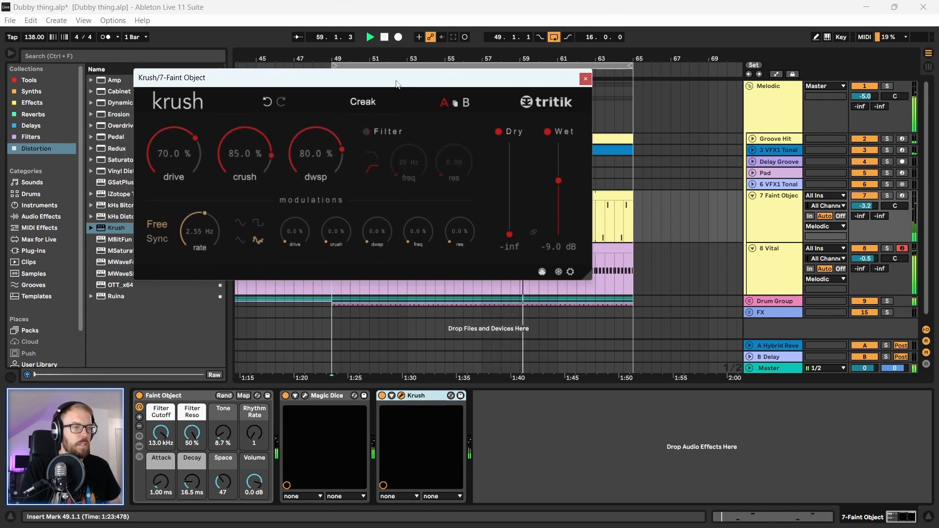
{"action": "left_click", "coordinate": [419, 103]}
{"action": "left_click_drag", "start_coordinate": [375, 80], "coordinate": [364, 94]}
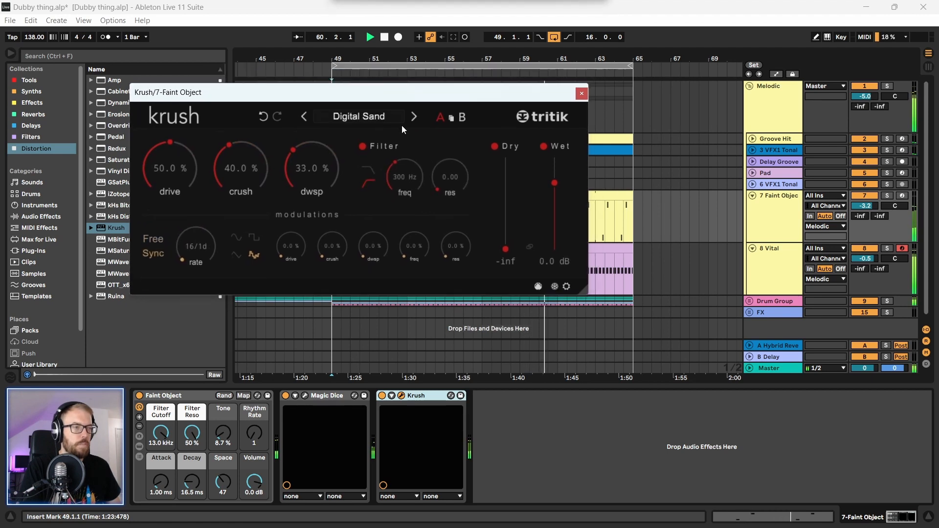
{"action": "left_click", "coordinate": [415, 119]}
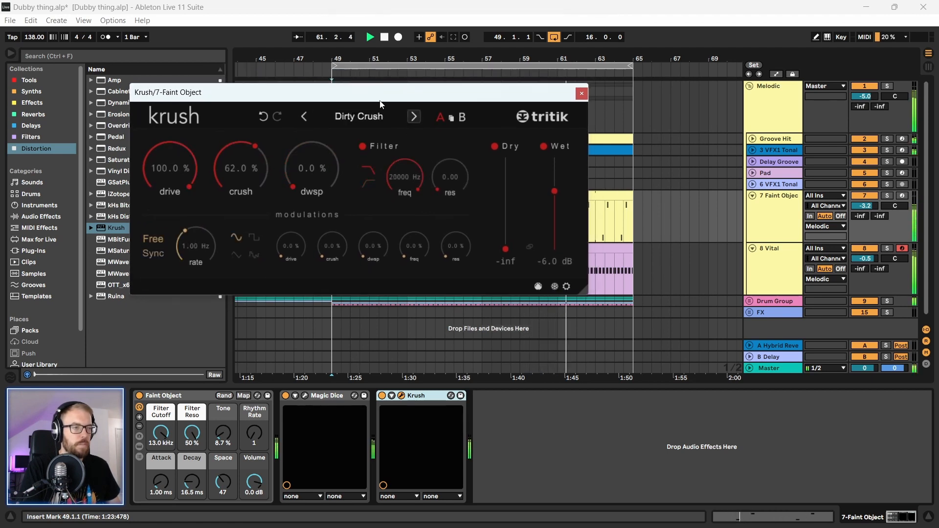
{"action": "left_click", "coordinate": [415, 116]}
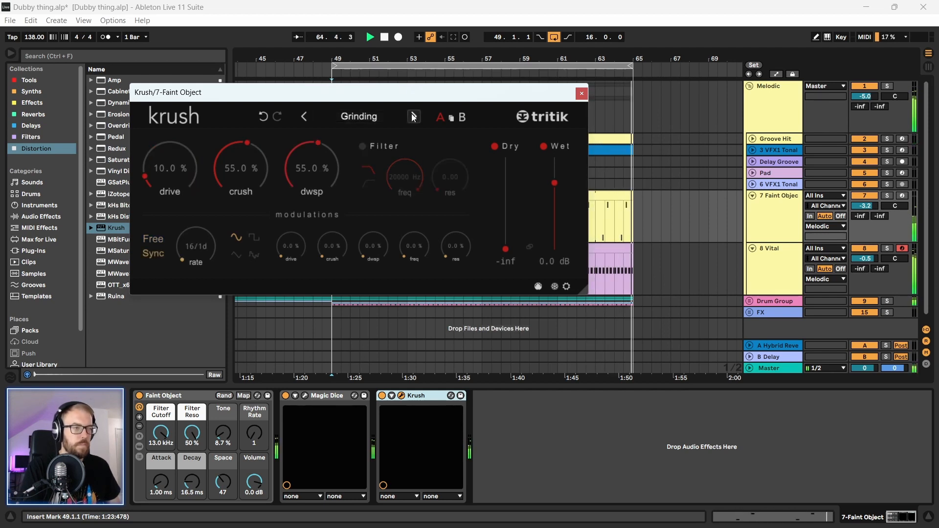
{"action": "left_click", "coordinate": [414, 117]}
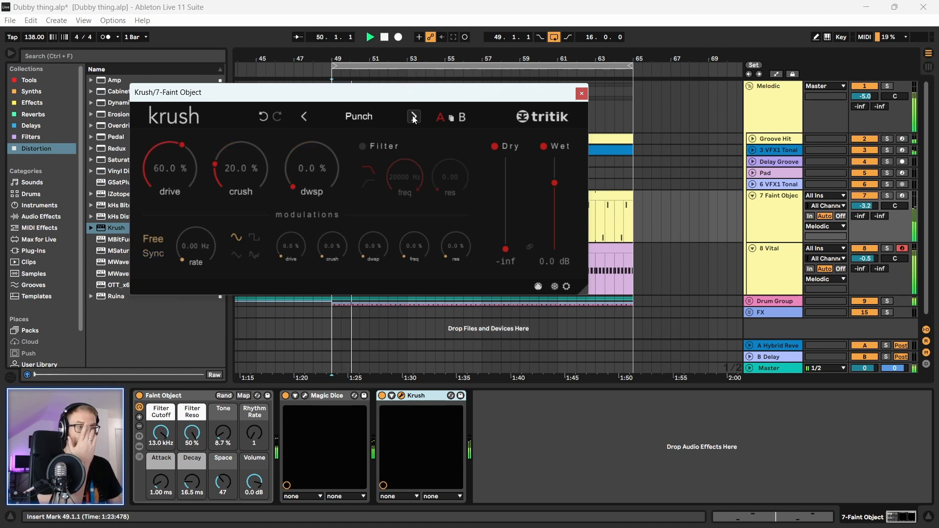
{"action": "left_click_drag", "start_coordinate": [395, 100], "coordinate": [400, 100]}
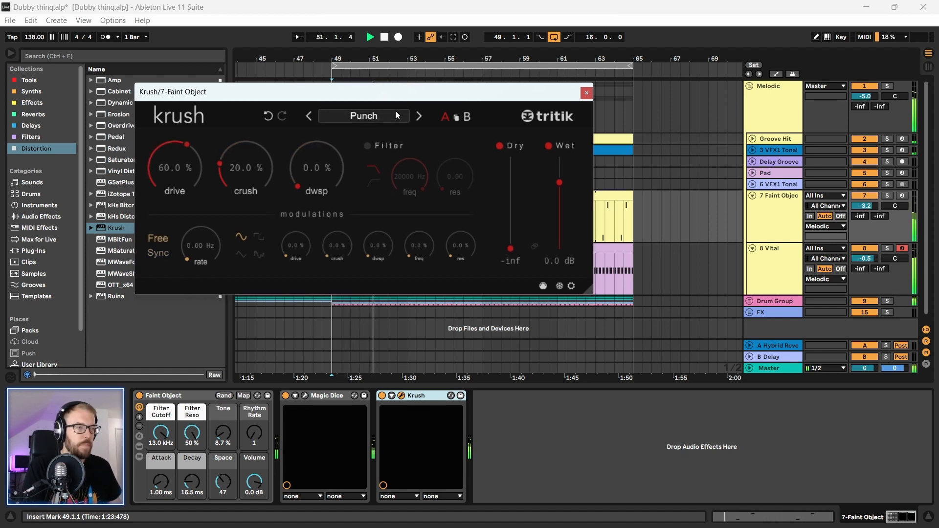
{"action": "left_click", "coordinate": [586, 93]}
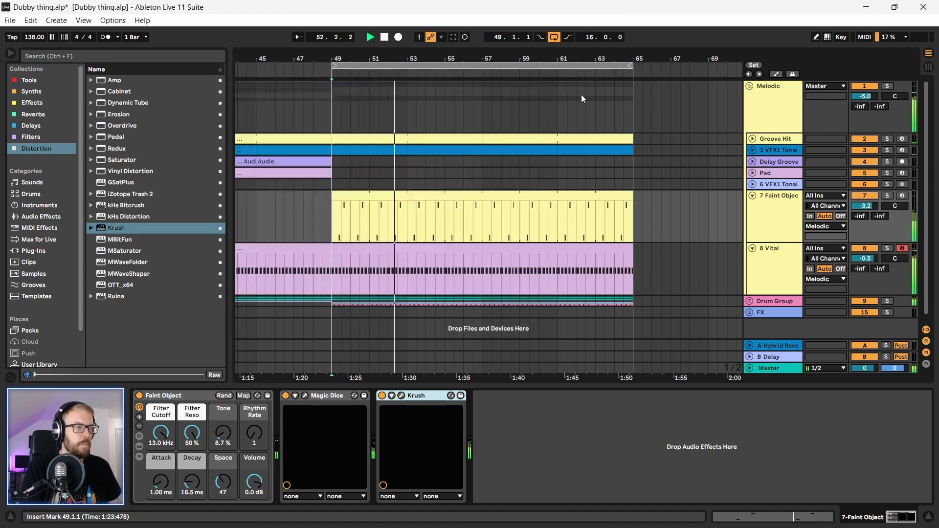
- Lower the Faint Object instrument's Filter Cutoff to 1.66 kHz while the loop plays, and stop playback
{"action": "left_click", "coordinate": [778, 214]}
{"action": "key", "text": "space"}
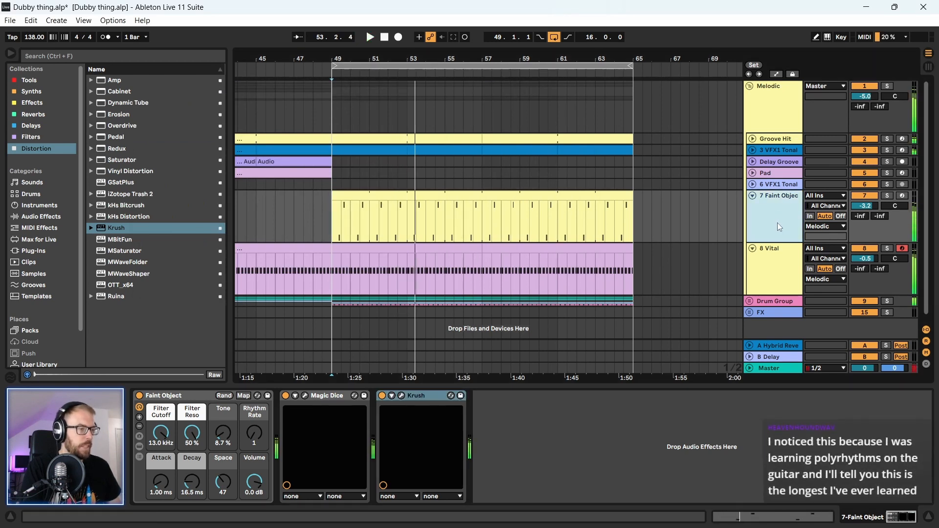
{"action": "key", "text": "space"}
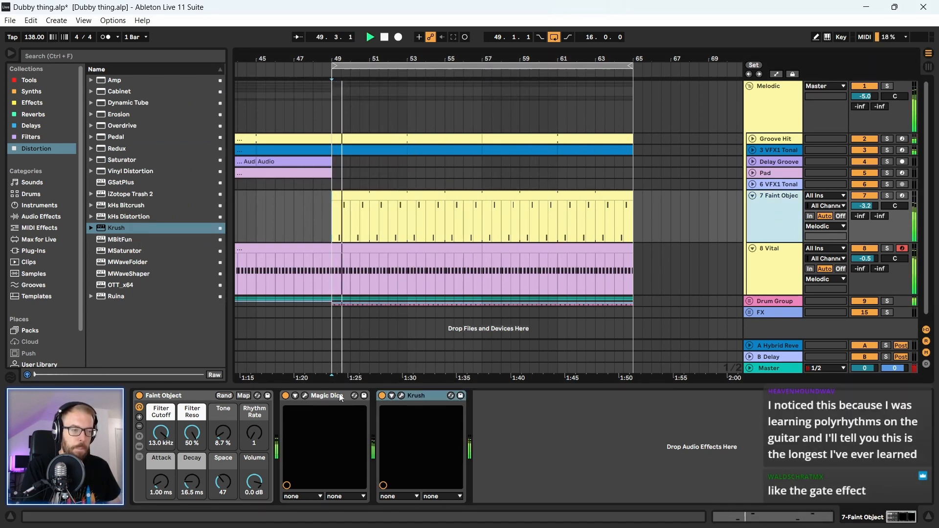
{"action": "left_click", "coordinate": [320, 397]}
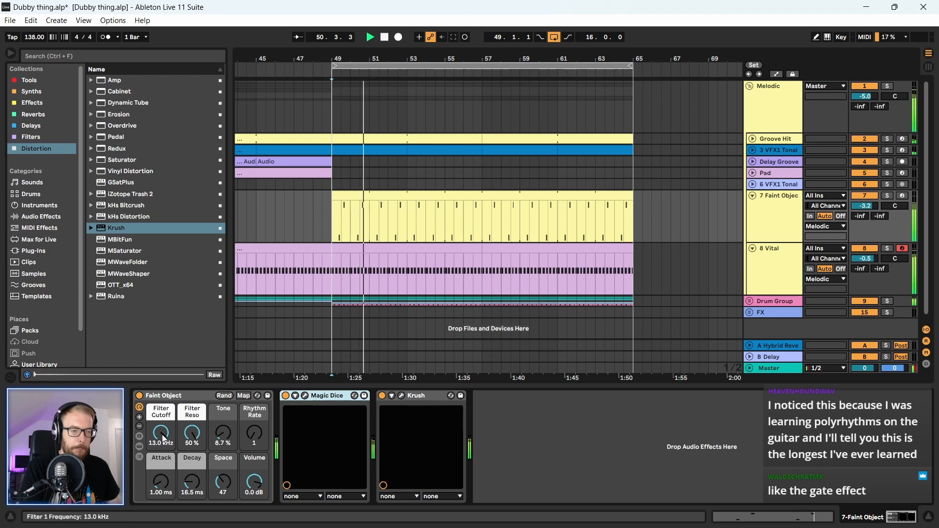
{"action": "left_click_drag", "start_coordinate": [165, 438], "coordinate": [164, 465]}
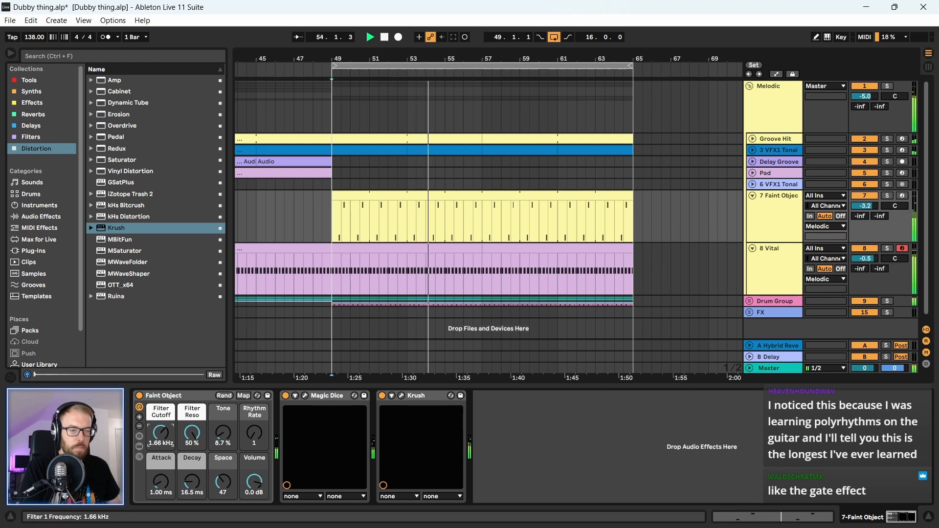
{"action": "left_click", "coordinate": [160, 434]}
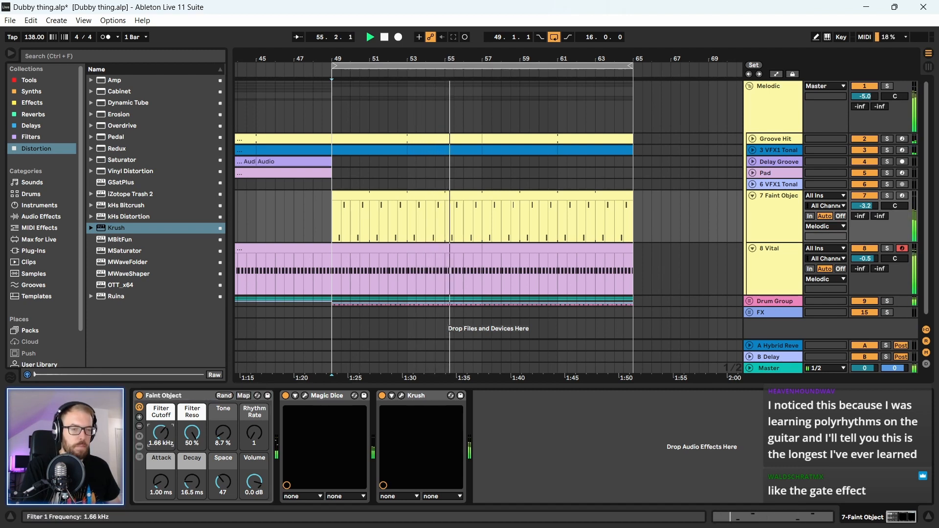
{"action": "key", "text": "space"}
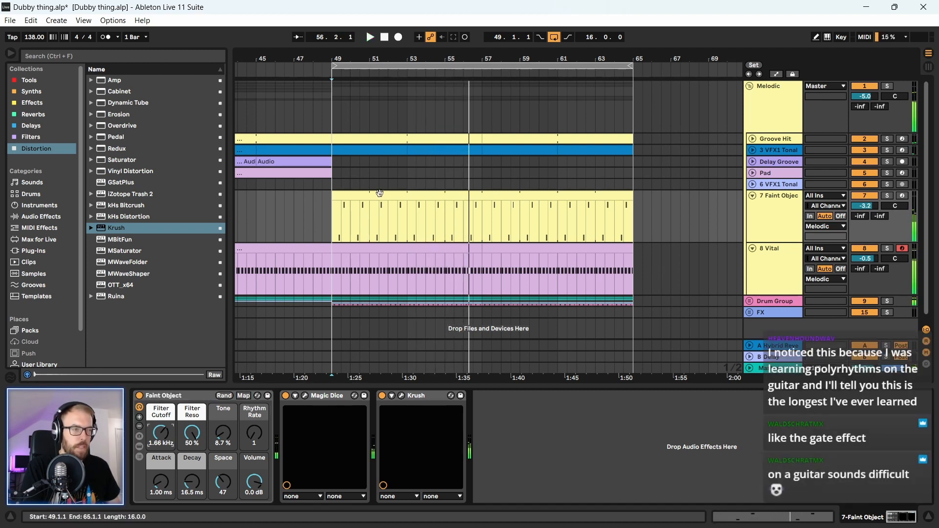
- Try the Faint Object clip's C4 and F4 notes one octave lower during playback
{"action": "double_click", "coordinate": [380, 193]}
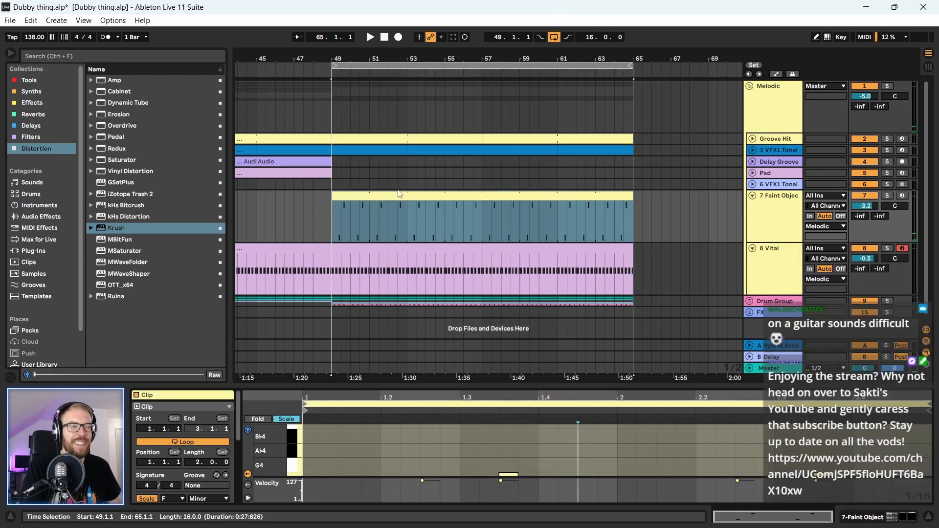
{"action": "left_click_drag", "start_coordinate": [456, 366], "coordinate": [446, 149]}
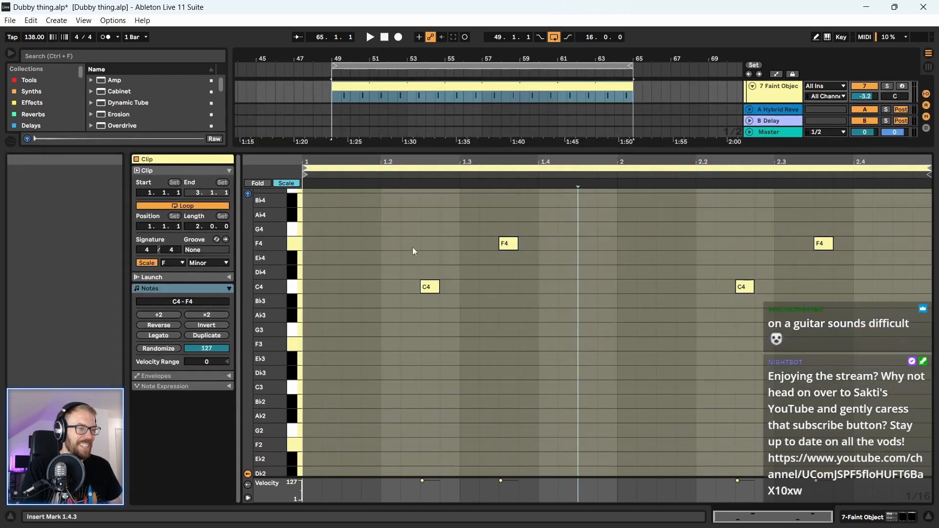
{"action": "left_click_drag", "start_coordinate": [395, 217], "coordinate": [853, 389]}
{"action": "key", "text": "shift+Down"}
{"action": "key", "text": "space"}
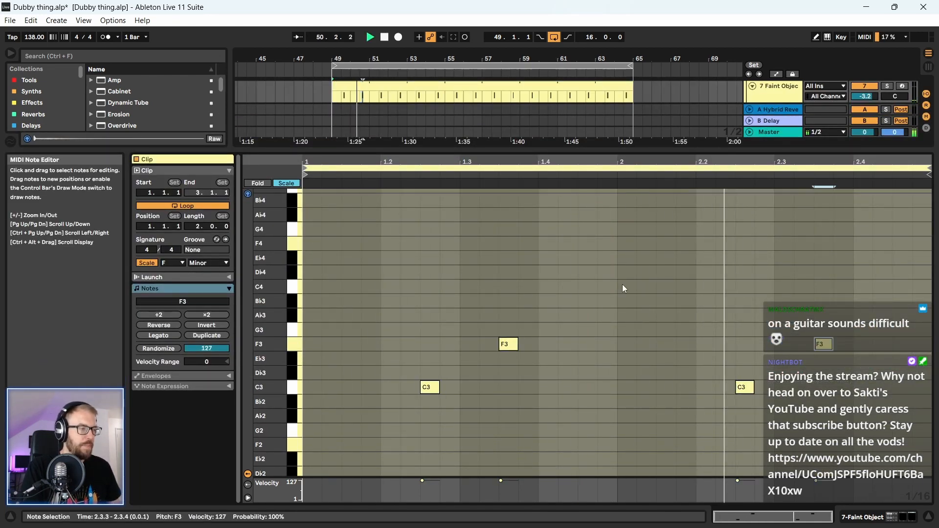
- Transpose all the Faint Object notes back up one octave and hide the clip's note editor
{"action": "left_click_drag", "start_coordinate": [871, 283], "coordinate": [414, 427]}
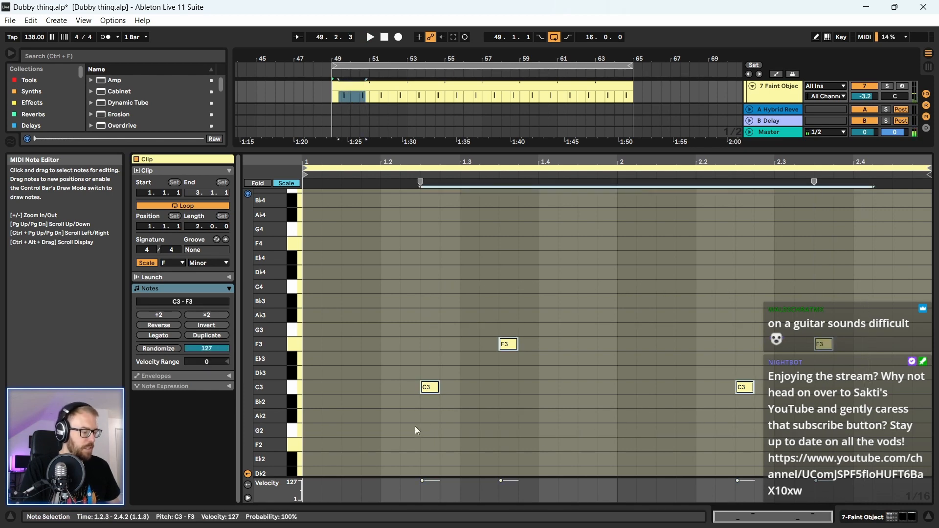
{"action": "key", "text": "shift+Up"}
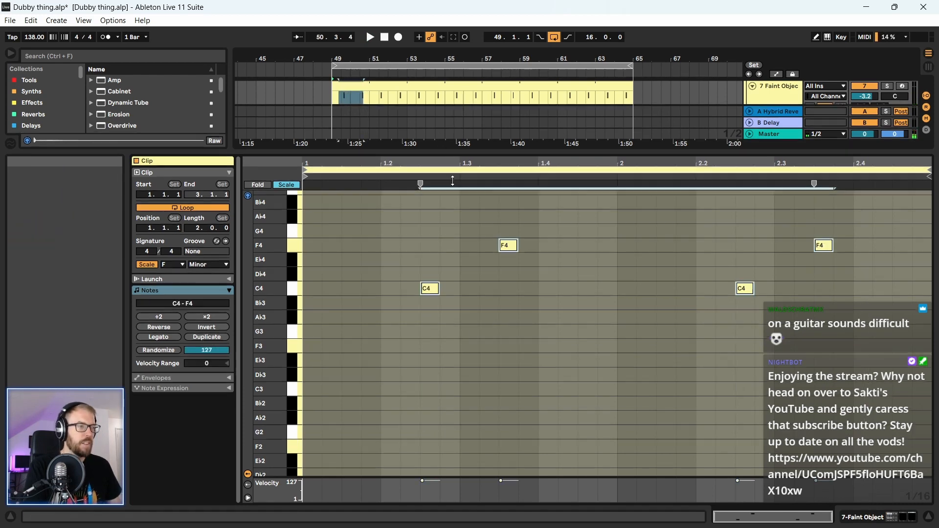
{"action": "key", "text": "ctrl+alt+l"}
- Listen to the Faint Object clip from bar 49, and narrow the browser to give the arrangement more room
{"action": "left_click", "coordinate": [509, 196]}
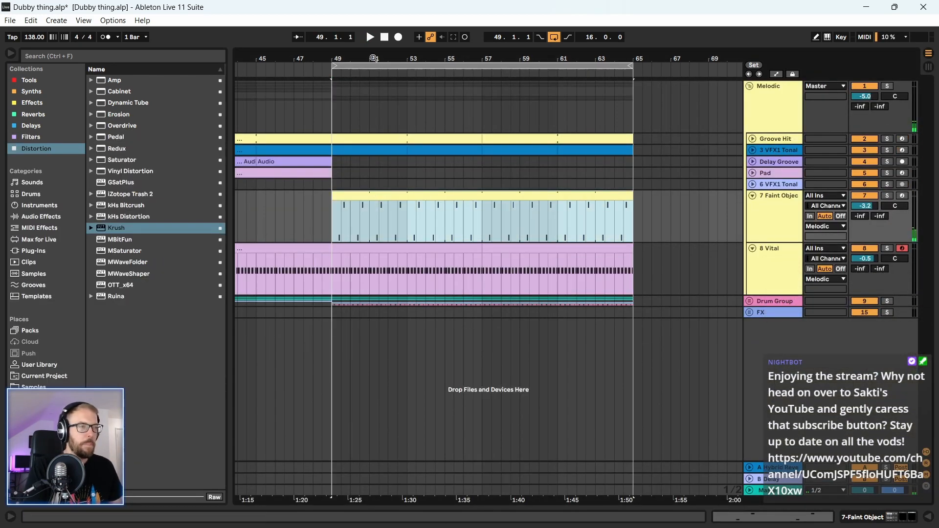
{"action": "left_click_drag", "start_coordinate": [375, 59], "coordinate": [374, 51]}
{"action": "key", "text": "space"}
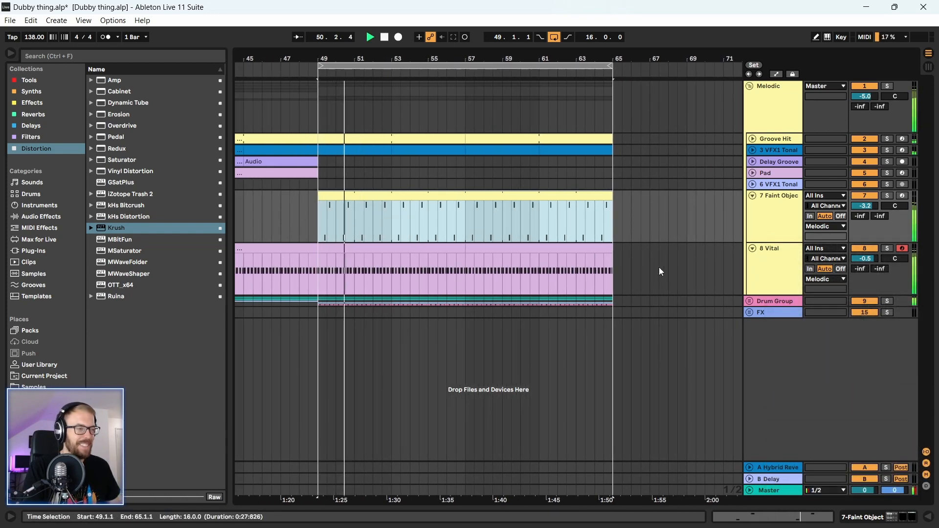
{"action": "left_click_drag", "start_coordinate": [594, 59], "coordinate": [593, 51]}
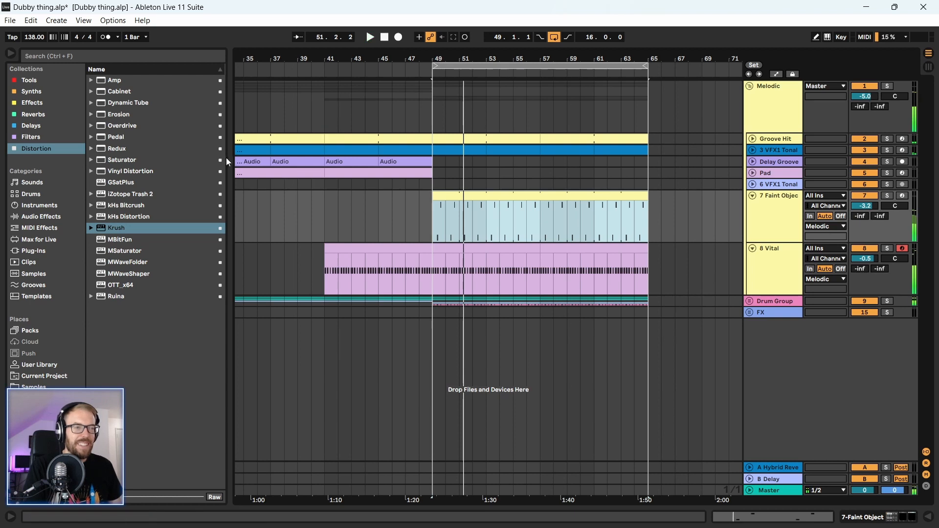
{"action": "left_click_drag", "start_coordinate": [232, 156], "coordinate": [192, 167]}
{"action": "key", "text": "space"}
- Play the arrangement from bar 41, where the Vital part begins, to hear the lead-in to the Faint Object clip
{"action": "left_click", "coordinate": [338, 206]}
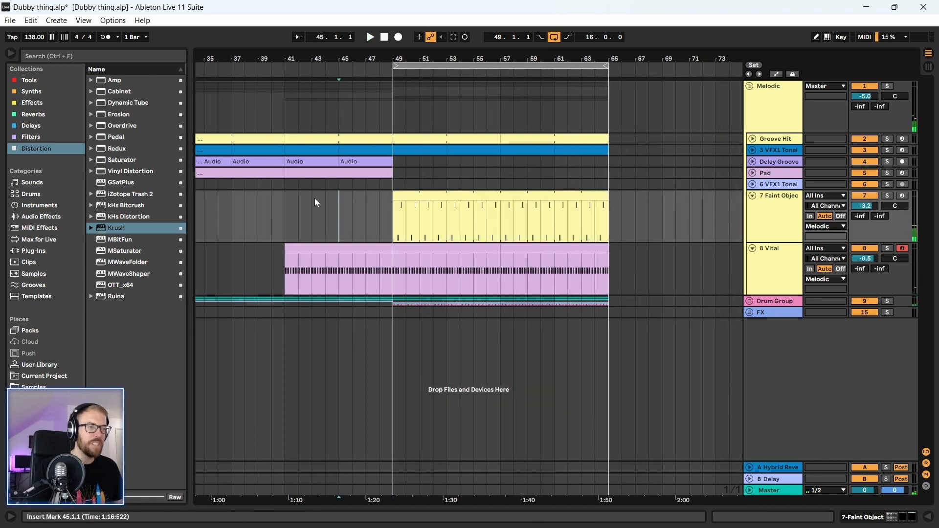
{"action": "left_click_drag", "start_coordinate": [323, 59], "coordinate": [378, 56]}
{"action": "left_click", "coordinate": [344, 213]}
{"action": "key", "text": "space"}
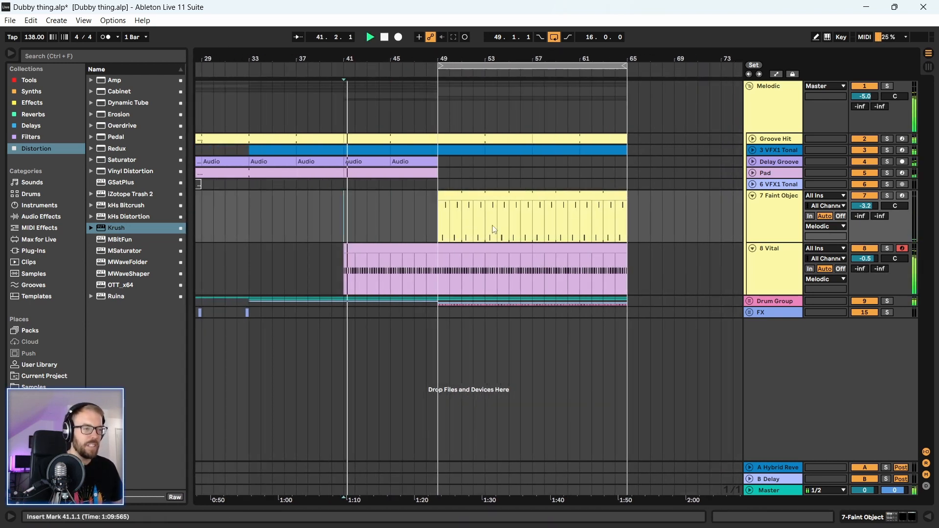
{"action": "left_click", "coordinate": [775, 200]}
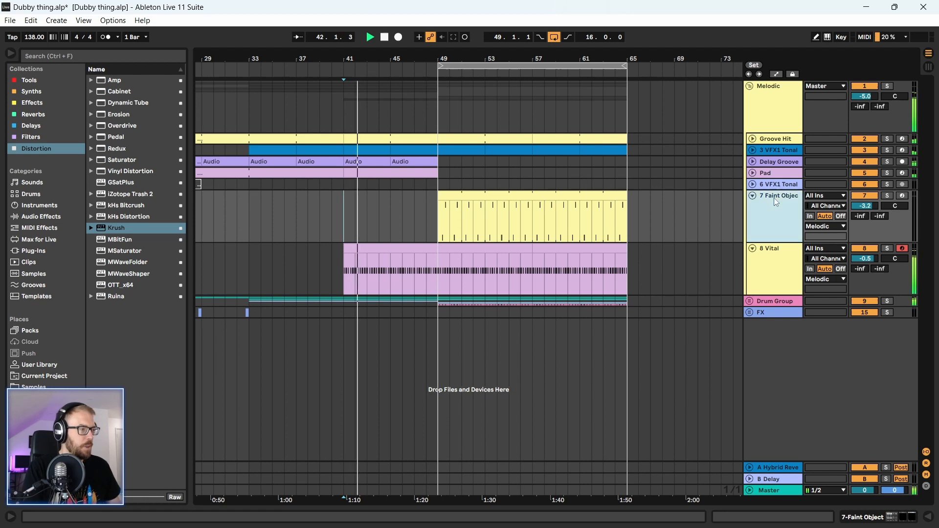
{"action": "left_click", "coordinate": [759, 255]}
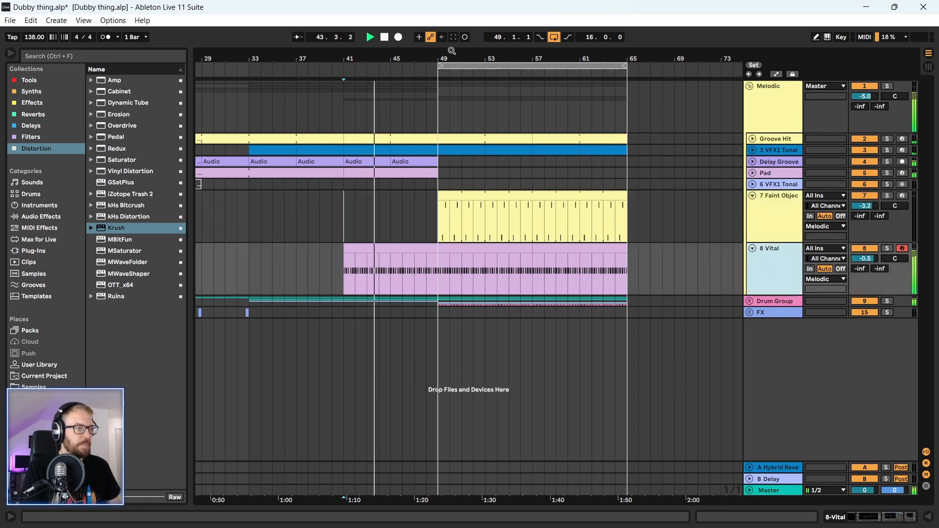
{"action": "left_click_drag", "start_coordinate": [450, 55], "coordinate": [505, 50]}
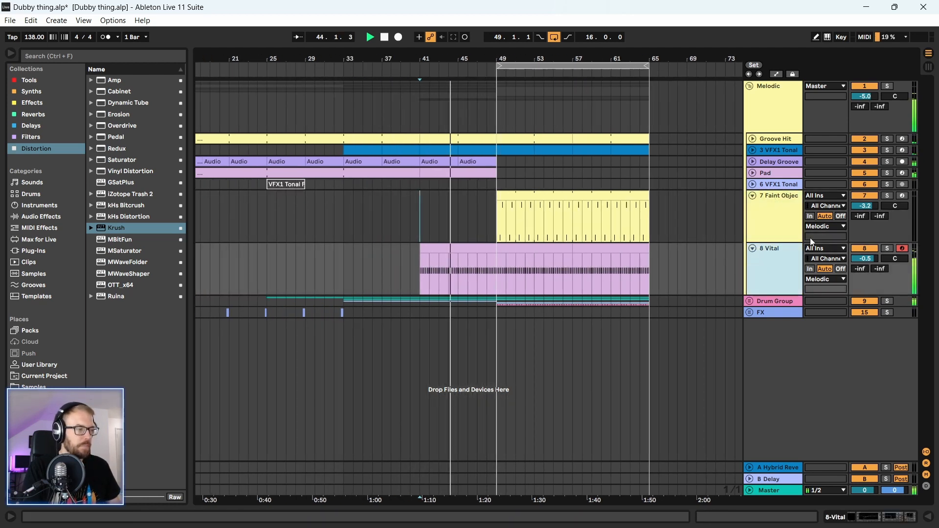
- Solo the Vital track, loop its clips from bar 41 to bar 65, and start playback
{"action": "left_click", "coordinate": [886, 248]}
{"action": "left_click_drag", "start_coordinate": [574, 266], "coordinate": [420, 266]}
{"action": "key", "text": "space"}
{"action": "left_click", "coordinate": [774, 254]}
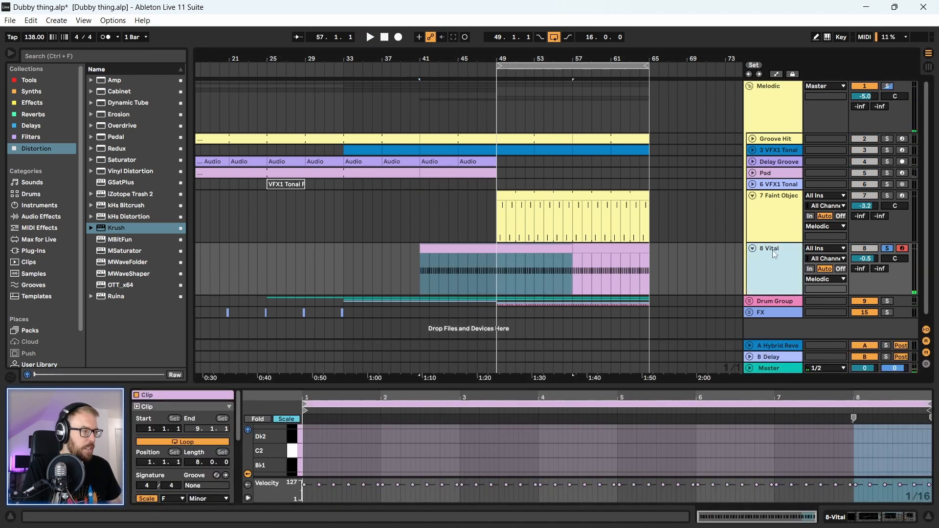
{"action": "left_click", "coordinate": [489, 250]}
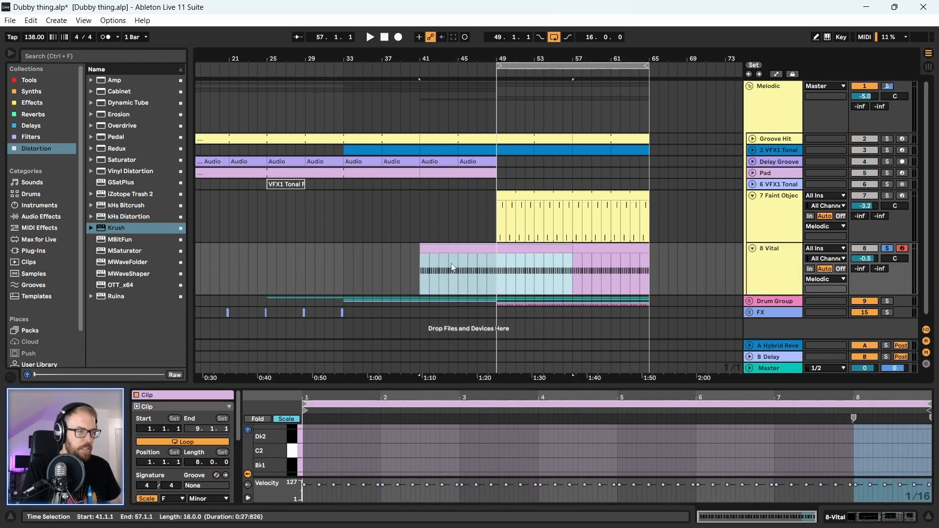
{"action": "left_click_drag", "start_coordinate": [421, 281], "coordinate": [650, 287]}
{"action": "key", "text": "ctrl+l"}
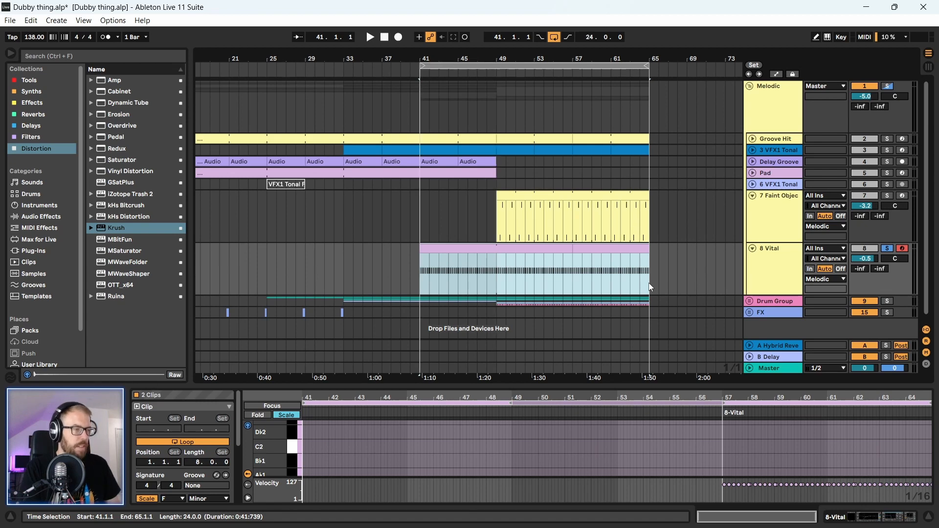
{"action": "key", "text": "space"}
- Open the Vital synth's interface while the soloed part plays, and reduce its stereo spread and the sample level
{"action": "left_click", "coordinate": [773, 256]}
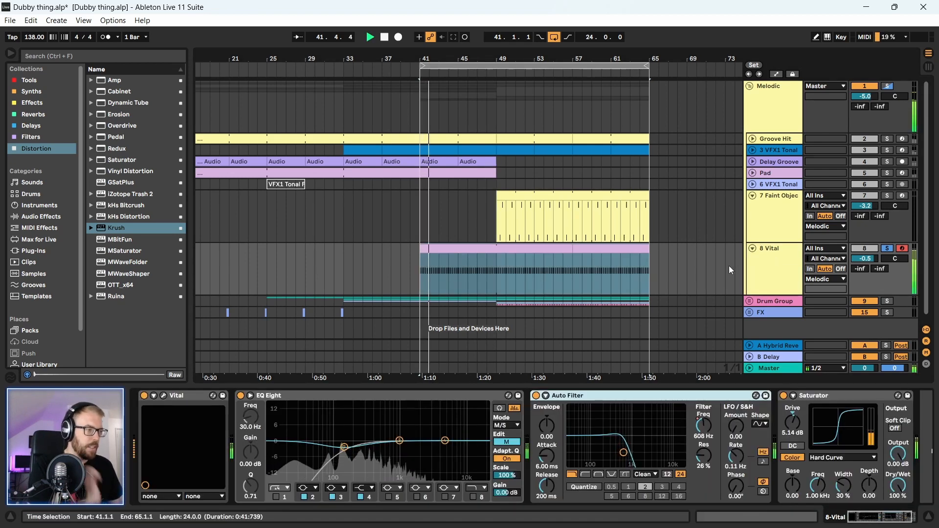
{"action": "left_click", "coordinate": [163, 395]}
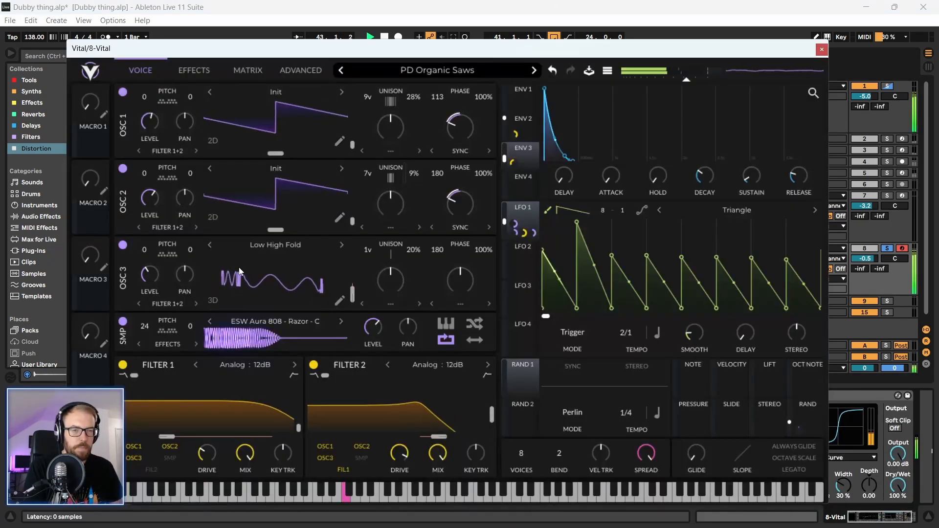
{"action": "left_click_drag", "start_coordinate": [207, 50], "coordinate": [220, 48]}
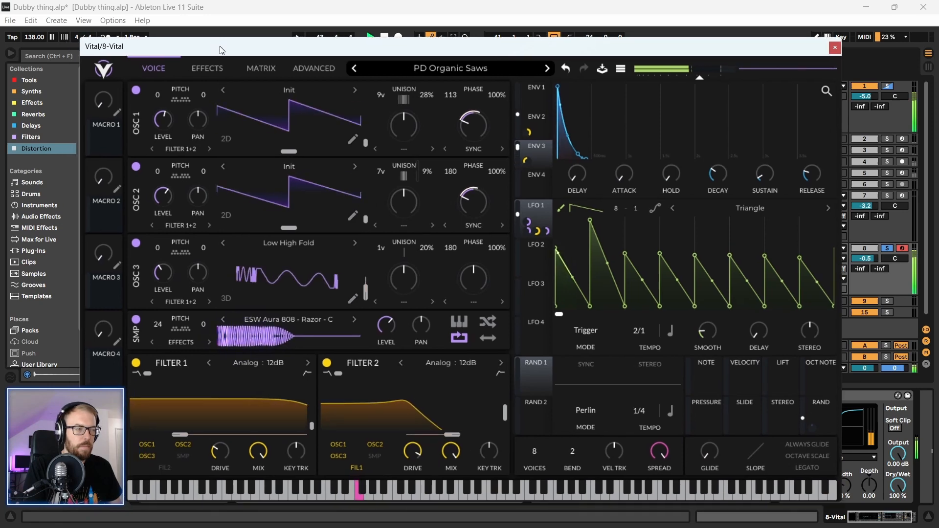
{"action": "left_click", "coordinate": [835, 46]}
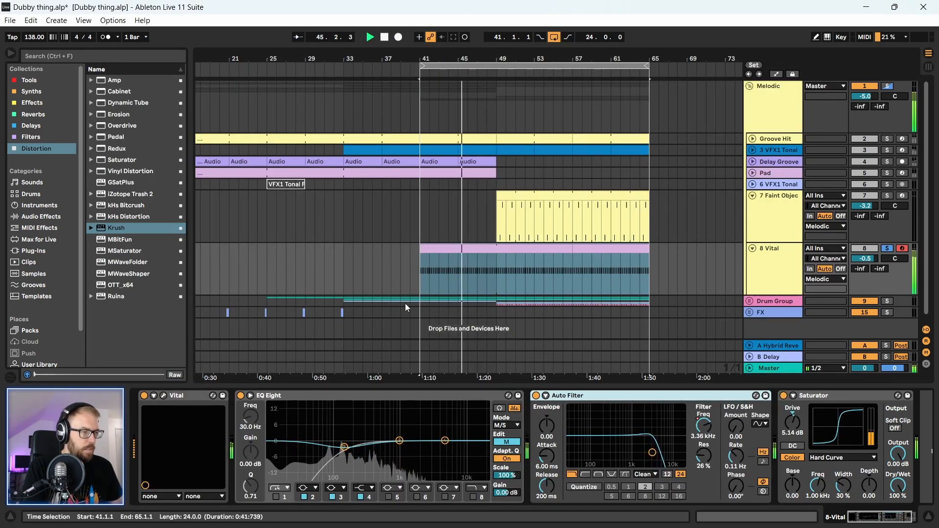
{"action": "left_click", "coordinate": [163, 396]}
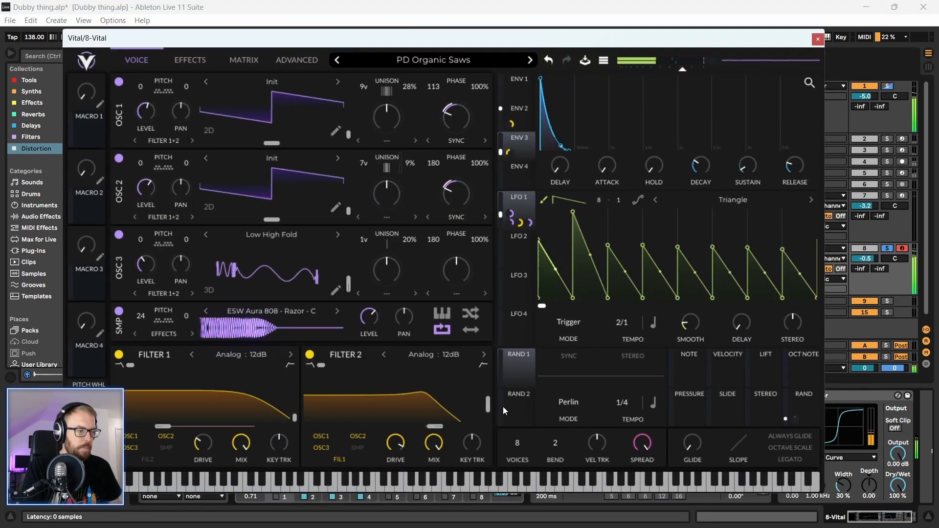
{"action": "left_click_drag", "start_coordinate": [638, 444], "coordinate": [641, 461]}
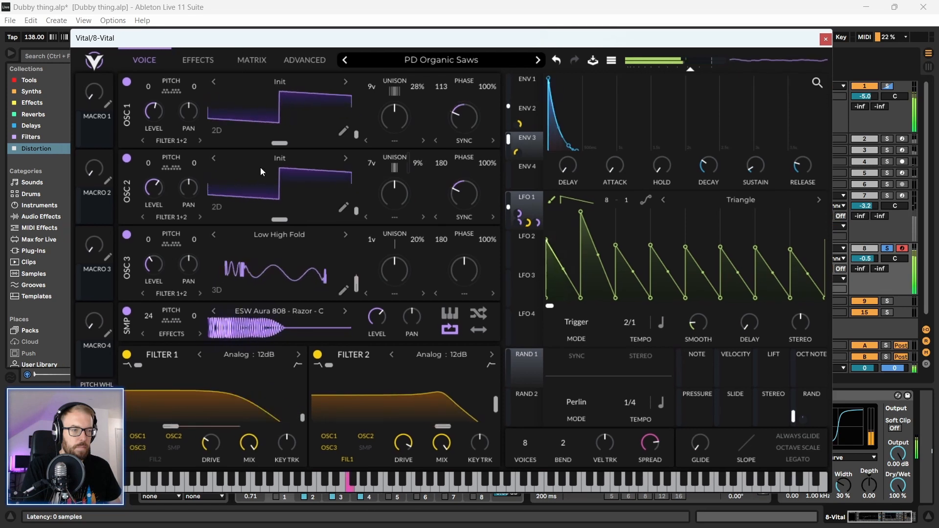
{"action": "mouse_move", "coordinate": [377, 325]}
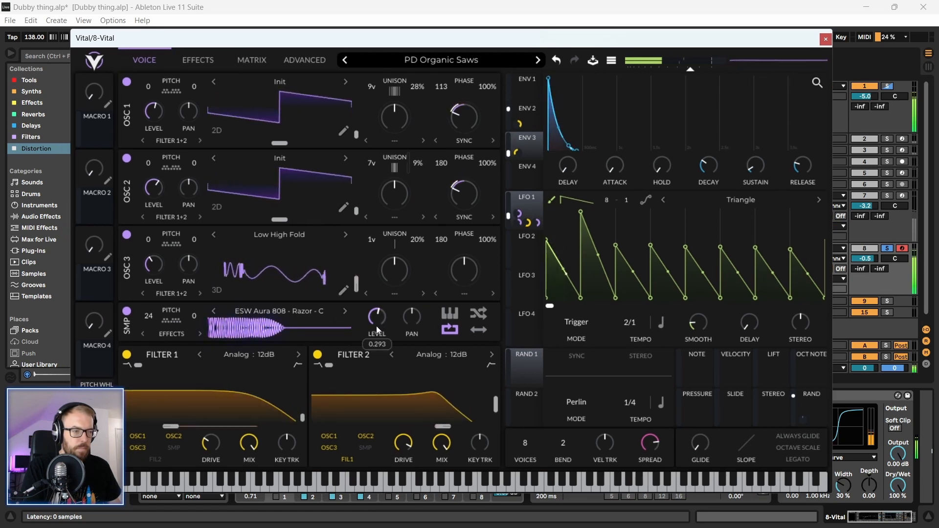
{"action": "left_click_drag", "start_coordinate": [377, 327], "coordinate": [384, 284]}
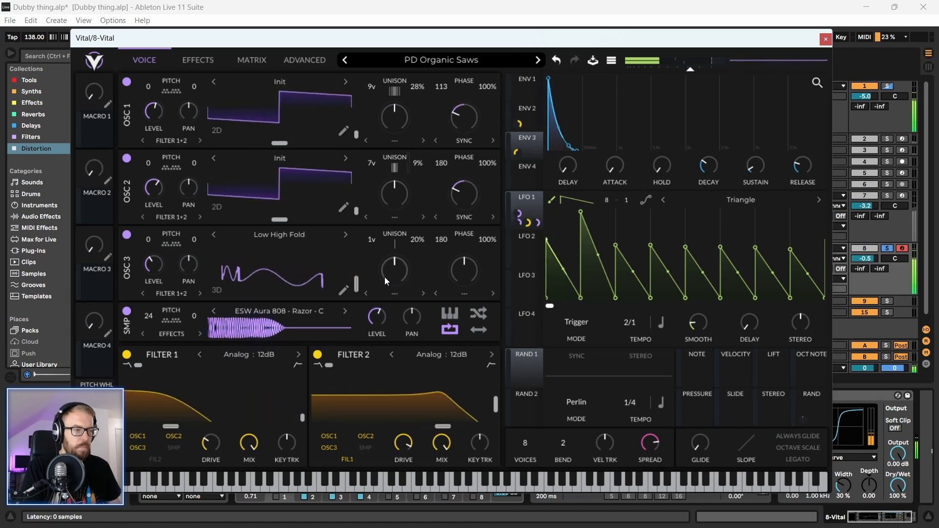
- Set oscillator 1's unison detune to 6% in Vital, review its flanger and reverb effects, and close the synth
{"action": "left_click_drag", "start_coordinate": [357, 44], "coordinate": [363, 44]}
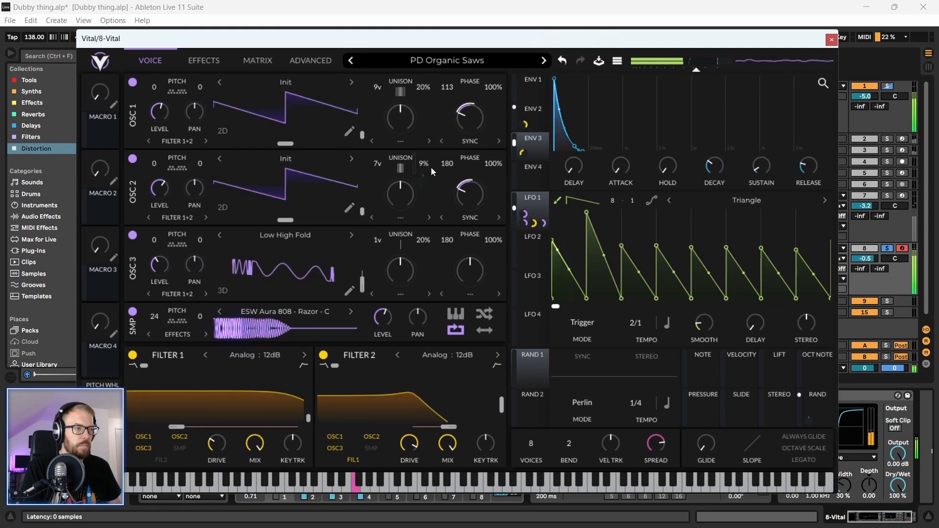
{"action": "left_click_drag", "start_coordinate": [427, 87], "coordinate": [425, 99]}
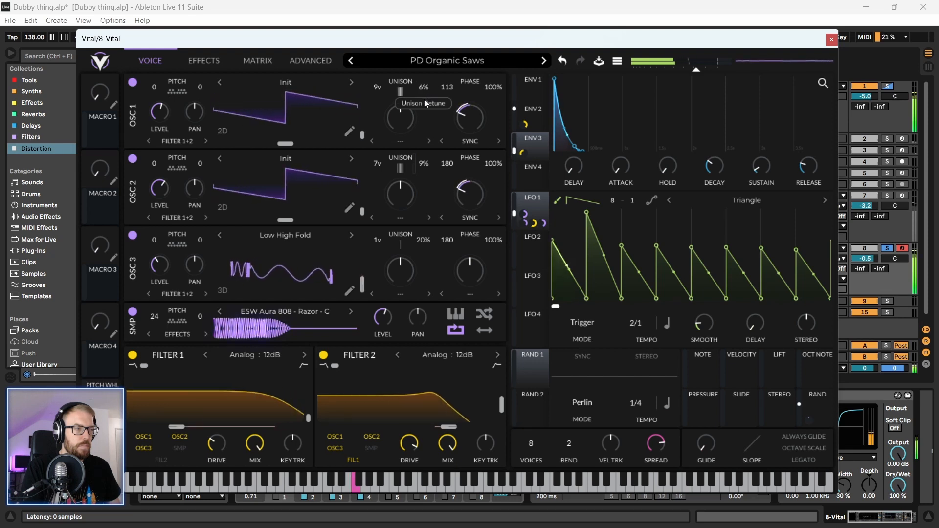
{"action": "left_click", "coordinate": [222, 63]}
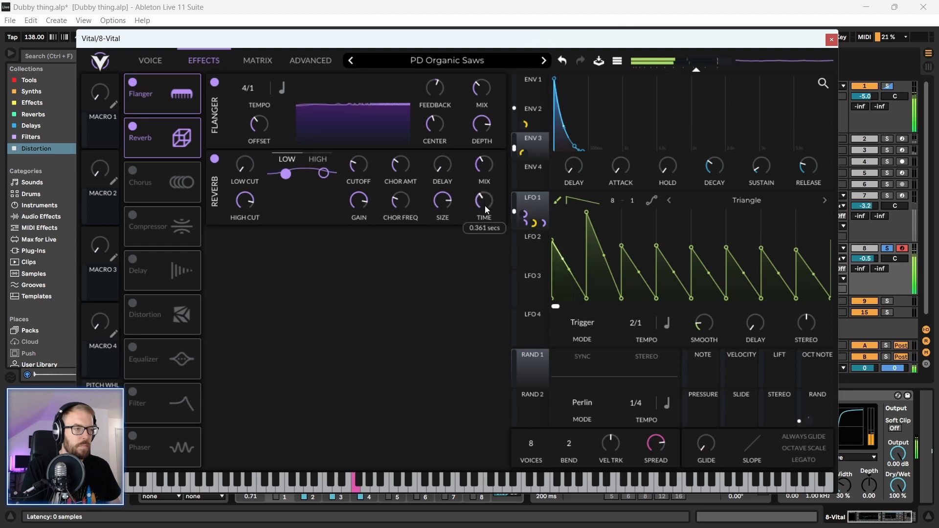
{"action": "left_click_drag", "start_coordinate": [433, 38], "coordinate": [430, 41]}
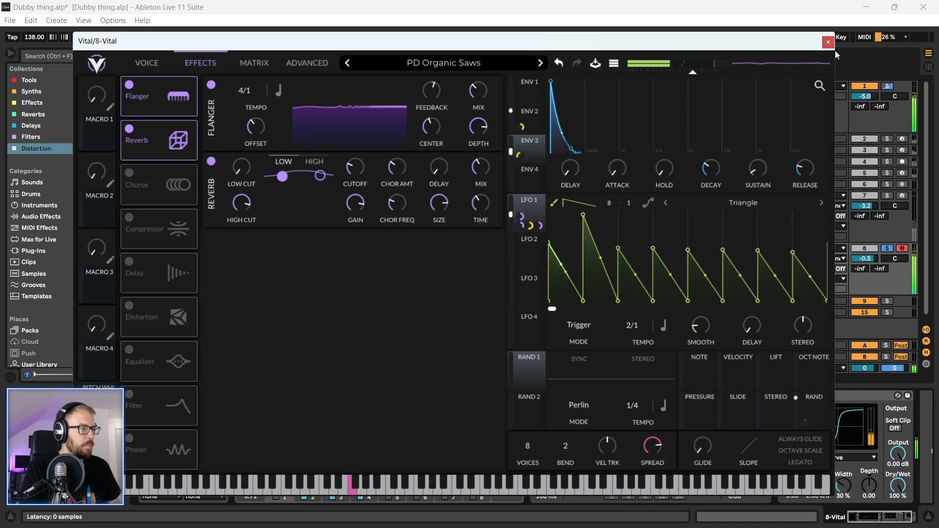
{"action": "left_click", "coordinate": [828, 43]}
- Extend the first Vital clip to bar 65 over the second clip, and split it at bar 49
{"action": "left_click", "coordinate": [455, 249]}
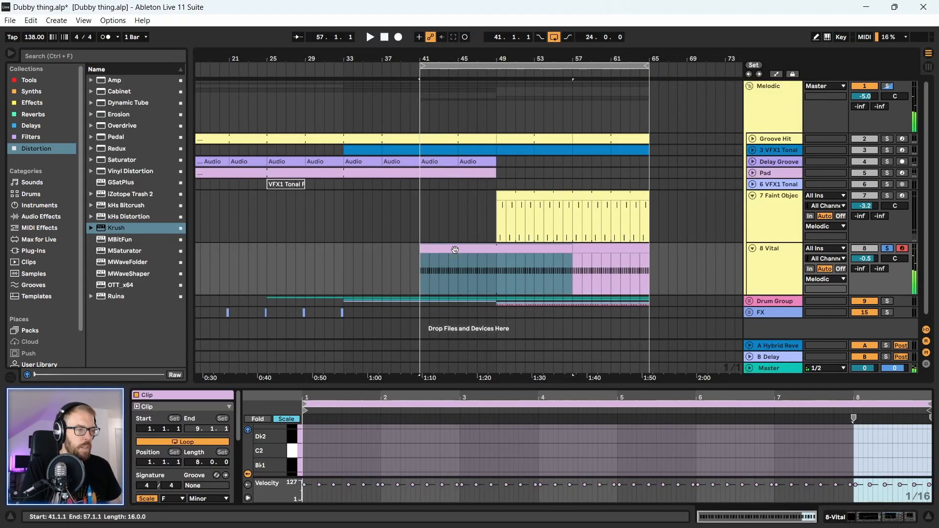
{"action": "left_click", "coordinate": [491, 276]}
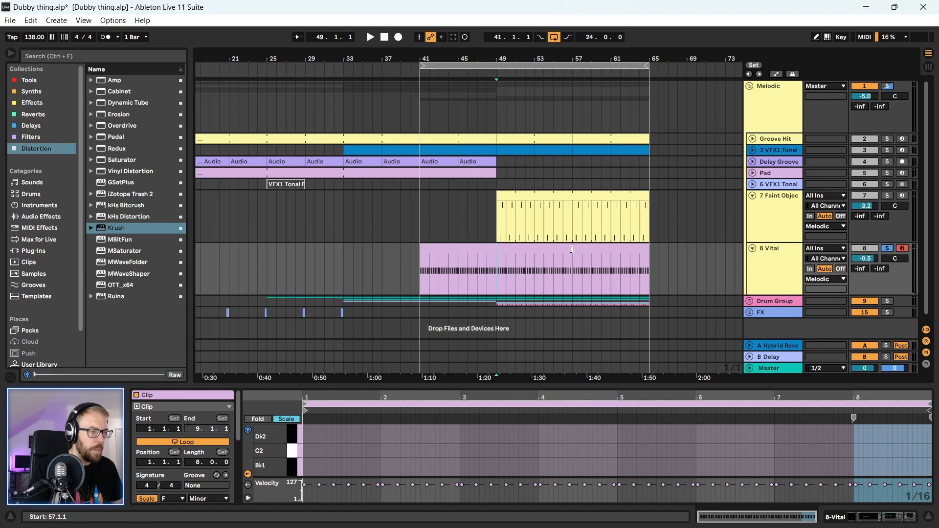
{"action": "left_click_drag", "start_coordinate": [572, 249], "coordinate": [653, 257]}
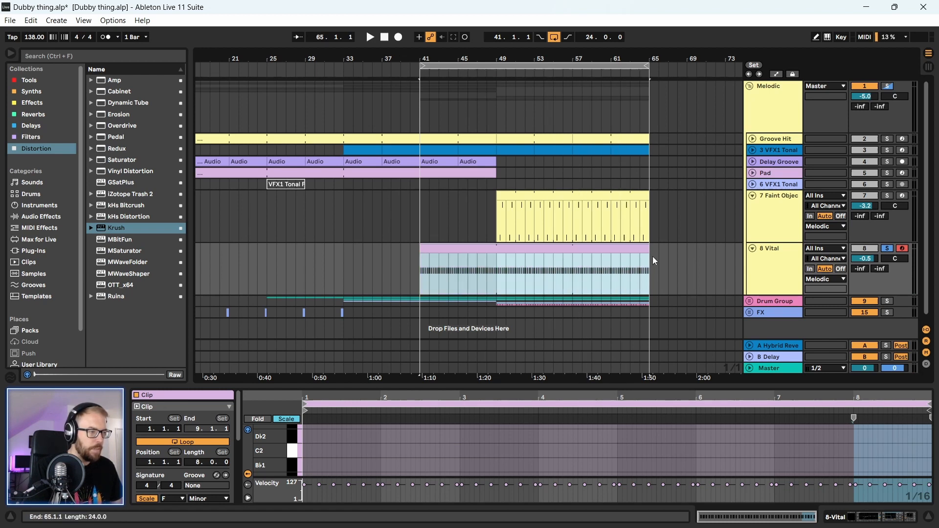
{"action": "left_click", "coordinate": [497, 286]}
{"action": "key", "text": "ctrl+e"}
{"action": "left_click", "coordinate": [533, 251]}
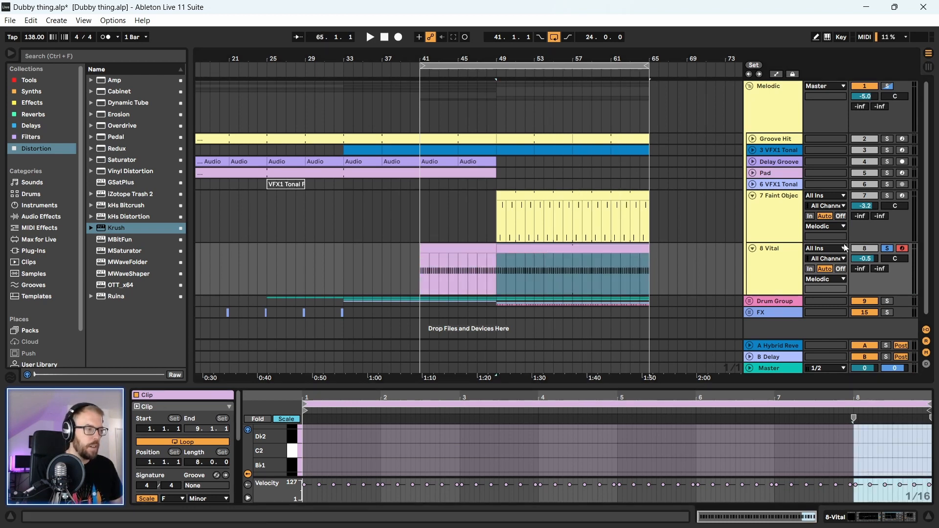
- Unsolo the Vital track and duplicate bars 49 to 65 across the Melodic group and the Drum Group
{"action": "left_click", "coordinate": [886, 249]}
{"action": "left_click_drag", "start_coordinate": [565, 58], "coordinate": [606, 44]}
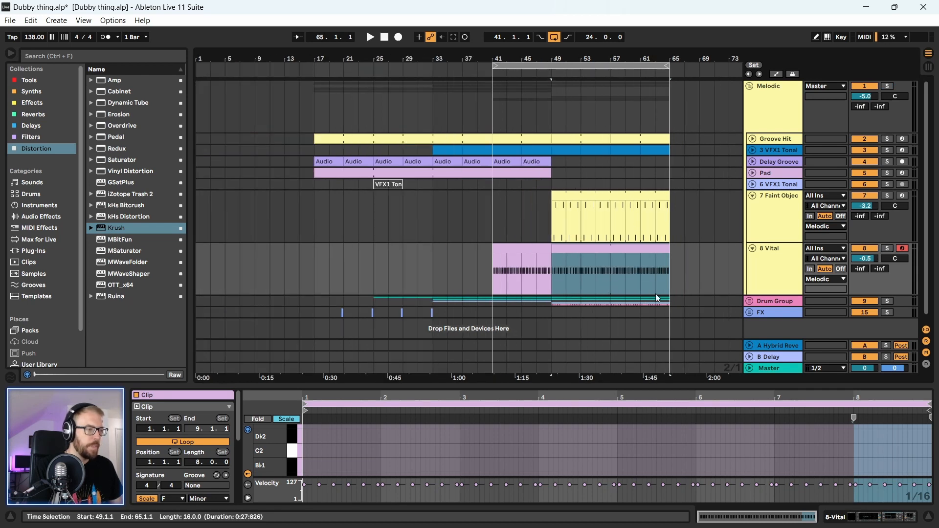
{"action": "left_click_drag", "start_coordinate": [670, 304], "coordinate": [554, 99]}
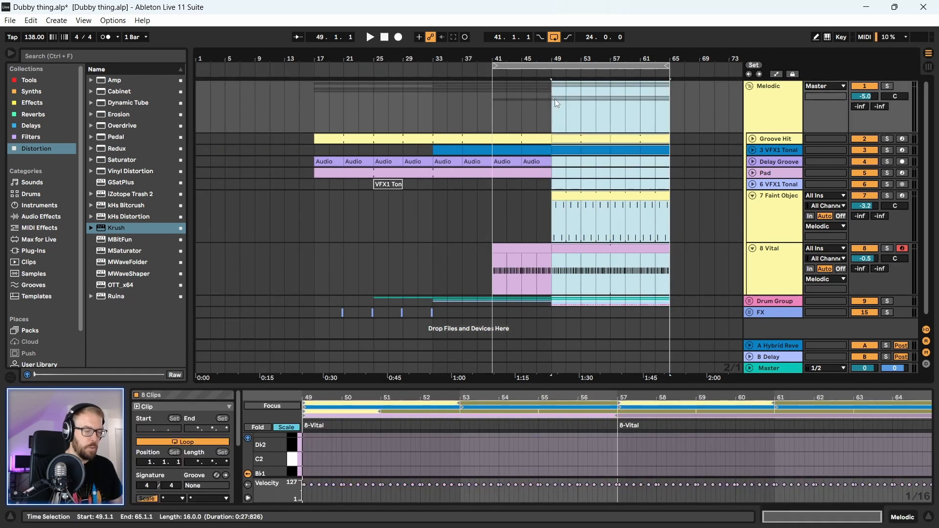
{"action": "key", "text": "ctrl+d"}
- Play the duplicated section looped from bar 49 to 81, and narrow the loop to bars 57 to 65
{"action": "left_click_drag", "start_coordinate": [545, 67], "coordinate": [682, 67]}
{"action": "key", "text": "space"}
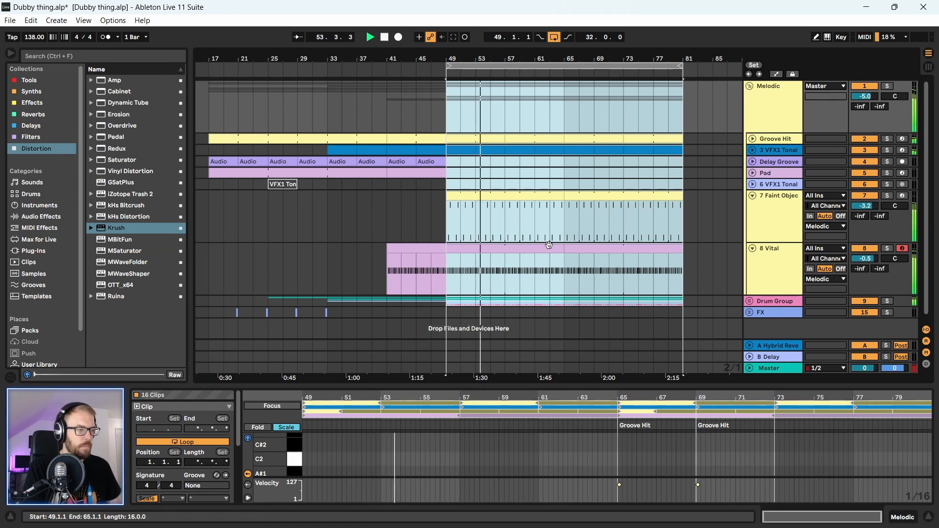
{"action": "left_click", "coordinate": [506, 288]}
{"action": "left_click_drag", "start_coordinate": [506, 284], "coordinate": [567, 287]}
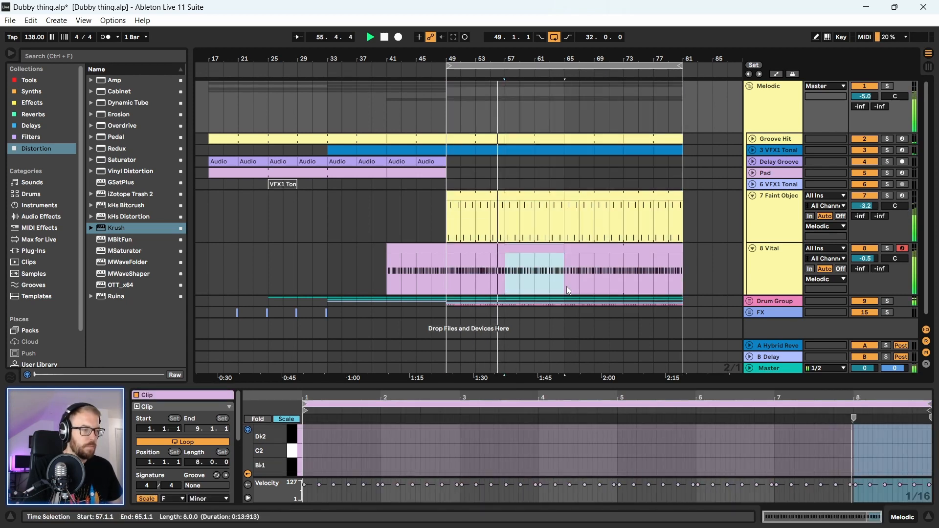
{"action": "key", "text": "ctrl+l"}
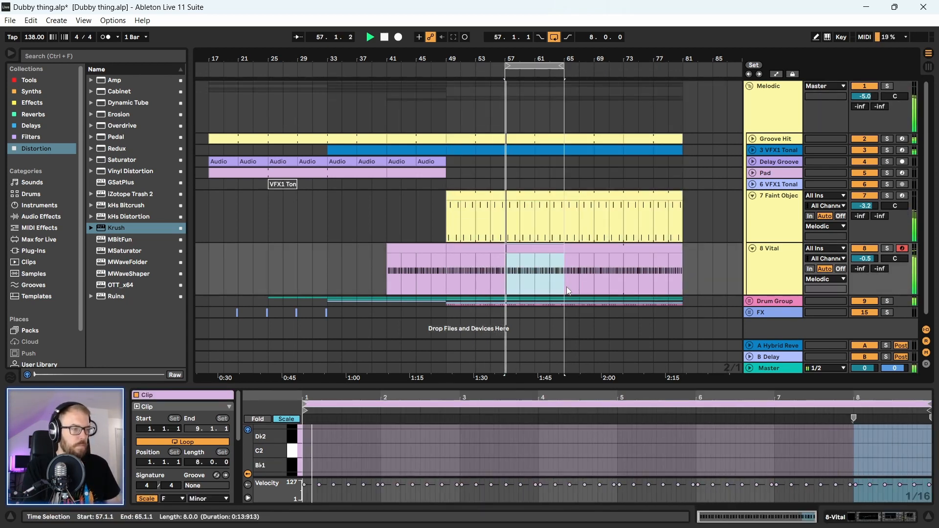
- Open the Vital clip starting at bar 49 in an enlarged note editor and select all its F1 notes
{"action": "double_click", "coordinate": [546, 250]}
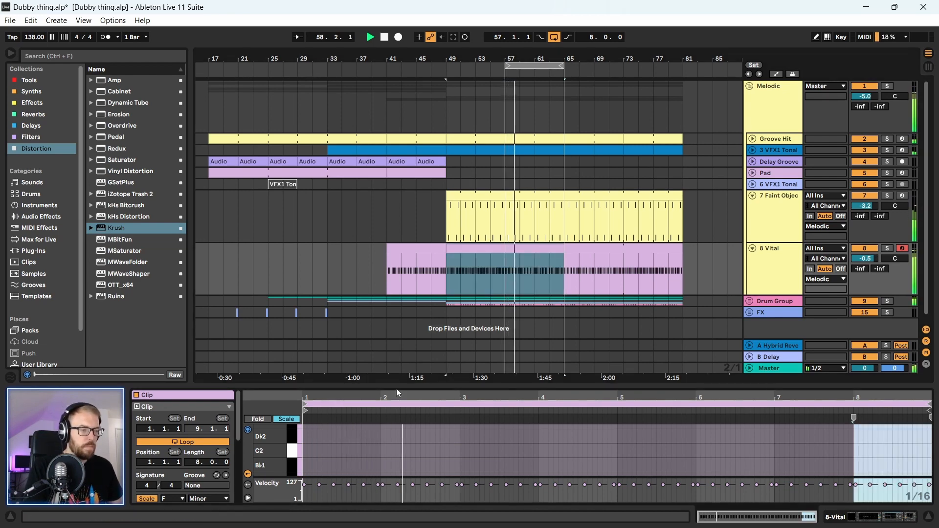
{"action": "left_click_drag", "start_coordinate": [397, 386], "coordinate": [394, 219]}
{"action": "left_click_drag", "start_coordinate": [282, 323], "coordinate": [932, 445]}
- Try layering copies of the F1 notes on B♭1 in the Vital clip at bar 49, listen, and remove them
{"action": "left_click_drag", "start_coordinate": [306, 412], "coordinate": [308, 370]}
{"action": "key", "text": "space"}
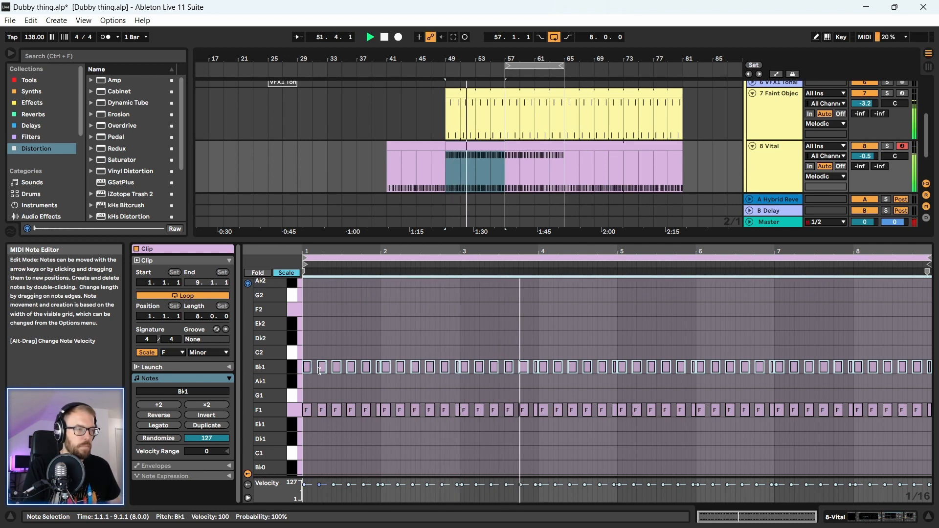
{"action": "key", "text": "Delete"}
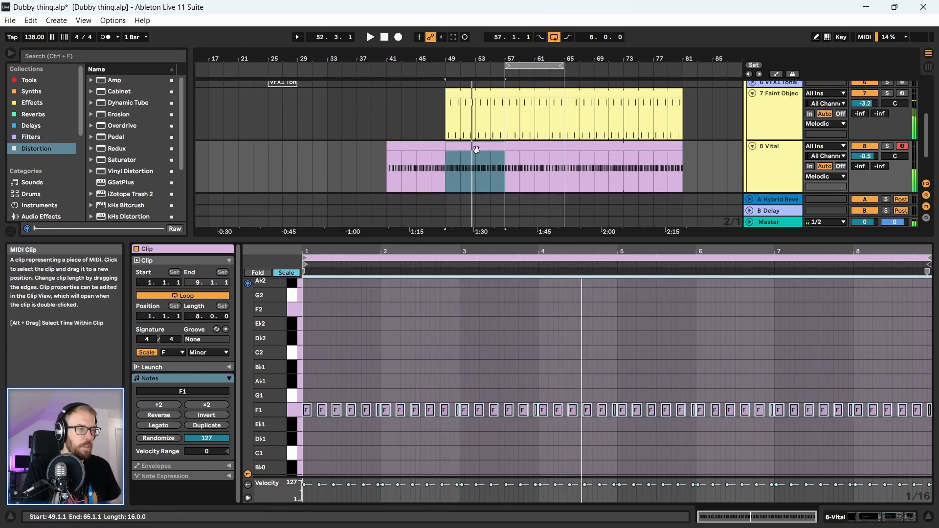
{"action": "key", "text": "space"}
- Split the Vital clip at bar 57 and layer copies of the F1 notes on A♭1 in the bar 57 to 65 clip
{"action": "left_click", "coordinate": [549, 155]}
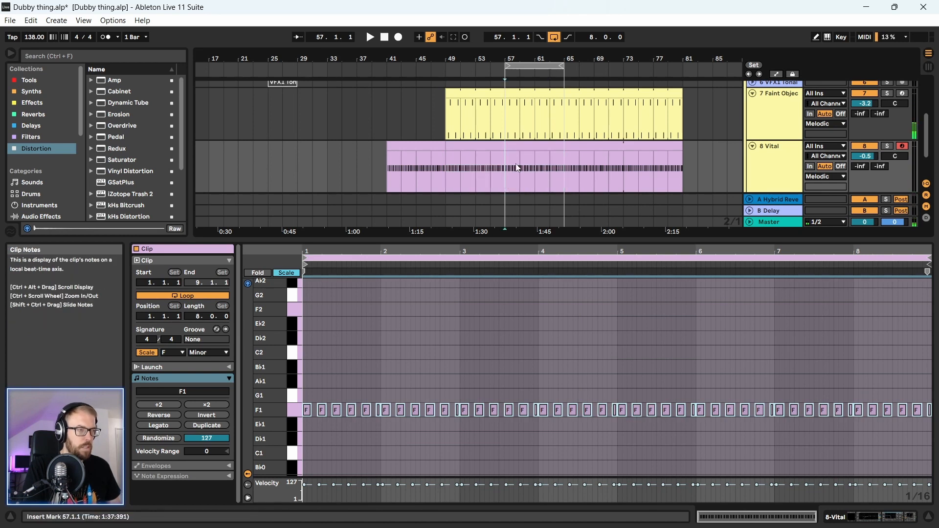
{"action": "left_click", "coordinate": [527, 146]}
{"action": "left_click_drag", "start_coordinate": [308, 415], "coordinate": [306, 364]}
{"action": "key", "text": "space"}
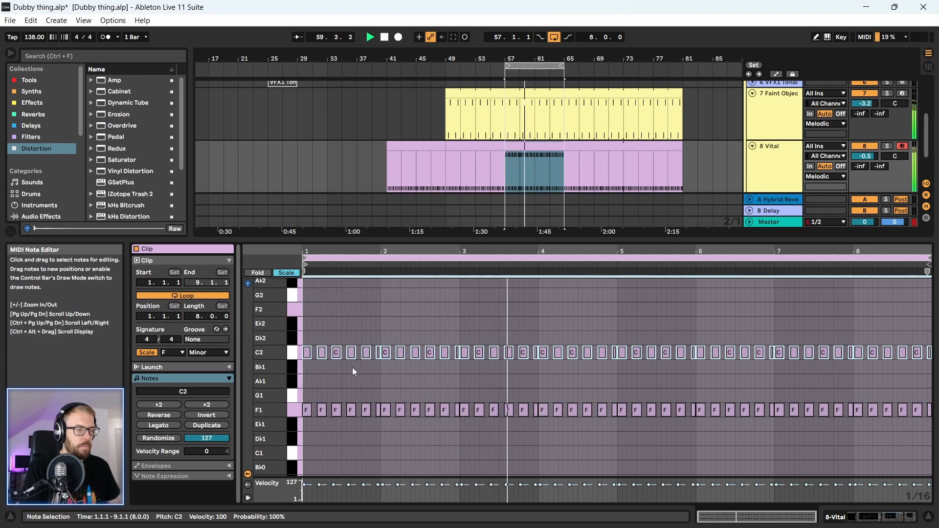
{"action": "left_click_drag", "start_coordinate": [307, 353], "coordinate": [307, 382]}
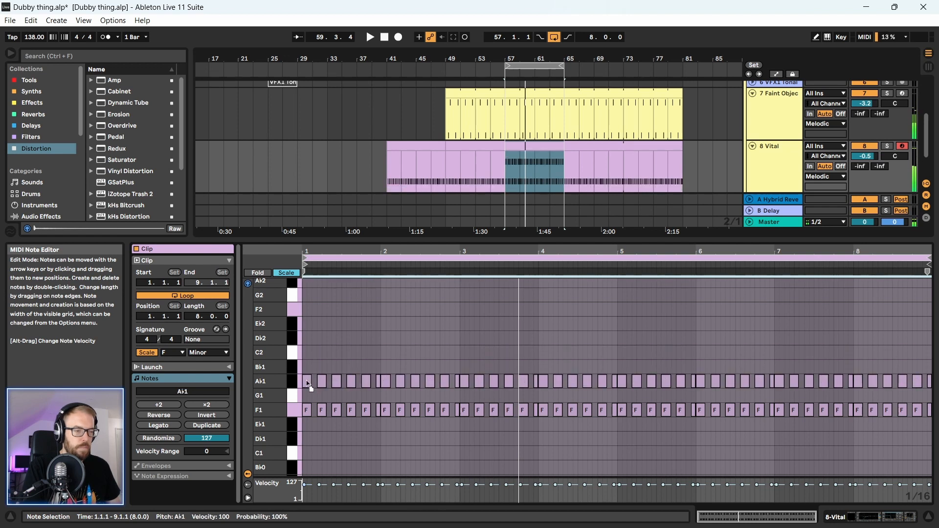
{"action": "key", "text": "space"}
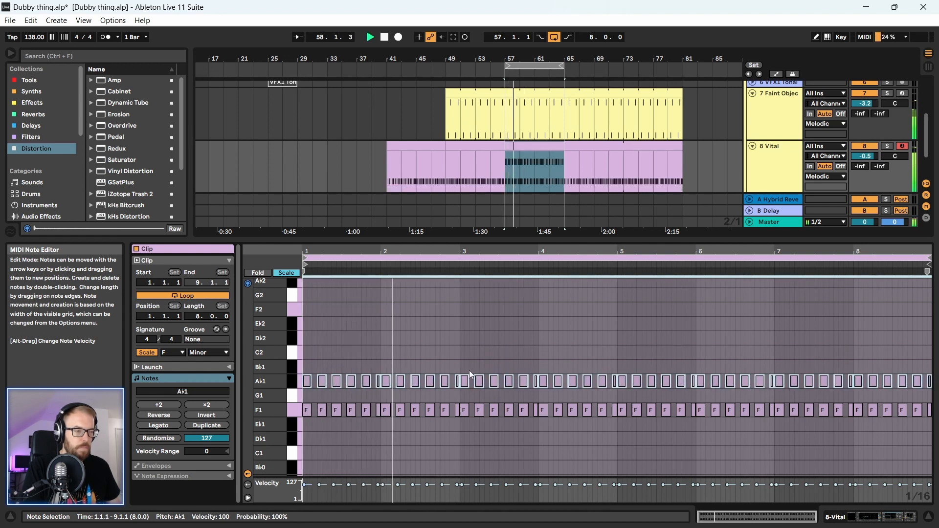
- Raise the upper Vital notes to B♭1 in clip bars 3 and 4 and to C2 in bars 5 and 6, and listen
{"action": "left_click", "coordinate": [463, 350]}
{"action": "left_click_drag", "start_coordinate": [464, 351], "coordinate": [591, 391]}
{"action": "left_click_drag", "start_coordinate": [468, 383], "coordinate": [469, 368]}
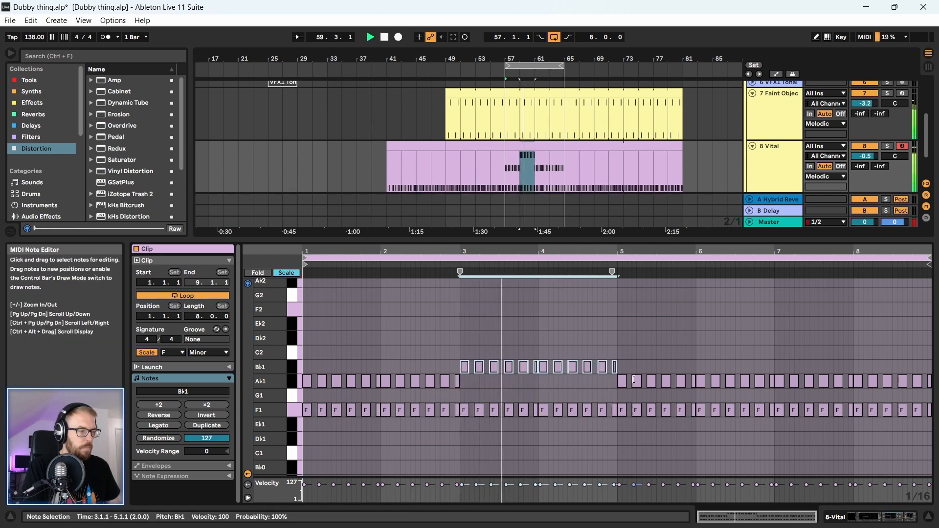
{"action": "left_click_drag", "start_coordinate": [609, 383], "coordinate": [623, 353]}
{"action": "key", "text": "space"}
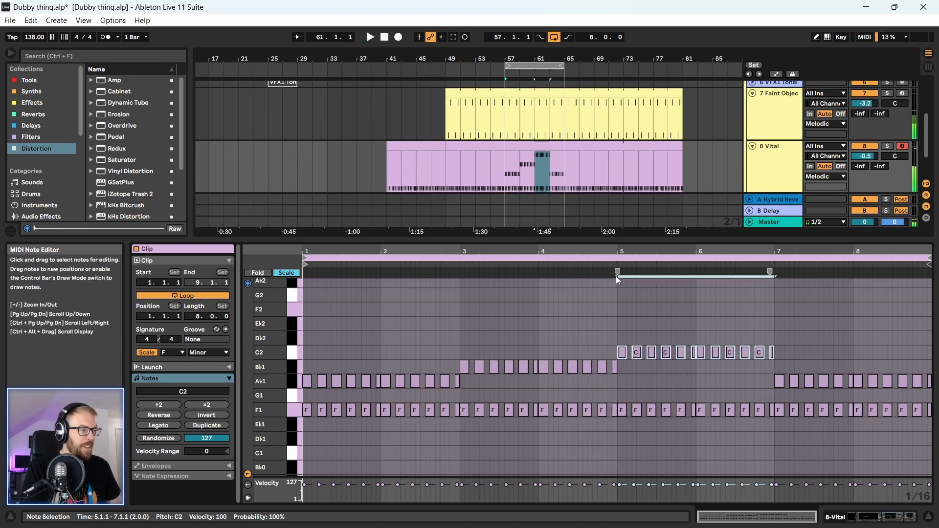
{"action": "key", "text": "space"}
{"action": "key", "text": "space"}
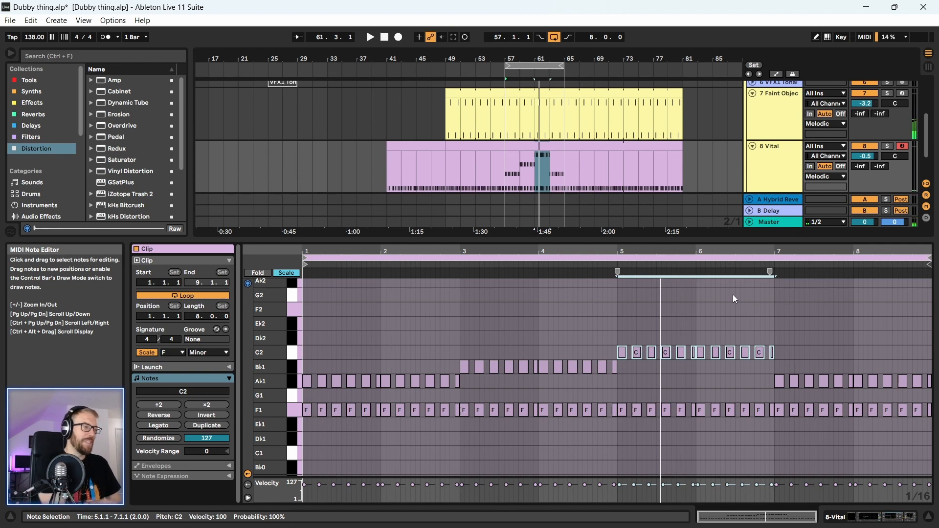
- Raise the upper notes in clip bars 7 and 8 to D♭2, play the loop, and hide the note editor
{"action": "left_click_drag", "start_coordinate": [766, 377], "coordinate": [932, 388]}
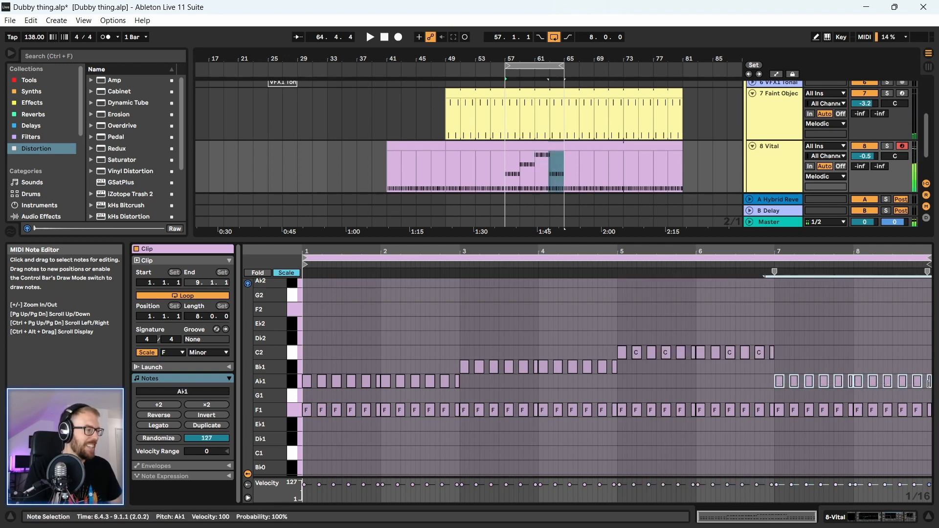
{"action": "left_click_drag", "start_coordinate": [789, 381], "coordinate": [788, 343]}
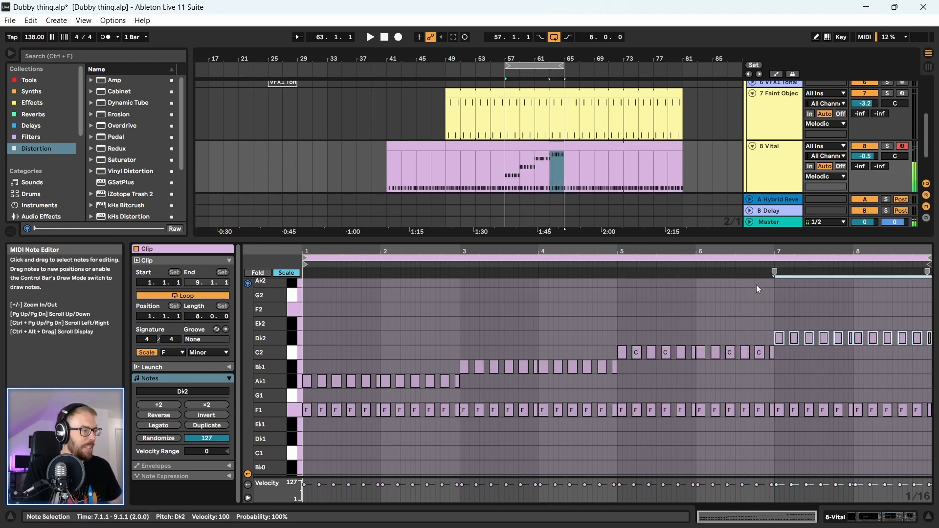
{"action": "left_click", "coordinate": [613, 266]}
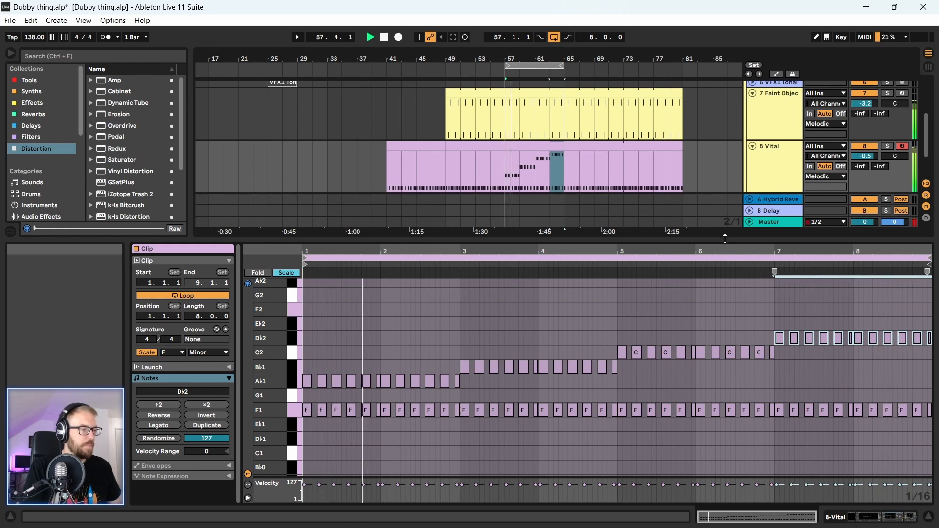
{"action": "left_click_drag", "start_coordinate": [725, 239], "coordinate": [715, 490]}
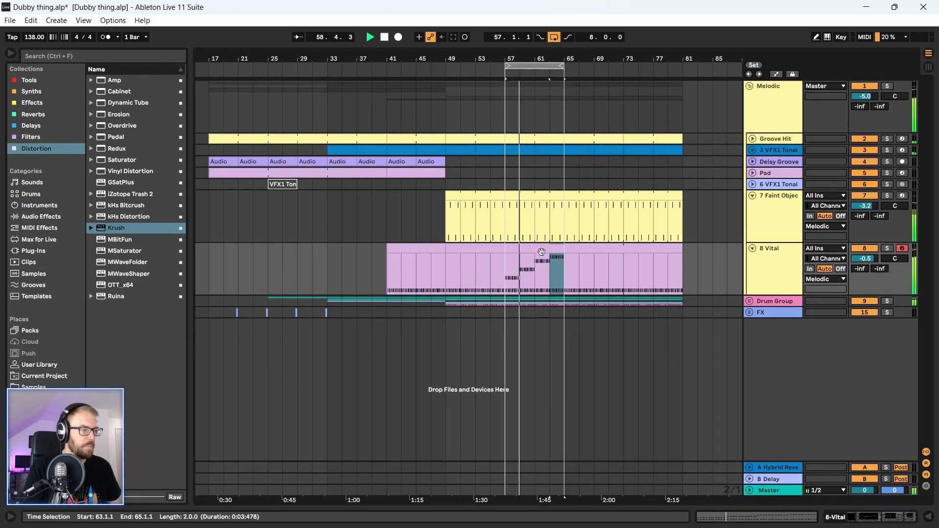
- Duplicate the Vital clip at bar 57 twice up to bar 81, then loop and play bars 57 to 81
{"action": "left_click", "coordinate": [532, 247]}
{"action": "key", "text": "ctrl+d"}
{"action": "key", "text": "ctrl+d"}
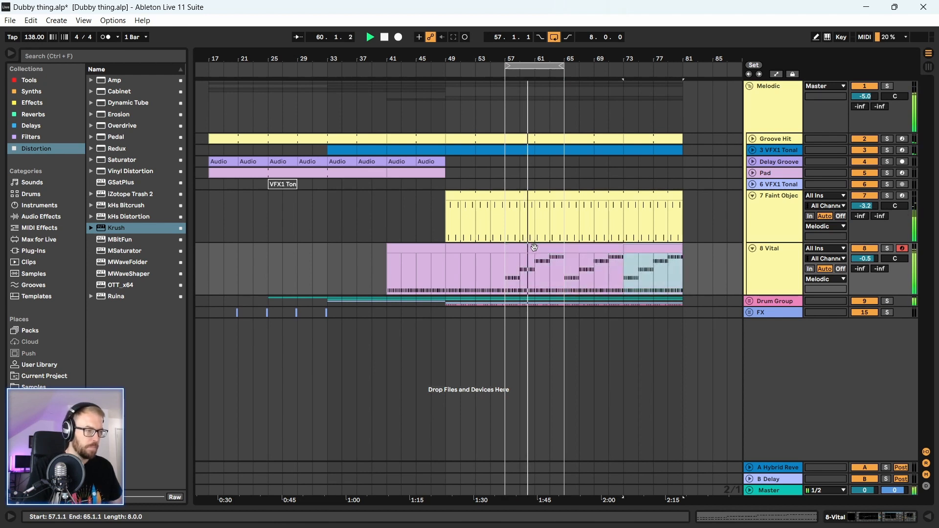
{"action": "left_click_drag", "start_coordinate": [508, 266], "coordinate": [674, 279]}
{"action": "key", "text": "space"}
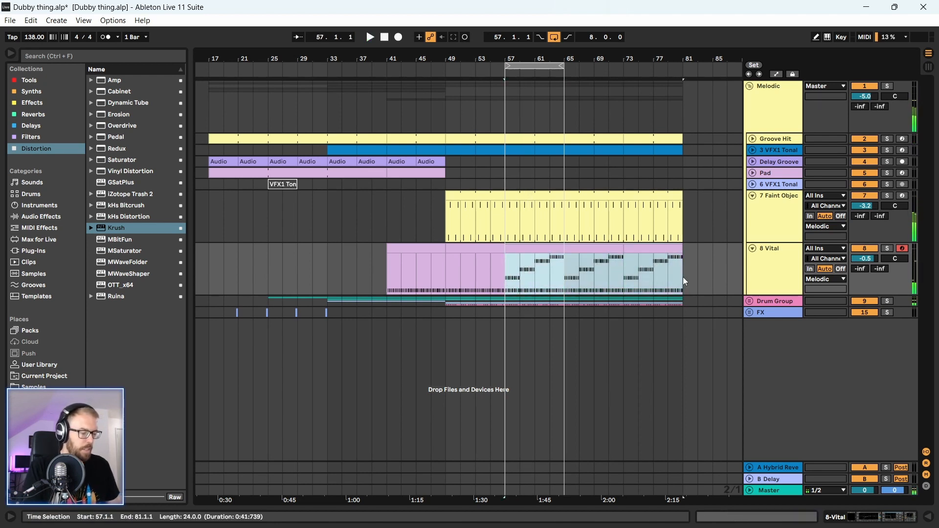
{"action": "key", "text": "ctrl+l"}
{"action": "key", "text": "space"}
- Solo the Vital track and open its Vital synth editor window
{"action": "left_click", "coordinate": [887, 248]}
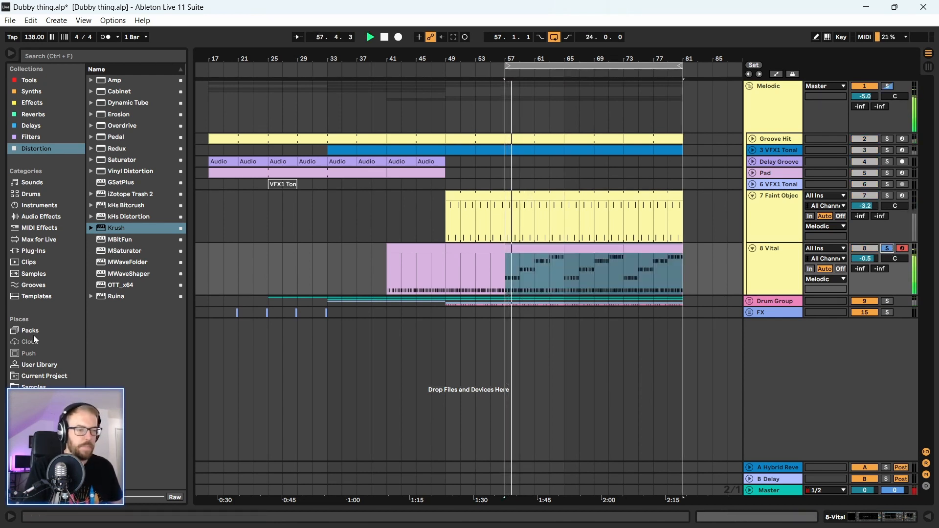
{"action": "double_click", "coordinate": [766, 259]}
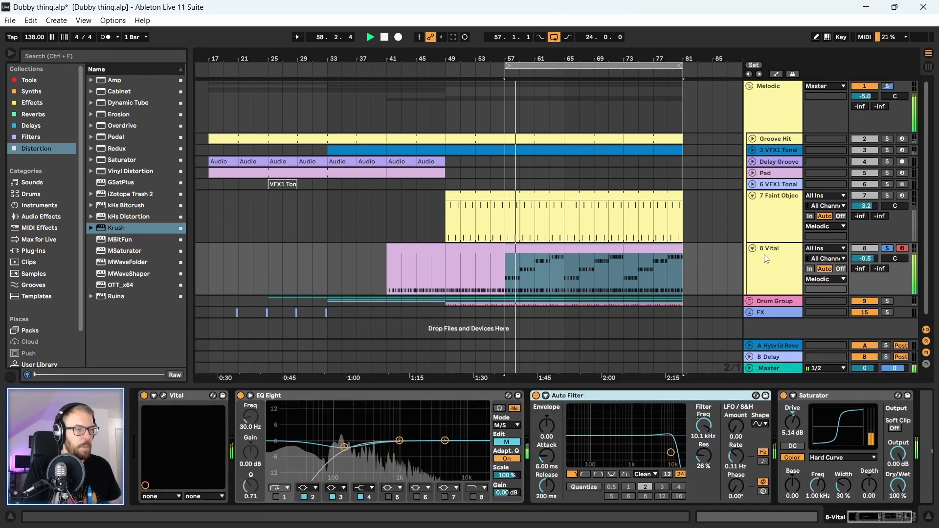
{"action": "left_click", "coordinate": [163, 396]}
{"action": "left_click", "coordinate": [151, 66]}
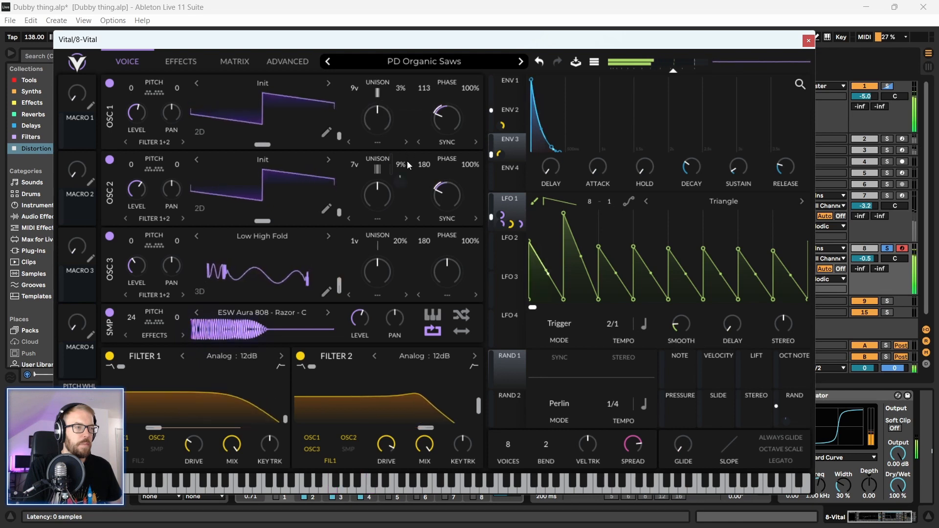
- Reduce oscillators 1 and 2 to 2 unison voices each and lower oscillator 2's unison detune to 5%
{"action": "left_click_drag", "start_coordinate": [407, 160], "coordinate": [406, 169]}
{"action": "left_click_drag", "start_coordinate": [356, 86], "coordinate": [356, 128]}
{"action": "left_click_drag", "start_coordinate": [357, 160], "coordinate": [357, 190]}
{"action": "left_click_drag", "start_coordinate": [356, 43], "coordinate": [366, 46]}
- Switch off Vital's flanger and reverb effects and return to the voice page
{"action": "left_click", "coordinate": [190, 64]}
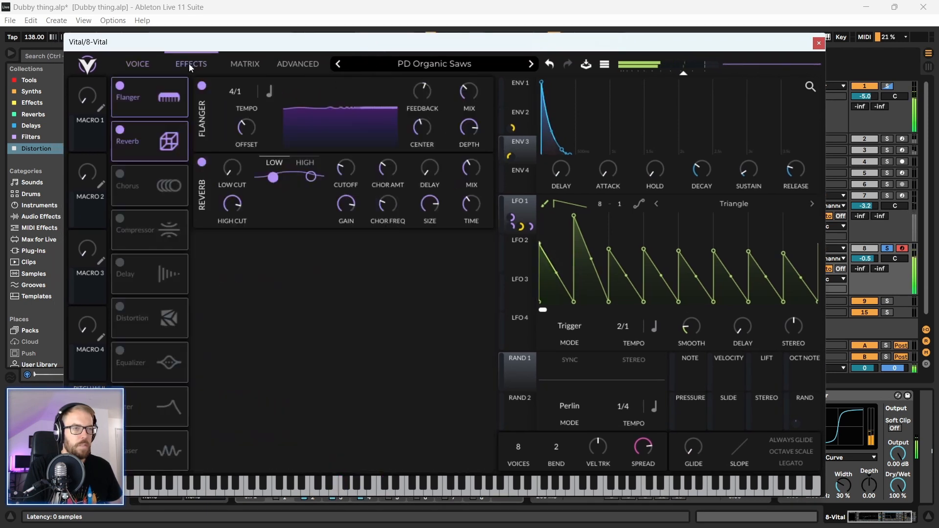
{"action": "left_click", "coordinate": [120, 86]}
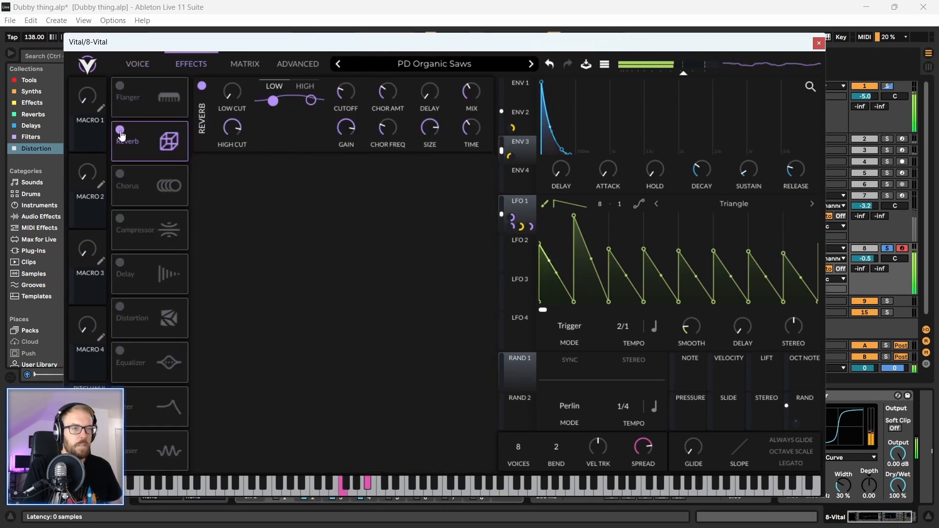
{"action": "left_click", "coordinate": [120, 130]}
{"action": "left_click", "coordinate": [131, 66]}
{"action": "left_click_drag", "start_coordinate": [187, 49], "coordinate": [195, 51]}
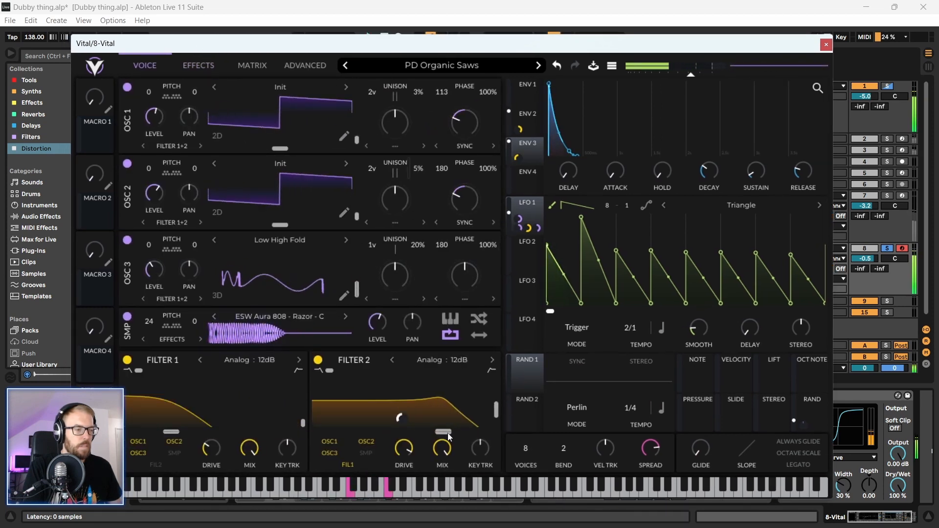
- Raise the Filter 2 cutoff and switch the sample source off and on to compare
{"action": "left_click_drag", "start_coordinate": [449, 433], "coordinate": [472, 436]}
{"action": "left_click", "coordinate": [127, 316]}
{"action": "left_click", "coordinate": [127, 317]}
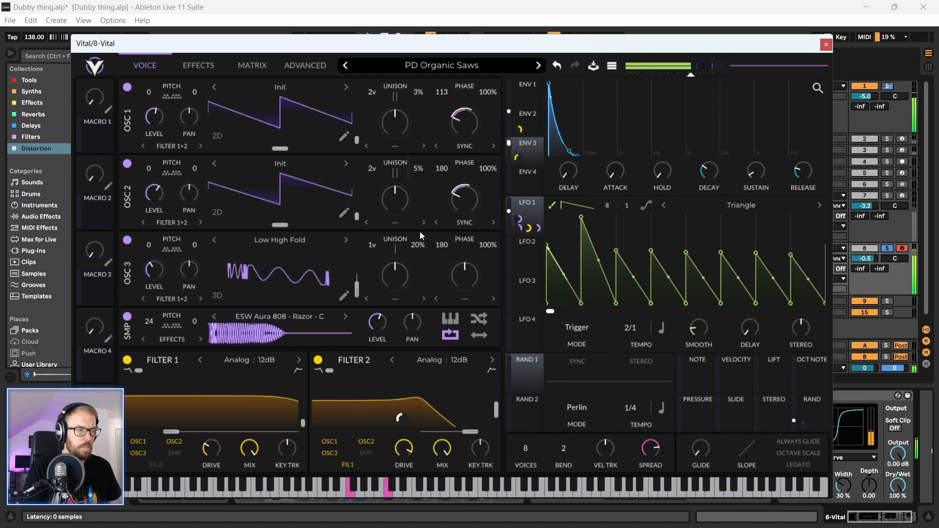
- Set the unison voices to 5 on oscillator 1, 6 on oscillator 2 and 4 on oscillator 3, with 3% detune on oscillator 3
{"action": "left_click_drag", "start_coordinate": [376, 93], "coordinate": [375, 74]}
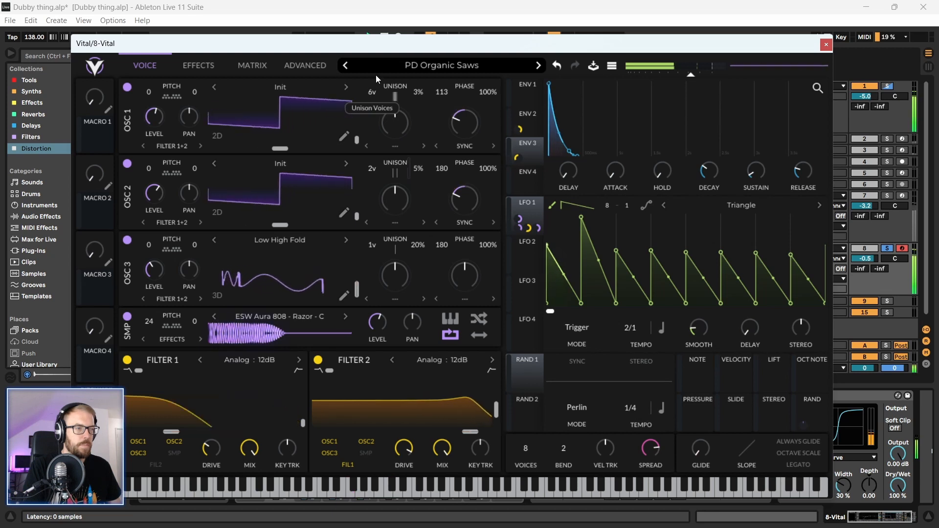
{"action": "left_click_drag", "start_coordinate": [373, 168], "coordinate": [373, 149]}
{"action": "left_click_drag", "start_coordinate": [372, 91], "coordinate": [371, 96]}
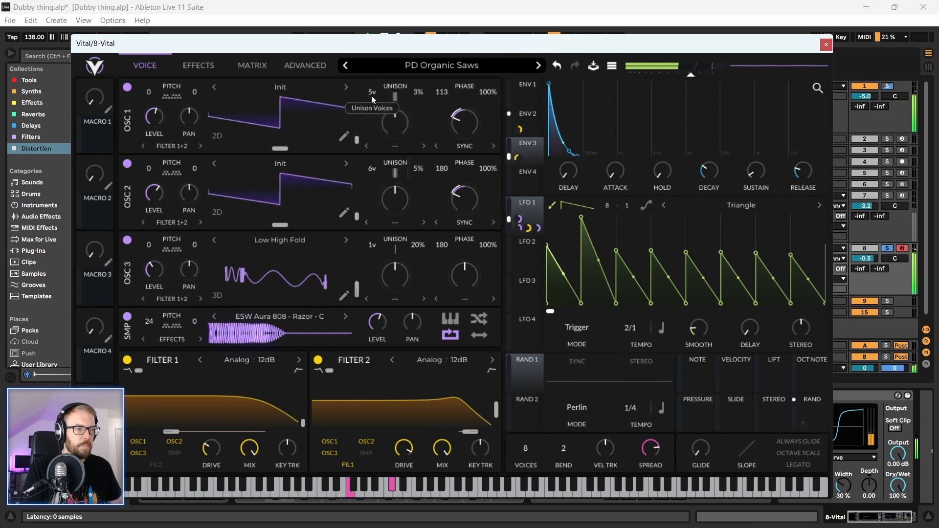
{"action": "left_click_drag", "start_coordinate": [374, 245], "coordinate": [419, 265]}
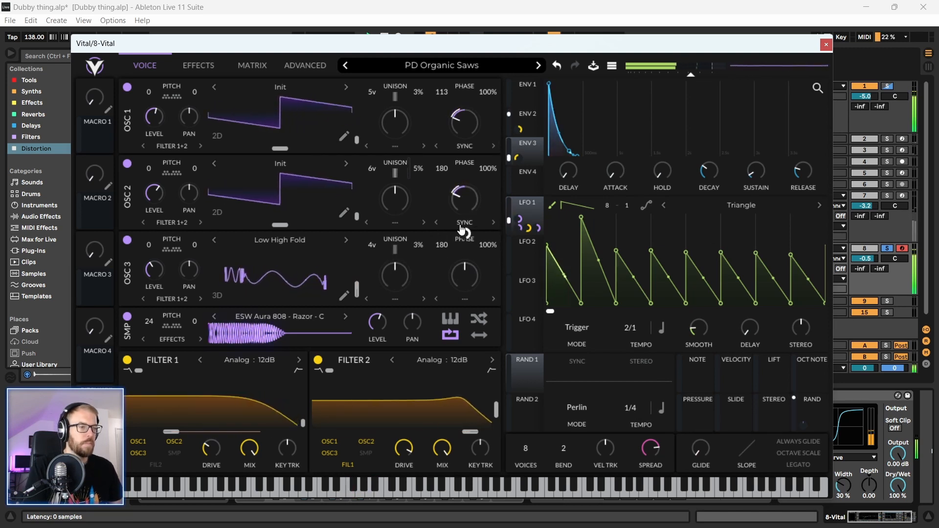
- Remove the LFO 1 modulation from oscillator 3's wave frame
{"action": "left_click_drag", "start_coordinate": [403, 44], "coordinate": [393, 47]}
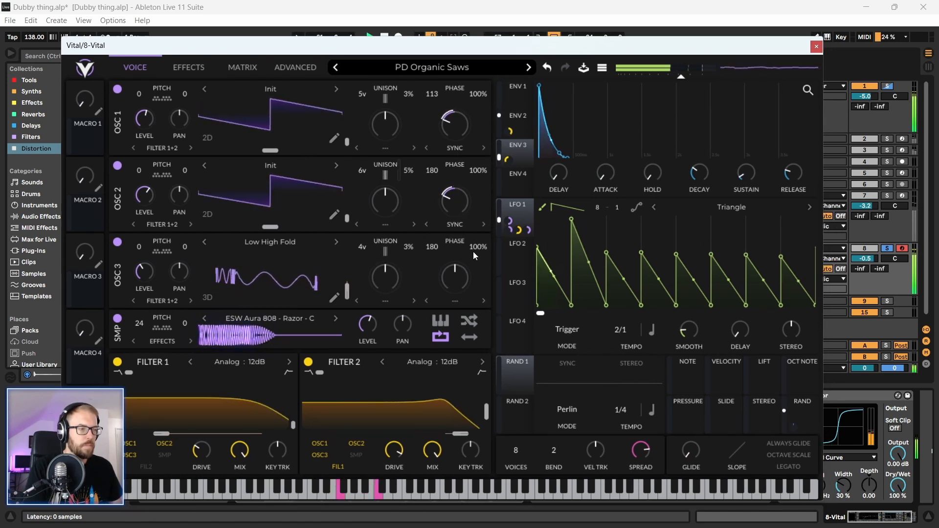
{"action": "left_click_drag", "start_coordinate": [519, 208], "coordinate": [336, 274]}
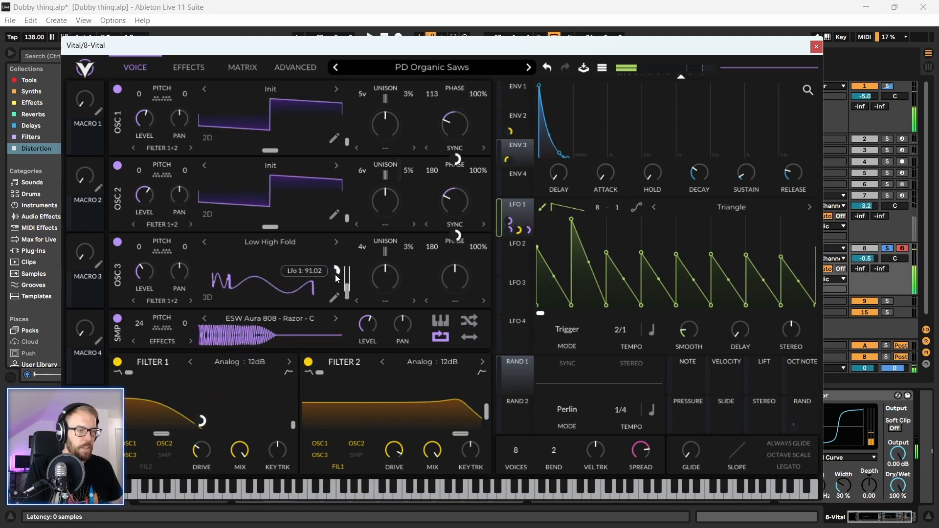
{"action": "right_click", "coordinate": [336, 275]}
{"action": "left_click", "coordinate": [352, 283]}
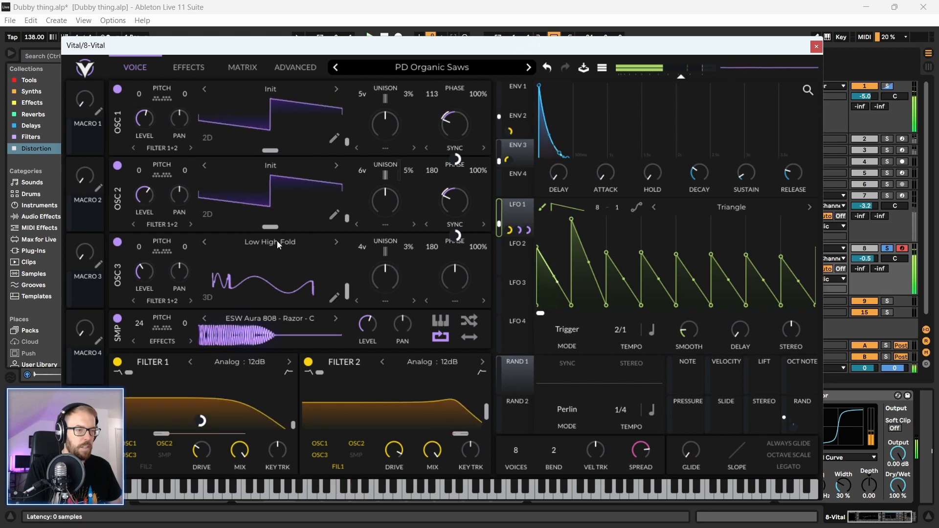
- Paint a row of rising sawtooth ramps across LFO 3 using the Up paint pattern
{"action": "left_click", "coordinate": [520, 301]}
{"action": "left_click", "coordinate": [515, 215]}
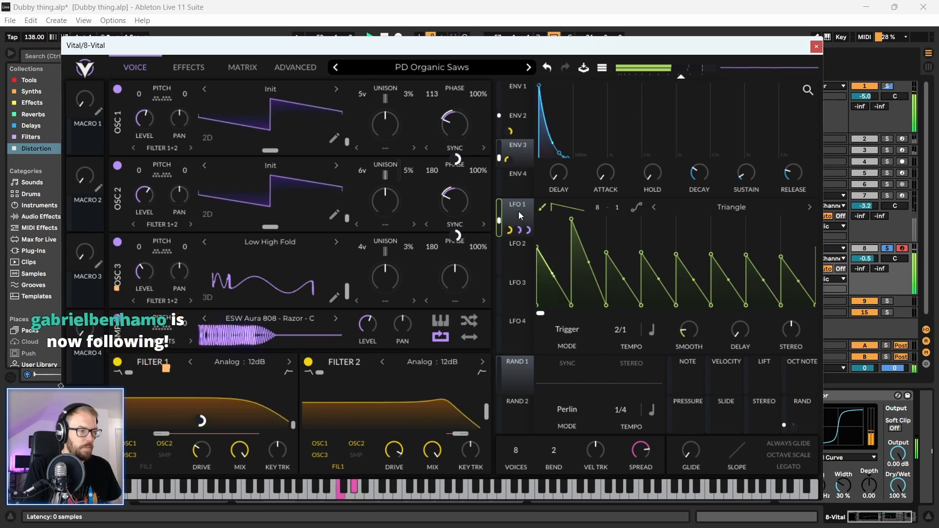
{"action": "left_click", "coordinate": [520, 301]}
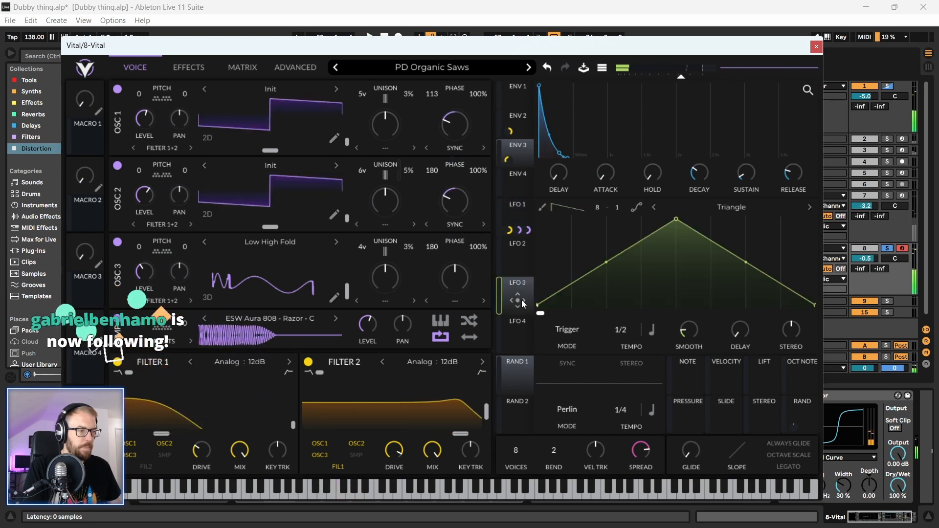
{"action": "left_click", "coordinate": [543, 211]}
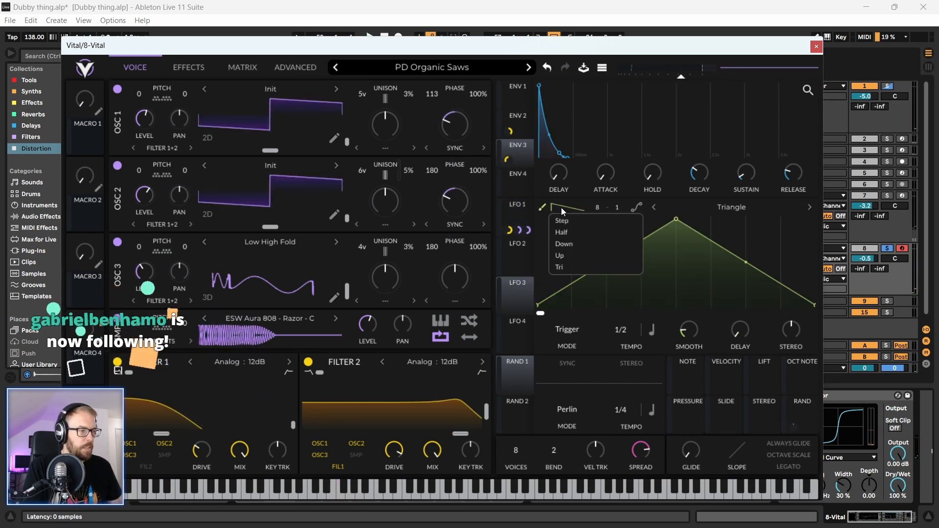
{"action": "left_click", "coordinate": [568, 251]}
{"action": "left_click_drag", "start_coordinate": [553, 222], "coordinate": [799, 250]}
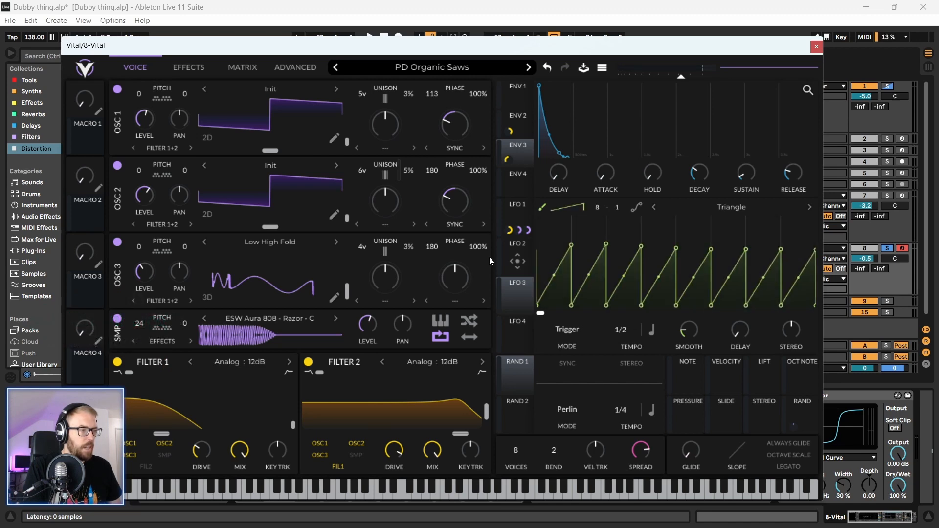
- Assign LFO 2 to oscillator 3's wave frame and set LFO 2 to Sync mode with a 2/1 tempo while listening
{"action": "key", "text": "space"}
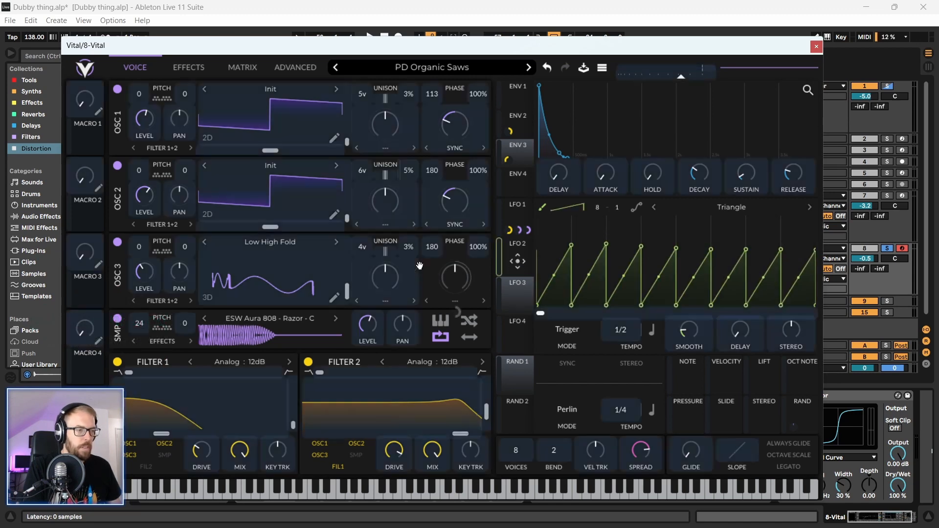
{"action": "left_click_drag", "start_coordinate": [522, 260], "coordinate": [274, 274]}
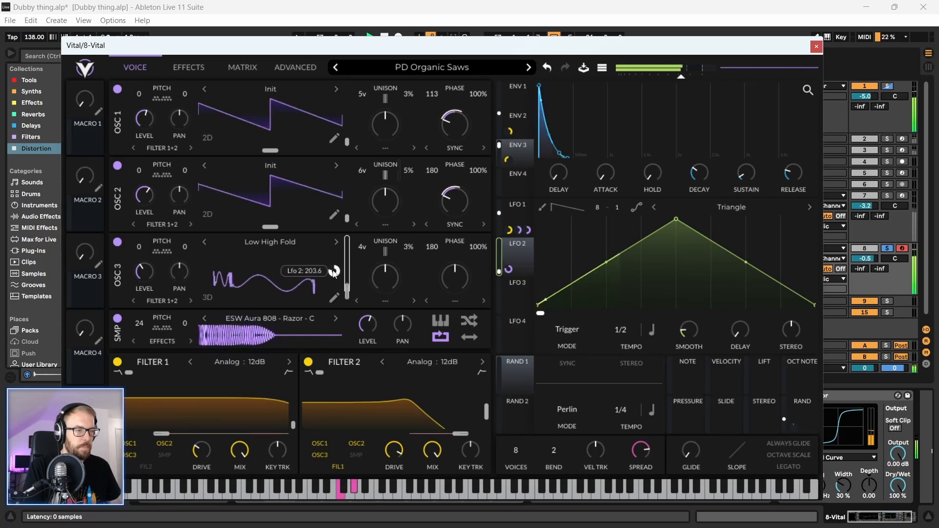
{"action": "left_click", "coordinate": [568, 329]}
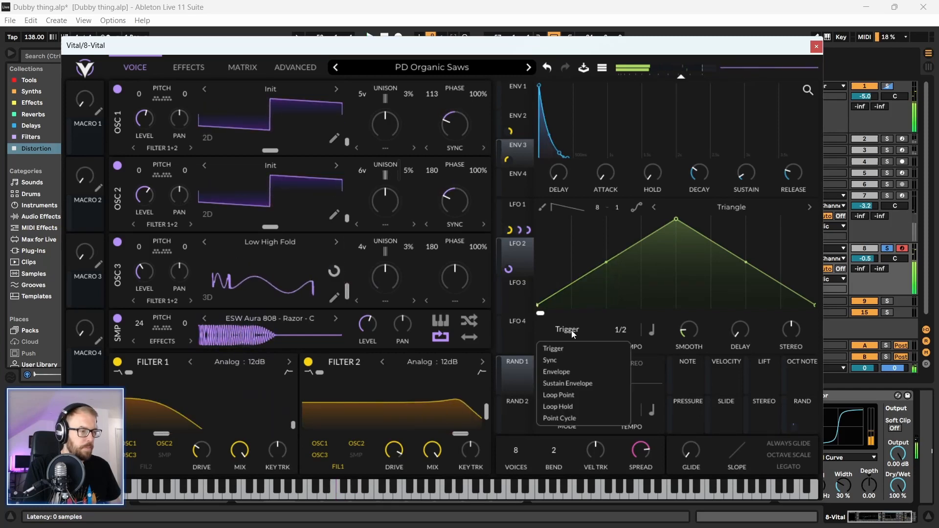
{"action": "left_click", "coordinate": [565, 362]}
{"action": "left_click_drag", "start_coordinate": [626, 333], "coordinate": [627, 347]}
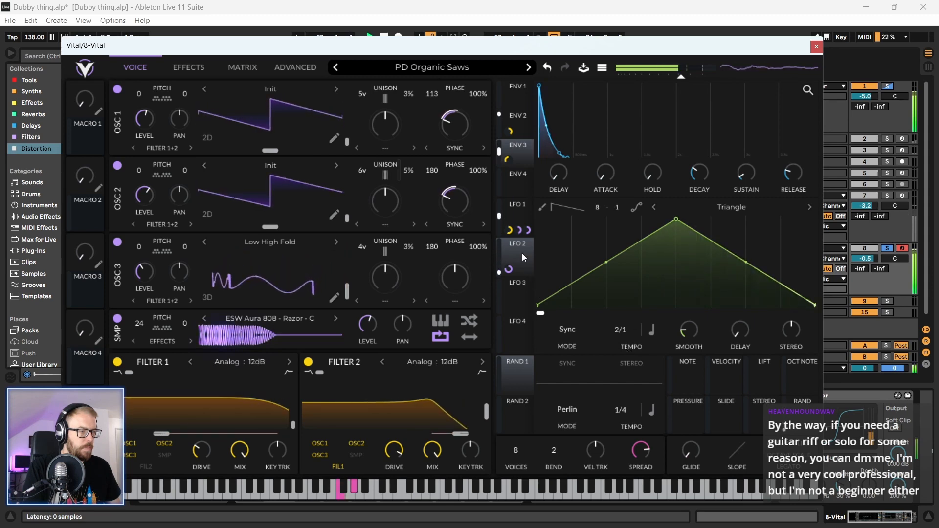
- Replace LFO 2 with LFO 3 as the modulation source for oscillator 3's wave frame
{"action": "left_click_drag", "start_coordinate": [515, 248], "coordinate": [339, 273]}
{"action": "right_click", "coordinate": [338, 271]}
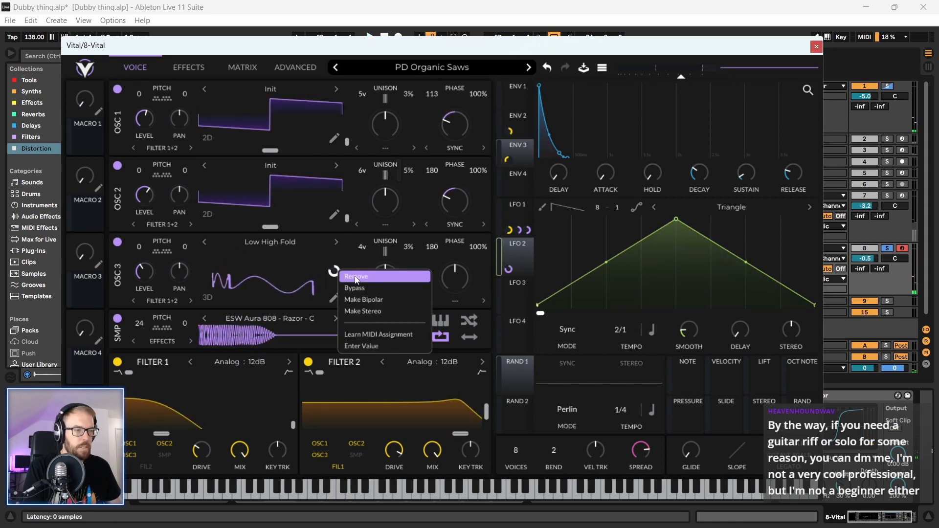
{"action": "left_click", "coordinate": [357, 277]}
{"action": "left_click_drag", "start_coordinate": [520, 299], "coordinate": [346, 289]}
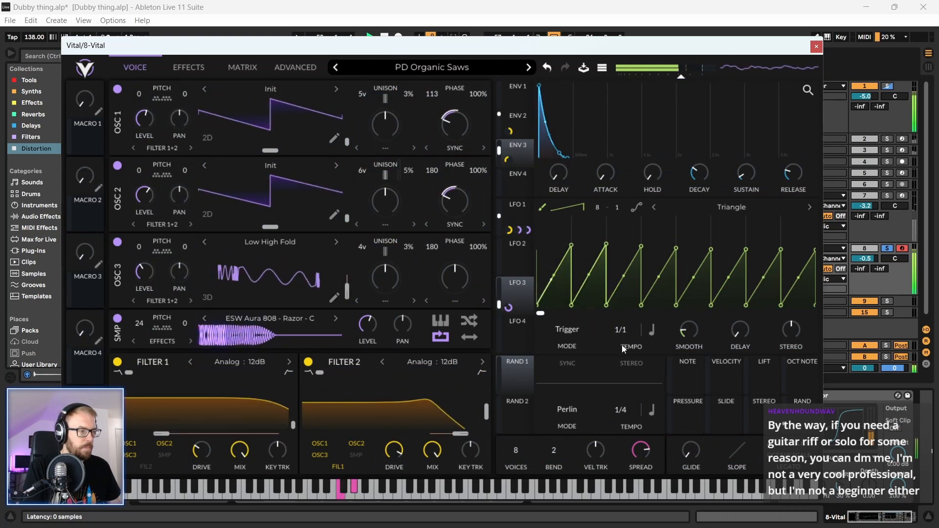
- Set LFO 3 to Sync mode with an 8/1 tempo and raise oscillator 3's wave frame position
{"action": "left_click_drag", "start_coordinate": [622, 344], "coordinate": [623, 352]}
{"action": "left_click", "coordinate": [580, 337]}
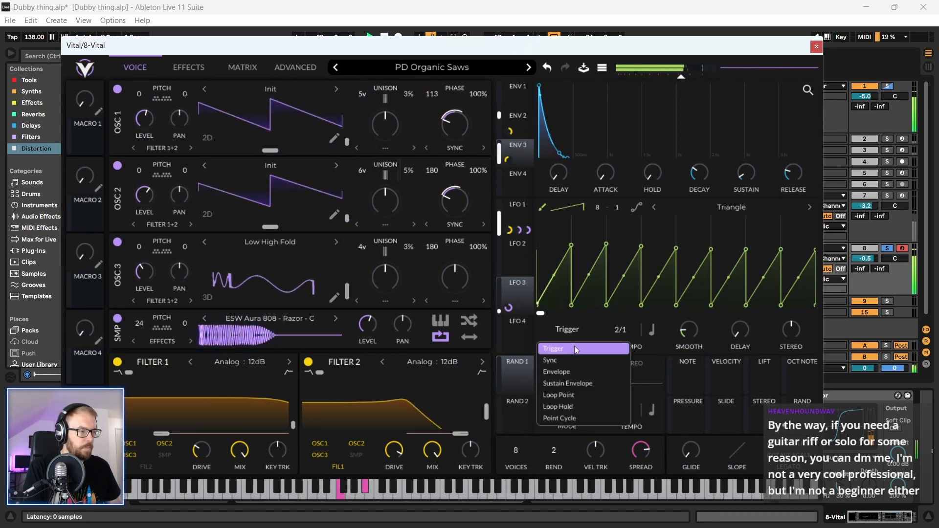
{"action": "left_click", "coordinate": [582, 360]}
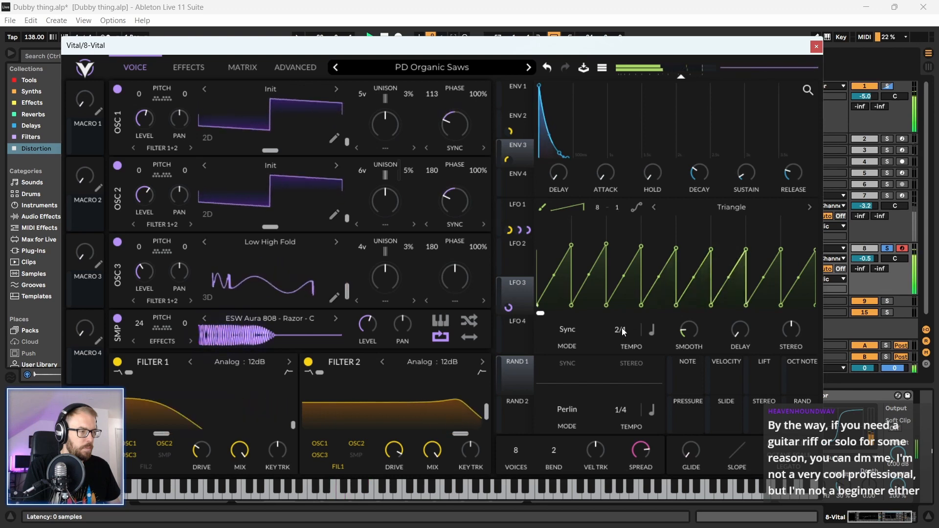
{"action": "left_click_drag", "start_coordinate": [621, 329], "coordinate": [626, 349]}
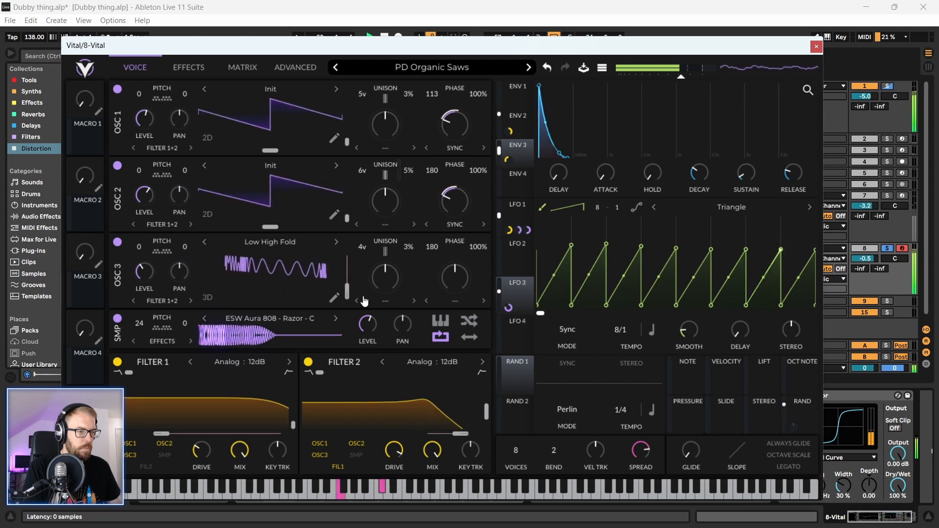
{"action": "mouse_move", "coordinate": [349, 291]}
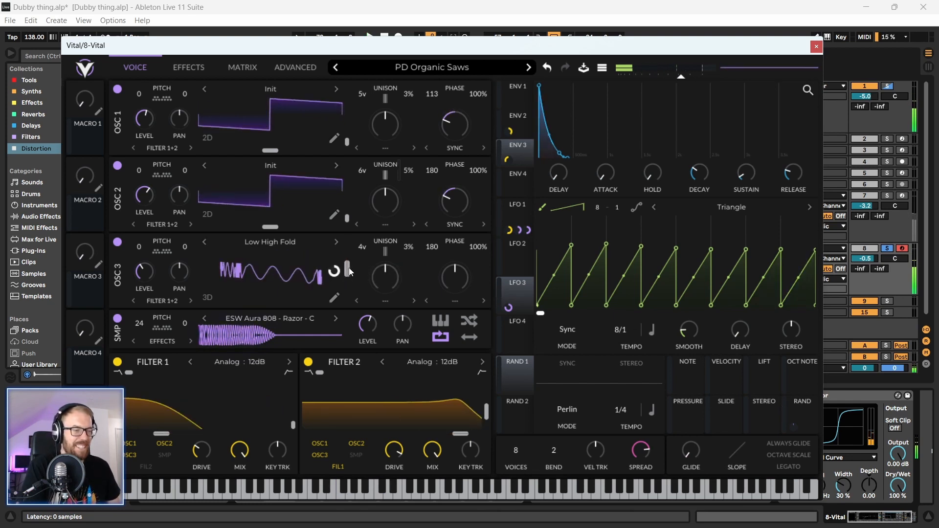
{"action": "mouse_move", "coordinate": [350, 283]}
{"action": "left_mouse_down"}
{"action": "mouse_move", "coordinate": [344, 268]}
{"action": "mouse_move", "coordinate": [334, 282]}
{"action": "left_mouse_up"}
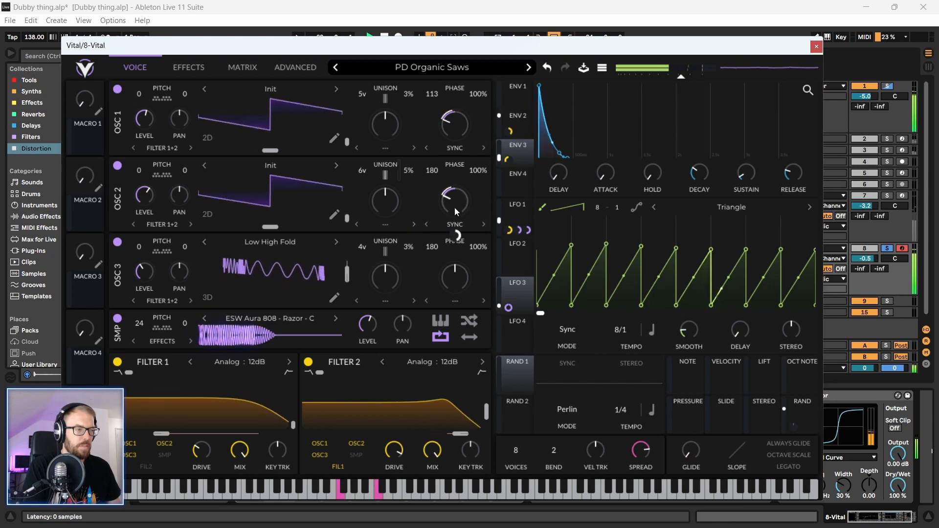
- Adjust the LFO 1 modulation of the sync amount to about 0.320 on oscillator 1 and about 0.440 on oscillator 2
{"action": "left_click_drag", "start_coordinate": [453, 195], "coordinate": [458, 189]}
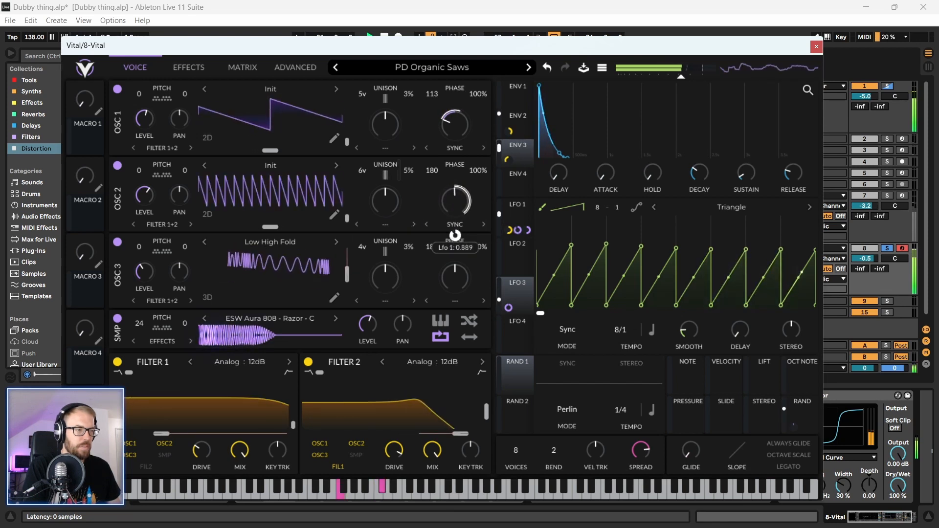
{"action": "left_click_drag", "start_coordinate": [455, 235], "coordinate": [455, 236]}
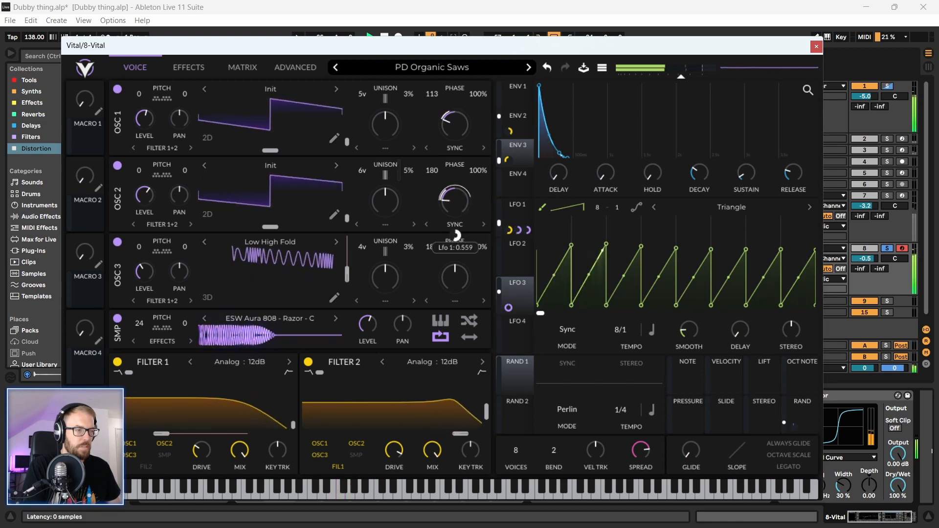
{"action": "left_click_drag", "start_coordinate": [454, 161], "coordinate": [454, 161]}
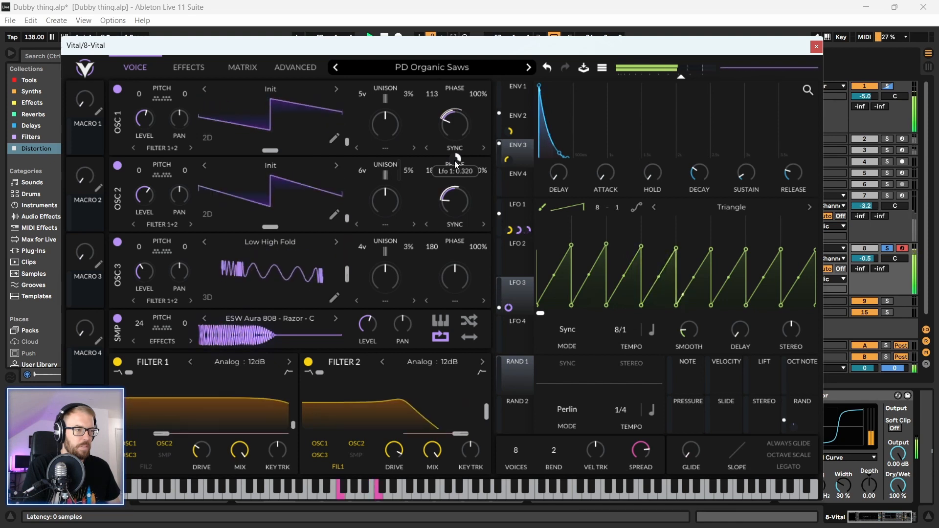
{"action": "left_click_drag", "start_coordinate": [457, 235], "coordinate": [457, 236]}
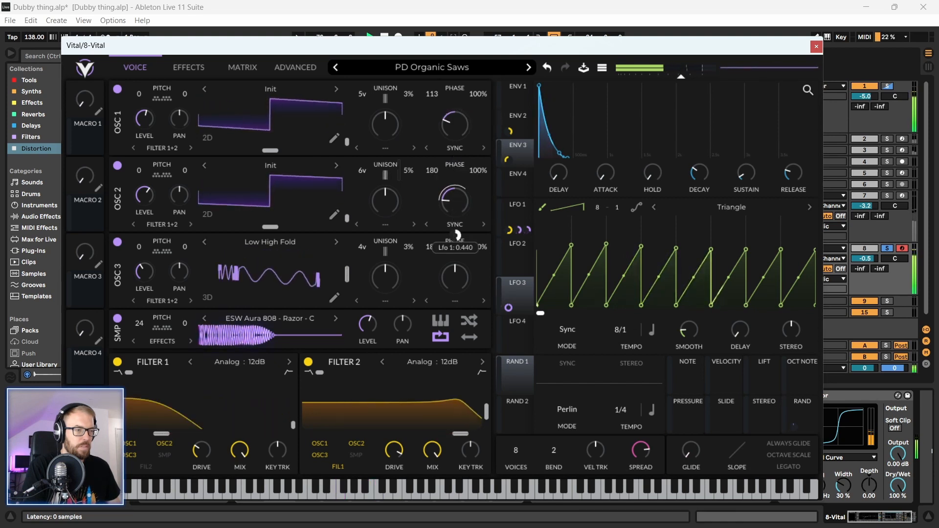
{"action": "mouse_move", "coordinate": [451, 51]}
{"action": "left_mouse_down"}
{"action": "mouse_move", "coordinate": [438, 49]}
{"action": "mouse_move", "coordinate": [447, 44]}
{"action": "left_mouse_up"}
{"action": "left_click_drag", "start_coordinate": [771, 47], "coordinate": [788, 49]}
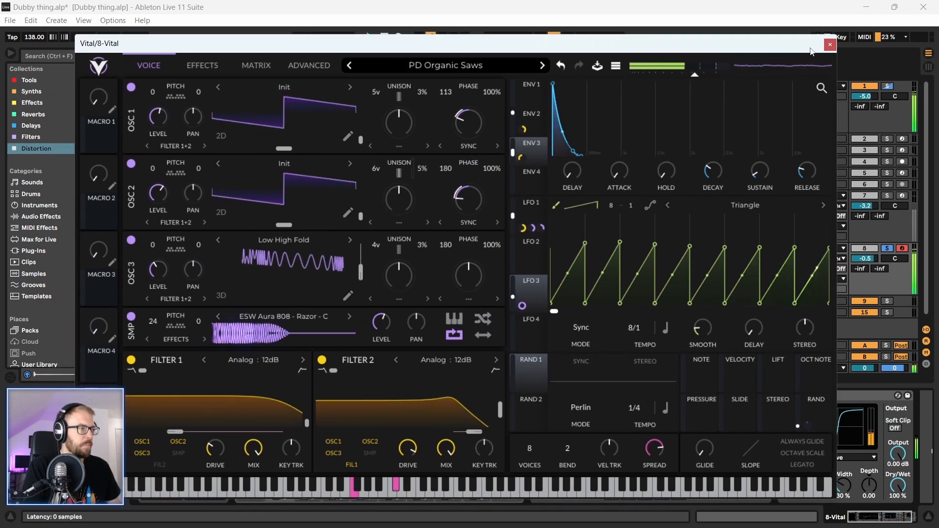
- Close the Vital window and replace the rising section on the Vital track from bar 57 to 81 with the plain repeated-note pattern
{"action": "left_click", "coordinate": [830, 44]}
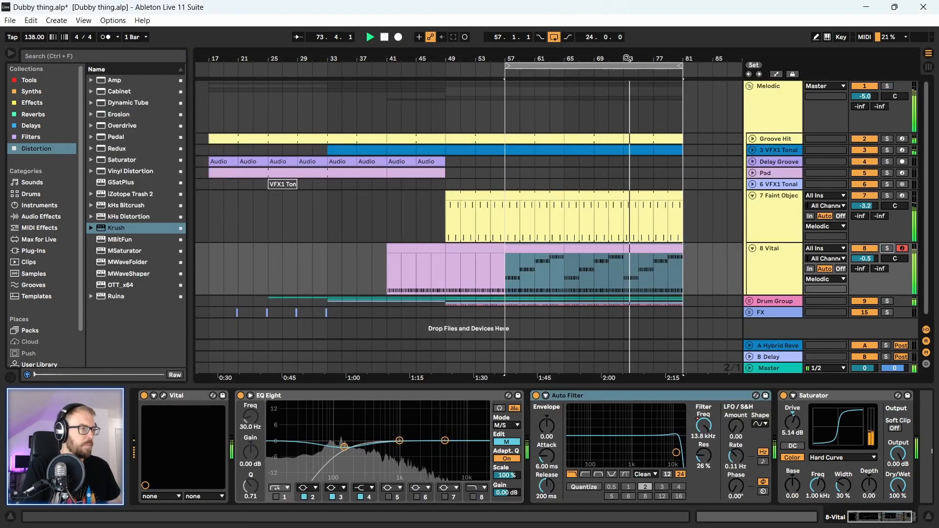
{"action": "left_click_drag", "start_coordinate": [627, 58], "coordinate": [580, 76]}
{"action": "left_click", "coordinate": [413, 268]}
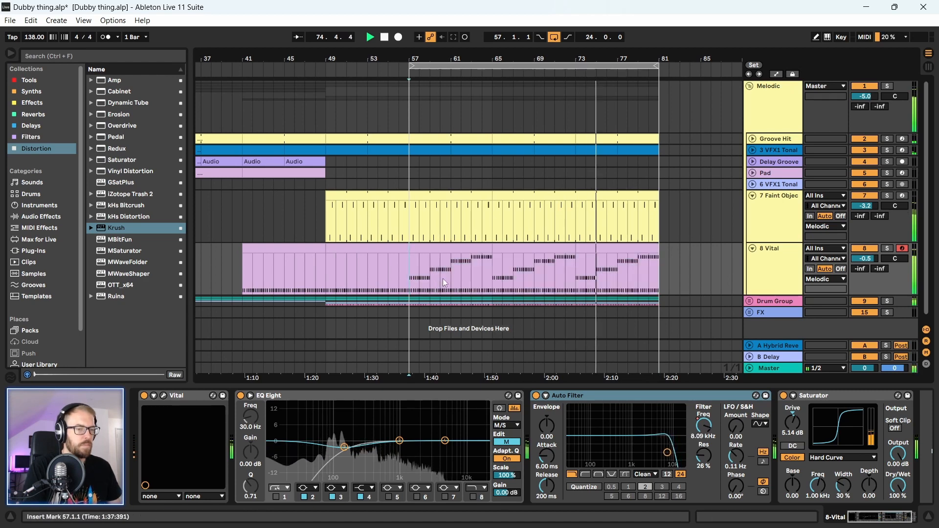
{"action": "left_click_drag", "start_coordinate": [410, 277], "coordinate": [493, 277]}
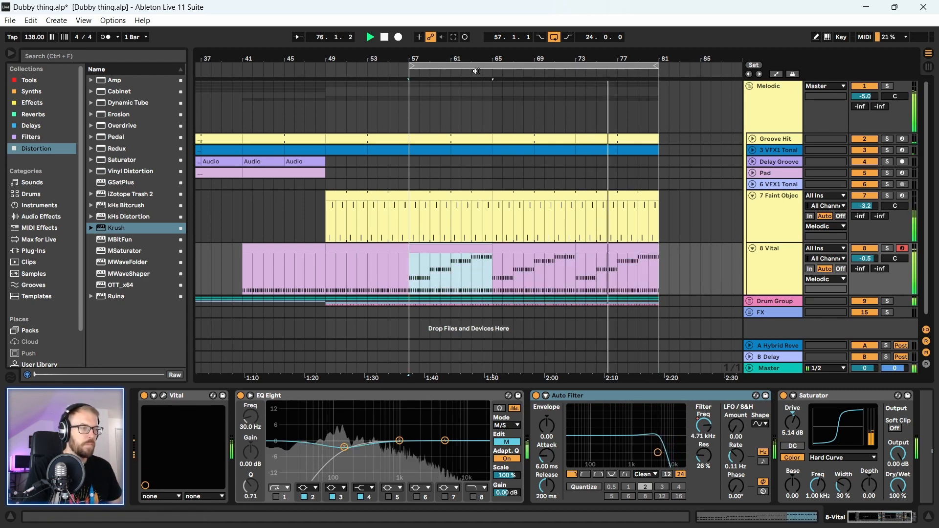
{"action": "left_click_drag", "start_coordinate": [476, 59], "coordinate": [428, 68]}
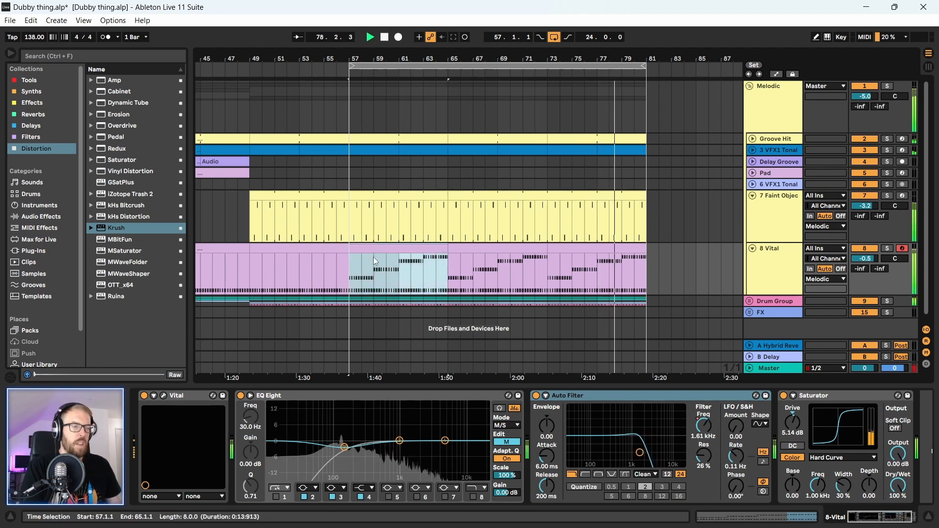
{"action": "key", "text": "space"}
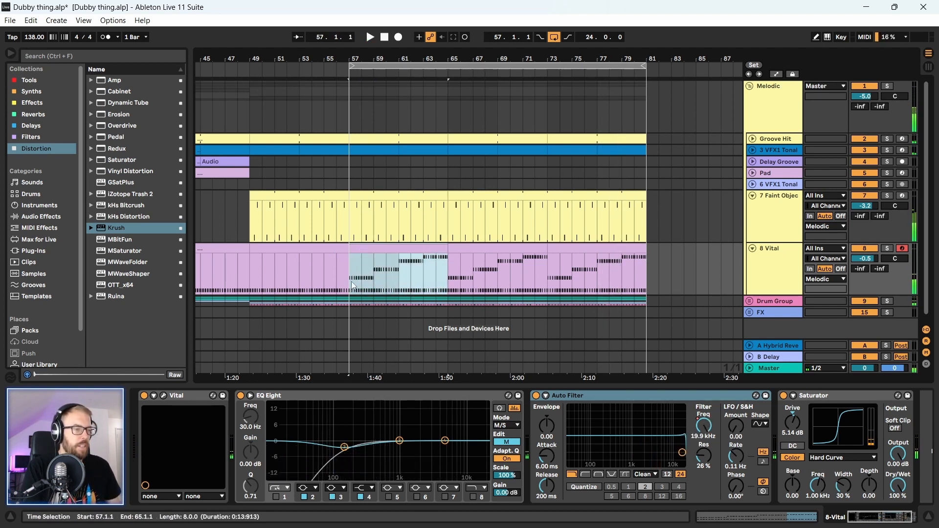
{"action": "left_click_drag", "start_coordinate": [352, 285], "coordinate": [634, 286]}
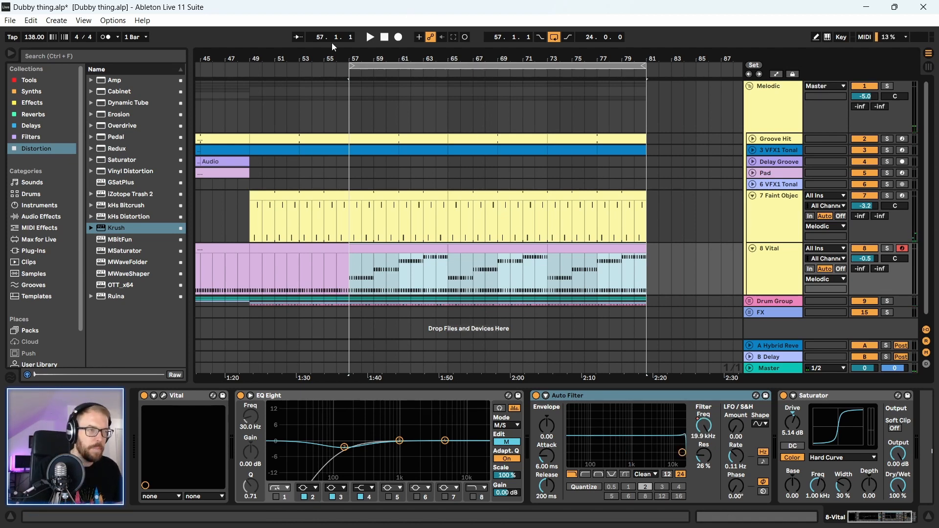
{"action": "scroll", "coordinate": [434, 254], "scroll_direction": "down", "scroll_amount": 3}
{"action": "left_click_drag", "start_coordinate": [438, 250], "coordinate": [686, 276]}
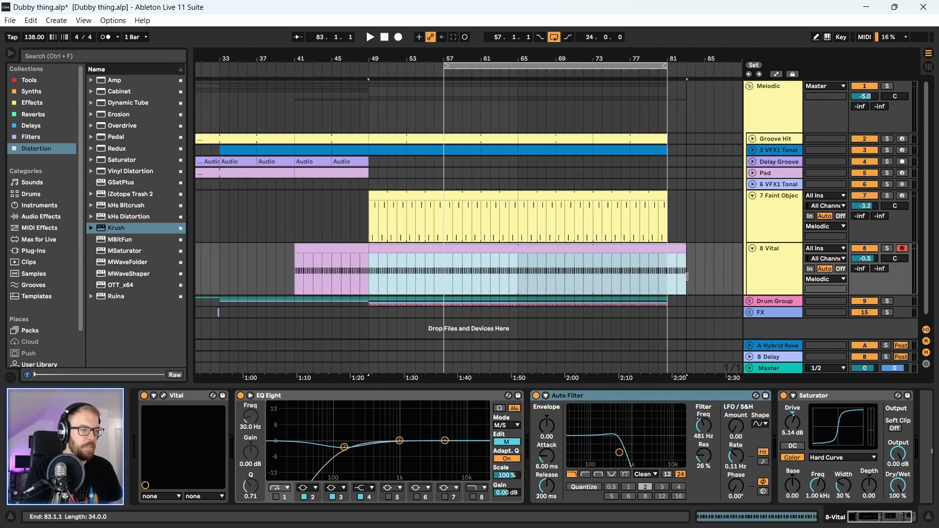
- Play the arrangement from bar 49 and check the Vital track's level in the mixer
{"action": "left_click", "coordinate": [372, 264]}
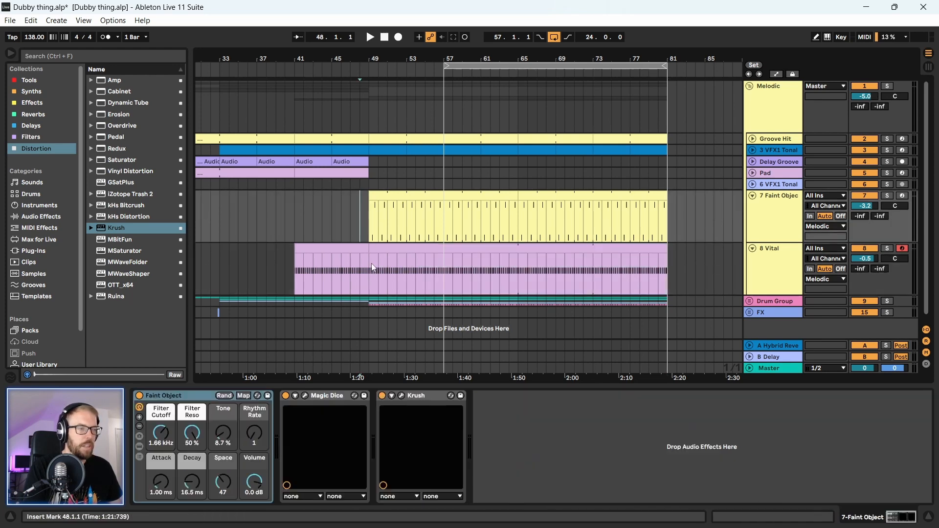
{"action": "key", "text": "space"}
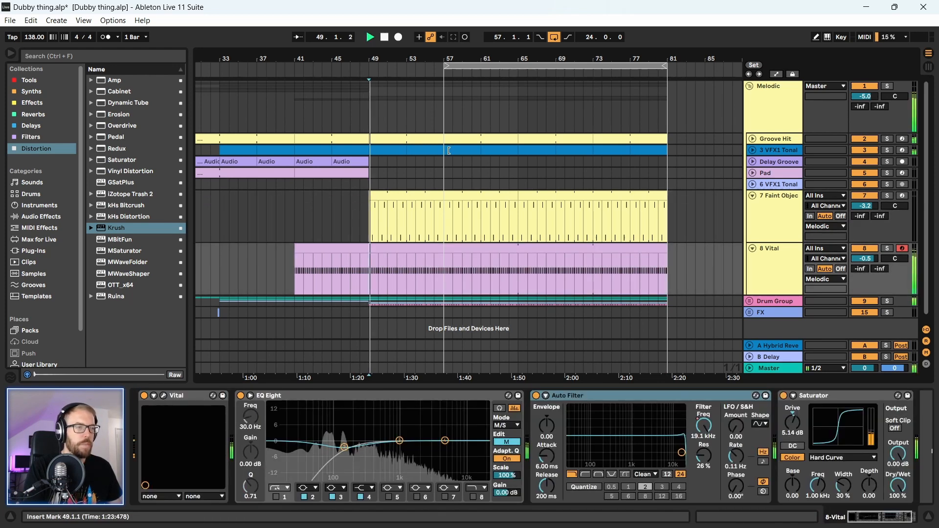
{"action": "left_click", "coordinate": [773, 260]}
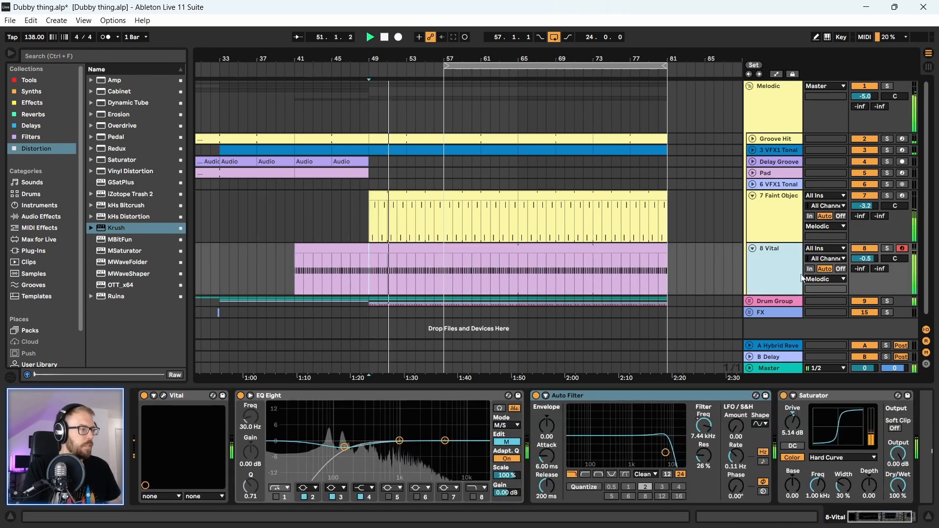
{"action": "key", "text": "Tab"}
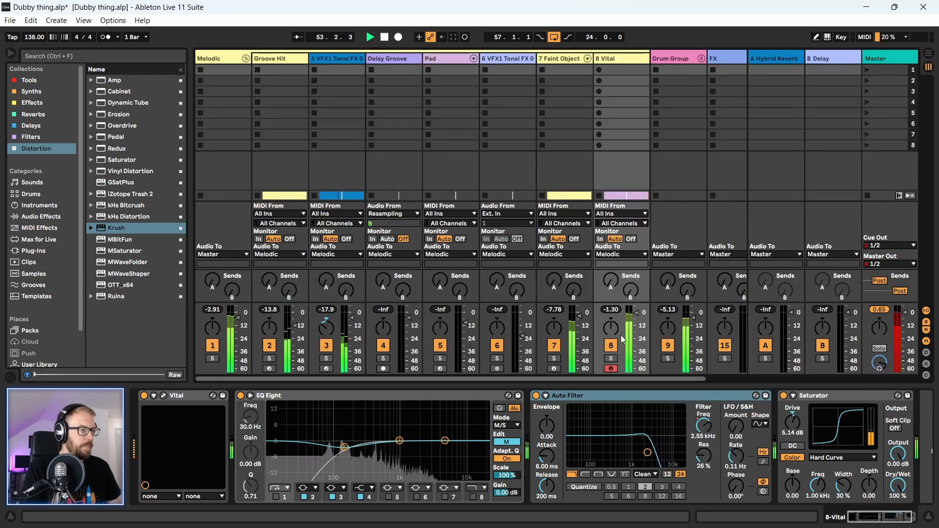
{"action": "key", "text": "Tab"}
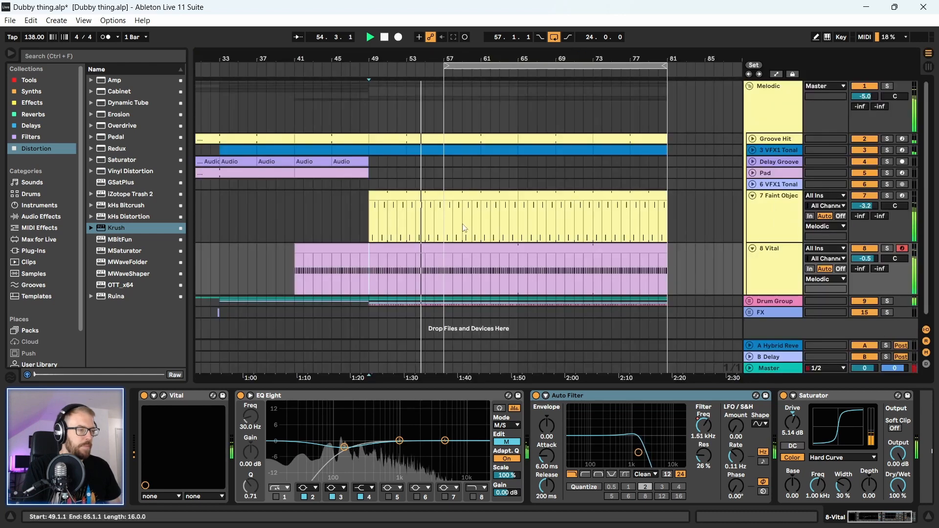
- Slightly lower the output volume and filter 2 cutoff in the Vital patch
{"action": "left_click", "coordinate": [788, 261]}
{"action": "left_click", "coordinate": [163, 396]}
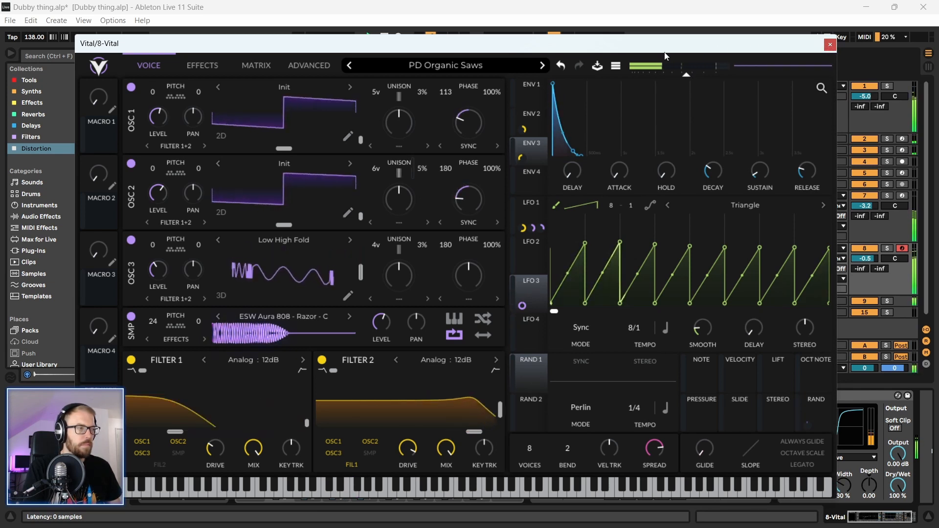
{"action": "left_click_drag", "start_coordinate": [687, 77], "coordinate": [684, 79]}
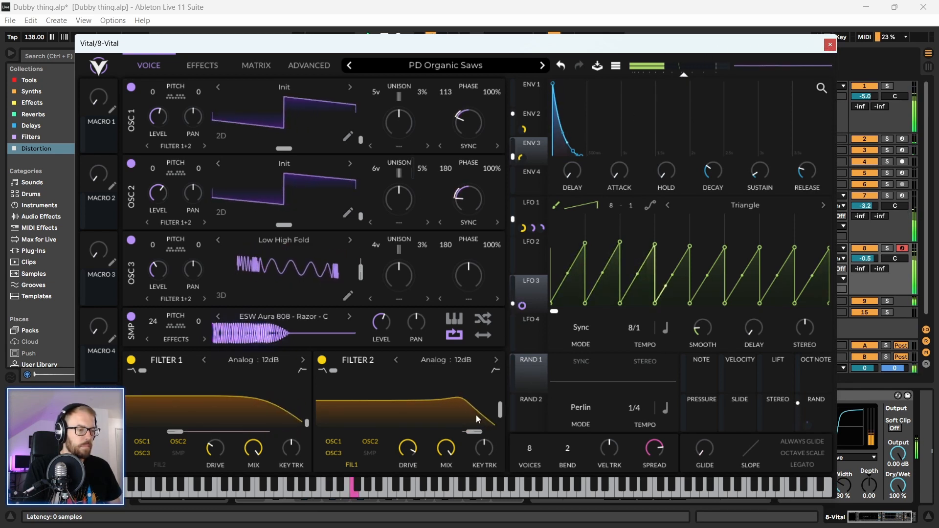
{"action": "left_click_drag", "start_coordinate": [476, 435], "coordinate": [470, 433]}
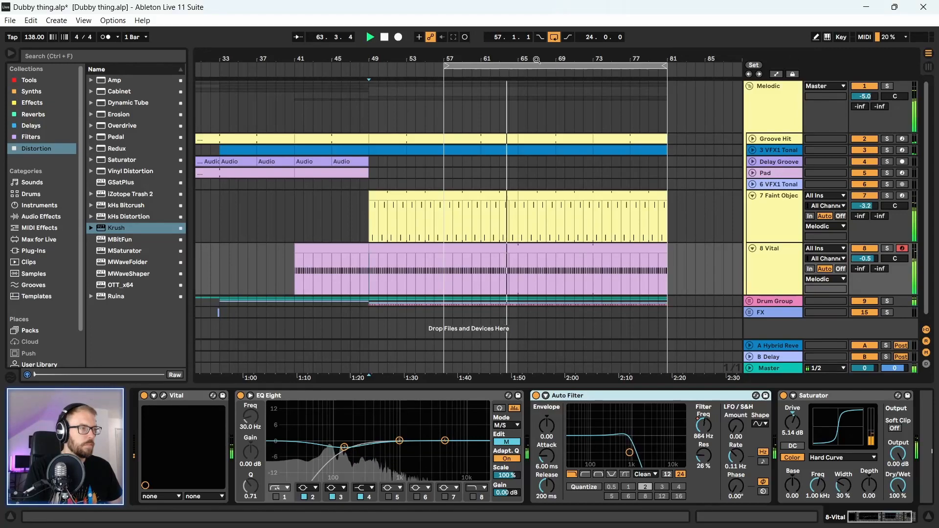
- Lower the Vital track's volume to -3.5 dB and play the arrangement from bar 57
{"action": "scroll", "coordinate": [363, 260], "scroll_direction": "up", "scroll_amount": 3}
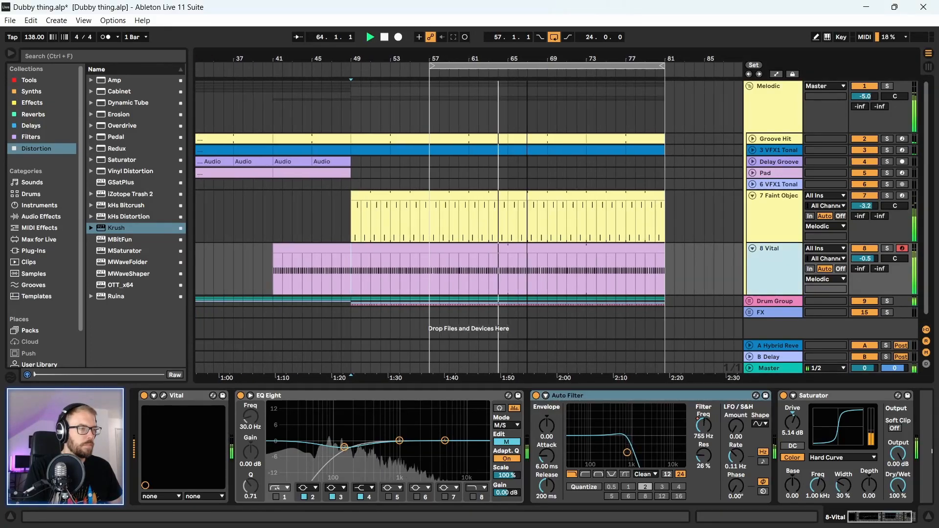
{"action": "left_click", "coordinate": [345, 278]}
{"action": "scroll", "coordinate": [364, 271], "scroll_direction": "down", "scroll_amount": 1}
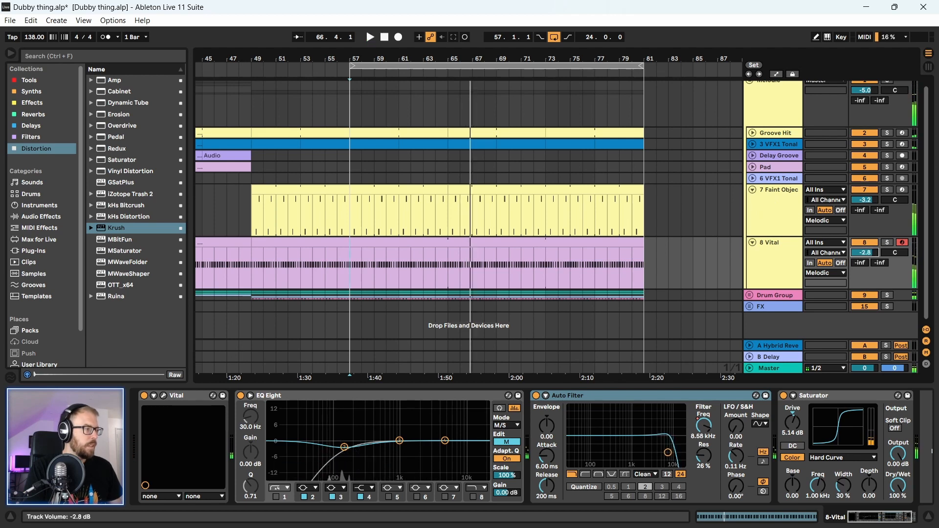
{"action": "left_click_drag", "start_coordinate": [865, 253], "coordinate": [865, 257]}
{"action": "key", "text": "space"}
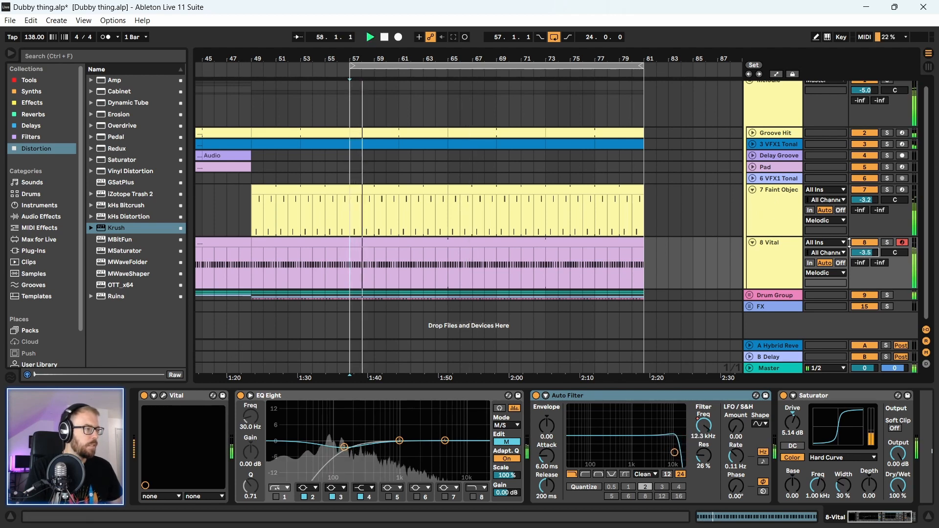
- Stop playback and unfold the Groove Hit and 3 VFX1 Tonal tracks in the arrangement
{"action": "left_click_drag", "start_coordinate": [475, 58], "coordinate": [433, 64]}
{"action": "left_click_drag", "start_coordinate": [712, 178], "coordinate": [704, 179]}
{"action": "key", "text": "space"}
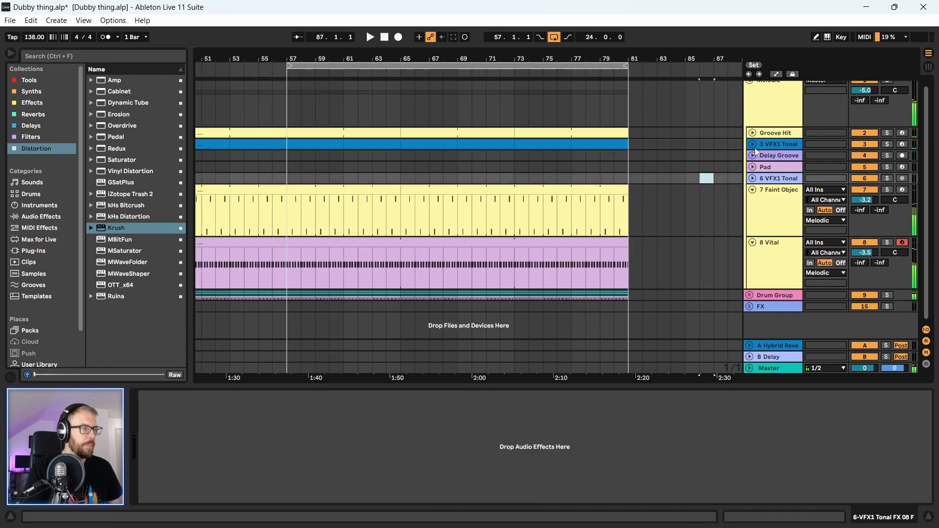
{"action": "left_click", "coordinate": [753, 144]}
{"action": "left_click", "coordinate": [753, 133]}
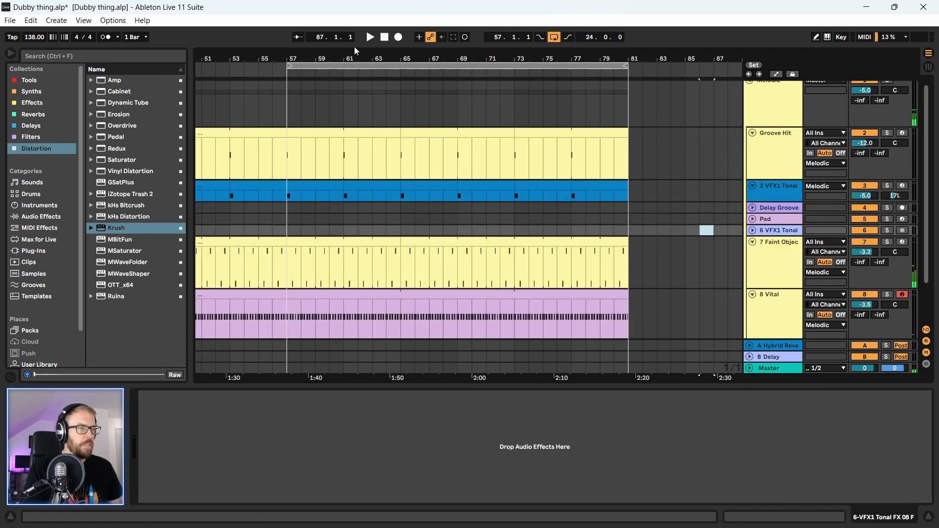
- Solo the Melodic group and listen to it from bar 57
{"action": "left_click_drag", "start_coordinate": [360, 57], "coordinate": [464, 44]}
{"action": "left_click", "coordinate": [419, 163]}
{"action": "scroll", "coordinate": [885, 99], "scroll_direction": "up", "scroll_amount": 1}
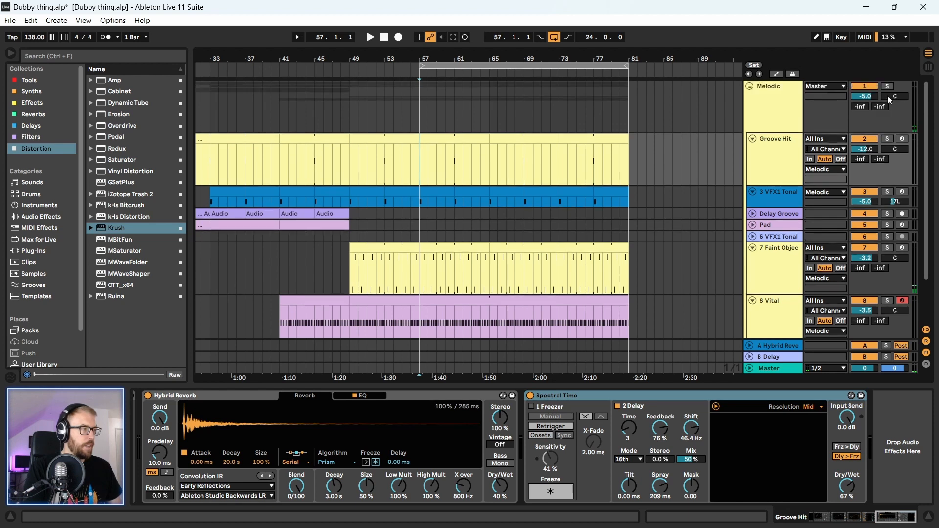
{"action": "key", "text": "space"}
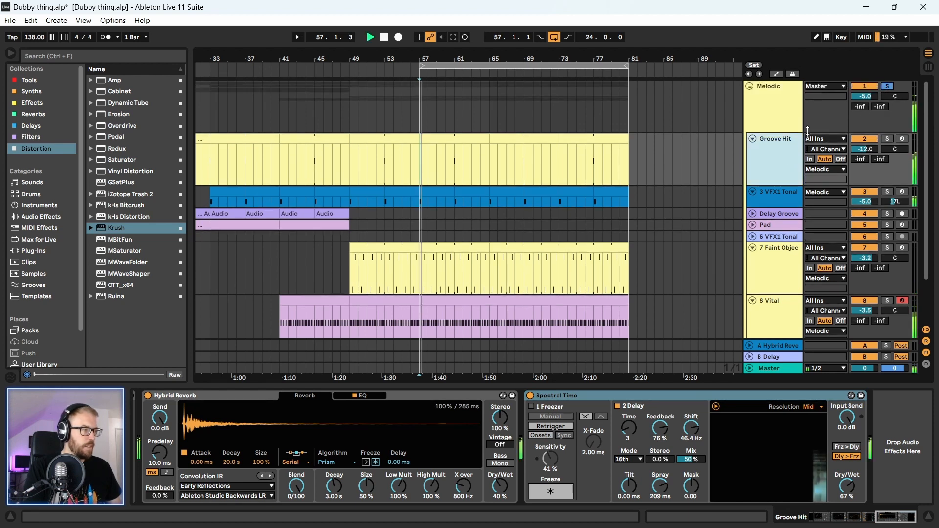
{"action": "key", "text": "space"}
- Group the Groove Hit and VFX1 Tonal tracks as "Groove Hit Group" and show the Tools collection in the browser
{"action": "left_click", "coordinate": [779, 192]}
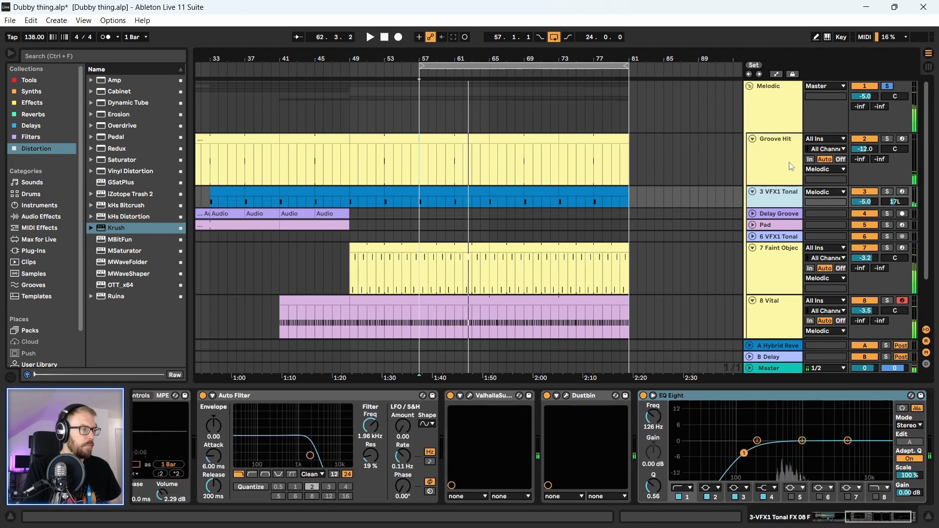
{"action": "left_click", "coordinate": [853, 171]}
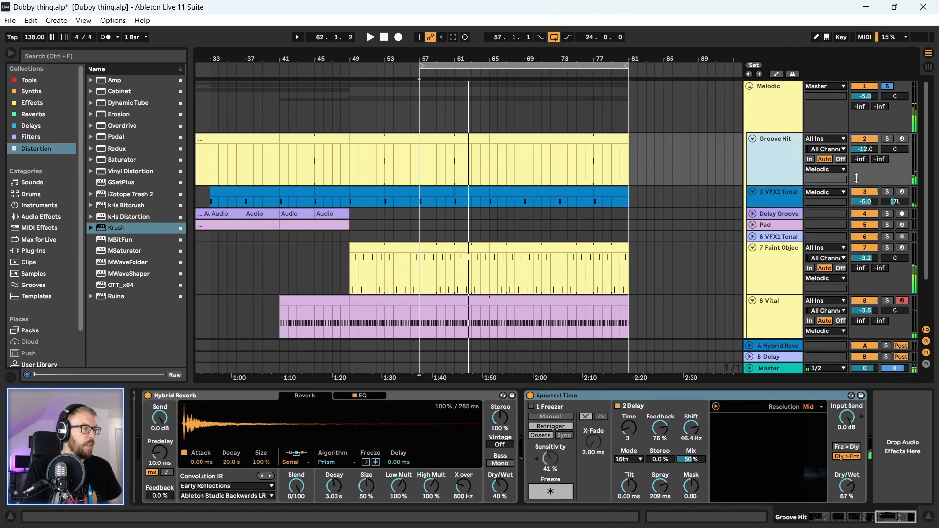
{"action": "left_click", "coordinate": [769, 194]}
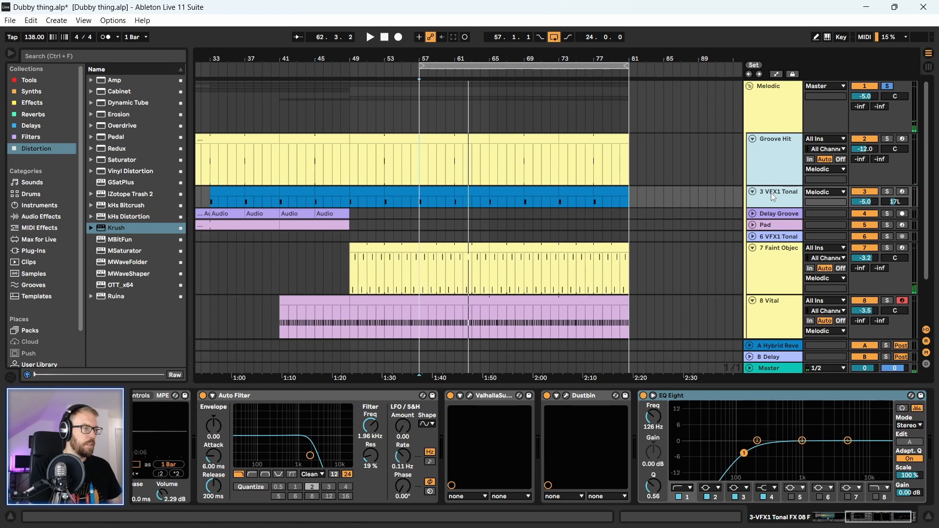
{"action": "key", "text": "ctrl+g"}
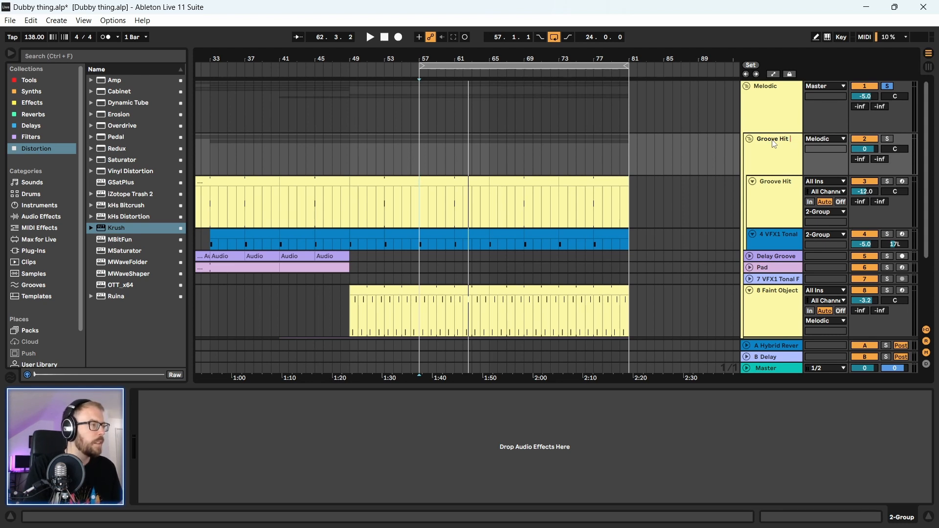
{"action": "key", "text": "Return"}
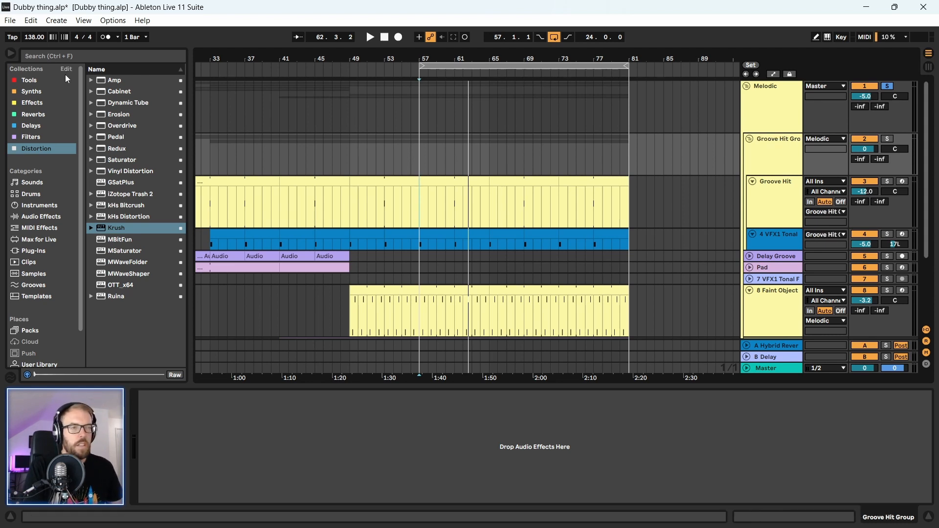
{"action": "left_click", "coordinate": [49, 83]}
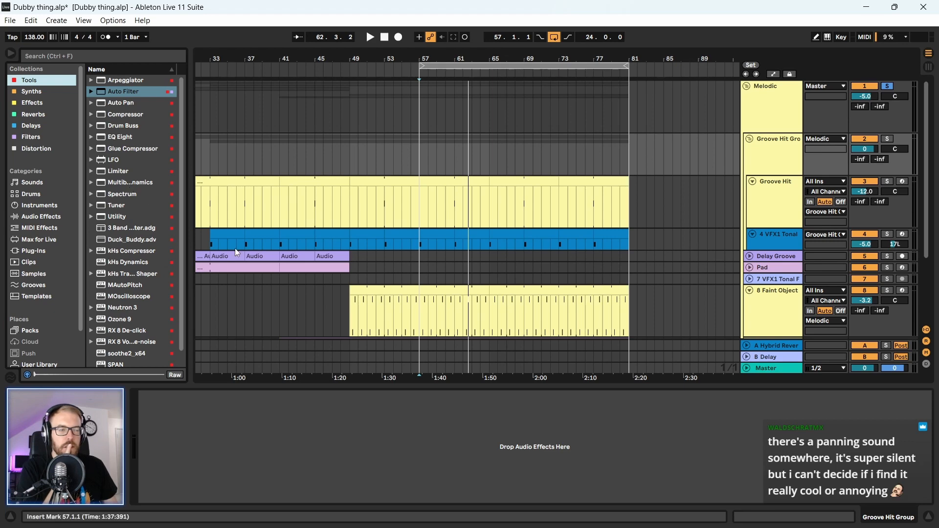
- Listen from bar 49 for the panning sound, soloing the VFX1 Tonal track first and the Groove Hit Group second
{"action": "scroll", "coordinate": [375, 308], "scroll_direction": "down", "scroll_amount": 3}
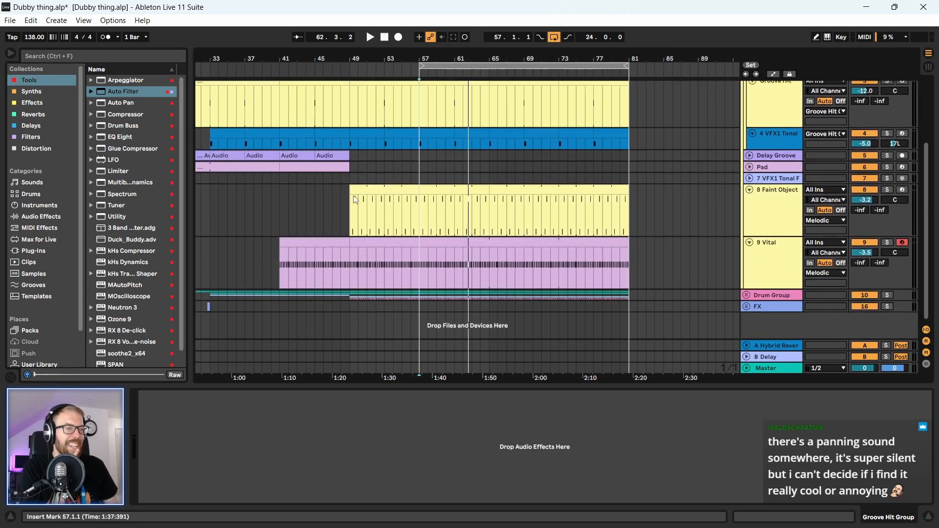
{"action": "left_click", "coordinate": [355, 180]}
{"action": "scroll", "coordinate": [354, 191], "scroll_direction": "up", "scroll_amount": 3}
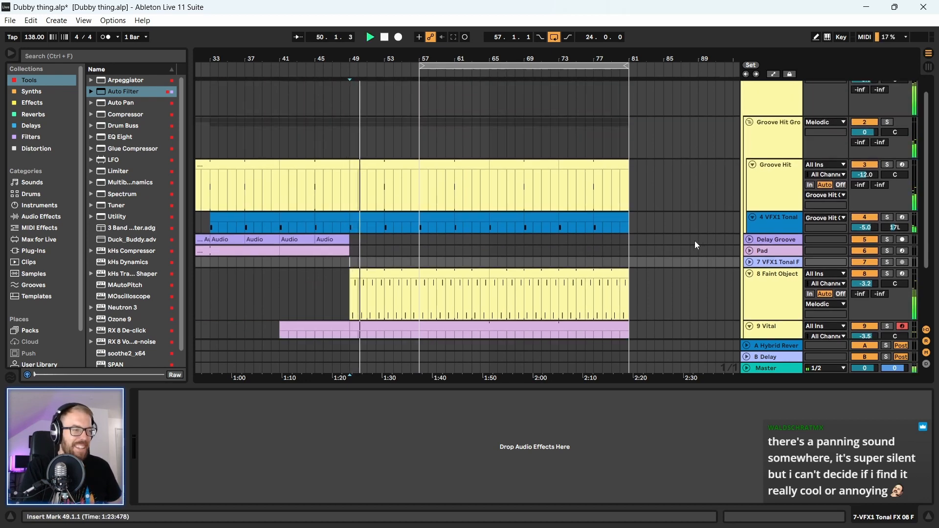
{"action": "left_click", "coordinate": [889, 217]}
{"action": "key", "text": "space"}
{"action": "left_click", "coordinate": [351, 192]}
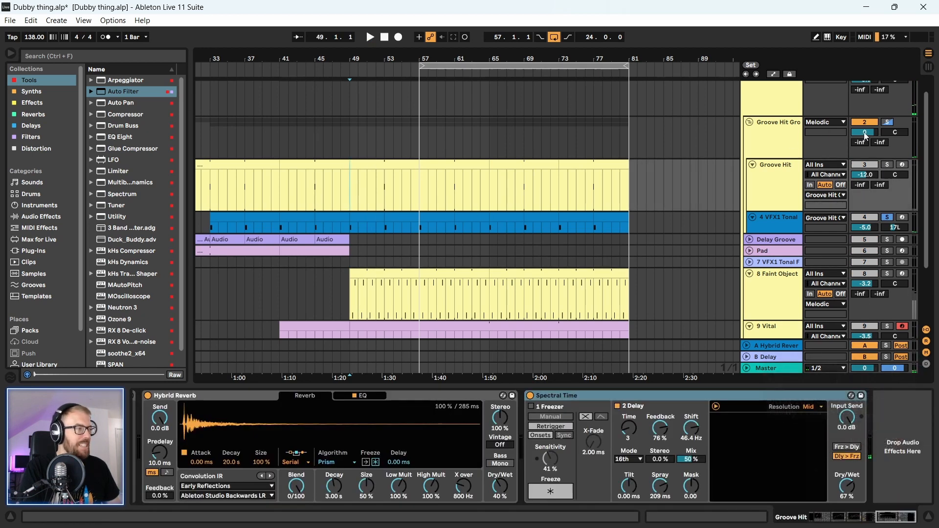
{"action": "key", "text": "space"}
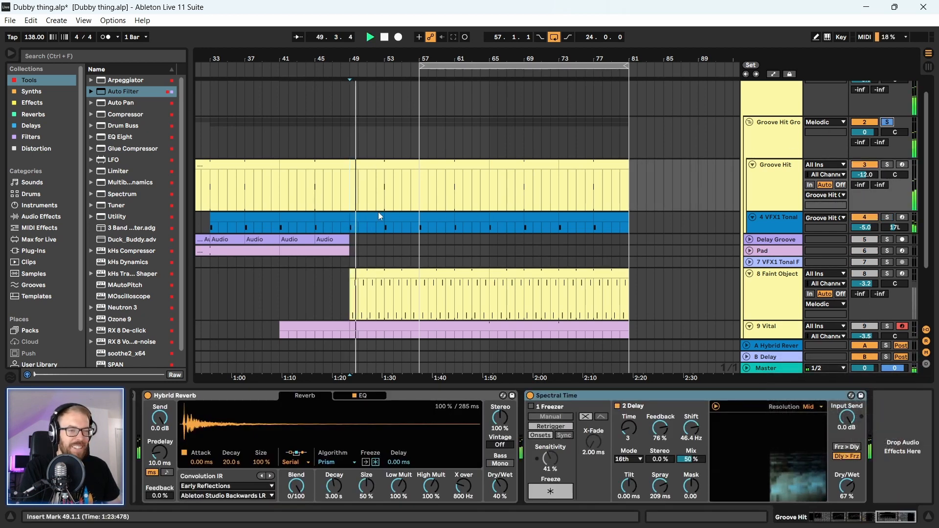
{"action": "key", "text": "space"}
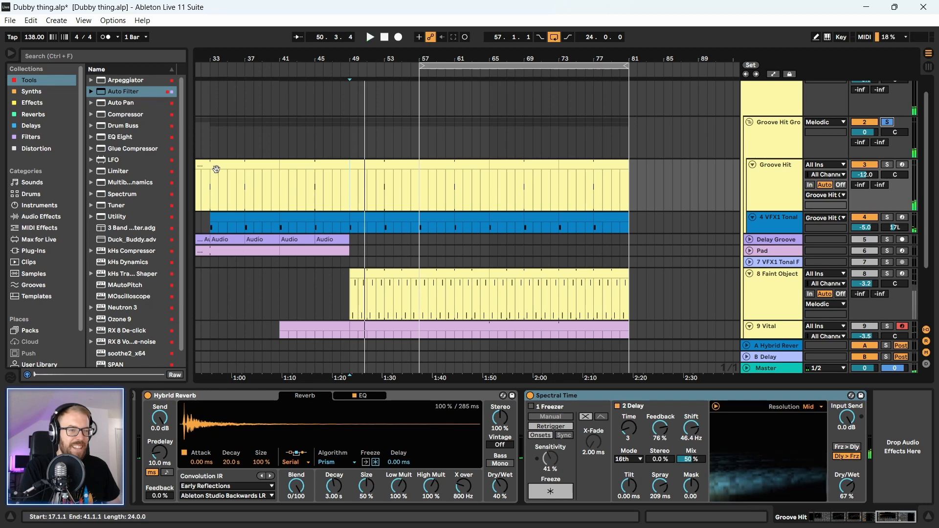
- Add a Utility to the Groove Hit Group and set its gain to 2 dB
{"action": "left_click", "coordinate": [788, 220]}
{"action": "left_click", "coordinate": [786, 184]}
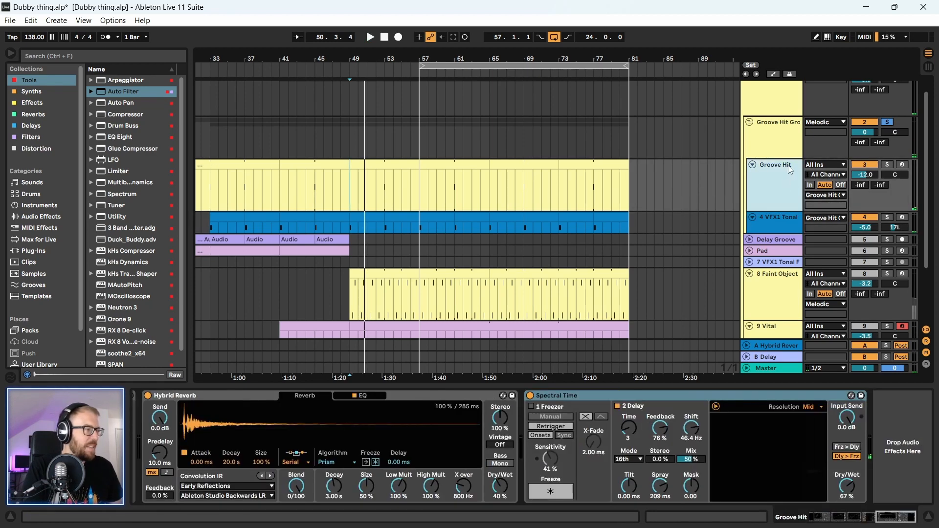
{"action": "left_click", "coordinate": [782, 140]}
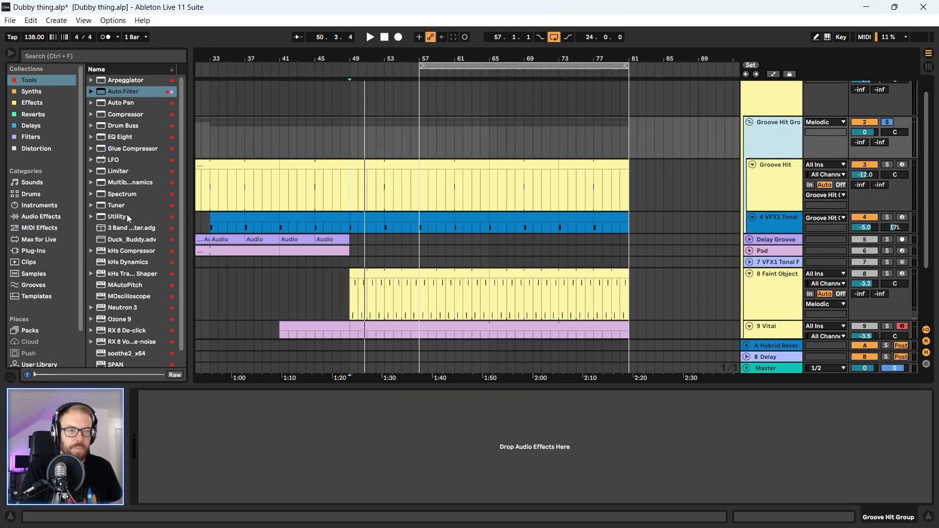
{"action": "left_click_drag", "start_coordinate": [127, 217], "coordinate": [754, 161]}
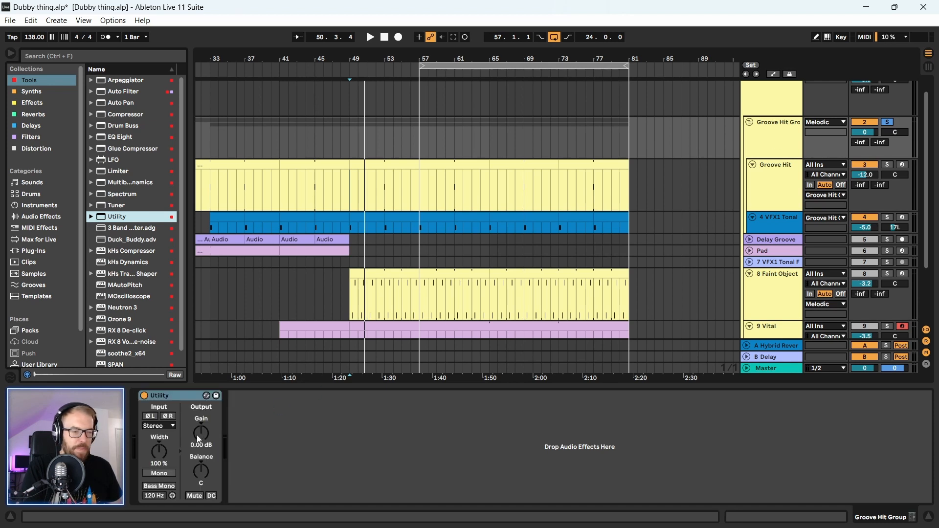
{"action": "left_click", "coordinate": [201, 435]}
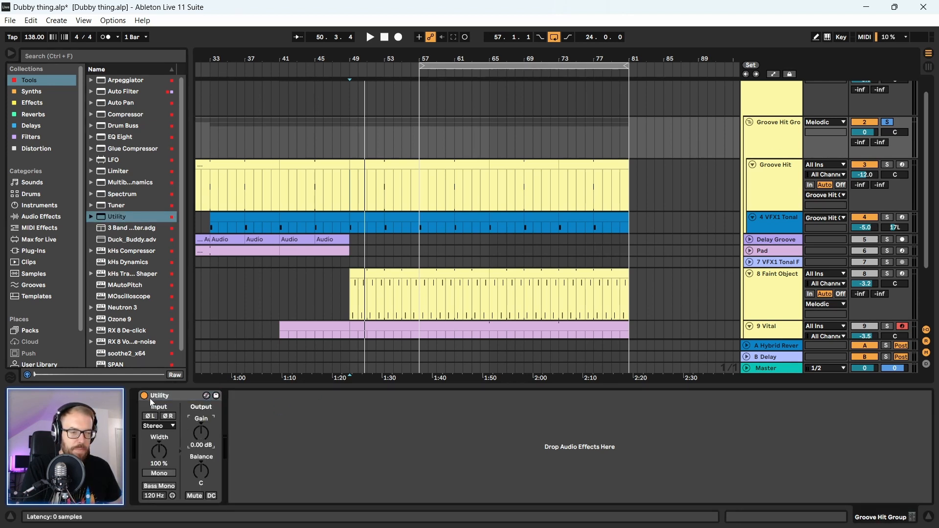
{"action": "type", "text": "2"}
{"action": "key", "text": "Return"}
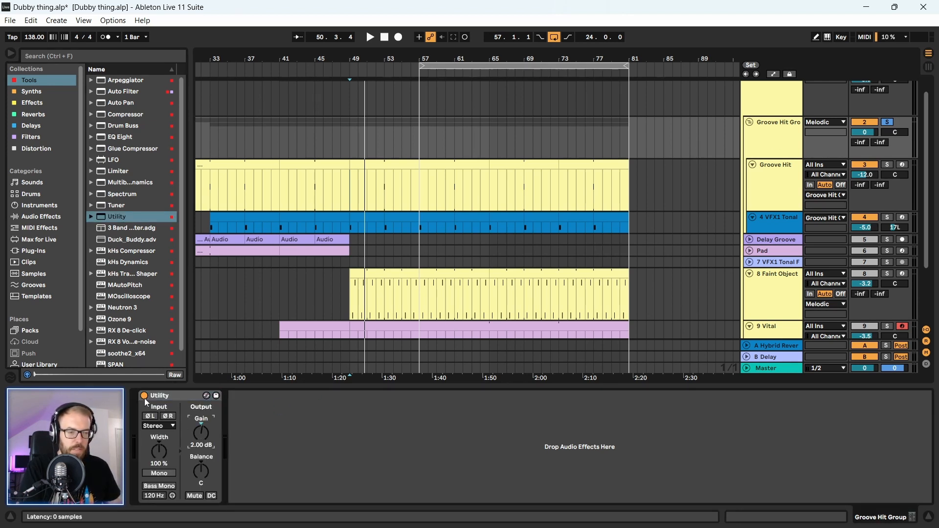
- Turn the Groove Hit Group's Utility off and automate its Device On parameter to be on from bar 49 to 81
{"action": "left_click", "coordinate": [145, 399]}
{"action": "key", "text": "a"}
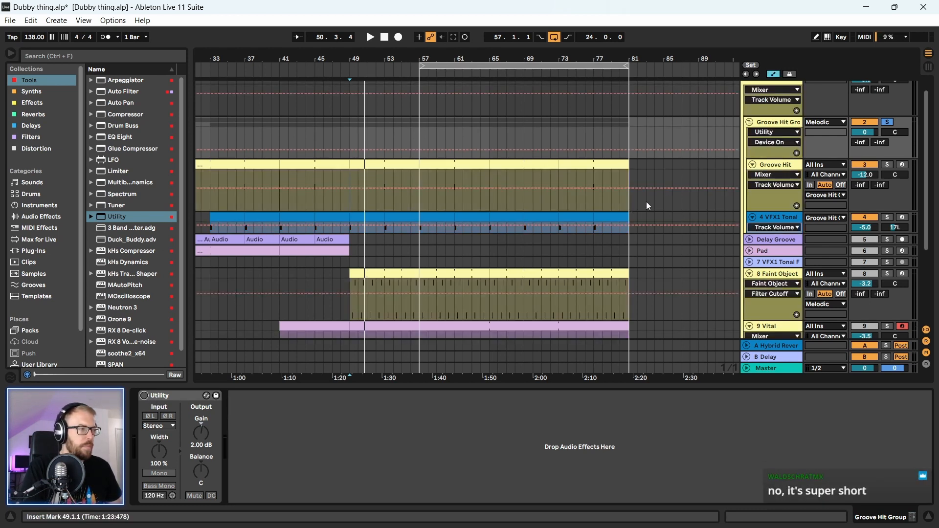
{"action": "left_click", "coordinate": [797, 154]}
{"action": "left_click_drag", "start_coordinate": [351, 166], "coordinate": [648, 175]}
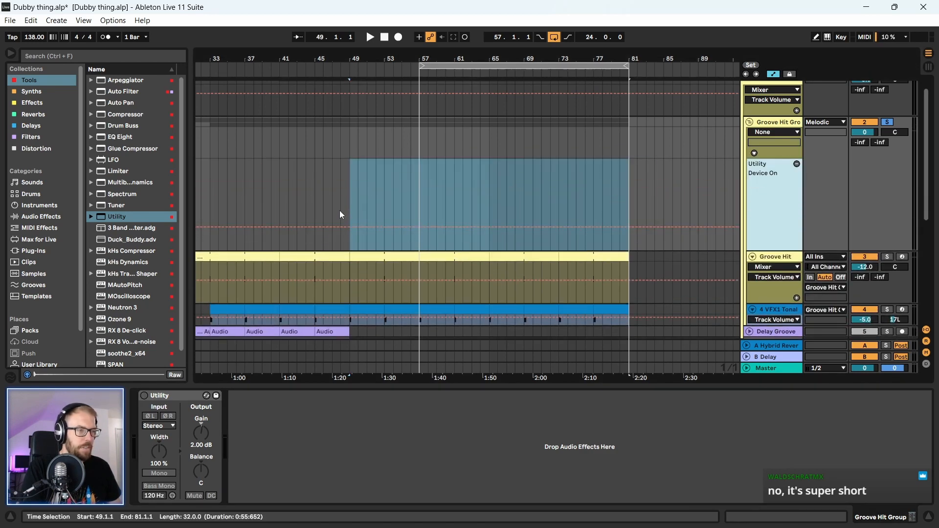
{"action": "left_click_drag", "start_coordinate": [371, 221], "coordinate": [372, 175]}
- Listen to the whole mix from bar 49 with the Groove Hit Group unsoloed, folding the group and the Faint Object and Vital tracks
{"action": "key", "text": "space"}
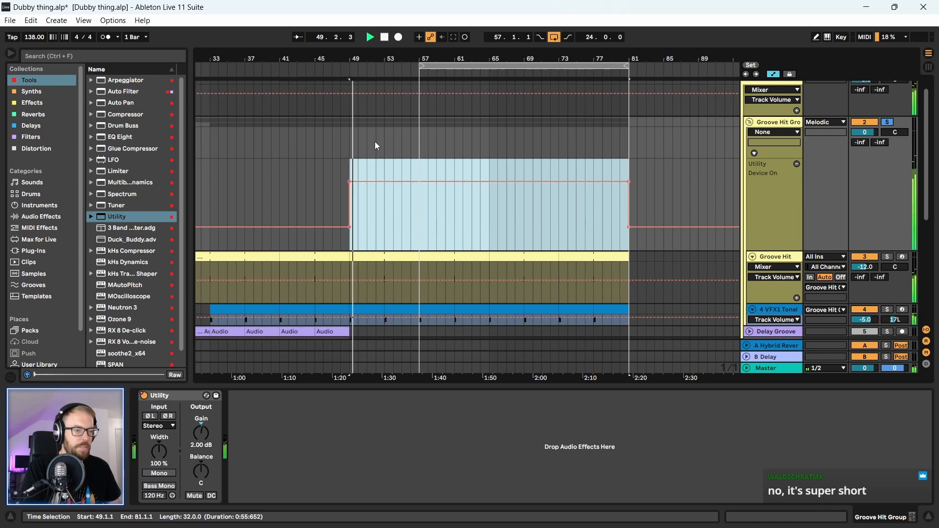
{"action": "left_click", "coordinate": [751, 123]}
{"action": "left_click", "coordinate": [750, 167]}
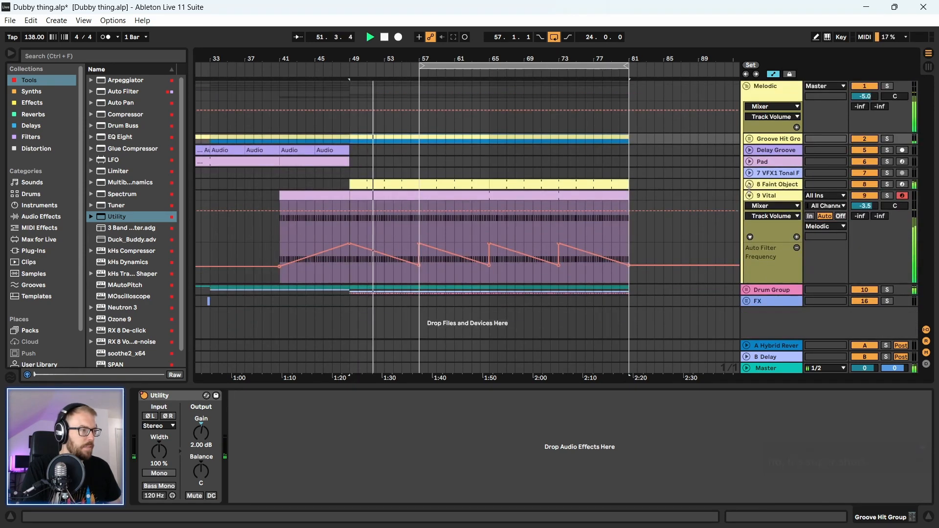
{"action": "left_click", "coordinate": [750, 196]}
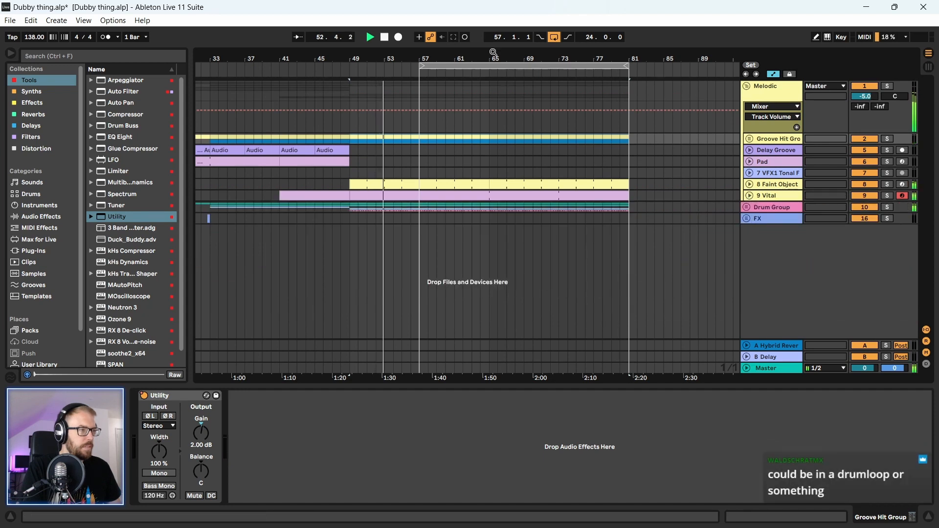
{"action": "key", "text": "minus"}
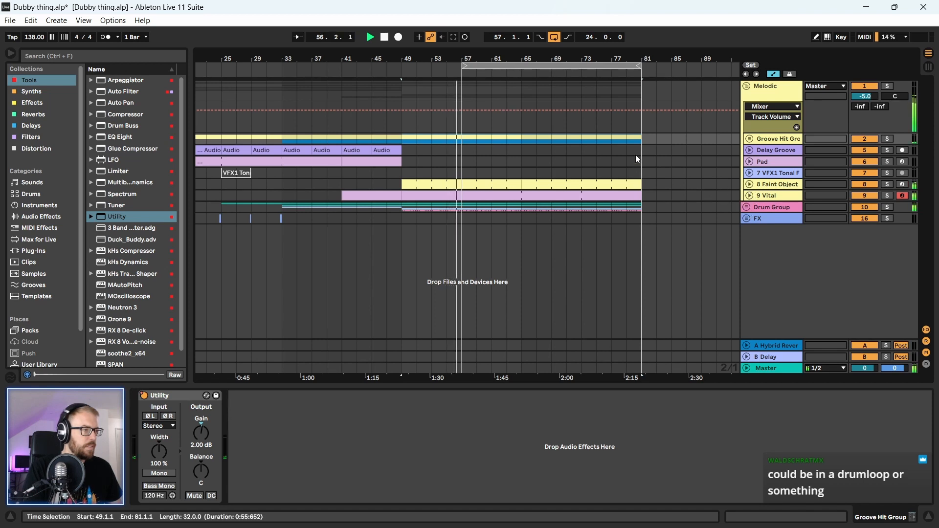
{"action": "mouse_move", "coordinate": [581, 58]}
{"action": "left_mouse_down"}
{"action": "mouse_move", "coordinate": [546, 72]}
{"action": "mouse_move", "coordinate": [545, 61]}
{"action": "left_mouse_up"}
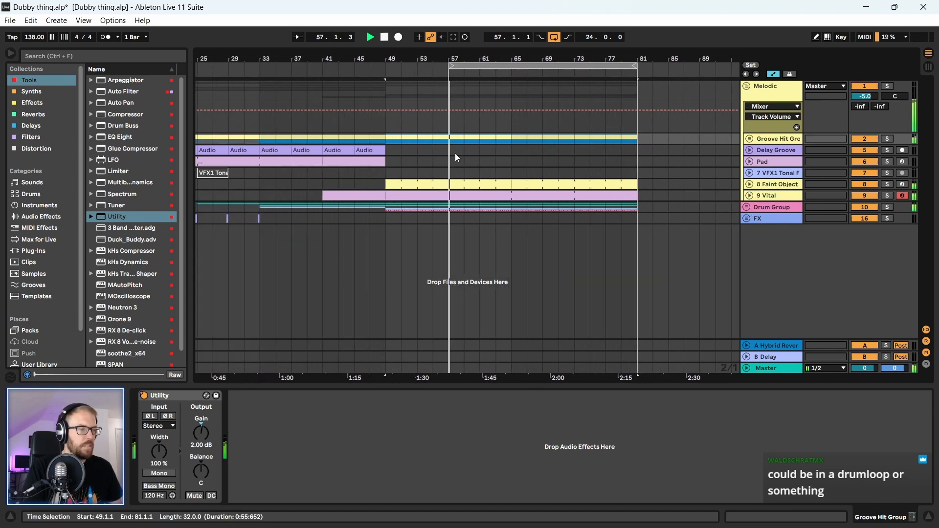
{"action": "left_click", "coordinate": [388, 174]}
{"action": "key", "text": "space"}
- Listen from bar 49 with the Faint Object track soloed first and the Groove Hit Group second
{"action": "left_click", "coordinate": [755, 185]}
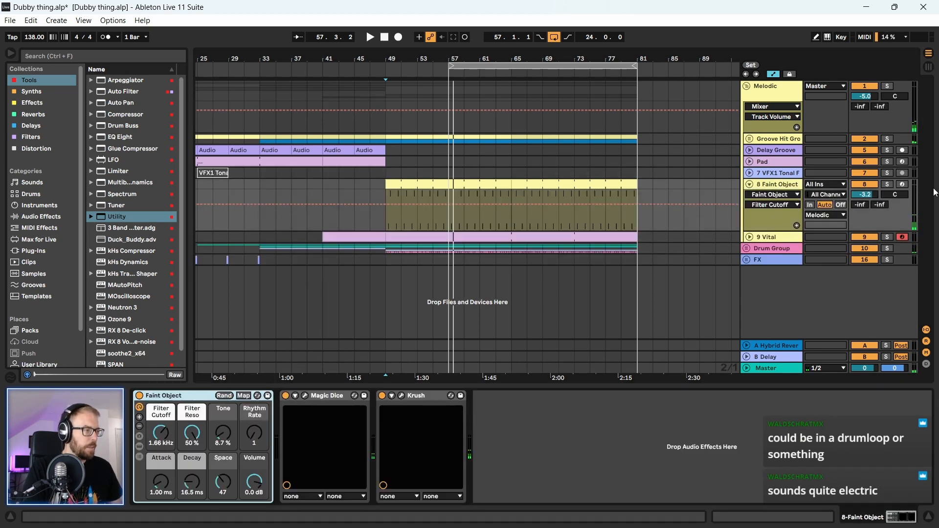
{"action": "left_click", "coordinate": [888, 184]}
{"action": "key", "text": "space"}
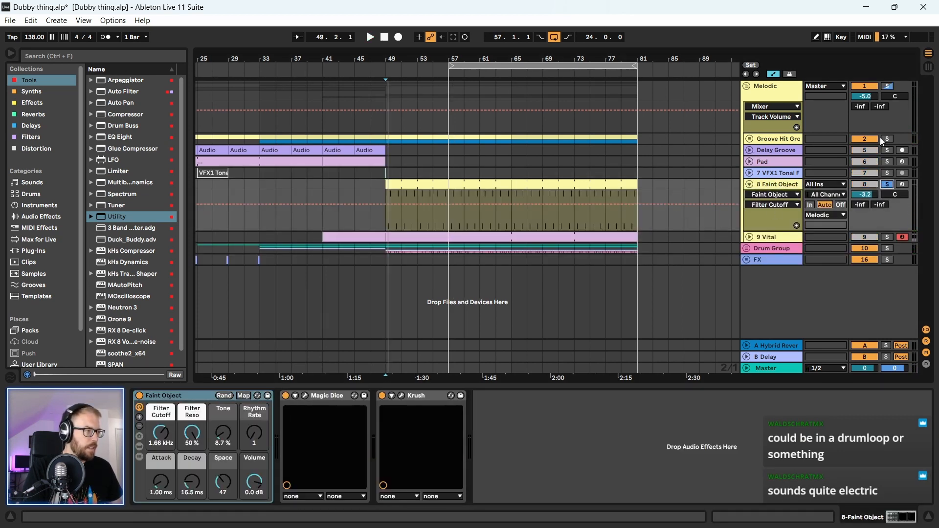
{"action": "left_click", "coordinate": [887, 139]}
{"action": "left_click", "coordinate": [778, 139]}
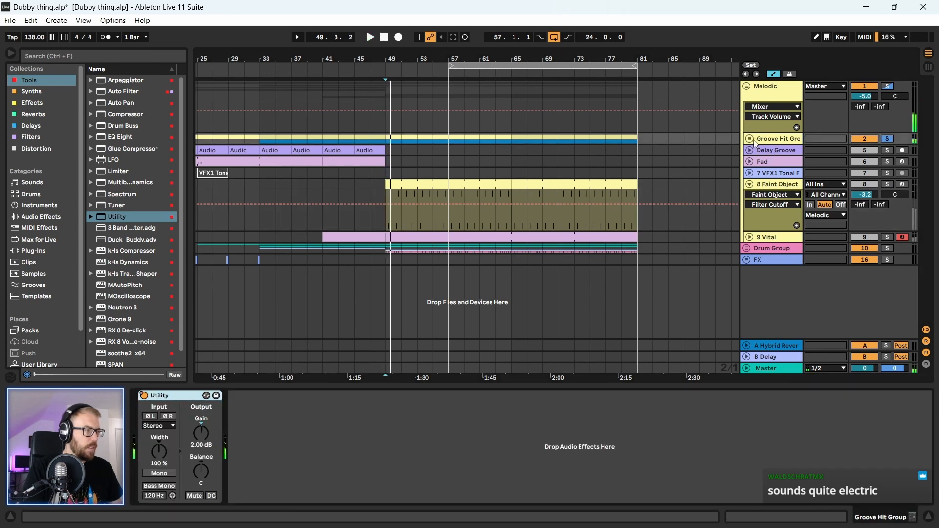
- Fold the Melodic group, unfold the Drum Group and listen to the Dub Tops track soloed
{"action": "left_click", "coordinate": [747, 86]}
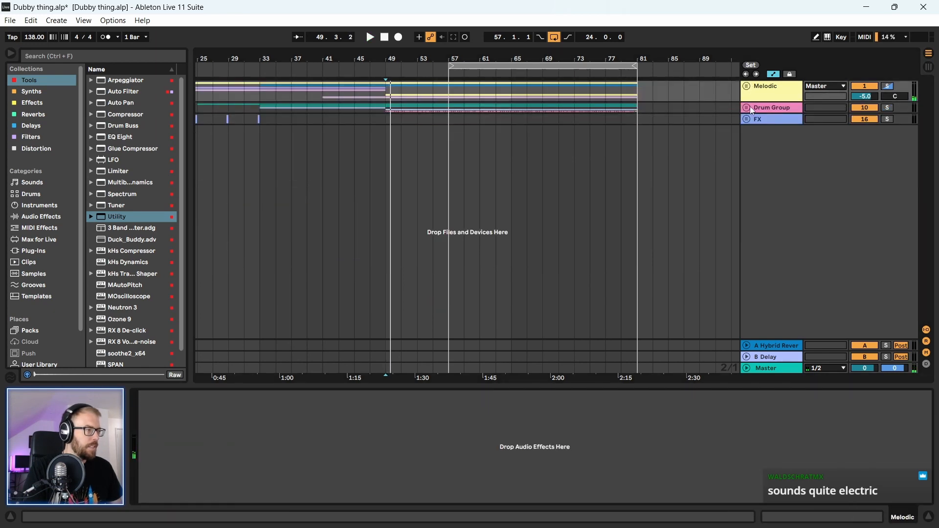
{"action": "left_click", "coordinate": [748, 108]}
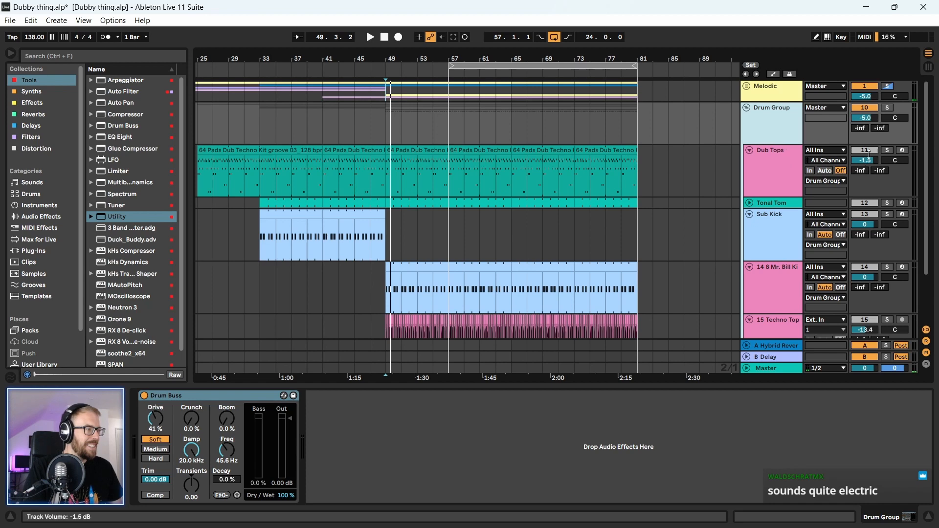
{"action": "left_click", "coordinate": [887, 150]}
{"action": "key", "text": "space"}
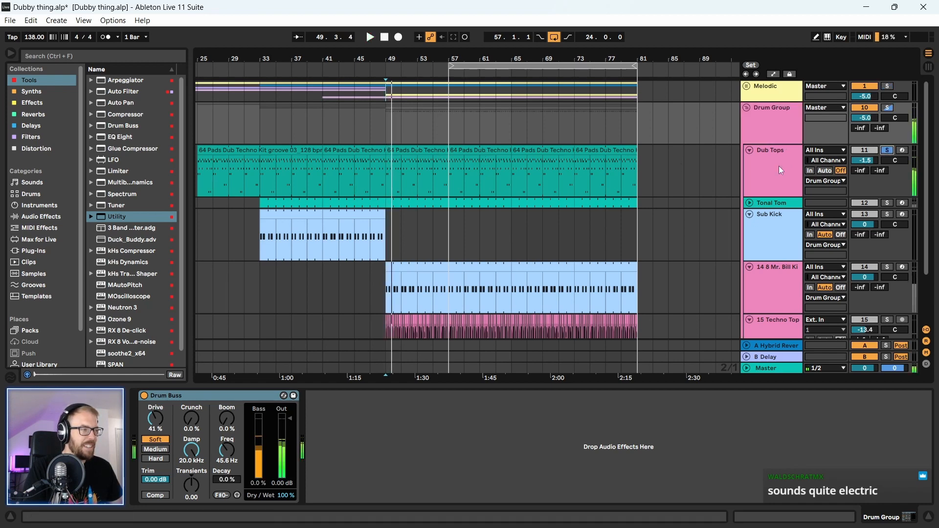
- Show the Dub Tops device chain and compare its sound with Hysteresis on and bypassed
{"action": "left_click", "coordinate": [781, 170]}
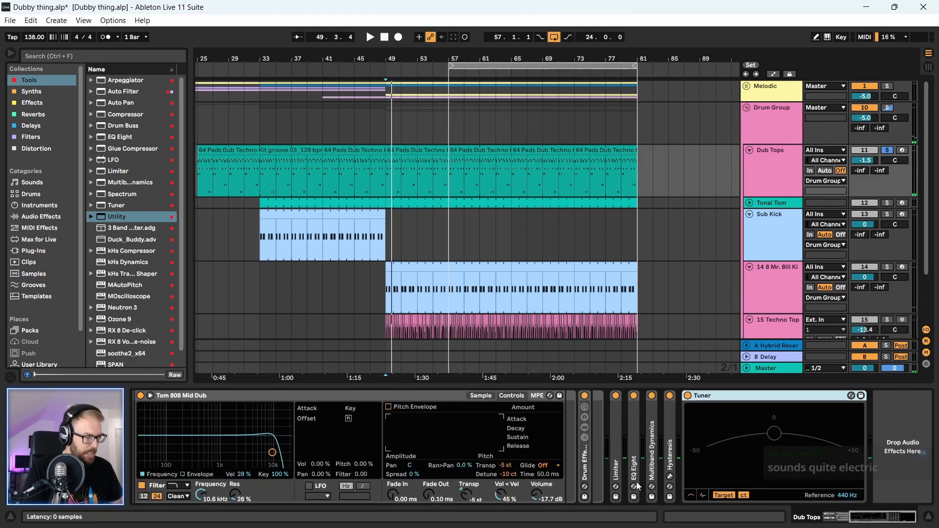
{"action": "left_click", "coordinate": [672, 420]}
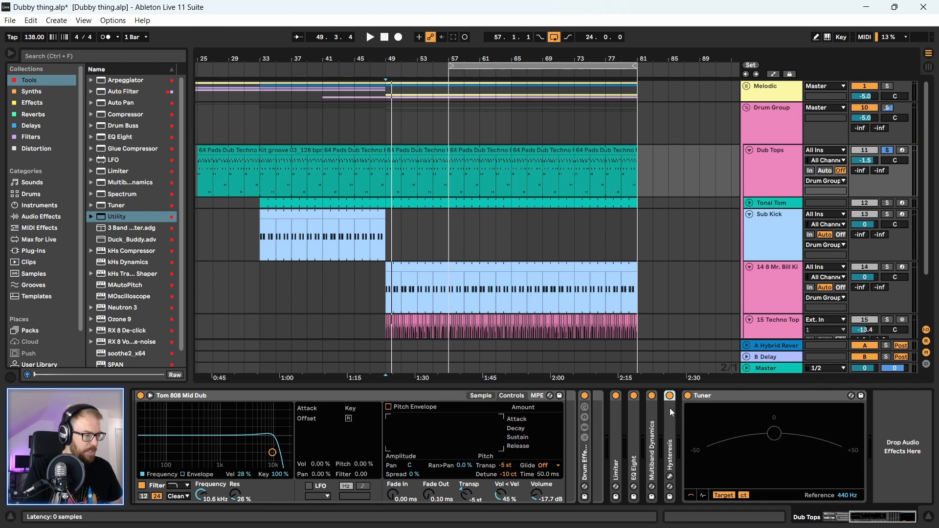
{"action": "left_click", "coordinate": [670, 397]}
{"action": "key", "text": "space"}
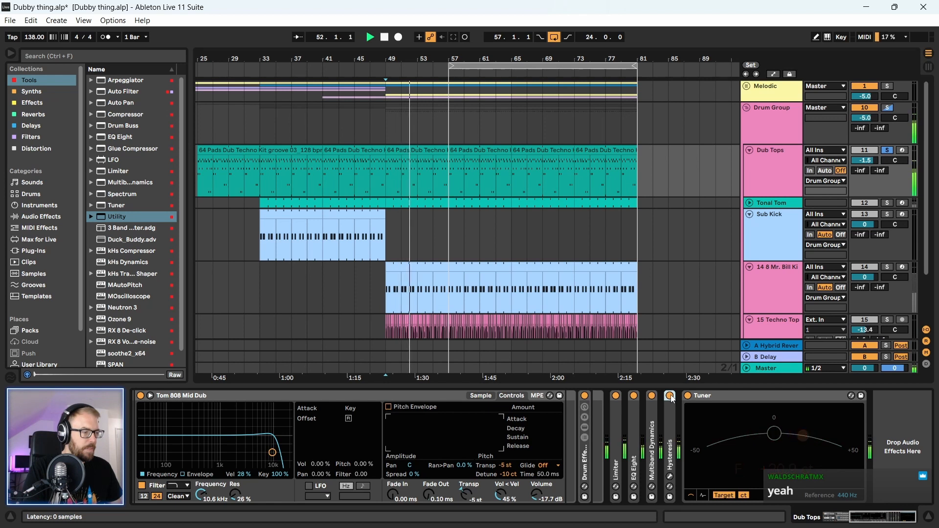
{"action": "left_click", "coordinate": [671, 396]}
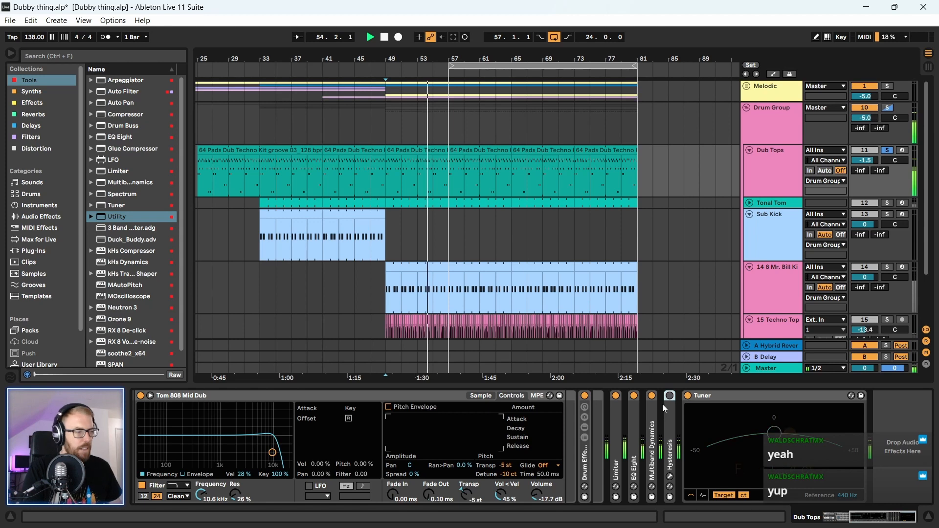
- Open the Hysteresis plug-in window on Dub Tops, examine its delay, filter and modulation settings, and close it
{"action": "double_click", "coordinate": [669, 419]}
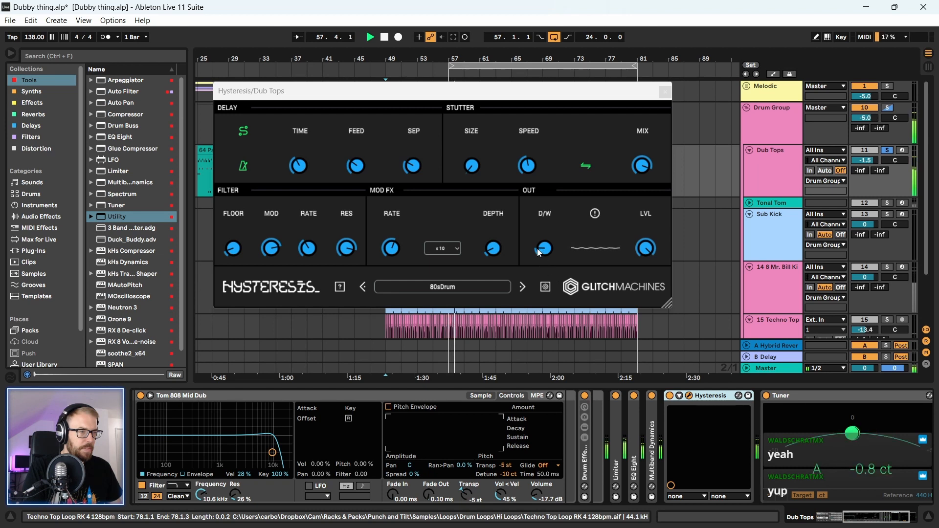
{"action": "left_click_drag", "start_coordinate": [391, 90], "coordinate": [345, 88]}
{"action": "key", "text": "space"}
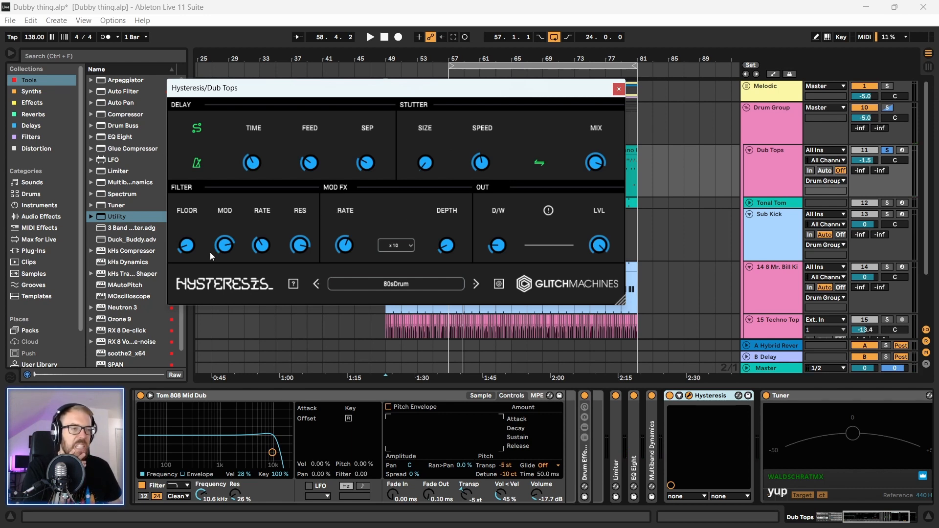
{"action": "left_click_drag", "start_coordinate": [575, 92], "coordinate": [590, 99]}
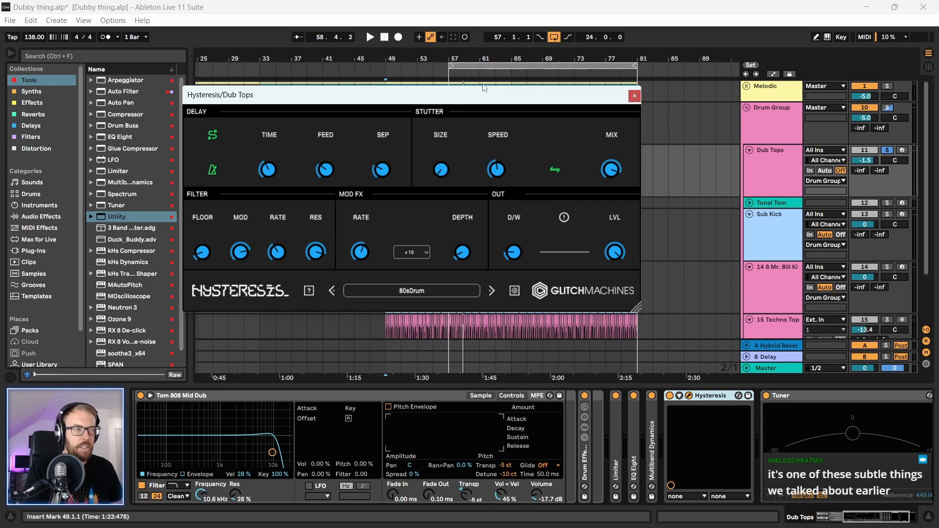
{"action": "left_click", "coordinate": [633, 96]}
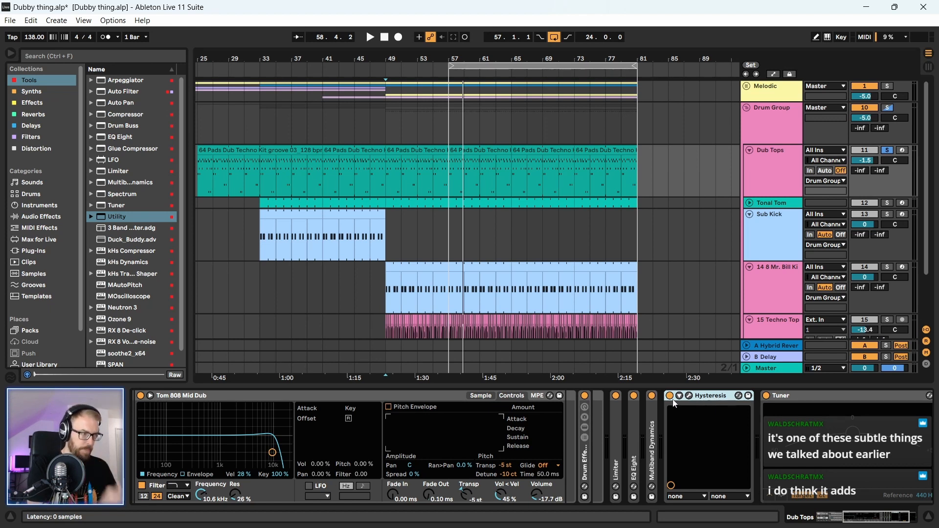
- Replay Dub Tops from bar 49, switching Hysteresis from bypassed to on, and briefly check its plug-in window again
{"action": "key", "text": "space"}
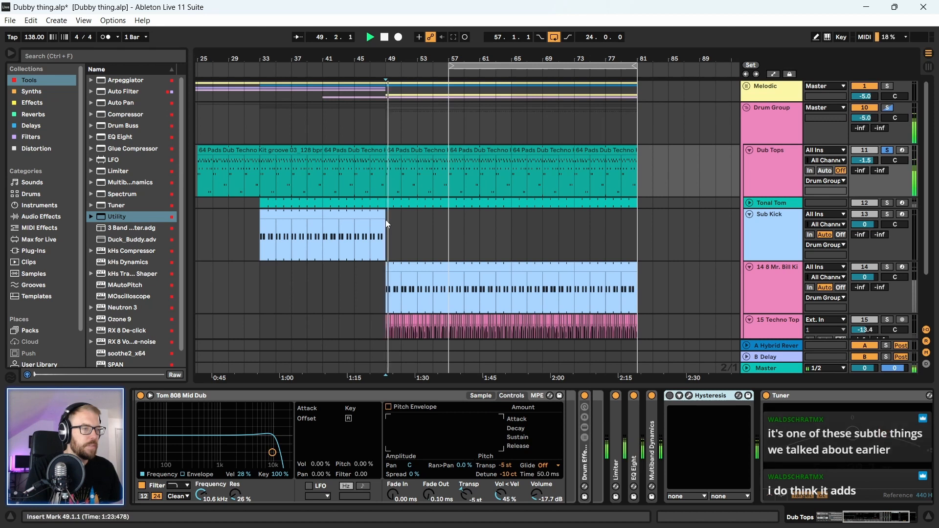
{"action": "left_click", "coordinate": [669, 396]}
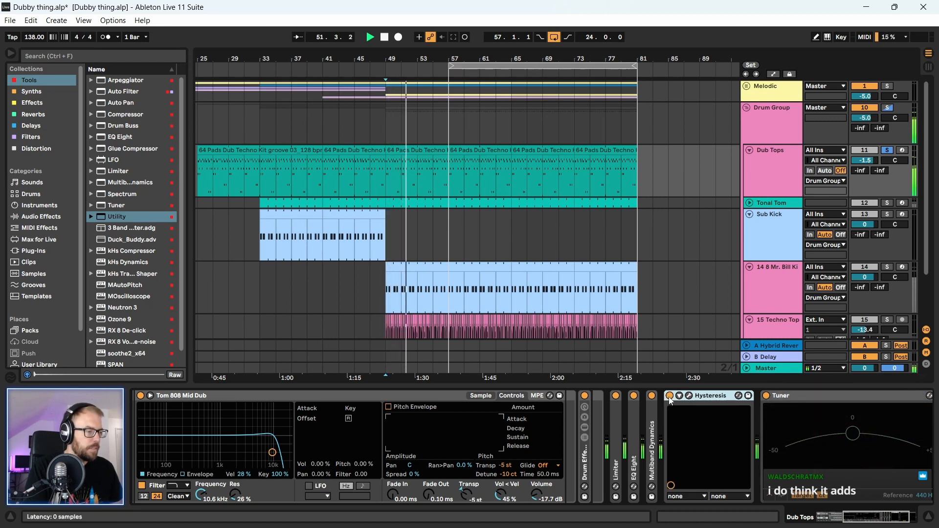
{"action": "key", "text": "space"}
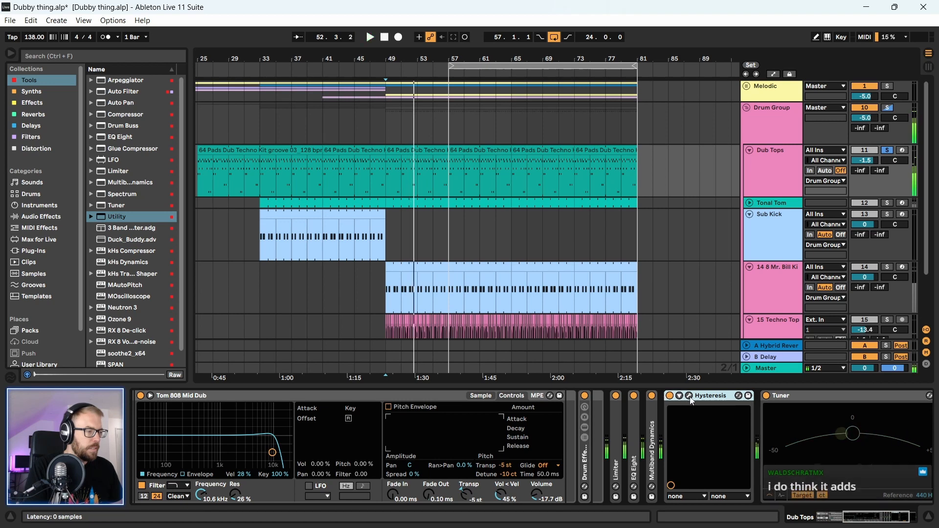
{"action": "left_click", "coordinate": [690, 396]}
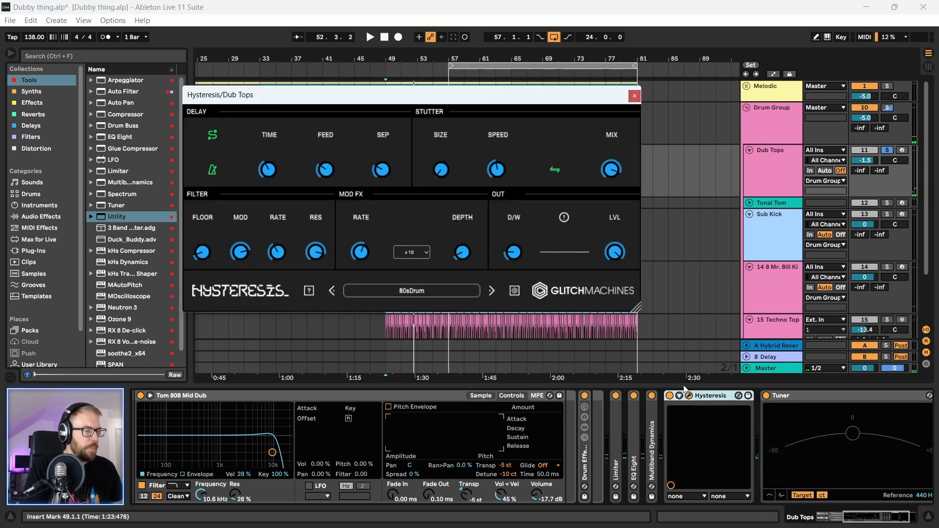
{"action": "left_click", "coordinate": [635, 97]}
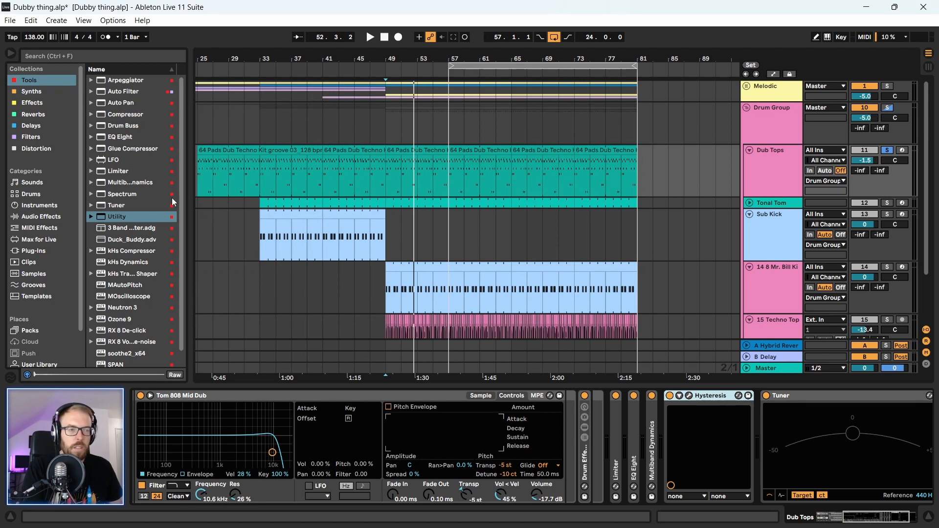
- Insert the 3 Band Splitter rack before Hysteresis on Dub Tops, move Hysteresis into its Mids chain and start playback
{"action": "mouse_move", "coordinate": [119, 228]}
{"action": "left_mouse_down"}
{"action": "mouse_move", "coordinate": [641, 443]}
{"action": "mouse_move", "coordinate": [659, 437]}
{"action": "mouse_move", "coordinate": [677, 446]}
{"action": "left_mouse_up"}
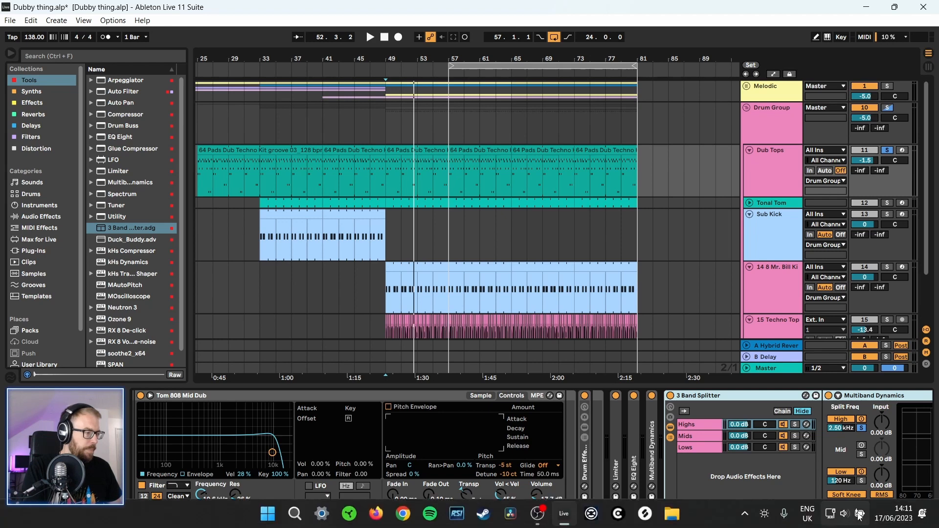
{"action": "left_click", "coordinate": [851, 517]}
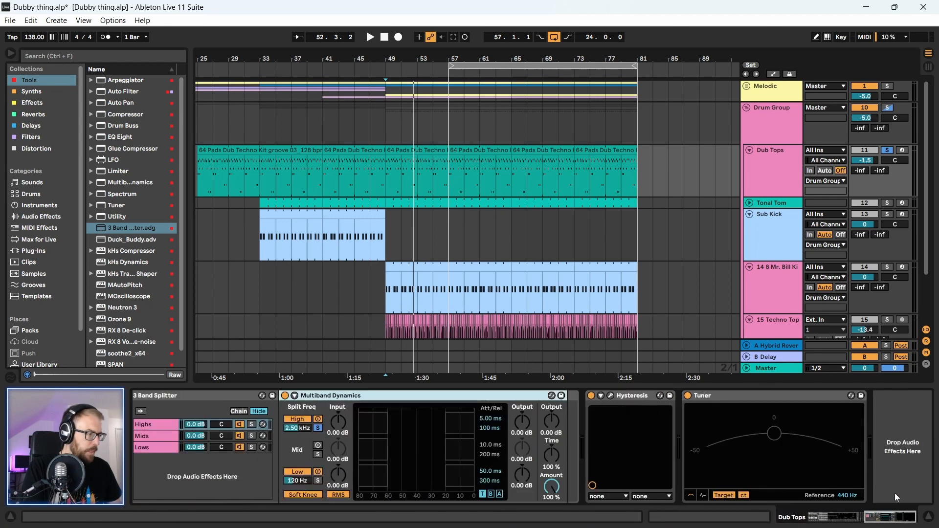
{"action": "left_click", "coordinate": [160, 437]}
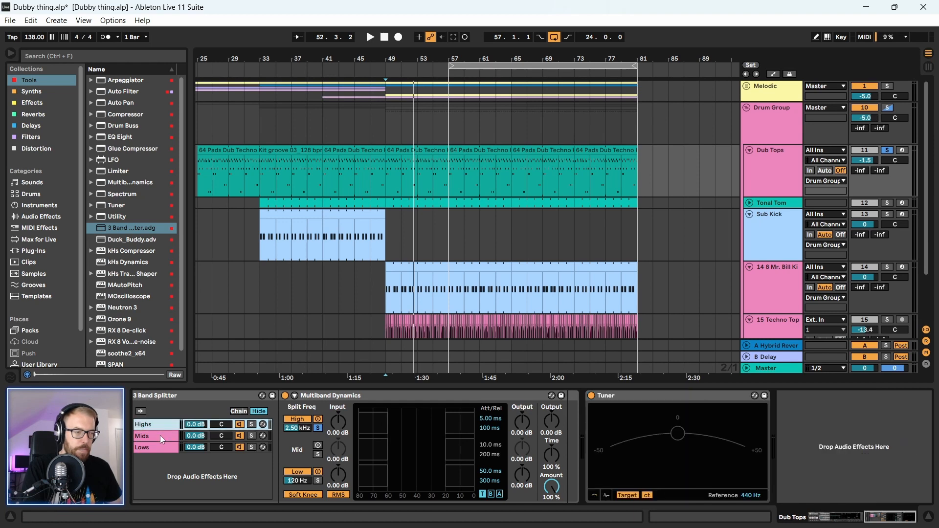
{"action": "key", "text": "space"}
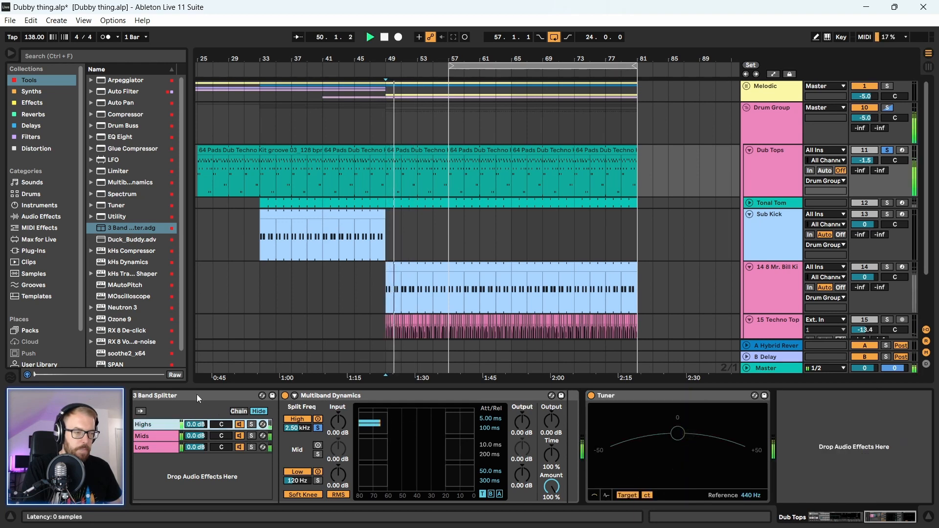
- Restart playback of the soloed Dub Tops from bar 49 to hear the band-split Hysteresis
{"action": "left_click_drag", "start_coordinate": [902, 516], "coordinate": [865, 518]}
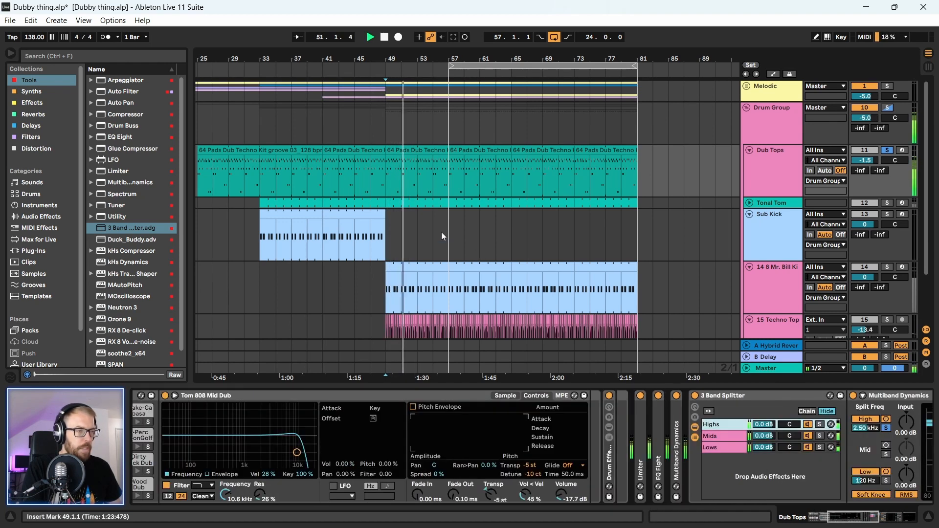
{"action": "key", "text": "space"}
{"action": "left_click", "coordinate": [386, 234]}
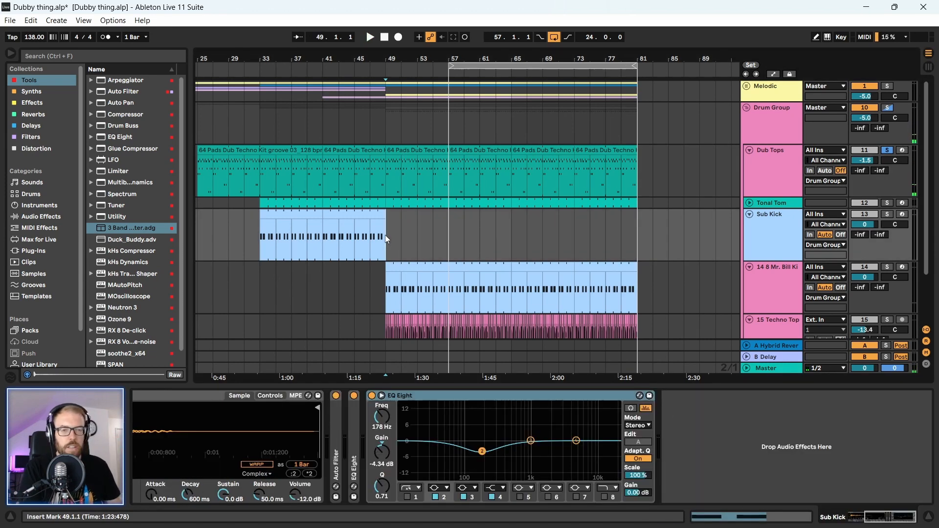
{"action": "key", "text": "space"}
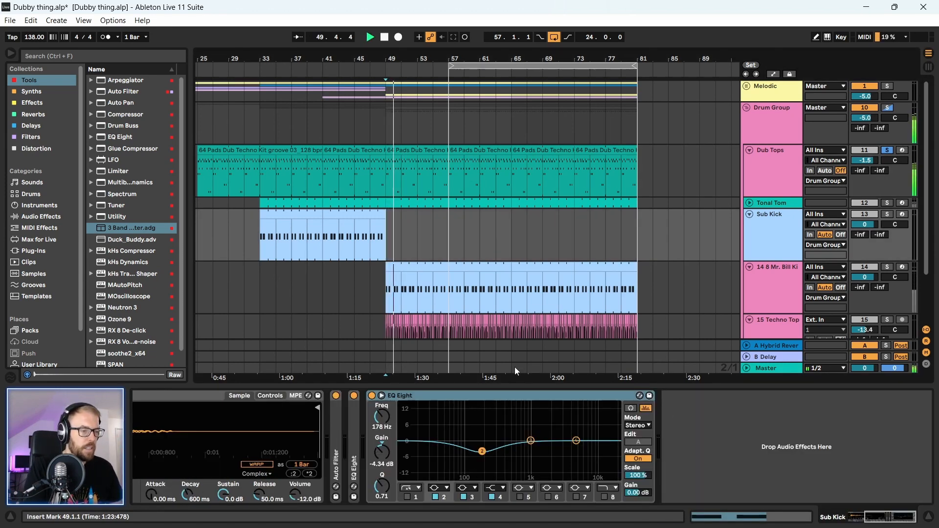
- Return to the Dub Tops device chain and show the Mids chain of the 3 Band Splitter containing Hysteresis
{"action": "left_click", "coordinate": [408, 407]}
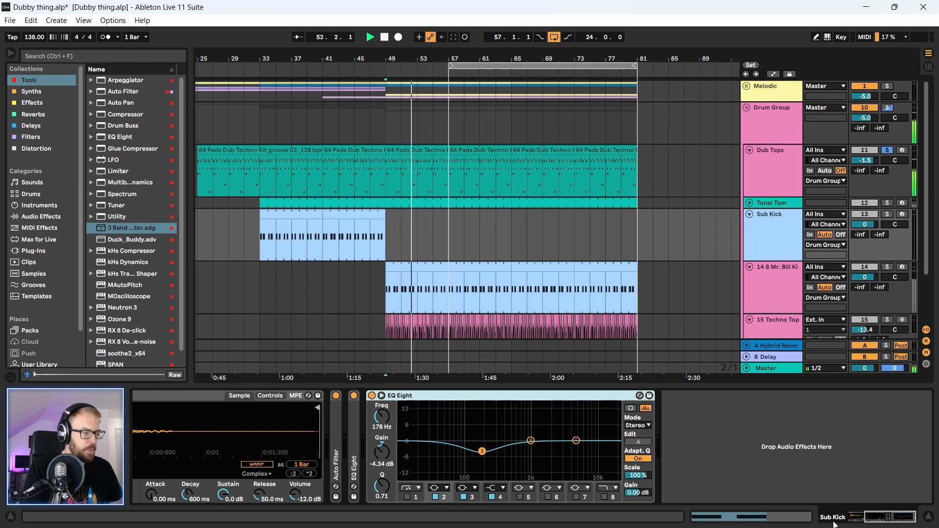
{"action": "left_click_drag", "start_coordinate": [883, 519], "coordinate": [863, 521]}
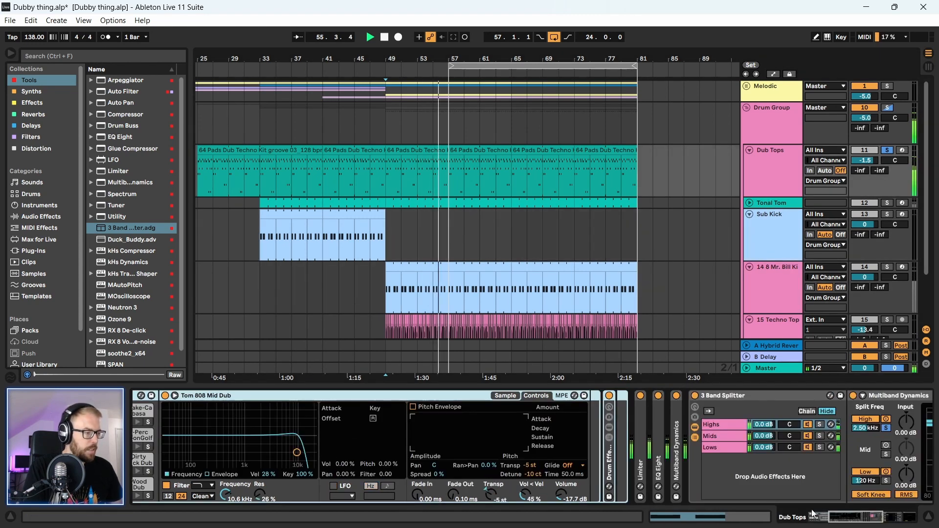
{"action": "scroll", "coordinate": [752, 401], "scroll_direction": "right", "scroll_amount": 5}
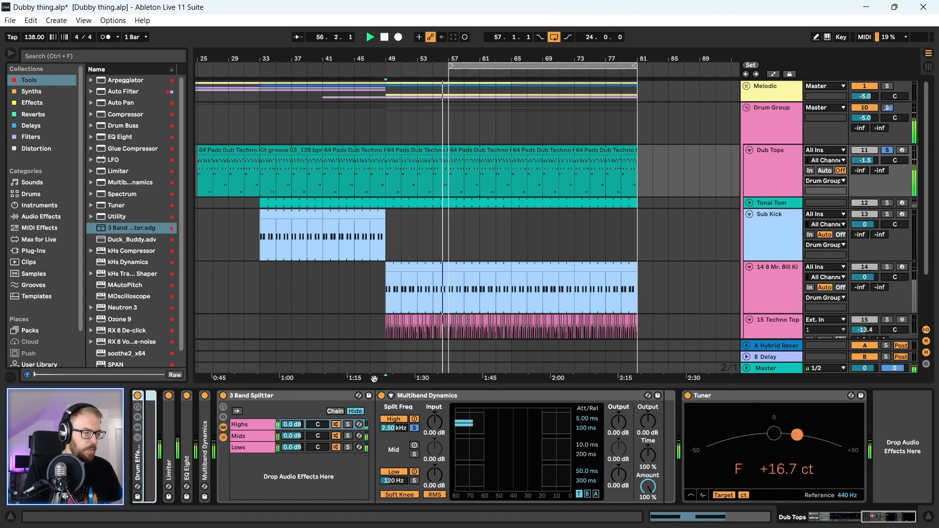
{"action": "left_click", "coordinate": [261, 434]}
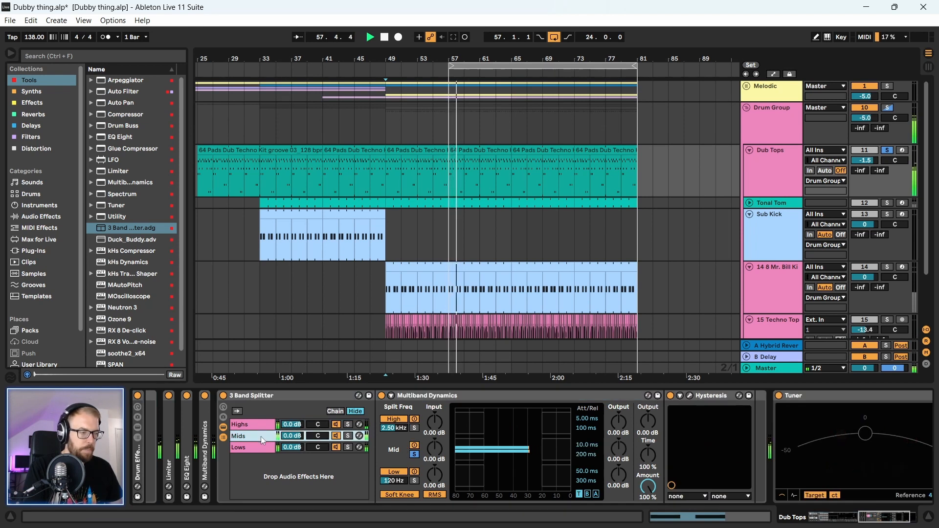
- Move the Hysteresis effect out of the 3 Band Splitter's Mids chain to after the rack, and audition it with its plug-in window open
{"action": "left_click", "coordinate": [670, 396]}
{"action": "left_click", "coordinate": [670, 396]}
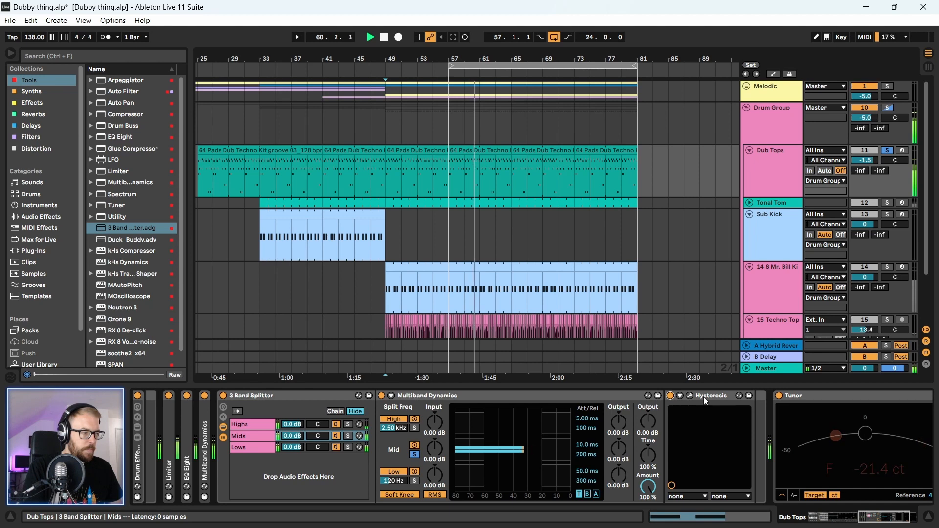
{"action": "left_click", "coordinate": [690, 396]}
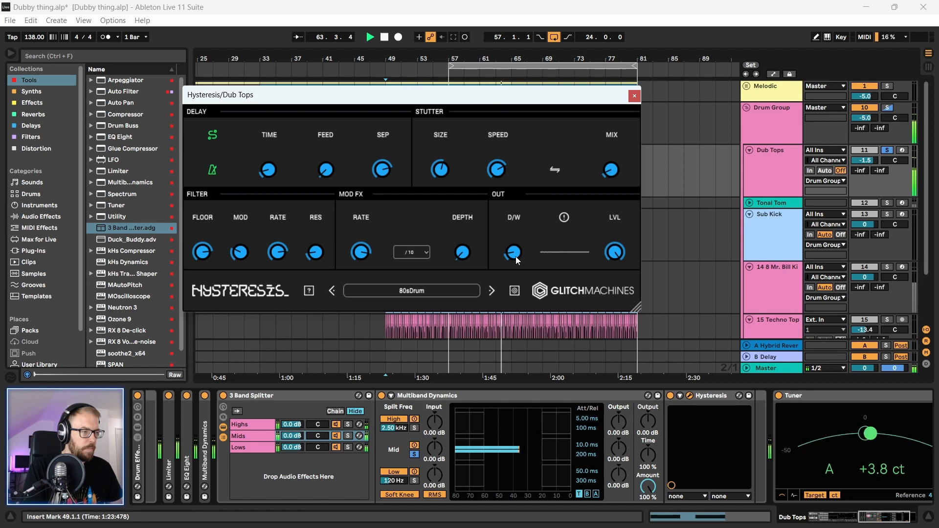
{"action": "left_click", "coordinate": [704, 396]}
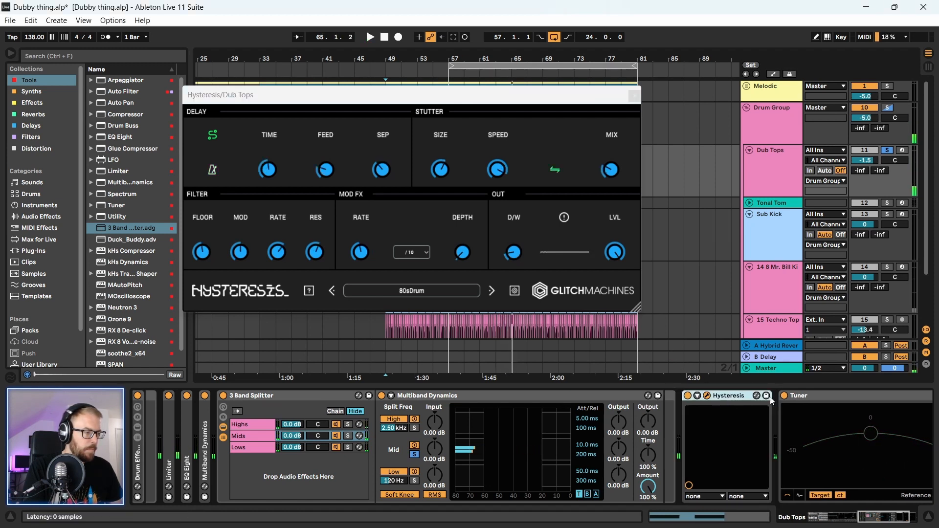
{"action": "key", "text": "space"}
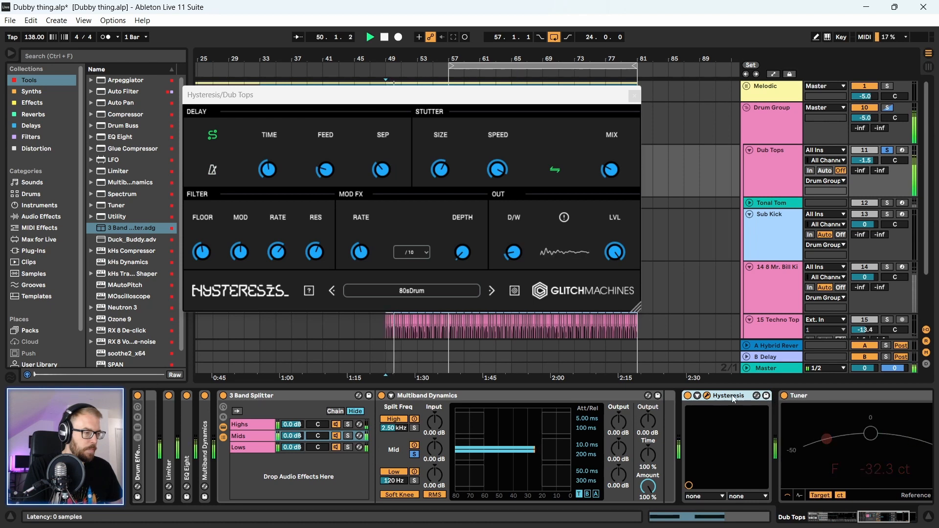
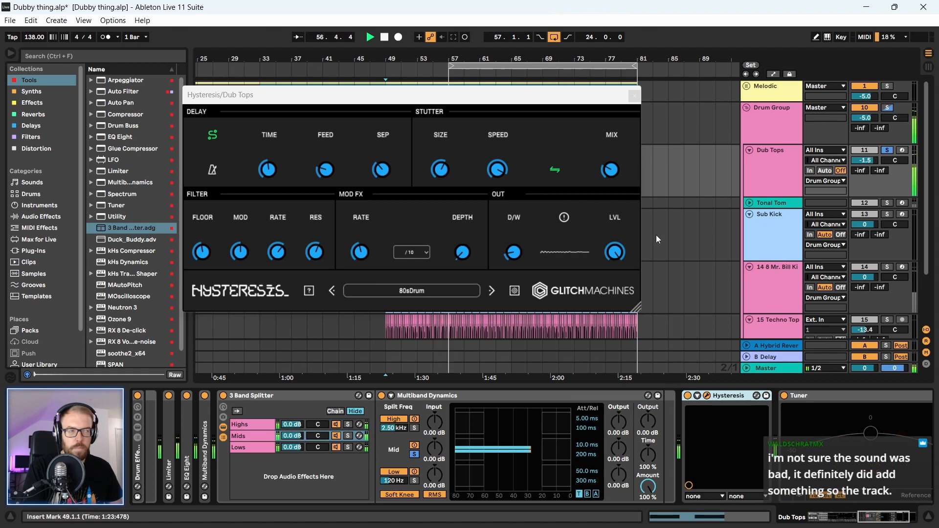
{"action": "left_click", "coordinate": [635, 98]}
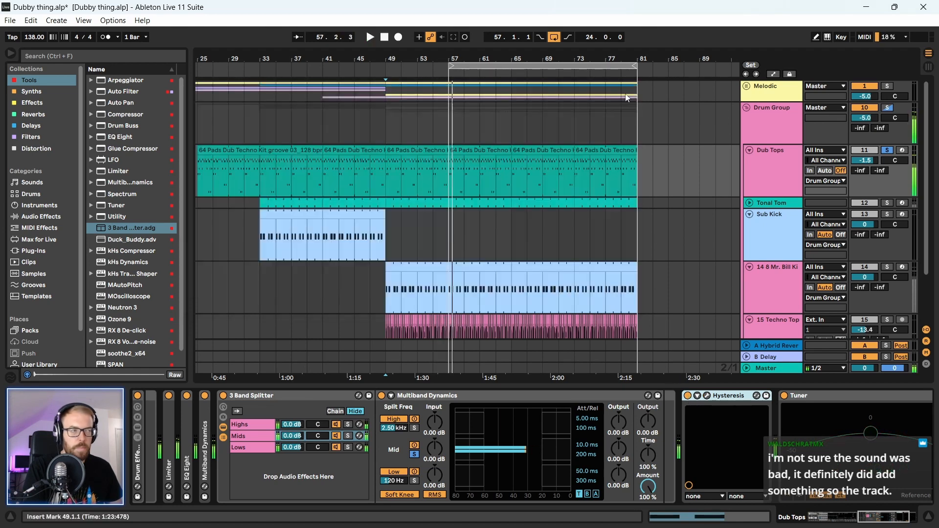
- Select the 3 Band Splitter rack and take the Dub Tops track out of solo
{"action": "left_click", "coordinate": [418, 402]}
{"action": "left_click", "coordinate": [280, 397]}
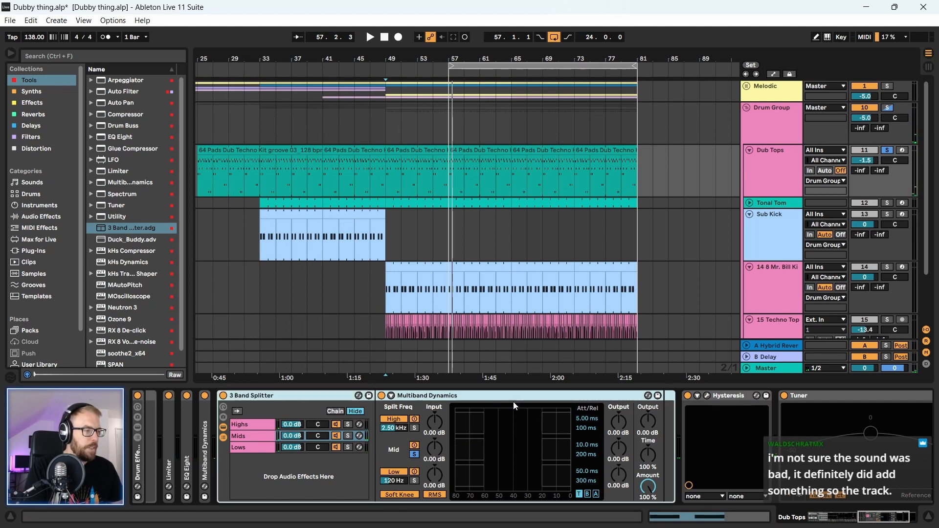
{"action": "left_click", "coordinate": [889, 151]}
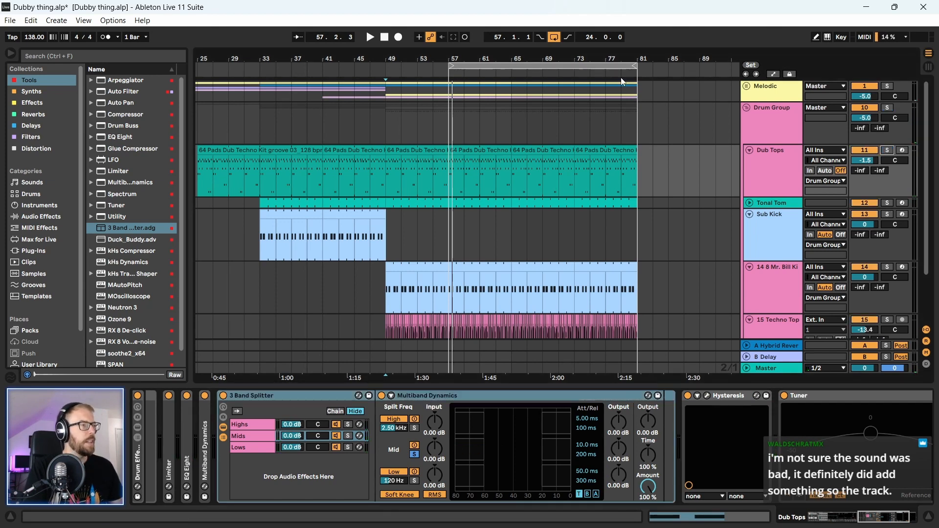
- Extend the loop's start back to bar 49 for a 32-bar loop and play from bar 49
{"action": "left_click_drag", "start_coordinate": [580, 55], "coordinate": [554, 57]}
{"action": "left_click_drag", "start_coordinate": [412, 66], "coordinate": [337, 77]}
{"action": "left_click", "coordinate": [325, 286]}
{"action": "key", "text": "space"}
- Check the Techno Top and Drum Group devices, fold the Drum Group and unfold the Melodic group
{"action": "scroll", "coordinate": [489, 230], "scroll_direction": "down", "scroll_amount": 5}
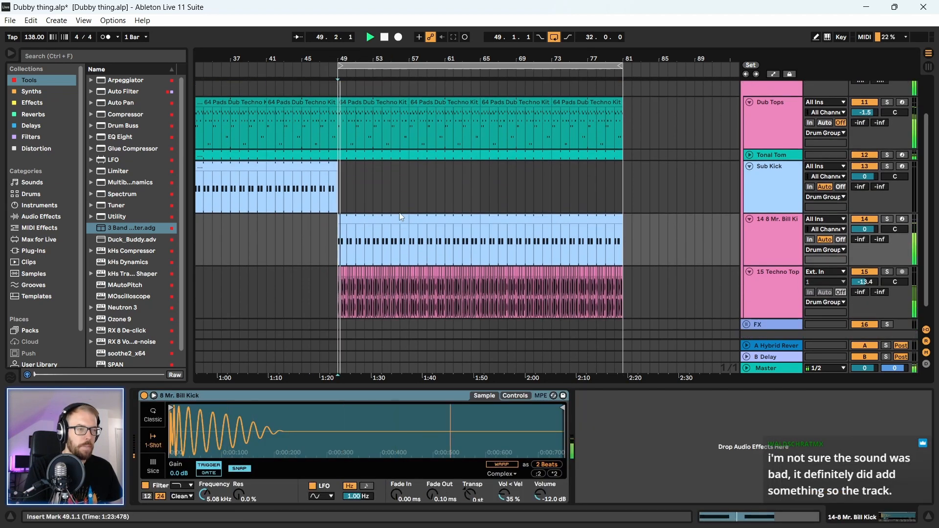
{"action": "left_click", "coordinate": [786, 268]}
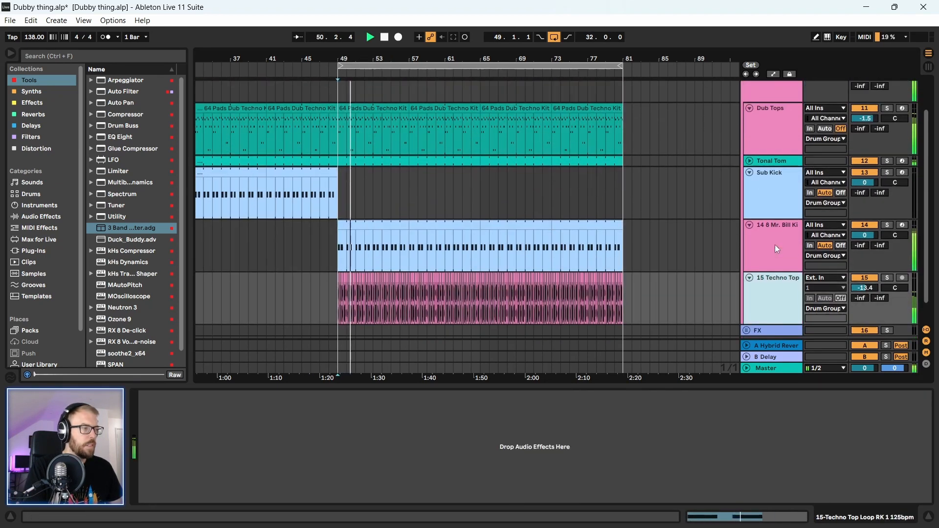
{"action": "scroll", "coordinate": [774, 245], "scroll_direction": "up", "scroll_amount": 5}
{"action": "left_click", "coordinate": [773, 125]}
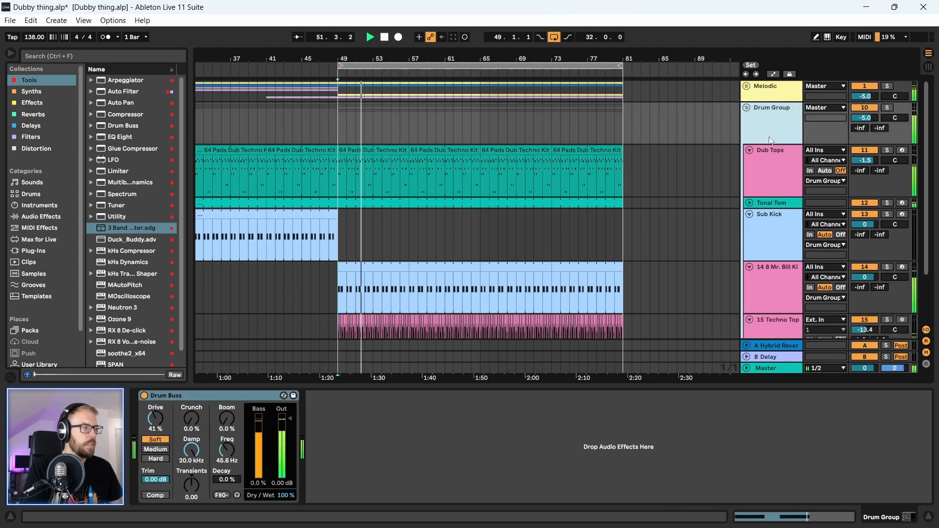
{"action": "left_click", "coordinate": [747, 108]}
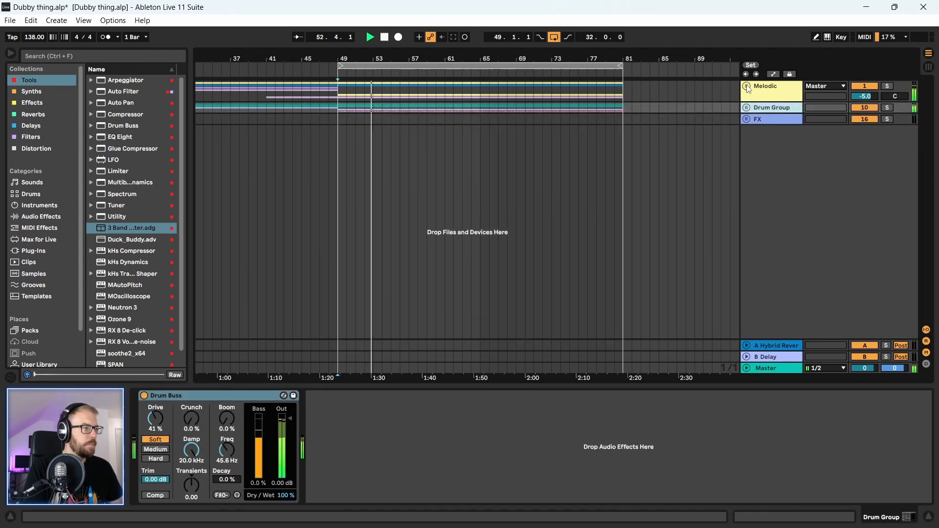
{"action": "left_click", "coordinate": [747, 87]}
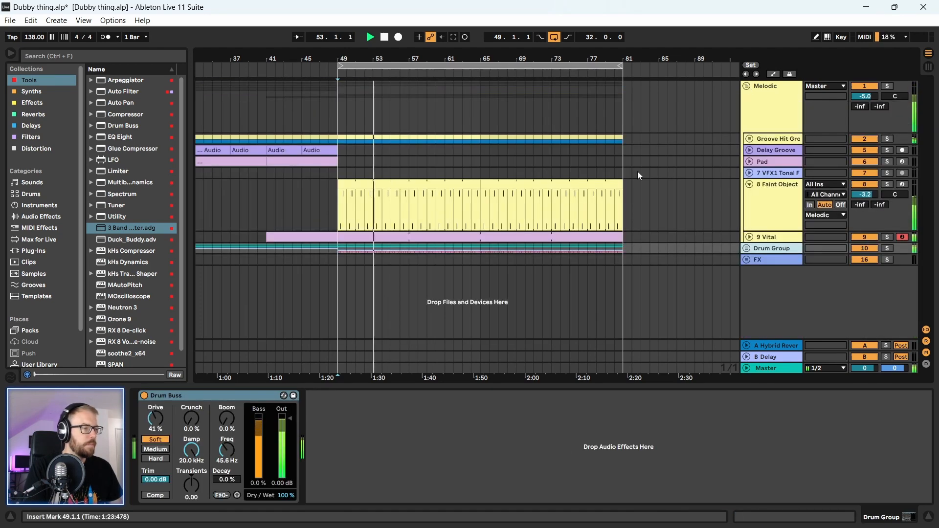
- Unfold the Vital track in the Melodic group and rename it "Distortion Synth"
{"action": "left_click", "coordinate": [777, 237]}
{"action": "left_click", "coordinate": [749, 237]}
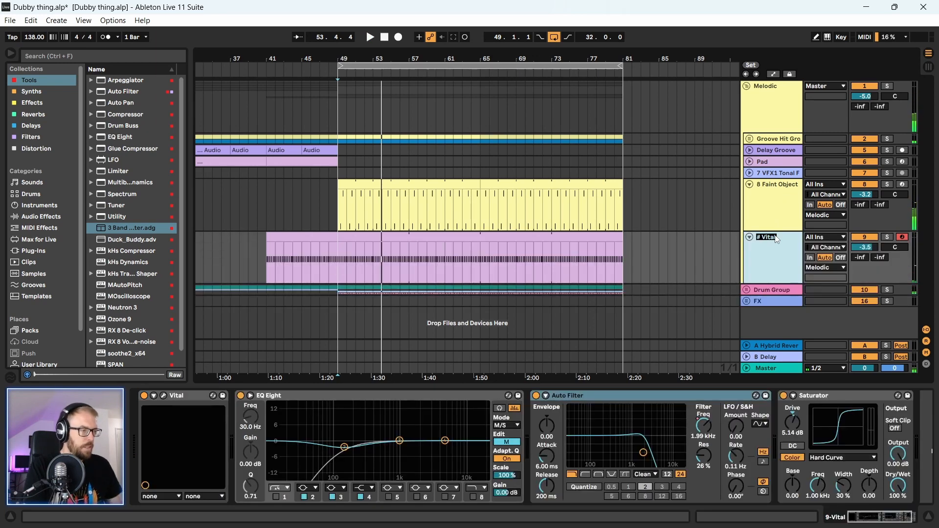
{"action": "key", "text": "ctrl+r"}
{"action": "type", "text": "Di"}
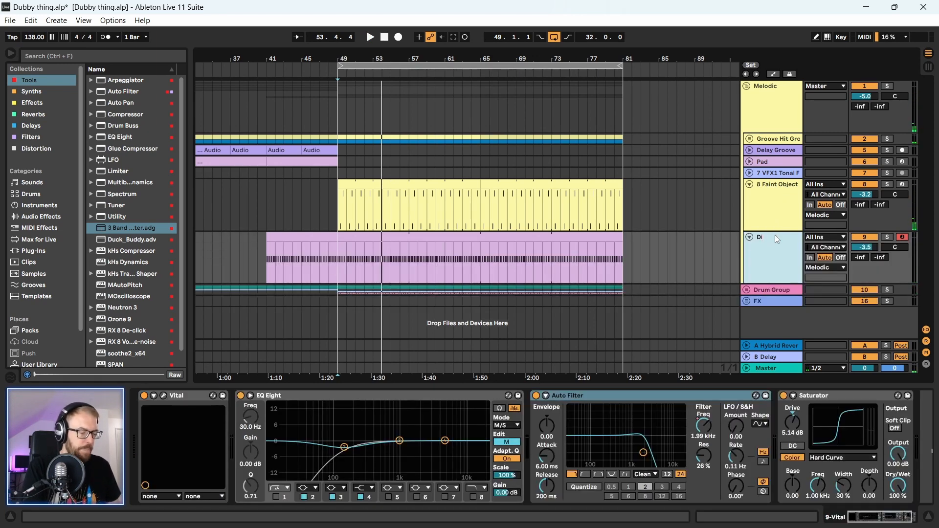
{"action": "type", "text": "stortion"}
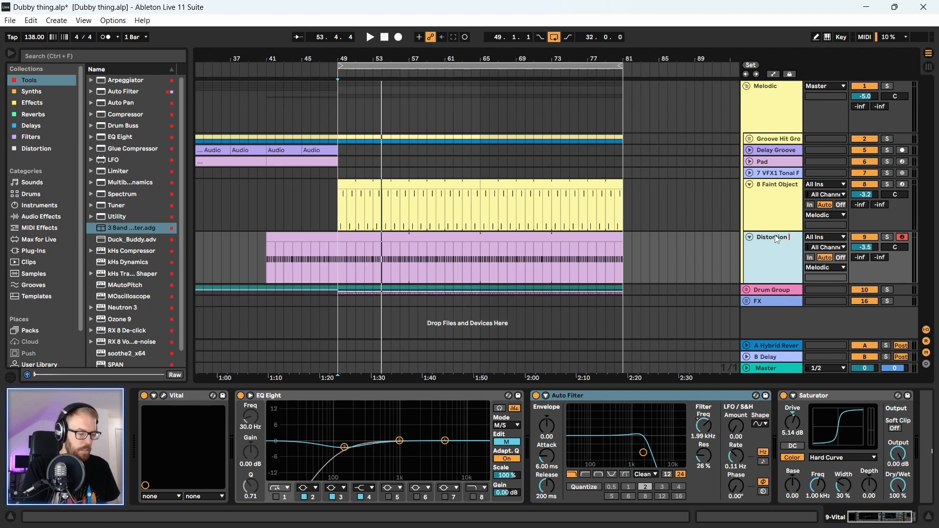
{"action": "type", "text": " Synth"}
{"action": "key", "text": "Return"}
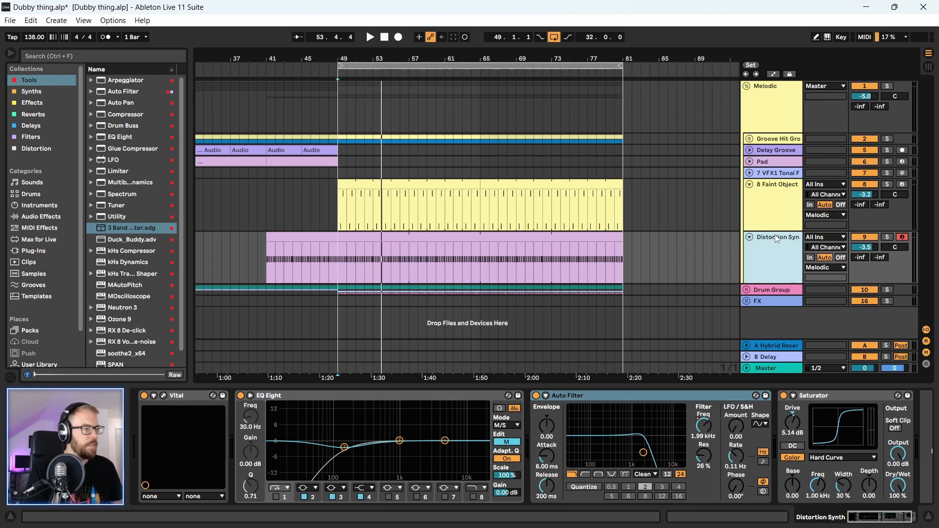
- Add a second Auto Filter after the Saturator on Distortion Synth, with 2.83 kHz frequency and 16% resonance, during playback
{"action": "double_click", "coordinate": [776, 238]}
{"action": "left_click_drag", "start_coordinate": [865, 514], "coordinate": [882, 517]}
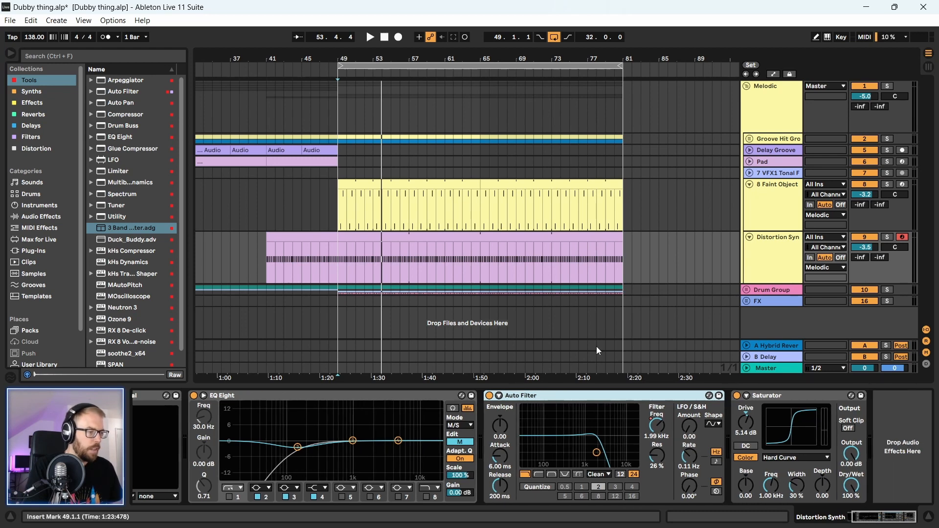
{"action": "left_click", "coordinate": [130, 93]}
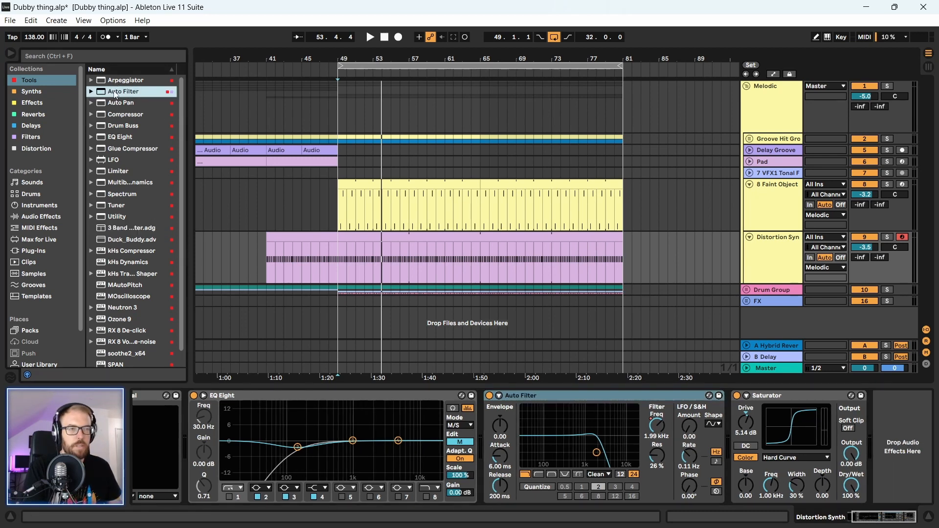
{"action": "left_click_drag", "start_coordinate": [442, 161], "coordinate": [861, 444]}
{"action": "key", "text": "space"}
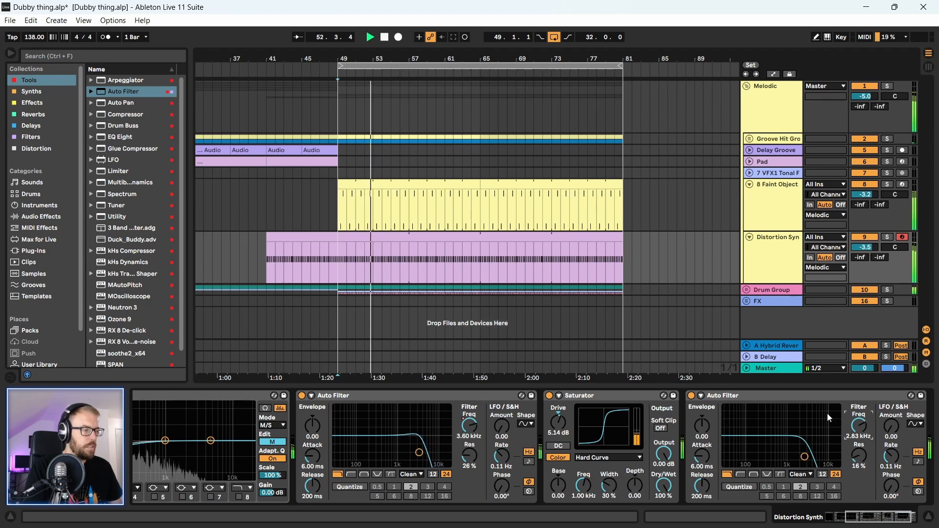
{"action": "left_click", "coordinate": [757, 394]}
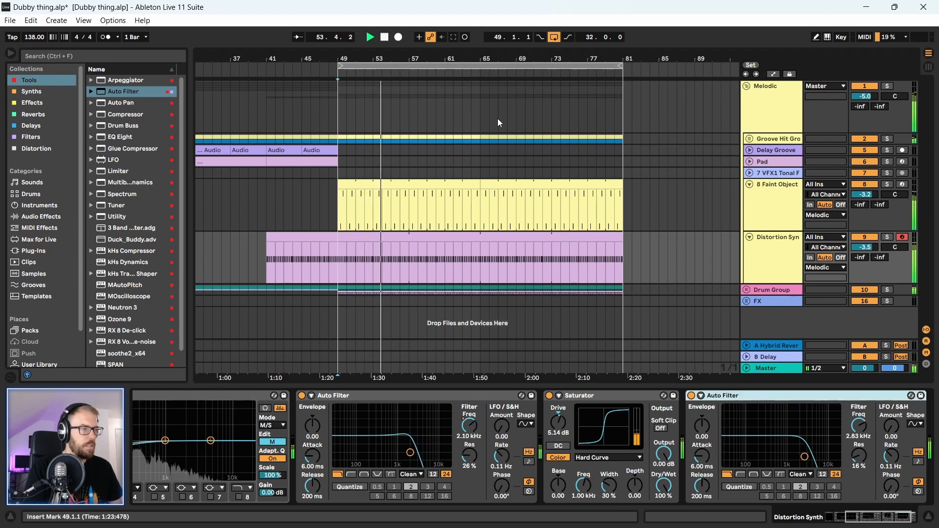
- Lower the Faint Object track's volume to -5.6 dB
{"action": "left_click_drag", "start_coordinate": [461, 59], "coordinate": [456, 61]}
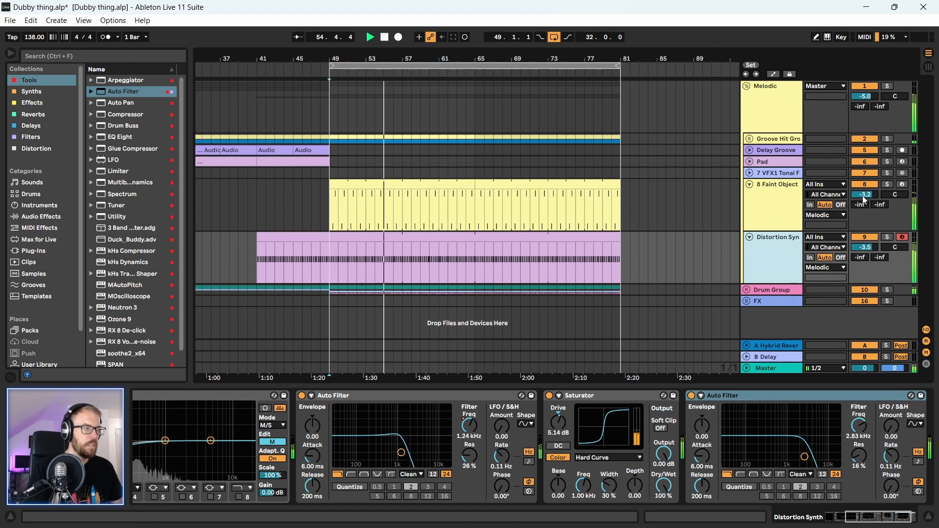
{"action": "left_click_drag", "start_coordinate": [865, 195], "coordinate": [865, 206]}
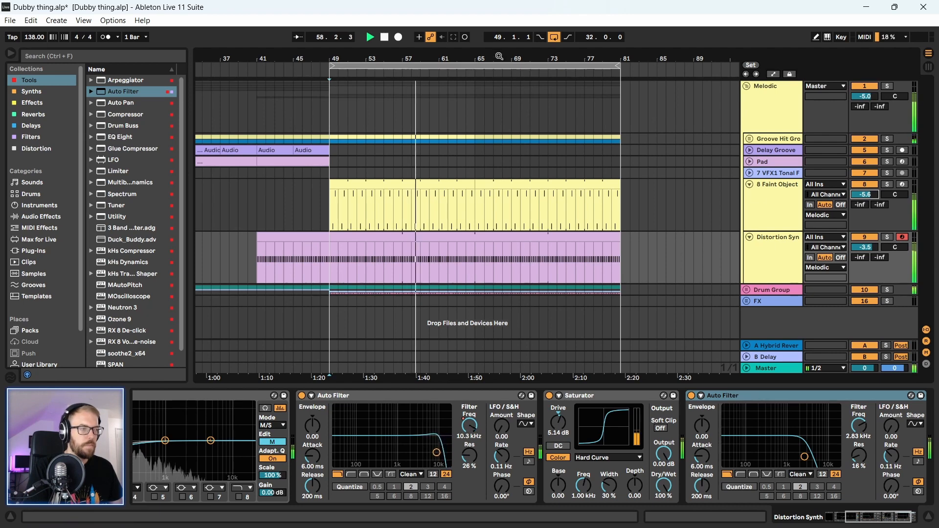
{"action": "key", "text": "plus"}
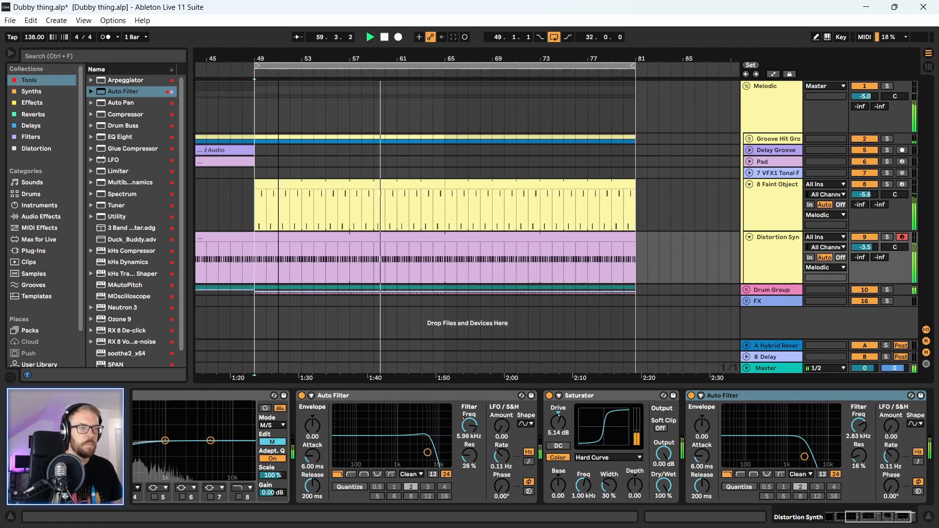
{"action": "key", "text": "minus"}
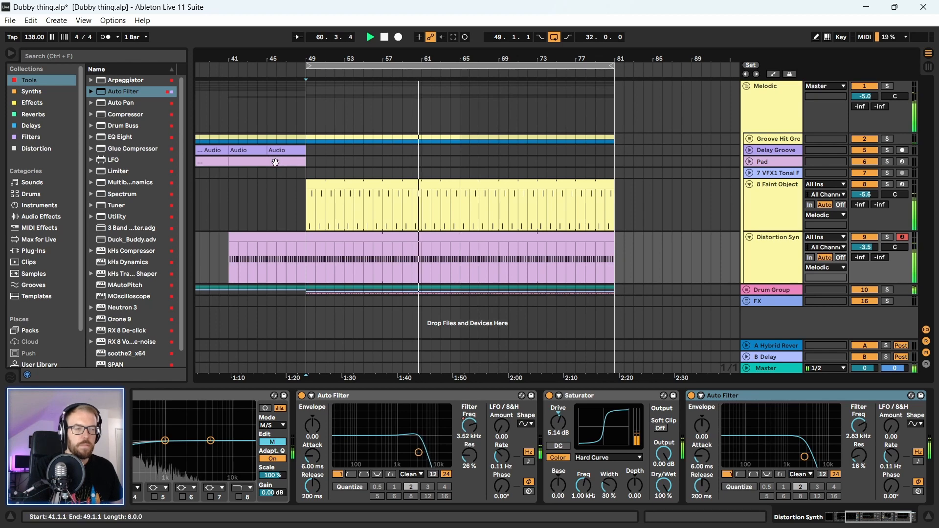
- Unfold the Groove Hit group, stop playback and open the Groove Hit clip at bar 49
{"action": "left_click", "coordinate": [749, 139]}
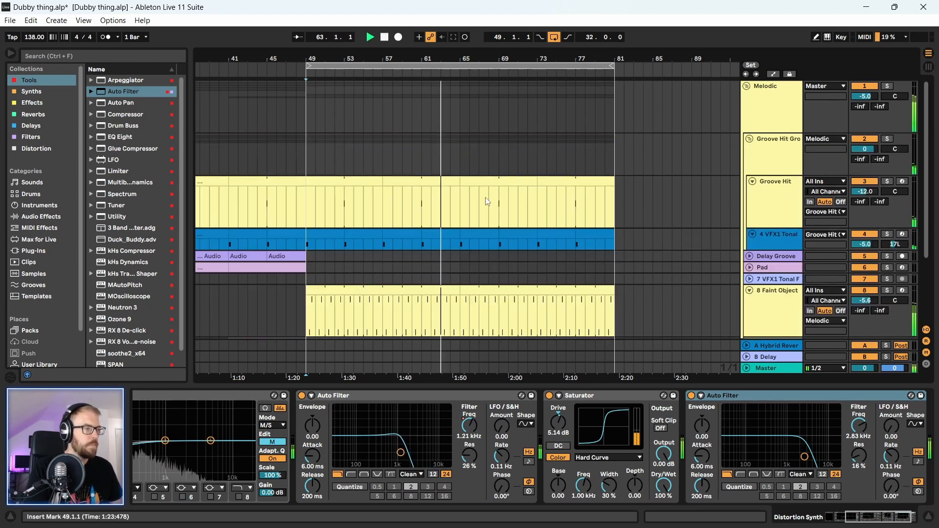
{"action": "scroll", "coordinate": [413, 237], "scroll_direction": "down", "scroll_amount": 3}
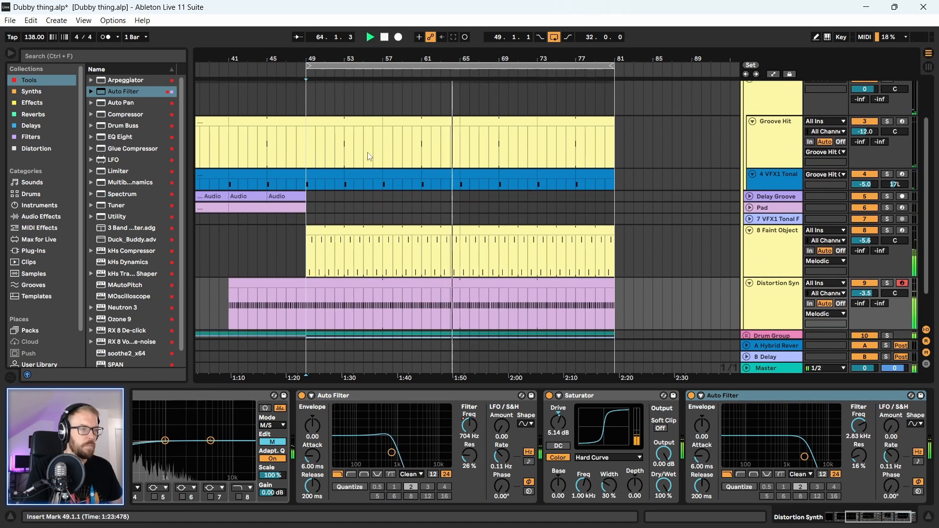
{"action": "key", "text": "space"}
{"action": "left_click_drag", "start_coordinate": [325, 133], "coordinate": [371, 133]}
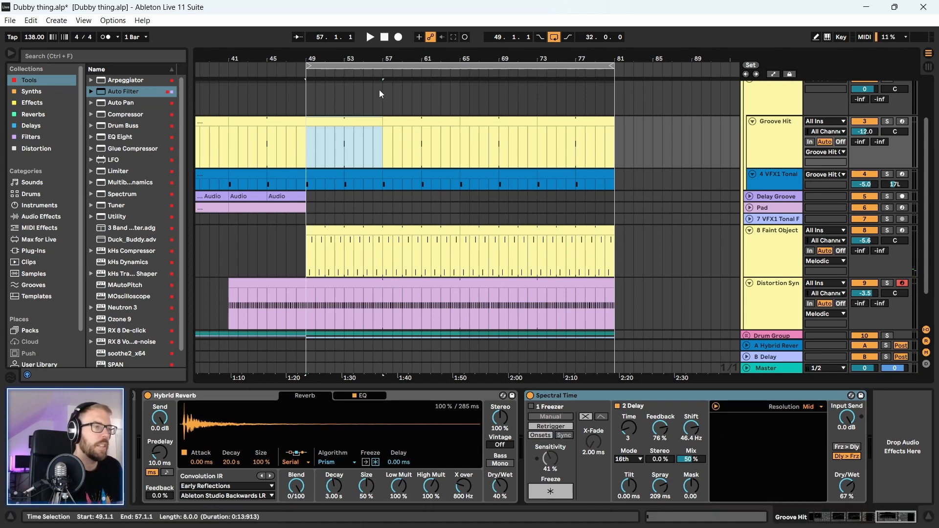
{"action": "double_click", "coordinate": [362, 121]}
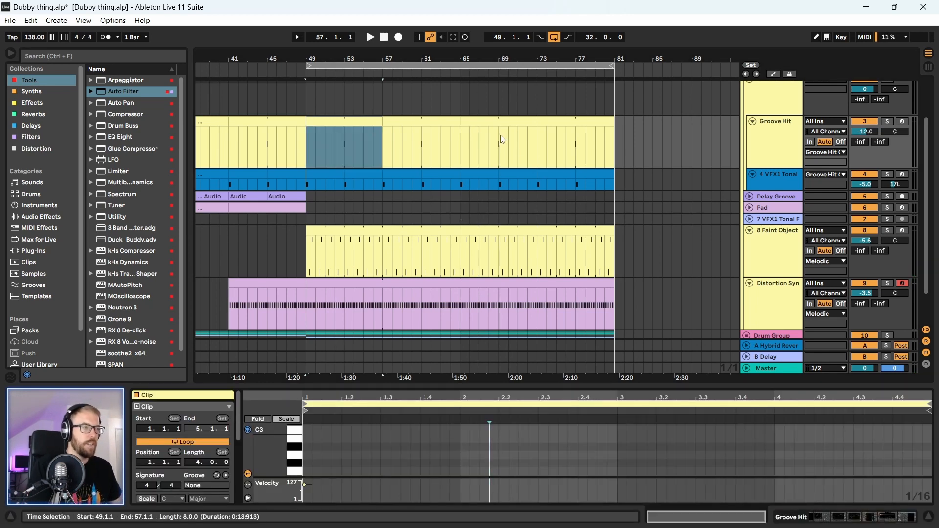
- Open the Groove Hit clip at bar 65 in an enlarged note editor and play it
{"action": "left_click", "coordinate": [484, 117]}
{"action": "double_click", "coordinate": [491, 122]}
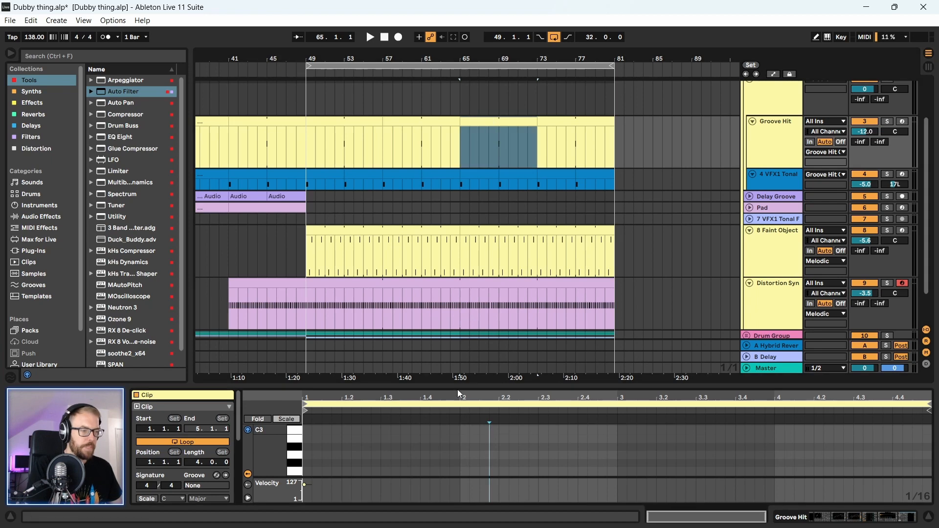
{"action": "left_click_drag", "start_coordinate": [457, 387], "coordinate": [458, 194]}
{"action": "scroll", "coordinate": [492, 313], "scroll_direction": "down", "scroll_amount": 2}
{"action": "key", "text": "space"}
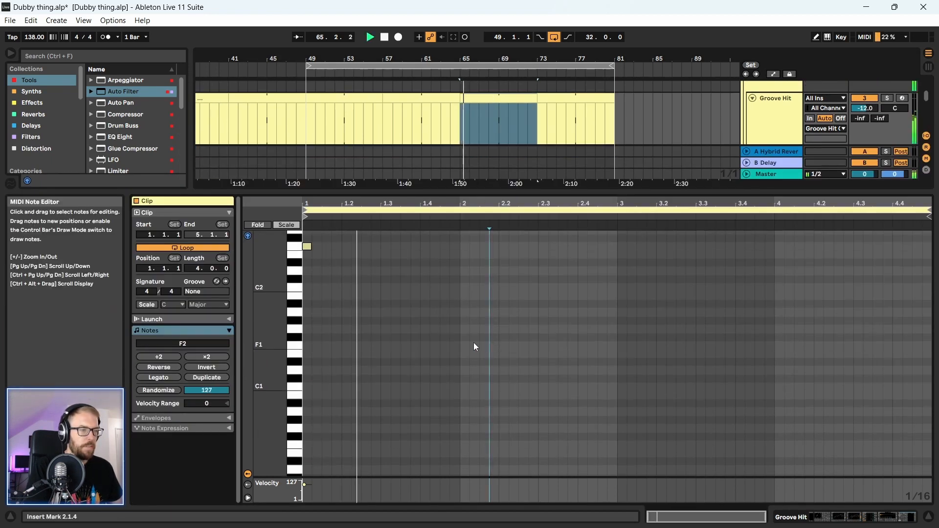
- Try a second note at 3.1.1 in the Groove Hit clip, first on A2 and moved to F2, and delete it
{"action": "scroll", "coordinate": [473, 342], "scroll_direction": "up", "scroll_amount": 4}
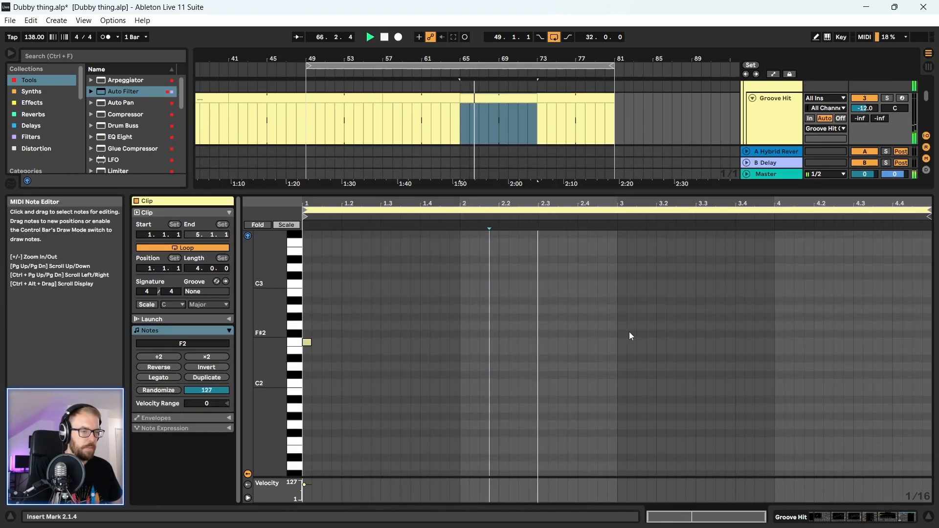
{"action": "double_click", "coordinate": [622, 309]}
{"action": "key", "text": "space"}
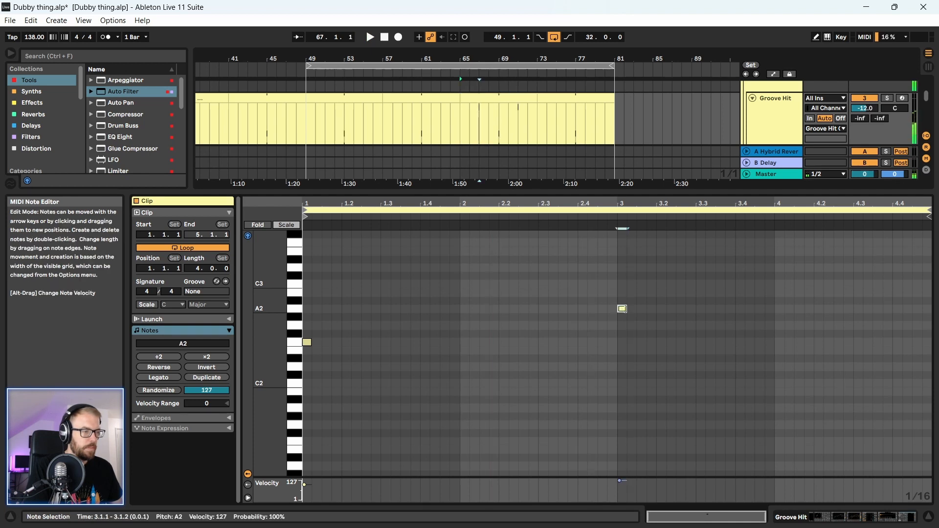
{"action": "left_click_drag", "start_coordinate": [624, 269], "coordinate": [627, 342]}
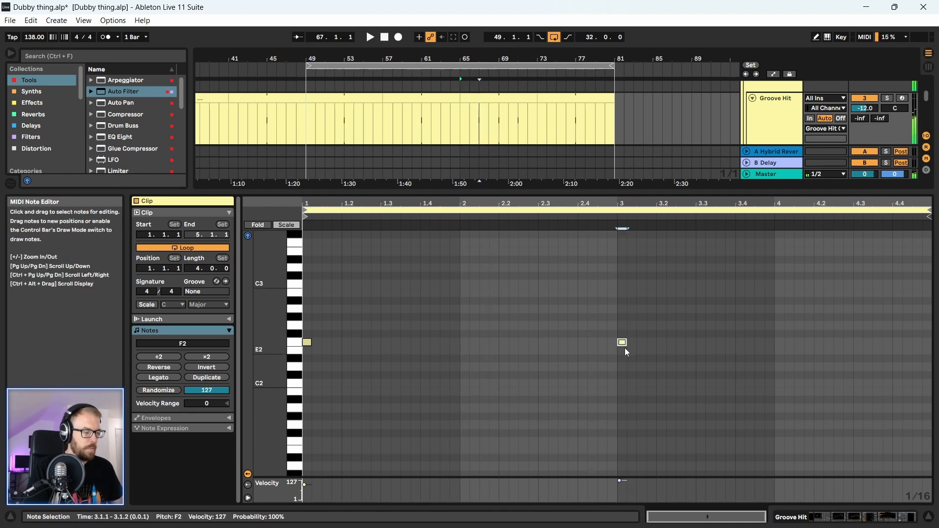
{"action": "double_click", "coordinate": [621, 336]}
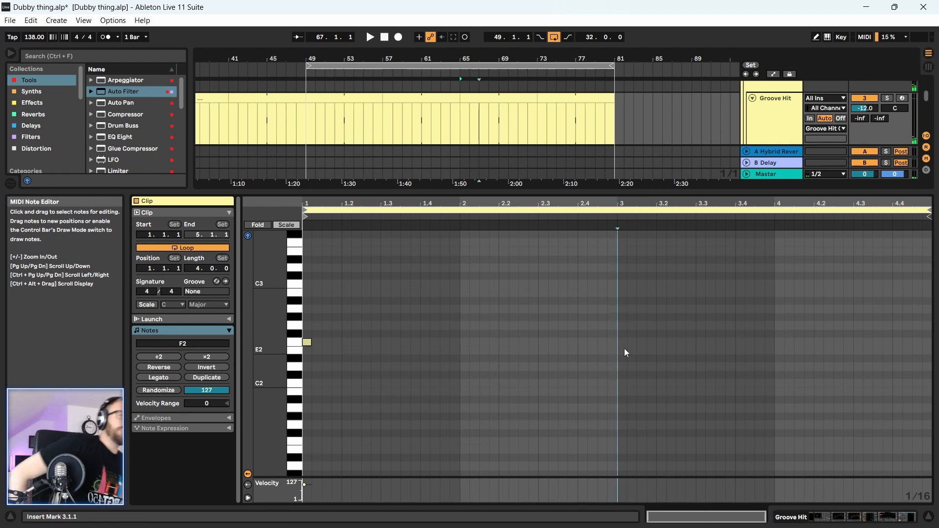
- Insert an audio track below Groove Hit inside its group and set the new track's input to Resampling
{"action": "double_click", "coordinate": [776, 115]}
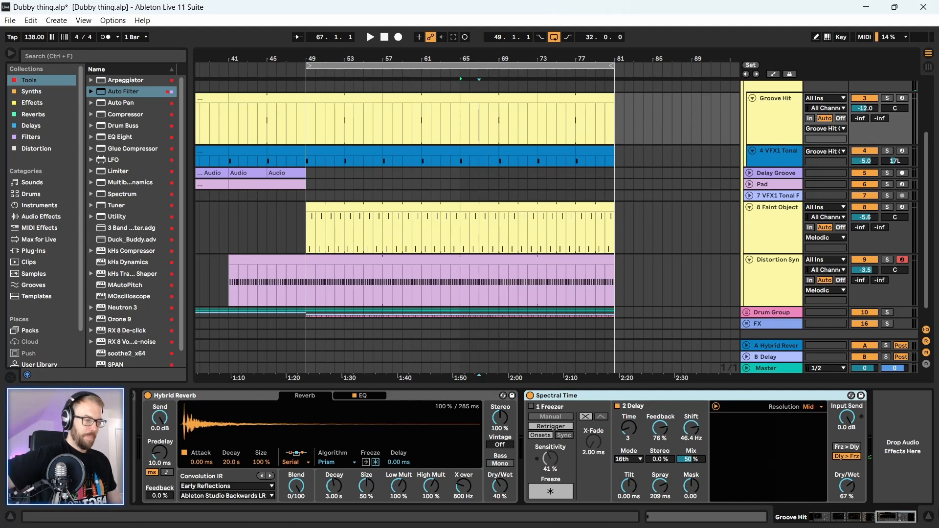
{"action": "left_click_drag", "start_coordinate": [906, 516], "coordinate": [813, 519]}
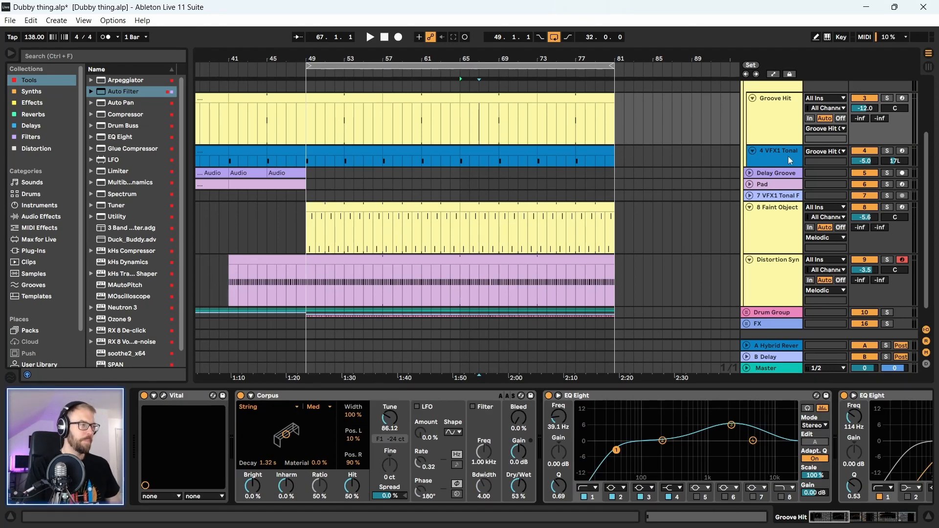
{"action": "left_click", "coordinate": [779, 123]}
{"action": "scroll", "coordinate": [717, 166], "scroll_direction": "up", "scroll_amount": 2}
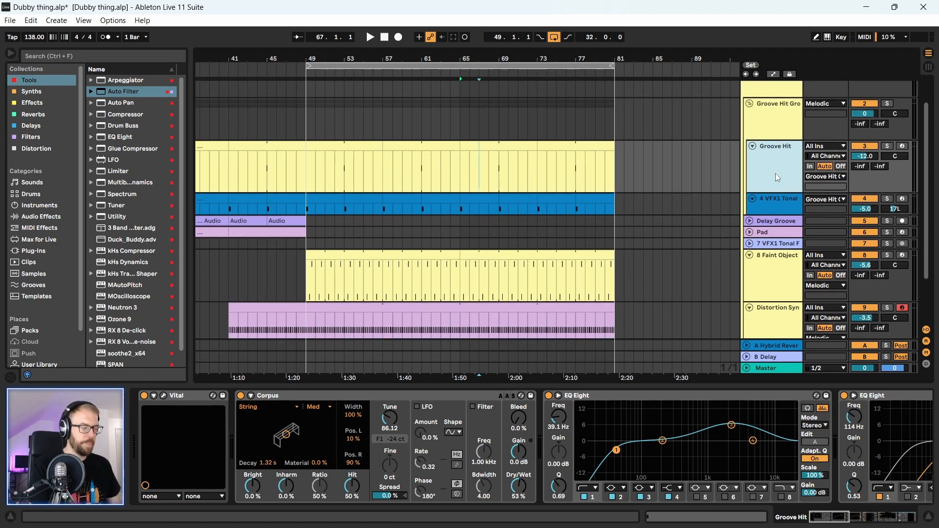
{"action": "key", "text": "ctrl+t"}
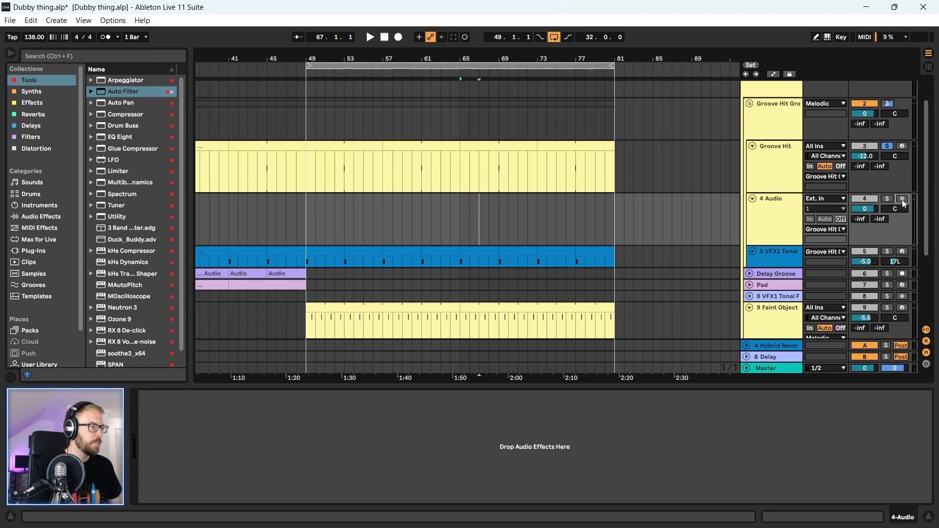
{"action": "left_click", "coordinate": [827, 198]}
{"action": "left_click", "coordinate": [826, 232]}
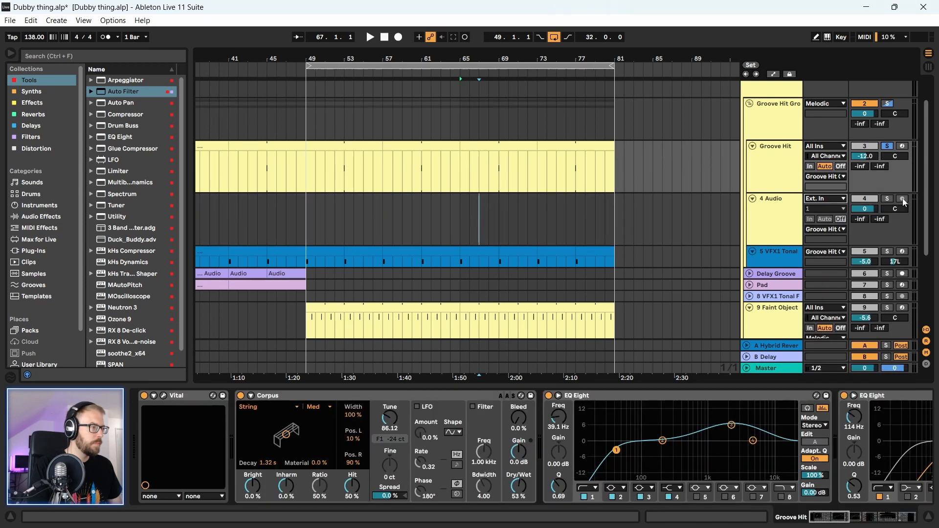
- Record the soloed Groove Hit onto the armed audio track from bar 65 and open the recorded clip
{"action": "left_click", "coordinate": [399, 37]}
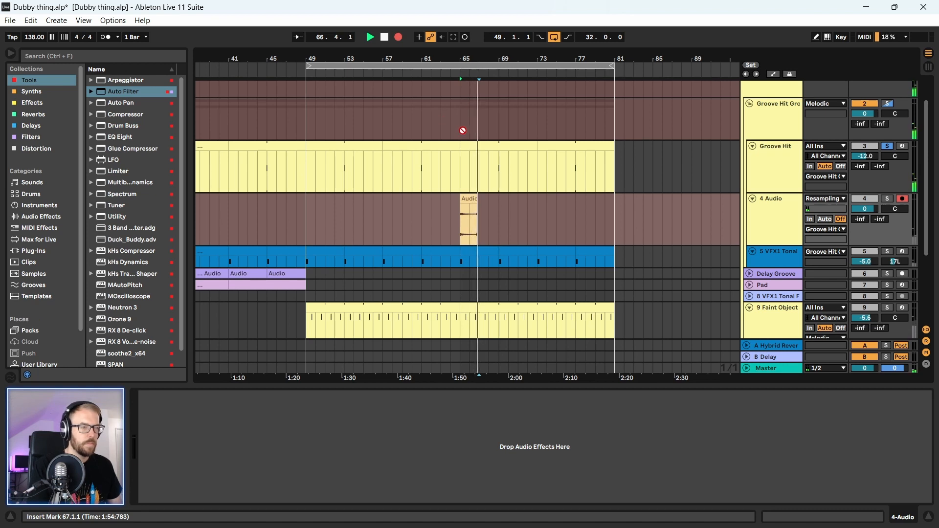
{"action": "key", "text": "space"}
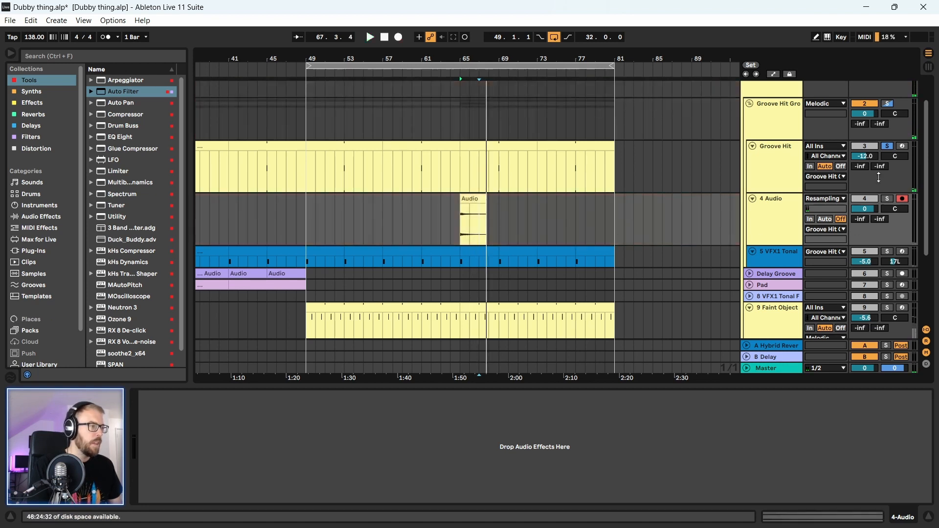
{"action": "double_click", "coordinate": [473, 220]}
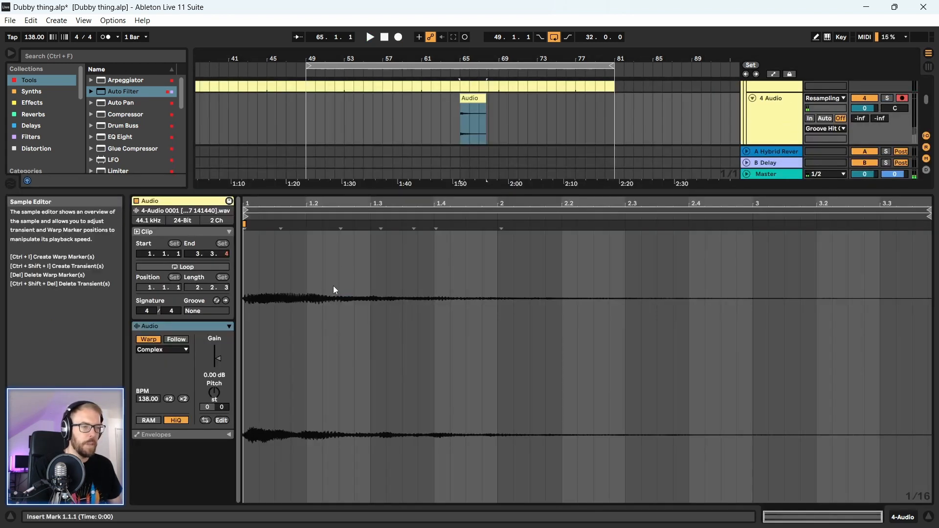
- Shrink the sample editor, move the recorded clip to 51.1.1 and play it with the other tracks
{"action": "left_click_drag", "start_coordinate": [500, 193], "coordinate": [504, 387]}
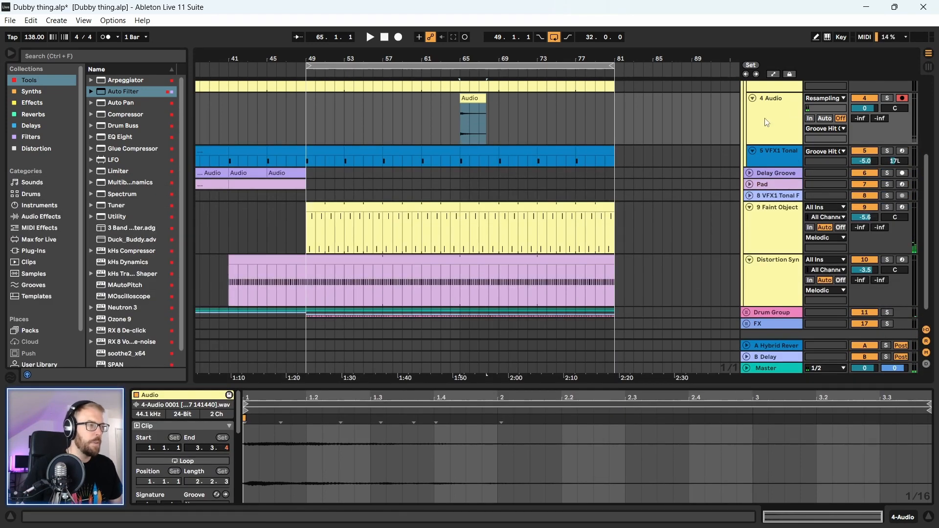
{"action": "scroll", "coordinate": [749, 139], "scroll_direction": "up", "scroll_amount": 2}
{"action": "left_click_drag", "start_coordinate": [472, 158], "coordinate": [336, 165]}
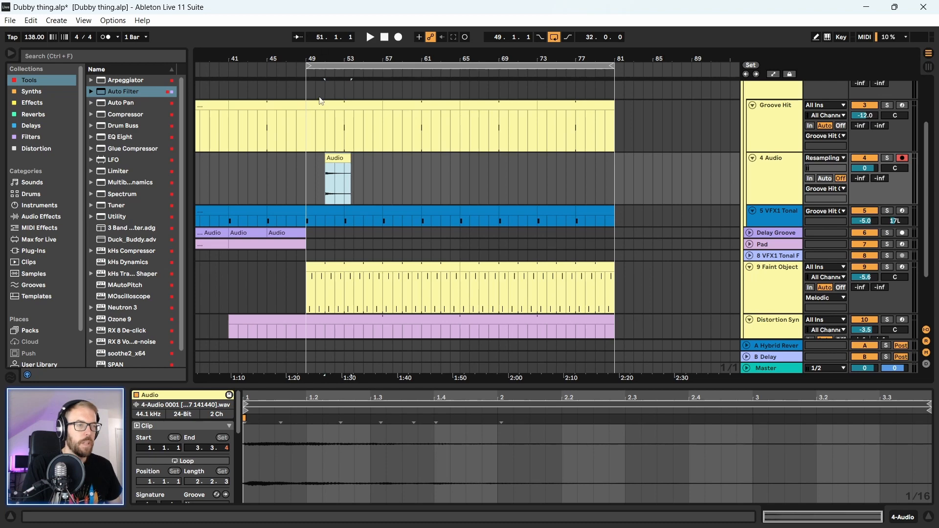
{"action": "left_click_drag", "start_coordinate": [318, 57], "coordinate": [389, 93]}
{"action": "scroll", "coordinate": [416, 171], "scroll_direction": "up", "scroll_amount": 1}
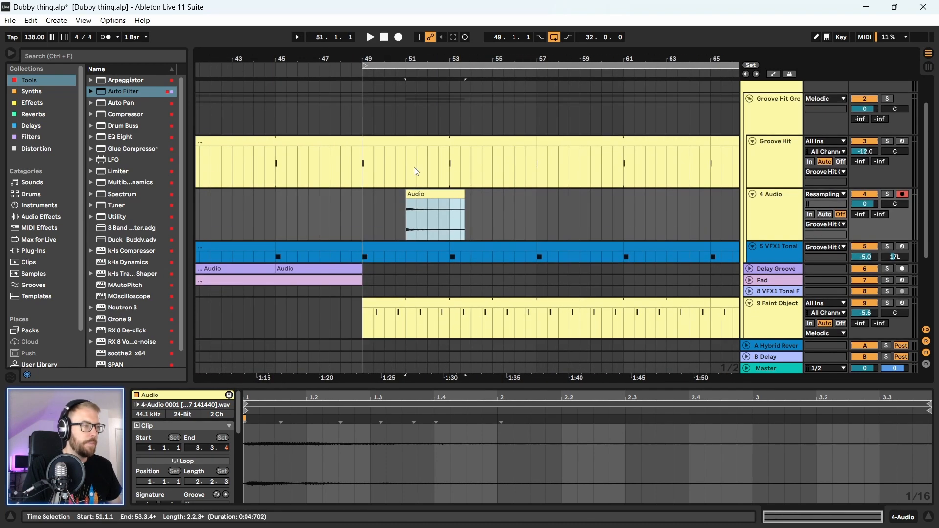
{"action": "left_click", "coordinate": [362, 212]}
{"action": "left_click", "coordinate": [437, 198]}
{"action": "key", "text": "space"}
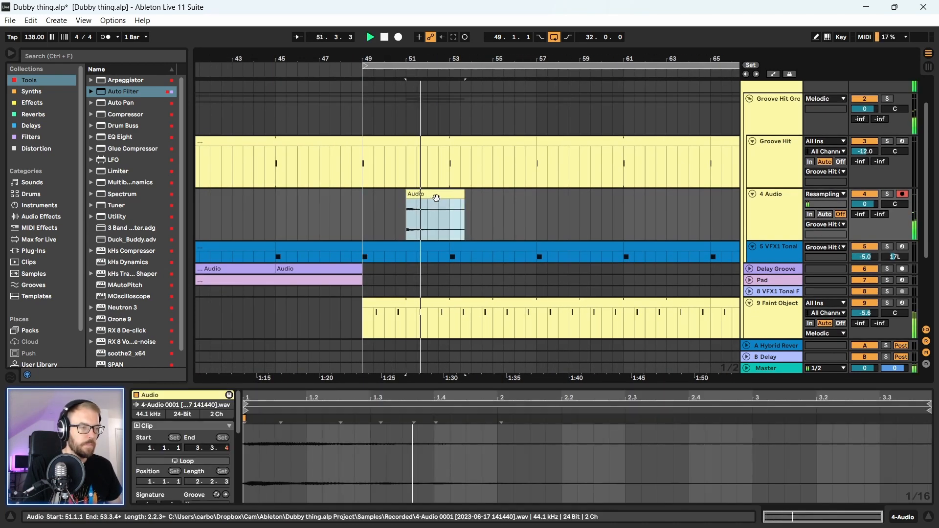
- Try the recorded clip at 50.3.1 and audition its track in solo
{"action": "left_click_drag", "start_coordinate": [436, 197], "coordinate": [425, 198]}
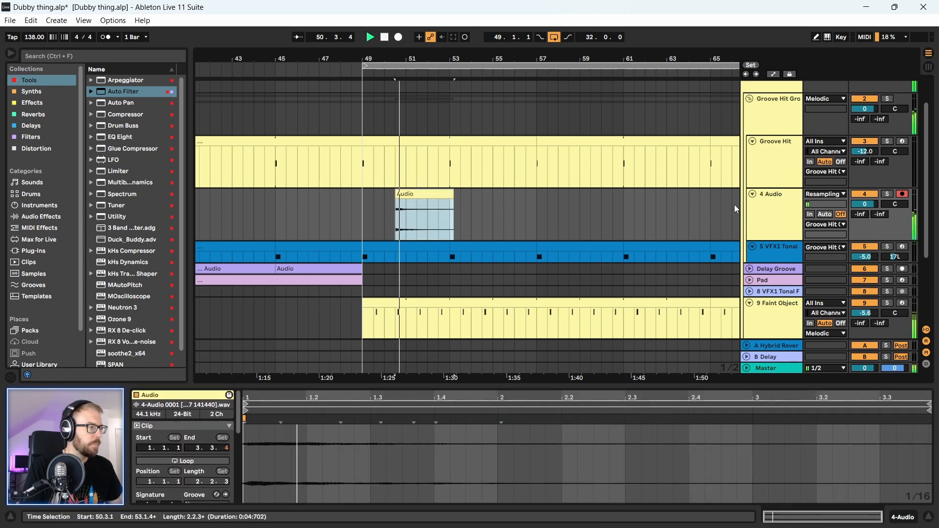
{"action": "key", "text": "space"}
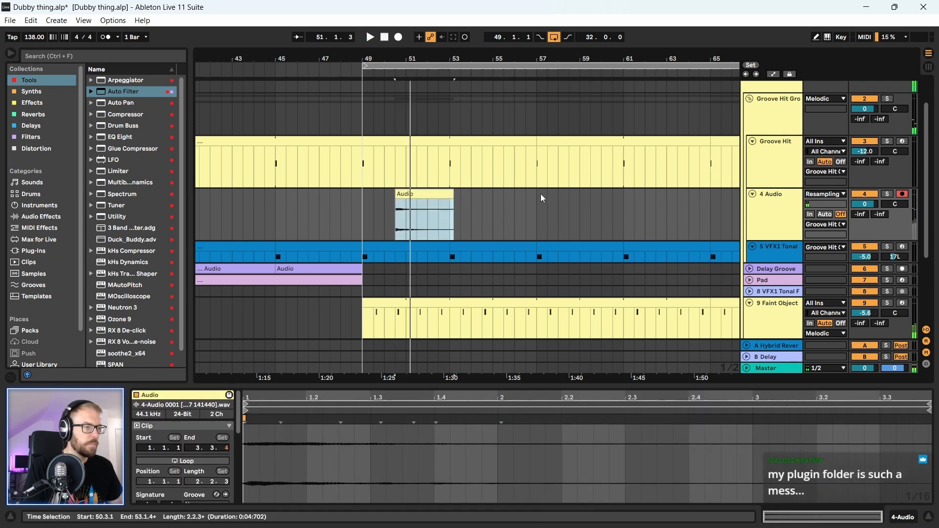
{"action": "left_click", "coordinate": [888, 194]}
{"action": "key", "text": "space"}
{"action": "key", "text": "space"}
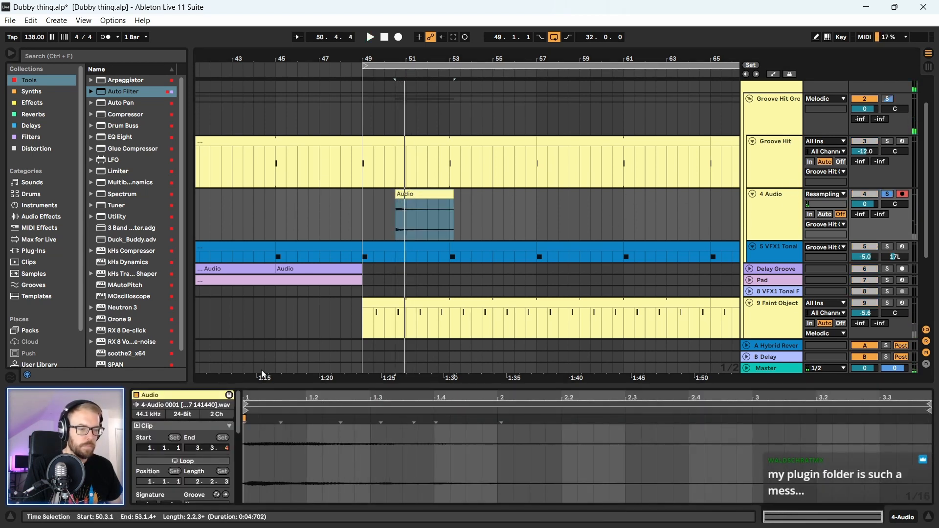
- Transpose the recorded clip by +2 semitones and turn off its warping
{"action": "left_click", "coordinate": [283, 429]}
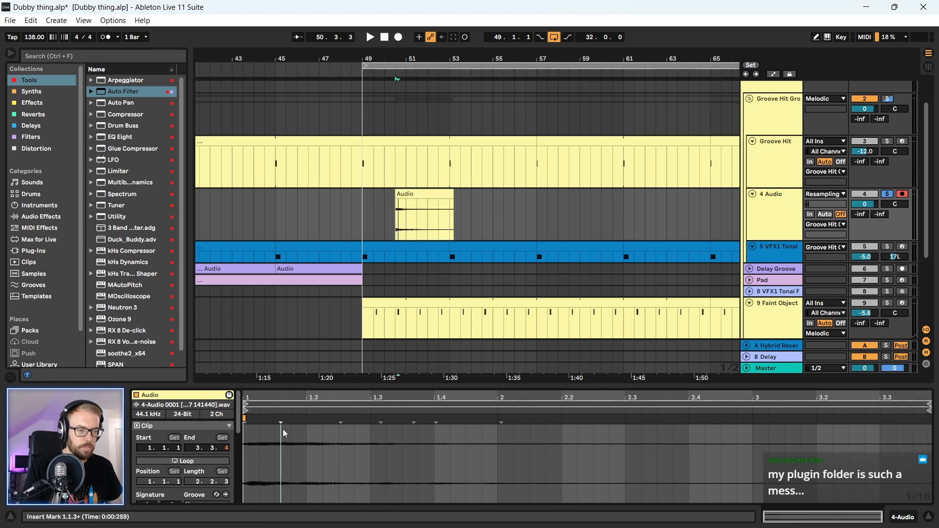
{"action": "mouse_move", "coordinate": [240, 425]}
{"action": "left_mouse_down"}
{"action": "mouse_move", "coordinate": [307, 425]}
{"action": "mouse_move", "coordinate": [312, 453]}
{"action": "left_mouse_up"}
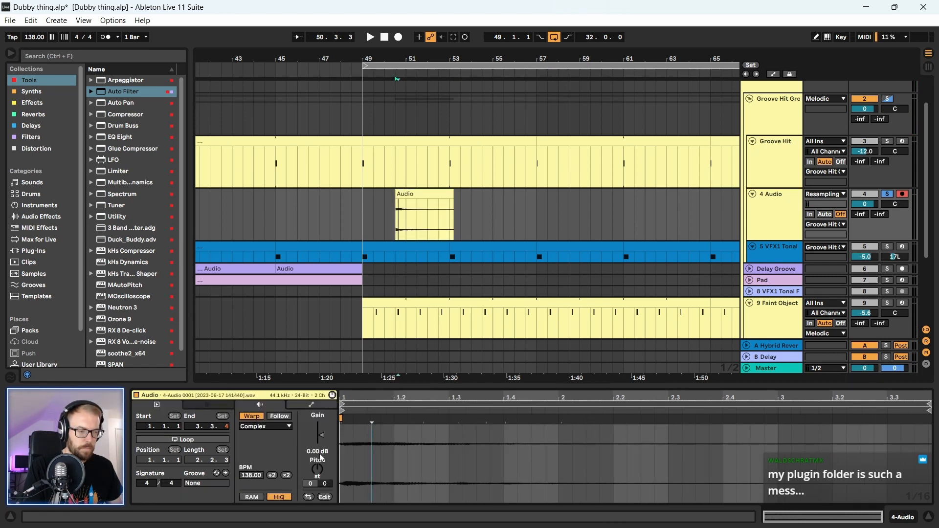
{"action": "key", "text": "space"}
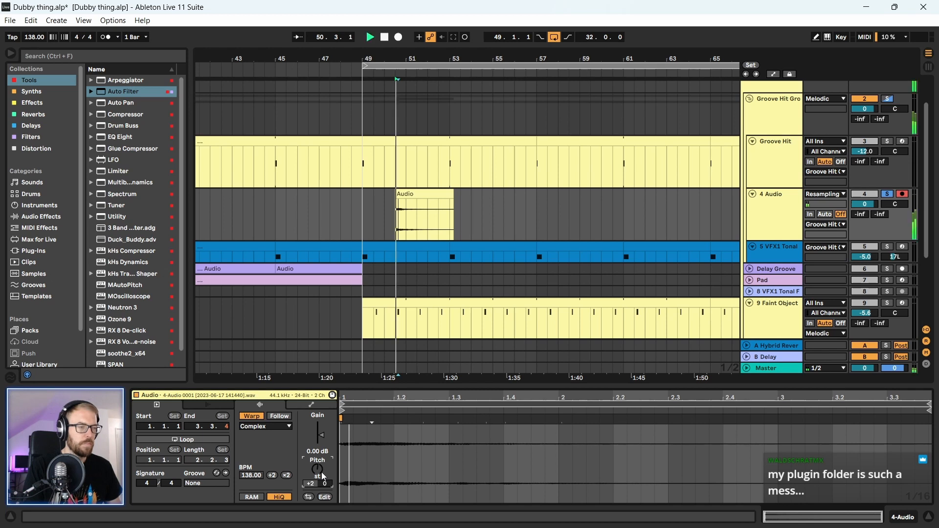
{"action": "left_click", "coordinate": [252, 416]}
- Move the recorded clip to 50.1.1, unsolo its track and play the arrangement from bar 49
{"action": "left_click_drag", "start_coordinate": [410, 193], "coordinate": [395, 198]}
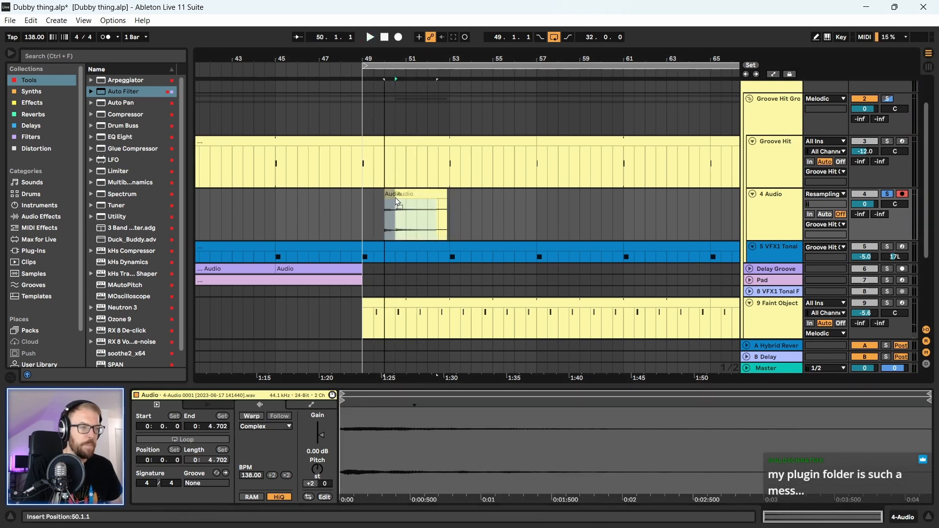
{"action": "left_click", "coordinate": [366, 220]}
{"action": "key", "text": "space"}
{"action": "left_click", "coordinate": [887, 194]}
{"action": "key", "text": "space"}
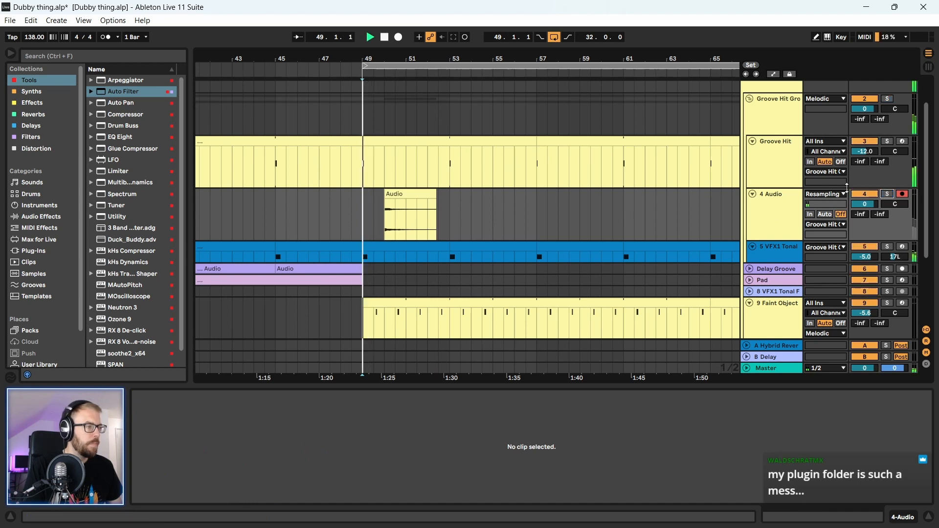
{"action": "scroll", "coordinate": [380, 257], "scroll_direction": "up", "scroll_amount": 5}
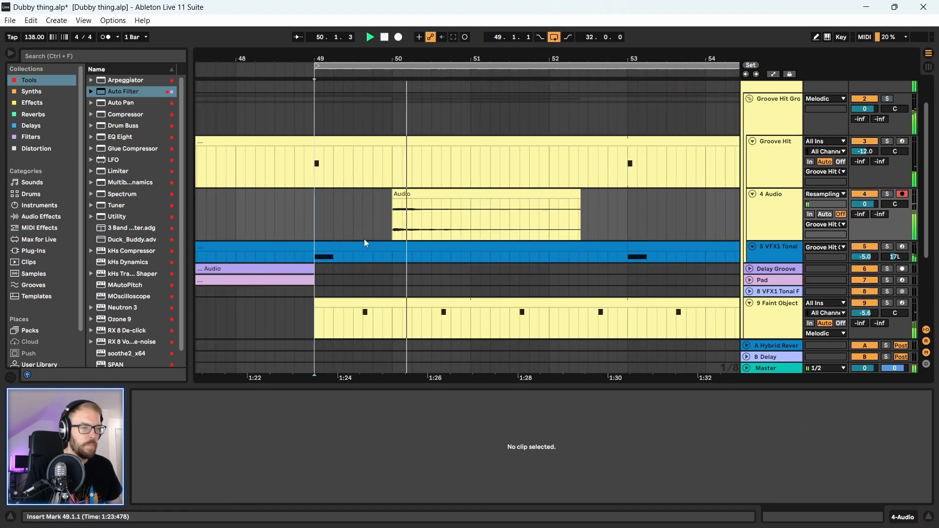
- Raise the recorded clip's transposition to +3 semitones and play it in the mix
{"action": "left_click", "coordinate": [394, 215]}
{"action": "key", "text": "space"}
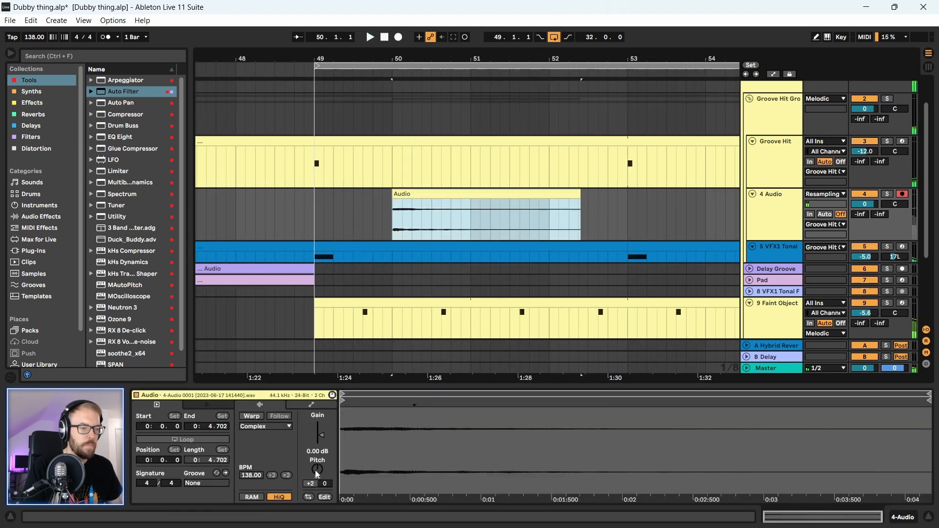
{"action": "left_click_drag", "start_coordinate": [316, 474], "coordinate": [316, 470]}
{"action": "key", "text": "space"}
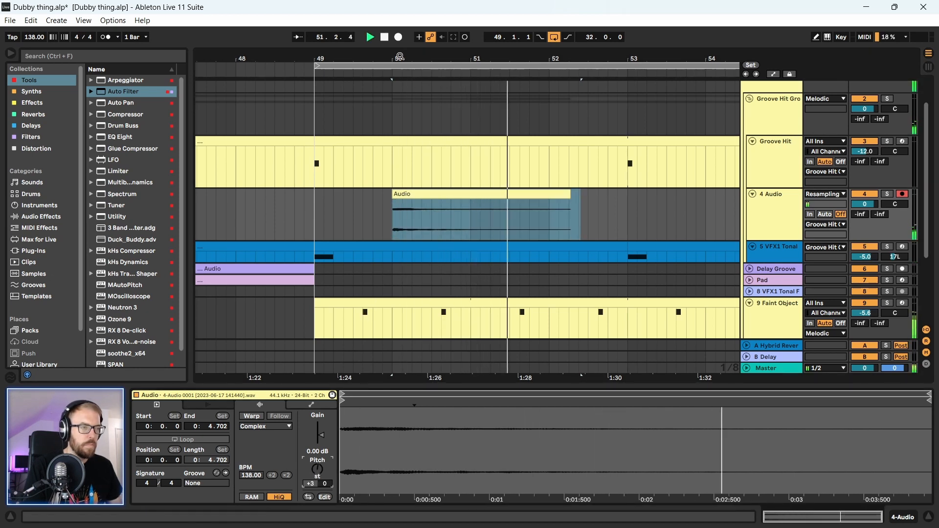
{"action": "left_click_drag", "start_coordinate": [398, 59], "coordinate": [335, 36]}
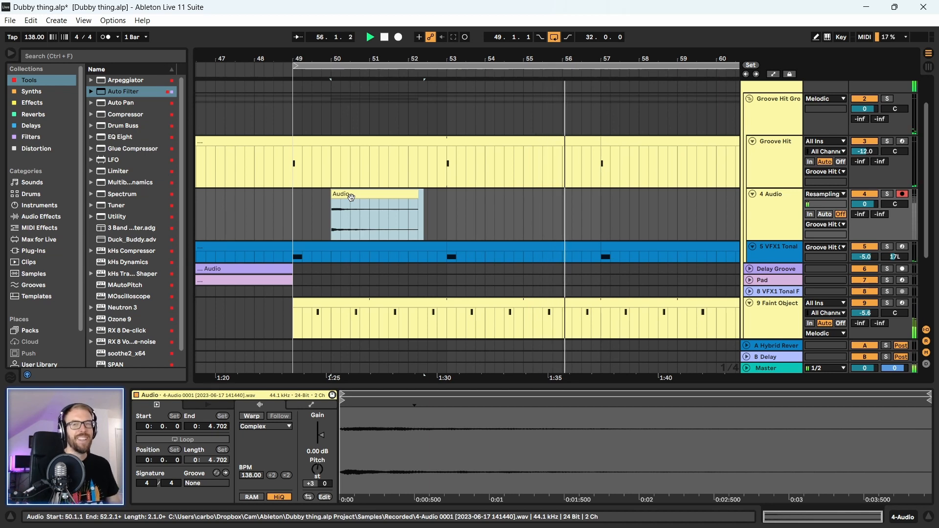
{"action": "left_click_drag", "start_coordinate": [355, 58], "coordinate": [282, 51]}
{"action": "key", "text": "space"}
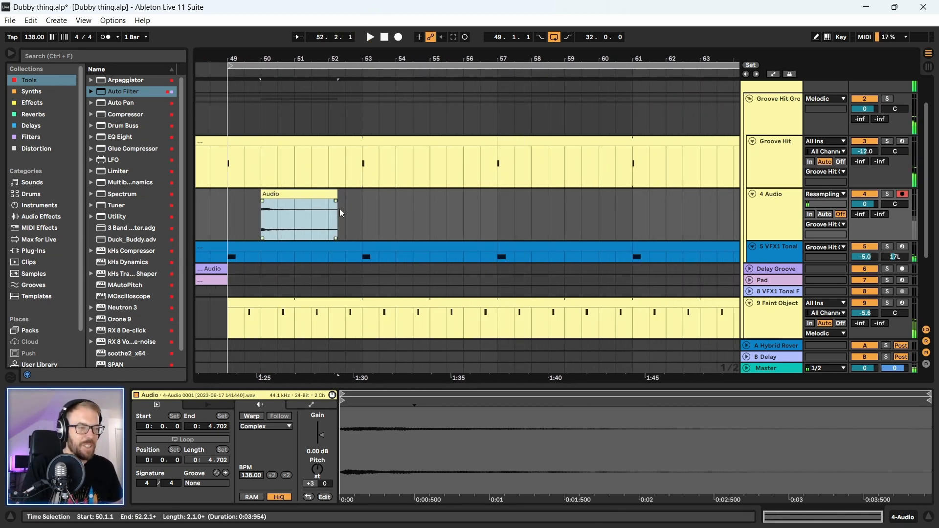
- Copy the recorded clip to bar 54 and play the arrangement from bar 49
{"action": "left_click_drag", "start_coordinate": [348, 219], "coordinate": [406, 204]}
{"action": "left_click", "coordinate": [298, 197]}
{"action": "left_click", "coordinate": [228, 220]}
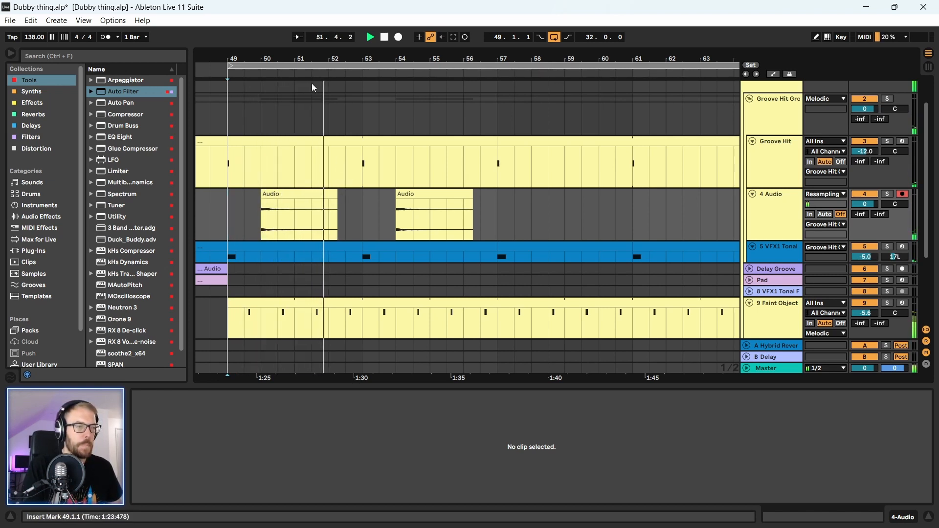
{"action": "key", "text": "space"}
- Open the Groove Hit clip at bar 49 in an enlarged note editor
{"action": "left_click_drag", "start_coordinate": [315, 59], "coordinate": [331, 48]}
{"action": "left_click", "coordinate": [320, 142]}
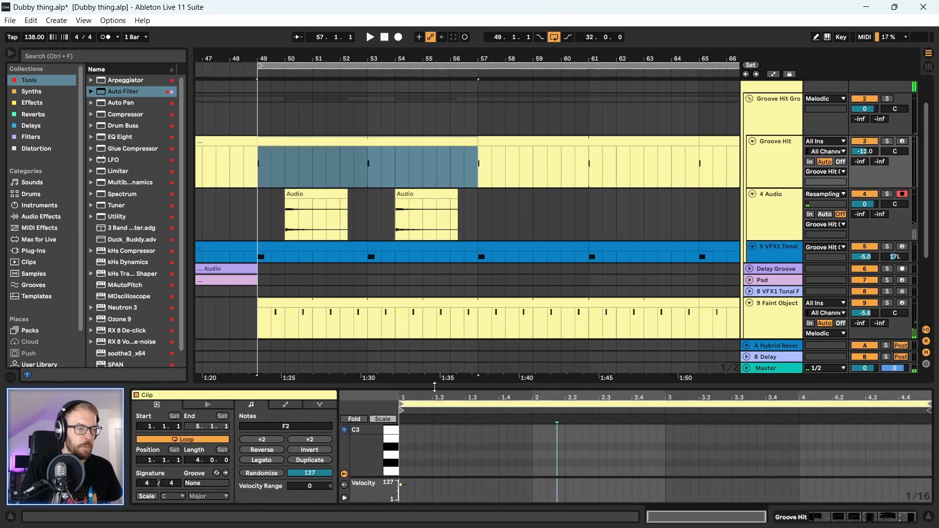
{"action": "left_click_drag", "start_coordinate": [434, 387], "coordinate": [434, 241]}
{"action": "left_click", "coordinate": [540, 357]}
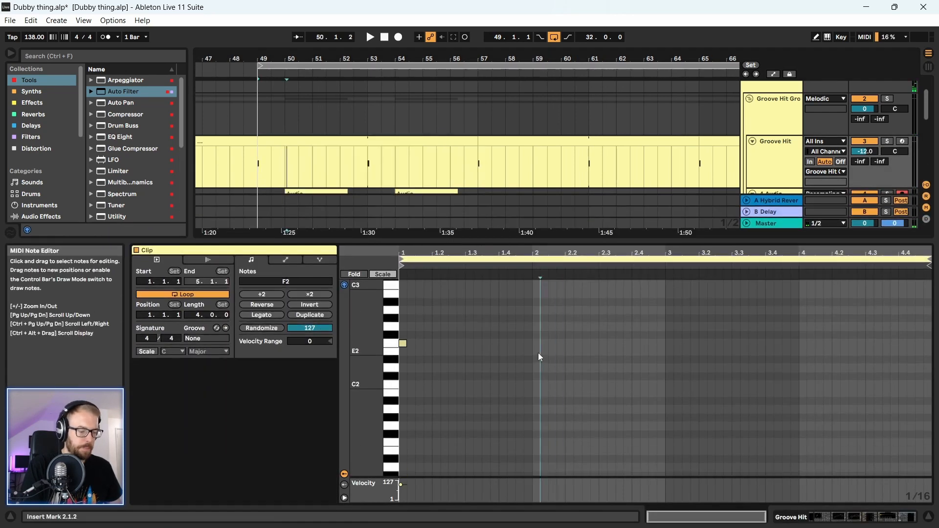
- Try shrinking the Groove Hit clip's note to double tempo and undo it
{"action": "key", "text": "ctrl+a"}
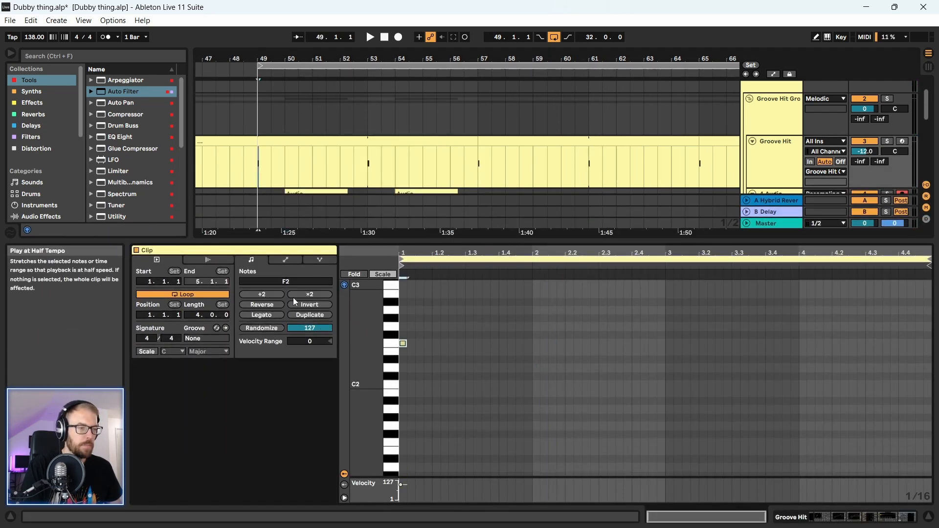
{"action": "left_click", "coordinate": [269, 295]}
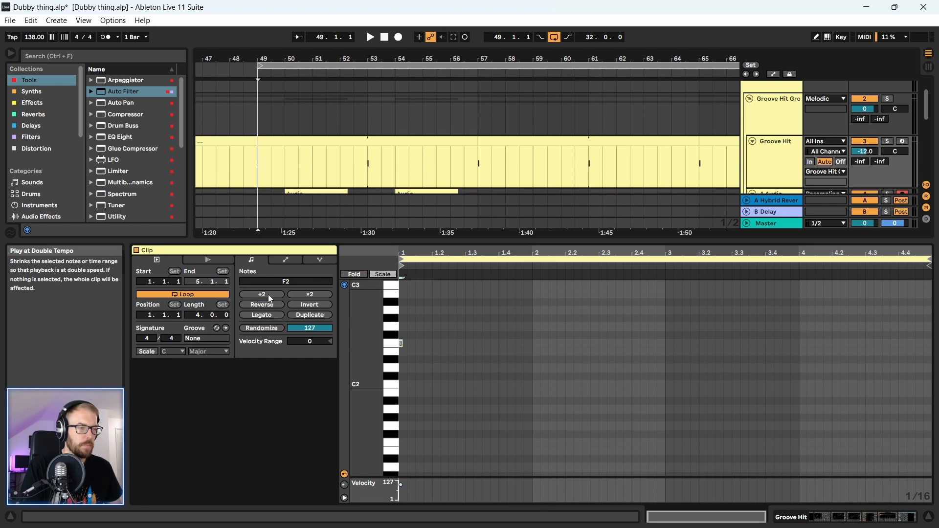
{"action": "key", "text": "ctrl+z"}
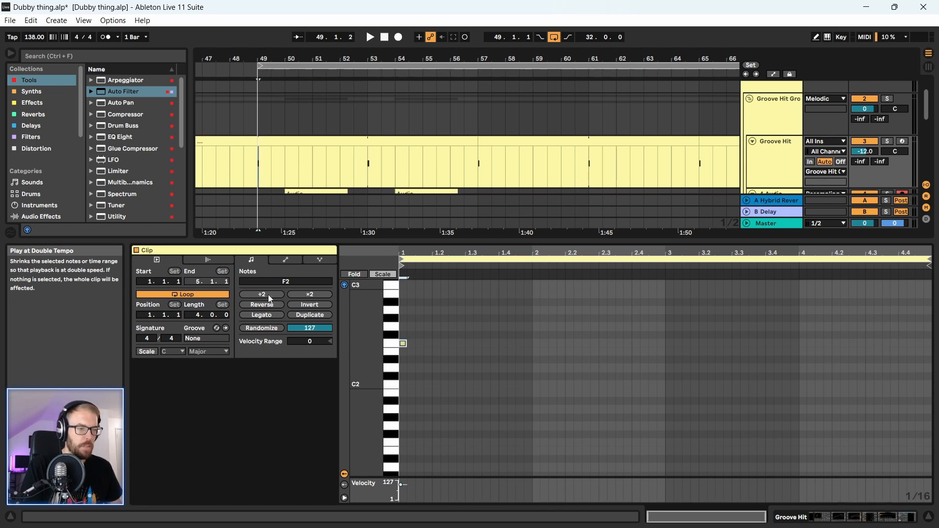
- Shorten the loop of the Groove Hit clip at bar 49 to two bars, ending at 3.1.1
{"action": "scroll", "coordinate": [548, 345], "scroll_direction": "up", "scroll_amount": 2}
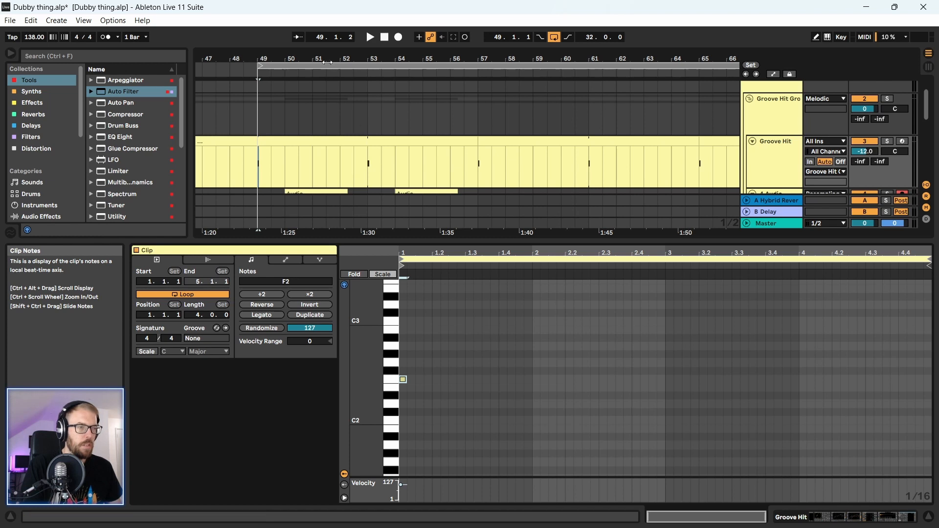
{"action": "left_click_drag", "start_coordinate": [320, 53], "coordinate": [320, 35]}
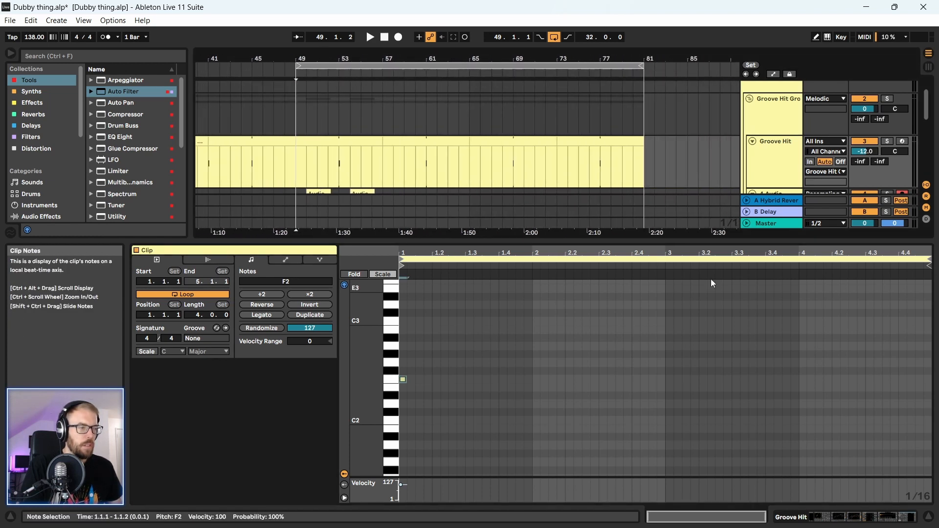
{"action": "mouse_move", "coordinate": [929, 264]}
{"action": "left_mouse_down"}
{"action": "mouse_move", "coordinate": [773, 269]}
{"action": "mouse_move", "coordinate": [797, 264]}
{"action": "left_mouse_up"}
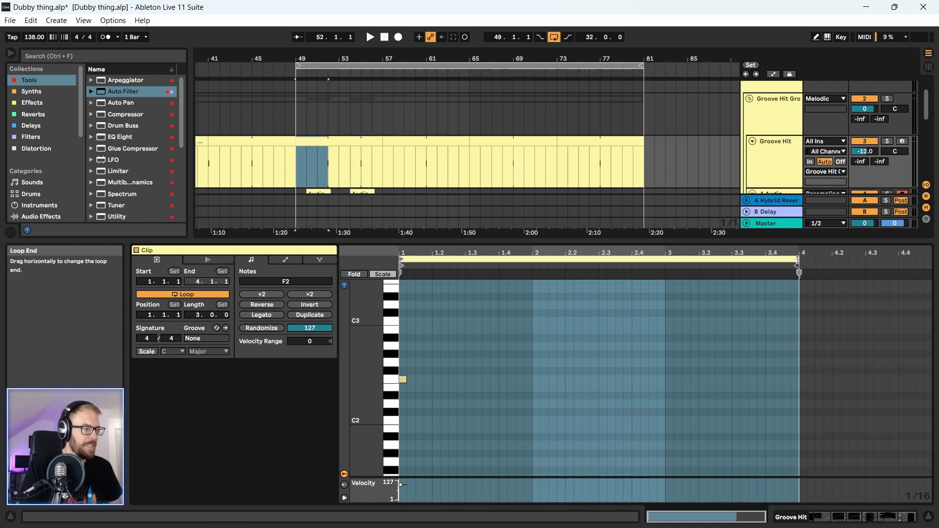
{"action": "mouse_move", "coordinate": [799, 265]}
{"action": "left_mouse_down"}
{"action": "mouse_move", "coordinate": [653, 264]}
{"action": "mouse_move", "coordinate": [664, 264]}
{"action": "left_mouse_up"}
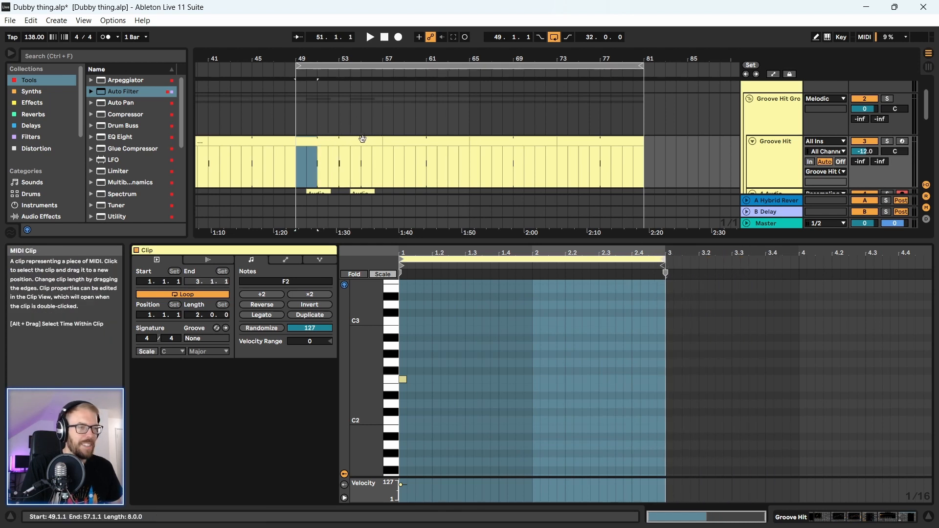
- Extend the two-bar Groove Hit pattern from bar 49 through to bar 81 and play it from bar 49
{"action": "double_click", "coordinate": [377, 139]}
{"action": "key", "text": "space"}
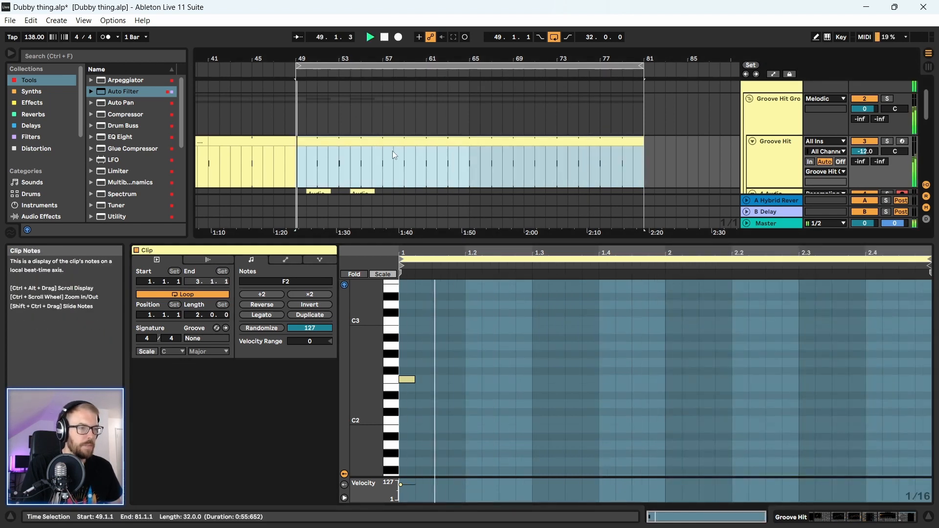
- Trim the recorded clip at bar 50 on the 4 Audio track to one bar and consolidate it
{"action": "left_click_drag", "start_coordinate": [311, 58], "coordinate": [306, 117]}
{"action": "scroll", "coordinate": [301, 172], "scroll_direction": "down", "scroll_amount": 1}
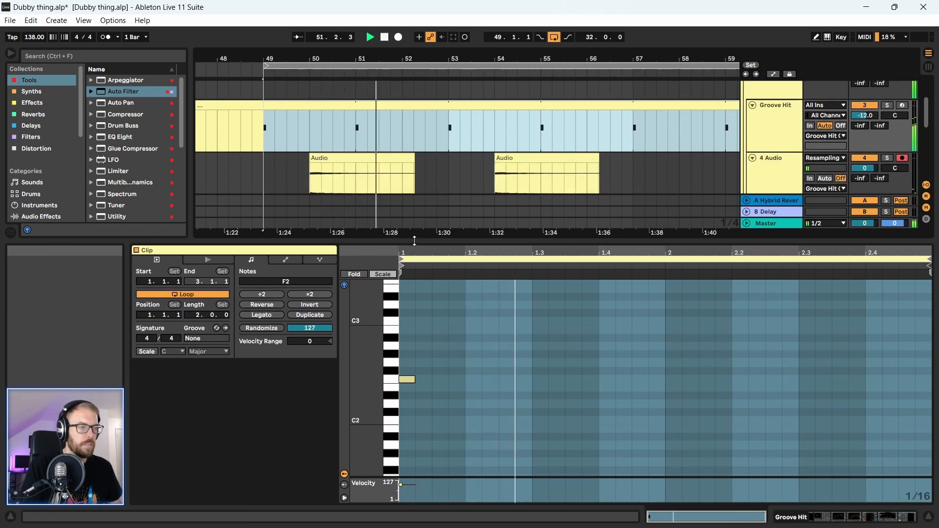
{"action": "left_click_drag", "start_coordinate": [411, 242], "coordinate": [411, 352]}
{"action": "left_click", "coordinate": [386, 155]}
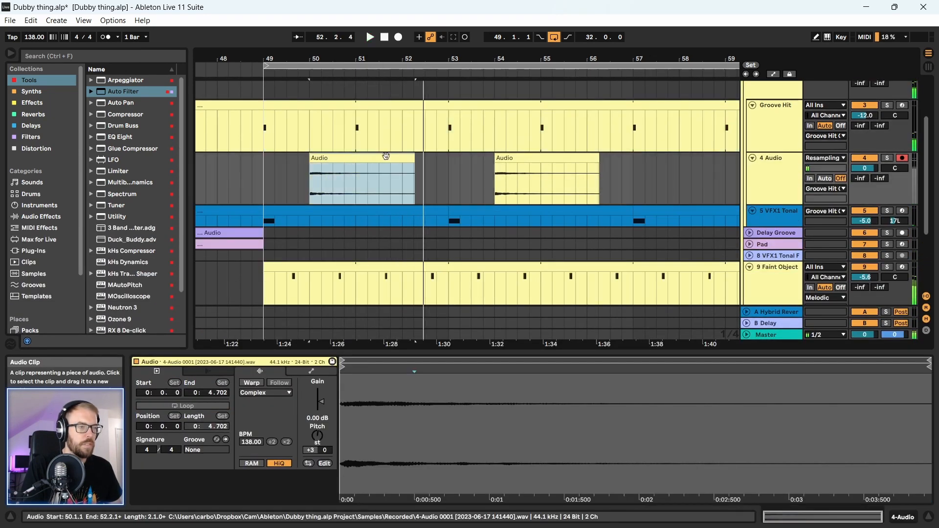
{"action": "left_click_drag", "start_coordinate": [415, 158], "coordinate": [356, 159]}
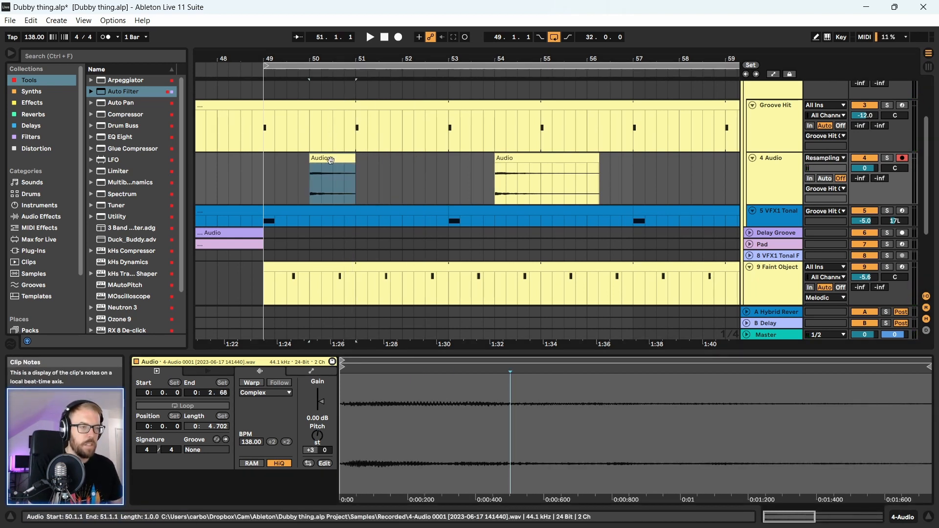
{"action": "key", "text": "ctrl+j"}
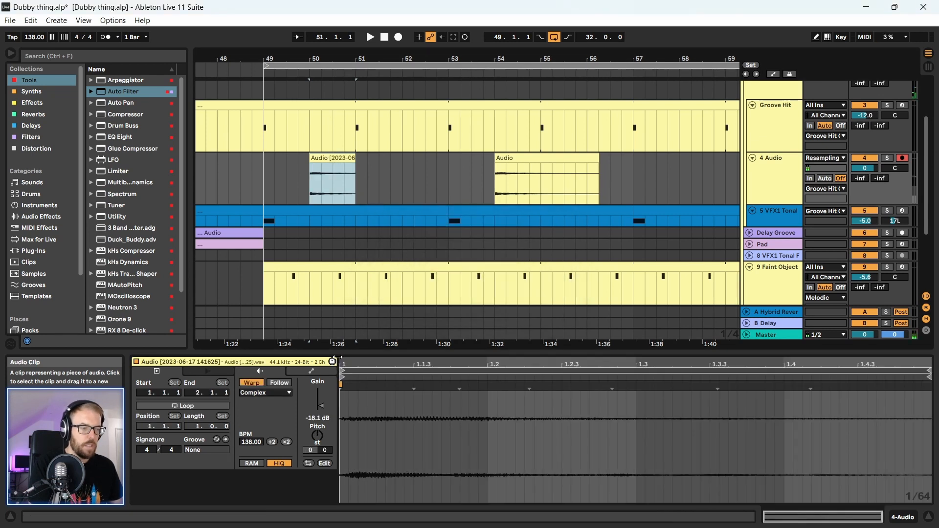
- Reverse the consolidated one-bar clip at bar 50 and play from there
{"action": "left_click", "coordinate": [319, 170]}
{"action": "key", "text": "space"}
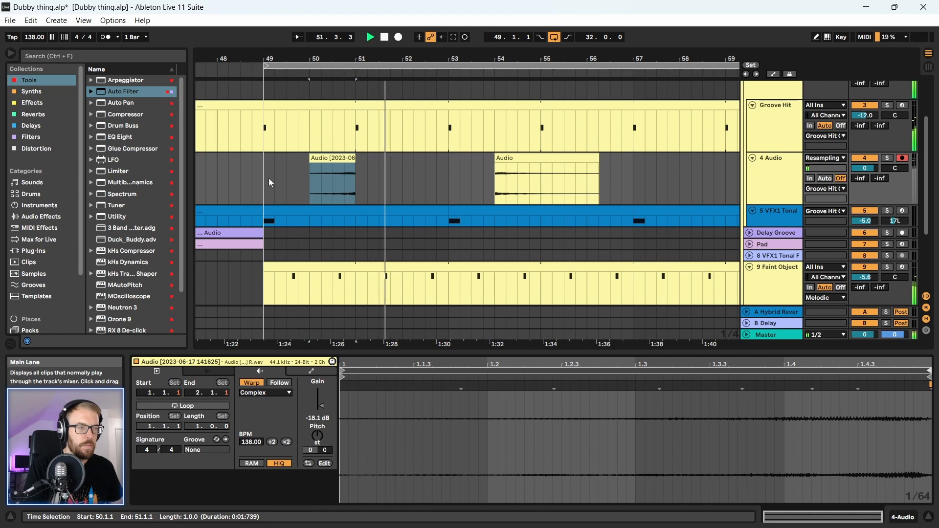
- Copy the reversed clip to bar 52 and delete the longer recorded clip at bar 54
{"action": "left_click_drag", "start_coordinate": [319, 160], "coordinate": [412, 160]}
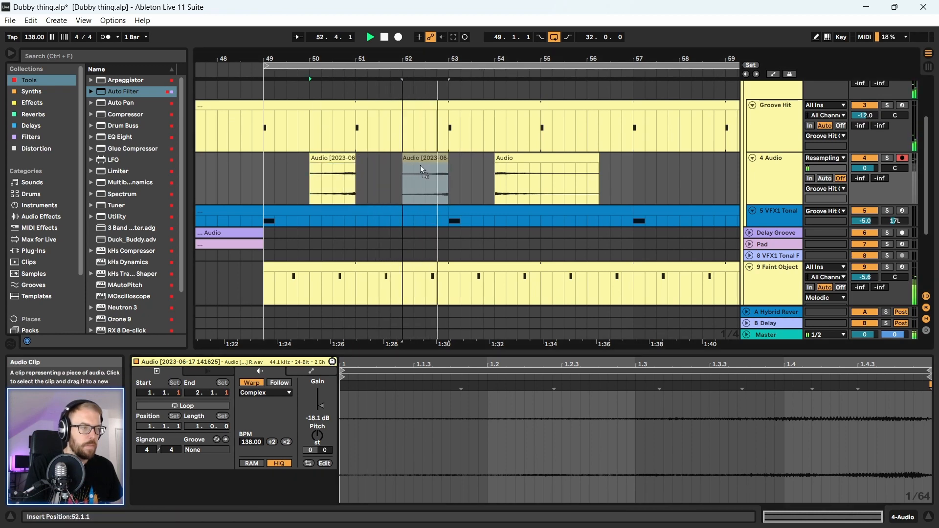
{"action": "left_click", "coordinate": [527, 161]}
{"action": "key", "text": "space"}
{"action": "key", "text": "Delete"}
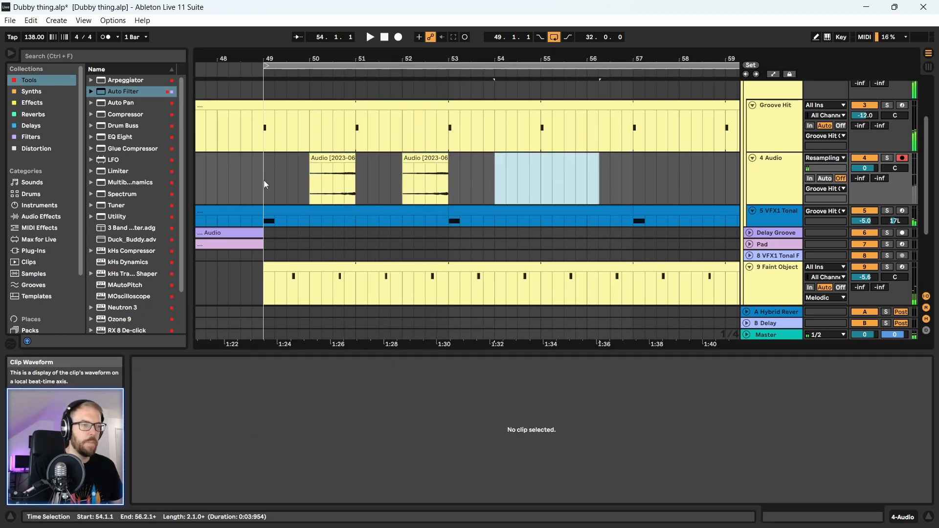
- Duplicate bars 49 to 53 of the 4 Audio track repeatedly up to bar 81 and play from bar 49
{"action": "left_click_drag", "start_coordinate": [262, 181], "coordinate": [449, 184]}
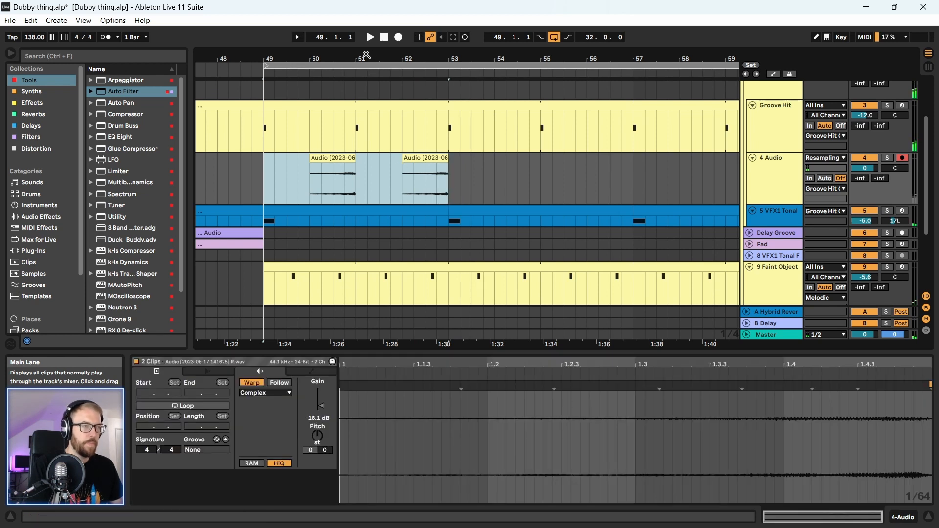
{"action": "left_click_drag", "start_coordinate": [367, 55], "coordinate": [367, 34]}
{"action": "left_click_drag", "start_coordinate": [276, 57], "coordinate": [276, 29]}
{"action": "key", "text": "ctrl+d"}
{"action": "key", "text": "ctrl+d"}
{"action": "key", "text": "ctrl+d"}
{"action": "key", "text": "ctrl+d"}
{"action": "key", "text": "ctrl+d"}
{"action": "key", "text": "ctrl+d"}
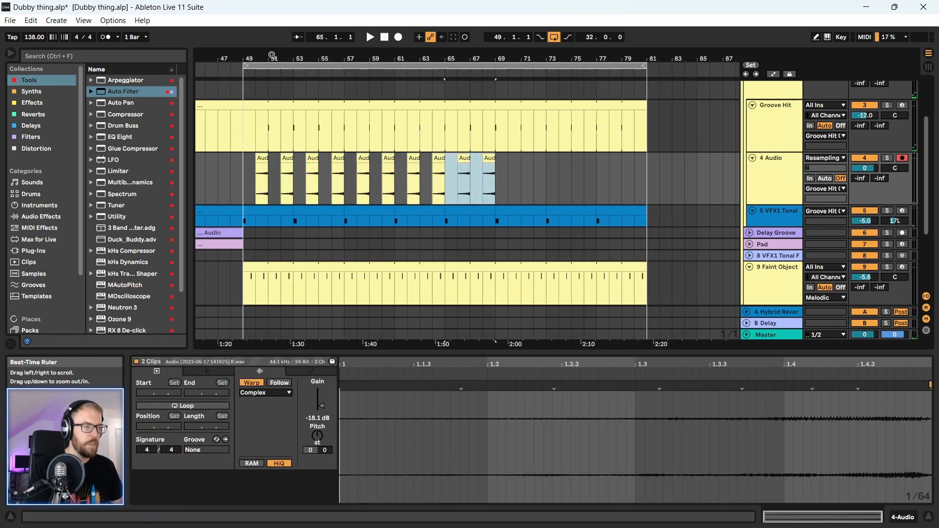
{"action": "key", "text": "ctrl+d"}
{"action": "left_click", "coordinate": [247, 180]}
{"action": "key", "text": "space"}
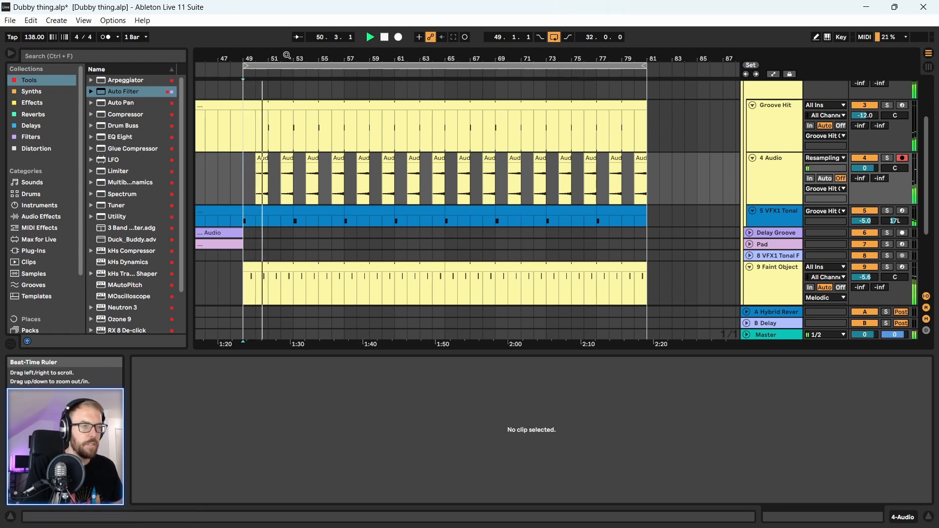
- Look over the arrangement during playback and check the device chain of the 4 Audio track
{"action": "left_click_drag", "start_coordinate": [312, 57], "coordinate": [316, 24]}
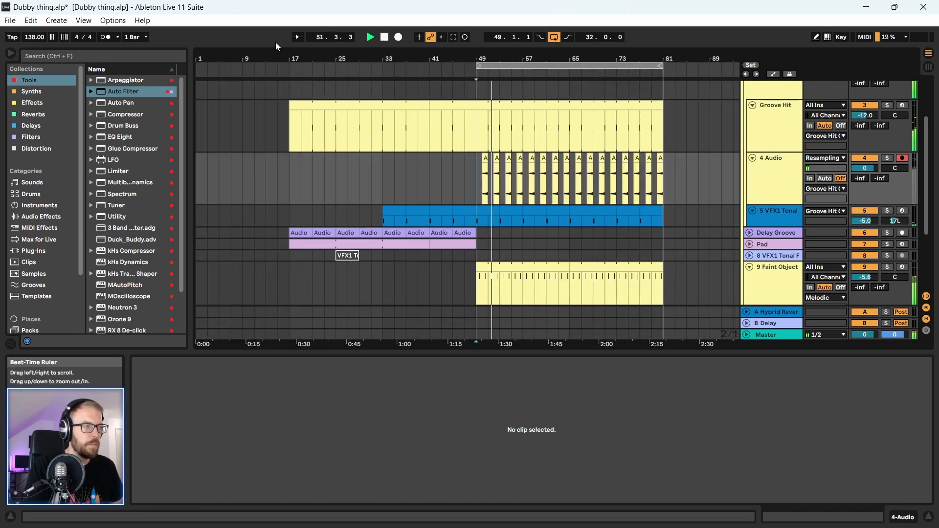
{"action": "mouse_move", "coordinate": [546, 58]}
{"action": "left_mouse_down"}
{"action": "mouse_move", "coordinate": [528, 64]}
{"action": "mouse_move", "coordinate": [536, 61]}
{"action": "left_mouse_up"}
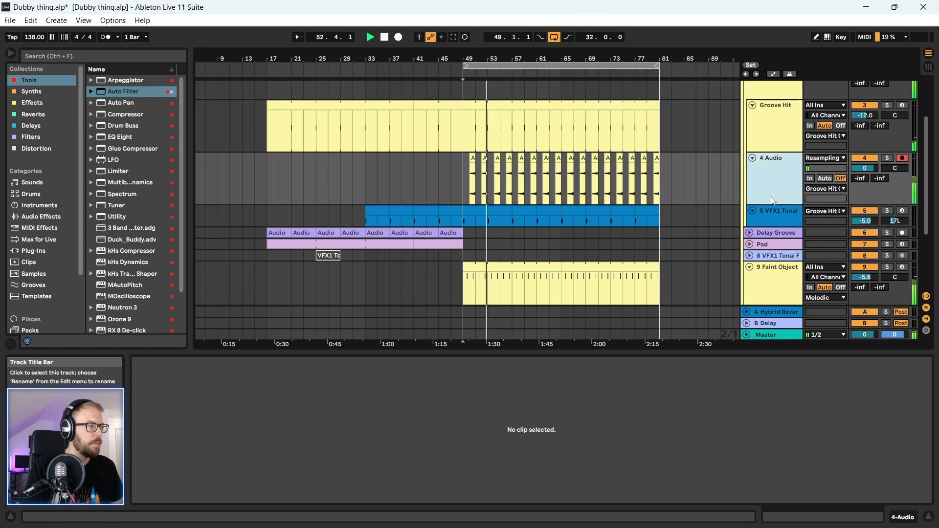
{"action": "left_click_drag", "start_coordinate": [704, 58], "coordinate": [694, 72]}
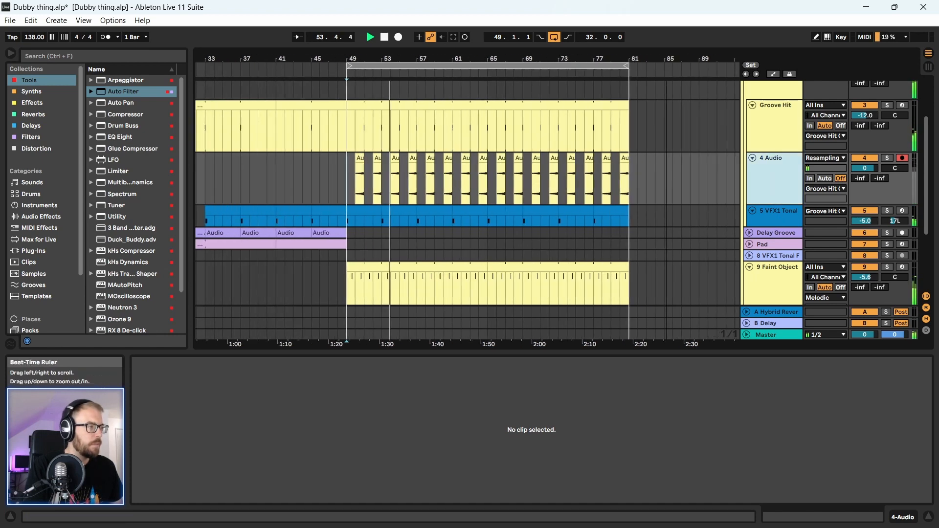
{"action": "double_click", "coordinate": [782, 167]}
{"action": "scroll", "coordinate": [717, 198], "scroll_direction": "down", "scroll_amount": 3}
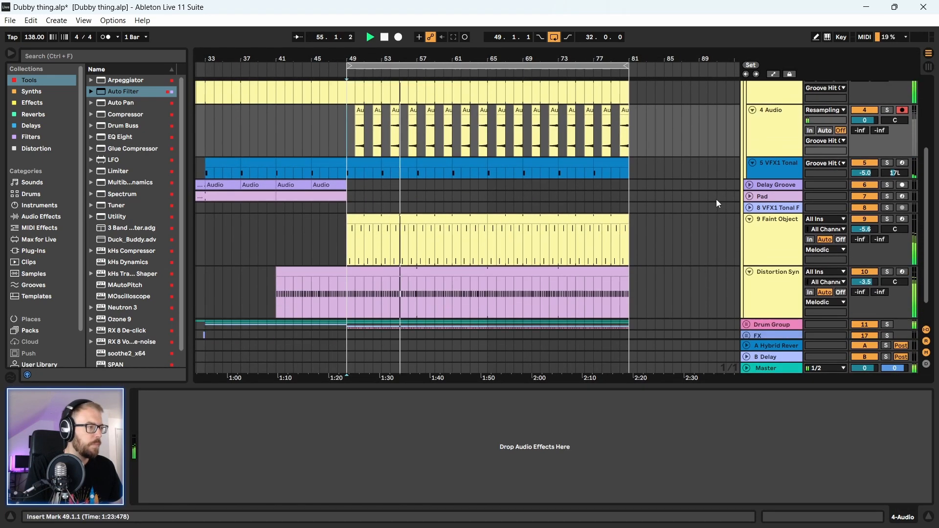
- Add an EQ Eight after Krush on the Faint Object track and set band 4 to about -5.83 dB at 1.98 kHz
{"action": "left_click", "coordinate": [770, 225]}
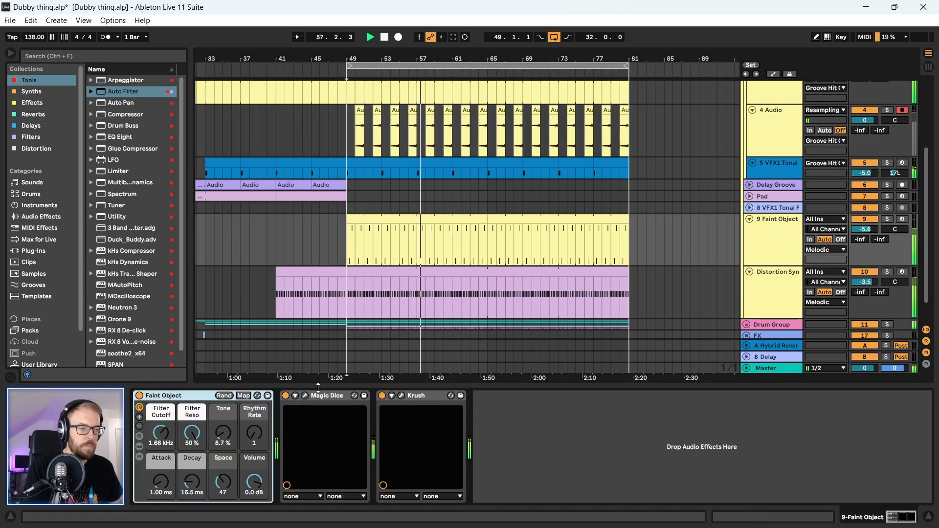
{"action": "key", "text": "space"}
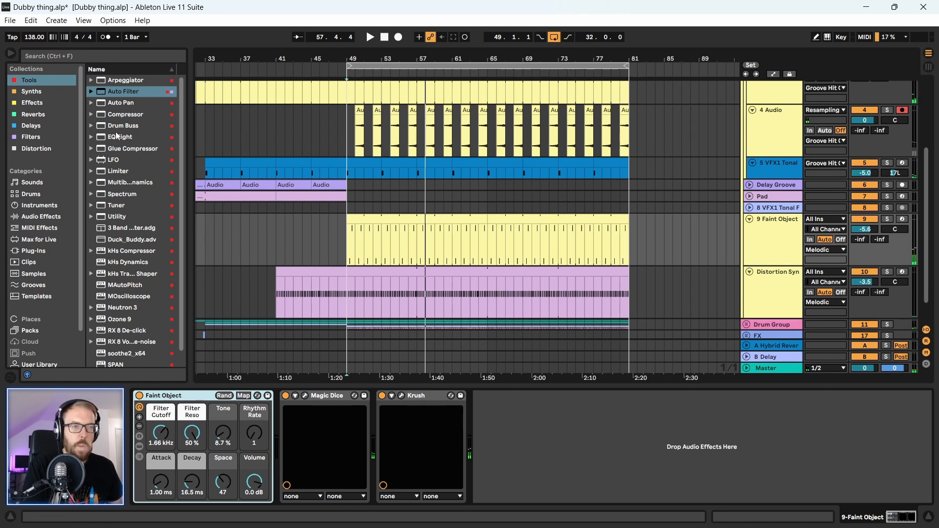
{"action": "left_click_drag", "start_coordinate": [118, 137], "coordinate": [543, 433]}
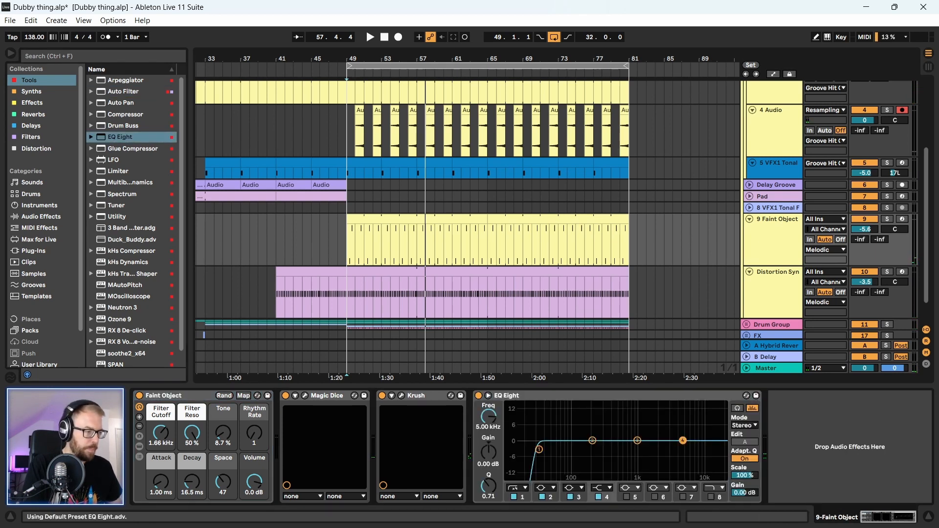
{"action": "key", "text": "space"}
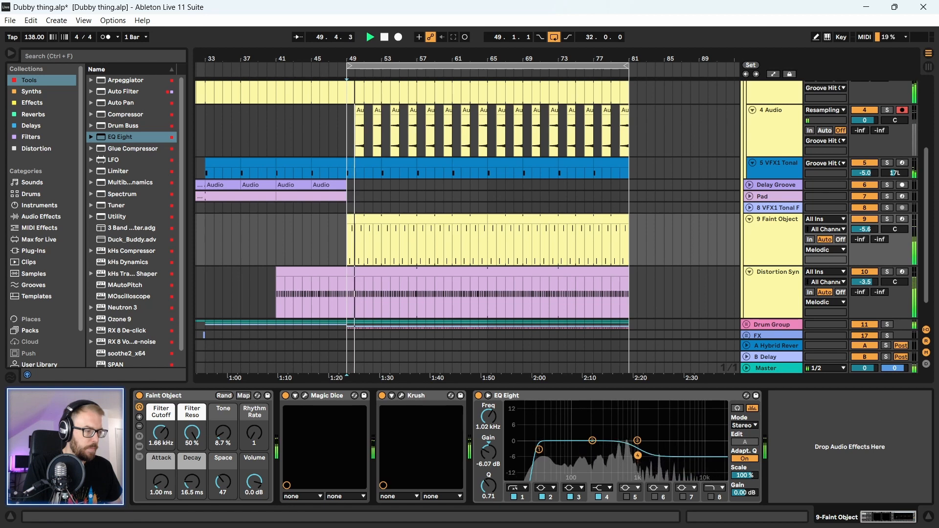
{"action": "left_click_drag", "start_coordinate": [638, 457], "coordinate": [657, 455]}
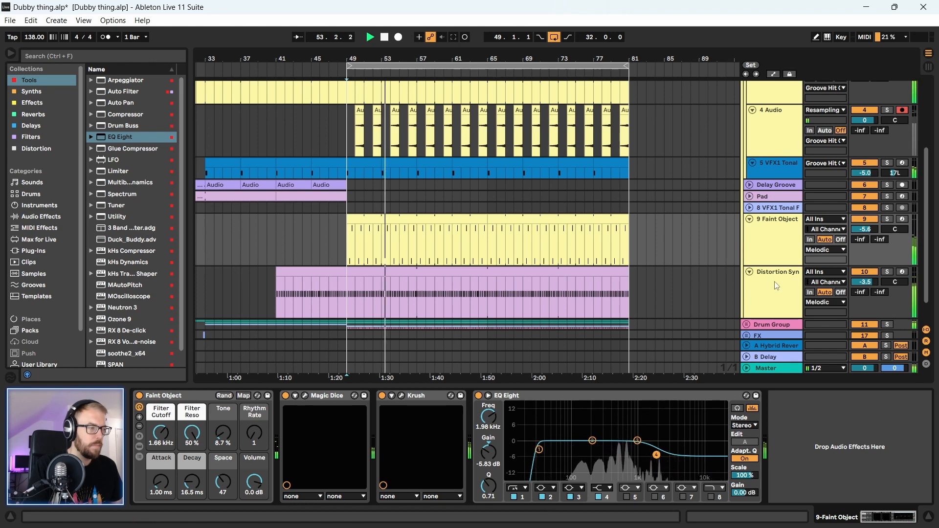
- Examine the Distortion Synth track's device chain, including the Vital synth and the first Auto Filter's frequency
{"action": "left_click", "coordinate": [653, 277]}
{"action": "scroll", "coordinate": [652, 277], "scroll_direction": "down", "scroll_amount": 2}
{"action": "double_click", "coordinate": [777, 248]}
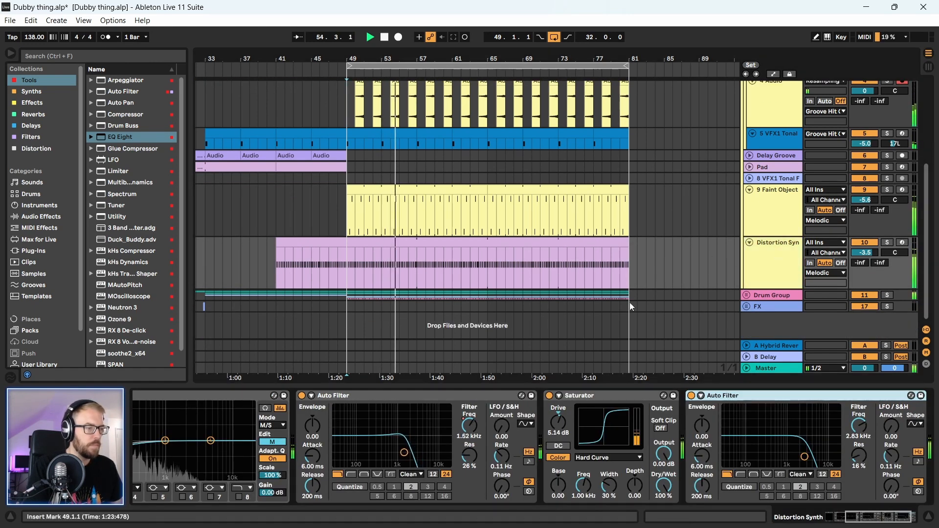
{"action": "double_click", "coordinate": [784, 245]}
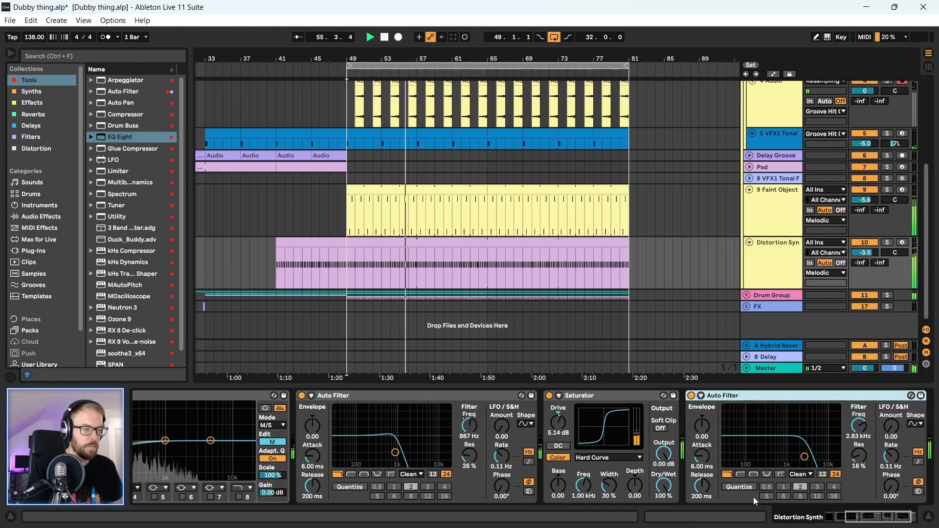
{"action": "scroll", "coordinate": [318, 429], "scroll_direction": "up", "scroll_amount": 4}
{"action": "left_click", "coordinate": [163, 395]}
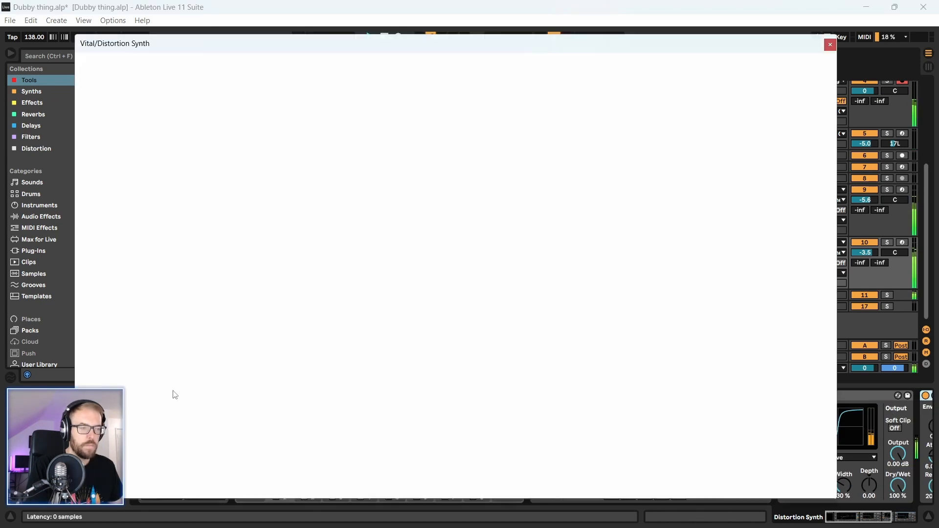
{"action": "mouse_move", "coordinate": [654, 452]}
{"action": "left_mouse_down"}
{"action": "mouse_move", "coordinate": [655, 525]}
{"action": "mouse_move", "coordinate": [645, 470]}
{"action": "mouse_move", "coordinate": [653, 447]}
{"action": "left_mouse_up"}
{"action": "key", "text": "ctrl+alt+p"}
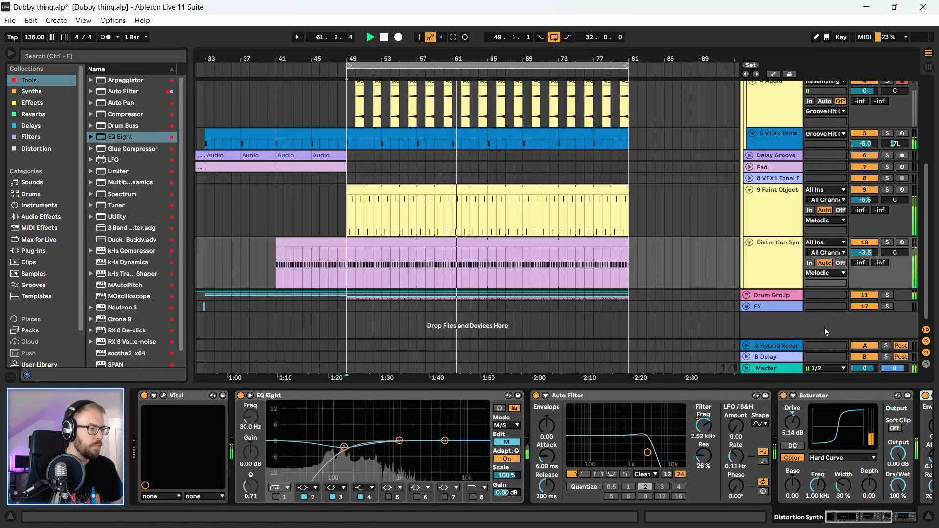
{"action": "left_click", "coordinate": [853, 524]}
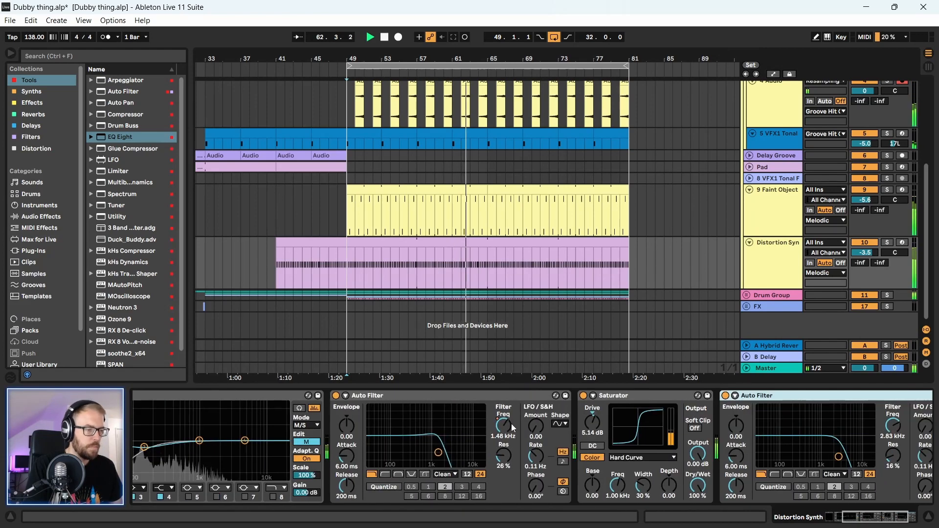
- Remove the peak at bar 57 from the Distortion Synth's Auto Filter frequency automation and lower the peak at bar 49
{"action": "key", "text": "a"}
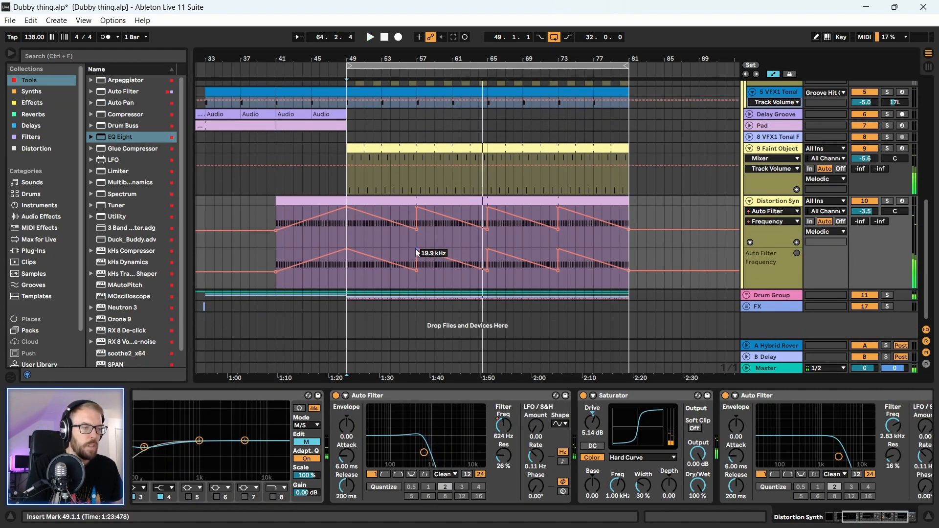
{"action": "left_click", "coordinate": [416, 249]}
{"action": "left_click_drag", "start_coordinate": [347, 250], "coordinate": [347, 251]}
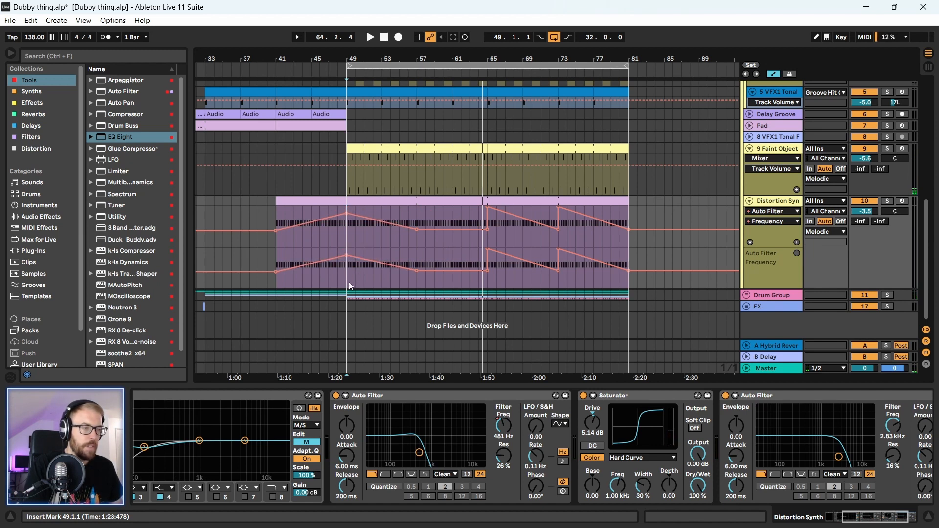
- Duplicate the filter frequency automation of bars 41 to 57 twice, up to bar 89
{"action": "left_click_drag", "start_coordinate": [277, 263], "coordinate": [415, 262]}
{"action": "key", "text": "ctrl+d"}
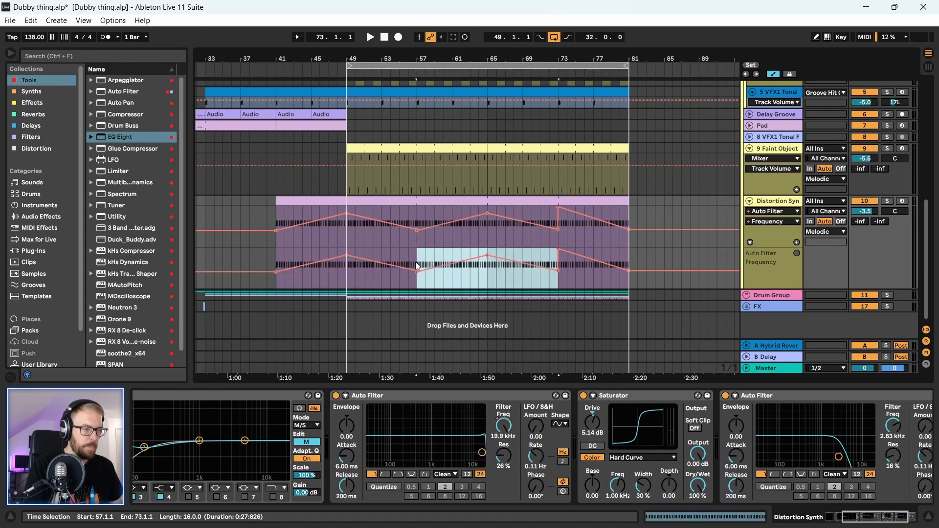
{"action": "key", "text": "ctrl+d"}
- Play from bar 57 and lower the filter frequency automation peak at bar 65 to 1.08 kHz
{"action": "left_click", "coordinate": [417, 264]}
{"action": "key", "text": "space"}
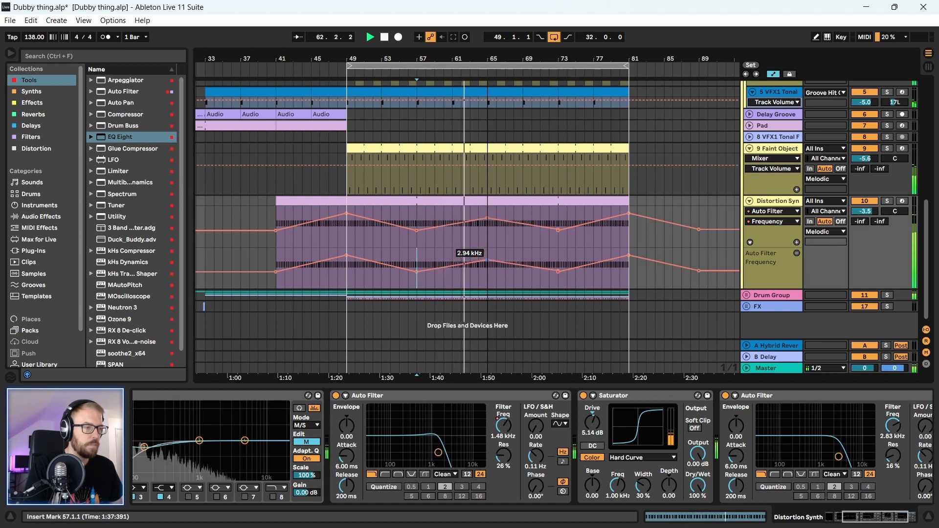
{"action": "left_click_drag", "start_coordinate": [487, 261], "coordinate": [487, 266]}
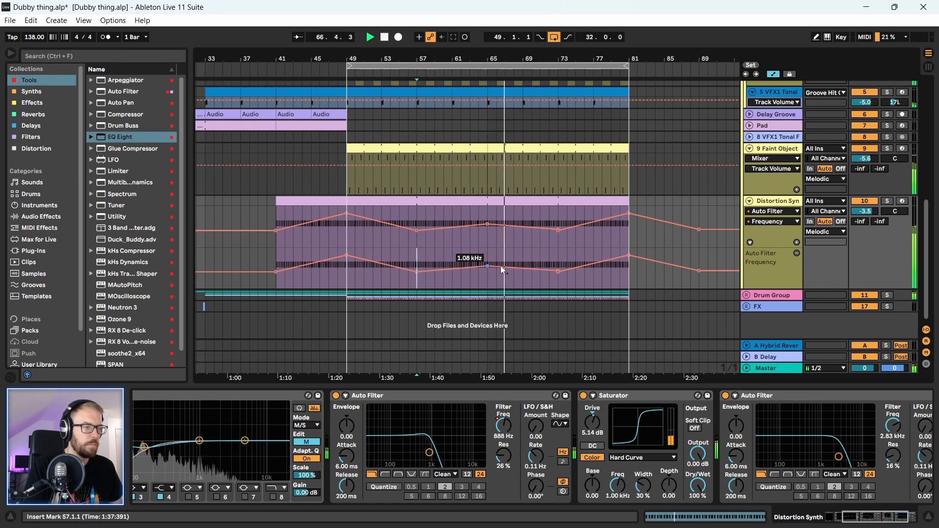
{"action": "key", "text": "space"}
- Paste the lowered automation of bars 57 to 73 at bar 41, duplicate it up to bar 89, and play from bar 57
{"action": "left_click_drag", "start_coordinate": [418, 262], "coordinate": [521, 263]}
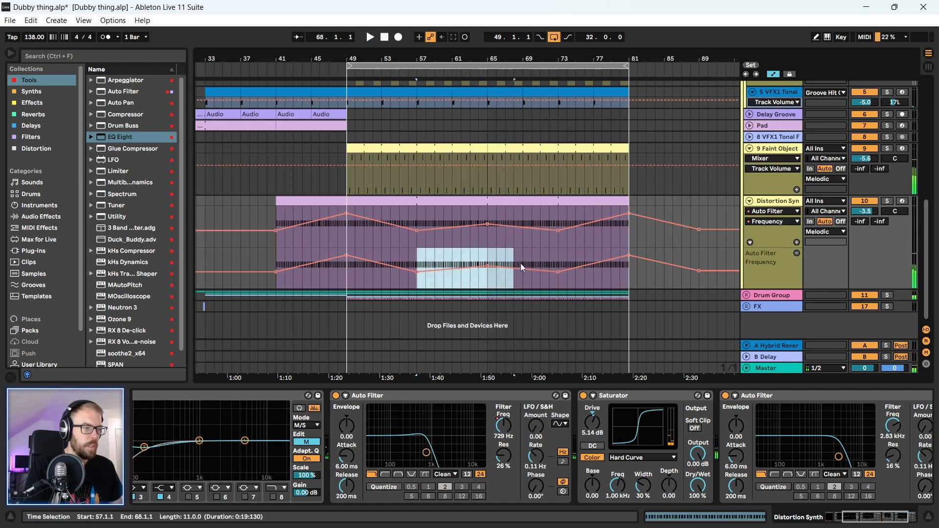
{"action": "left_click", "coordinate": [280, 262]}
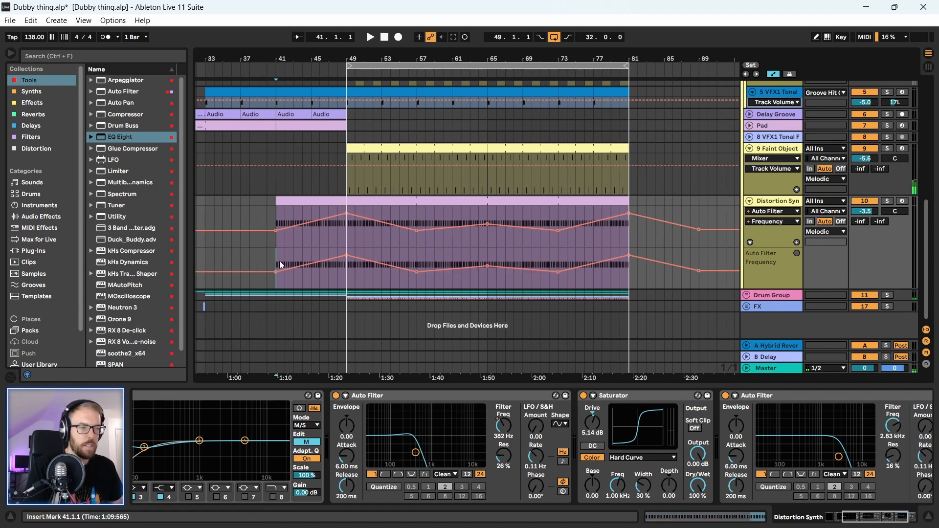
{"action": "key", "text": "ctrl+v"}
{"action": "key", "text": "ctrl+d"}
{"action": "key", "text": "ctrl+d"}
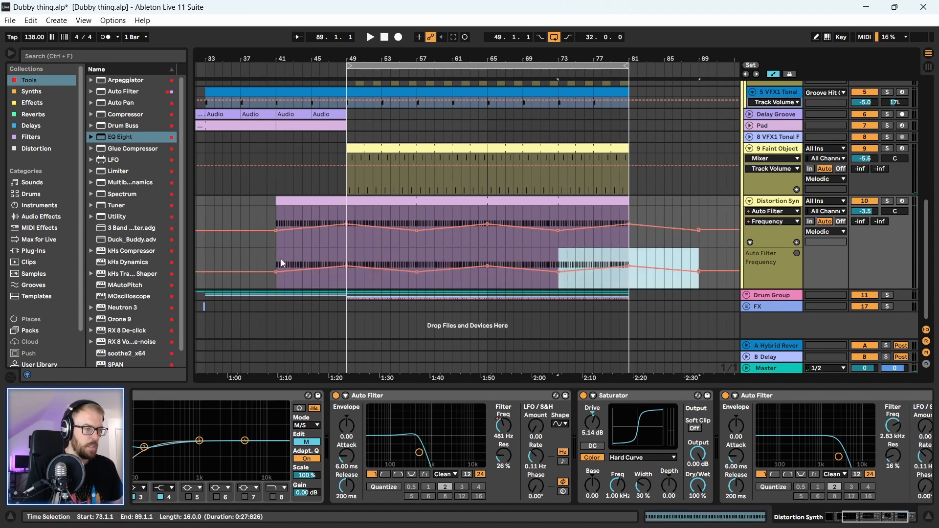
{"action": "left_click", "coordinate": [417, 268]}
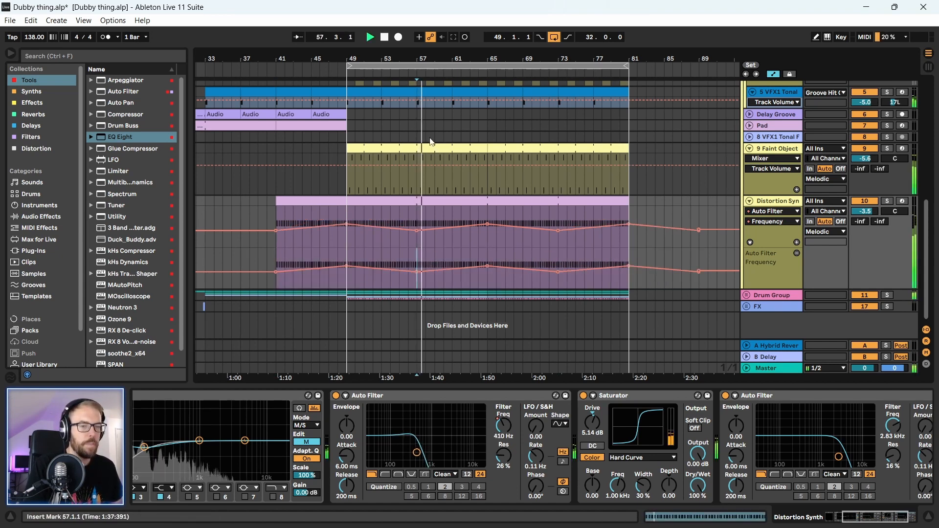
{"action": "left_click_drag", "start_coordinate": [445, 57], "coordinate": [402, 57]}
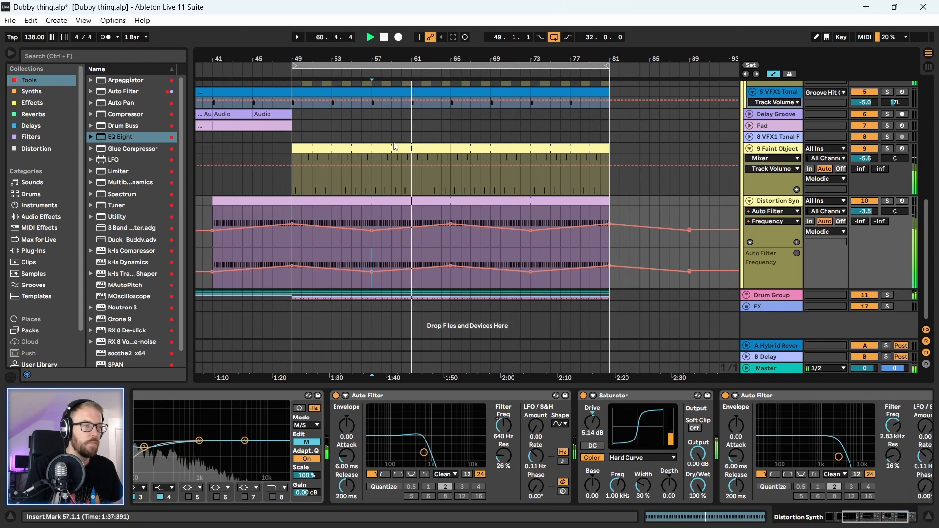
- Duplicate the reversed resampled audio track and delete every clip on the copy except the one at bar 50
{"action": "scroll", "coordinate": [328, 177], "scroll_direction": "up", "scroll_amount": 3}
{"action": "scroll", "coordinate": [328, 177], "scroll_direction": "up", "scroll_amount": 6}
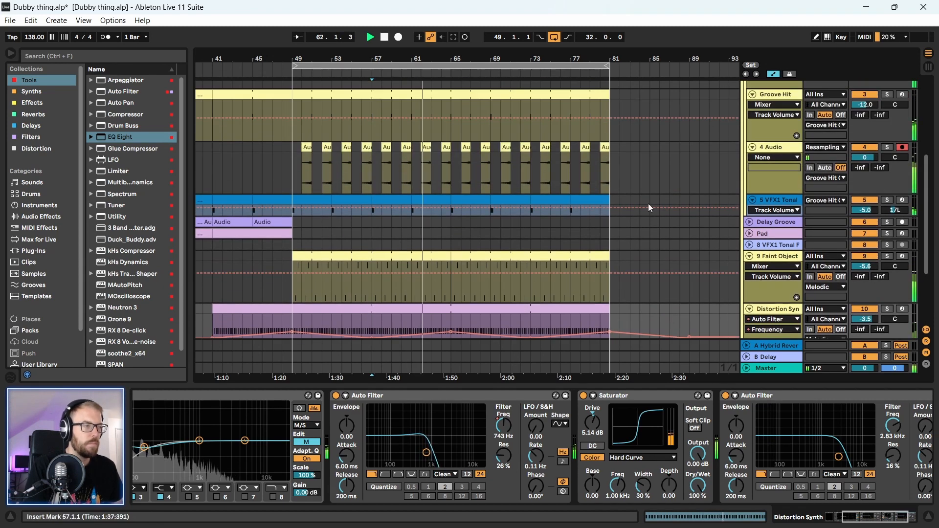
{"action": "left_click", "coordinate": [777, 148]}
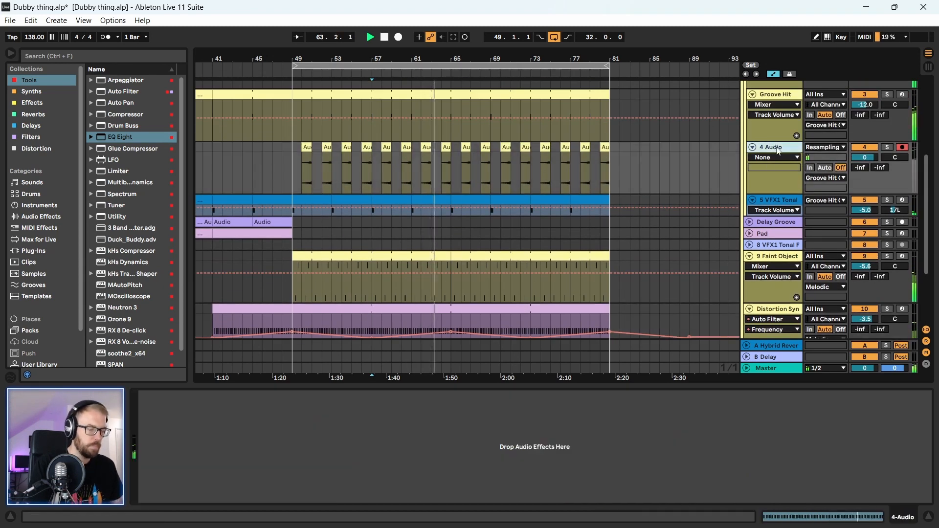
{"action": "key", "text": "ctrl+d"}
{"action": "key", "text": "space"}
{"action": "left_click_drag", "start_coordinate": [616, 219], "coordinate": [342, 225]}
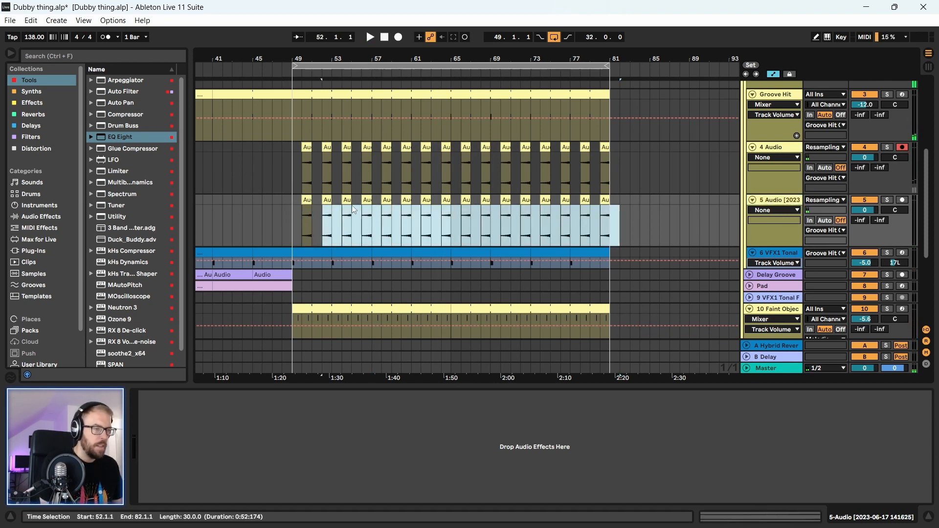
{"action": "left_click", "coordinate": [327, 200]}
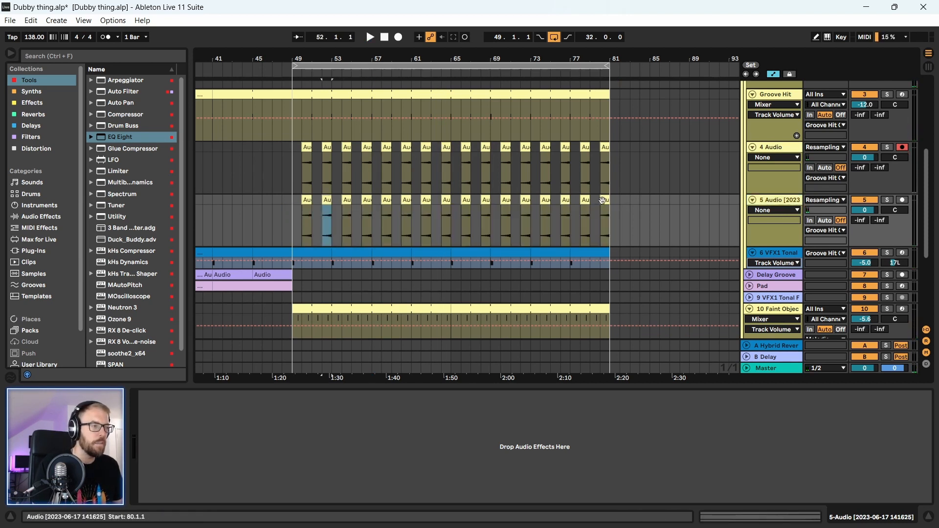
{"action": "left_click", "coordinate": [603, 201], "text": "shift"}
- Turn off warping for the duplicated track's clip at bar 50, transpose it to -7 semitones and play it
{"action": "left_click", "coordinate": [304, 201]}
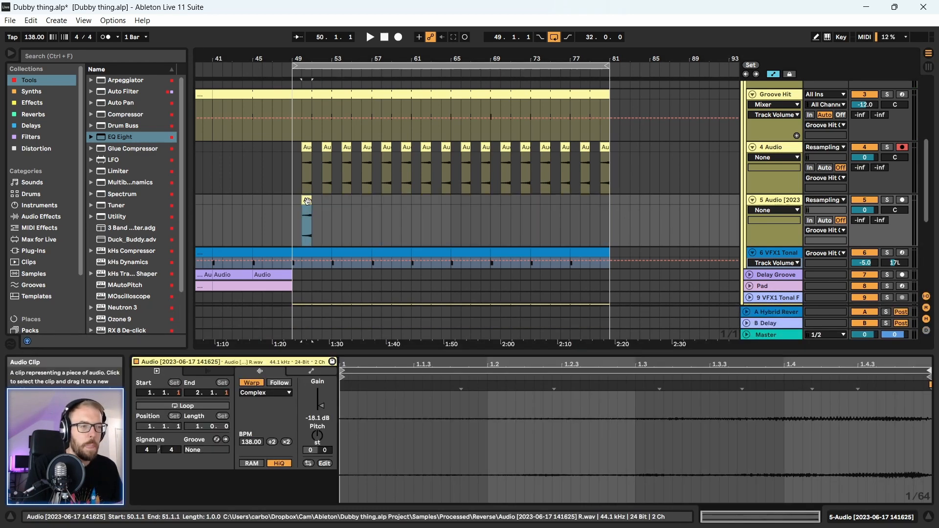
{"action": "left_click", "coordinate": [253, 383]}
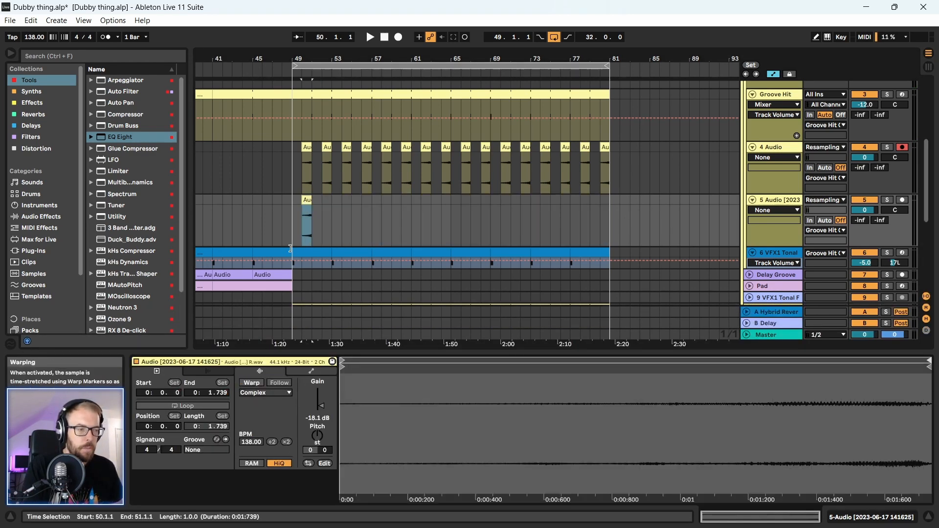
{"action": "type", "text": "-12"}
{"action": "key", "text": "Return"}
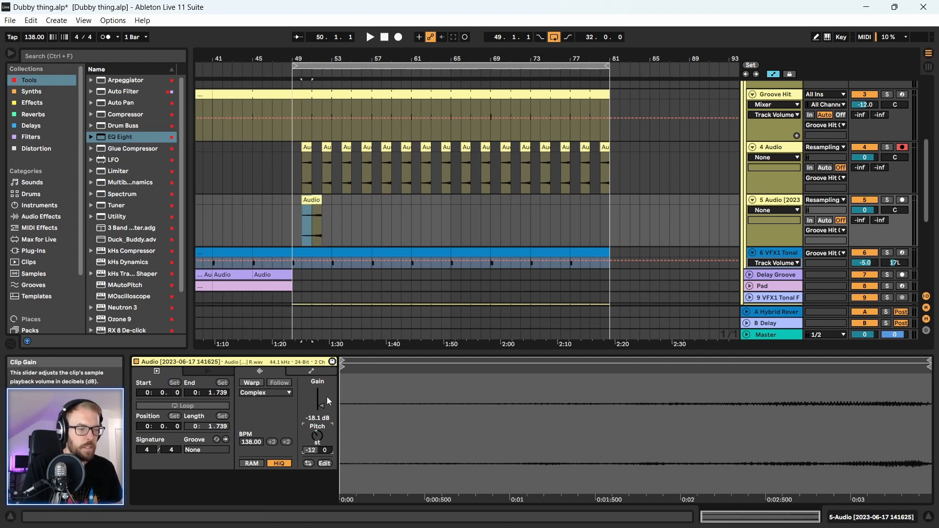
{"action": "key", "text": "Up"}
{"action": "key", "text": "Up"}
{"action": "key", "text": "Up"}
{"action": "key", "text": "space"}
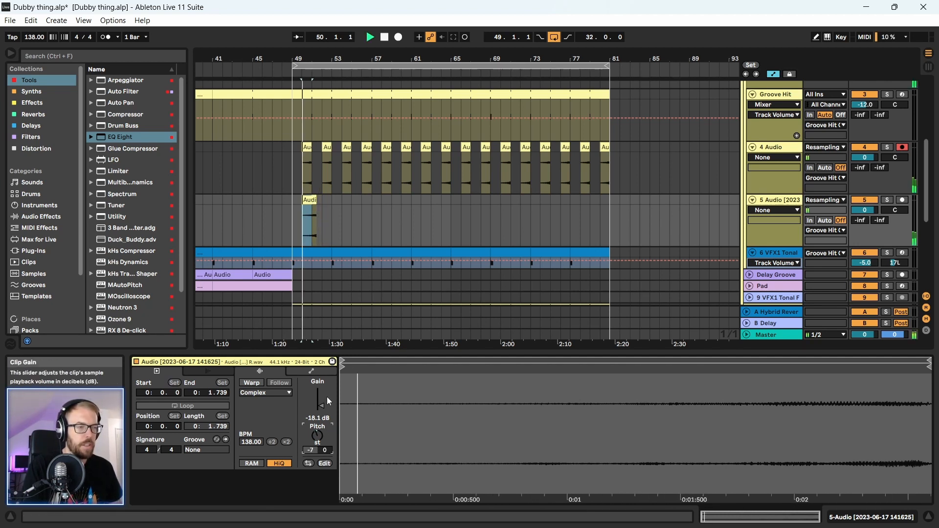
- Move the transposed reversed clip to start at 50.3.1 so it ends at bar 52, and play it
{"action": "left_click_drag", "start_coordinate": [315, 57], "coordinate": [325, 396]}
{"action": "key", "text": "space"}
{"action": "left_click_drag", "start_coordinate": [330, 201], "coordinate": [348, 206]}
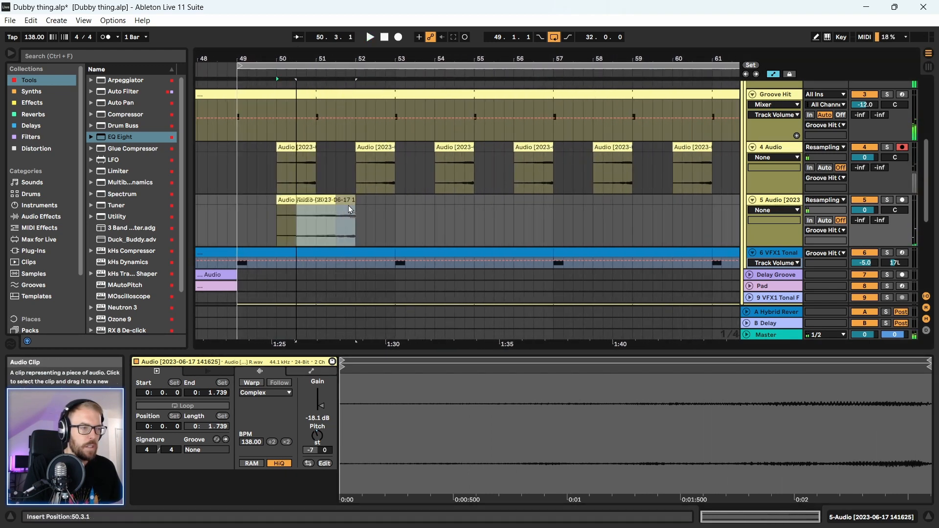
{"action": "left_click", "coordinate": [301, 213]}
{"action": "key", "text": "space"}
{"action": "left_click", "coordinate": [298, 207]}
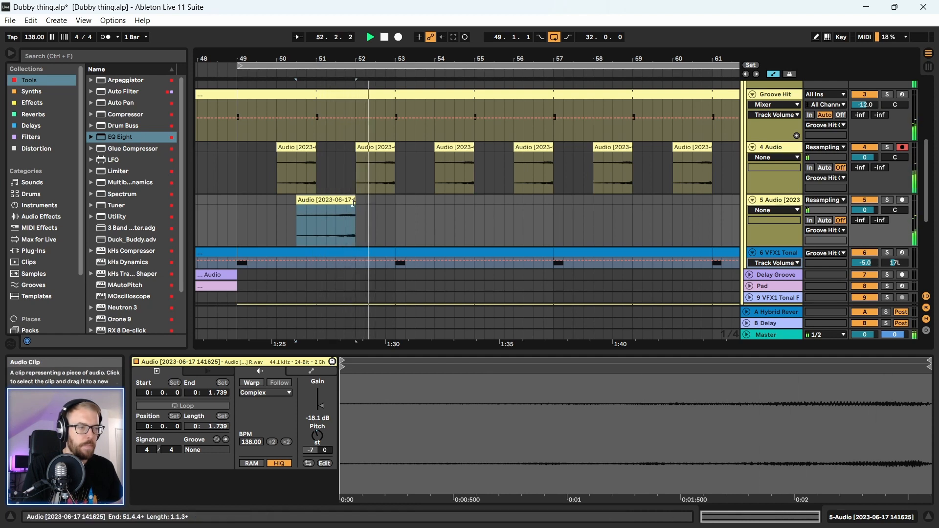
- Stop playback and add a fade-in of about one bar to the transposed reversed clip
{"action": "key", "text": "space"}
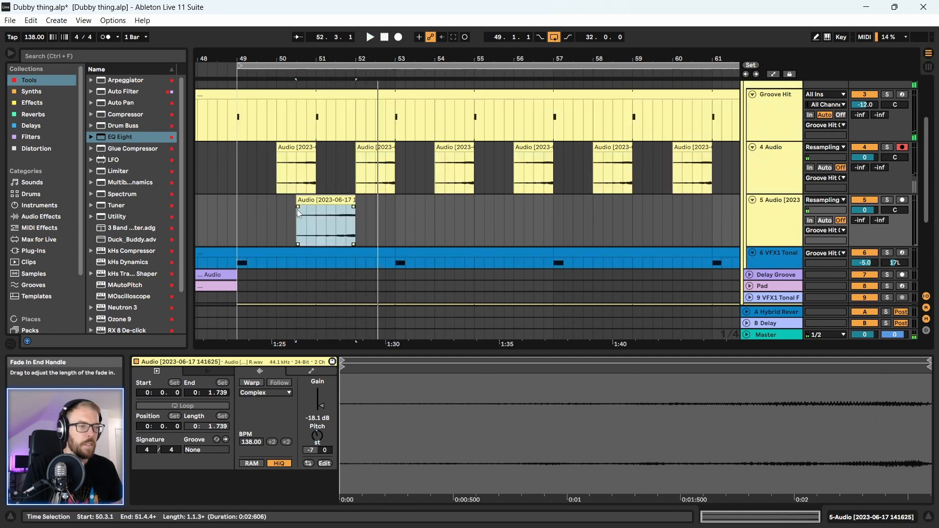
{"action": "key", "text": "a"}
{"action": "left_click_drag", "start_coordinate": [298, 206], "coordinate": [338, 201]}
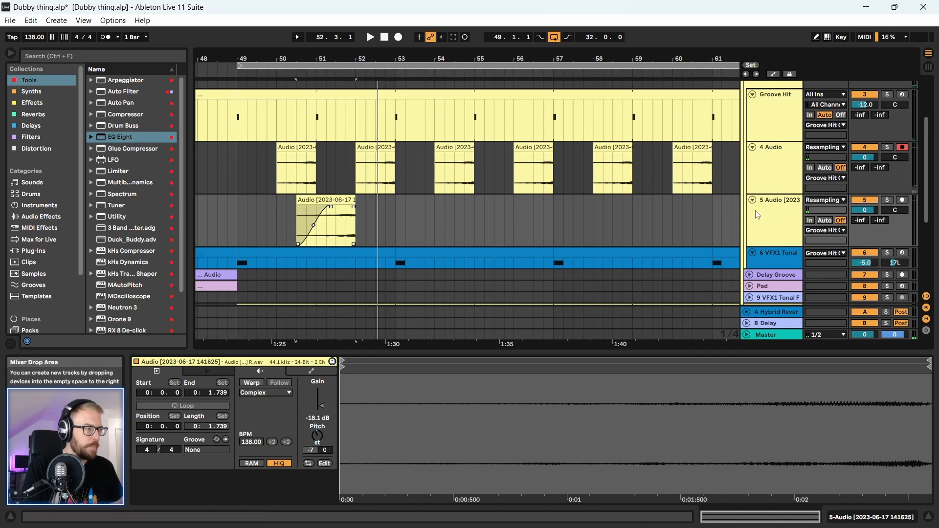
{"action": "left_click", "coordinate": [781, 207]}
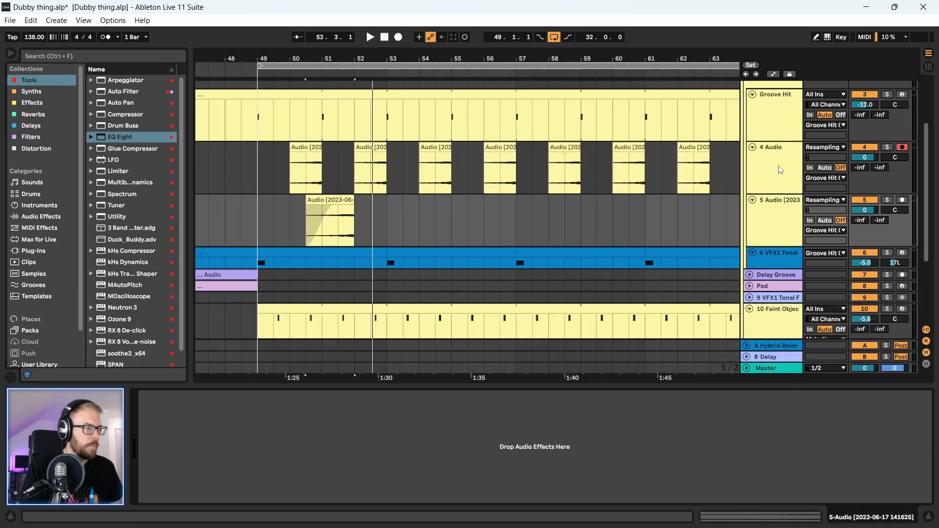
- Set the clip gain of all reversed clips on both audio tracks to -14.5 dB and play from bar 49
{"action": "left_click", "coordinate": [779, 167]}
{"action": "left_click", "coordinate": [782, 206], "text": "shift"}
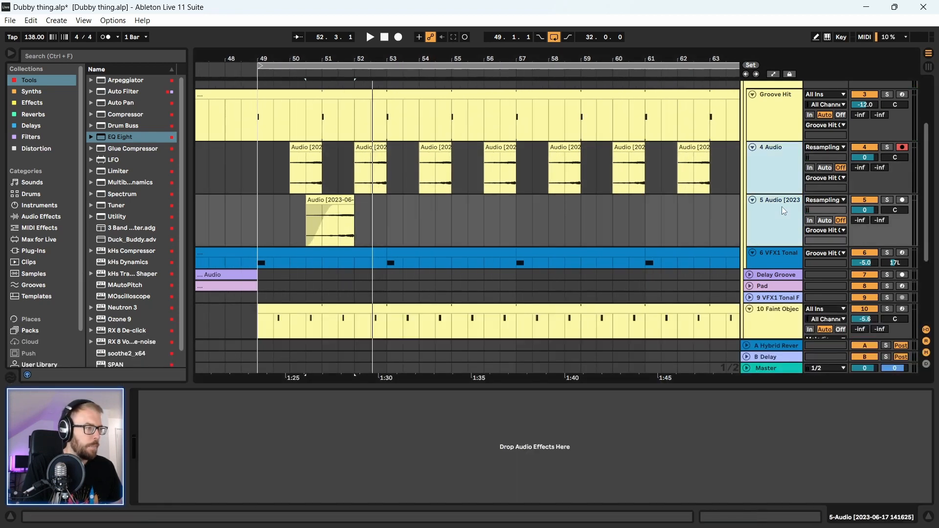
{"action": "left_click_drag", "start_coordinate": [451, 59], "coordinate": [348, 29]}
{"action": "key", "text": "space"}
{"action": "left_click_drag", "start_coordinate": [669, 190], "coordinate": [286, 214]}
{"action": "key", "text": "space"}
{"action": "left_click", "coordinate": [754, 513]}
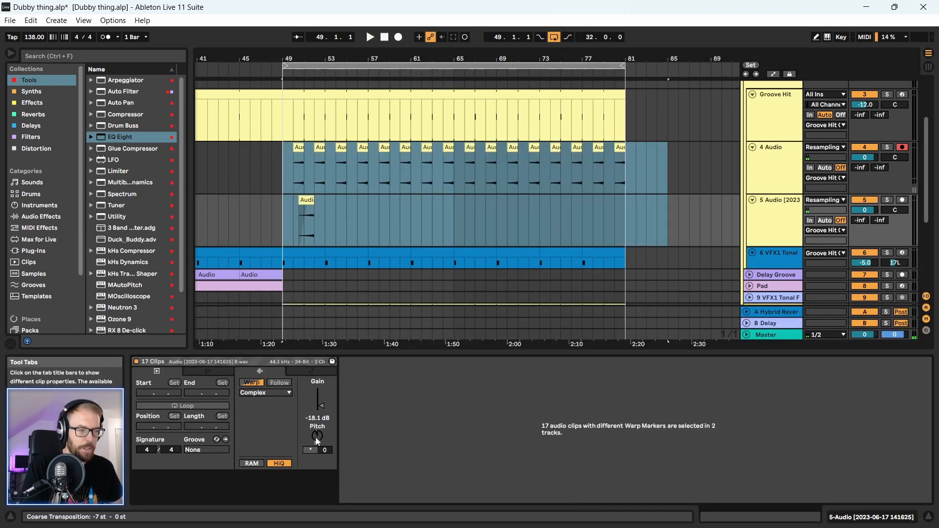
{"action": "left_click_drag", "start_coordinate": [320, 406], "coordinate": [321, 405]}
{"action": "key", "text": "space"}
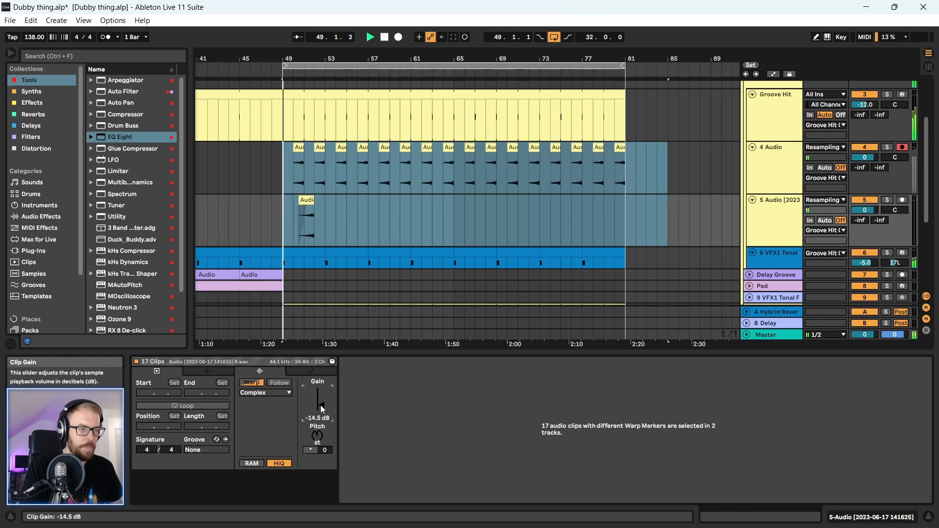
- Move the transposed reversed clip one bar later so that it ends at bar 53
{"action": "left_click", "coordinate": [340, 231]}
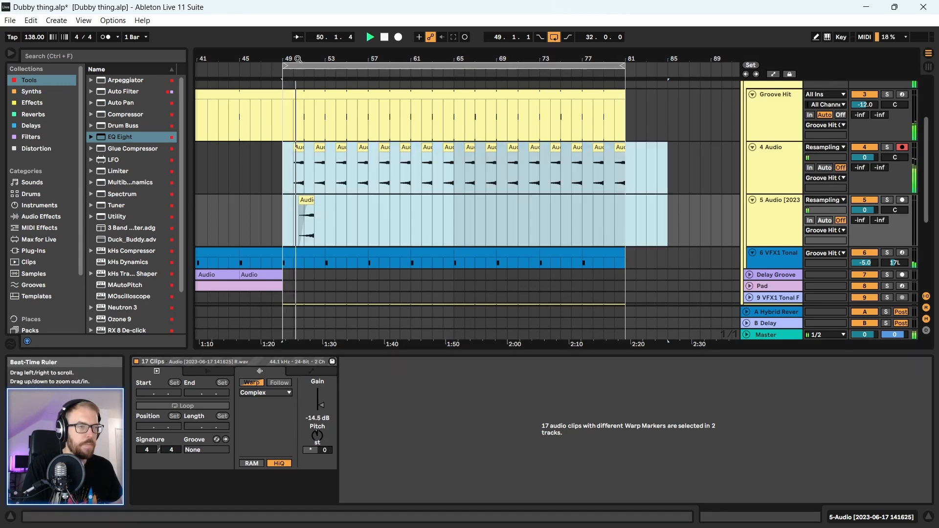
{"action": "left_click_drag", "start_coordinate": [284, 59], "coordinate": [265, 95]}
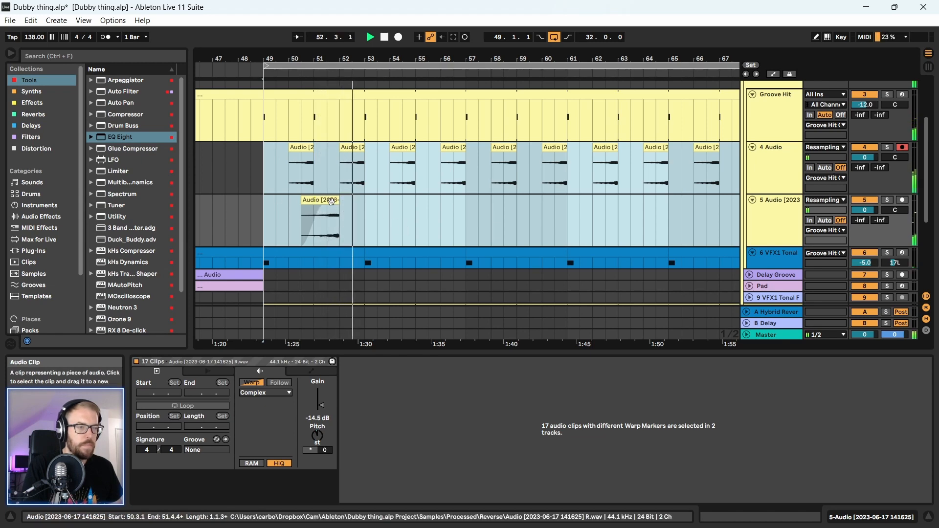
{"action": "left_click_drag", "start_coordinate": [331, 201], "coordinate": [358, 203]}
{"action": "left_click", "coordinate": [389, 220]}
- Delete all reversed clips on audio track 4 from bar 52 onward, keeping only the one at bar 50
{"action": "left_click", "coordinate": [358, 148]}
{"action": "key", "text": "space"}
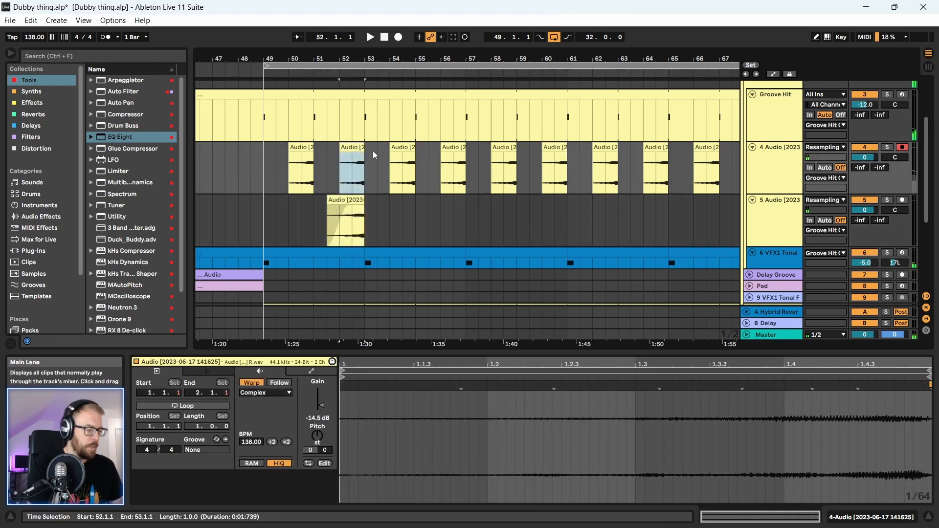
{"action": "left_click_drag", "start_coordinate": [373, 153], "coordinate": [566, 172]}
{"action": "left_click_drag", "start_coordinate": [434, 59], "coordinate": [434, 34]}
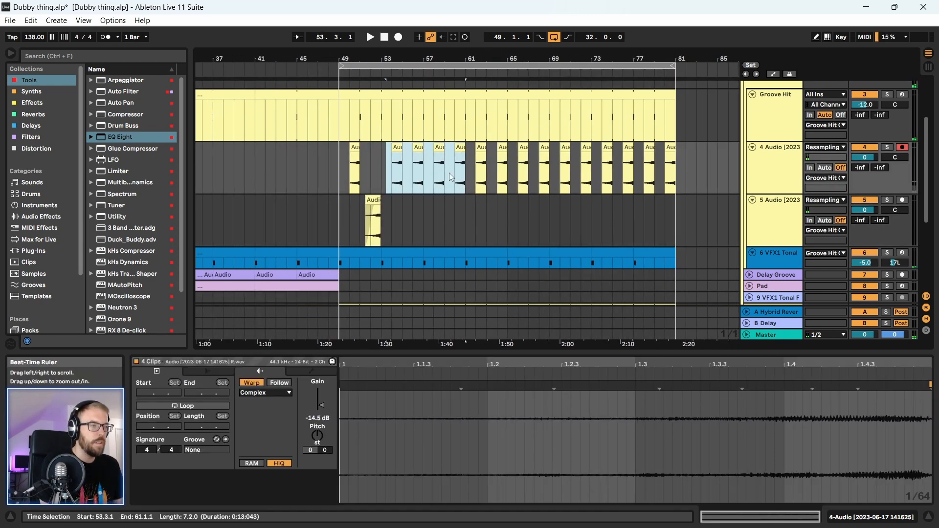
{"action": "key", "text": "Delete"}
{"action": "left_click_drag", "start_coordinate": [450, 172], "coordinate": [690, 171]}
{"action": "key", "text": "Delete"}
- Duplicate bars 49 to 53 of both reversed audio tracks seven times, up to bar 81, and play from bar 49
{"action": "left_click_drag", "start_coordinate": [383, 177], "coordinate": [359, 227]}
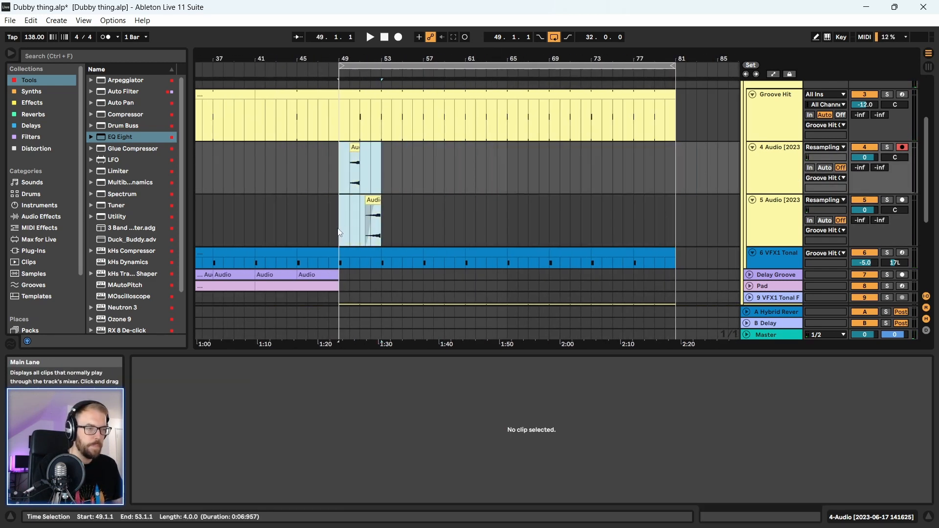
{"action": "key", "text": "ctrl+d"}
{"action": "key", "text": "ctrl+d"}
{"action": "key", "text": "ctrl+d"}
{"action": "key", "text": "ctrl+d"}
{"action": "key", "text": "ctrl+d"}
{"action": "key", "text": "ctrl+d"}
{"action": "key", "text": "ctrl+d"}
{"action": "left_click", "coordinate": [340, 222]}
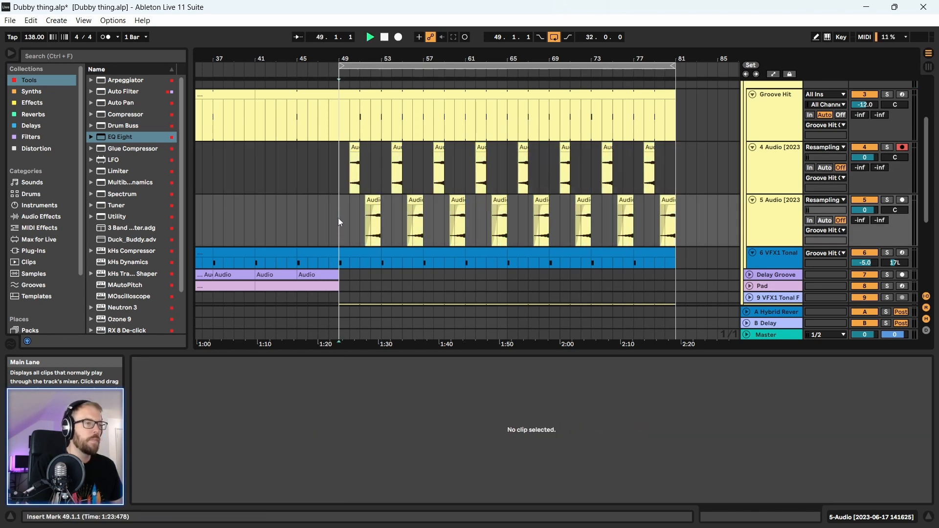
- Lower the clip gain of all reversed clips on audio track 4 to -16.0 dB during playback
{"action": "left_click_drag", "start_coordinate": [377, 59], "coordinate": [377, 90]}
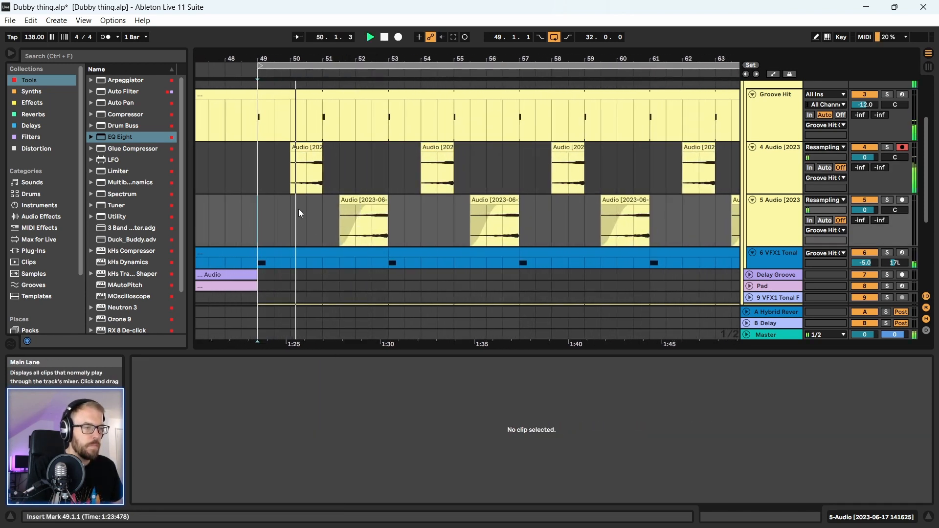
{"action": "scroll", "coordinate": [283, 214], "scroll_direction": "down", "scroll_amount": 3}
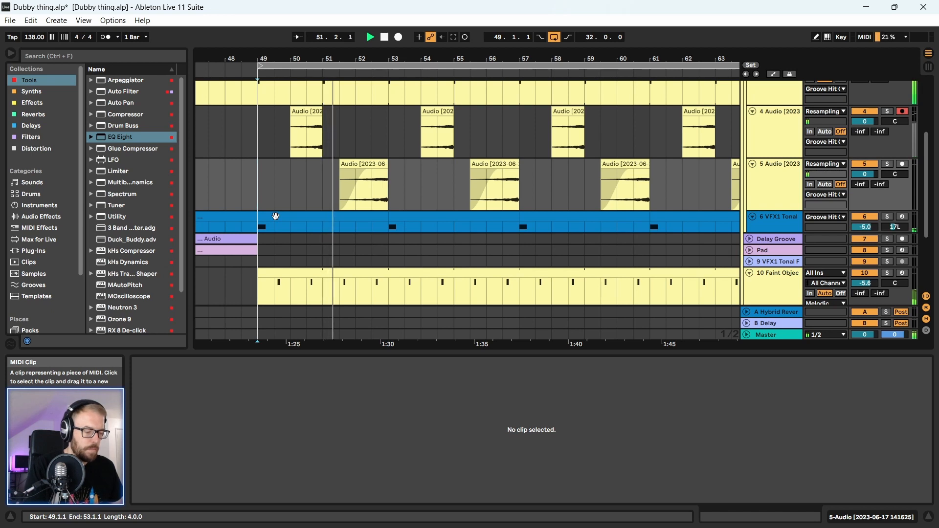
{"action": "left_click_drag", "start_coordinate": [308, 58], "coordinate": [302, 48]}
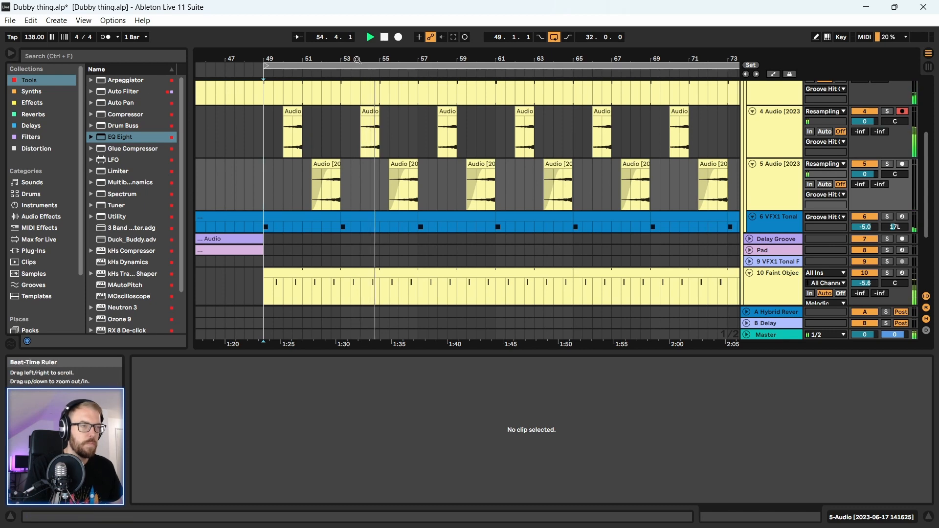
{"action": "left_click_drag", "start_coordinate": [356, 58], "coordinate": [356, 46]}
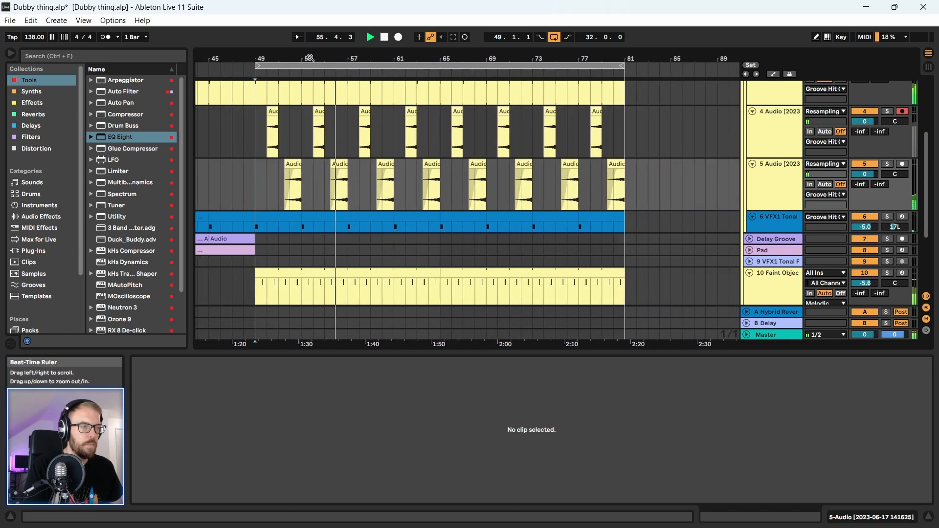
{"action": "left_click_drag", "start_coordinate": [683, 147], "coordinate": [625, 154]}
{"action": "left_click_drag", "start_coordinate": [324, 404], "coordinate": [323, 408]}
{"action": "left_click_drag", "start_coordinate": [363, 58], "coordinate": [403, 47]}
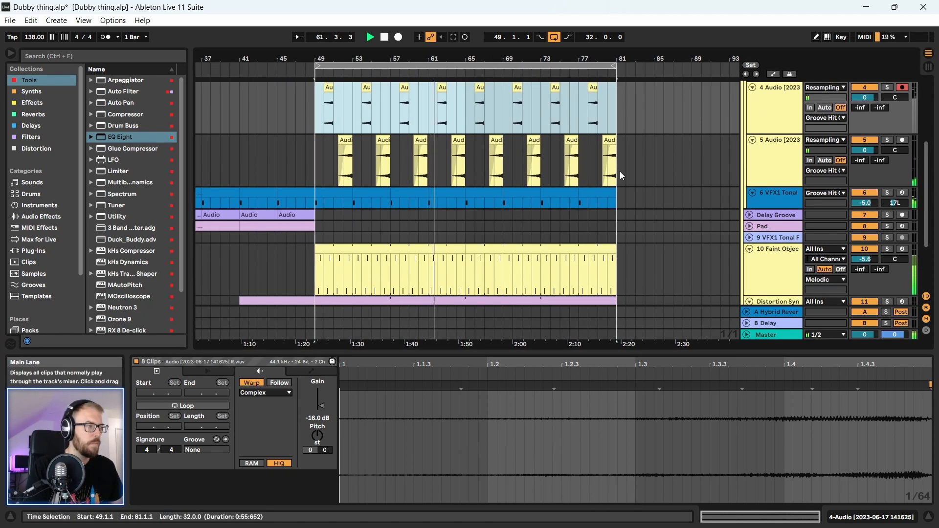
- Look over the reversed clips on both audio tracks and play the arrangement from bar 17
{"action": "key", "text": "space"}
{"action": "left_click", "coordinate": [647, 132]}
{"action": "left_click_drag", "start_coordinate": [647, 136], "coordinate": [306, 186]}
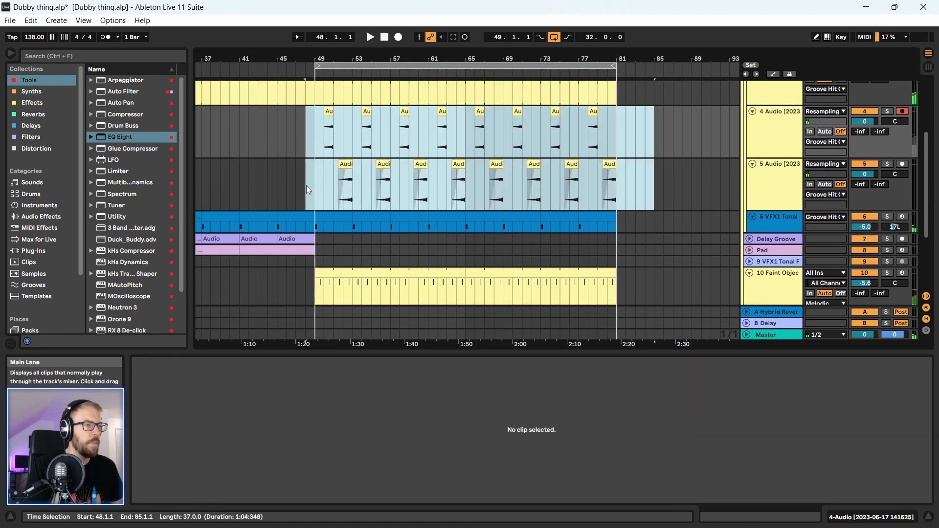
{"action": "scroll", "coordinate": [691, 200], "scroll_direction": "up", "scroll_amount": 2}
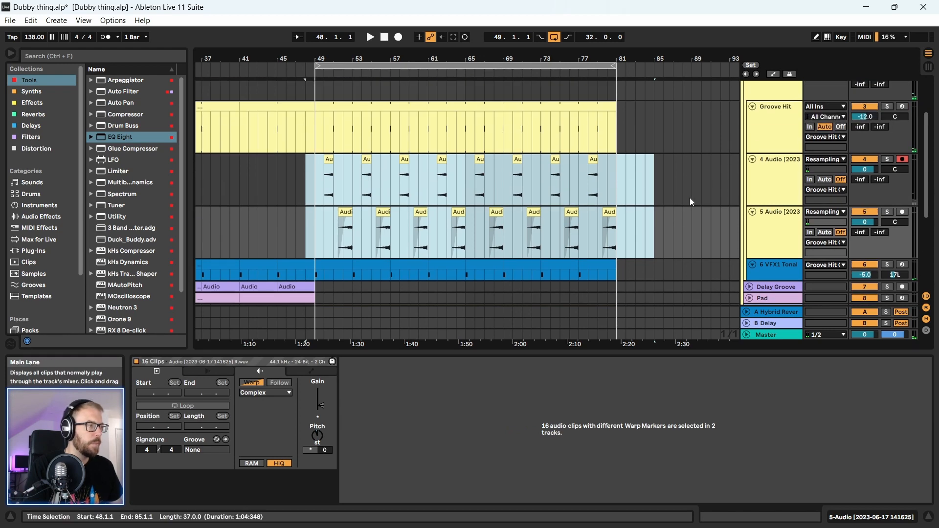
{"action": "key", "text": "space"}
{"action": "left_click_drag", "start_coordinate": [318, 59], "coordinate": [477, 58]}
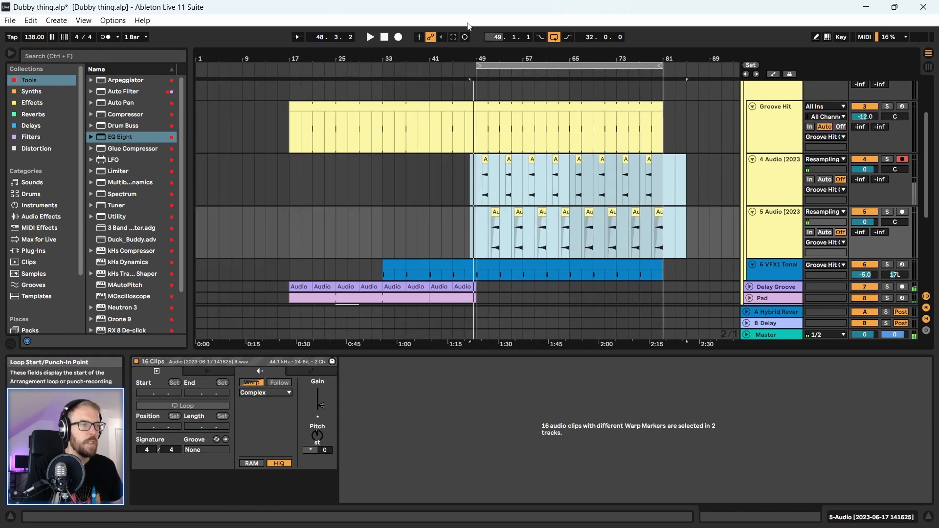
{"action": "left_click", "coordinate": [296, 232]}
{"action": "scroll", "coordinate": [333, 215], "scroll_direction": "down", "scroll_amount": 4}
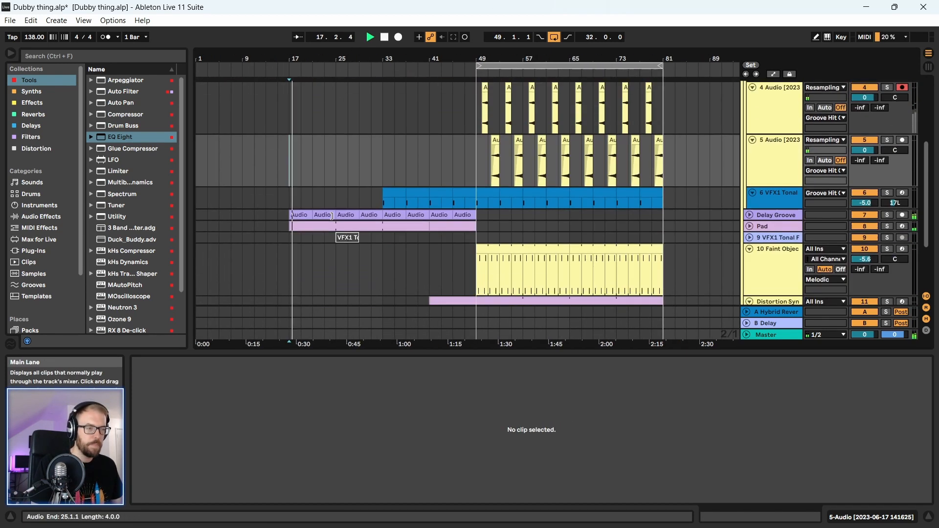
{"action": "scroll", "coordinate": [784, 211], "scroll_direction": "up", "scroll_amount": 6}
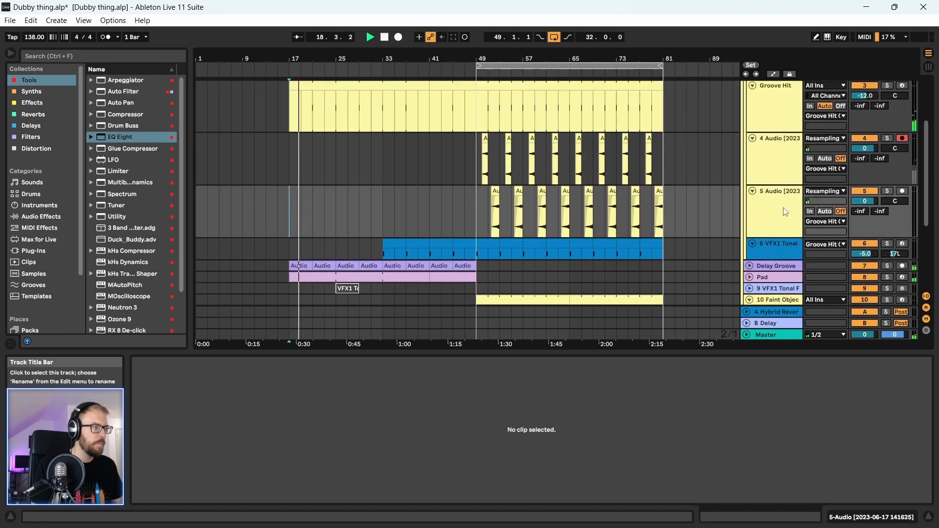
- Fold the Melodic group, save the set and unfold the FX group
{"action": "left_click", "coordinate": [747, 87]}
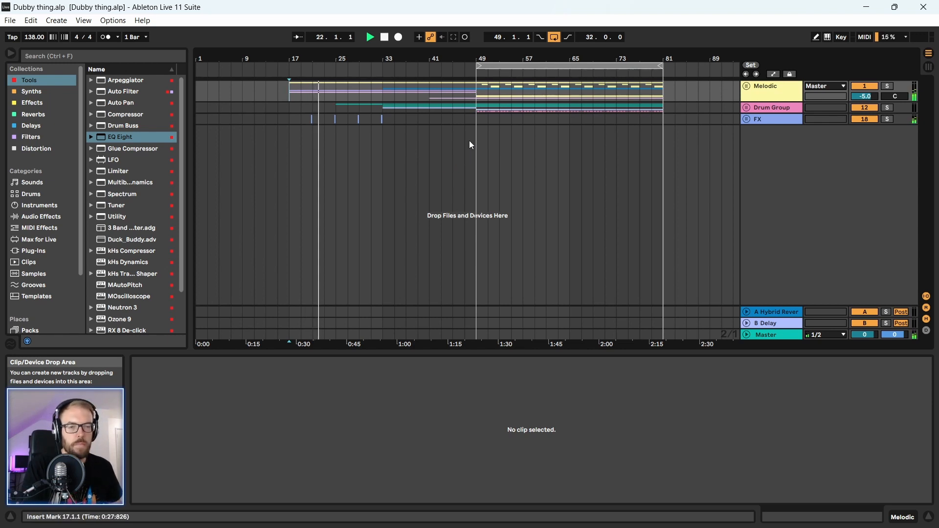
{"action": "left_click", "coordinate": [771, 119]}
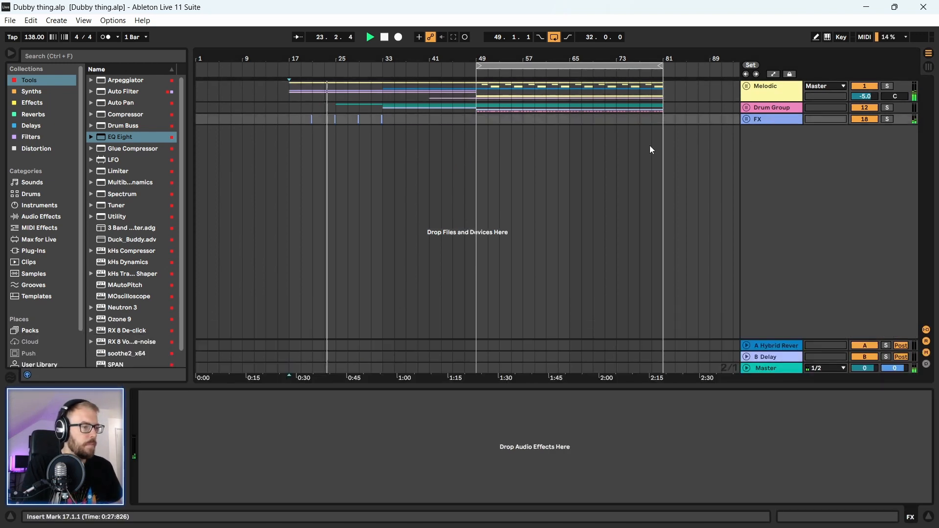
{"action": "left_click", "coordinate": [747, 119]}
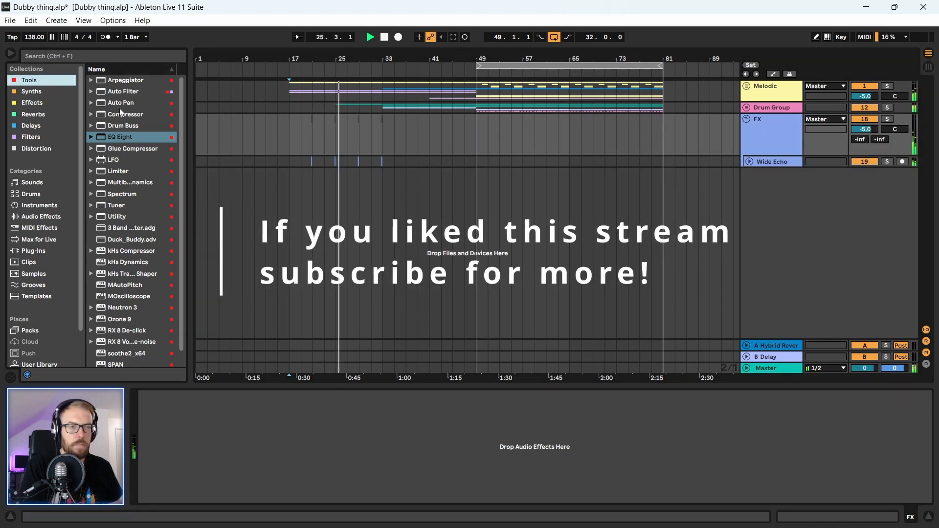
- Add an EQ Eight to the FX group and set its low-cut frequency to 120 Hz
{"action": "left_click", "coordinate": [123, 138]}
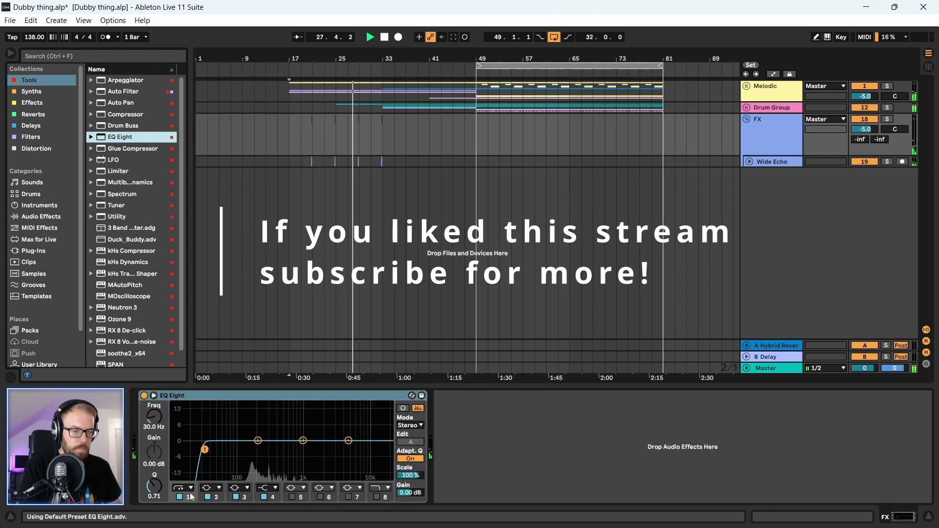
{"action": "left_click", "coordinate": [156, 430]}
{"action": "type", "text": "40"}
{"action": "key", "text": "Return"}
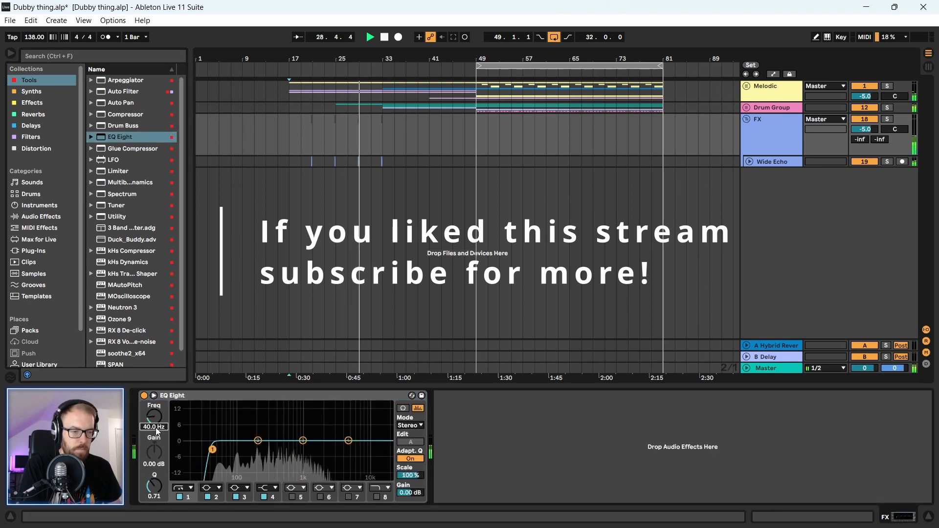
{"action": "type", "text": "120"}
{"action": "key", "text": "Return"}
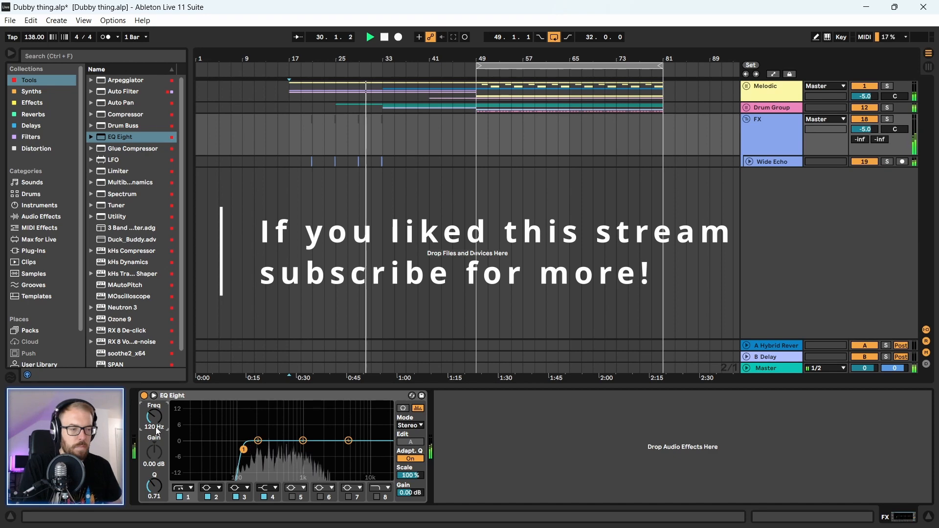
- Examine the EQ Eight, Saturator and Auto Filter settings on the Wide Echo track
{"action": "left_click", "coordinate": [772, 155]}
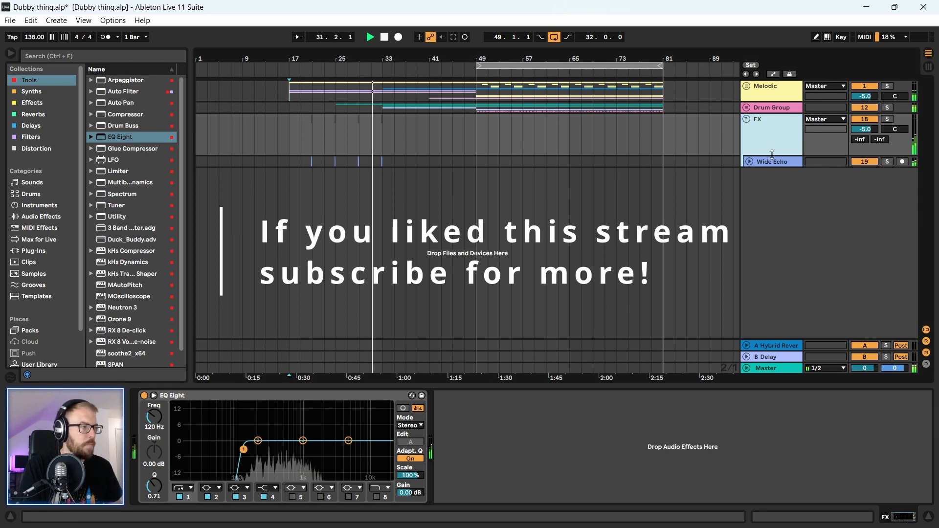
{"action": "left_click", "coordinate": [774, 162]}
{"action": "left_click", "coordinate": [887, 520]}
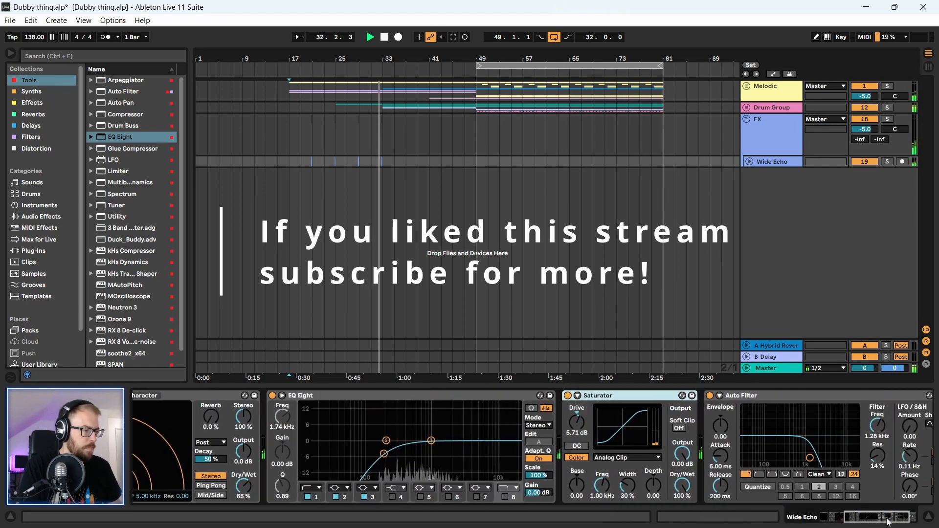
{"action": "left_click_drag", "start_coordinate": [887, 520], "coordinate": [901, 519]}
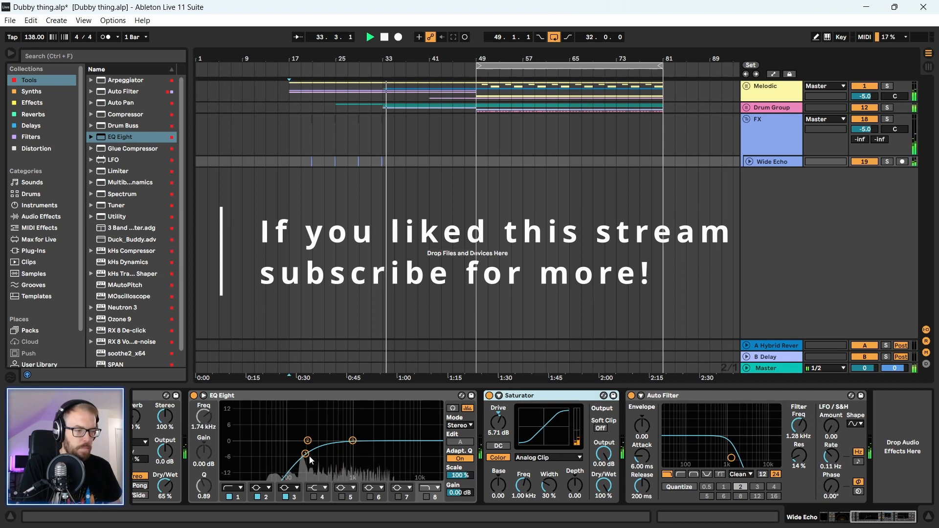
{"action": "left_click", "coordinate": [265, 398]}
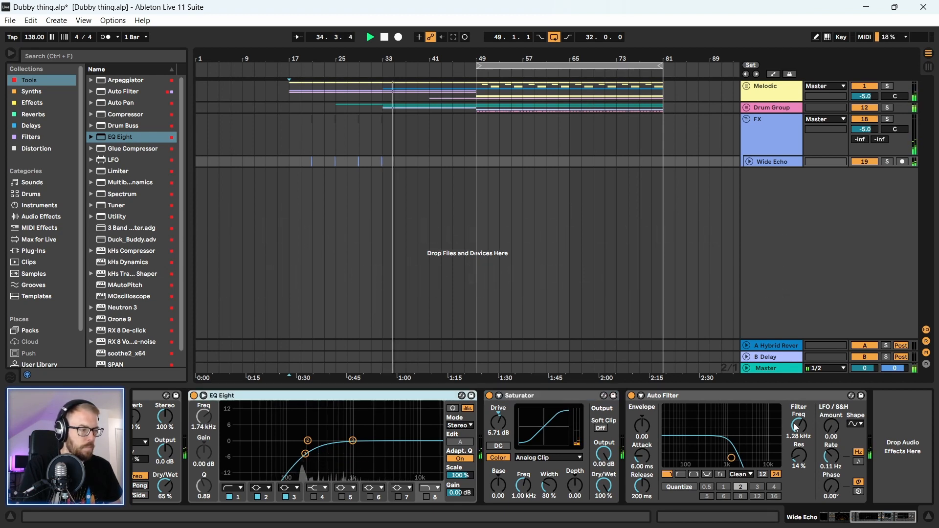
- Duplicate bars 29 to 33 of the Wide Echo track four times, up to bar 49
{"action": "left_click_drag", "start_coordinate": [365, 161], "coordinate": [381, 165]}
{"action": "key", "text": "ctrl+d"}
{"action": "key", "text": "ctrl+d"}
{"action": "key", "text": "ctrl+d"}
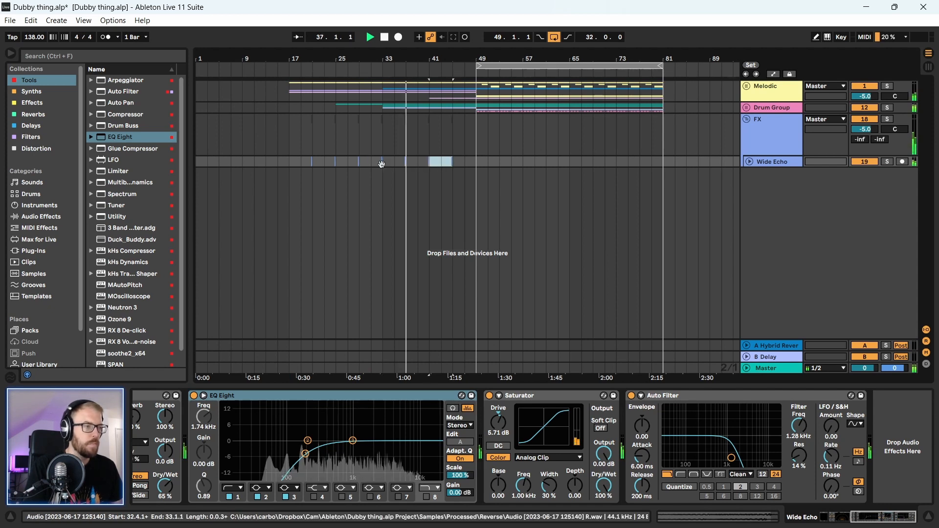
{"action": "key", "text": "ctrl+d"}
{"action": "key", "text": "plus"}
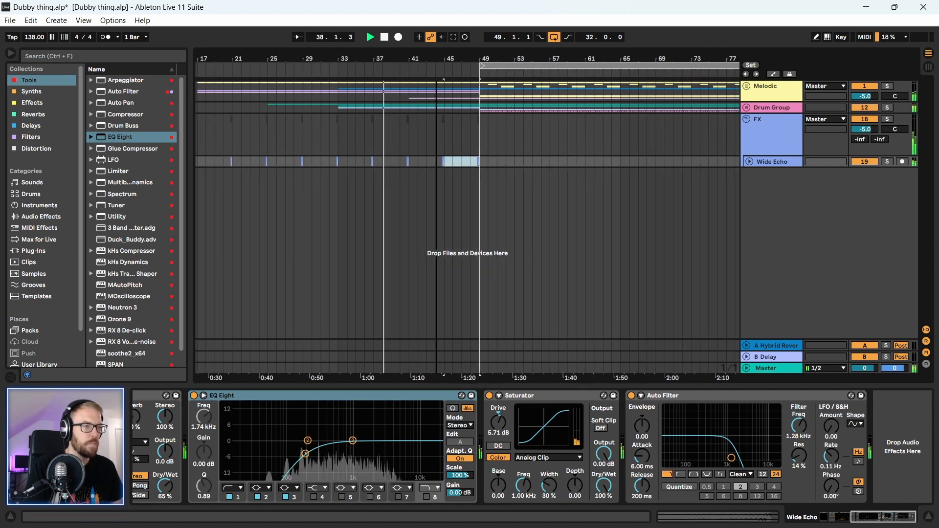
- Follow playback into the section from bar 49 and unfold the Melodic group to look over its tracks
{"action": "left_click_drag", "start_coordinate": [437, 58], "coordinate": [387, 59]}
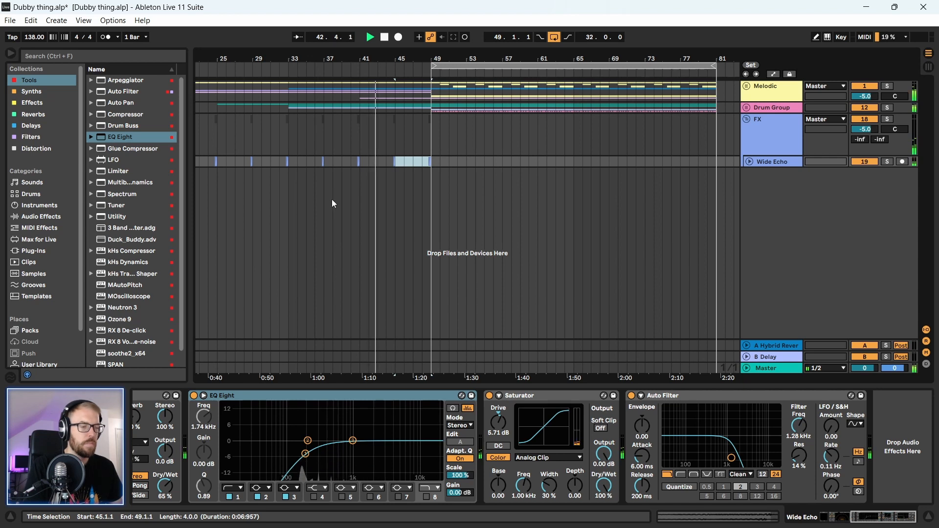
{"action": "left_click_drag", "start_coordinate": [299, 61], "coordinate": [362, 41]}
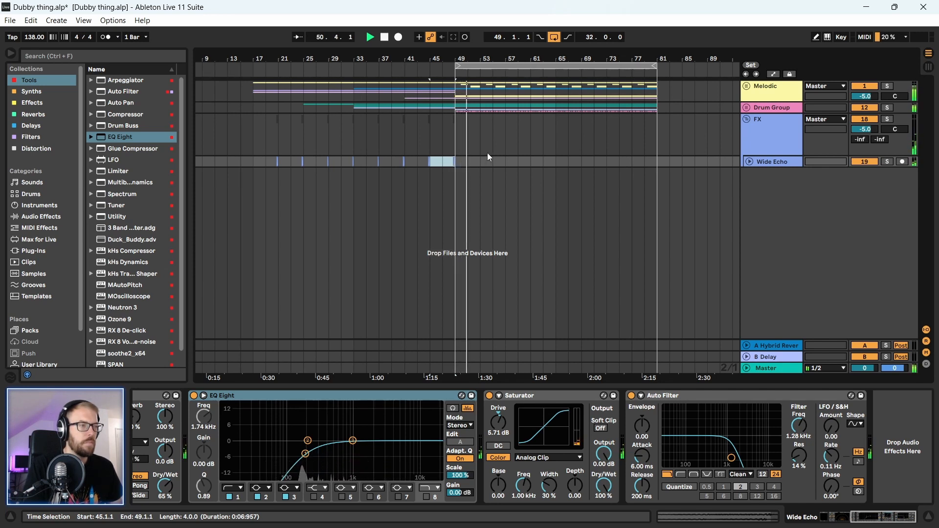
{"action": "key", "text": "minus"}
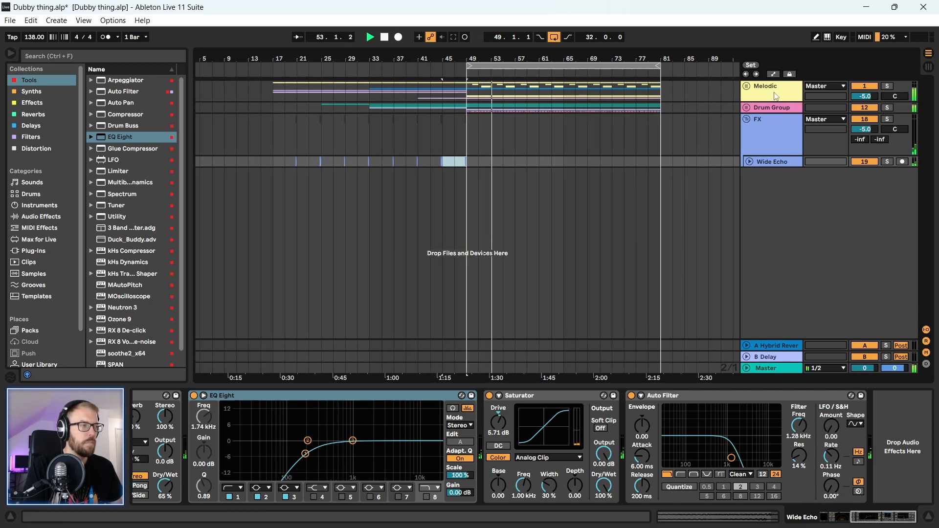
{"action": "key", "text": "alt+u"}
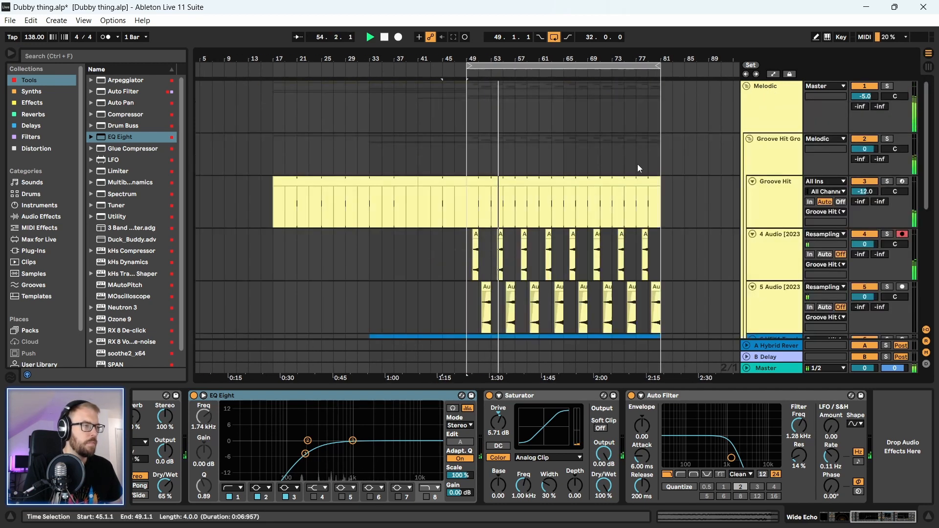
{"action": "scroll", "coordinate": [685, 276], "scroll_direction": "down", "scroll_amount": 5}
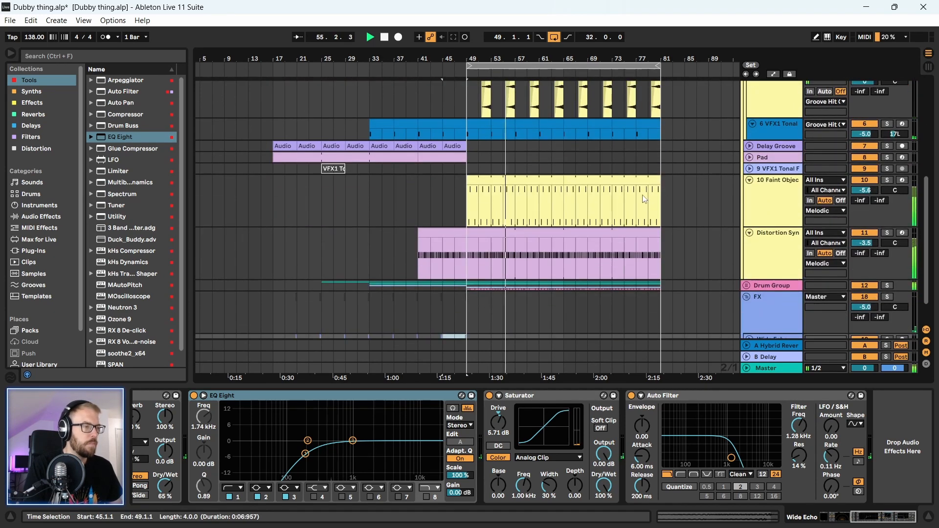
- In the Faint Object clip starting at bar 49, try doubled note timing, restore it, and delete the C4 and F4 notes in bar 2
{"action": "double_click", "coordinate": [513, 206]}
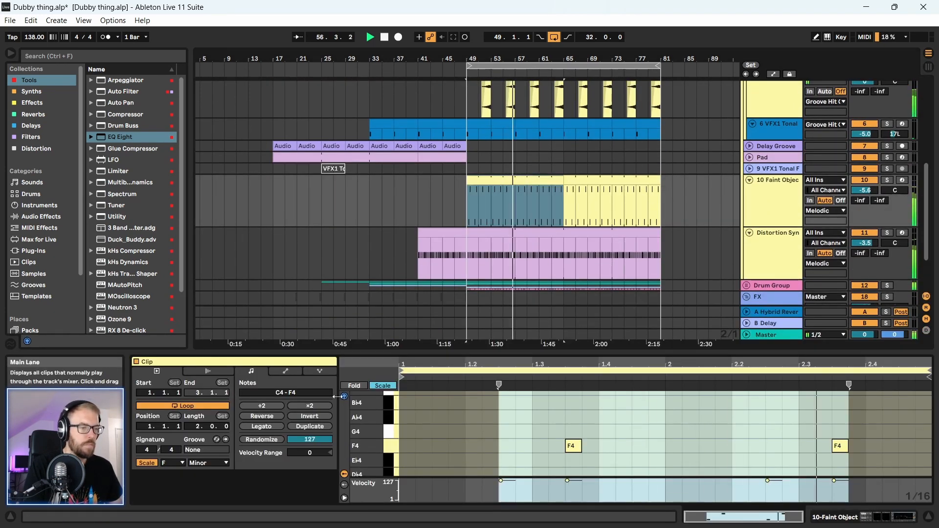
{"action": "left_click", "coordinate": [311, 406]}
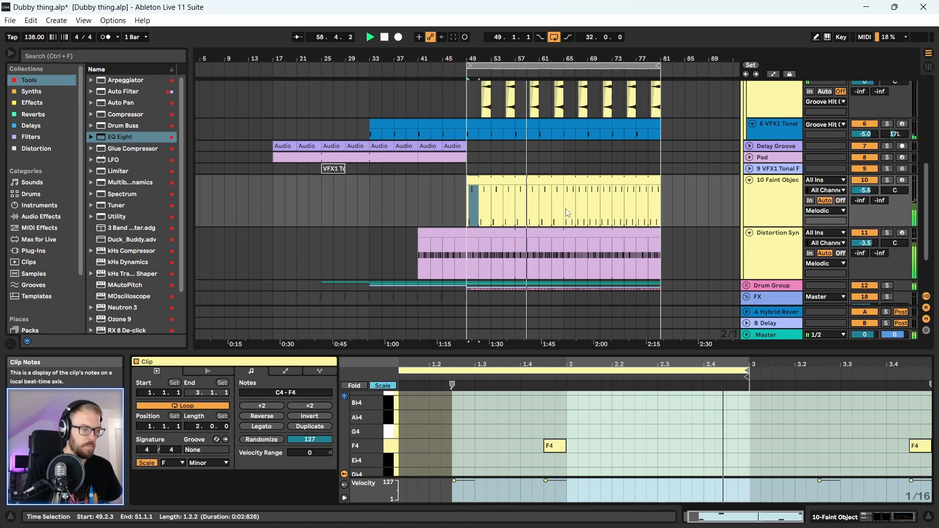
{"action": "left_click_drag", "start_coordinate": [549, 352], "coordinate": [532, 101]}
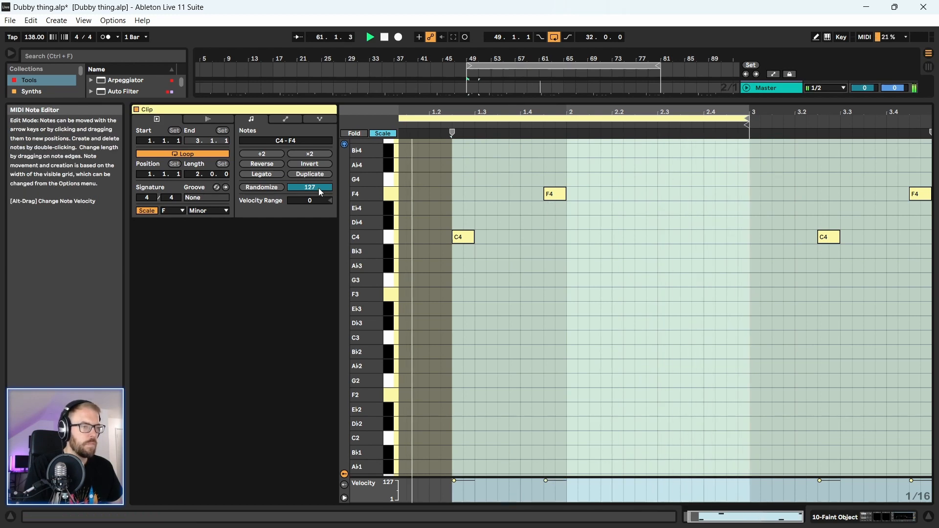
{"action": "left_click", "coordinate": [259, 154]}
{"action": "left_click_drag", "start_coordinate": [599, 168], "coordinate": [652, 242]}
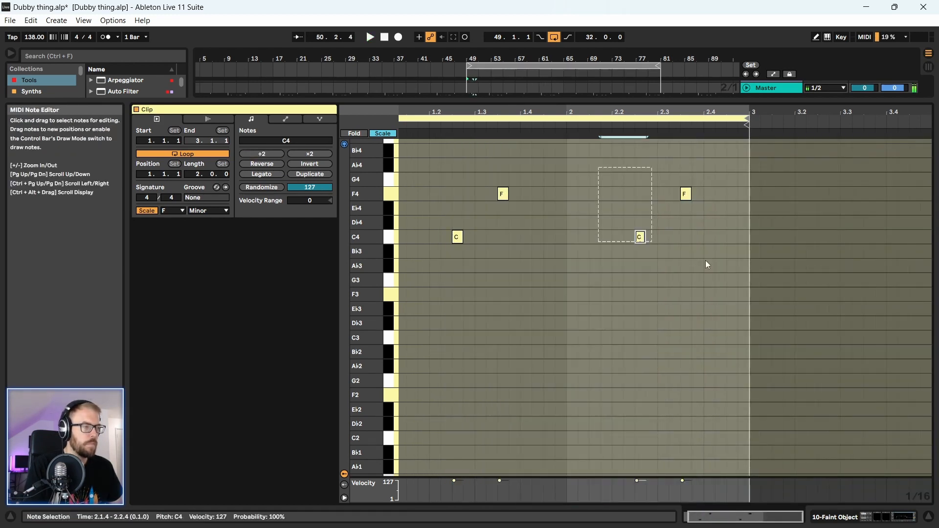
{"action": "left_click_drag", "start_coordinate": [706, 265], "coordinate": [715, 265]}
{"action": "key", "text": "Delete"}
{"action": "key", "text": "space"}
- Duplicate the thinned-out Faint Object clip over bars 65 to 81 and save the set
{"action": "left_click_drag", "start_coordinate": [500, 101], "coordinate": [526, 525]}
{"action": "left_click_drag", "start_coordinate": [550, 59], "coordinate": [390, 59]}
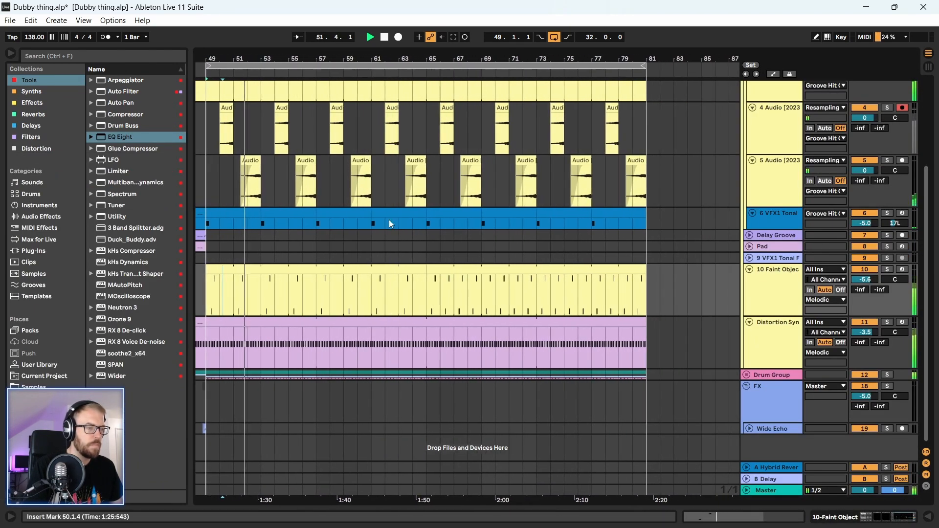
{"action": "left_click", "coordinate": [403, 270]}
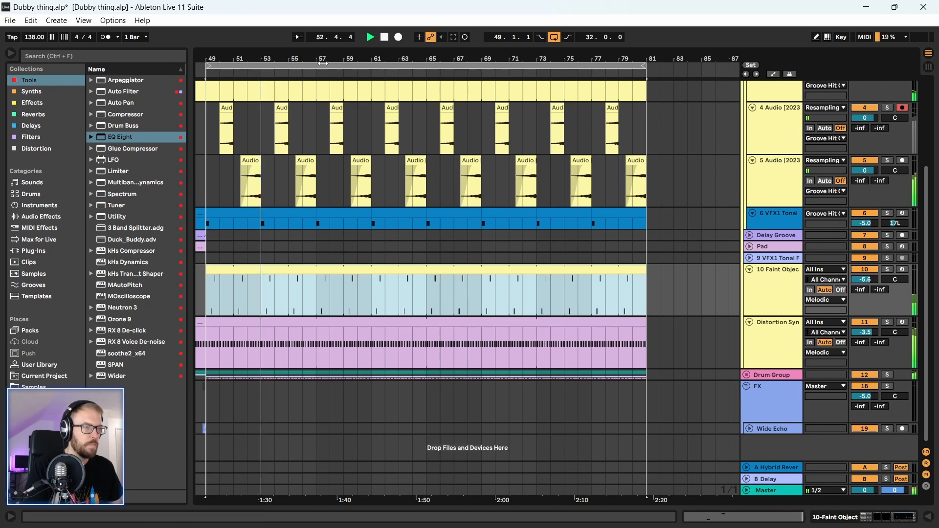
{"action": "left_click_drag", "start_coordinate": [323, 62], "coordinate": [488, 47]}
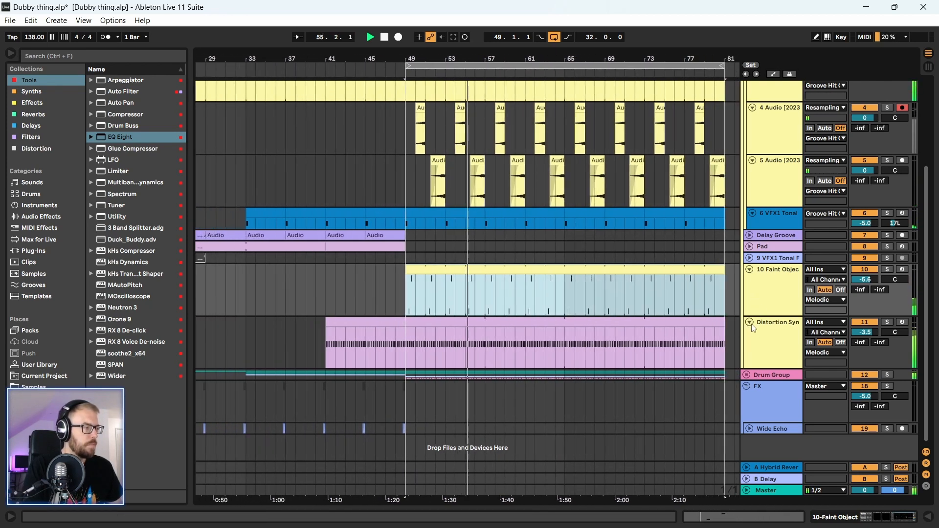
{"action": "left_click_drag", "start_coordinate": [652, 57], "coordinate": [571, 60]}
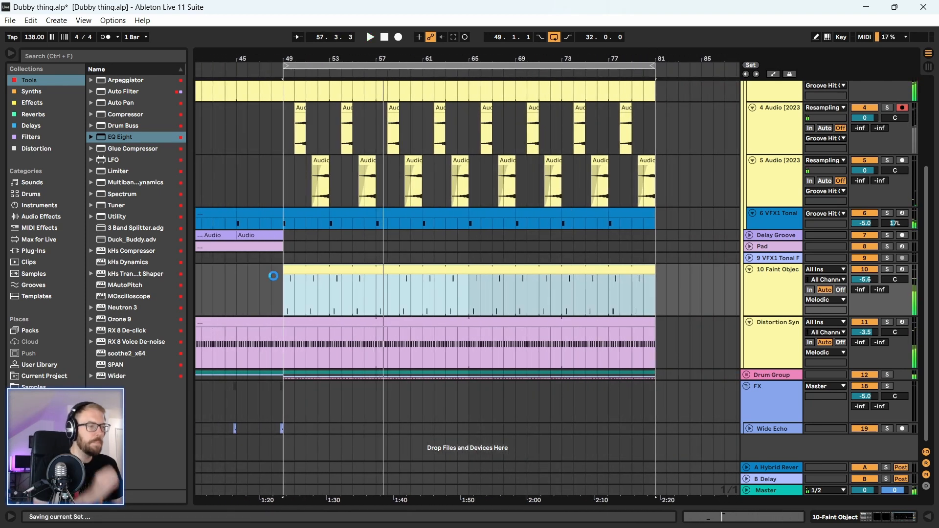
- Duplicate the Distortion Synth track and deactivate both clips on the original track 11
{"action": "left_click", "coordinate": [783, 330]}
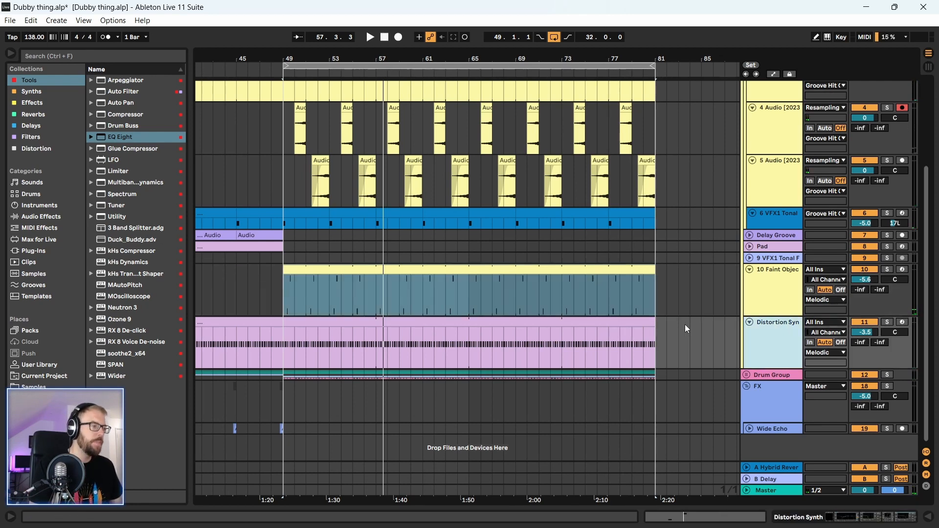
{"action": "key", "text": "ctrl+d"}
{"action": "scroll", "coordinate": [429, 122], "scroll_direction": "down", "scroll_amount": 2}
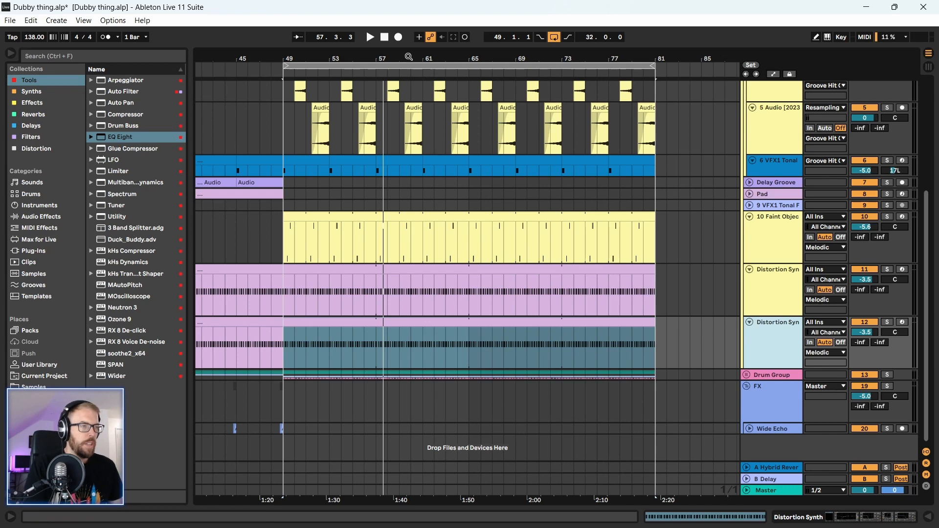
{"action": "left_click_drag", "start_coordinate": [409, 58], "coordinate": [366, 28]}
{"action": "left_click_drag", "start_coordinate": [707, 280], "coordinate": [321, 285]}
{"action": "key", "text": "0"}
{"action": "left_click", "coordinate": [721, 325]}
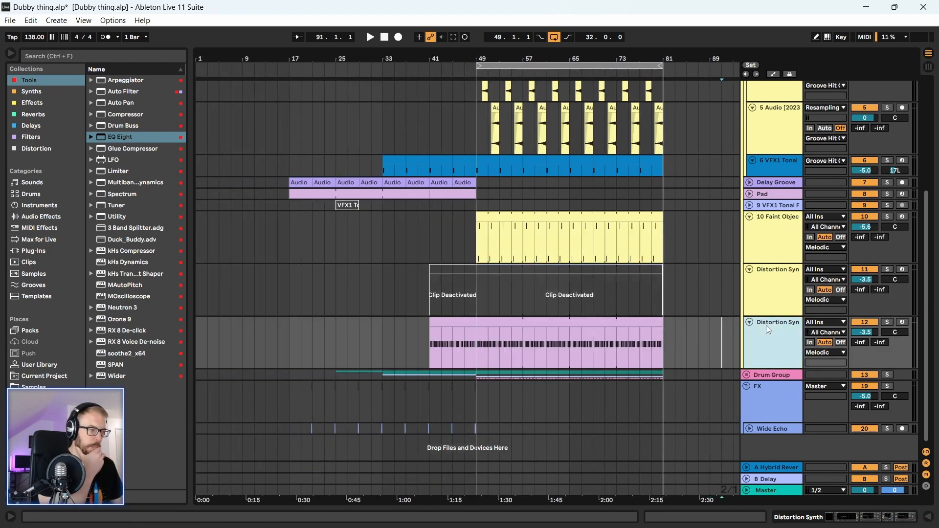
- Select the bars 41 to 49 clip on the duplicated Distortion Synth track and open the track's Vital synth window
{"action": "double_click", "coordinate": [766, 325]}
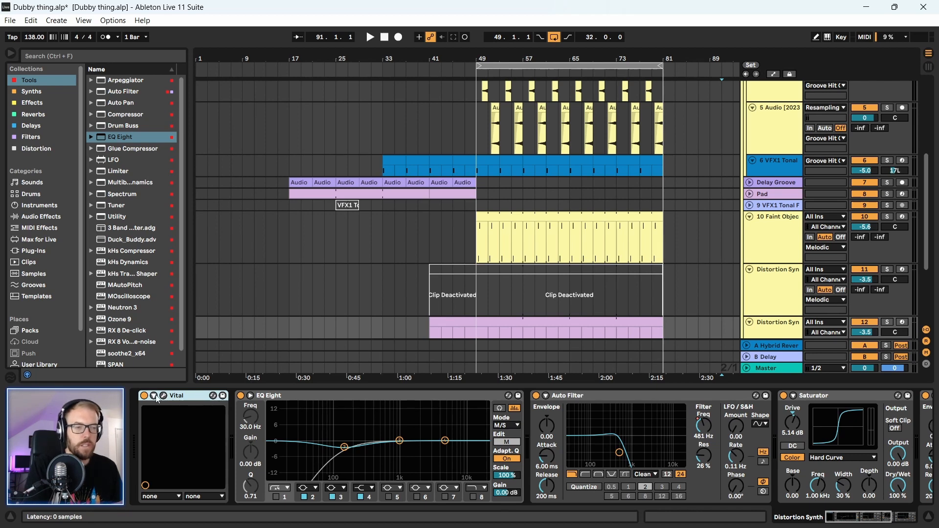
{"action": "scroll", "coordinate": [486, 297], "scroll_direction": "down", "scroll_amount": 3}
{"action": "left_click", "coordinate": [596, 250]}
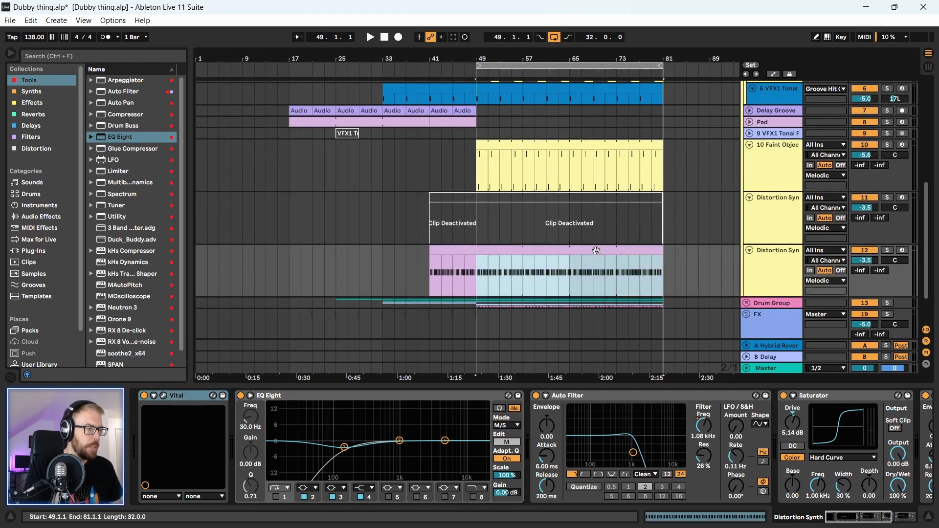
{"action": "left_click", "coordinate": [470, 256]}
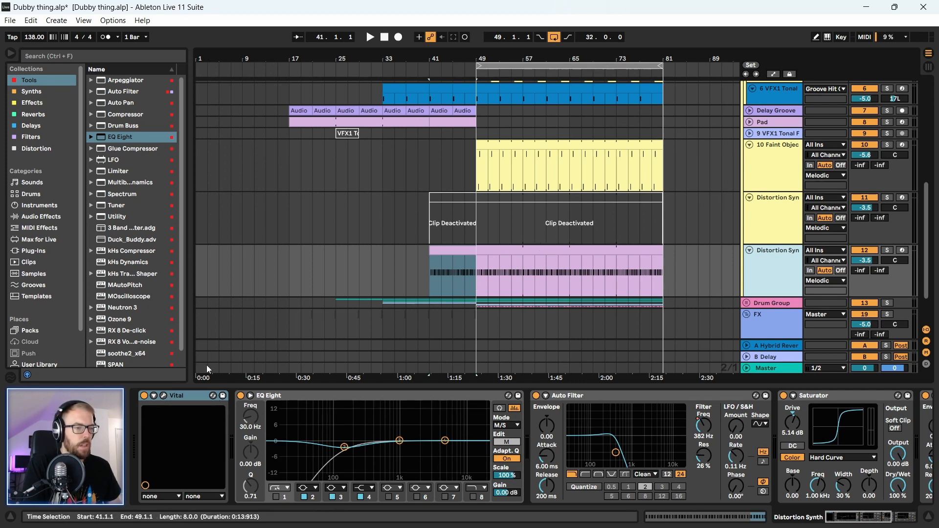
{"action": "left_click", "coordinate": [164, 395]}
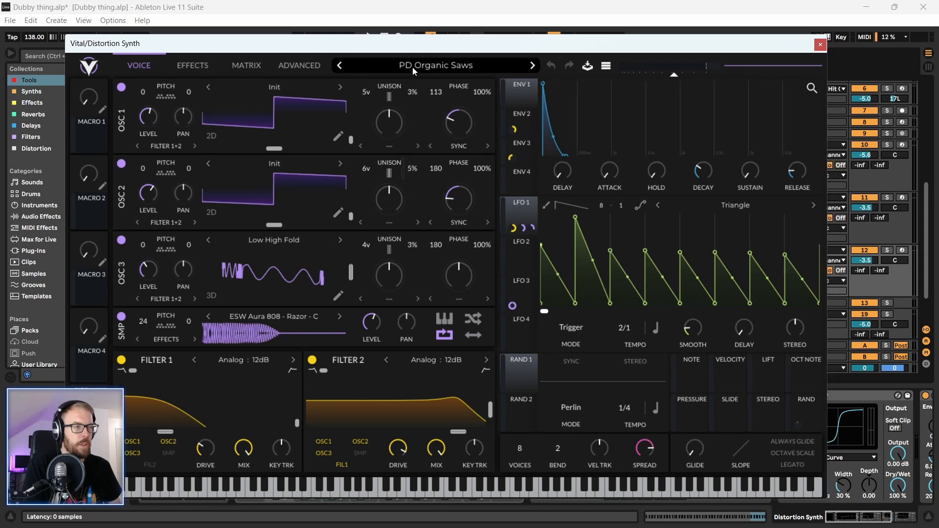
- Filter Vital's preset browser to Bass, load the Deep Bass preset and start playback from bar 41
{"action": "left_click", "coordinate": [412, 67]}
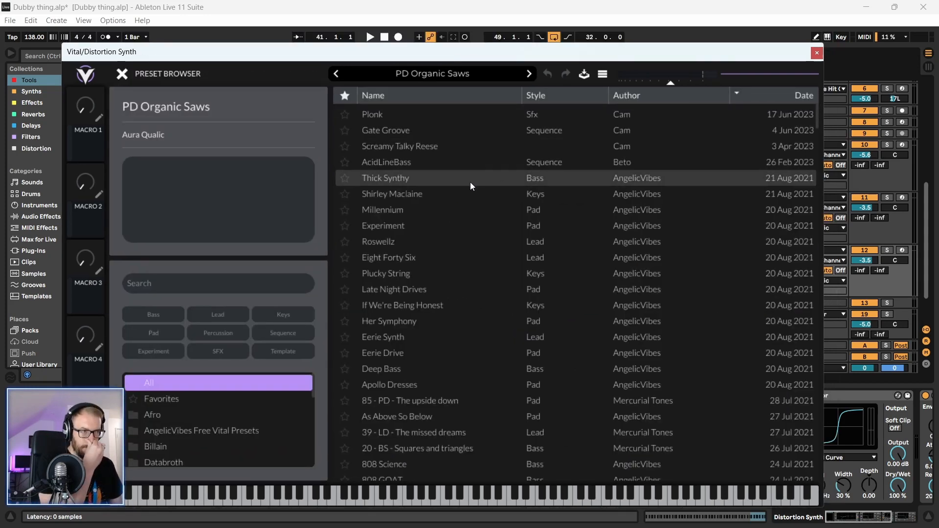
{"action": "left_click", "coordinate": [153, 315]}
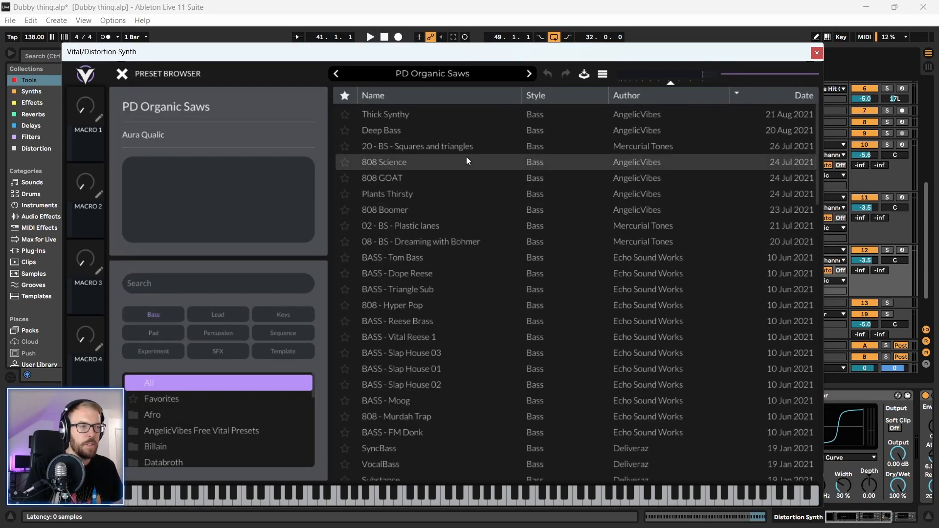
{"action": "left_click", "coordinate": [441, 127]}
{"action": "key", "text": "space"}
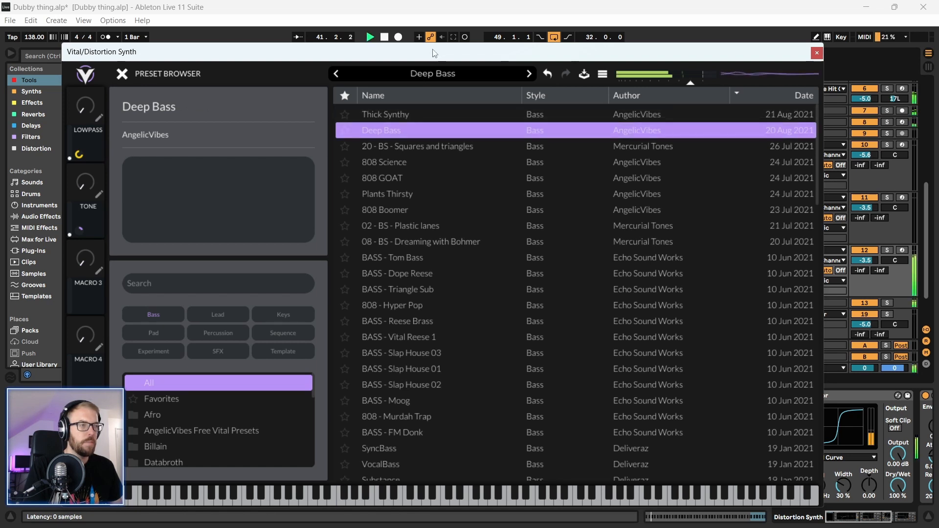
- Audition the bass presets Thick Synthy, Plants Thirsty, 808 Boomer, 08 - BS - Dreaming with Bohmer, BASS - Dope Reese and BASS - Triangle Sub
{"action": "left_click", "coordinate": [407, 125]}
{"action": "left_click", "coordinate": [404, 206]}
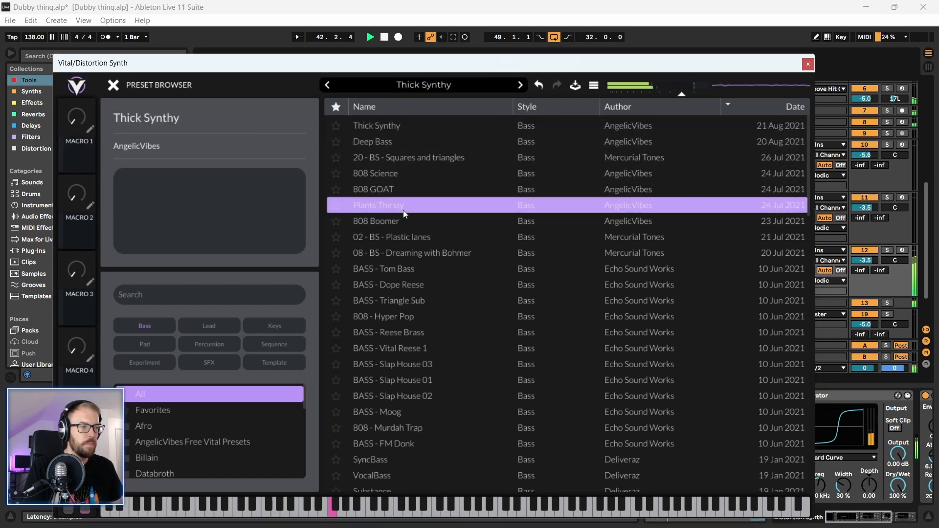
{"action": "left_click", "coordinate": [401, 221]}
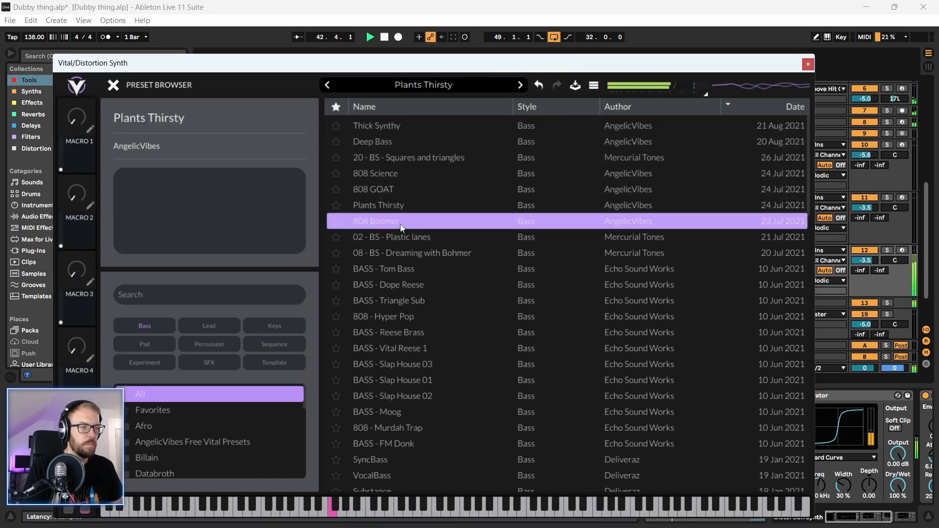
{"action": "left_click", "coordinate": [401, 251]}
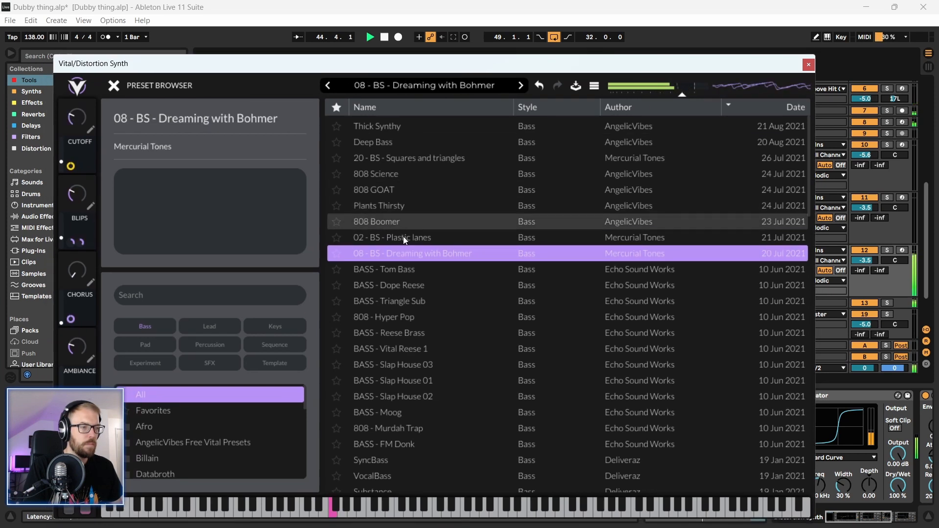
{"action": "left_click", "coordinate": [407, 283]}
{"action": "left_click", "coordinate": [402, 301]}
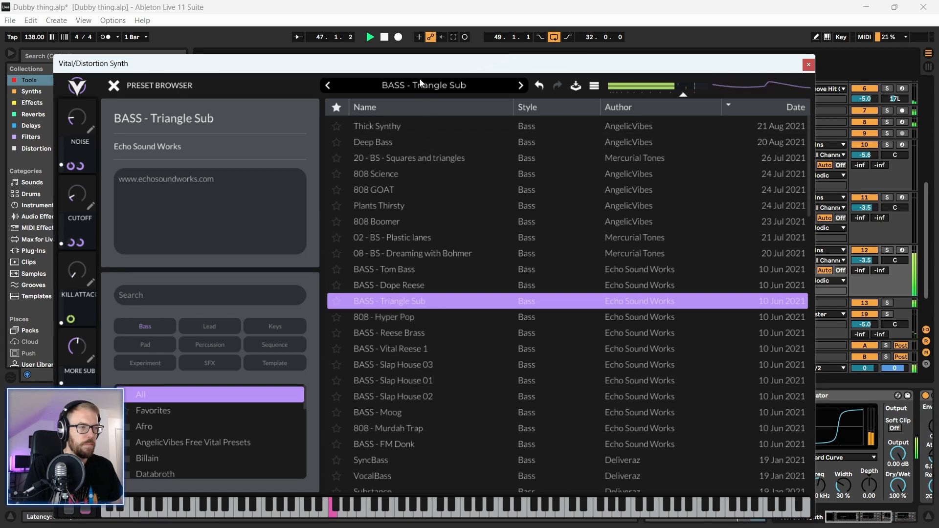
{"action": "left_click_drag", "start_coordinate": [415, 68], "coordinate": [421, 66]}
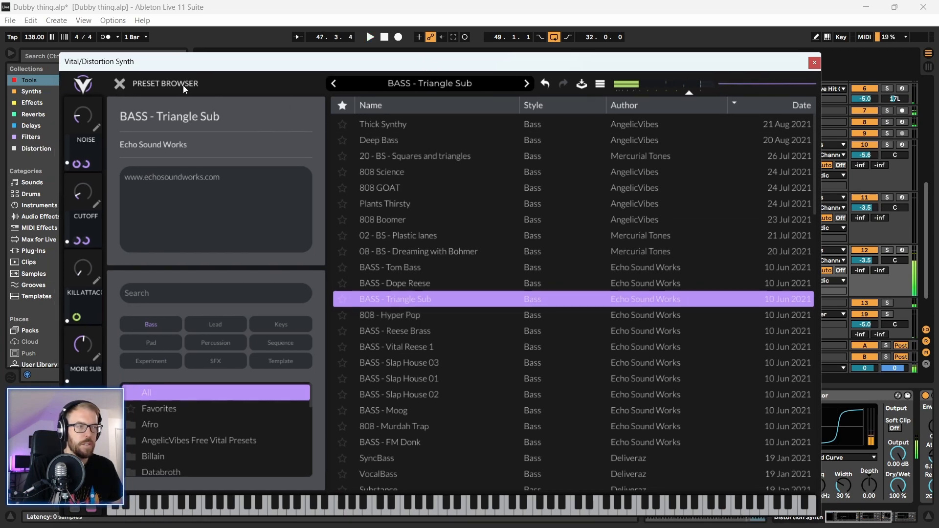
- Close Vital and transpose all notes of the duplicated Distortion Synth clips in bars 41 to 81 up one octave
{"action": "left_click", "coordinate": [814, 63]}
{"action": "left_click", "coordinate": [541, 251]}
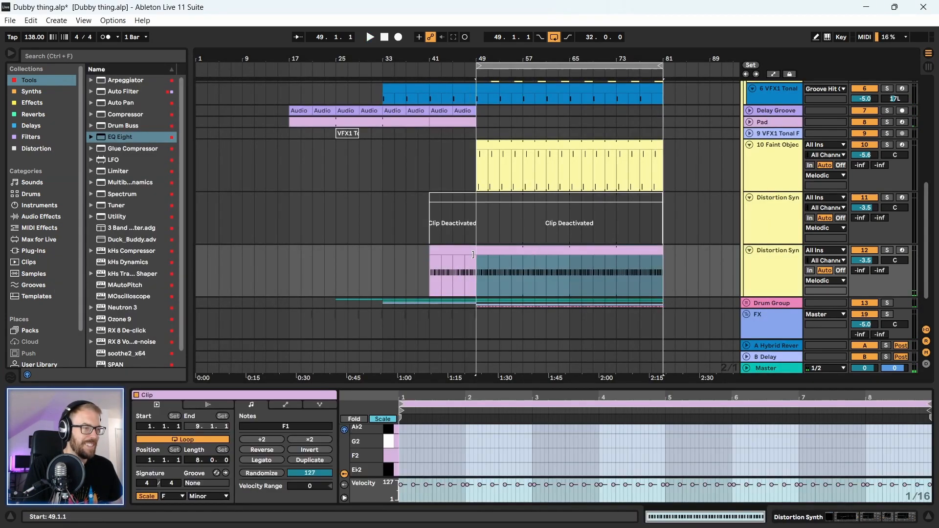
{"action": "left_click_drag", "start_coordinate": [465, 251], "coordinate": [662, 251]}
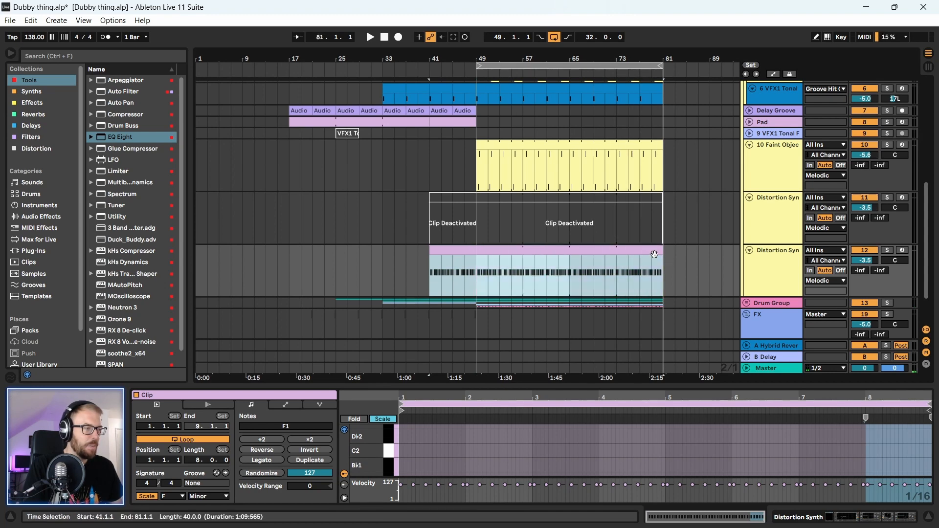
{"action": "left_click_drag", "start_coordinate": [571, 385], "coordinate": [479, 94]}
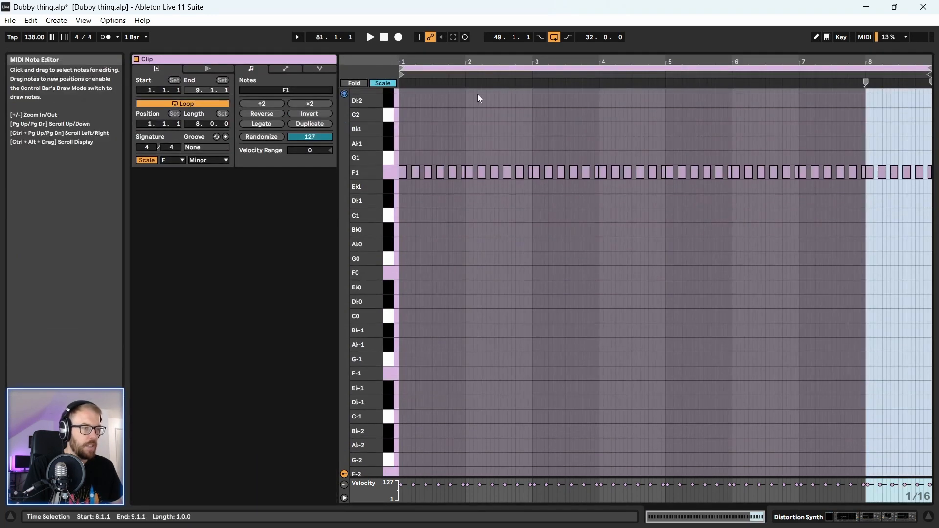
{"action": "left_click", "coordinate": [532, 144]}
{"action": "key", "text": "ctrl+a"}
{"action": "key", "text": "shift+Up"}
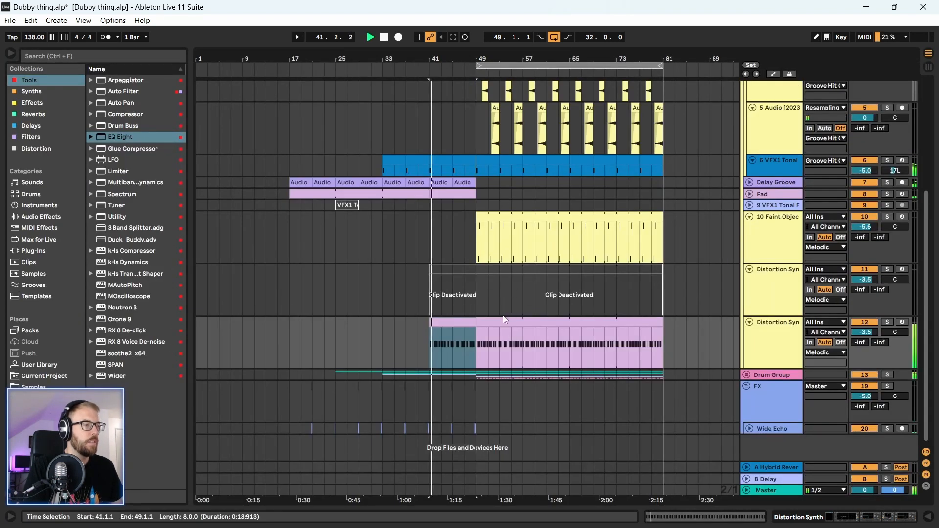
- Play from bar 49 with the duplicated Distortion Synth track 12 soloed and reopen its Vital window
{"action": "left_click", "coordinate": [505, 323]}
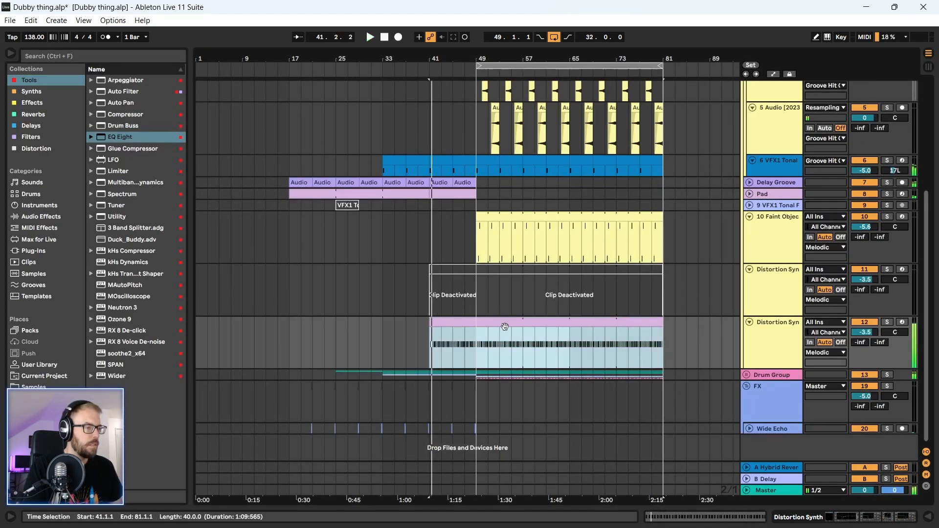
{"action": "left_click", "coordinate": [477, 357]}
{"action": "key", "text": "space"}
{"action": "left_click", "coordinate": [779, 327]}
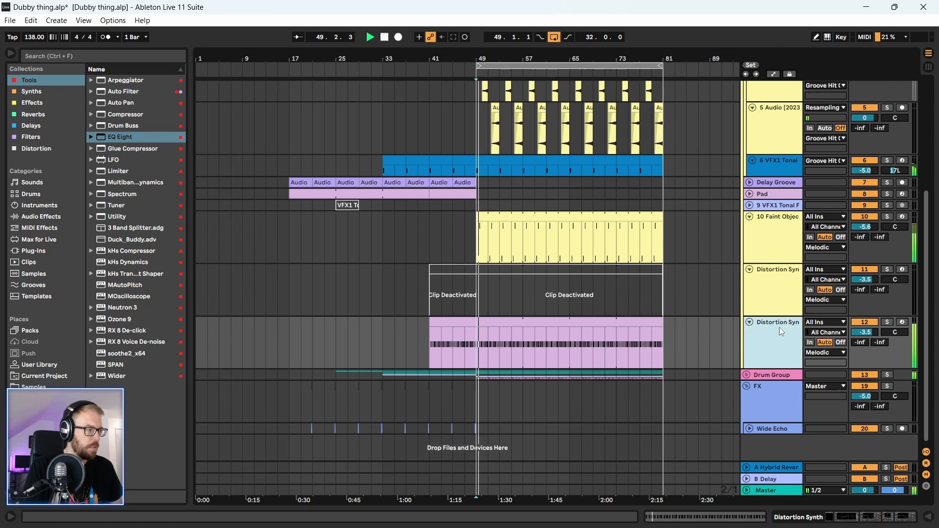
{"action": "left_click", "coordinate": [889, 323]}
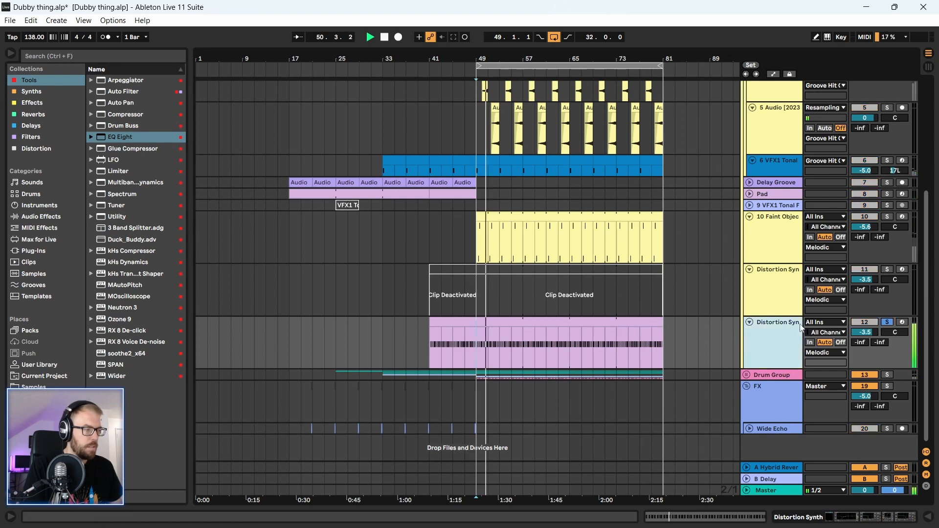
{"action": "key", "text": "shift+Tab"}
{"action": "left_click", "coordinate": [213, 396]}
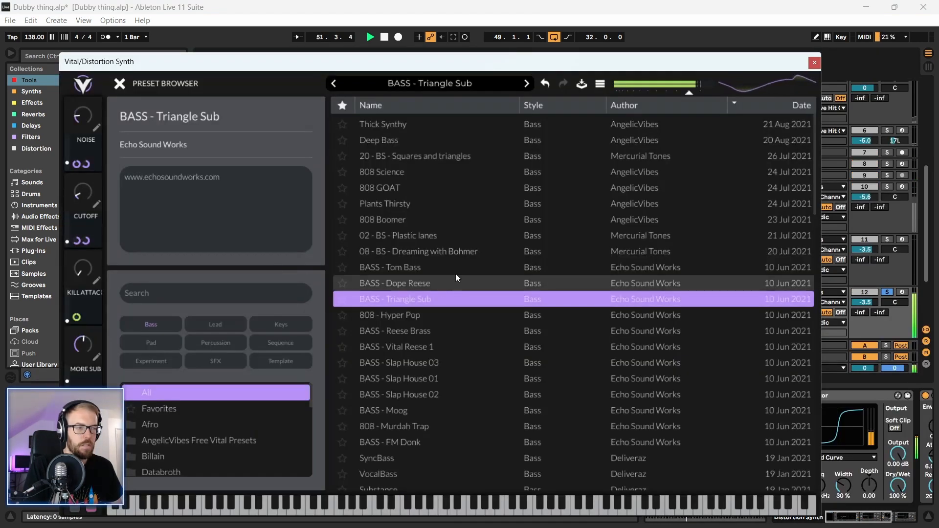
- Audition the bass presets BASS - Reese Brass, BASS - Slap House 01, Substance and Subbass on the soloed track
{"action": "left_click", "coordinate": [437, 331]}
{"action": "scroll", "coordinate": [436, 363], "scroll_direction": "down", "scroll_amount": 3}
{"action": "left_click", "coordinate": [447, 325]}
{"action": "scroll", "coordinate": [442, 325], "scroll_direction": "down", "scroll_amount": 5}
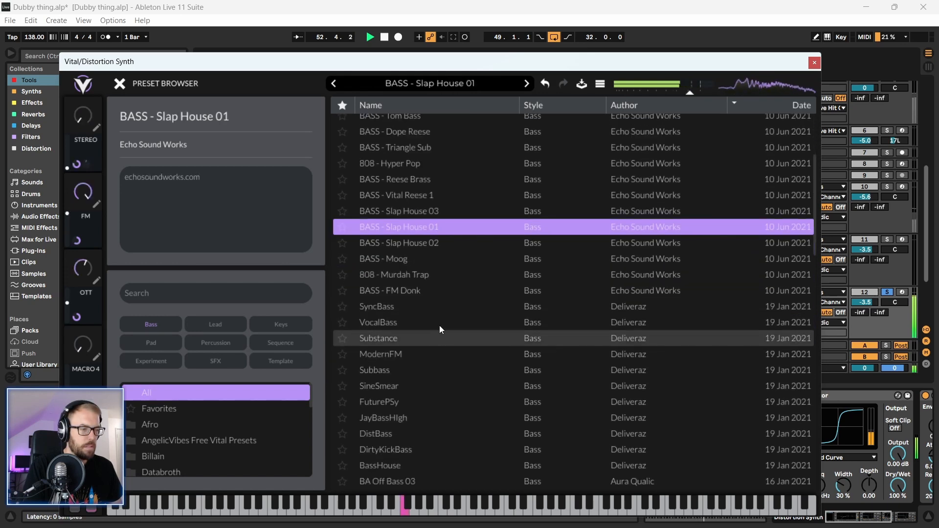
{"action": "scroll", "coordinate": [425, 331], "scroll_direction": "down", "scroll_amount": 4}
{"action": "left_click", "coordinate": [437, 277]}
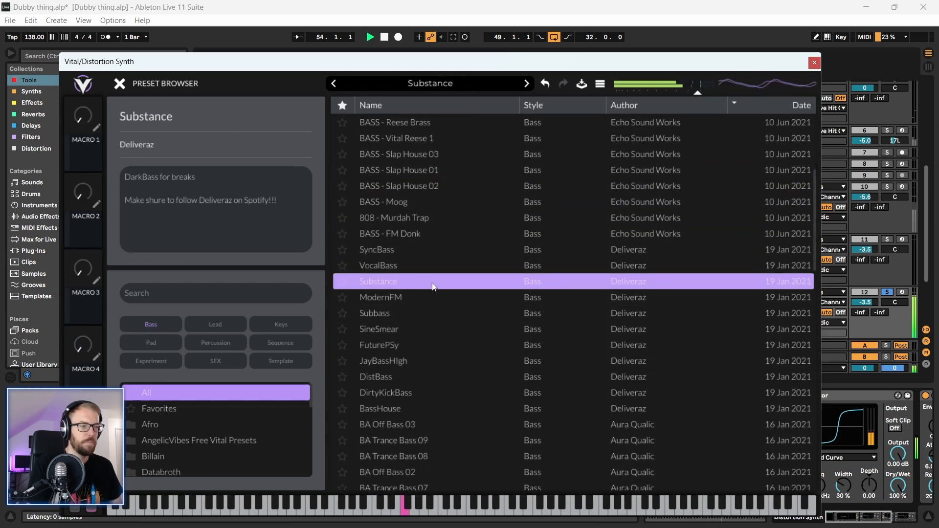
{"action": "scroll", "coordinate": [415, 286], "scroll_direction": "down", "scroll_amount": 3}
{"action": "key", "text": "Down"}
{"action": "key", "text": "Down"}
{"action": "scroll", "coordinate": [434, 280], "scroll_direction": "down", "scroll_amount": 3}
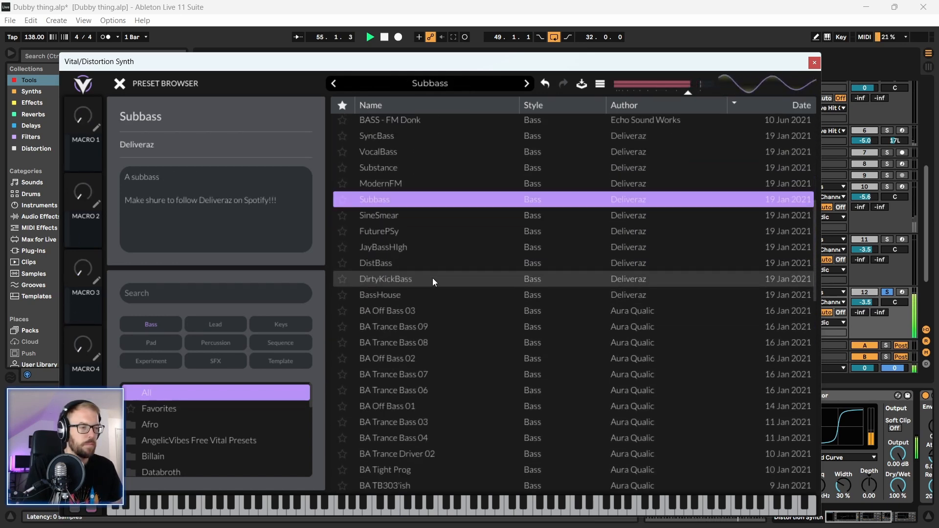
- Audition the bass presets DirtyKickBass, BassHouse, BA Bass Shot 01 and BA Tight Prog, restarting playback from bar 49
{"action": "left_click", "coordinate": [433, 278]}
{"action": "scroll", "coordinate": [425, 284], "scroll_direction": "down", "scroll_amount": 2}
{"action": "left_click", "coordinate": [425, 266]}
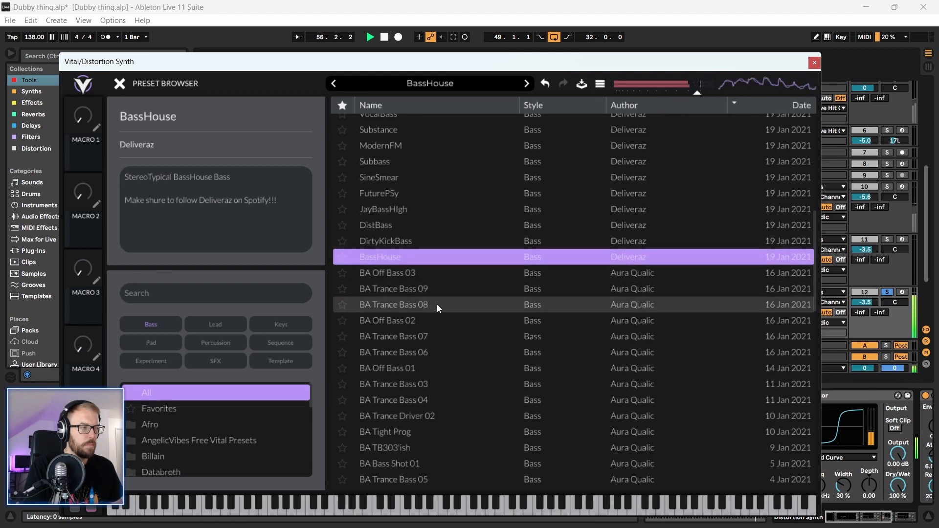
{"action": "scroll", "coordinate": [435, 289], "scroll_direction": "down", "scroll_amount": 3}
{"action": "scroll", "coordinate": [436, 313], "scroll_direction": "down", "scroll_amount": 3}
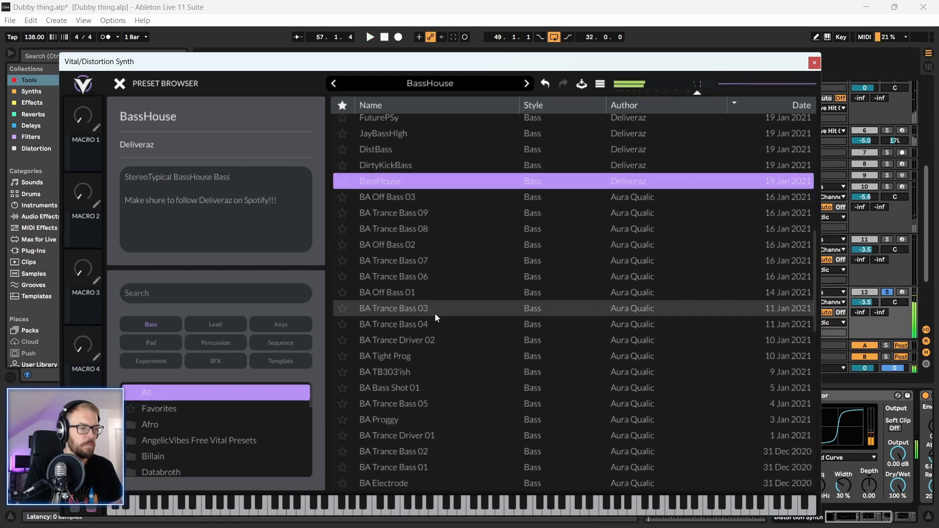
{"action": "left_click", "coordinate": [435, 288]}
{"action": "left_click", "coordinate": [437, 295]}
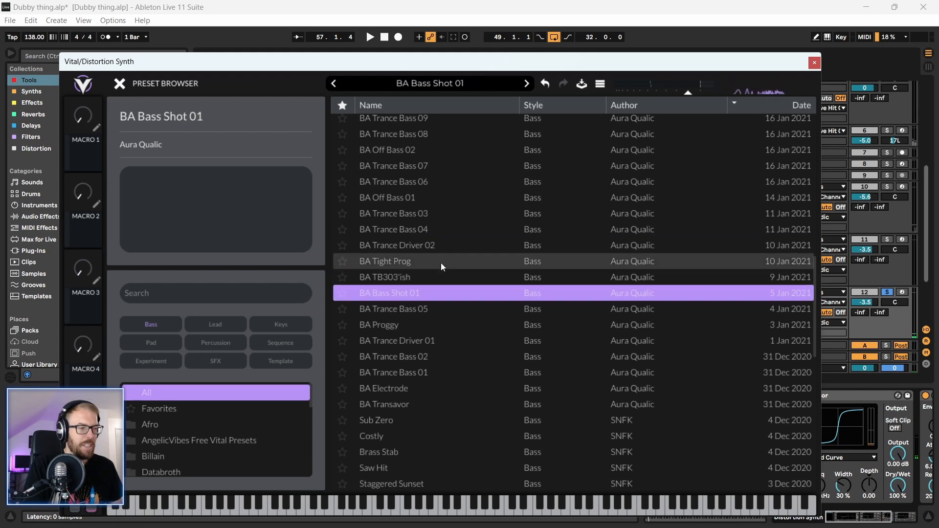
{"action": "left_click", "coordinate": [442, 263]}
{"action": "key", "text": "space"}
- Try the BA Trance Bass 01 and Sub Zero presets and load Flanders as the bass sound
{"action": "left_click_drag", "start_coordinate": [466, 68], "coordinate": [431, 68]}
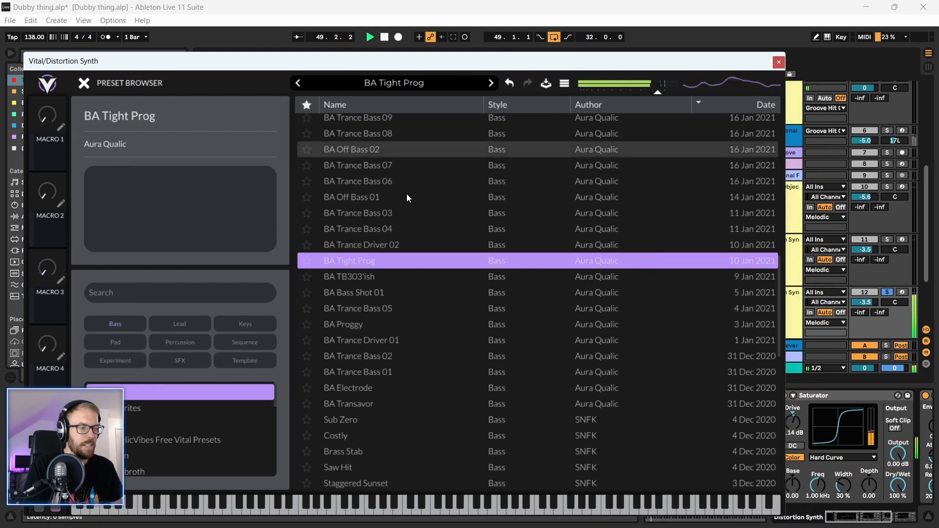
{"action": "scroll", "coordinate": [372, 354], "scroll_direction": "down", "scroll_amount": 3}
{"action": "left_click", "coordinate": [380, 318]}
{"action": "scroll", "coordinate": [380, 339], "scroll_direction": "down", "scroll_amount": 3}
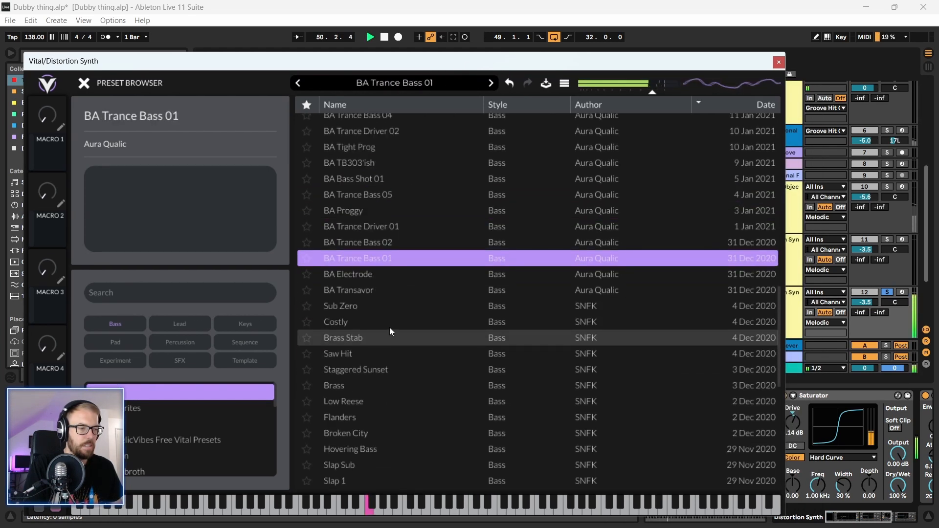
{"action": "left_click", "coordinate": [361, 306]}
{"action": "scroll", "coordinate": [375, 343], "scroll_direction": "down", "scroll_amount": 1}
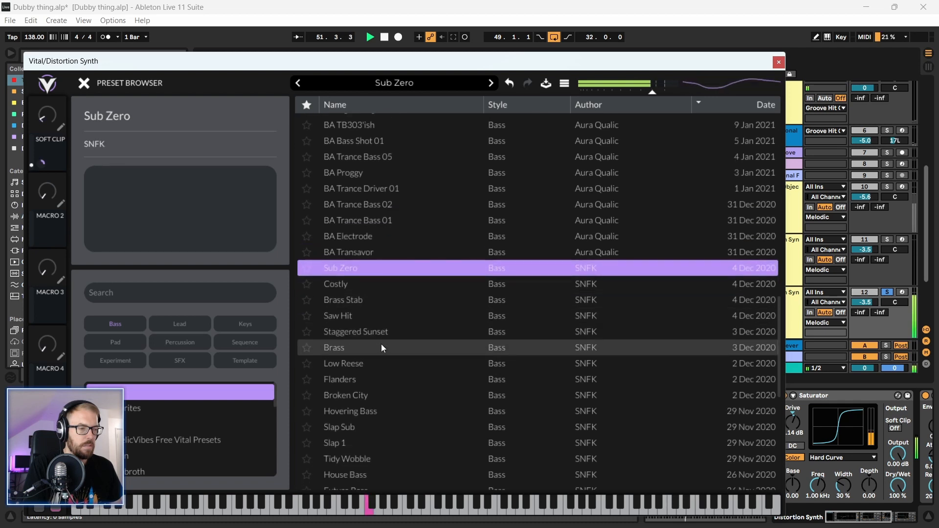
{"action": "left_click", "coordinate": [361, 384]}
{"action": "scroll", "coordinate": [388, 393], "scroll_direction": "down", "scroll_amount": 3}
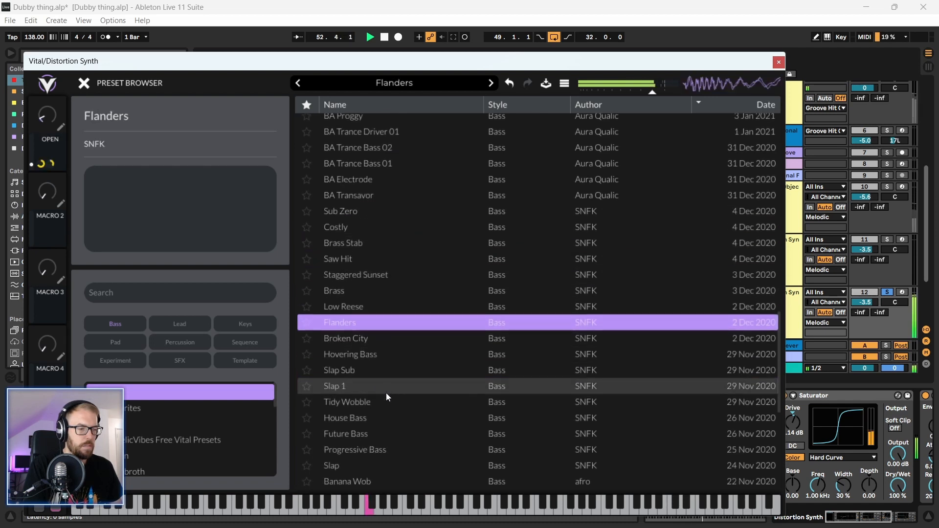
{"action": "scroll", "coordinate": [385, 372], "scroll_direction": "down", "scroll_amount": 1}
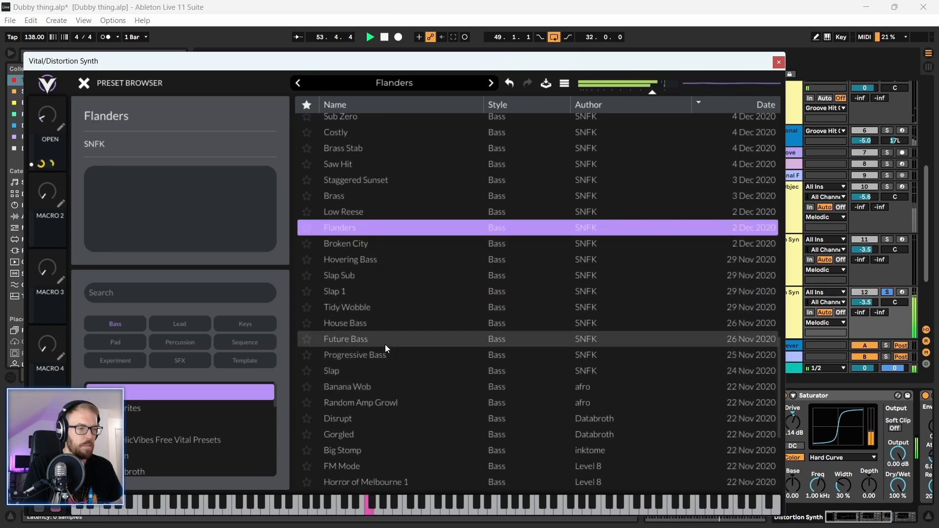
- Reactivate the bars 49 to 81 clip on the original track 11 and compare it soloed against the soloed track 12
{"action": "left_click_drag", "start_coordinate": [300, 65], "coordinate": [316, 68]}
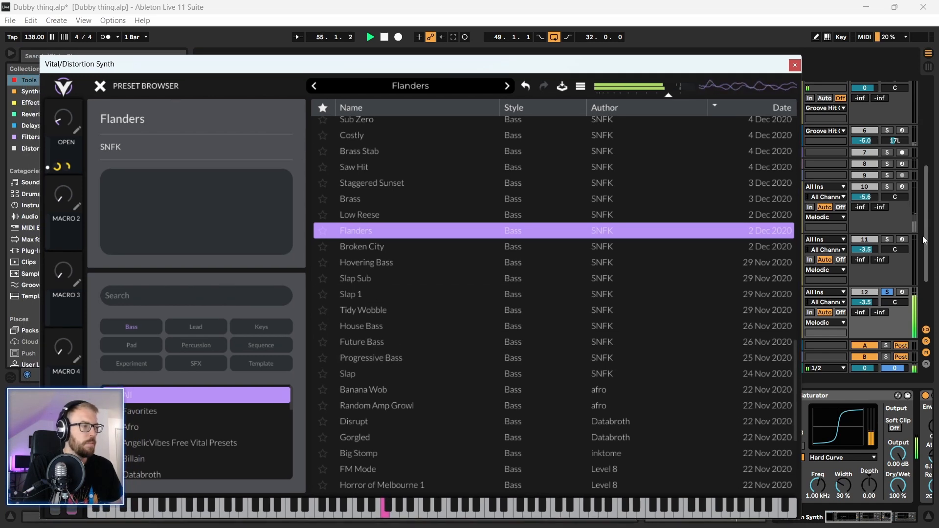
{"action": "left_click", "coordinate": [887, 239]}
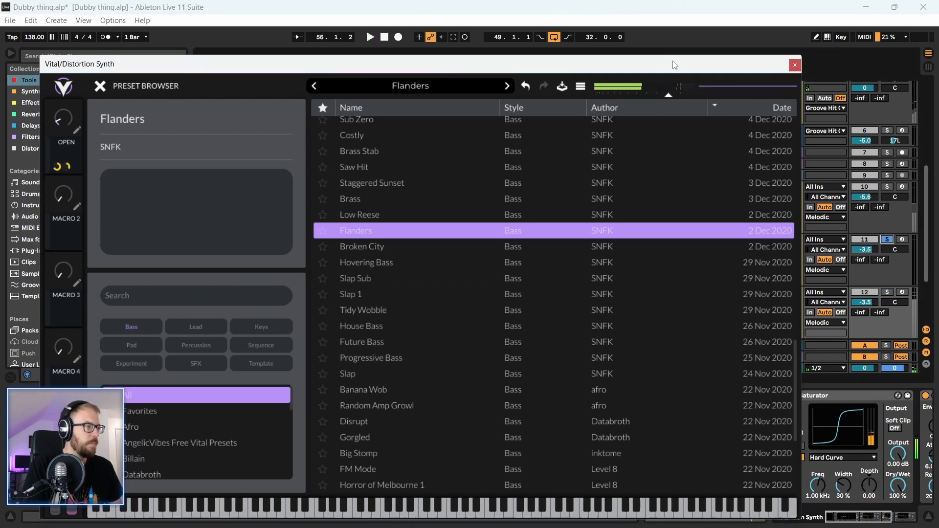
{"action": "left_click_drag", "start_coordinate": [672, 68], "coordinate": [466, 209]}
{"action": "left_click", "coordinate": [646, 242]}
{"action": "key", "text": "0"}
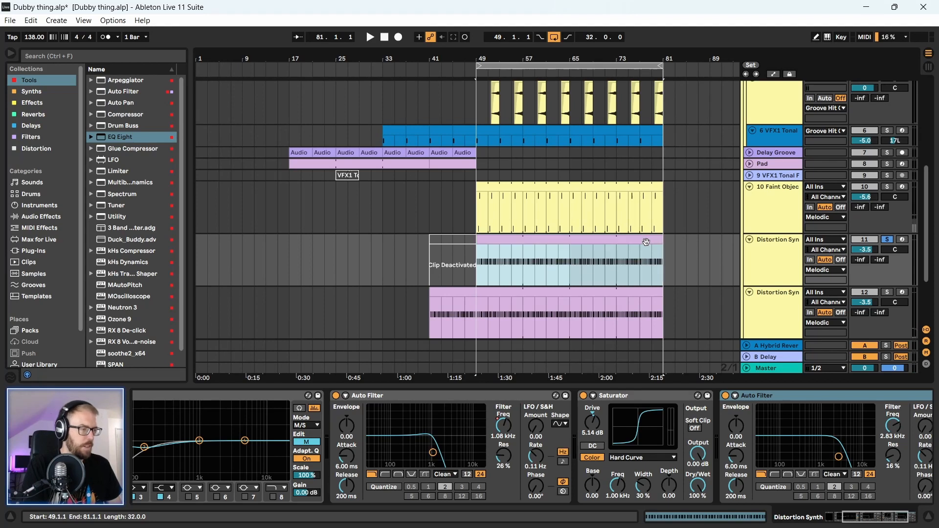
{"action": "key", "text": "space"}
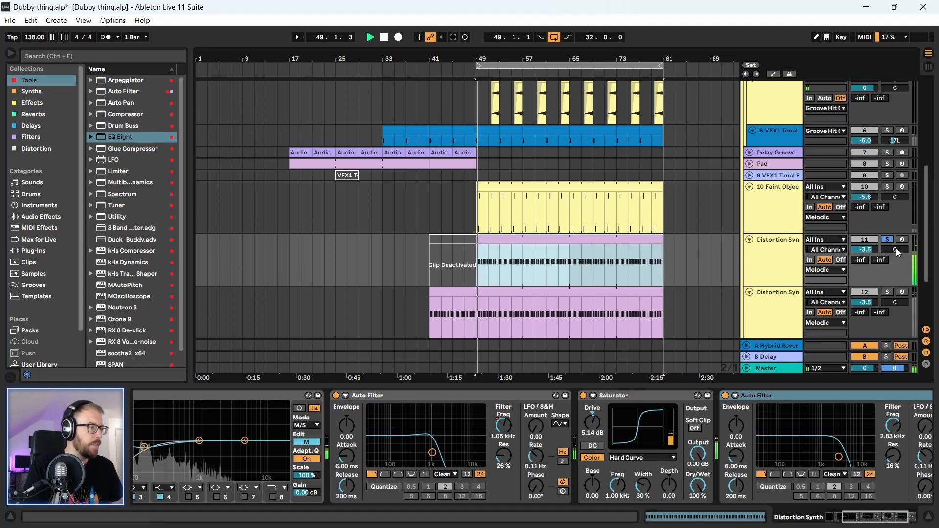
{"action": "left_click", "coordinate": [887, 292]}
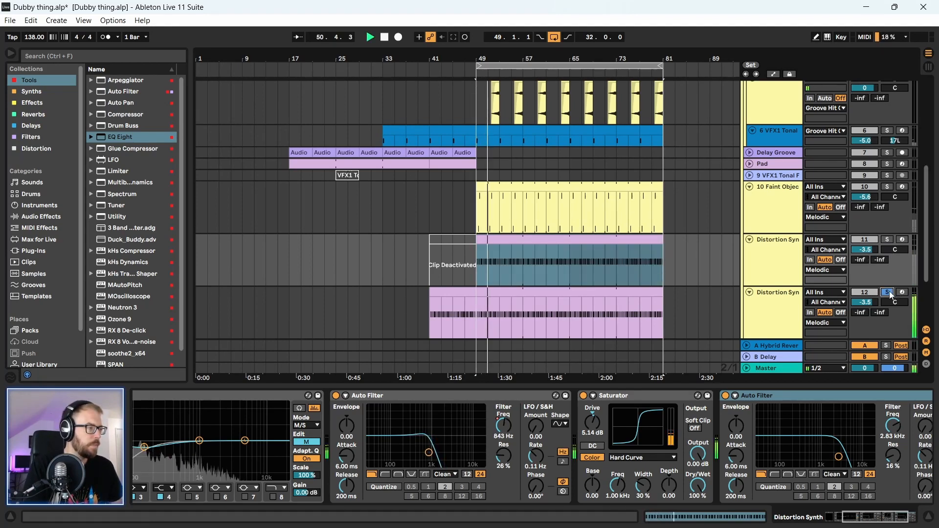
{"action": "key", "text": "space"}
- Try setting the last Auto Filter's frequency to 148 Hz on the original Distortion Synth track 11, and undo the change
{"action": "left_click", "coordinate": [645, 236]}
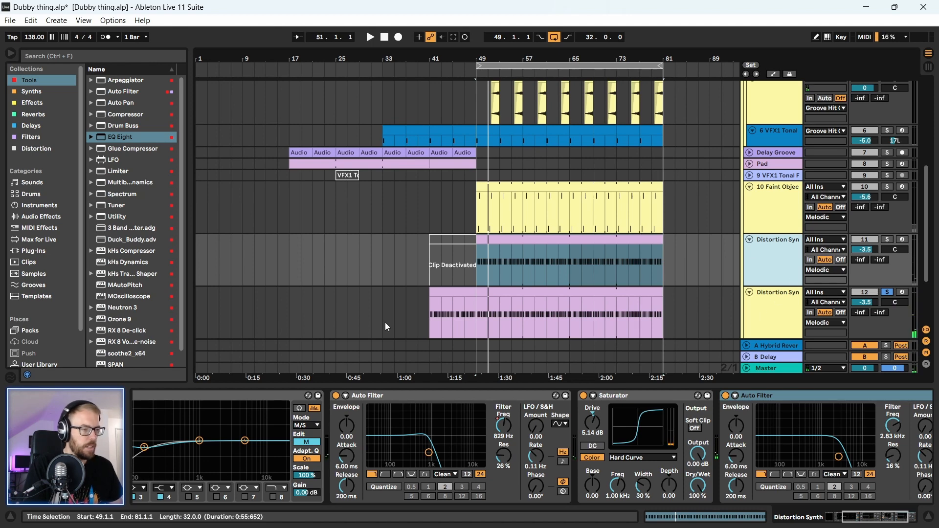
{"action": "left_click", "coordinate": [862, 519]}
{"action": "left_click_drag", "start_coordinate": [802, 427], "coordinate": [802, 464]}
{"action": "key", "text": "space"}
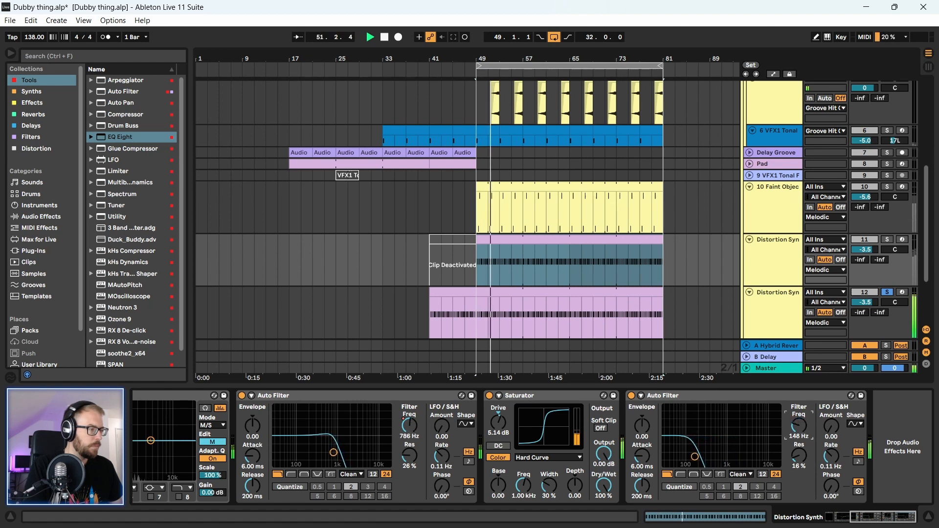
{"action": "key", "text": "ctrl+z"}
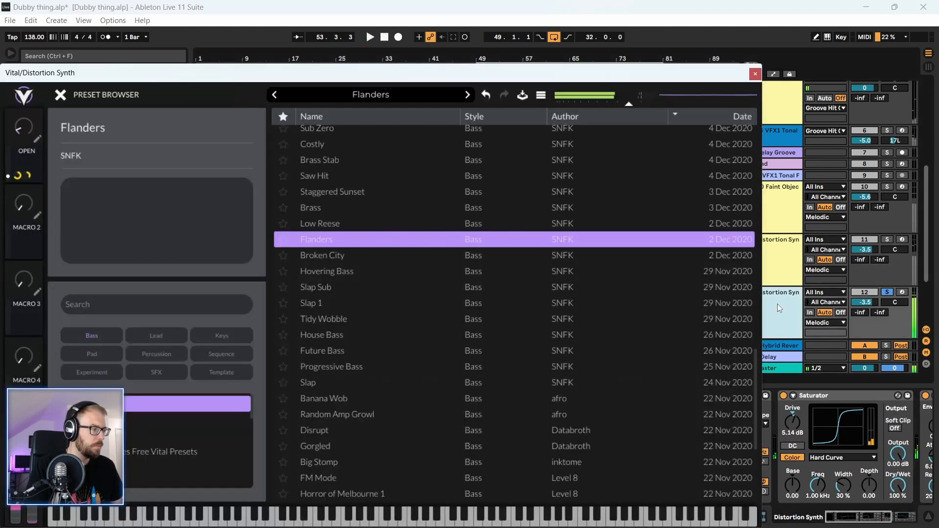
- Set the last Auto Filter's frequency to 614 Hz on the duplicated Distortion Synth track 12 and unsolo the track
{"action": "left_click", "coordinate": [777, 304]}
{"action": "key", "text": "ctrl+alt+p"}
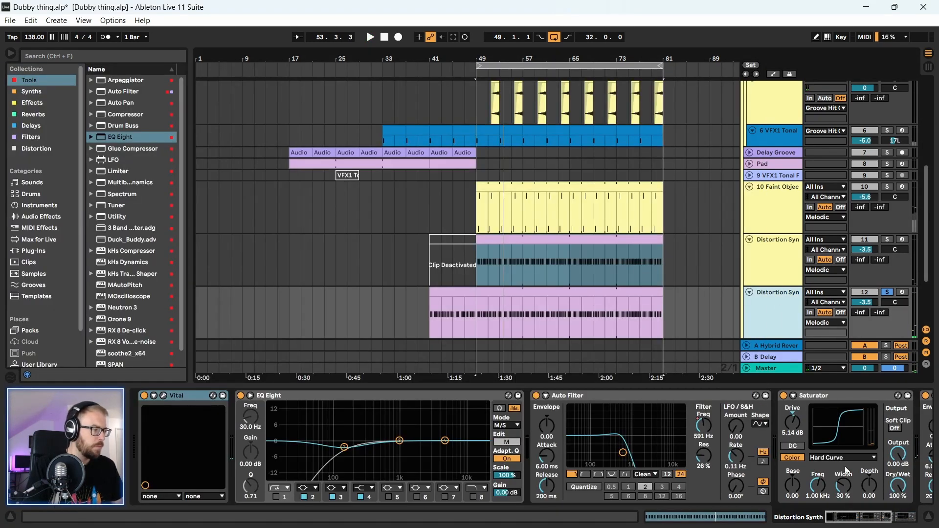
{"action": "left_click", "coordinate": [912, 513]}
{"action": "left_click_drag", "start_coordinate": [799, 426], "coordinate": [799, 445]}
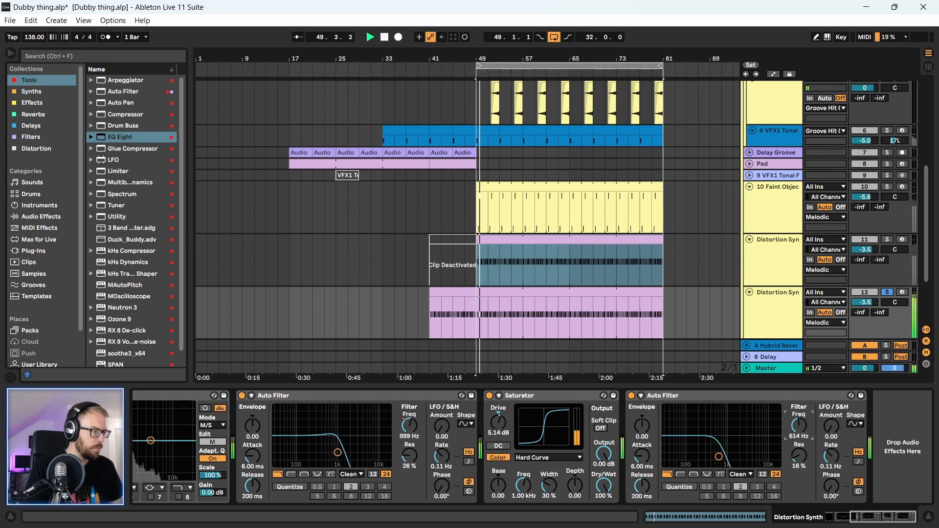
{"action": "left_click", "coordinate": [888, 293]}
{"action": "key", "text": "space"}
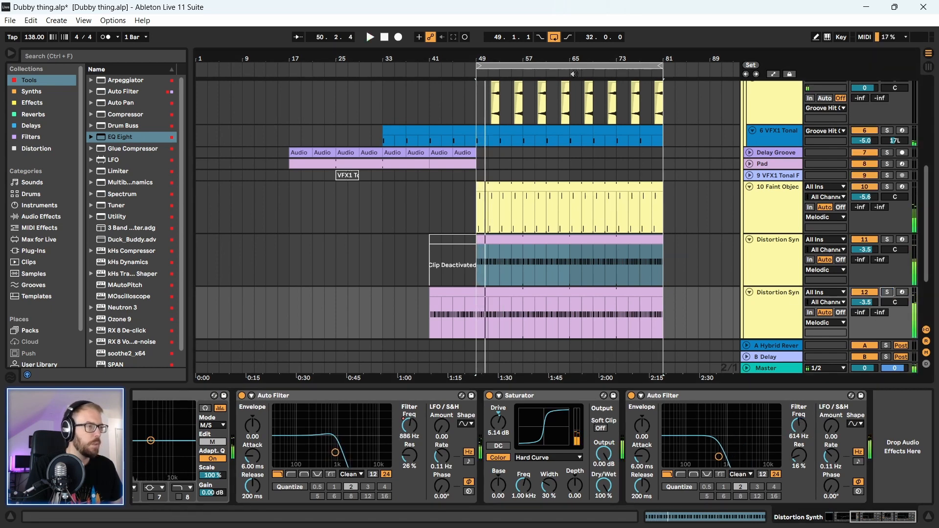
- Deactivate the bars 49 to 81 clip on the original Distortion Synth track 11
{"action": "left_click_drag", "start_coordinate": [579, 59], "coordinate": [483, 72]}
{"action": "left_click_drag", "start_coordinate": [306, 317], "coordinate": [624, 326]}
{"action": "left_click", "coordinate": [592, 223]}
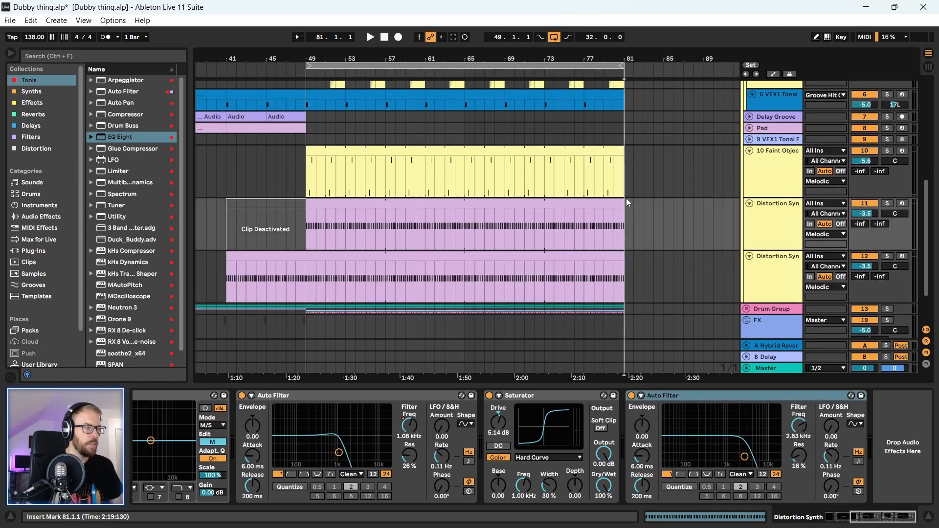
{"action": "left_click", "coordinate": [613, 202]}
{"action": "key", "text": "0"}
- Play the arrangement from bar 41 to hear track 12's bass in the full mix
{"action": "left_click", "coordinate": [549, 255]}
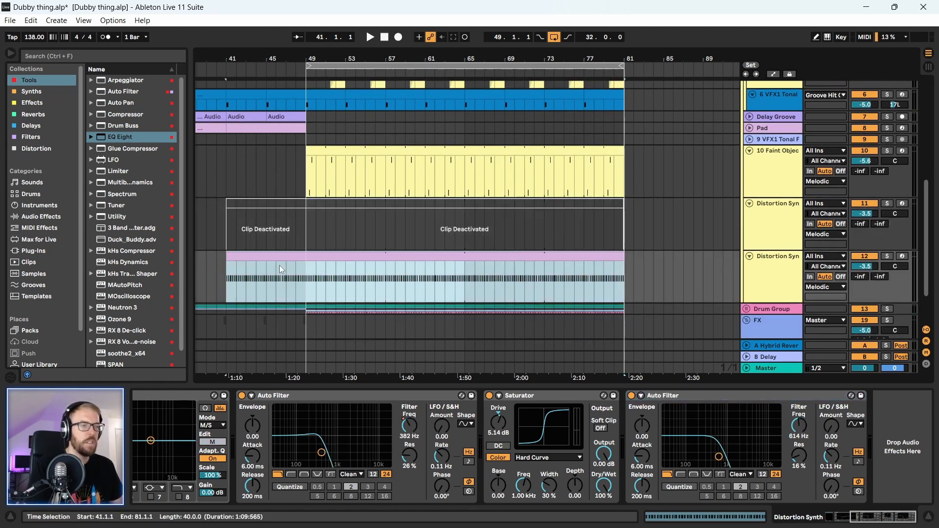
{"action": "left_click", "coordinate": [264, 254]}
{"action": "key", "text": "space"}
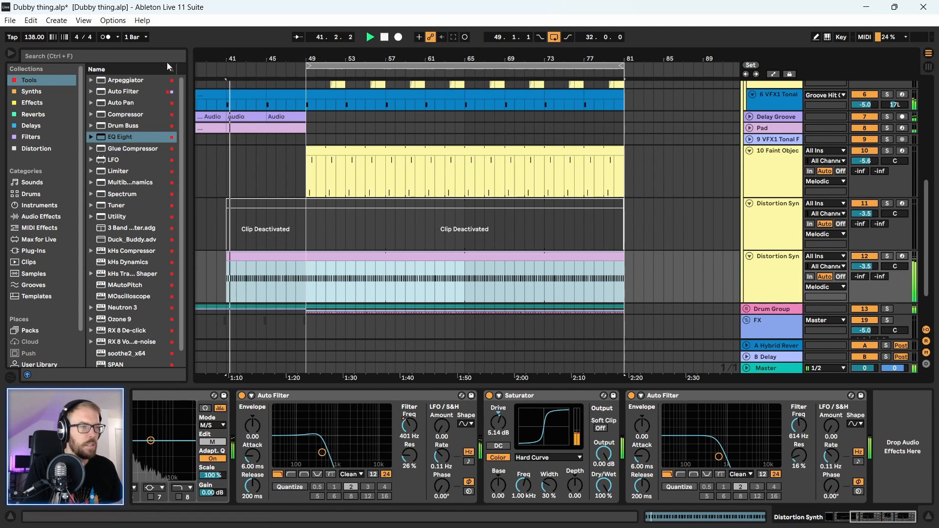
{"action": "left_click_drag", "start_coordinate": [276, 59], "coordinate": [275, 51]}
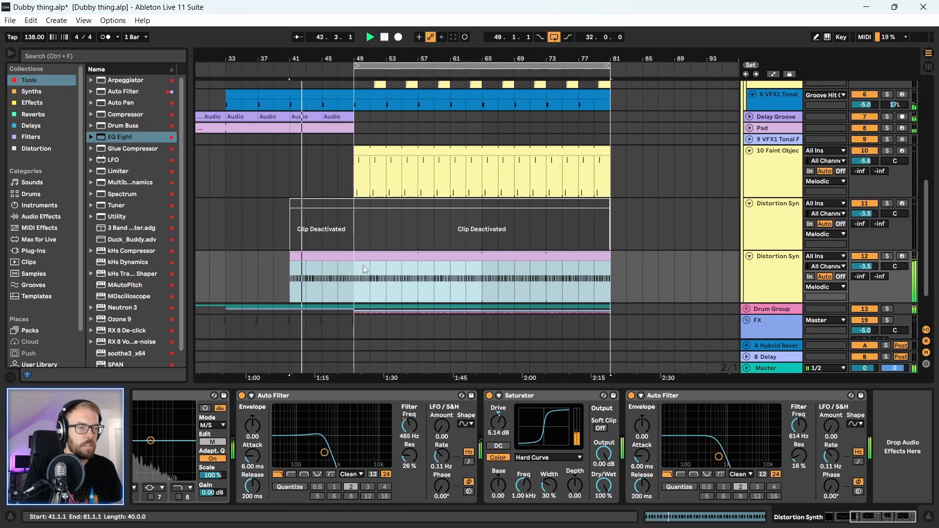
- Open track 12's Vital, review the Flanders preset's effects, and raise the Spread in its voice settings
{"action": "left_click", "coordinate": [776, 269]}
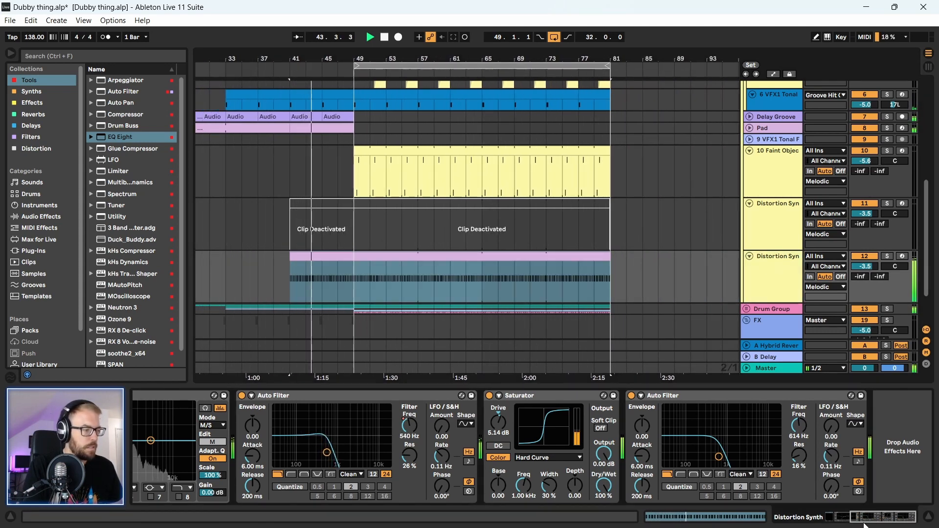
{"action": "scroll", "coordinate": [188, 409], "scroll_direction": "left", "scroll_amount": 5}
{"action": "left_click", "coordinate": [213, 396]}
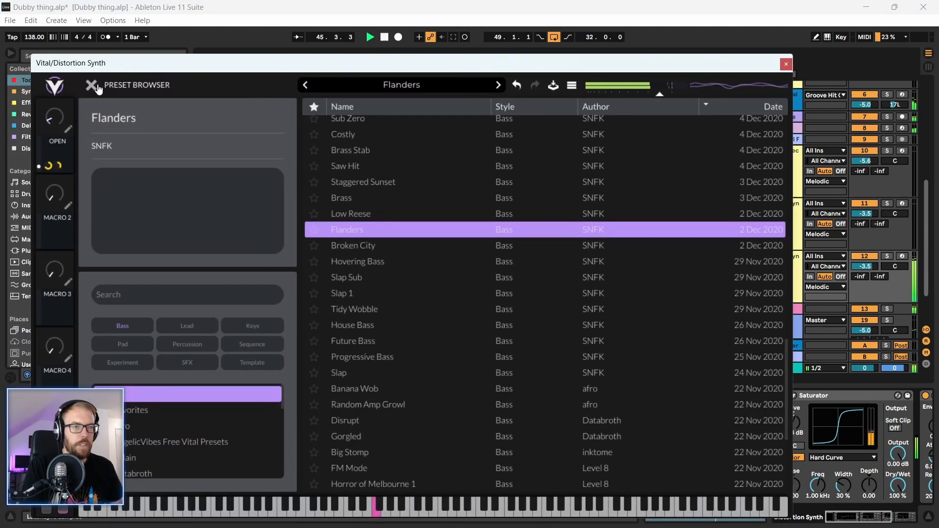
{"action": "left_click", "coordinate": [94, 86]}
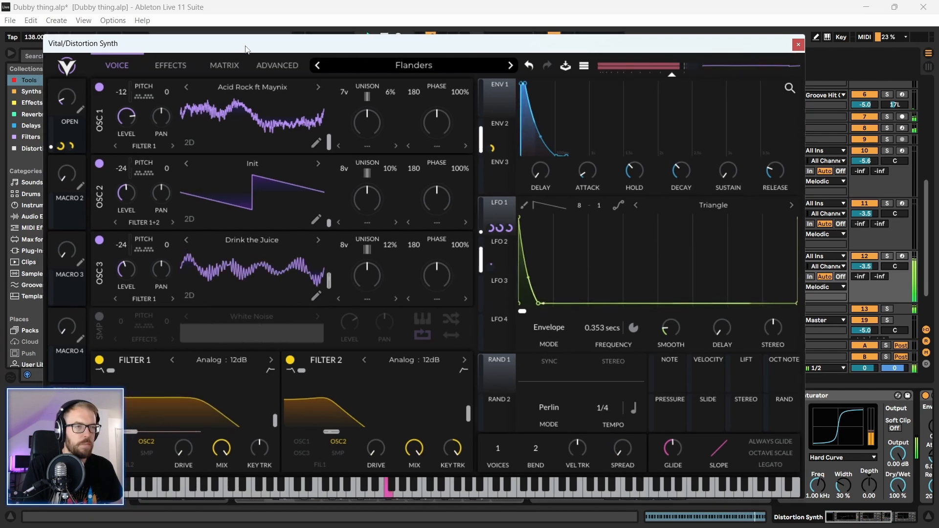
{"action": "left_click", "coordinate": [172, 65]}
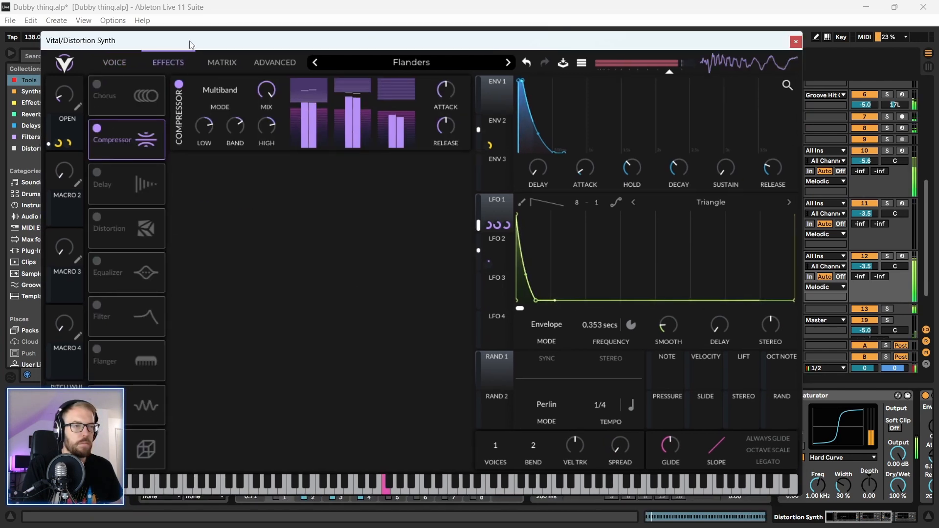
{"action": "left_click", "coordinate": [119, 62]}
{"action": "left_click_drag", "start_coordinate": [263, 41], "coordinate": [257, 27]}
{"action": "left_click_drag", "start_coordinate": [613, 432], "coordinate": [609, 393]}
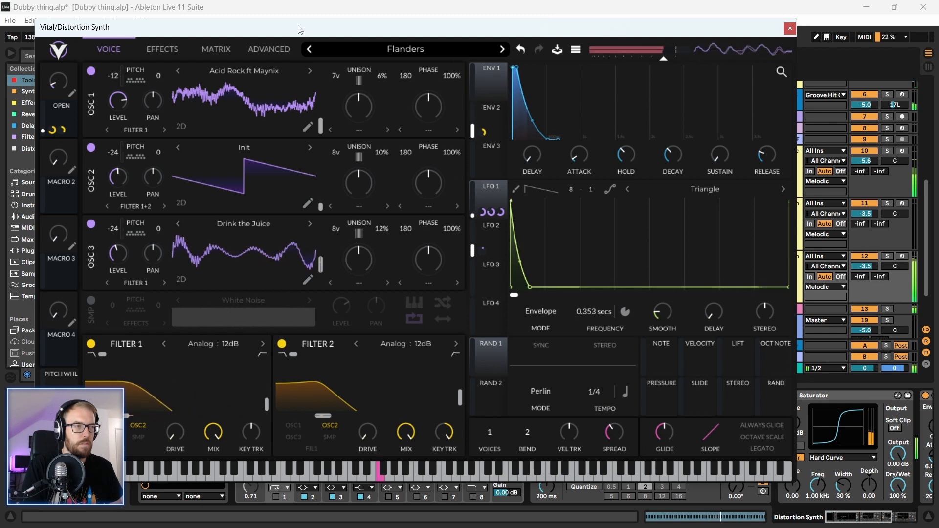
- Lower Vital's output volume to about -9.6 dB and hide the plug-in window
{"action": "left_click_drag", "start_coordinate": [300, 30], "coordinate": [308, 33]}
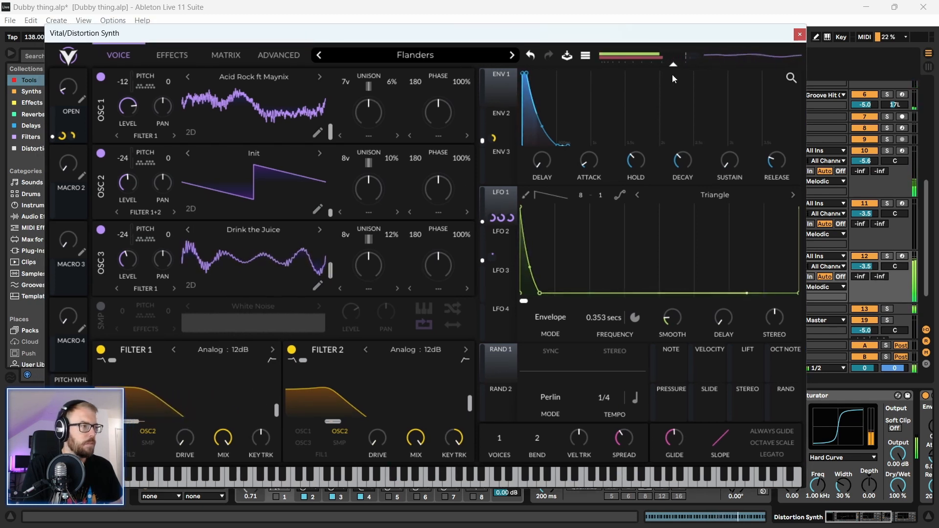
{"action": "left_click_drag", "start_coordinate": [673, 65], "coordinate": [667, 63]}
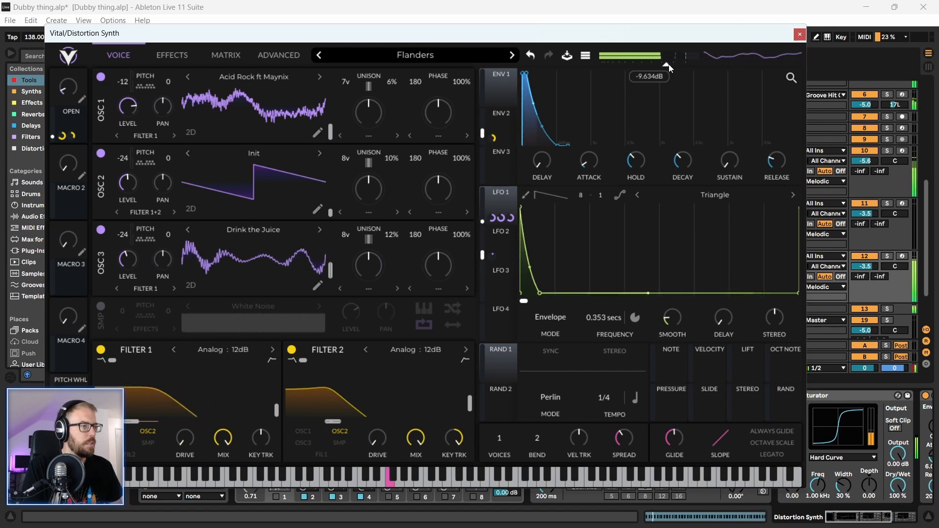
{"action": "left_click_drag", "start_coordinate": [571, 37], "coordinate": [588, 37]}
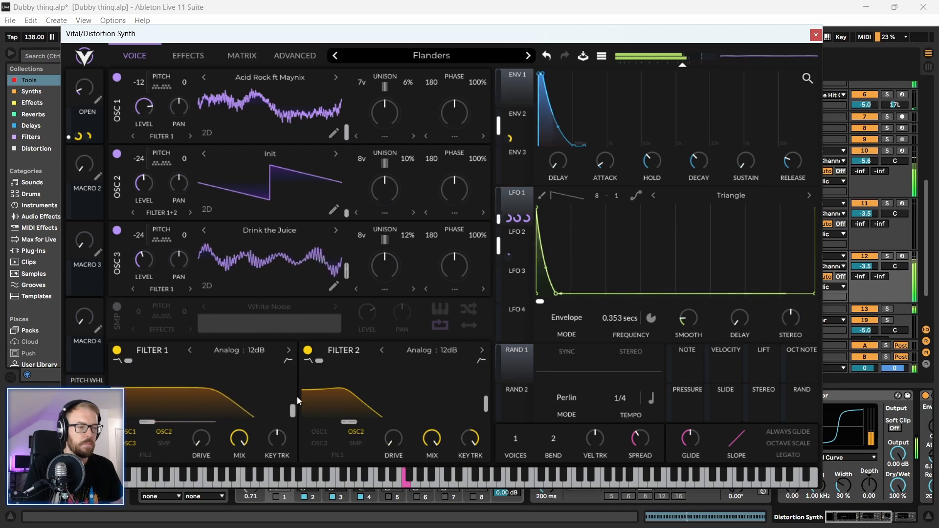
{"action": "key", "text": "ctrl+alt+p"}
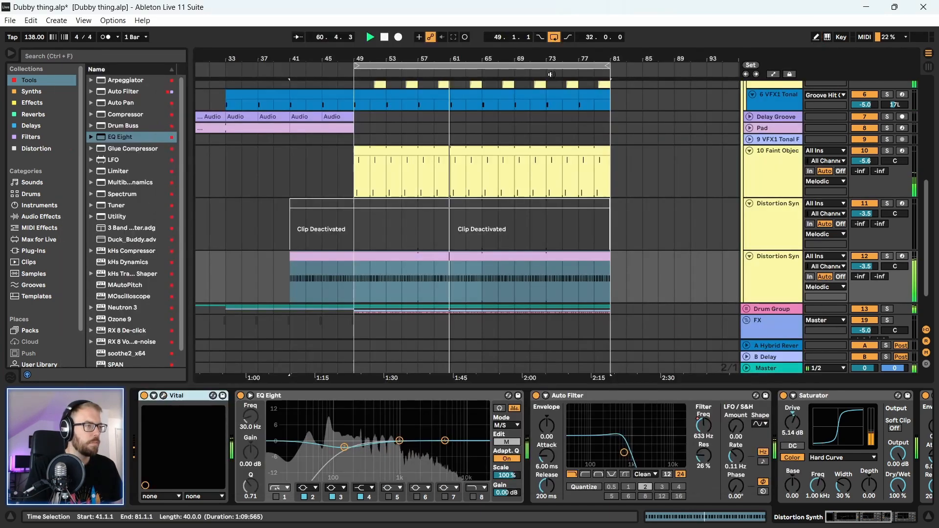
- Lower the volume of the duplicated Distortion Synth track 12 to -5.5 dB
{"action": "left_click", "coordinate": [495, 230]}
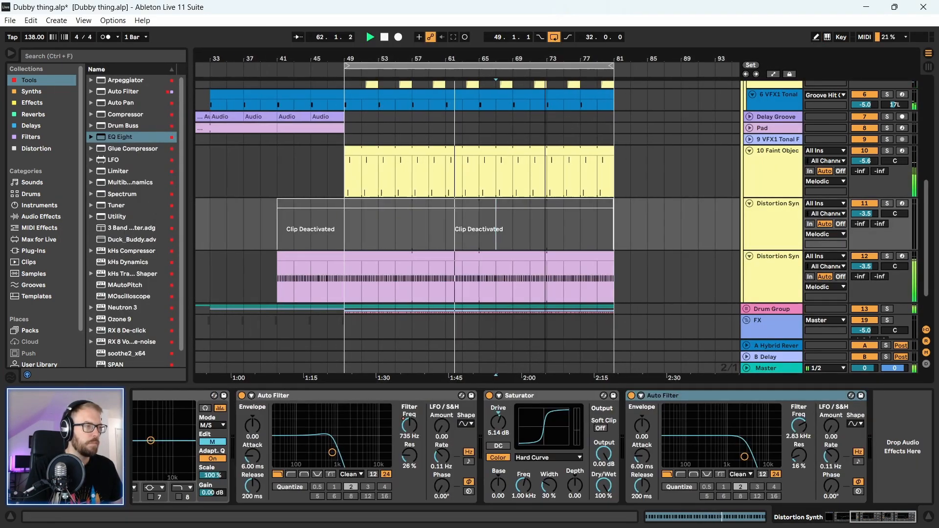
{"action": "scroll", "coordinate": [632, 318], "scroll_direction": "up", "scroll_amount": 1}
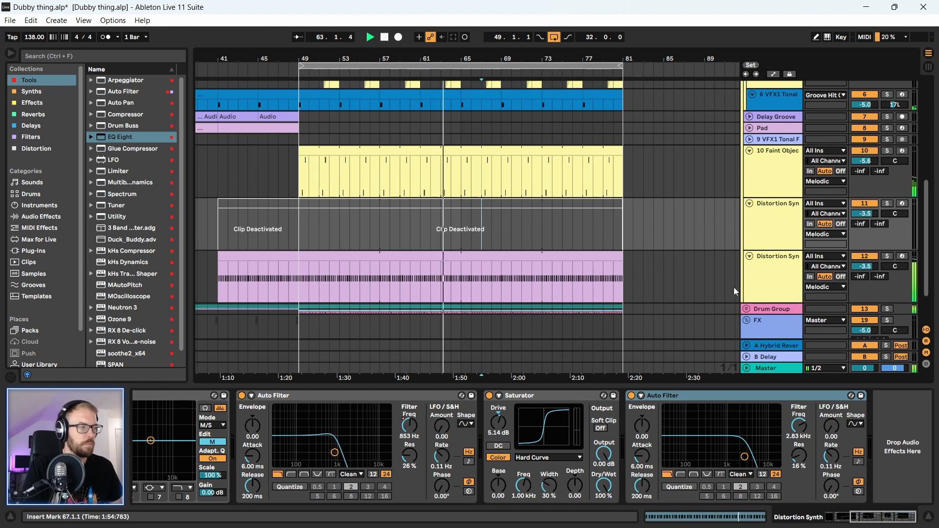
{"action": "left_click_drag", "start_coordinate": [869, 269], "coordinate": [869, 277]}
- Try a Utility device on the Master track with playback running, and delete it
{"action": "left_click", "coordinate": [771, 327]}
{"action": "left_click", "coordinate": [760, 373]}
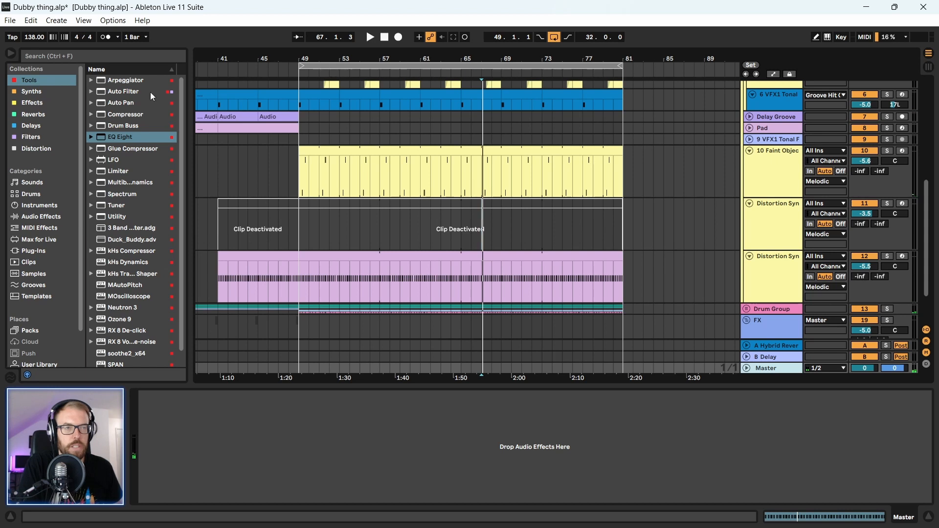
{"action": "scroll", "coordinate": [126, 261], "scroll_direction": "down", "scroll_amount": 1}
{"action": "left_click_drag", "start_coordinate": [117, 207], "coordinate": [187, 425]}
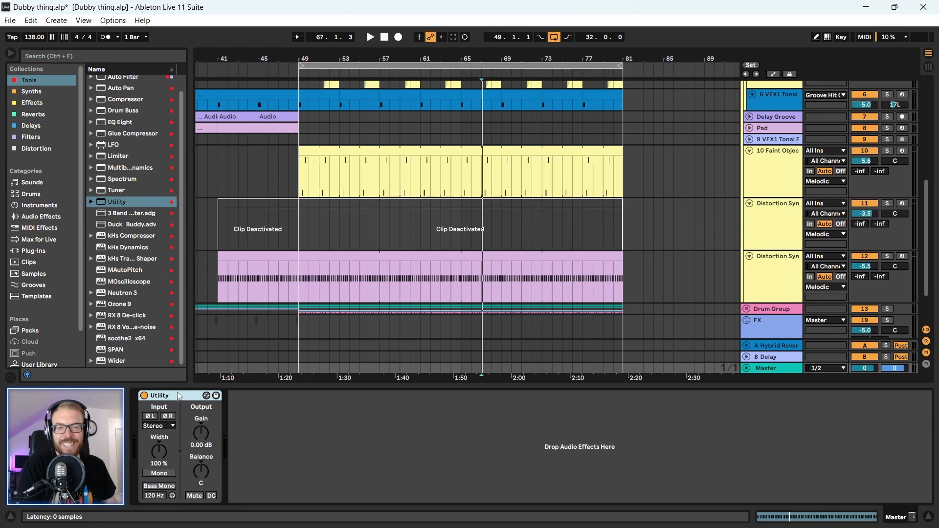
{"action": "key", "text": "space"}
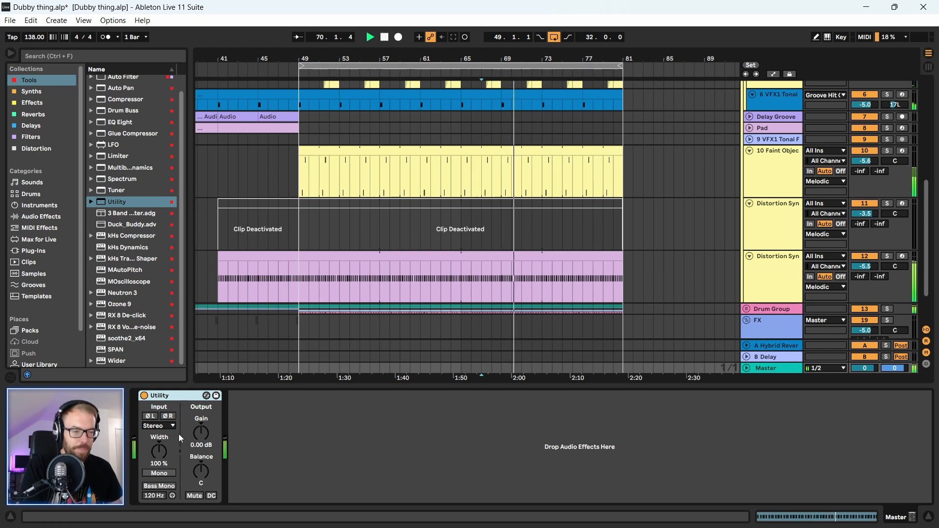
{"action": "left_click_drag", "start_coordinate": [201, 432], "coordinate": [201, 411]}
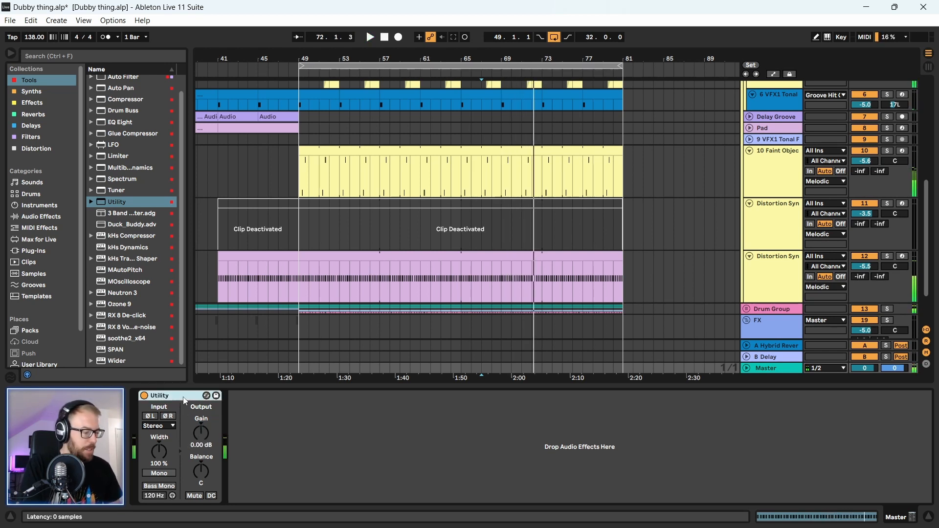
{"action": "key", "text": "Delete"}
- Add a Limiter to the Master track and set its gain to 7.90 dB during playback
{"action": "left_click", "coordinate": [116, 156]}
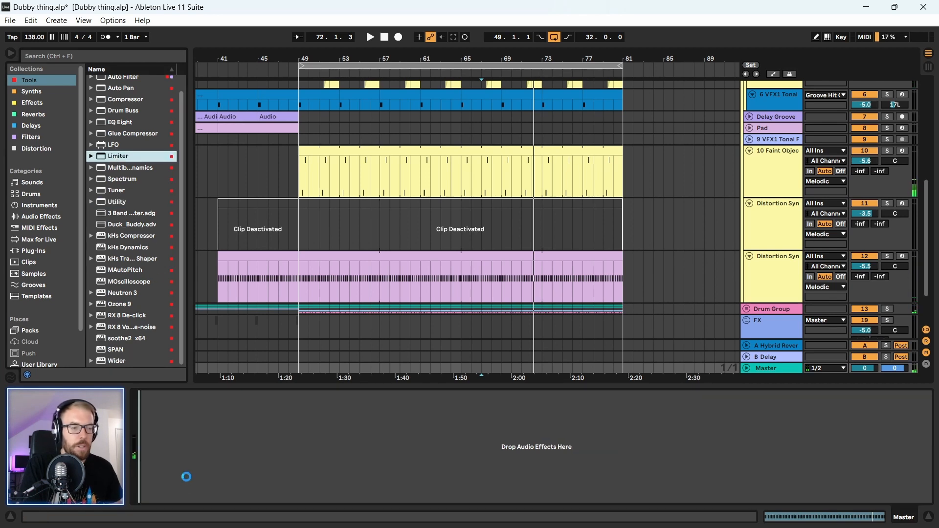
{"action": "left_click_drag", "start_coordinate": [186, 477], "coordinate": [186, 476]}
{"action": "key", "text": "space"}
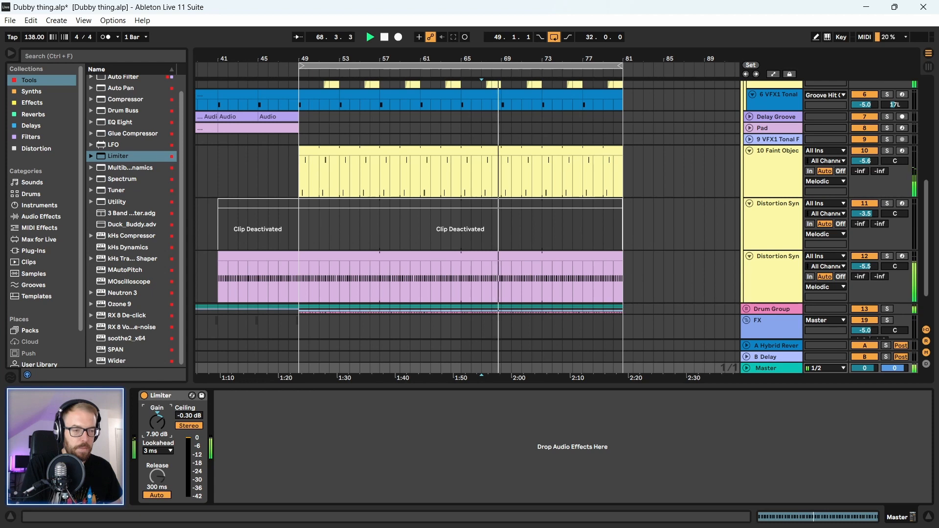
{"action": "left_click", "coordinate": [189, 398]}
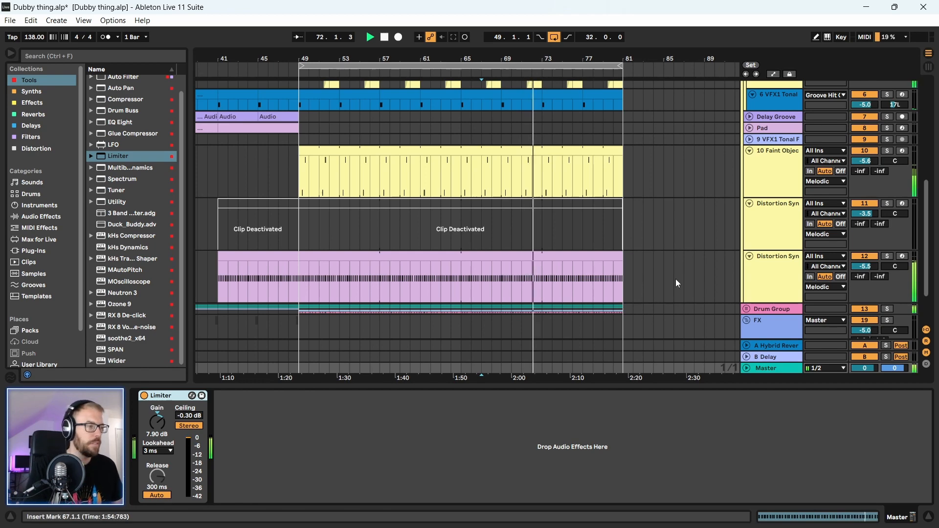
- Add an EQ Eight at the end of track 12's device chain and switch it to M/S mode
{"action": "left_click", "coordinate": [781, 268]}
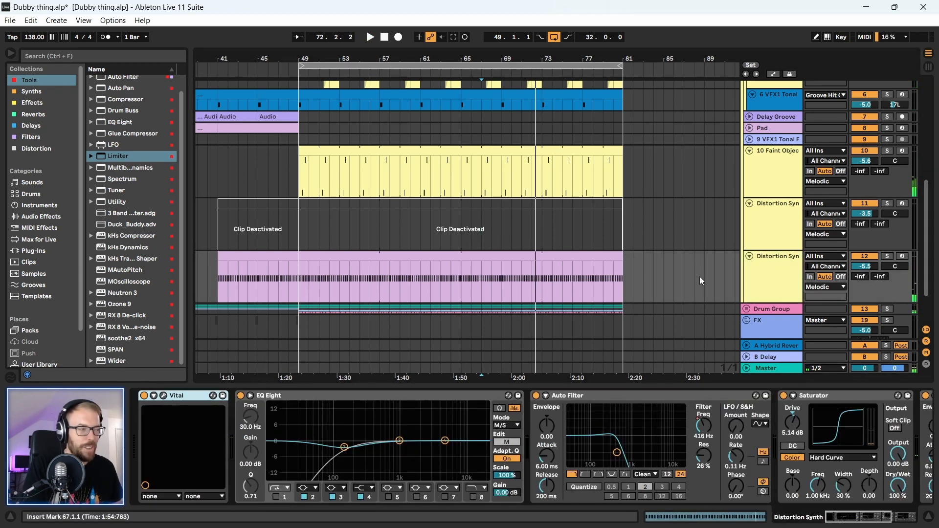
{"action": "left_click", "coordinate": [869, 525]}
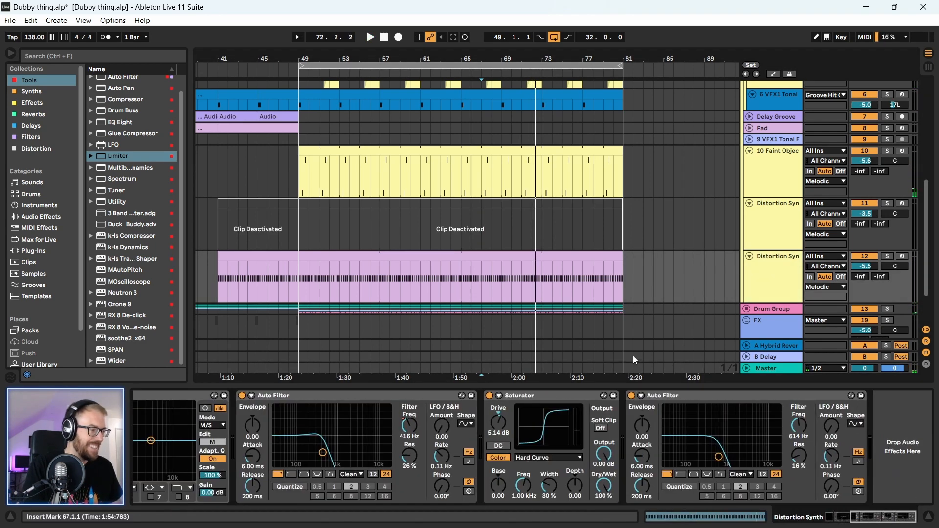
{"action": "scroll", "coordinate": [123, 146], "scroll_direction": "up", "scroll_amount": 1}
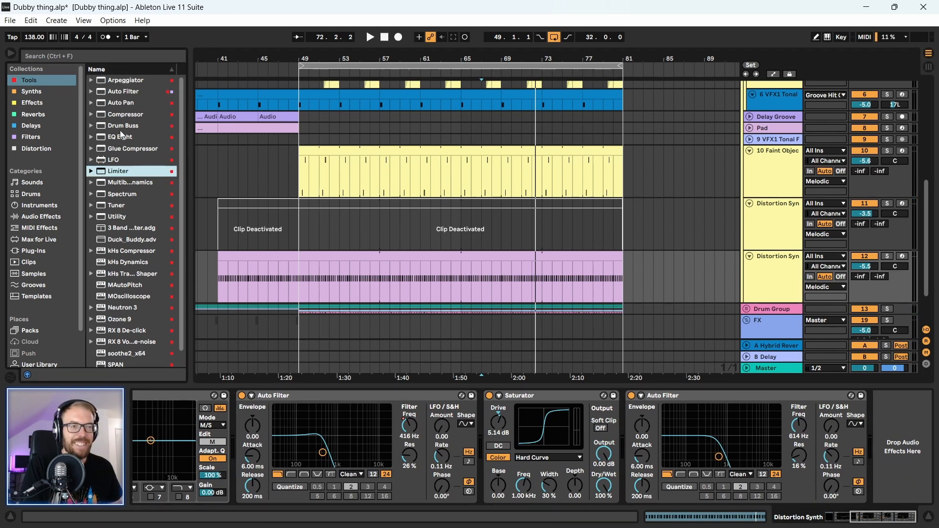
{"action": "left_click_drag", "start_coordinate": [119, 139], "coordinate": [818, 374]}
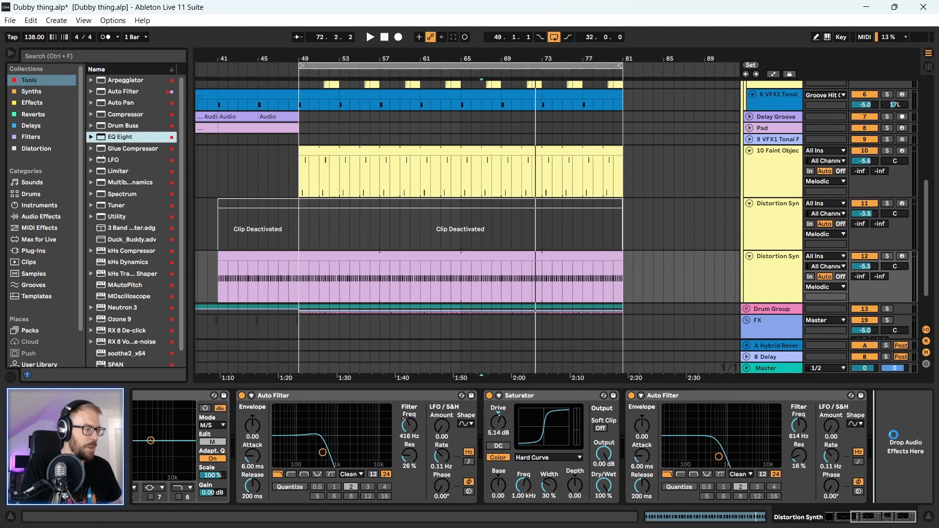
{"action": "left_click_drag", "start_coordinate": [894, 434], "coordinate": [894, 434]}
{"action": "left_click", "coordinate": [911, 443]}
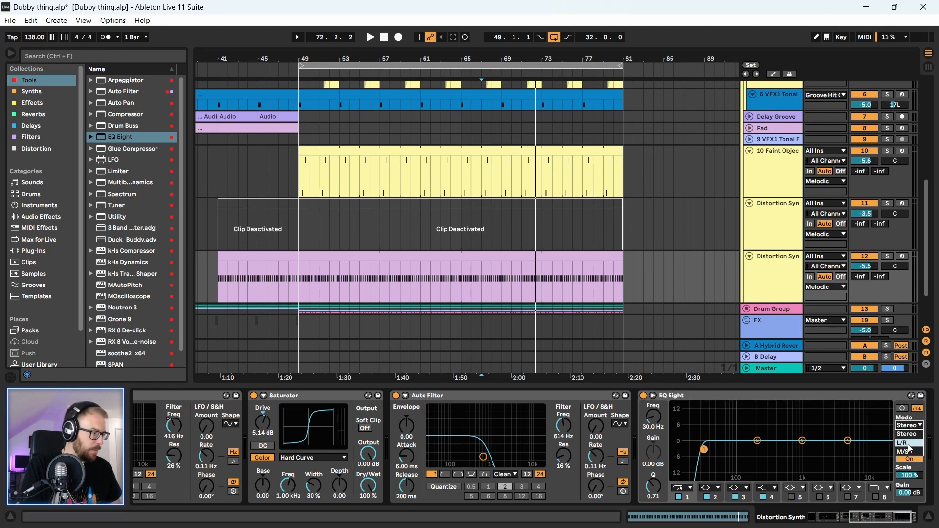
{"action": "left_click", "coordinate": [909, 451]}
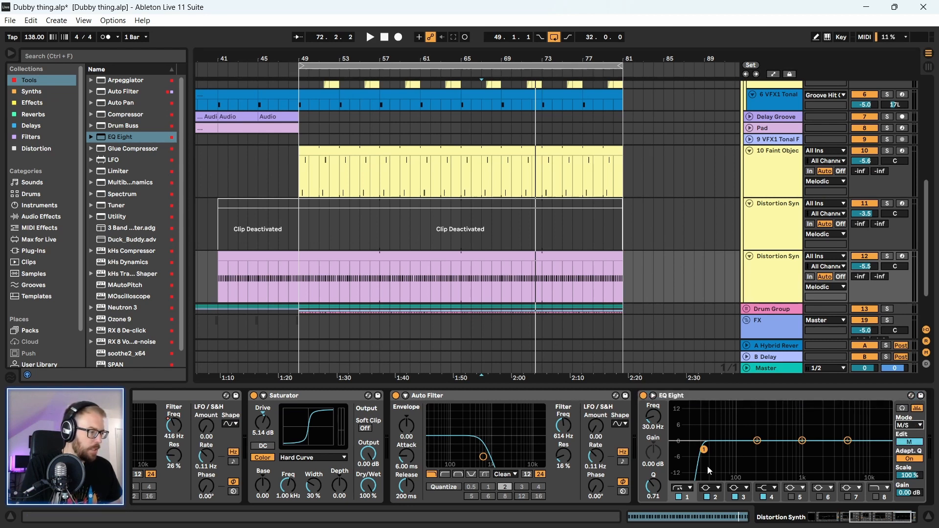
- Raise the new EQ Eight's low-cut frequency on the side channel, turn off band 1 on the mid channel, and play it back
{"action": "left_click", "coordinate": [910, 442]}
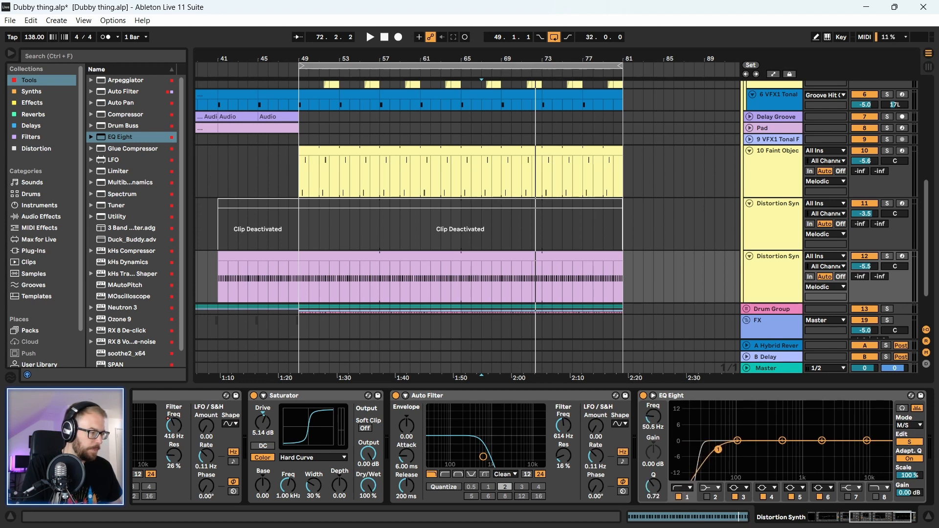
{"action": "left_click", "coordinate": [906, 443]}
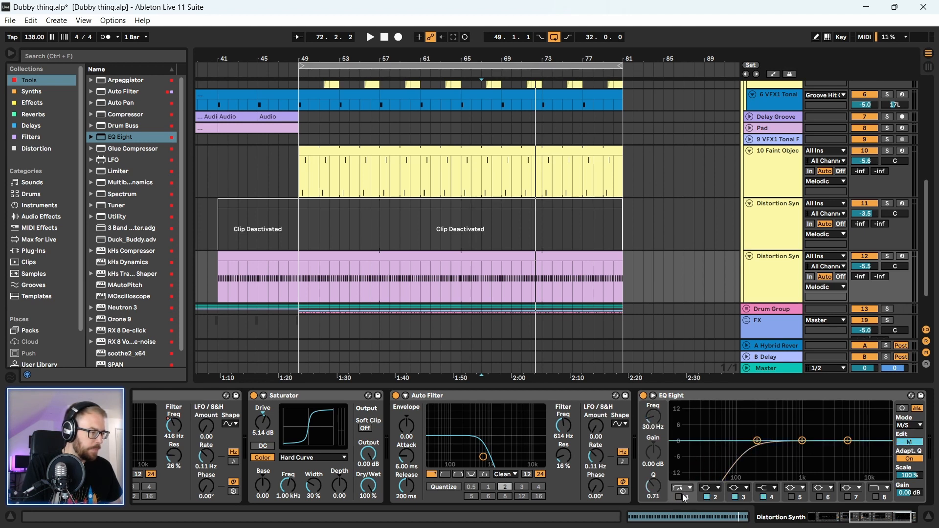
{"action": "key", "text": "space"}
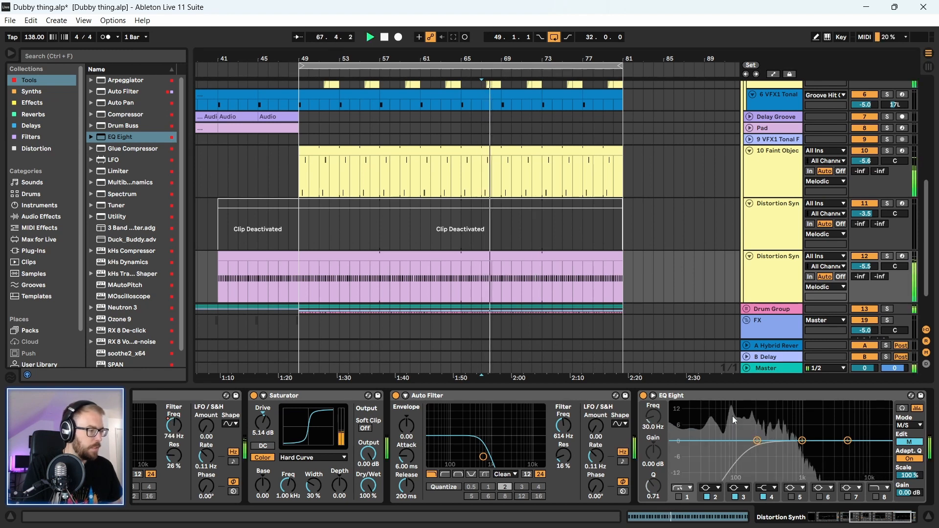
{"action": "left_click", "coordinate": [695, 398]}
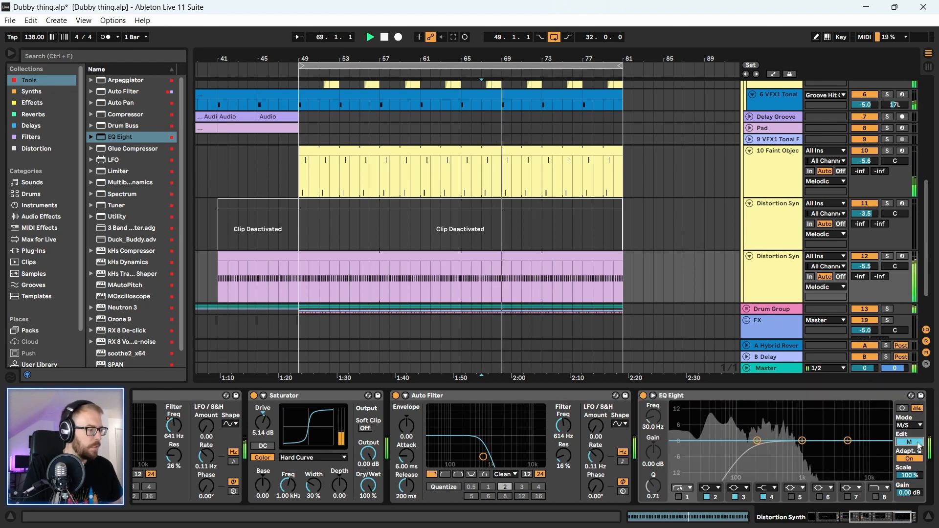
- Dip band 2 of track 12's EQ Eight on the mid channel to -6.07 dB at 186 Hz, and compare it with the EQ bypassed
{"action": "left_click", "coordinate": [895, 442]}
{"action": "left_click", "coordinate": [894, 443]}
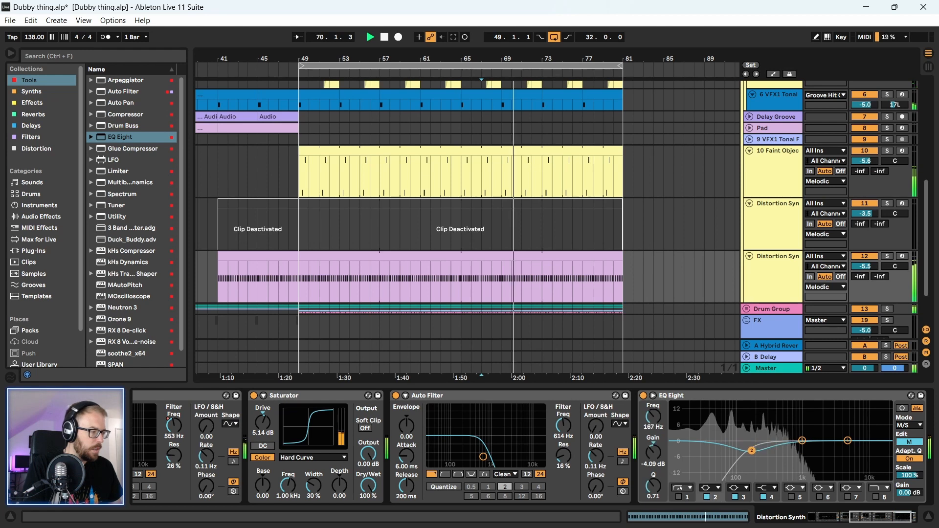
{"action": "left_click_drag", "start_coordinate": [754, 450], "coordinate": [755, 456]}
{"action": "left_click", "coordinate": [752, 395]}
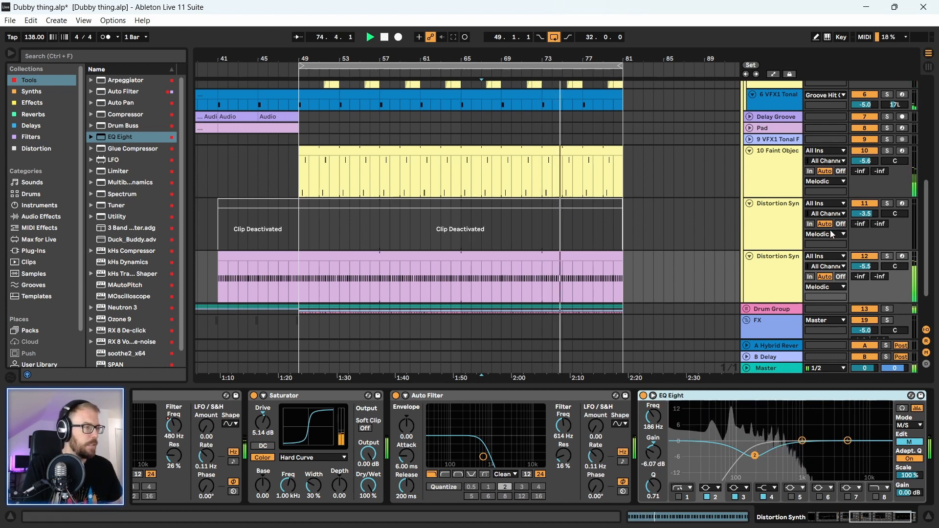
{"action": "left_click", "coordinate": [644, 396]}
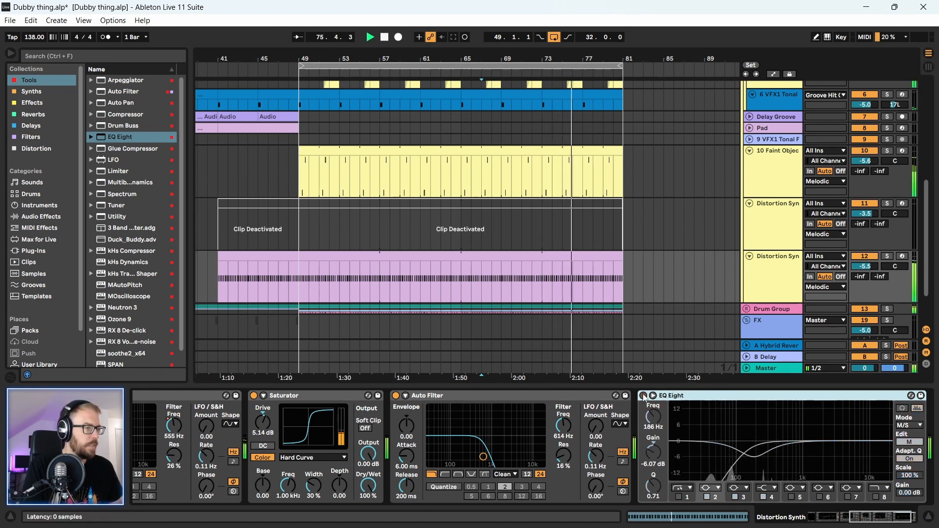
{"action": "left_click", "coordinate": [644, 395]}
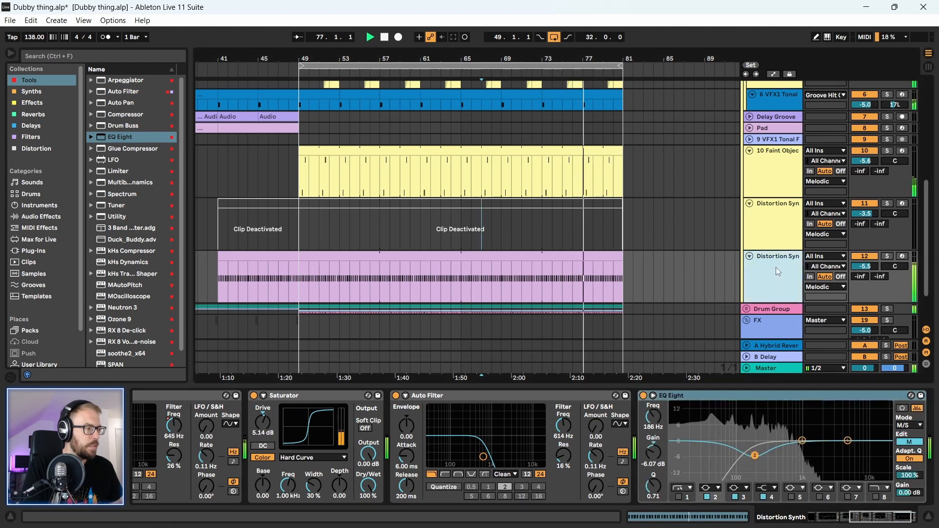
- Zoom out the arrangement, place the playback start at bar 41 on track 12, and stop playback
{"action": "double_click", "coordinate": [390, 58]}
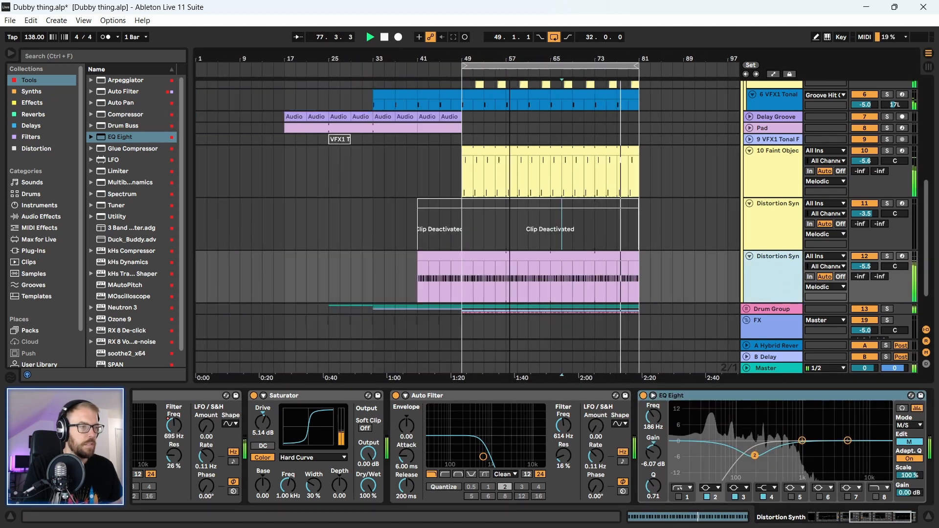
{"action": "left_click", "coordinate": [419, 238]}
{"action": "left_click", "coordinate": [413, 275]}
{"action": "key", "text": "space"}
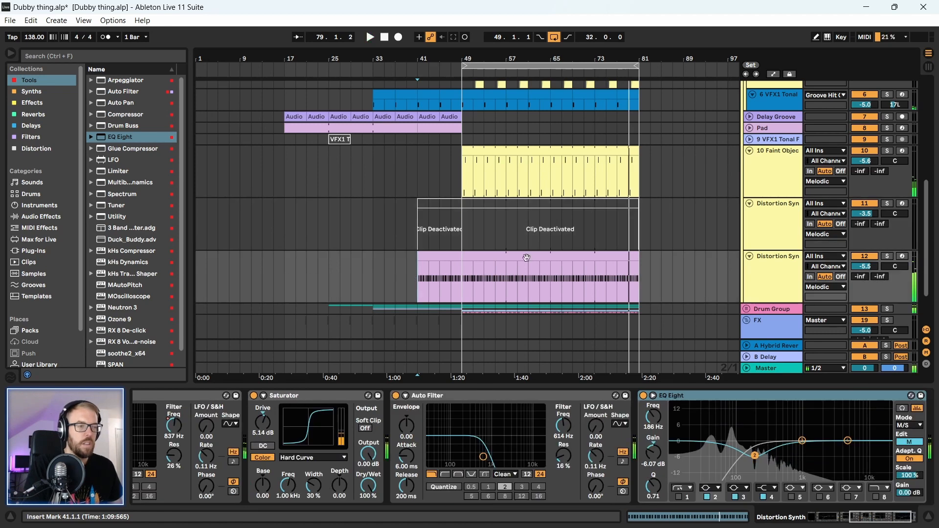
- Raise the Drive of the Drum Group's Drum Buss to 62% and play it back from bar 41
{"action": "scroll", "coordinate": [527, 255], "scroll_direction": "down", "scroll_amount": 2}
{"action": "left_click", "coordinate": [802, 260]}
{"action": "scroll", "coordinate": [753, 245], "scroll_direction": "down", "scroll_amount": 1}
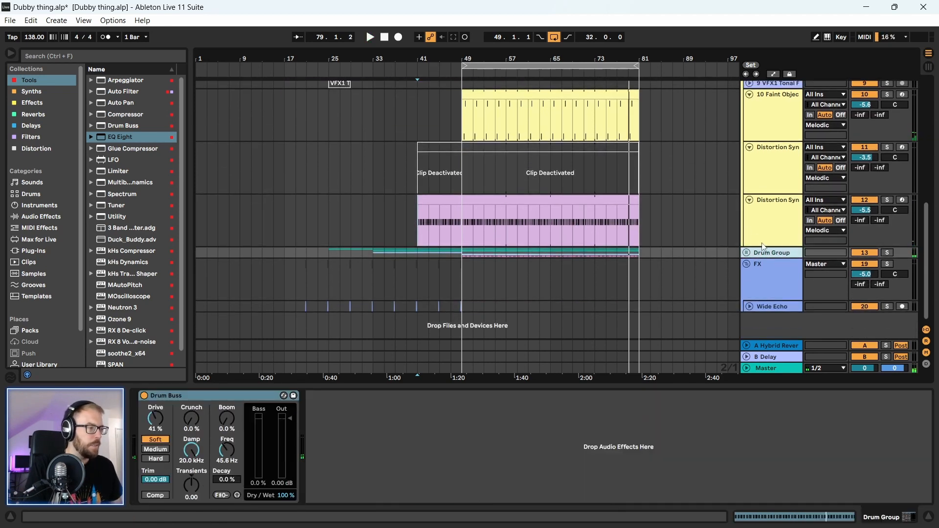
{"action": "left_click", "coordinate": [747, 252]}
{"action": "scroll", "coordinate": [776, 220], "scroll_direction": "down", "scroll_amount": 2}
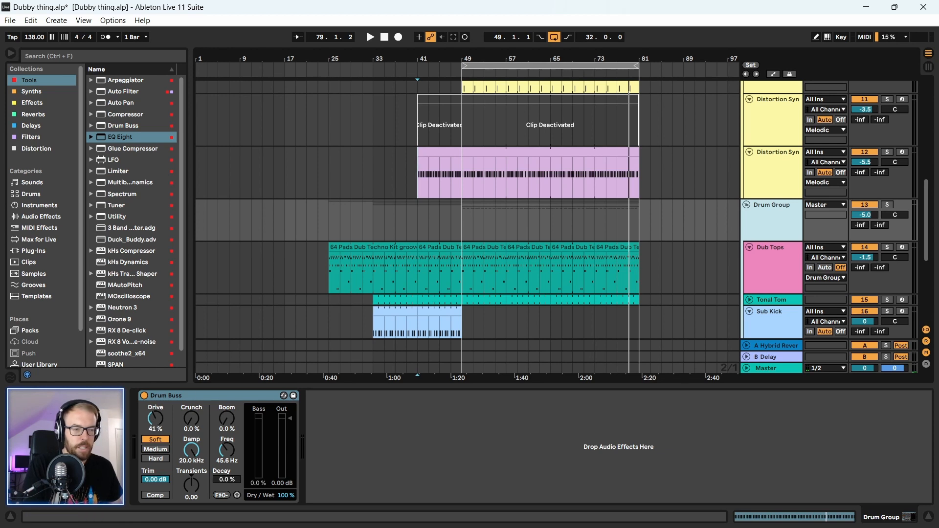
{"action": "mouse_move", "coordinate": [155, 418]}
{"action": "left_mouse_down"}
{"action": "mouse_move", "coordinate": [156, 399]}
{"action": "mouse_move", "coordinate": [155, 424]}
{"action": "left_mouse_up"}
{"action": "key", "text": "space"}
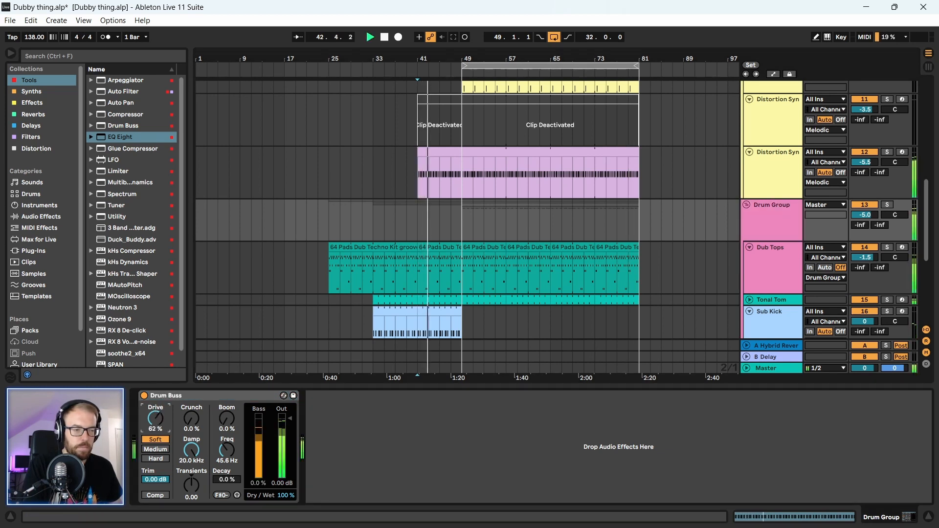
{"action": "key", "text": "space"}
- Set band 2 of track 12's EQ Eight to 272 Hz, -6.07 dB and Q 0.36 during playback, and turn the EQ off
{"action": "left_click", "coordinate": [777, 197]}
{"action": "scroll", "coordinate": [777, 232], "scroll_direction": "up", "scroll_amount": 2}
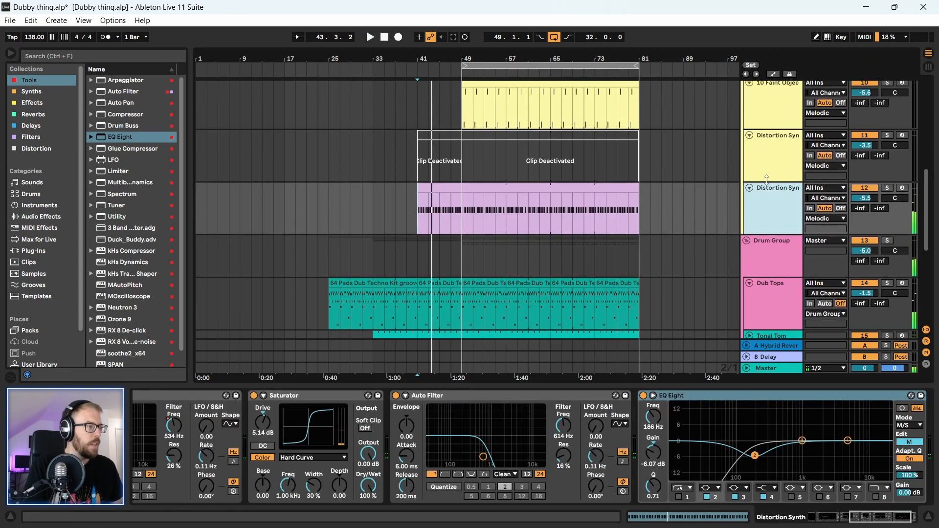
{"action": "left_click", "coordinate": [864, 516]}
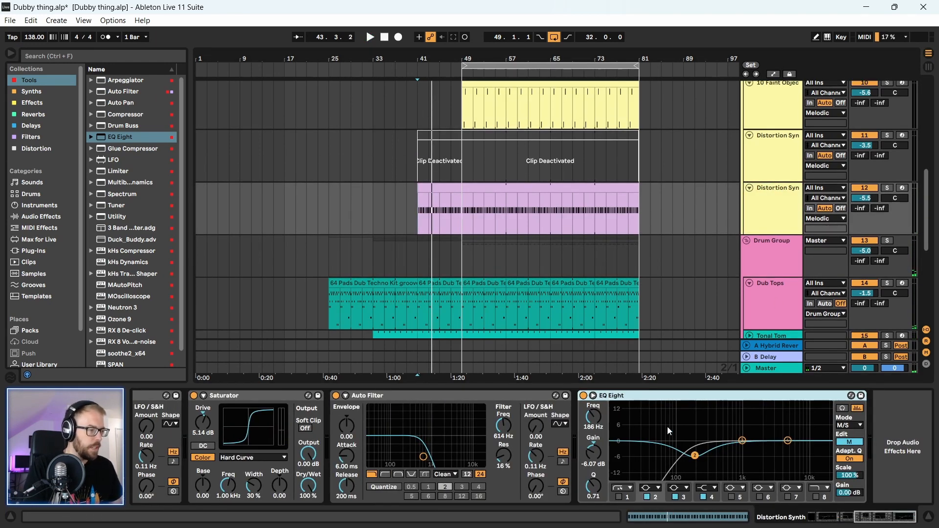
{"action": "key", "text": "space"}
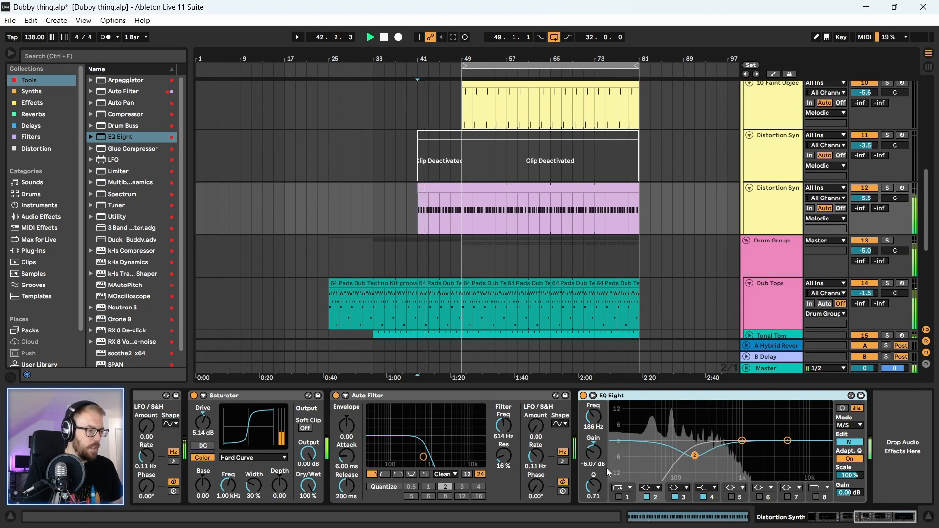
{"action": "left_click_drag", "start_coordinate": [594, 453], "coordinate": [588, 491]}
{"action": "left_click_drag", "start_coordinate": [695, 455], "coordinate": [677, 463]}
{"action": "left_click_drag", "start_coordinate": [686, 471], "coordinate": [704, 458]}
{"action": "left_click_drag", "start_coordinate": [597, 485], "coordinate": [597, 495]}
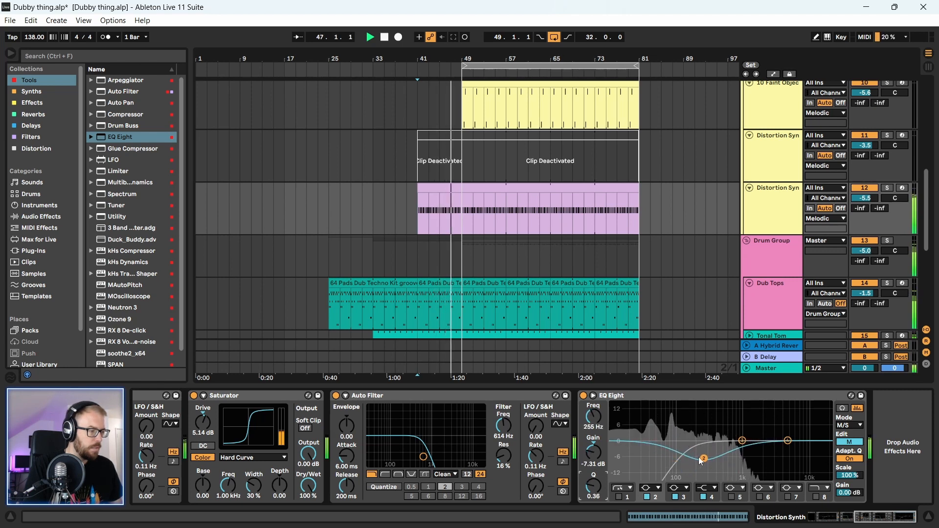
{"action": "mouse_move", "coordinate": [700, 461]}
{"action": "left_mouse_down"}
{"action": "mouse_move", "coordinate": [675, 463]}
{"action": "mouse_move", "coordinate": [710, 455]}
{"action": "left_mouse_up"}
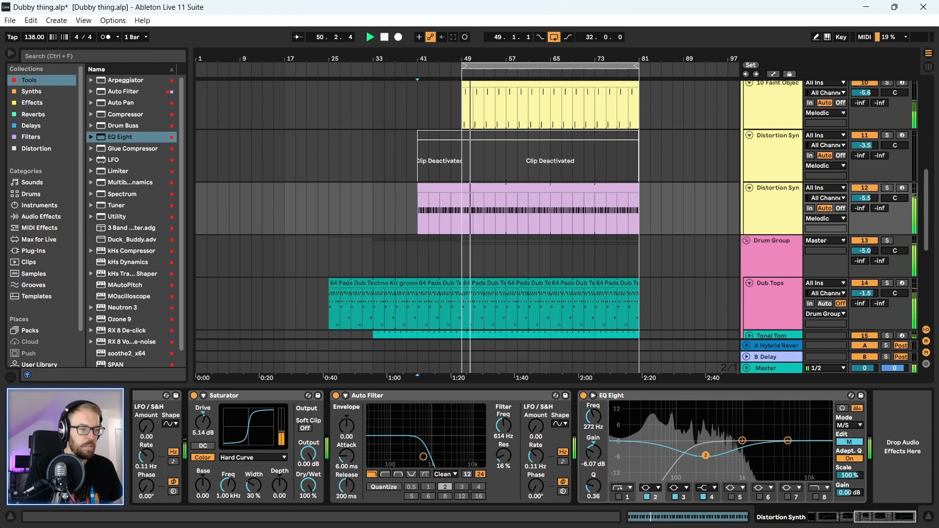
{"action": "left_click", "coordinate": [585, 397]}
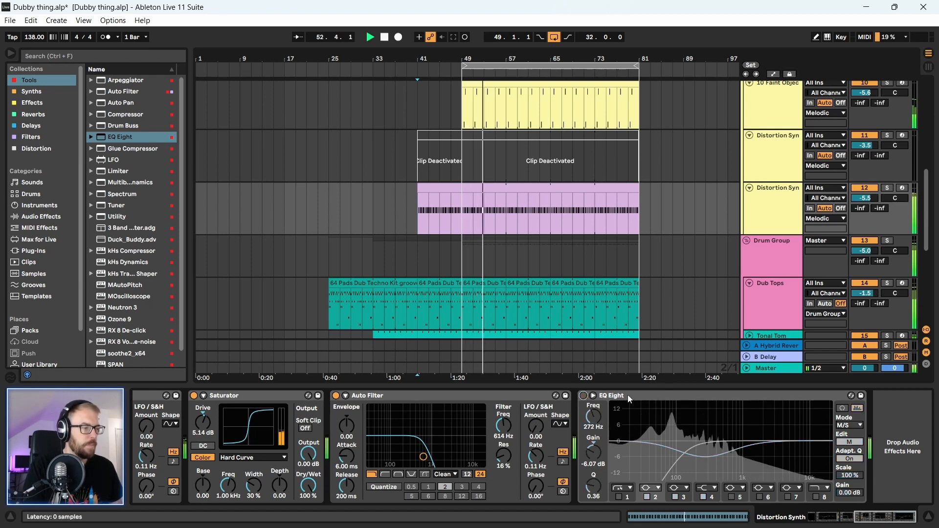
{"action": "key", "text": "space"}
- Move track 12 out of the Melodic group, directly above the Drum Group
{"action": "left_click", "coordinate": [784, 251]}
{"action": "scroll", "coordinate": [760, 252], "scroll_direction": "up", "scroll_amount": 1}
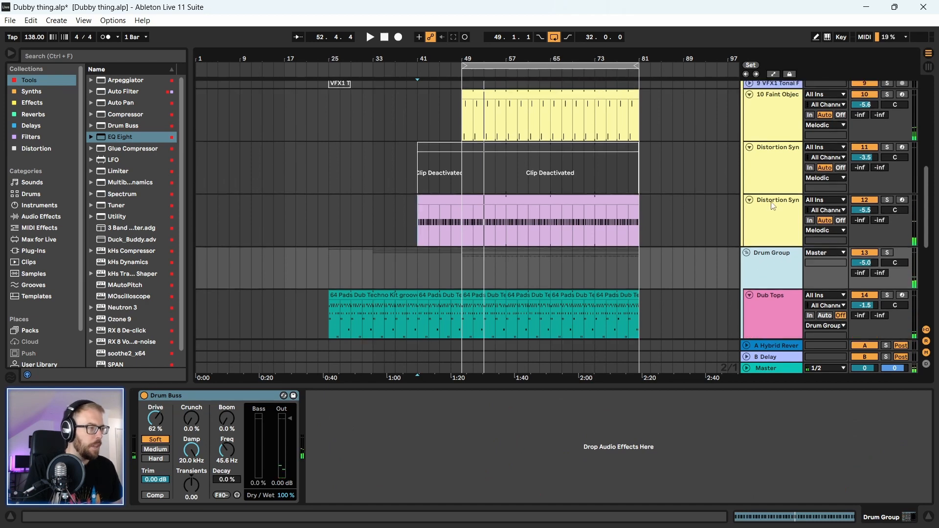
{"action": "left_click_drag", "start_coordinate": [777, 204], "coordinate": [779, 264]}
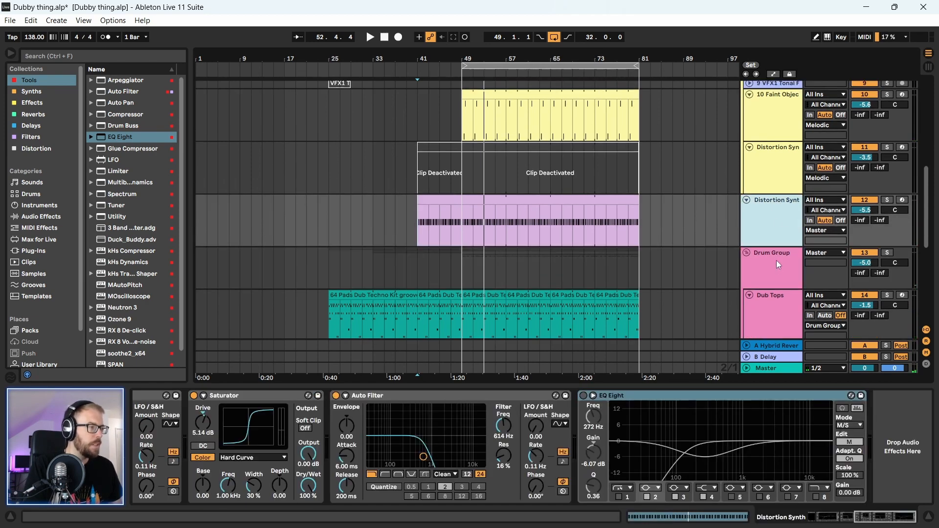
- Add an EQ Eight to the Melodic group, set its low-cut frequency to 120 Hz, and play it back
{"action": "scroll", "coordinate": [773, 208], "scroll_direction": "up", "scroll_amount": 10}
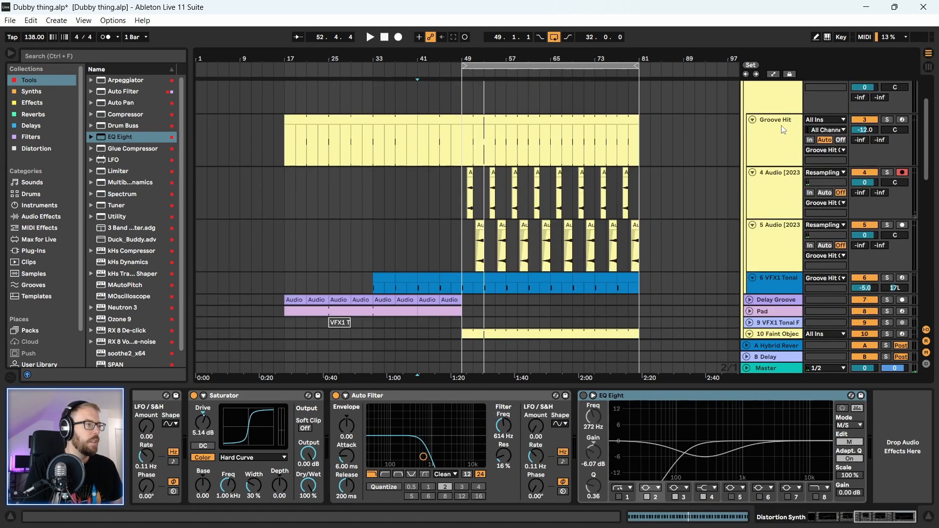
{"action": "left_click", "coordinate": [768, 98]}
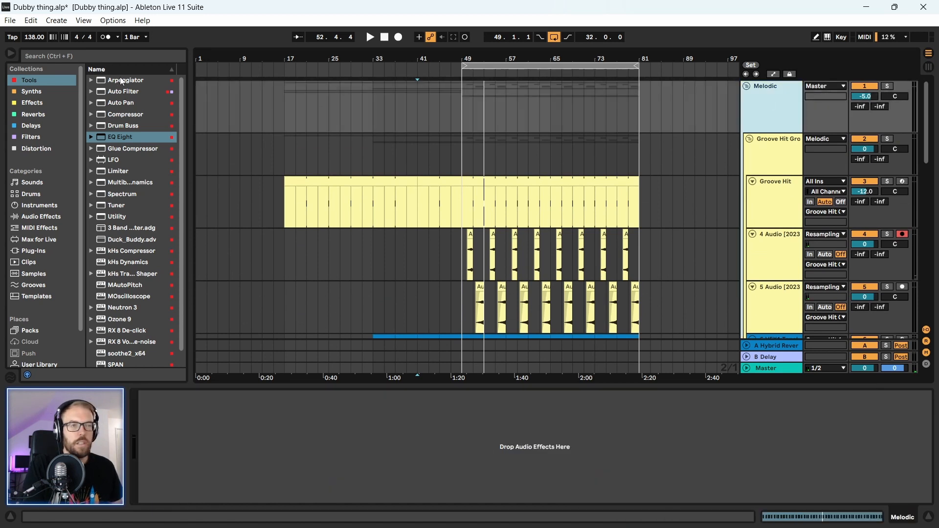
{"action": "left_click", "coordinate": [117, 92]}
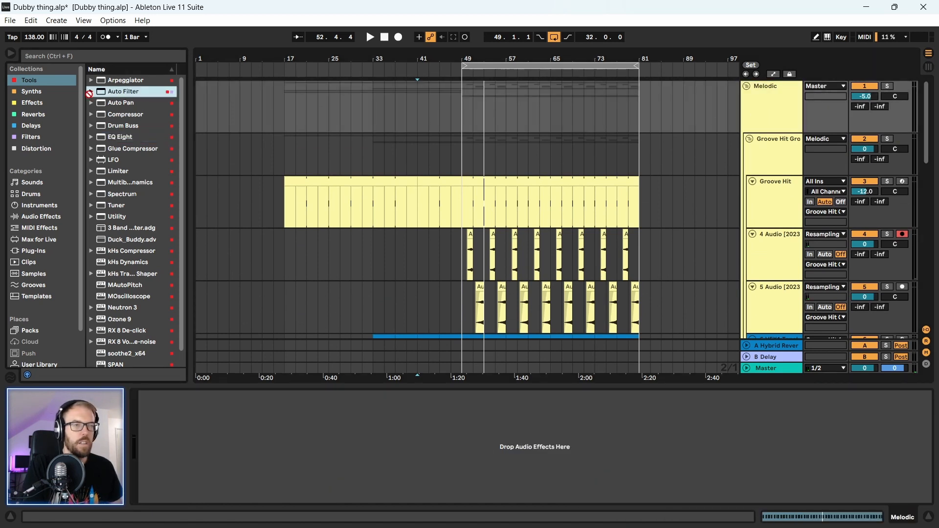
{"action": "left_click_drag", "start_coordinate": [156, 137], "coordinate": [160, 136]}
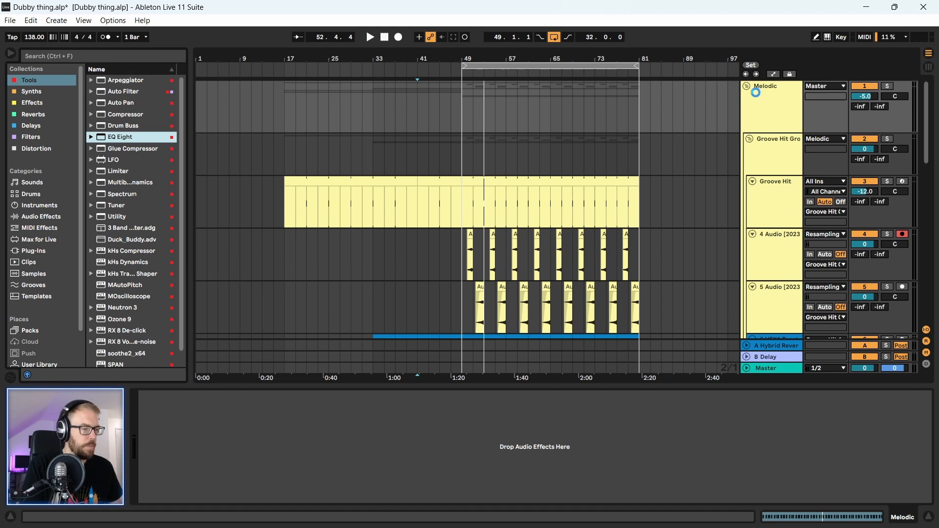
{"action": "left_click_drag", "start_coordinate": [158, 433], "coordinate": [157, 426]}
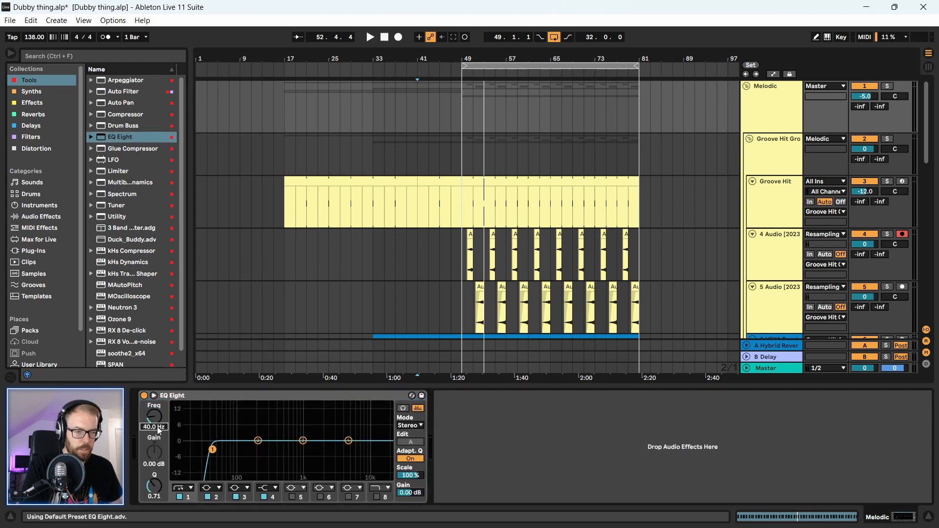
{"action": "key", "text": "space"}
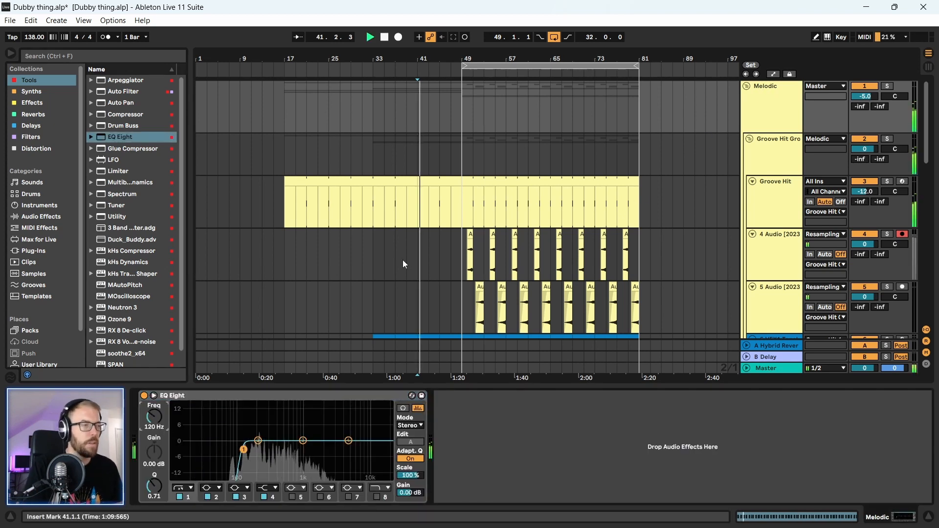
- Play the arrangement from bar 49 and show track 12's device chain
{"action": "left_click", "coordinate": [461, 233]}
{"action": "scroll", "coordinate": [650, 284], "scroll_direction": "down", "scroll_amount": 3}
{"action": "scroll", "coordinate": [651, 284], "scroll_direction": "down", "scroll_amount": 8}
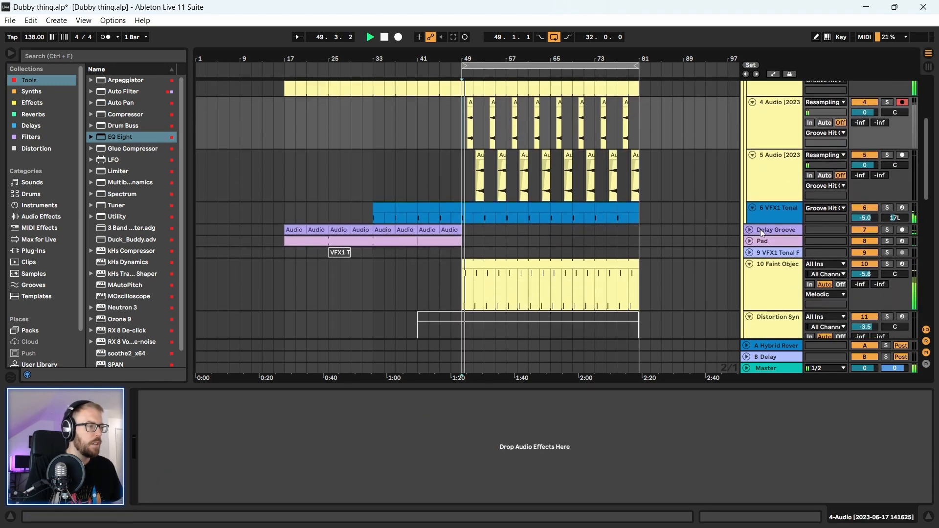
{"action": "scroll", "coordinate": [766, 292], "scroll_direction": "down", "scroll_amount": 3}
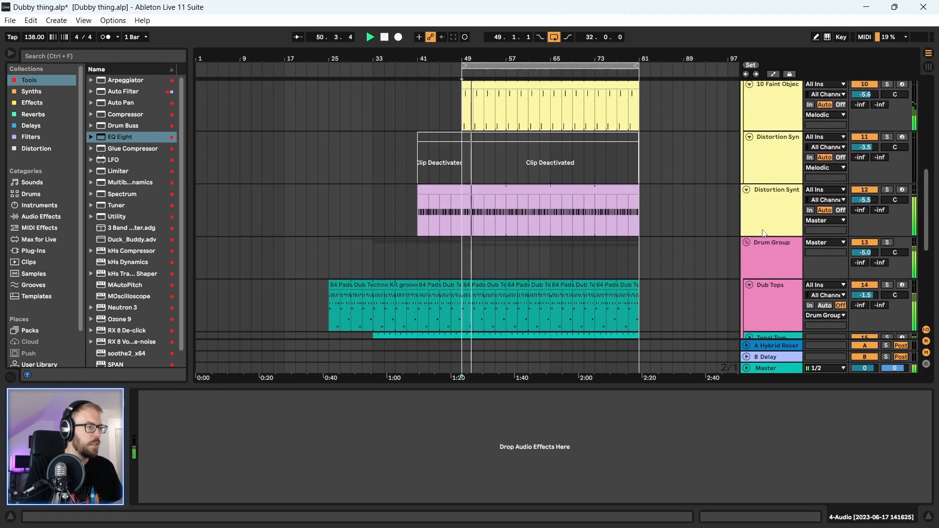
{"action": "left_click", "coordinate": [781, 196]}
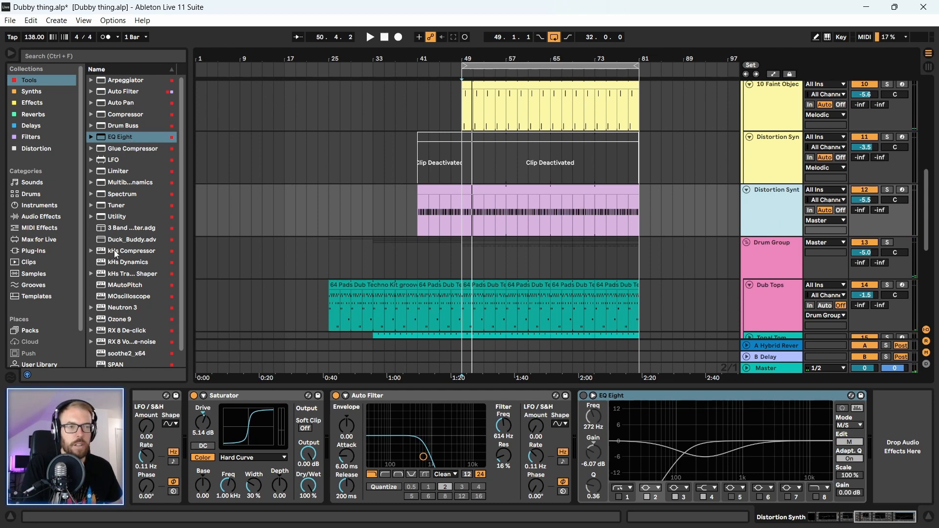
- Add a Compressor after the EQ Eight on the Melodic group
{"action": "left_click", "coordinate": [122, 117]}
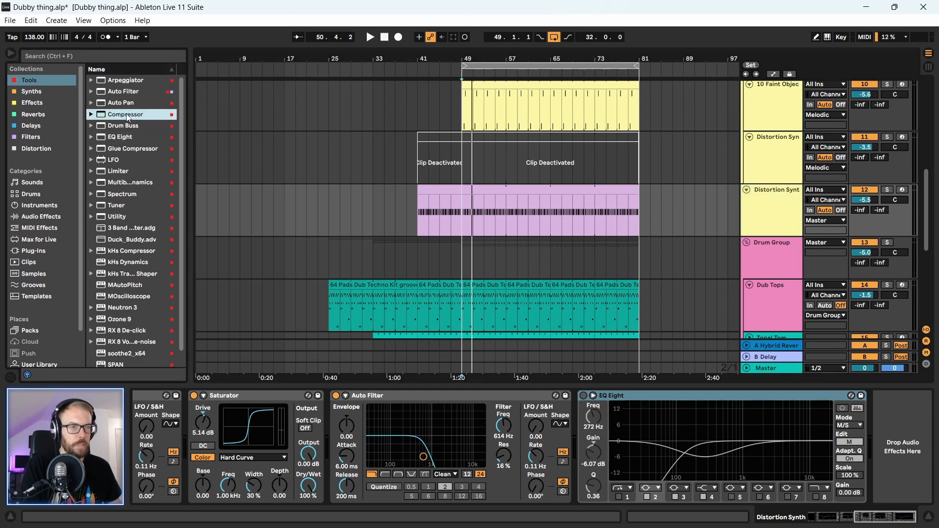
{"action": "scroll", "coordinate": [592, 176], "scroll_direction": "up", "scroll_amount": 10}
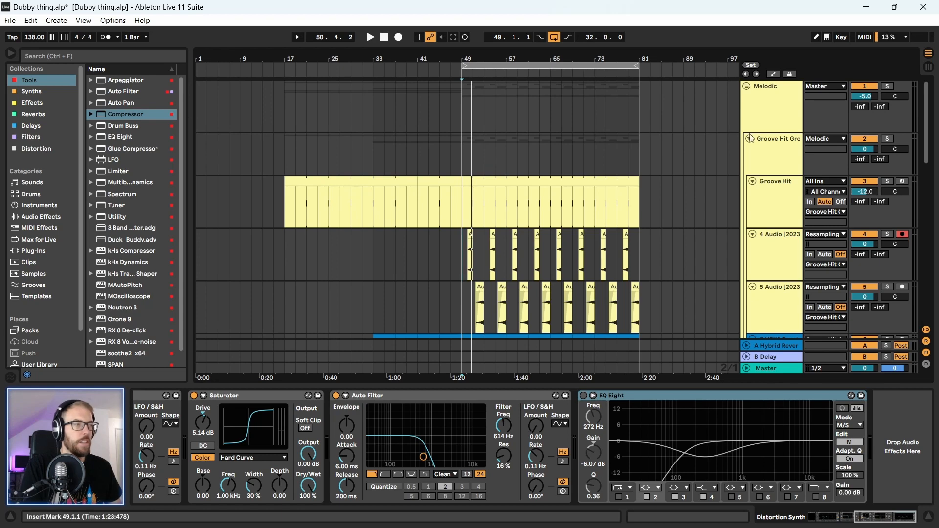
{"action": "left_click_drag", "start_coordinate": [120, 118], "coordinate": [788, 101]}
{"action": "scroll", "coordinate": [698, 131], "scroll_direction": "down", "scroll_amount": 3}
{"action": "scroll", "coordinate": [709, 186], "scroll_direction": "up", "scroll_amount": 2}
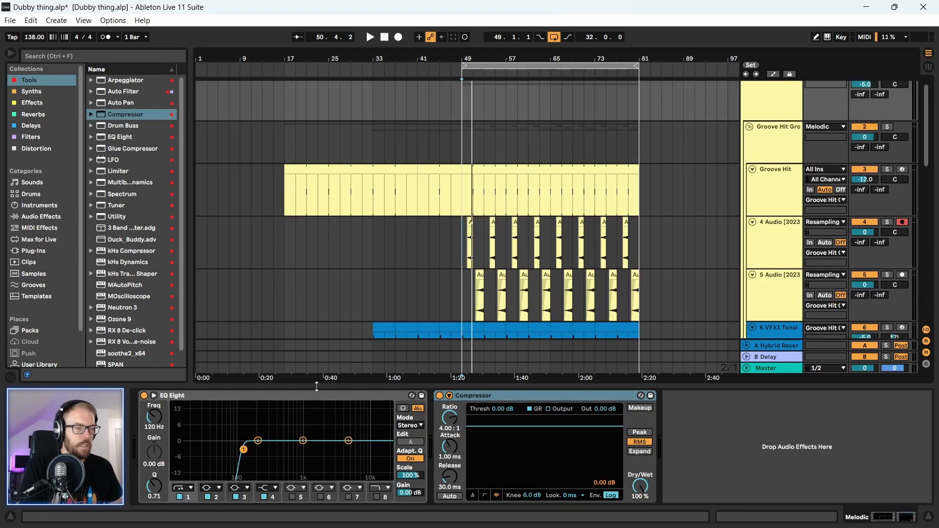
- Rename track 17 in the Drum Group as KICK
{"action": "scroll", "coordinate": [725, 251], "scroll_direction": "down", "scroll_amount": 5}
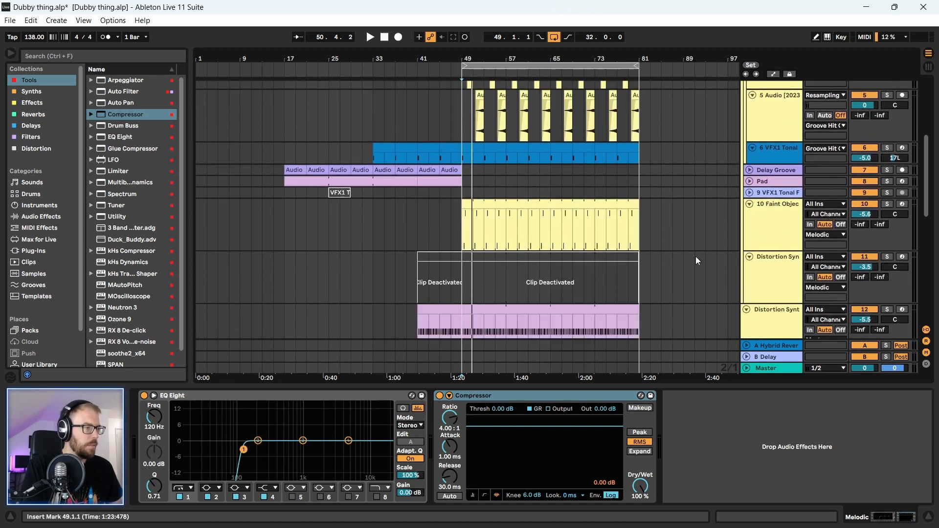
{"action": "scroll", "coordinate": [689, 247], "scroll_direction": "down", "scroll_amount": 4}
{"action": "scroll", "coordinate": [695, 238], "scroll_direction": "down", "scroll_amount": 6}
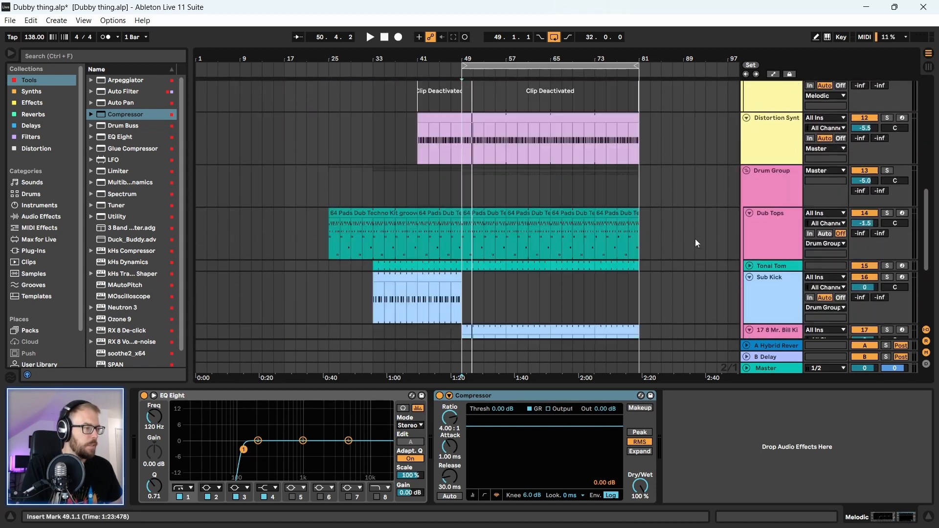
{"action": "left_click", "coordinate": [773, 221]}
{"action": "left_click", "coordinate": [772, 166]}
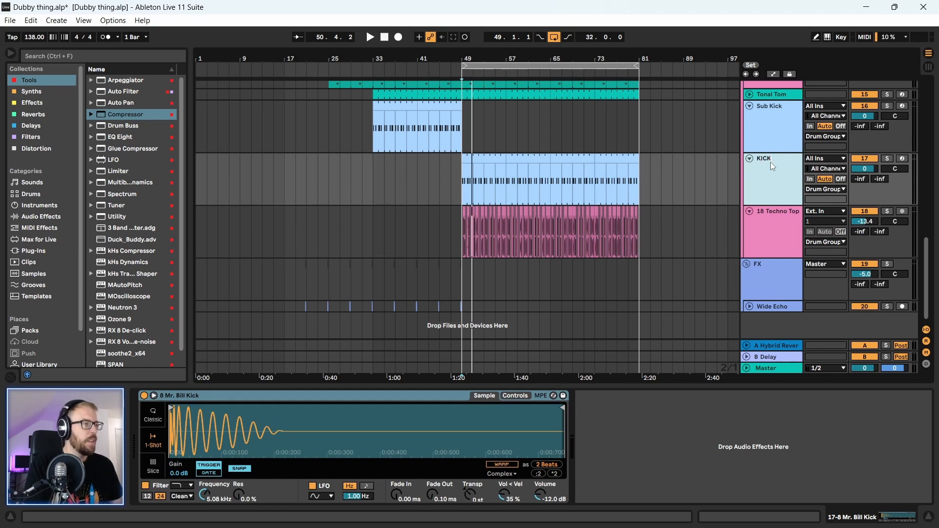
- Enable the sidechain of the Melodic group's Compressor with KICK as its input and play the loop
{"action": "scroll", "coordinate": [780, 183], "scroll_direction": "up", "scroll_amount": 2}
{"action": "left_click_drag", "start_coordinate": [931, 224], "coordinate": [929, 88]}
{"action": "left_click", "coordinate": [771, 96]}
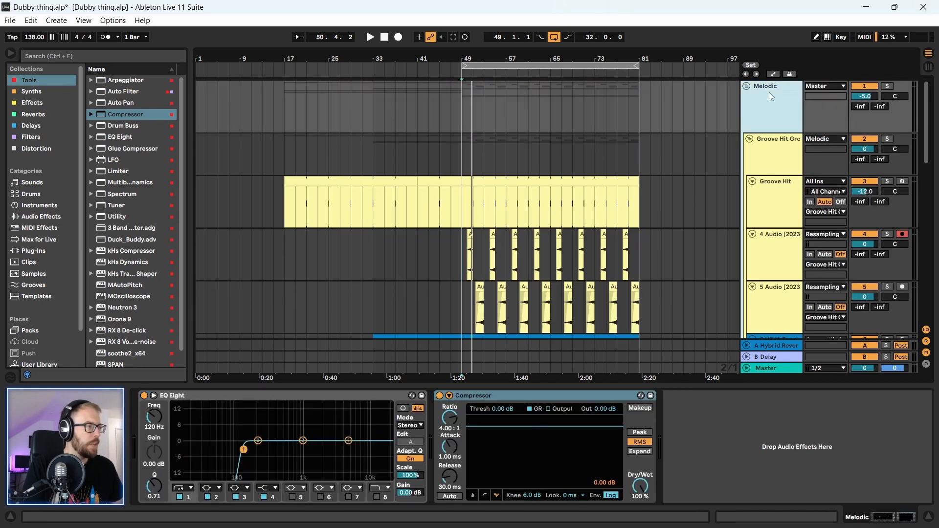
{"action": "left_click", "coordinate": [465, 408]}
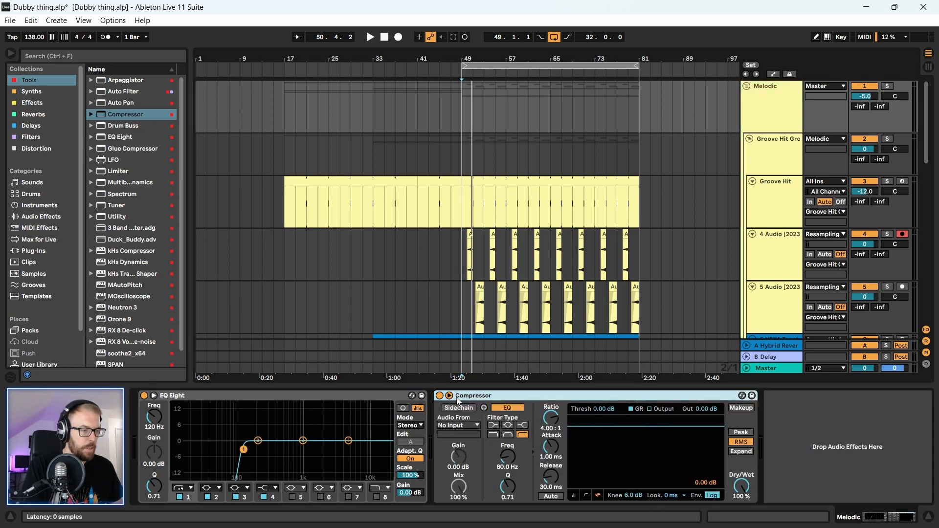
{"action": "left_click", "coordinate": [459, 425]}
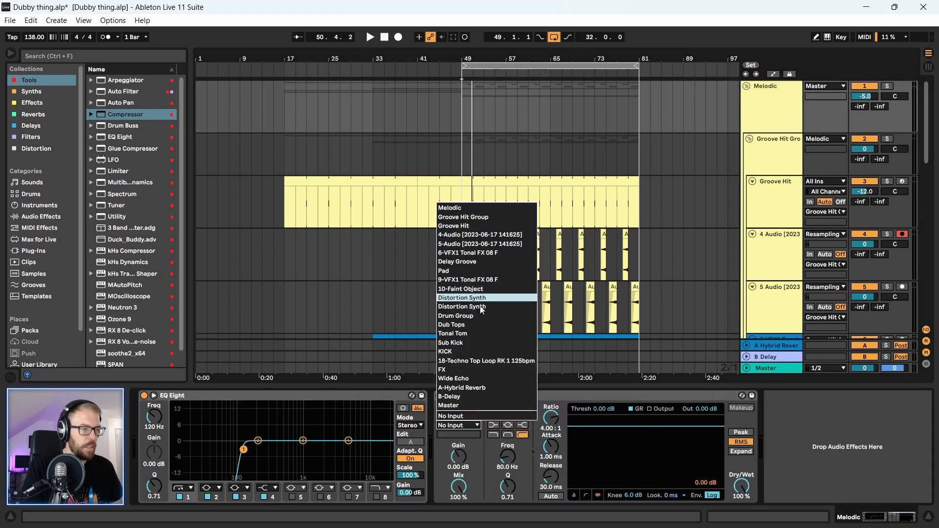
{"action": "left_click", "coordinate": [470, 352]}
{"action": "key", "text": "space"}
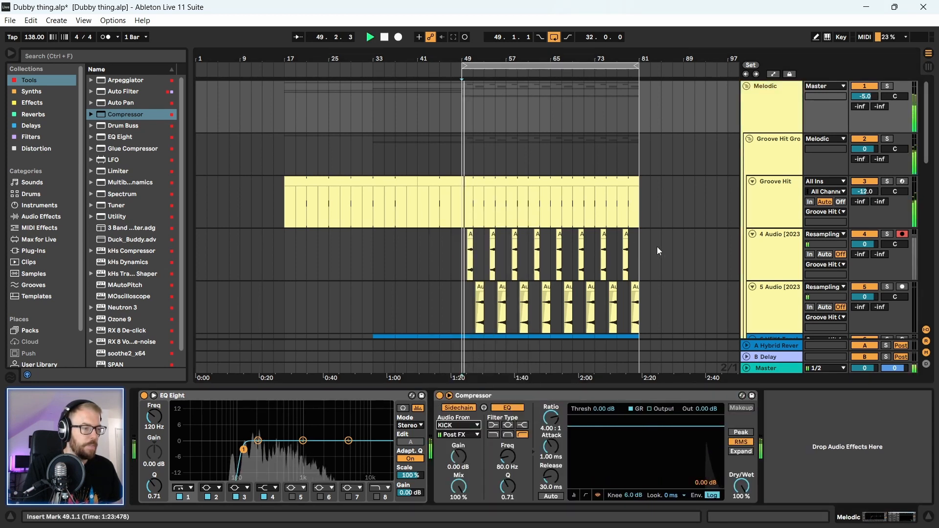
- Set the Melodic group's Compressor to a ratio of 8.40:1, knee 0.0 dB and threshold -16.4 dB during playback
{"action": "left_click", "coordinate": [587, 497]}
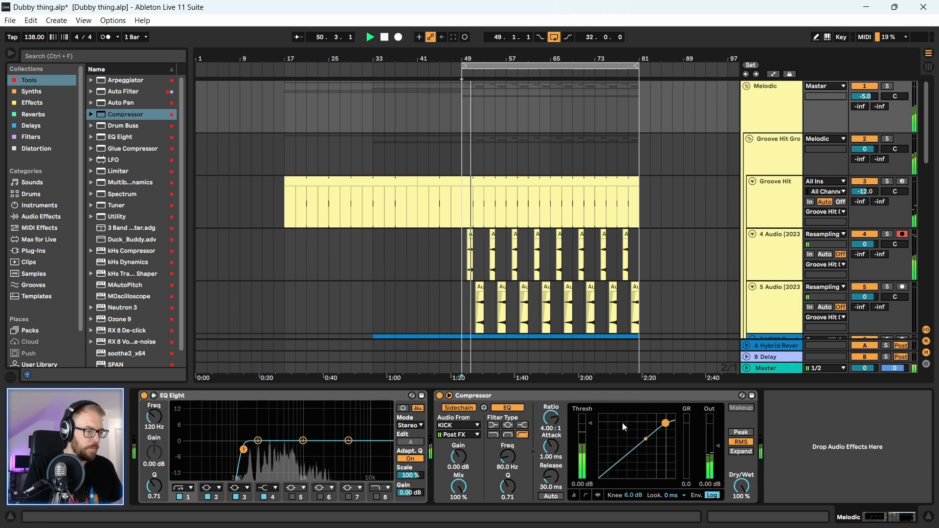
{"action": "left_click_drag", "start_coordinate": [555, 421], "coordinate": [589, 437]}
{"action": "left_click_drag", "start_coordinate": [632, 495], "coordinate": [633, 511]}
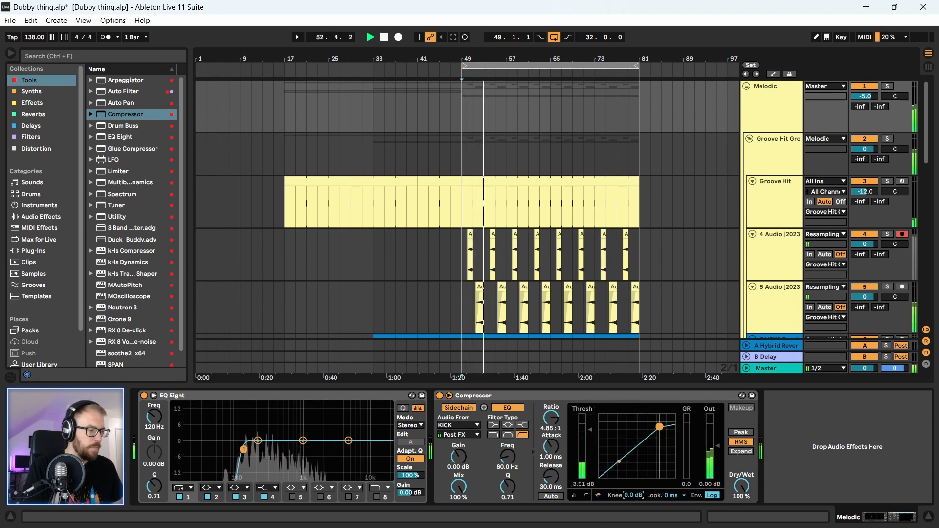
{"action": "left_click_drag", "start_coordinate": [590, 430], "coordinate": [589, 449]}
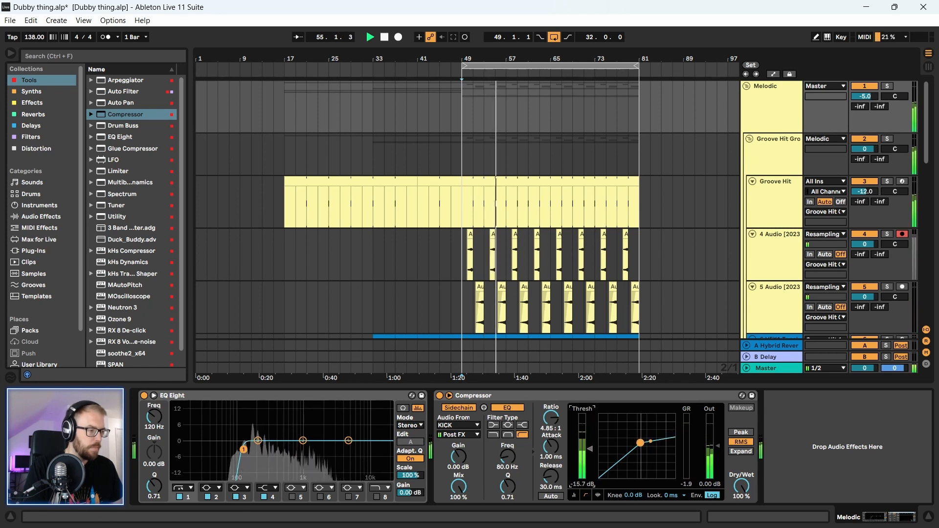
{"action": "left_click_drag", "start_coordinate": [552, 420], "coordinate": [553, 411]}
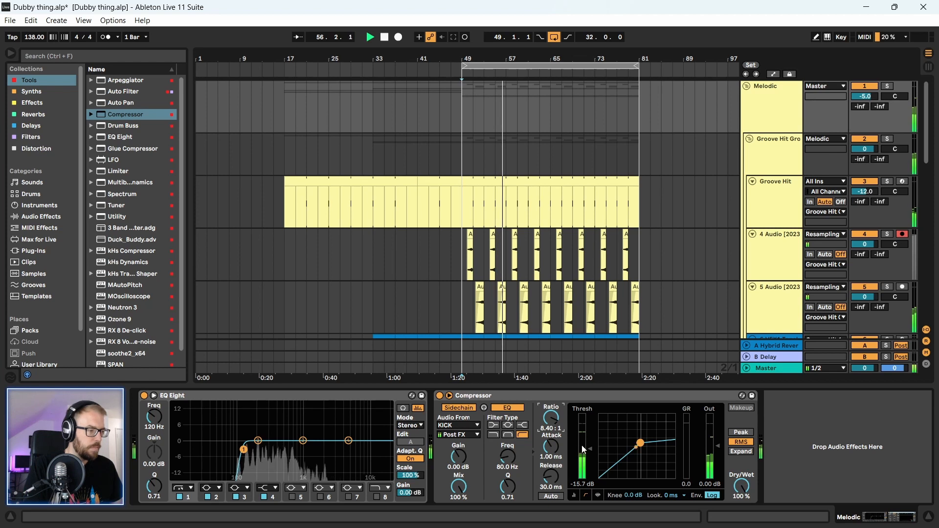
{"action": "left_click_drag", "start_coordinate": [582, 445], "coordinate": [582, 448]}
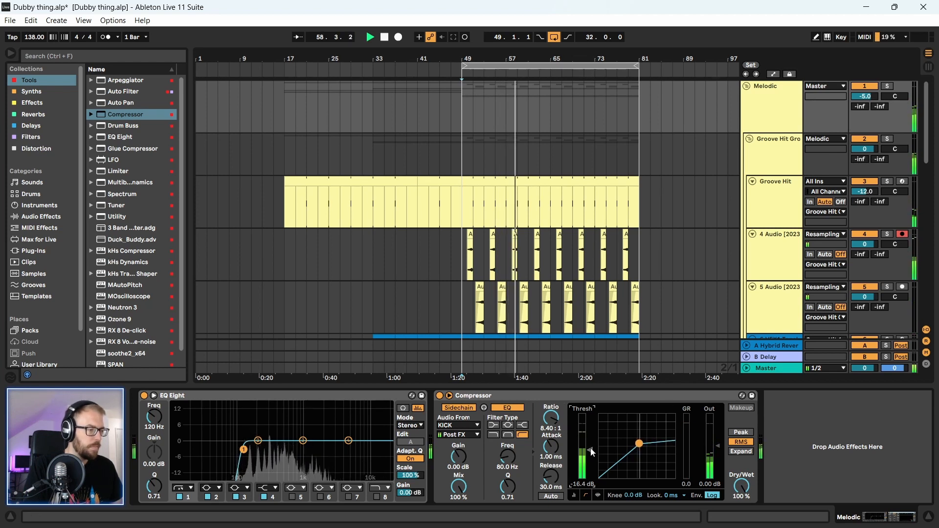
{"action": "key", "text": "space"}
- Rename track 12, the Distortion Synth outside the Melodic group, as BASS and set its volume to -7.6 dB
{"action": "left_click", "coordinate": [773, 268]}
{"action": "scroll", "coordinate": [773, 269], "scroll_direction": "down", "scroll_amount": 5}
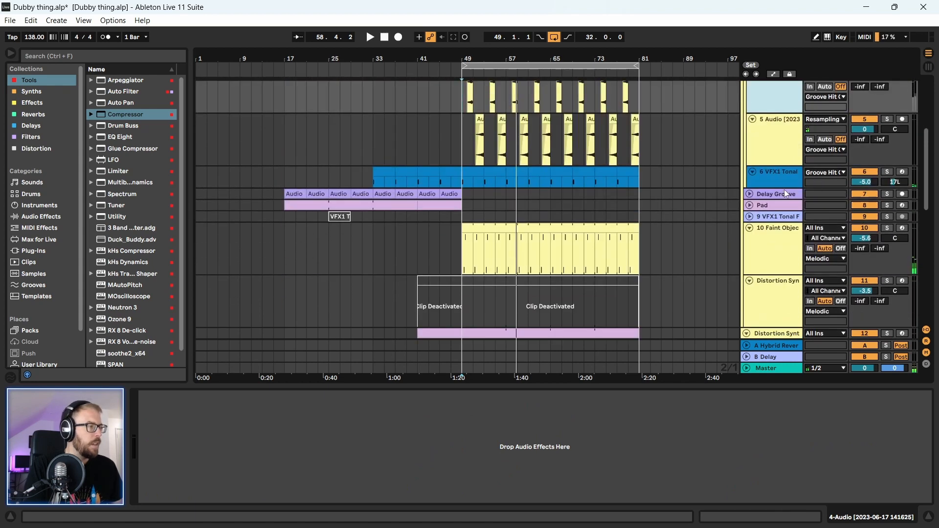
{"action": "left_click", "coordinate": [785, 194]}
{"action": "scroll", "coordinate": [775, 259], "scroll_direction": "down", "scroll_amount": 4}
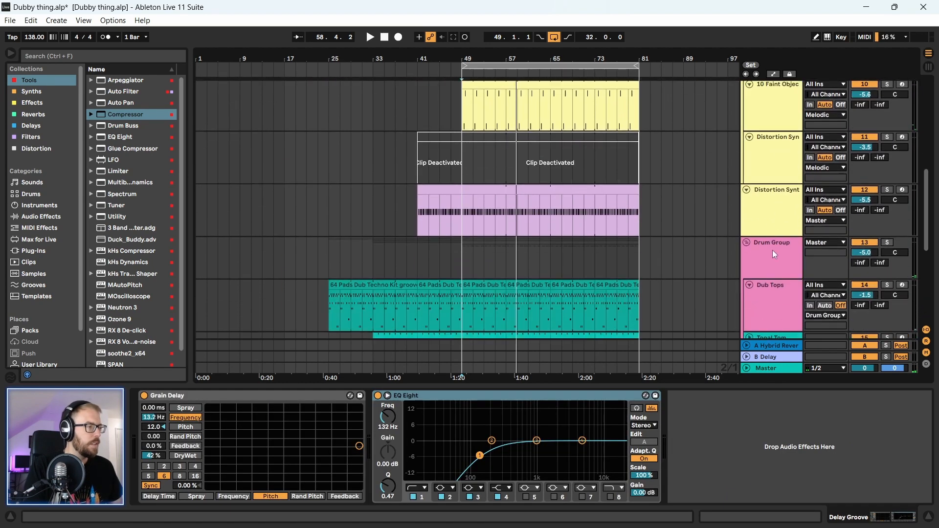
{"action": "left_click", "coordinate": [860, 200]}
{"action": "scroll", "coordinate": [738, 281], "scroll_direction": "down", "scroll_amount": 2}
{"action": "scroll", "coordinate": [759, 272], "scroll_direction": "up", "scroll_amount": 2}
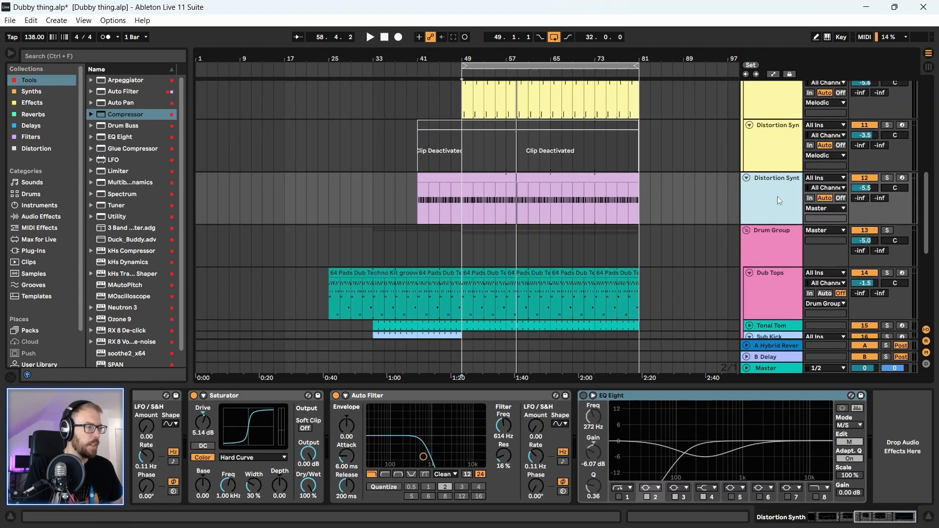
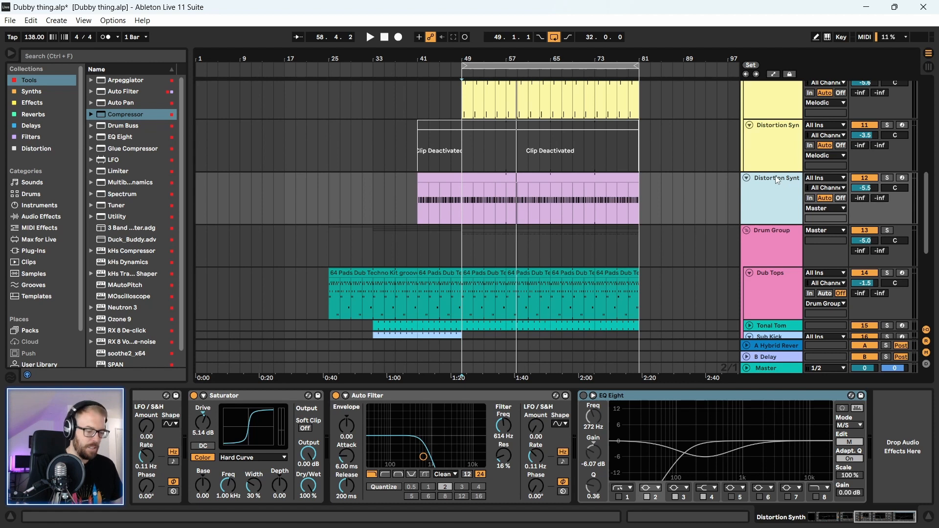
{"action": "key", "text": "Return"}
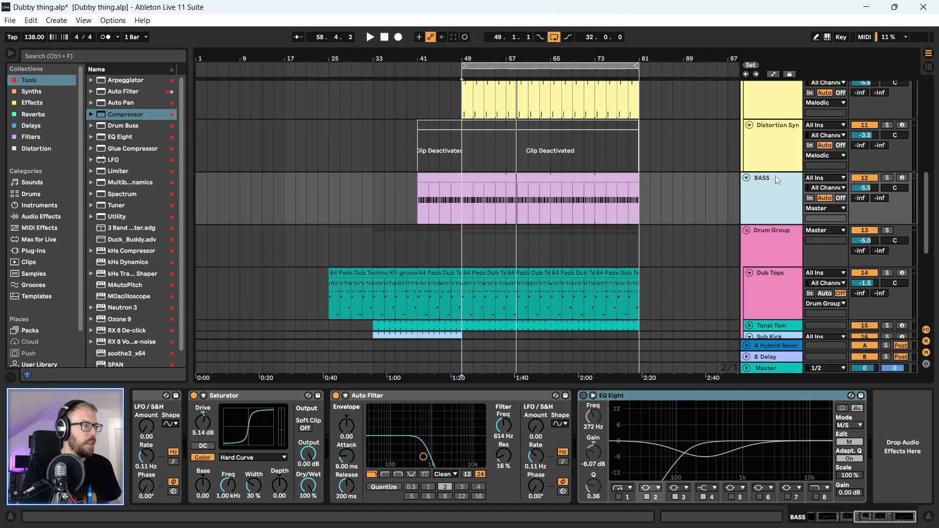
{"action": "left_click", "coordinate": [865, 188]}
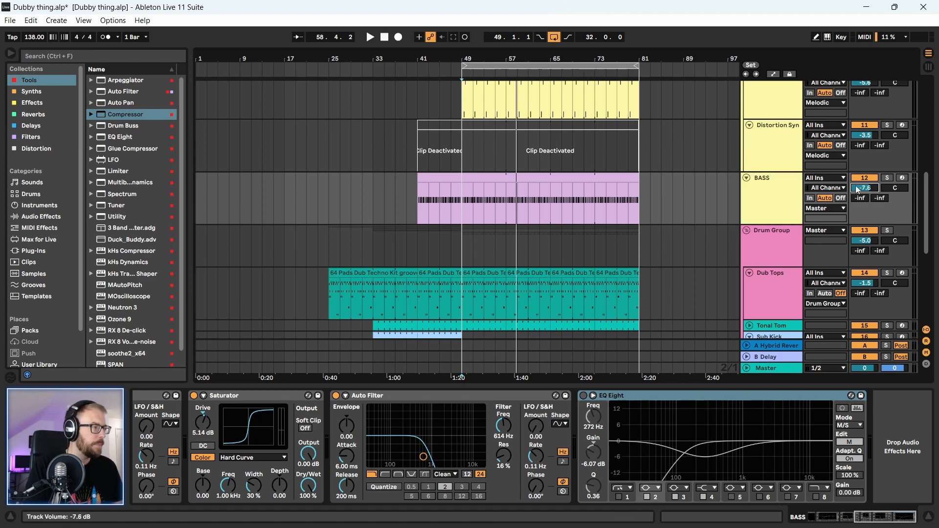
- Group the BASS track by itself and copy the Melodic group's sidechained Compressor onto the new group
{"action": "left_click", "coordinate": [770, 187]}
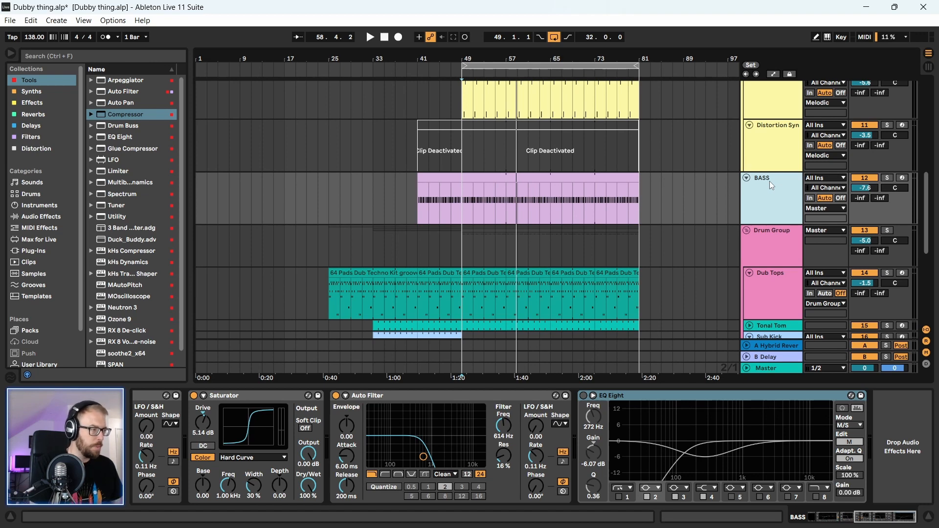
{"action": "key", "text": "ctrl+g"}
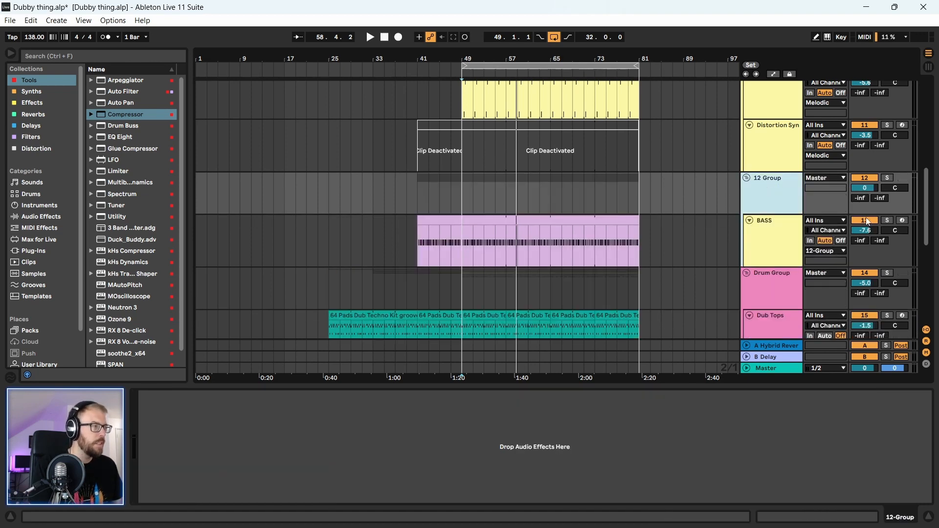
{"action": "left_click_drag", "start_coordinate": [928, 183], "coordinate": [926, 93]}
{"action": "left_click", "coordinate": [786, 91]}
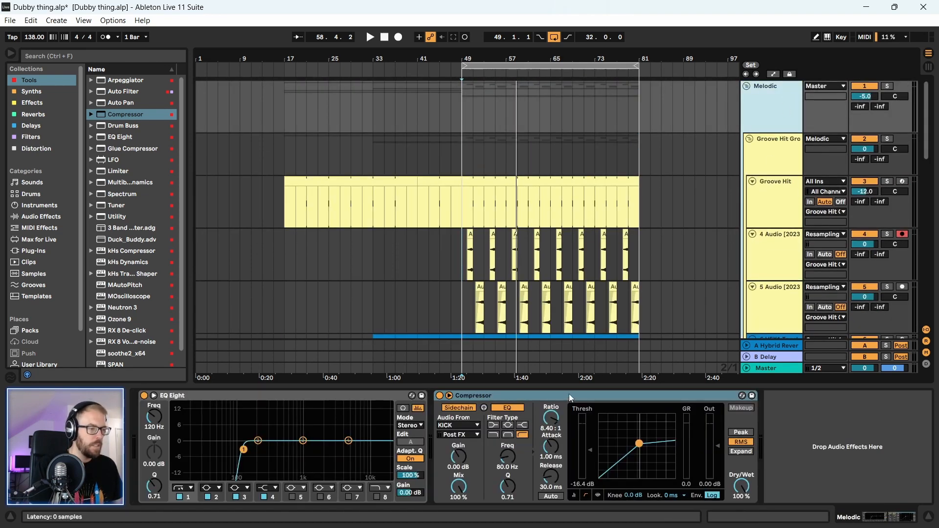
{"action": "scroll", "coordinate": [791, 271], "scroll_direction": "down", "scroll_amount": 10}
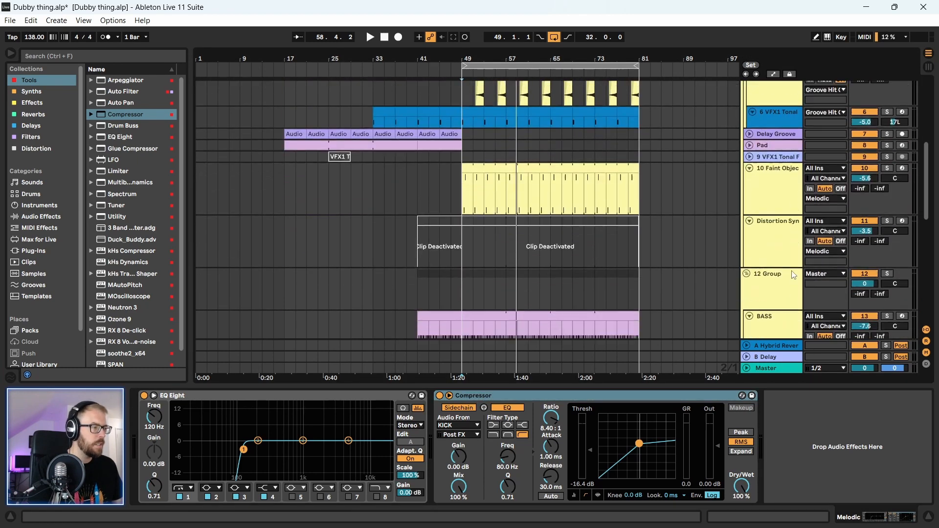
{"action": "scroll", "coordinate": [793, 276], "scroll_direction": "down", "scroll_amount": 5}
{"action": "left_click", "coordinate": [783, 152]}
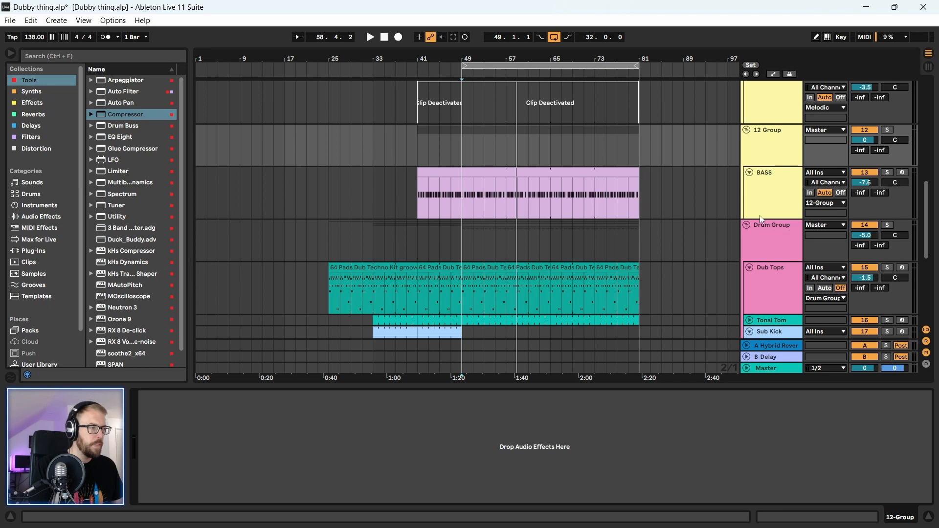
{"action": "key", "text": "Return"}
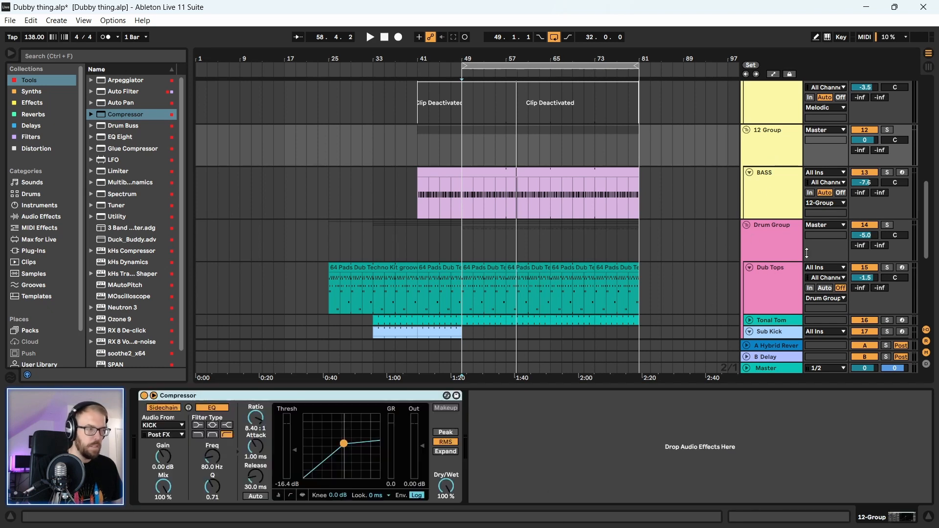
- Lower the threshold of the 12 Group's Compressor during playback and set the BASS track volume to -8.3 dB
{"action": "key", "text": "space"}
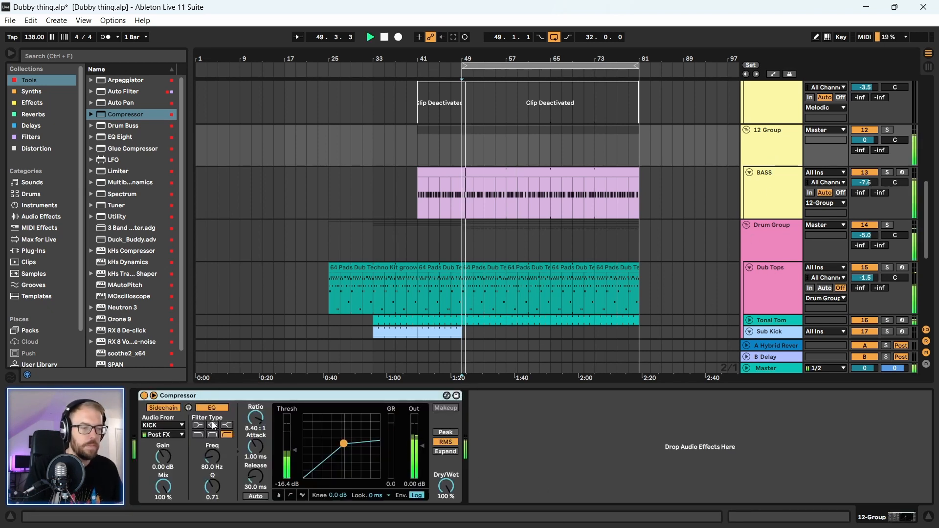
{"action": "left_click_drag", "start_coordinate": [297, 449], "coordinate": [298, 458]}
{"action": "left_click", "coordinate": [774, 192]}
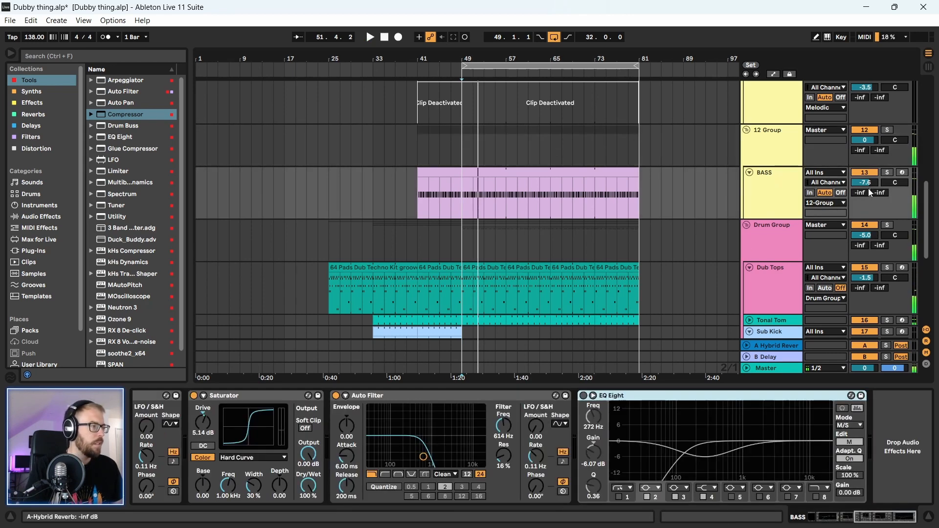
{"action": "key", "text": "space"}
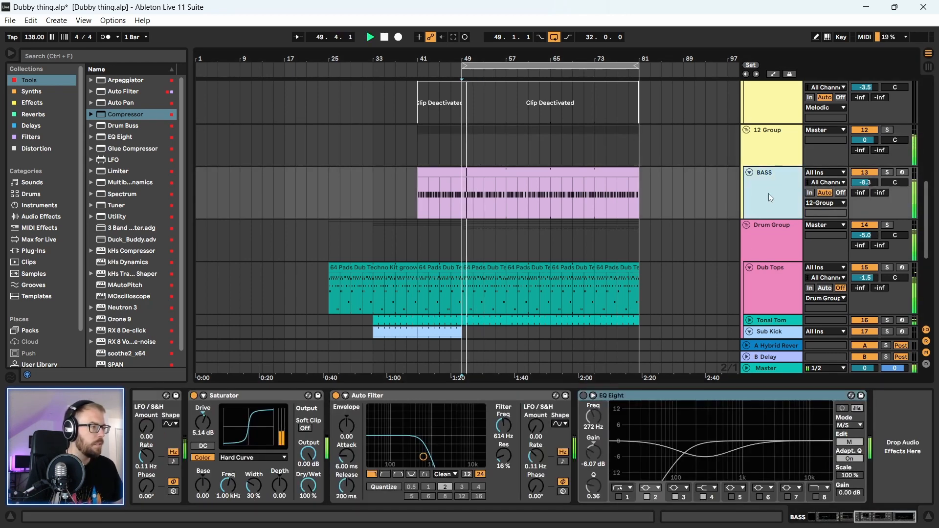
- Turn on the EQ Eight at the end of the BASS track's device chain while the loop plays
{"action": "left_click", "coordinate": [611, 397]}
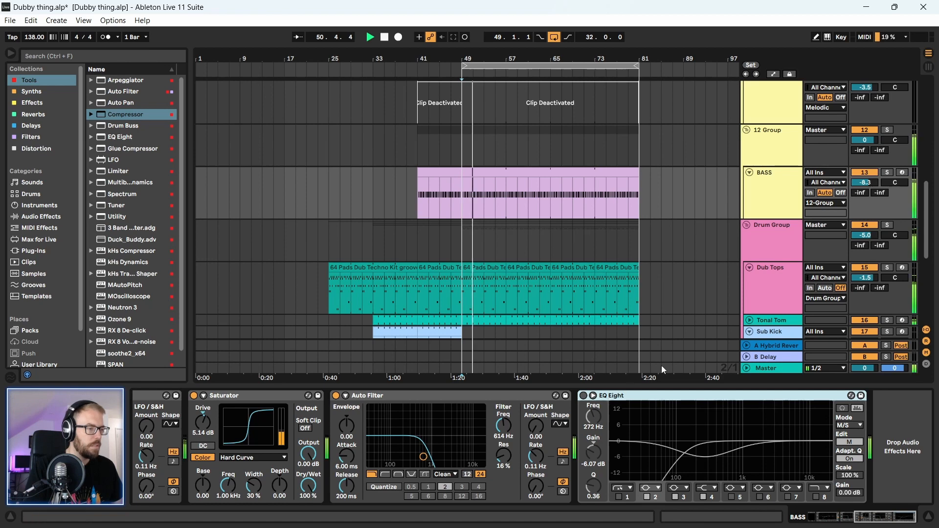
{"action": "left_click", "coordinate": [583, 395]}
{"action": "left_click", "coordinate": [781, 195]}
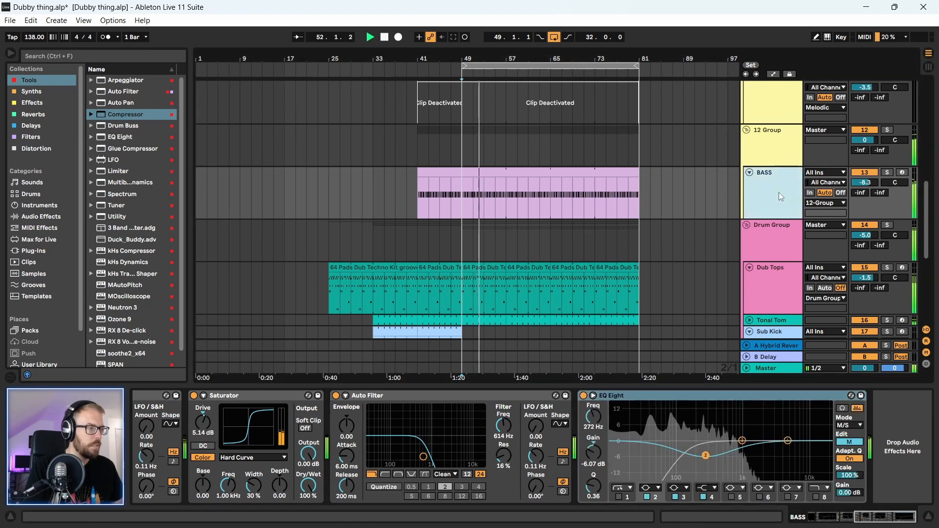
{"action": "left_click", "coordinate": [655, 396]}
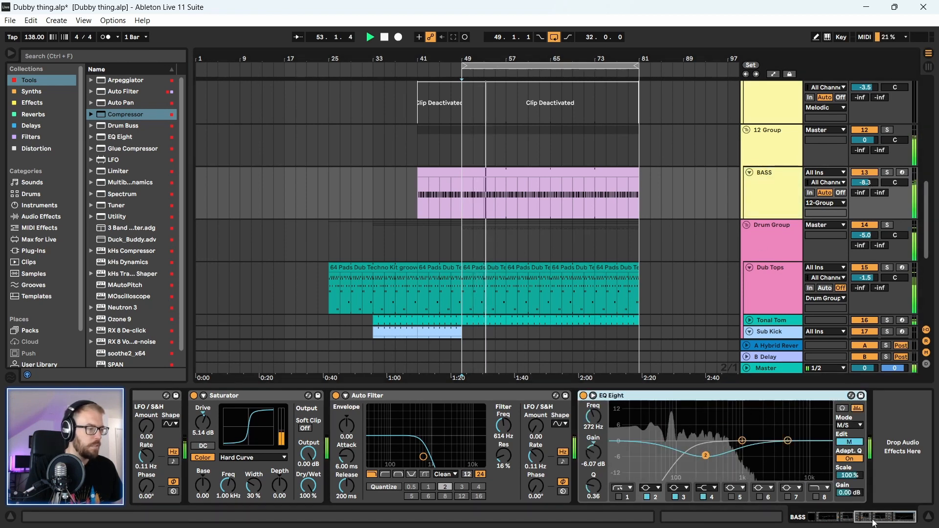
{"action": "mouse_move", "coordinate": [870, 518]}
{"action": "left_mouse_down"}
{"action": "mouse_move", "coordinate": [822, 519]}
{"action": "mouse_move", "coordinate": [873, 518]}
{"action": "left_mouse_up"}
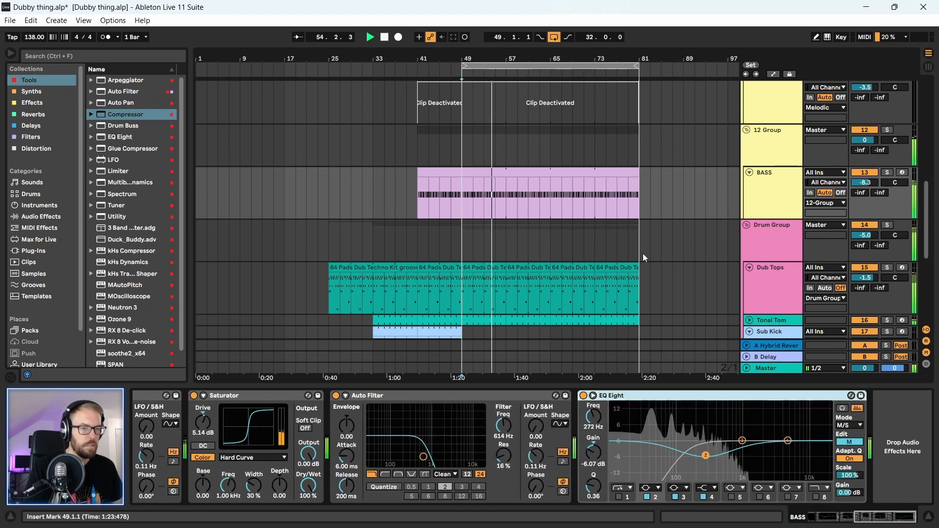
- Lower the BASS track volume to -10.8 dB while the loop plays
{"action": "scroll", "coordinate": [661, 250], "scroll_direction": "down", "scroll_amount": 5}
{"action": "left_click_drag", "start_coordinate": [595, 62], "coordinate": [543, 76]}
{"action": "scroll", "coordinate": [657, 228], "scroll_direction": "up", "scroll_amount": 2}
{"action": "left_click", "coordinate": [780, 124]}
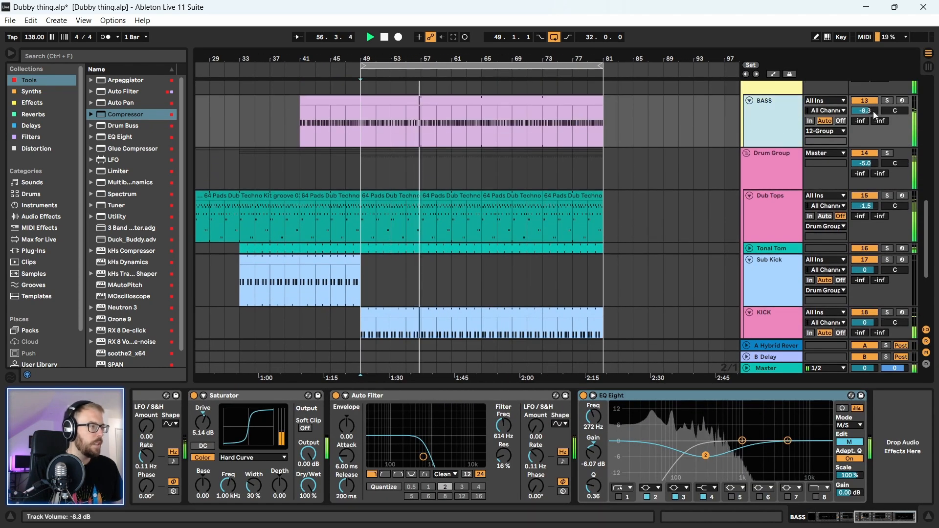
{"action": "scroll", "coordinate": [831, 147], "scroll_direction": "up", "scroll_amount": 2}
{"action": "left_click_drag", "start_coordinate": [864, 159], "coordinate": [873, 153]}
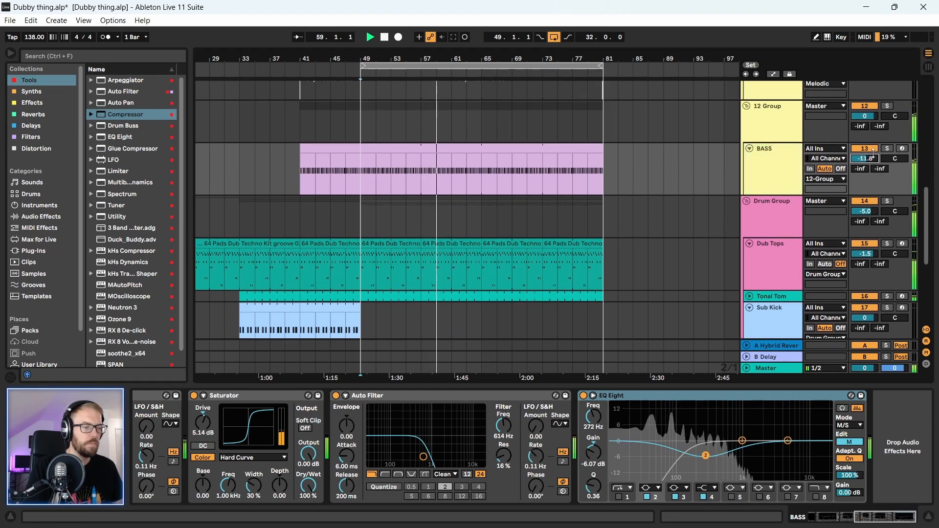
{"action": "key", "text": "Up"}
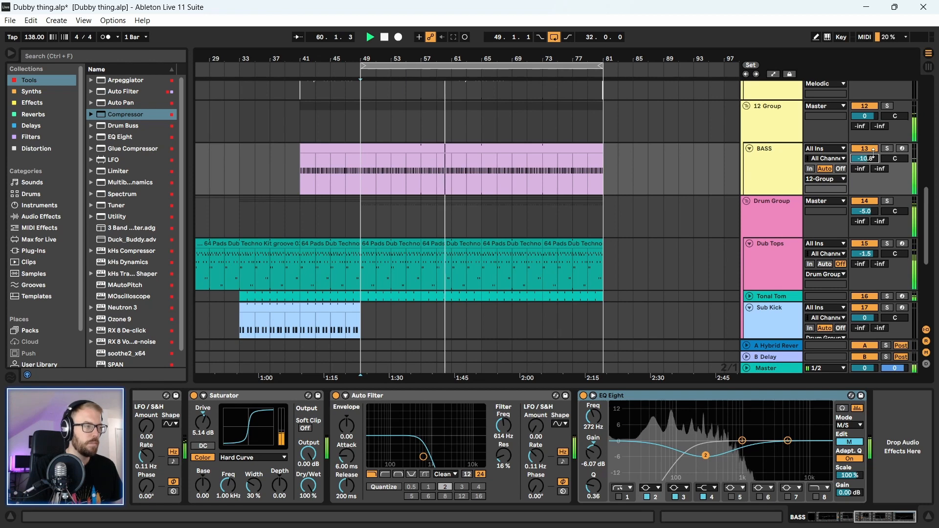
- Fold the Groove Hit, 4 Audio and 5 Audio tracks inside the Groove Hit Group
{"action": "scroll", "coordinate": [793, 192], "scroll_direction": "up", "scroll_amount": 10}
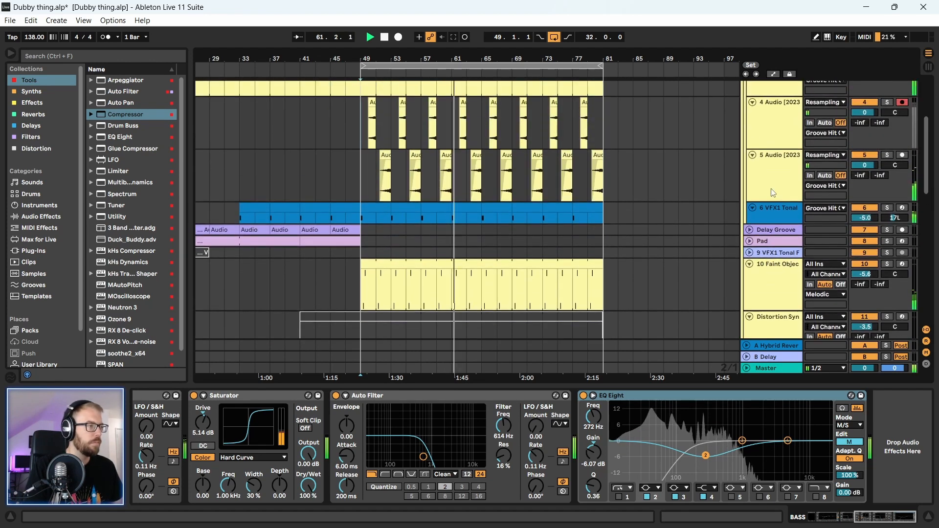
{"action": "left_click", "coordinate": [753, 169]}
{"action": "left_click", "coordinate": [753, 180]}
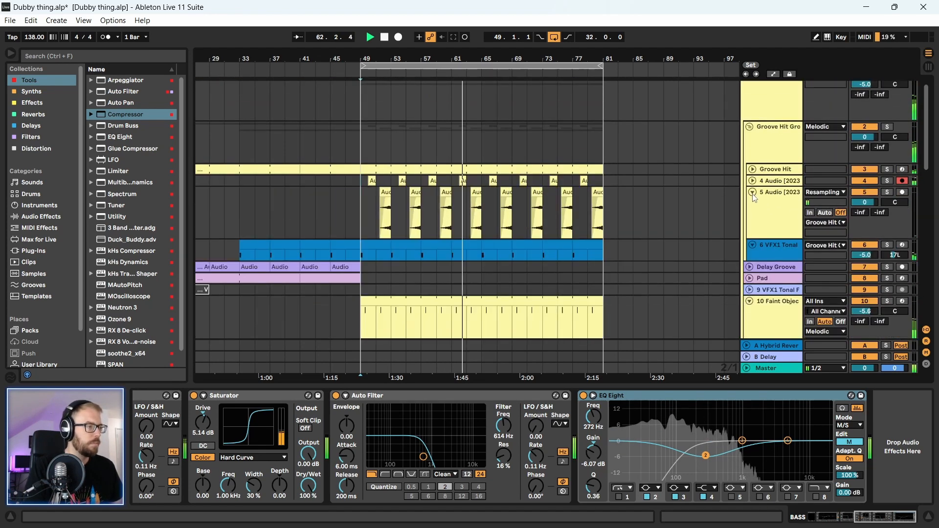
{"action": "left_click", "coordinate": [753, 191]}
- Raise the Utility gain on the Groove Hit Group to 4.00 dB
{"action": "left_click", "coordinate": [784, 140]}
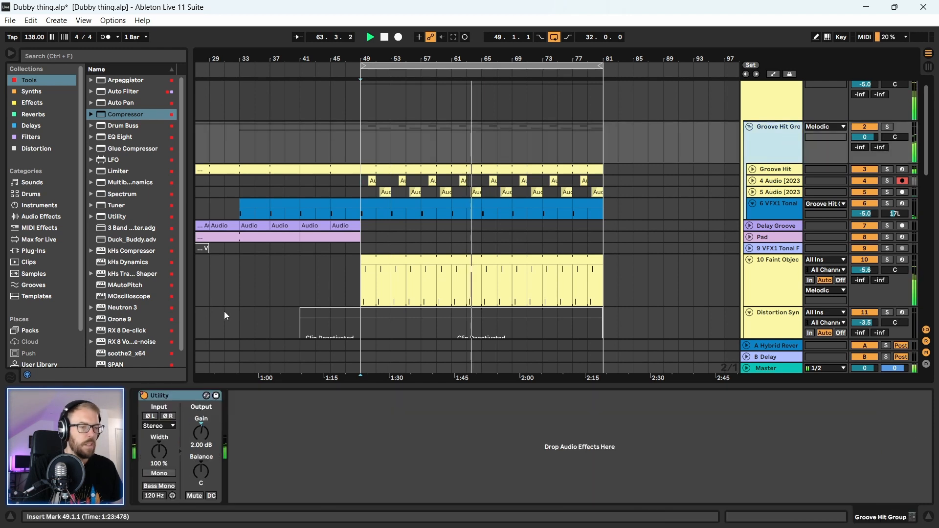
{"action": "left_click", "coordinate": [203, 433]}
{"action": "key", "text": "Up"}
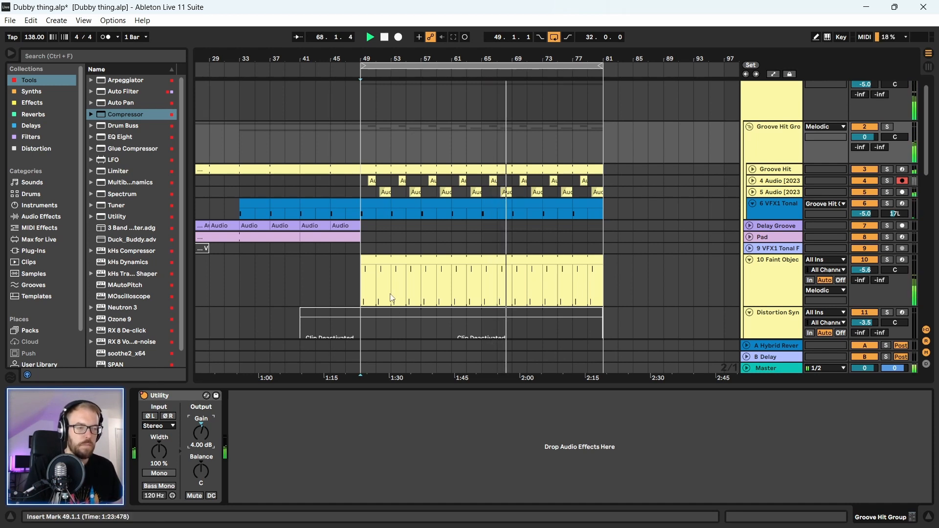
- Stop the loop and play the arrangement from bar 39 to hear the section before the top loop enters
{"action": "scroll", "coordinate": [369, 297], "scroll_direction": "down", "scroll_amount": 10}
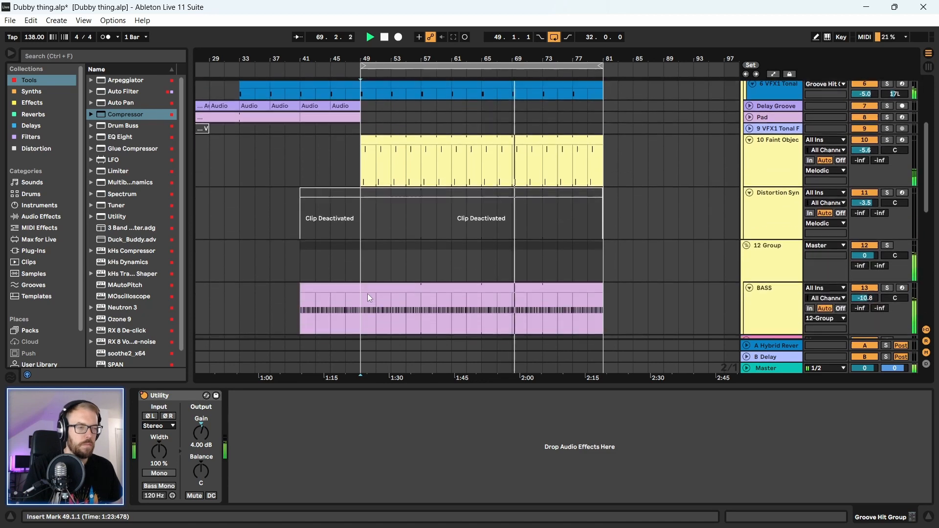
{"action": "scroll", "coordinate": [368, 297], "scroll_direction": "down", "scroll_amount": 6}
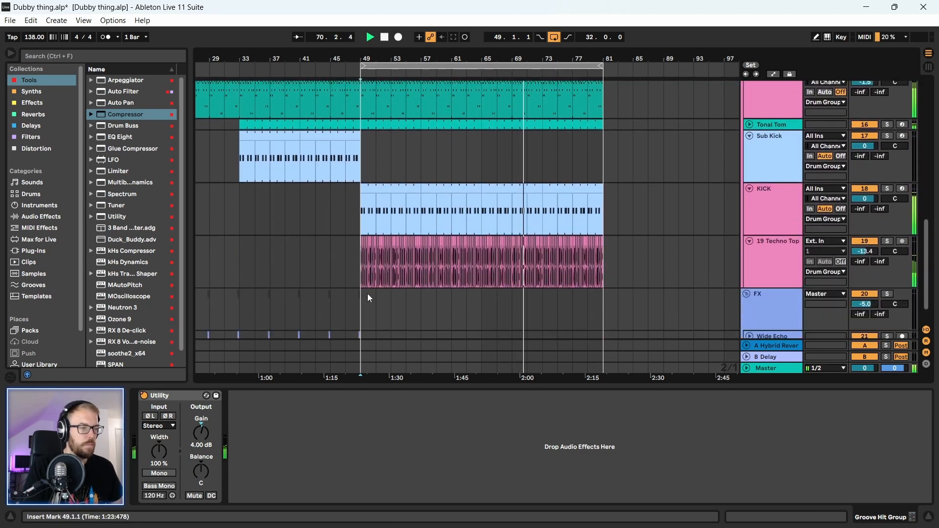
{"action": "left_click_drag", "start_coordinate": [389, 66], "coordinate": [389, 46]}
{"action": "left_click_drag", "start_coordinate": [479, 46], "coordinate": [478, 55]}
{"action": "key", "text": "space"}
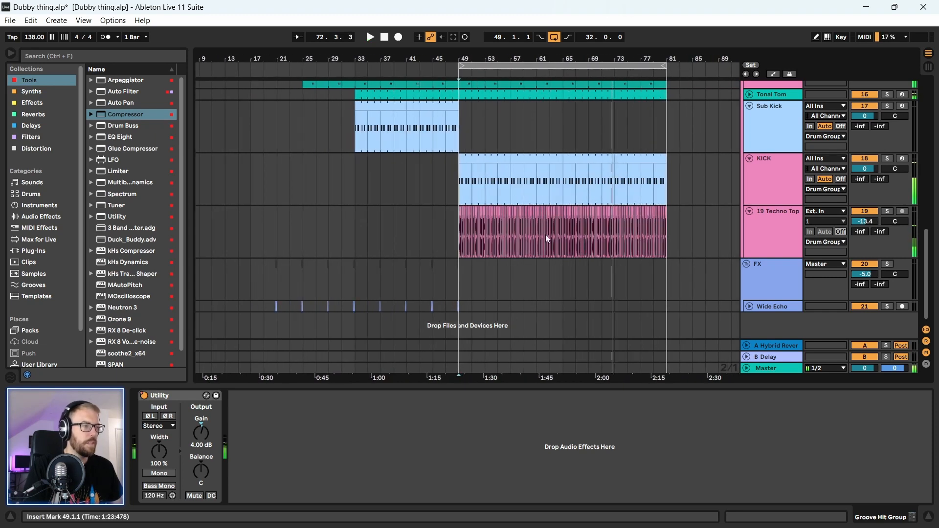
{"action": "left_click", "coordinate": [794, 219]}
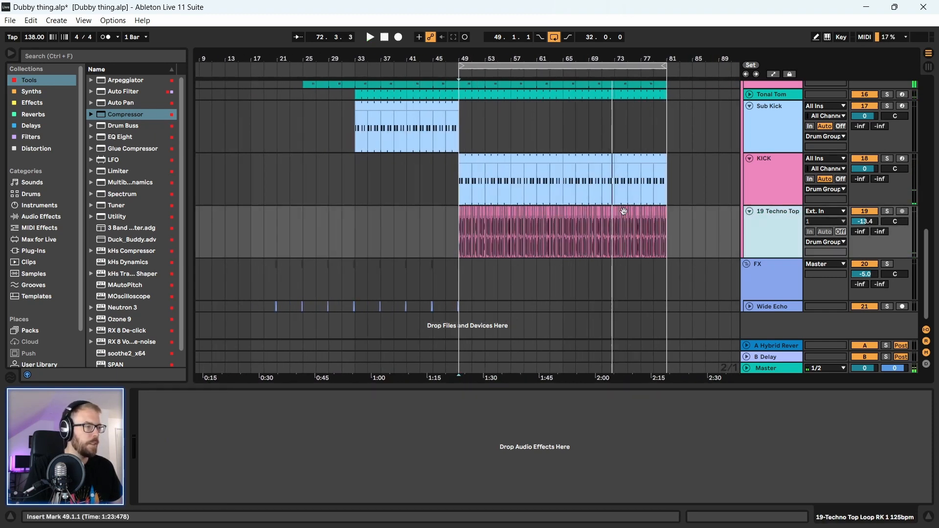
{"action": "left_click", "coordinate": [455, 240]}
{"action": "left_click", "coordinate": [395, 250]}
{"action": "key", "text": "space"}
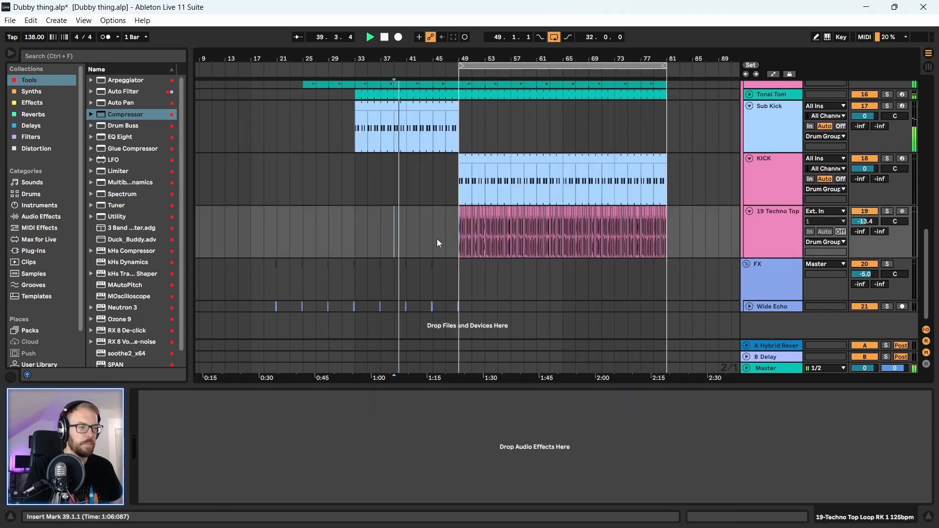
- Restart playback from bar 17, where the Groove Hit clips begin
{"action": "scroll", "coordinate": [286, 185], "scroll_direction": "up", "scroll_amount": 8}
{"action": "scroll", "coordinate": [274, 213], "scroll_direction": "up", "scroll_amount": 6}
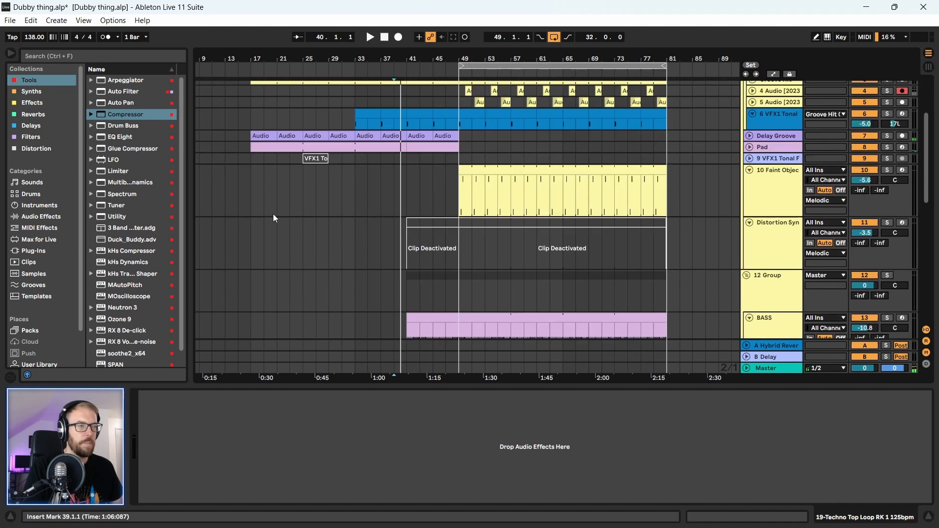
{"action": "left_click", "coordinate": [251, 176]}
{"action": "left_click_drag", "start_coordinate": [399, 59], "coordinate": [410, 51]}
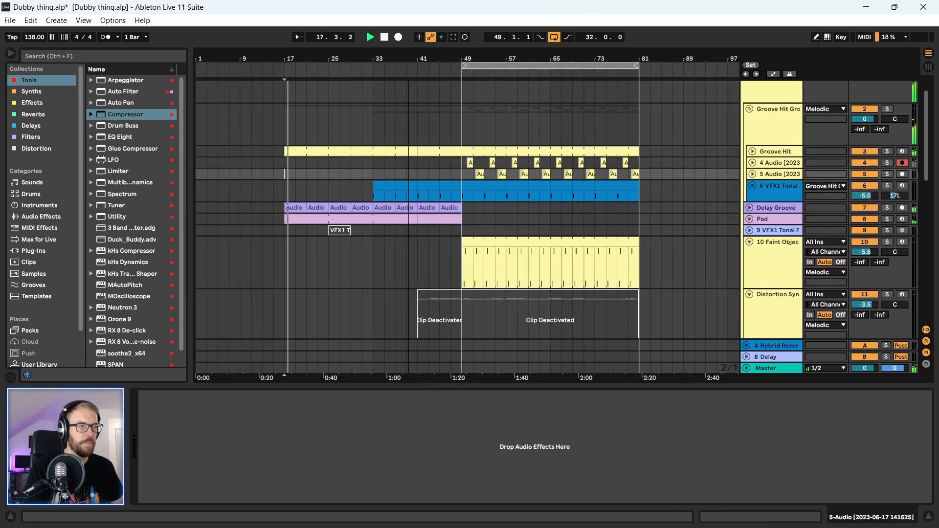
{"action": "scroll", "coordinate": [778, 135], "scroll_direction": "up", "scroll_amount": 2}
{"action": "scroll", "coordinate": [753, 116], "scroll_direction": "down", "scroll_amount": 1}
{"action": "scroll", "coordinate": [752, 114], "scroll_direction": "up", "scroll_amount": 1}
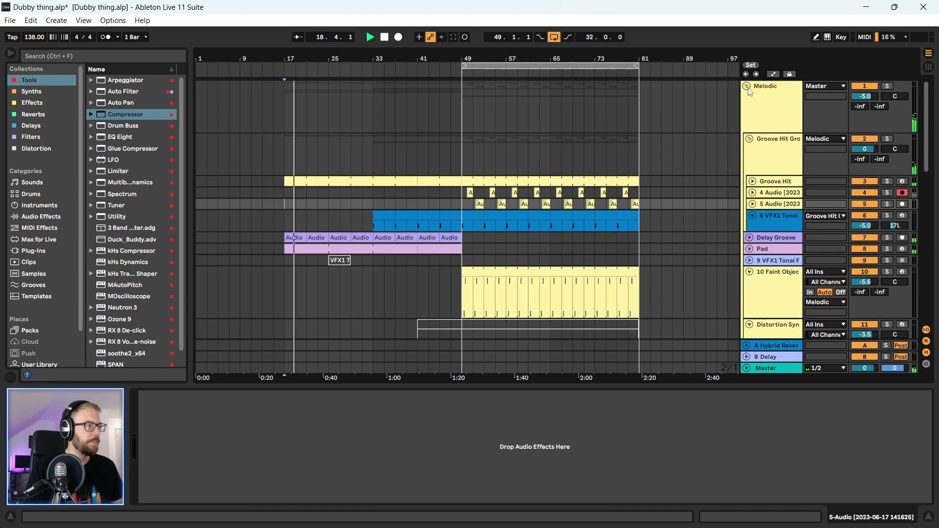
- Fold the Melodic group and the 12 Group that holds the BASS track
{"action": "left_click", "coordinate": [746, 87]}
{"action": "left_click", "coordinate": [746, 107]}
{"action": "left_click", "coordinate": [768, 111]}
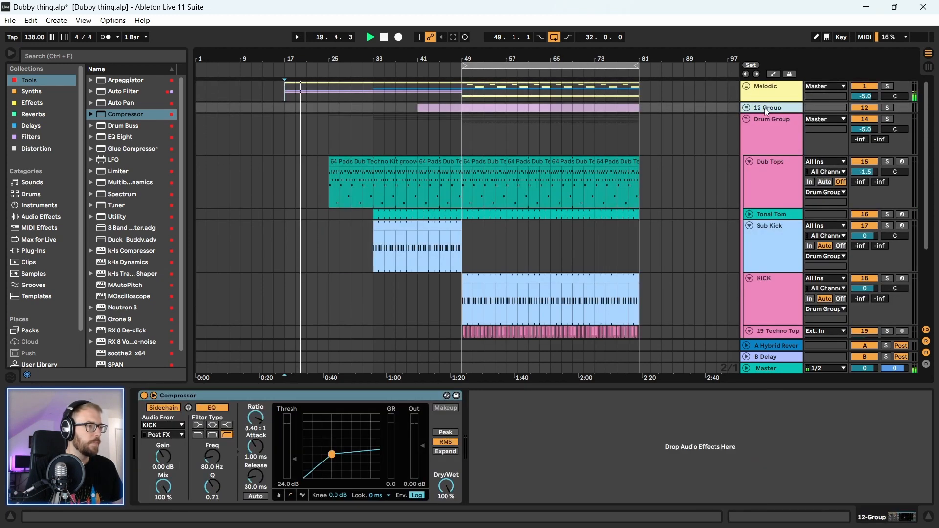
{"action": "left_click", "coordinate": [747, 108]}
{"action": "left_click", "coordinate": [747, 107]}
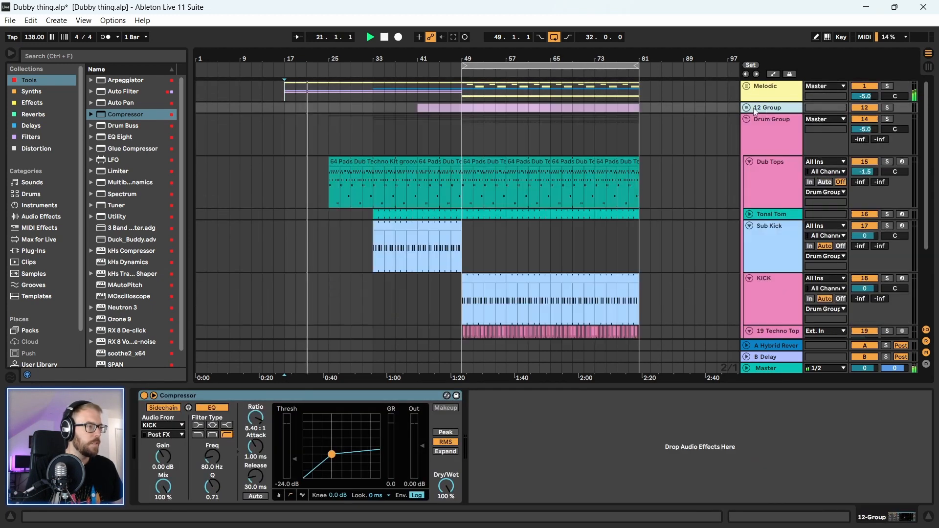
- Rename the 12 Group as "Bass Group"
{"action": "key", "text": "ctrl+r"}
{"action": "type", "text": "Ba"}
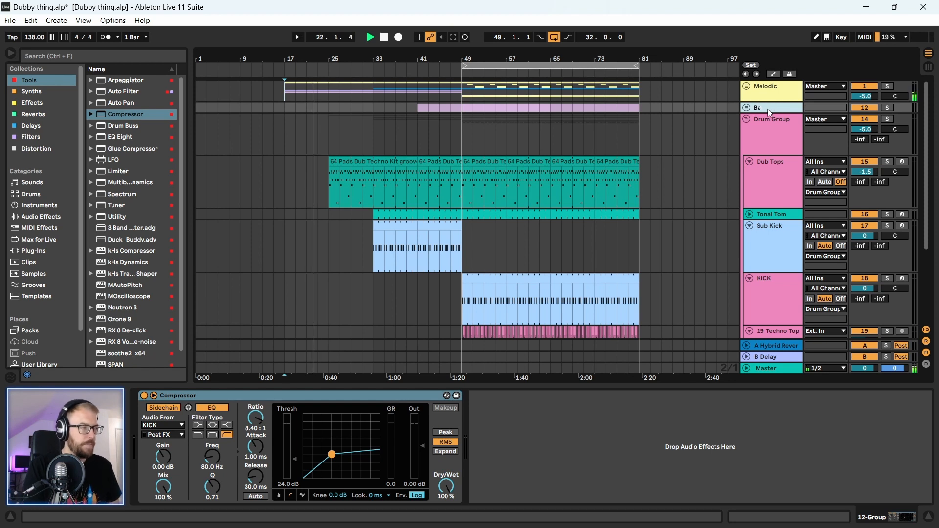
{"action": "type", "text": "ss Group"}
{"action": "key", "text": "Return"}
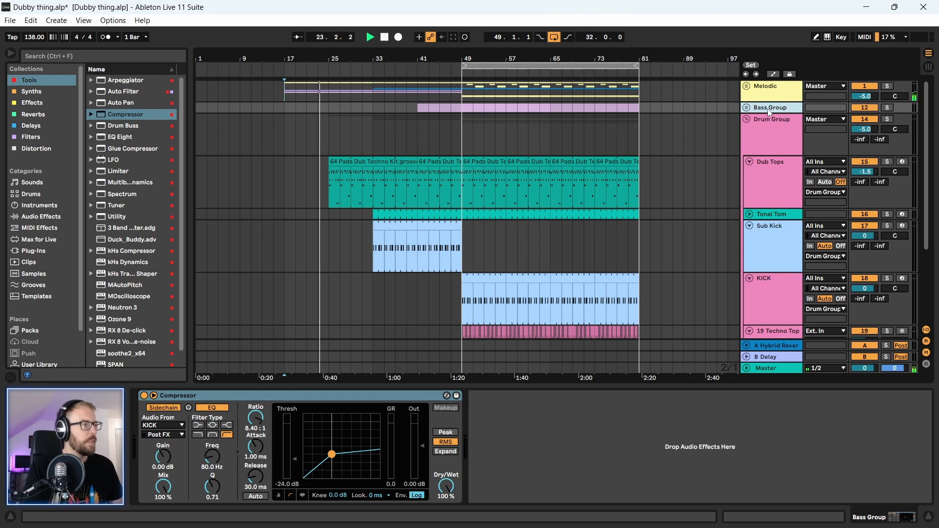
- Try to move the Bass Group below the Drum Group's tracks, just above FX
{"action": "left_click", "coordinate": [751, 122]}
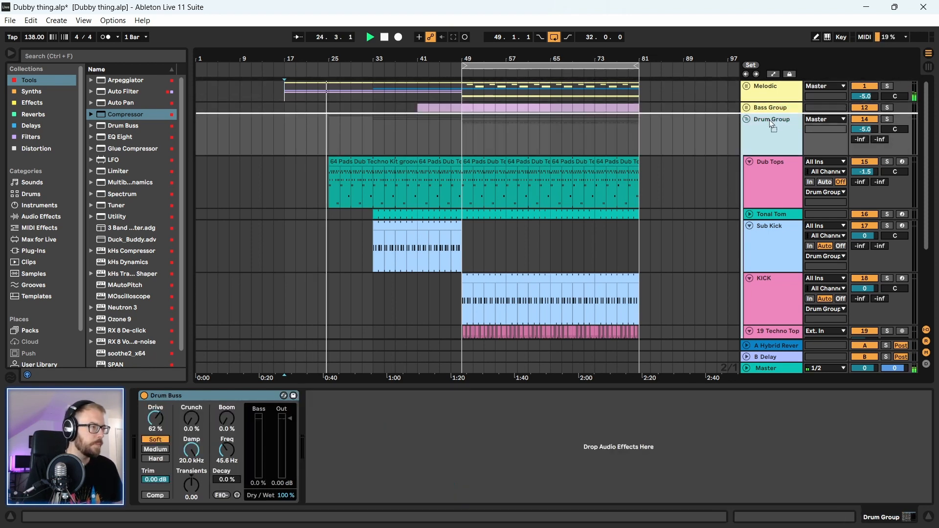
{"action": "left_click_drag", "start_coordinate": [761, 110], "coordinate": [760, 298]}
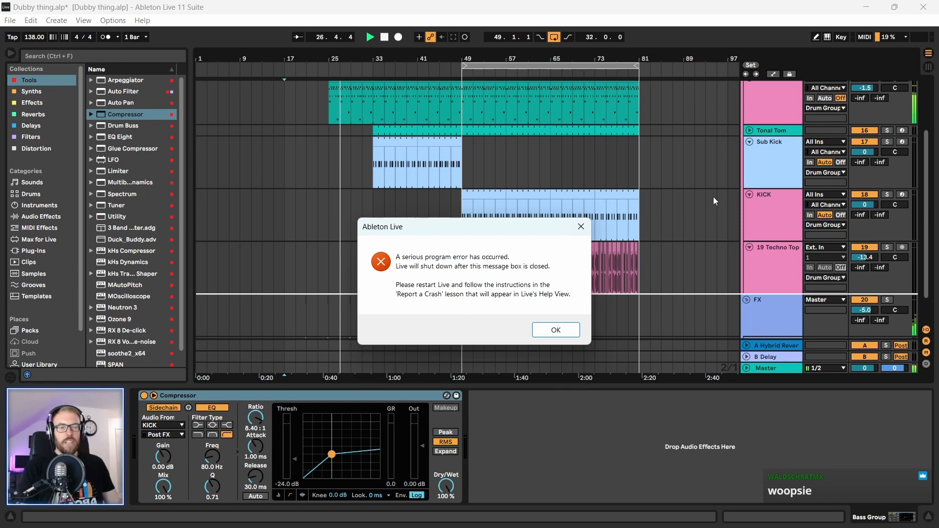
- Dismiss the program error, relaunch Ableton Live and recover the unsaved Dubby thing.alp set
{"action": "left_click", "coordinate": [571, 333]}
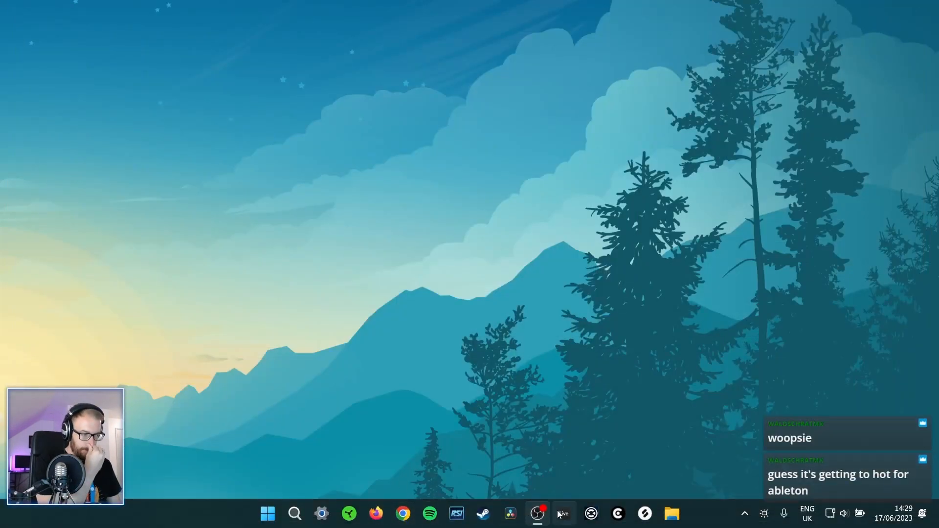
{"action": "left_click", "coordinate": [561, 512]}
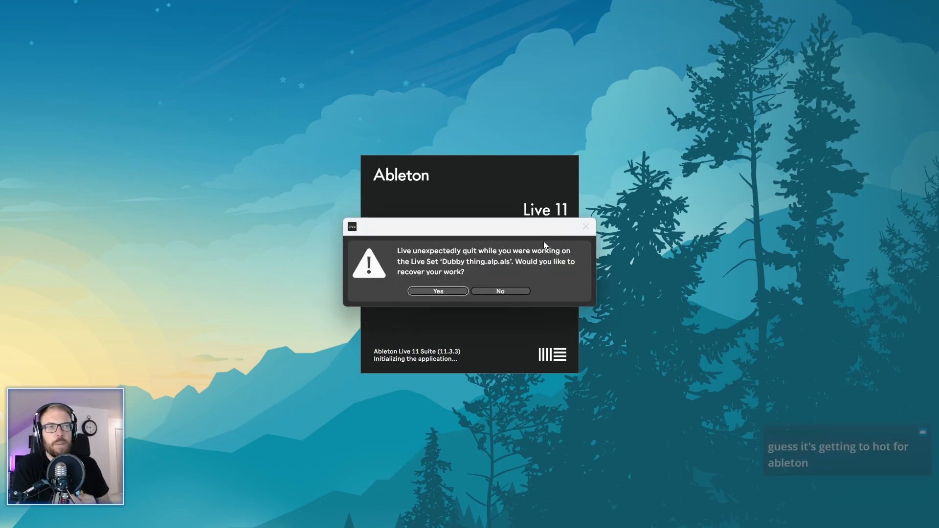
{"action": "left_click", "coordinate": [456, 292]}
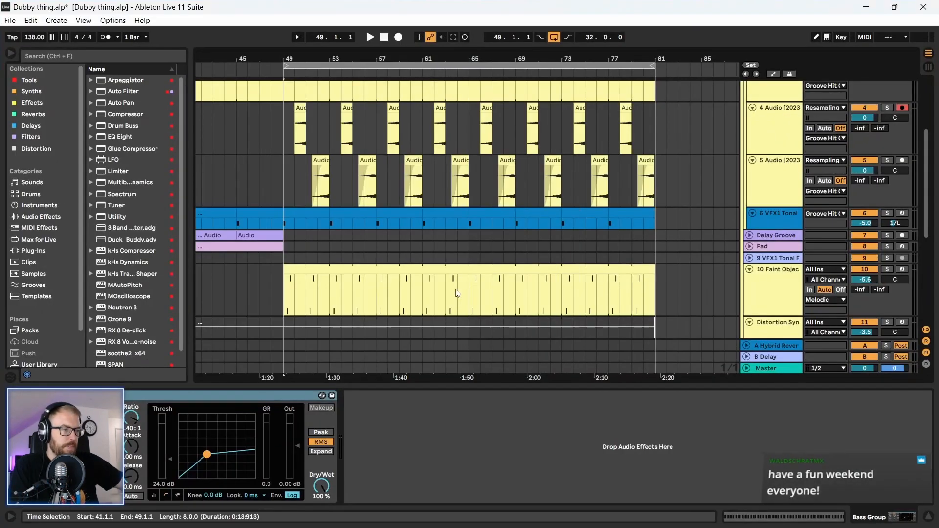
- Start playback in the recovered set and save it
{"action": "key", "text": "space"}
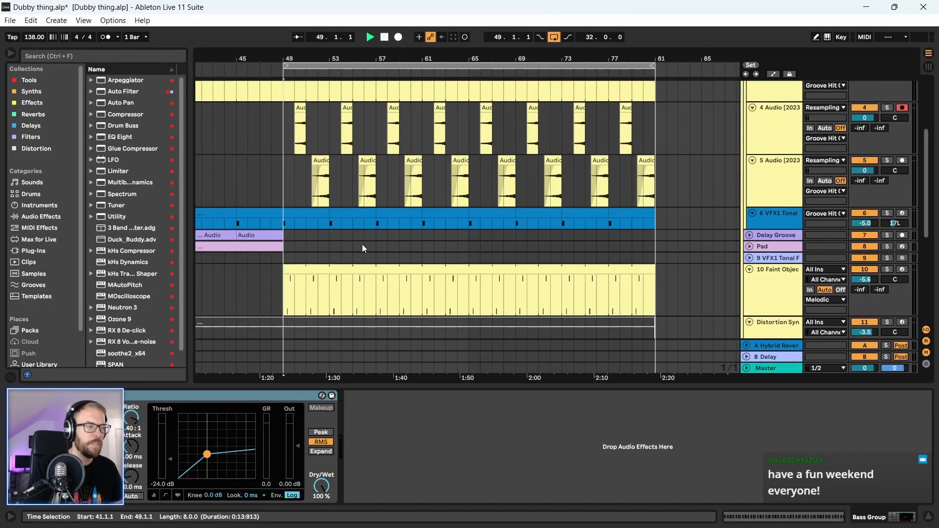
{"action": "key", "text": "ctrl+s"}
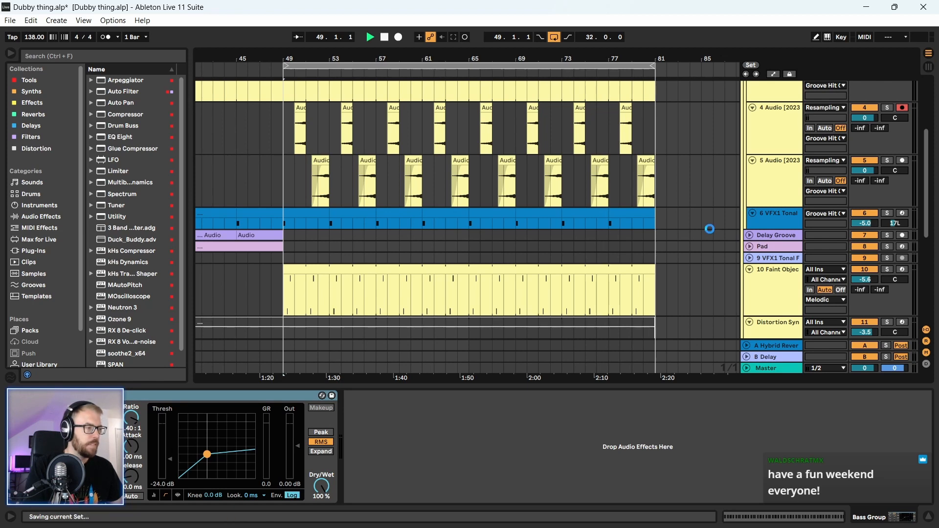
- Fold the Melodic group and the Drum Group
{"action": "scroll", "coordinate": [713, 224], "scroll_direction": "up", "scroll_amount": 5}
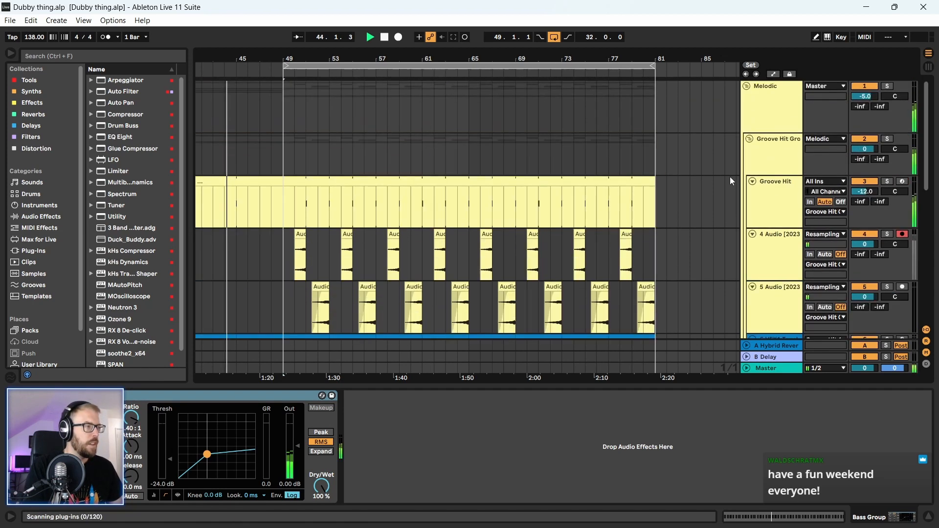
{"action": "left_click", "coordinate": [747, 86]}
{"action": "left_click", "coordinate": [747, 119]}
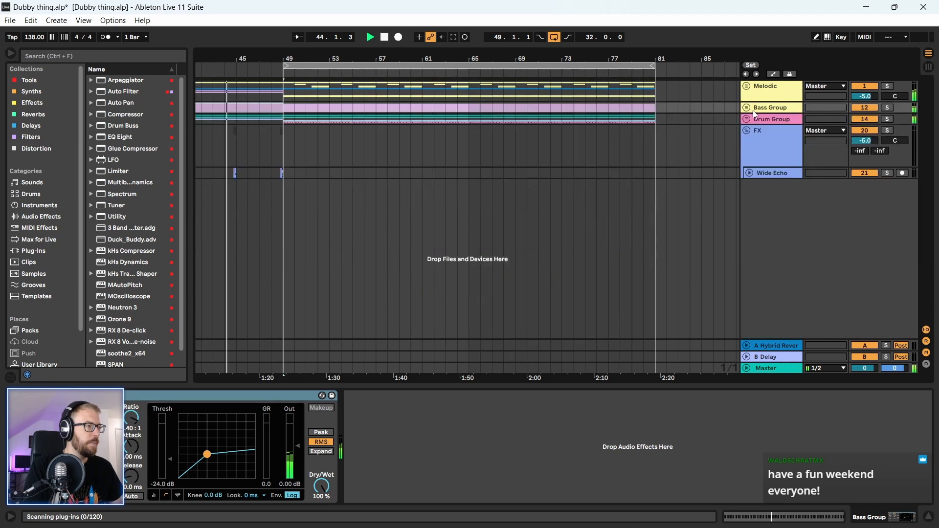
- Try to reorder the Bass Group and the folded Drum Group, and stop playback
{"action": "left_click", "coordinate": [762, 120]}
{"action": "key", "text": "space"}
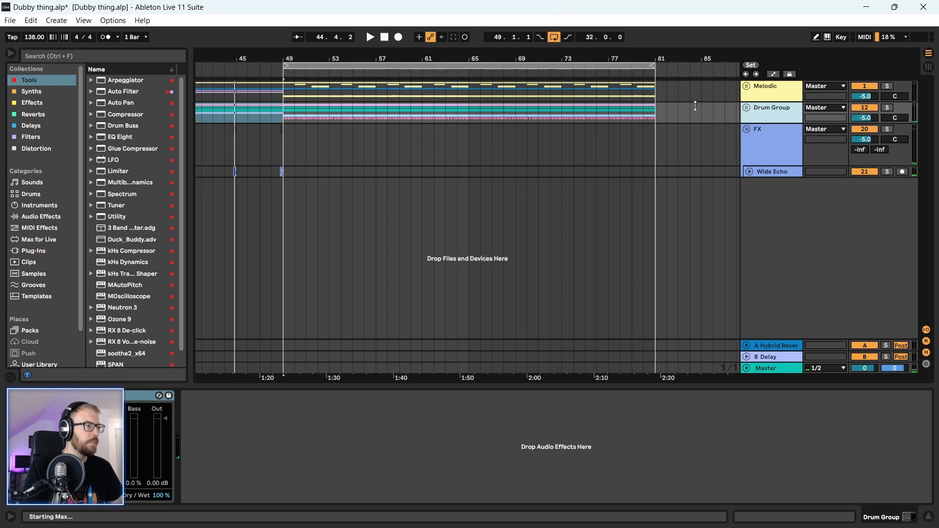
- Unfold the Drum Group and close the crash report help view
{"action": "double_click", "coordinate": [747, 118]}
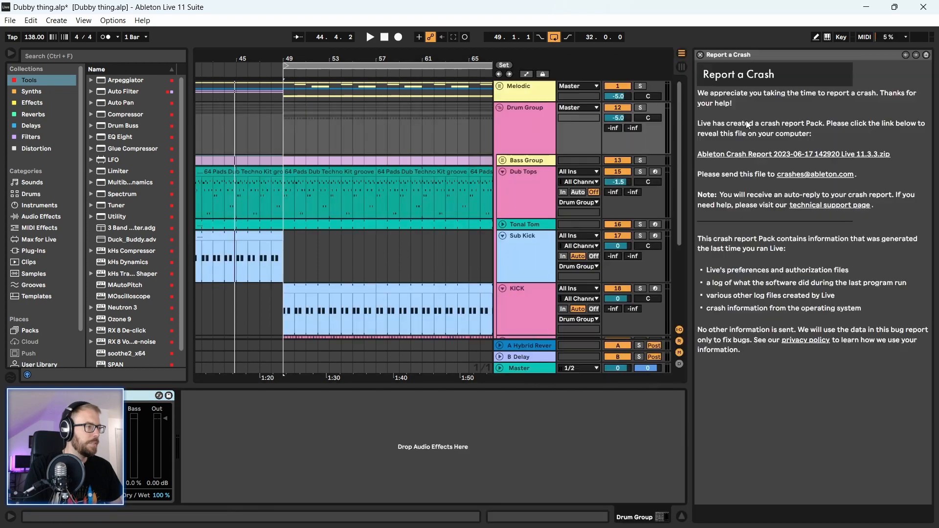
{"action": "left_click", "coordinate": [700, 53]}
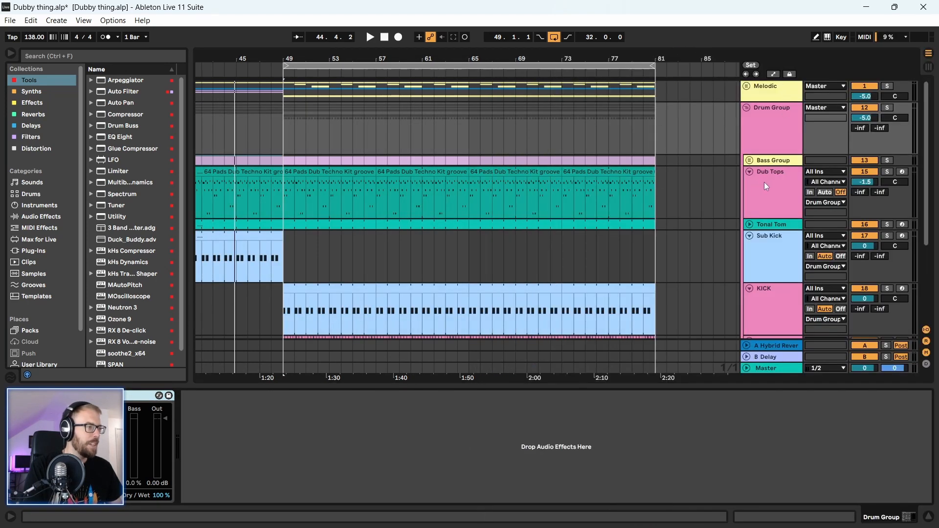
- Fold the Drum Group's Dub Tops, Sub Kick, KICK and Techno Top tracks, and move the Bass Group out between the Drum Group and FX
{"action": "scroll", "coordinate": [765, 187], "scroll_direction": "down", "scroll_amount": 2}
{"action": "left_click", "coordinate": [749, 136]}
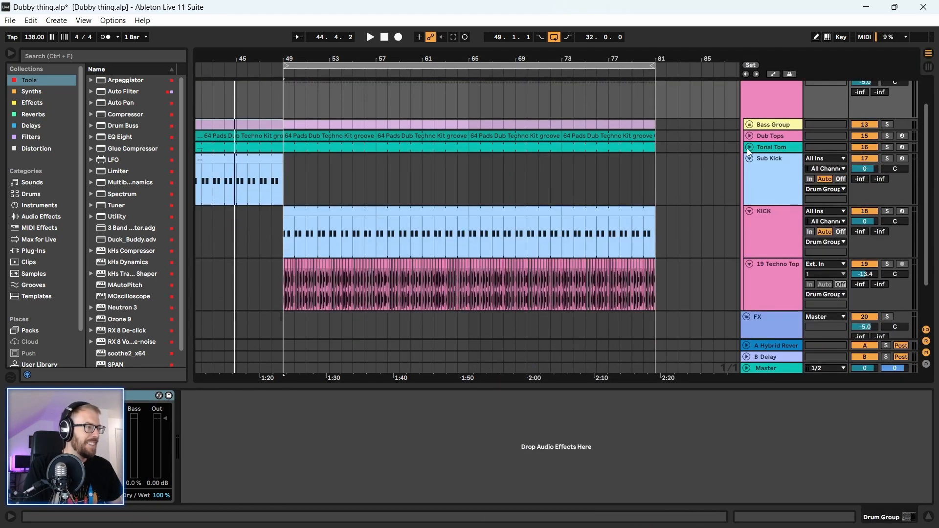
{"action": "left_click", "coordinate": [750, 158]}
{"action": "left_click", "coordinate": [749, 169]}
{"action": "left_click", "coordinate": [749, 181]}
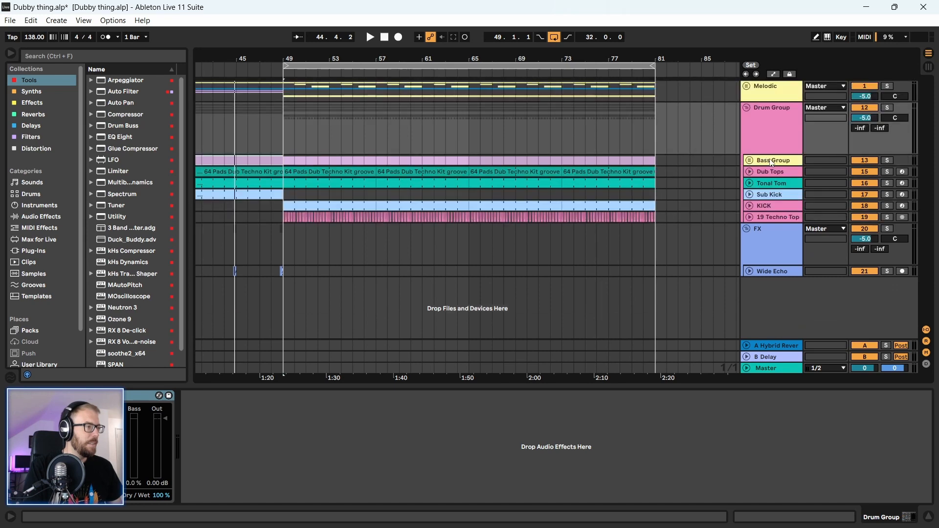
{"action": "left_click_drag", "start_coordinate": [770, 160], "coordinate": [774, 224]}
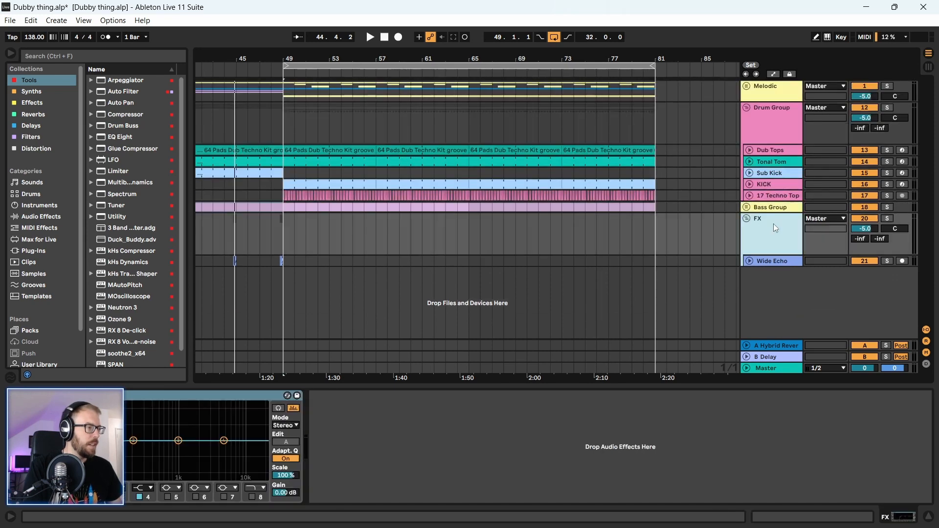
- Colour the Bass Group dark purple and assign that colour to its grouped tracks and clips
{"action": "right_click", "coordinate": [761, 207]}
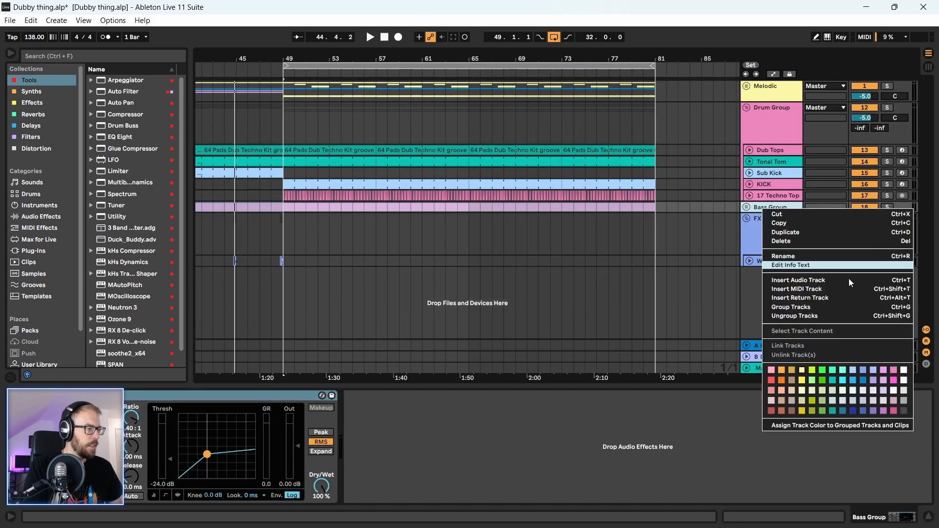
{"action": "left_click", "coordinate": [874, 416]}
{"action": "right_click", "coordinate": [768, 205]}
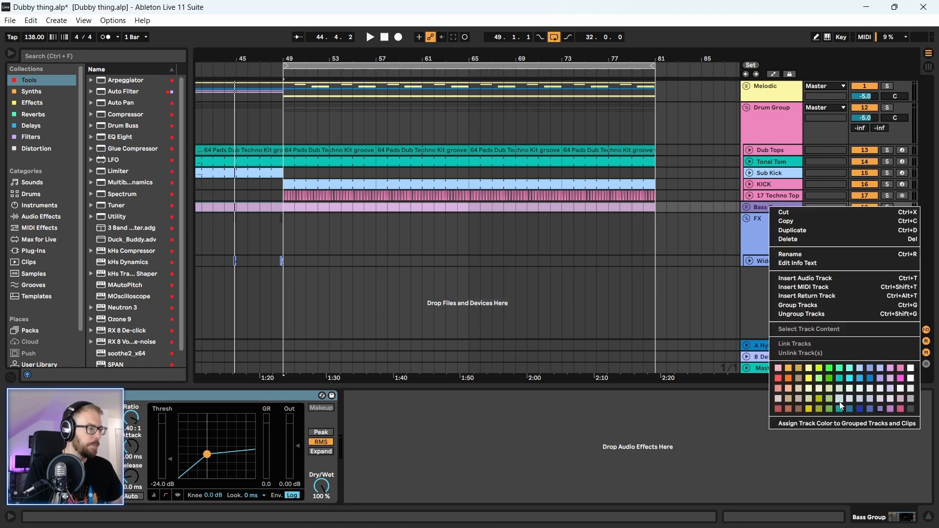
{"action": "left_click", "coordinate": [827, 425]}
- Fold the Drum Group again, keeping the Melodic group folded
{"action": "left_click", "coordinate": [552, 239]}
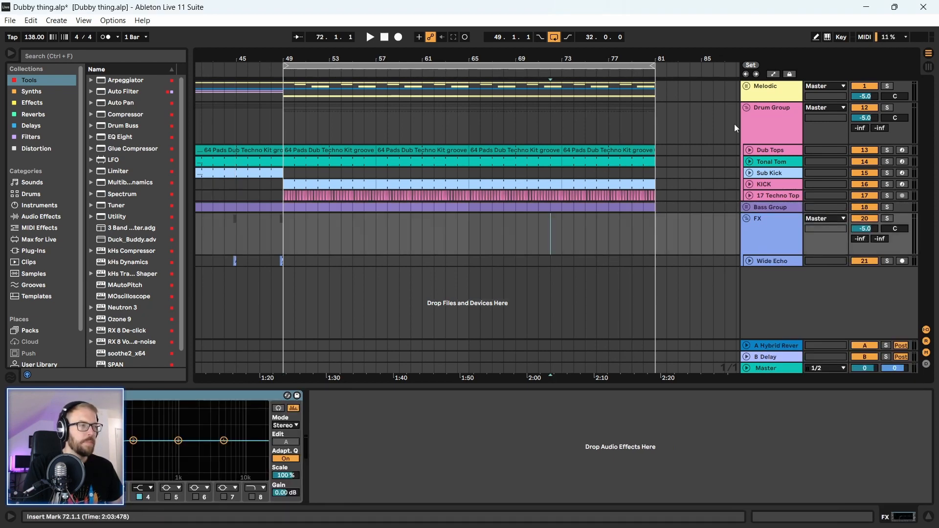
{"action": "left_click", "coordinate": [747, 108]}
{"action": "left_click", "coordinate": [747, 86]}
{"action": "left_click", "coordinate": [747, 86]}
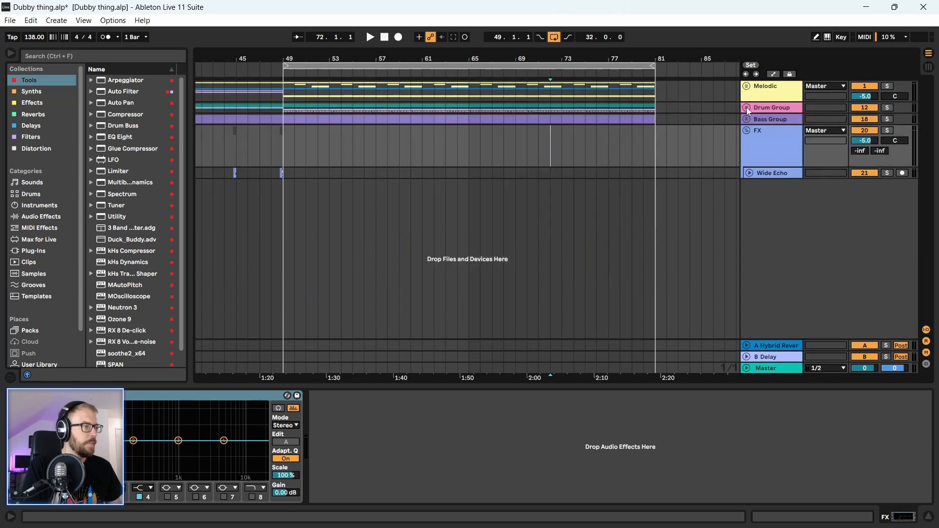
- Play the loop from bar 49 to listen to the reorganised arrangement
{"action": "left_click_drag", "start_coordinate": [428, 59], "coordinate": [506, 62]}
{"action": "left_click", "coordinate": [467, 148]}
{"action": "key", "text": "space"}
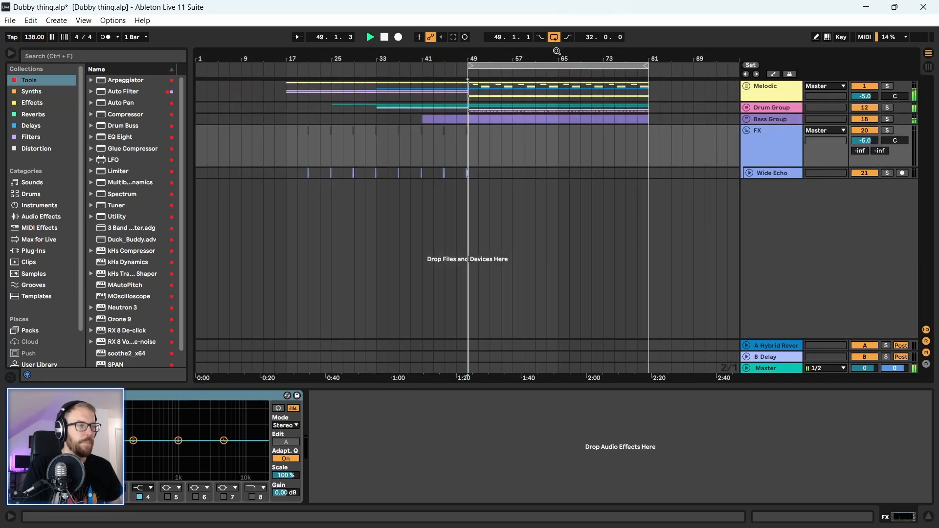
{"action": "key", "text": "plus"}
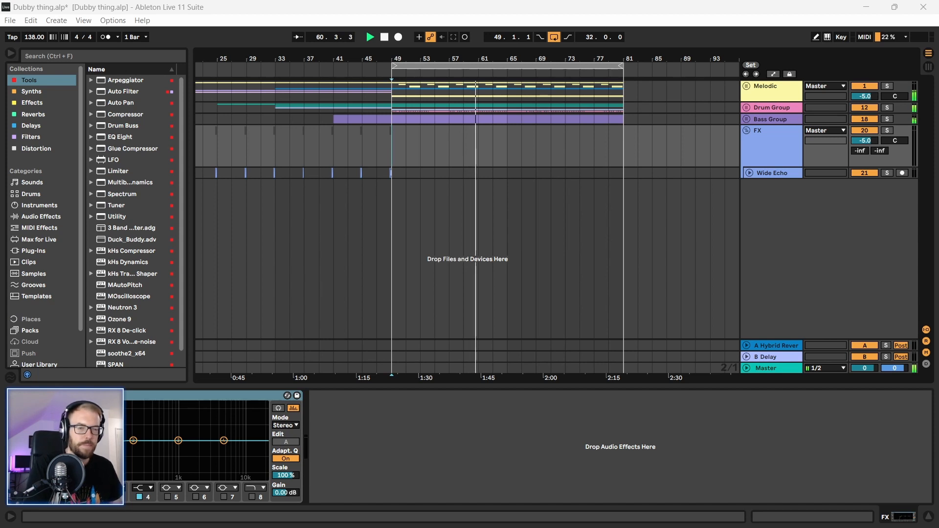
{"action": "mouse_move", "coordinate": [403, 518]}
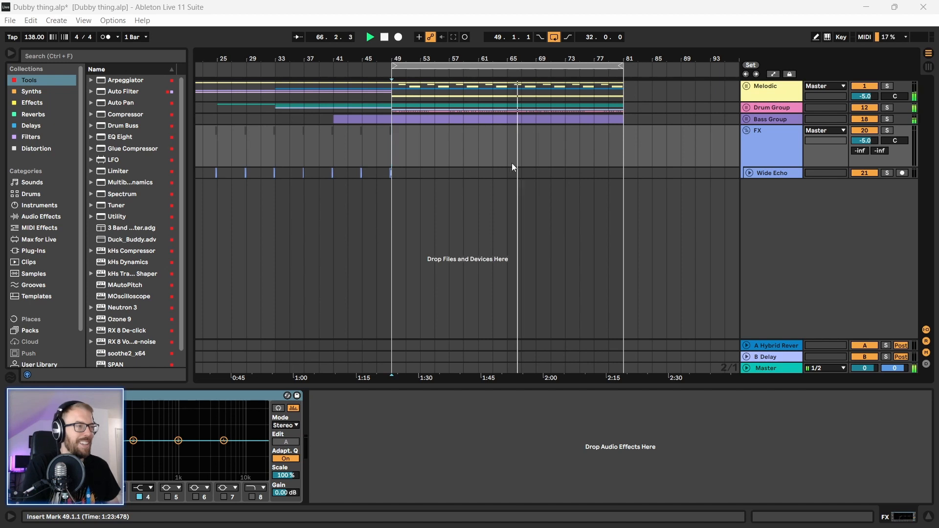
{"action": "mouse_move", "coordinate": [508, 58]}
{"action": "left_mouse_down"}
{"action": "mouse_move", "coordinate": [508, 76]}
{"action": "mouse_move", "coordinate": [490, 58]}
{"action": "left_mouse_up"}
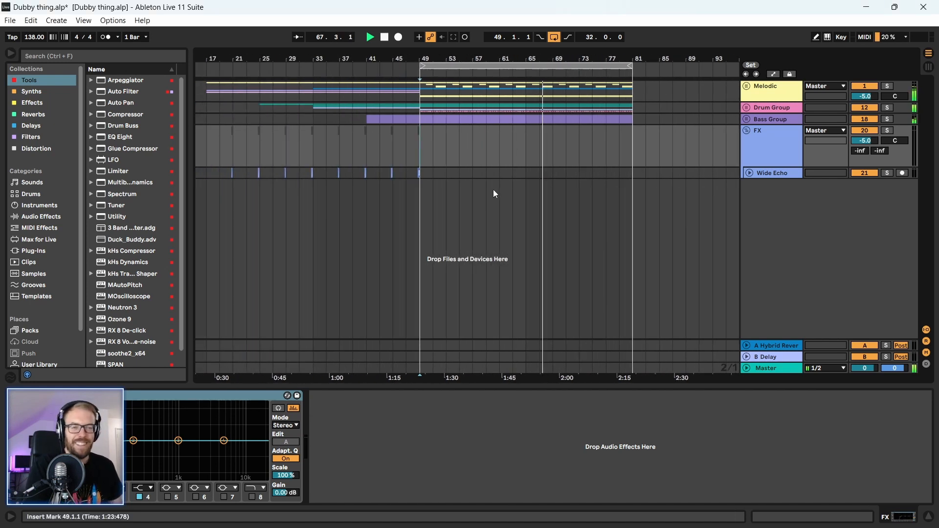
- Place the insert marker at bar 49 with playback stopped, and save the set
{"action": "mouse_move", "coordinate": [502, 527]}
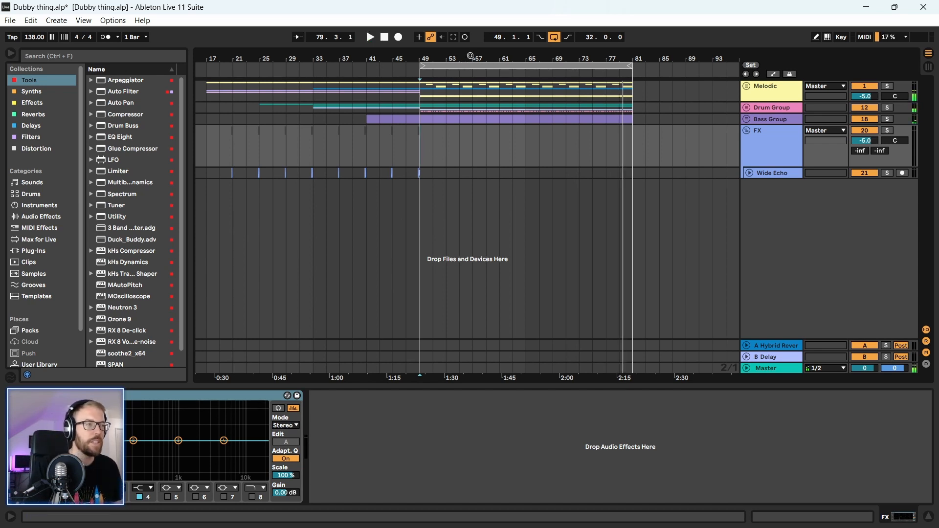
{"action": "left_click_drag", "start_coordinate": [471, 56], "coordinate": [485, 53]}
{"action": "left_click", "coordinate": [435, 162]}
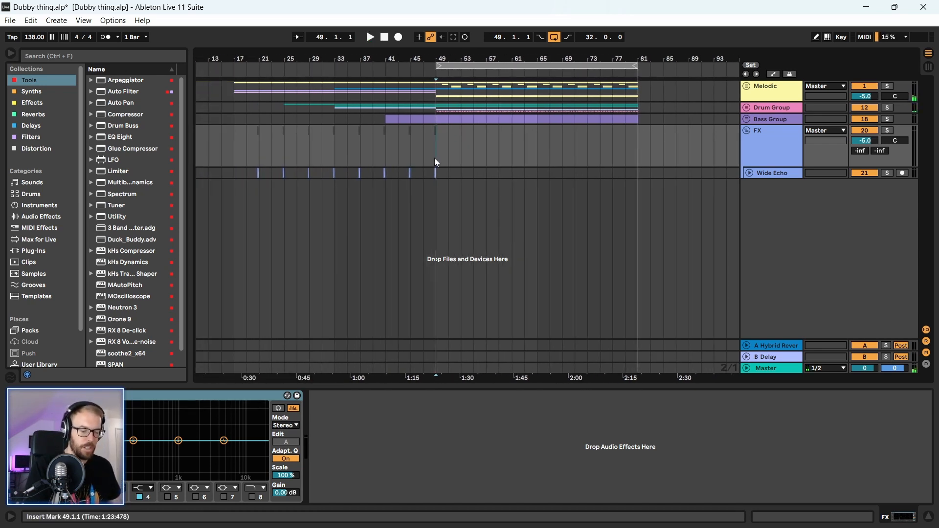
{"action": "key", "text": "ctrl+s"}
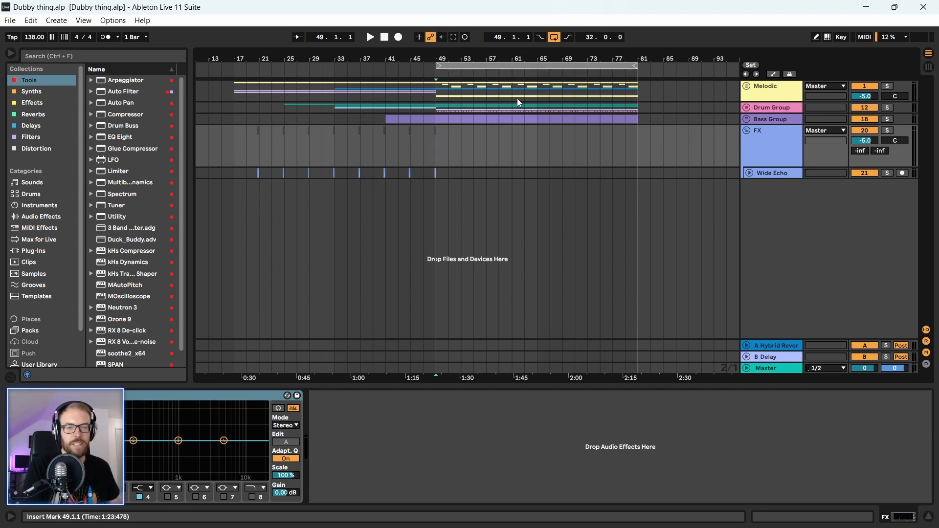
- Fold the FX group and unfold the Drum Group while playing the loop from bar 49, and save the set with playback stopped
{"action": "mouse_move", "coordinate": [526, 57]}
{"action": "left_mouse_down"}
{"action": "mouse_move", "coordinate": [521, 79]}
{"action": "mouse_move", "coordinate": [521, 67]}
{"action": "left_mouse_up"}
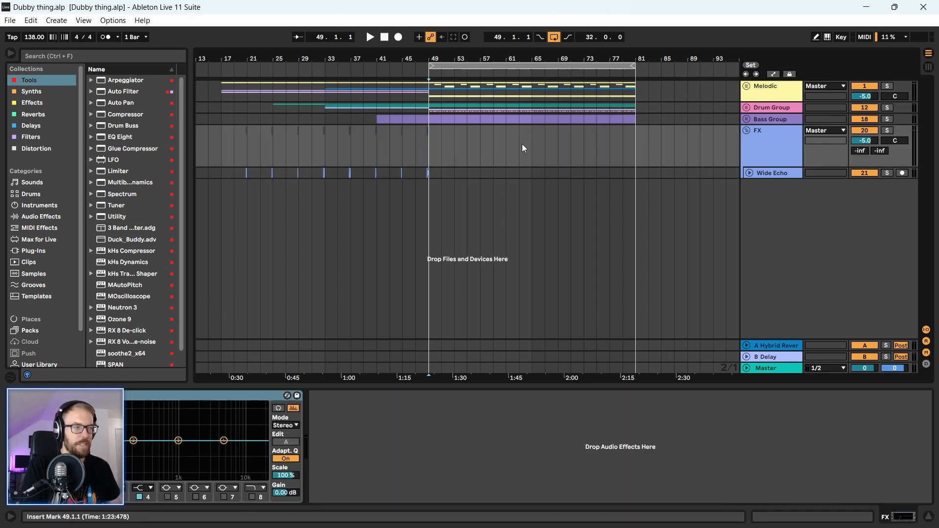
{"action": "key", "text": "space"}
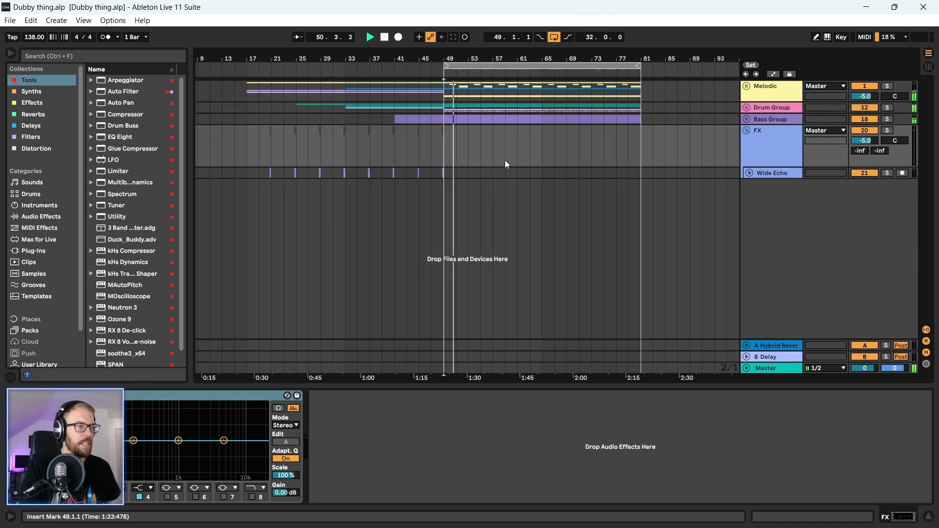
{"action": "left_click", "coordinate": [747, 130]}
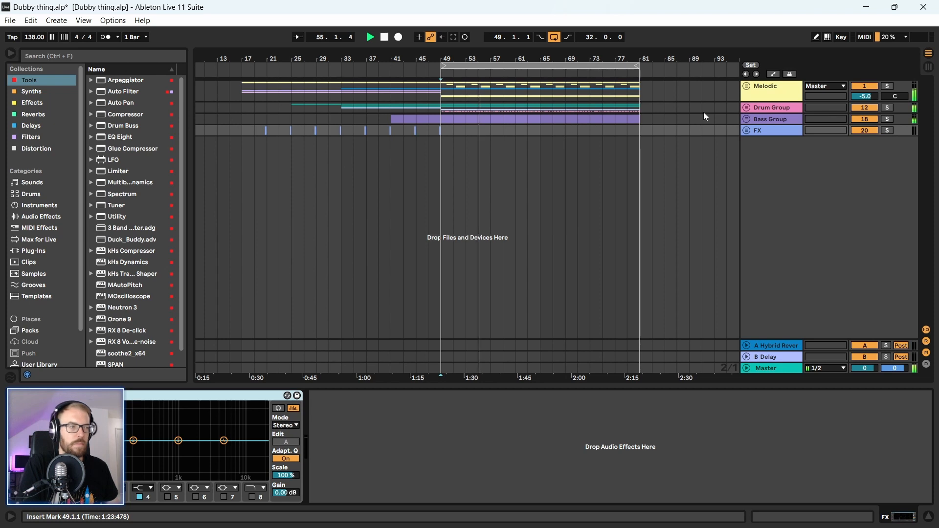
{"action": "left_click", "coordinate": [747, 109]}
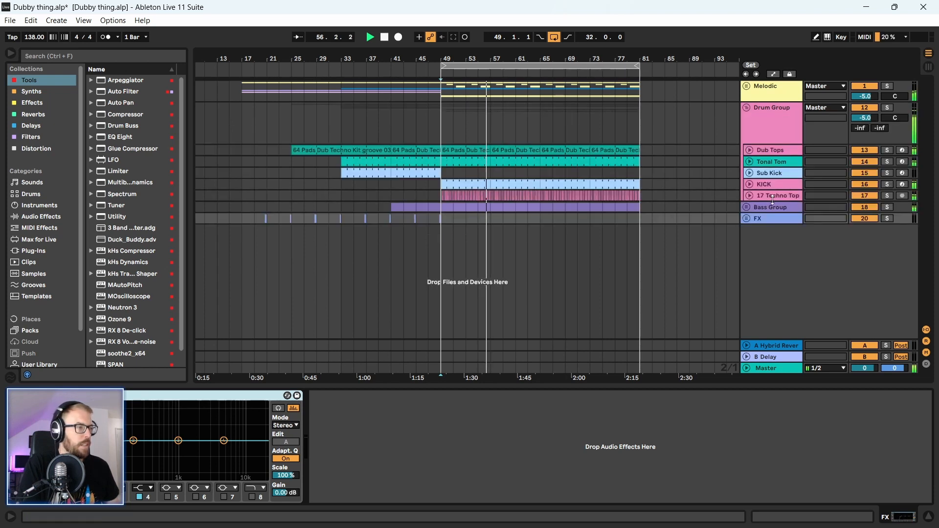
{"action": "key", "text": "space"}
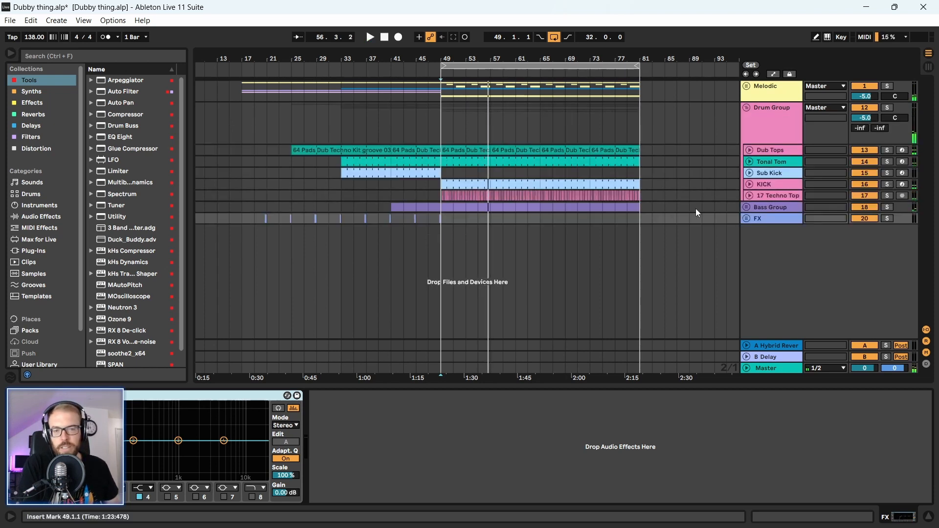
{"action": "key", "text": "ctrl+s"}
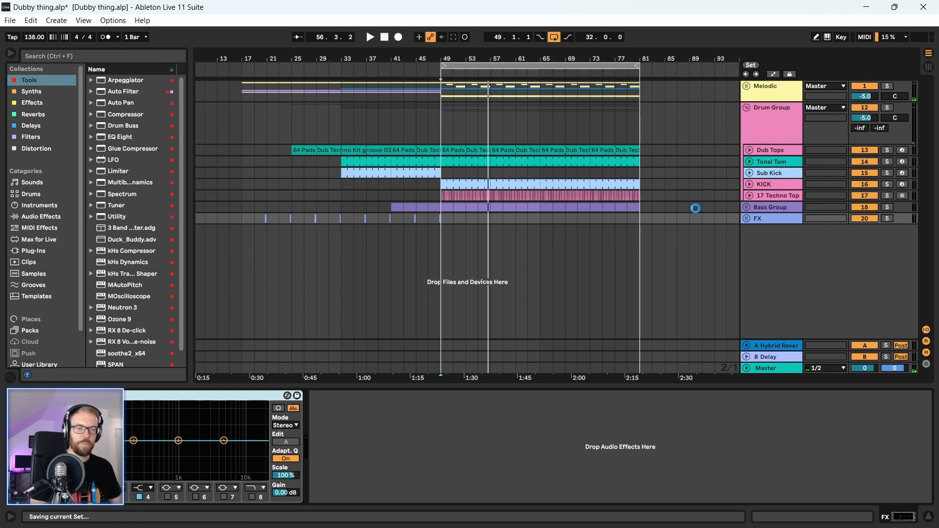